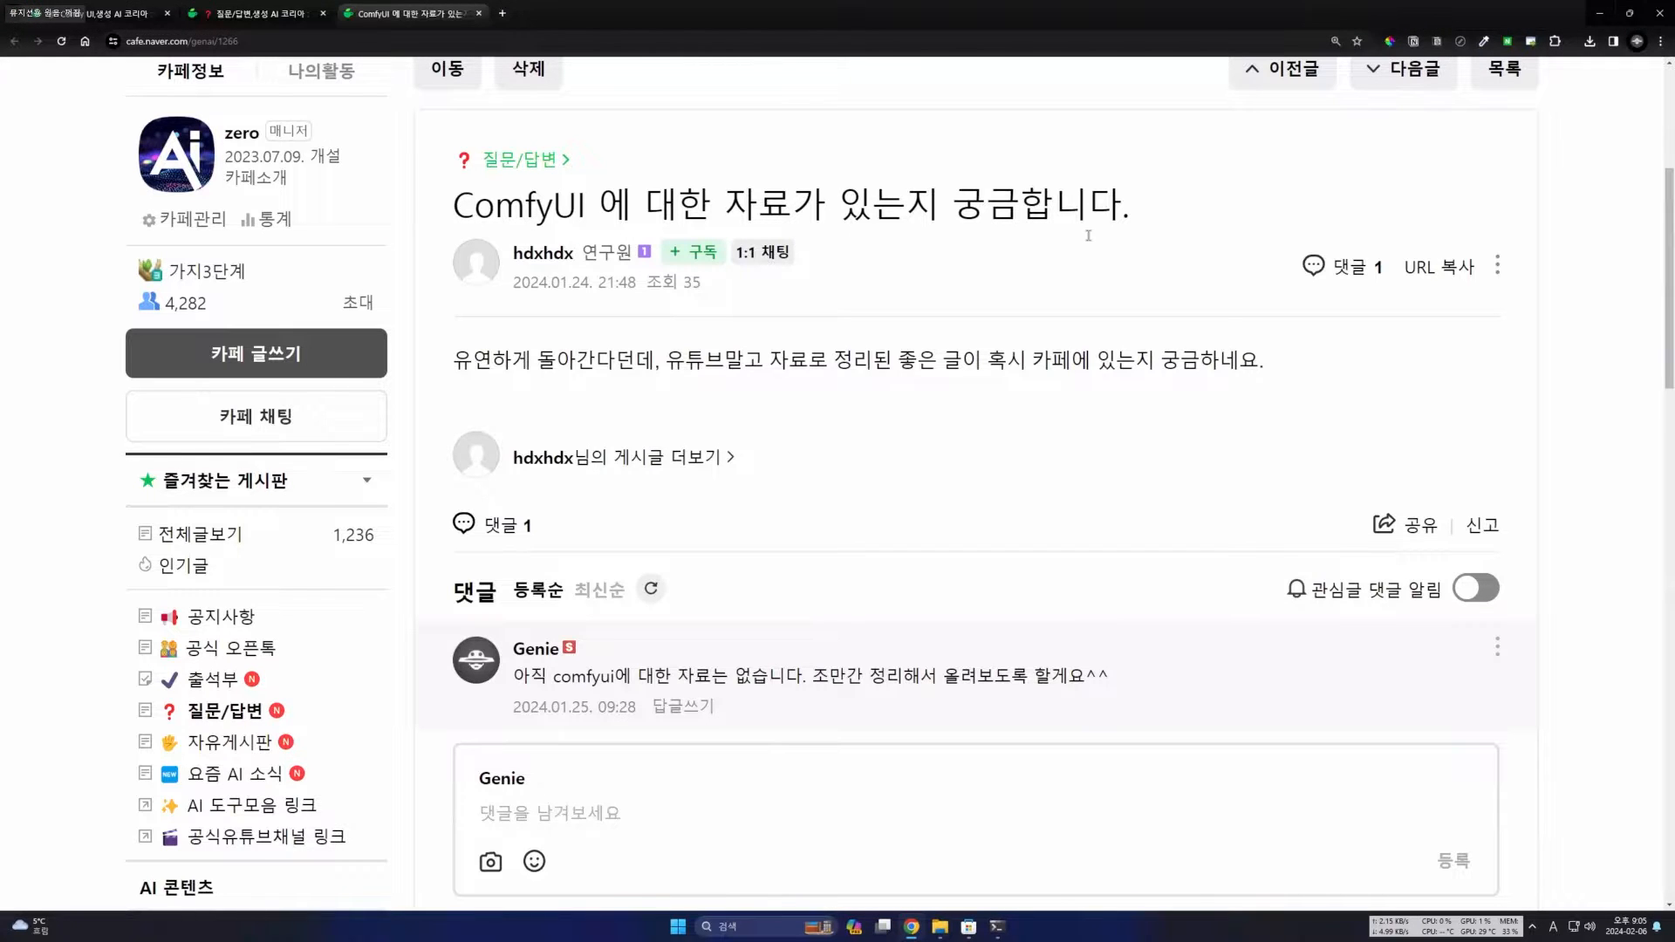
Read the question post asking for ComfyUI materials and the staff comment answering it.
scroll(1125, 230, "up", 1)
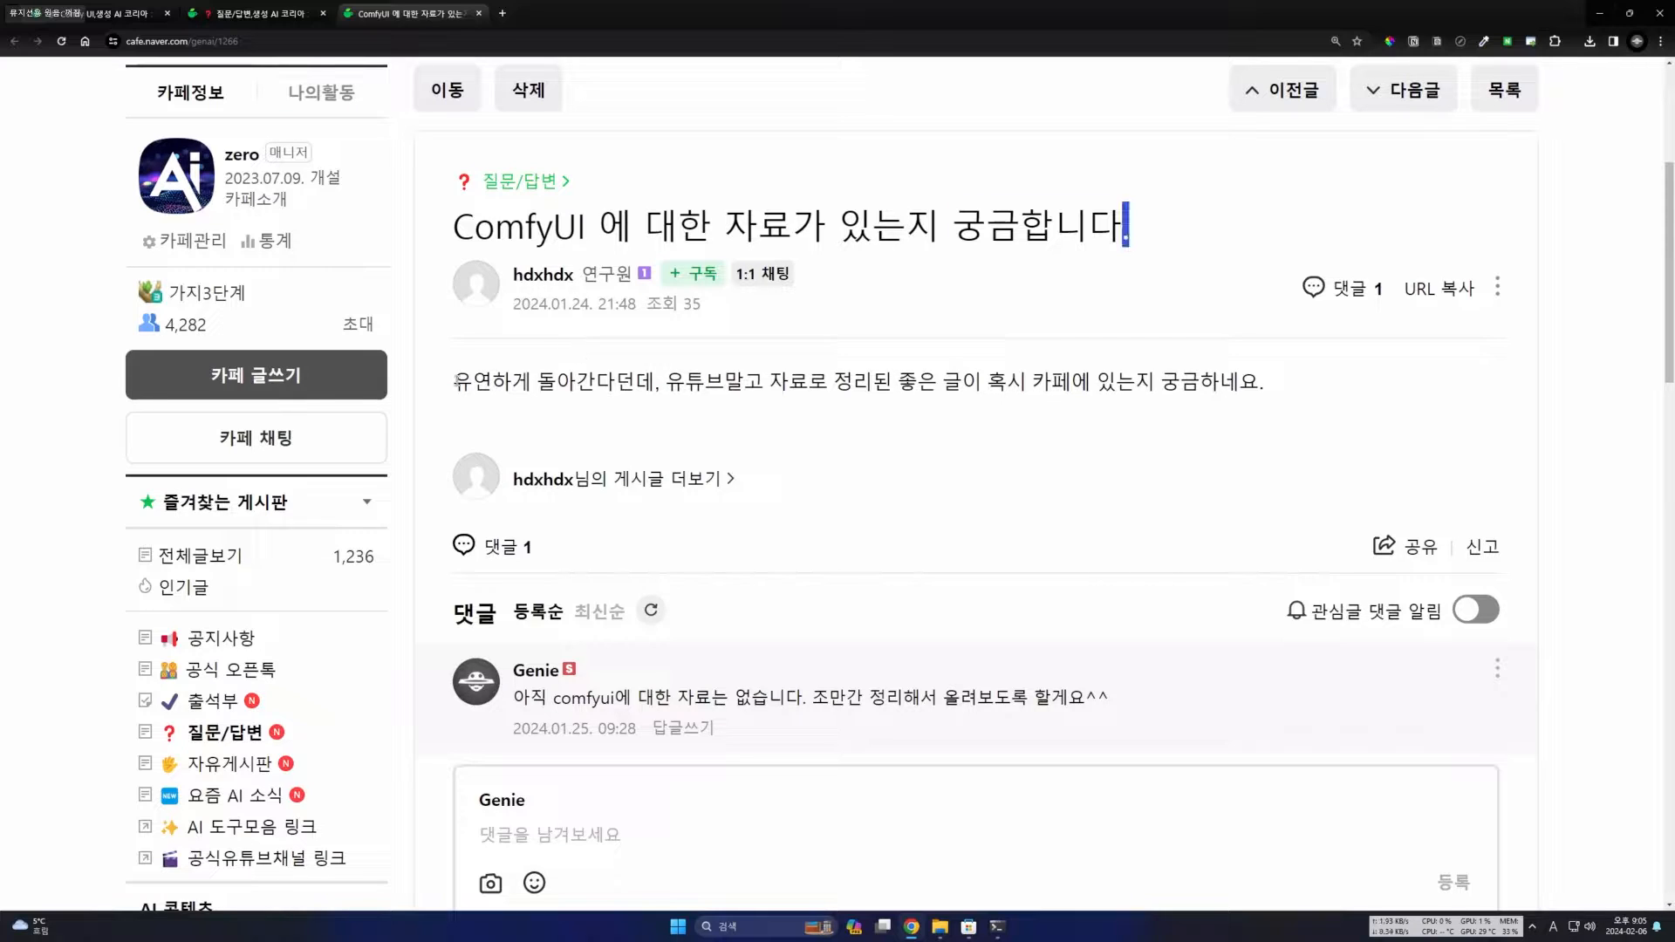
left_click_drag(1129, 225, 453, 226)
left_click_drag(454, 382, 636, 382)
left_click(689, 383)
left_click_drag(879, 384, 1118, 385)
left_click(1119, 387)
left_click_drag(571, 698, 515, 698)
left_click(838, 703)
left_click(1119, 711)
left_click(720, 813)
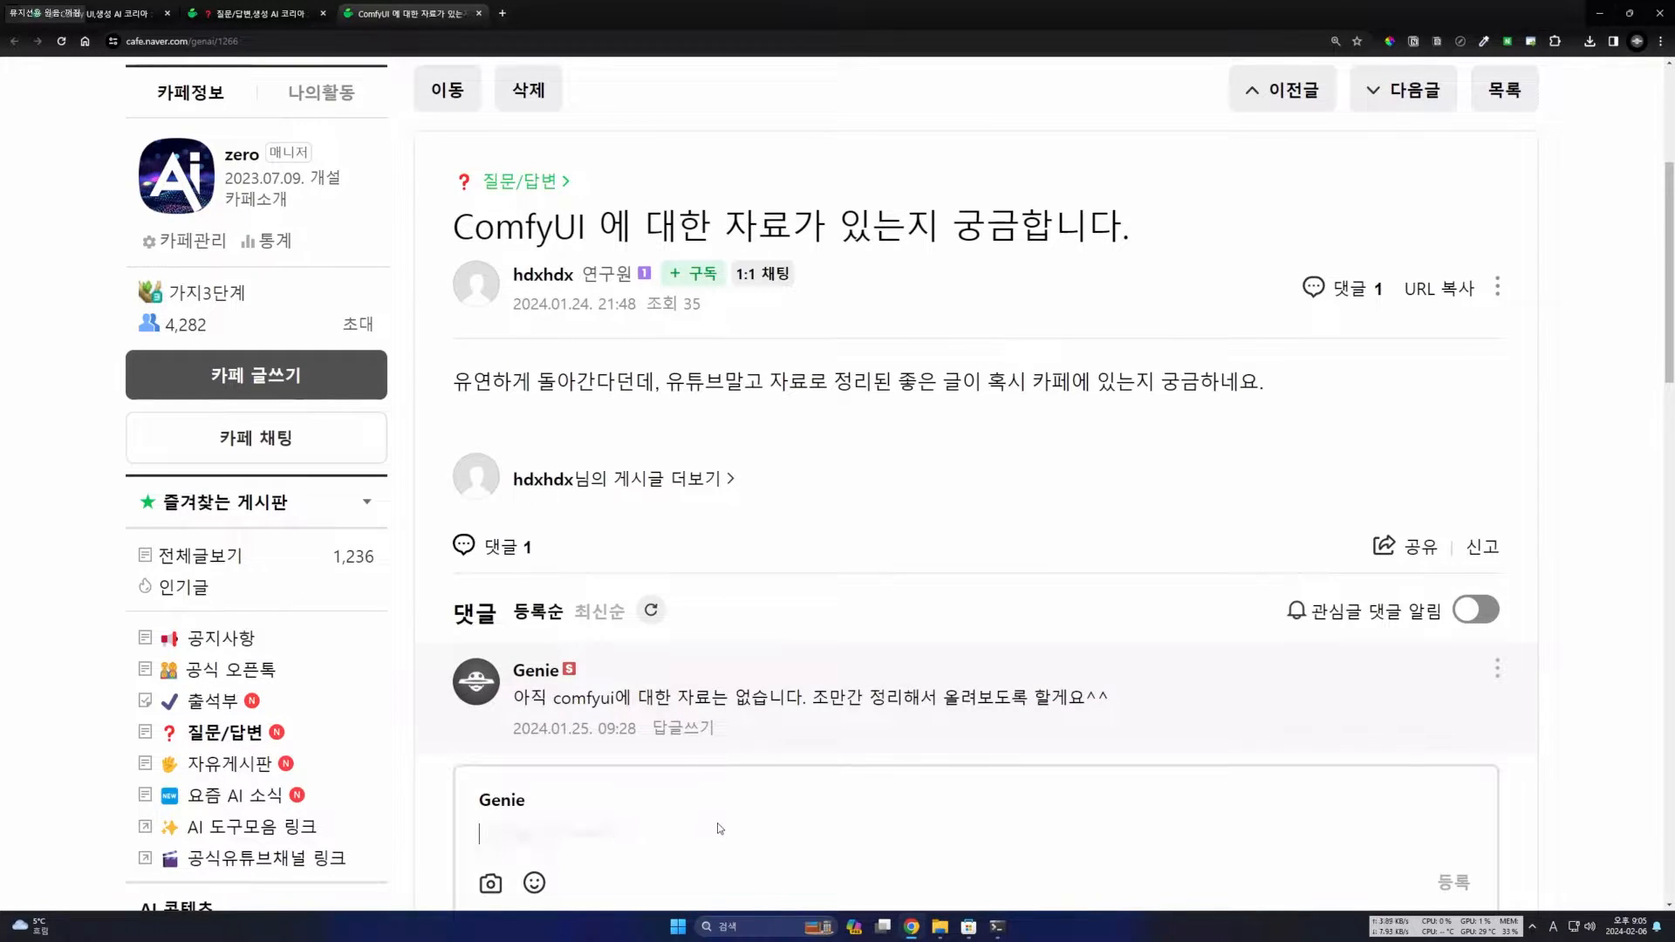
scroll(691, 618, "down", 2)
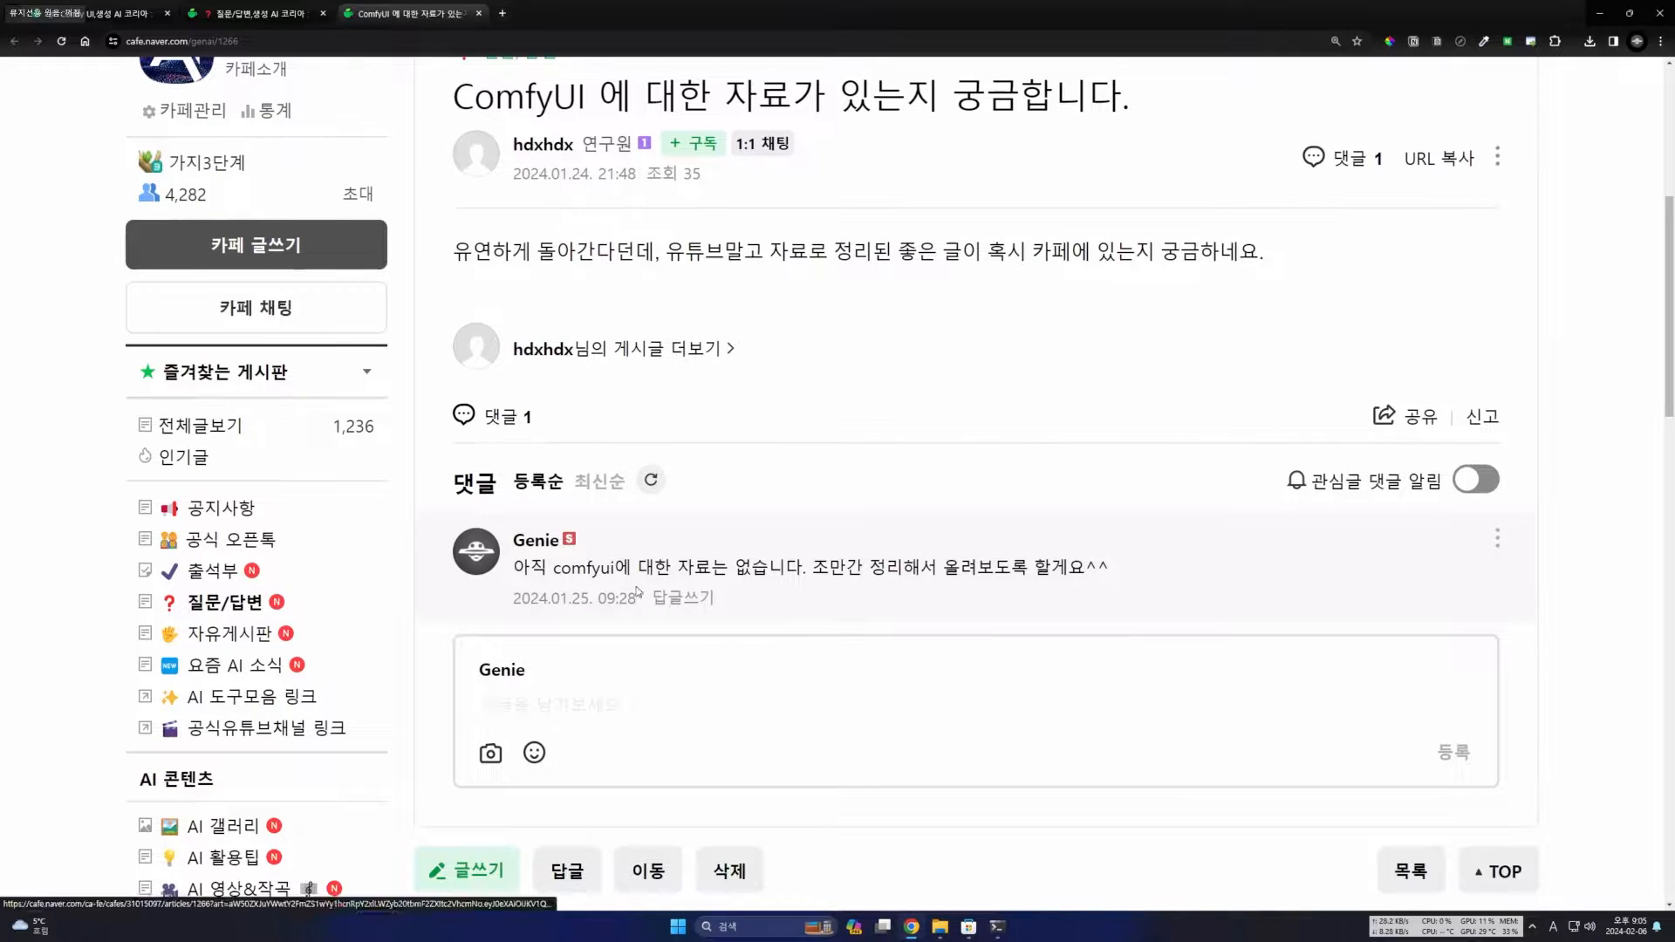
scroll(608, 580, "up", 2)
scroll(608, 580, "down", 5)
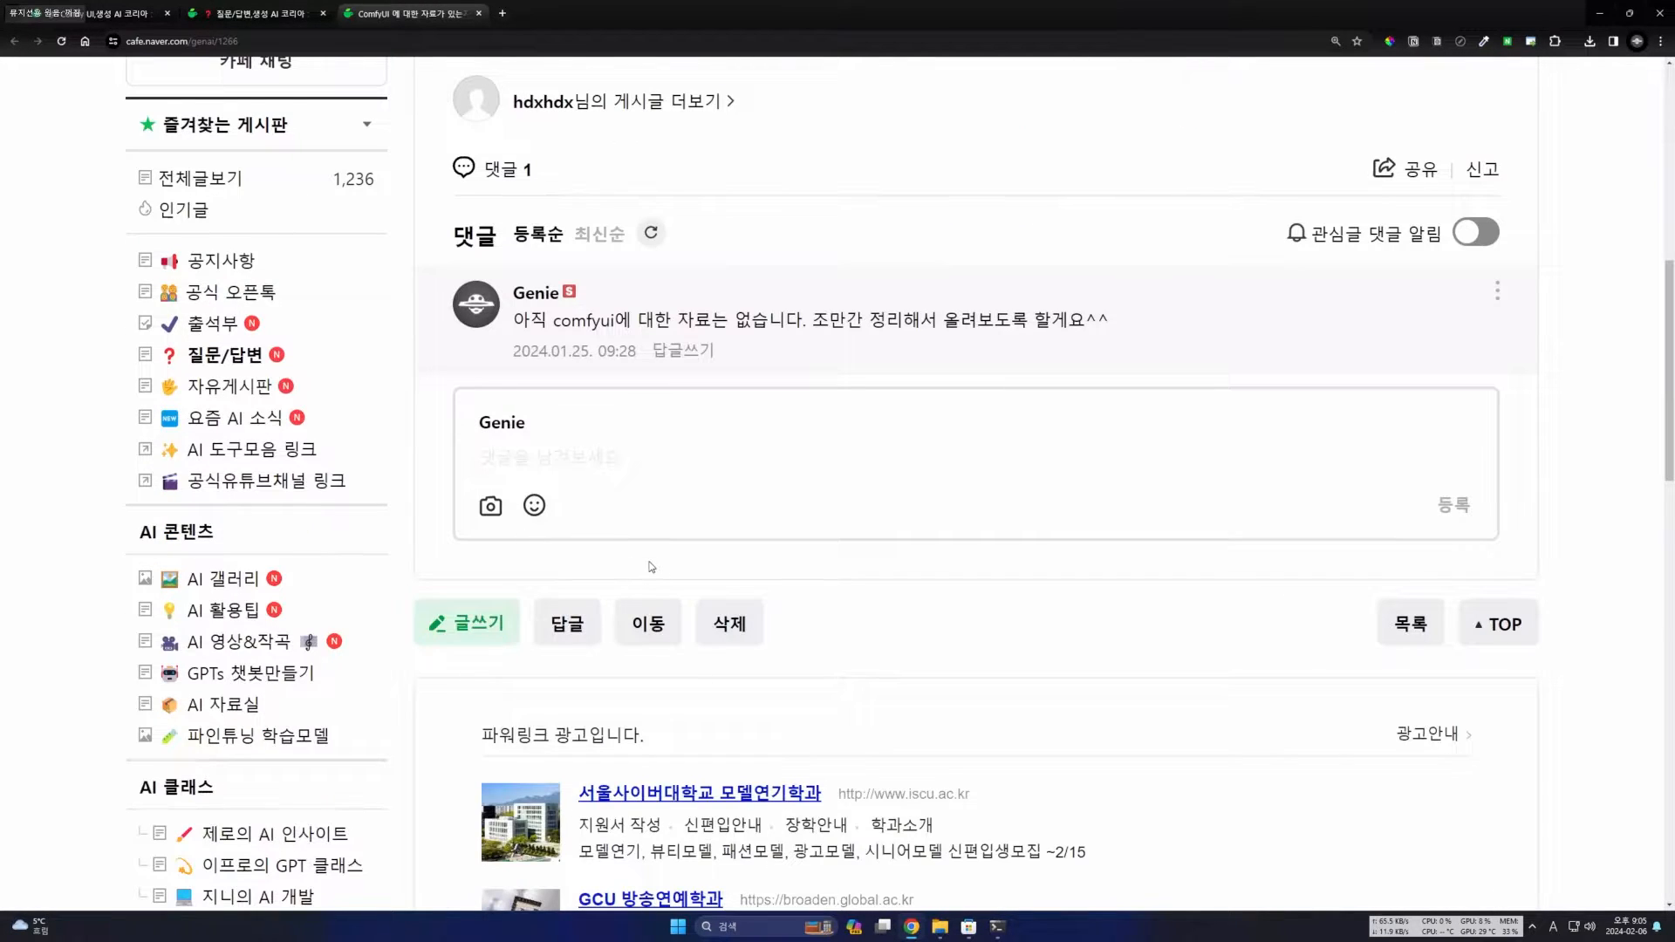
scroll(649, 569, "down", 1)
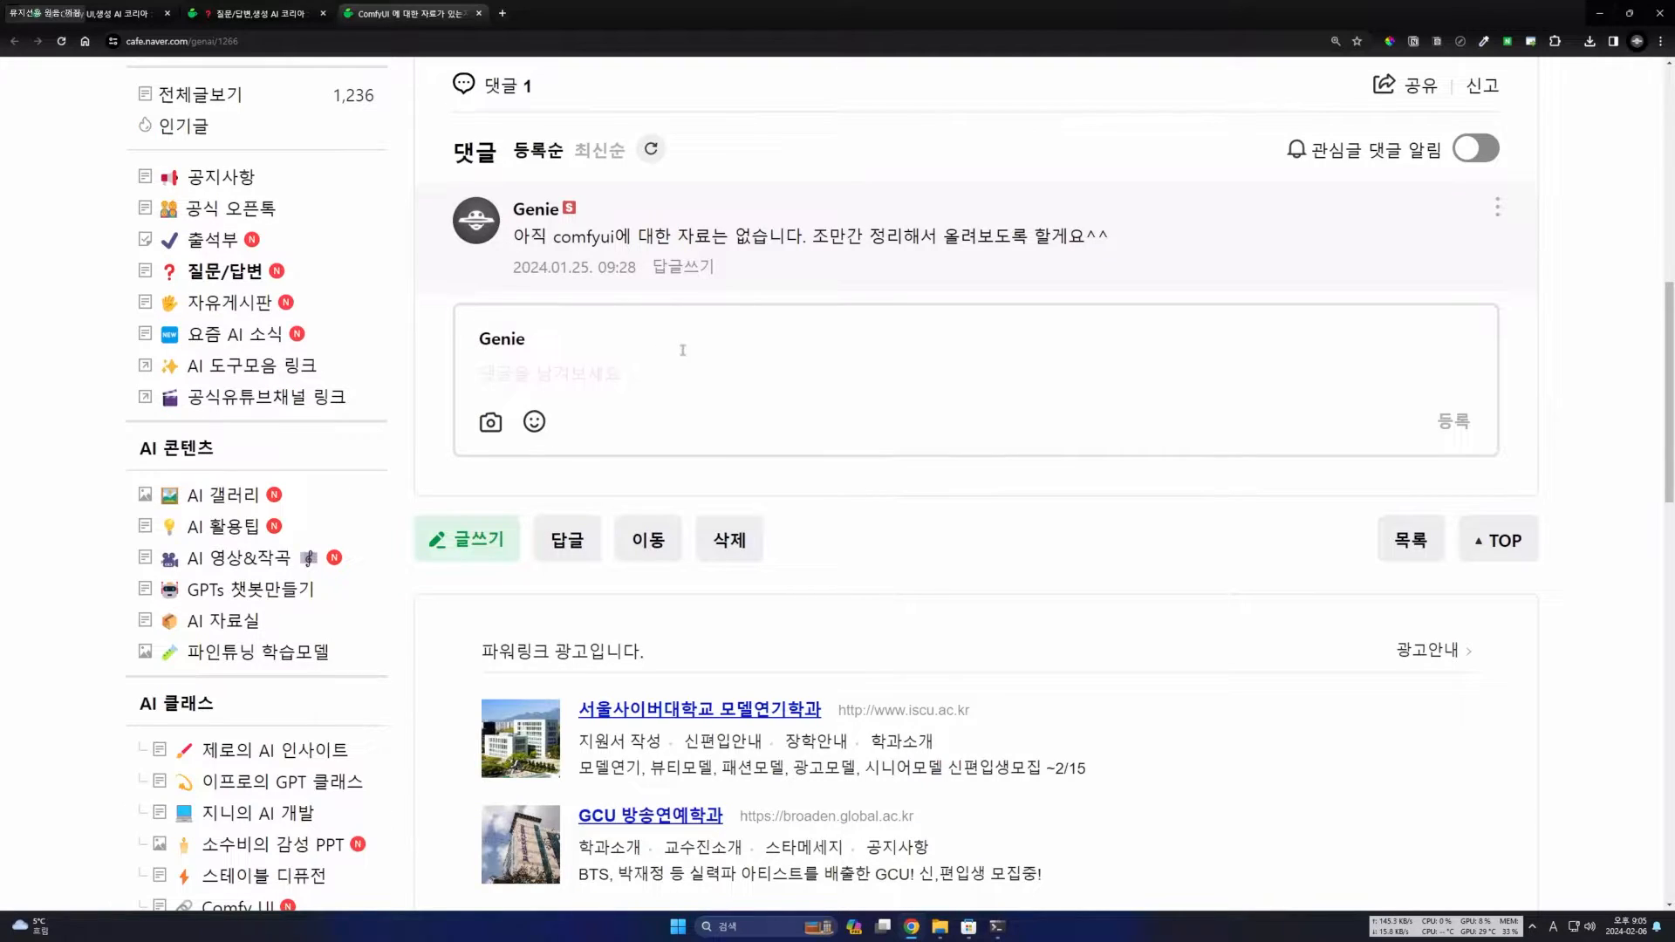
left_click(531, 355)
scroll(487, 623, "down", 2)
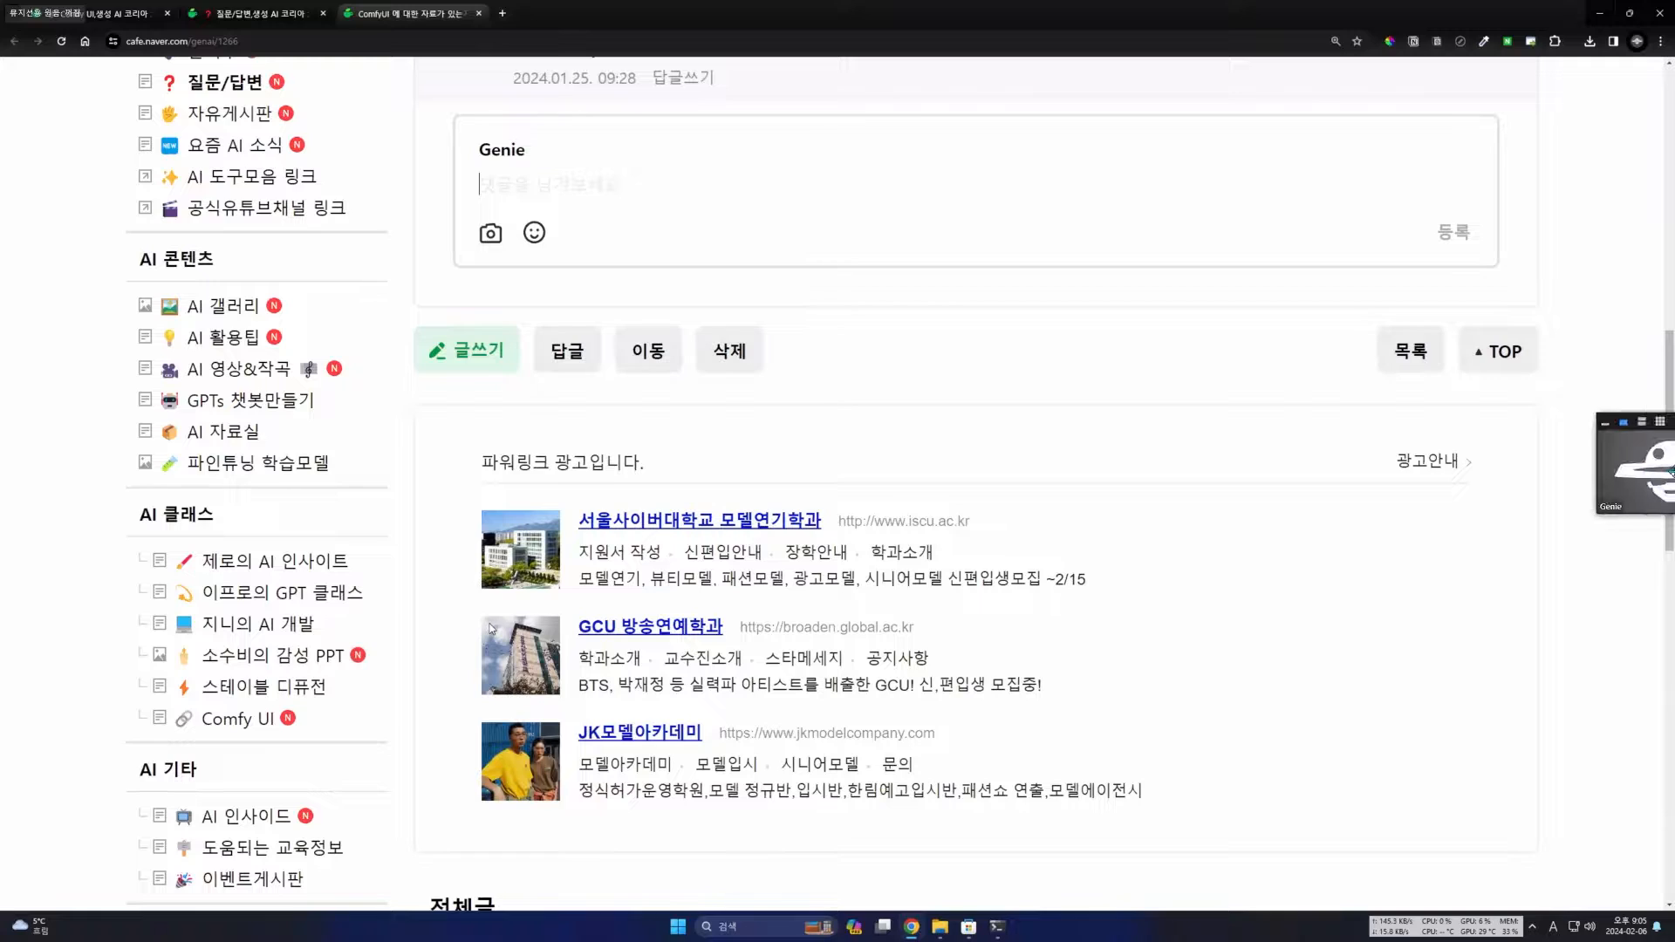
scroll(493, 628, "up", 6)
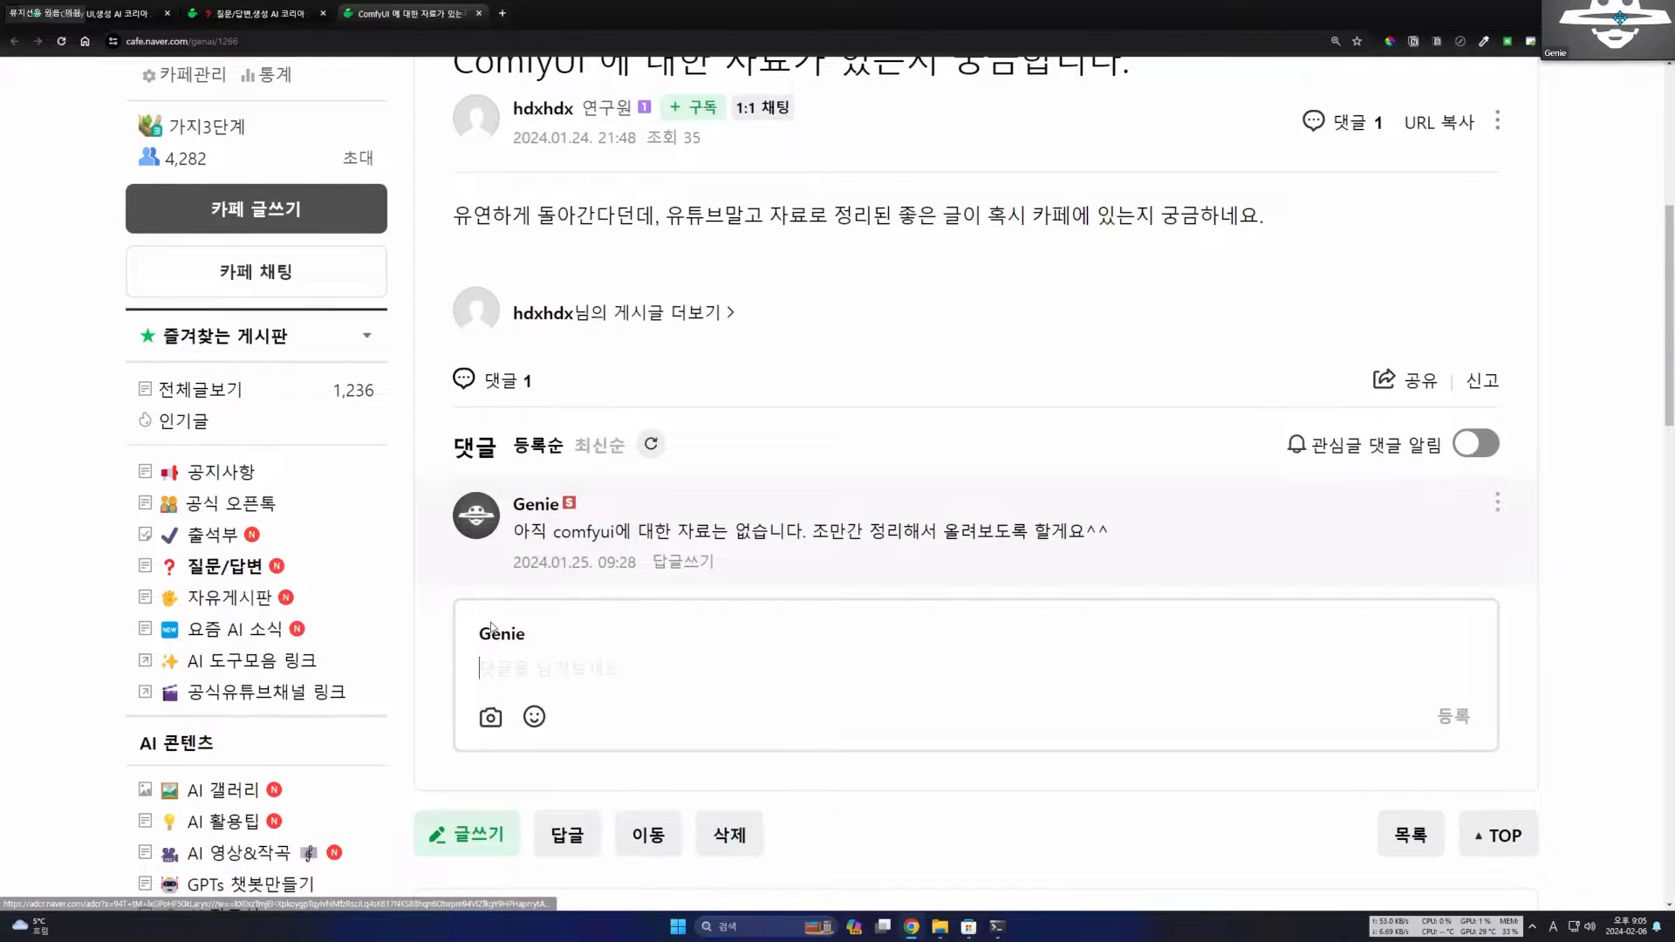
scroll(491, 652, "up", 2)
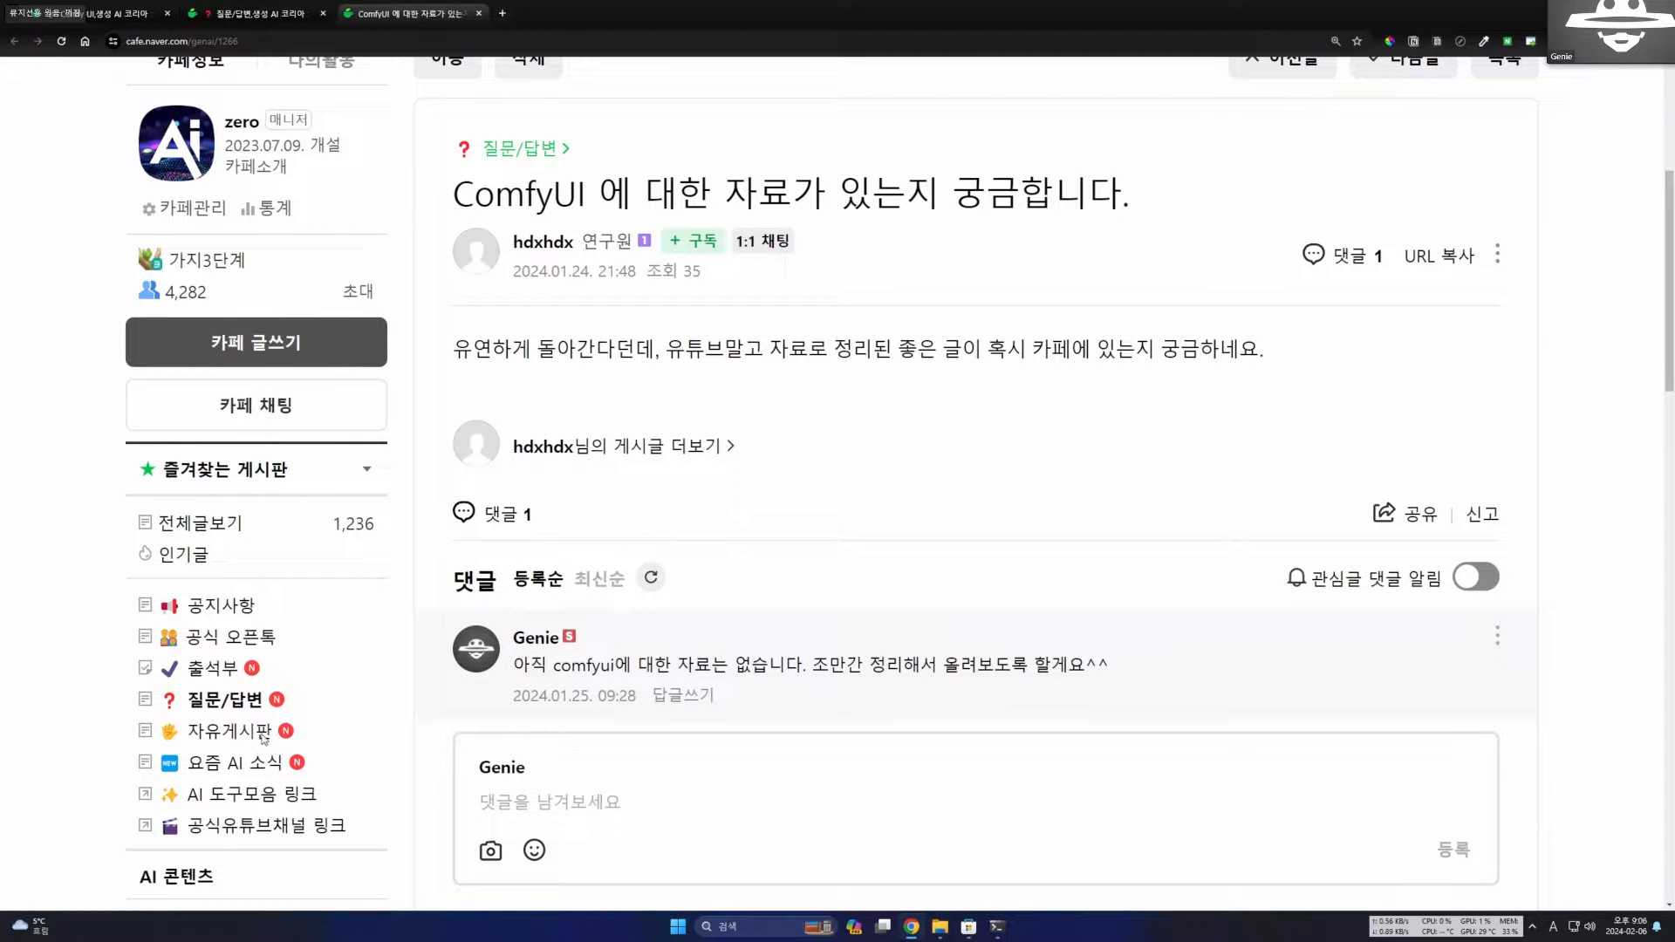
Find the AI 클래스 section of the café's board list and open its Comfy UI board.
scroll(312, 705, "down", 2)
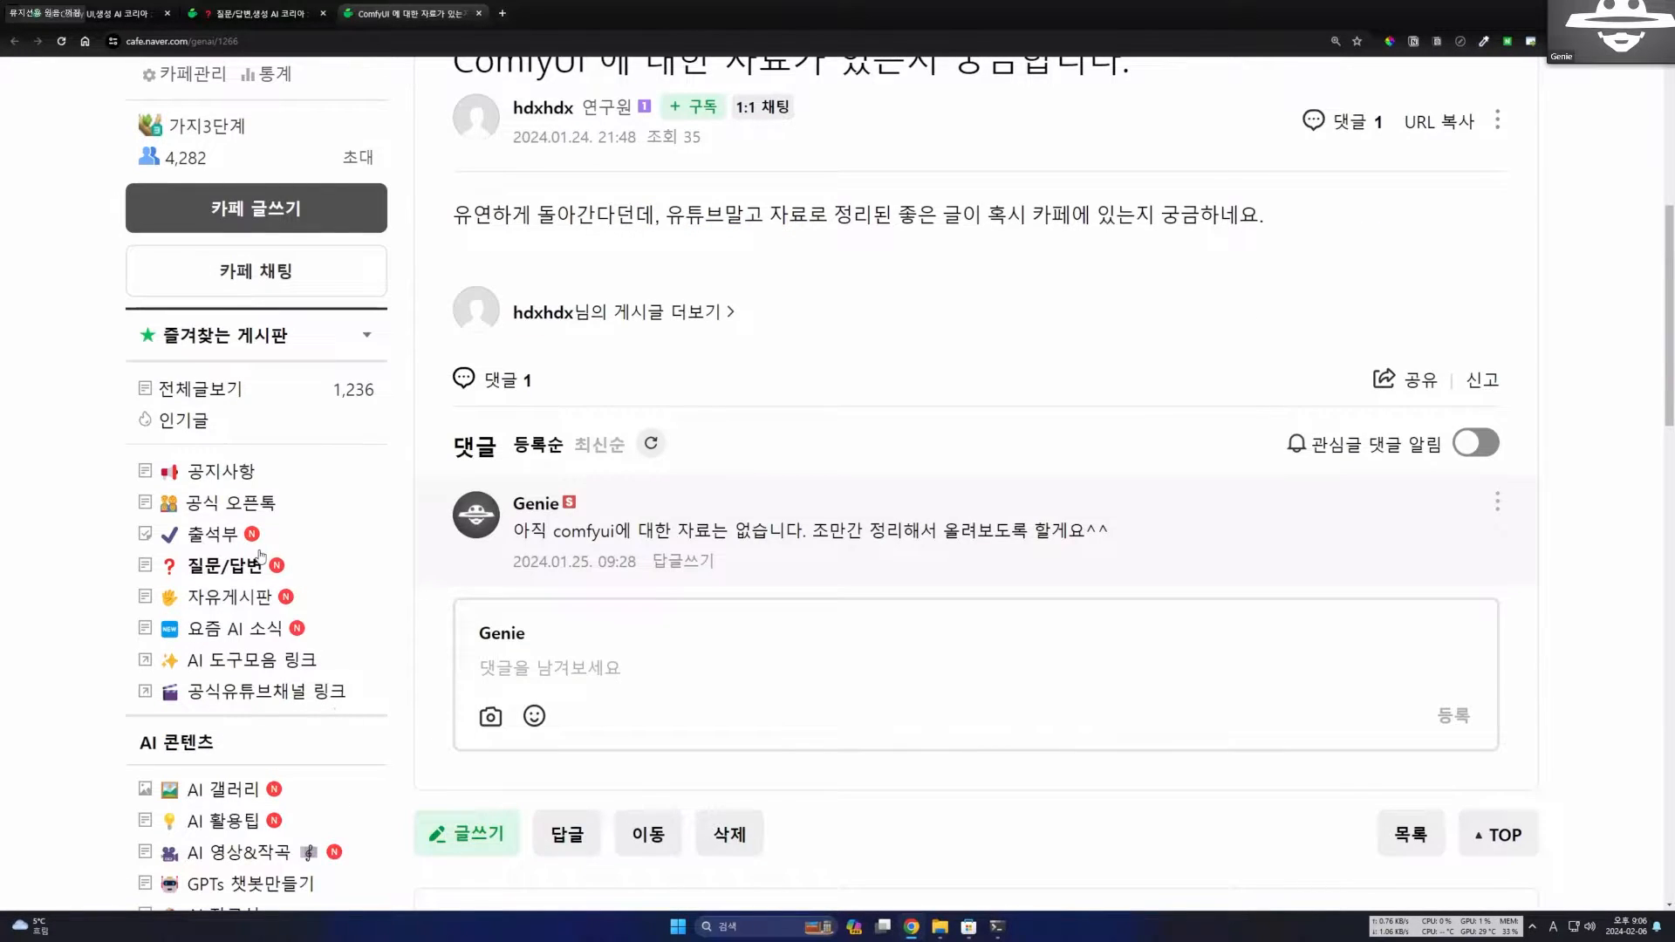
scroll(338, 705, "down", 4)
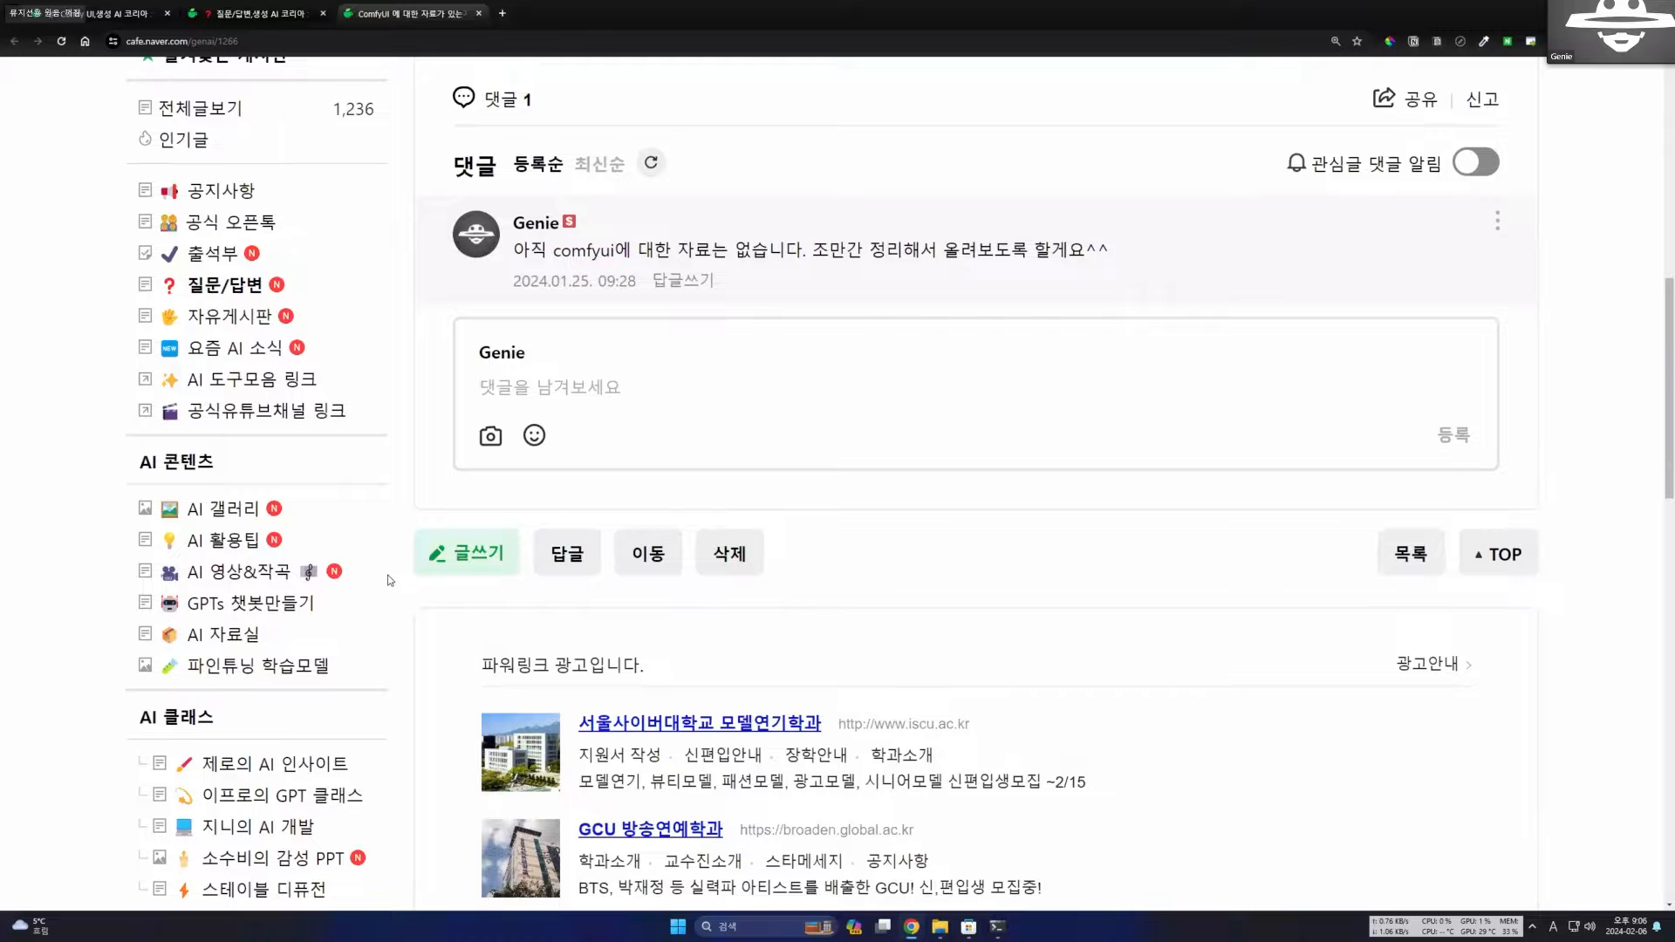
scroll(397, 577, "down", 8)
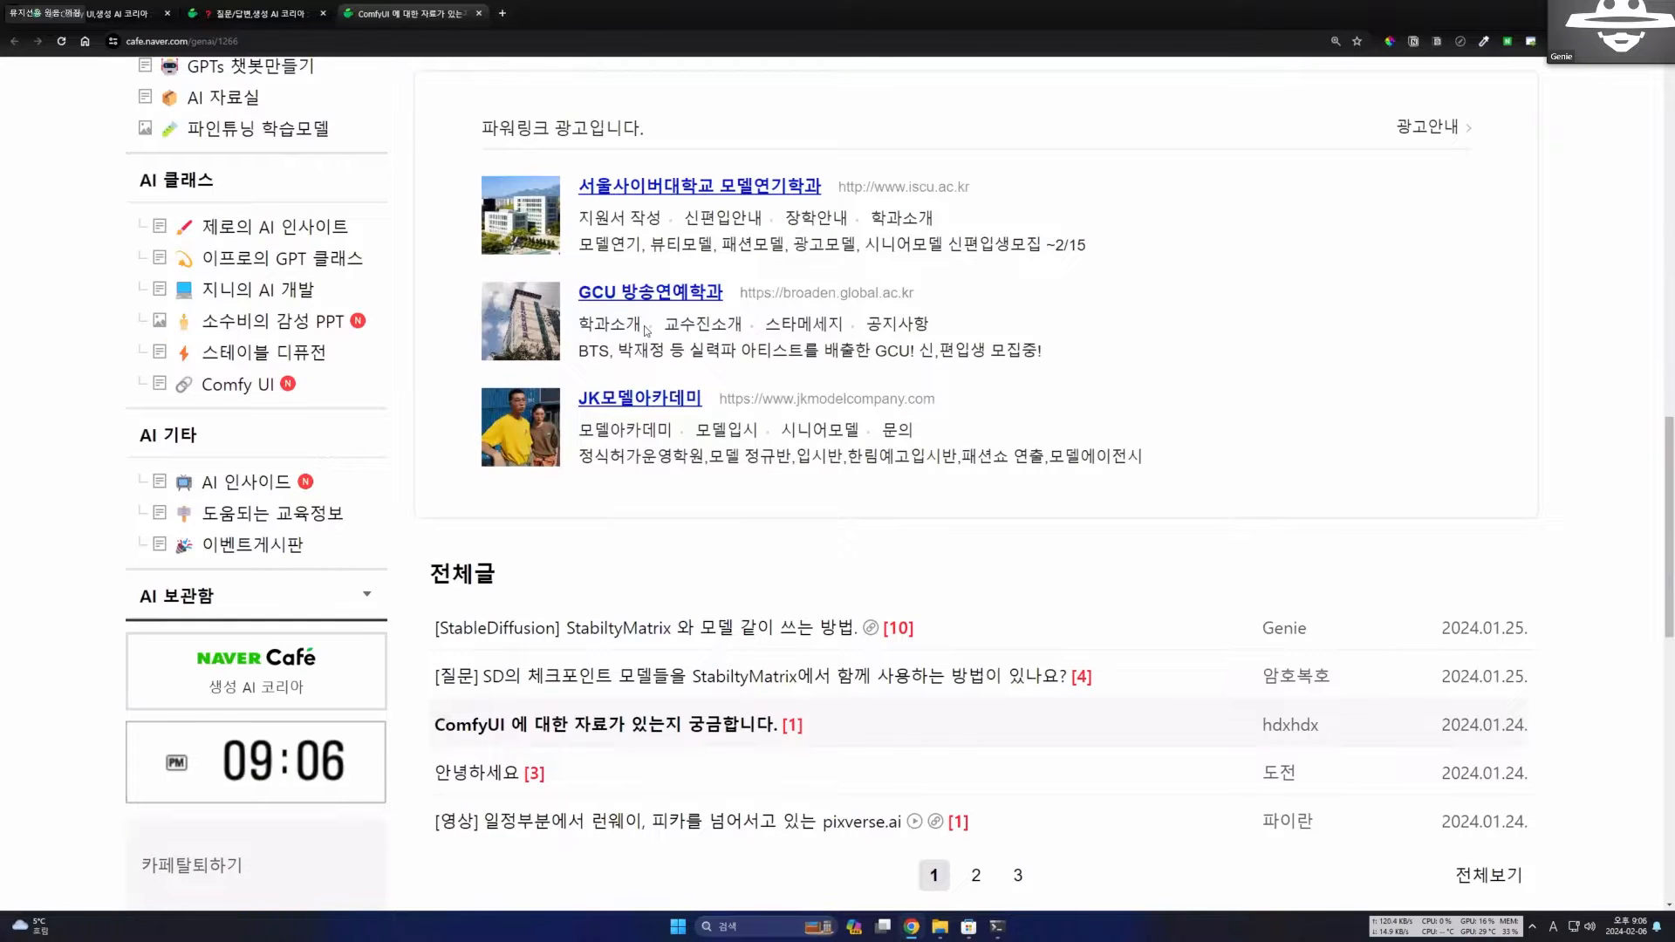
scroll(637, 348, "up", 5)
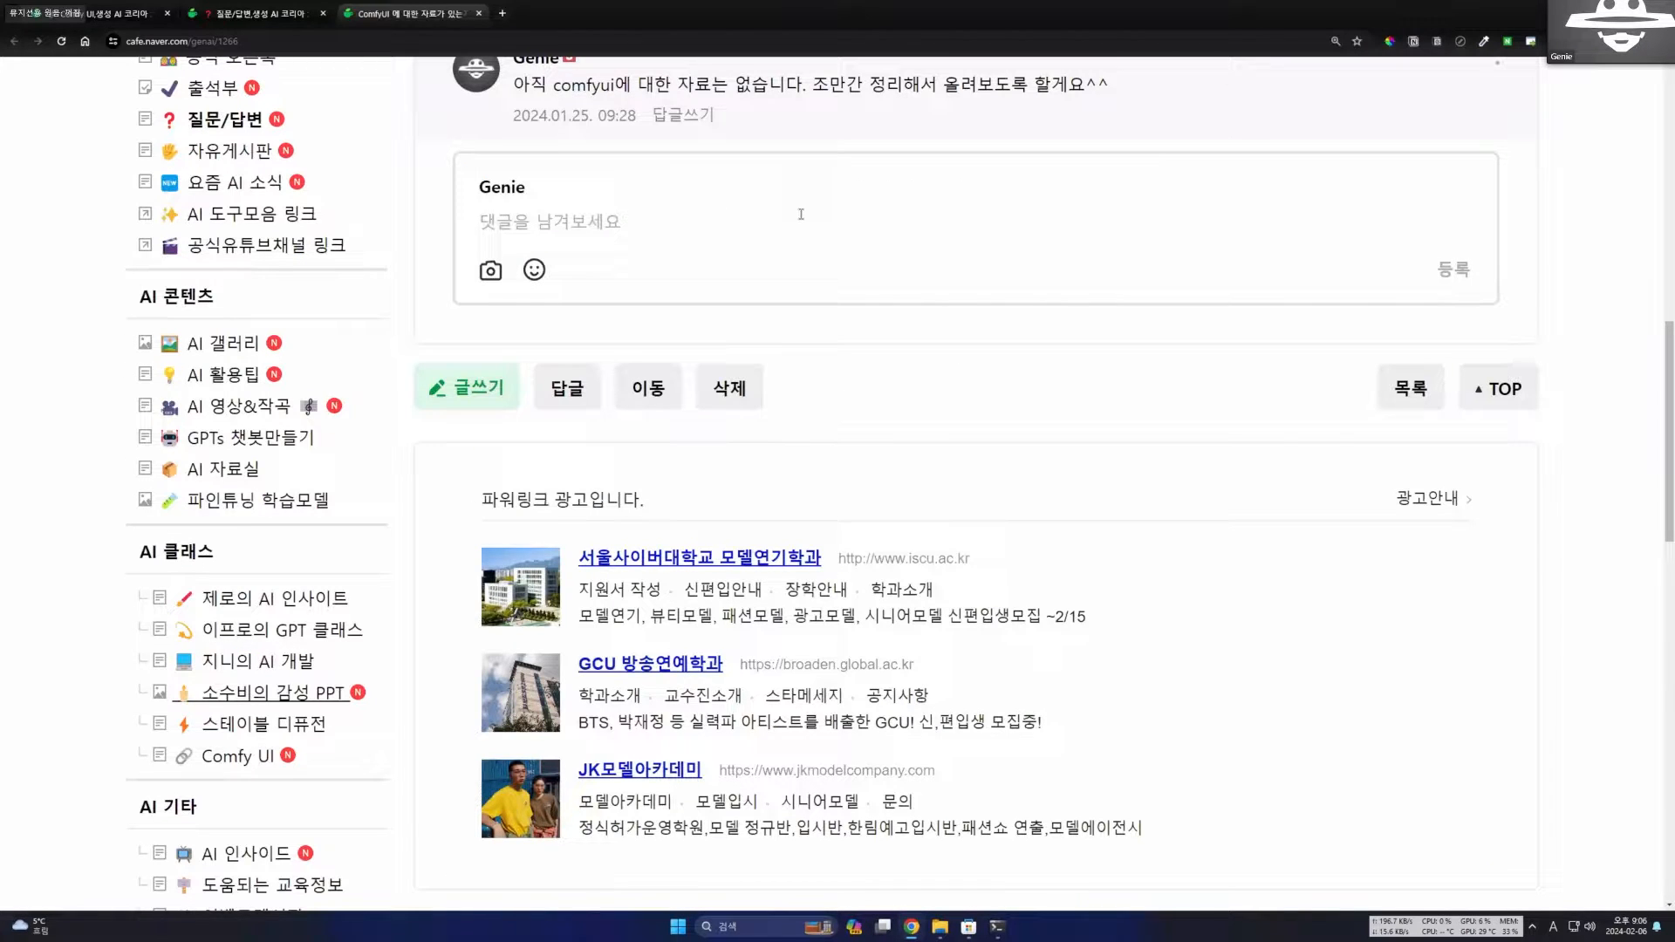
scroll(494, 454, "up", 2)
scroll(410, 558, "down", 2)
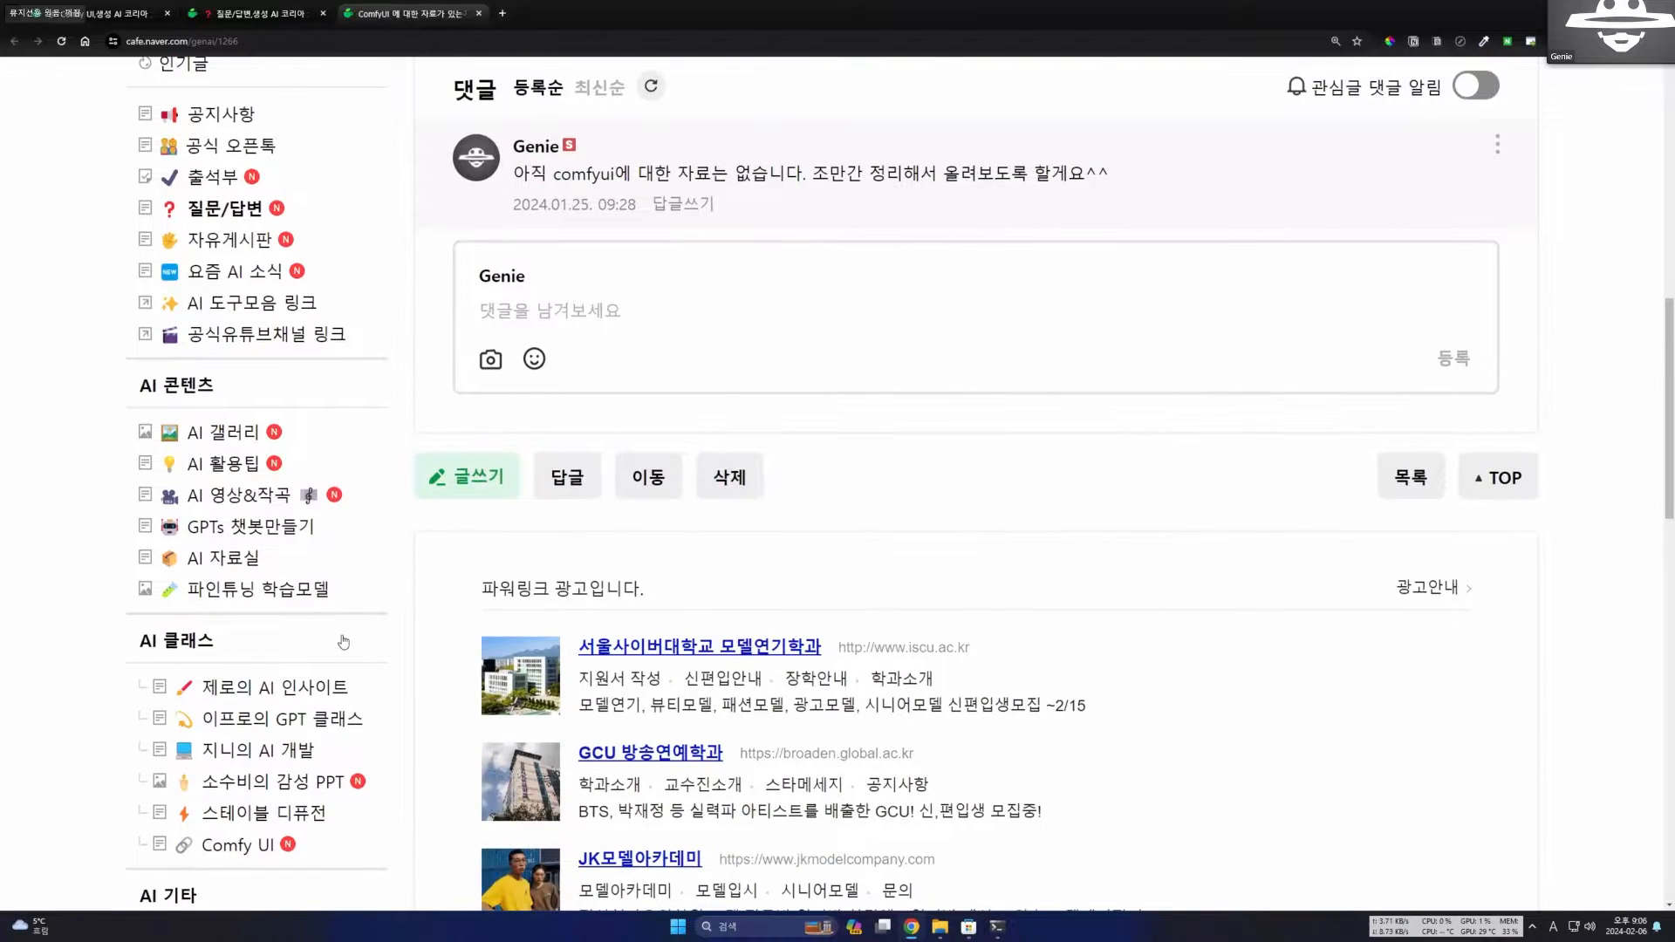
scroll(151, 322, "down", 3)
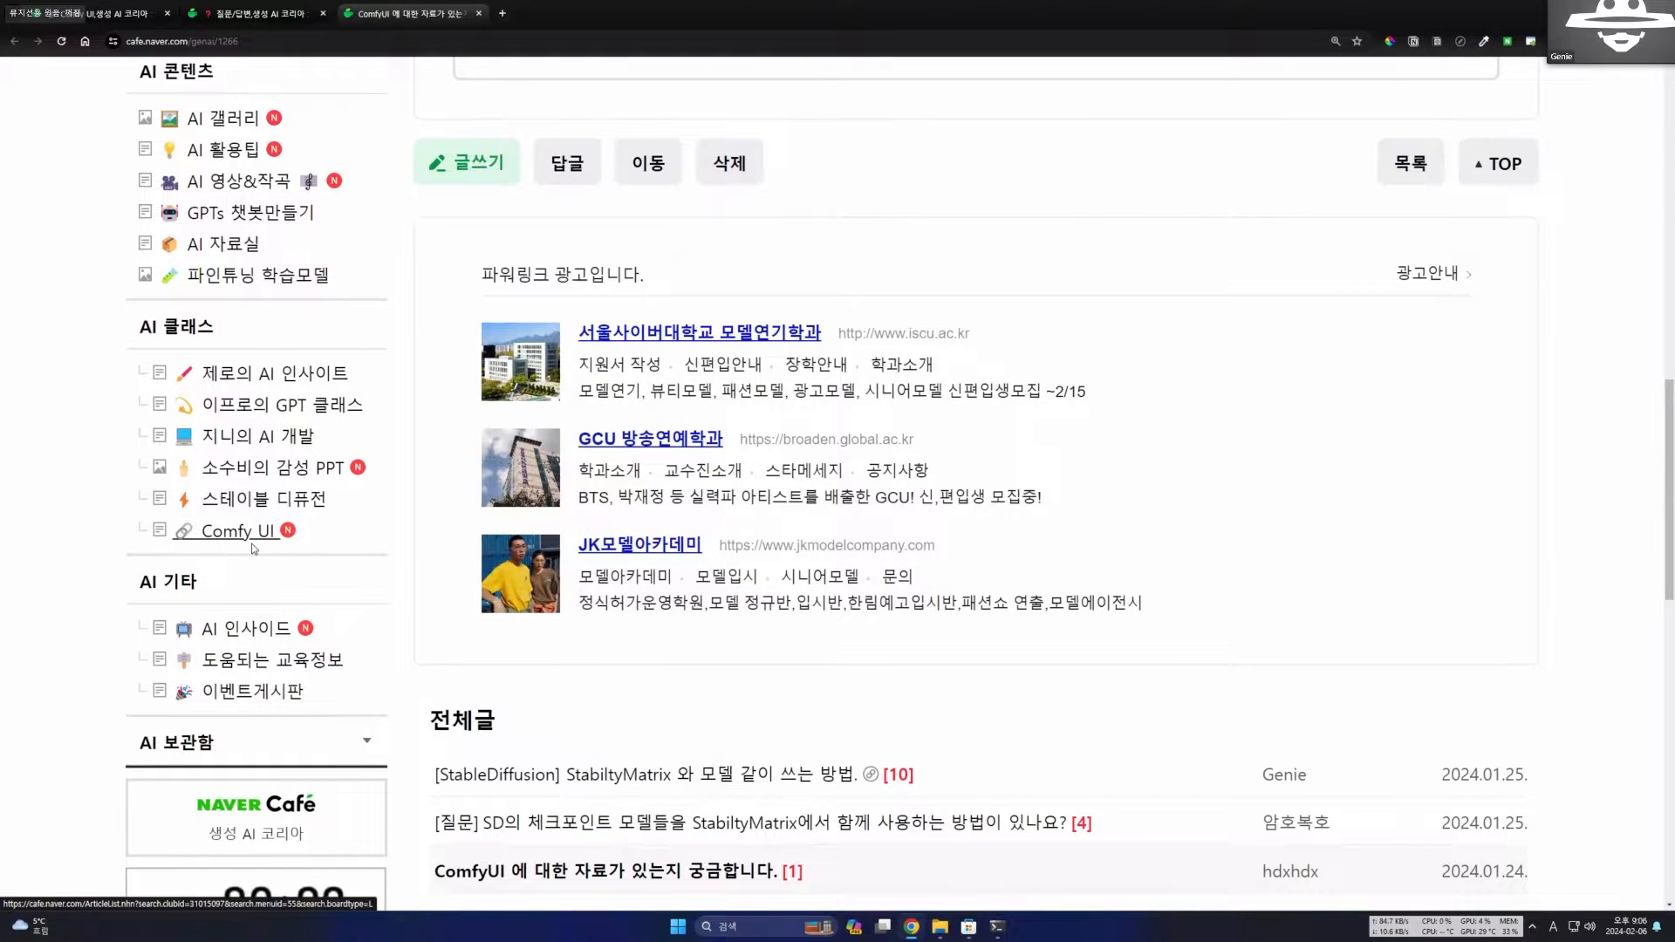
left_click_drag(154, 327, 214, 328)
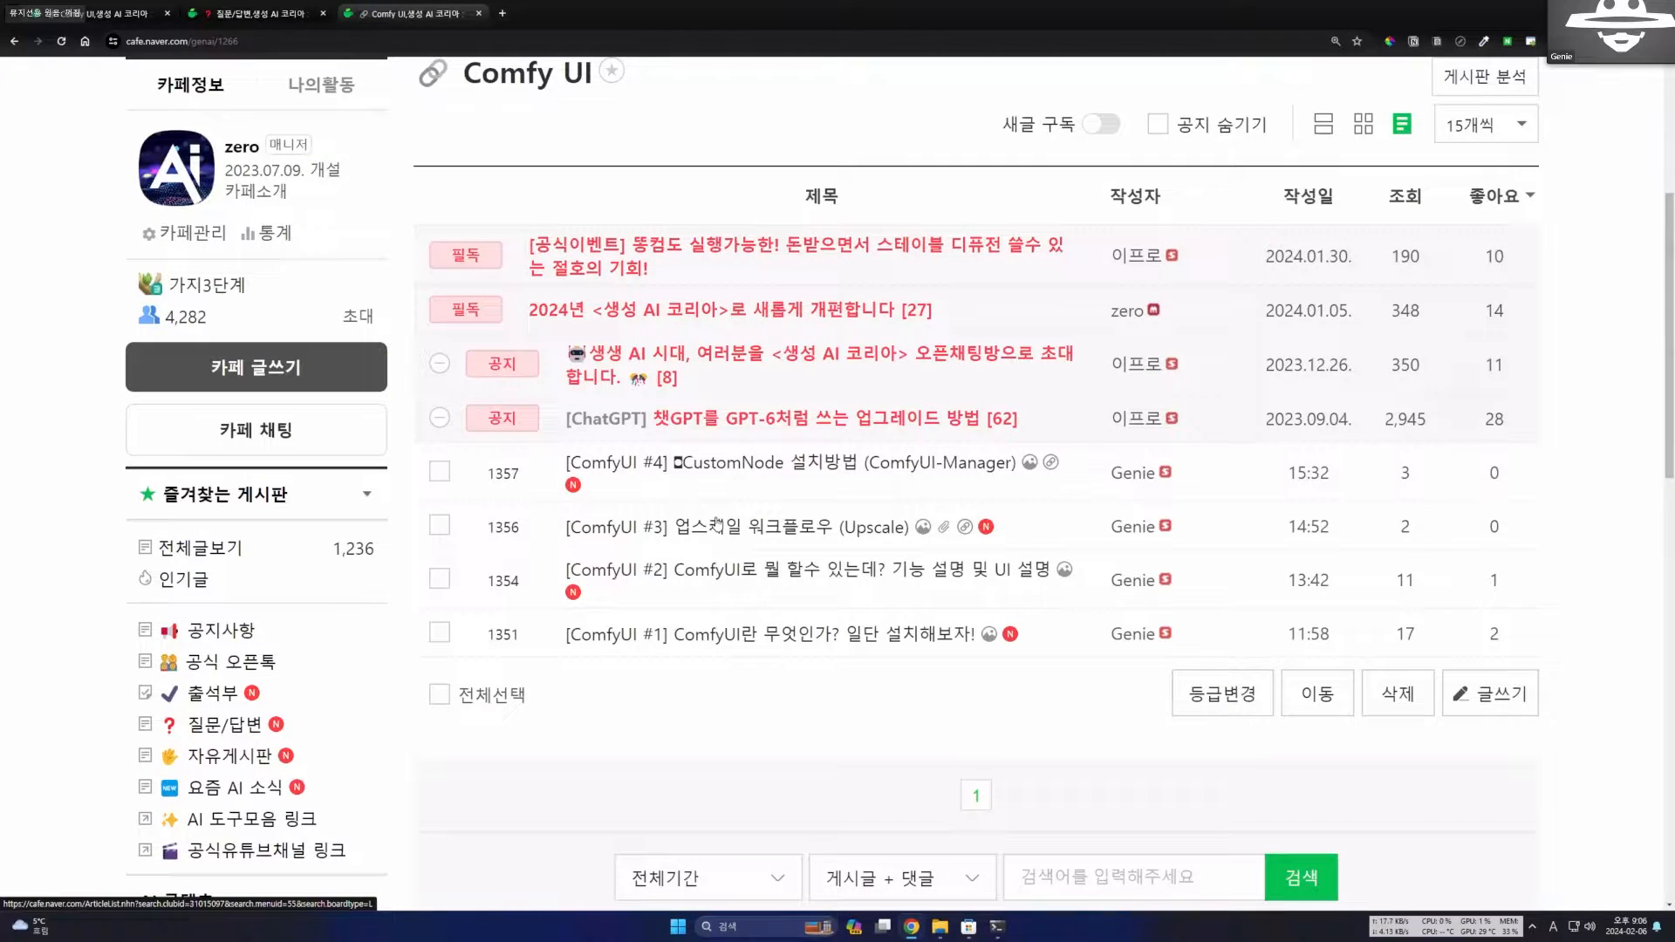
Open the post "[ComfyUI #1] ComfyUI란 무엇인가? 일단 설치해보자!" from the board's post list.
scroll(718, 529, "down", 1)
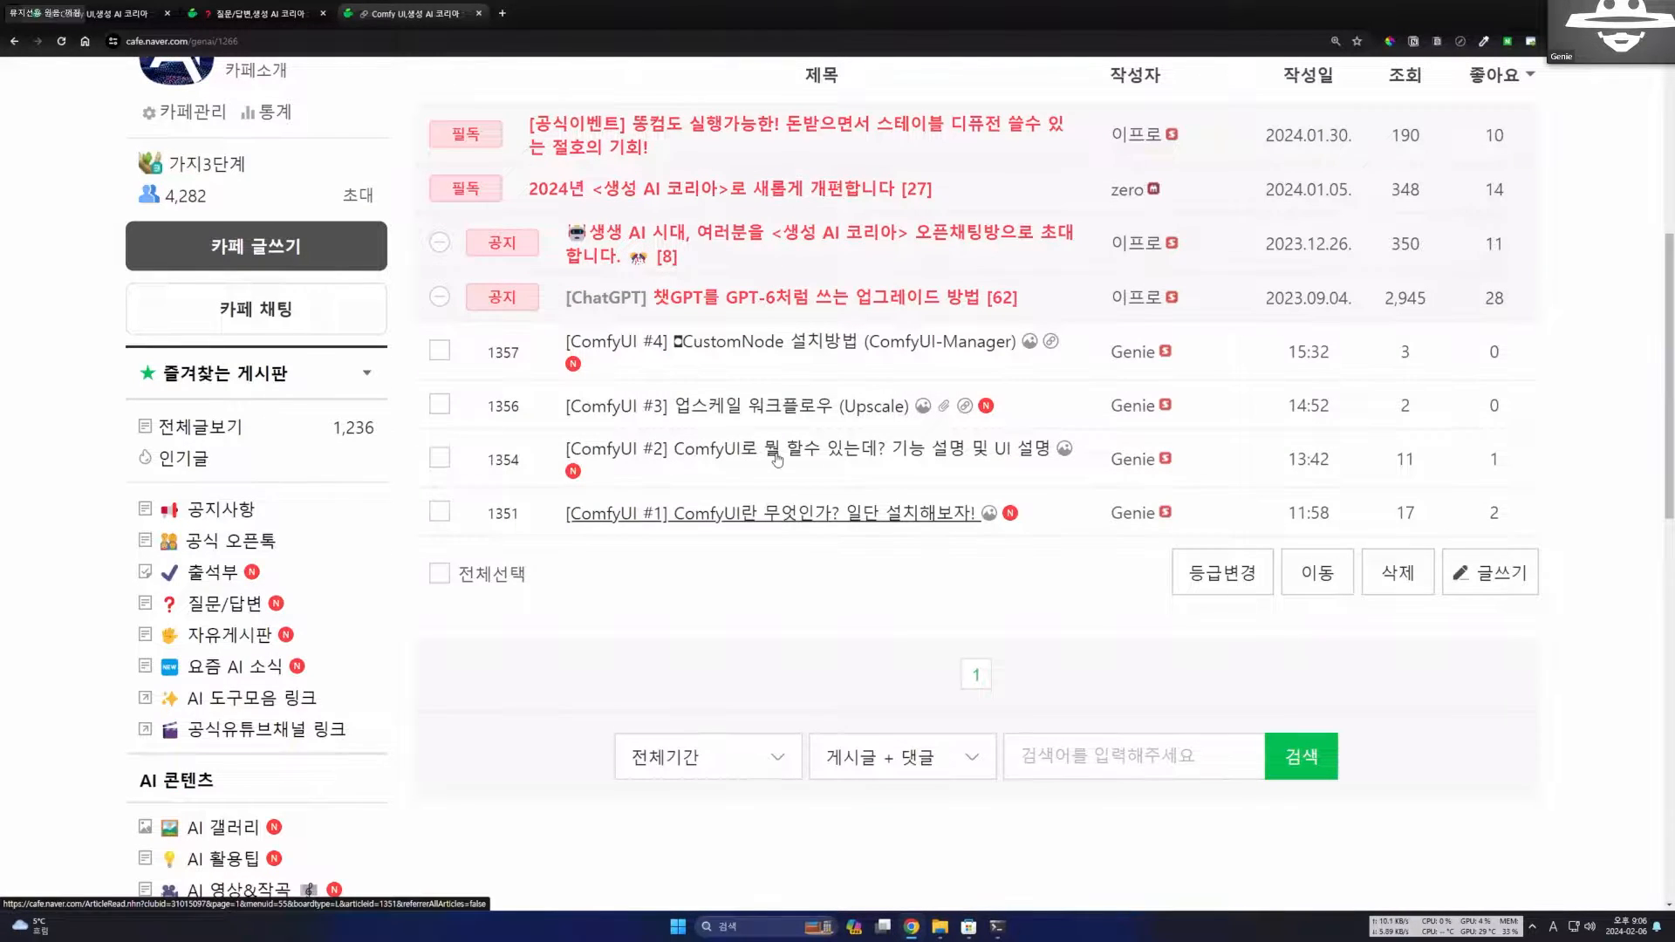
left_click(866, 513)
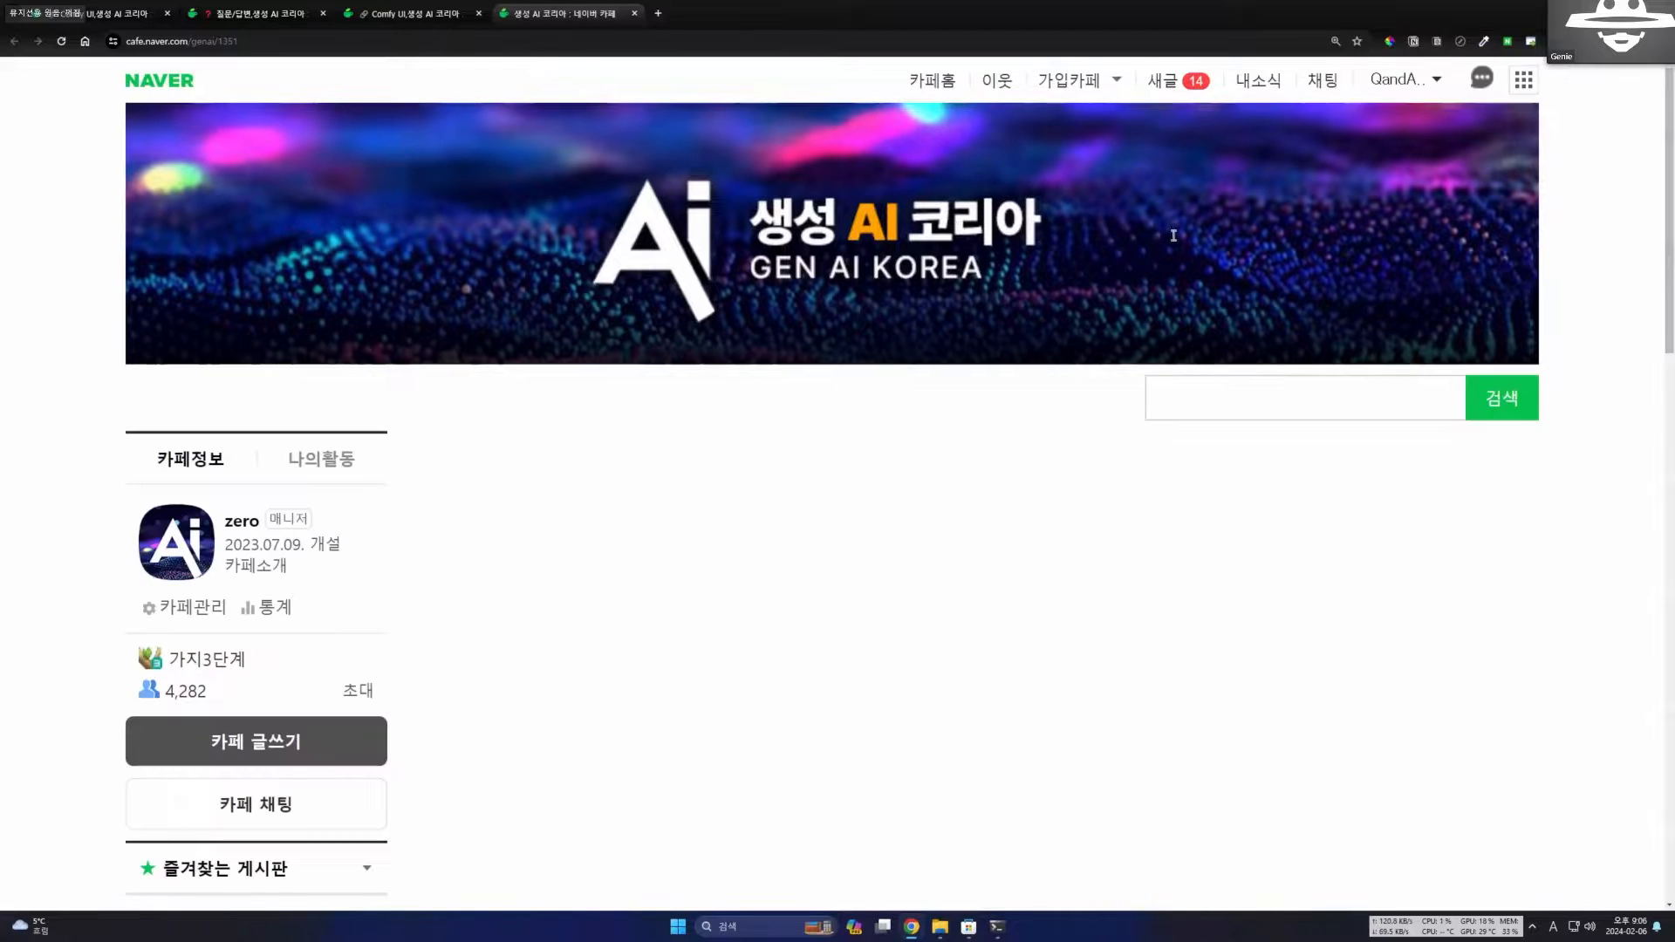
scroll(1007, 337, "down", 4)
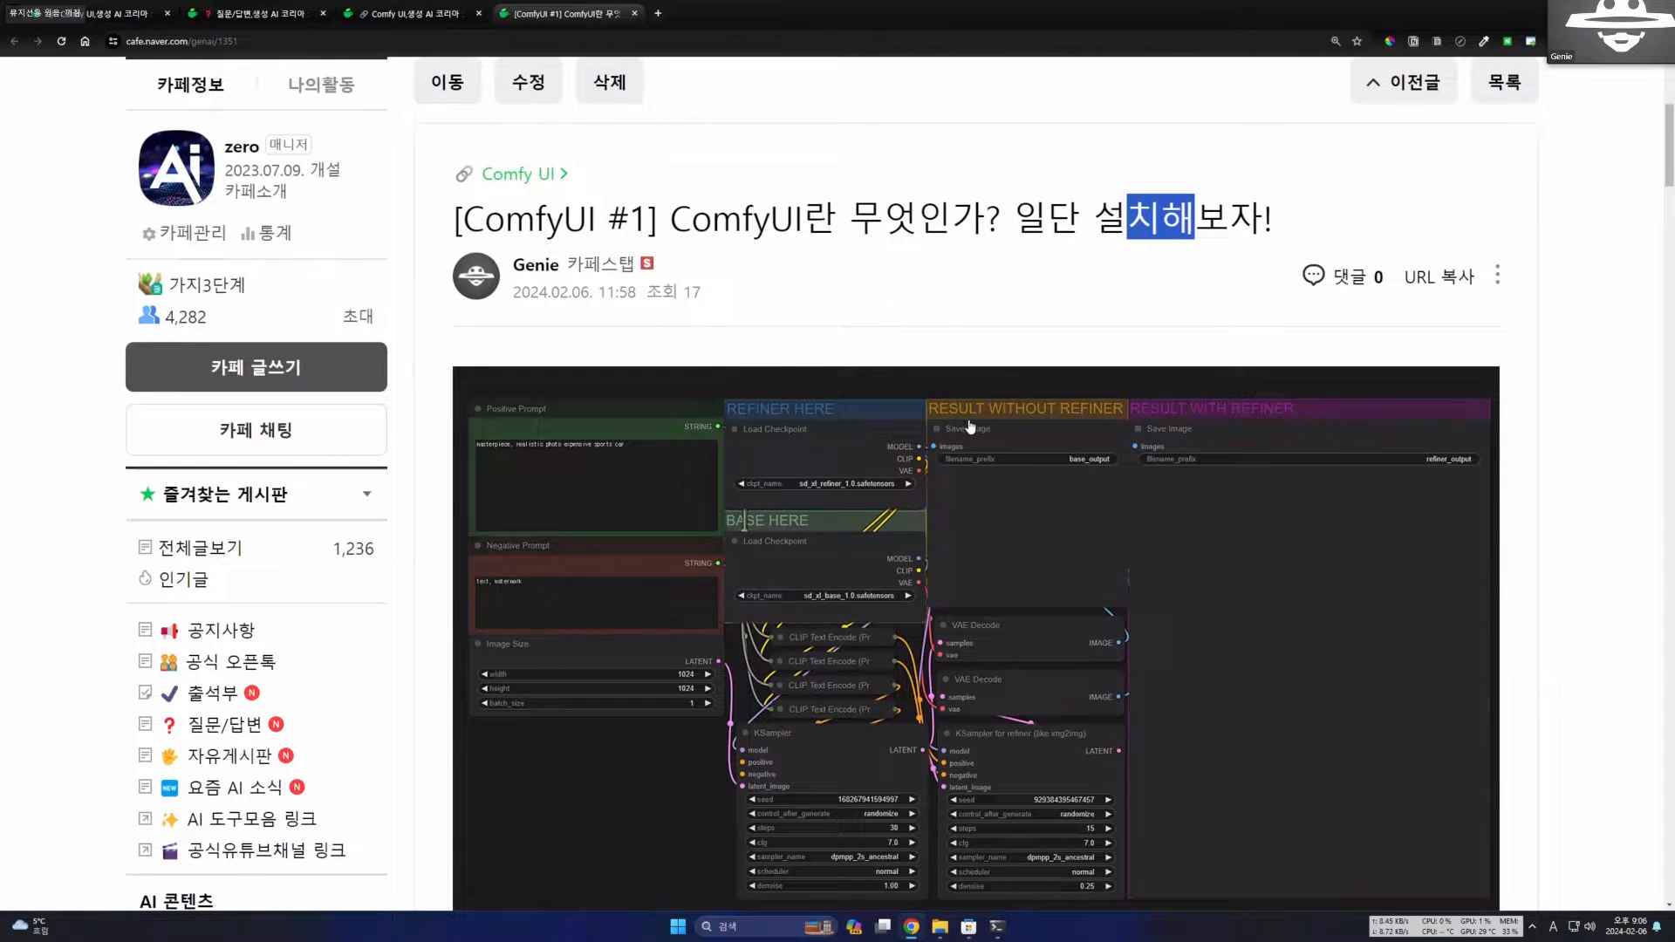
Examine the ComfyUI node workflow image at the start of the post, including its prompt, checkpoint and result nodes.
scroll(977, 414, "down", 3)
scroll(960, 433, "up", 2)
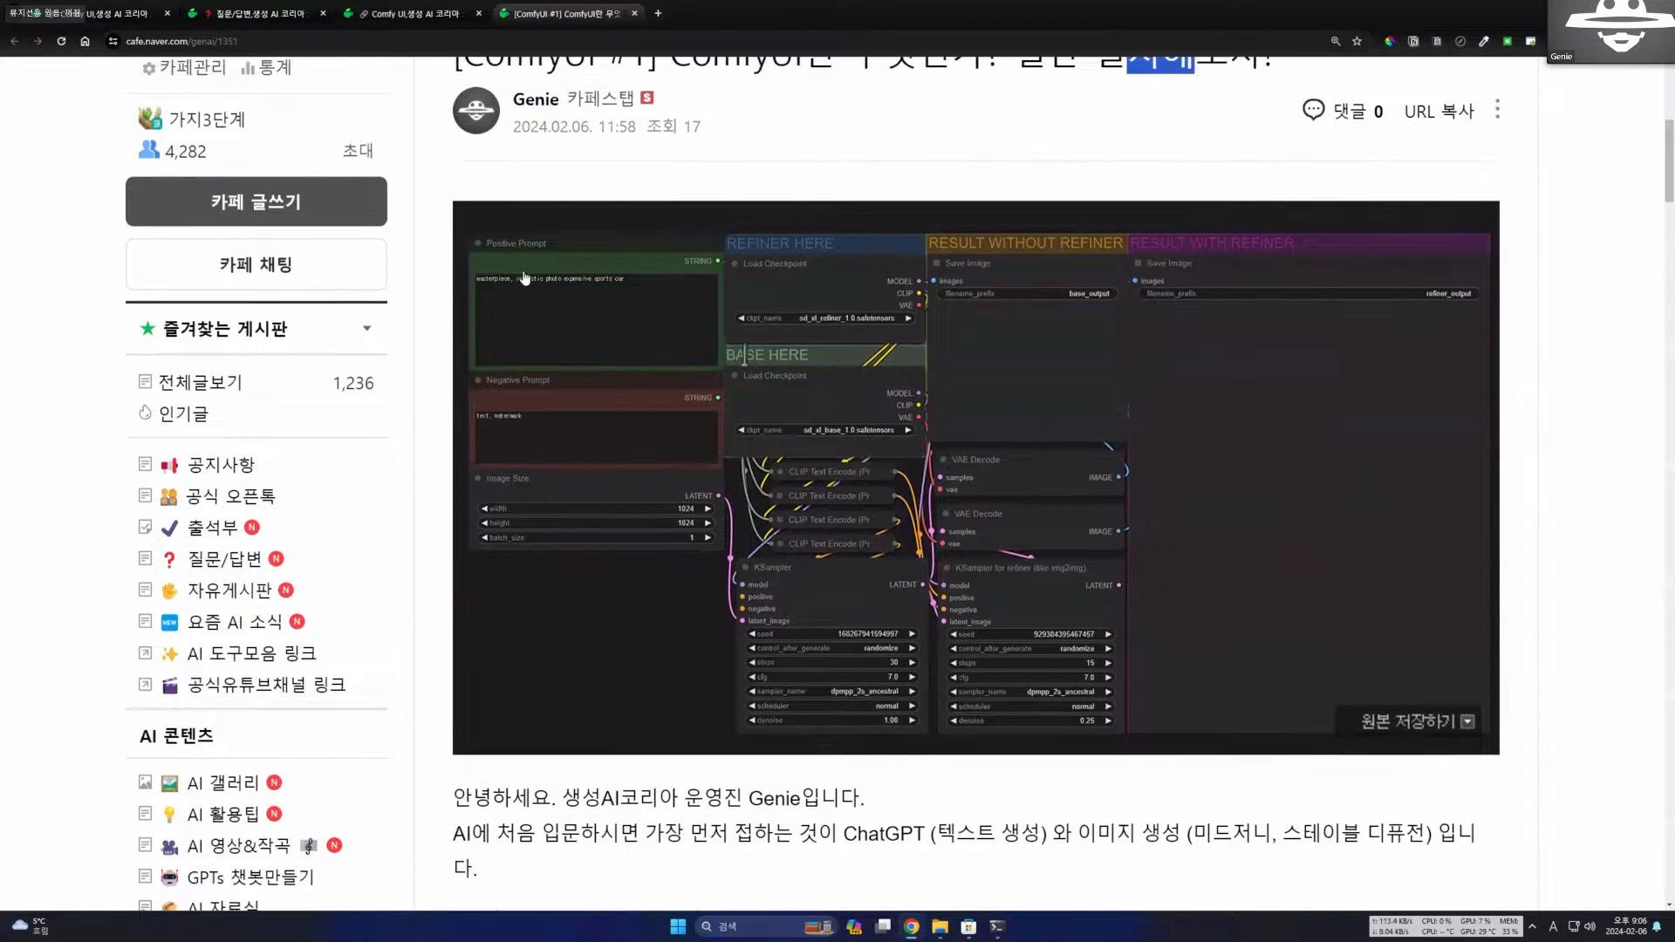
scroll(993, 513, "up", 1)
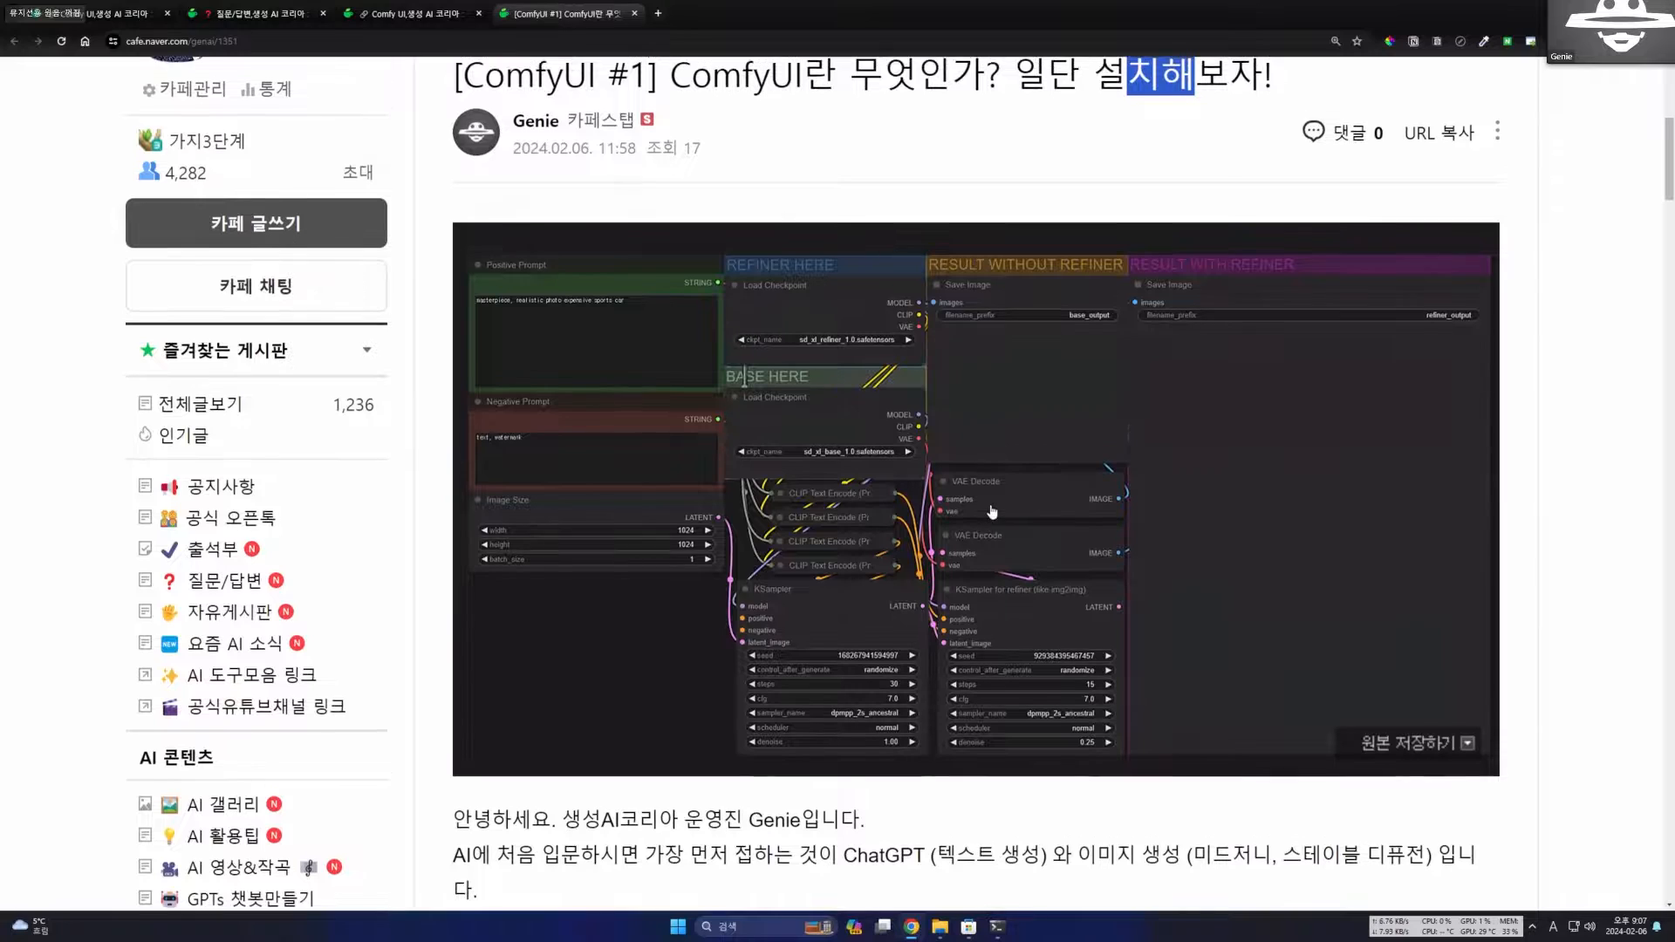
scroll(993, 513, "down", 2)
scroll(992, 511, "up", 1)
left_click(993, 511)
left_click(1351, 205)
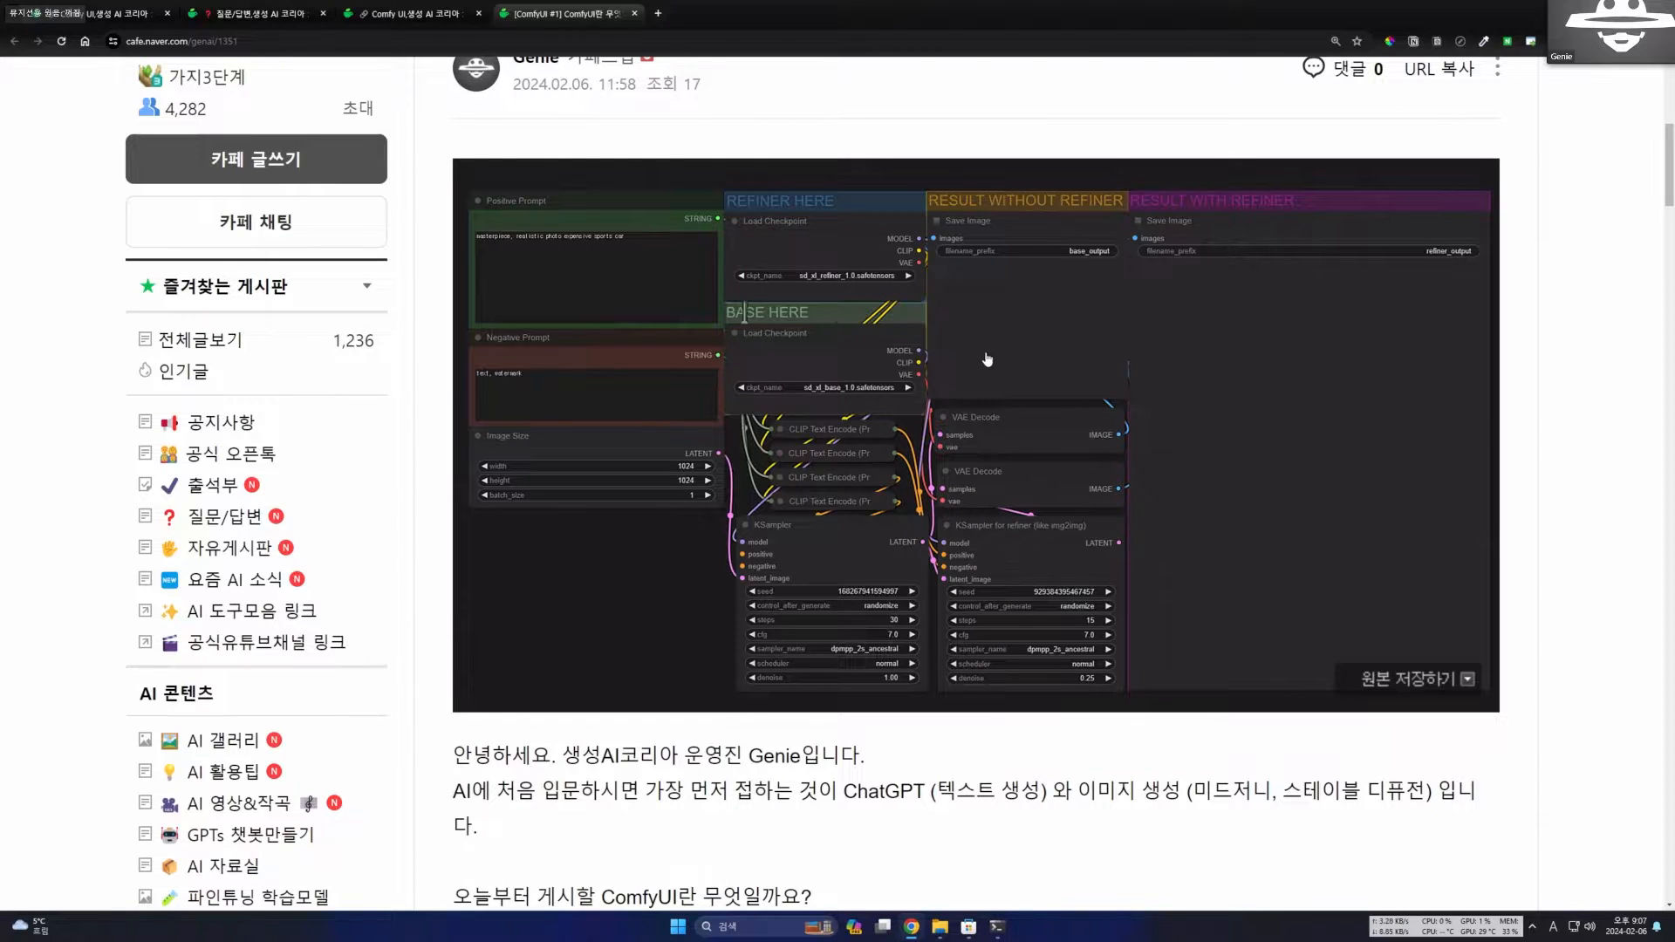
scroll(963, 417, "up", 1)
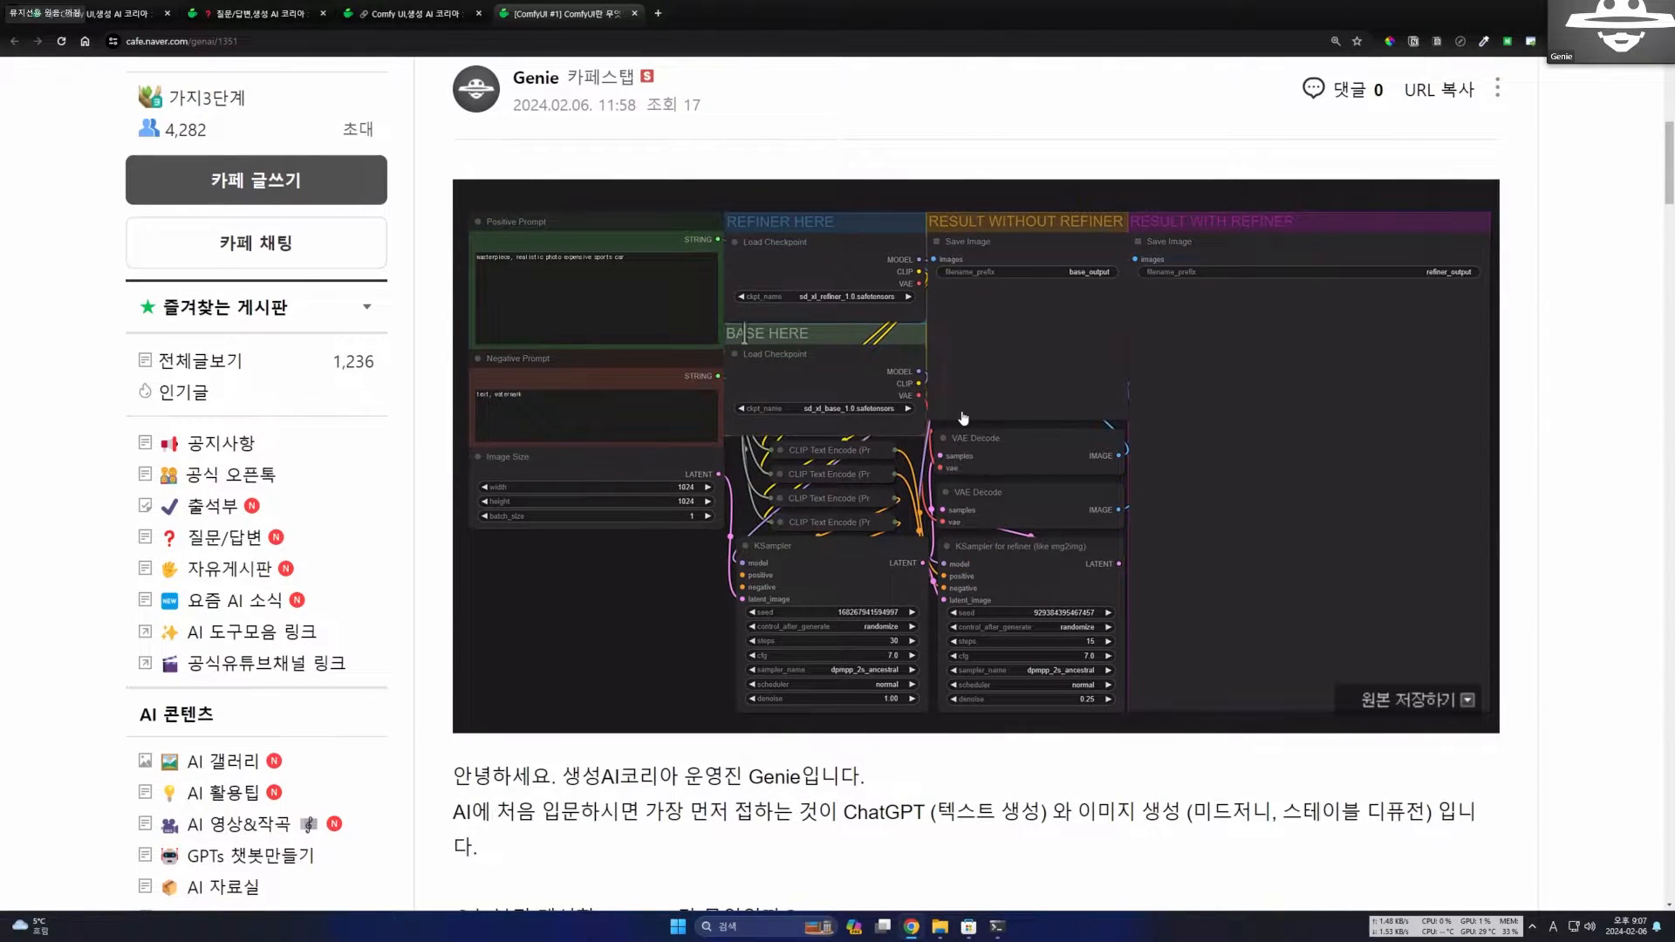
scroll(935, 422, "up", 1)
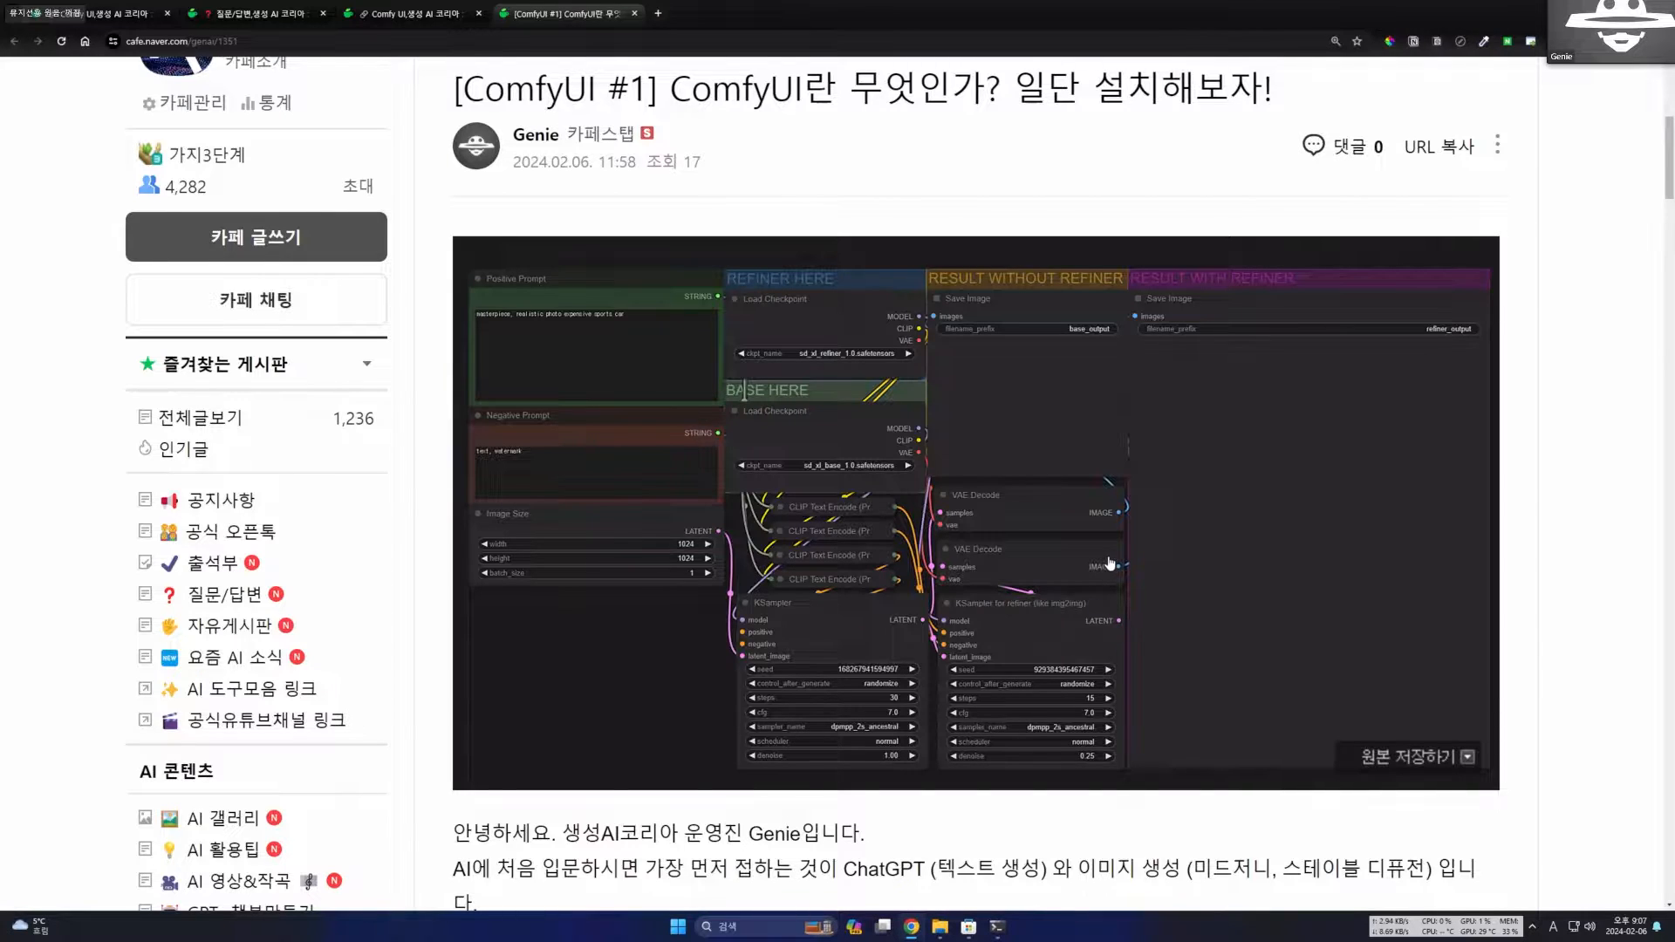
Read the post's introduction on ChatGPT, image generation with Midjourney and Stable Diffusion, and the question of what ComfyUI is.
scroll(1053, 581, "down", 1)
scroll(1054, 581, "down", 4)
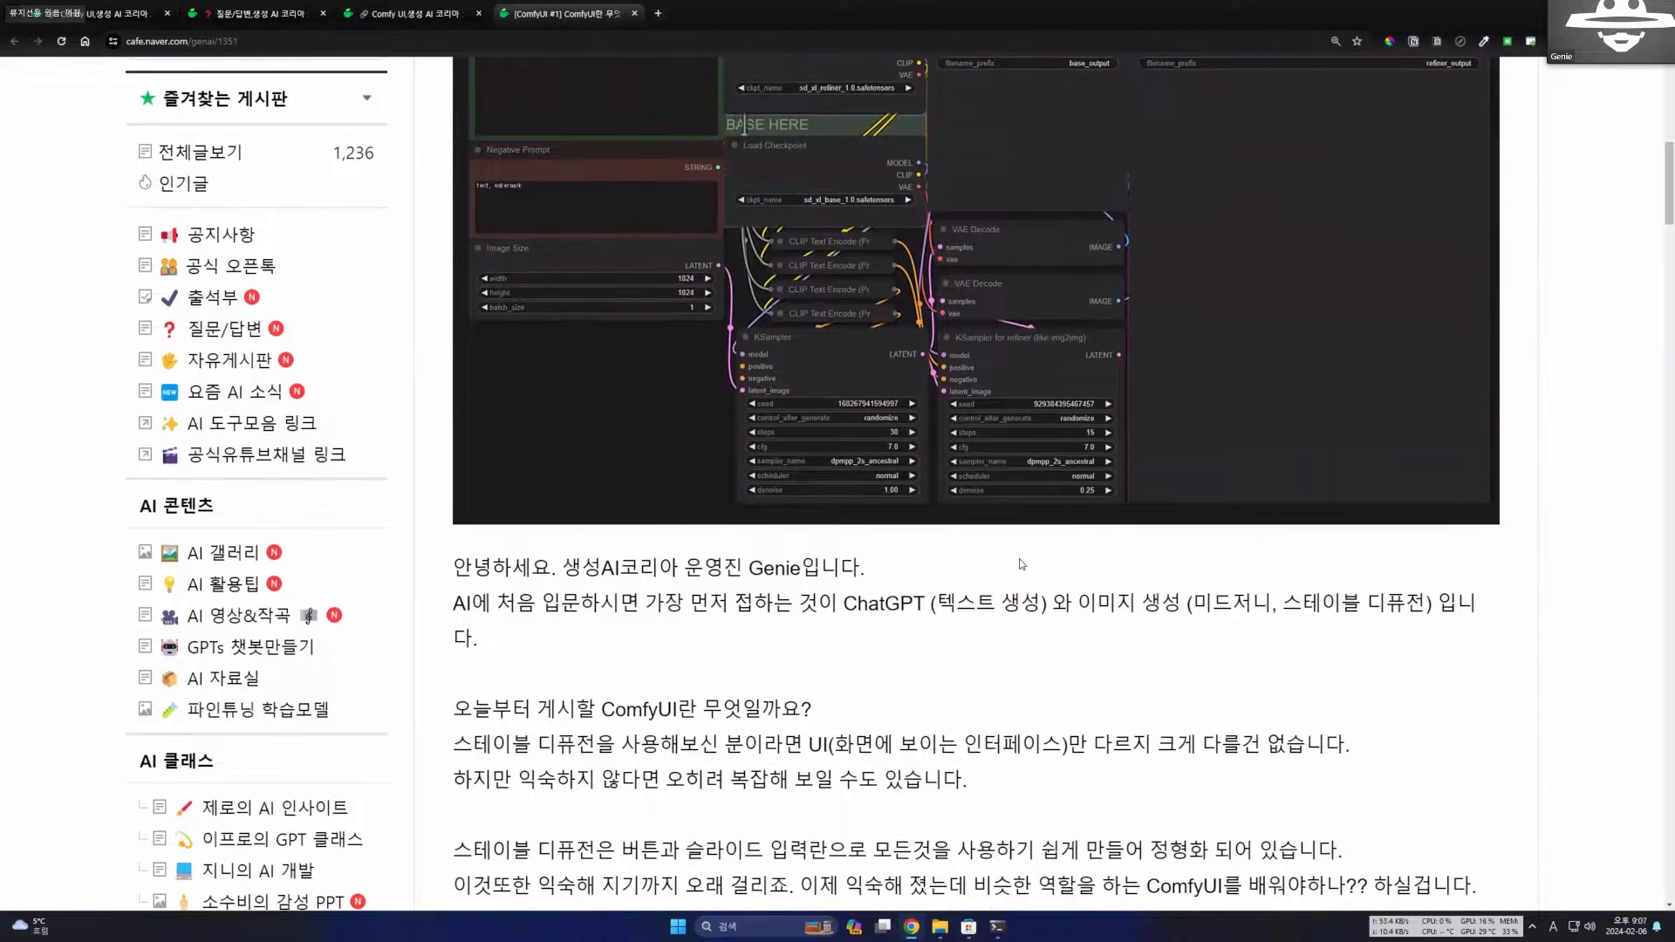
scroll(838, 537, "down", 2)
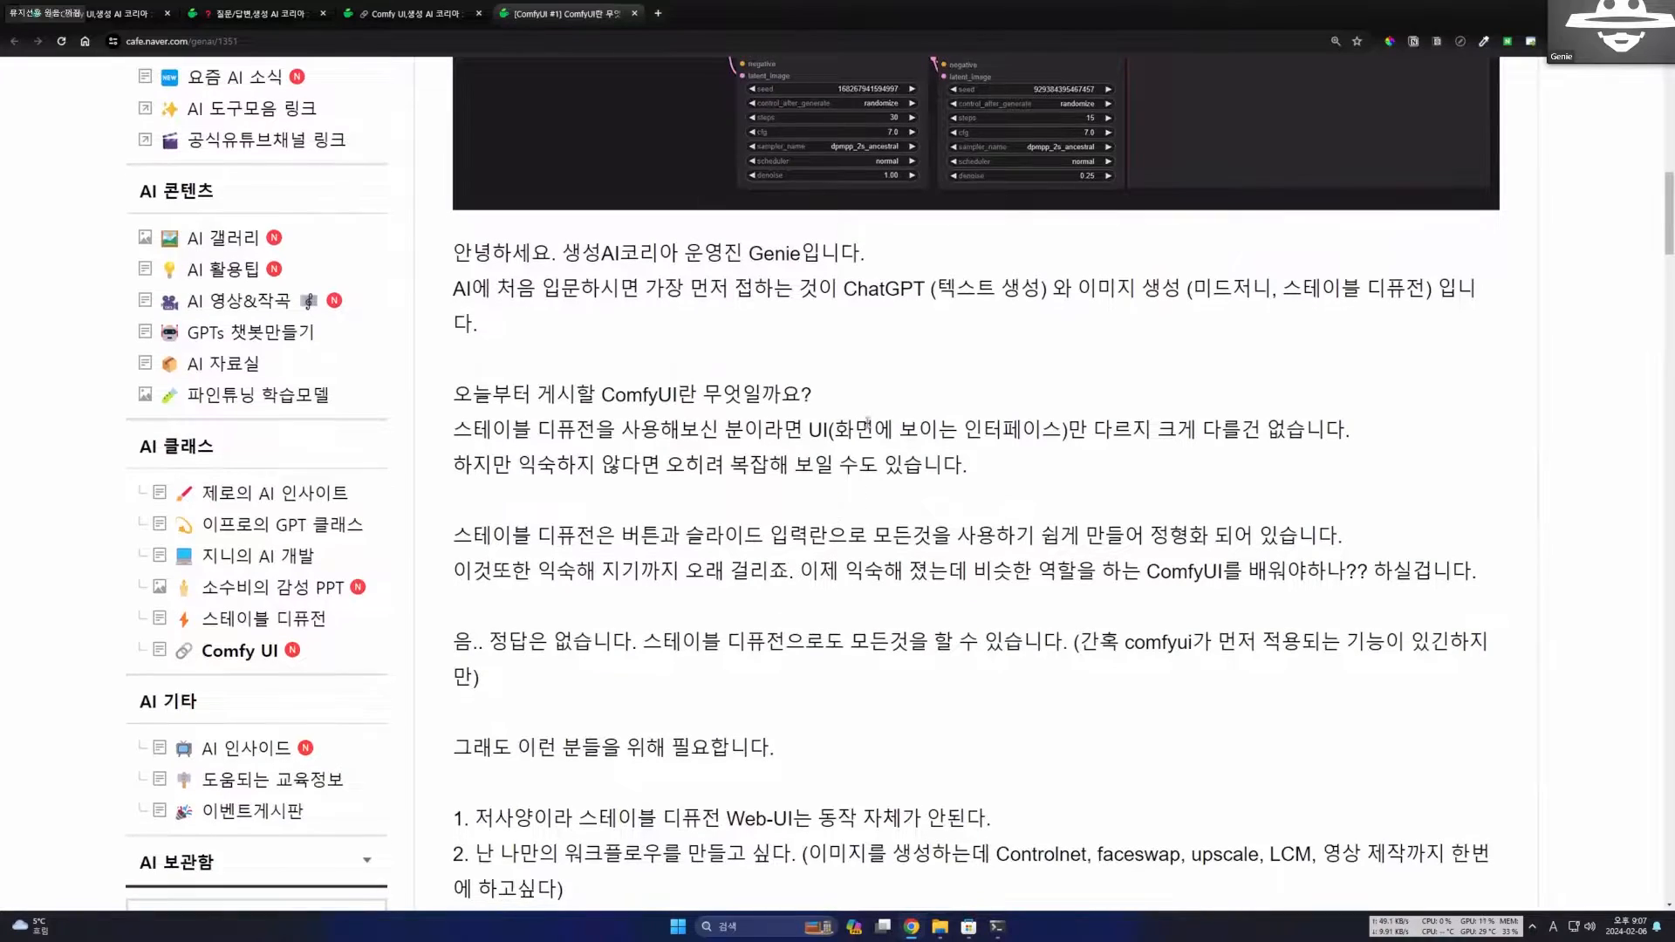
left_click_drag(498, 291, 792, 313)
left_click(792, 313)
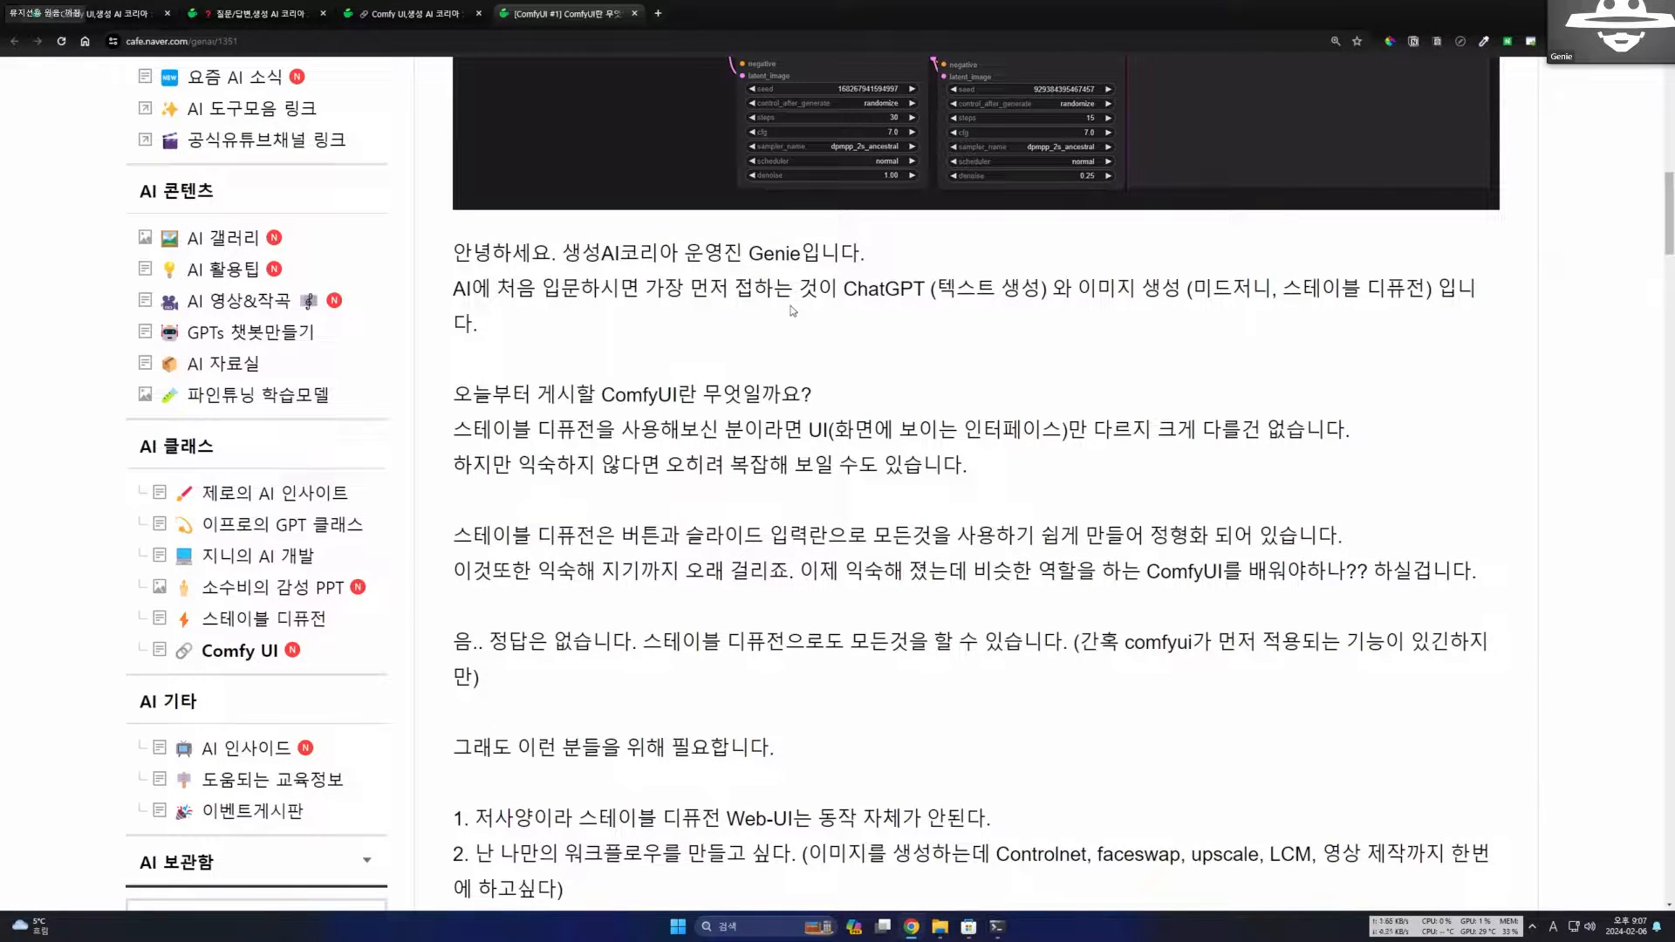
left_click_drag(842, 294, 942, 294)
left_click_drag(1072, 294, 1404, 294)
left_click(1262, 307)
scroll(616, 376, "down", 1)
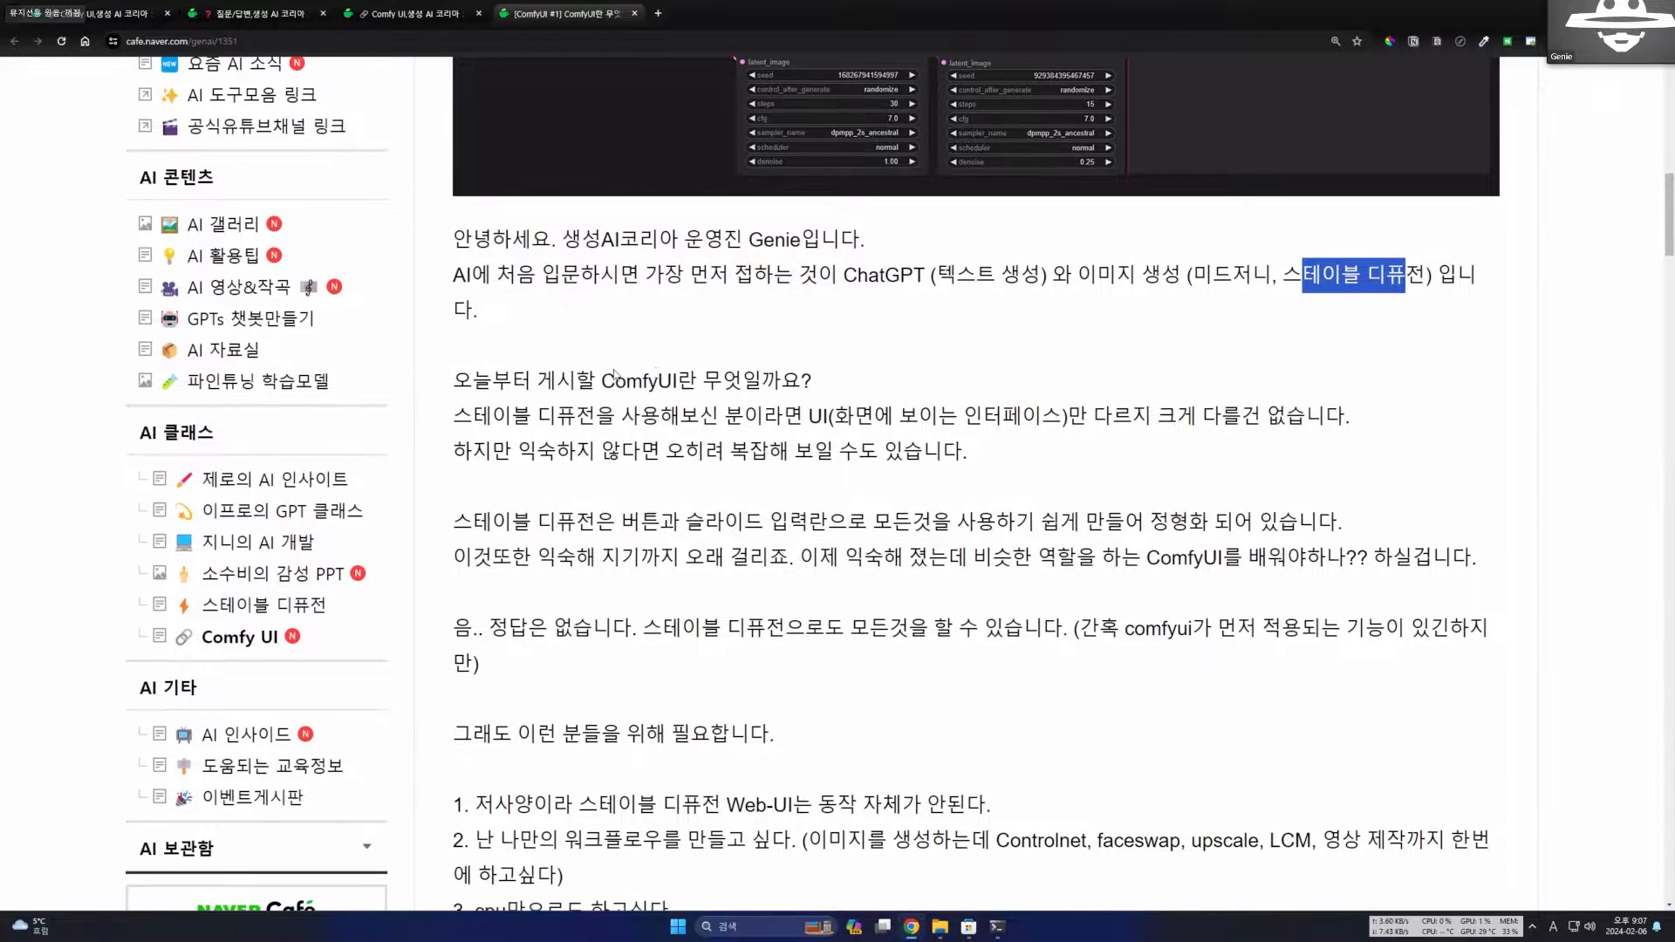
scroll(628, 349, "down", 1)
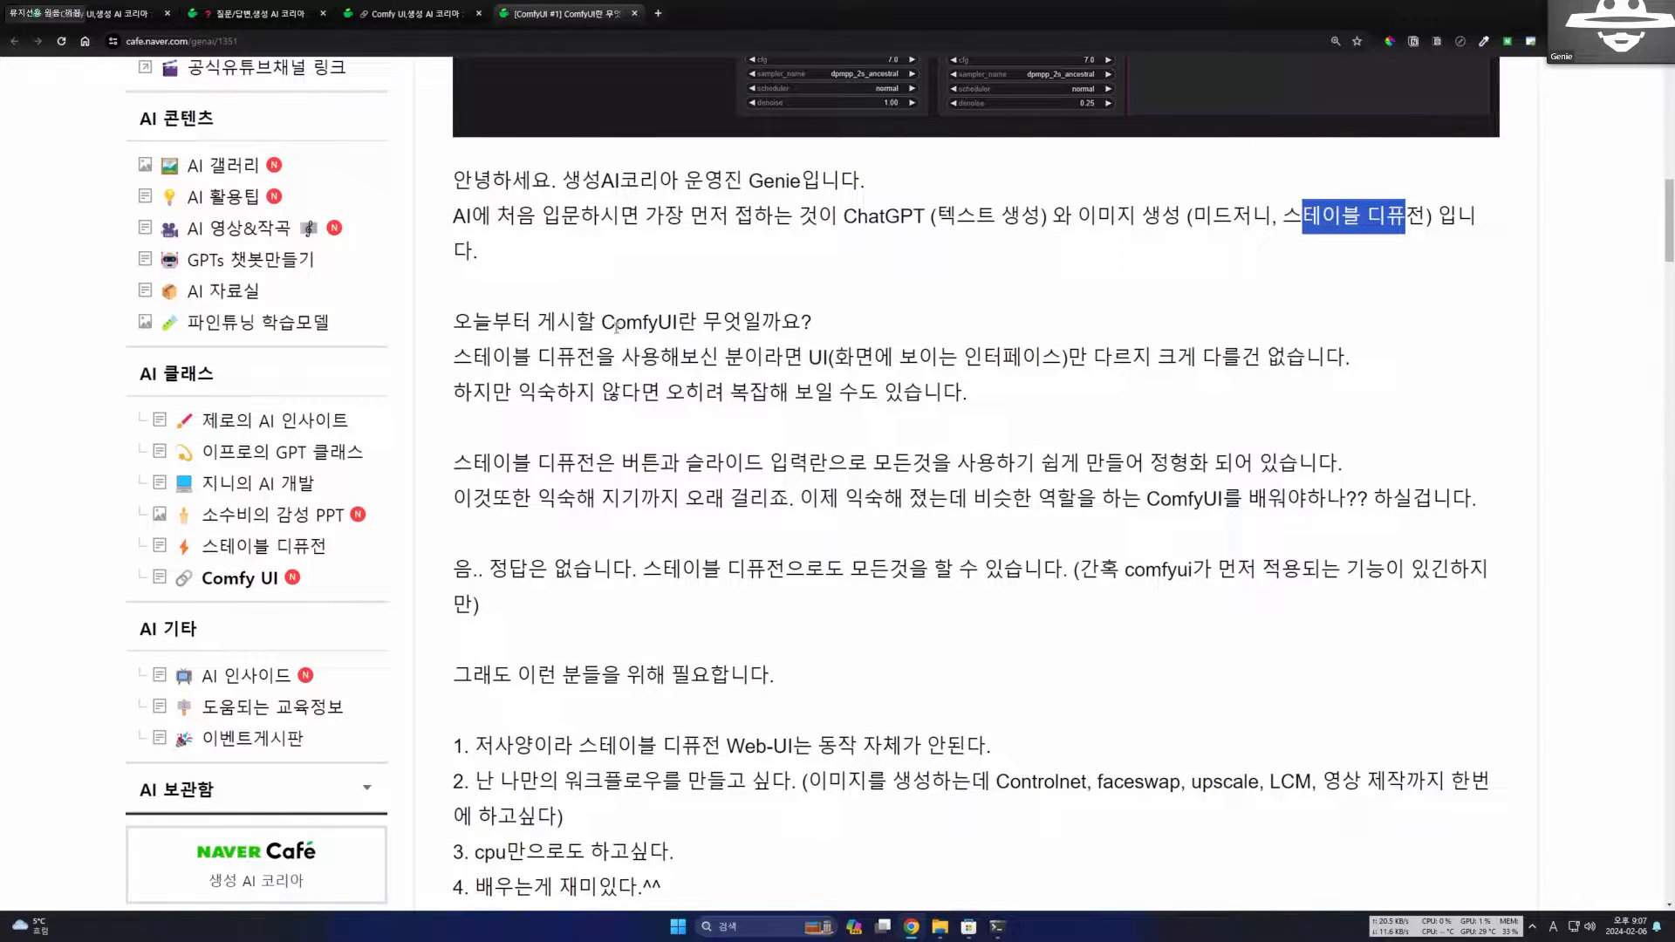
double_click(603, 324)
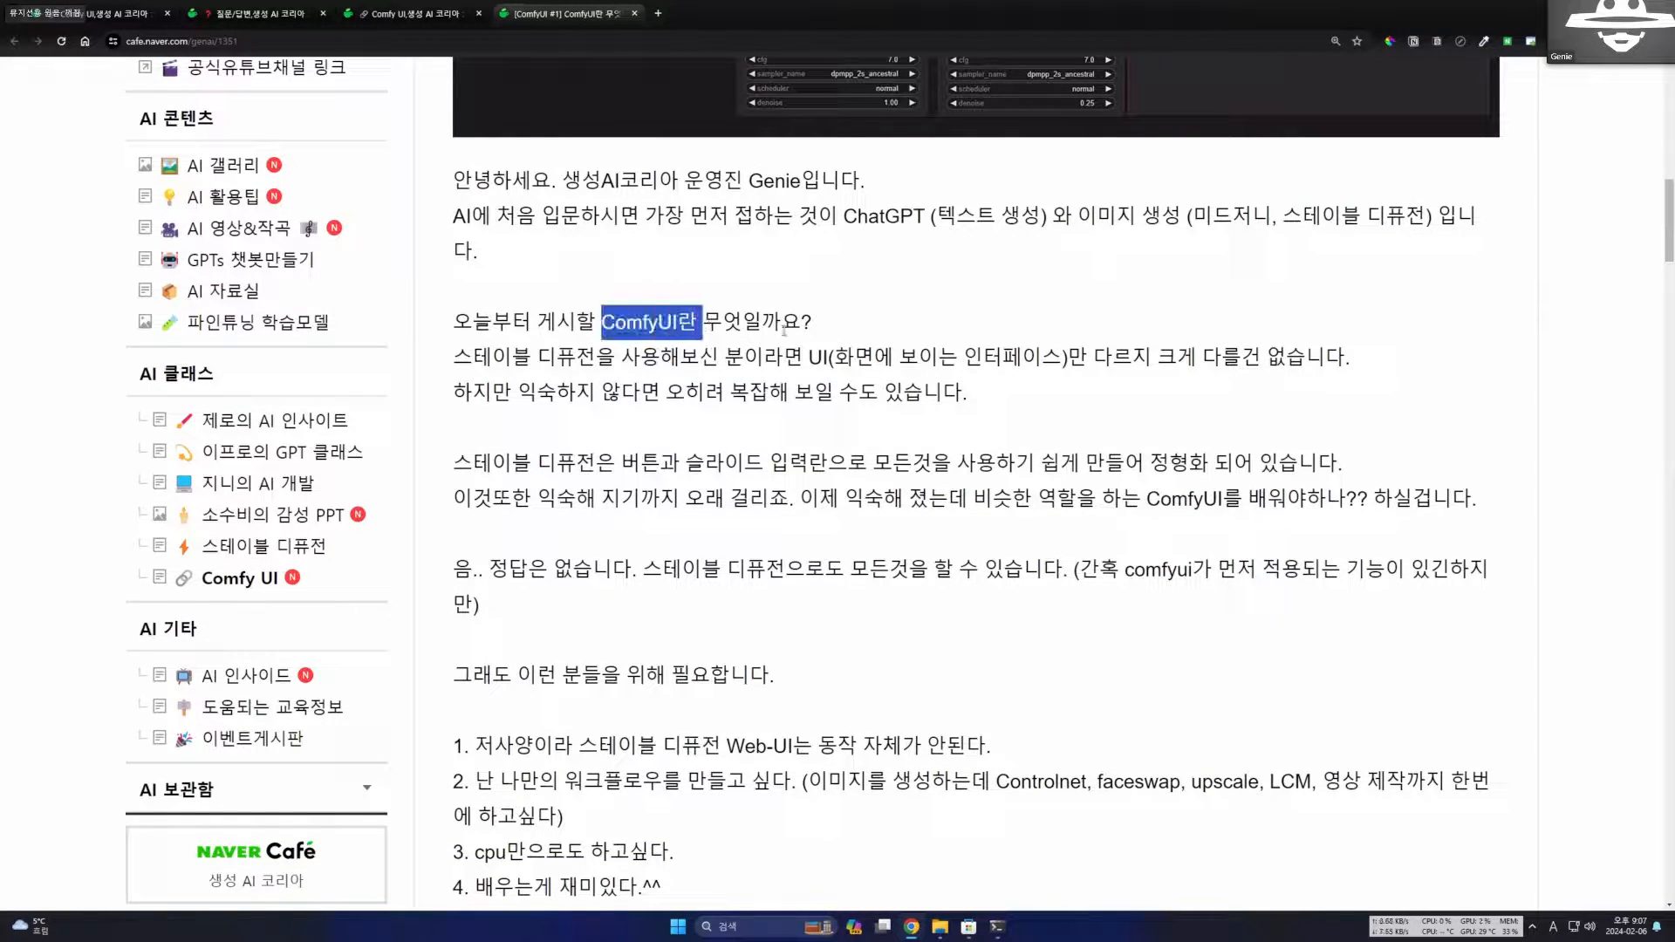
left_click(783, 329)
Compare the ComfyUI node workflow image with the post's explanation of how its interface differs from Stable Diffusion.
scroll(784, 332, "up", 6)
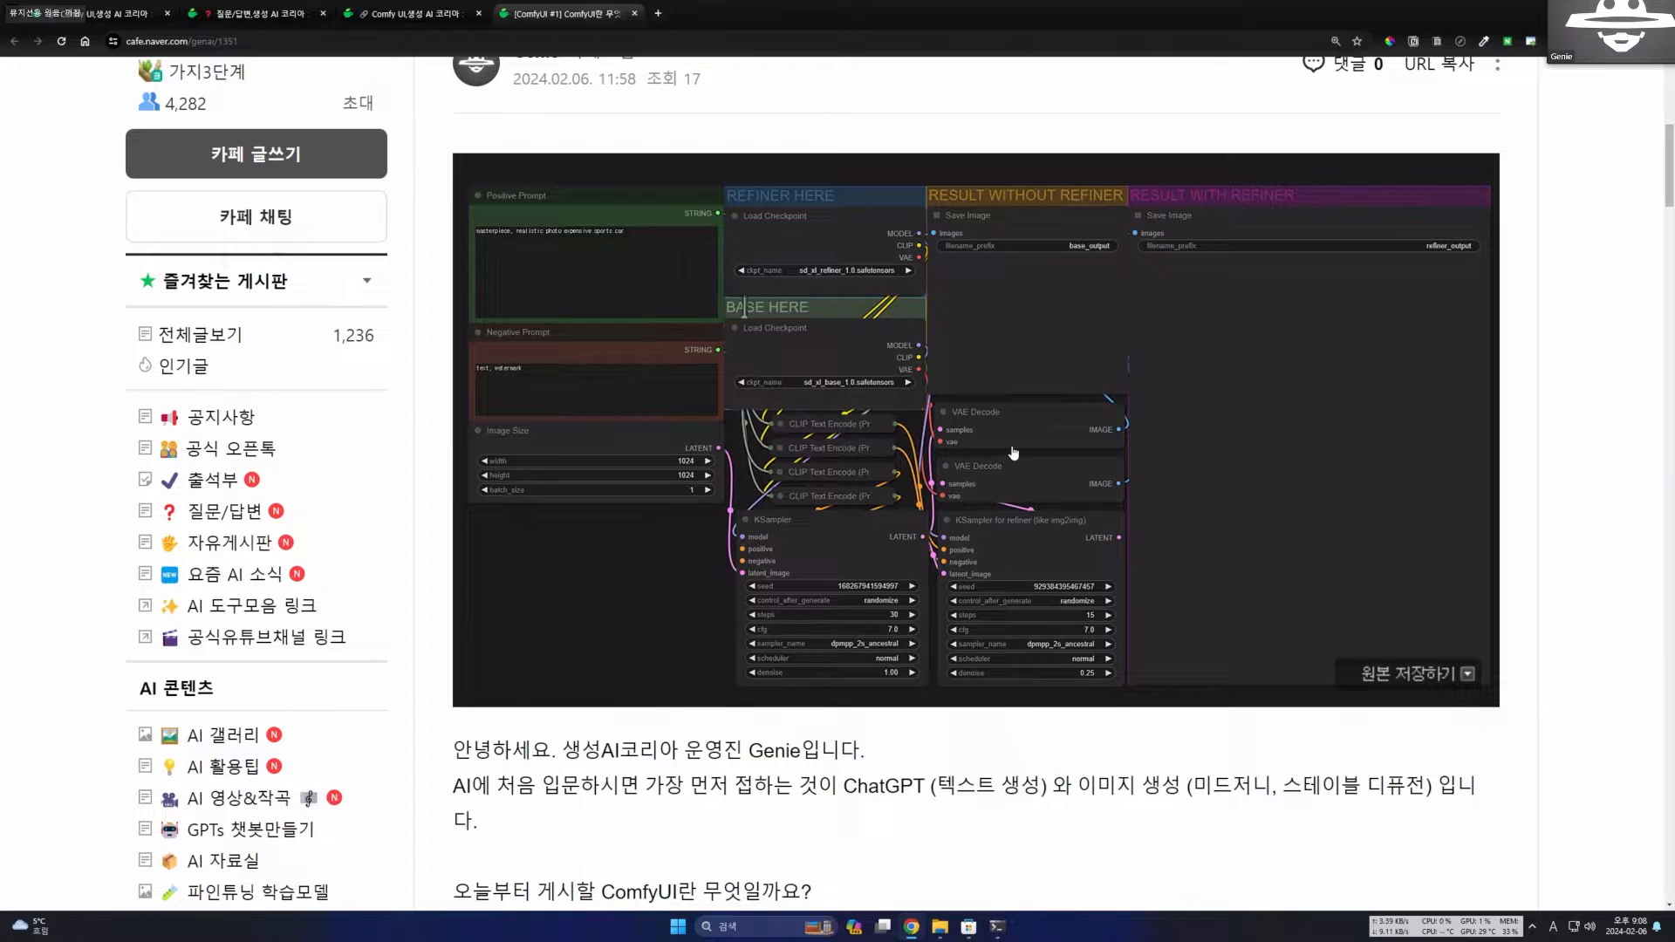
scroll(994, 440, "down", 3)
scroll(993, 440, "up", 2)
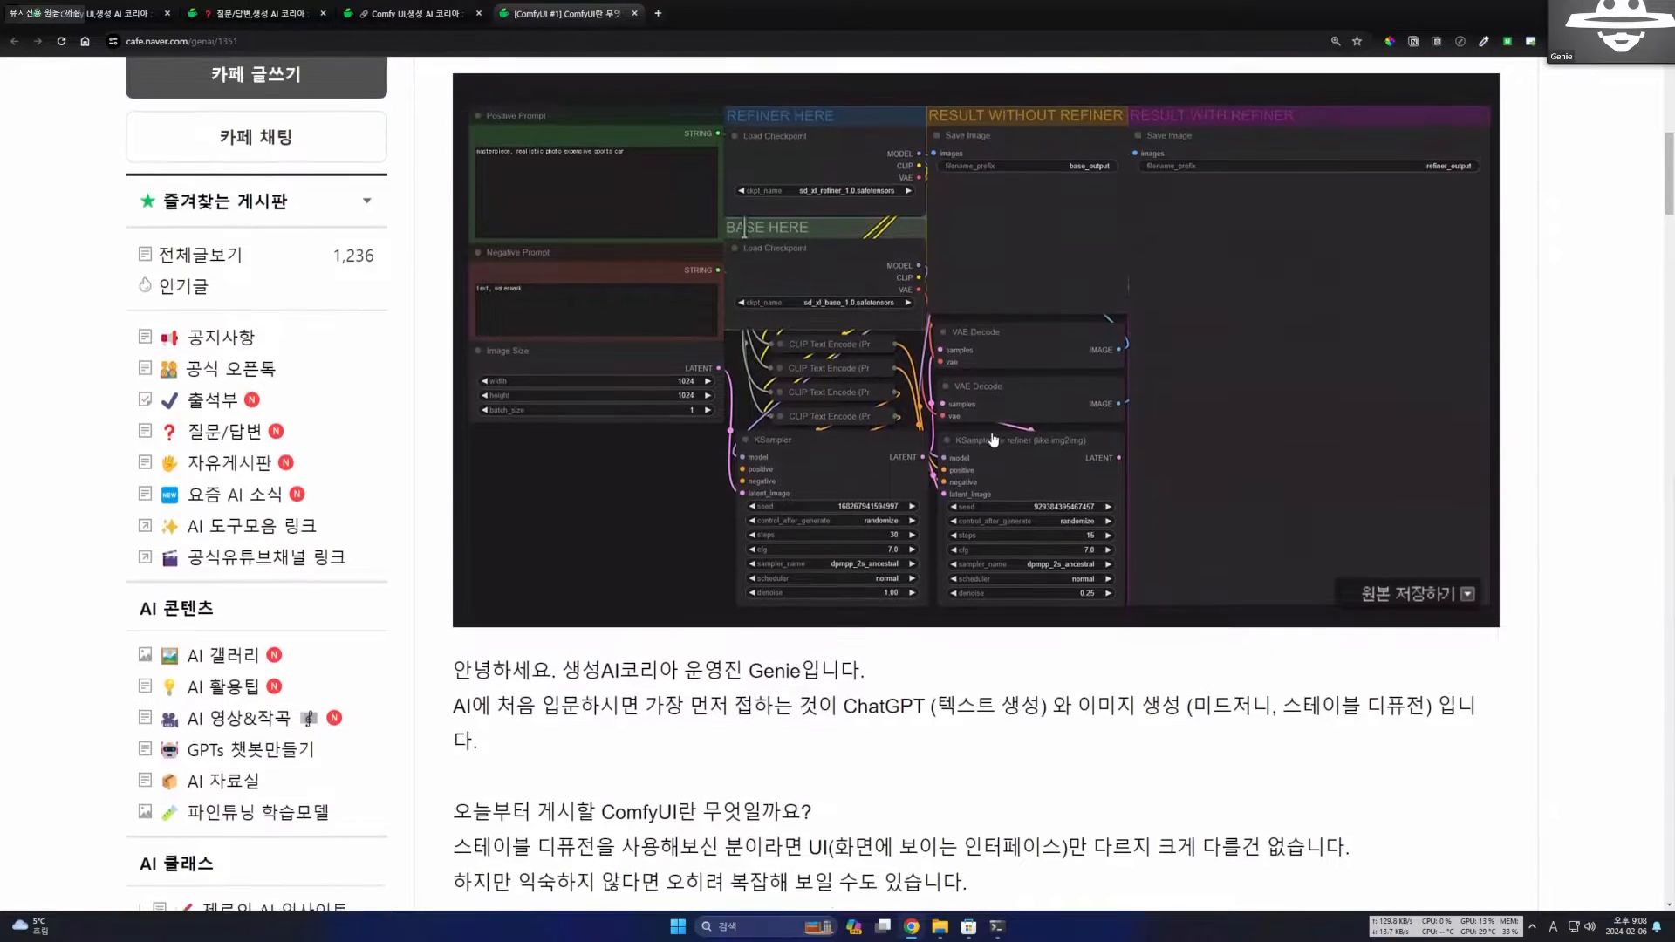
scroll(977, 449, "down", 5)
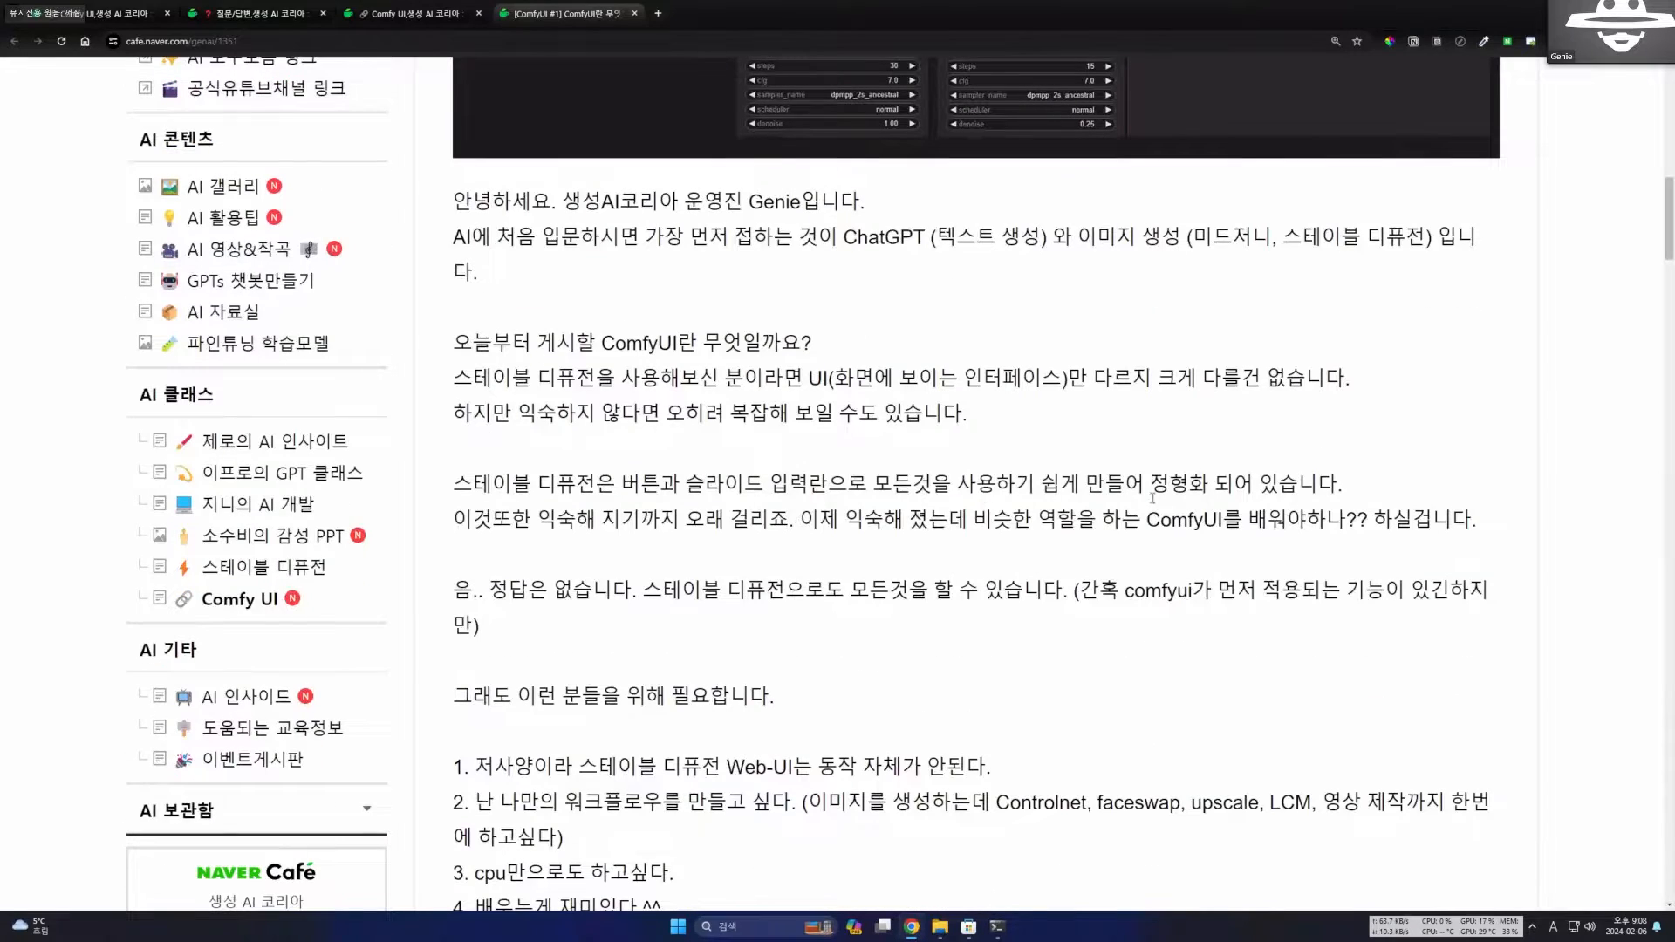
scroll(1077, 539, "down", 2)
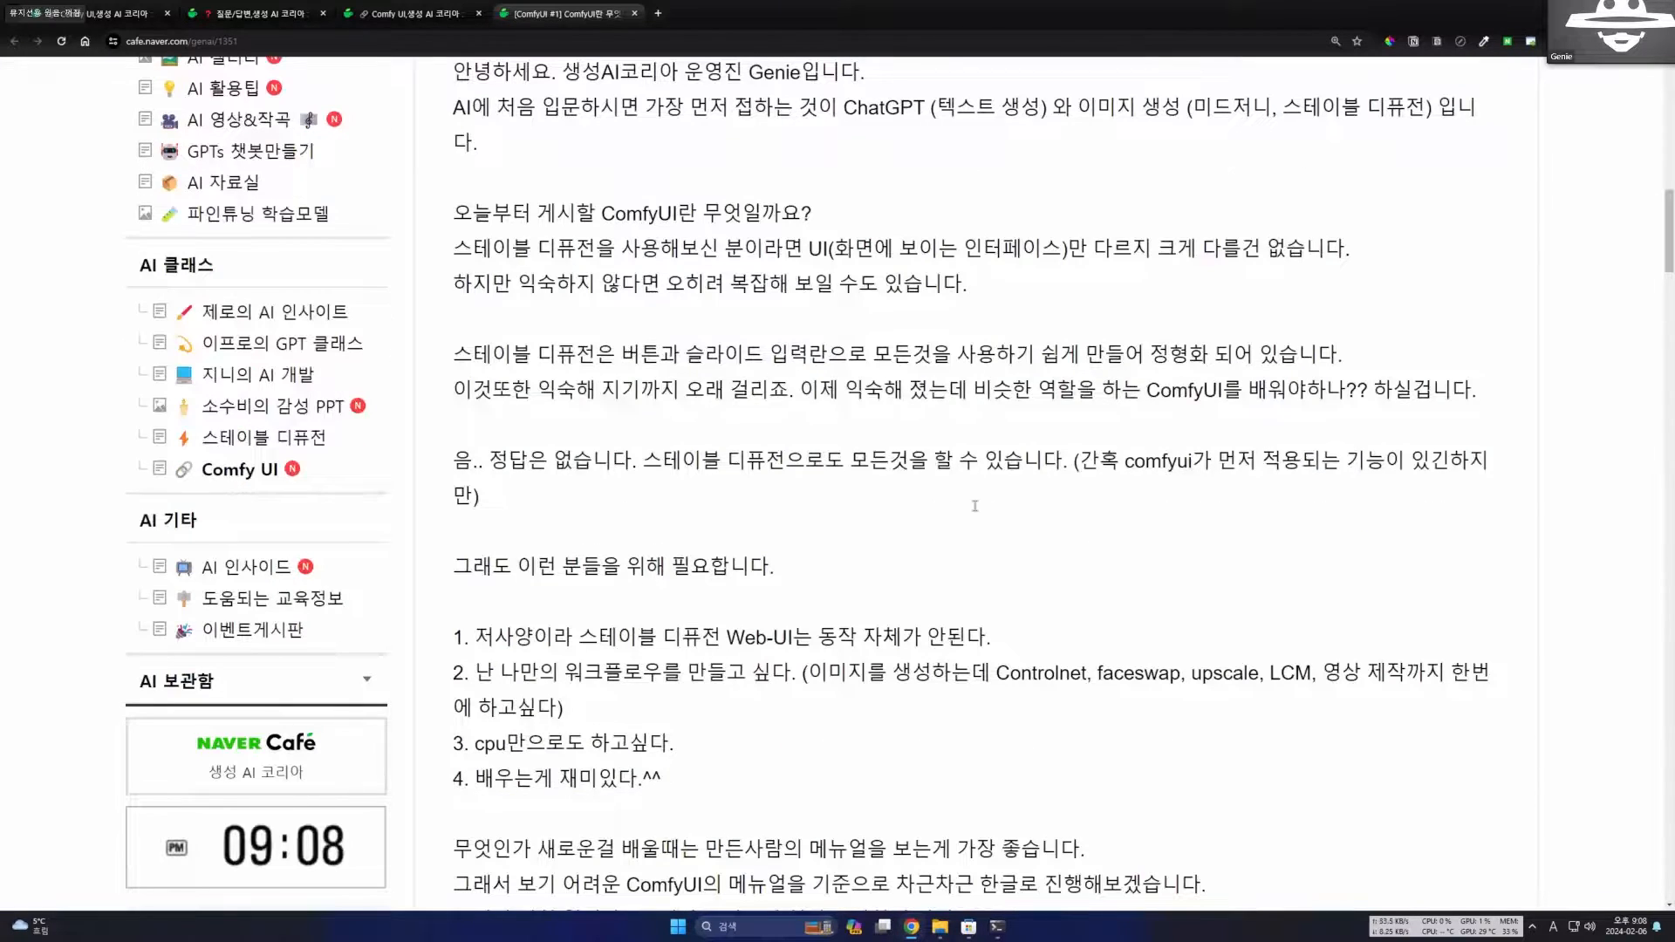
Read the first reason for needing ComfyUI, about low-spec computers and the Stable Diffusion Web-UI.
scroll(974, 506, "down", 2)
left_click_drag(741, 486, 472, 488)
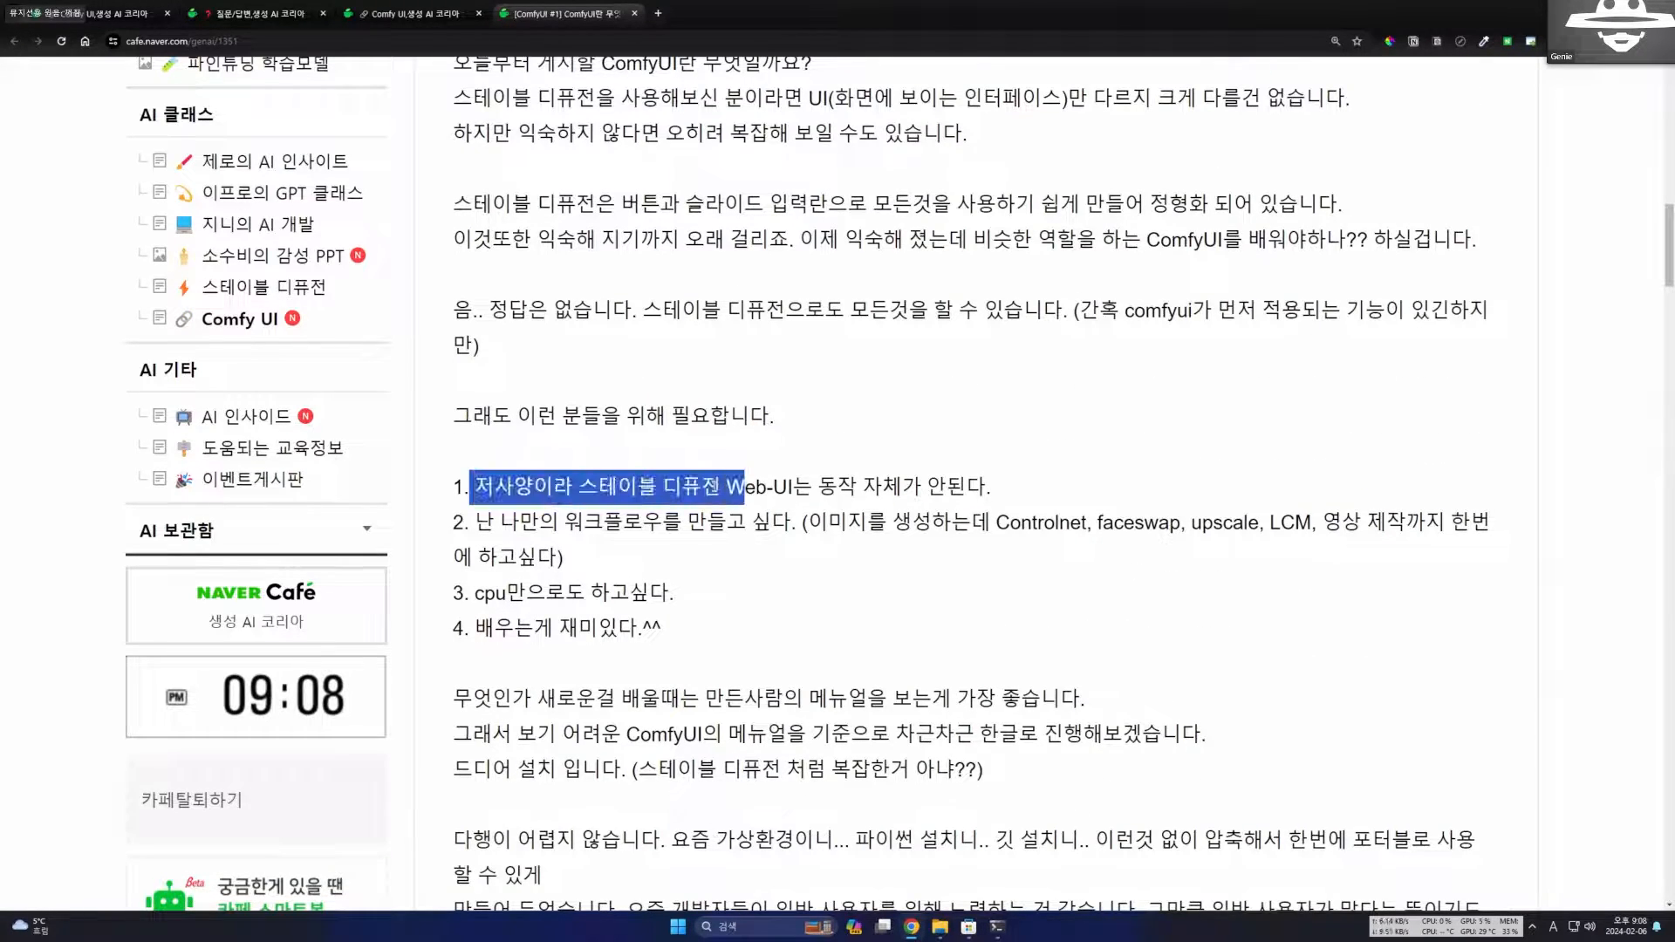
double_click(801, 486)
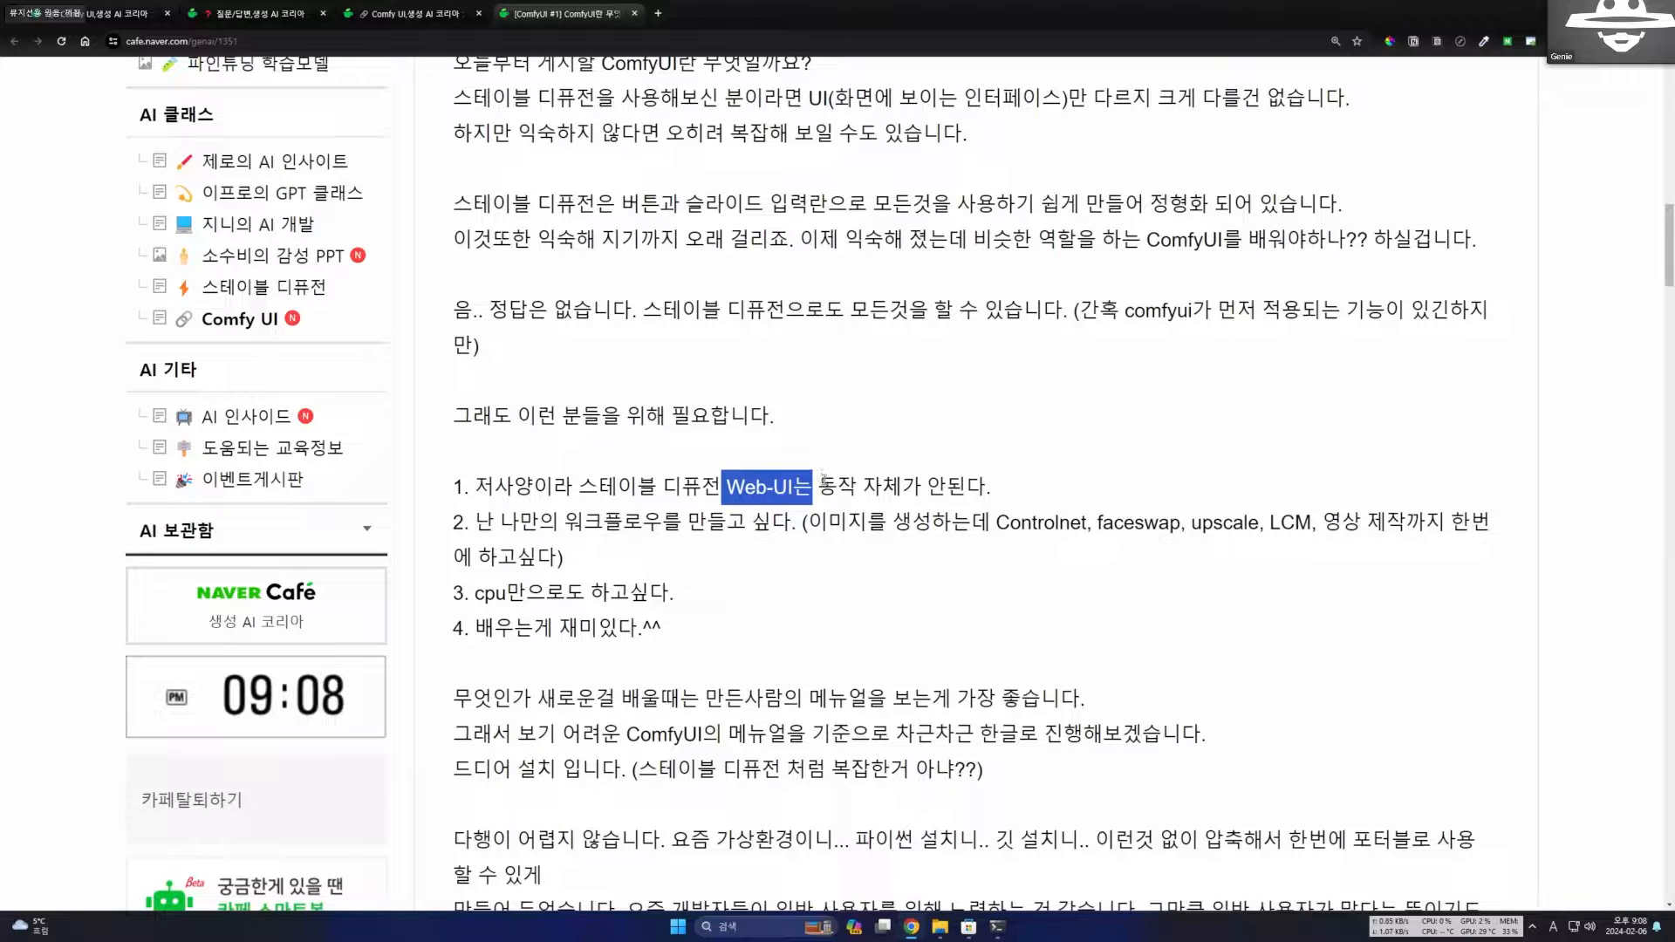
left_click(837, 489)
left_click_drag(839, 490, 699, 489)
left_click(591, 540)
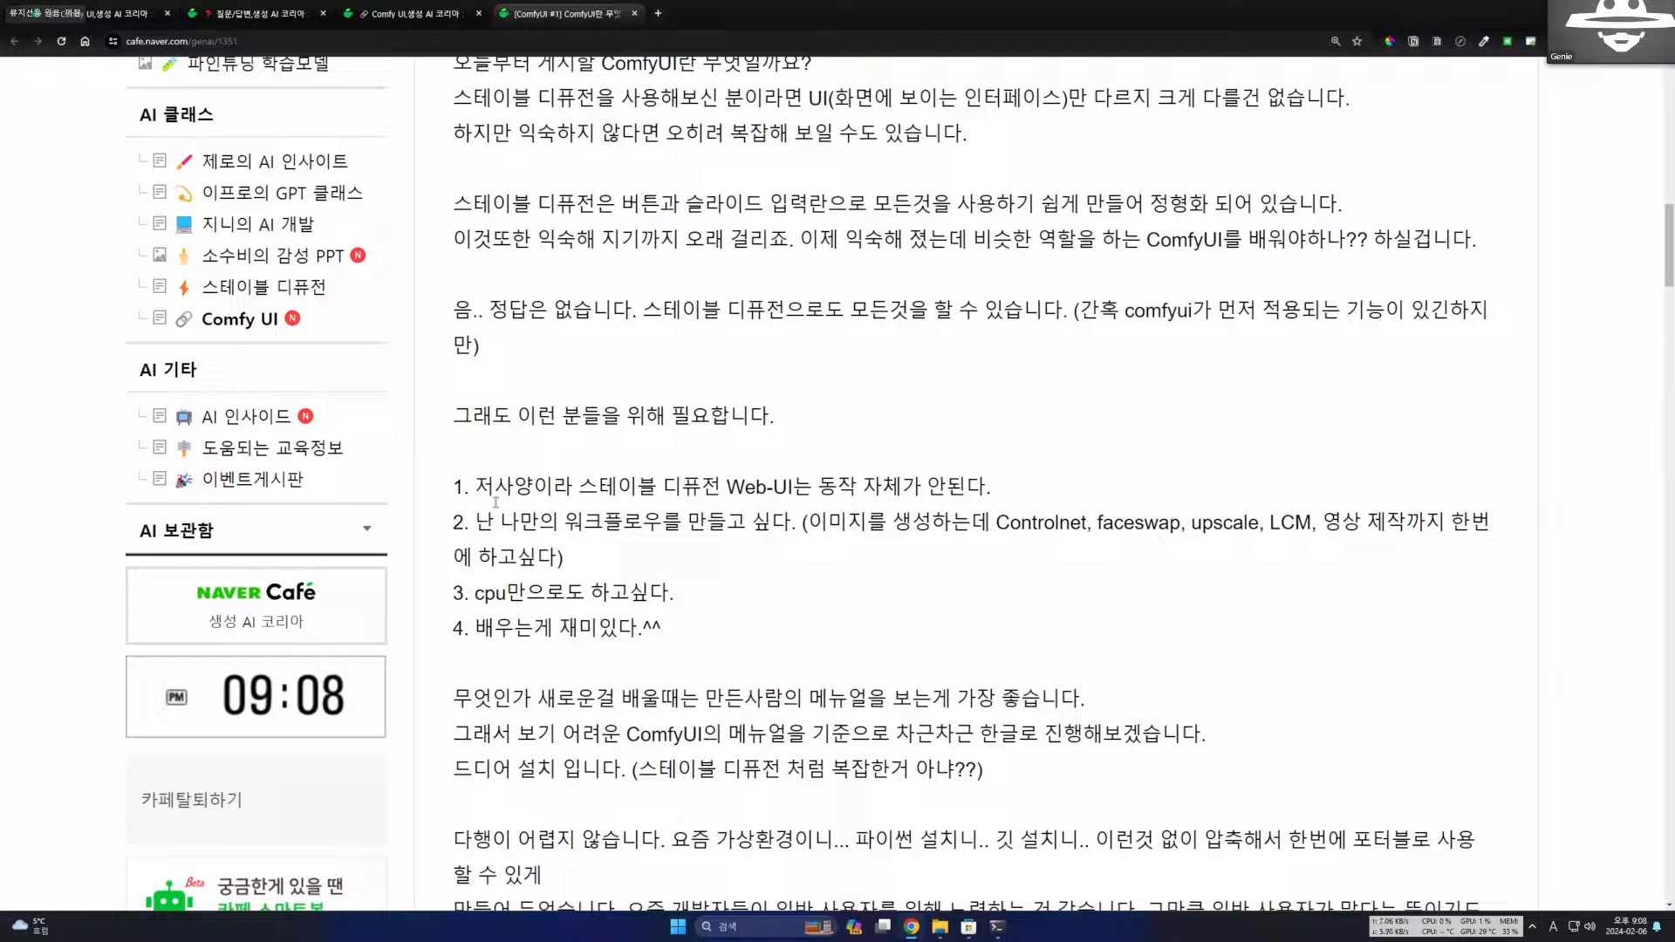
left_click_drag(466, 486, 883, 488)
left_click(768, 489)
left_click_drag(476, 489, 813, 490)
left_click(739, 567)
Read the second and third reasons, on building a custom workflow with Controlnet, faceswap, upscale and LCM, and on running with only a CPU.
left_click_drag(800, 524, 948, 542)
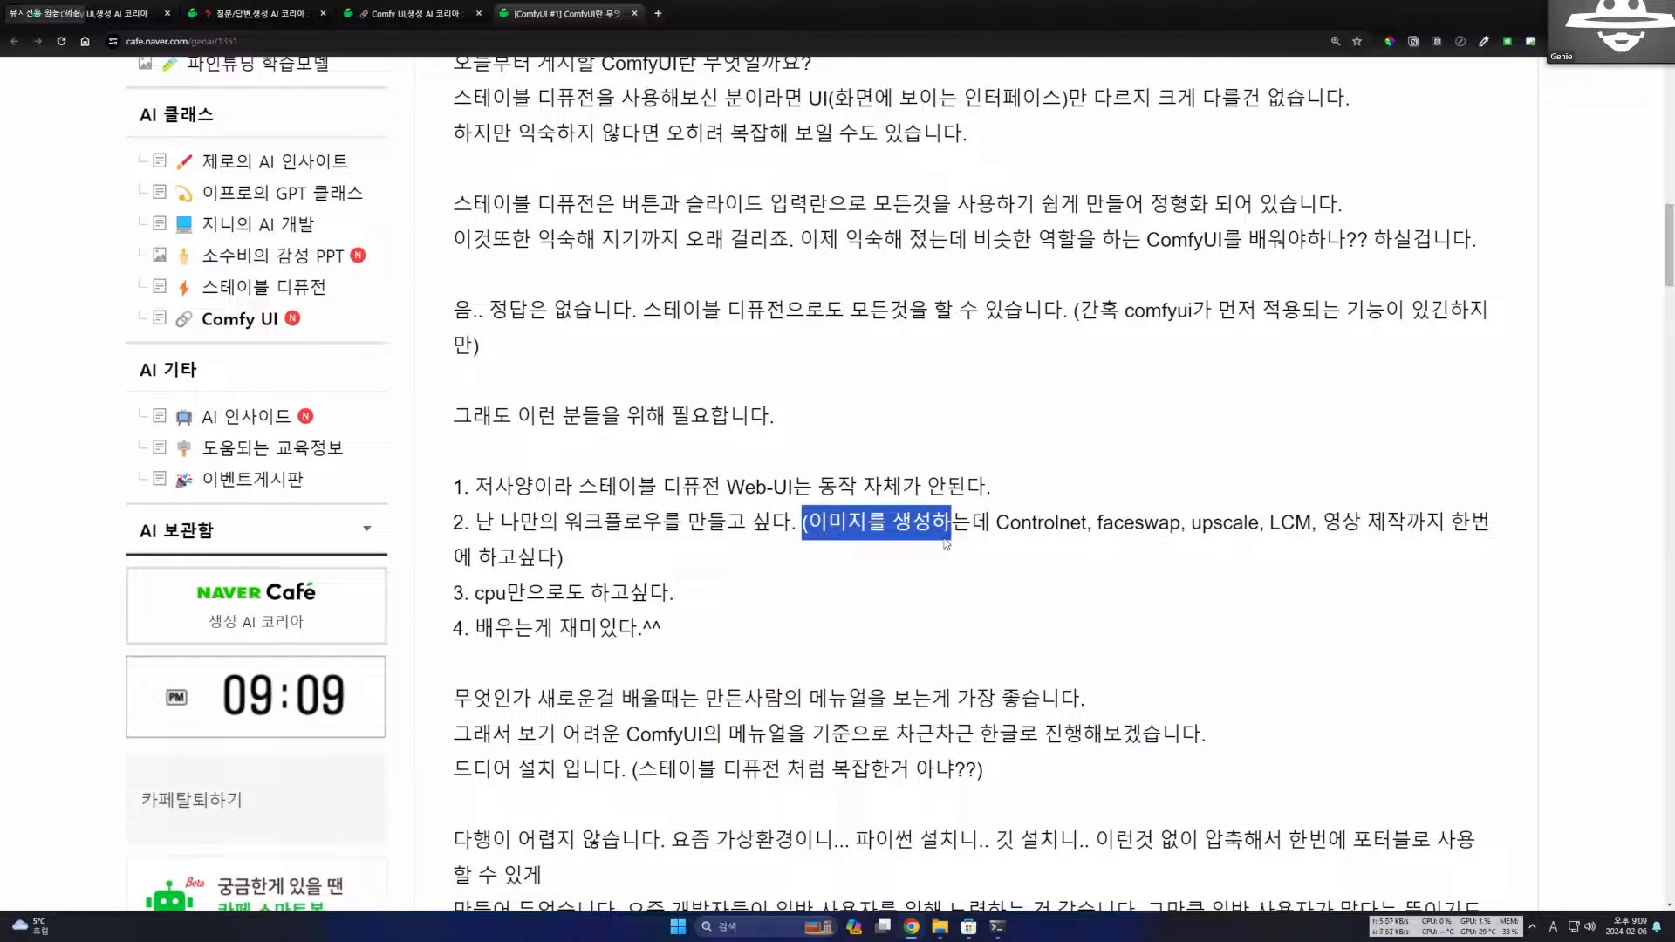
left_click(949, 552)
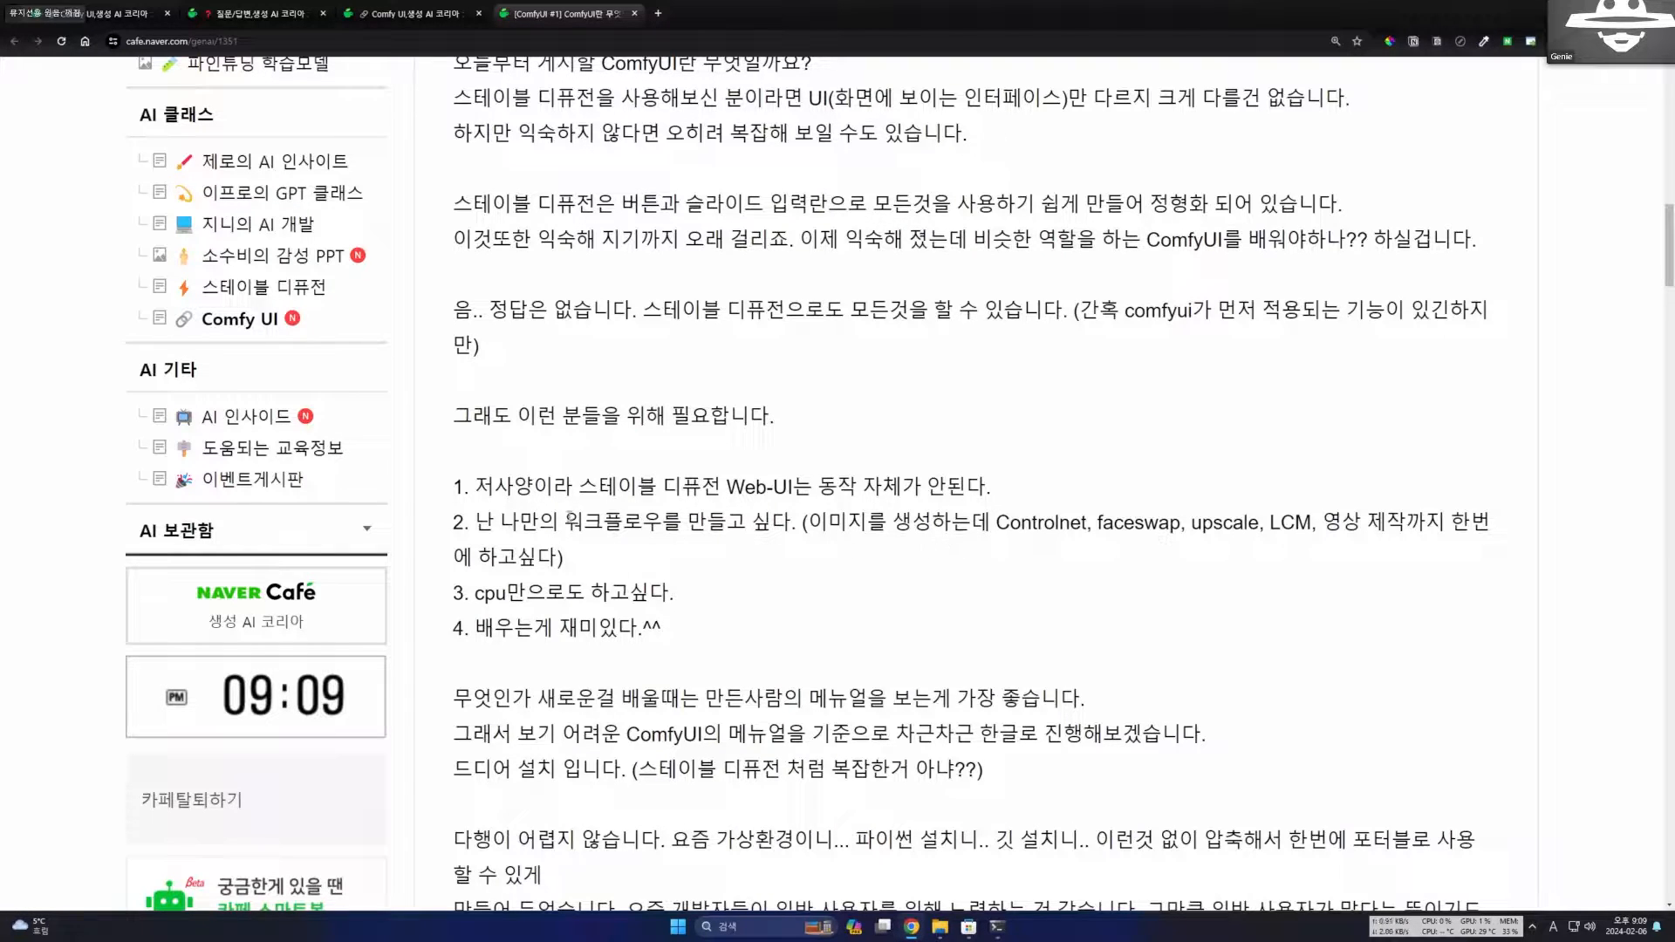
left_click_drag(538, 528, 751, 539)
left_click(819, 546)
left_click_drag(476, 594, 714, 599)
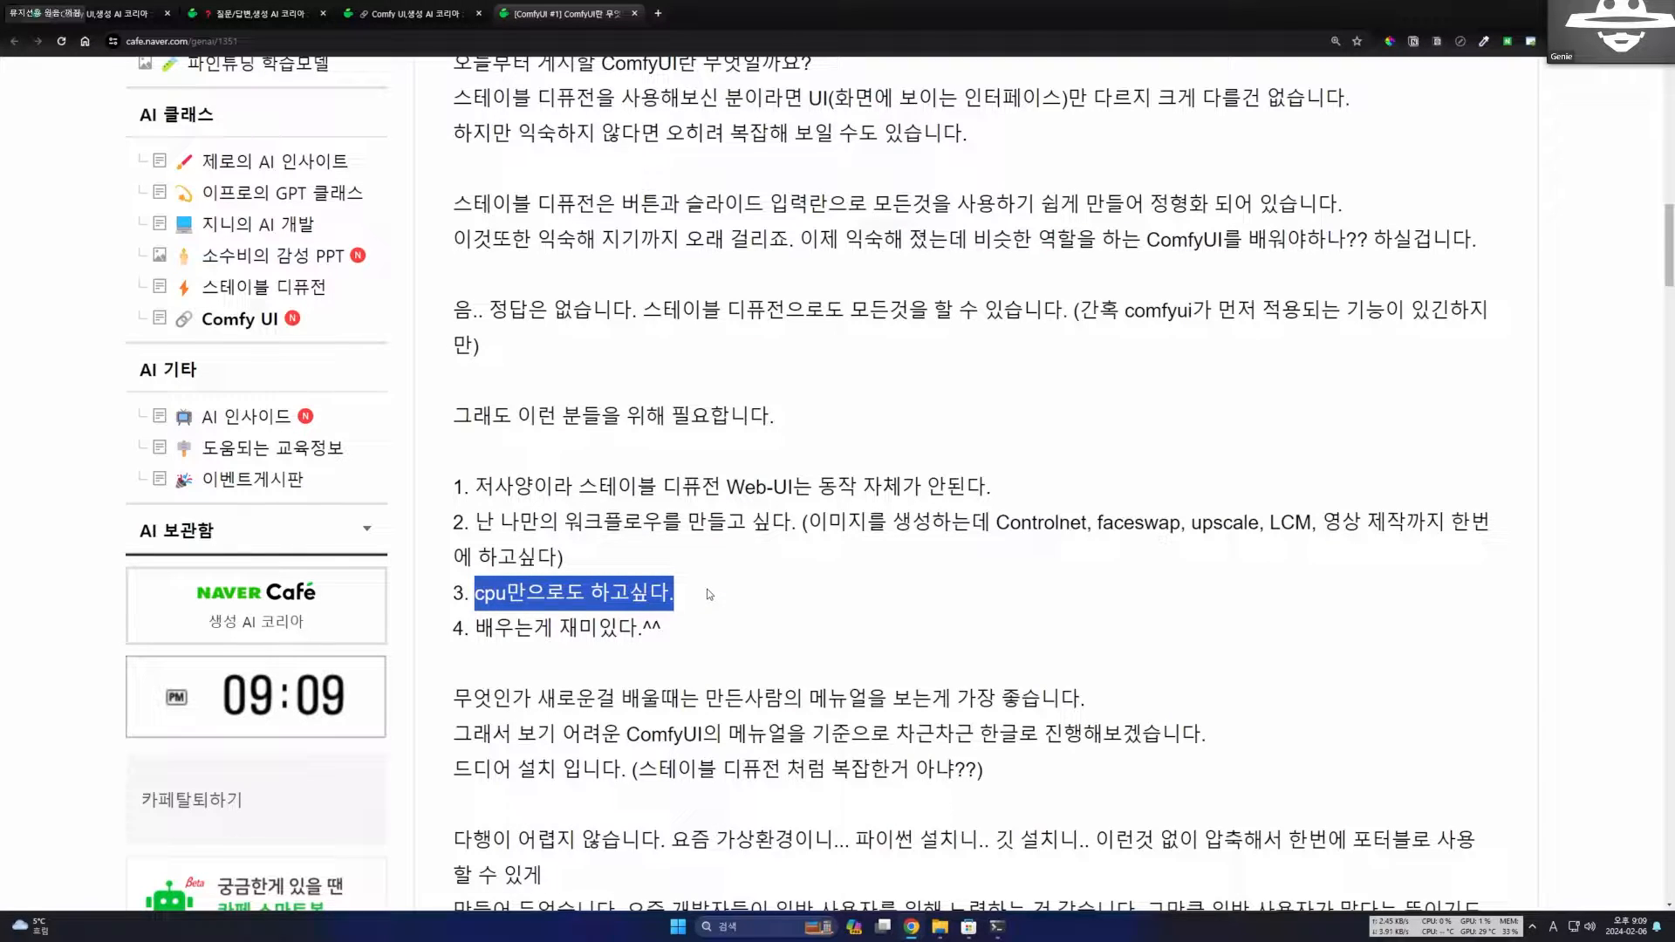
left_click(597, 594)
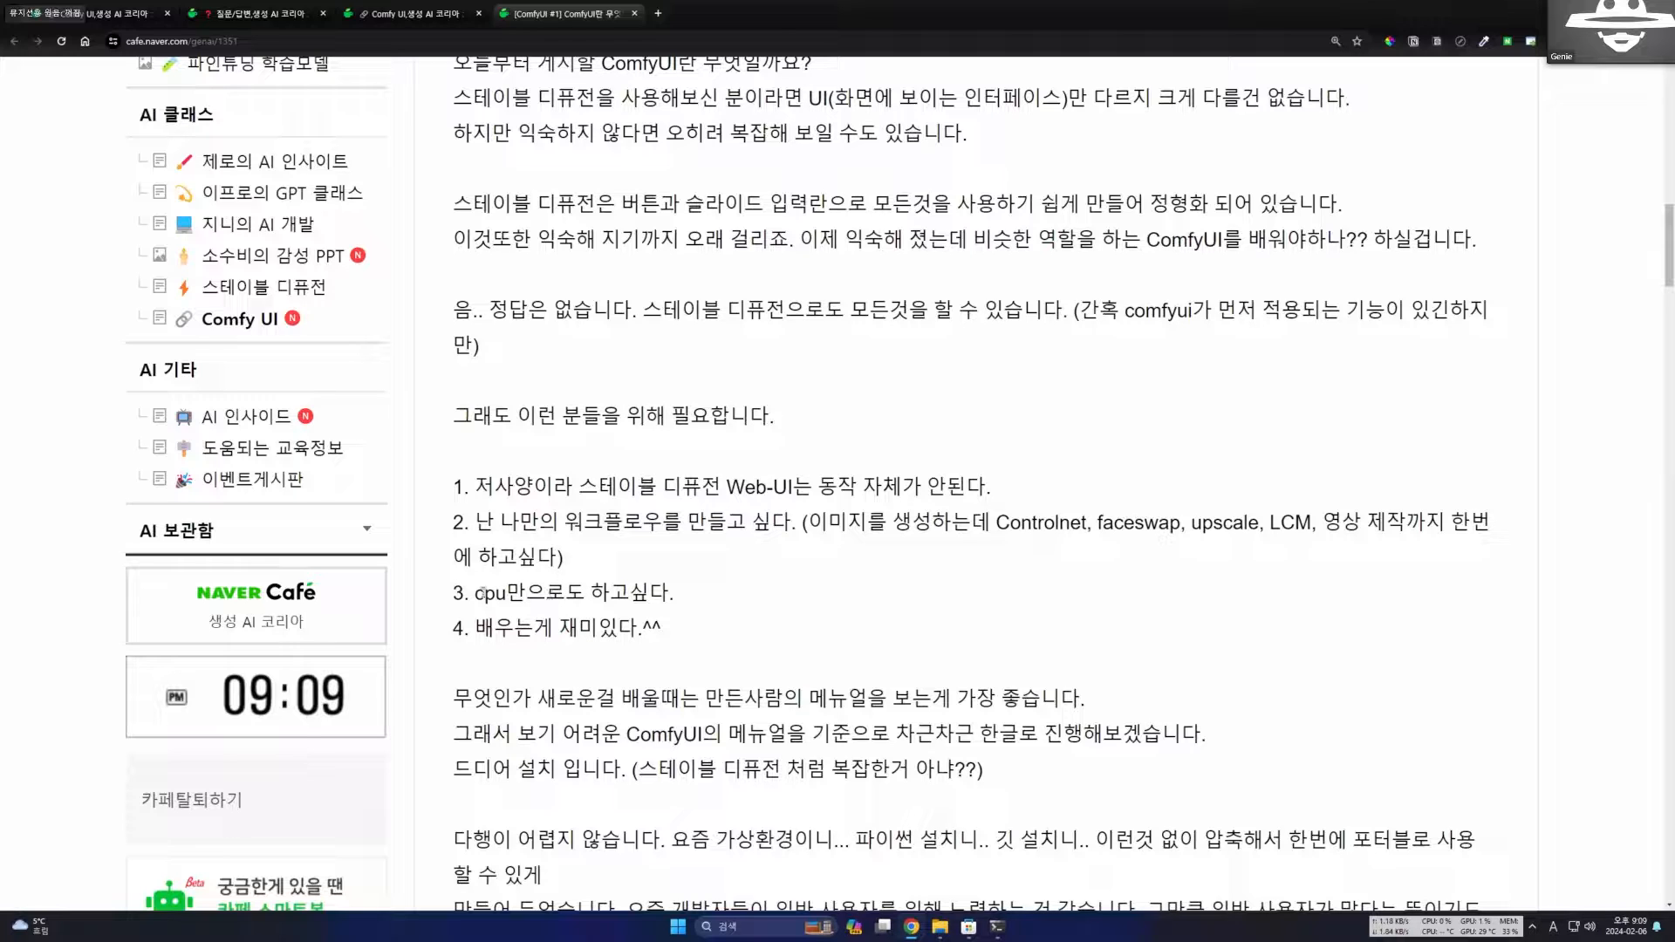
left_click_drag(454, 595, 685, 608)
left_click(691, 621)
Read the paragraph on learning from the maker's manual and working through the ComfyUI manual in Korean.
scroll(679, 628, "down", 1)
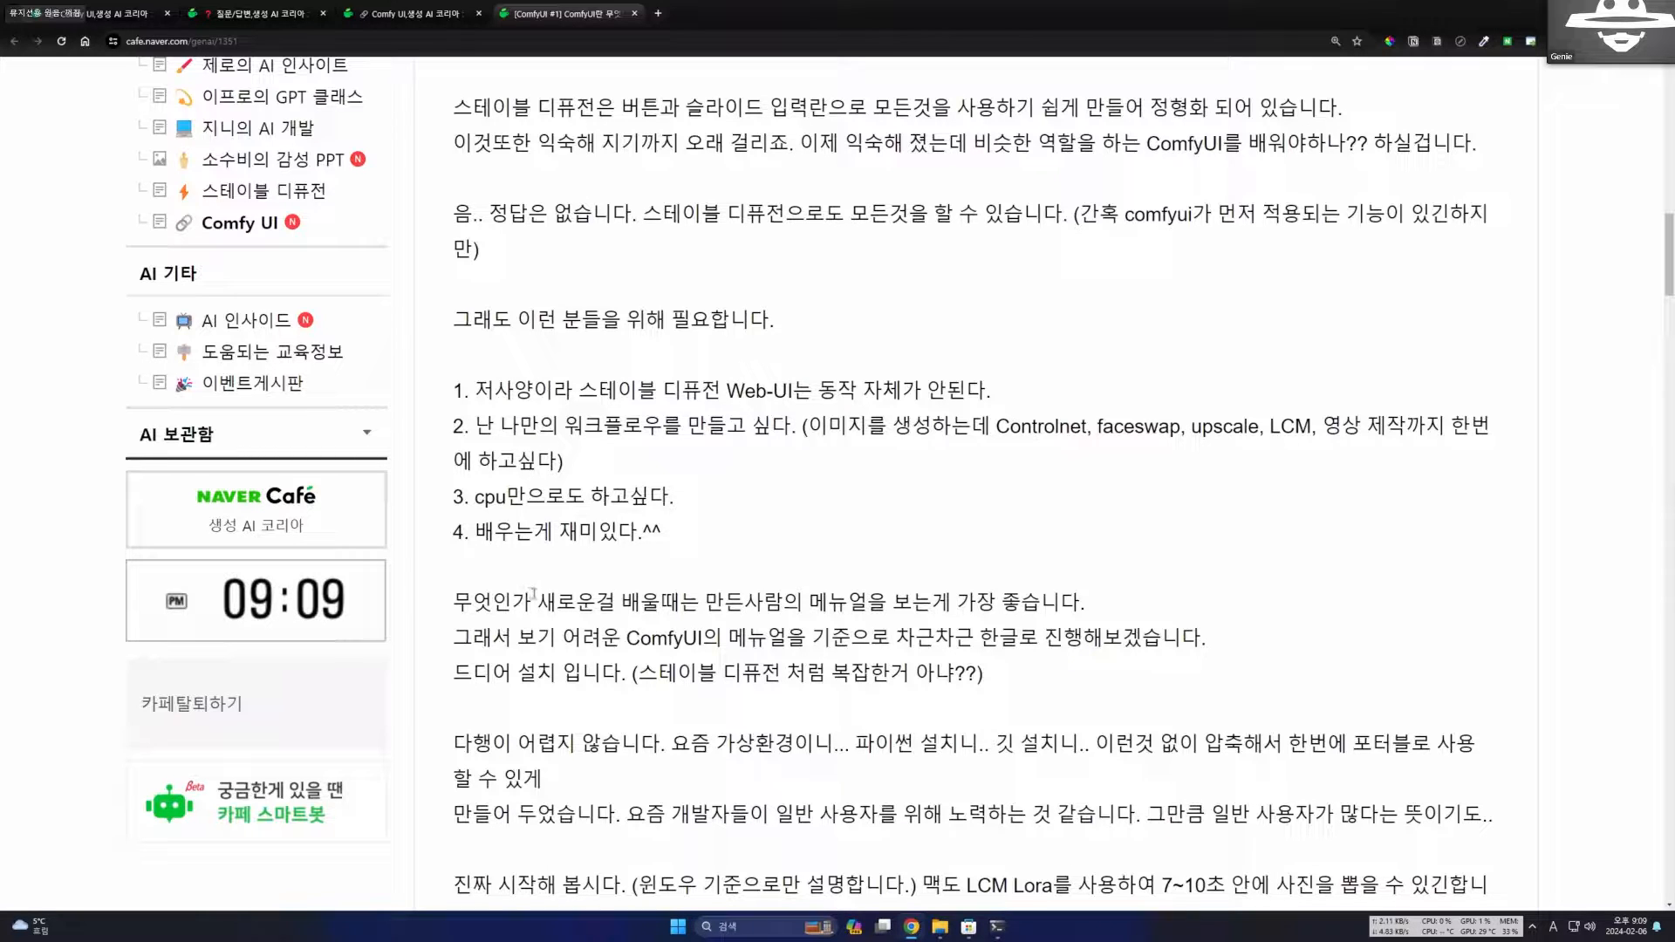
scroll(694, 621, "down", 1)
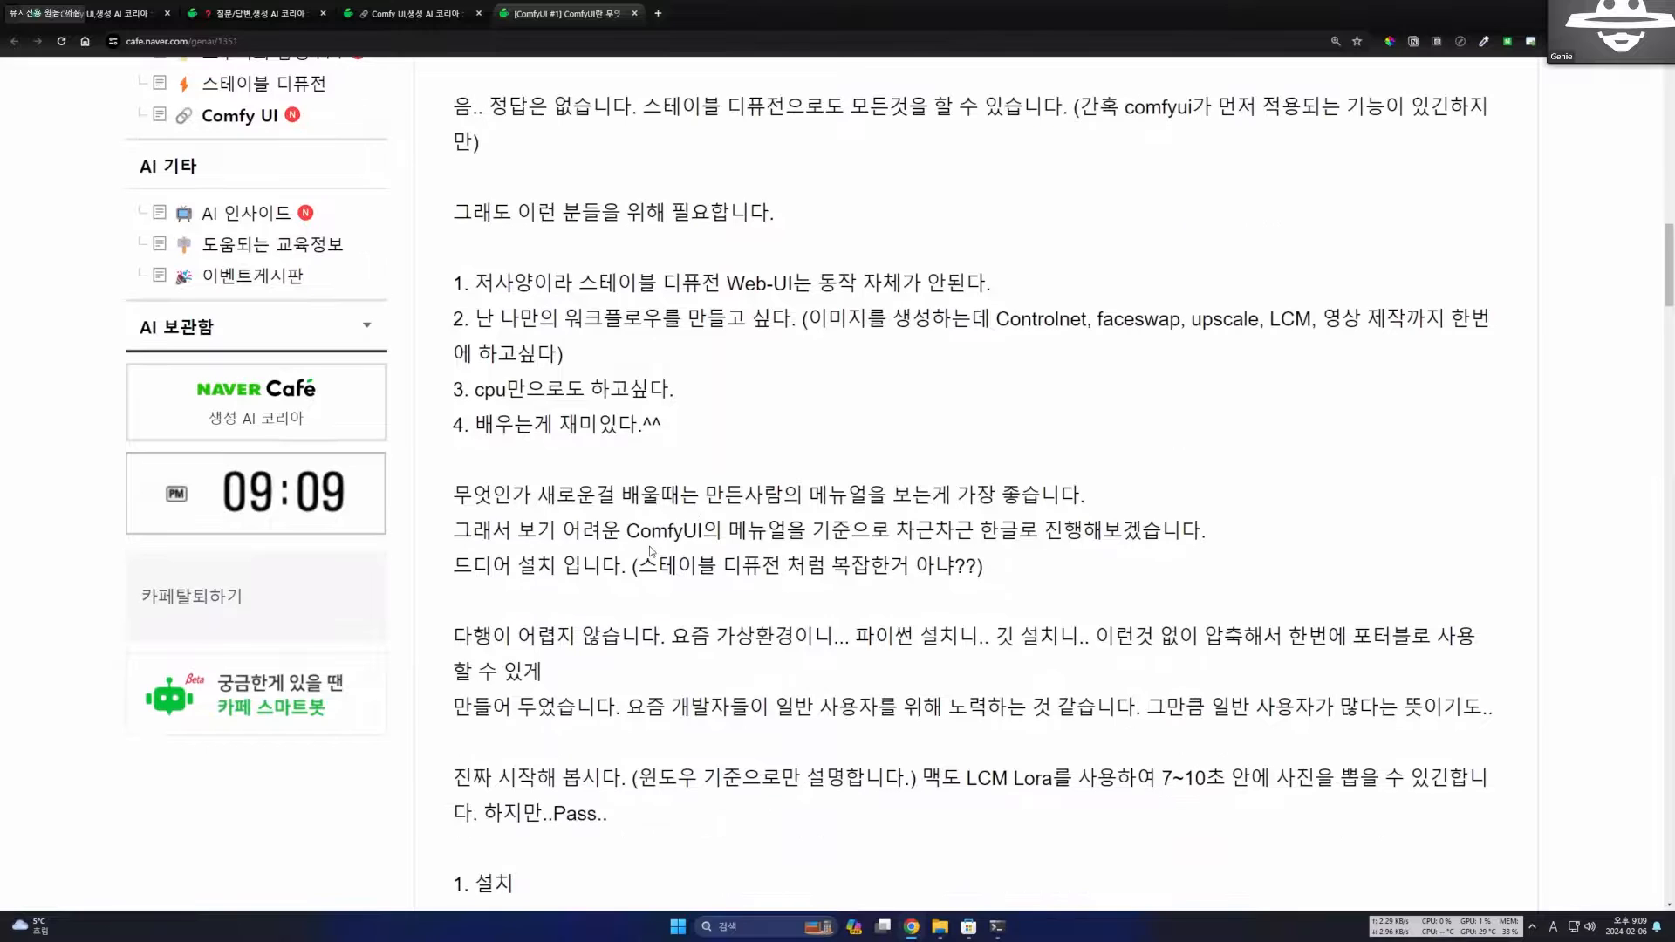
scroll(650, 551, "down", 2)
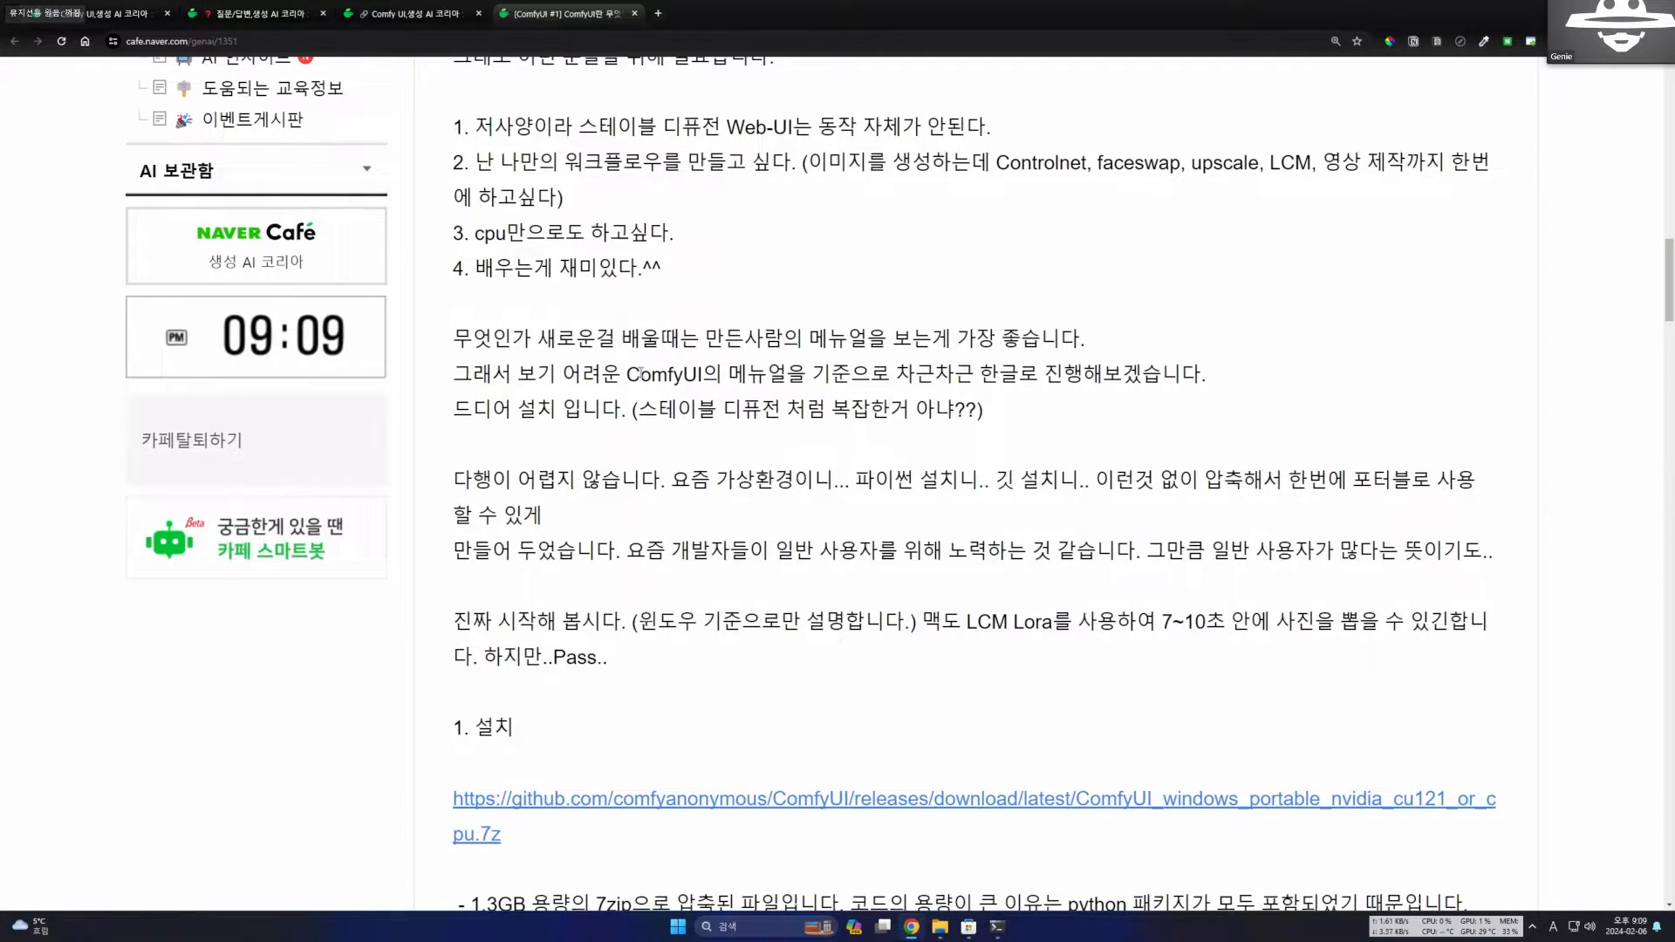
left_click_drag(626, 374, 1020, 380)
left_click(969, 377)
left_click_drag(1007, 377, 1120, 389)
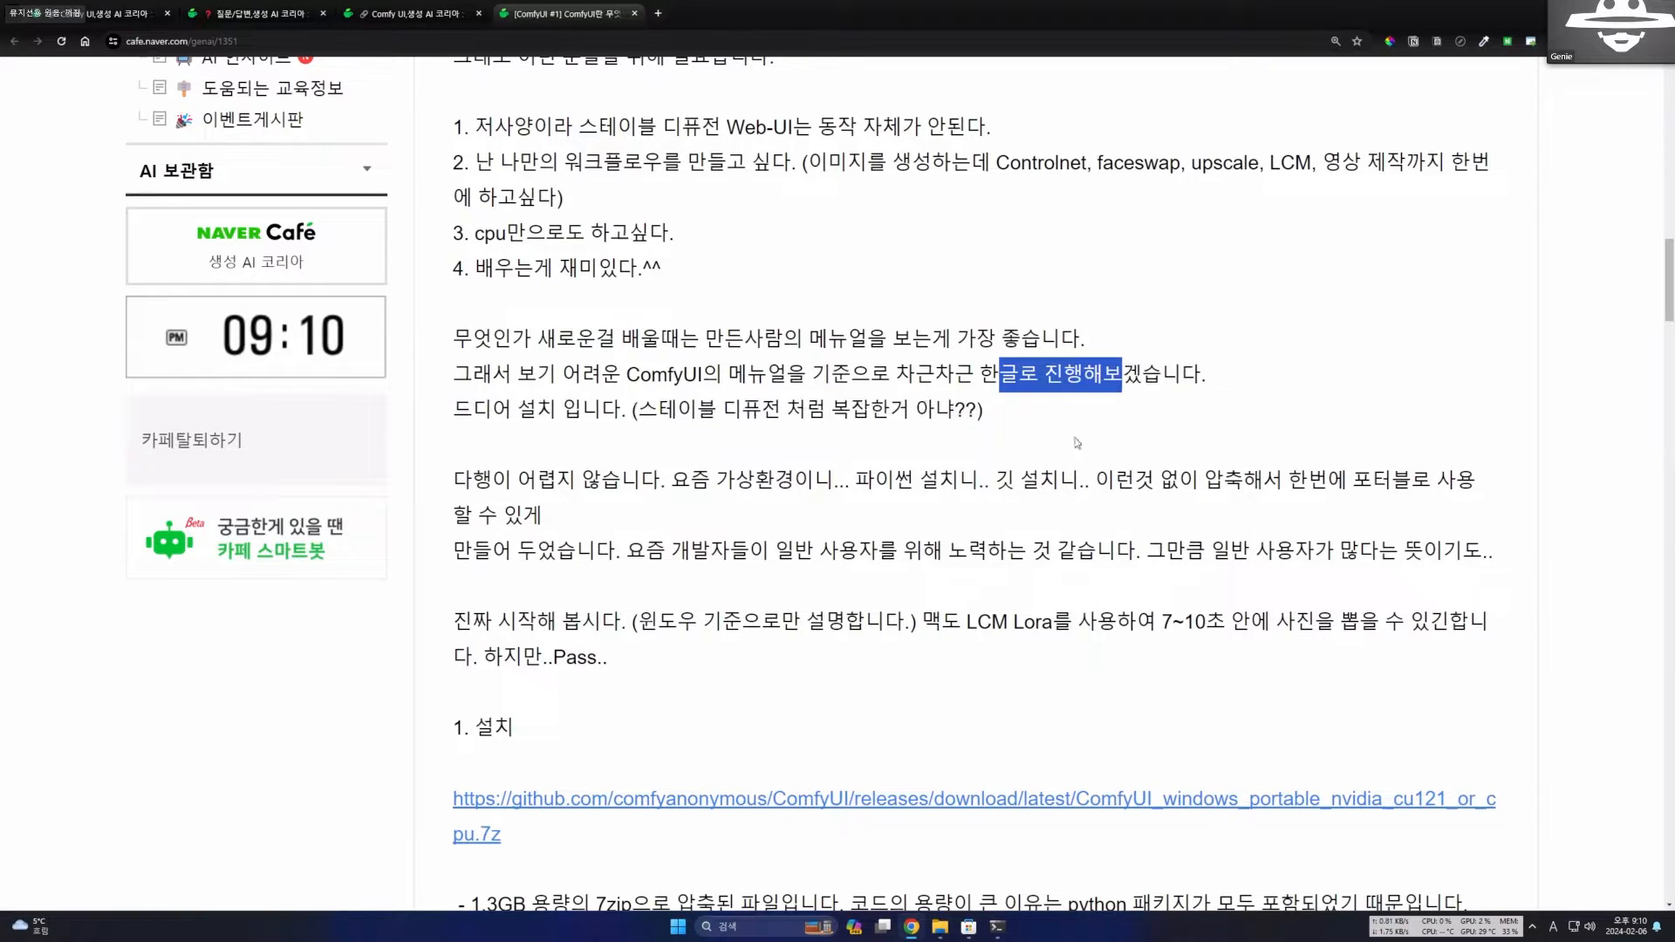
left_click(1078, 443)
Read the installation lead-in asking whether setup is as complicated as Stable Diffusion, and the note on the portable package.
scroll(688, 314, "down", 2)
scroll(688, 314, "up", 1)
left_click_drag(689, 314, 964, 324)
left_click(976, 330)
left_click(652, 319)
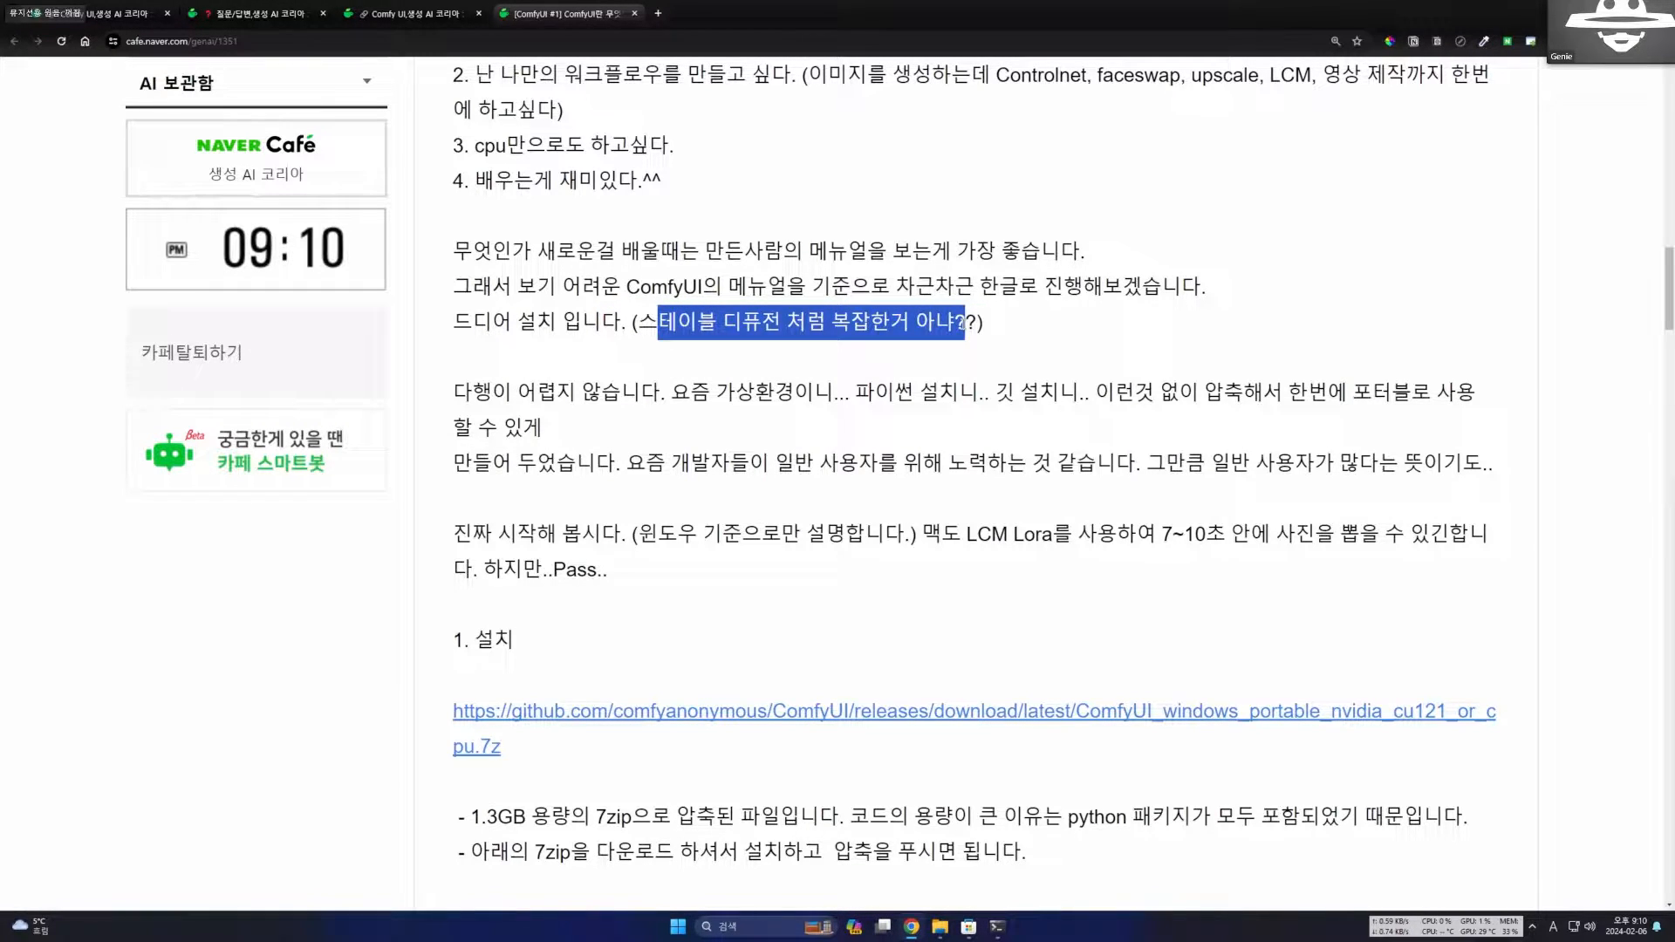
left_click(962, 324)
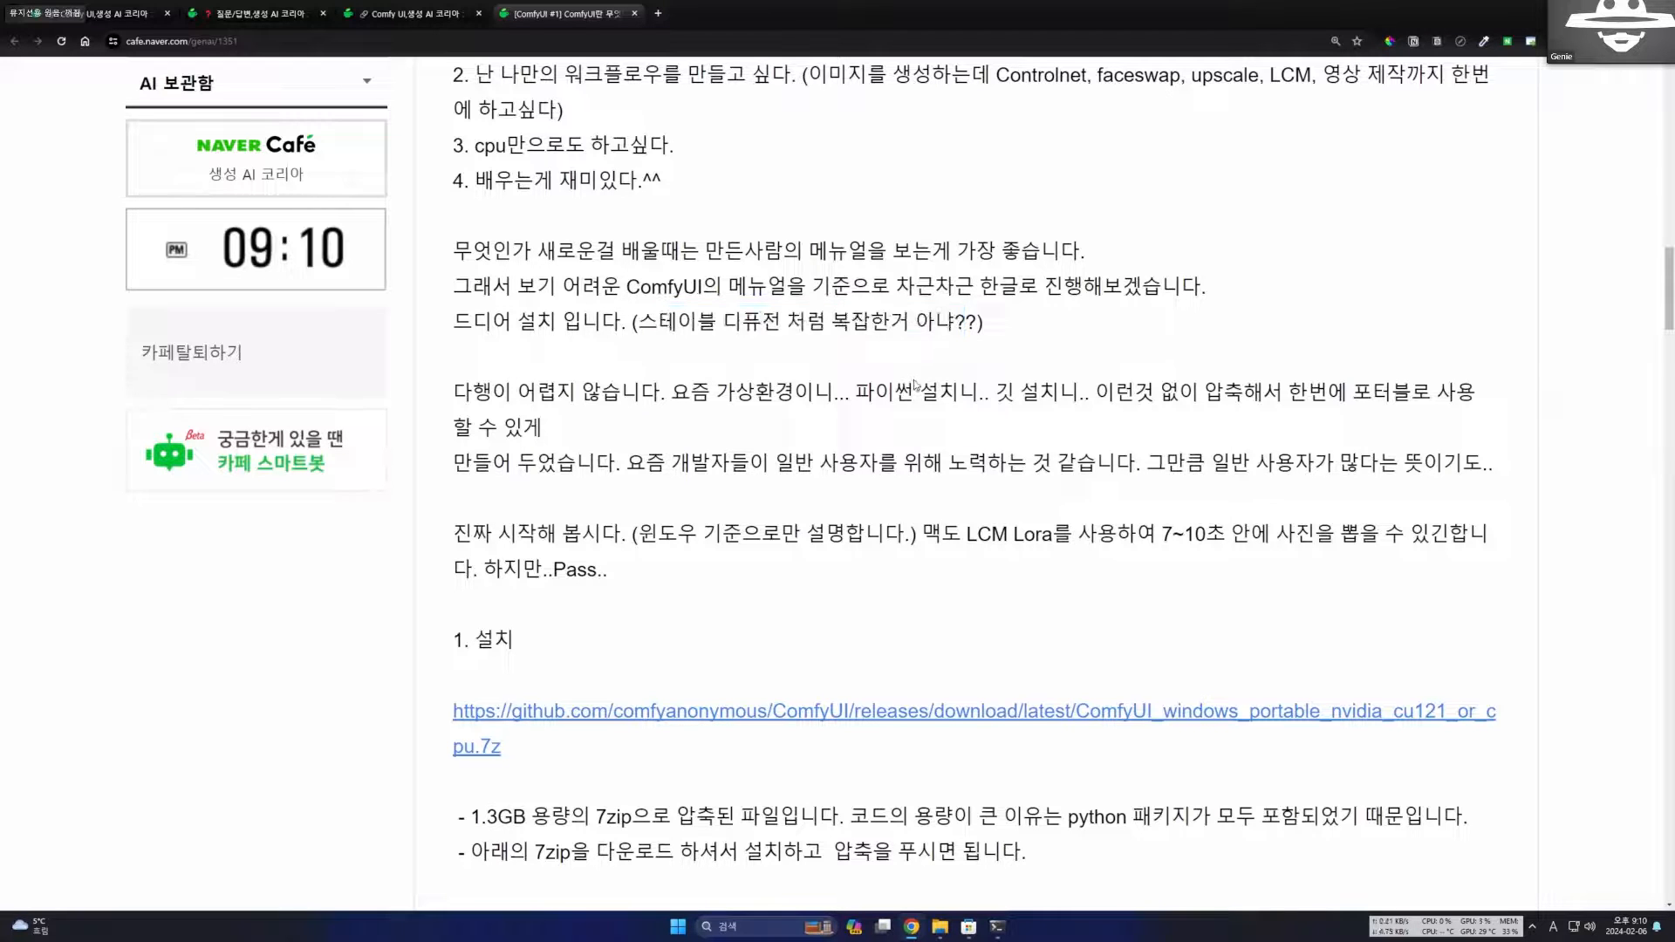
Open the GitHub download link for ComfyUI_windows_portable_nvidia_cu121_or_cpu.7z in the installation section and cancel saving the file.
scroll(771, 560, "down", 1)
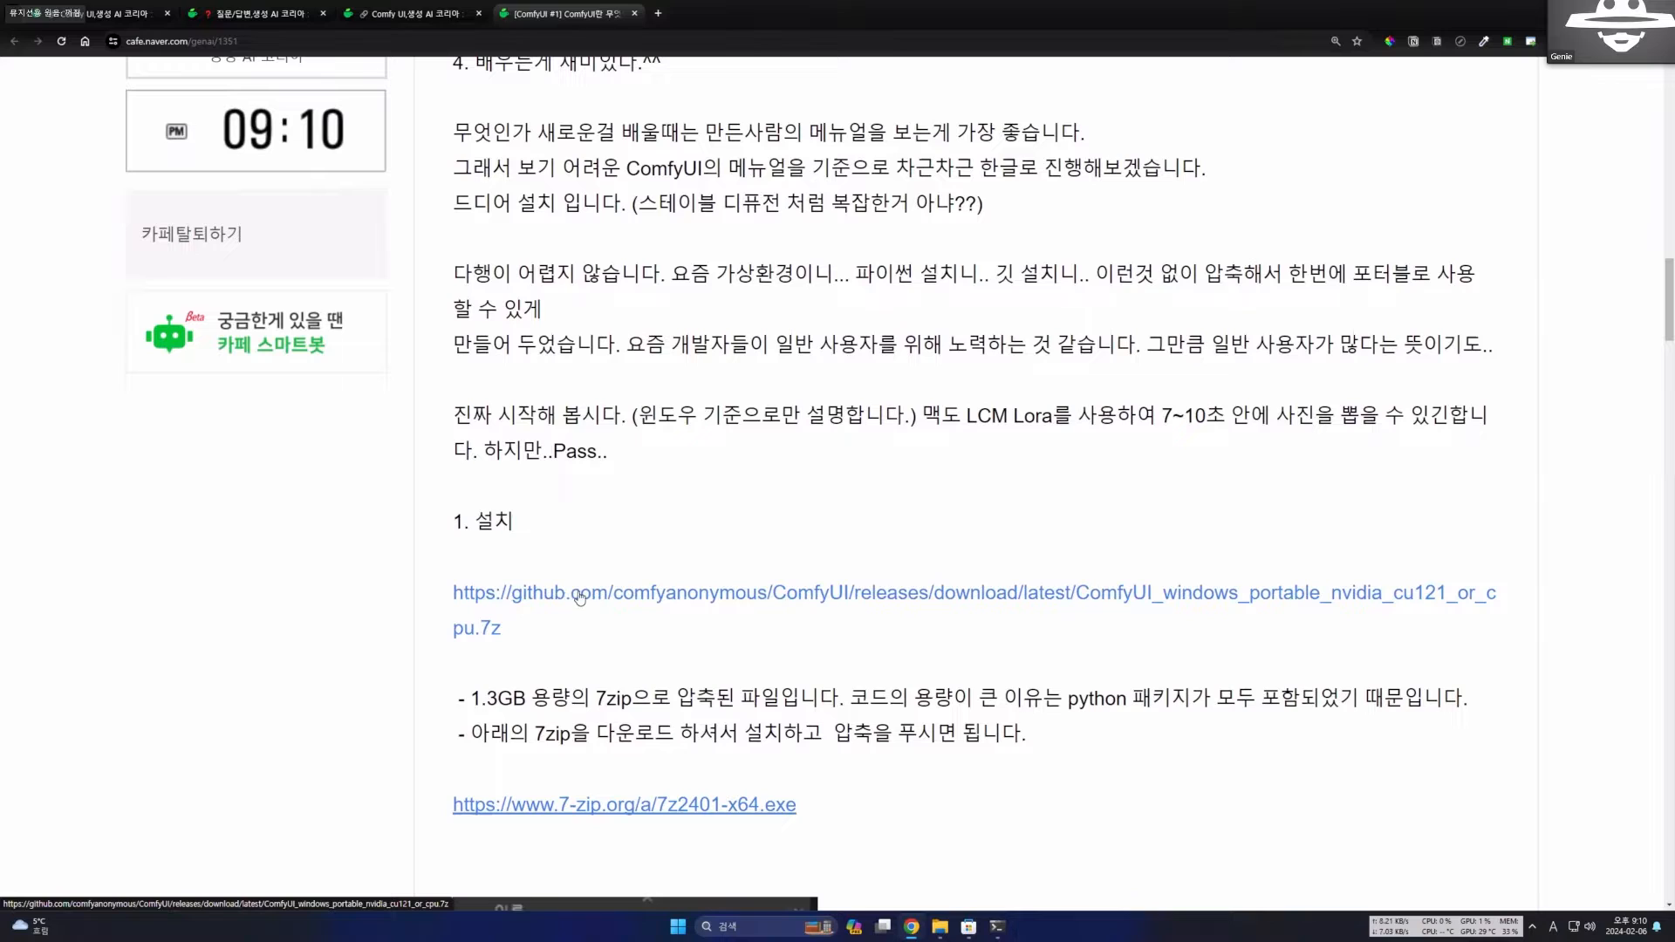
left_click(575, 599)
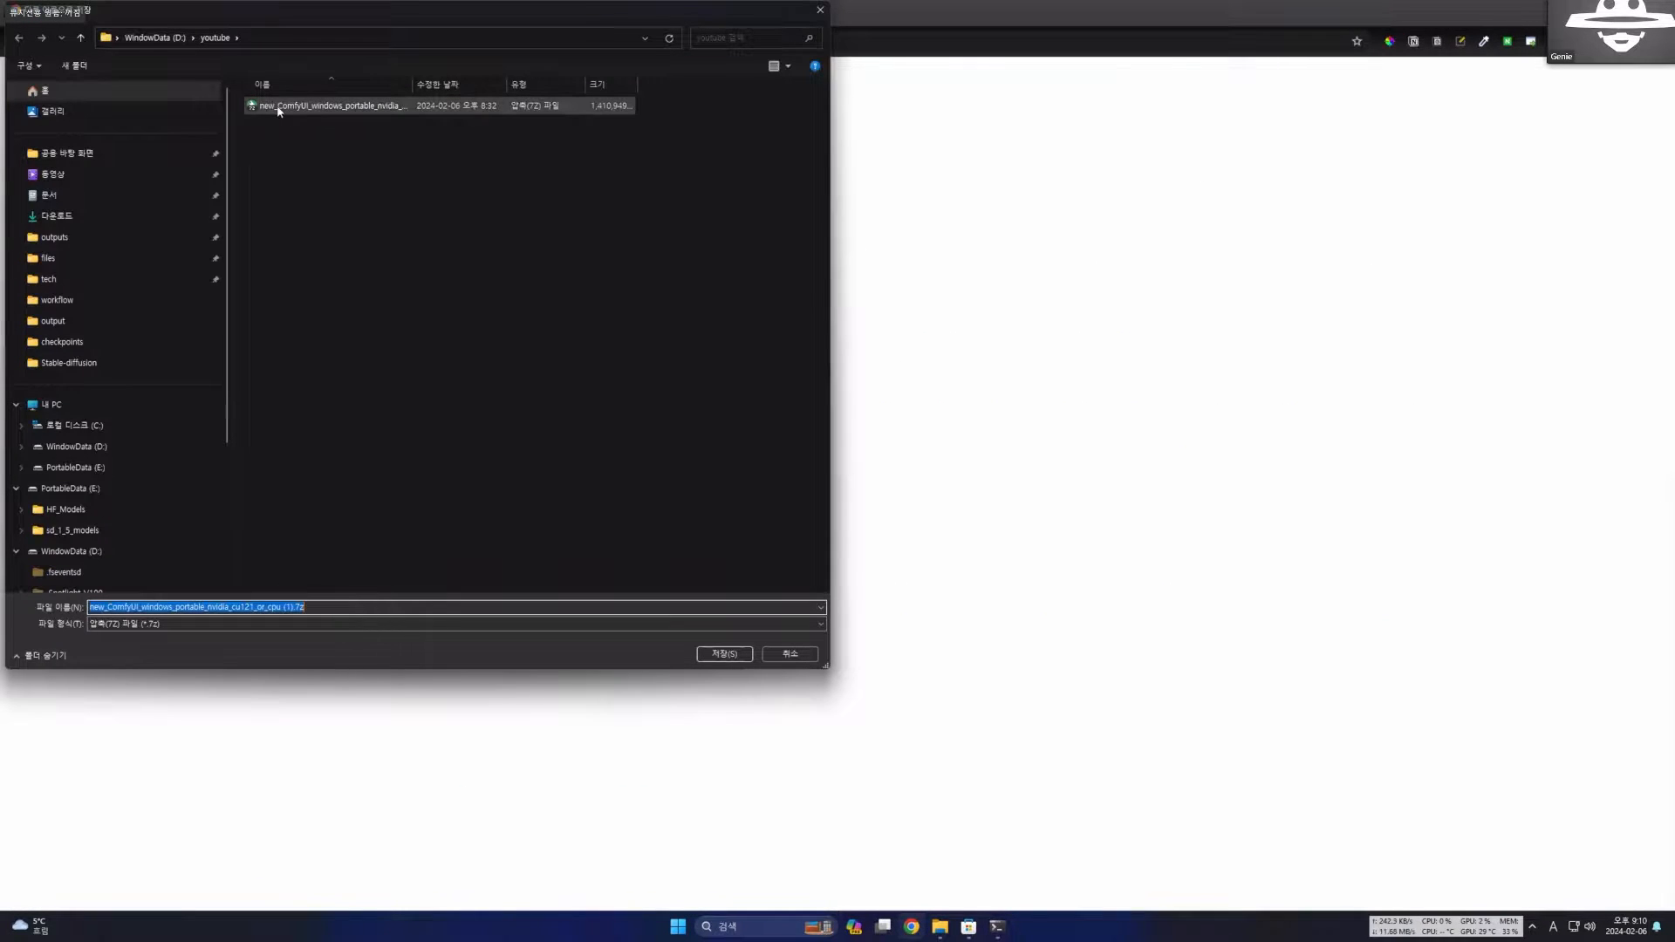
left_click(790, 654)
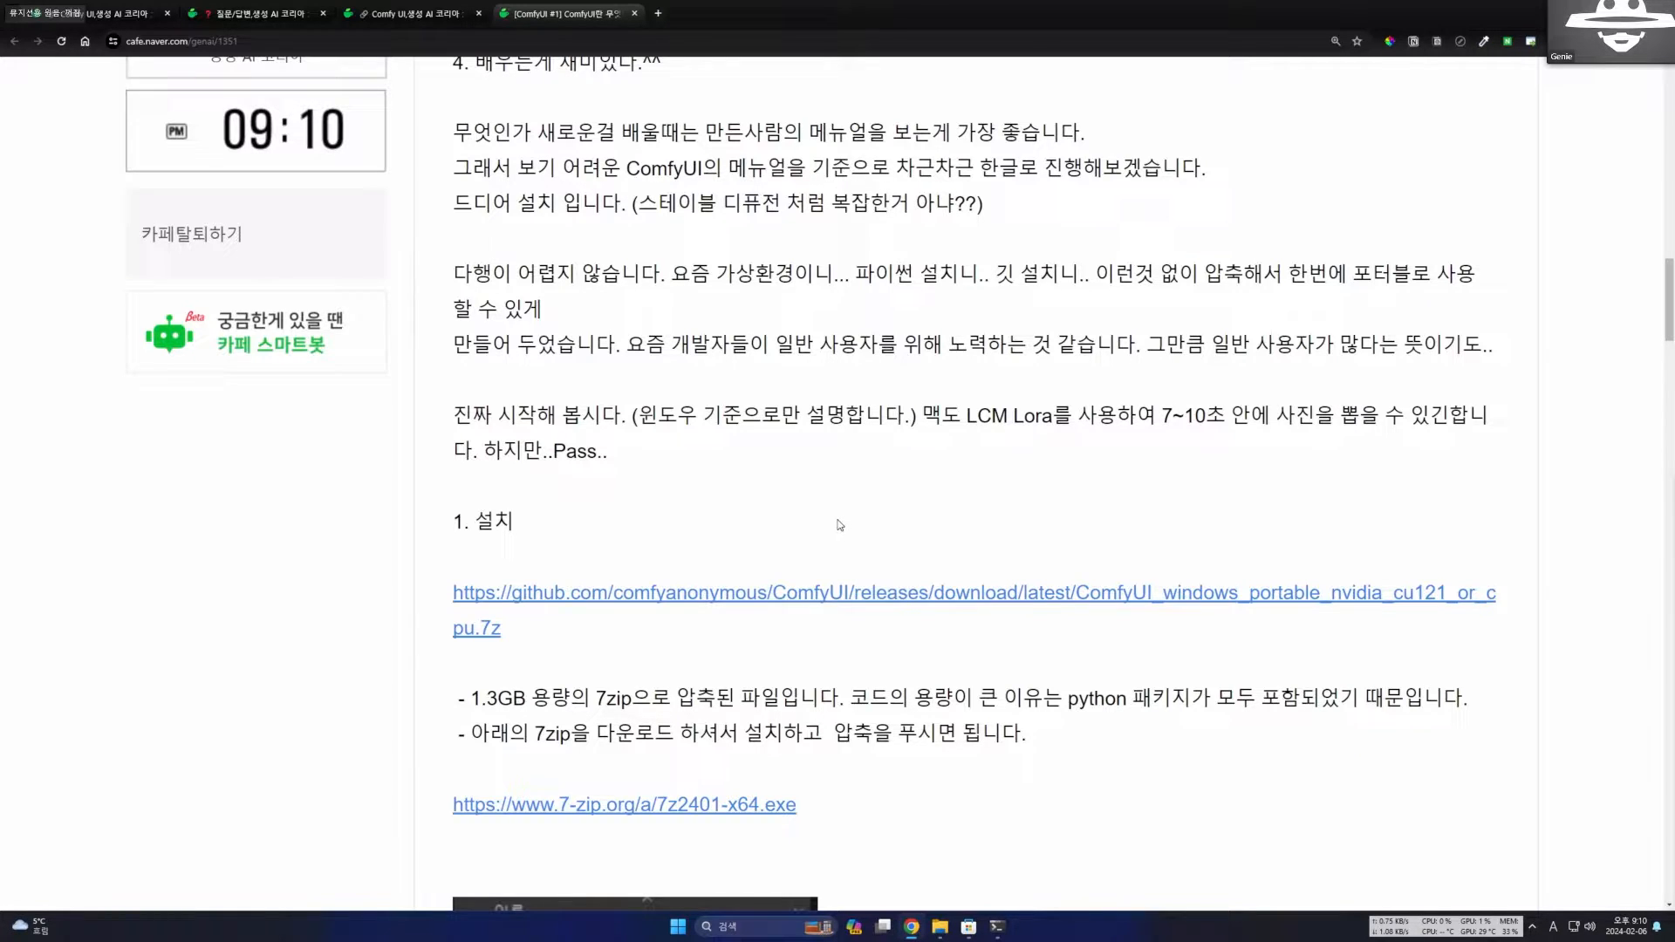
Review the 7zip extraction notes and examine the screenshot of the extracted ComfyUI folder, including its subfolders and run files.
scroll(833, 526, "down", 1)
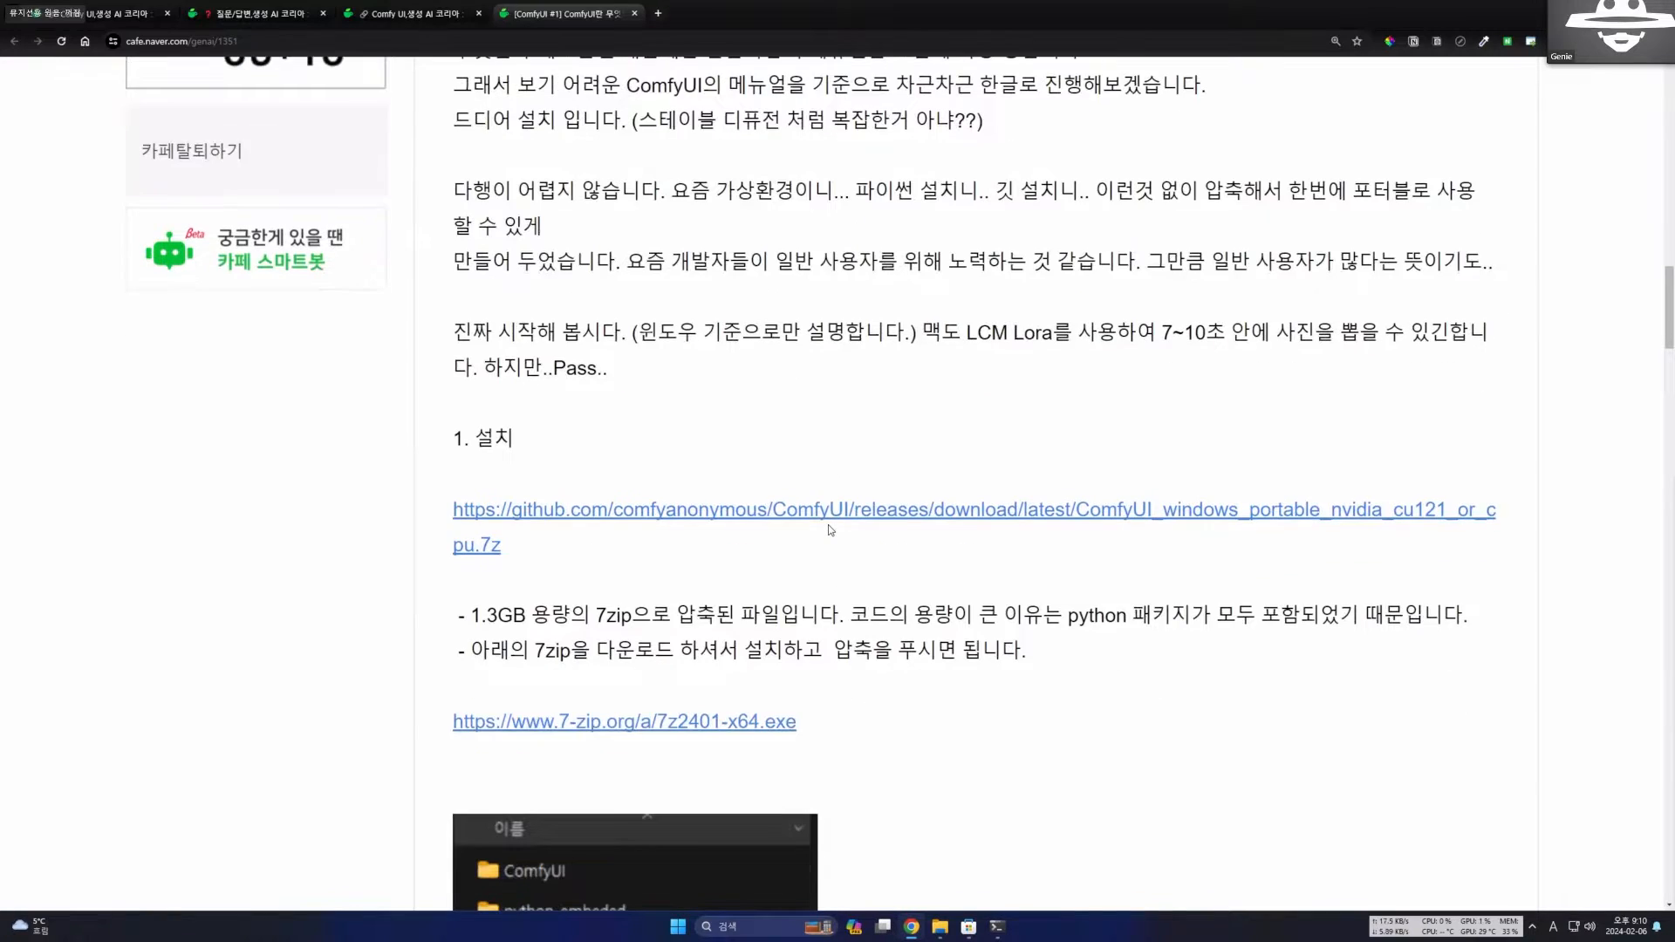
scroll(828, 527, "down", 4)
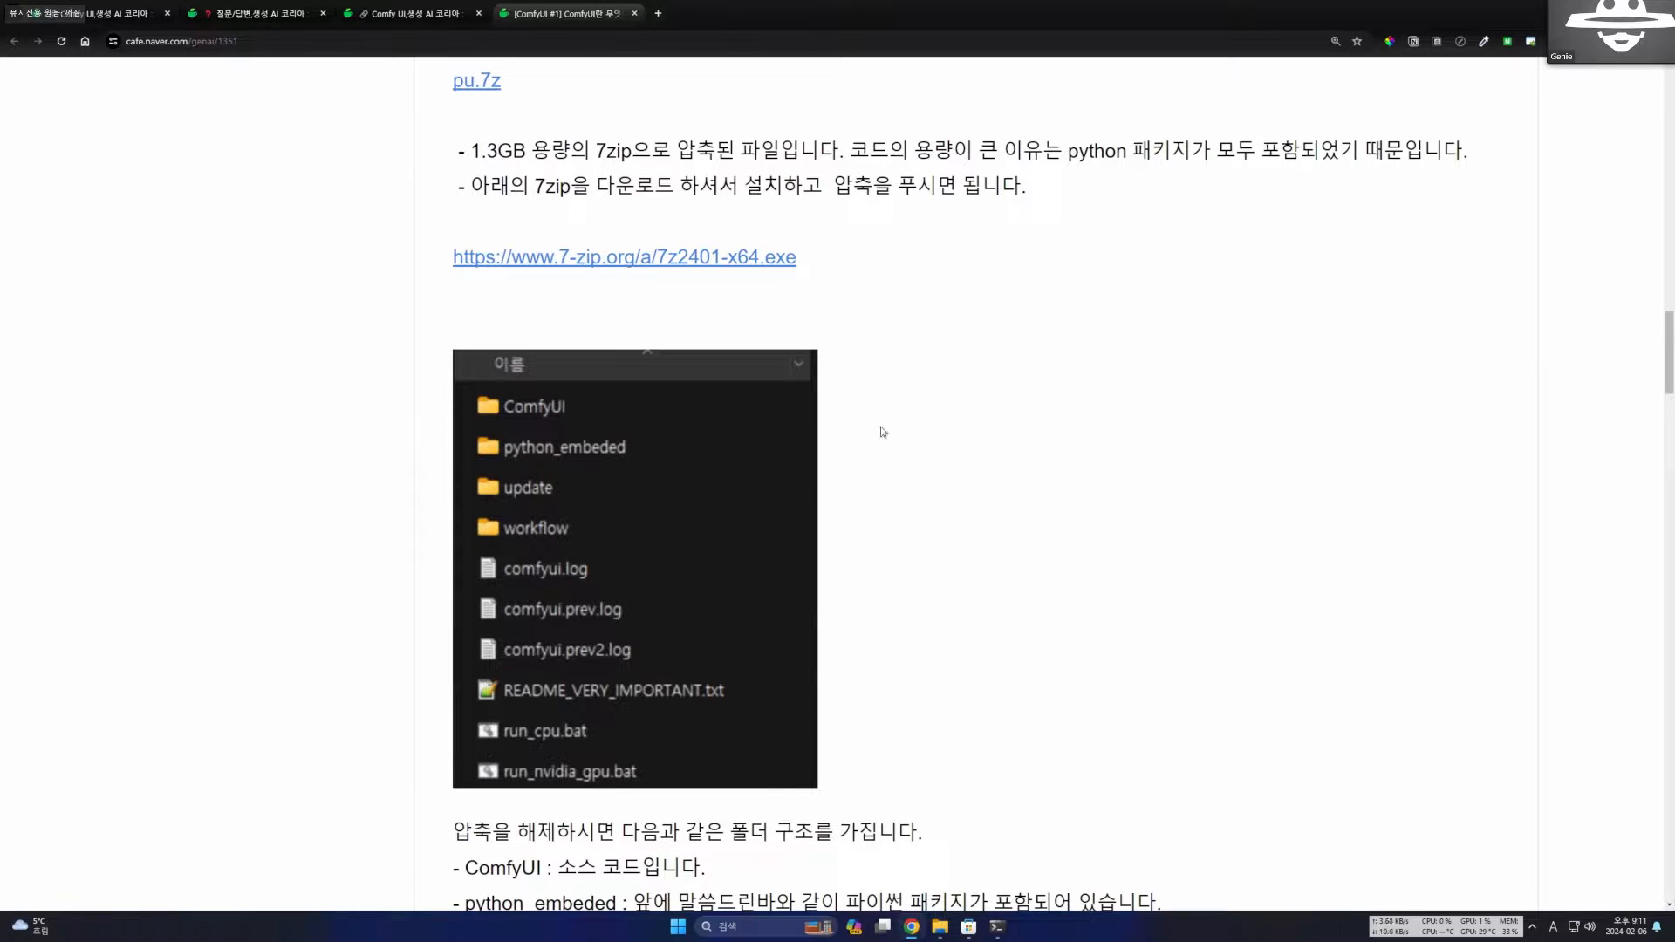
scroll(835, 614, "down", 1)
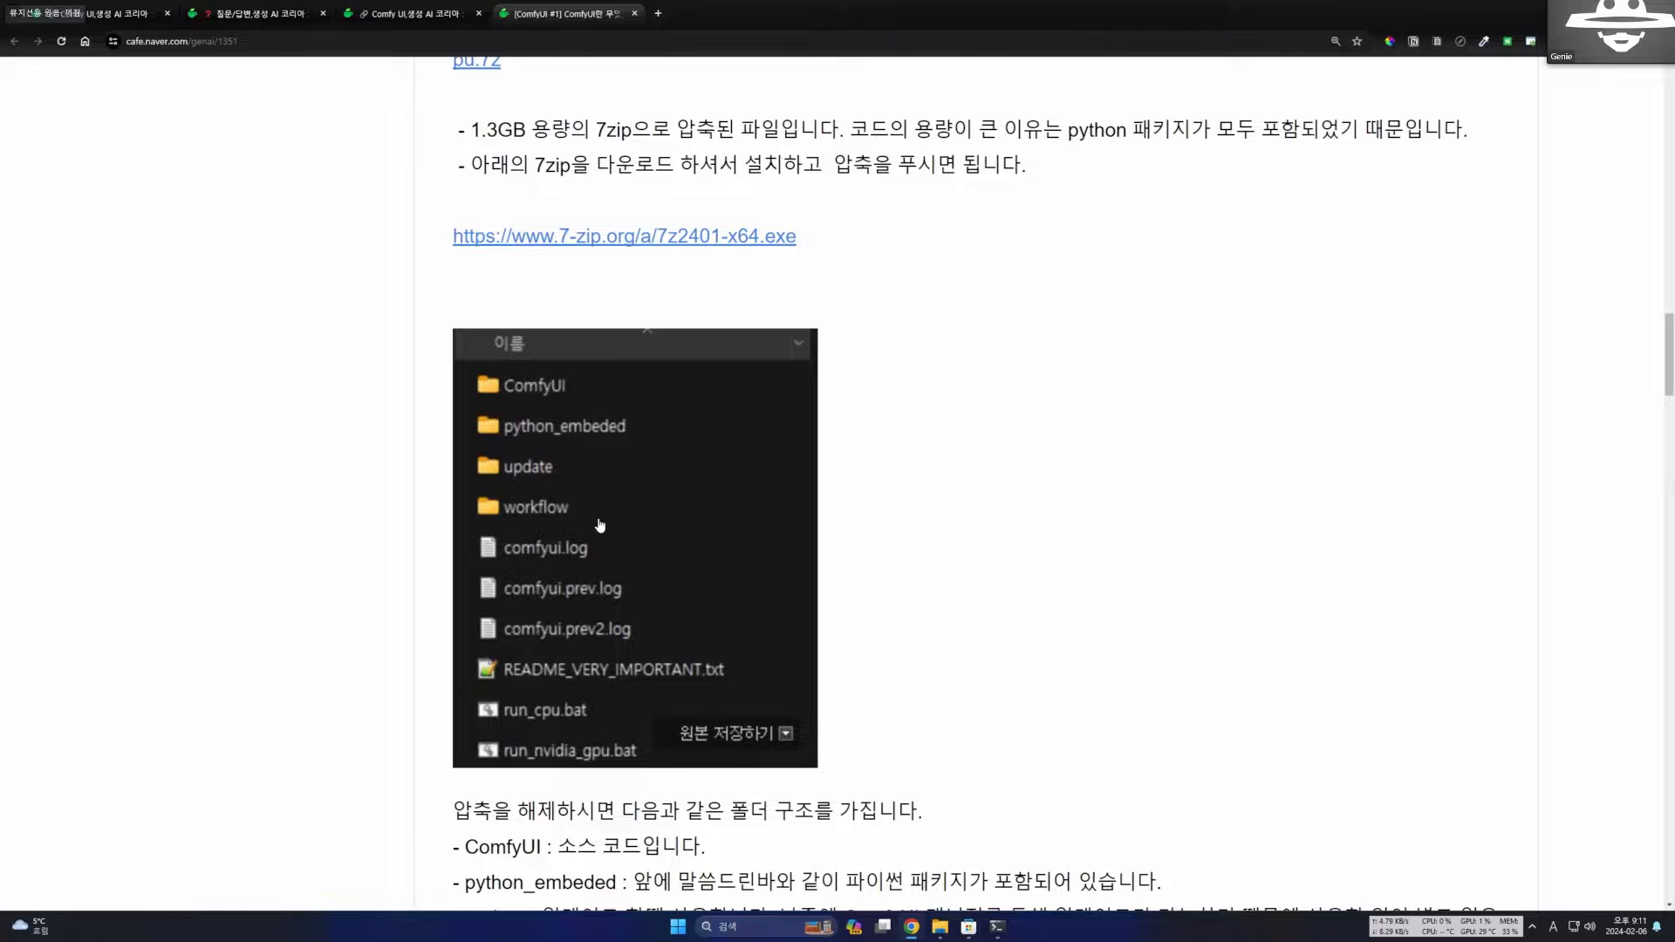
scroll(600, 525, "down", 2)
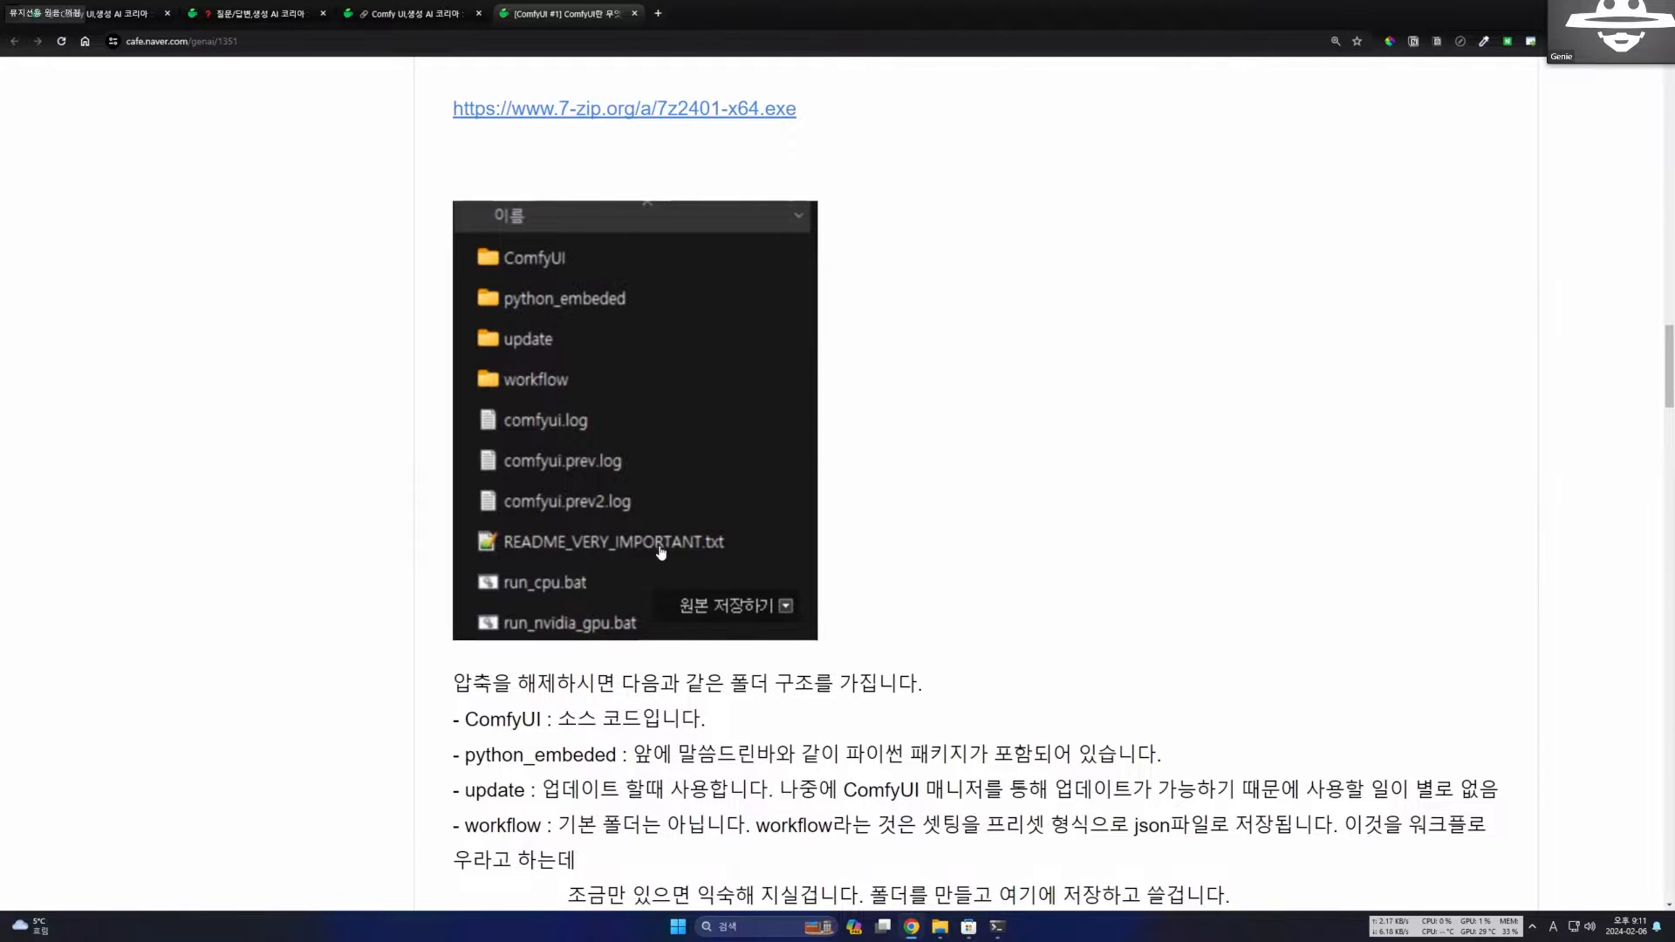
scroll(720, 549, "down", 1)
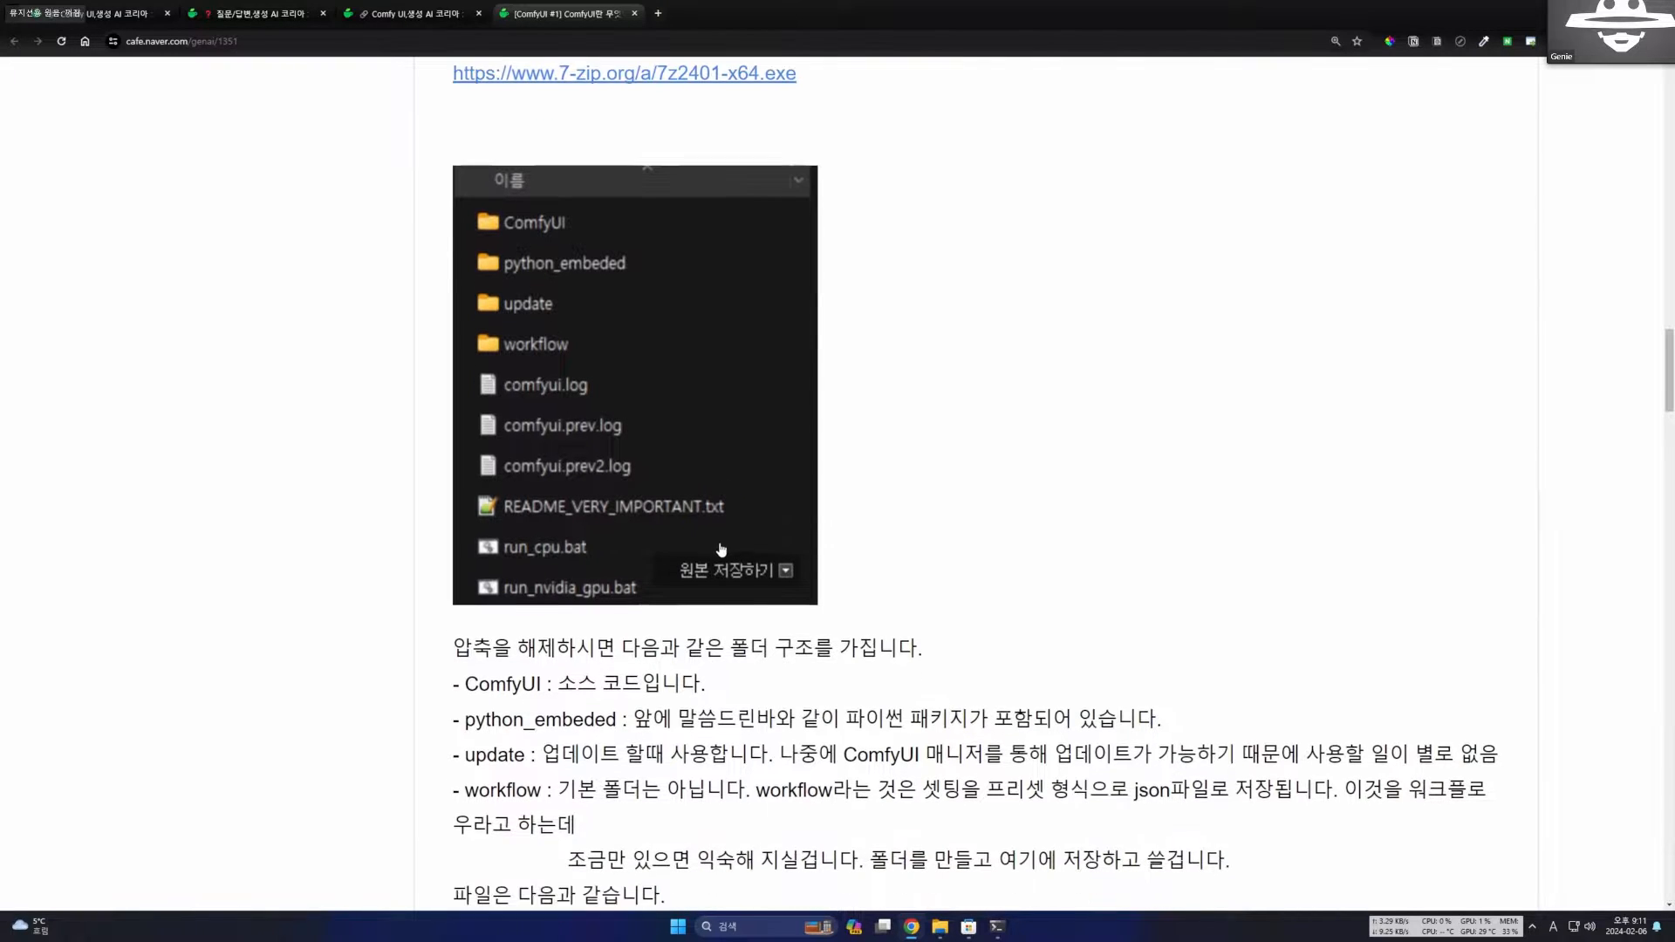
scroll(681, 531, "down", 1)
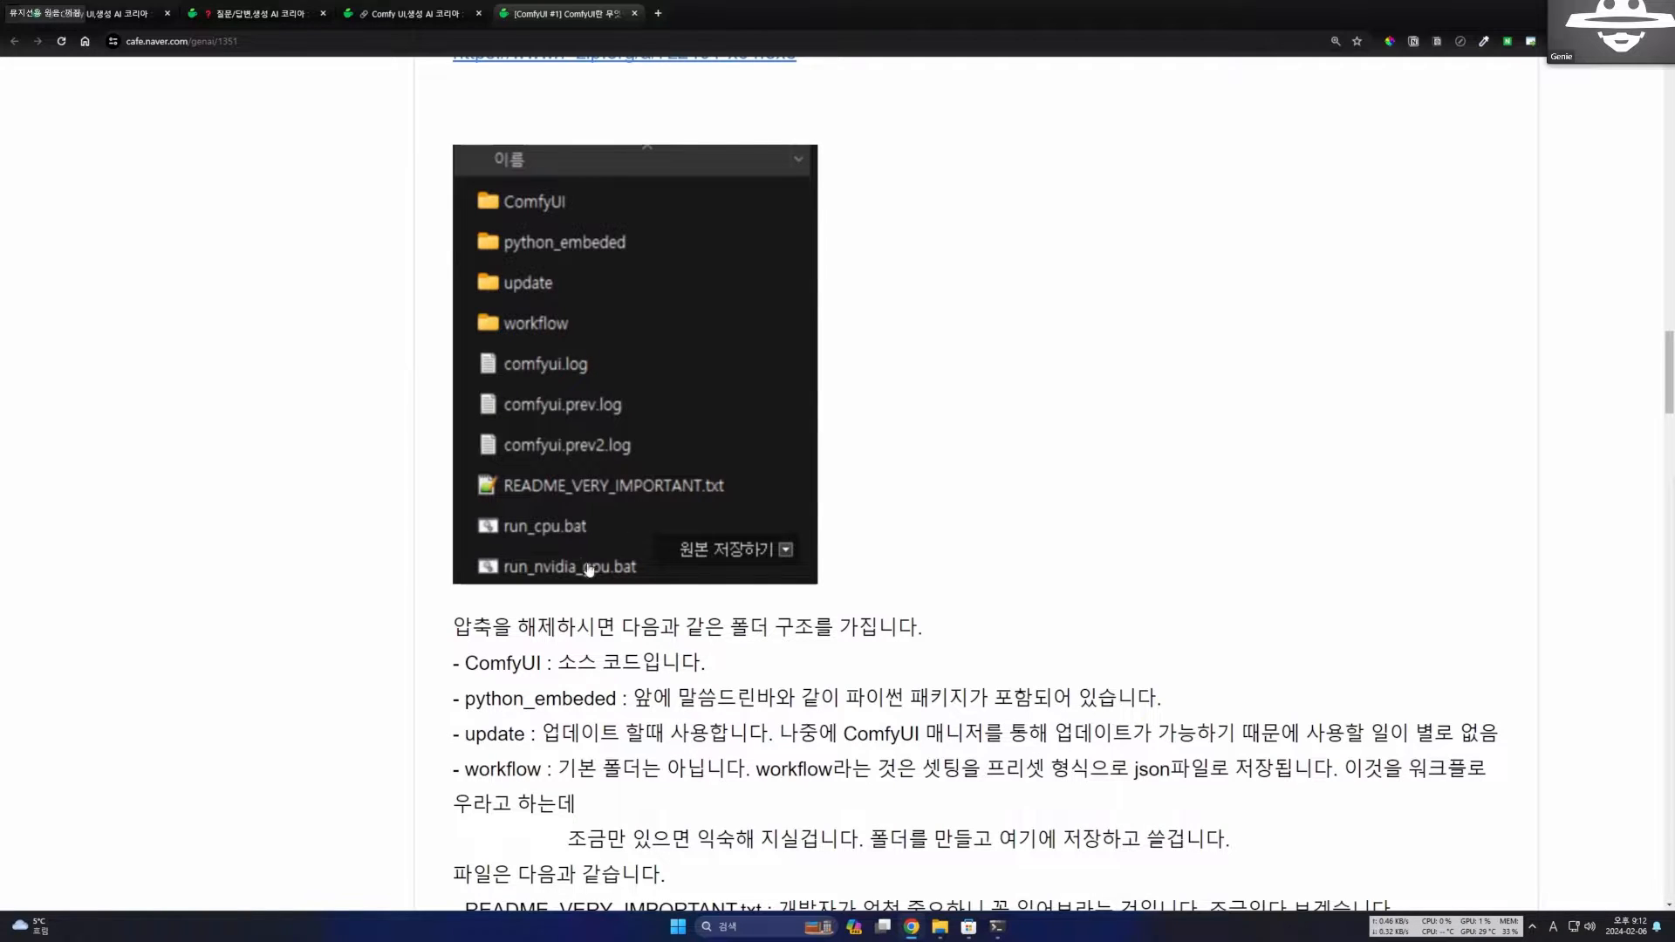
Read the descriptions of the ComfyUI, python_embeded, update and workflow folders and of the README and run files.
scroll(724, 533, "down", 1)
scroll(738, 503, "down", 3)
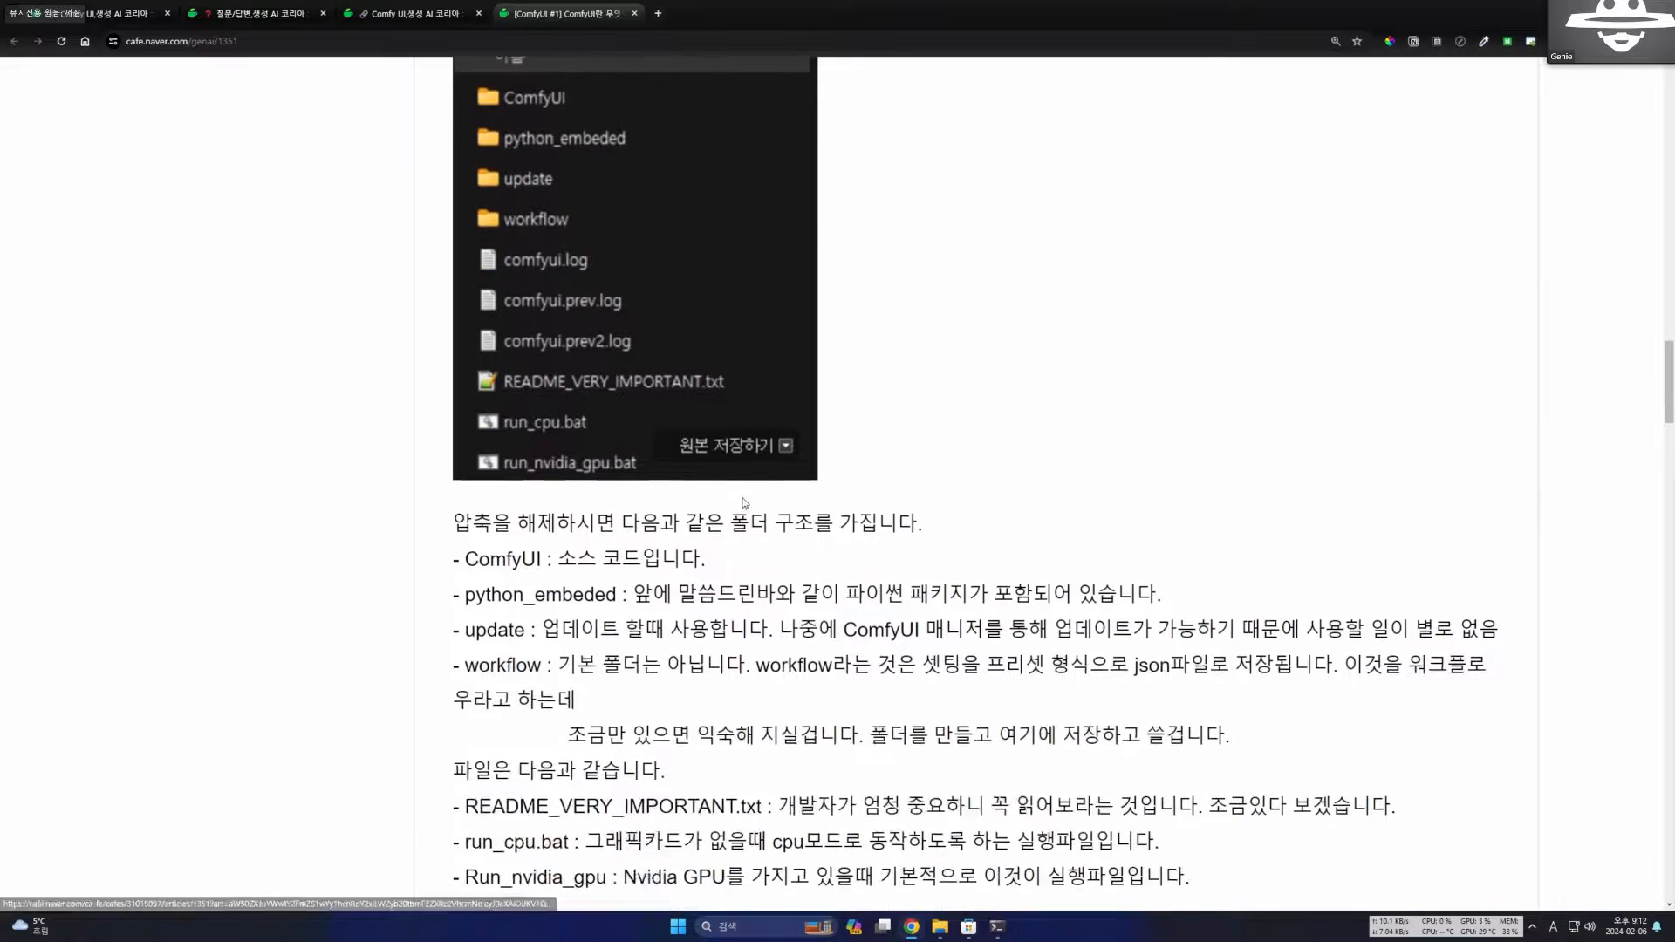
left_click_drag(453, 393, 750, 513)
left_click(748, 563)
scroll(748, 563, "down", 2)
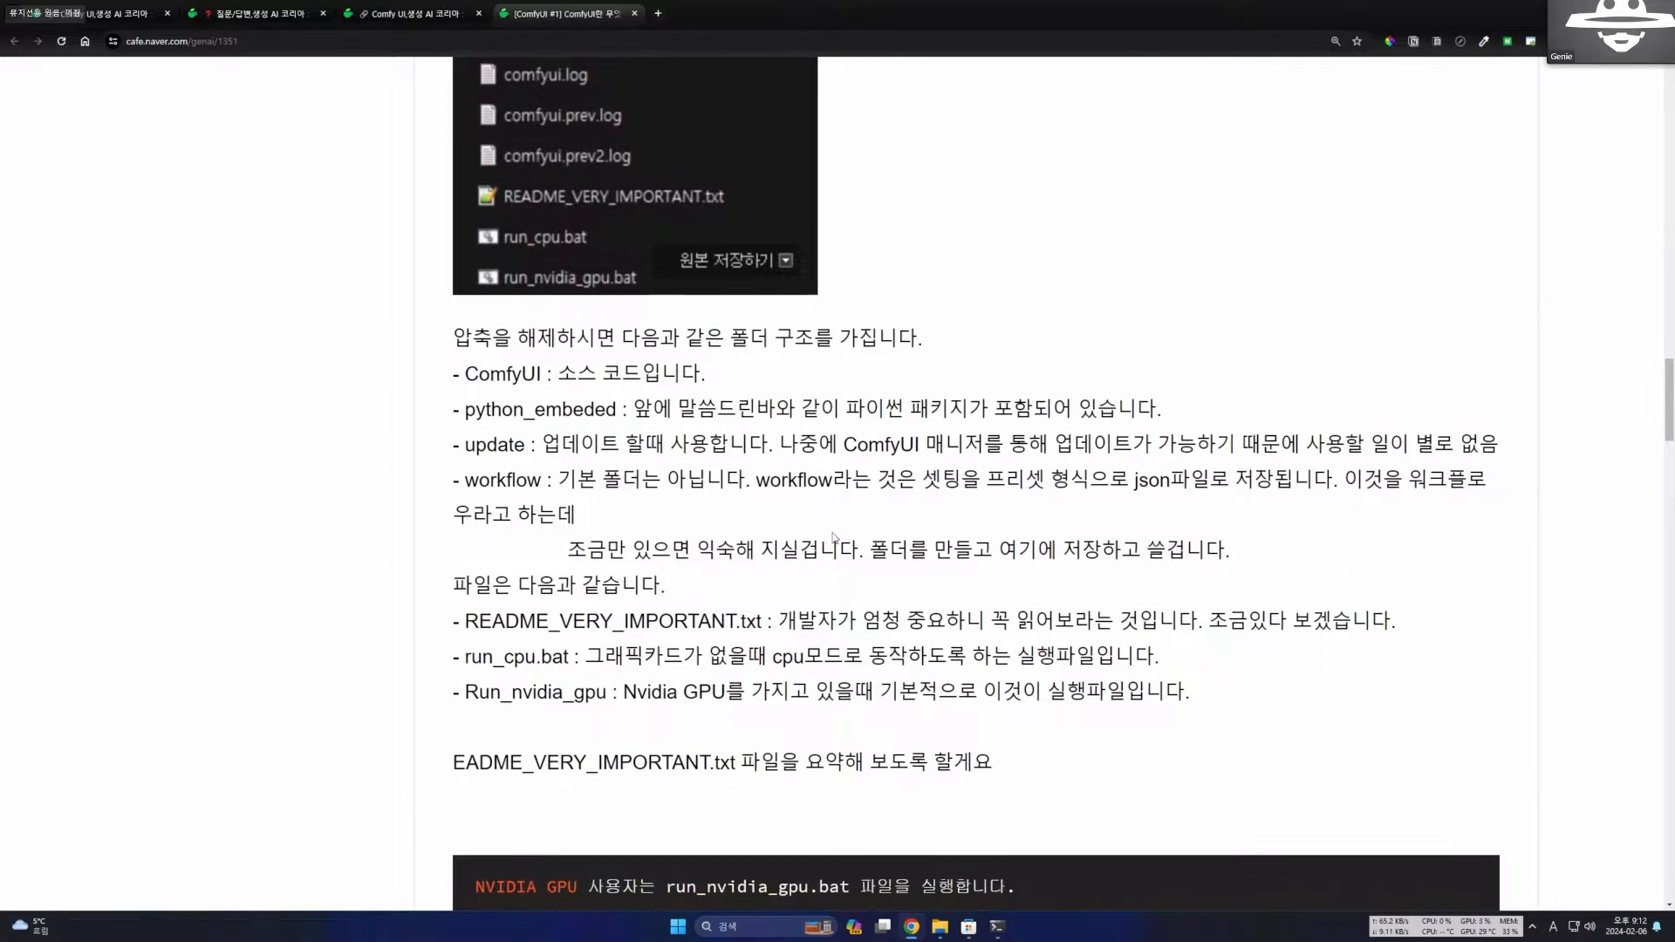
double_click(766, 475)
left_click(932, 523)
scroll(931, 524, "down", 1)
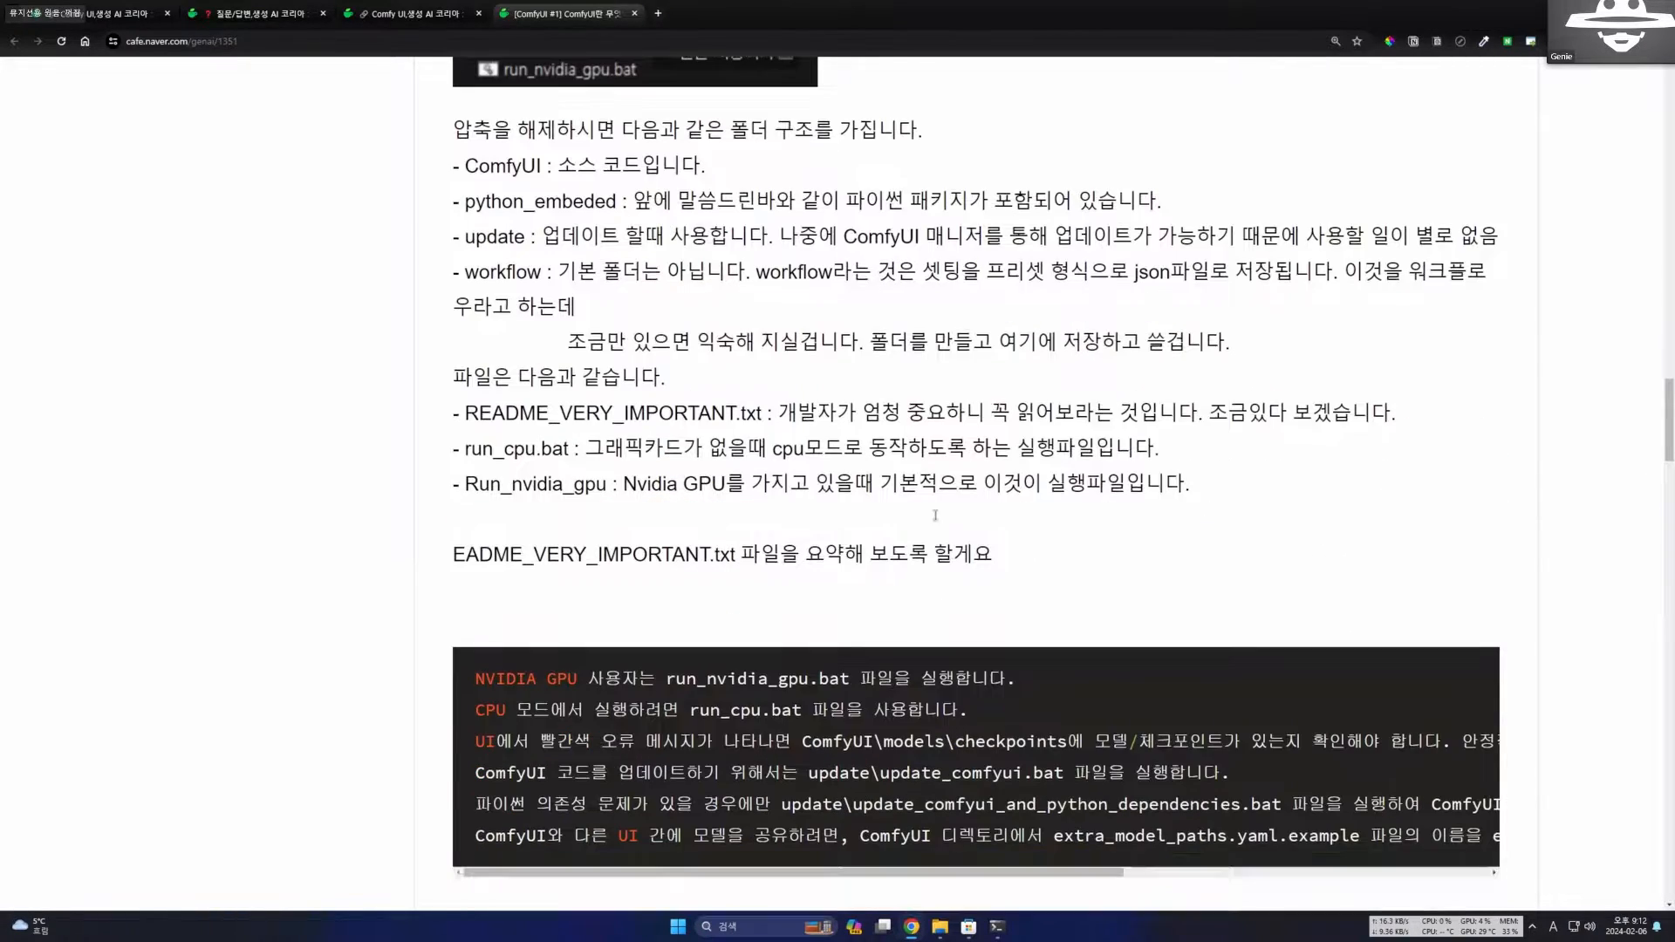
Read the README_VERY_IMPORTANT.txt summary block to its full width, covering the GPU and CPU run files, checkpoints and update commands.
scroll(657, 654, "down", 1)
scroll(657, 654, "down", 1)
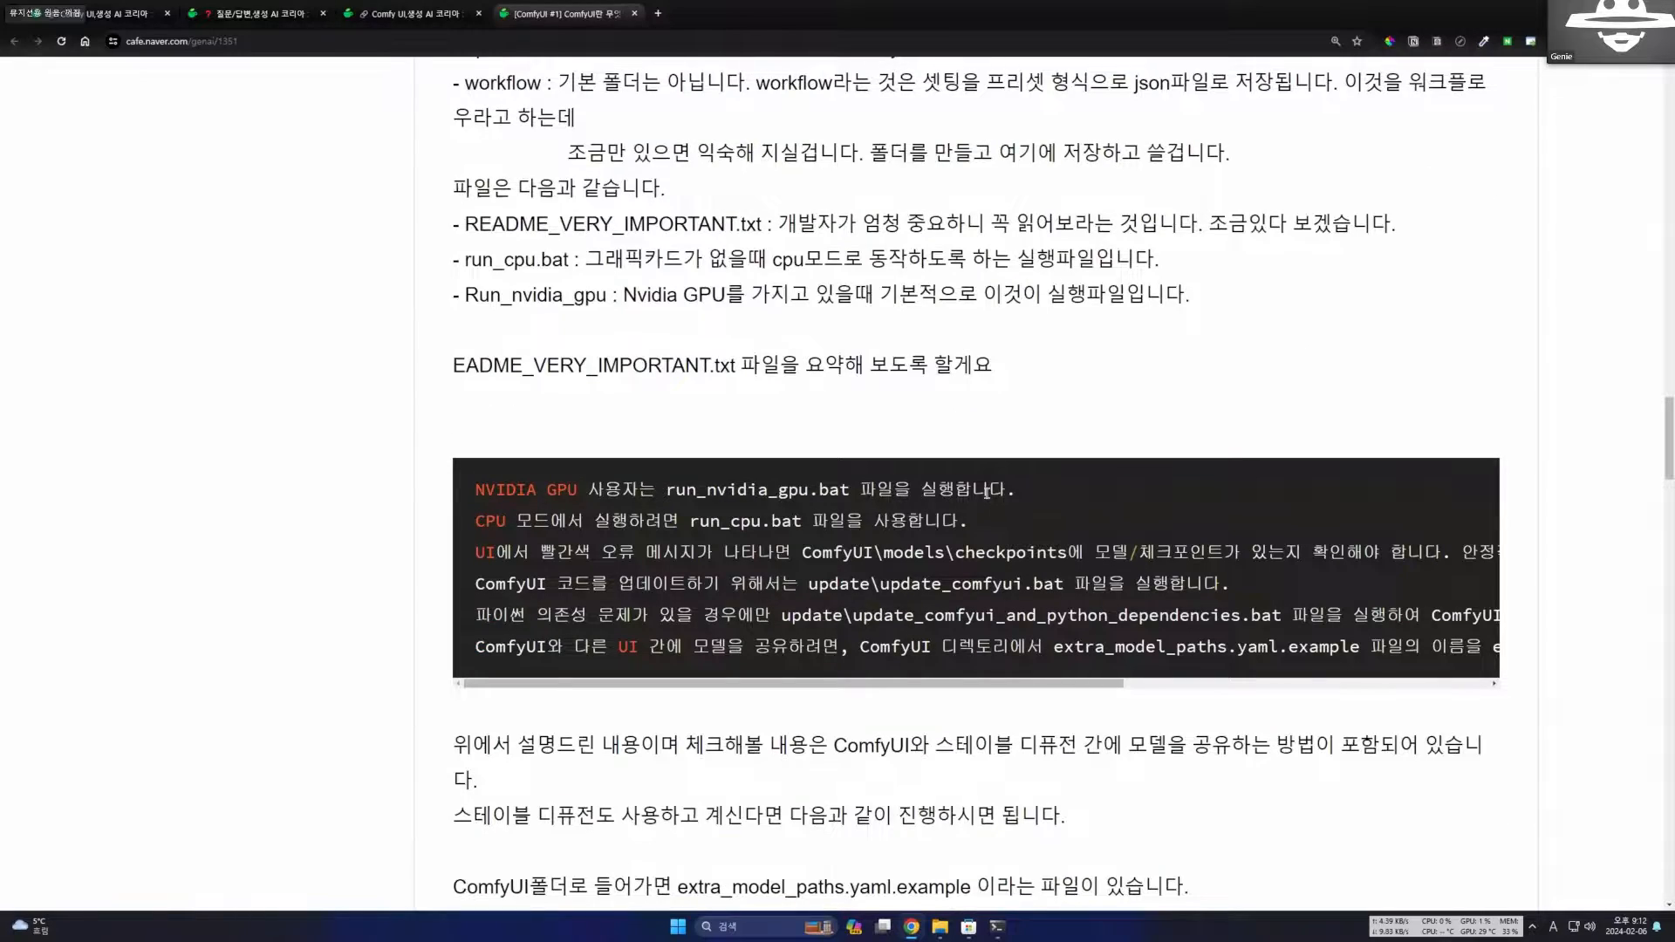
left_click_drag(475, 489, 1025, 522)
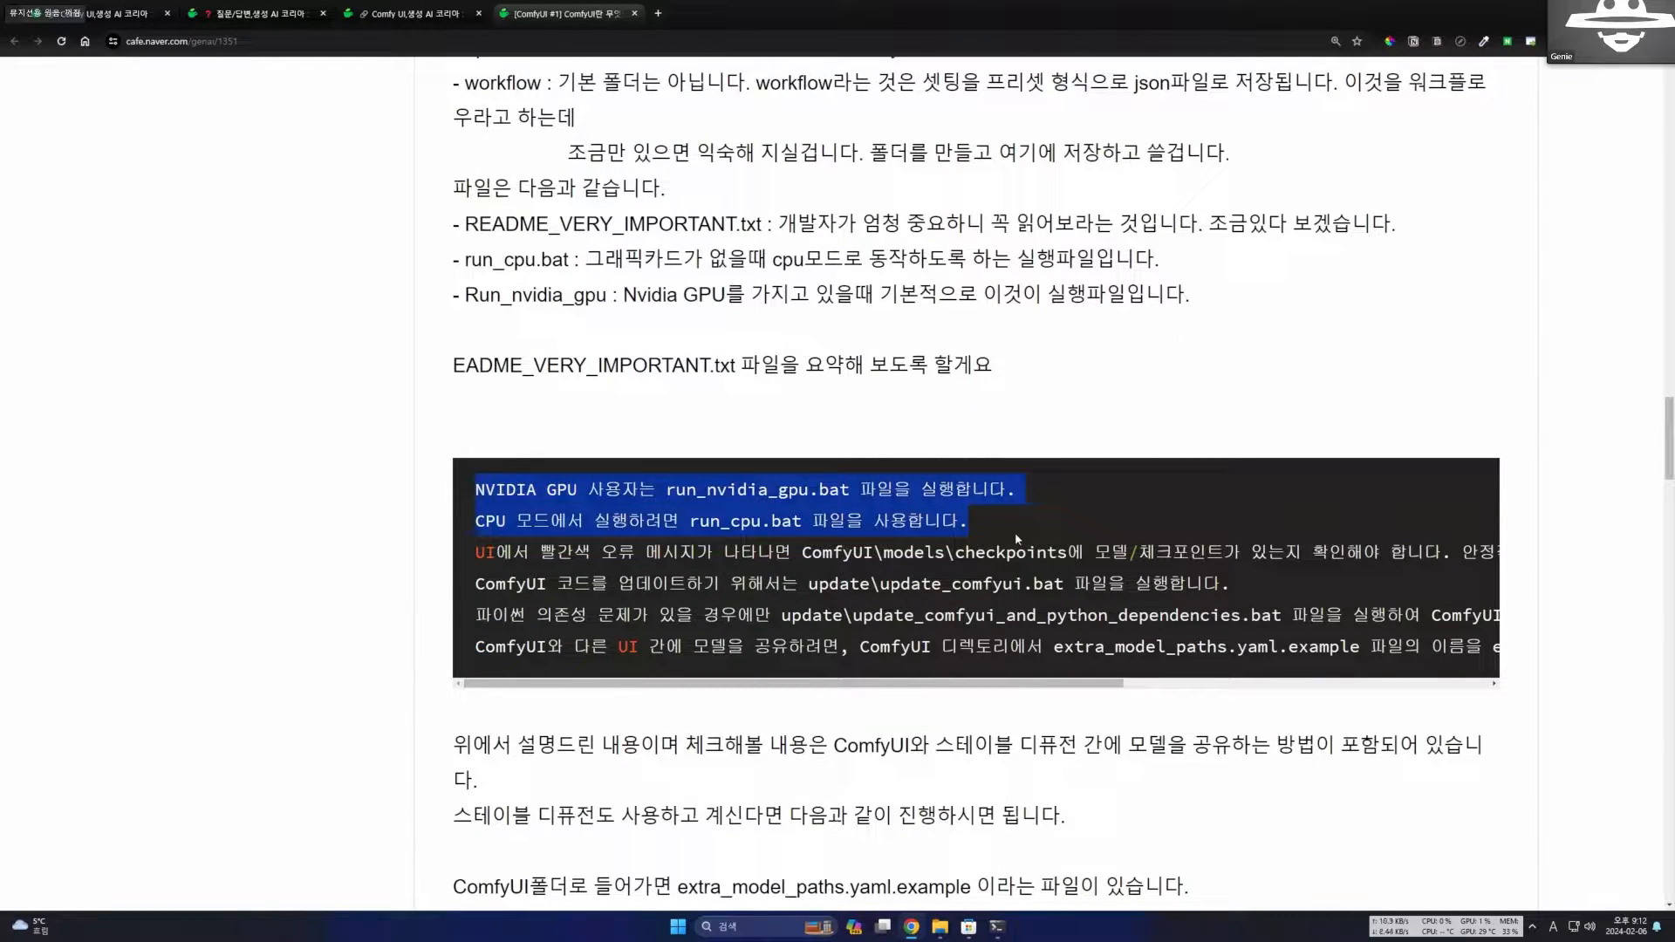
left_click(1000, 675)
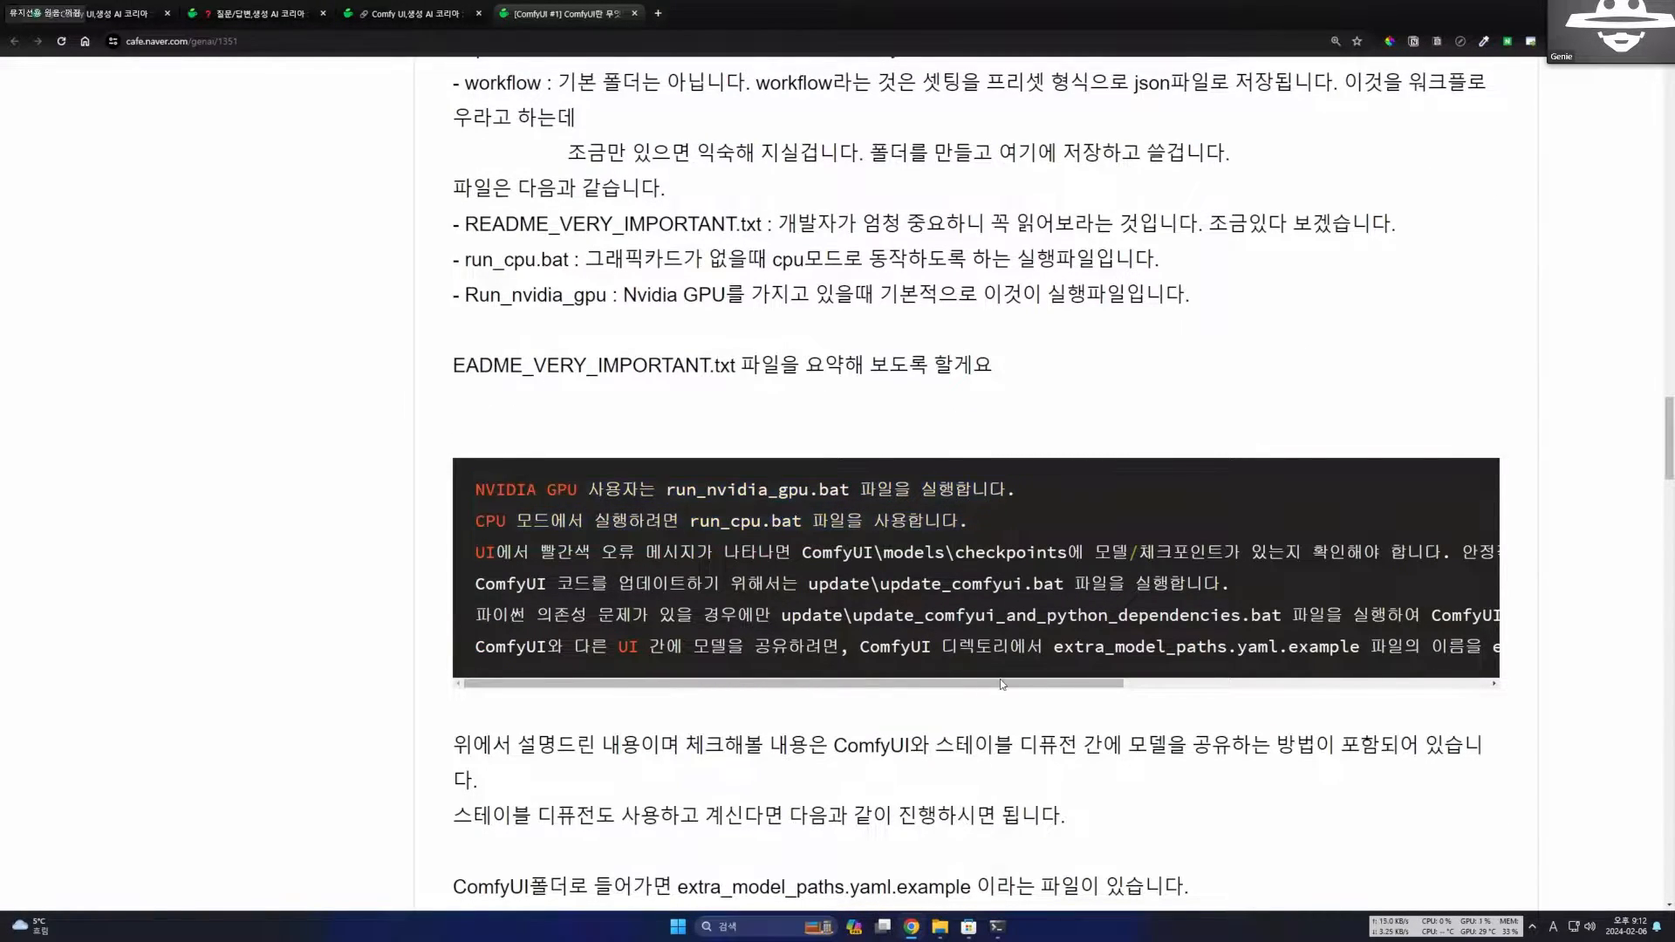
left_click_drag(1003, 683, 749, 665)
scroll(835, 674, "right", 5)
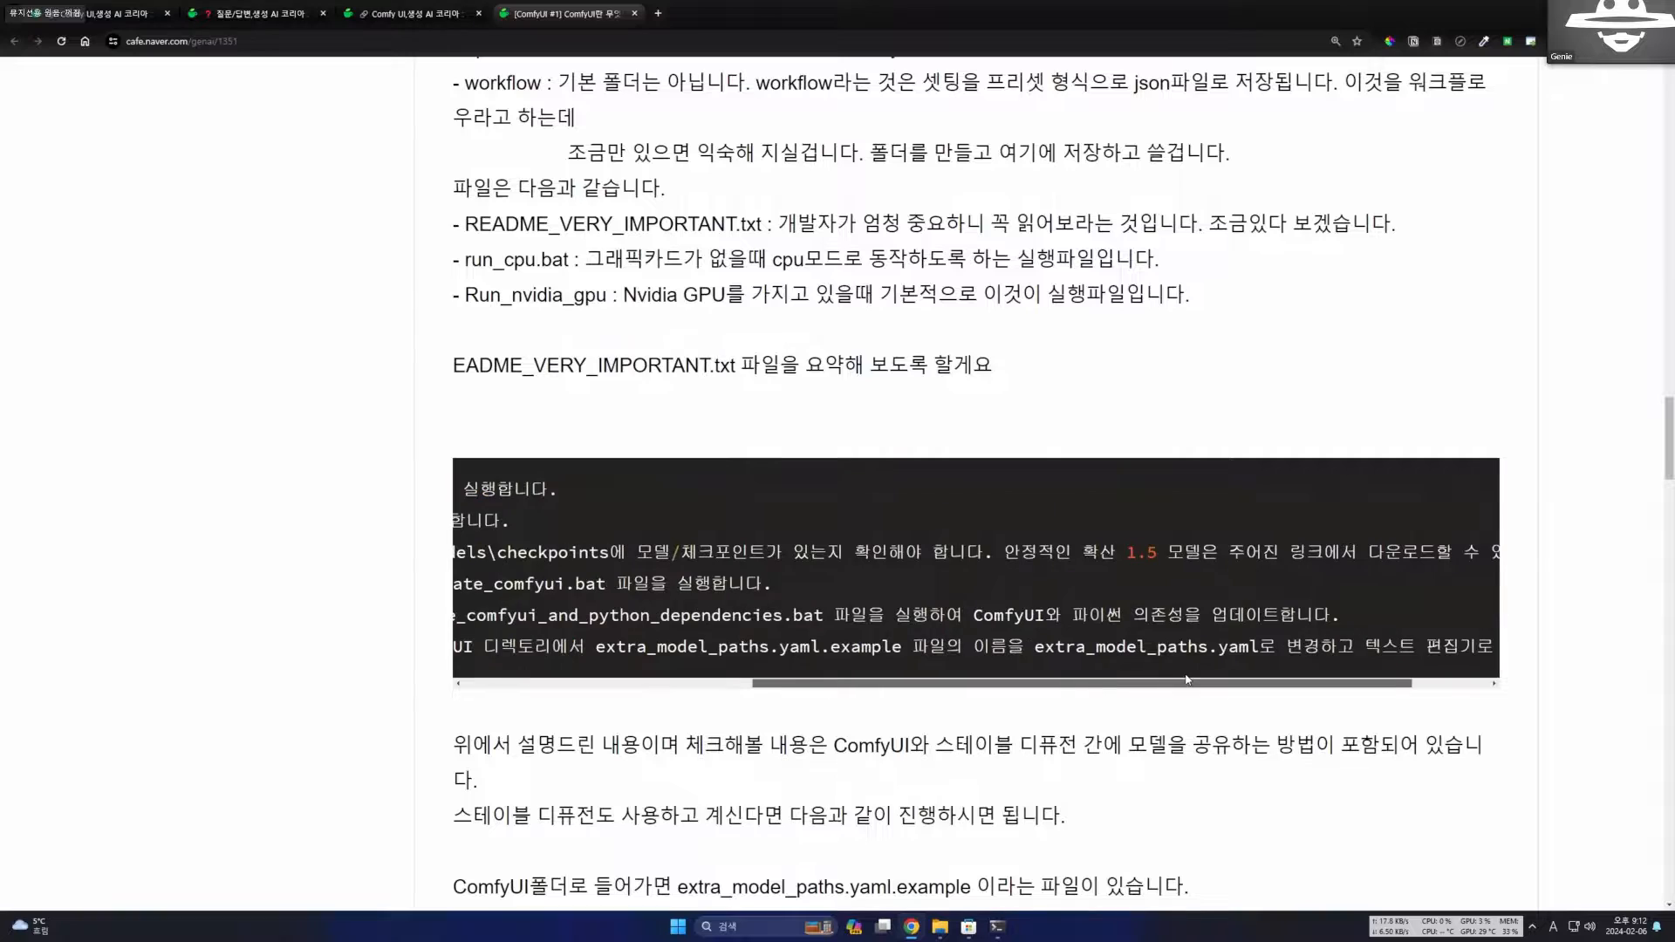
scroll(835, 674, "left", 5)
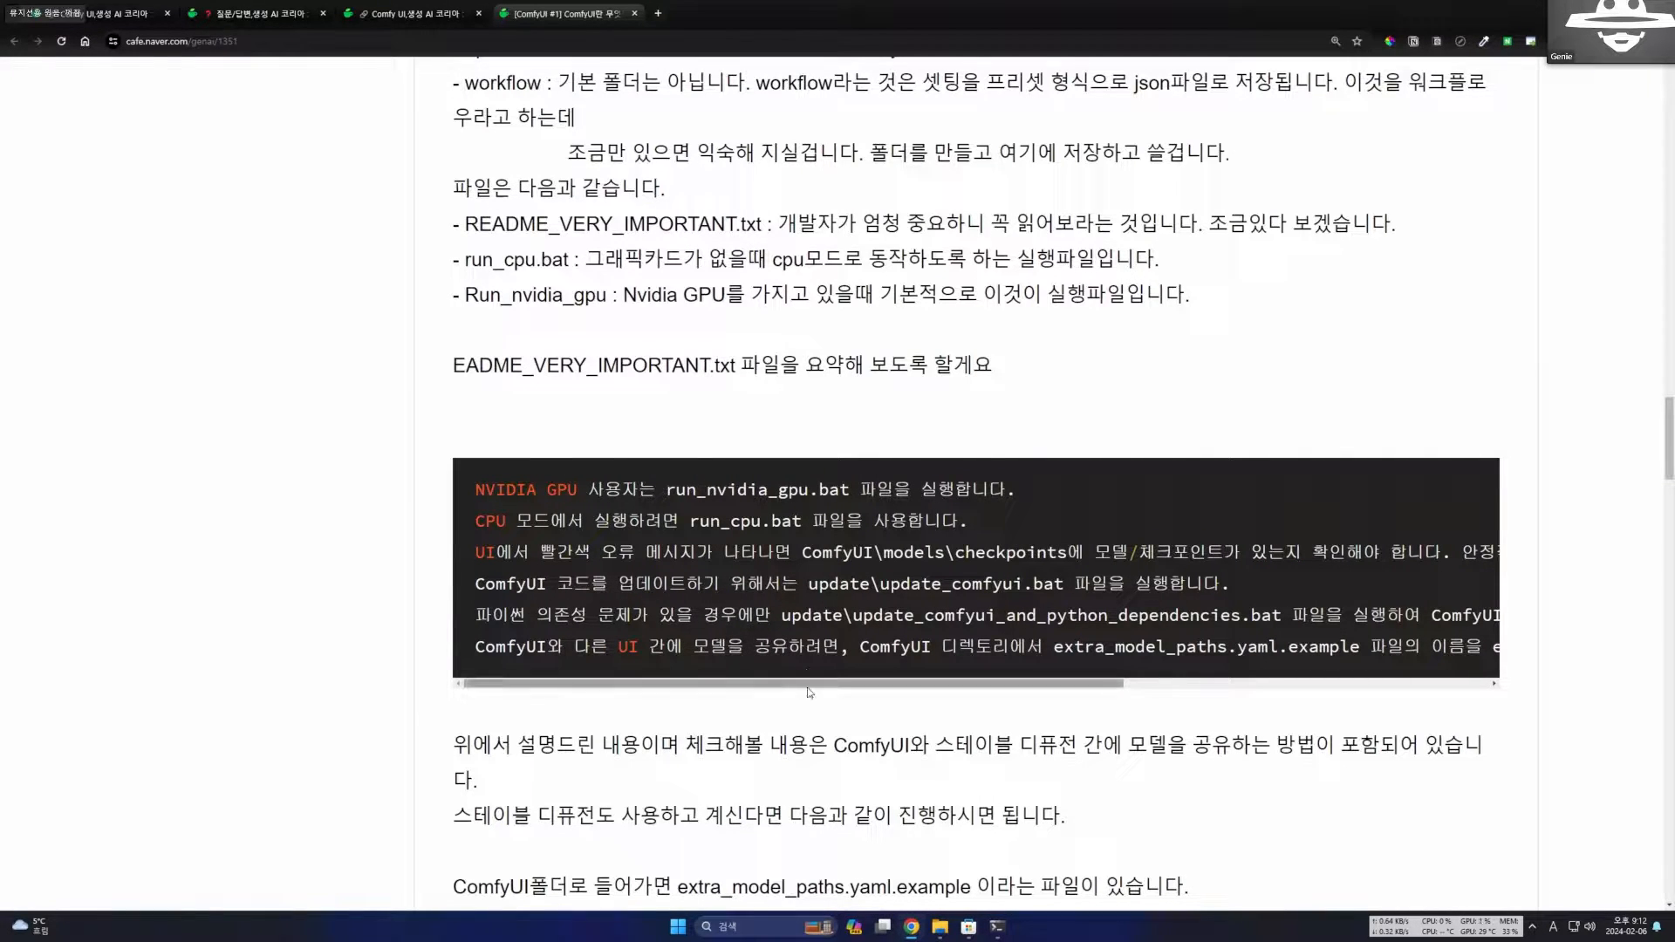
Examine the summary's last line on sharing models with another UI by renaming extra_model_paths.yaml.example to extra_model_paths.yaml.
scroll(811, 676, "down", 2)
left_click_drag(1051, 537, 1294, 532)
left_click_drag(748, 501, 1300, 506)
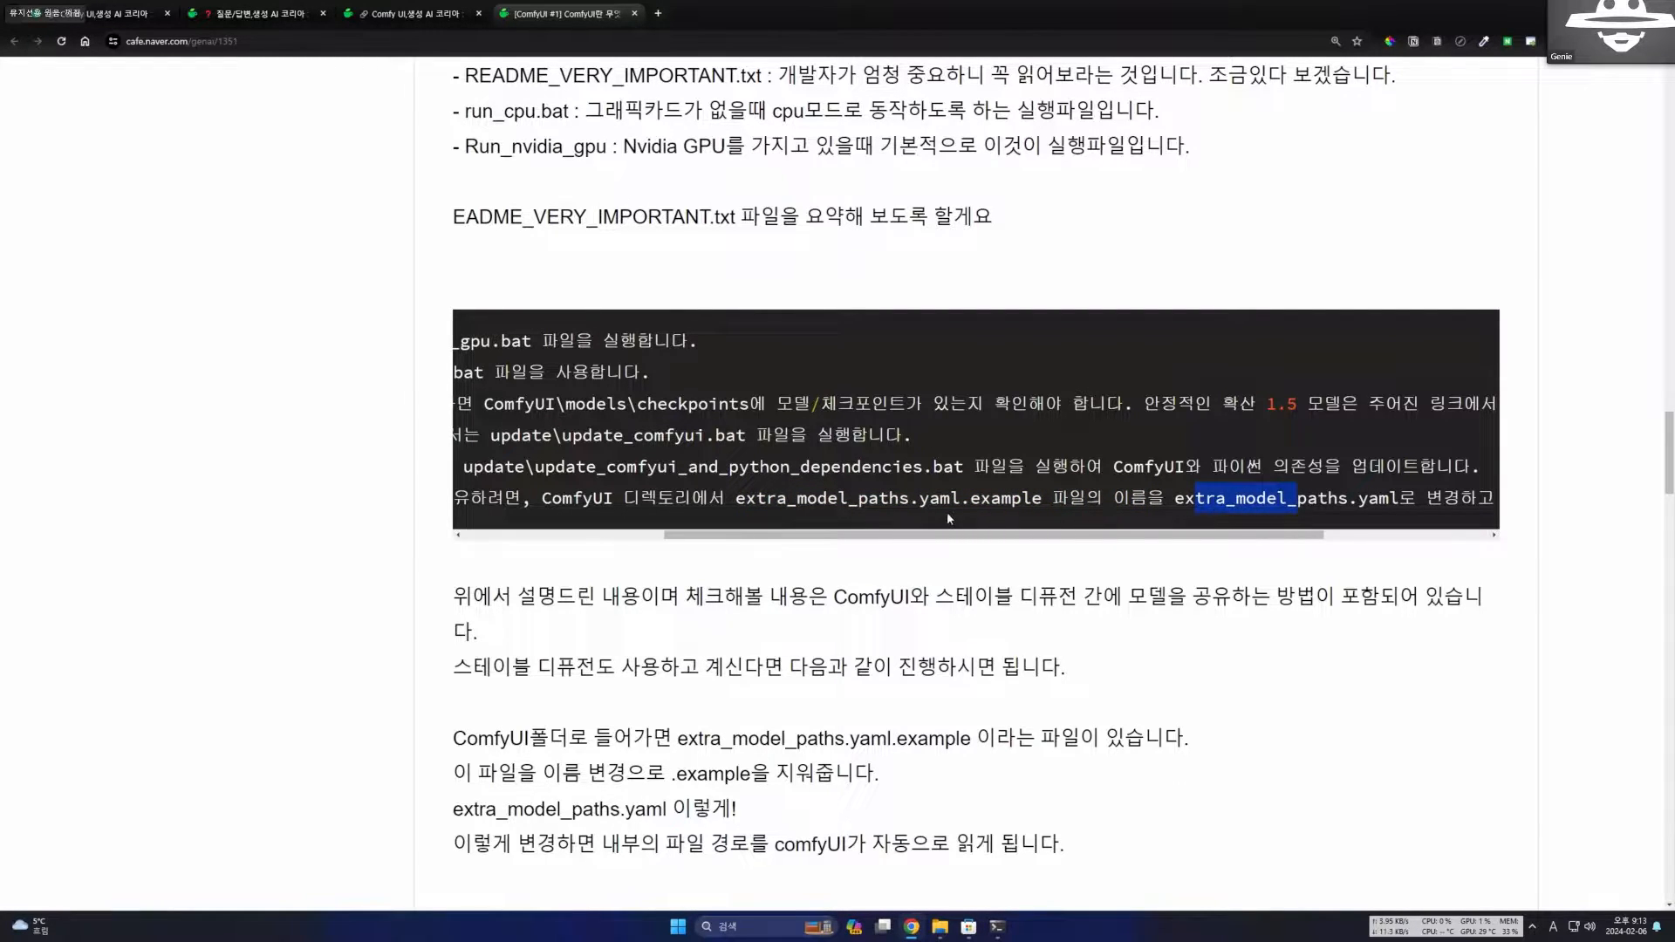
Dismiss the desktop notification and read the post's section on editing base_path in extra_model_paths.yaml.
left_click_drag(948, 513, 558, 533)
left_click(809, 513)
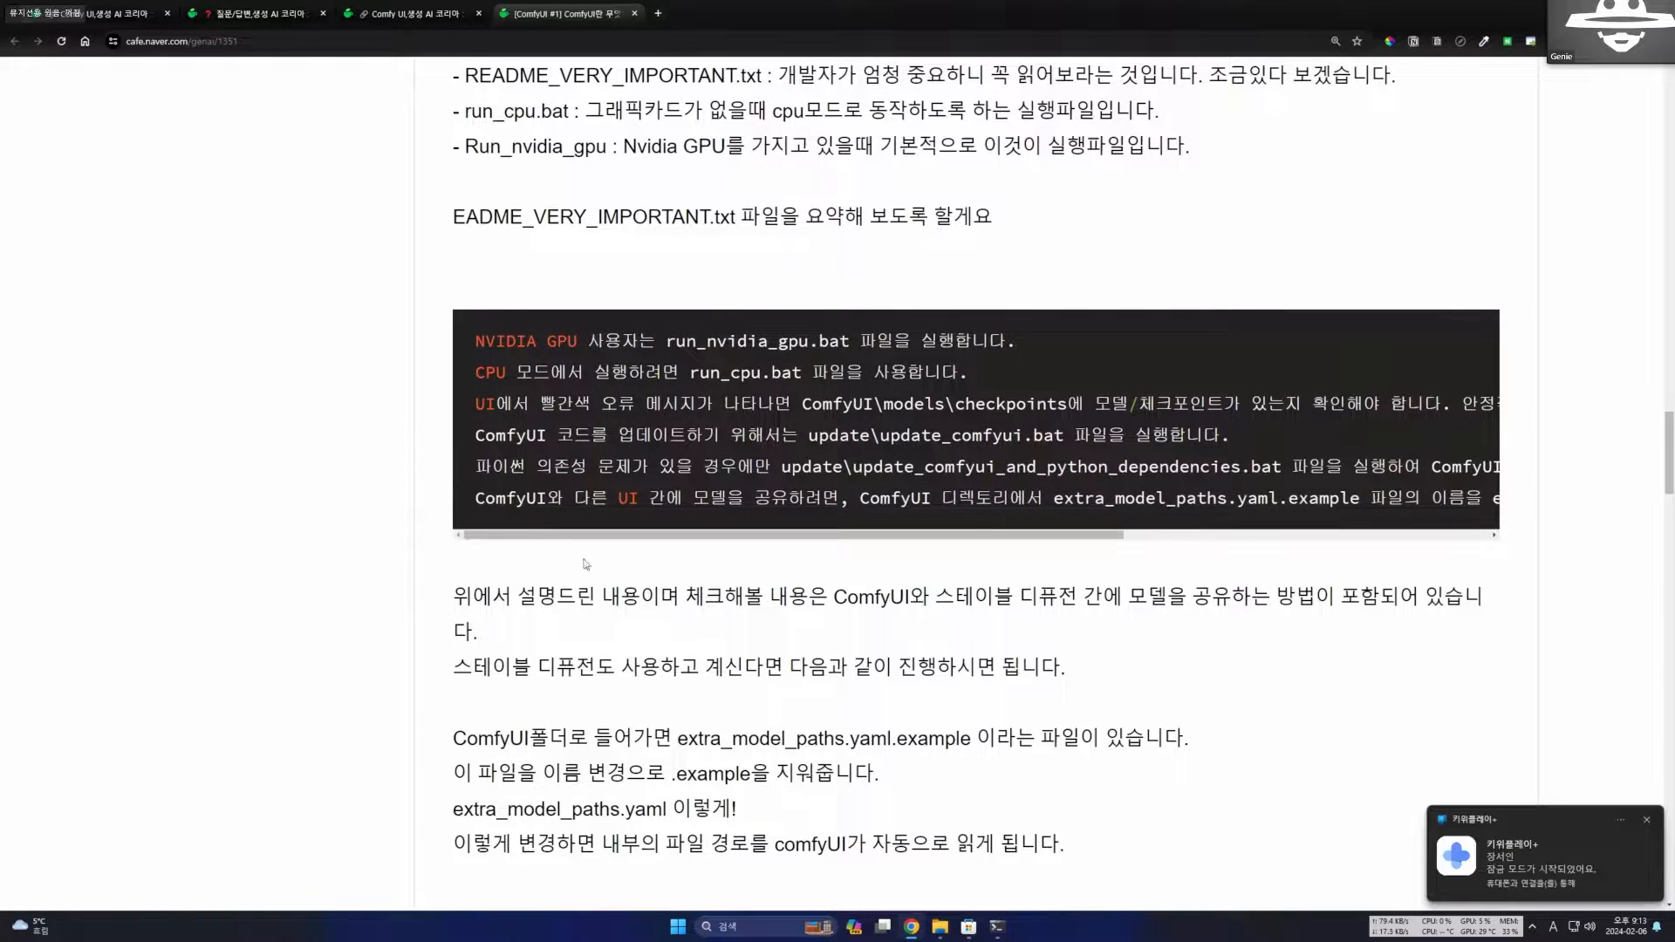
left_click(1648, 822)
scroll(740, 615, "down", 5)
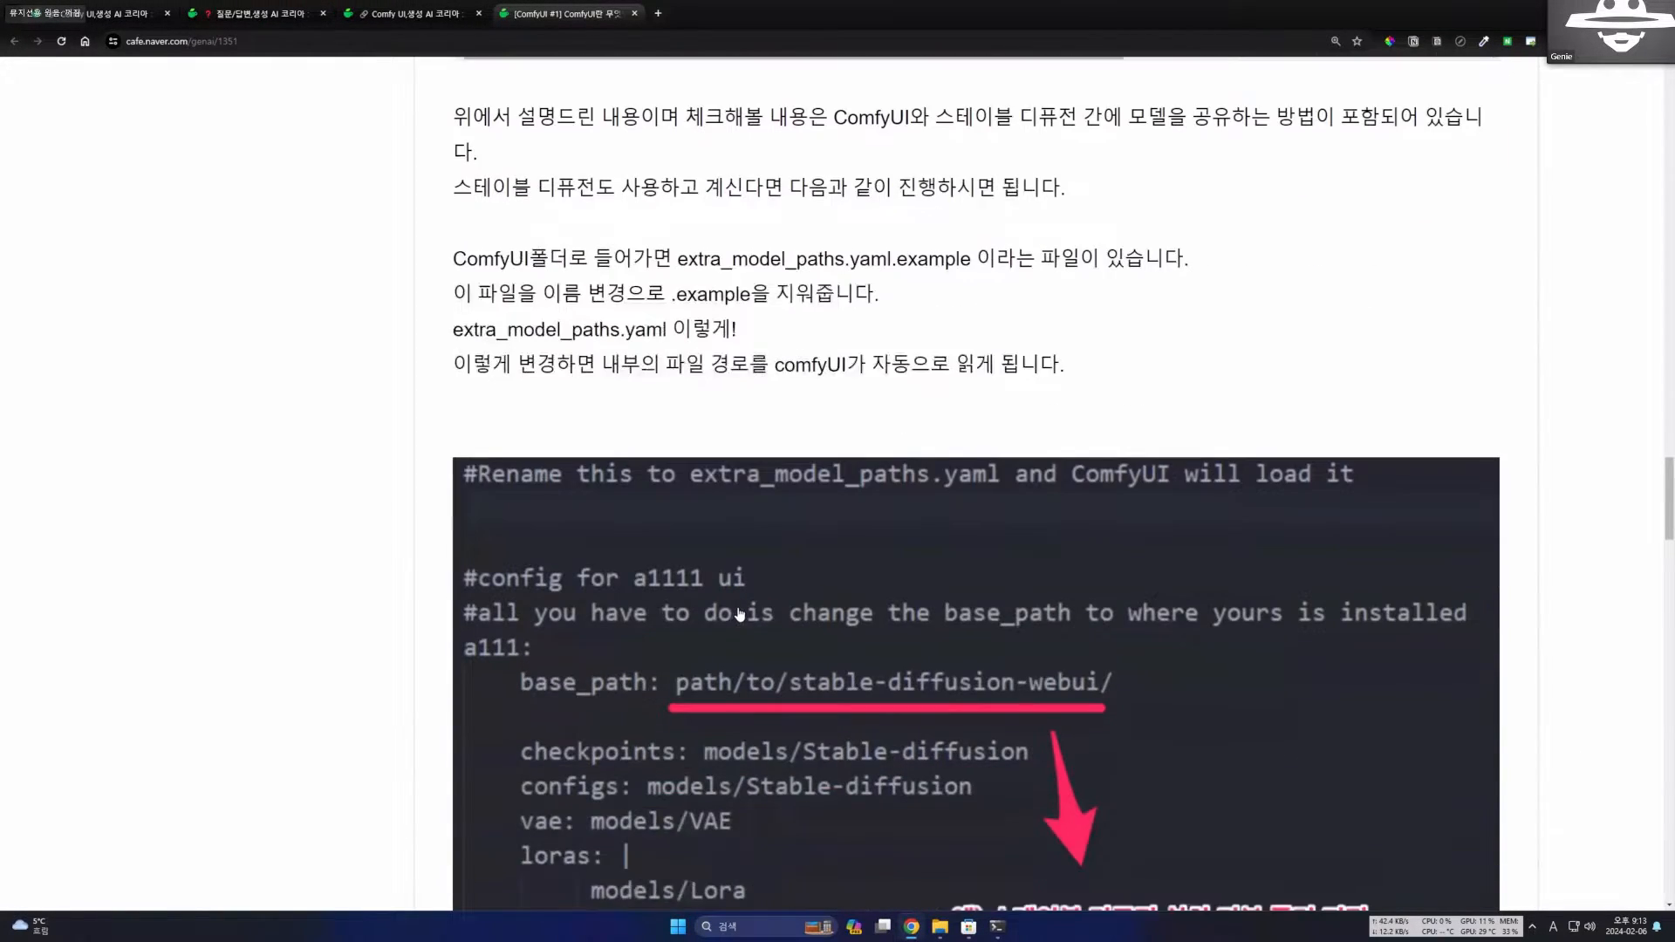
scroll(740, 615, "down", 3)
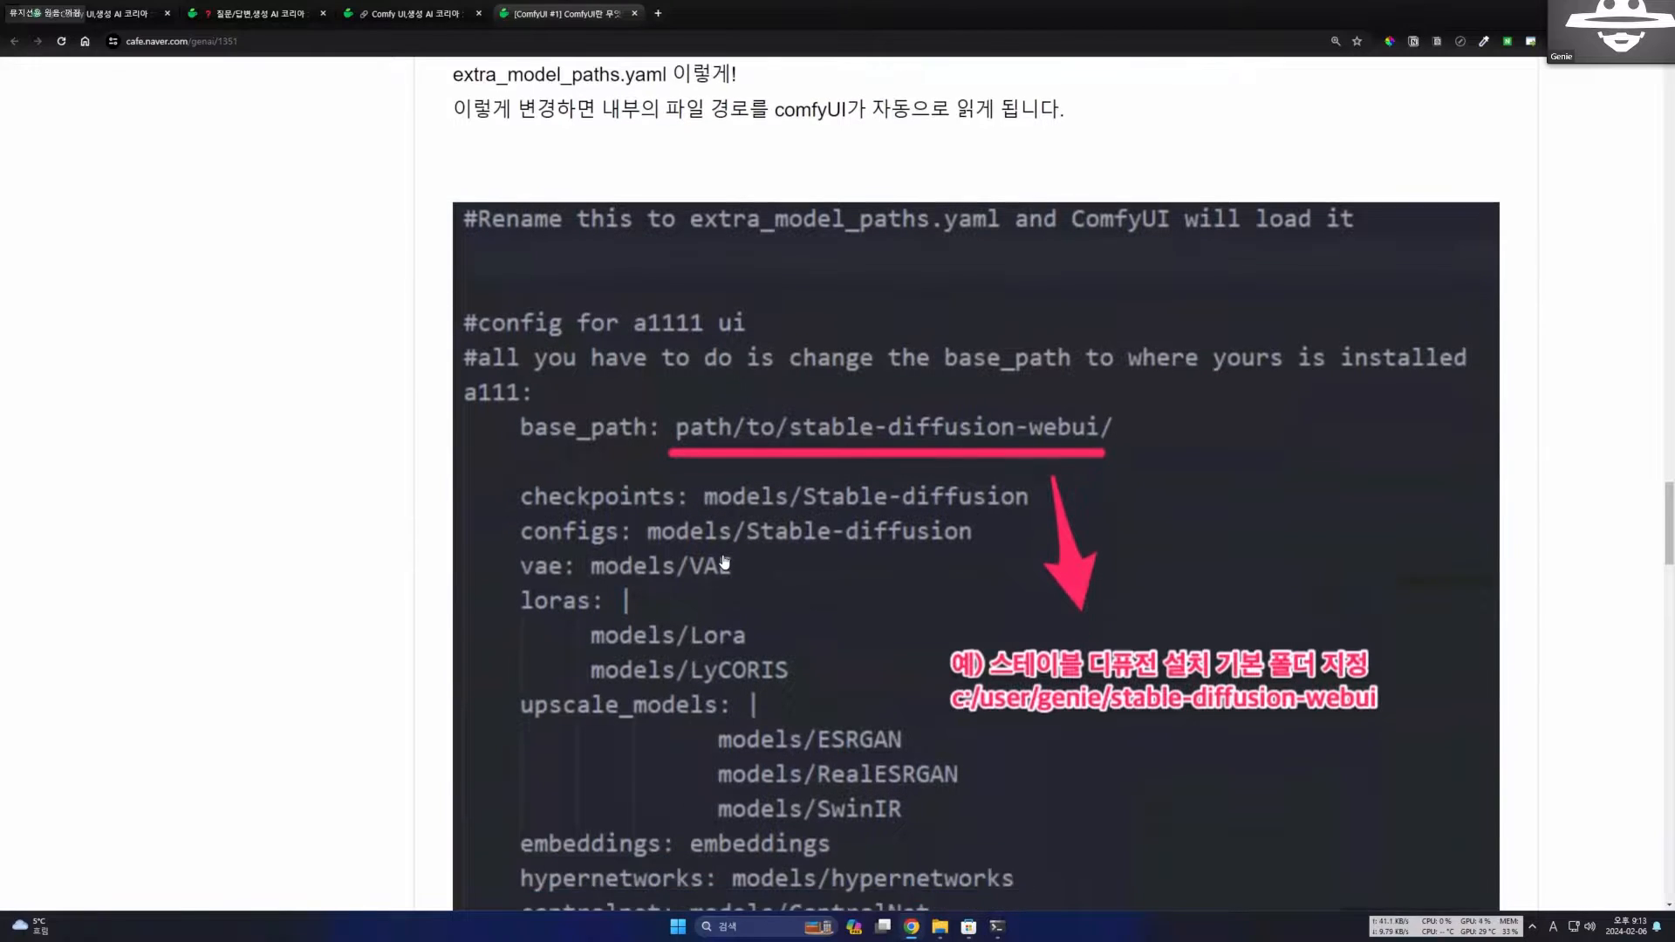
Switch to File Explorer and open the ComfyUI program folder at D:\ai\comfyui\ComfyUI.
mouse_move(939, 928)
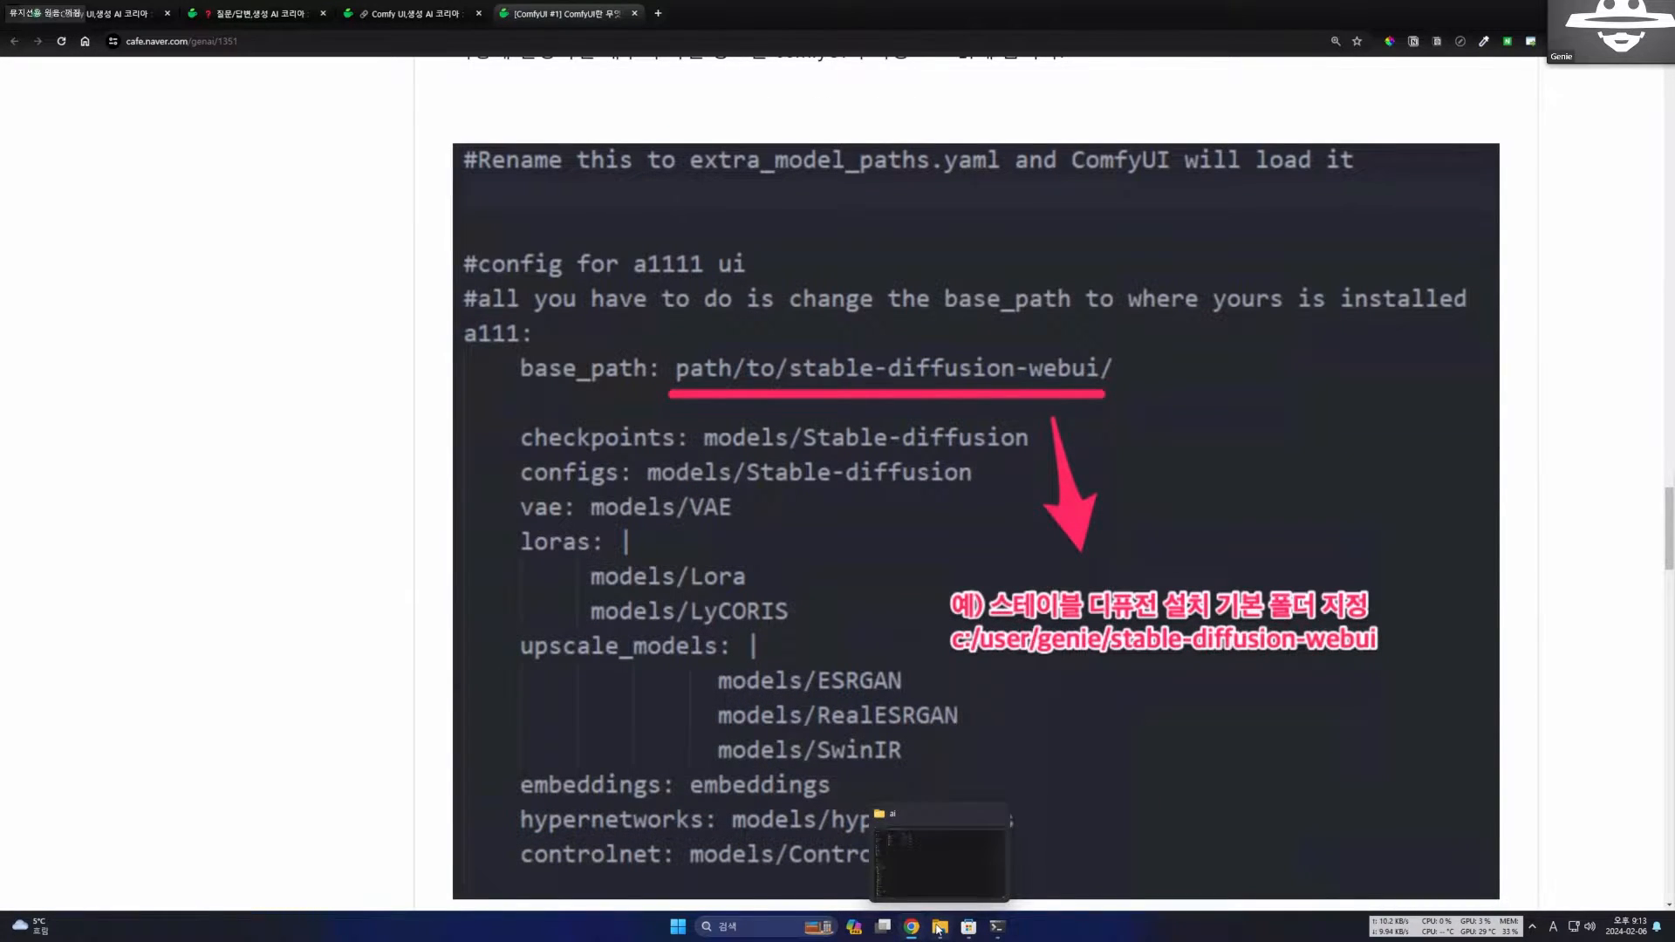
left_click(929, 849)
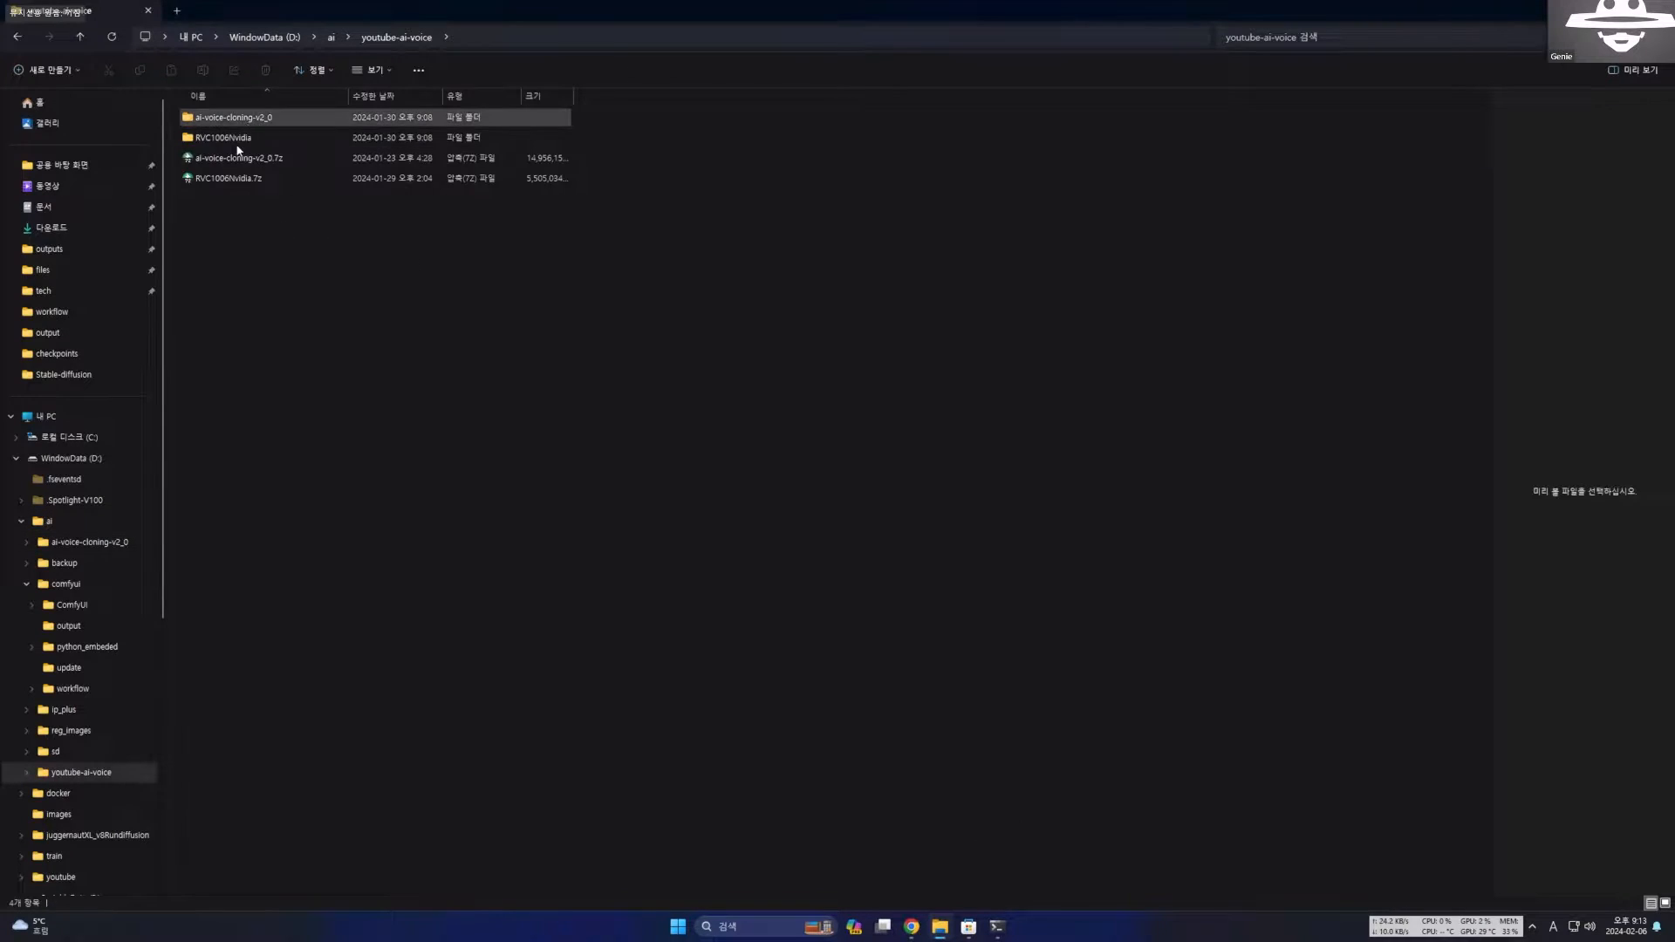
left_click(332, 38)
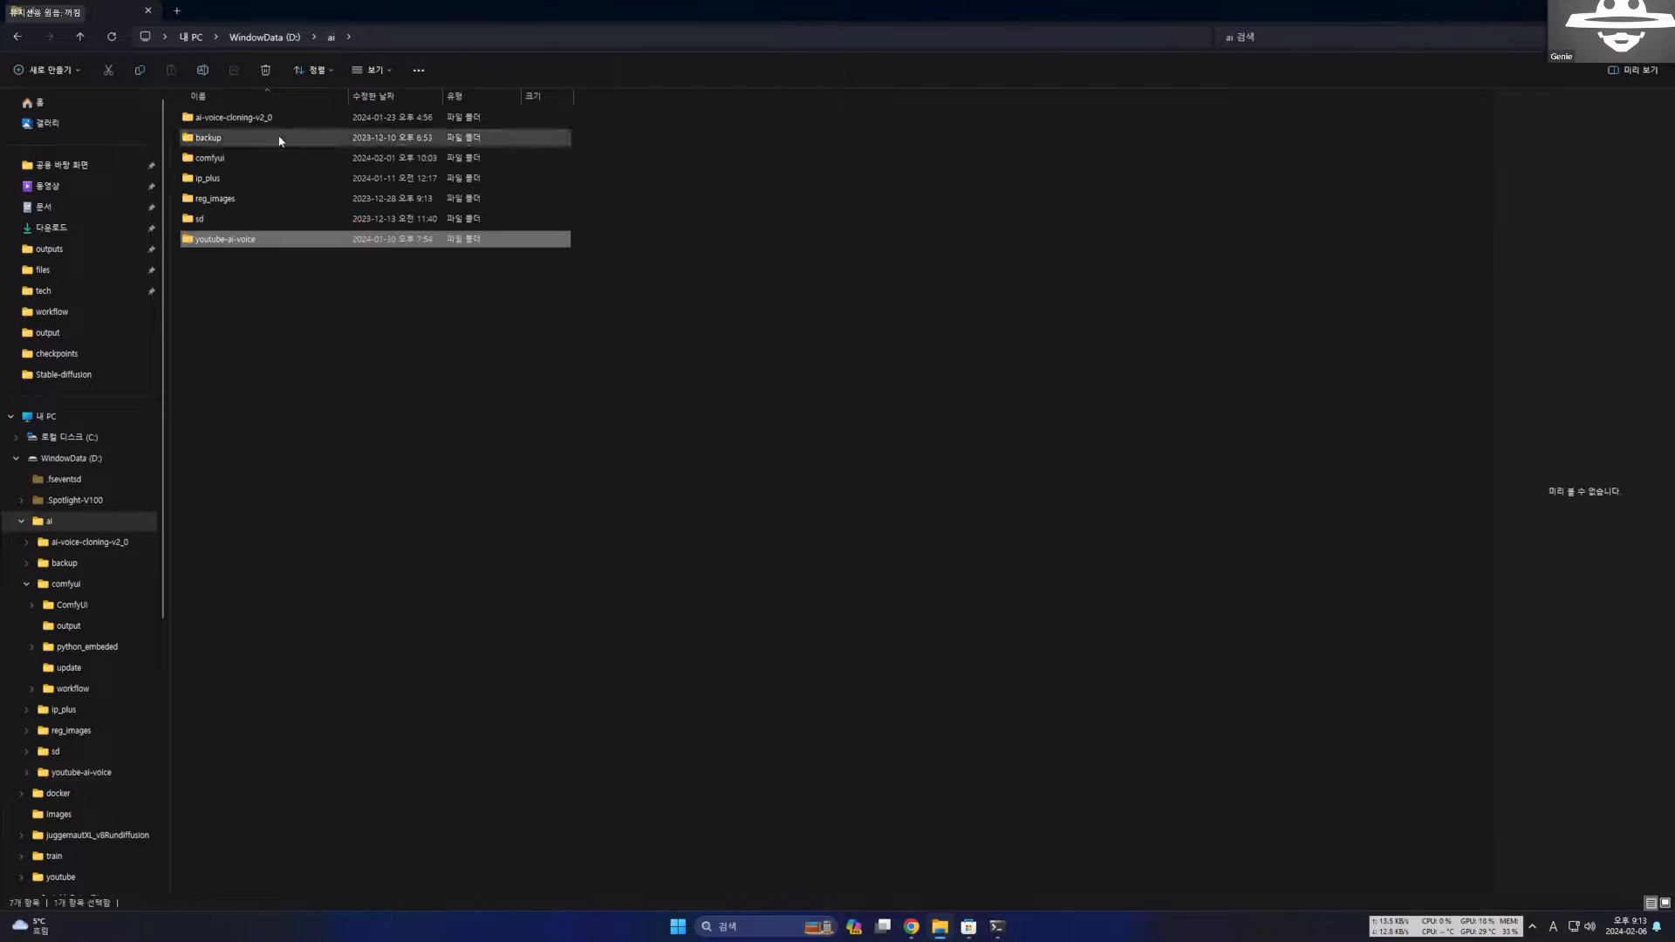
double_click(218, 158)
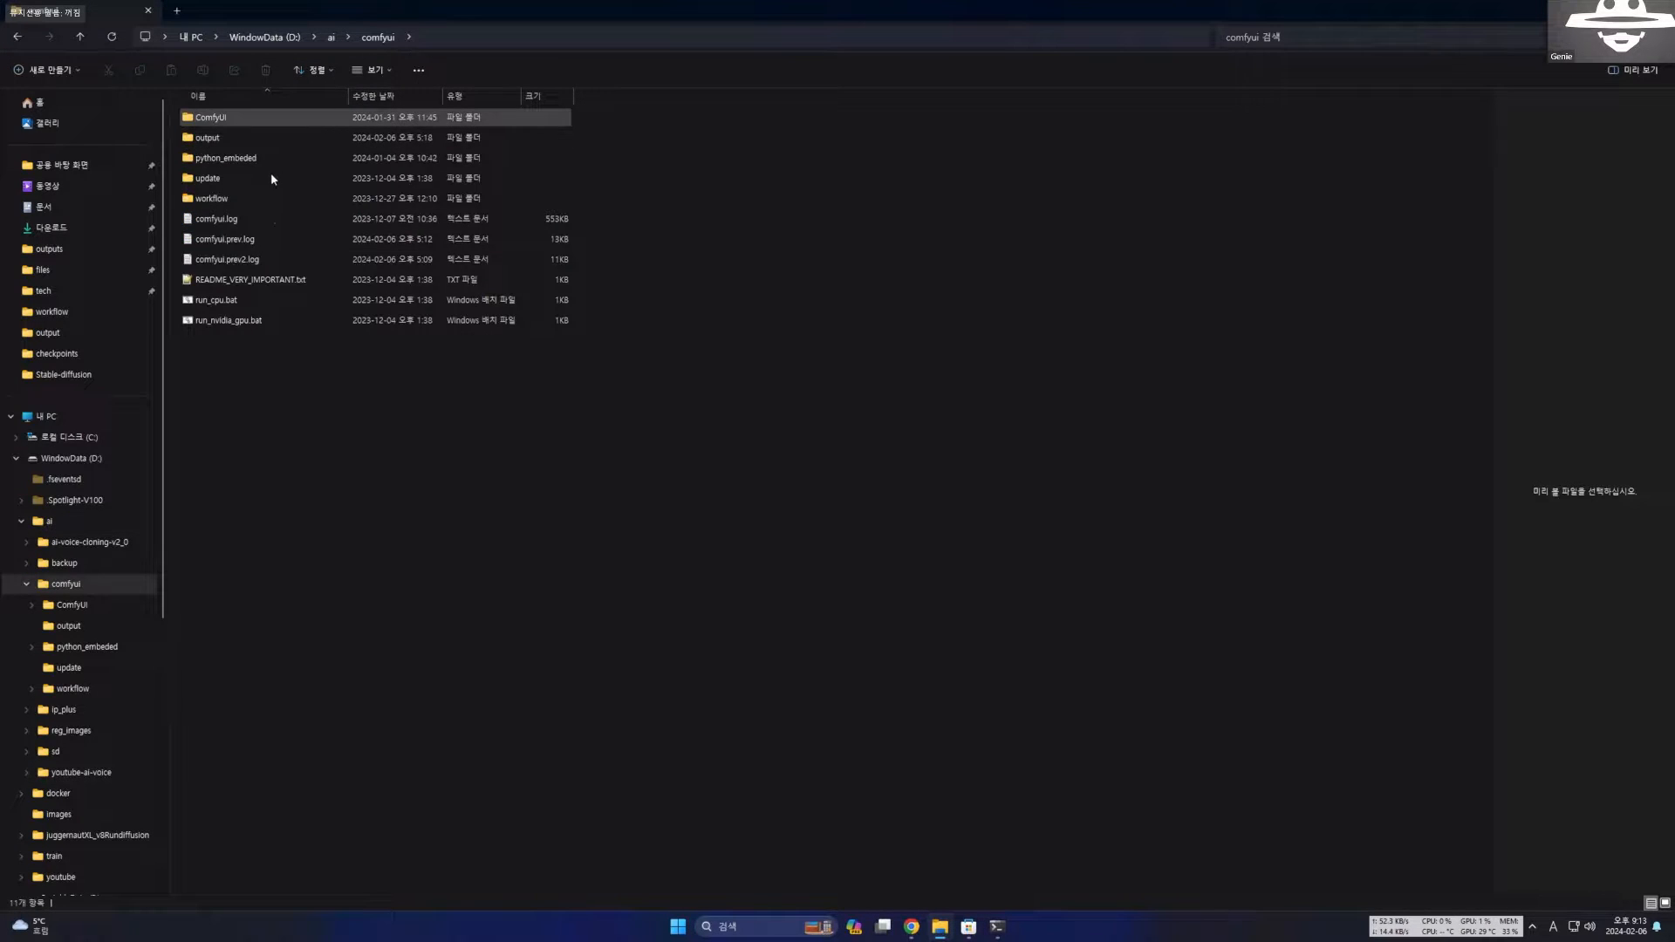
double_click(223, 119)
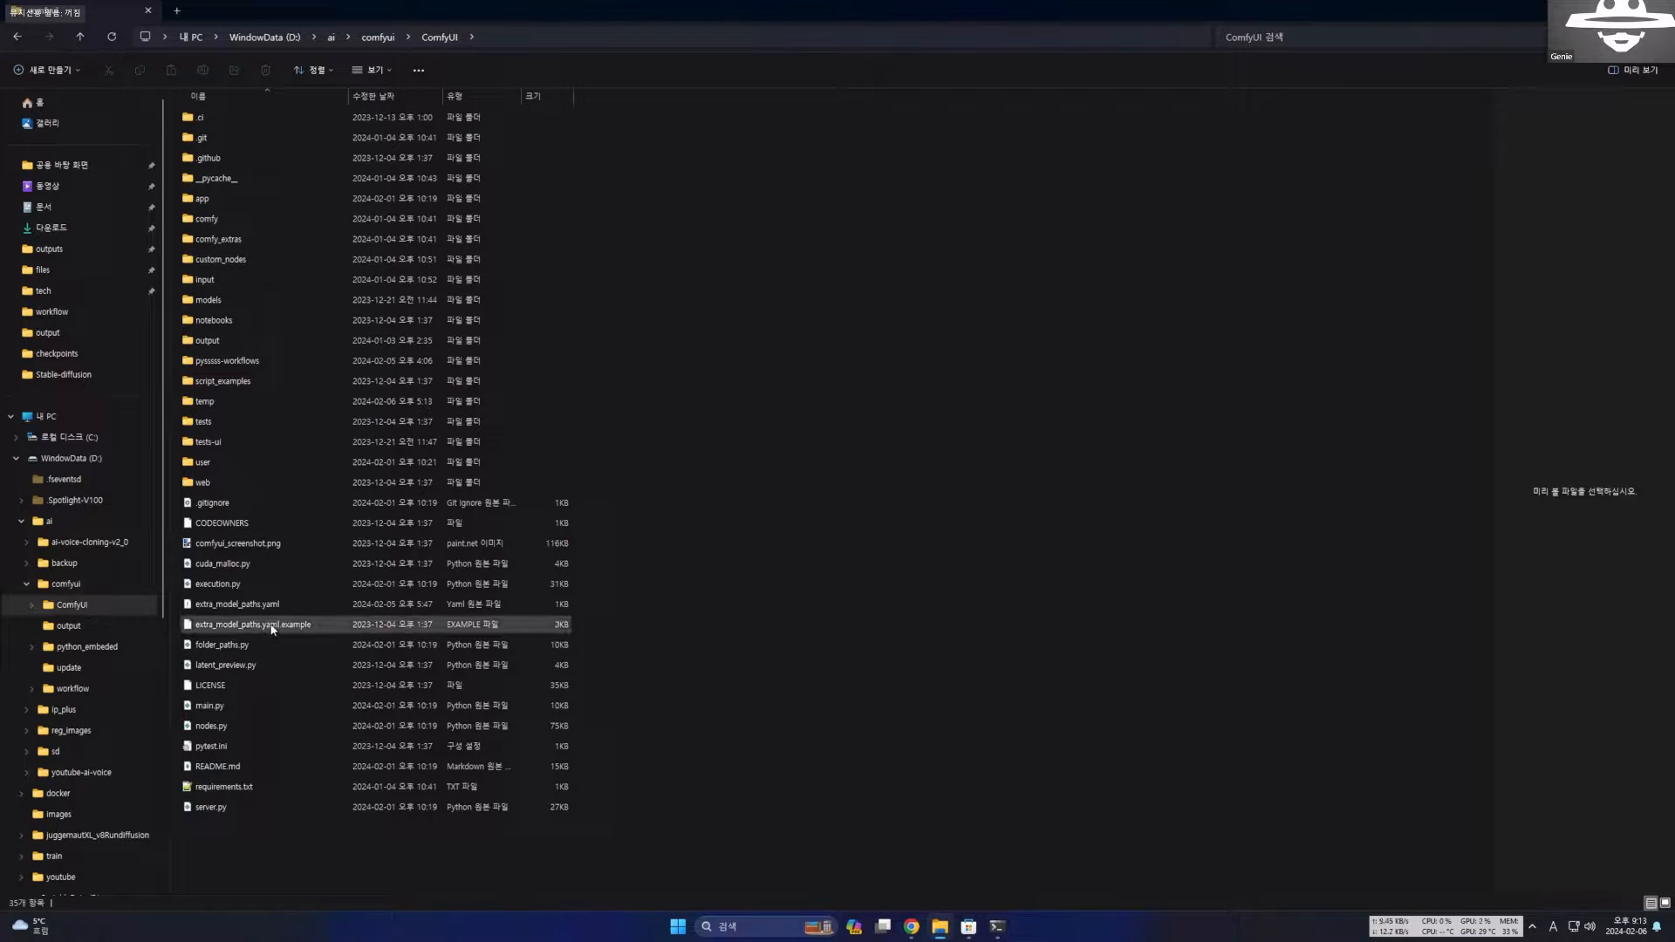
left_click(249, 628)
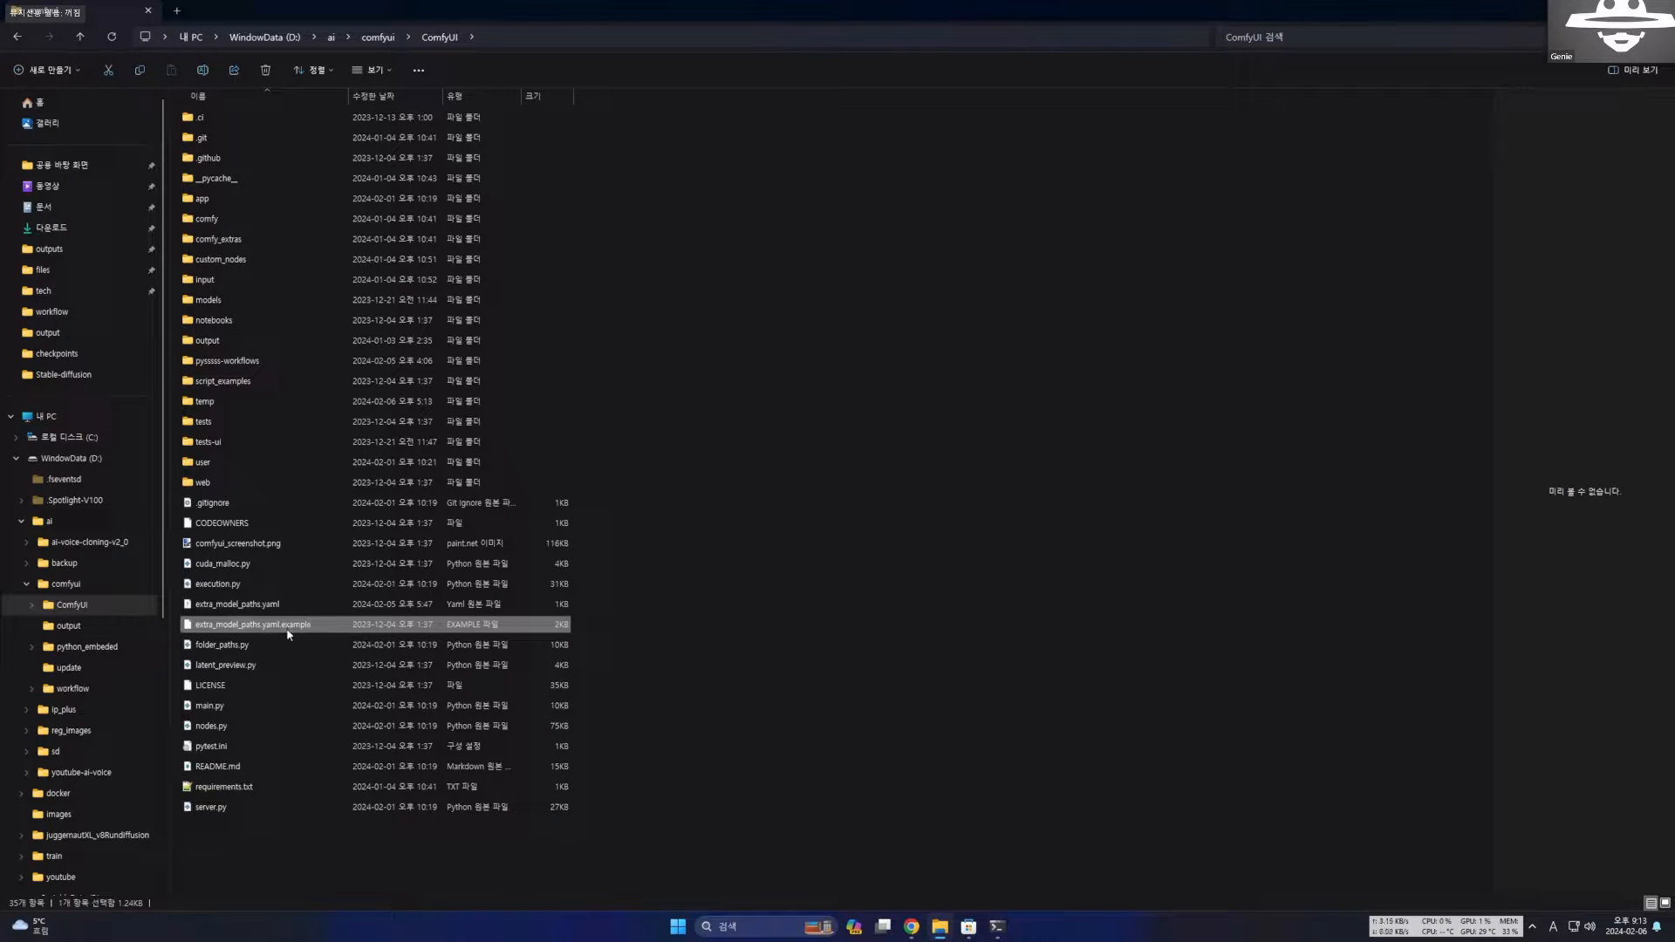
right_click(289, 630)
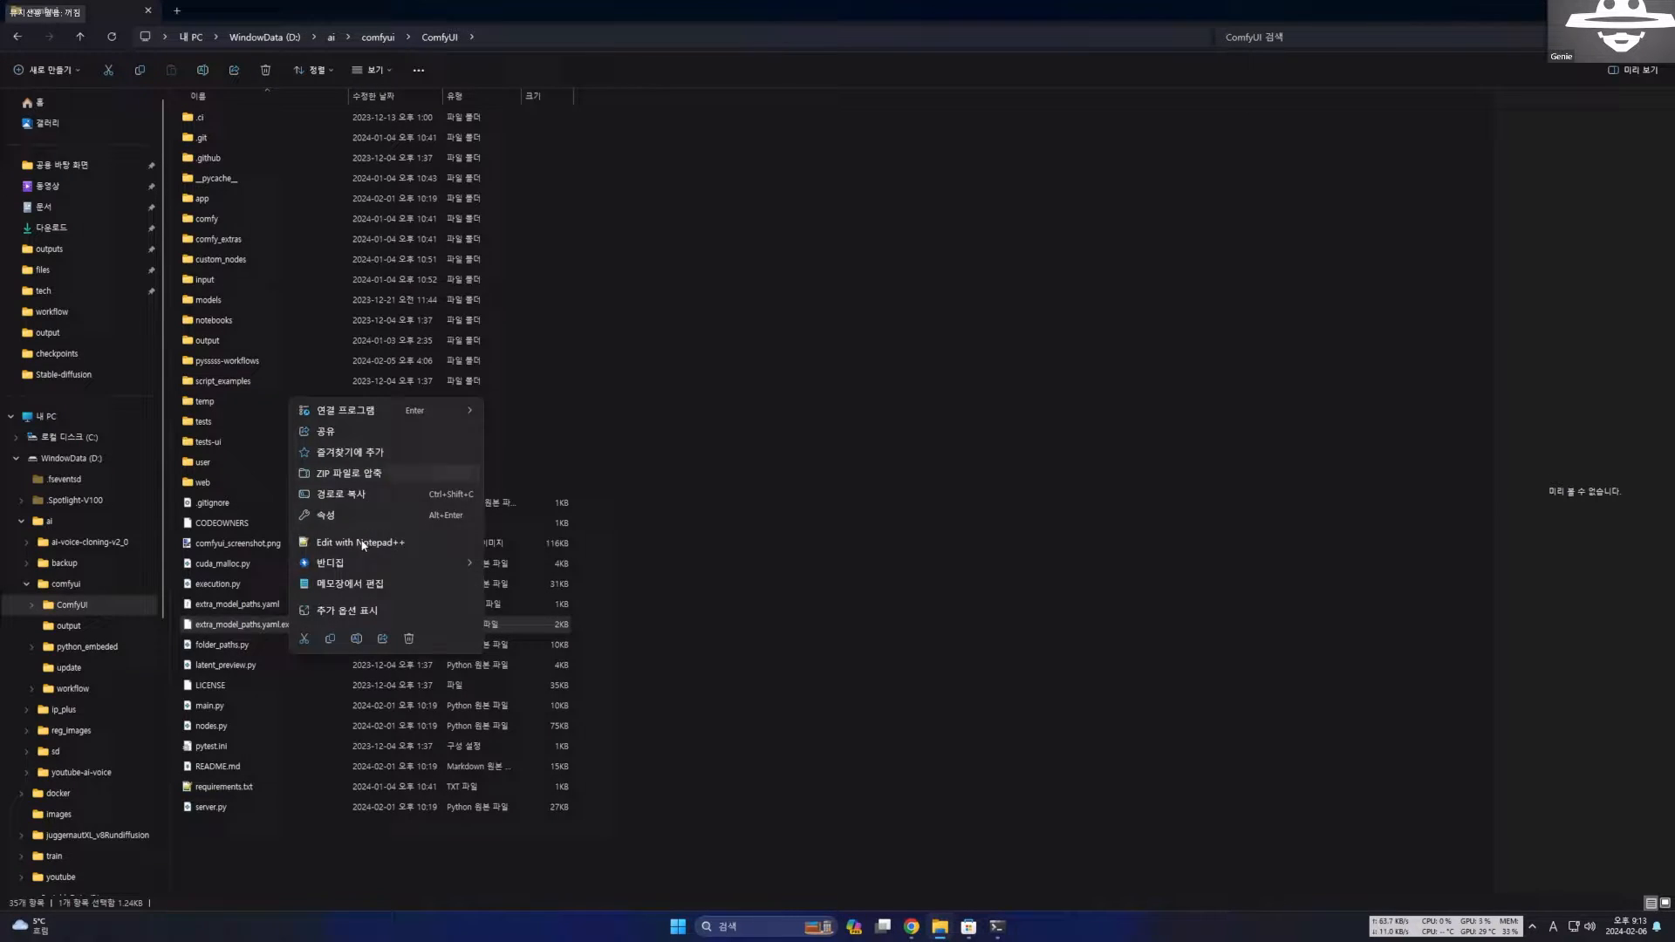
left_click(356, 639)
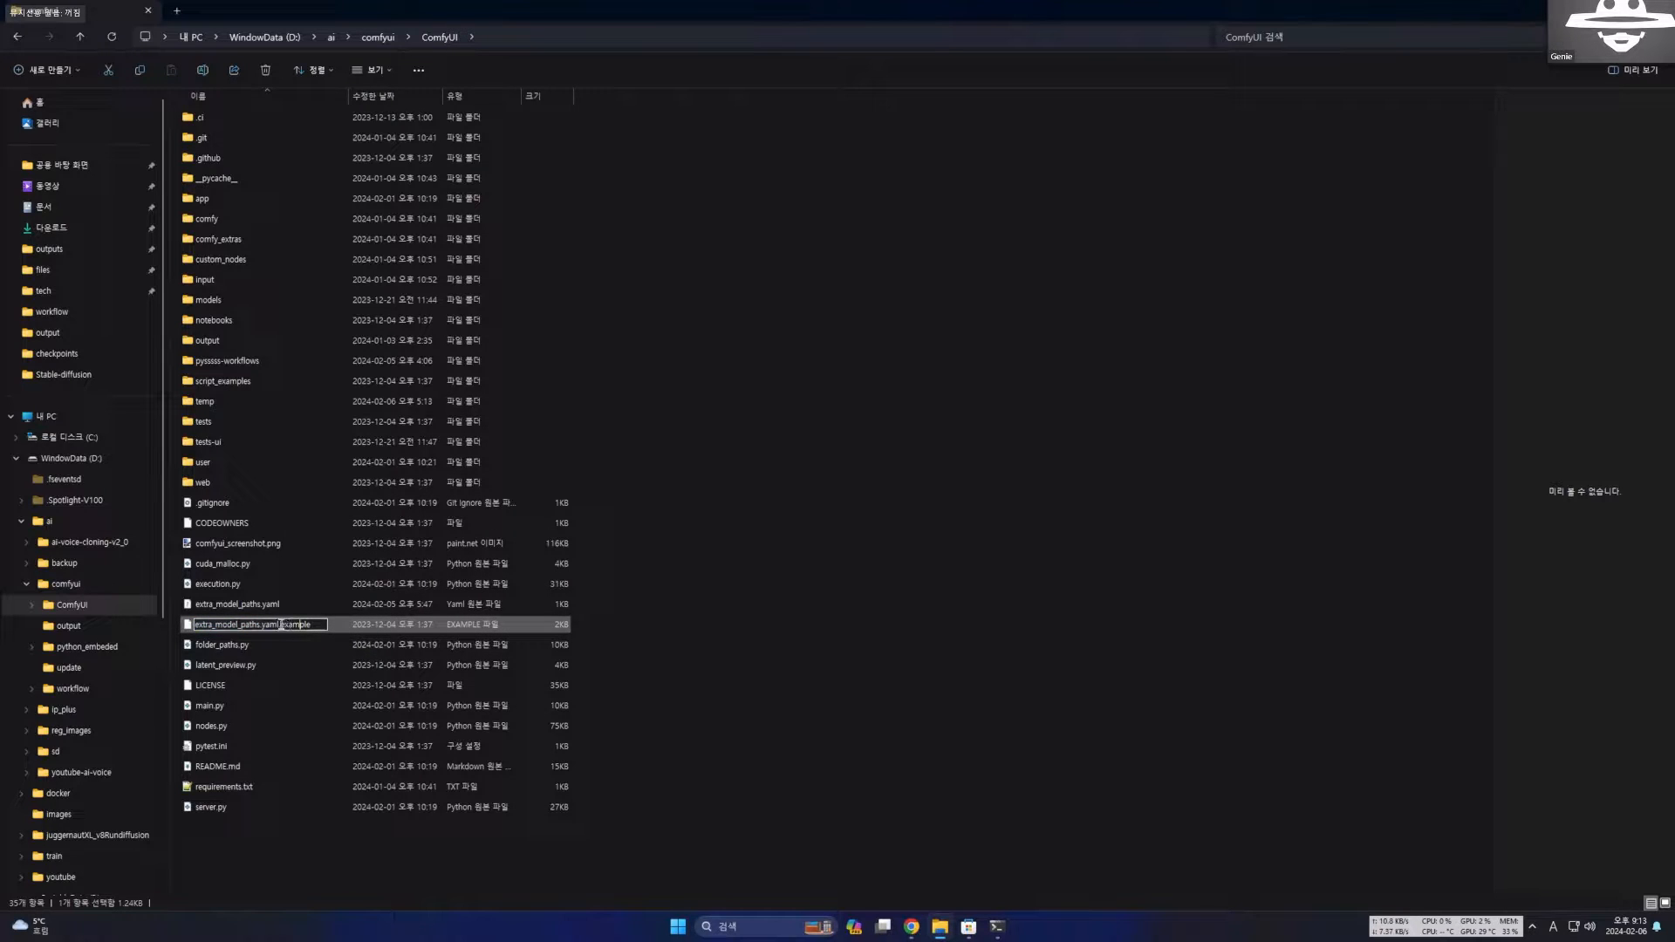
left_click_drag(289, 625, 322, 626)
Open extra_model_paths.yaml in Visual Studio Code, review its commented model paths, and close it.
left_click(242, 610)
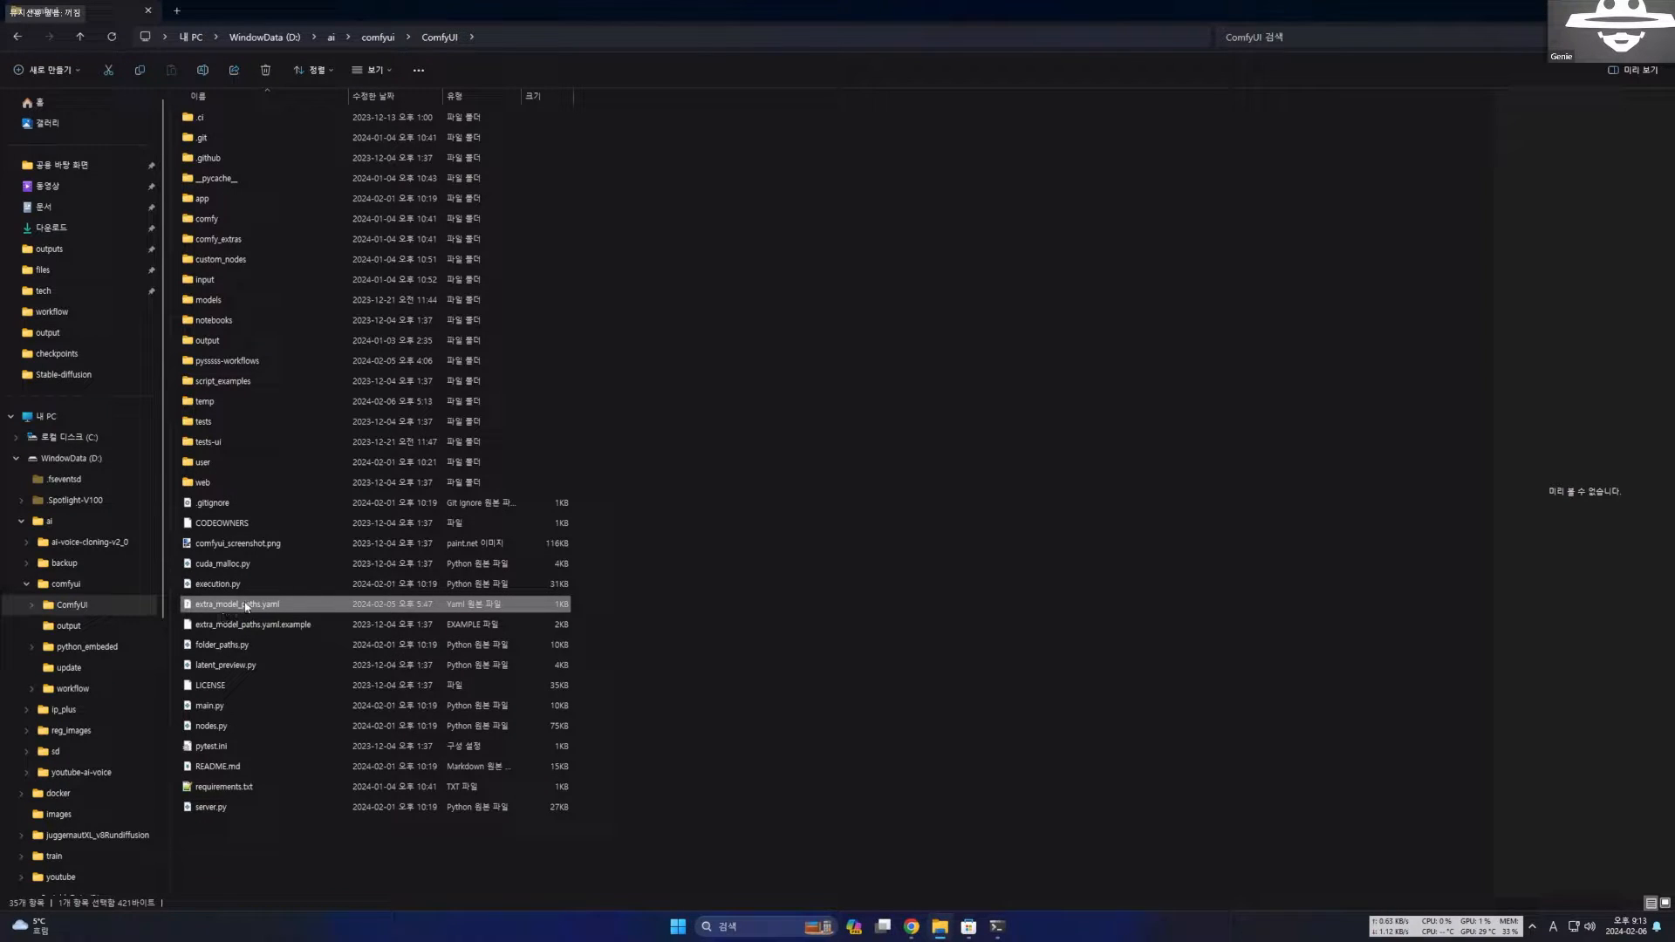
right_click(247, 611)
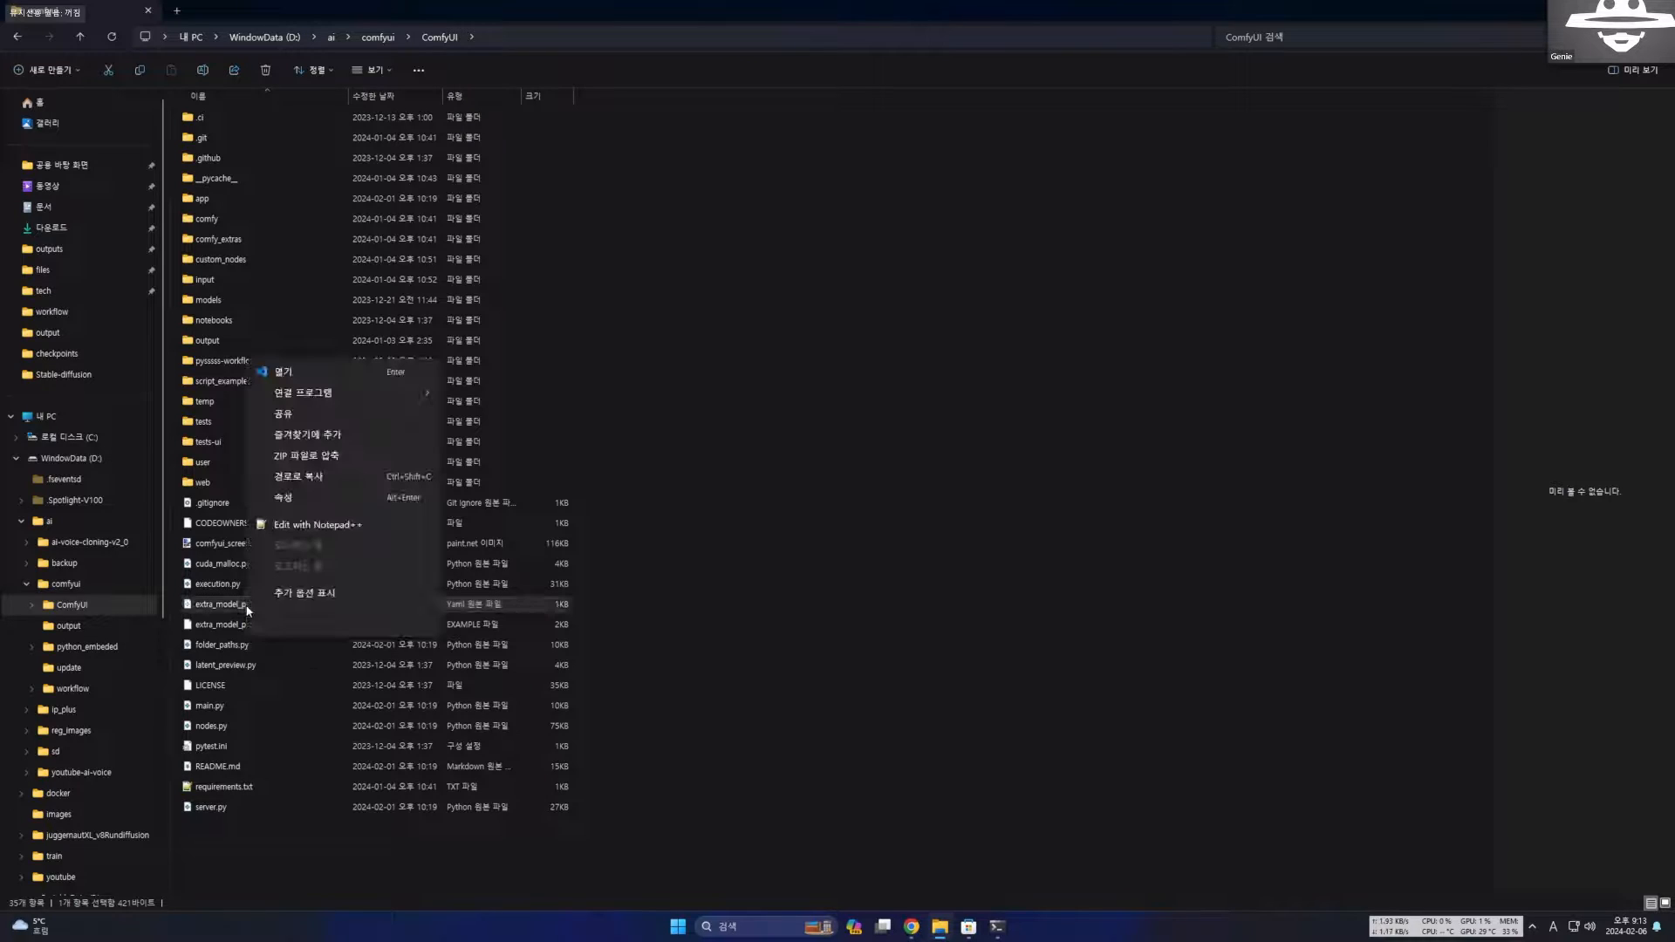
left_click(376, 375)
left_click(268, 331)
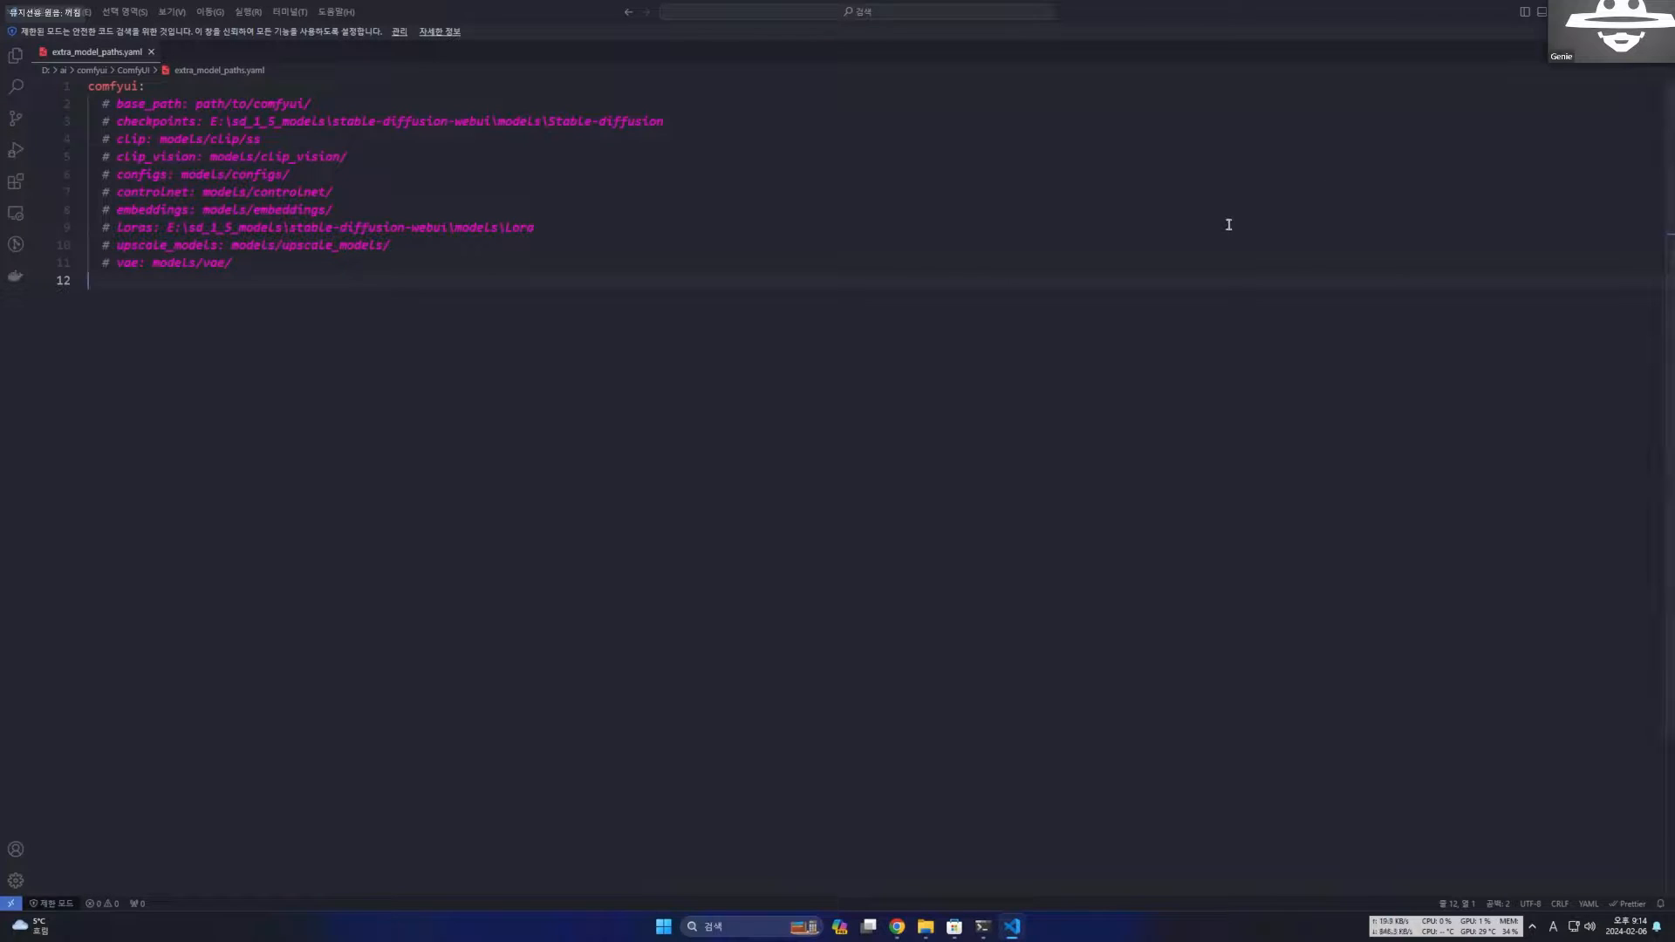
key("BackSpace")
left_click(1066, 180)
left_click(1061, 229)
left_click(1059, 251)
left_click(1058, 266)
left_click(1053, 213)
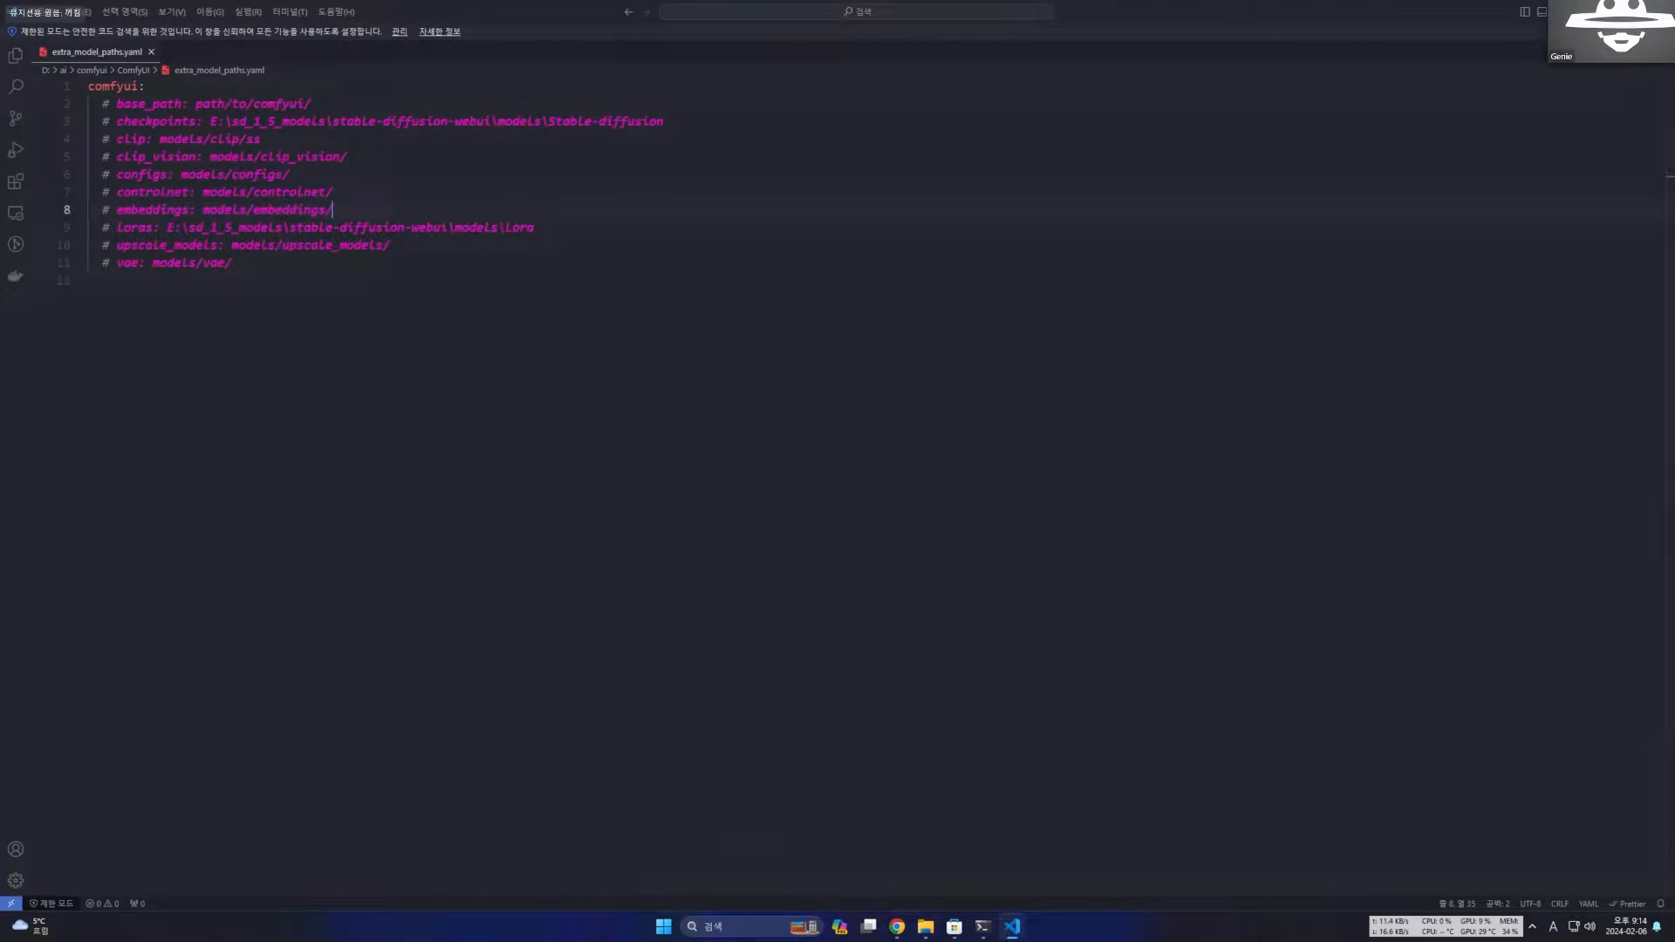
key("alt+F4")
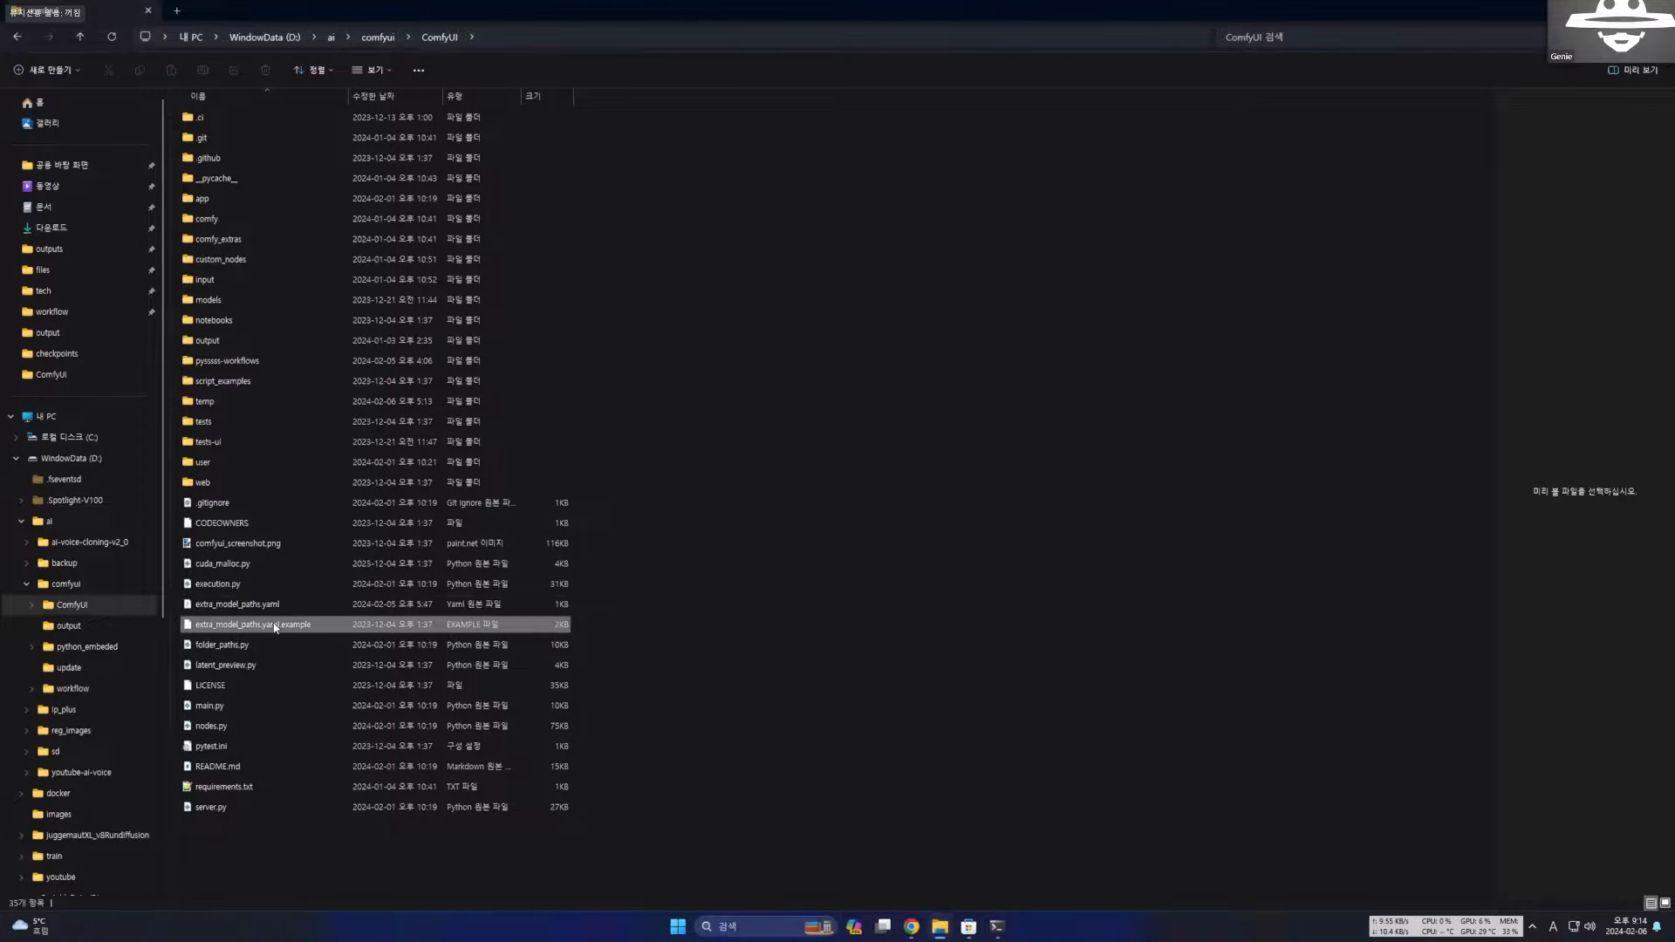
Open extra_model_paths.yaml.example in Visual Studio Code and review its a1111, comfyui and other_ui configuration sections.
right_click(272, 625)
mouse_move(410, 409)
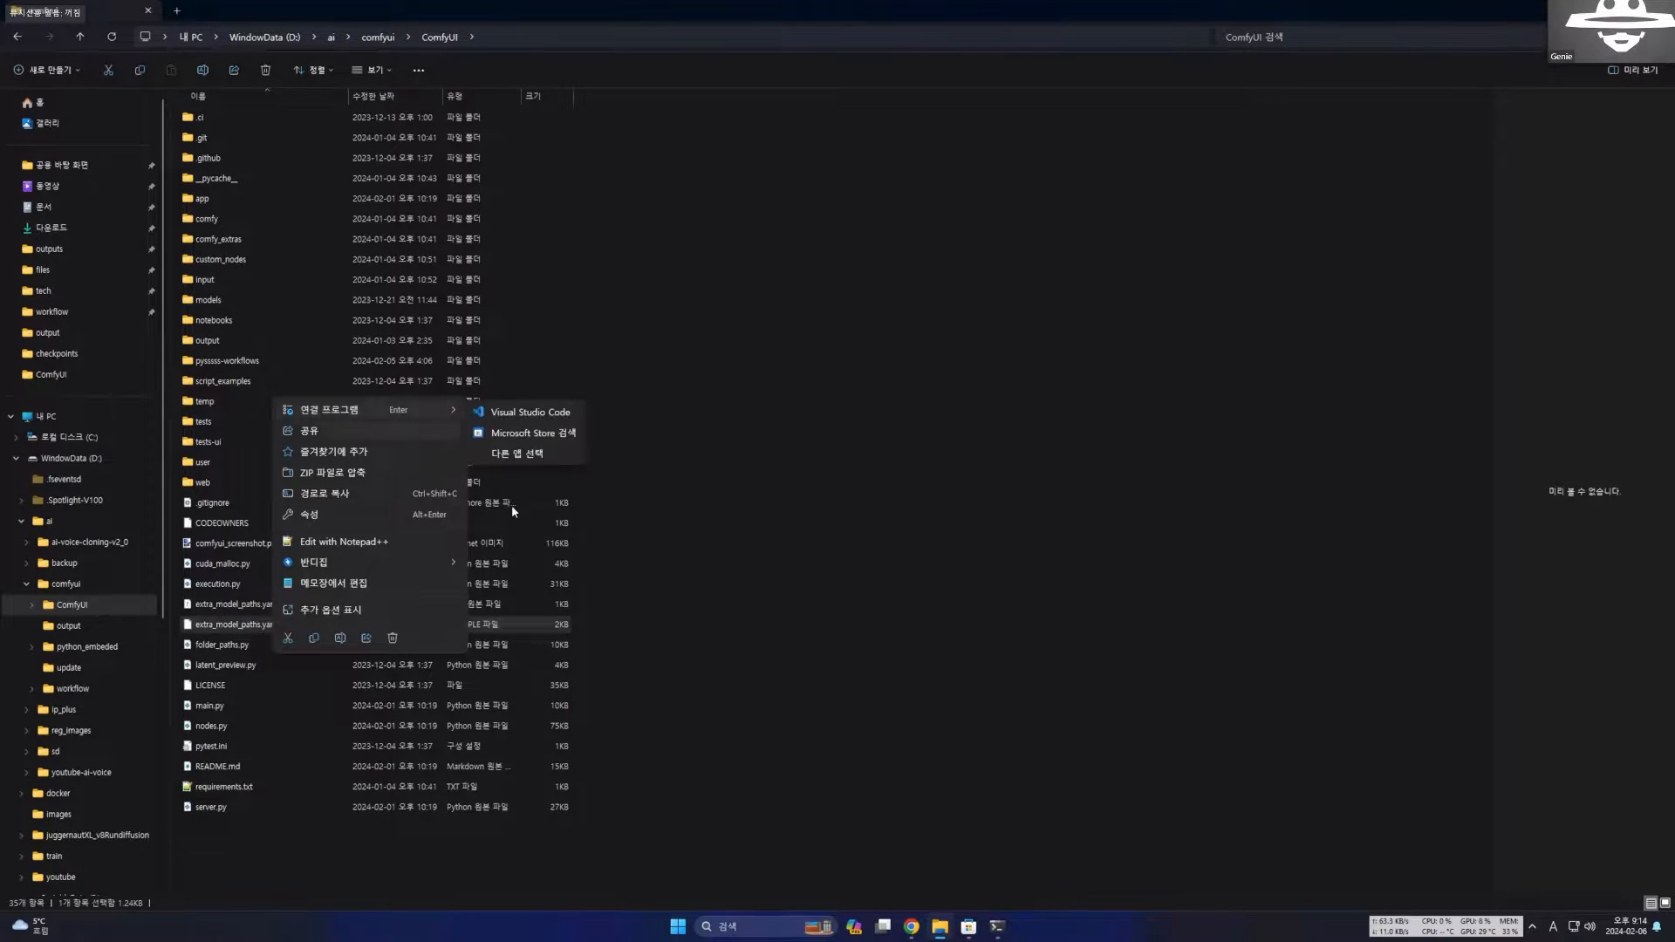
left_click(495, 407)
left_click(484, 401)
left_click(406, 458)
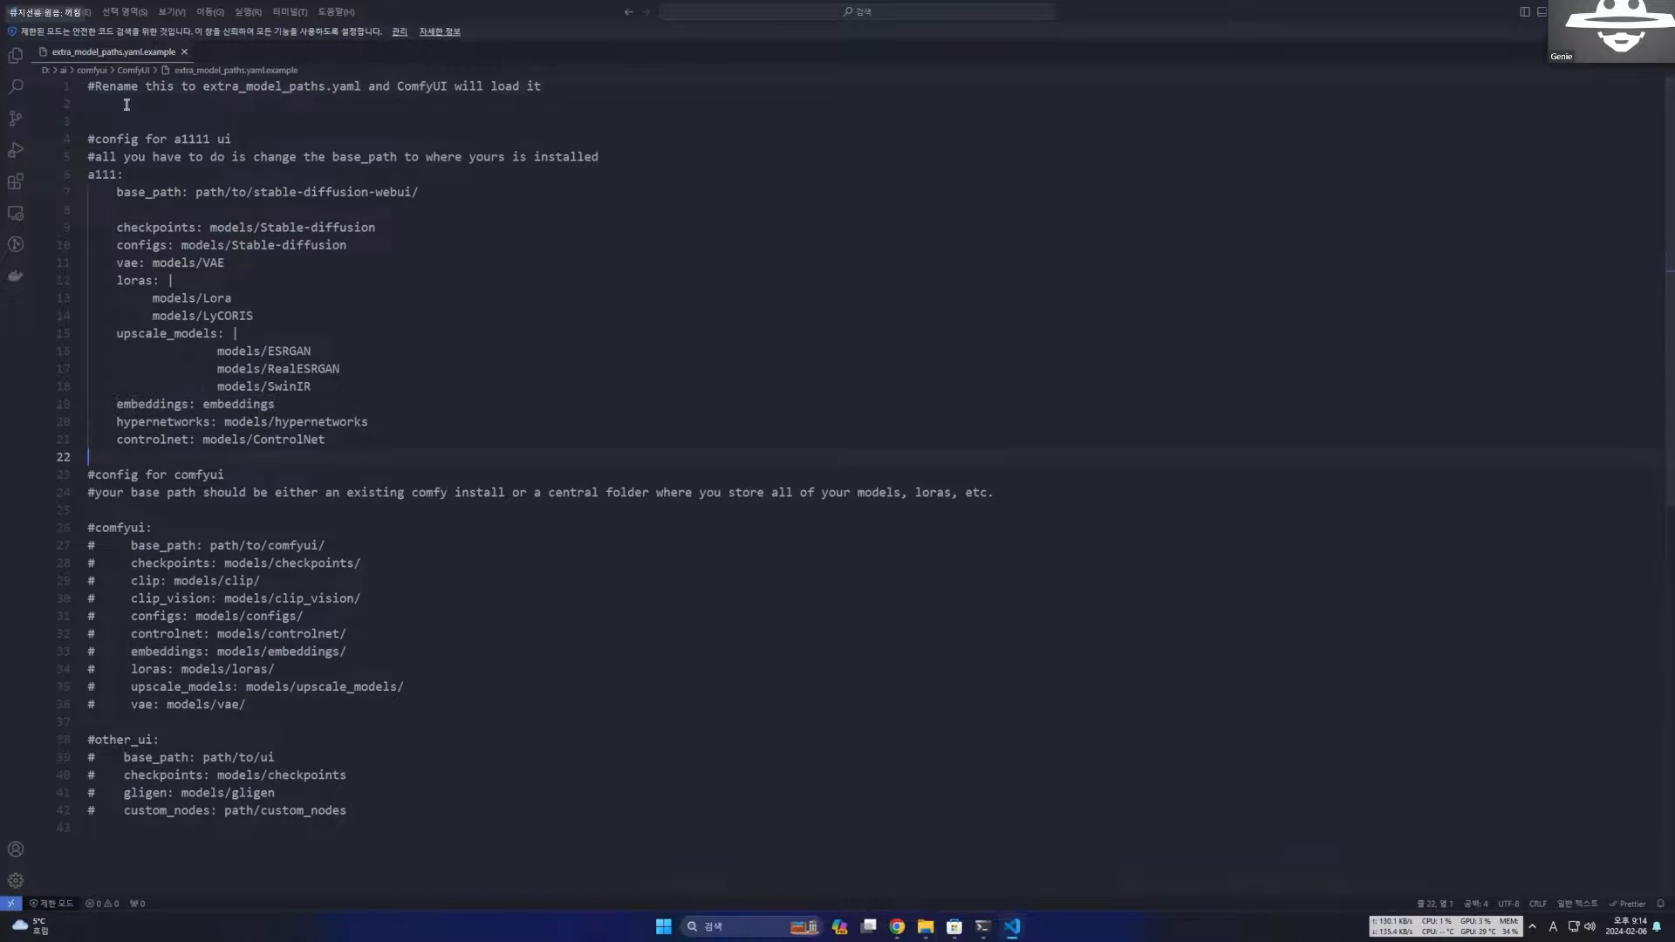
left_click_drag(95, 174, 412, 443)
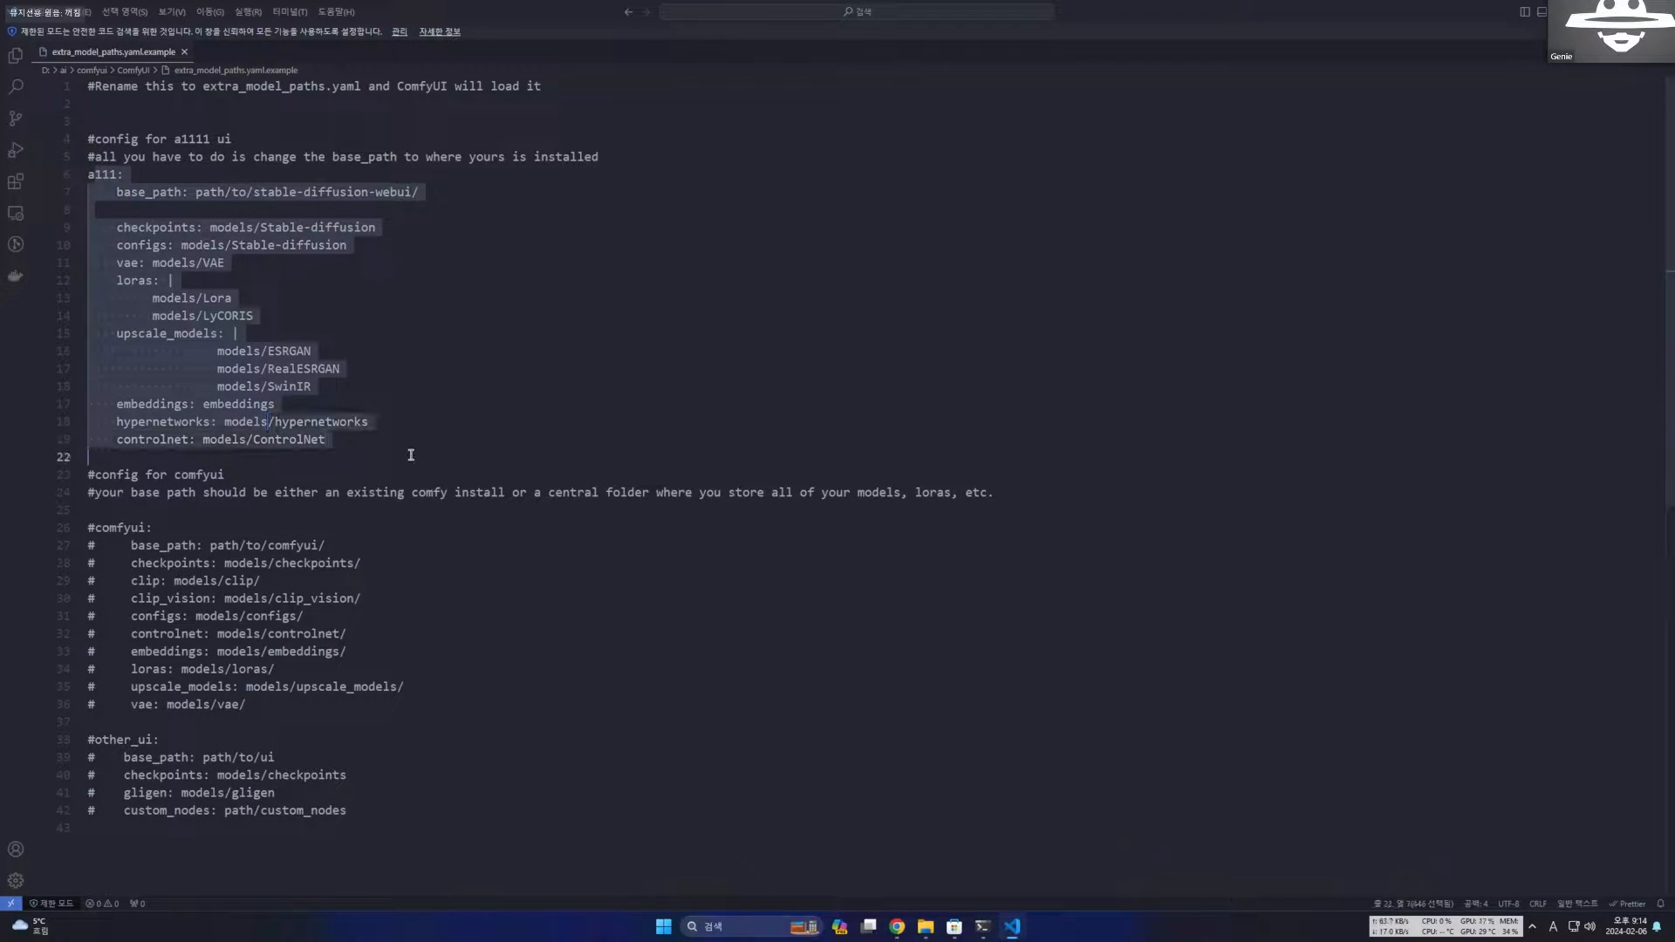
left_click(89, 476)
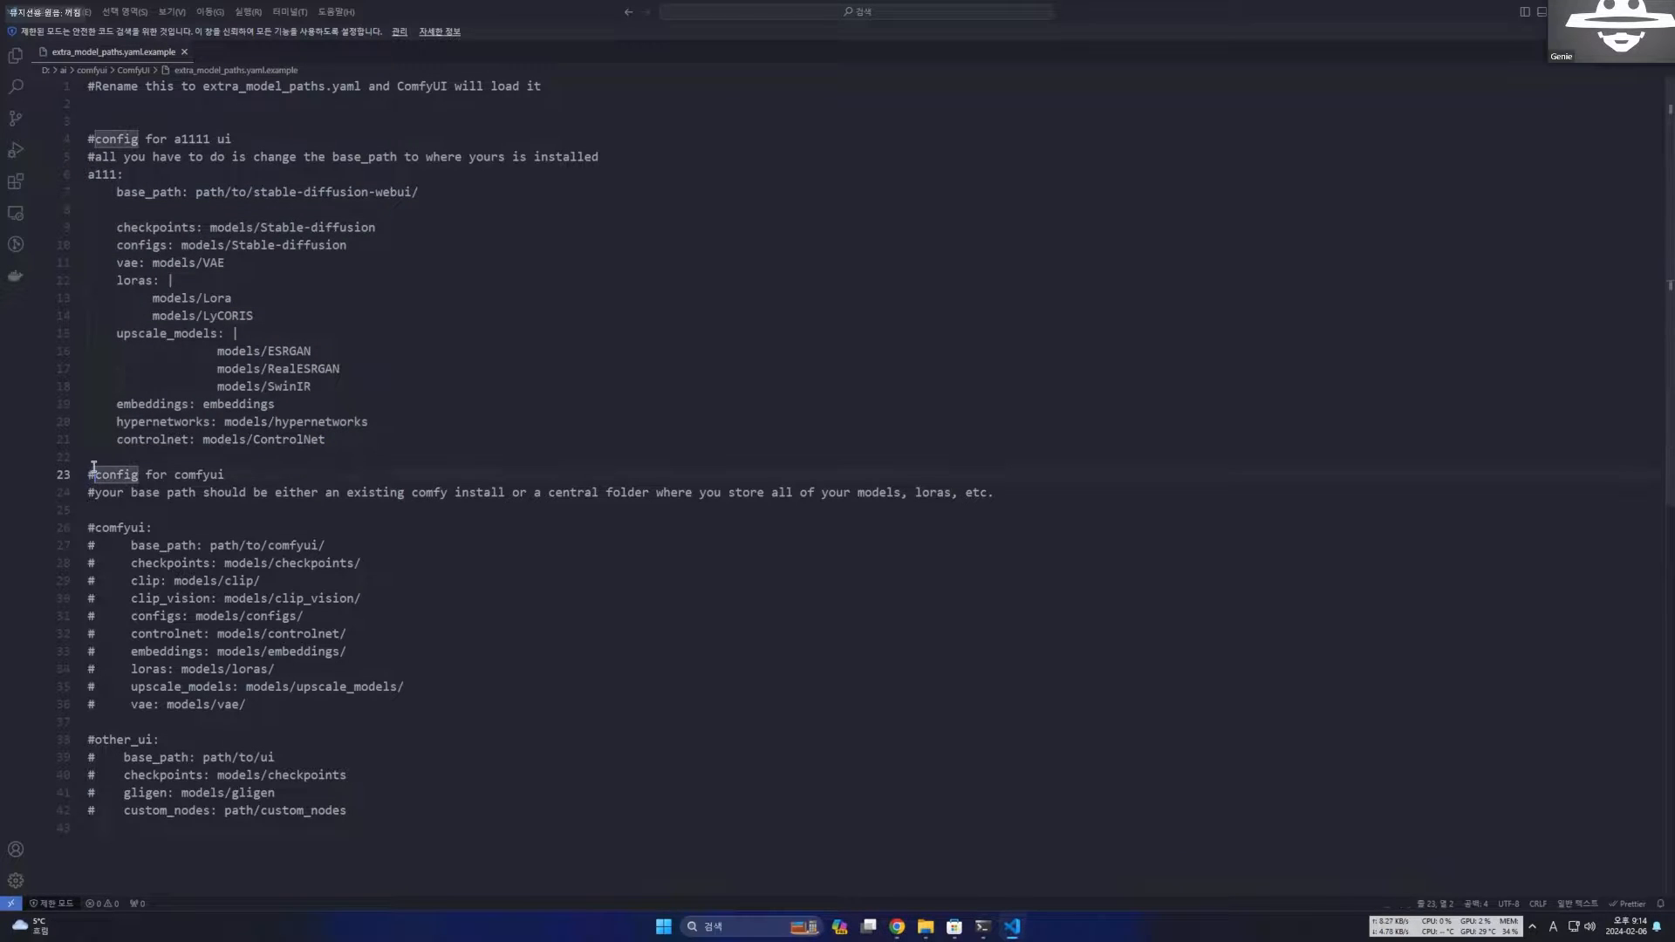
left_click_drag(91, 457, 348, 846)
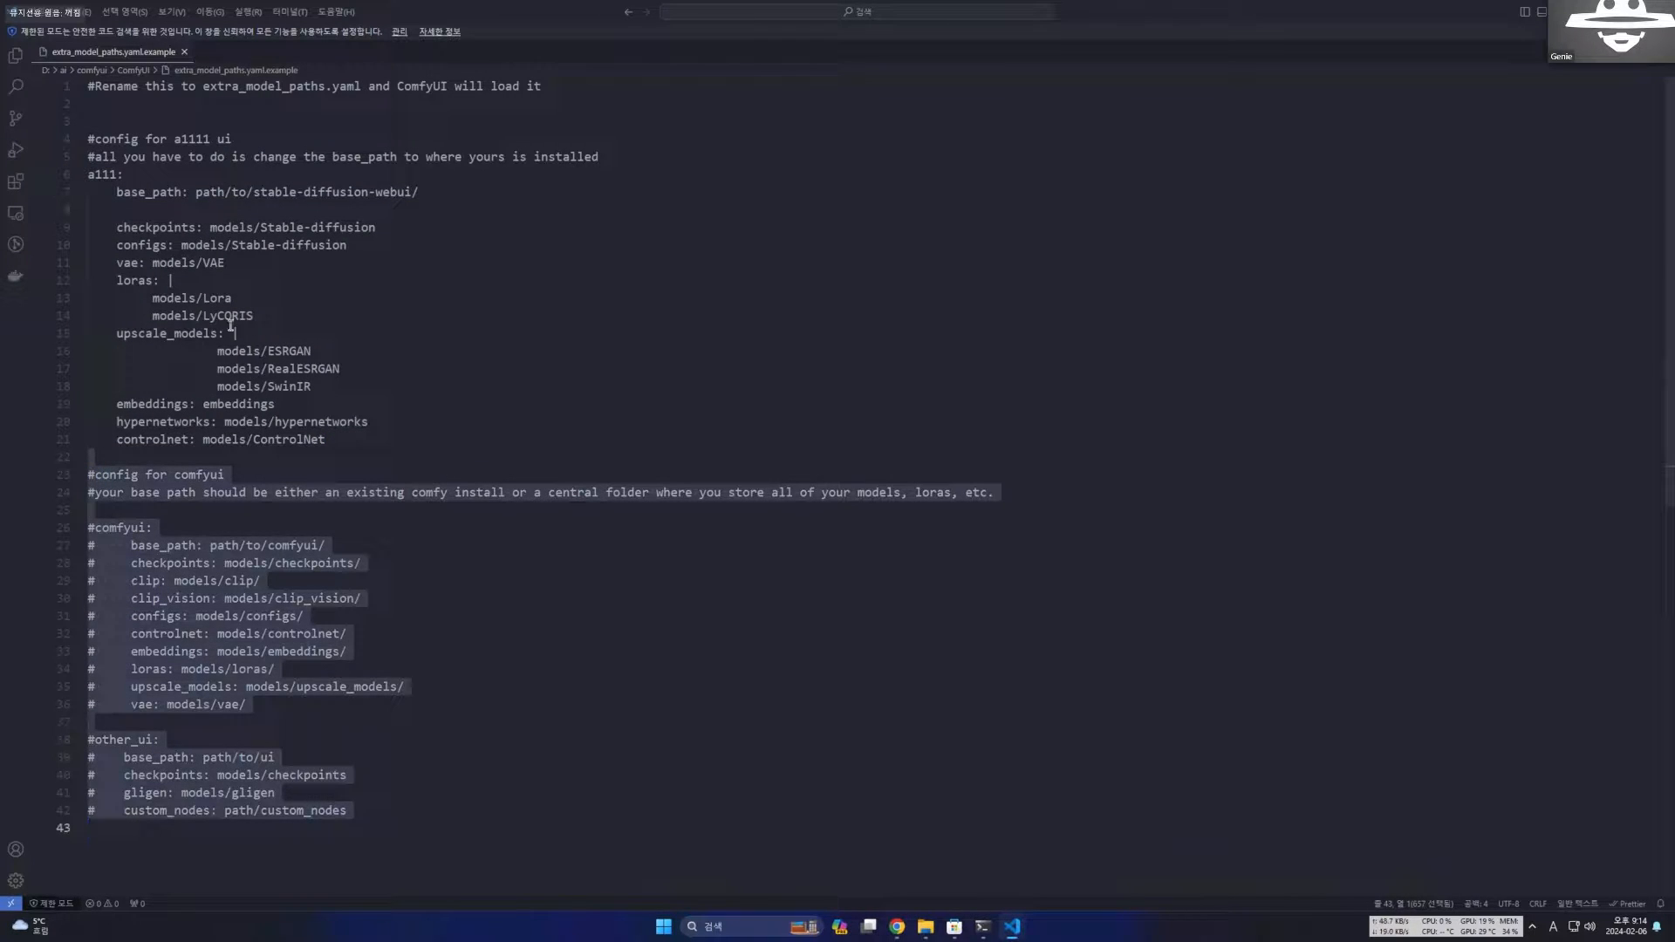
left_click(153, 227)
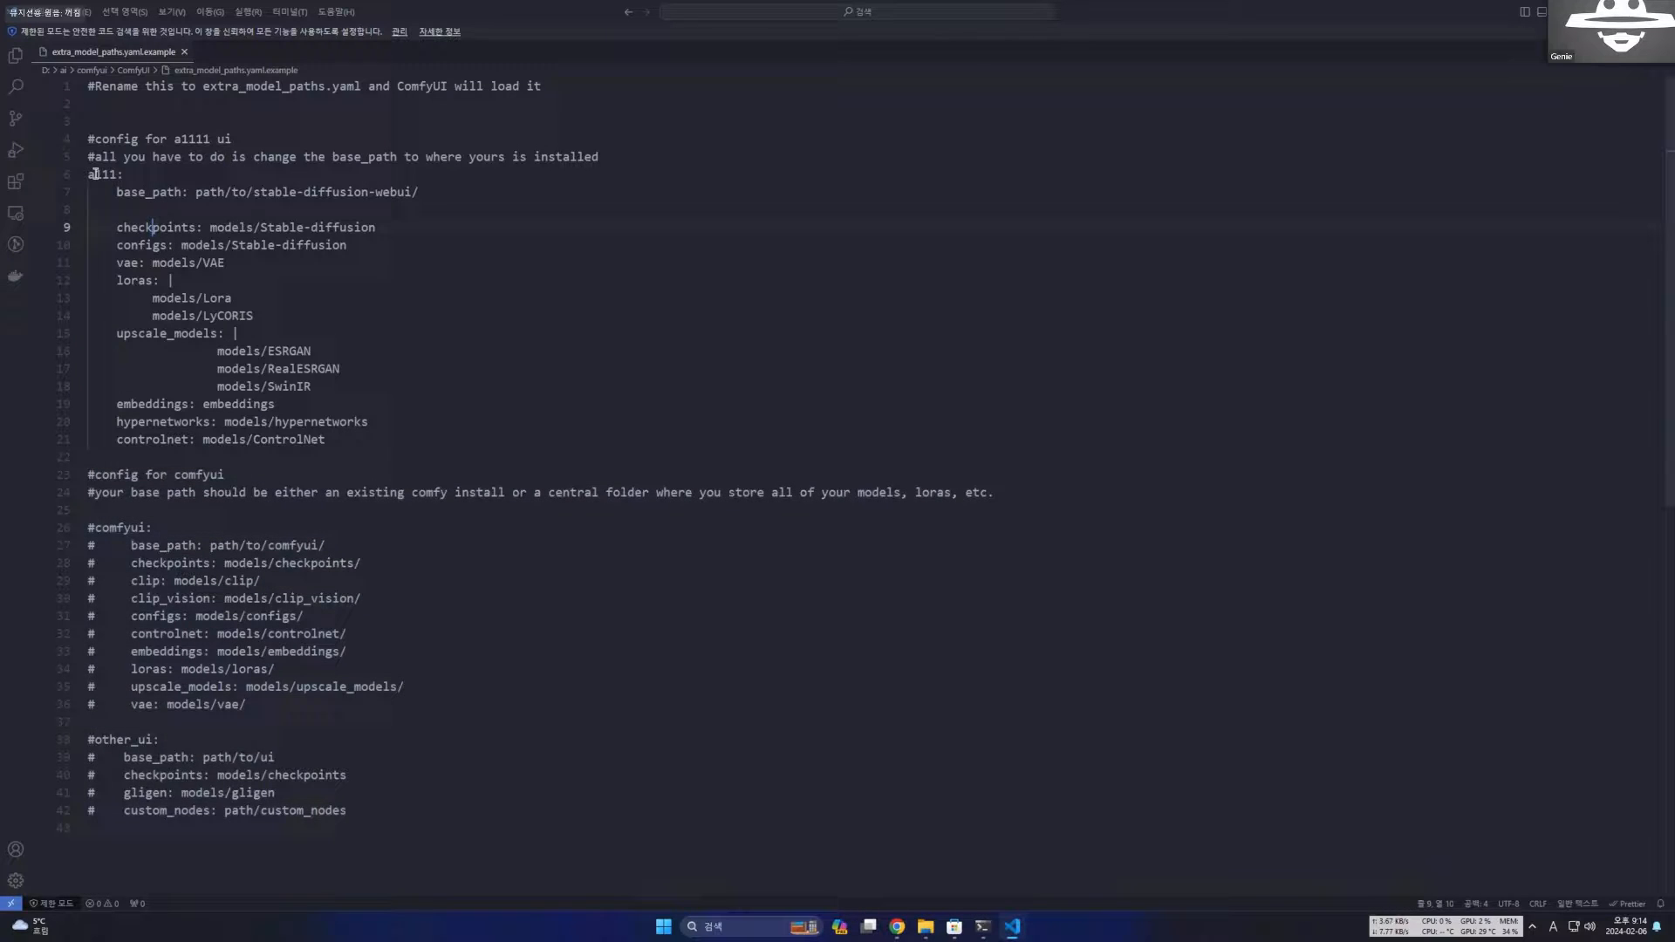
left_click(197, 192)
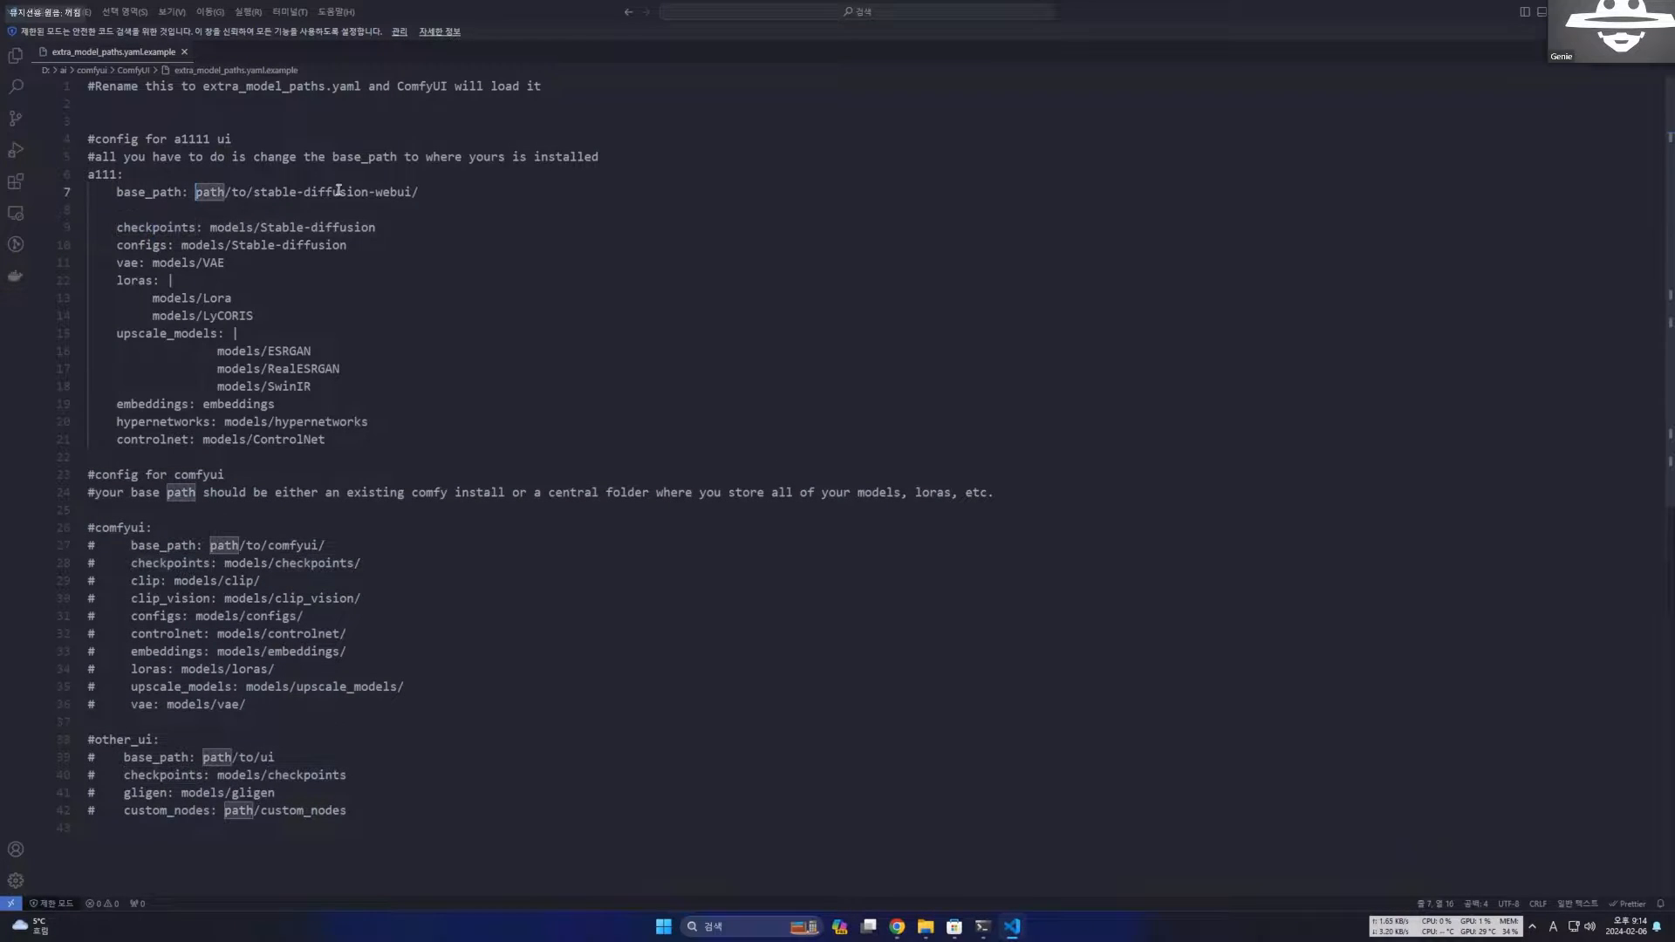
Switch to File Explorer and open the Stable Diffusion installation folder stable-diffusion-webui inside D:\ai\sd.
left_click(925, 927)
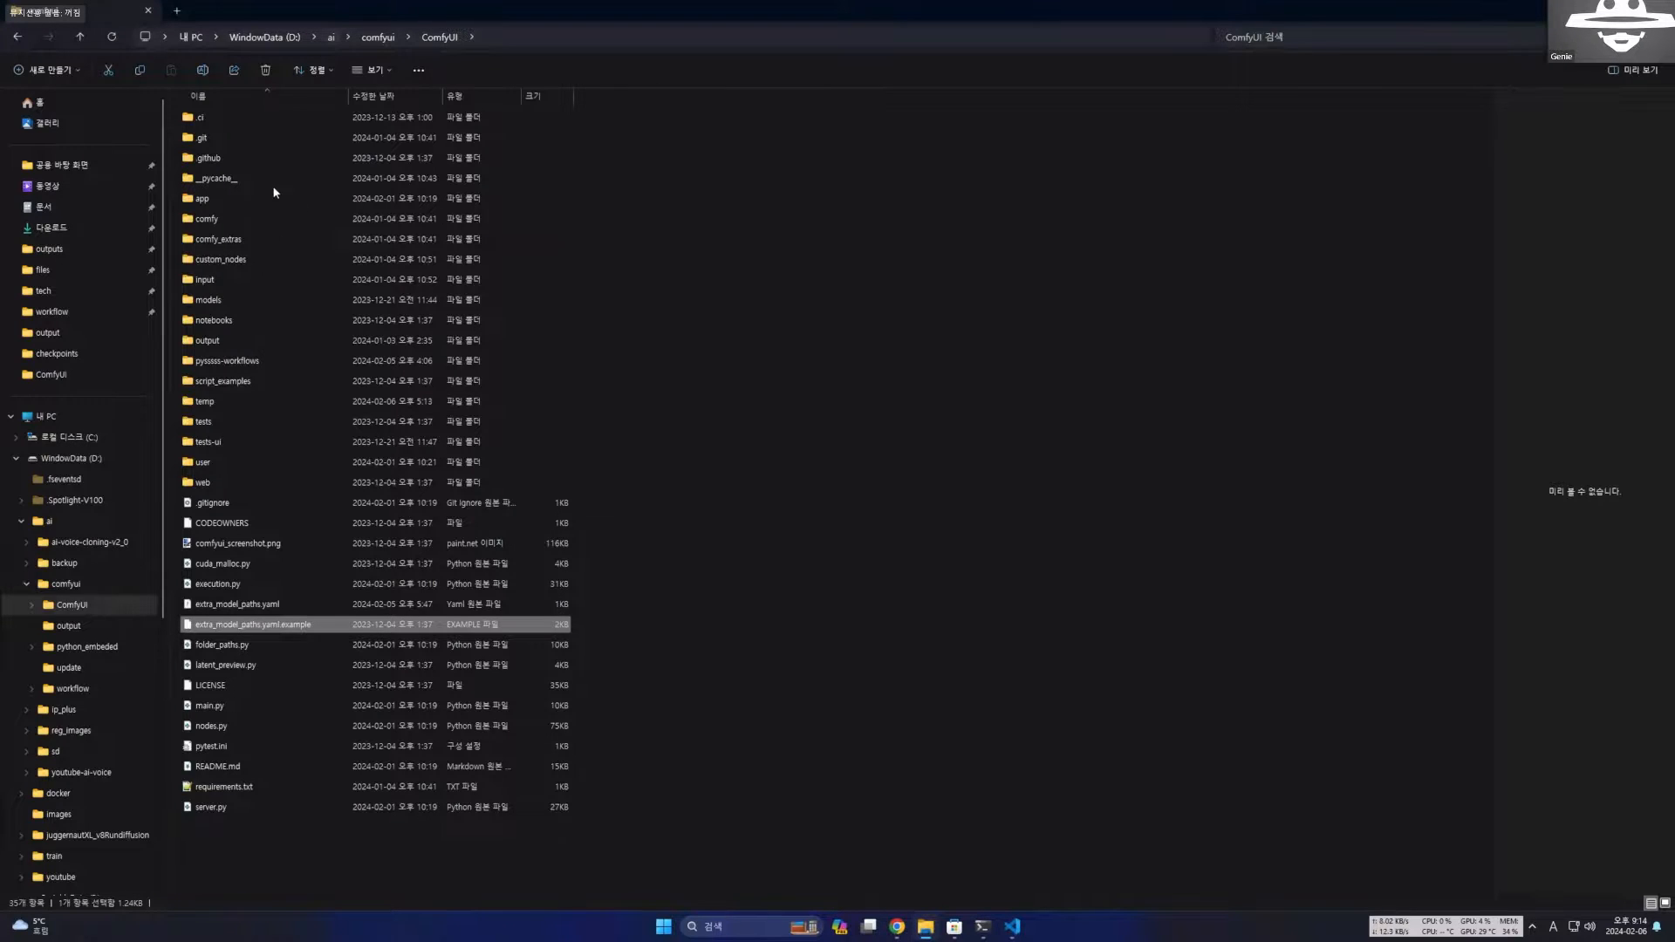
key("alt+Up")
key("alt+Up")
double_click(216, 218)
double_click(240, 120)
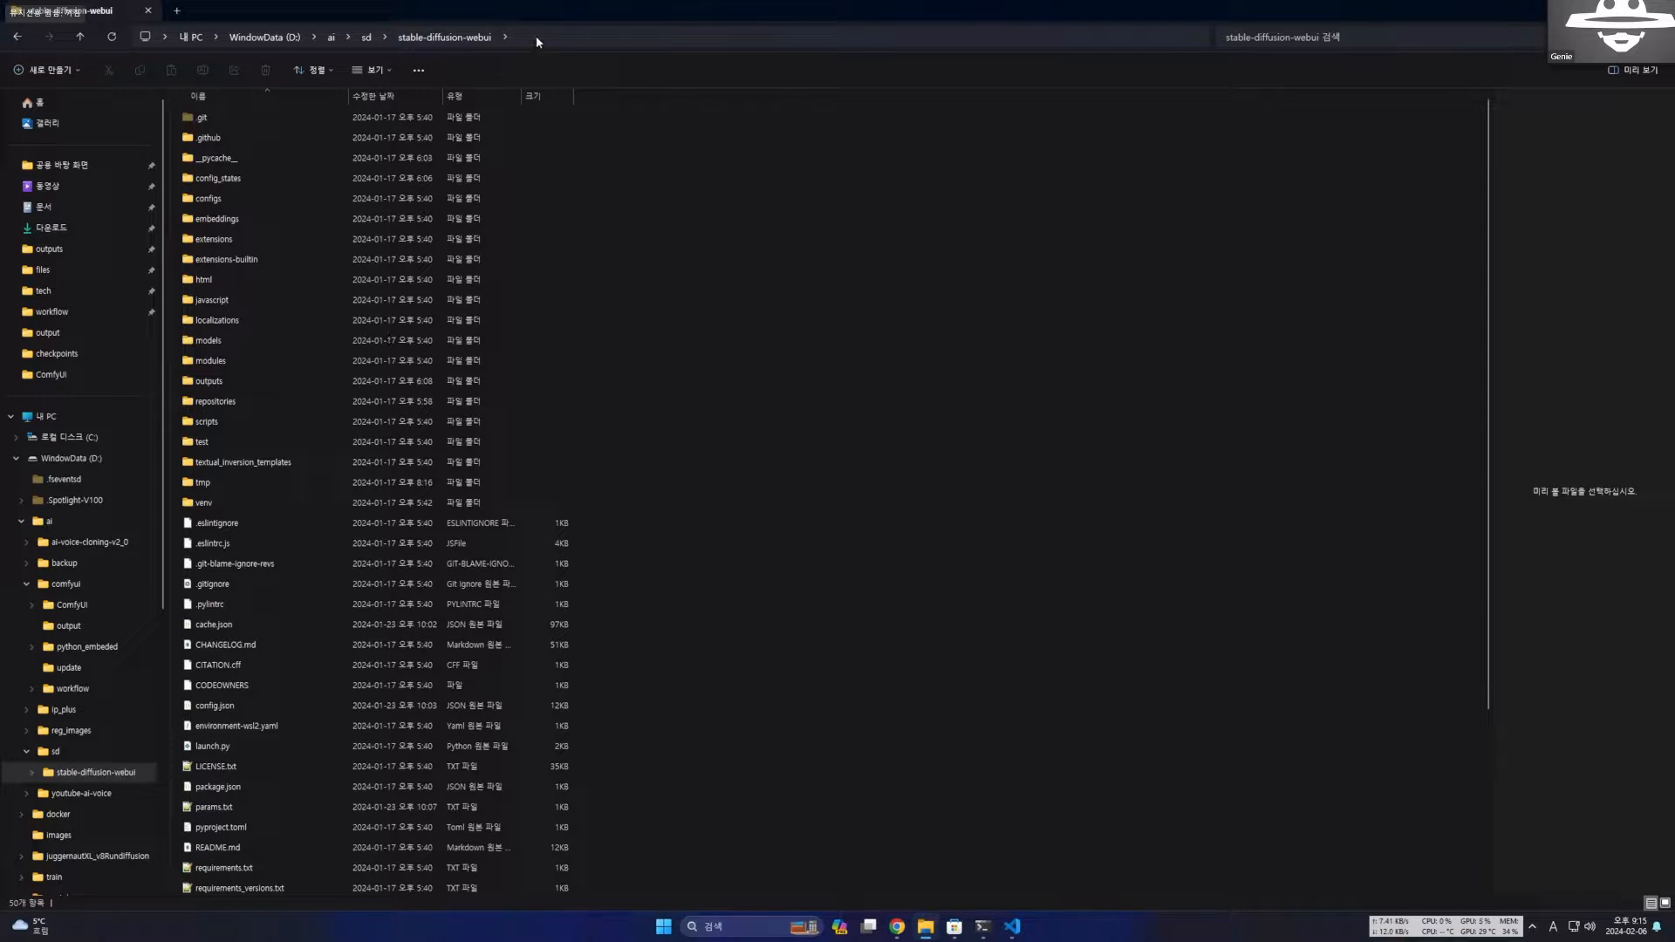
Copy the full path of the stable-diffusion-webui folder and return to its parent folder sd.
left_click(518, 37)
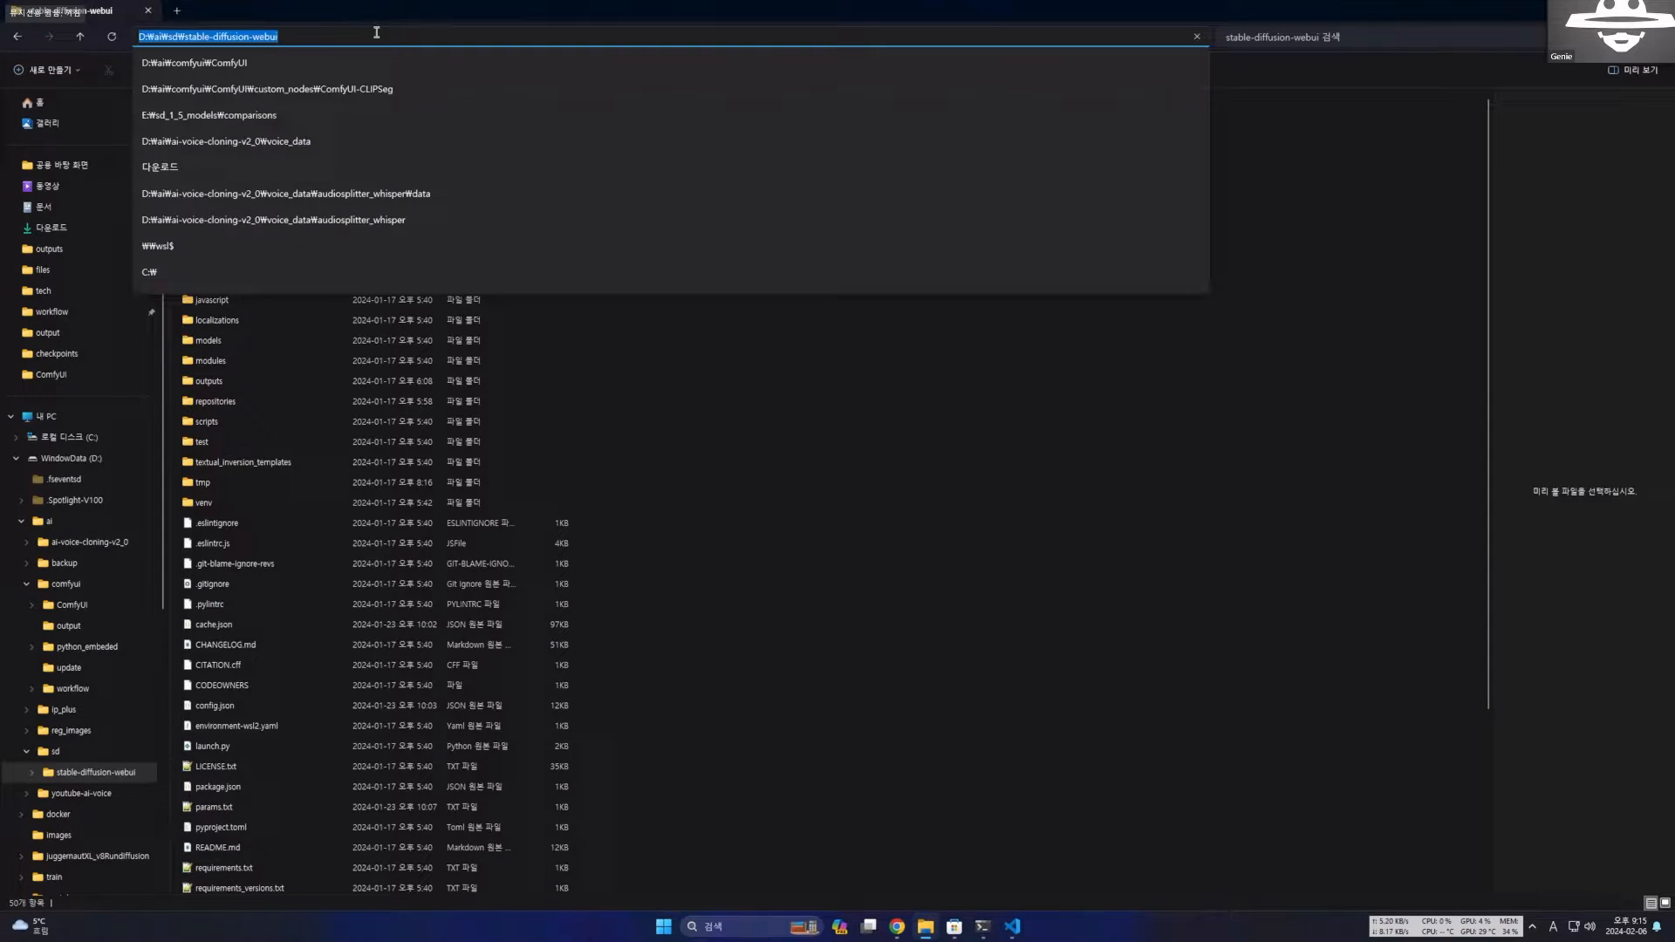
right_click(251, 37)
left_click(284, 71)
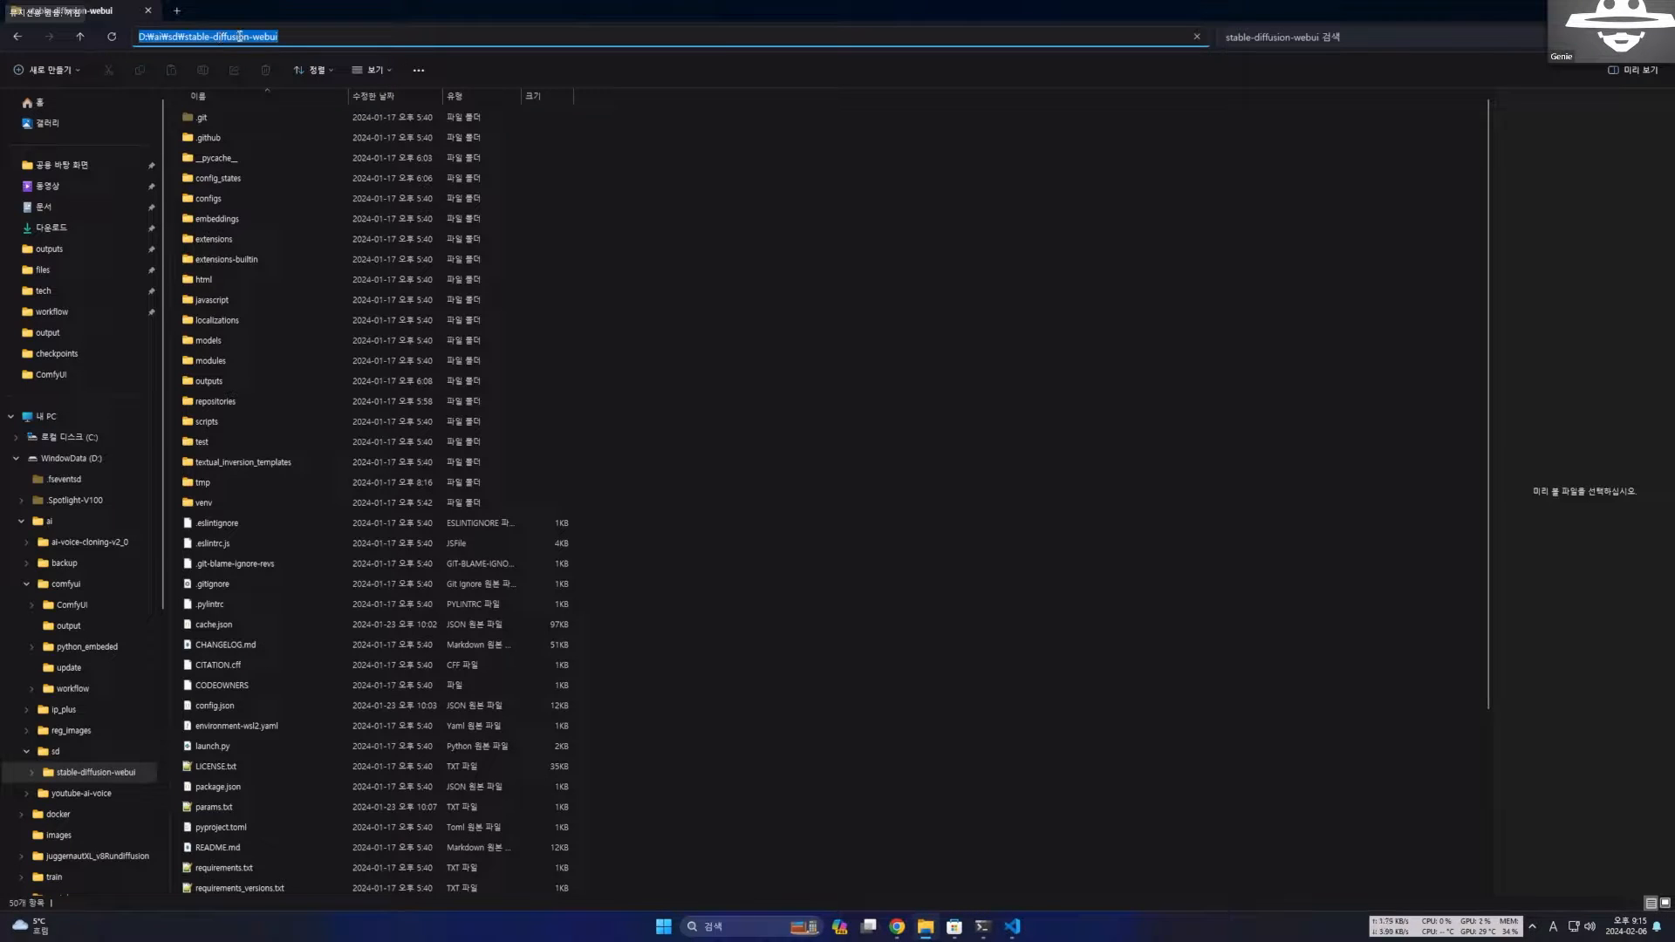
left_click(616, 207)
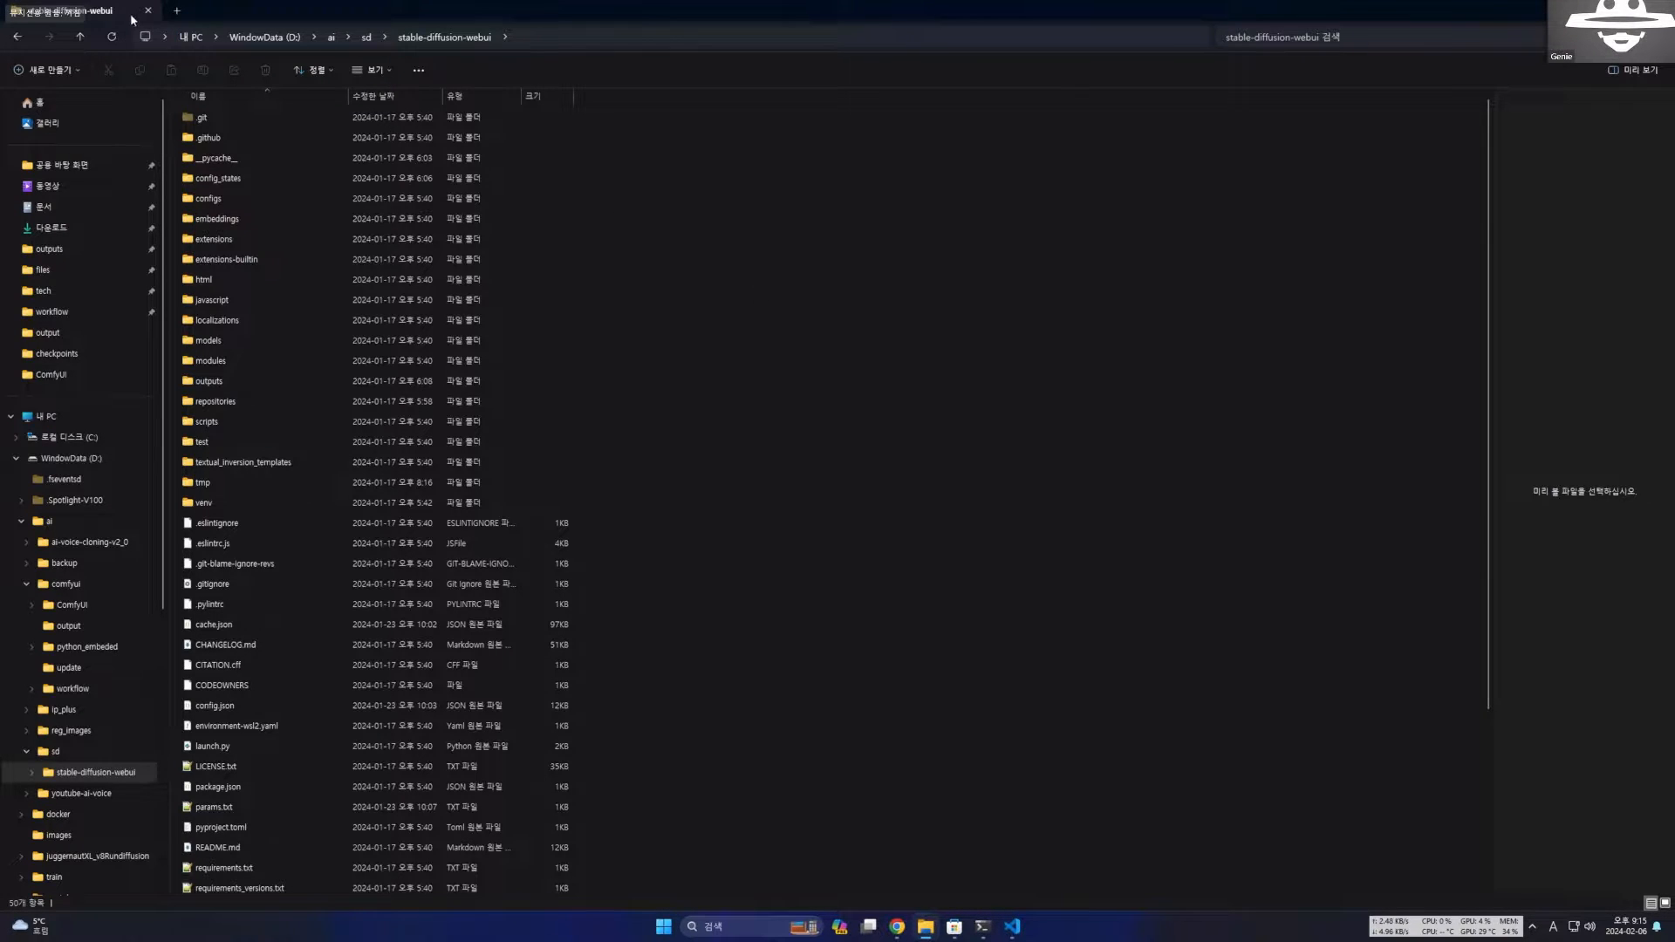
left_click(17, 36)
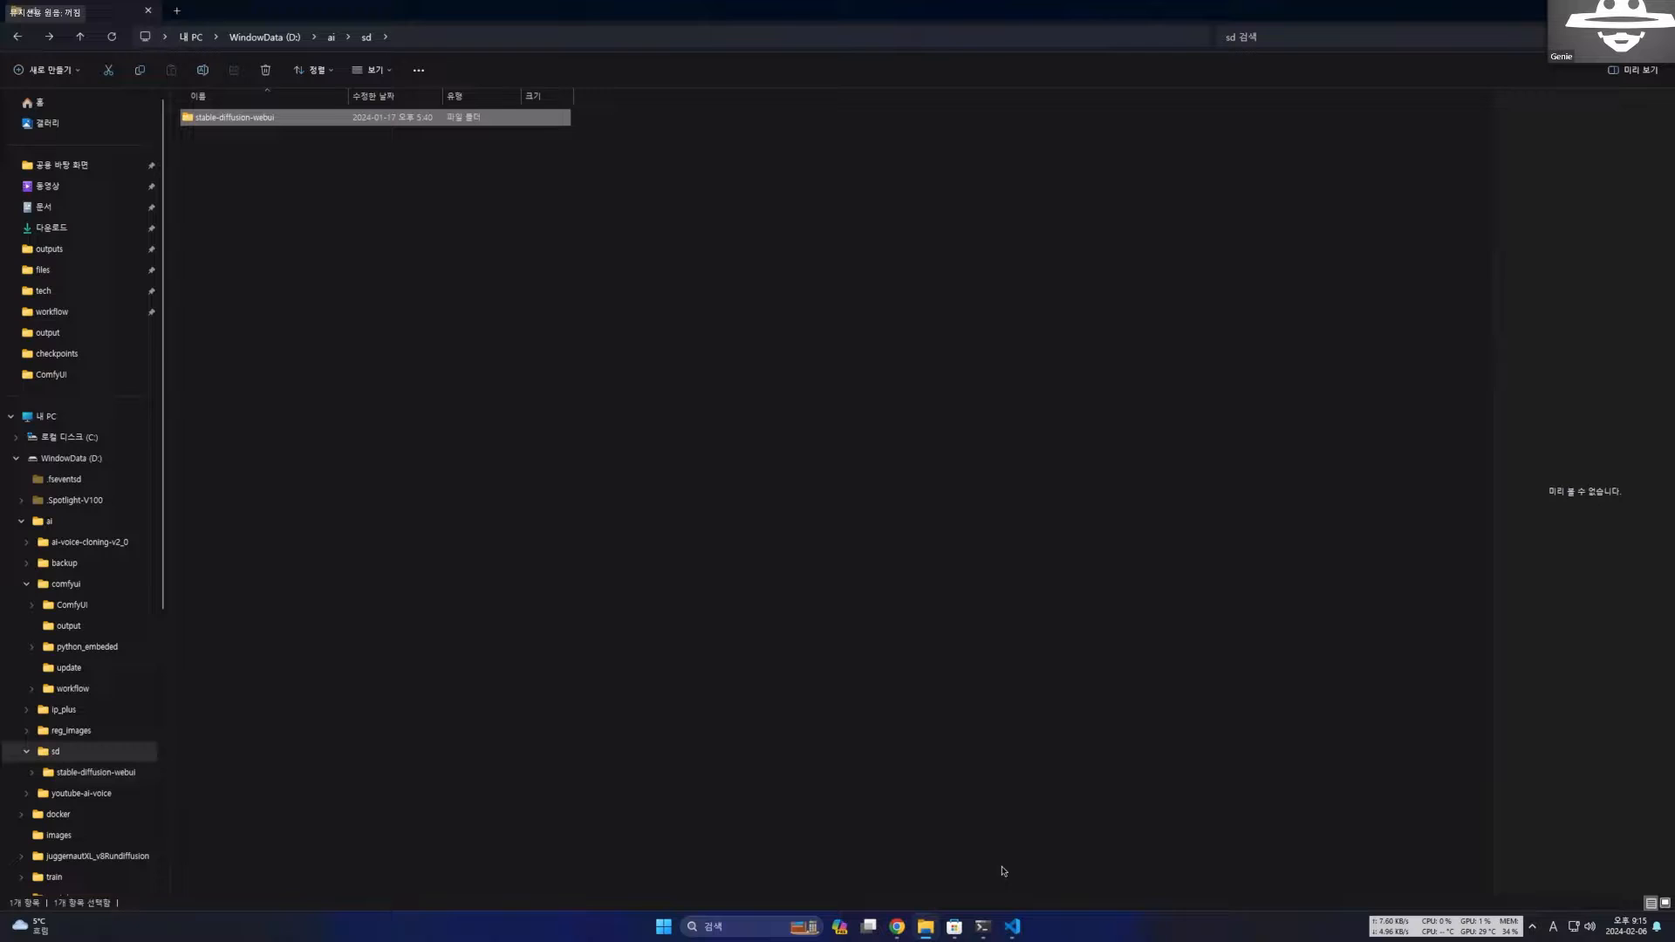
In Visual Studio Code, replace the a111 section's base_path value with D:\ai\sd\stable-diffusion-webui.
left_click(1011, 926)
left_click_drag(195, 191, 457, 189)
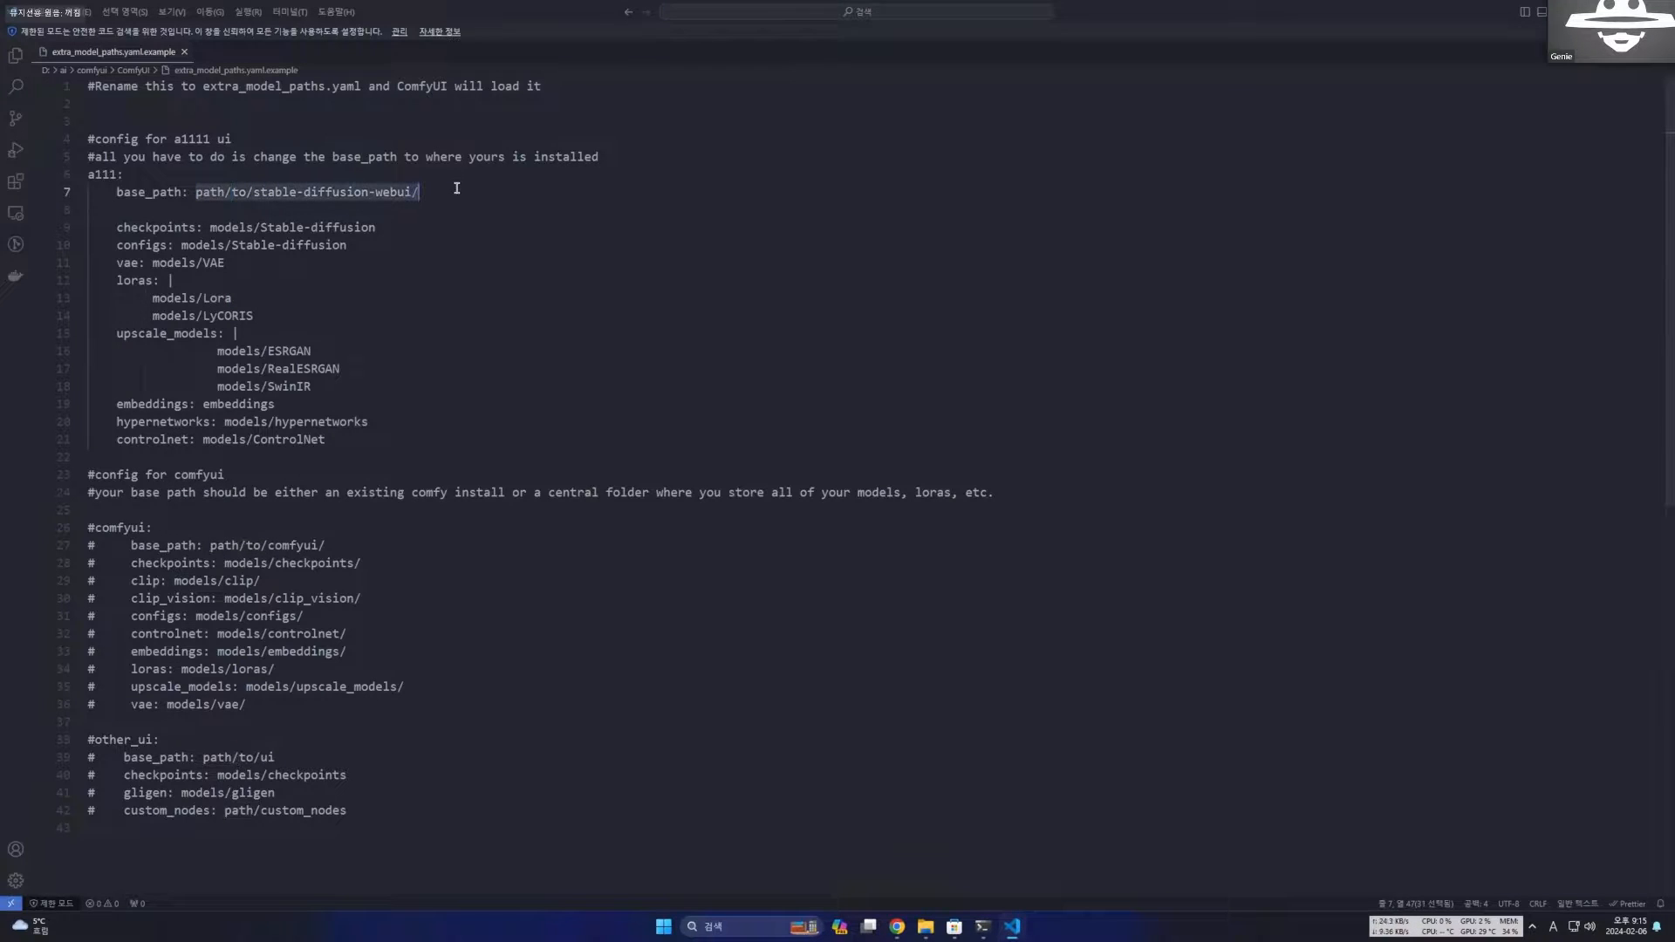
type("D:\\ai\\sd\\stable-diffusion-webui")
left_click(456, 247)
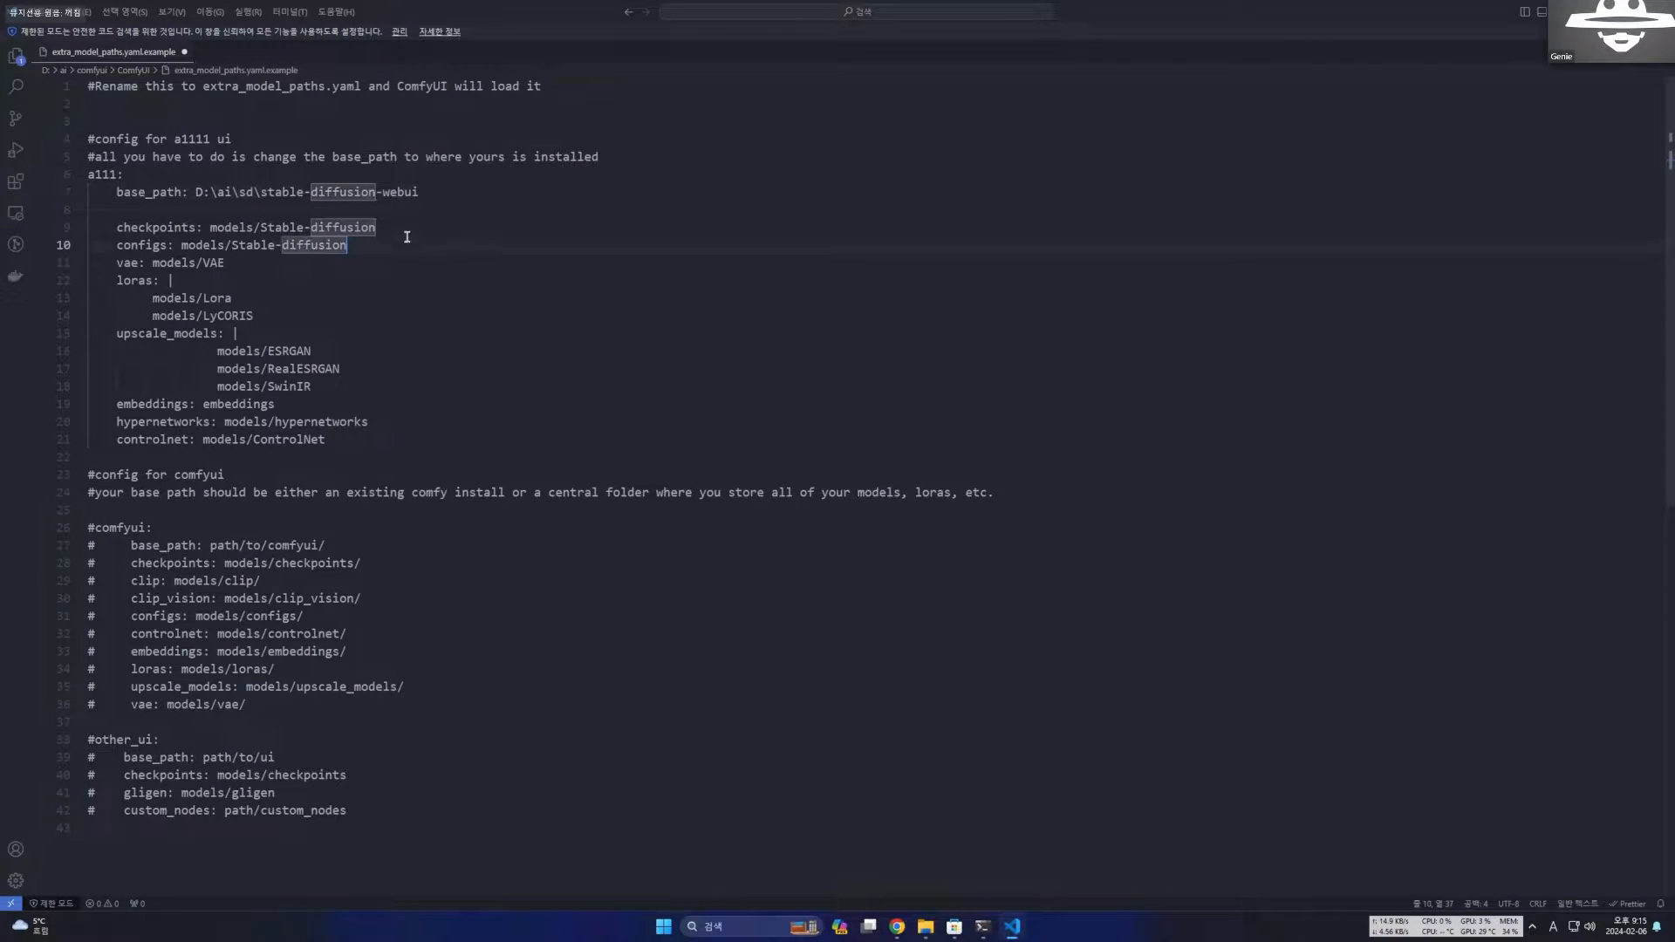
Examine how the a111 base_path combines with the checkpoints path models/Stable-diffusion.
left_click_drag(192, 192, 494, 202)
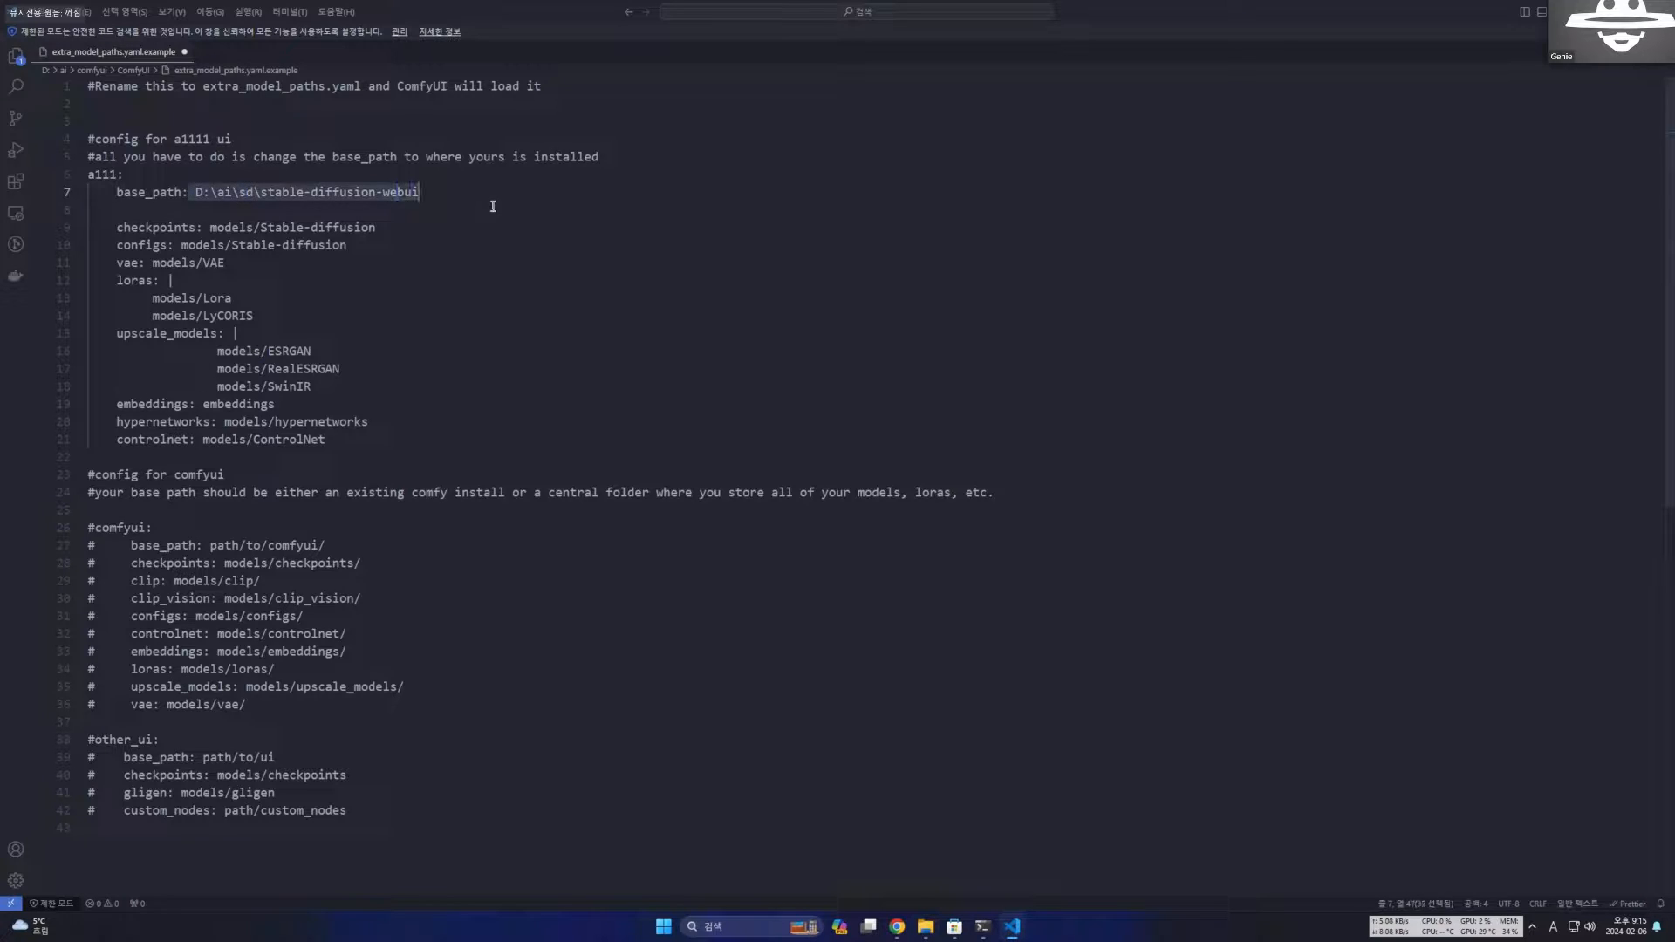
left_click(387, 194)
left_click(321, 194)
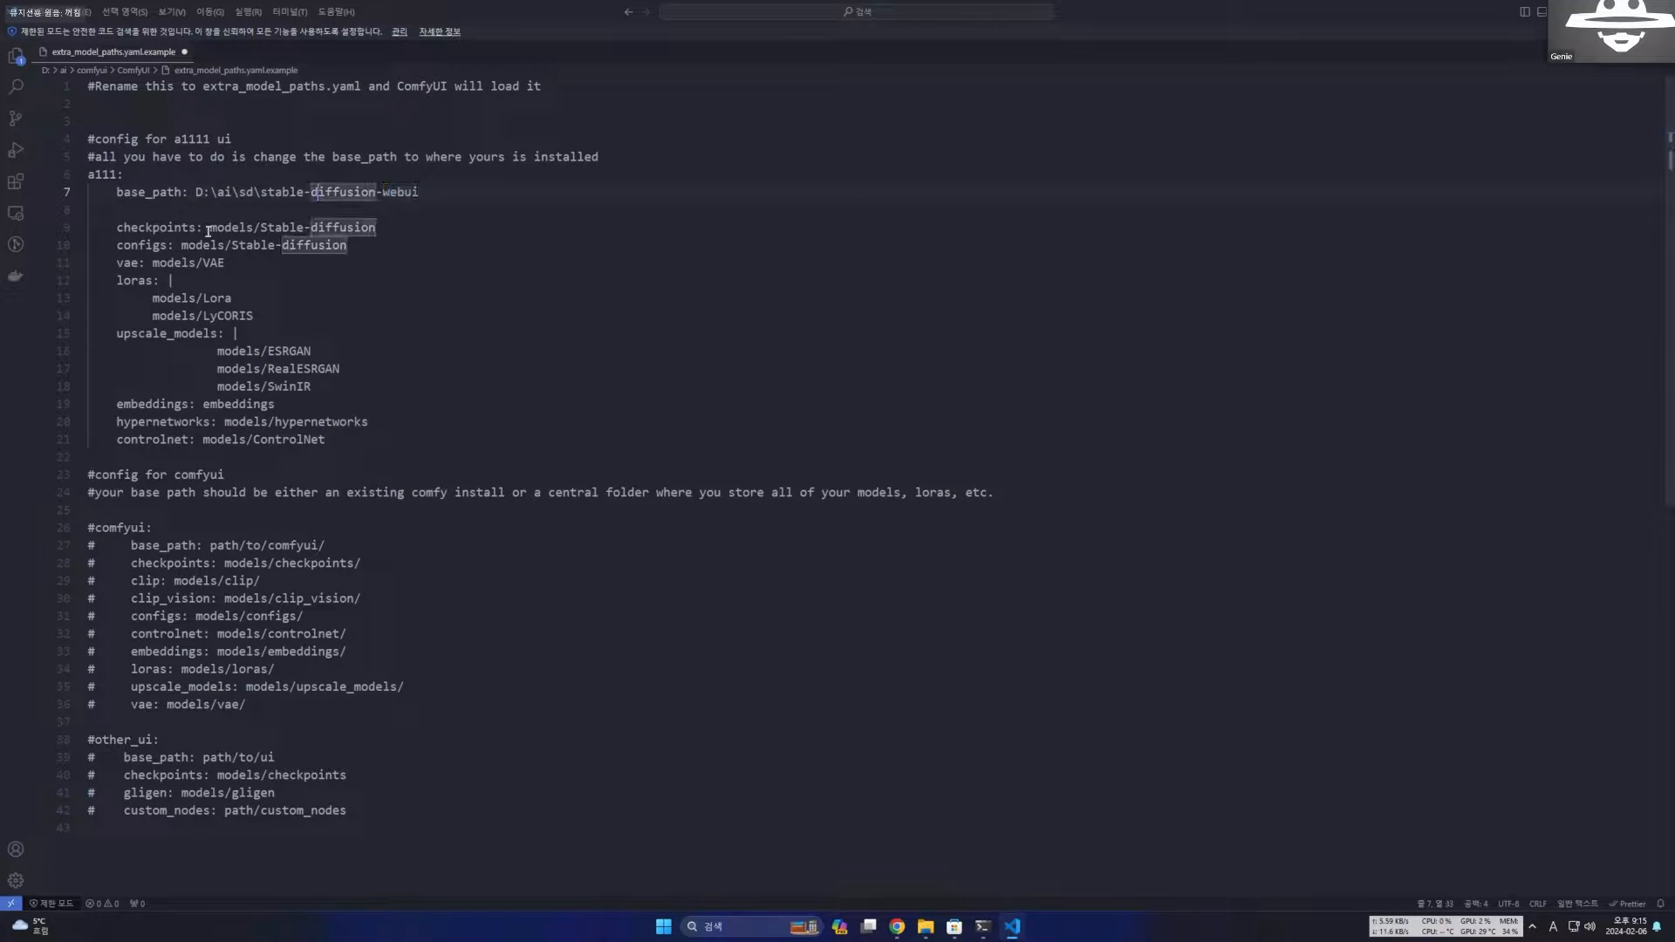
double_click(231, 228)
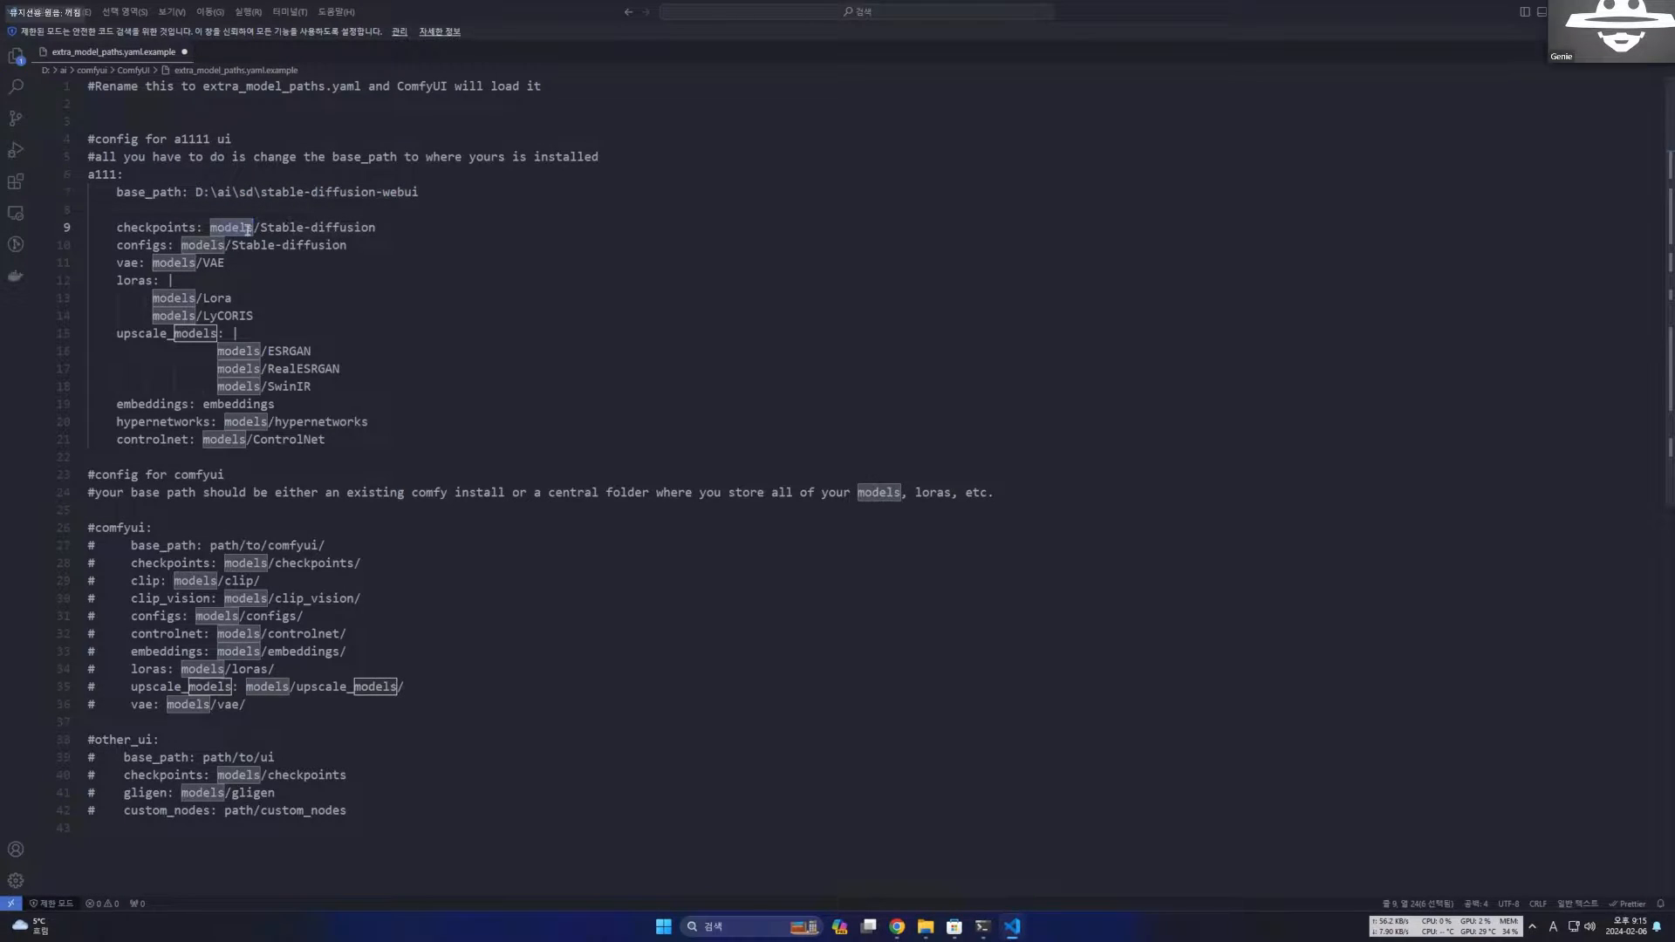
left_click(297, 232)
left_click(328, 228)
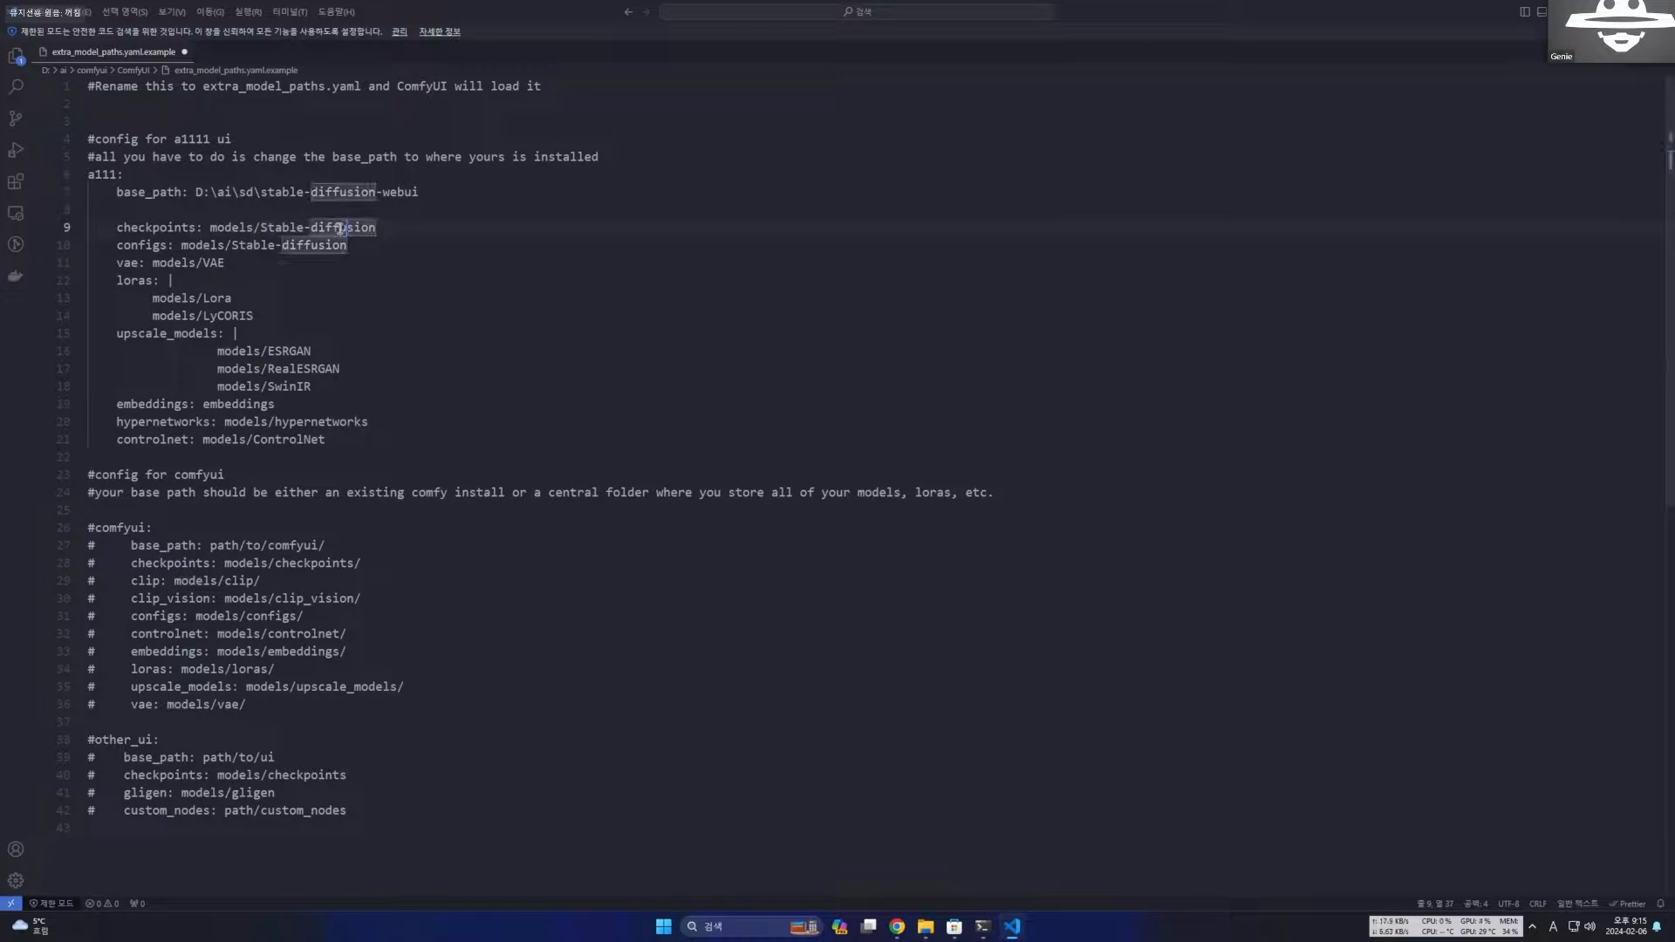
Examine the other model paths in the a111 section, from configs and vae through loras, upscale_models and controlnet.
left_click_drag(253, 228, 422, 228)
double_click(210, 263)
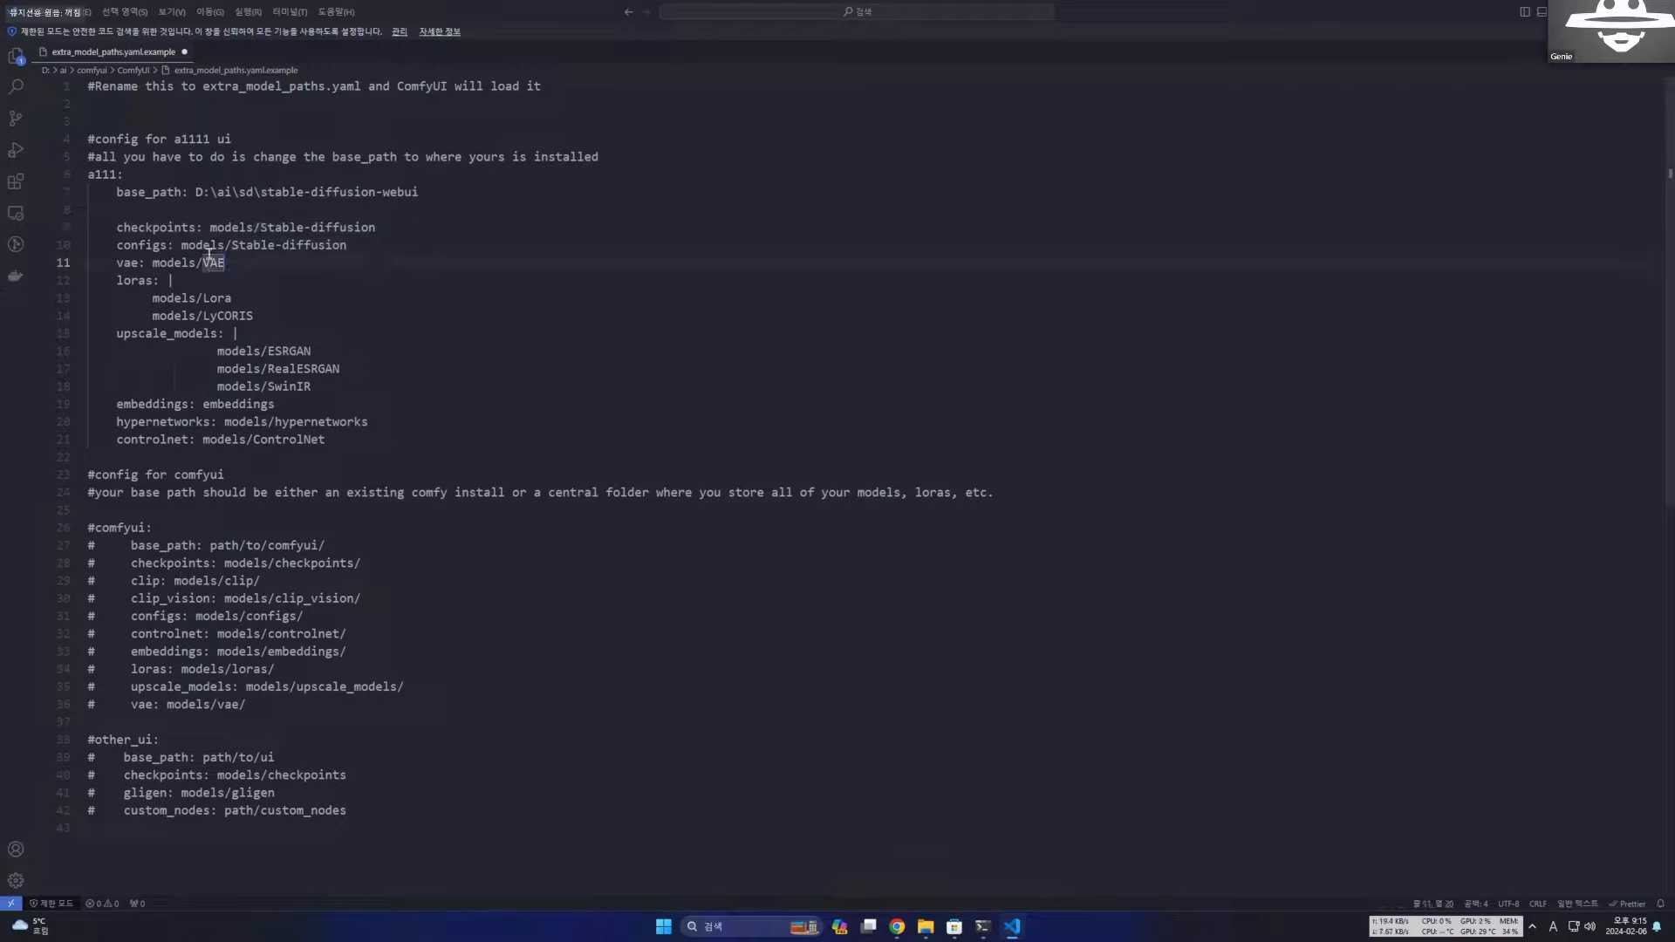
left_click(147, 249)
left_click(139, 263)
left_click(140, 277)
left_click(137, 337)
left_click(146, 440)
left_click_drag(373, 443, 87, 220)
left_click(452, 280)
Switch to Chrome and read the post's note about keeping models on slow external devices such as USB or external hard drives.
key("alt+Tab")
scroll(959, 441, "down", 5)
scroll(959, 441, "down", 3)
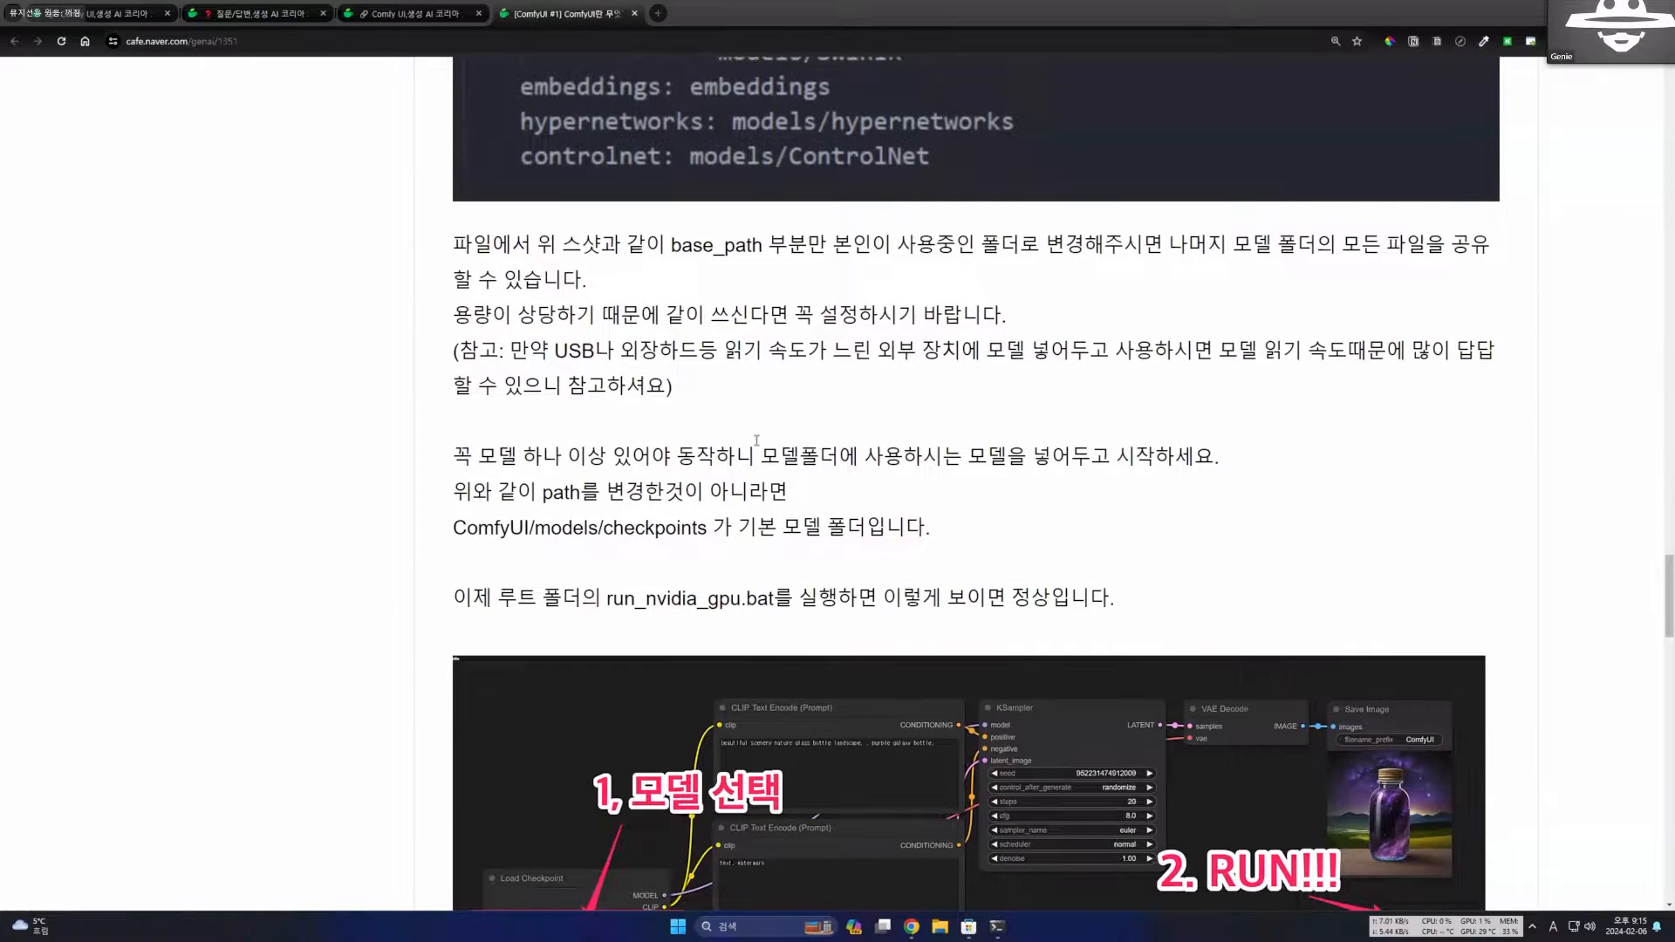
scroll(757, 441, "up", 1)
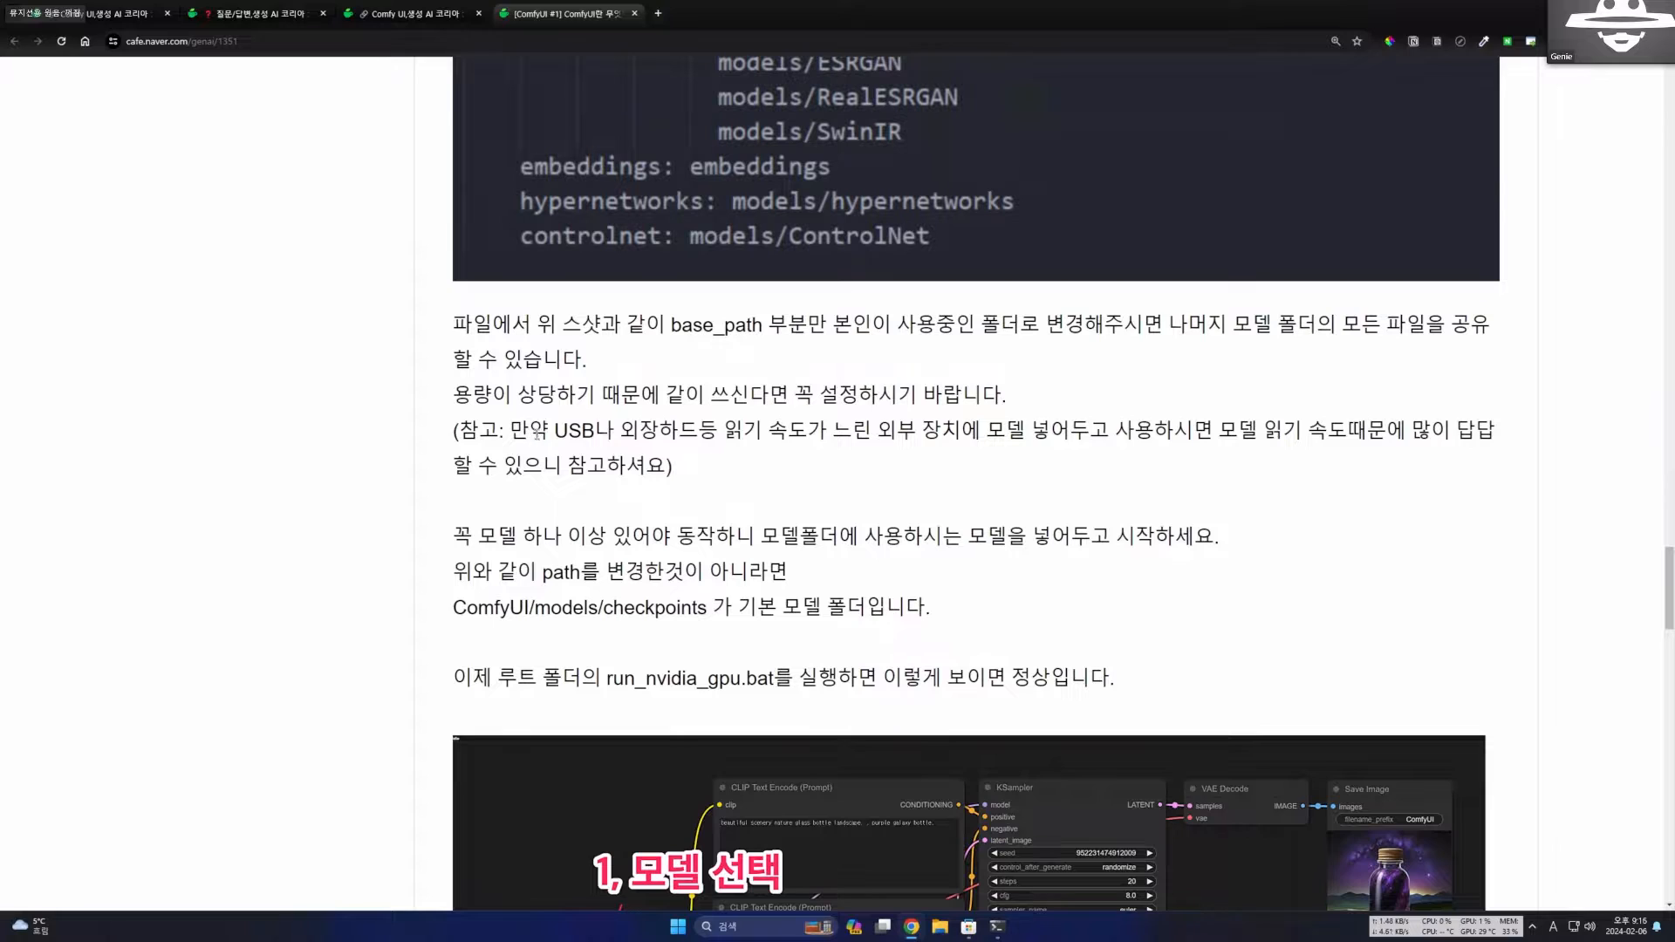
left_click_drag(569, 431, 921, 434)
left_click(986, 460)
left_click_drag(636, 433, 764, 432)
left_click_drag(1133, 432, 1237, 432)
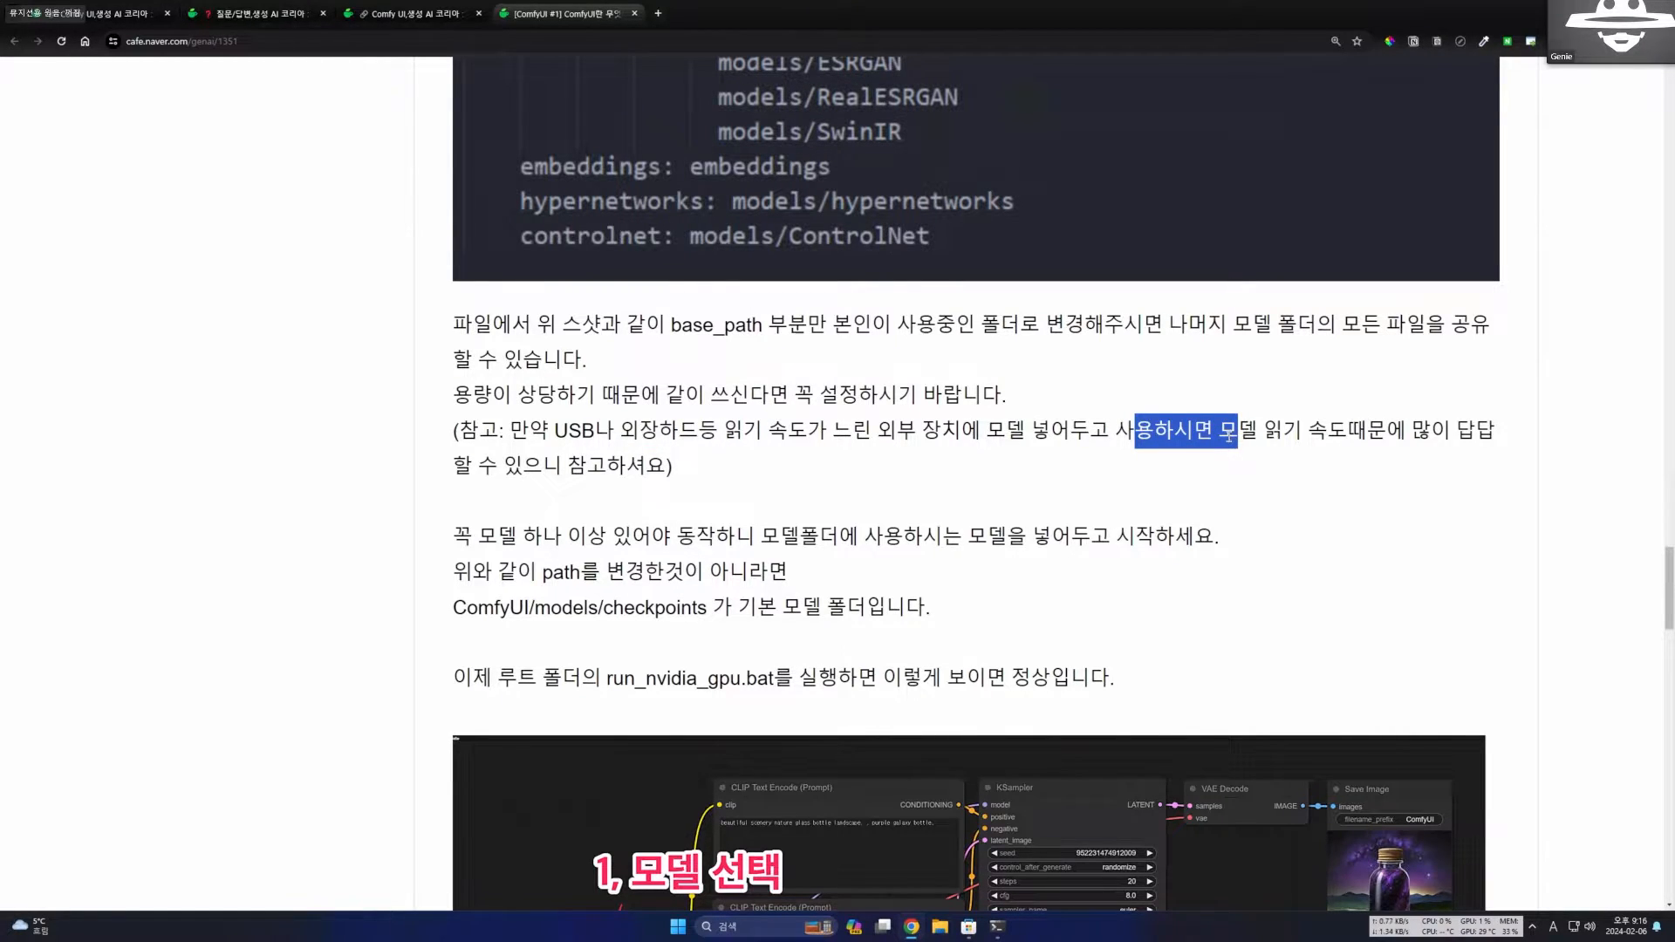
left_click(1266, 439)
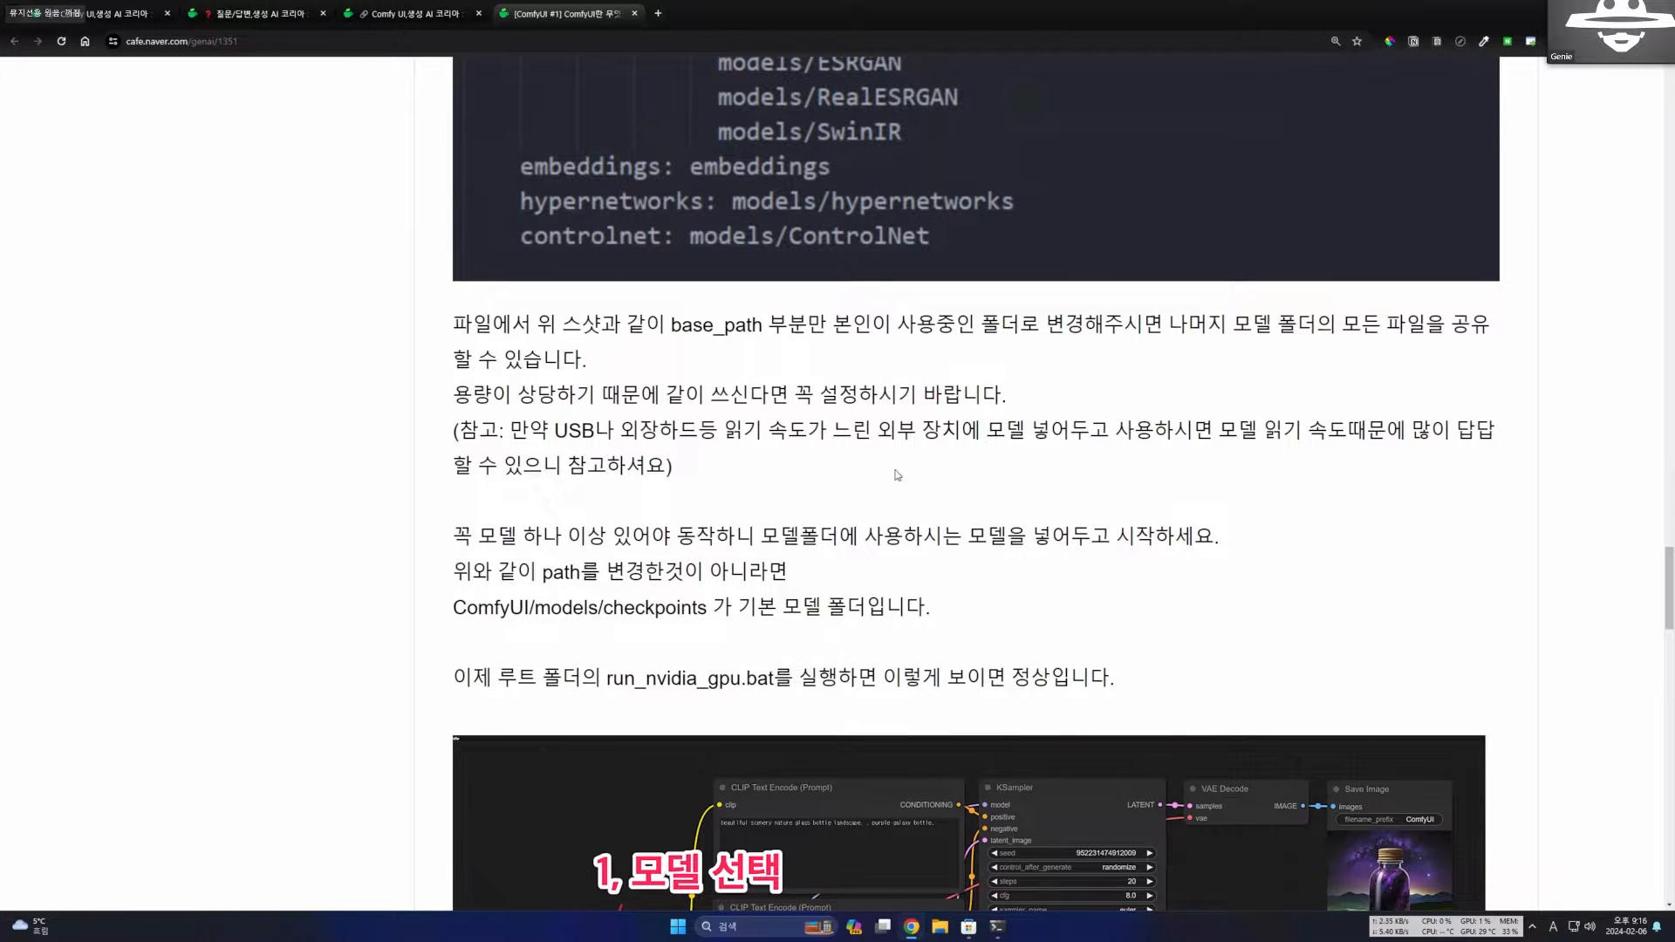
left_click_drag(864, 471, 415, 444)
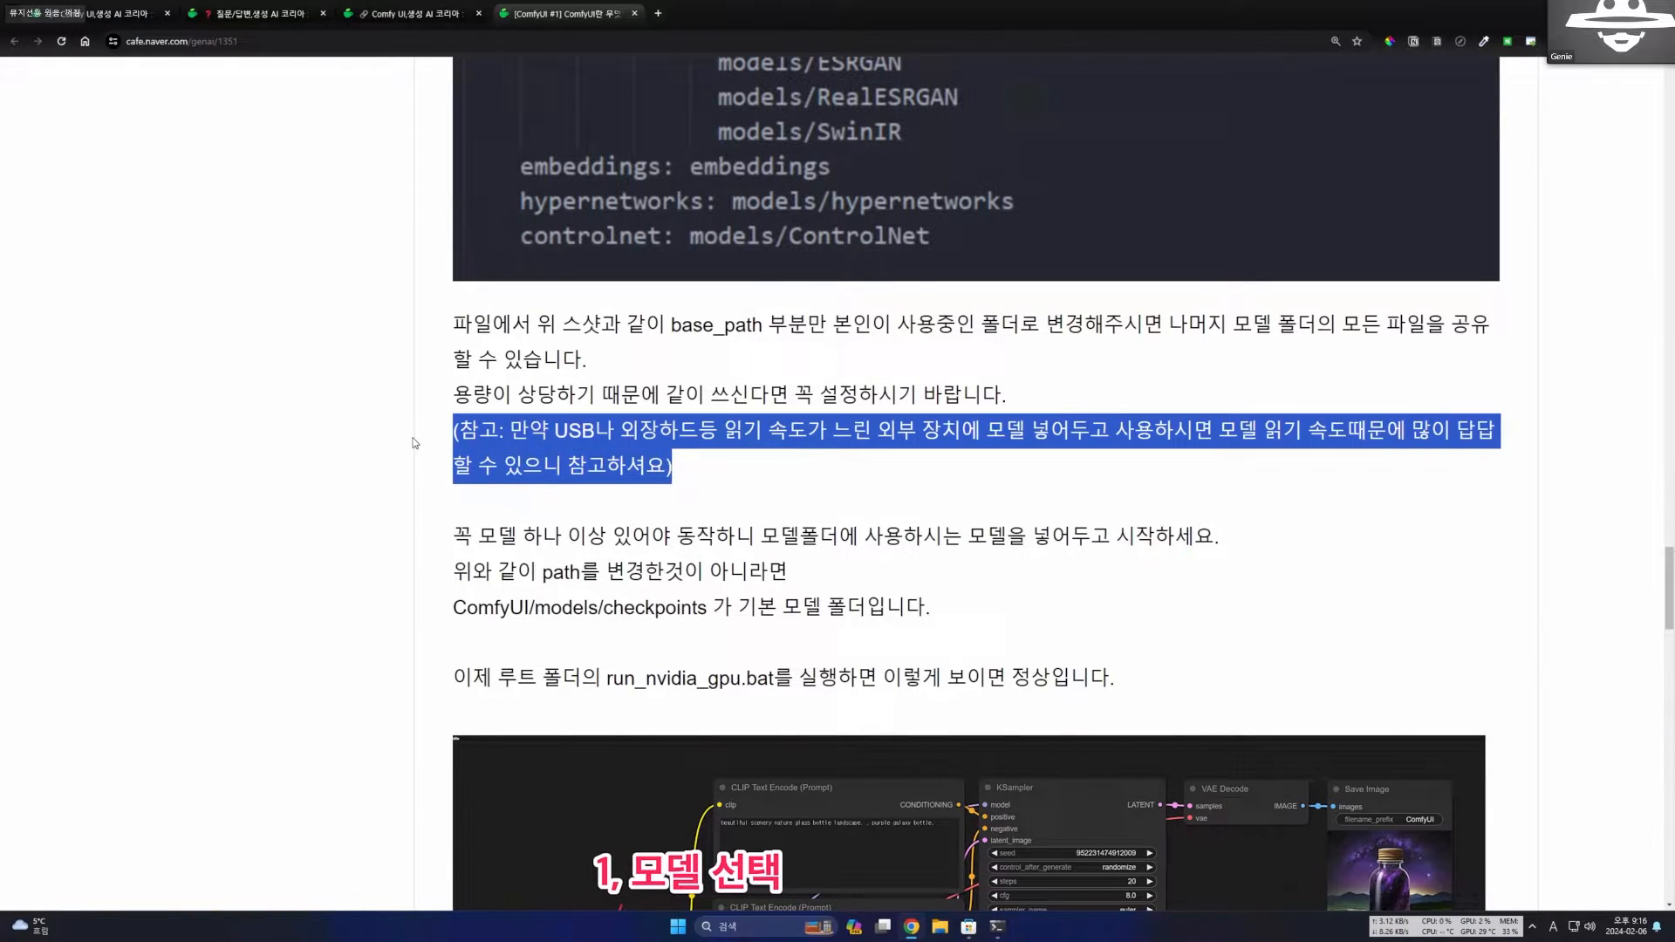
left_click(504, 449)
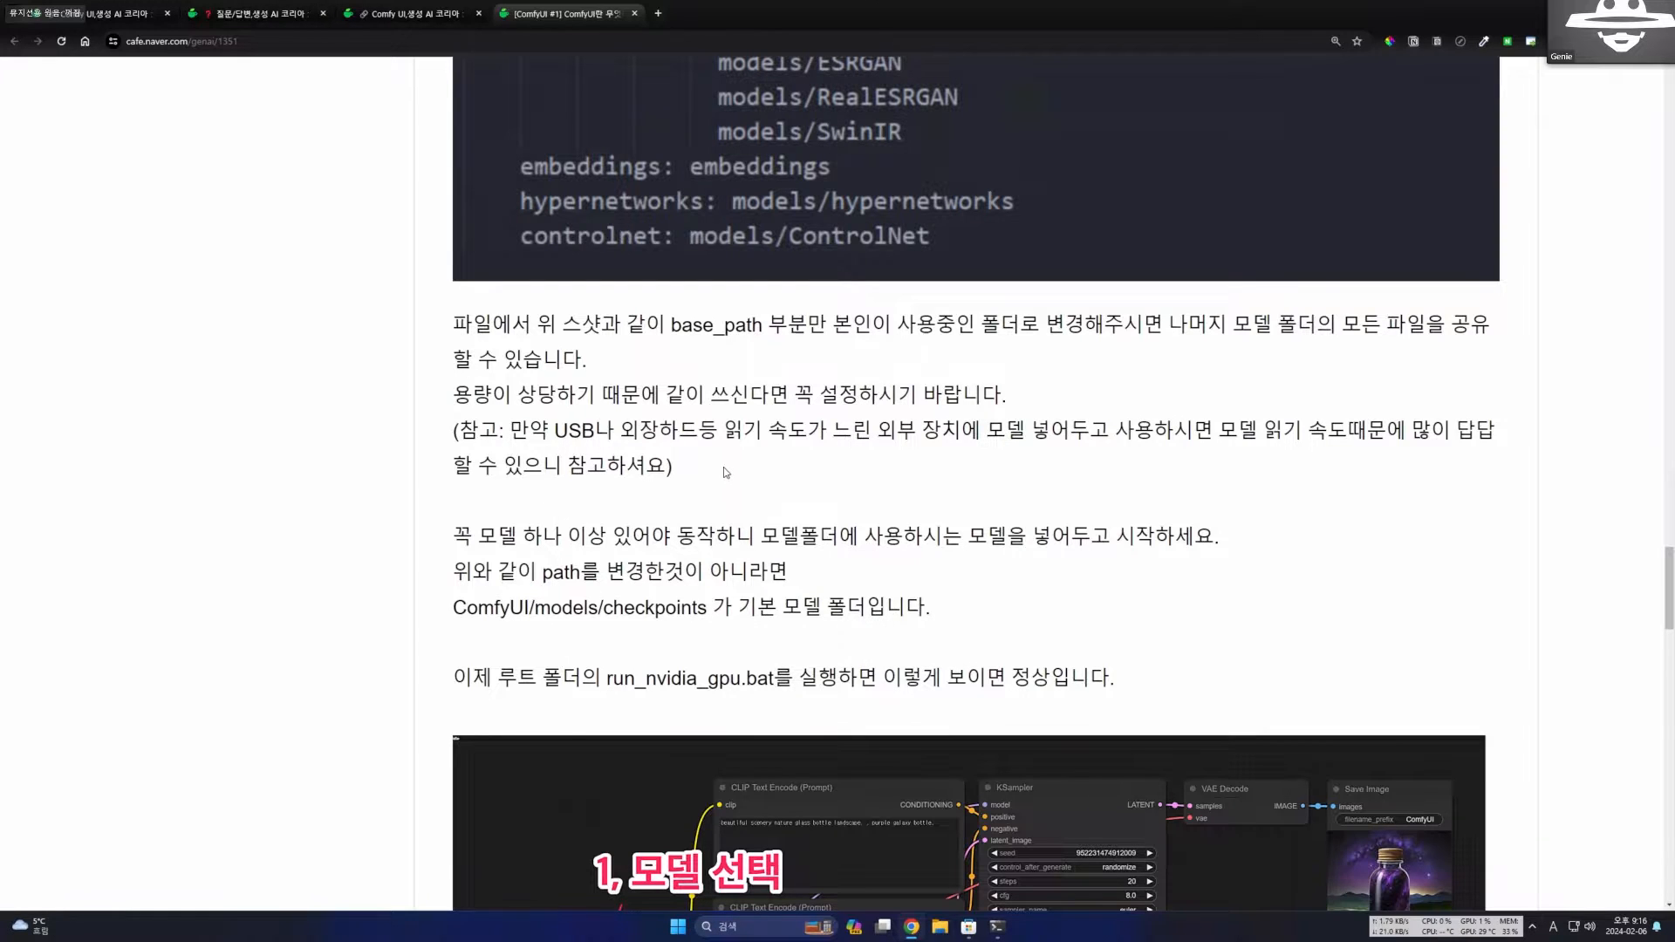
left_click_drag(673, 465, 442, 439)
left_click(561, 478)
Read the rest of the post, covering the run_nvidia_gpu.bat launch, the model selection and Queue Prompt screenshot, and the closing lines.
scroll(649, 506, "down", 1)
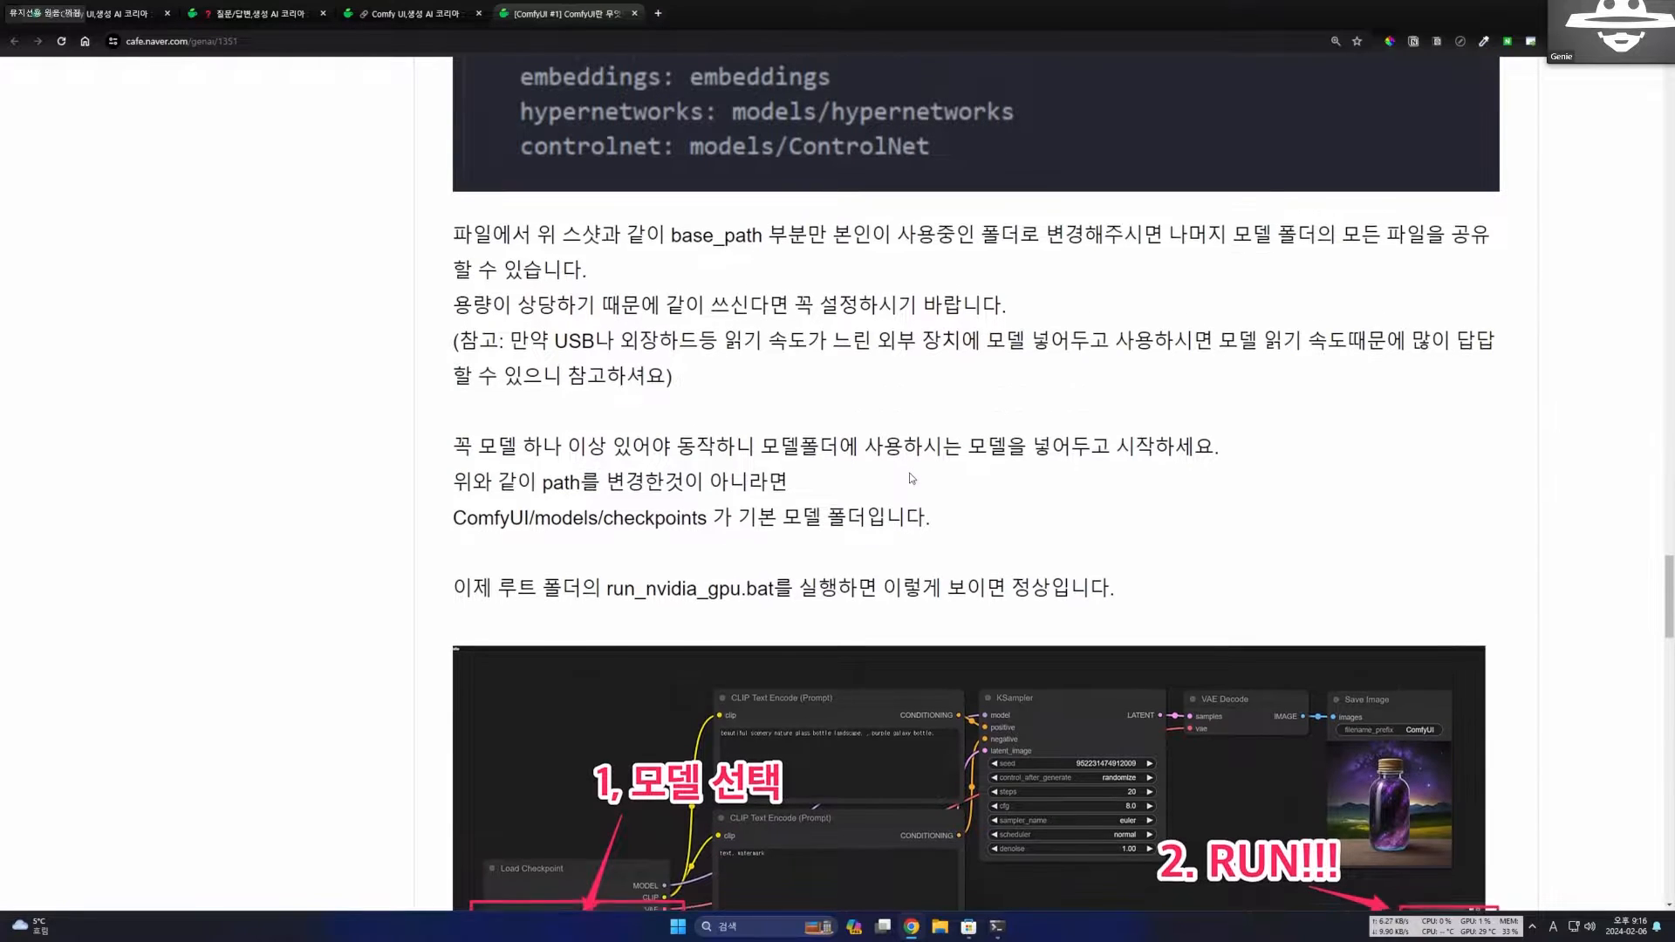
scroll(910, 470, "down", 2)
scroll(908, 475, "down", 4)
scroll(916, 349, "up", 2)
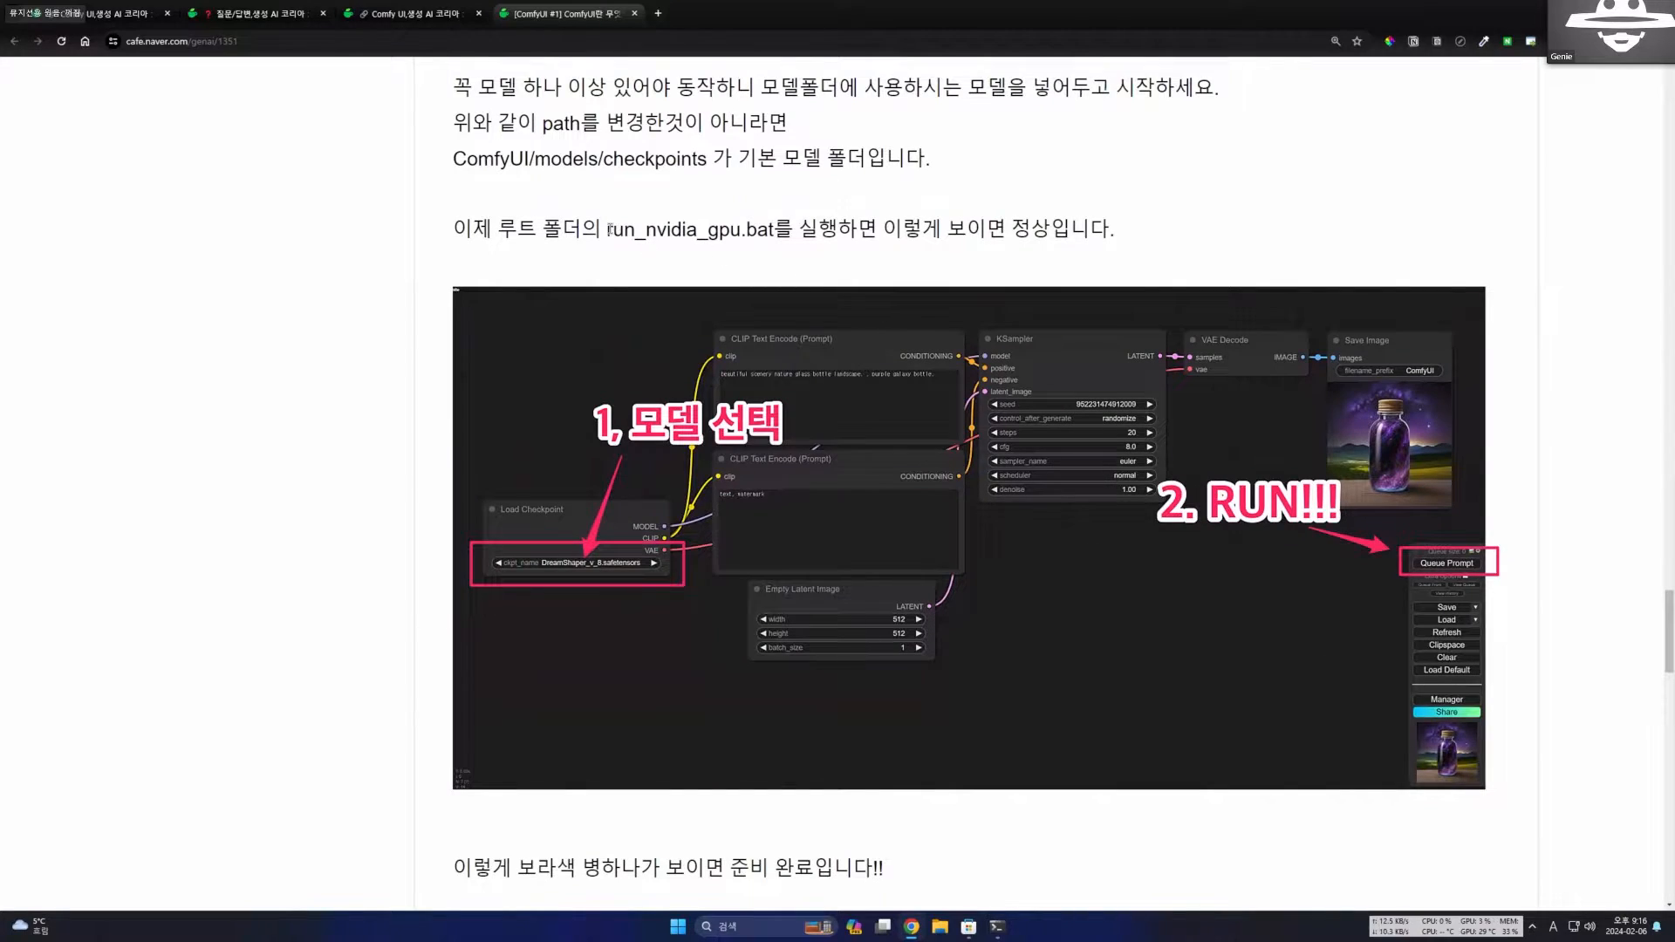
left_click_drag(608, 229, 772, 228)
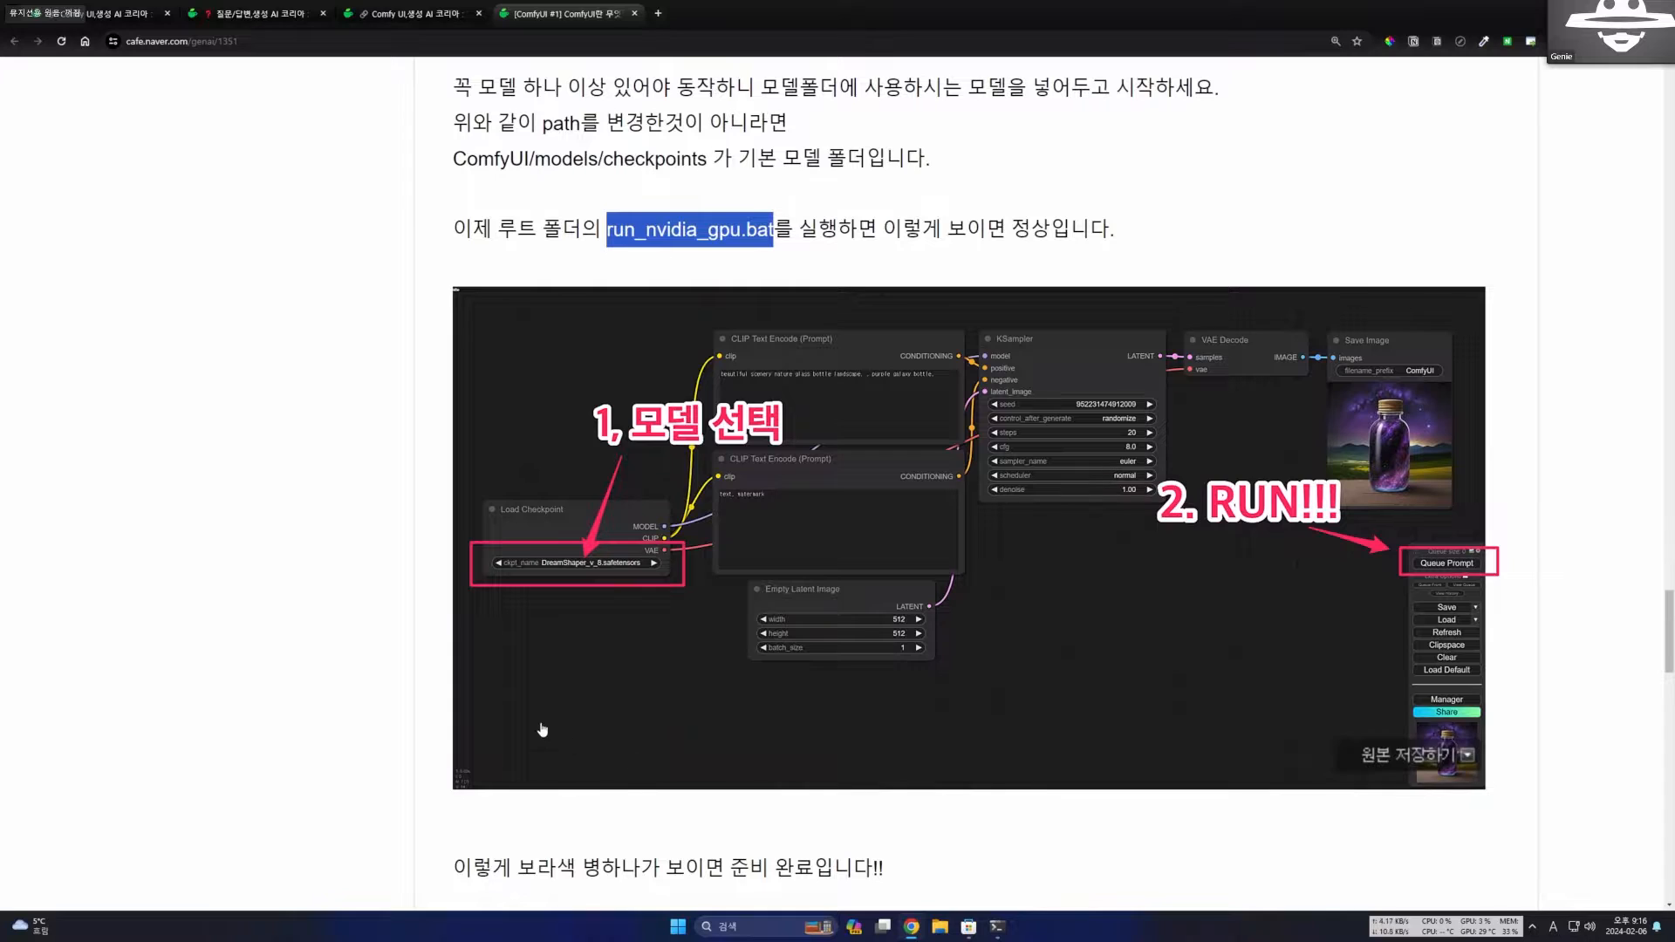
scroll(542, 730, "down", 1)
scroll(543, 729, "up", 1)
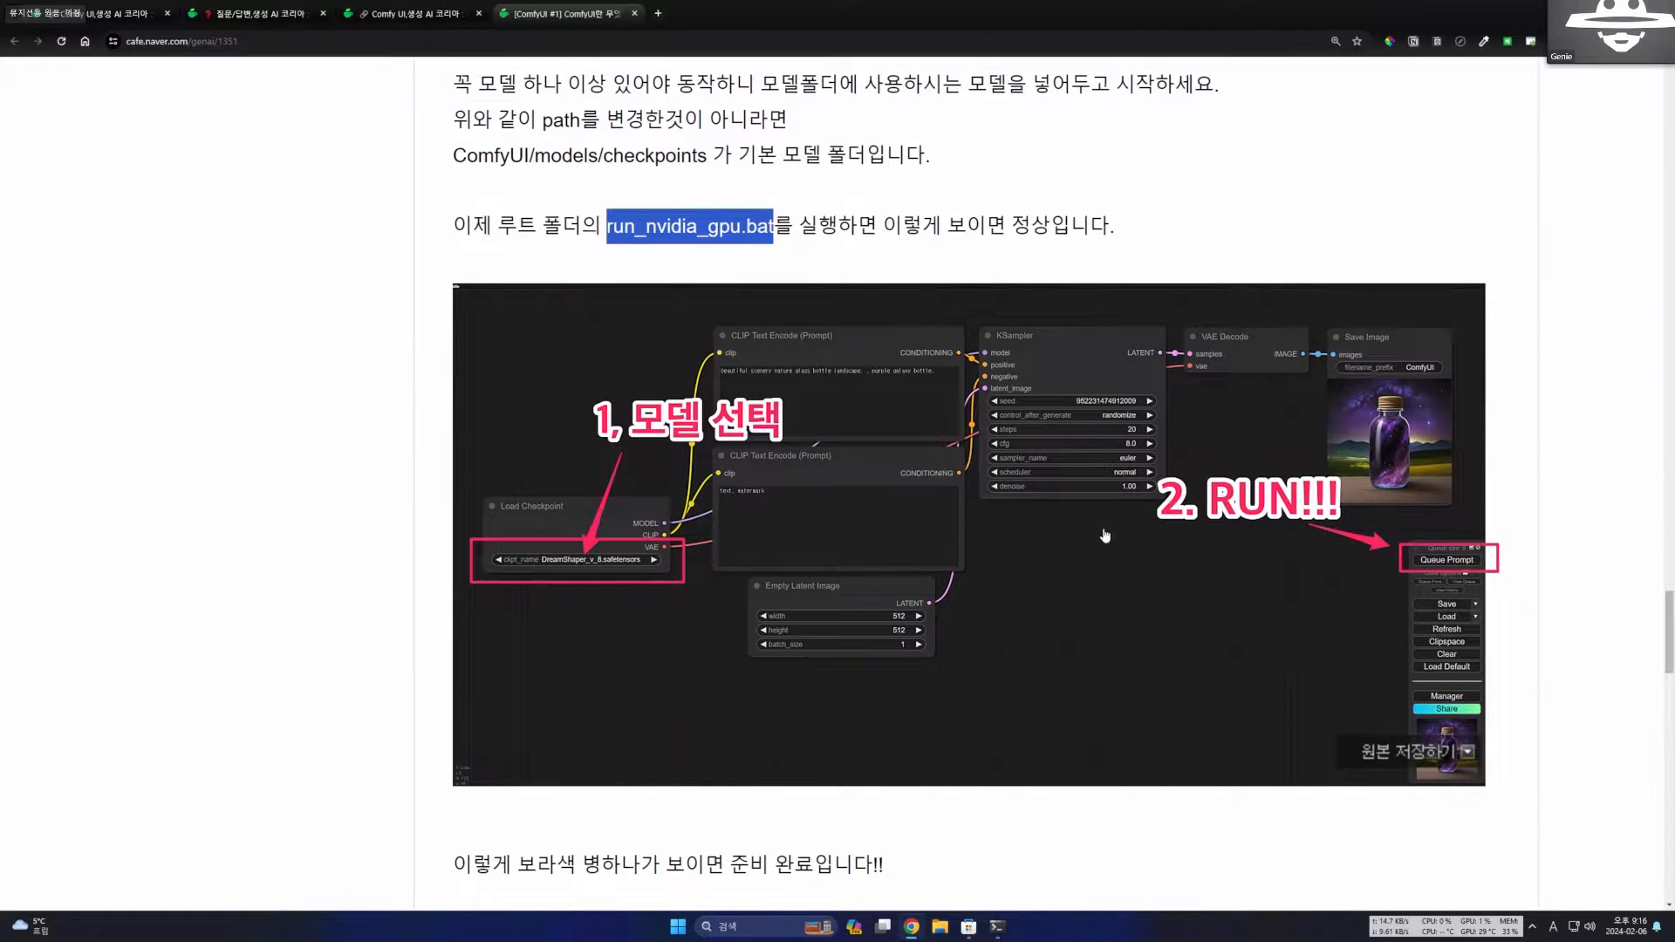
scroll(1106, 532, "down", 3)
scroll(1133, 514, "down", 2)
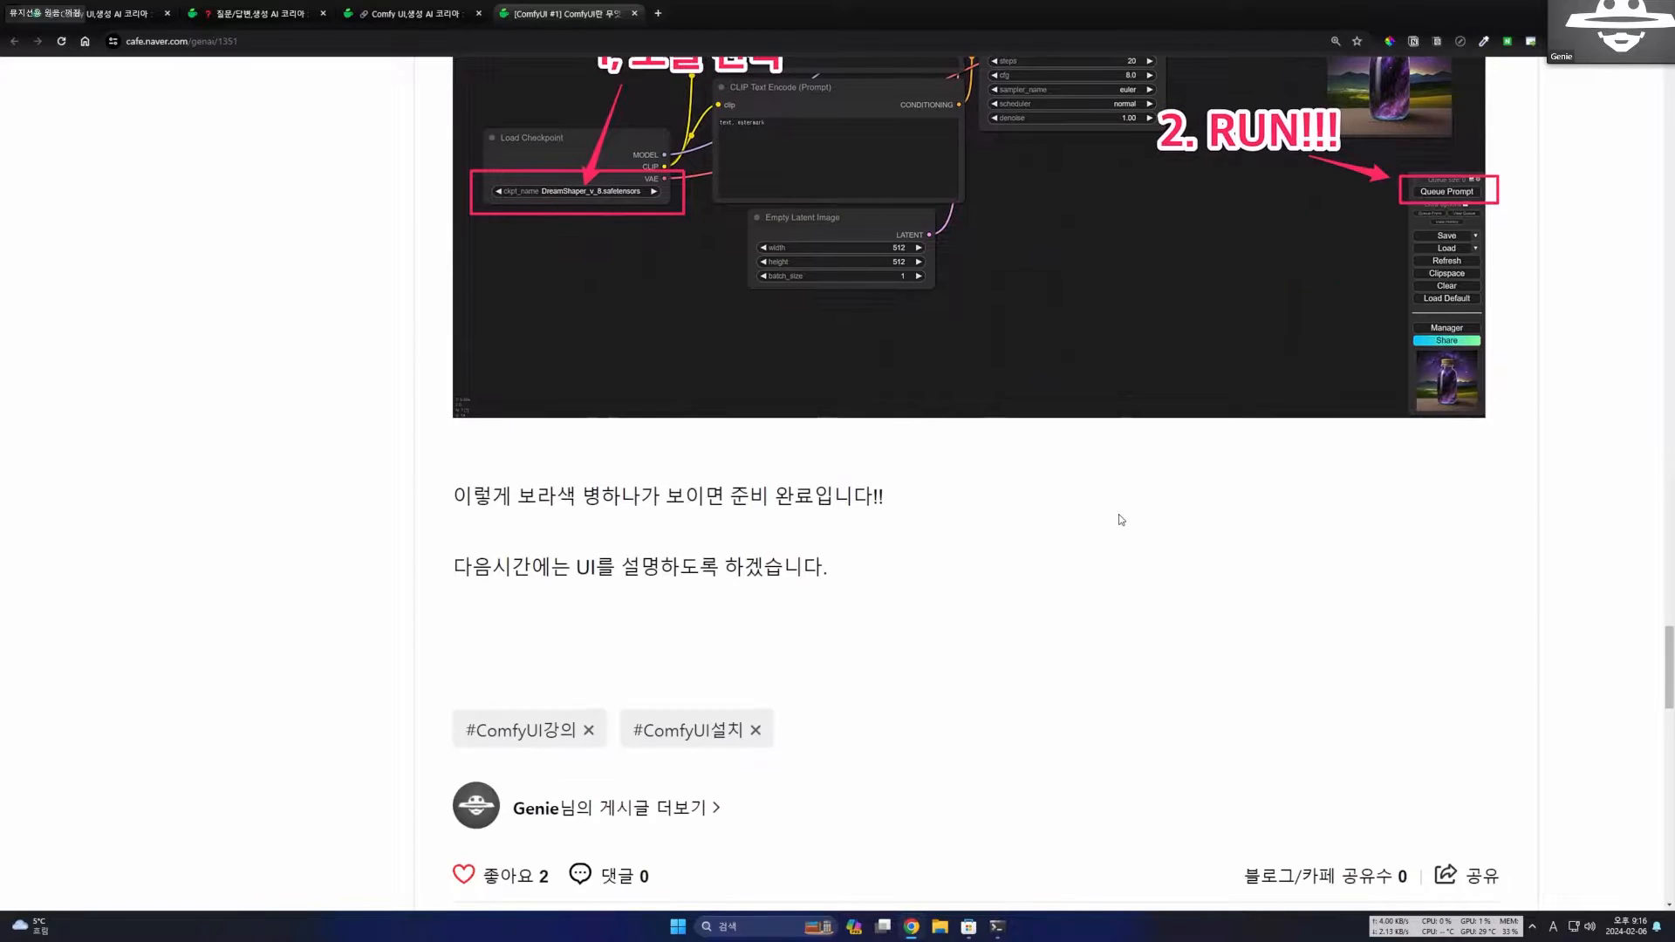
left_click_drag(472, 488, 829, 563)
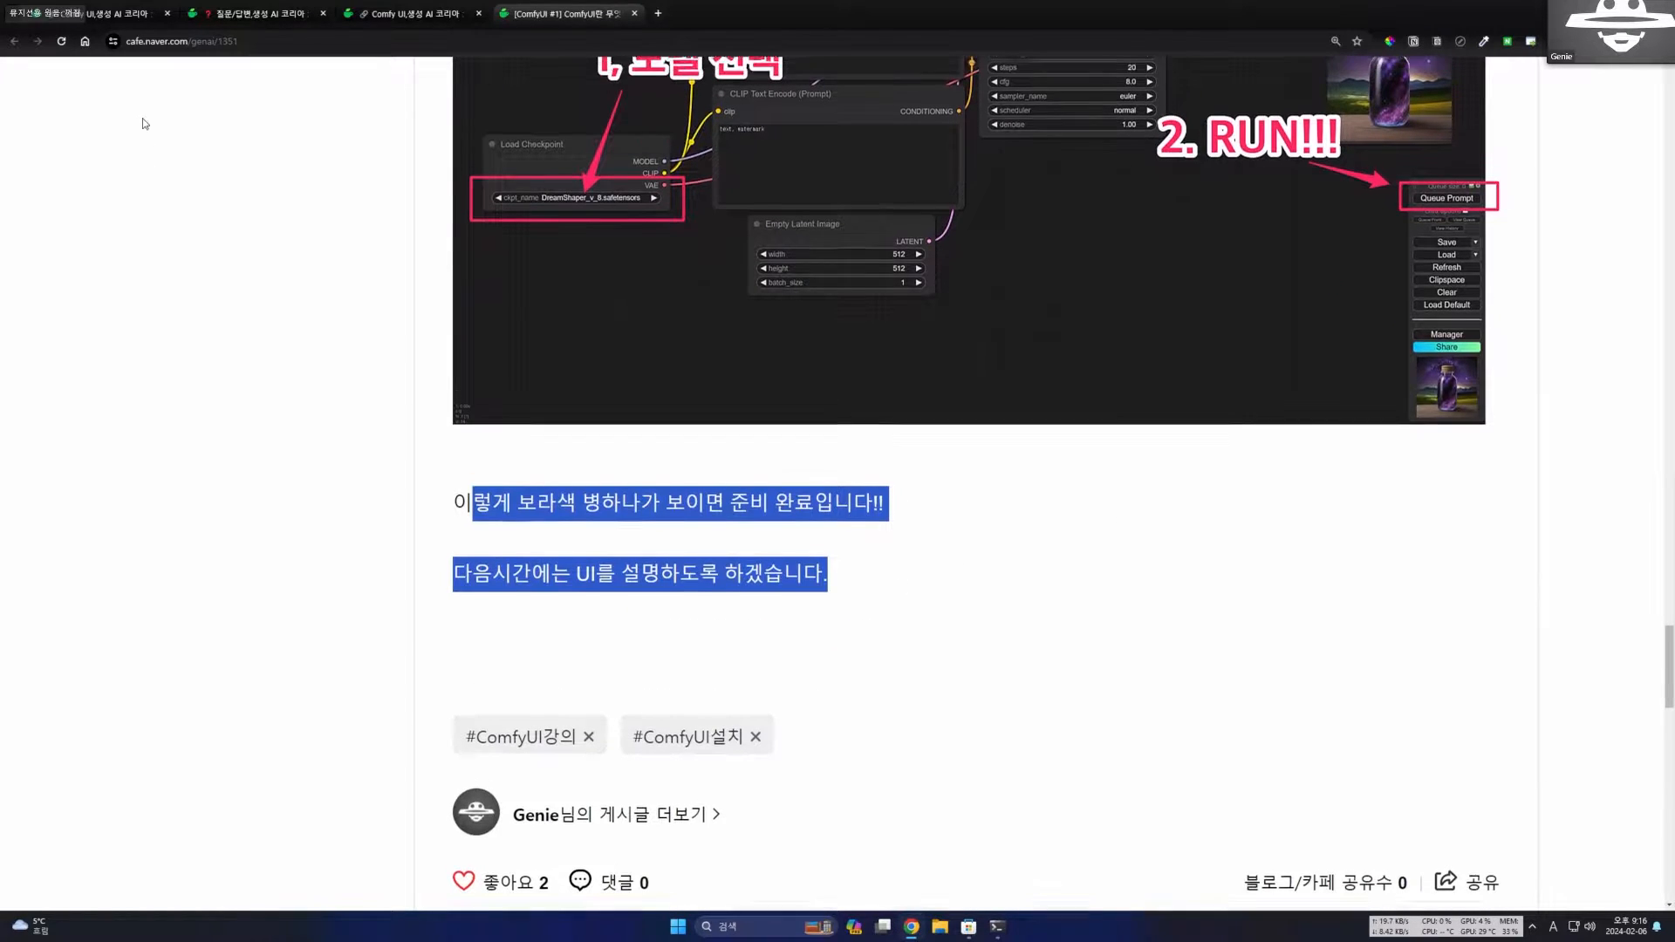
Return to the café's Comfy UI board and open the [ComfyUI #2] post on features and the UI.
scroll(262, 157, "up", 16)
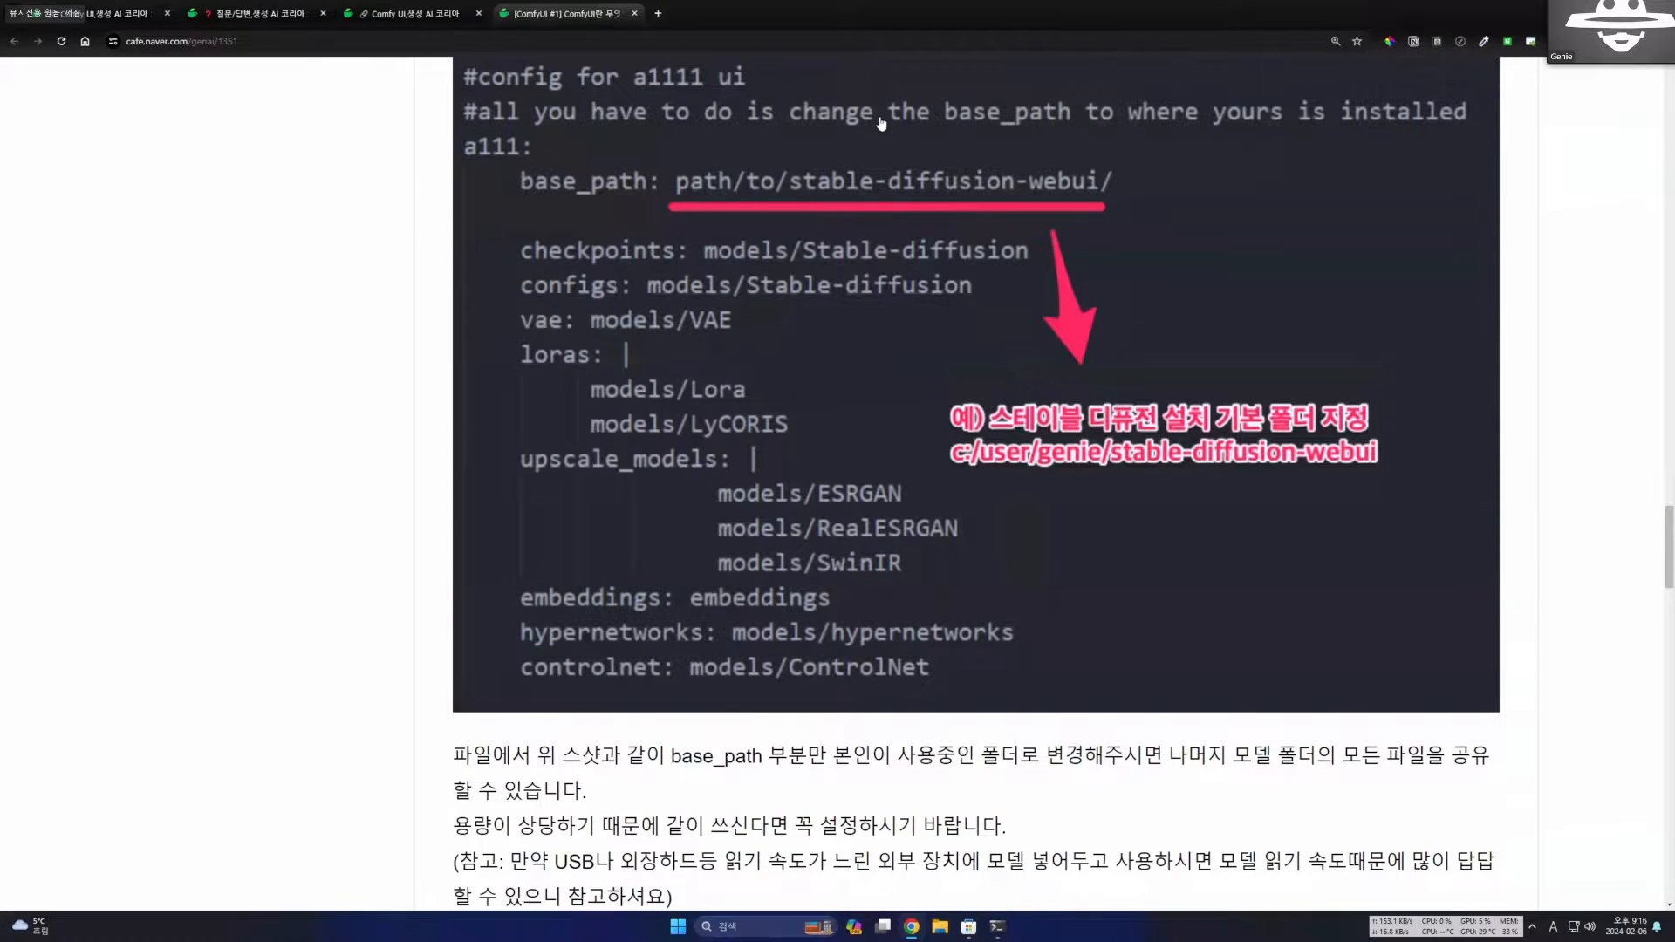
scroll(877, 123, "up", 10)
double_click(991, 31)
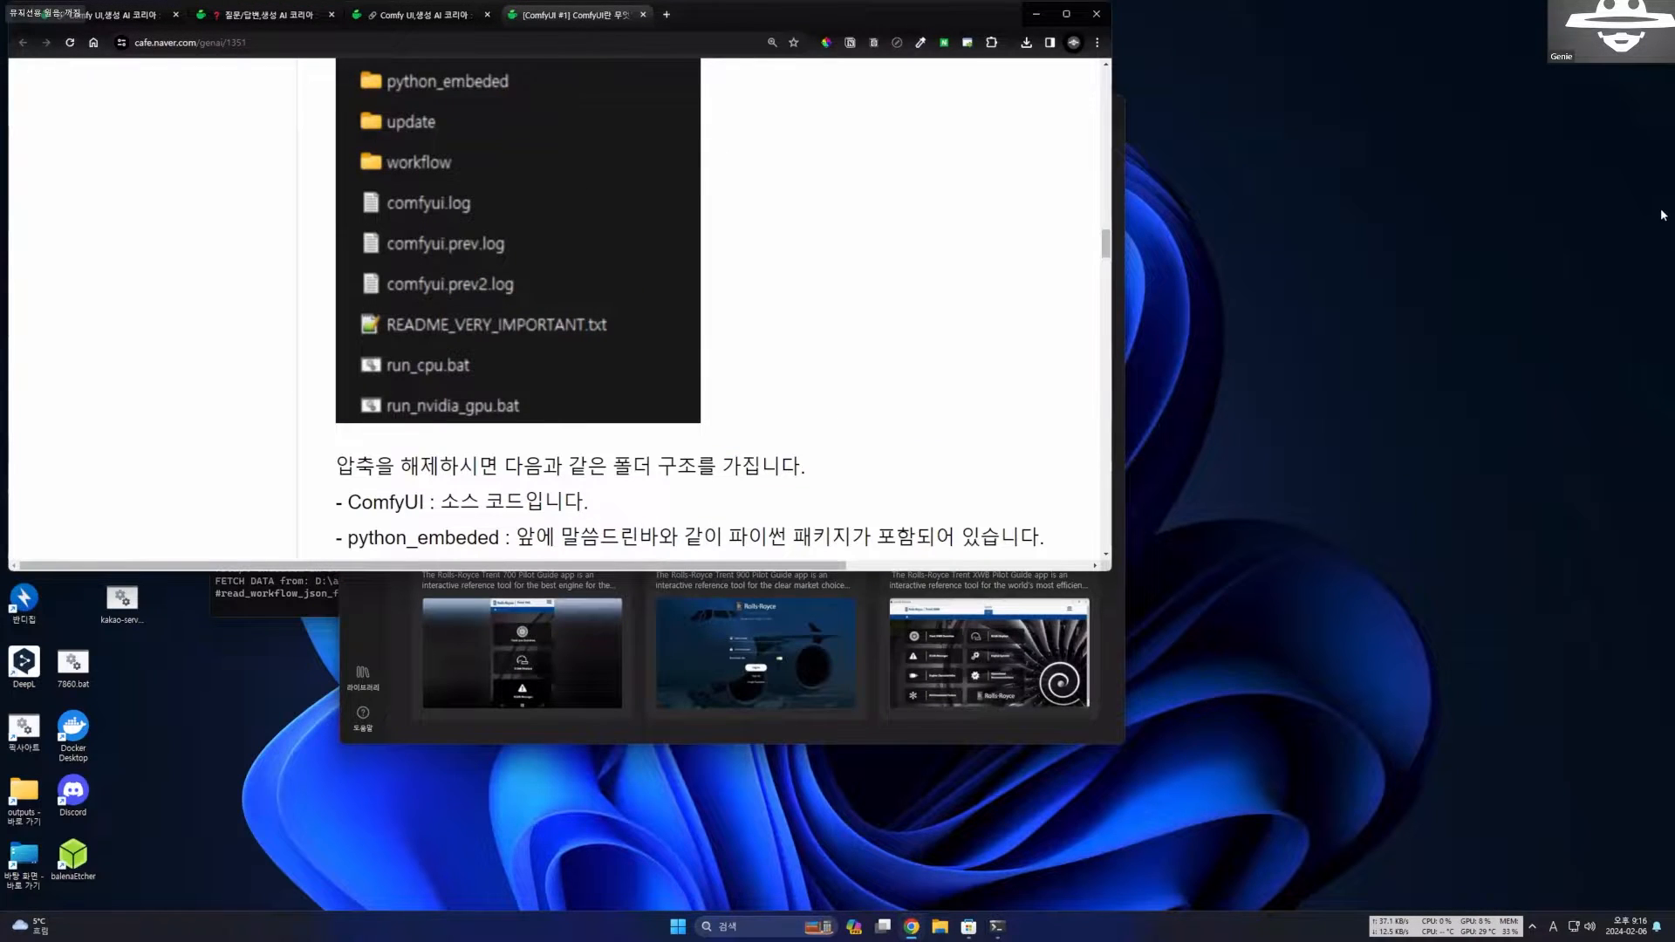
key("super+Up")
scroll(312, 704, "up", 17)
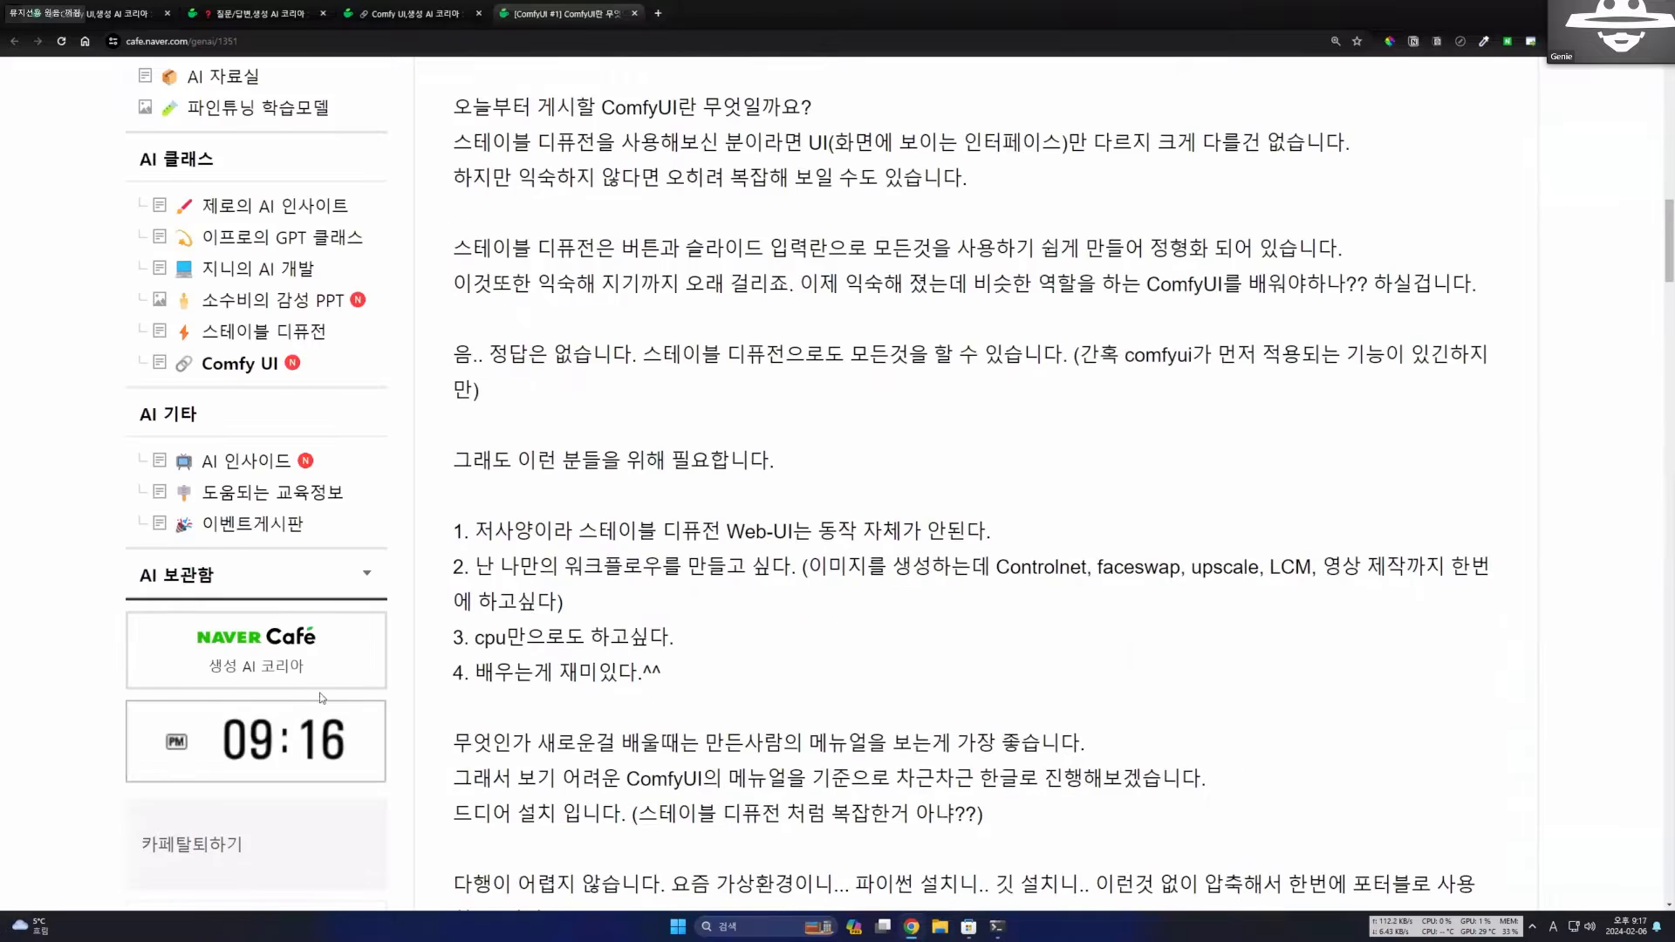
scroll(322, 697, "up", 2)
scroll(857, 602, "up", 9)
left_click(490, 133)
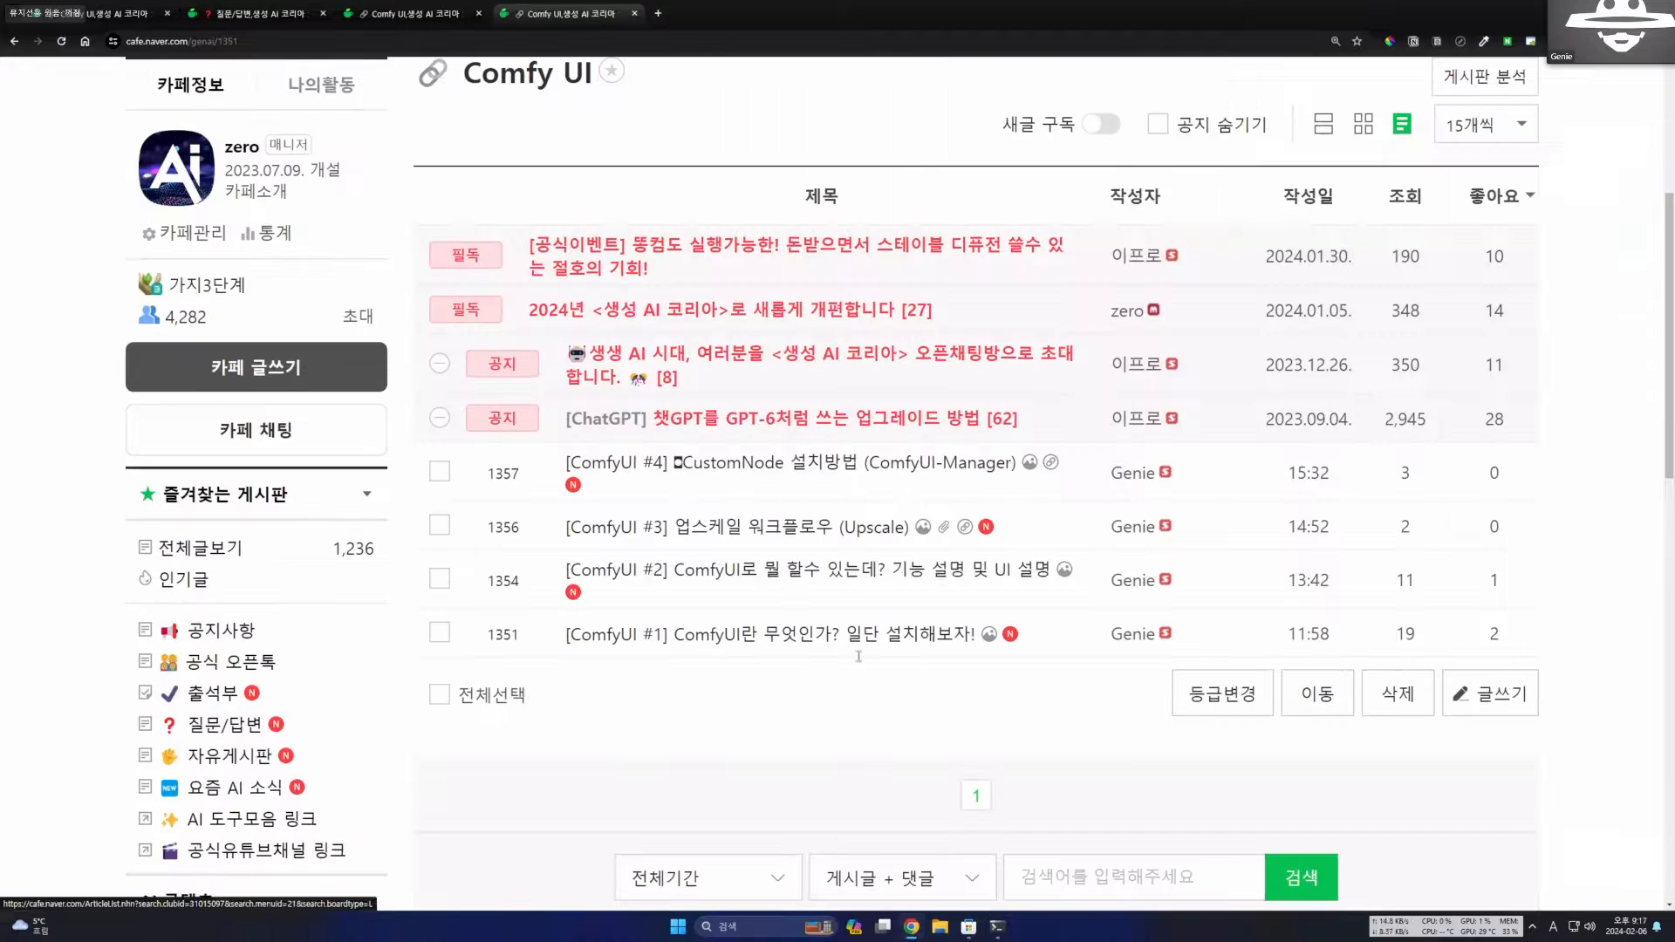
left_click(785, 568)
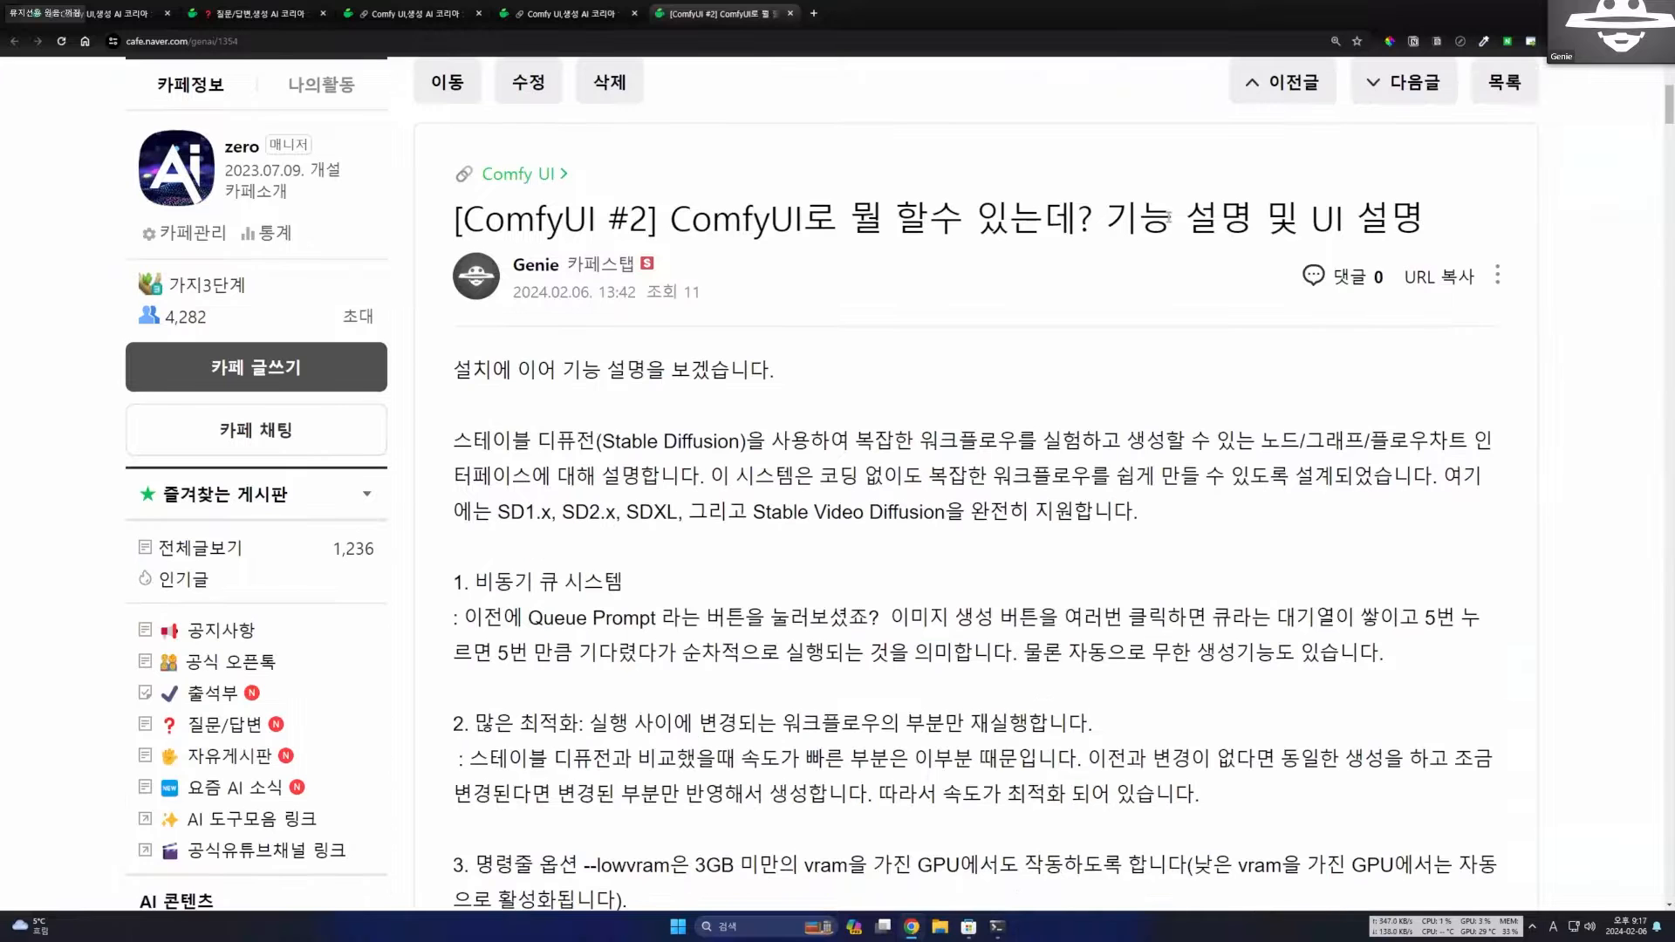
Read the title and opening sections of the [ComfyUI #2] post.
left_click_drag(691, 219, 1107, 220)
left_click(1118, 225)
left_click_drag(1299, 220, 1460, 227)
left_click(1287, 410)
scroll(927, 431, "down", 1)
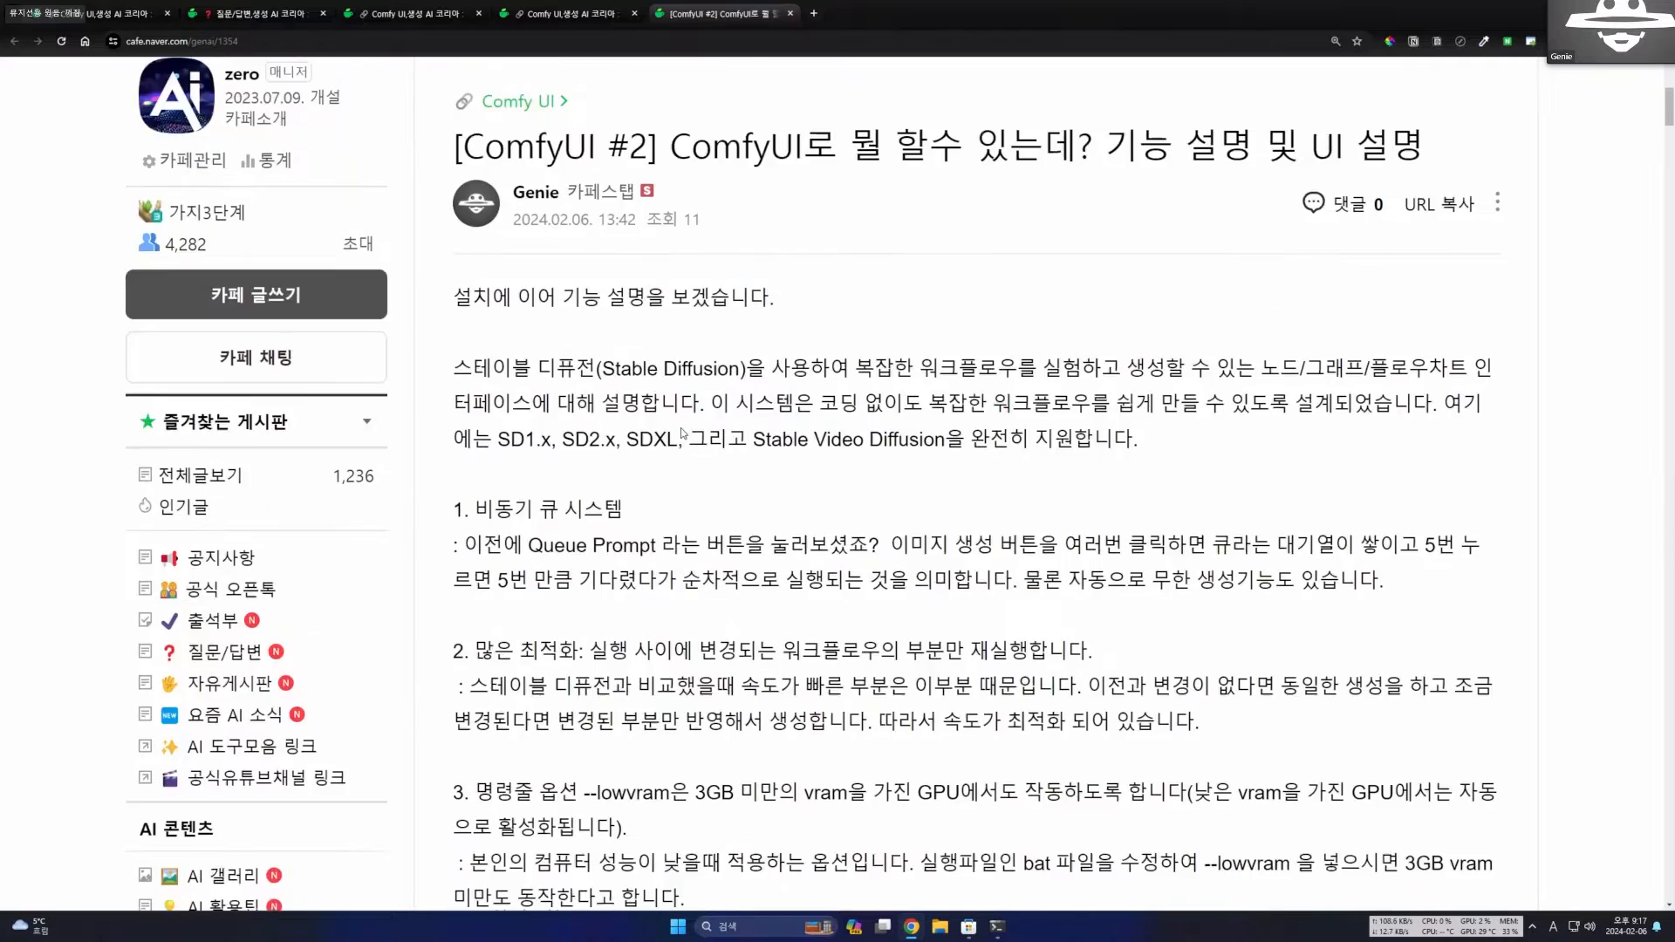
scroll(1221, 523, "up", 2)
scroll(1341, 577, "down", 3)
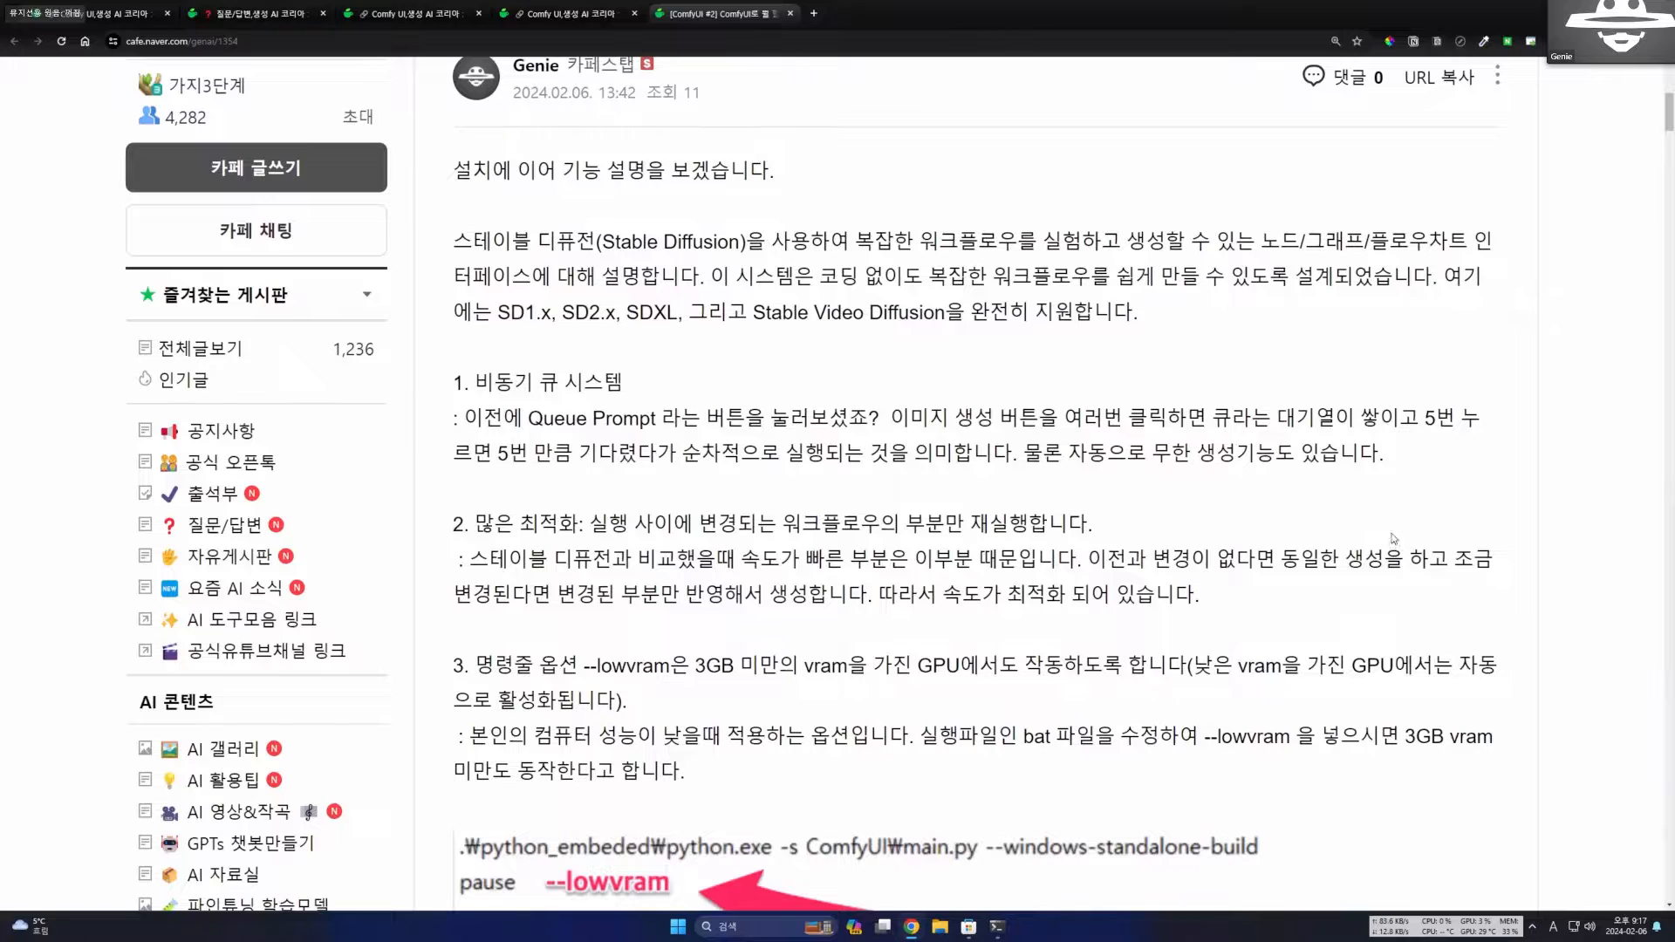
scroll(1394, 536, "down", 1)
scroll(1394, 535, "up", 2)
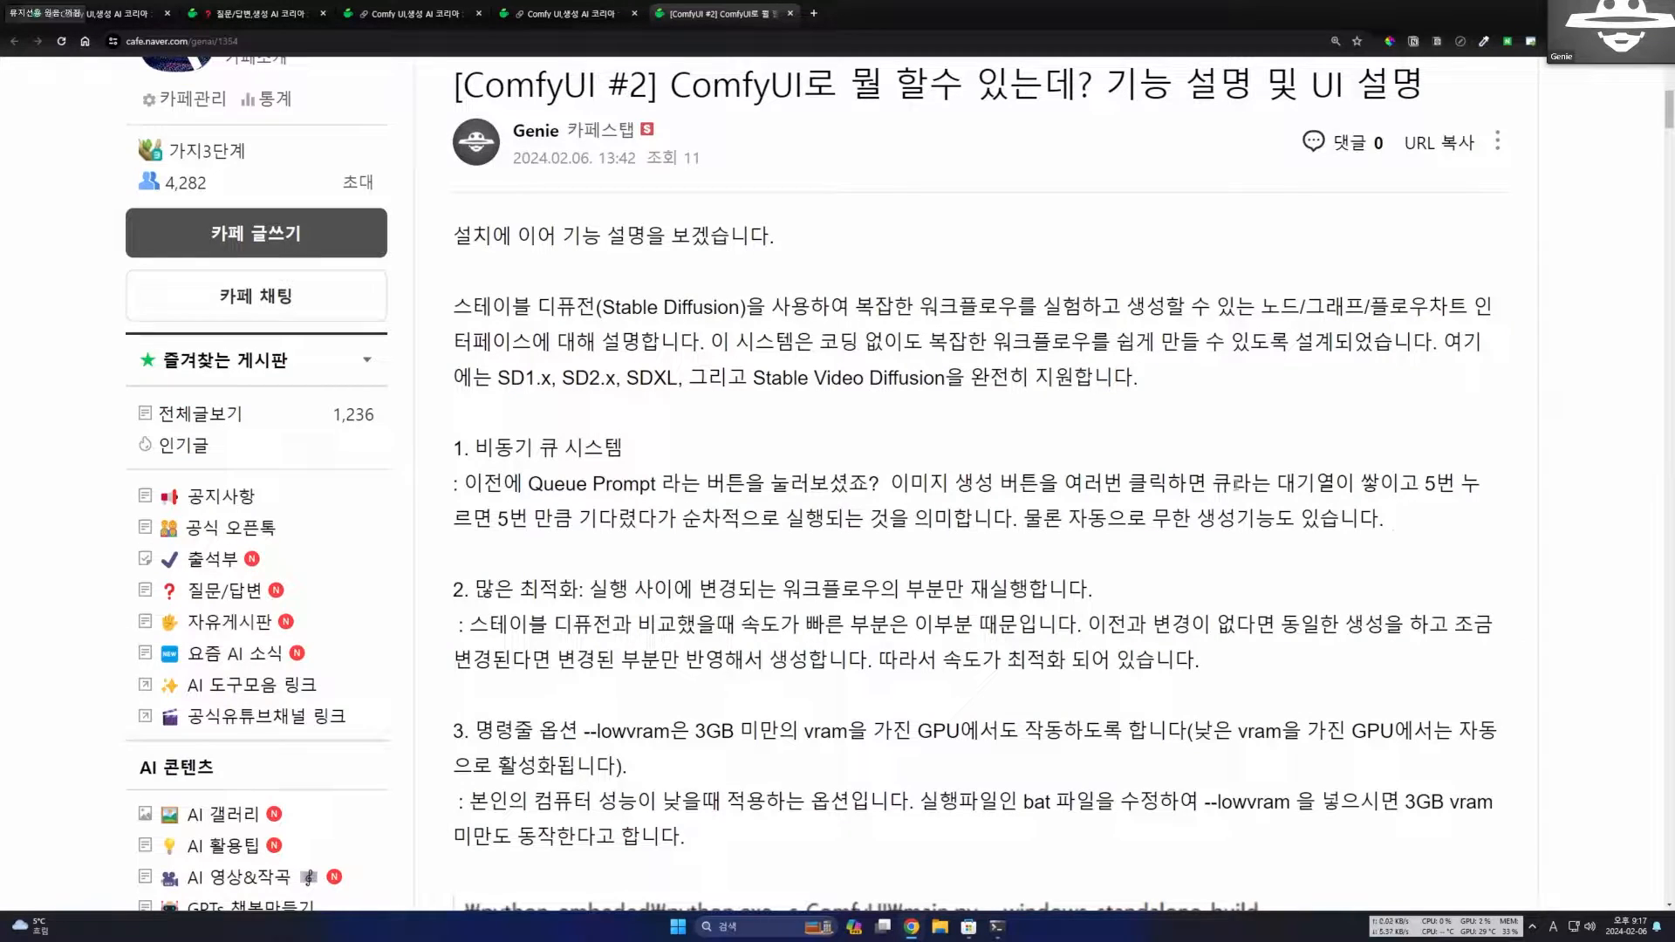
Search Google for comfyui in a new tab and open the comfyanonymous/ComfyUI GitHub repository.
left_click(820, 17)
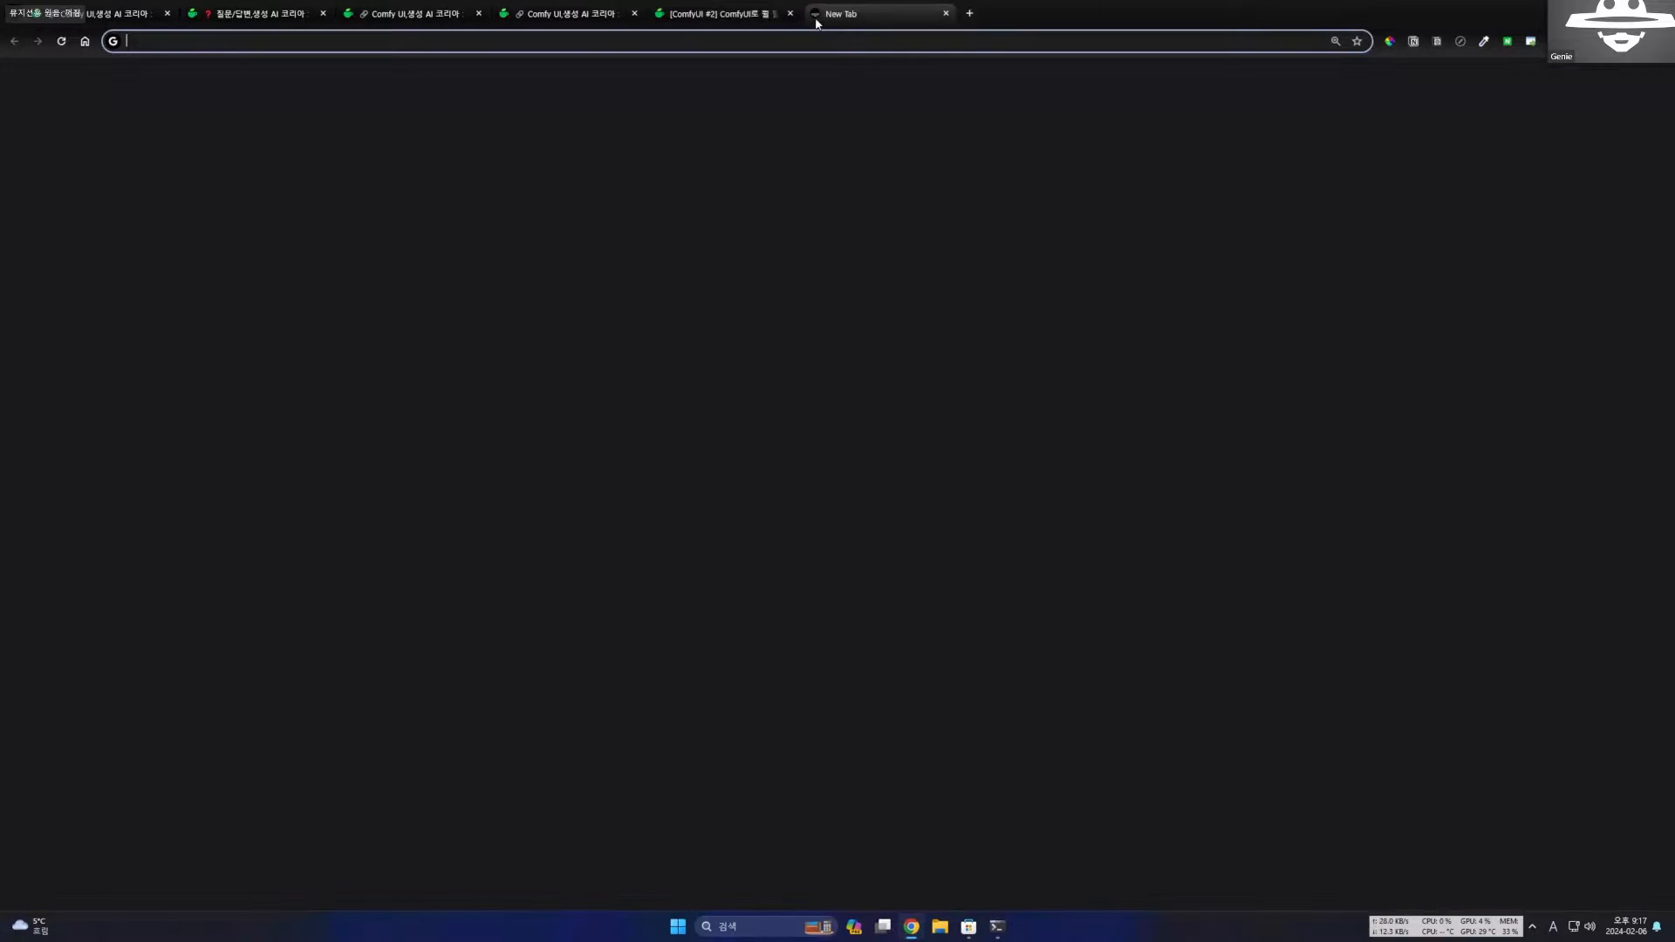
type("comf")
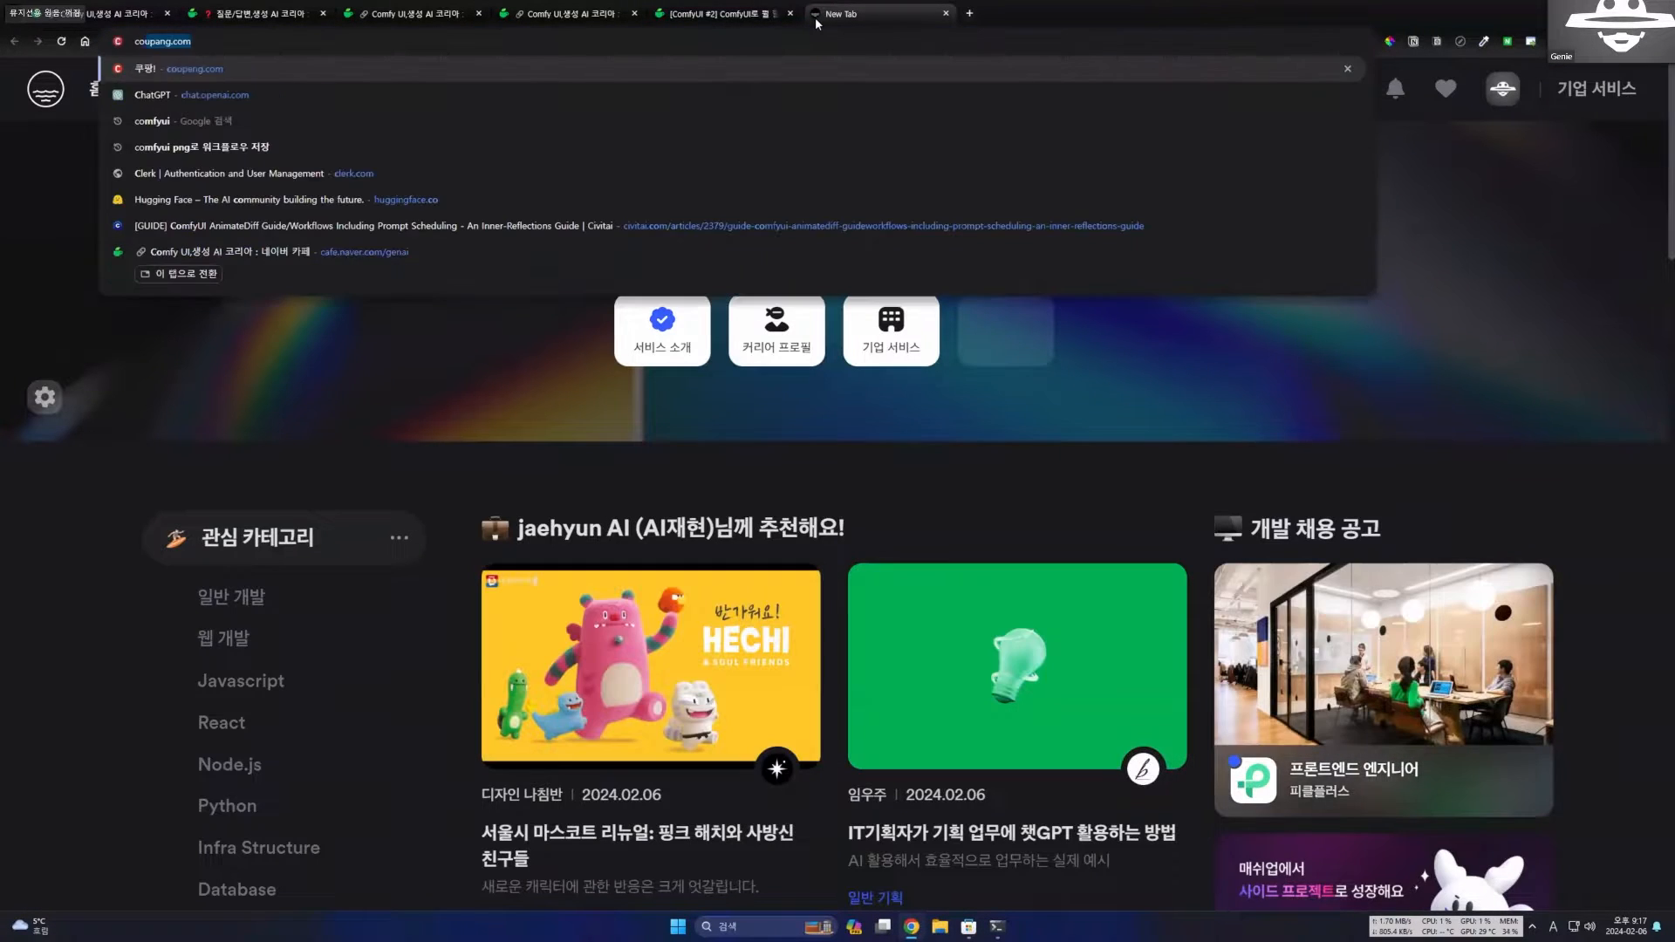
type("yui")
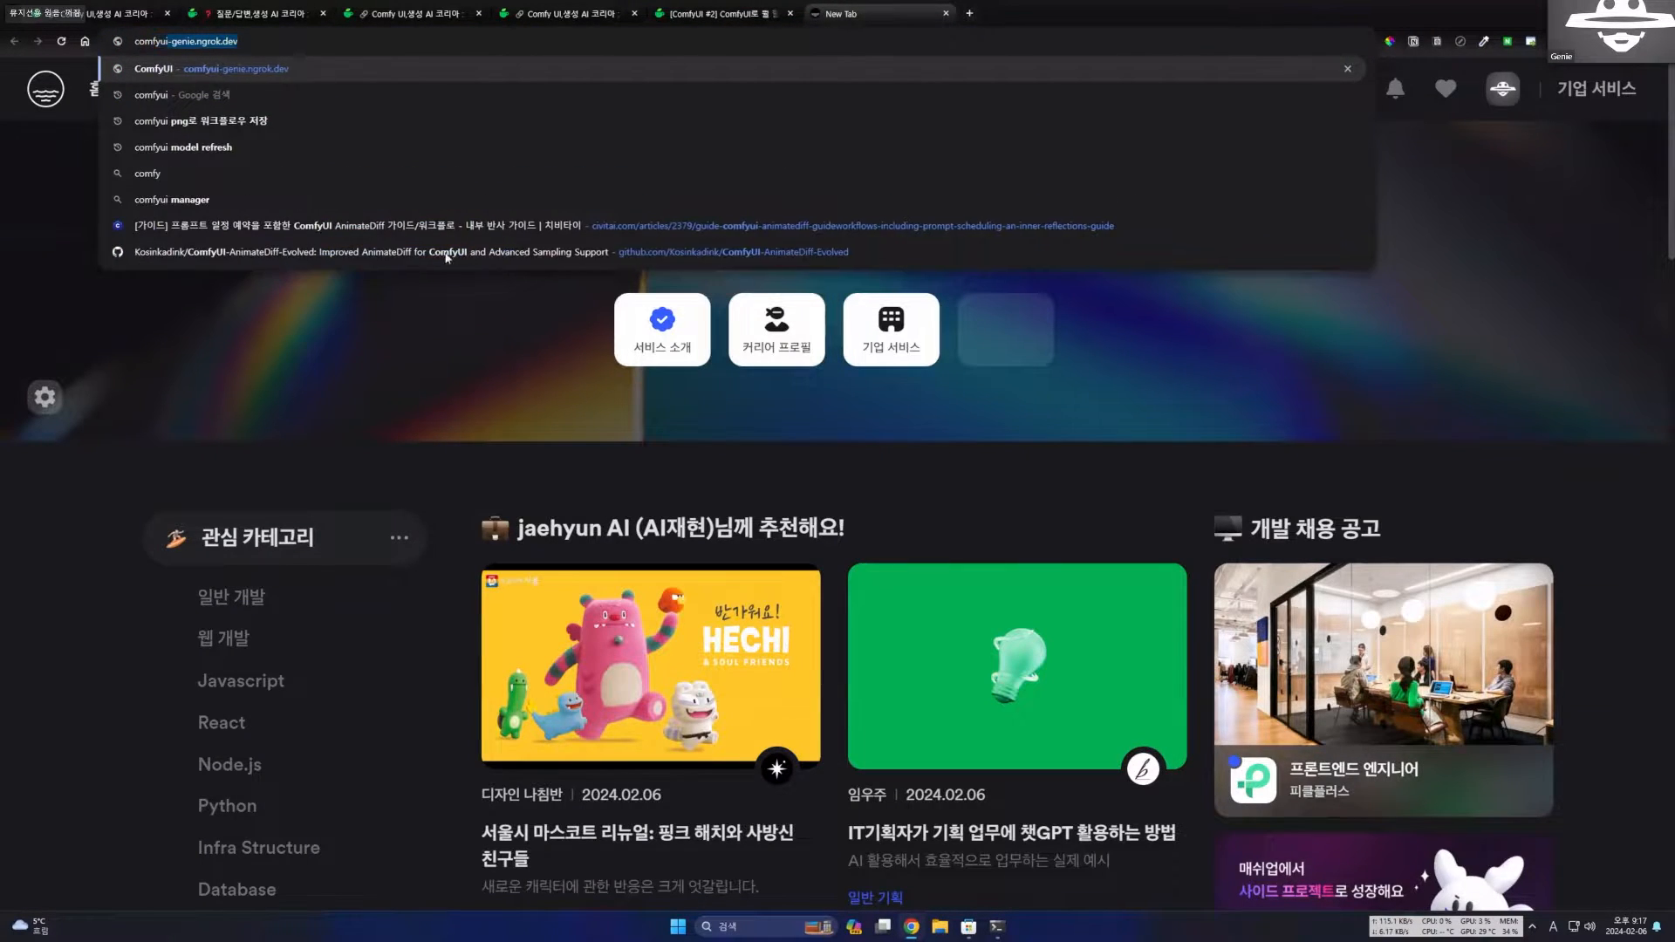
key("Return")
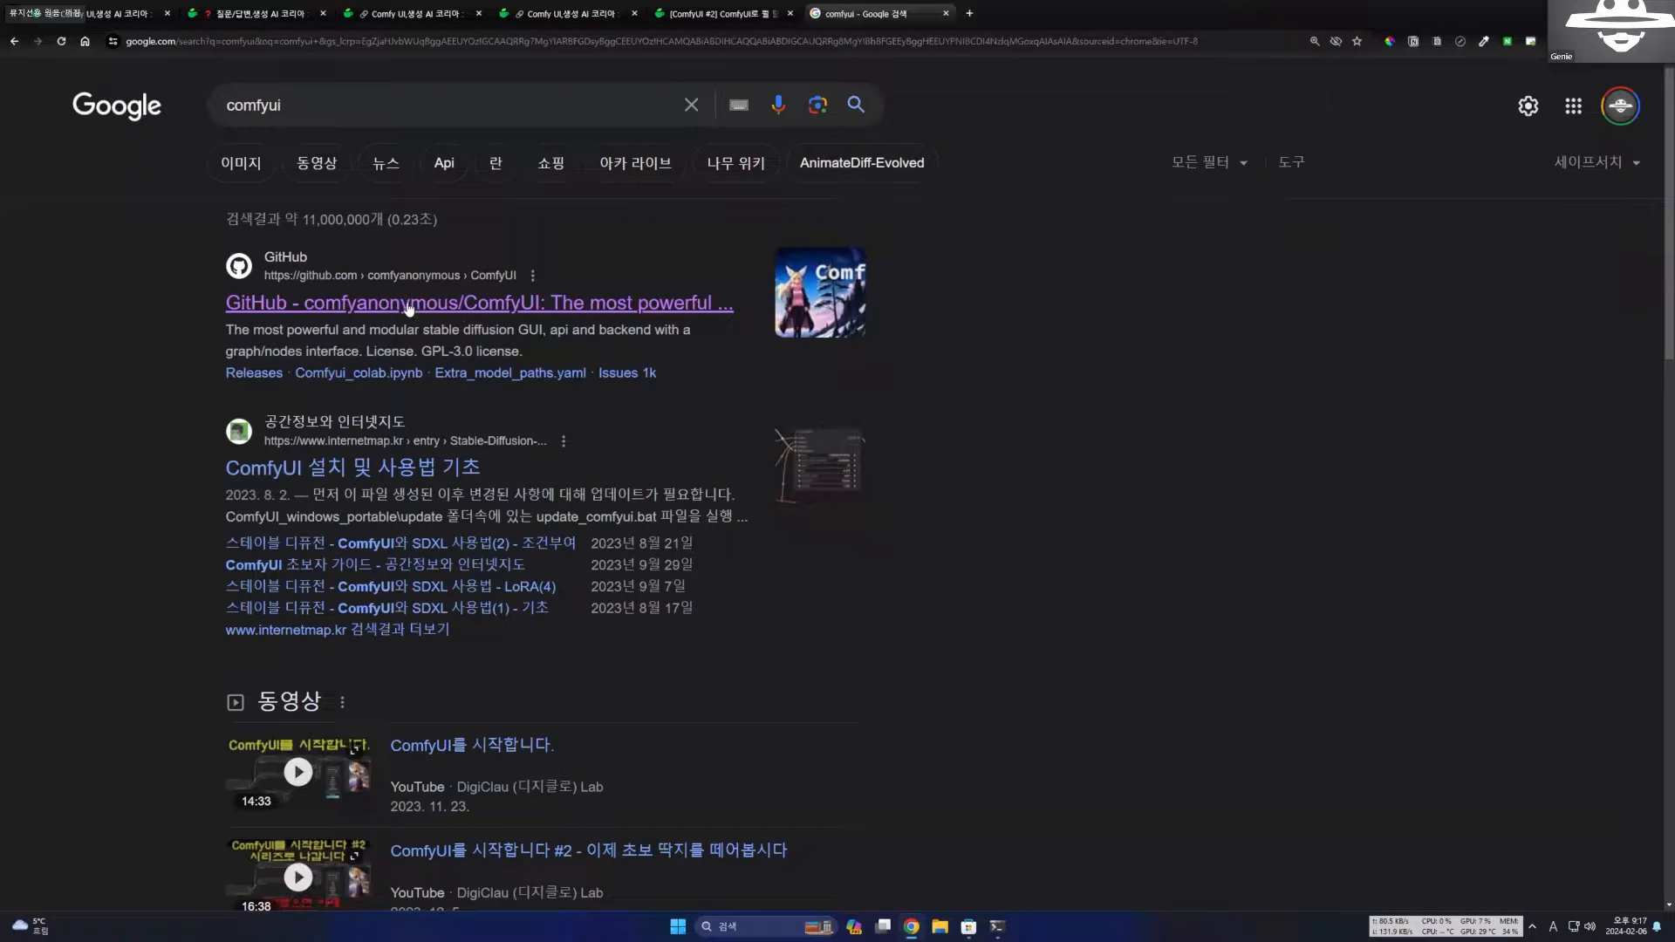
left_click(573, 305)
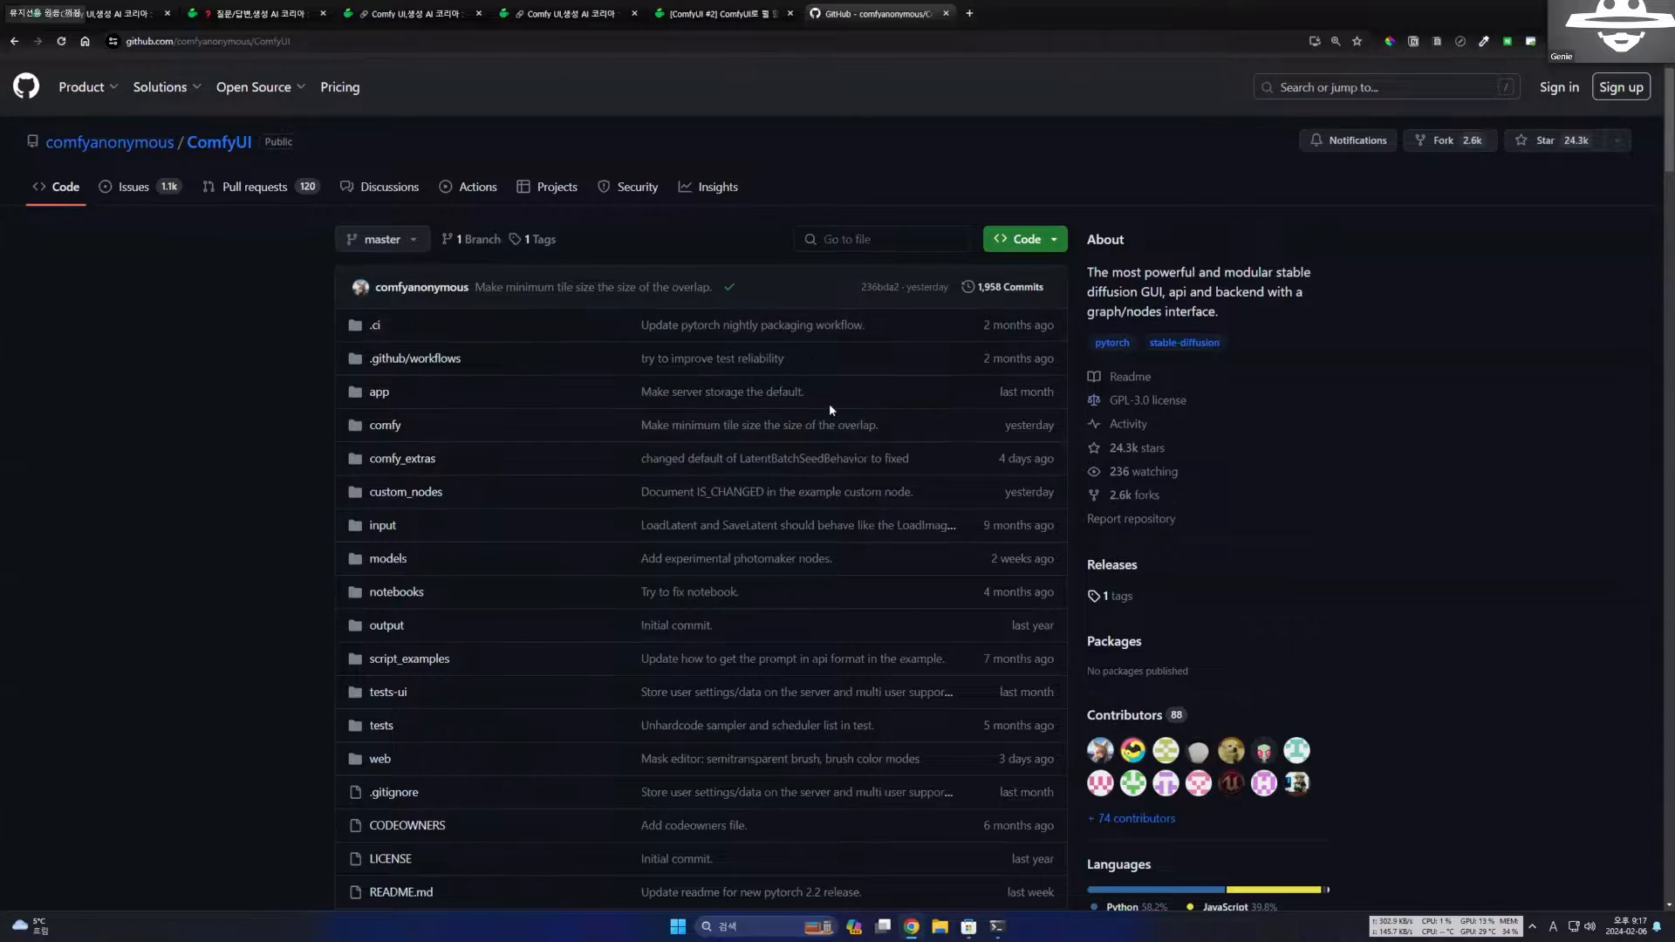
Examine the Features list in the ComfyUI repository's README.
scroll(829, 403, "down", 14)
scroll(561, 395, "down", 4)
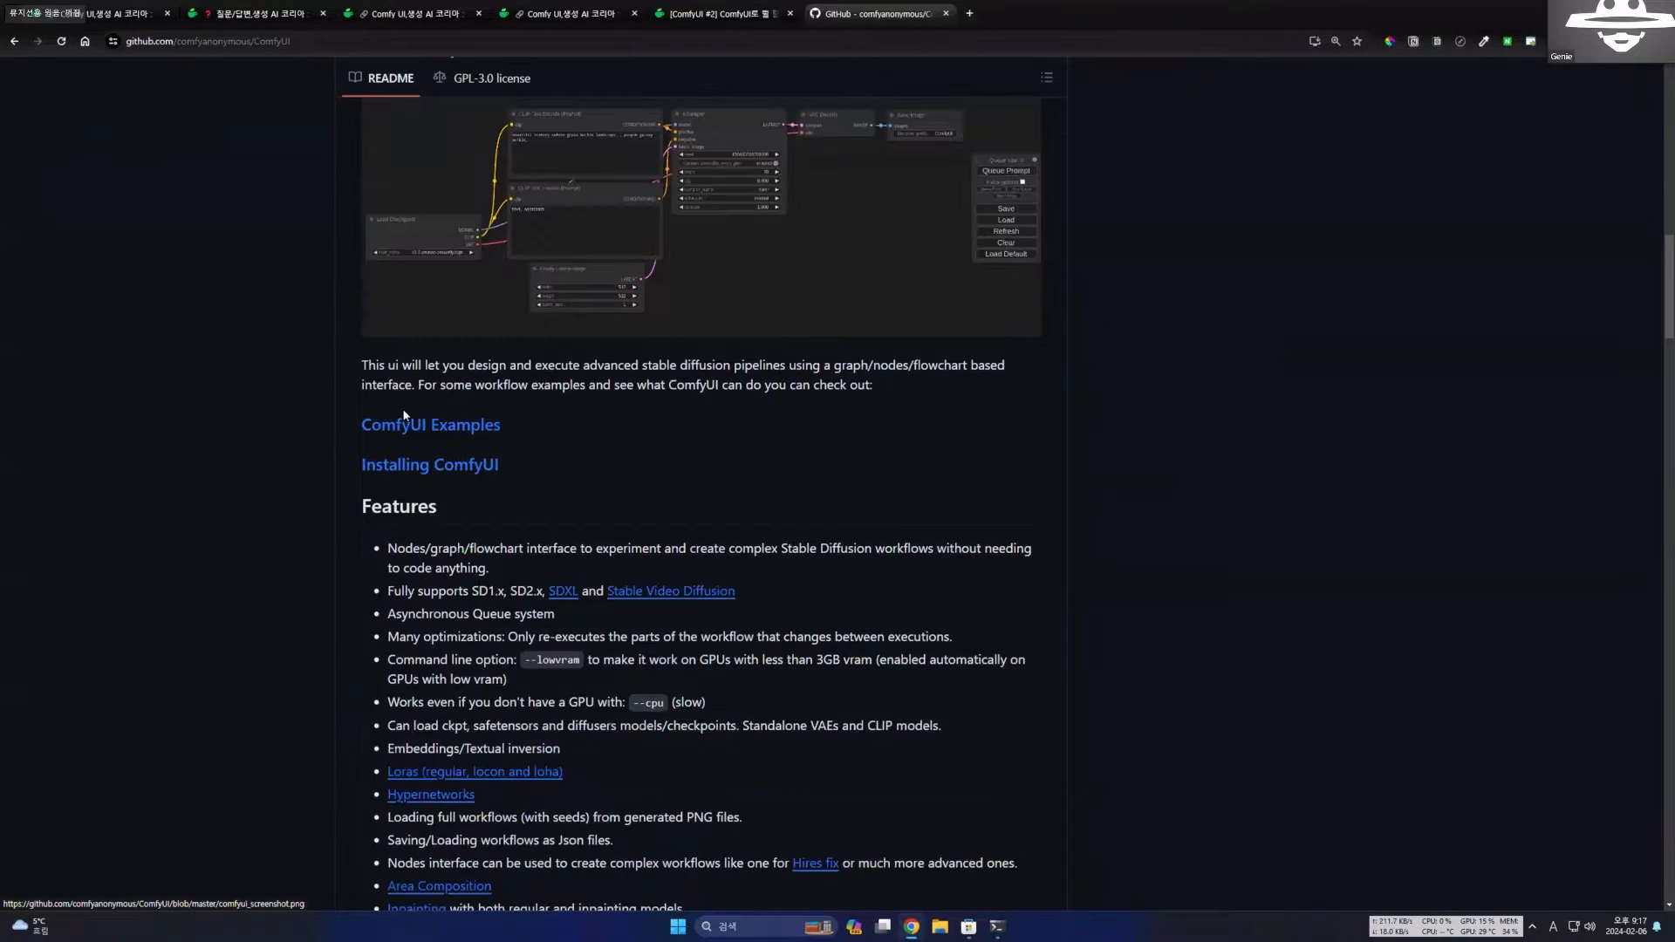
scroll(436, 396, "up", 1)
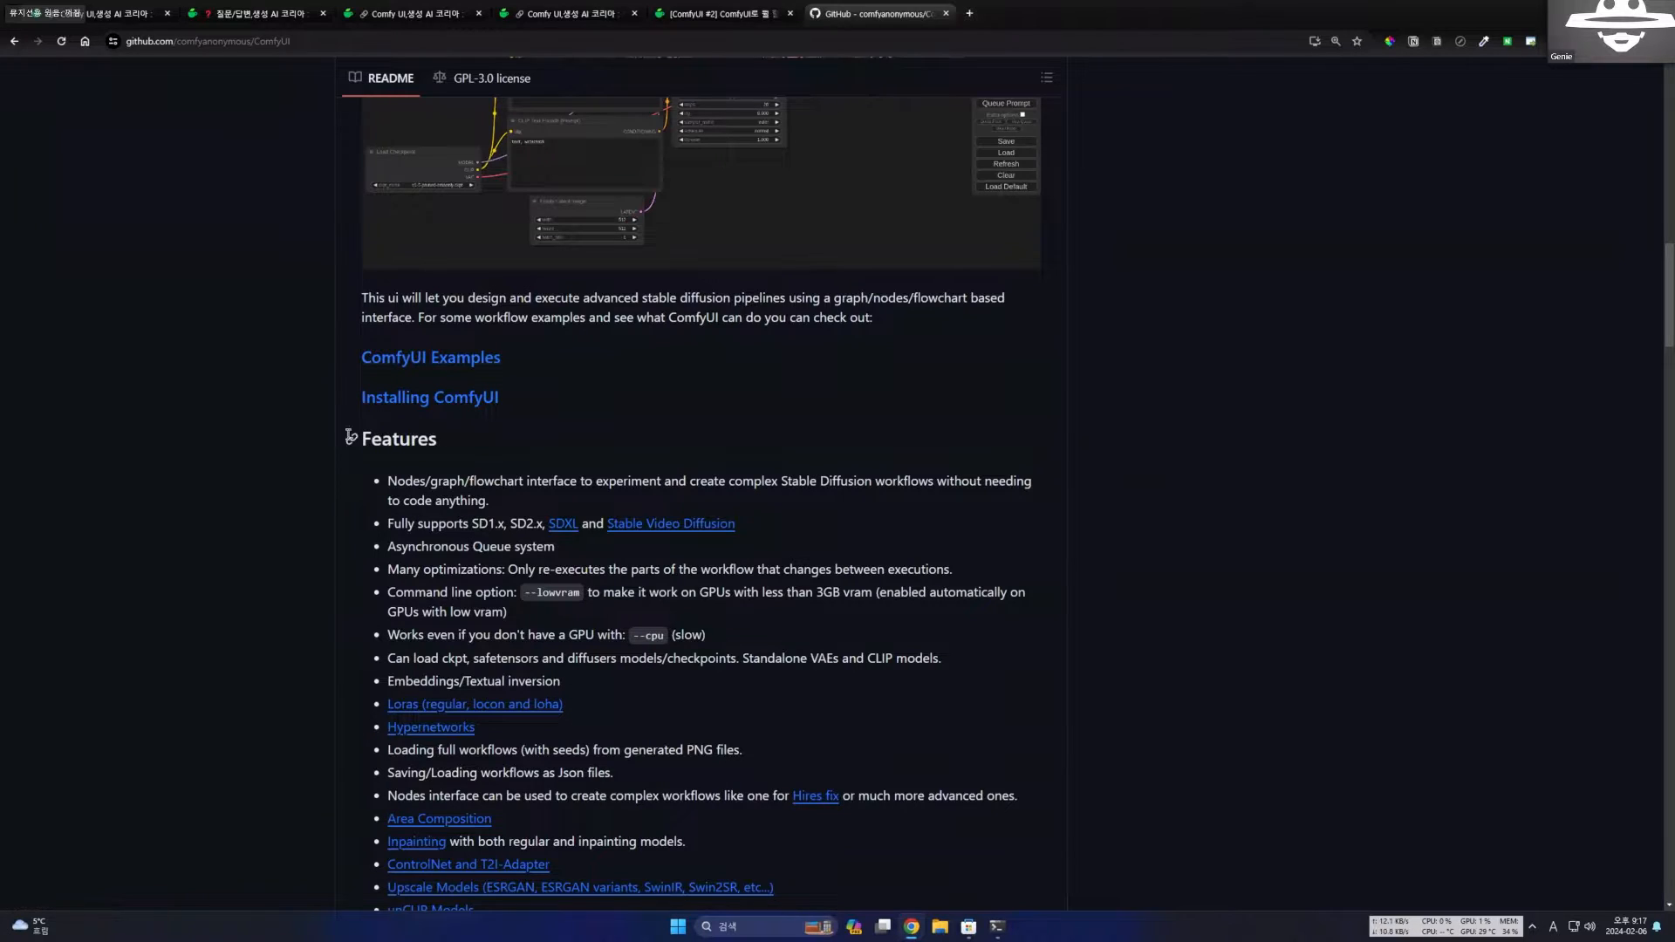
double_click(431, 438)
scroll(591, 536, "down", 4)
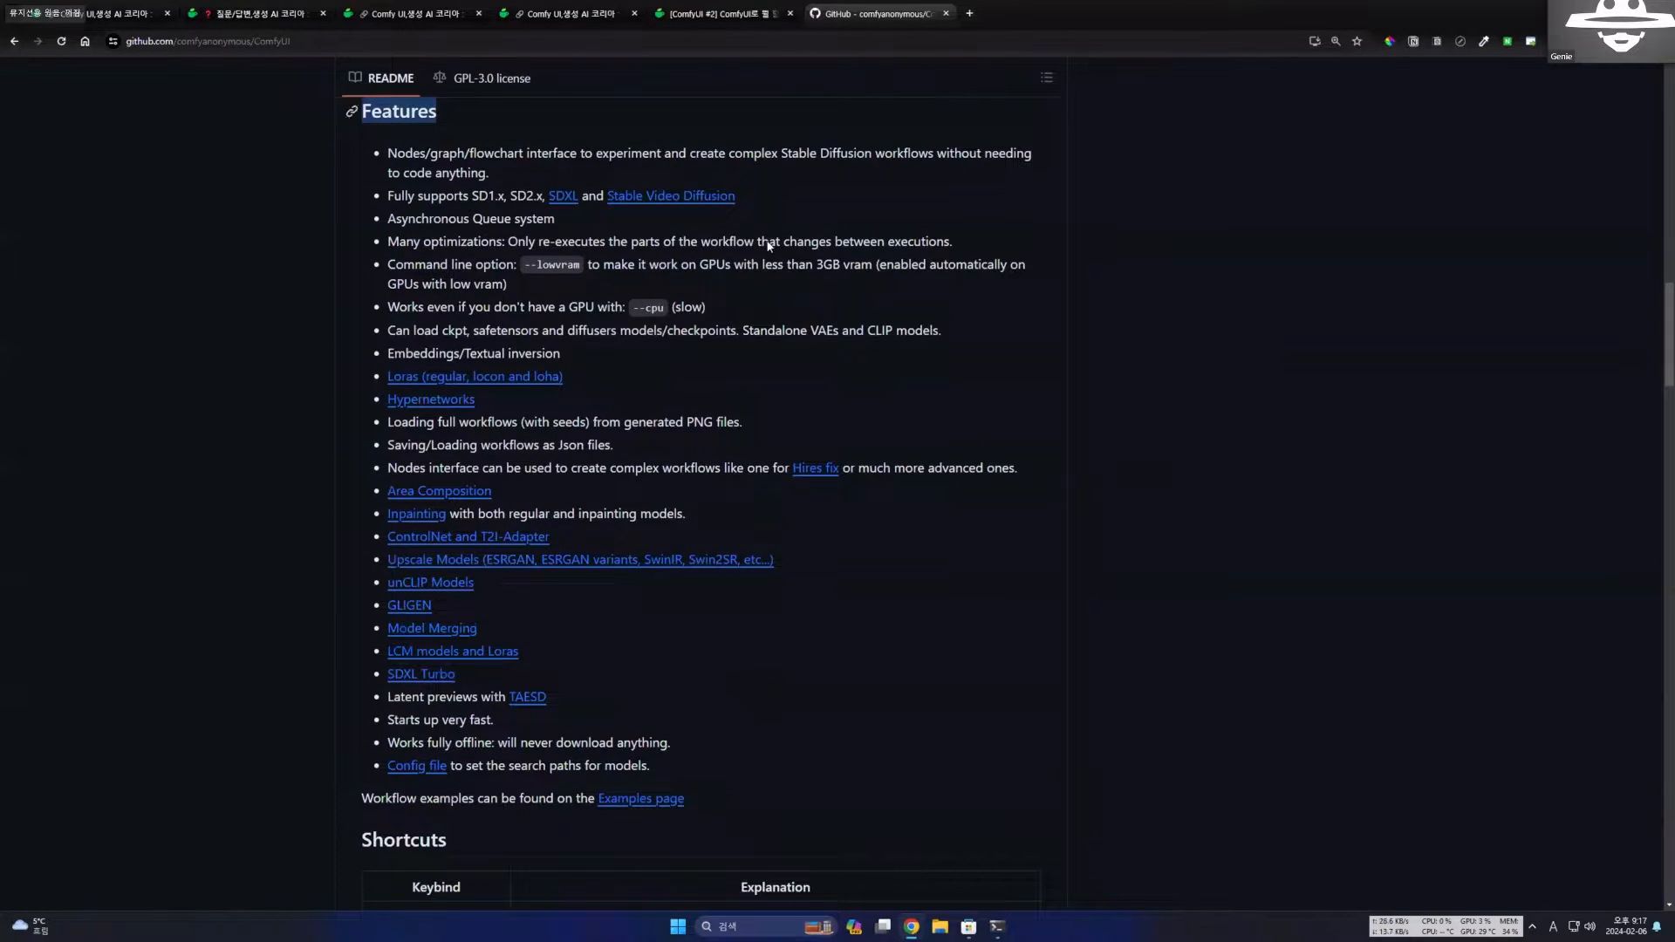
Return to the [ComfyUI #2] post and read the introduction on supported Stable Diffusion models.
left_click(715, 13)
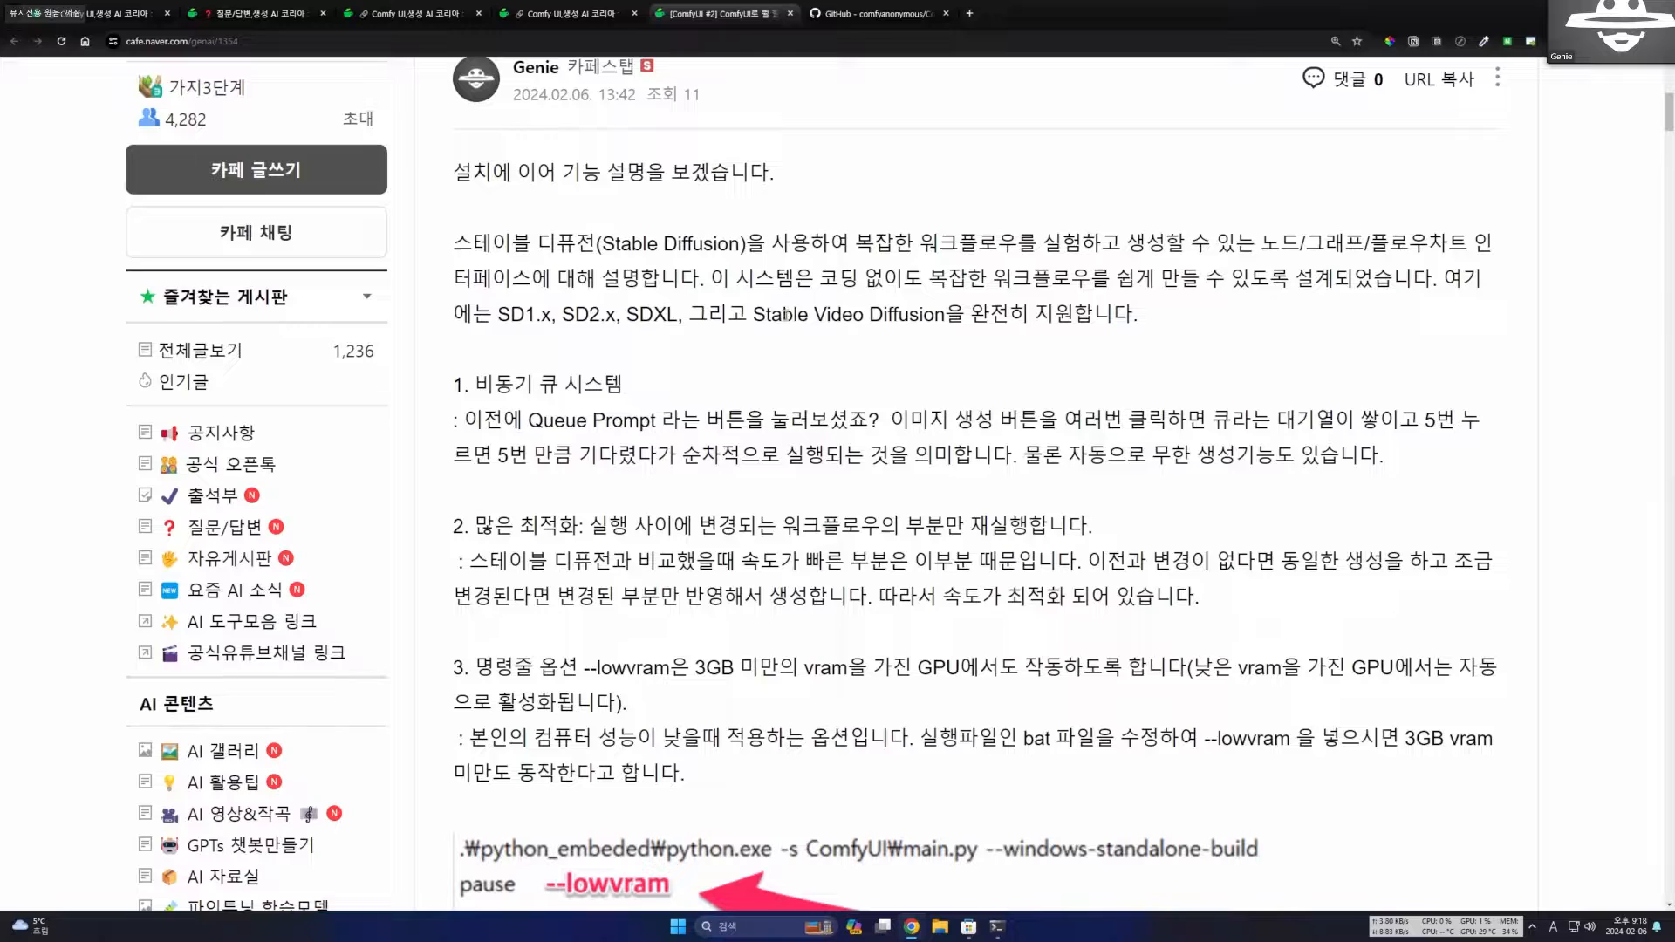
left_click_drag(1009, 315, 1172, 325)
left_click(1205, 341)
scroll(582, 390, "down", 1)
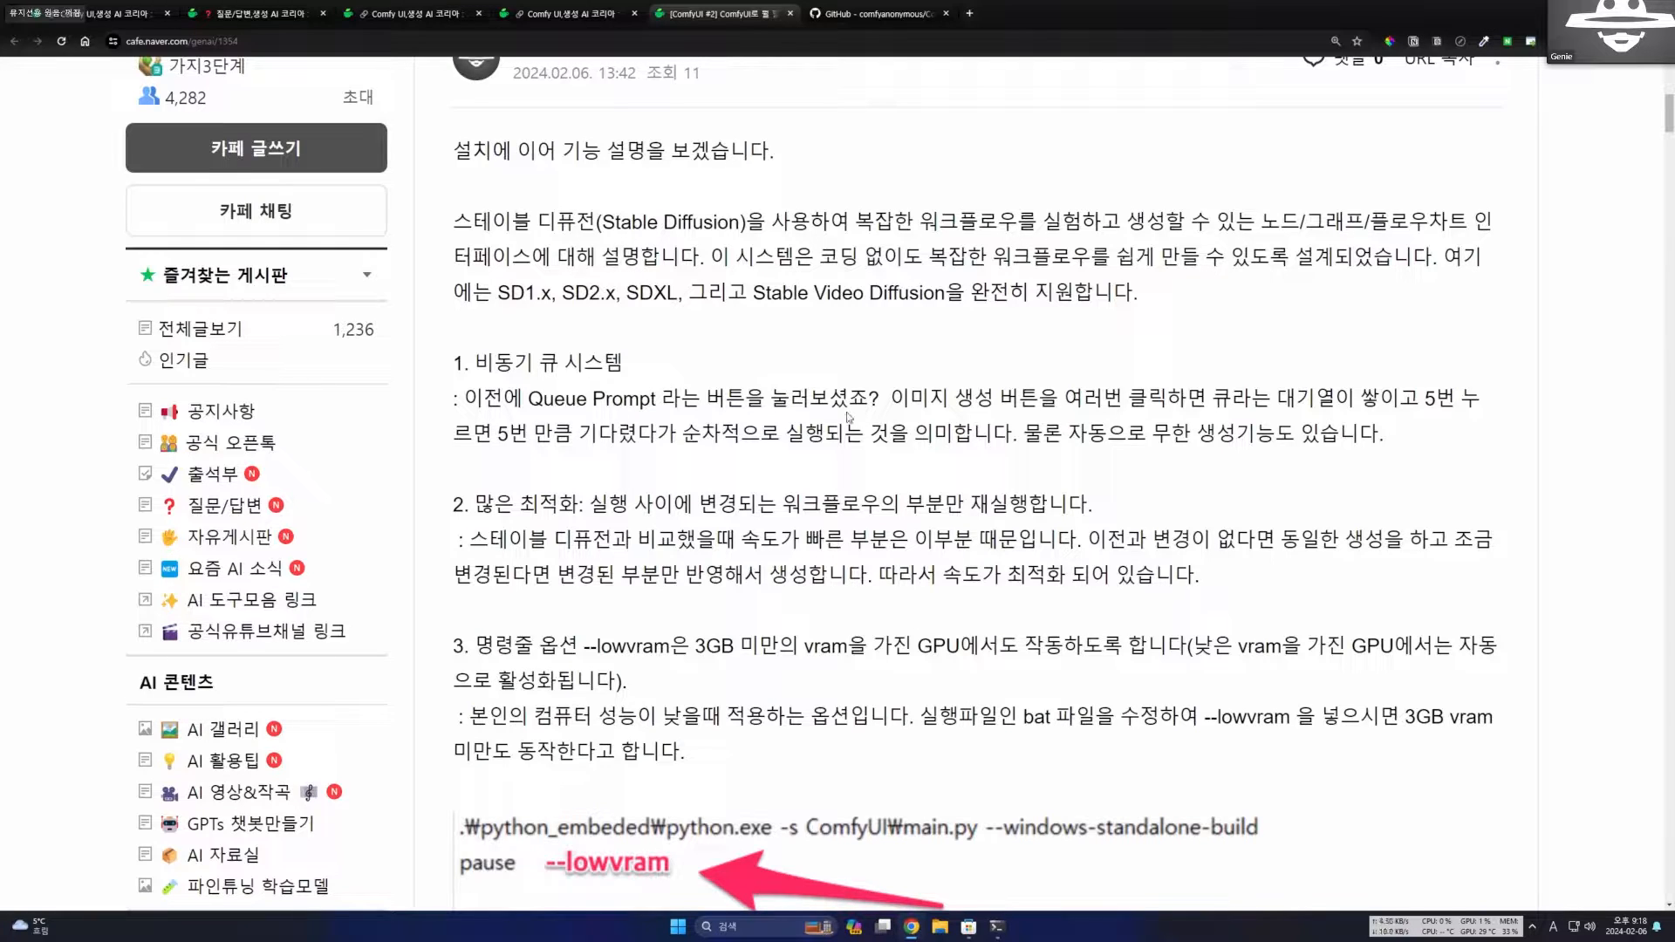
scroll(851, 417, "up", 2)
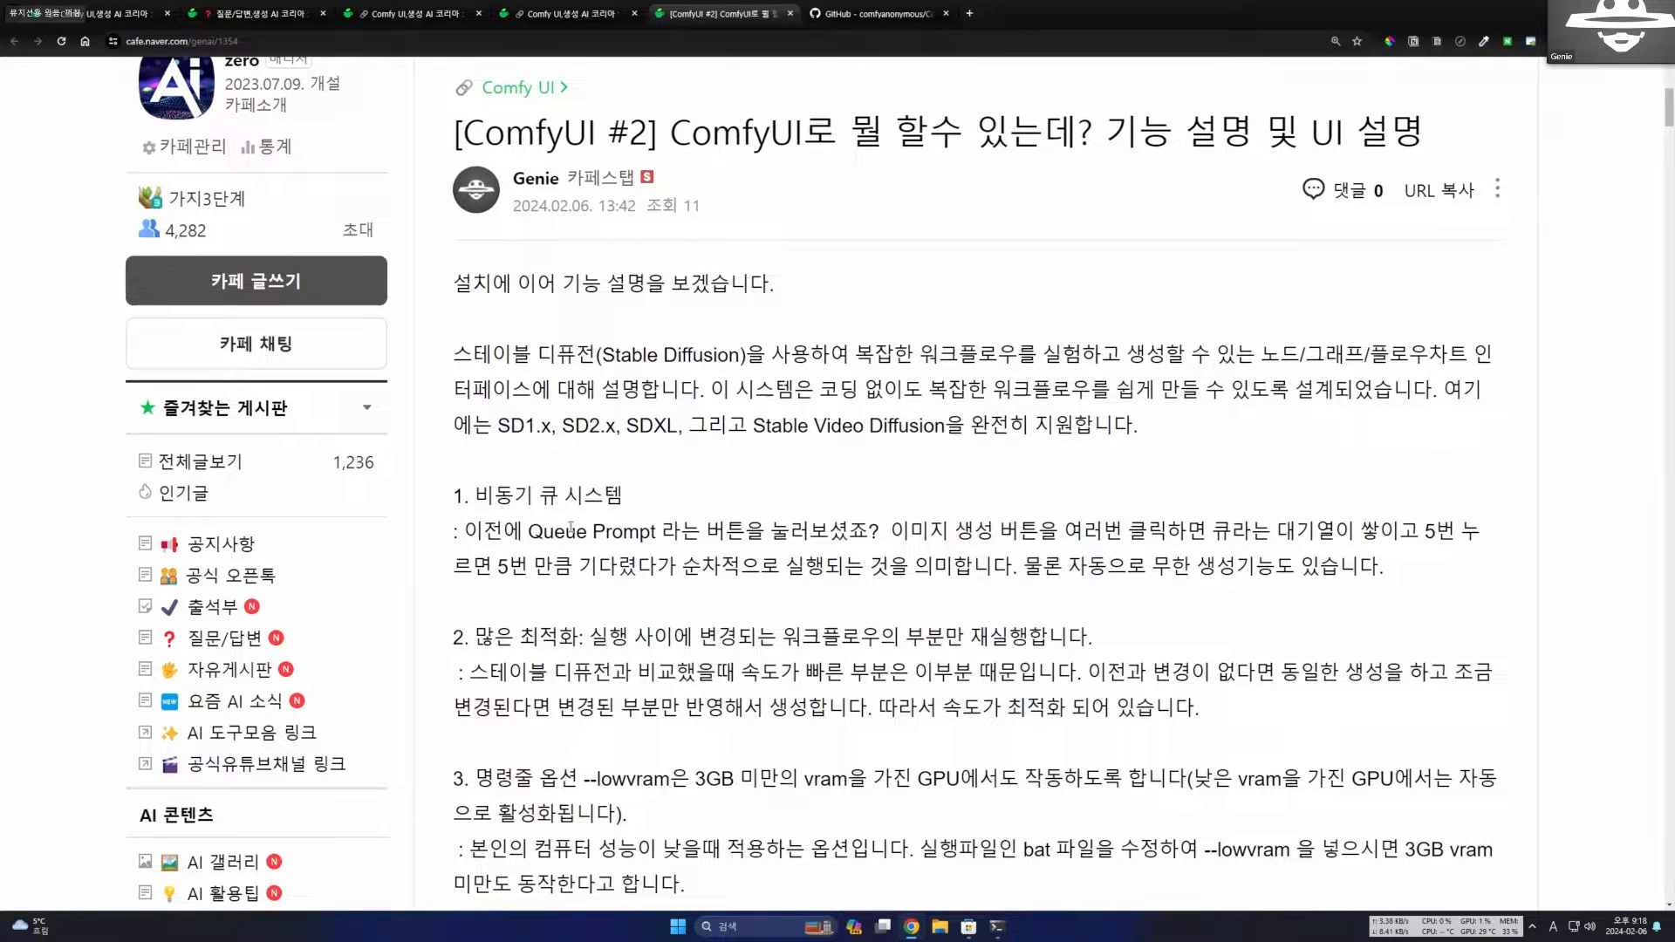
Read section 1 of the post on the asynchronous queue system, including Queue Prompt, sequential execution and automatic endless generation.
left_click_drag(529, 533, 660, 547)
left_click(703, 534)
left_click_drag(679, 572, 1043, 569)
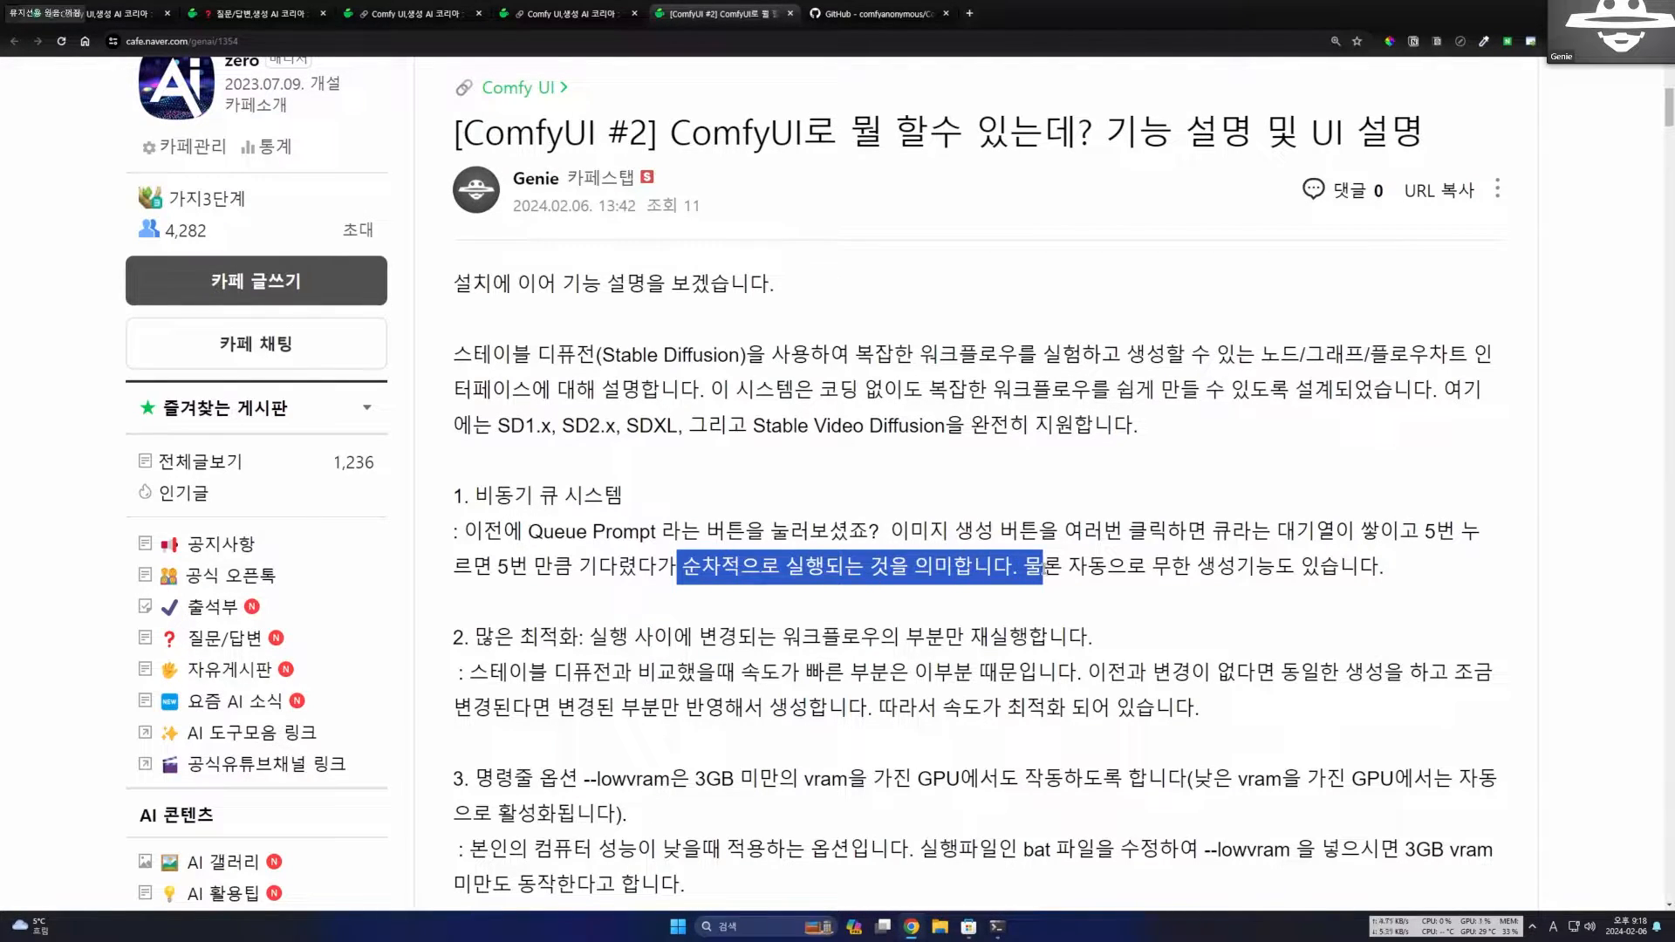
left_click(1143, 574)
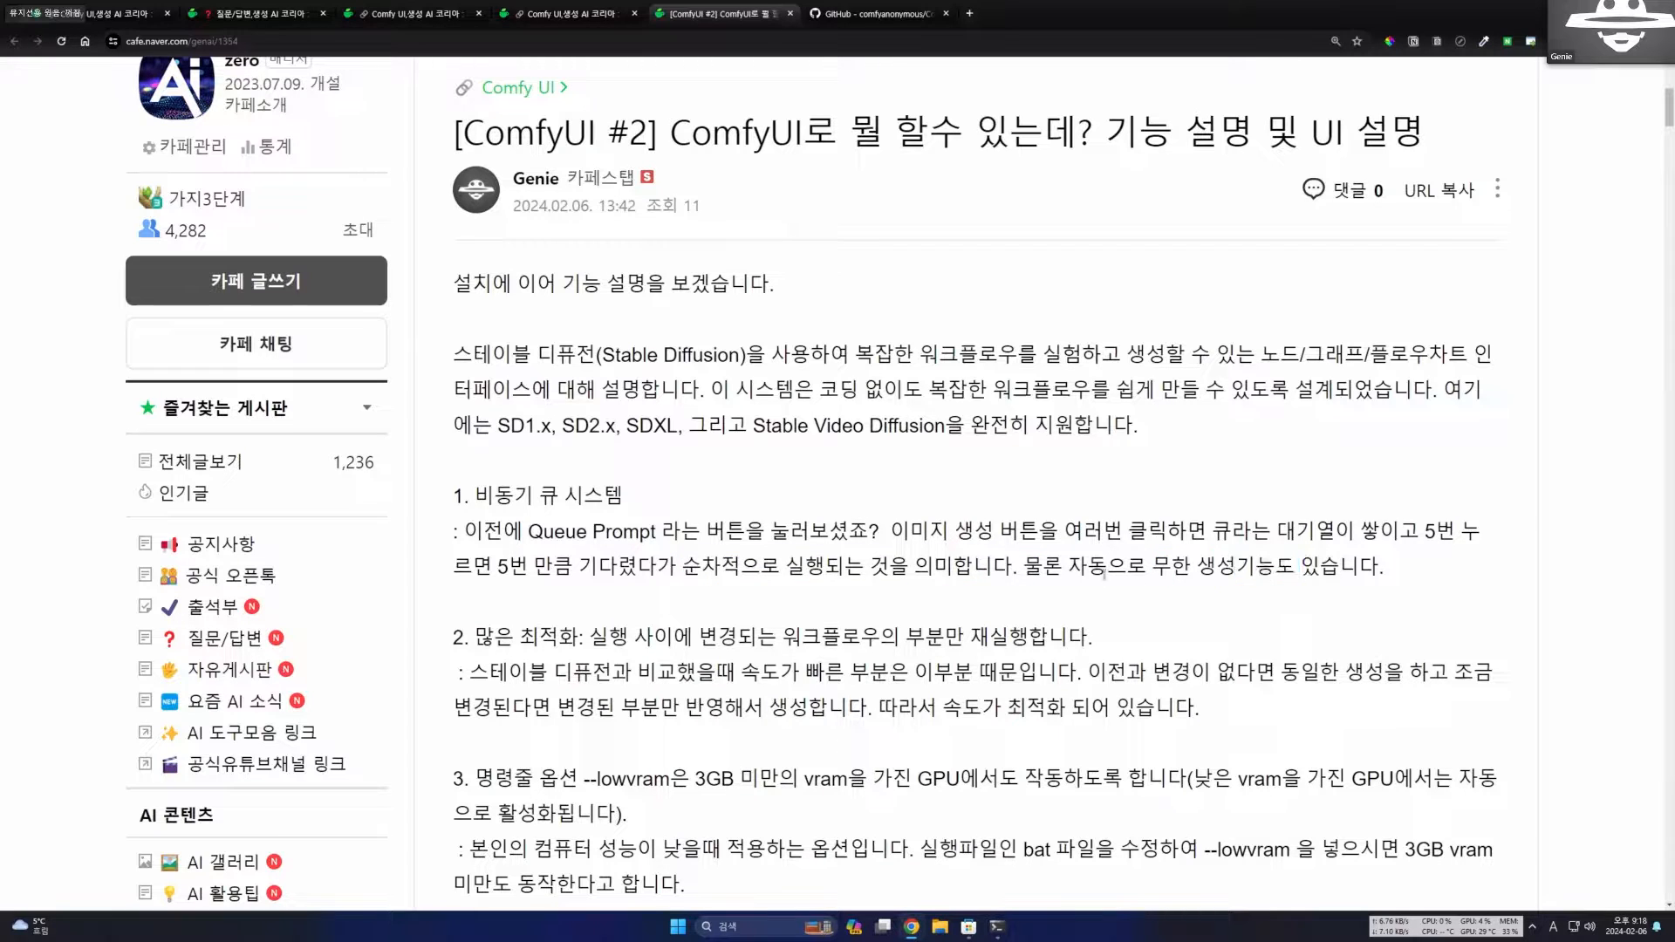
left_click_drag(1068, 567, 1339, 569)
left_click(1248, 596)
left_click_drag(476, 496, 661, 503)
scroll(720, 565, "down", 1)
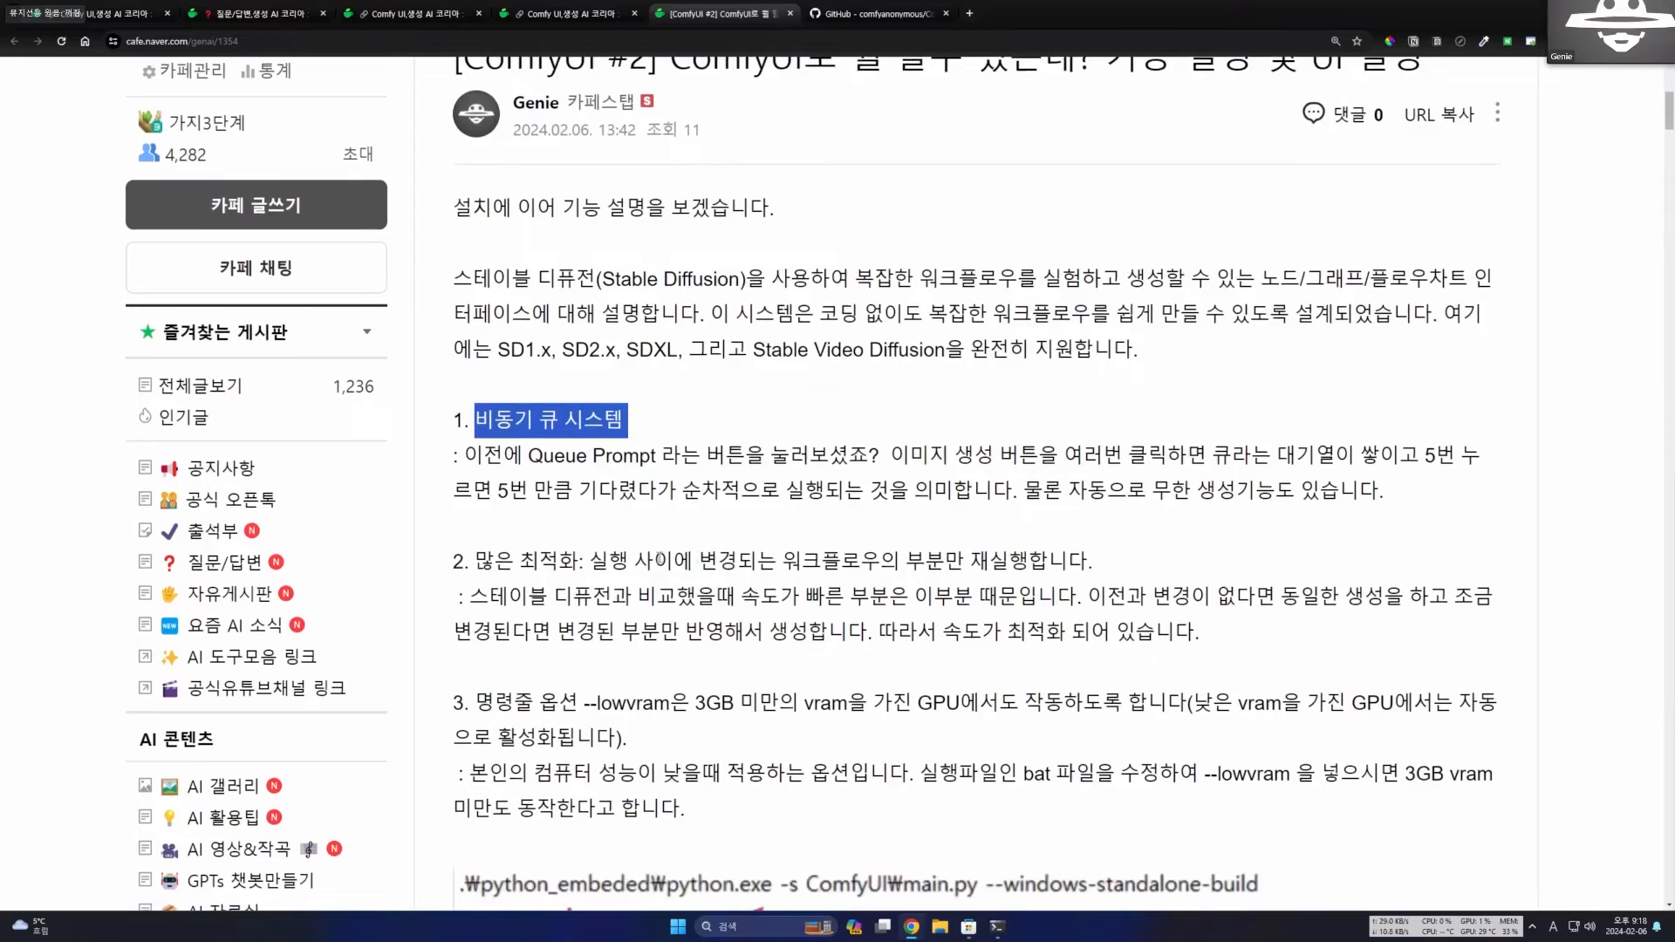
Read section 2 of the post on optimization and draw three freehand red circles across the introduction paragraph.
left_click_drag(475, 533, 580, 536)
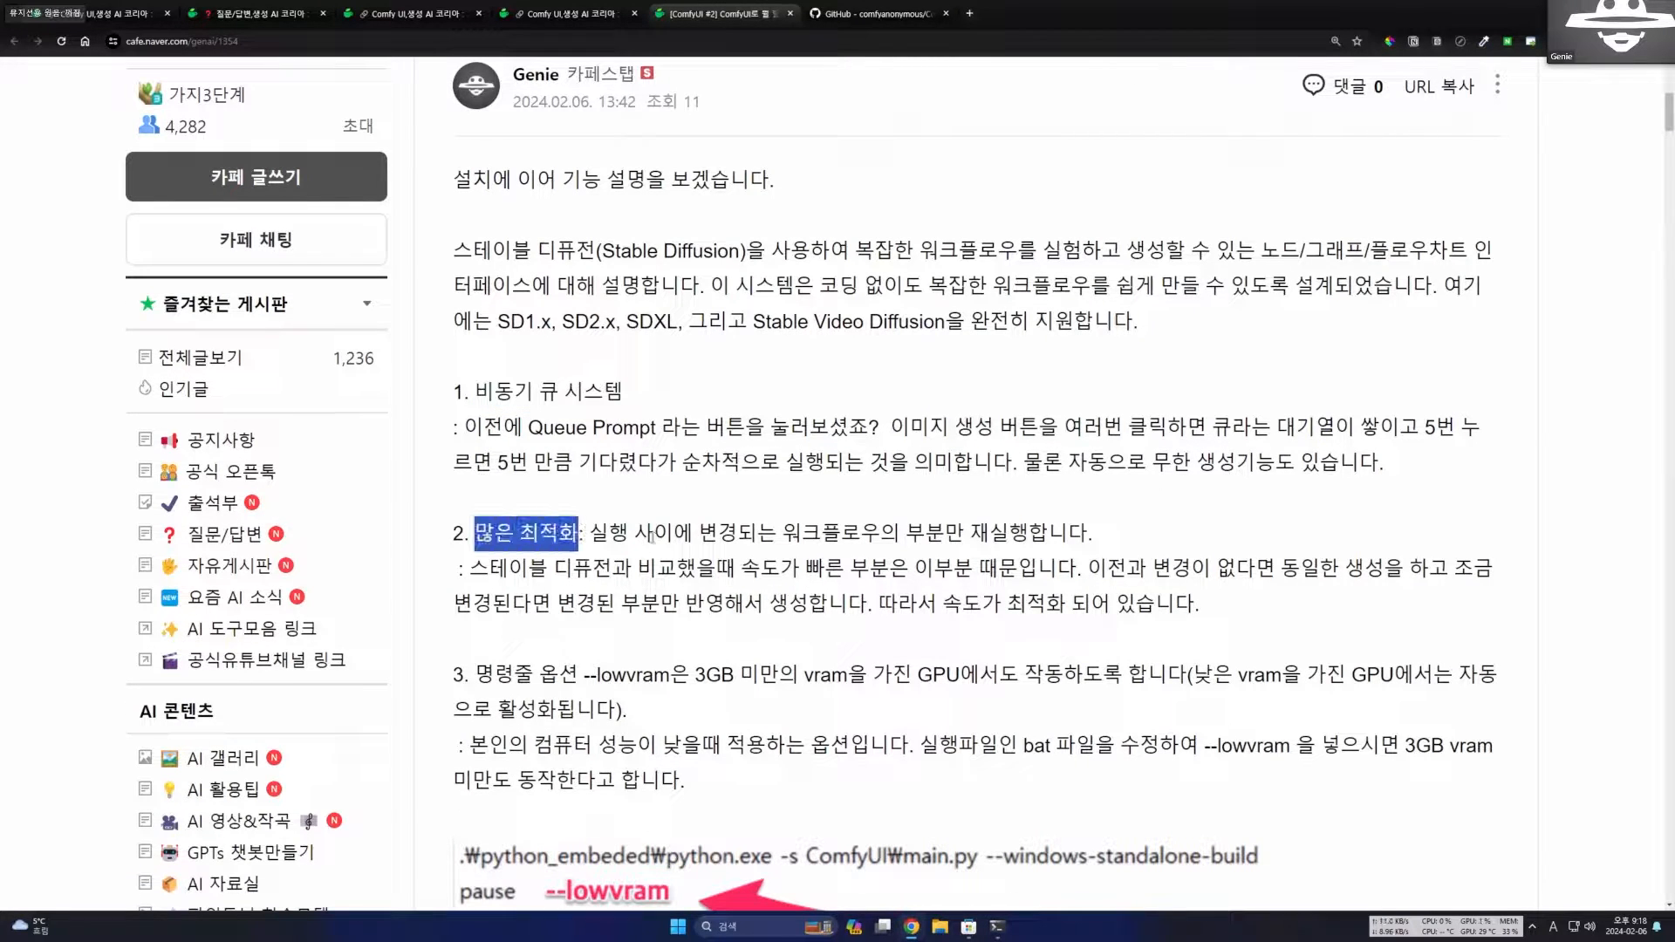
left_click(741, 537)
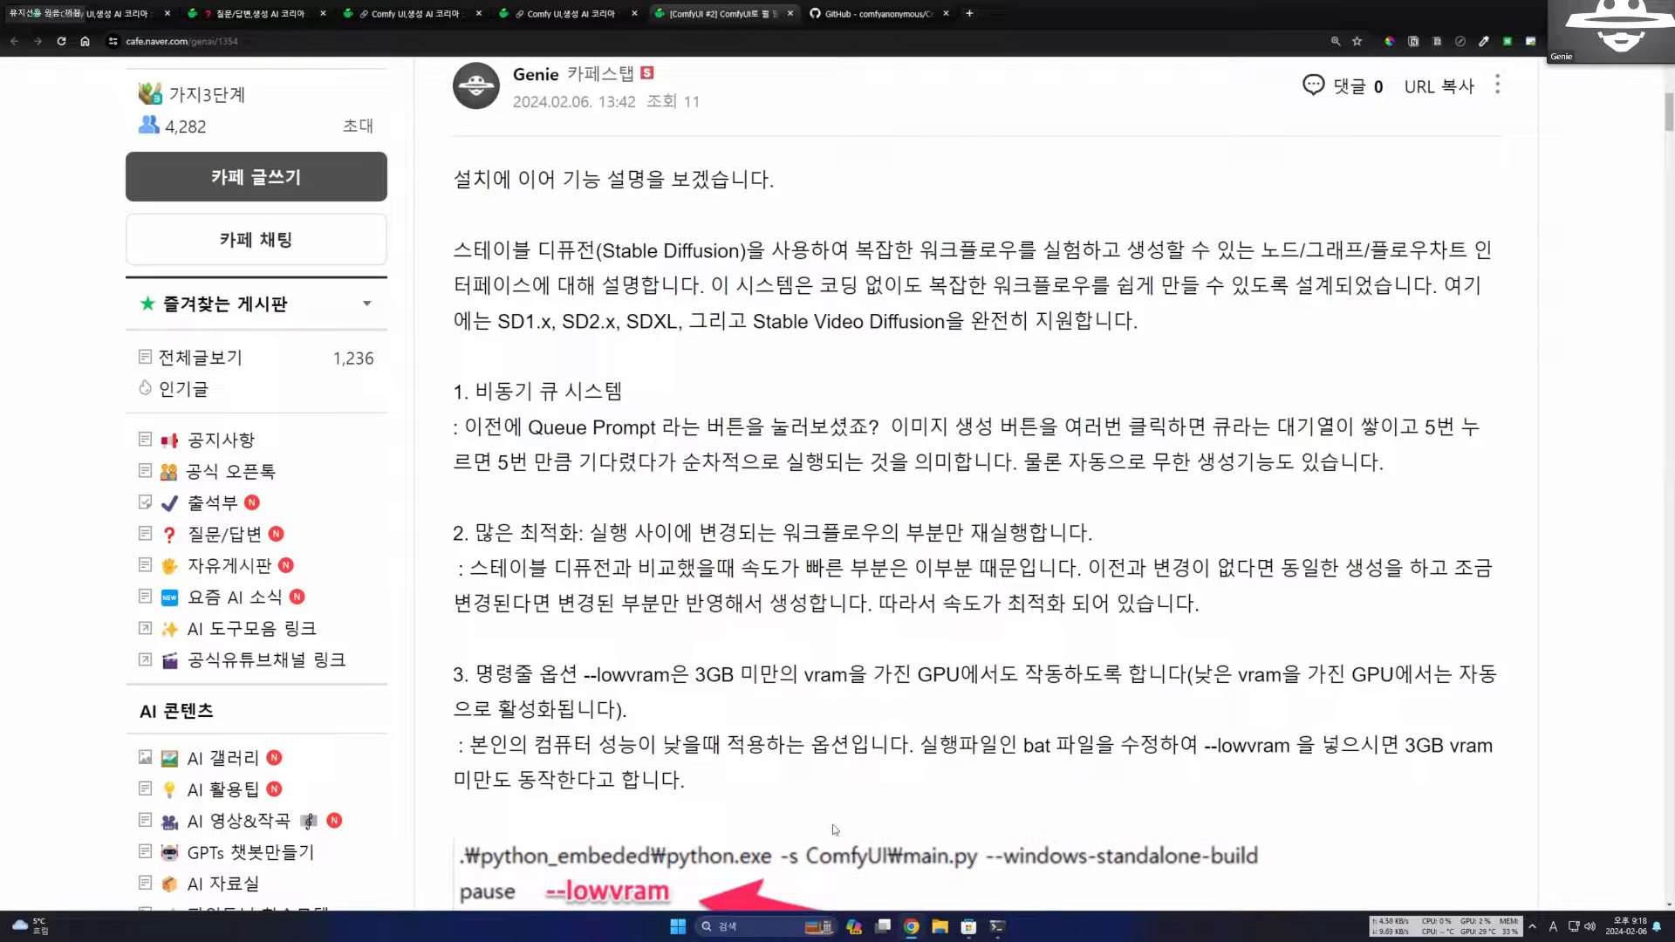
key("ctrl+shift+a")
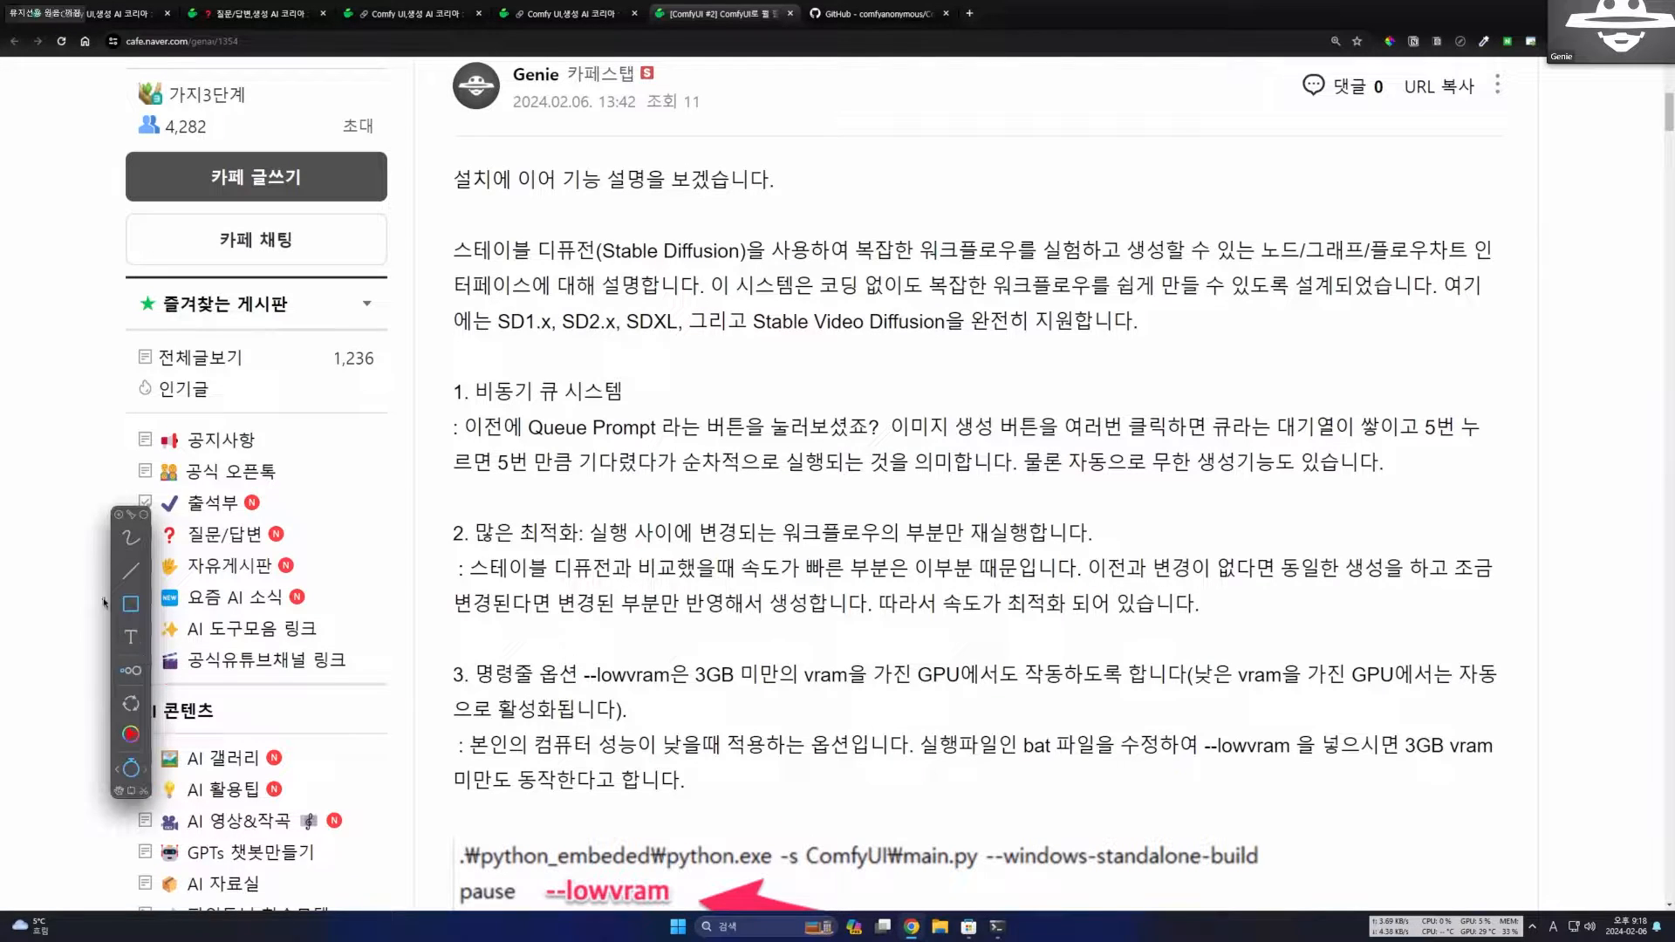
left_click(131, 545)
mouse_move(500, 347)
left_mouse_down()
mouse_move(595, 307)
mouse_move(513, 373)
left_mouse_up()
mouse_move(925, 351)
left_mouse_down()
mouse_move(811, 377)
mouse_move(757, 235)
mouse_move(937, 356)
left_mouse_up()
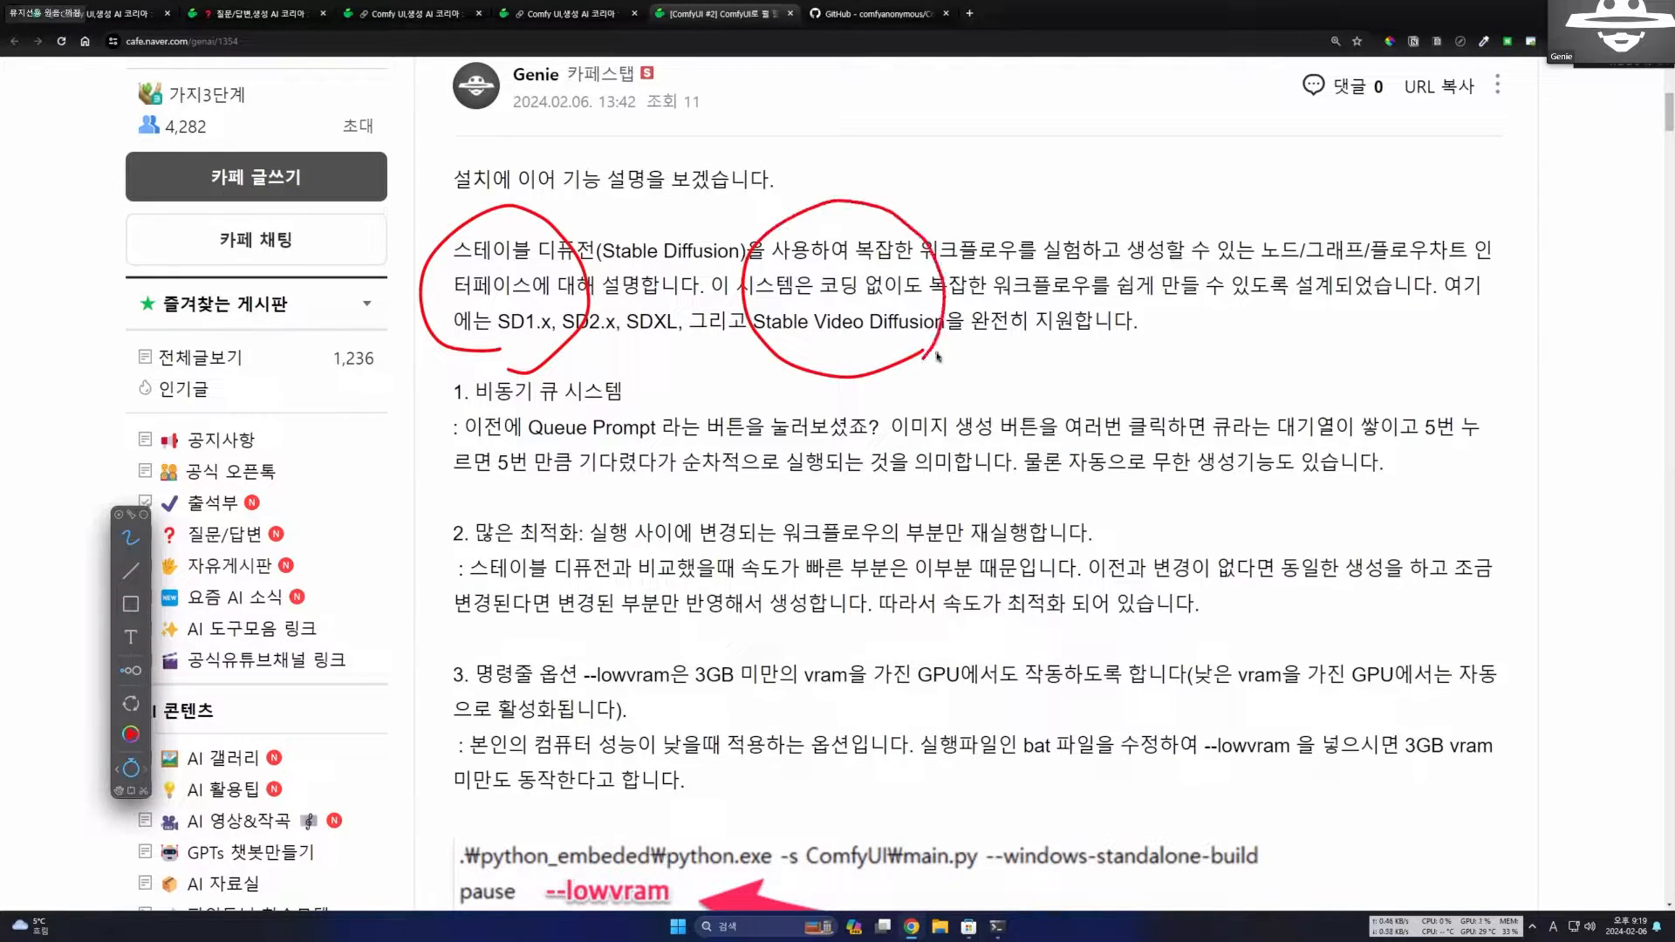
mouse_move(1261, 380)
left_mouse_down()
mouse_move(1147, 368)
mouse_move(1278, 201)
mouse_move(1261, 381)
mouse_move(1243, 378)
left_mouse_up()
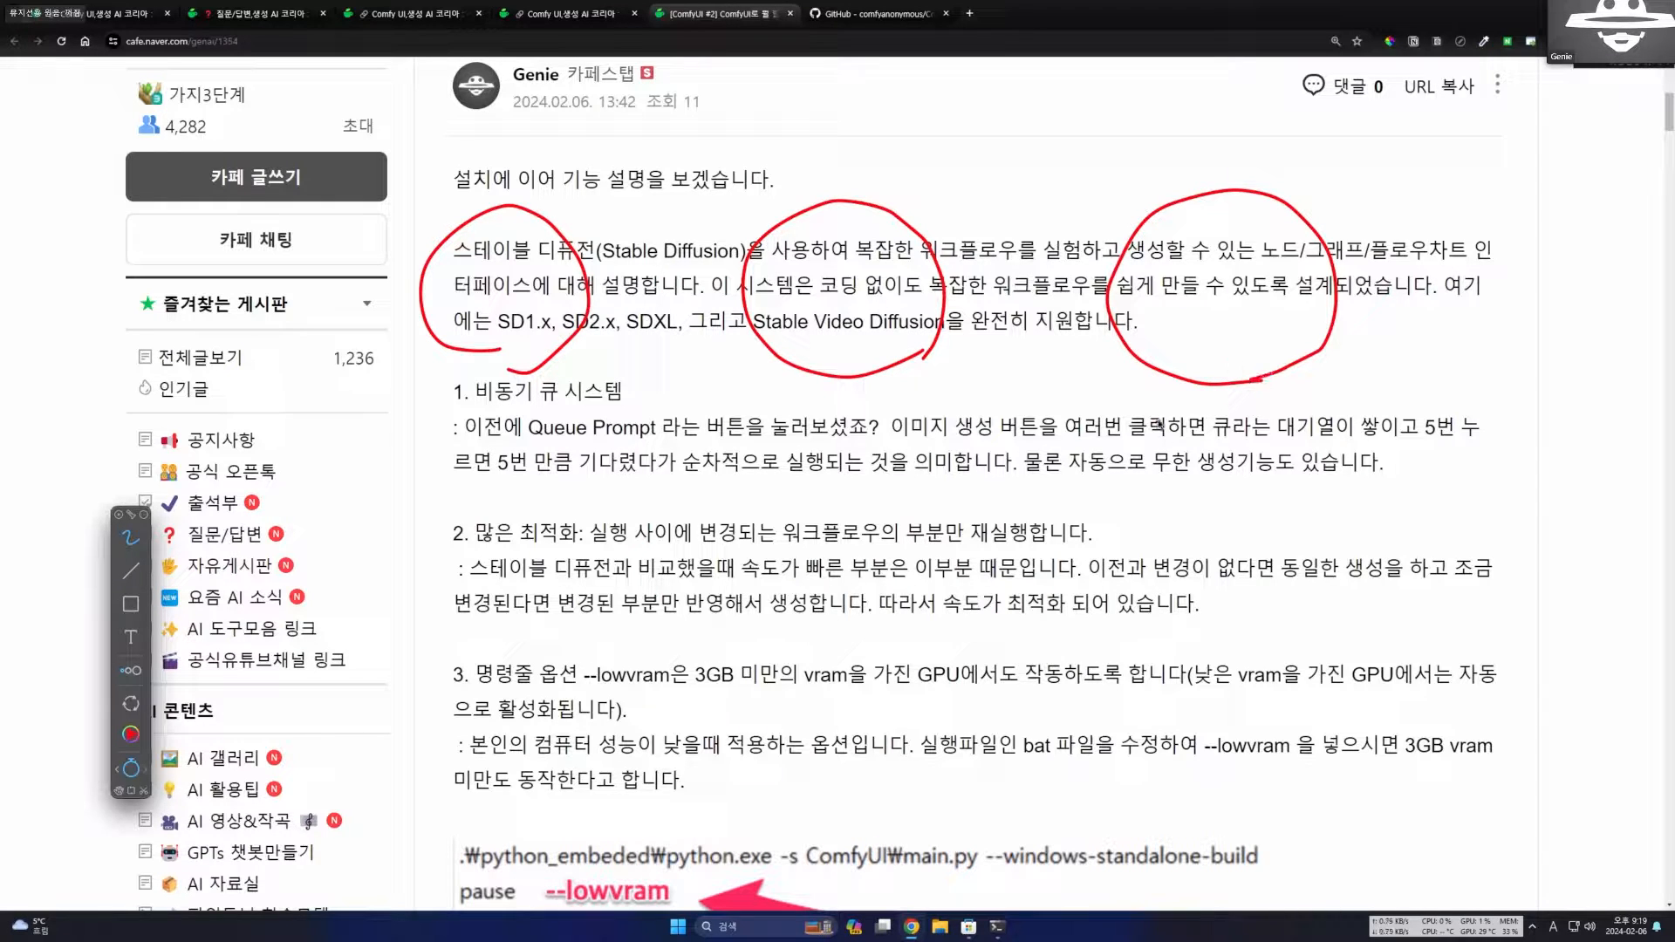
Draw arrows linking the three circles and one leading down to a fourth circle with handwritten text inside.
mouse_move(558, 242)
left_mouse_down()
mouse_move(691, 237)
mouse_move(743, 262)
left_mouse_up()
mouse_move(929, 251)
left_mouse_down()
mouse_move(1036, 248)
mouse_move(1042, 266)
left_mouse_up()
left_click_drag(1224, 335, 1224, 507)
mouse_move(1164, 440)
left_mouse_down()
mouse_move(1189, 496)
mouse_move(1221, 485)
left_mouse_up()
mouse_move(1128, 582)
left_mouse_down()
mouse_move(1124, 602)
mouse_move(1222, 549)
mouse_move(1125, 577)
mouse_move(1160, 649)
mouse_move(1179, 621)
left_mouse_up()
left_click_drag(1188, 600, 1193, 645)
left_click(1252, 307)
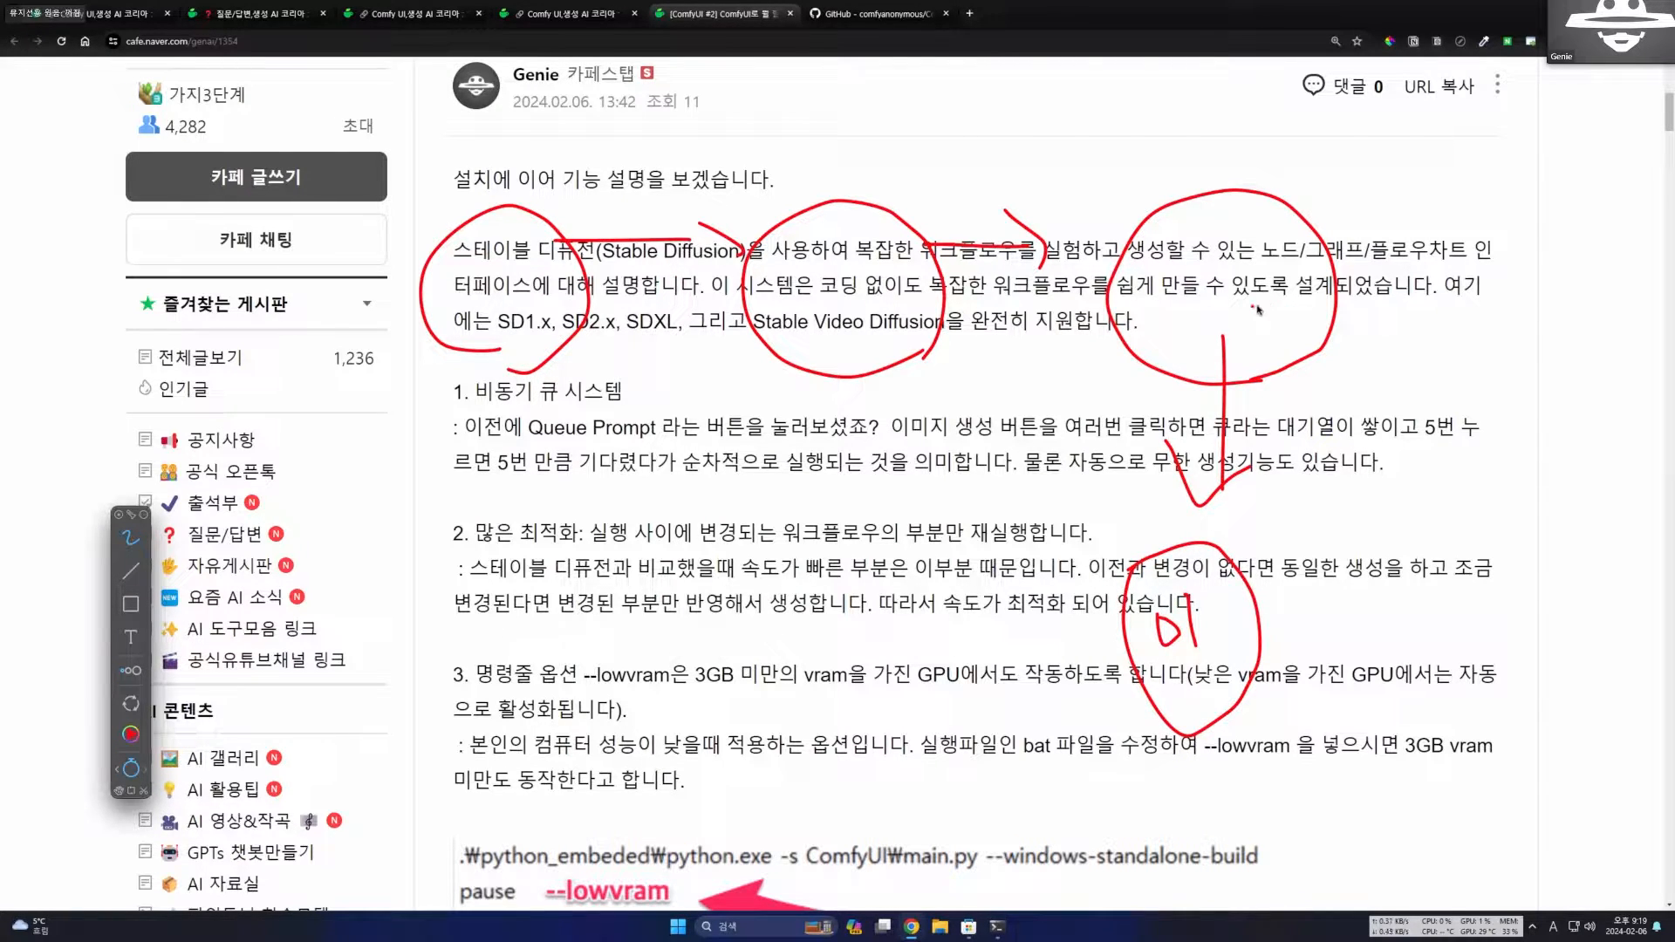
Add short lines inside the third circle, outline the first two with an arrow through them, and clear all annotations.
mouse_move(1254, 306)
left_mouse_down()
mouse_move(1286, 305)
mouse_move(1287, 351)
left_mouse_up()
left_click_drag(455, 297, 1034, 307)
mouse_move(1005, 280)
left_mouse_down()
mouse_move(1053, 309)
mouse_move(1020, 338)
mouse_move(1038, 261)
mouse_move(734, 175)
mouse_move(1038, 375)
mouse_move(1031, 307)
left_mouse_up()
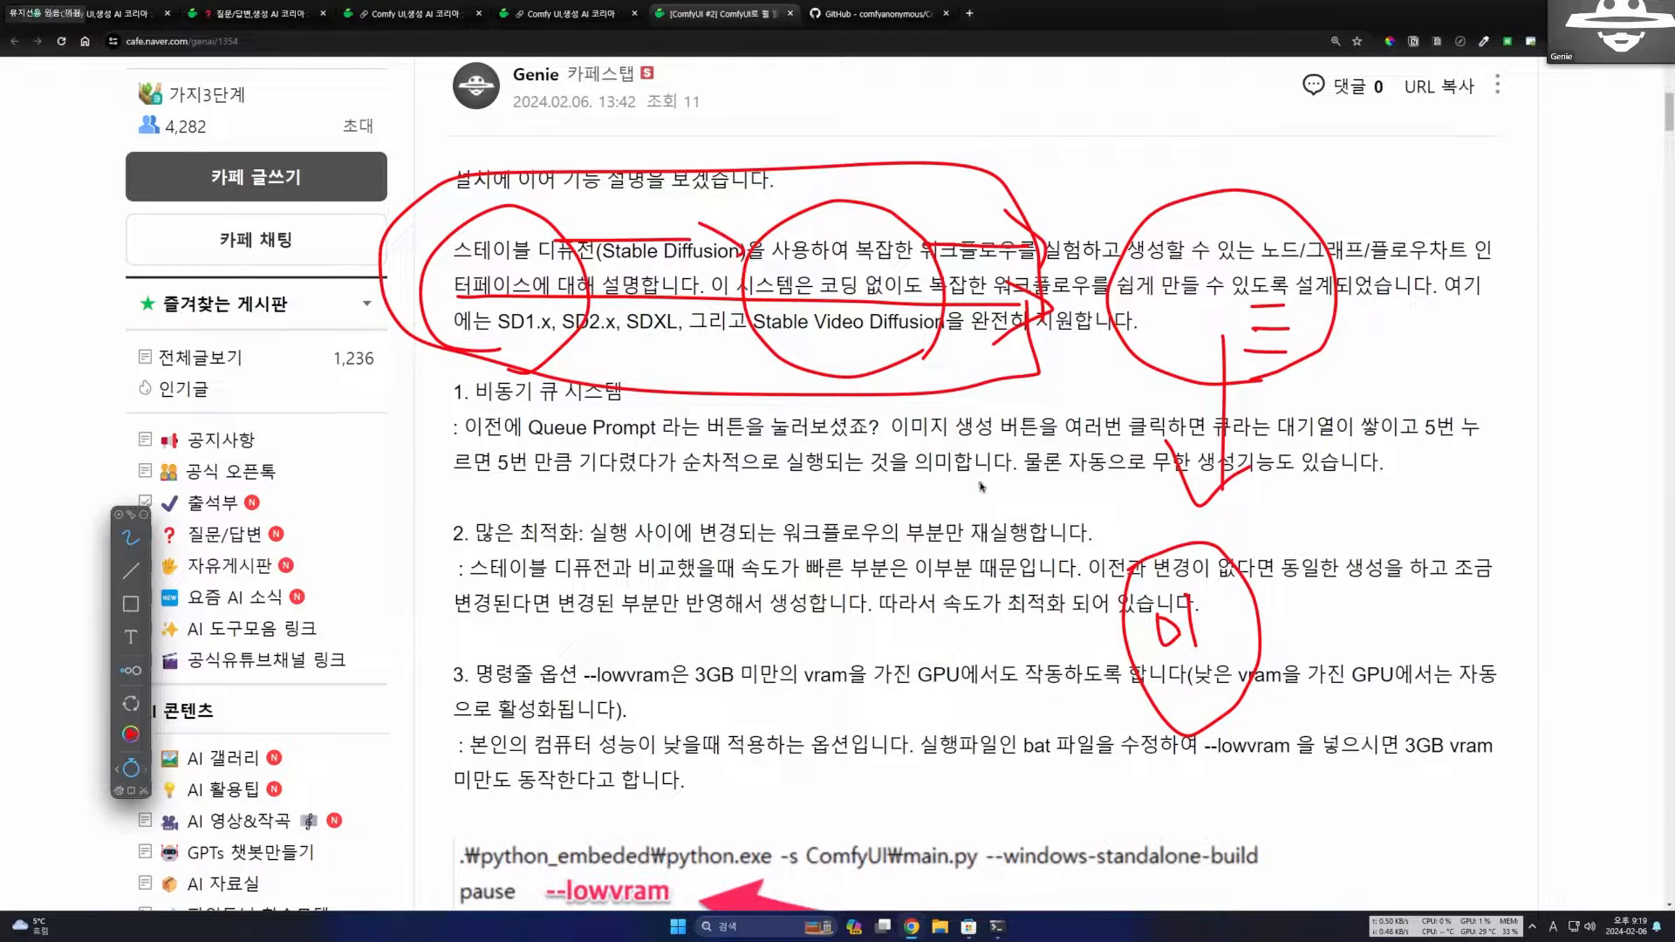
key("Escape")
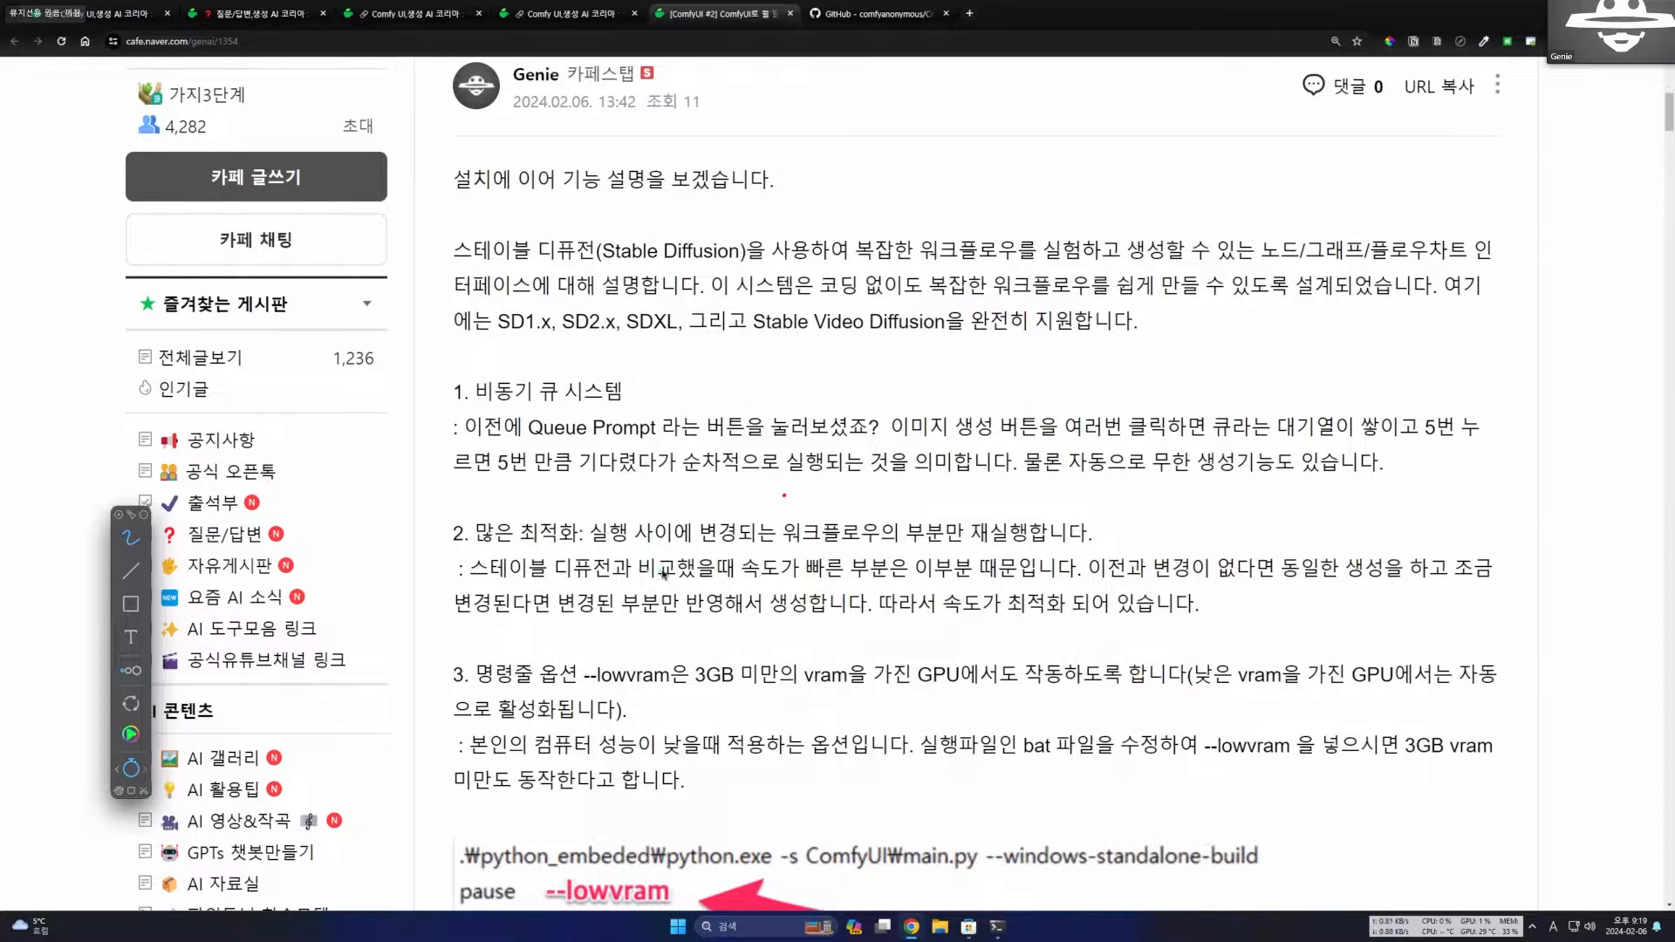
key("y")
key("Escape")
Read section 3 of the post on the --lowvram command-line option for GPUs with little VRAM.
left_click_drag(804, 674, 960, 675)
left_click(1106, 714)
scroll(611, 628, "down", 1)
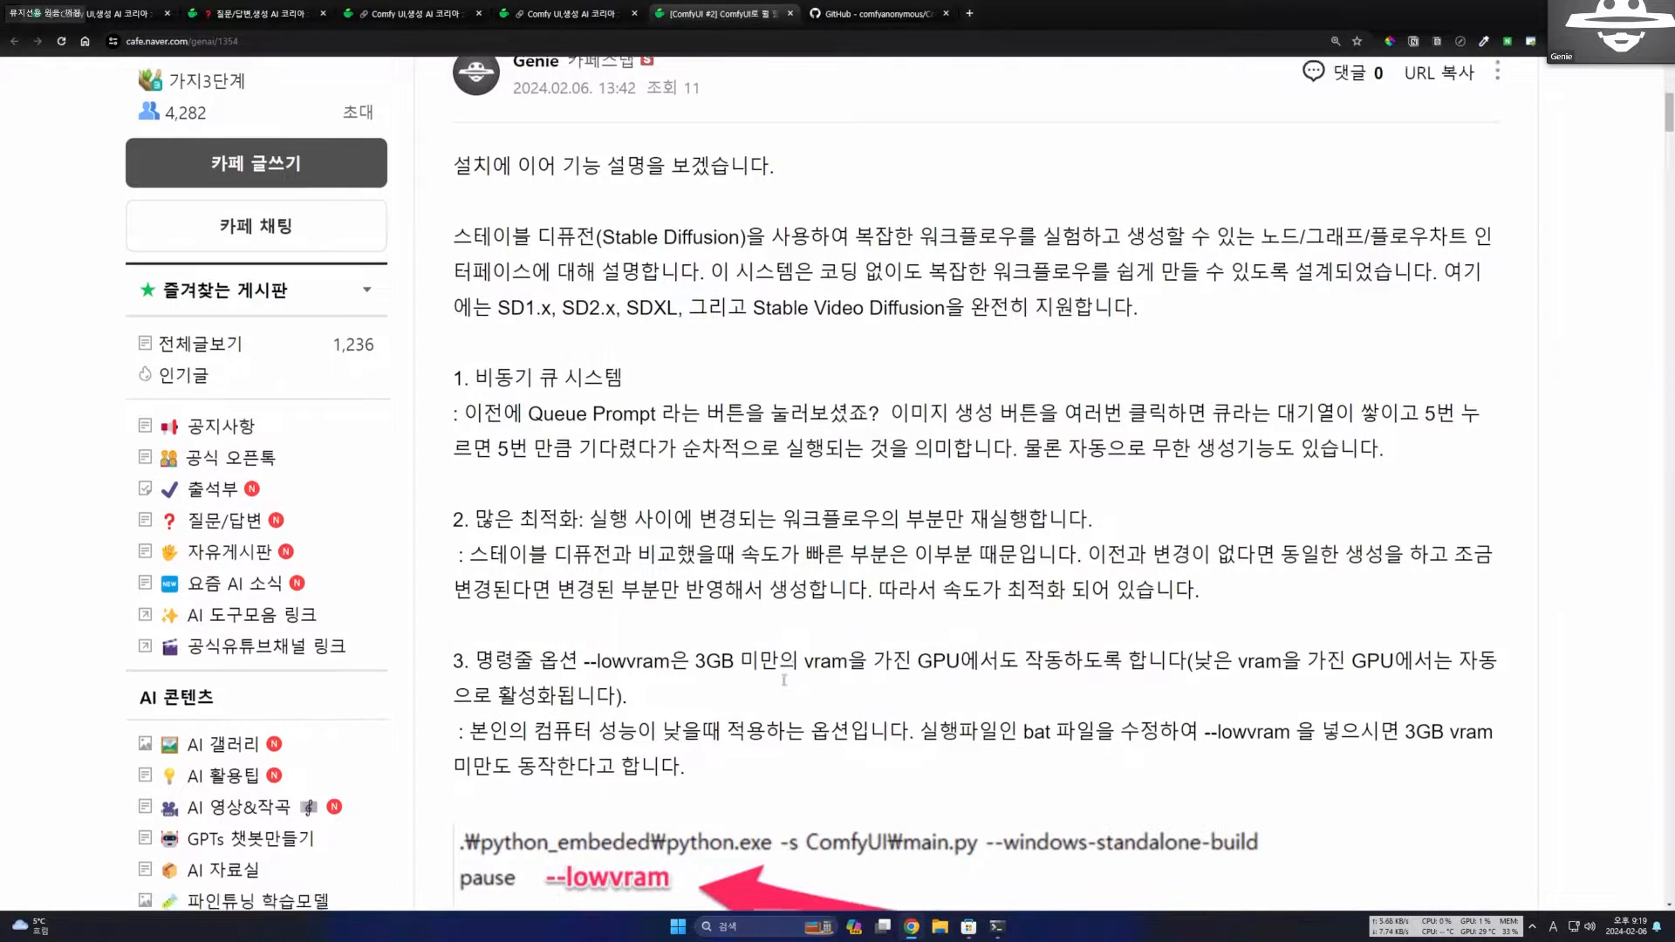
left_click_drag(590, 608, 725, 608)
Switch to File Explorer, open run_nvidia_gpu.bat from D:\ai\comfyui in Notepad++ and reposition the editor window.
left_click(939, 926)
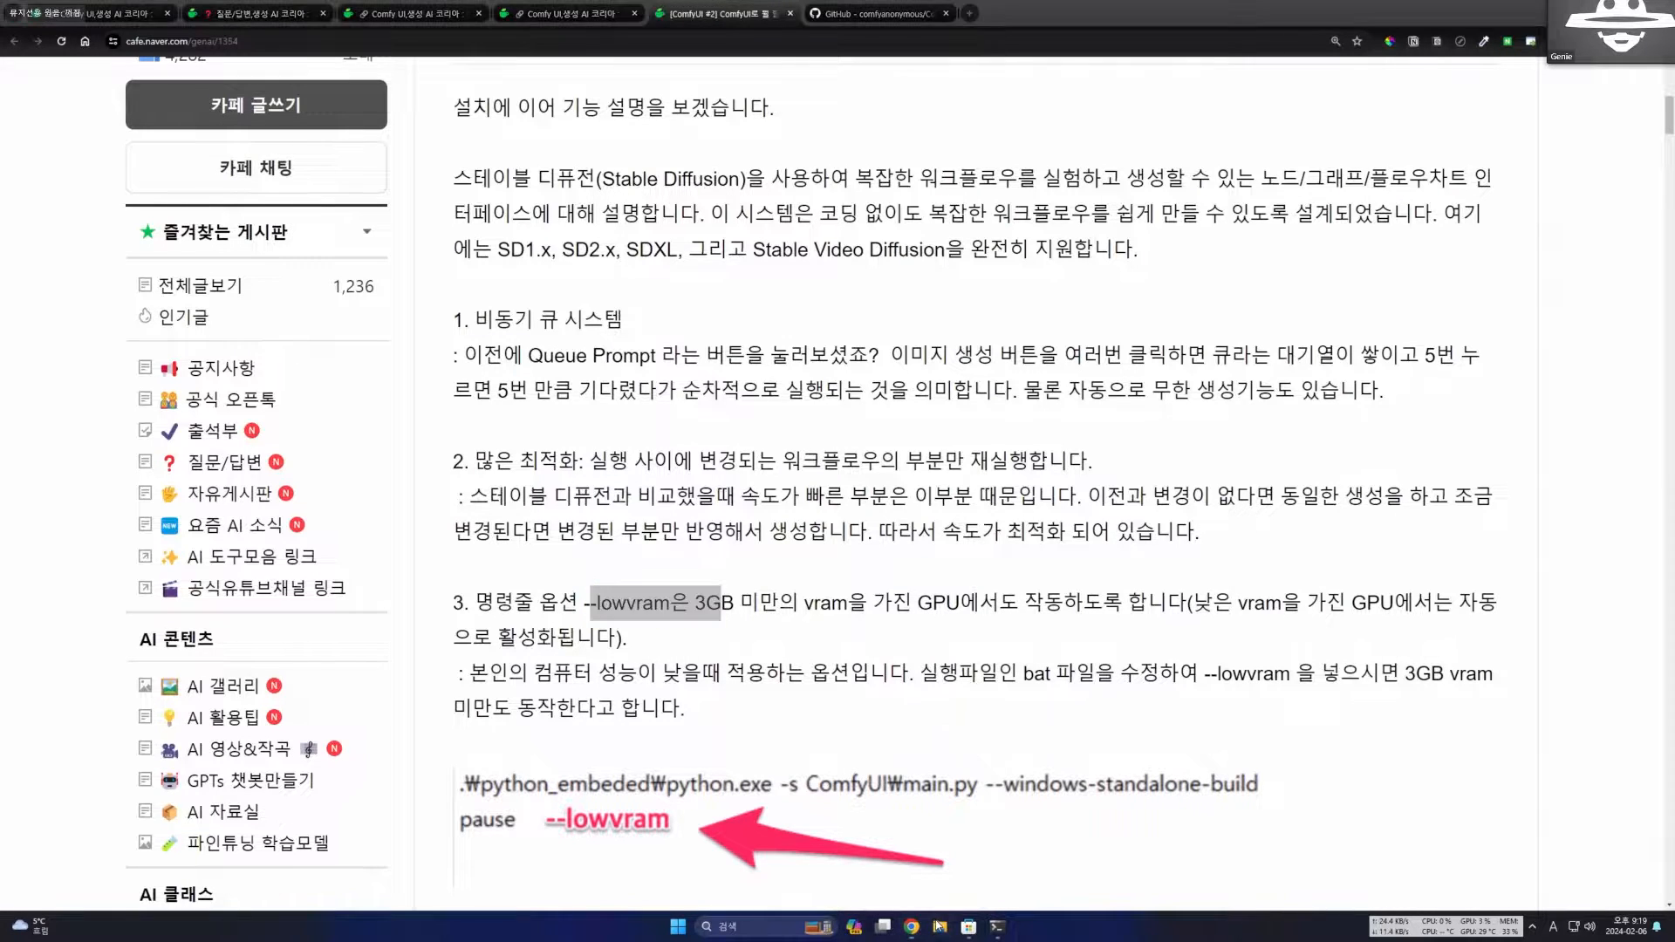
left_click(85, 332)
left_click(81, 37)
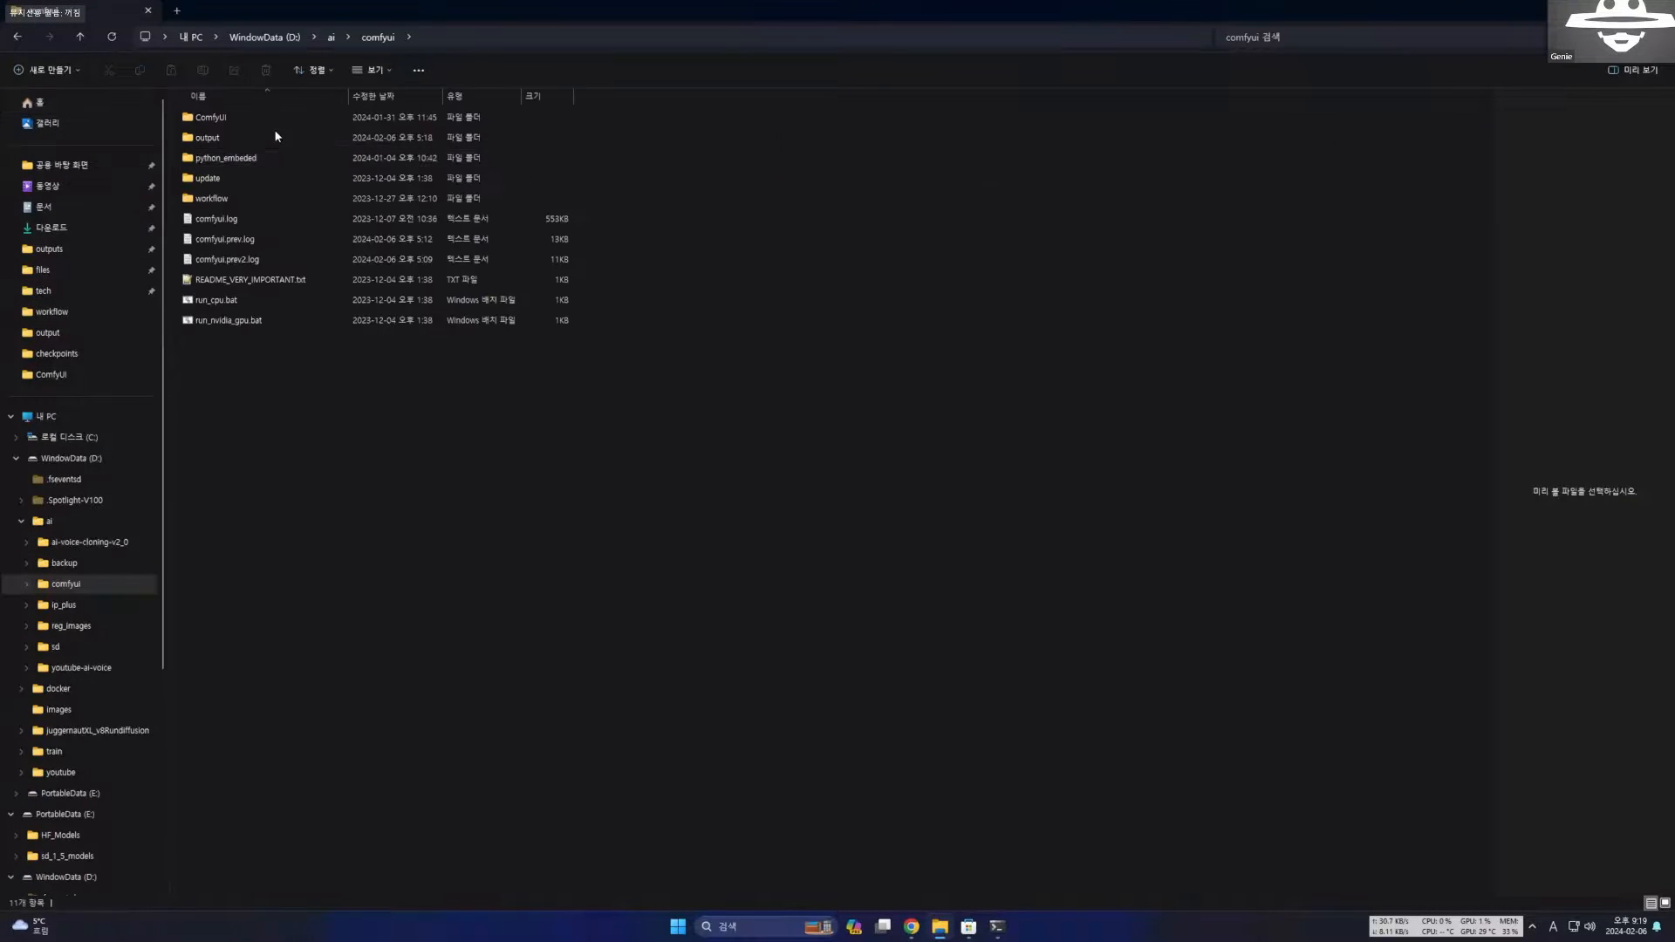
left_click(235, 321)
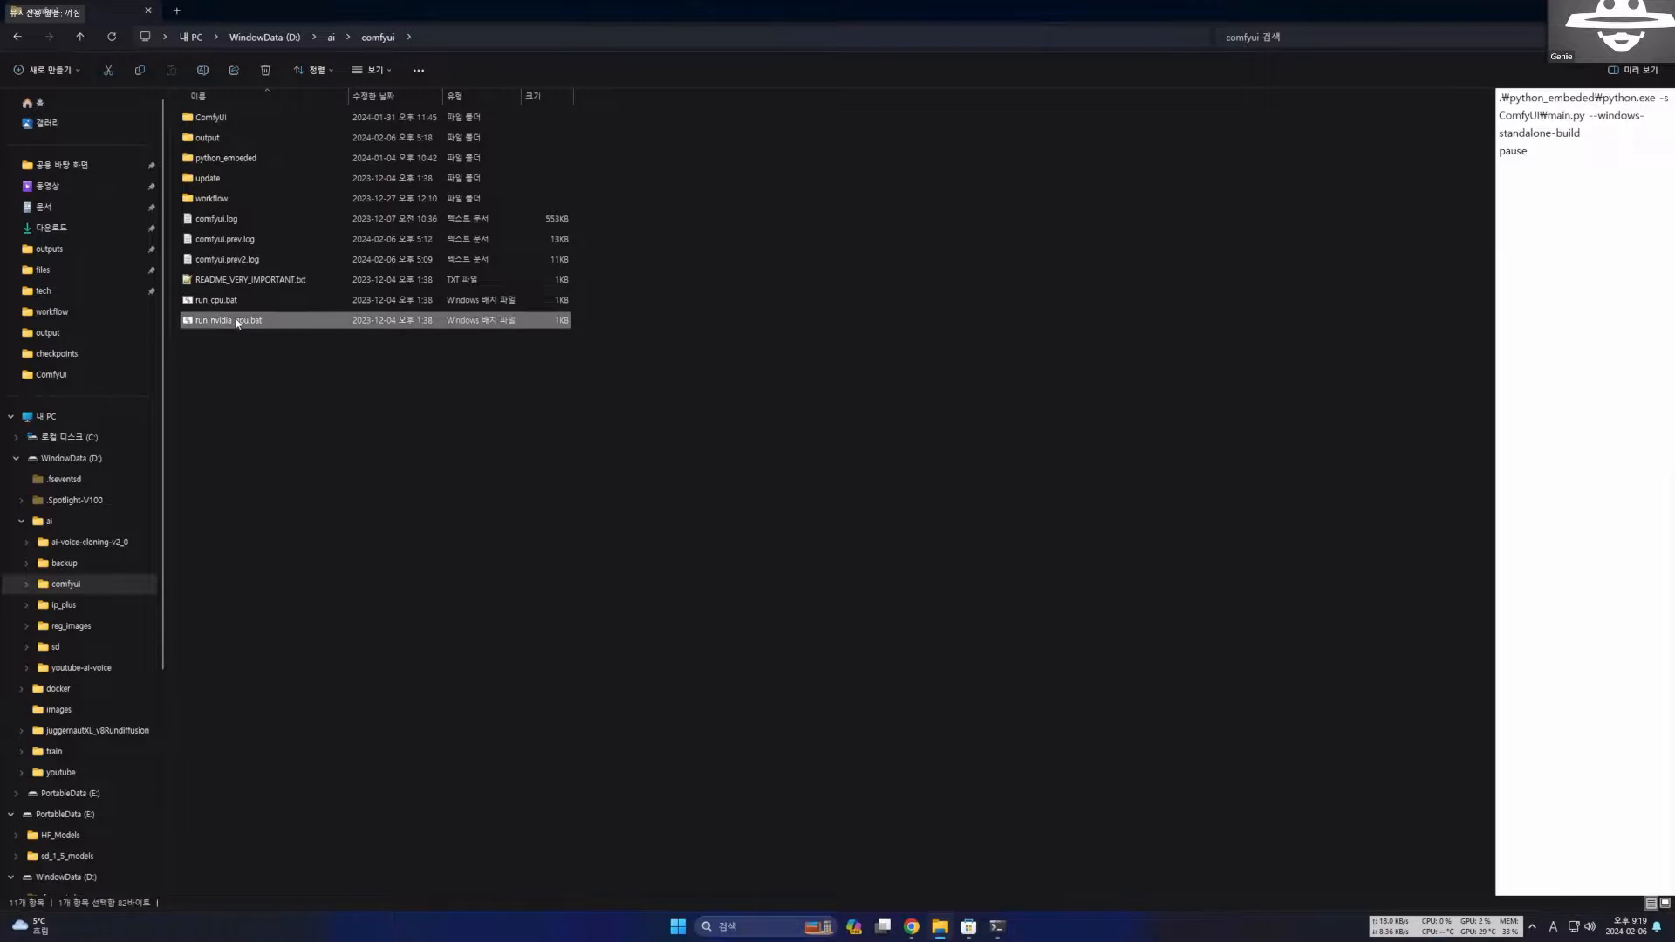
right_click(236, 322)
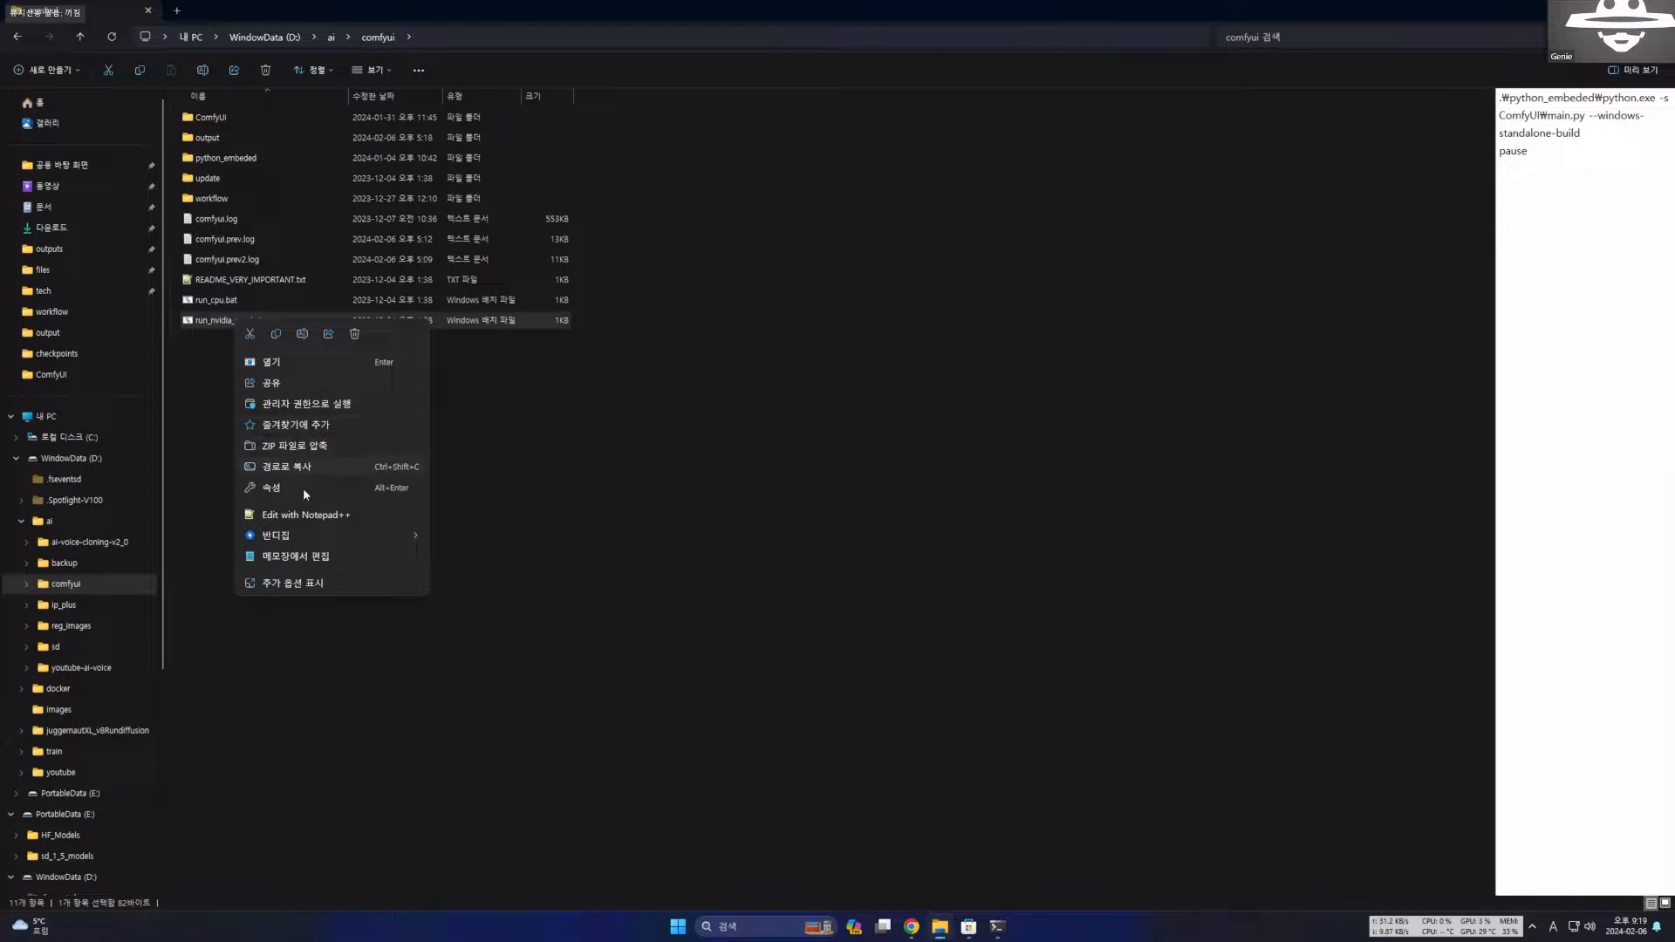
left_click(306, 515)
left_click_drag(295, 130, 443, 344)
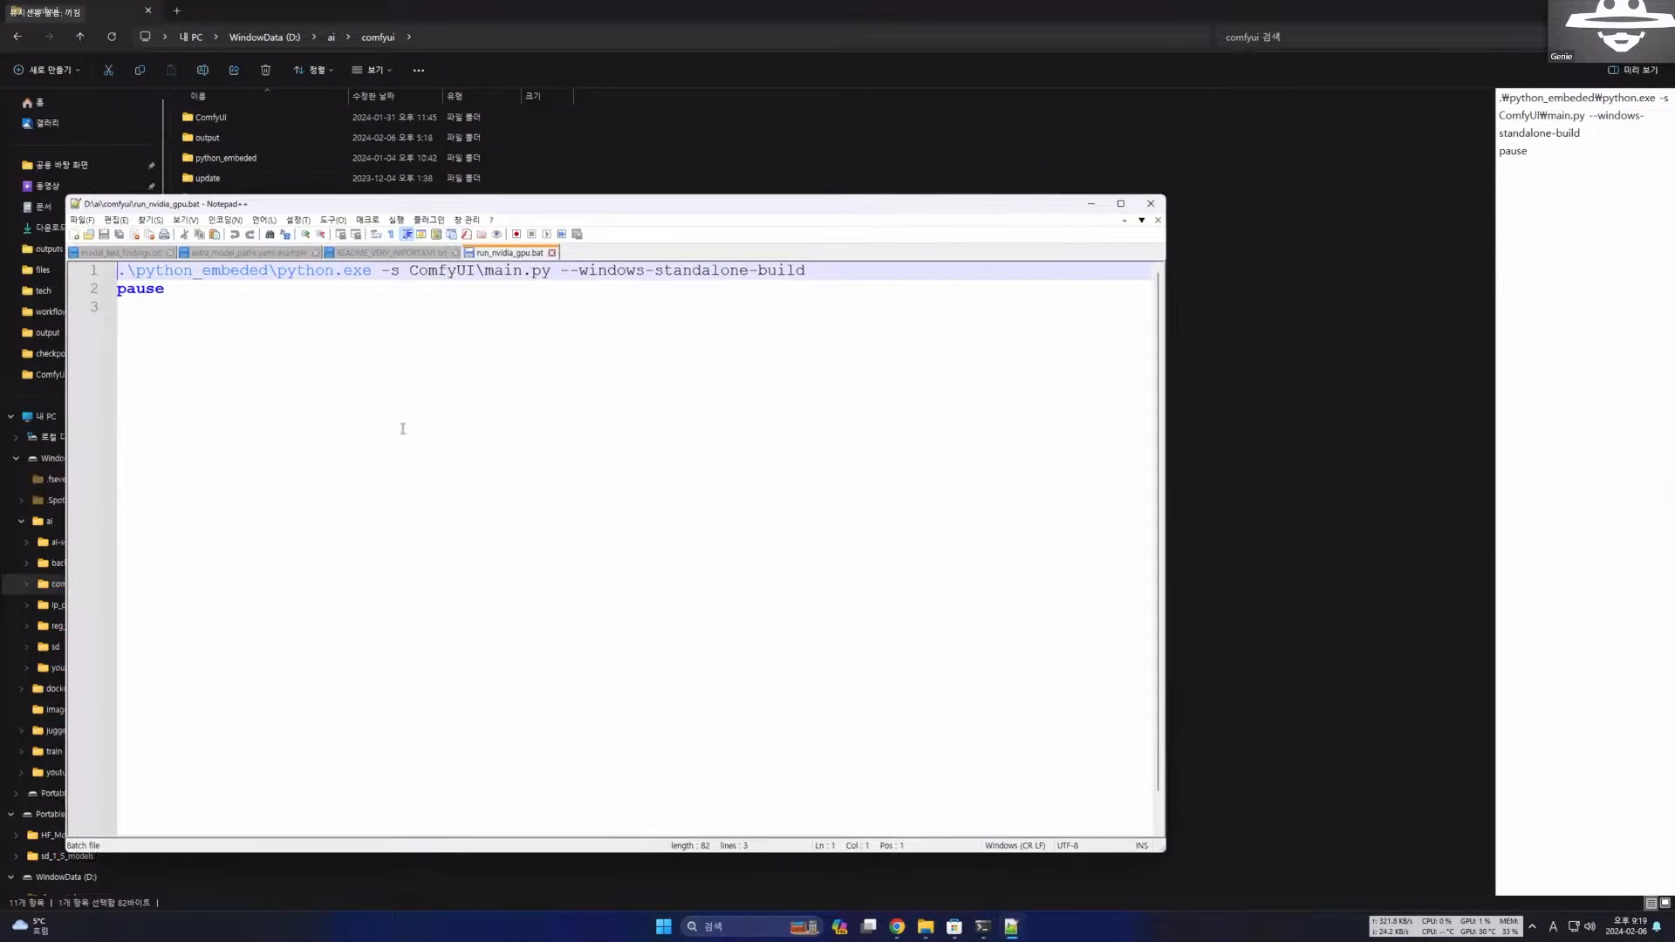
Examine the batch file's launch command: the embedded Python path, main.py and the --windows-standalone-build option.
left_click(245, 429)
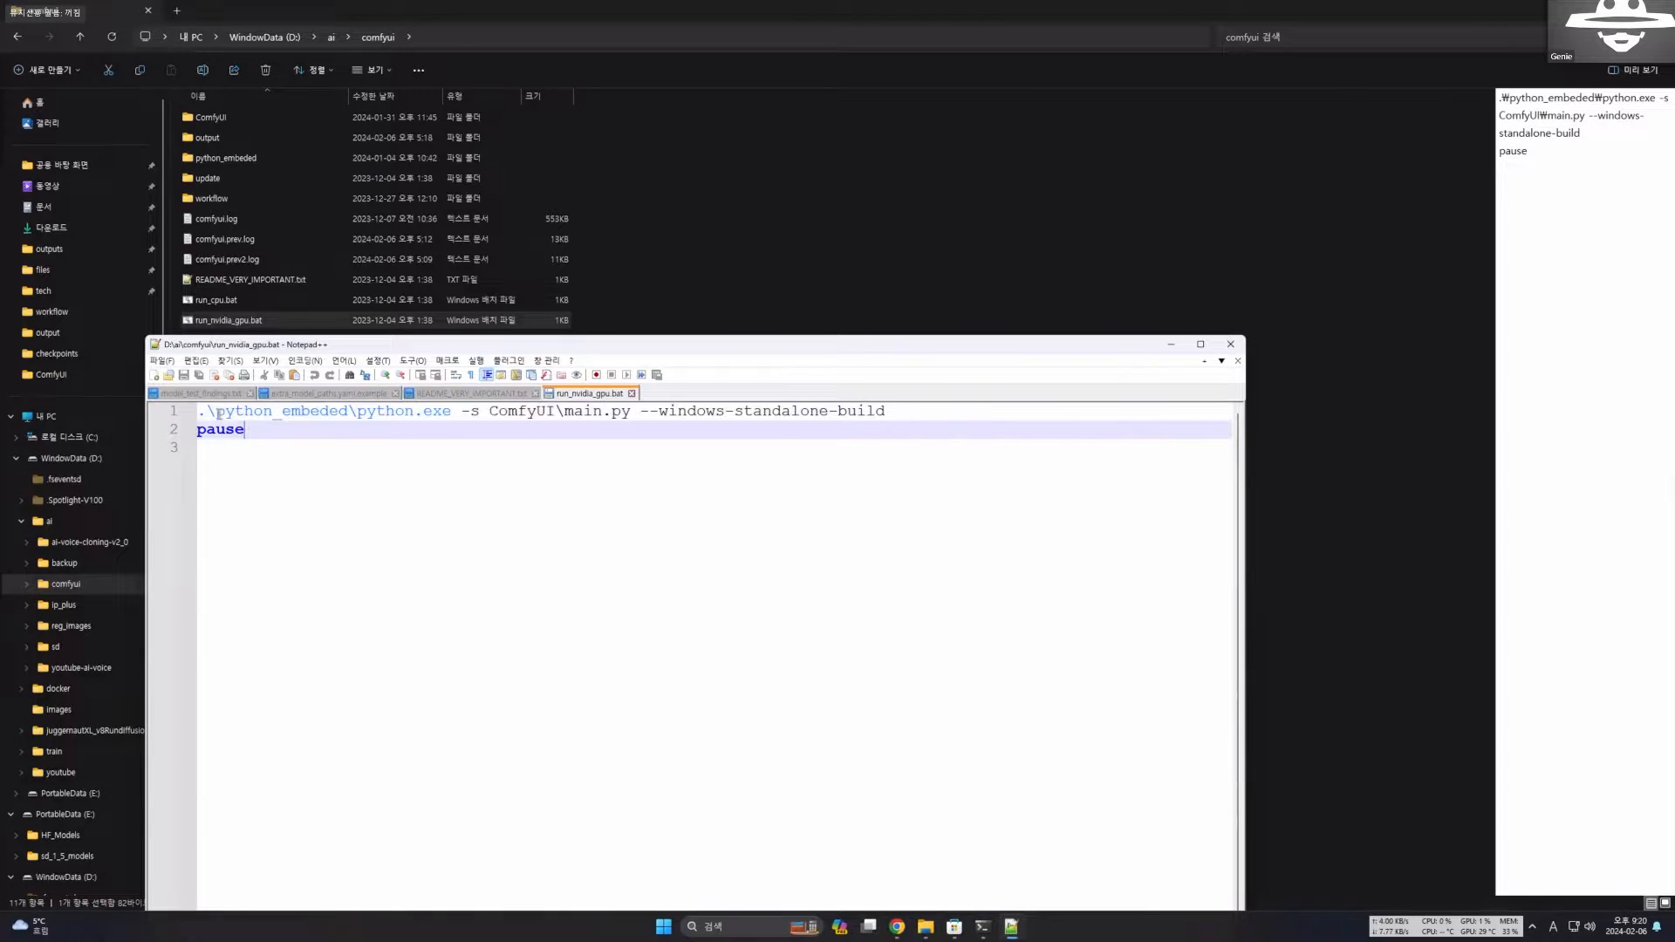
left_click_drag(200, 412, 452, 412)
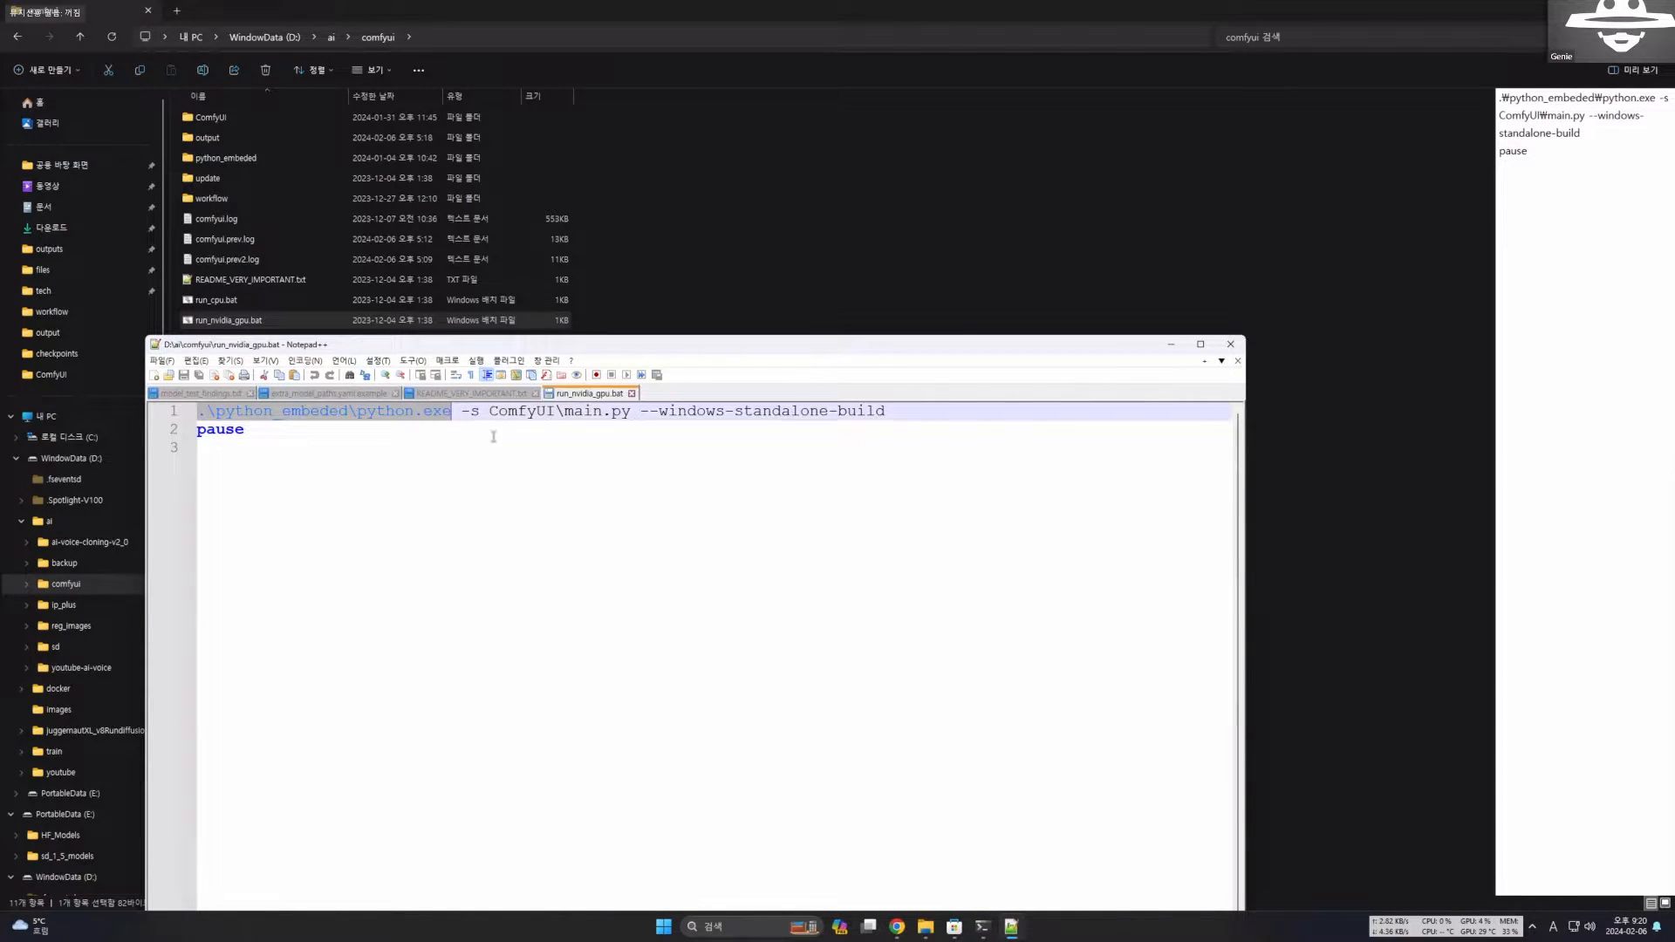
left_click(493, 436)
left_click(601, 412)
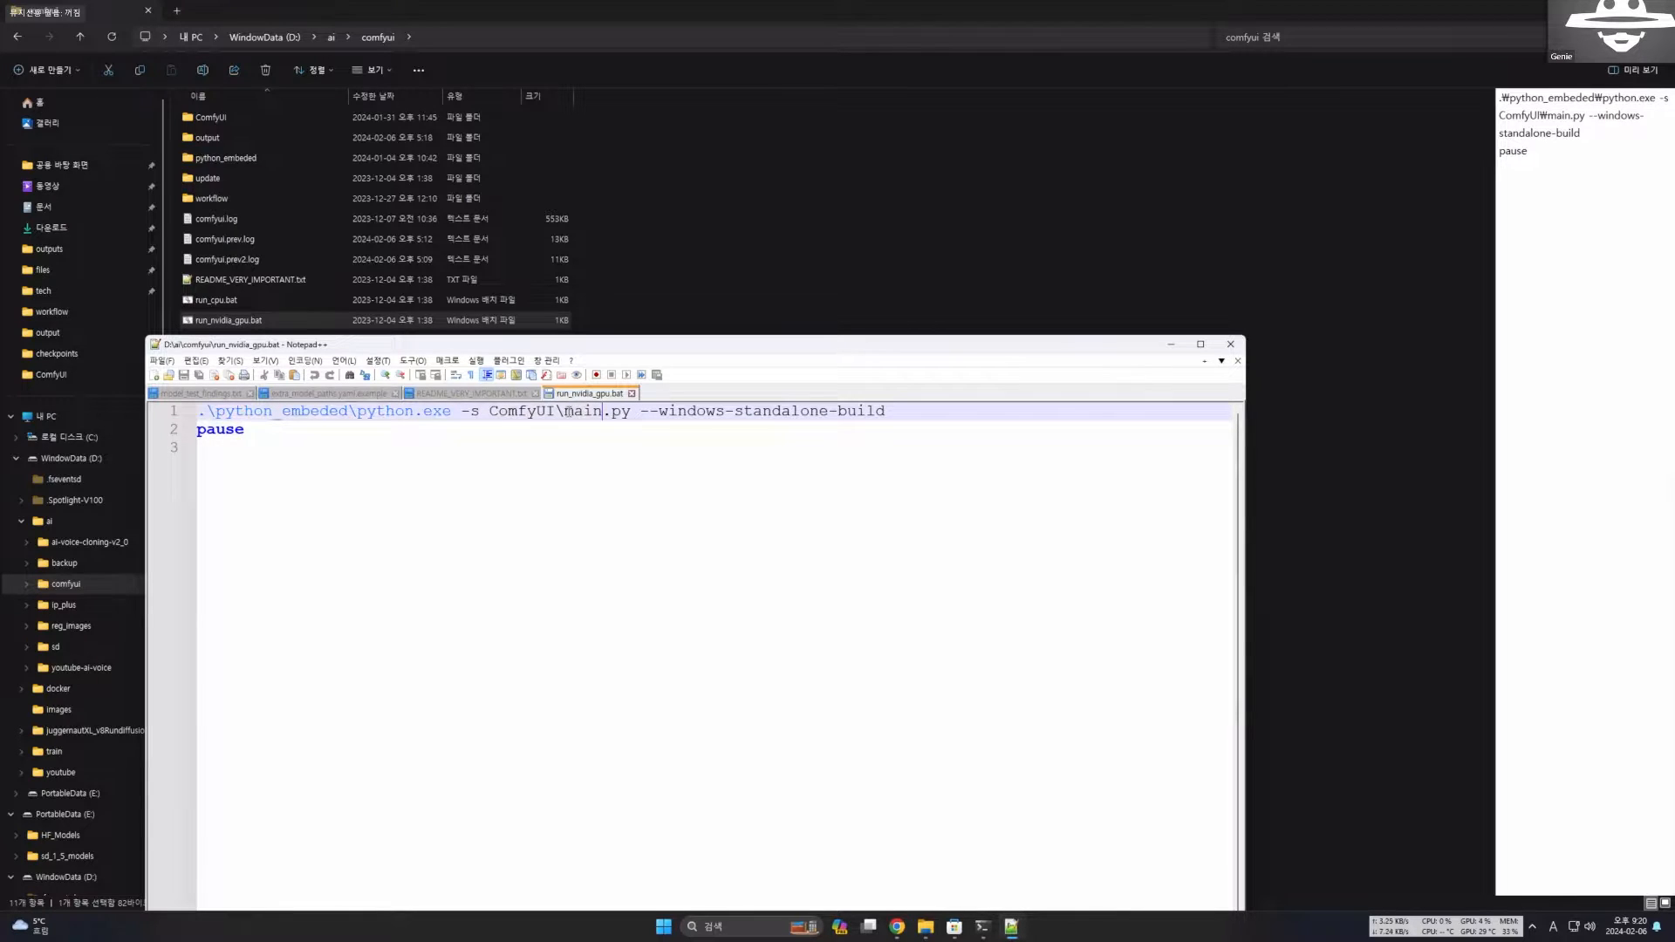
left_click_drag(568, 411, 640, 412)
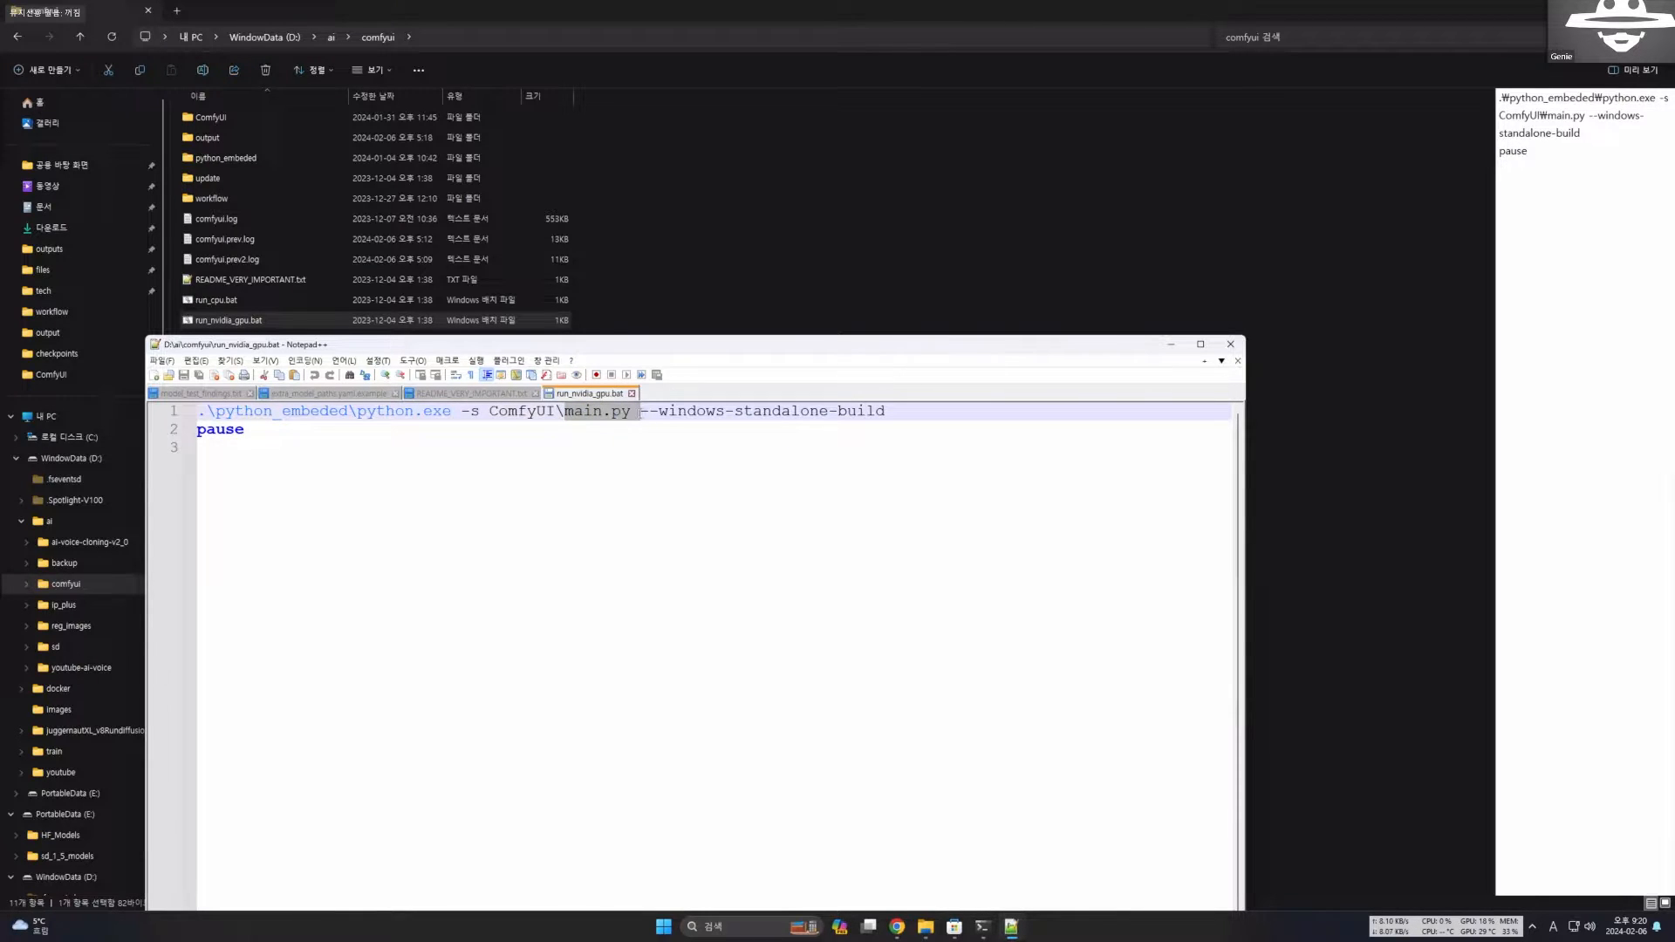
left_click(628, 482)
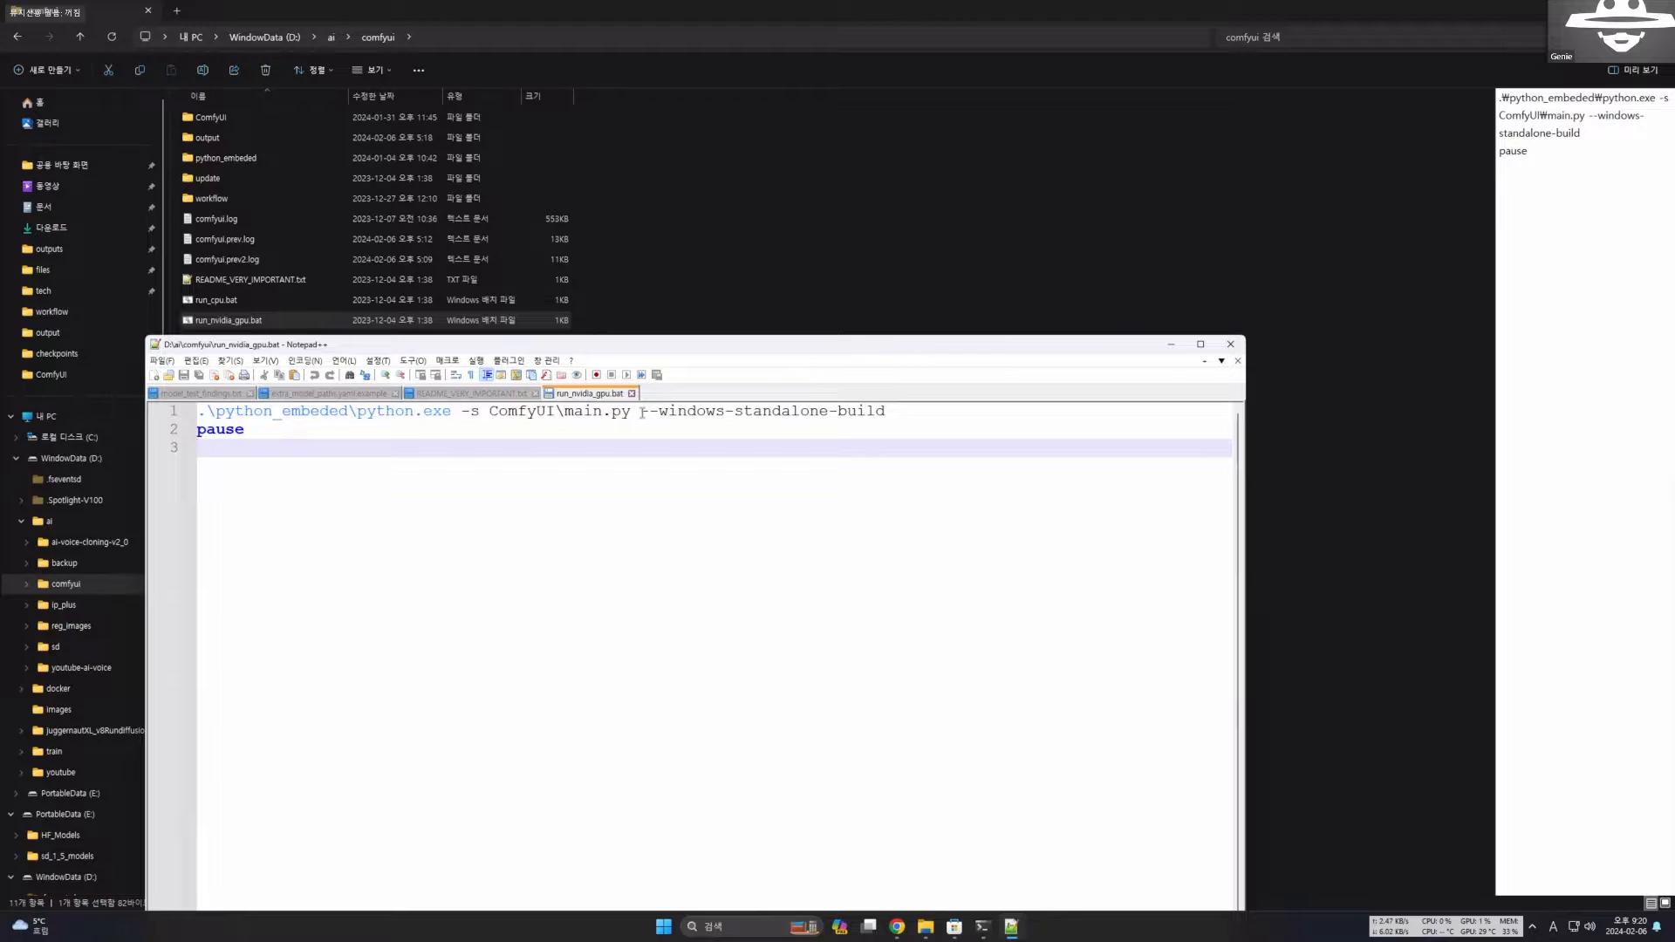
left_click_drag(642, 411, 917, 412)
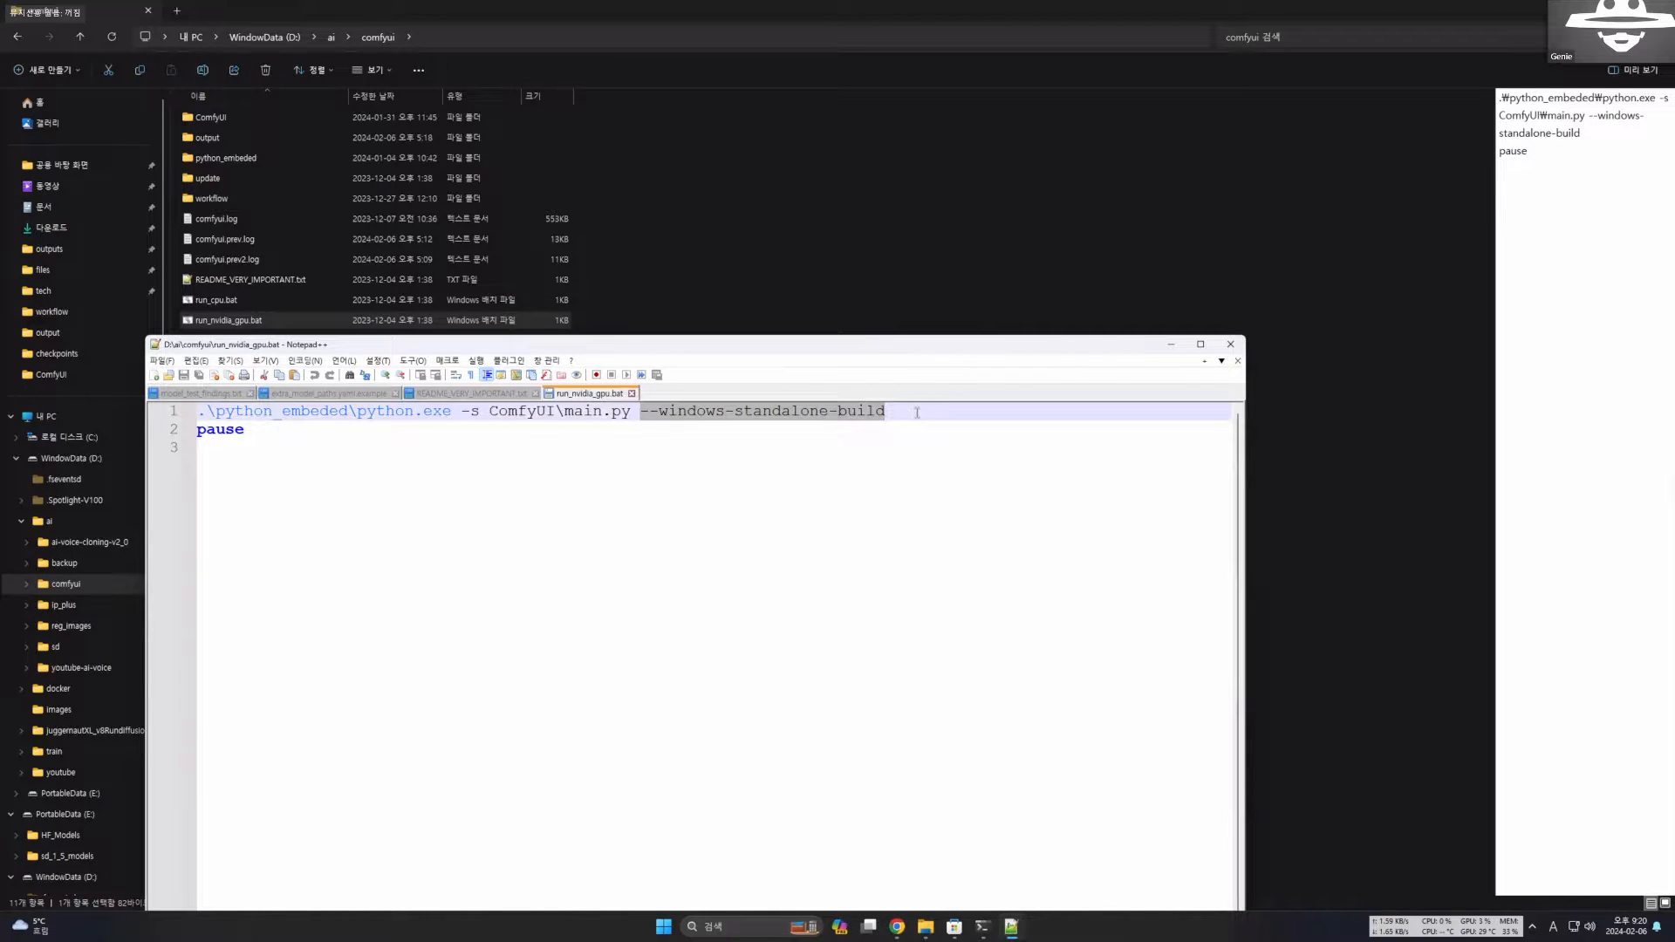
Append the --lowvram option after --windows-standalone-build in the launch command of run_nvidia_gpu.bat.
left_click(910, 413)
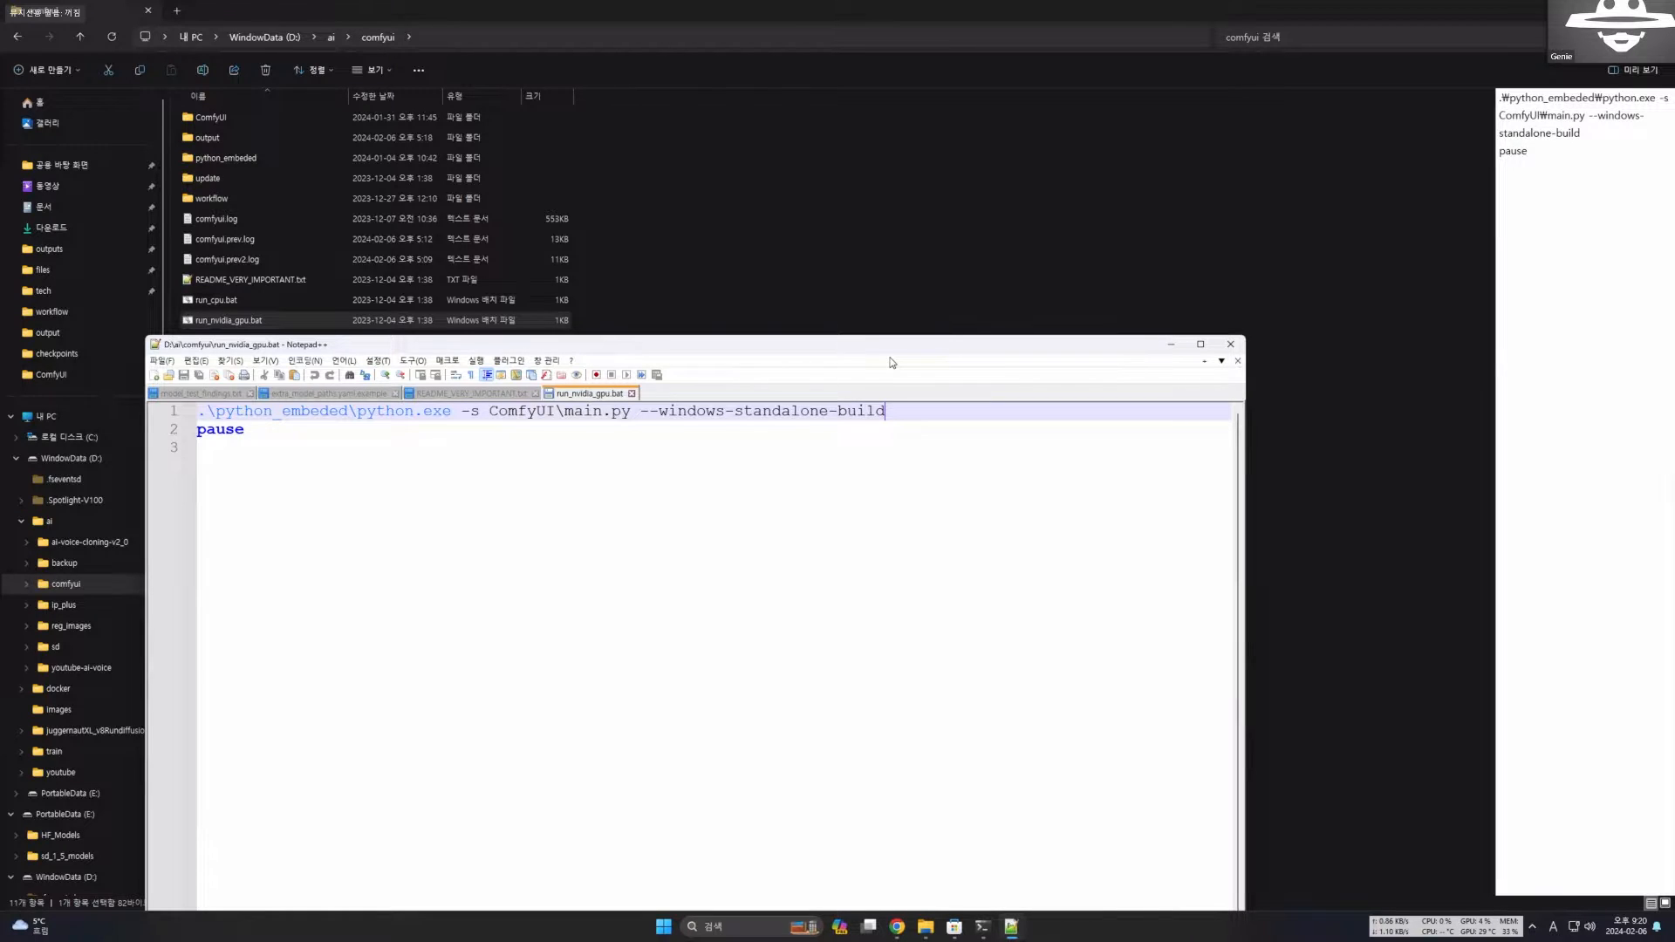
type("--l")
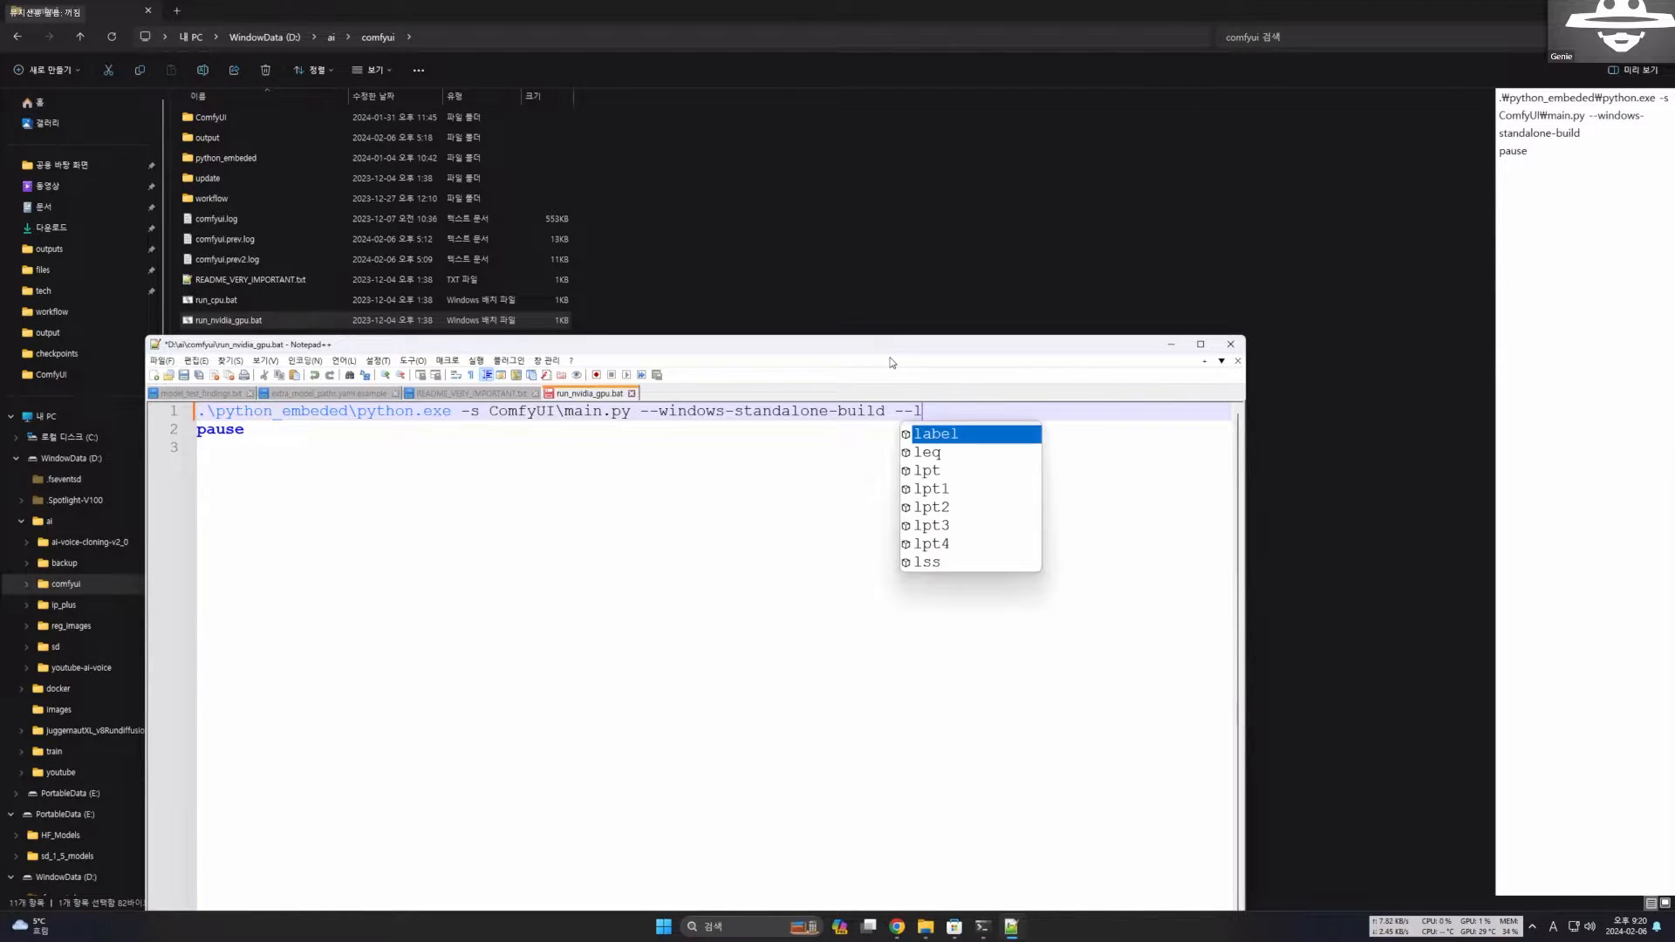
type("owvram")
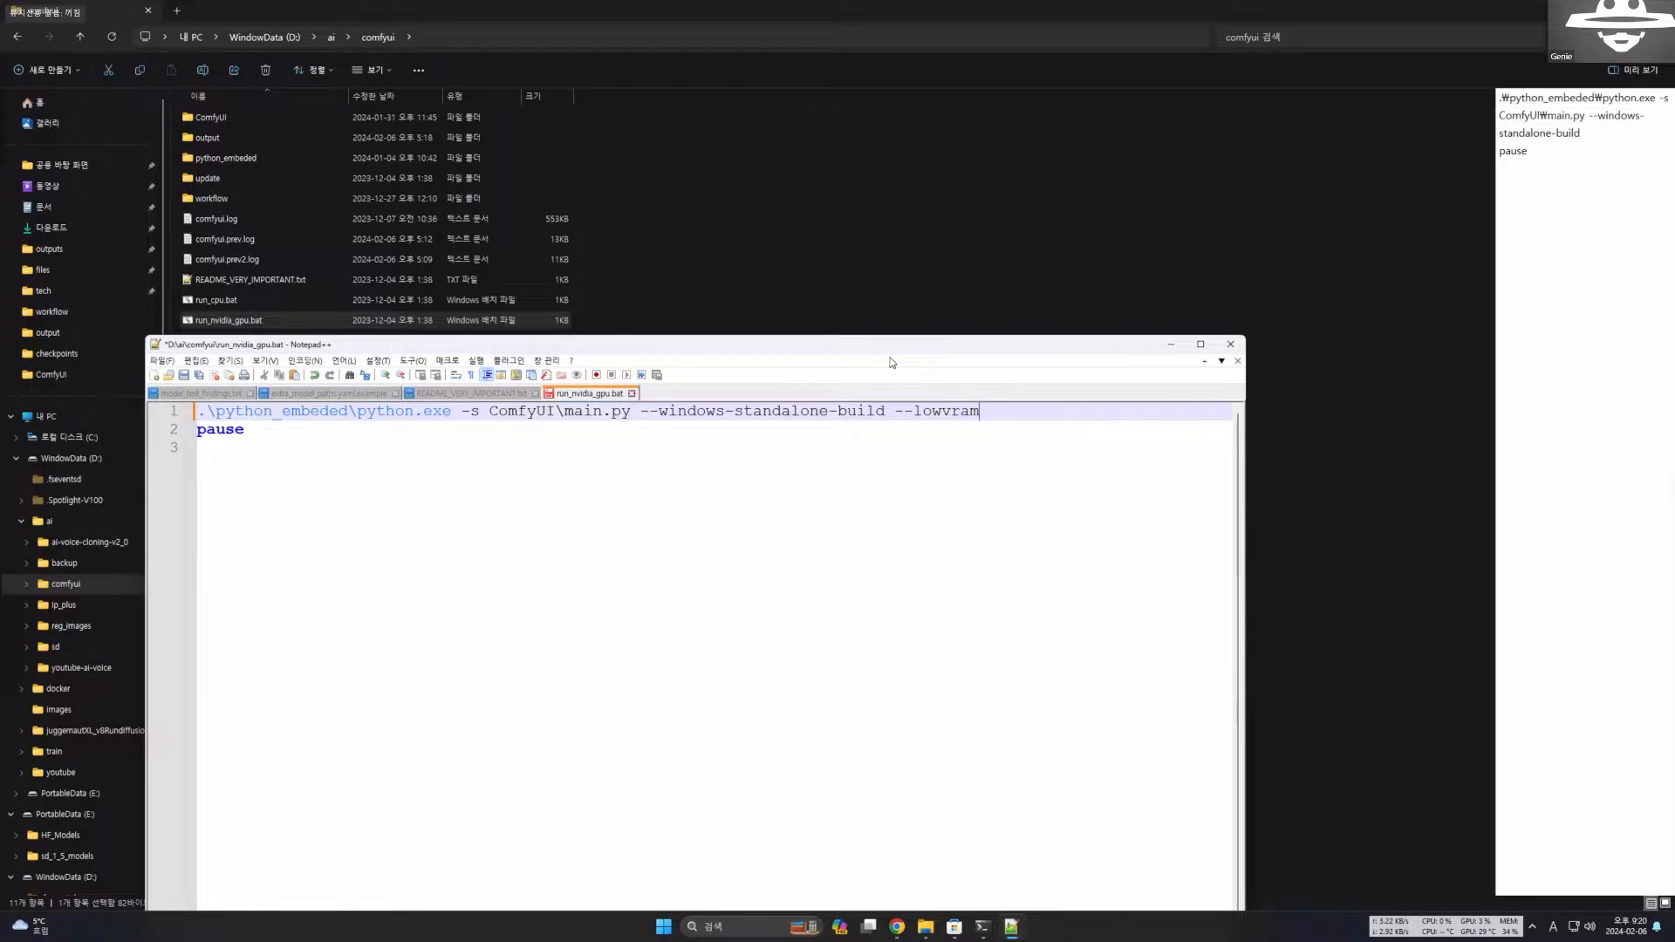
key("Down")
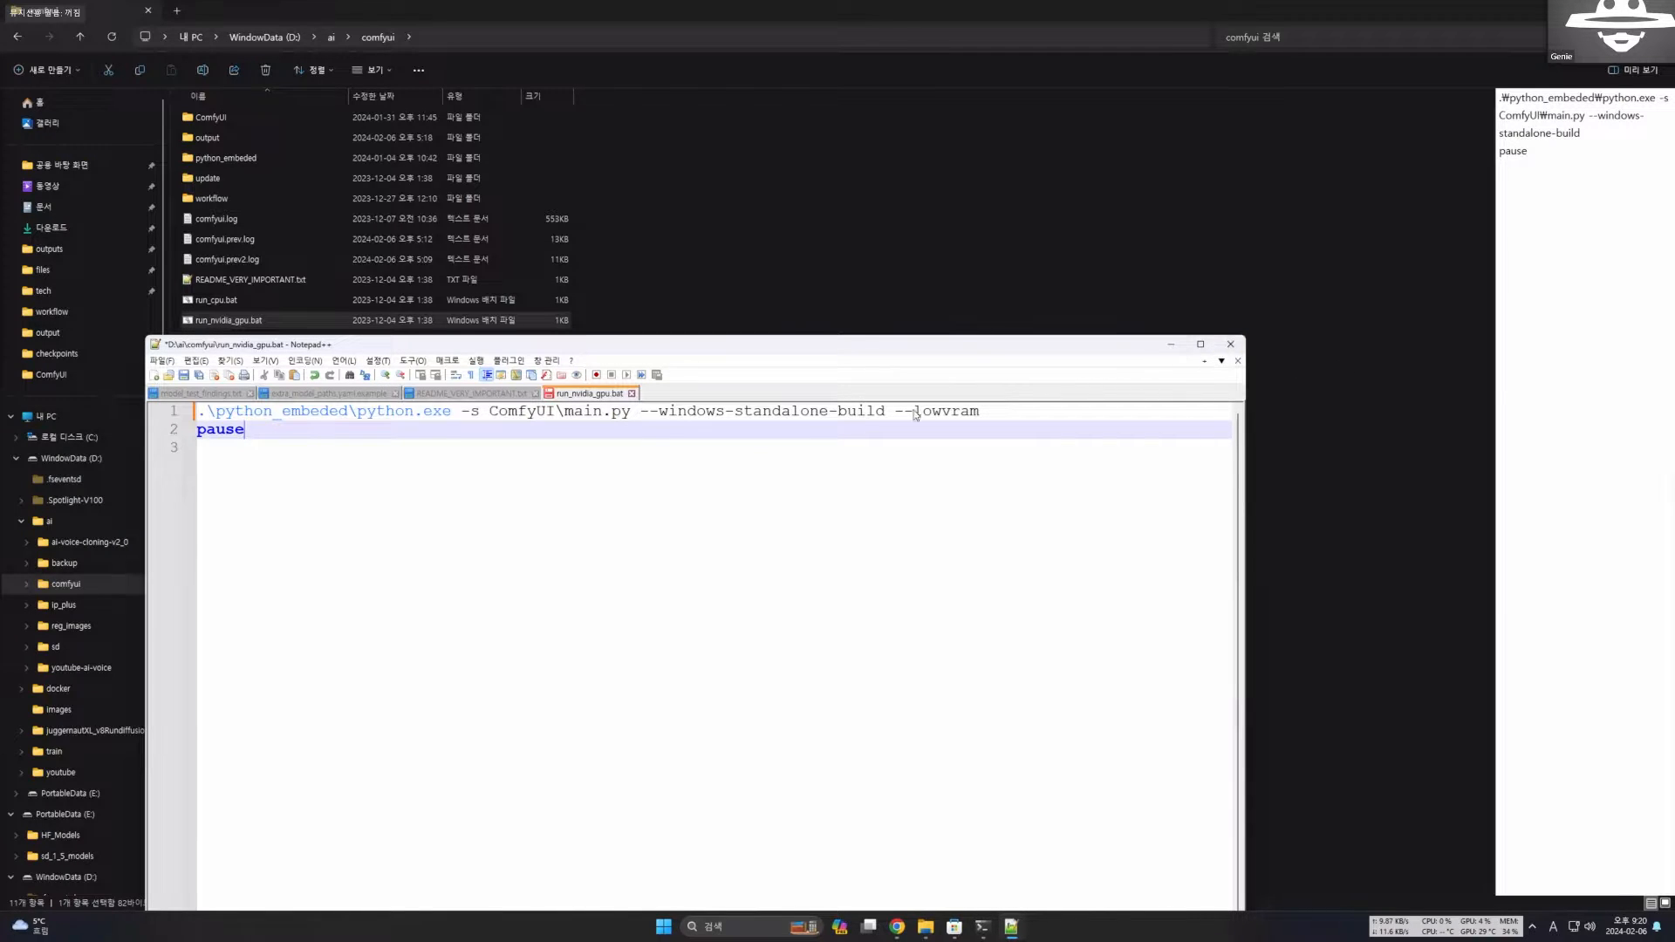
Close run_nvidia_gpu.bat without saving, close README_VERY_IMPORTANT.txt, and return to the comfyui folder.
left_click(634, 394)
left_click(901, 513)
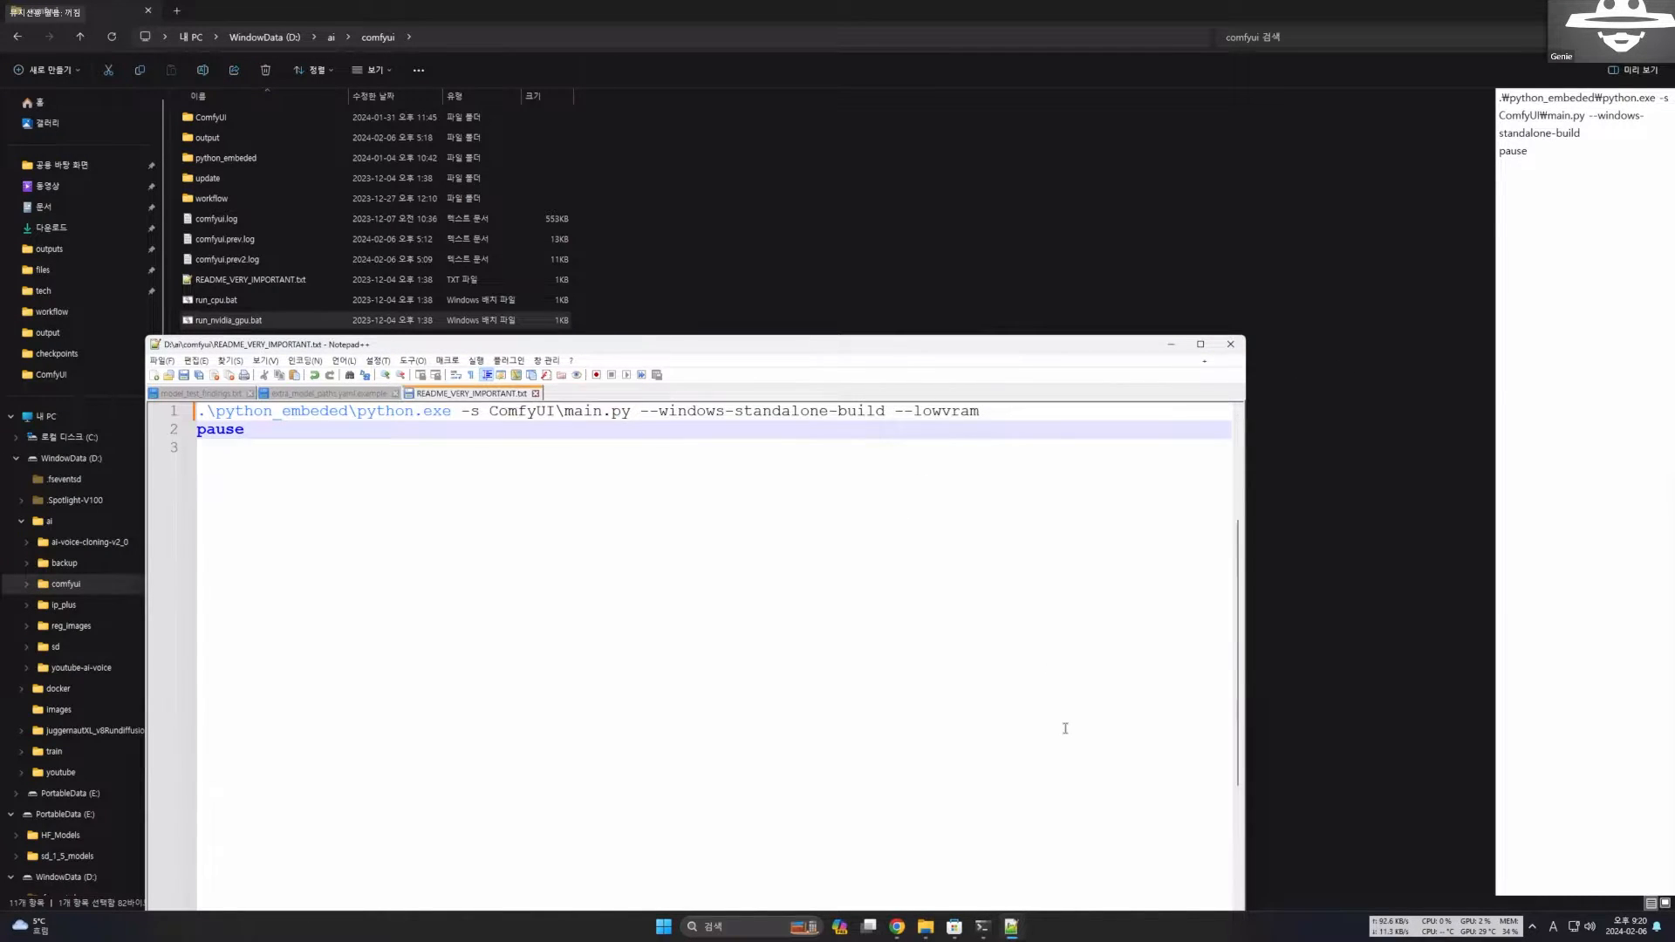
left_click(536, 394)
left_click(852, 329)
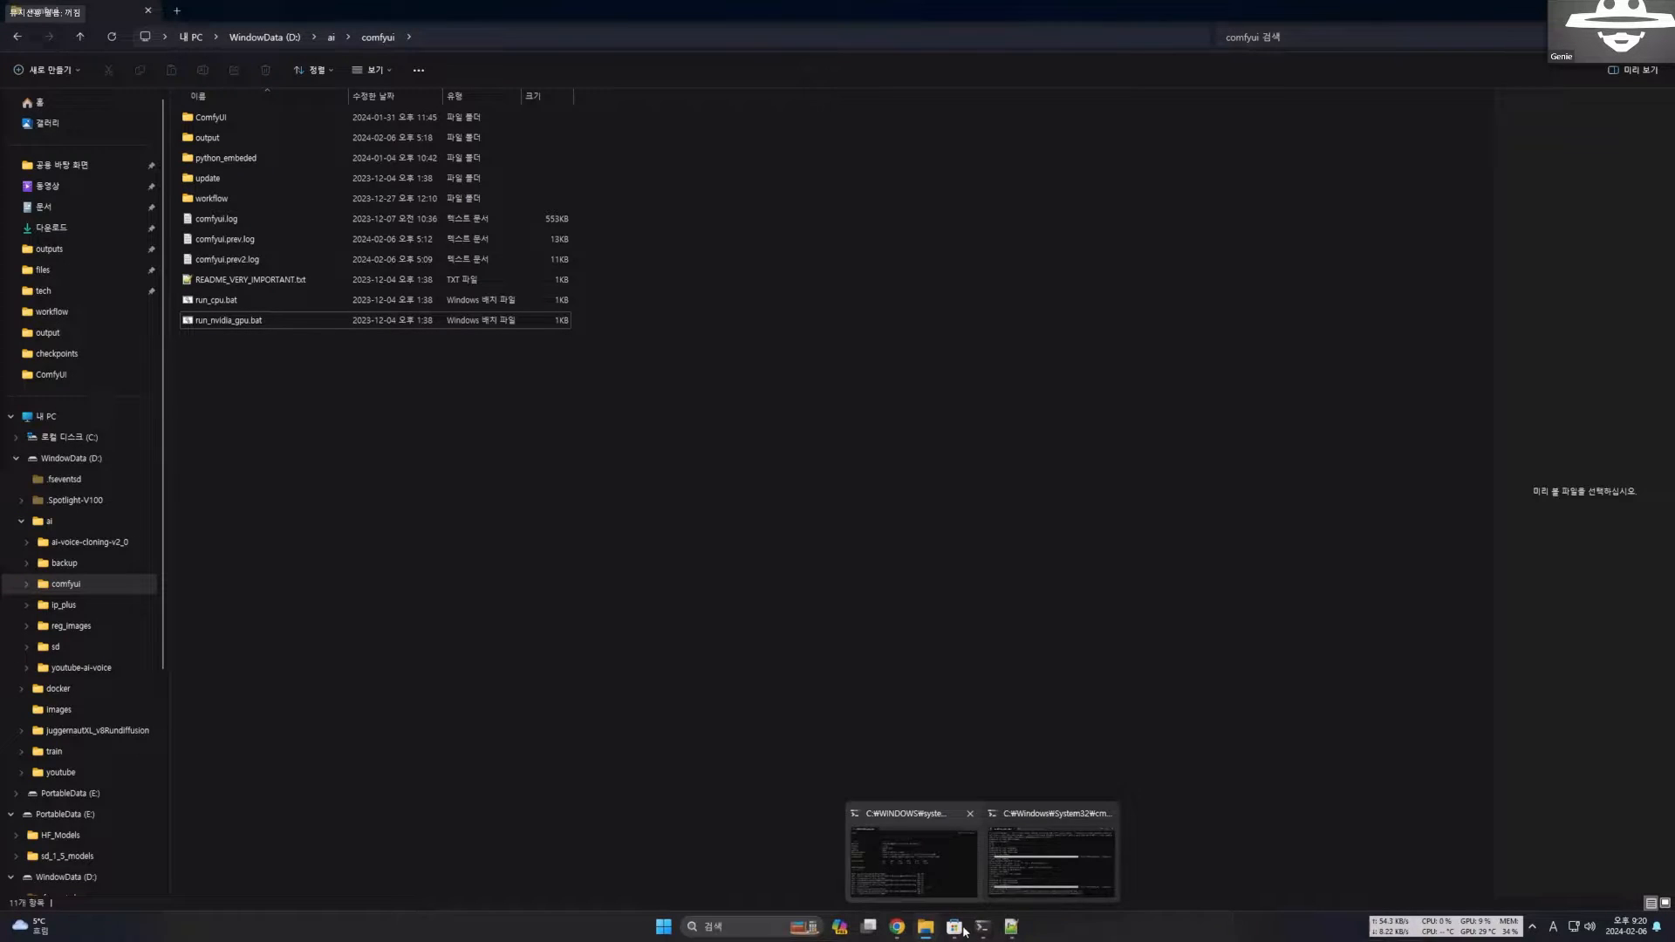
Return to the [ComfyUI #2] post in Chrome and read section 4 on the --cpu option for computers without a GPU.
left_click(897, 927)
scroll(528, 485, "down", 3)
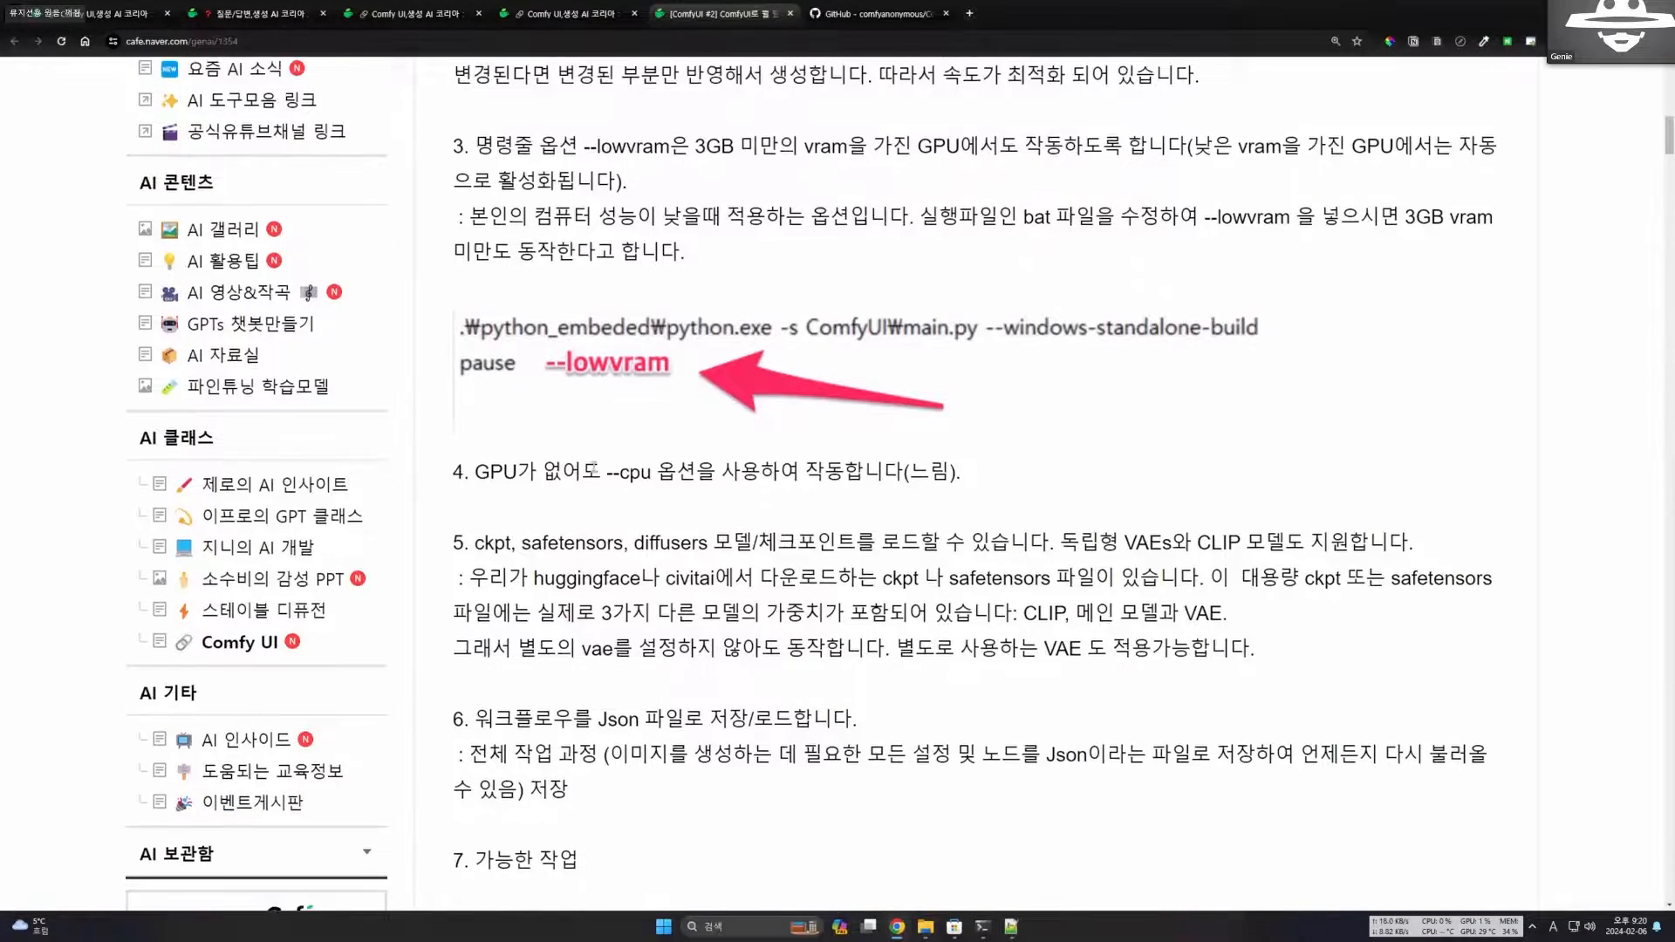
left_click_drag(473, 465, 602, 467)
left_click(596, 364)
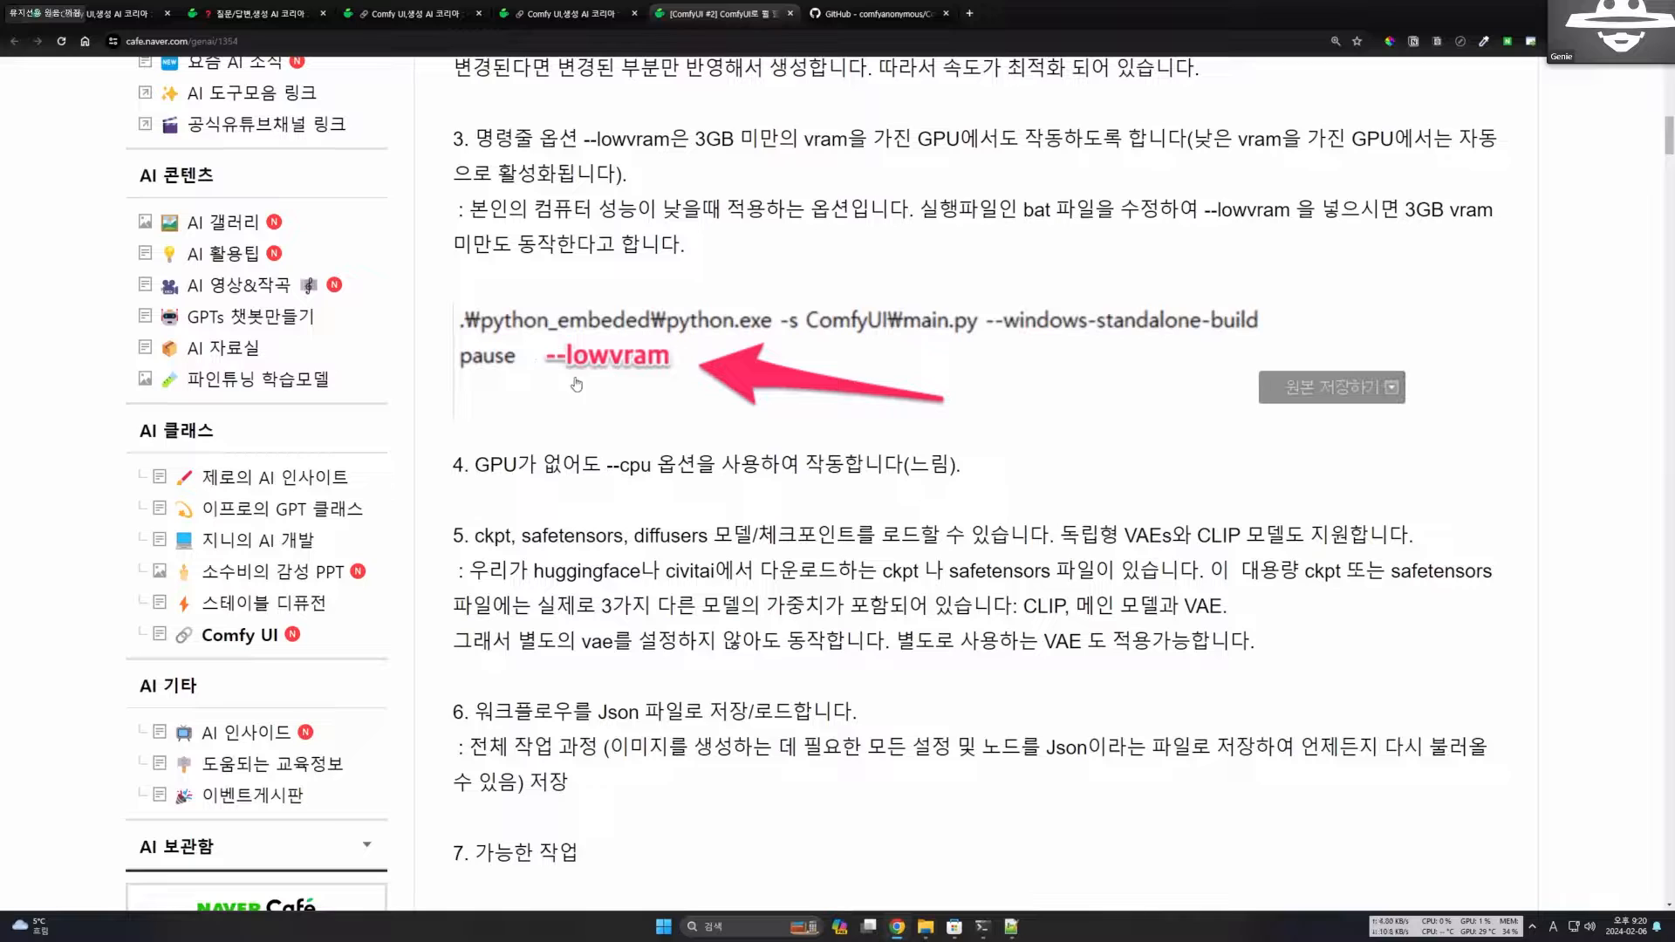
left_click_drag(603, 467, 650, 466)
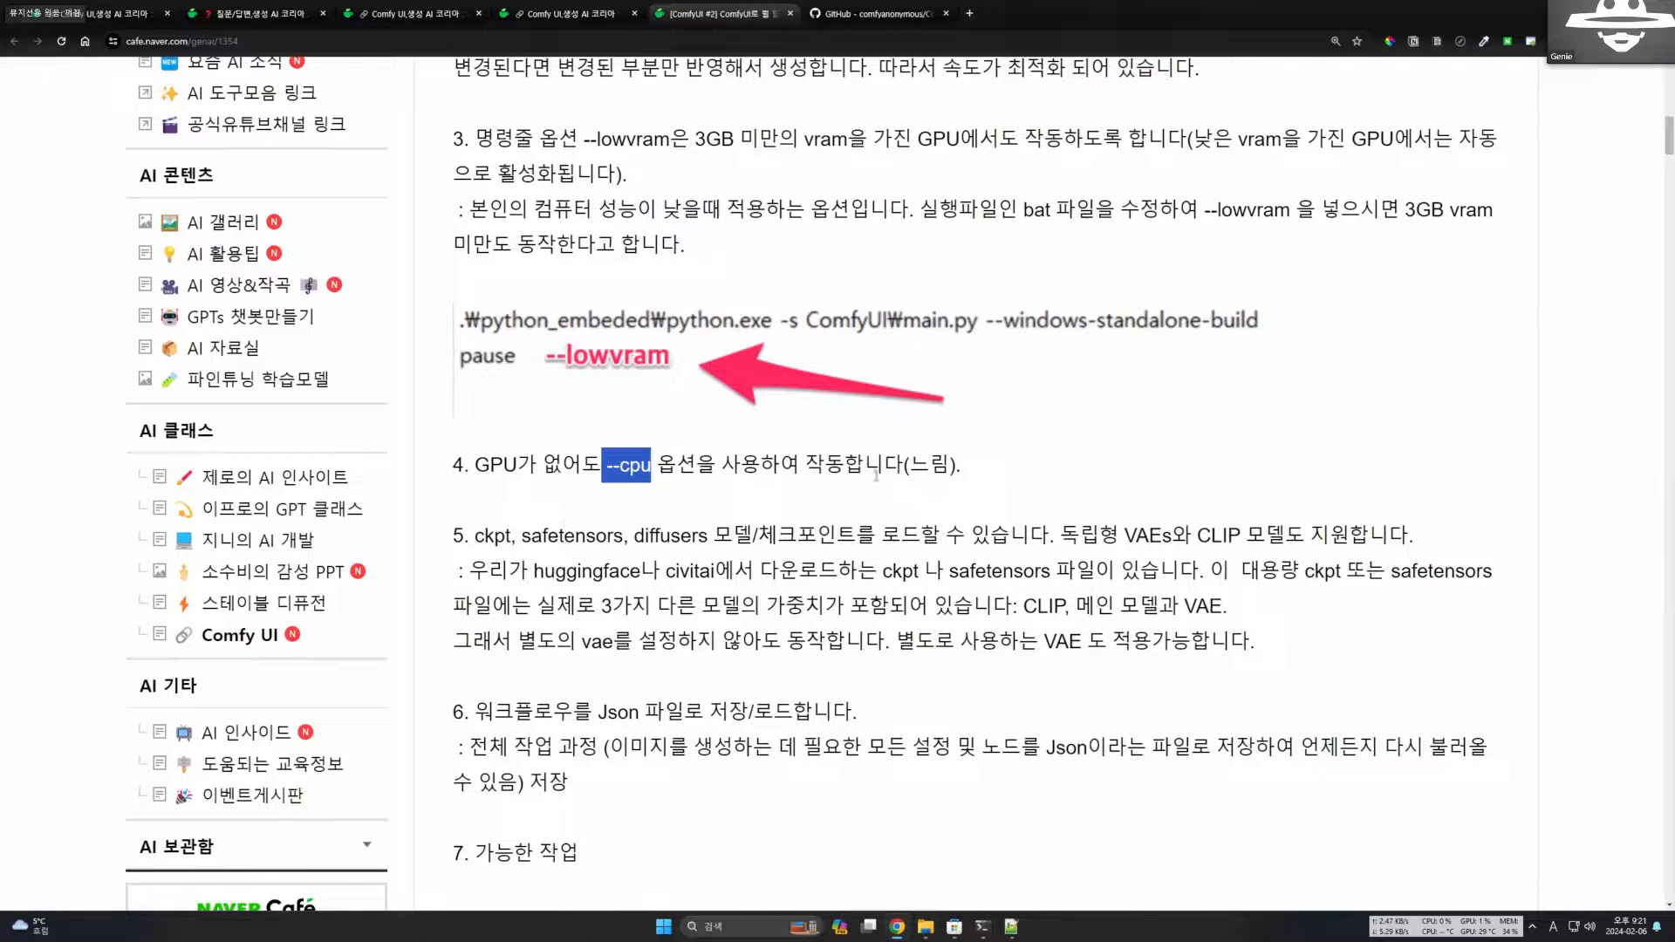
left_click(741, 492)
left_click_drag(821, 467, 909, 469)
left_click(936, 476)
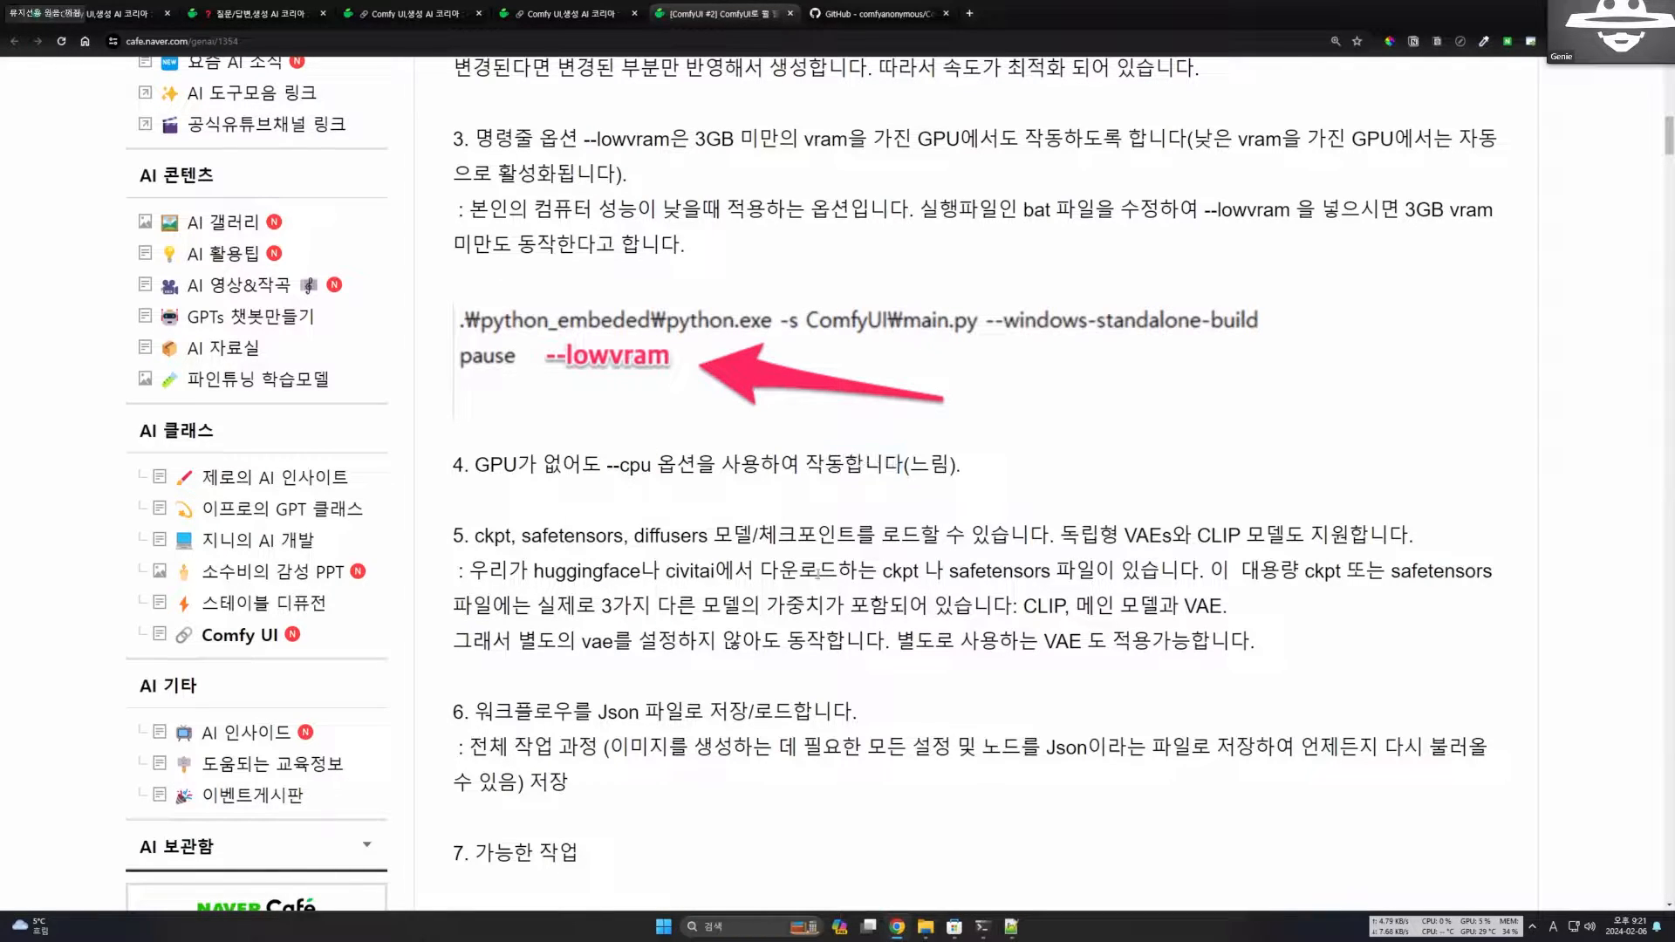
Read the opening line of section 5 on ckpt, safetensors and diffusers checkpoints and standalone VAE and CLIP models.
scroll(772, 571, "down", 2)
left_click_drag(469, 407, 797, 408)
left_click(531, 410)
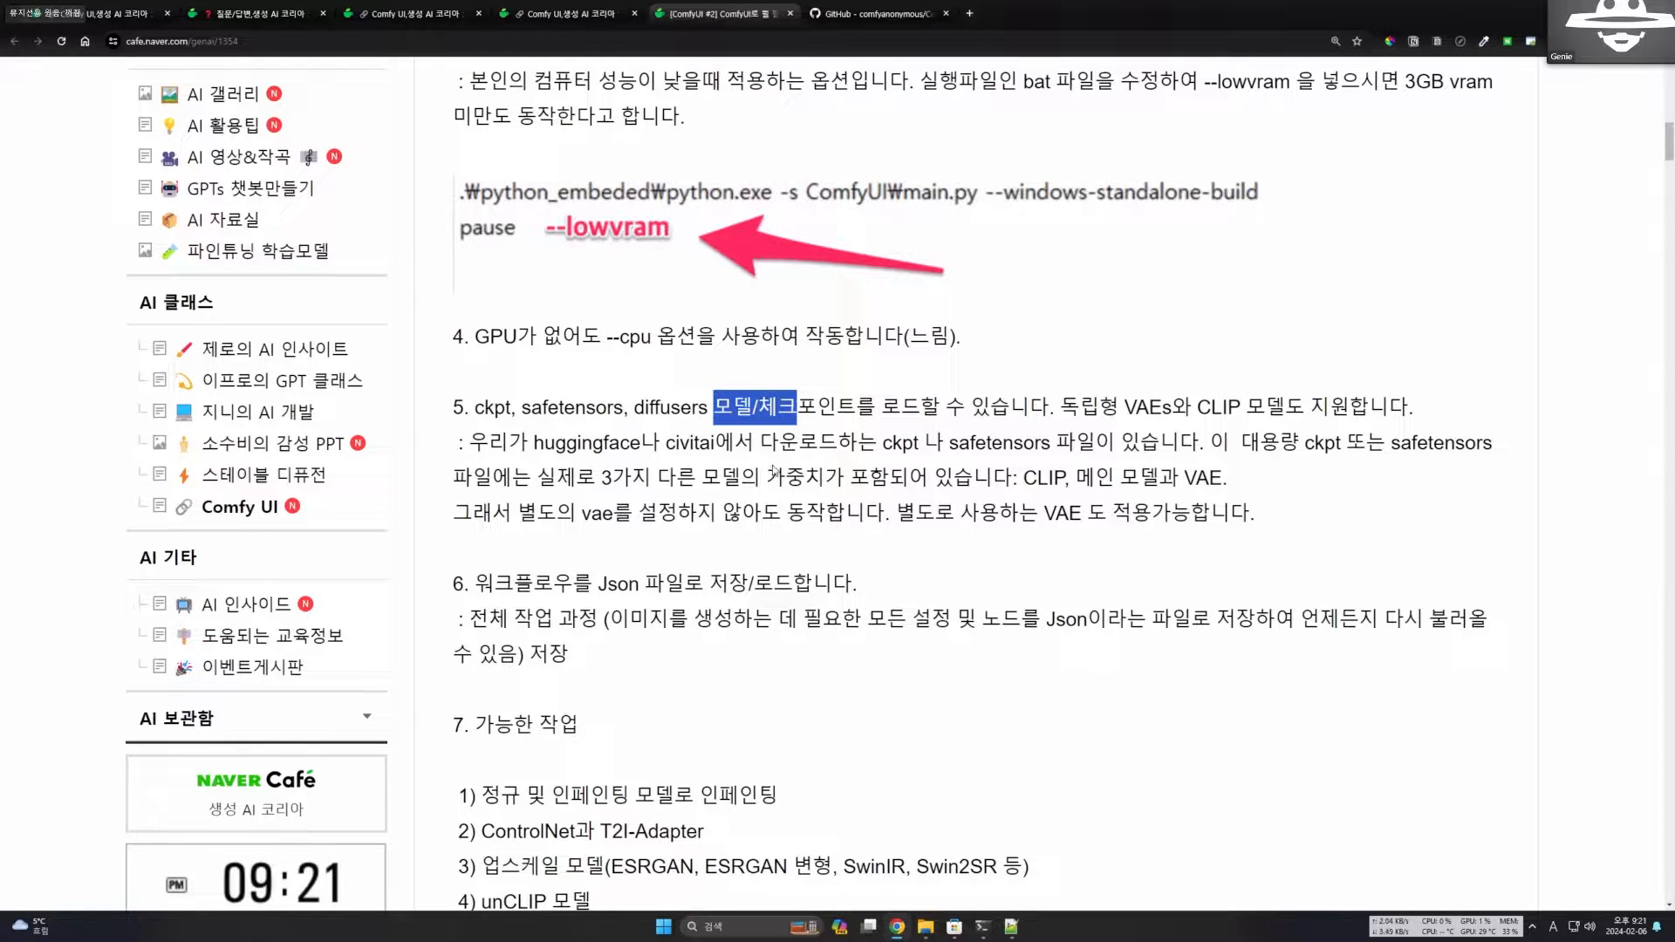
left_click(774, 471)
left_click_drag(469, 408, 702, 406)
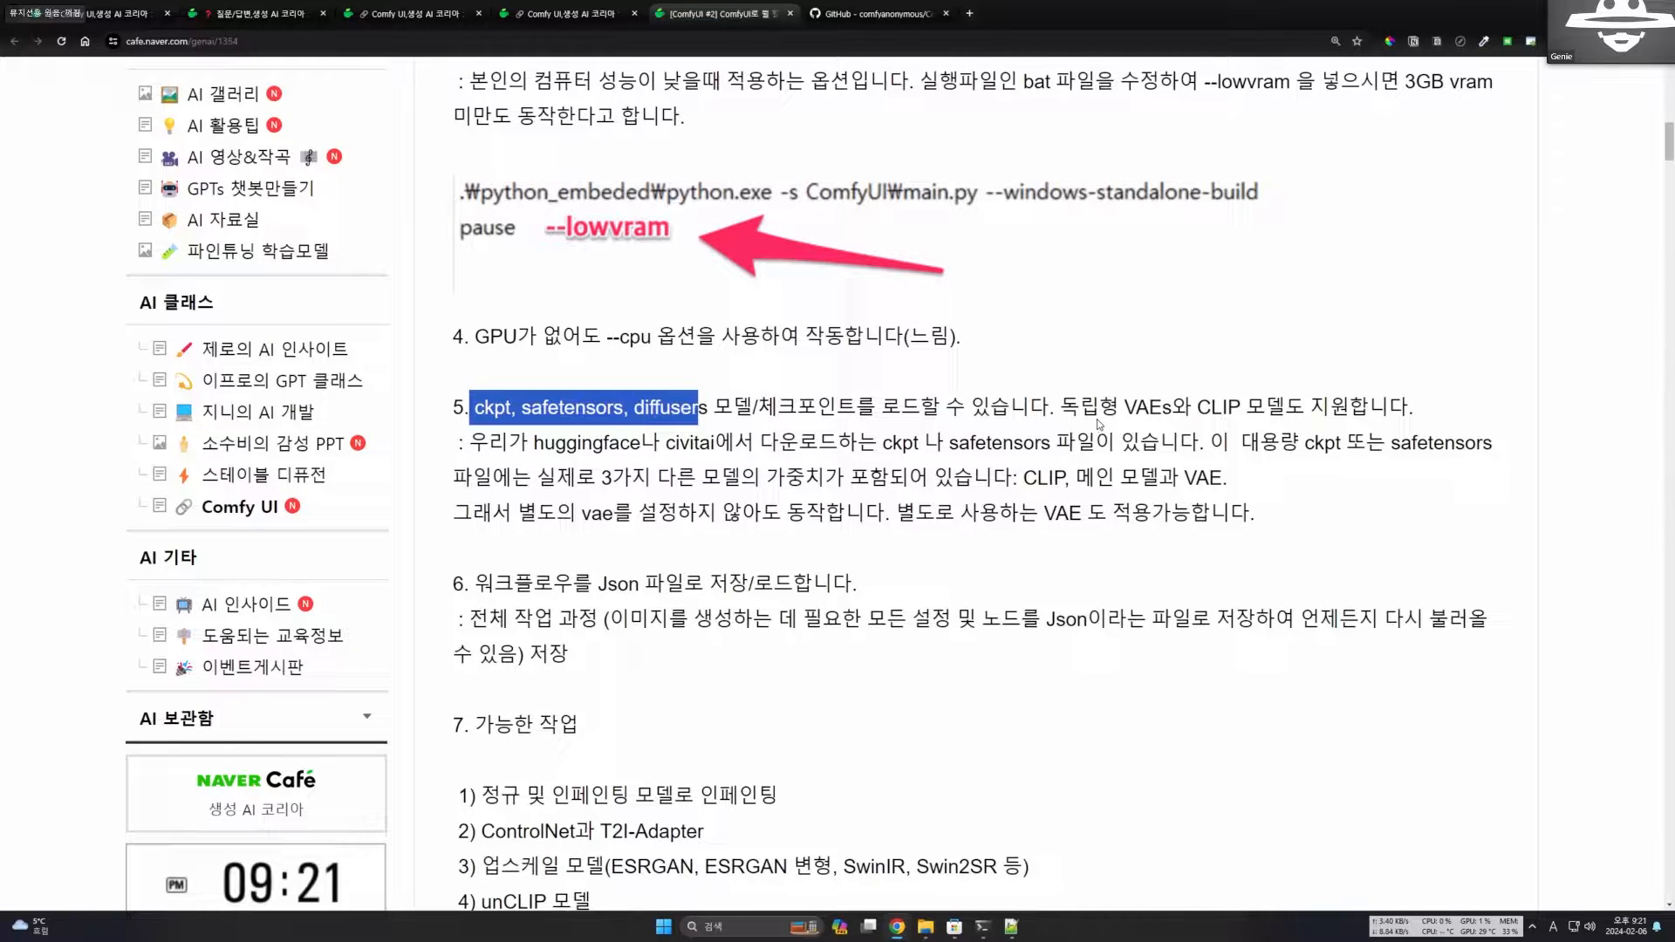
left_click(1126, 408)
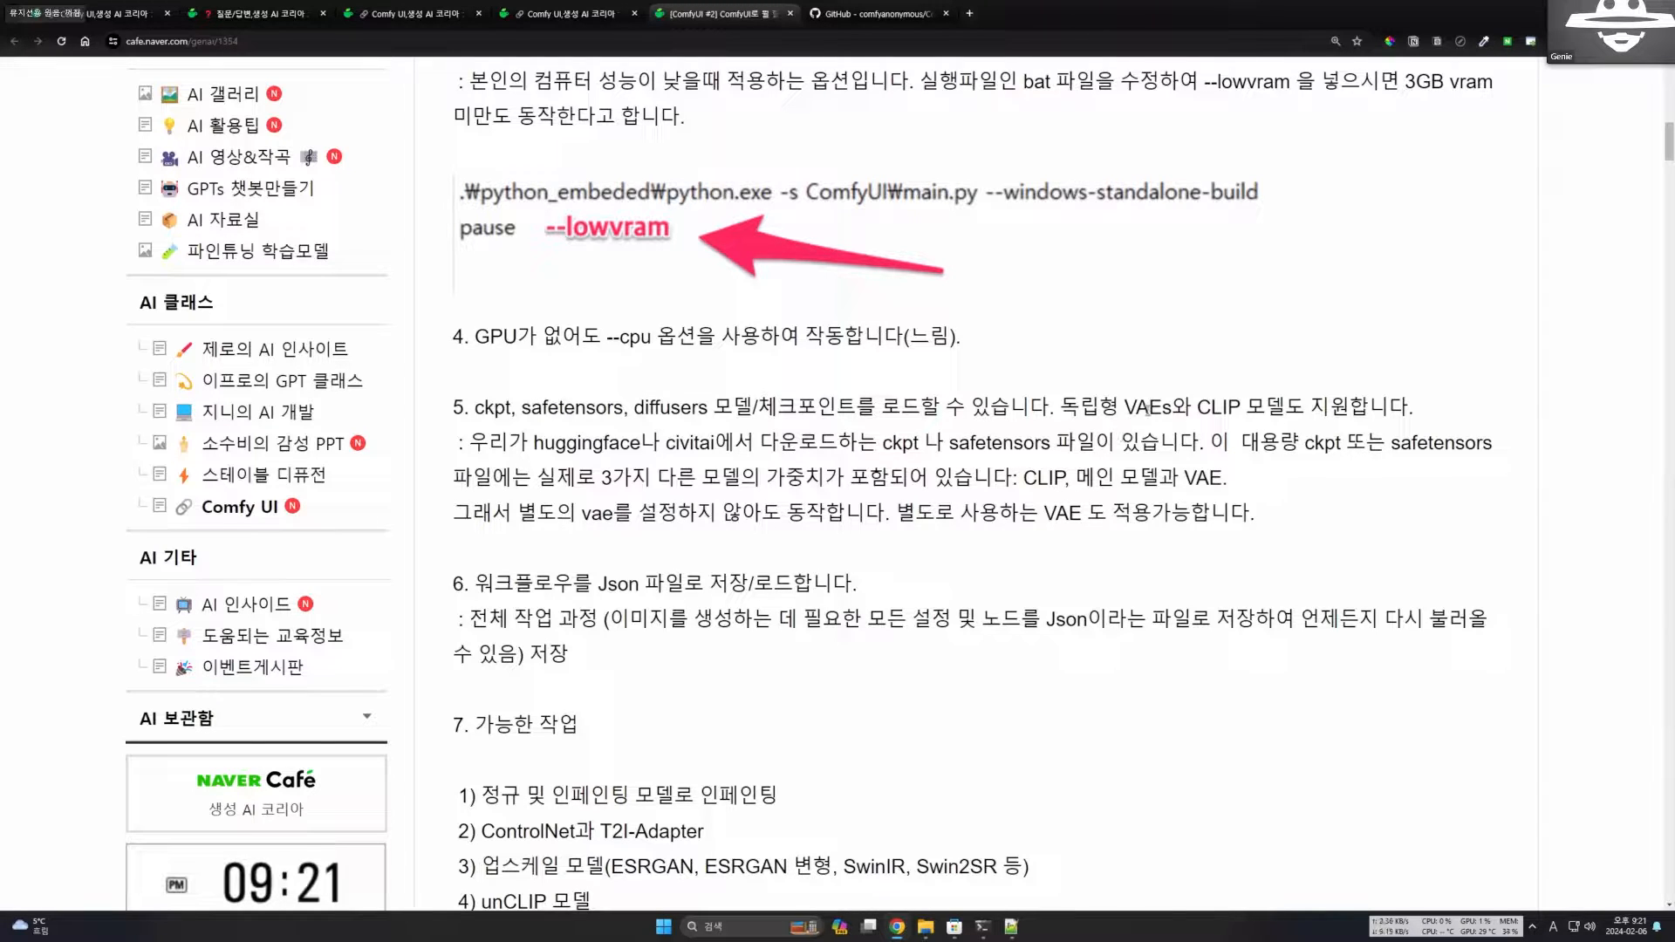
left_click_drag(1119, 408, 1246, 410)
left_click(1191, 469)
left_click_drag(1079, 407, 990, 408)
left_click(1009, 442)
left_click_drag(475, 407, 713, 407)
left_click_drag(1078, 408, 1309, 409)
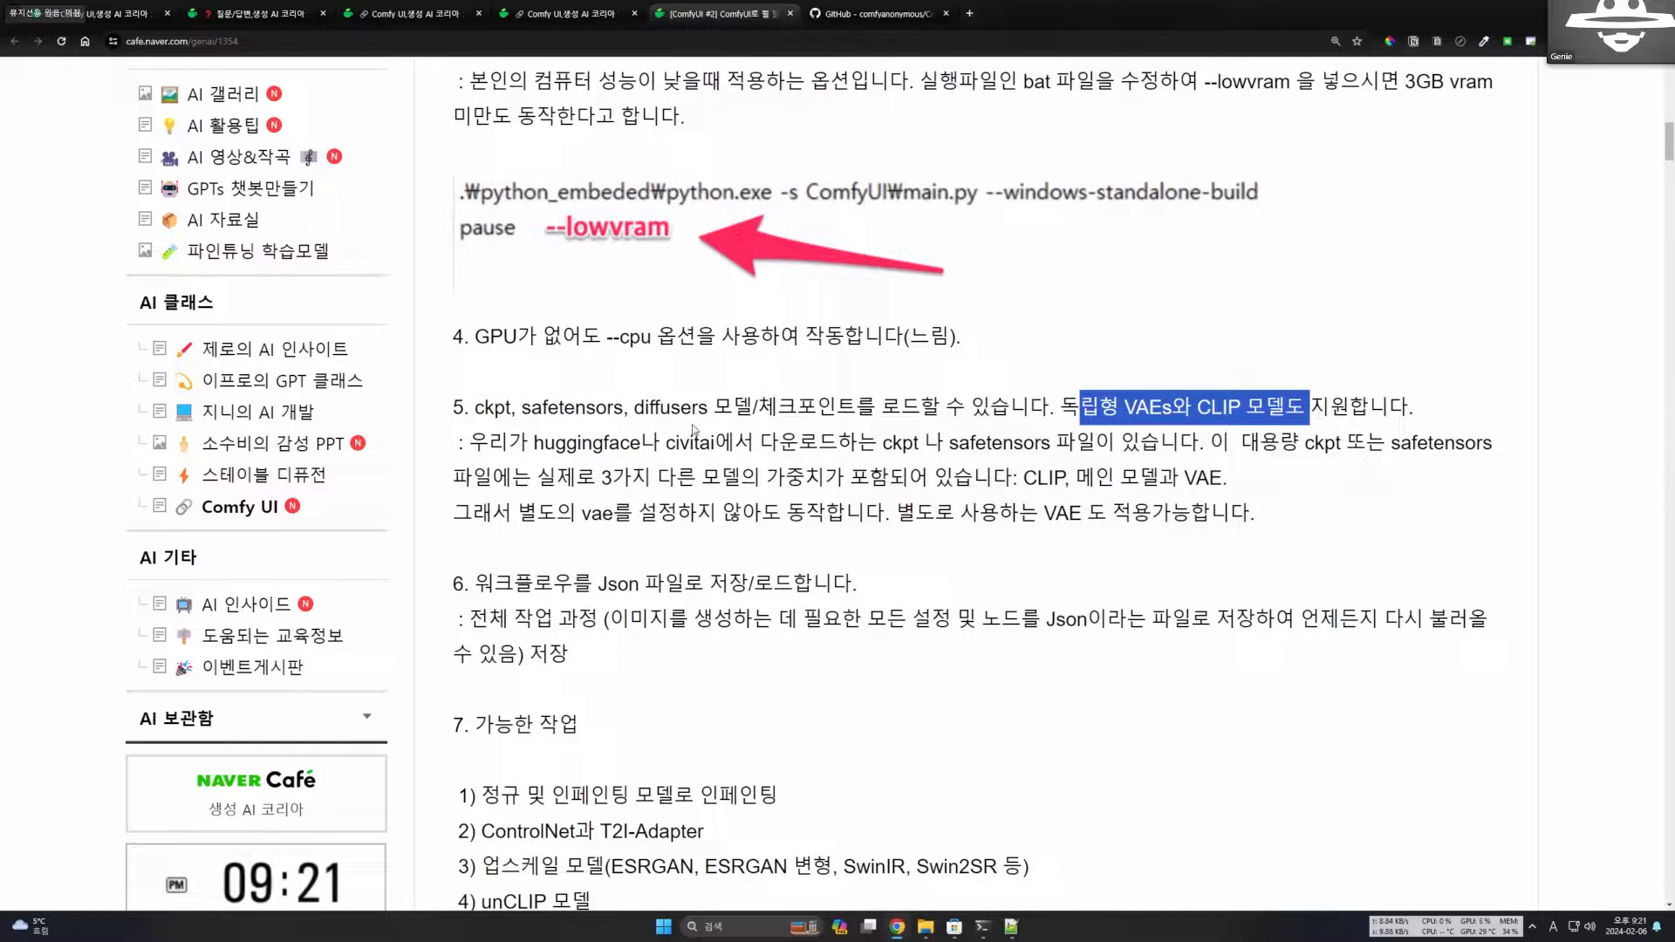
Read section 5's explanation of huggingface and civitai checkpoint files and the CLIP, main model and VAE weights they contain.
left_click_drag(488, 442, 717, 443)
left_click(568, 452)
left_click_drag(528, 442, 643, 443)
left_click(686, 443)
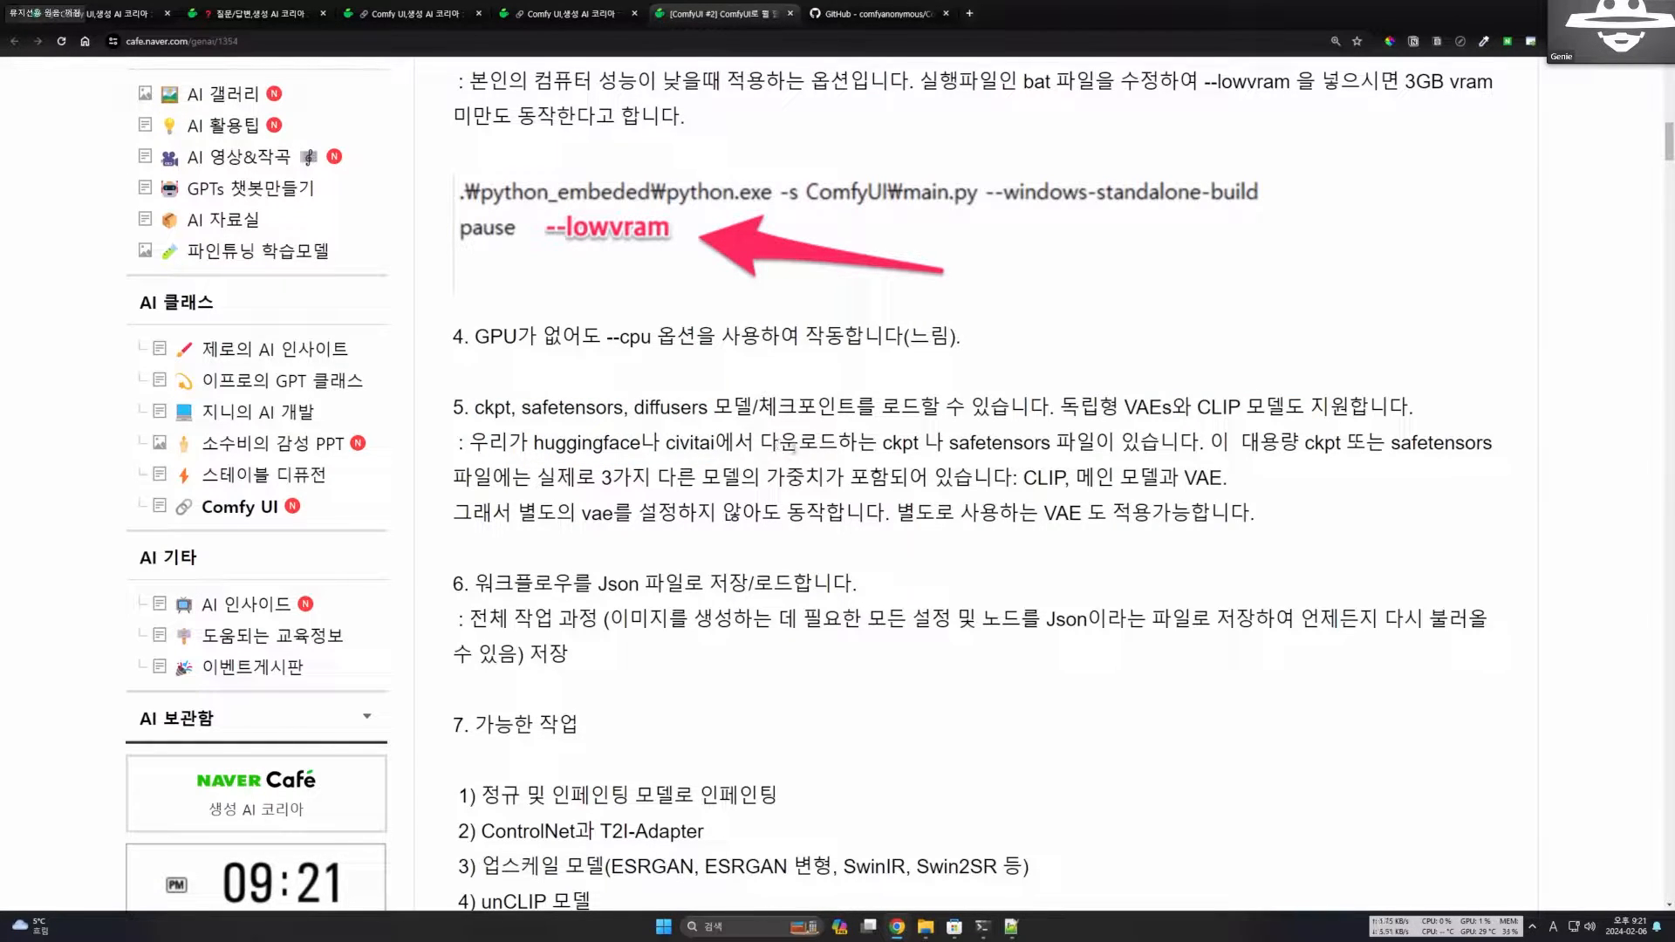
double_click(1208, 477)
double_click(1049, 478)
left_click(1142, 439)
left_click_drag(1142, 440, 1121, 442)
scroll(1022, 546, "down", 2)
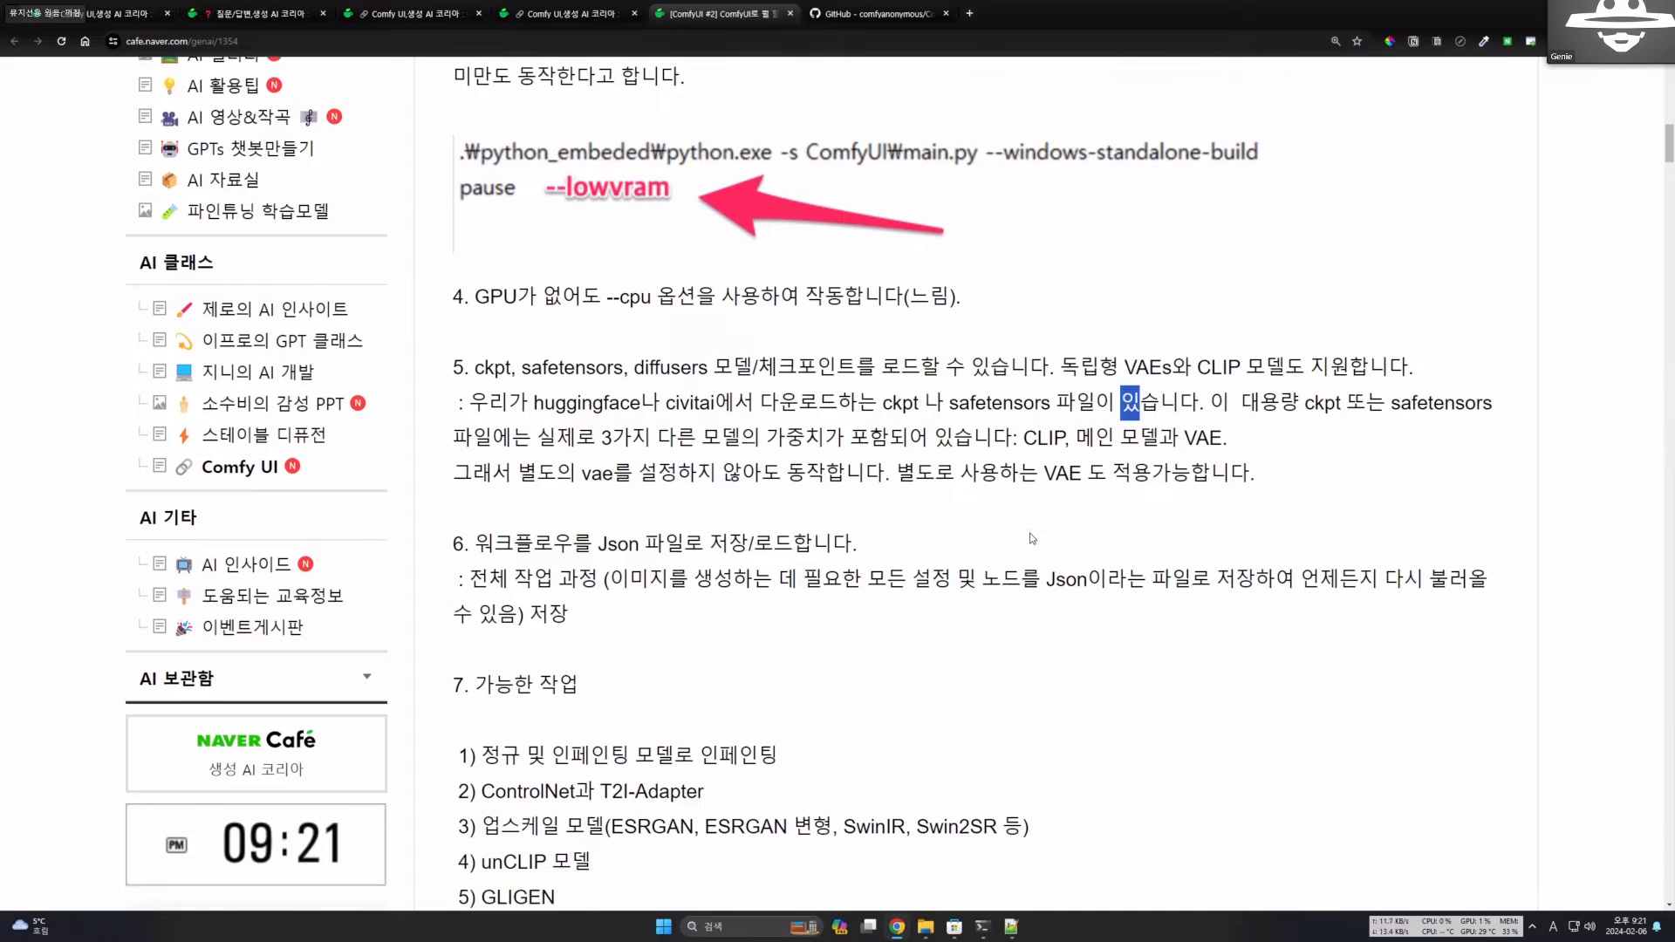
Read section 6 on saving the whole workflow to a Json file and loading it again, glancing back at section 5.
left_click_drag(476, 474, 644, 474)
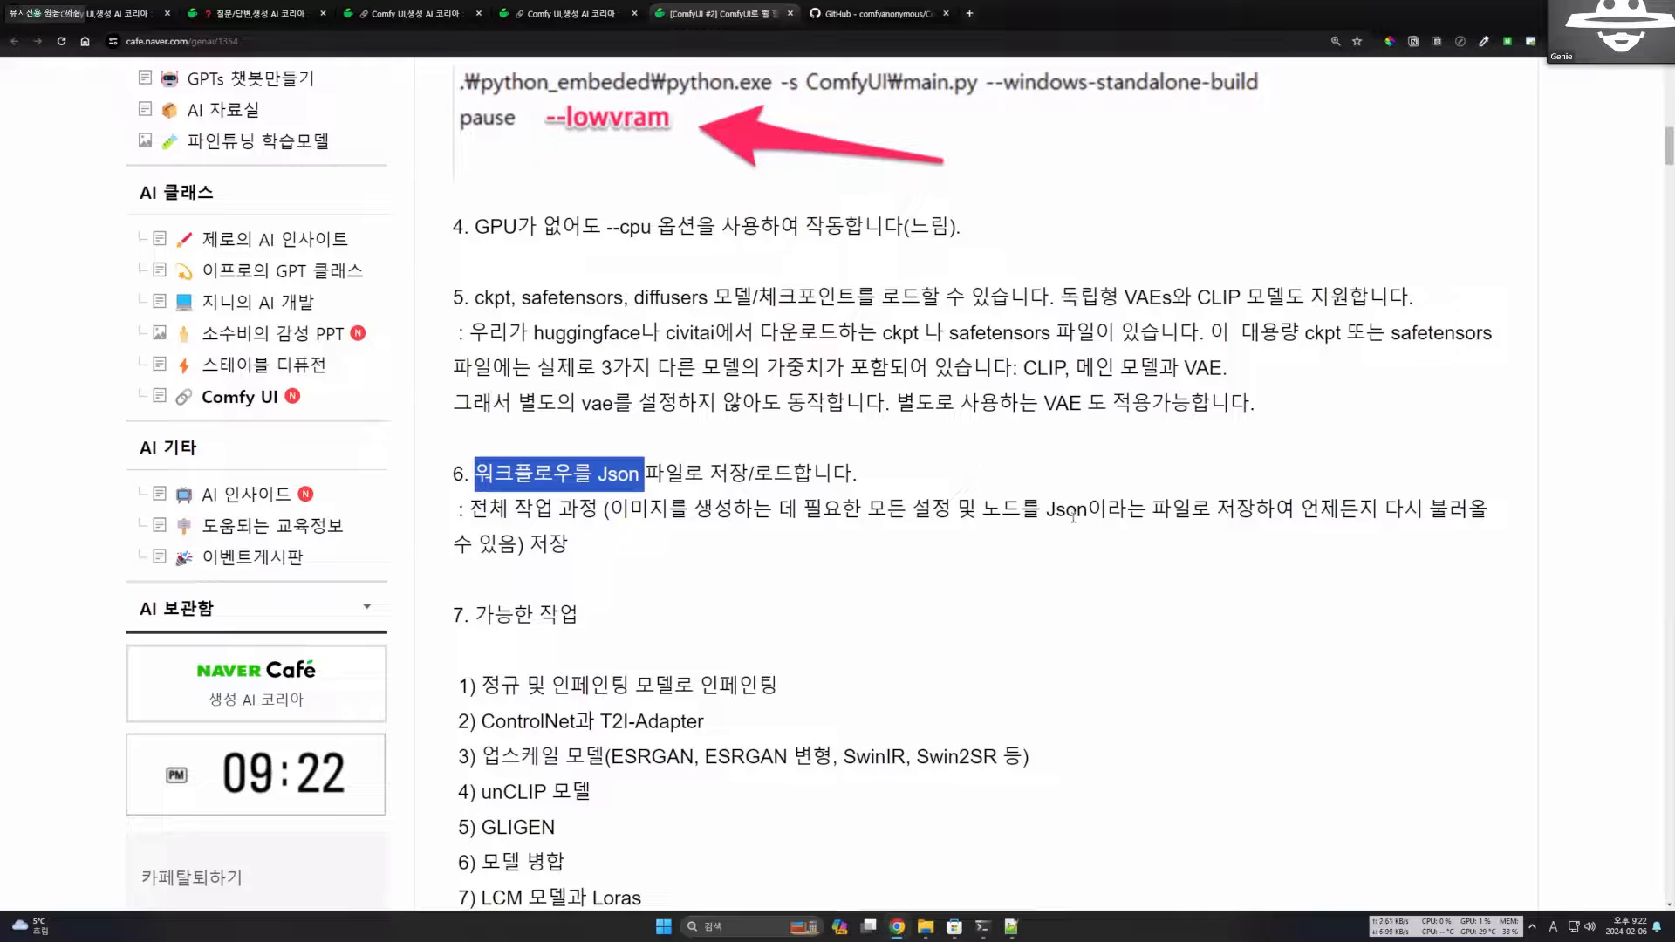
scroll(968, 480, "down", 1)
left_click(918, 471)
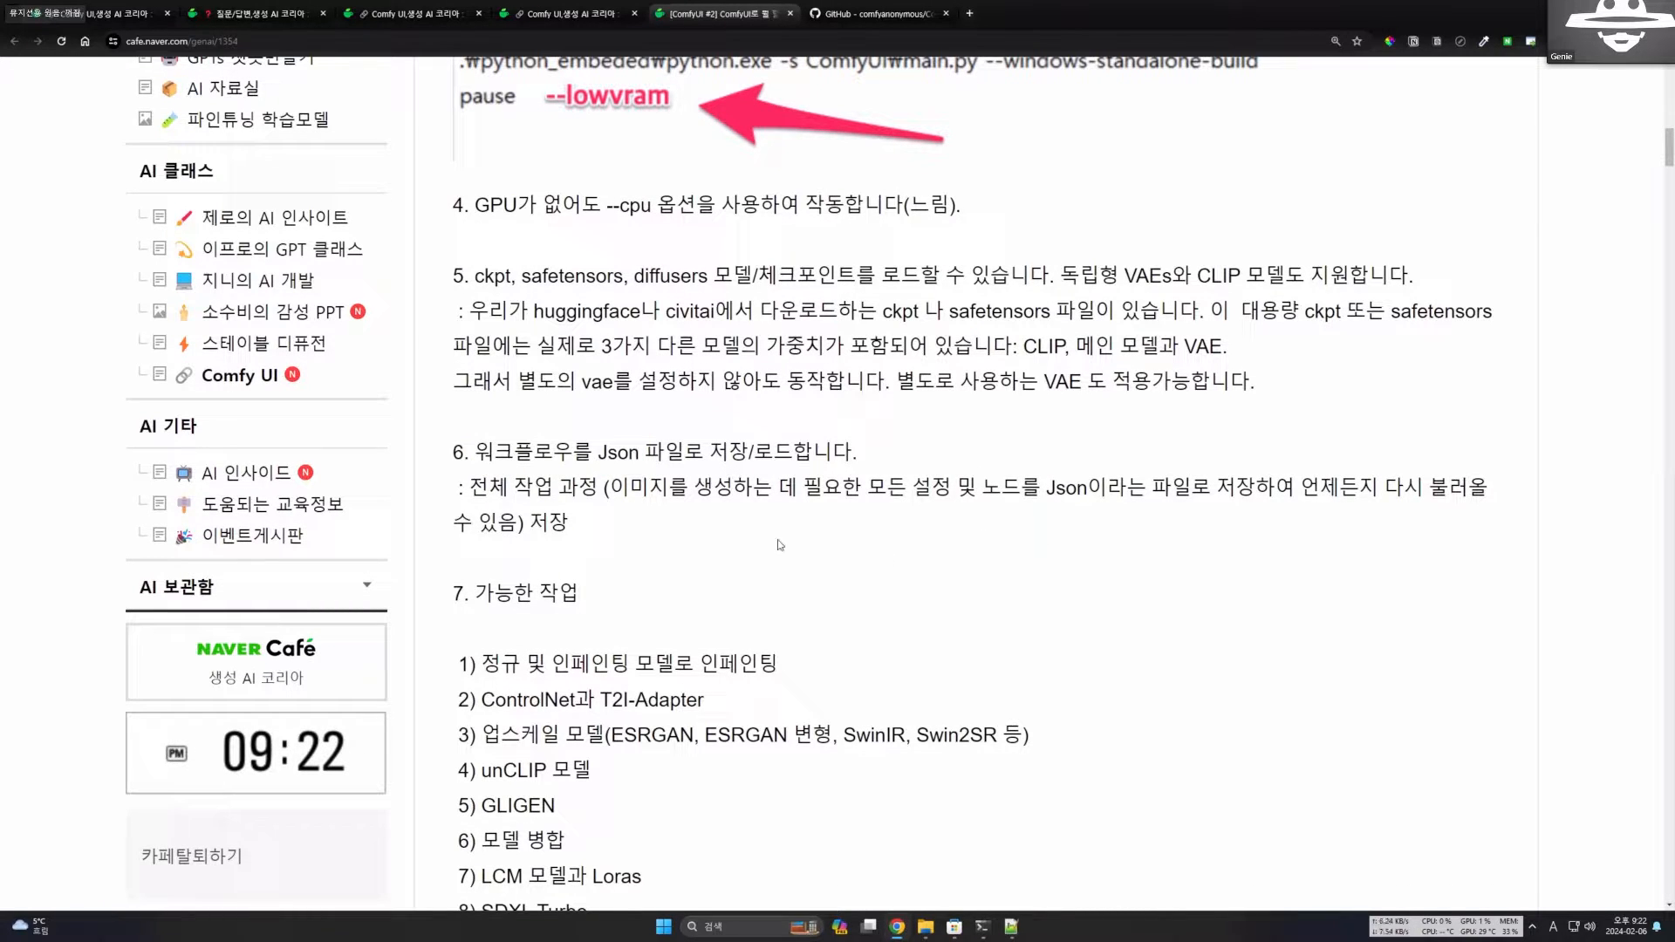
left_click_drag(490, 346, 644, 525)
left_click_drag(475, 276, 741, 525)
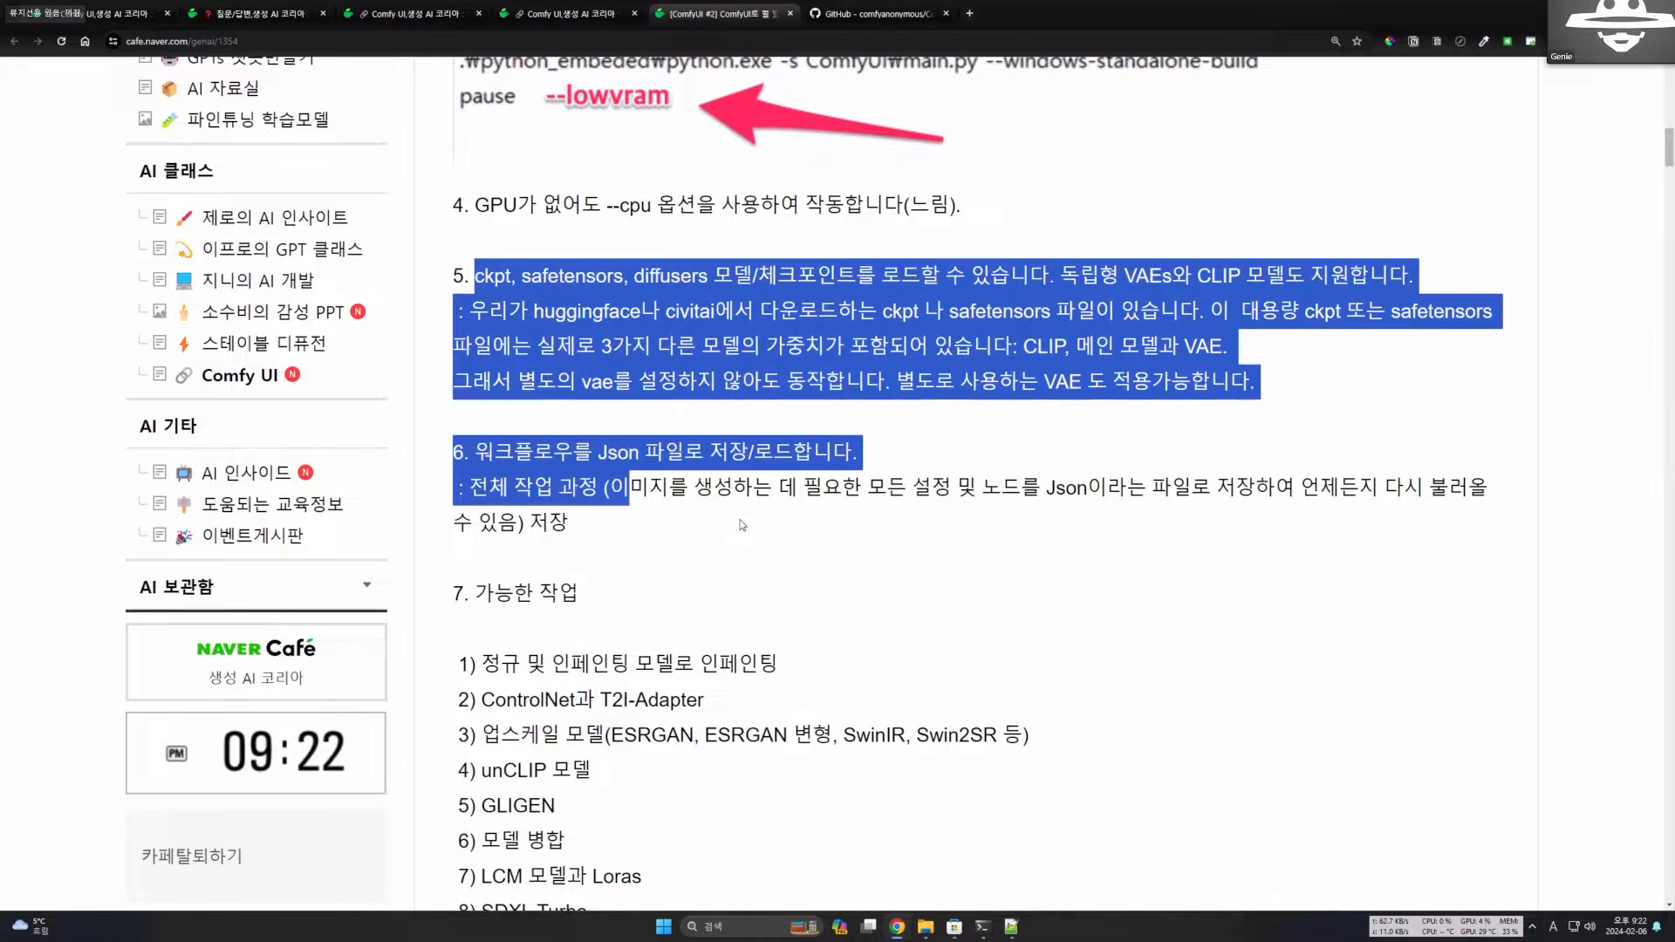
left_click(741, 524)
scroll(624, 437, "down", 2)
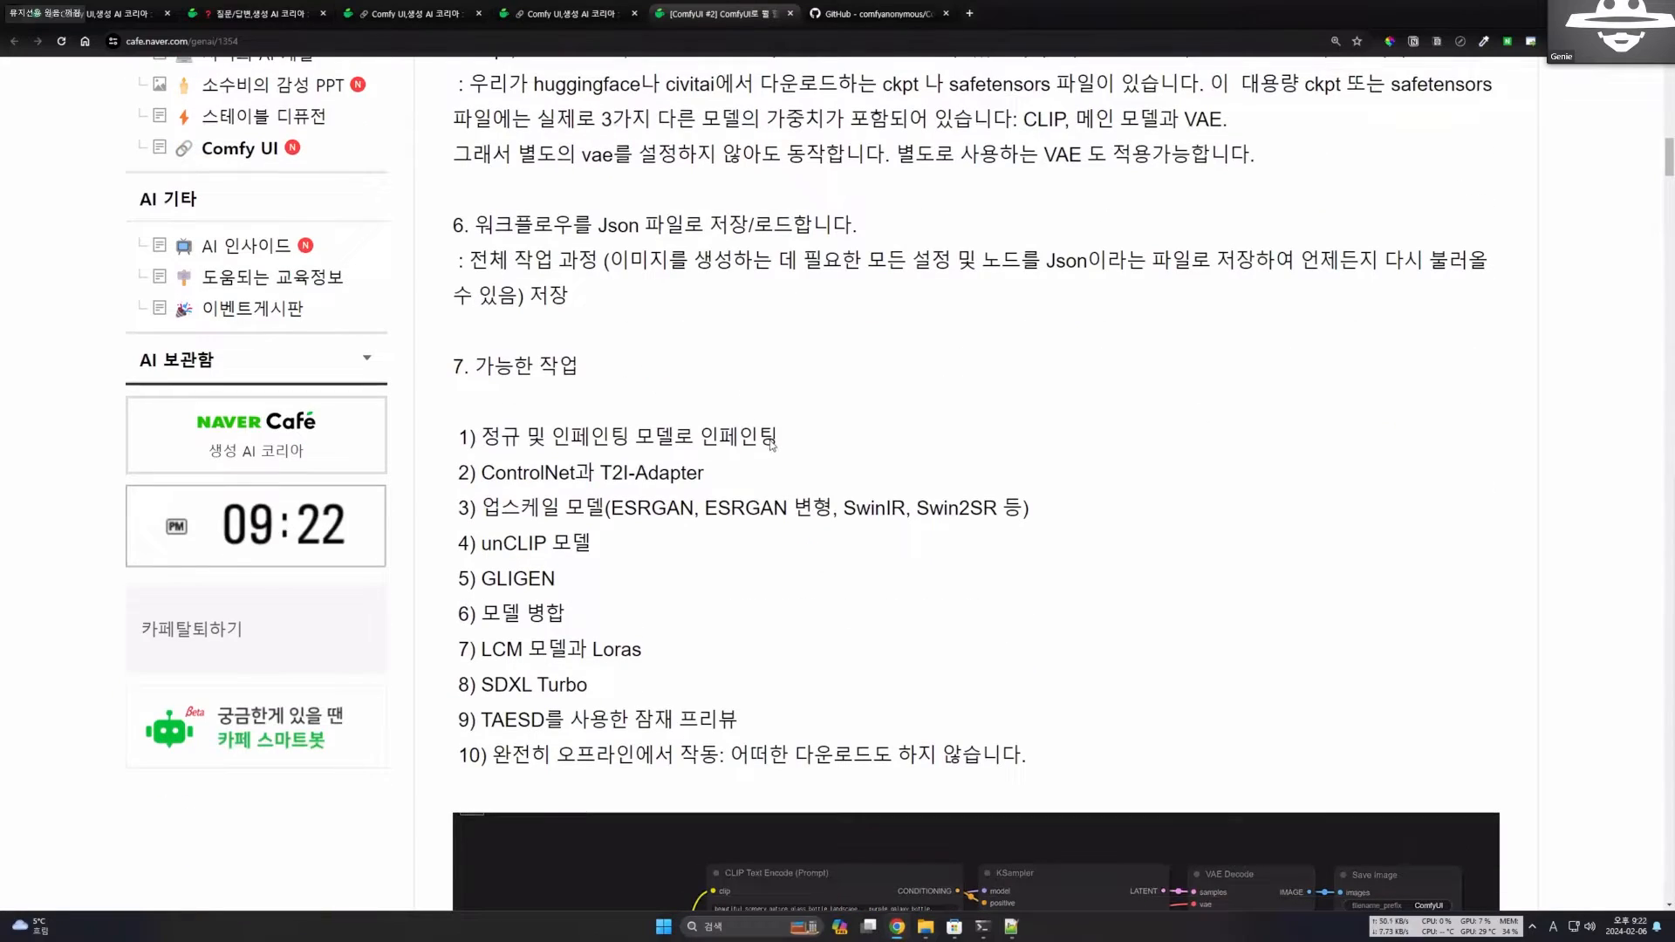
Read the section 7 heading on possible tasks and item 1 on inpainting with regular and inpainting models.
left_click_drag(464, 366, 769, 446)
scroll(817, 466, "down", 1)
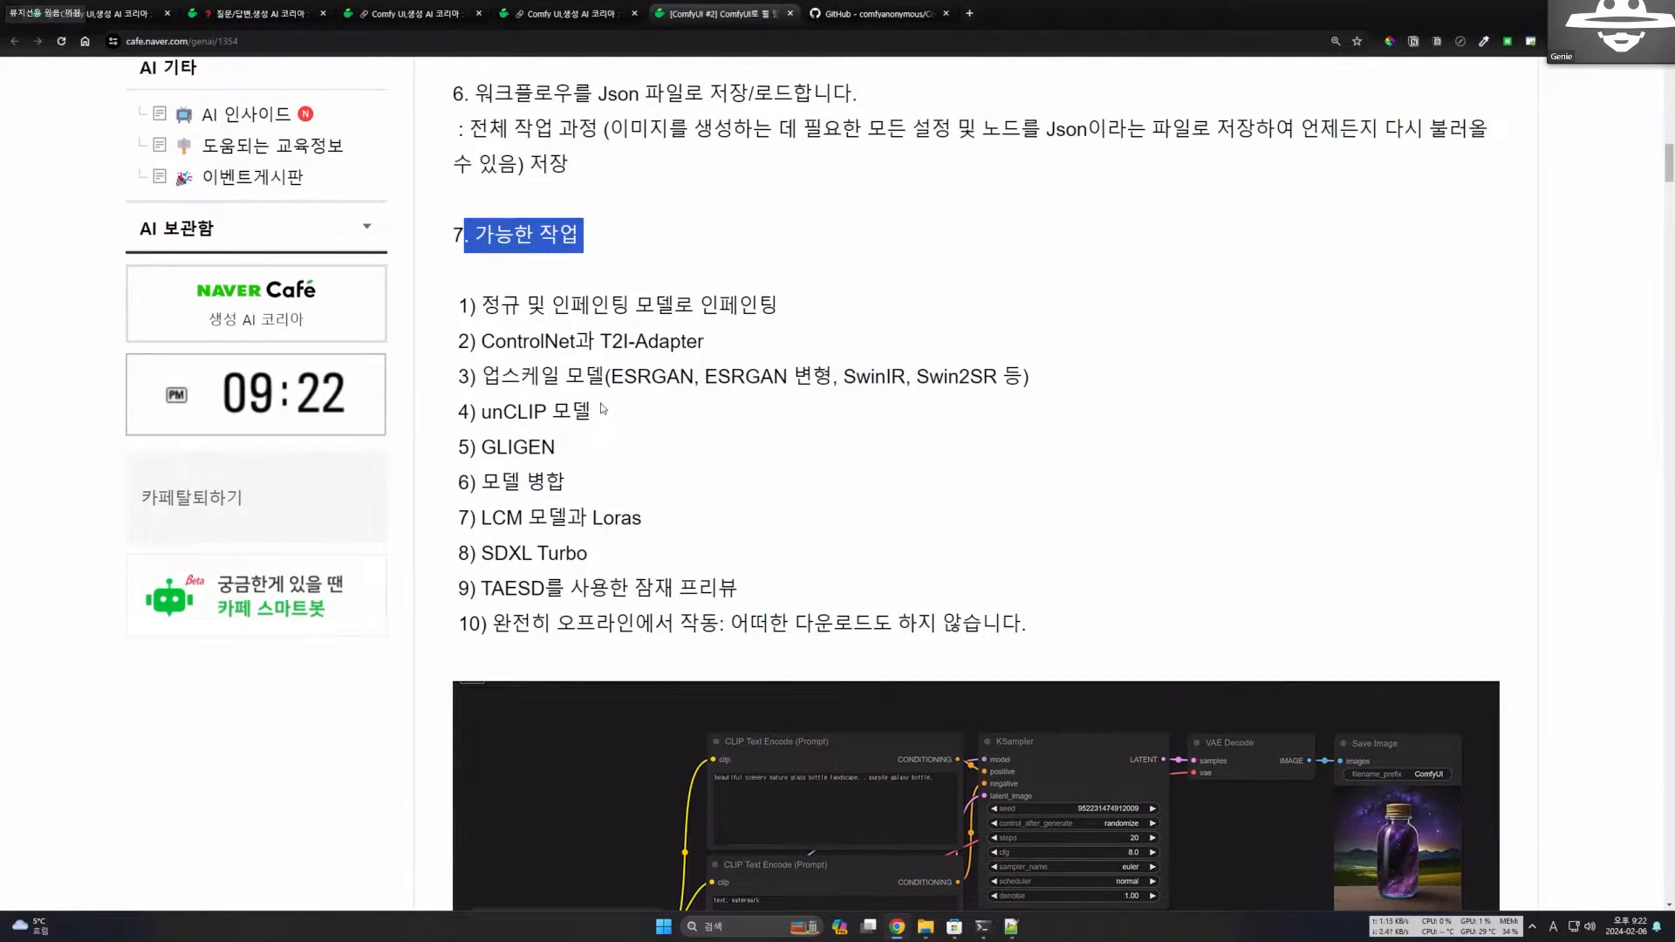
left_click_drag(547, 312, 790, 316)
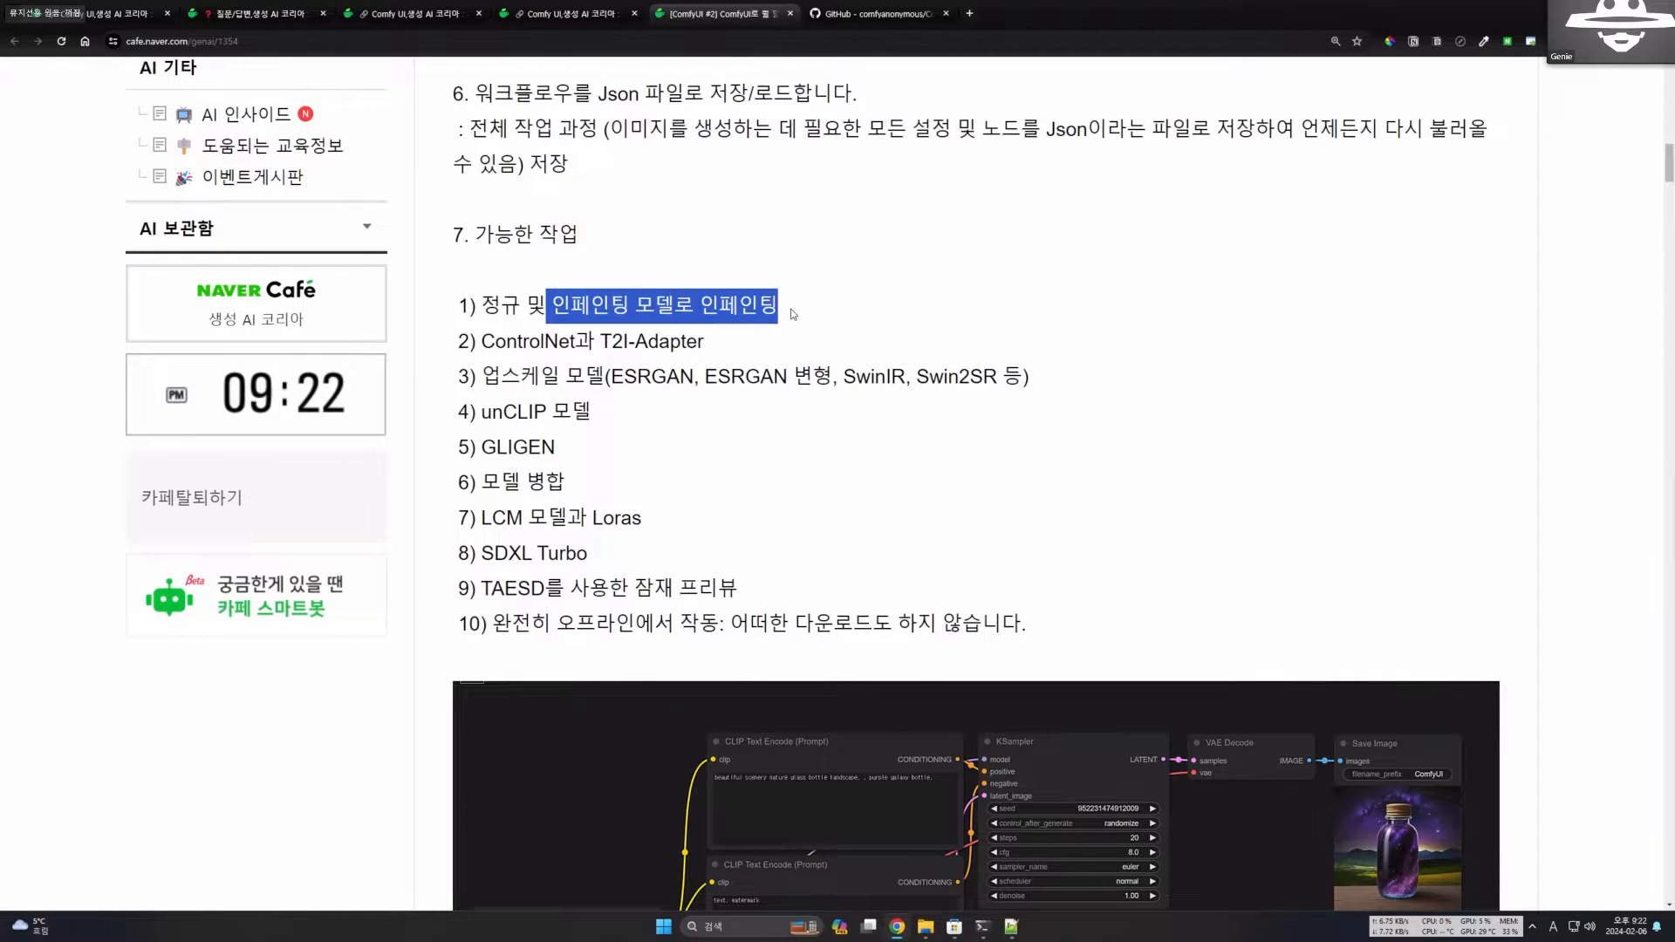
left_click(758, 328)
left_click_drag(482, 305, 778, 312)
left_click(713, 347)
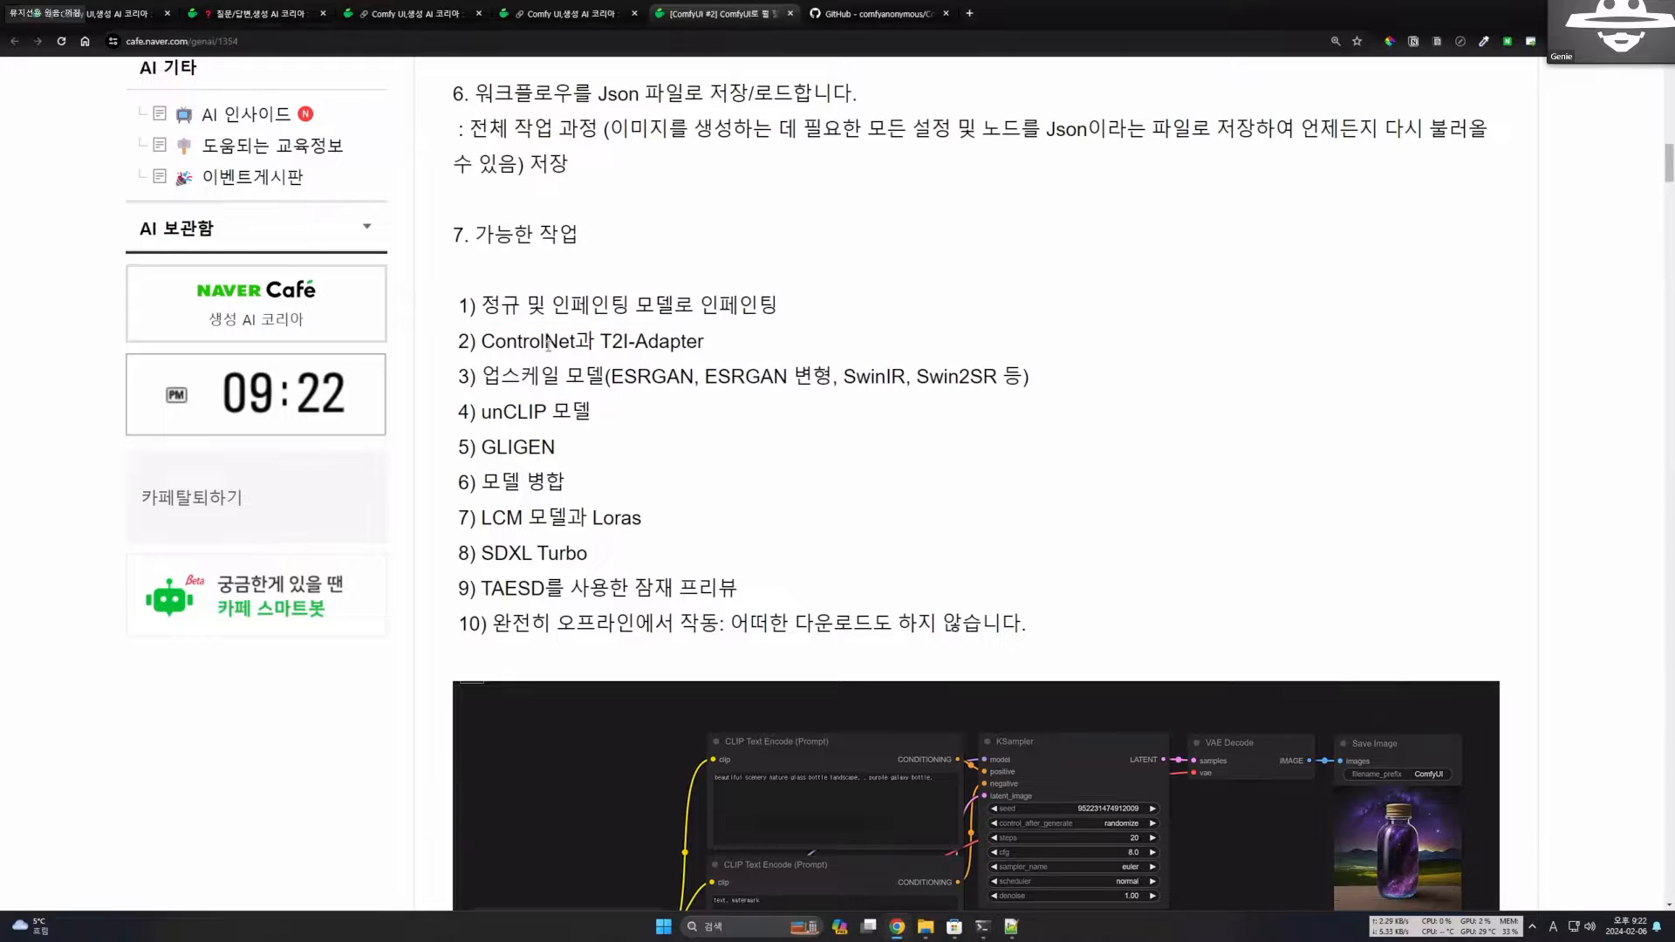
Read item 2 on ControlNet and T2I-Adapter and item 3 on upscale models such as ESRGAN, SwinIR and Swin2SR.
left_click_drag(483, 343, 733, 349)
left_click(605, 344)
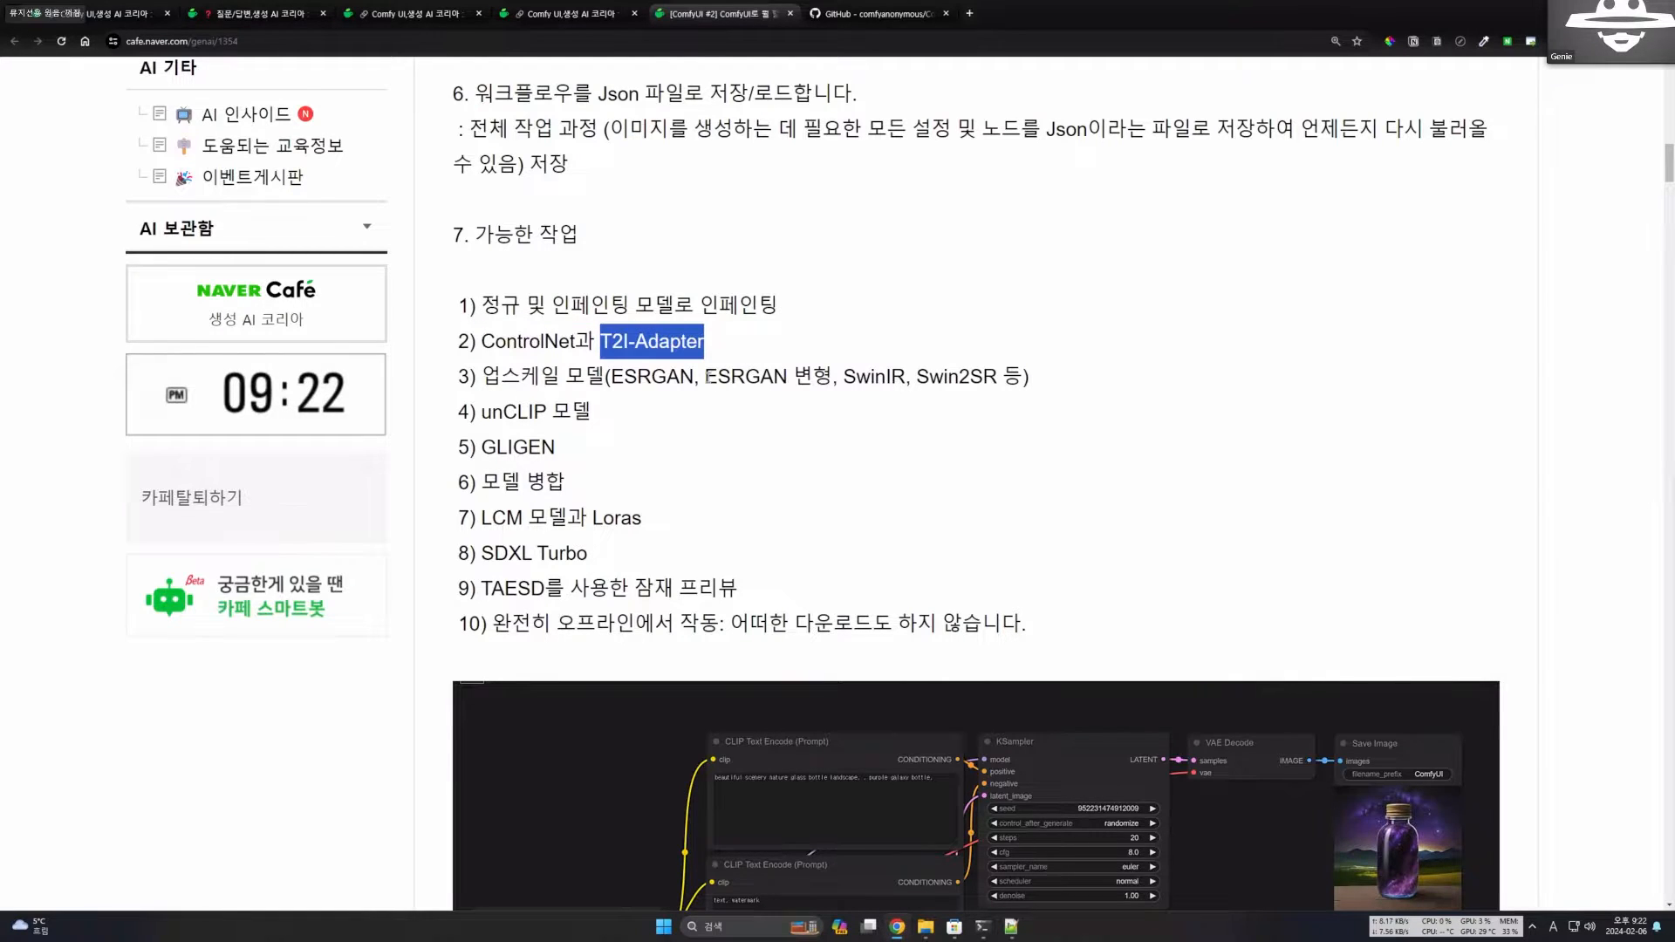
left_click(737, 384)
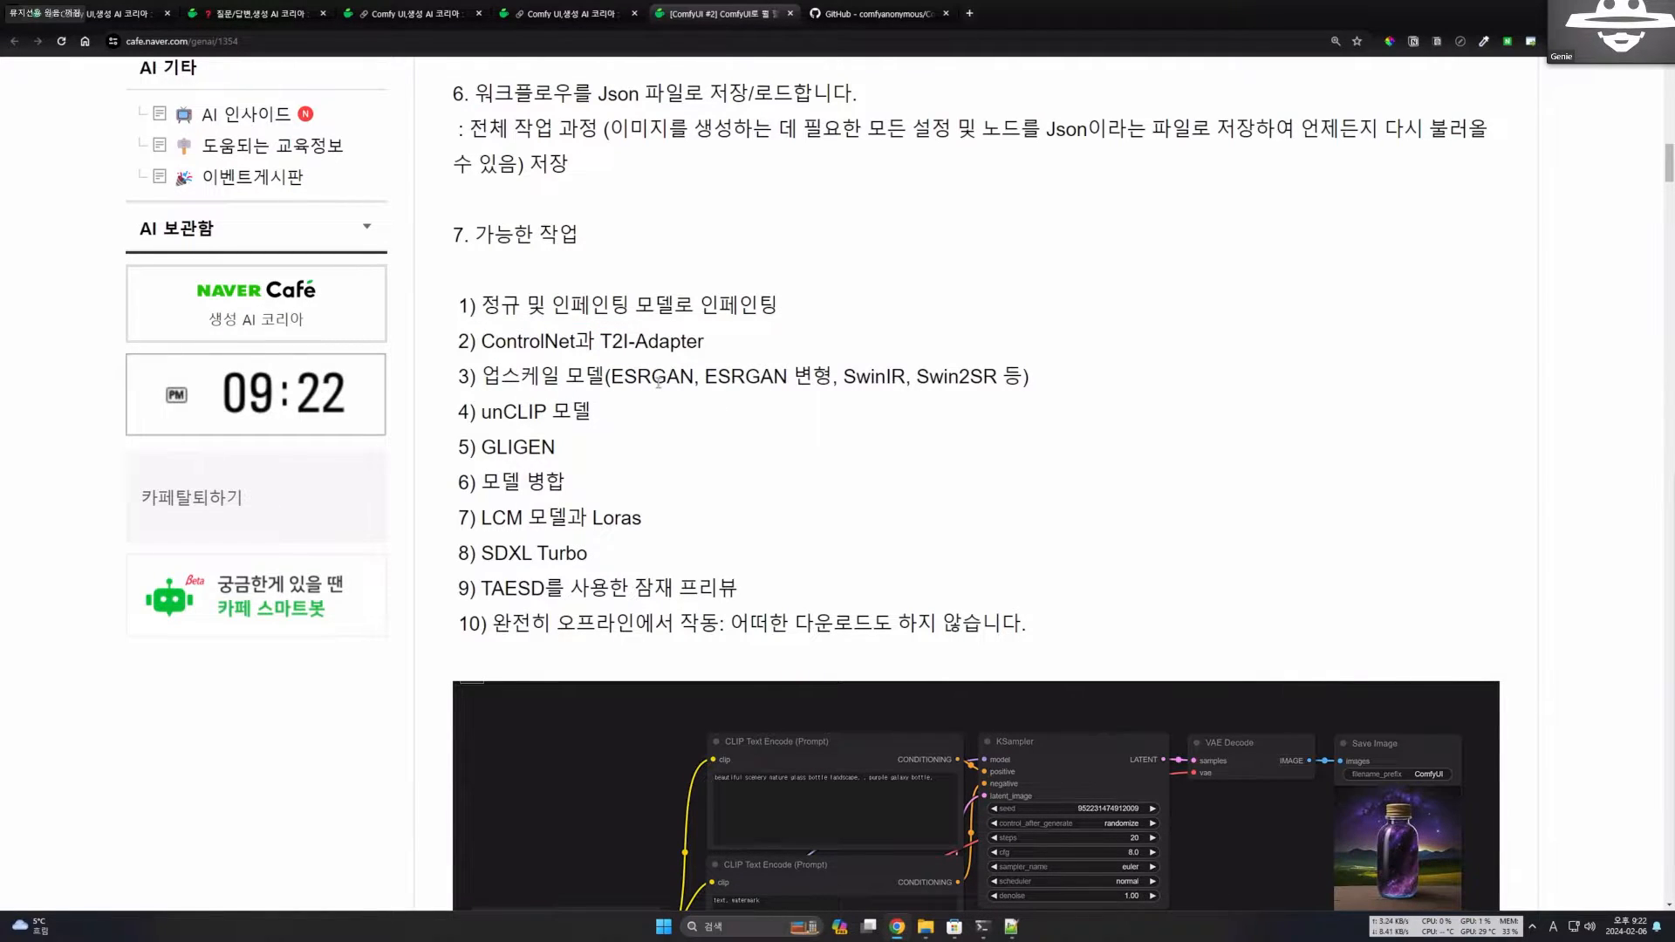
left_click_drag(658, 381, 776, 387)
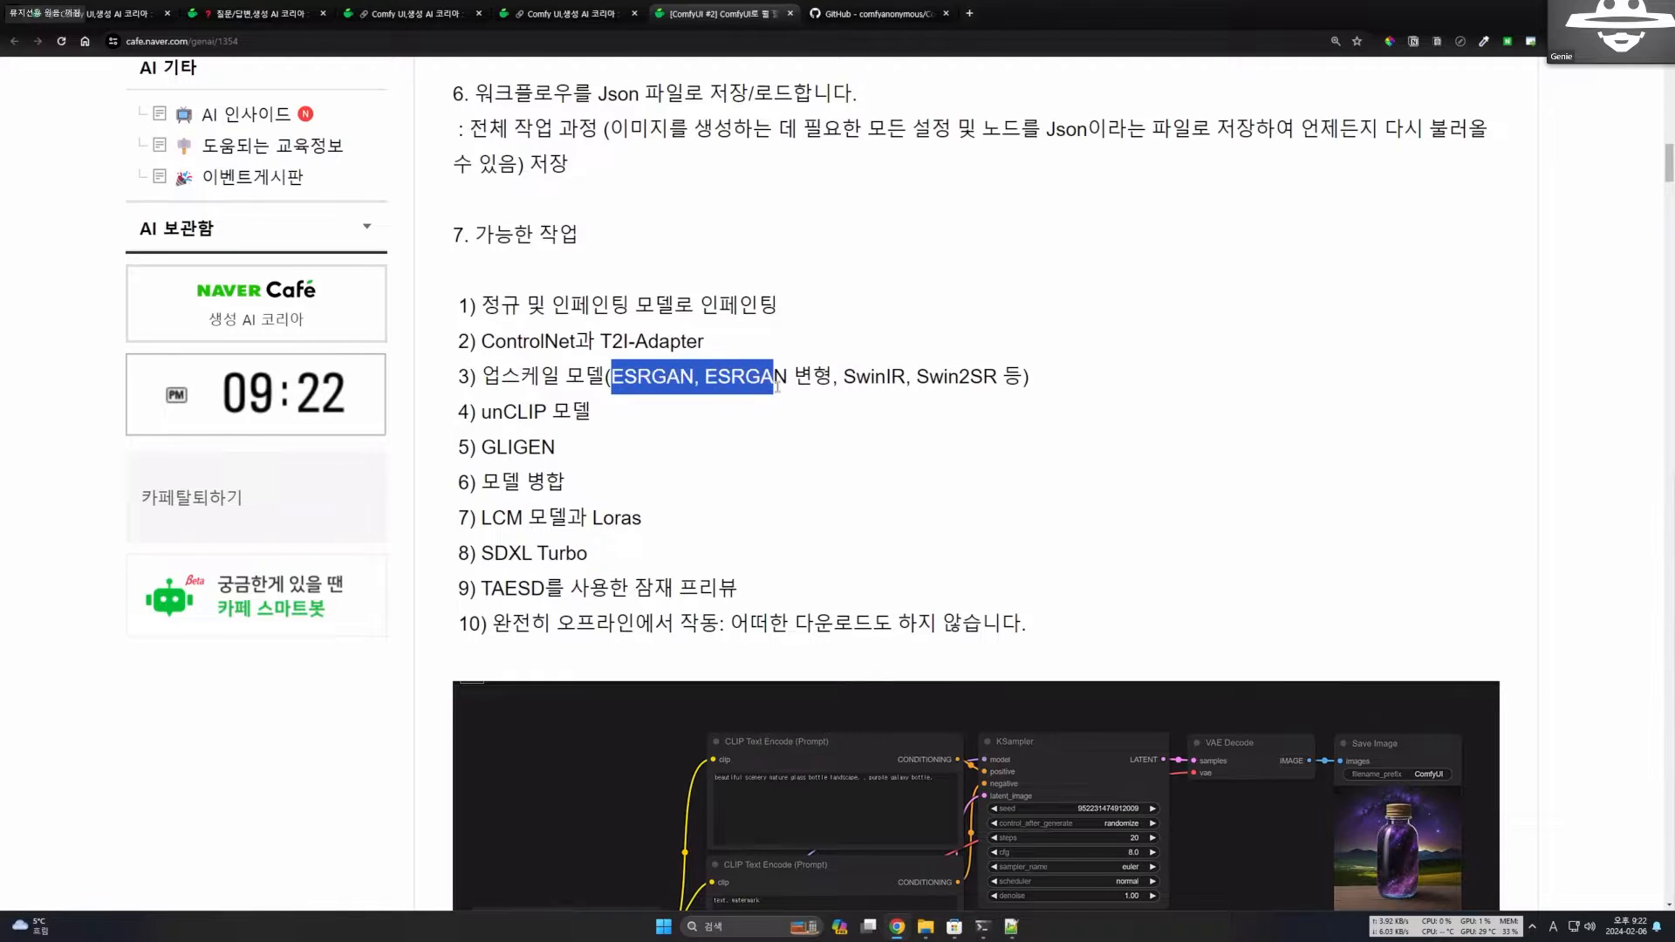
left_click_drag(916, 381, 1047, 400)
left_click(926, 437)
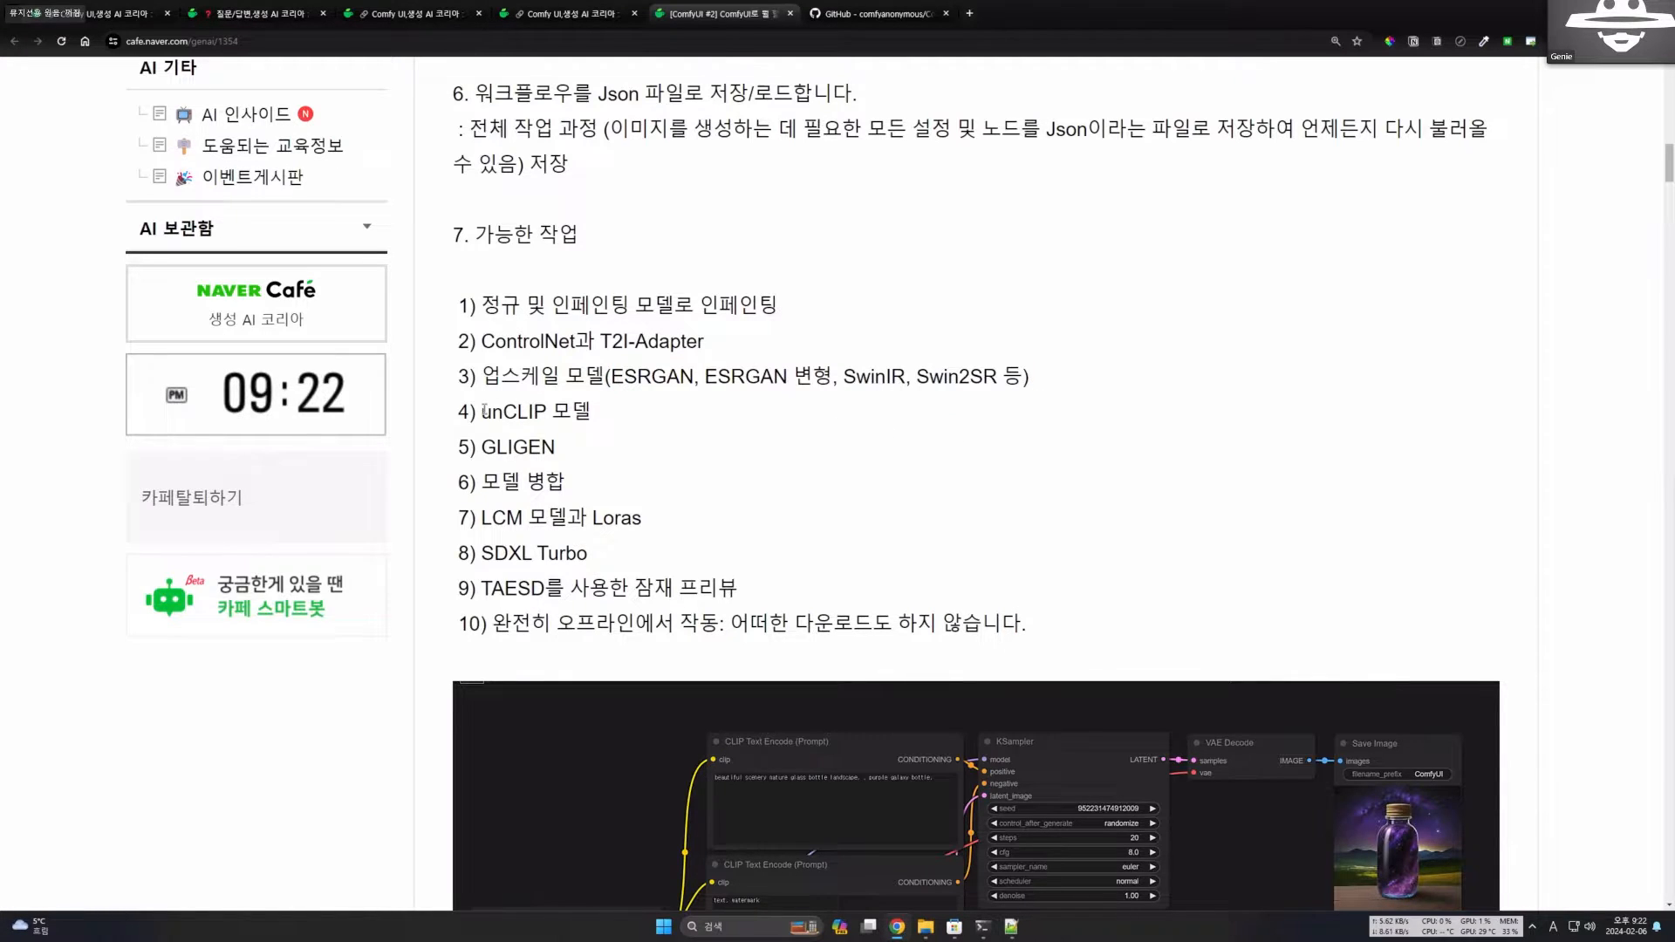
Read items 4 to 6 of section 7 on unCLIP models, GLIGEN and model merging.
left_click_drag(484, 411, 623, 416)
left_click(639, 444)
left_click_drag(473, 448, 567, 453)
left_click(556, 477)
double_click(512, 452)
left_click(518, 481)
left_click_drag(448, 453, 573, 459)
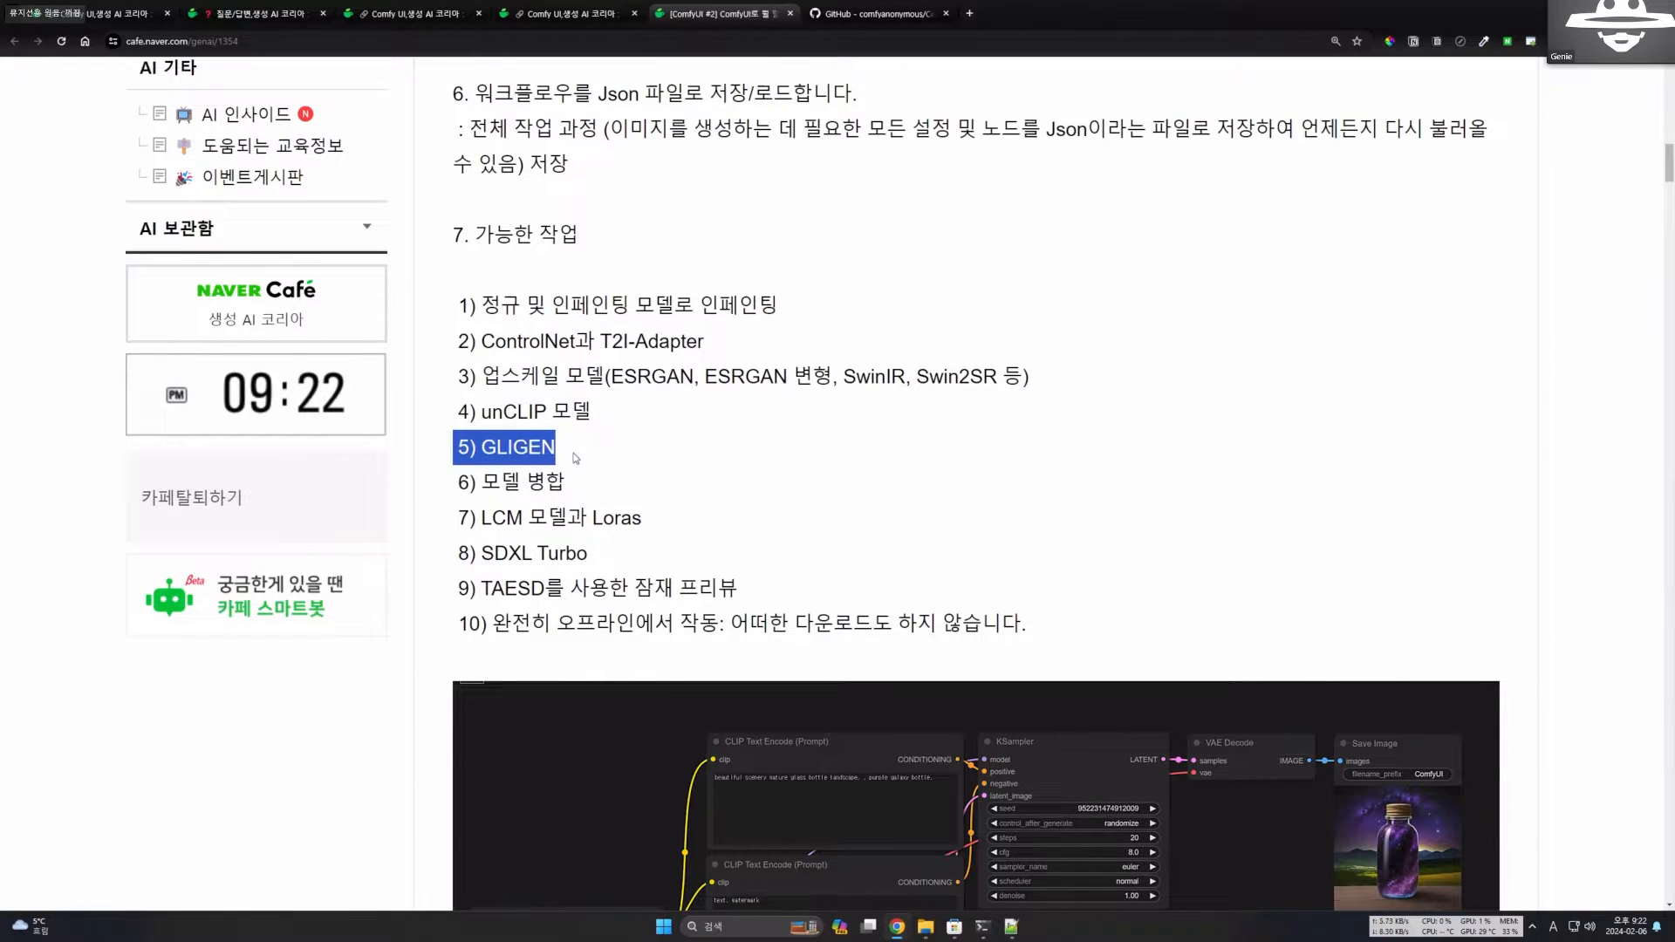
mouse_move(470, 485)
left_mouse_down()
mouse_move(595, 478)
mouse_move(484, 493)
left_mouse_up()
left_click(593, 481)
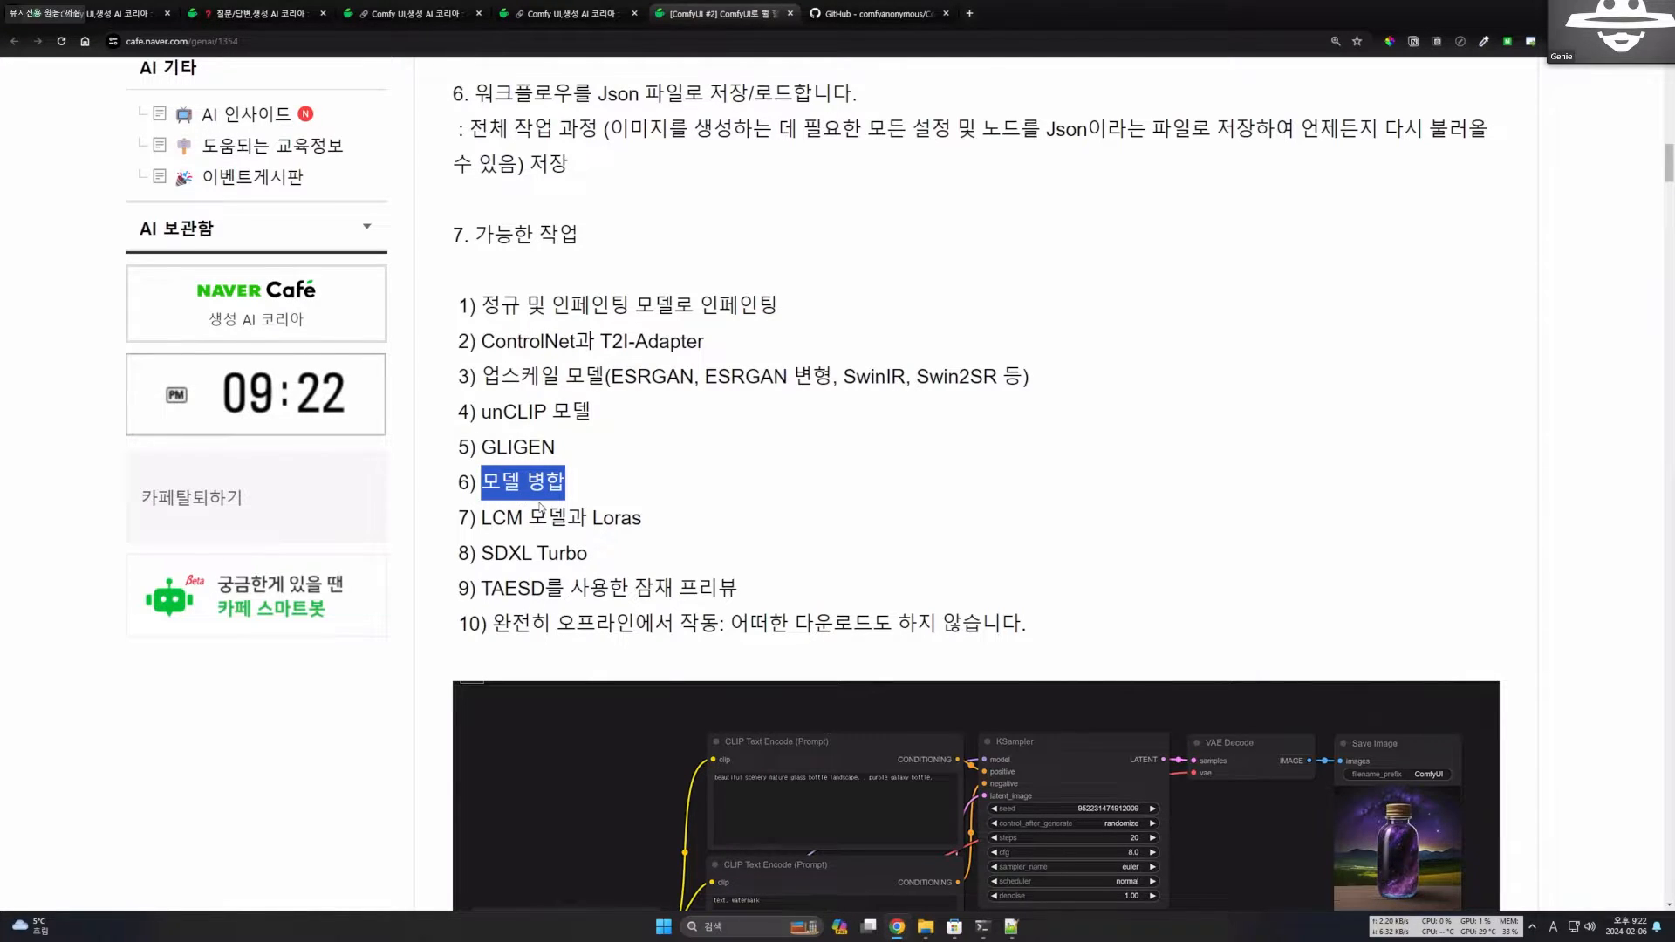
Read item 7 of section 7 on LCM models and Loras.
left_click_drag(469, 517, 702, 521)
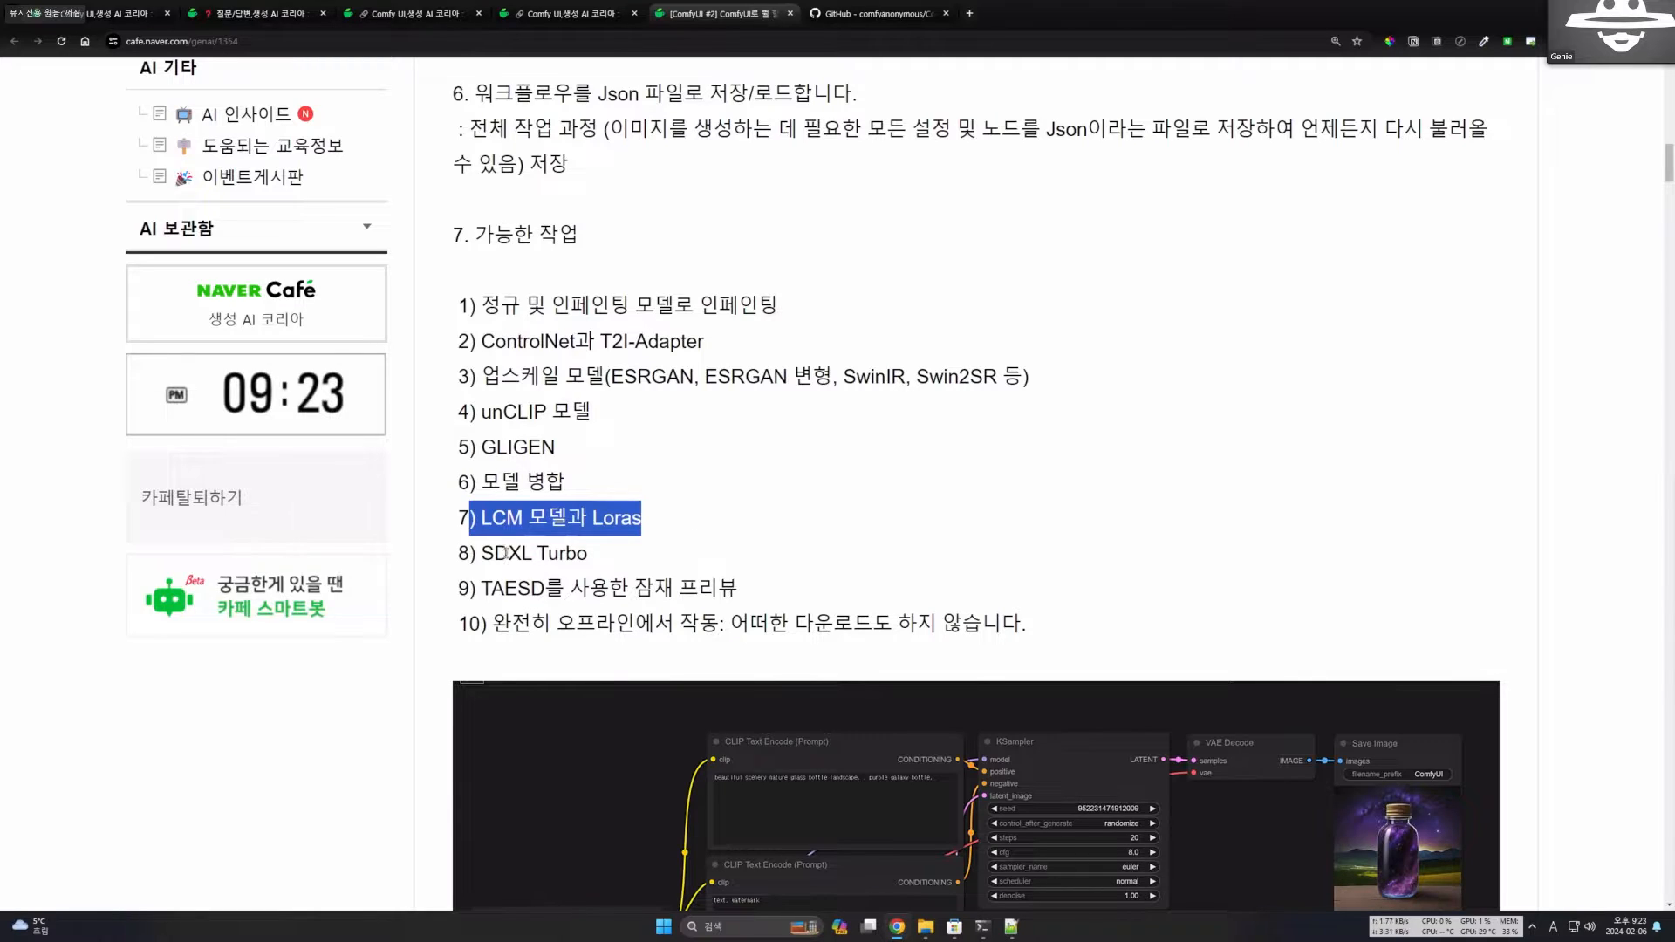
left_click_drag(481, 518, 533, 521)
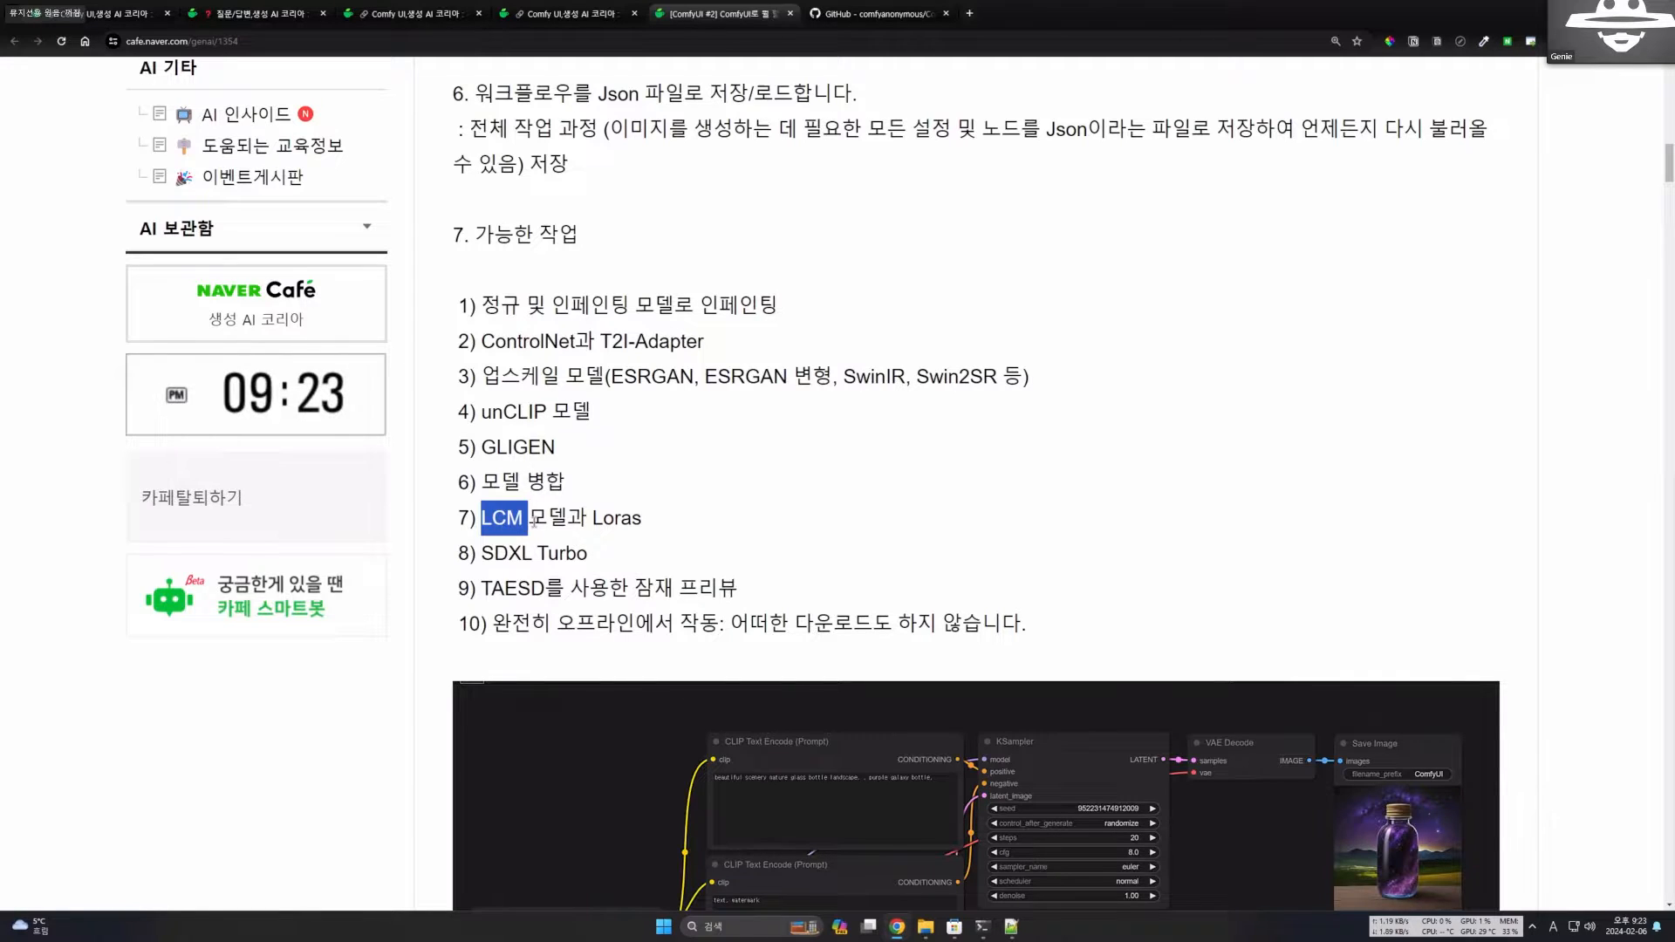
left_click(533, 521)
Read item 8 of section 7 on SDXL Turbo, highlighting the model name in the list.
left_click_drag(481, 520, 595, 559)
left_click(591, 527)
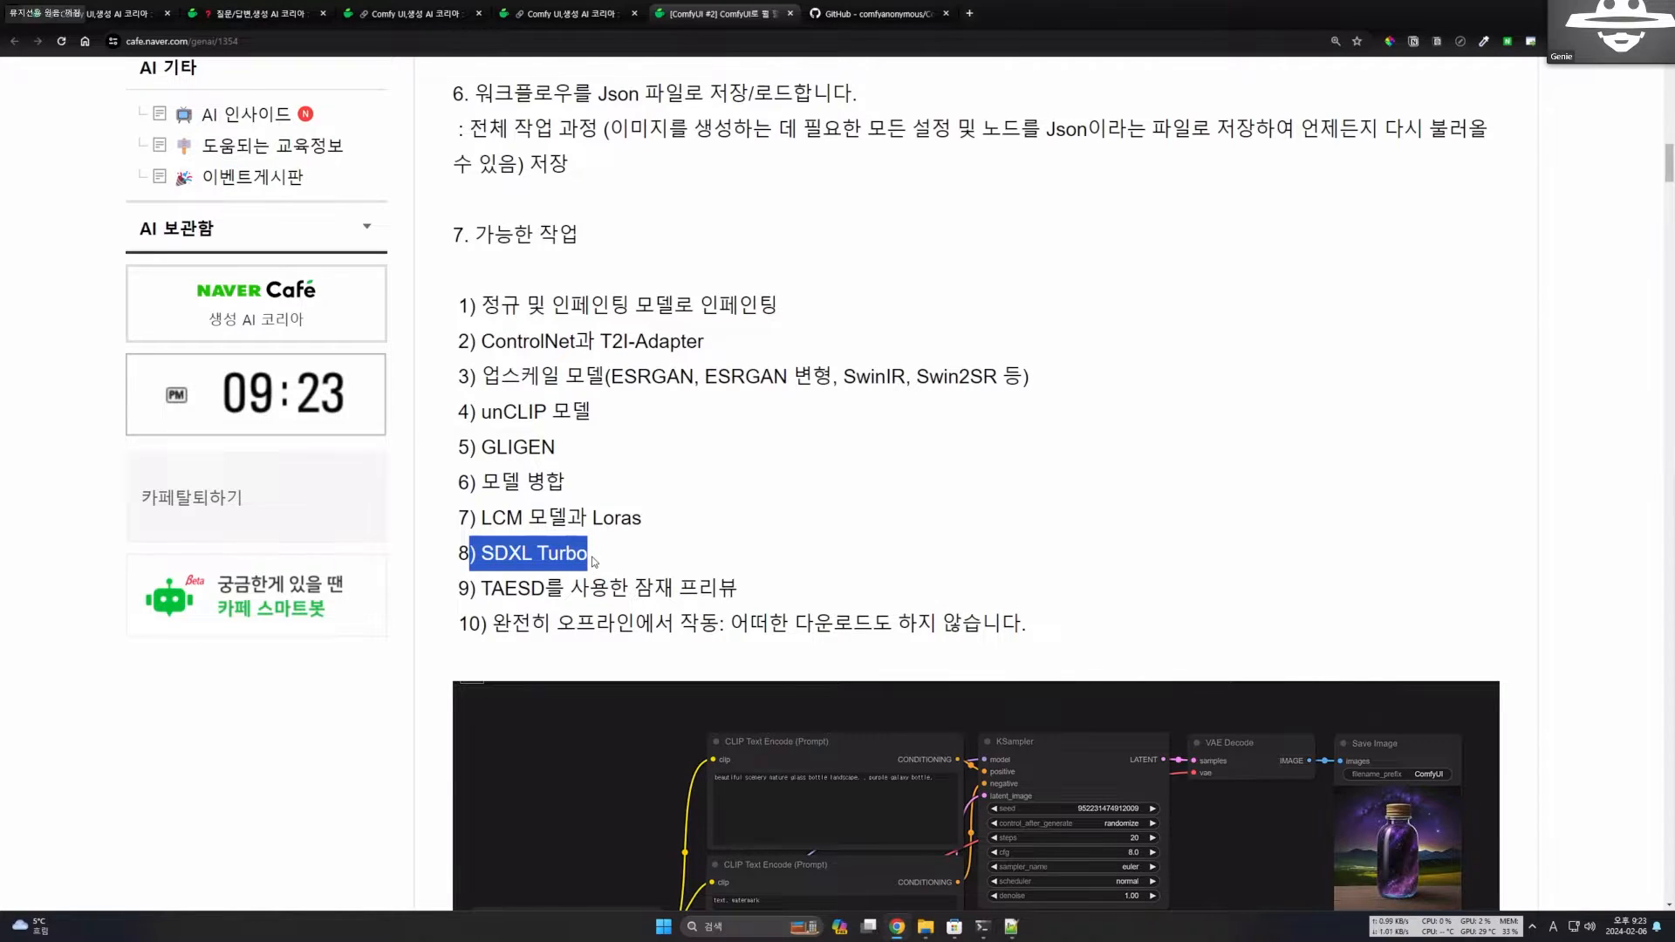
left_click(510, 556)
left_click_drag(495, 555, 589, 553)
left_click(525, 548)
scroll(517, 530, "down", 1)
left_click_drag(481, 516, 593, 519)
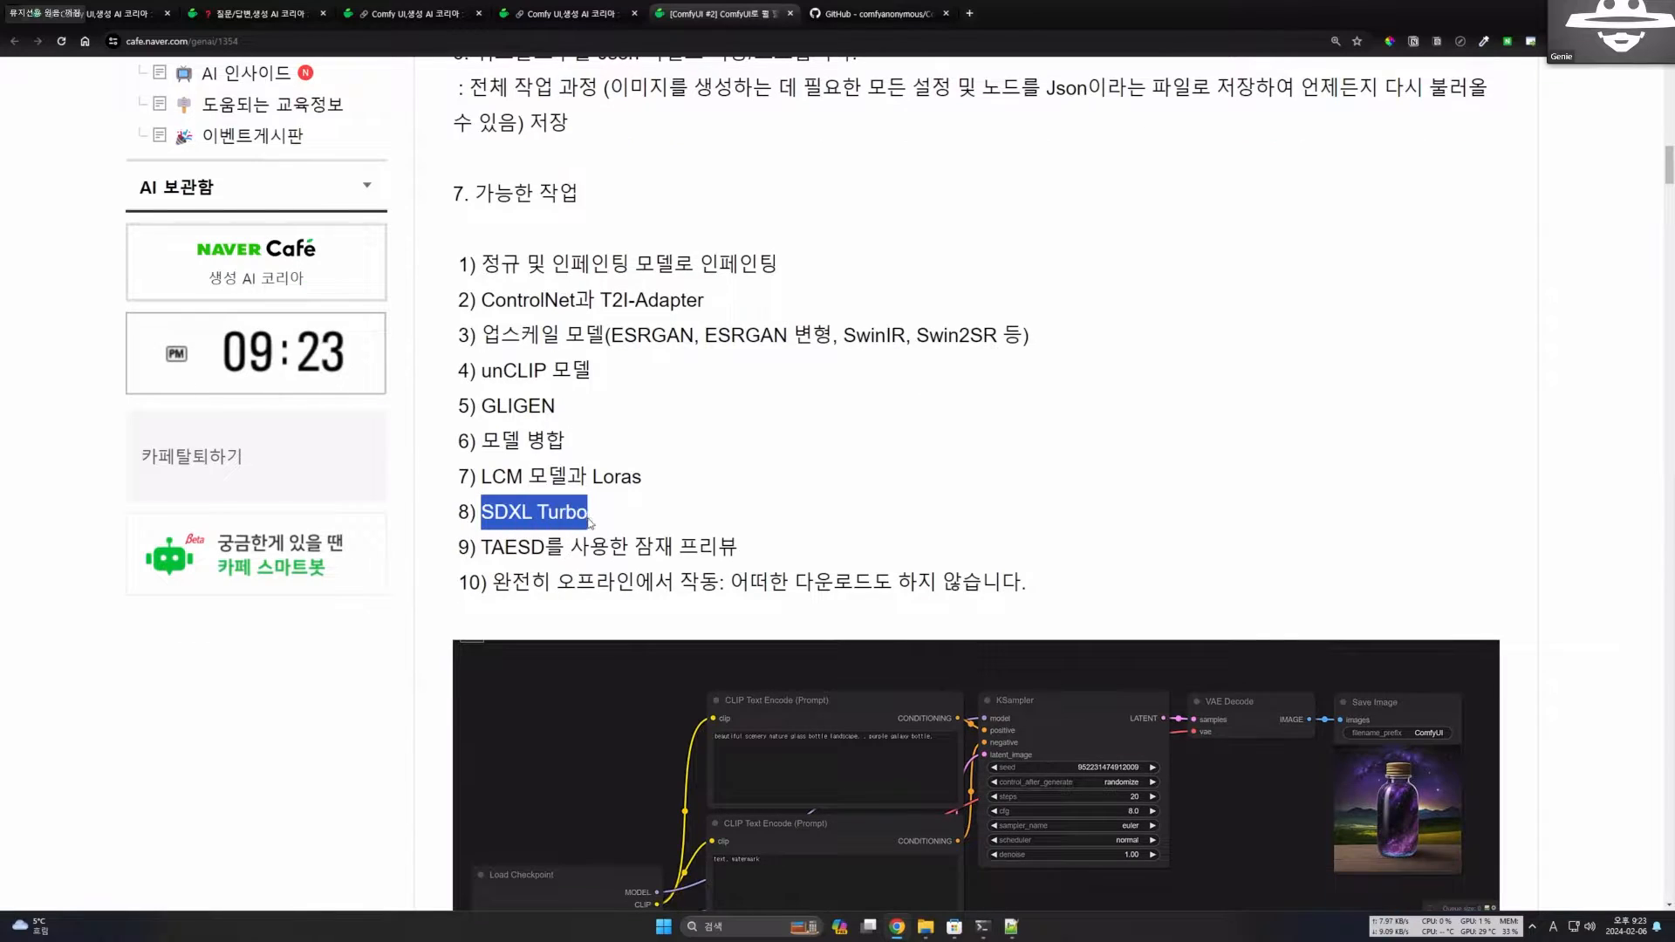
left_click(640, 515)
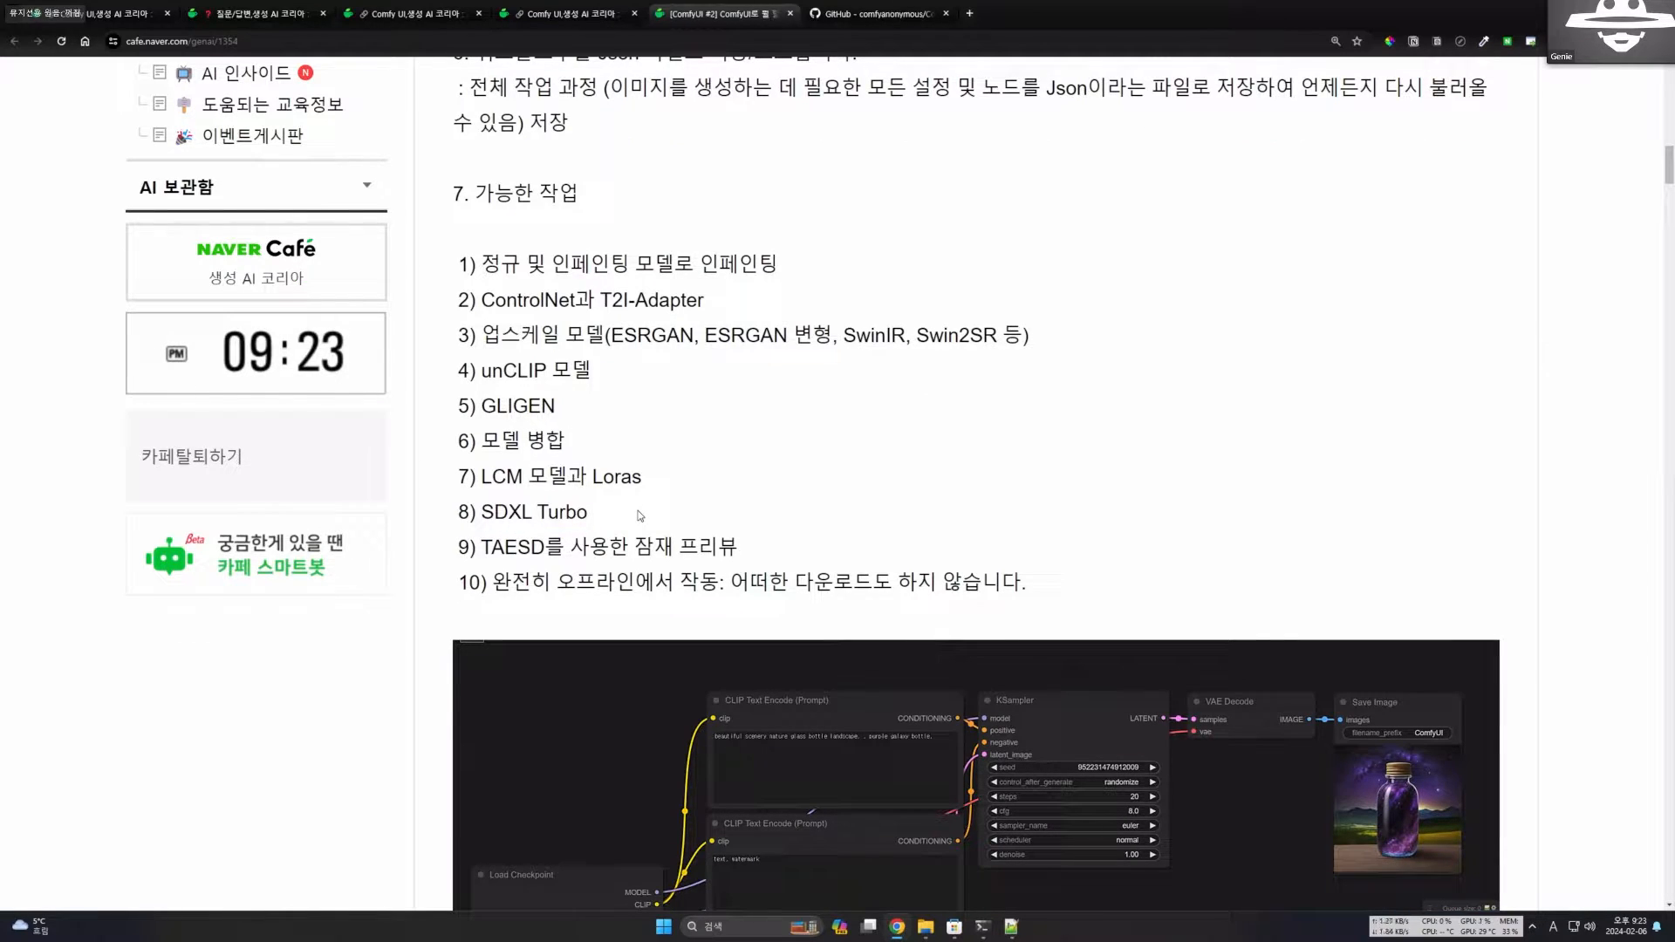
left_click_drag(483, 515, 592, 516)
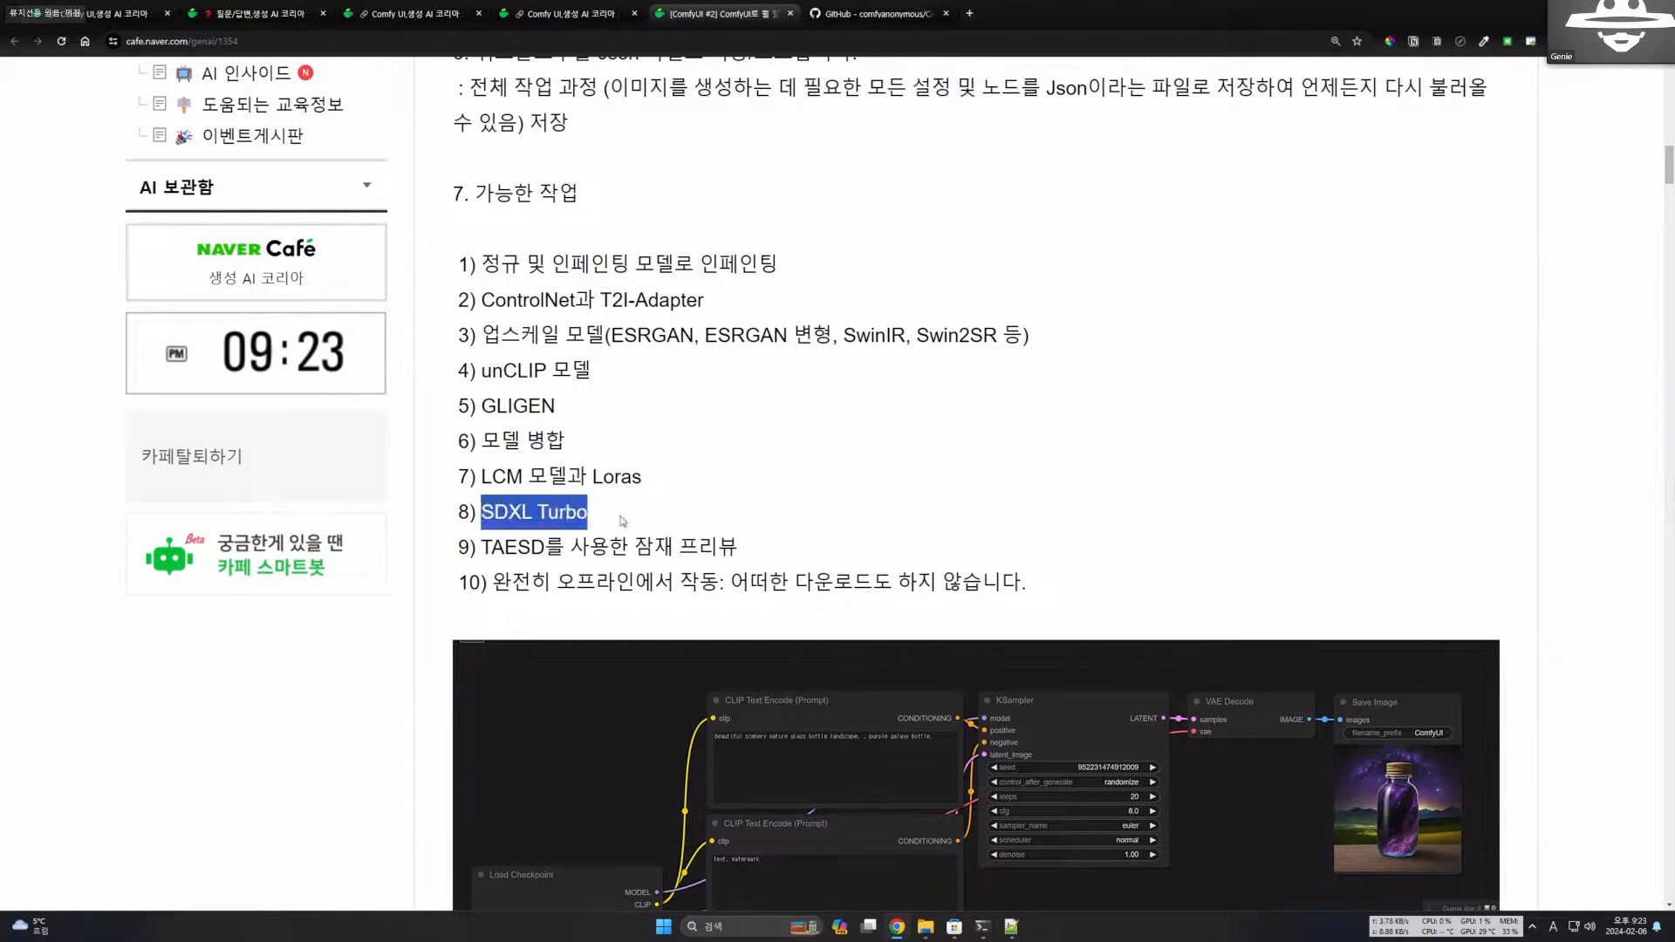
left_click(672, 516)
Read item 9 on latent previews with TAESD and item 10 on working fully offline without any downloads.
scroll(533, 436, "down", 2)
left_click_drag(472, 411, 746, 411)
scroll(746, 412, "down", 1)
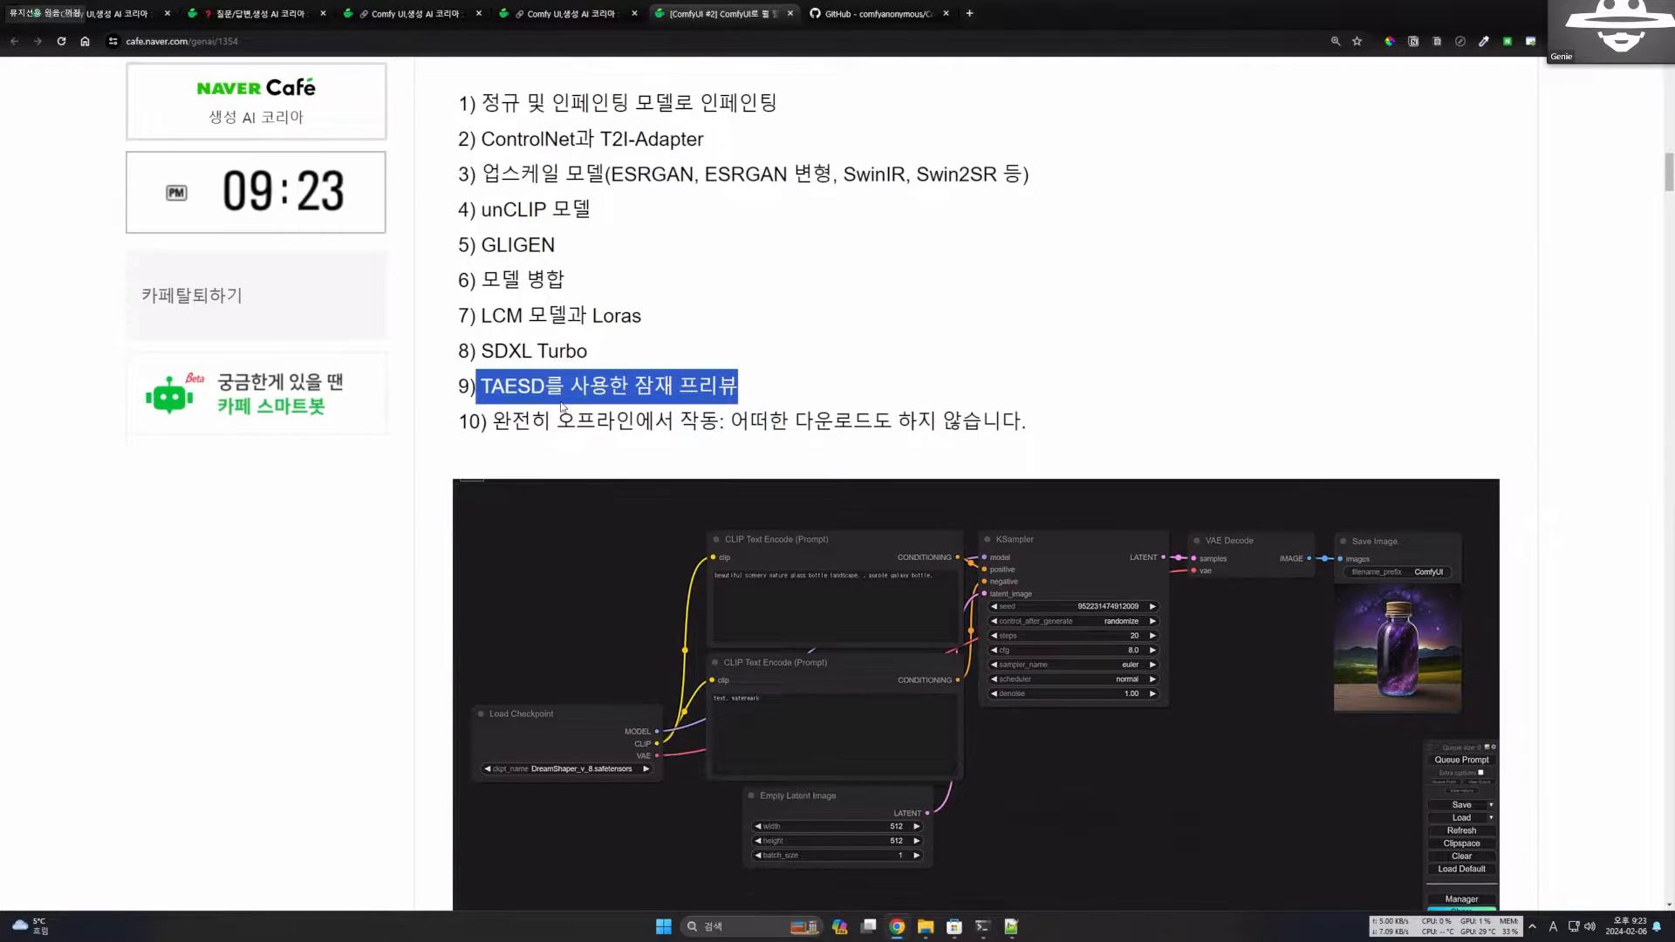
left_click(478, 391)
mouse_move(474, 389)
left_mouse_down()
mouse_move(699, 387)
mouse_move(460, 386)
left_mouse_up()
left_click(558, 387)
left_click(738, 383)
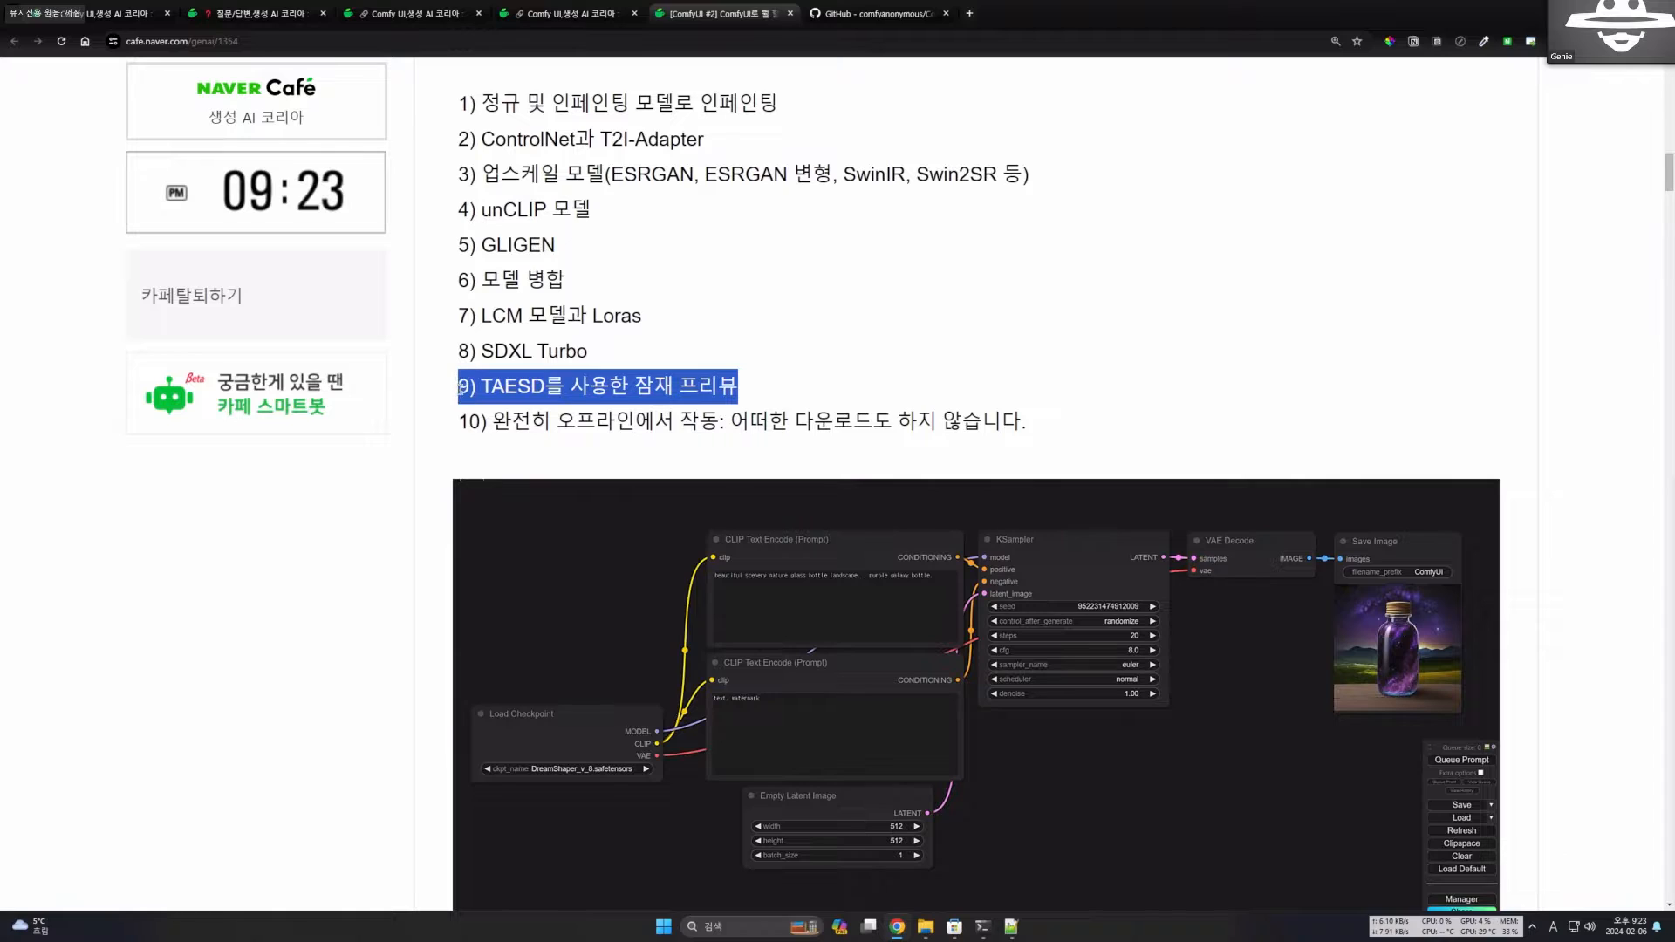
mouse_move(750, 390)
left_mouse_down()
mouse_move(481, 390)
mouse_move(764, 390)
left_mouse_up()
left_click(484, 389)
left_click(567, 412)
left_click_drag(494, 424, 551, 439)
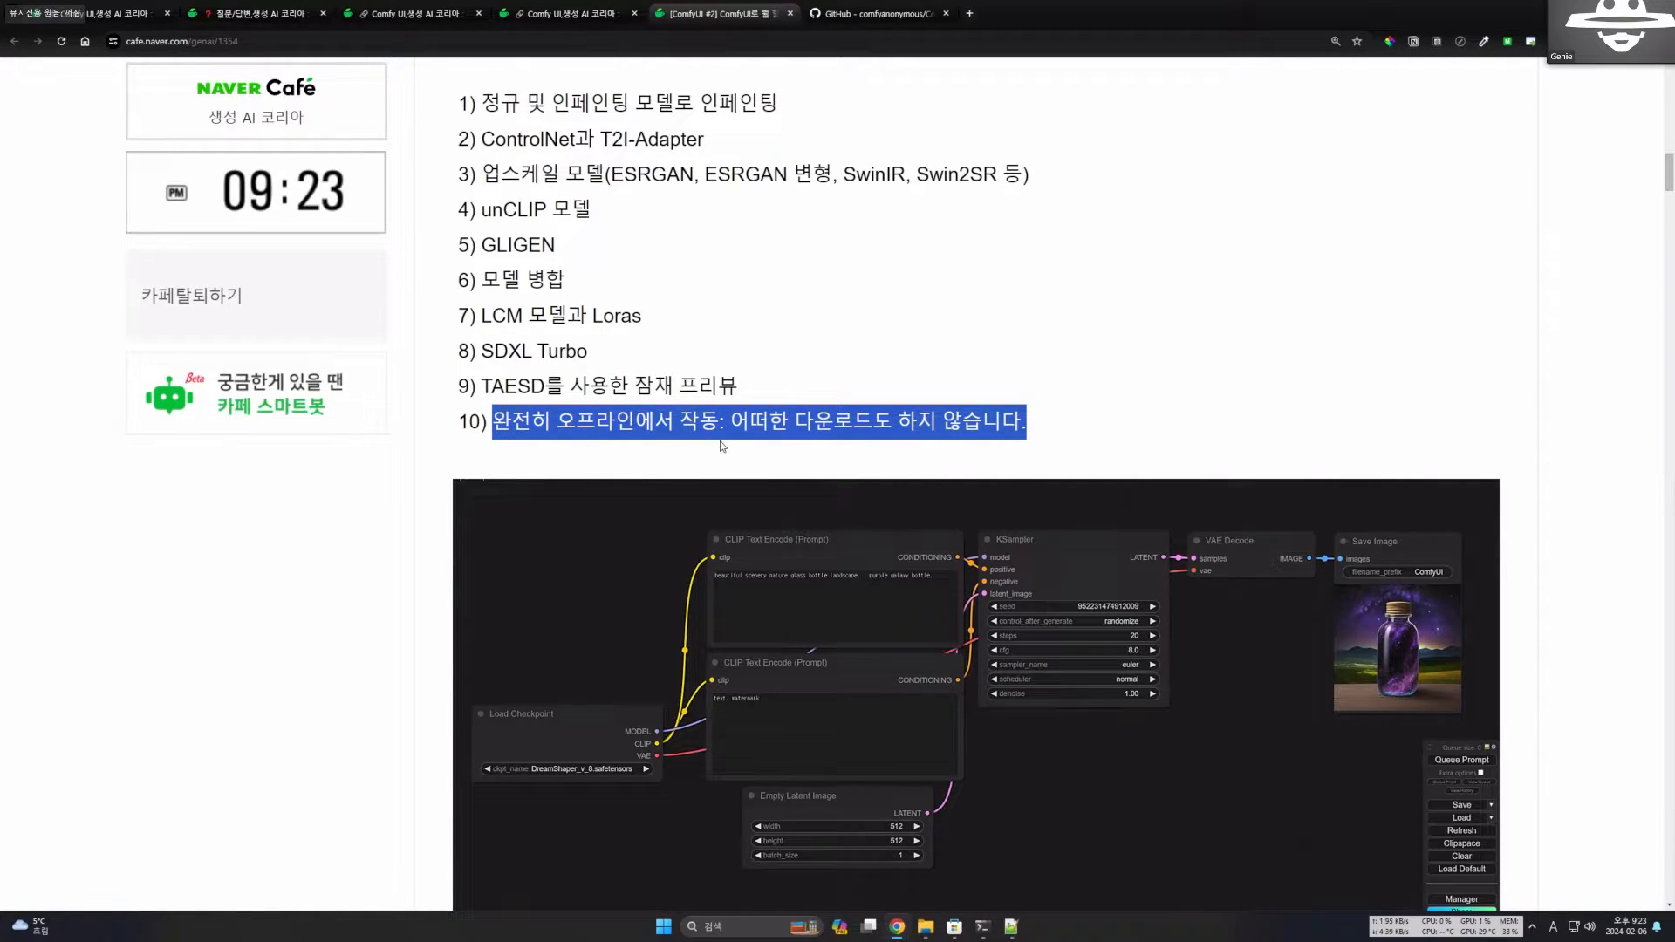
Examine the example workflow image below the list, following its nodes from Load Checkpoint to Save Image.
scroll(840, 451, "down", 2)
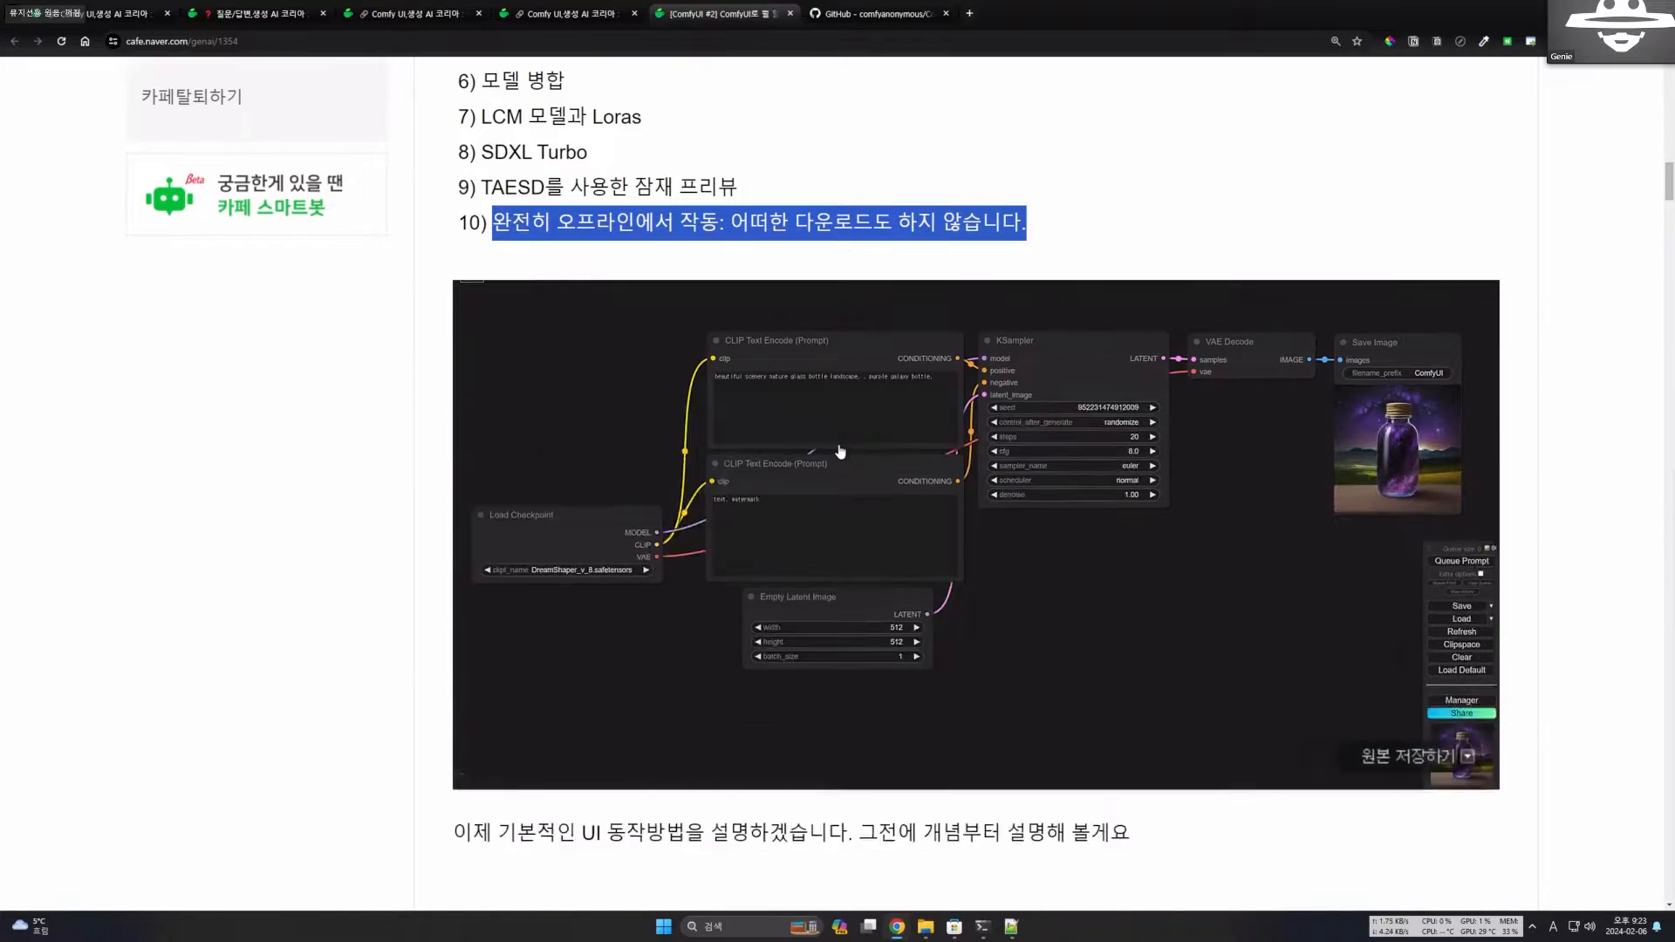
scroll(840, 451, "down", 1)
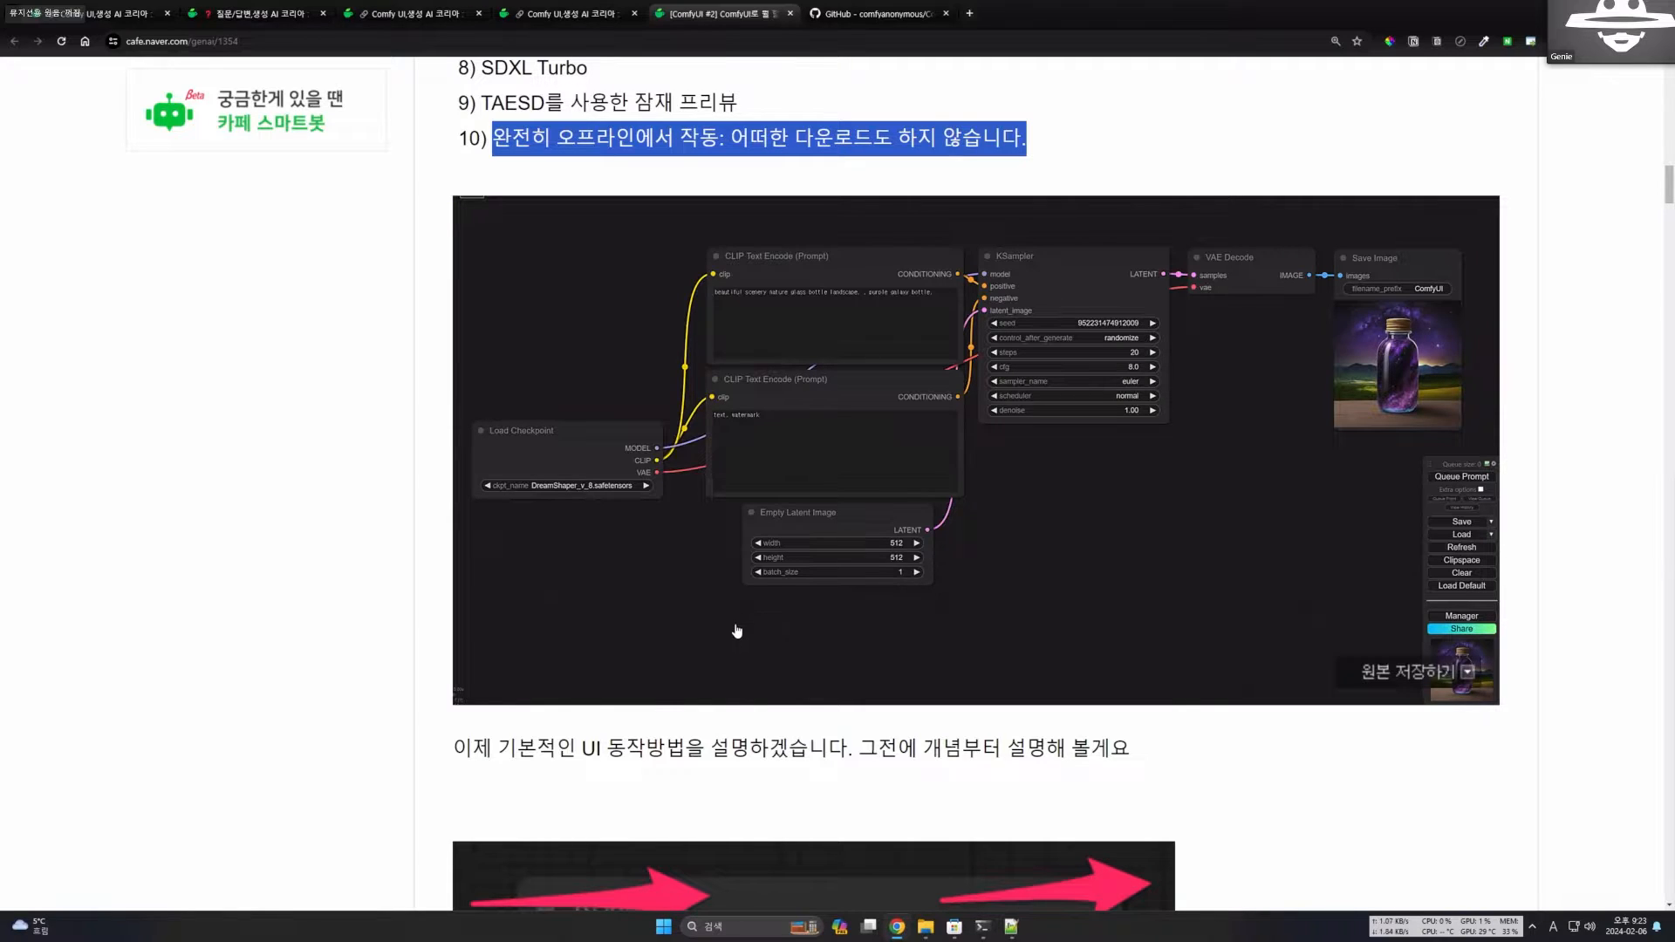
scroll(722, 636, "down", 1)
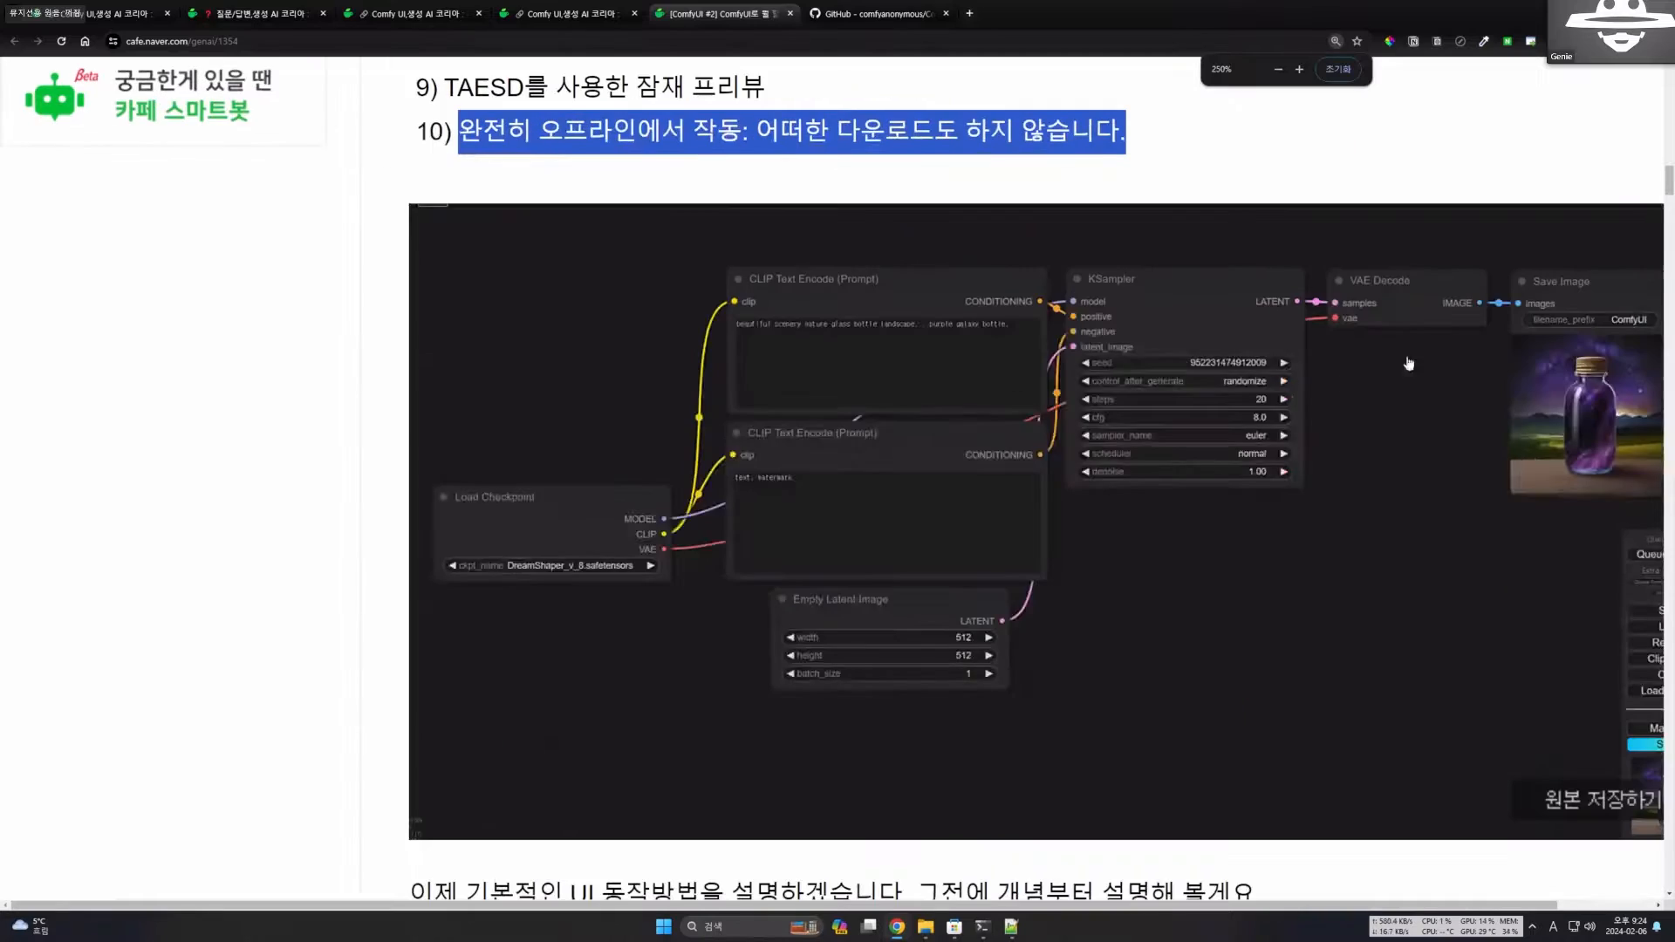
scroll(1448, 505, "down", 4)
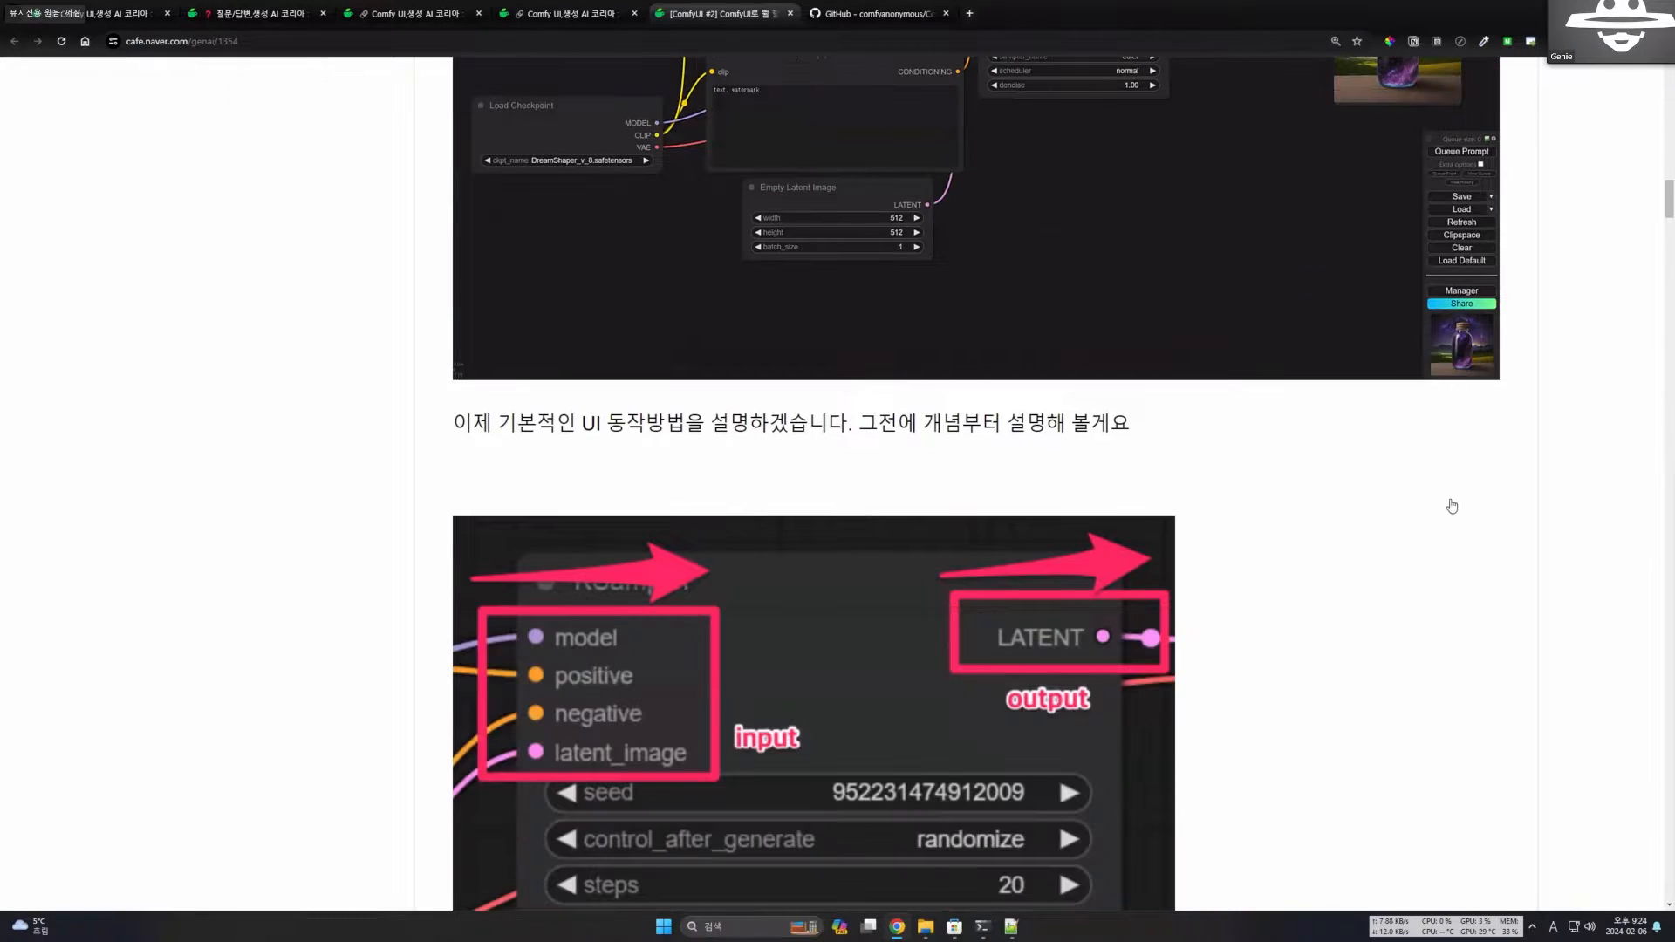
scroll(1308, 476, "up", 3)
scroll(673, 422, "down", 2)
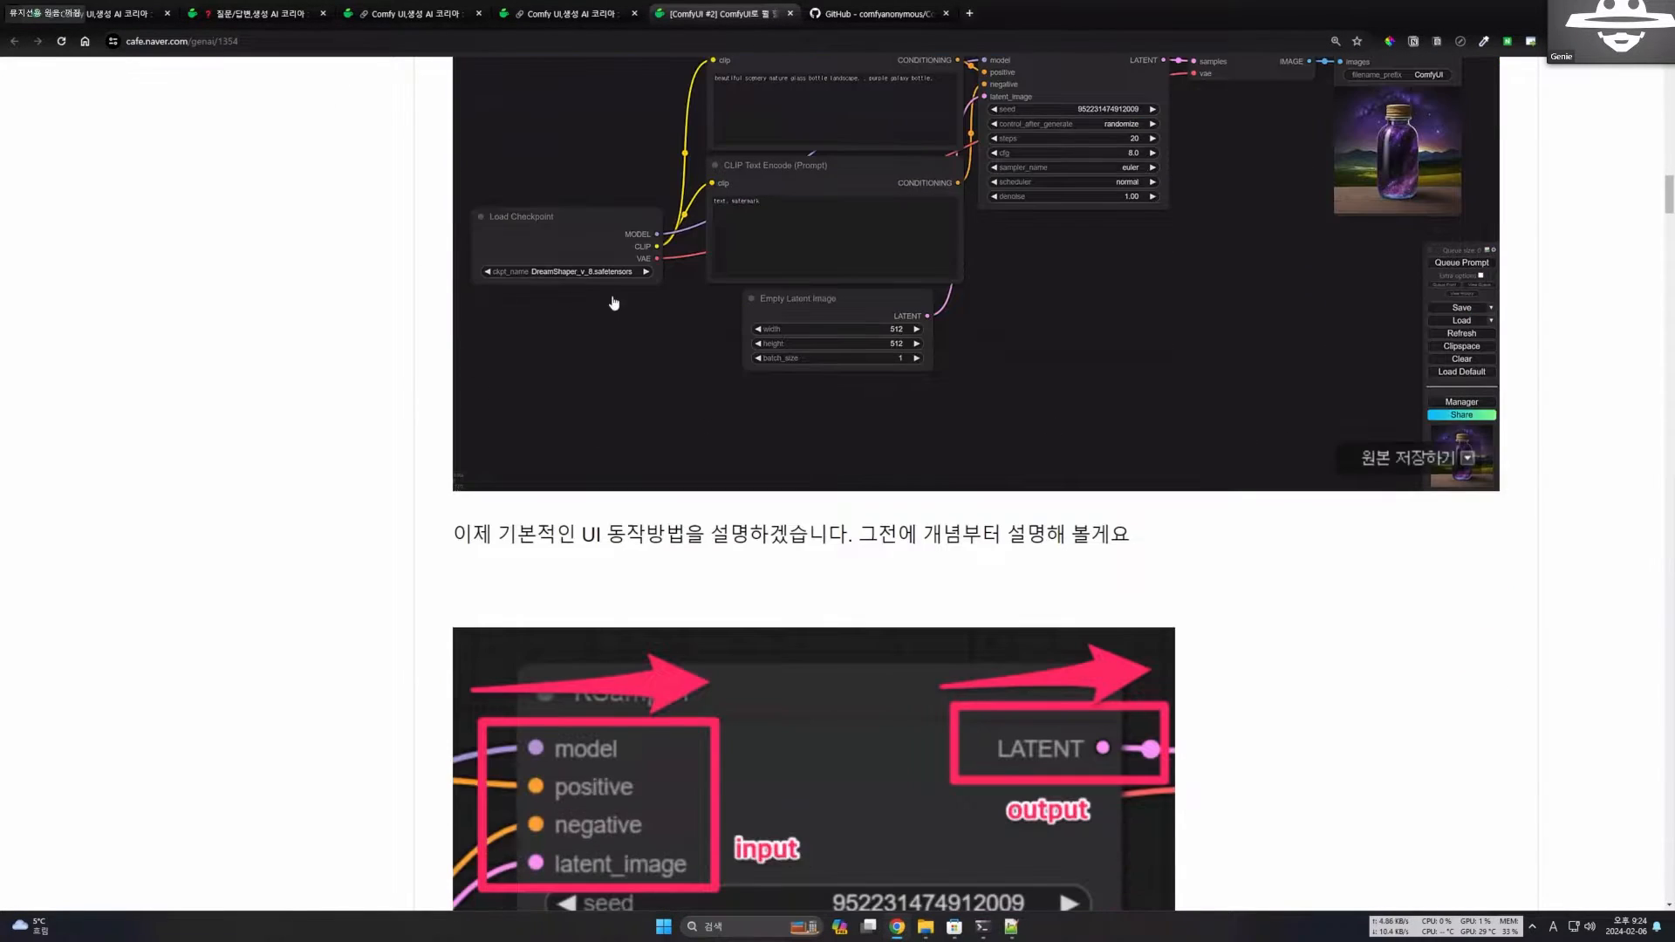
scroll(655, 404, "down", 1)
scroll(785, 471, "up", 1)
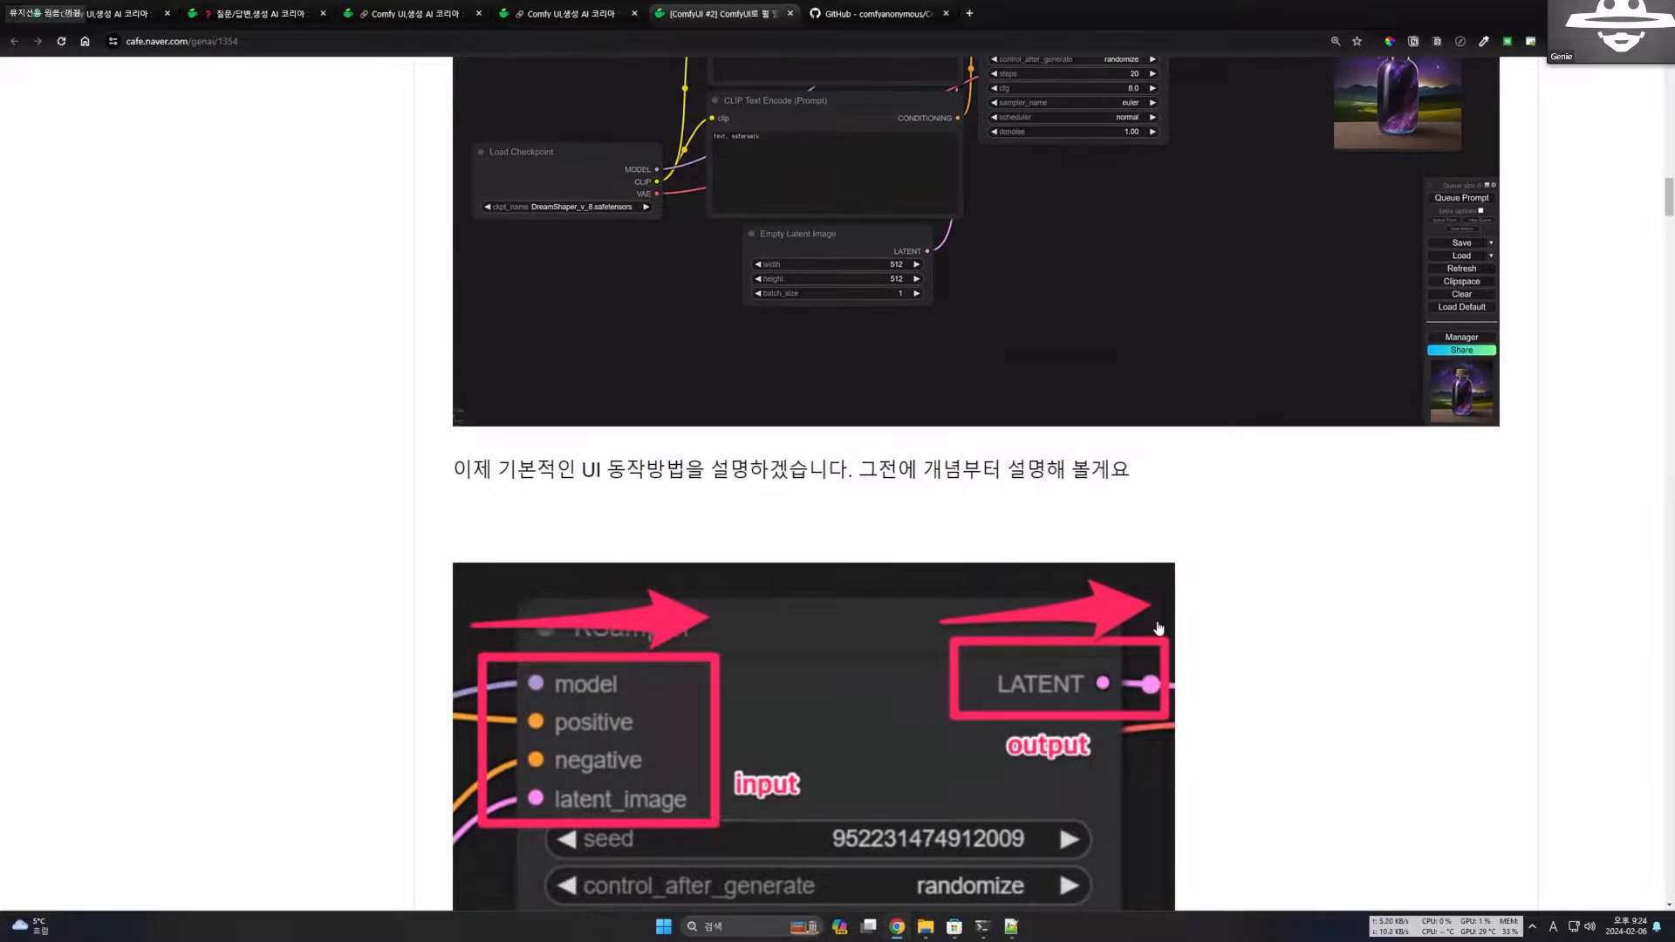
Compare the KSampler close-up, with its marked inputs and LATENT output, against the full workflow image.
scroll(941, 548, "down", 2)
scroll(941, 548, "down", 3)
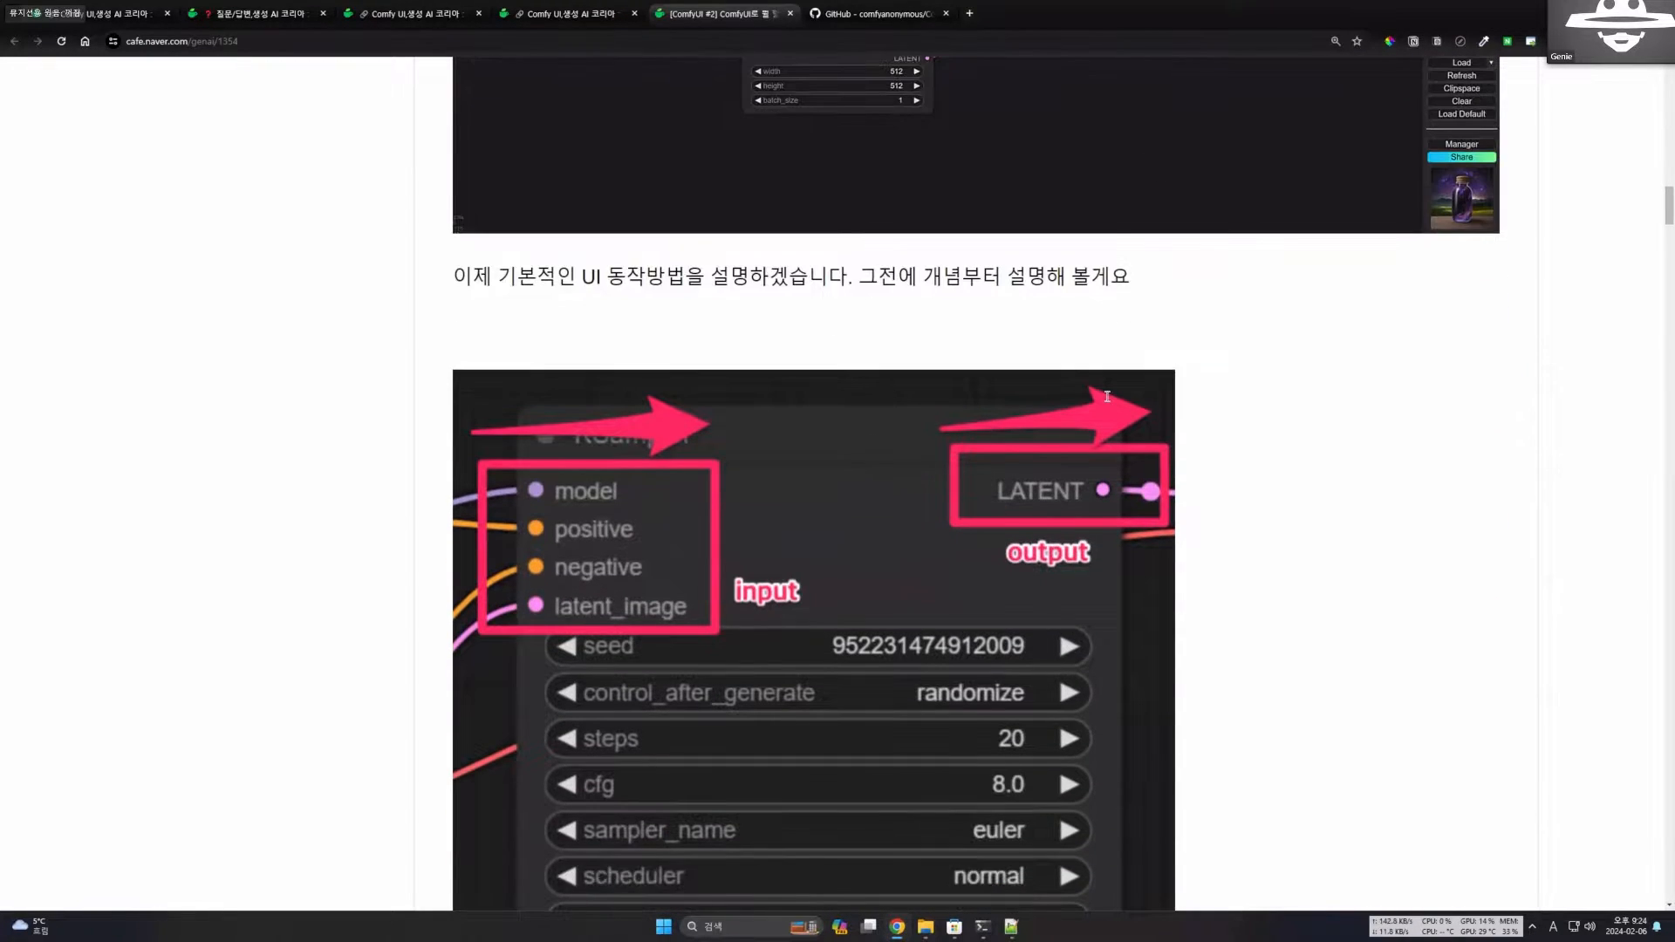
scroll(1265, 482, "up", 4)
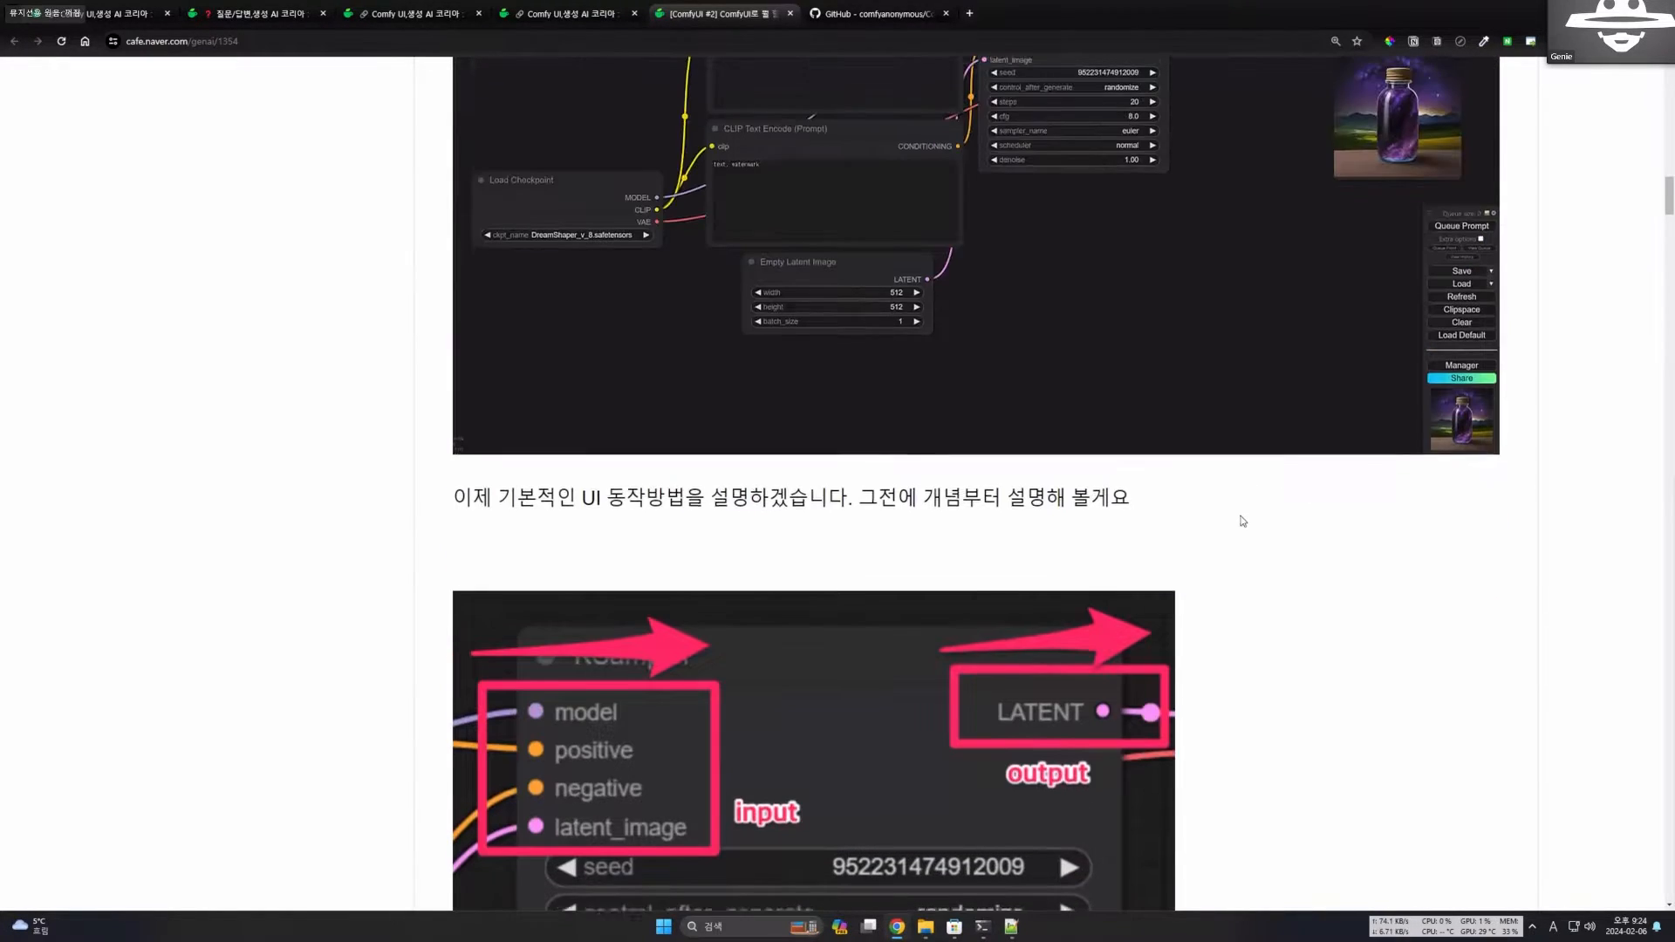
scroll(1249, 434, "down", 1)
scroll(1009, 452, "down", 3)
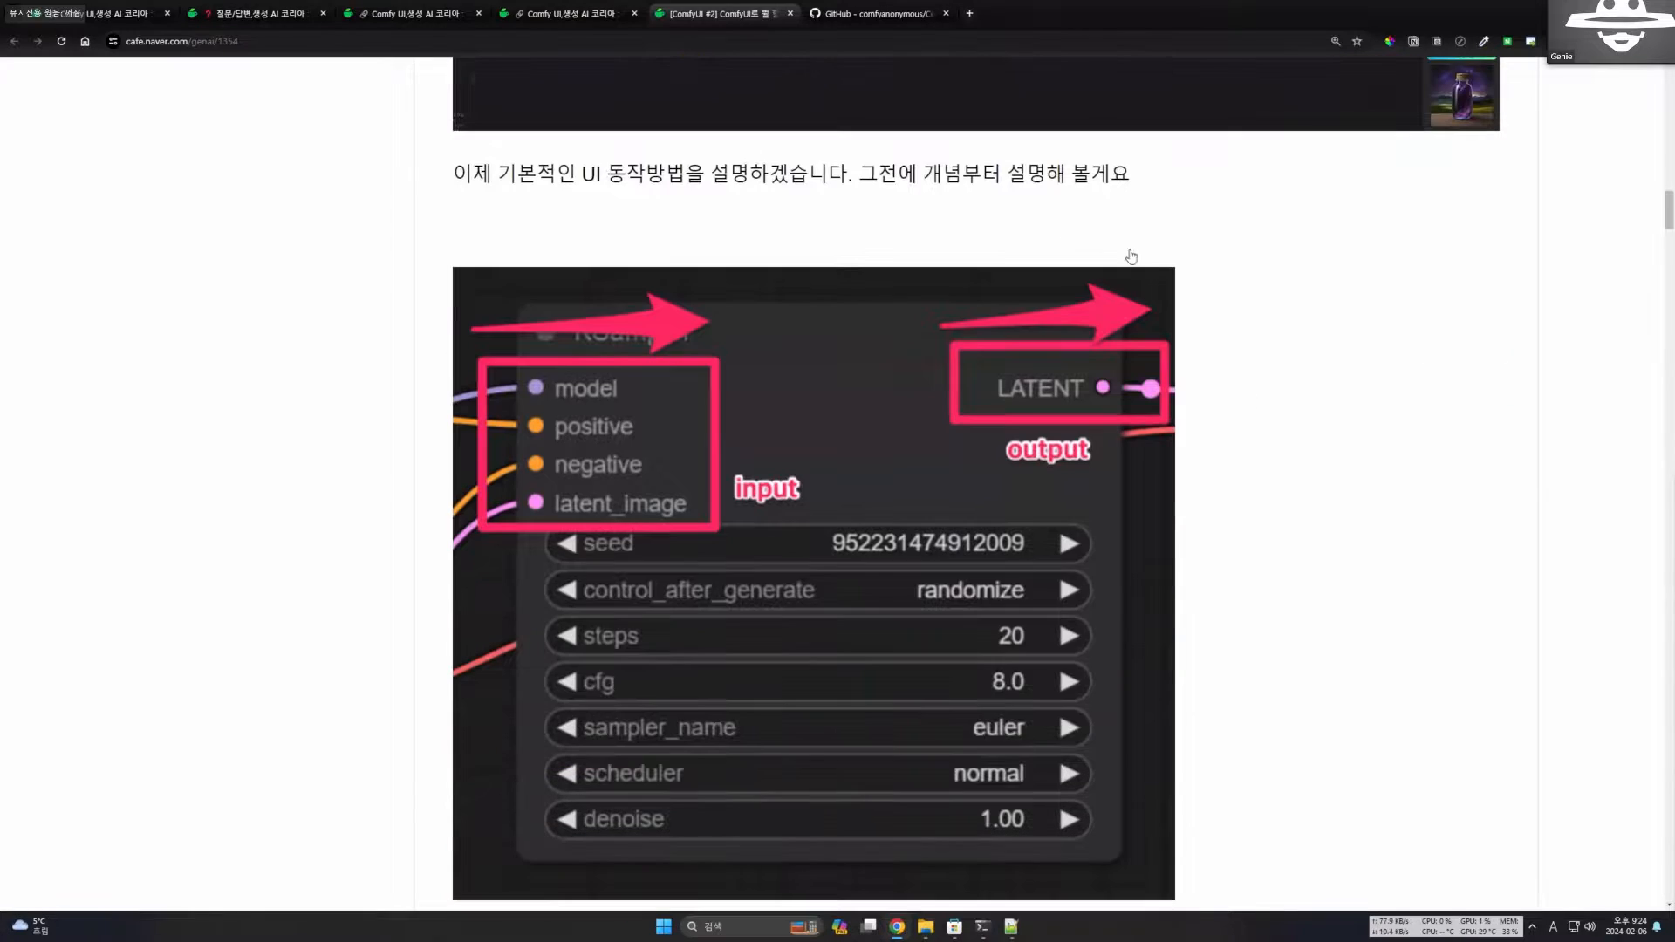
scroll(1058, 457, "up", 2)
scroll(1090, 249, "up", 4)
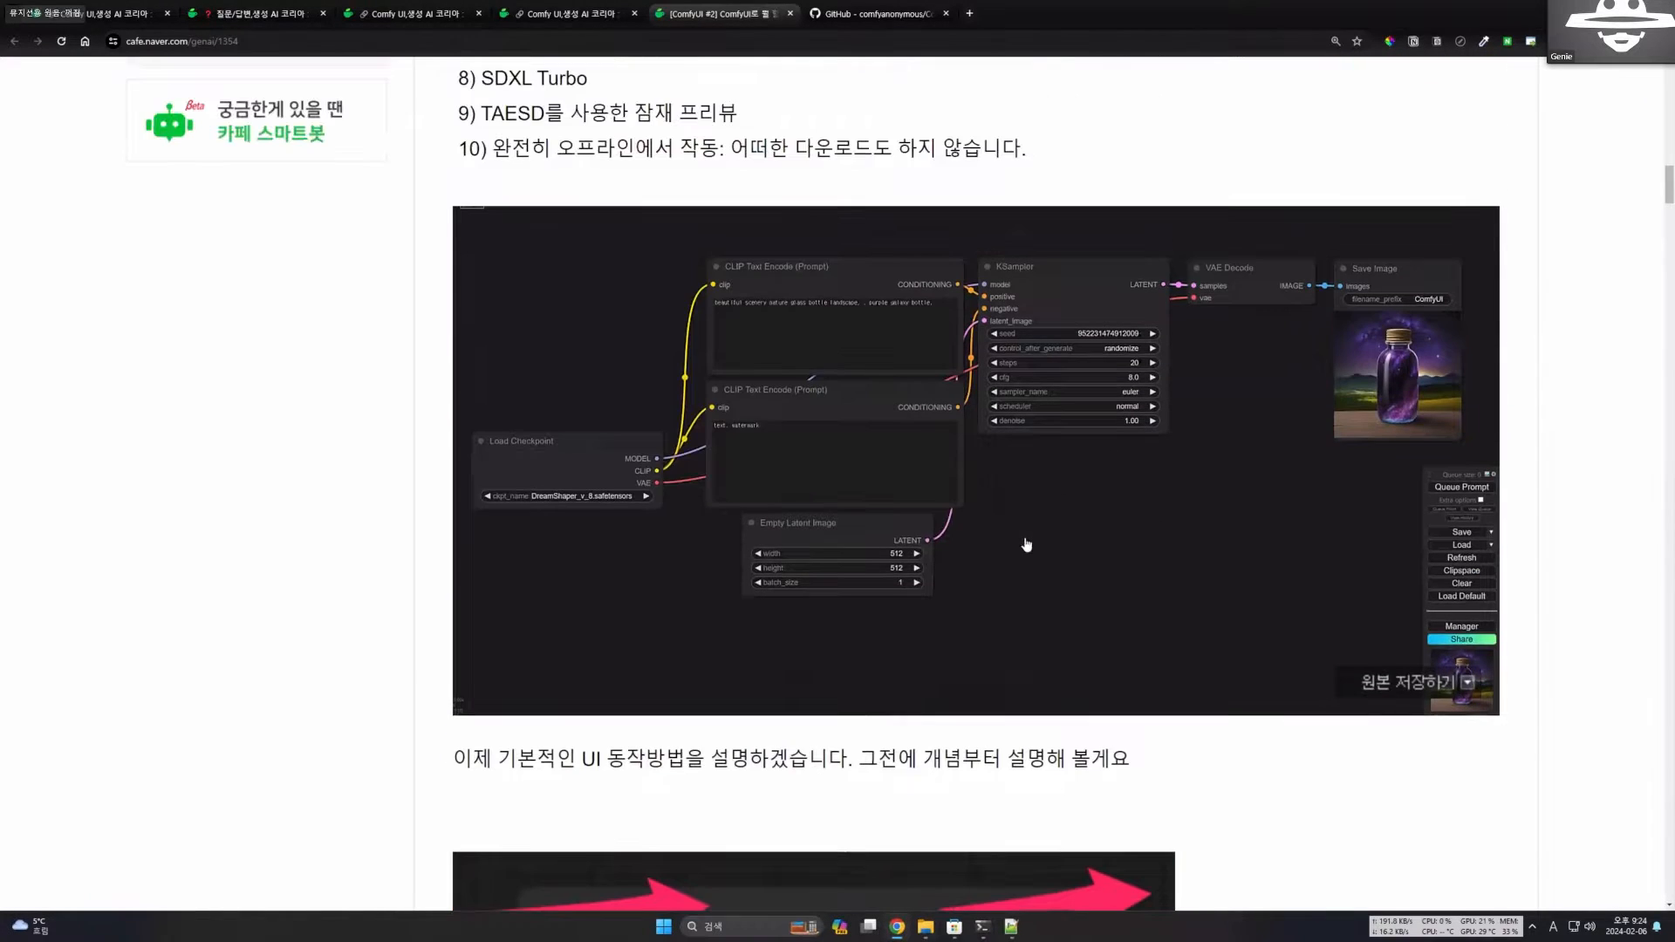
scroll(1050, 573, "down", 5)
scroll(860, 475, "down", 1)
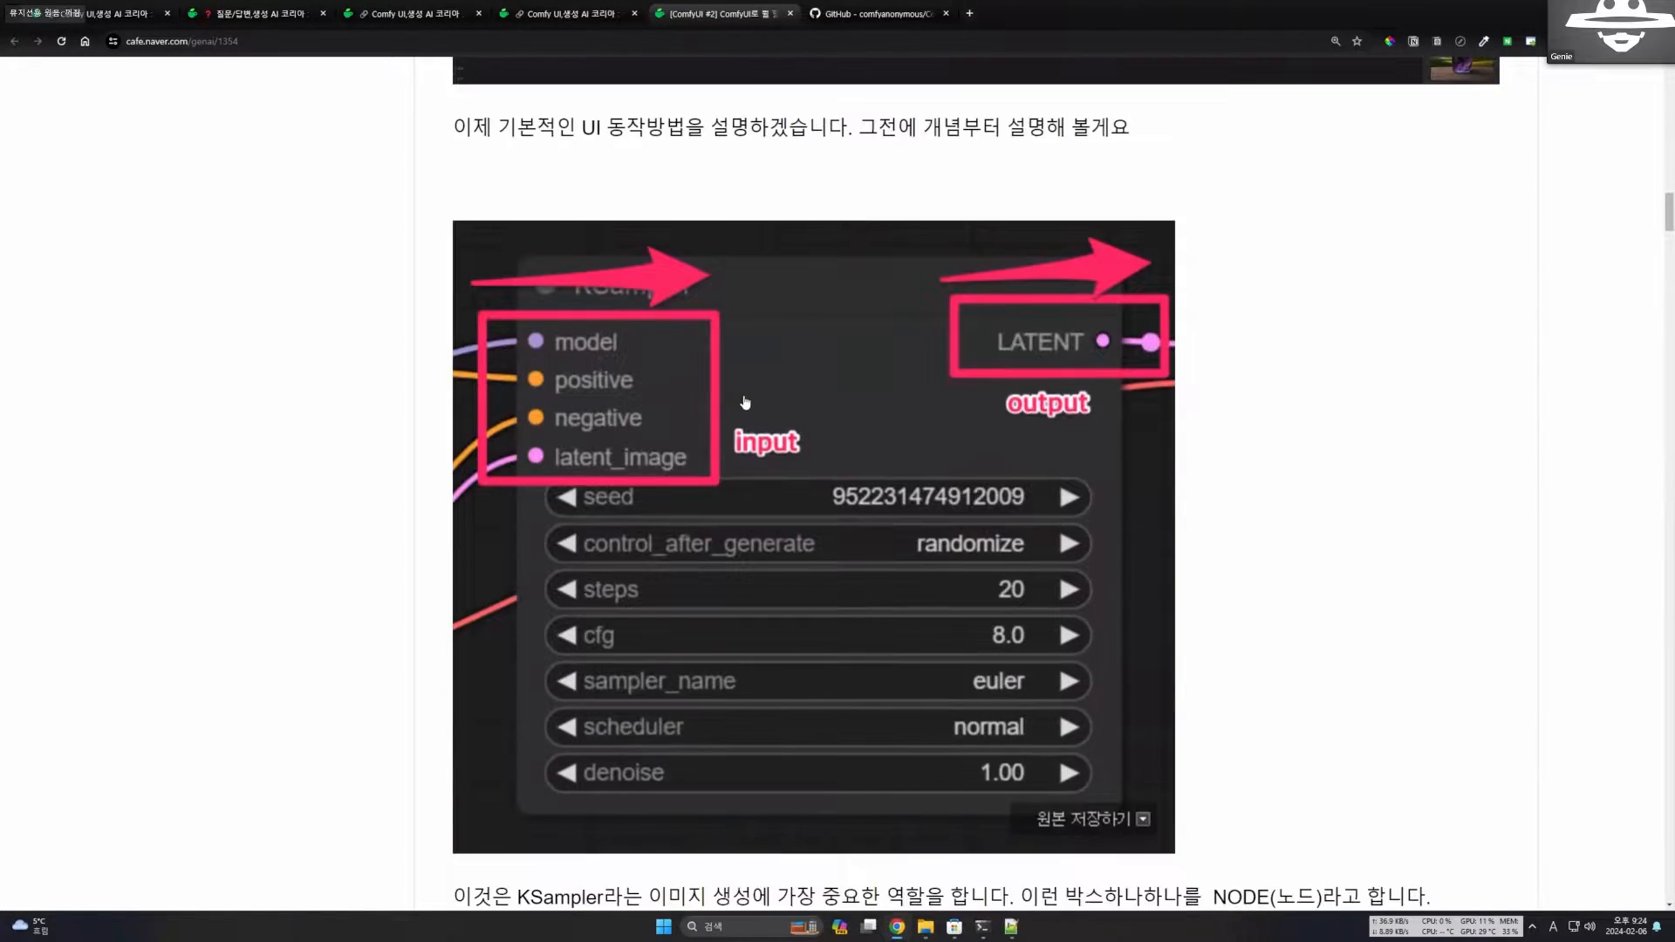
Recheck the KSampler and VAE Decode connections in the workflow image and return to the KSampler close-up.
scroll(1062, 304, "up", 5)
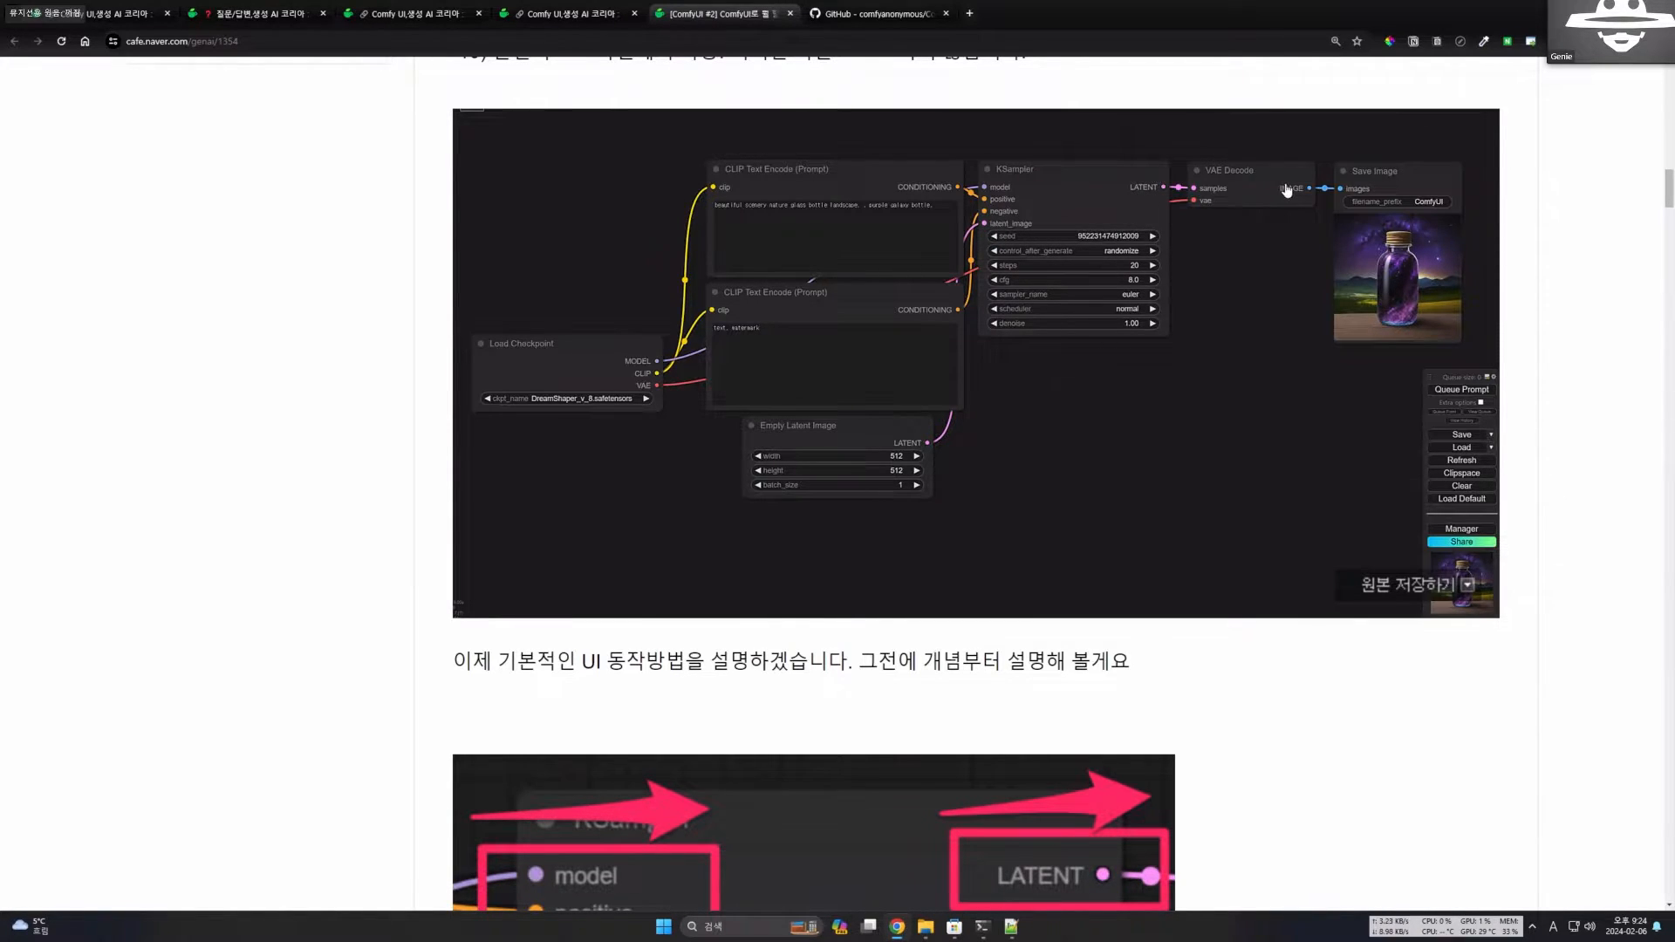
key("super+shift+s")
key("Escape")
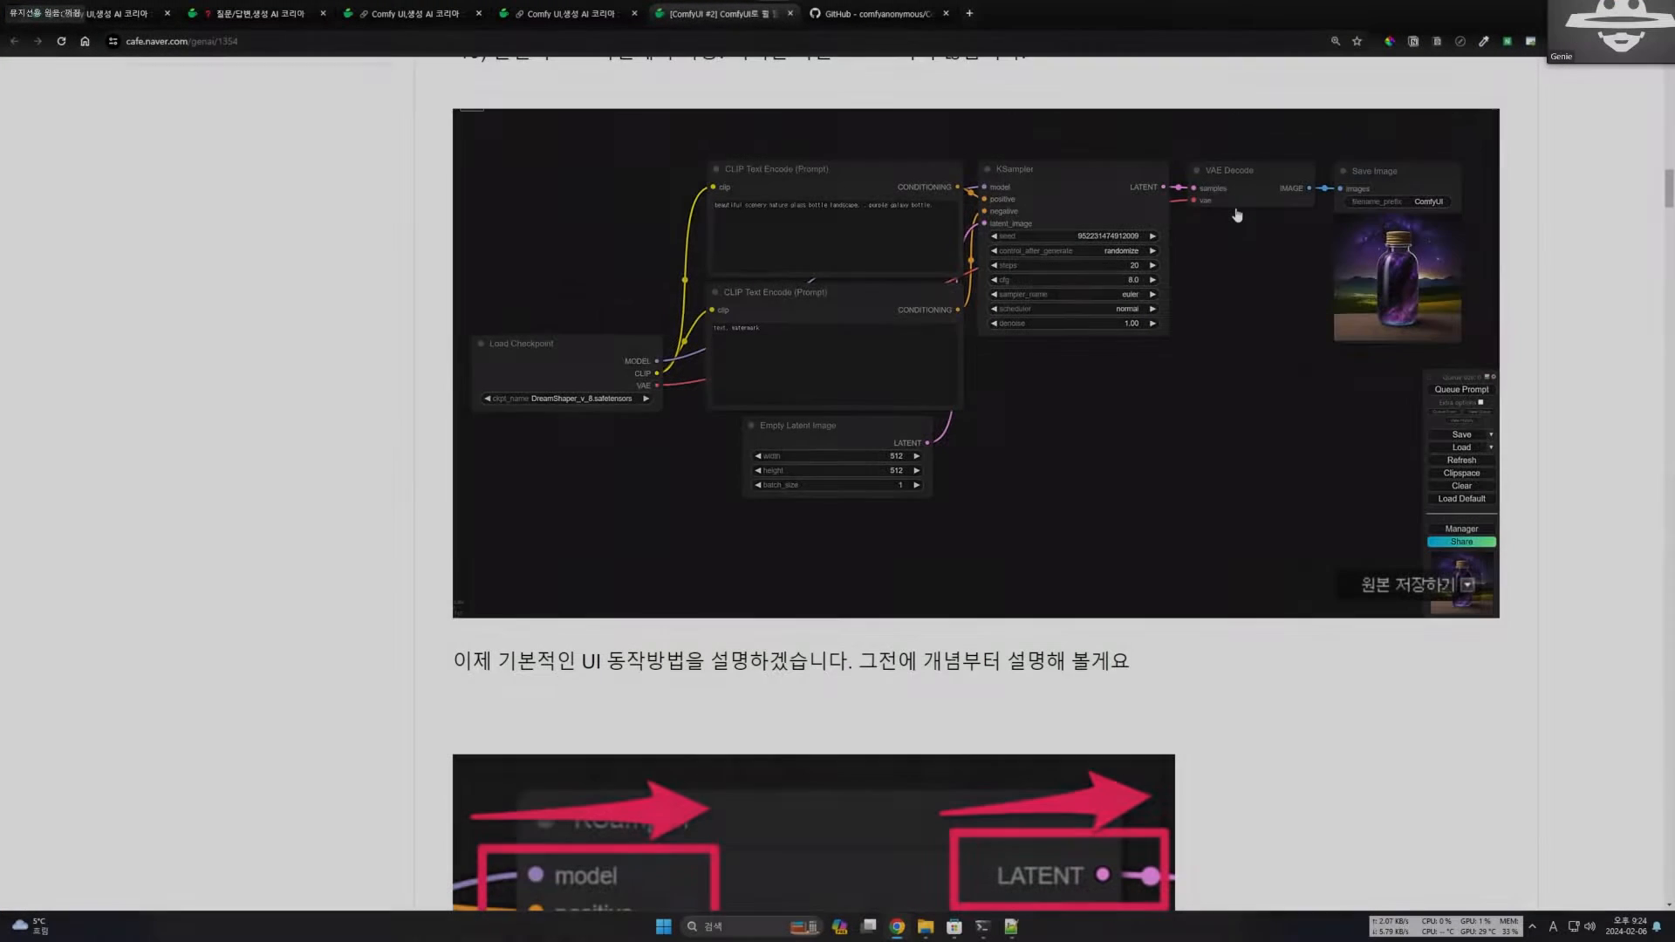
scroll(1076, 353, "down", 5)
scroll(1077, 353, "down", 1)
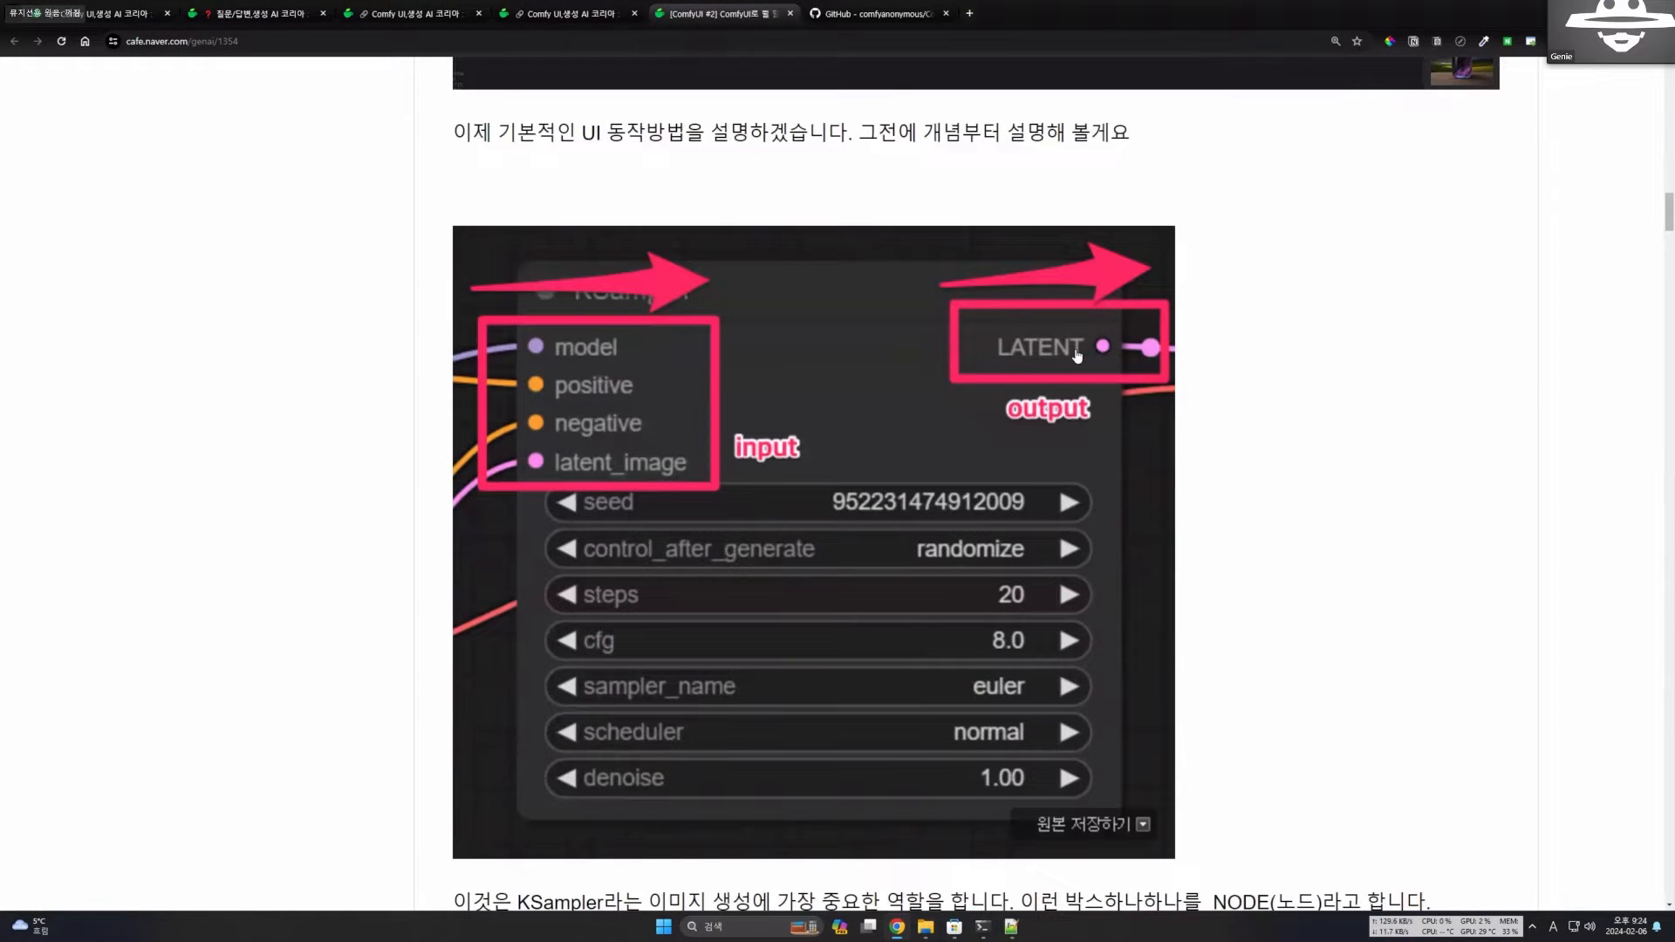
Examine the a + b function diagram that explains how a node turns inputs a and b into output c.
scroll(1076, 353, "down", 15)
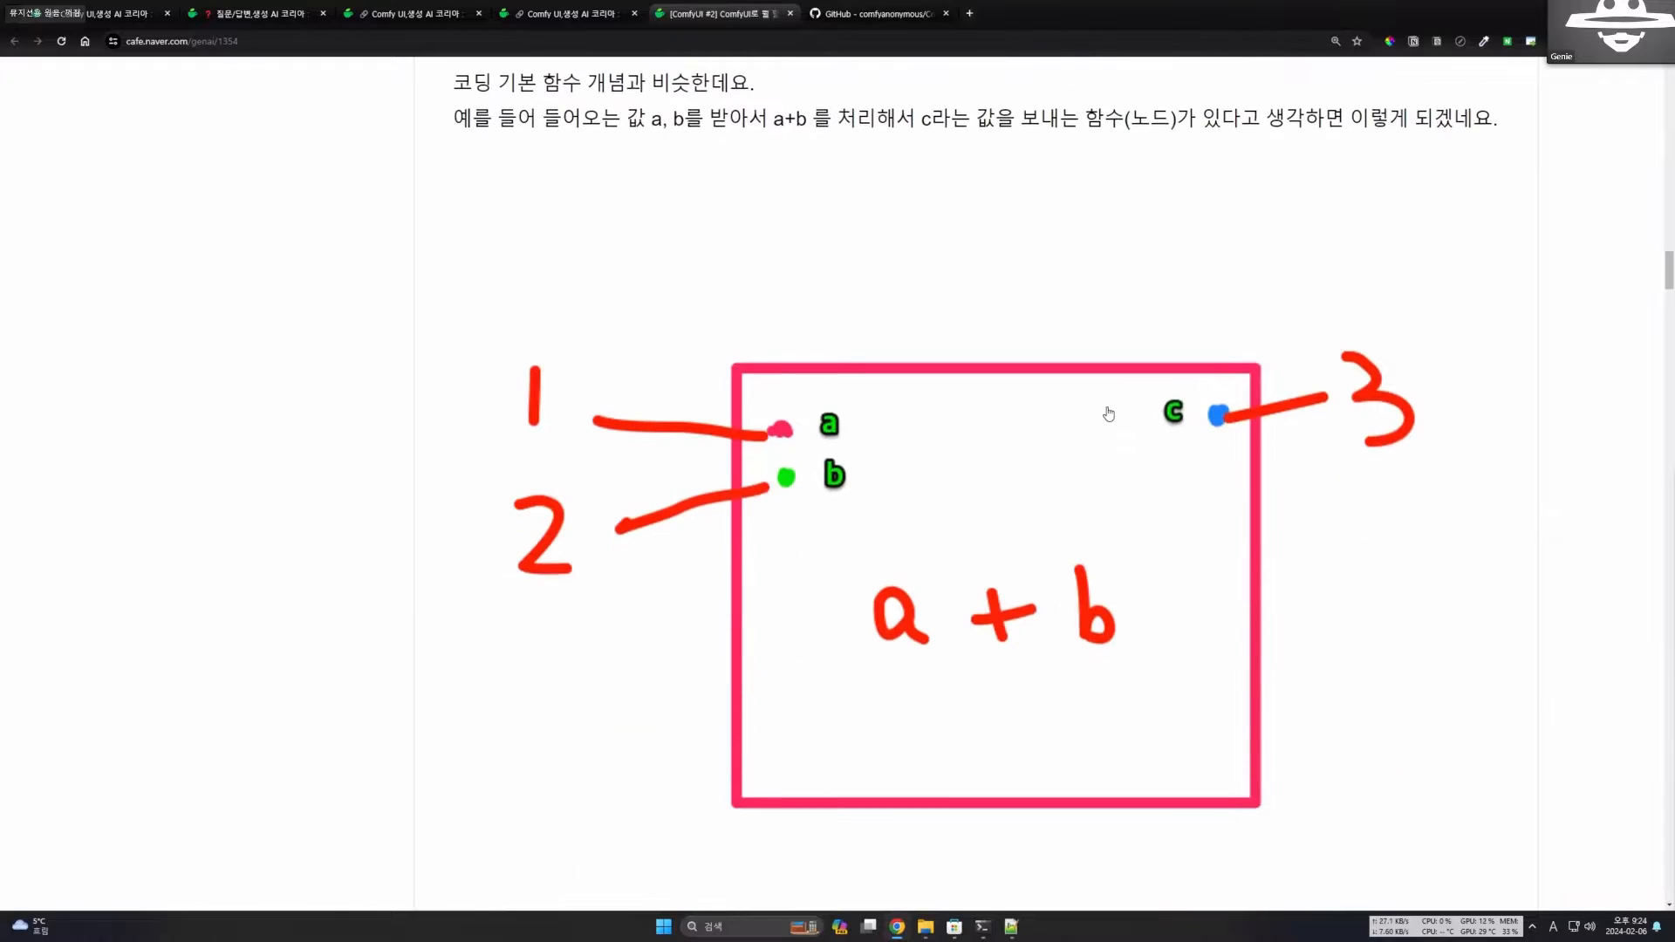
scroll(1108, 413, "down", 1)
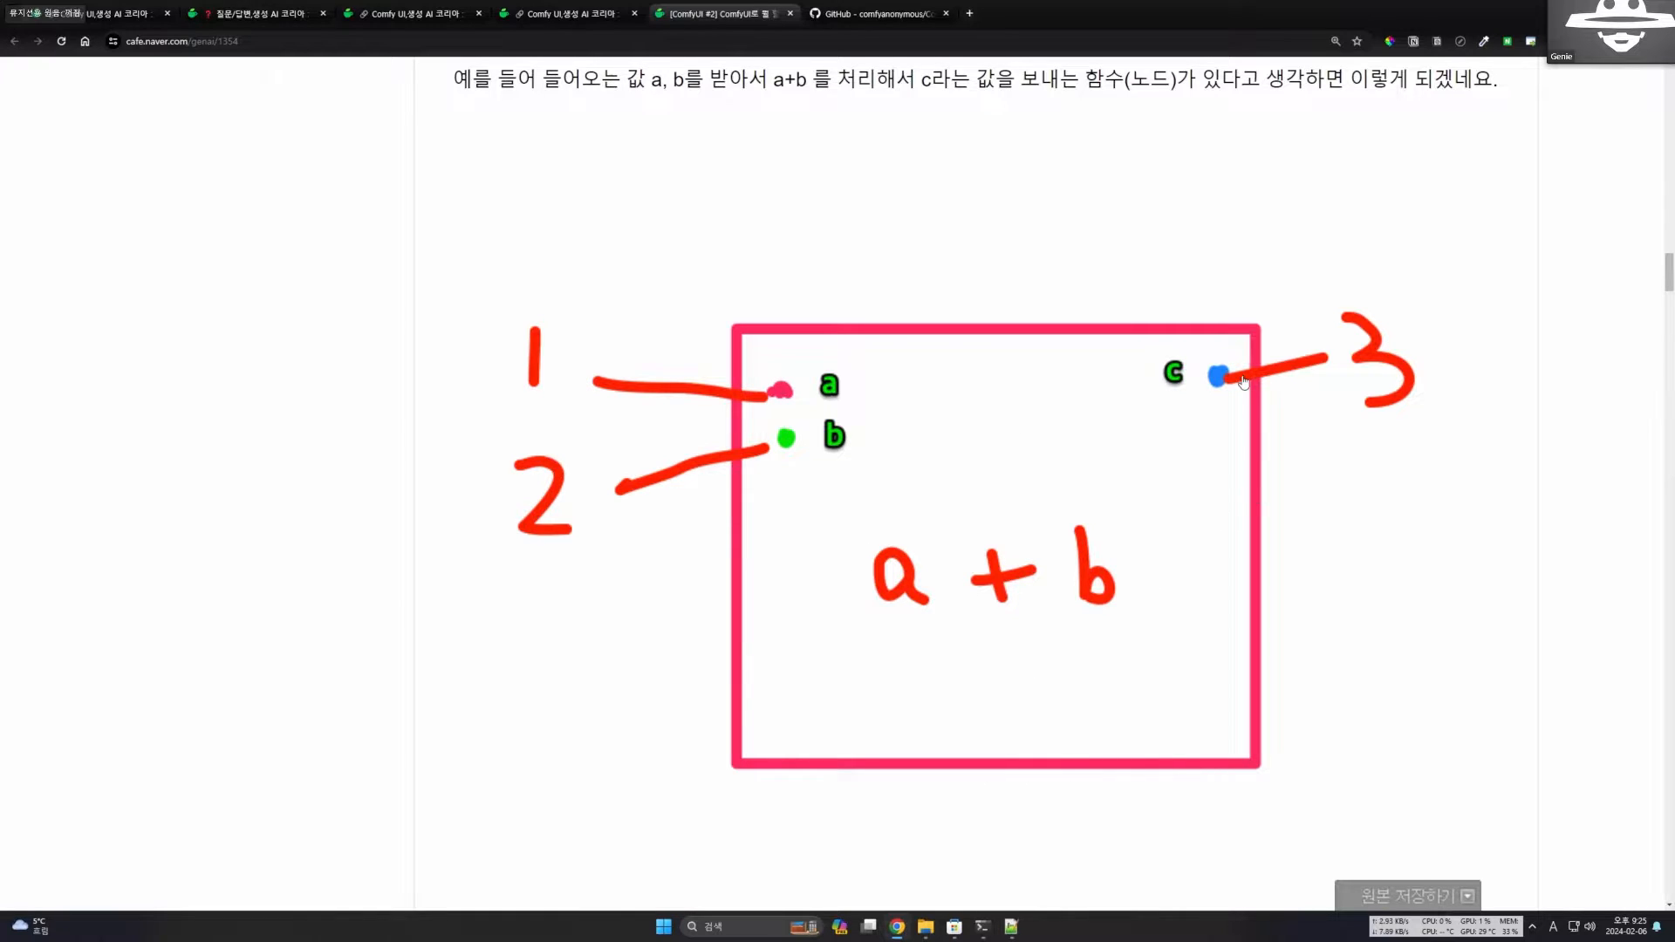
scroll(1179, 482, "down", 1)
scroll(1179, 482, "down", 1)
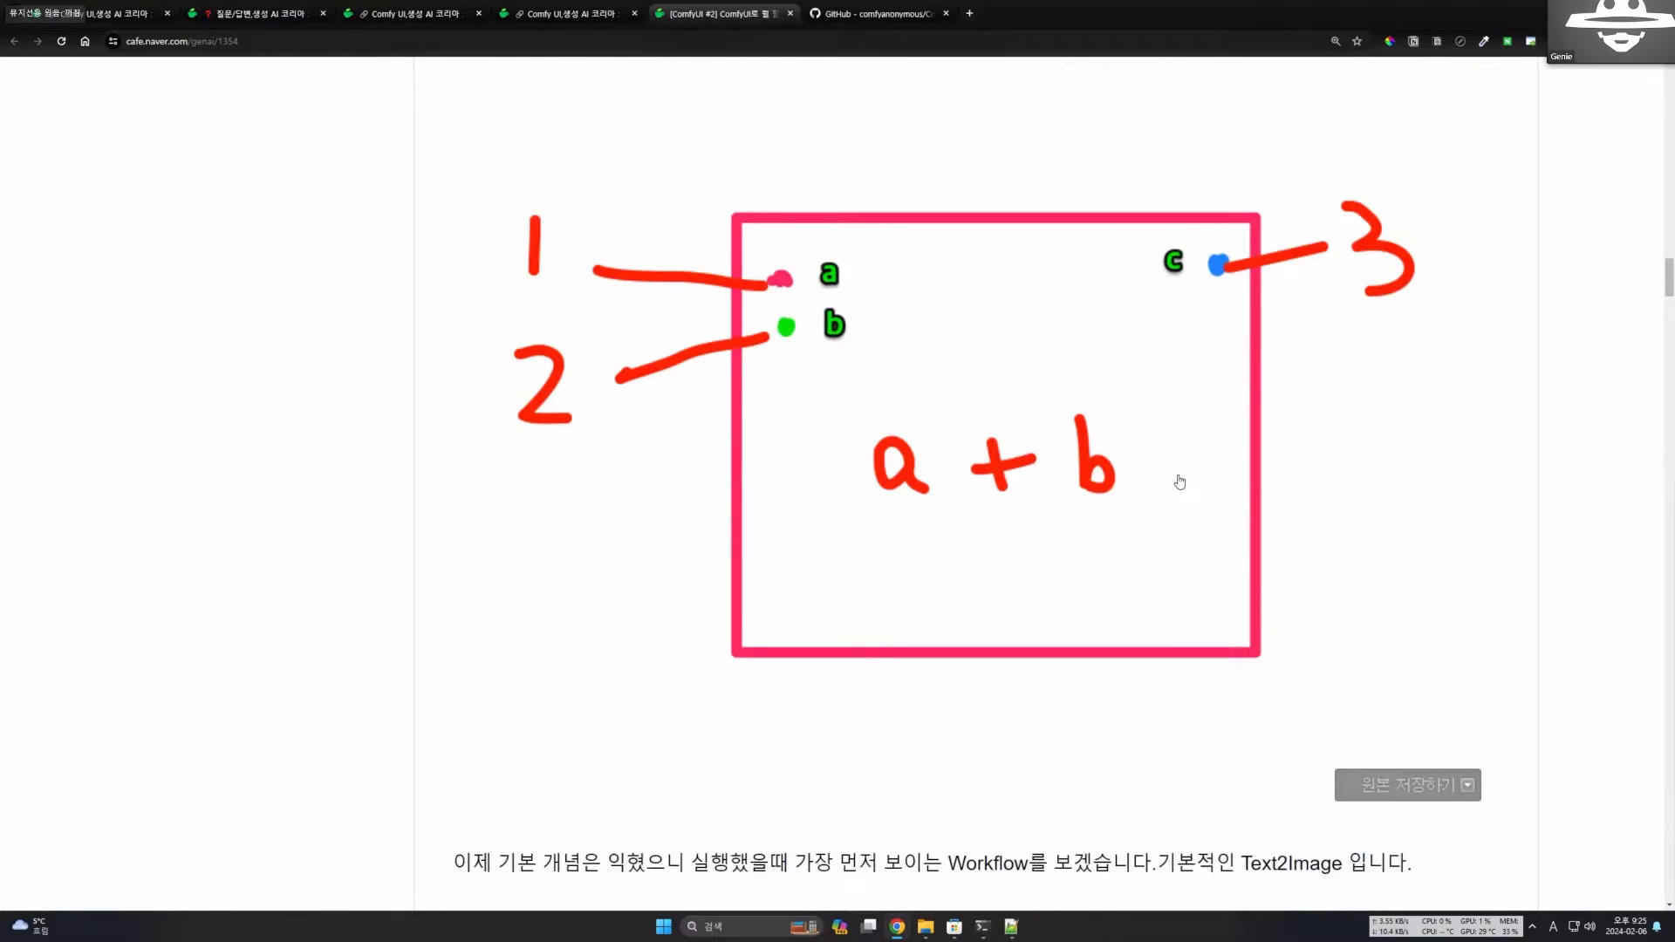
scroll(1166, 484, "down", 9)
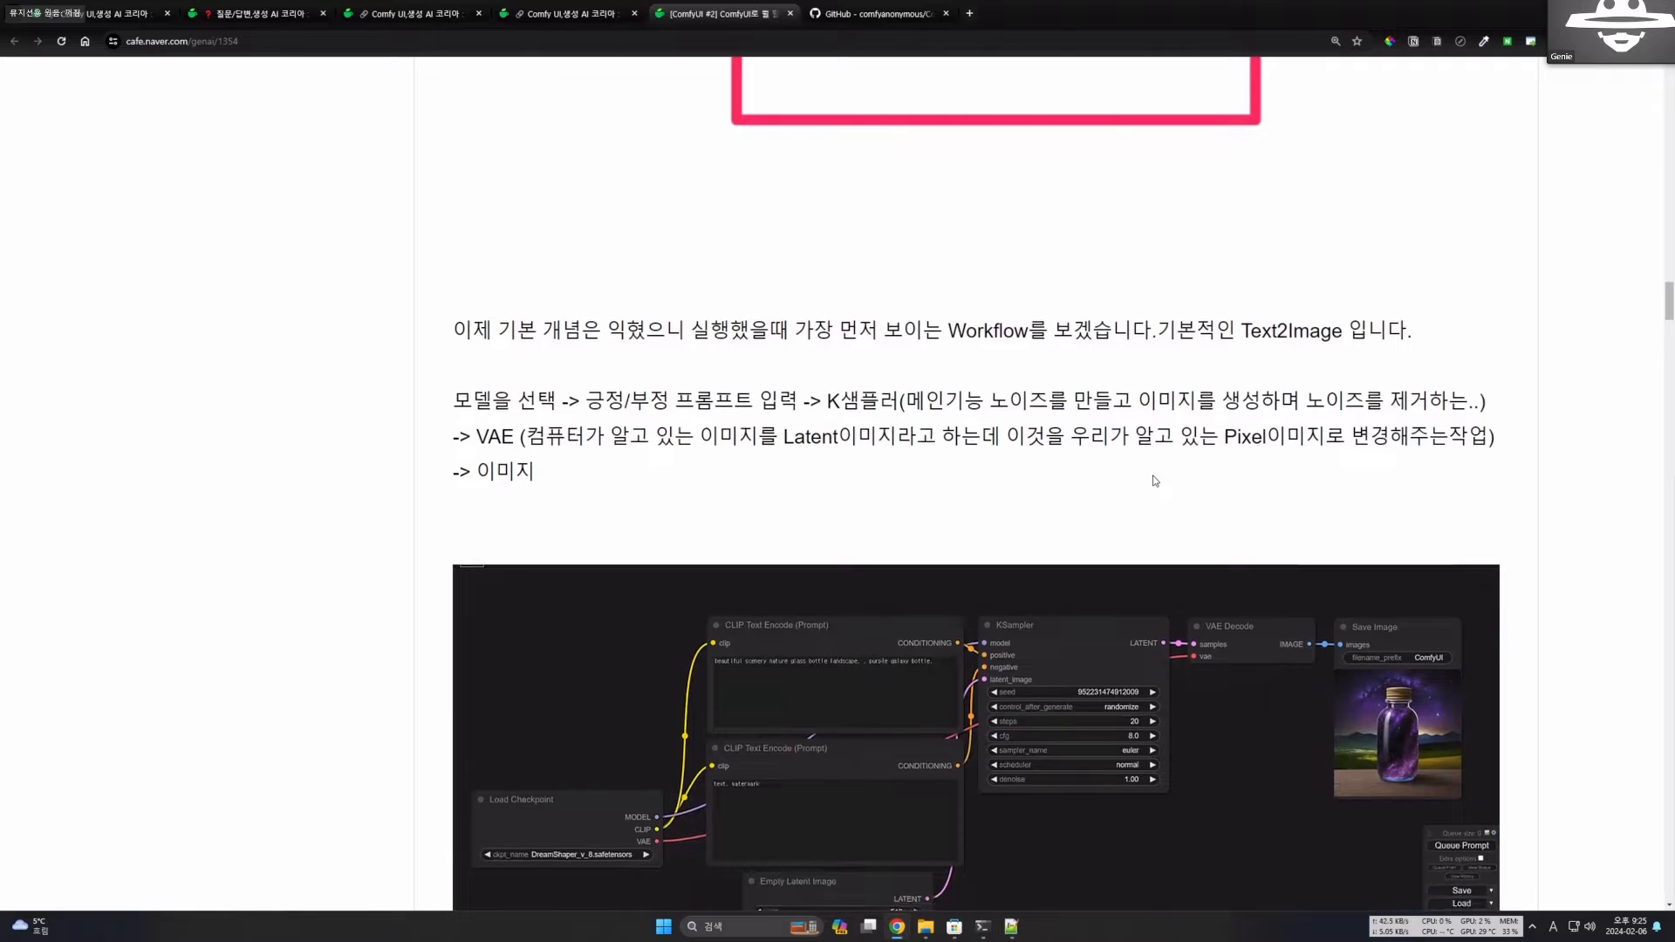
scroll(1156, 480, "up", 3)
scroll(1156, 471, "down", 1)
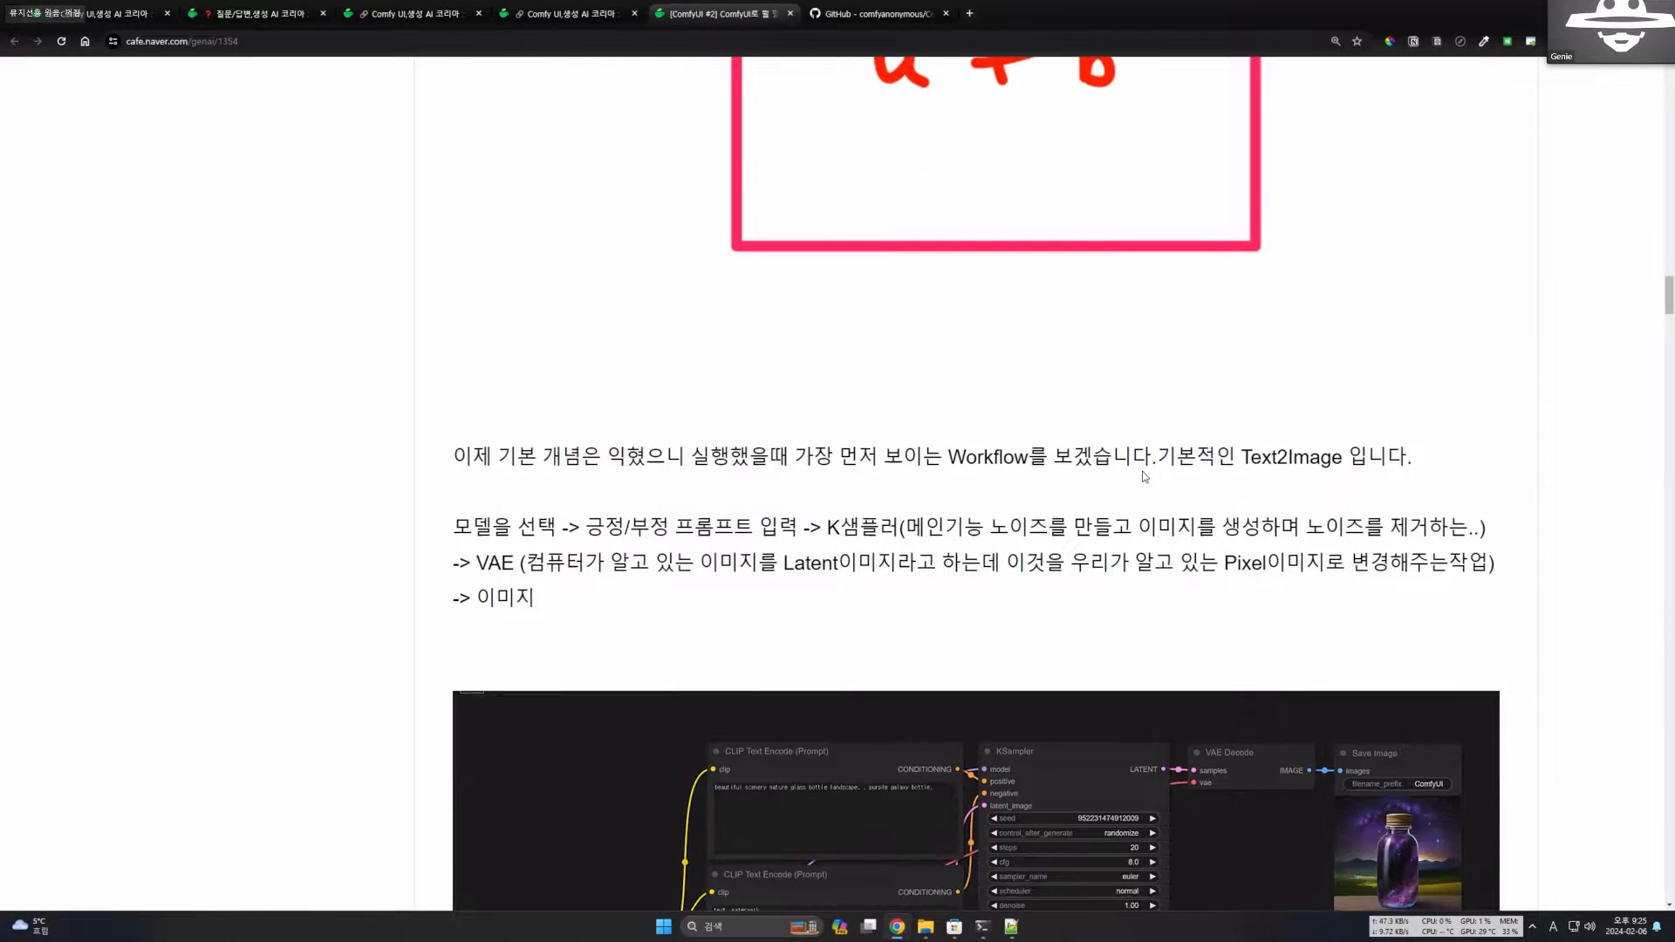
Read the sentence introducing the basic Text2Image workflow shown at first launch, highlighting its key phrases.
left_click_drag(943, 458, 994, 462)
left_click(966, 464)
left_click_drag(1396, 457, 1217, 456)
scroll(1226, 515, "down", 3)
left_click(757, 209)
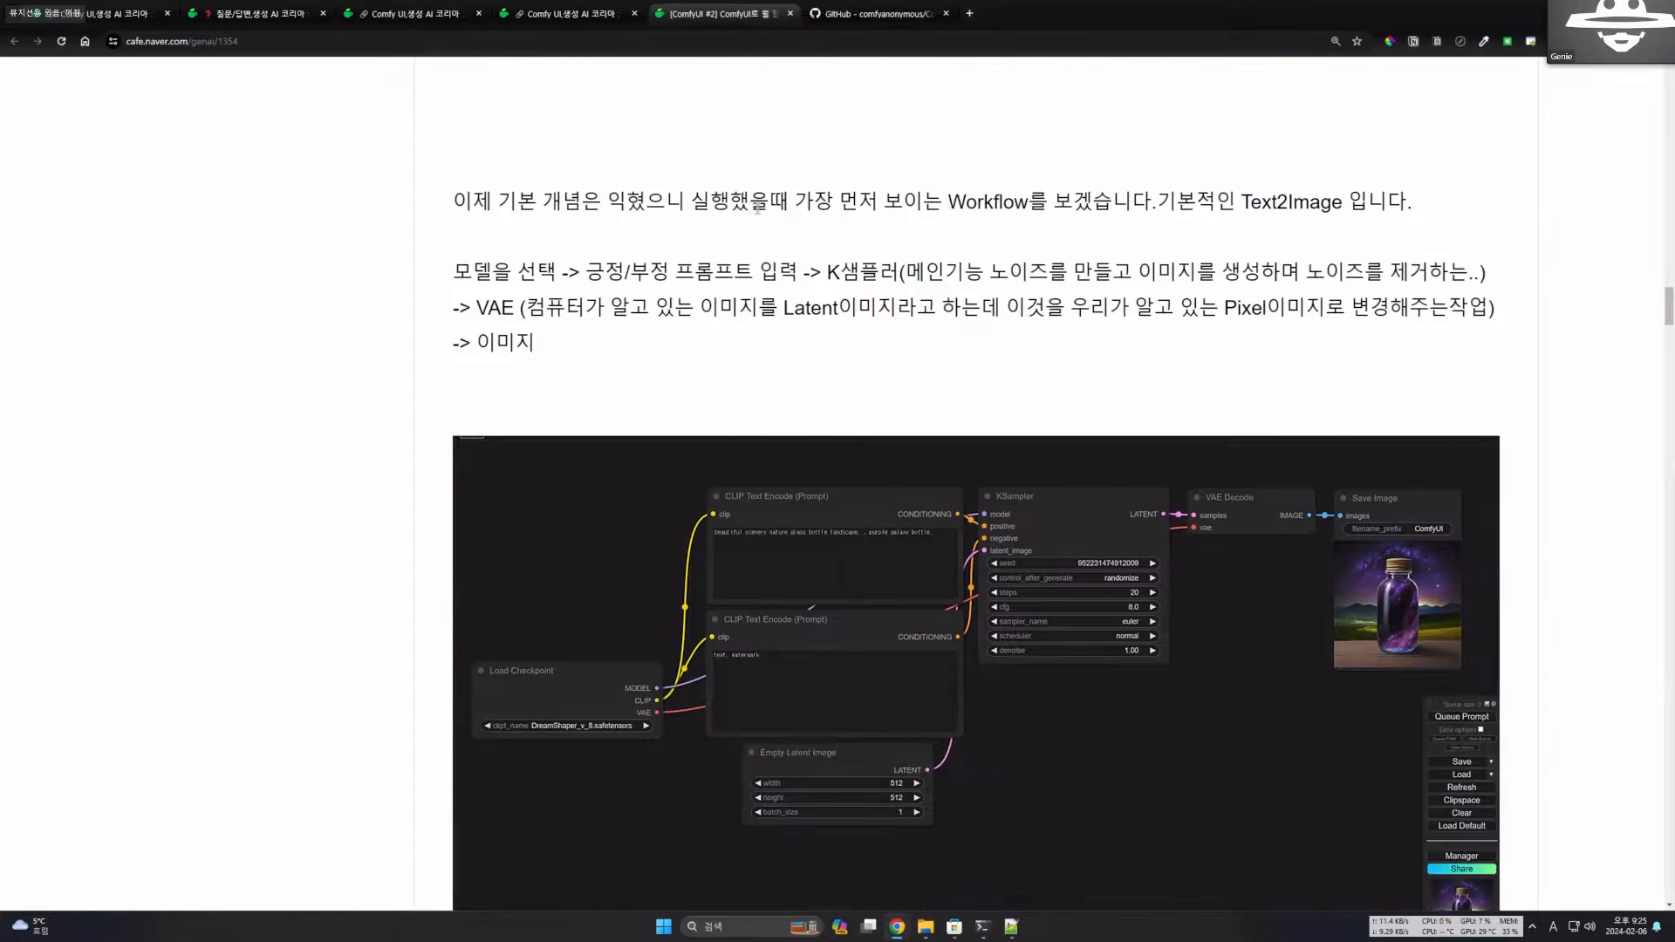
left_click_drag(731, 207, 1129, 205)
left_click(1091, 259)
Read the first stages of the workflow summary, highlighting model selection, positive/negative prompt input and the K-sampler's noise role.
scroll(869, 269, "down", 1)
left_click_drag(453, 251, 555, 250)
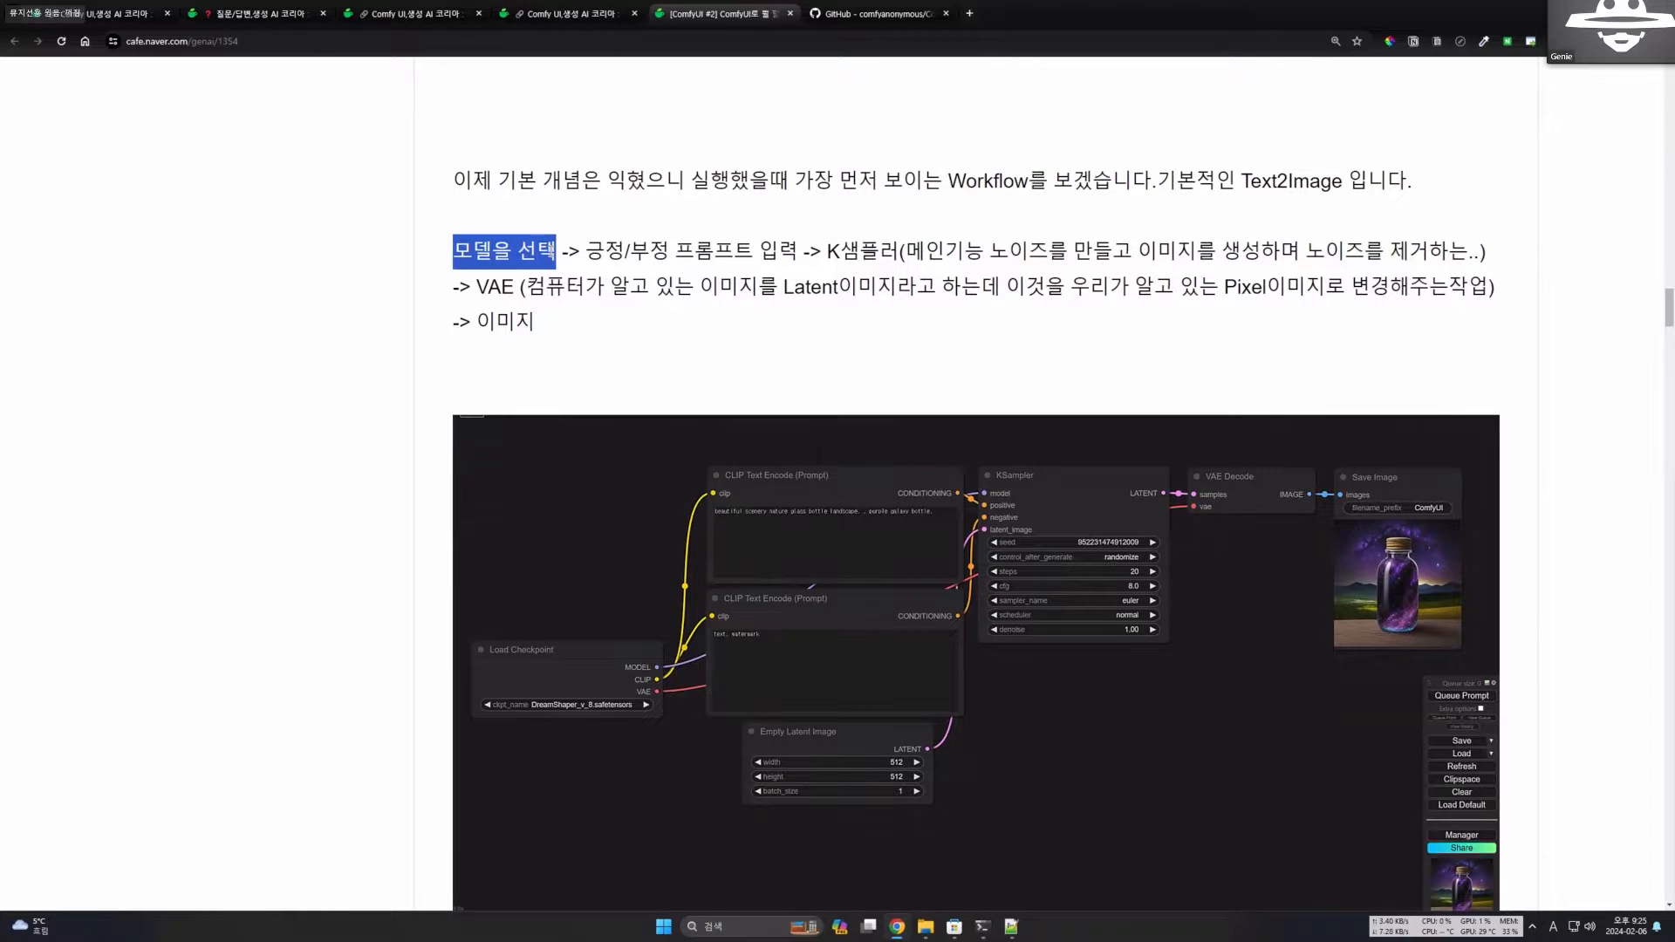
left_click_drag(453, 255, 814, 248)
left_click(582, 274)
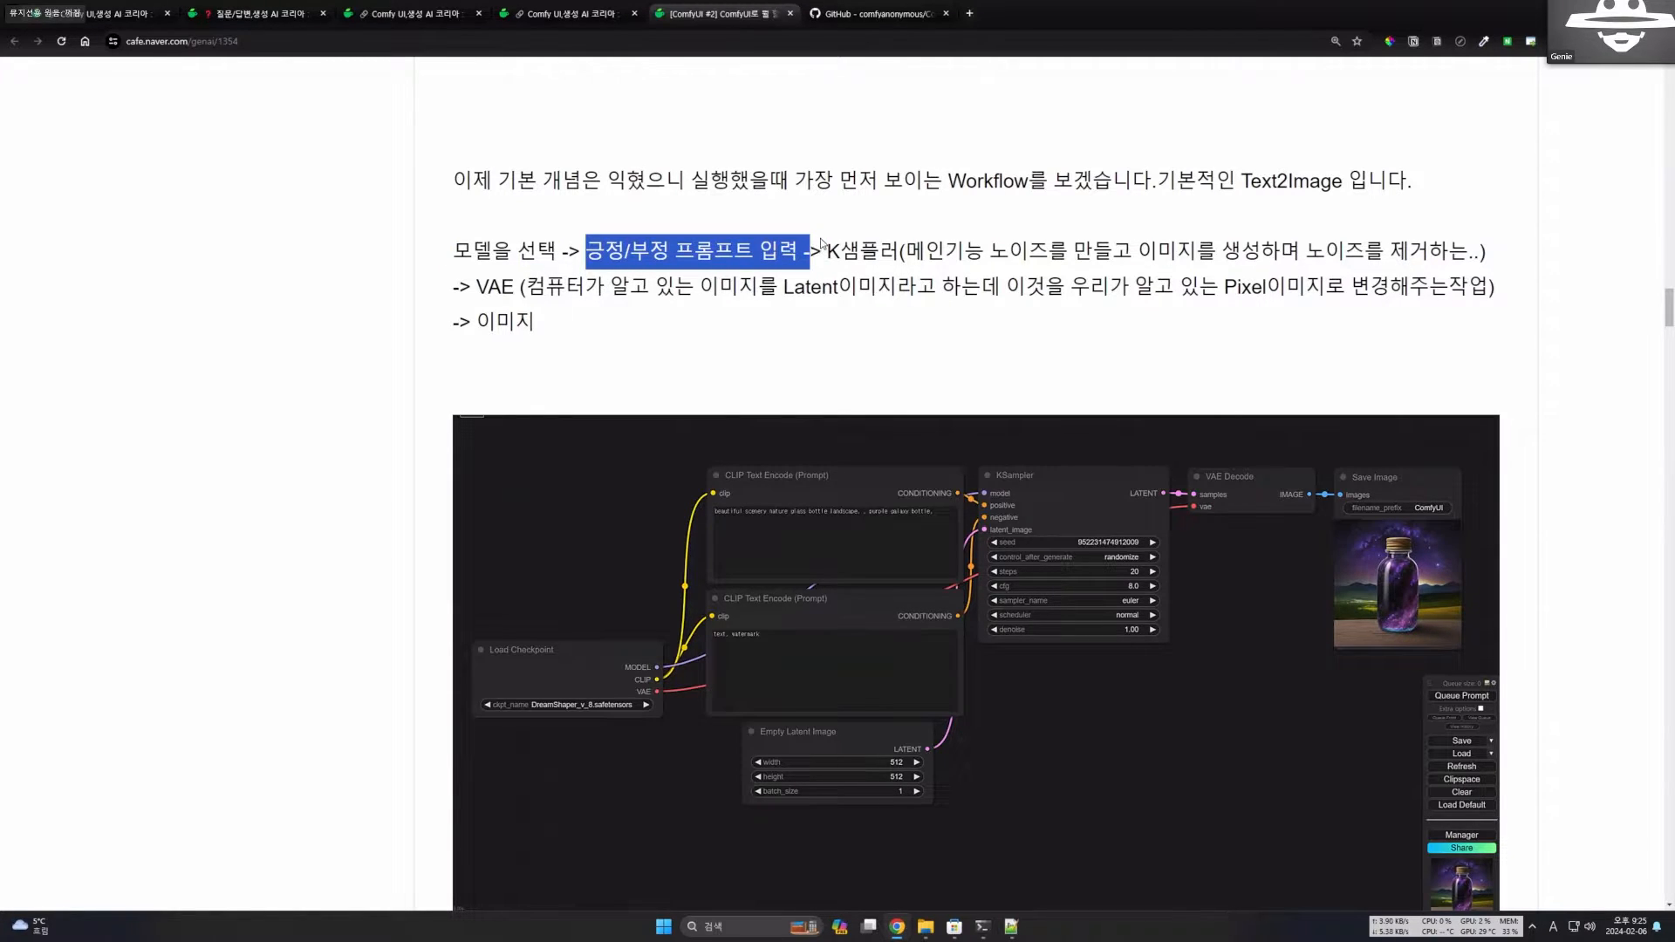
left_click(827, 248)
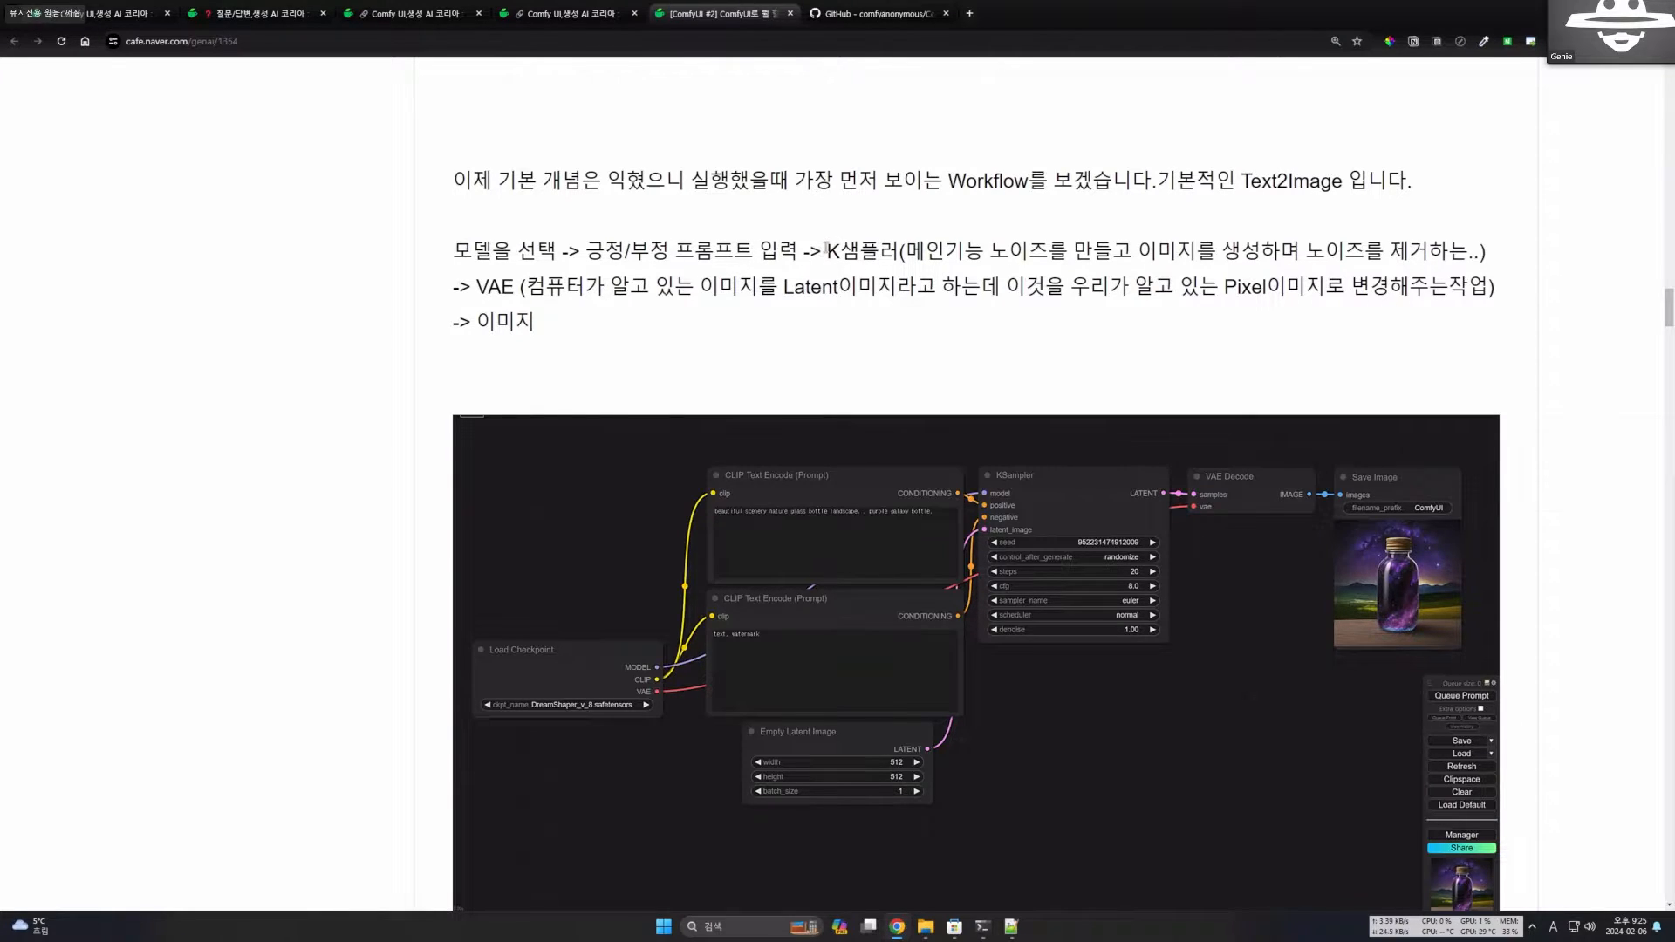
left_click_drag(826, 247, 1112, 251)
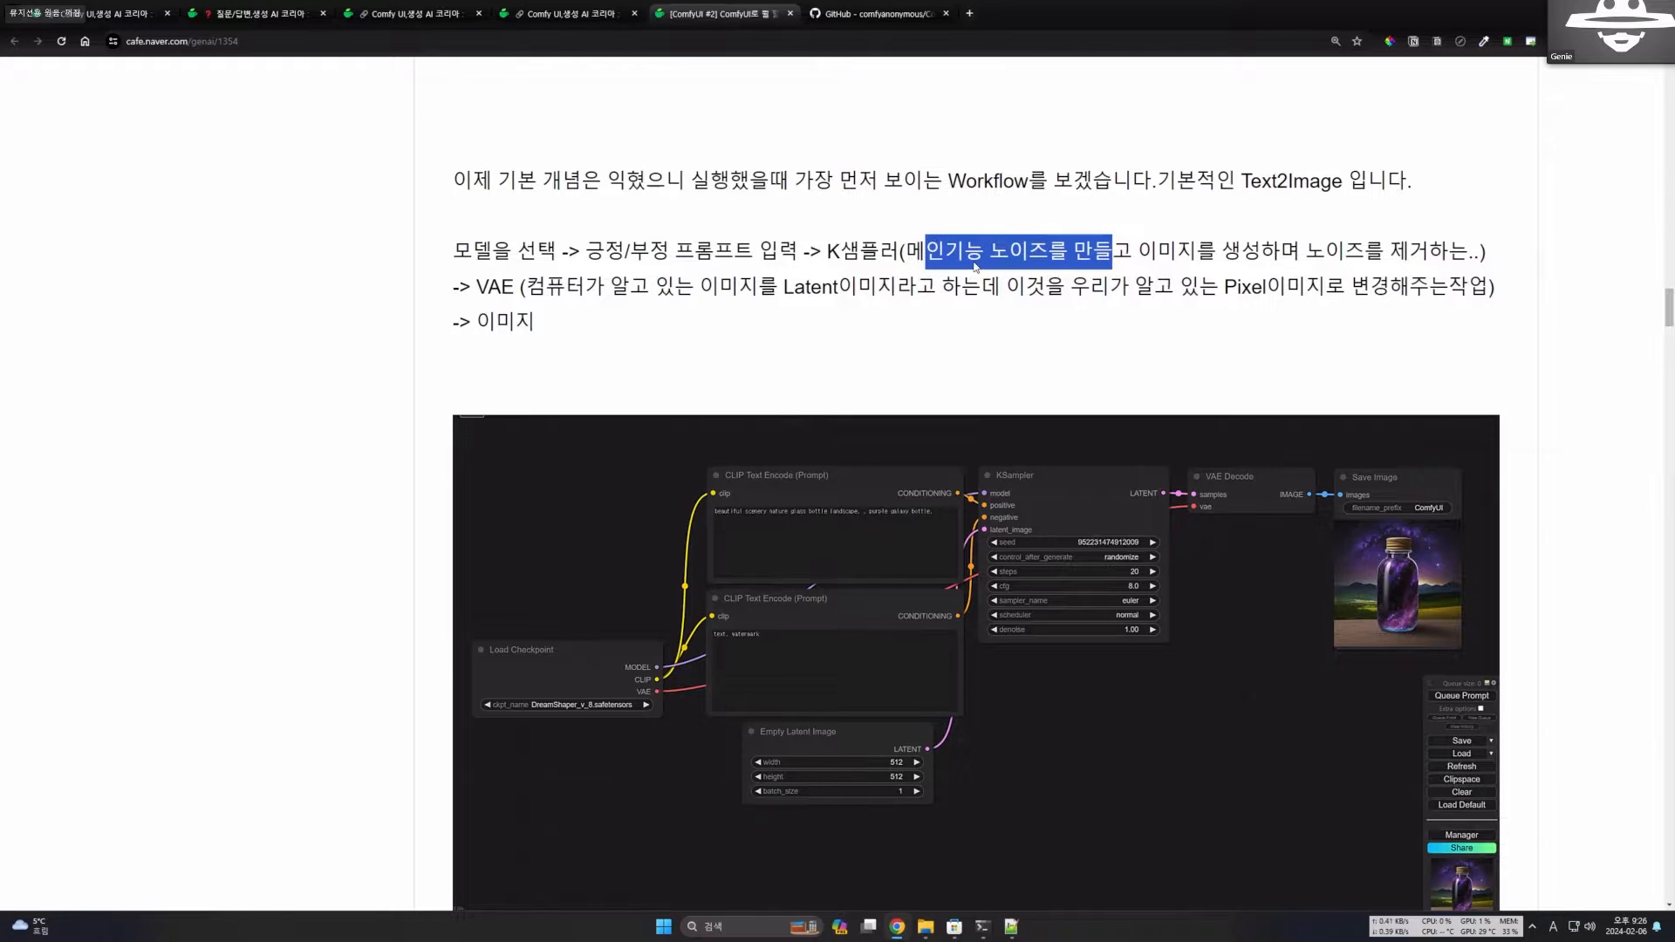
left_click_drag(811, 253, 878, 253)
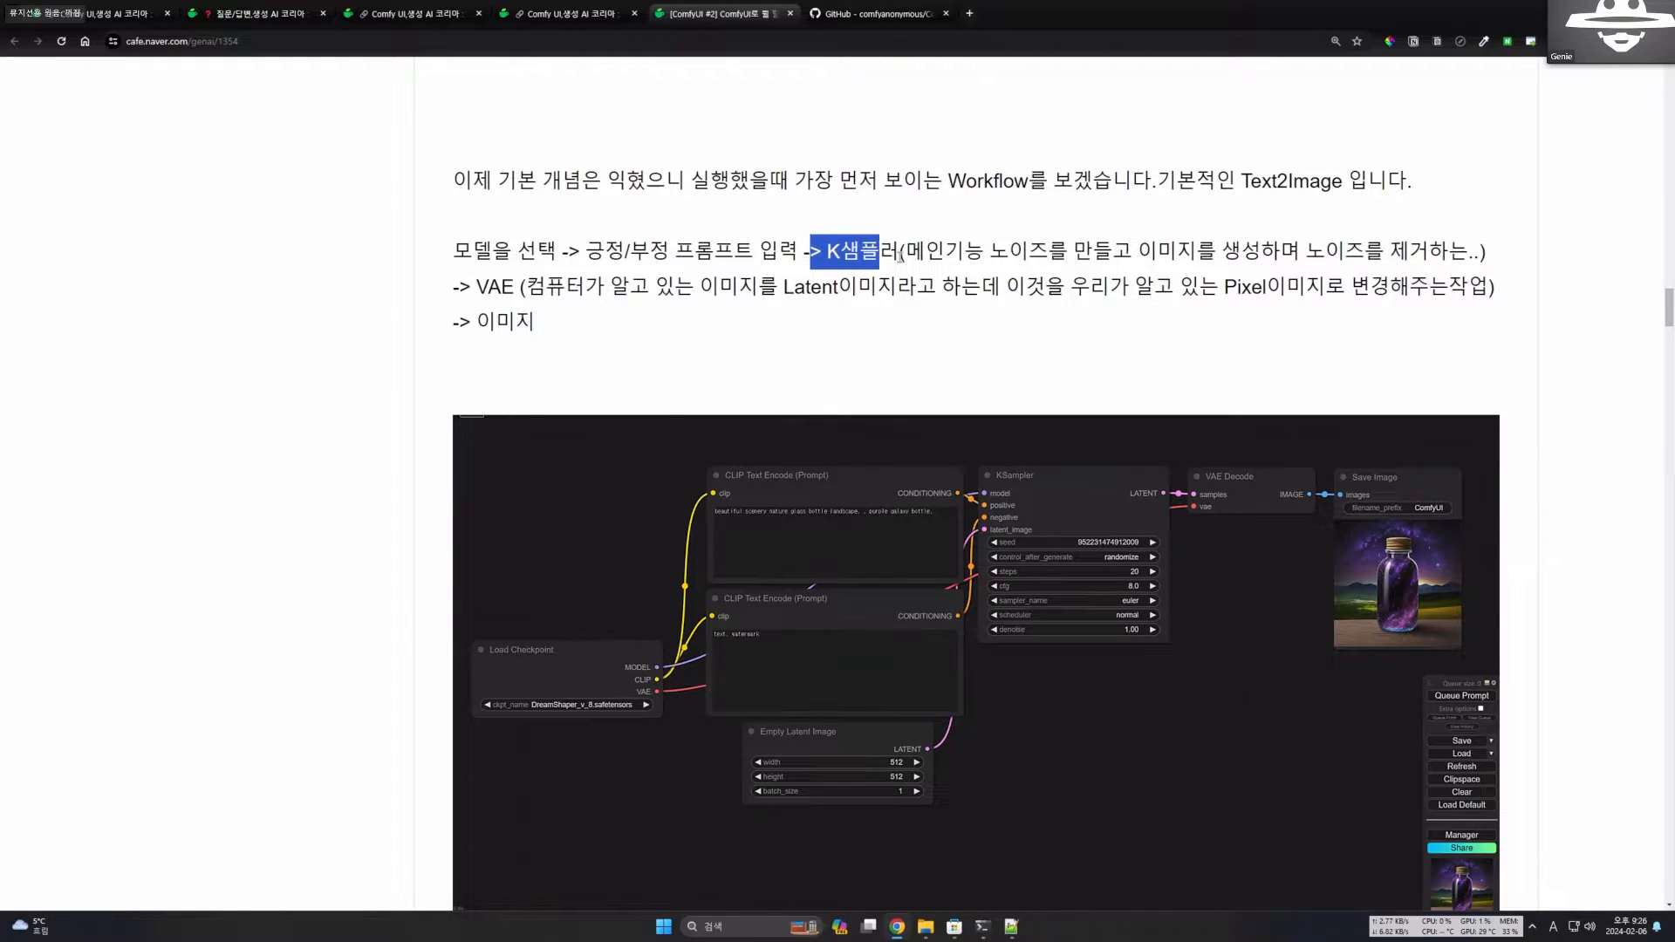
Read the VAE stage of the summary, highlighting the terms for Latent image and Pixel image.
left_click(468, 290)
left_click_drag(468, 288, 506, 288)
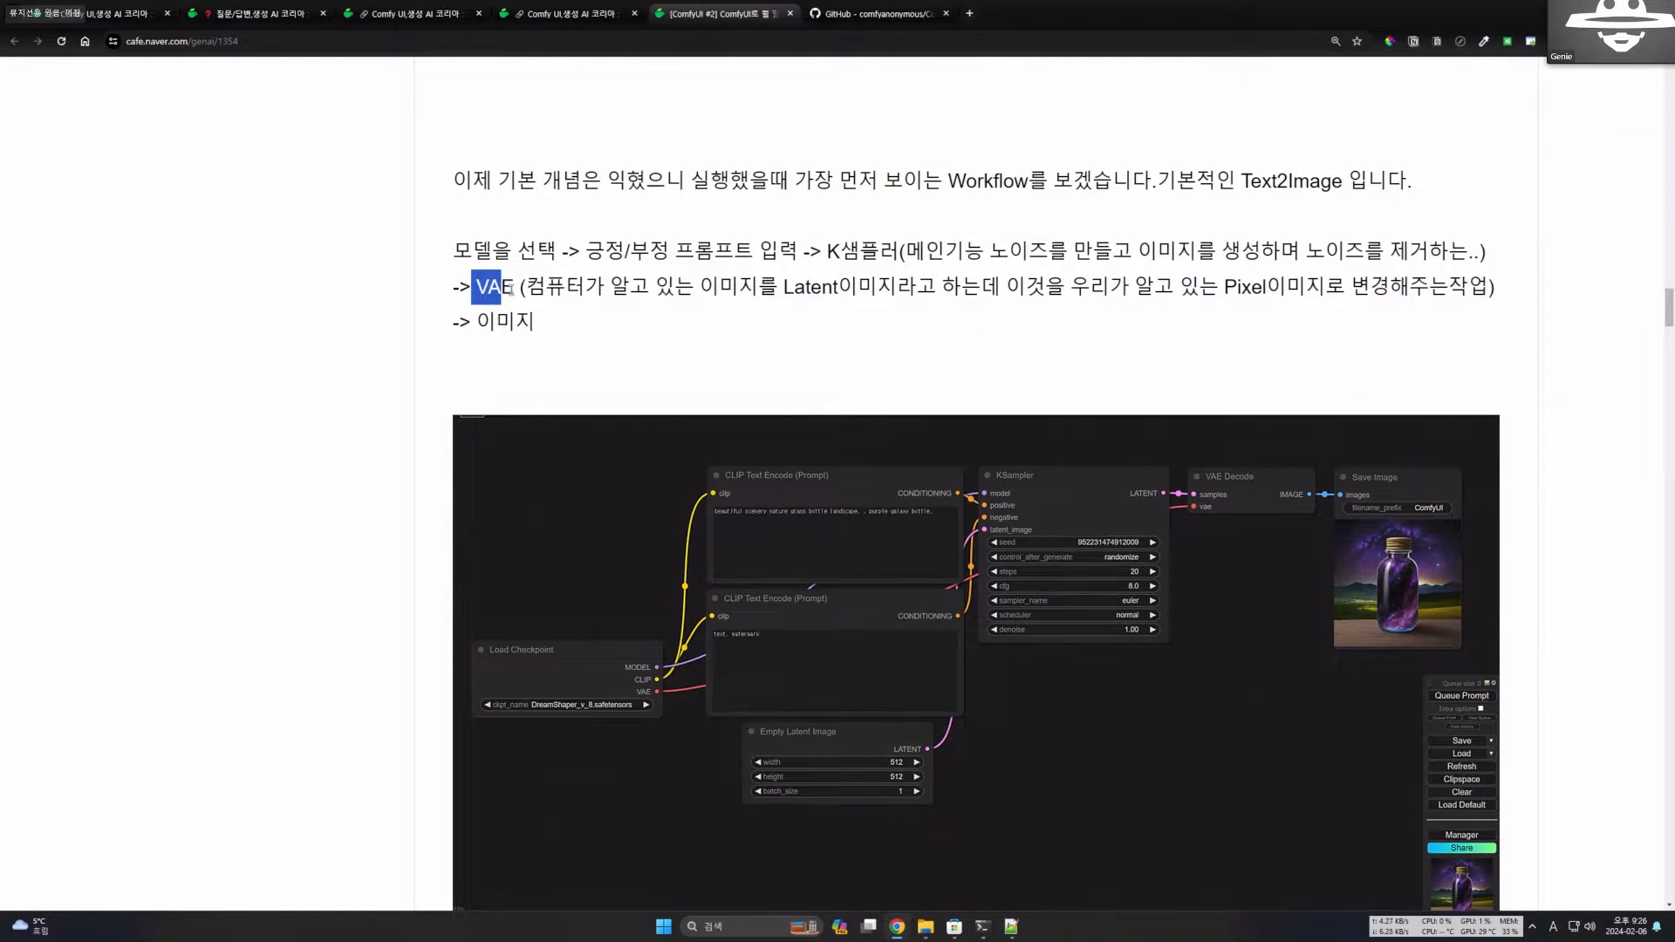
left_click(559, 285)
left_click_drag(703, 291, 938, 293)
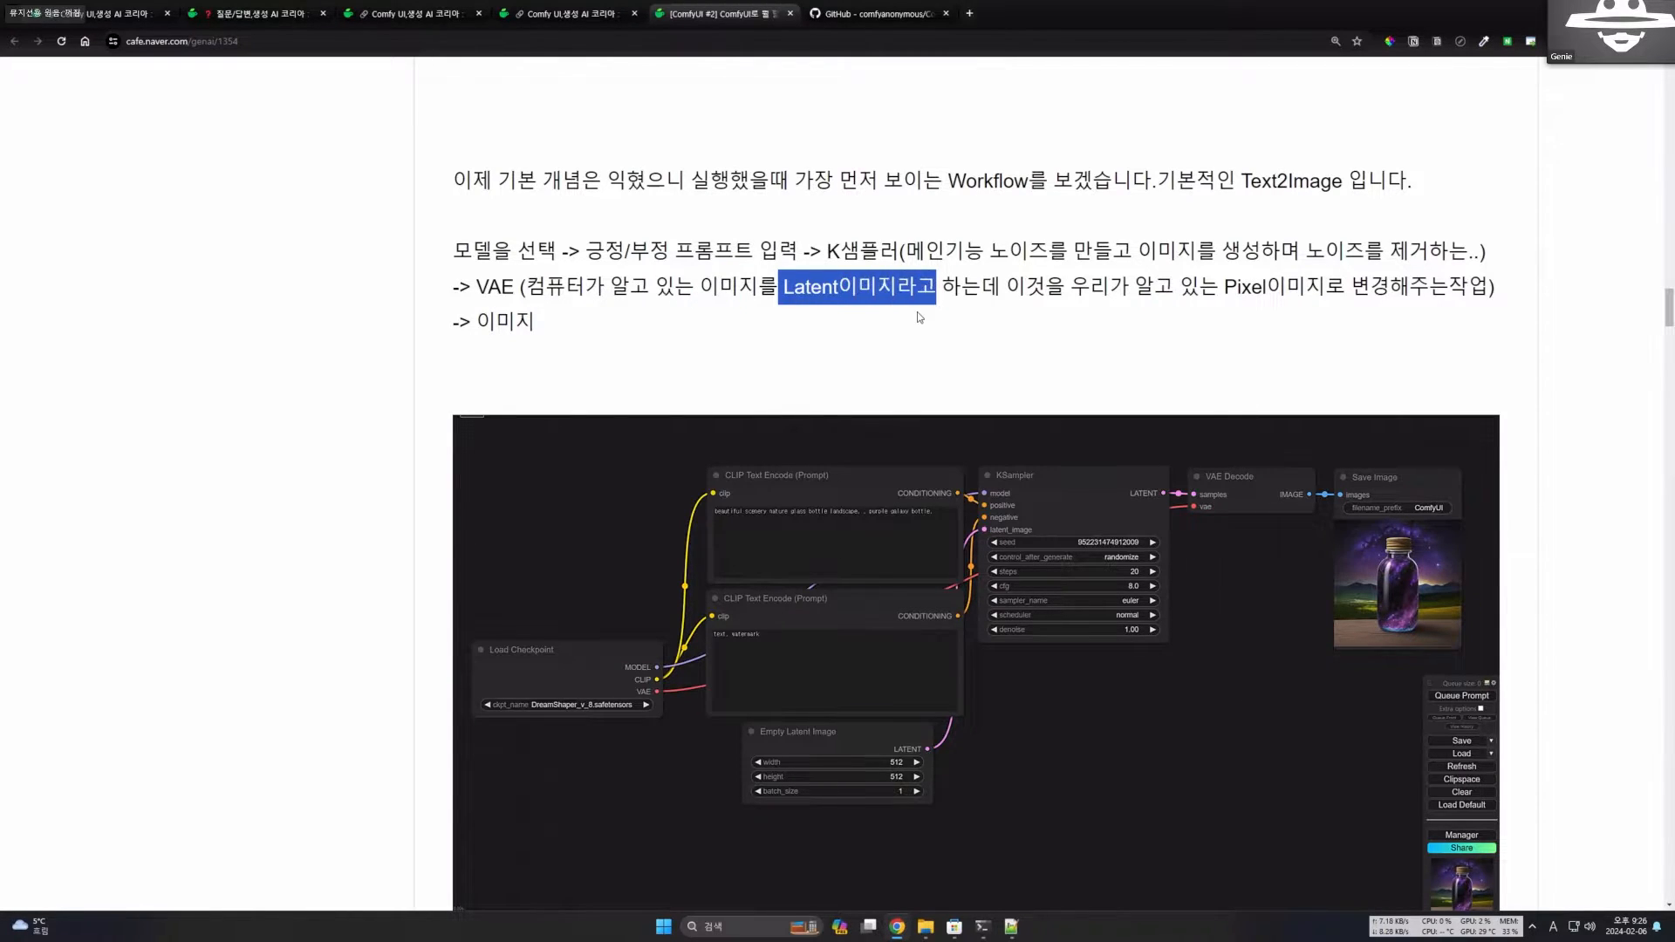
left_click_drag(1044, 290, 1325, 290)
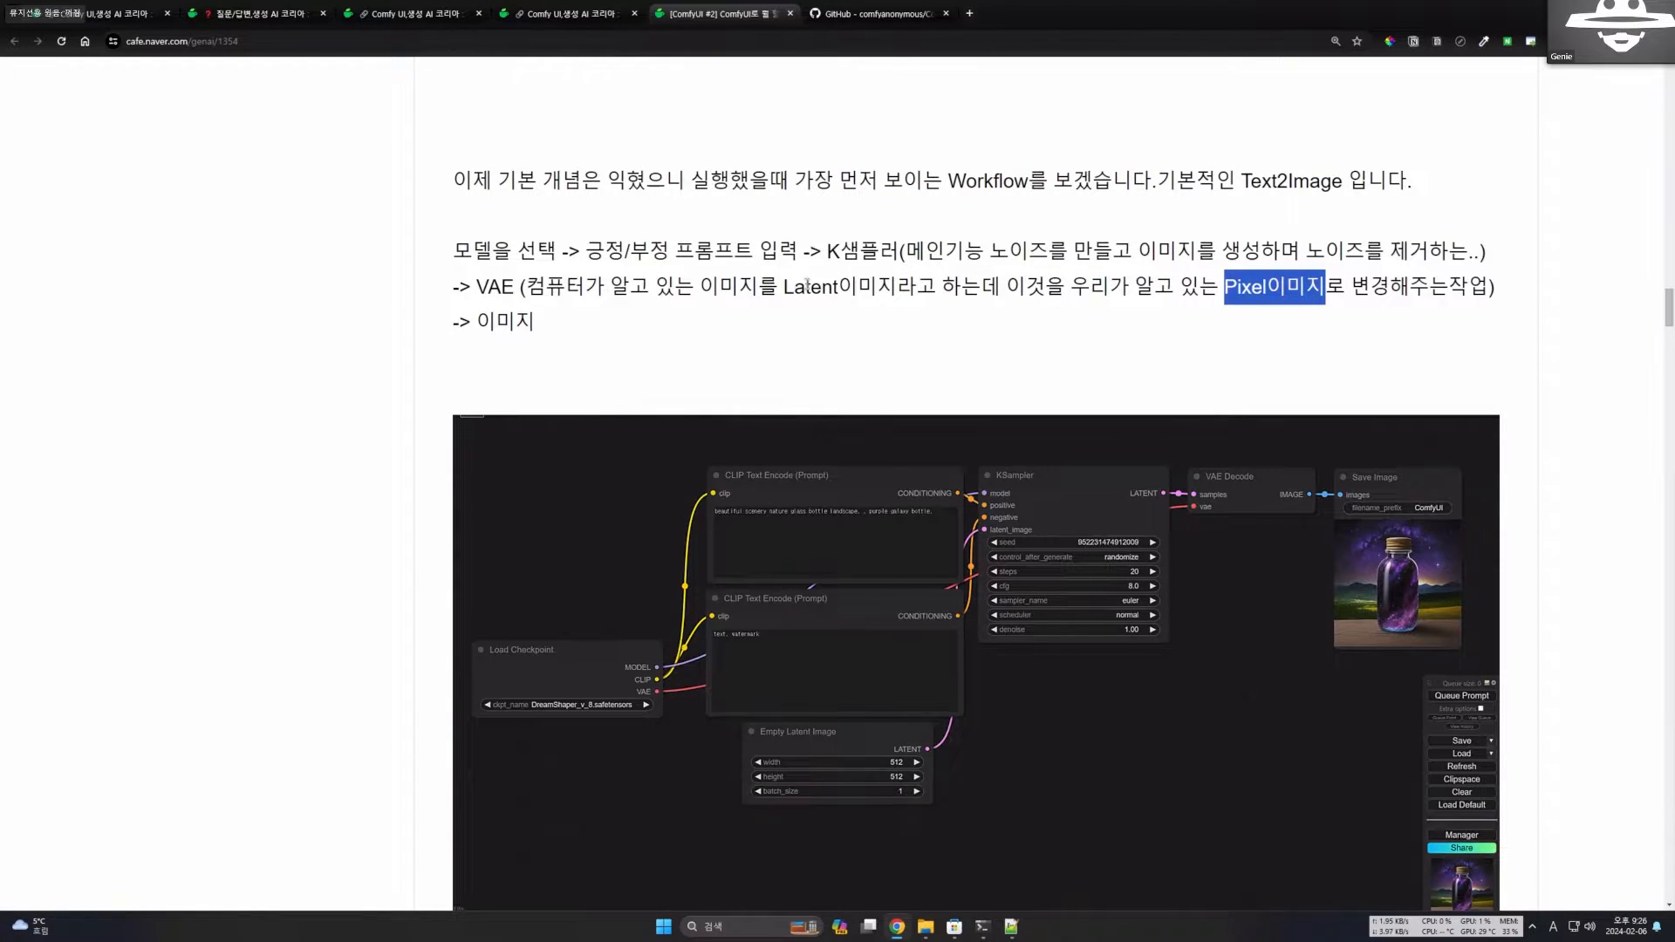
left_click_drag(794, 287, 913, 290)
left_click_drag(1201, 285, 1362, 285)
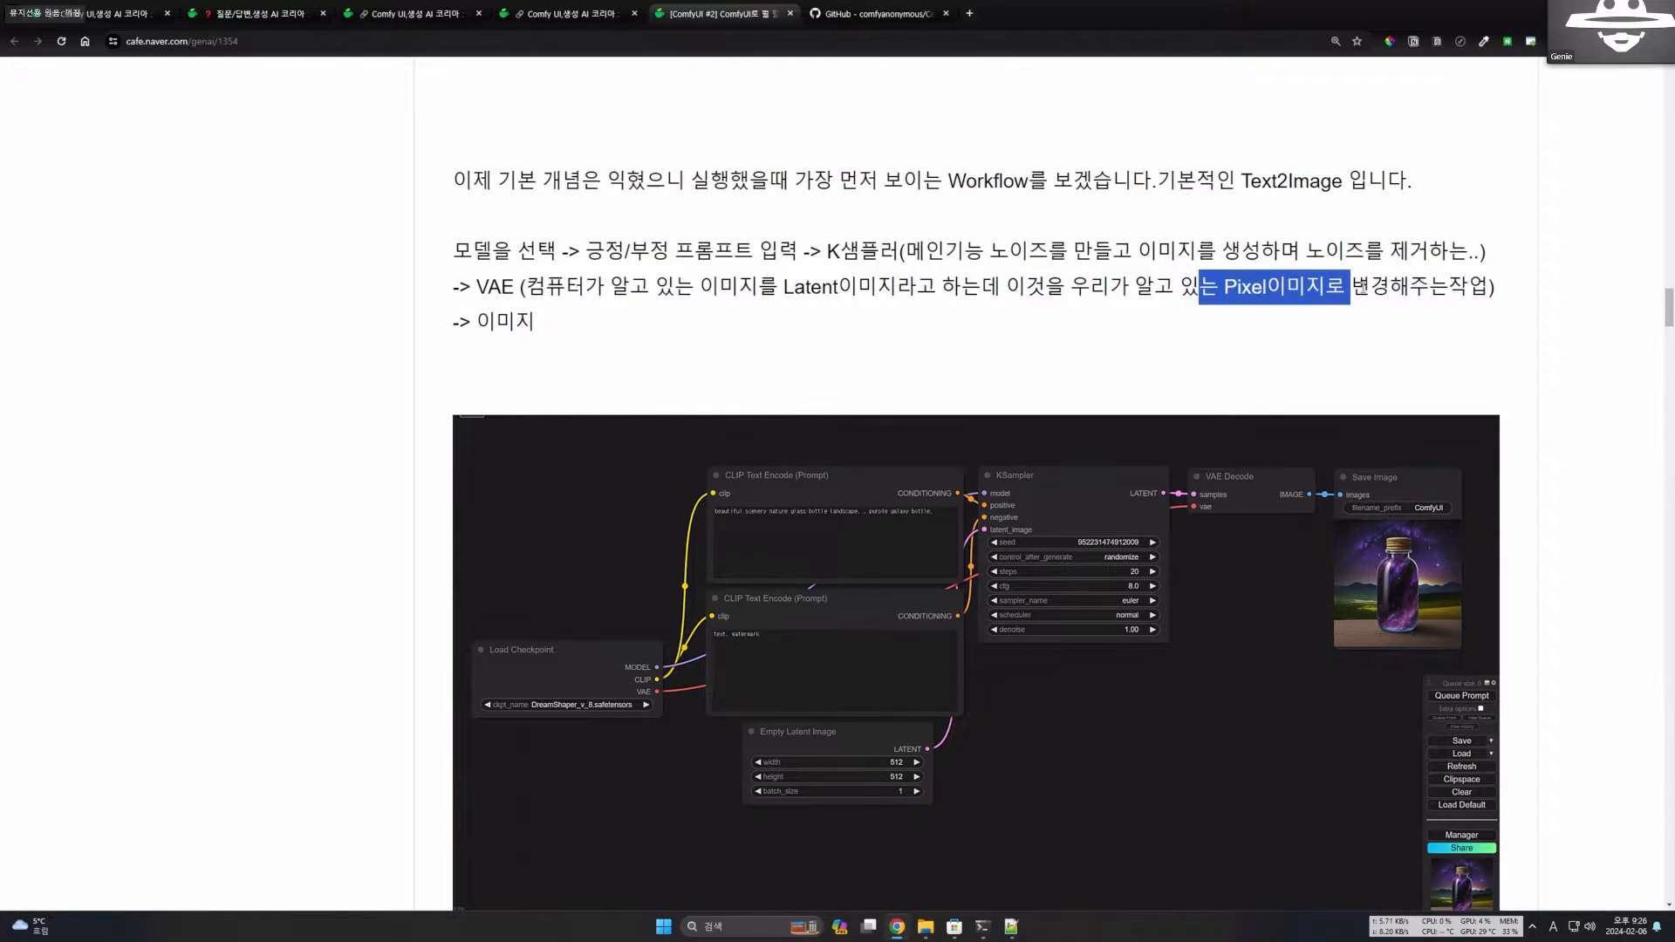
left_click_drag(470, 288, 554, 289)
left_click(621, 294)
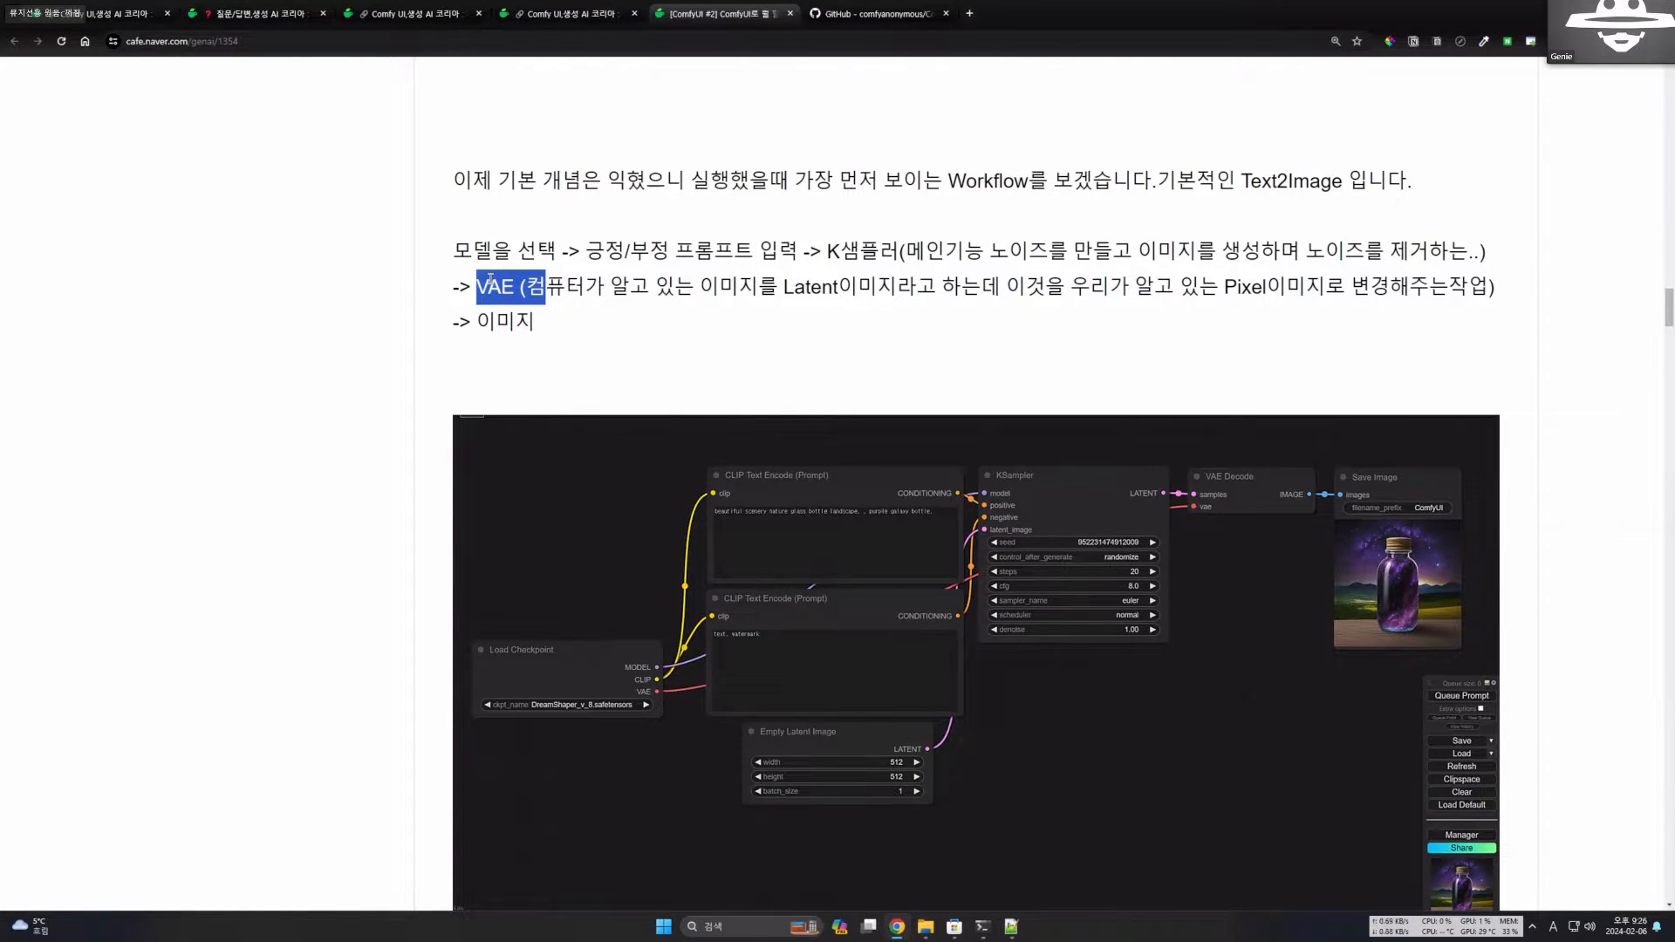
Review the workflow summary above the image again and highlight the word VAE.
scroll(553, 297, "up", 3)
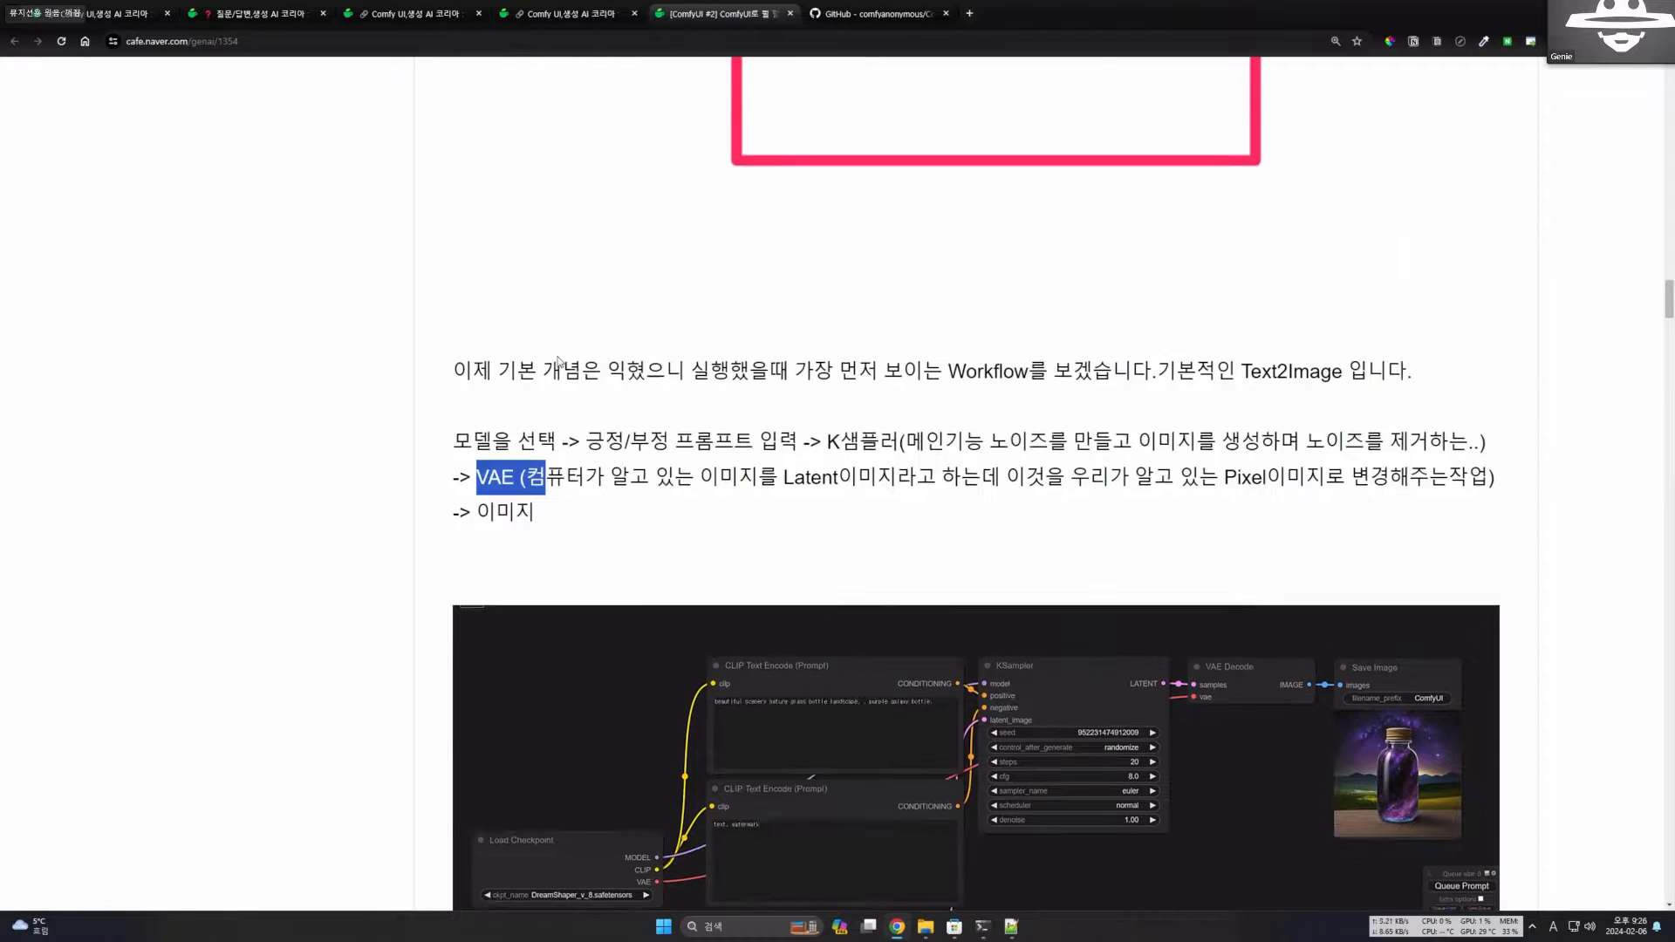
scroll(950, 431, "down", 2)
triple_click(950, 431)
left_click(950, 431)
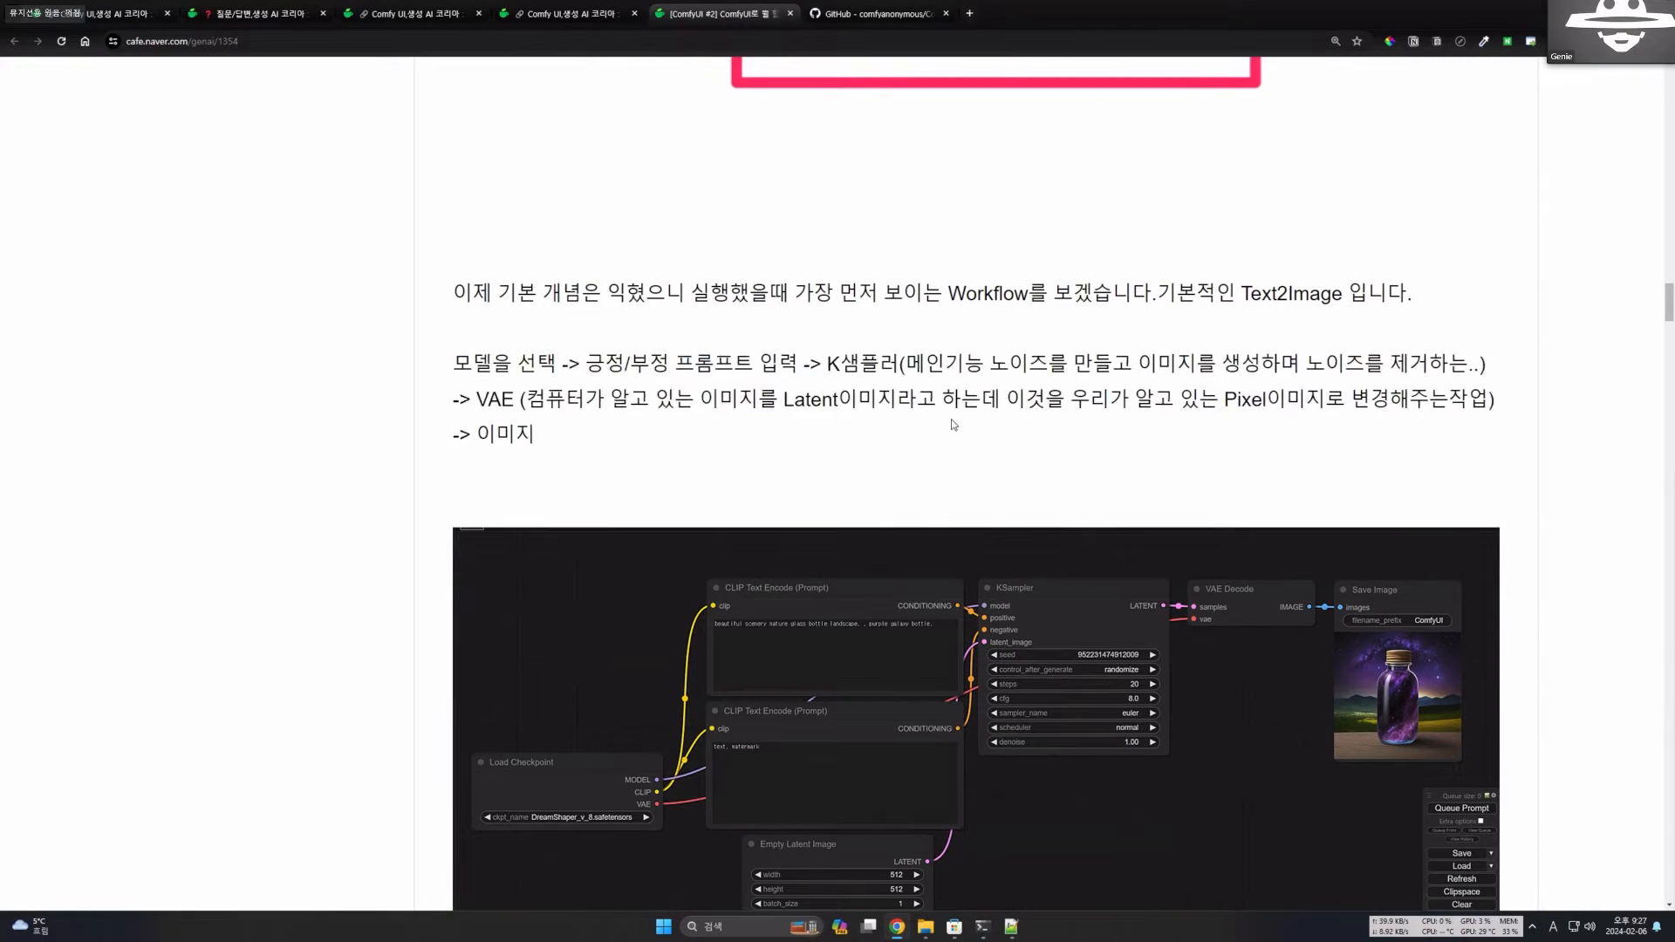
scroll(912, 411, "down", 2)
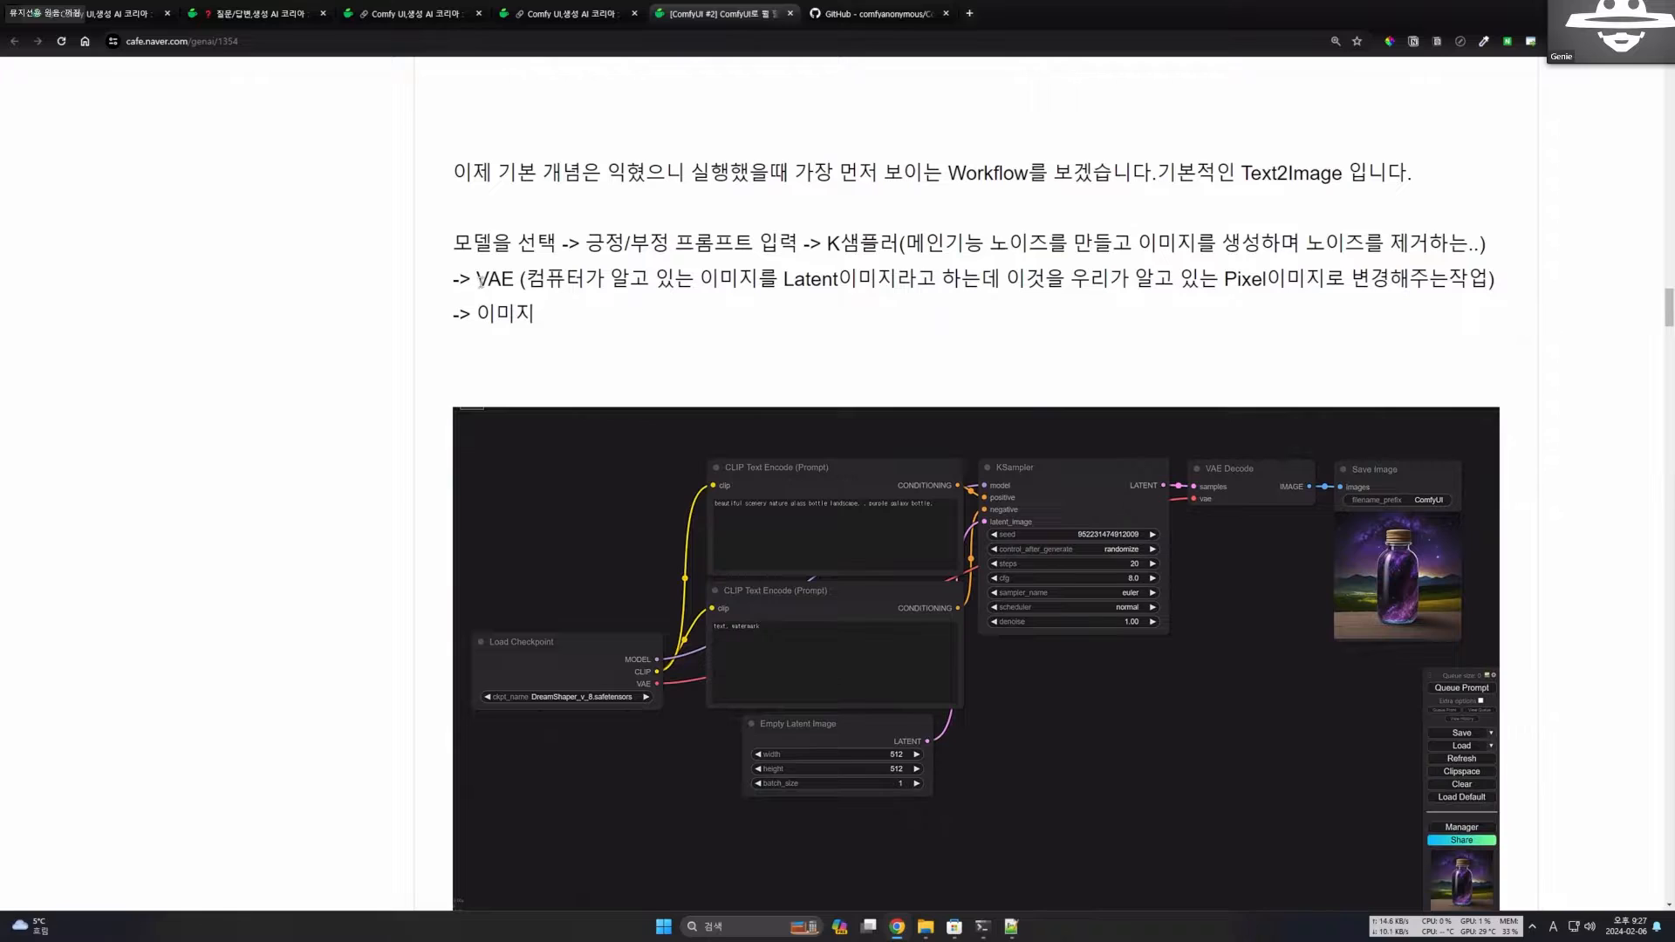
left_click_drag(478, 279, 521, 279)
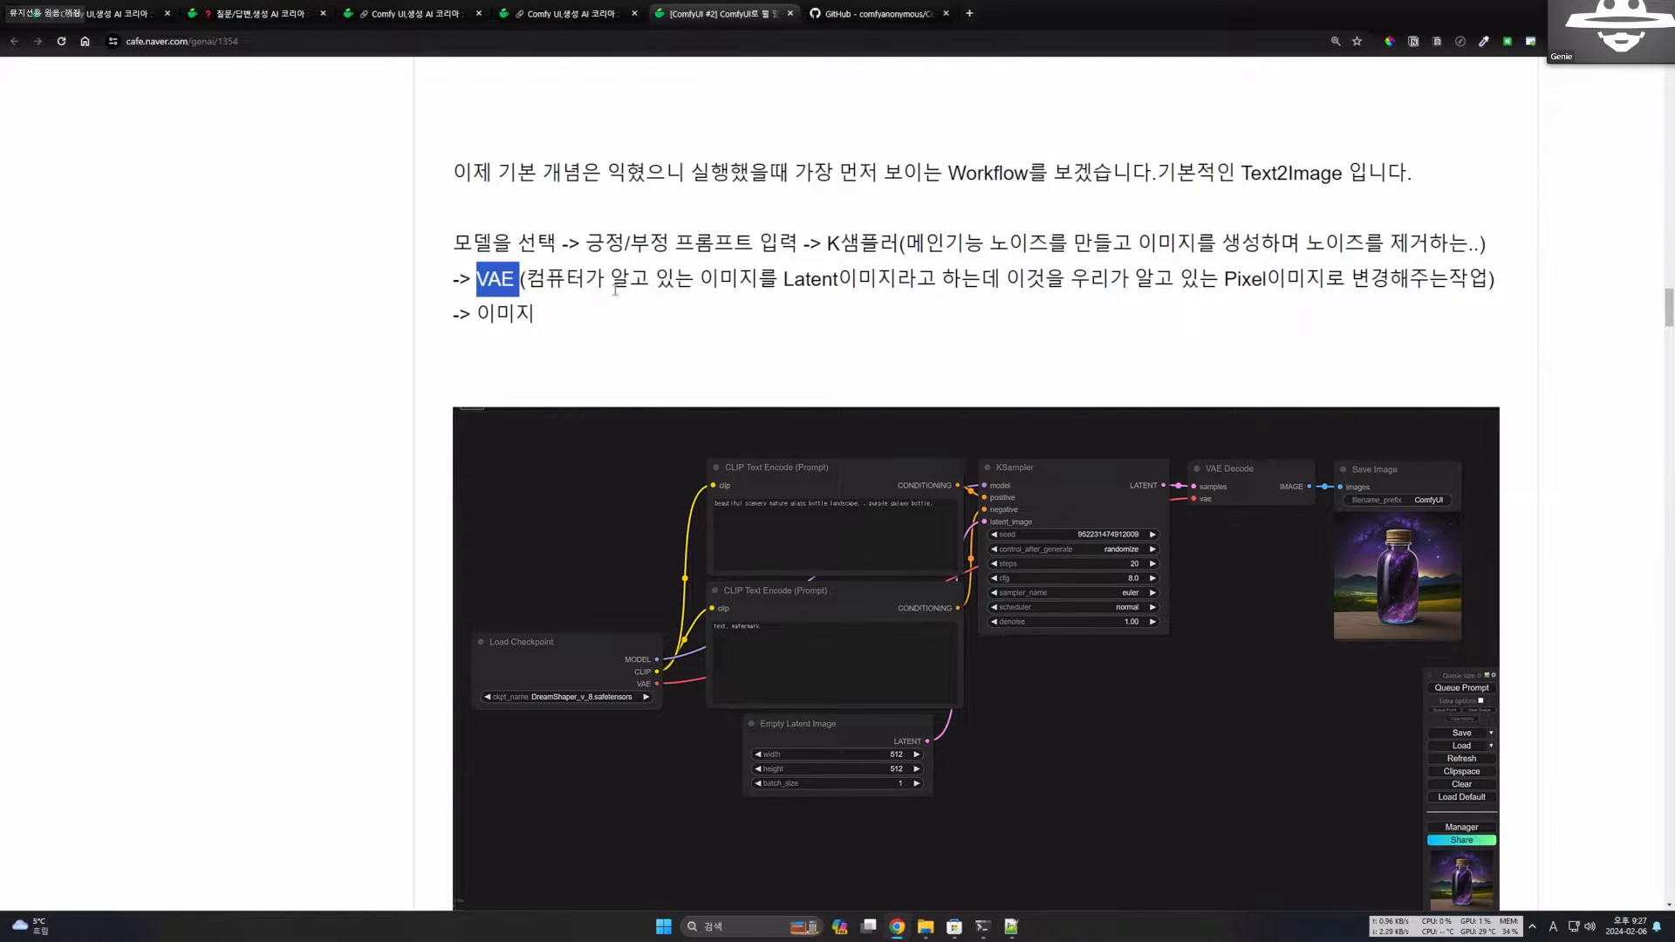
Recap the whole generation flow by highlighting the full summary from model selection to image, and clear the highlight.
scroll(777, 349, "down", 3)
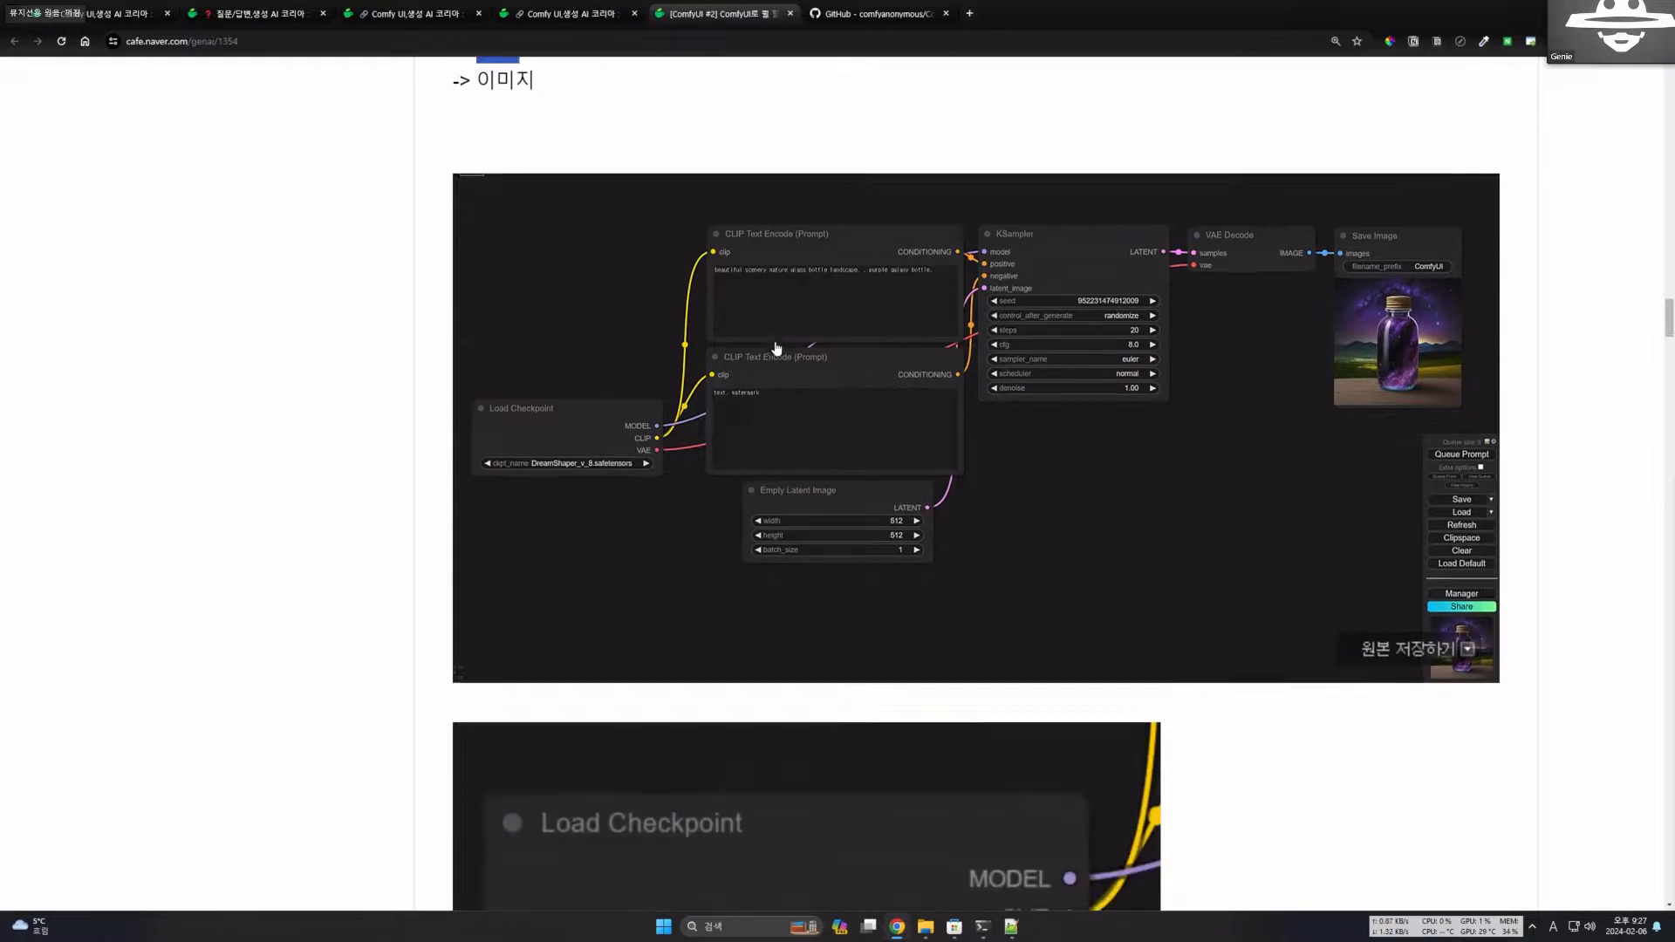
scroll(779, 339, "up", 4)
left_click_drag(446, 286, 606, 365)
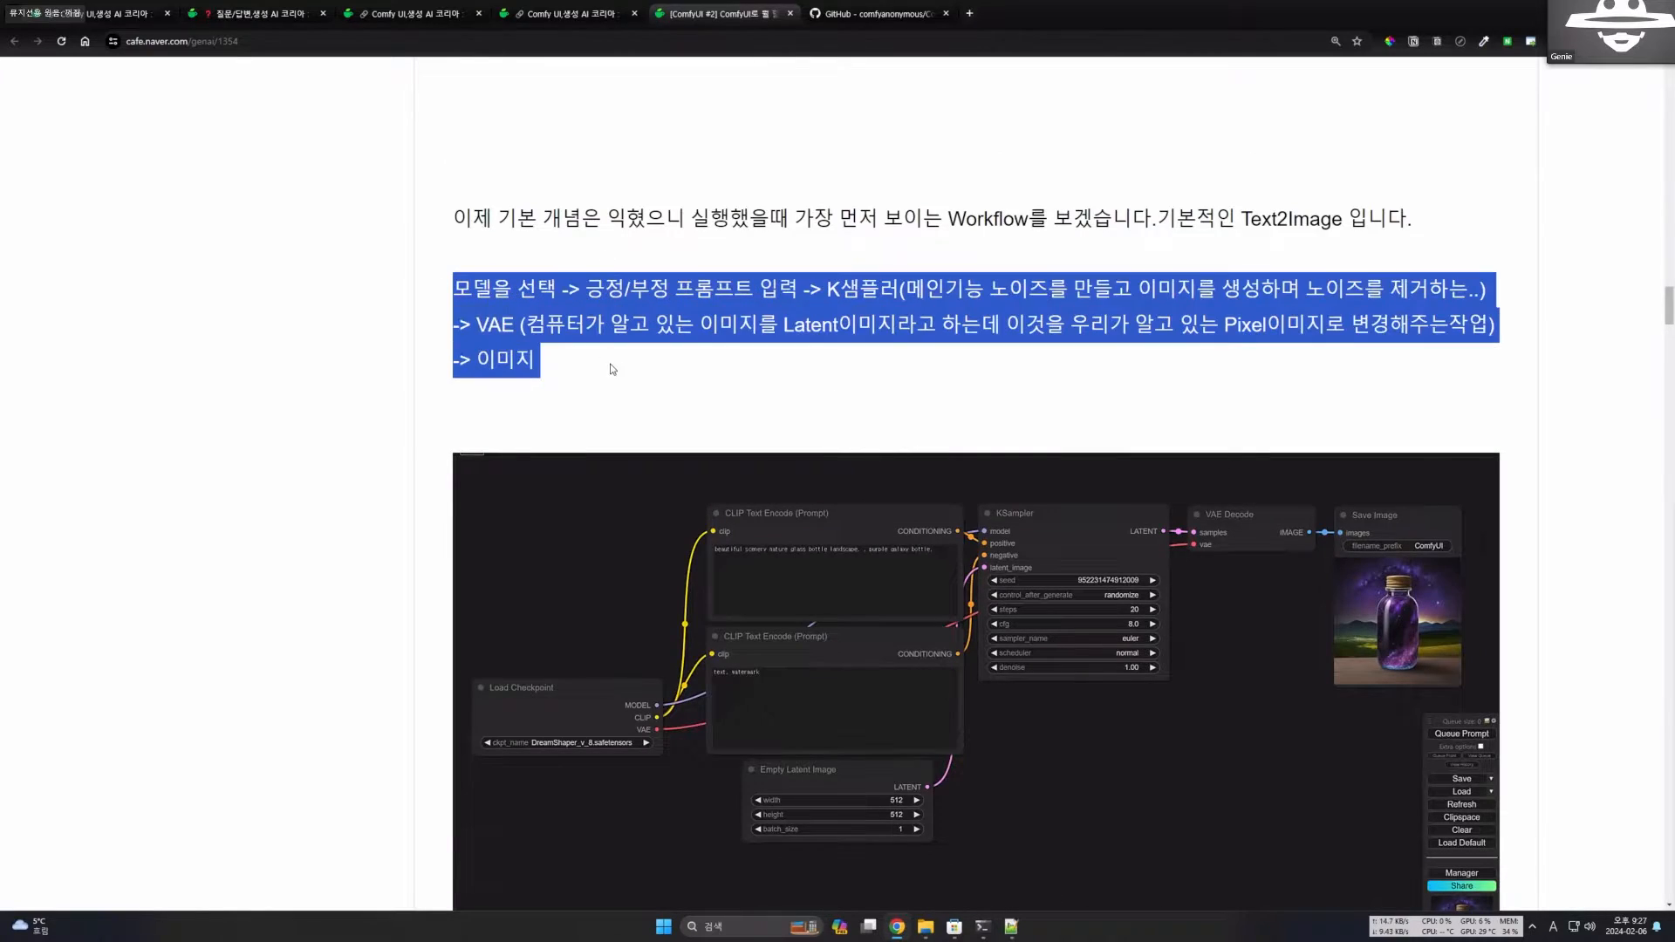
left_click(684, 375)
Compare the Load Checkpoint node in the Text2Image workflow image with its close-up showing the MODEL, CLIP and VAE outputs.
scroll(684, 375, "down", 2)
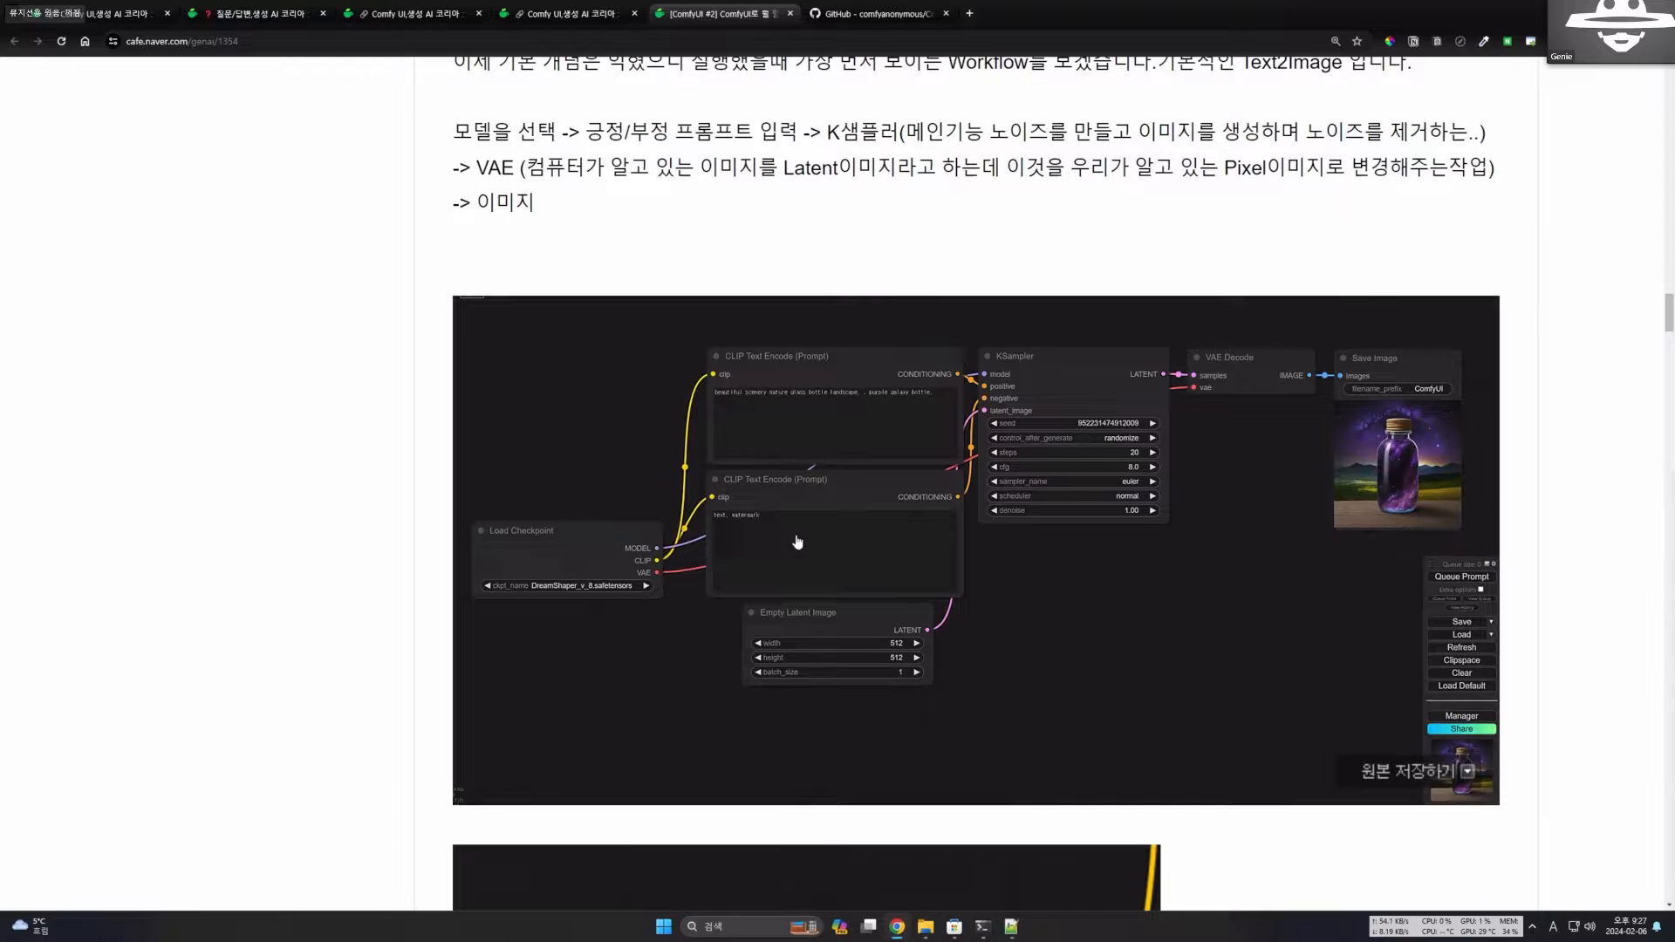
scroll(1206, 578, "down", 3)
scroll(1192, 570, "down", 2)
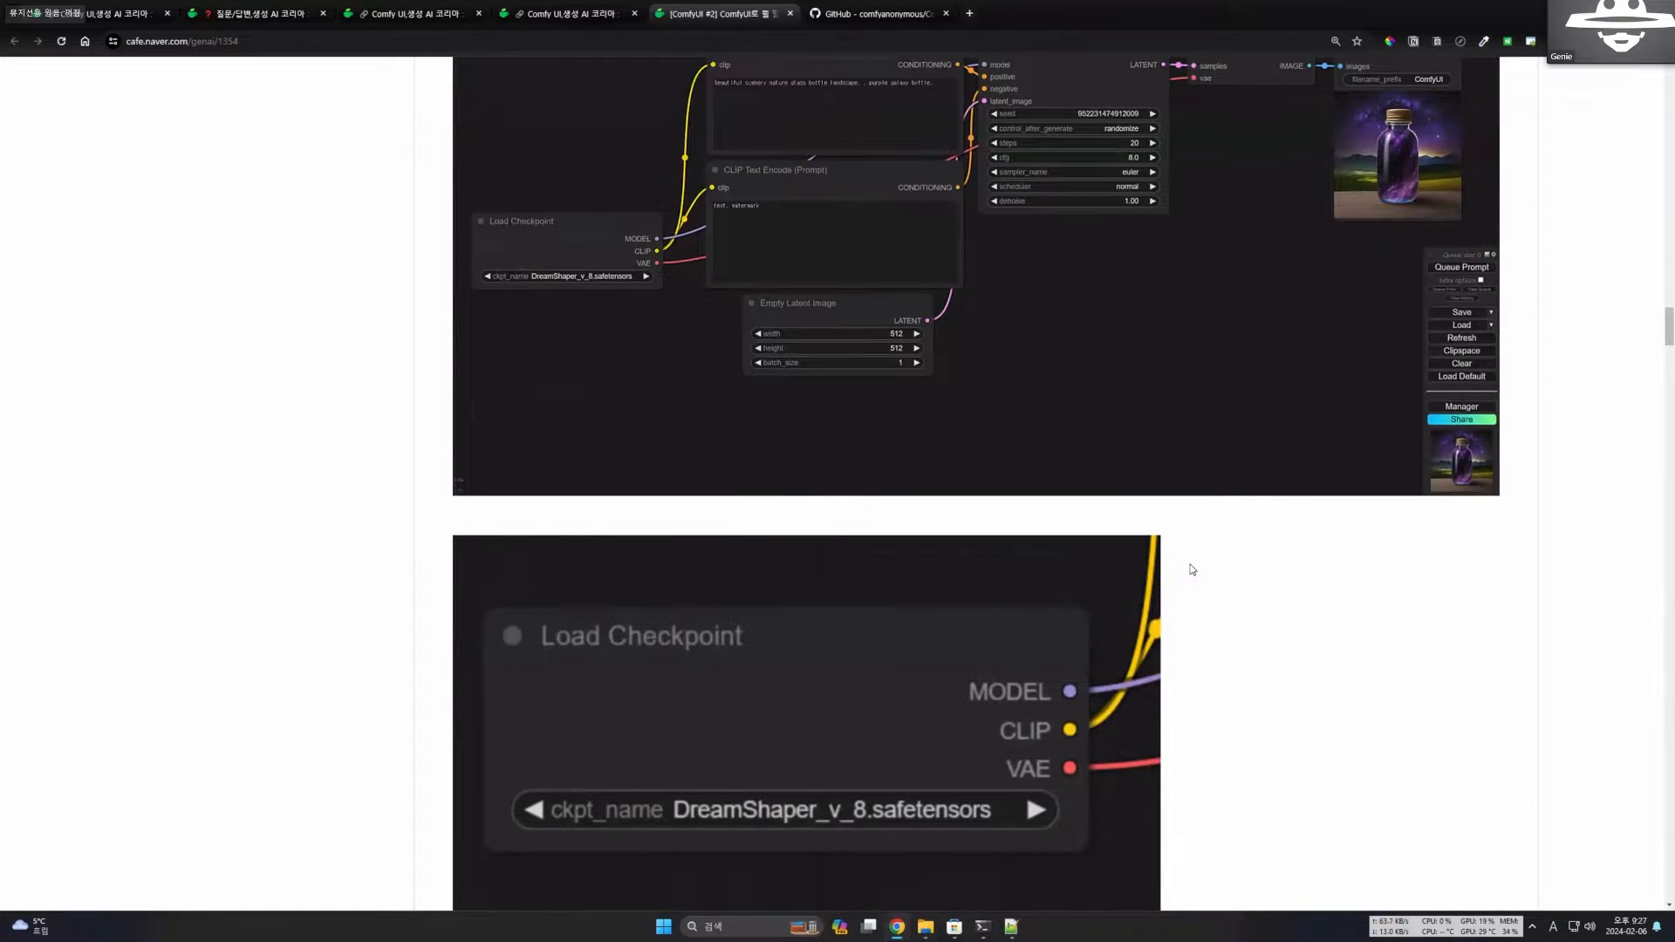
scroll(703, 475, "up", 3)
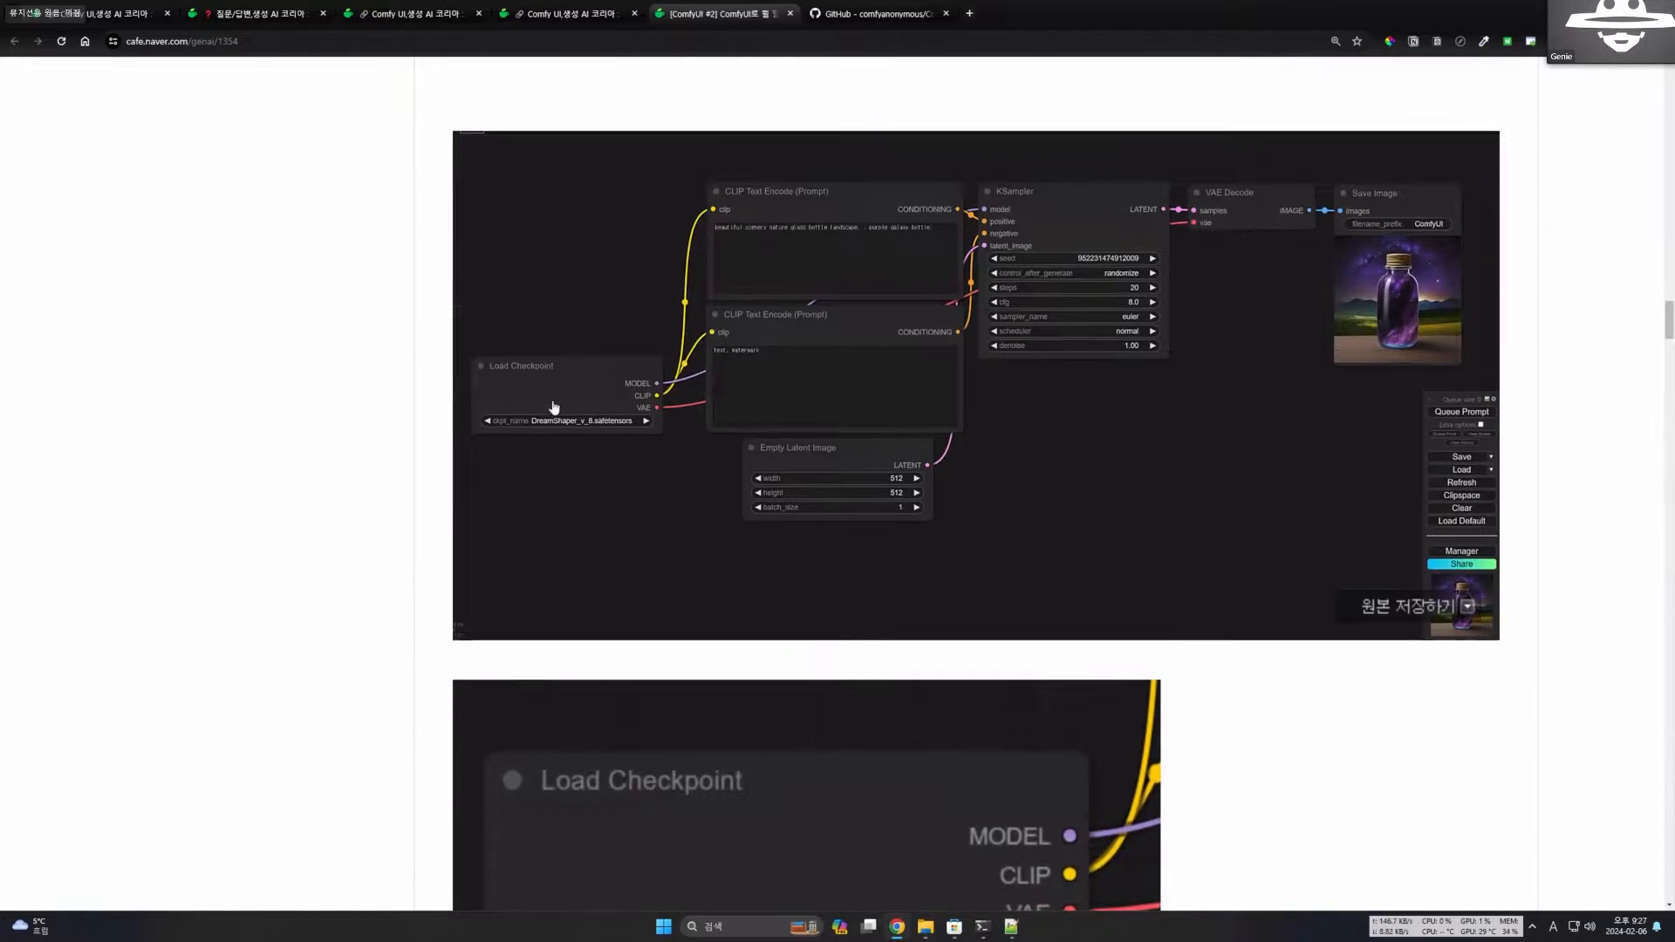
scroll(1121, 450, "down", 5)
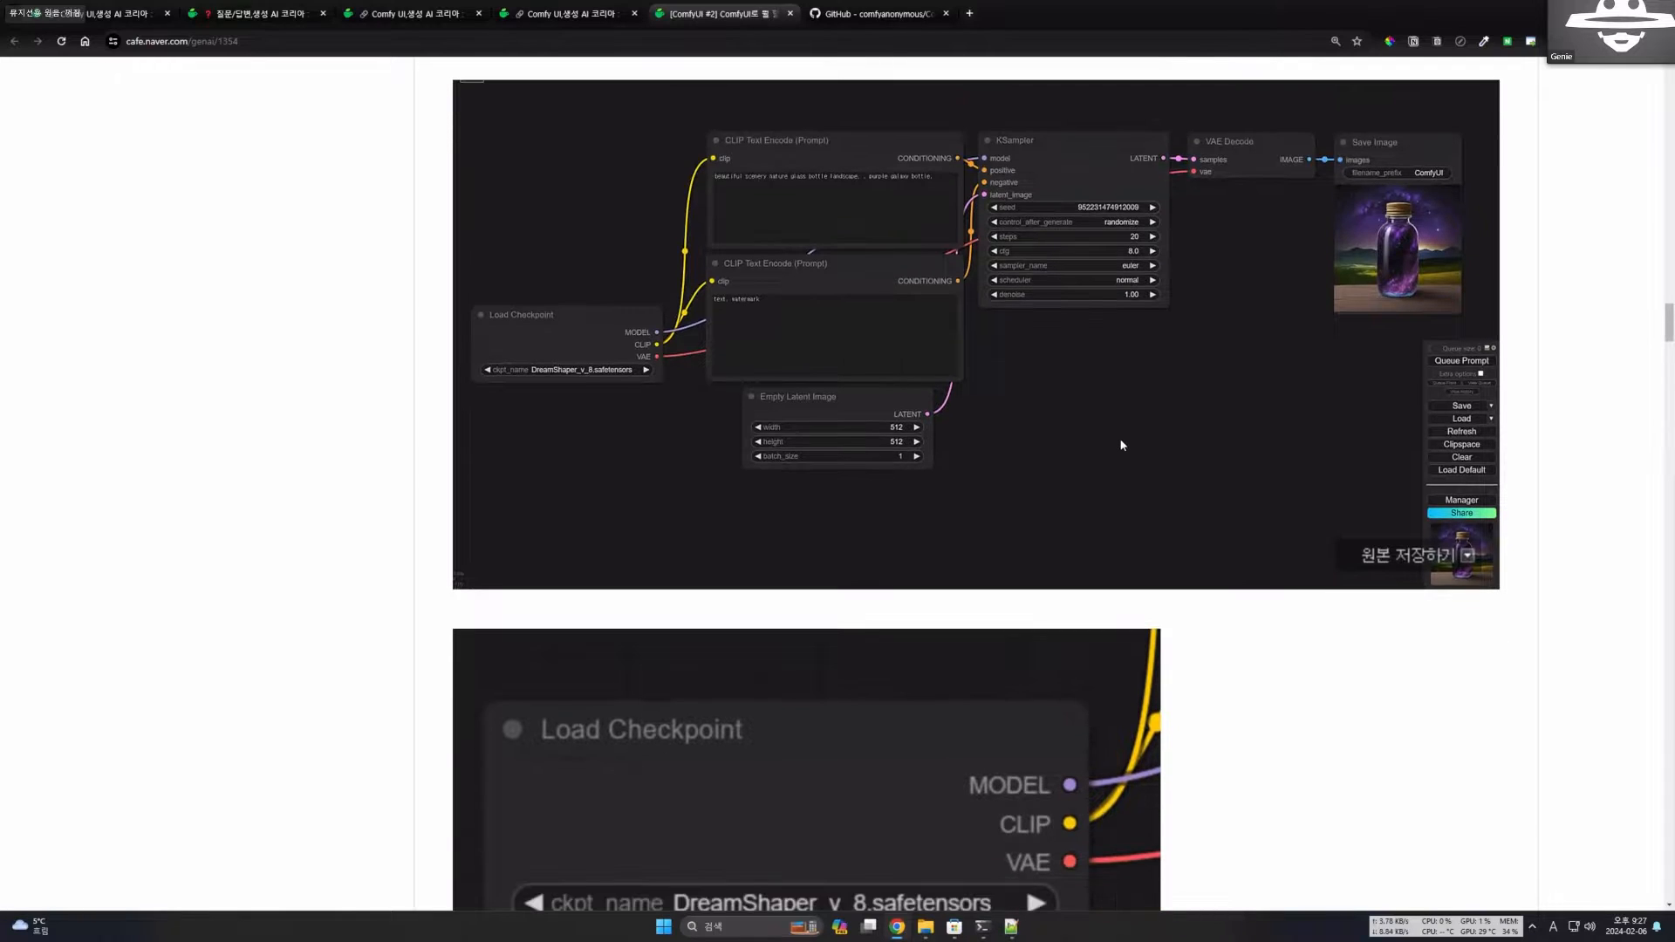
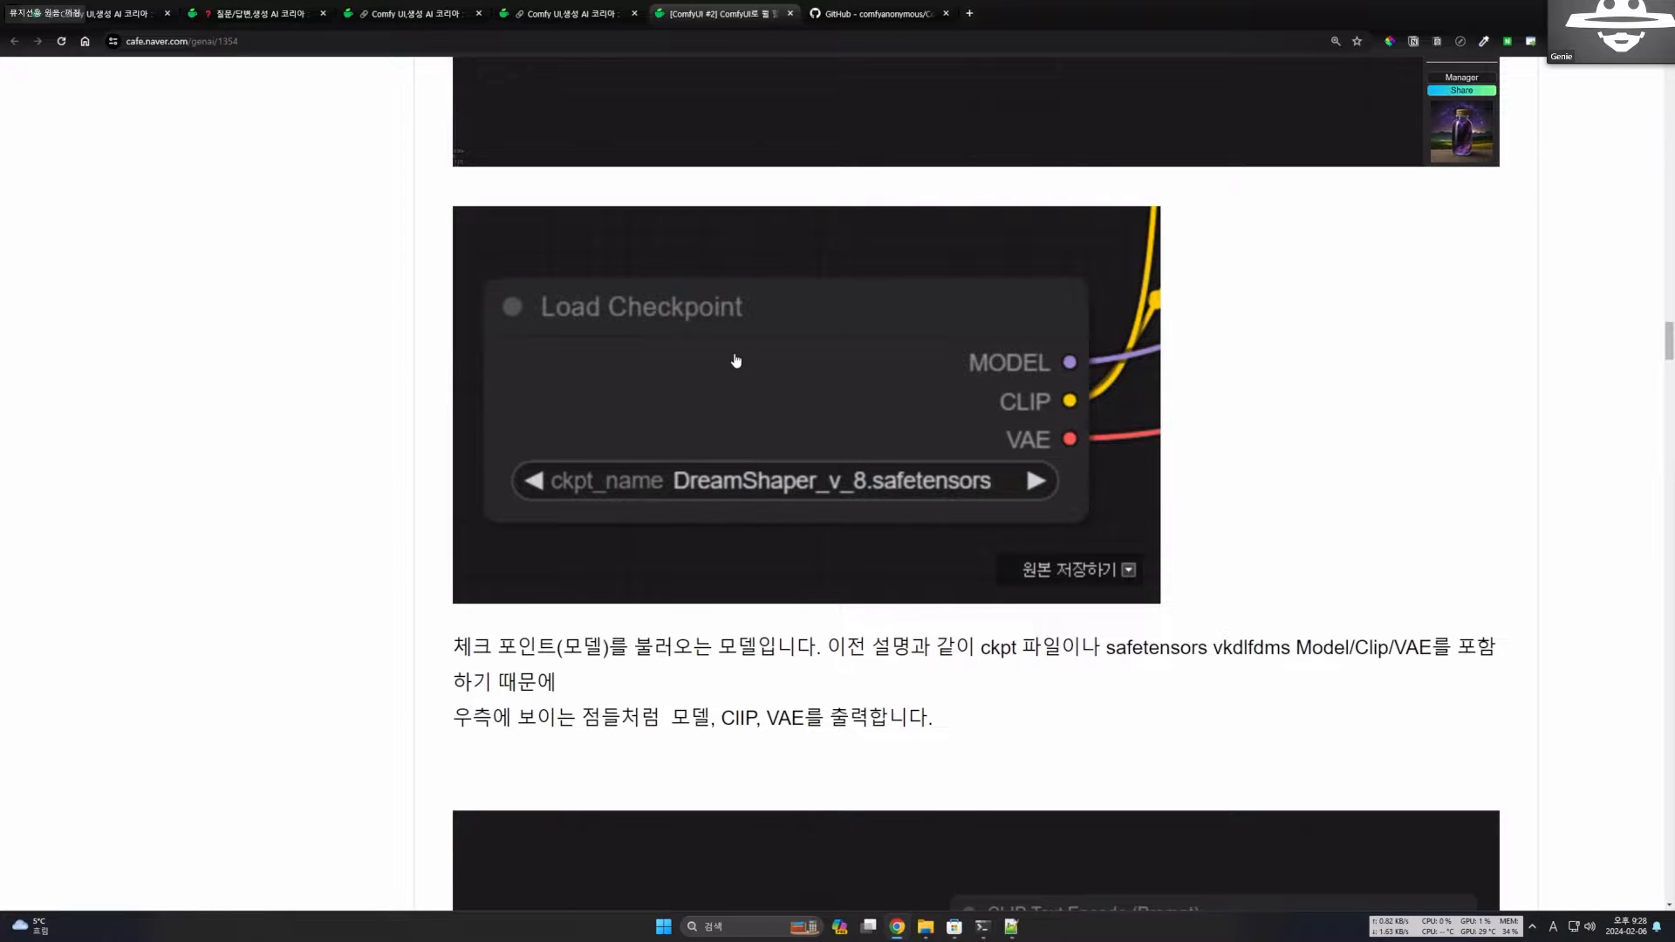
Read the Load Checkpoint explanation against its close-up, checking the ckpt_name field and the MODEL, CLIP and VAE outputs.
scroll(748, 419, "down", 4)
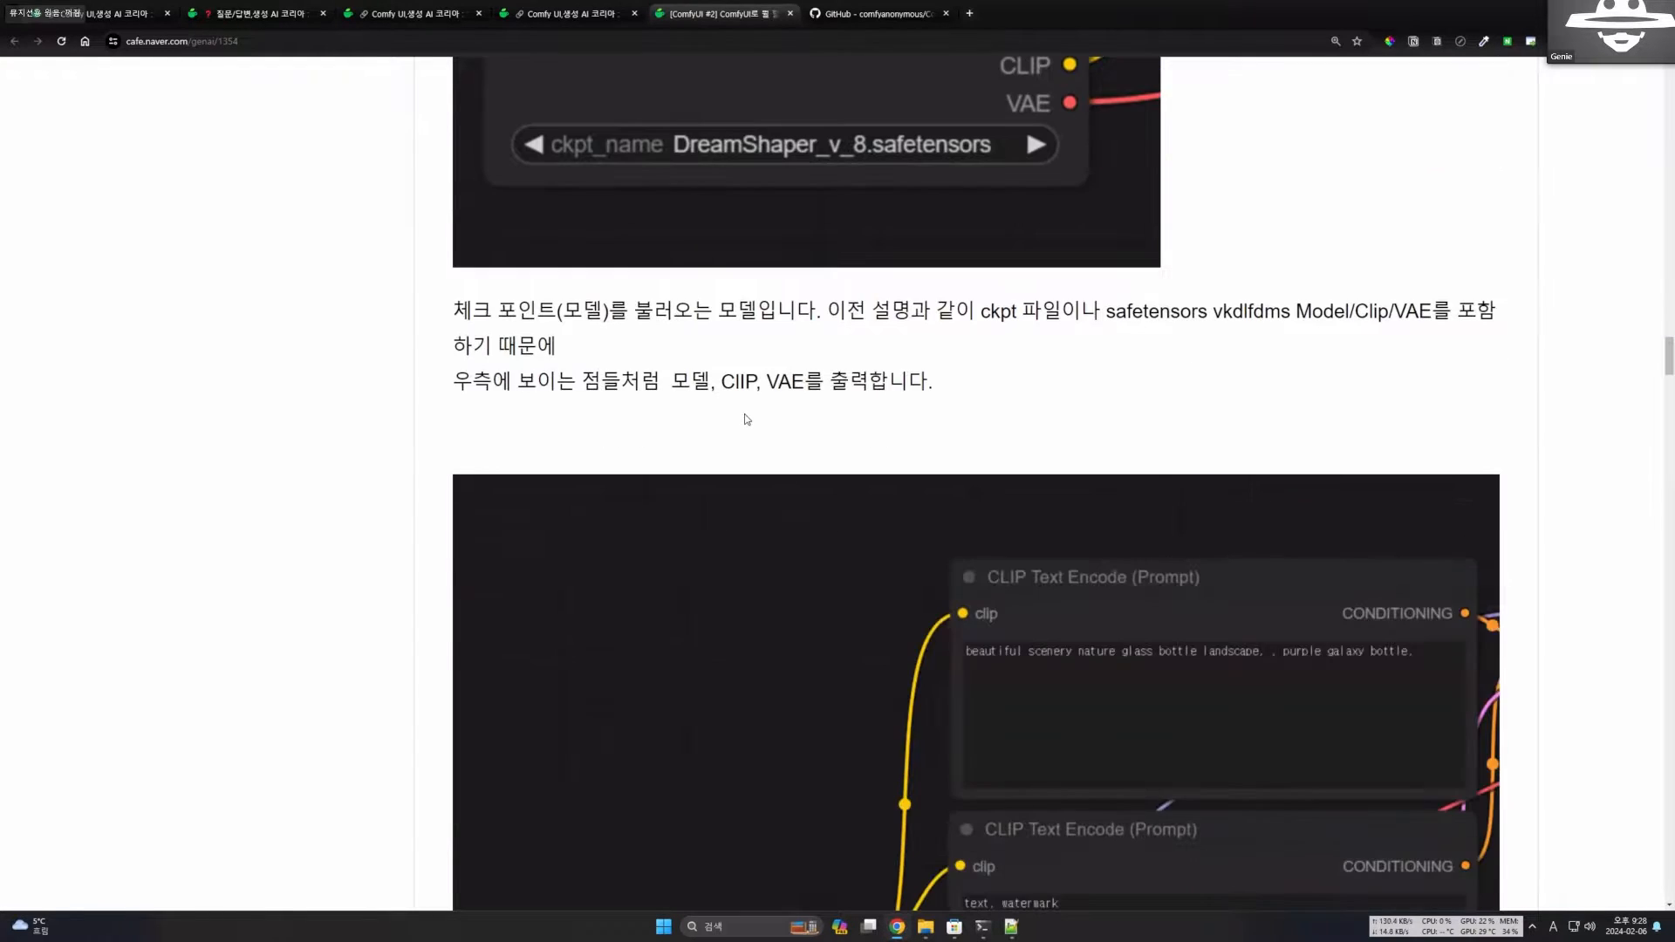
scroll(748, 418, "up", 3)
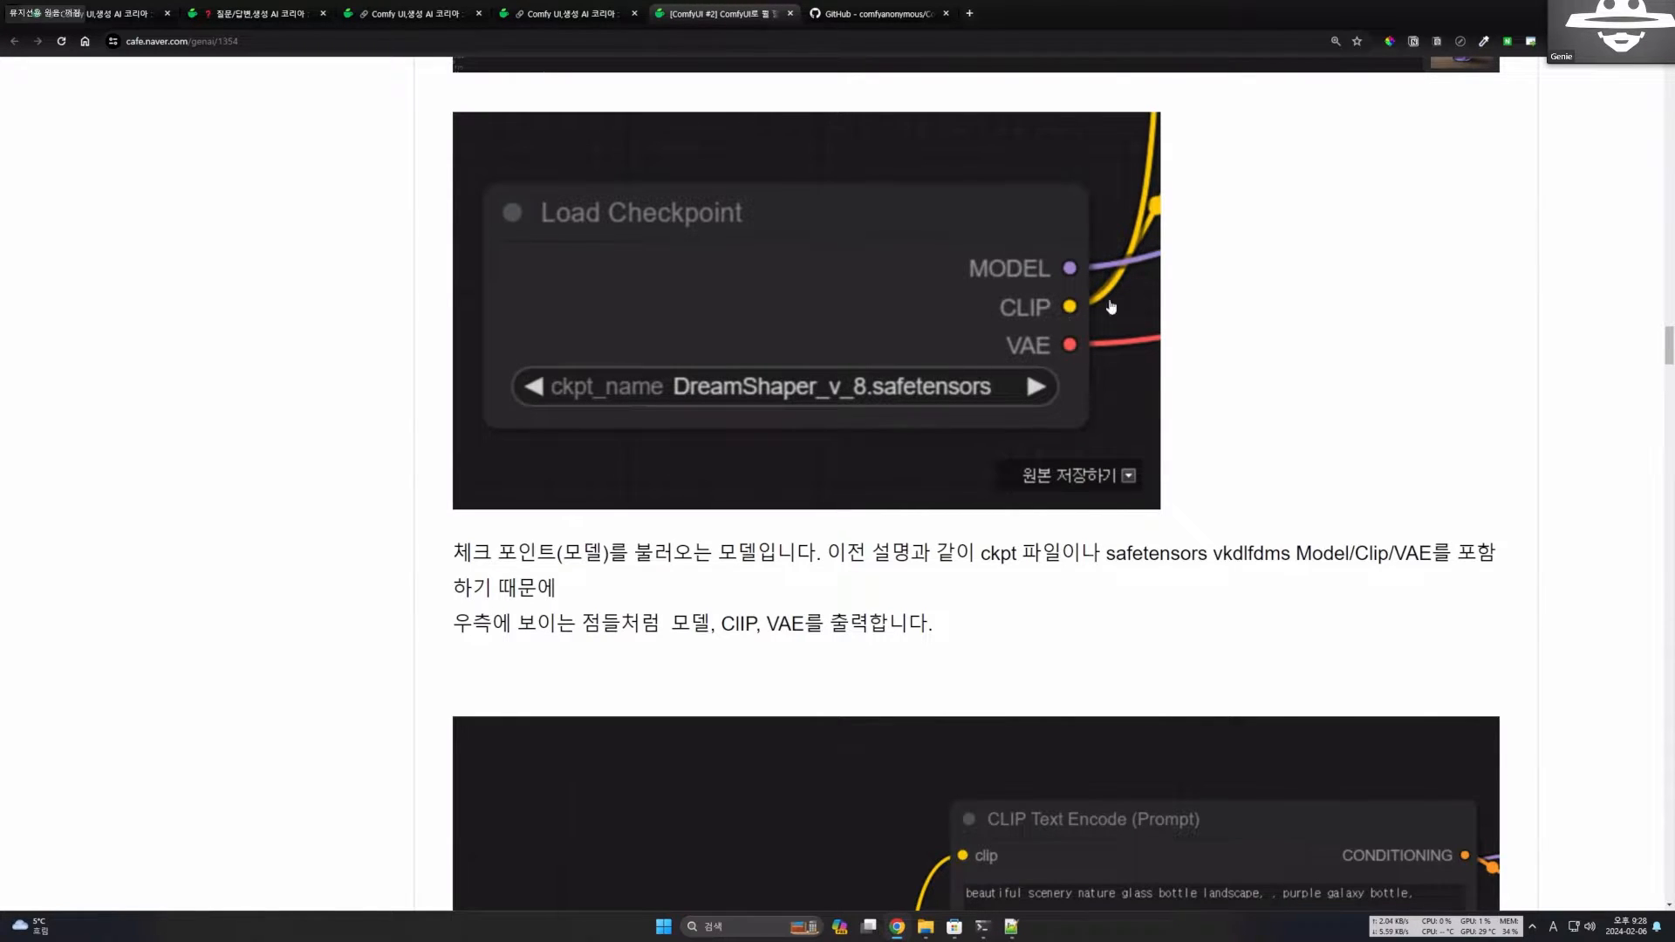
scroll(1082, 386, "down", 1)
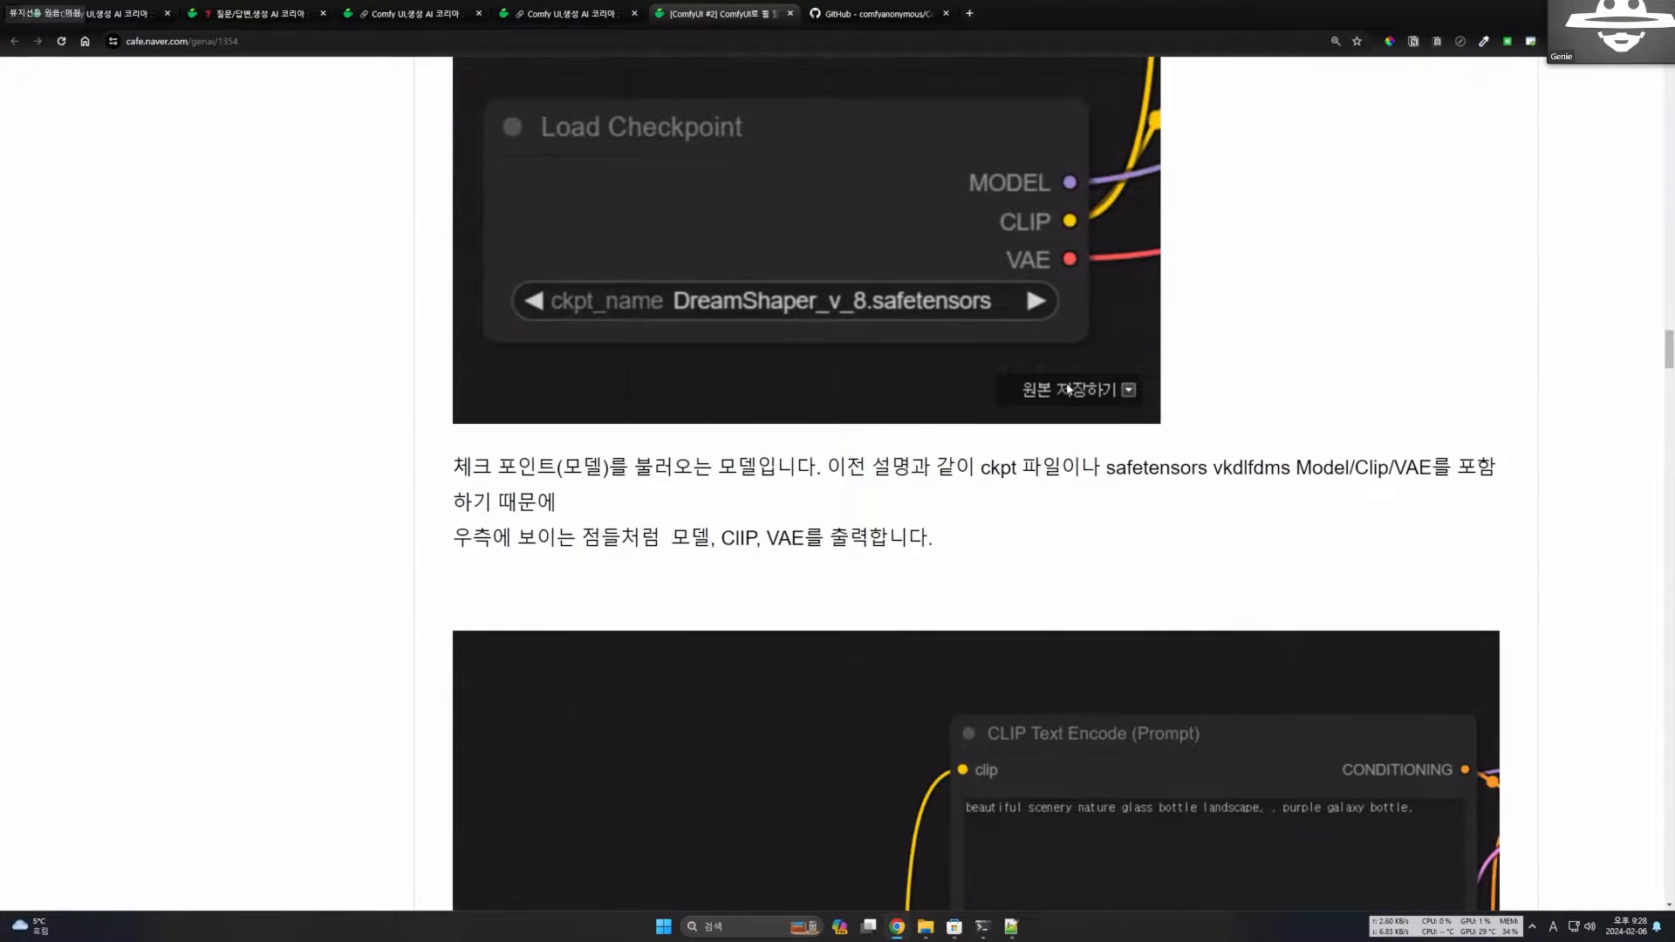
scroll(1069, 389, "down", 3)
scroll(973, 359, "up", 3)
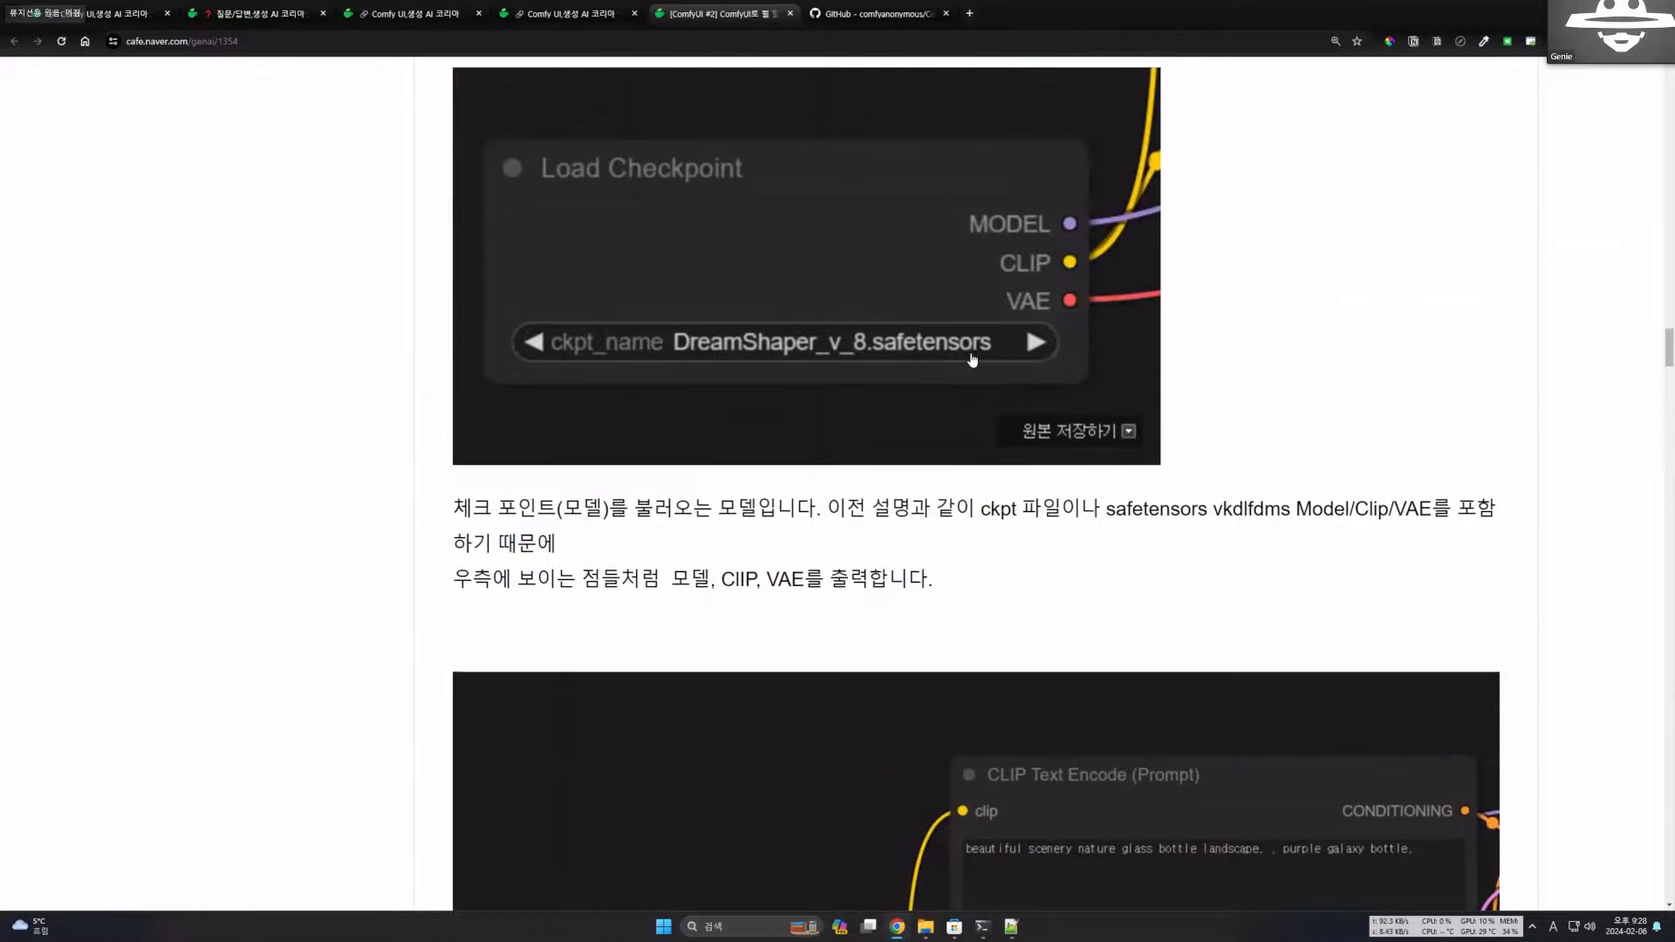
scroll(973, 360, "down", 2)
scroll(785, 359, "up", 2)
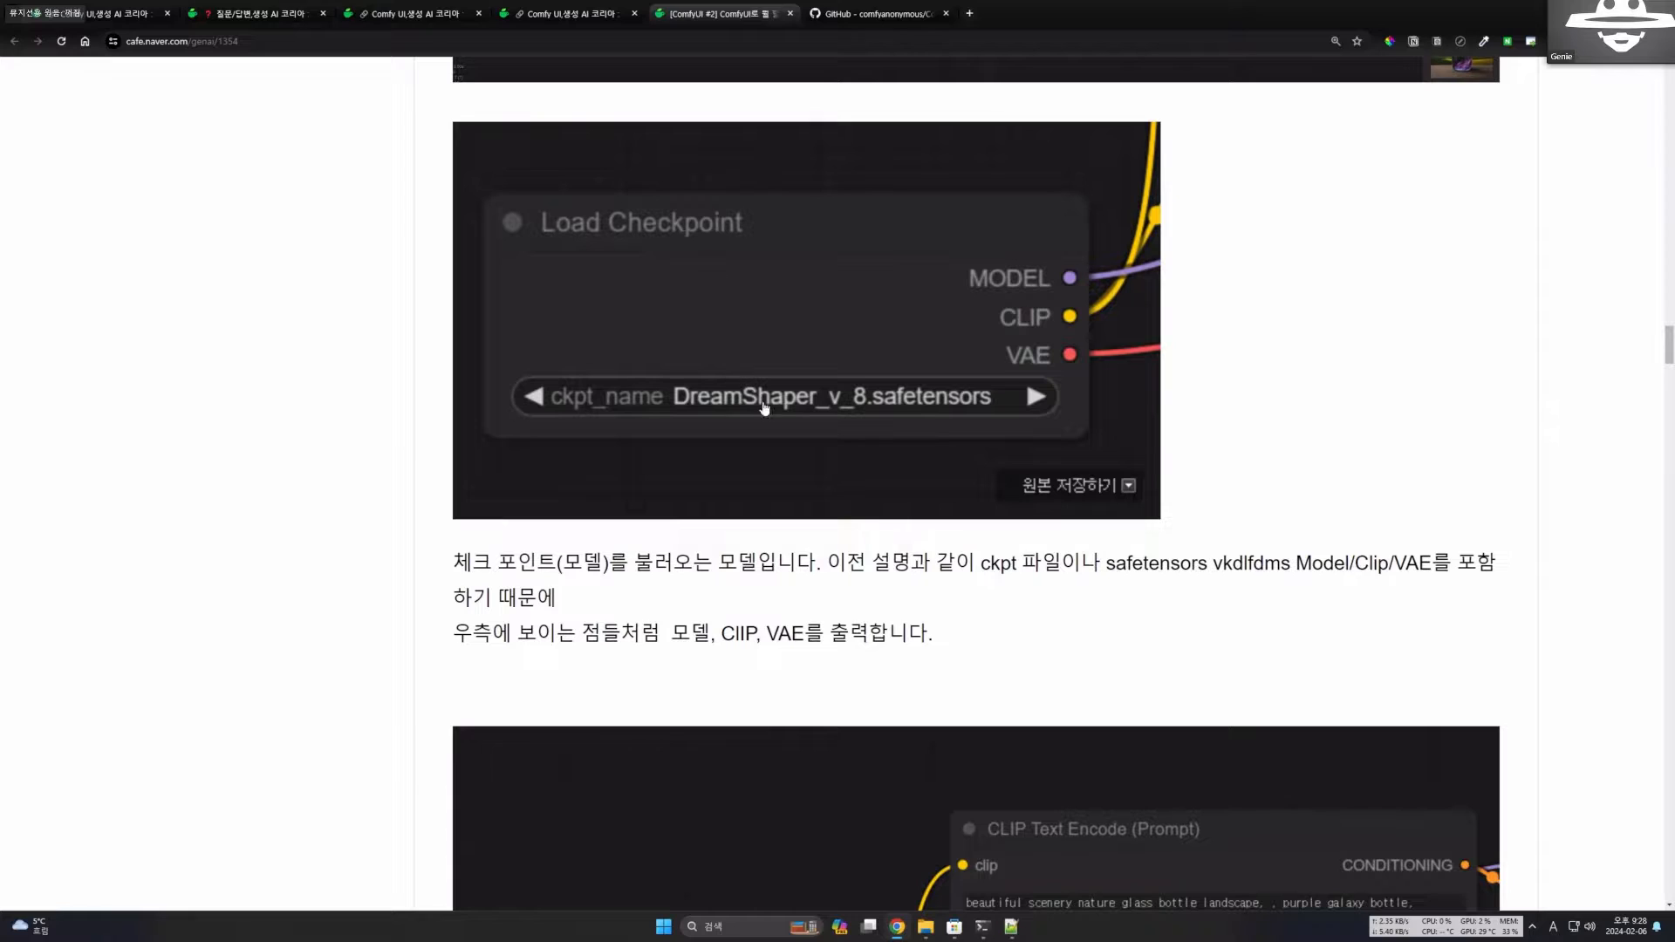
Examine how the checkpoint's CLIP output connects to the two CLIP Text Encode (Prompt) nodes for the positive and negative prompts.
scroll(764, 407, "down", 6)
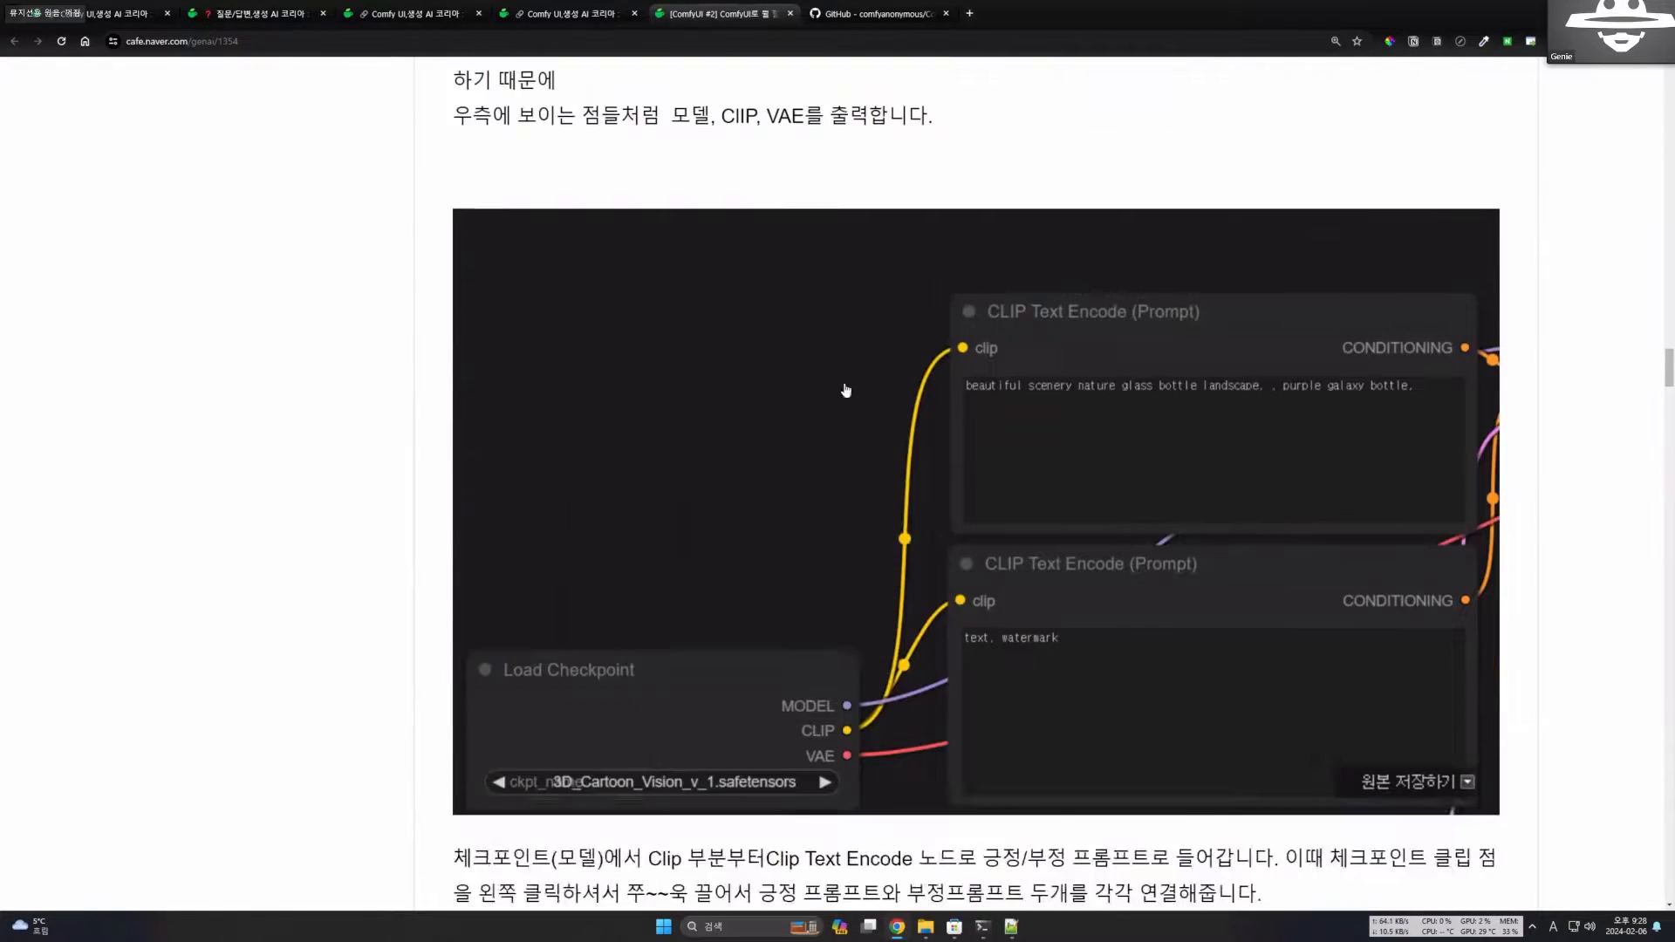
scroll(845, 390, "down", 2)
scroll(959, 305, "up", 1)
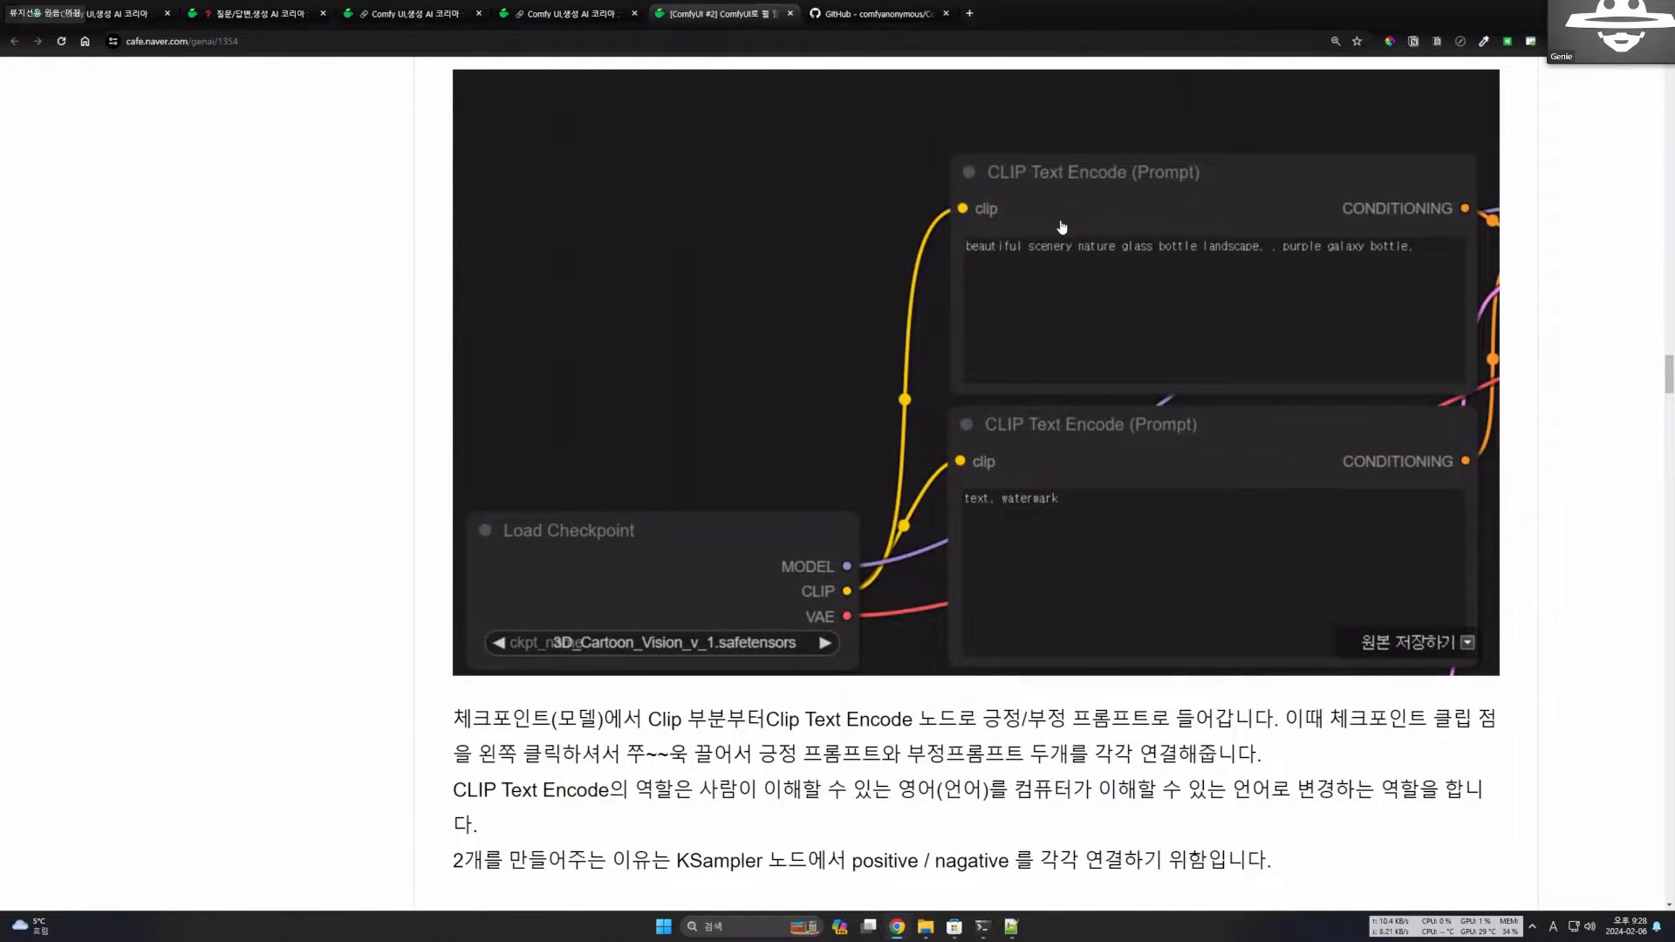
scroll(1046, 375, "down", 2)
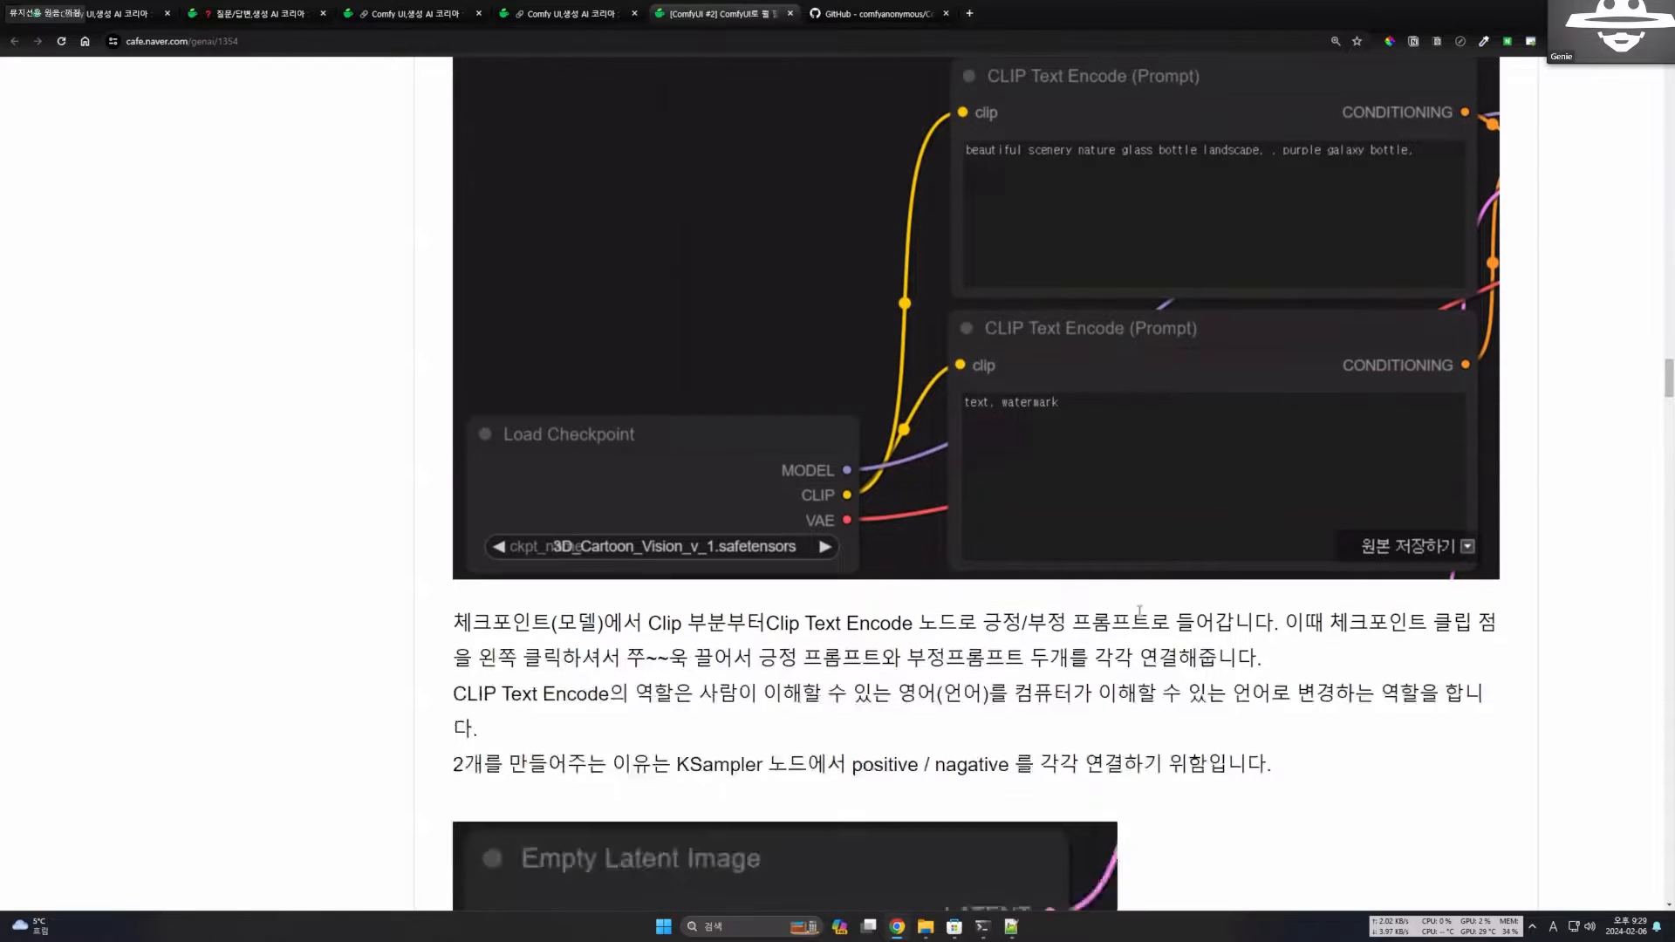
scroll(1154, 552, "down", 2)
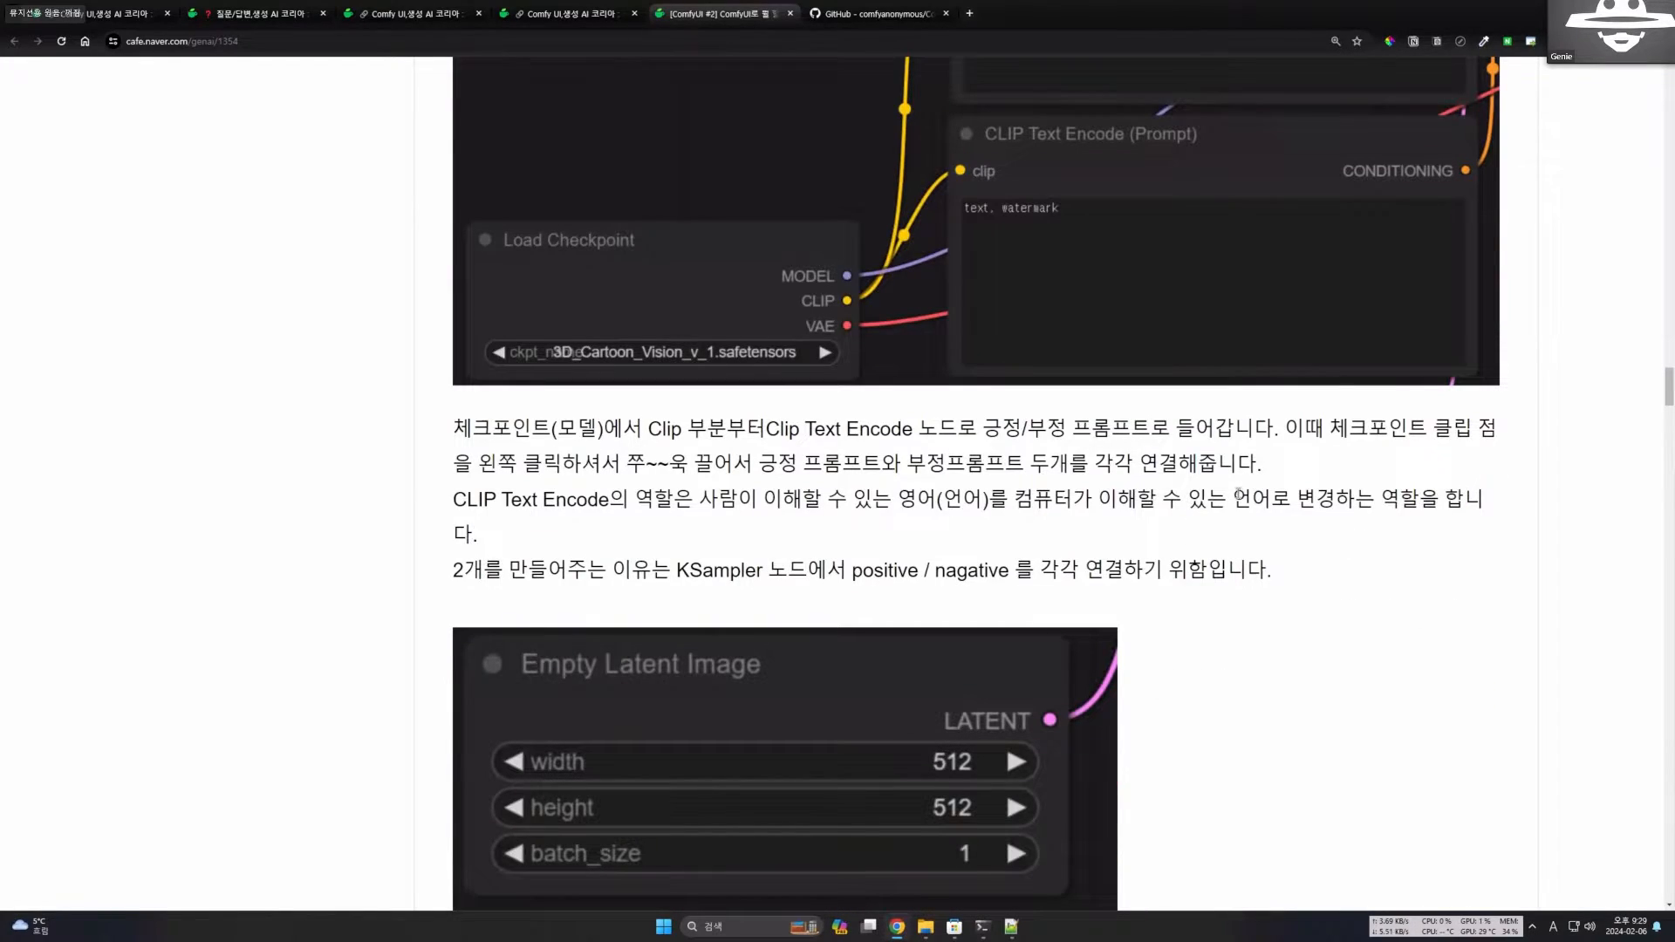
scroll(1217, 506, "up", 3)
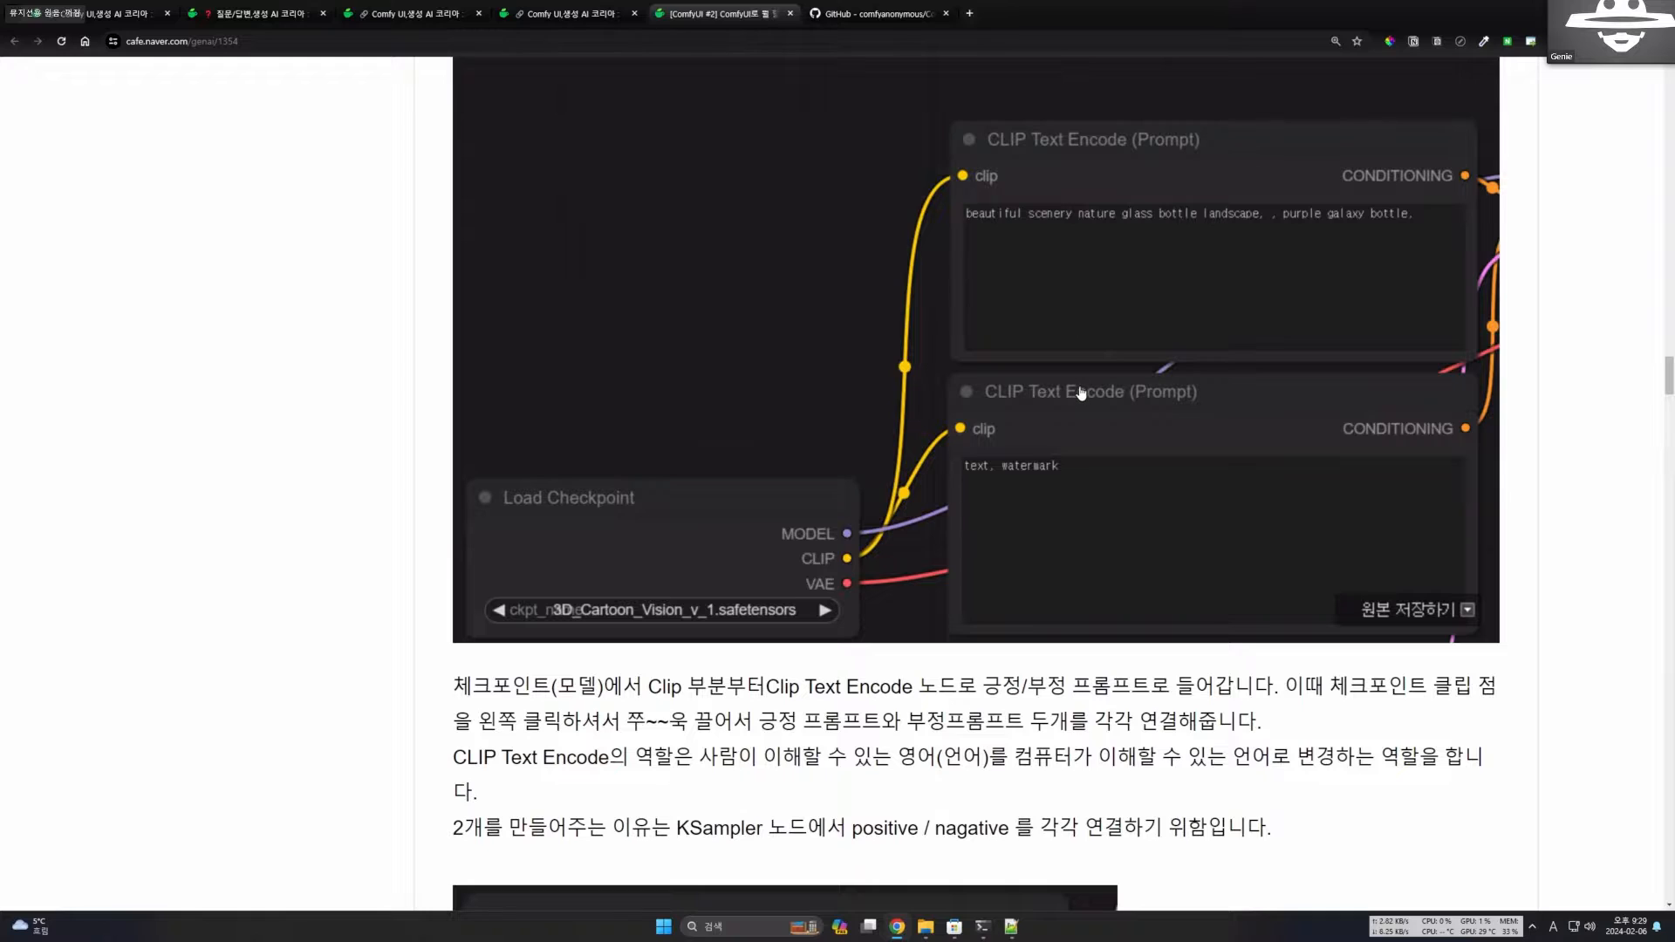
Highlight the text on CLIP Text Encode's role and the KSampler positive/negative connections, and clear the highlight.
scroll(1083, 392, "down", 3)
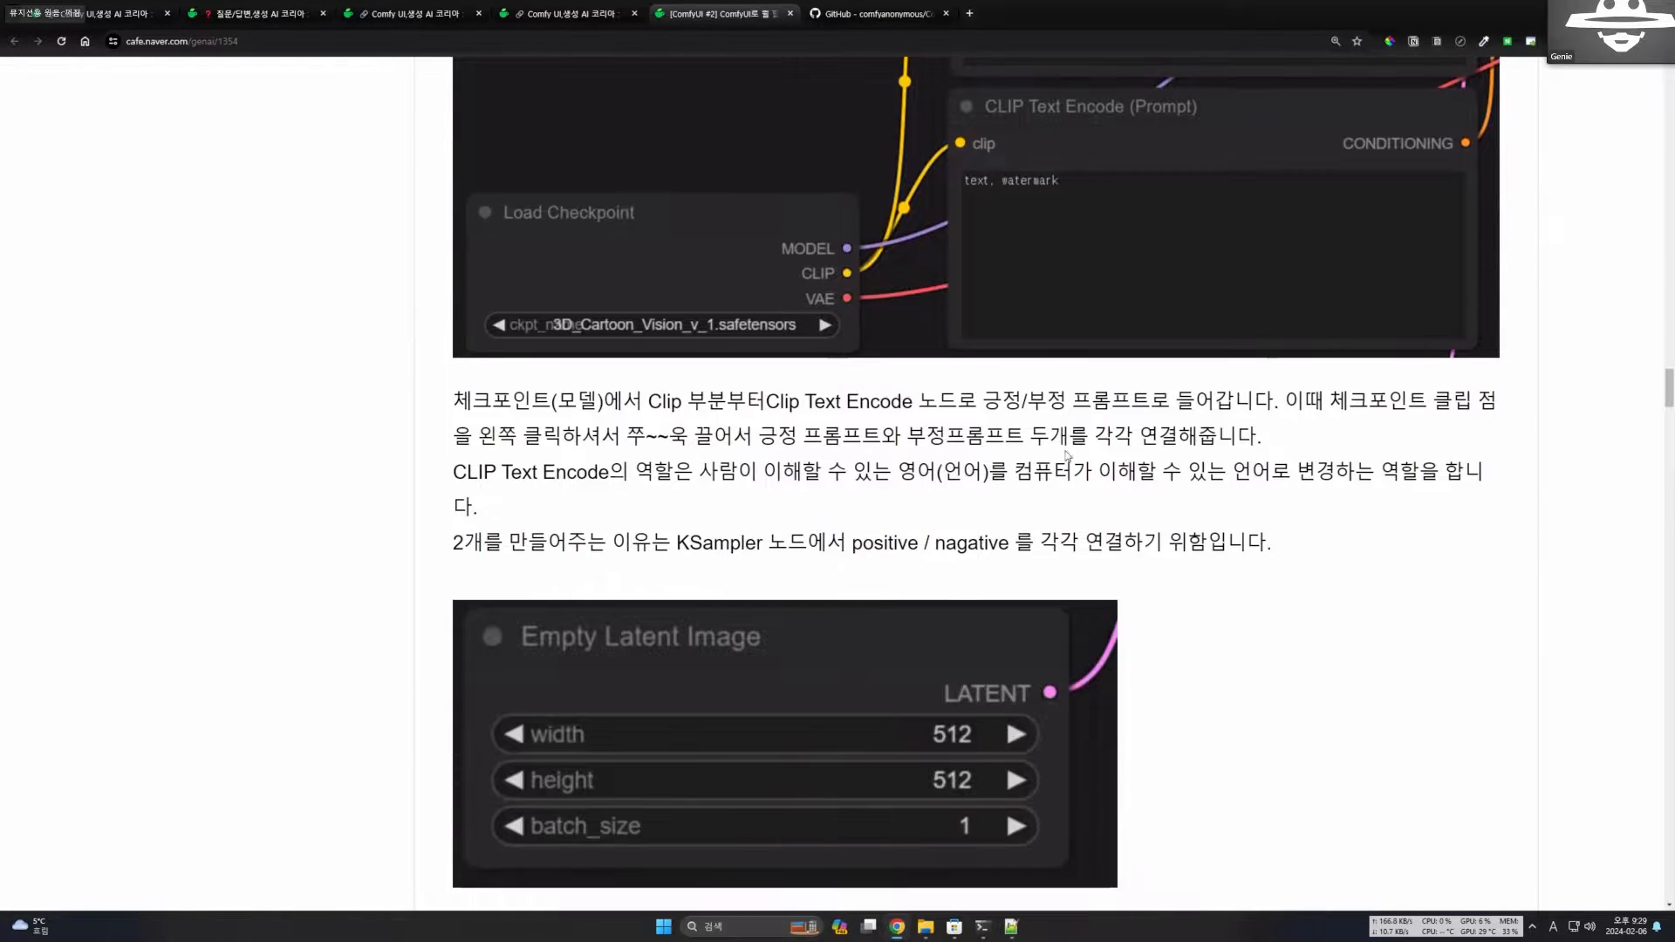
left_click_drag(979, 476, 1190, 543)
left_click(1264, 534)
scroll(1262, 532, "down", 1)
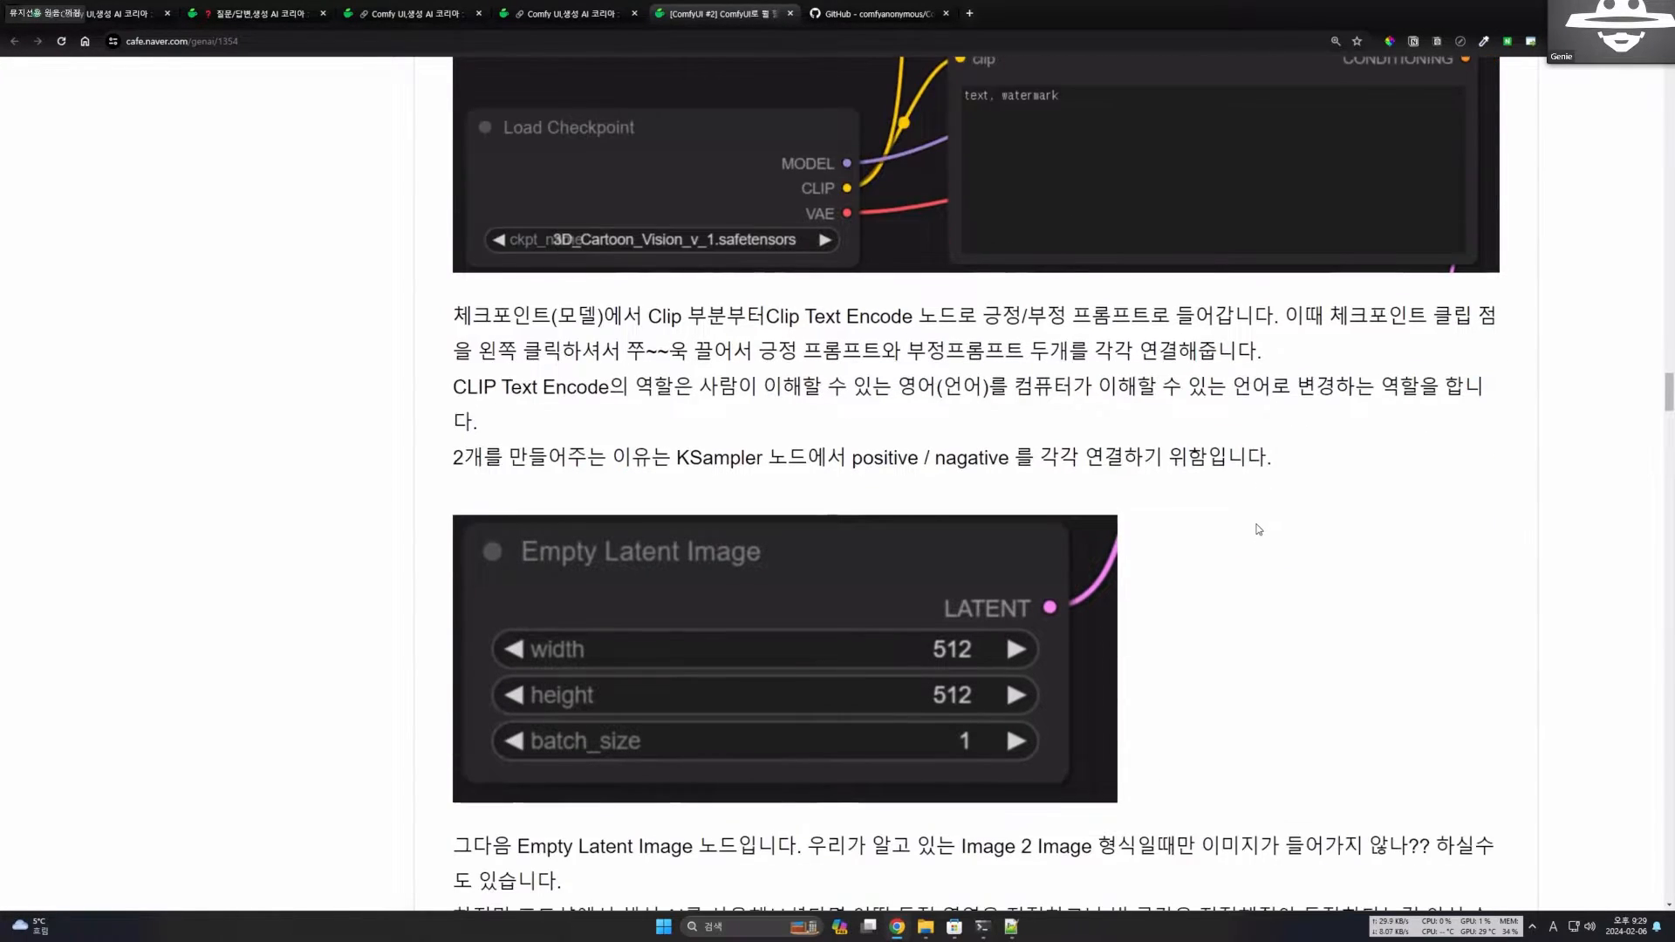
scroll(1101, 369, "up", 4)
scroll(1144, 398, "down", 5)
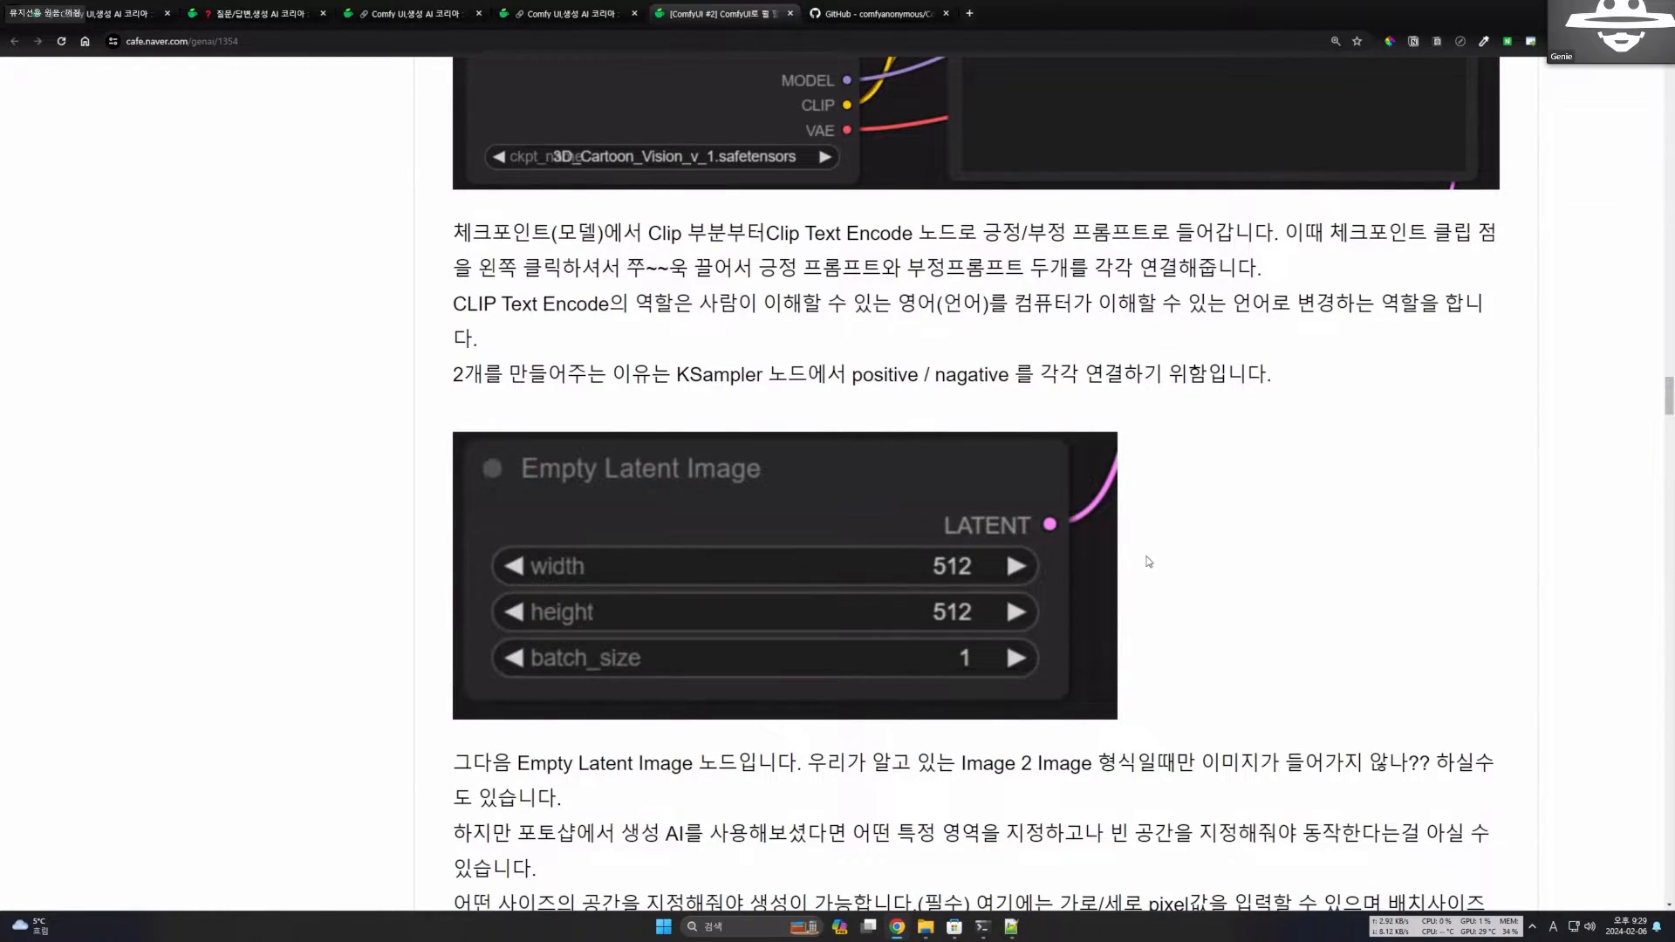
Examine the Empty Latent Image node's width, height and batch_size fields and its LATENT output alongside the description.
scroll(1126, 535, "down", 1)
scroll(1125, 535, "down", 3)
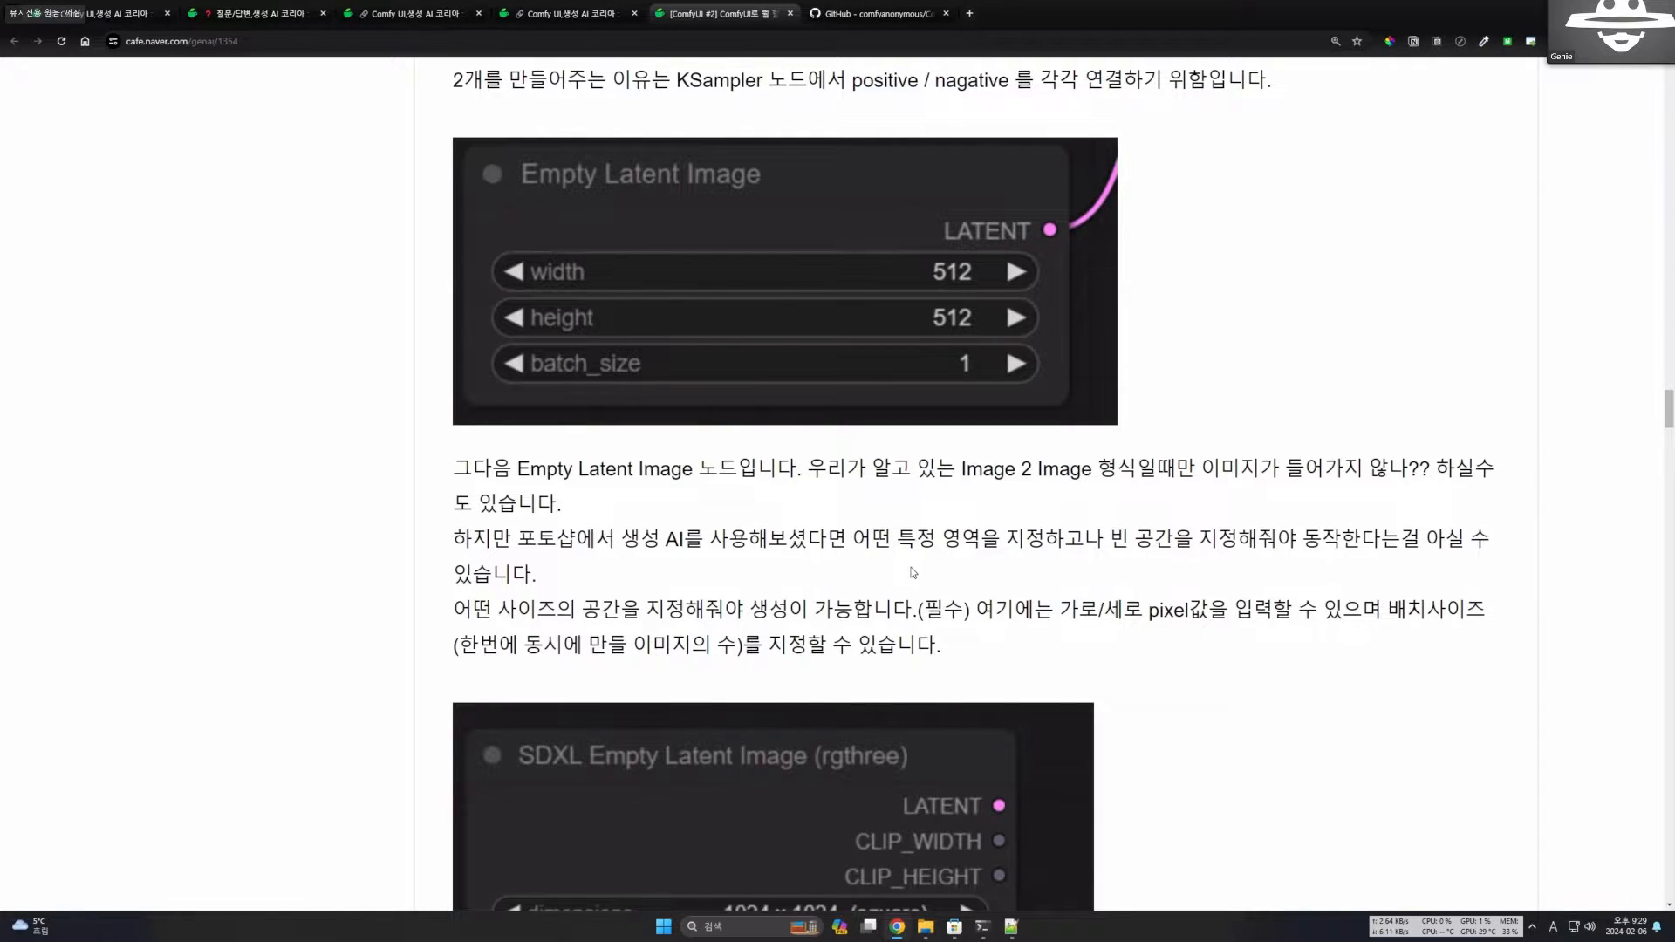
scroll(907, 544, "up", 2)
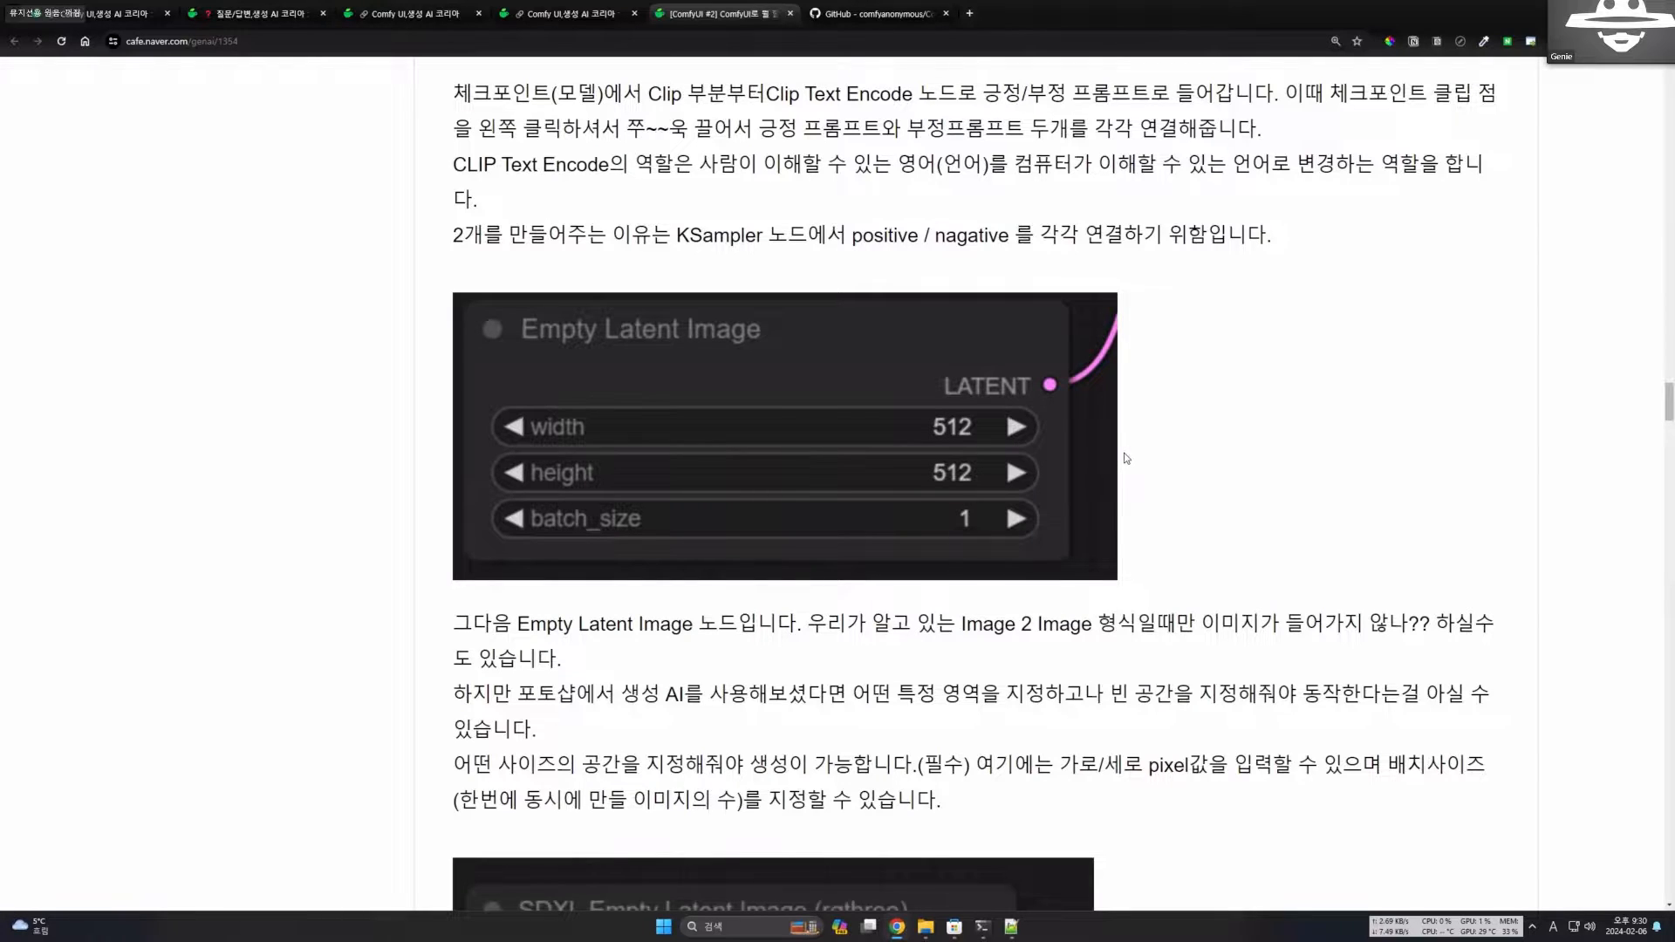
scroll(1143, 453, "up", 1)
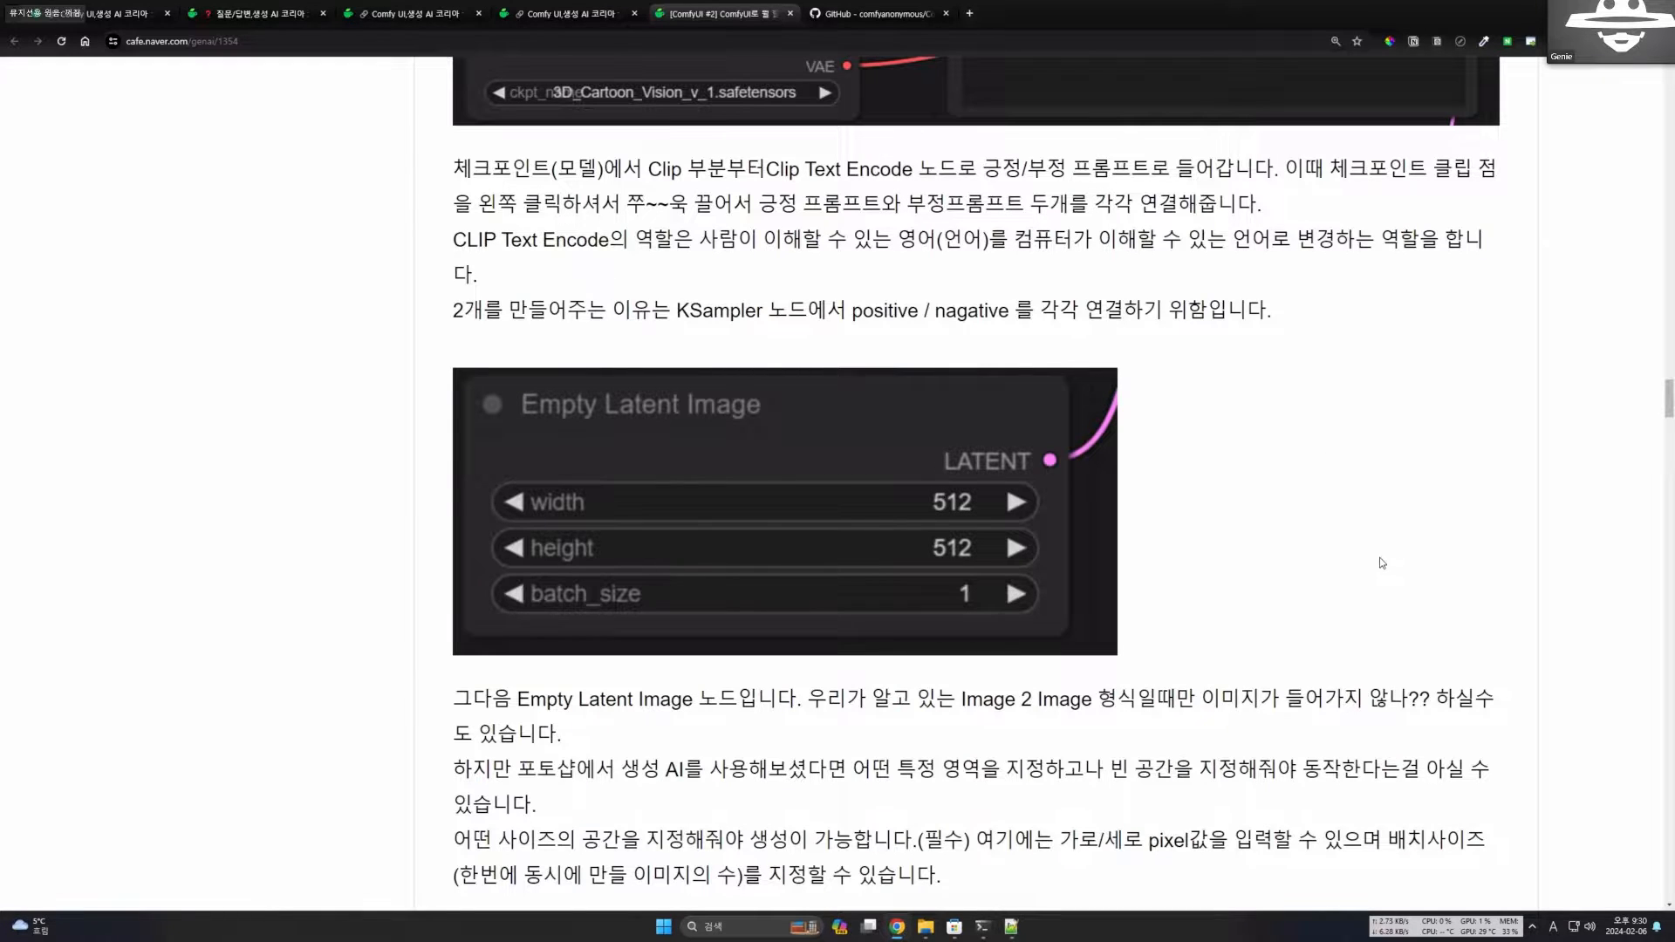
scroll(1200, 486, "down", 1)
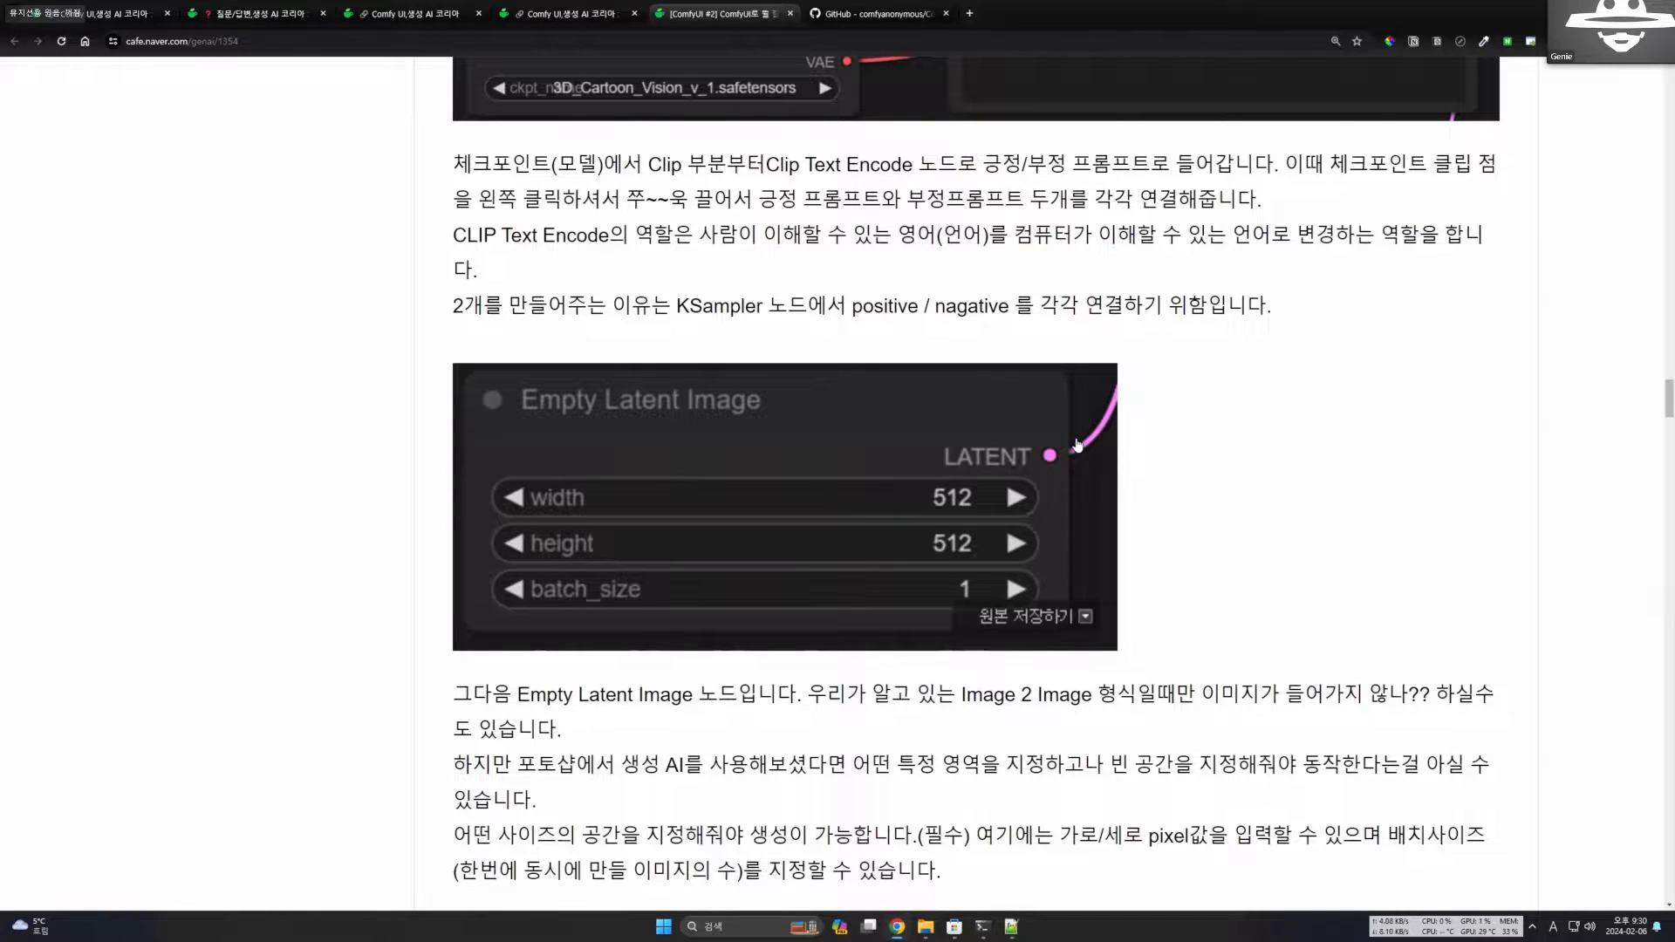
scroll(1045, 507, "down", 1)
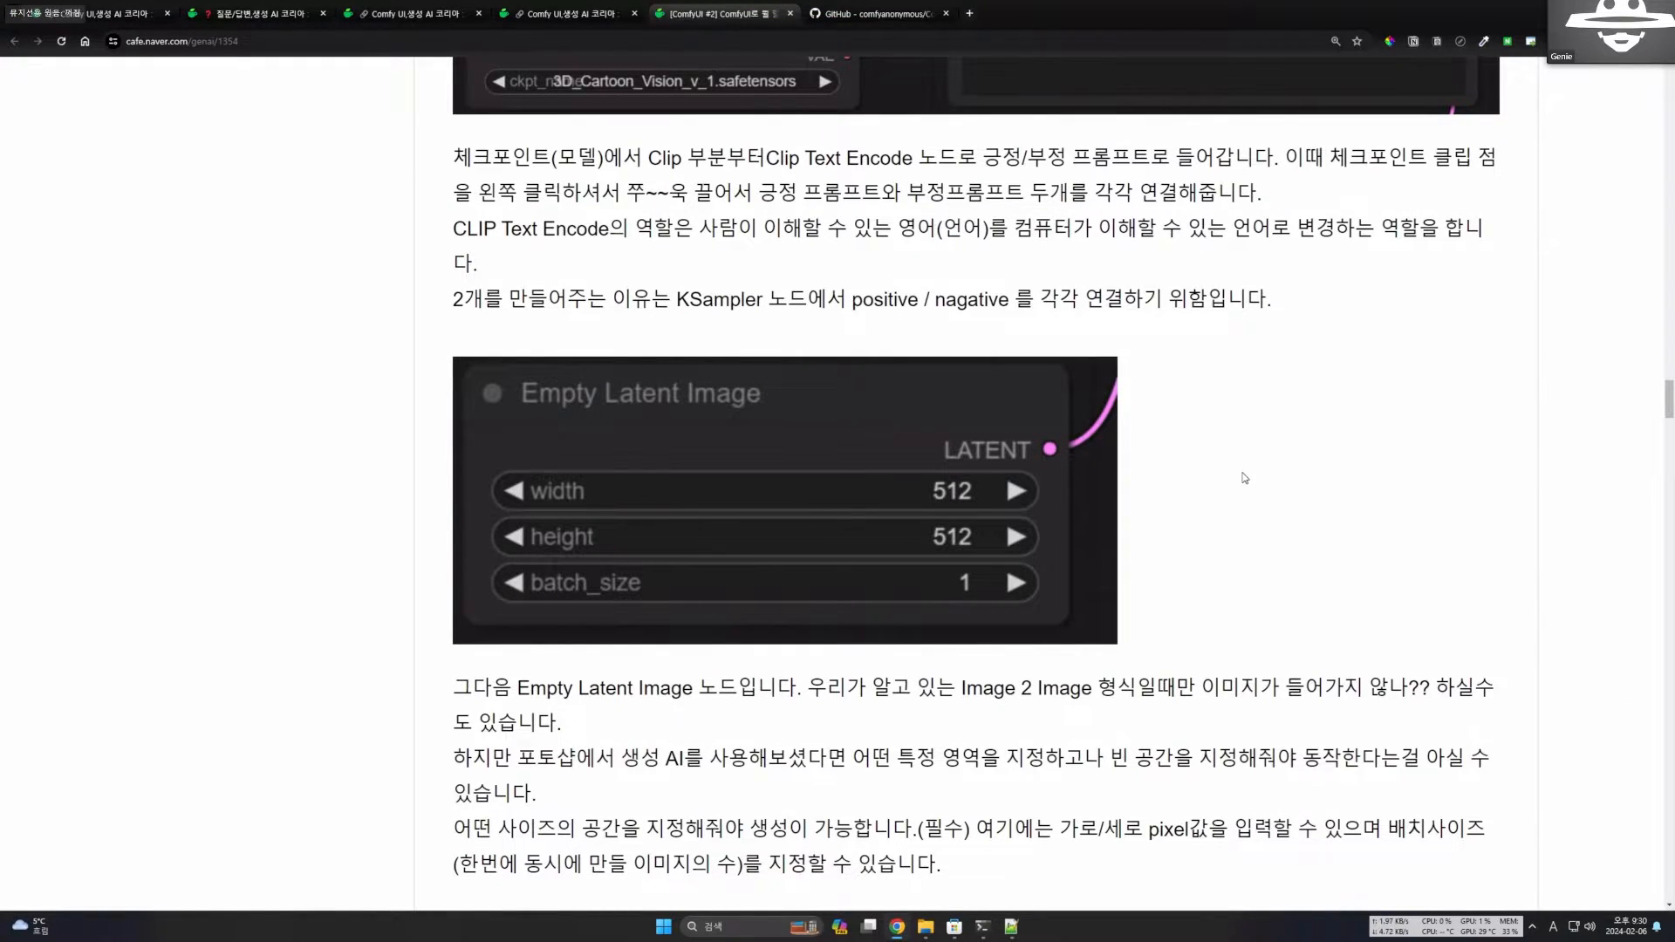
scroll(993, 603, "down", 2)
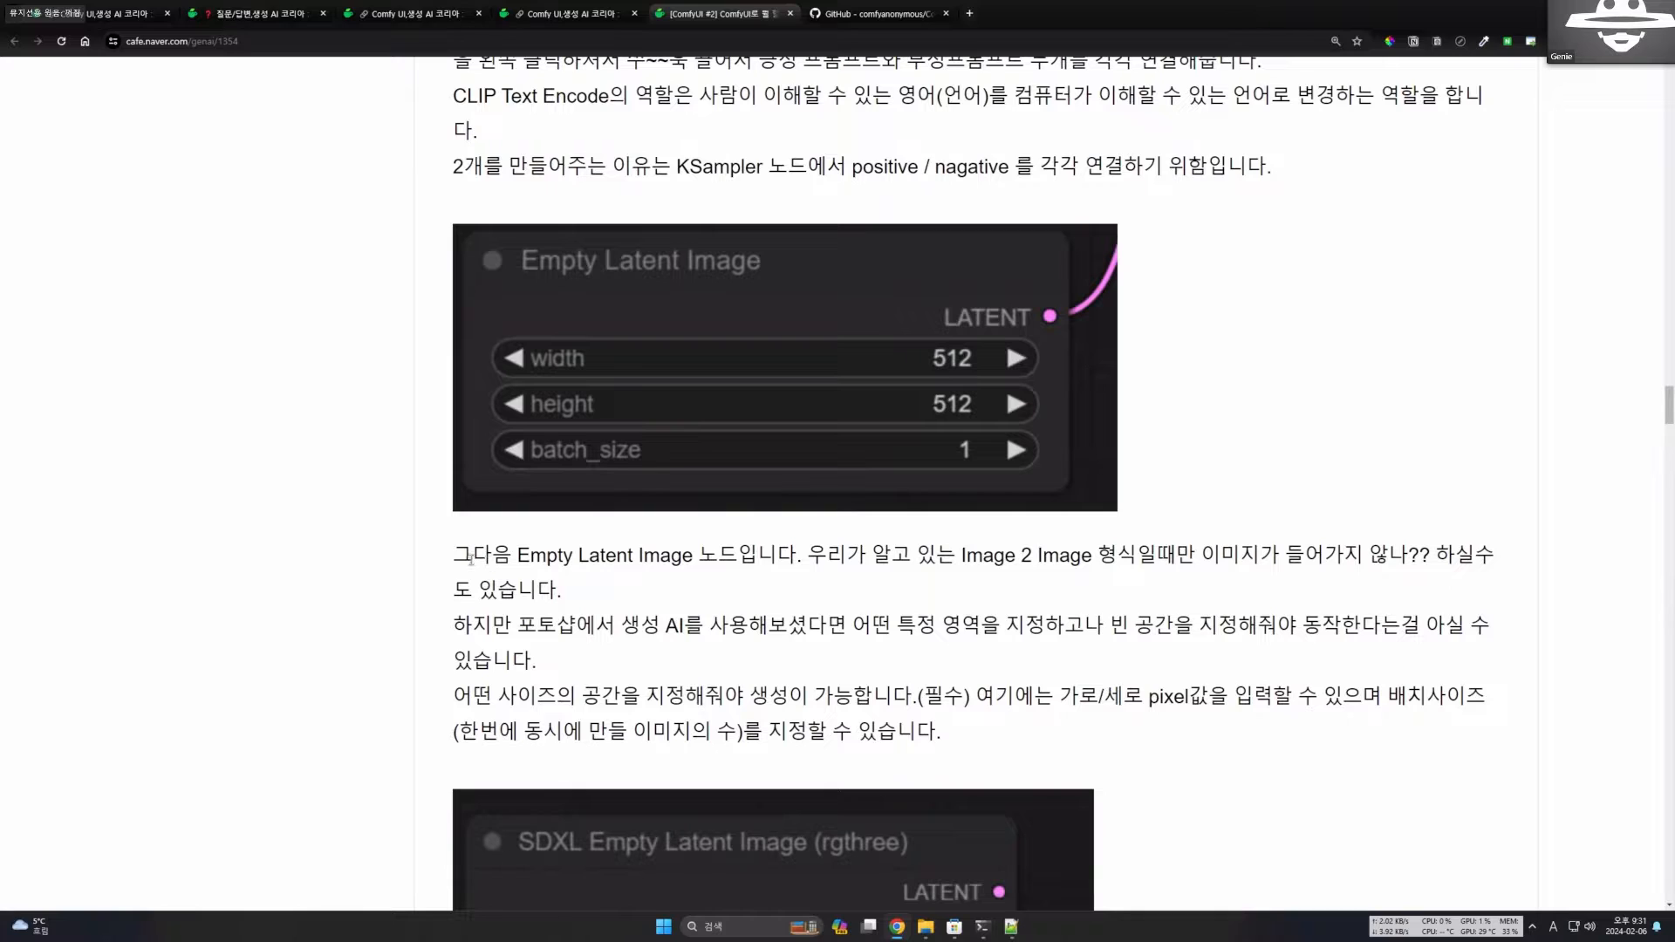
Highlight the opening words of the Empty Latent Image description, clear the highlight, and read on to the SDXL Empty Latent Image (rgthree) picture.
left_click_drag(467, 558, 630, 558)
left_click(554, 559)
scroll(882, 580, "down", 2)
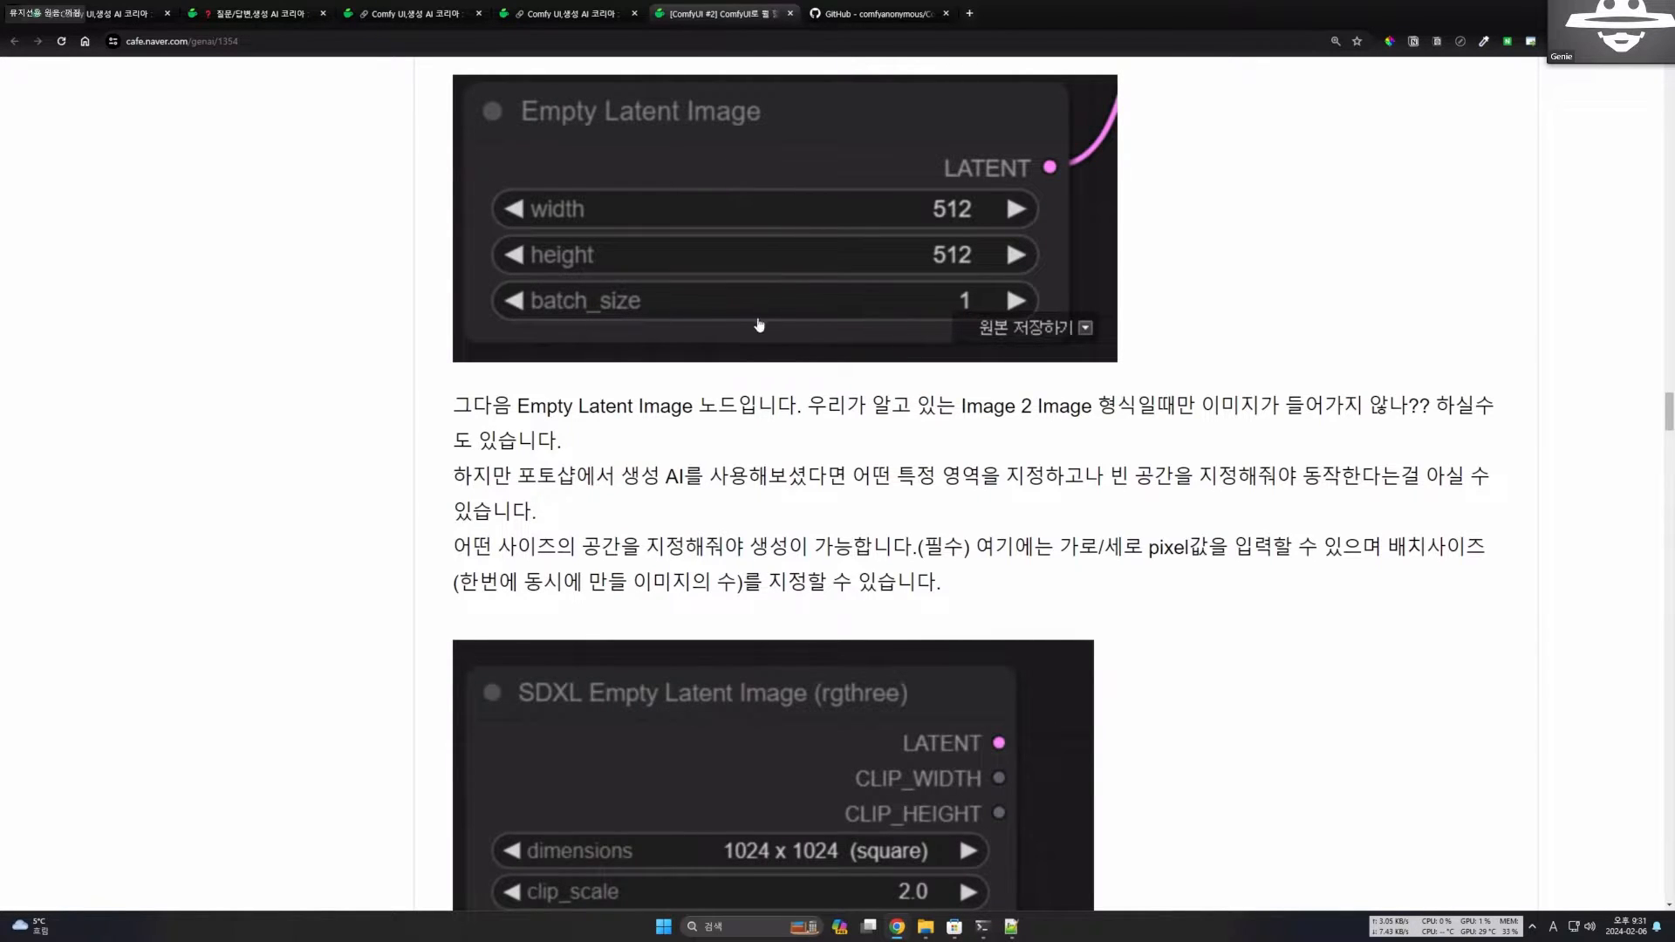
scroll(1047, 279, "up", 1)
scroll(986, 227, "down", 2)
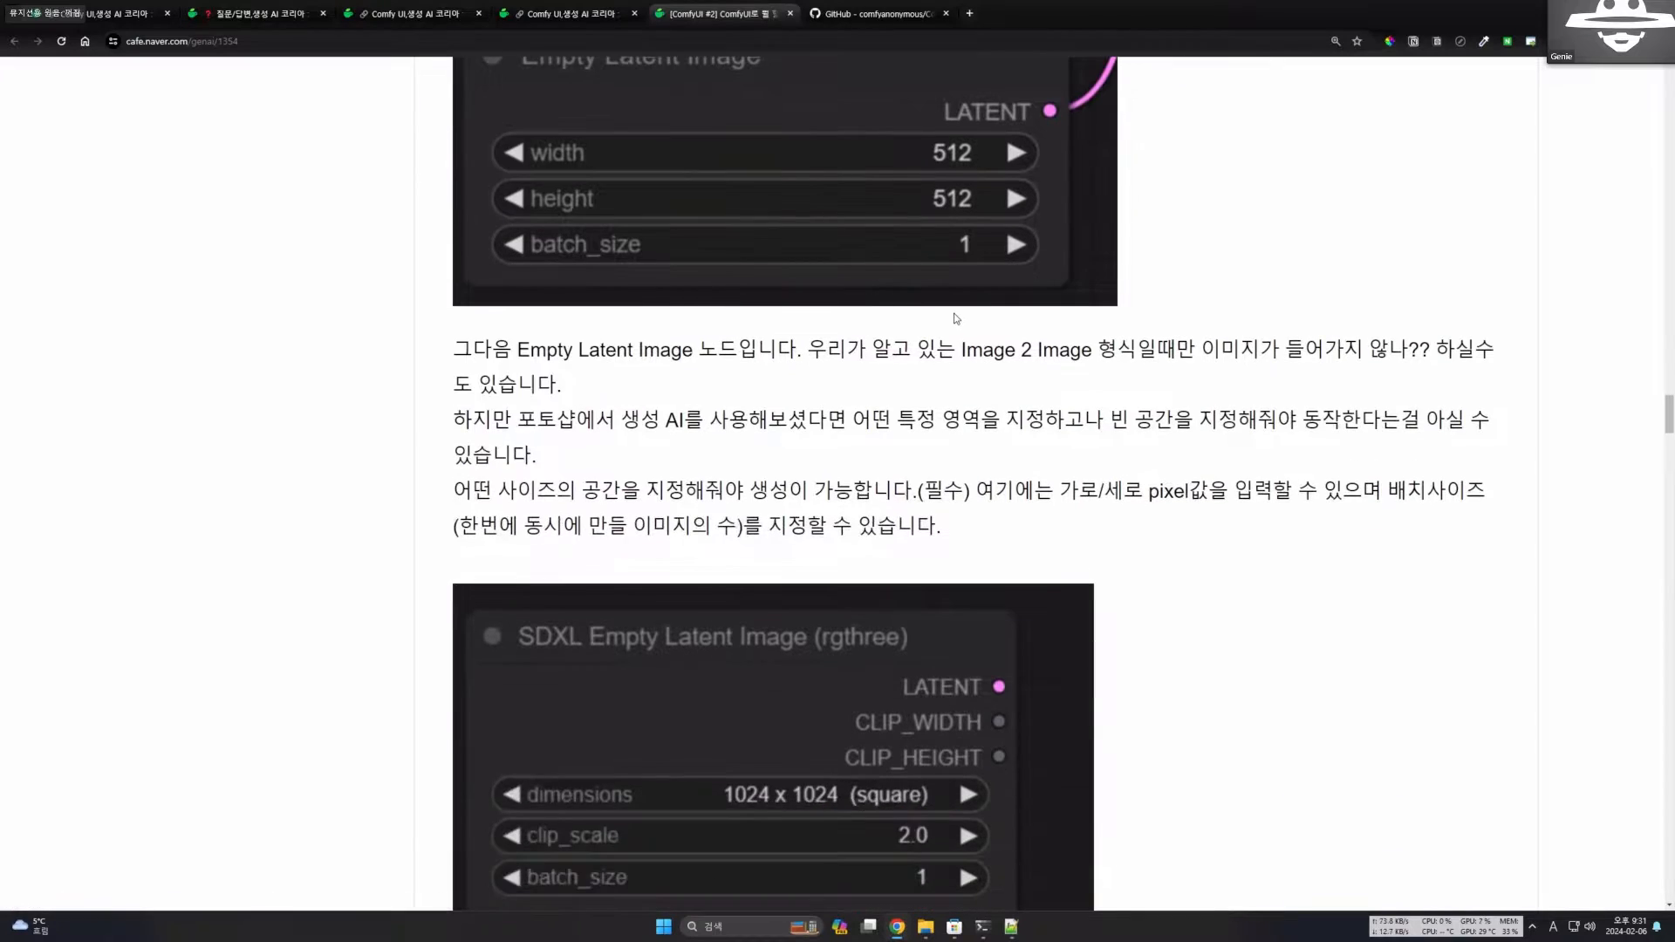
scroll(1003, 262, "down", 2)
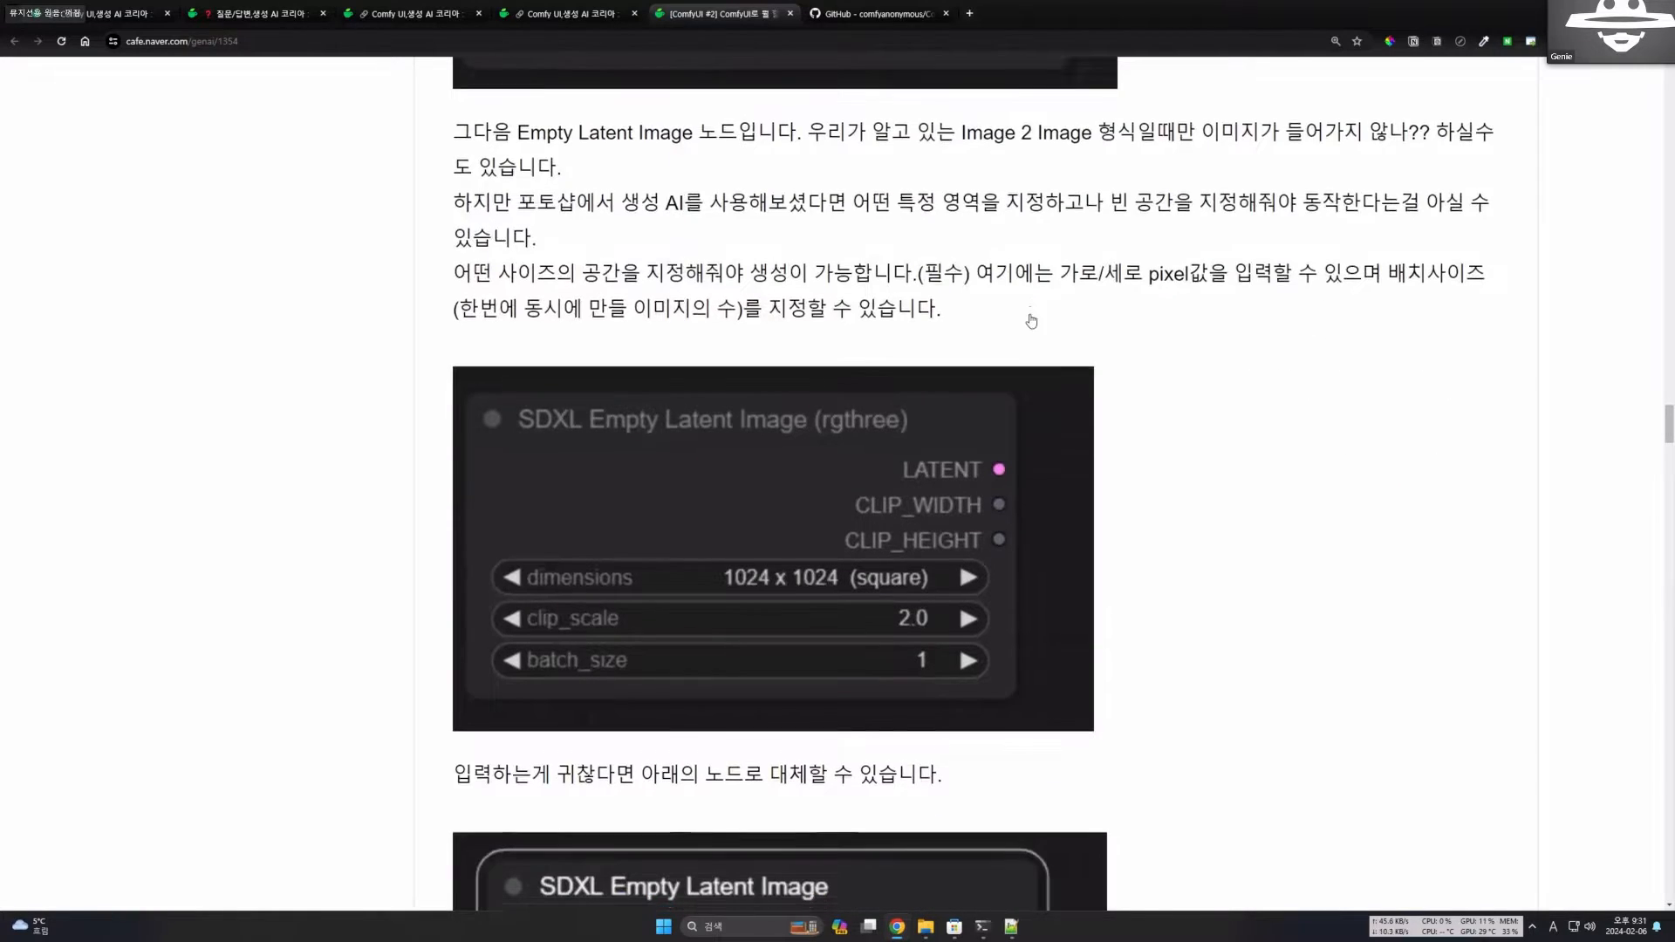
Compare the Empty Latent Image node's size fields with the SDXL Empty Latent Image (rgthree) node.
scroll(1023, 329, "up", 1)
scroll(1023, 329, "down", 3)
scroll(977, 480, "up", 5)
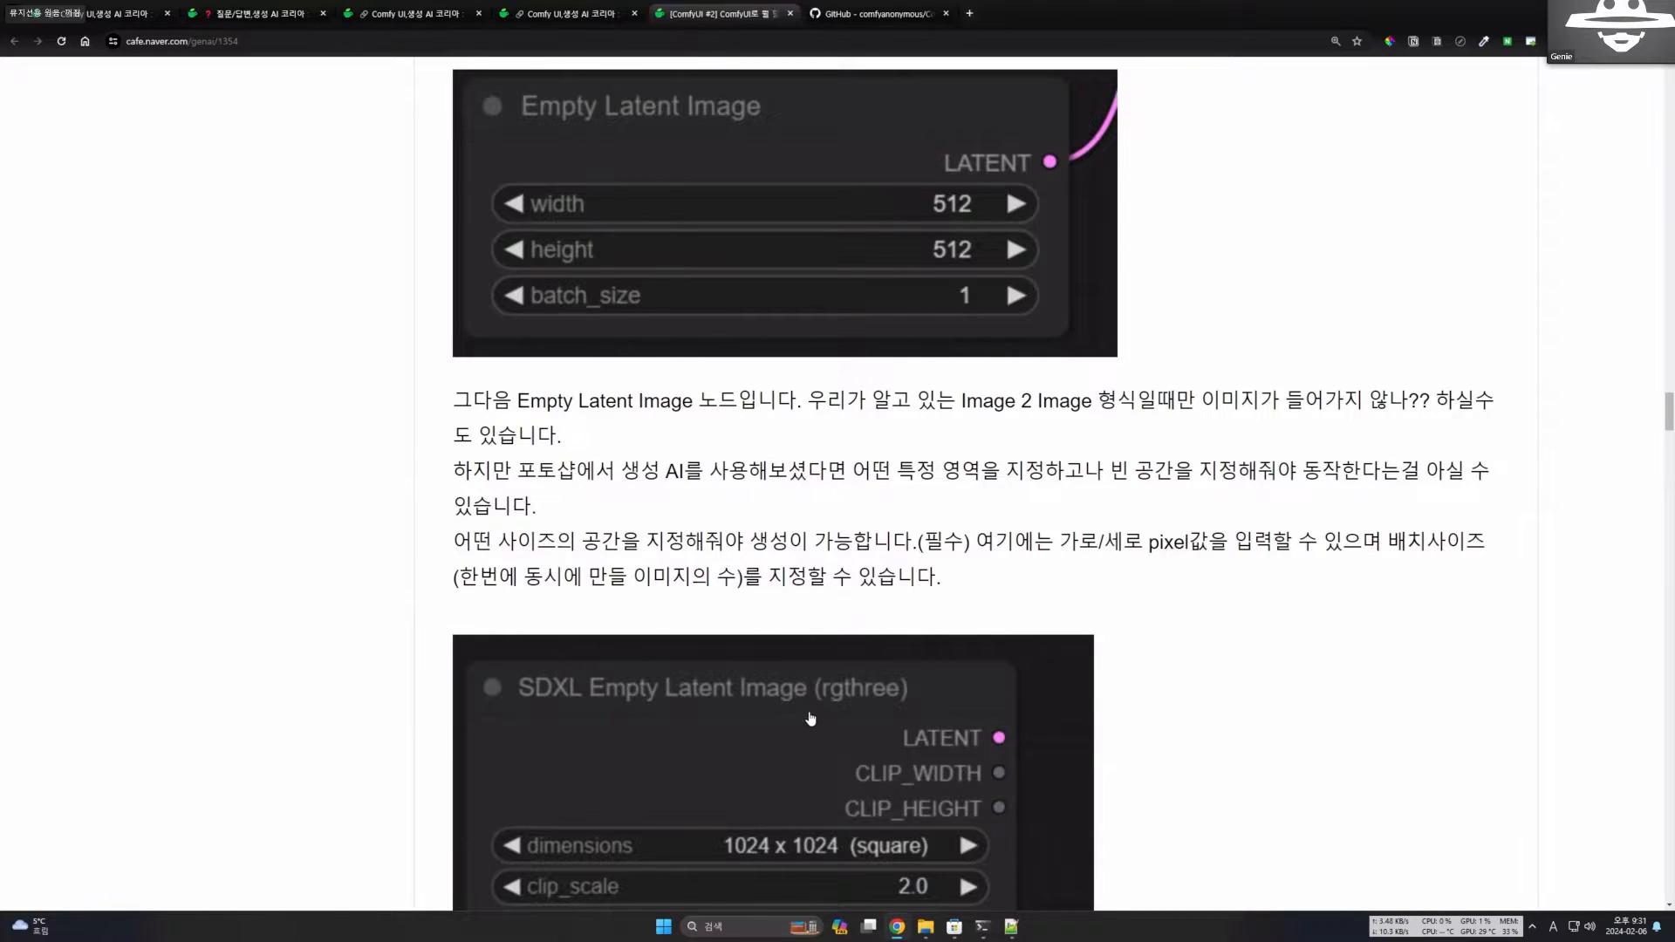
scroll(580, 249, "up", 1)
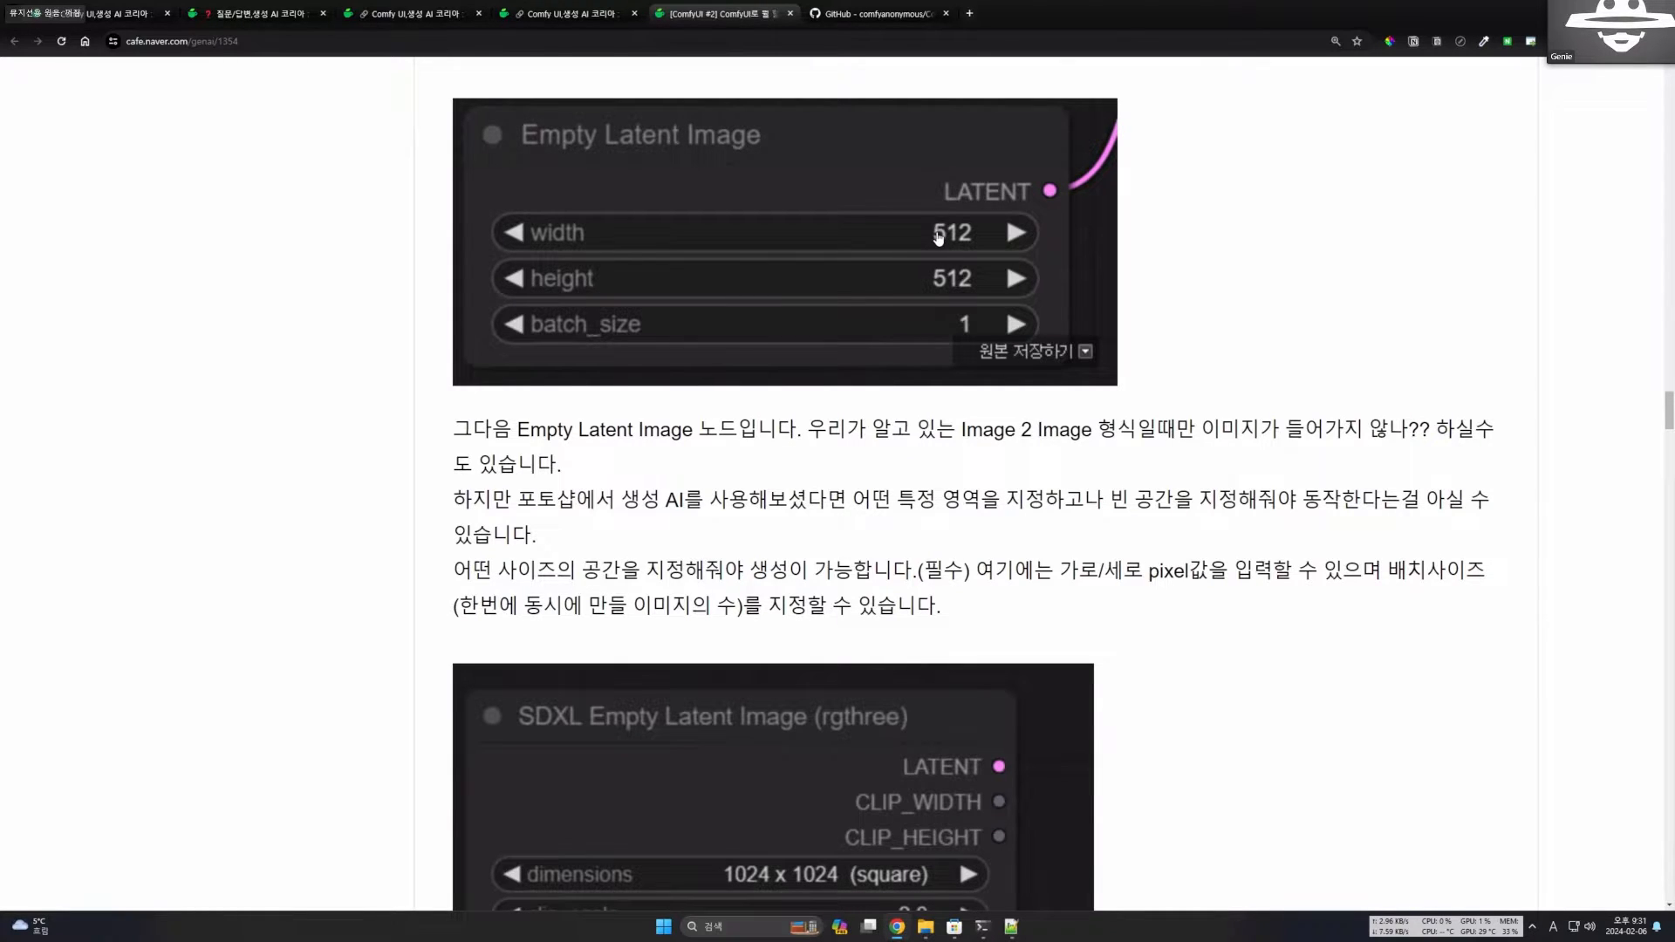
Highlight the sentence on specifying the space size, pixel values and batch size, and clear the highlight.
scroll(1080, 478, "down", 4)
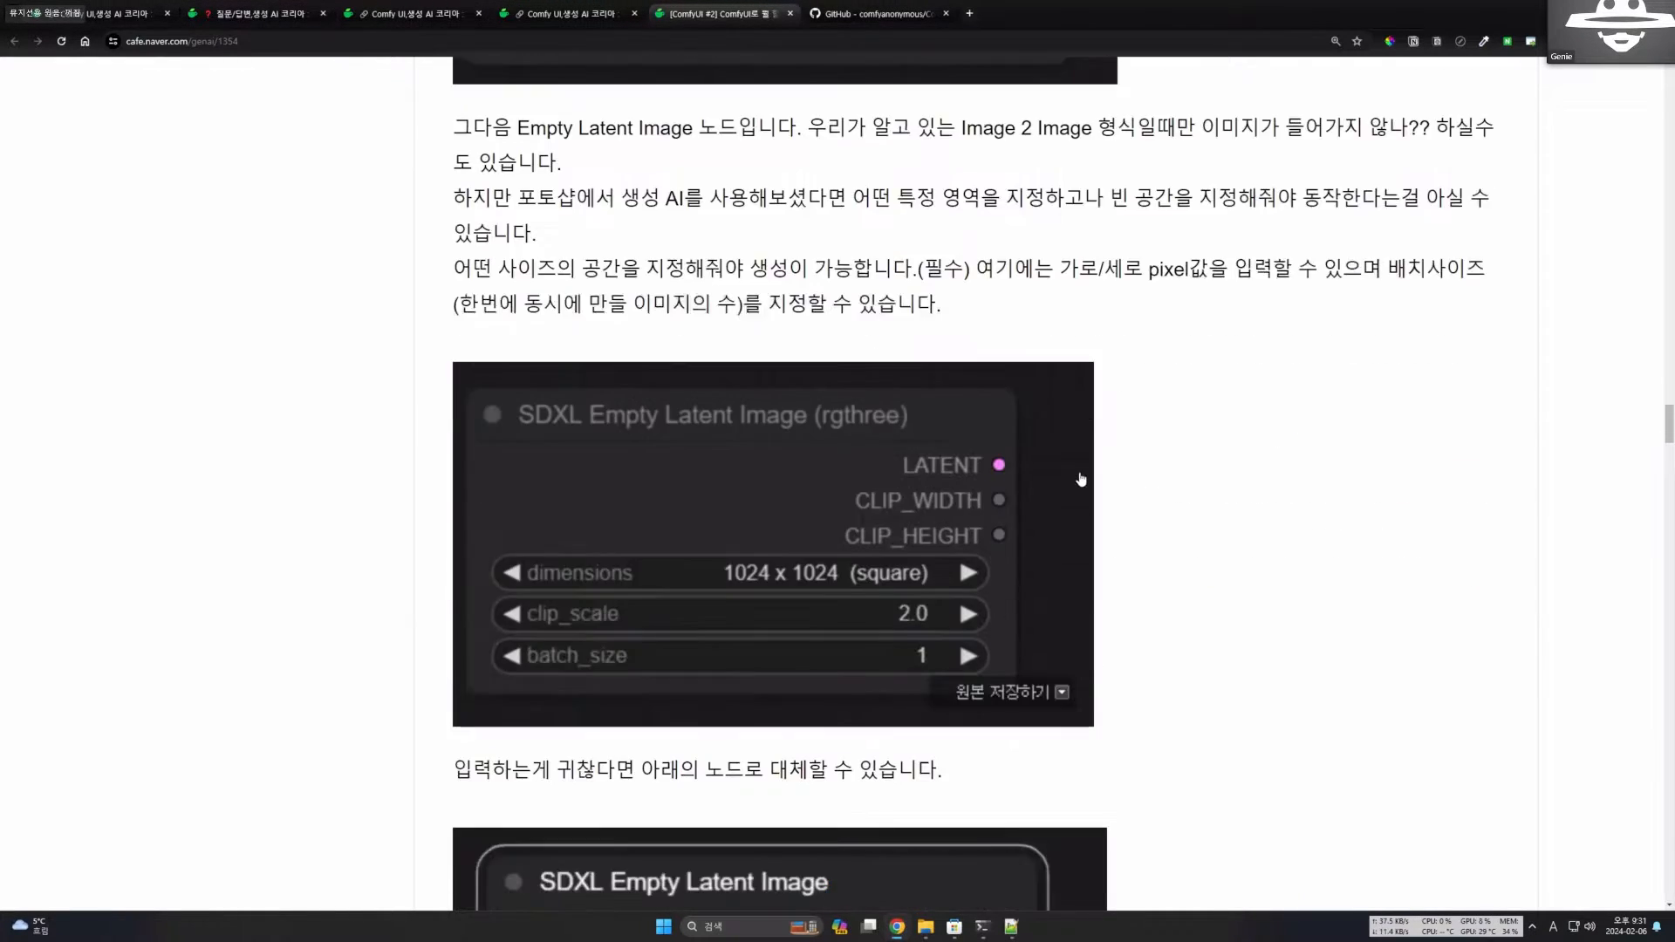
scroll(1080, 477, "up", 3)
scroll(1080, 477, "down", 2)
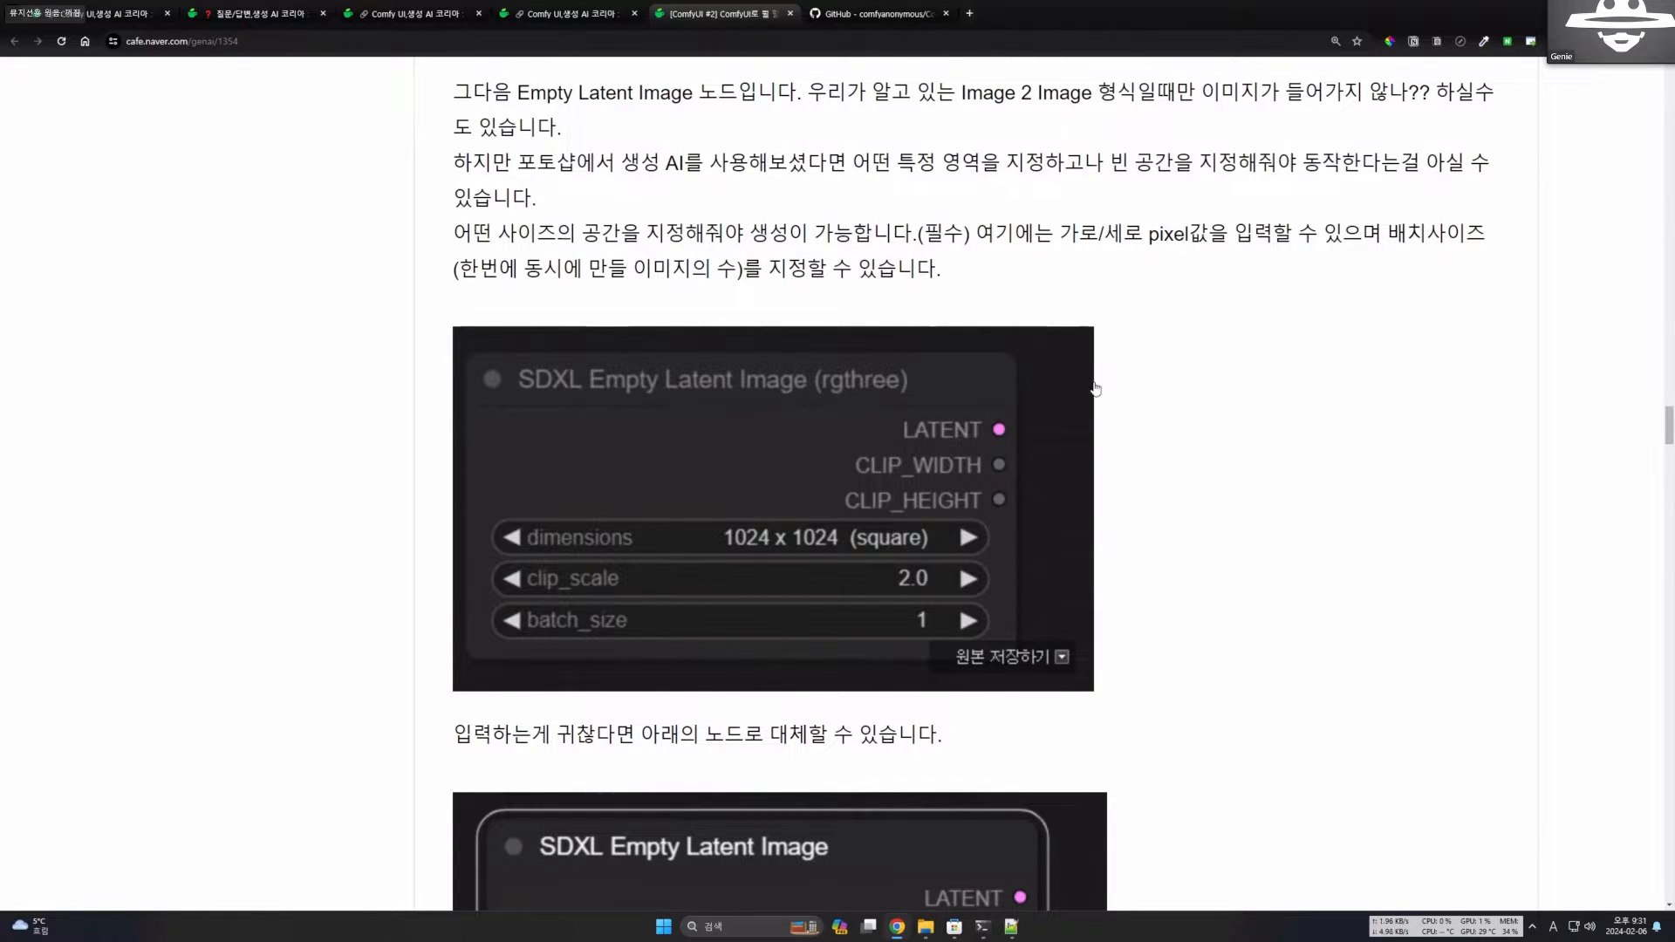
left_click_drag(983, 271, 767, 234)
left_click(971, 248)
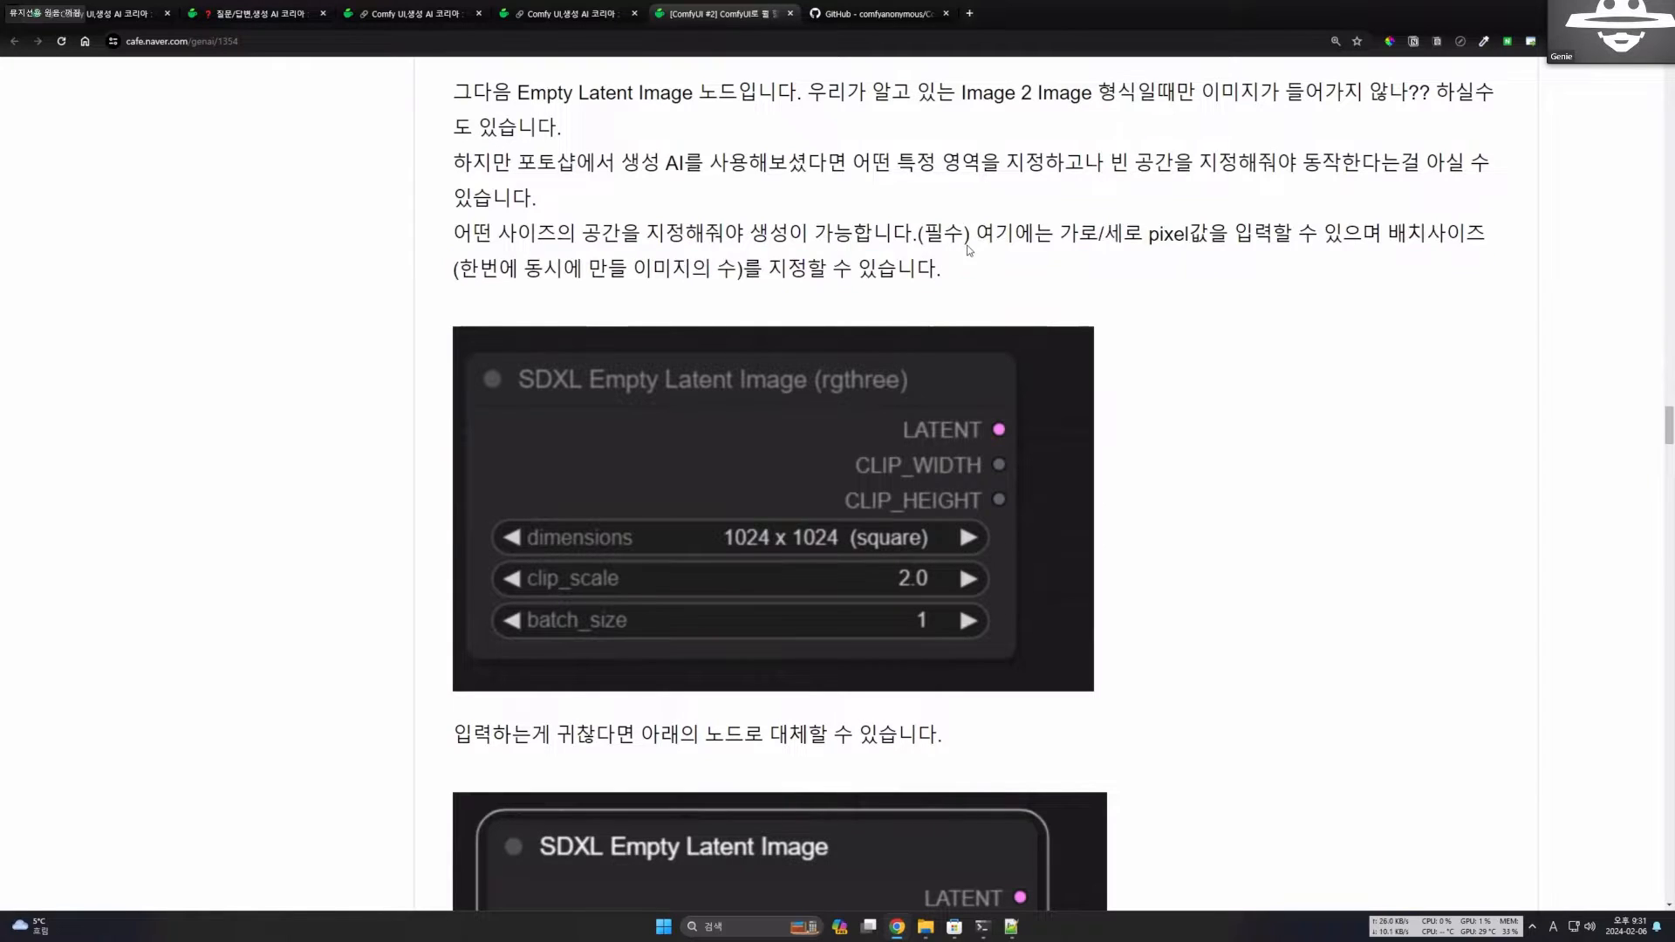
Compare the dimensions preset of SDXL Empty Latent Image (rgthree) with the resolution preset of the alternative SDXL Empty Latent Image node.
scroll(1060, 409, "down", 1)
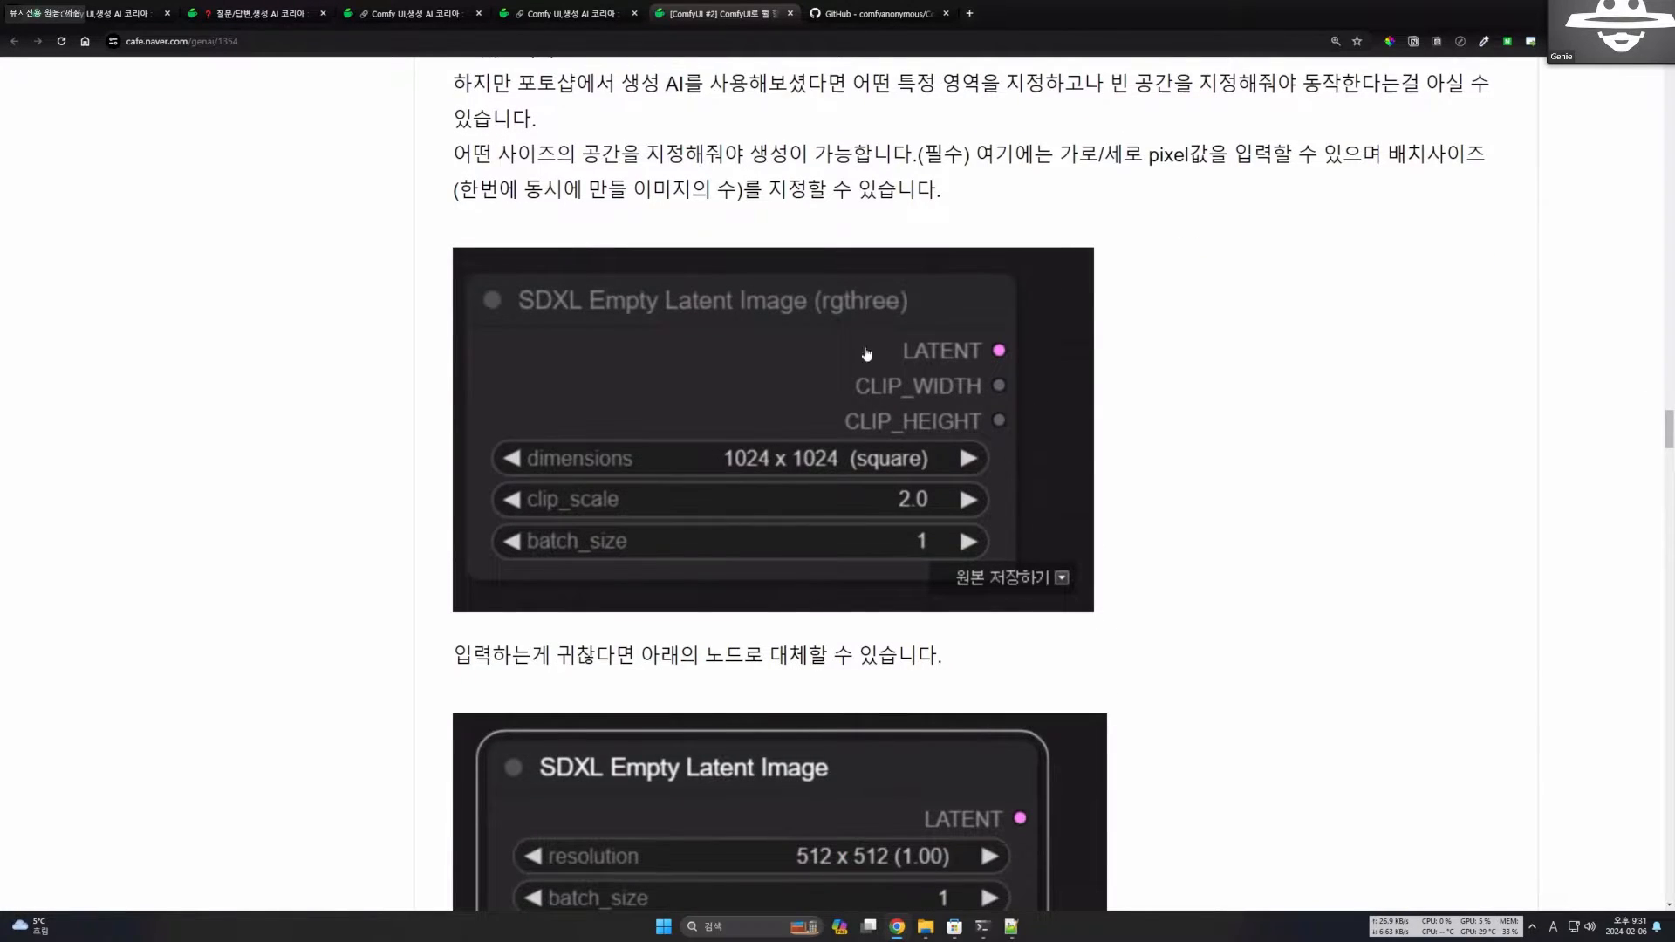
scroll(941, 545, "down", 4)
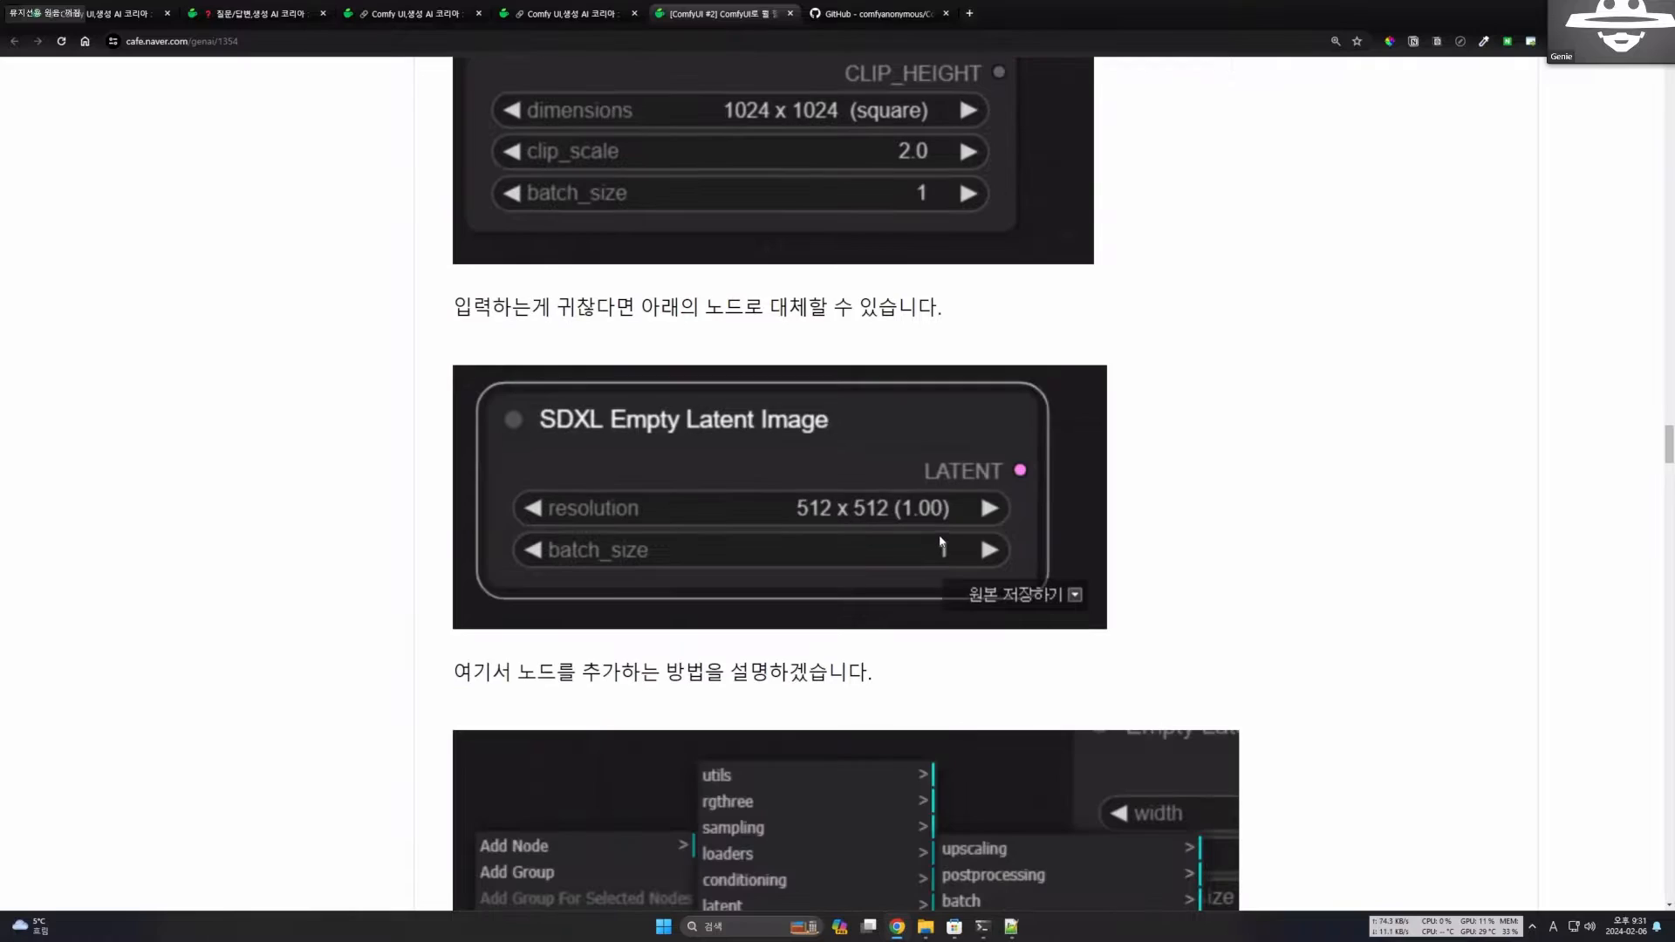
scroll(941, 545, "down", 1)
scroll(785, 541, "up", 4)
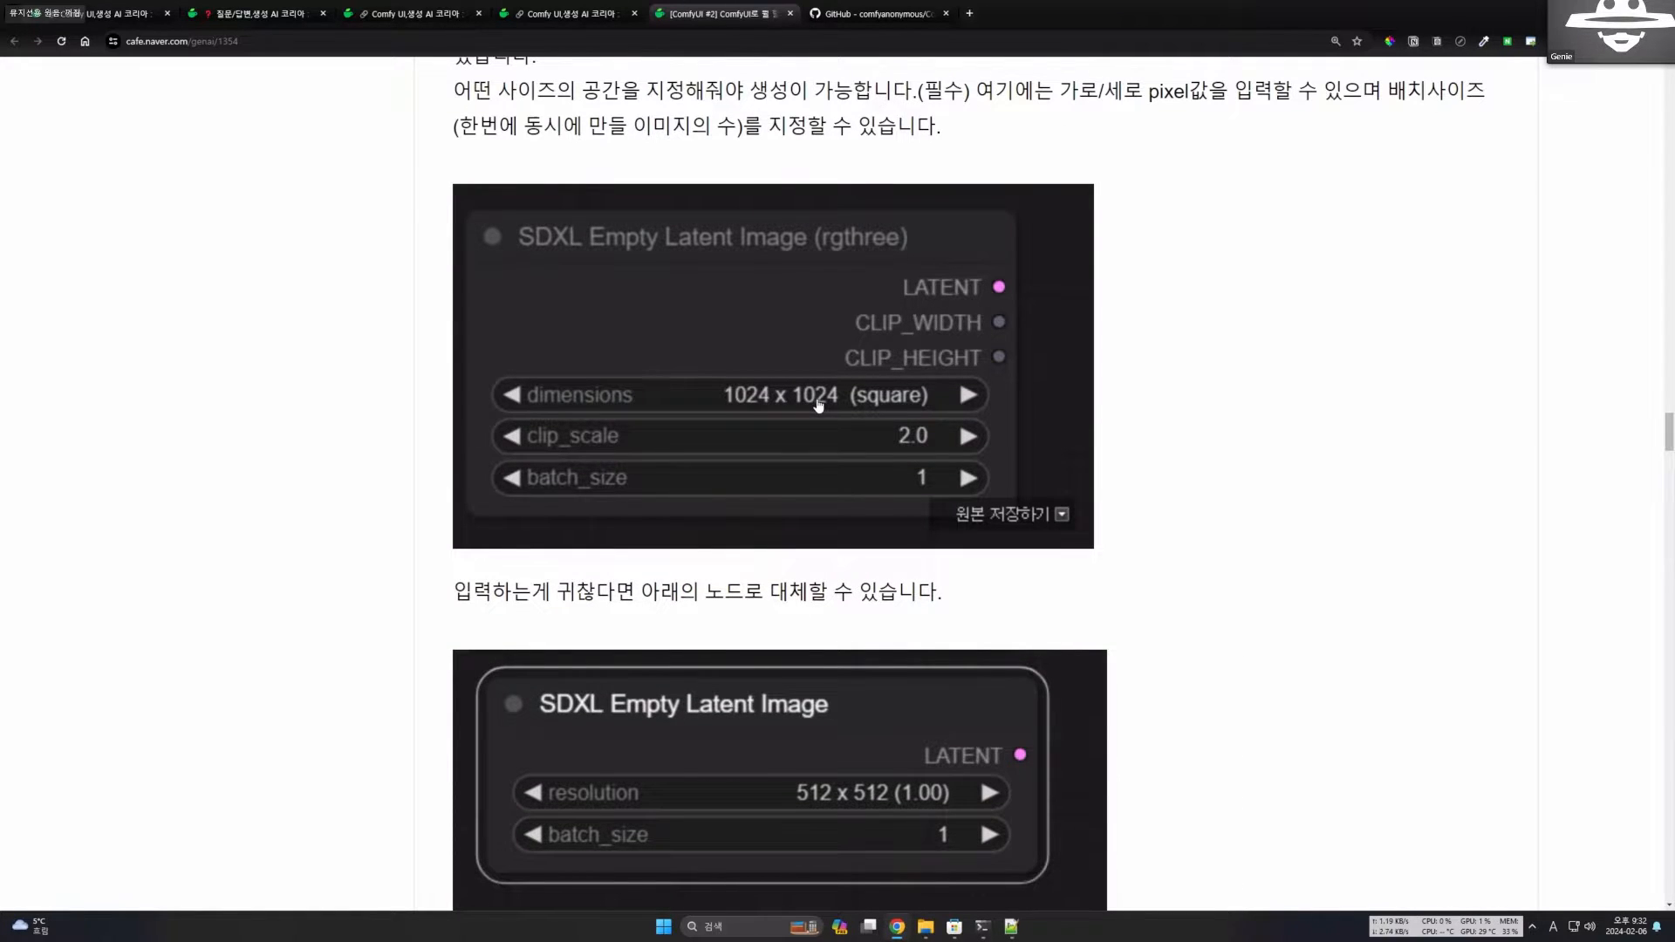
scroll(994, 462, "down", 7)
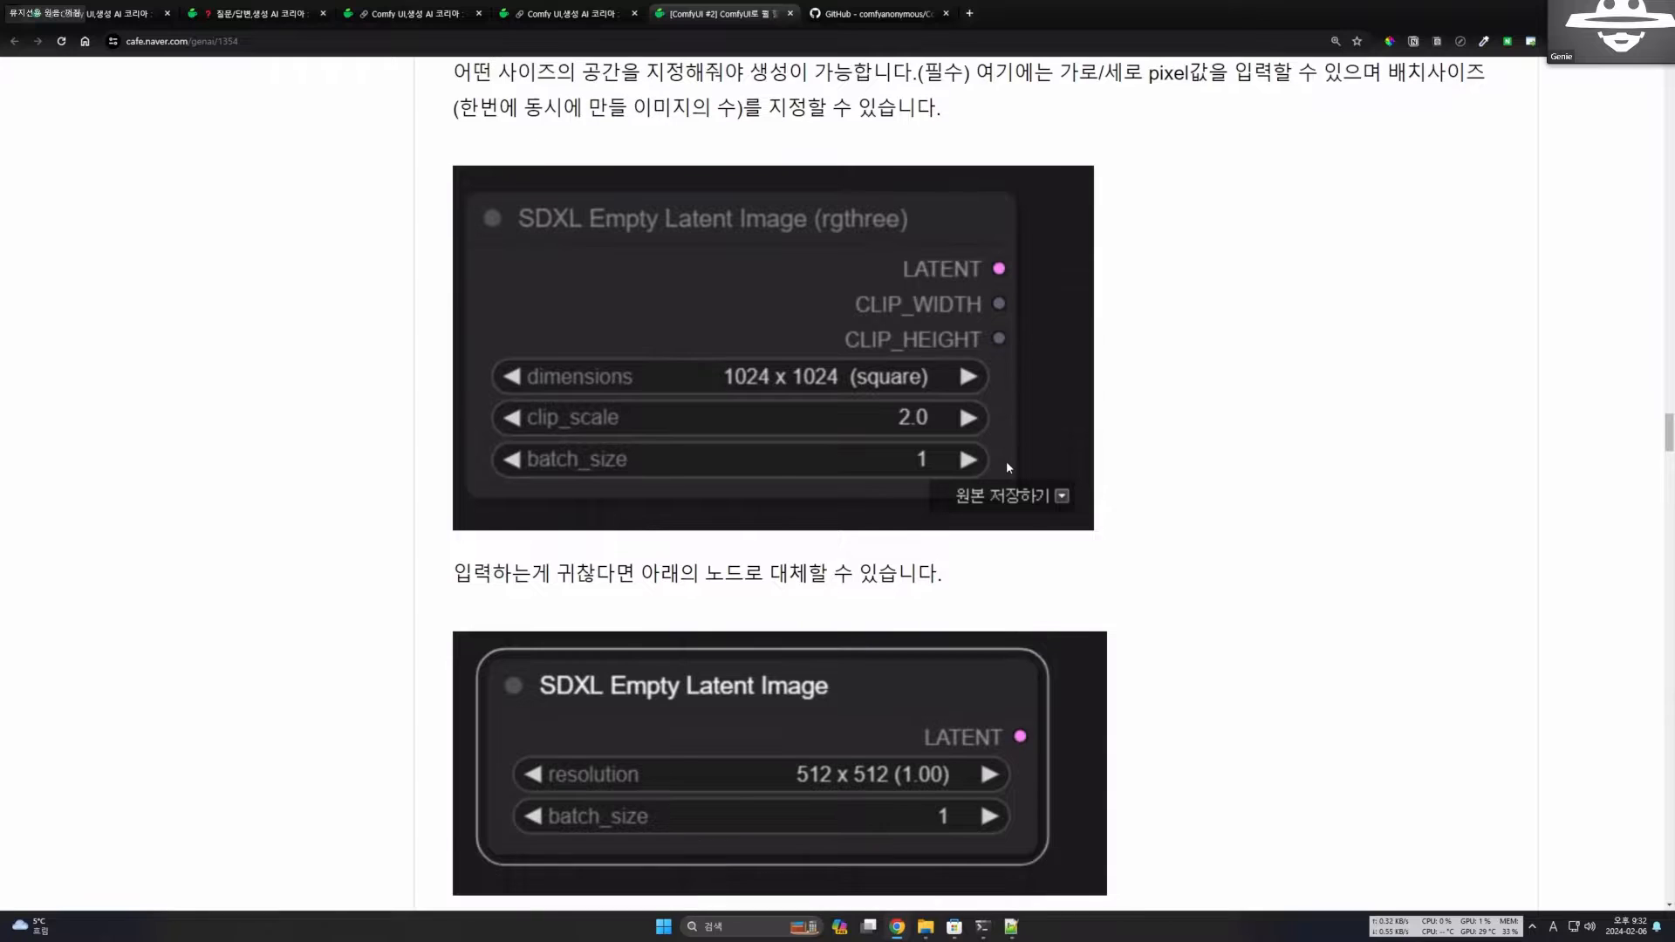
Review the section on adding nodes, examining the Add Node menu screenshot and the description of the two ways to find a node.
scroll(995, 463, "down", 2)
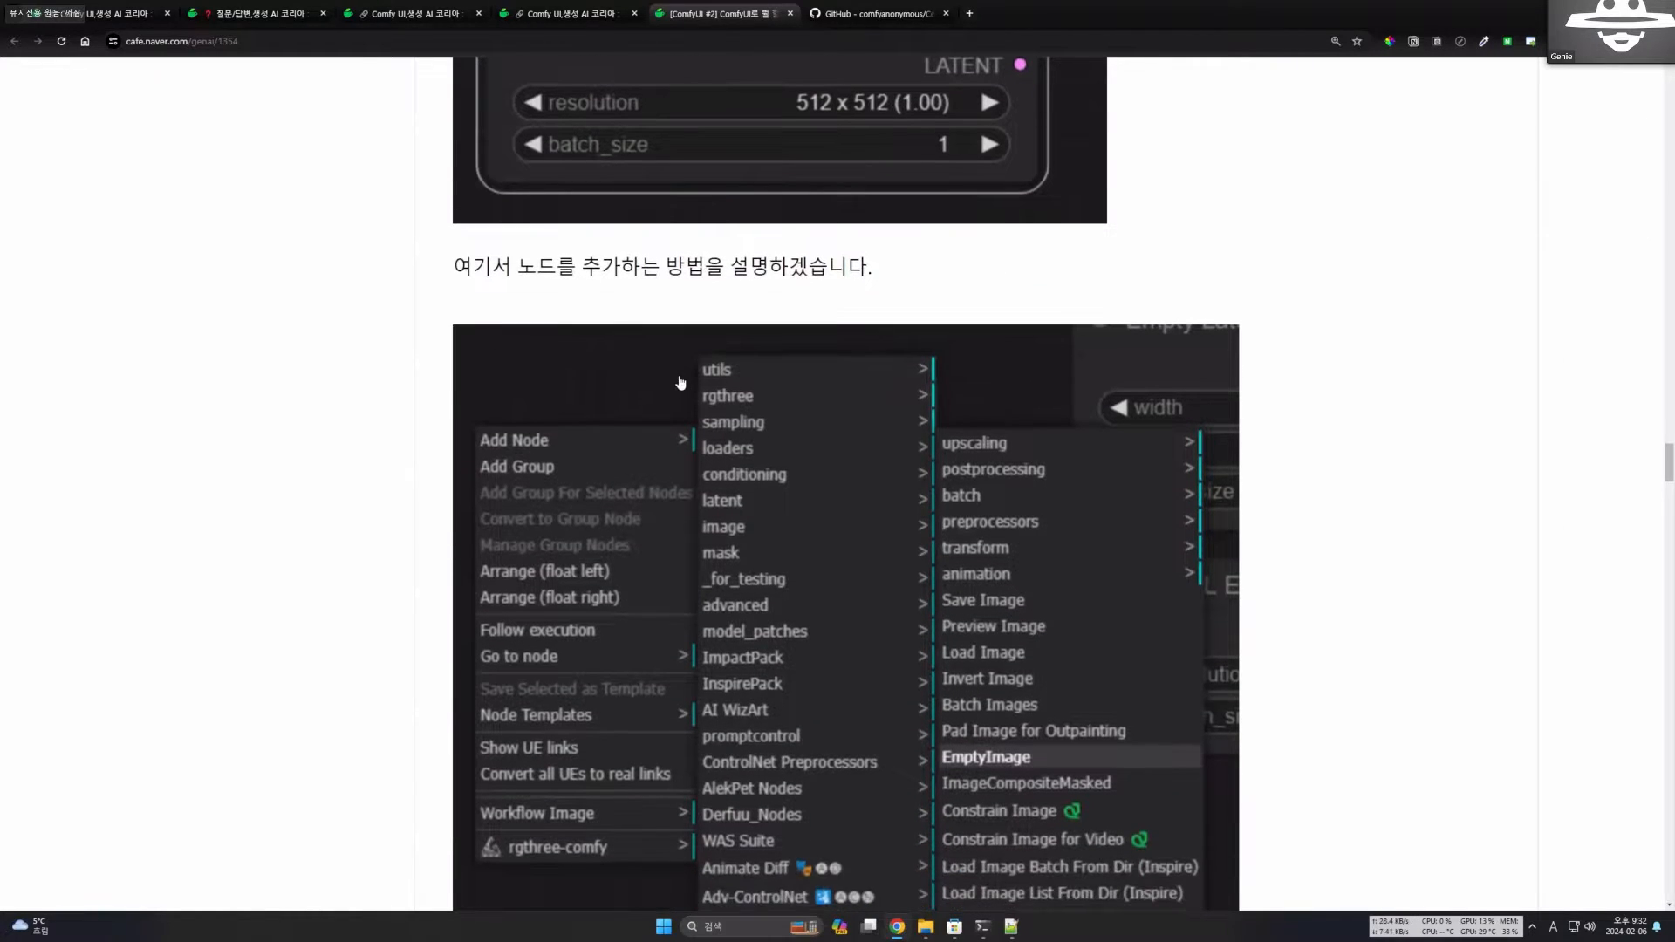
scroll(723, 402, "down", 1)
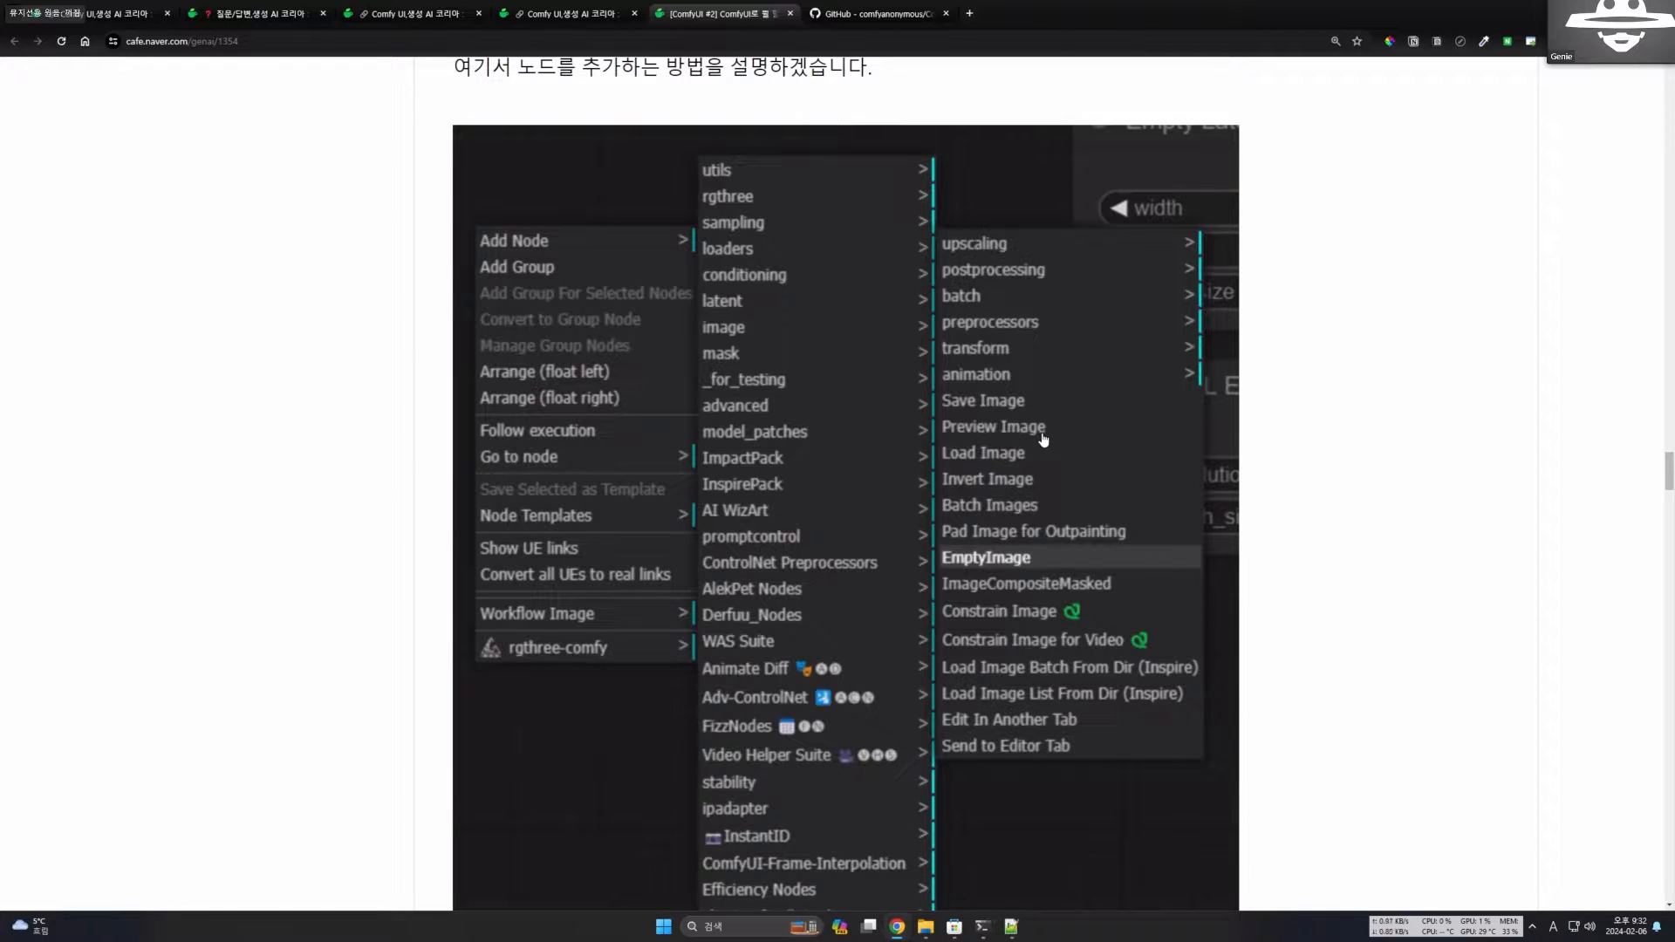
scroll(1047, 466, "down", 1)
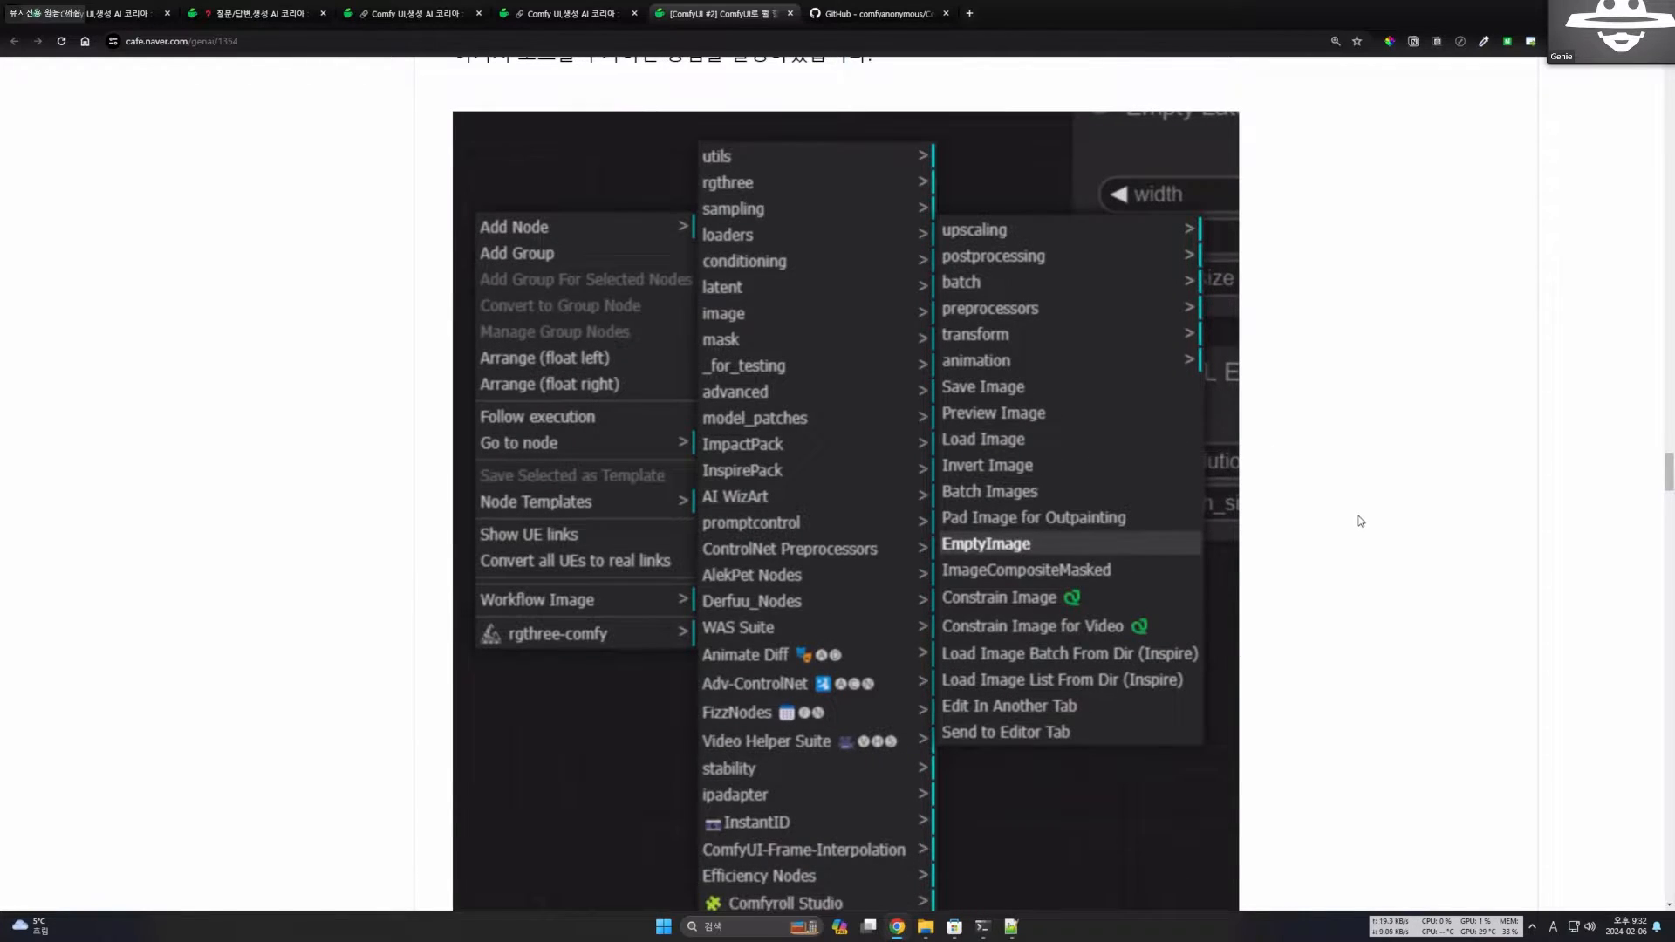
scroll(1282, 550, "down", 5)
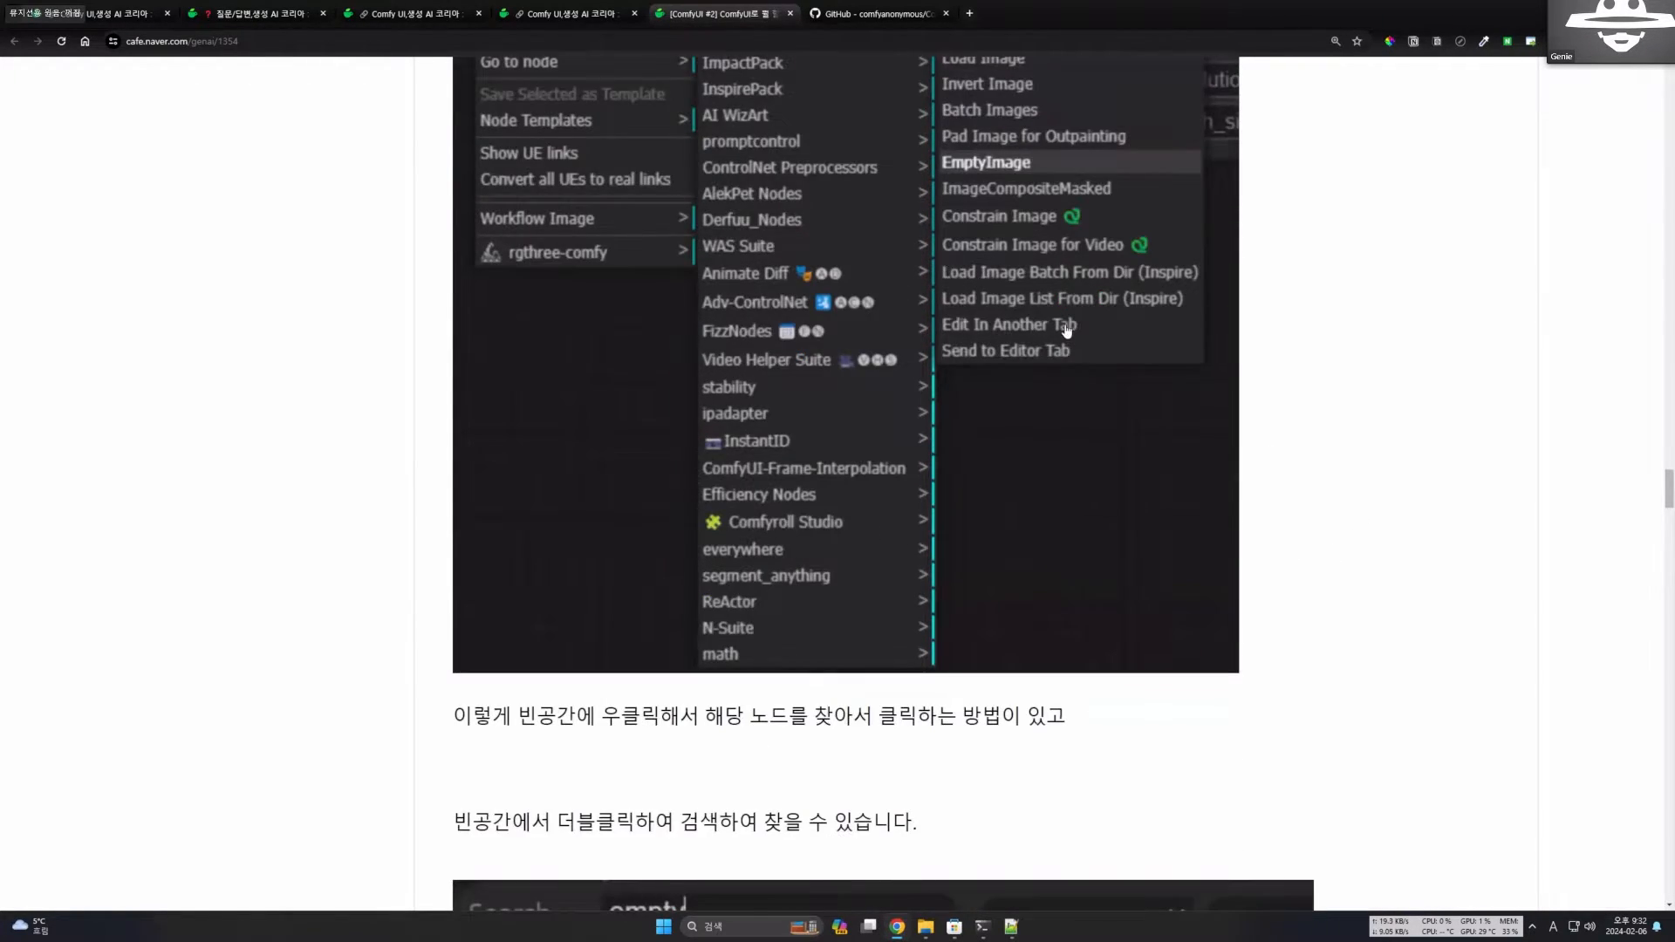
Review the two ways of adding a node, examining the menu screenshot and the node search example for "empty".
scroll(1066, 330, "down", 3)
scroll(1188, 525, "up", 2)
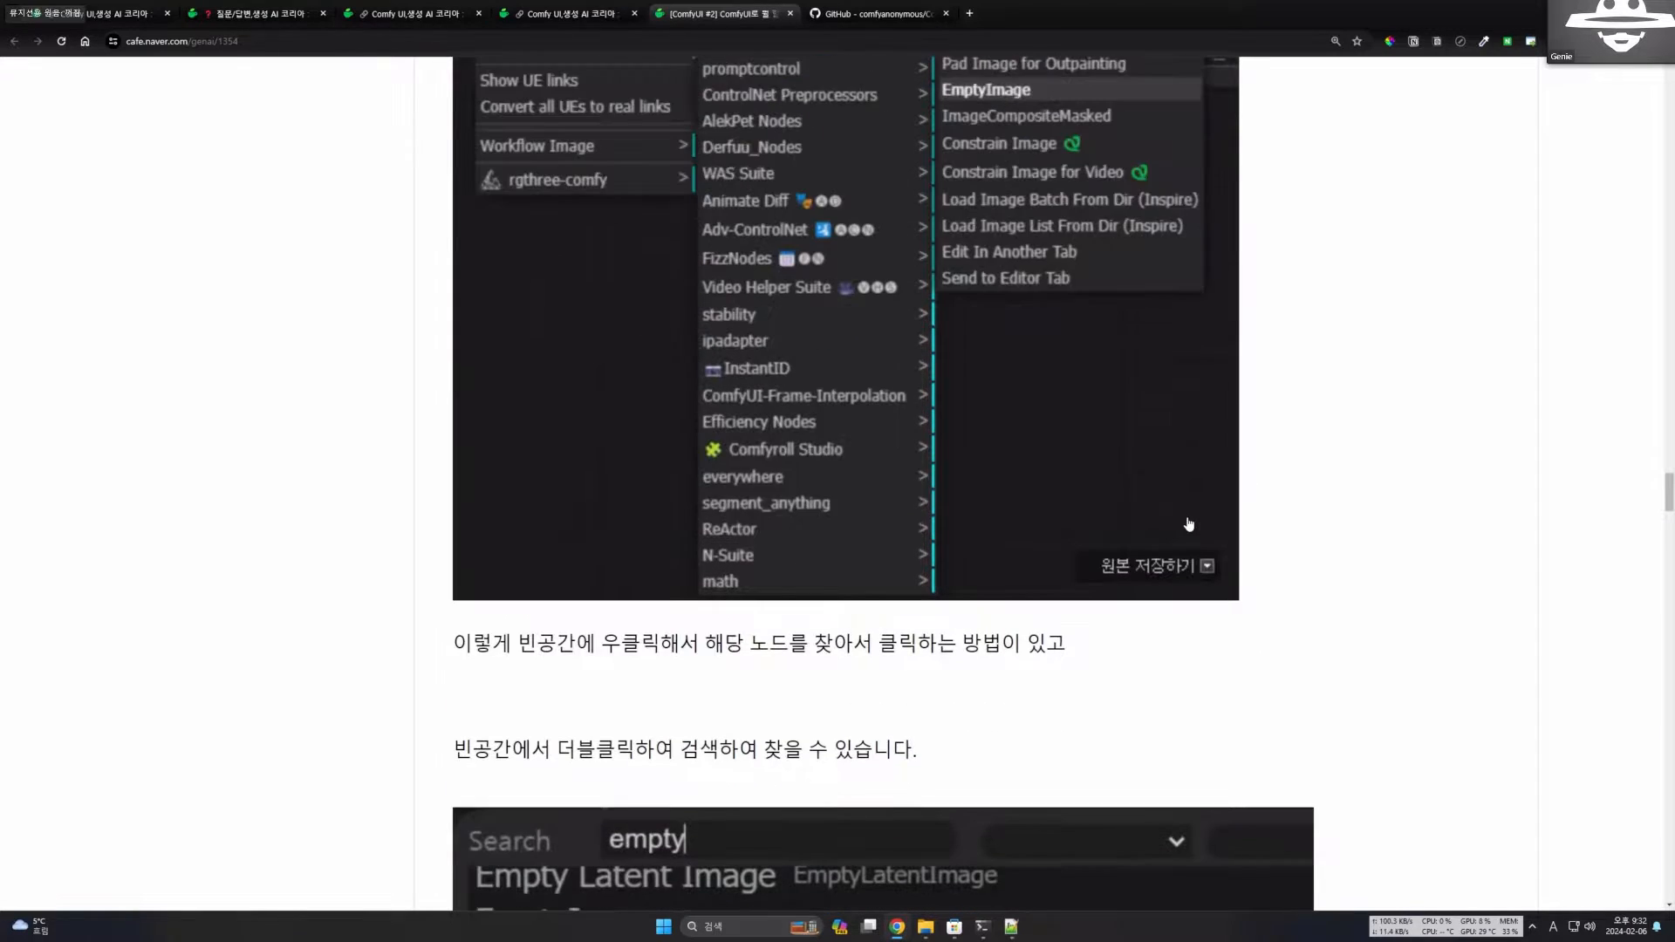
scroll(1188, 524, "up", 1)
scroll(1188, 524, "down", 2)
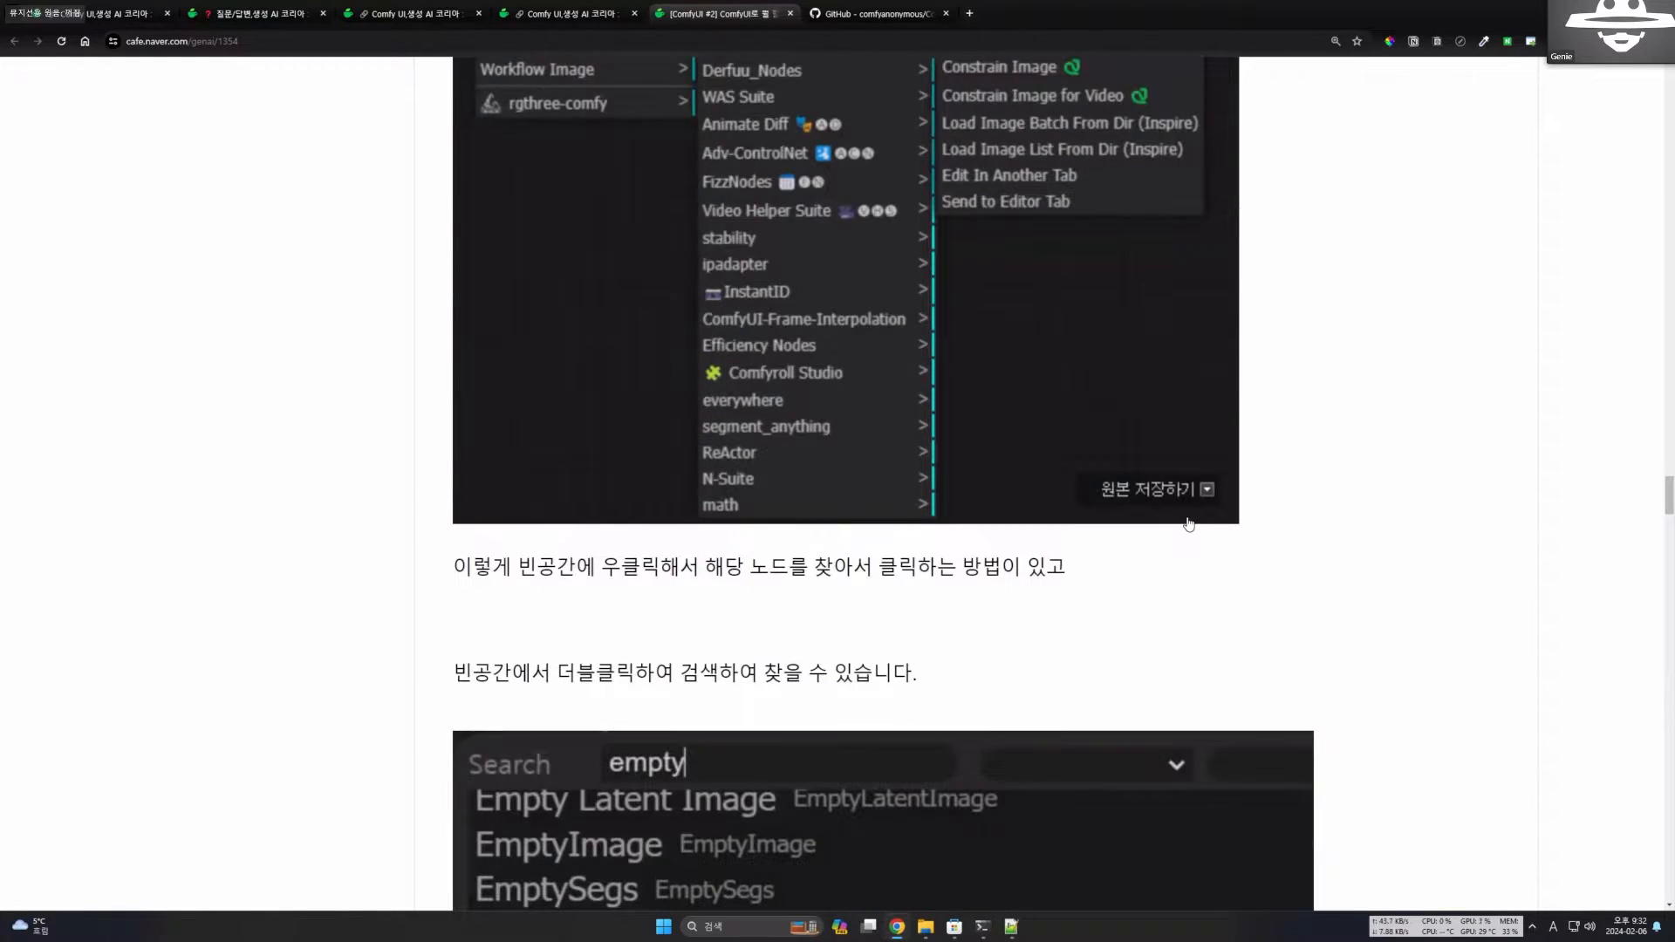
scroll(1073, 494, "down", 4)
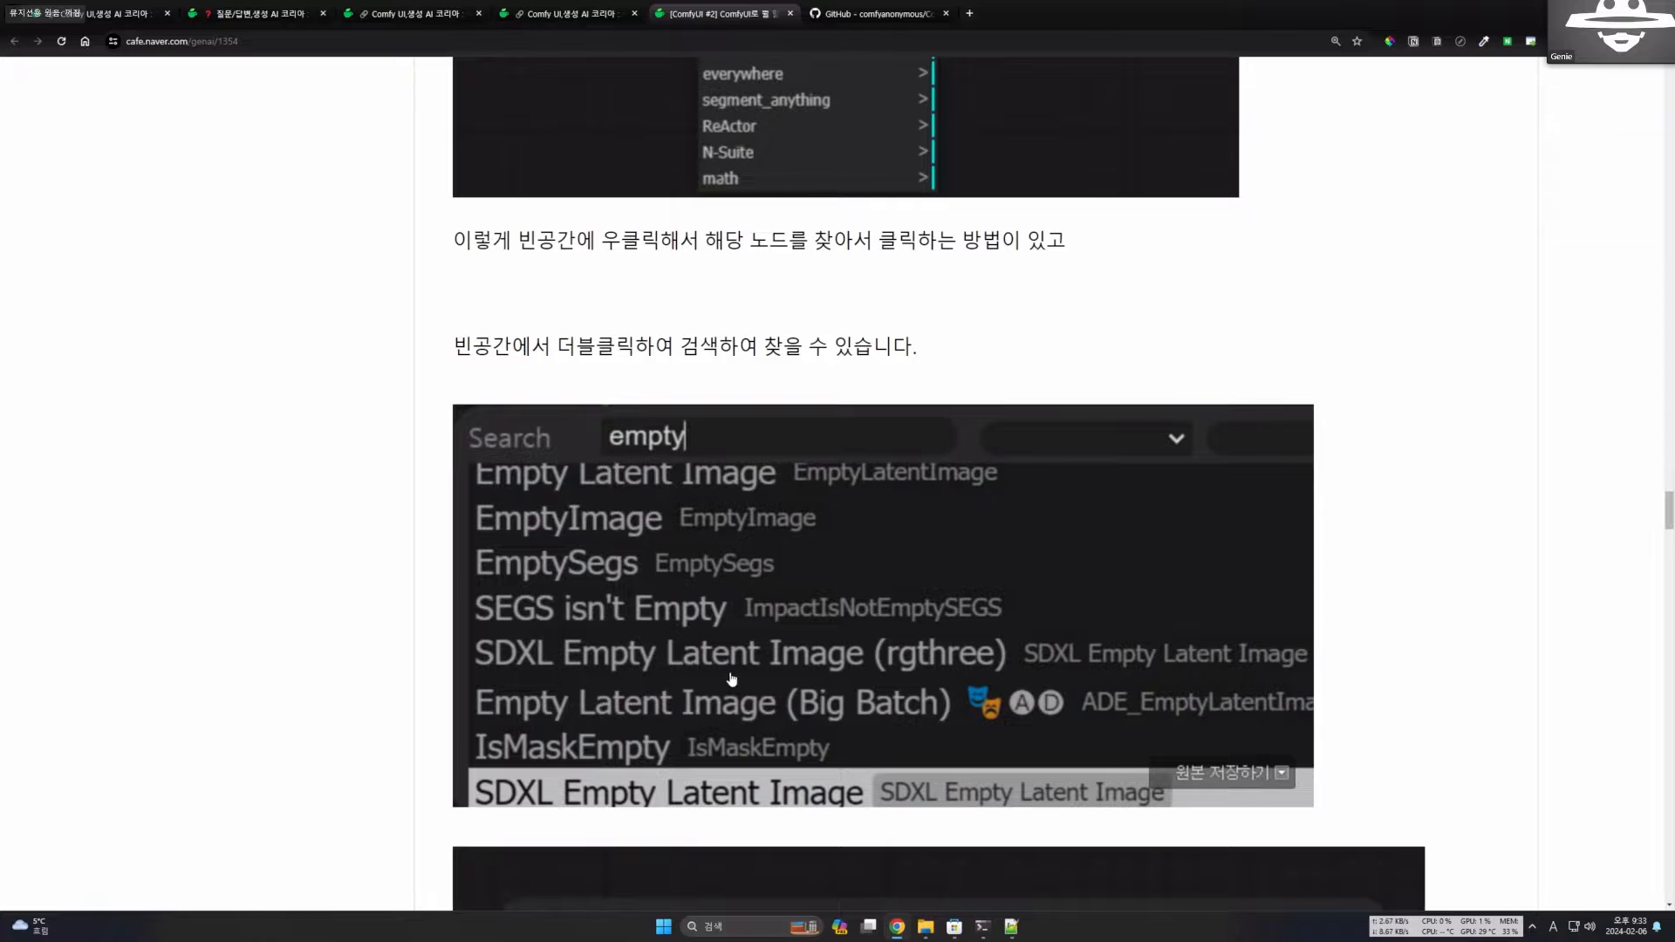
scroll(1343, 593, "down", 5)
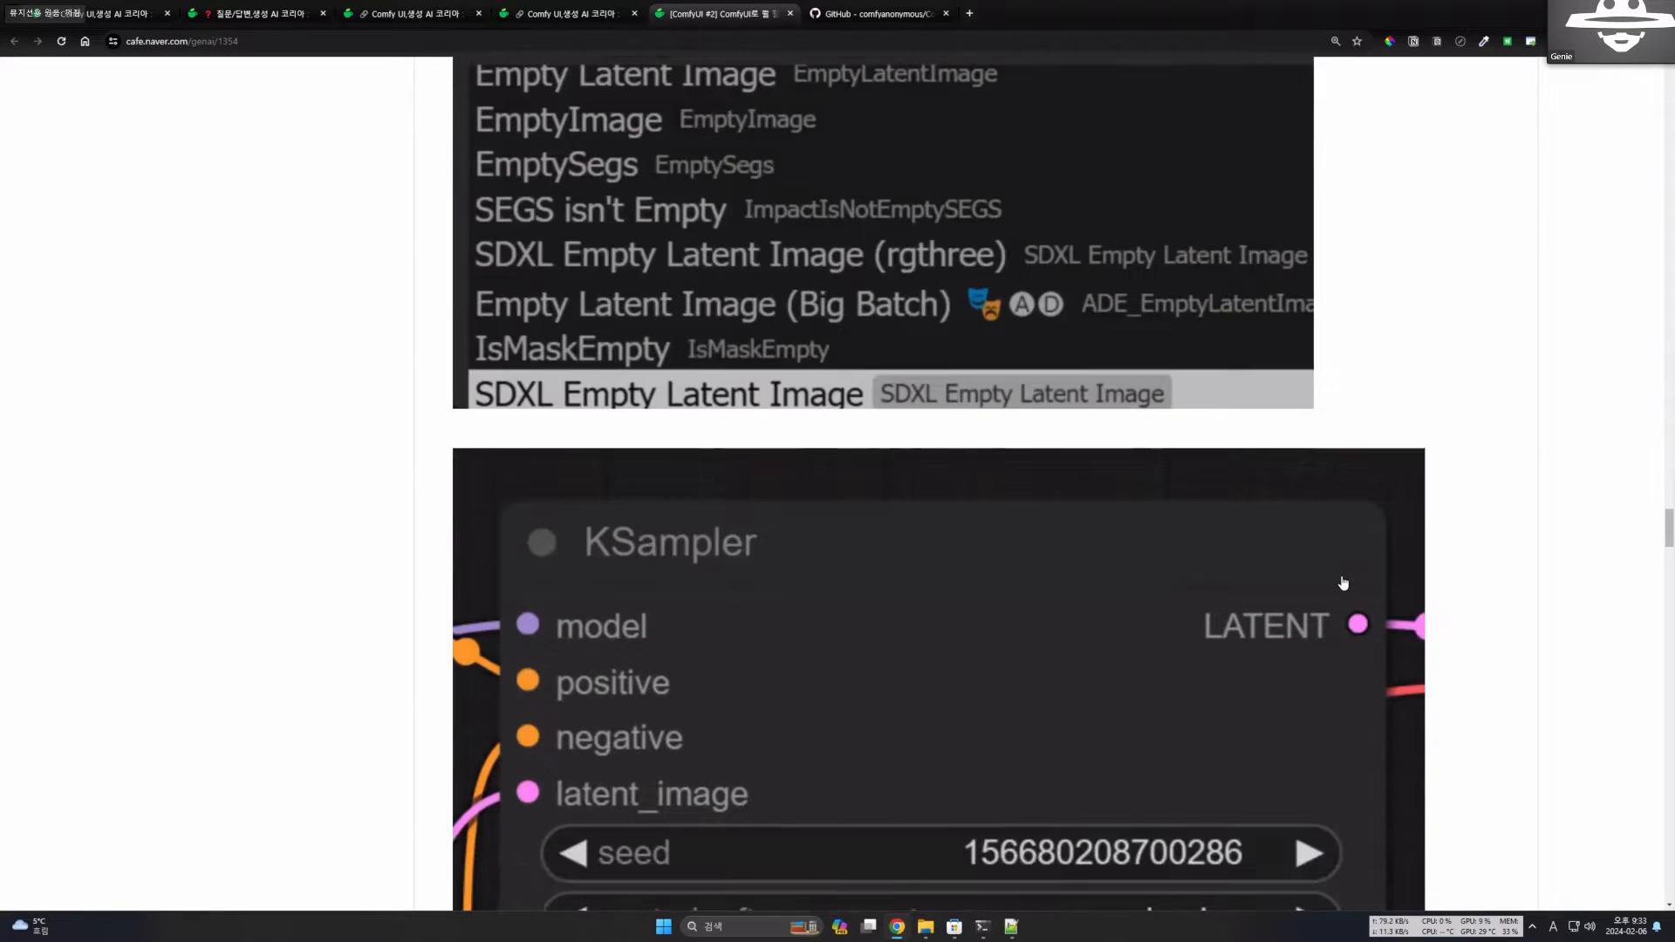
Examine the KSampler node's model, positive, negative and latent_image inputs, its LATENT output, and the seed, control_after_generate and steps fields.
scroll(1342, 582, "down", 4)
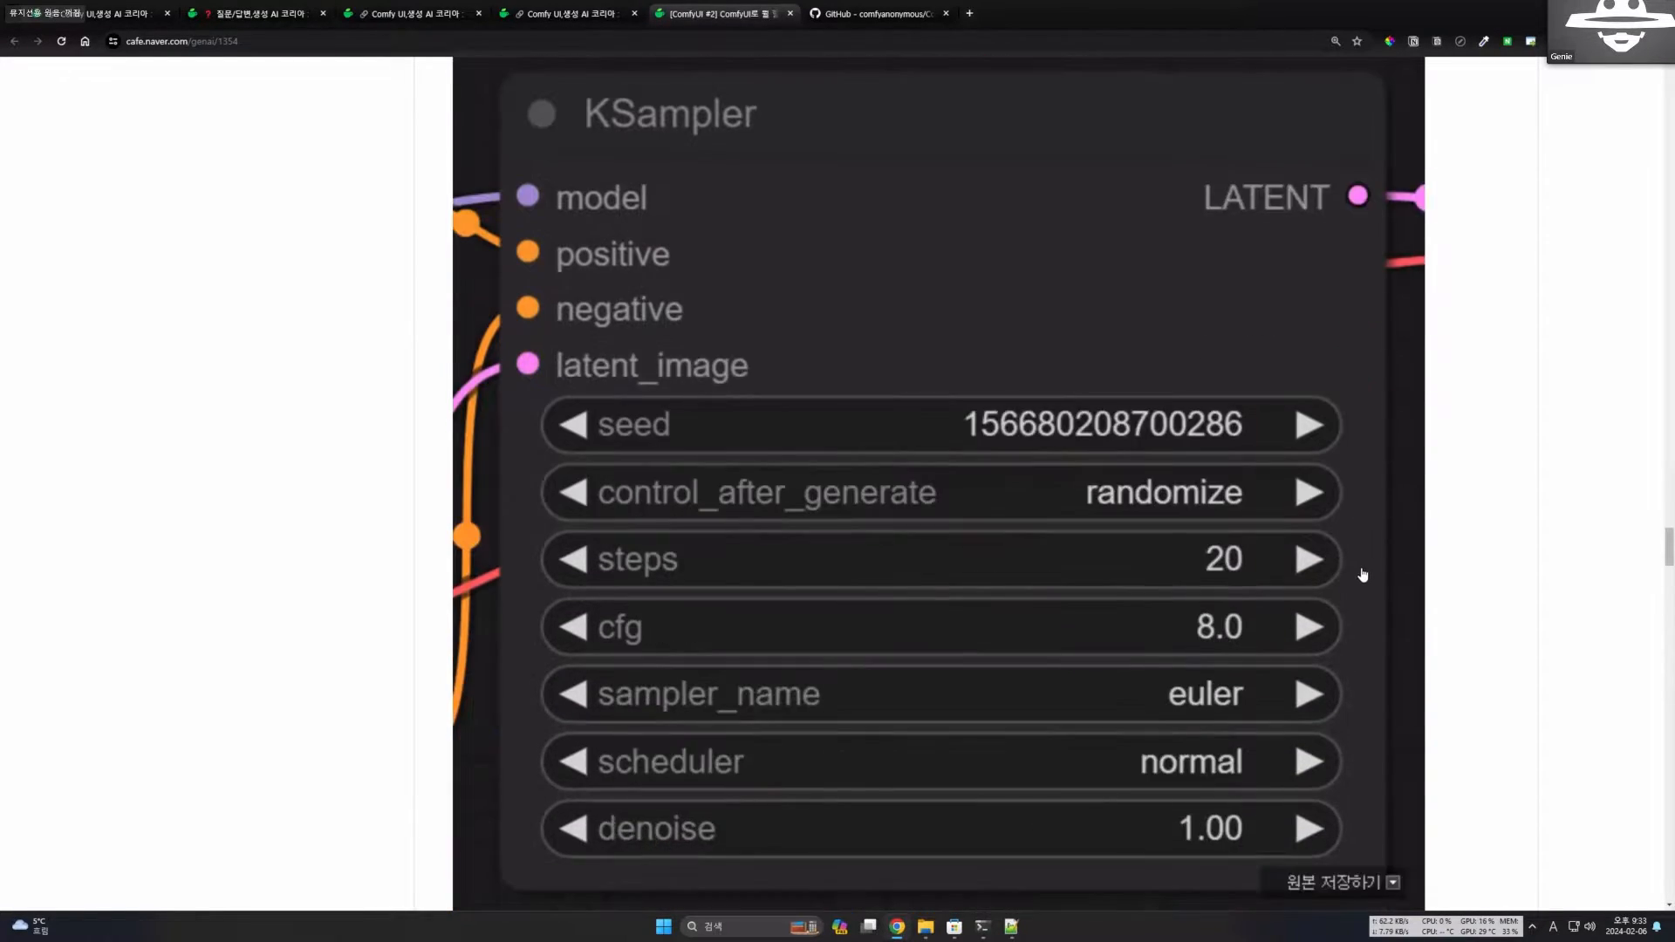
scroll(1278, 670, "up", 1)
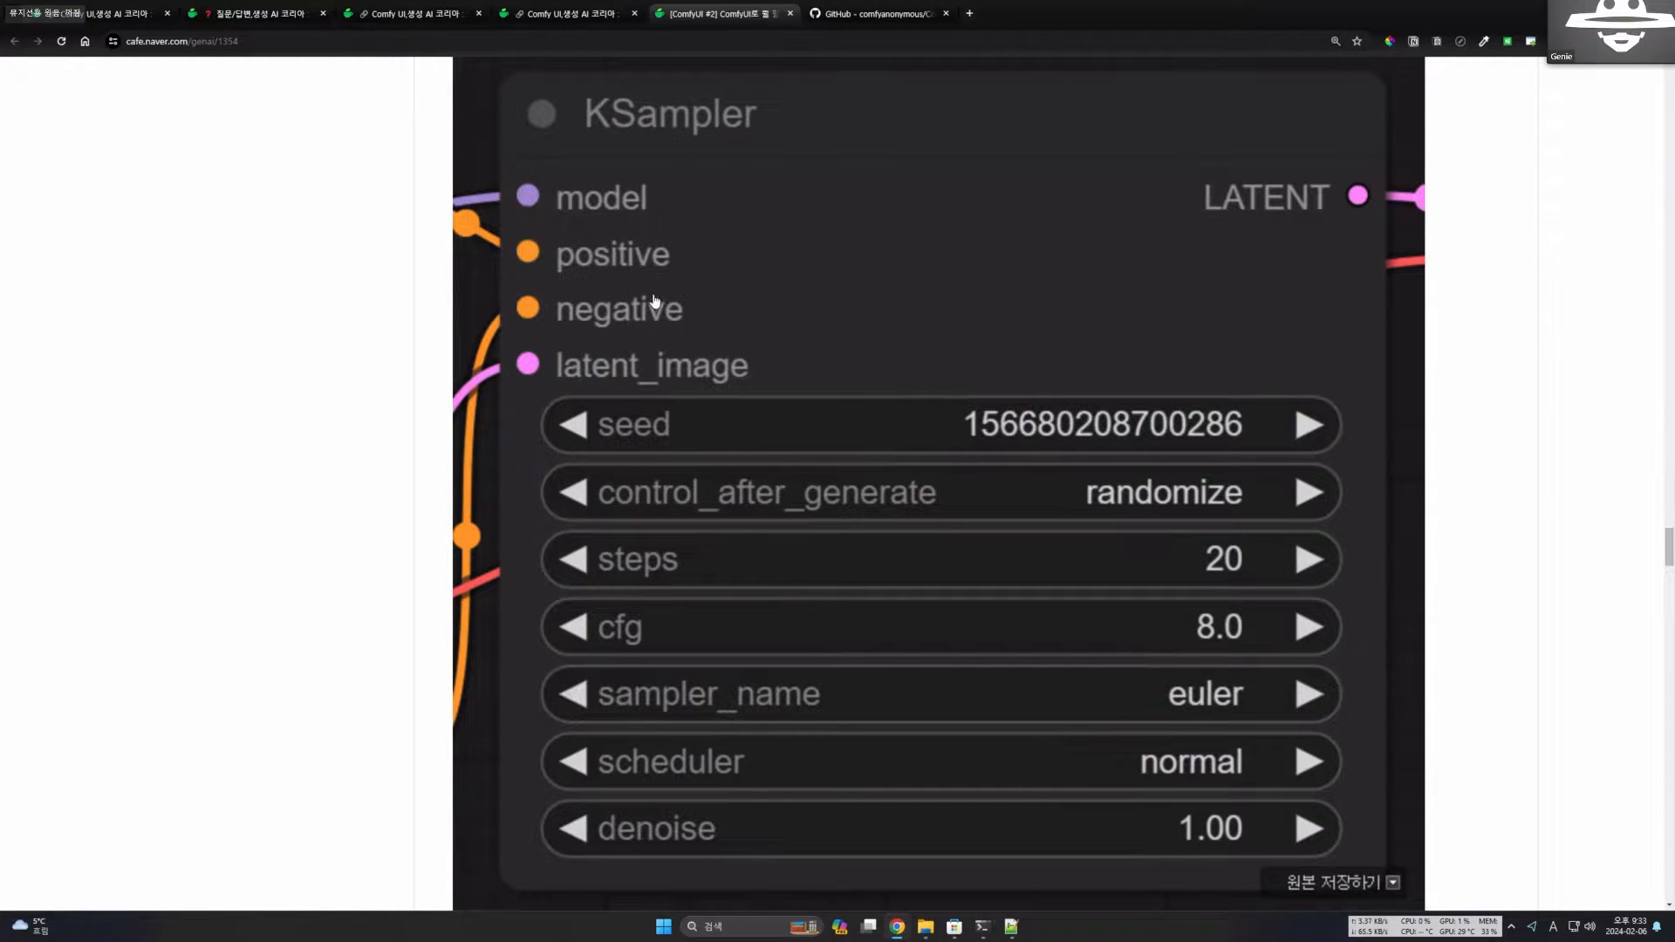
scroll(632, 362, "down", 1)
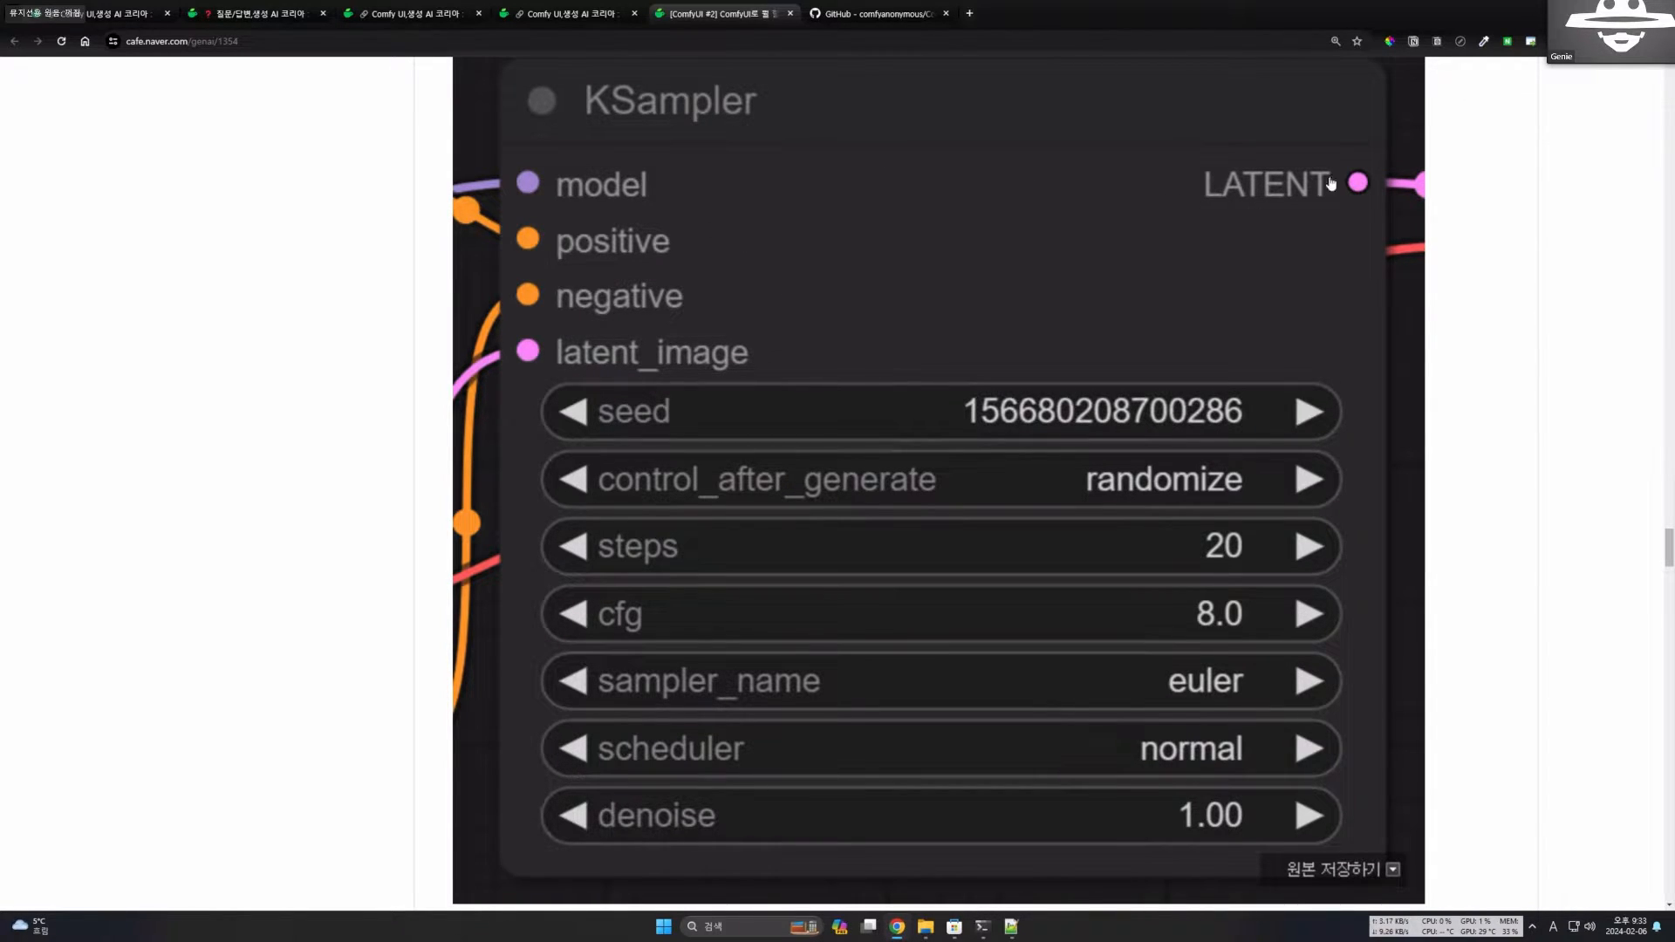
scroll(1308, 187, "down", 2)
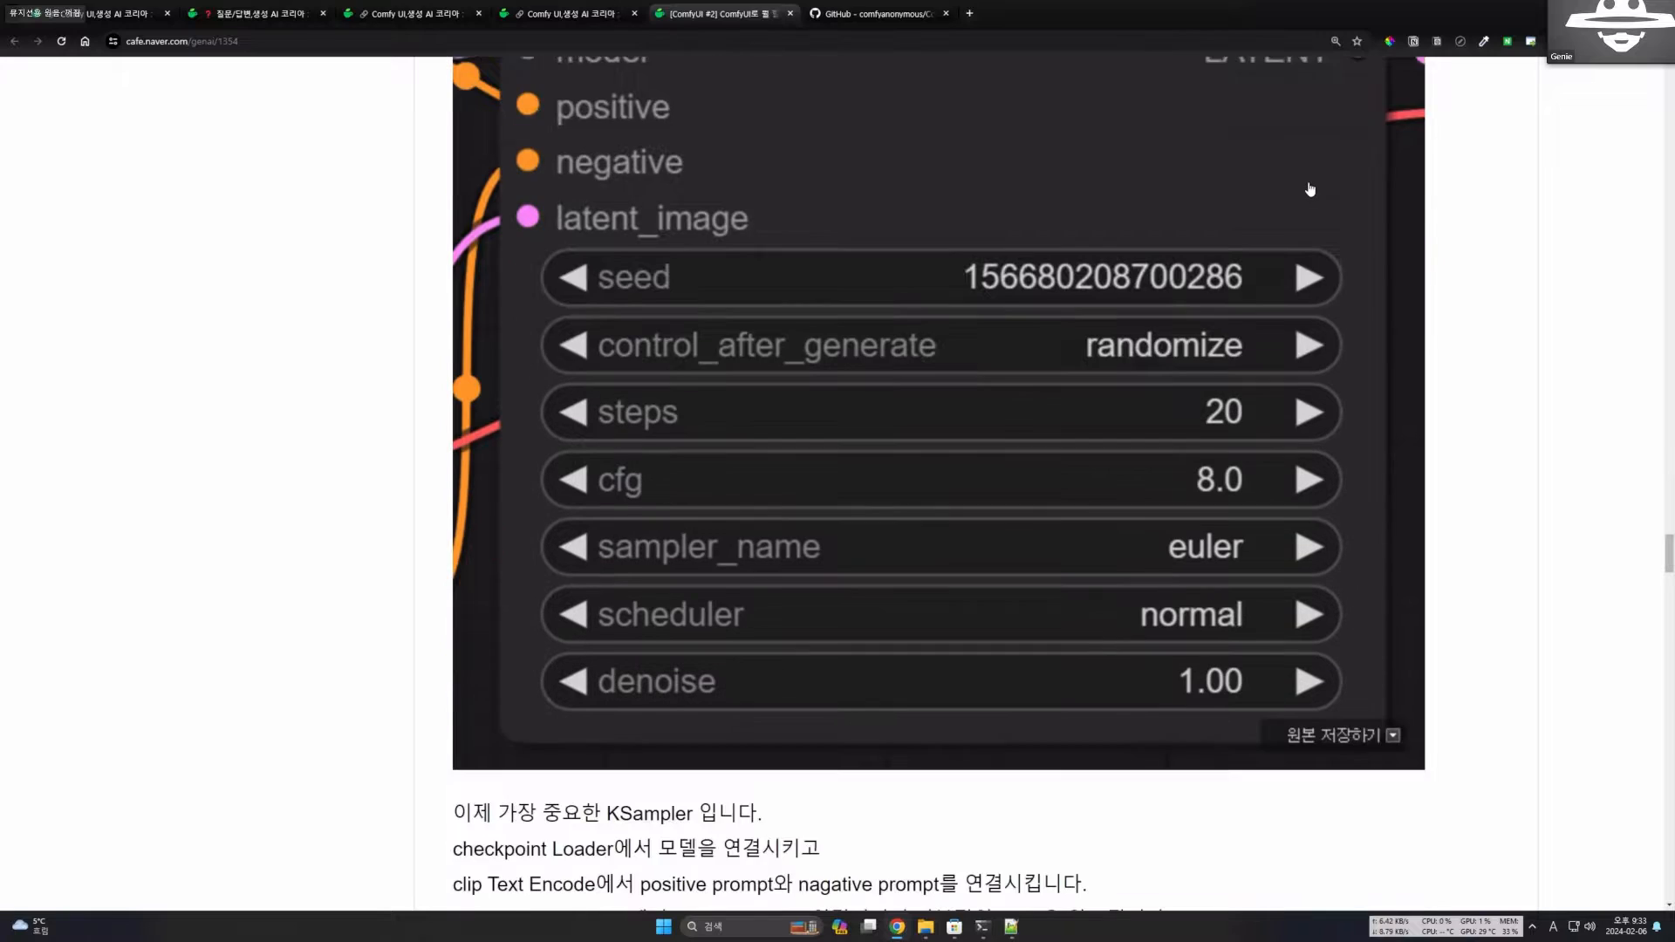
scroll(677, 284, "up", 1)
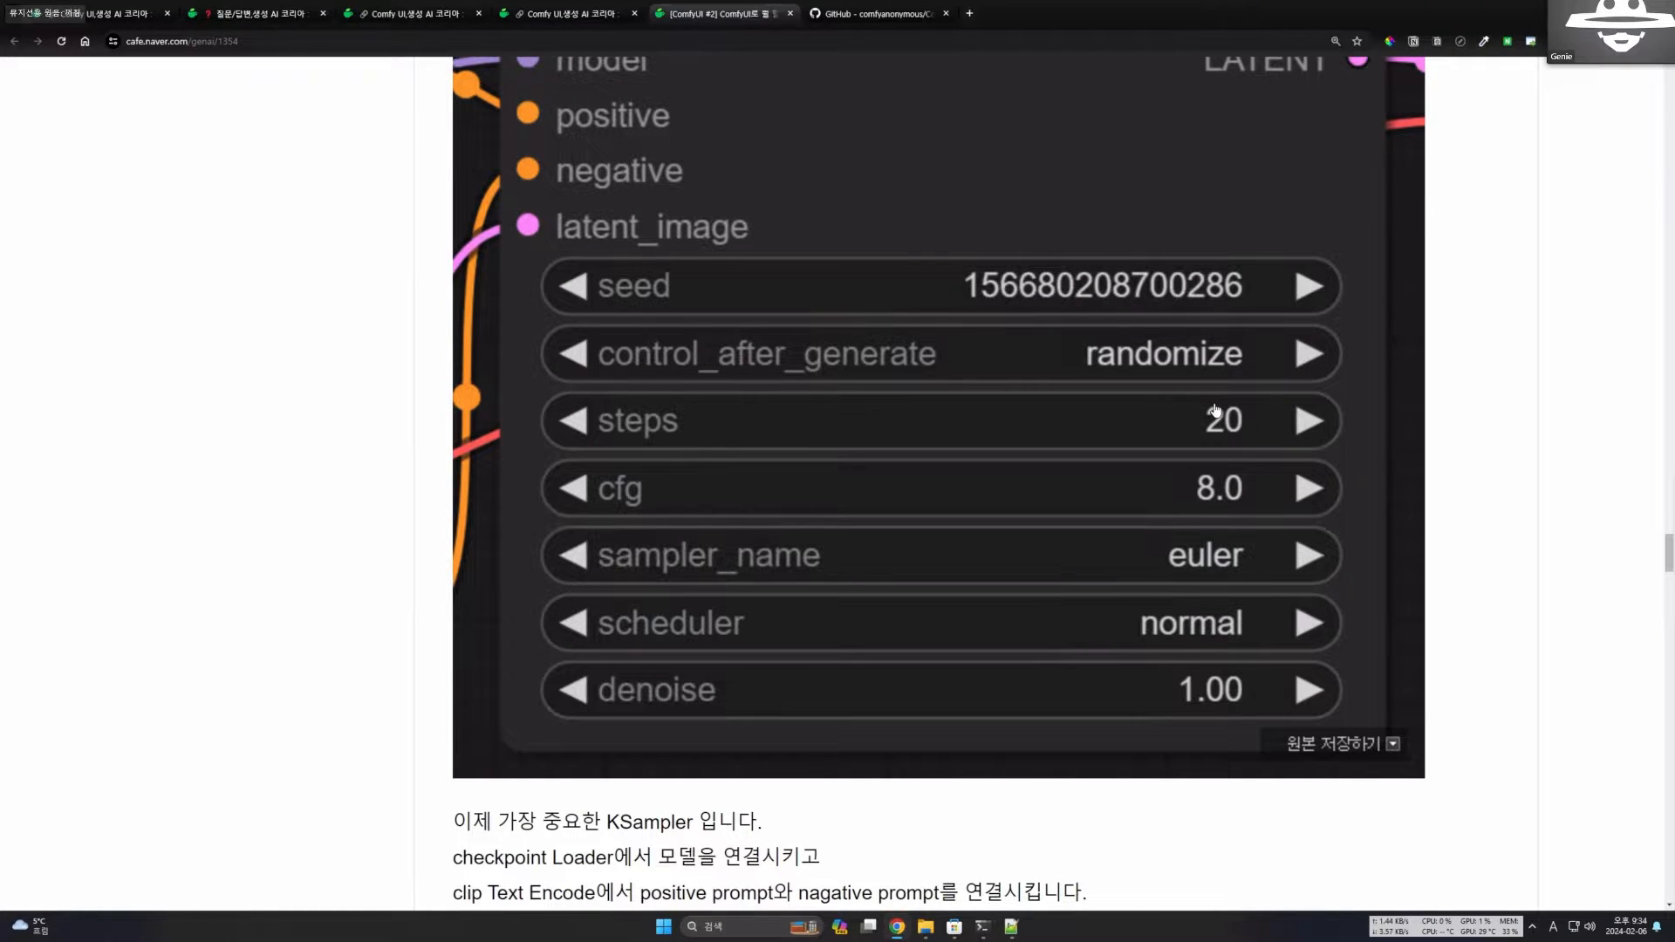
scroll(1215, 410, "down", 1)
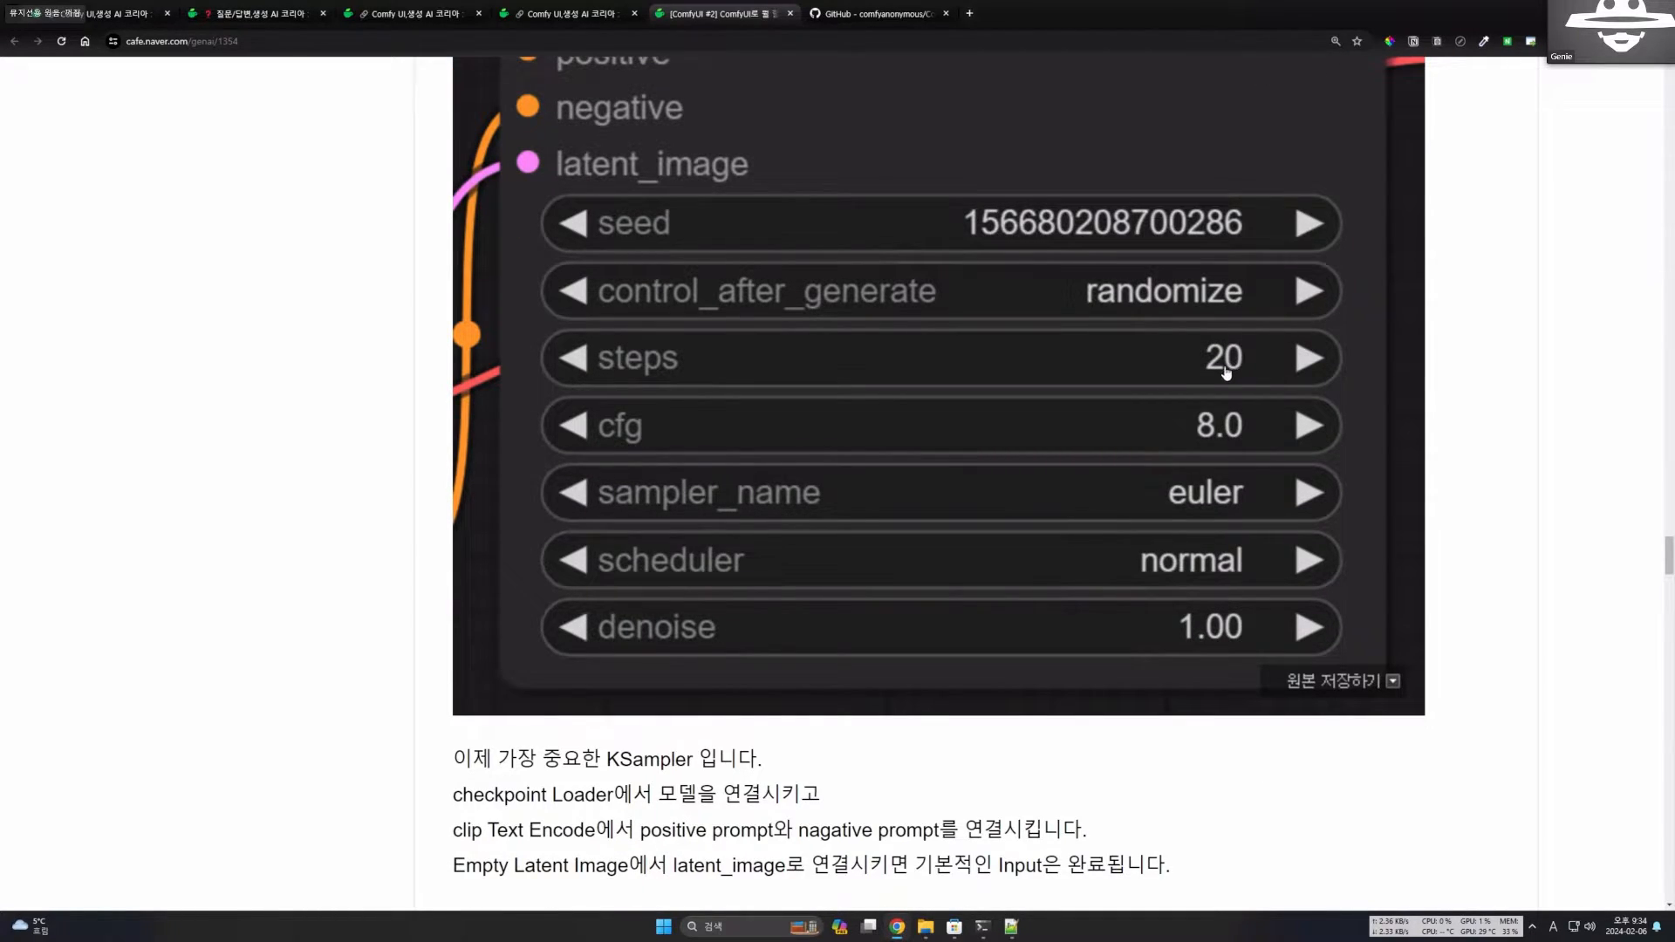
Read the explanation of seed control and steps, and watch the animated bottle example running from step 1 to 20.
scroll(1195, 375, "down", 8)
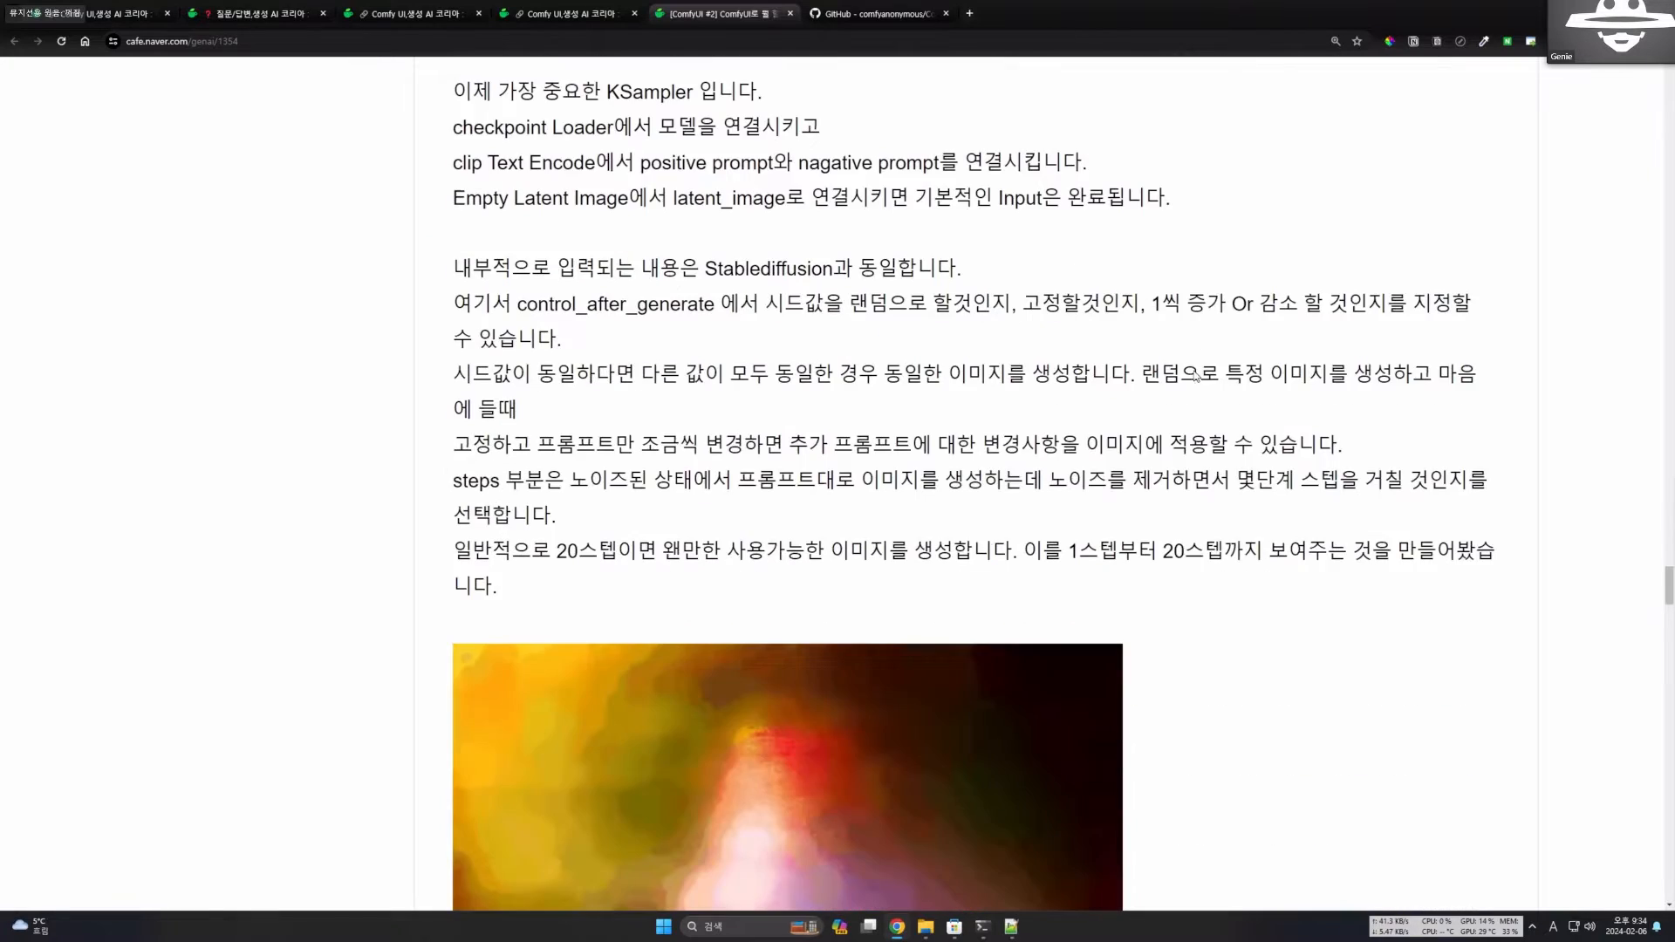
scroll(1195, 374, "down", 5)
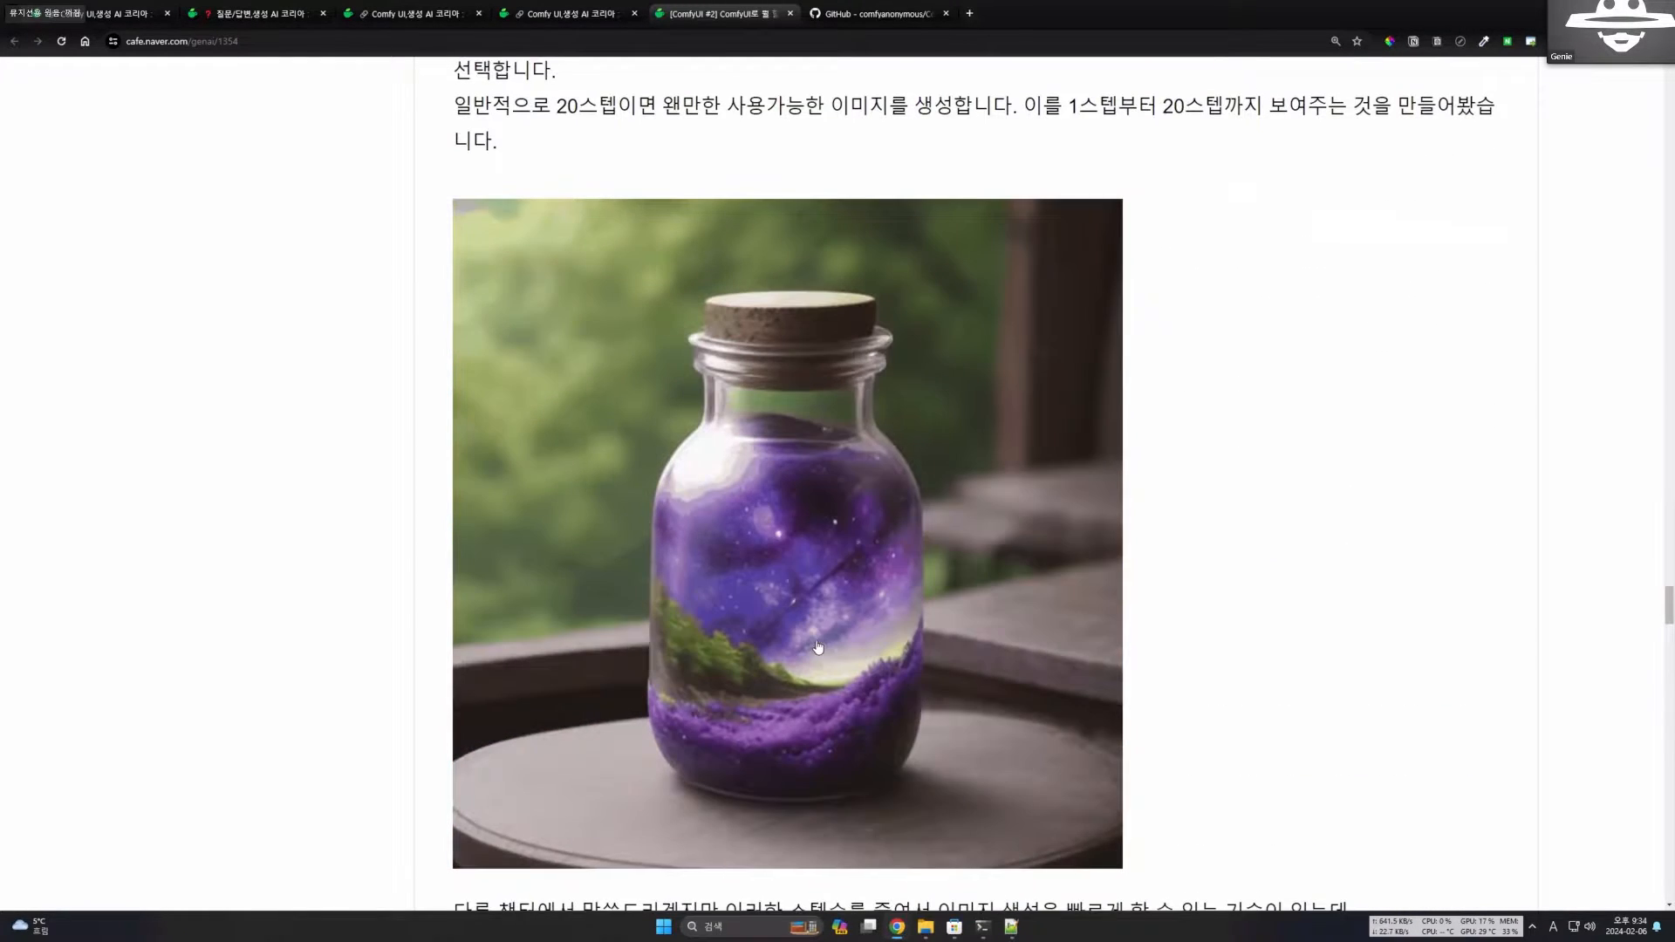
scroll(817, 647, "down", 1)
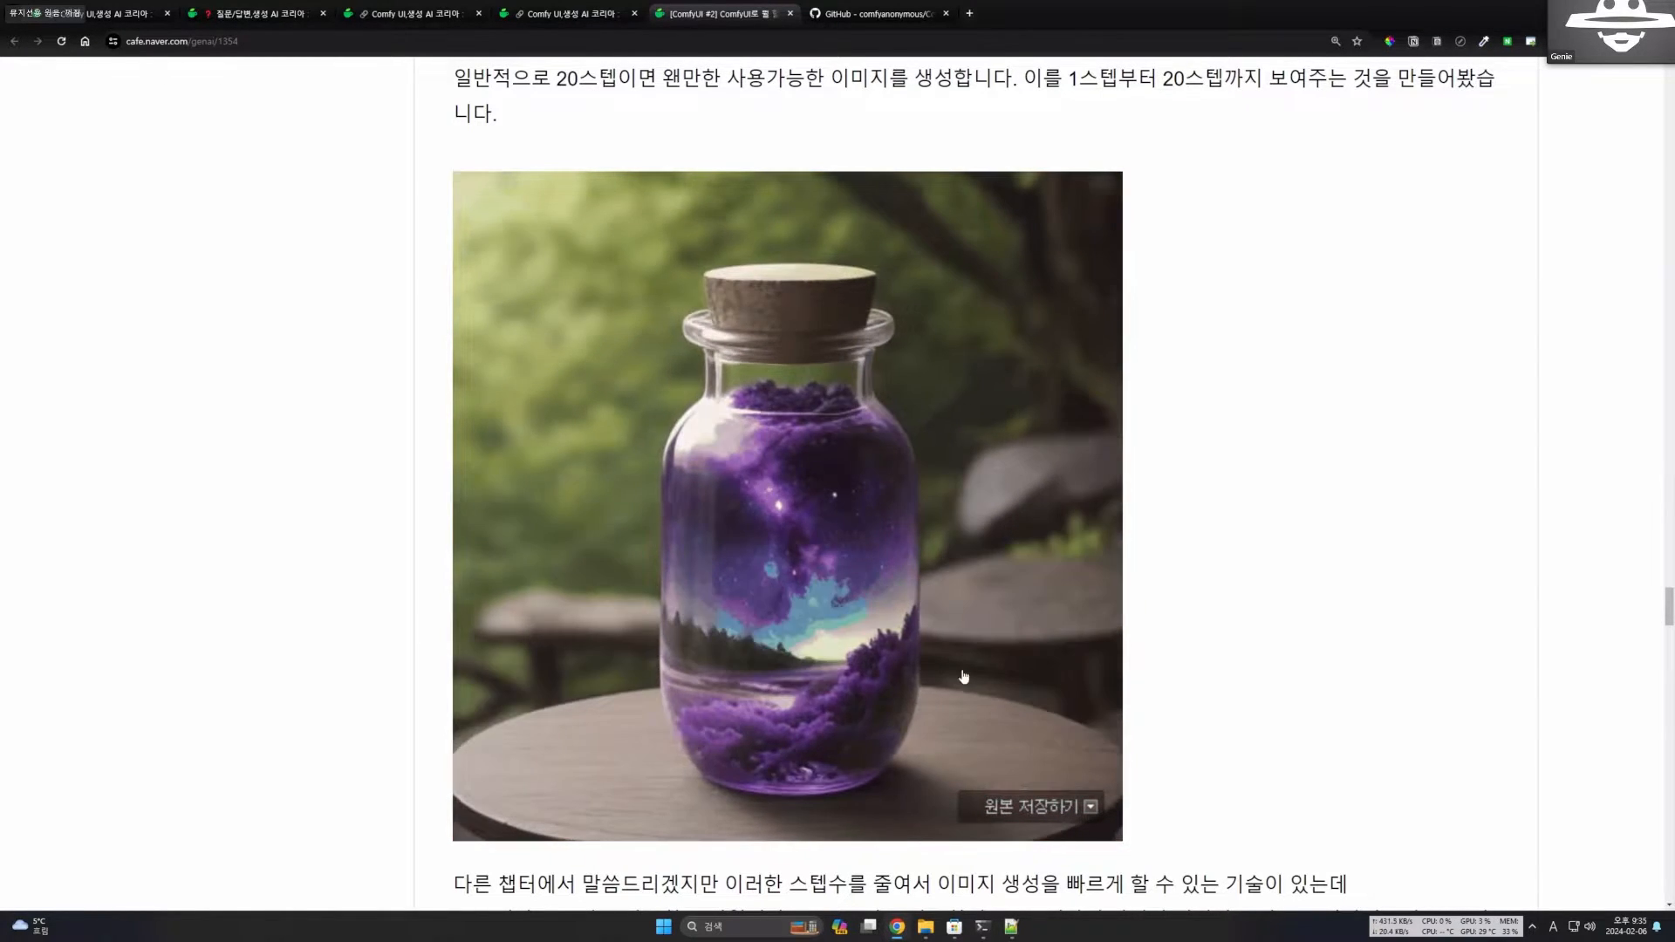
Locate cfg on the KSampler node, highlight its full name "Classifier Free Guidance" in the explanation, and clear the highlight.
scroll(1254, 522, "up", 5)
scroll(1234, 547, "up", 9)
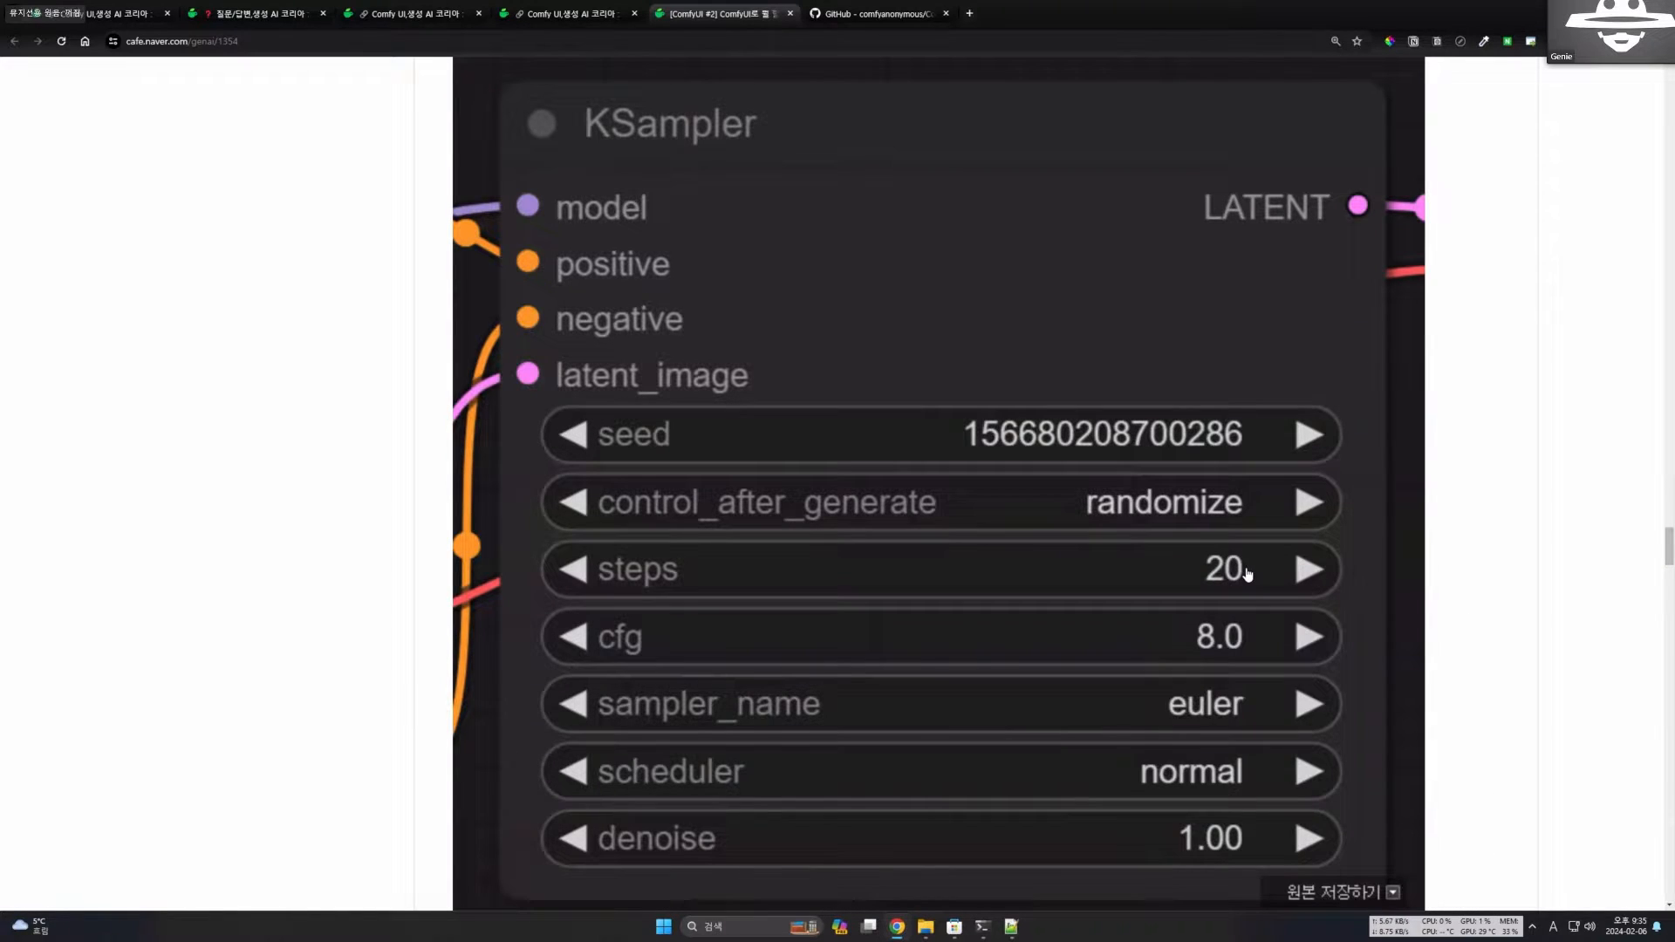
scroll(1230, 558, "down", 2)
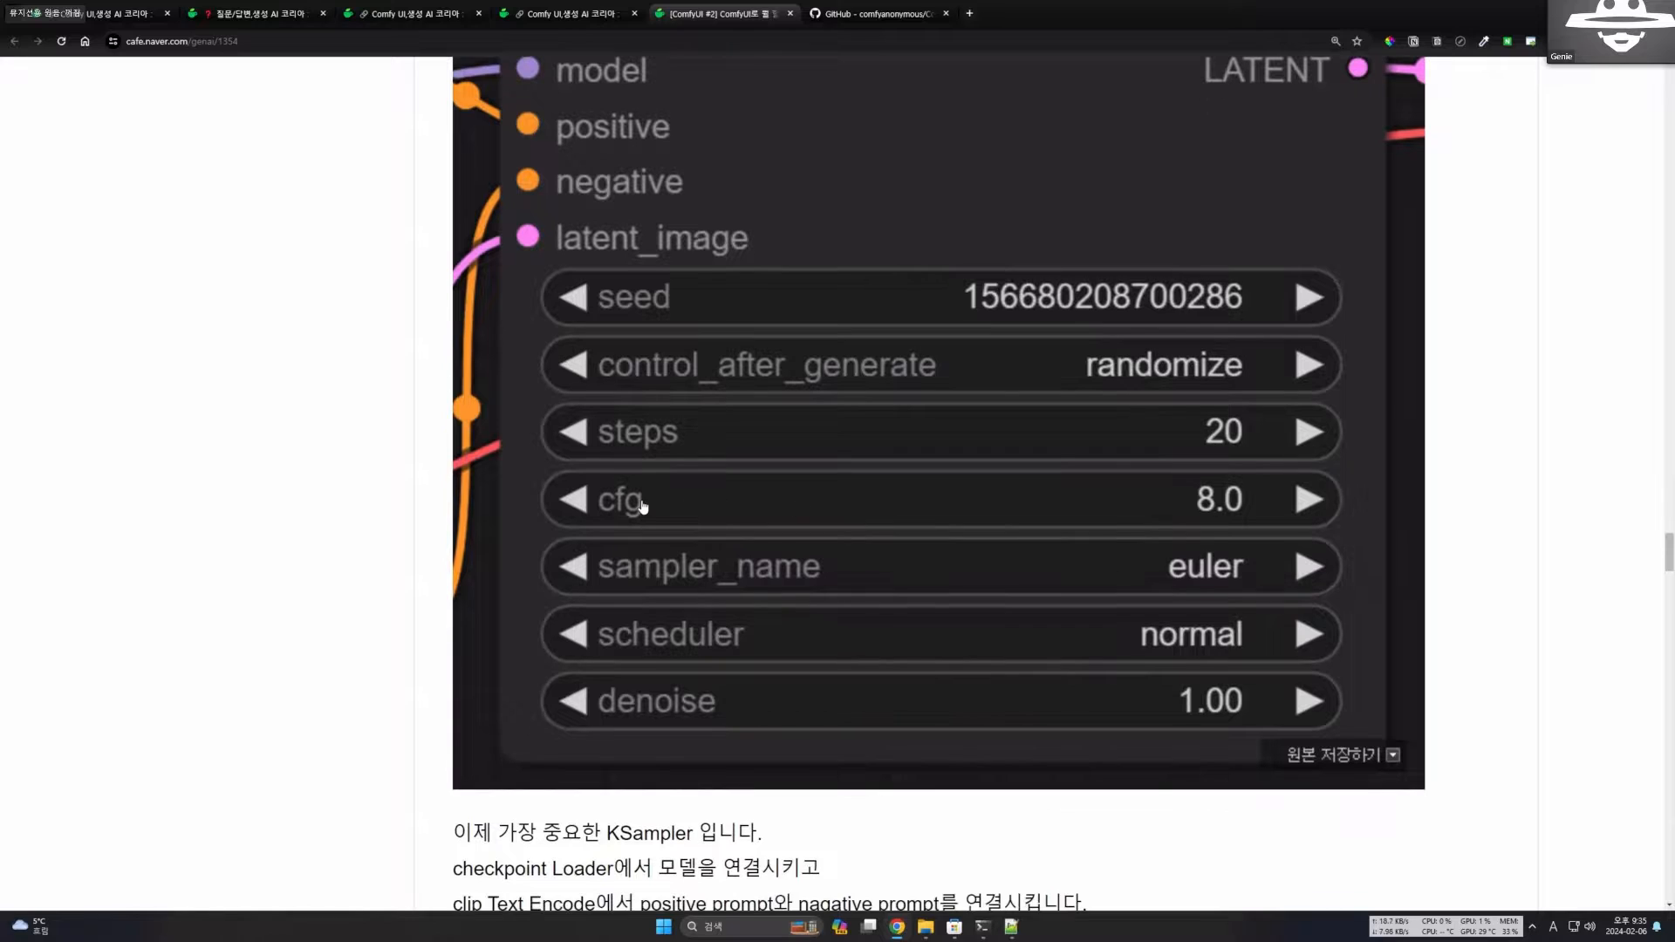
scroll(643, 506, "down", 11)
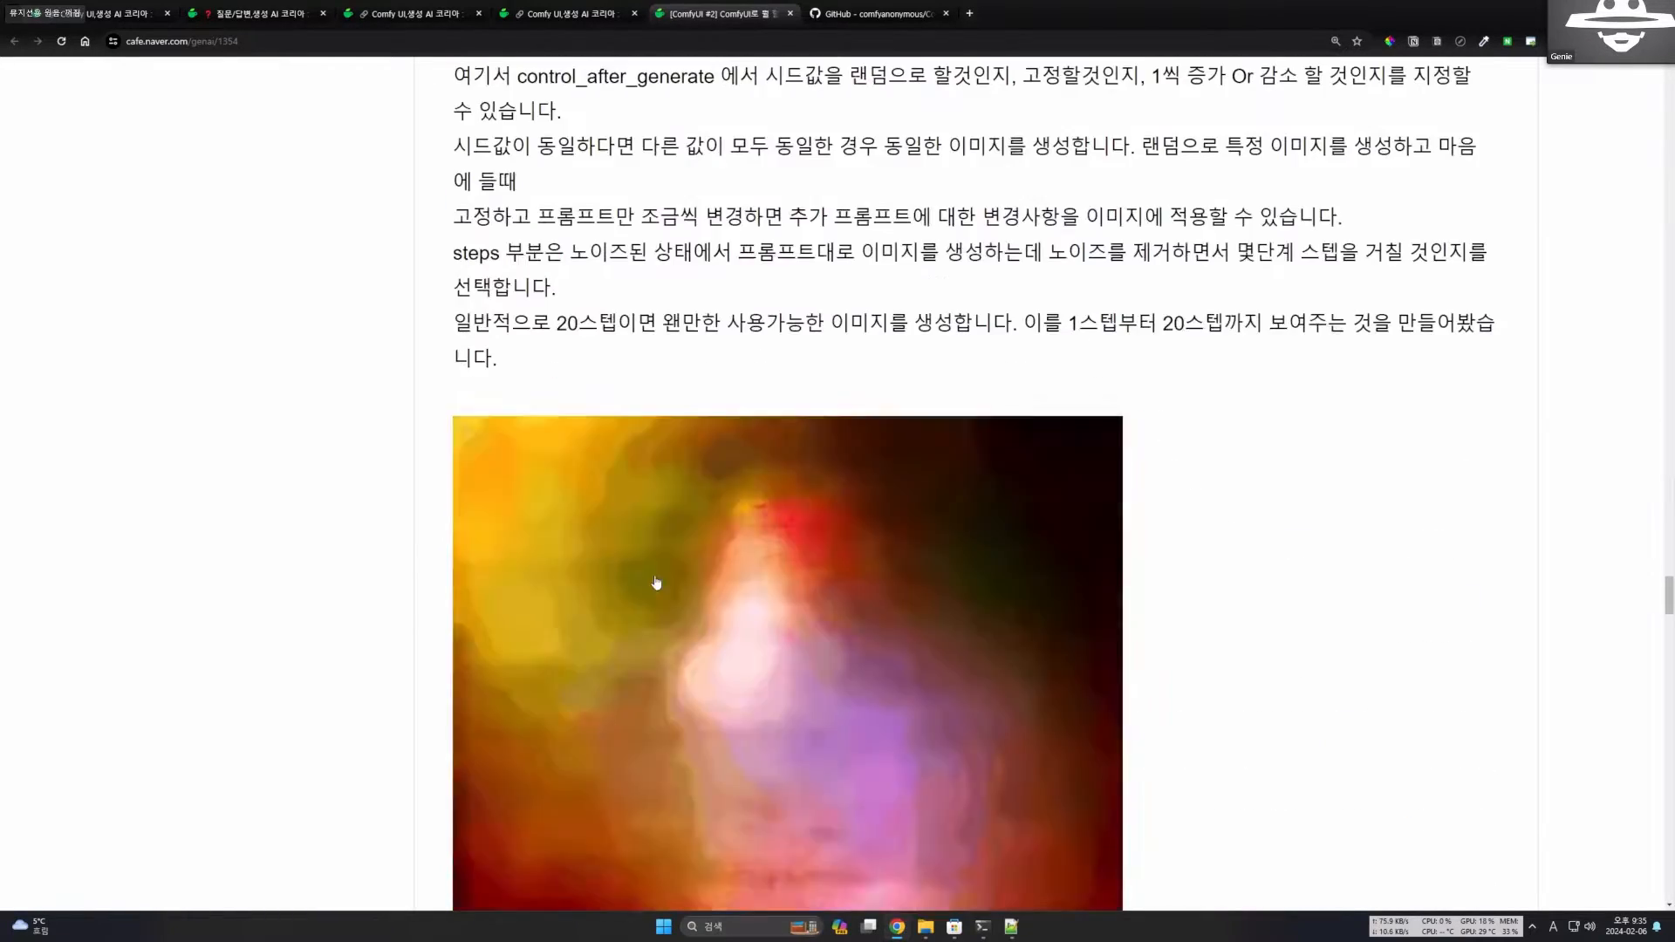
scroll(656, 581, "down", 11)
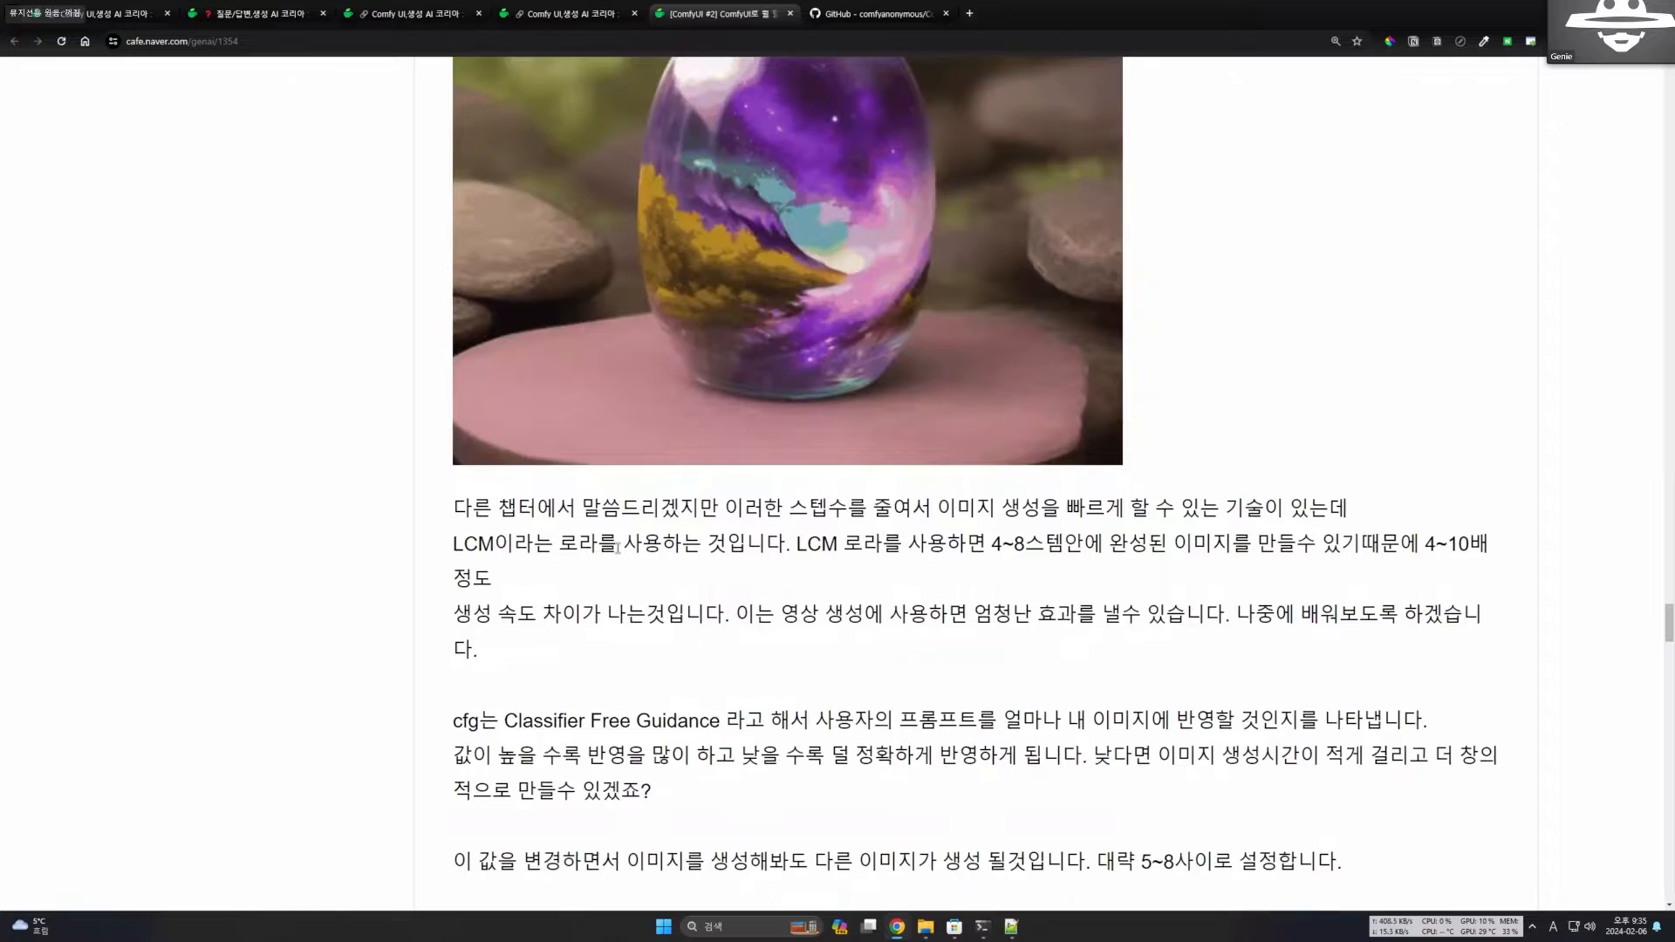
left_click_drag(503, 552, 726, 555)
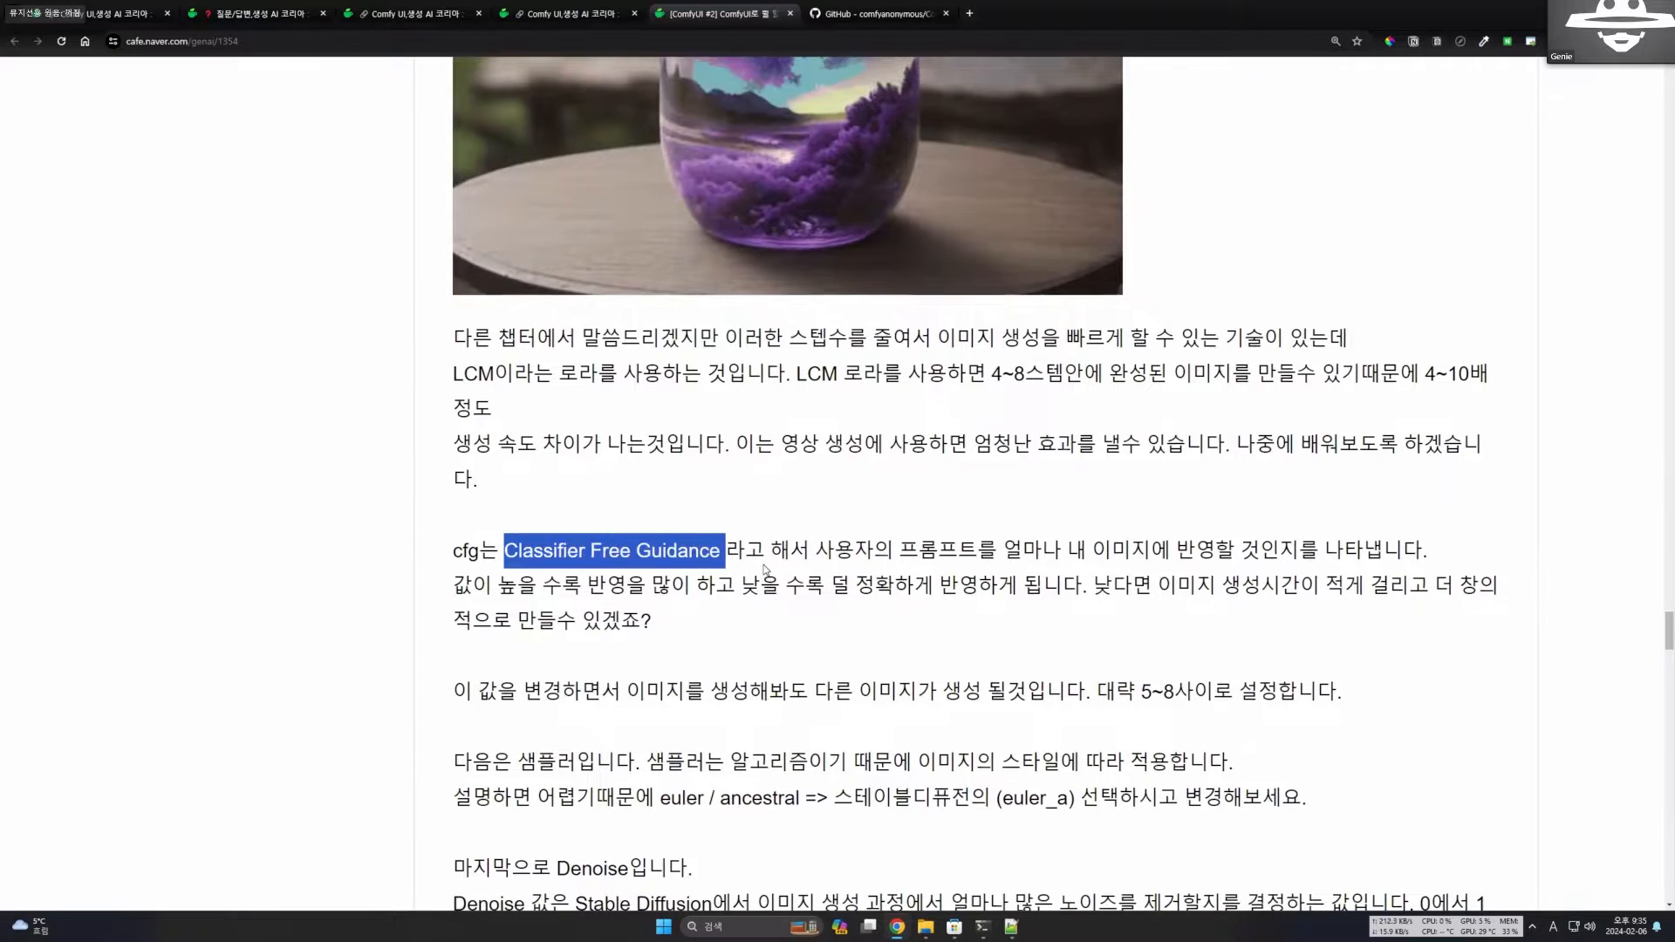
left_click(764, 566)
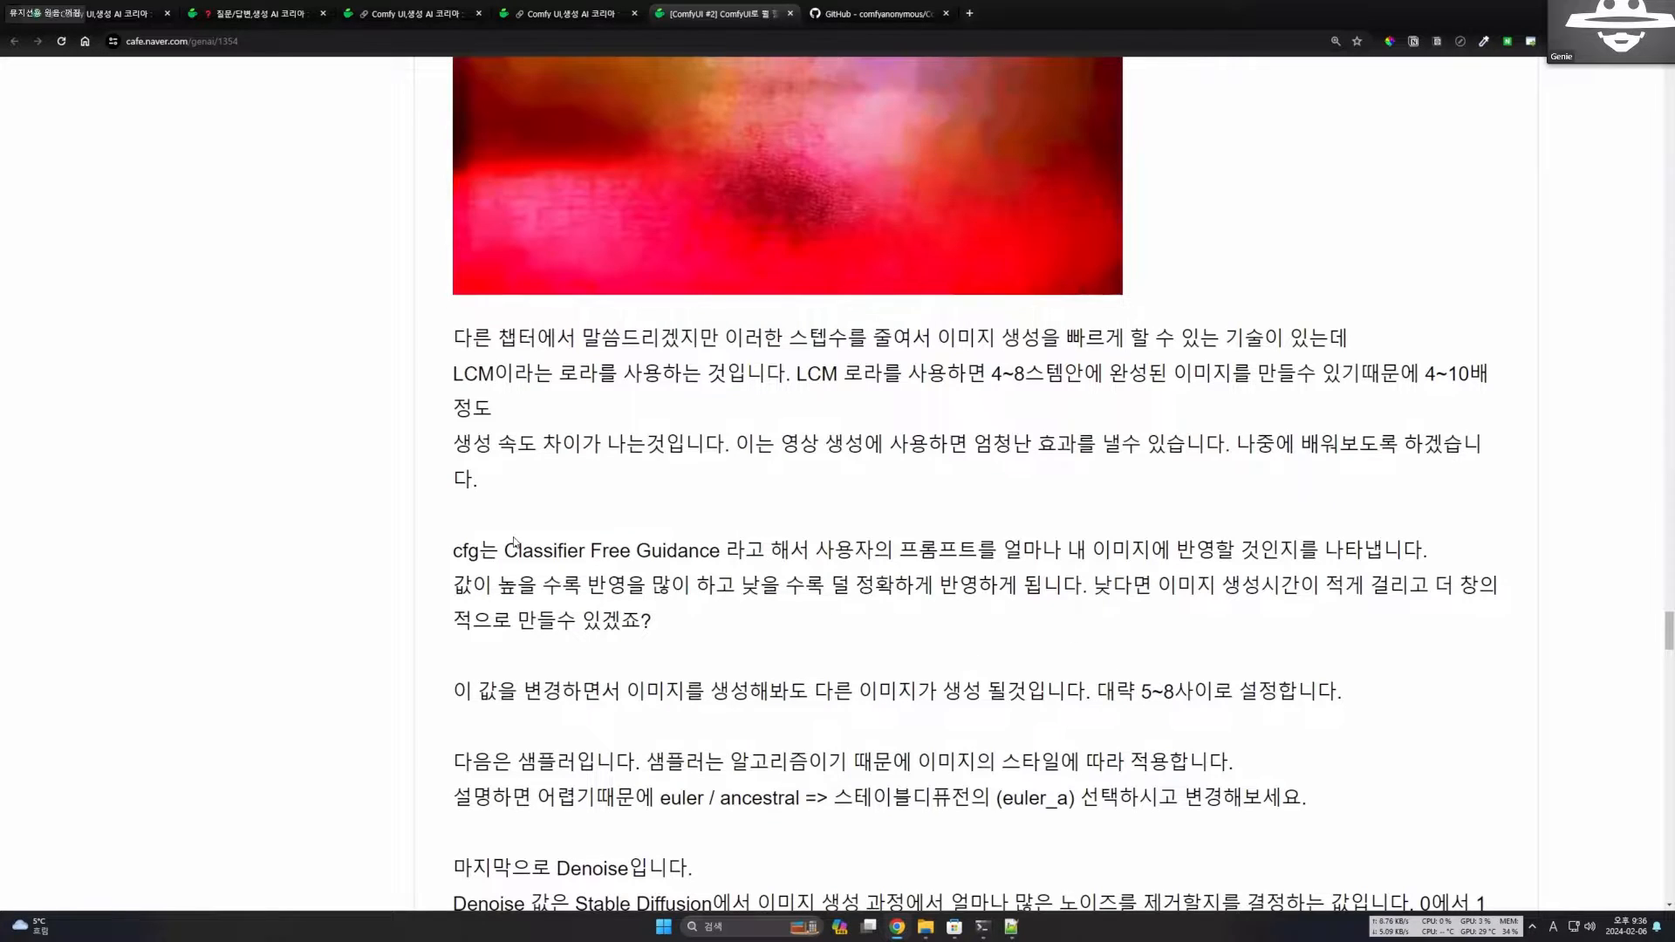
Highlight parts of the sentence defining cfg once more, including the term cfg itself, and clear the selection.
left_click_drag(462, 550, 797, 568)
left_click(817, 618)
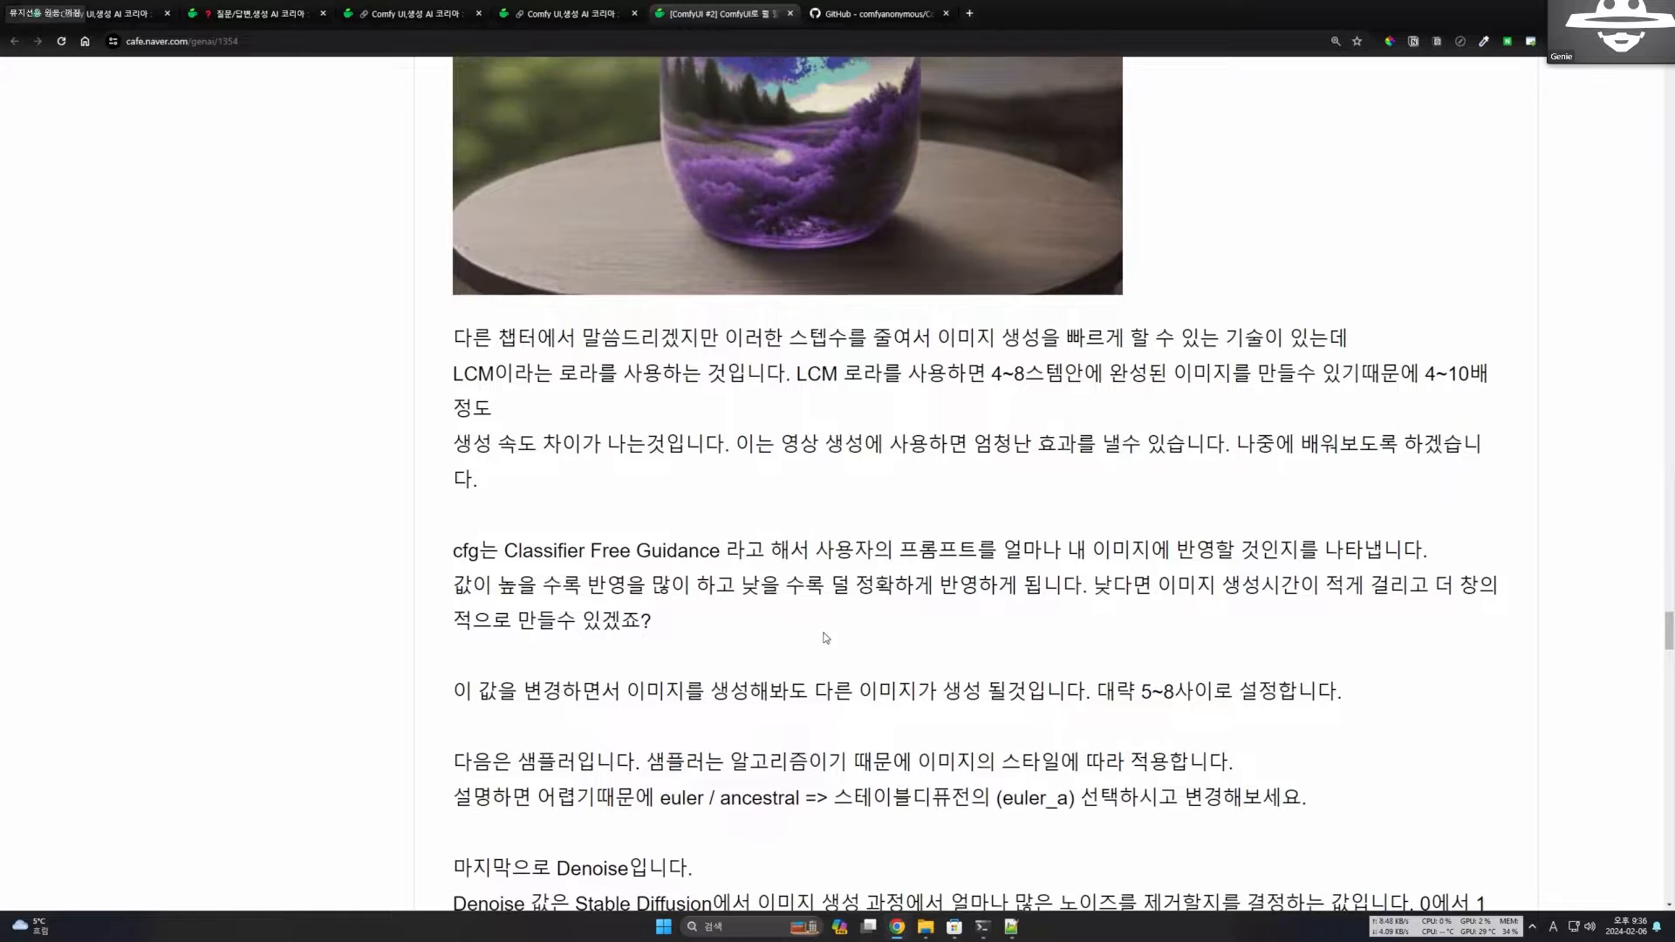
scroll(820, 624, "down", 1)
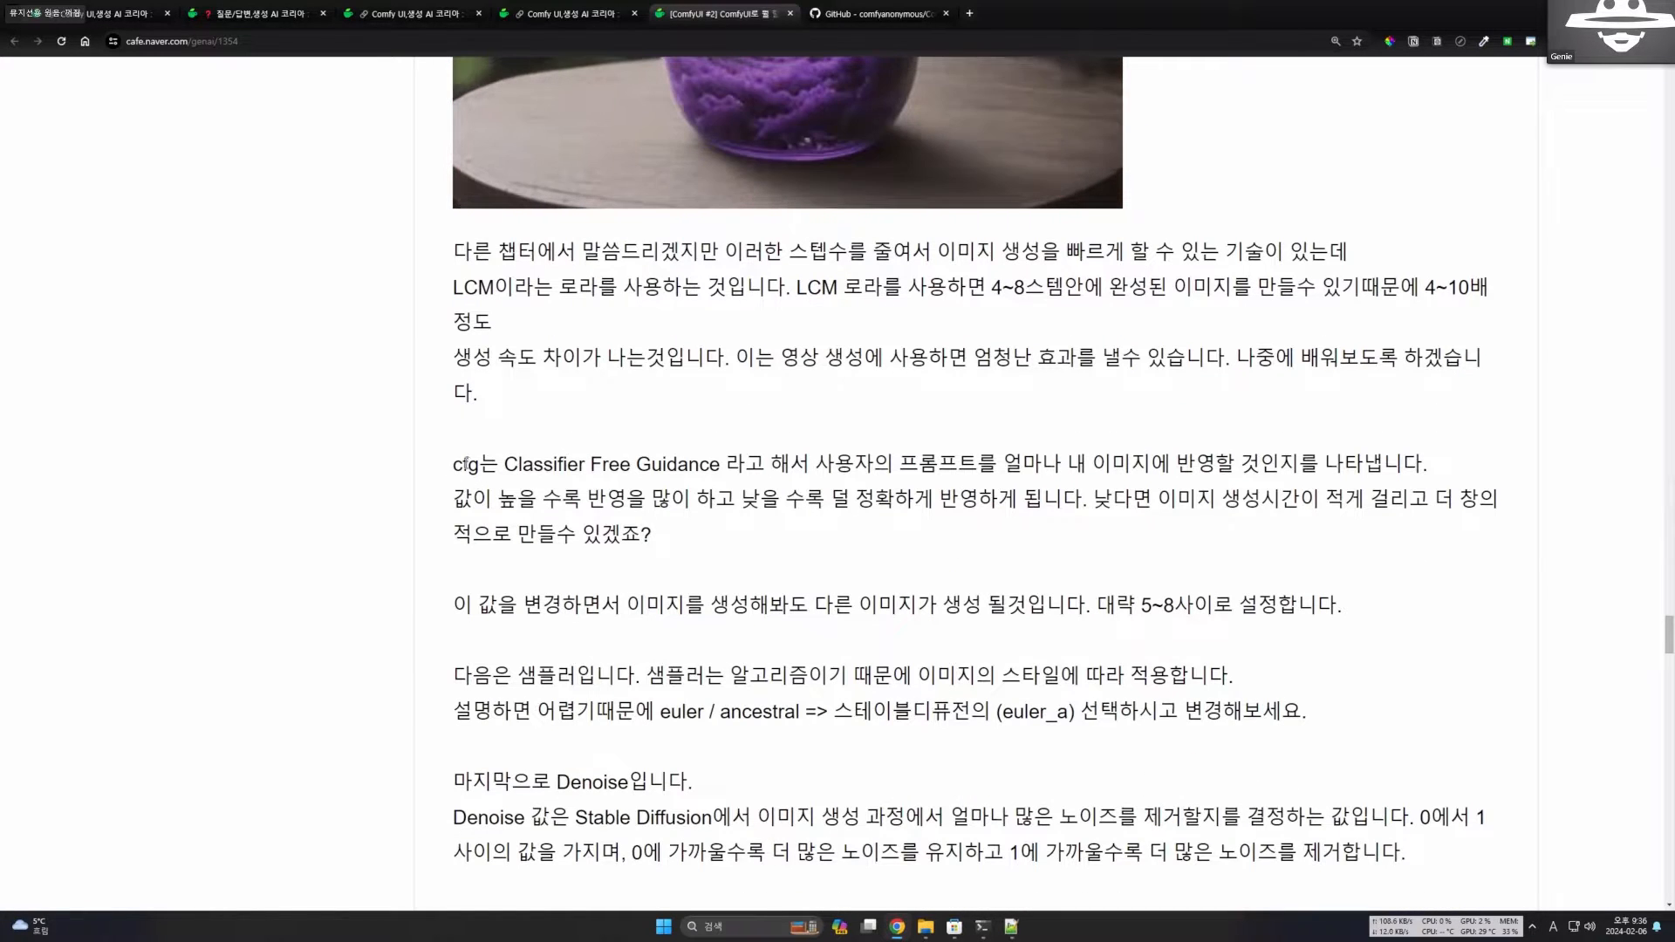
left_click_drag(453, 464, 479, 466)
left_click(589, 469)
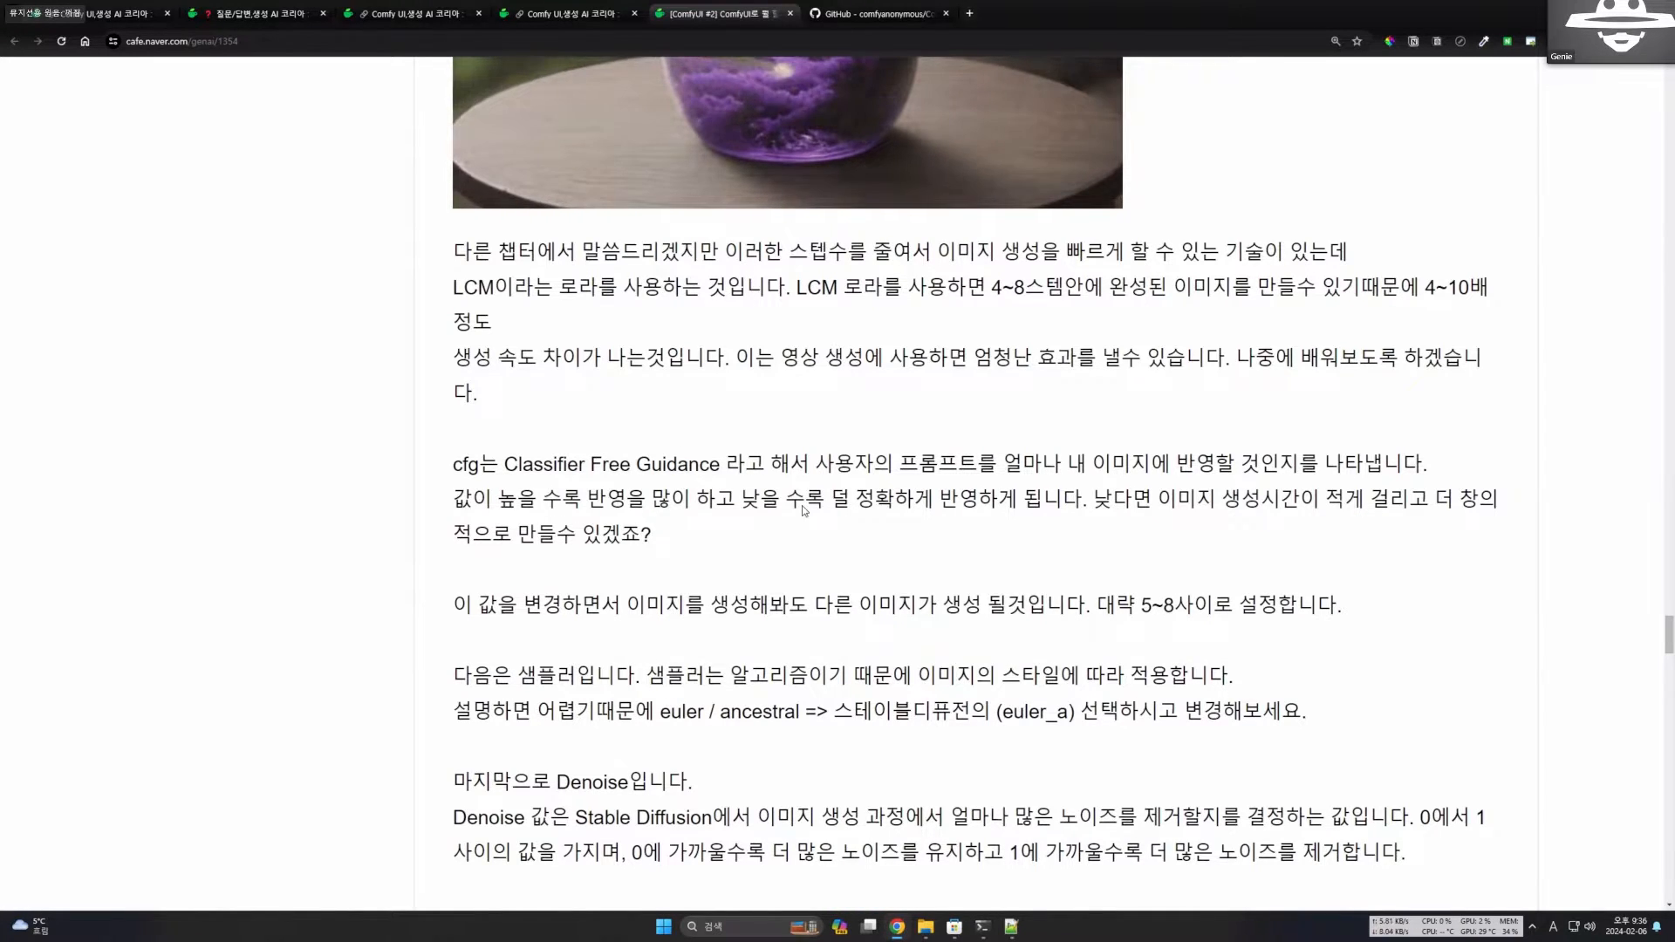
Go back to the KSampler screenshot and examine its sampler_name, scheduler and denoise fields.
scroll(804, 511, "down", 2)
scroll(913, 617, "up", 10)
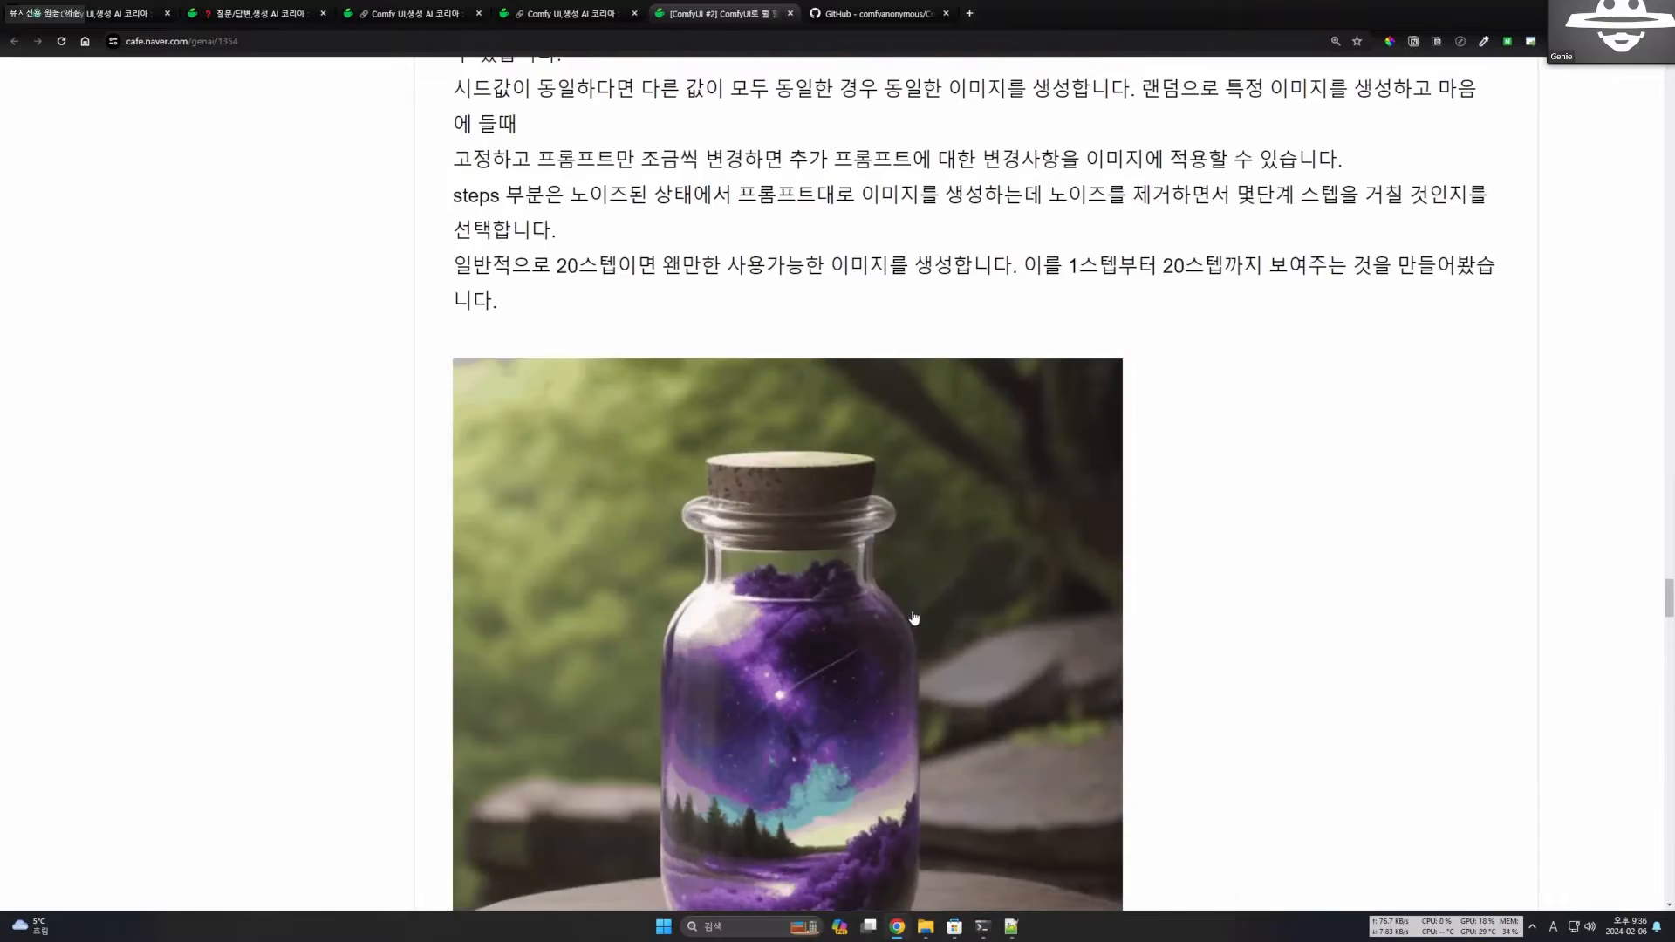
scroll(913, 618, "up", 10)
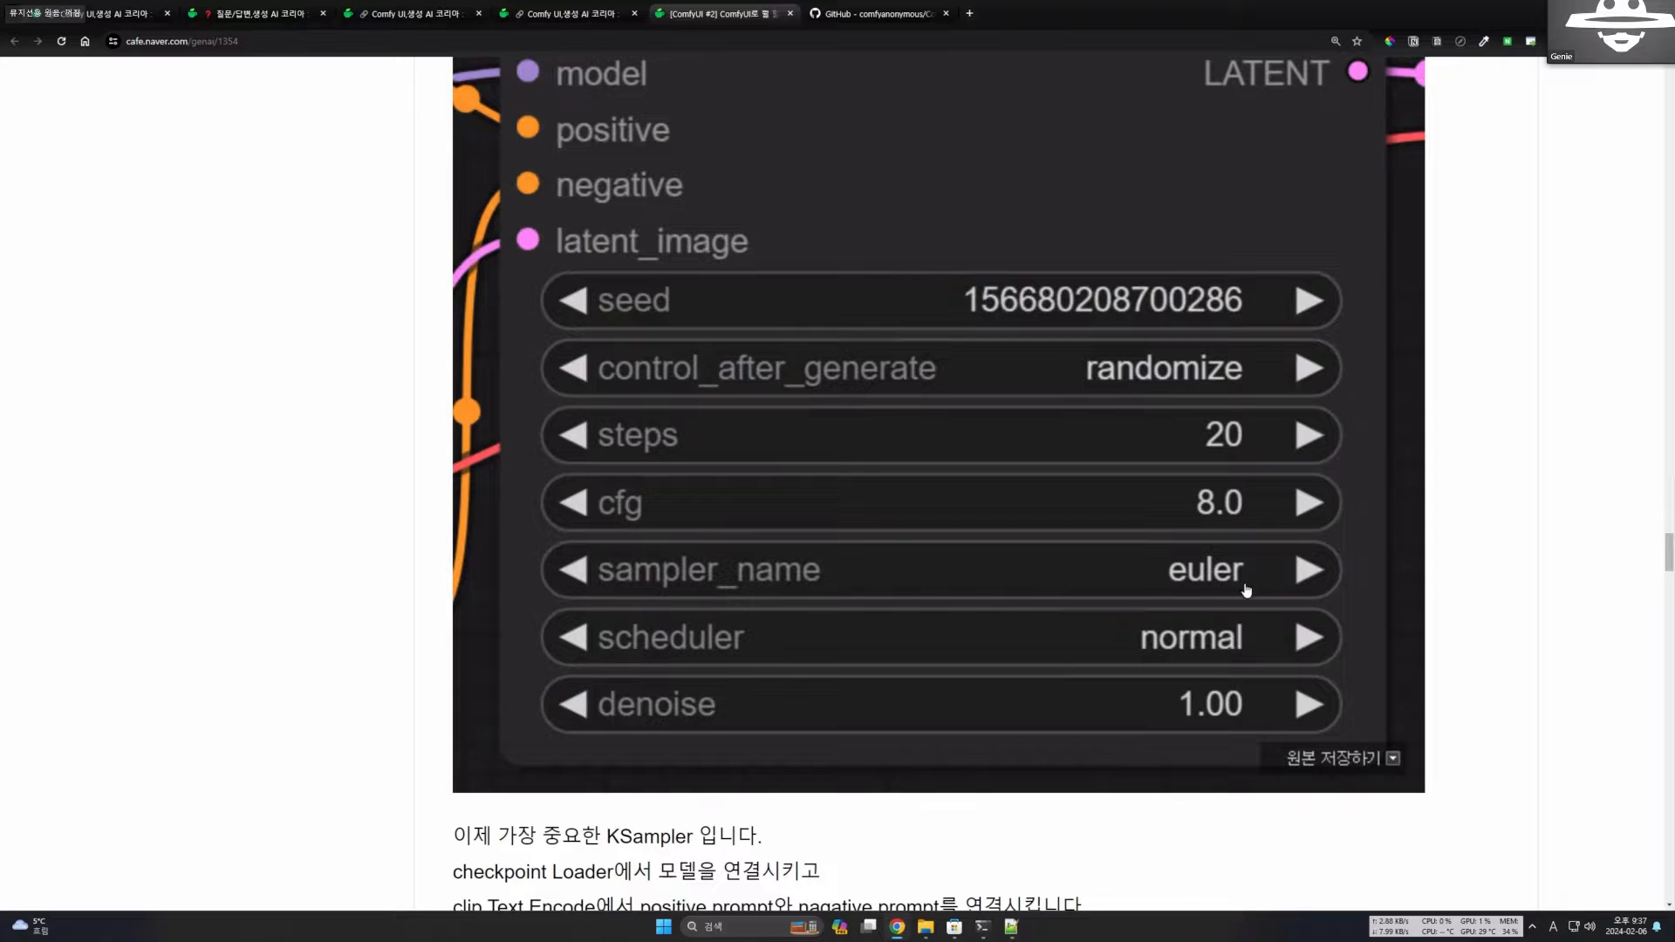
scroll(1313, 641, "down", 1)
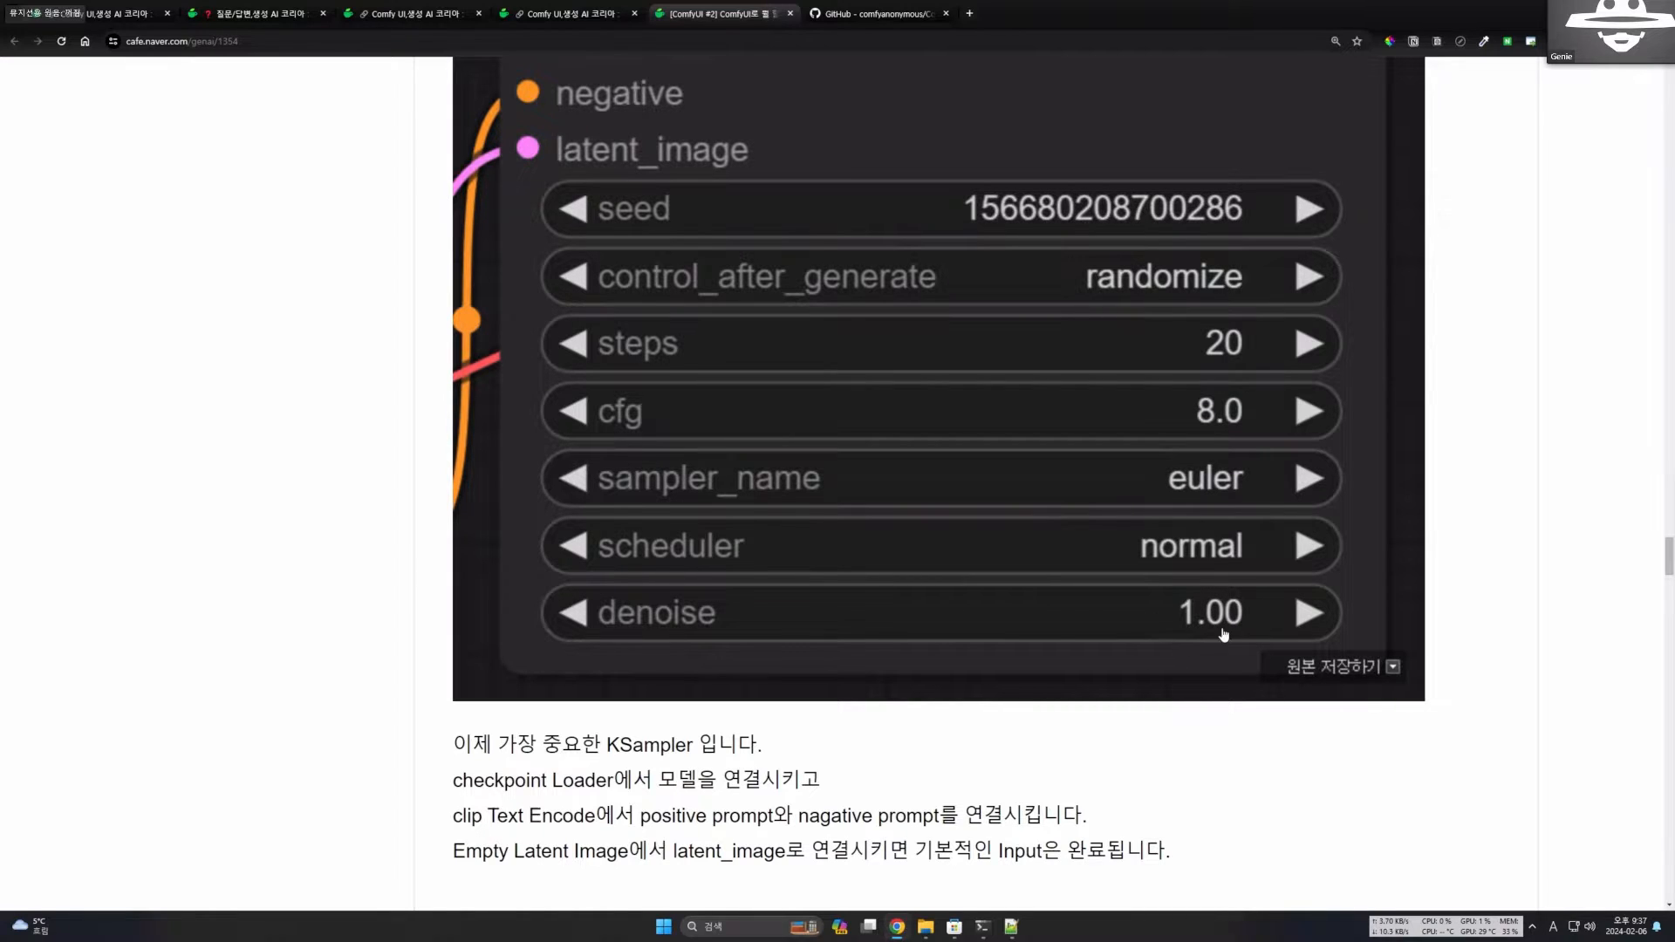
scroll(1250, 626, "down", 1)
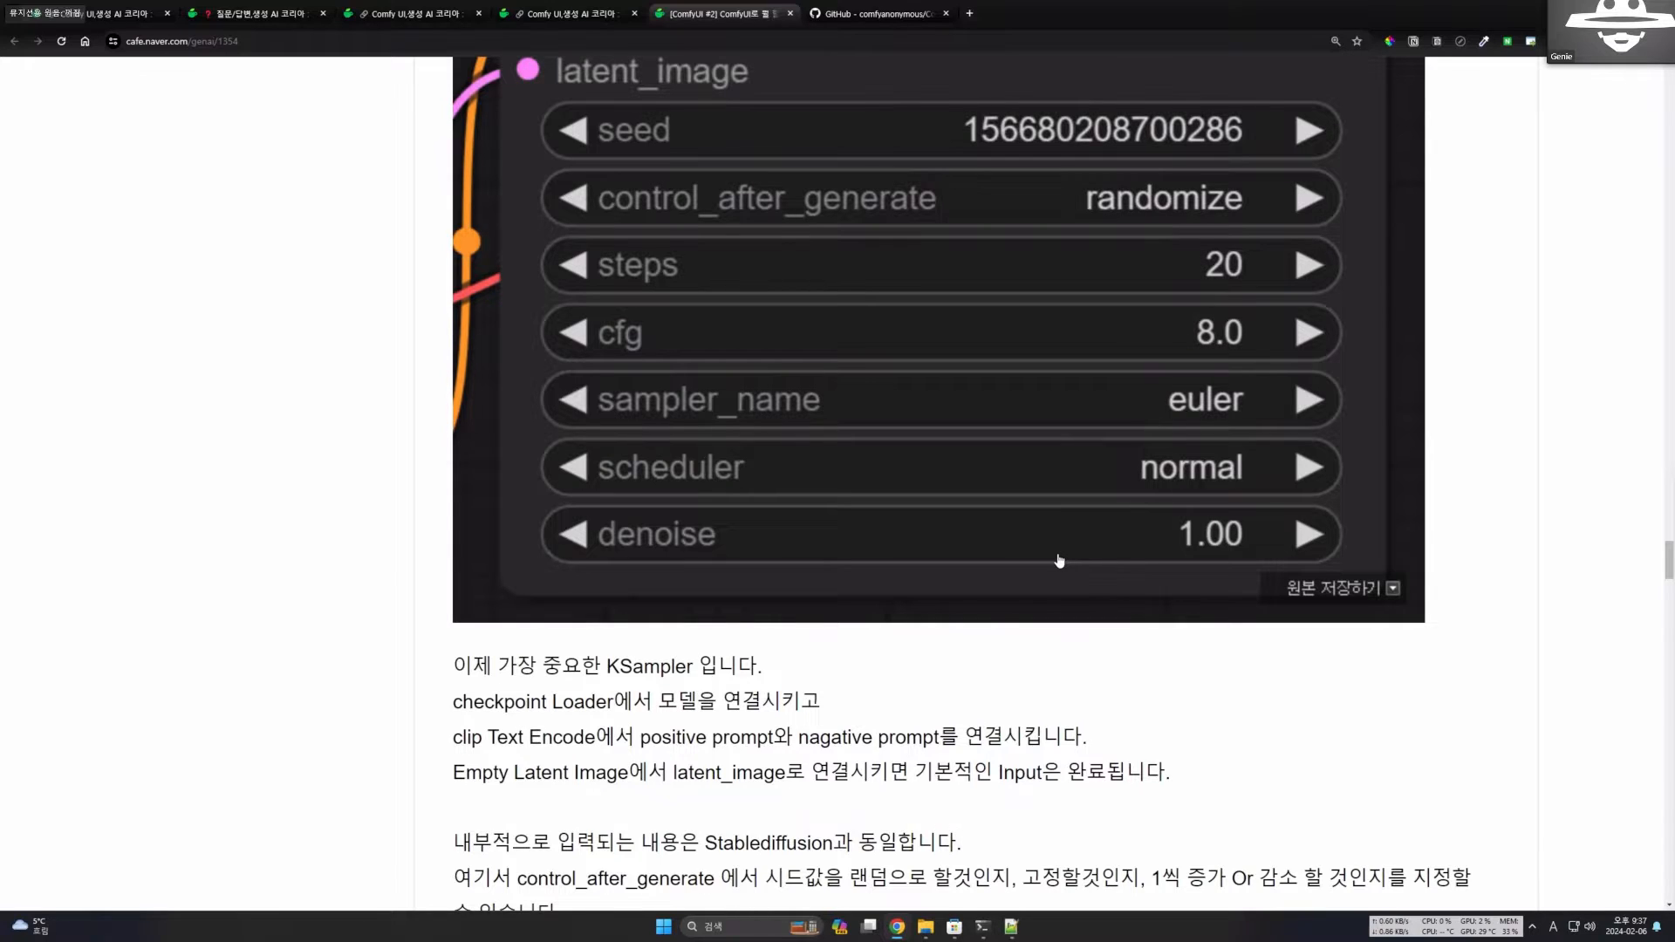
Highlight the Denoise section's 0-to-1 range and its sentence on how values near 0 or 1 affect noise, and clear the highlight.
scroll(1059, 561, "down", 6)
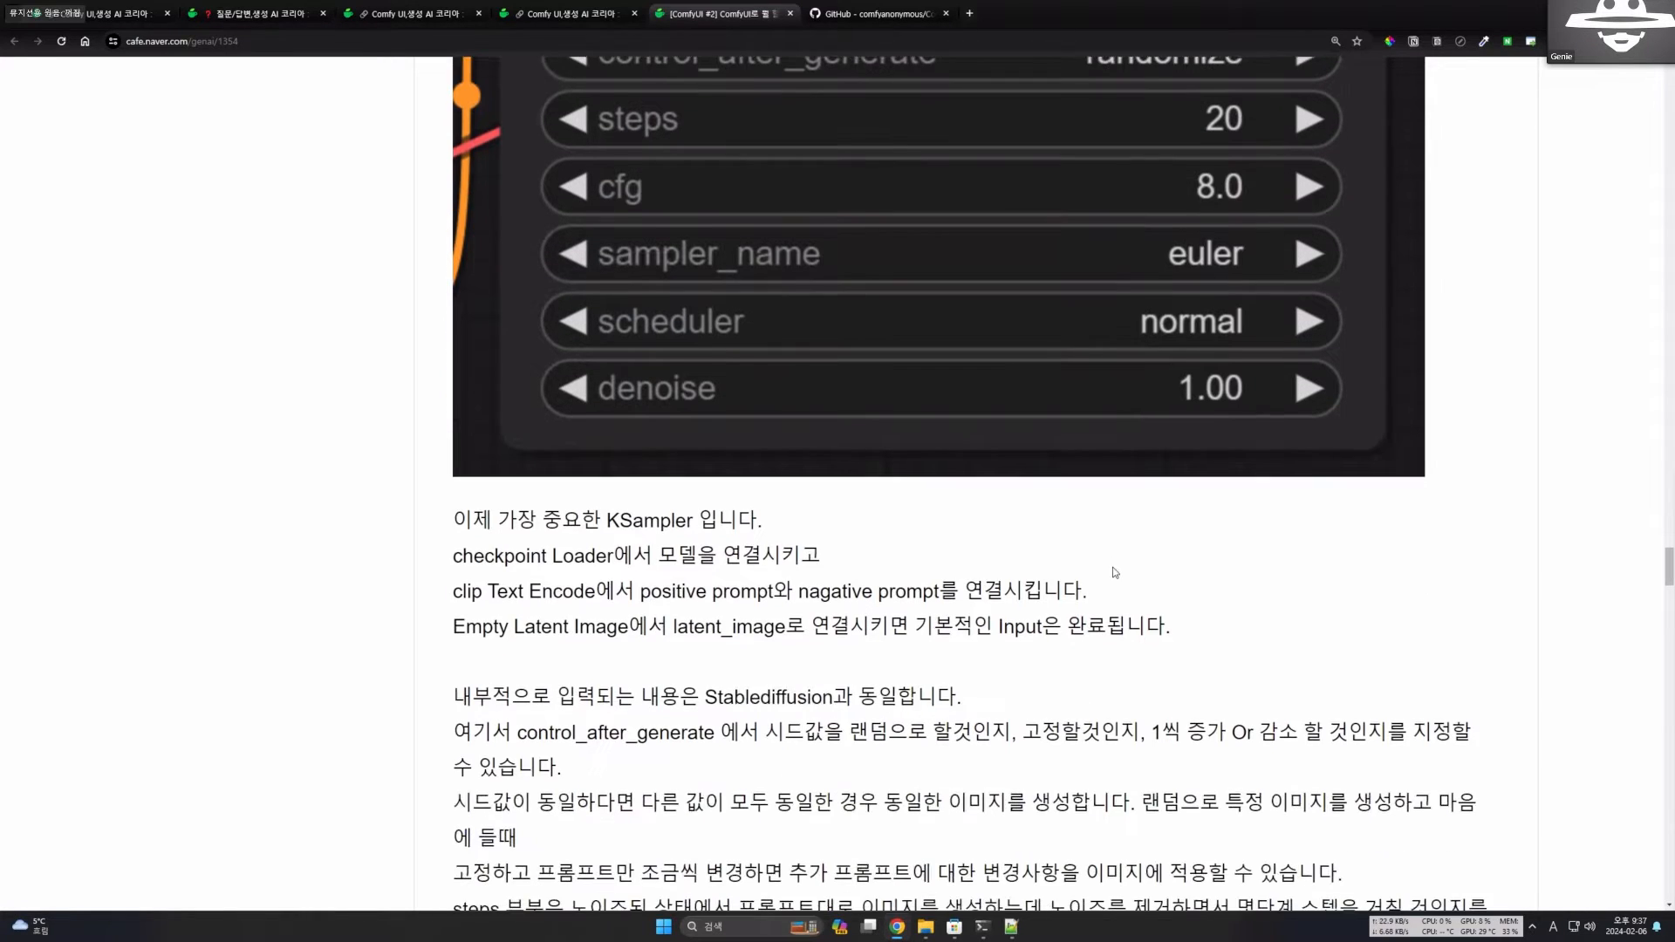
scroll(1103, 576, "down", 8)
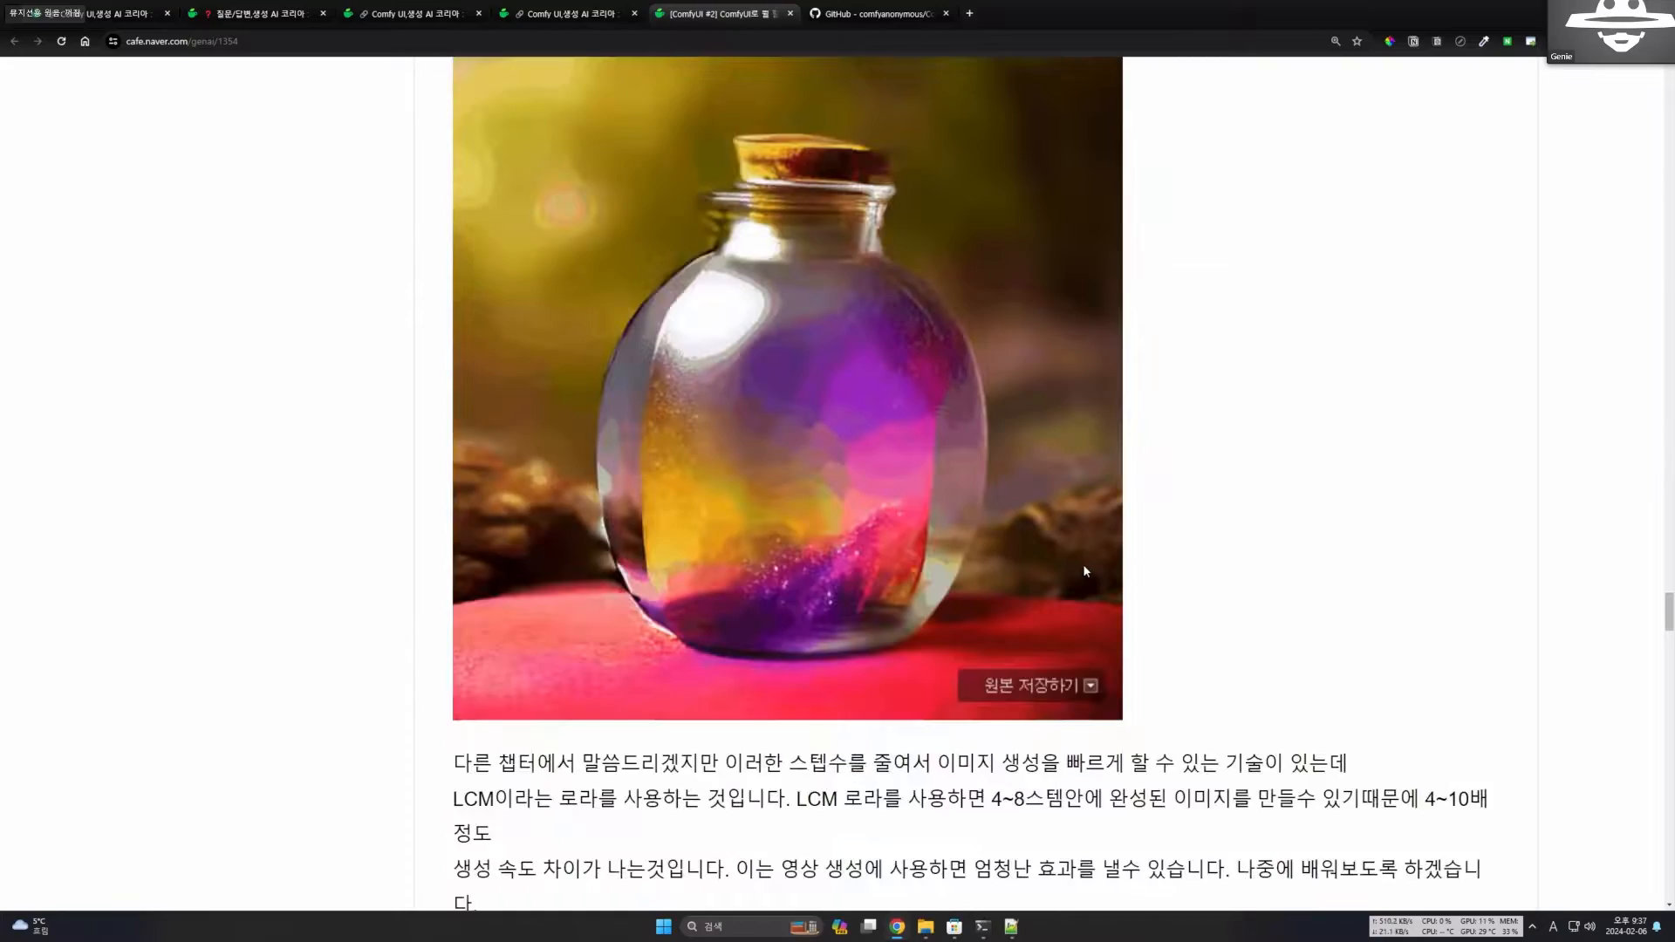
scroll(1073, 572, "down", 10)
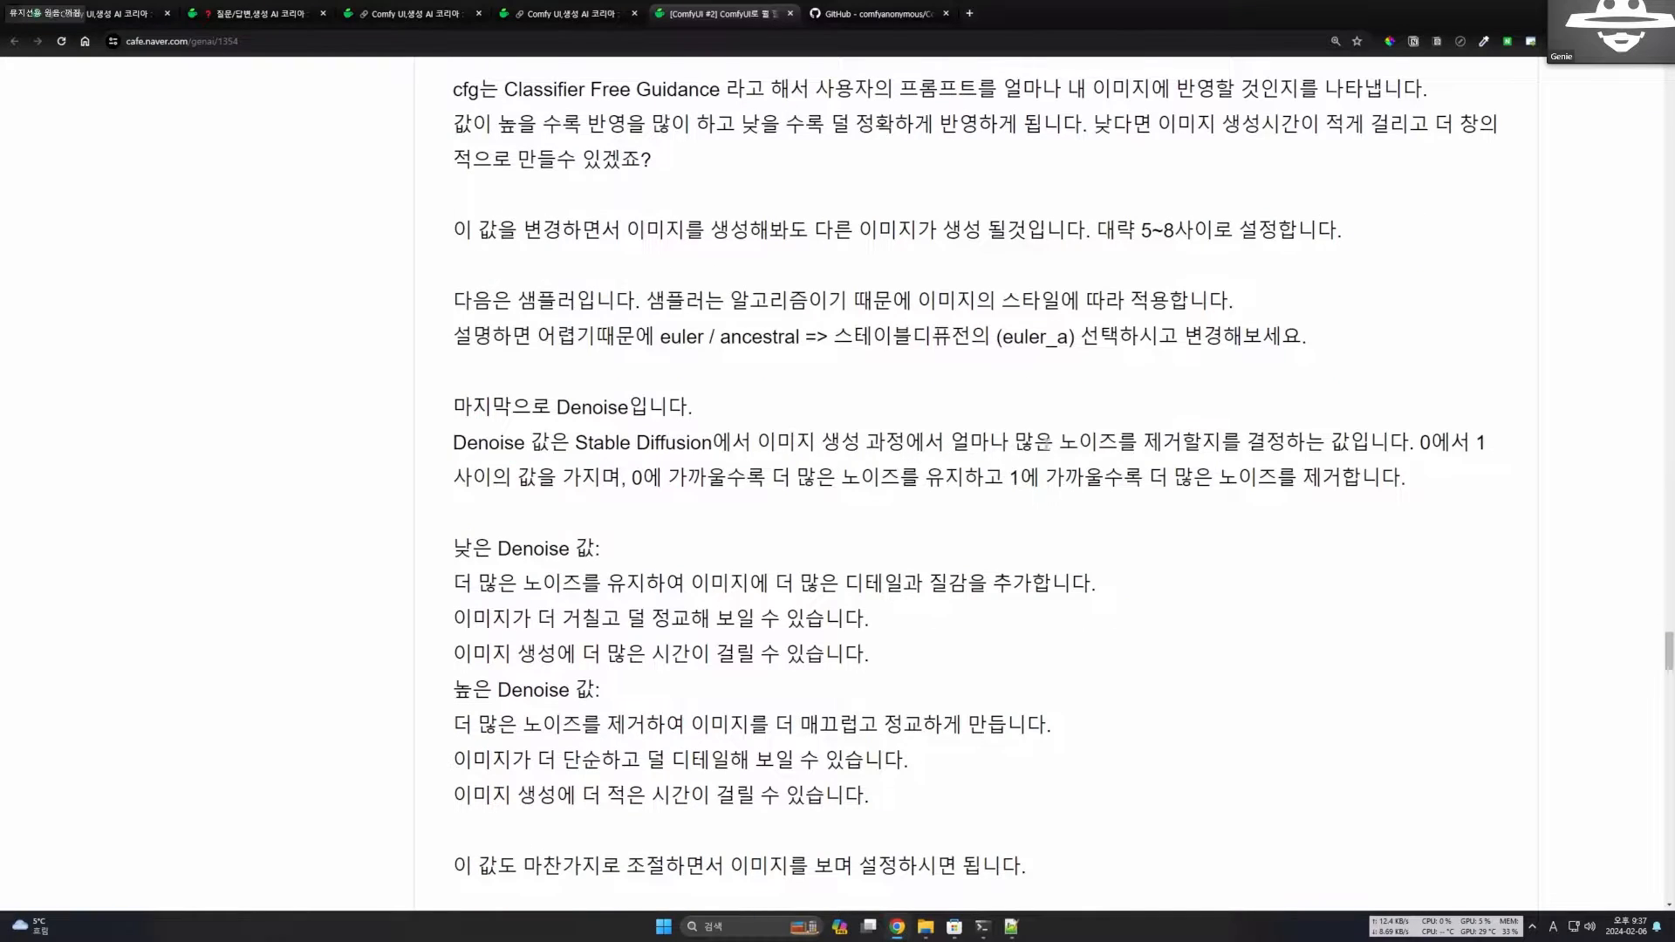
left_click_drag(950, 442, 1483, 443)
left_click(1434, 487)
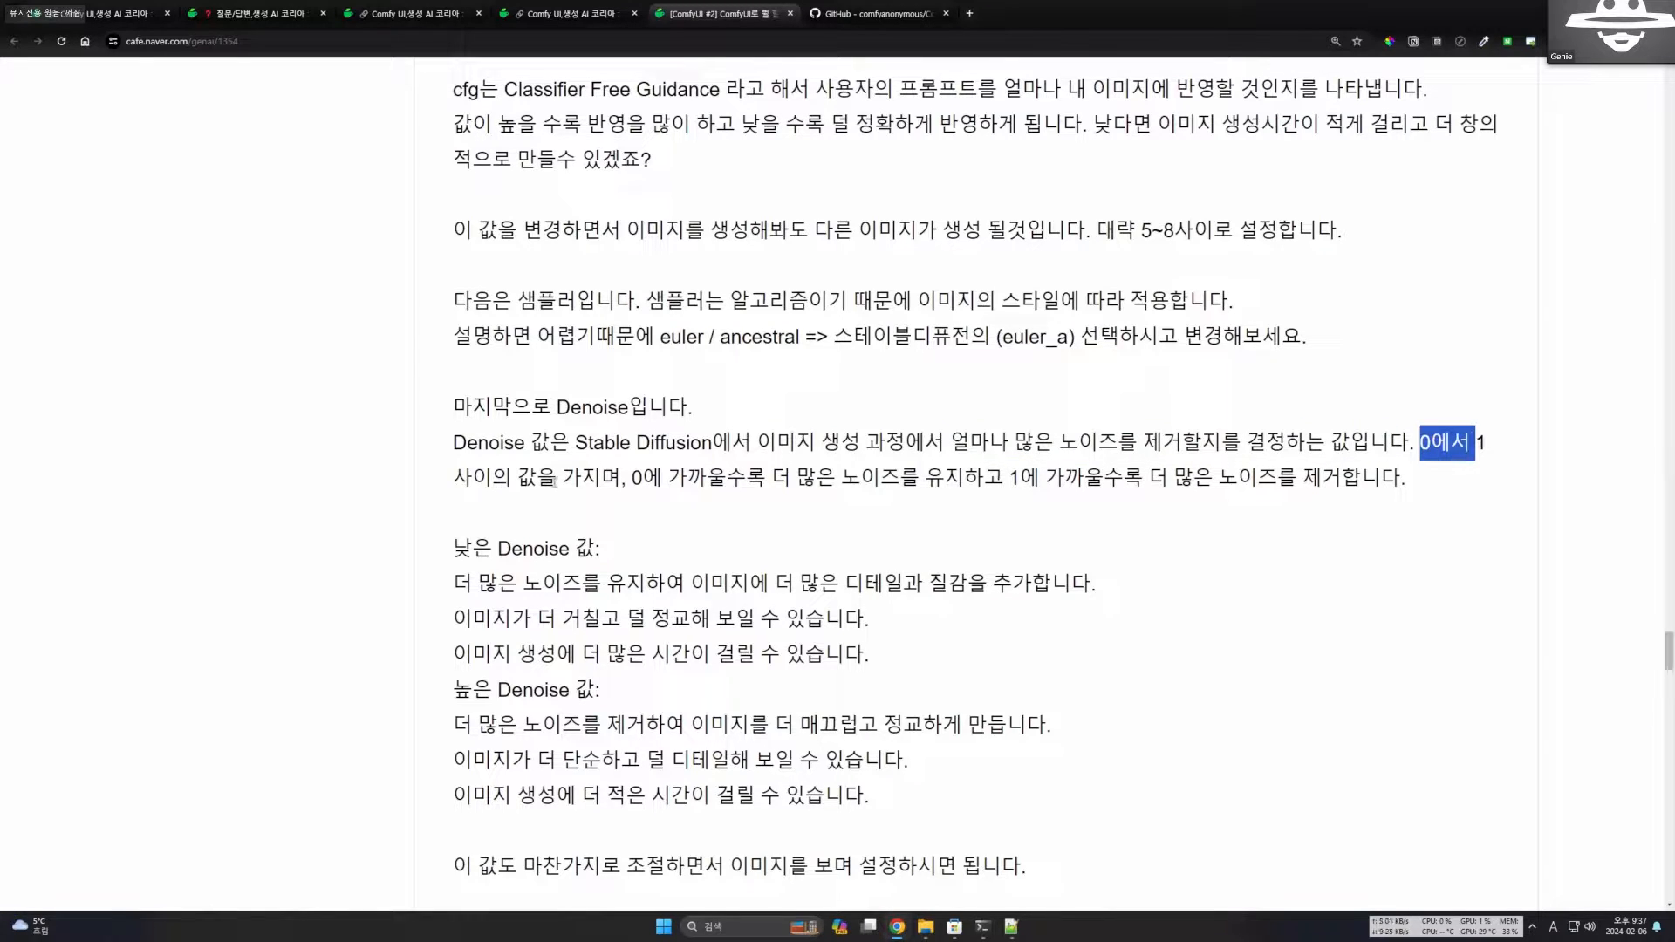
left_click_drag(627, 477, 1280, 503)
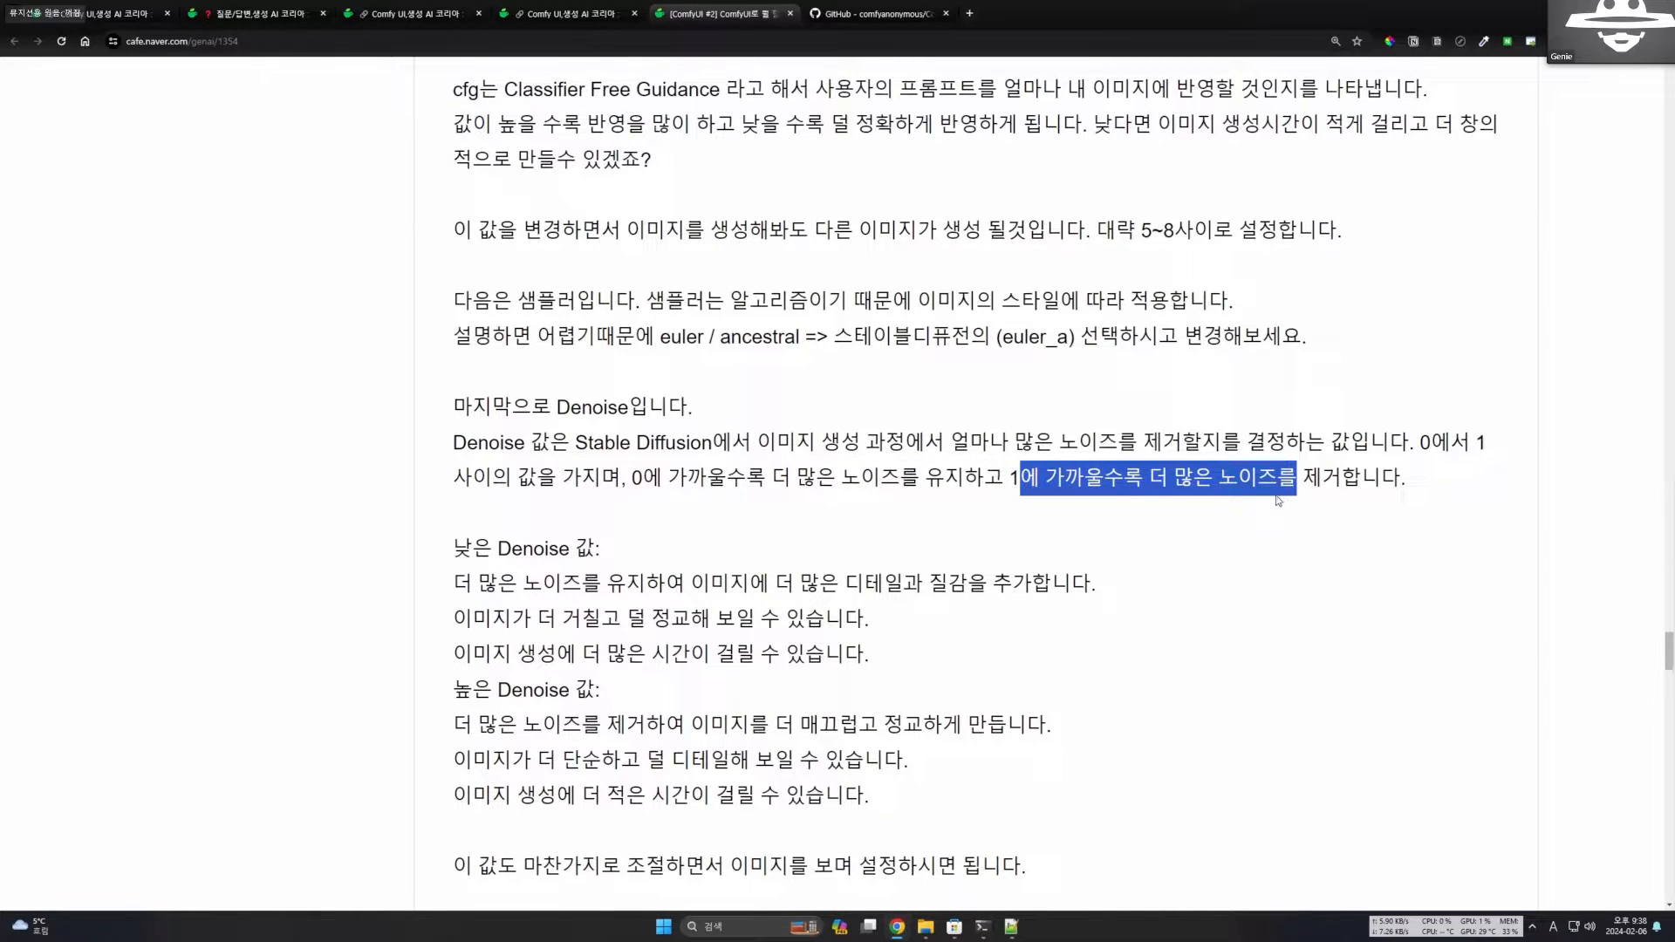
left_click(1236, 501)
scroll(1158, 485, "down", 3)
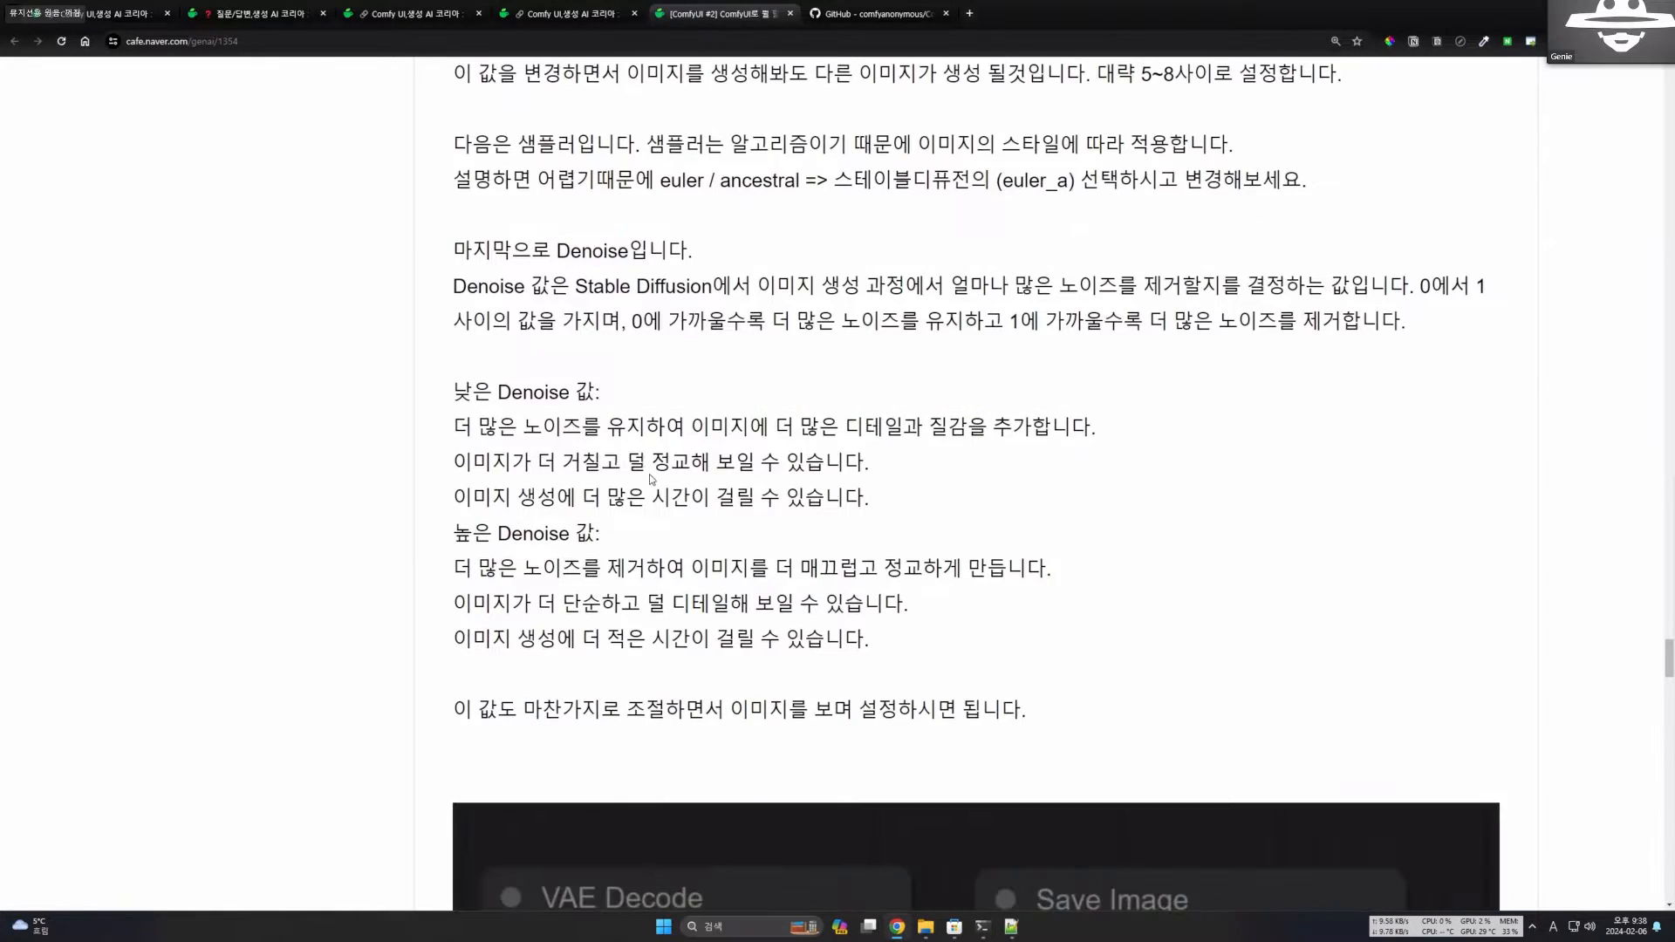
Highlight the low and high Denoise value descriptions, and mark phrases in the line on keeping more noise to add detail and texture.
left_click_drag(453, 392, 931, 658)
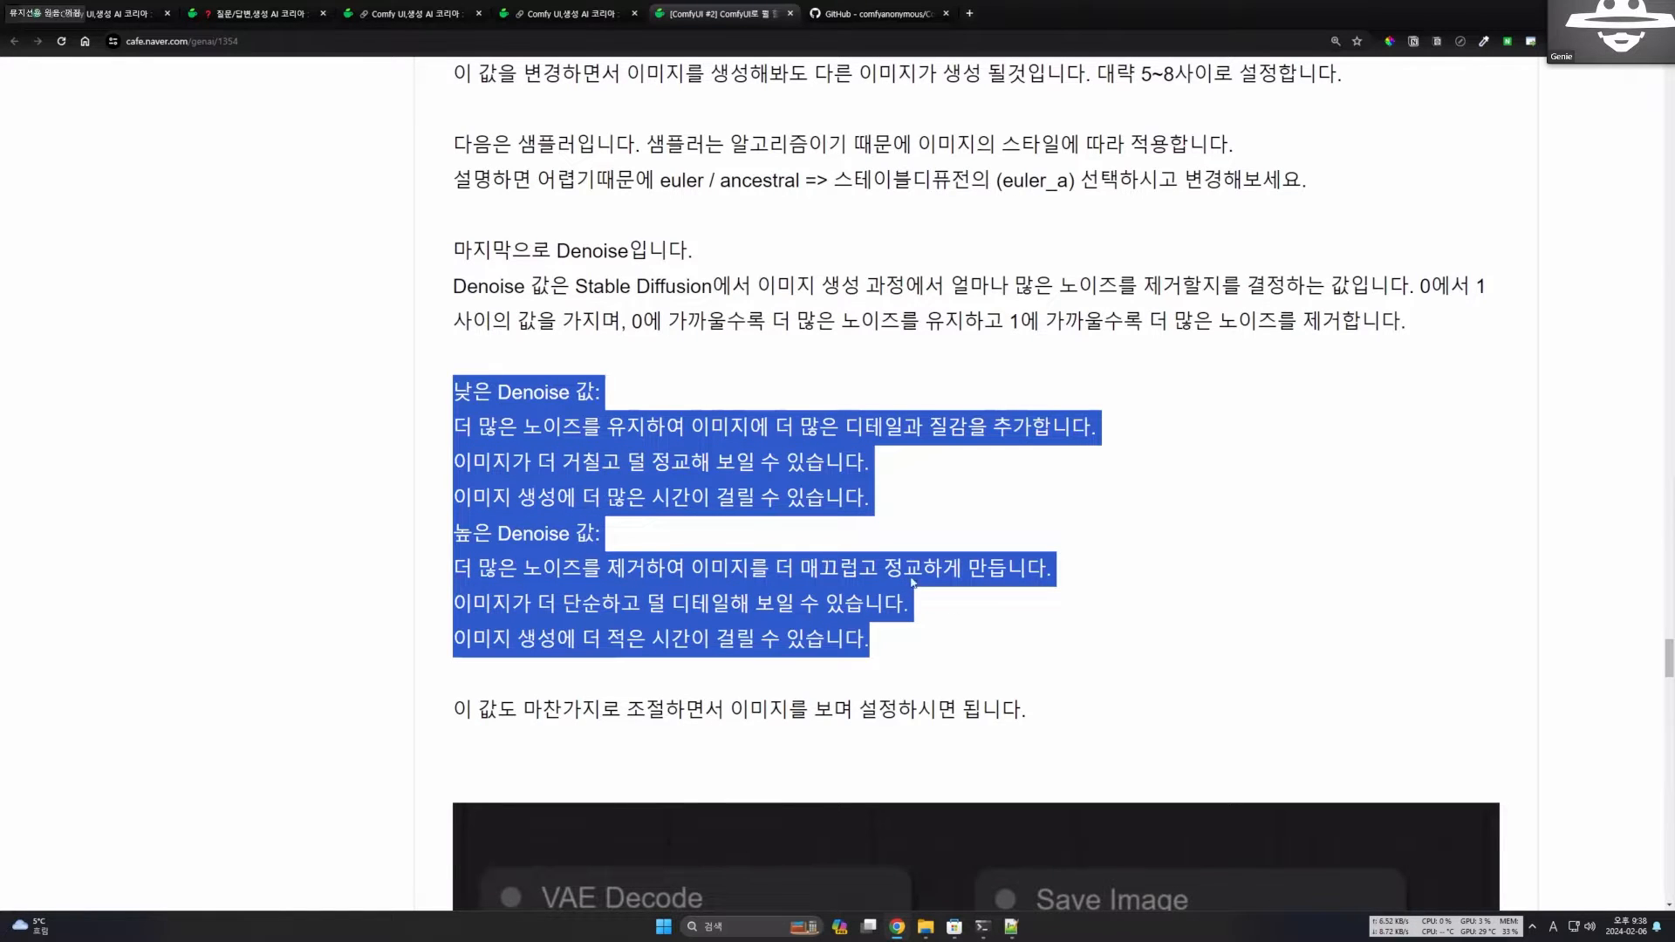
left_click_drag(451, 430, 1034, 433)
left_click(774, 433)
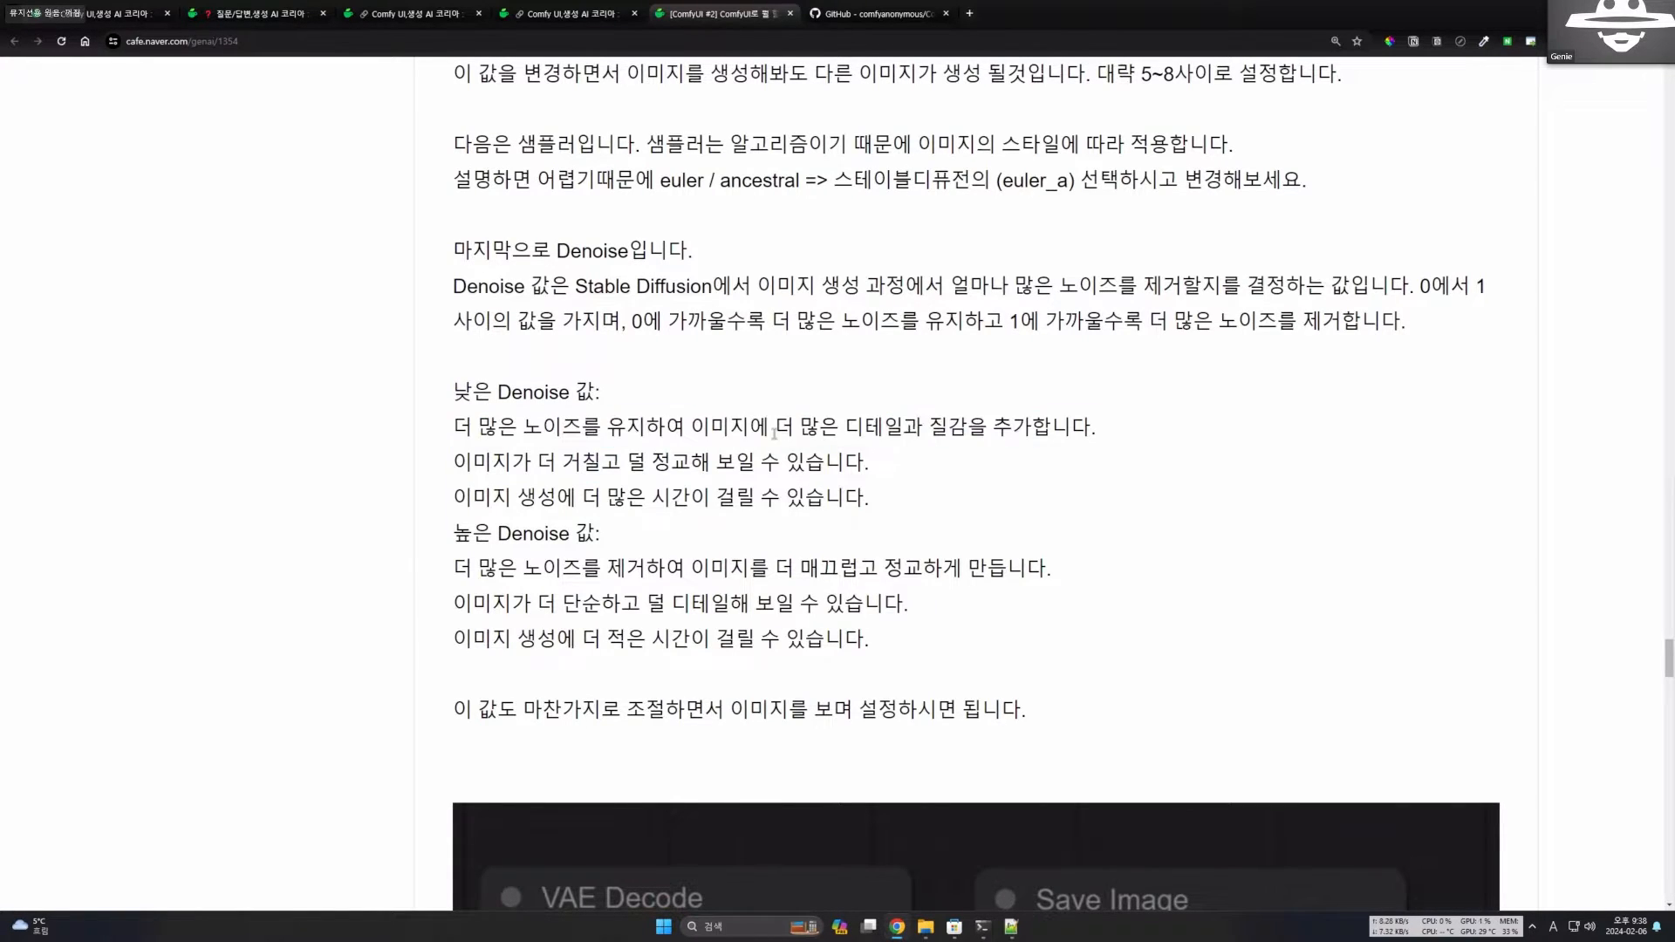
left_click_drag(451, 430, 821, 429)
left_click(825, 429)
left_click_drag(453, 429, 712, 429)
left_click(820, 429)
scroll(823, 439, "down", 1)
left_click_drag(501, 421, 720, 420)
left_click(864, 419)
left_click_drag(864, 419, 1066, 421)
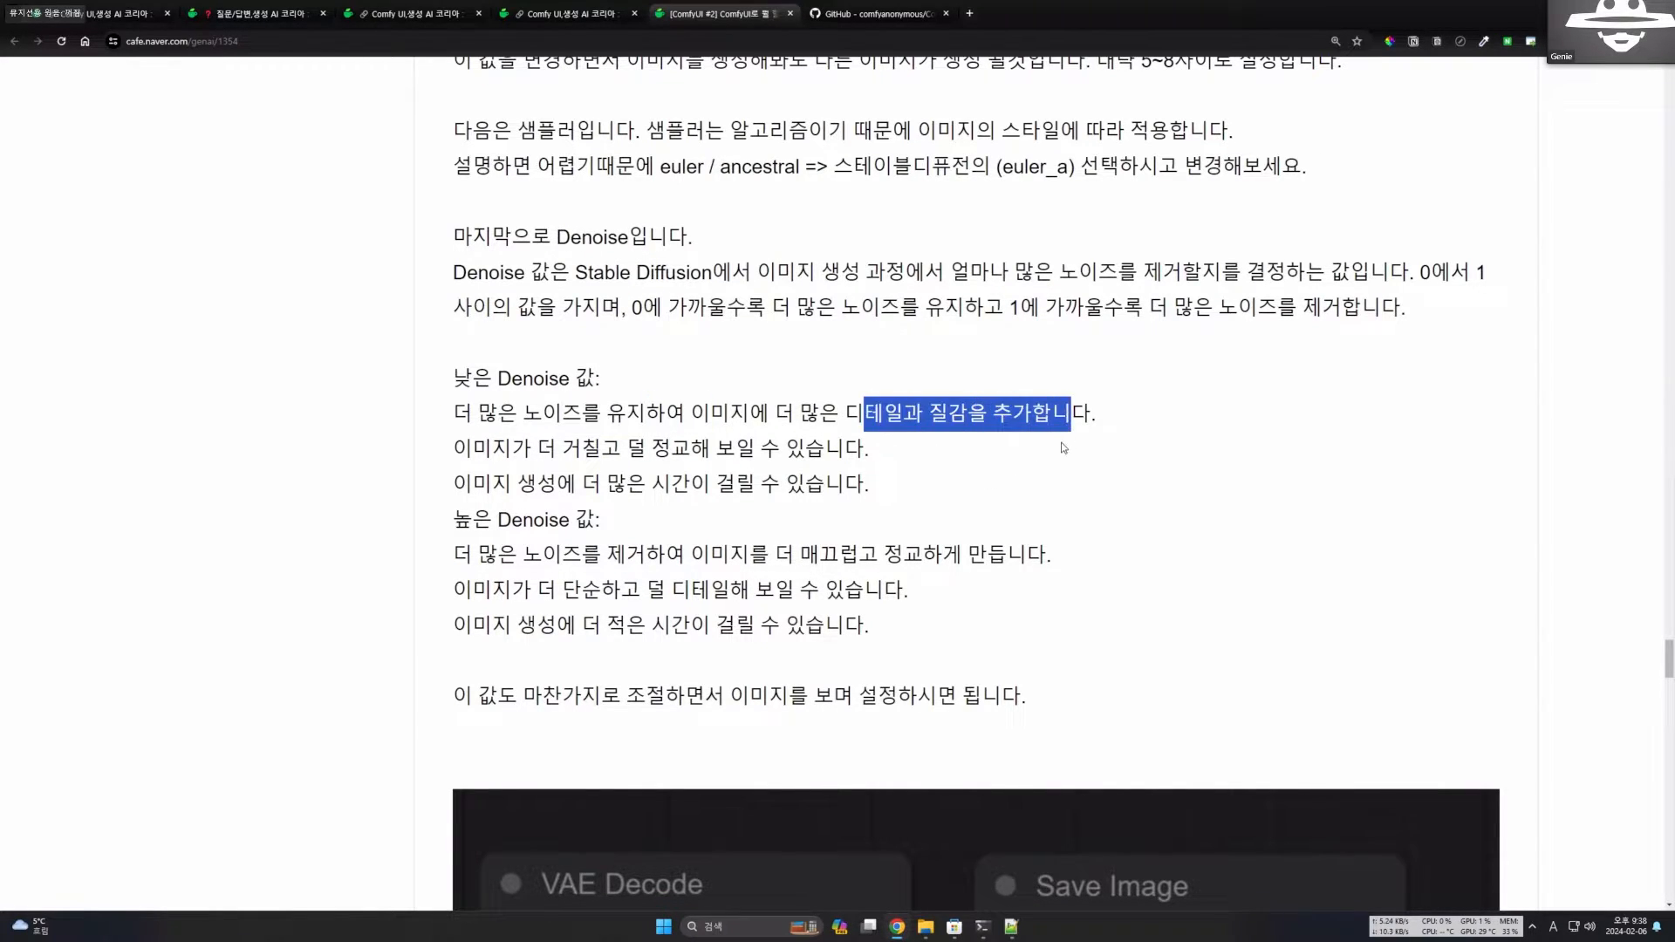
Highlight the low Denoise line on longer generation time and the high Denoise heading, and clear the selection.
left_click(1061, 444)
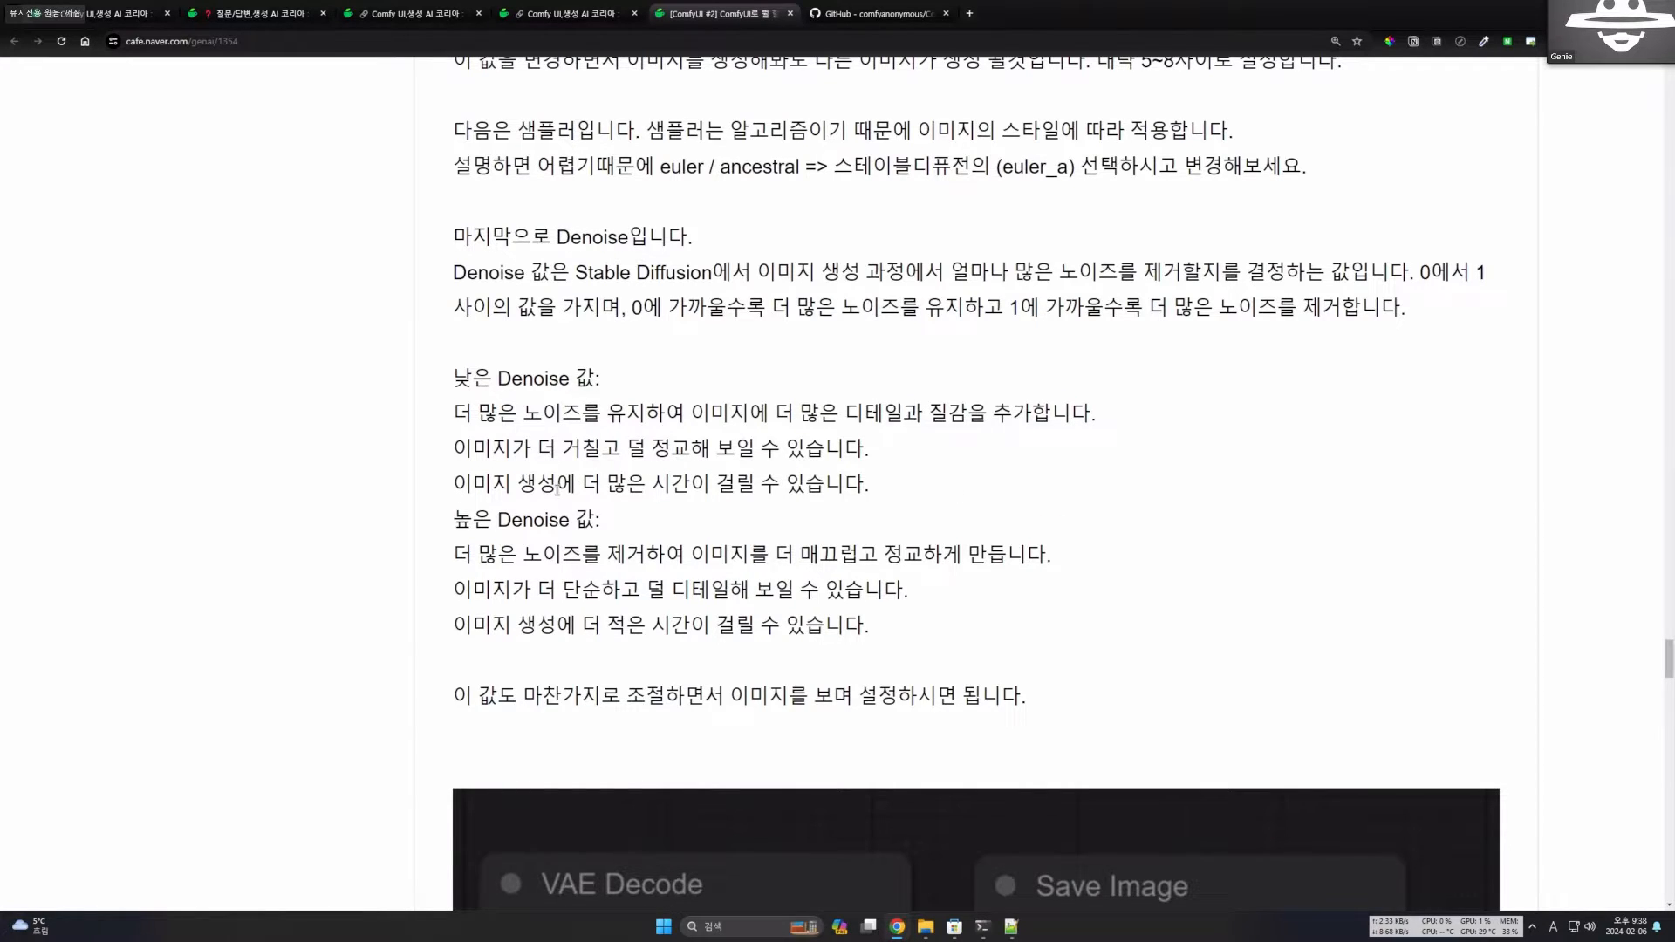
left_click_drag(556, 483, 824, 484)
left_click(898, 515)
left_click_drag(466, 519, 576, 520)
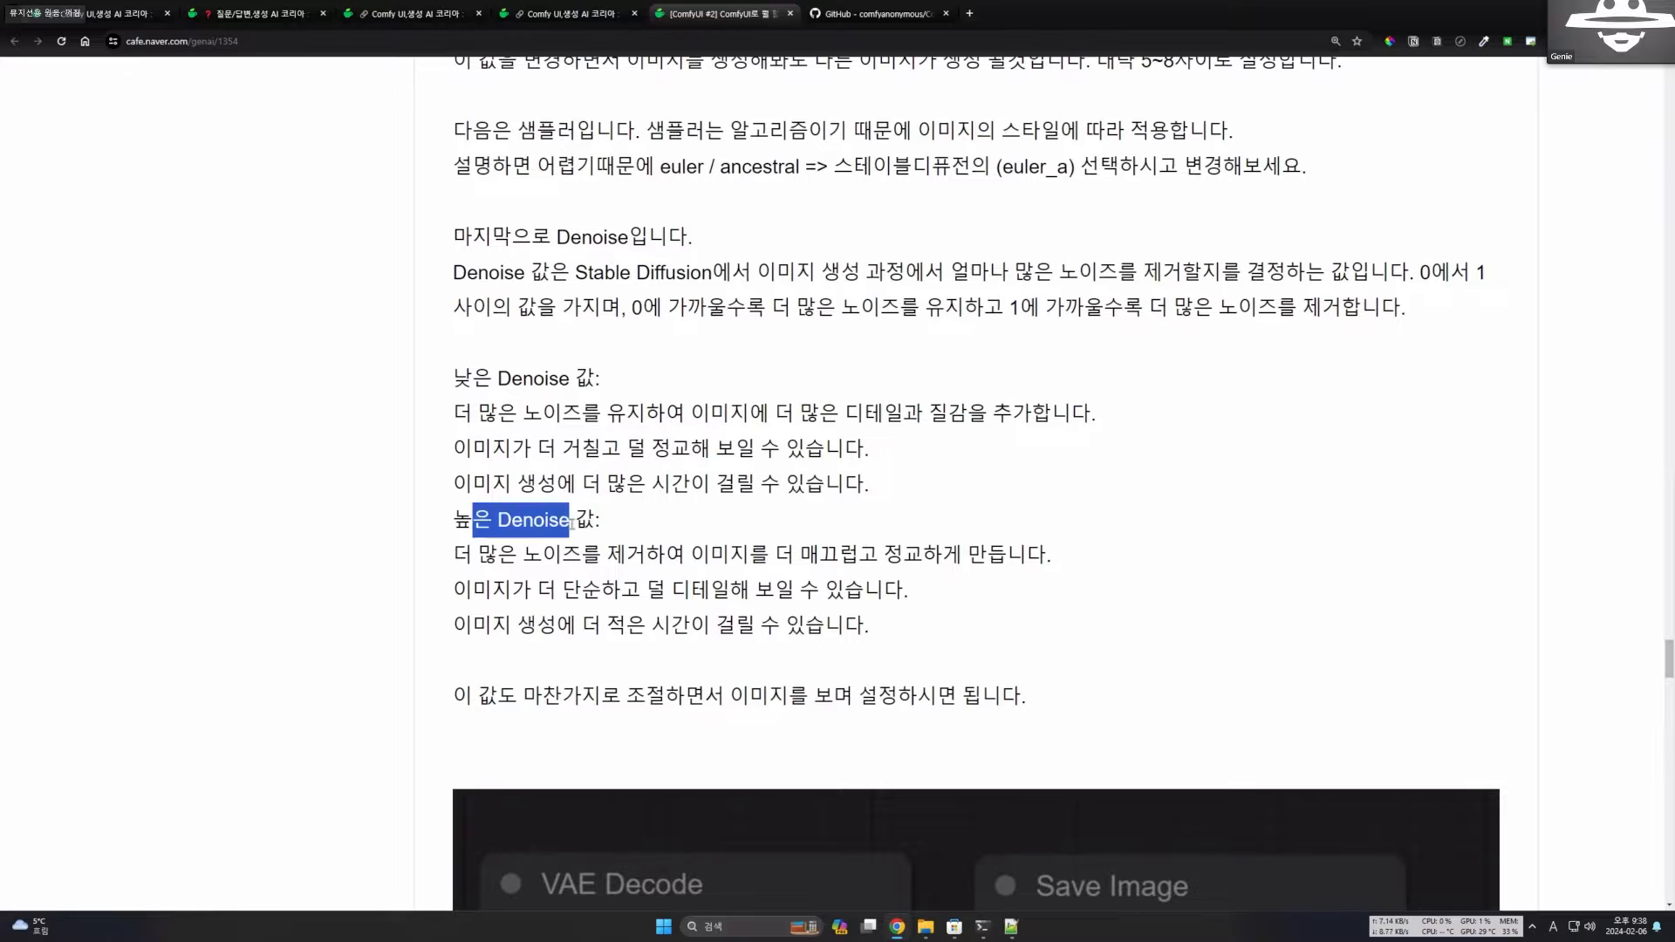
left_click(608, 547)
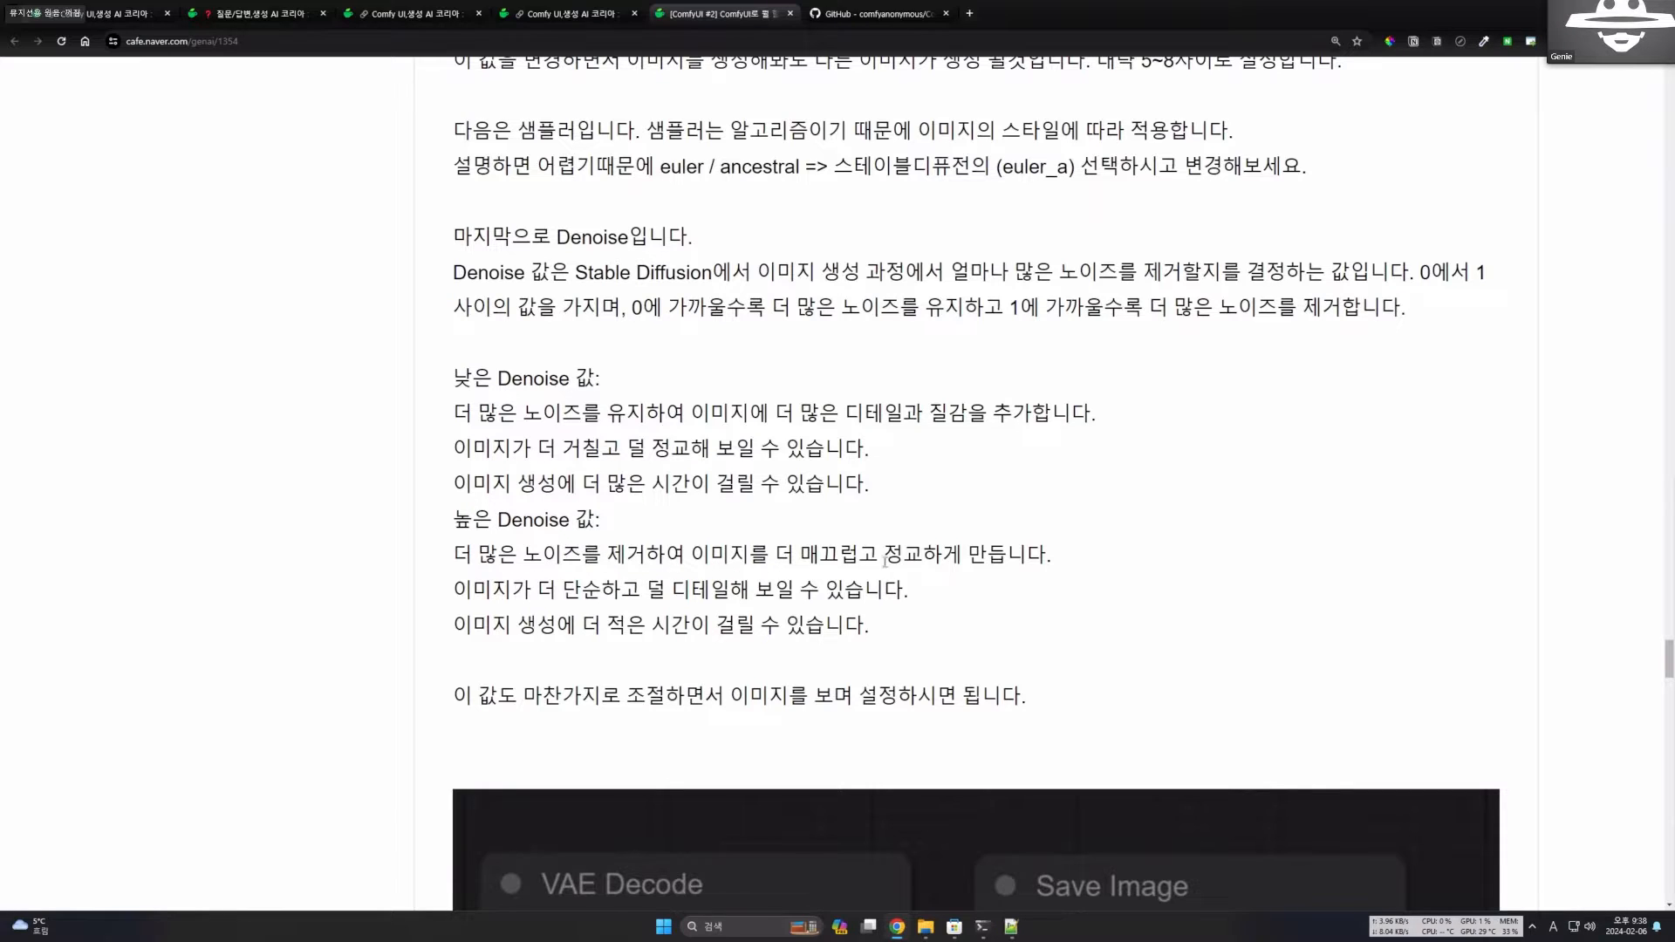
Highlight the high Denoise phrases on smoother, more refined images and shorter generation time, and clear the selection.
left_click_drag(796, 555, 1003, 558)
left_click(995, 582)
left_click_drag(864, 550, 1016, 550)
left_click(994, 568)
left_click_drag(554, 624, 691, 624)
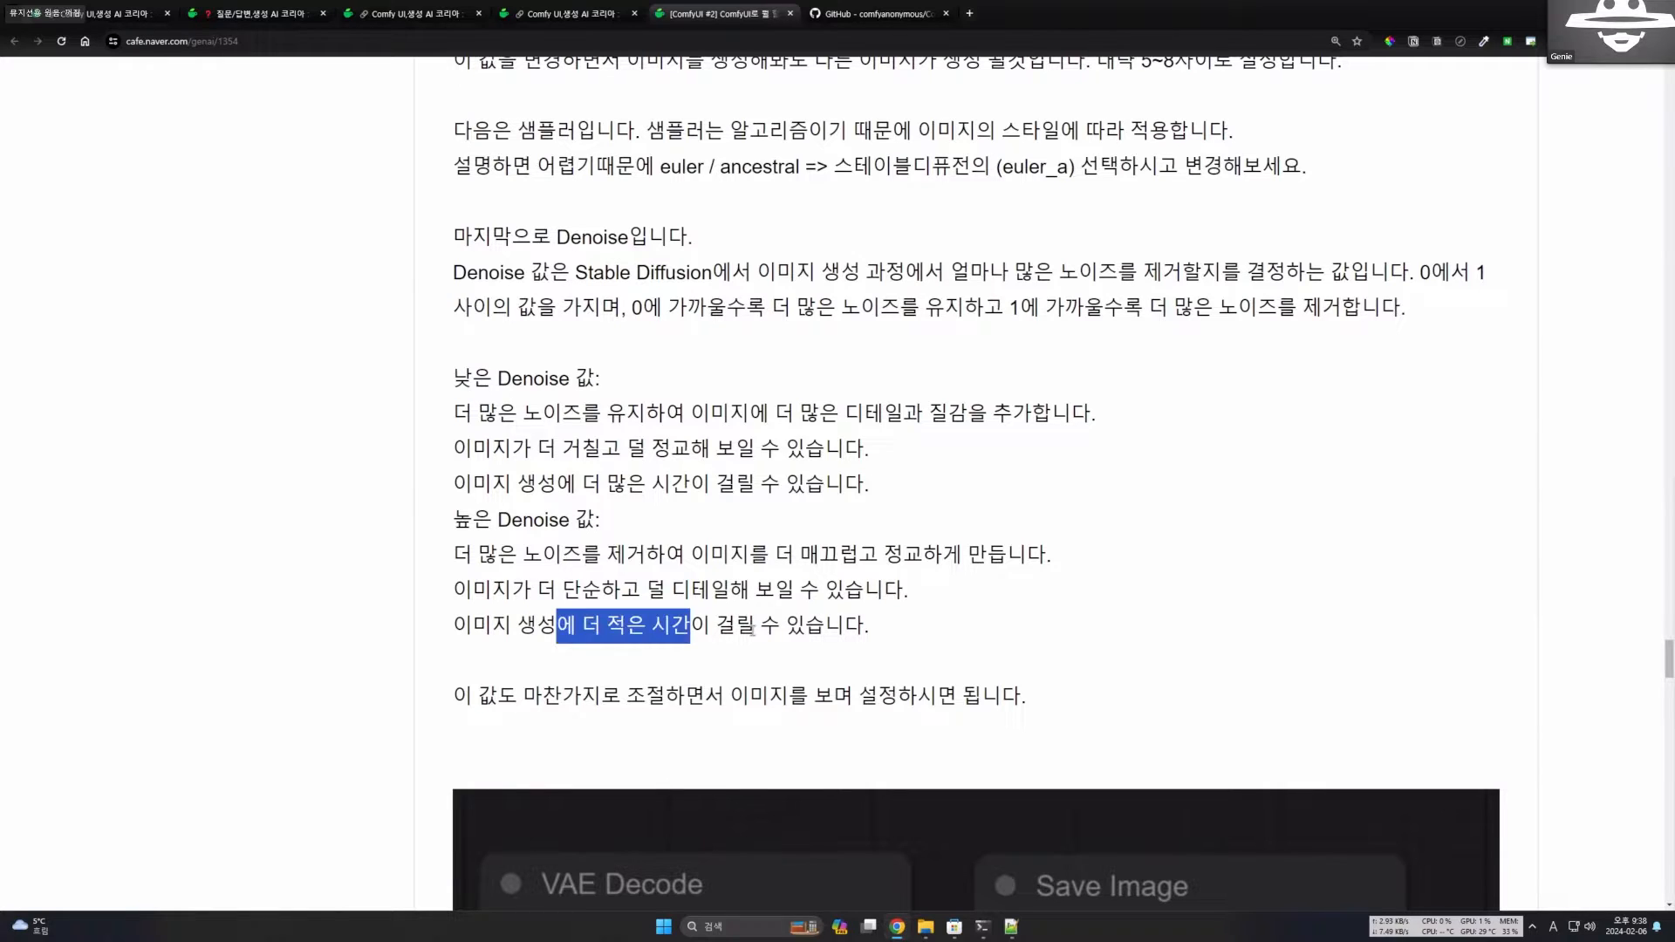
left_click(752, 630)
Review the post from the KSampler screenshot through the steps, cfg, sampler and Denoise explanations to the VAE Decode and Save Image screenshot.
scroll(842, 552, "up", 1)
scroll(842, 552, "up", 20)
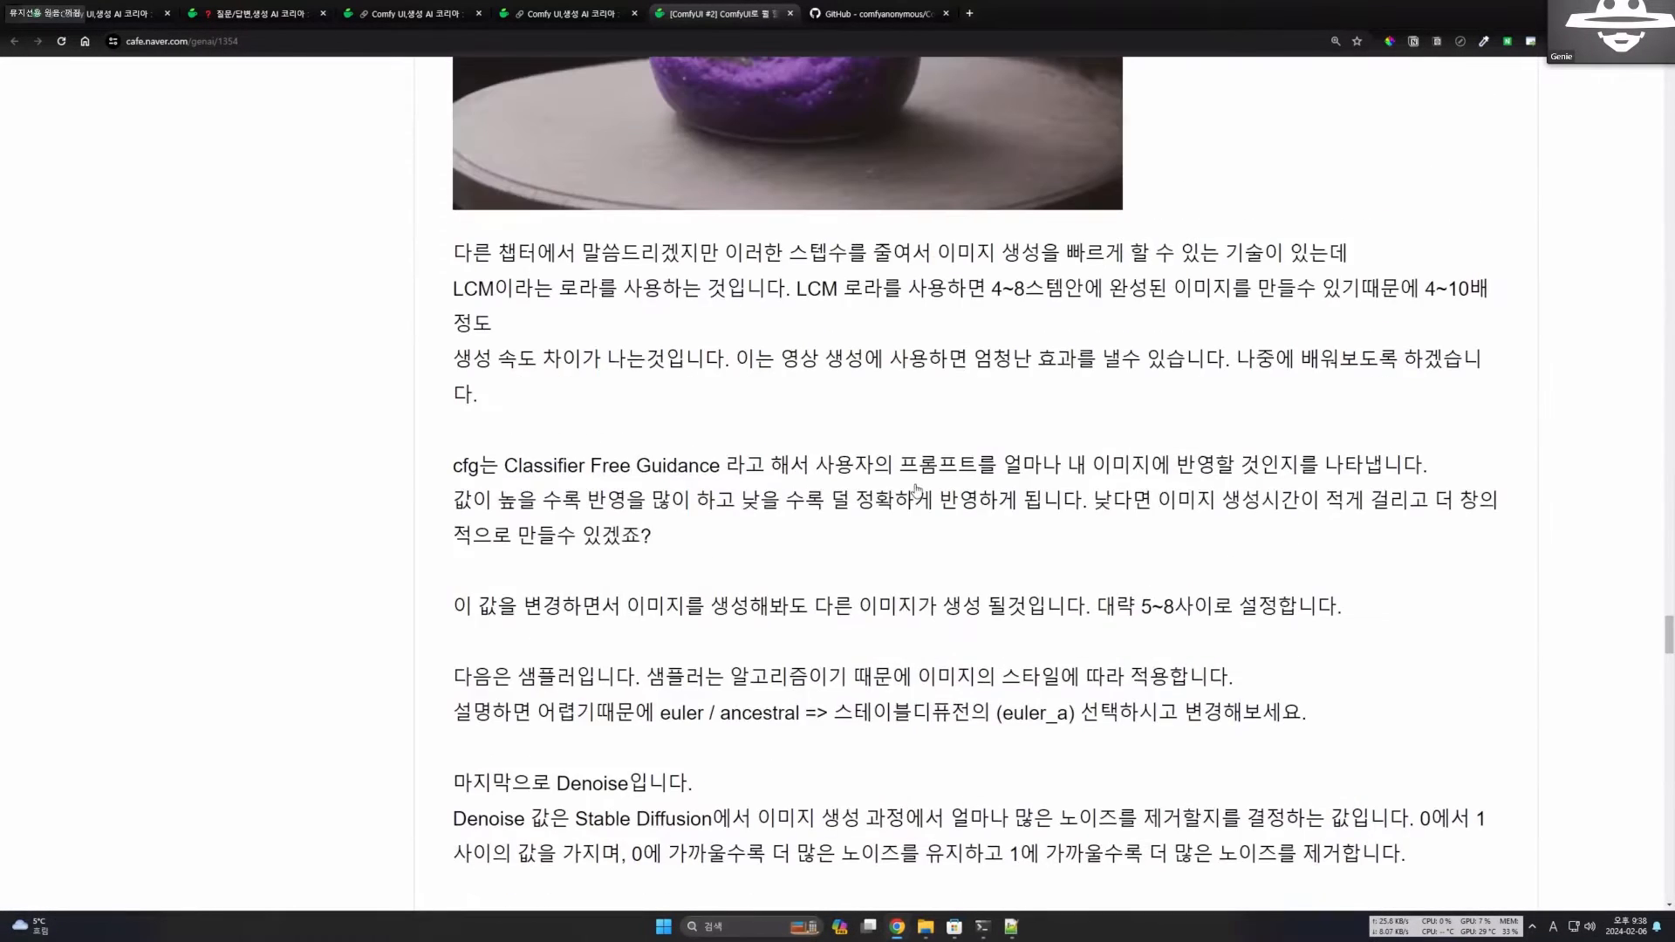
scroll(1211, 523, "up", 7)
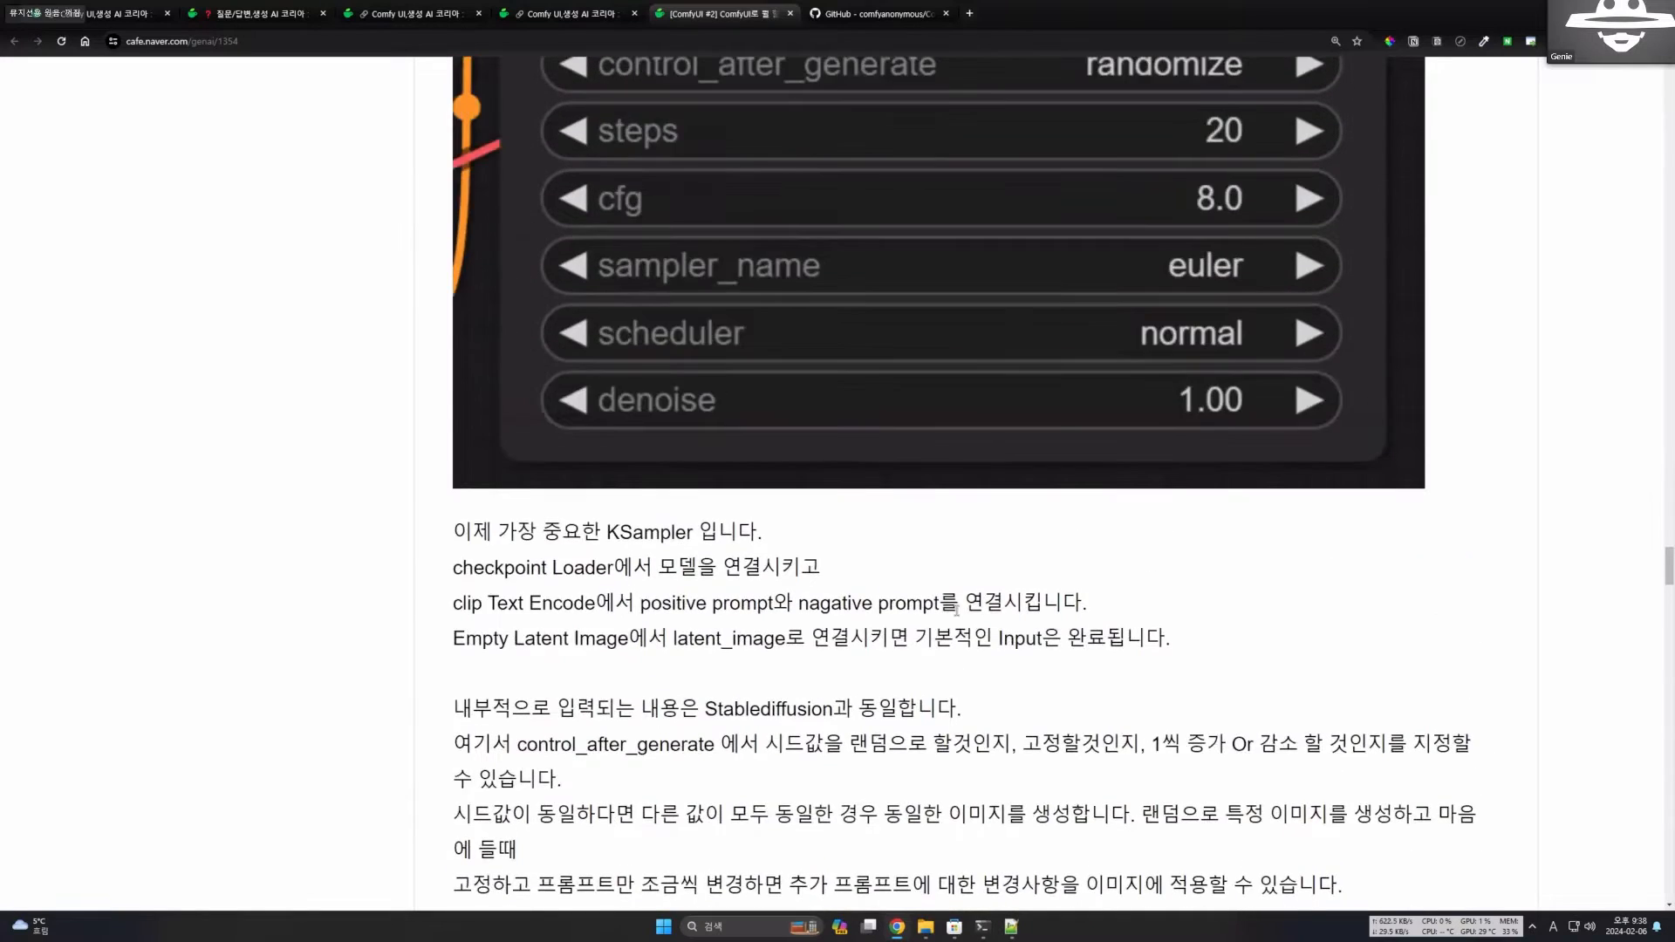
scroll(957, 612, "down", 7)
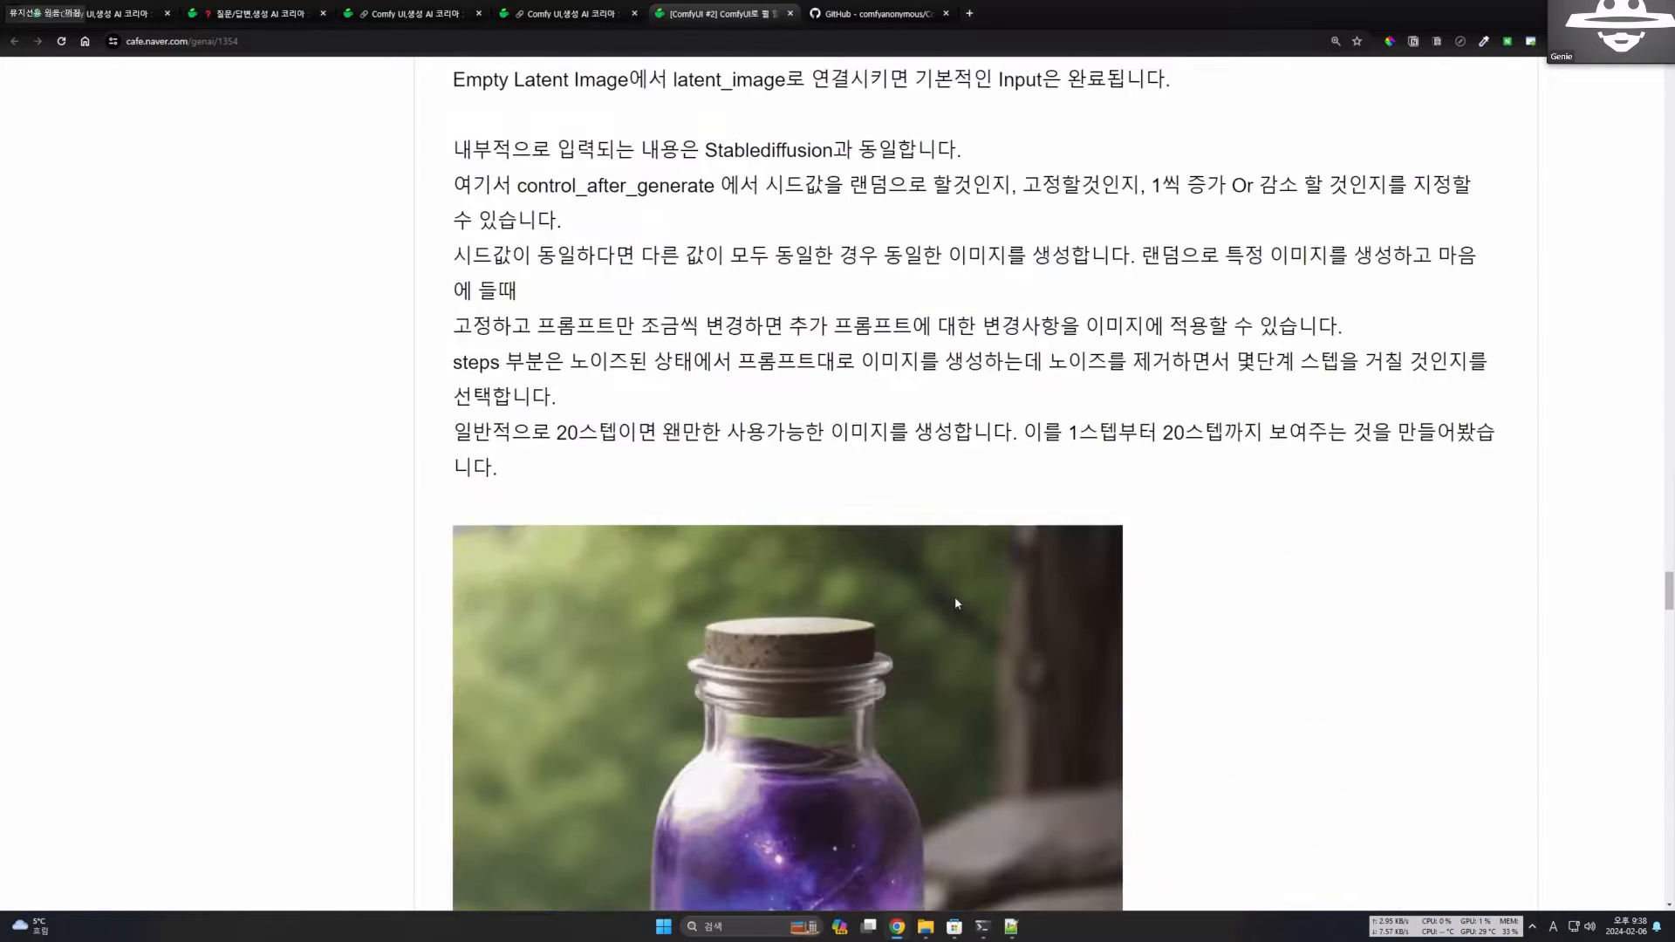
scroll(1035, 567, "down", 4)
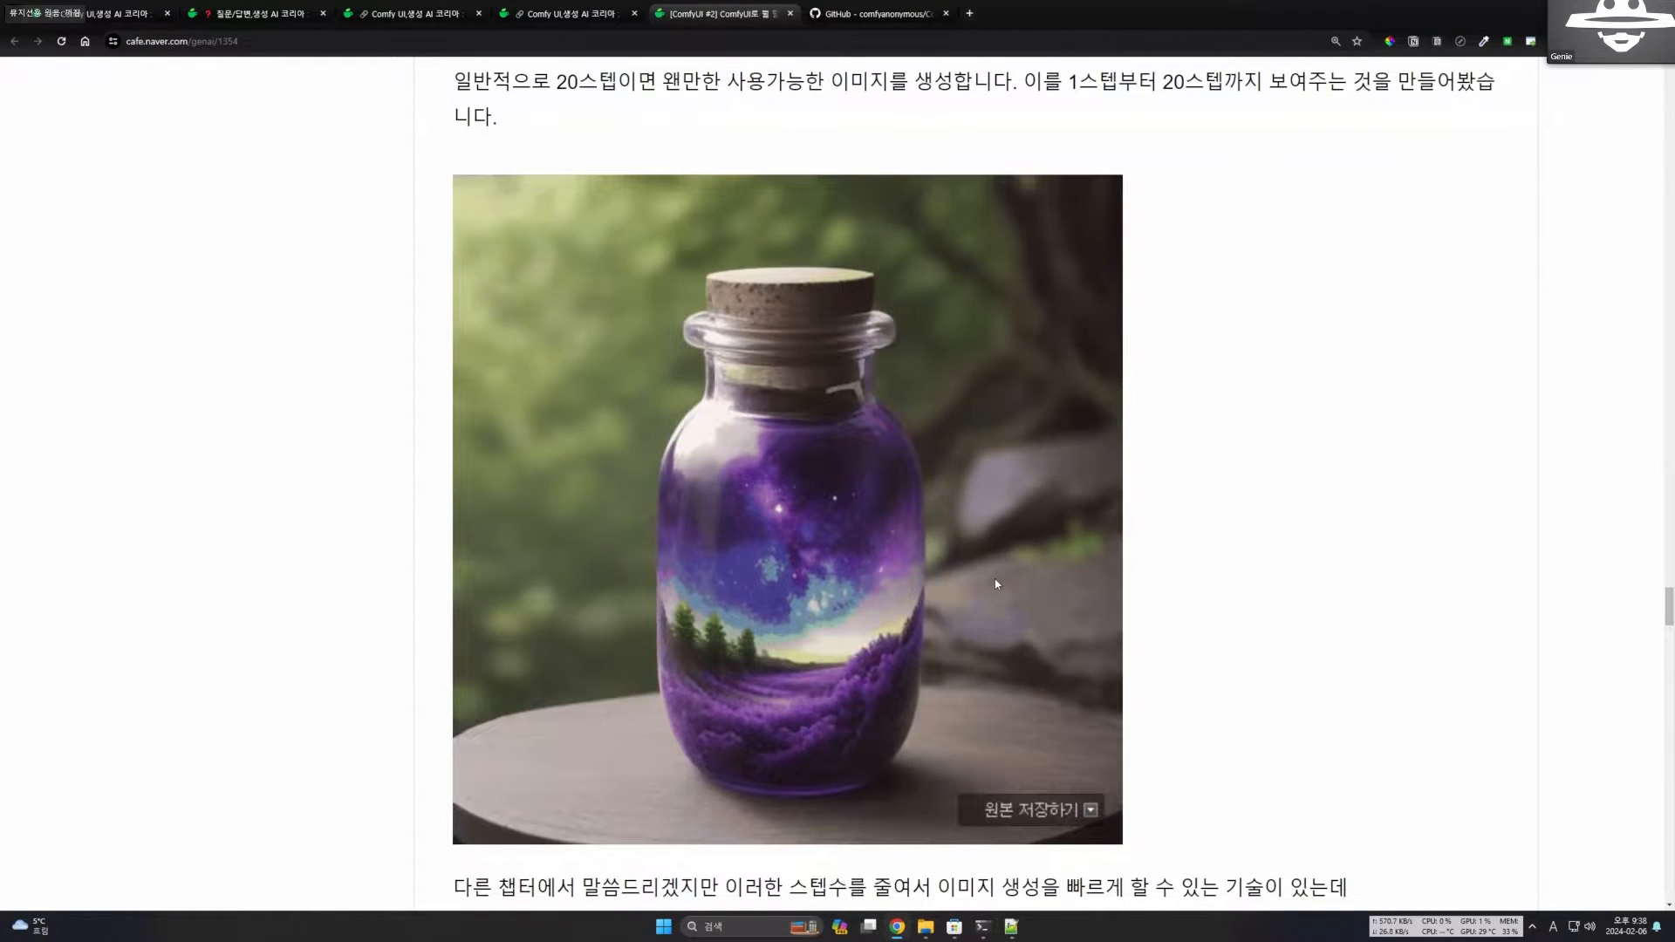
scroll(995, 579, "down", 5)
scroll(991, 578, "down", 2)
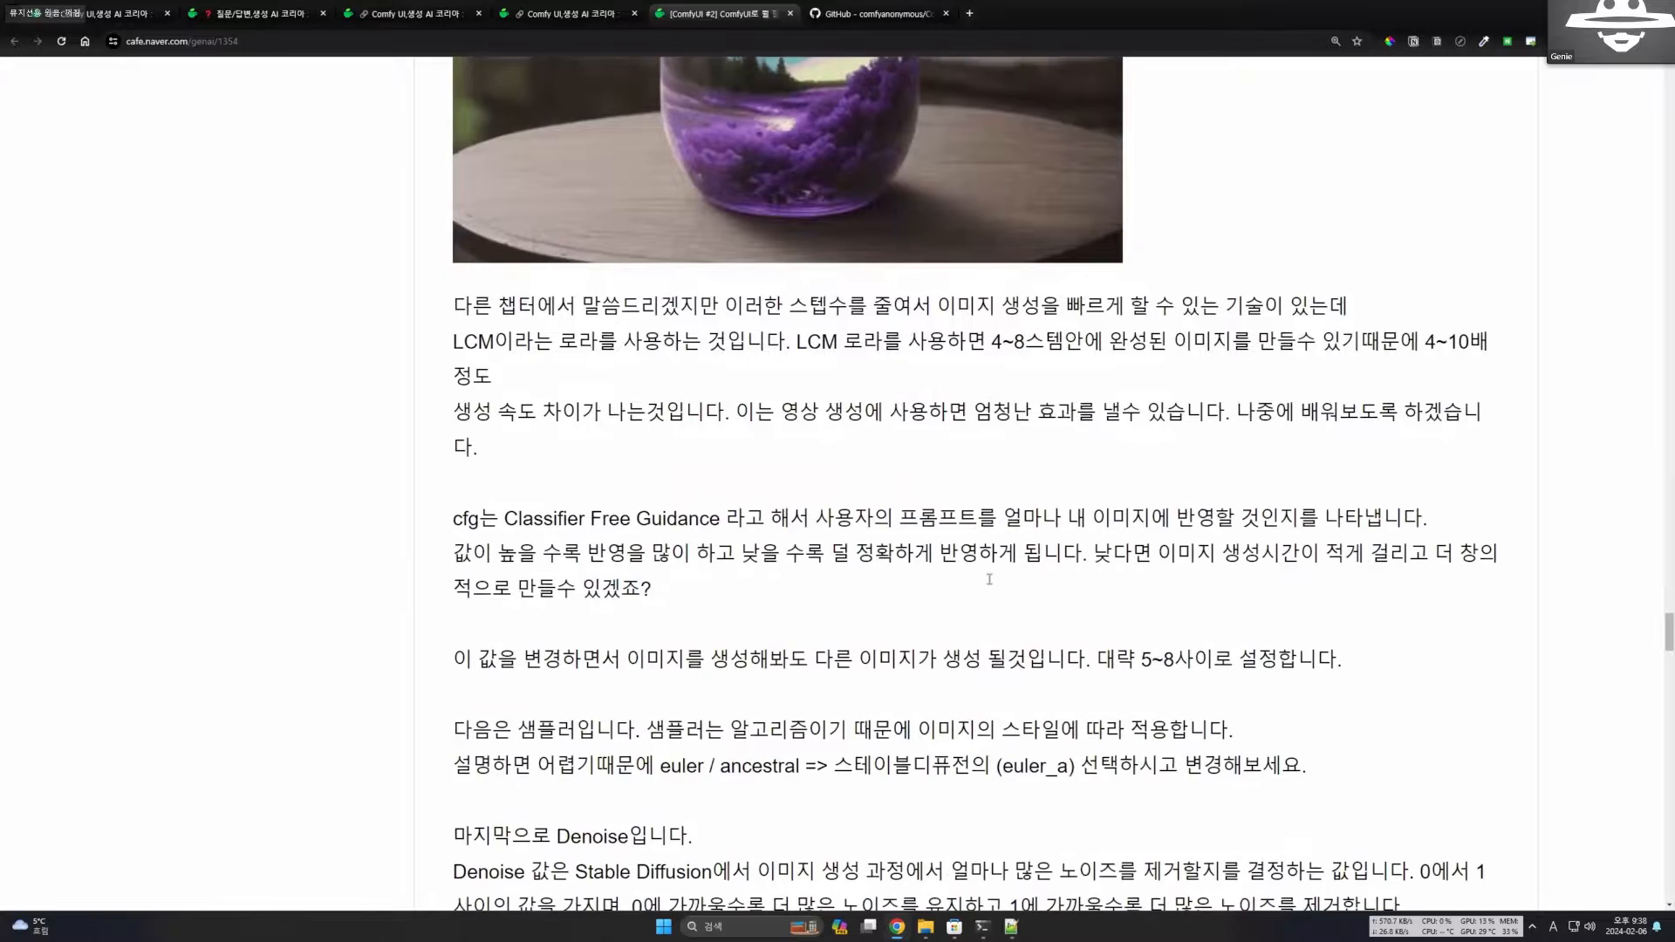
scroll(976, 584, "down", 6)
scroll(828, 495, "down", 7)
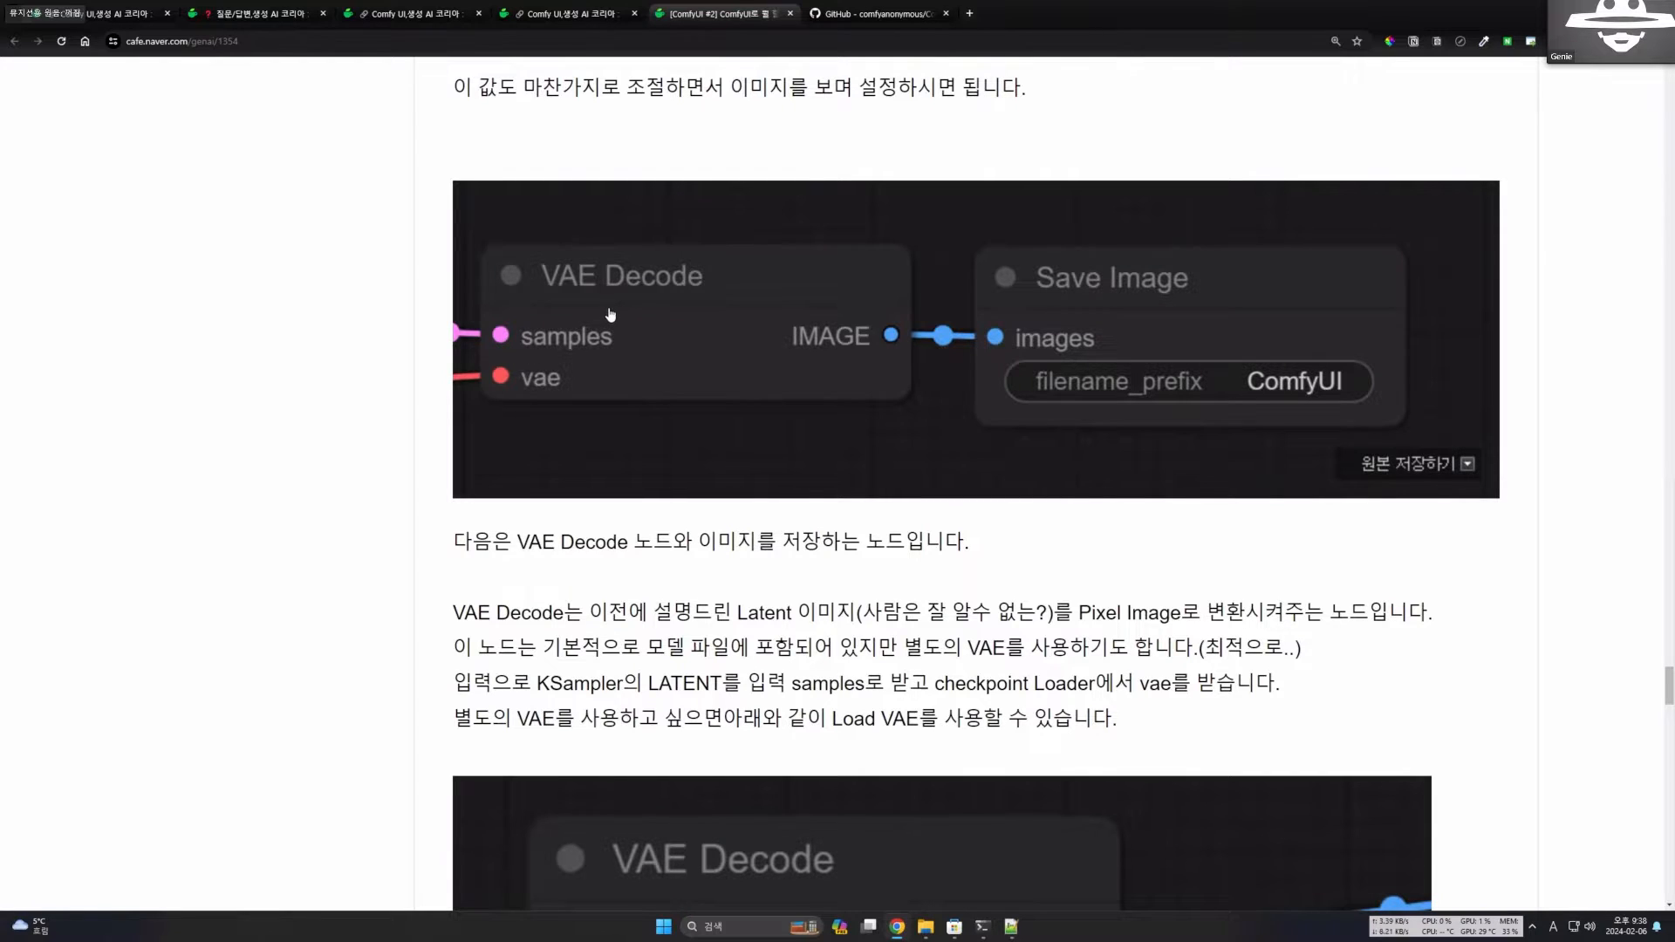
Go back to the KSampler screenshot to examine its seed and control_after_generate fields, and return to the cfg and sampler explanations.
scroll(909, 418, "up", 8)
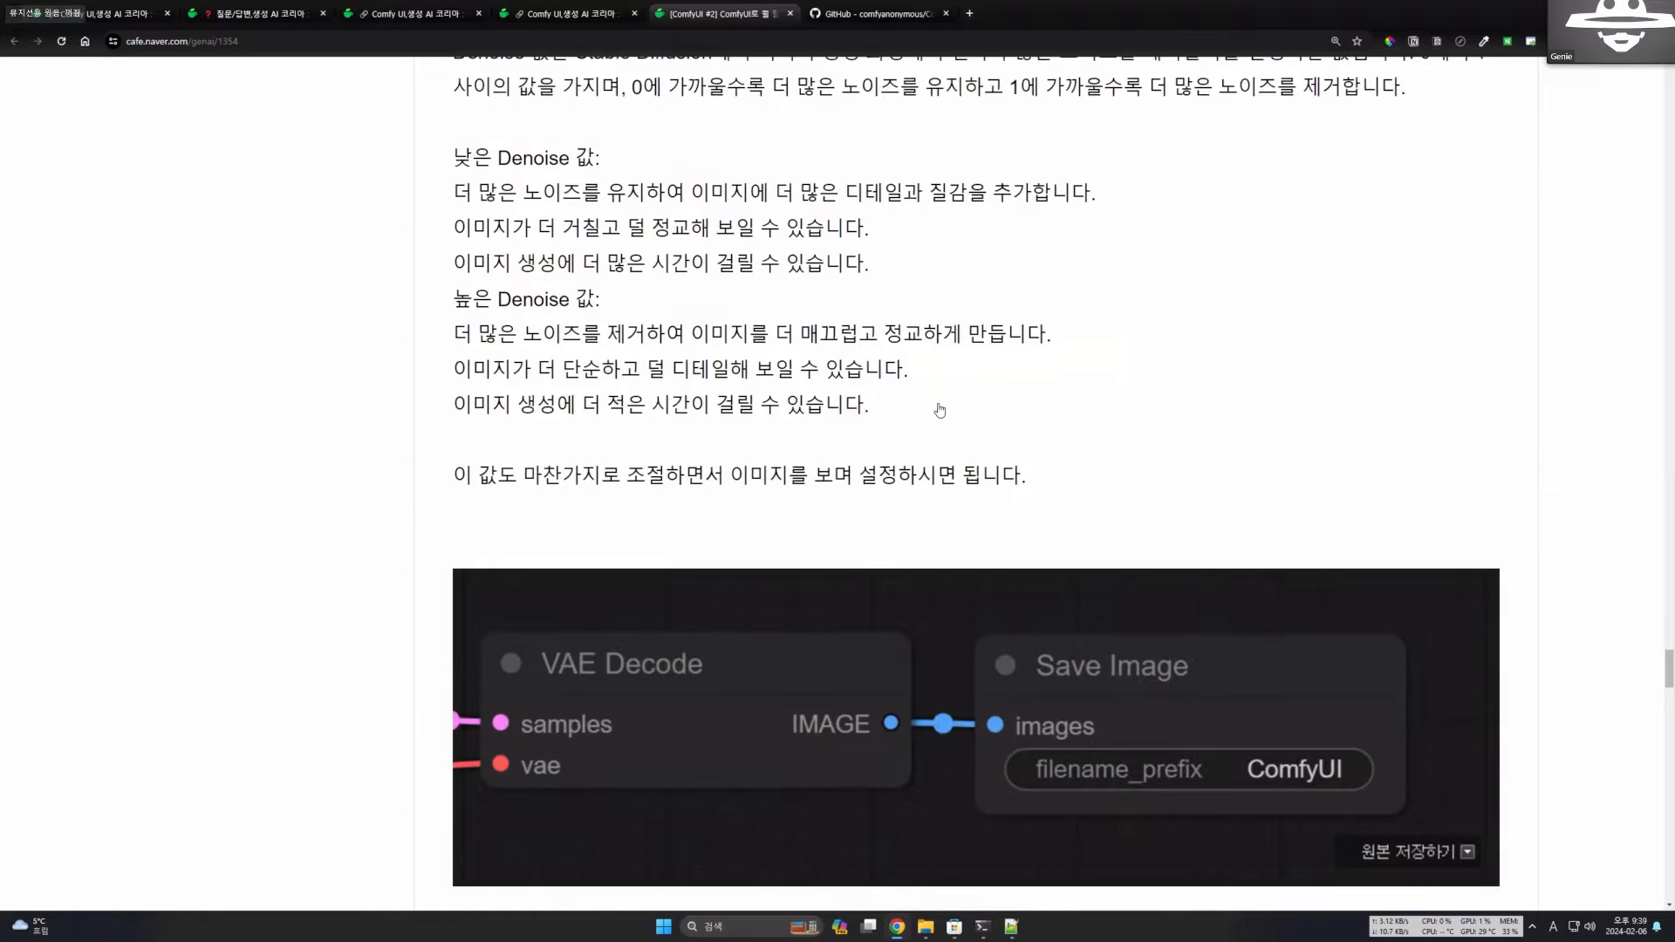
scroll(1334, 260, "up", 8)
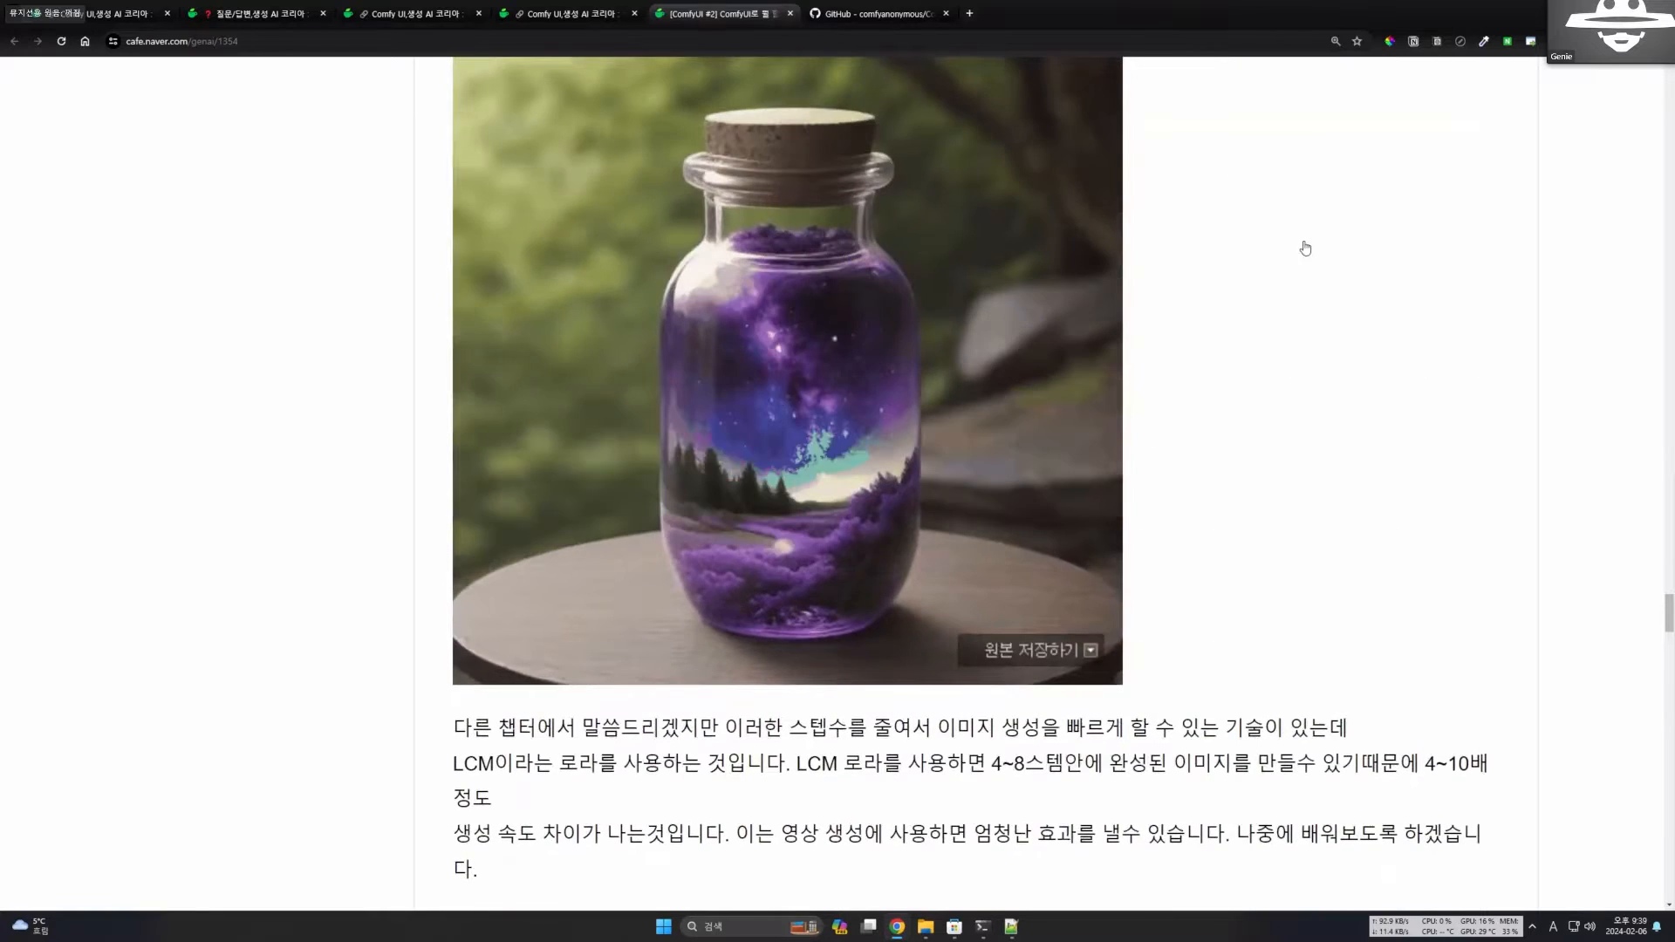
scroll(1058, 355, "up", 10)
scroll(768, 401, "up", 7)
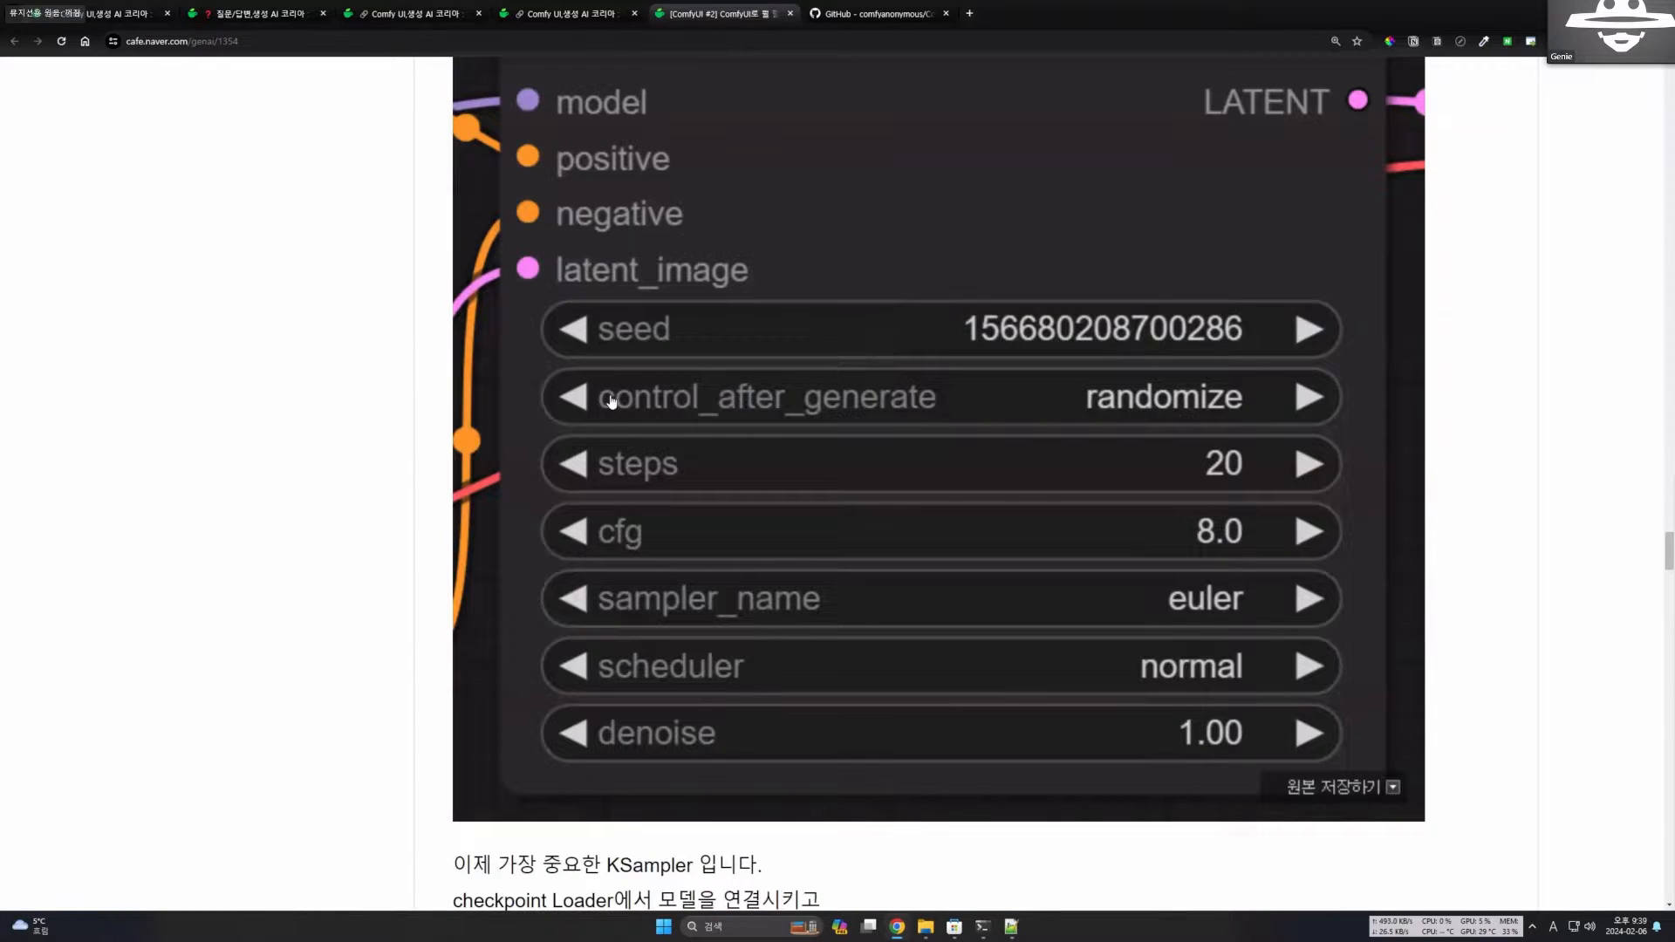
scroll(785, 410, "down", 20)
scroll(868, 421, "down", 10)
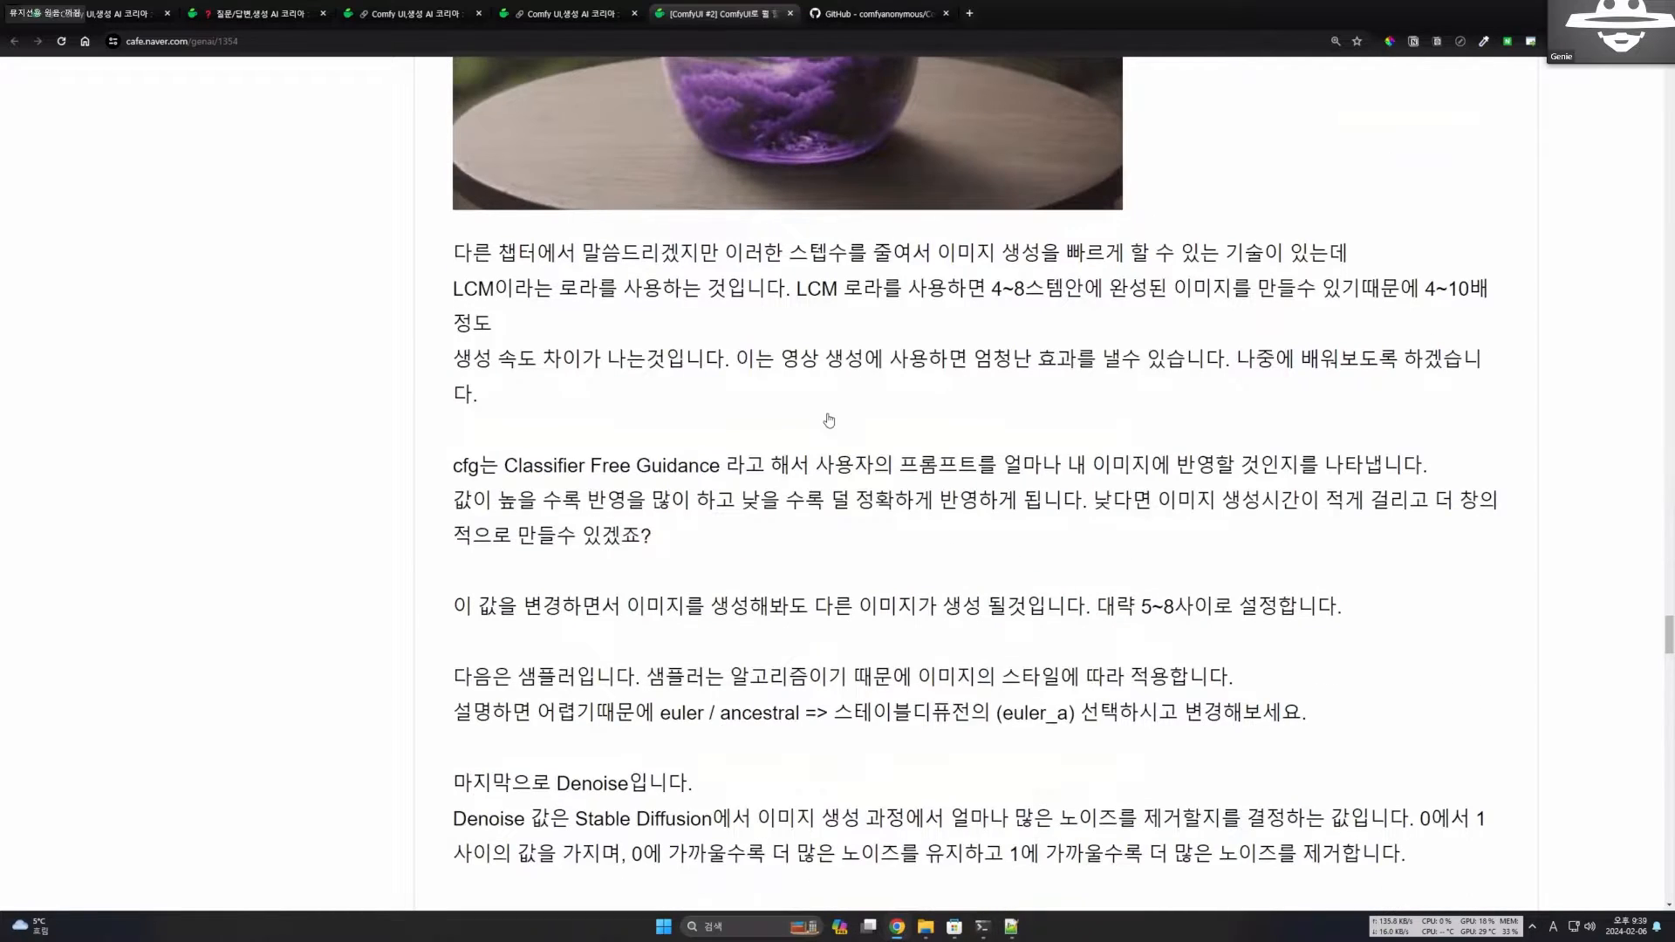
Read the VAE Decode, Load VAE and Save Image sections and the tip on using the Preview Image node.
scroll(538, 340, "down", 1)
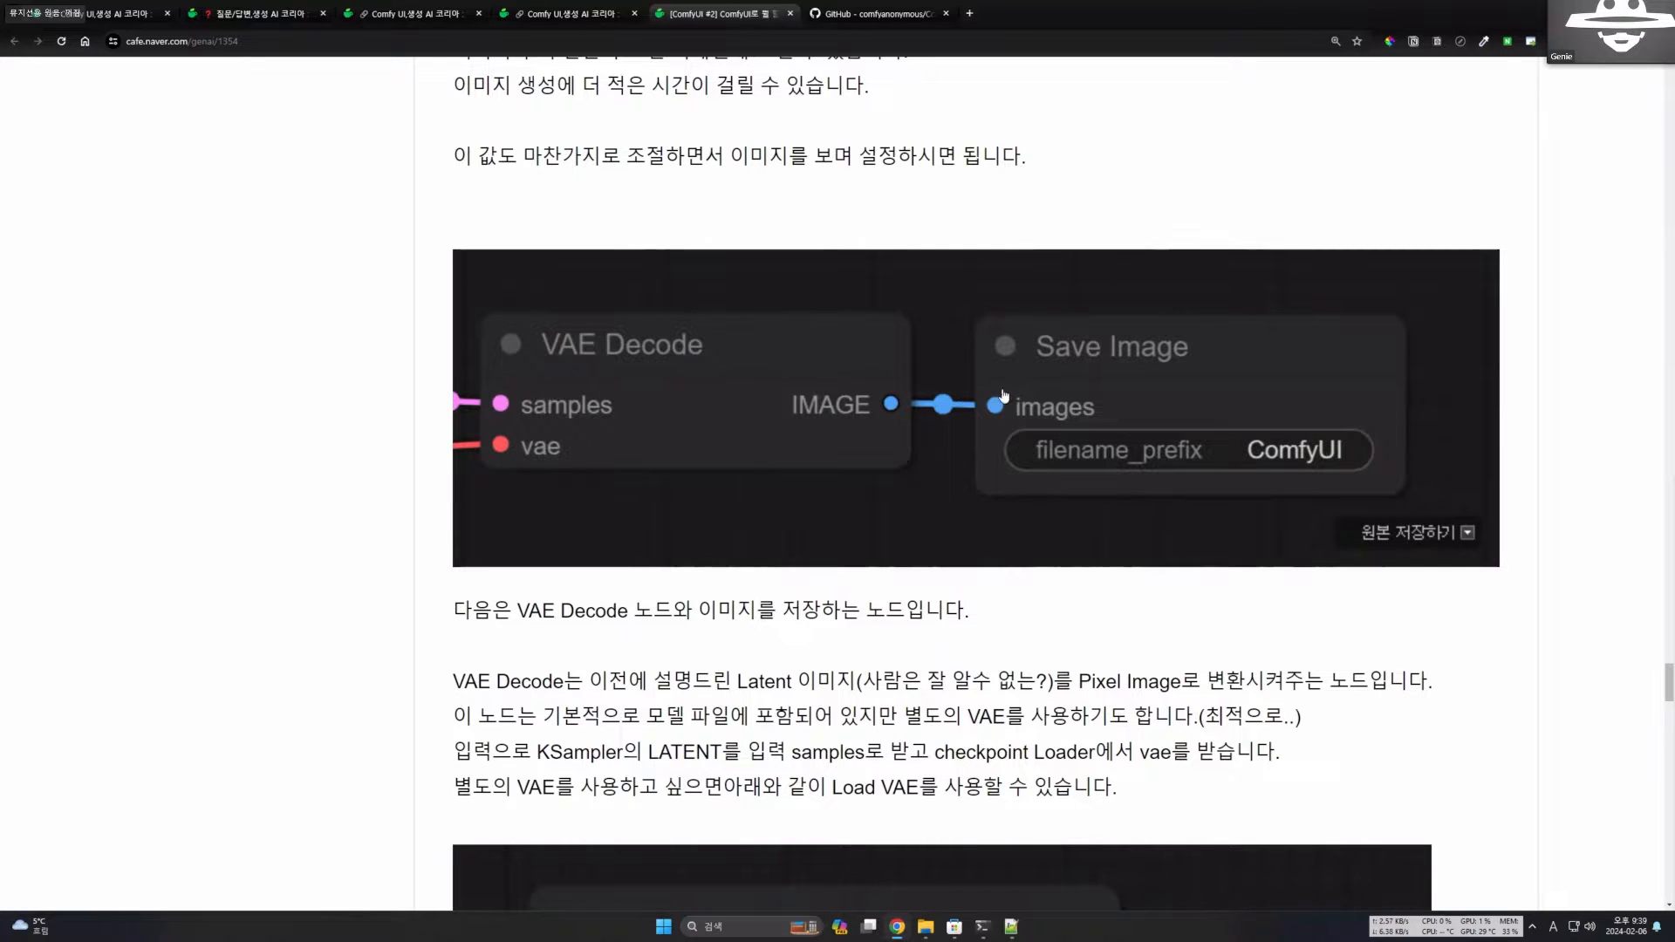
scroll(1120, 433, "down", 9)
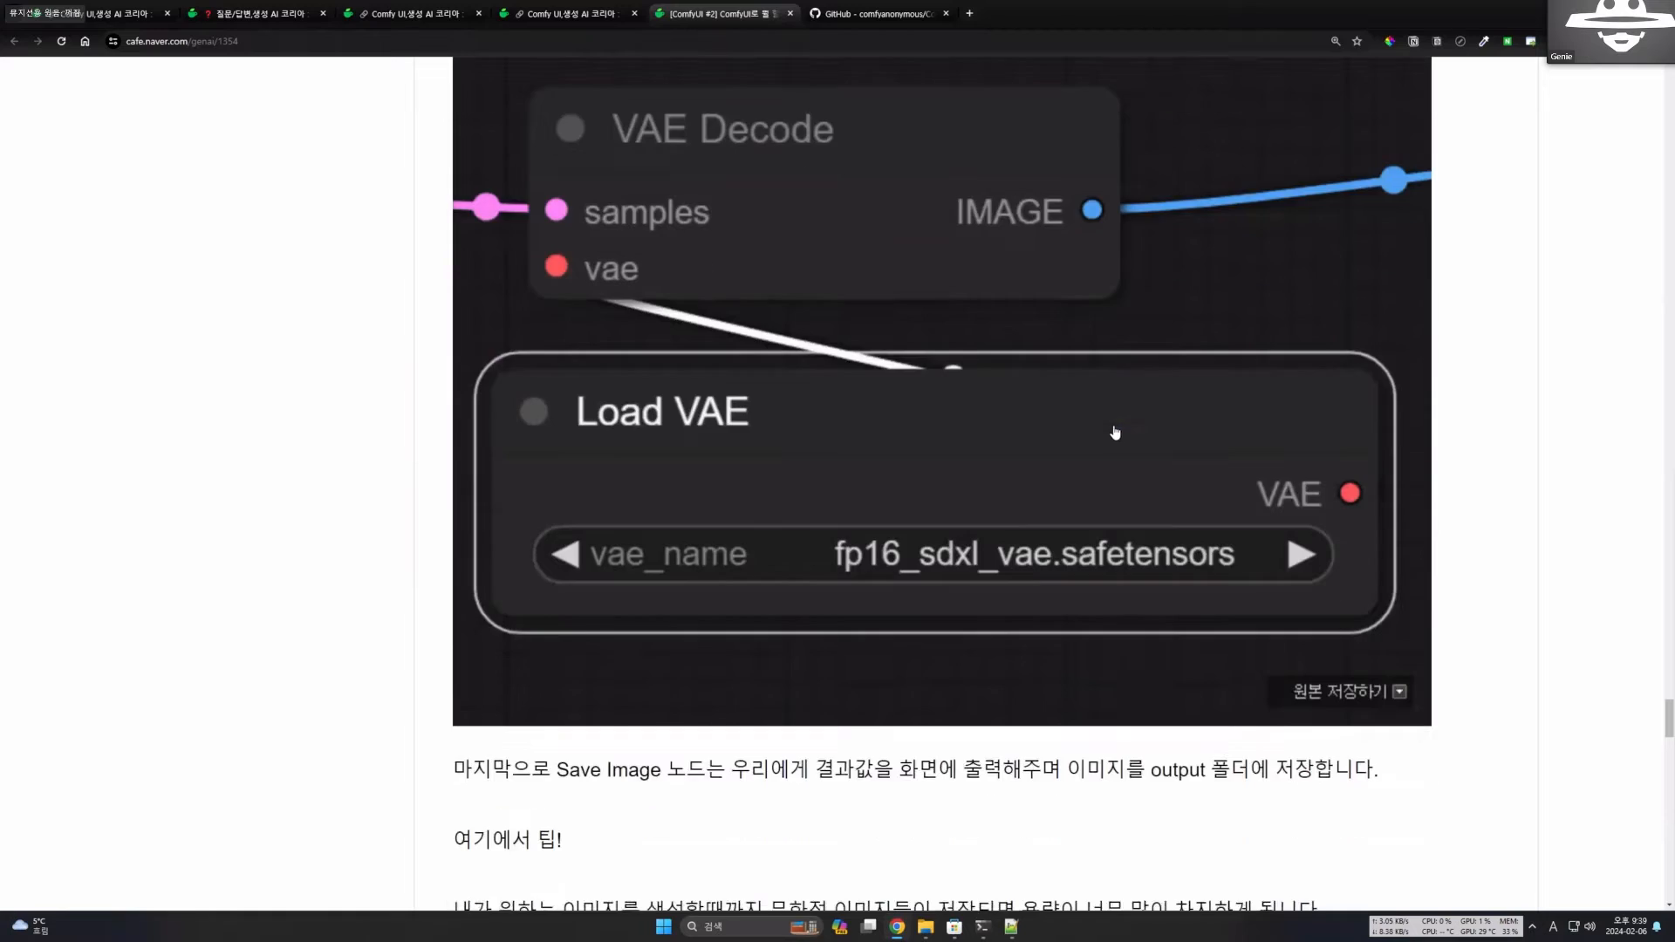
scroll(1115, 433, "down", 10)
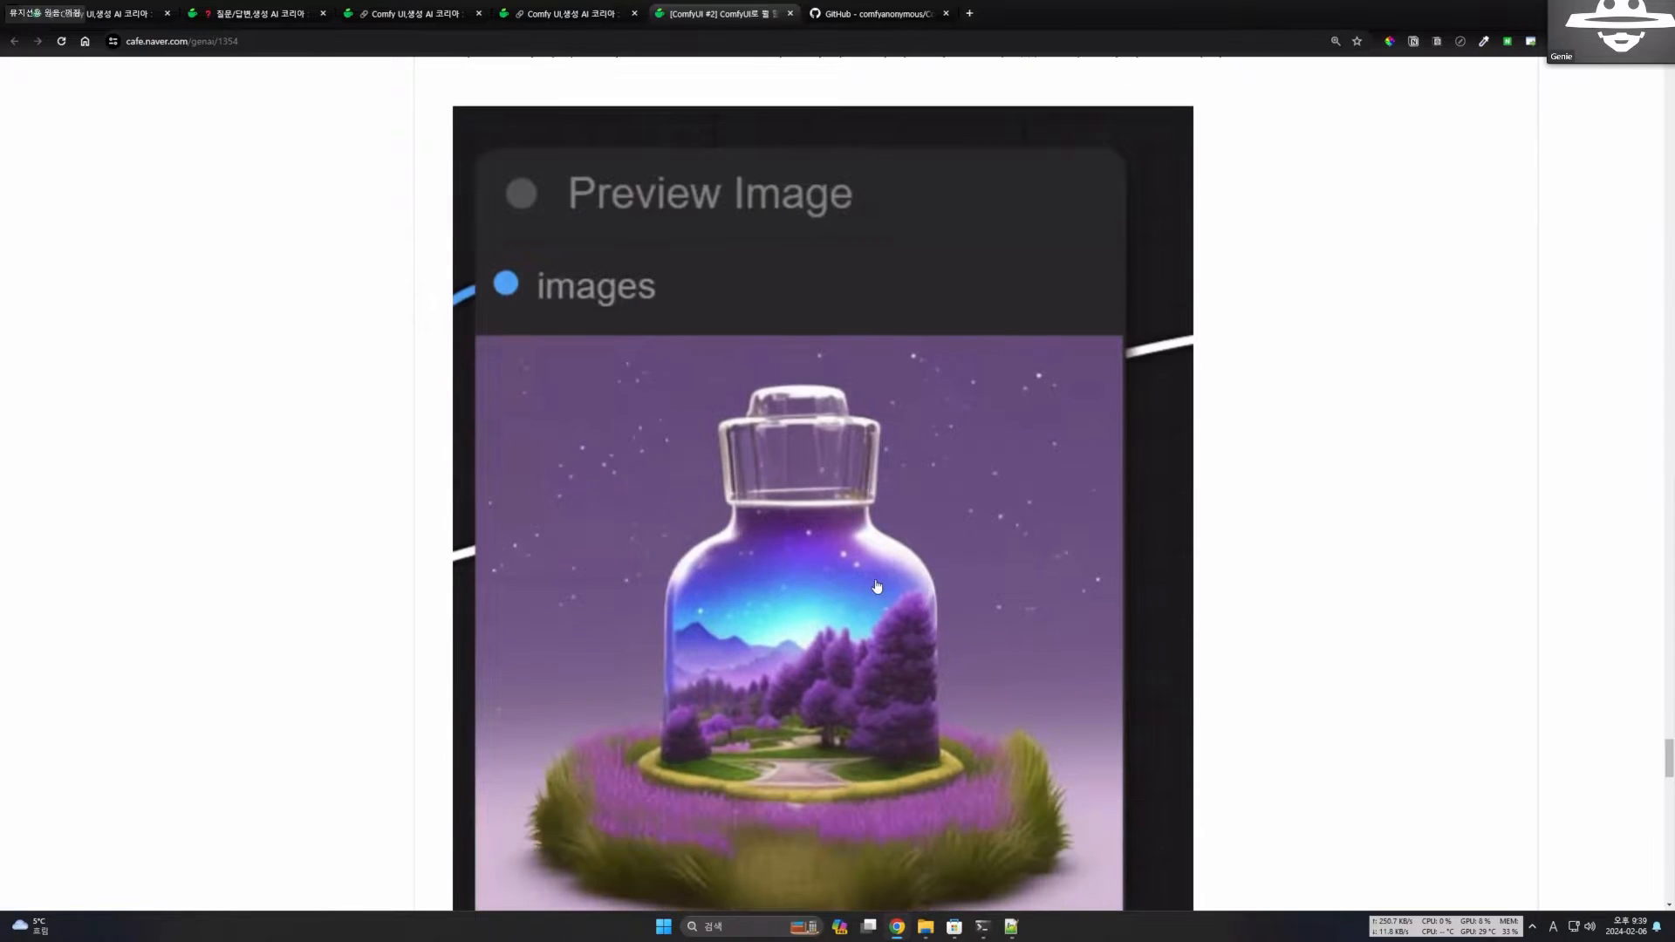
scroll(876, 587, "down", 1)
scroll(877, 593, "up", 2)
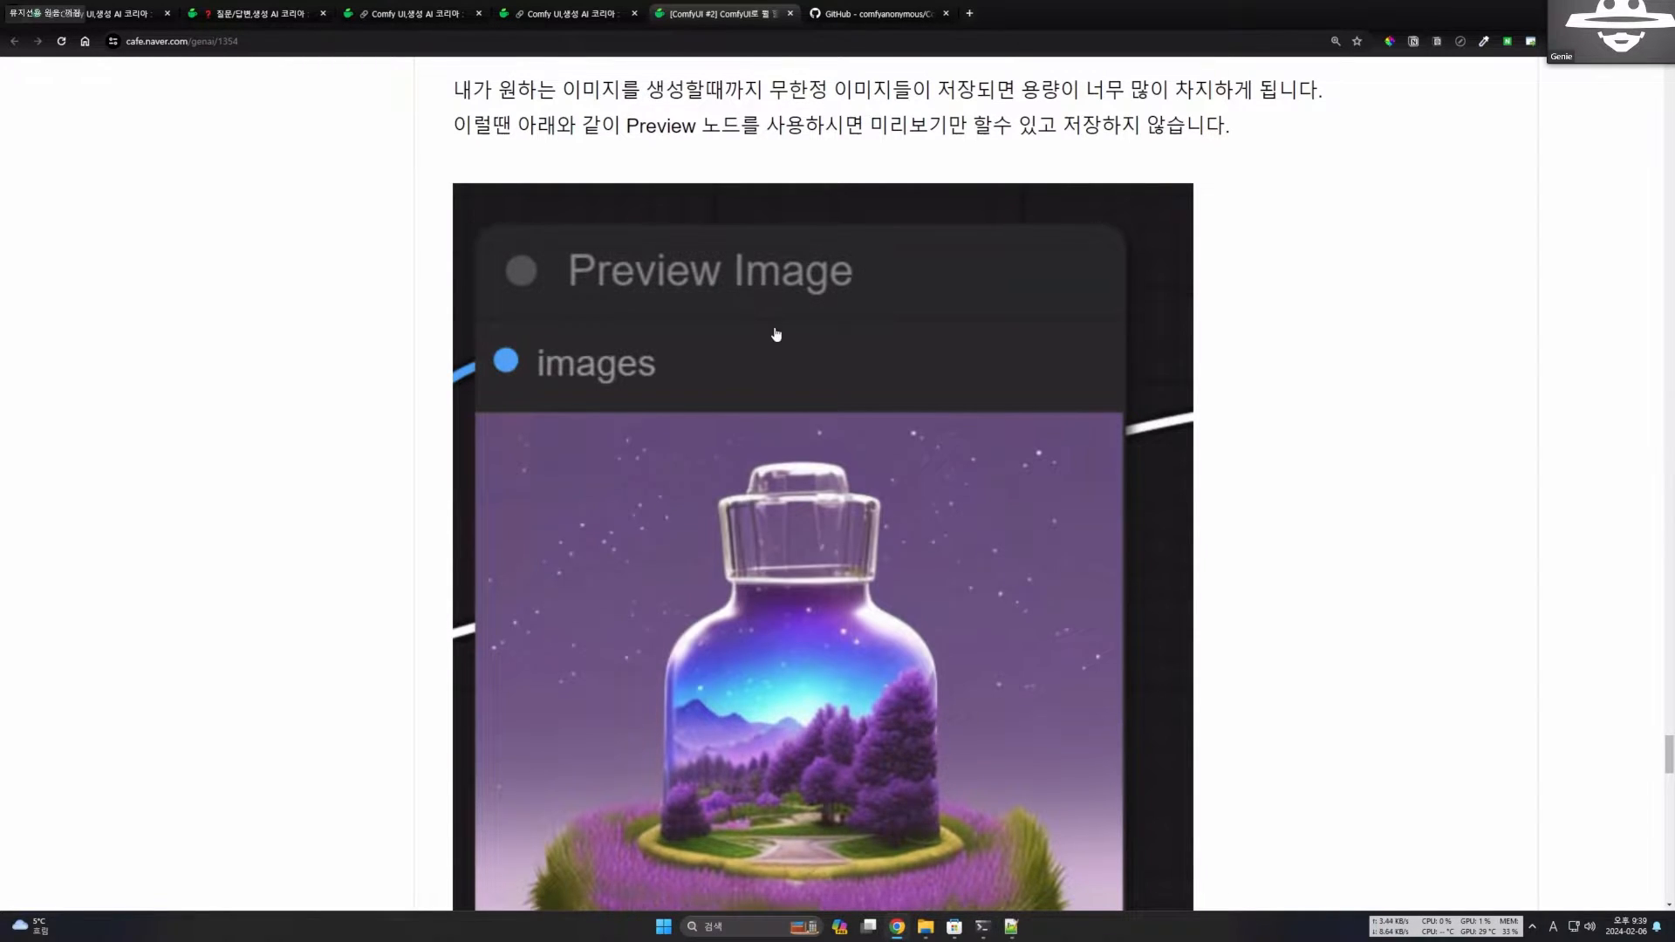
scroll(777, 334, "down", 2)
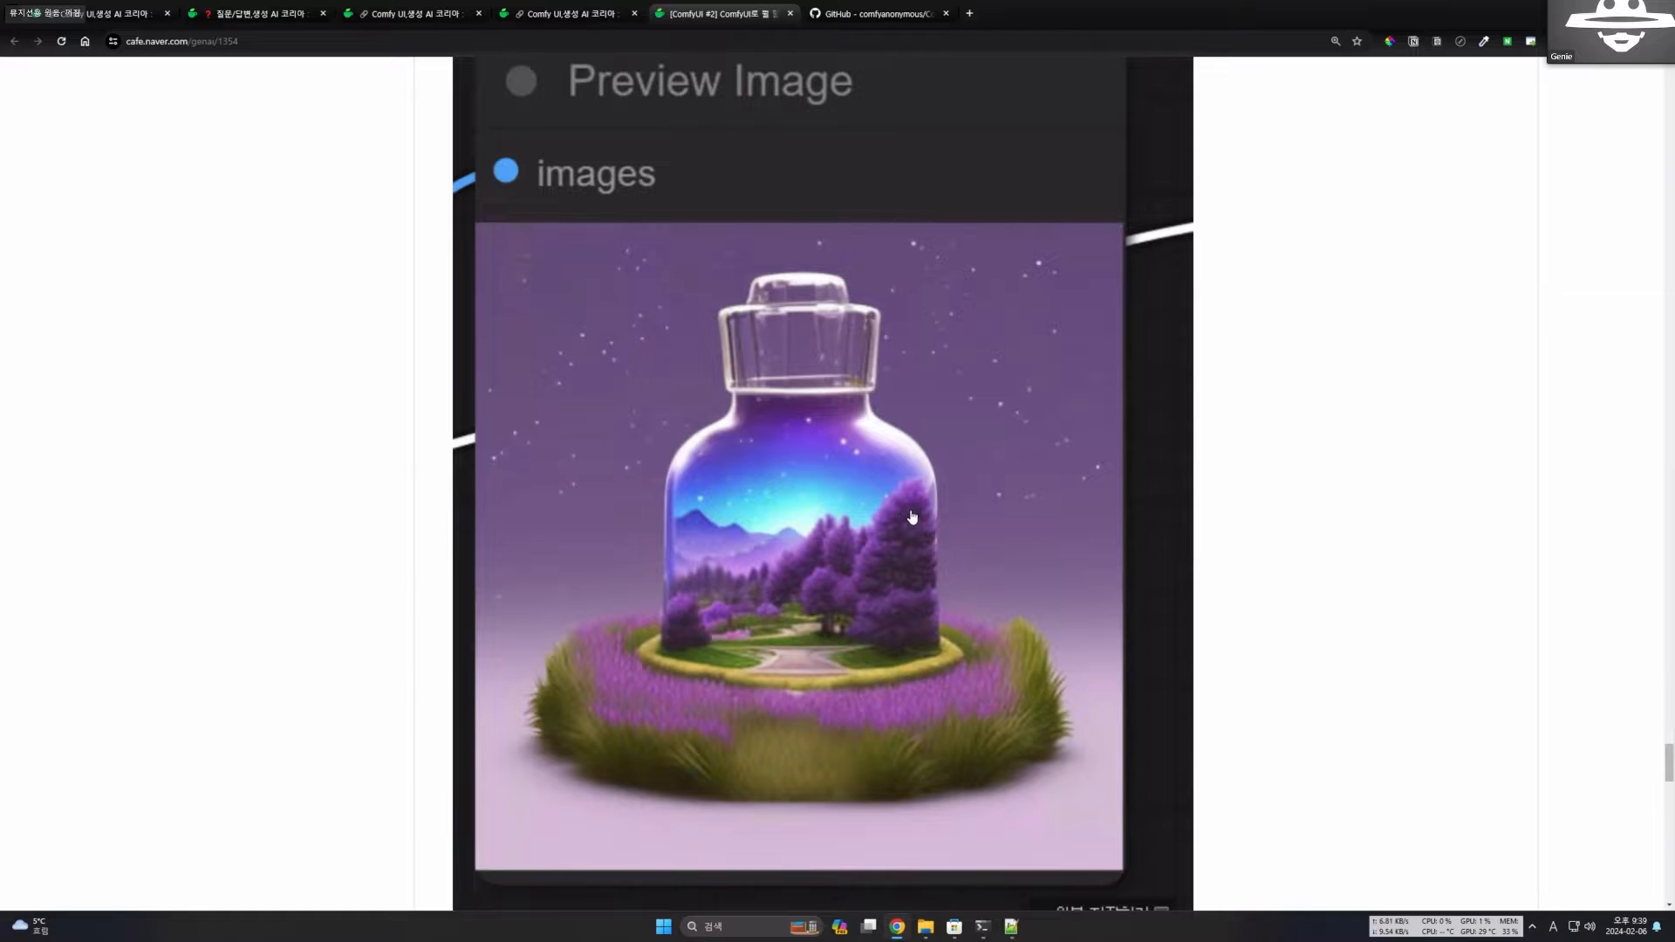
Read to the end of the post, highlight its closing sentences about basic TXT2IMG and the next session, and clear the highlight.
scroll(912, 517, "down", 5)
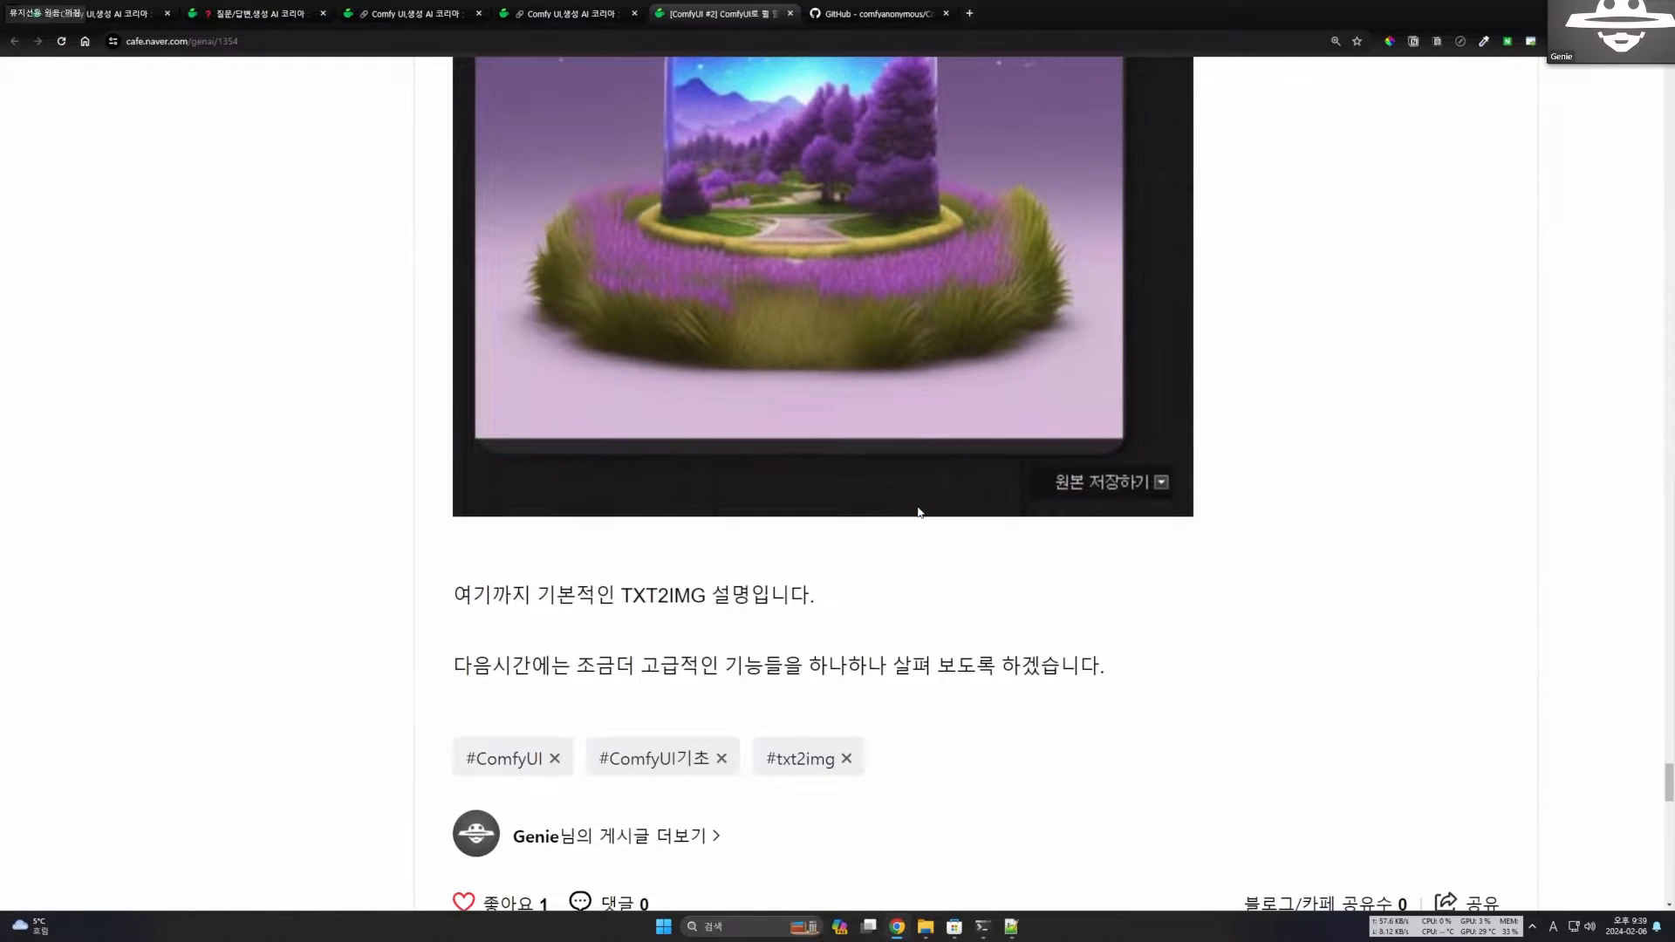
scroll(917, 512, "down", 3)
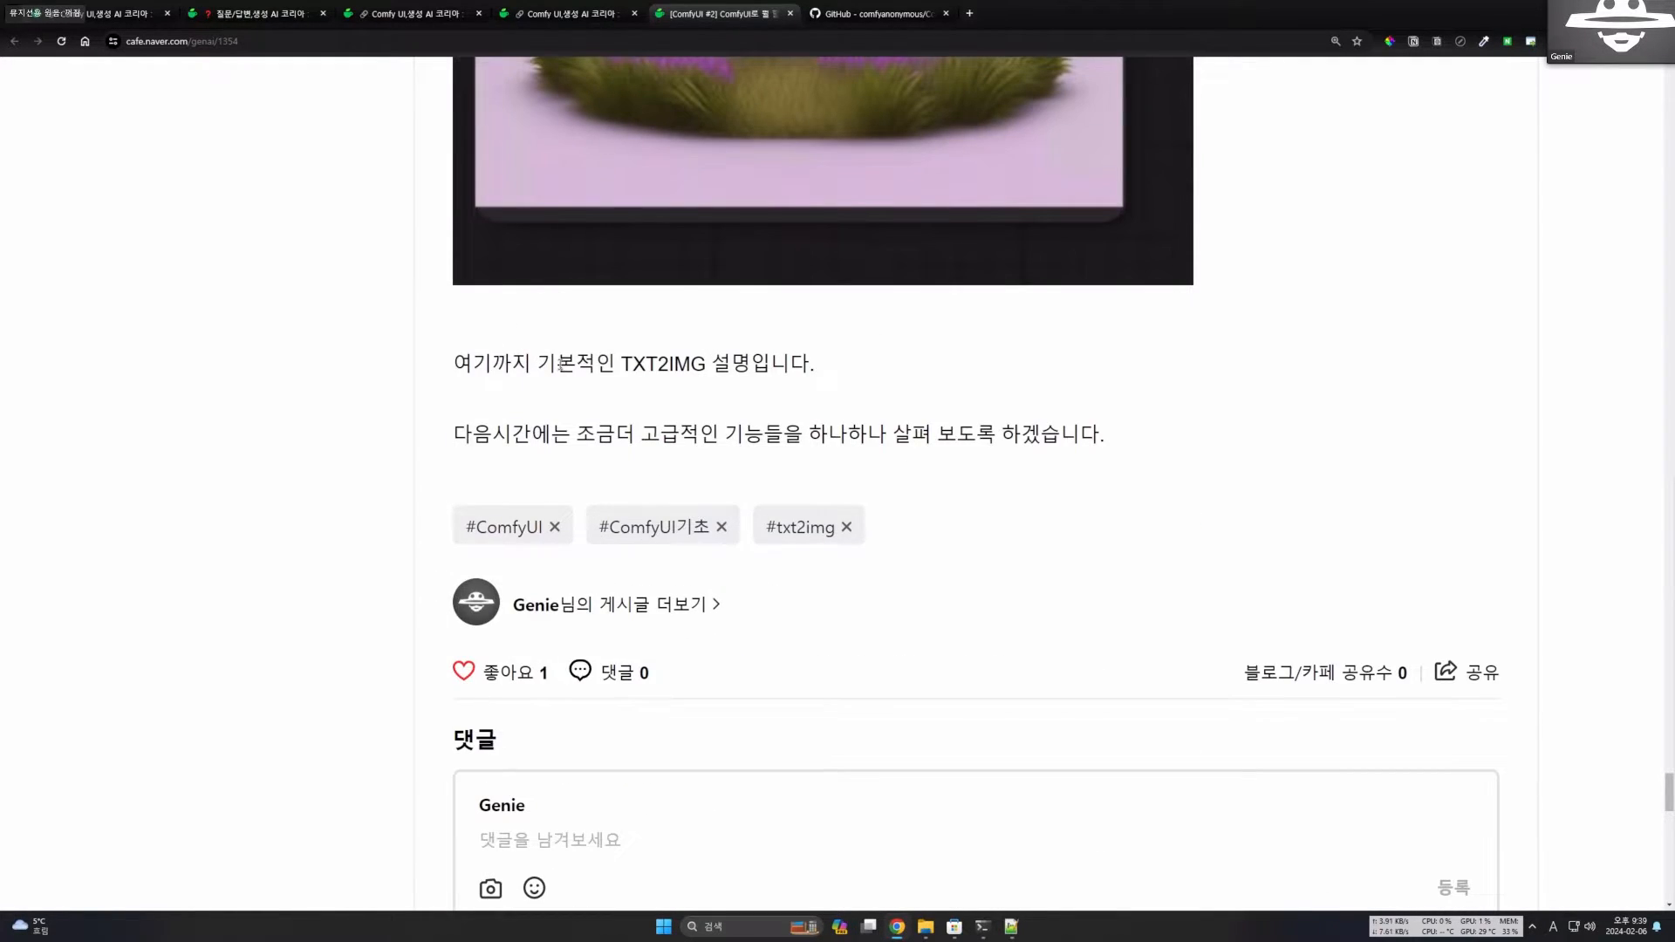
left_click_drag(1107, 436, 467, 363)
left_click(757, 367)
Switch to File Explorer's comfyui folder and point out run_nvidia_gpu.bat by selecting it repeatedly, leaving it deselected.
left_click(925, 928)
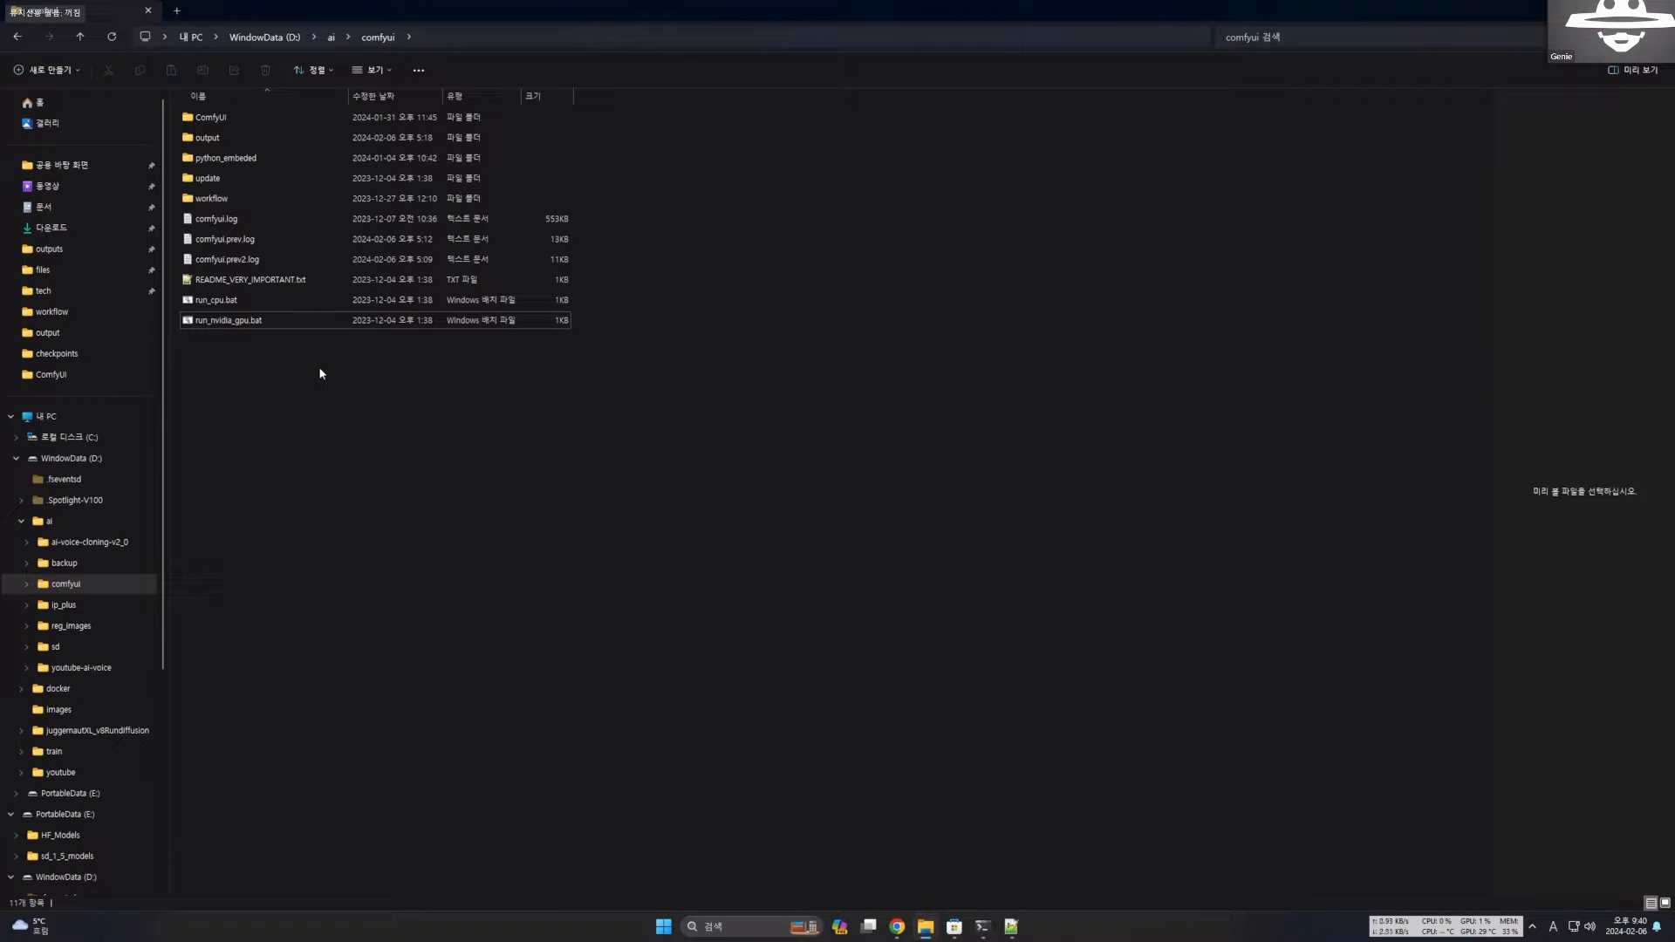
left_click(228, 321)
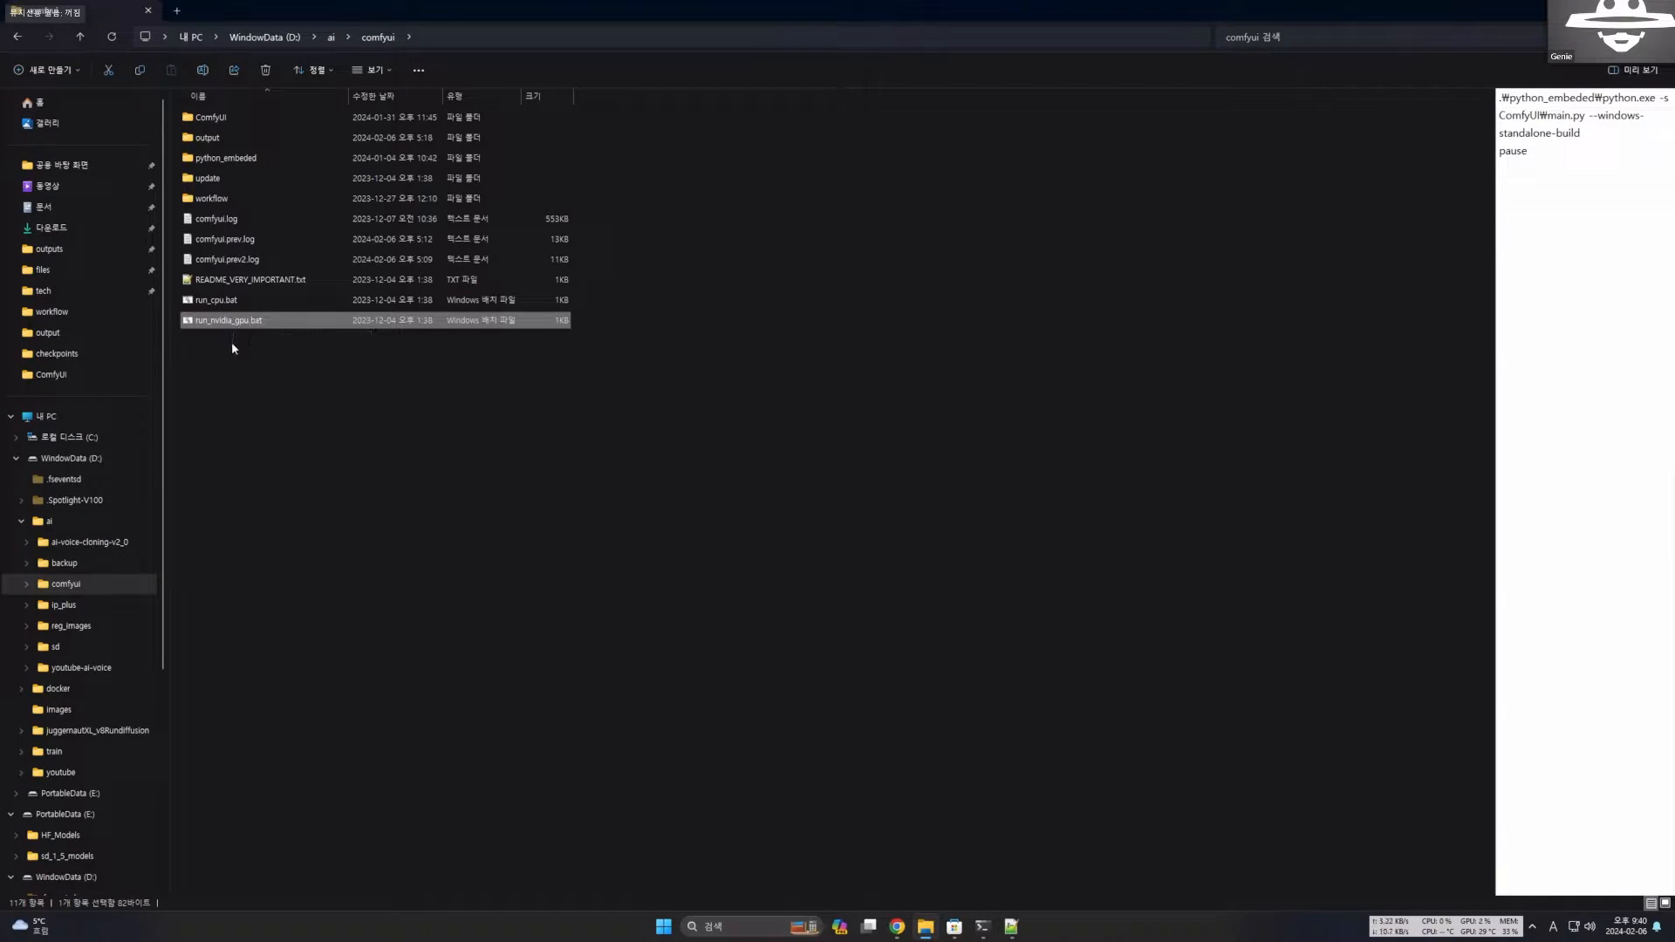
left_click(236, 359)
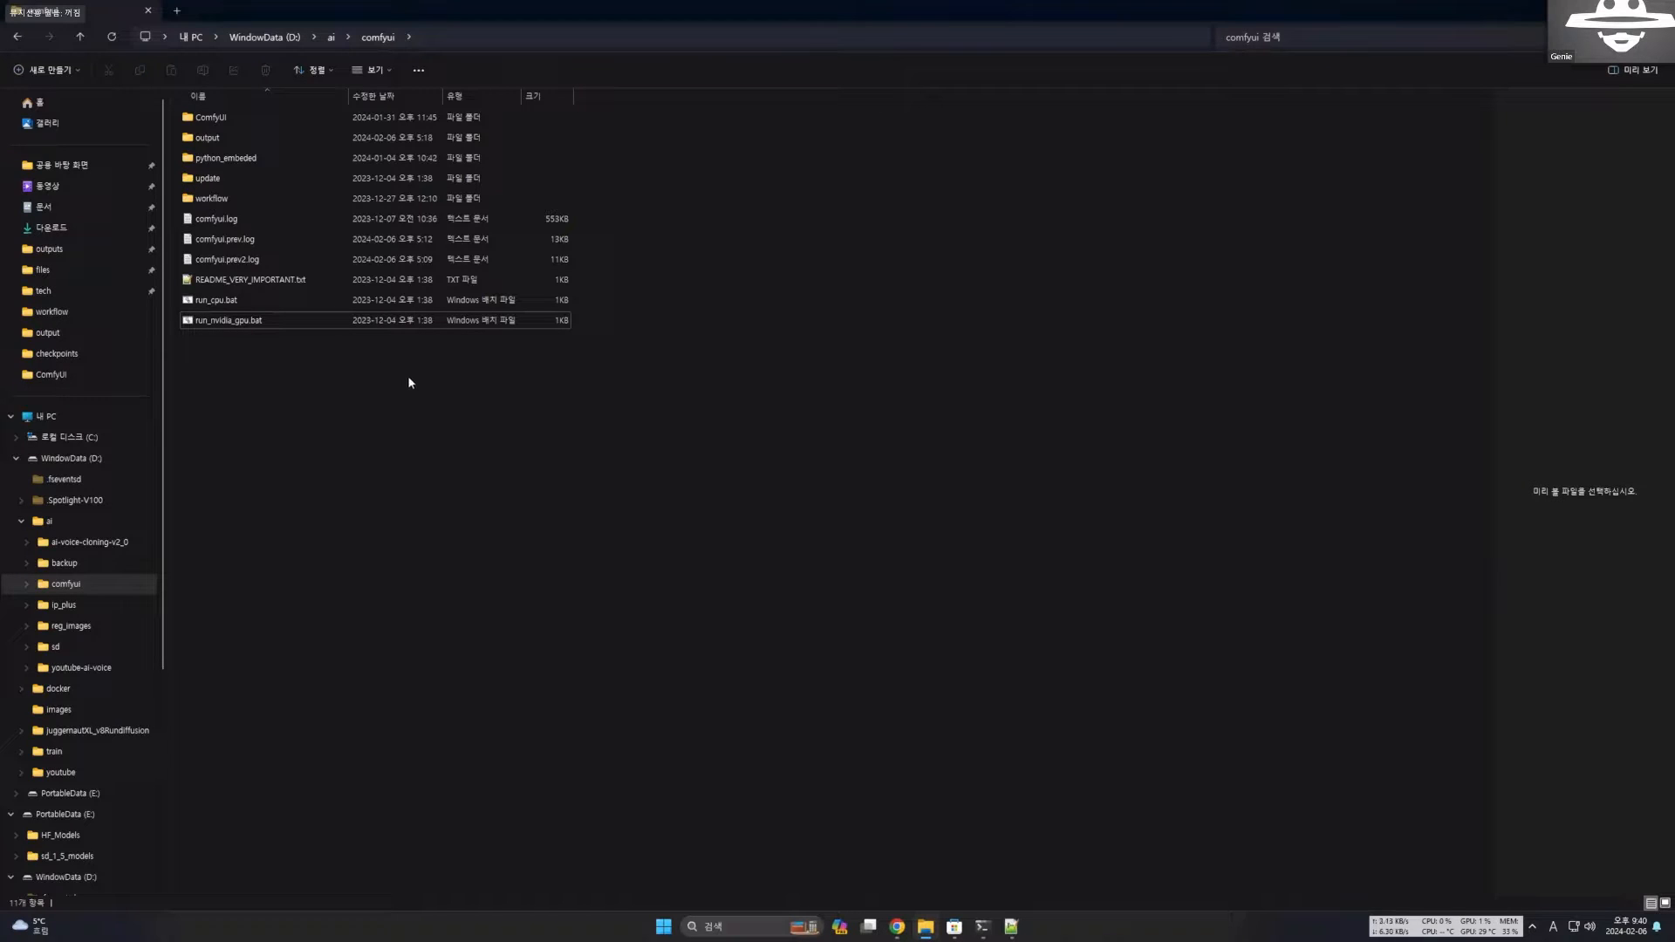
left_click(248, 323)
left_click(243, 363)
left_click(246, 324)
left_click(272, 344)
left_click(221, 328)
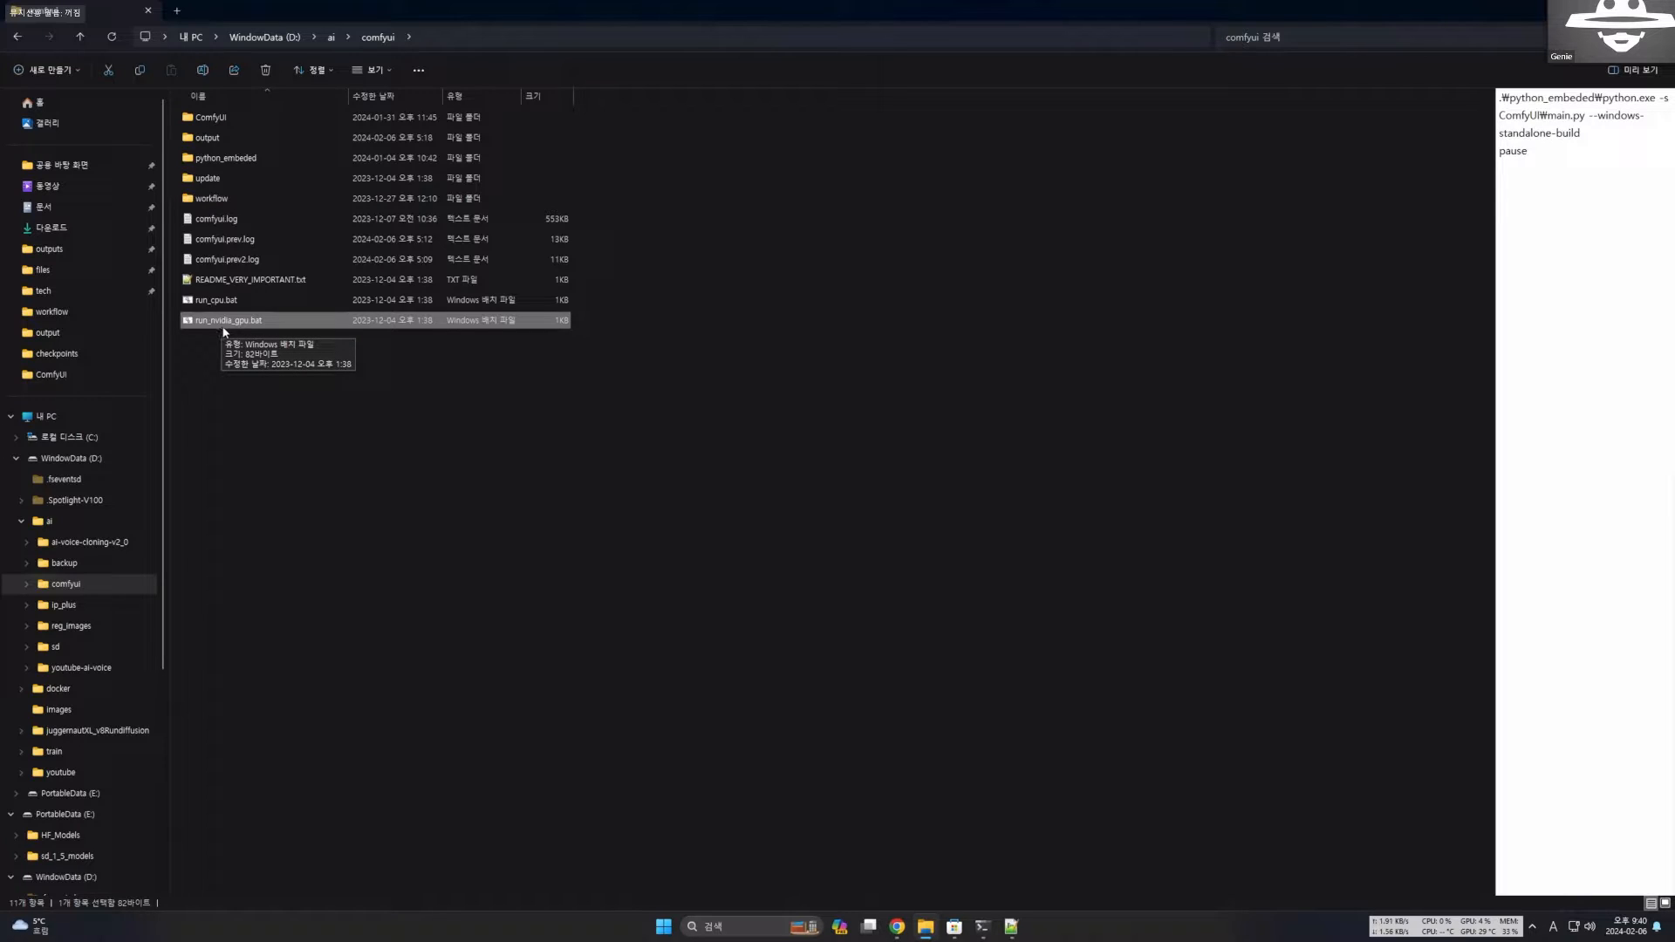
left_click(269, 340)
left_click(239, 328)
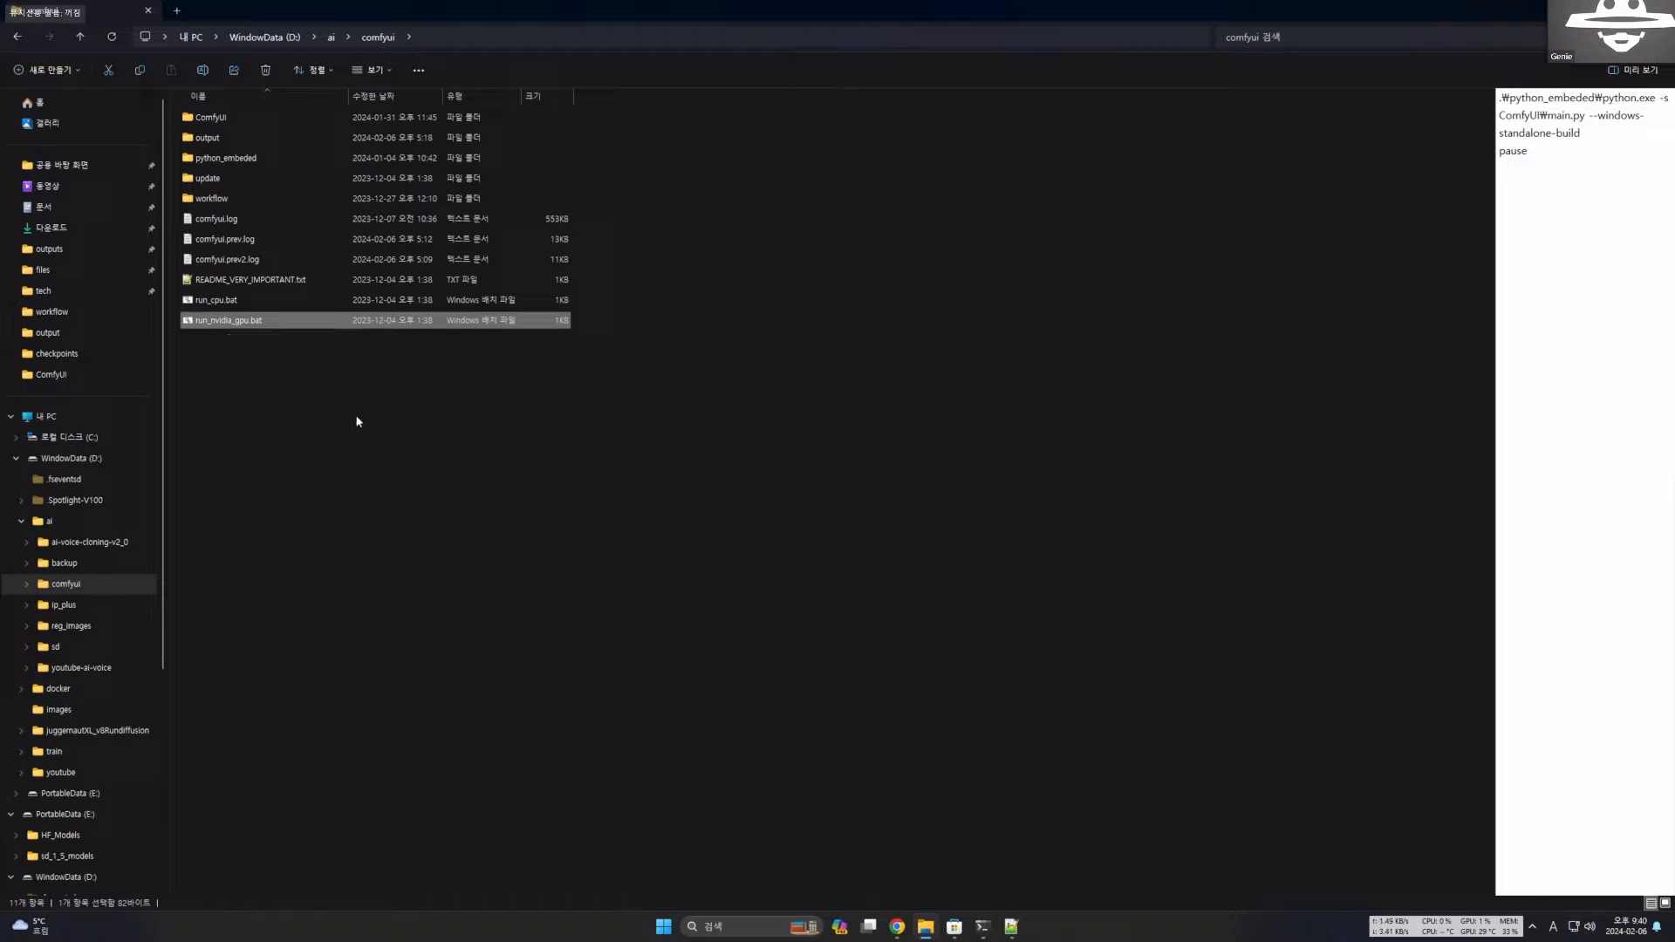
left_click(394, 444)
Close the command window of the running ComfyUI server and start ComfyUI again with run_nvidia_gpu.bat.
mouse_move(983, 926)
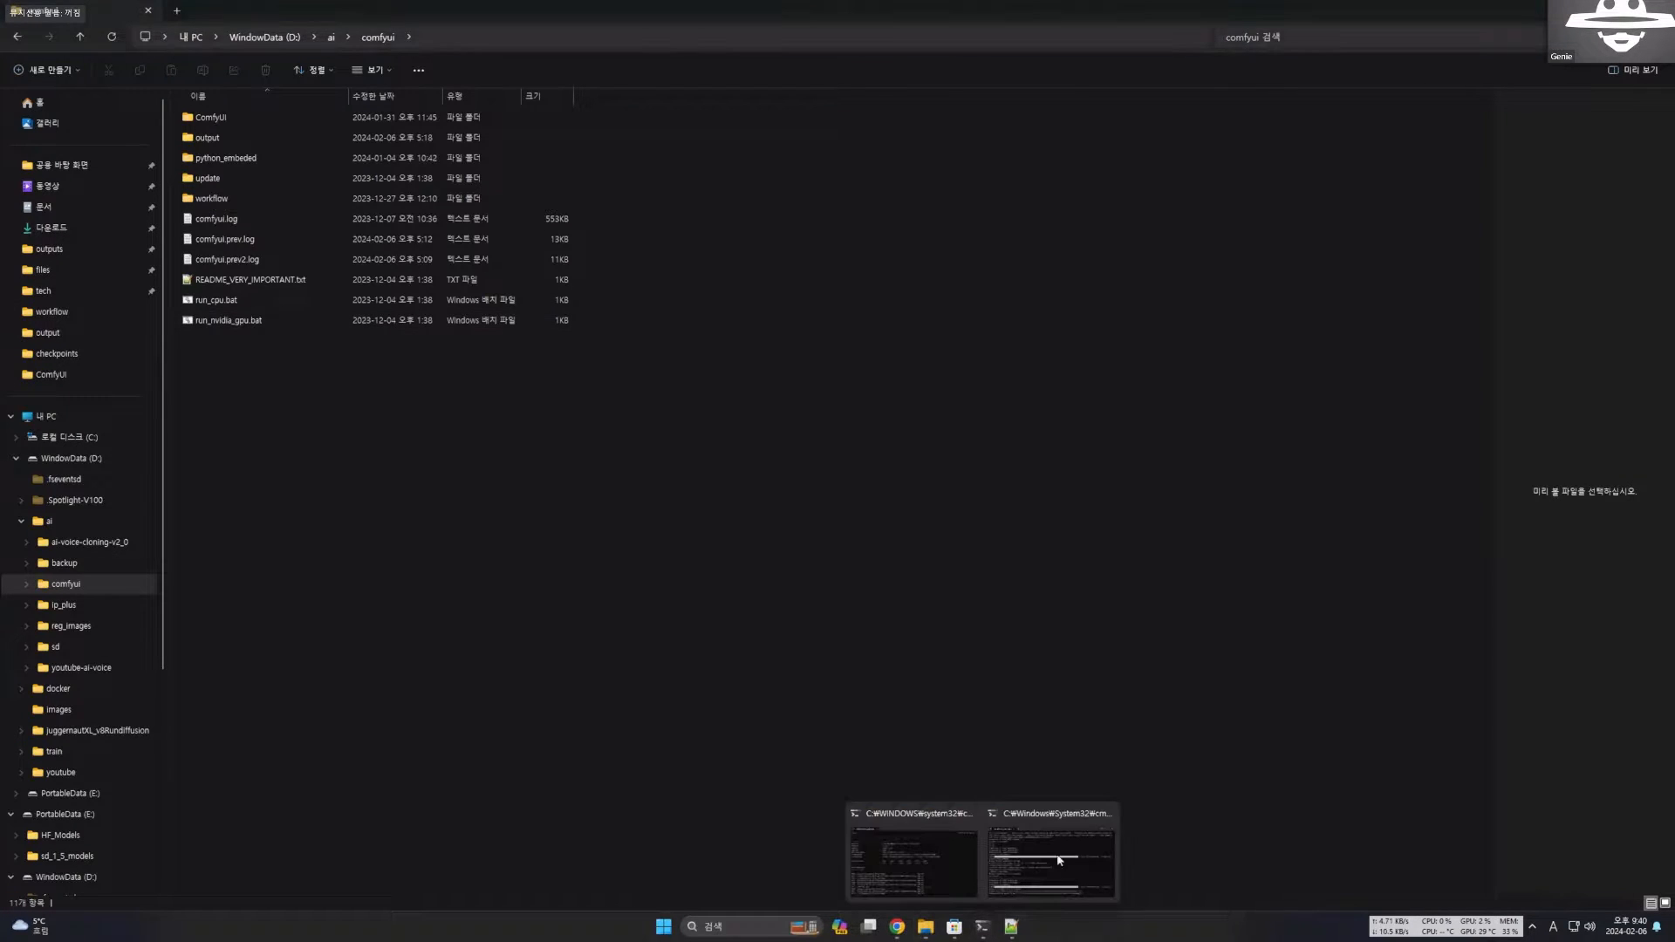
mouse_move(1068, 856)
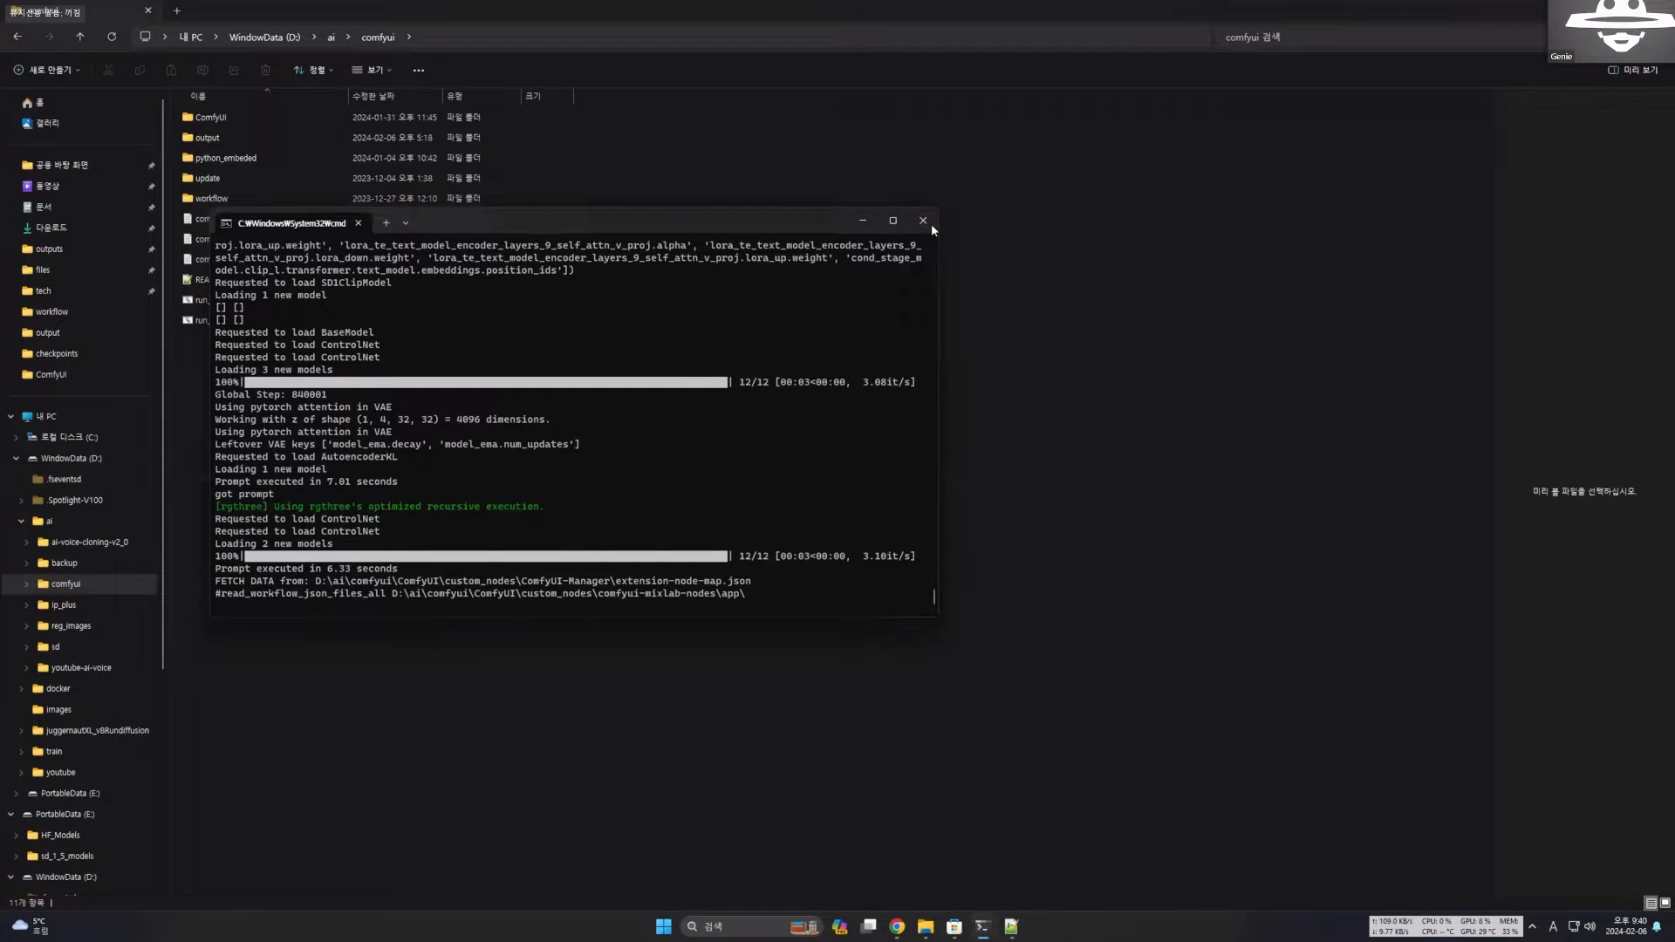
scroll(521, 503, "up", 20)
scroll(521, 502, "up", 5)
left_click(923, 221)
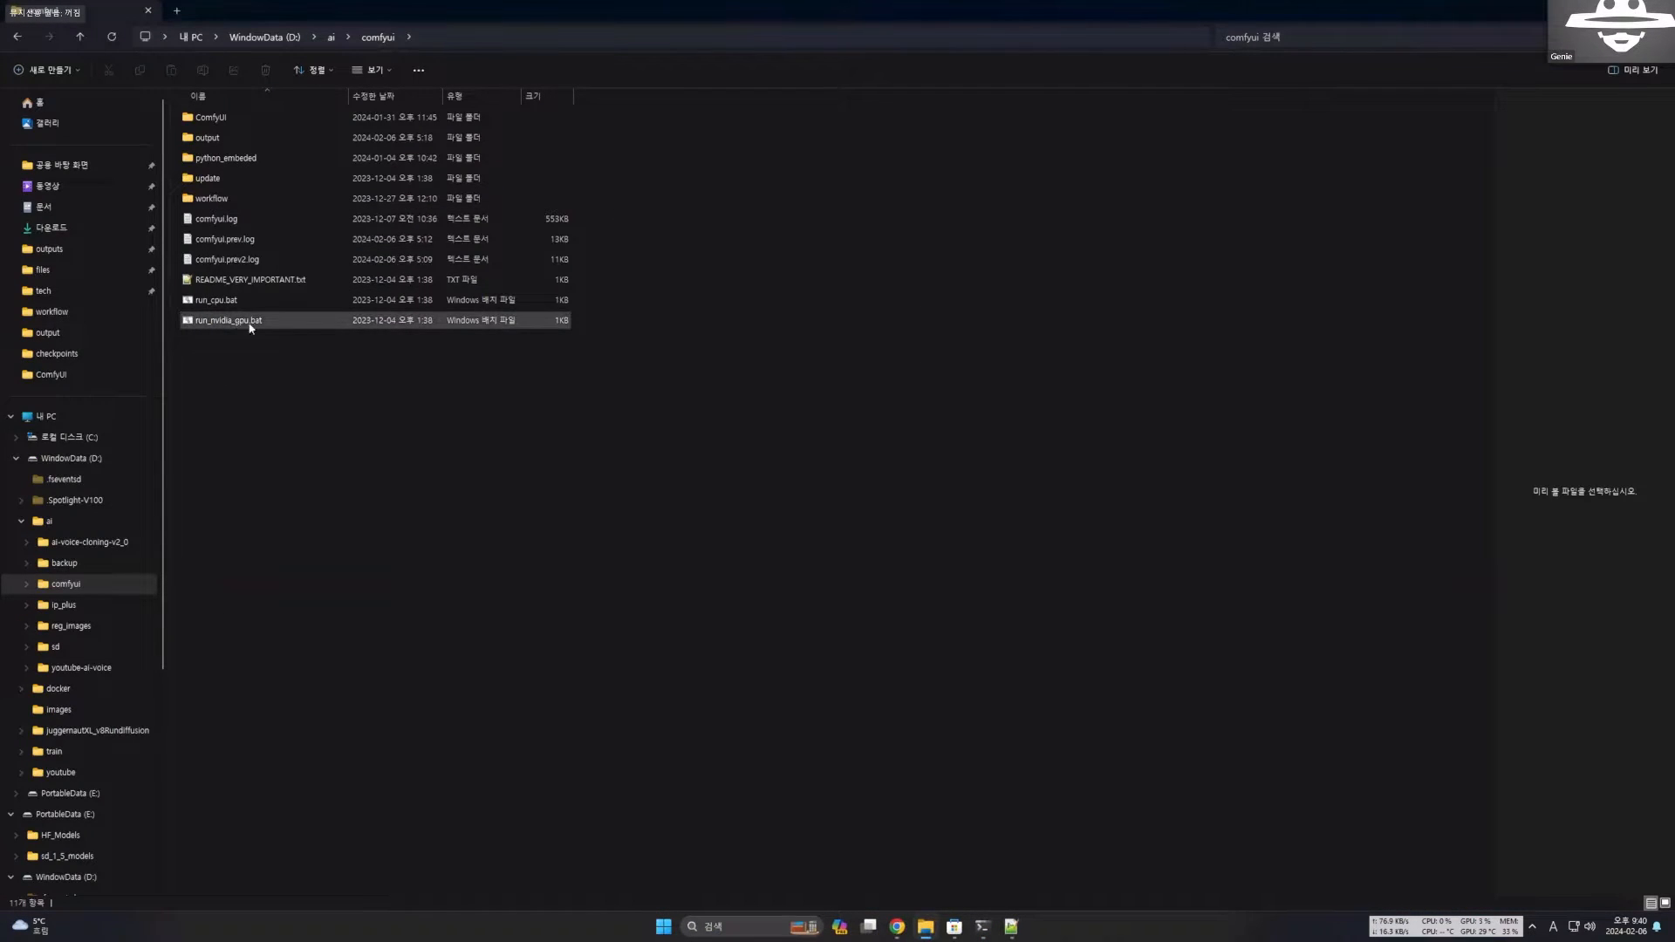
double_click(250, 322)
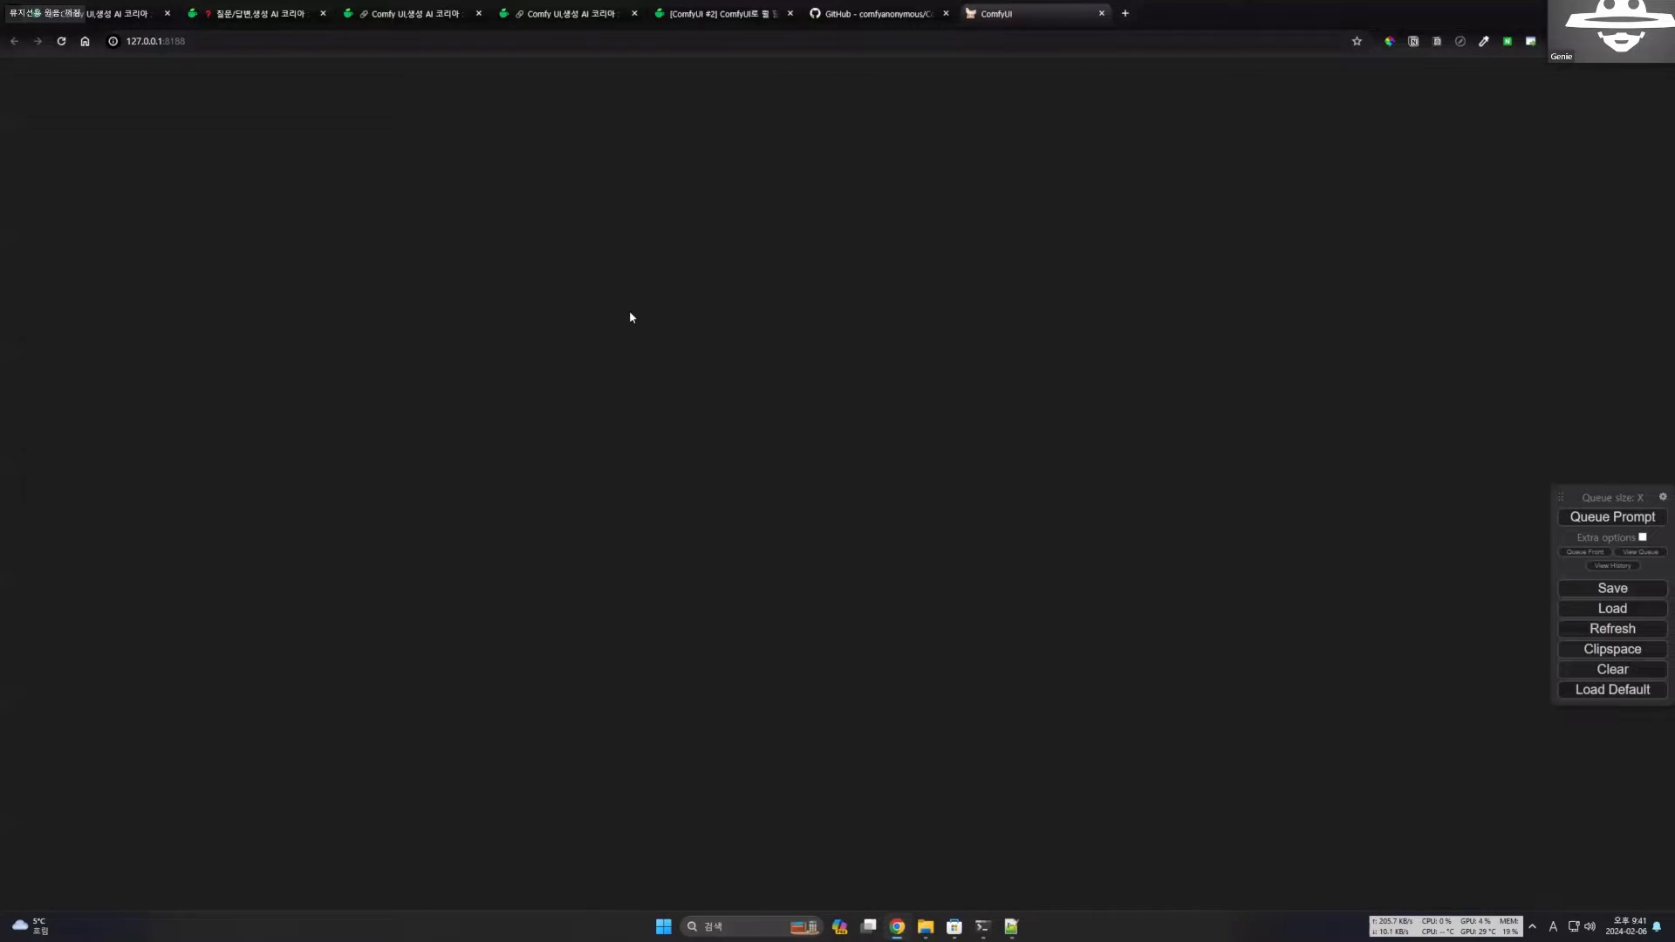
Highlight the local 127.0.0.1 address and its port in the browser's ComfyUI page, and return focus to the canvas.
left_click(219, 39)
left_click(187, 43)
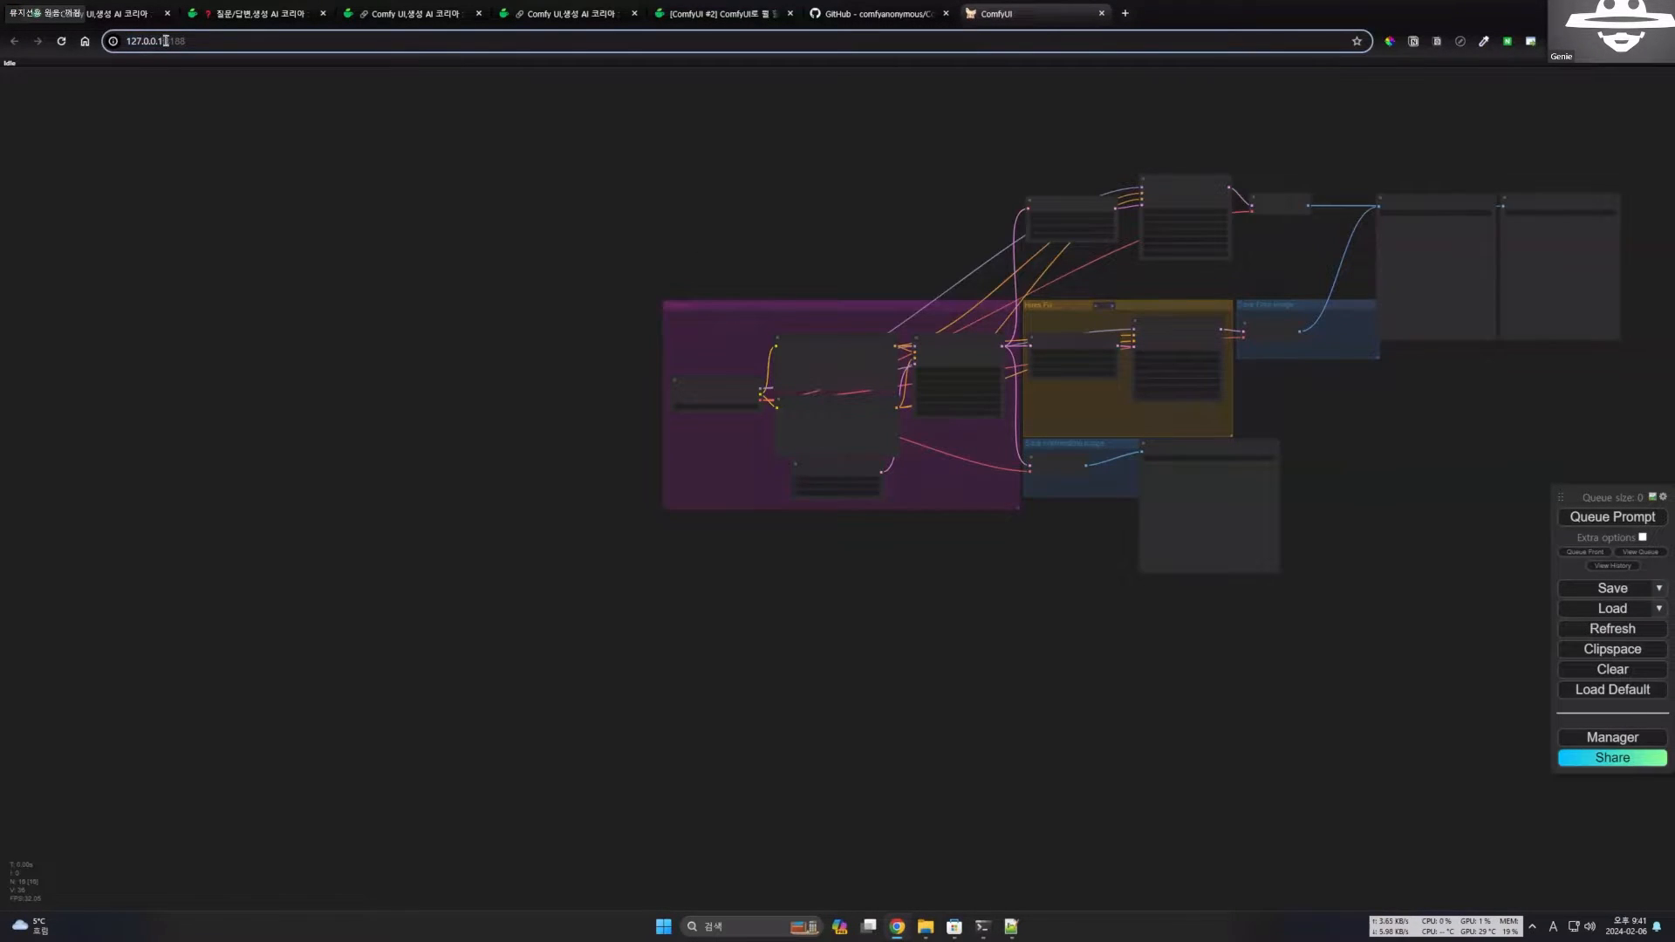
mouse_move(163, 42)
left_mouse_down()
mouse_move(243, 45)
mouse_move(167, 42)
left_mouse_up()
left_click(173, 44)
triple_click(173, 44)
left_click(215, 42)
left_click(214, 42)
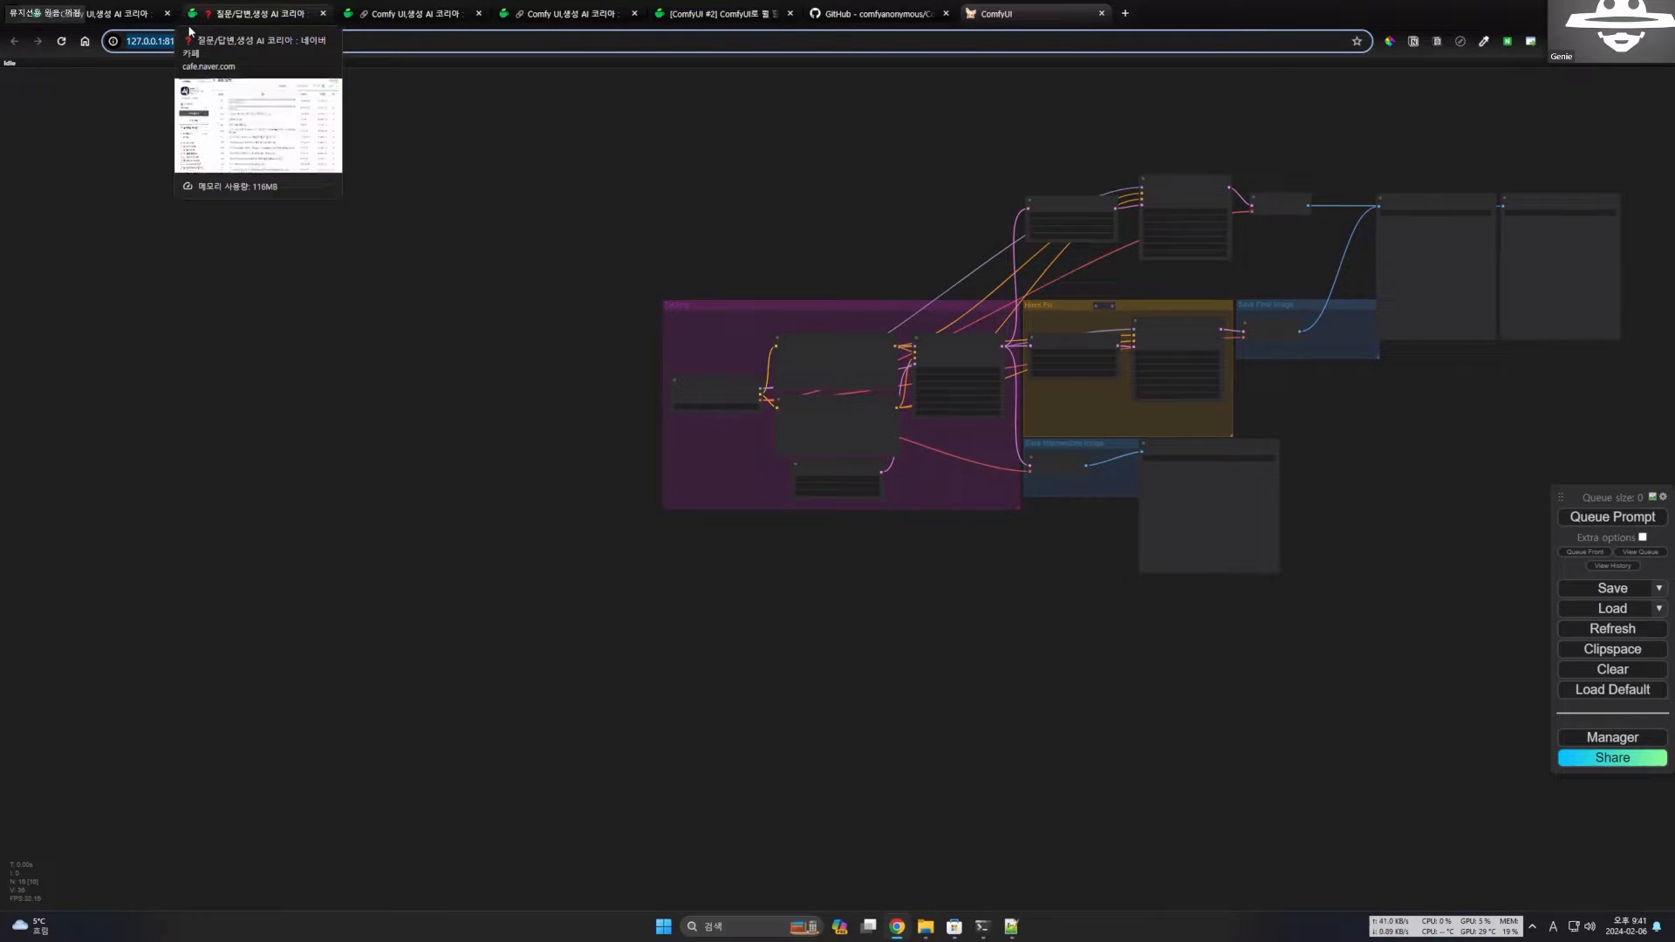
left_click(340, 321)
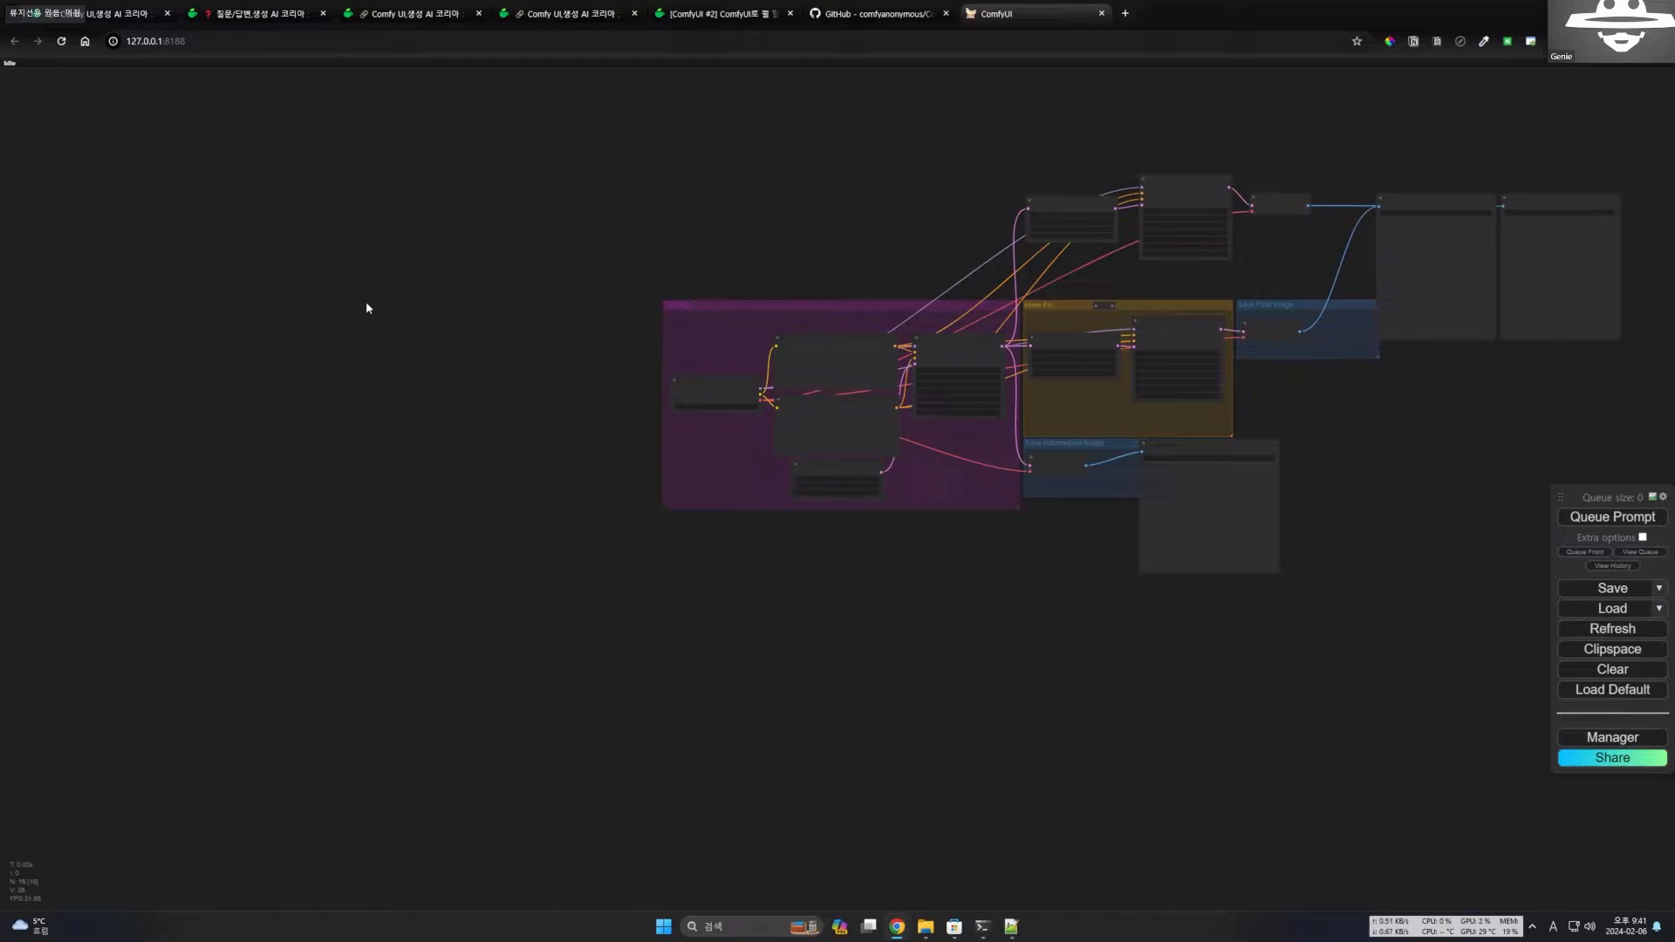
Examine the loaded workflow's node groups, from the checkpoint and prompts through Hires Fix to the Save Image nodes.
scroll(524, 331, "up", 5)
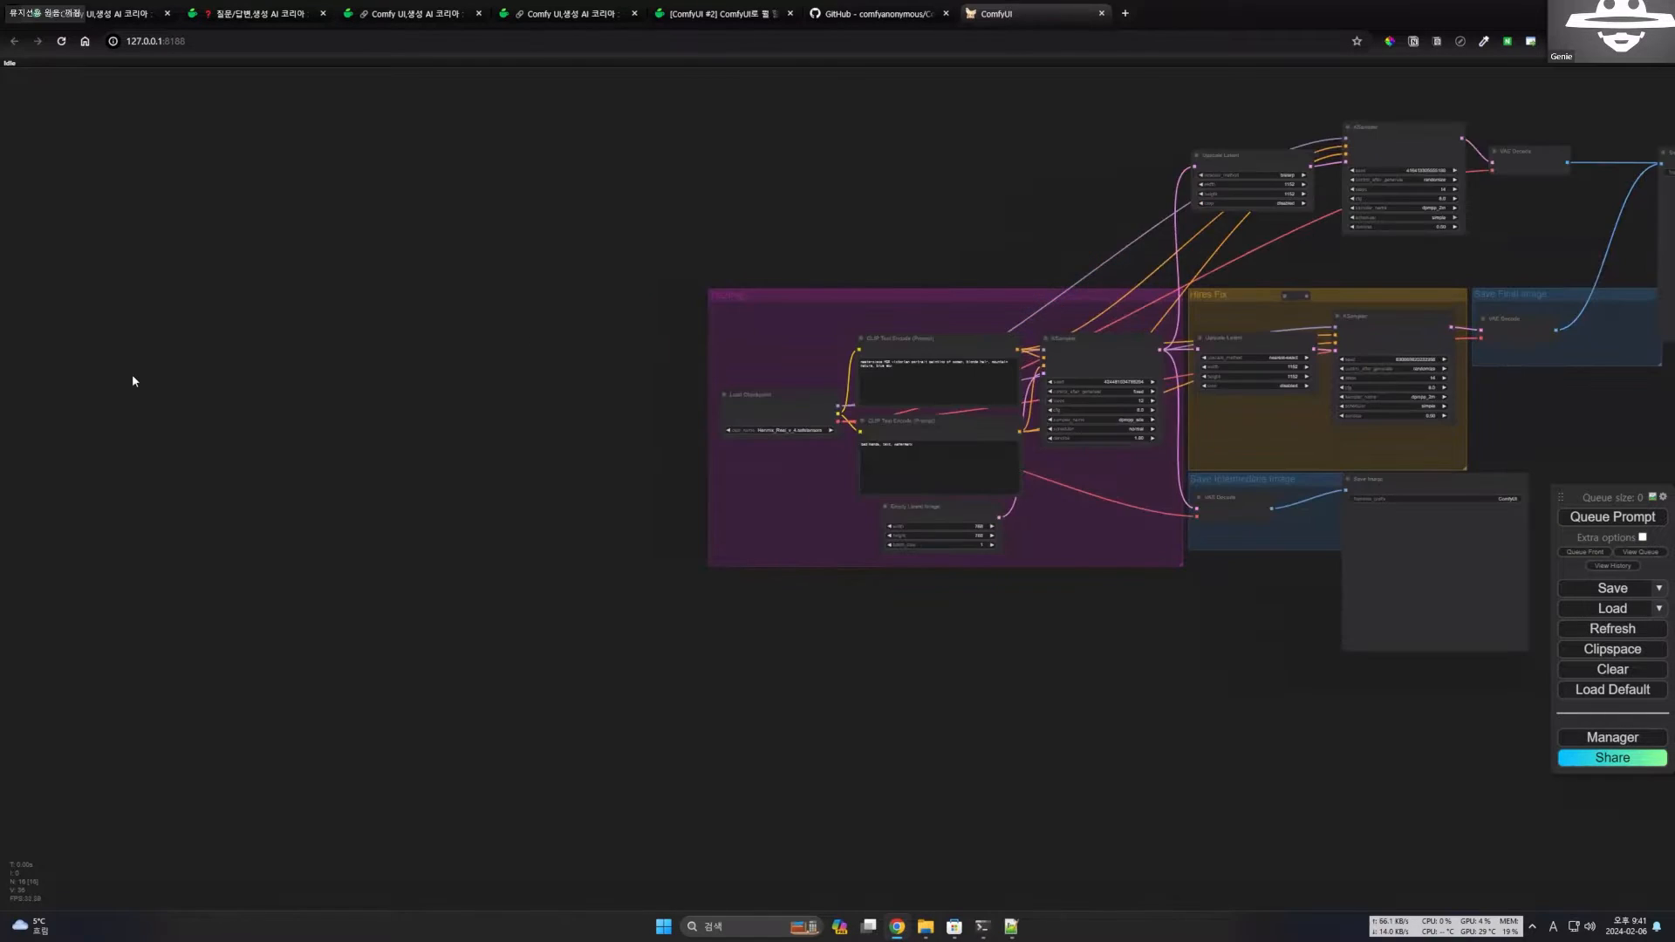
left_click_drag(815, 575, 680, 593)
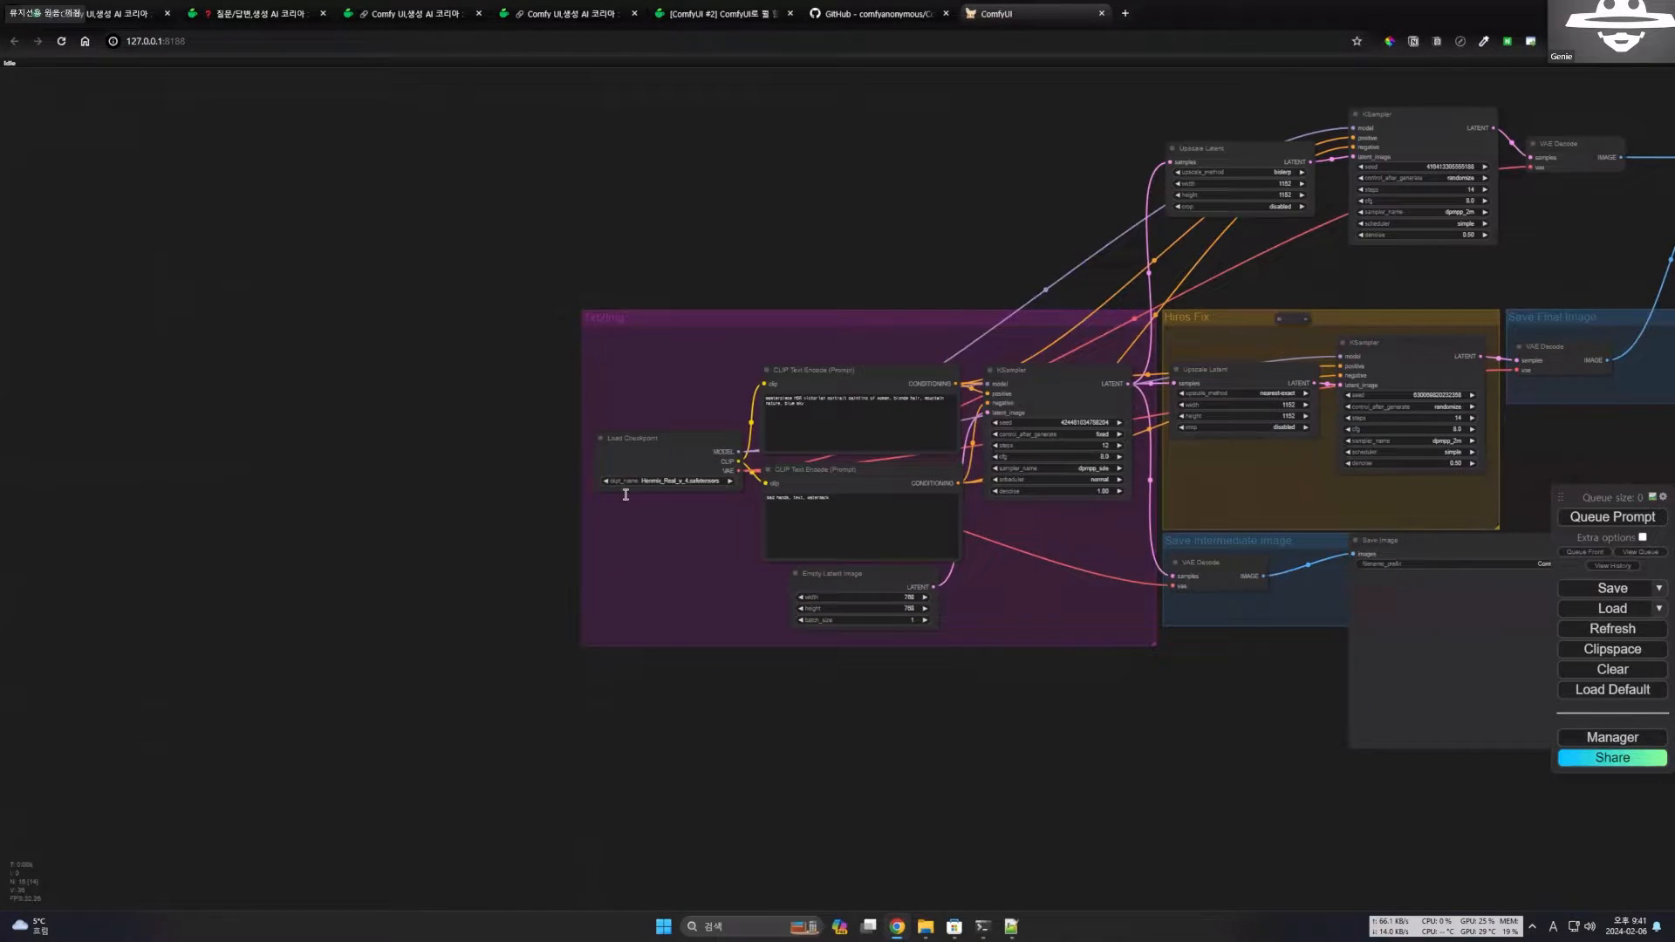
left_click_drag(800, 486, 628, 494)
left_click_drag(734, 584, 674, 586)
scroll(622, 349, "up", 1)
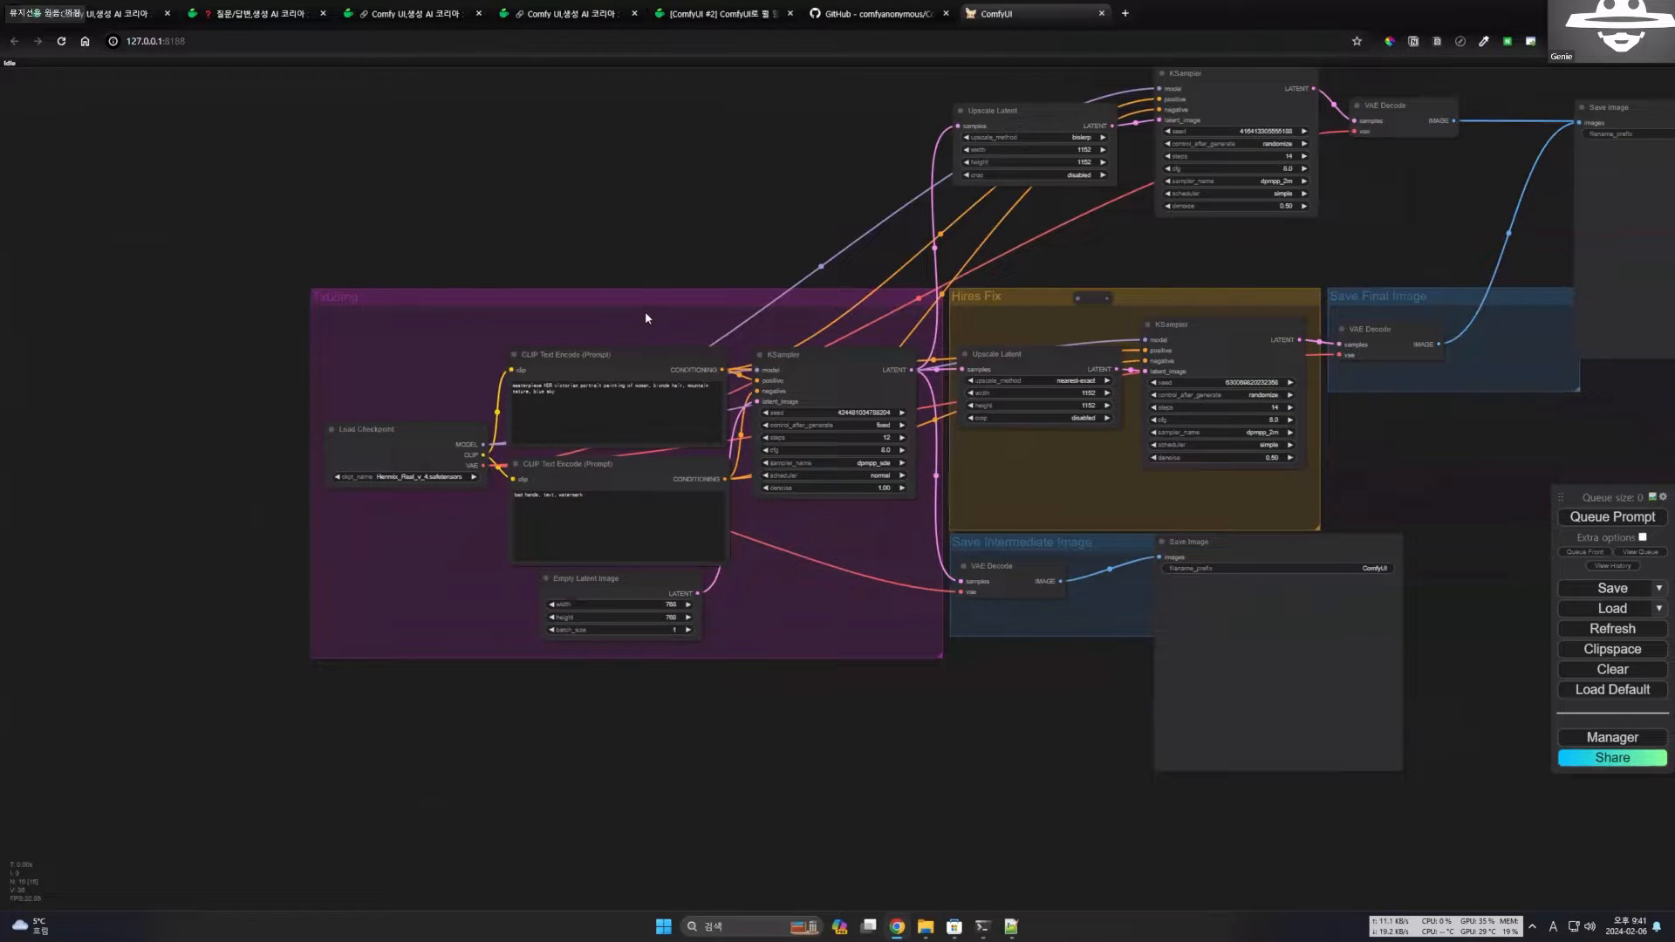
scroll(522, 375, "down", 1)
scroll(519, 380, "down", 2)
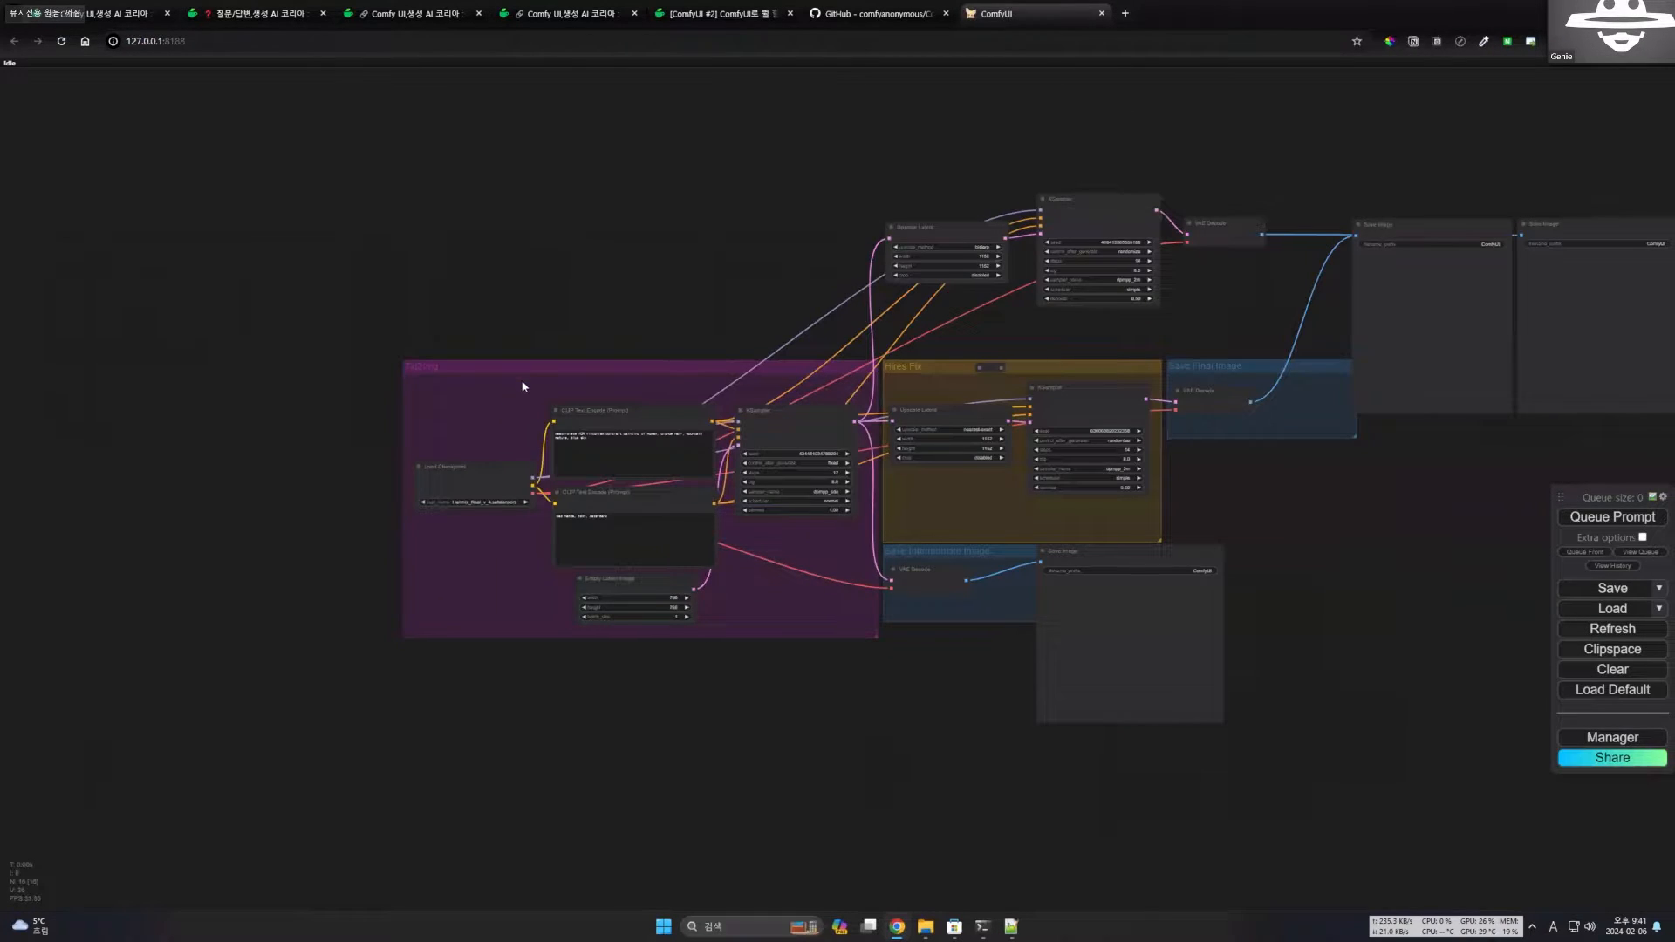
left_click_drag(793, 82, 696, 134)
scroll(733, 183, "up", 2)
scroll(841, 92, "down", 1)
left_click_drag(841, 92, 605, 82)
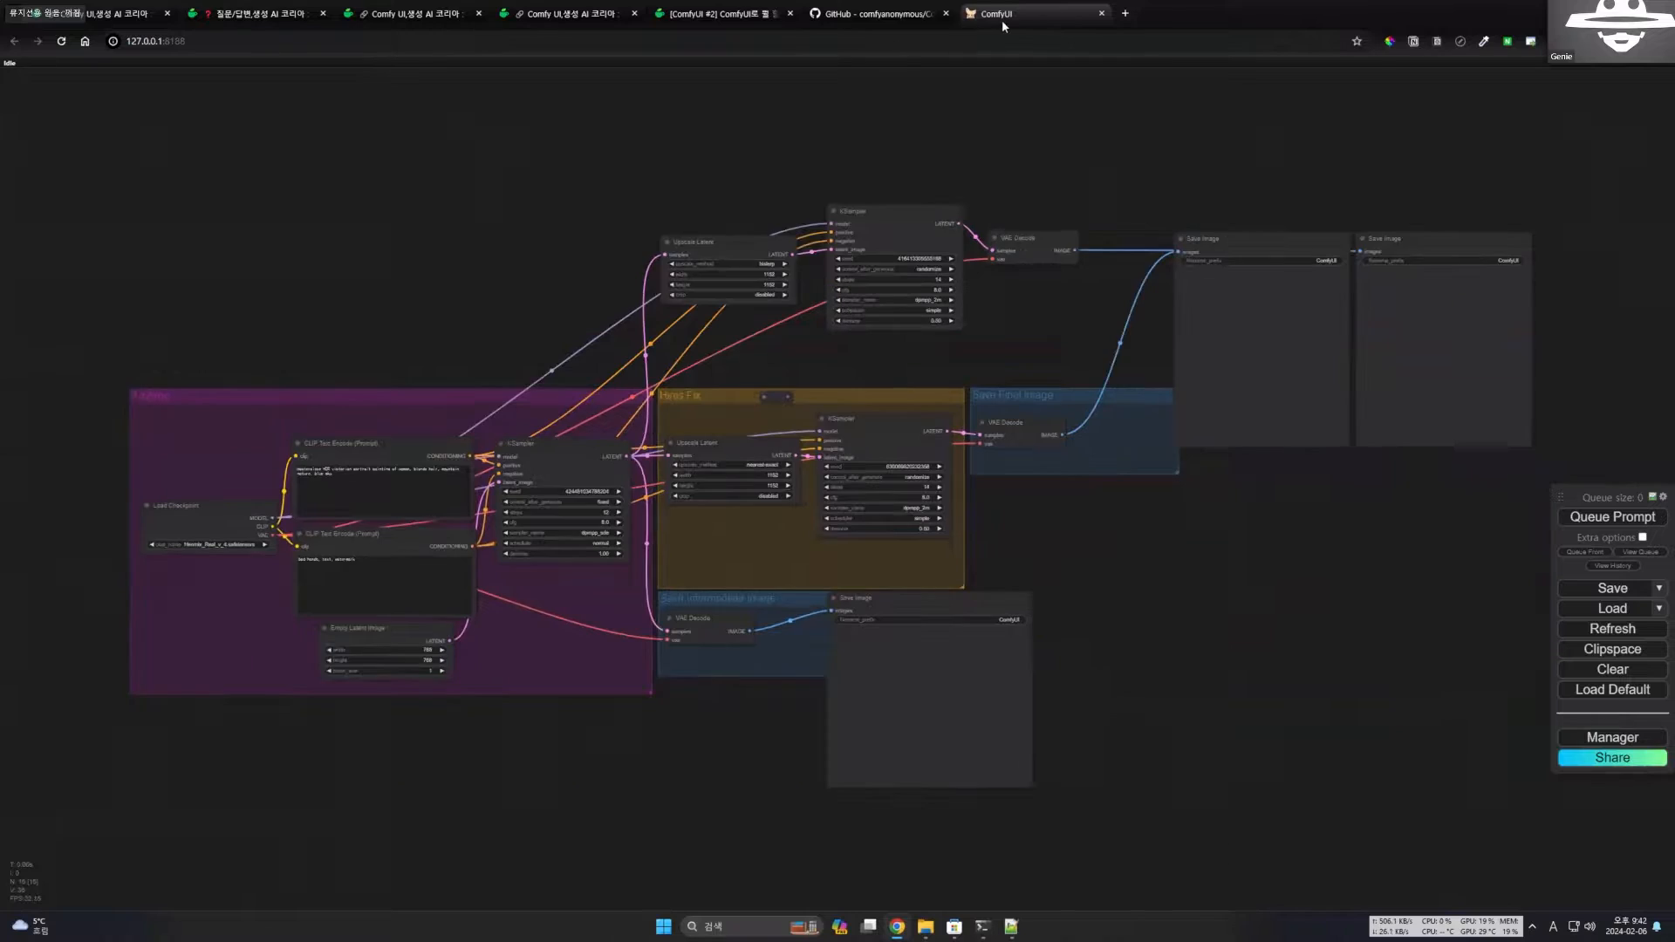
Switch from the café post to the ComfyUI app window, enlarge it to fill the screen, and reposition the workflow.
left_click(331, 47)
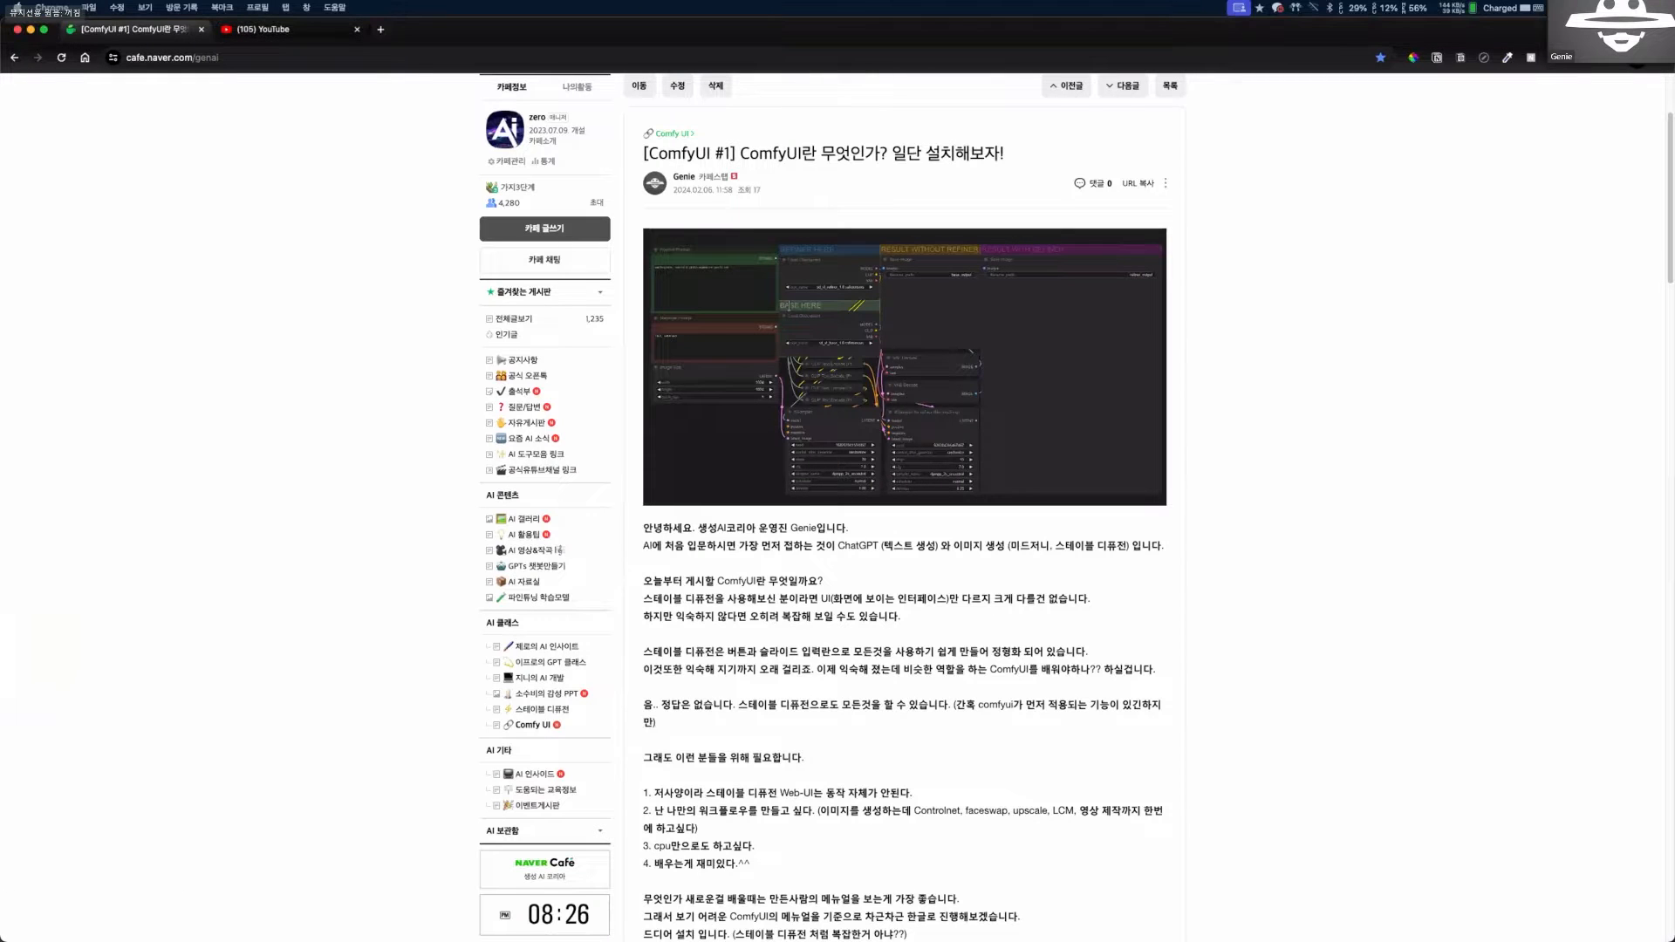
left_click_drag(0, 81, 1211, 37)
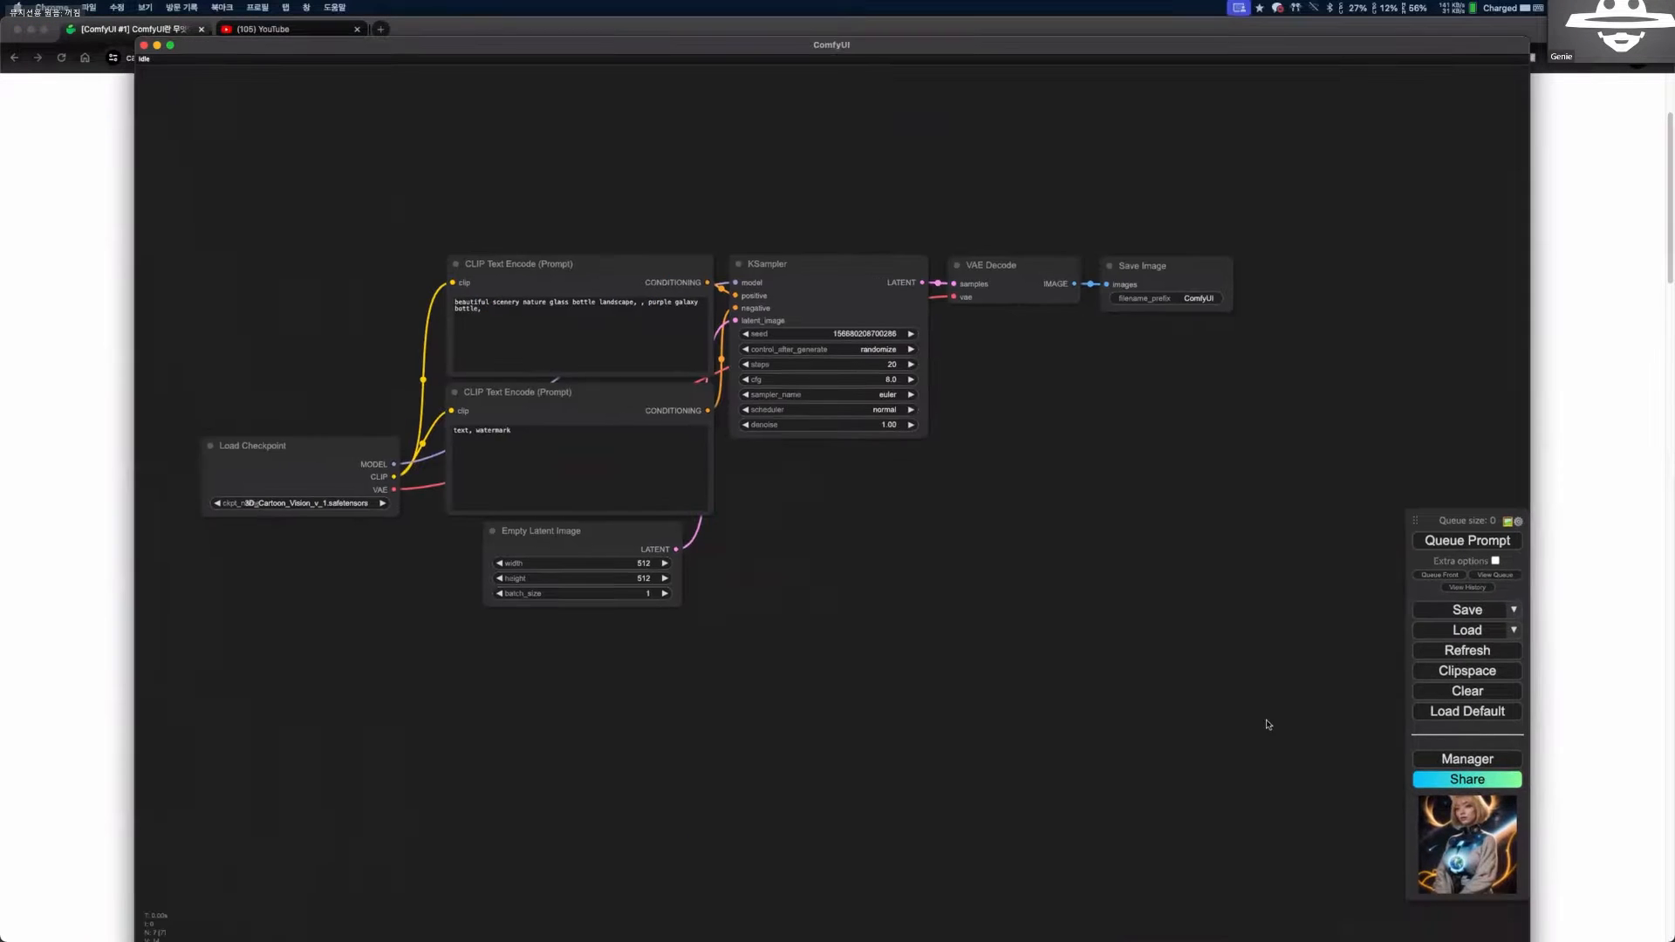
key("ctrl+alt+Return")
left_click_drag(279, 545, 512, 588)
left_click_drag(399, 634, 419, 652)
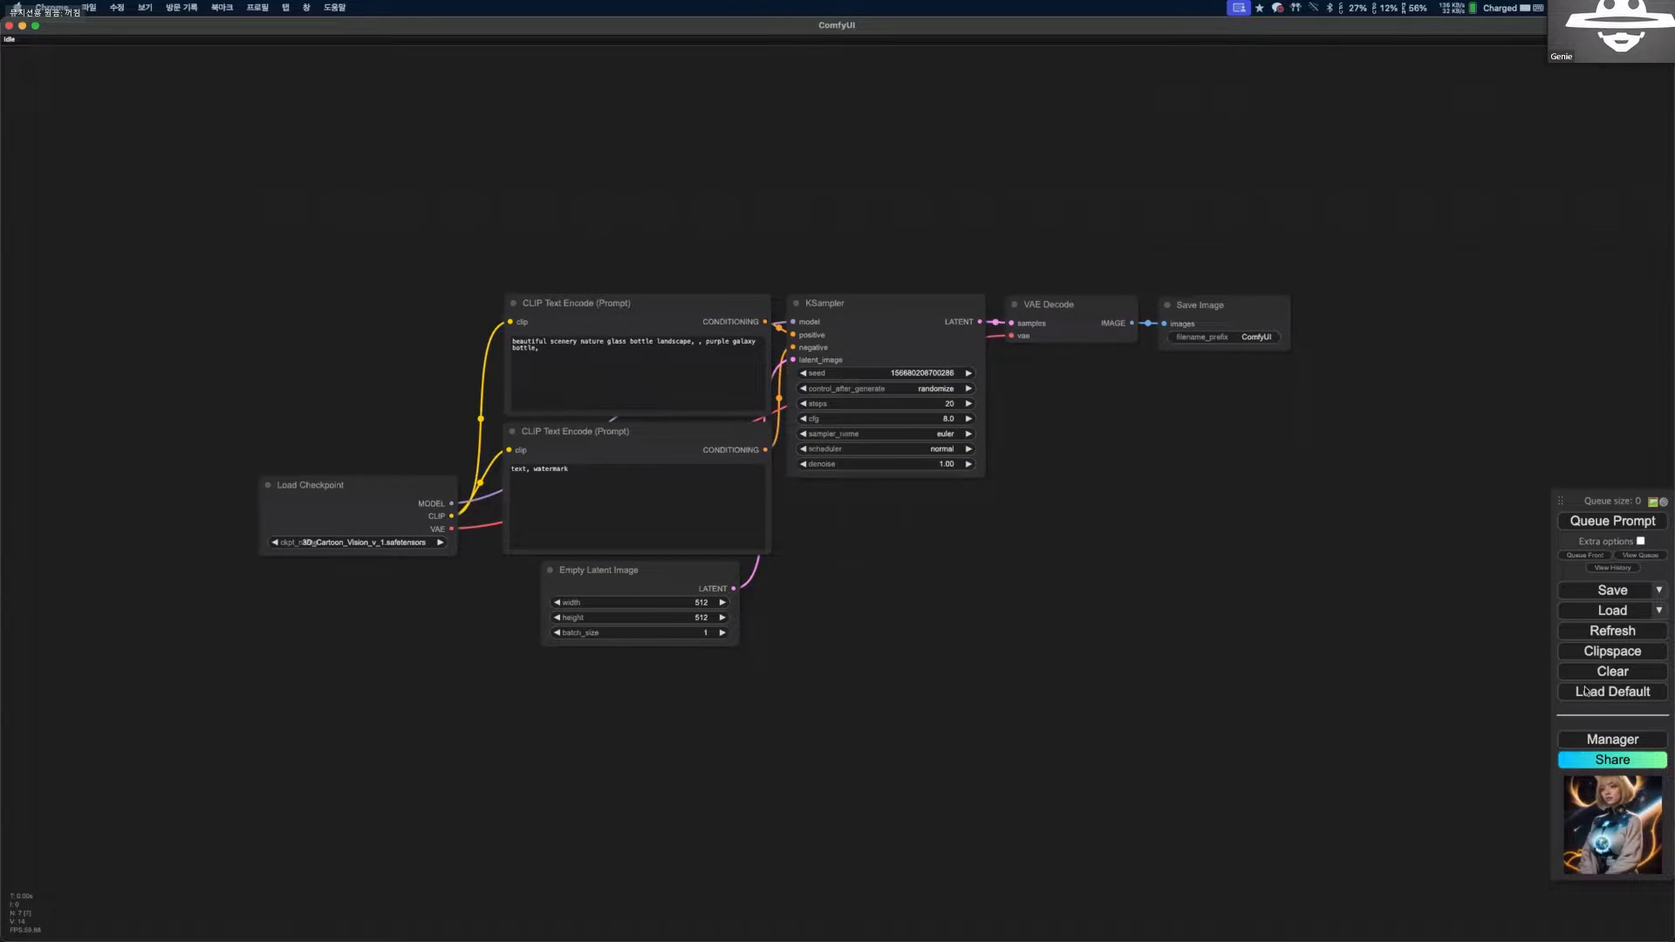
Load the default text-to-image workflow and bring its nodes into readable view.
left_click(1611, 695)
left_click(952, 101)
scroll(1012, 474, "down", 12)
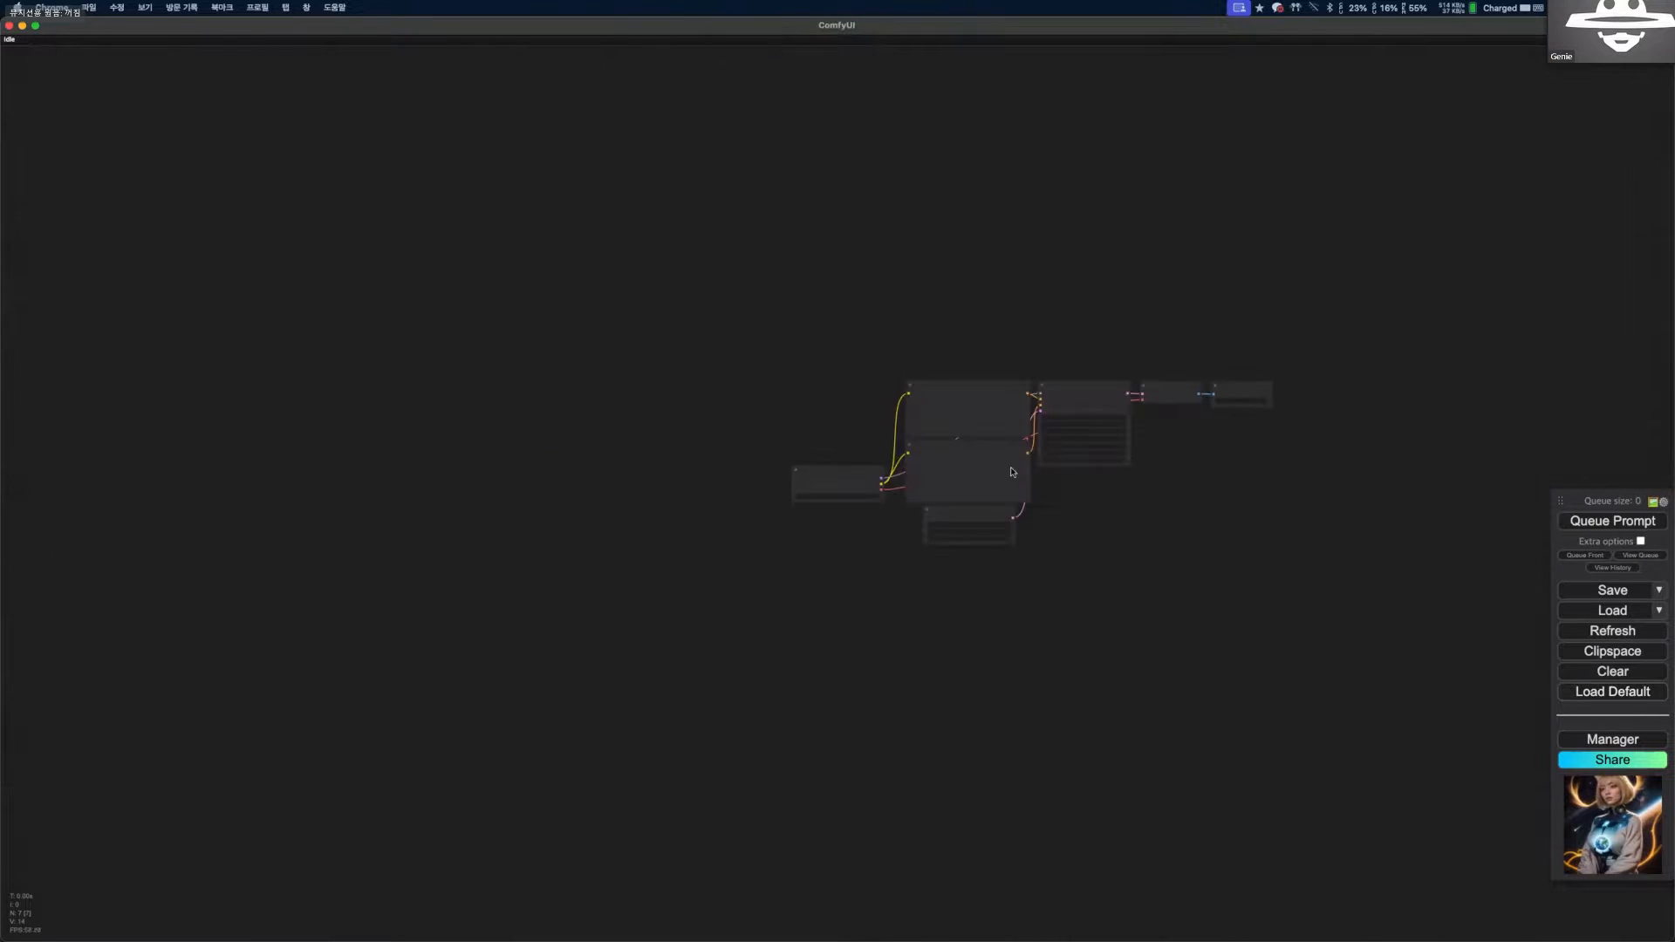
scroll(986, 442, "up", 7)
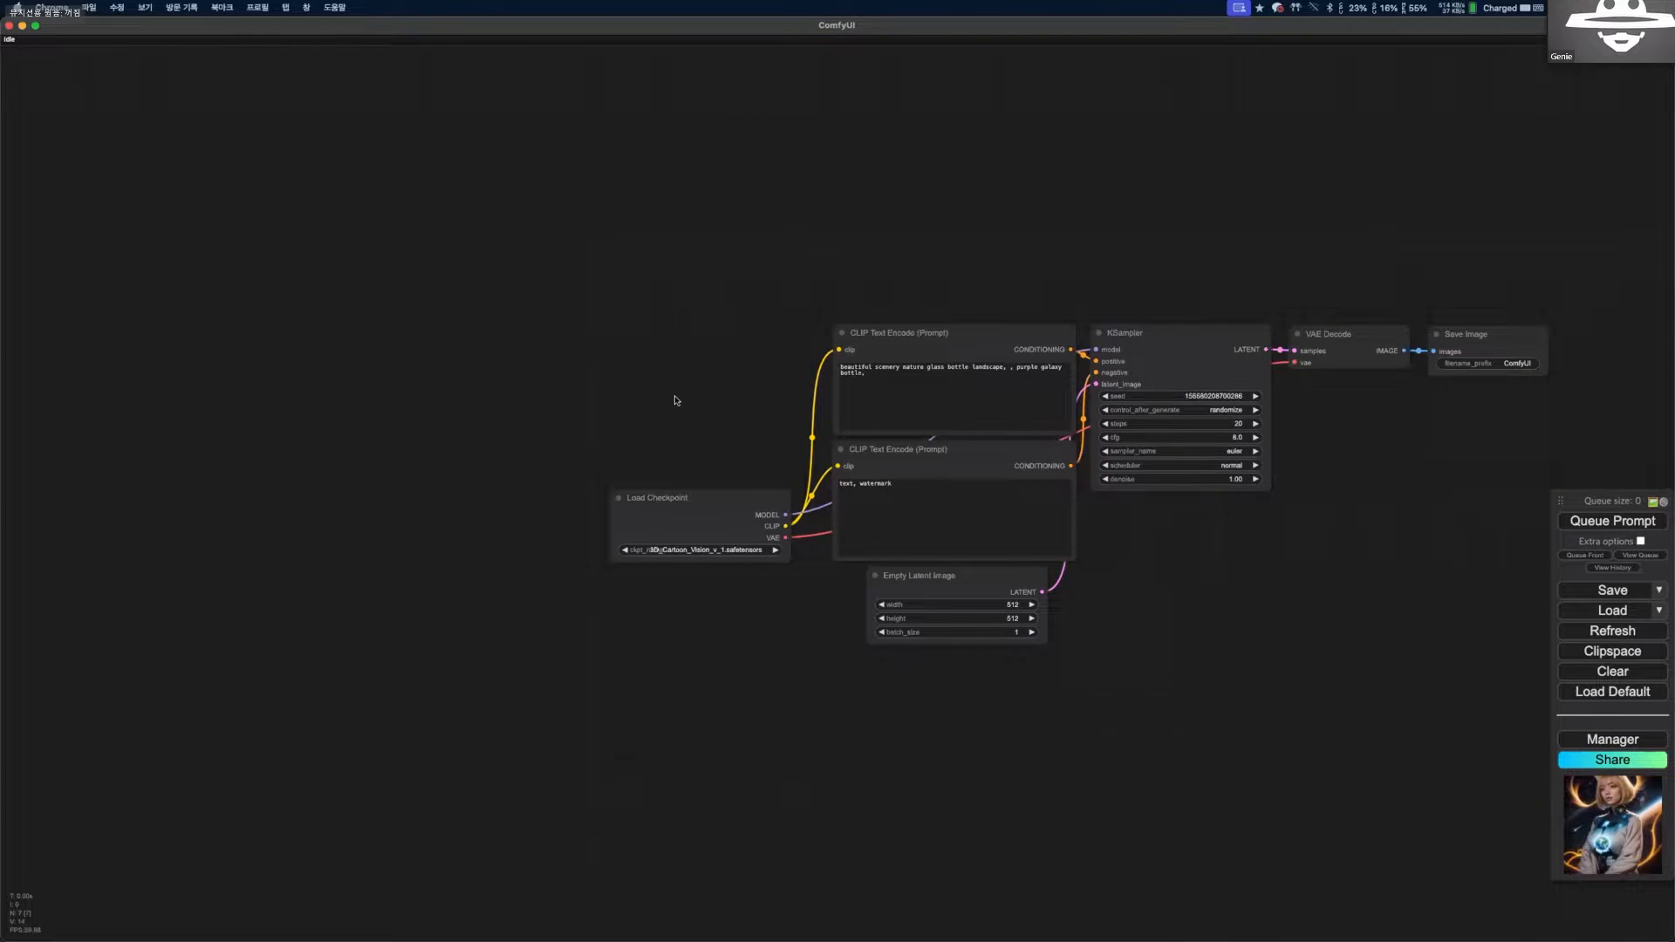
scroll(677, 401, "up", 6)
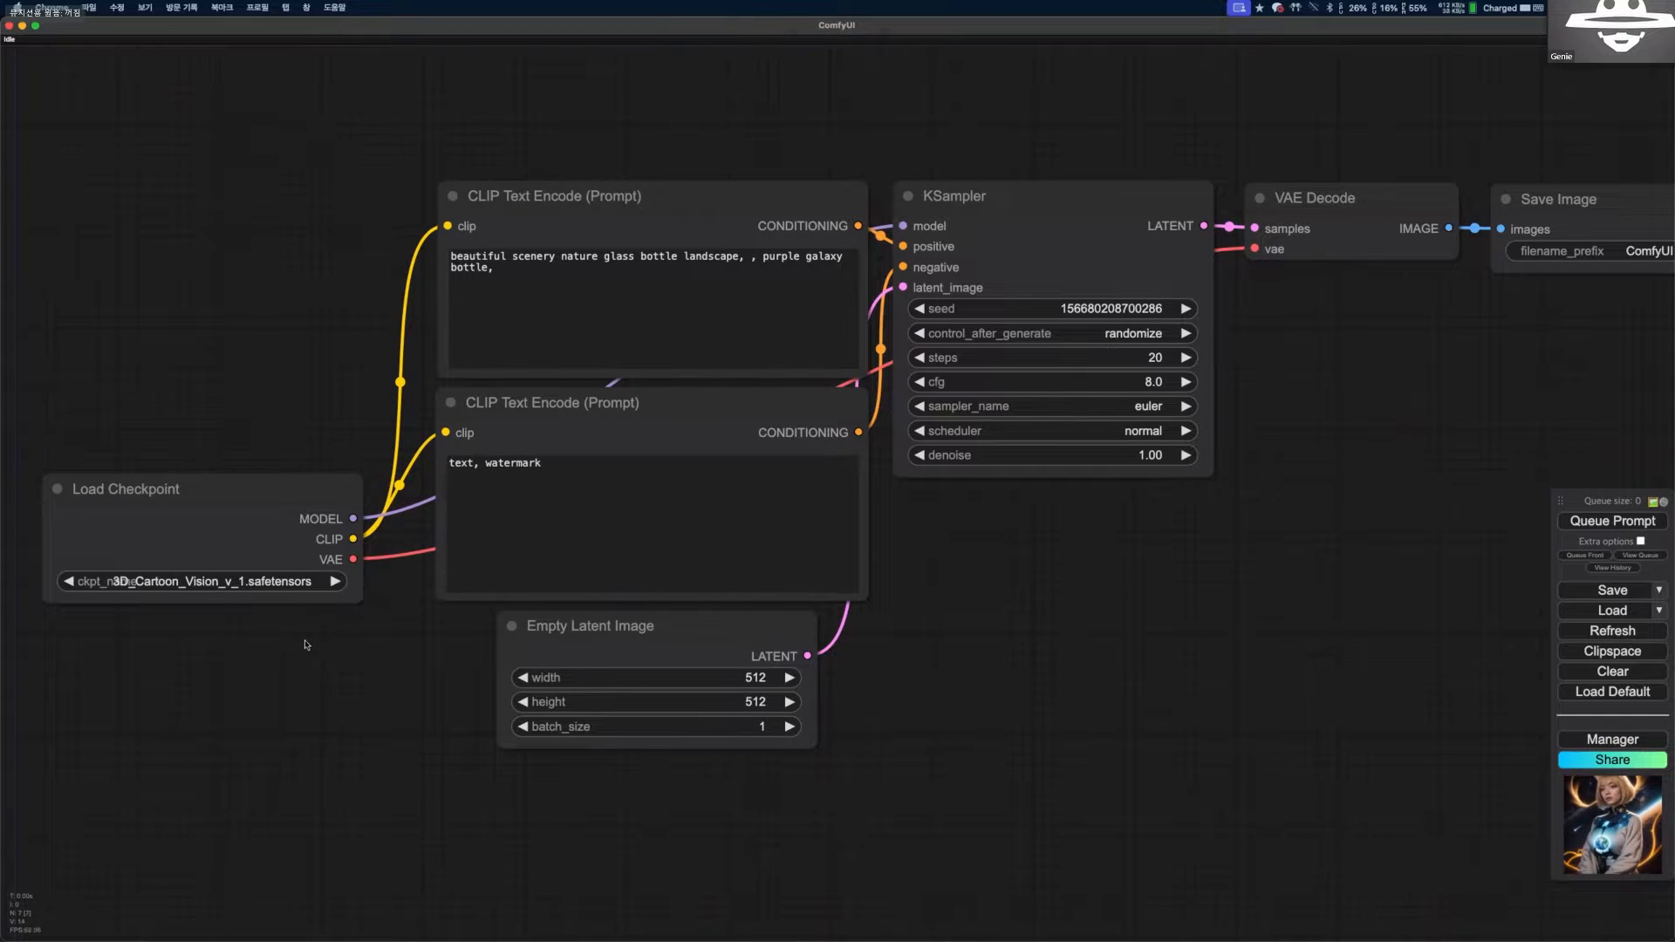
Set the Load Checkpoint node's model to majicMIX_realistic_v_7.safetensors.
left_click(218, 582)
scroll(329, 550, "down", 5)
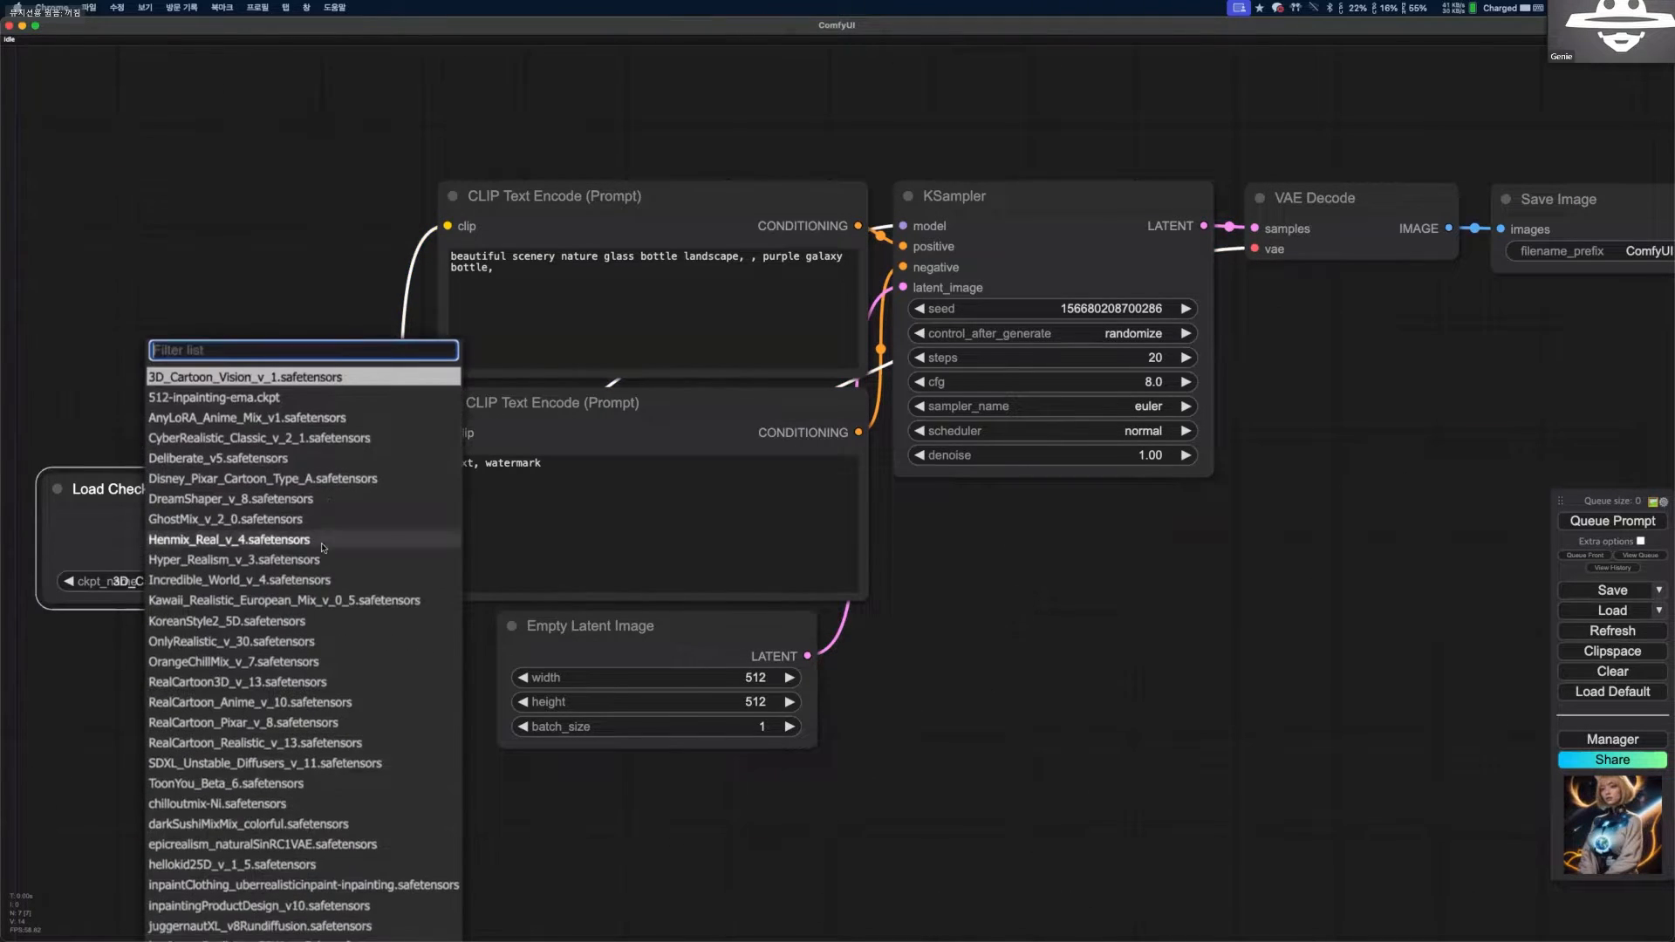
scroll(318, 655, "up", 1)
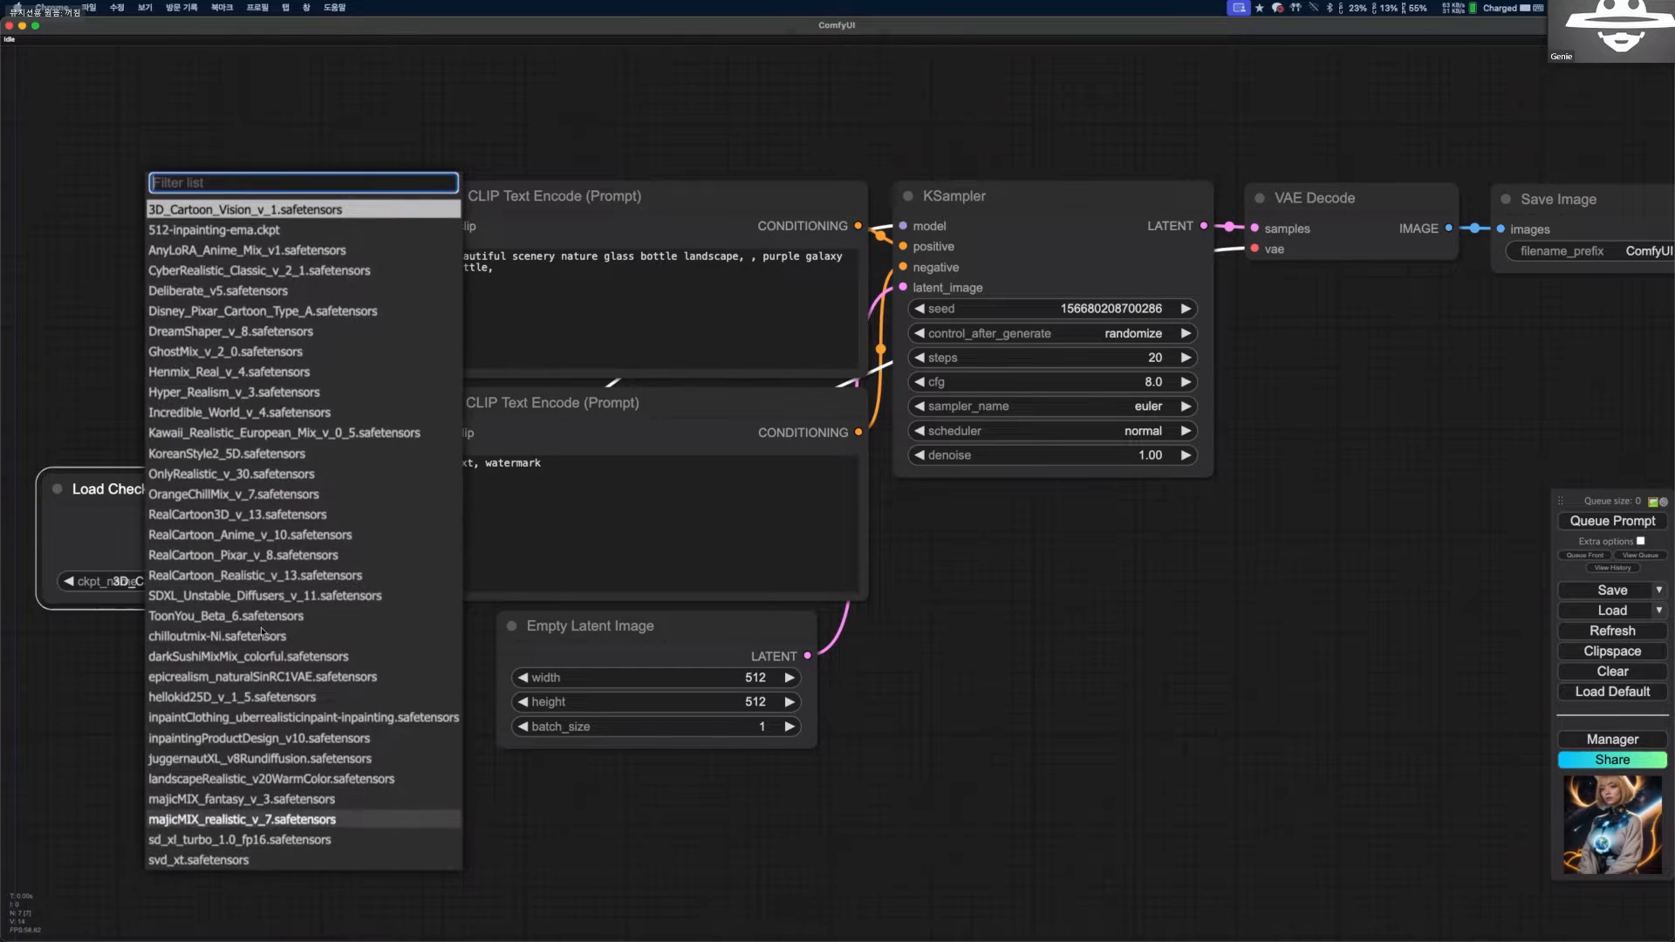
left_click(240, 819)
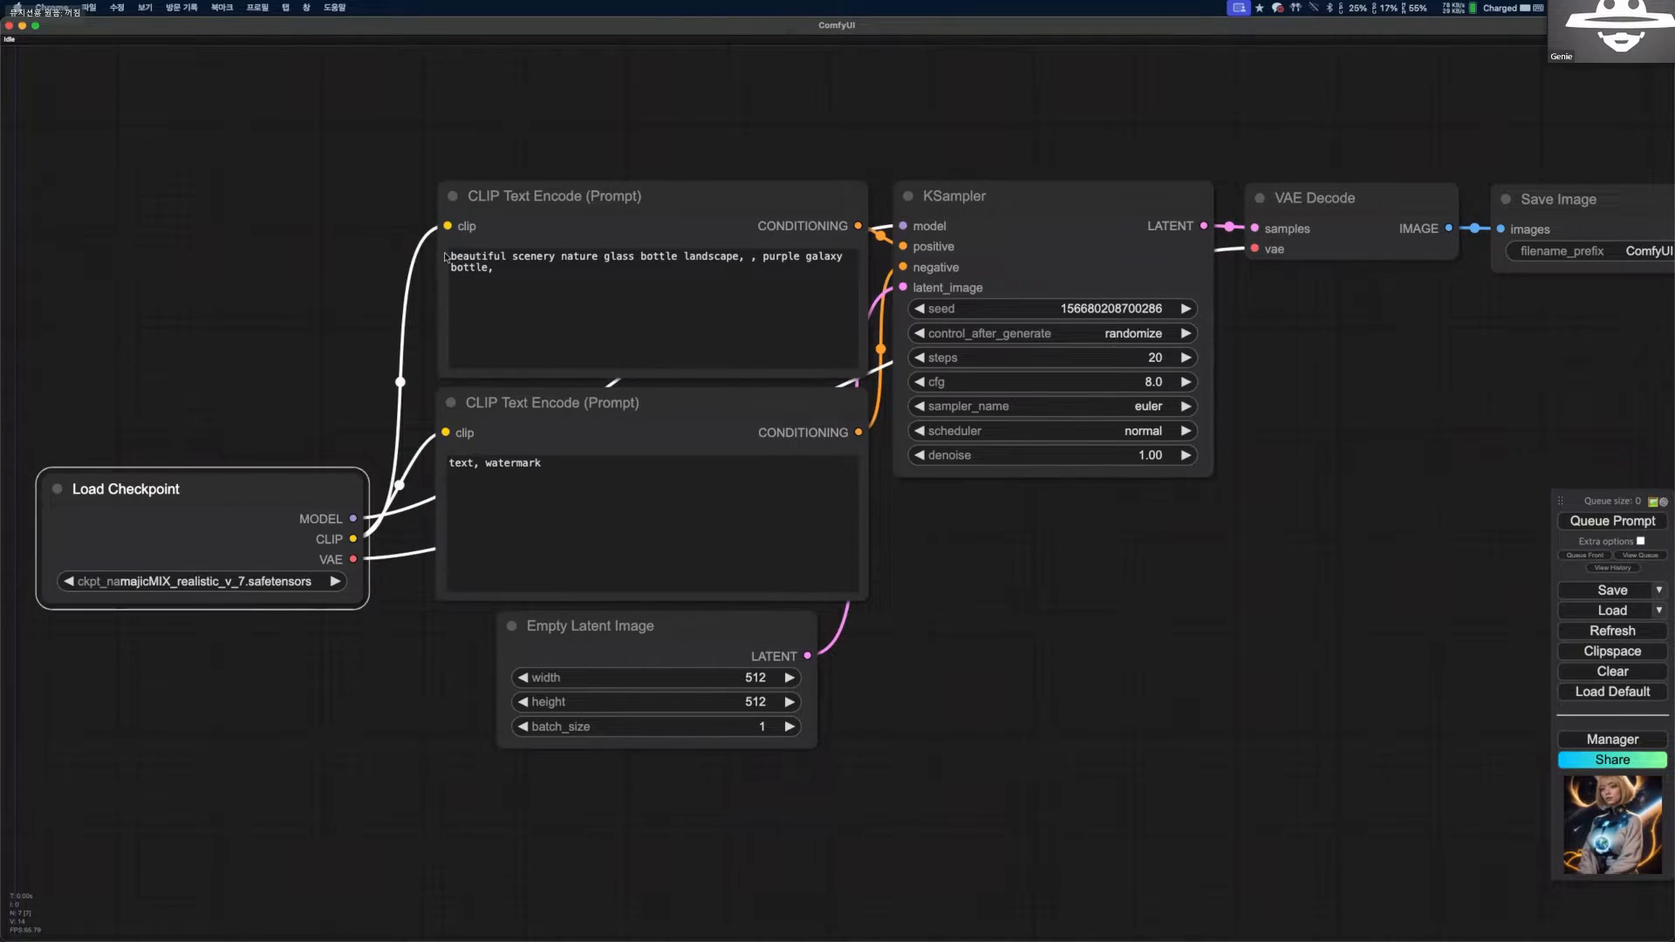
Point out the positive prompt by selecting and copying its text, and the negative prompt by selecting its text.
left_click(473, 253)
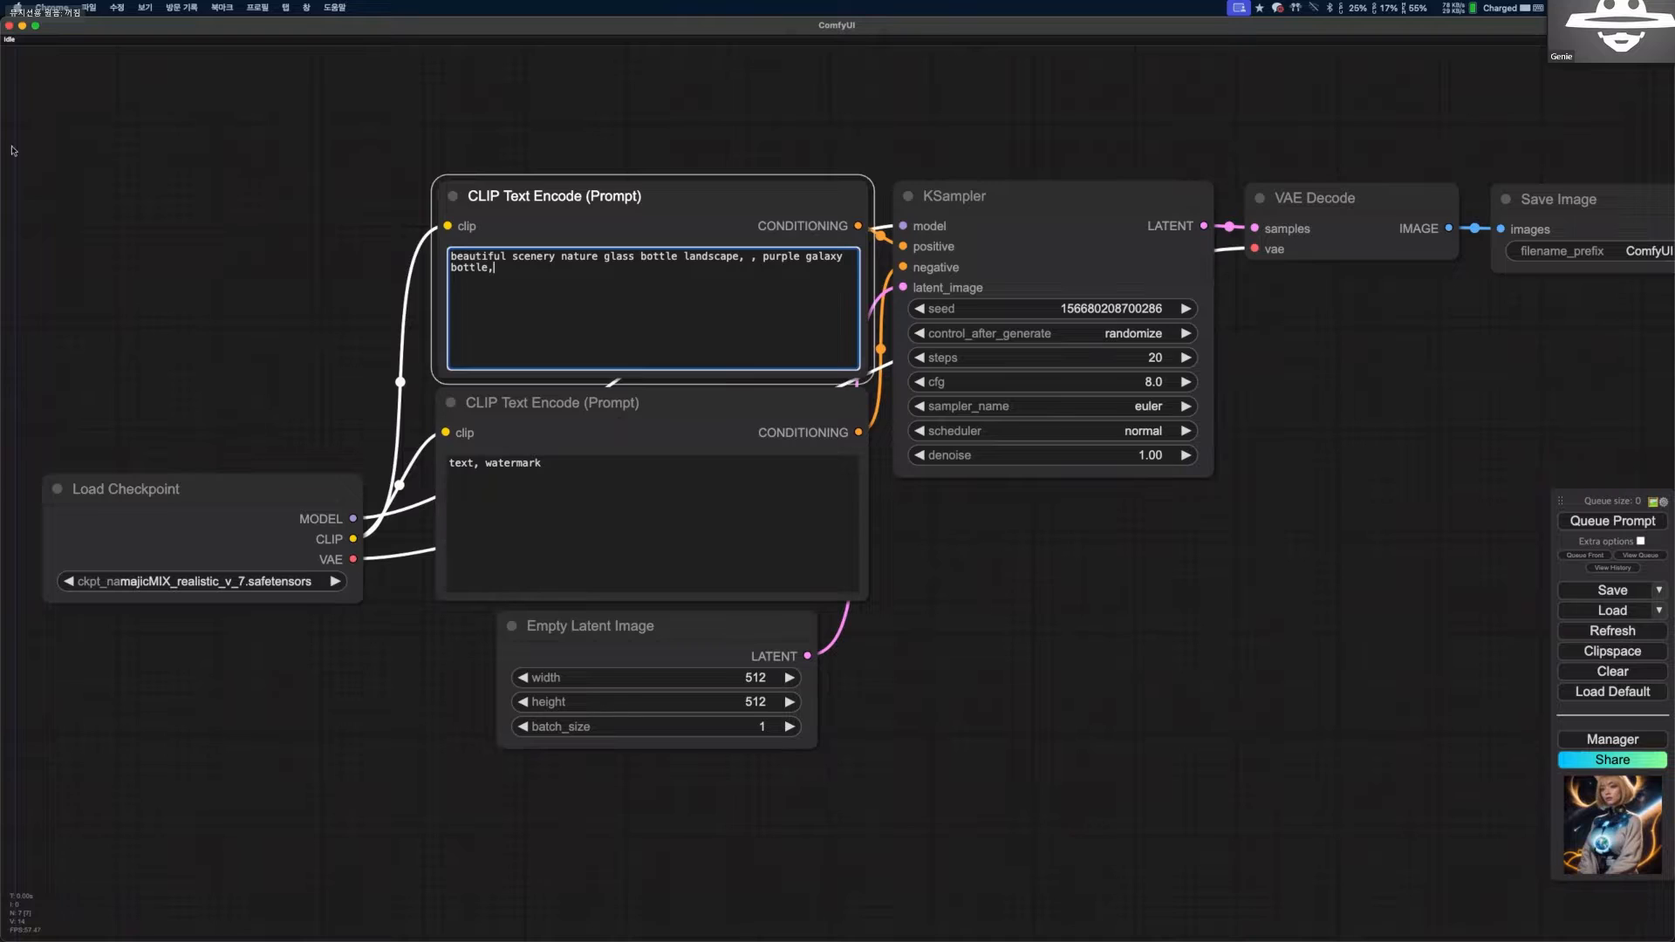
key("super+a")
key("super+c")
key("super+c")
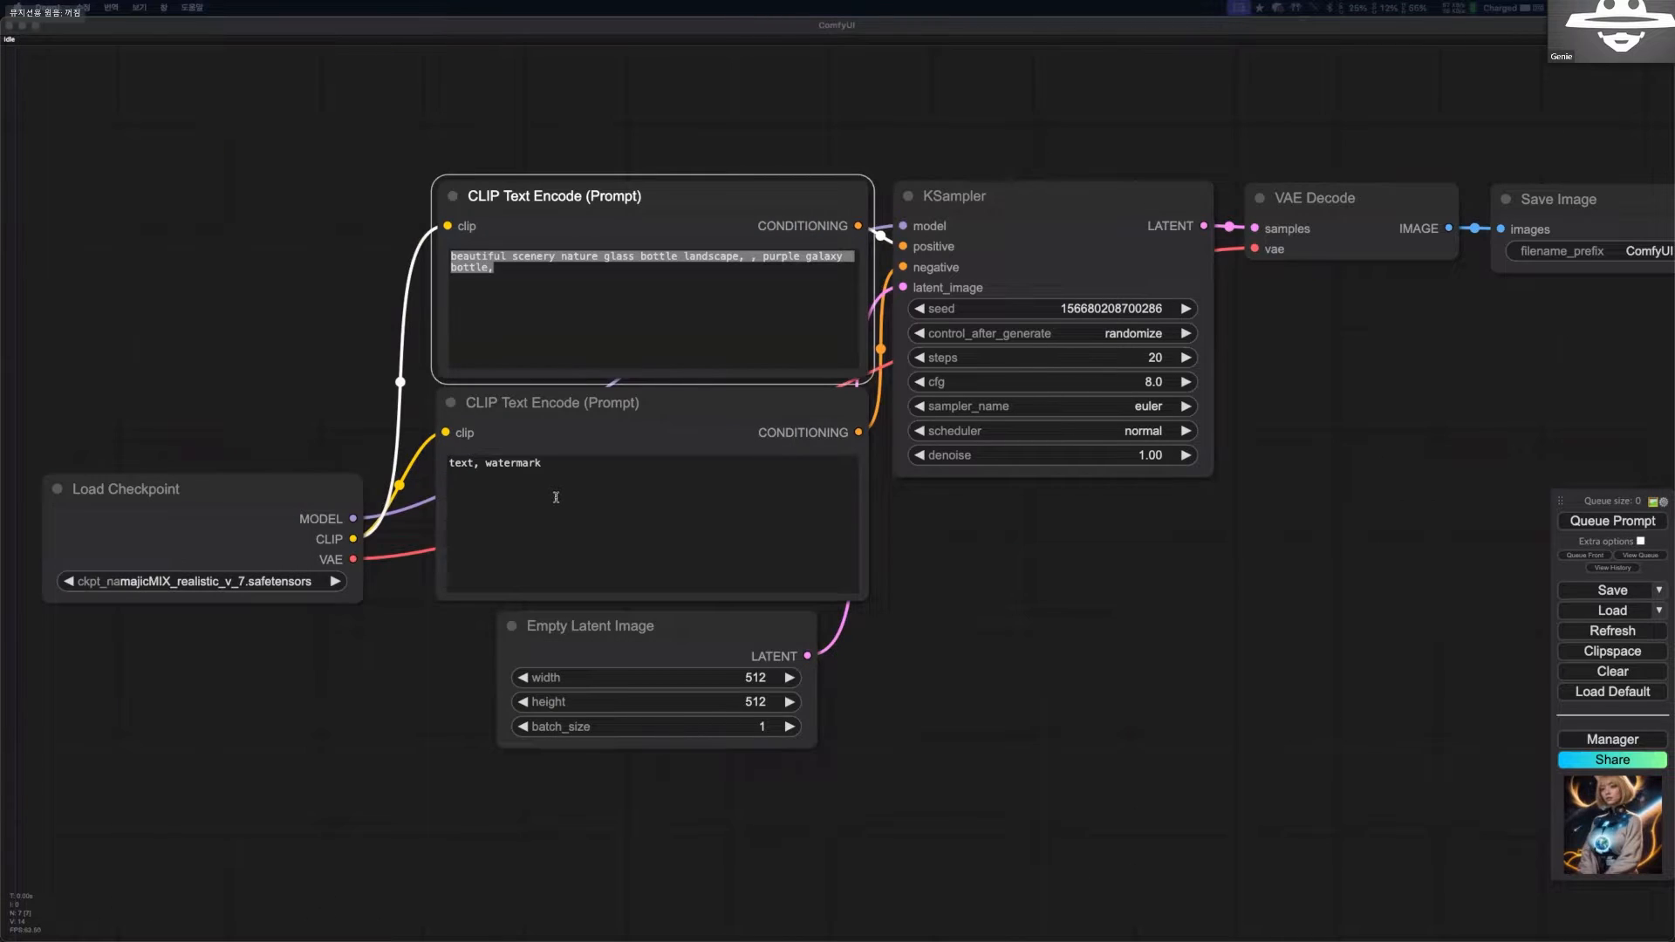
left_click(555, 497)
key("super+a")
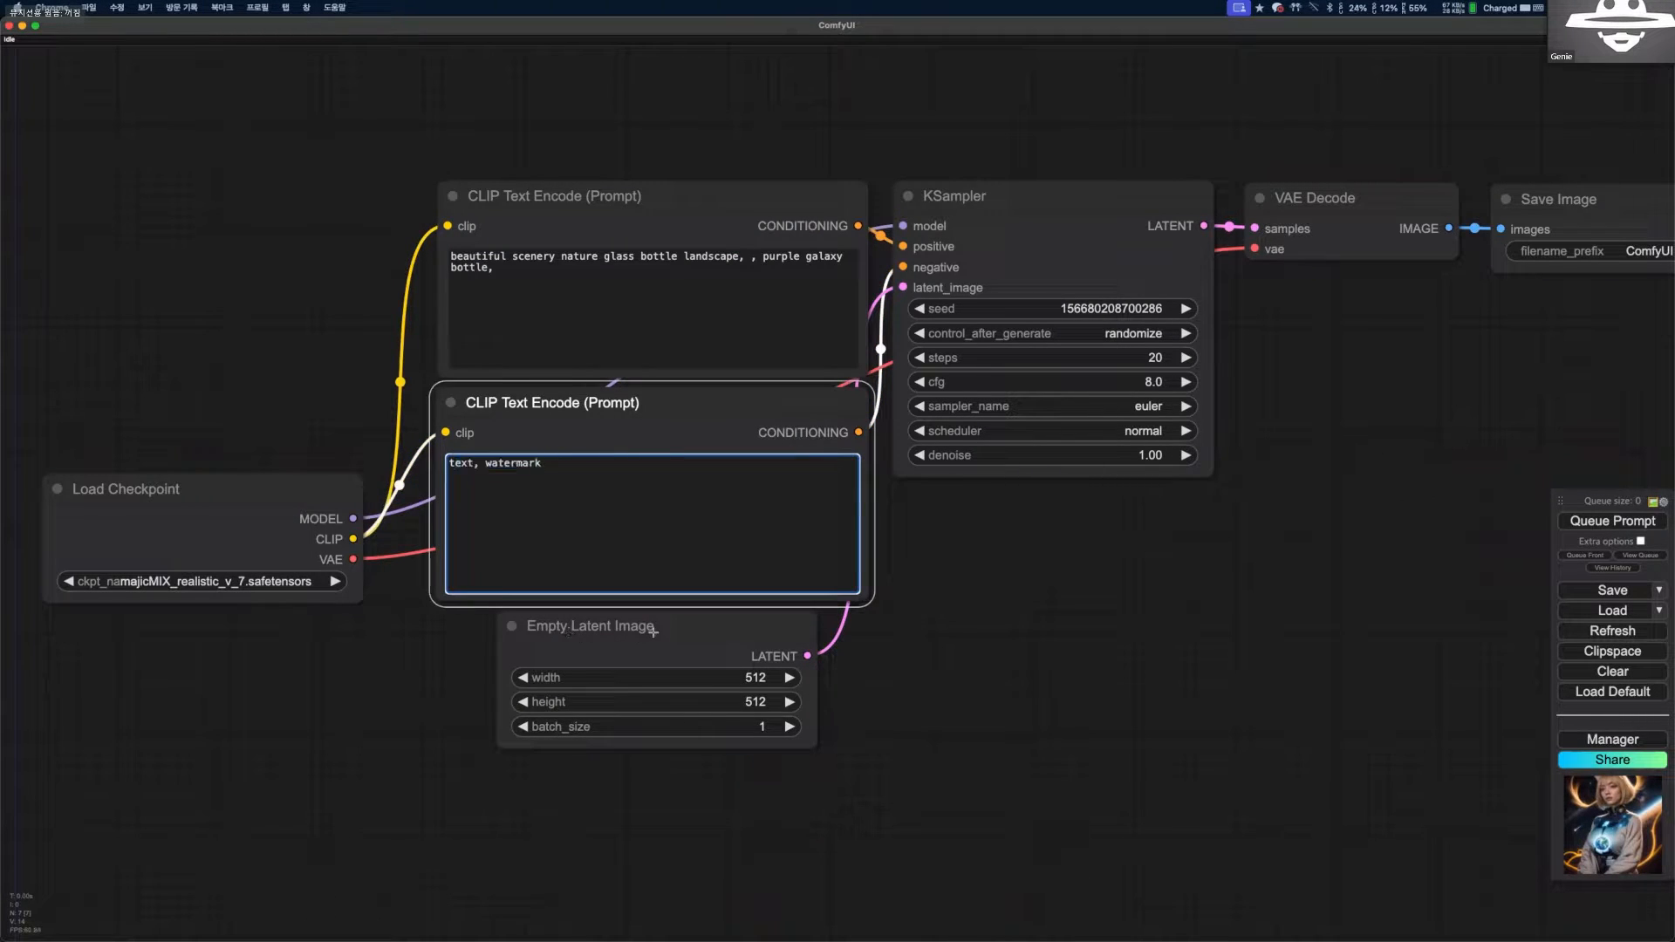
Spread the nodes slightly: Empty Latent Image down and left, KSampler a little right, and Load Checkpoint upward.
left_click(673, 634)
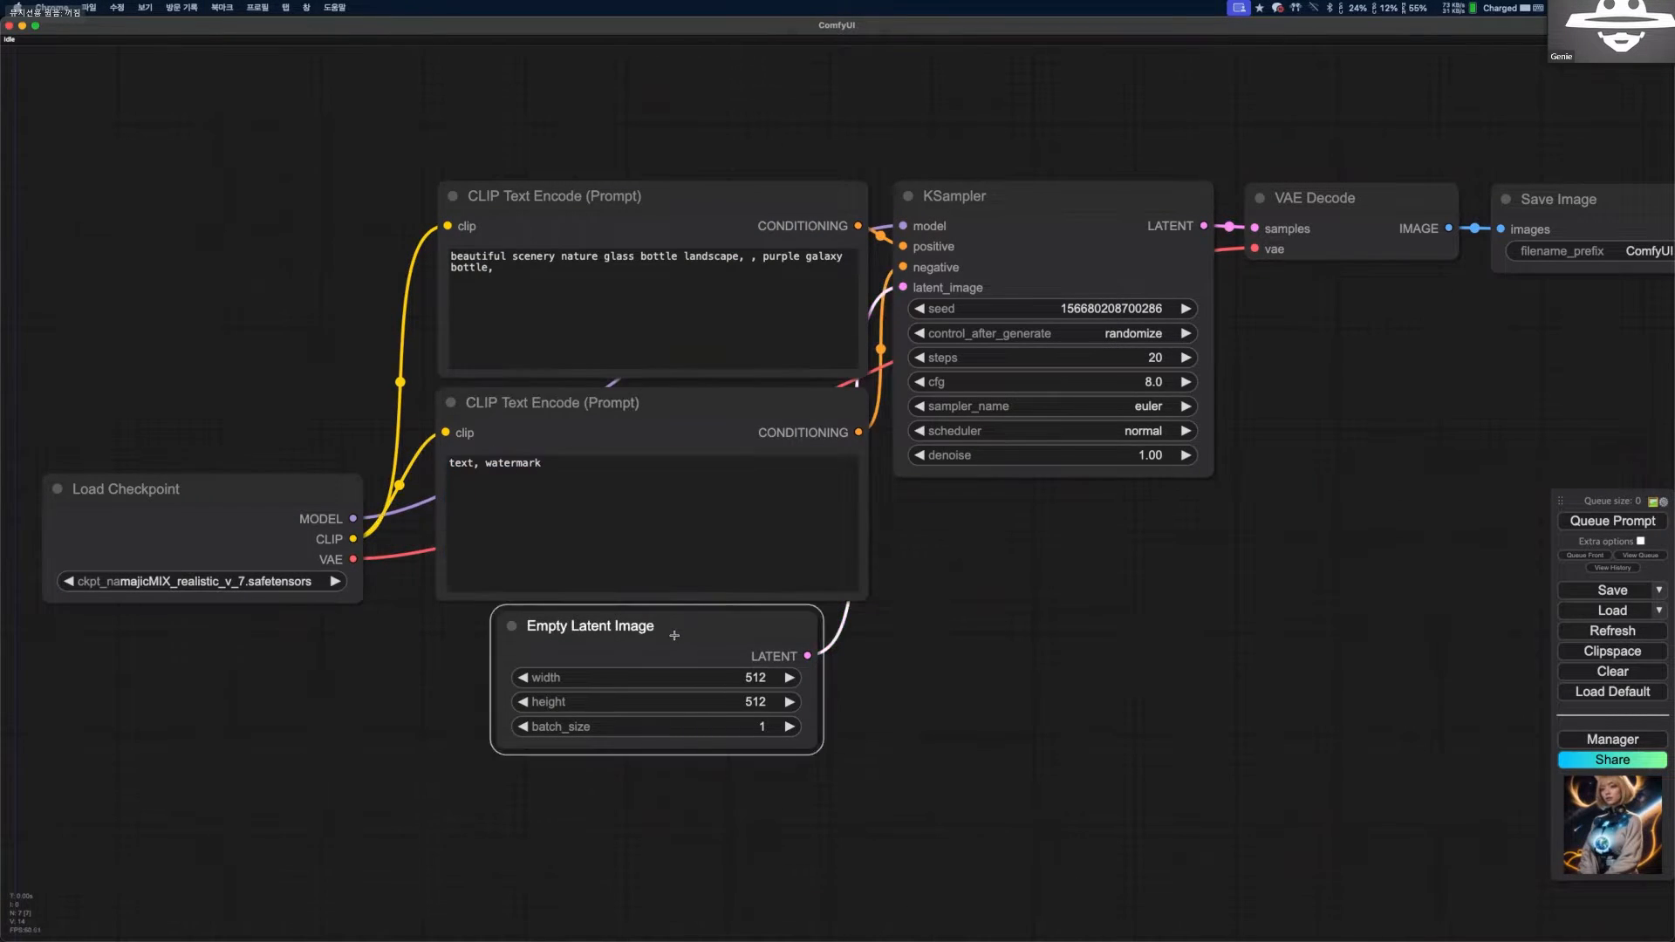
left_click_drag(688, 636, 677, 644)
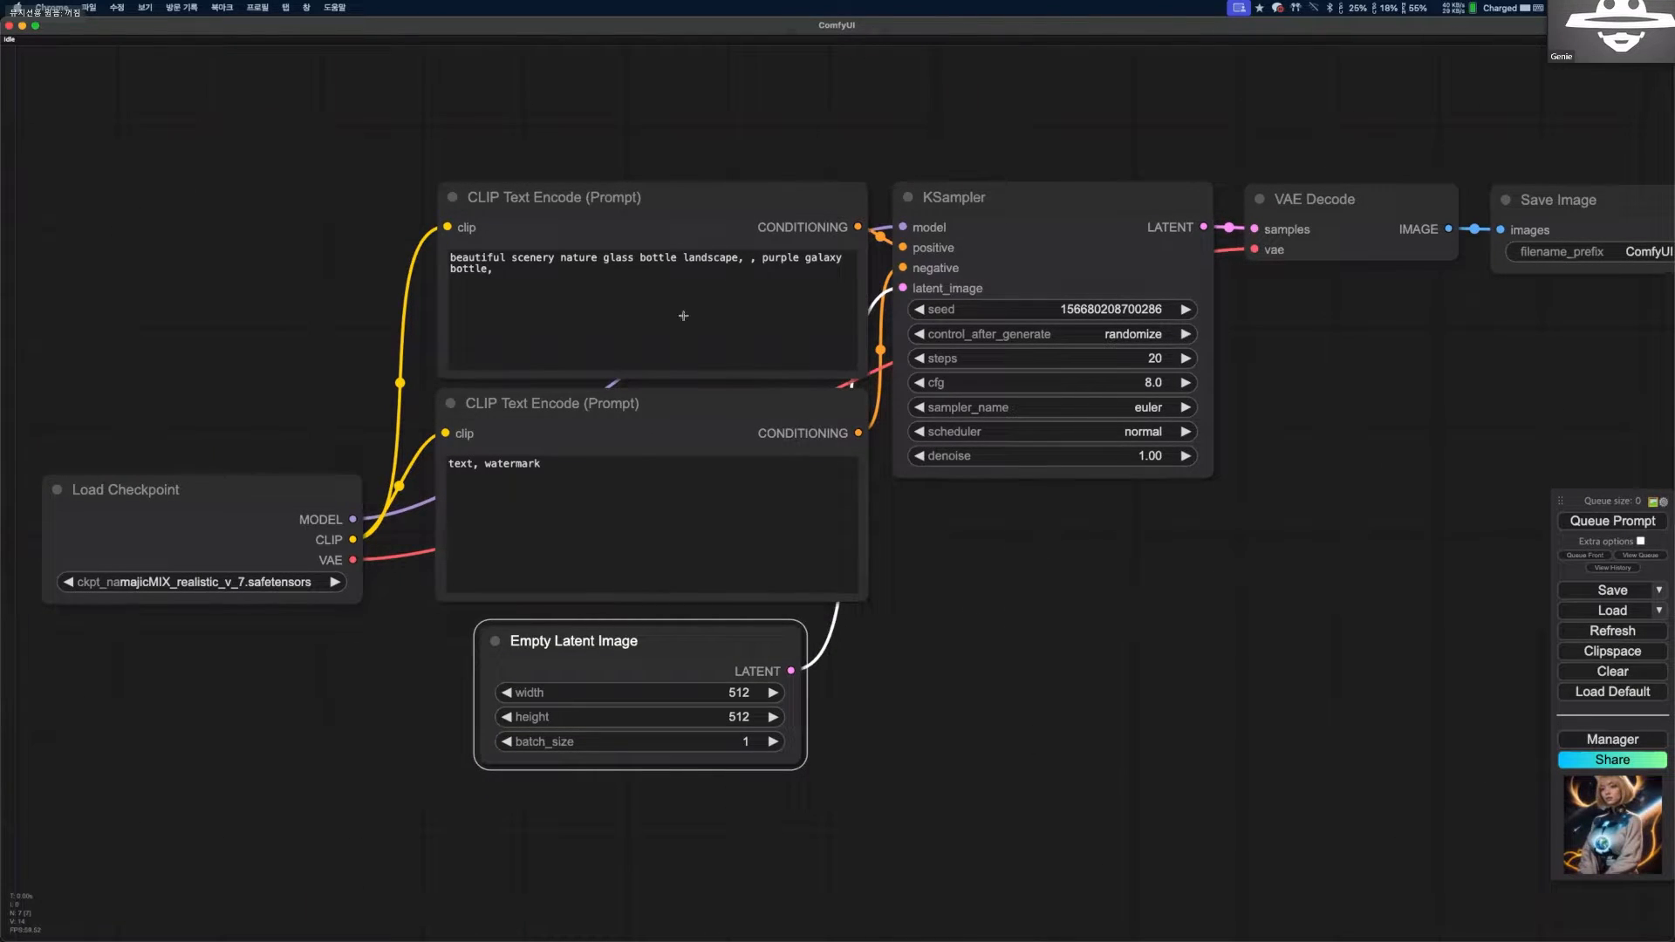
scroll(660, 397, "up", 1)
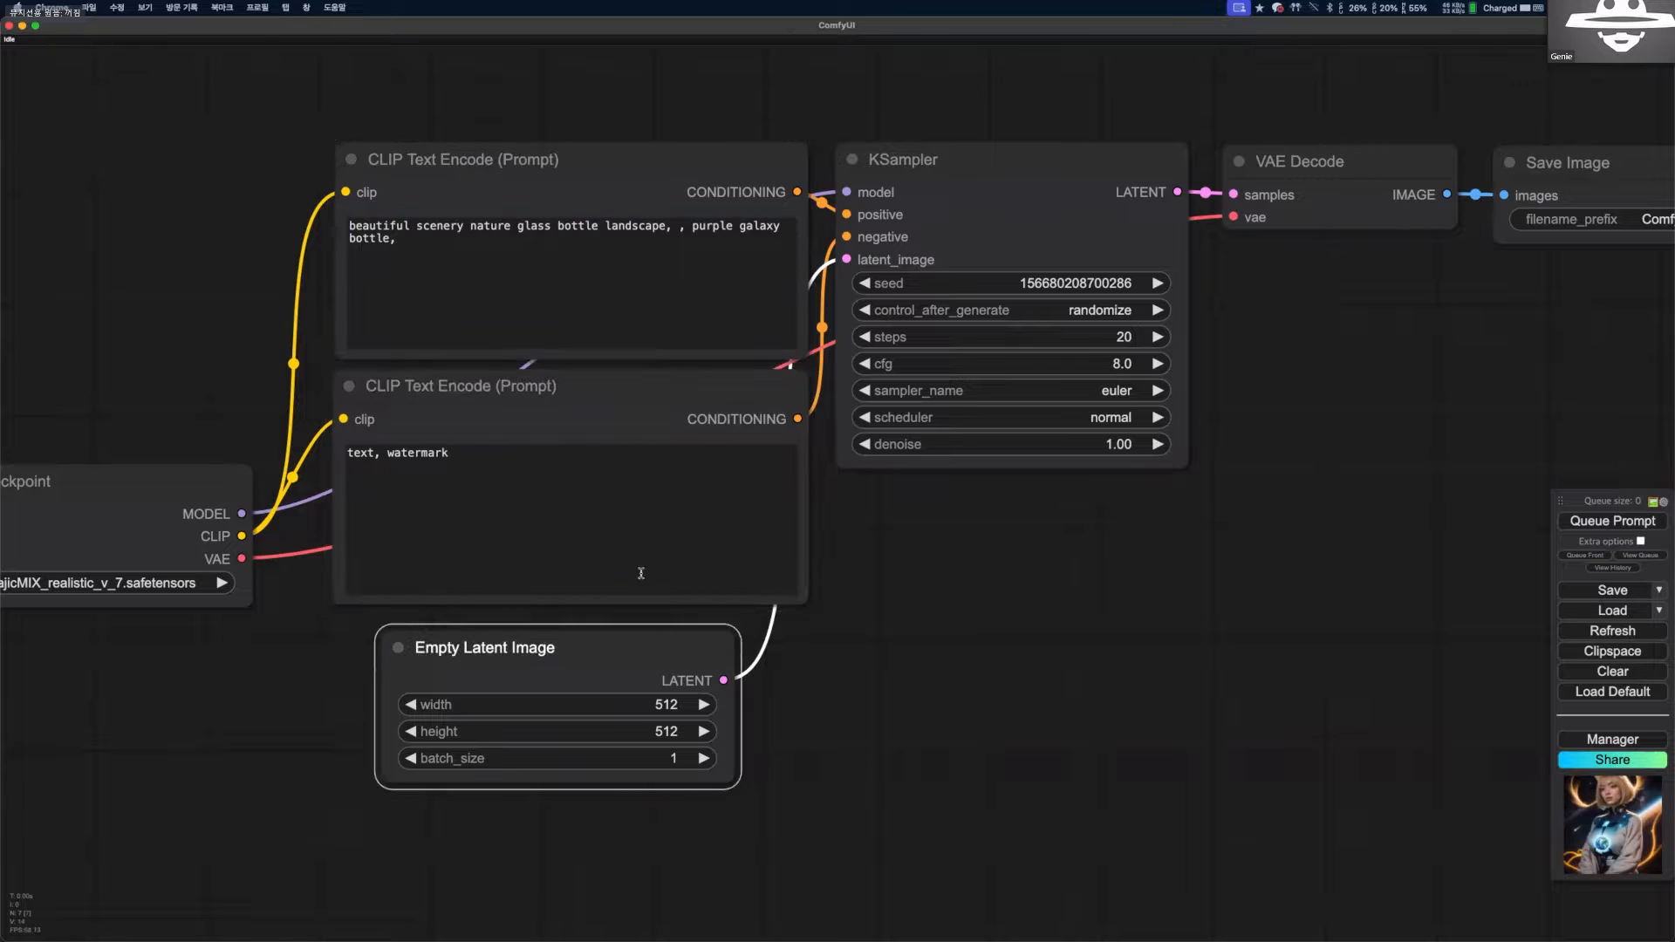
left_click(936, 153)
left_click_drag(934, 160, 931, 159)
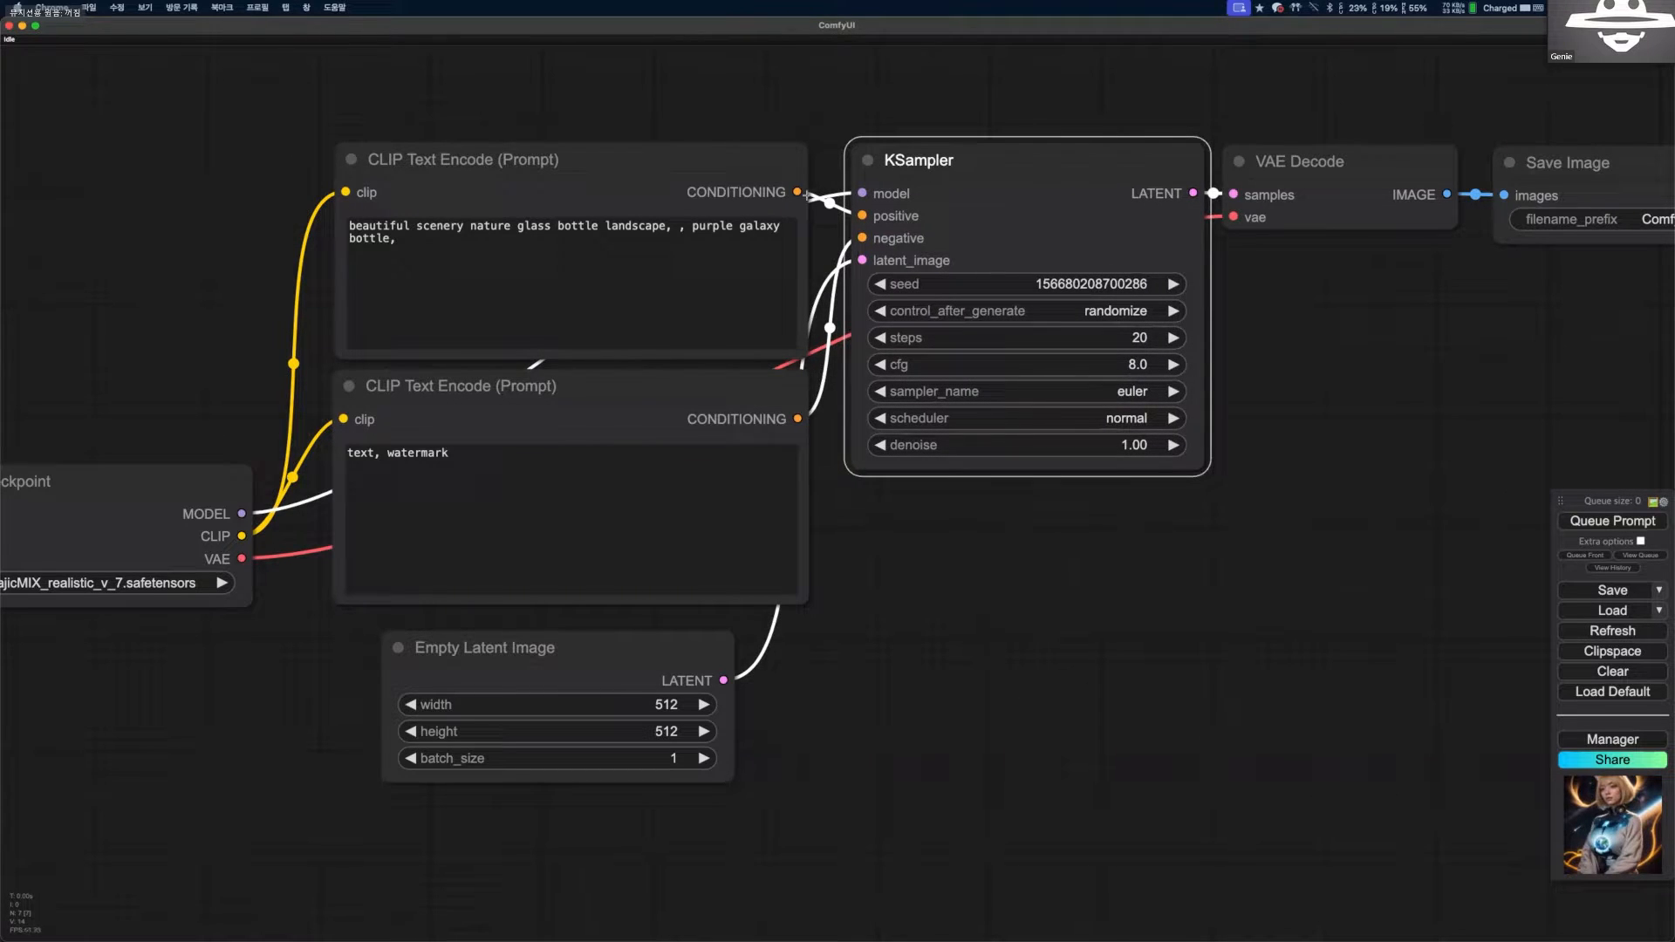
left_click_drag(247, 487, 270, 349)
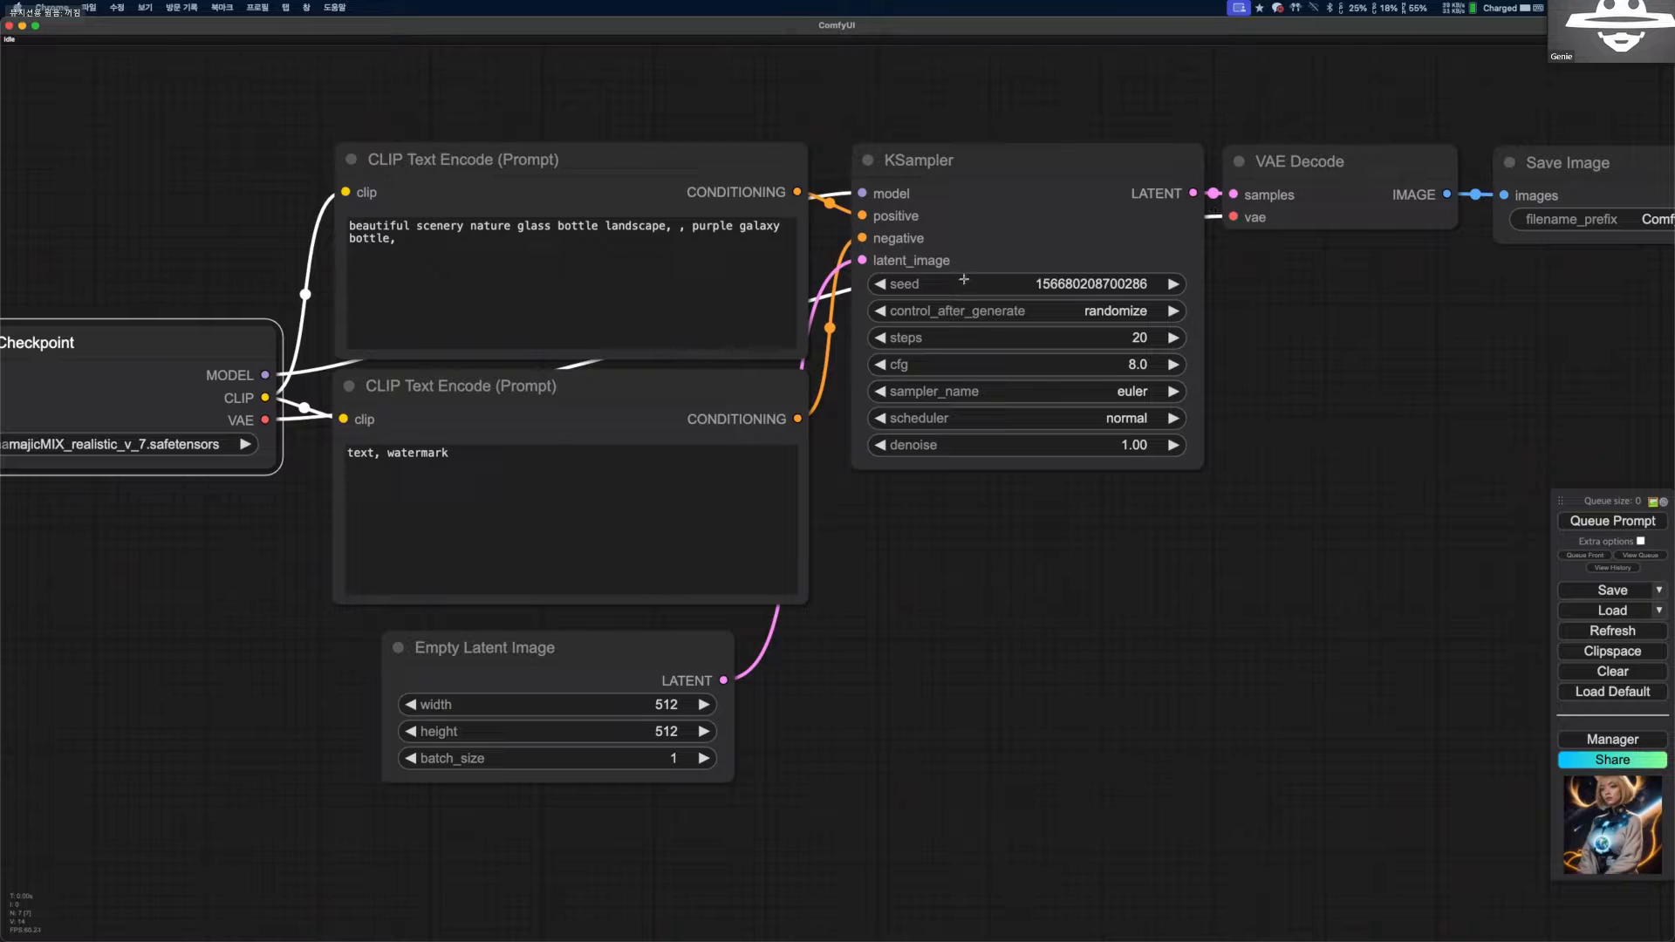
Trace the Load Checkpoint links with the screen-annotation pen: MODEL to KSampler, CLIP to the positive prompt, VAE to VAE Decode, erasing each mark.
key("alt+Tab")
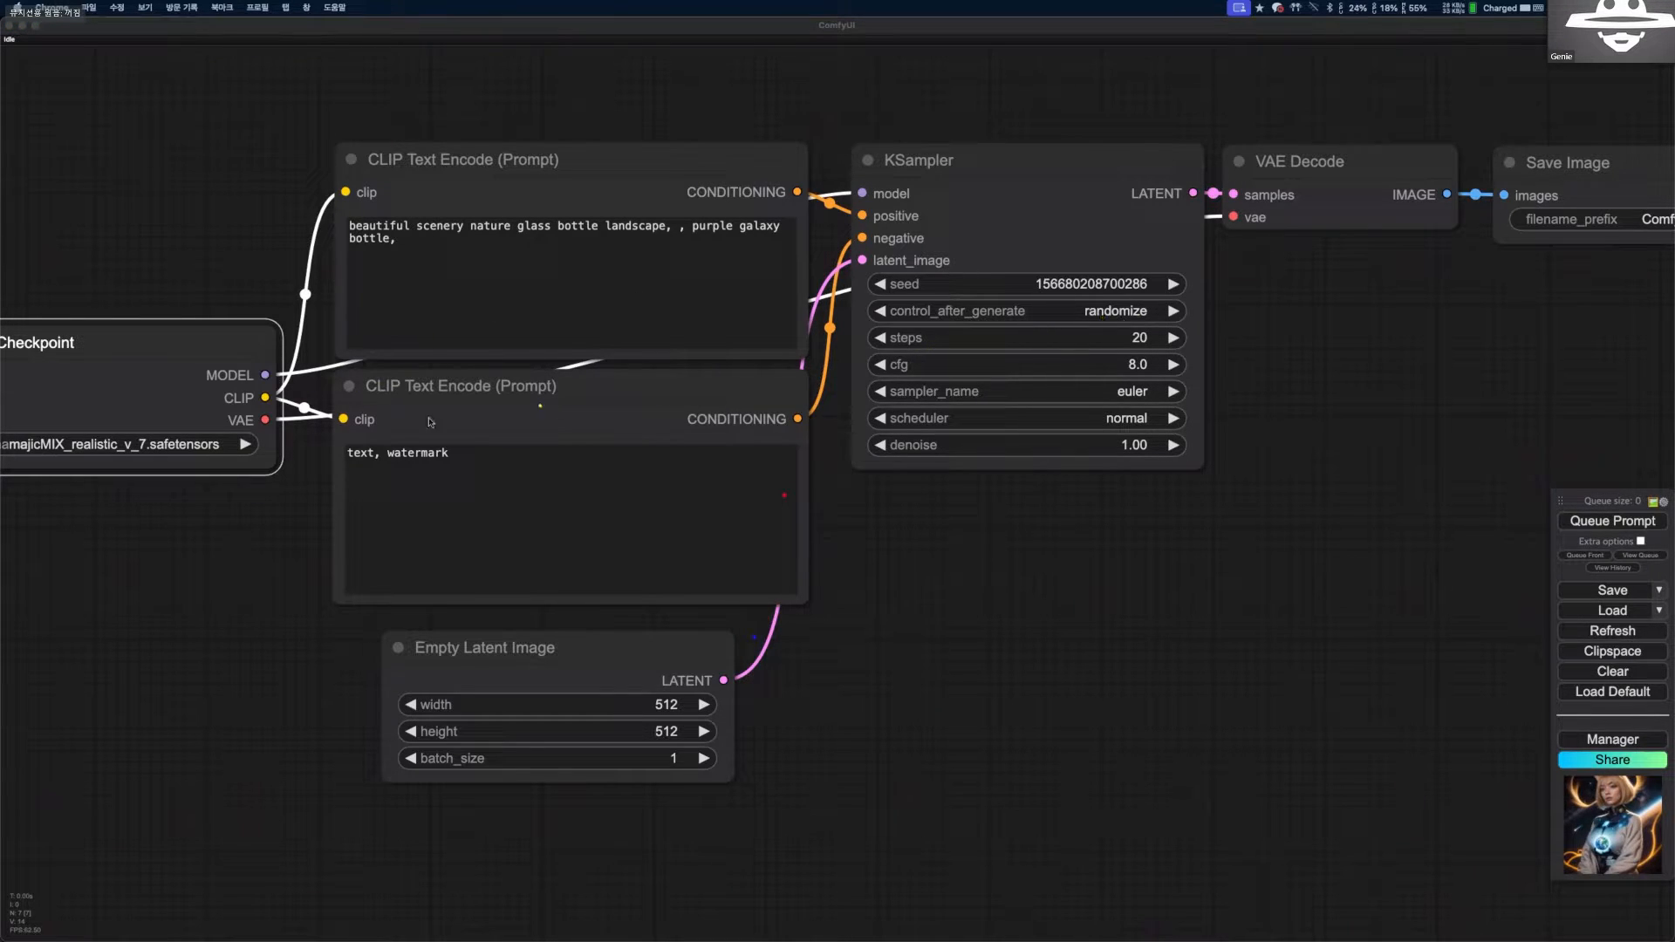
mouse_move(280, 528)
left_mouse_down()
mouse_move(262, 545)
mouse_move(351, 398)
mouse_move(291, 352)
mouse_move(792, 168)
mouse_move(850, 207)
left_mouse_up()
key("BackSpace")
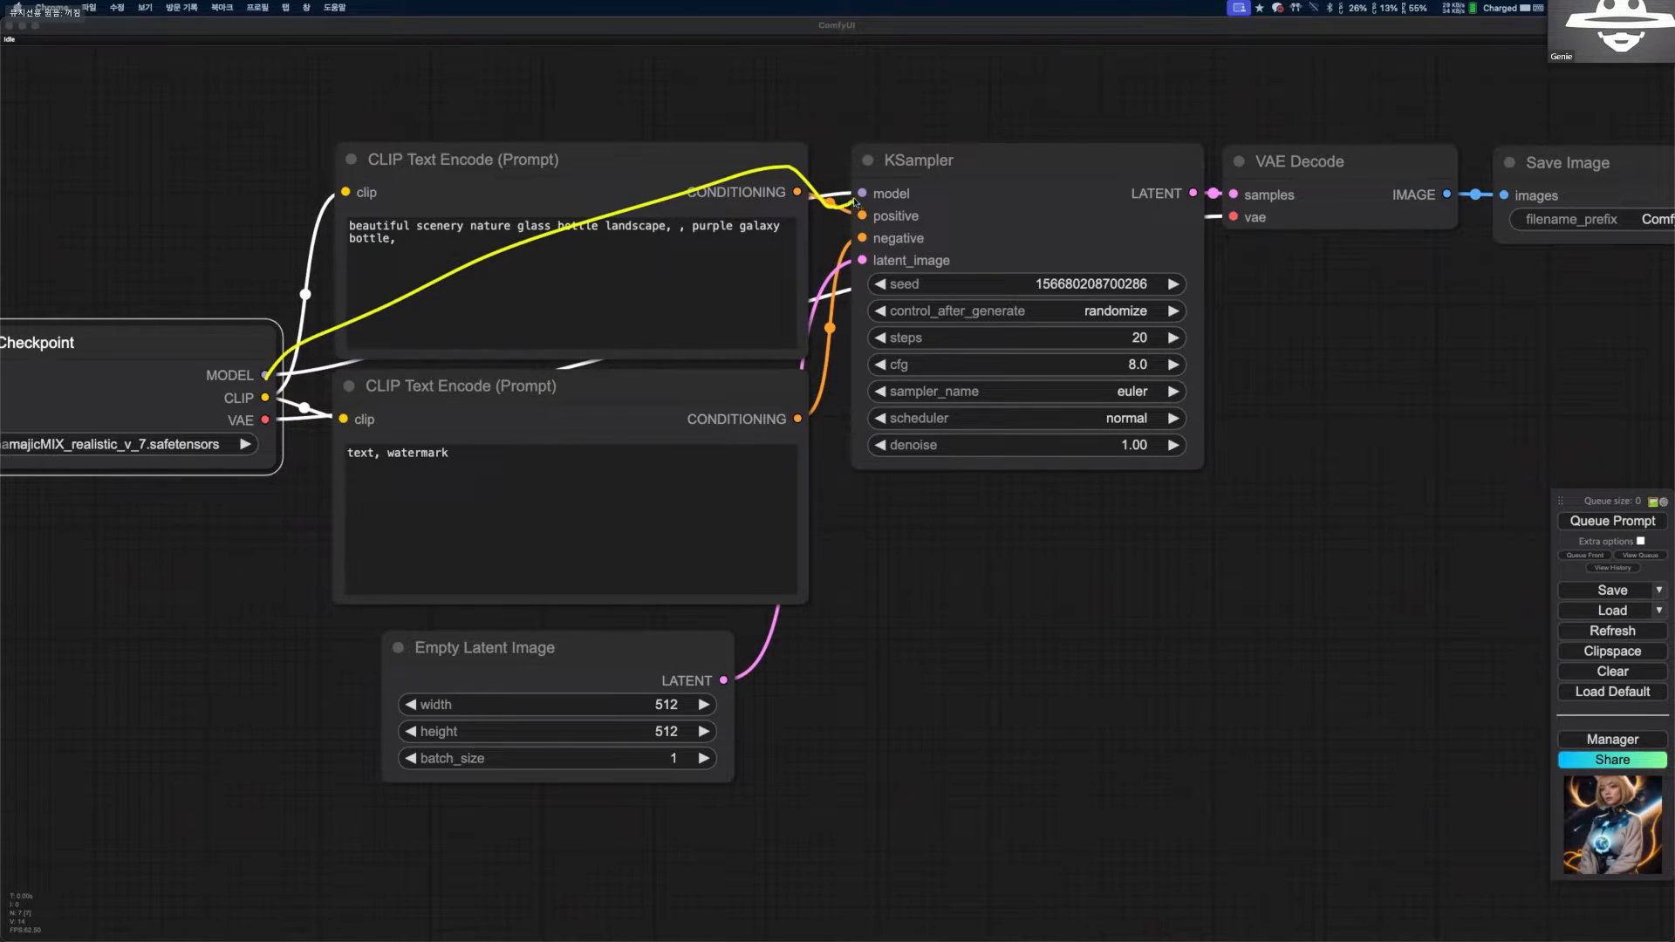
key("BackSpace")
mouse_move(265, 398)
left_mouse_down()
mouse_move(316, 328)
mouse_move(344, 195)
left_mouse_up()
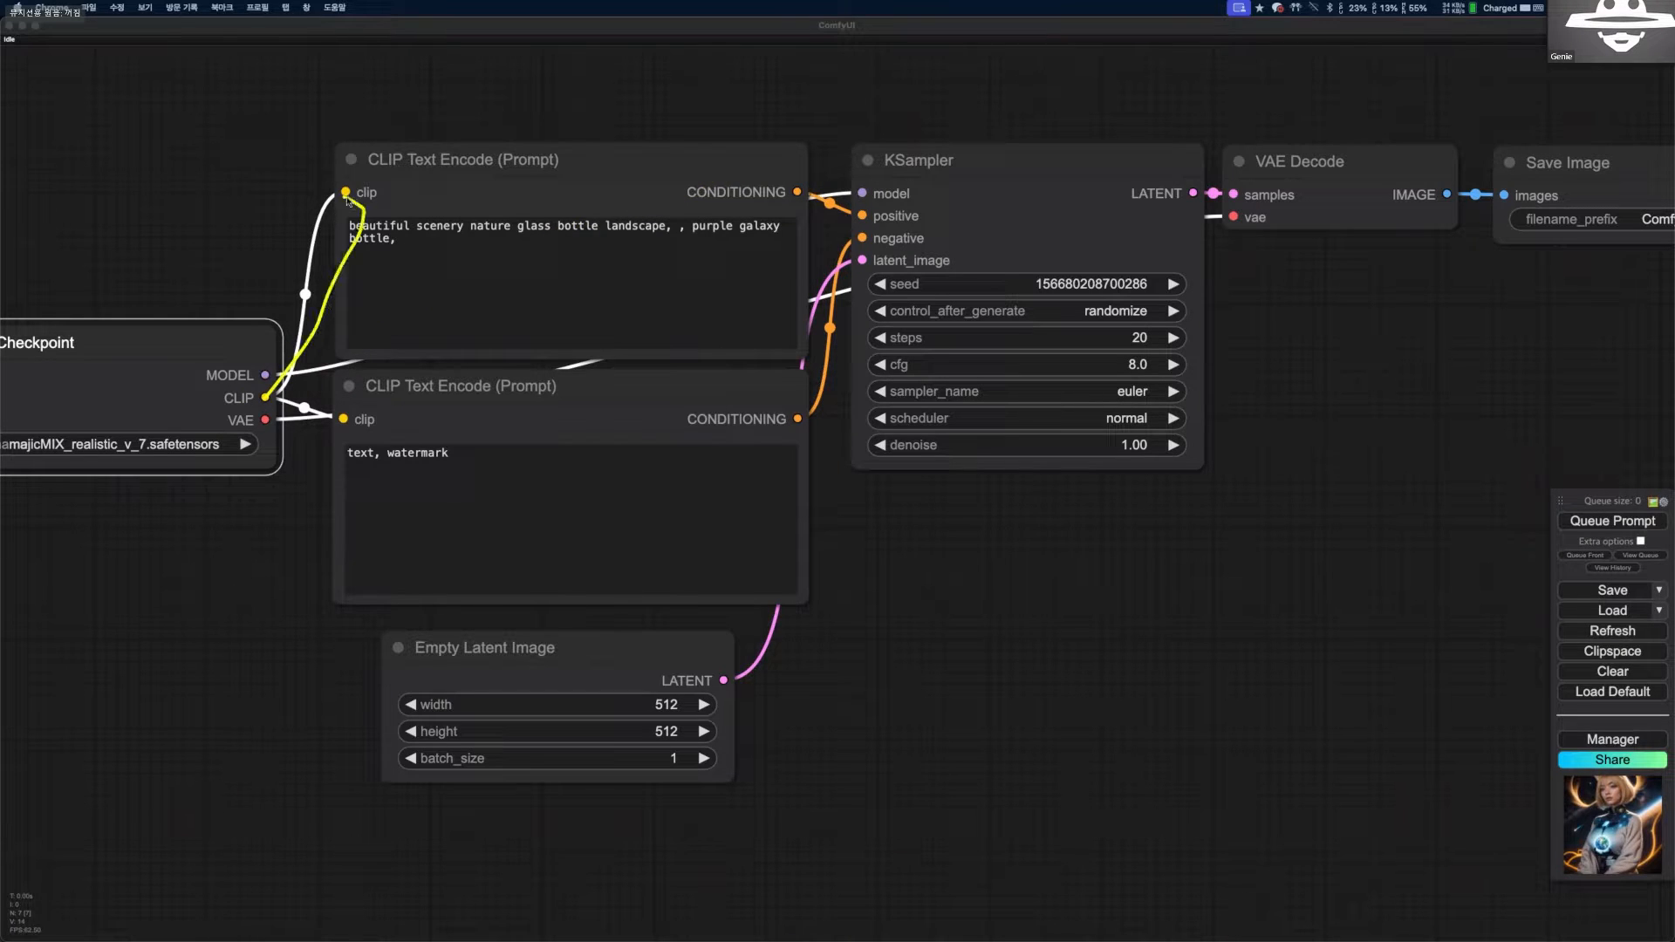
mouse_move(263, 401)
left_mouse_down()
mouse_move(482, 348)
mouse_move(711, 248)
mouse_move(1227, 223)
left_mouse_up()
key("BackSpace")
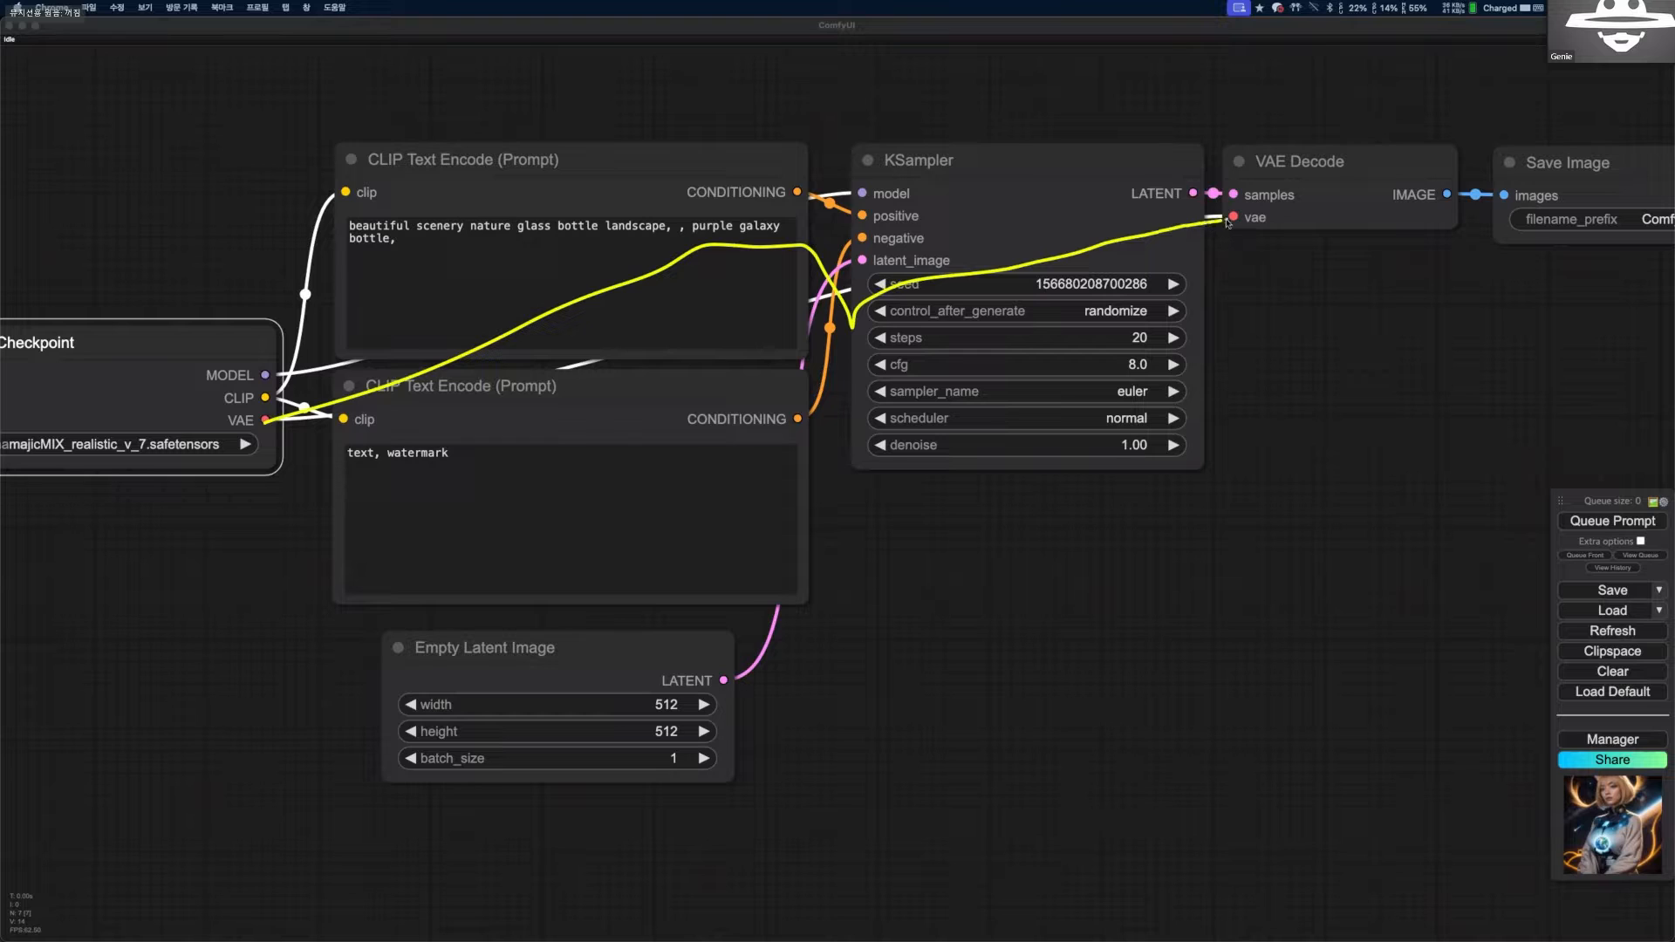
key("BackSpace")
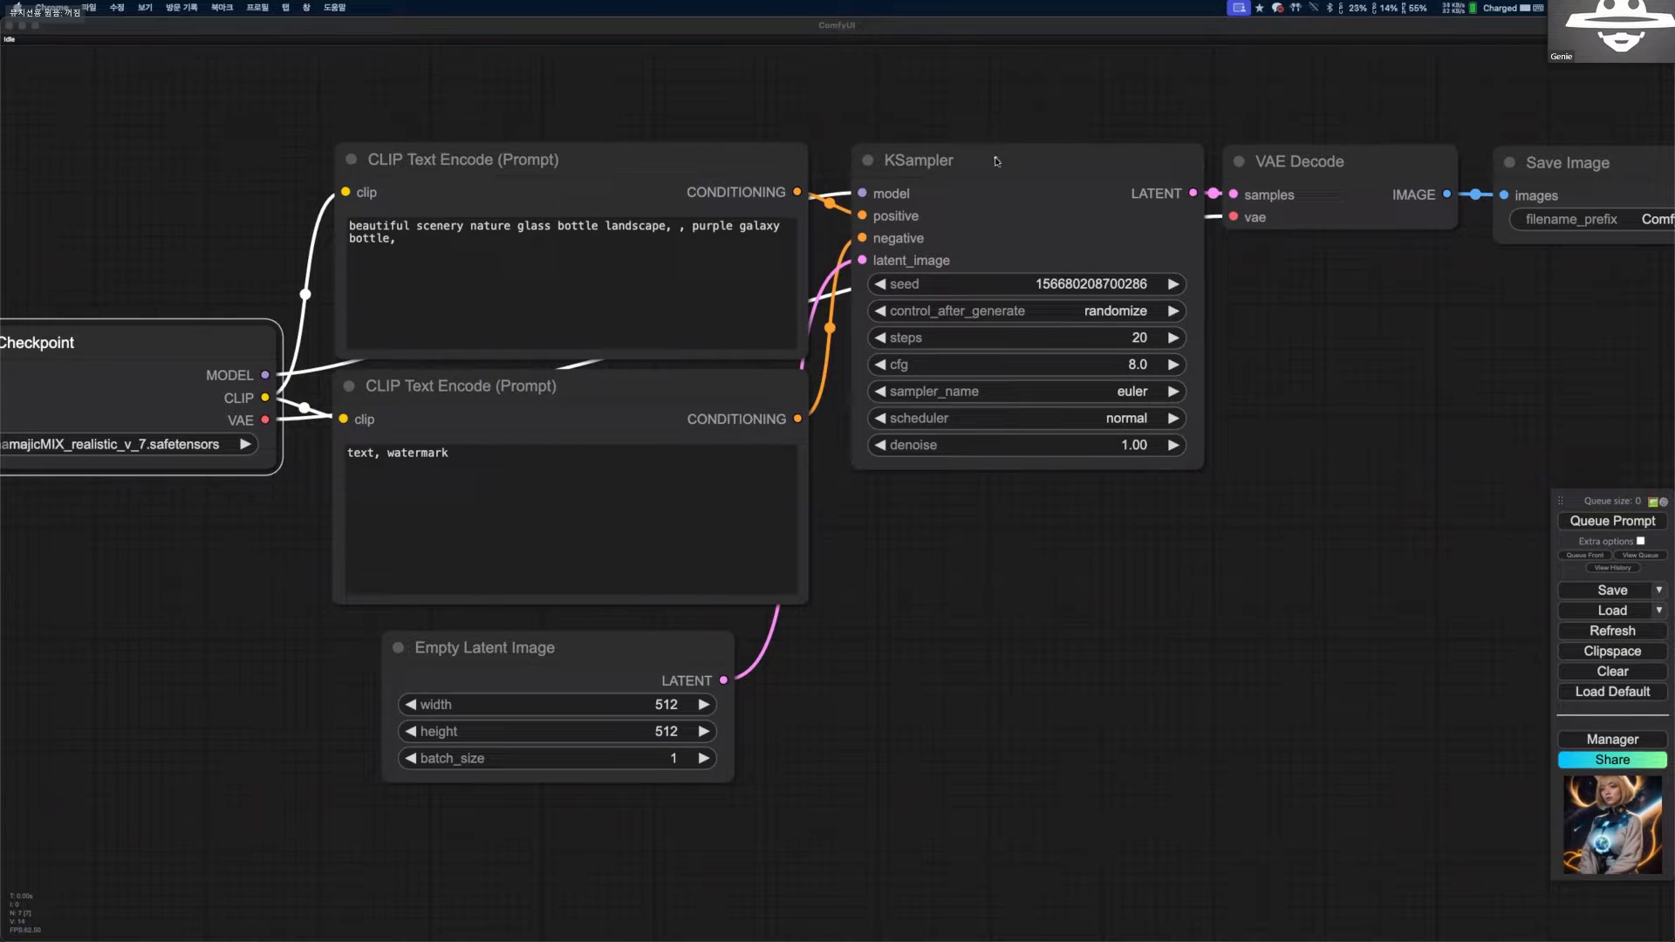
Trace the positive and negative CONDITIONING links and the Empty Latent Image link into KSampler with the annotation pen, and clear the marks.
left_click_drag(992, 157, 1022, 155)
key("BackSpace")
left_click_drag(797, 191, 873, 221)
mouse_move(800, 417)
left_mouse_down()
mouse_move(861, 239)
mouse_move(849, 228)
mouse_move(855, 253)
left_mouse_up()
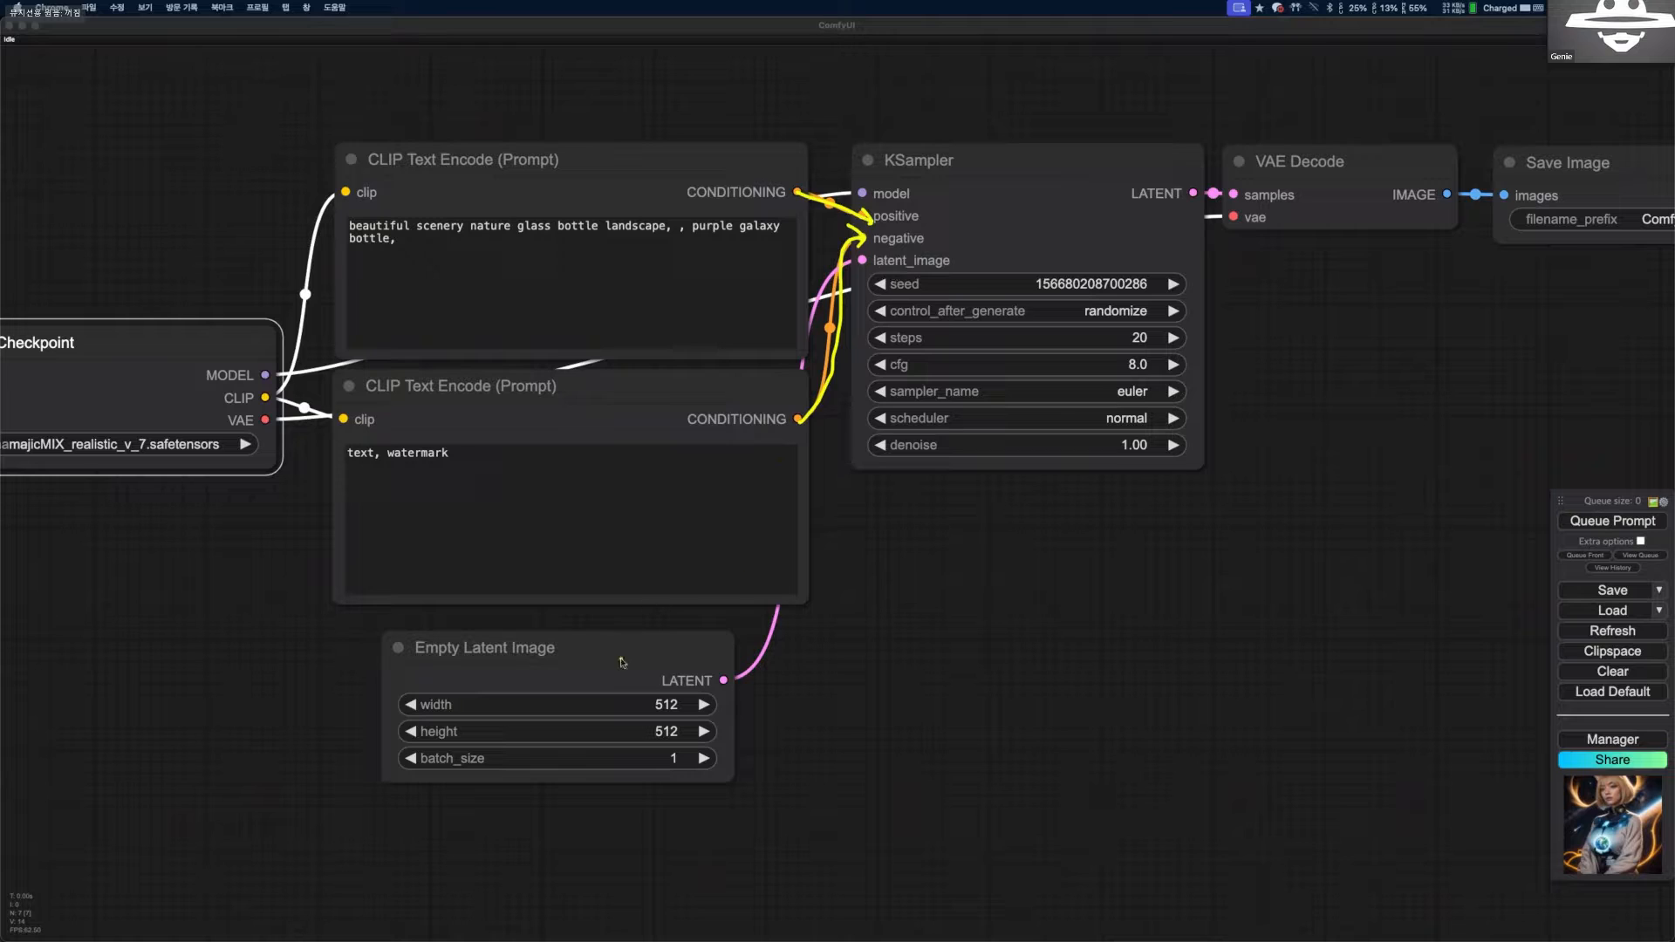
mouse_move(711, 683)
left_mouse_down()
mouse_move(850, 266)
mouse_move(874, 261)
mouse_move(863, 267)
left_mouse_up()
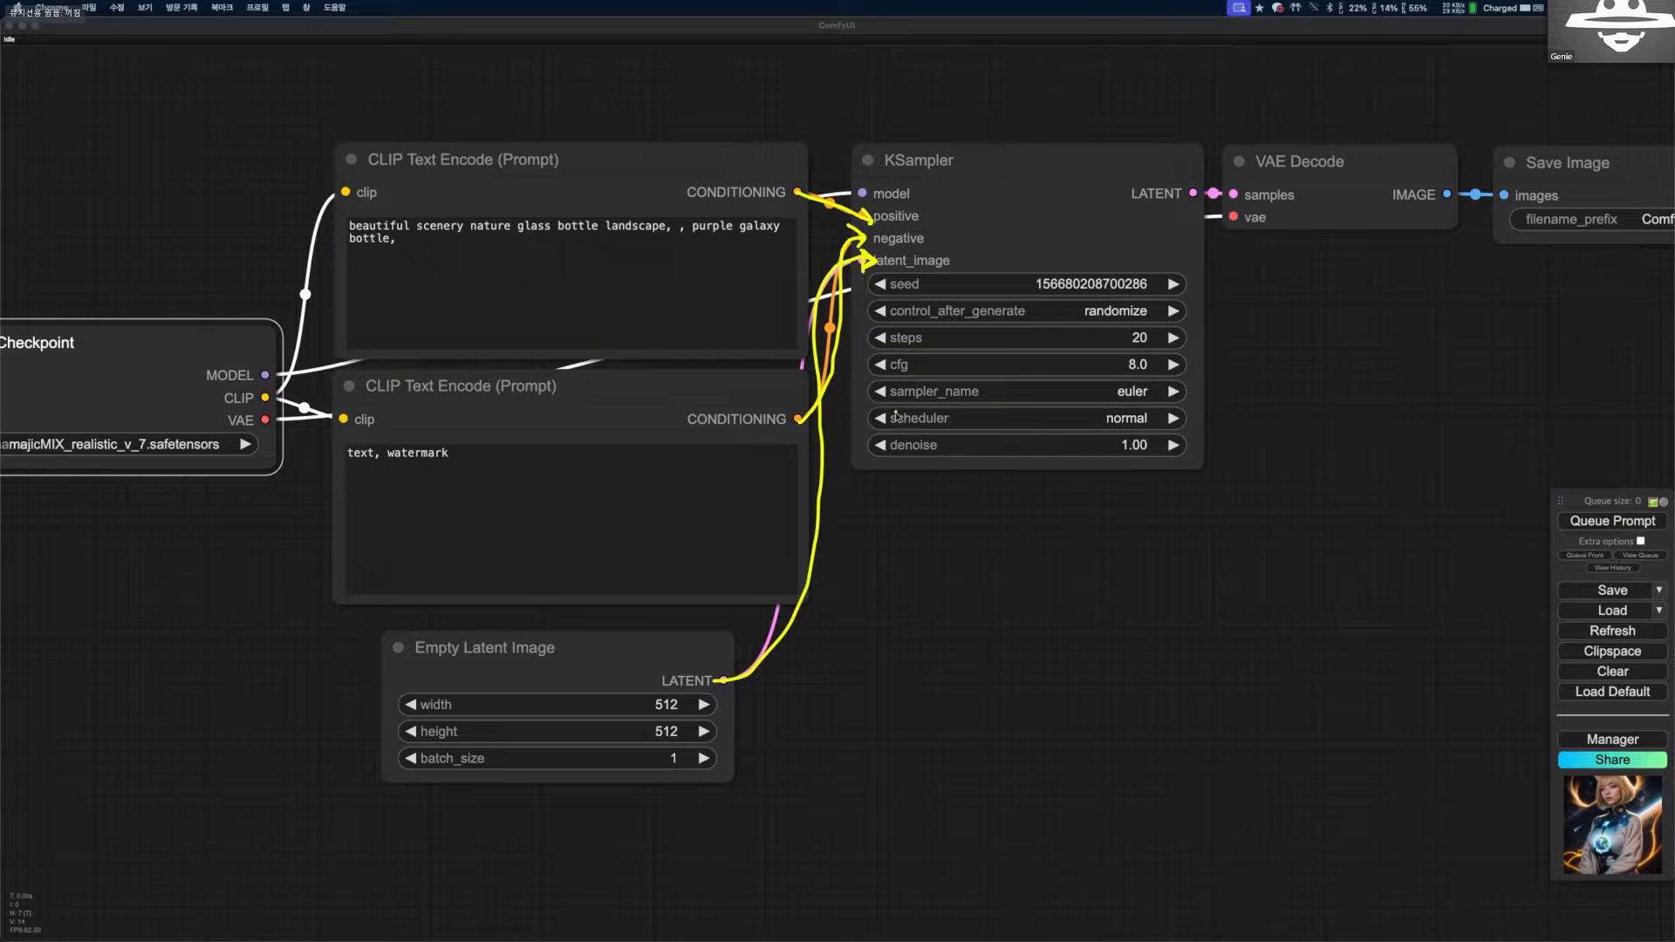
key("Escape")
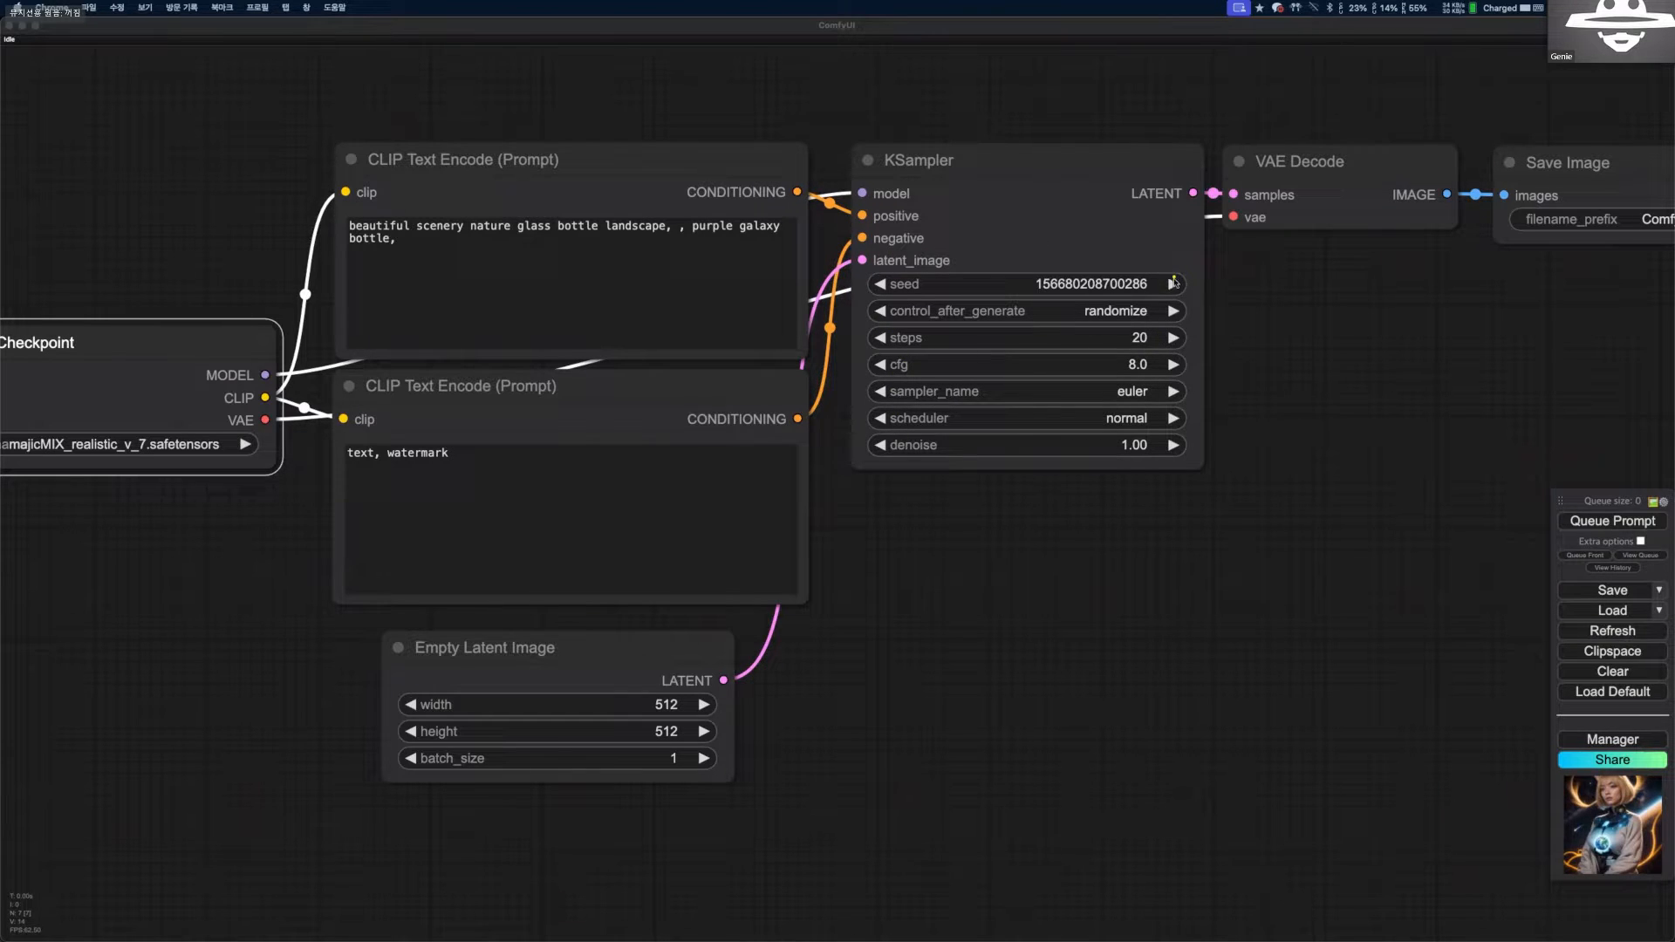
Mark the area between the KSampler and VAE Decode nodes with the annotation pen, and undo the marks.
mouse_move(1186, 260)
left_mouse_down()
mouse_move(1208, 447)
mouse_move(1223, 423)
left_mouse_up()
left_click_drag(1255, 245, 1275, 253)
key("super+z")
key("super+z")
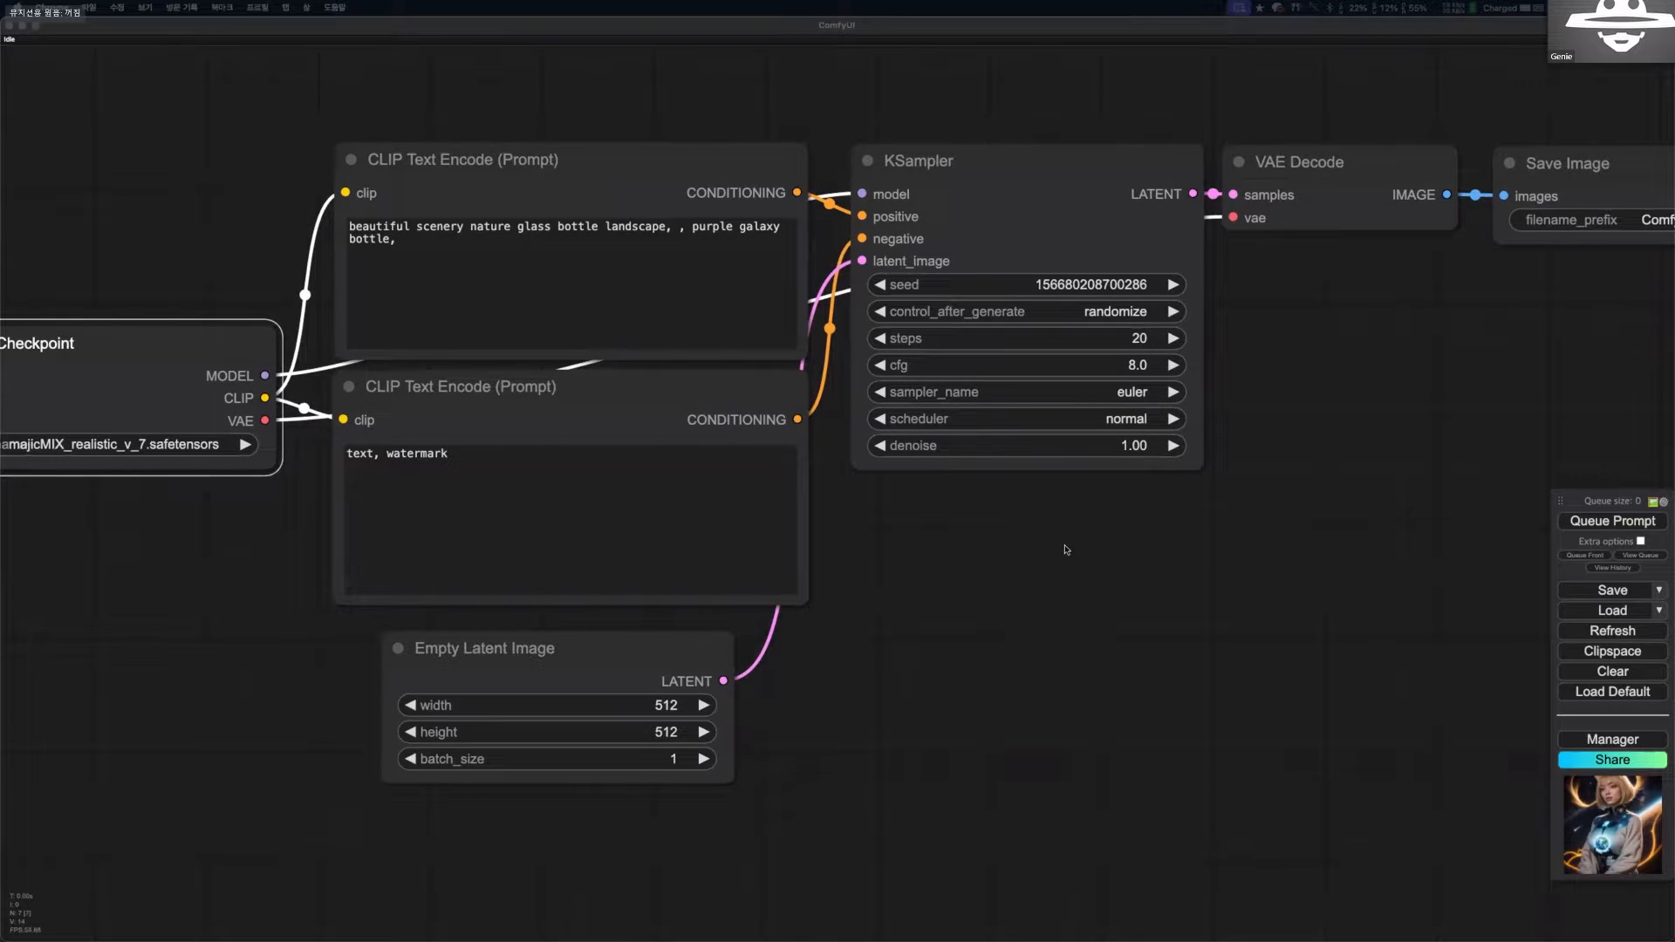
Queue the default text-to-image prompt and bring the whole workflow up to the Save Image node into view.
scroll(1062, 547, "right", 1)
scroll(1055, 516, "right", 2)
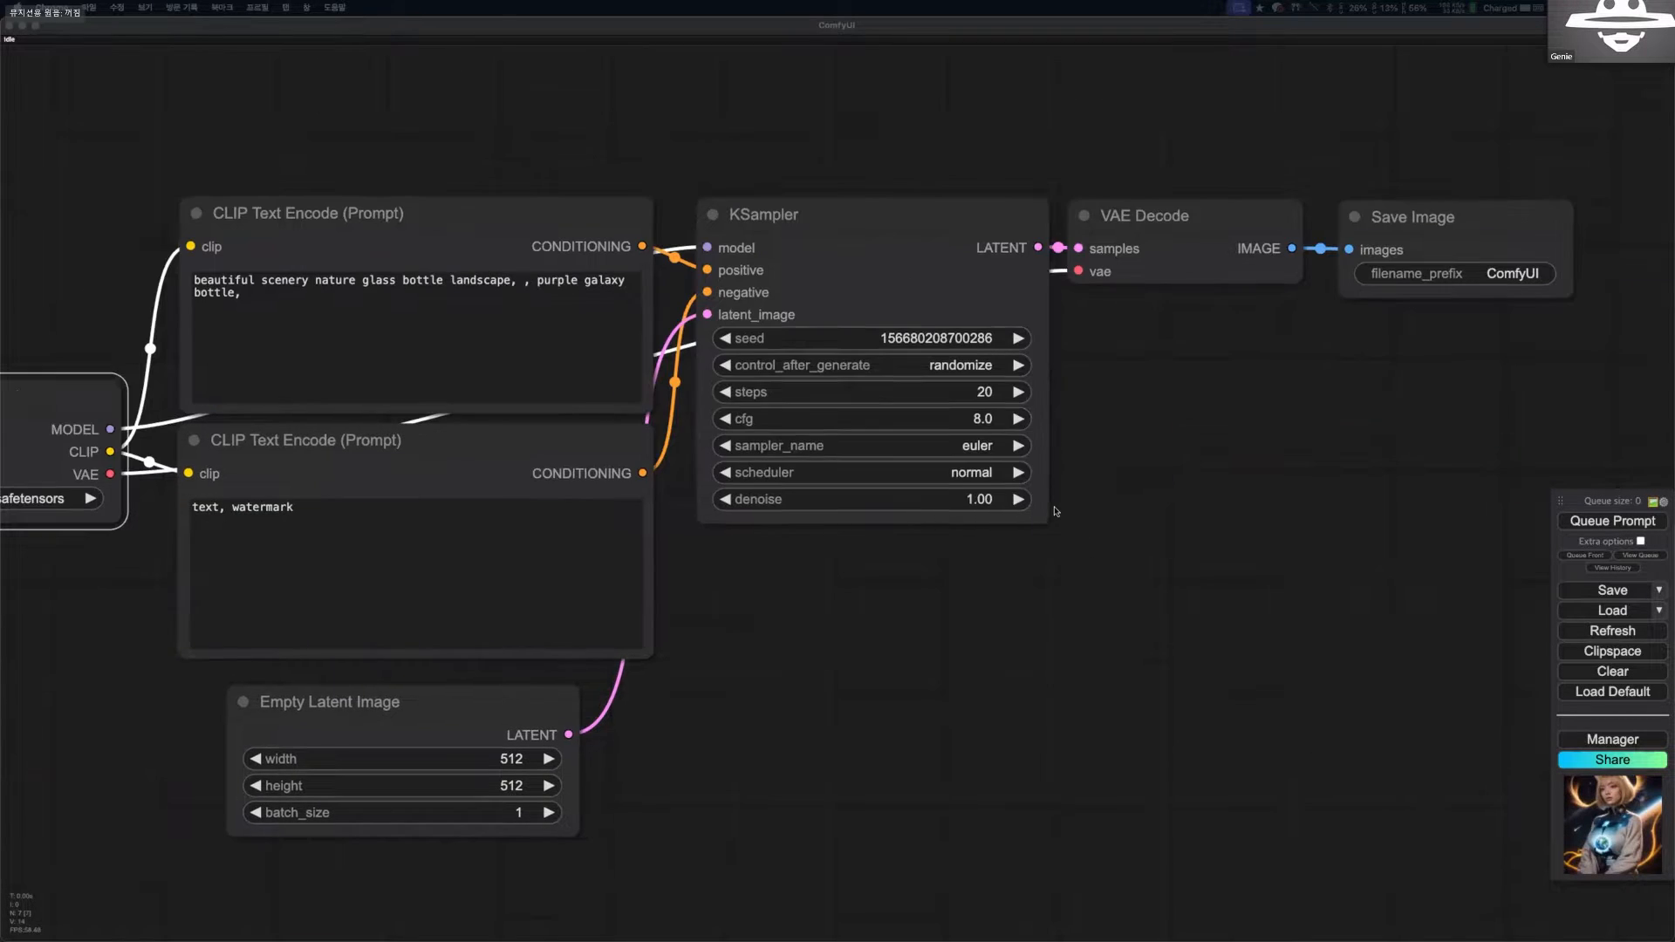
scroll(1356, 354, "down", 2)
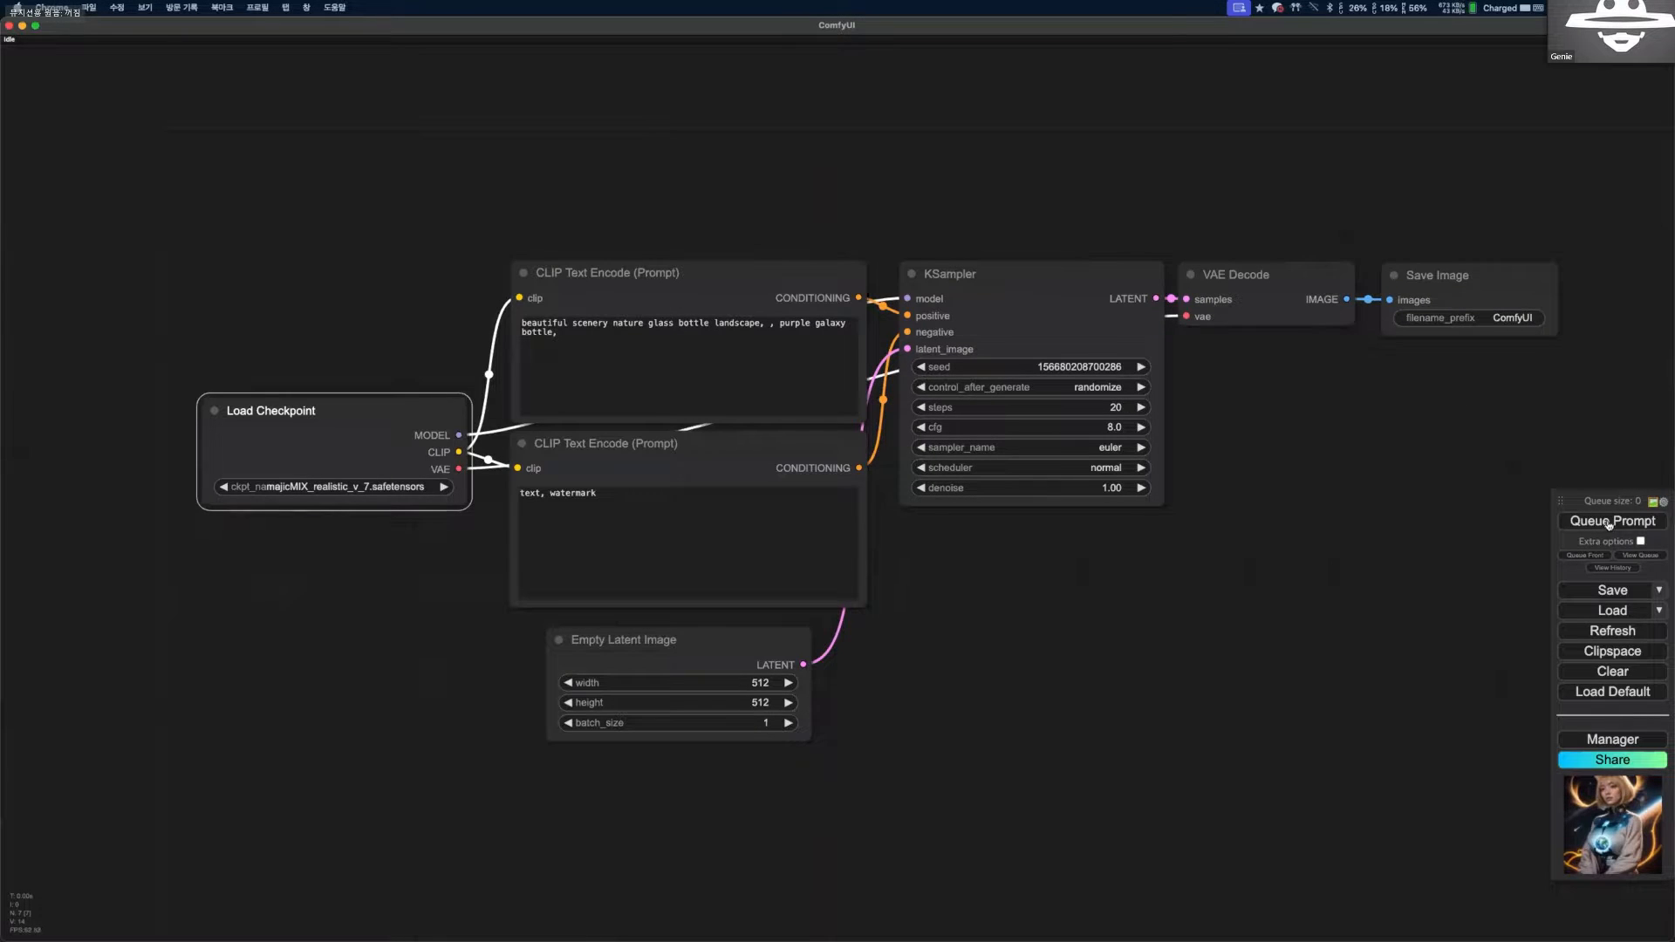
left_click(1609, 523)
scroll(1222, 452, "right", 2)
left_click_drag(983, 456, 861, 428)
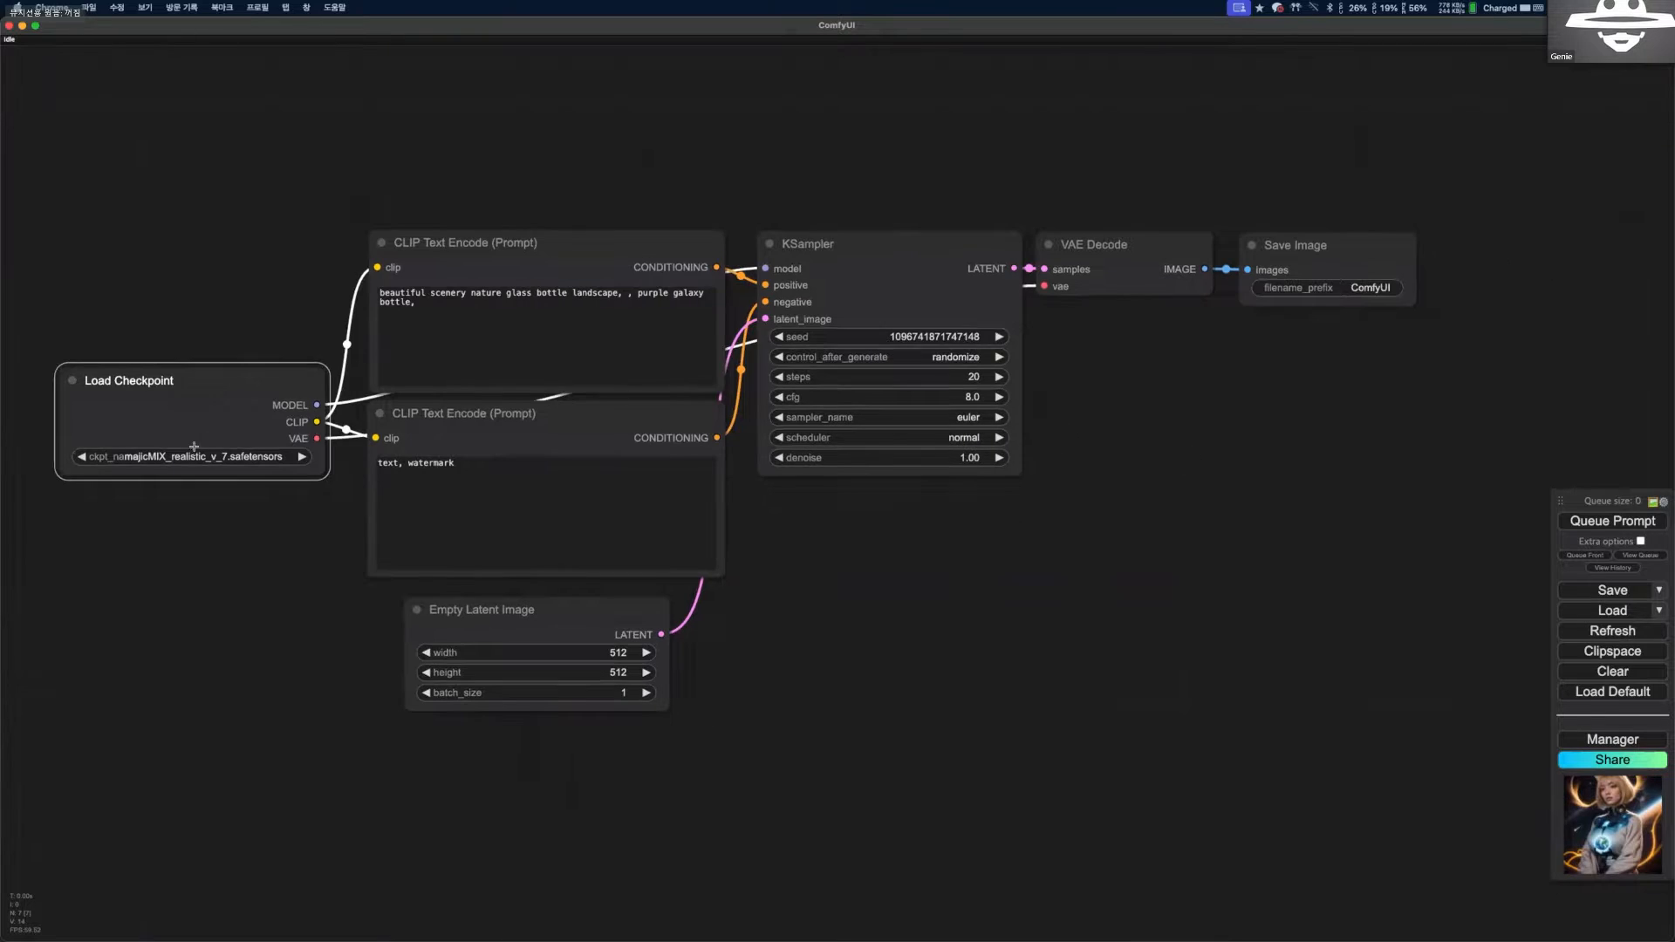
scroll(459, 392, "up", 2)
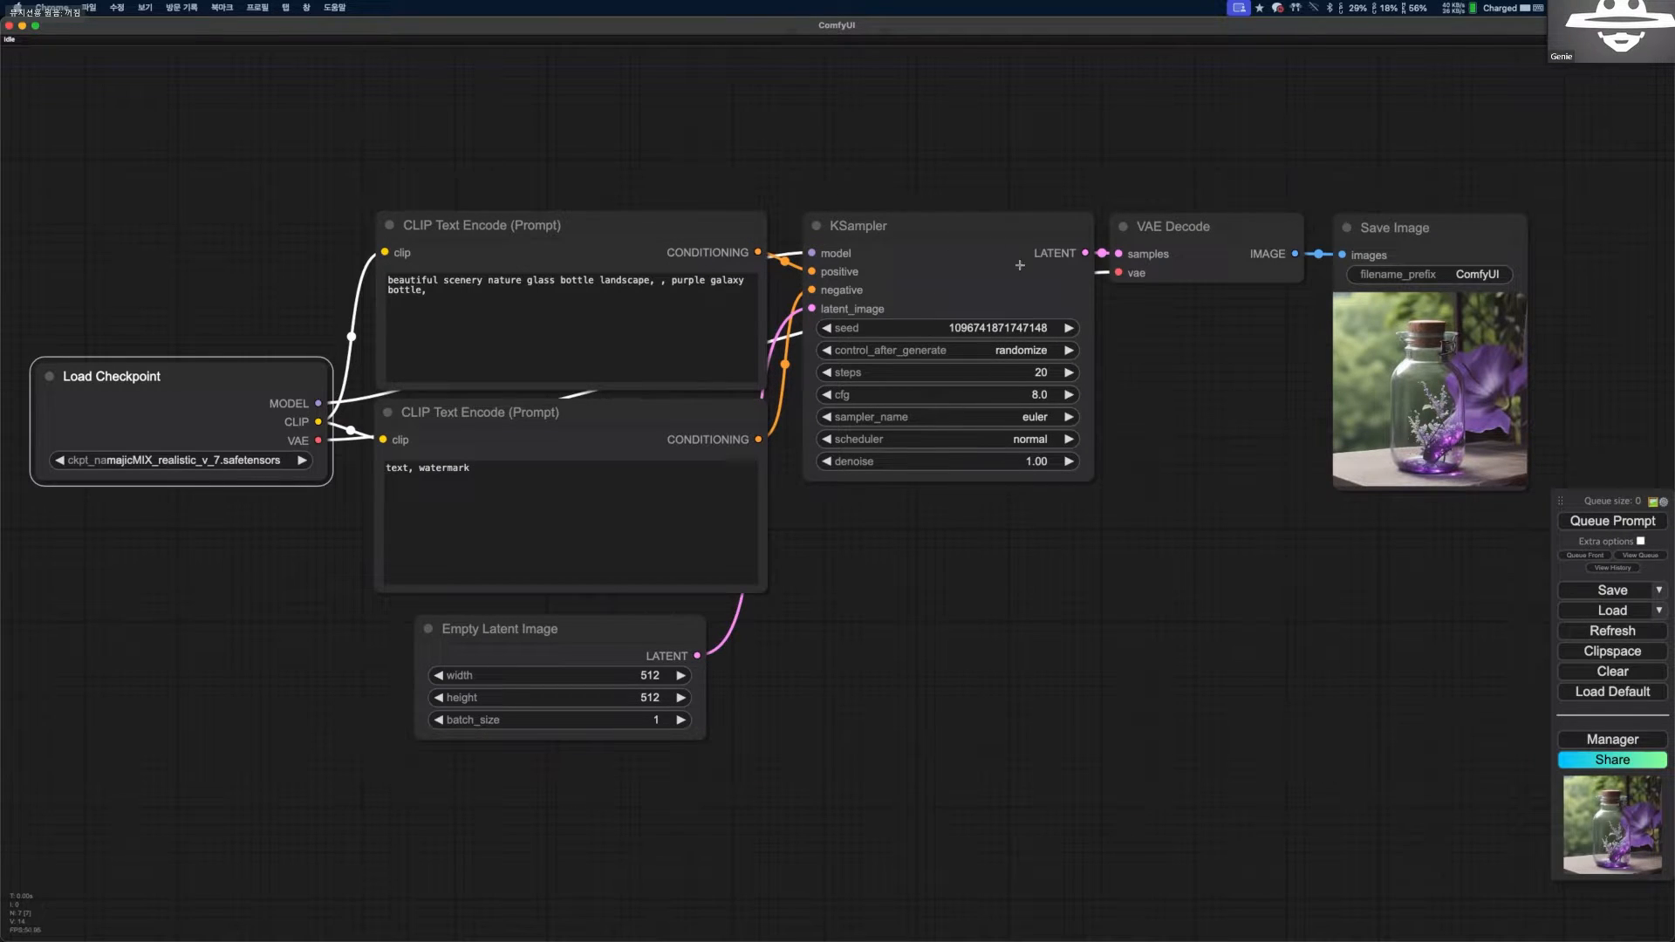
Queue the purple galaxy bottle prompt again to generate another image with a randomized seed.
left_click(1590, 524)
scroll(1197, 365, "down", 2)
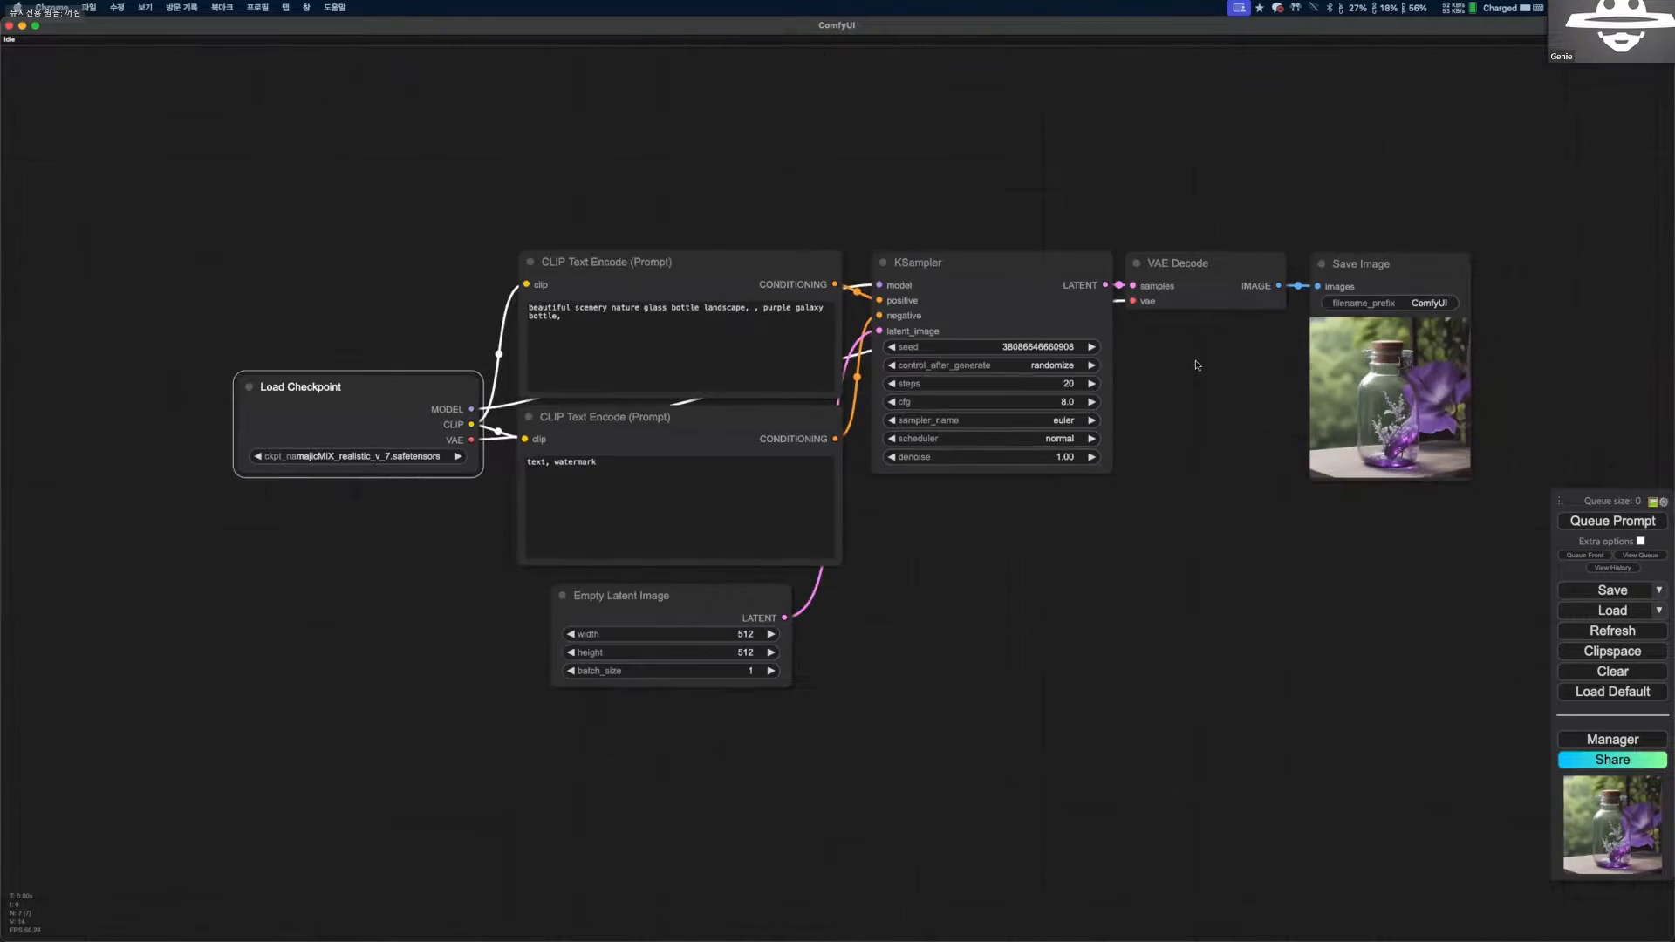
left_click_drag(1150, 386, 1157, 370)
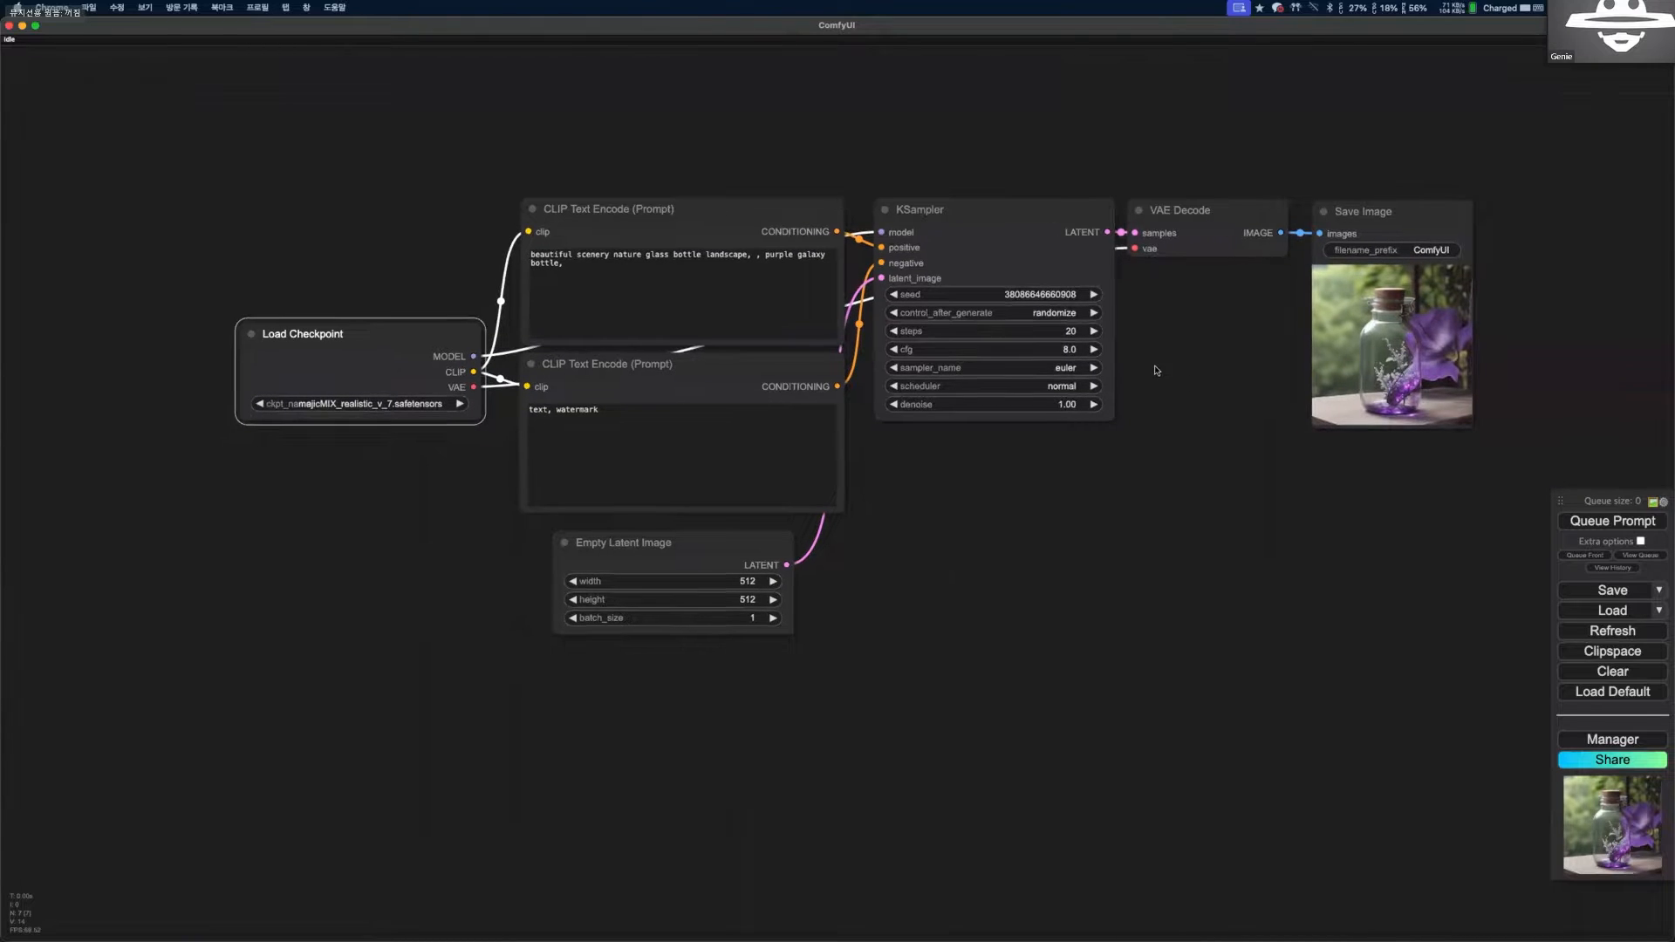
Set the KSampler's steps to 50.
scroll(1091, 386, "up", 1)
scroll(1033, 380, "up", 2)
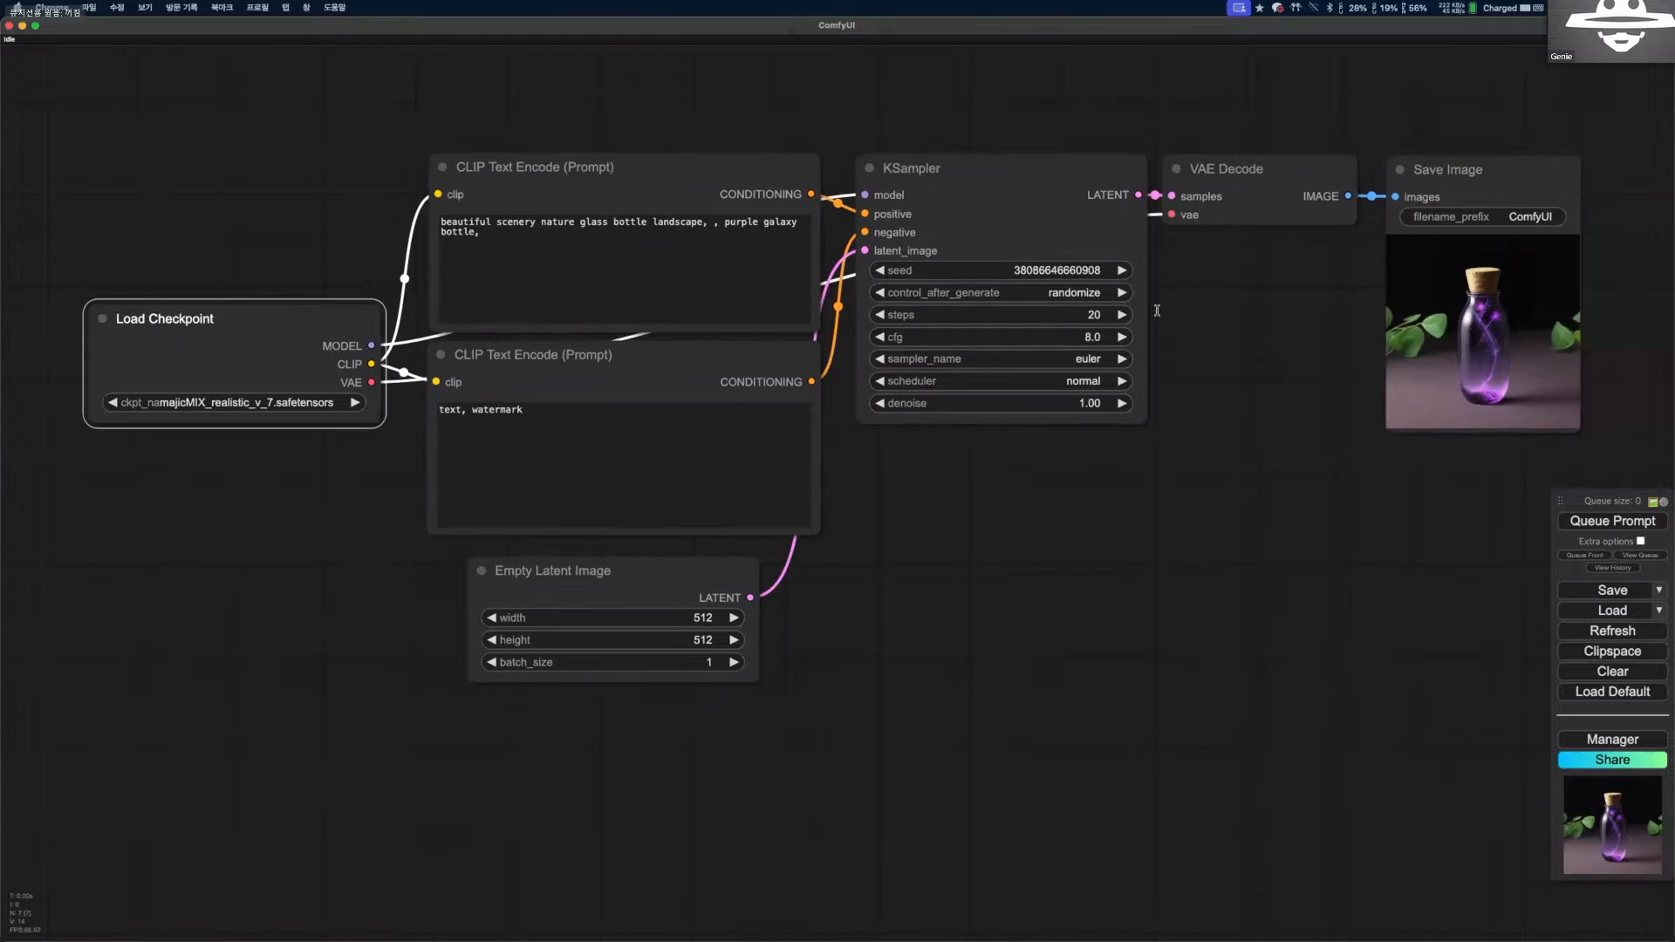
left_click(1073, 312)
type("50")
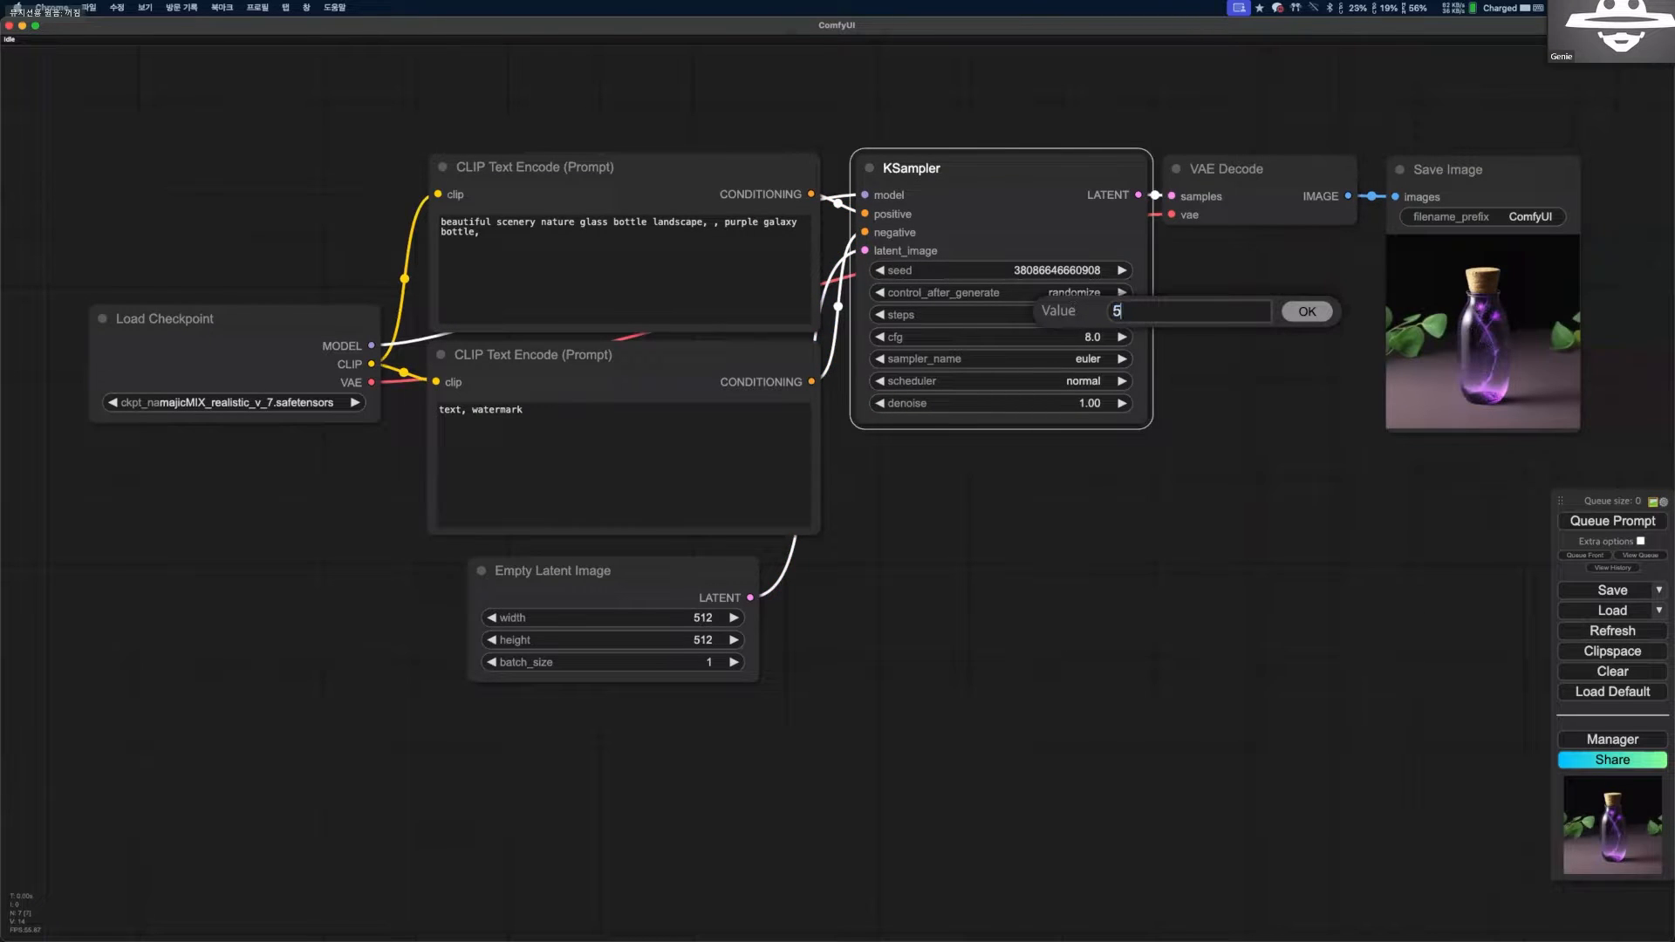
key("Return")
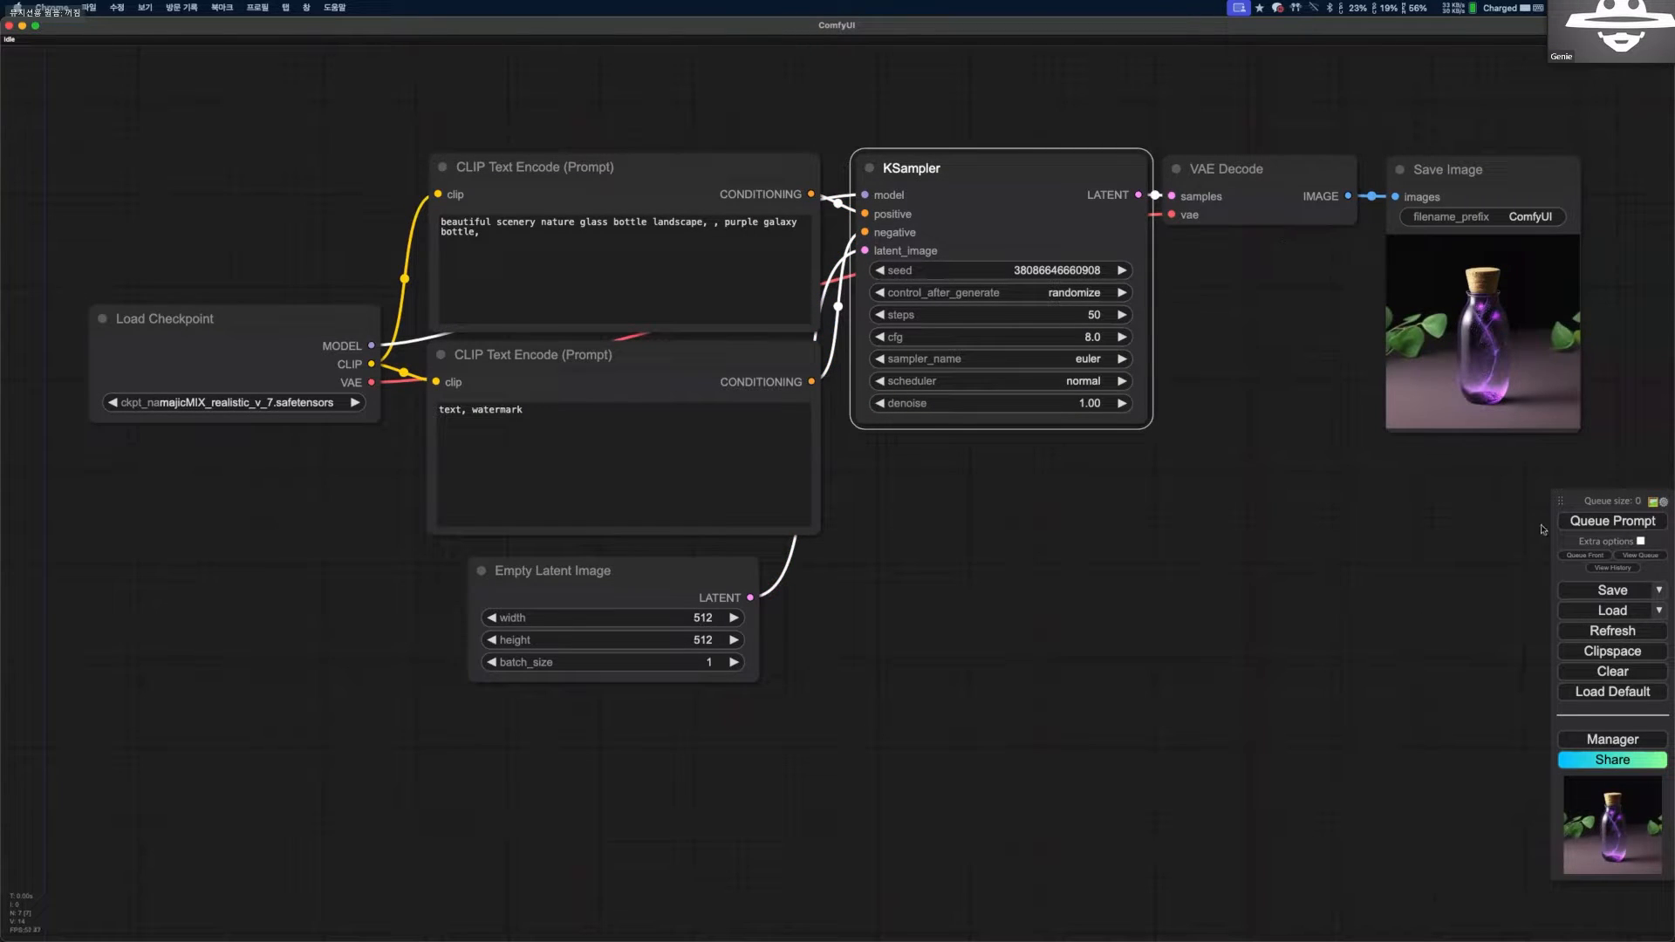
Queue the prompt at 50 steps and inspect the generated bottle image up close in the Save Image node.
left_click(1612, 520)
scroll(899, 233, "up", 1)
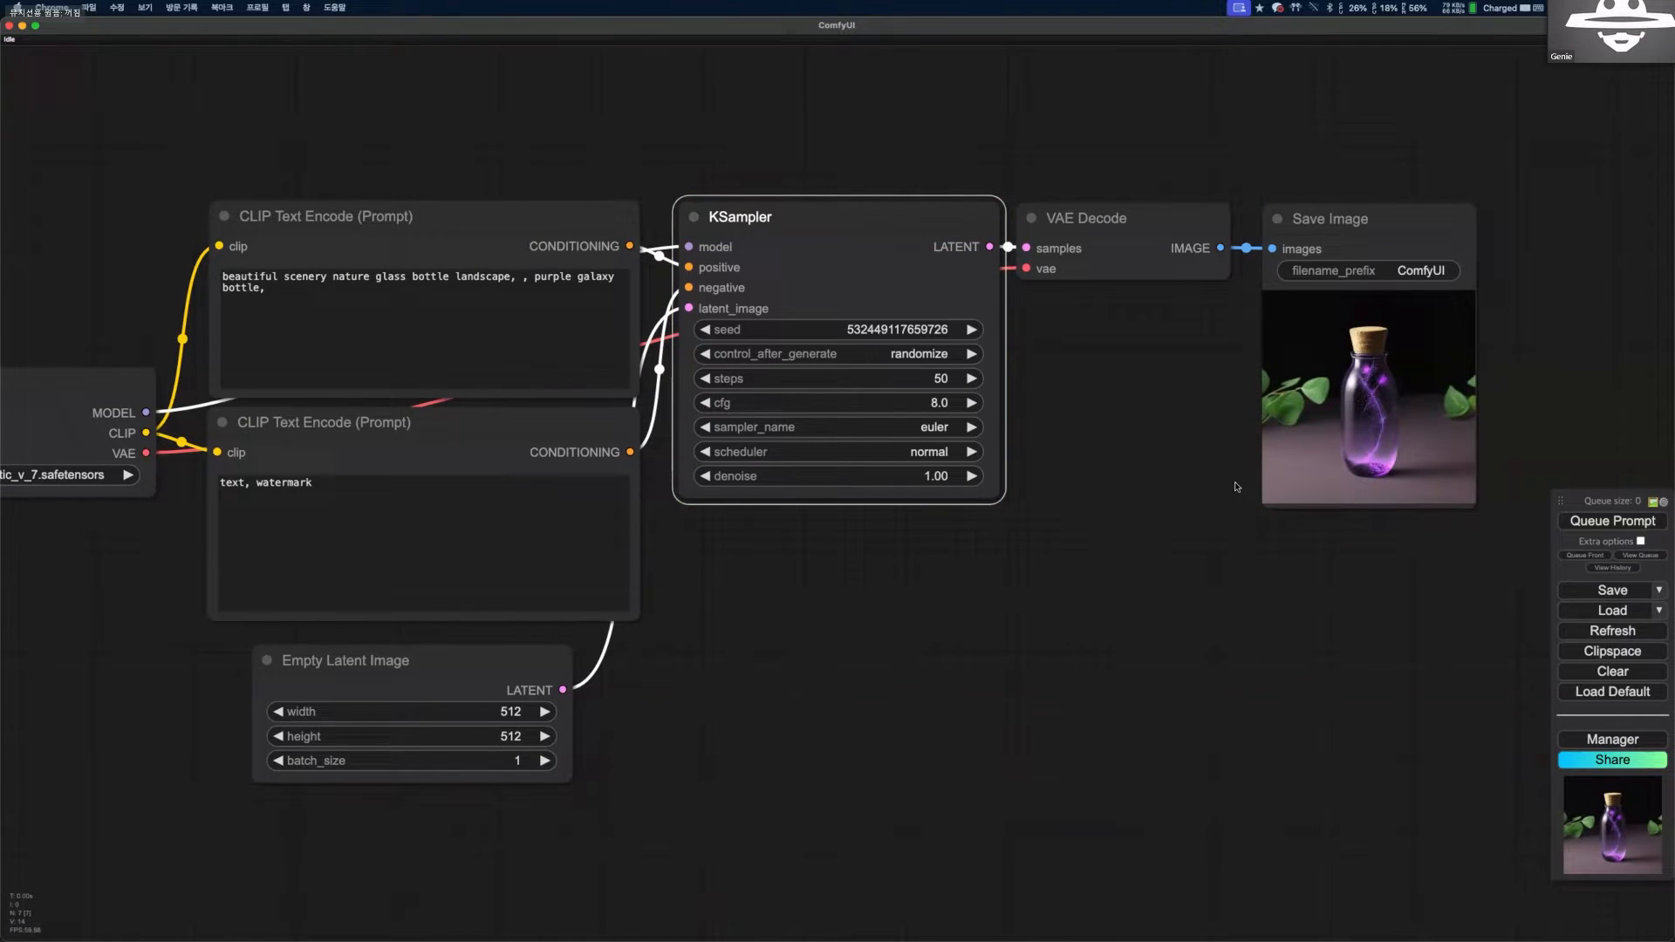
scroll(1204, 489, "up", 2)
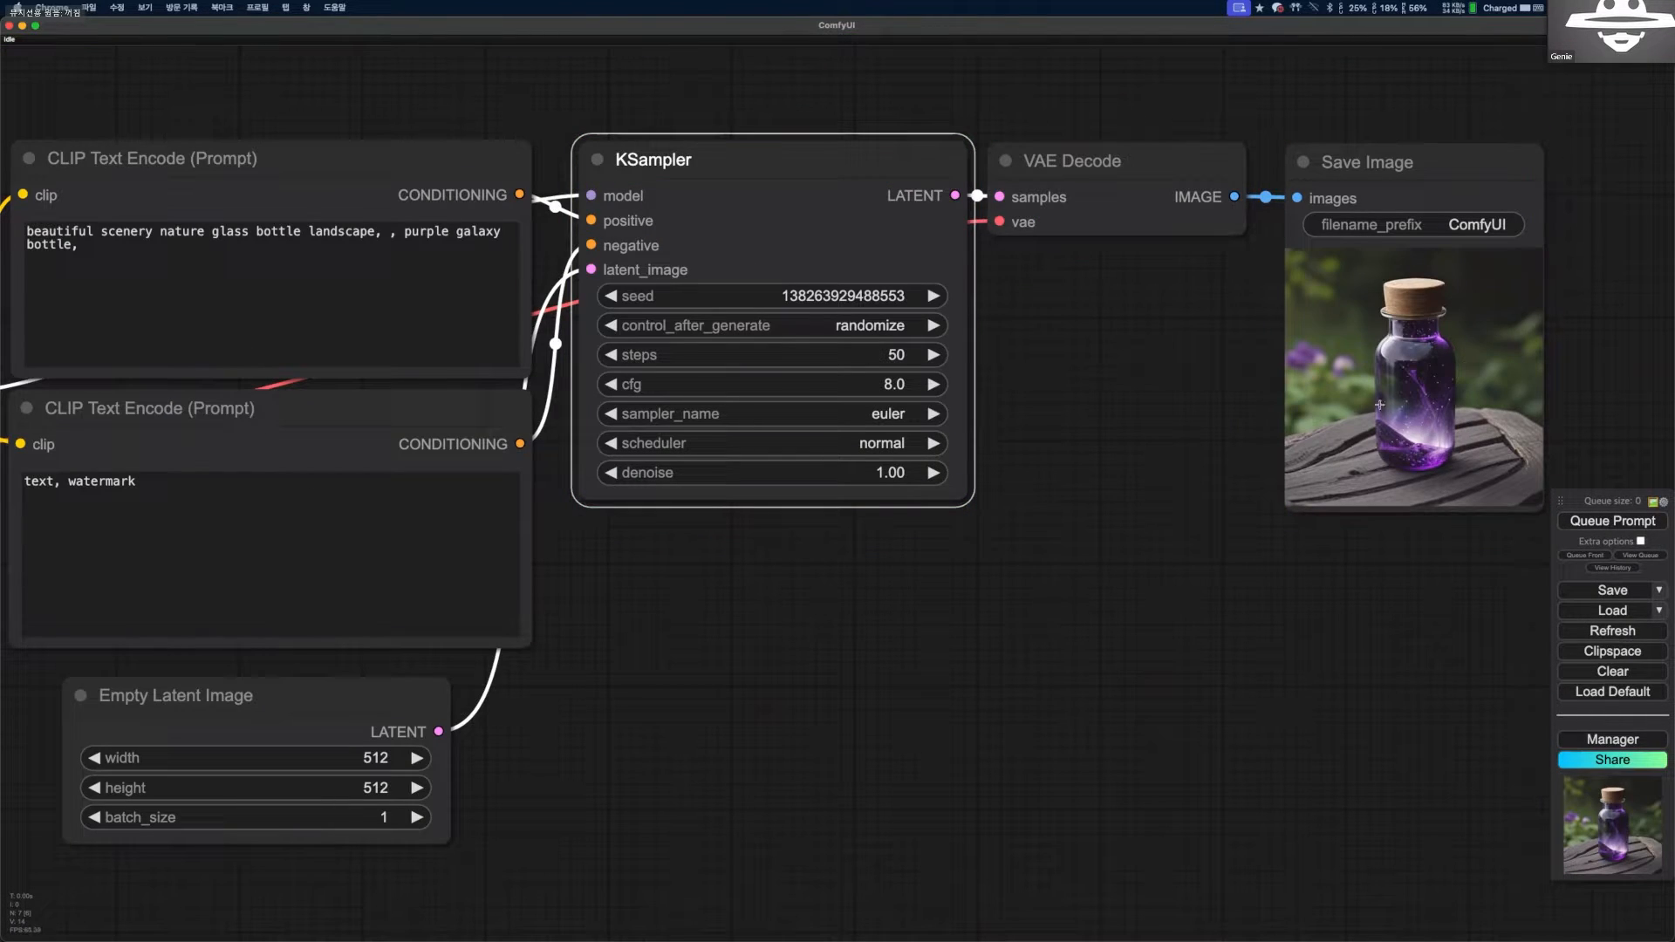
scroll(1416, 374, "up", 10)
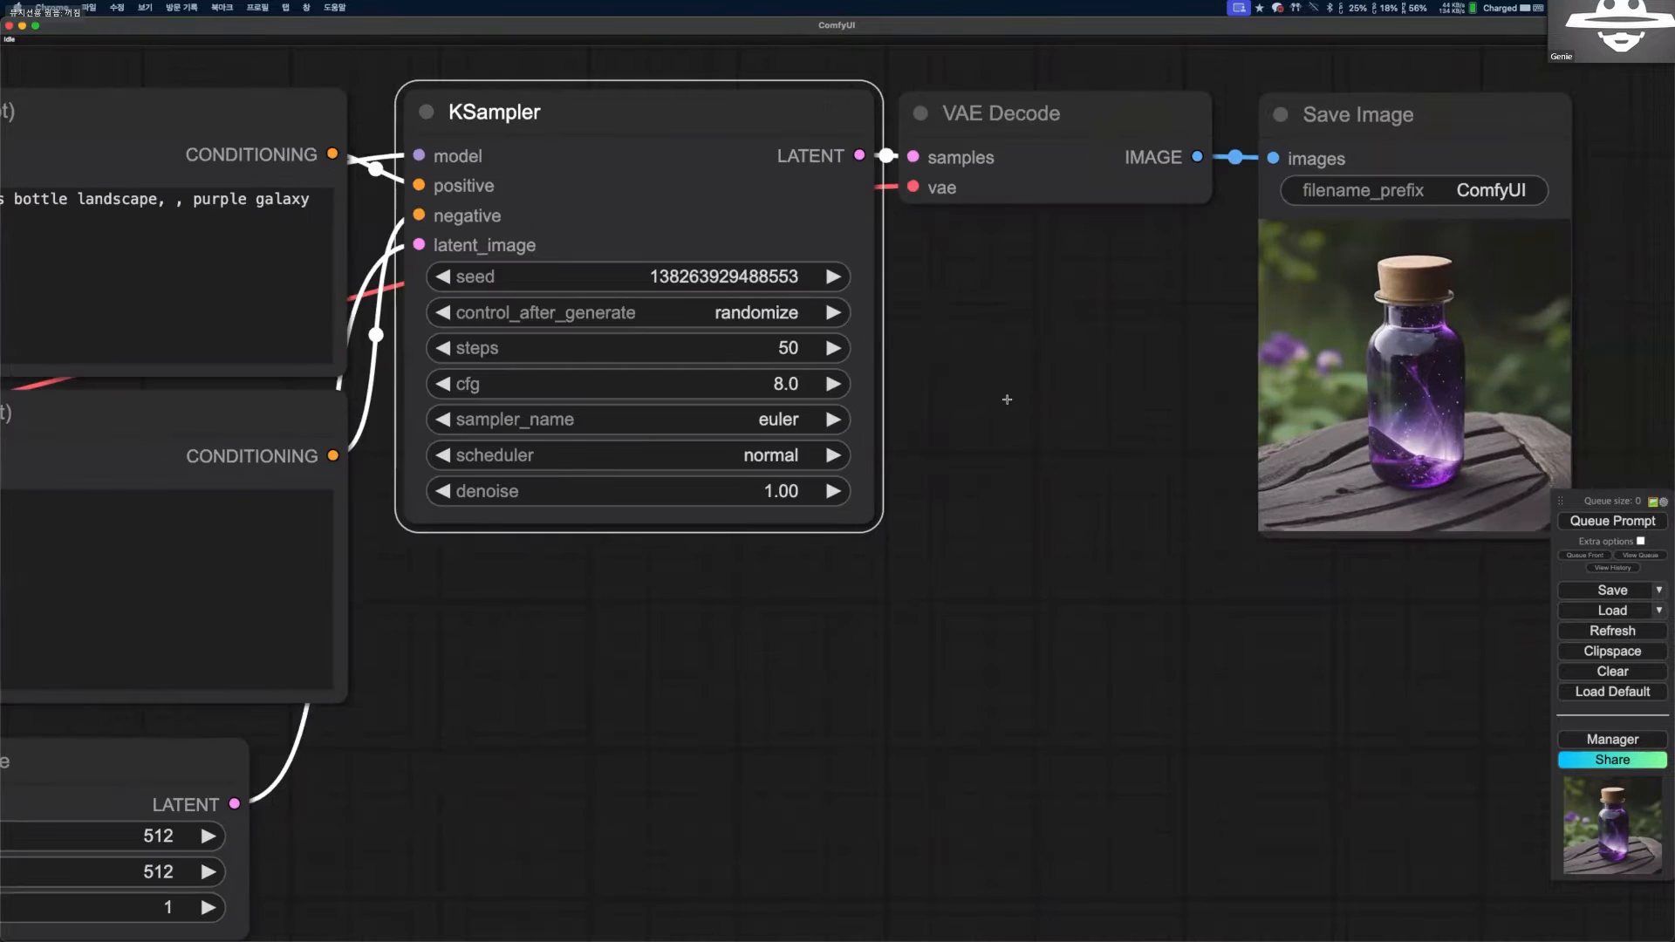
scroll(1128, 410, "down", 2)
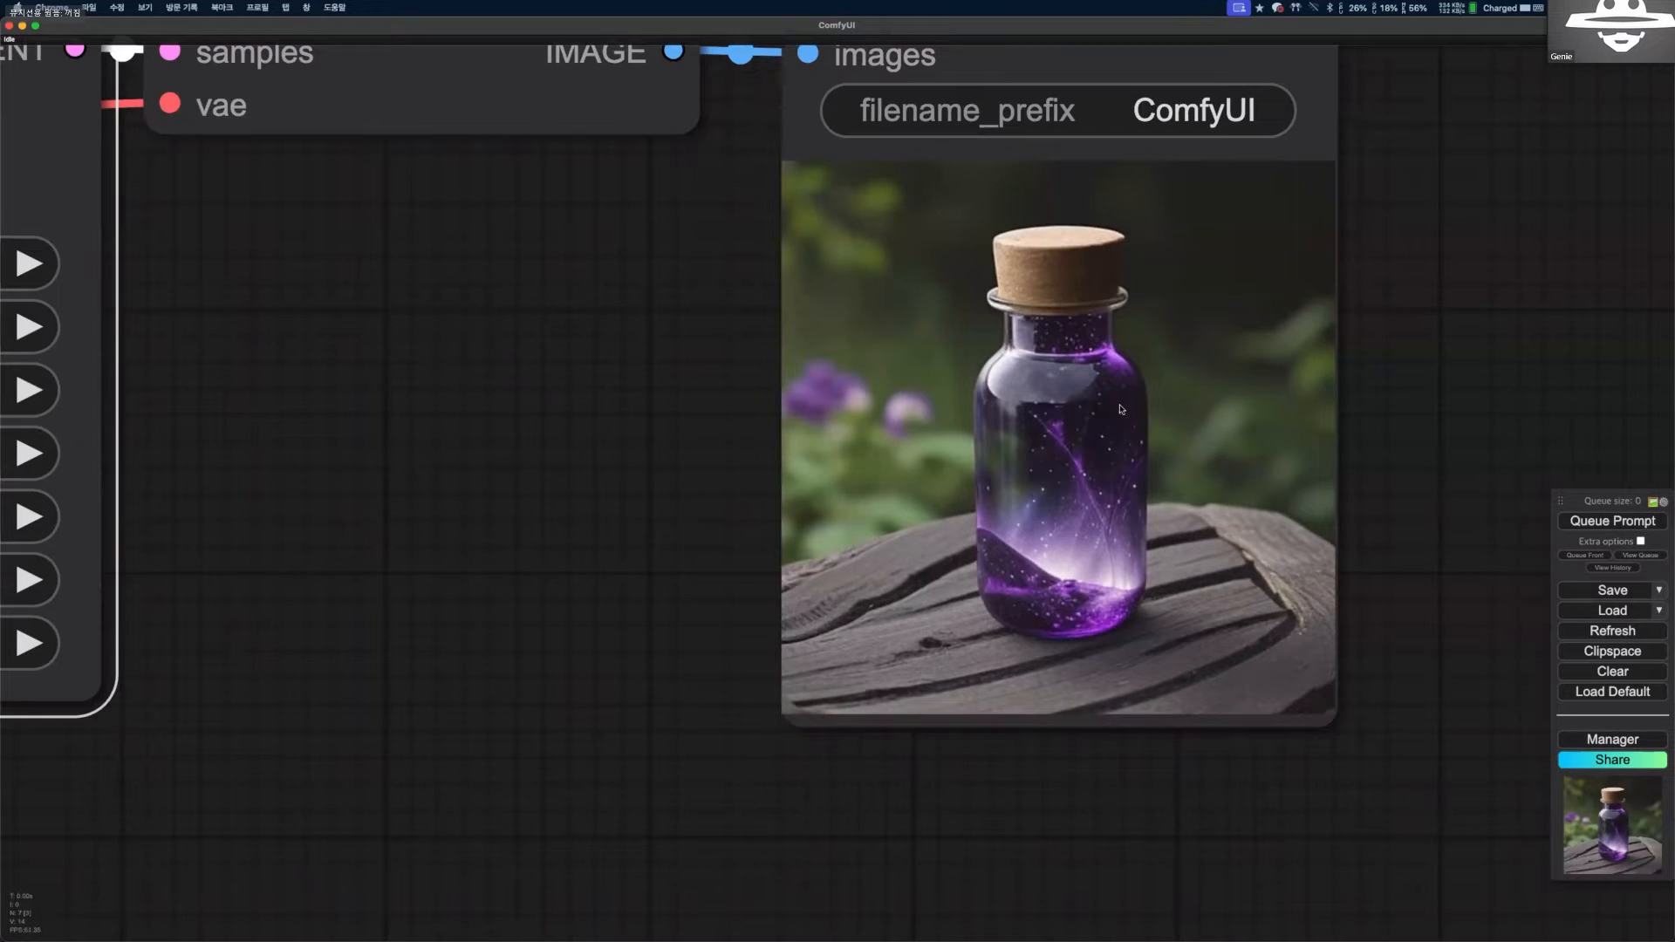
scroll(1121, 409, "down", 6)
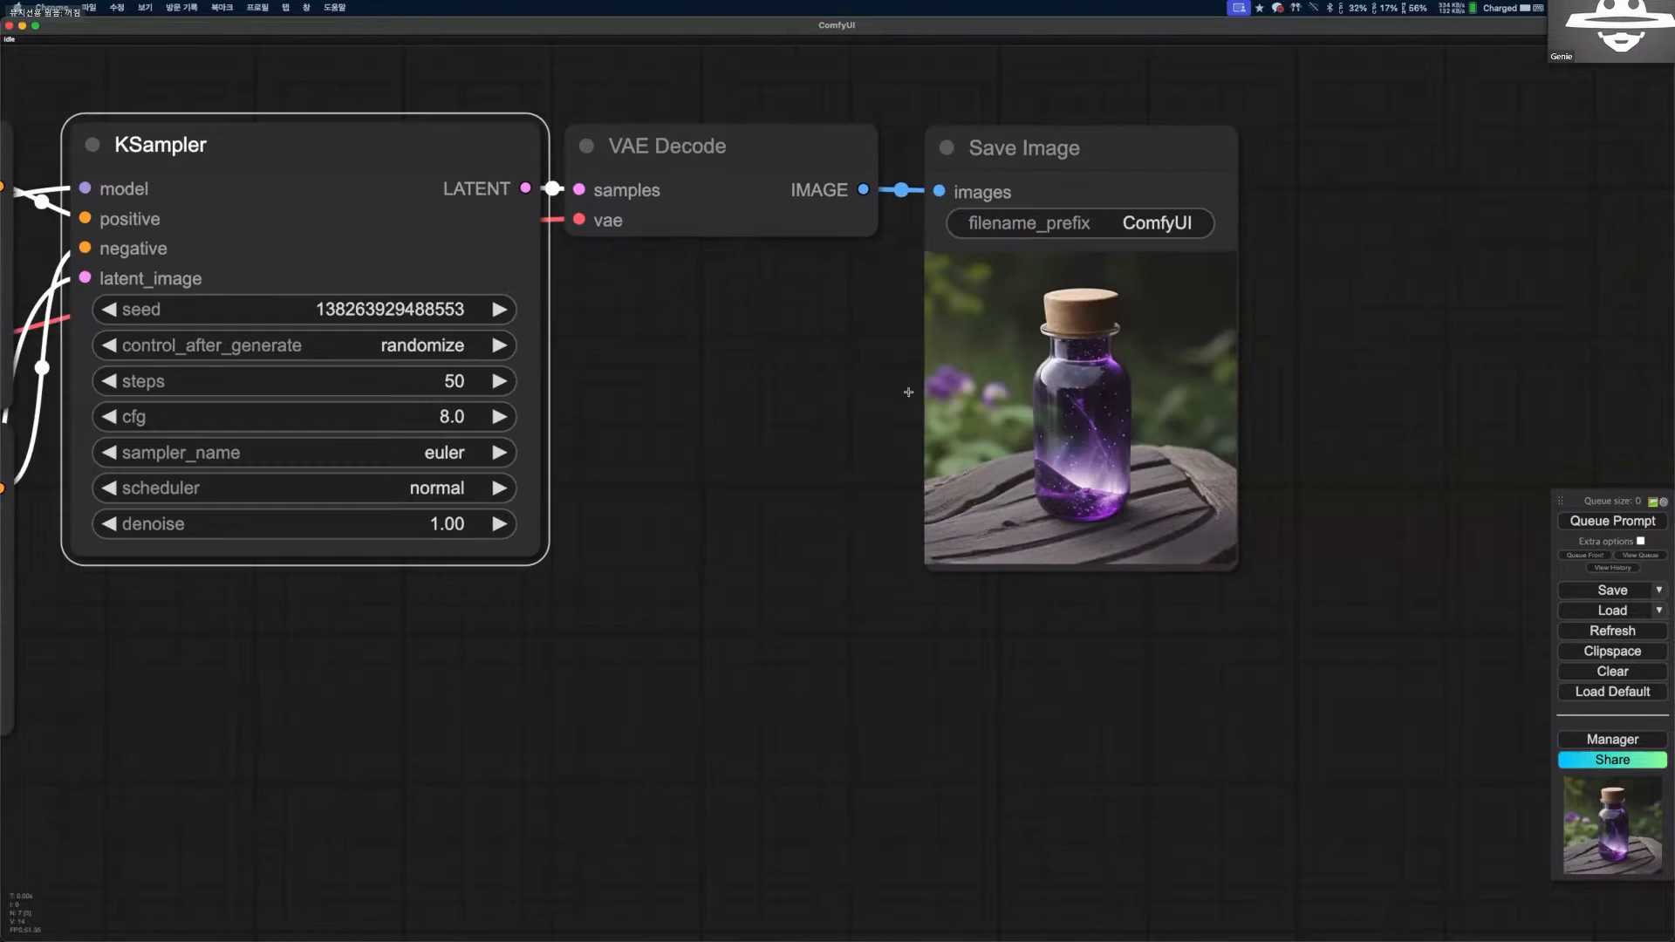
Replace the positive prompt with "1girl, colorful dress" and append ", nsfw" to the negative prompt.
scroll(908, 392, "down", 3)
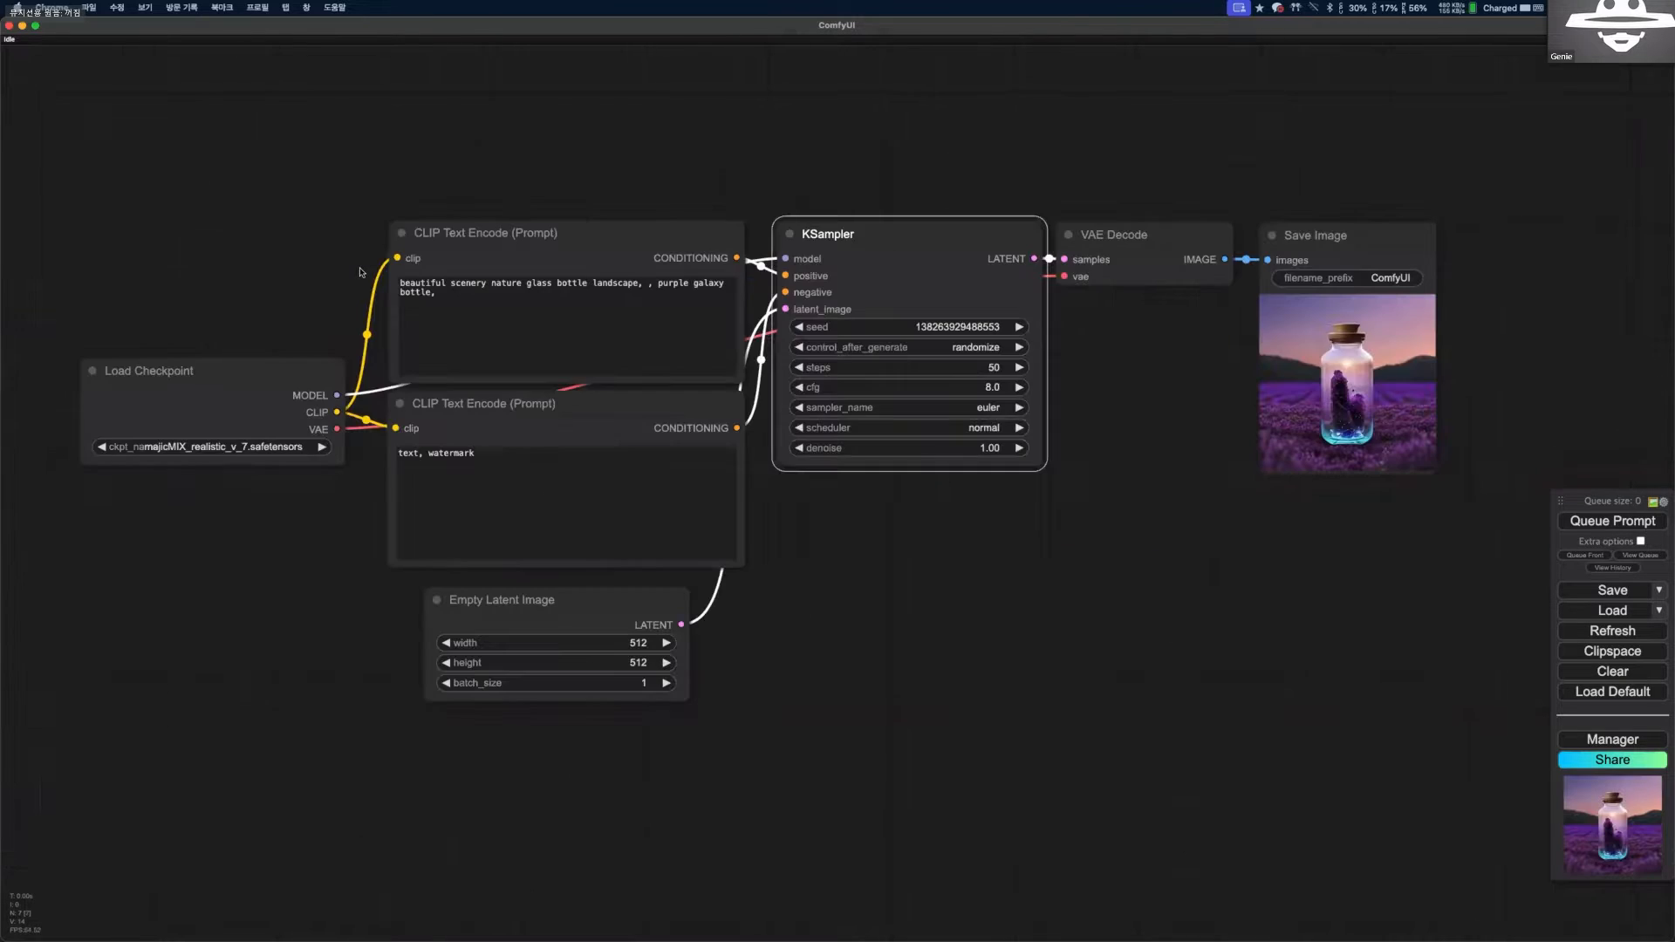
key("ctrl+a")
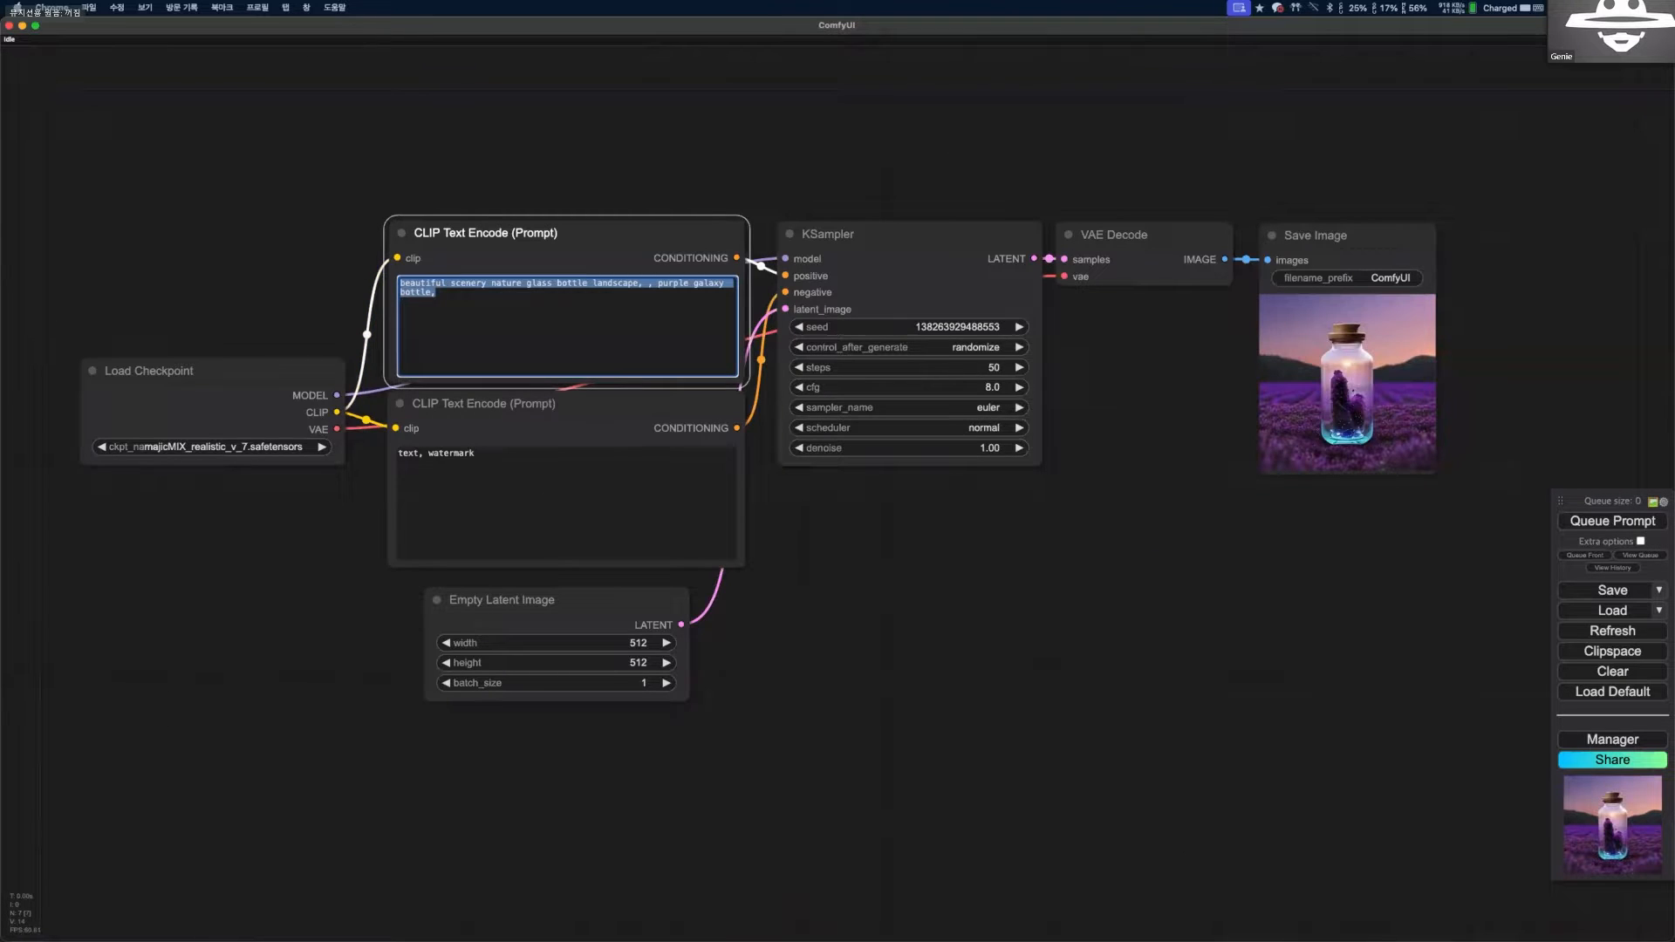
type("1girl,")
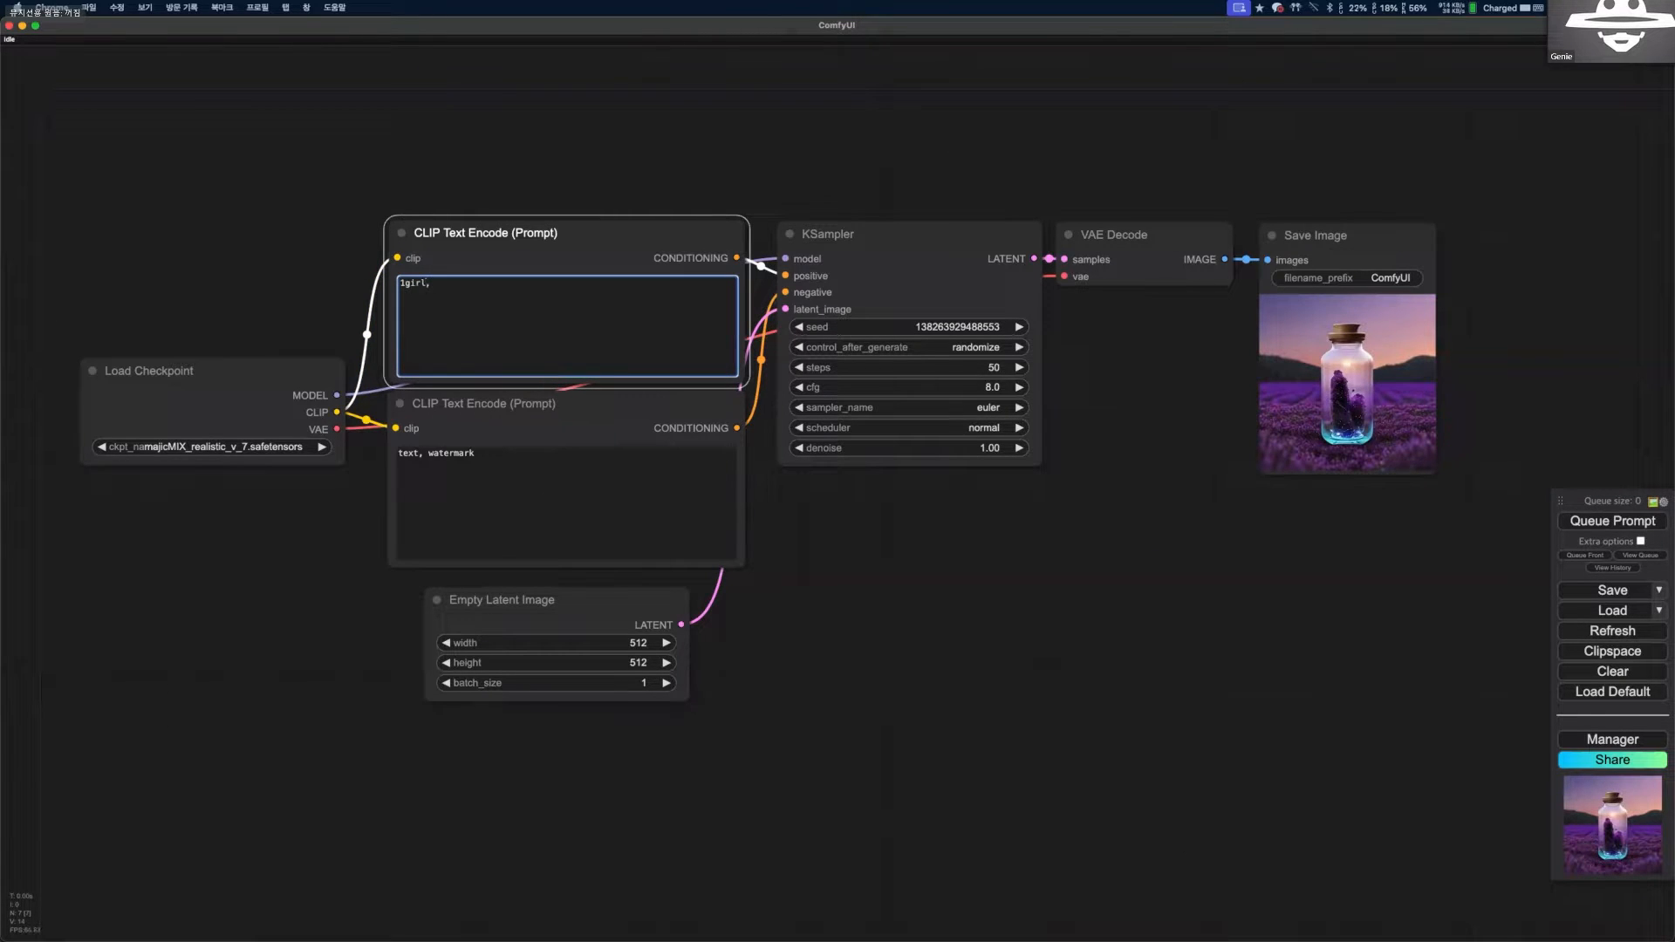
type(" colorful dress")
left_click(613, 486)
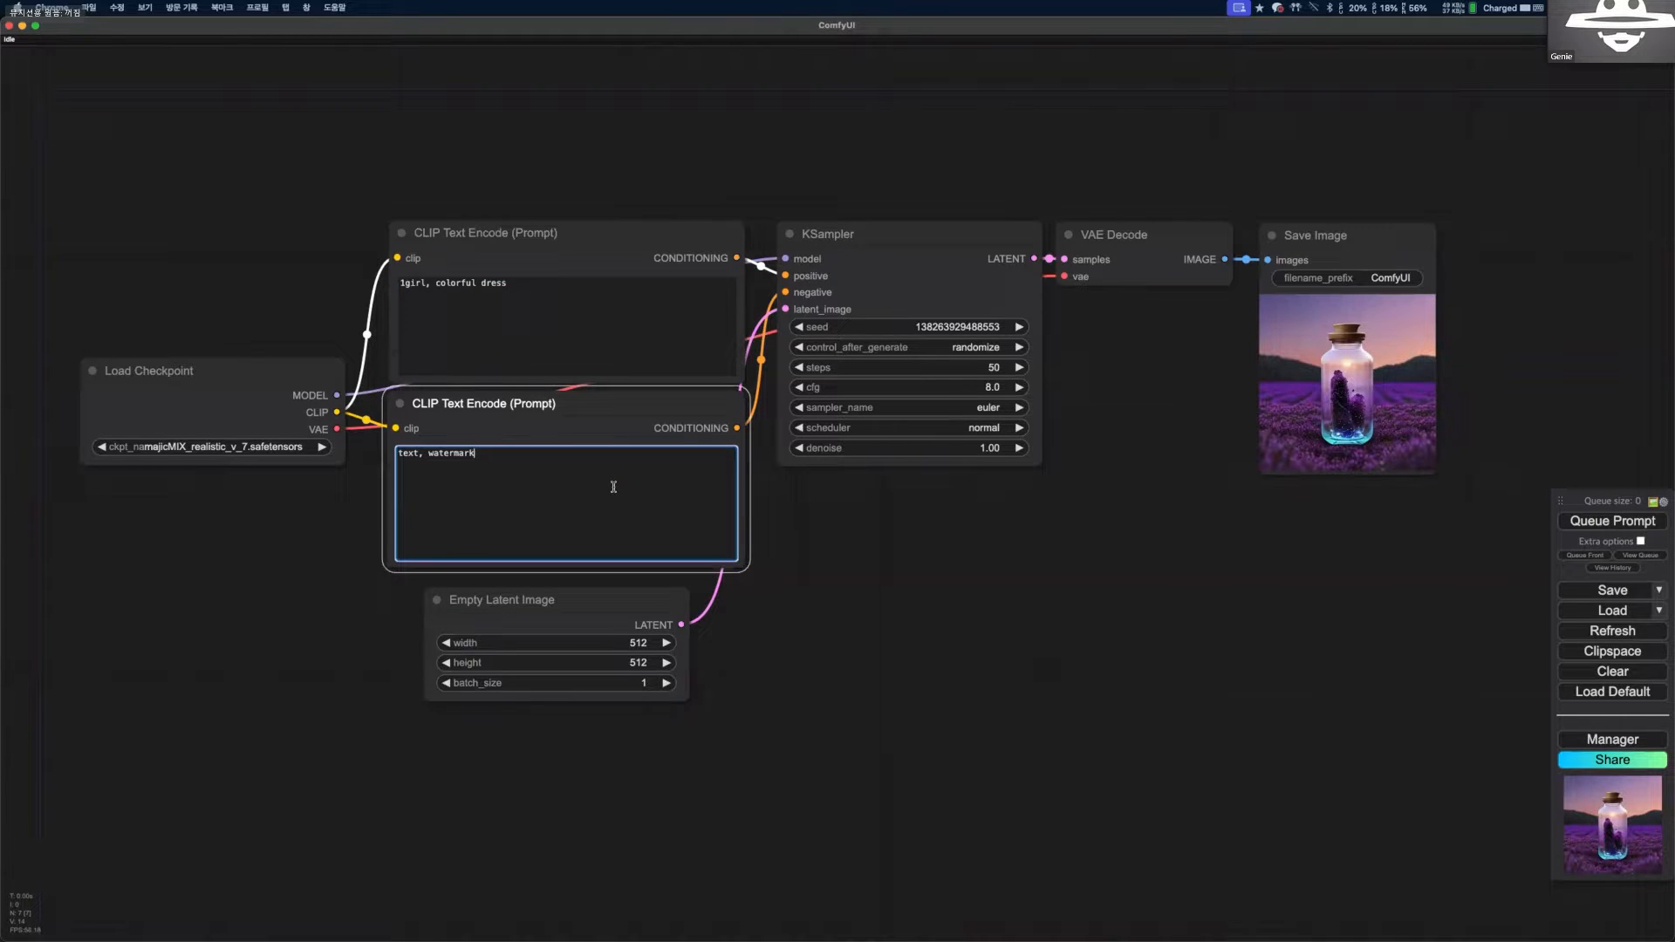
type(", nsfw")
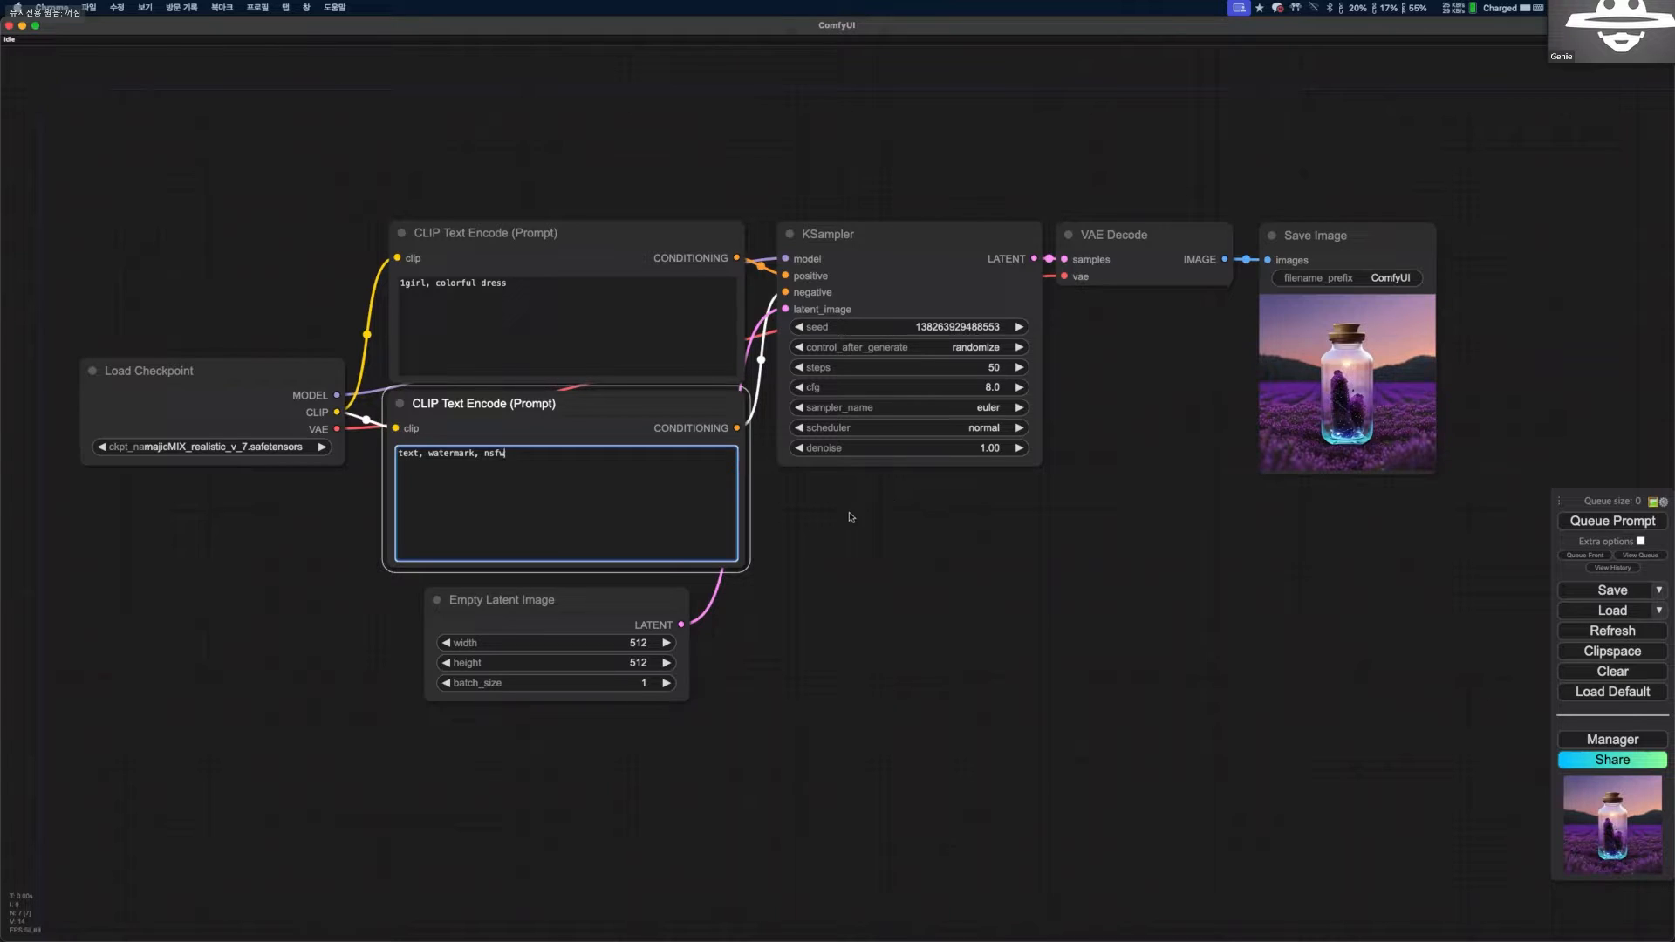
Set the Empty Latent Image node's height to 768.
scroll(863, 494, "up", 2)
left_click(599, 698)
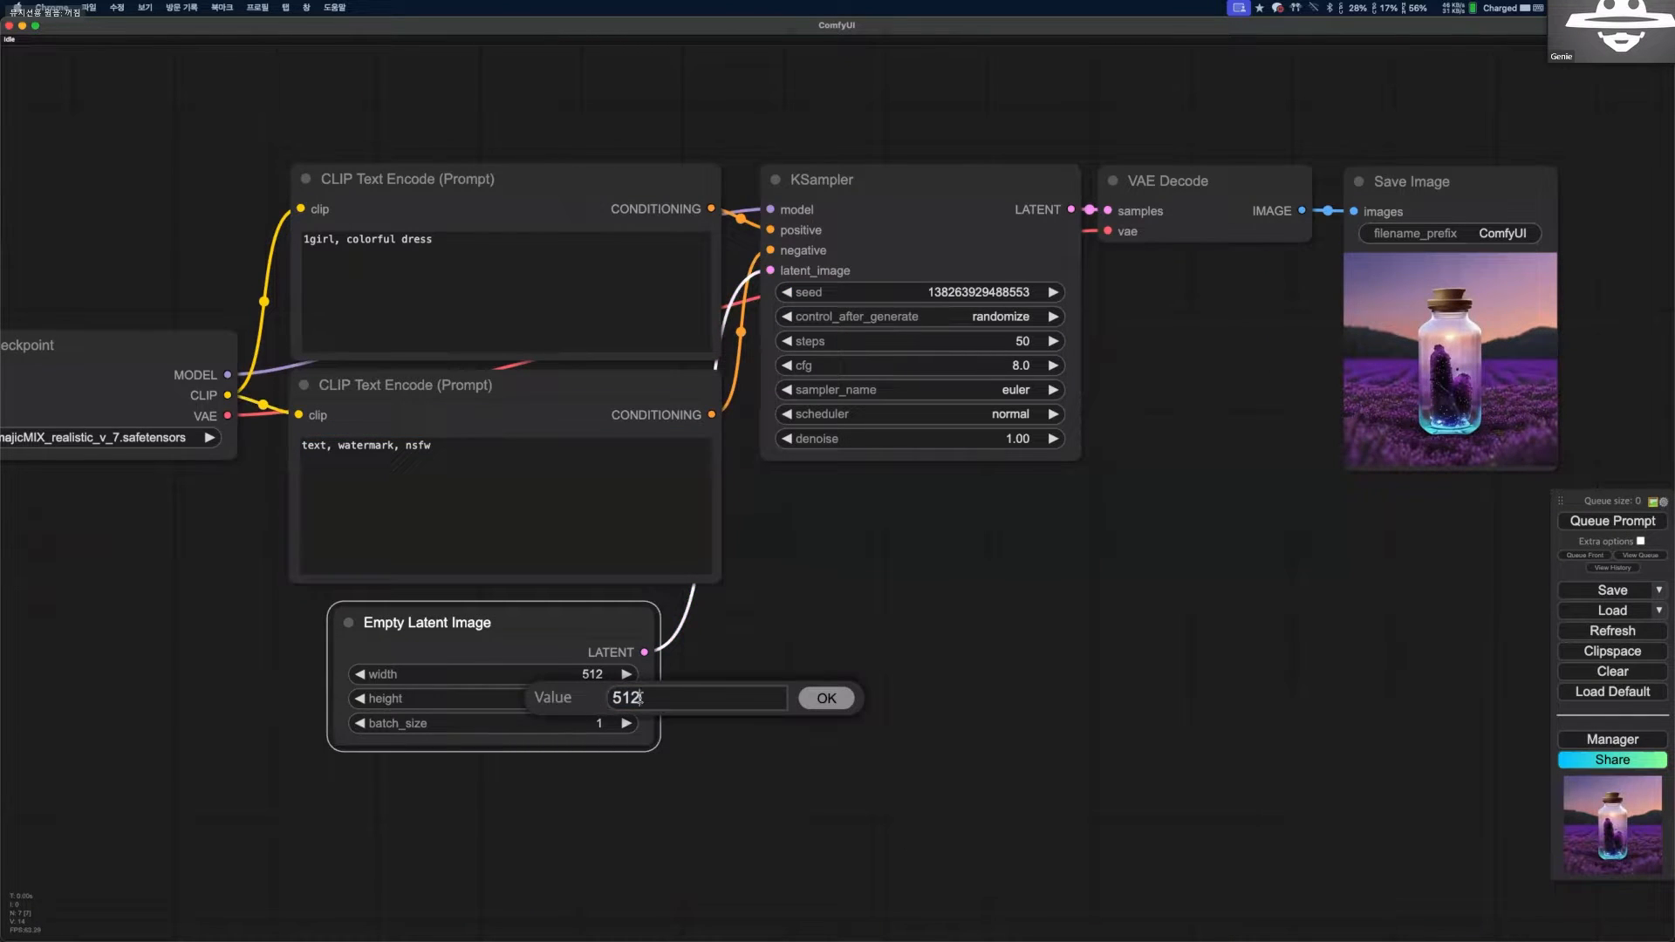
double_click(637, 697)
type("768")
left_click(848, 696)
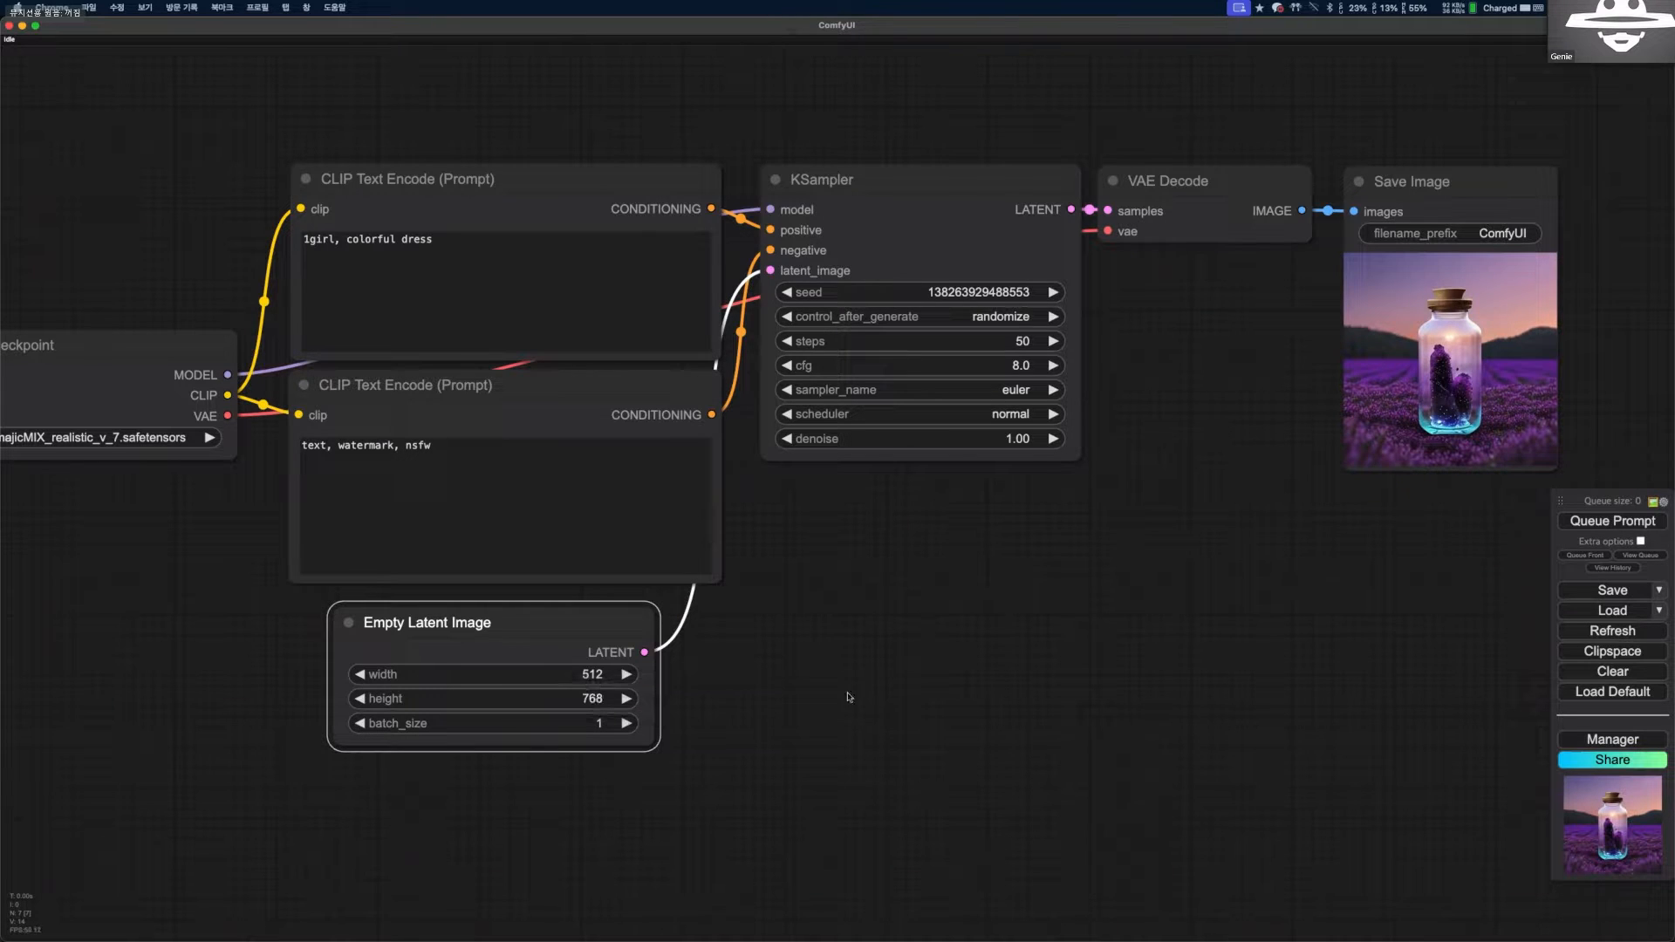
Queue the "1girl, colorful dress" prompt to generate a portrait-format image.
scroll(932, 602, "up", 1)
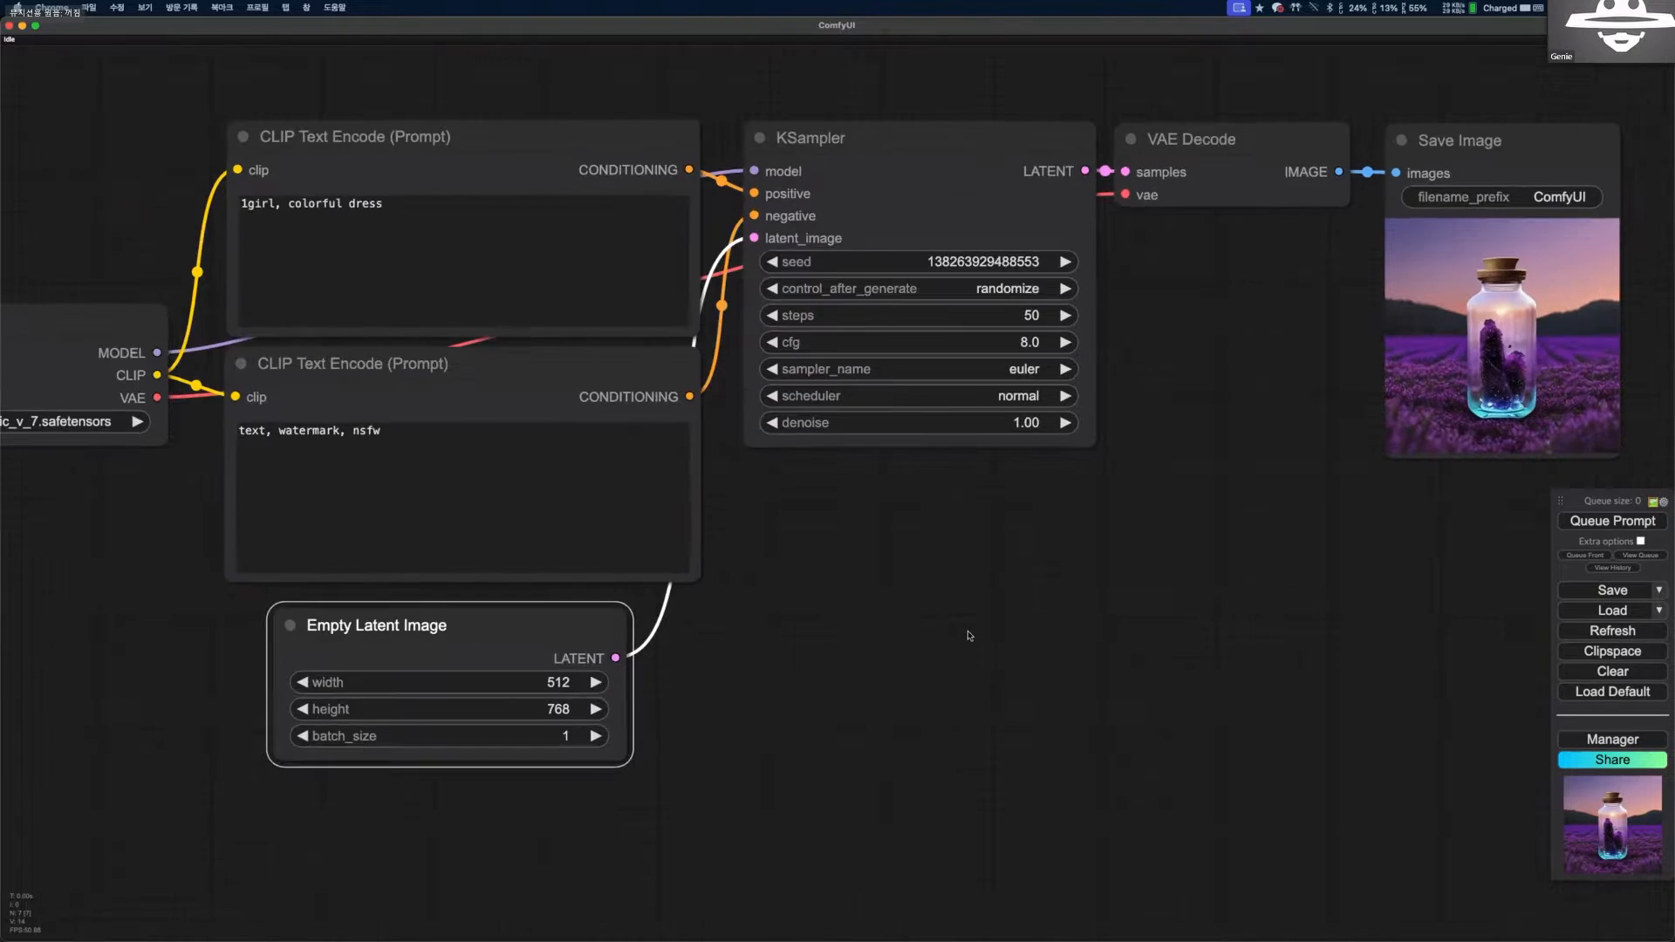
scroll(1344, 623, "down", 3)
key("ctrl+Return")
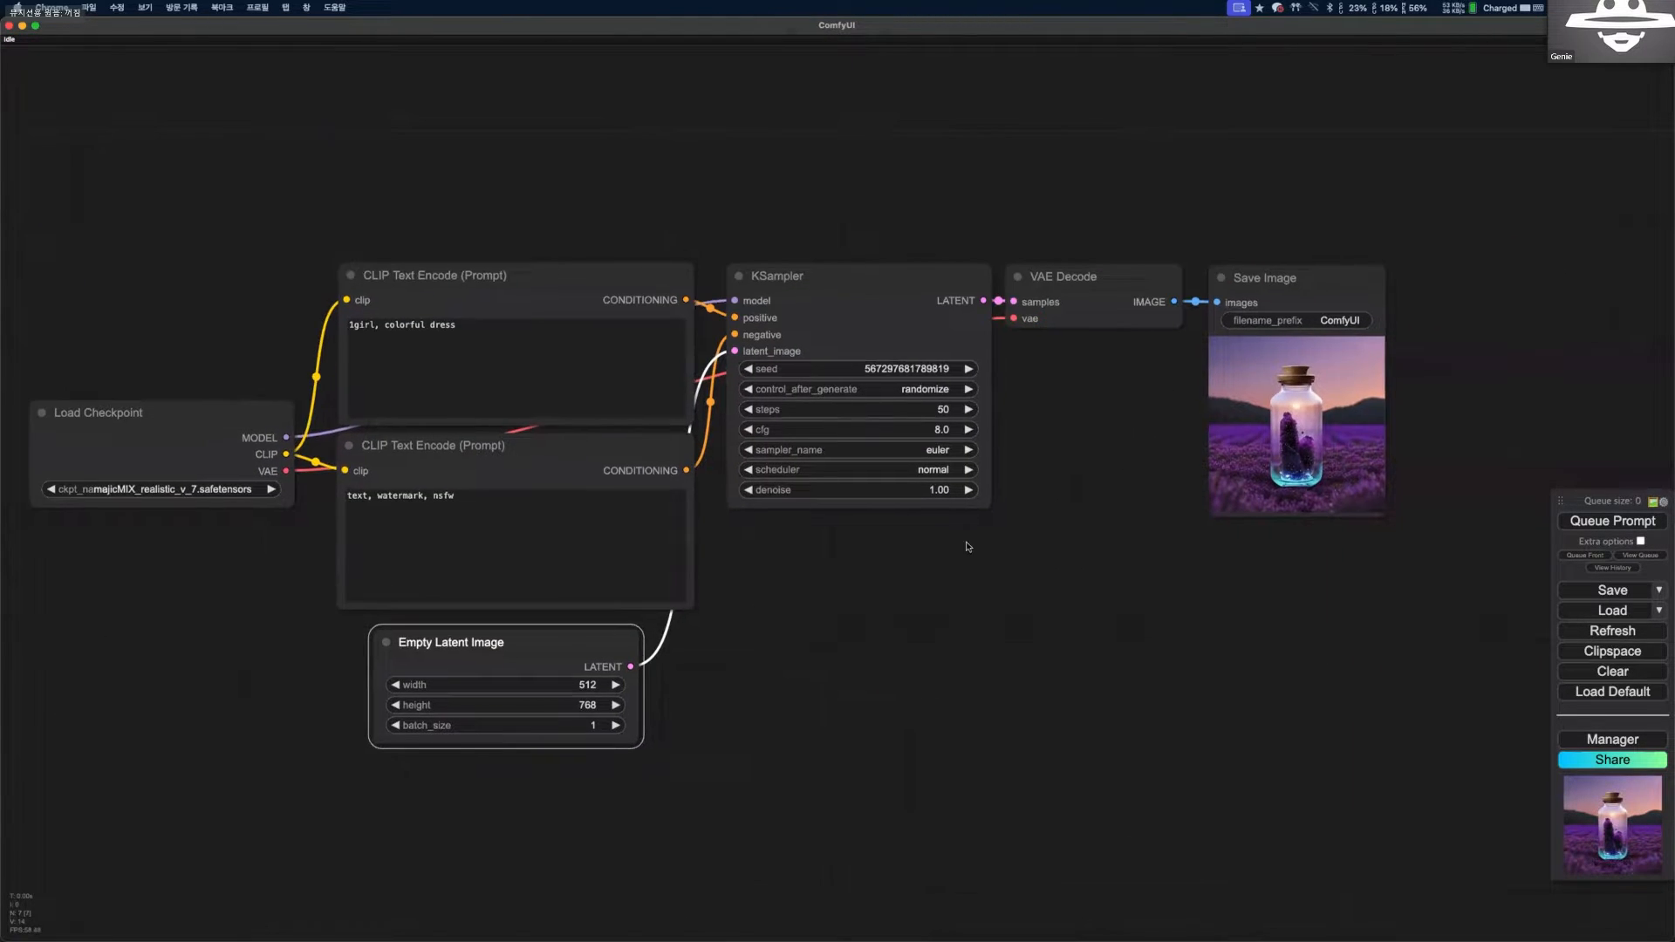
scroll(1045, 489, "up", 1)
scroll(966, 542, "down", 2)
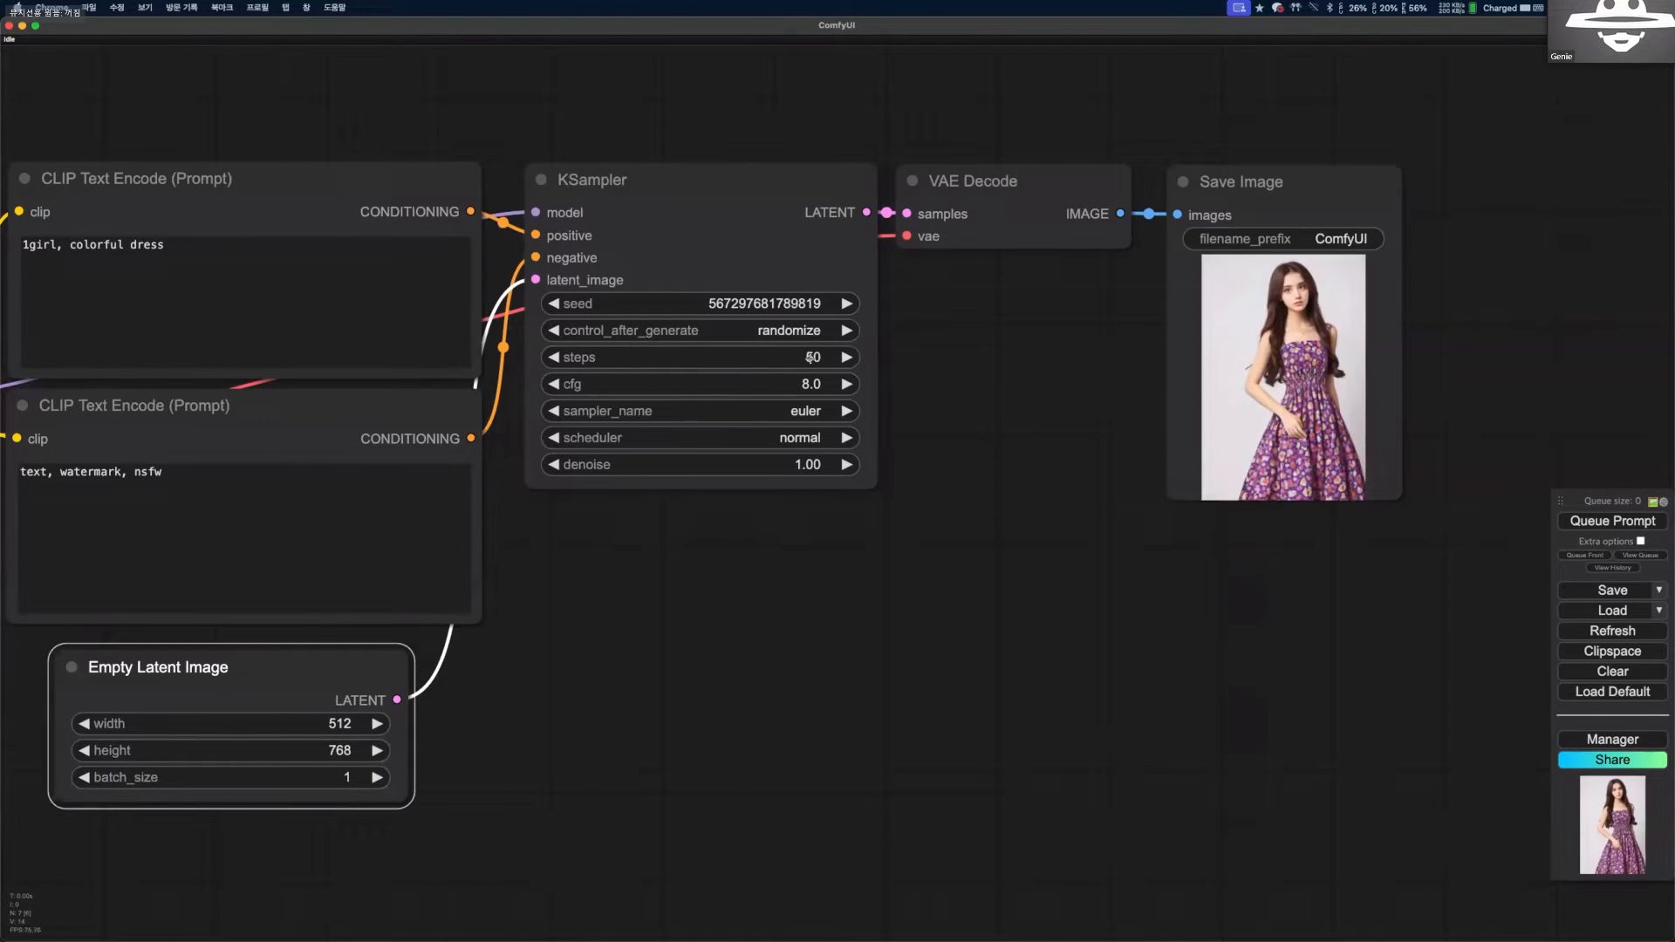
Set the KSampler's steps to 20 and deselect the node.
left_click(825, 358)
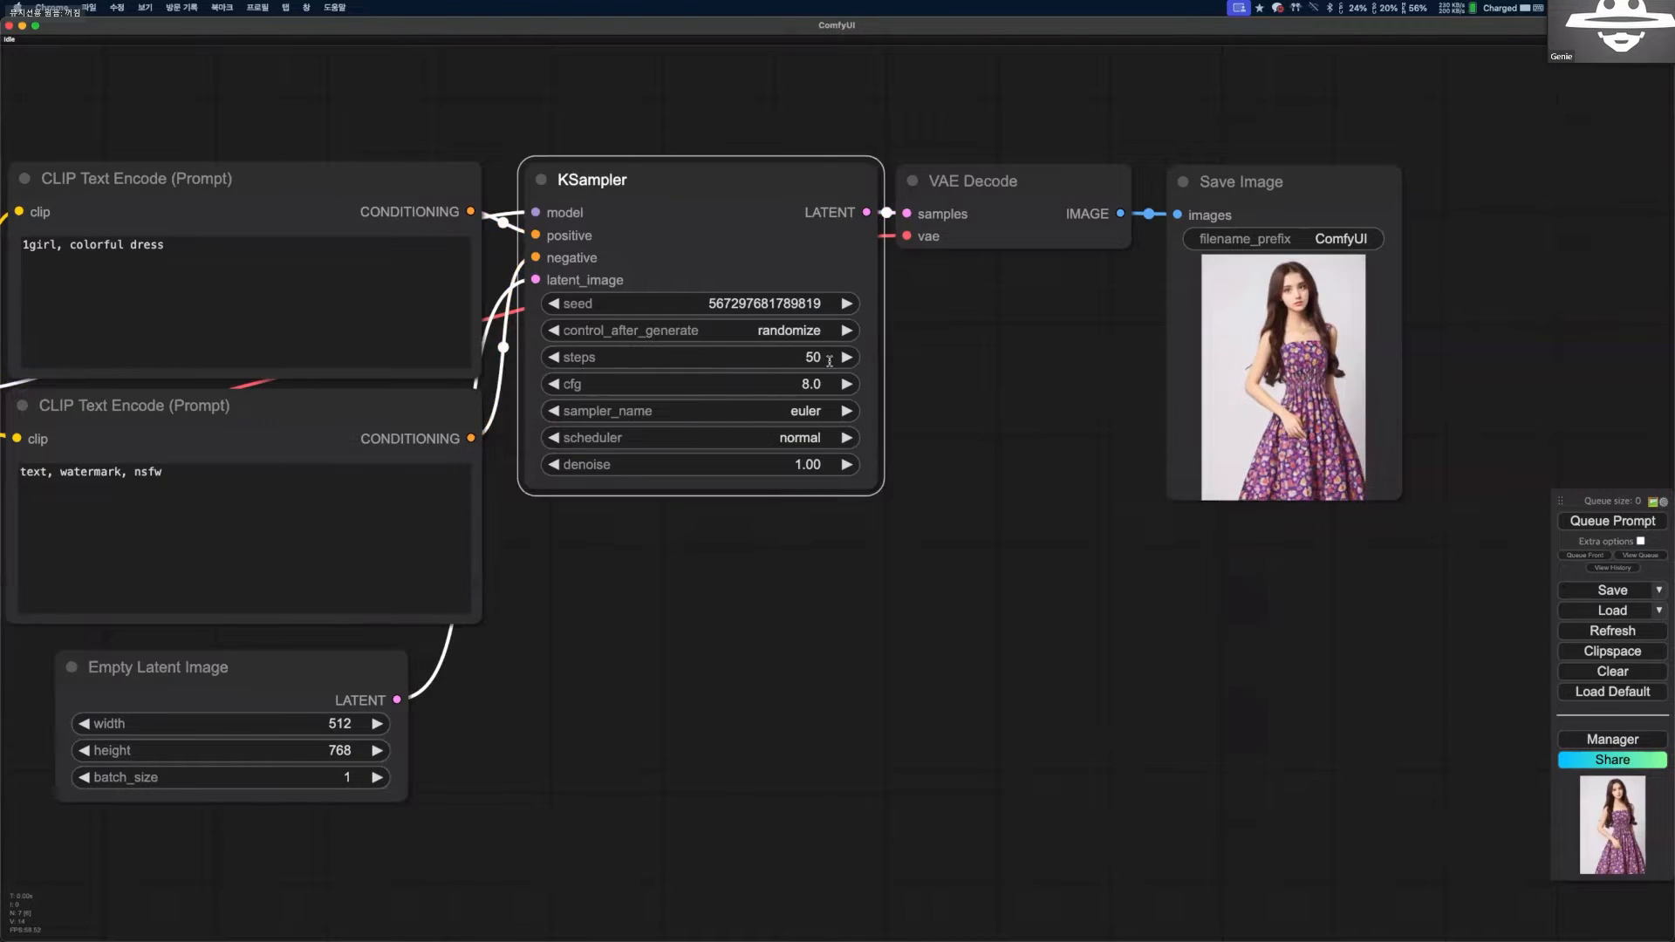
type("20")
key("Return")
right_click(1049, 427)
left_click(983, 452)
scroll(1011, 429, "down", 1)
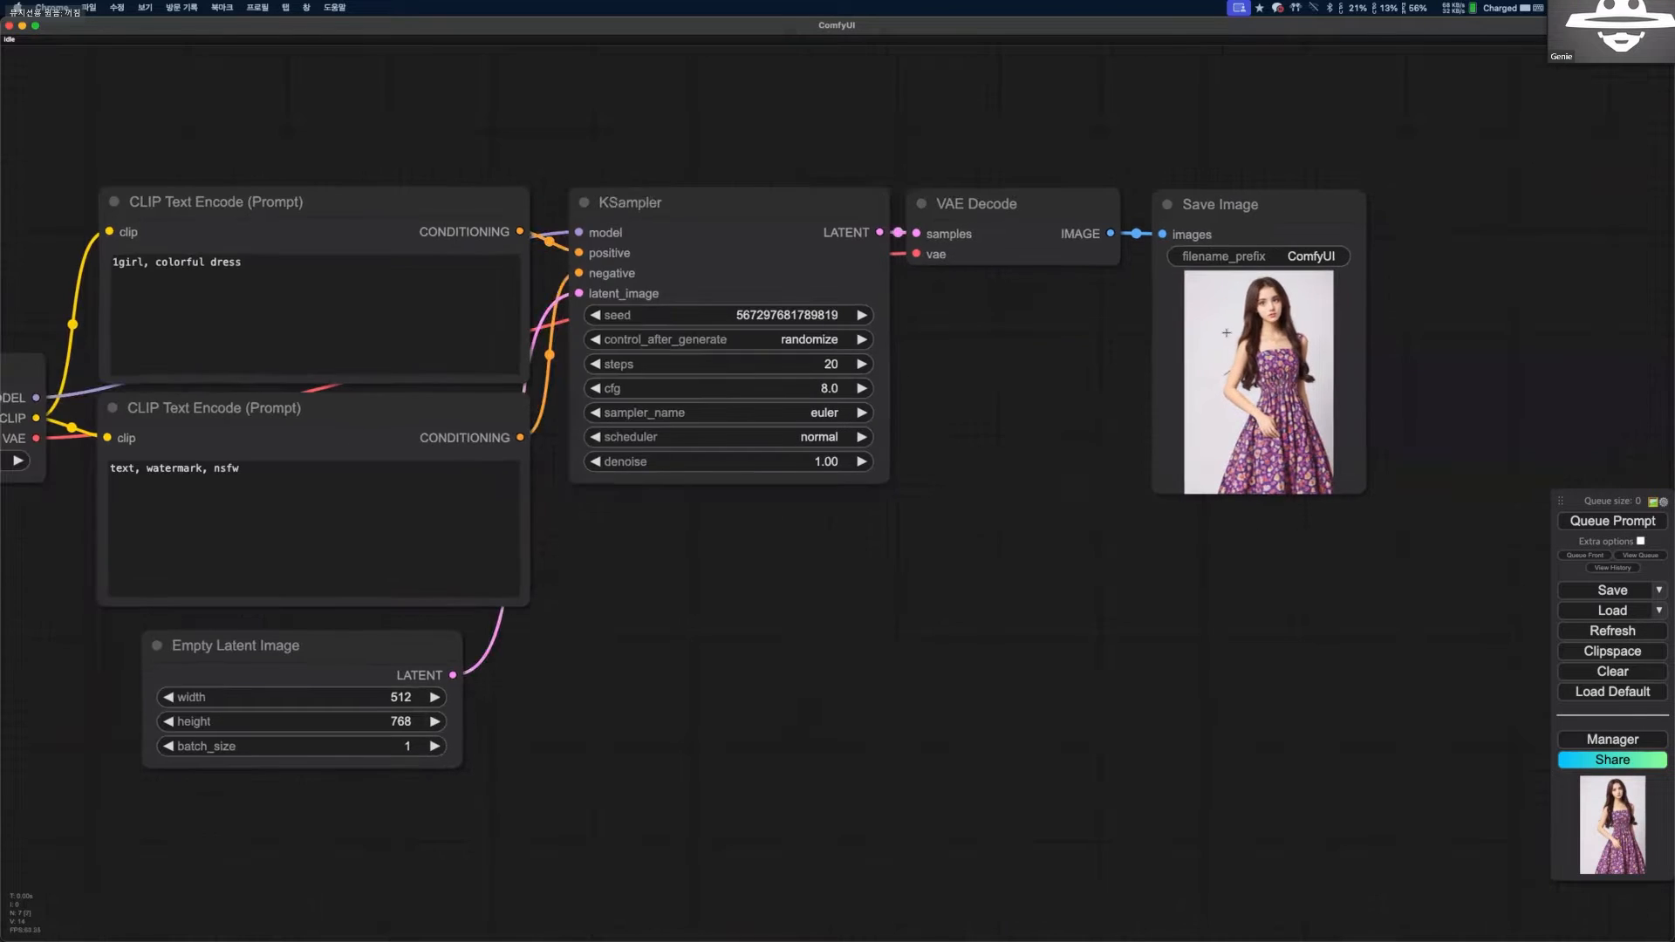
Queue the prompt at 20 steps and examine the girl's image in the Save Image node up close.
scroll(1181, 407, "up", 4)
left_click(1593, 521)
scroll(1422, 436, "up", 11)
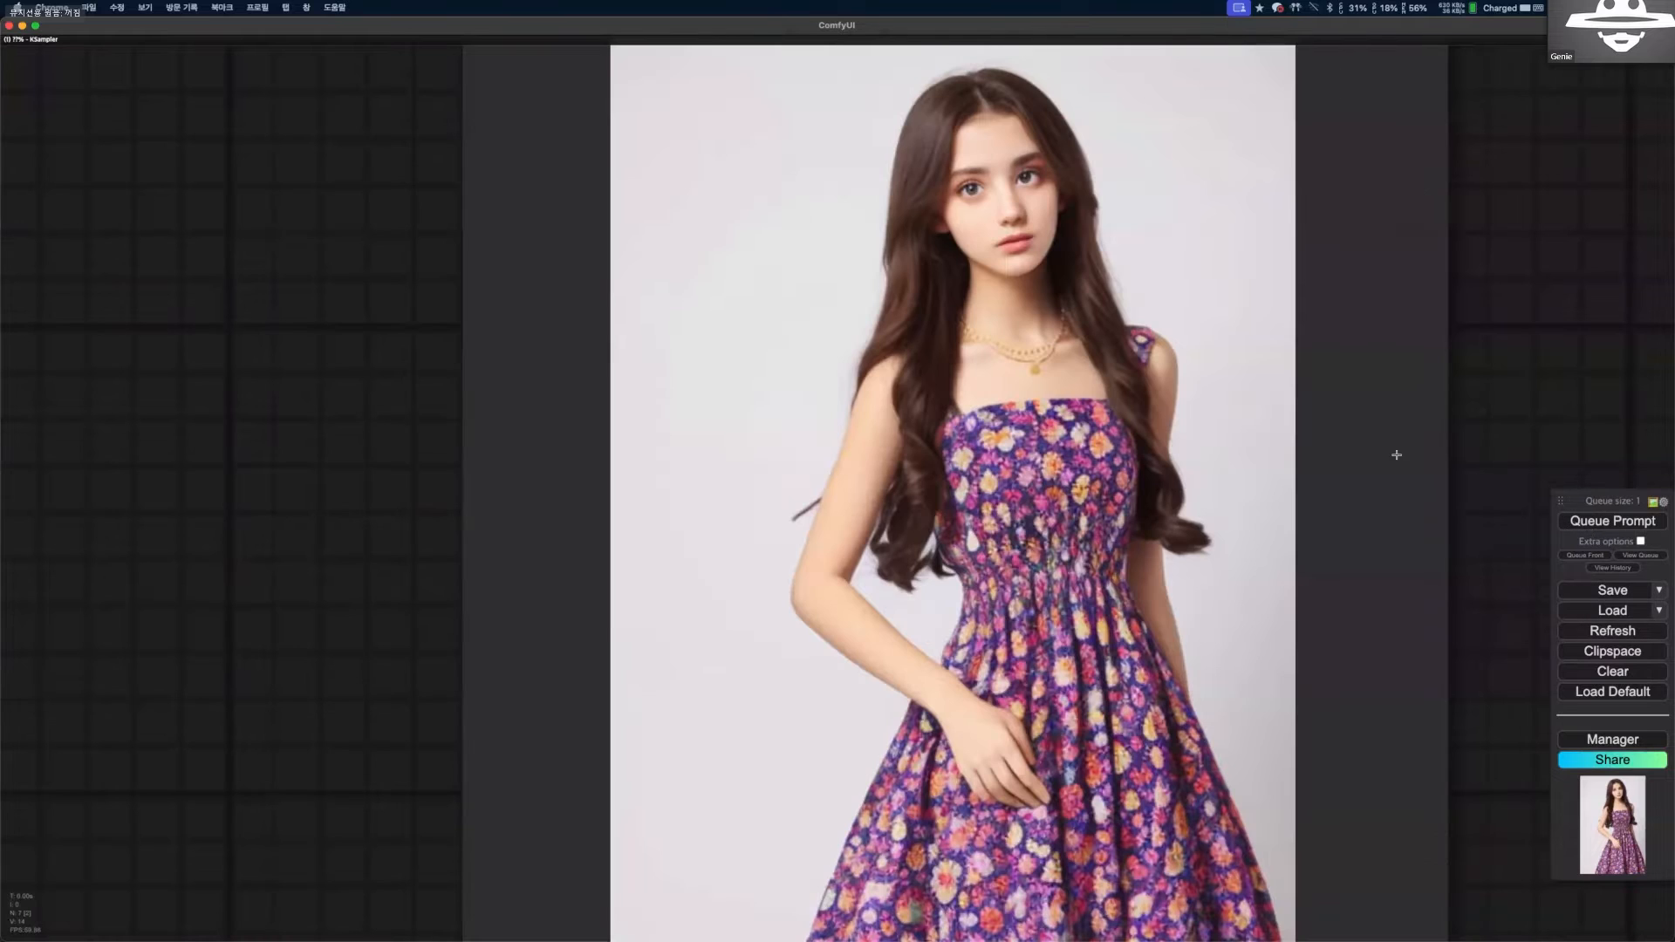
scroll(1398, 456, "down", 1)
scroll(695, 370, "down", 8)
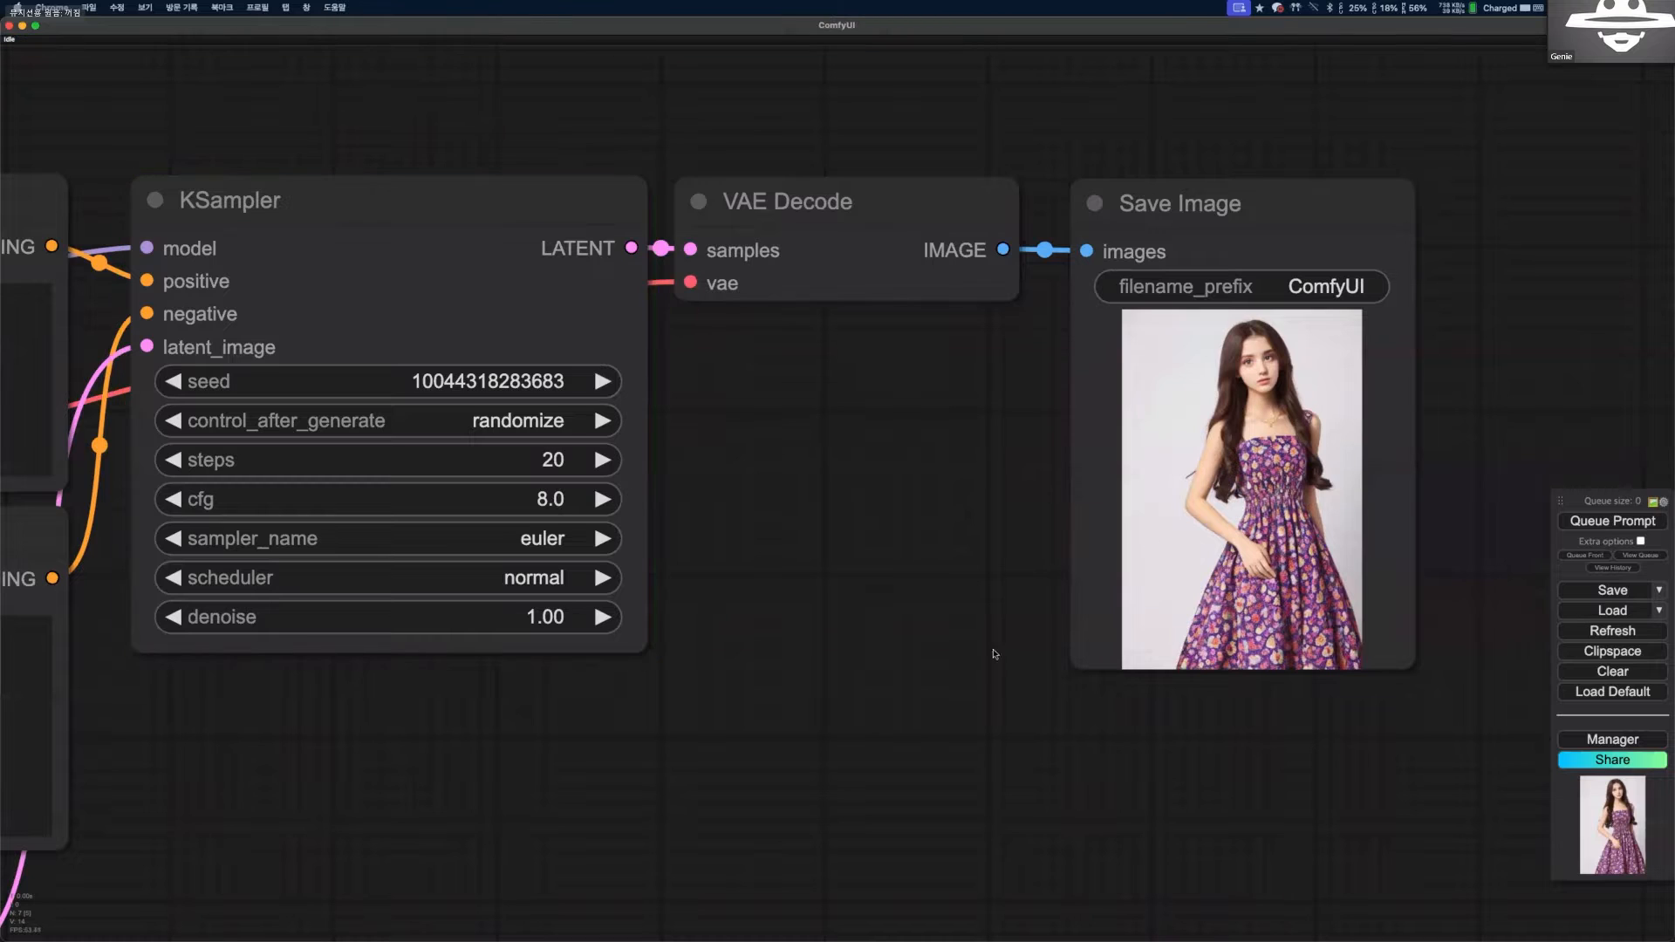
scroll(1030, 752, "up", 1)
scroll(1027, 748, "up", 4)
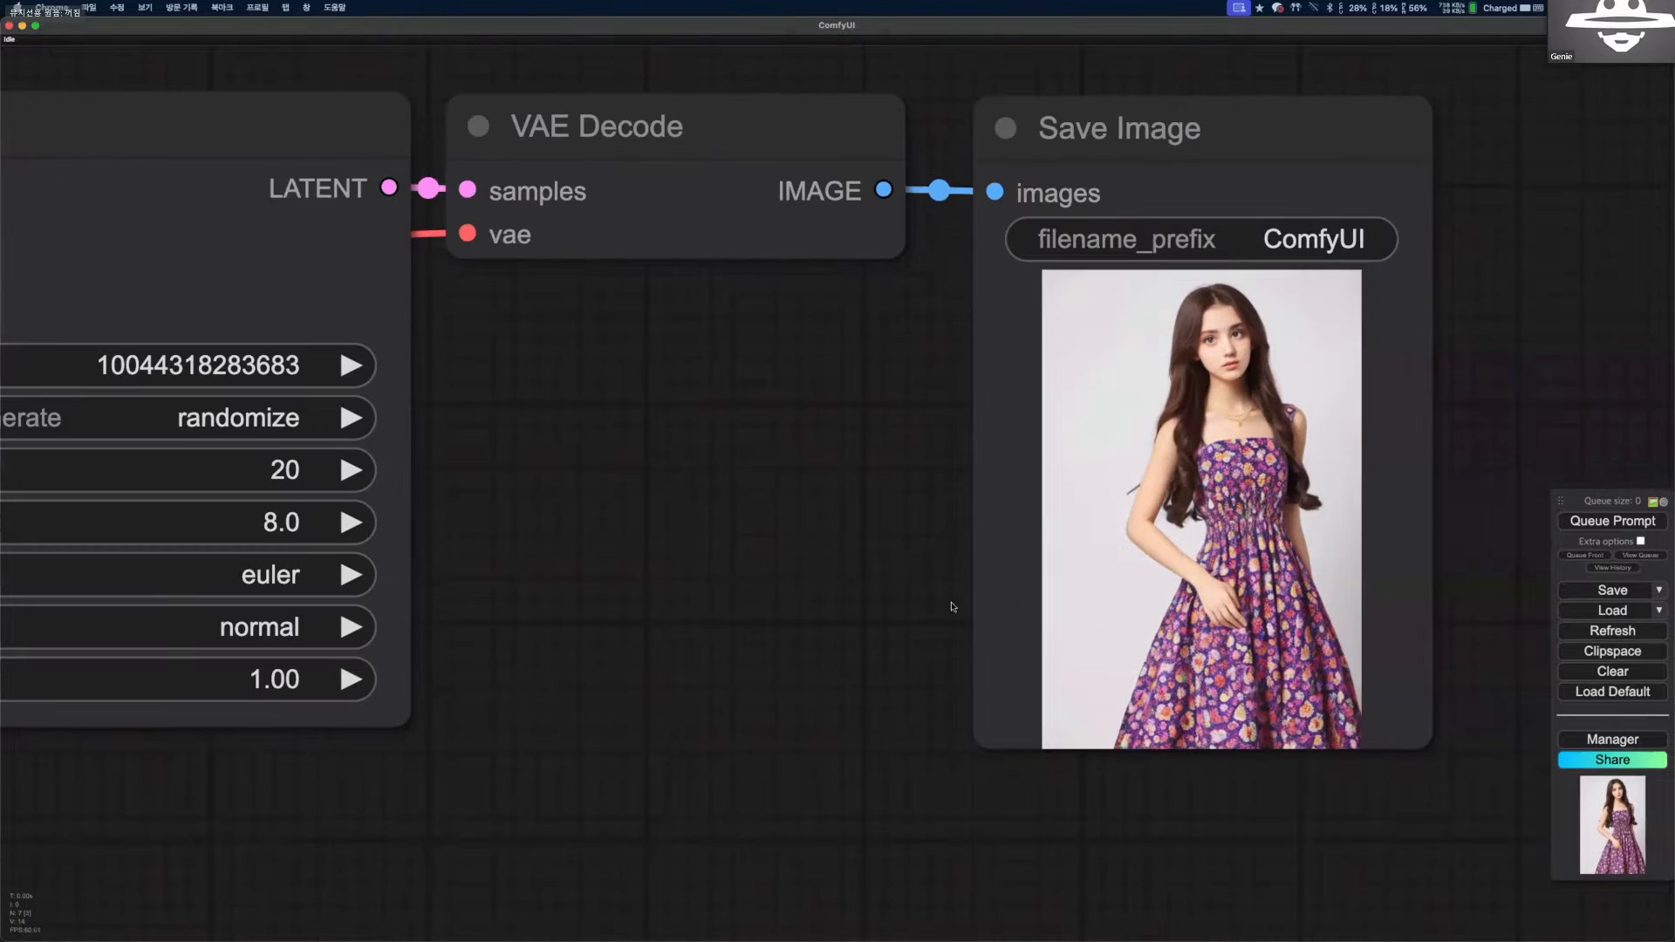
scroll(717, 500, "down", 4)
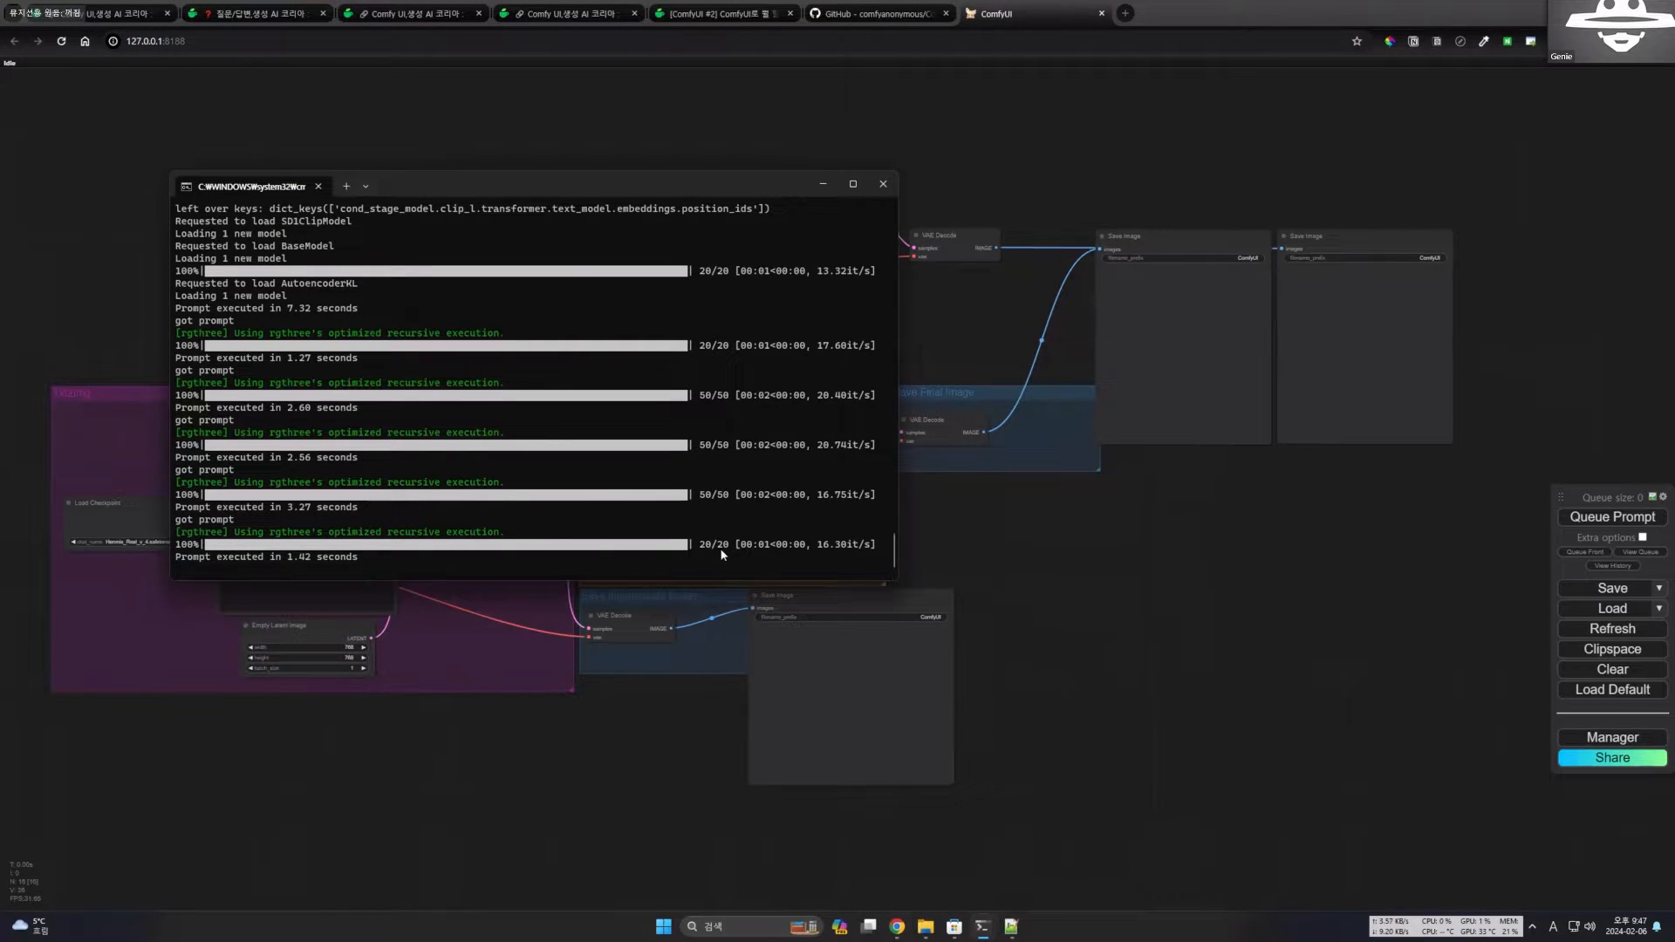
Compare the execution times of the 20-step and 50-step prompts in the server's console log.
left_click_drag(278, 558, 294, 505)
left_click(390, 563)
left_click_drag(386, 459, 311, 463)
left_click_drag(380, 370, 311, 370)
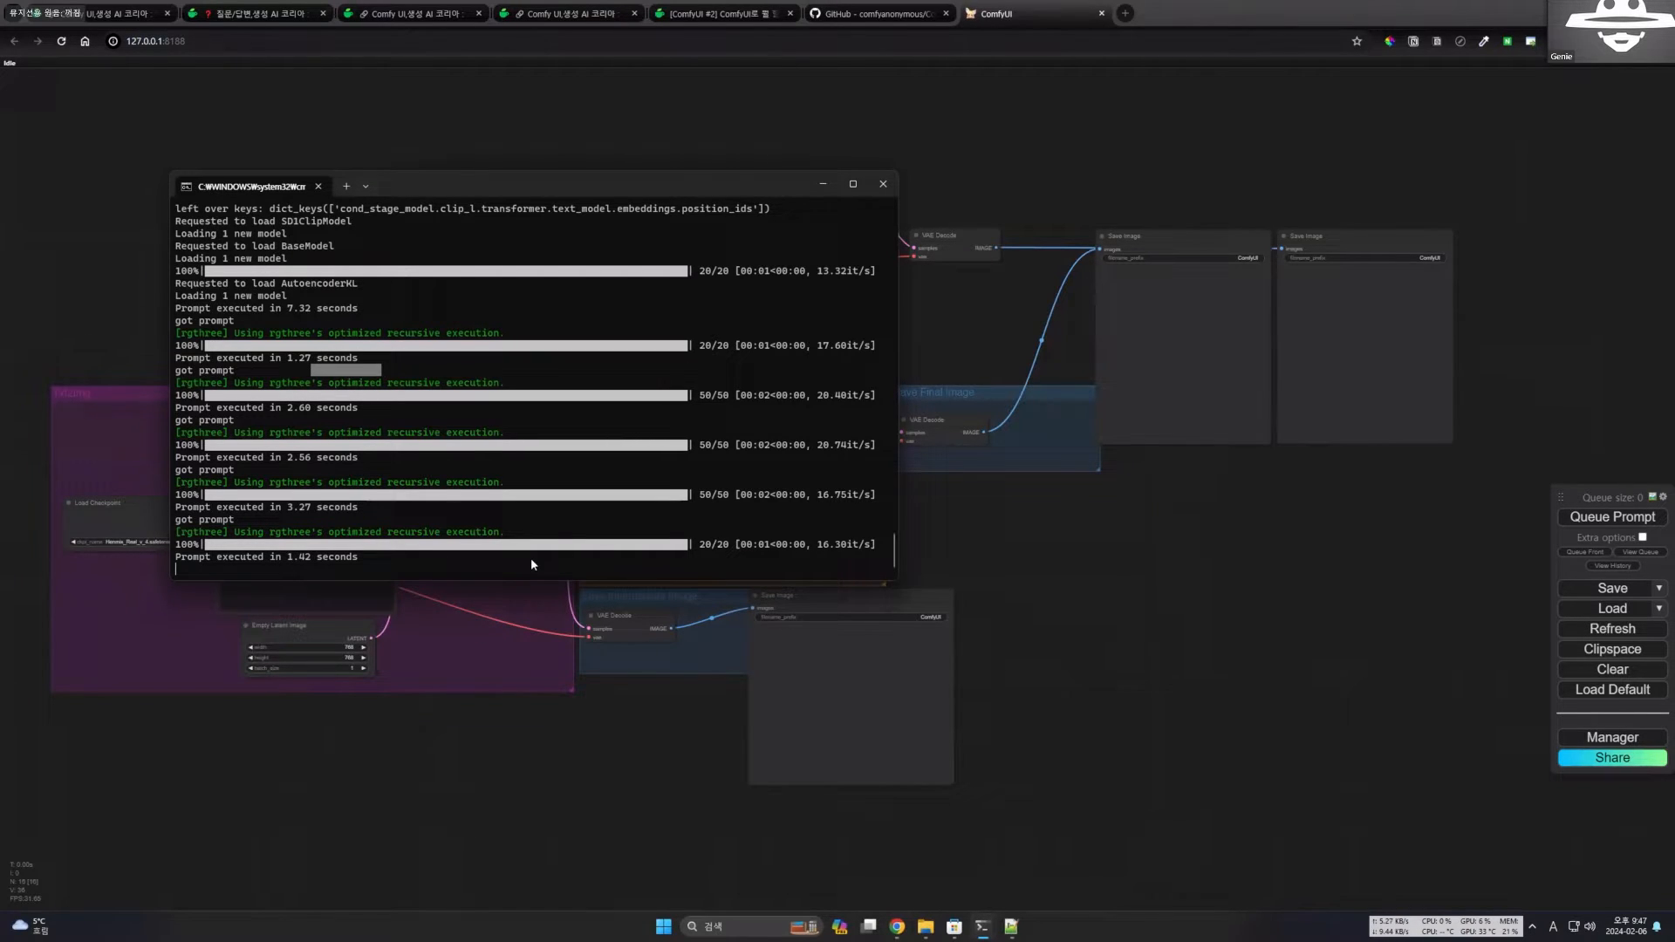
left_click(678, 495)
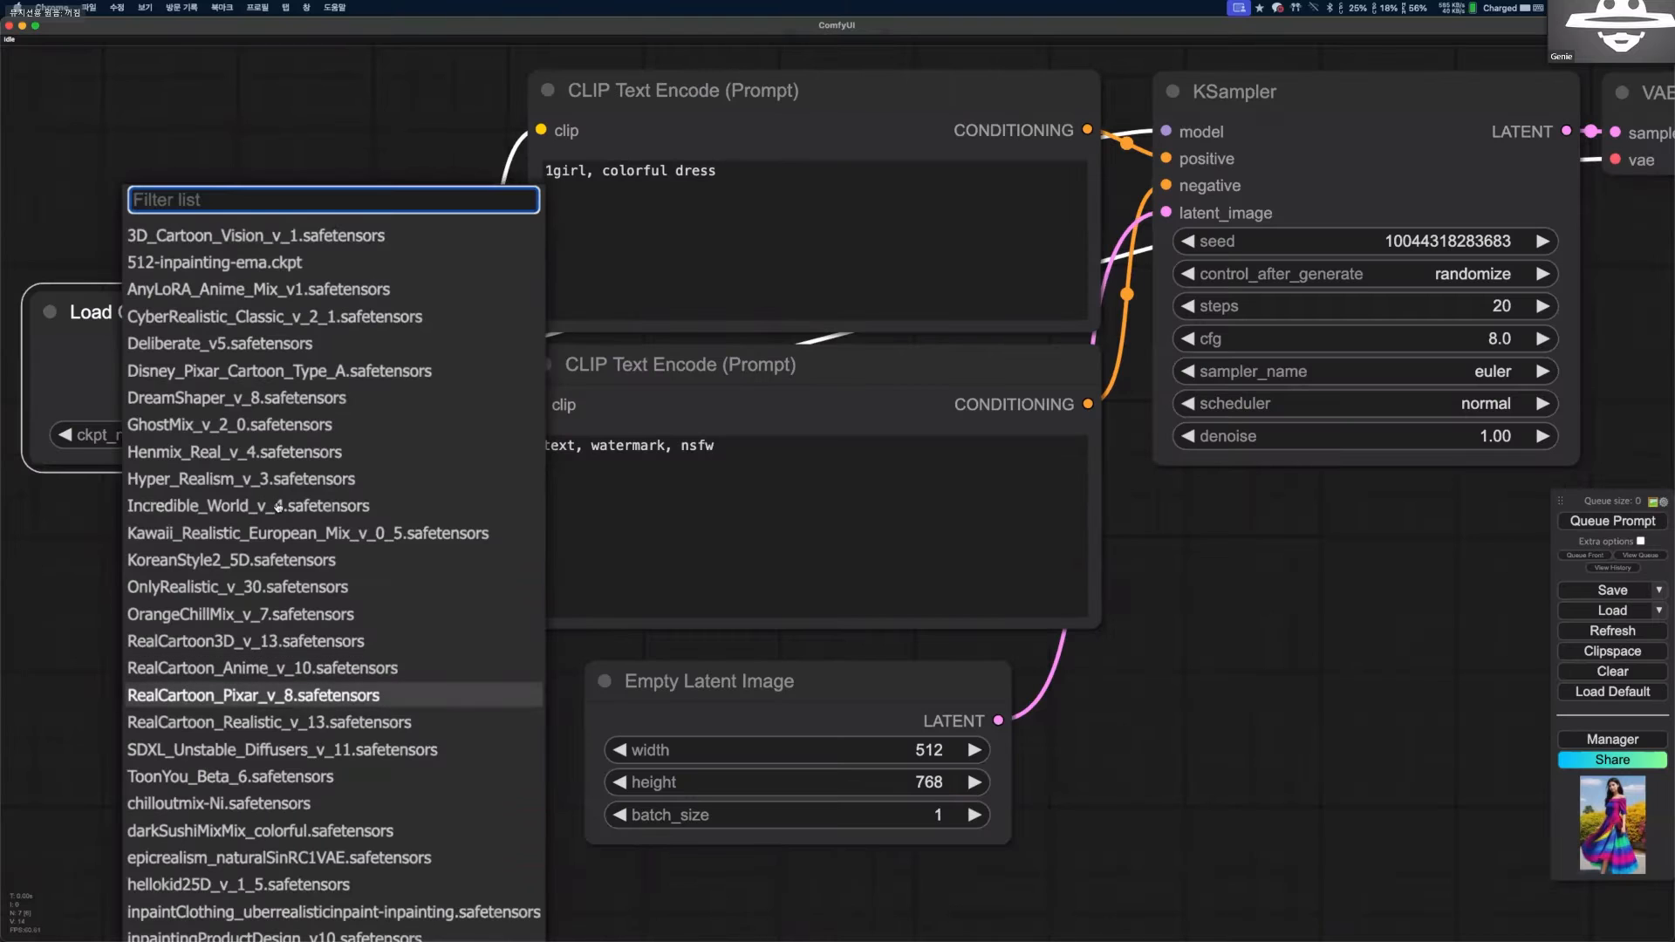
Browse the Load Checkpoint node's model list and choose darkSushiMixMix_colorful.safetensors.
key("Down")
scroll(286, 508, "up", 1)
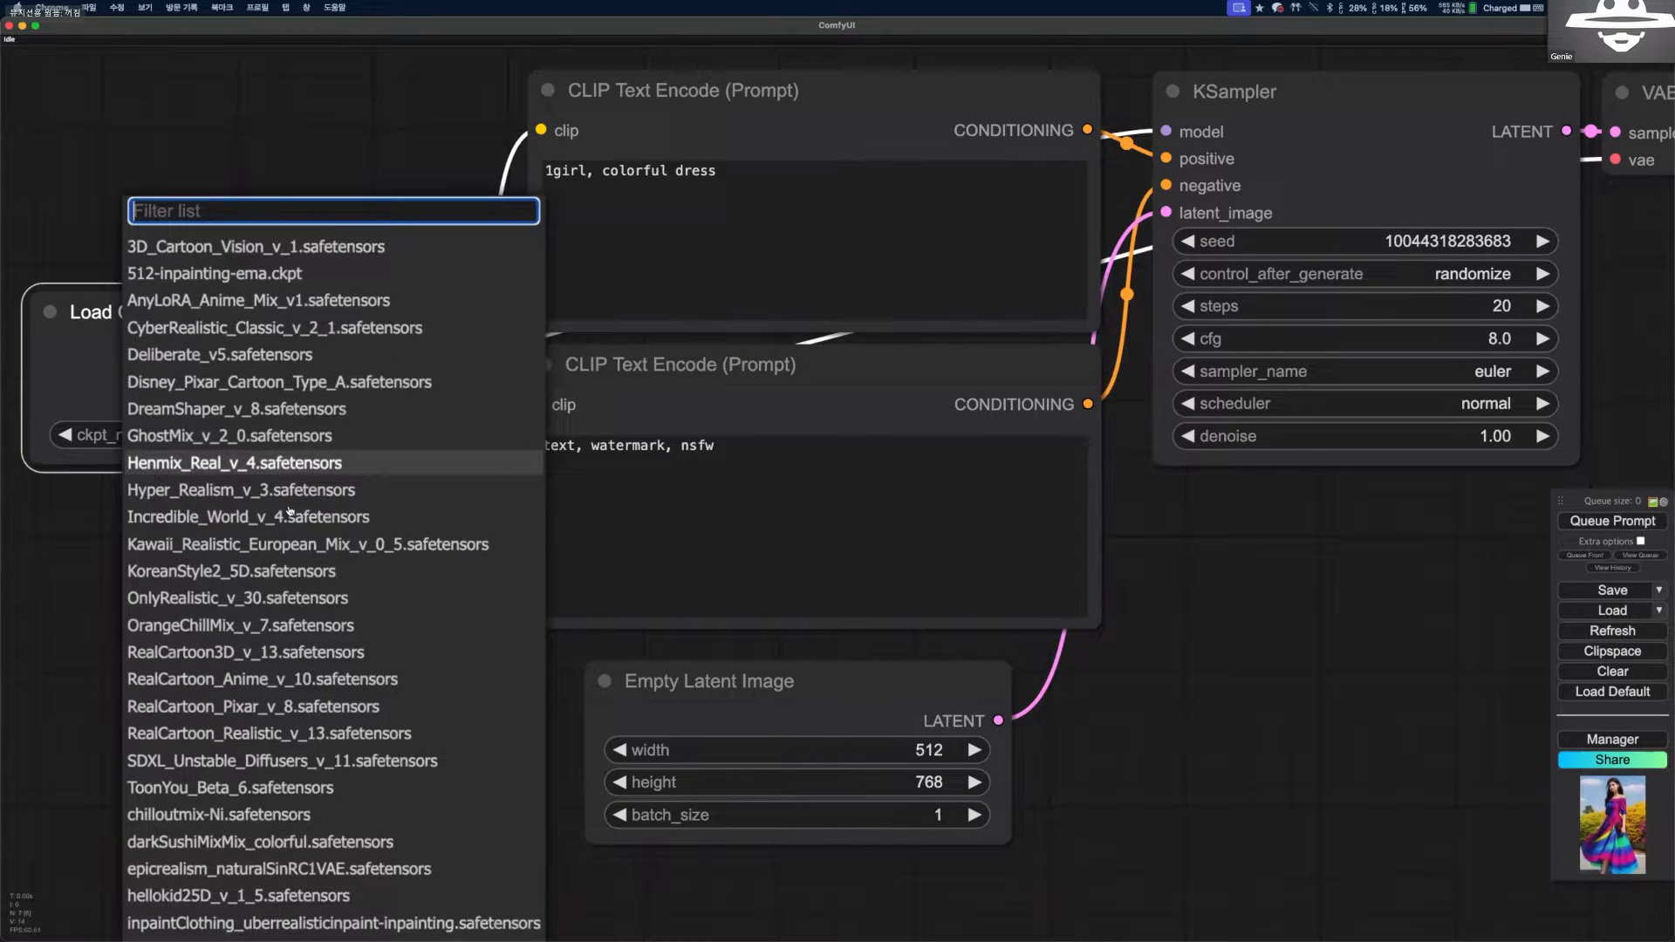
scroll(290, 512, "down", 2)
scroll(301, 680, "down", 1)
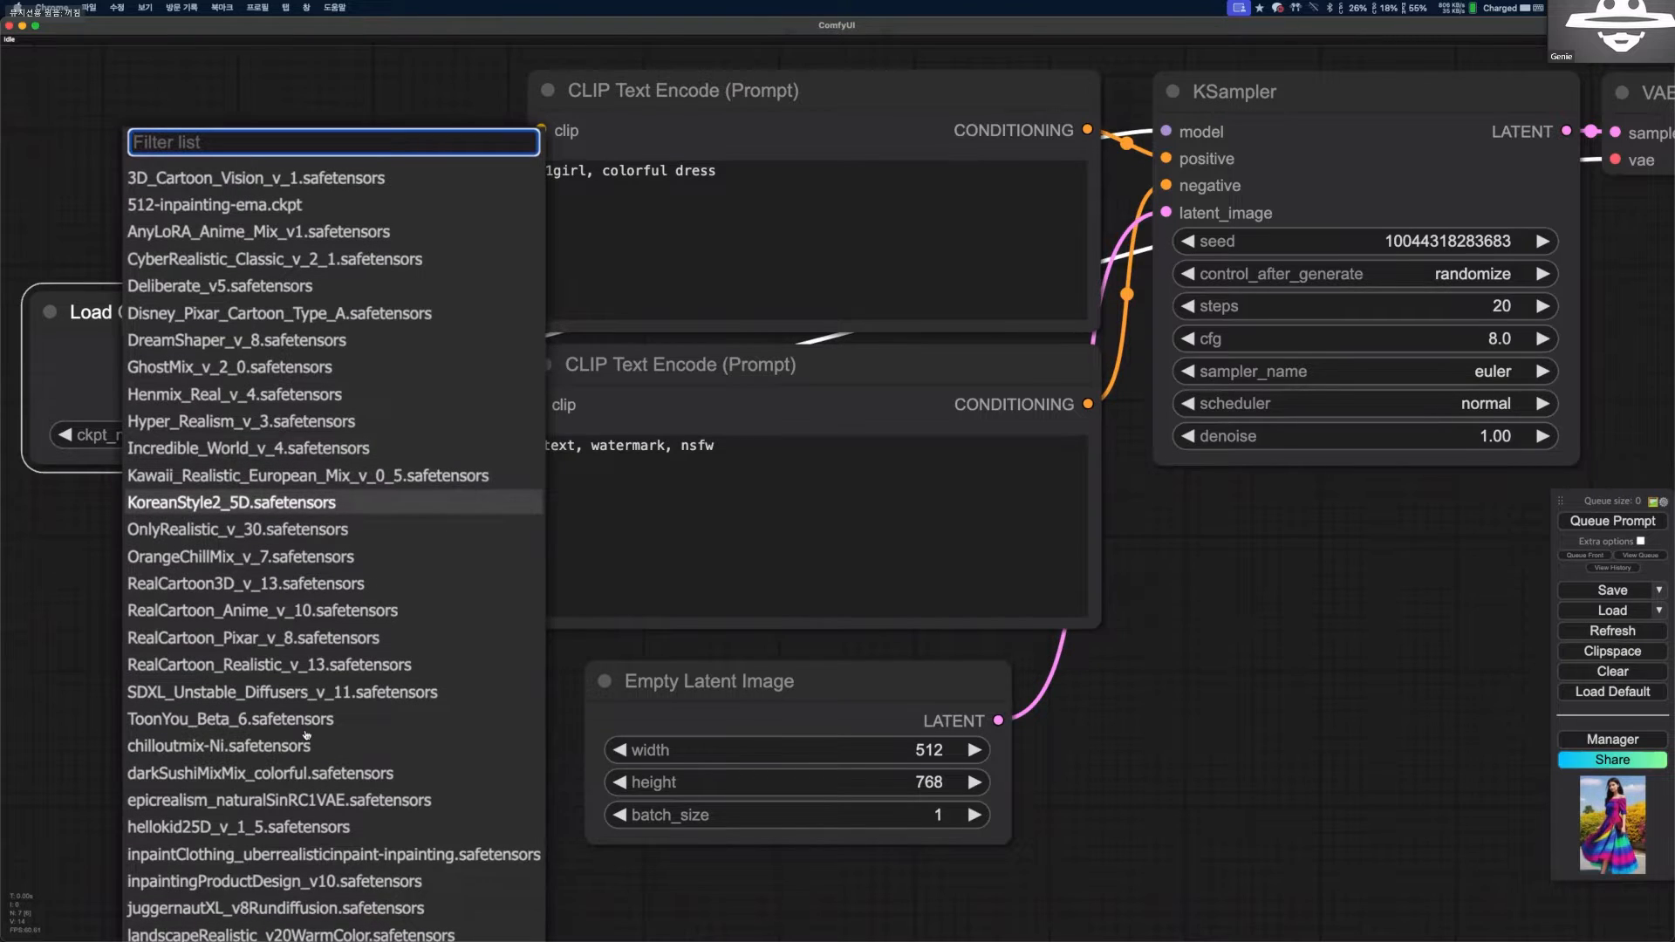
key("Down")
key("Down")
key("Down")
key("Down")
scroll(310, 697, "down", 1)
scroll(521, 700, "down", 2)
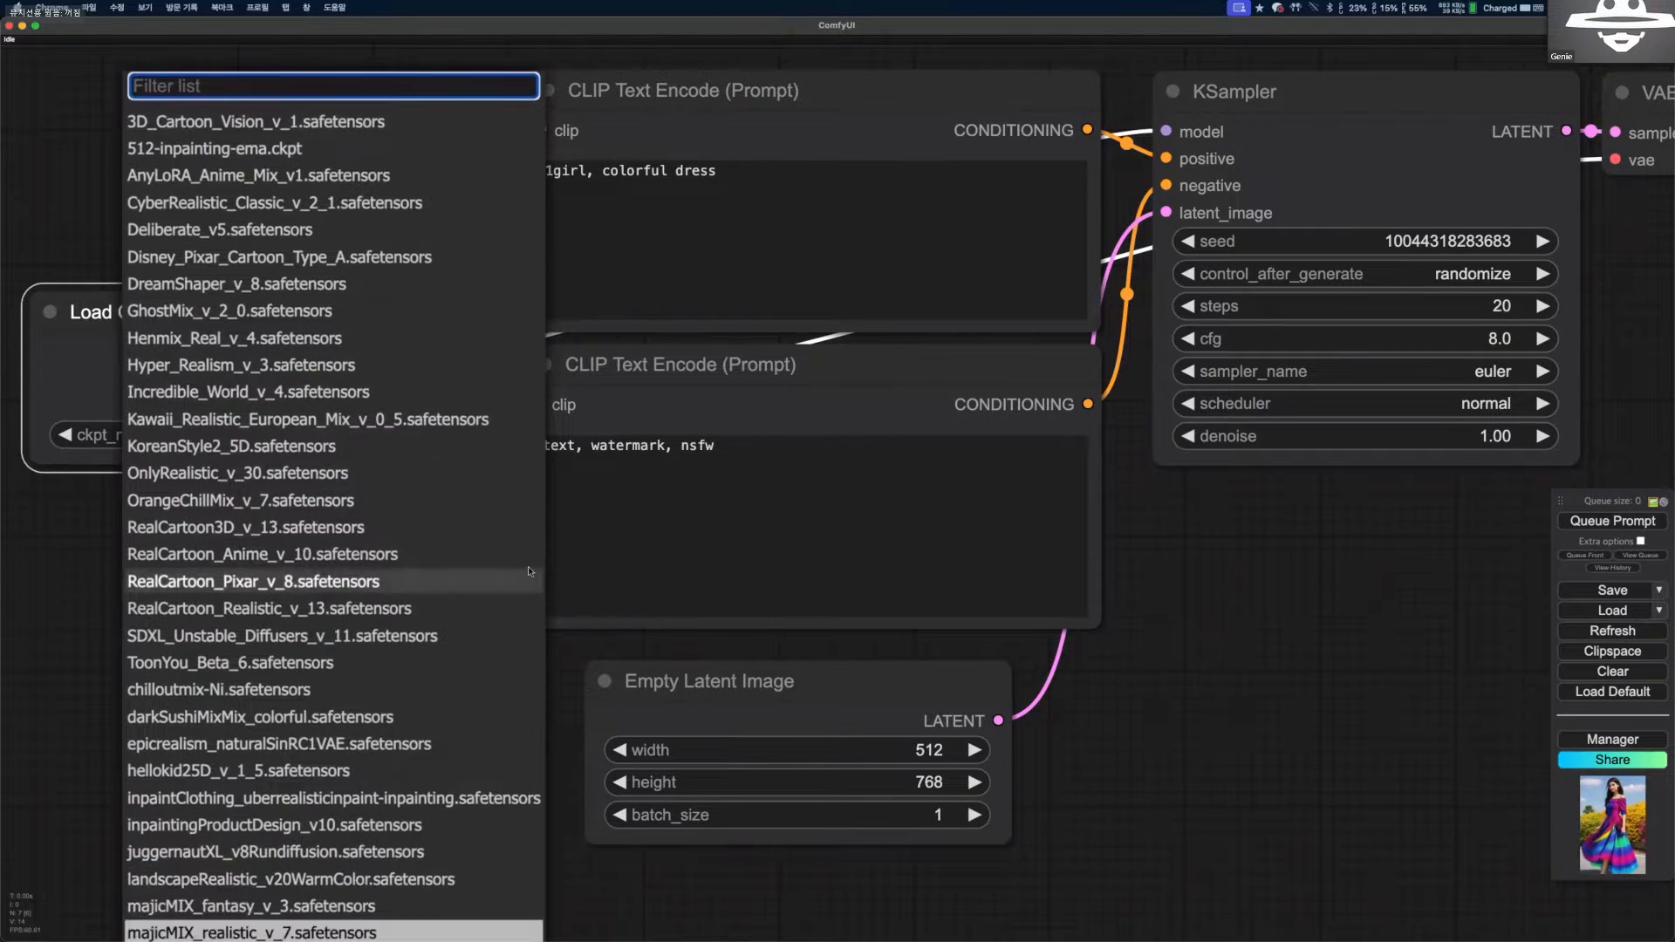
left_click(522, 698)
Queue the prompt with the darkSushiMixMix_colorful checkpoint and bring the resulting image in the Save Image node into view.
scroll(558, 558, "down", 2)
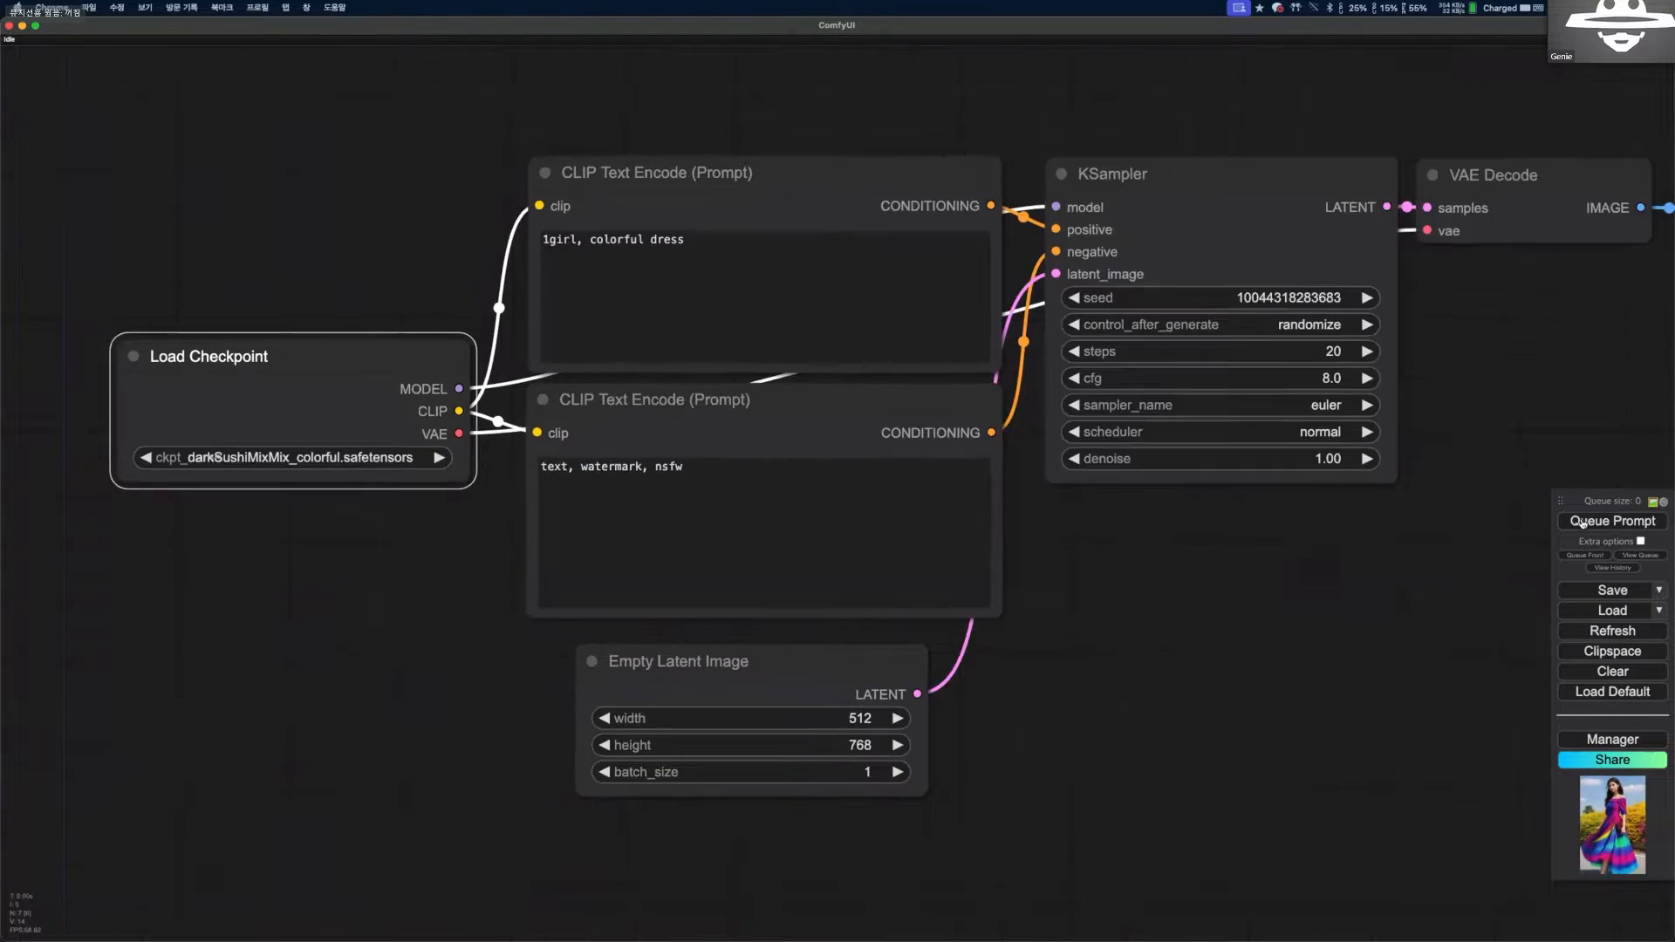
left_click(1577, 522)
scroll(1202, 502, "down", 2)
left_click_drag(1202, 501, 149, 655)
scroll(574, 542, "down", 1)
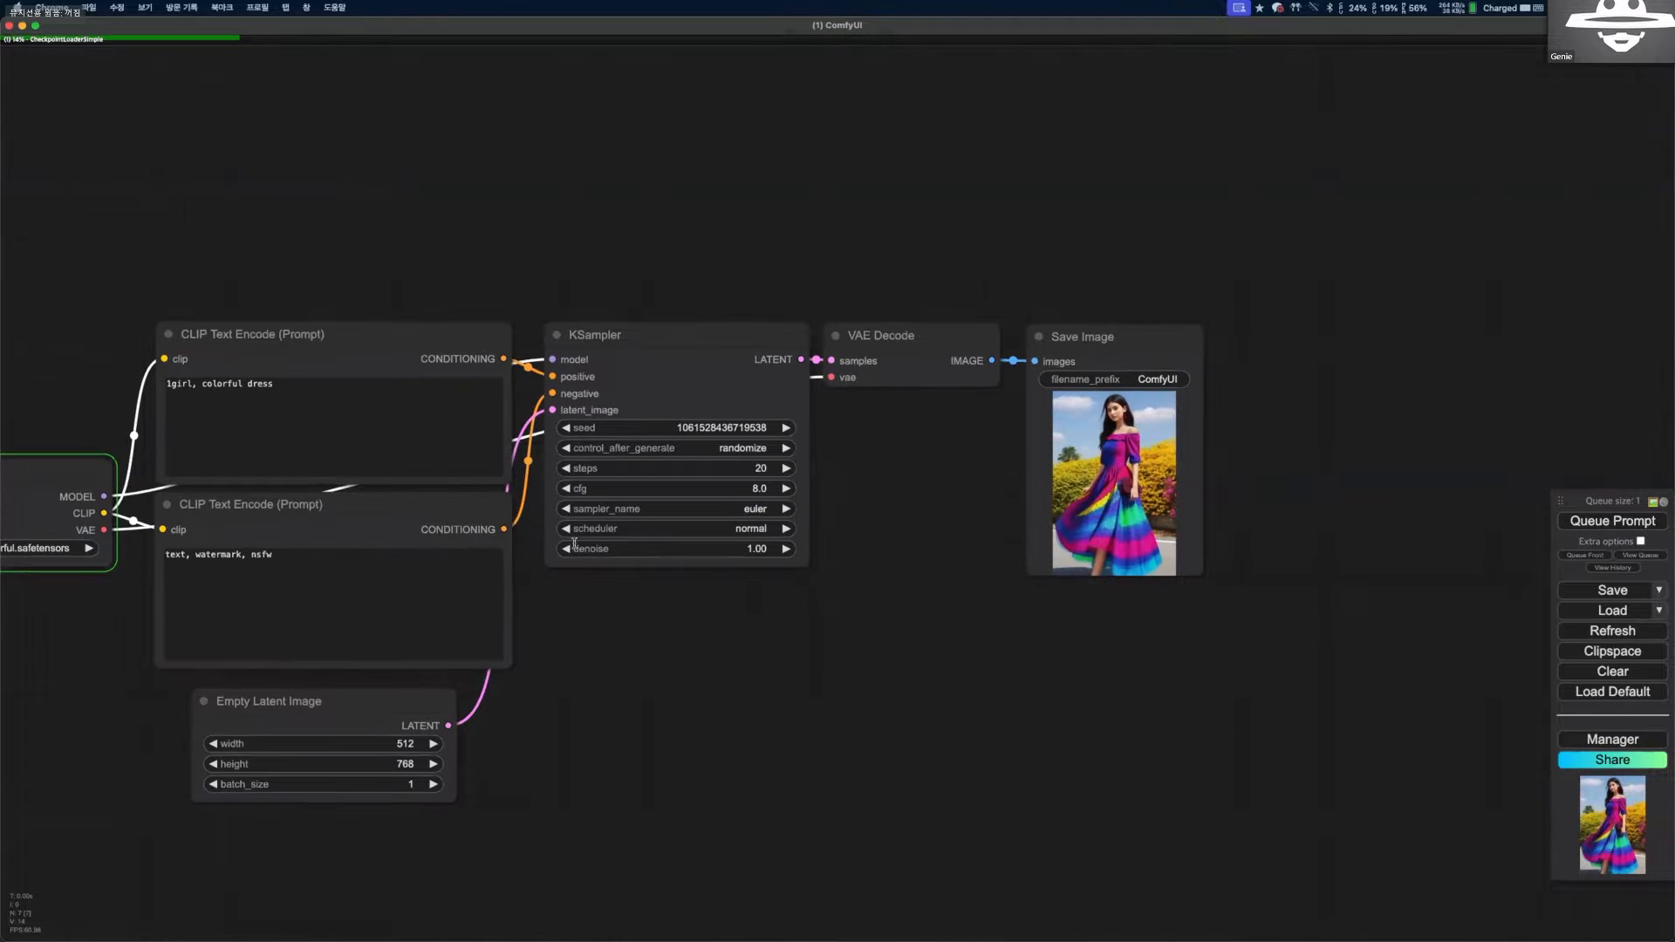
scroll(933, 550, "down", 1)
left_click_drag(618, 633, 828, 535)
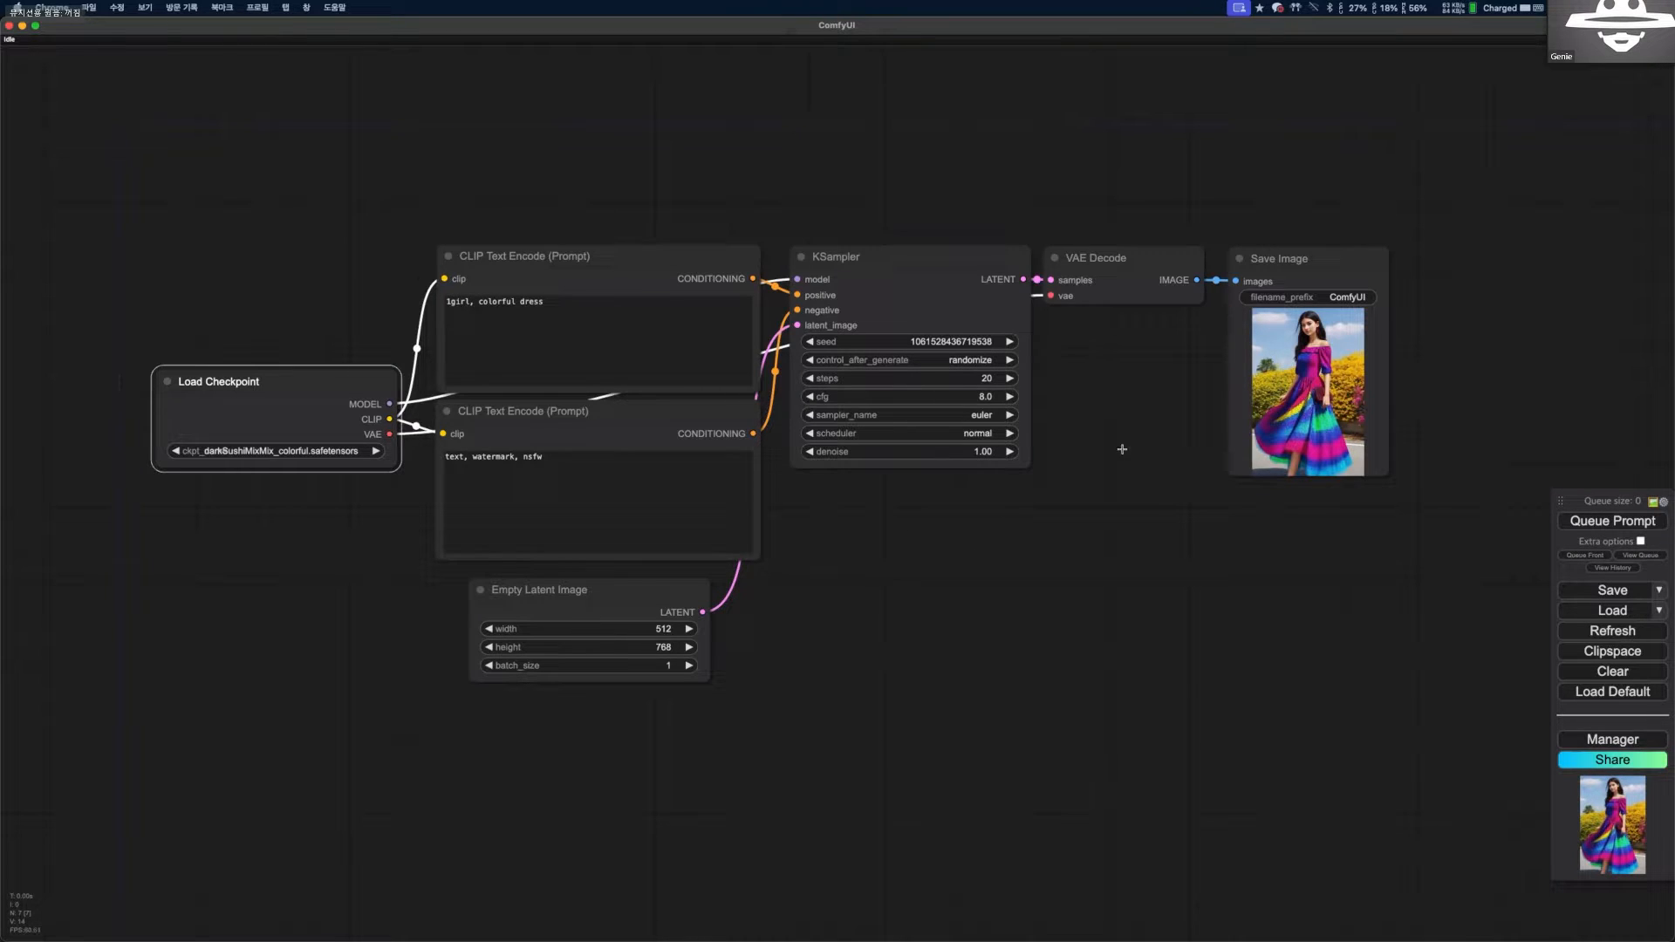
left_click_drag(875, 595, 868, 605)
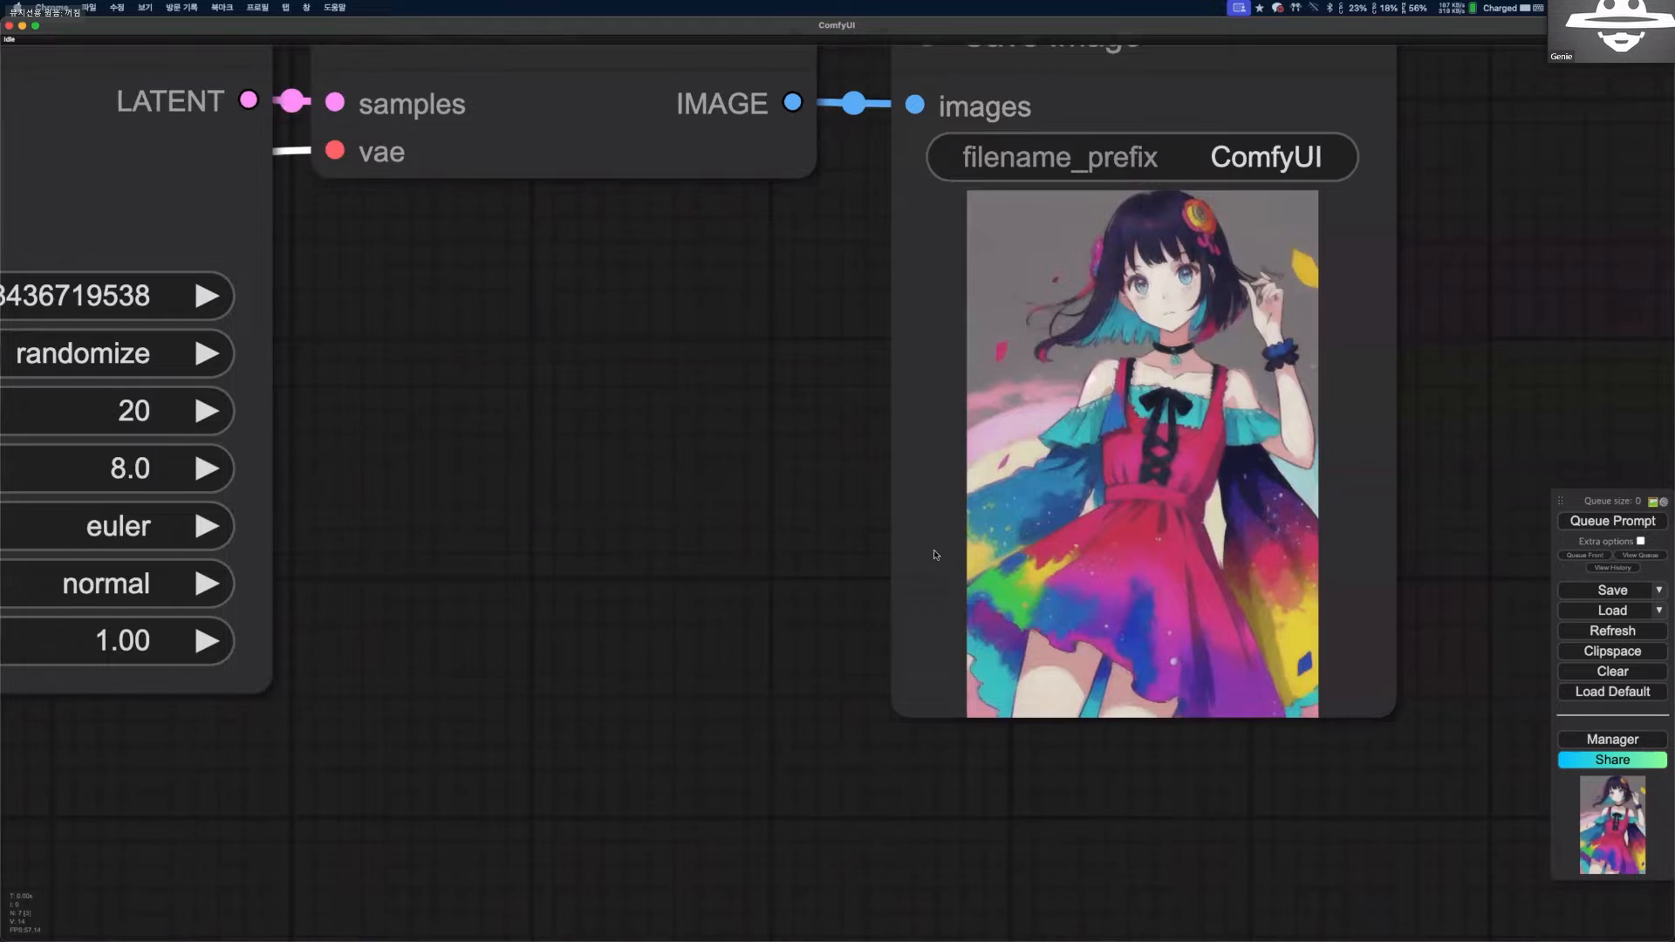
scroll(934, 555, "down", 5)
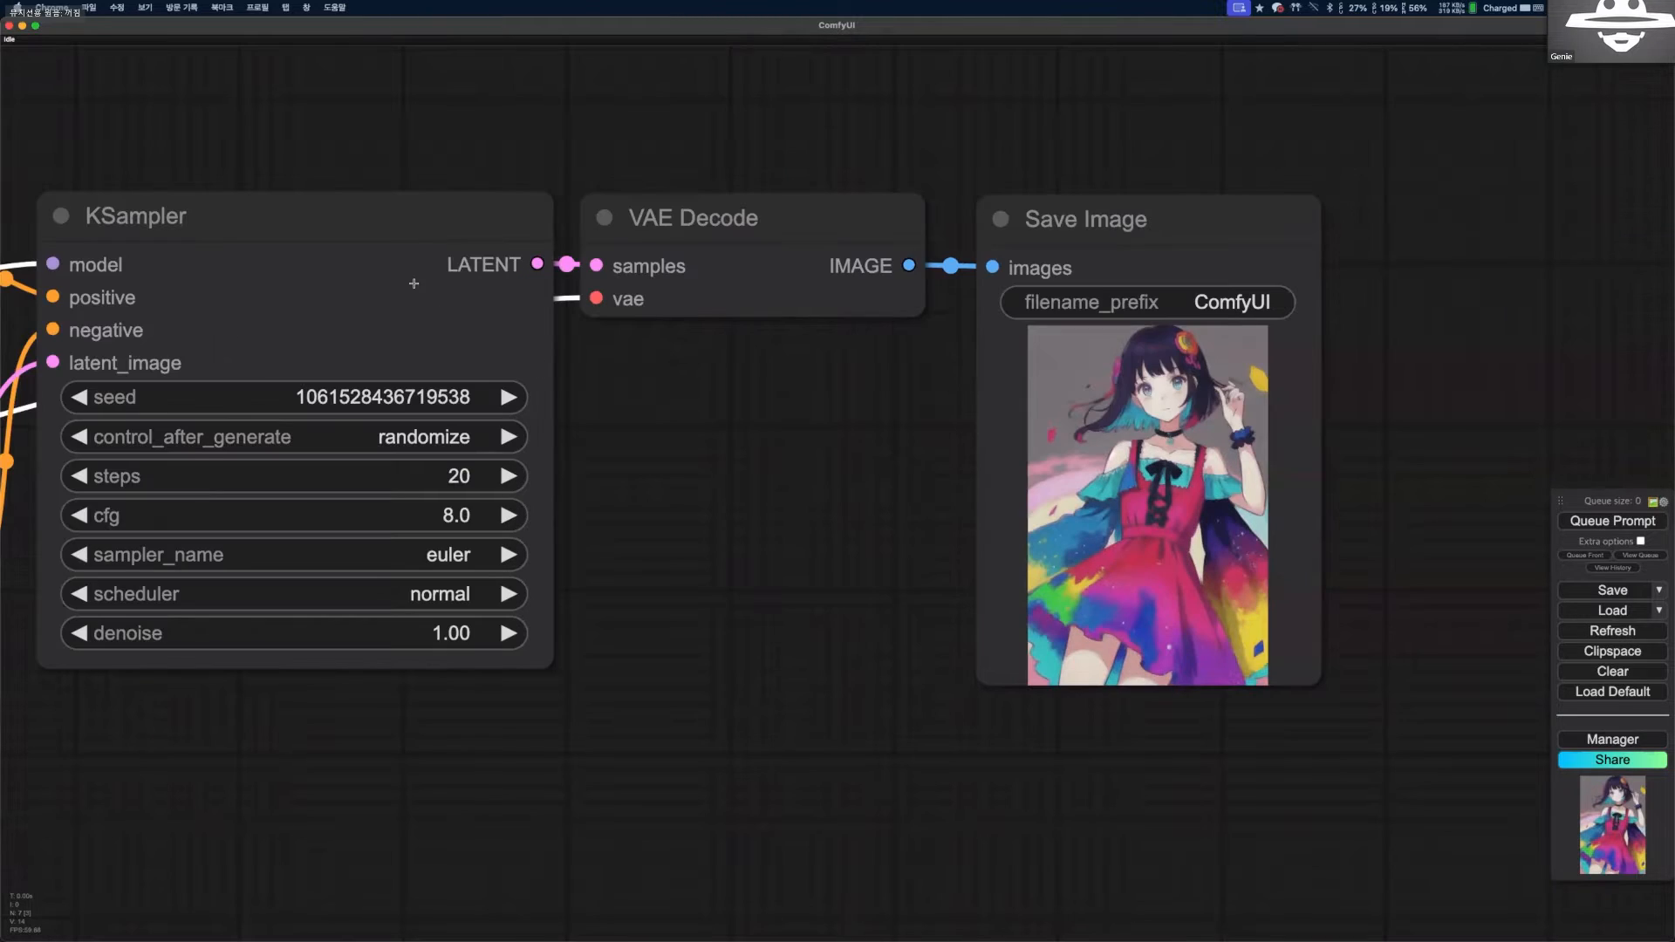
Open a new browser window, search for comfyui and load the ComfyUI repository on GitHub.
scroll(1200, 759, "down", 1)
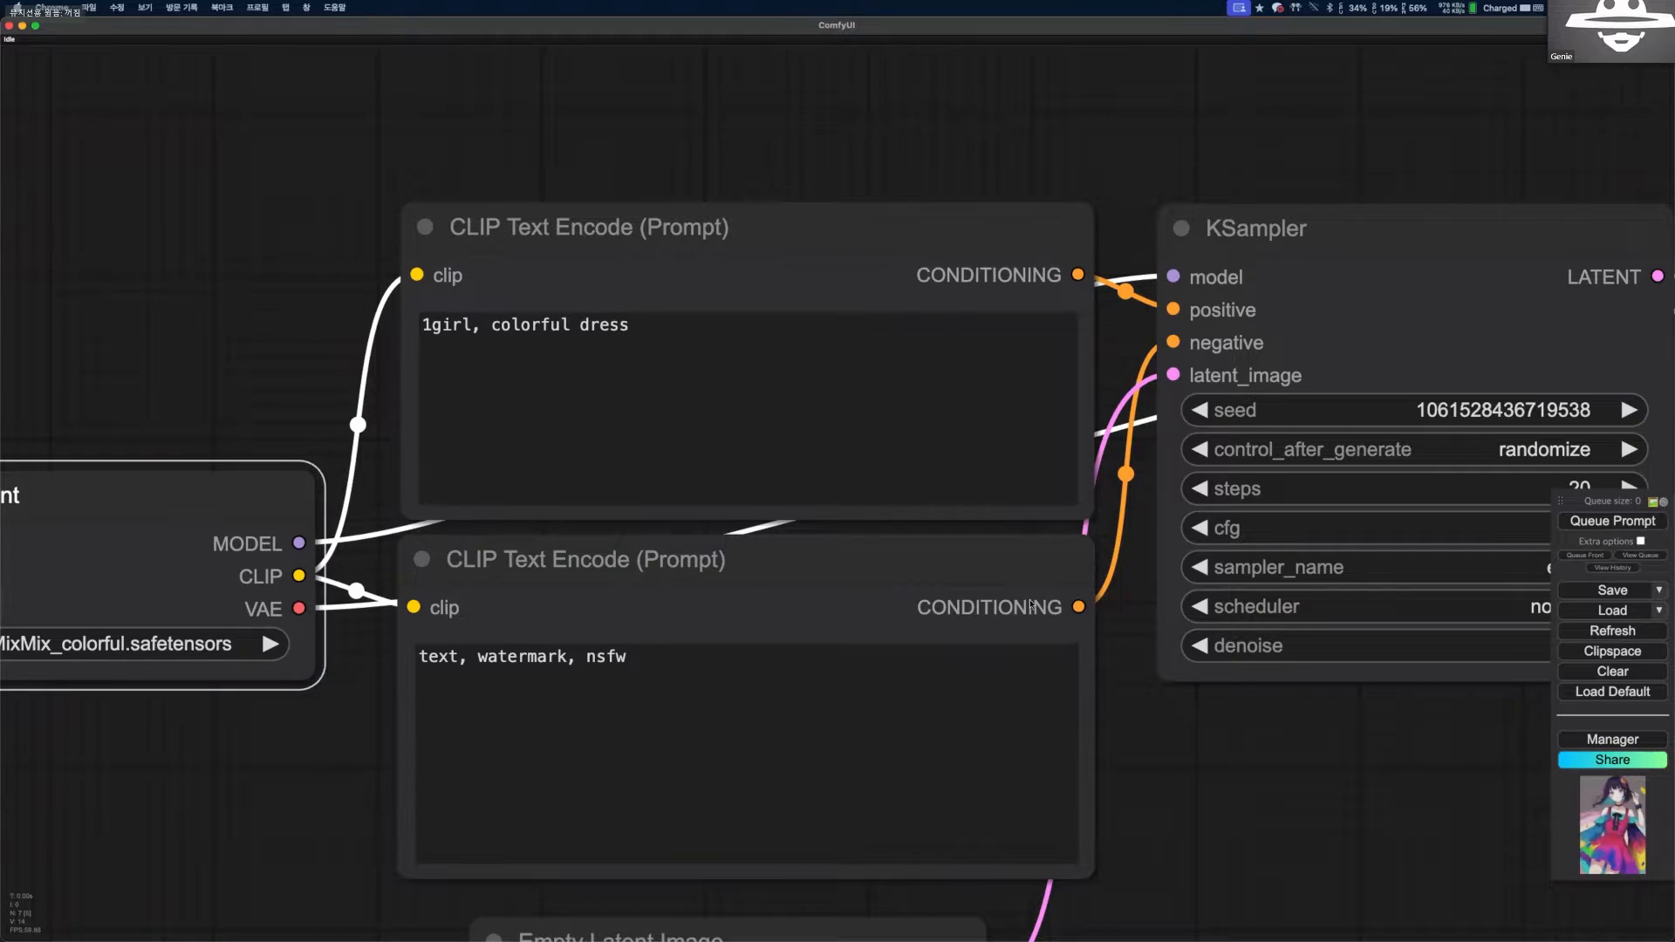
scroll(1031, 603, "down", 2)
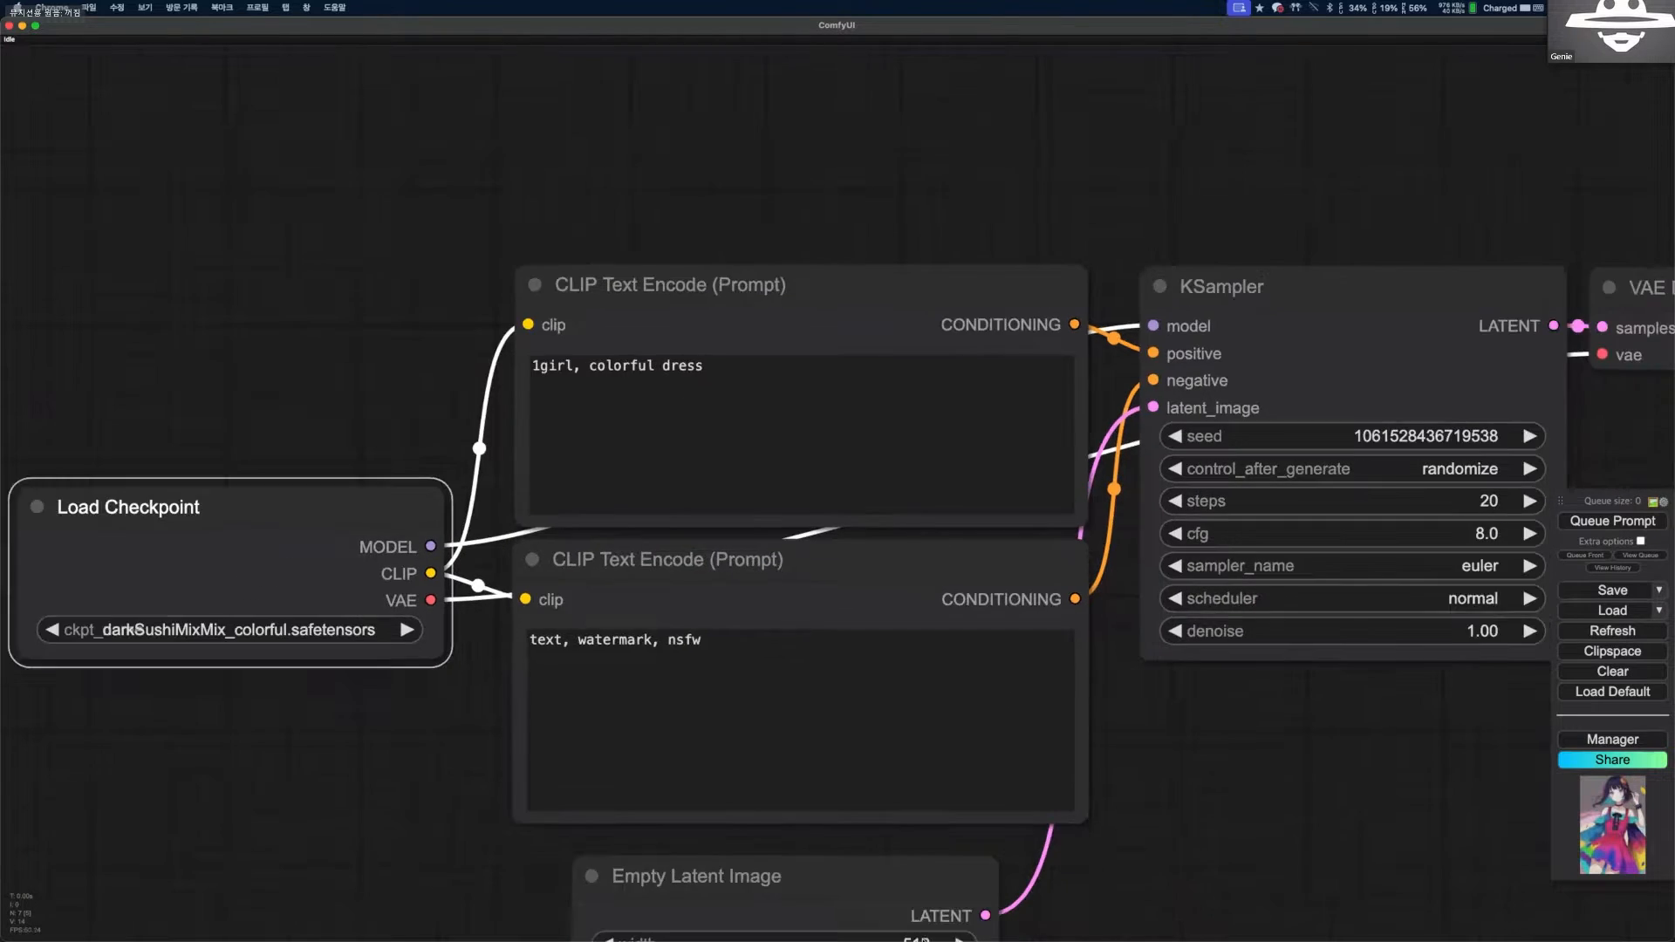
scroll(753, 897, "up", 1)
scroll(738, 898, "down", 5)
right_click(735, 898)
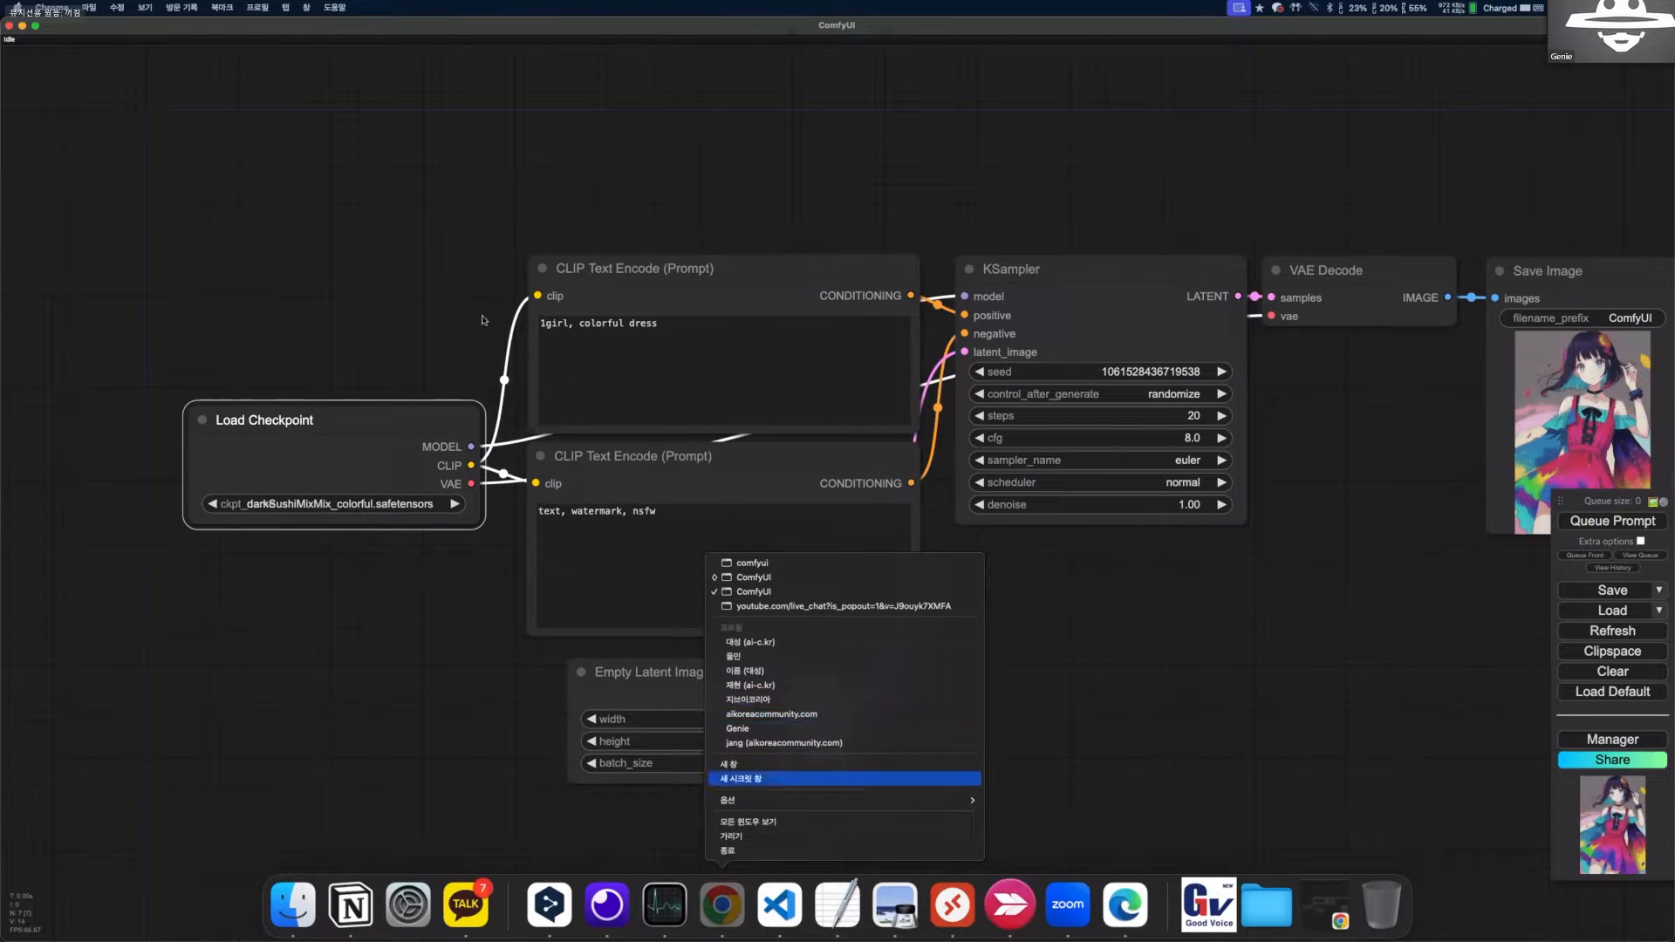
left_click(782, 765)
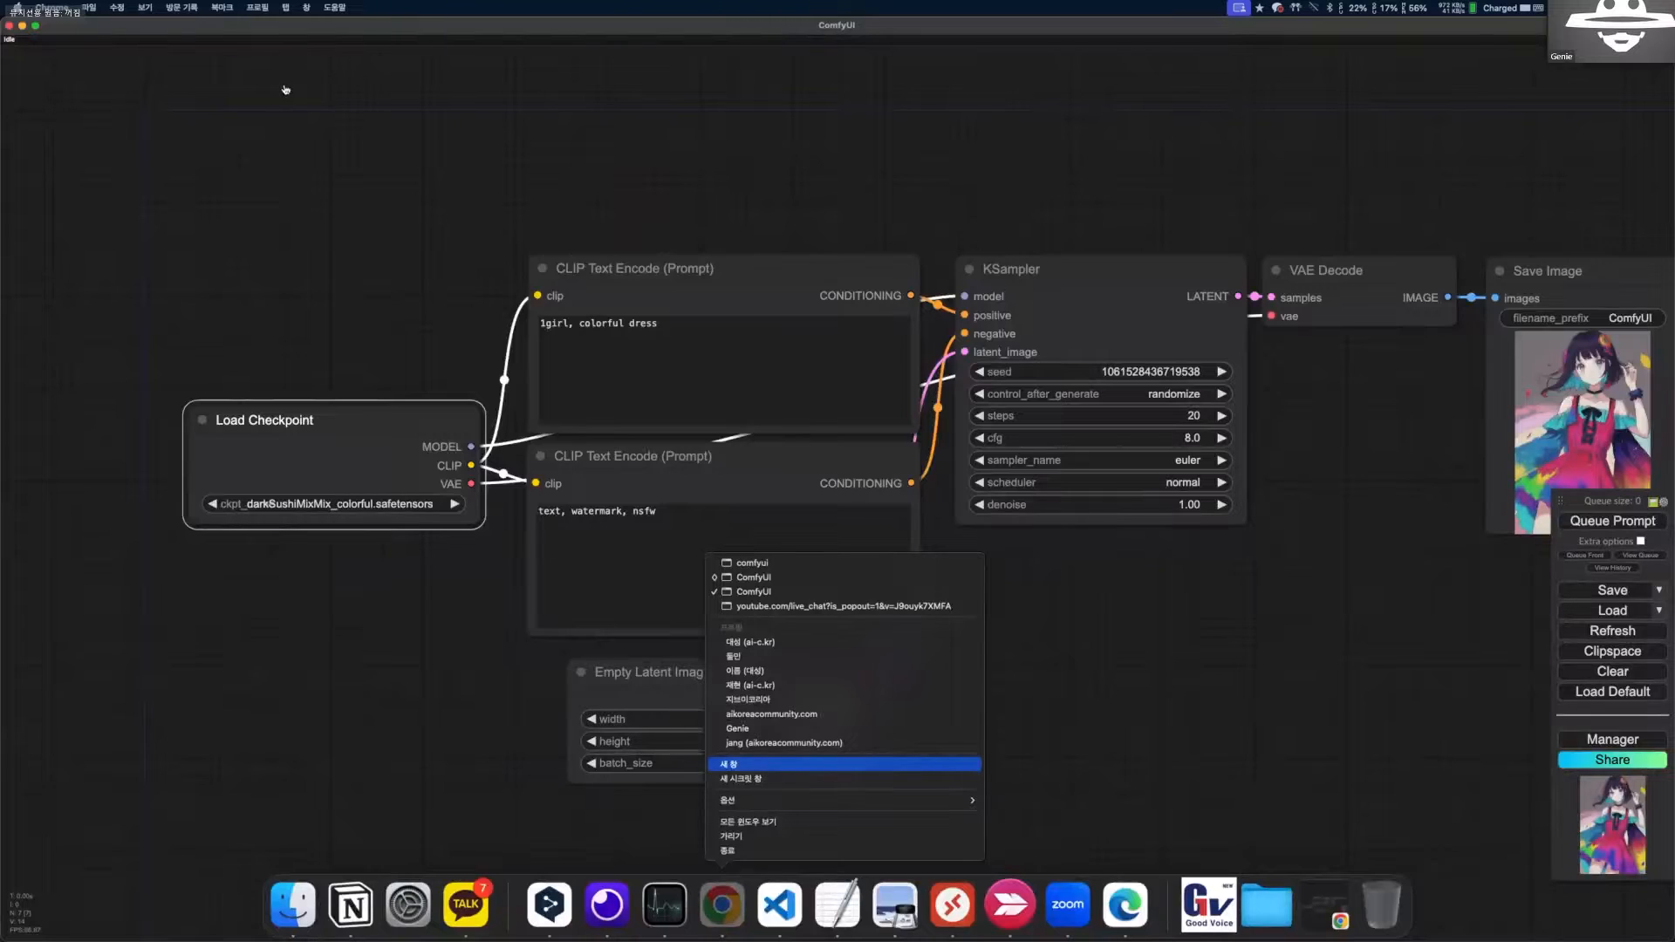
key("Return")
type("com")
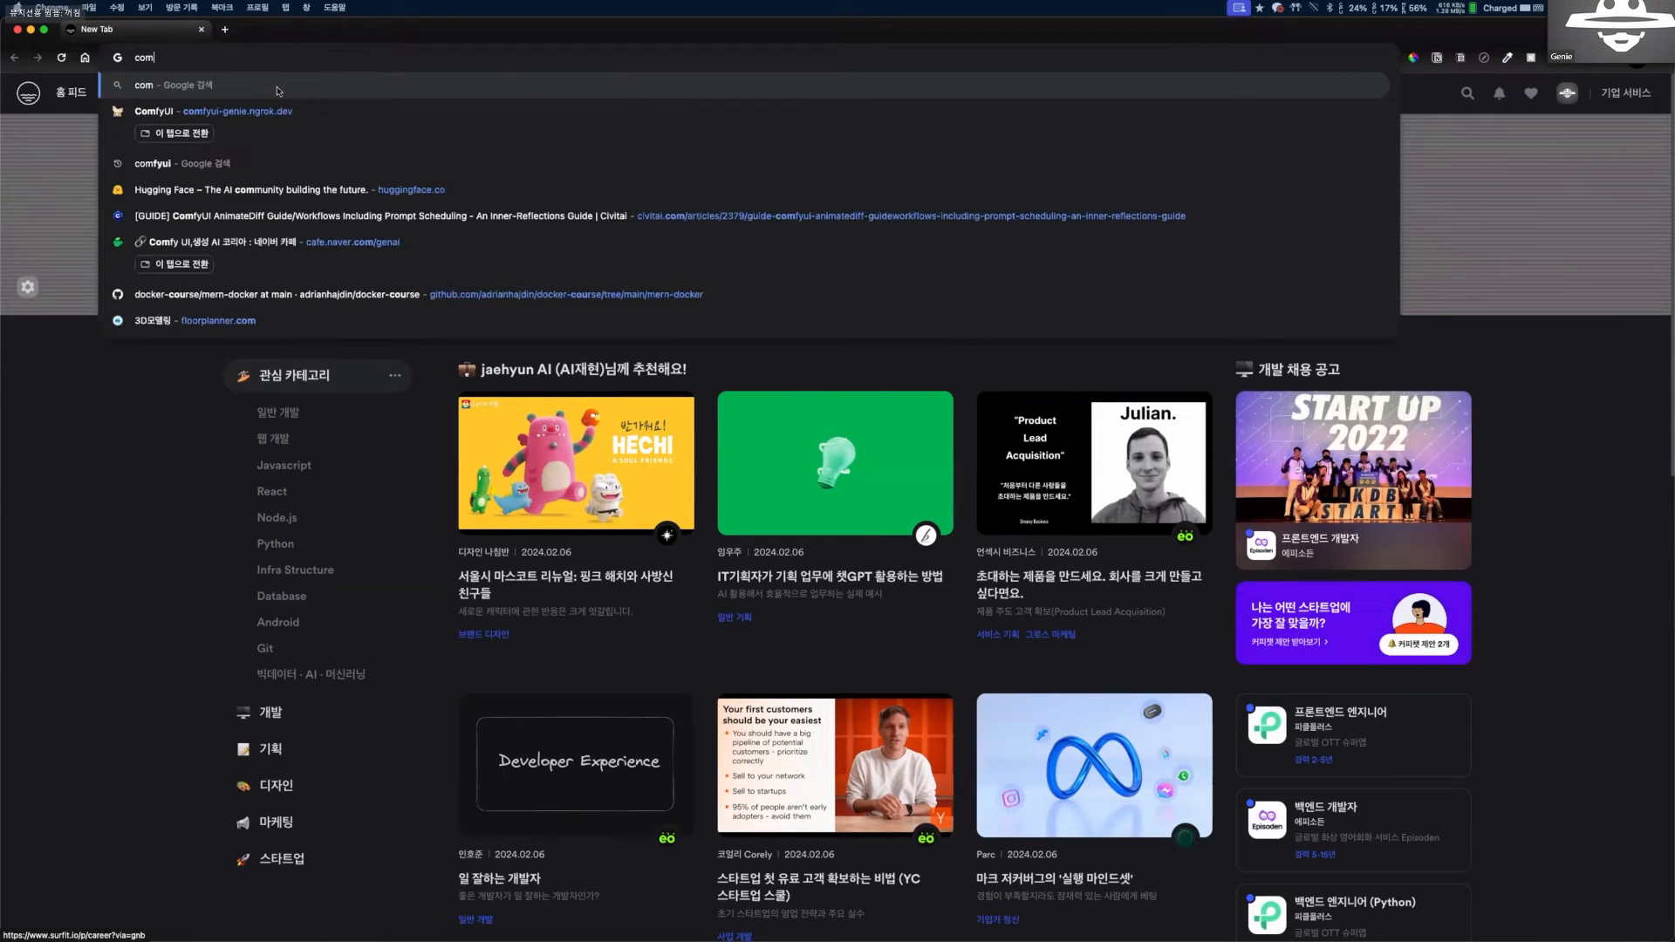
type("fyui")
key("Return")
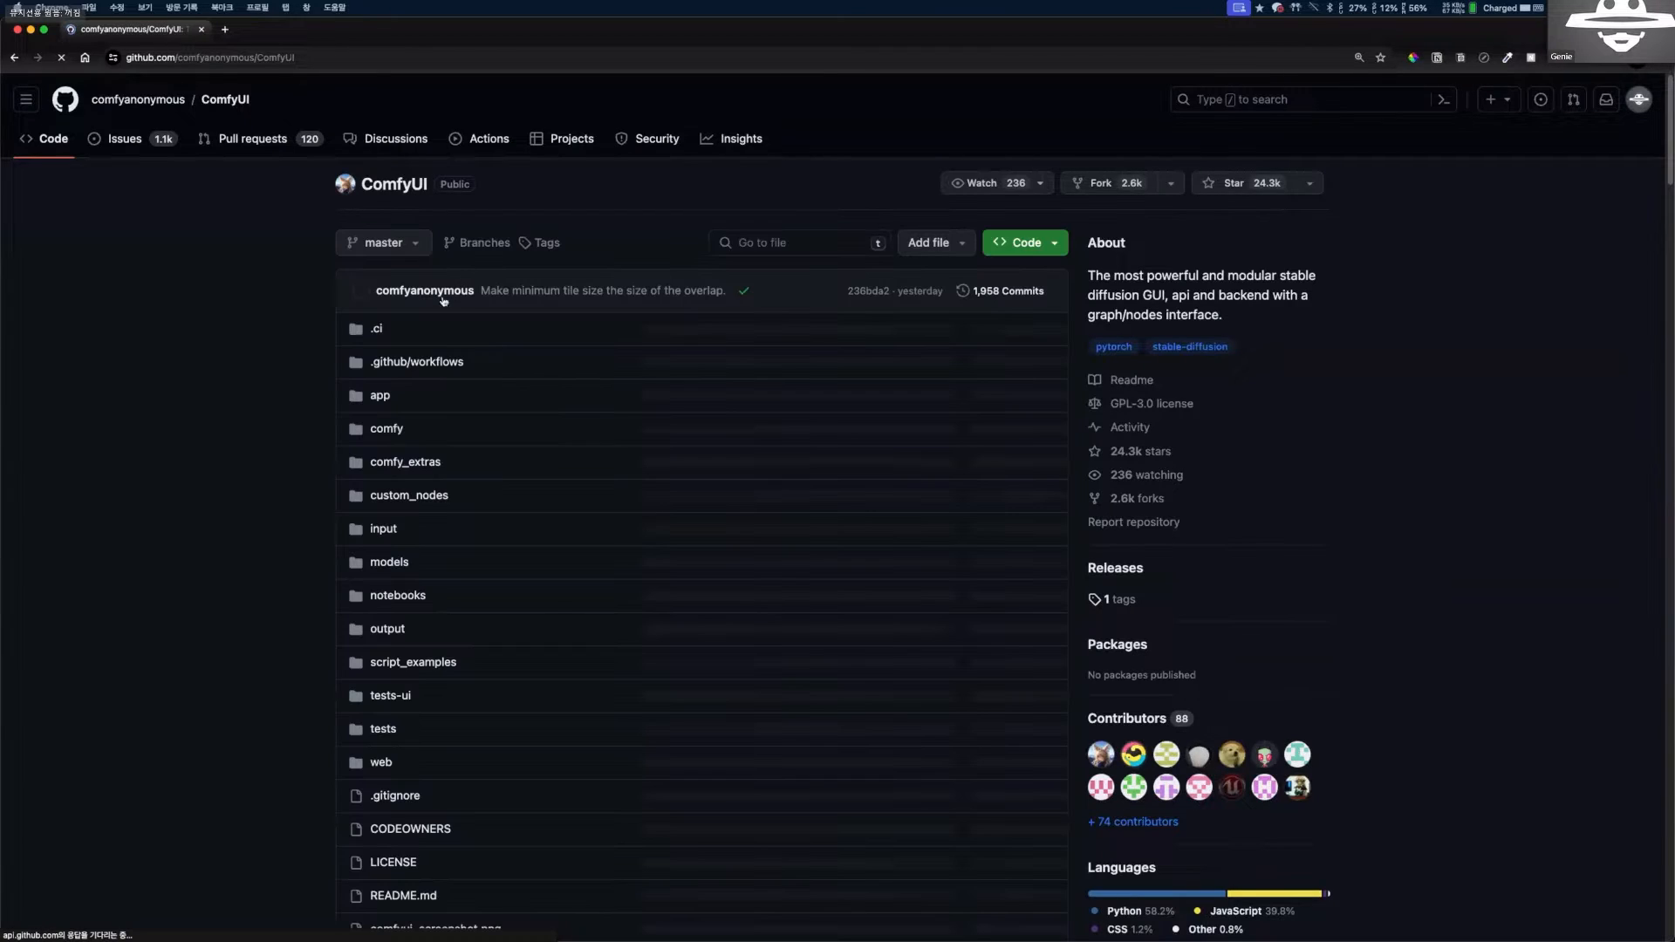
Read through the ComfyUI README's feature list and its Shortcuts table of keybinds.
scroll(558, 349, "down", 15)
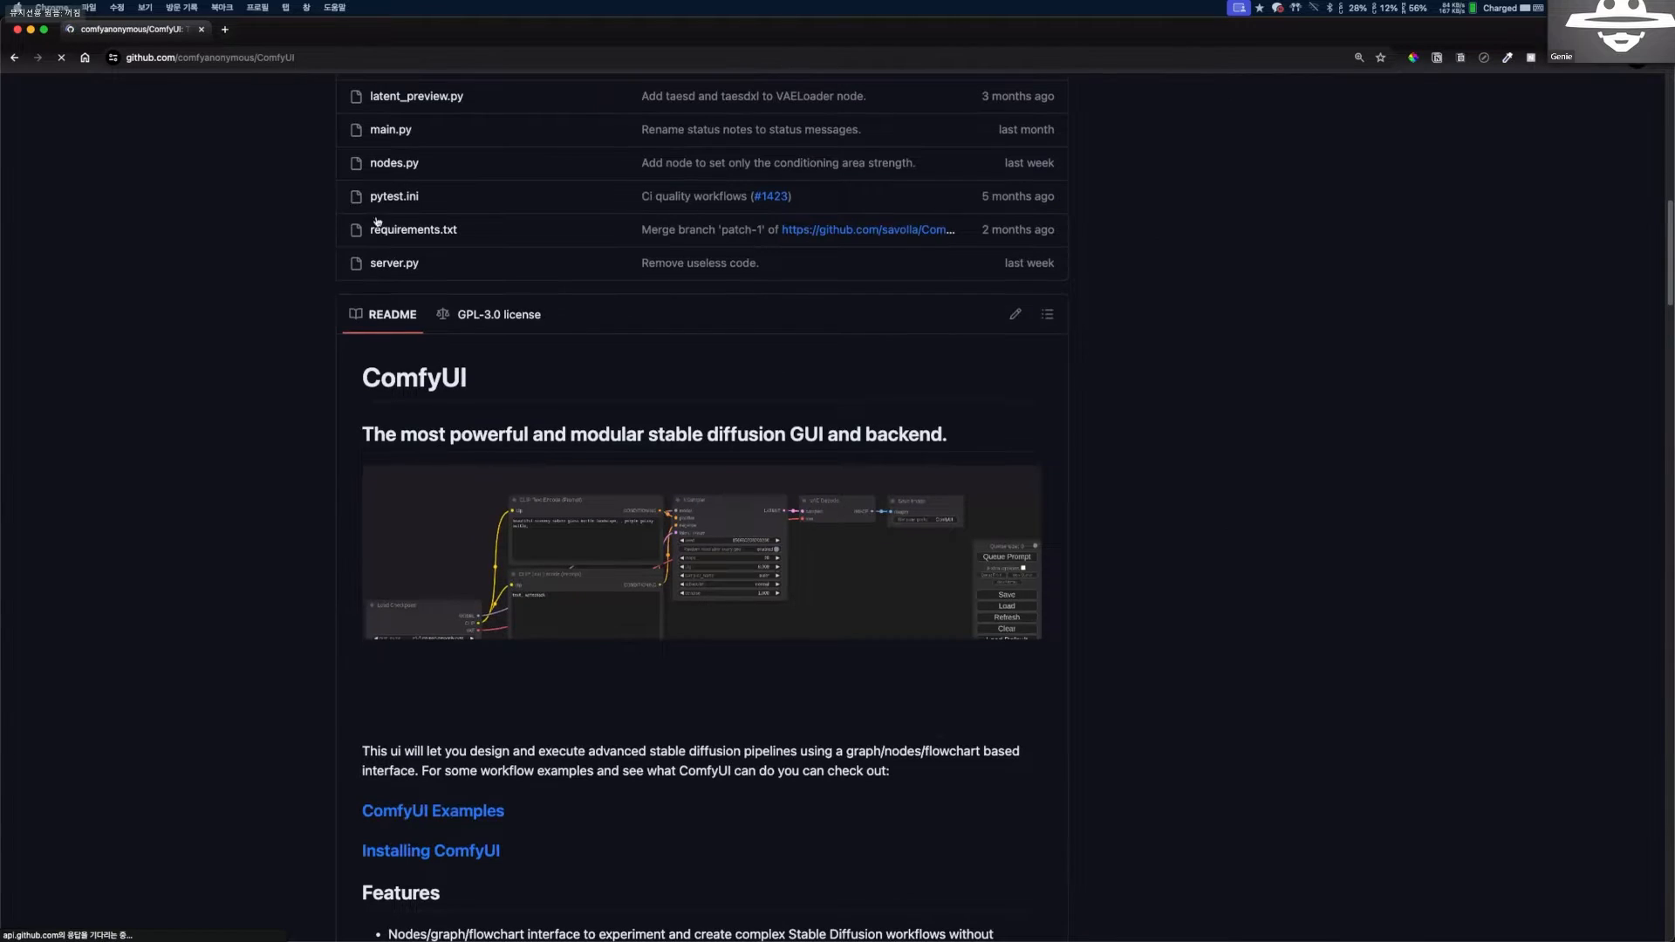
scroll(621, 365, "down", 8)
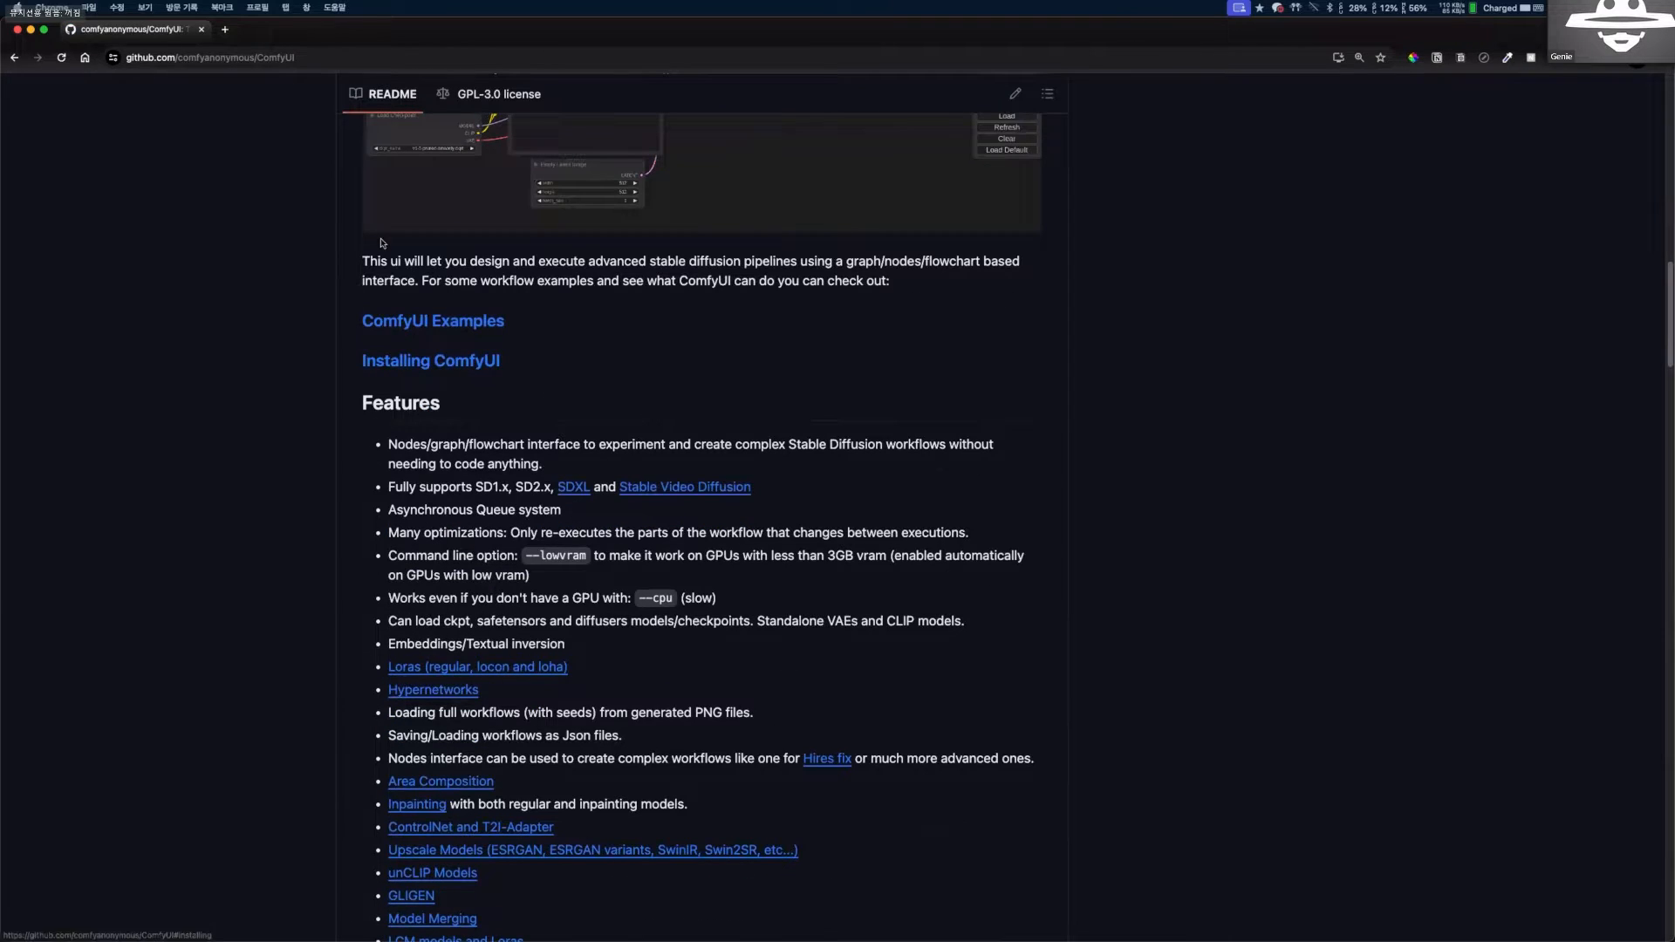
scroll(428, 396, "down", 4)
scroll(427, 395, "down", 10)
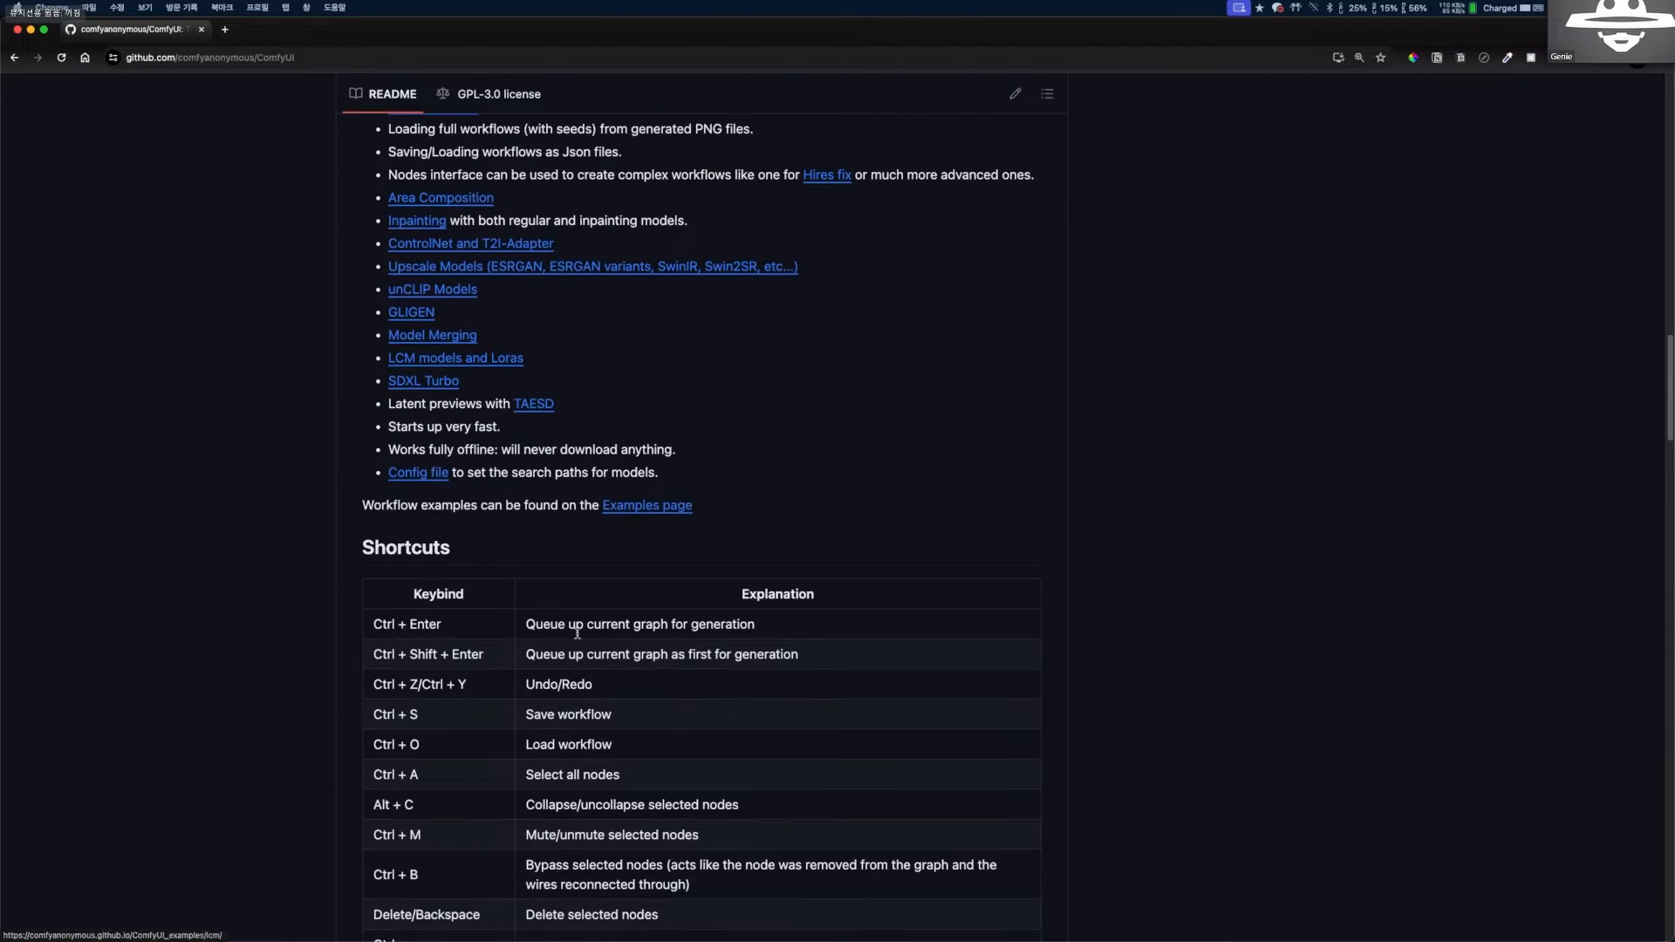
scroll(605, 590, "down", 5)
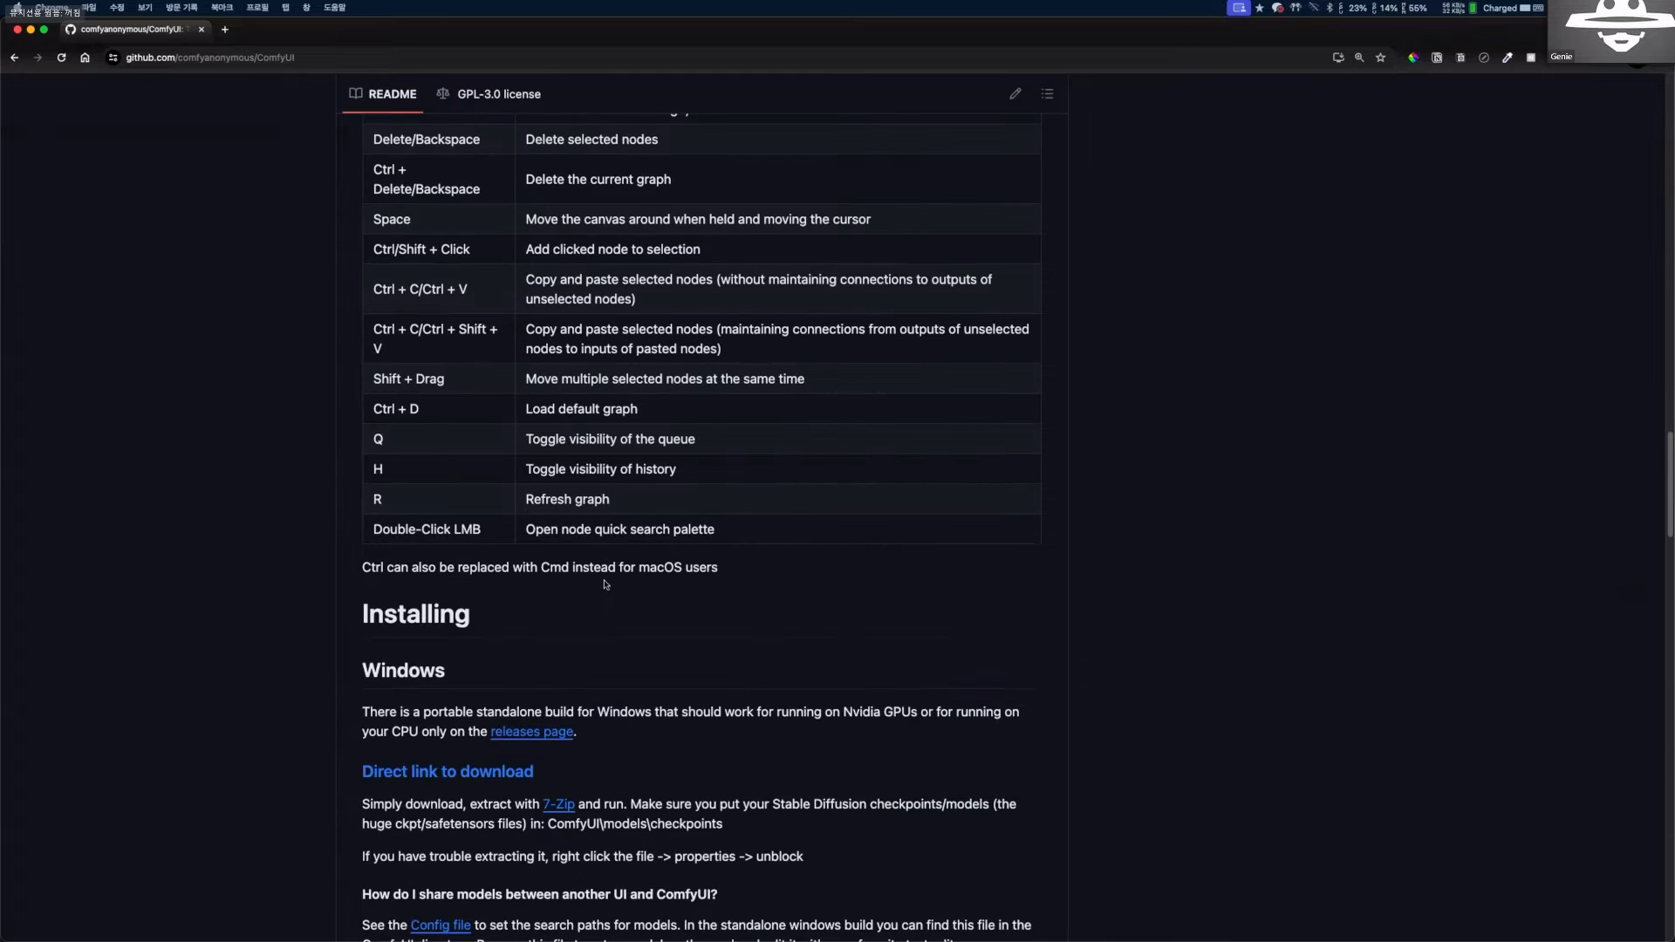
Switch from the GitHub page back to the ComfyUI workflow window.
key("ctrl+Left")
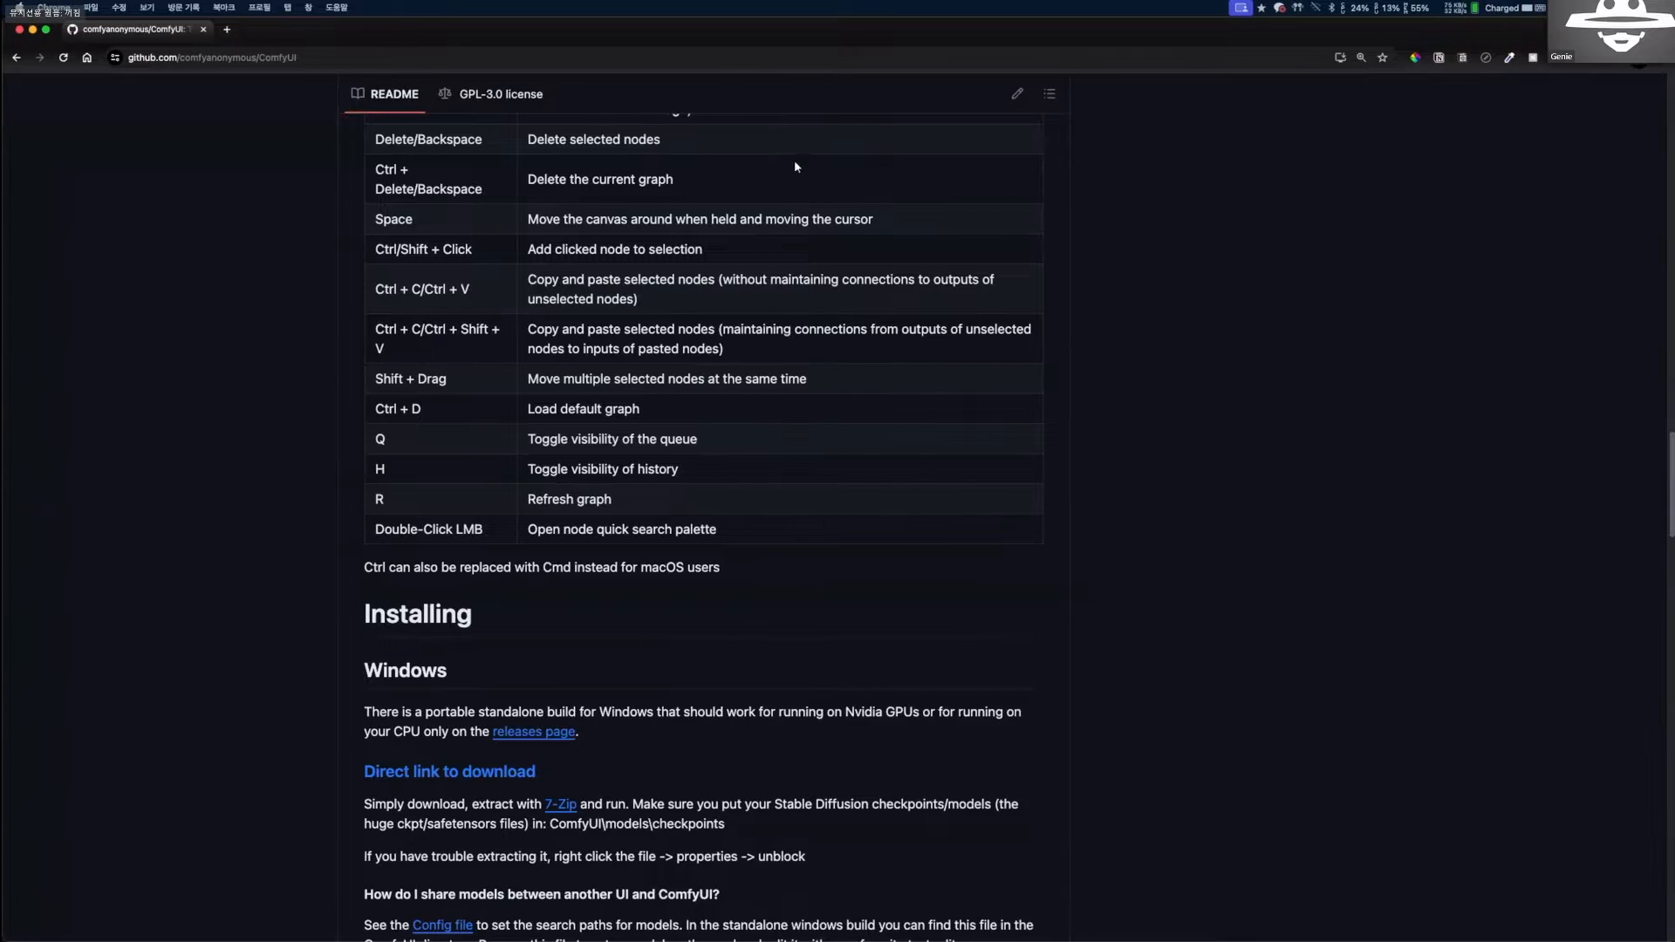
key("ctrl+Right")
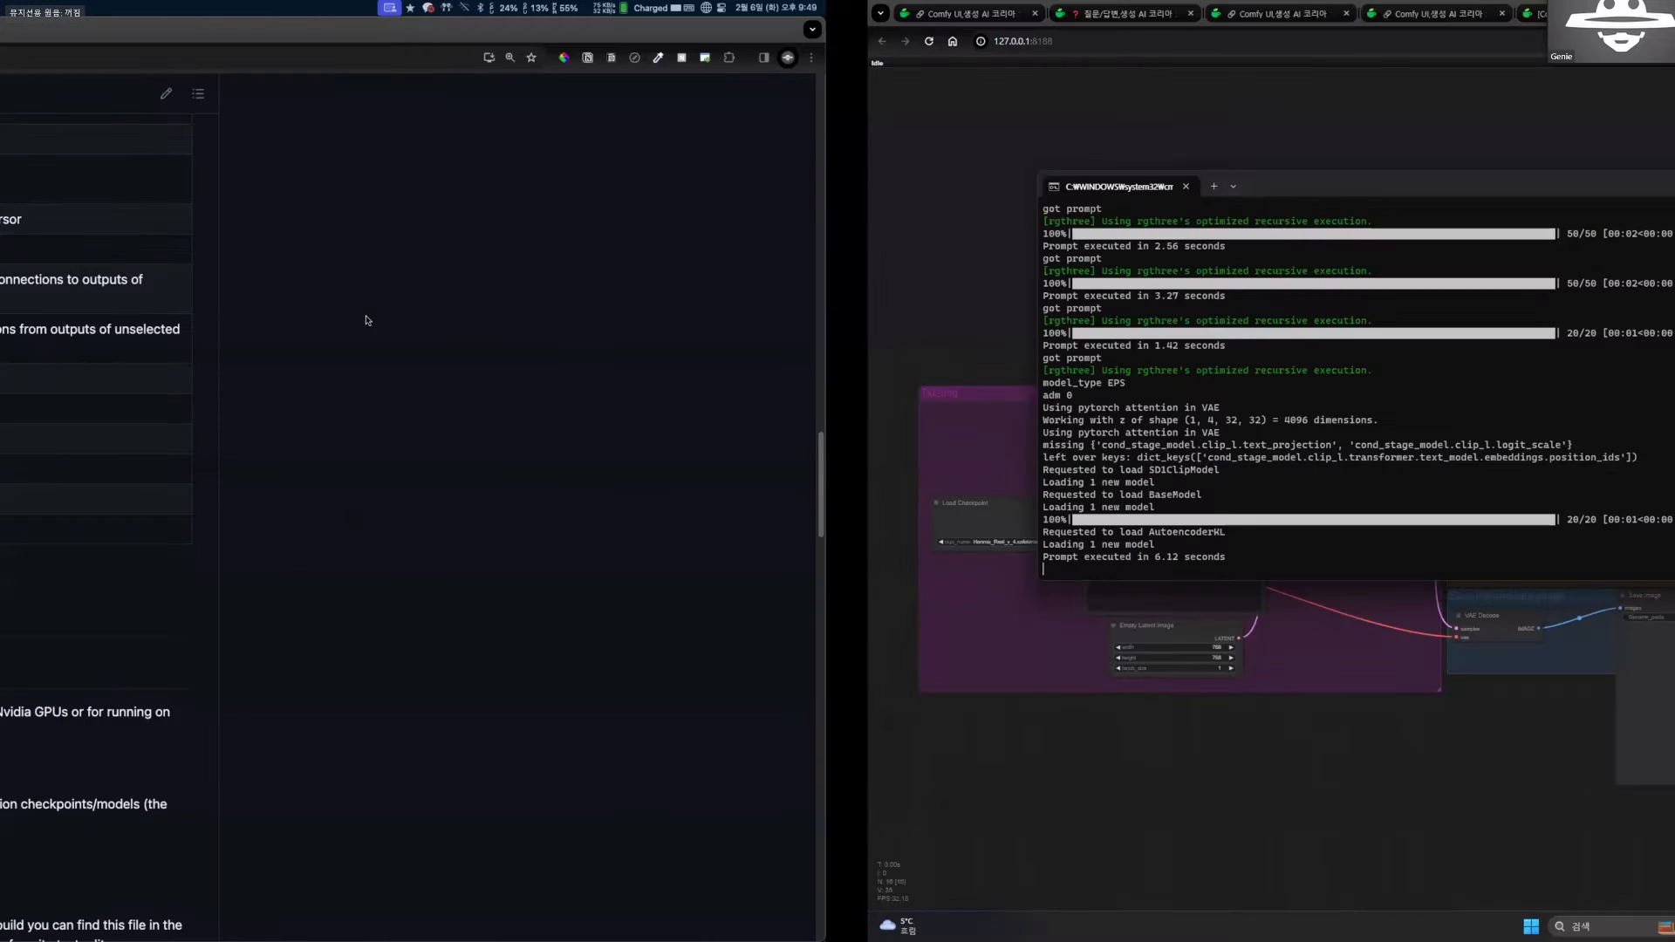
key("ctrl+Up")
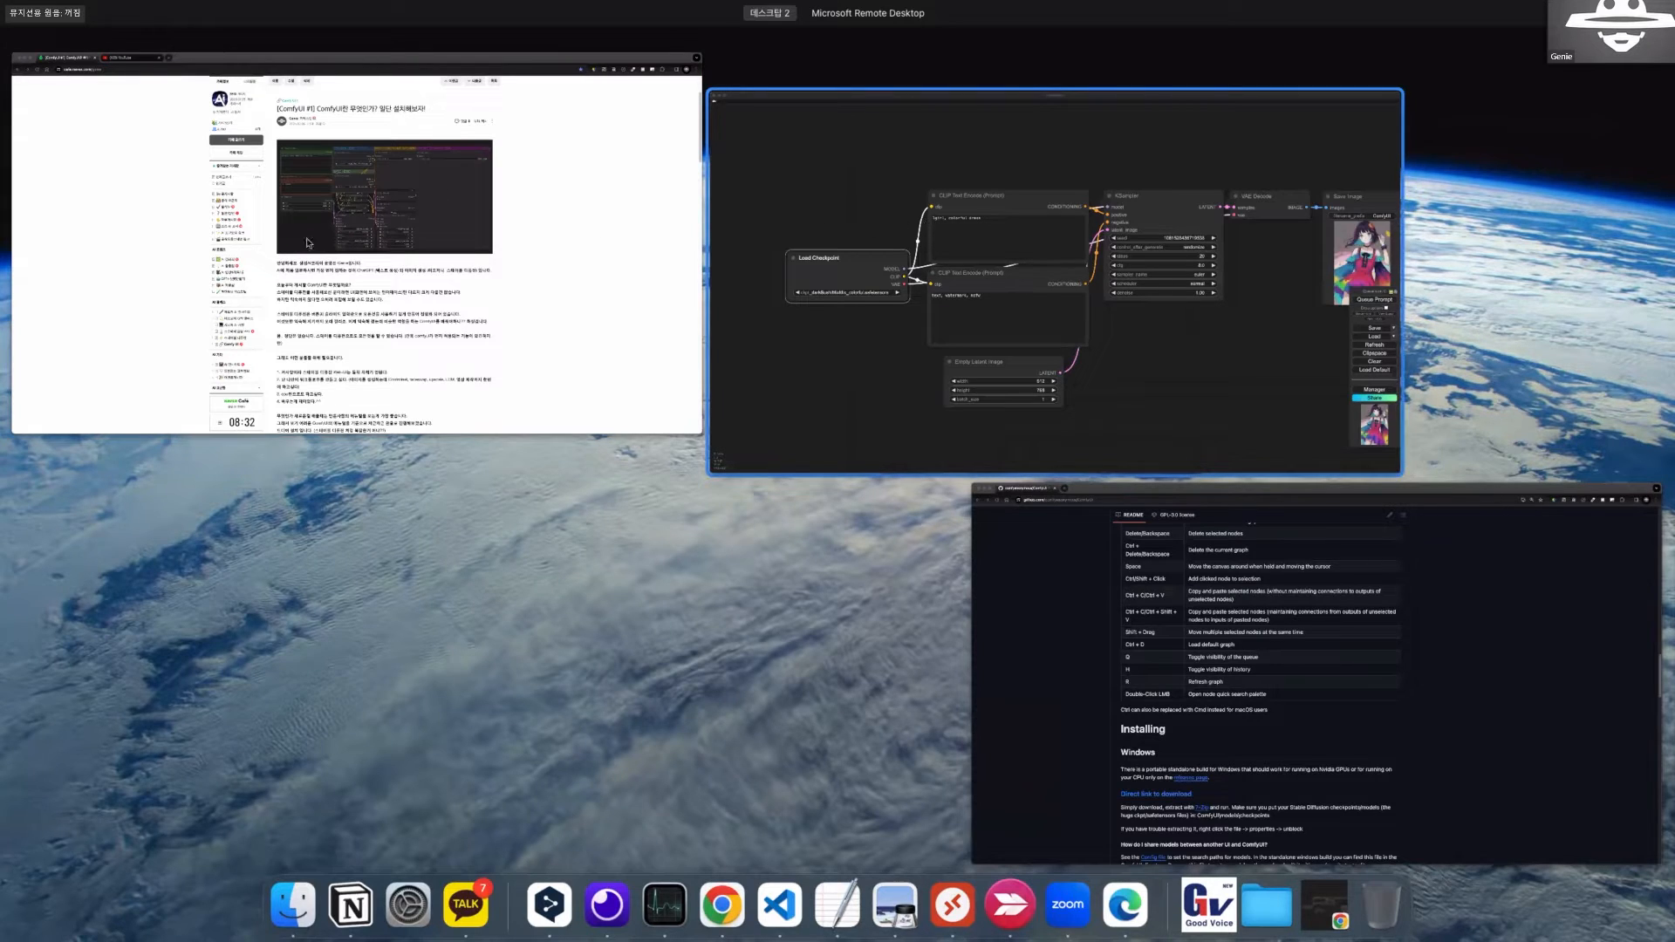
left_click(595, 230)
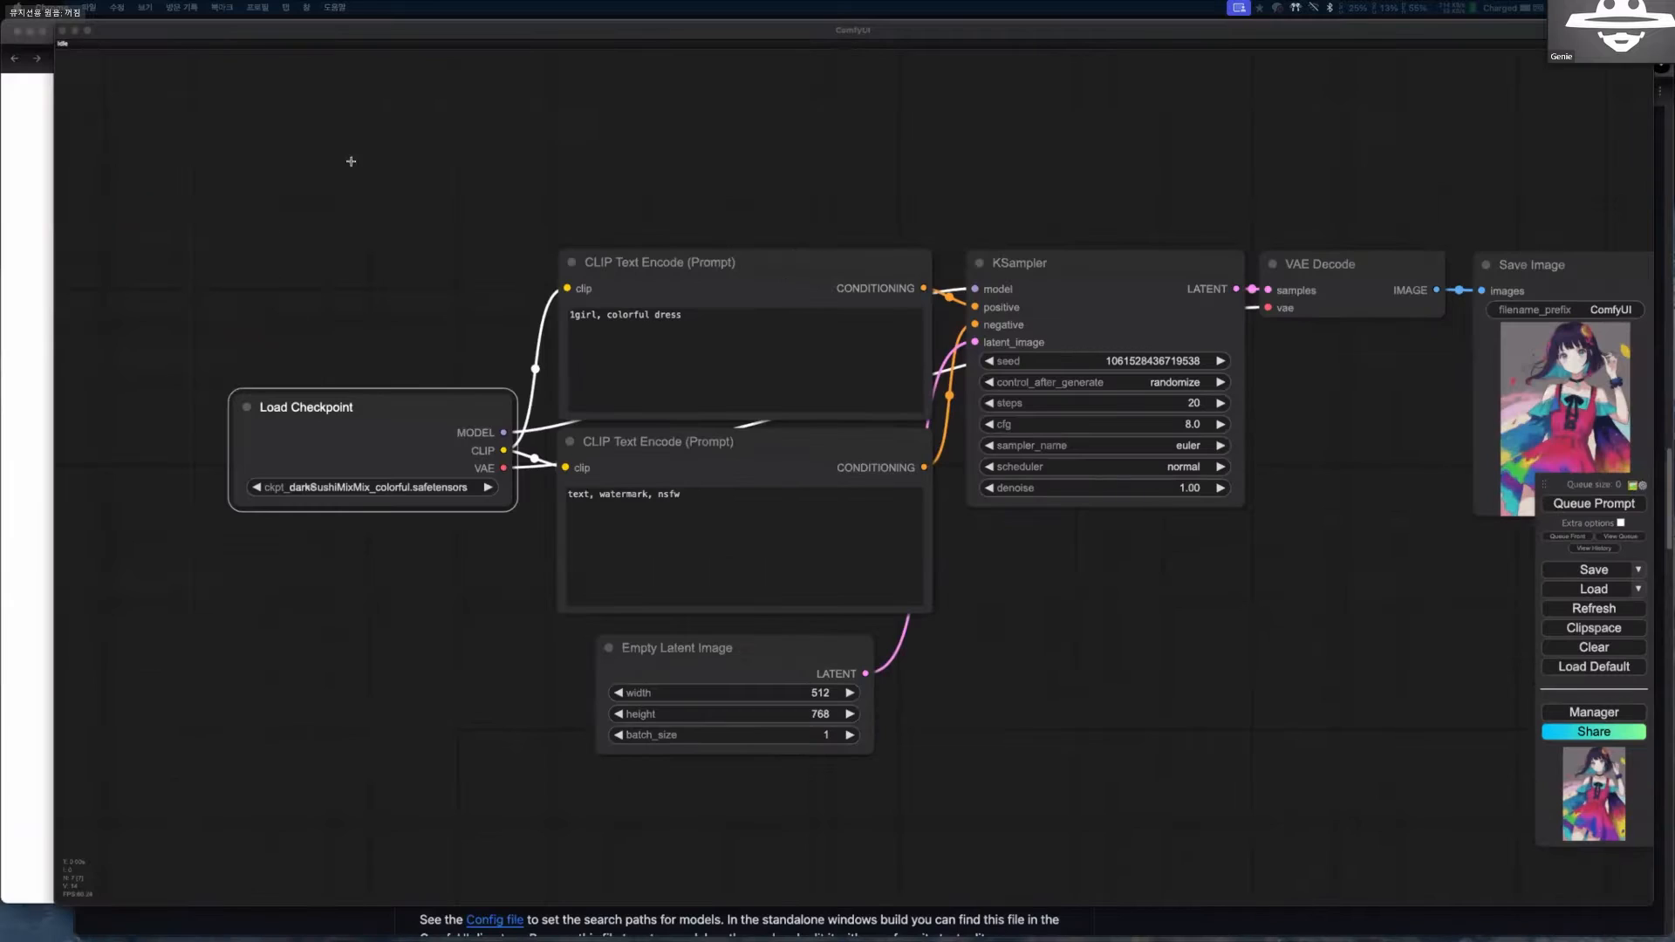
Move the Load Checkpoint node up, add both CLIP Text Encode nodes to the selection and reposition the three together.
left_click_drag(349, 326, 340, 244)
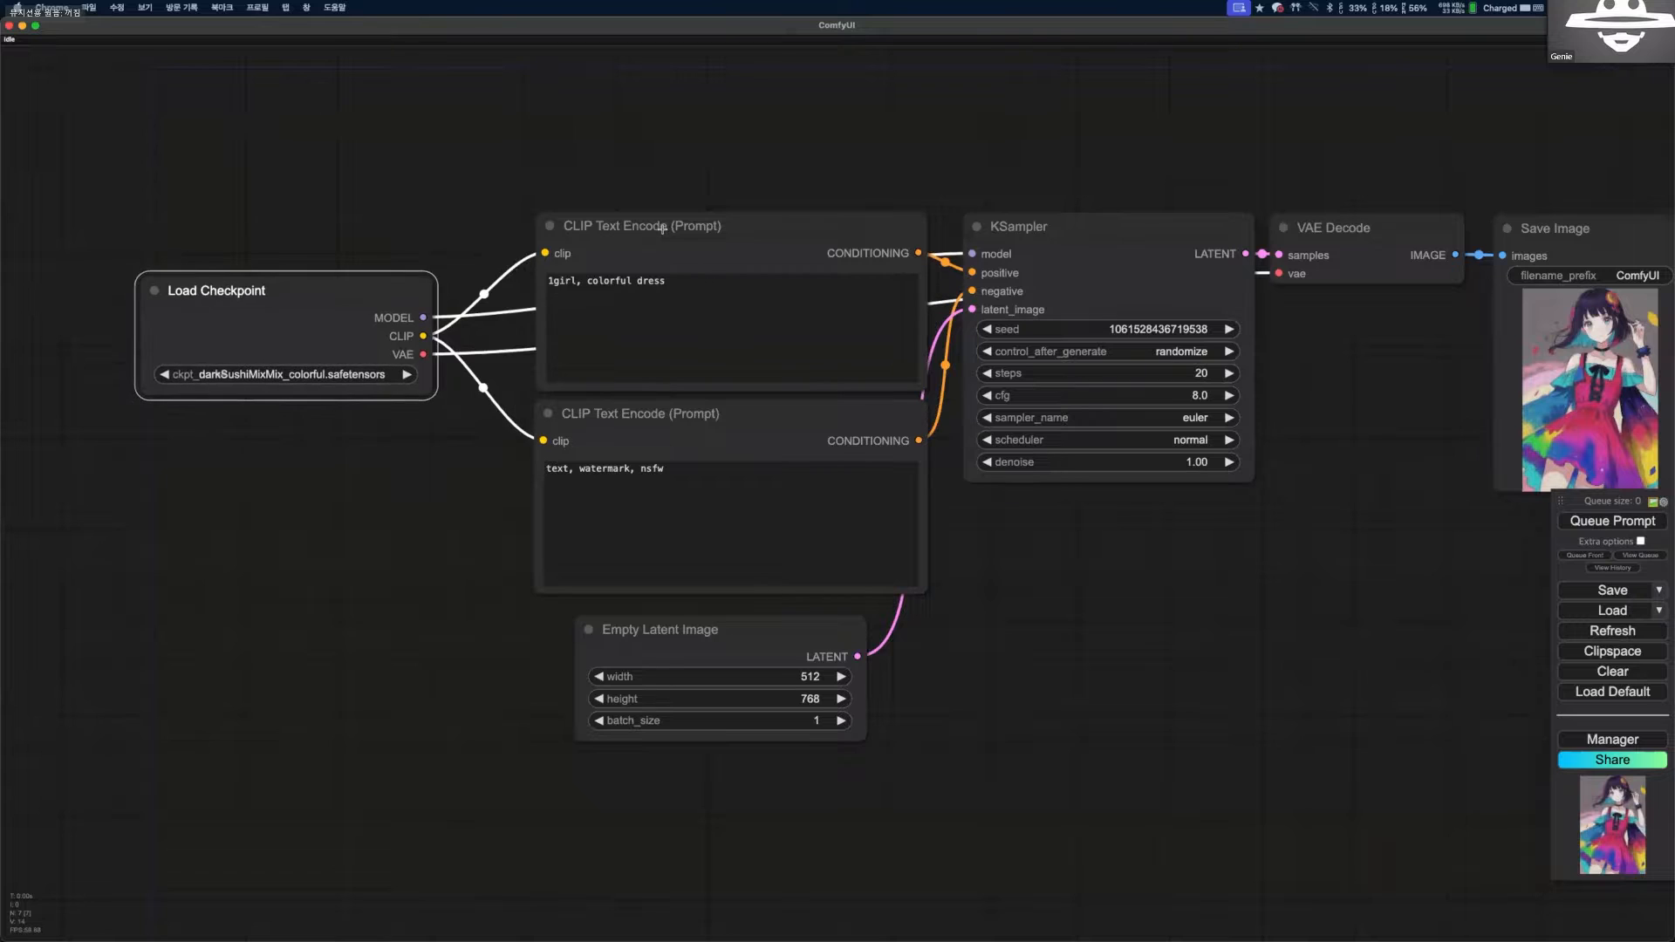
left_click_drag(662, 228, 579, 211)
left_click_drag(612, 415, 598, 375)
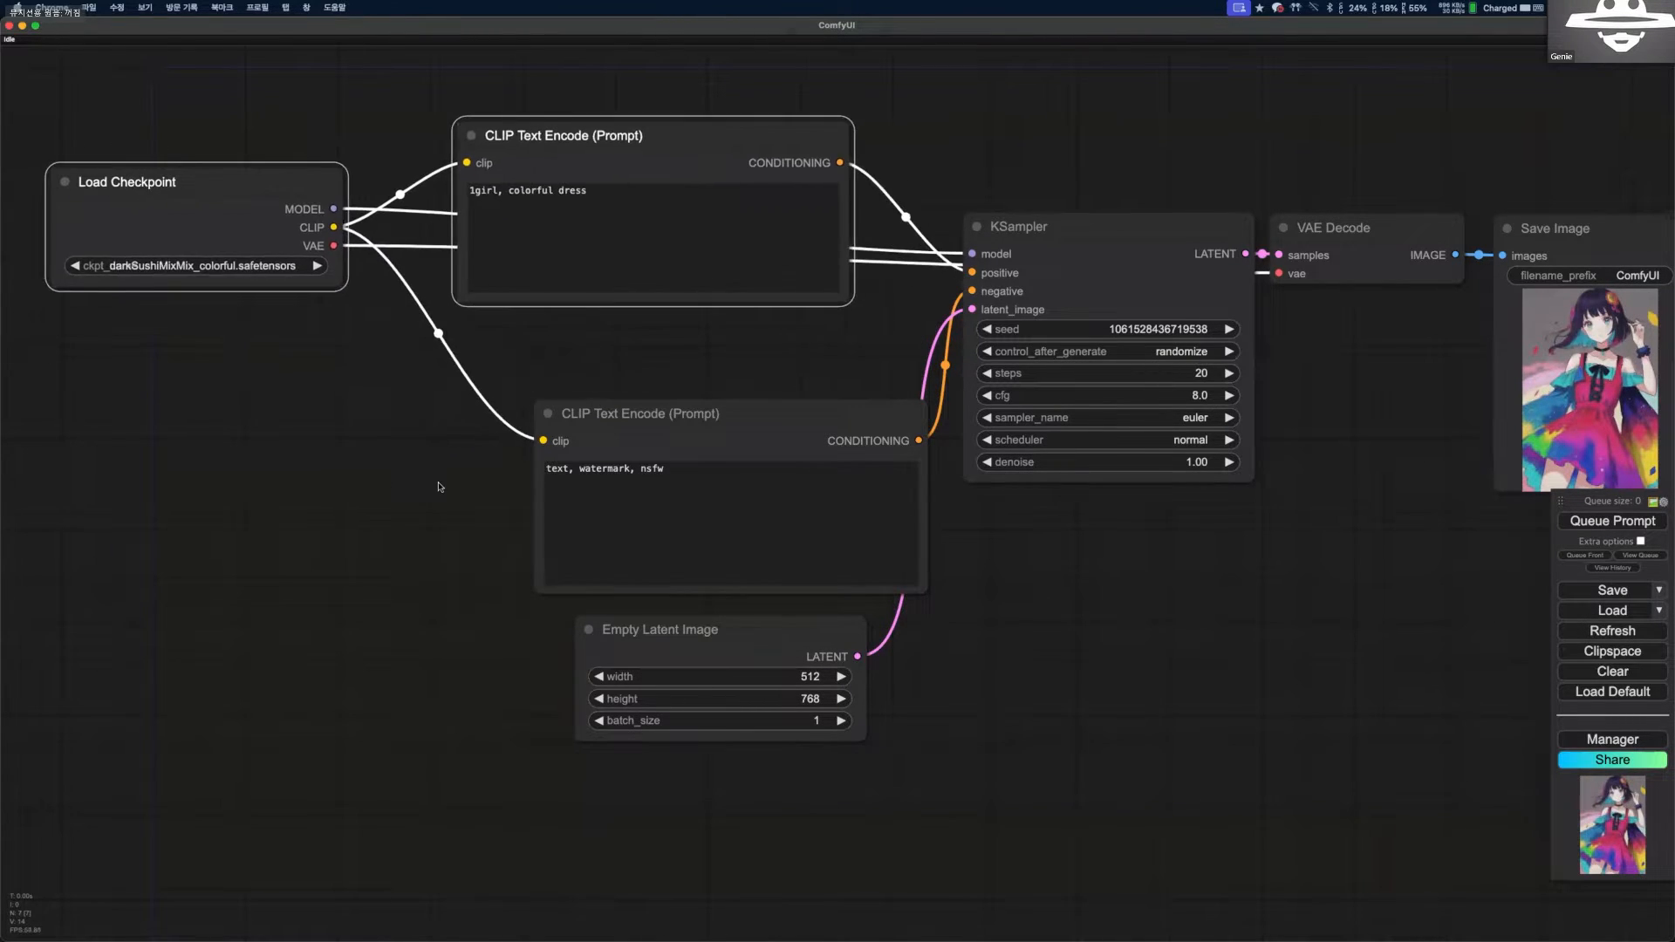
Raise the positive CLIP Text Encode node slightly, select all nodes of the workflow and move them together.
scroll(361, 477, "down", 4)
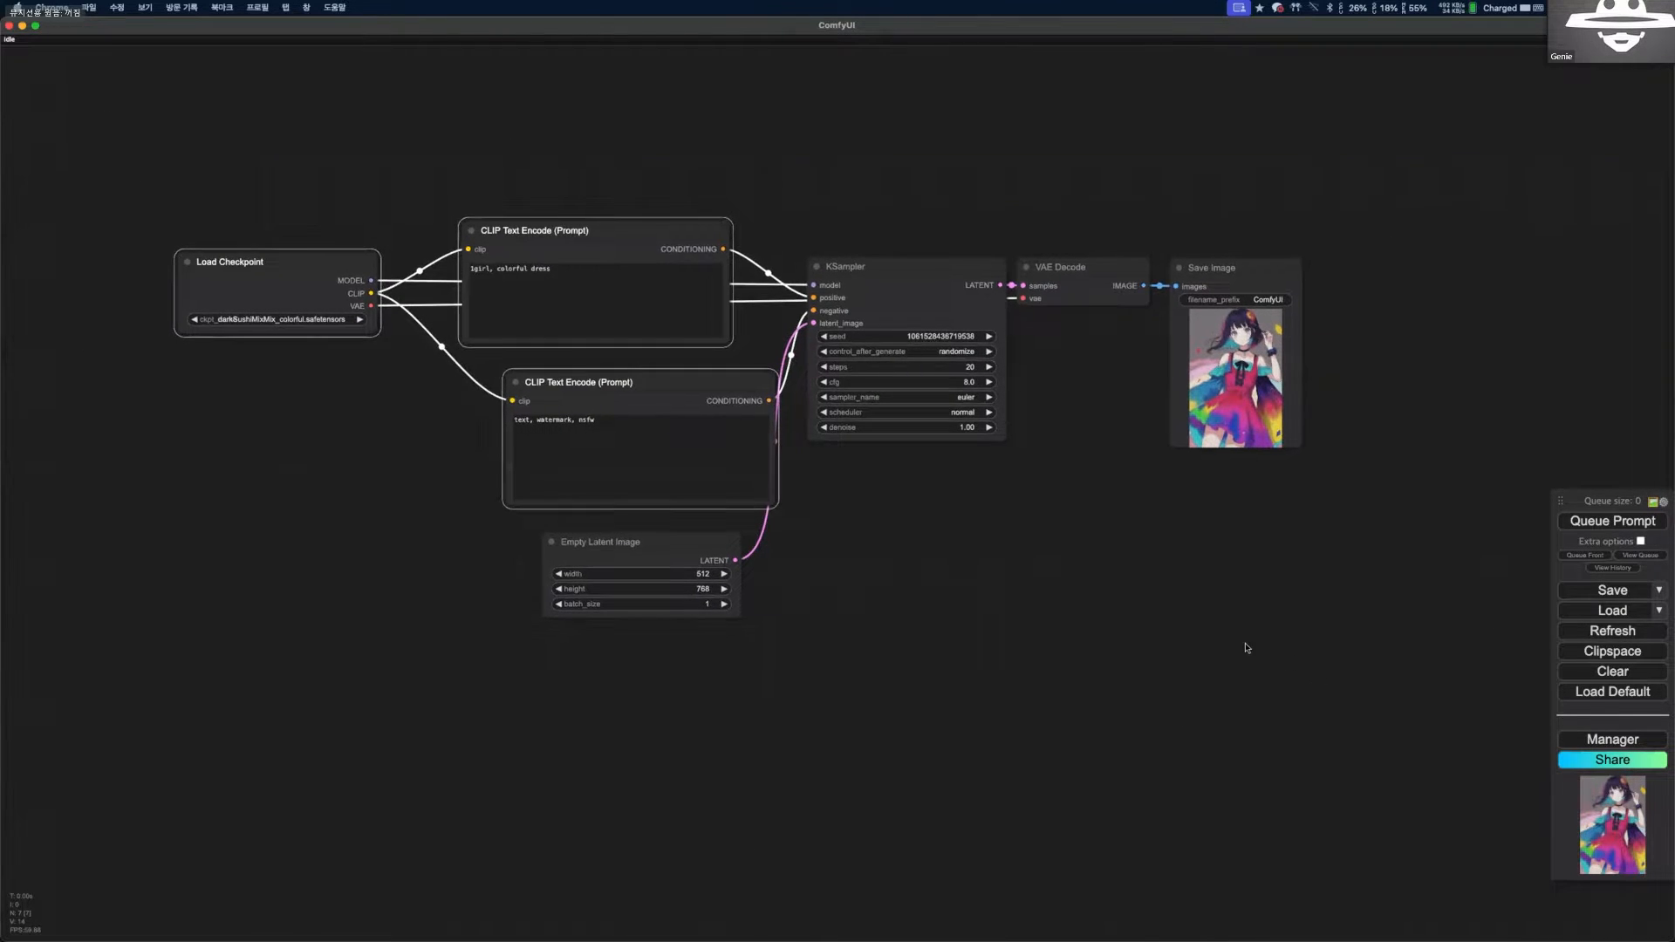
left_click_drag(1074, 604, 1086, 616)
key("super+a")
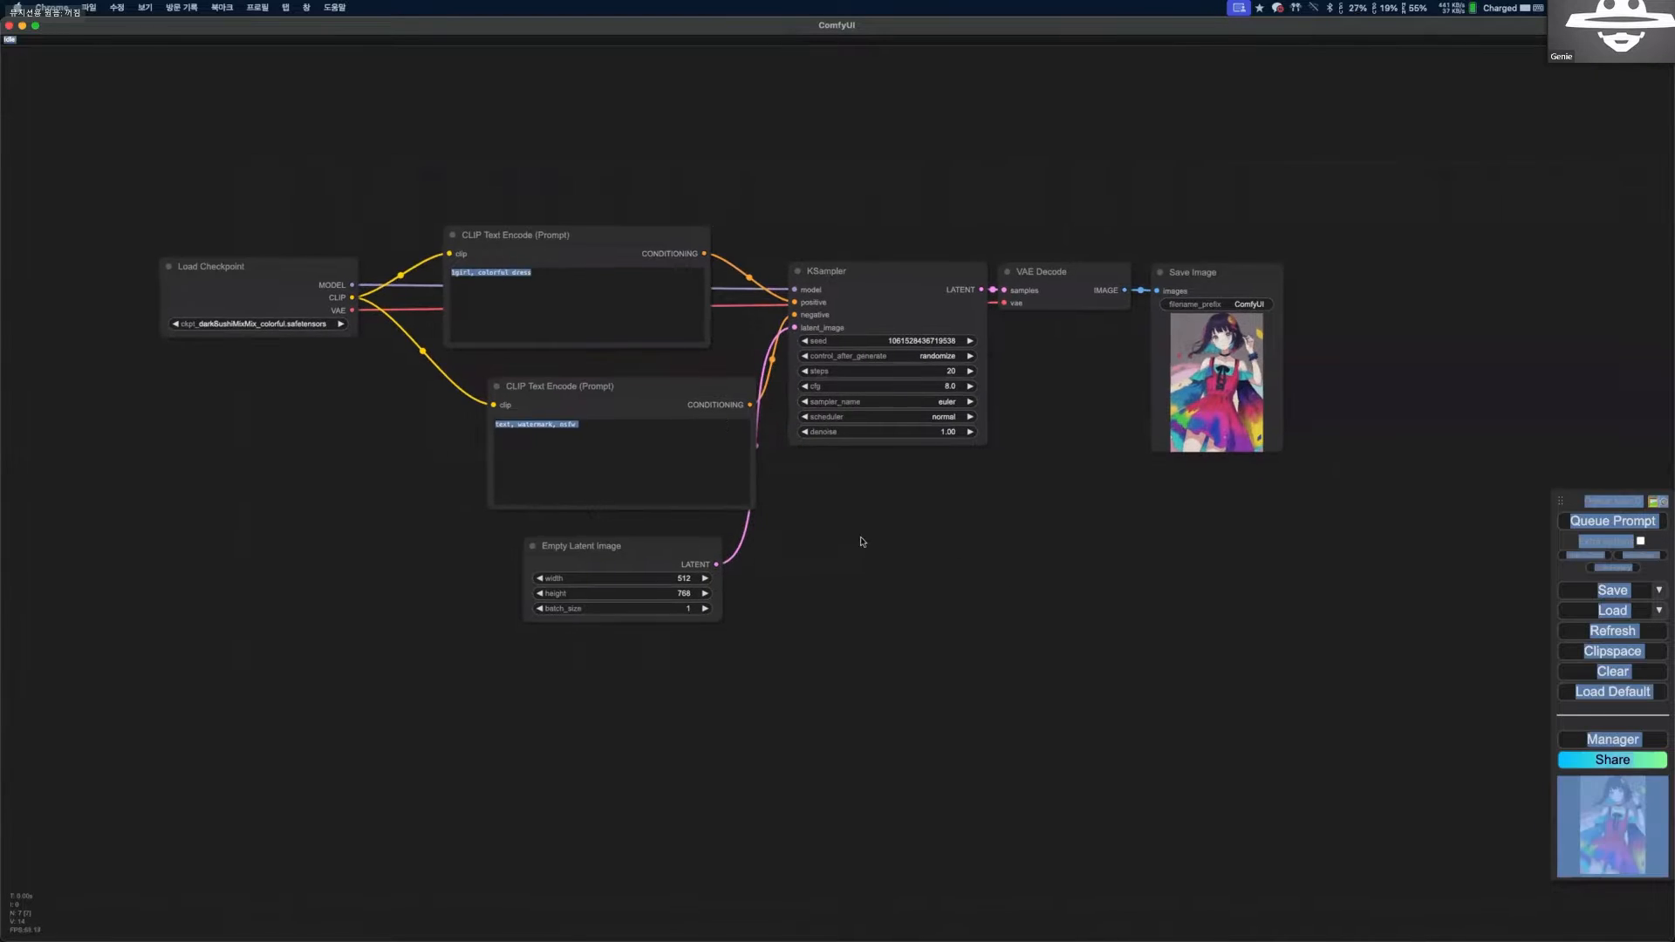
left_click_drag(595, 250, 607, 234)
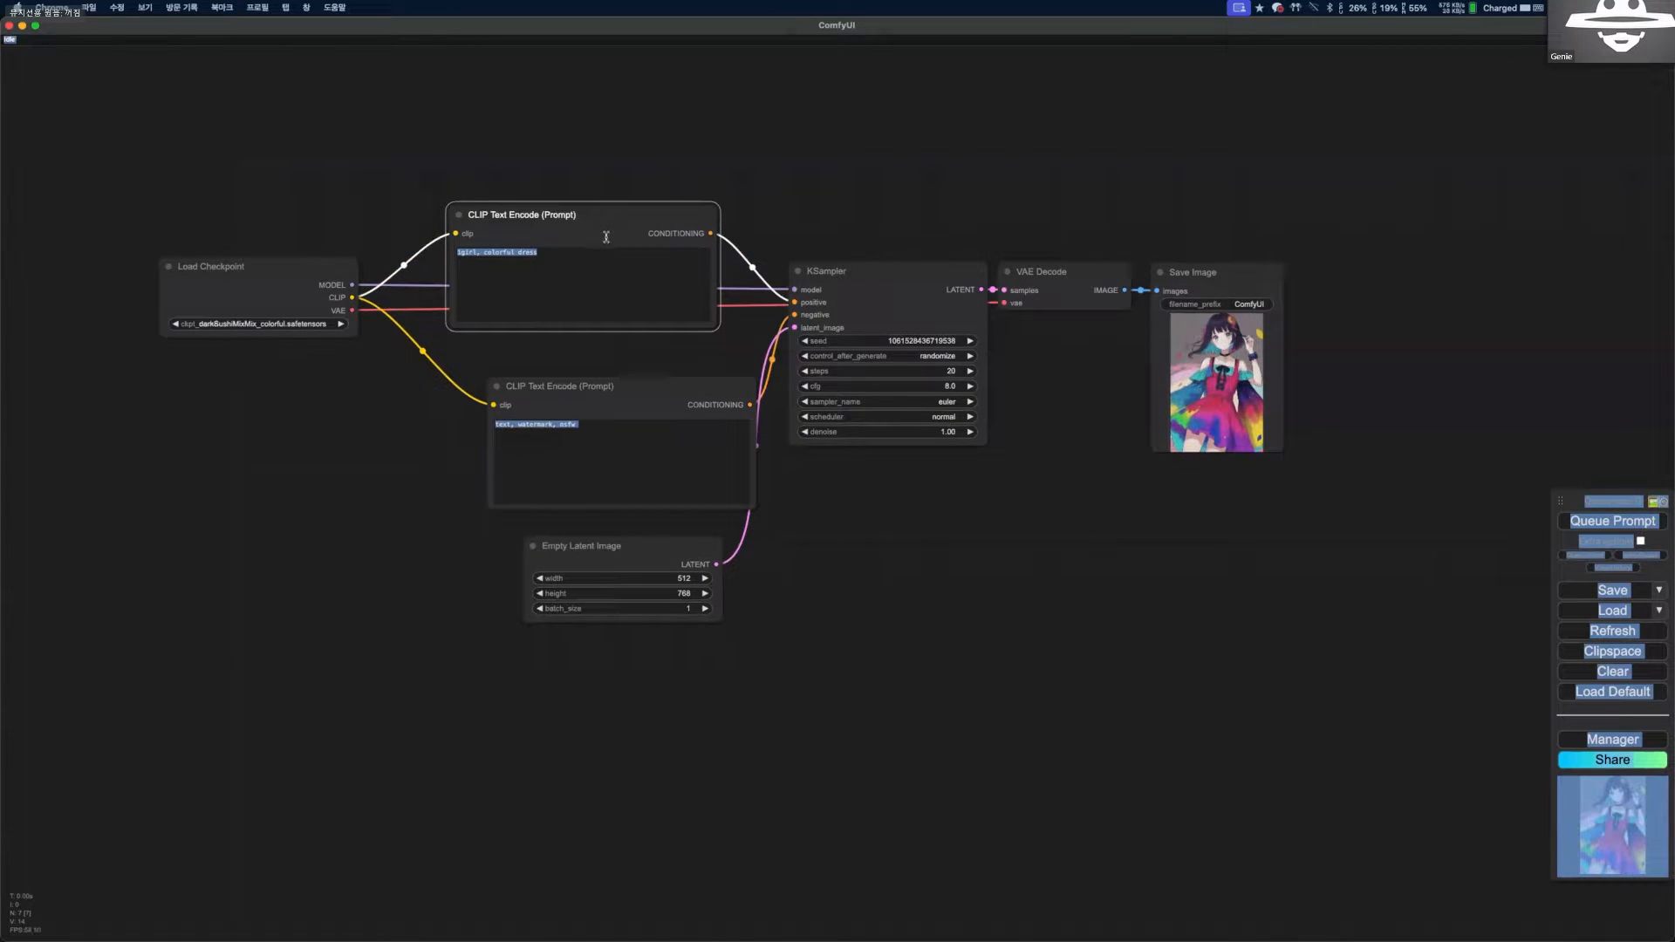
key("ctrl+a")
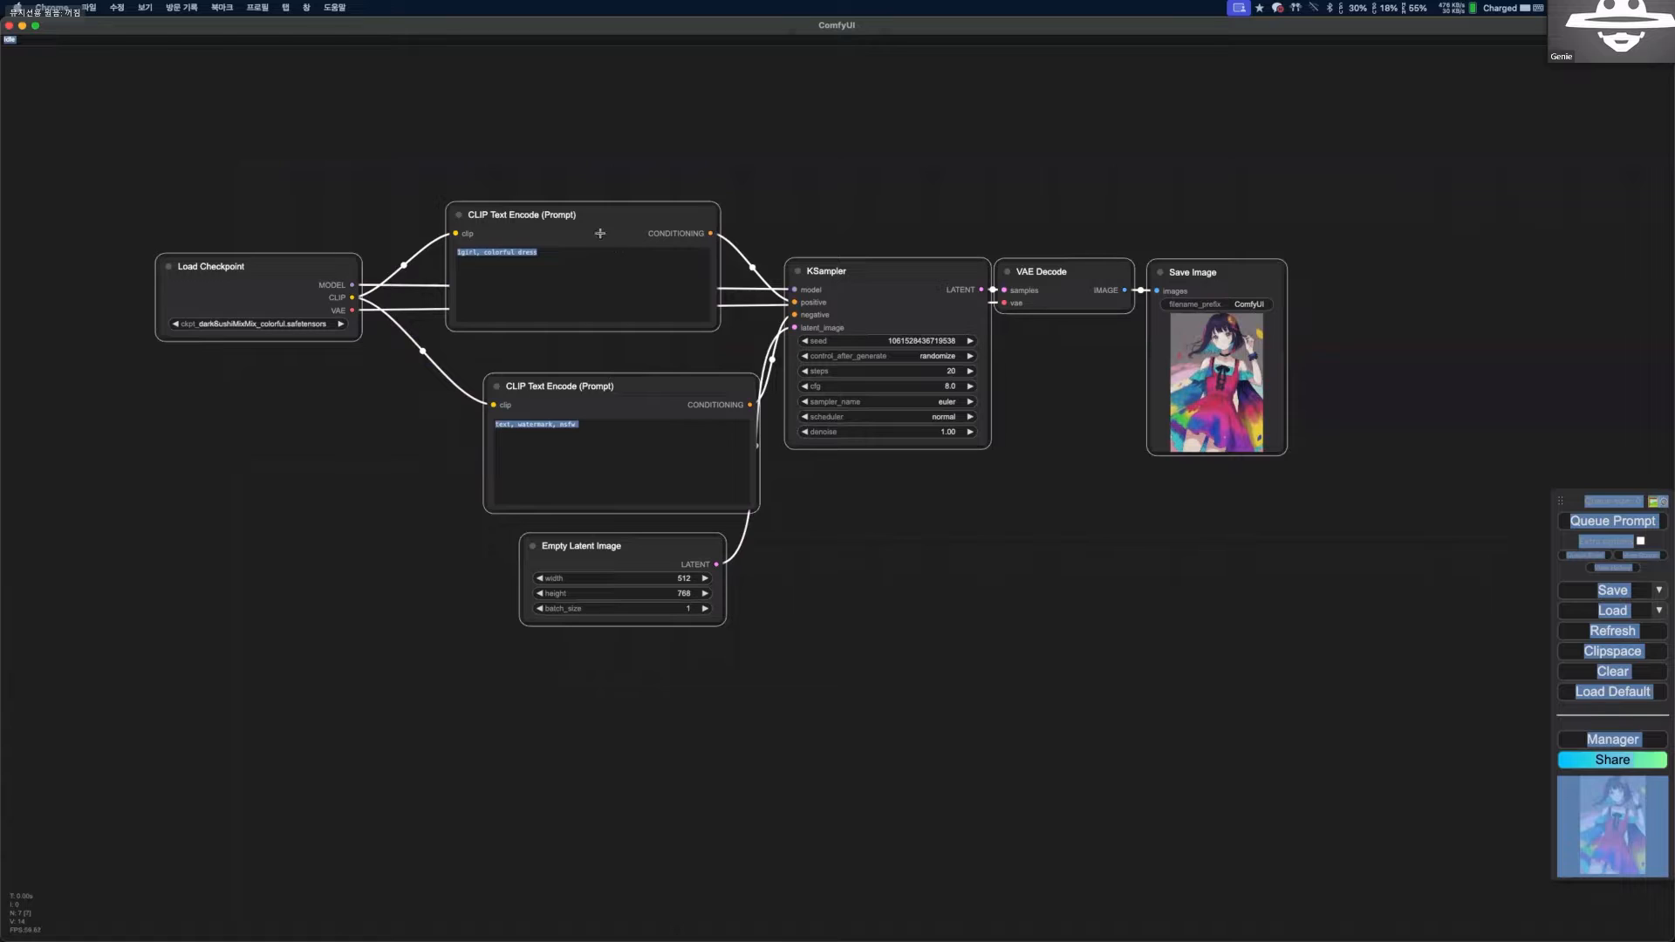
left_click_drag(647, 201, 473, 401)
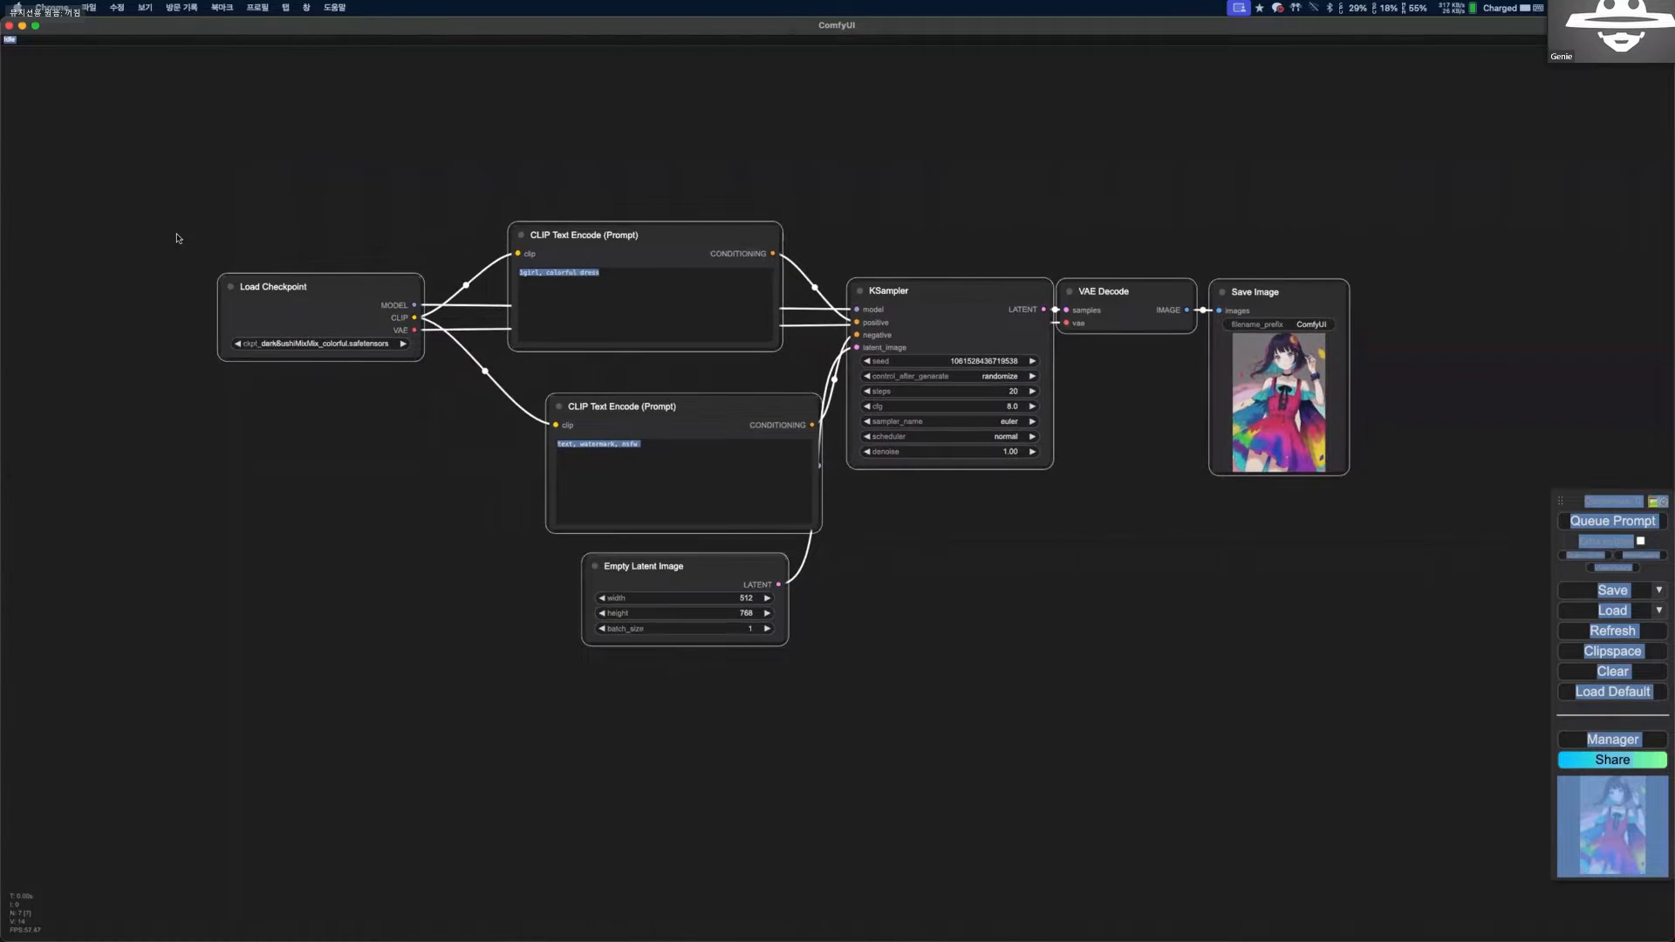
Add a group to the canvas and size it so that it encloses the entire text-to-image workflow.
left_click(177, 236)
right_click(201, 204)
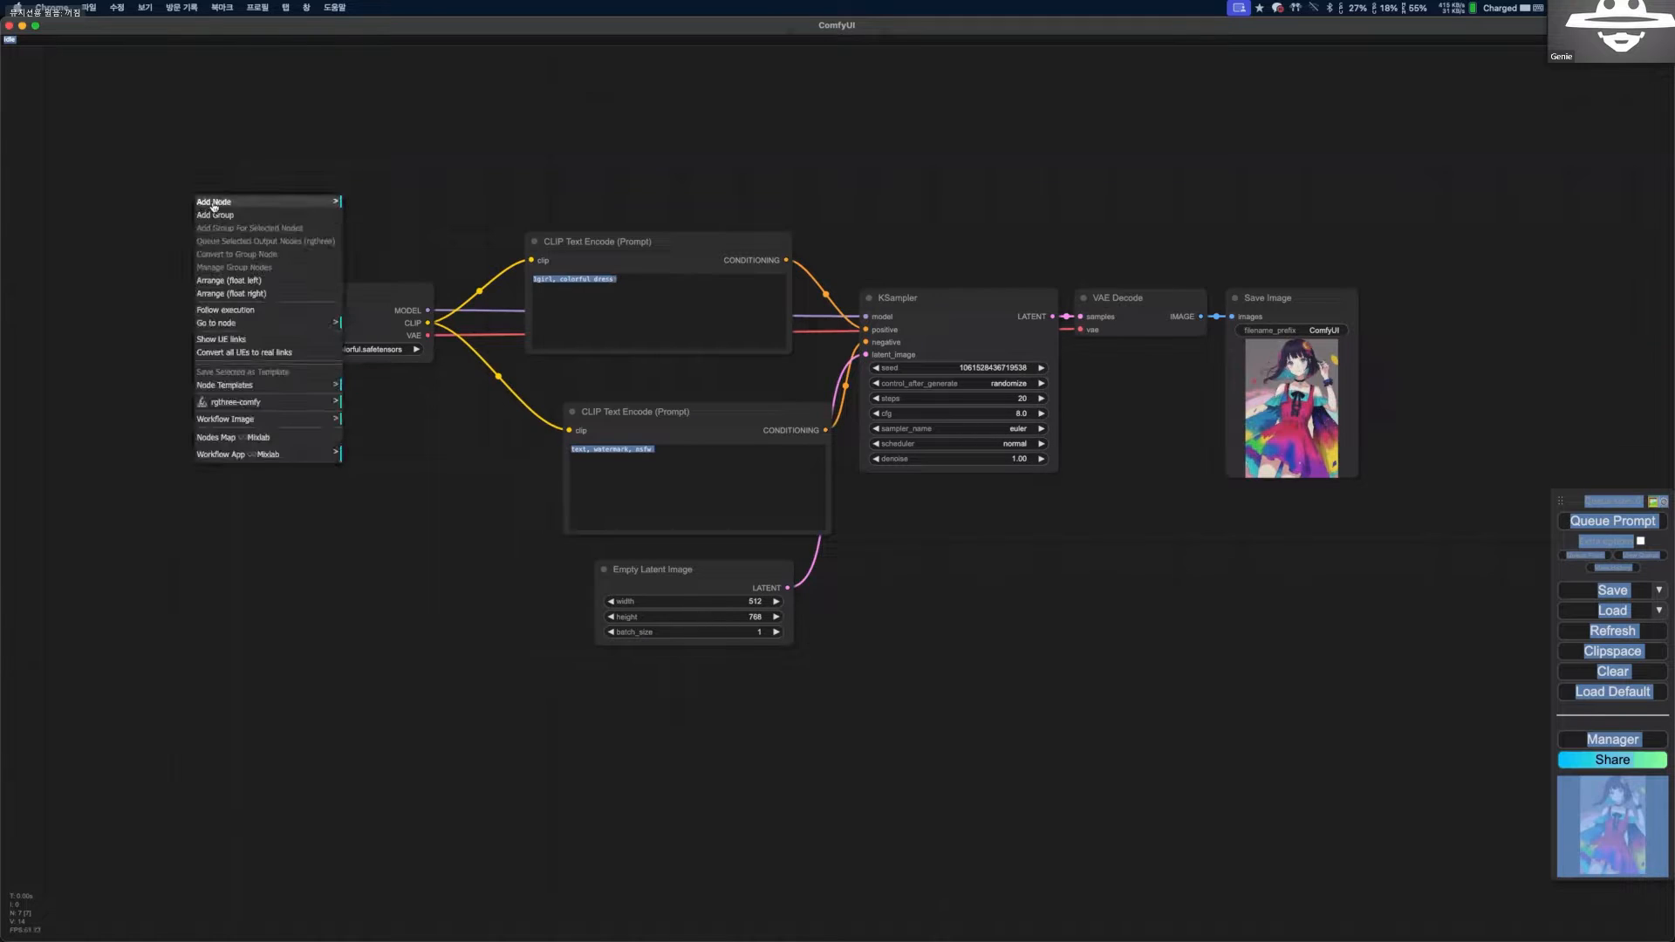
left_click(226, 223)
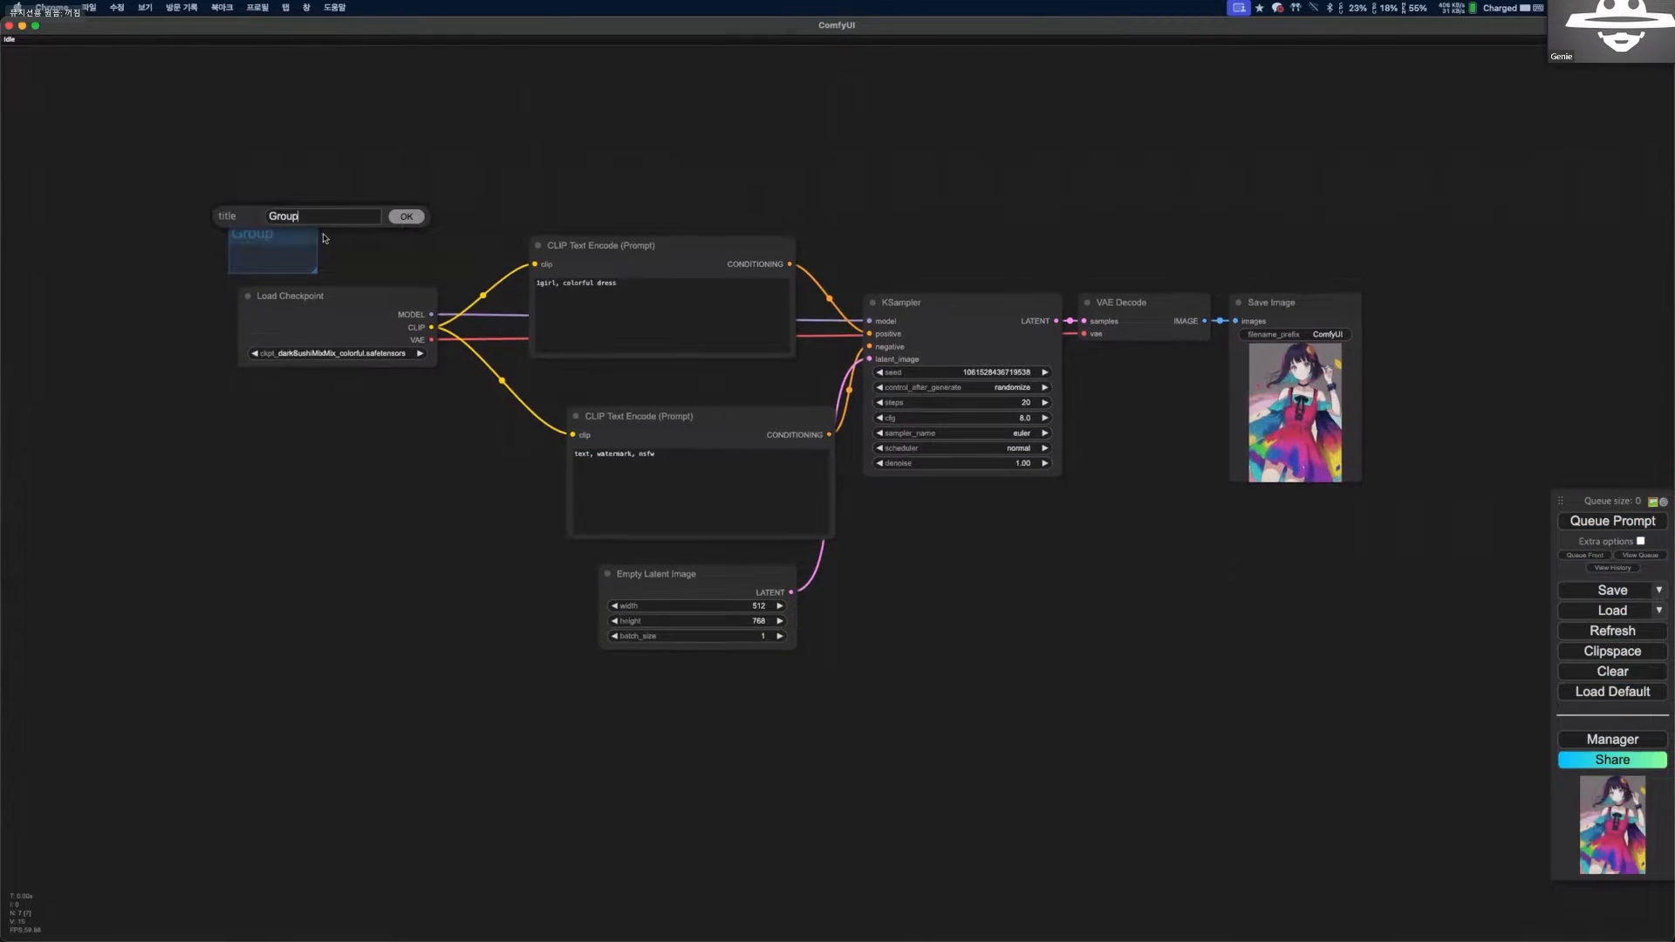
left_click_drag(293, 238, 1418, 705)
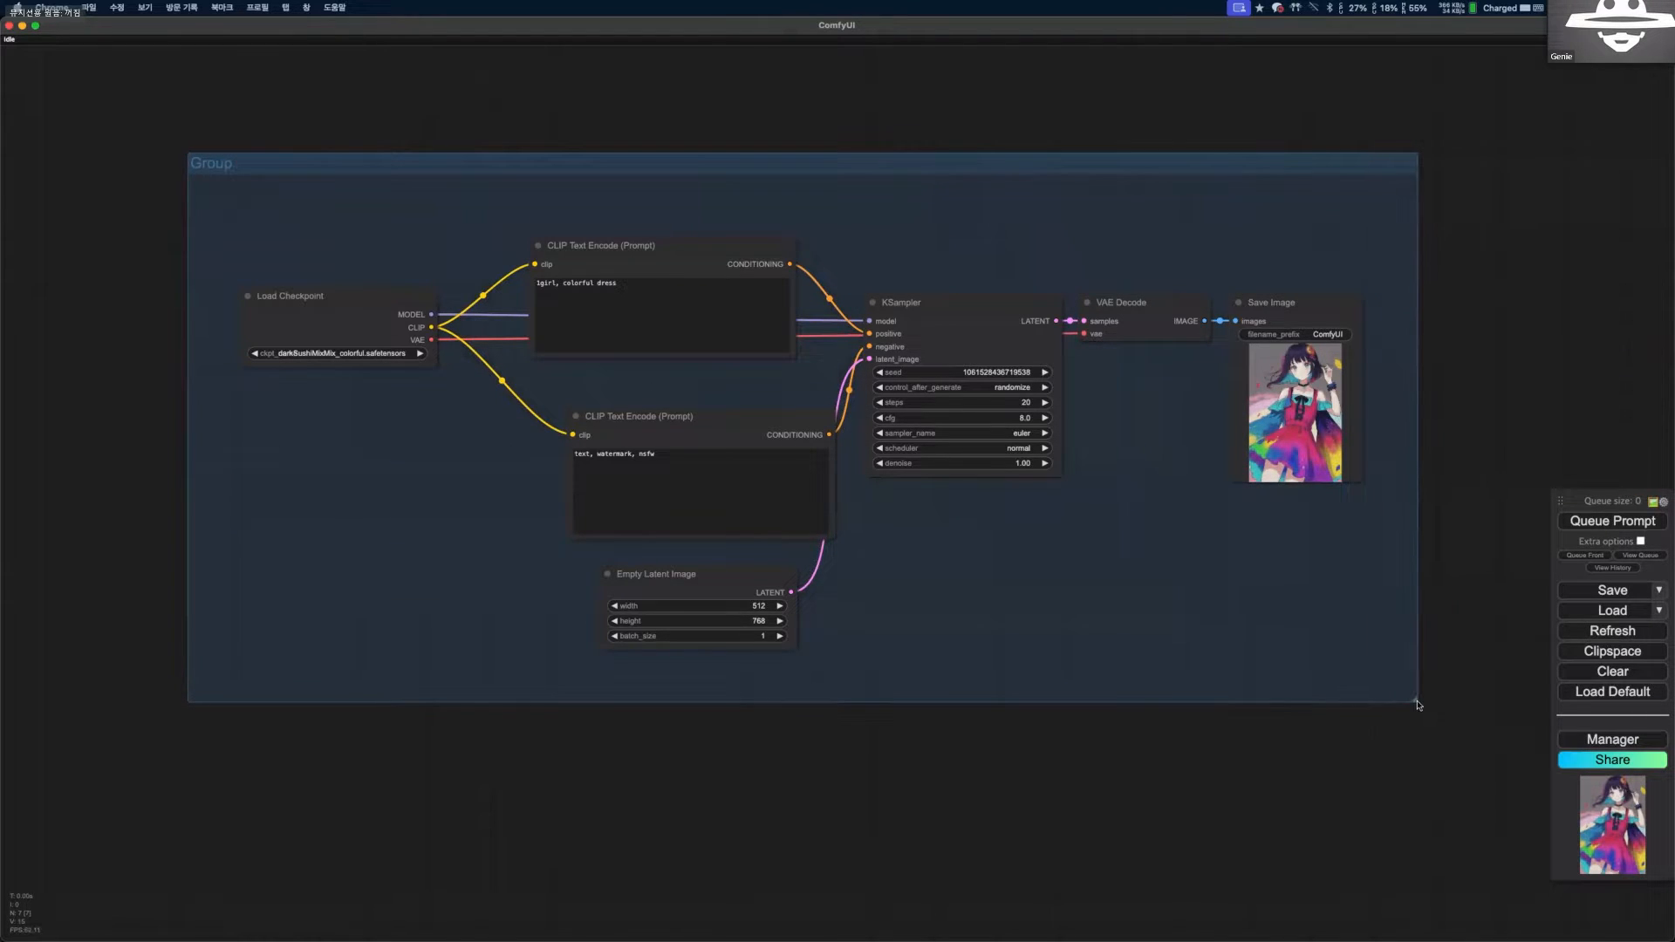
Move the group together with its nodes and reposition the Load Checkpoint node inside it.
left_click_drag(321, 179, 283, 237)
left_click_drag(264, 138, 536, 225)
left_click_drag(923, 323, 725, 217)
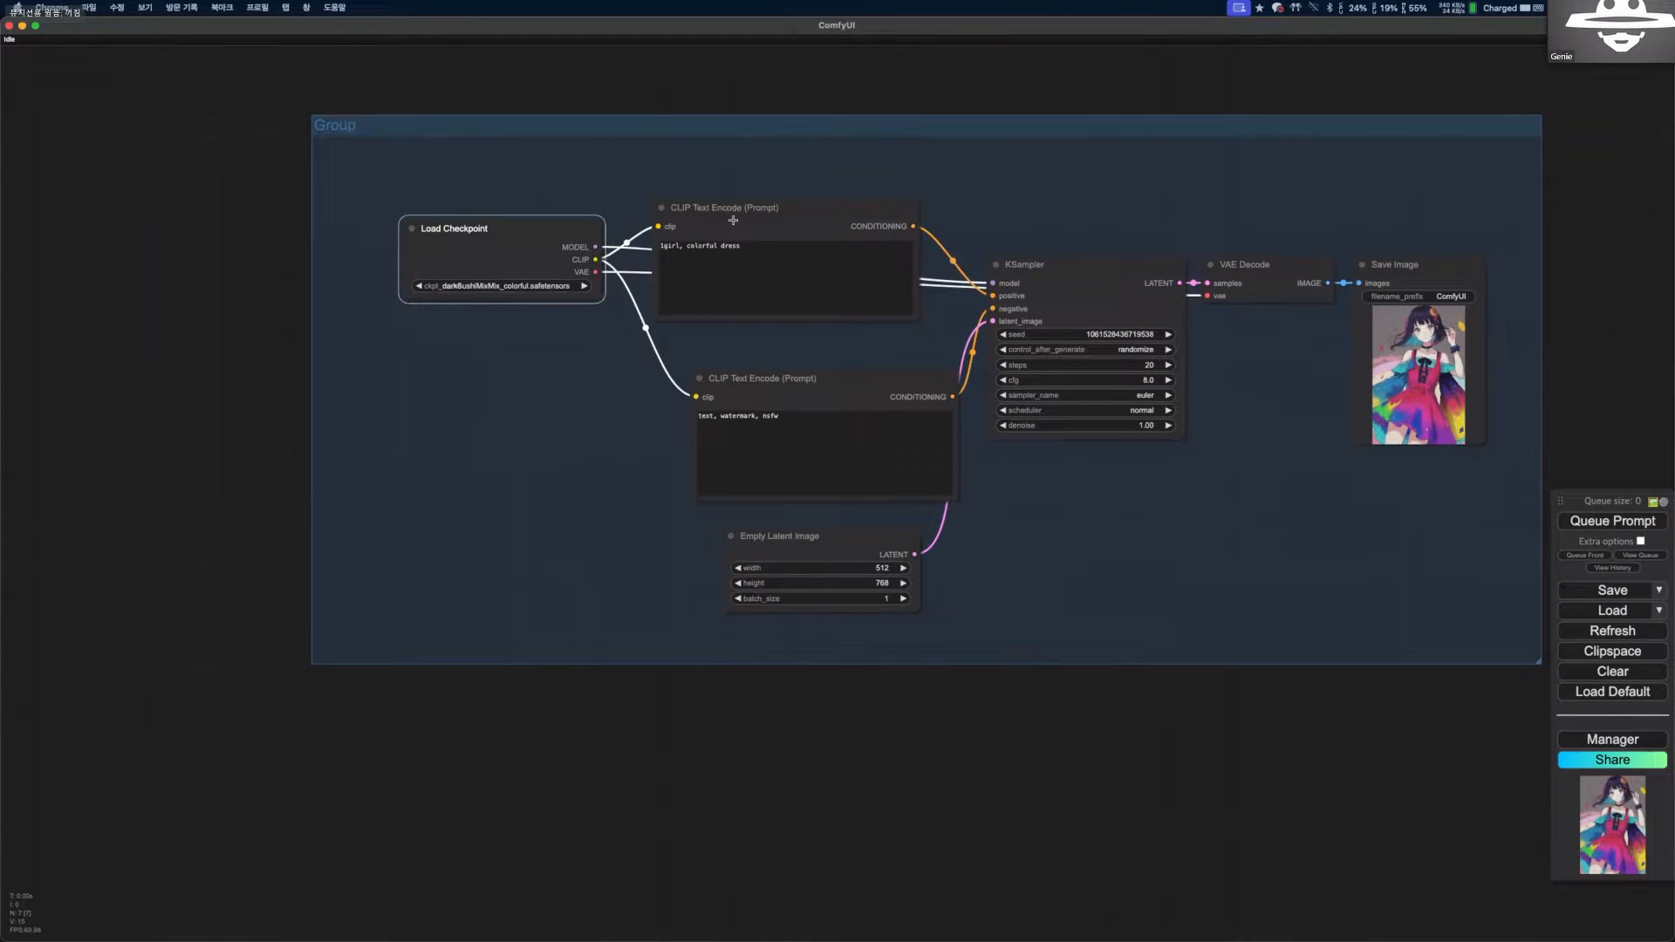
Copy all nodes of the grouped workflow and paste the duplicate with its connections below the group.
key("ctrl+a")
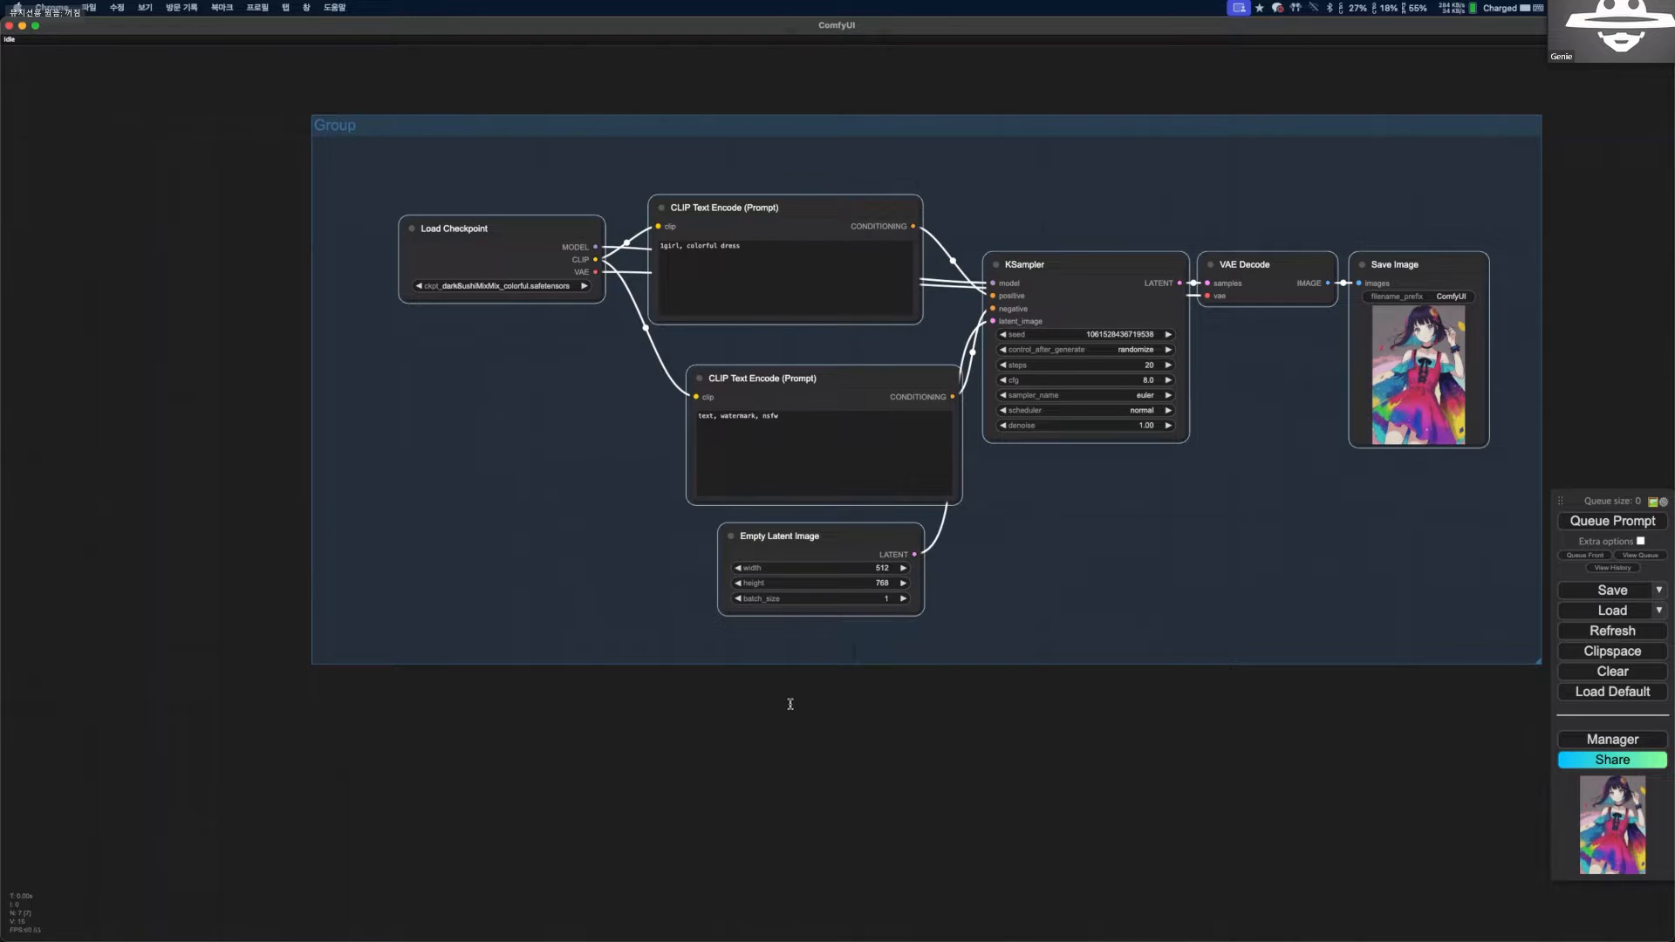
left_click_drag(351, 560, 350, 545)
scroll(309, 519, "down", 5)
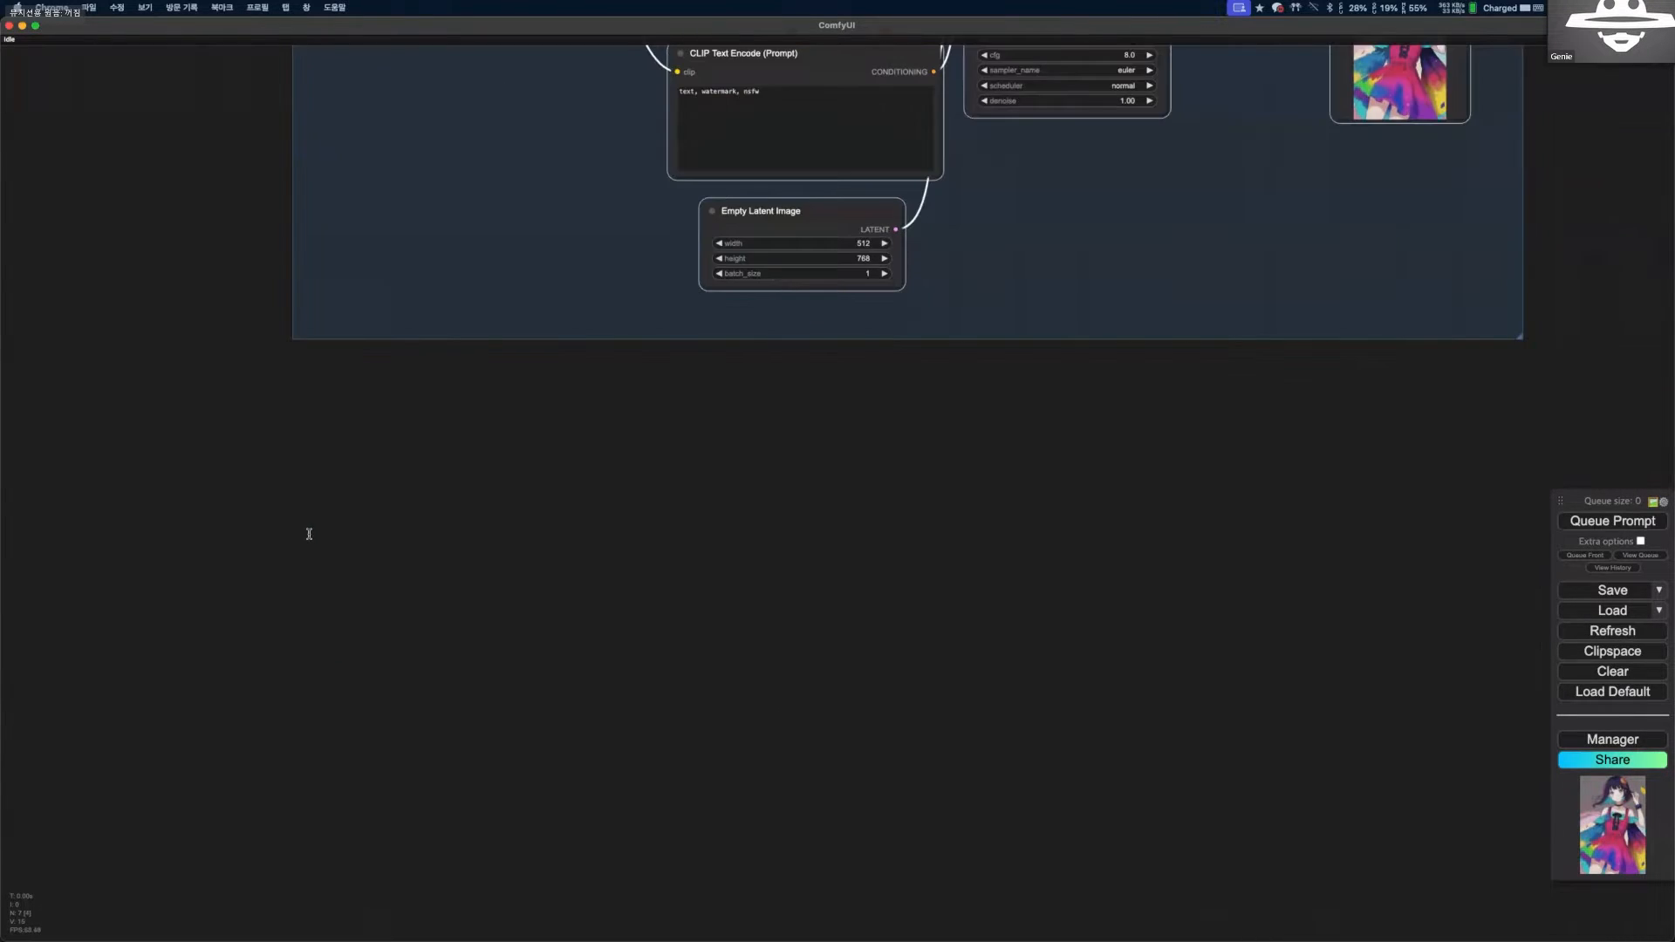
key("ctrl+v")
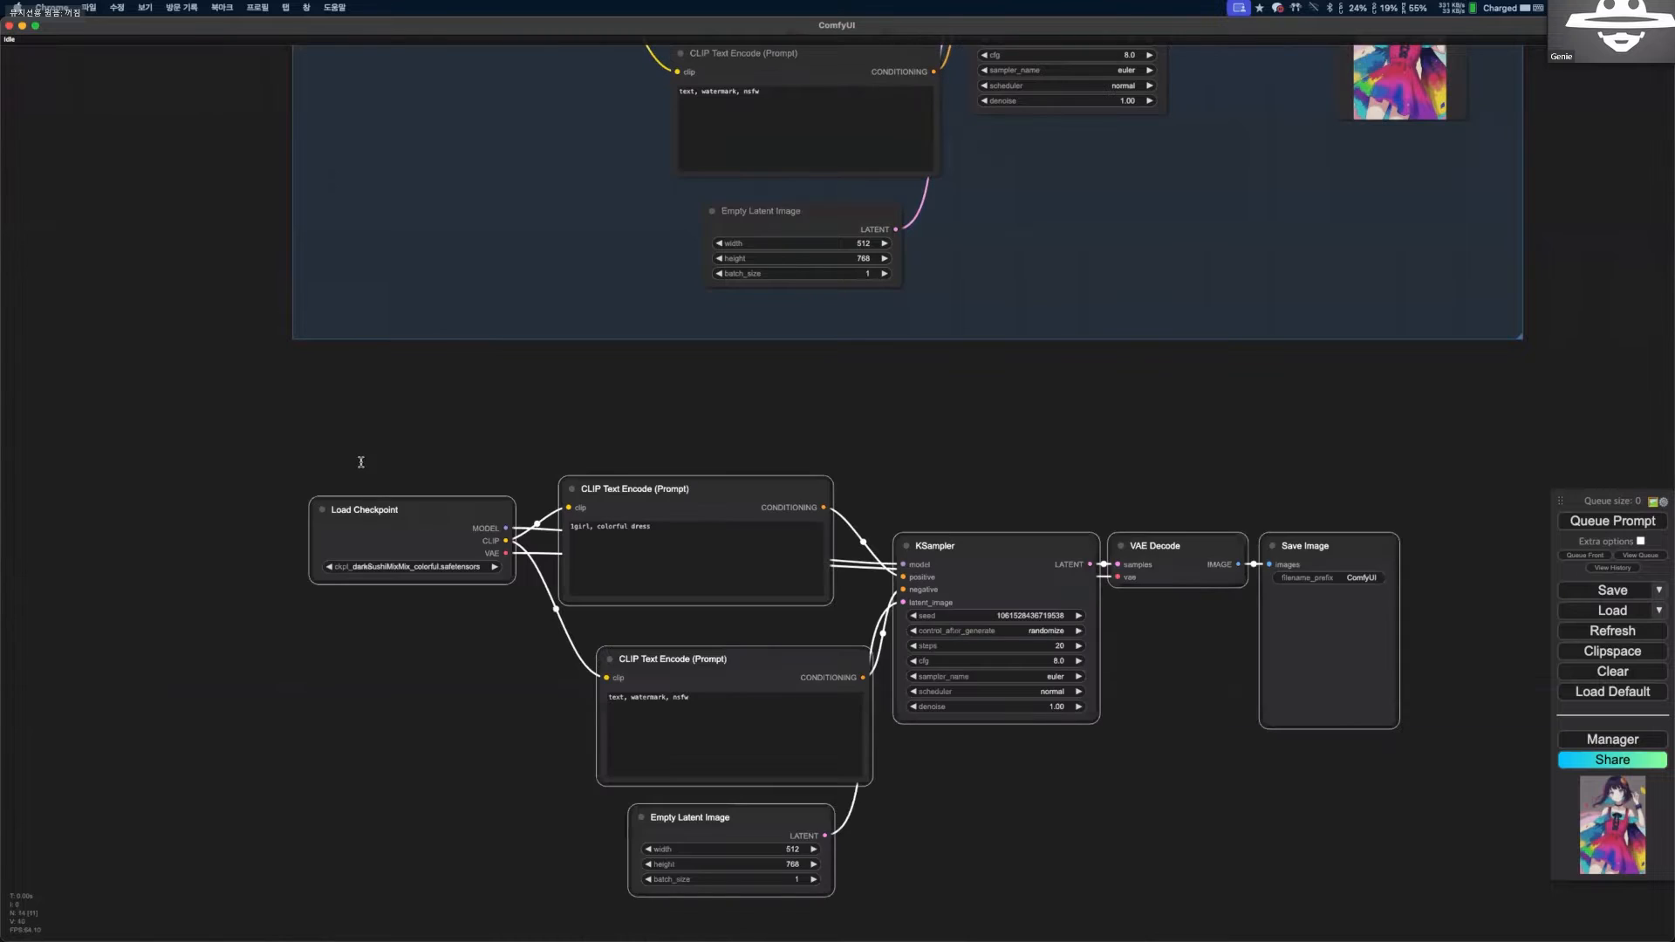
Set the checkpoint in the duplicated workflow's Load Checkpoint node to Deliberate_v5.safetensors.
scroll(423, 536, "down", 6)
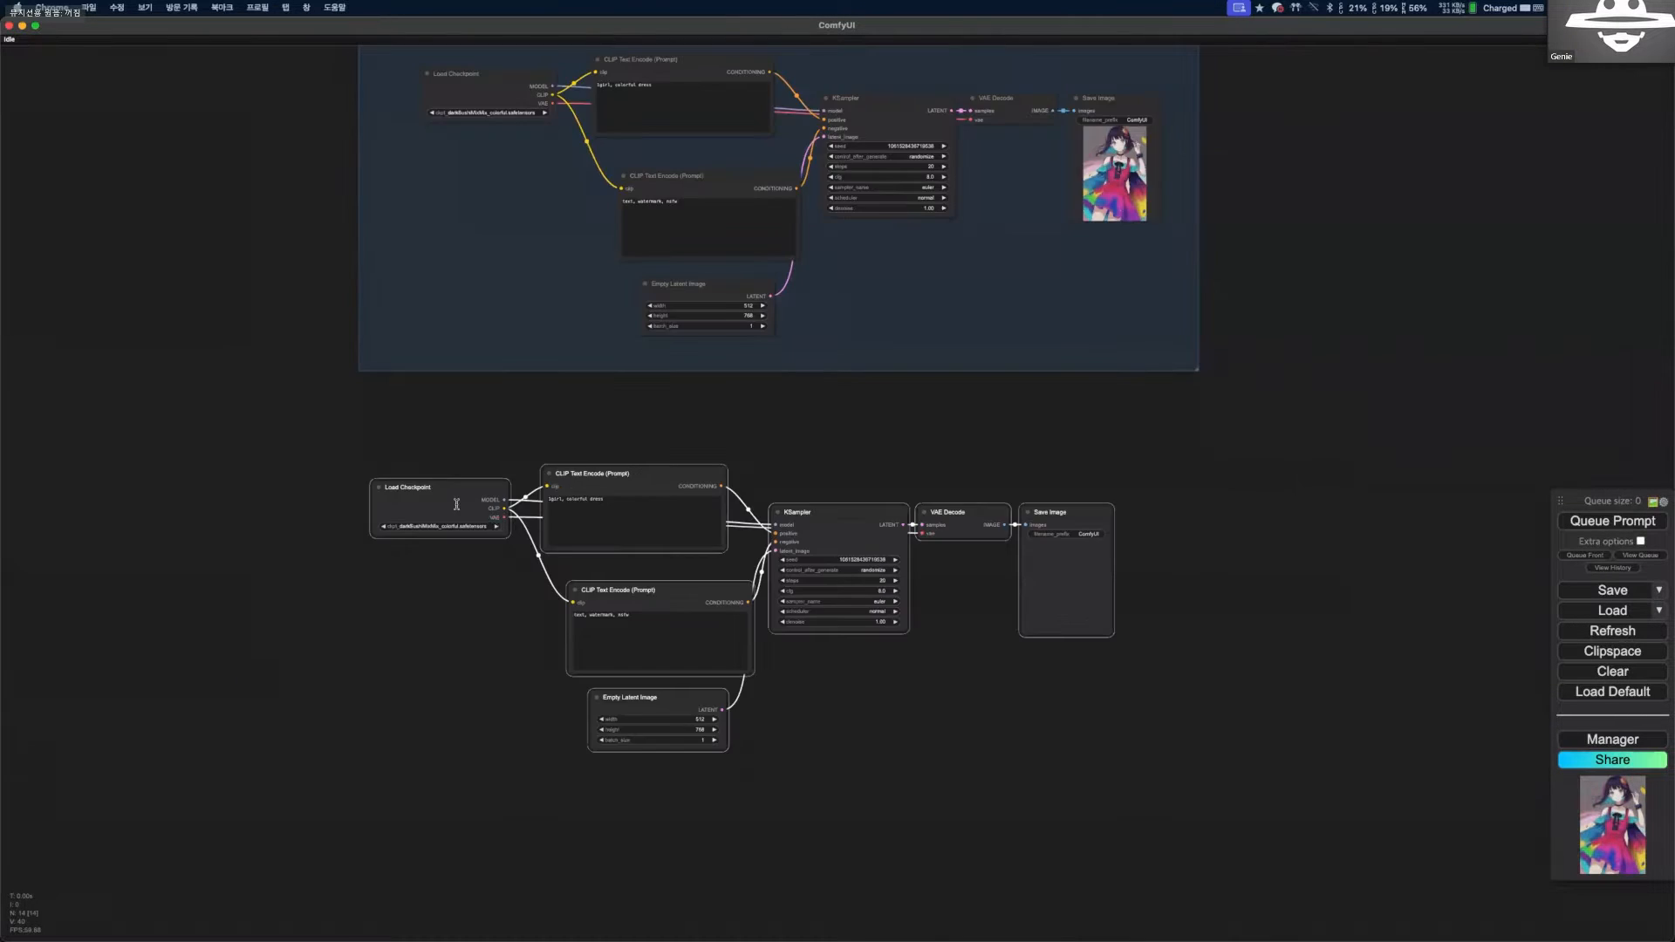
scroll(612, 608, "up", 3)
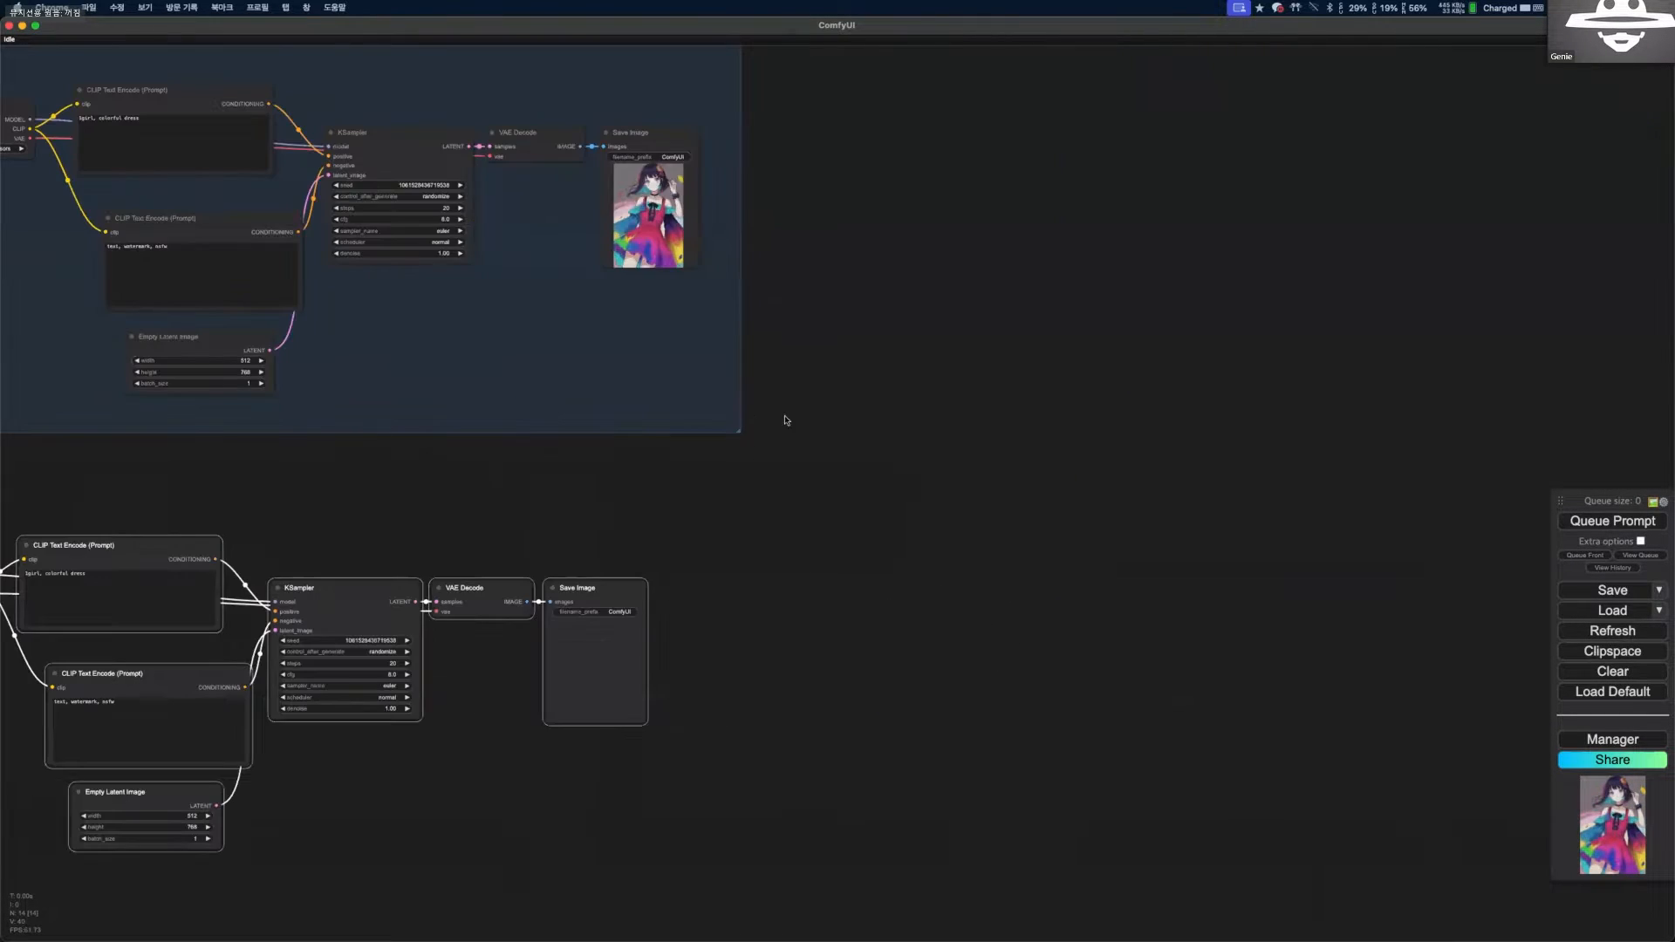
scroll(670, 471, "down", 2)
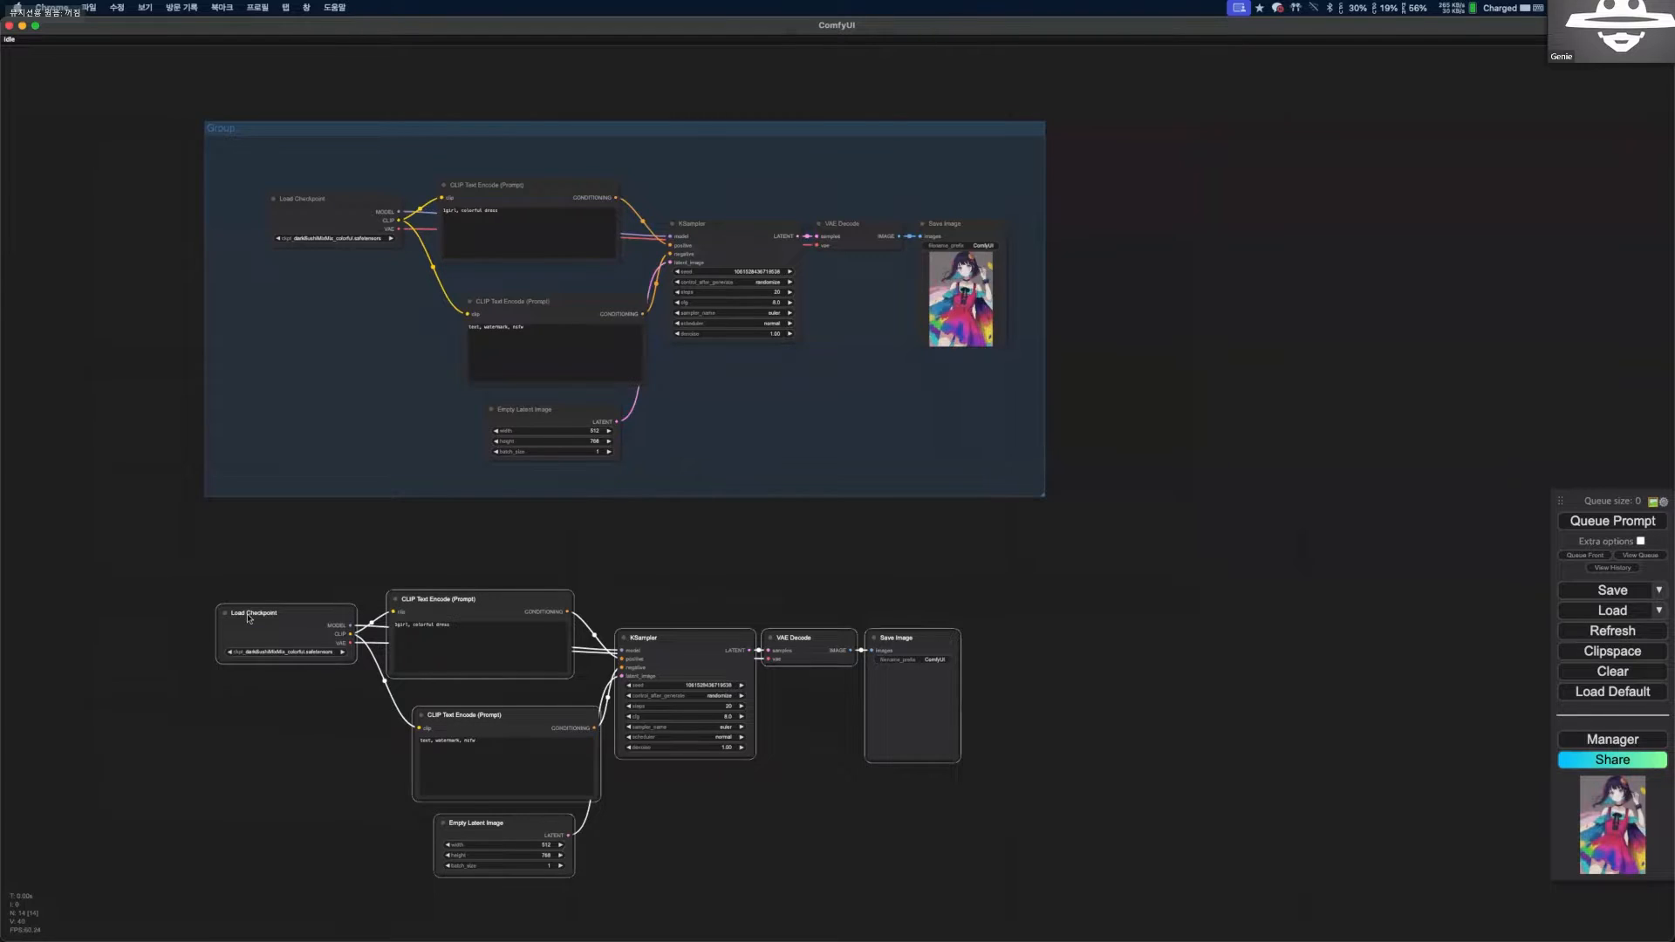
scroll(247, 618, "up", 1)
left_click_drag(340, 638, 362, 584)
left_click(348, 557)
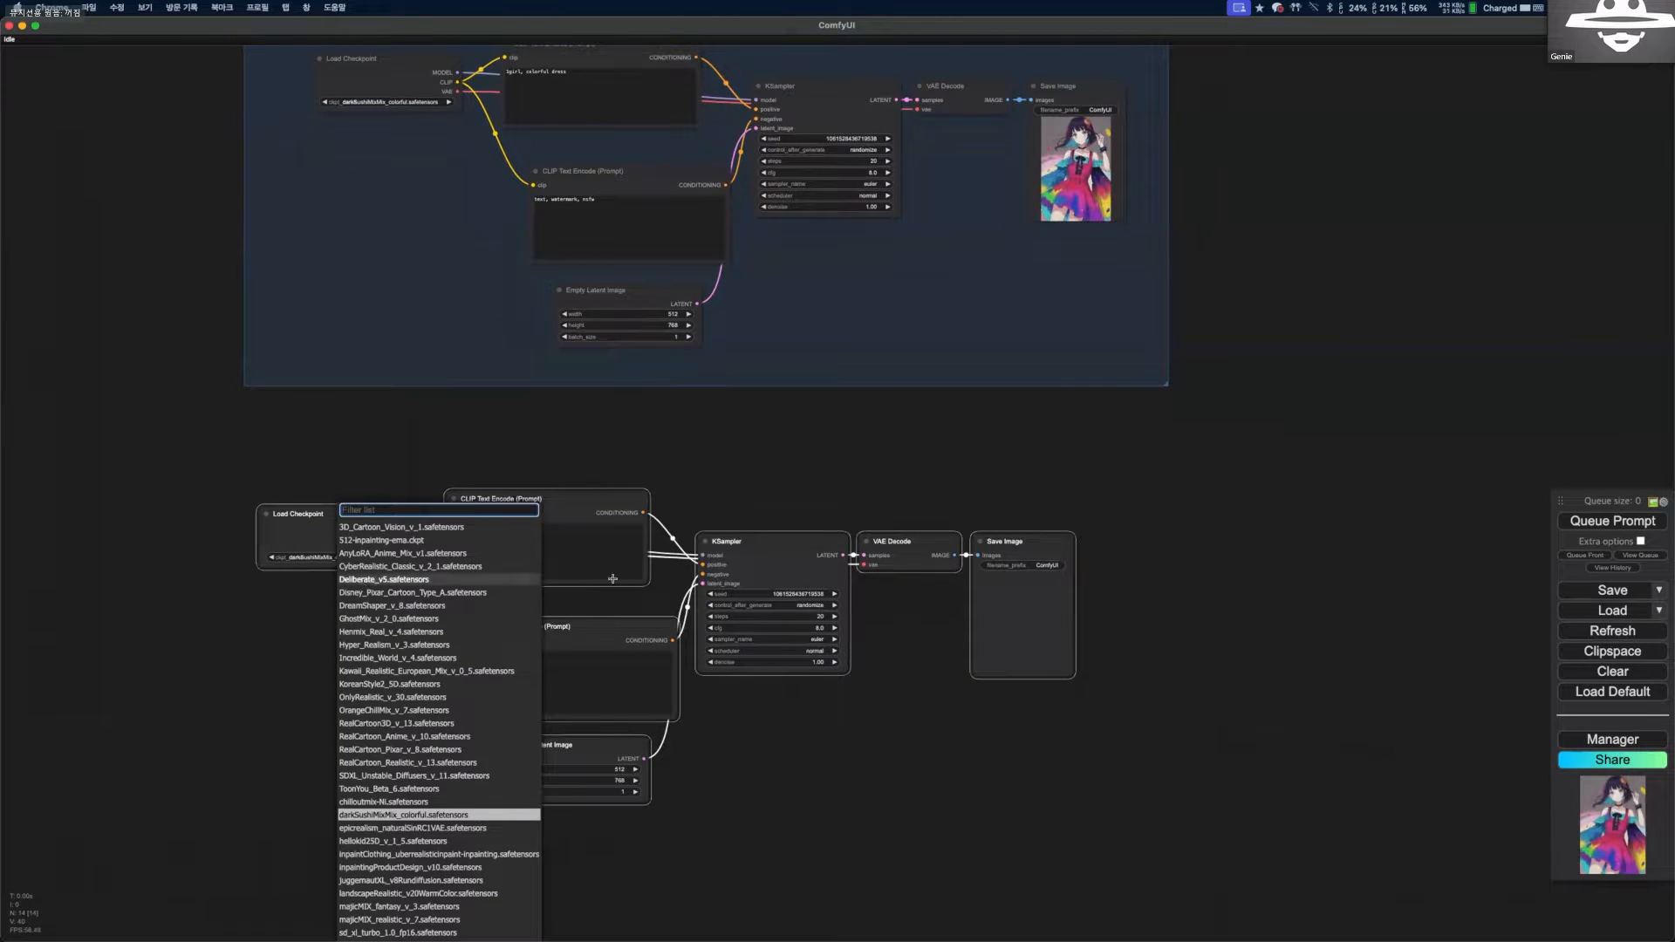
left_click(394, 580)
Queue the prompt with both the grouped darkSushiMixMix_colorful workflow and the duplicated Deliberate_v5 workflow on the canvas.
scroll(1352, 524, "down", 3)
left_click_drag(1352, 523, 1193, 609)
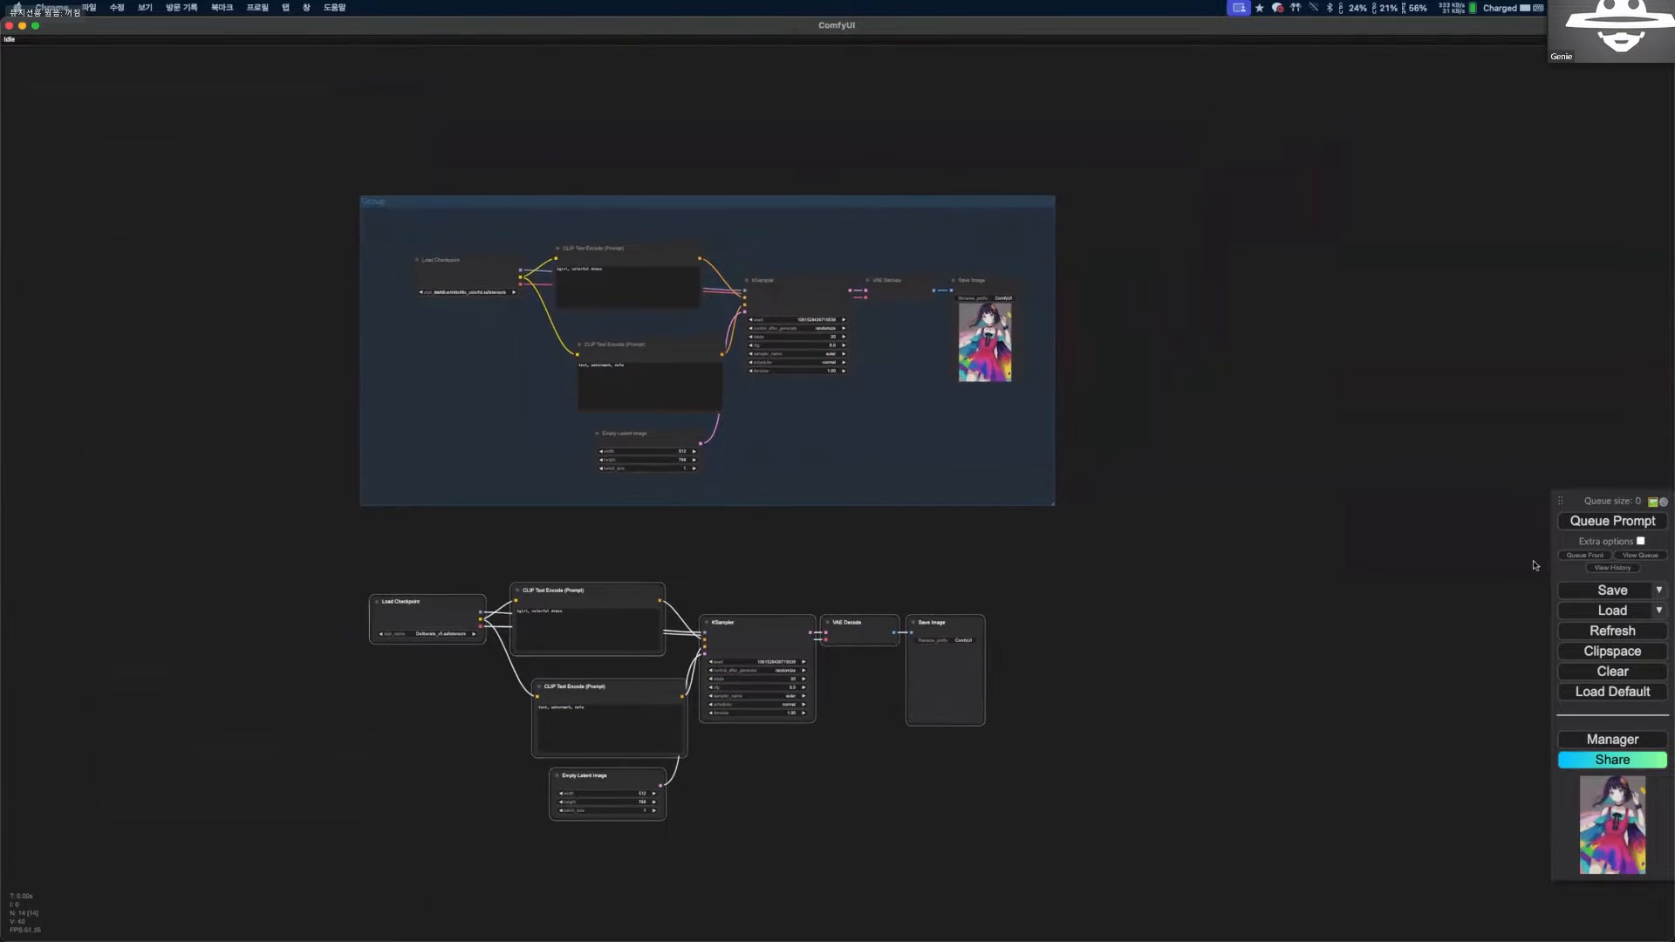
key("ctrl+Return")
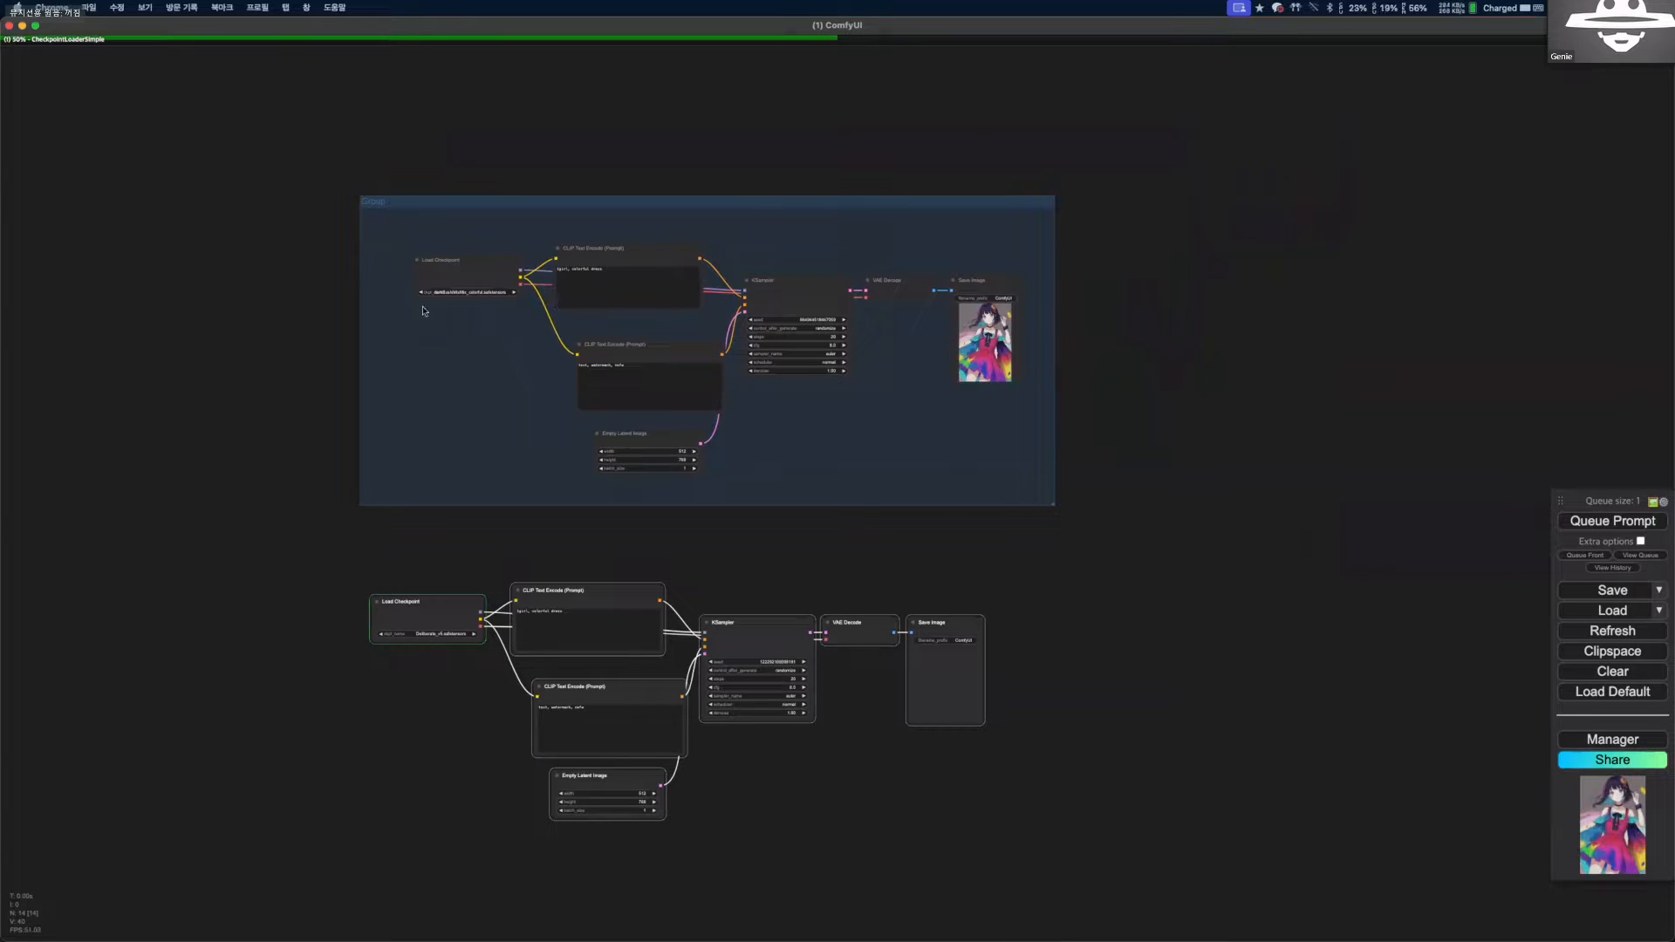
scroll(434, 292, "up", 1)
scroll(449, 299, "up", 15)
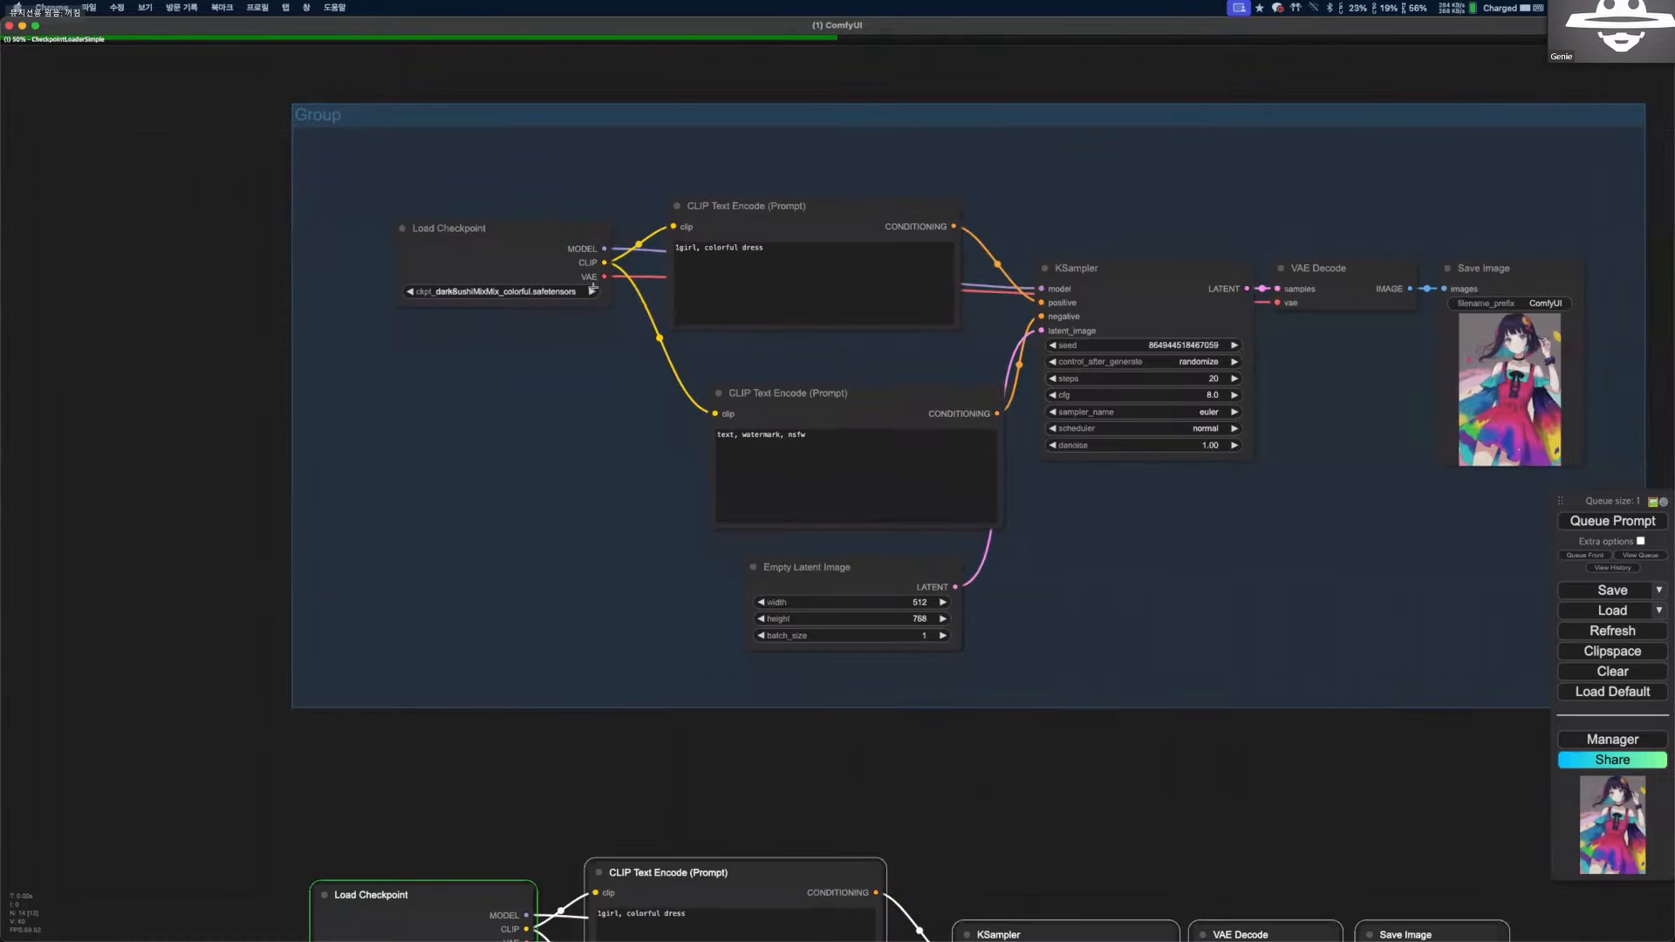
Compare the checkpoints and generated images of the grouped workflow and its duplicate below.
scroll(690, 339, "down", 6)
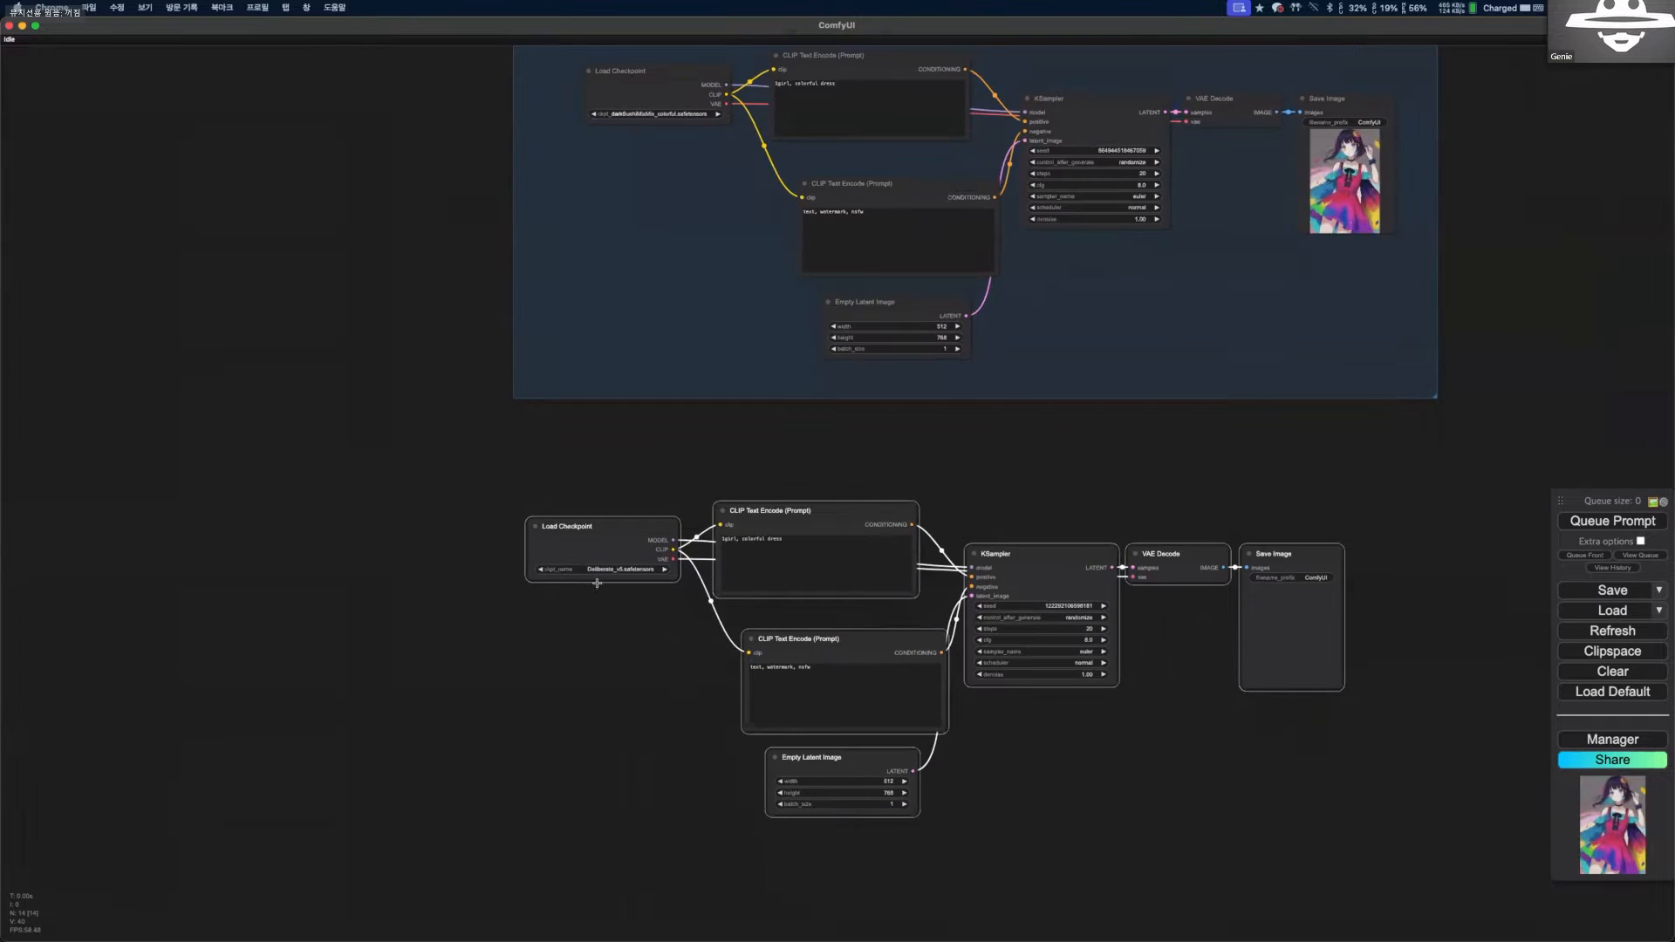
scroll(597, 583, "up", 10)
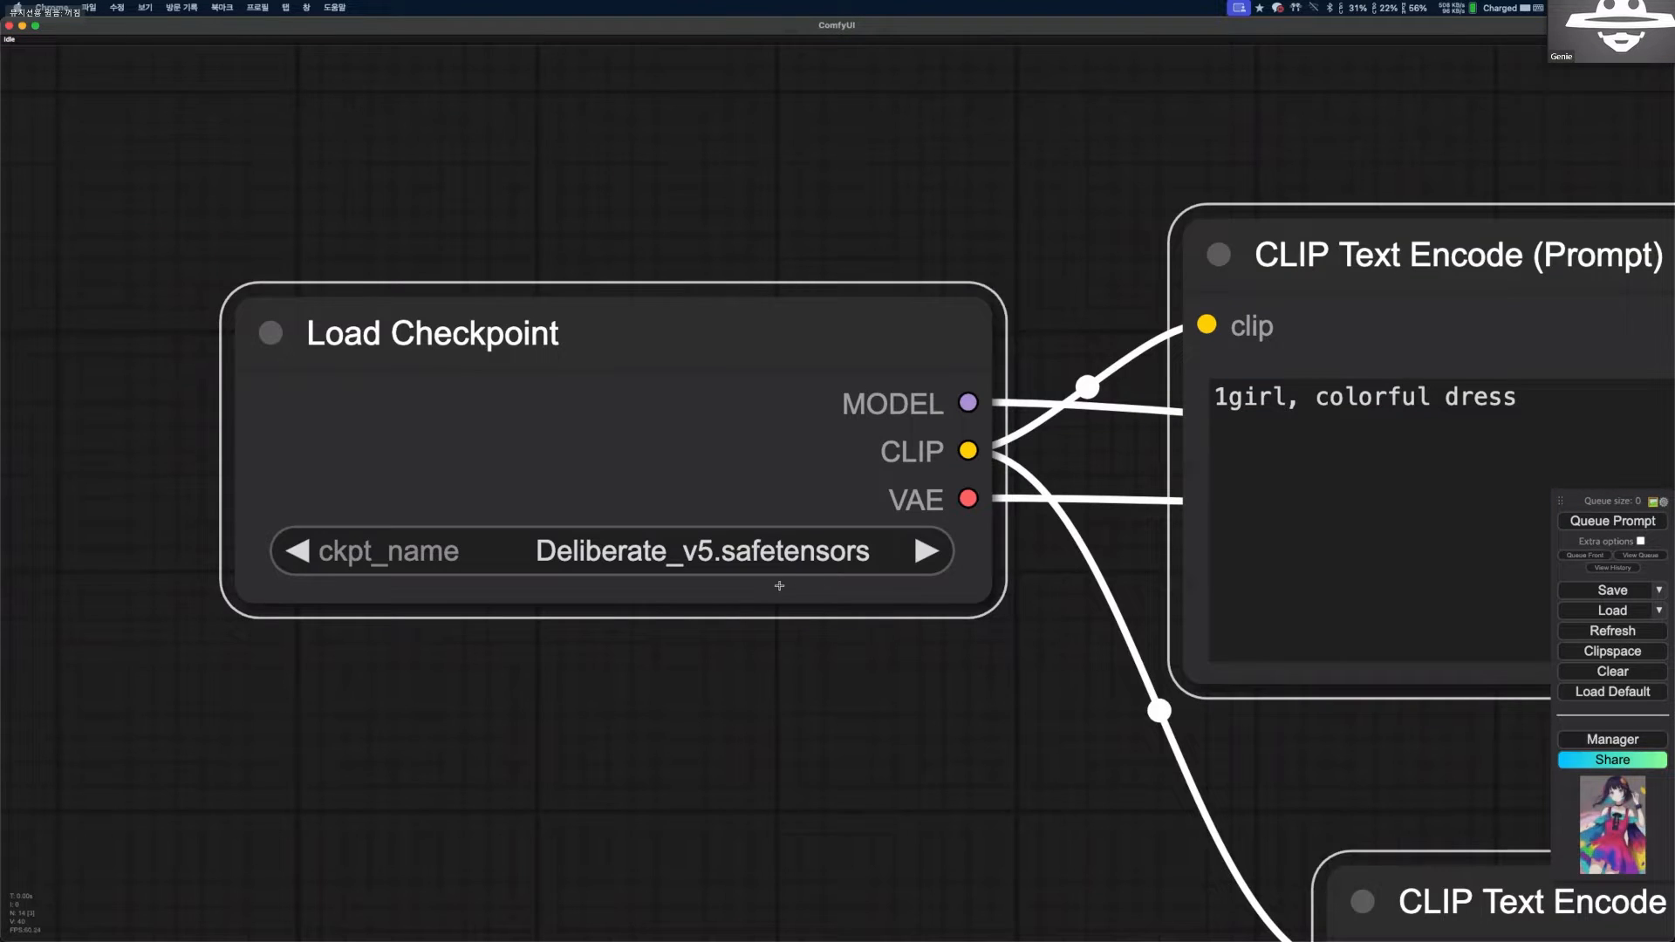
scroll(779, 585, "down", 6)
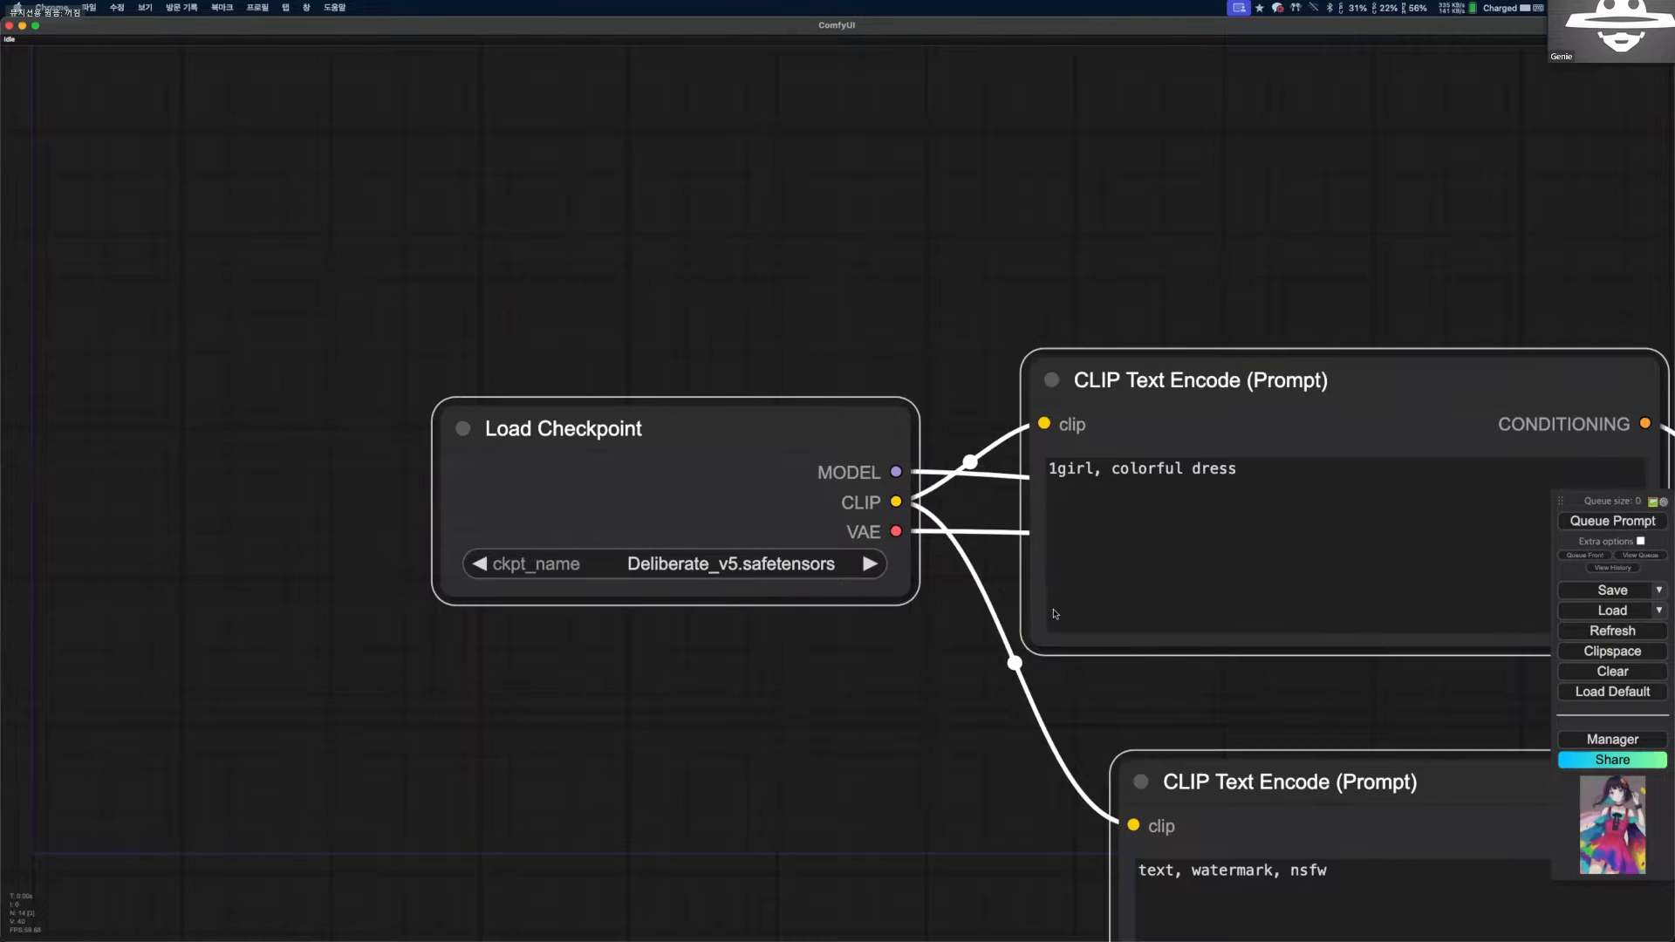
scroll(1055, 615, "down", 8)
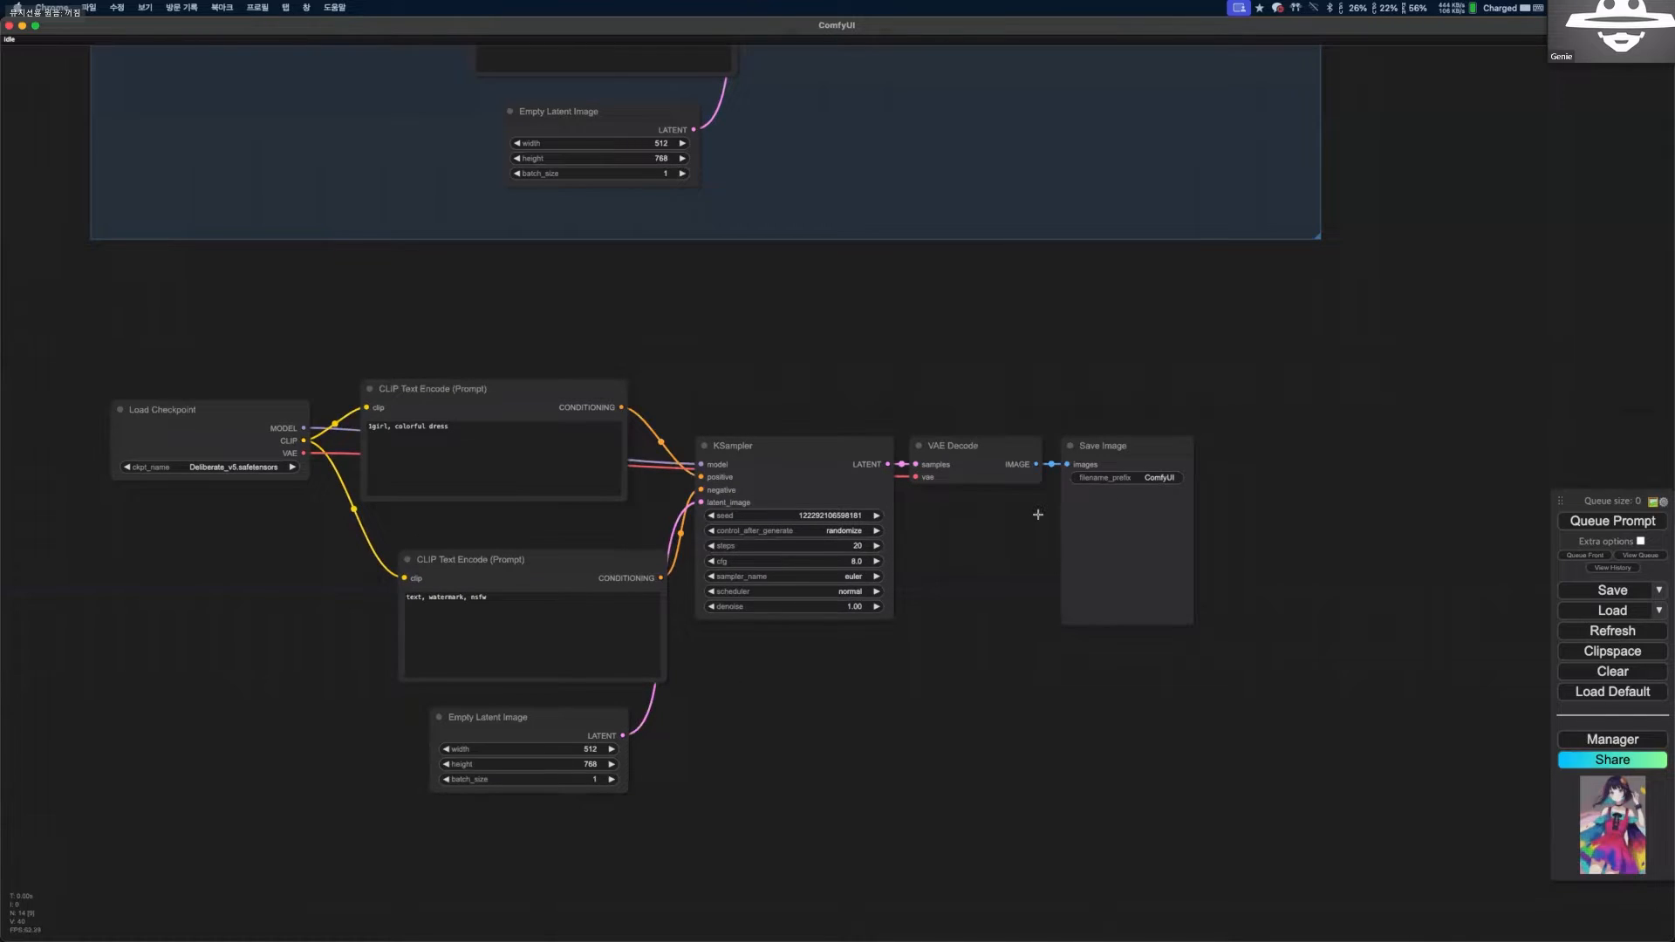
scroll(1019, 533, "up", 3)
scroll(1036, 594, "down", 6)
left_click_drag(797, 301, 767, 480)
left_click_drag(903, 456, 904, 483)
scroll(924, 558, "up", 1)
left_click_drag(327, 256, 363, 262)
left_click_drag(449, 307, 455, 317)
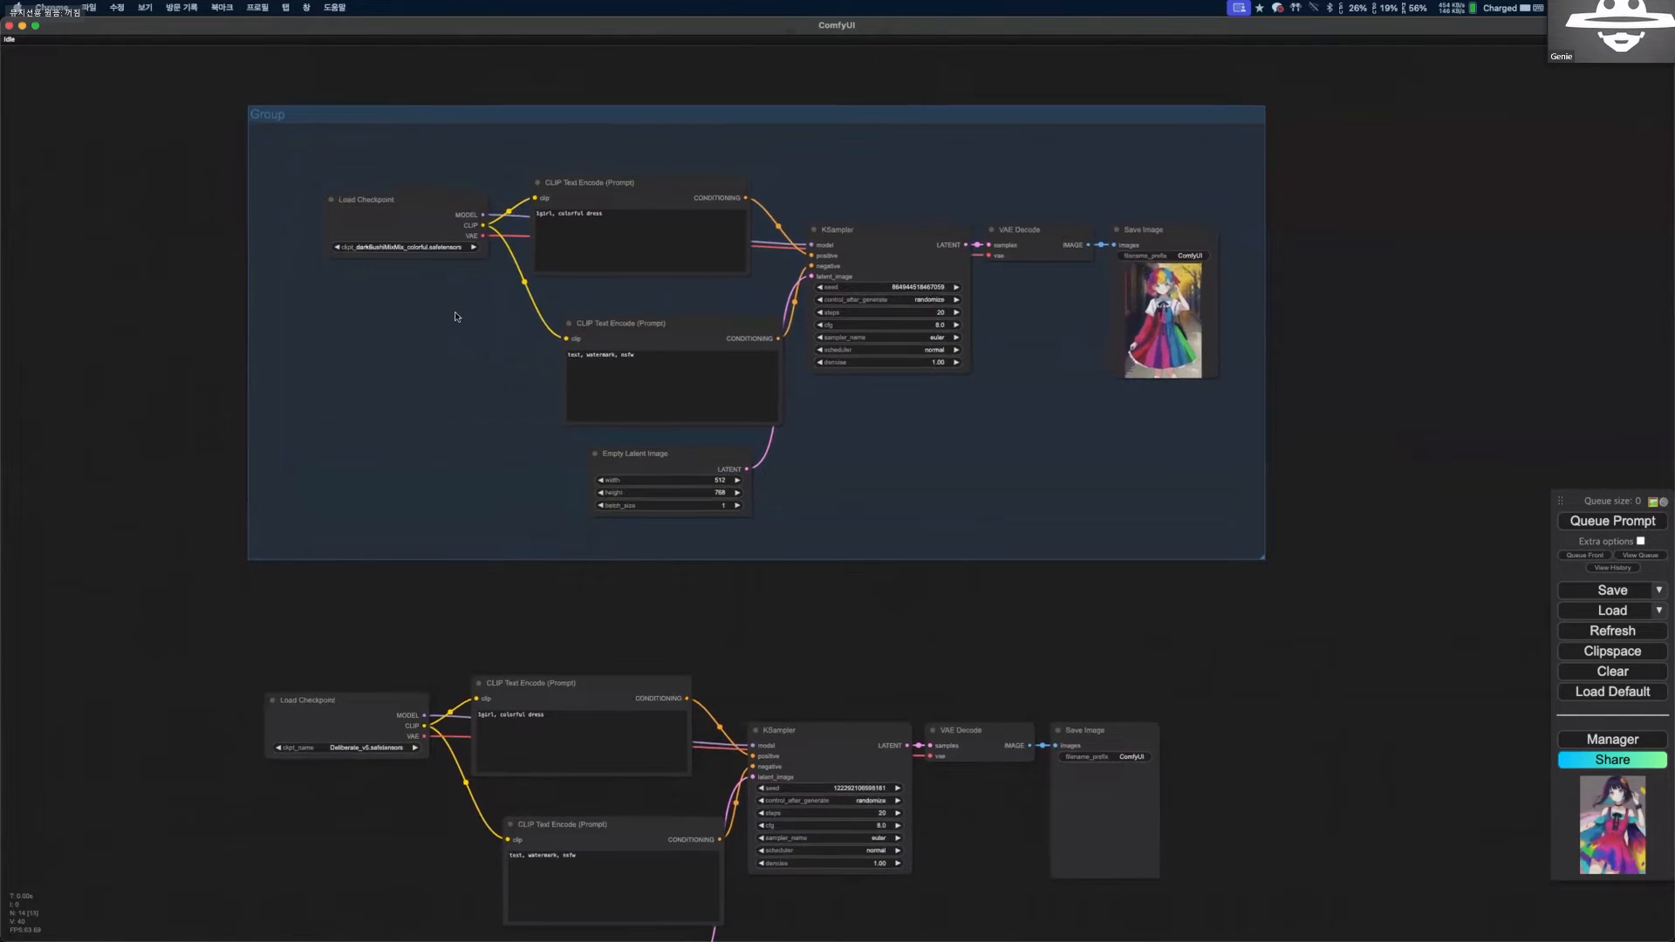
scroll(454, 317, "down", 1)
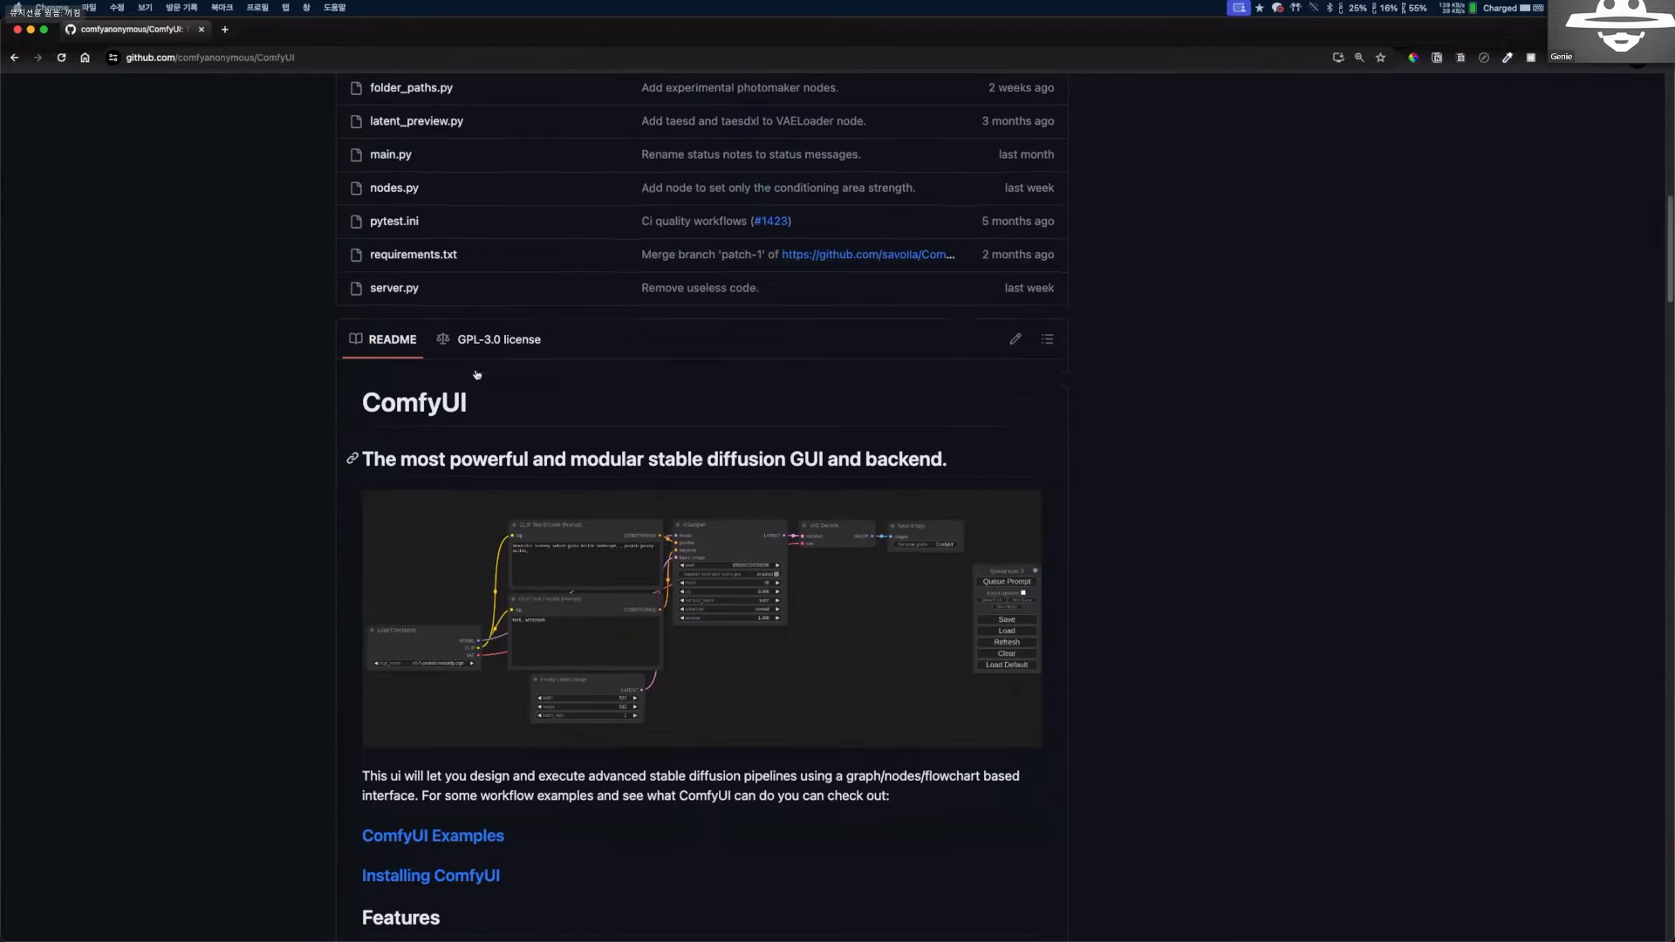
Switch to the ComfyUI GitHub page in Chrome, open ComfyUI Examples and its "Hires Fix" aka 2 Pass Txt2Img page.
scroll(472, 366, "down", 5)
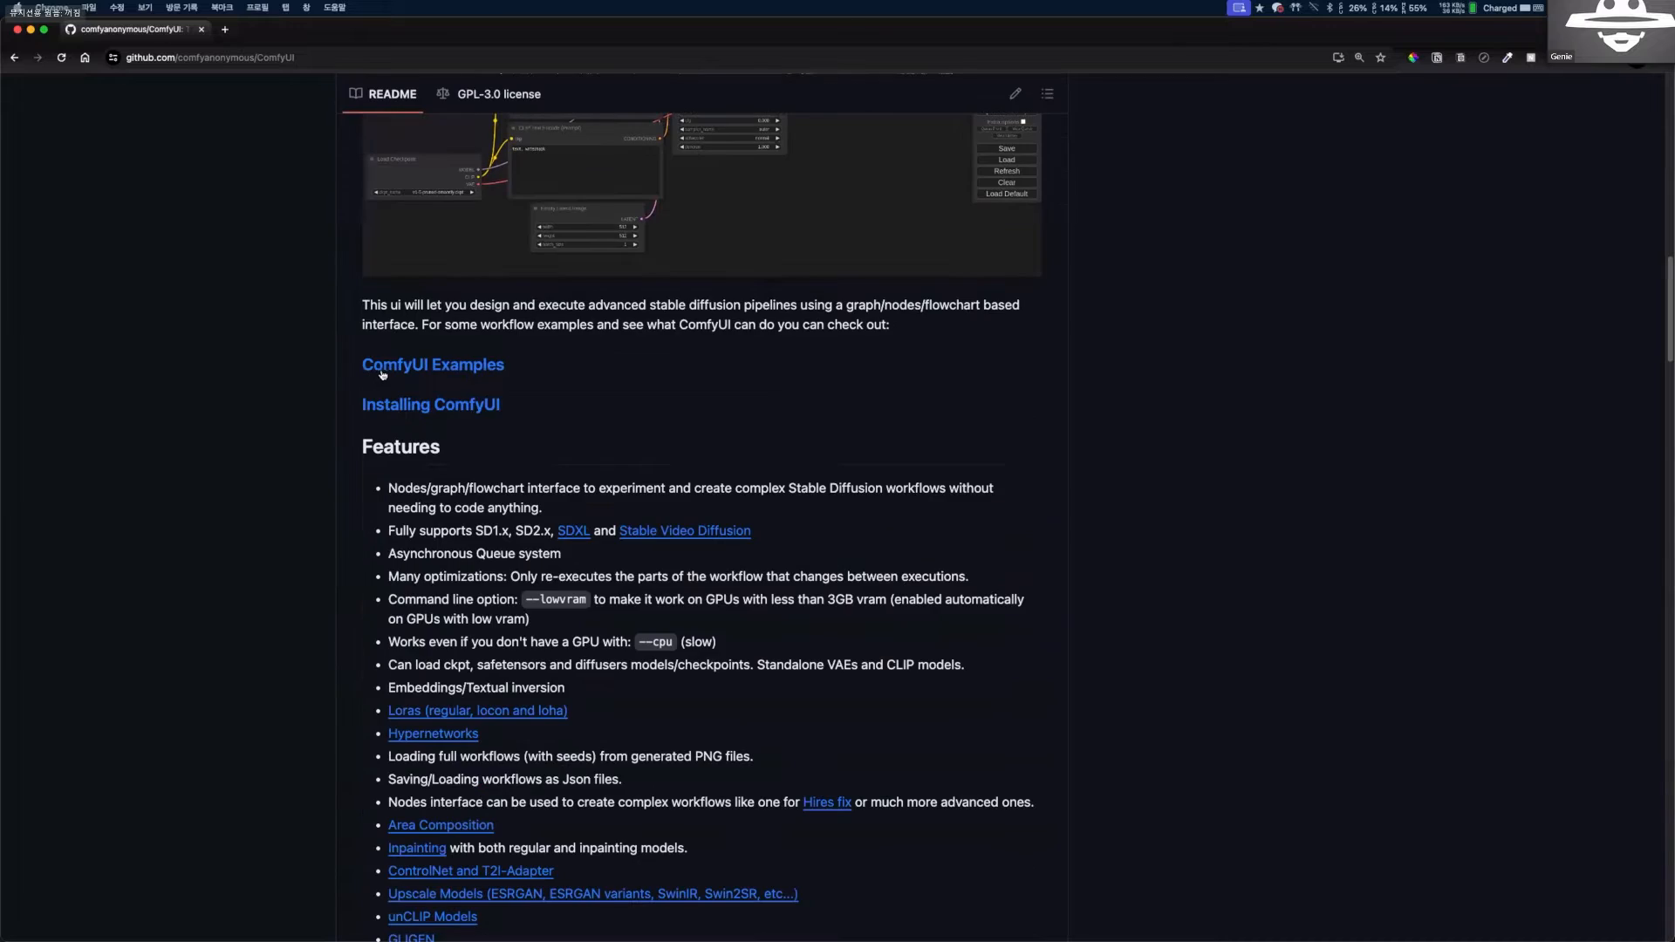
left_click(403, 359)
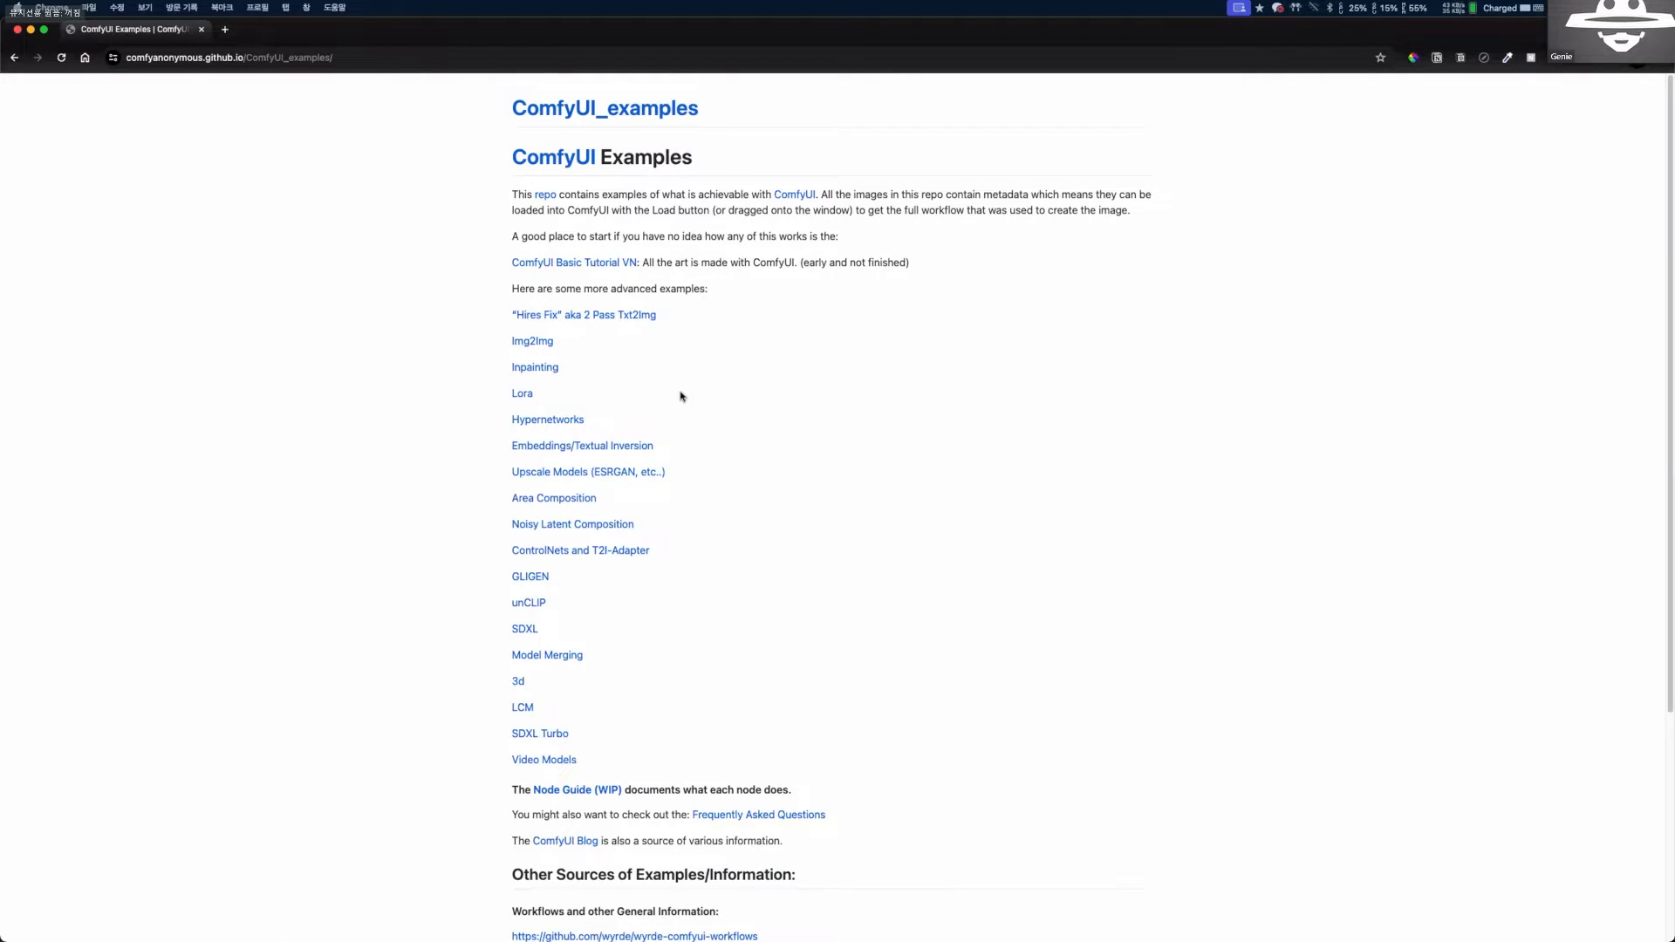
left_click(630, 318)
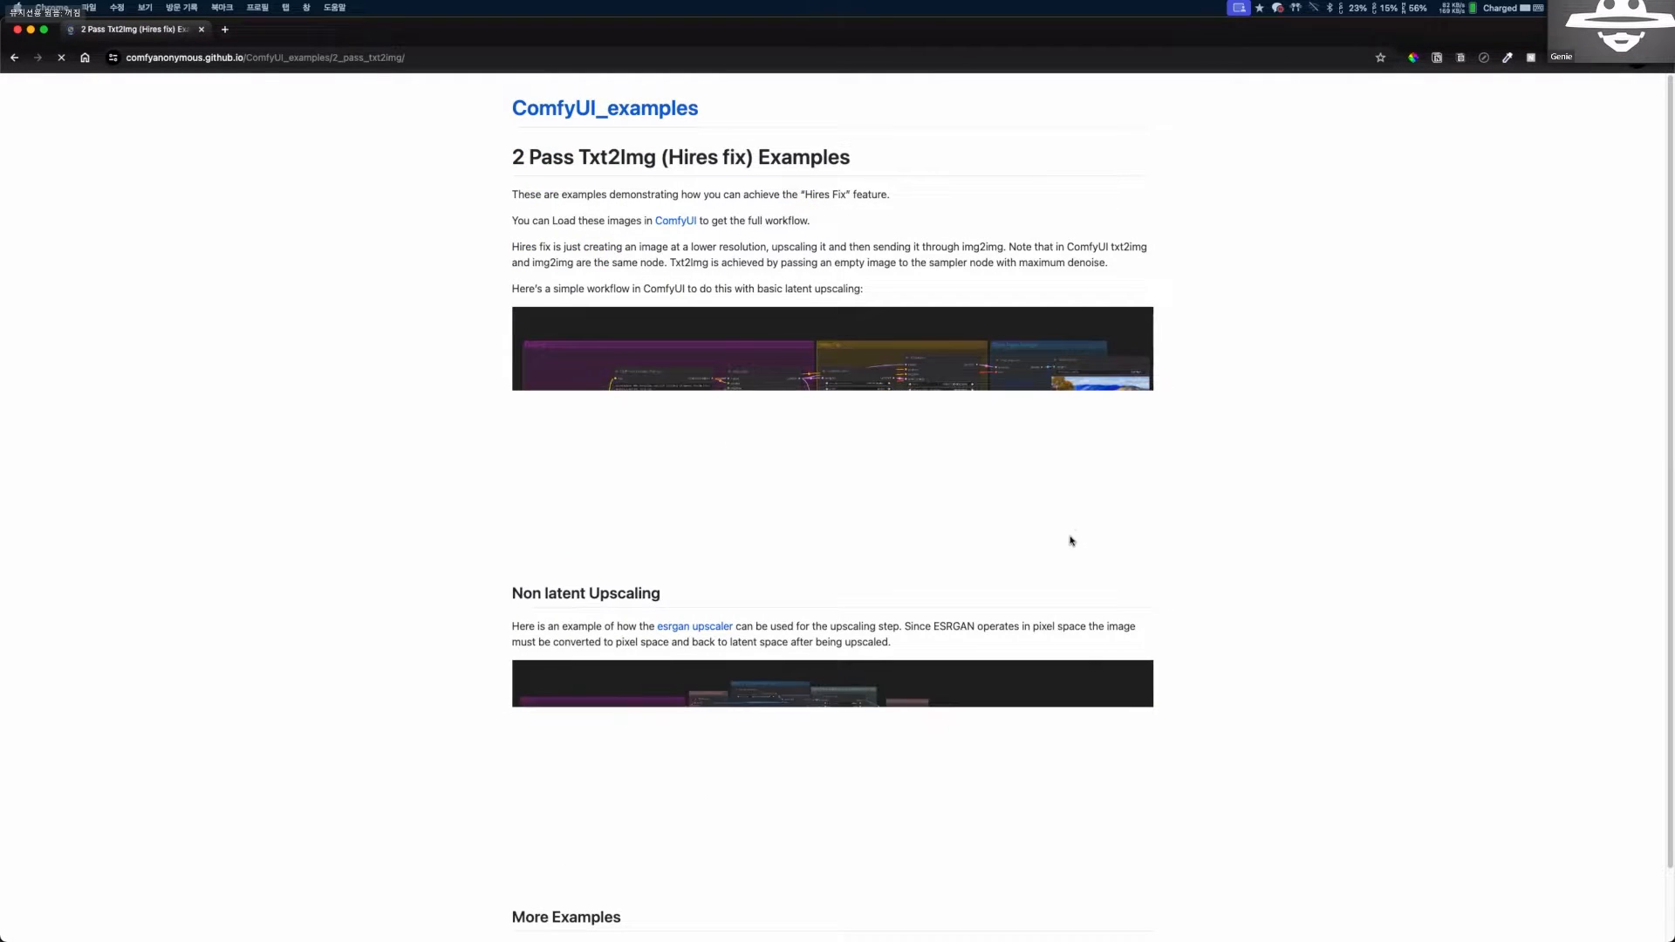
scroll(1061, 474, "down", 4)
scroll(1066, 539, "up", 2)
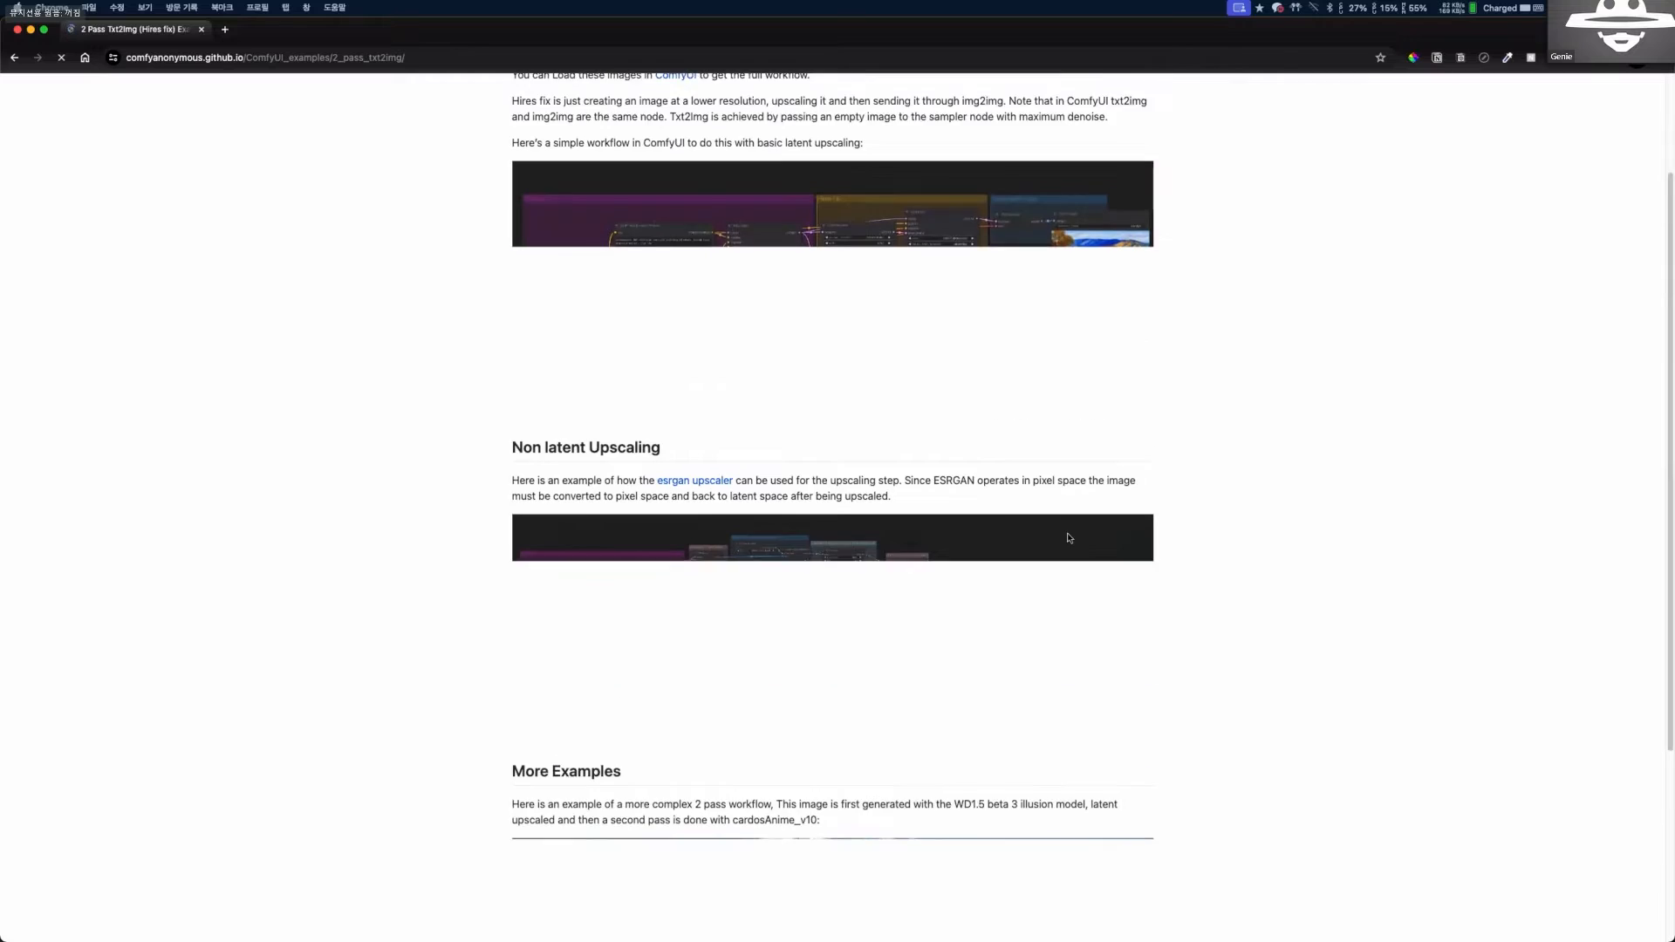
Arrange the examples page on the left half of the screen and the ComfyUI window on the right half.
key("ctrl+alt+Left")
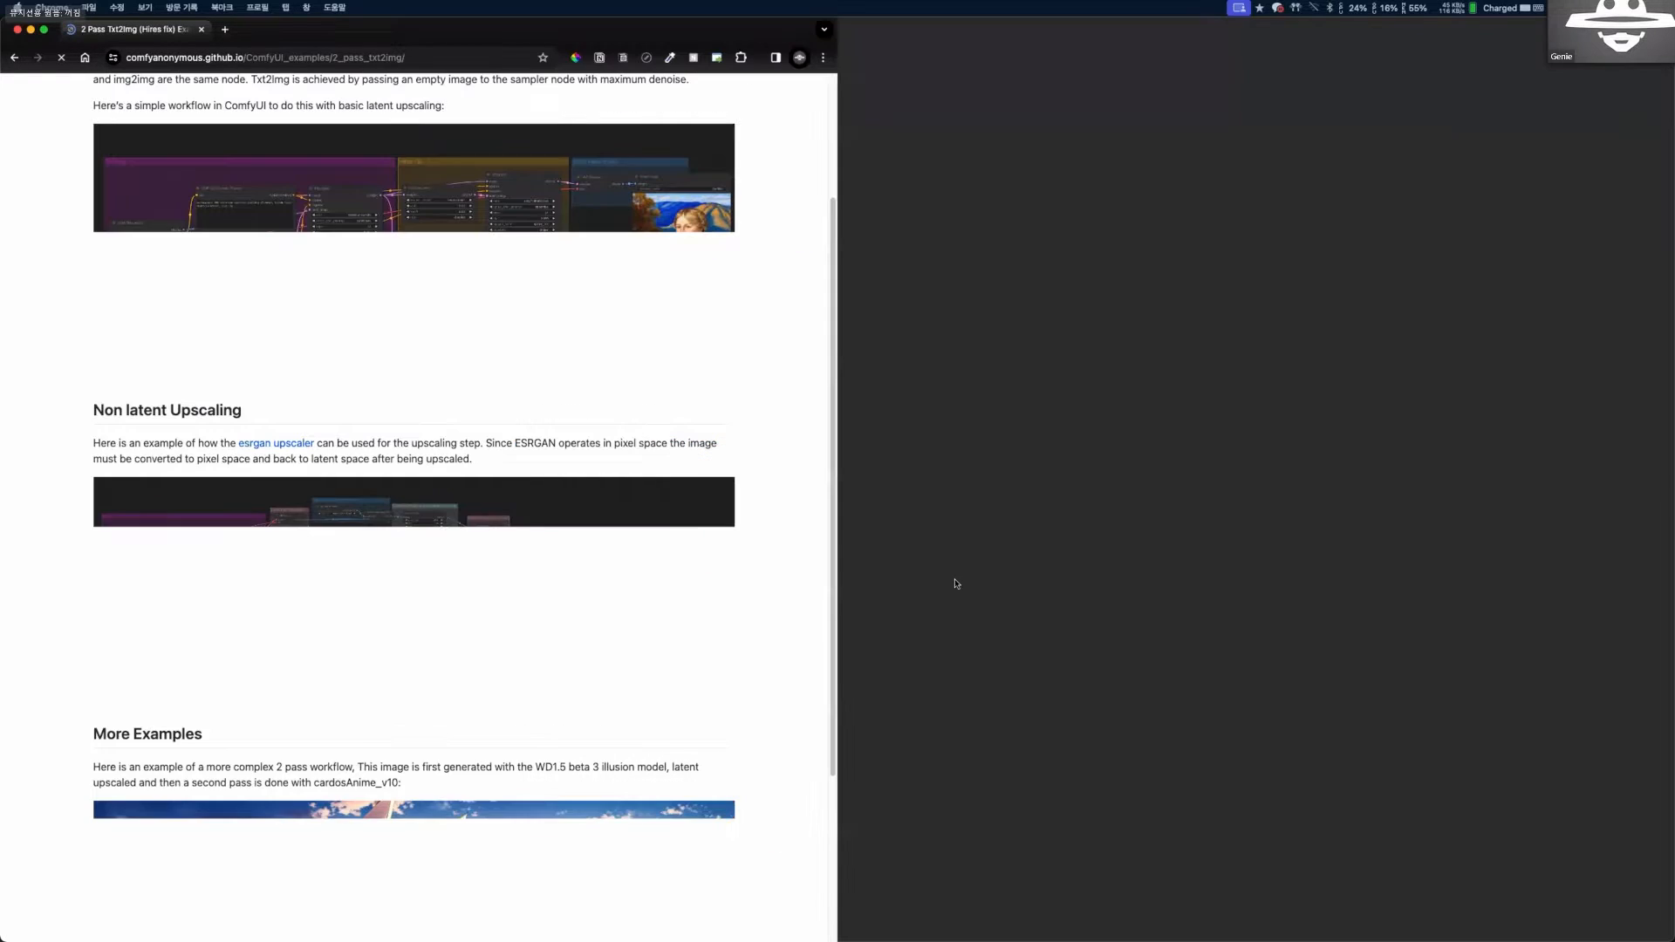
key("ctrl+Up")
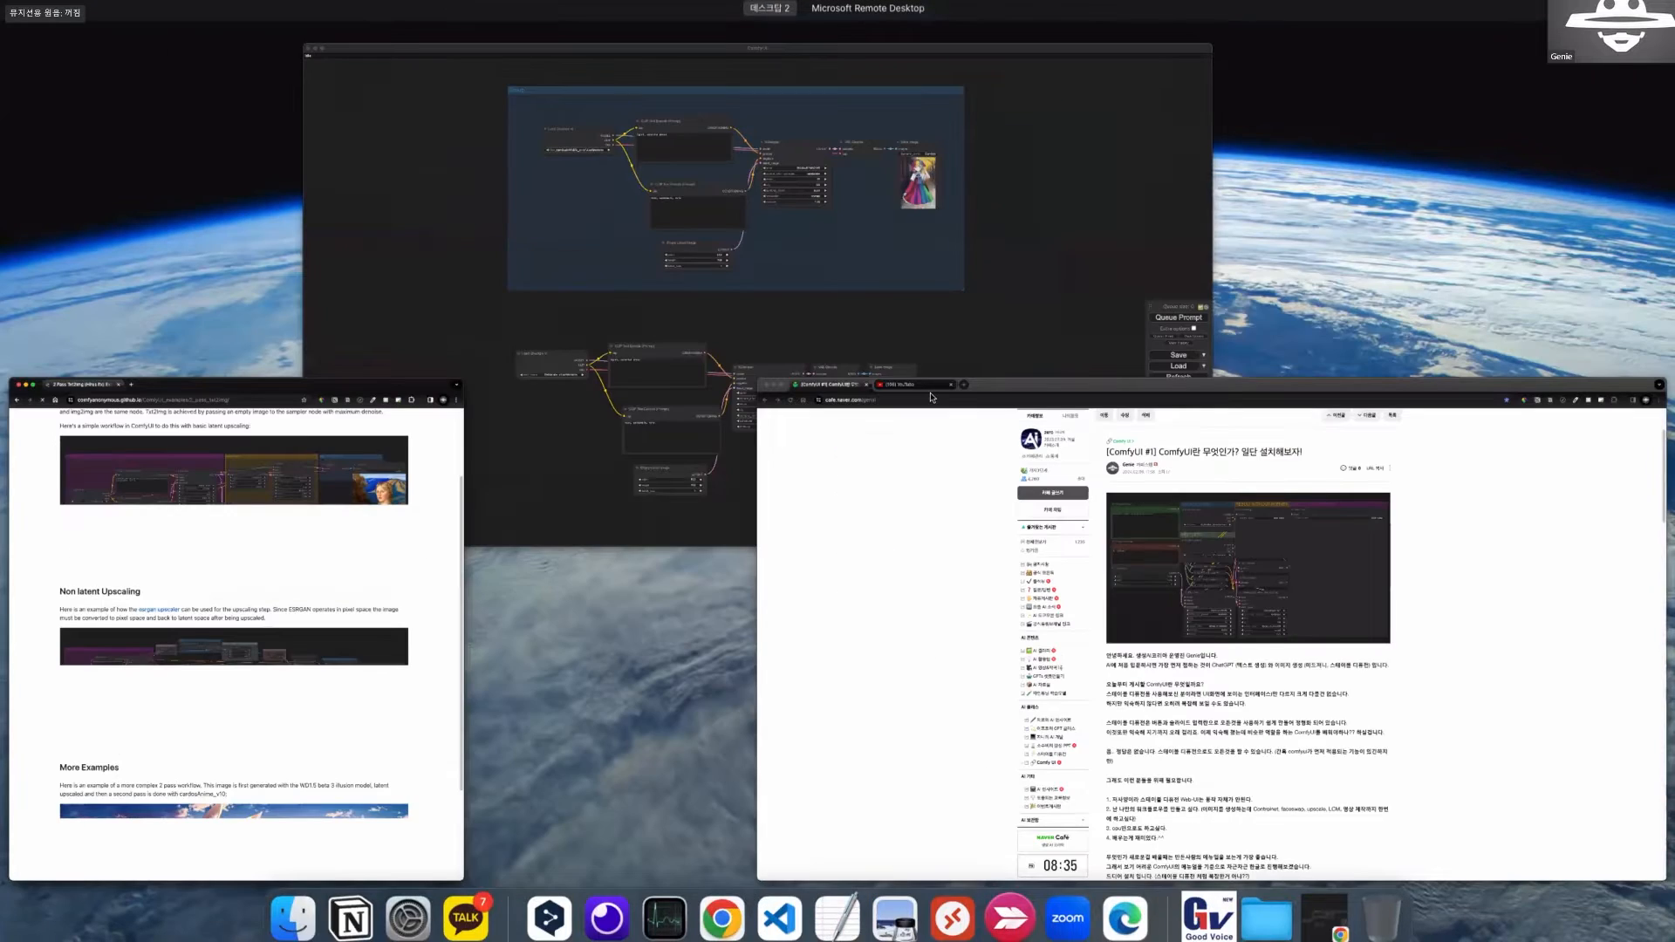
left_click(703, 370)
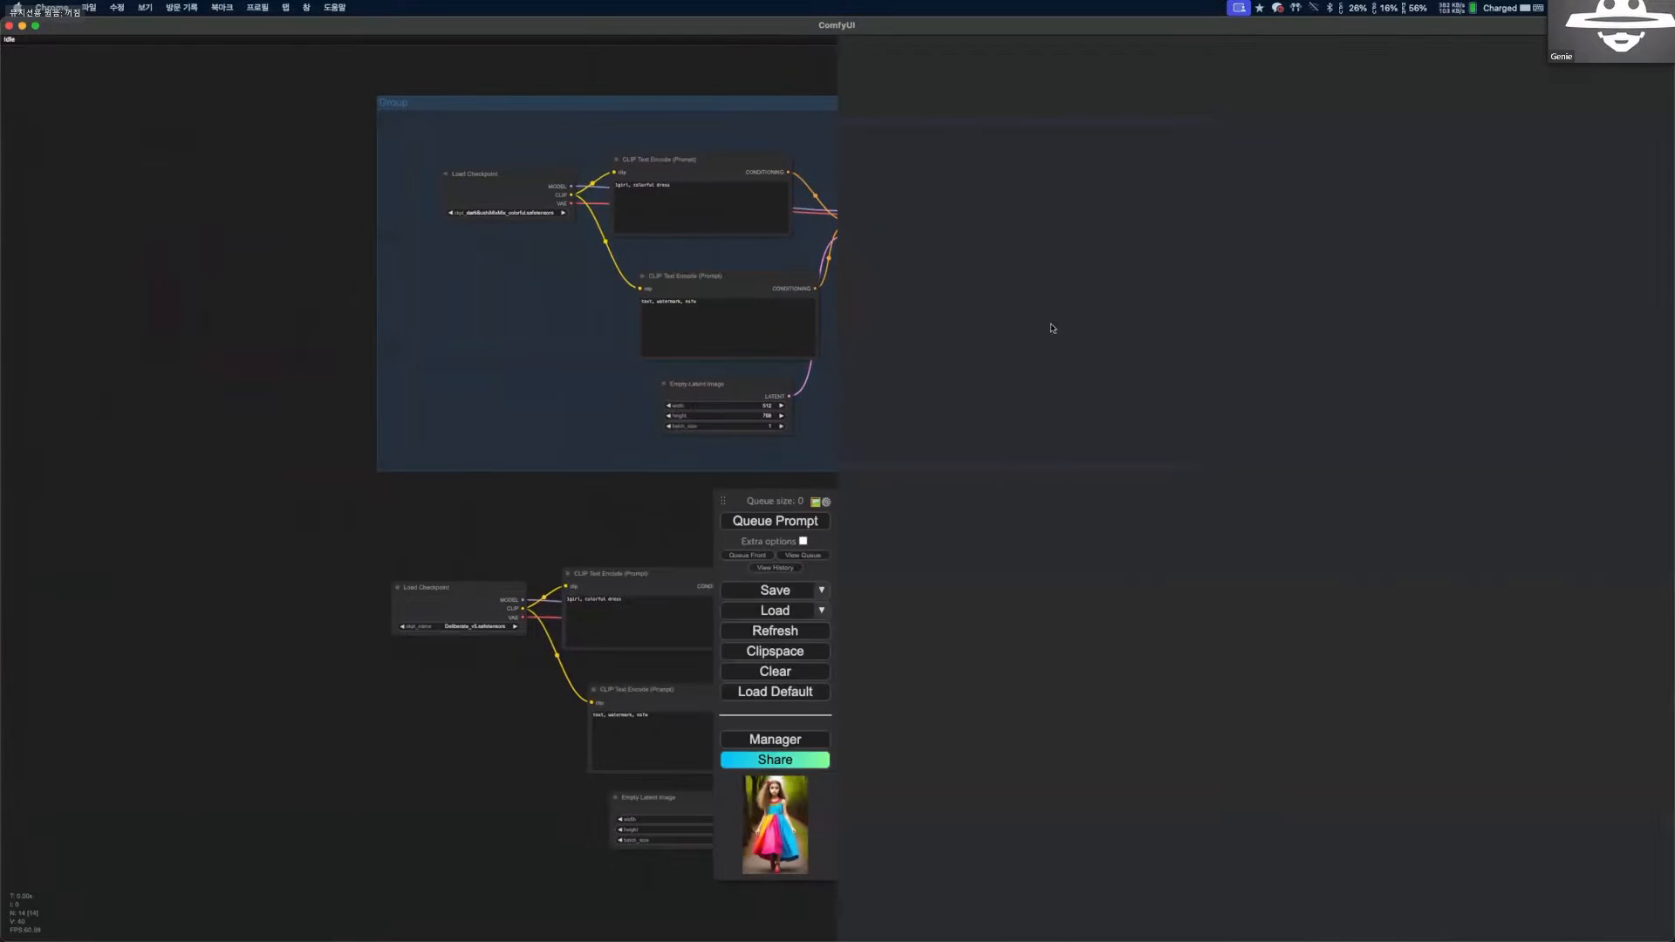
key("ctrl+alt+Right")
scroll(988, 274, "down", 3)
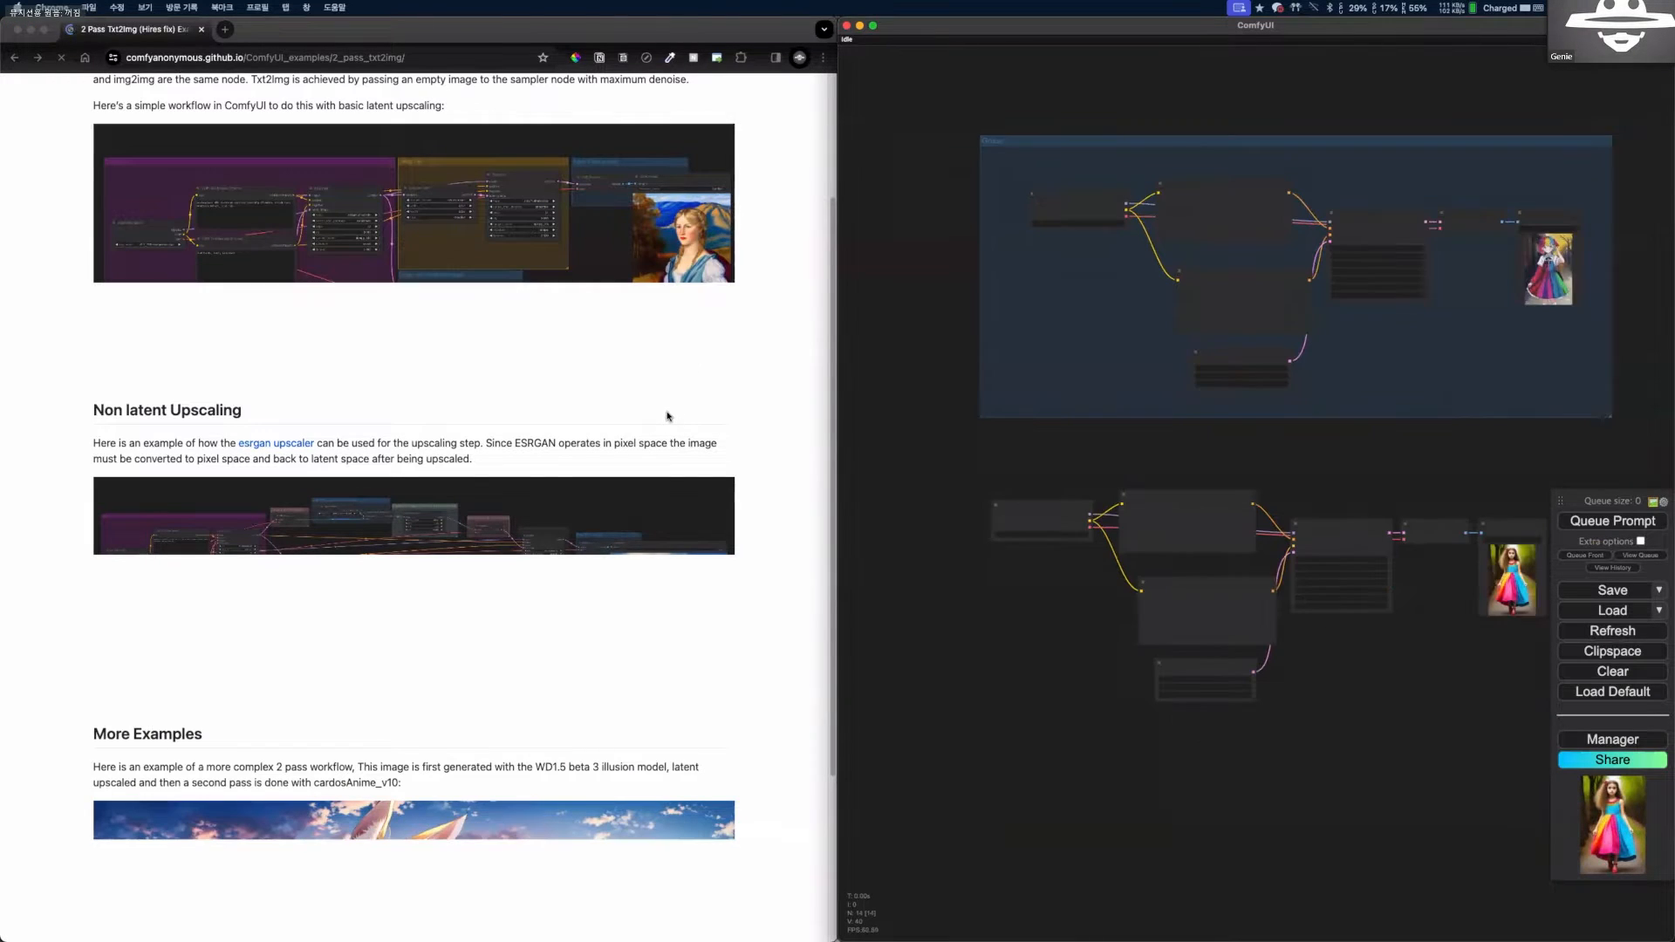
Load the basic latent upscaling example image from the examples page onto the ComfyUI canvas as a workflow.
left_click(666, 416)
scroll(663, 419, "up", 3)
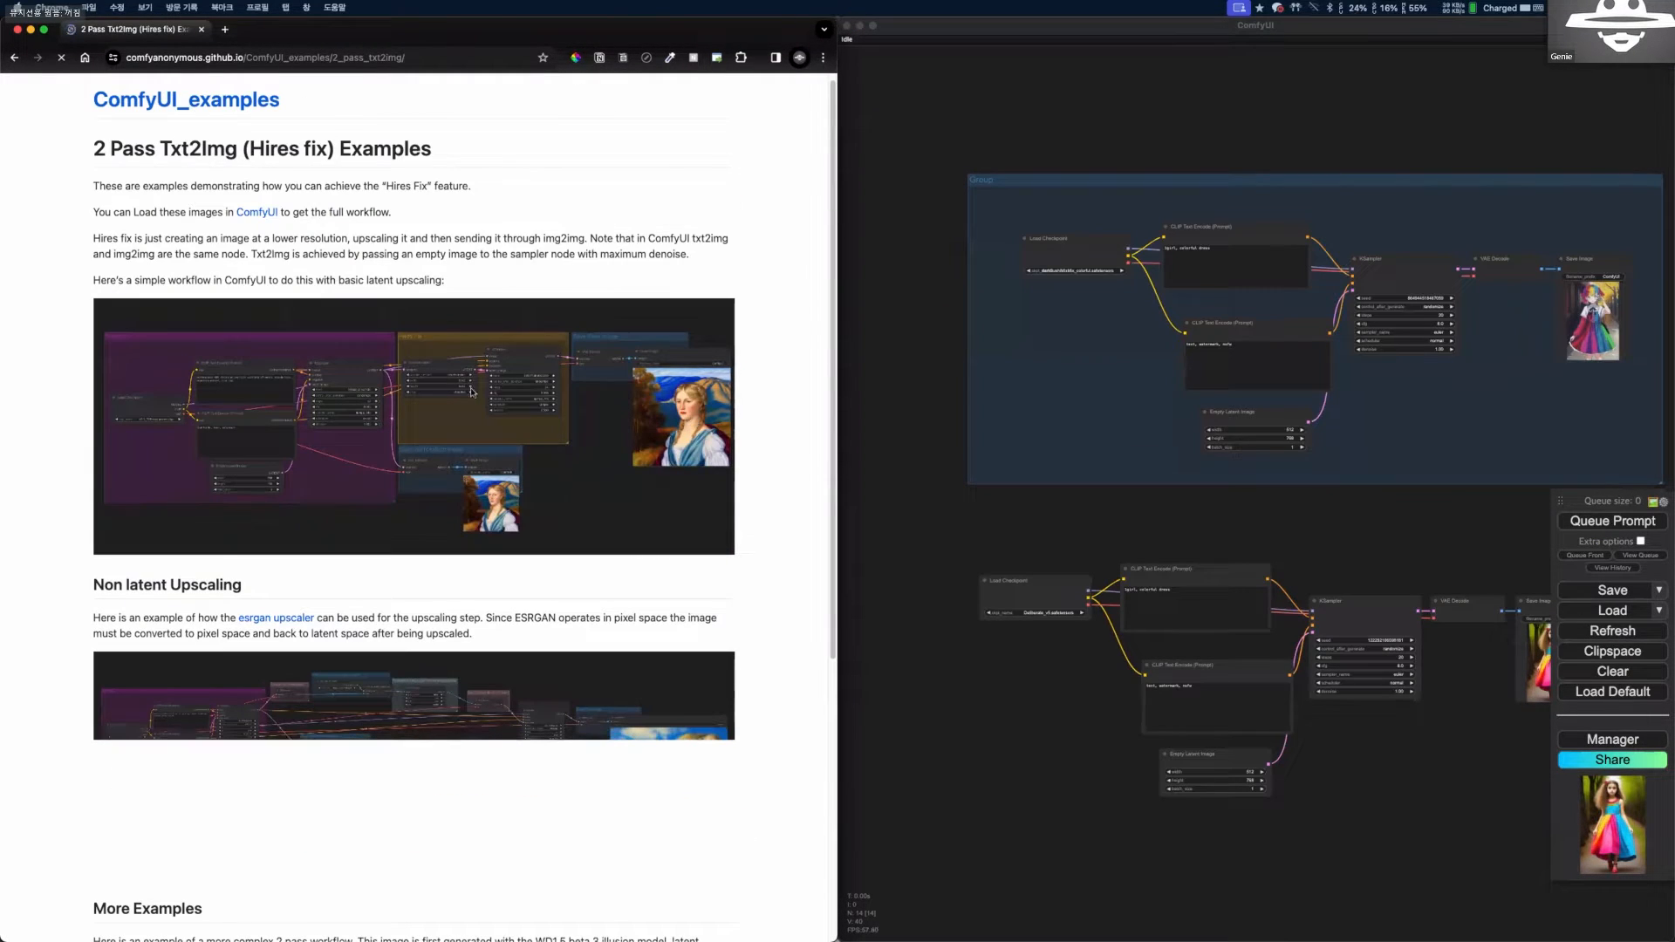
left_click_drag(839, 344, 1003, 394)
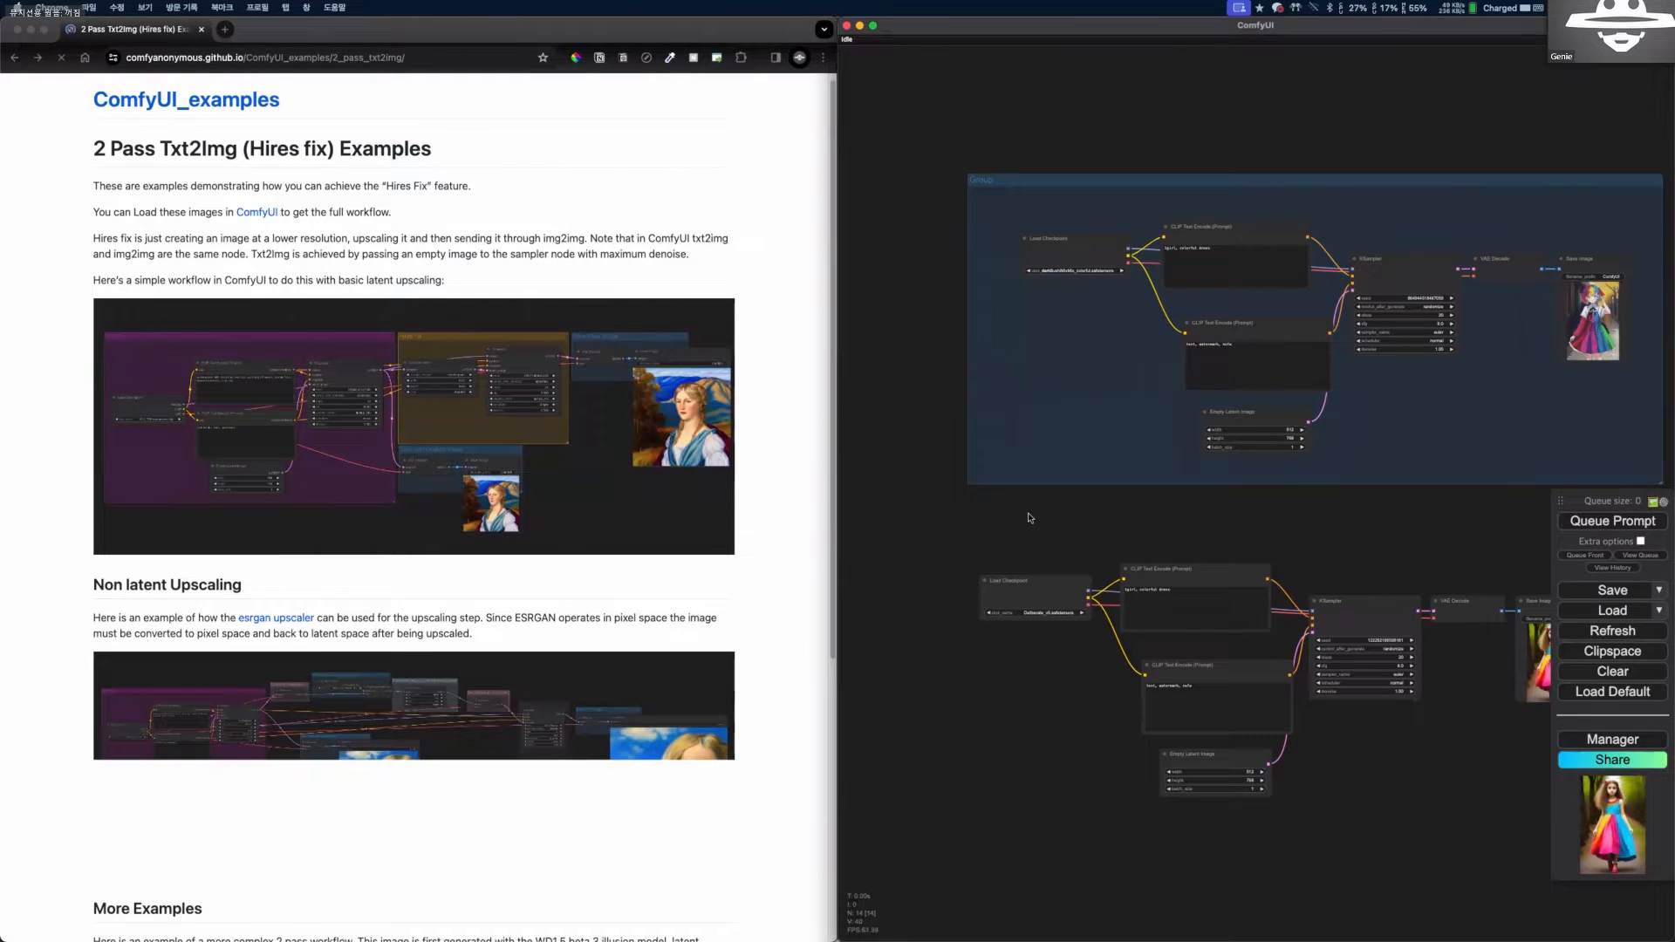
scroll(702, 635, "down", 3)
scroll(707, 628, "up", 3)
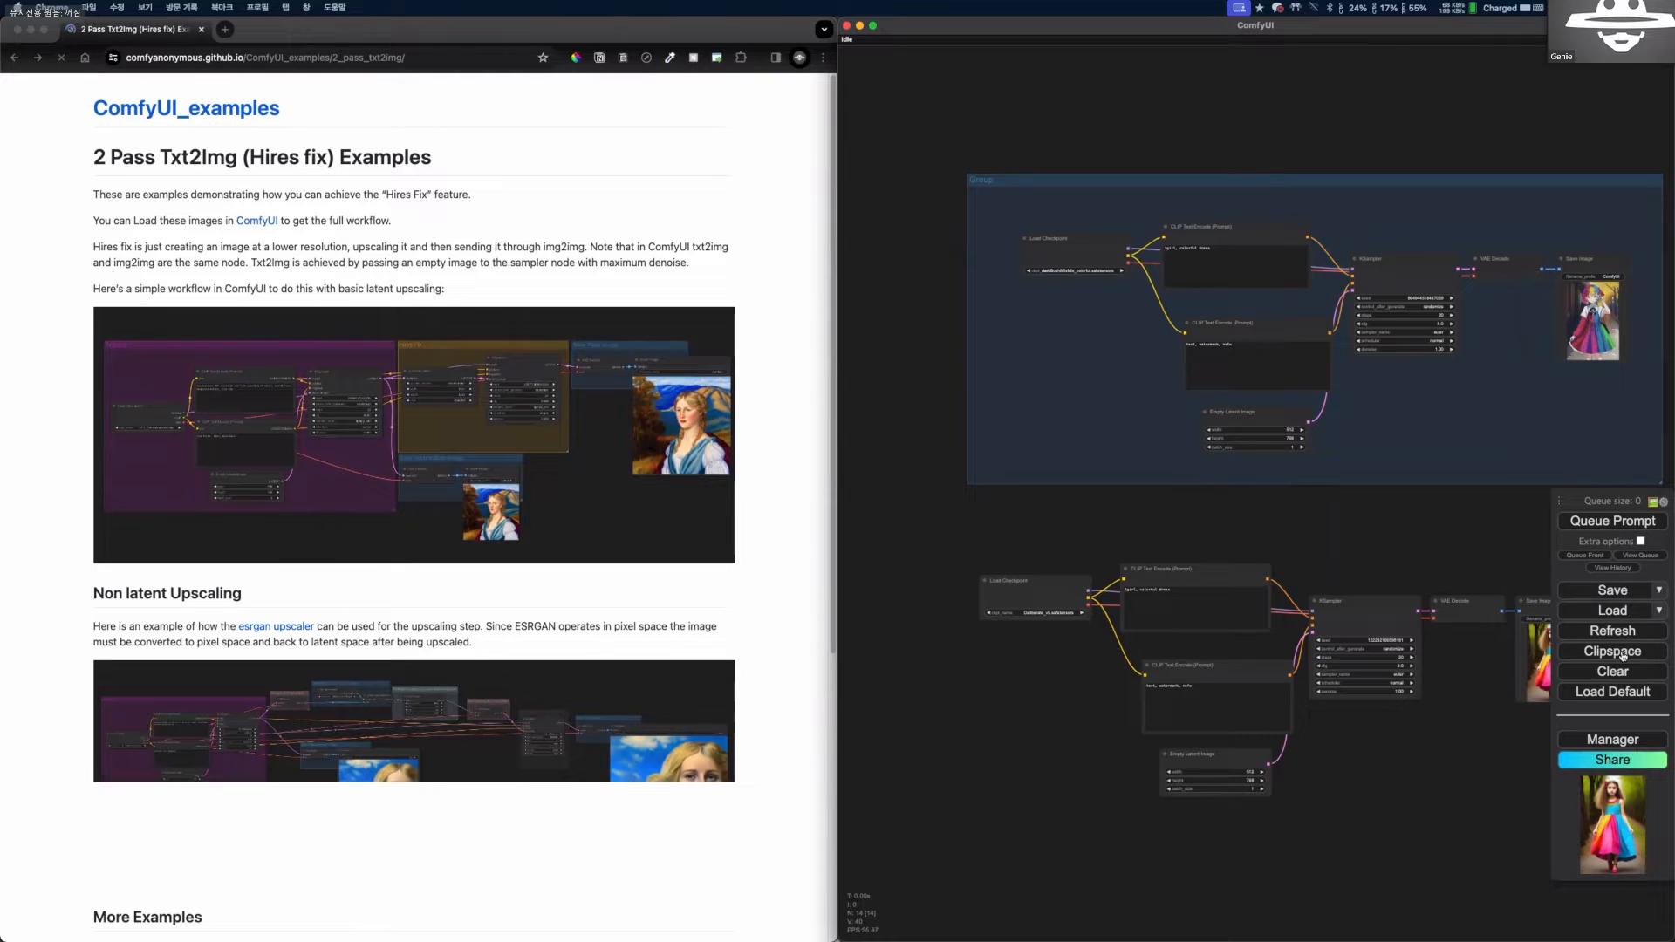
right_click(1024, 535)
left_click(964, 532)
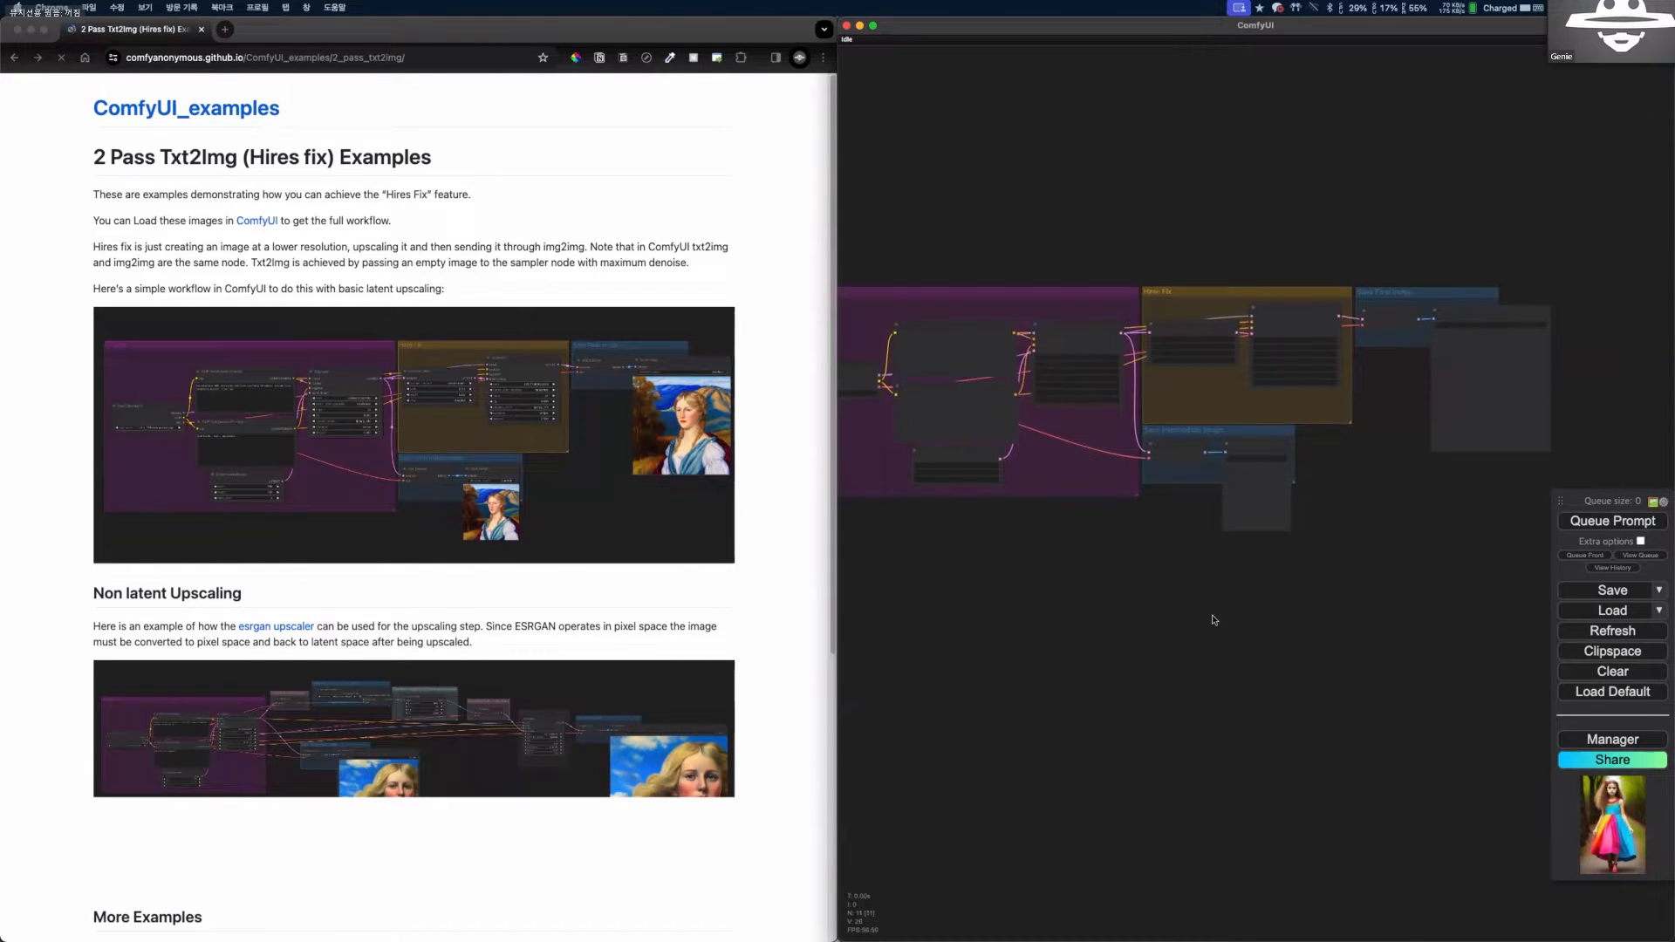
Examine the loaded Txt2Img, Hires Fix and save-image groups against the example image on the page.
scroll(1214, 621, "down", 3)
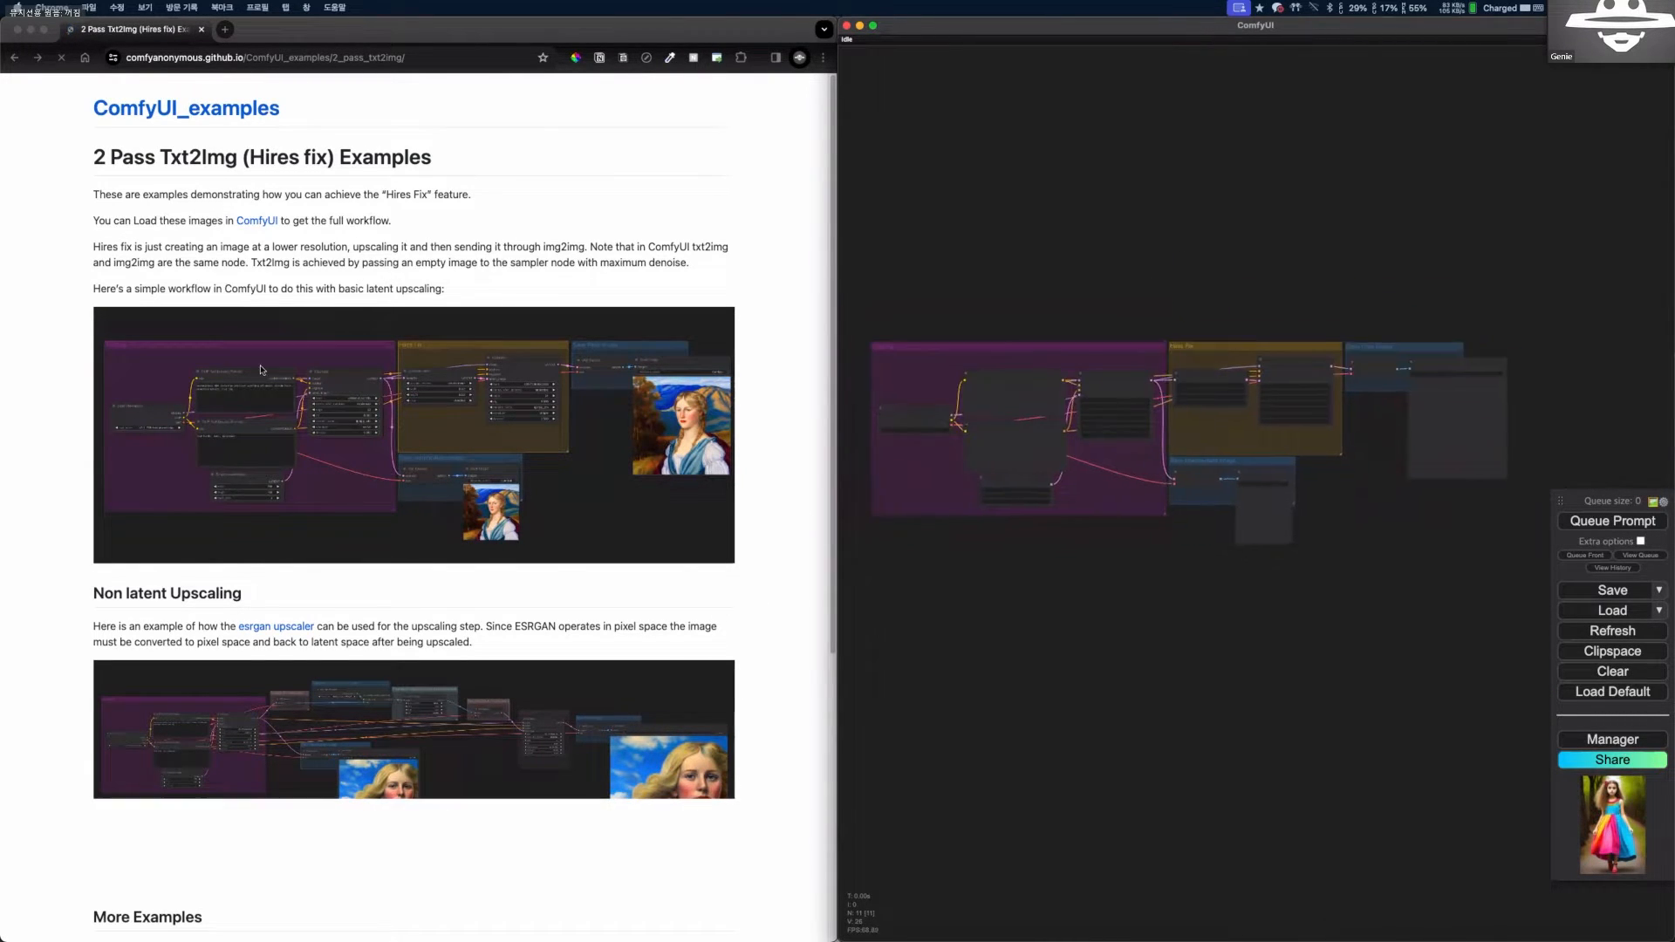
scroll(1056, 533, "up", 1)
scroll(1090, 494, "up", 10)
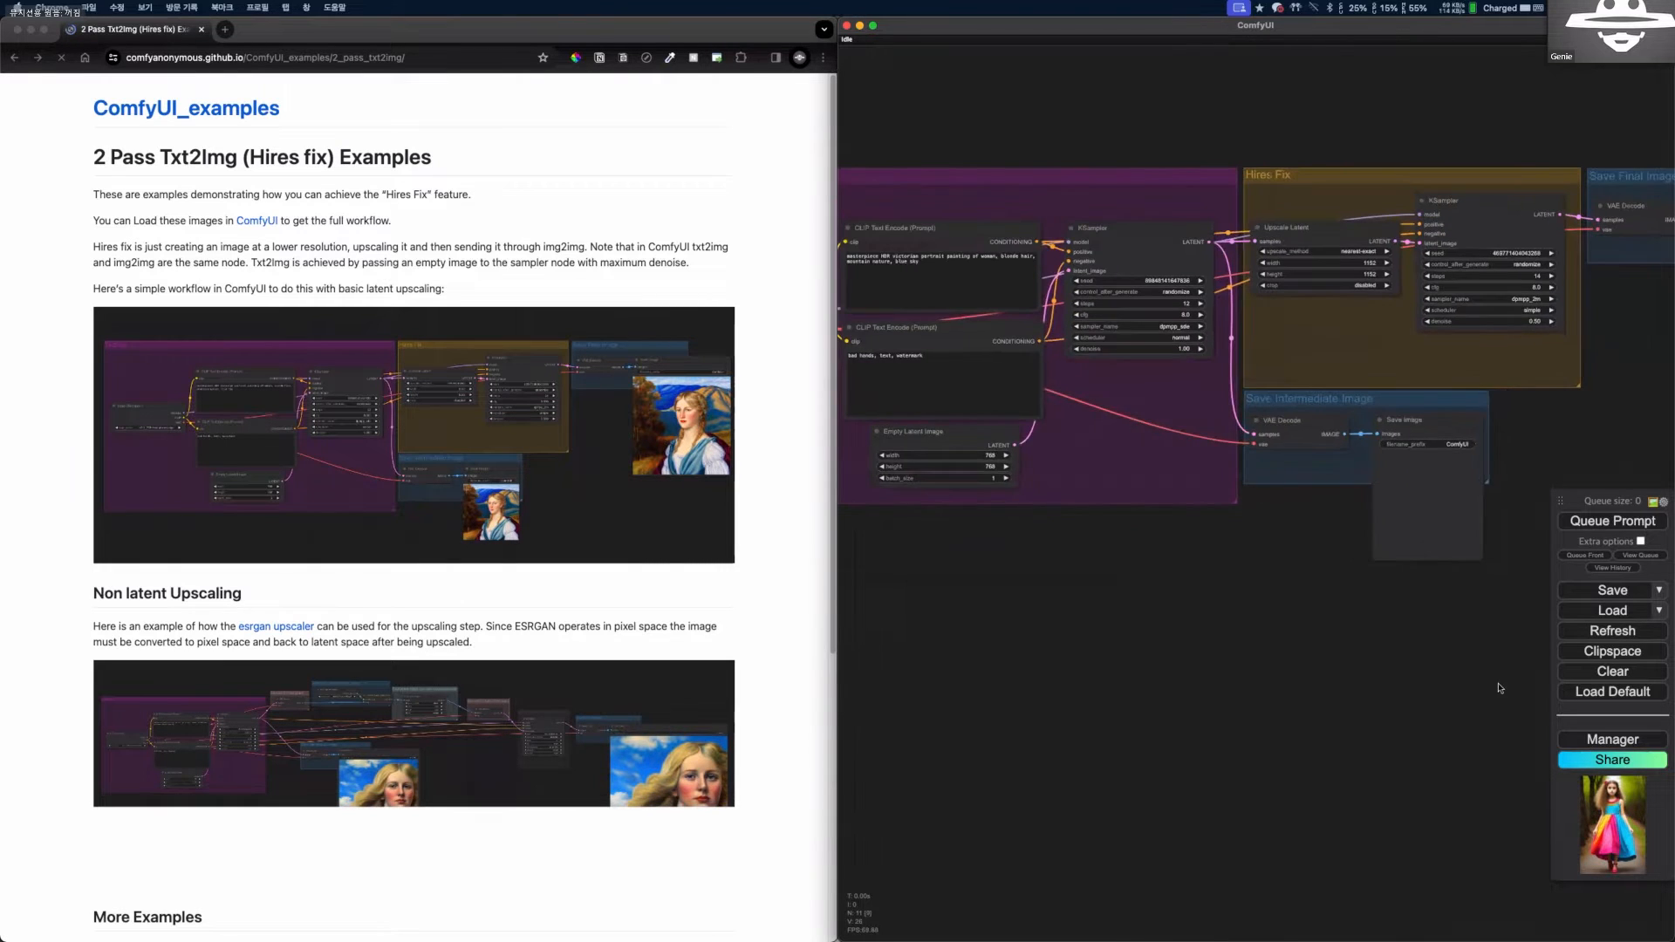
left_click_drag(504, 392, 896, 314)
scroll(1195, 589, "down", 6)
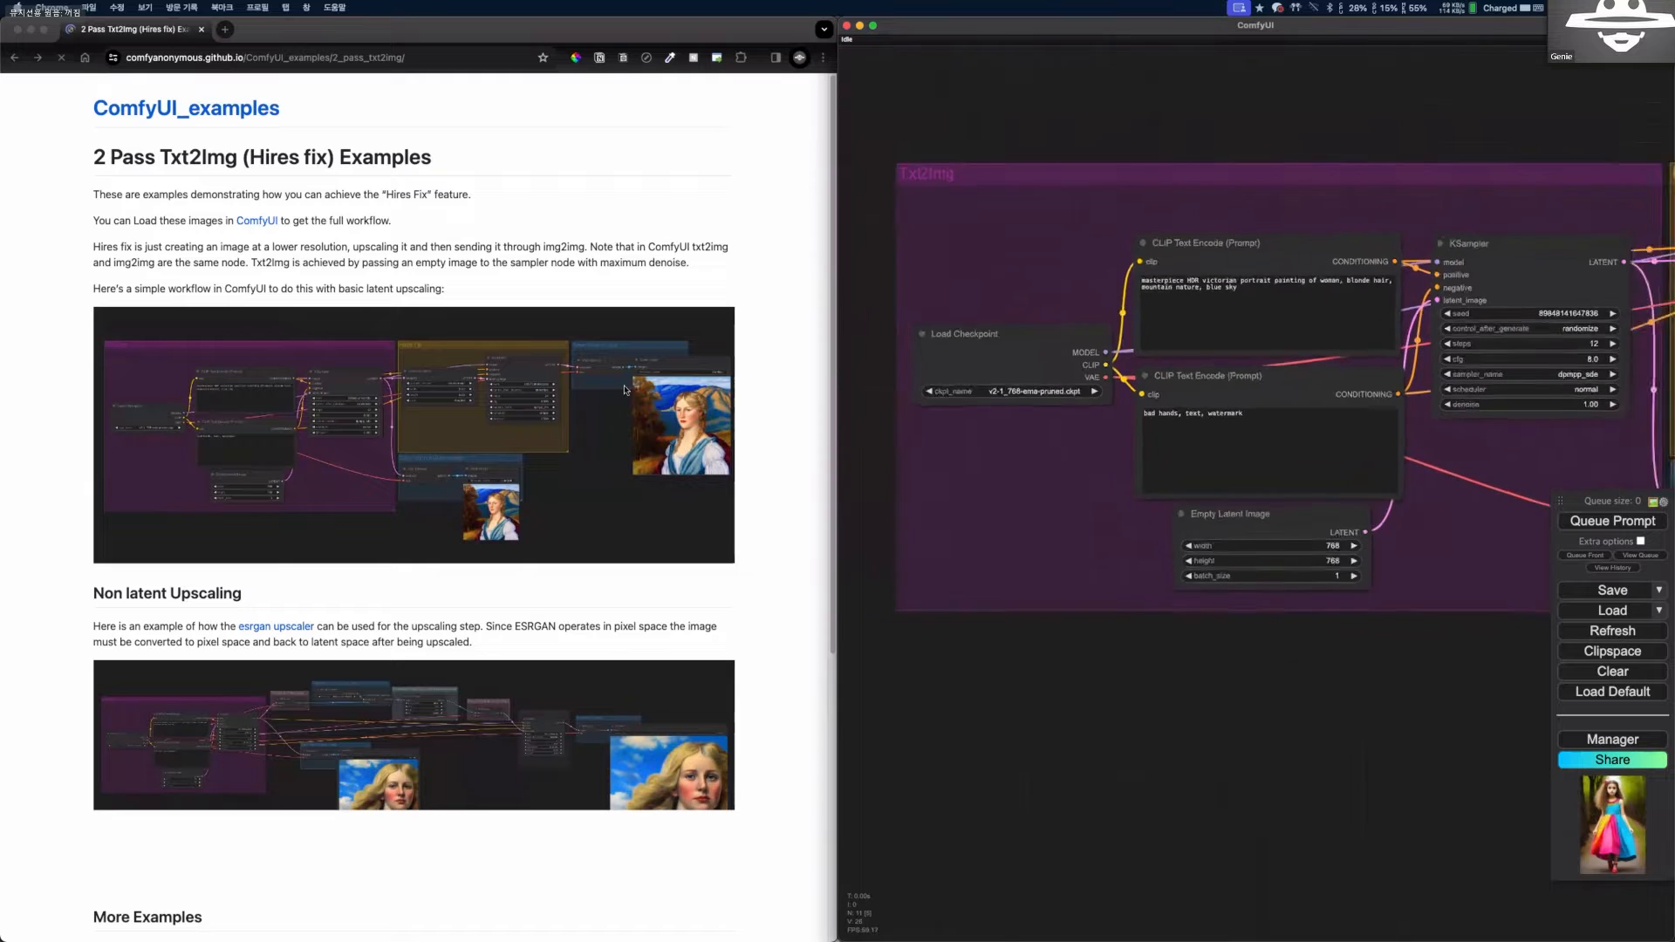
left_click_drag(1398, 533, 1247, 504)
left_click(649, 376)
left_click_drag(1011, 603, 980, 511)
left_click_drag(1084, 560, 1074, 567)
Start exporting the workflow image as a PNG with embedded workflow, and cancel saving workflow.png.
right_click(1089, 783)
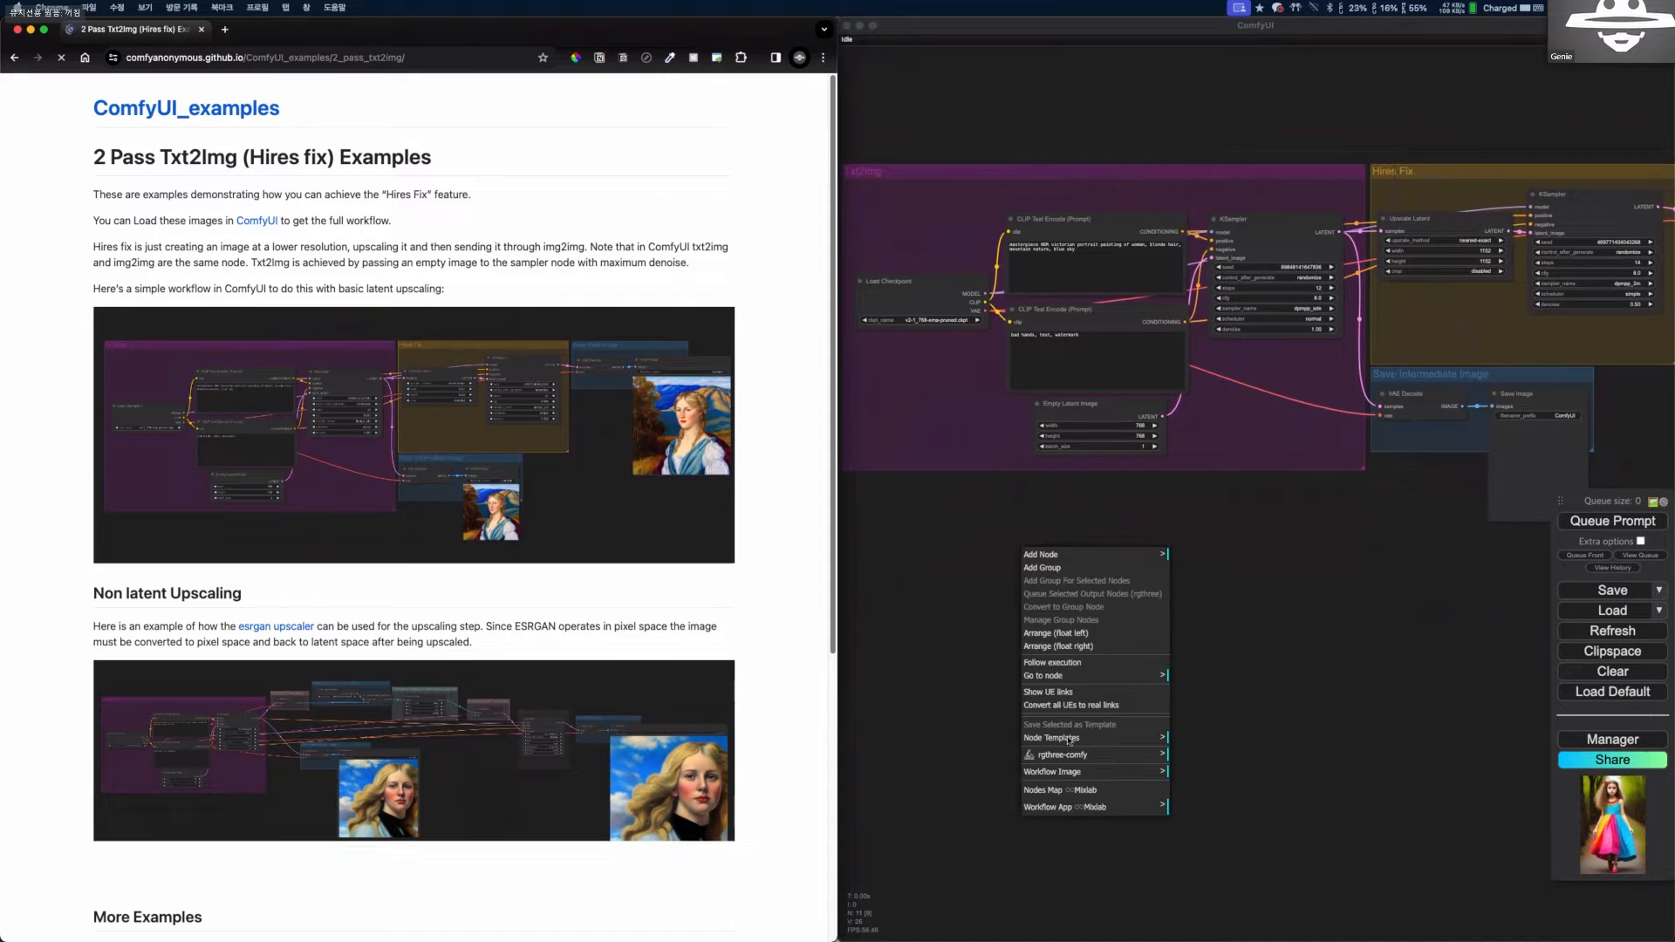
right_click(1088, 616)
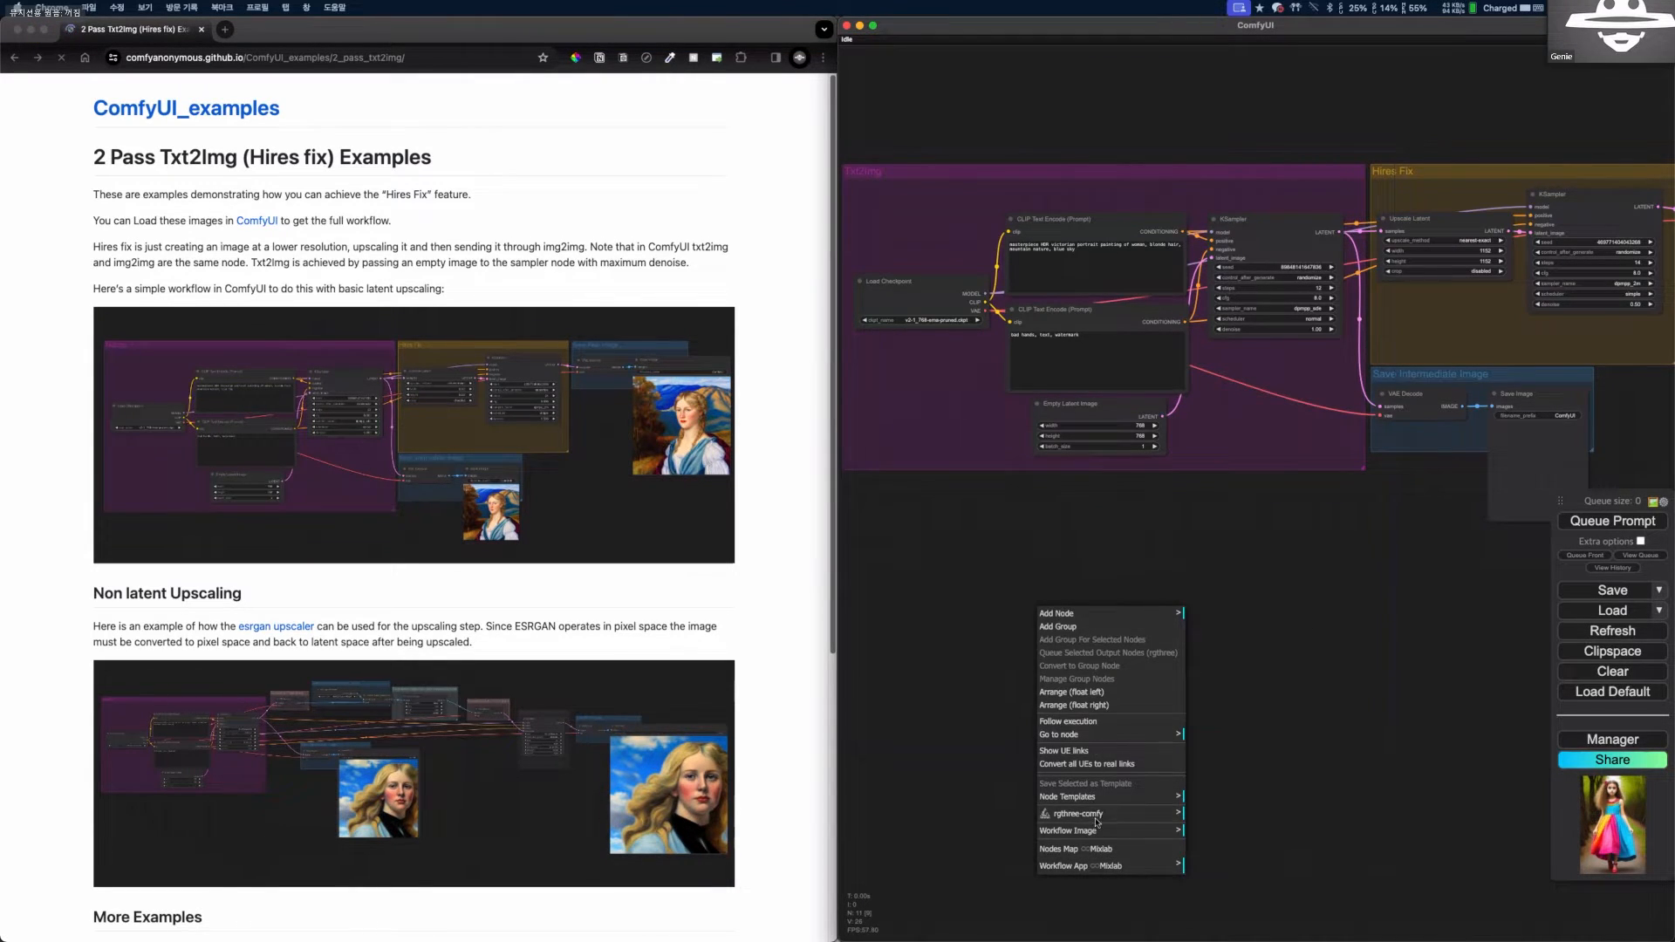
left_click_drag(1010, 594, 1126, 755)
scroll(1125, 756, "down", 4)
right_click(1023, 319)
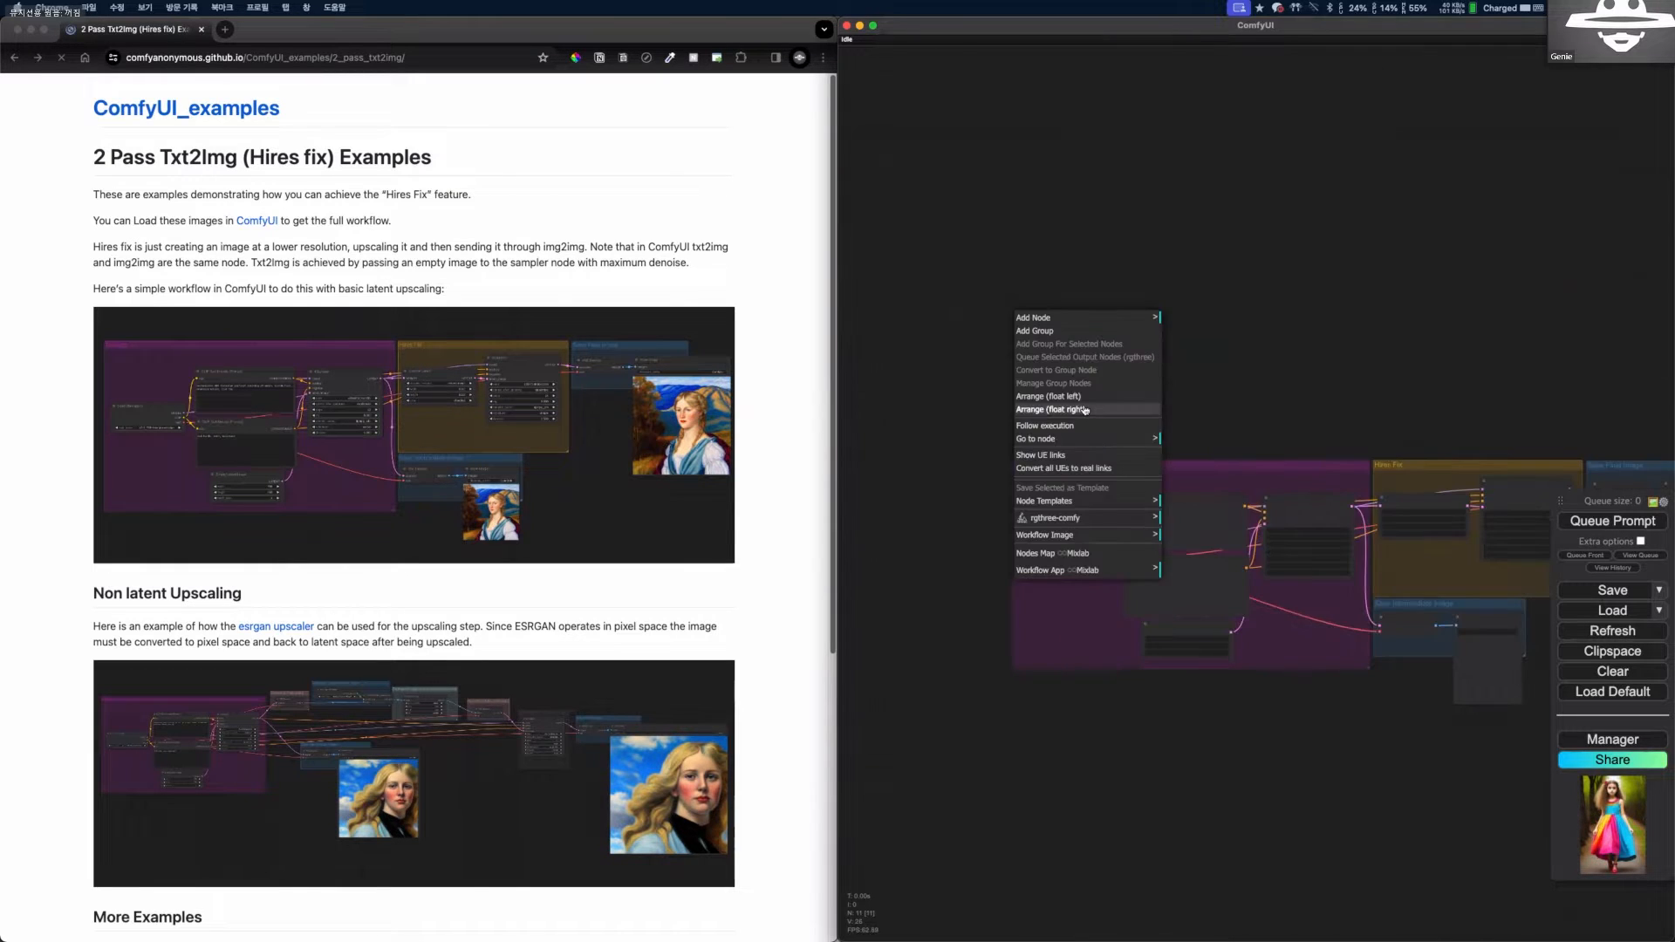
left_click(1077, 536)
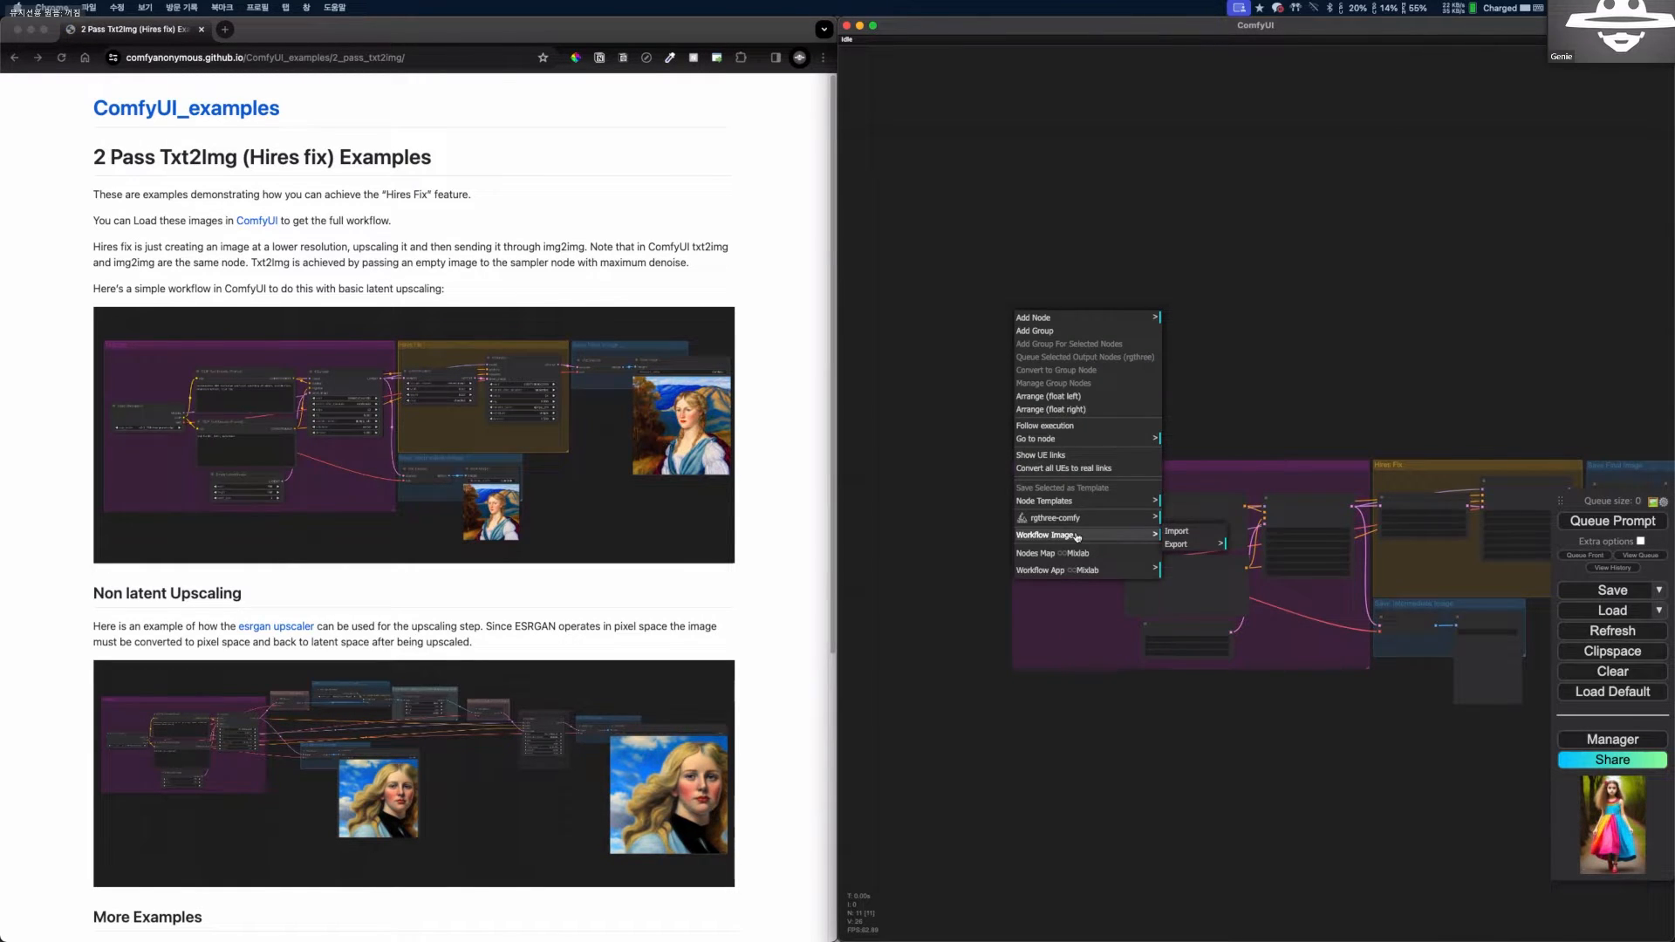
left_click(1197, 544)
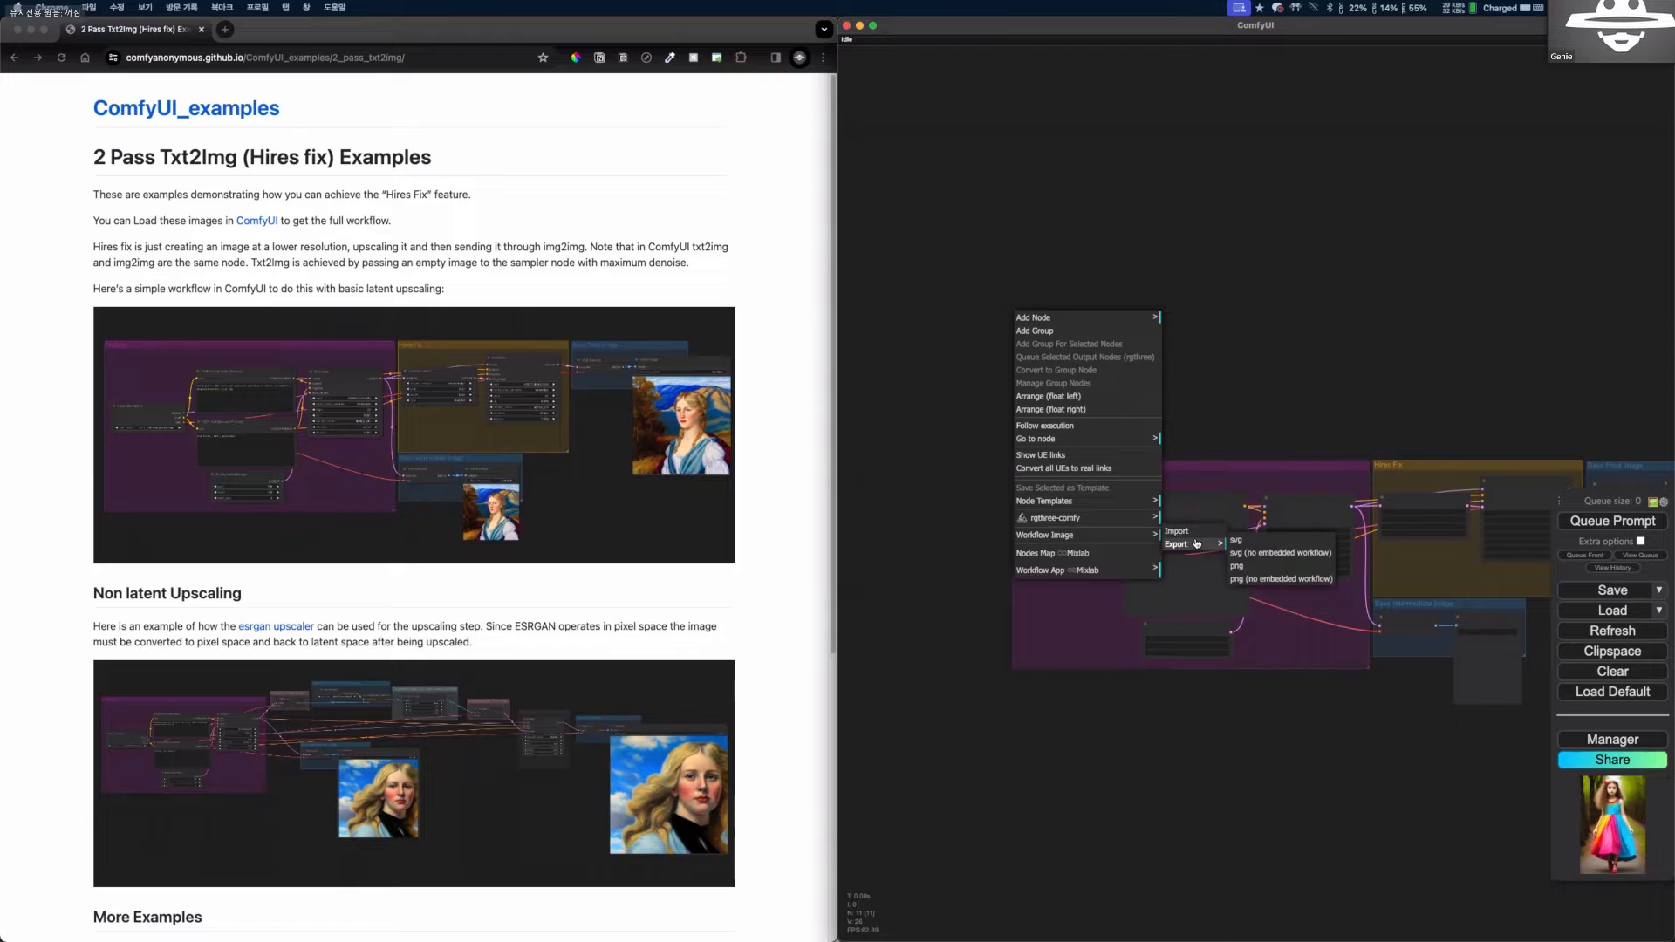
left_click(1250, 568)
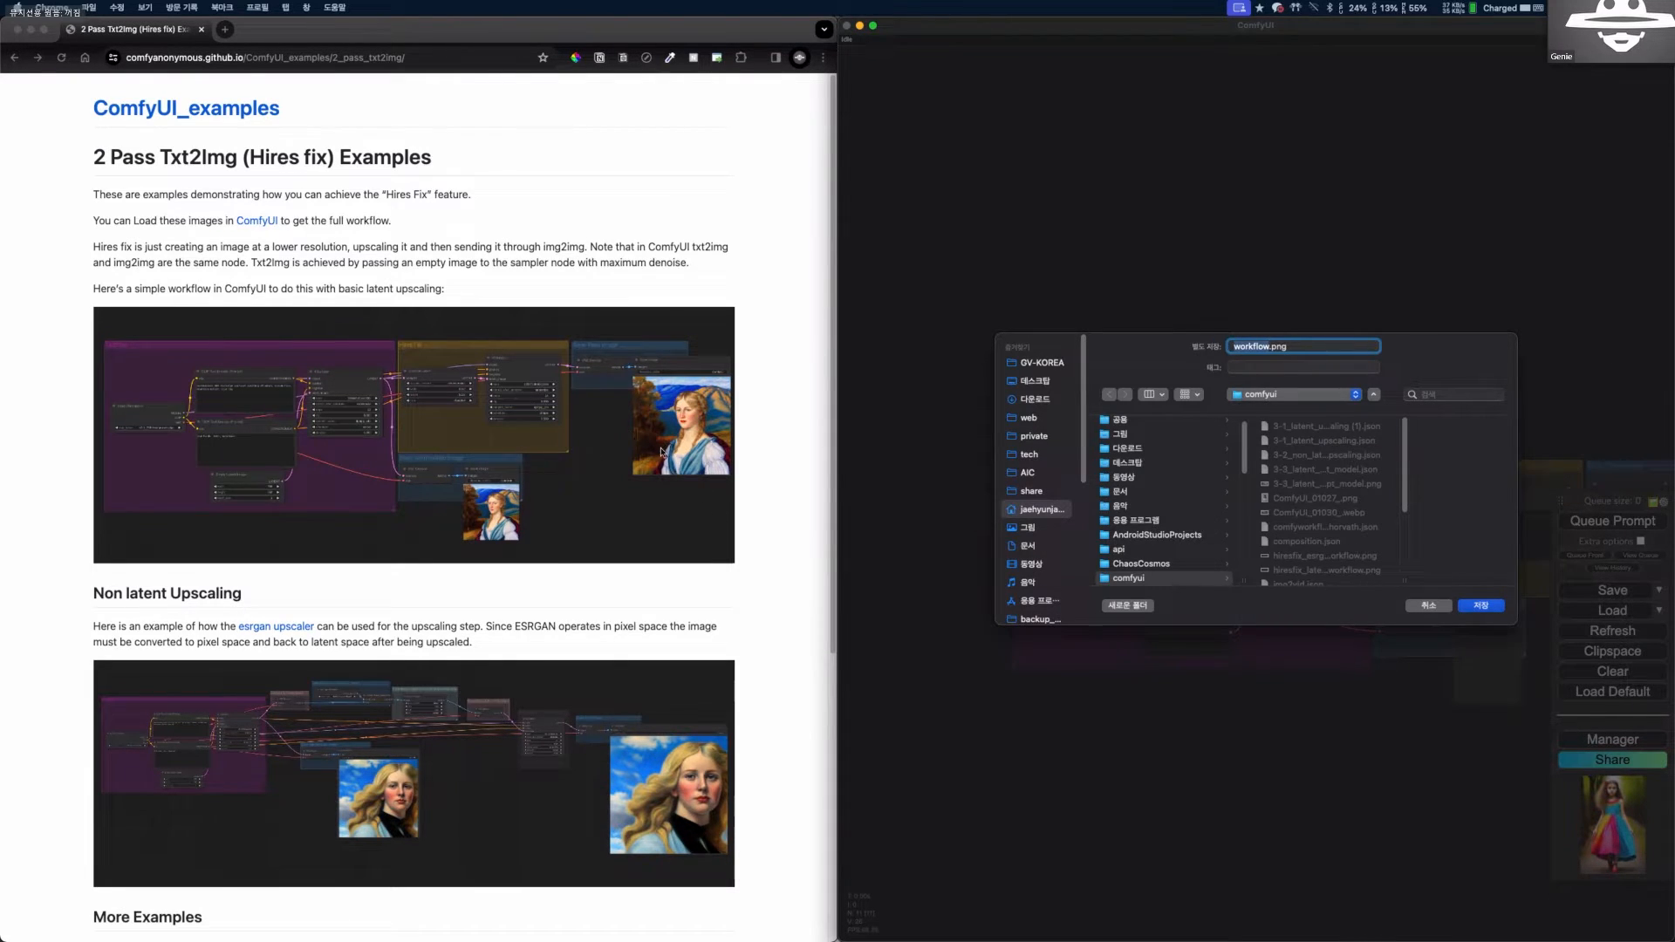
left_click(1435, 605)
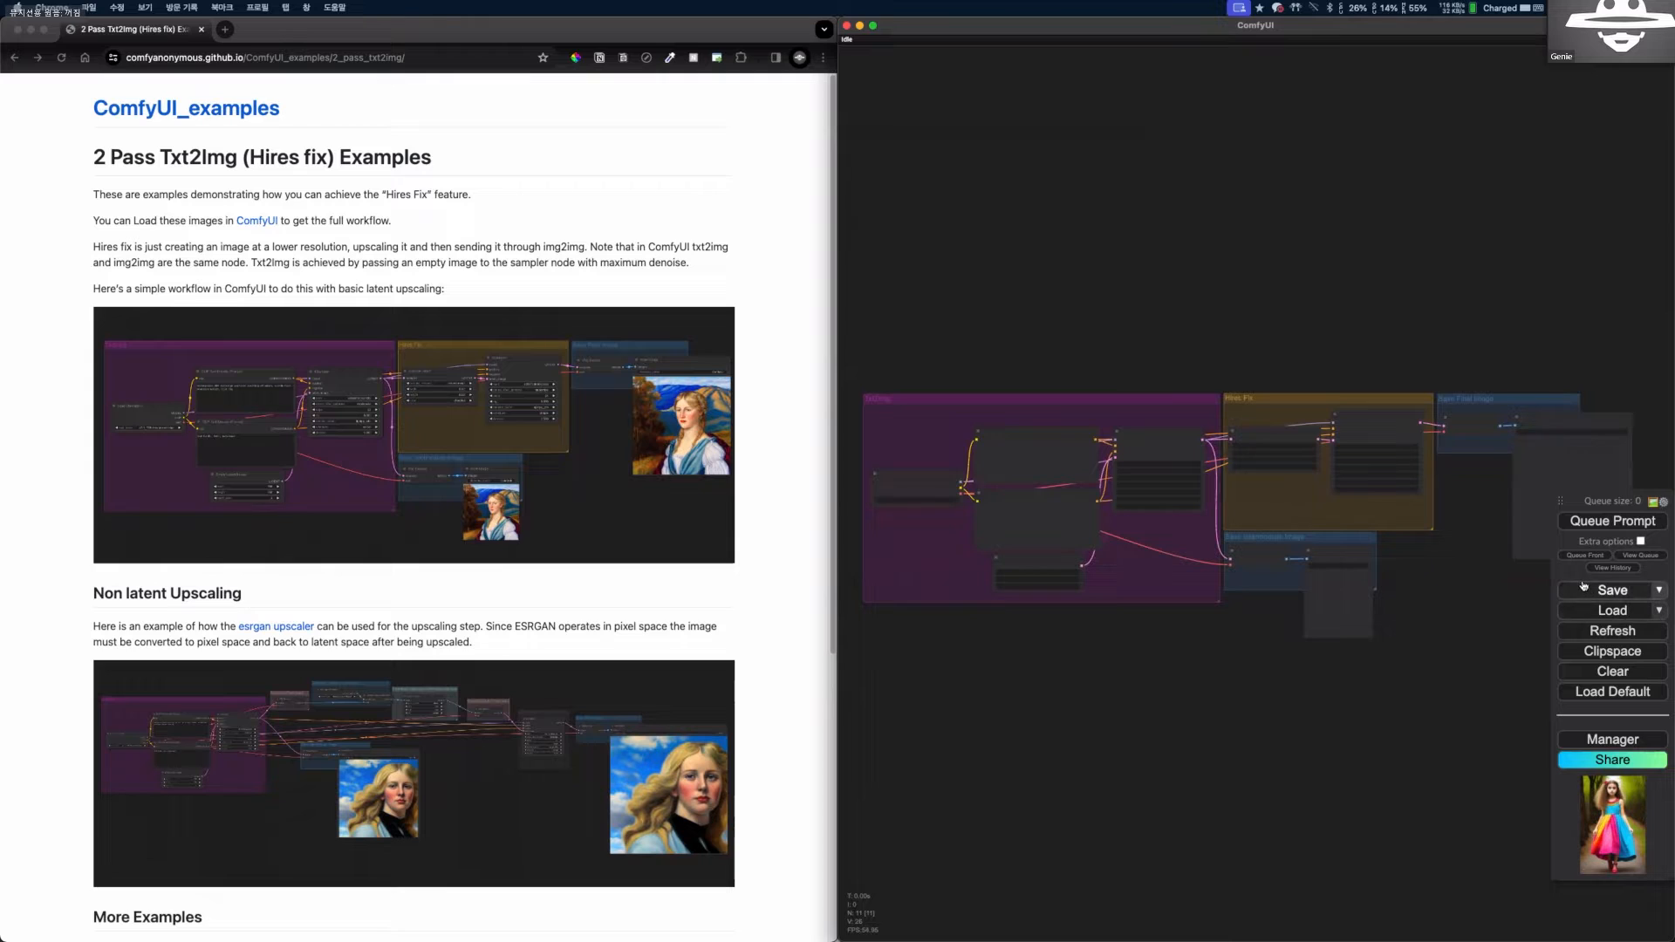
Start saving the workflow as workflow.json and cancel the file name request.
left_click(1605, 590)
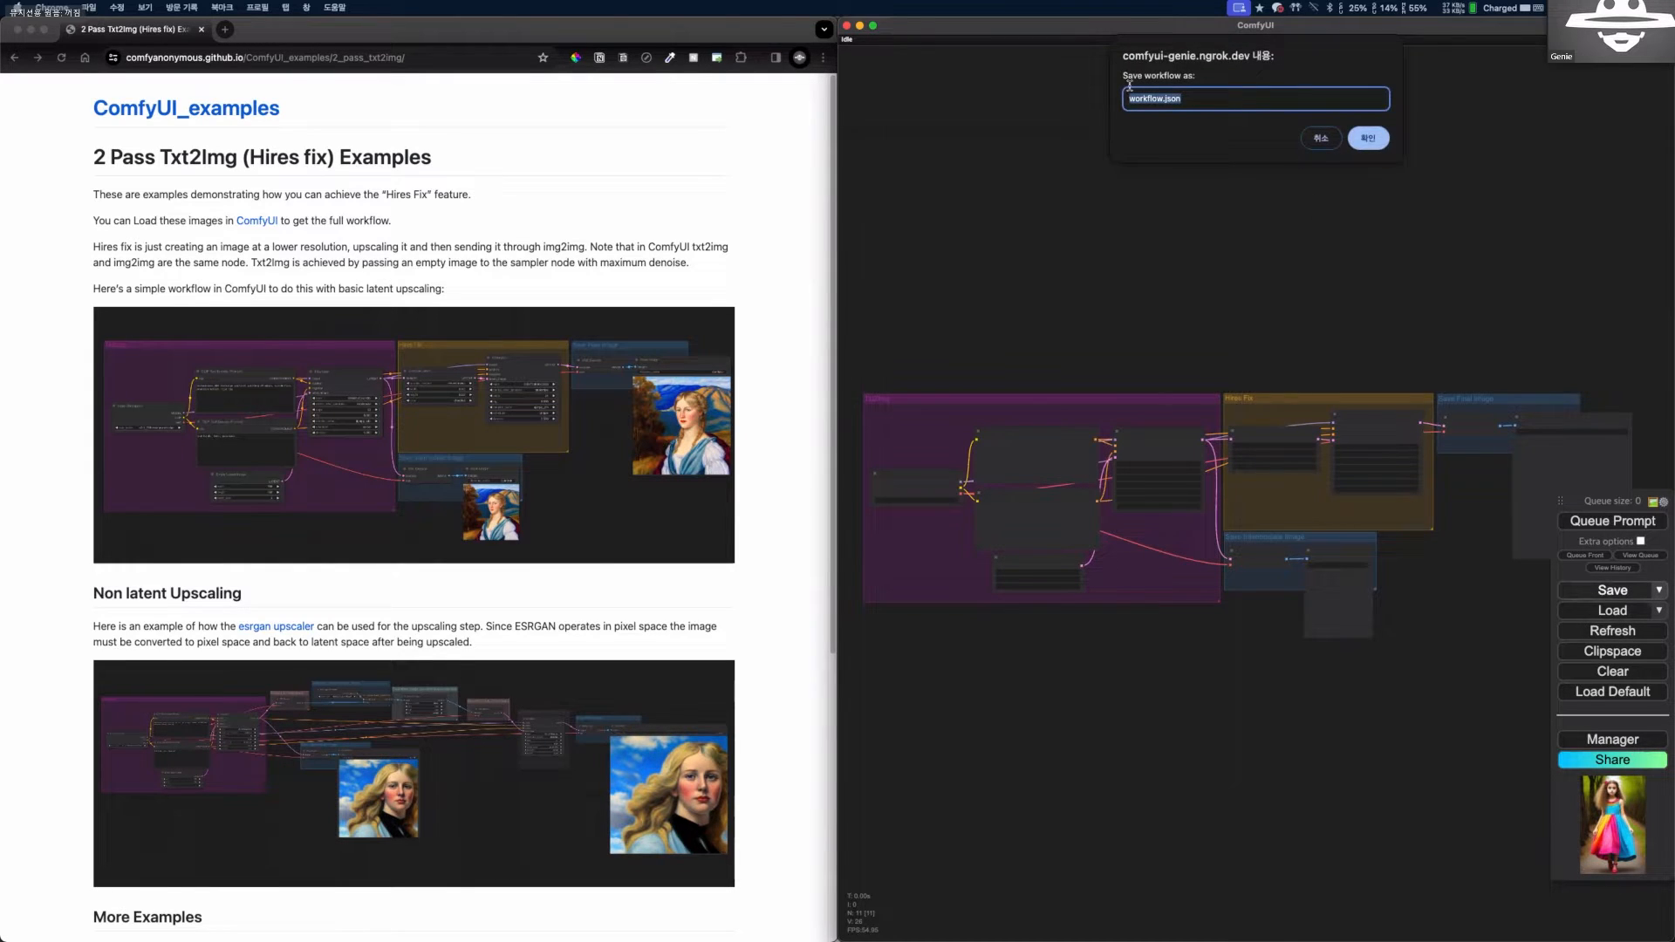
left_click(1130, 98)
left_click_drag(1131, 99, 1194, 98)
left_click(1194, 98)
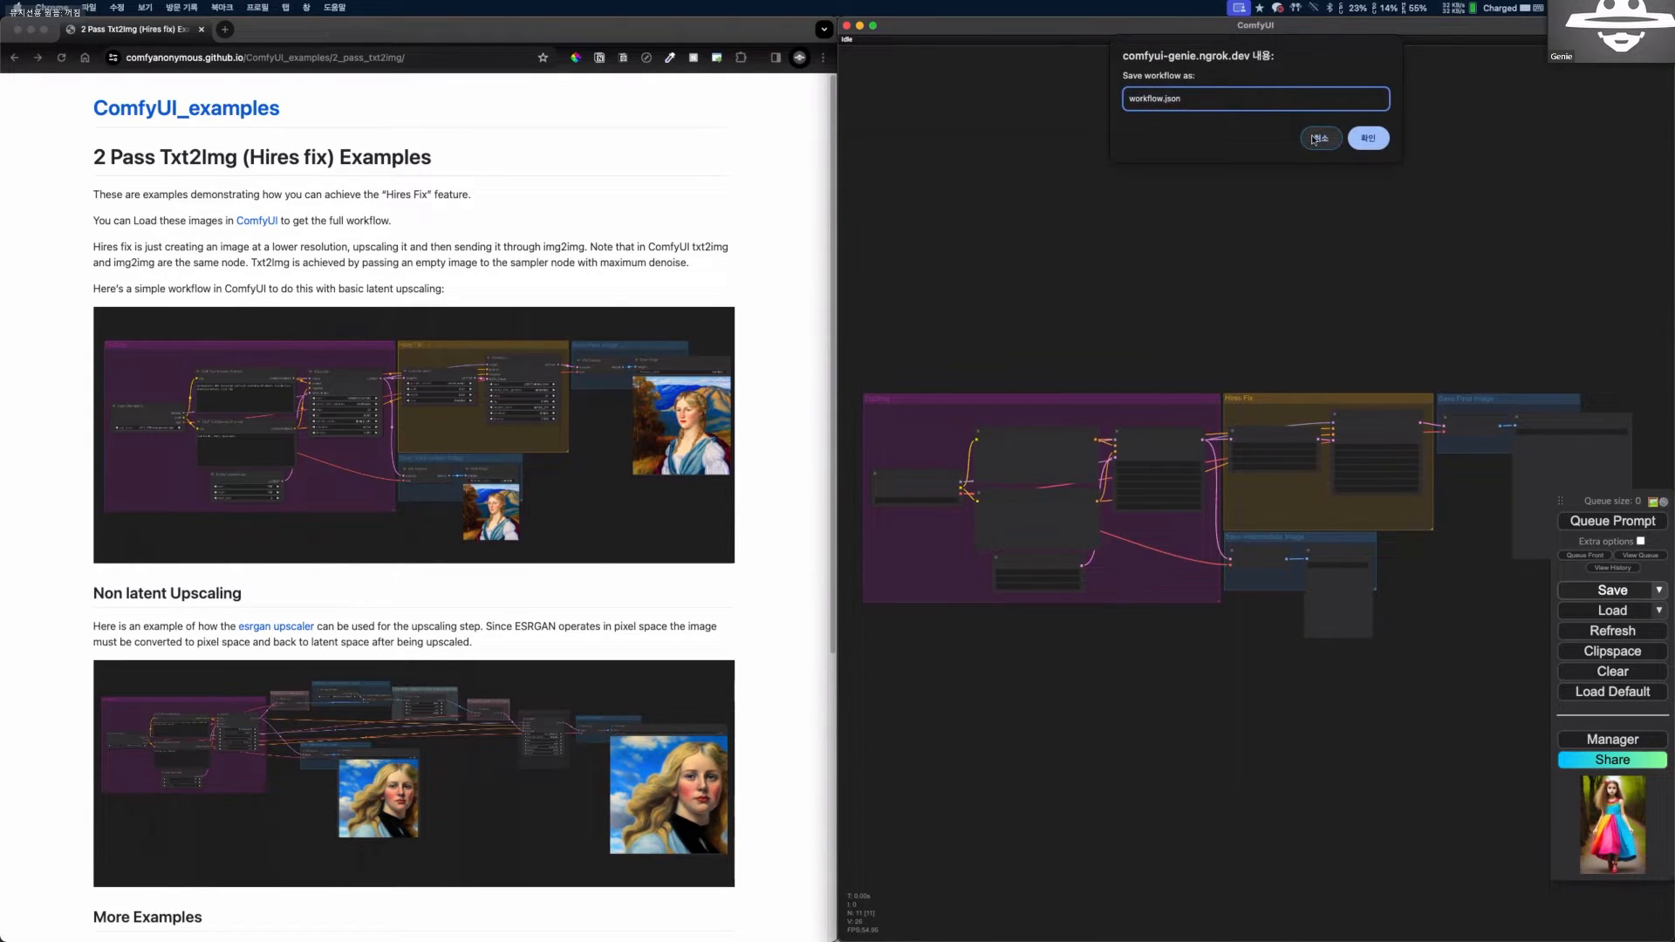
double_click(1152, 100)
left_click(1320, 139)
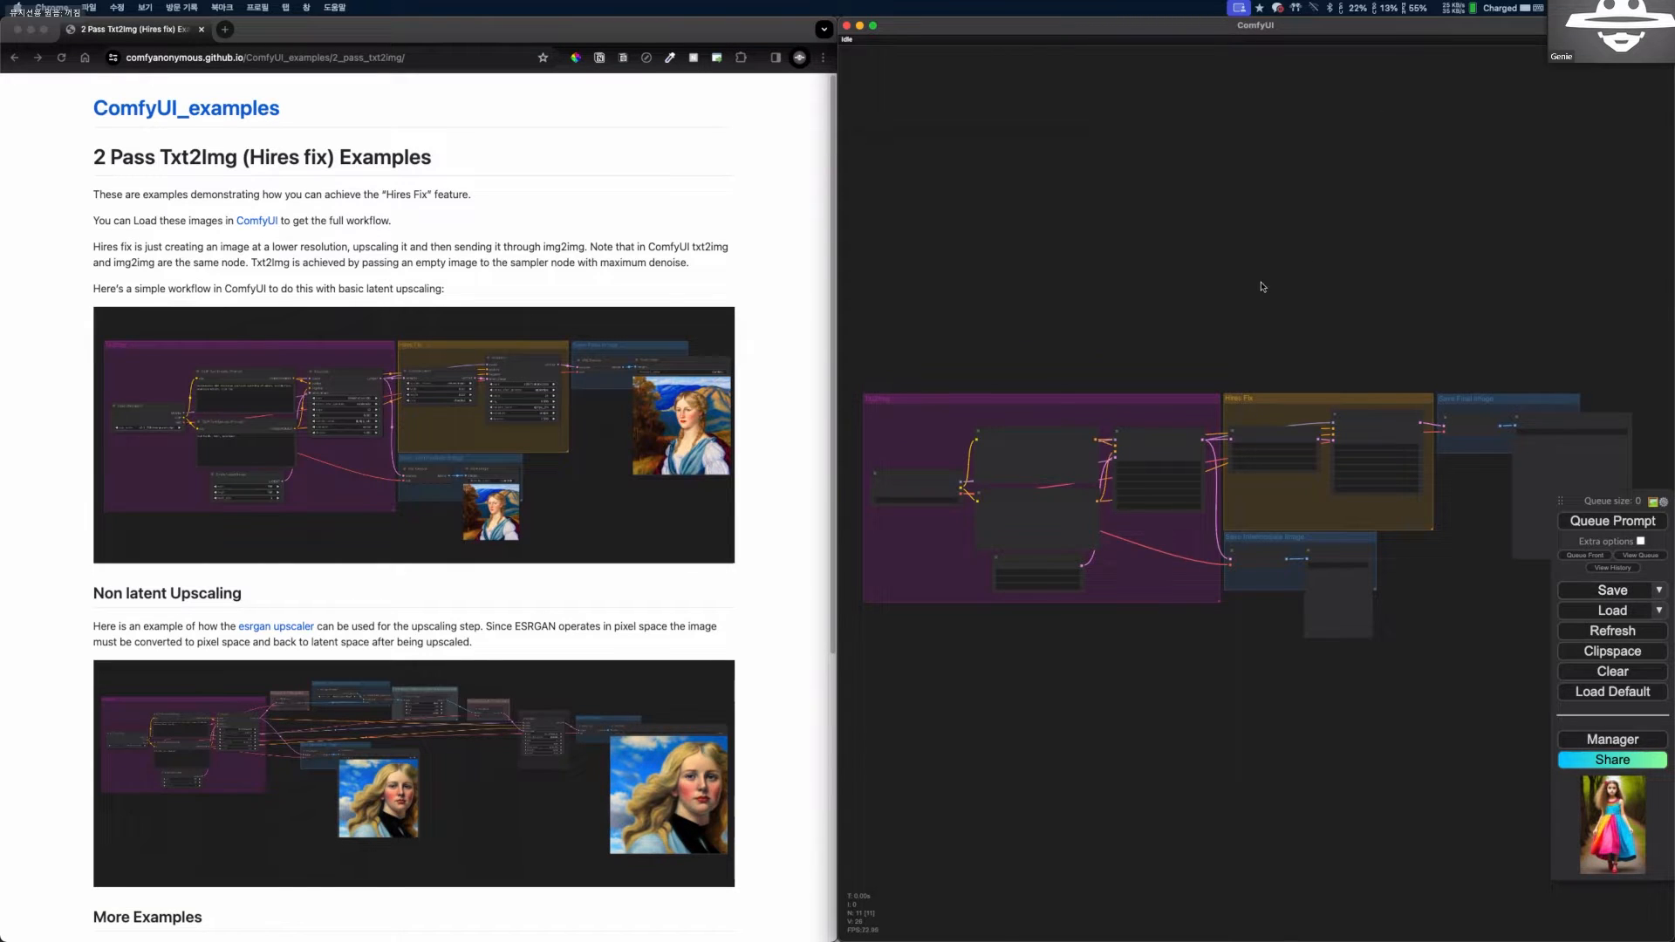
Inspect the checkpoint specified in the Load Checkpoint node of the Txt2Img group.
left_click_drag(1200, 372, 1249, 304)
scroll(1249, 303, "up", 5)
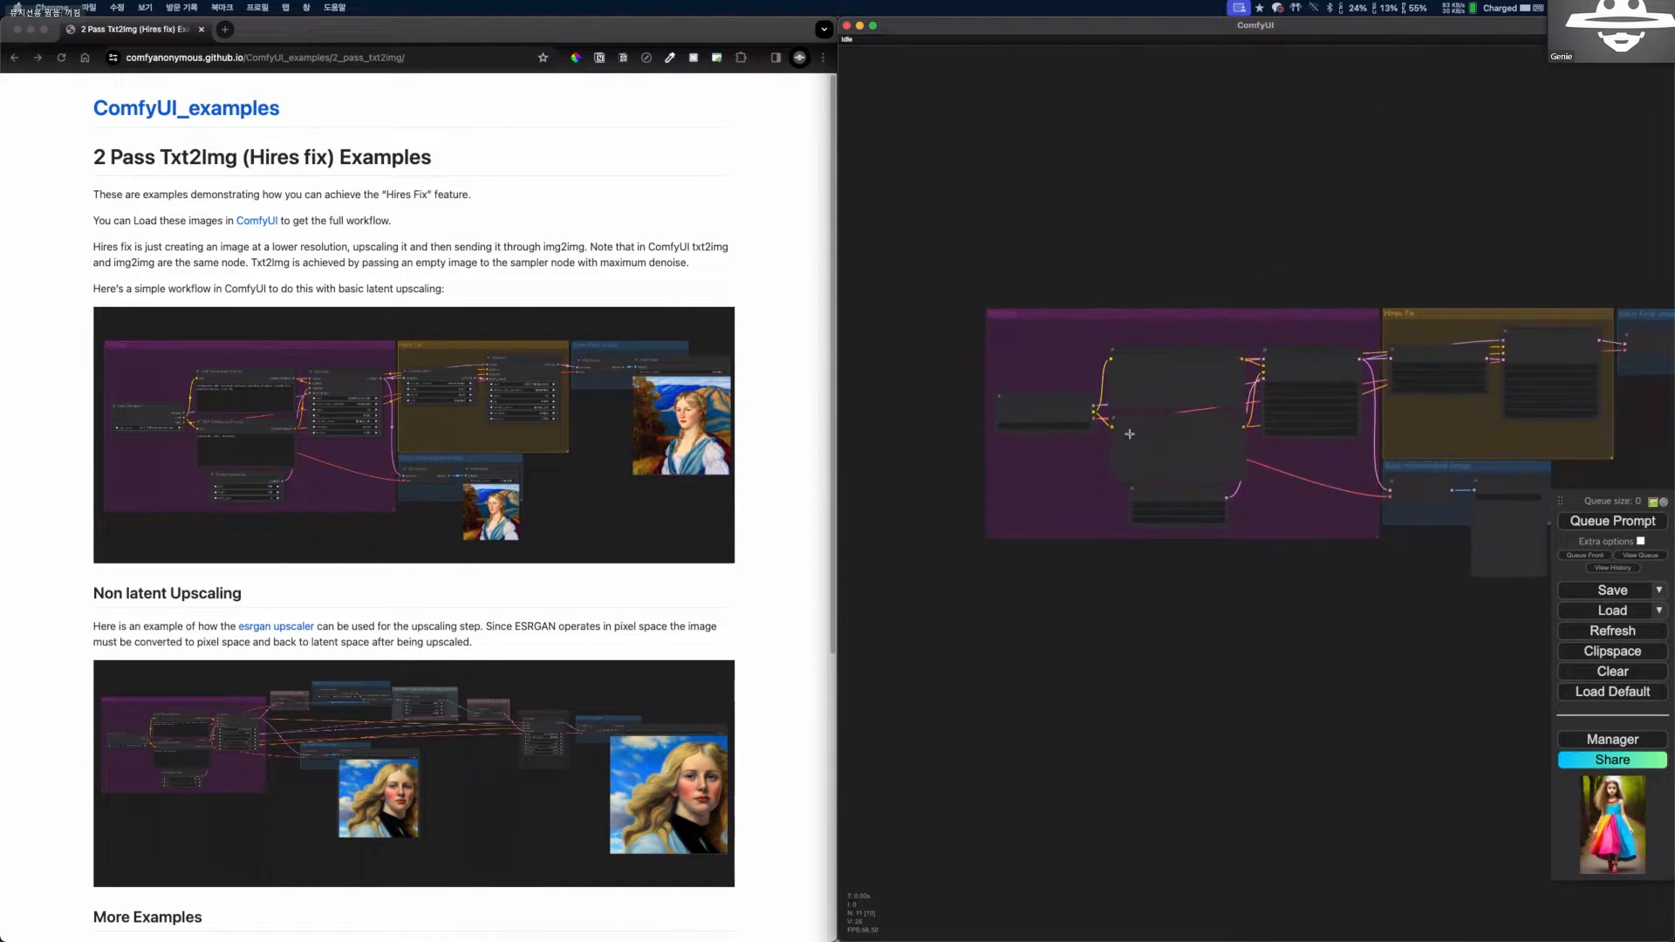
scroll(1163, 430, "up", 3)
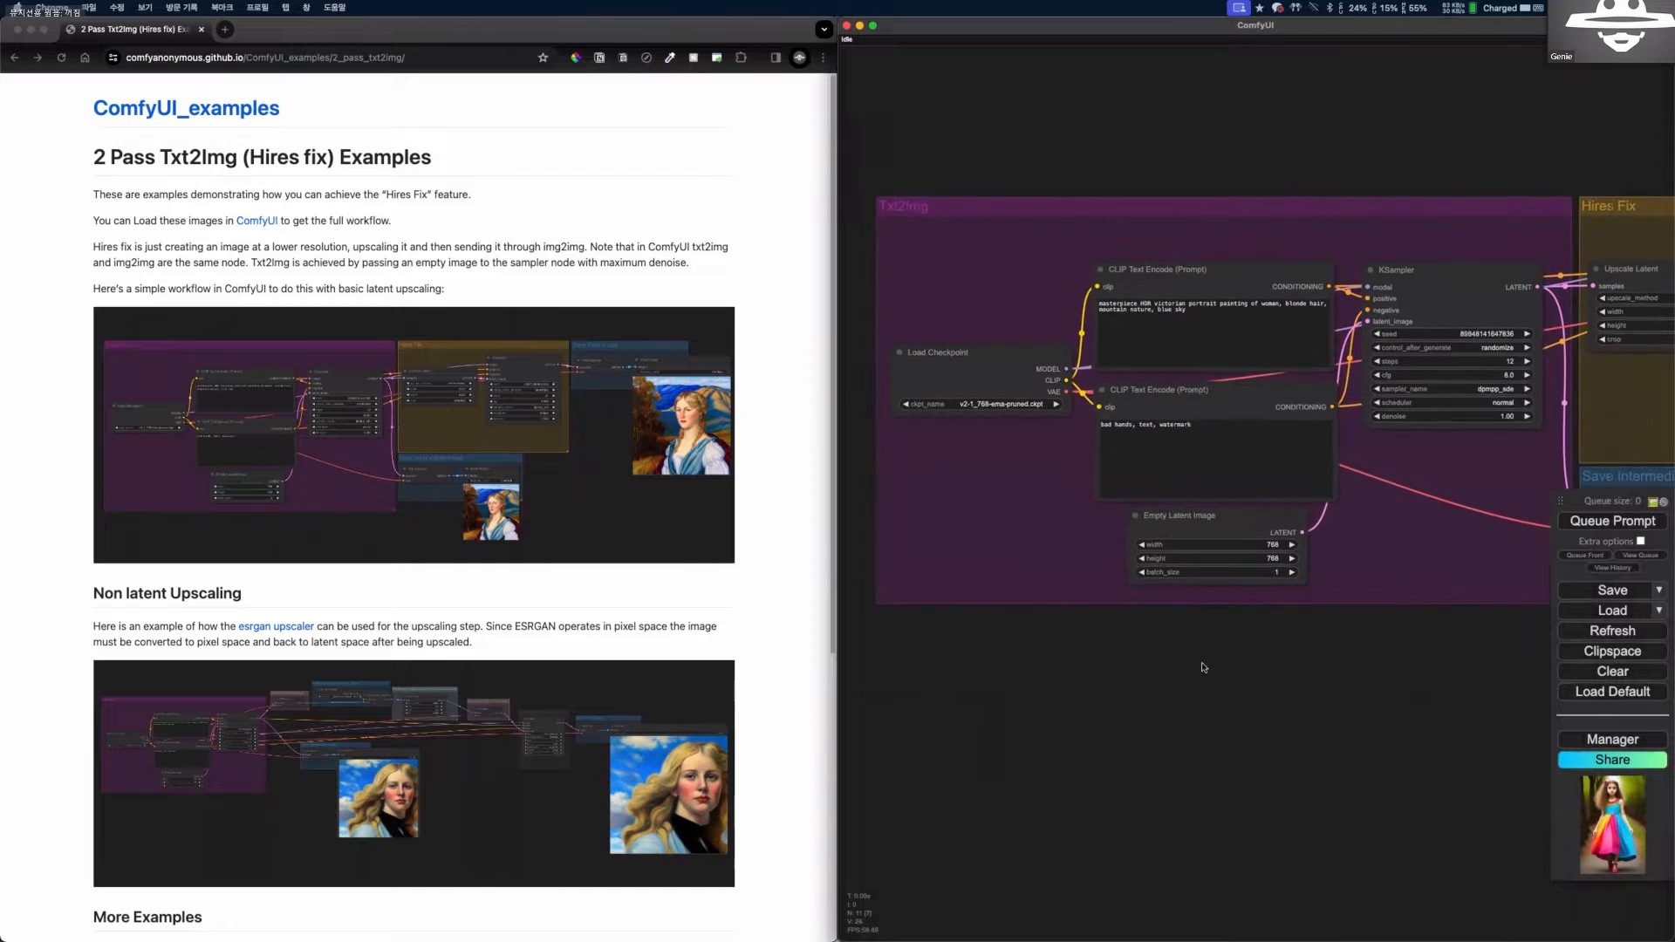
scroll(1047, 402, "up", 6)
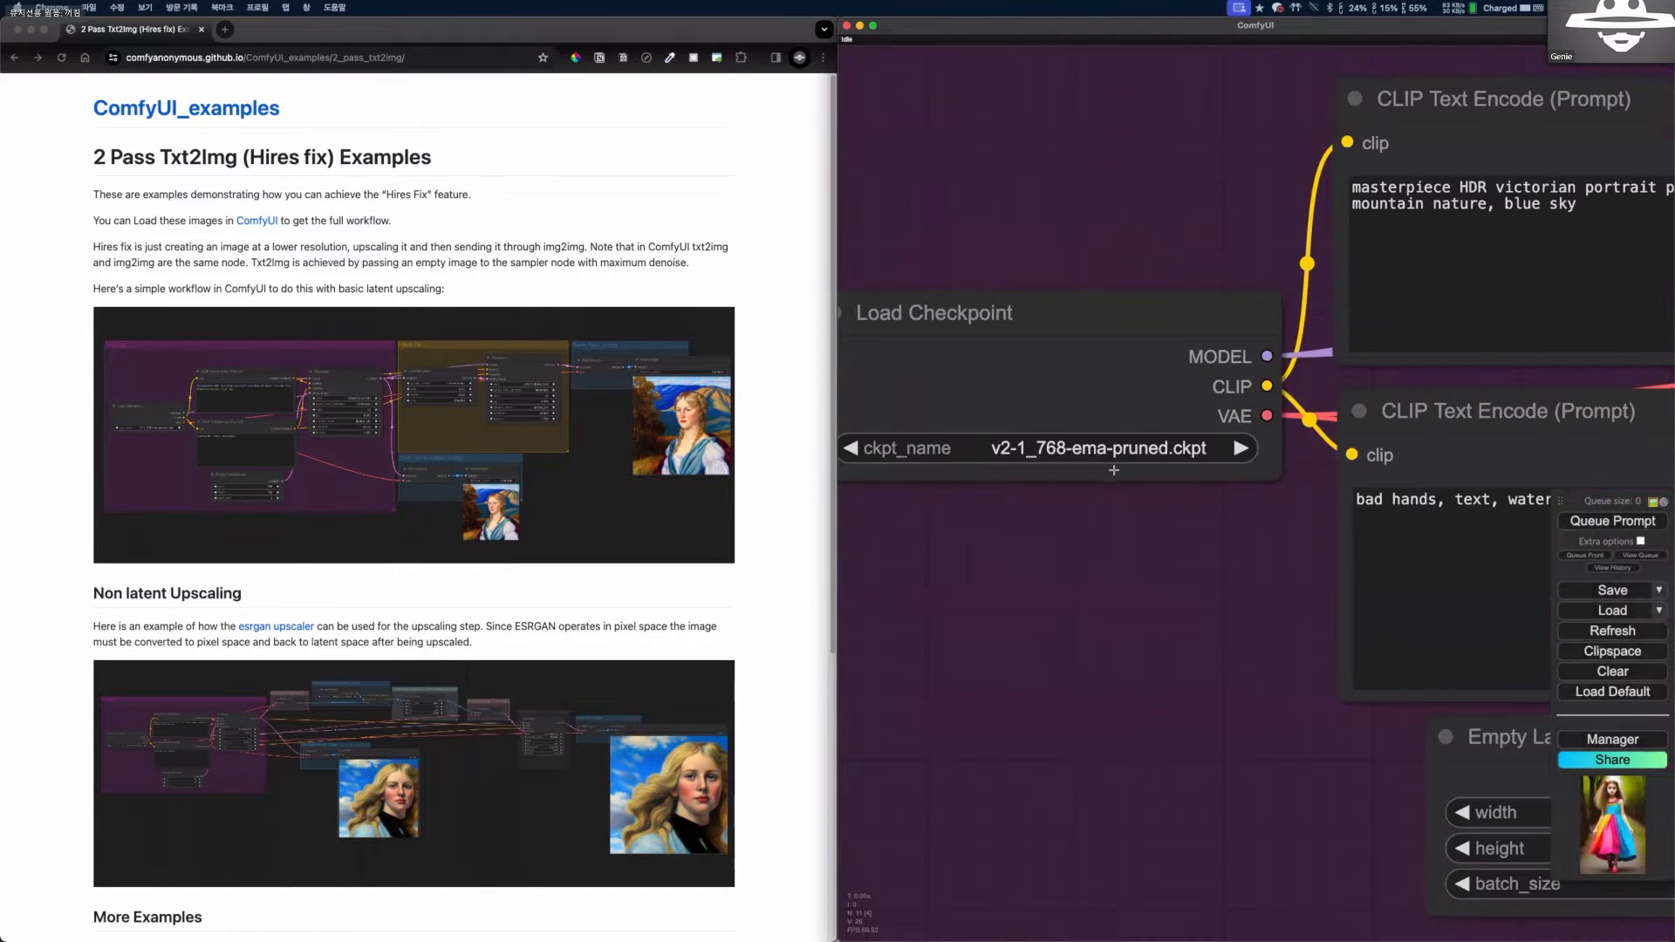
scroll(1072, 410, "down", 8)
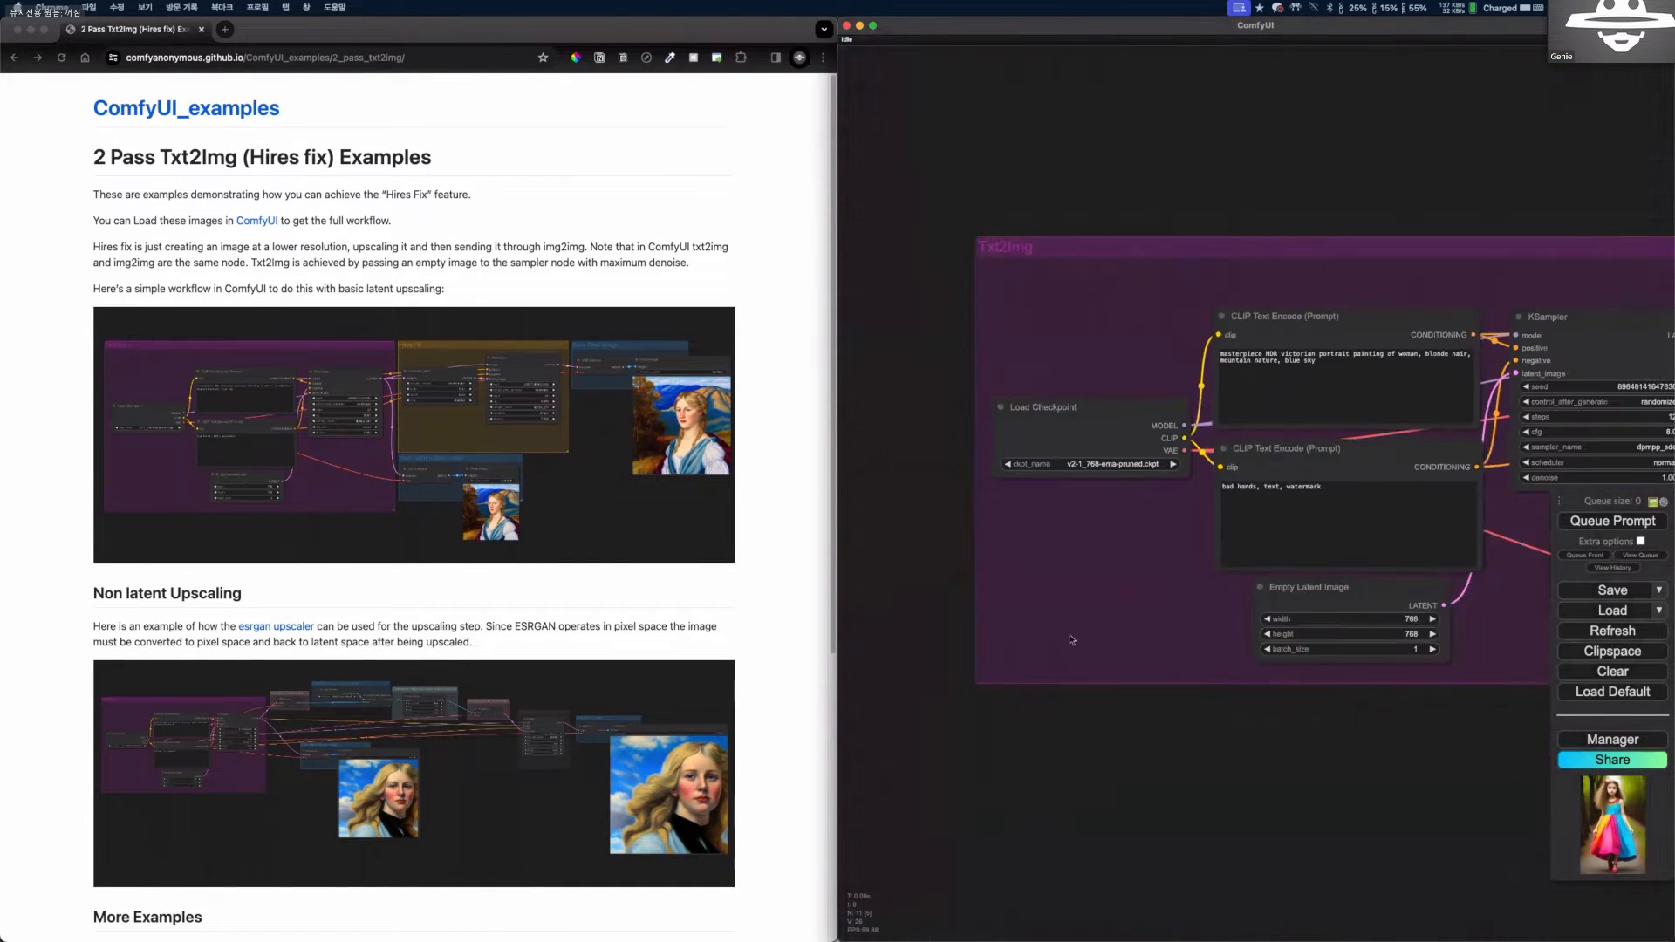
Set the Load Checkpoint node in the Txt2Img group to ToonYou_Beta_6.safetensors.
scroll(1072, 411, "up", 2)
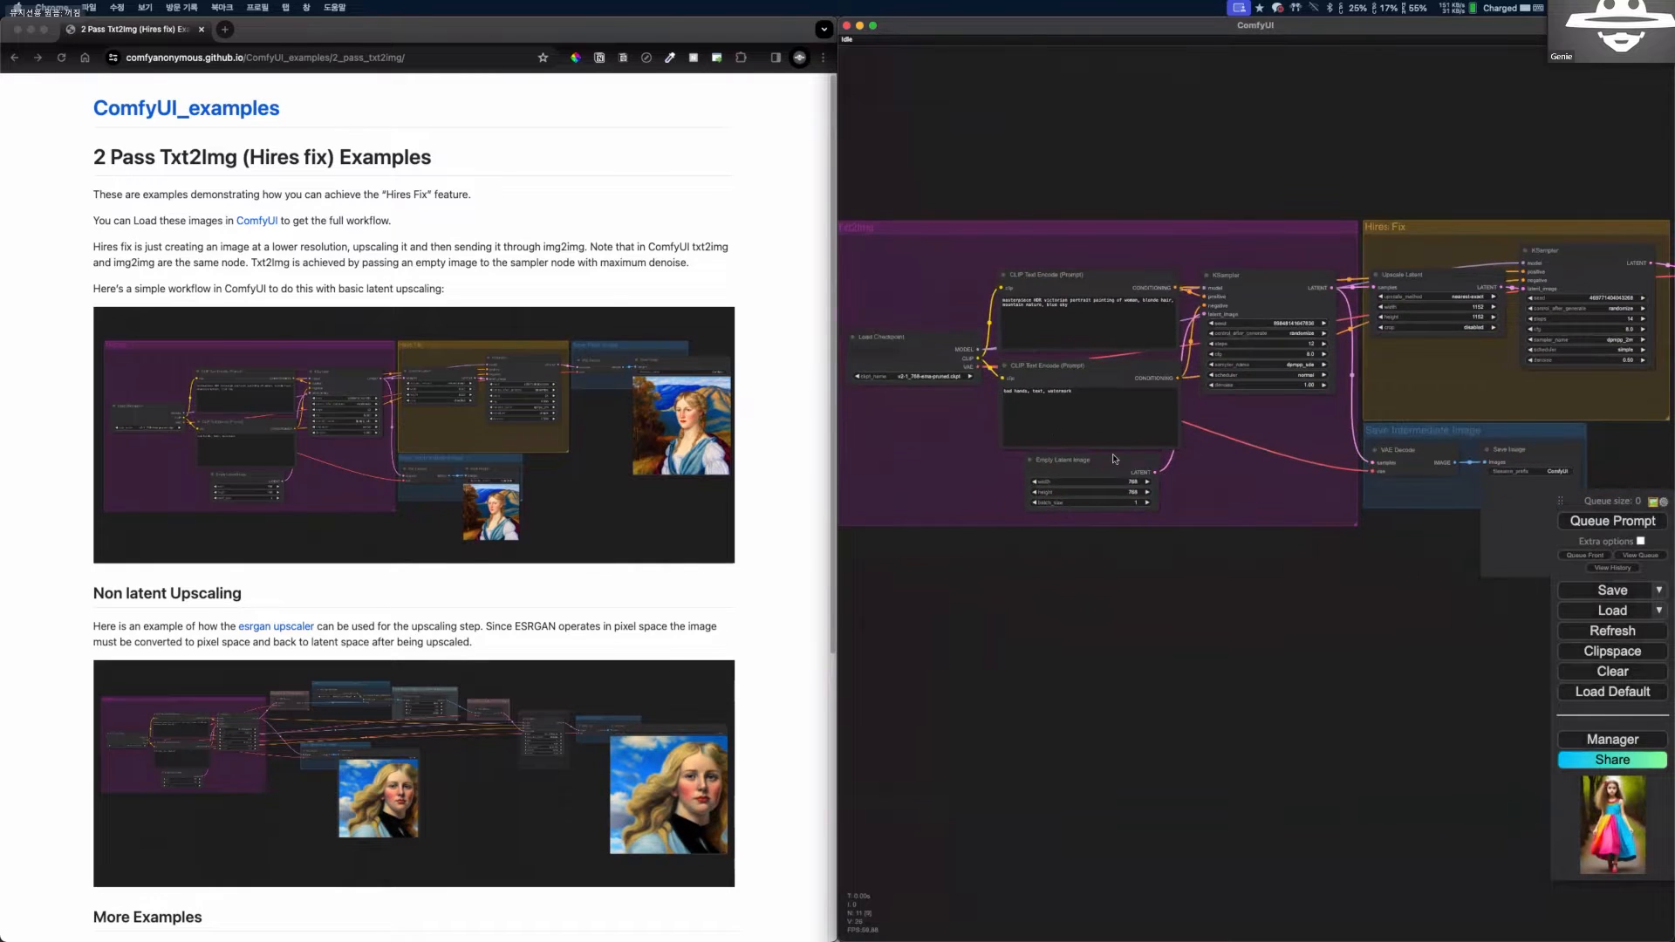
scroll(1126, 445, "up", 5)
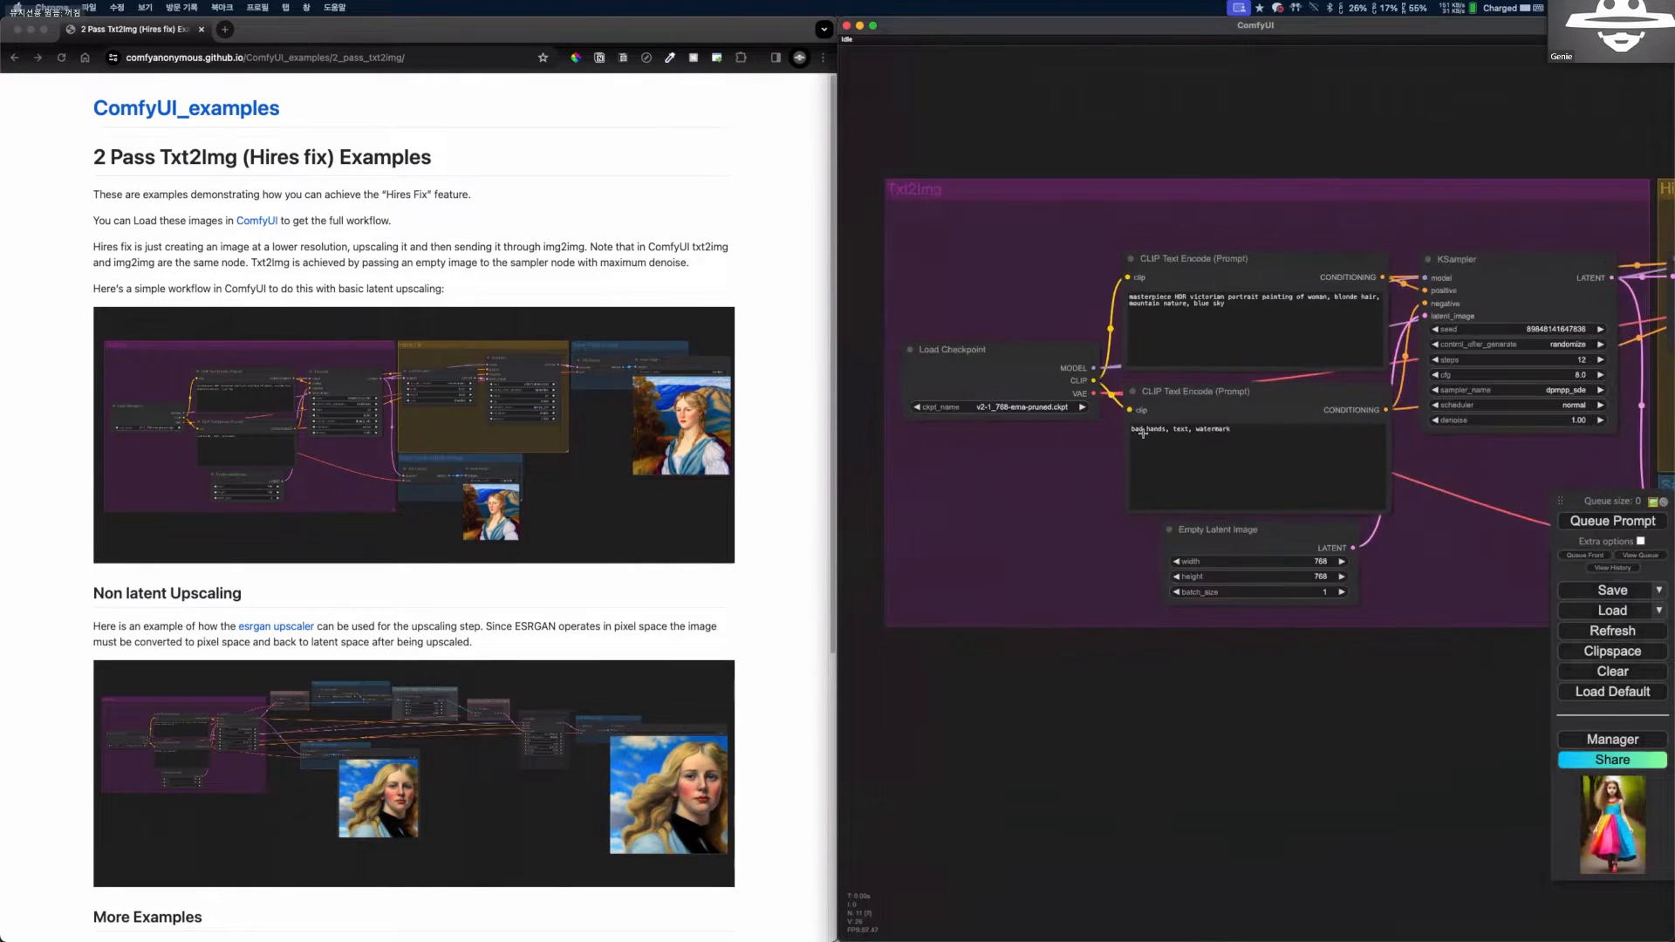
scroll(1141, 379, "up", 5)
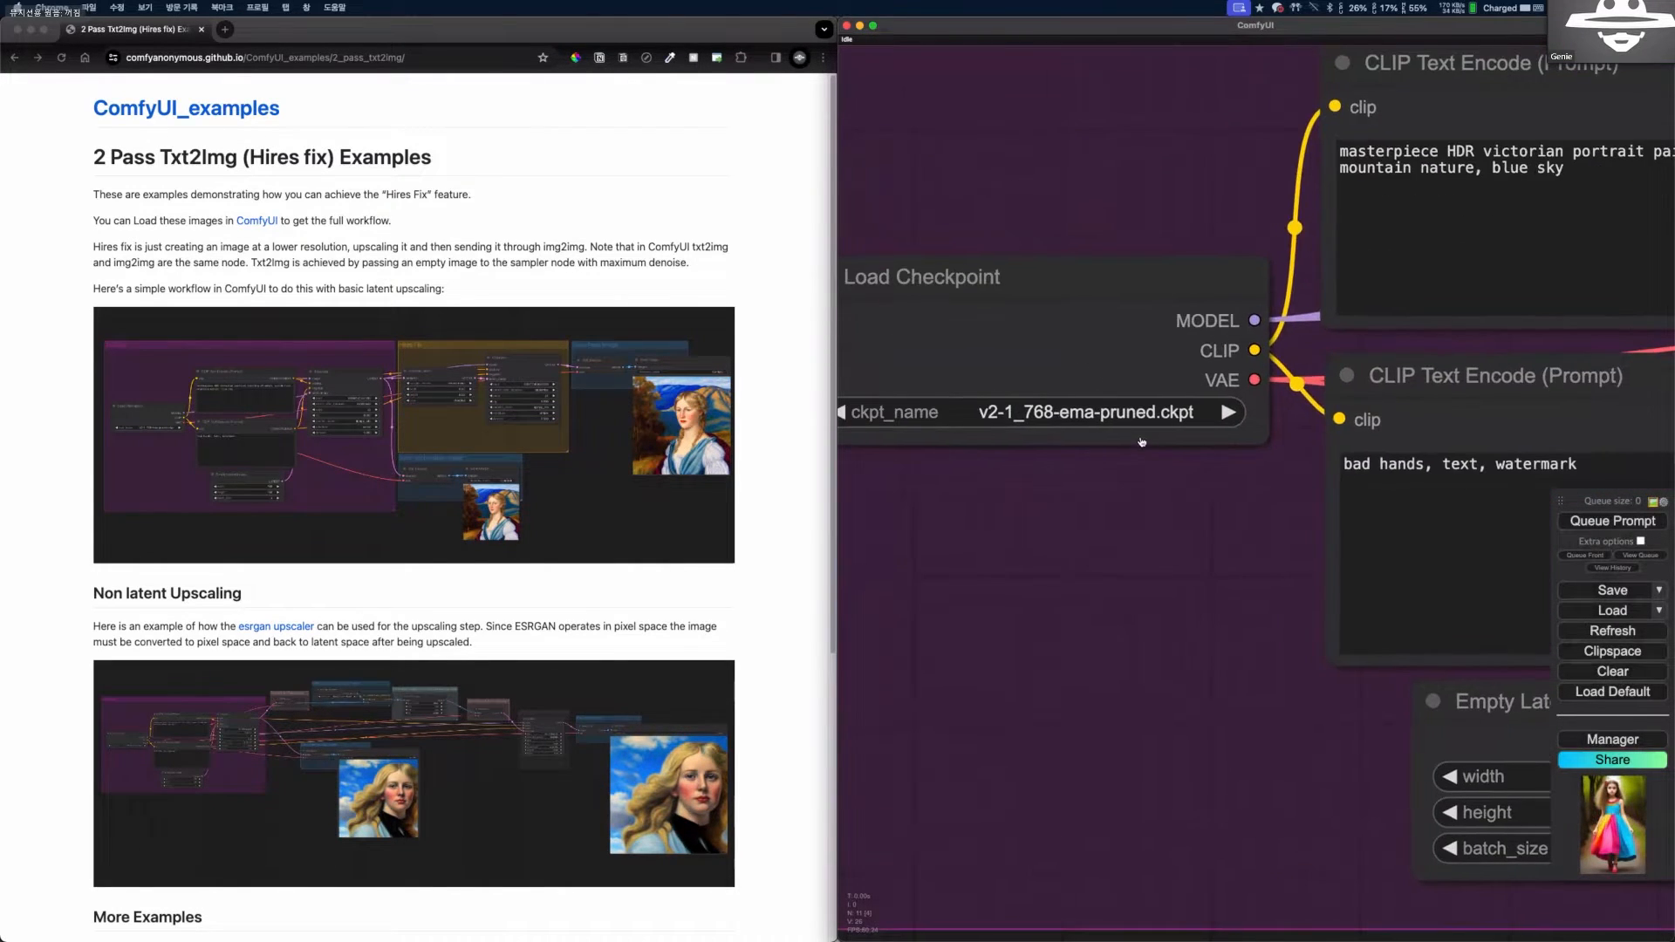
left_click(1016, 424)
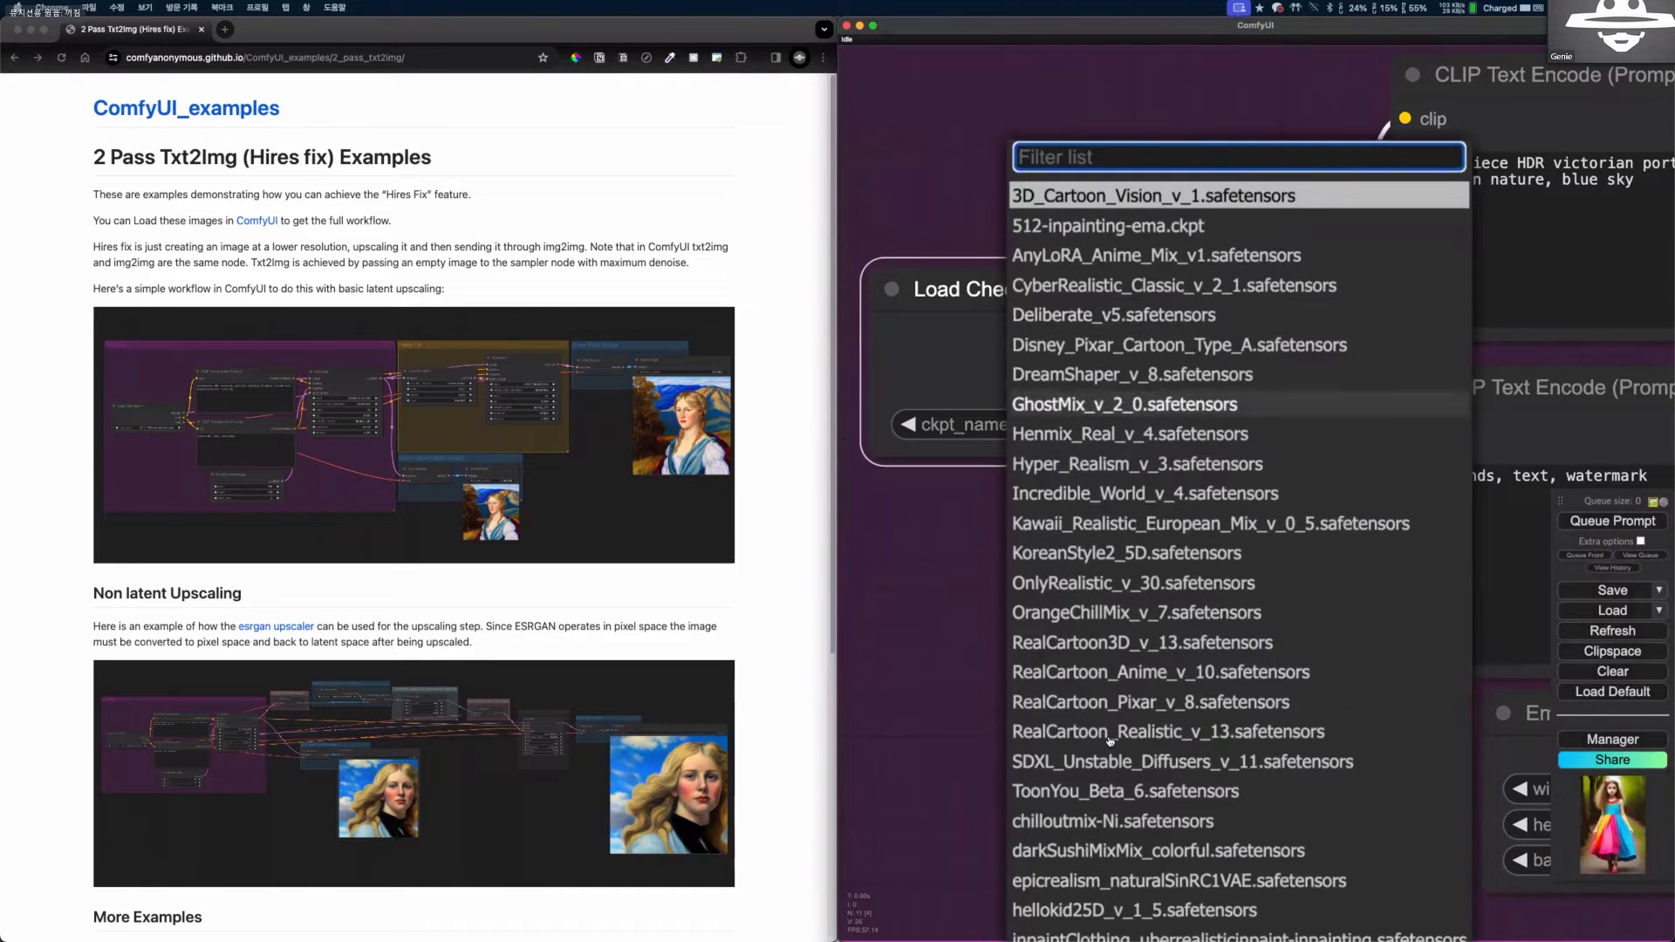
left_click(1125, 807)
scroll(1119, 357, "down", 3)
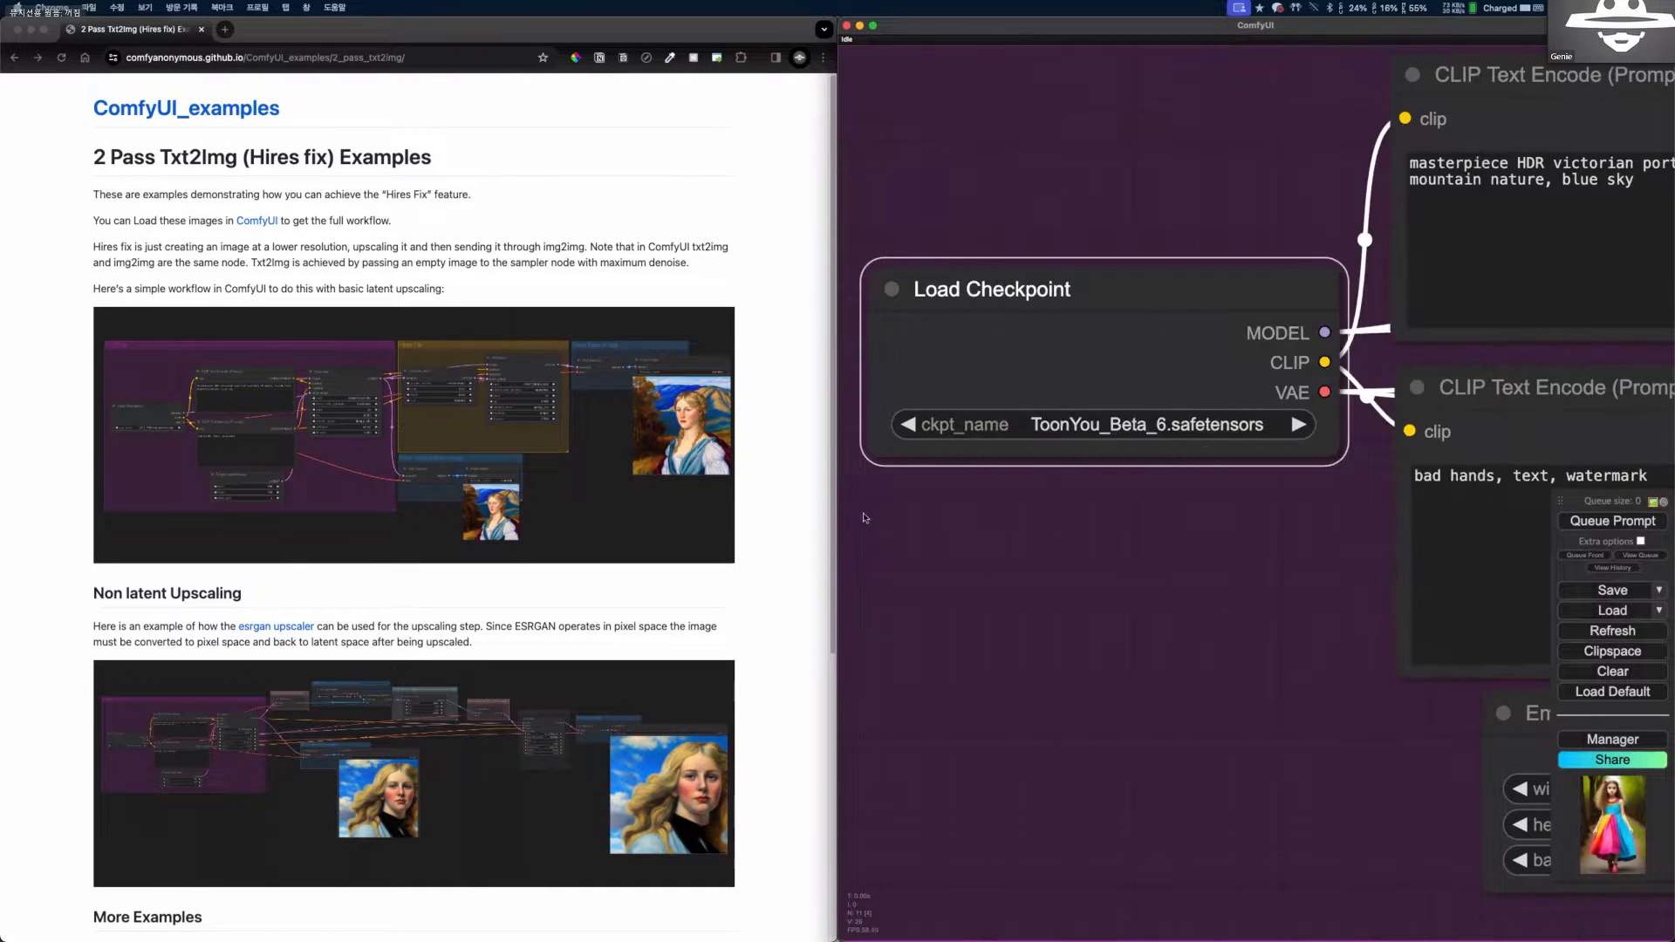
Examine the positive and negative prompts, the latent image size and the KSampler settings in the Txt2Img group.
scroll(1119, 357, "down", 2)
left_click_drag(1181, 272, 935, 286)
left_click_drag(1186, 304, 1036, 291)
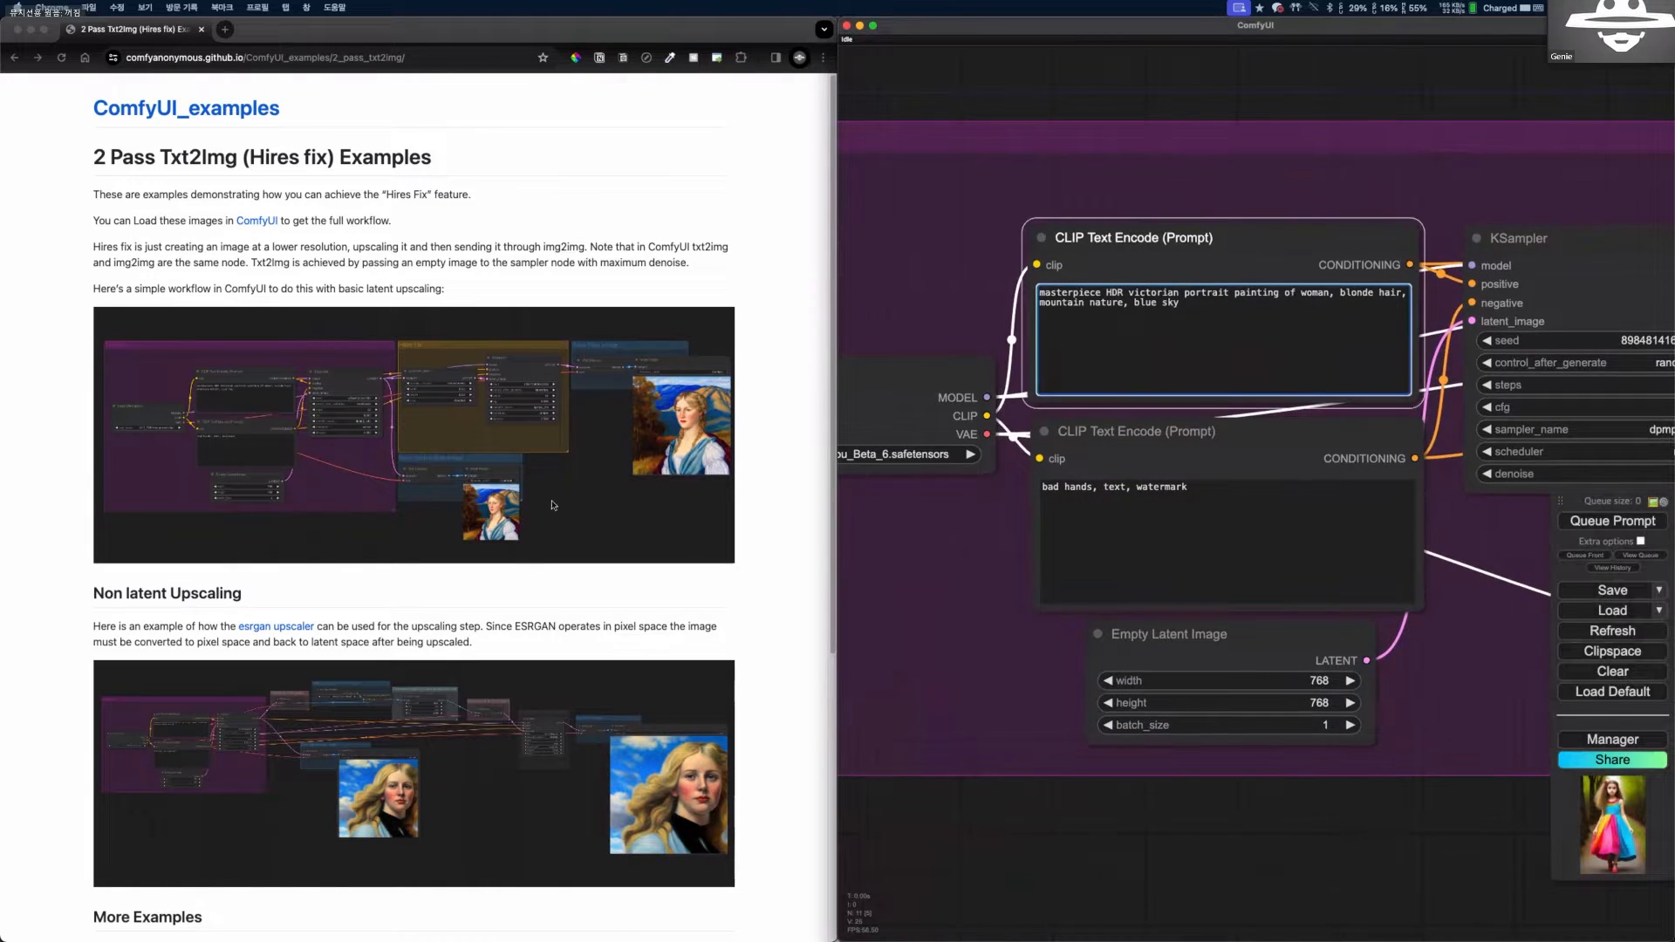
scroll(1236, 695, "down", 4)
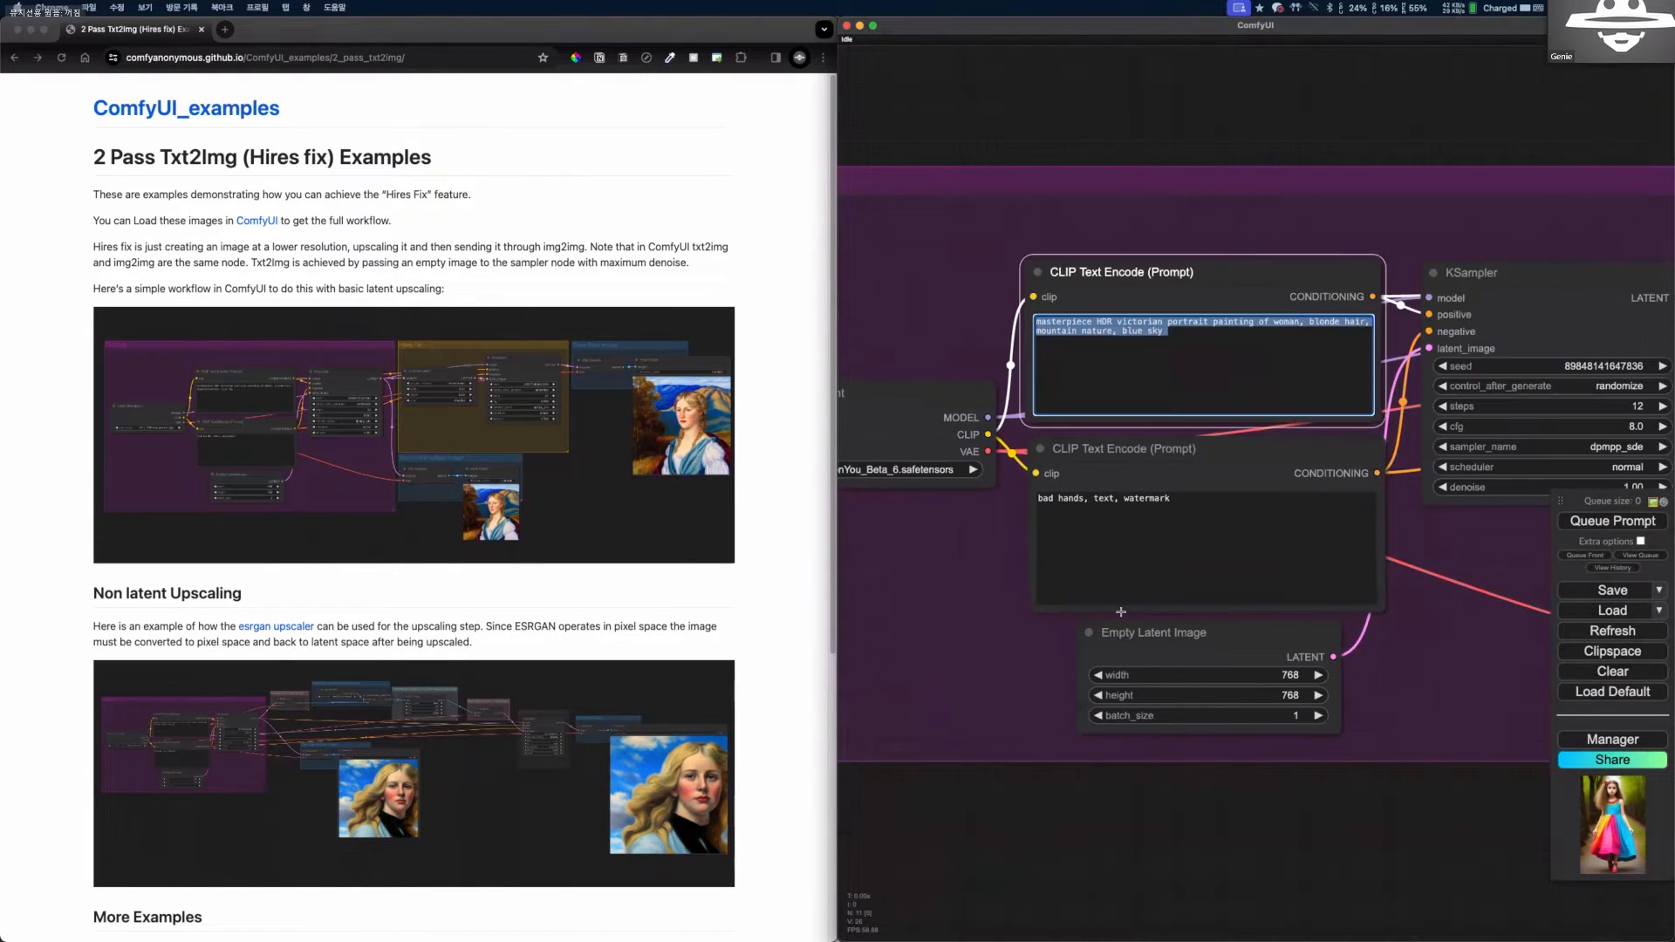
scroll(953, 599, "up", 3)
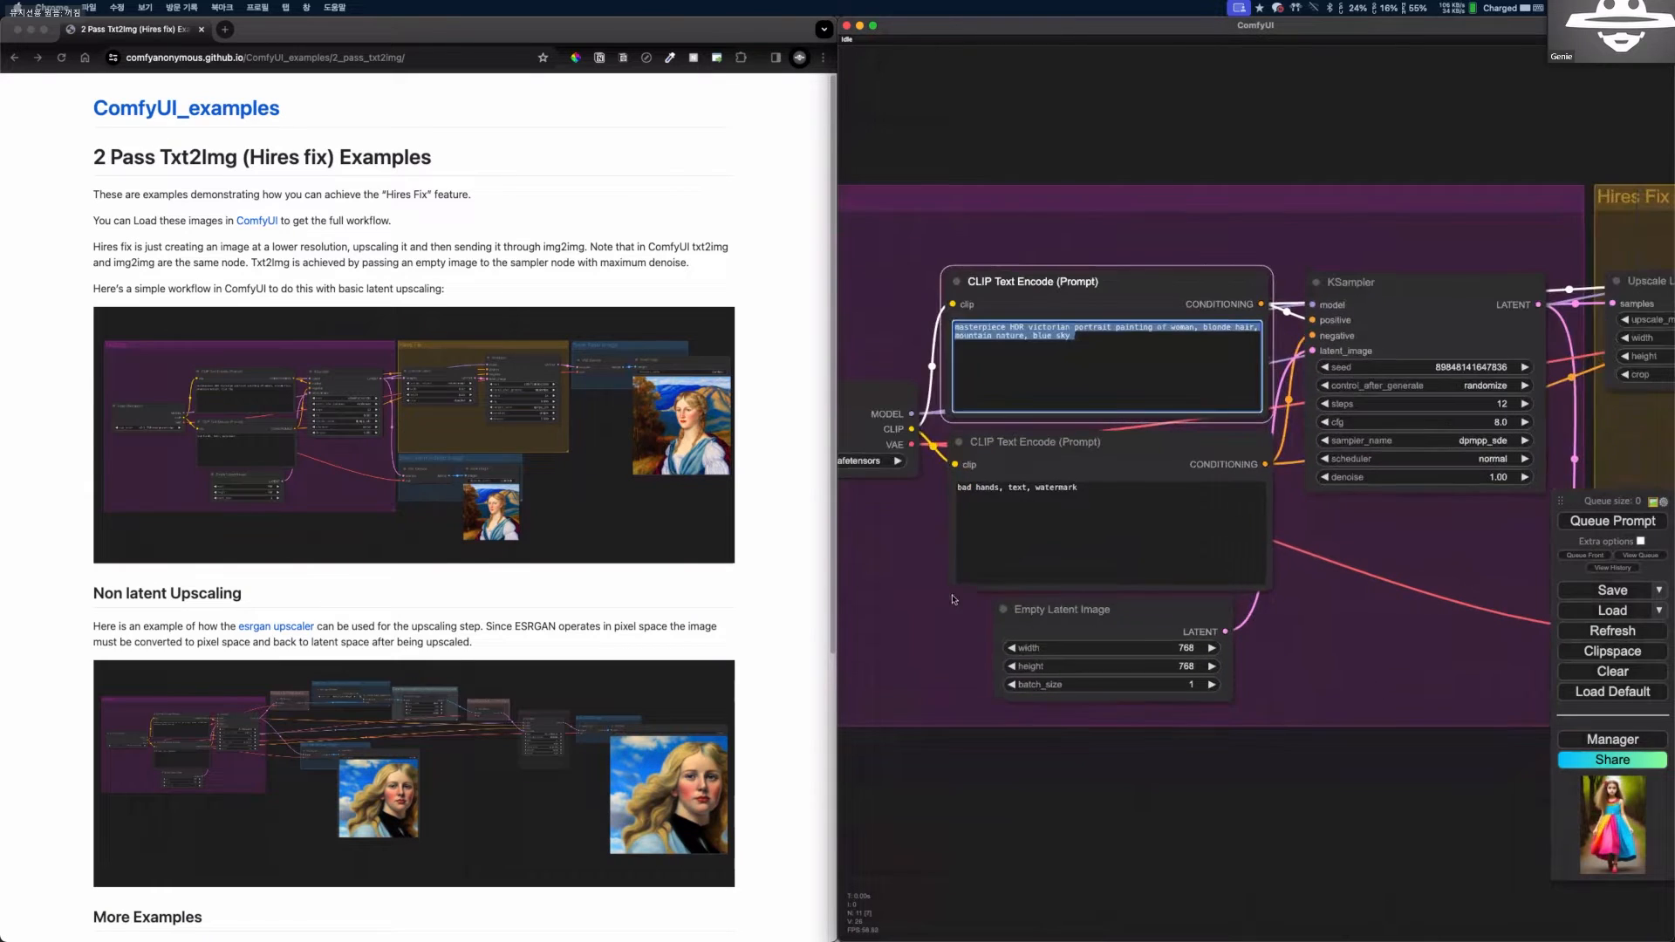
scroll(1093, 167, "up", 3)
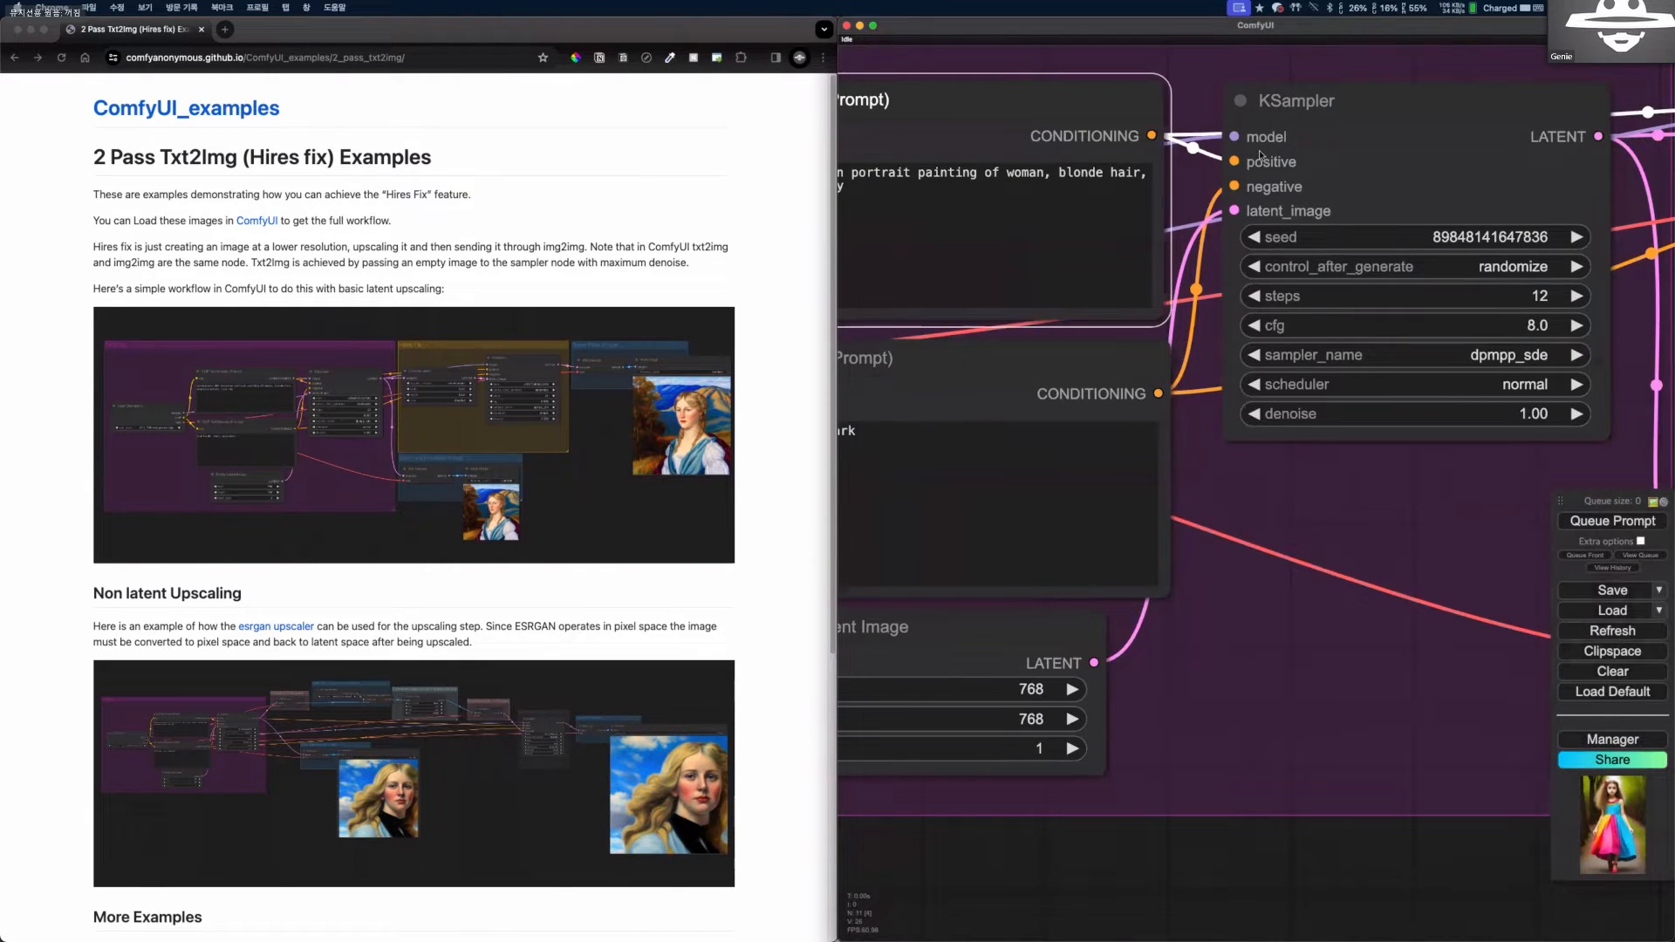
scroll(1496, 672, "down", 4)
left_click_drag(1496, 672, 1022, 678)
scroll(1267, 754, "down", 5)
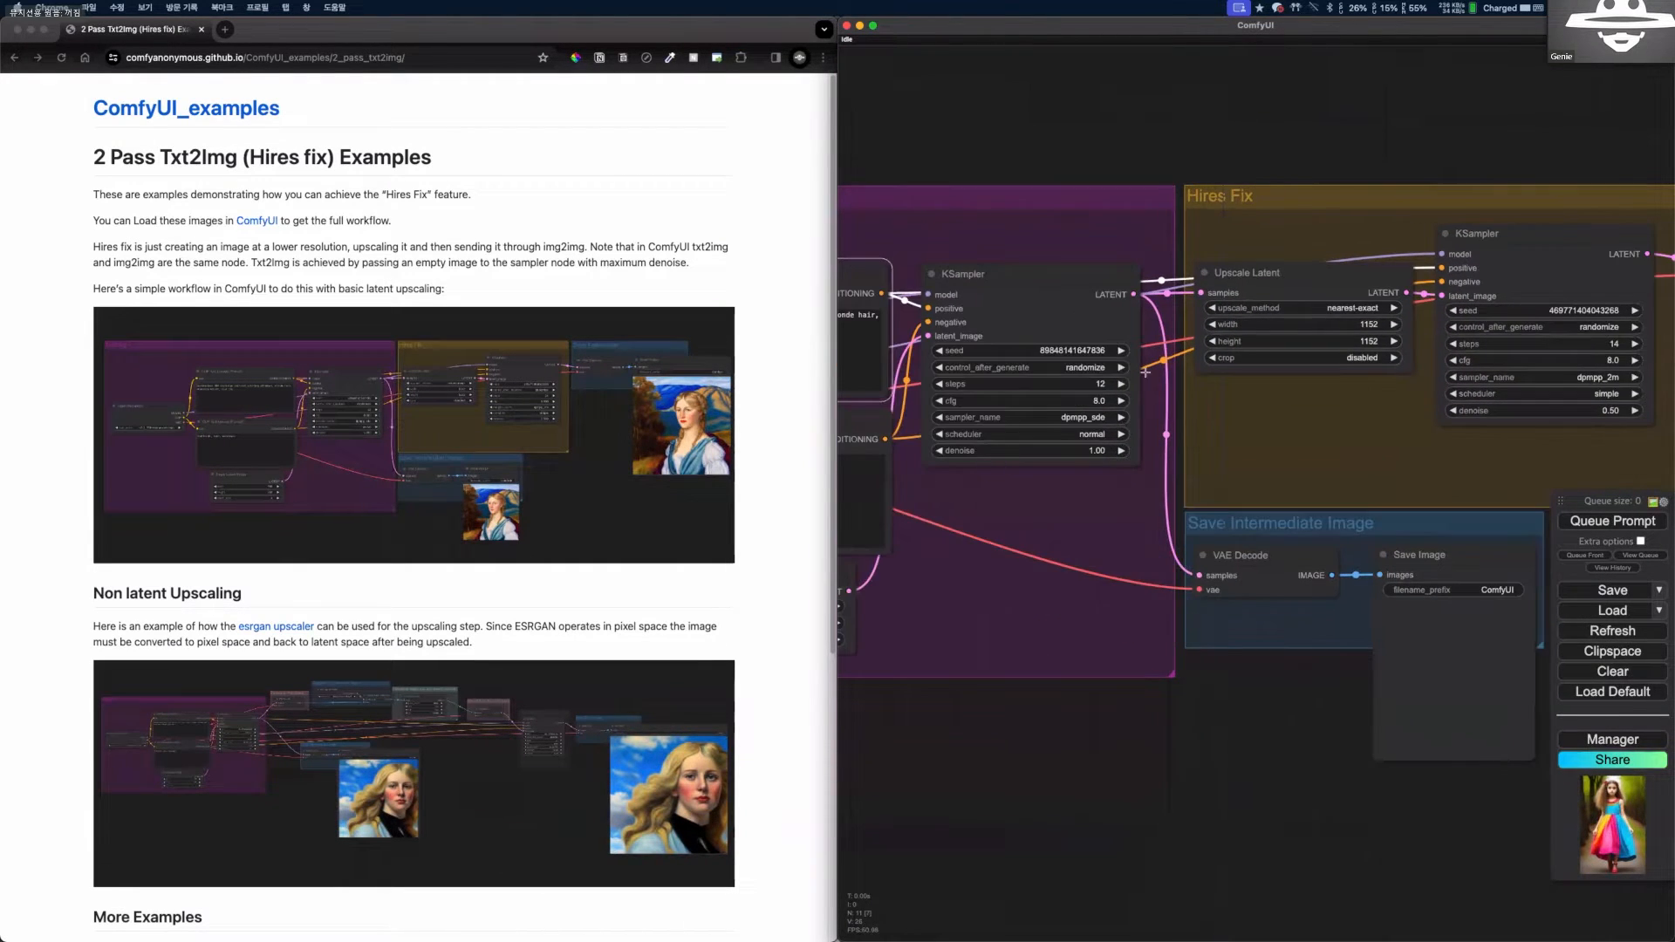
scroll(1232, 546, "down", 3)
scroll(947, 419, "up", 6)
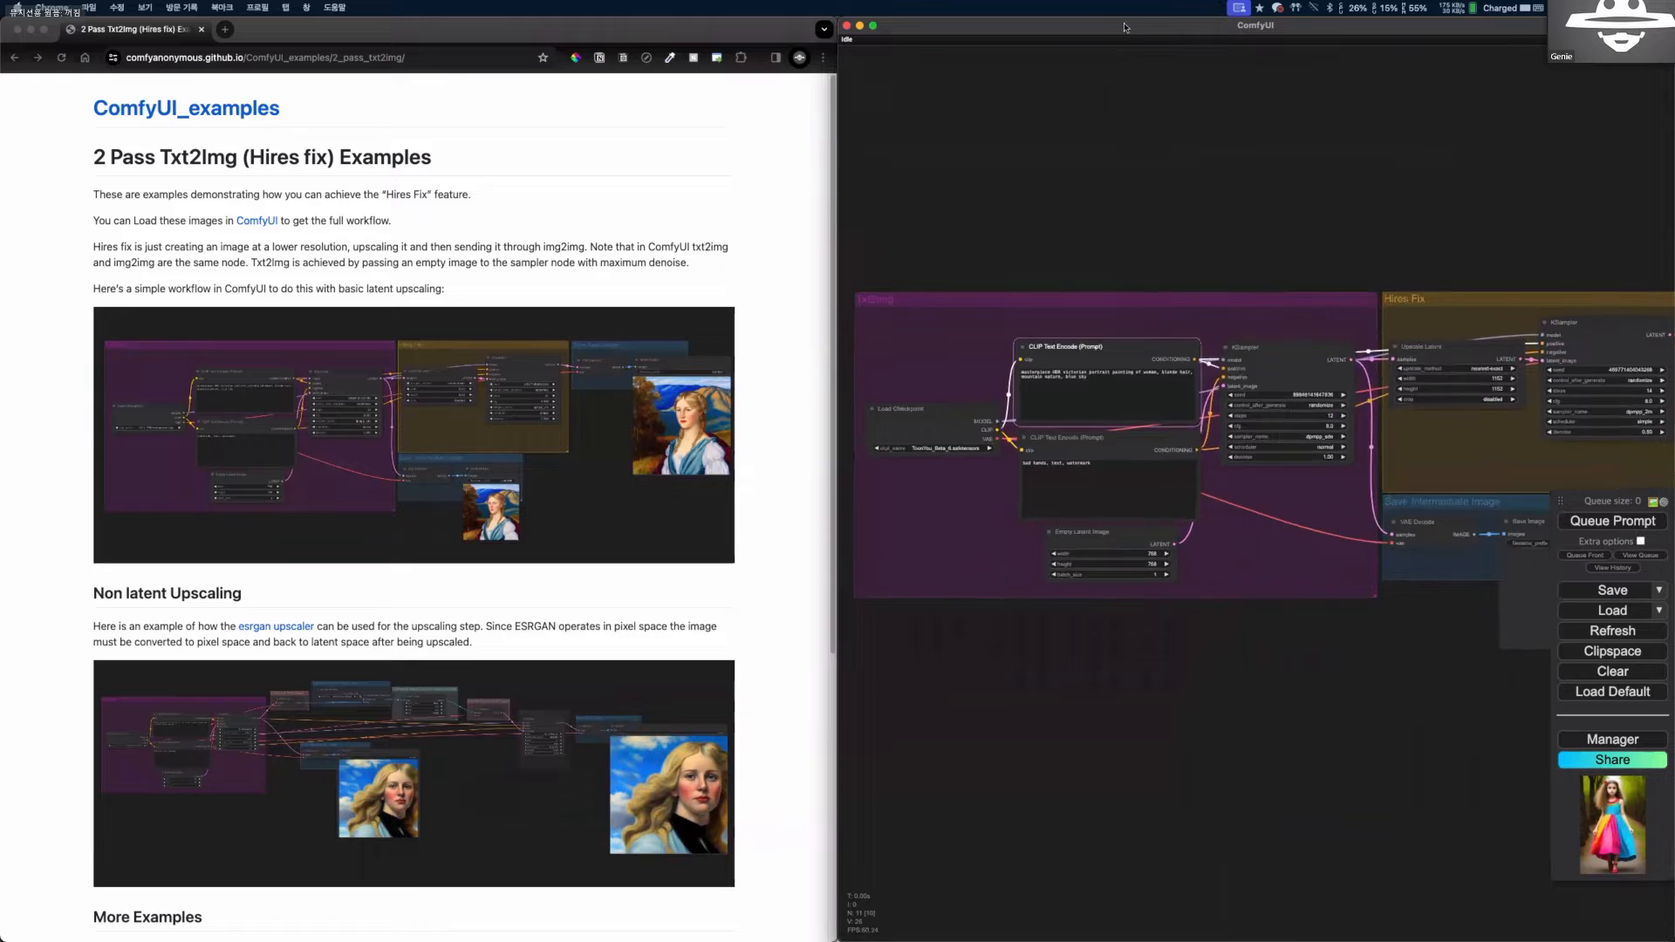
Maximize the ComfyUI window to fill the screen and inspect how the first KSampler links to the Hires Fix group.
scroll(994, 680, "down", 1)
scroll(994, 680, "up", 1)
key("ctrl+alt+Return")
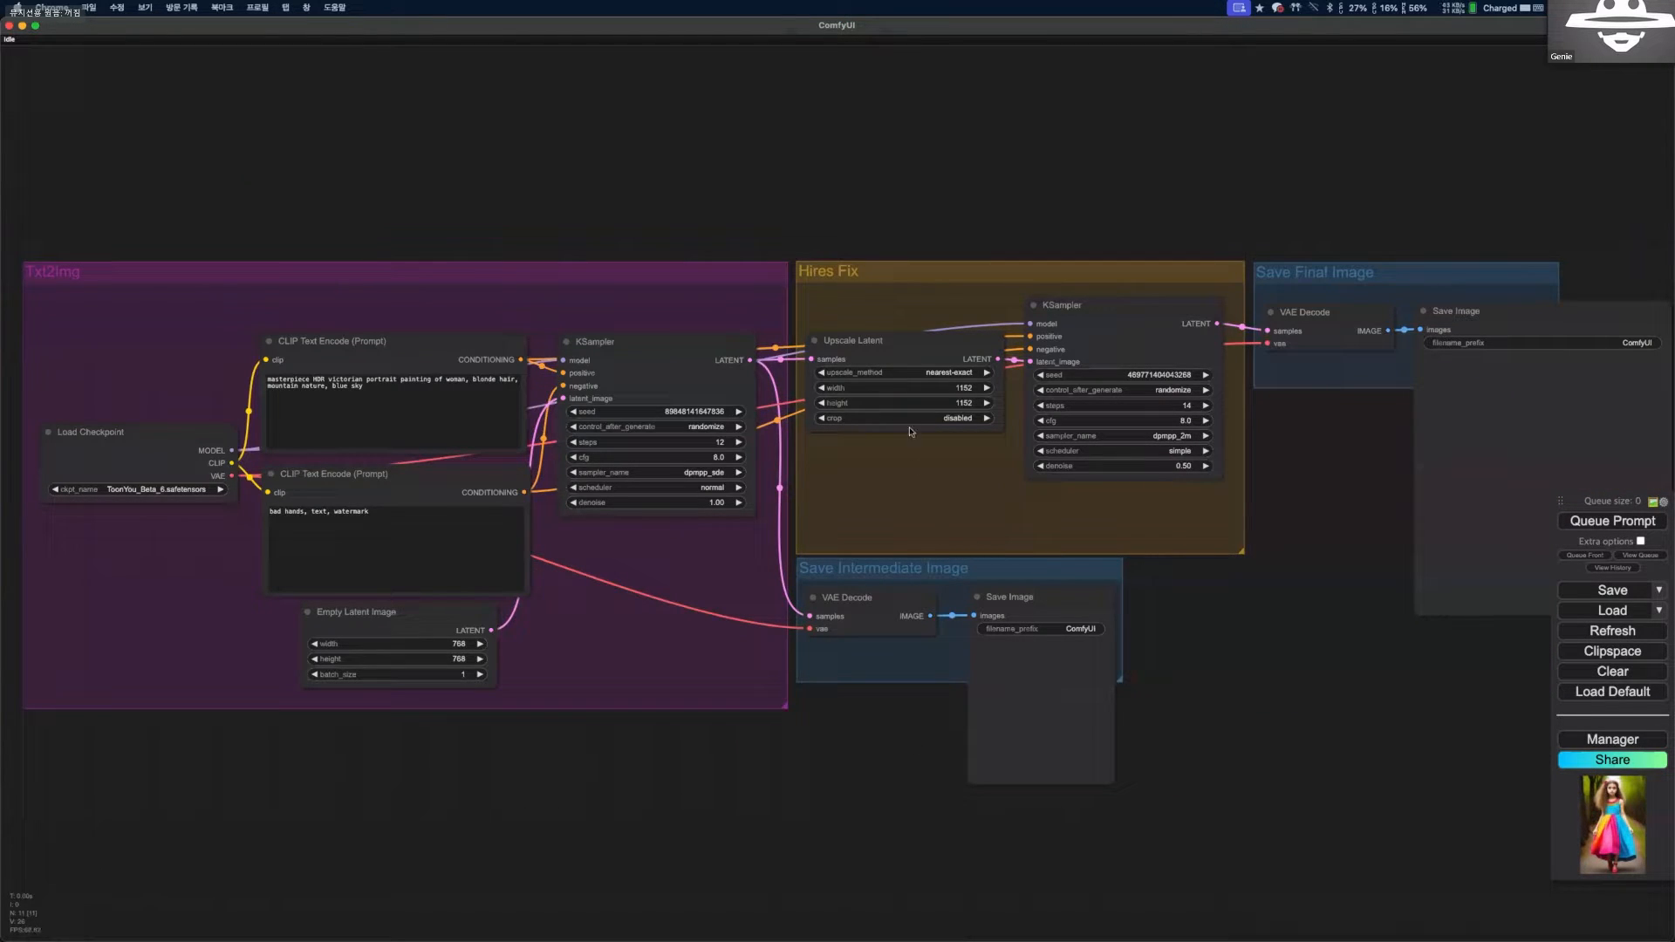
scroll(829, 264, "up", 4)
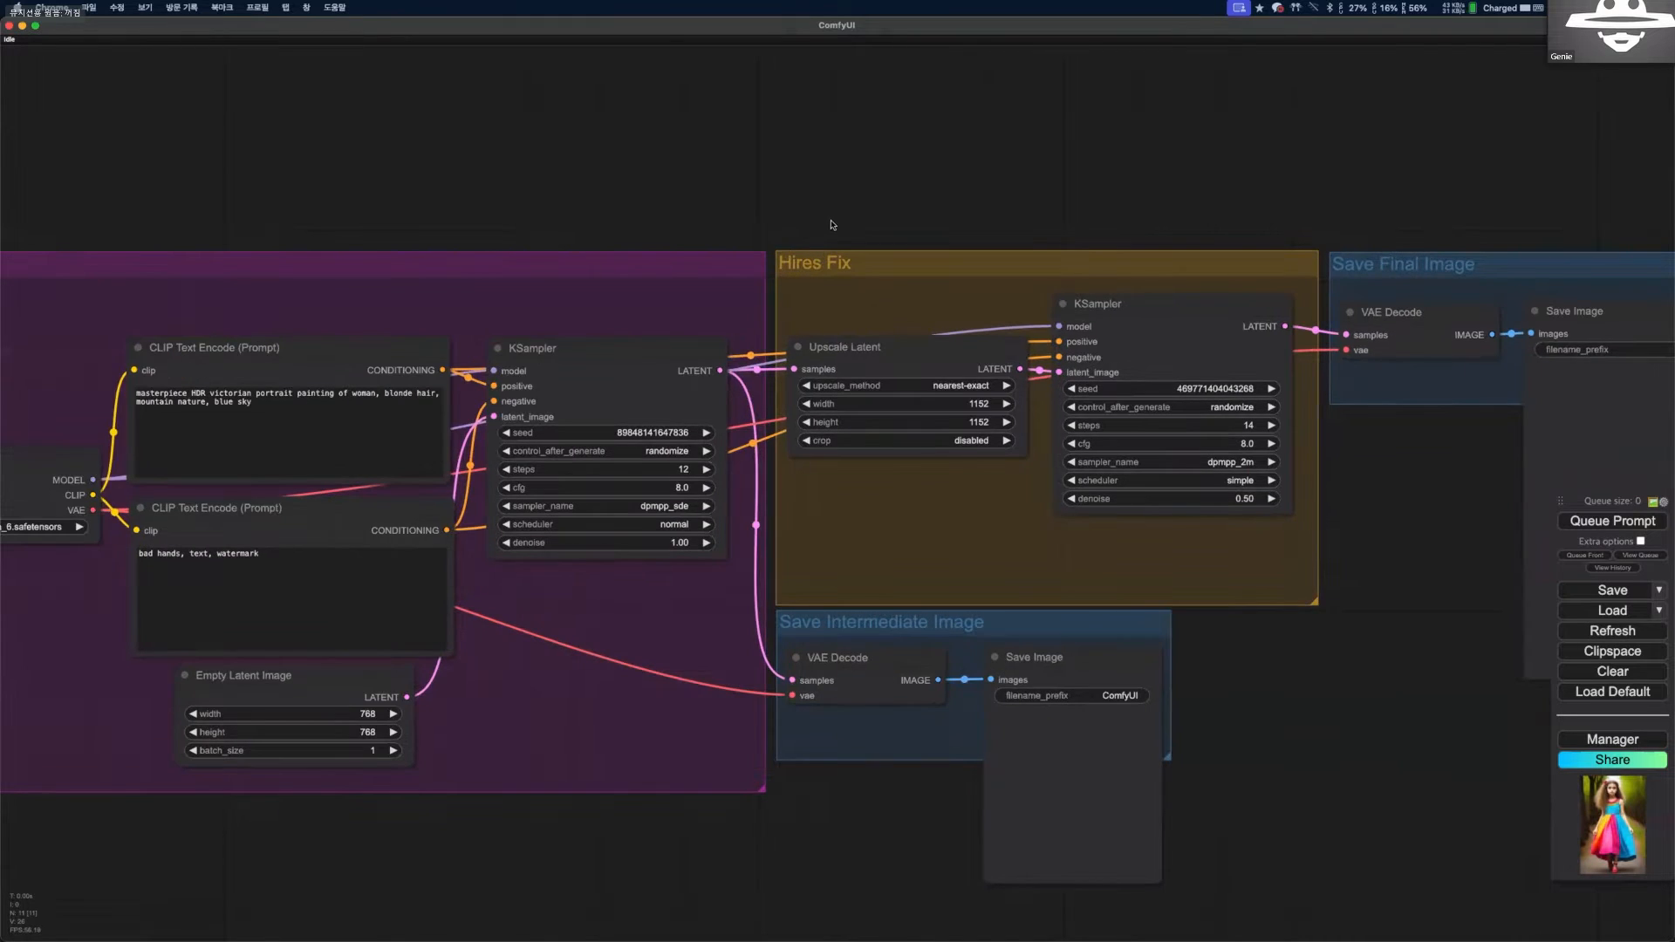
scroll(642, 324, "up", 1)
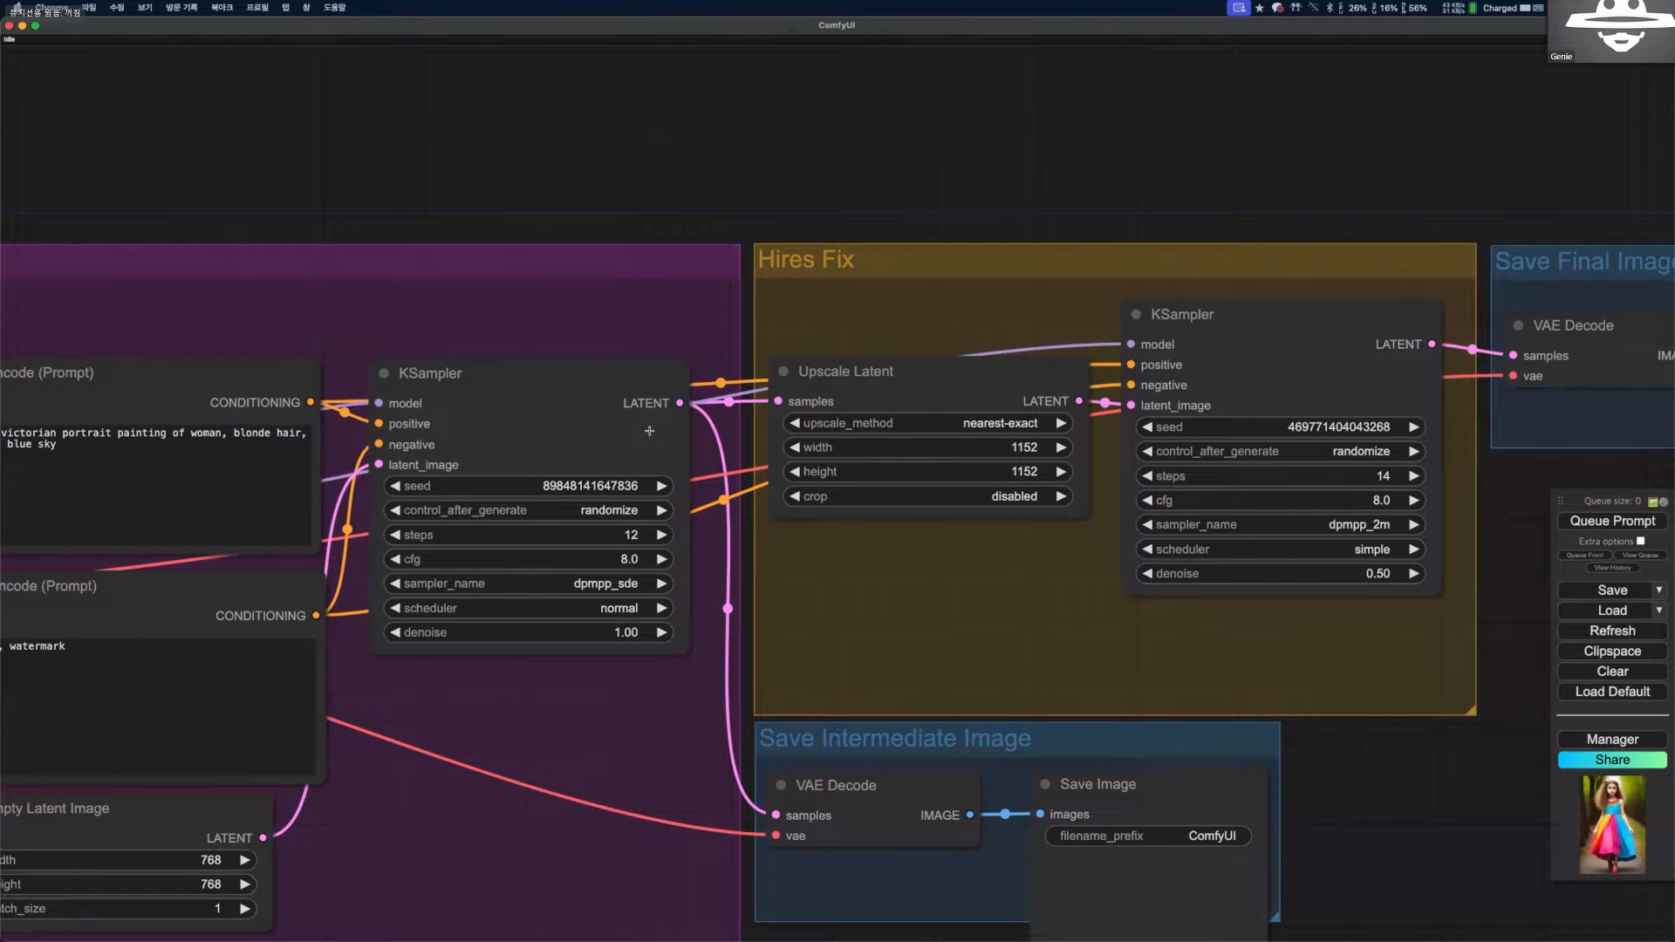
scroll(649, 431, "up", 2)
scroll(746, 736, "down", 2)
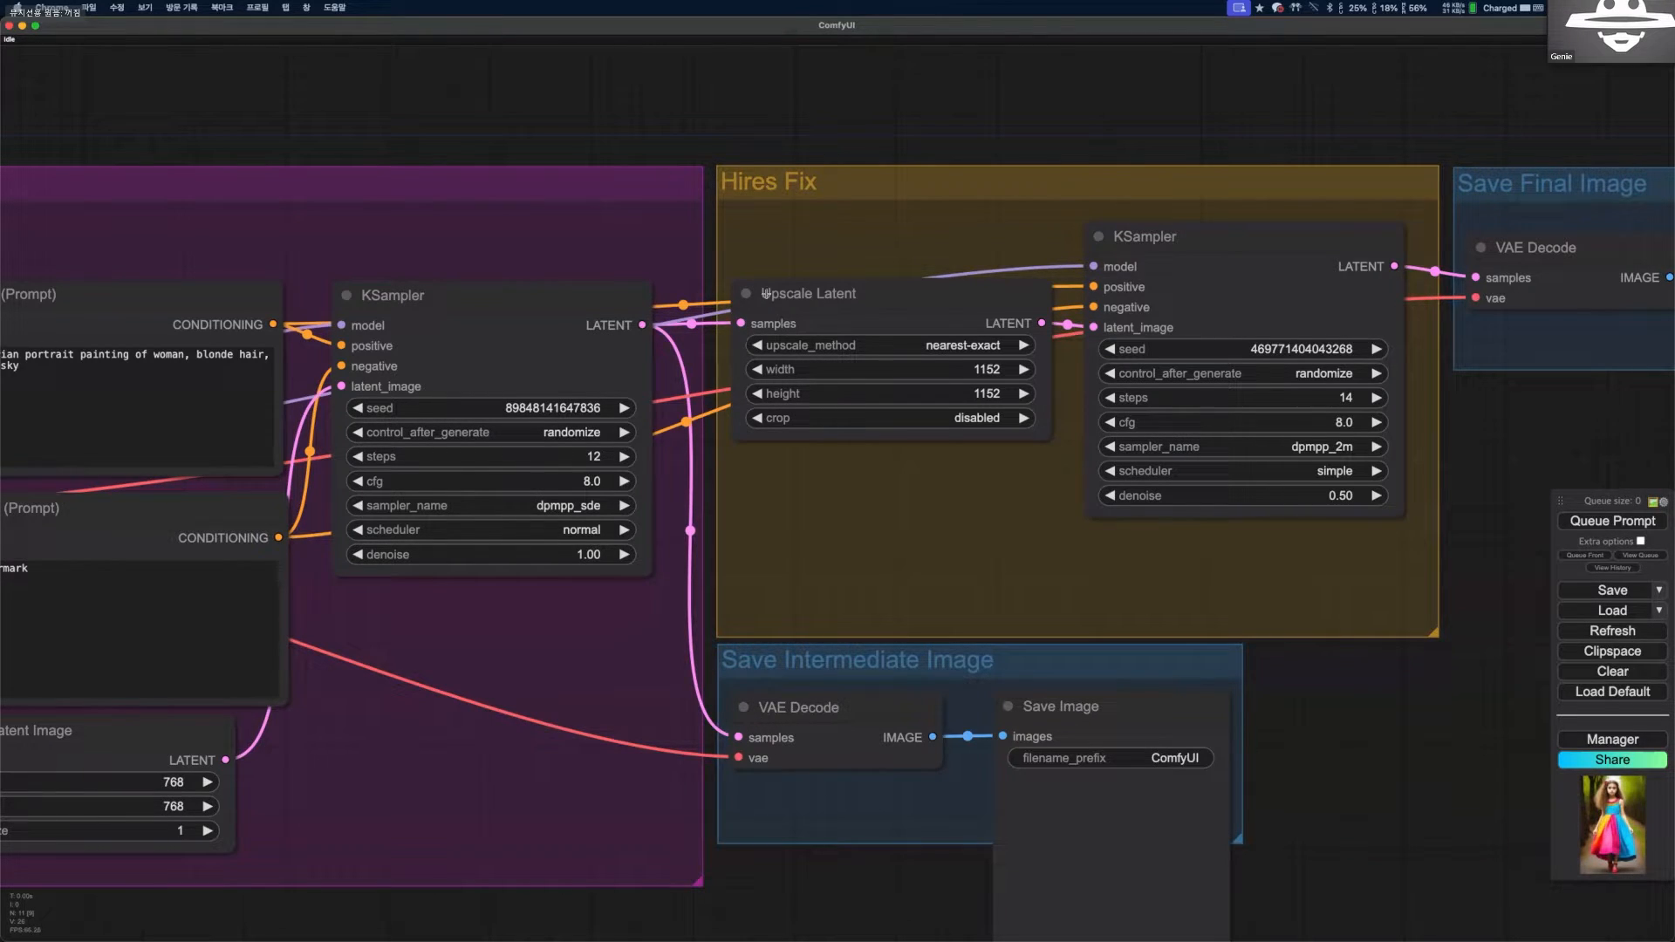
Add an Upscale Latent node above the Hires Fix group by searching for "upscale", and delete it again.
left_click_drag(685, 272, 670, 239)
left_click_drag(771, 88, 672, 239)
double_click(673, 238)
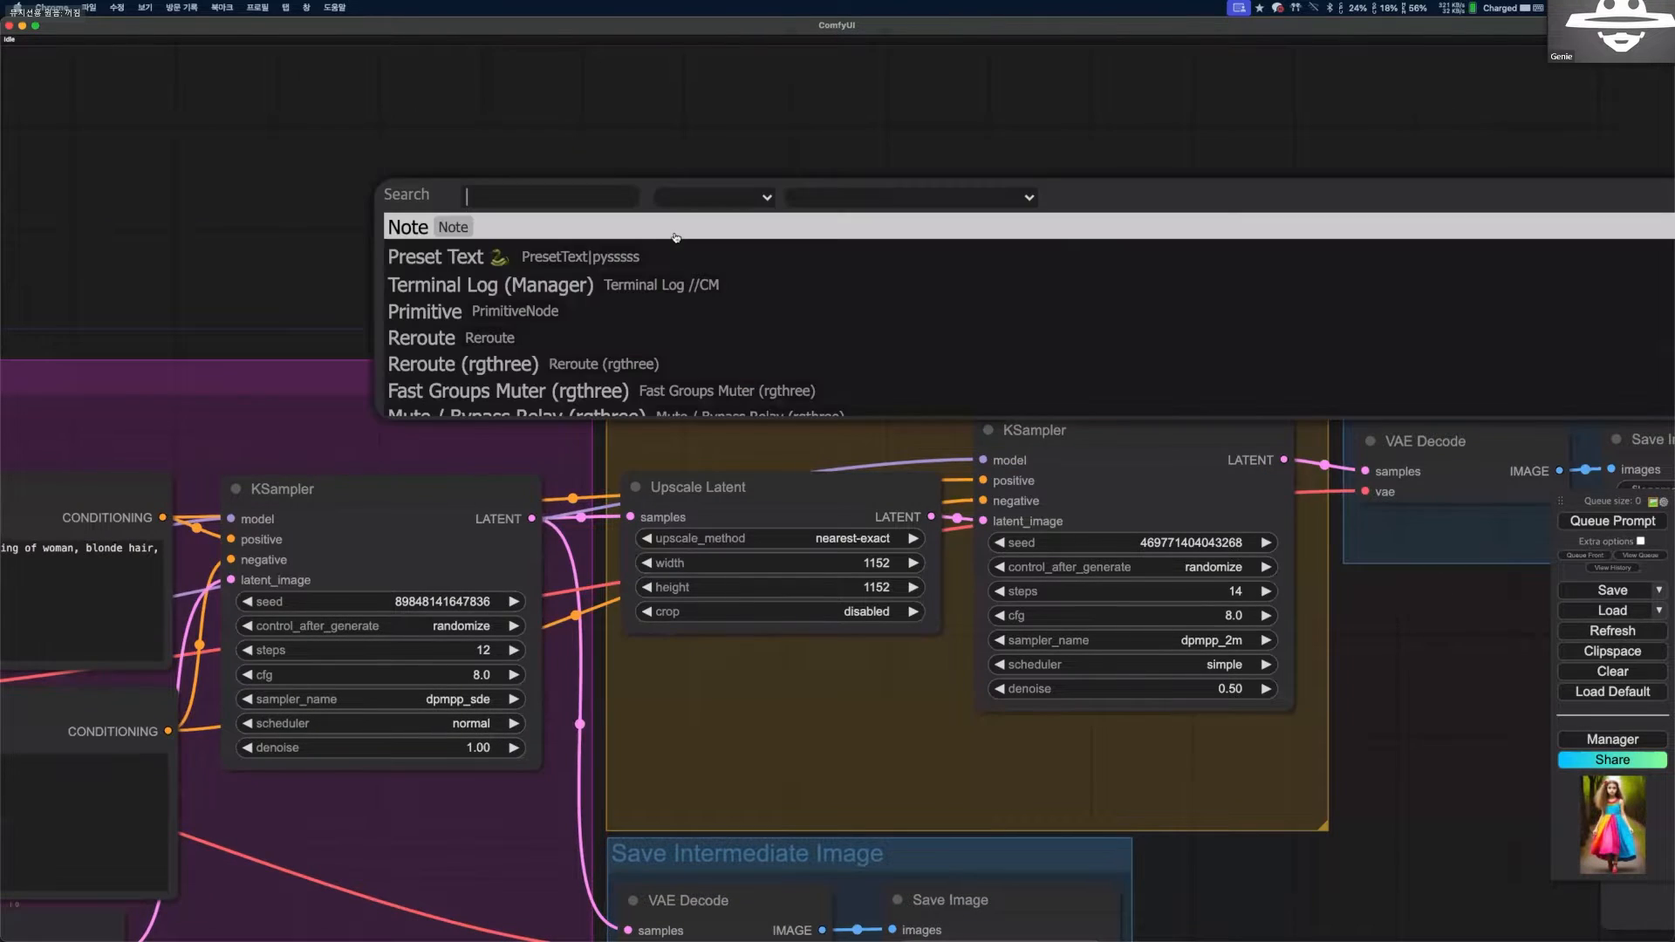
type("upscale")
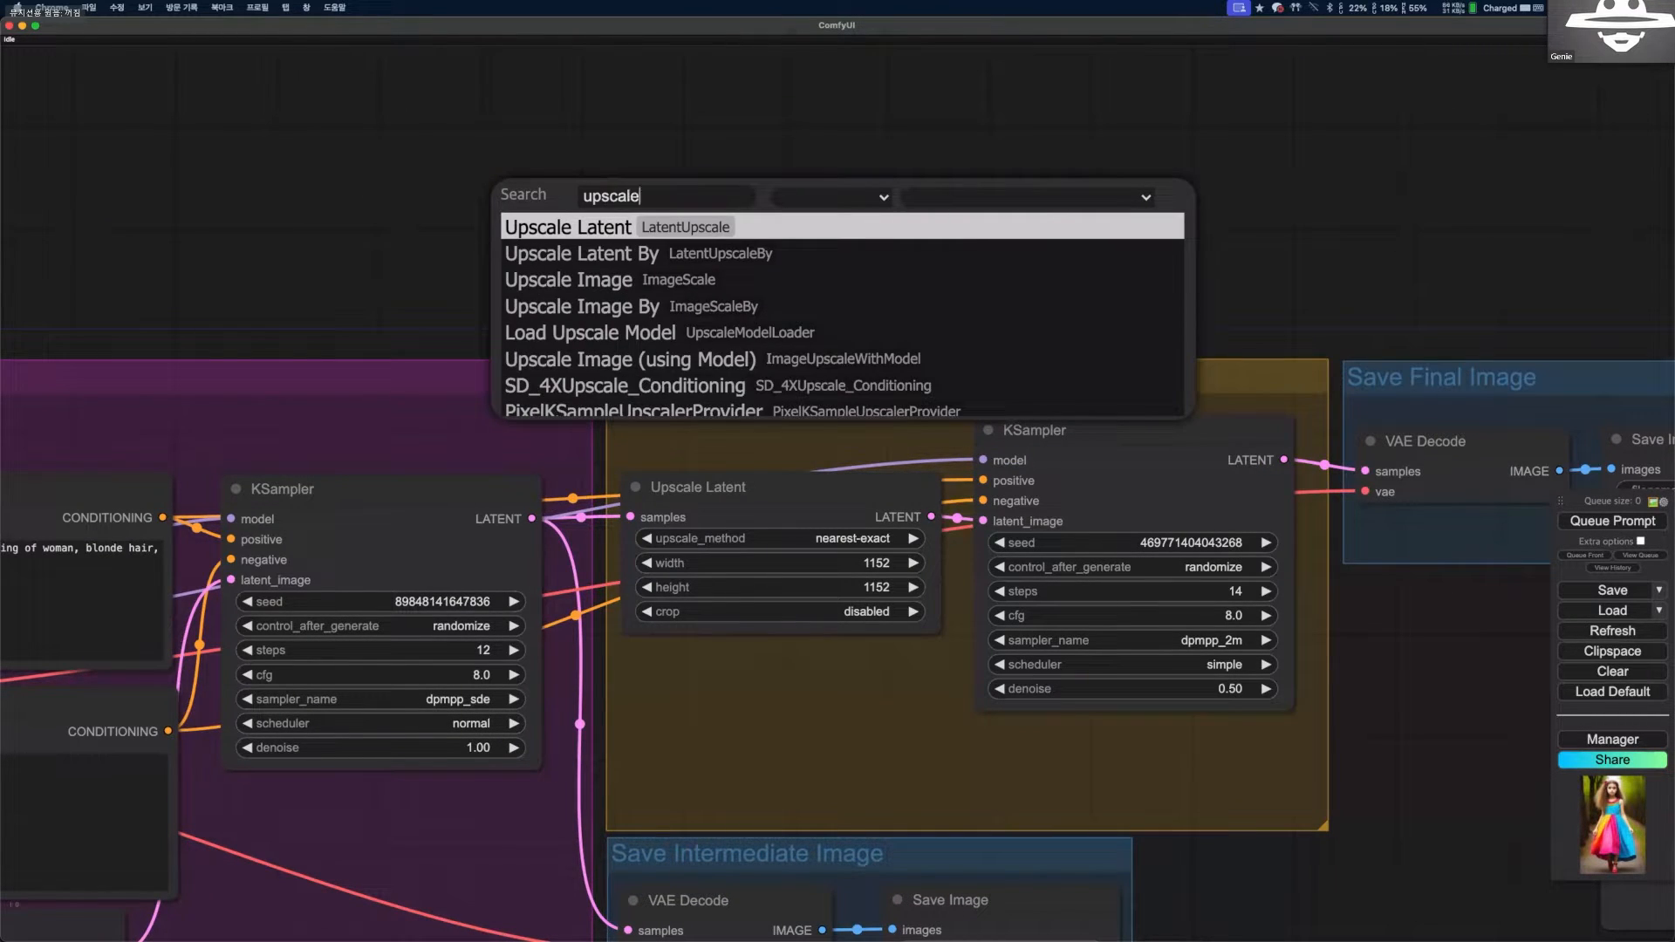
key("Down")
key("Up")
key("Return")
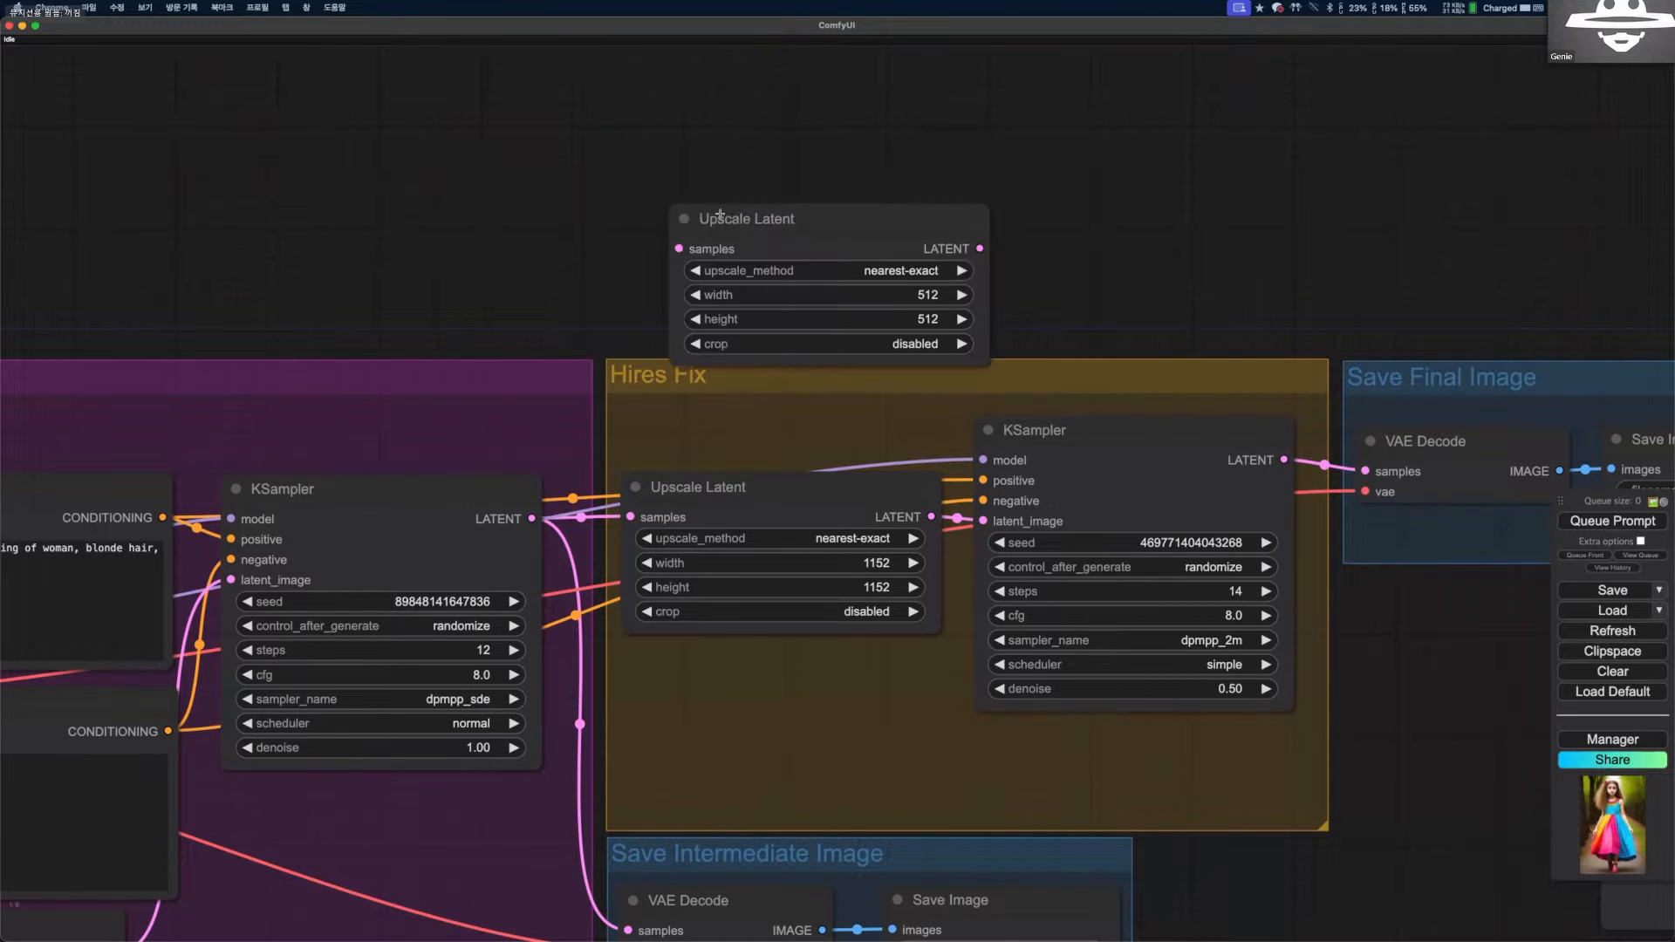
left_click_drag(767, 301, 681, 104)
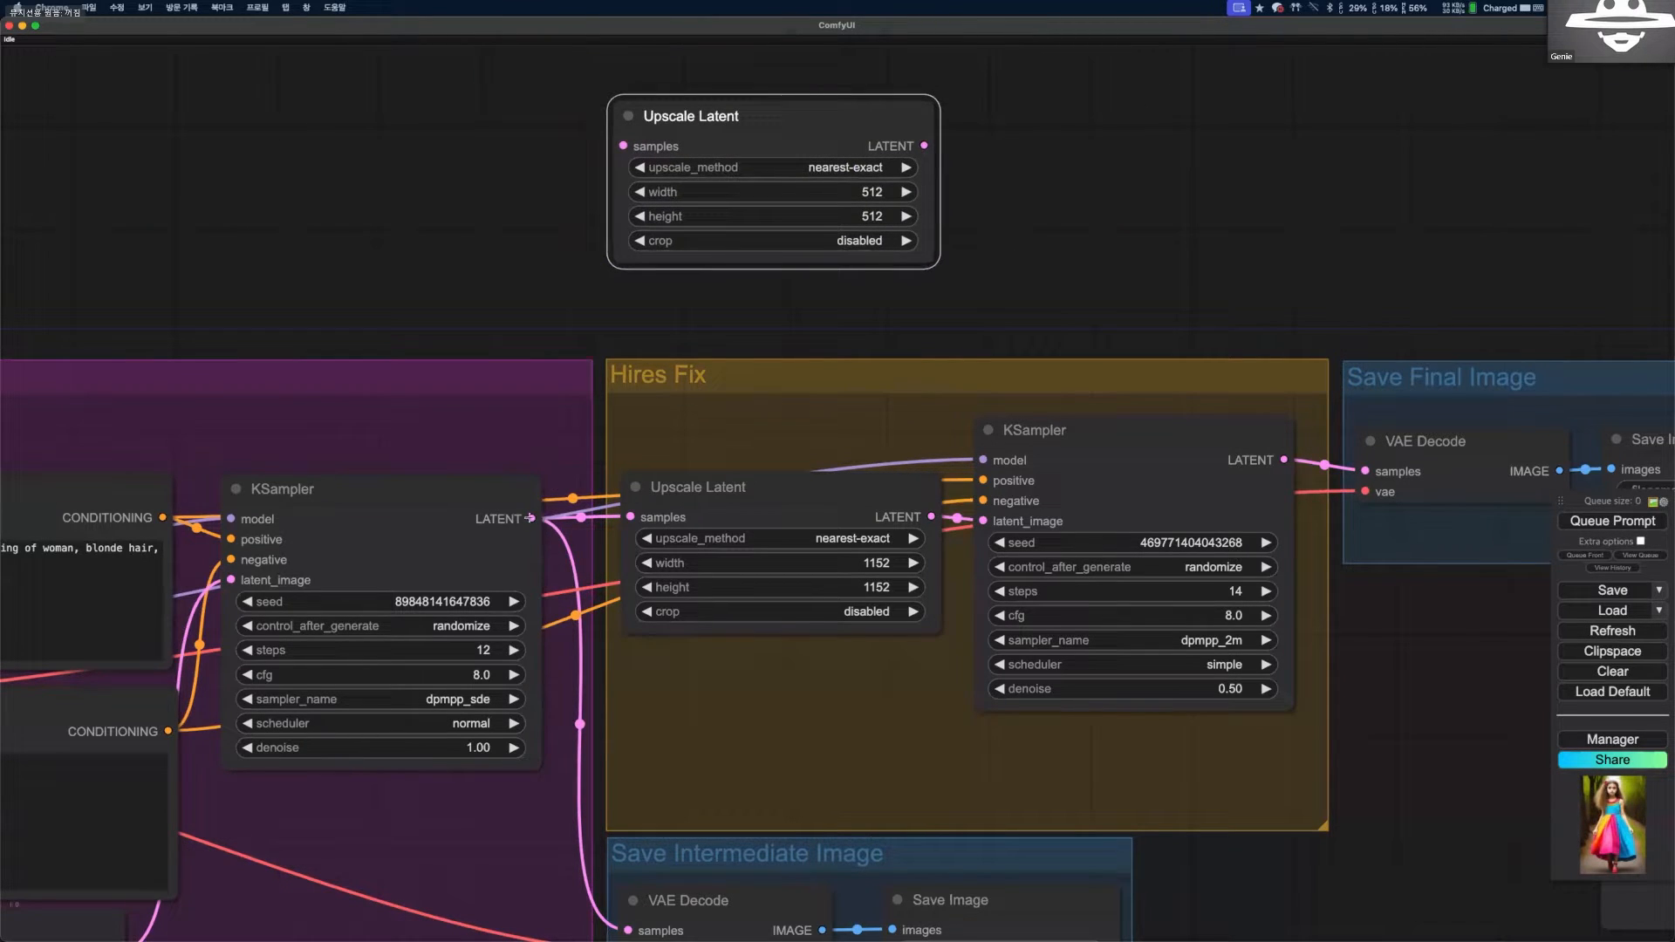
key("Delete")
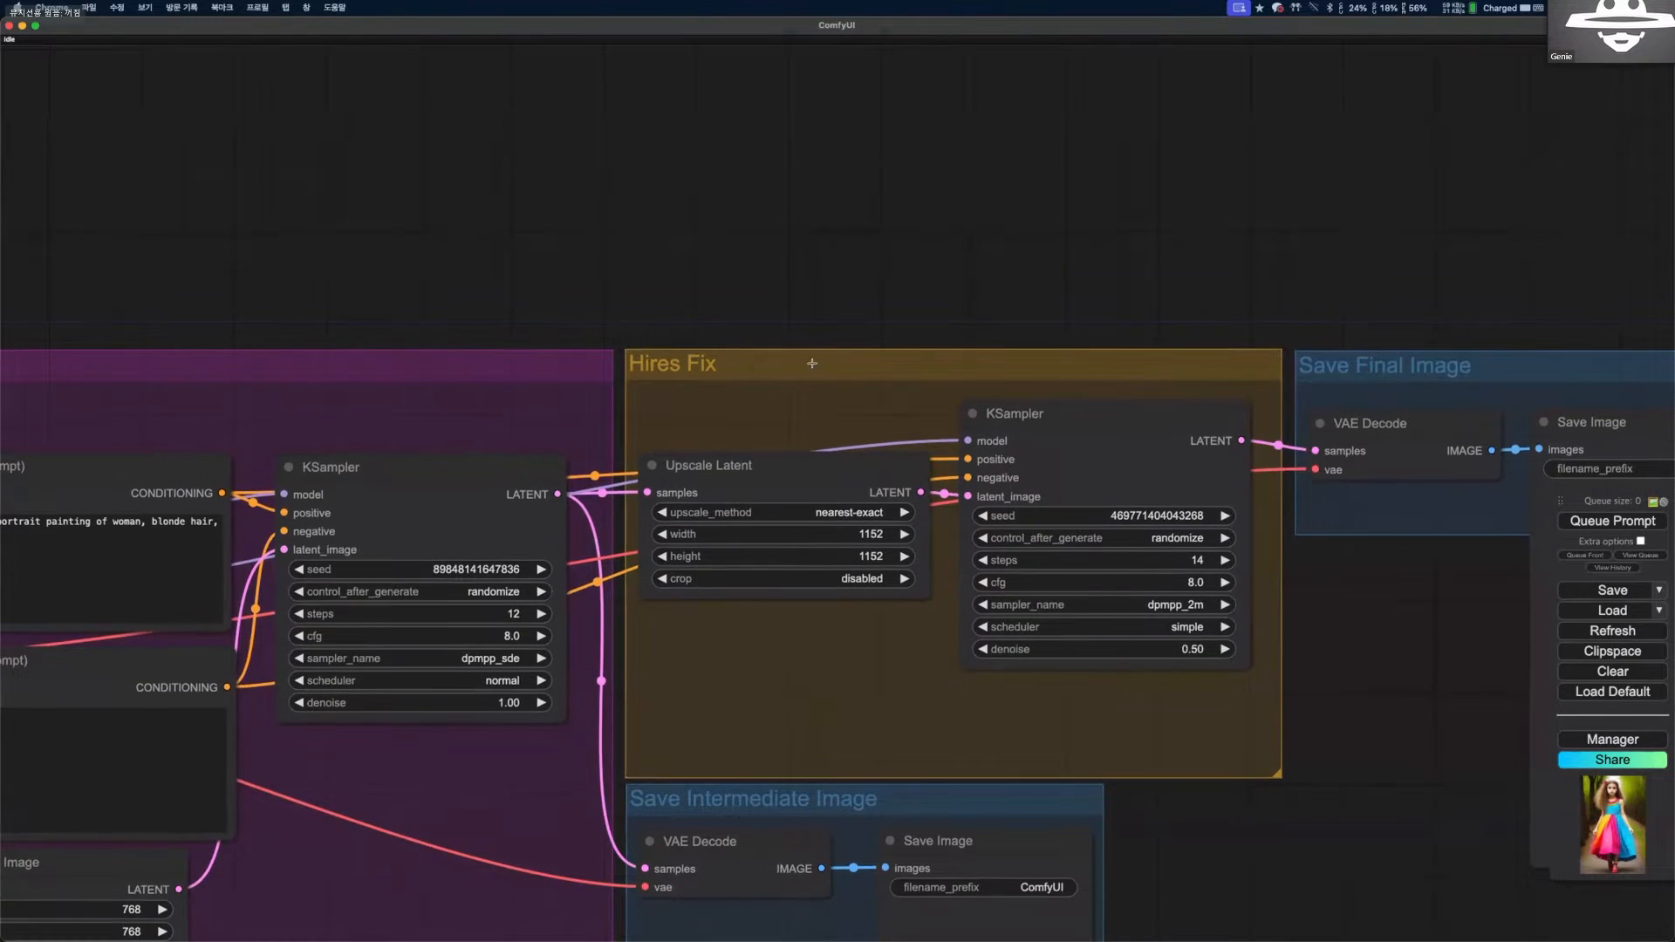
Inspect the Upscale Latent settings in the Hires Fix group and the connections to the KSampler and Save Intermediate Image nodes.
scroll(695, 680, "up", 5)
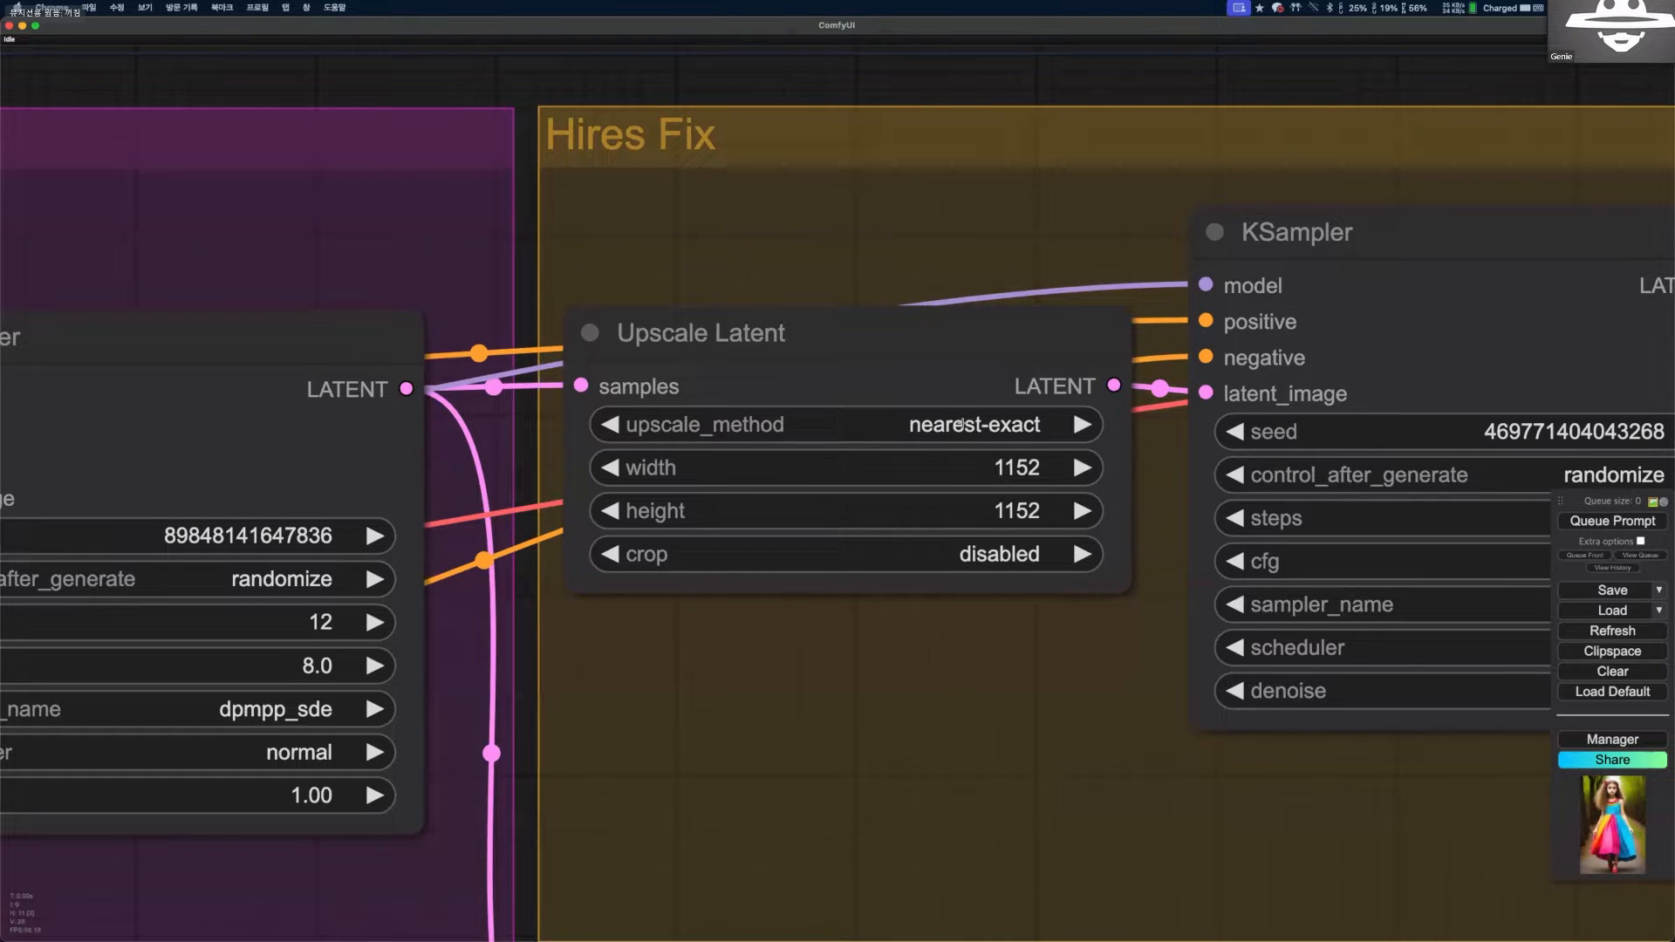
scroll(673, 412, "down", 2)
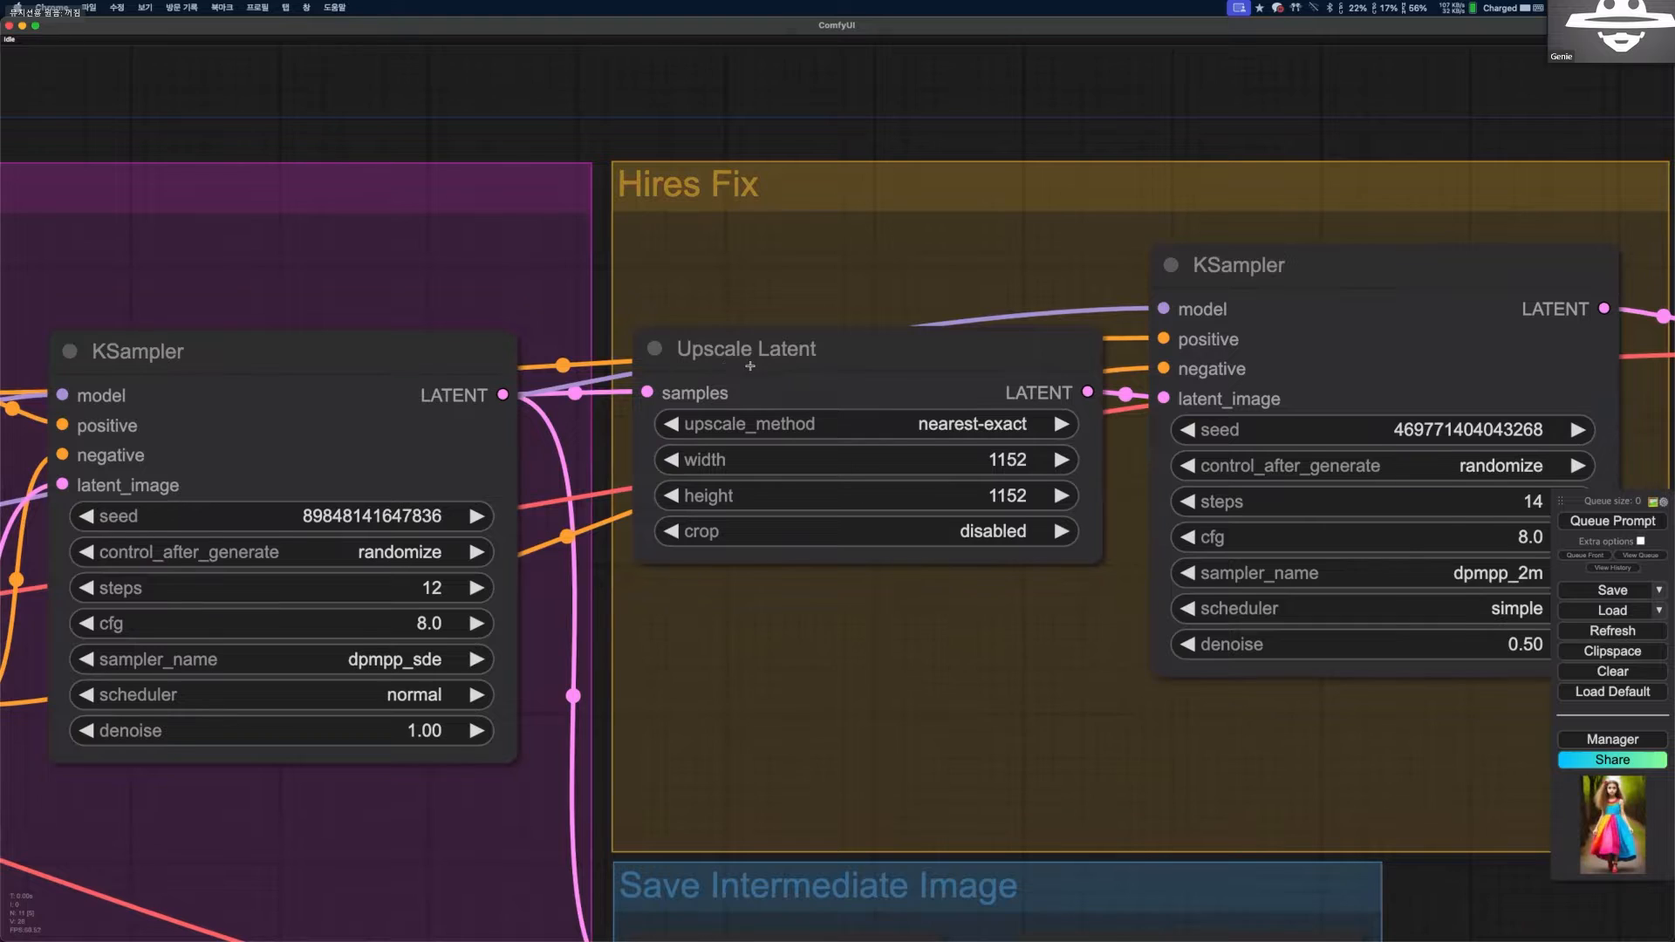
scroll(751, 366, "down", 3)
scroll(855, 764, "down", 1)
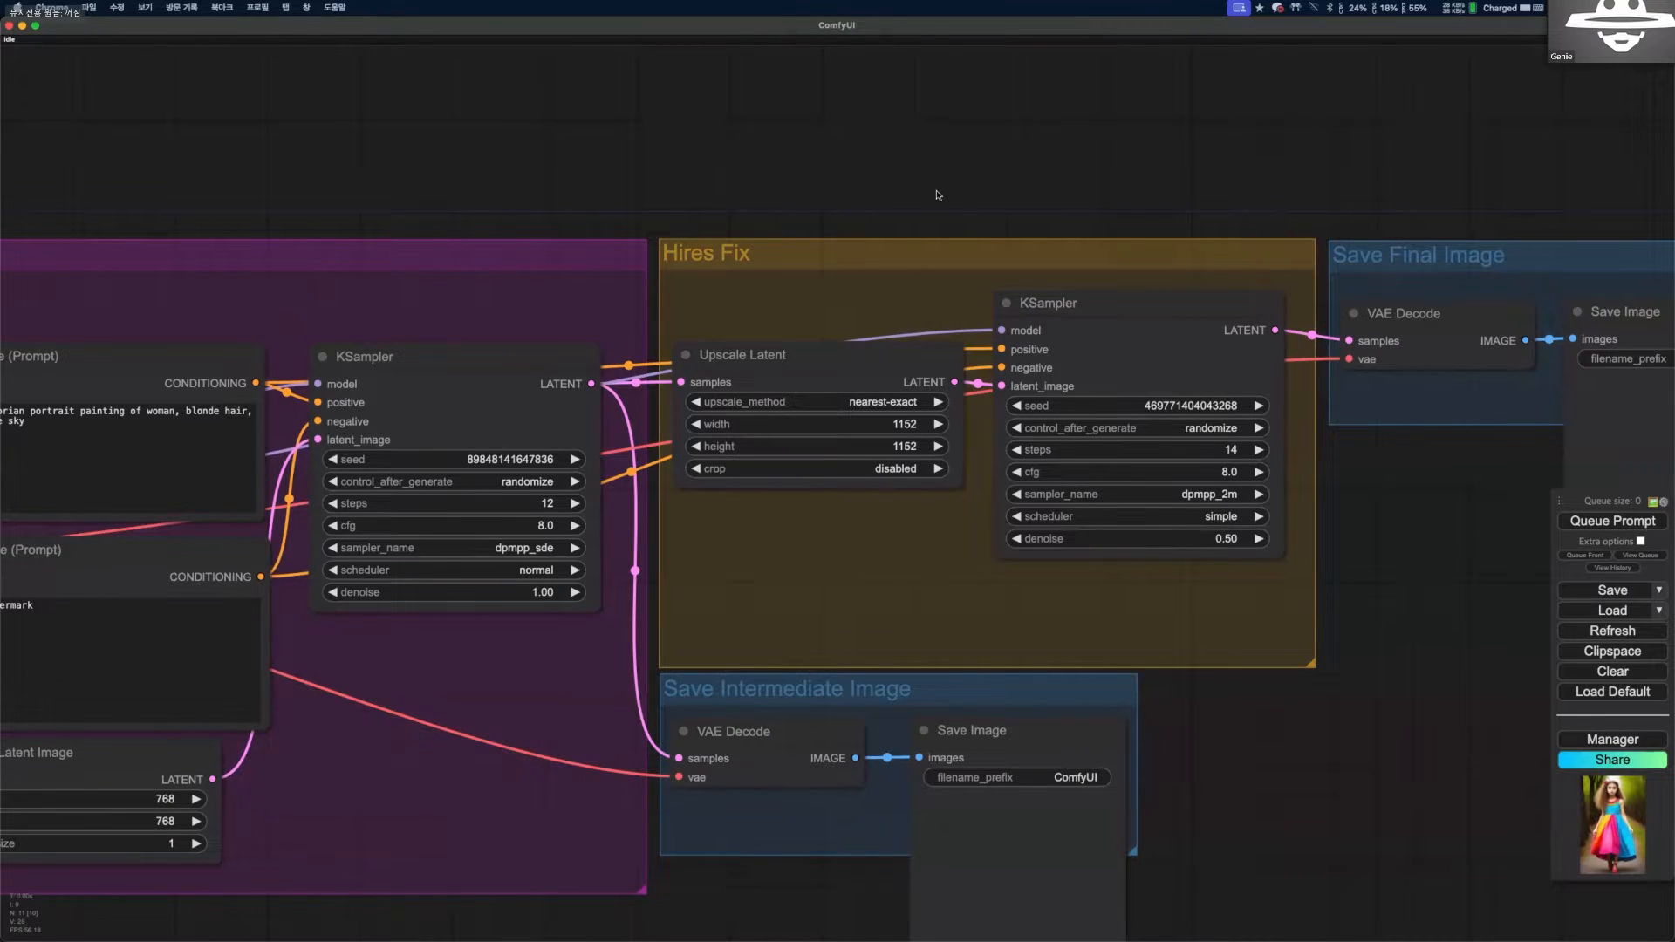
Trace the links from the first KSampler through the Hires Fix group to the Save Final Image and Save Intermediate Image groups.
scroll(936, 194, "up", 1)
scroll(1317, 362, "right", 4)
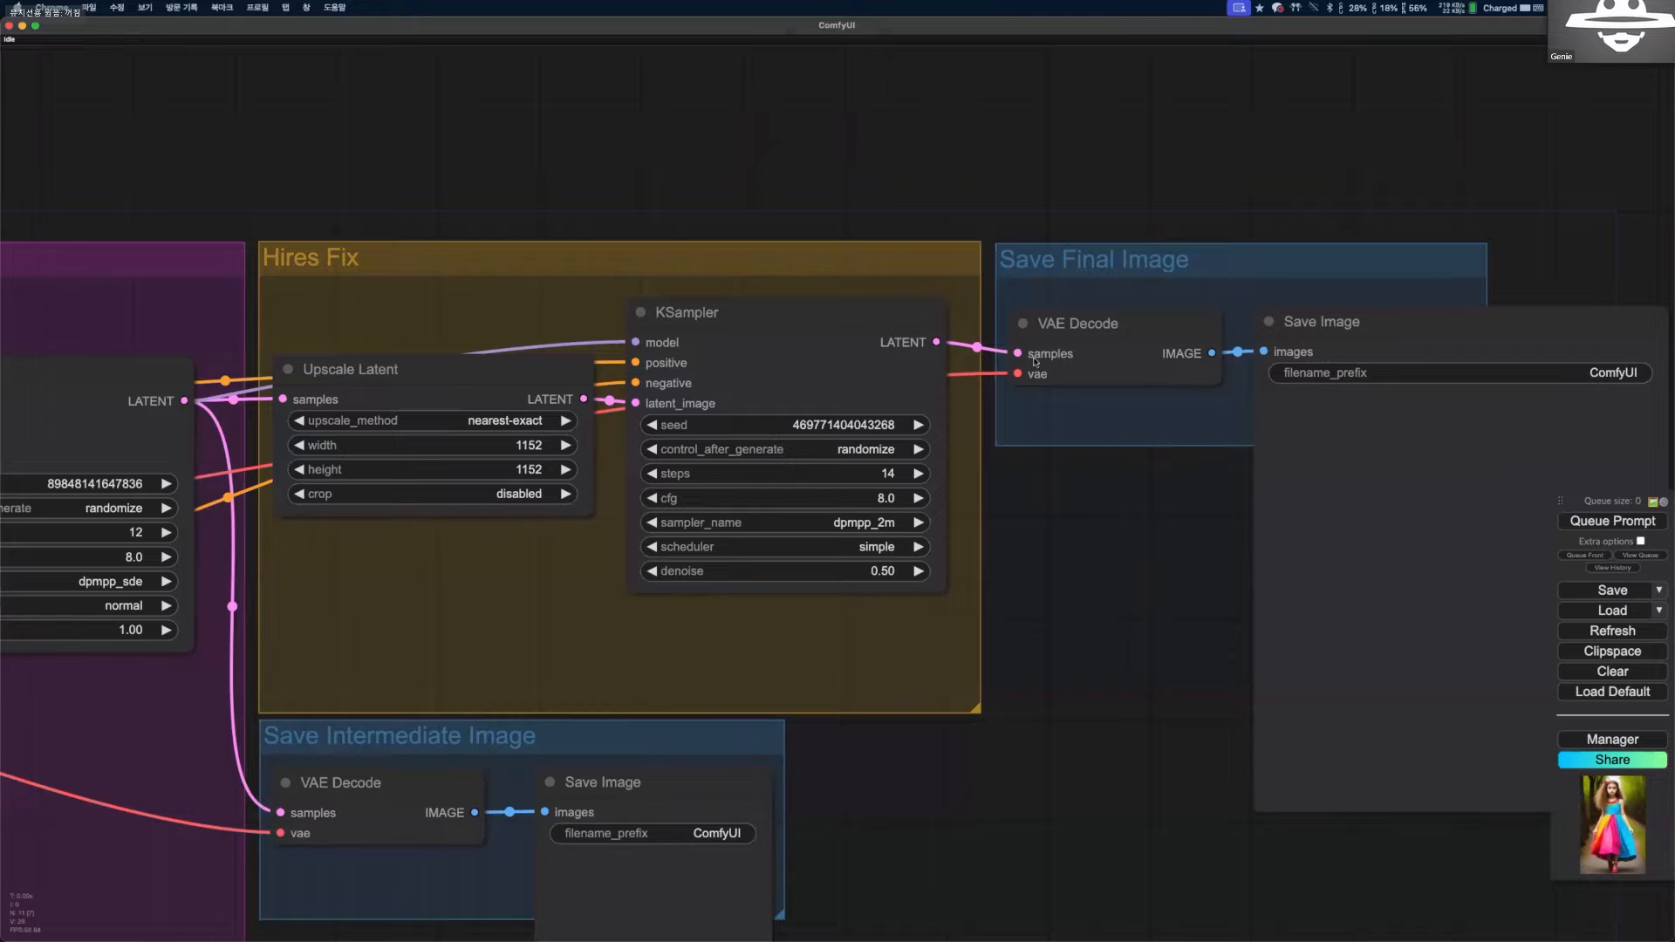
scroll(689, 194, "up", 1)
left_click_drag(295, 575, 389, 562)
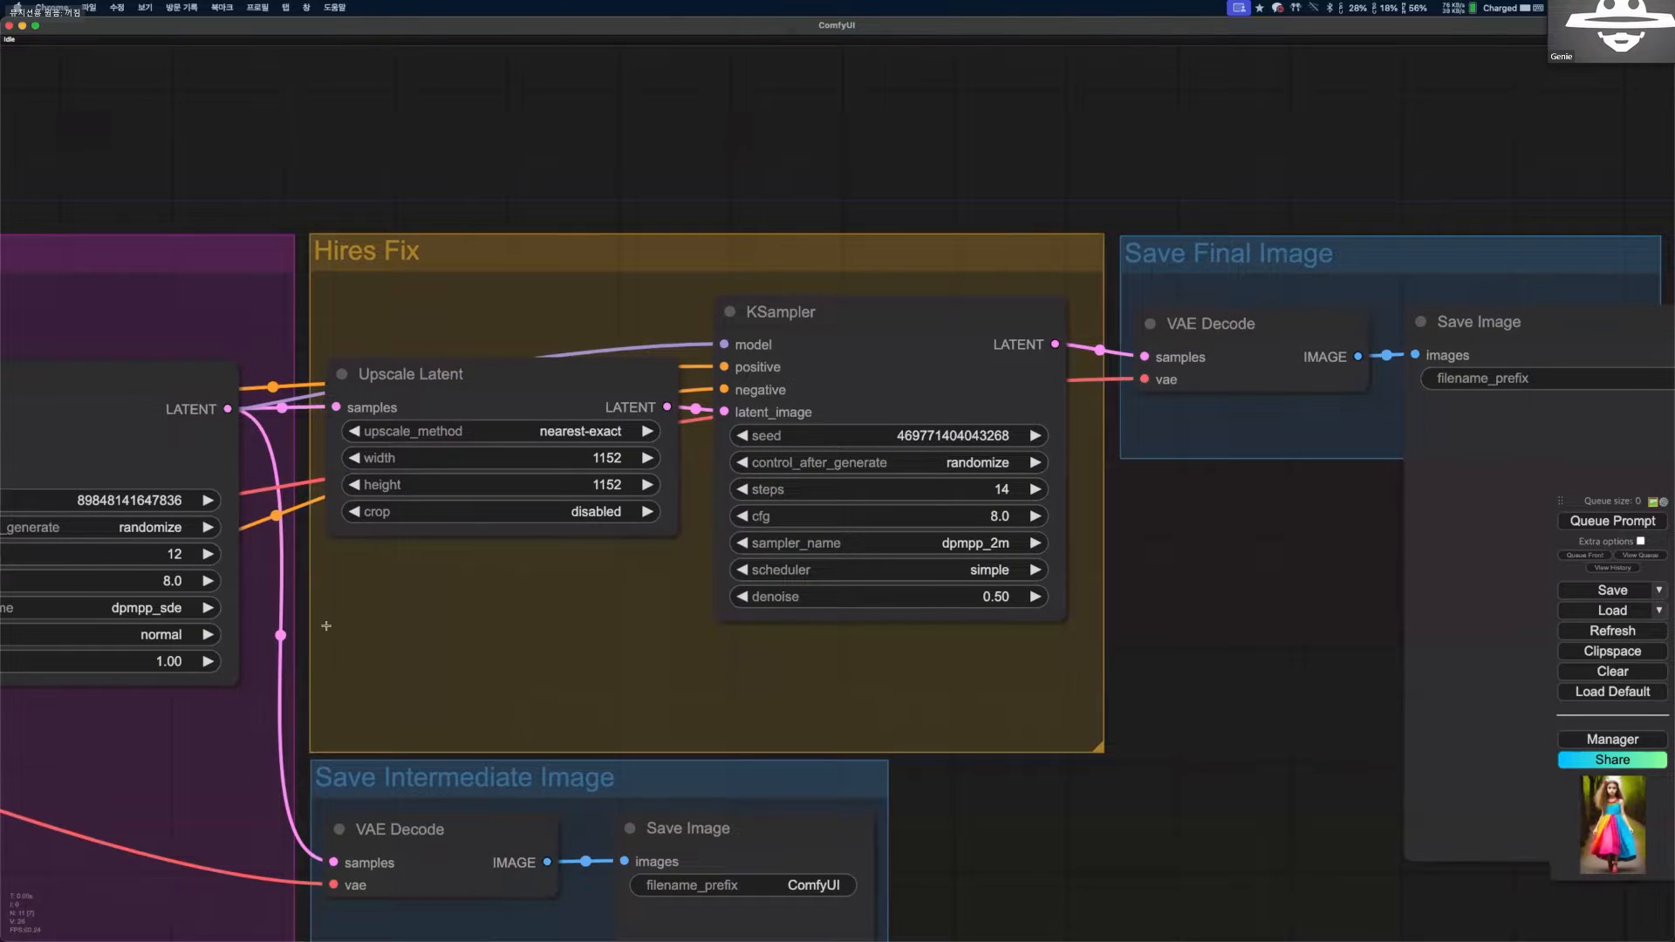
left_click_drag(326, 625, 582, 613)
scroll(318, 623, "down", 2)
left_click_drag(364, 605, 663, 393)
scroll(925, 296, "up", 1)
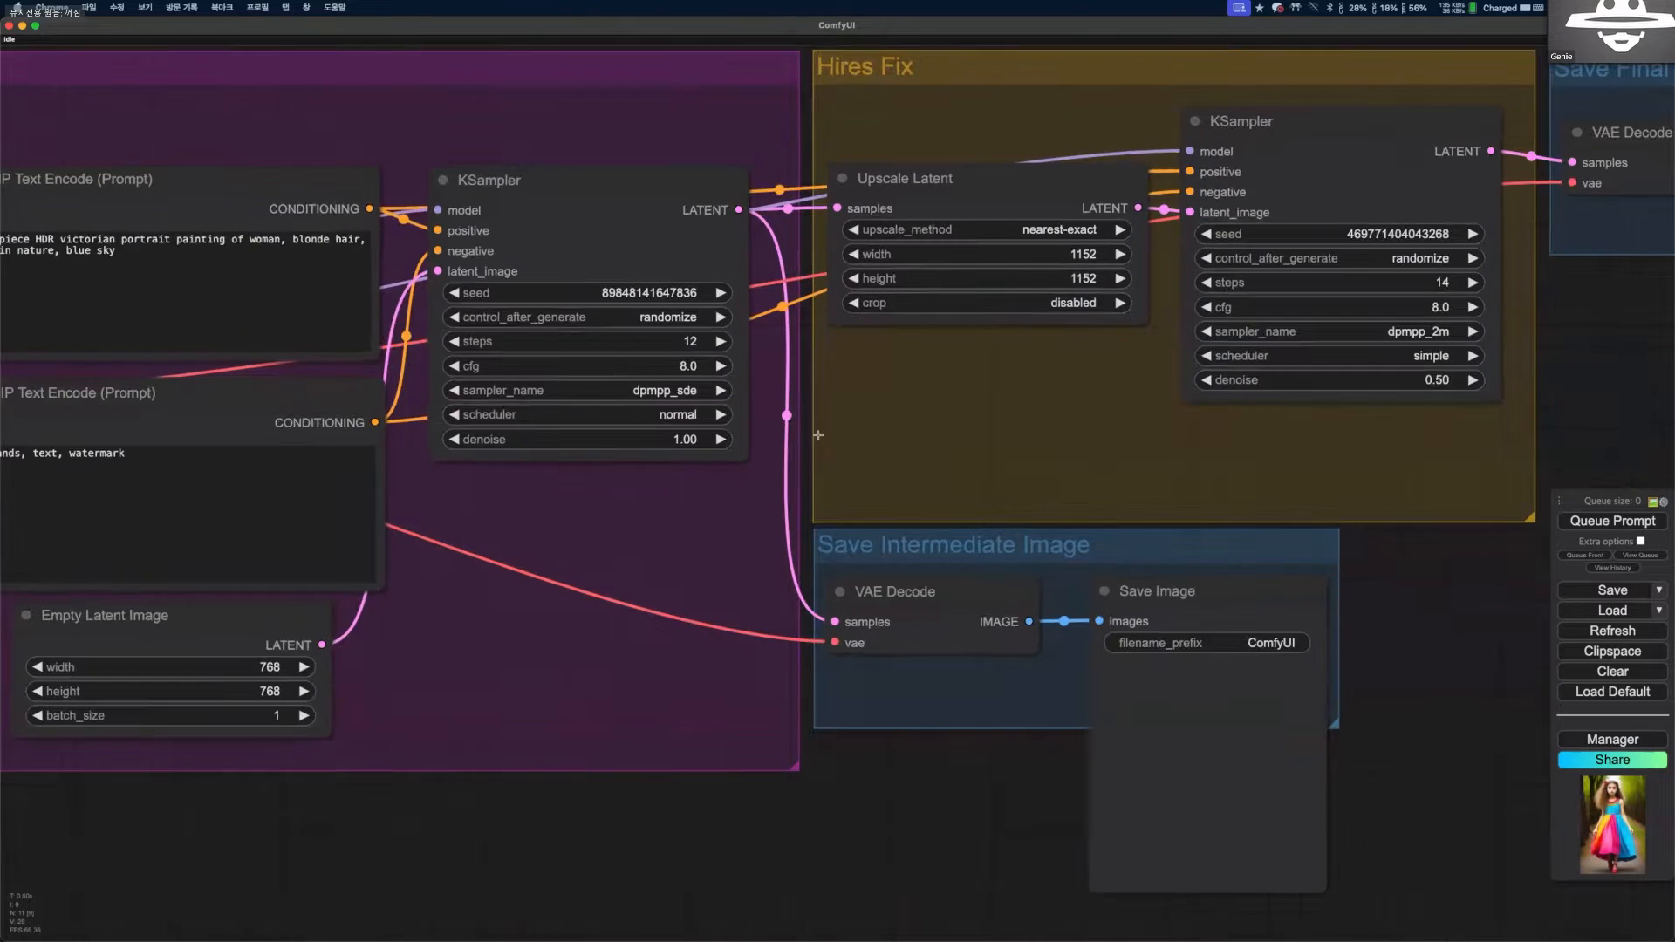
Examine the Upscale Latent width and height and the second KSampler's inputs and settings in the Hires Fix group.
scroll(877, 429, "up", 1)
scroll(915, 427, "up", 6)
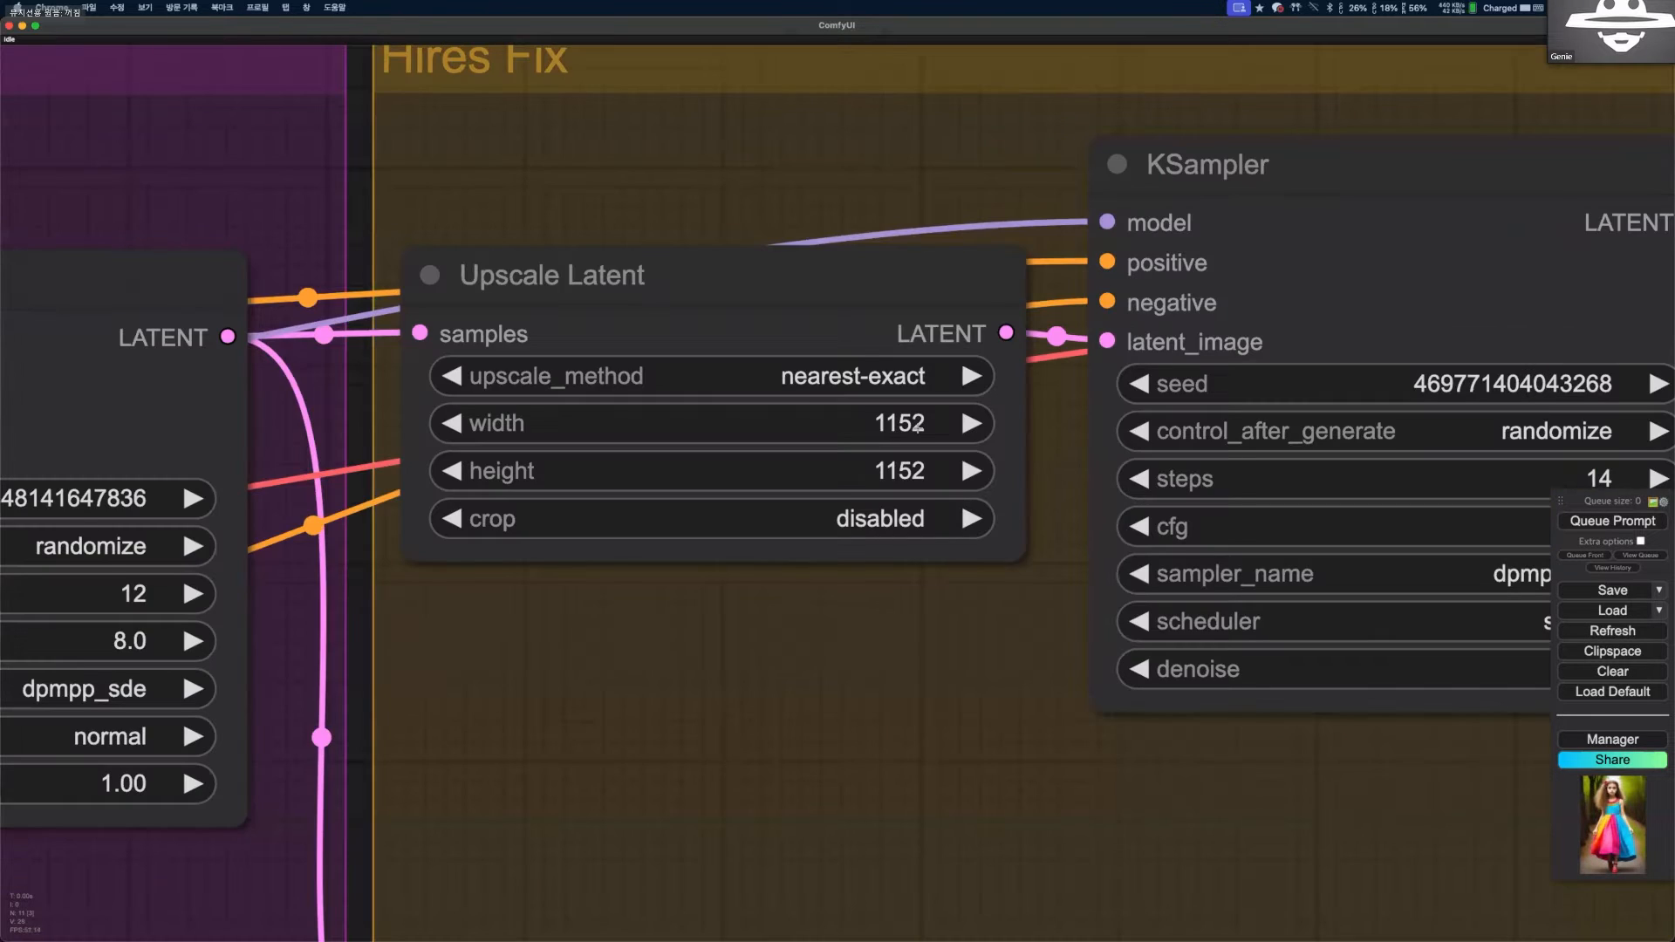
scroll(911, 435, "down", 3)
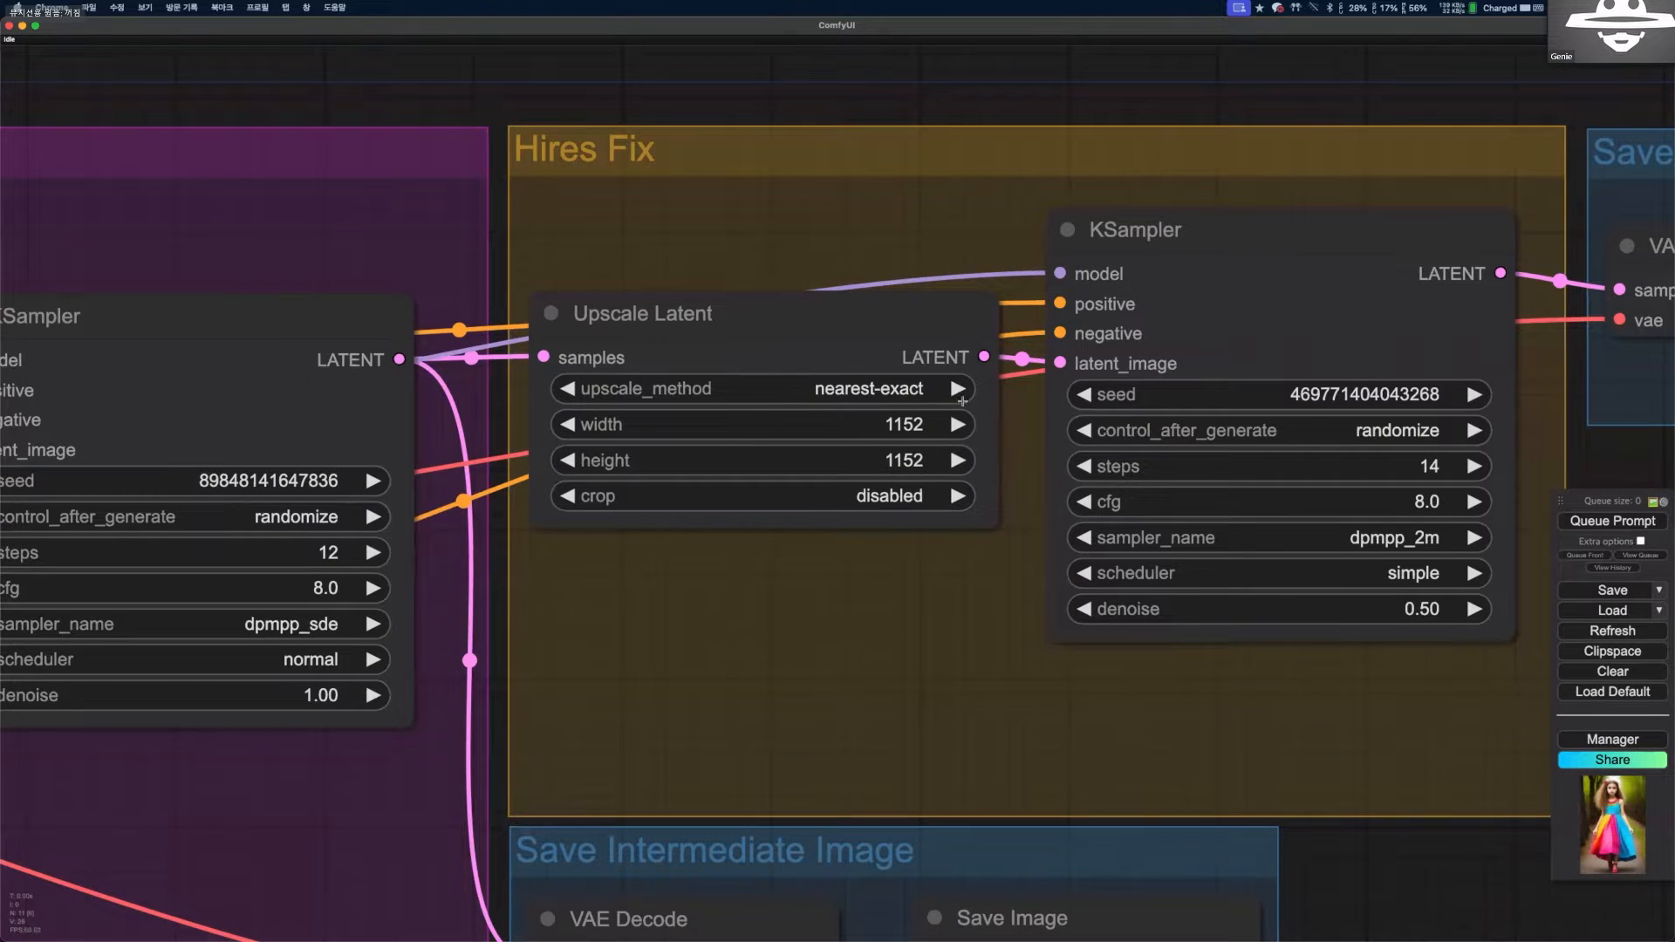
scroll(1051, 218, "down", 2)
scroll(805, 311, "up", 3)
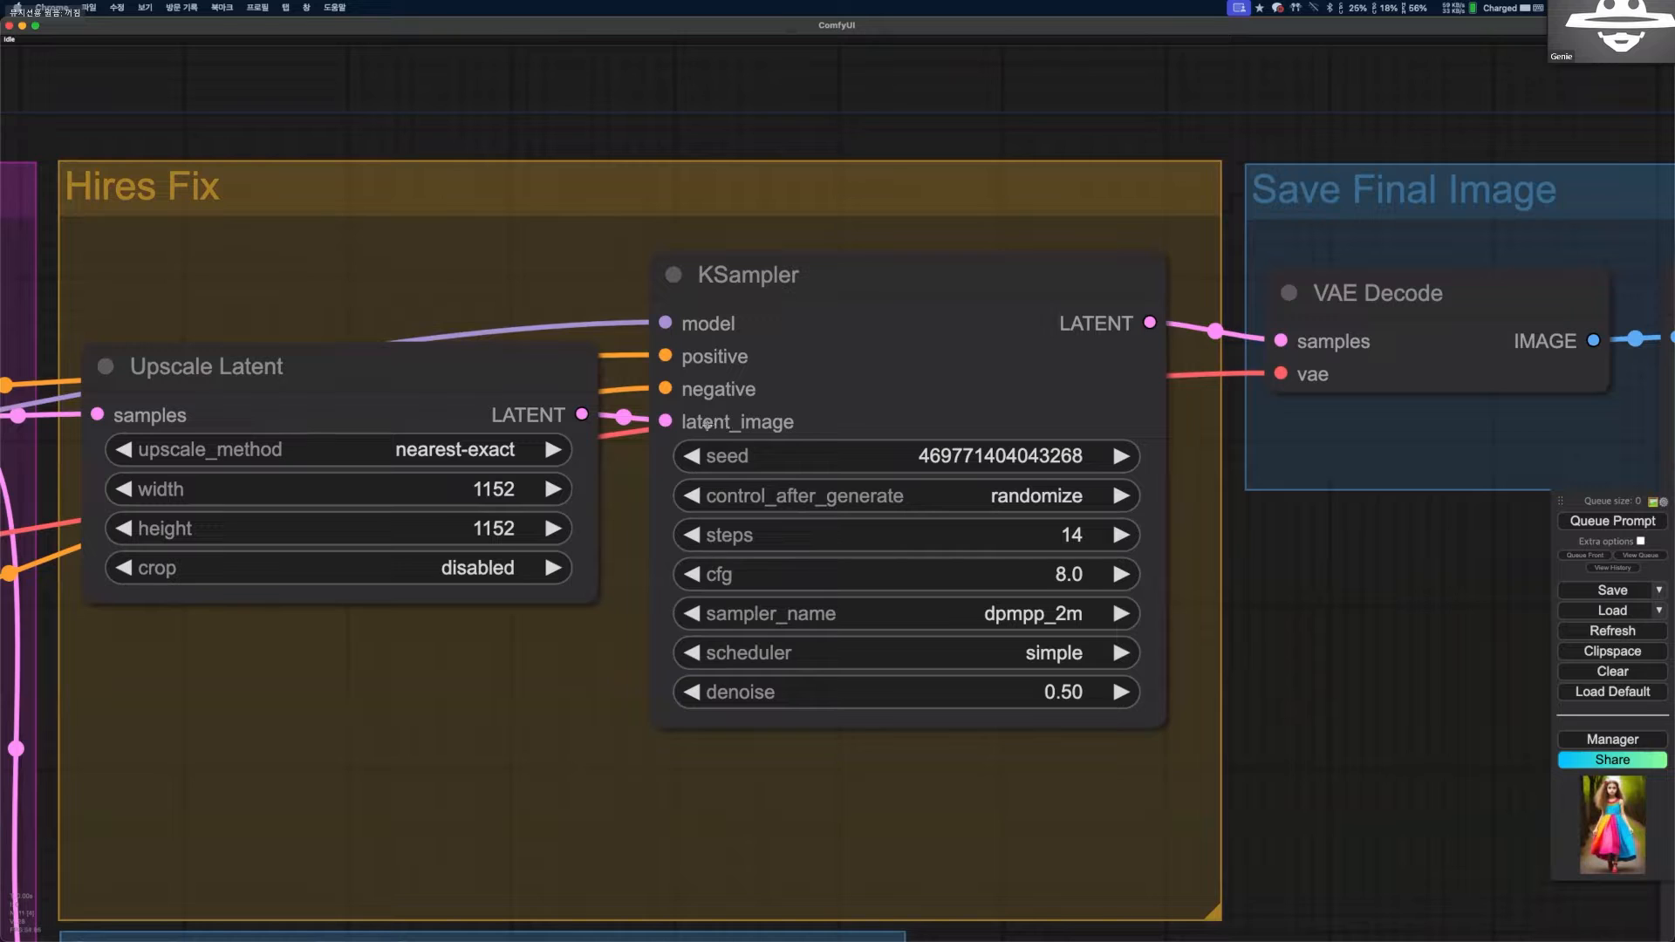
left_click_drag(774, 277, 781, 278)
scroll(980, 503, "down", 4)
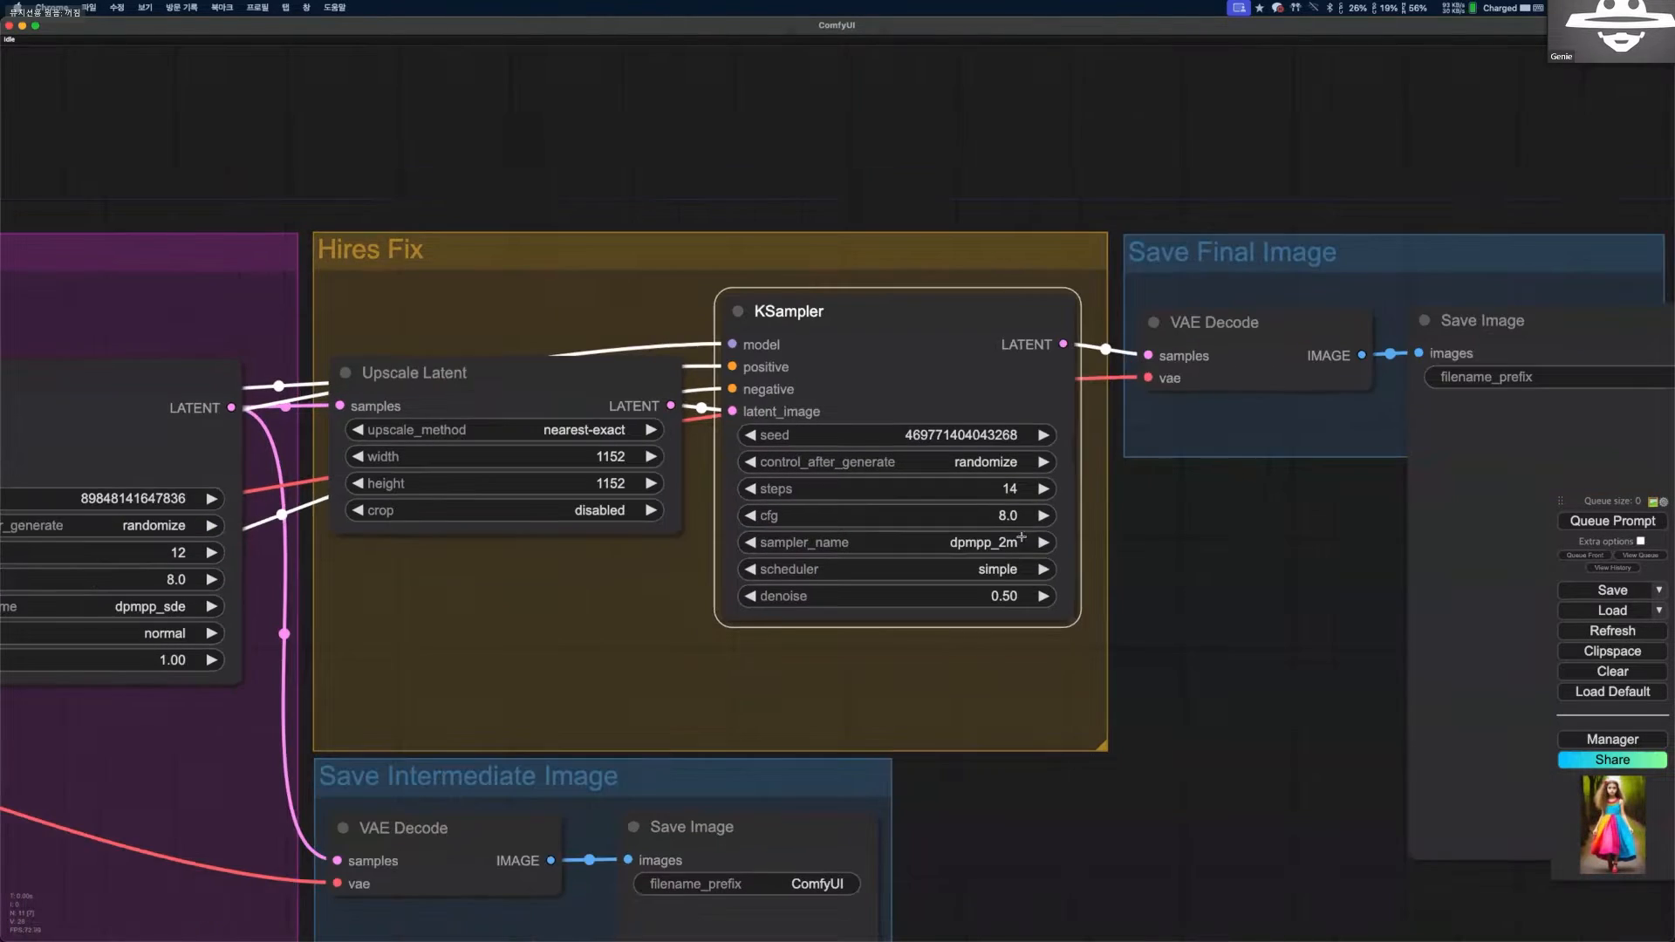
Queue the two-pass Hires Fix workflow to generate the intermediate and final images.
scroll(1059, 530, "down", 1)
scroll(1026, 515, "down", 2)
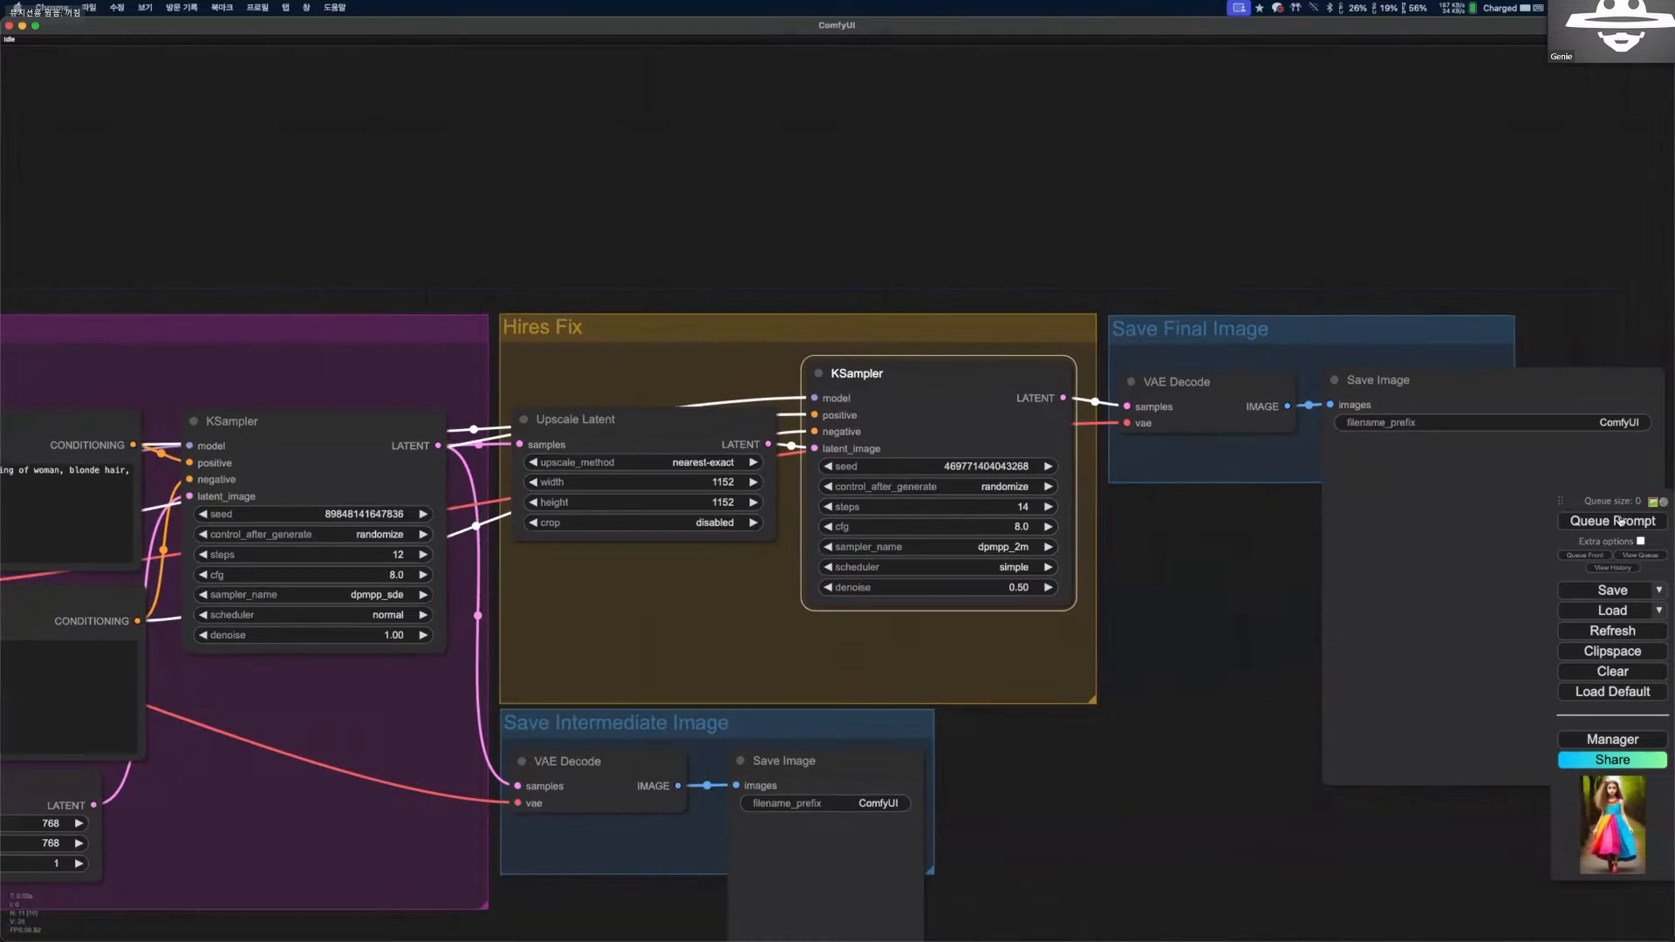
left_click(1612, 520)
scroll(743, 726, "down", 3)
scroll(746, 679, "up", 1)
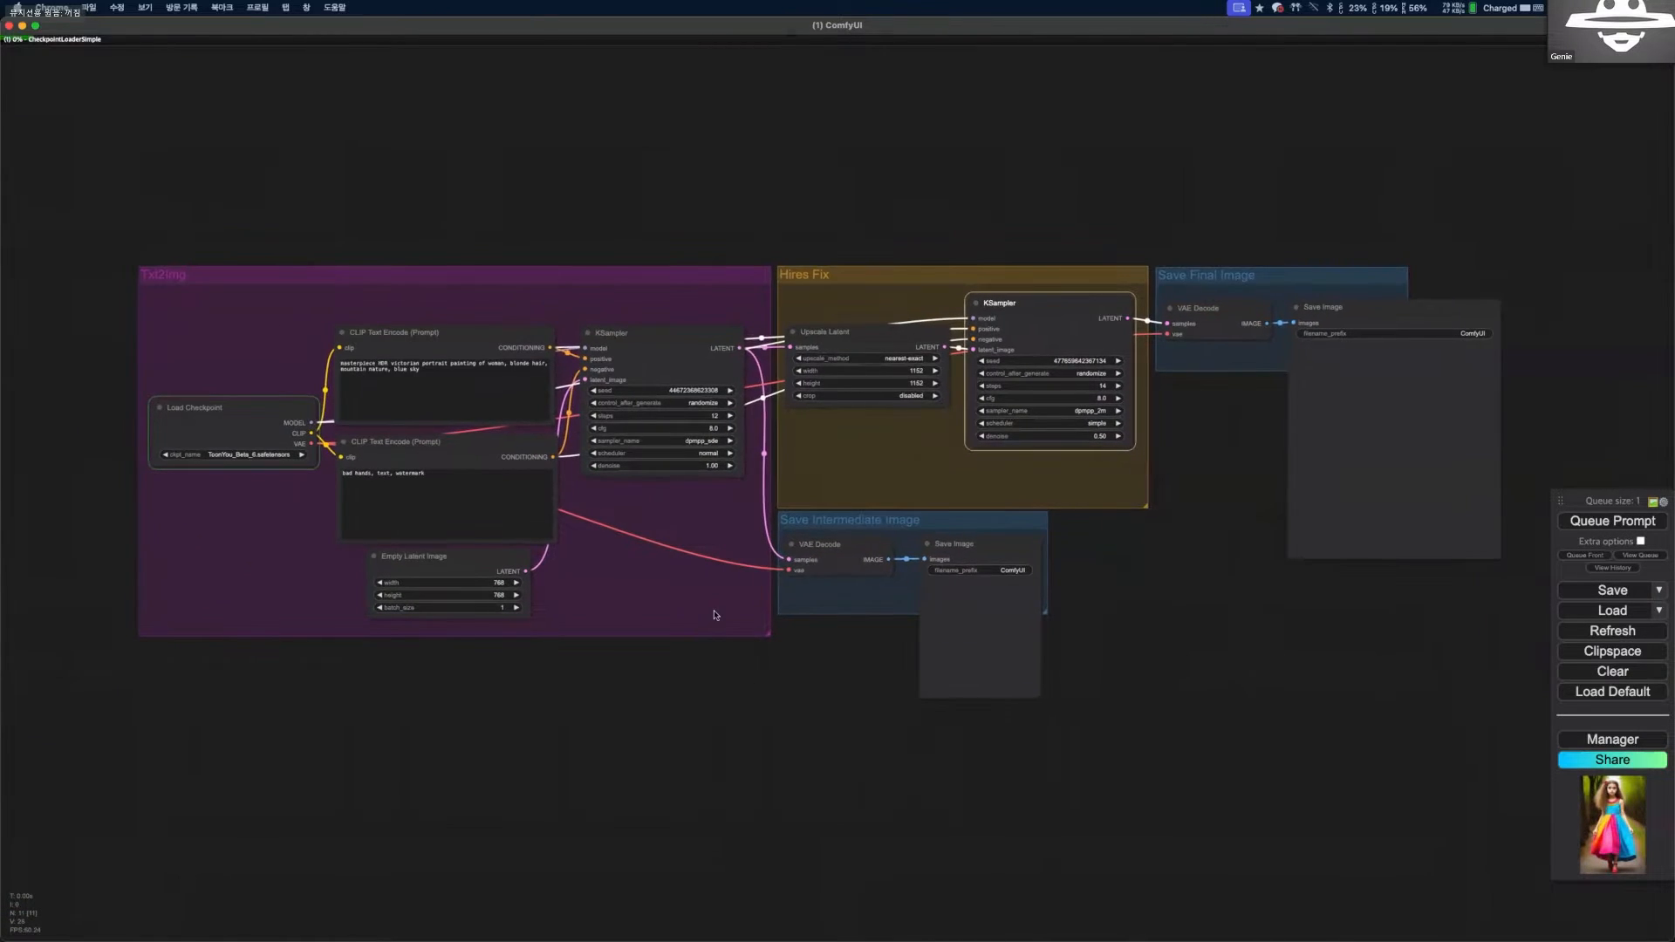
left_click_drag(569, 595, 661, 599)
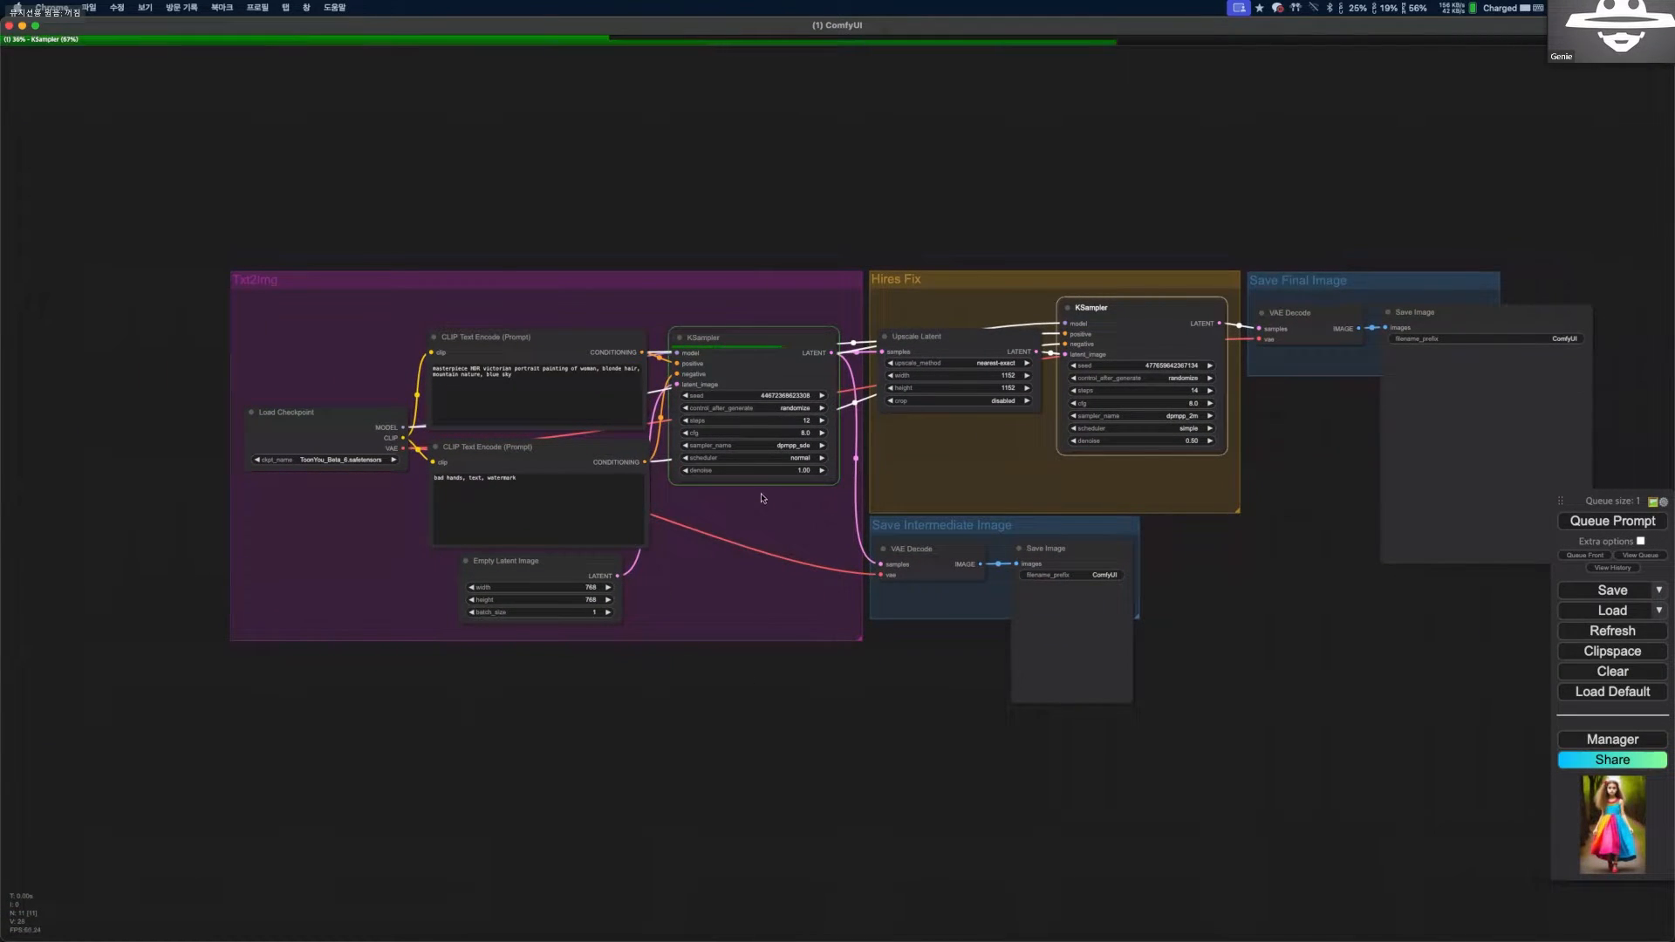
scroll(712, 504, "up", 1)
scroll(822, 486, "up", 1)
scroll(761, 523, "up", 1)
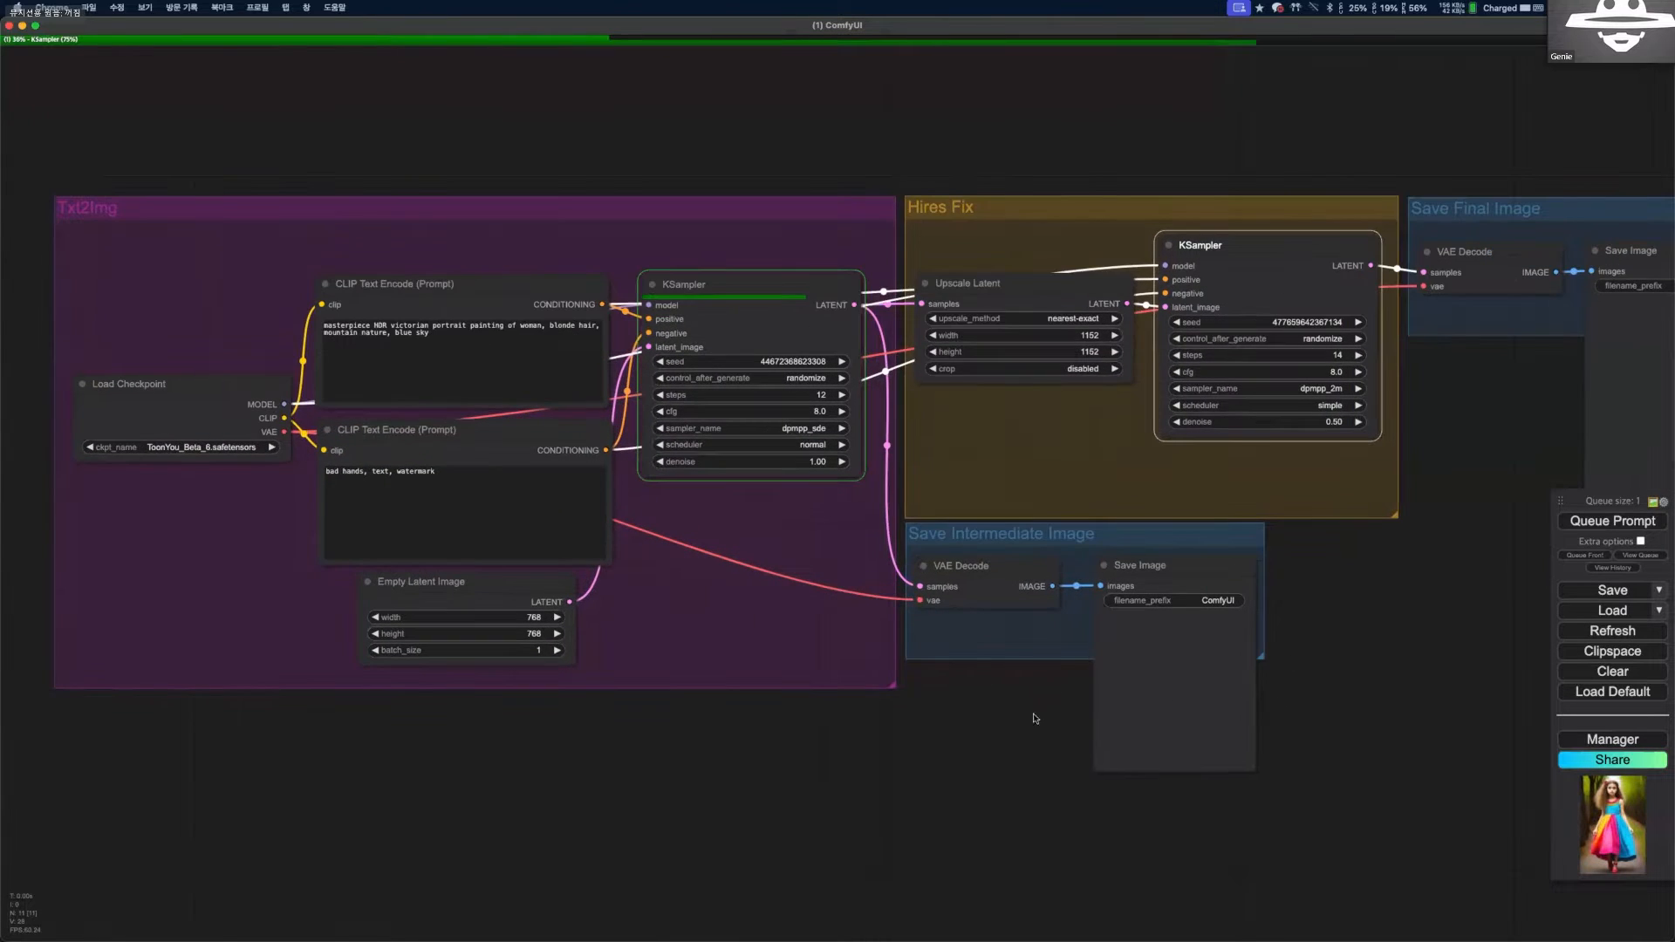
scroll(820, 541, "up", 1)
scroll(983, 677, "down", 4)
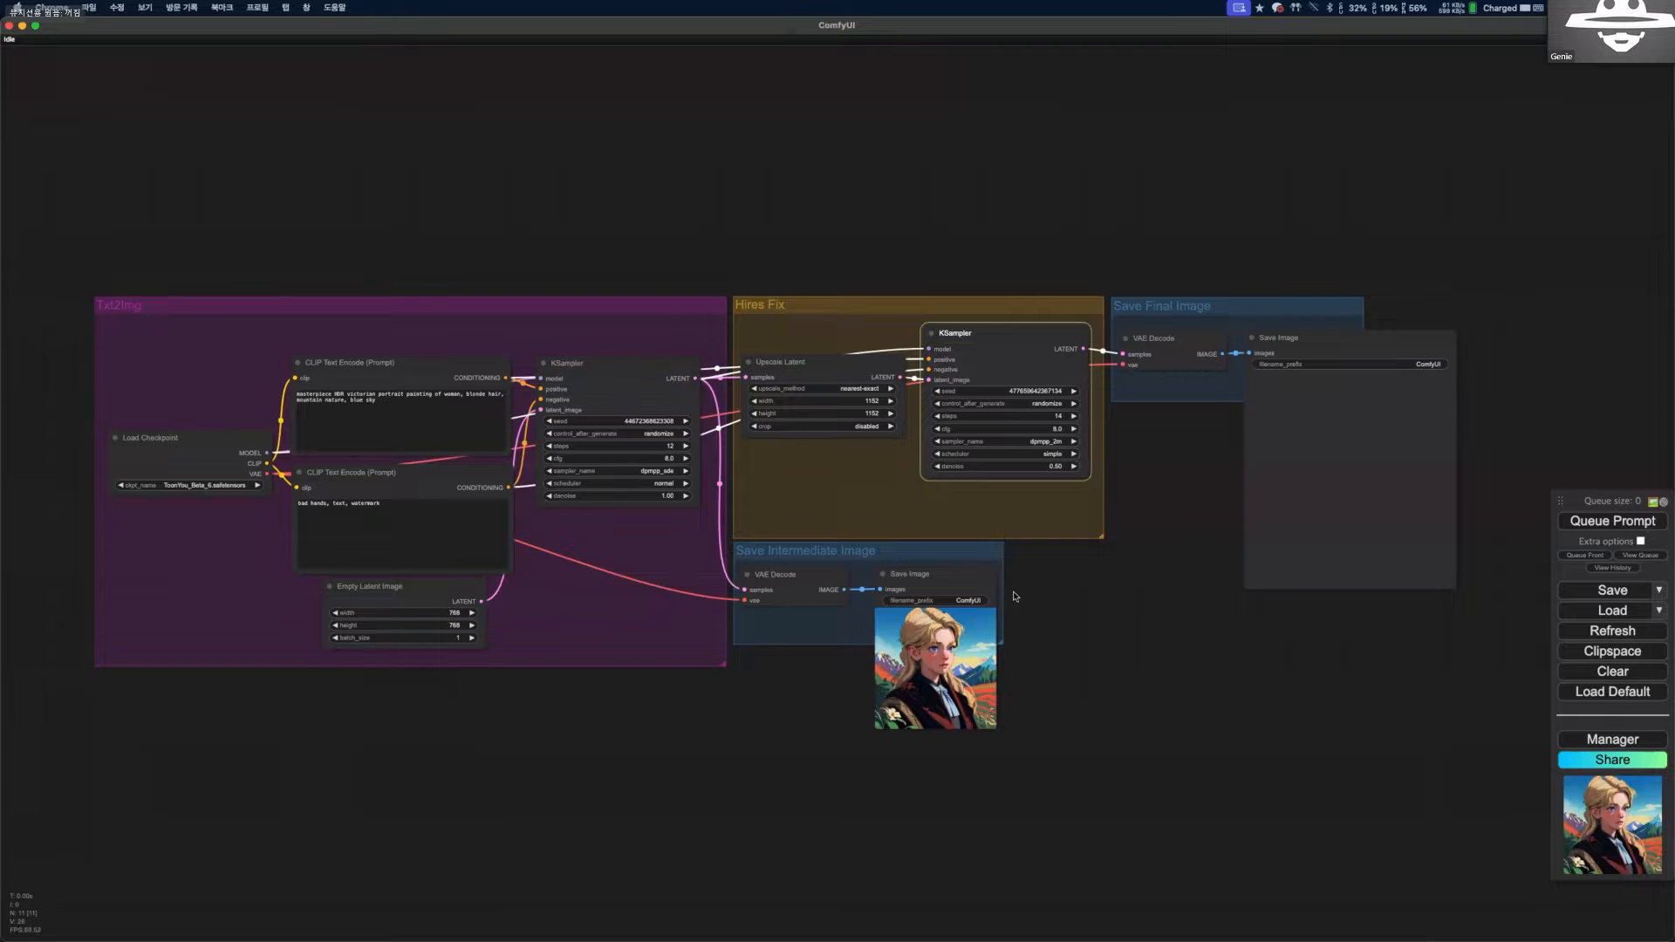
Move the final and intermediate Save Image nodes side by side and enlarge the intermediate one to a similar preview size.
scroll(1195, 593, "up", 2)
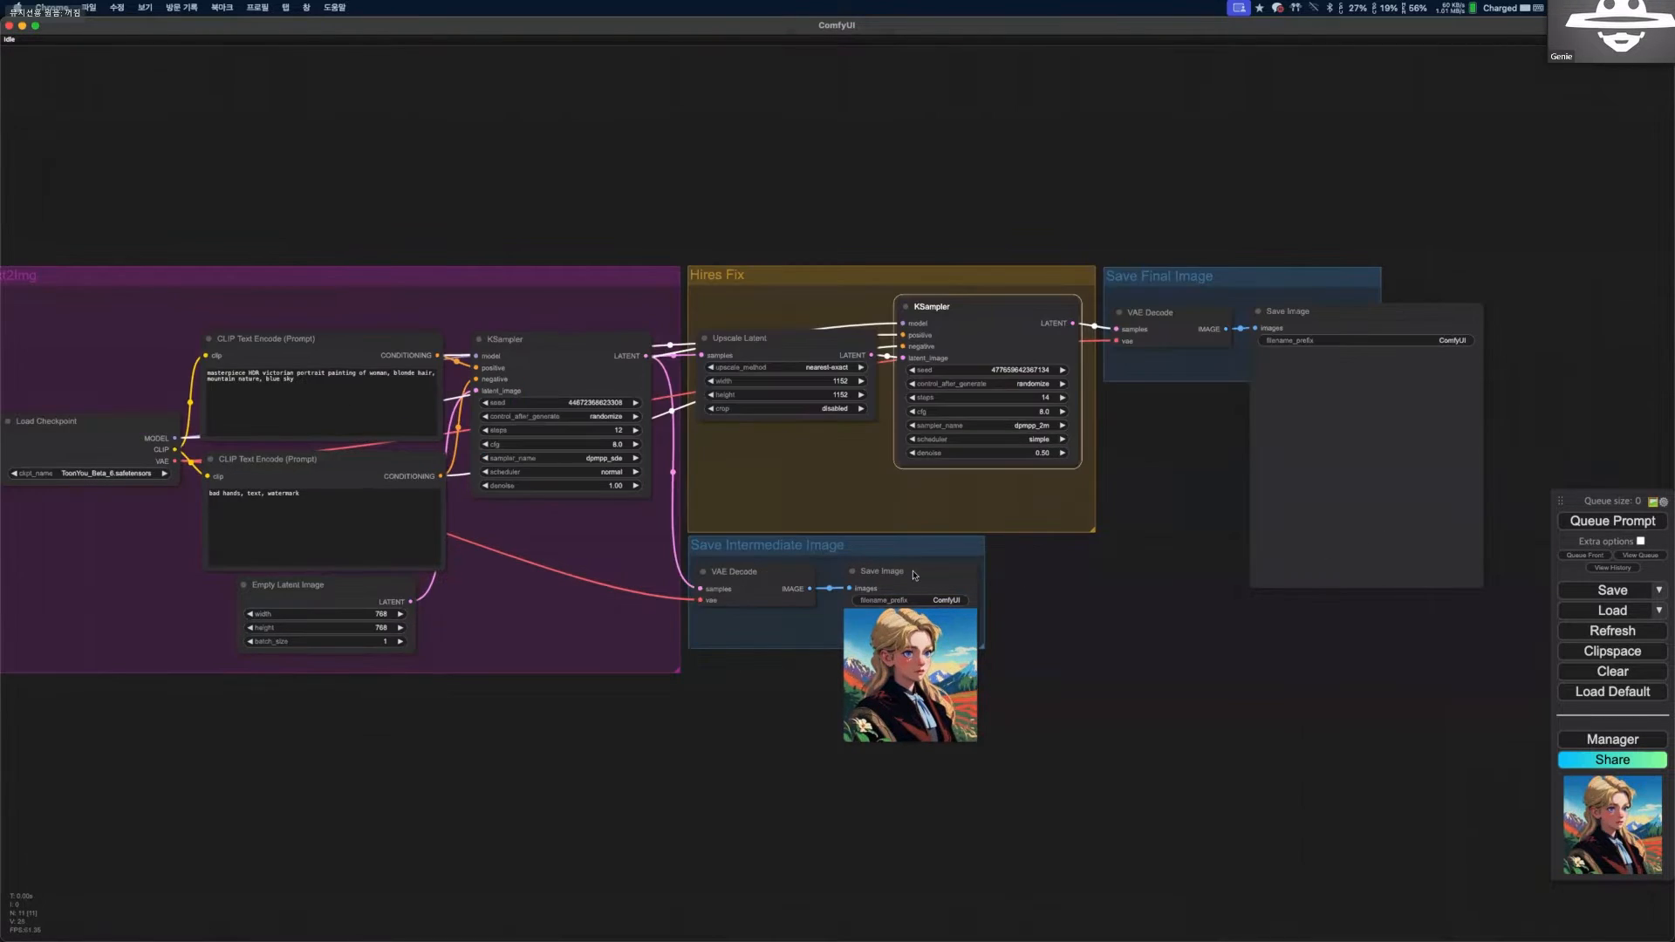
left_click_drag(1149, 179, 953, 392)
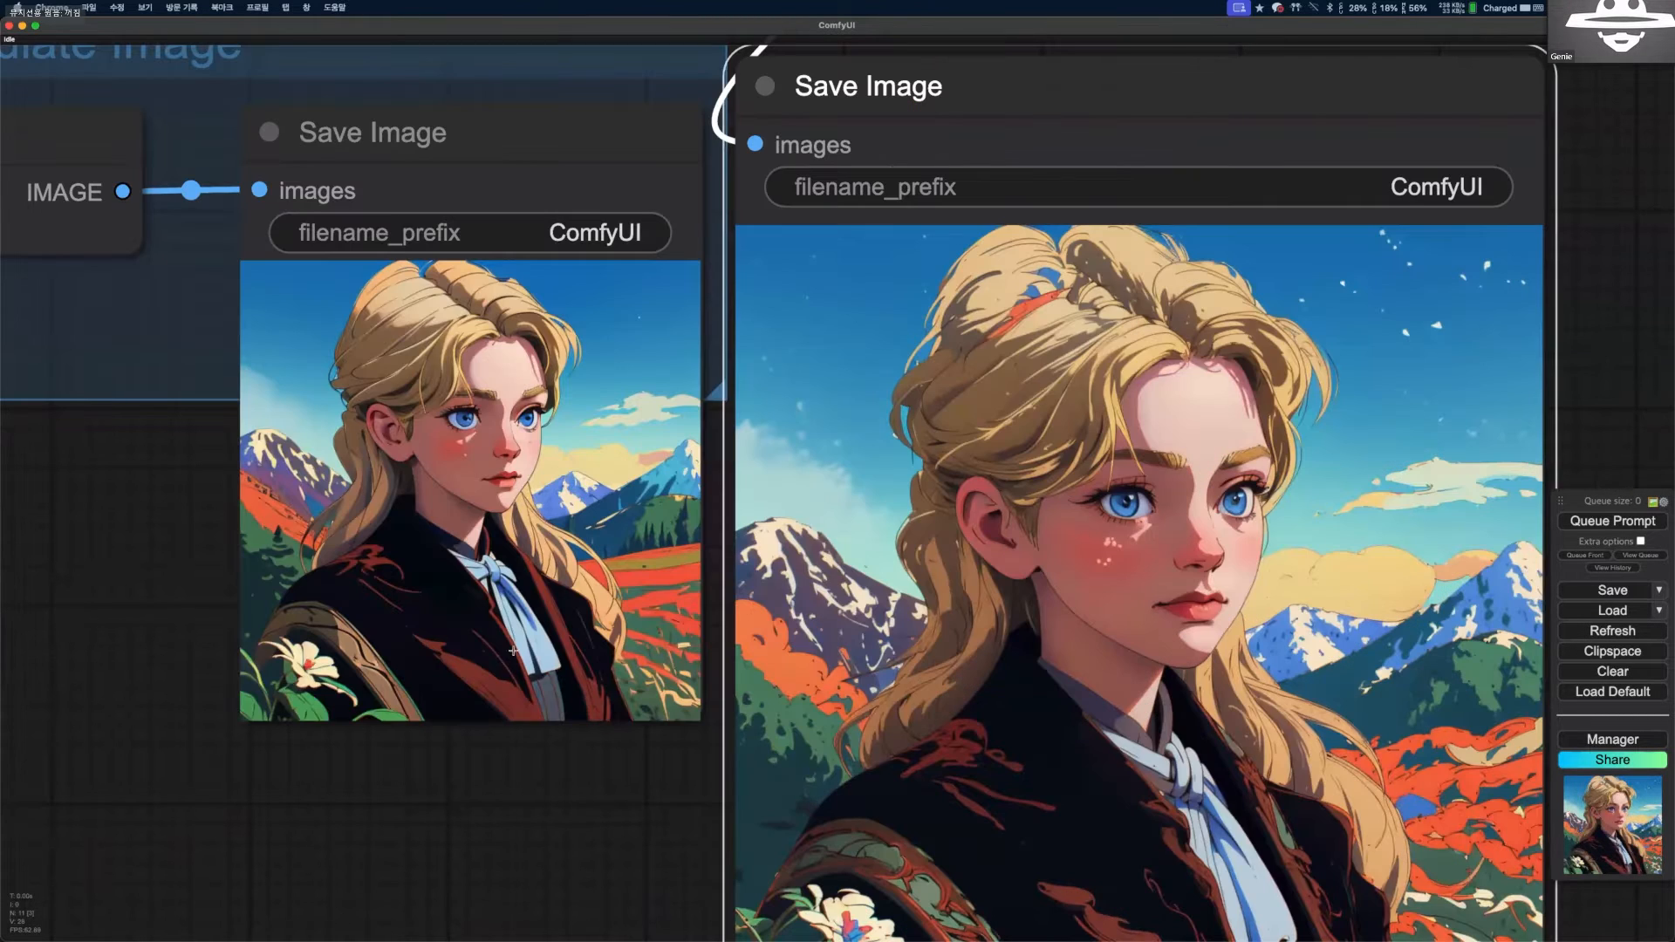
scroll(1080, 507, "down", 2)
left_click(602, 251)
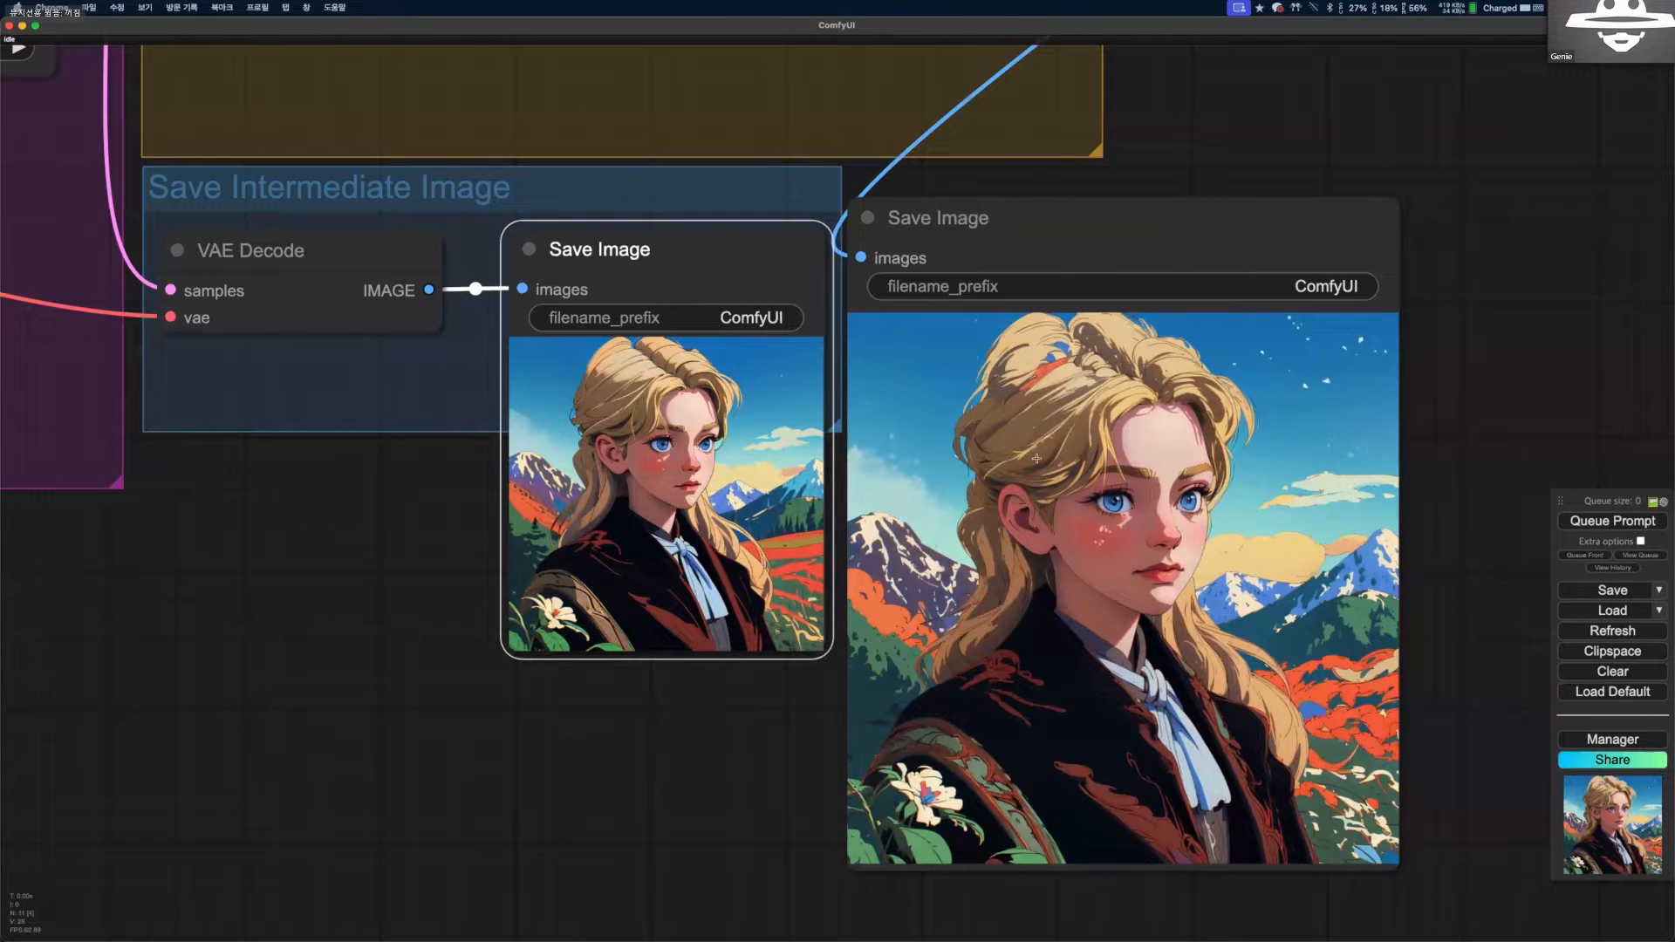
left_click_drag(678, 226, 724, 234)
left_click_drag(877, 667, 948, 693)
Compare the facial and hair details of the intermediate and final portraits up close.
scroll(683, 433, "up", 15)
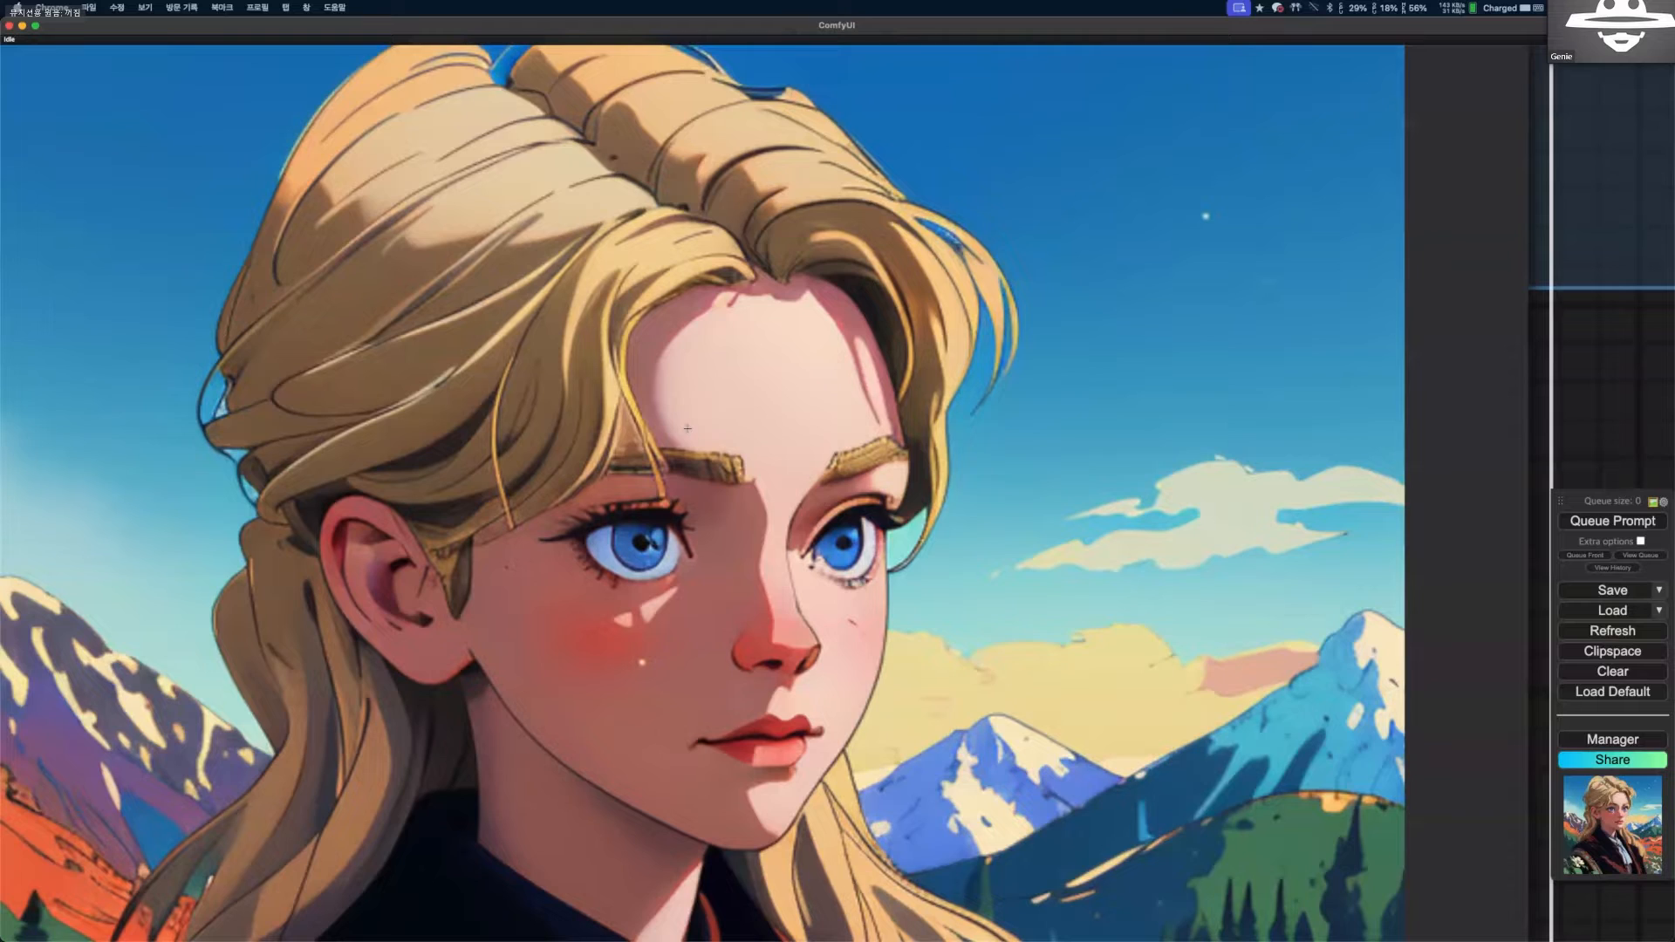
scroll(1114, 426, "down", 12)
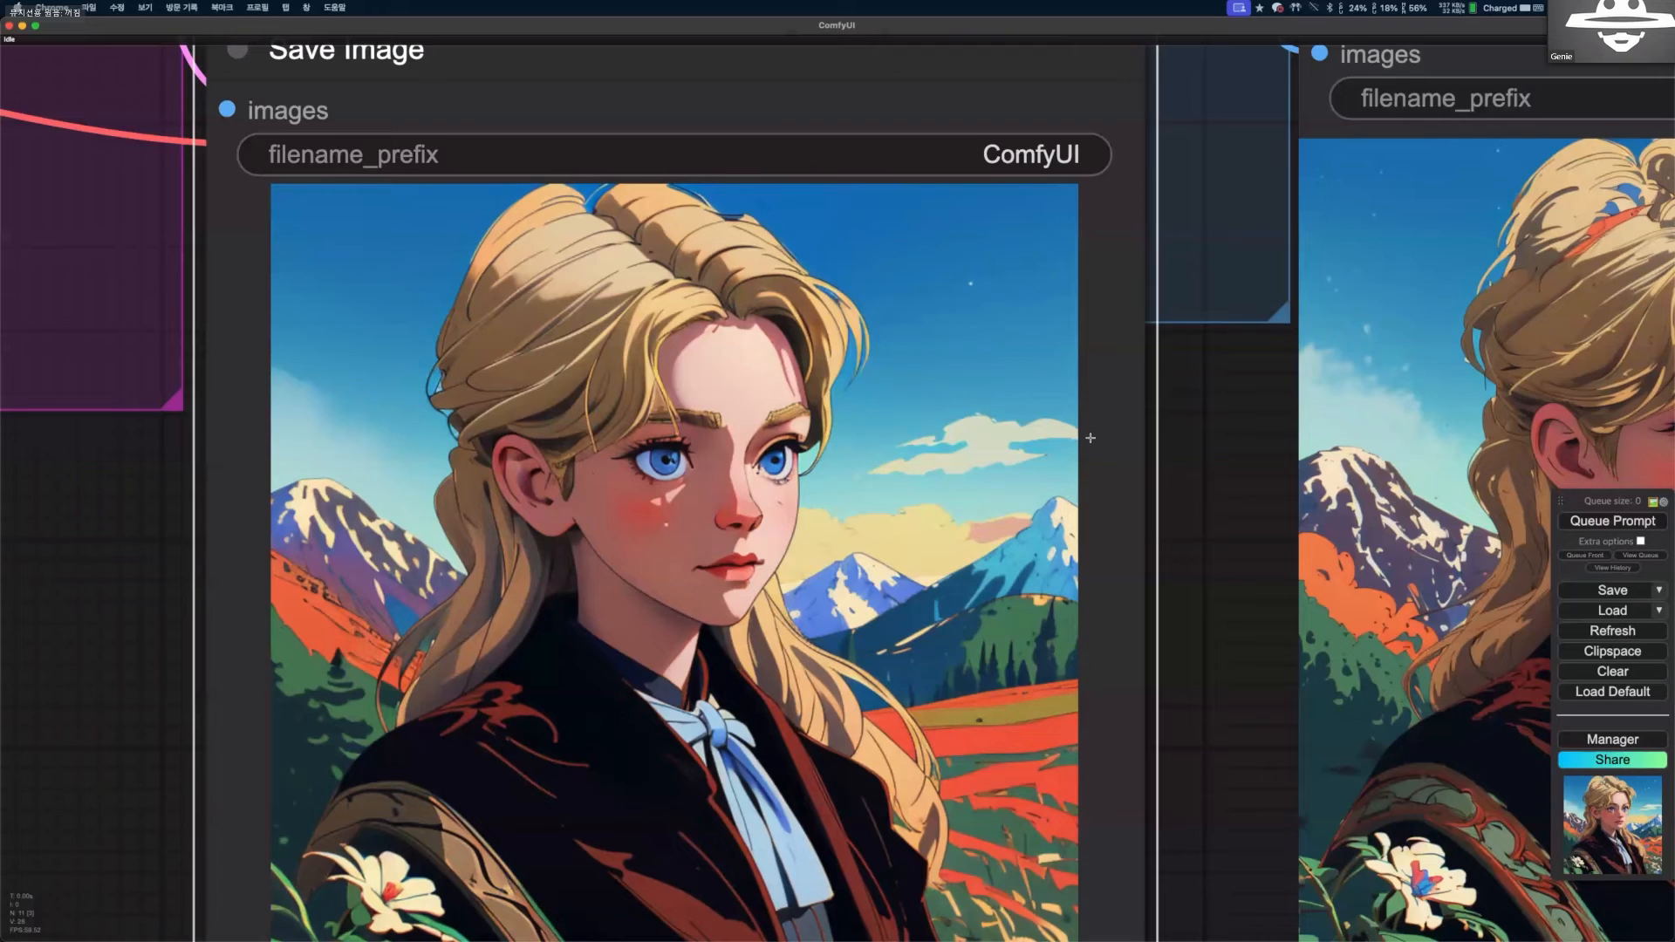
scroll(1028, 510, "up", 12)
scroll(1064, 410, "down", 2)
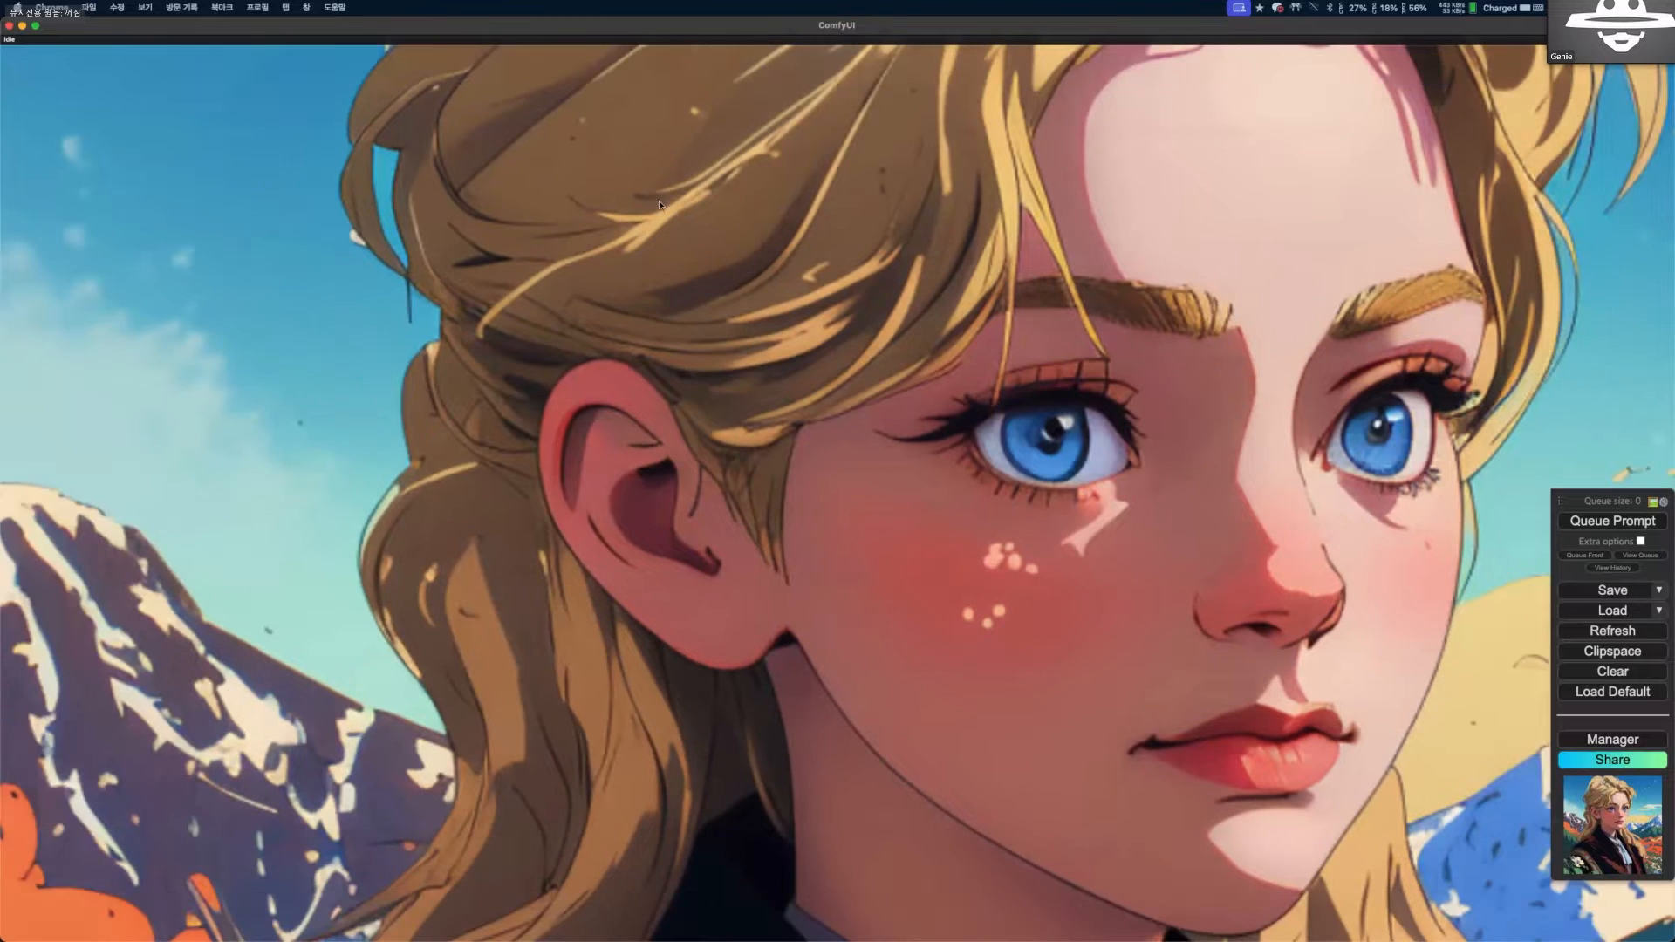
scroll(573, 201, "down", 2)
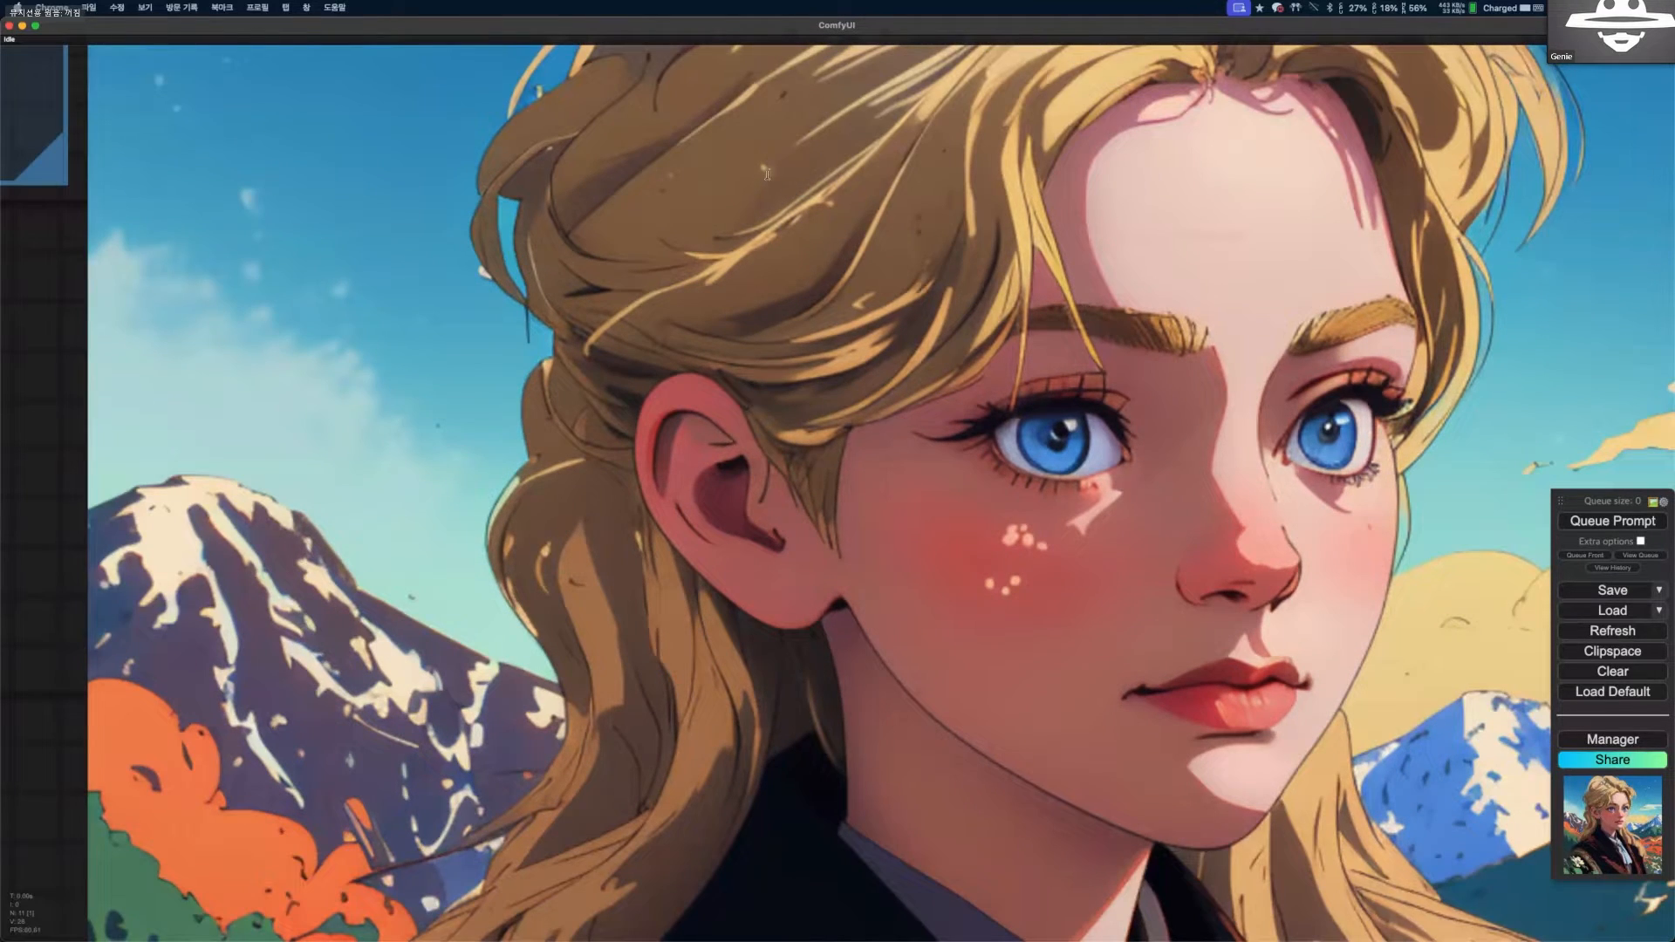
scroll(769, 166, "down", 15)
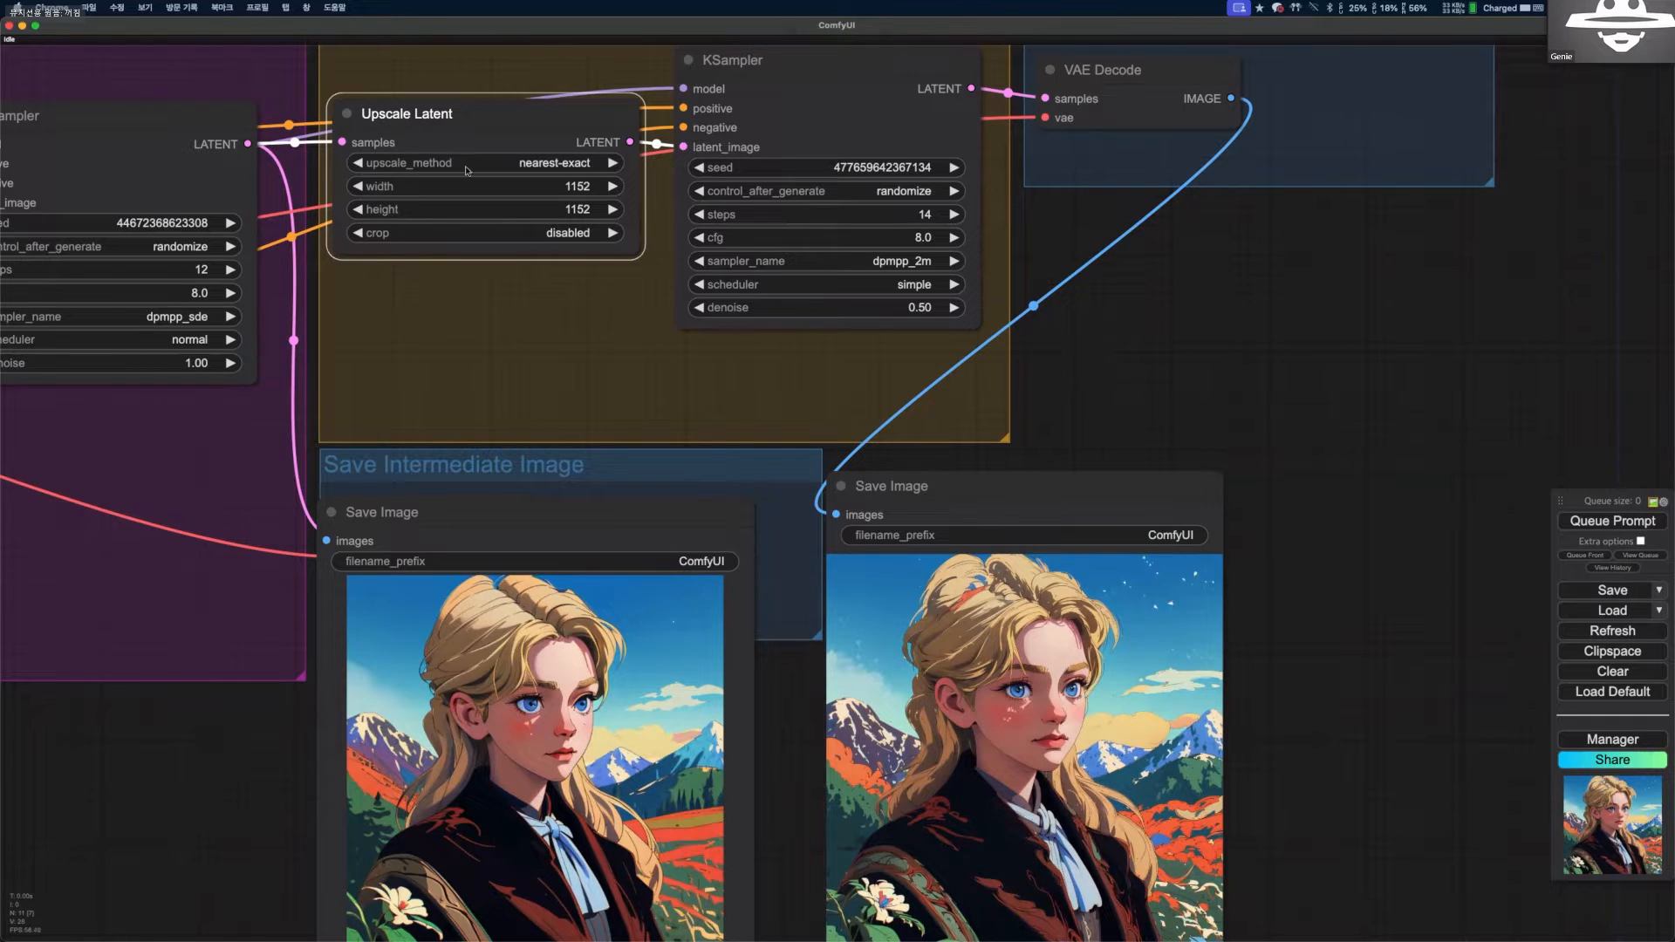
Load the Non latent Upscaling example workflow from the 2 Pass Txt2Img page into ComfyUI and maximize the ComfyUI window.
scroll(524, 144, "down", 6)
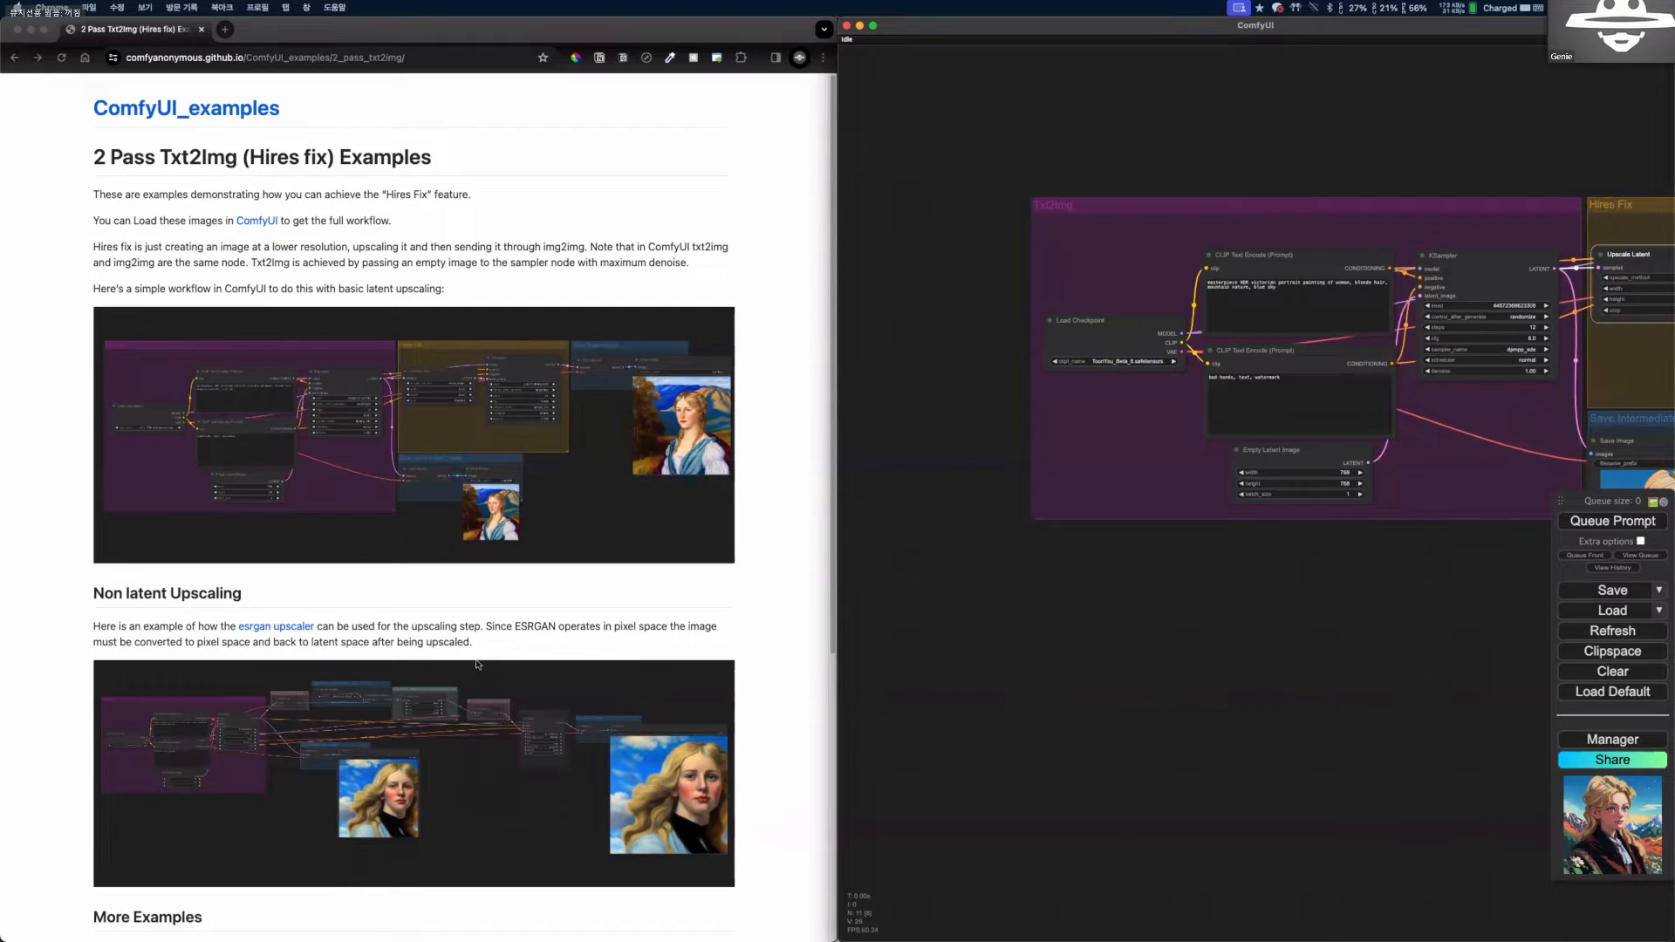
scroll(461, 719, "down", 5)
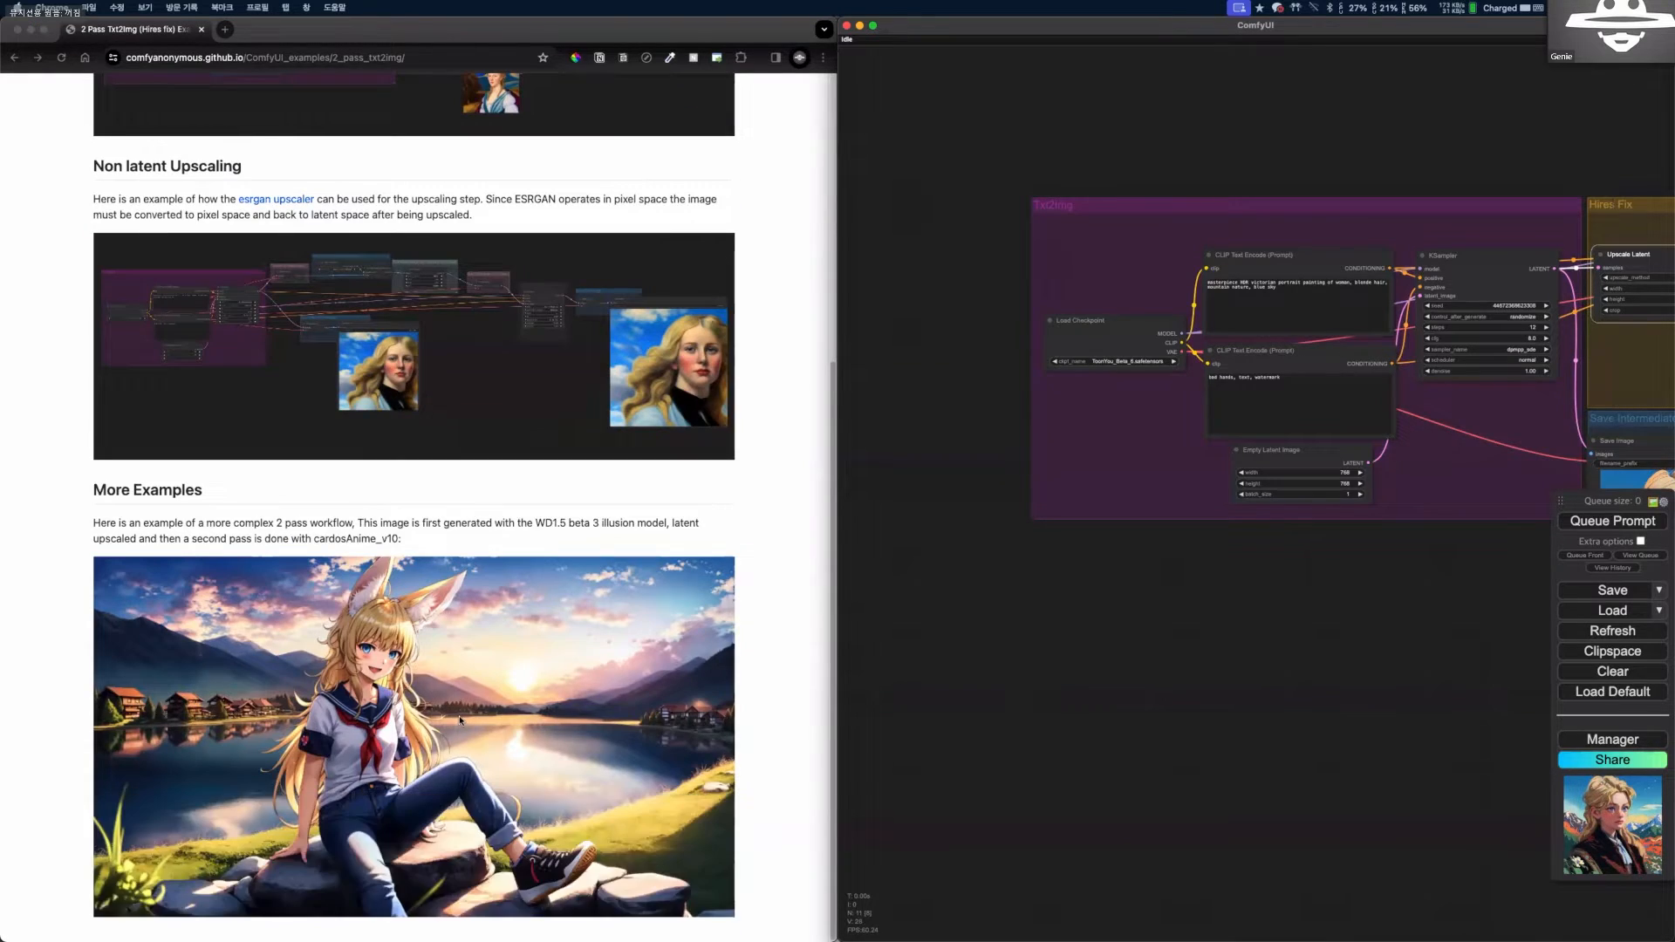
scroll(418, 558, "up", 3)
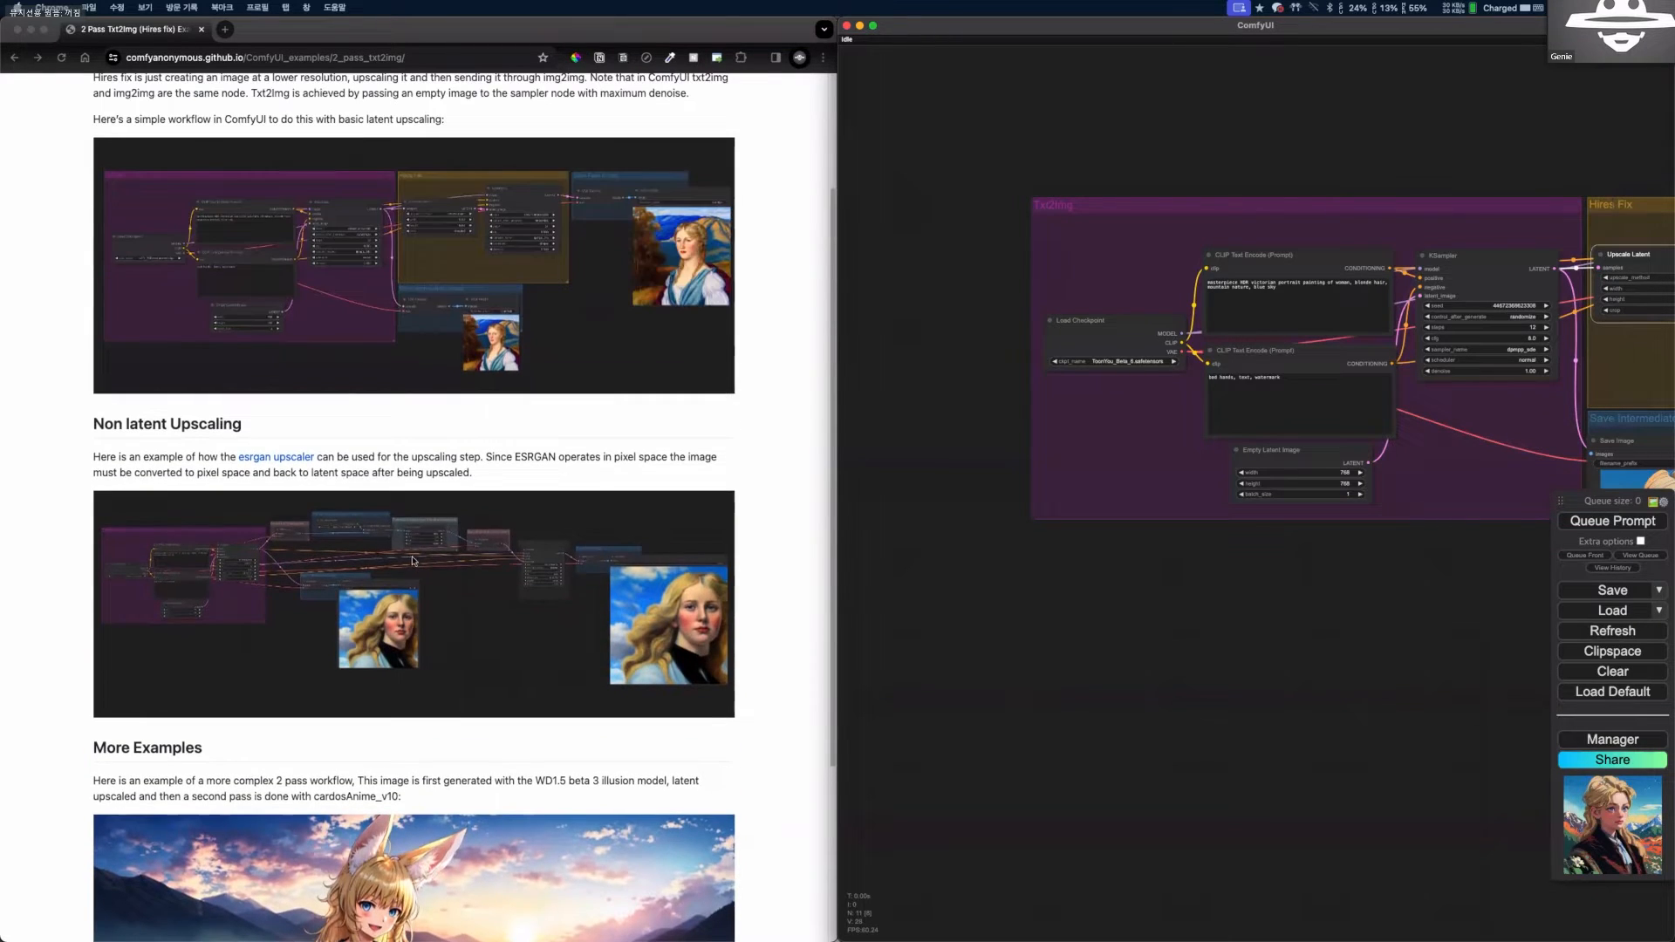
scroll(414, 559, "down", 3)
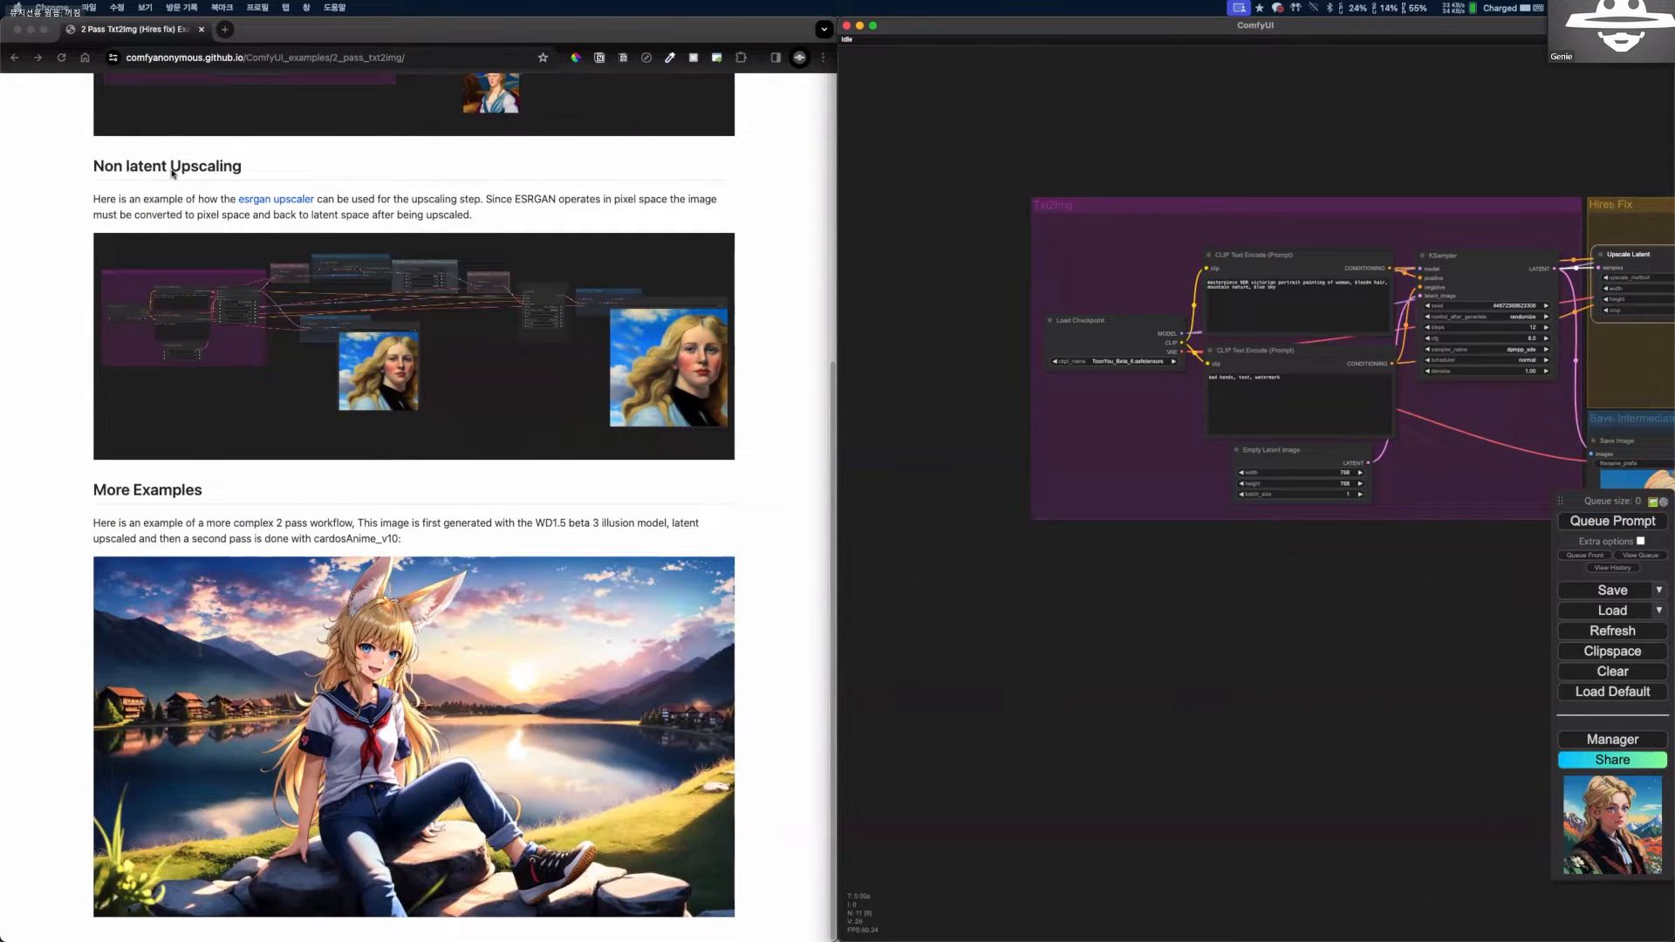
left_click(295, 336)
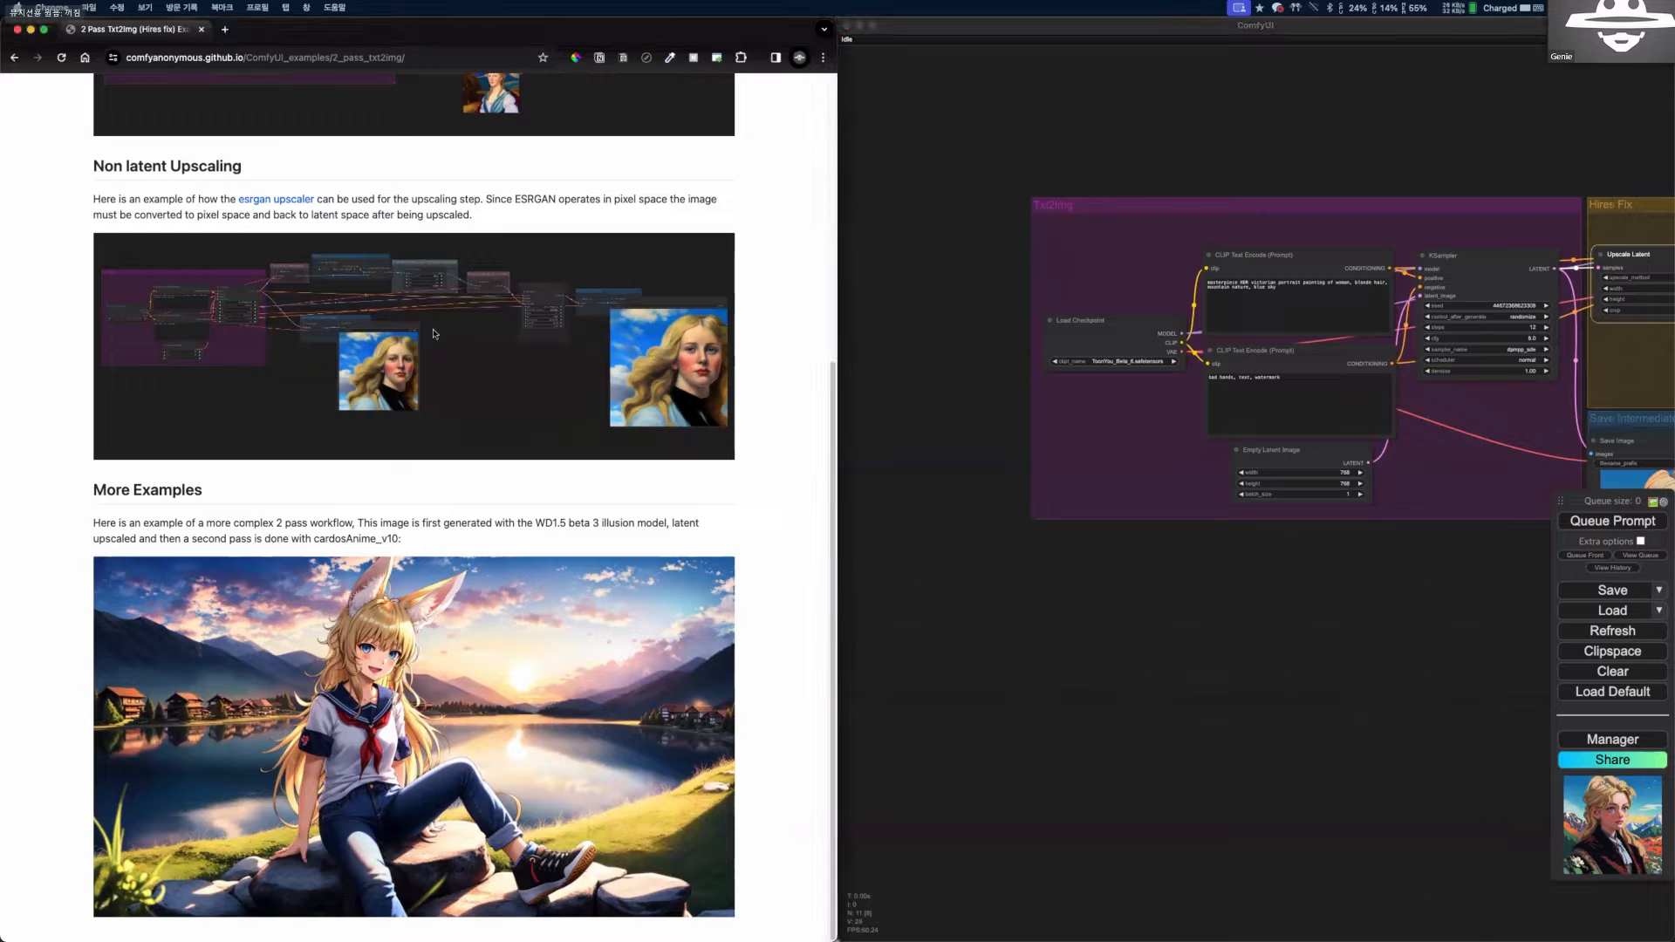
left_click(953, 532)
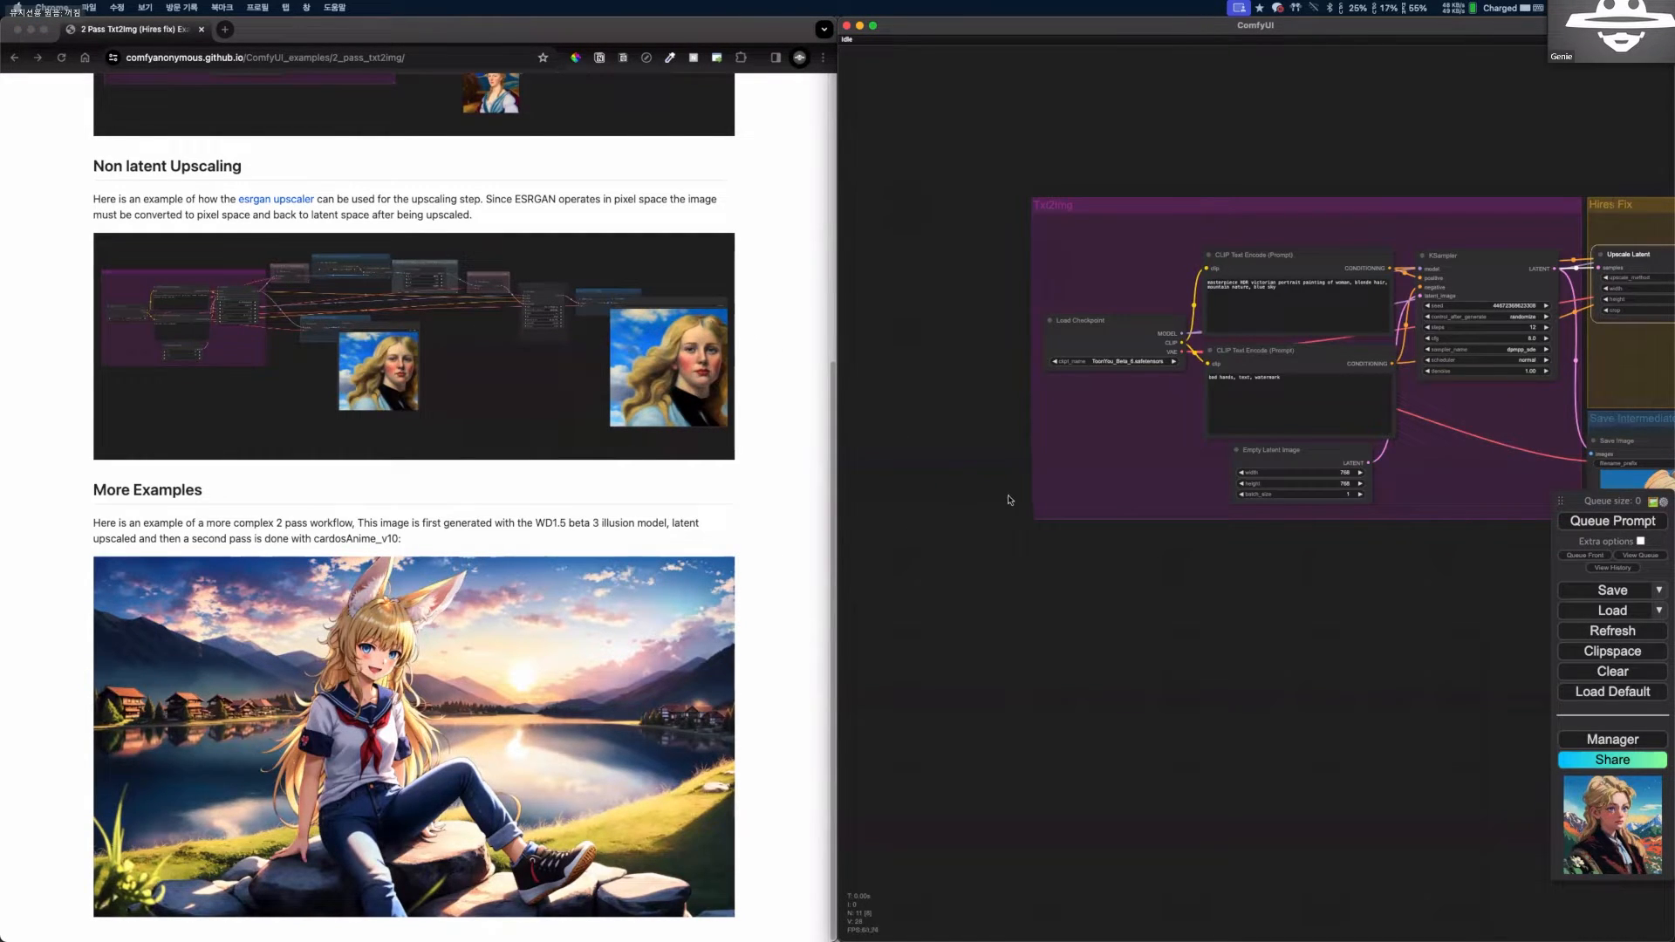
scroll(1010, 501, "down", 10)
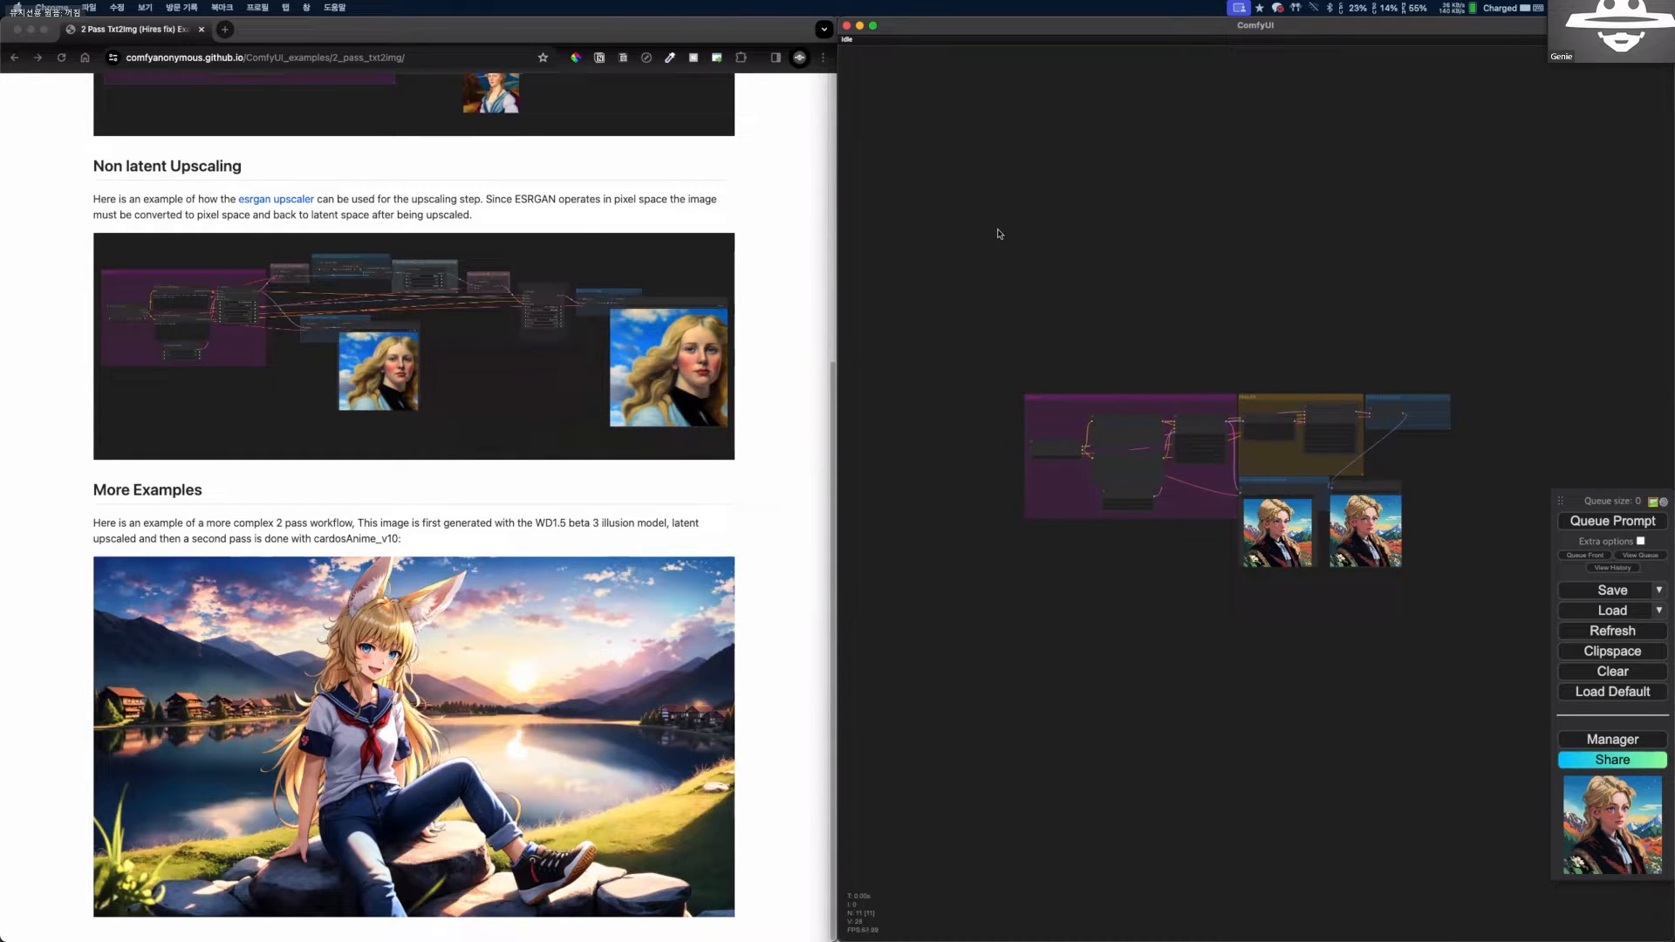
scroll(1035, 350, "up", 1)
scroll(1037, 349, "up", 1)
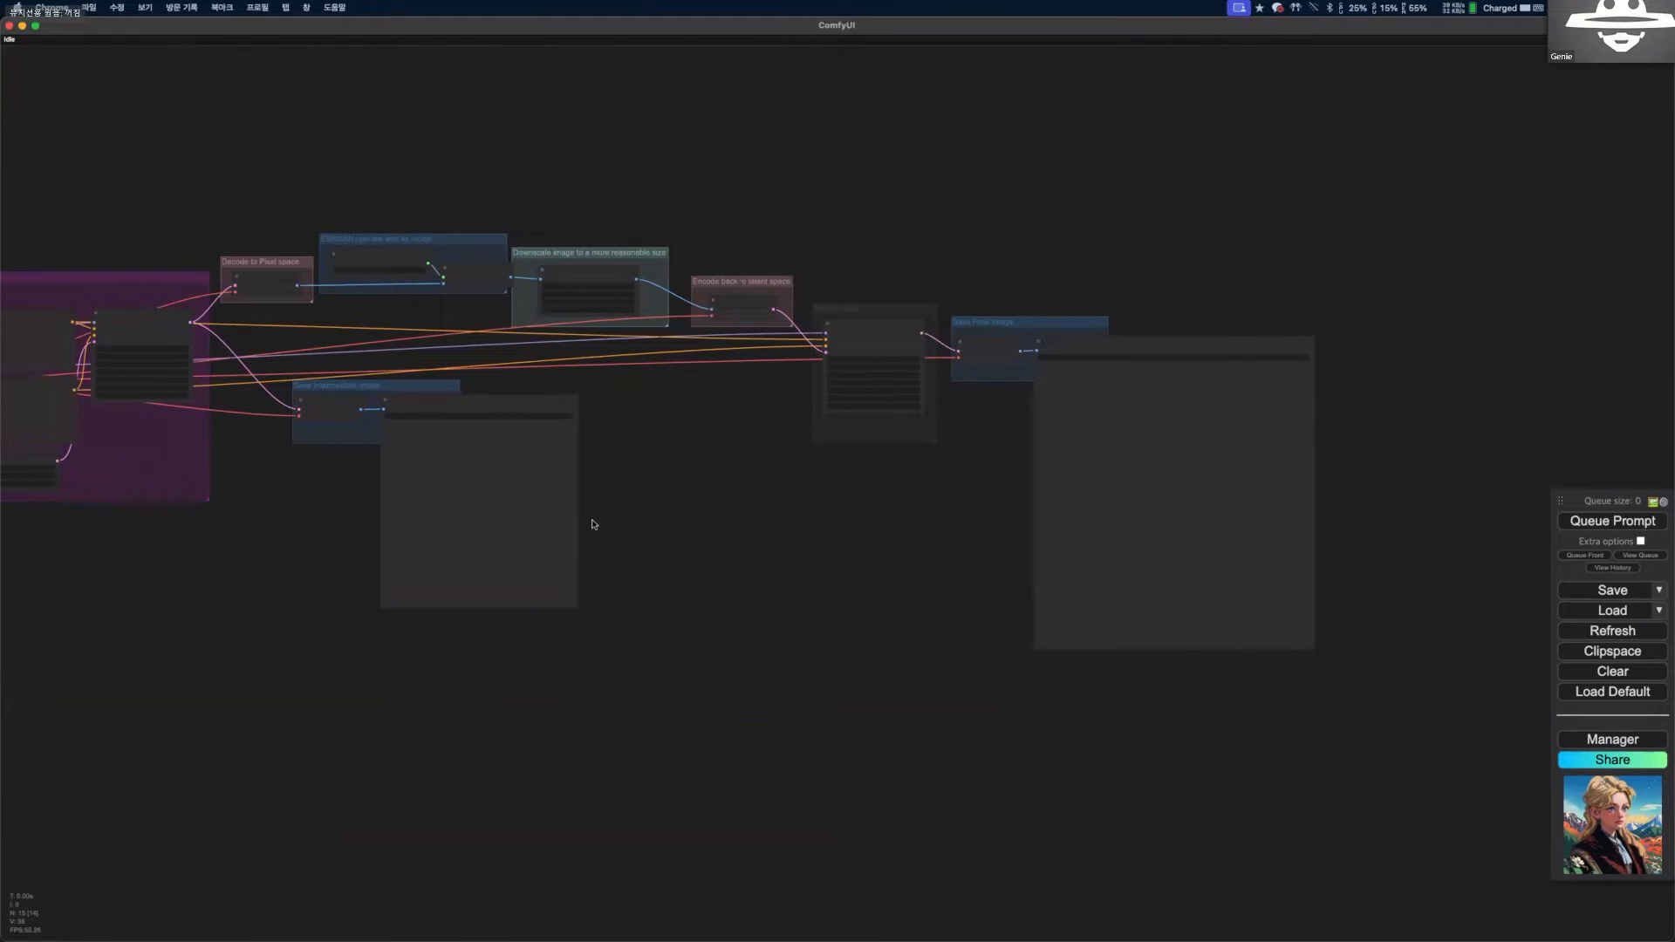
scroll(656, 550, "up", 4)
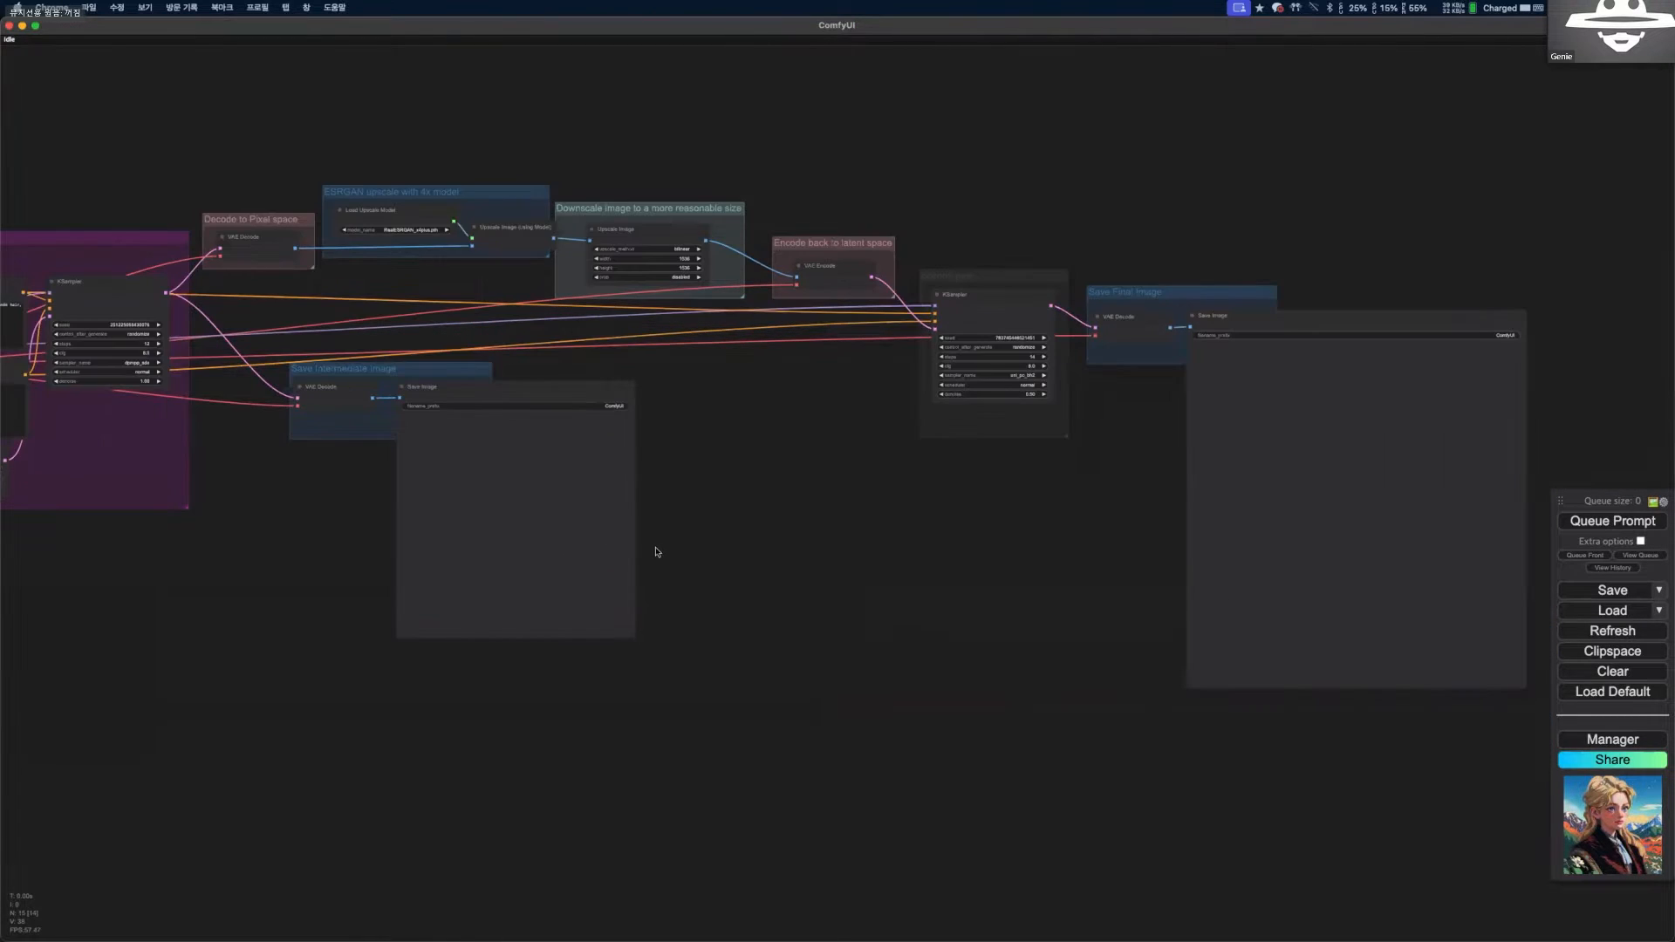
Examine the Txt2Img group and the pixel decode, ESRGAN upscale, downscale and latent encode groups leading to the second KSampler.
scroll(410, 484, "down", 1)
left_click_drag(410, 484, 577, 487)
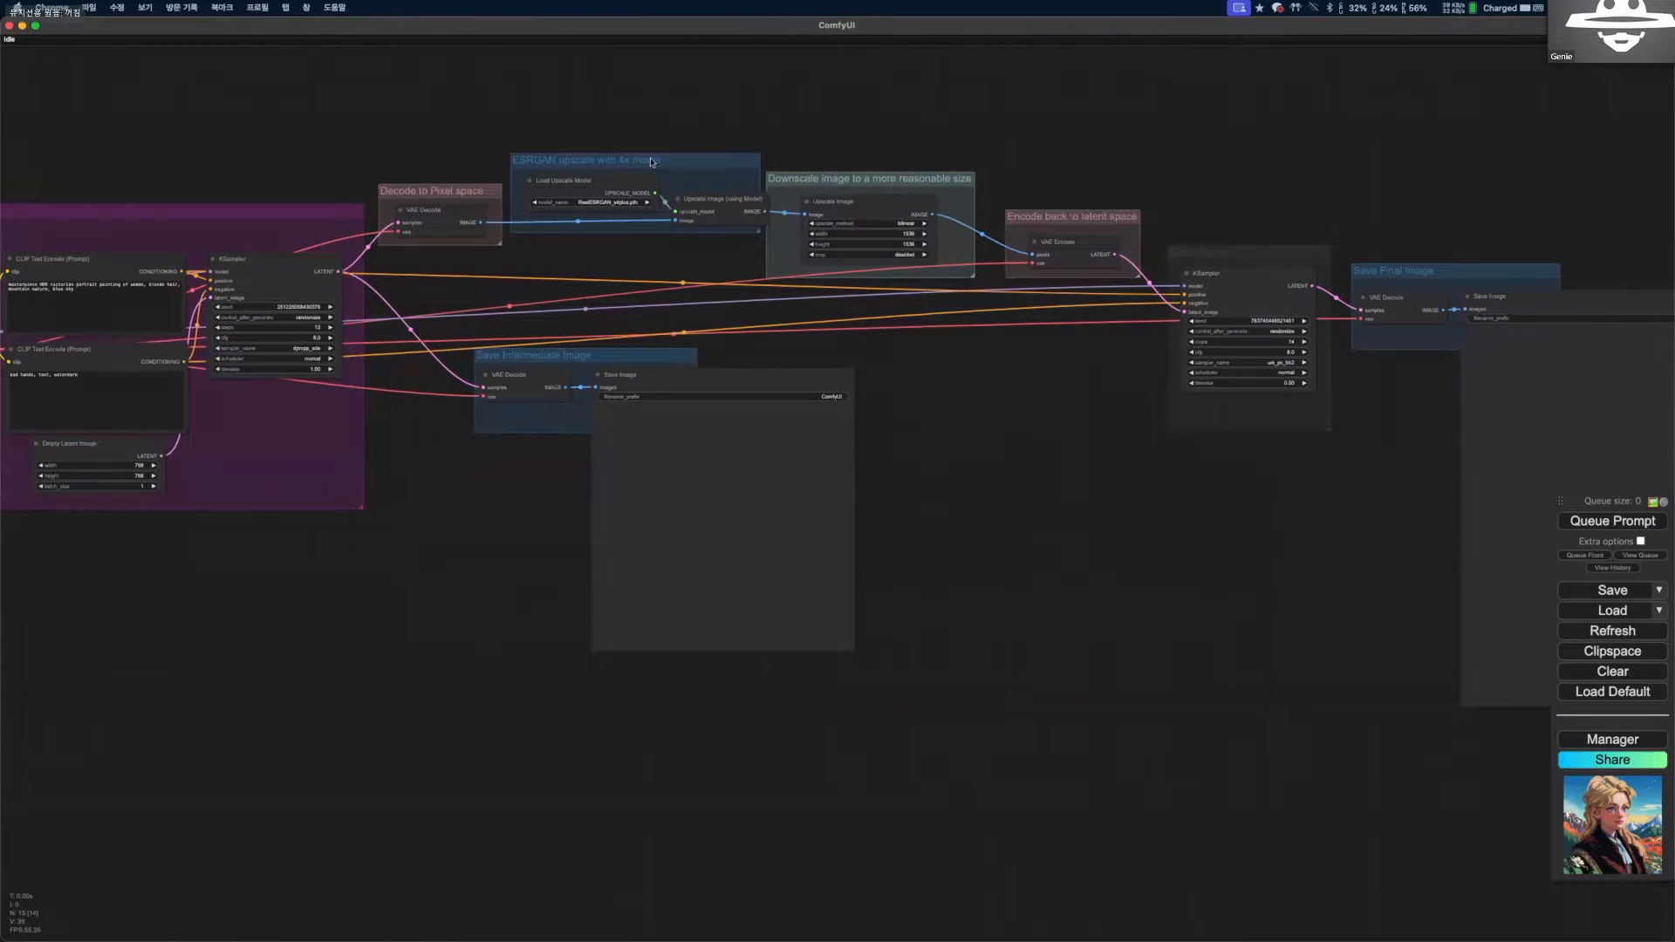
scroll(602, 165, "up", 2)
scroll(305, 192, "up", 1)
scroll(174, 215, "up", 2)
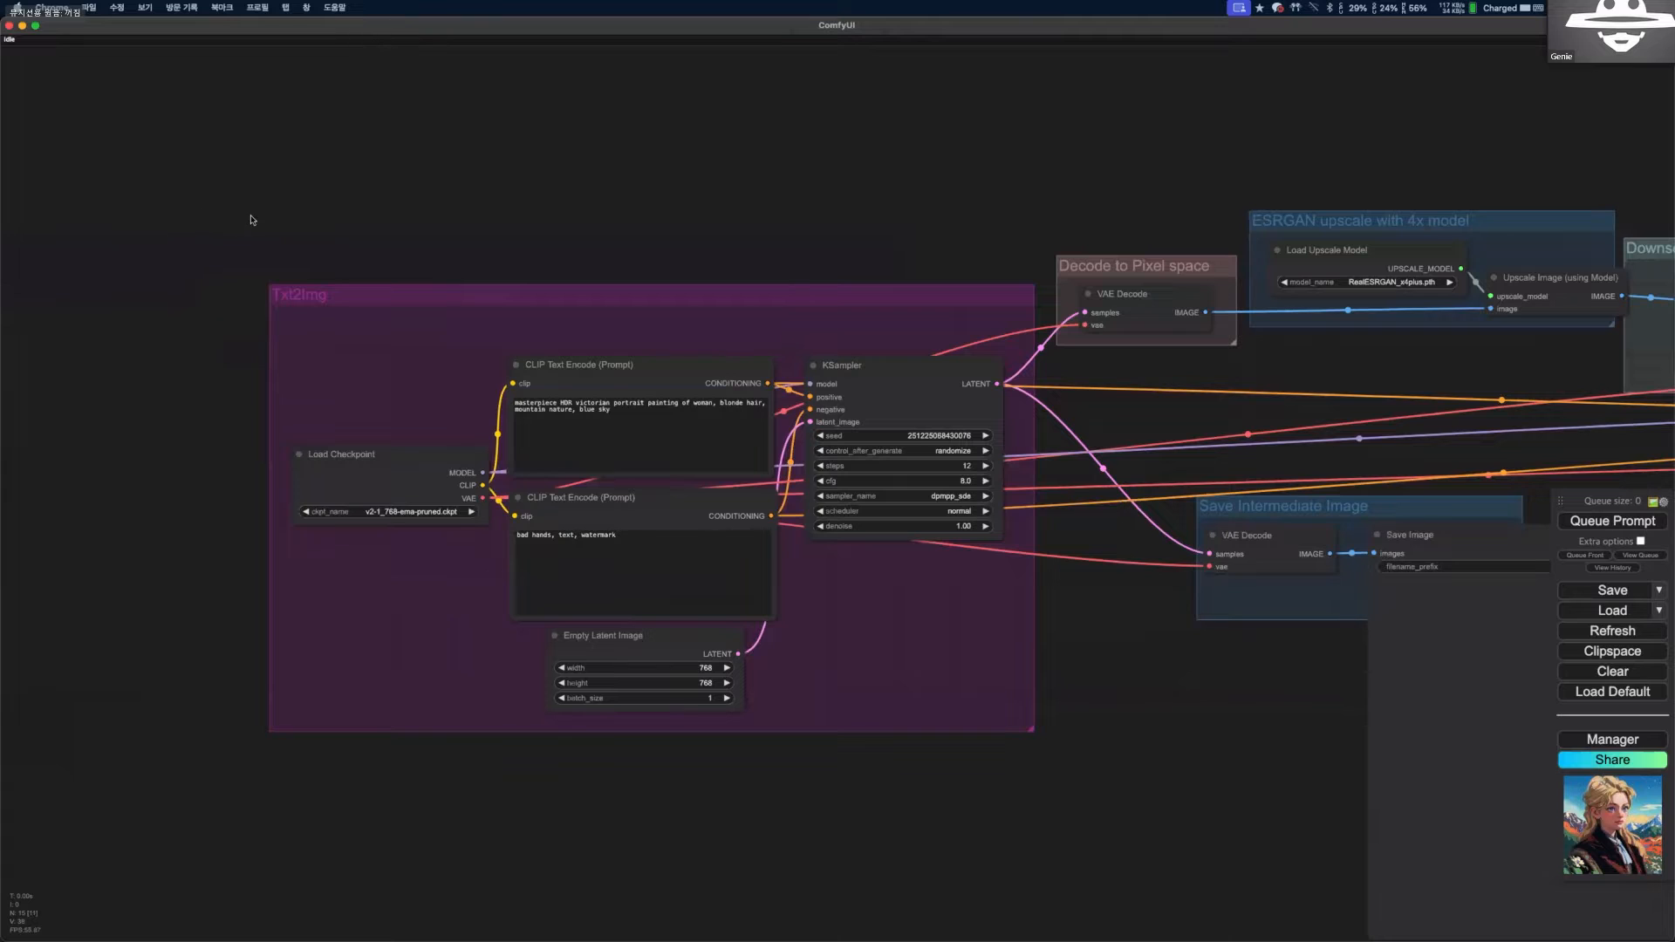
scroll(610, 479, "up", 1)
scroll(834, 727, "up", 1)
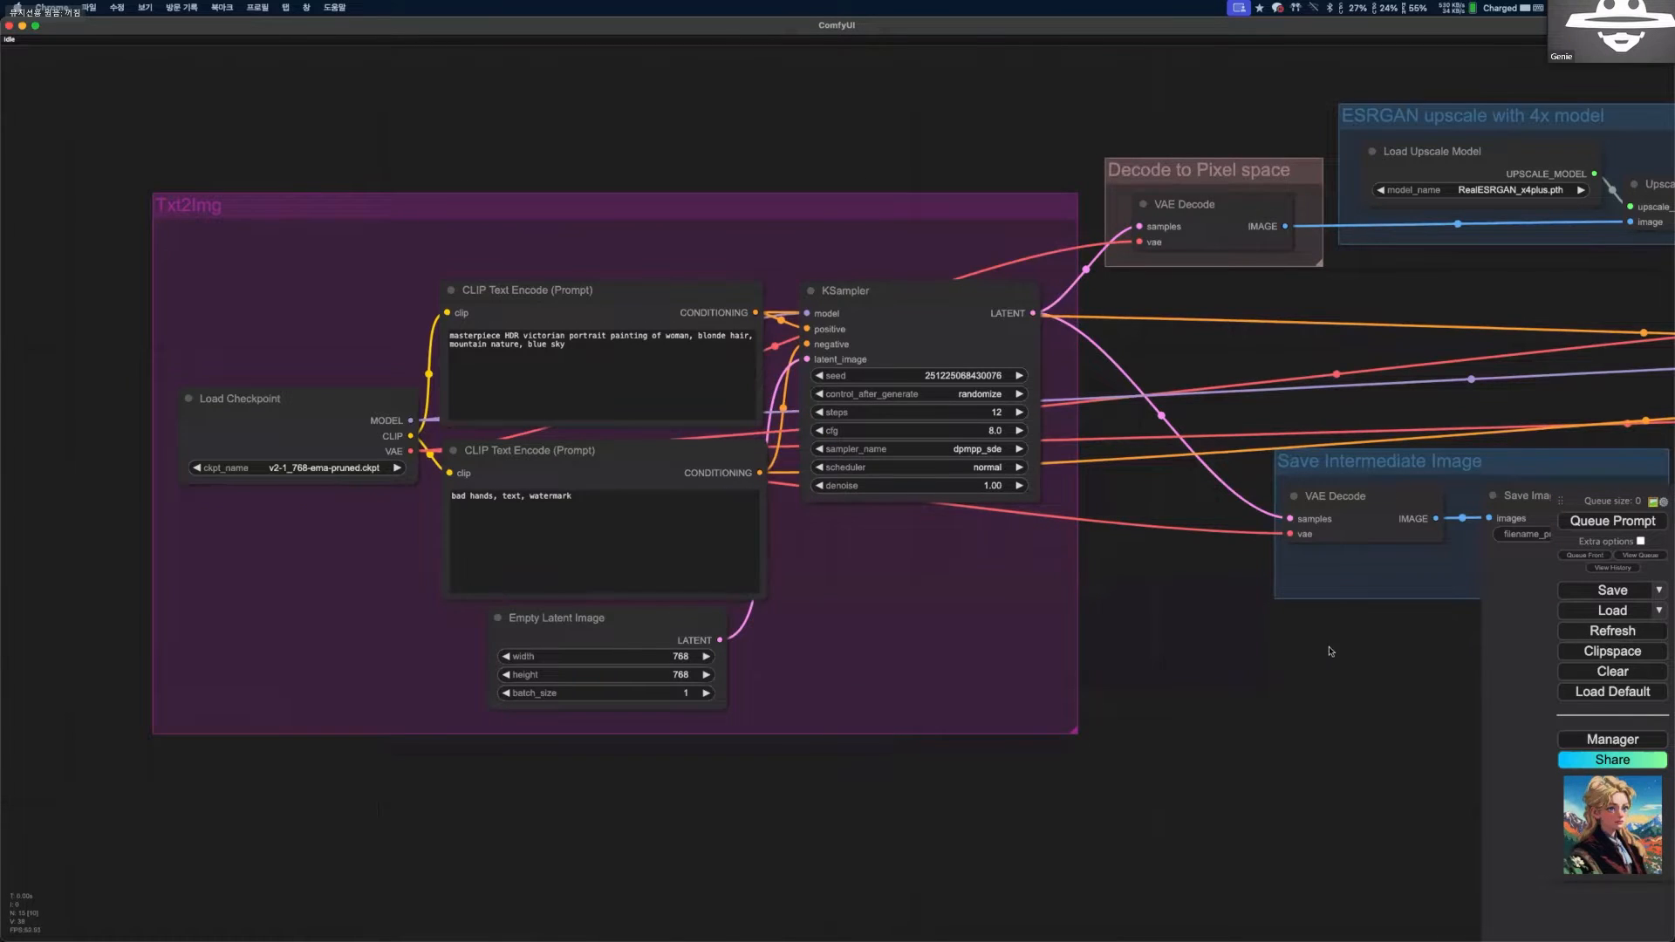
left_click_drag(1329, 651, 551, 628)
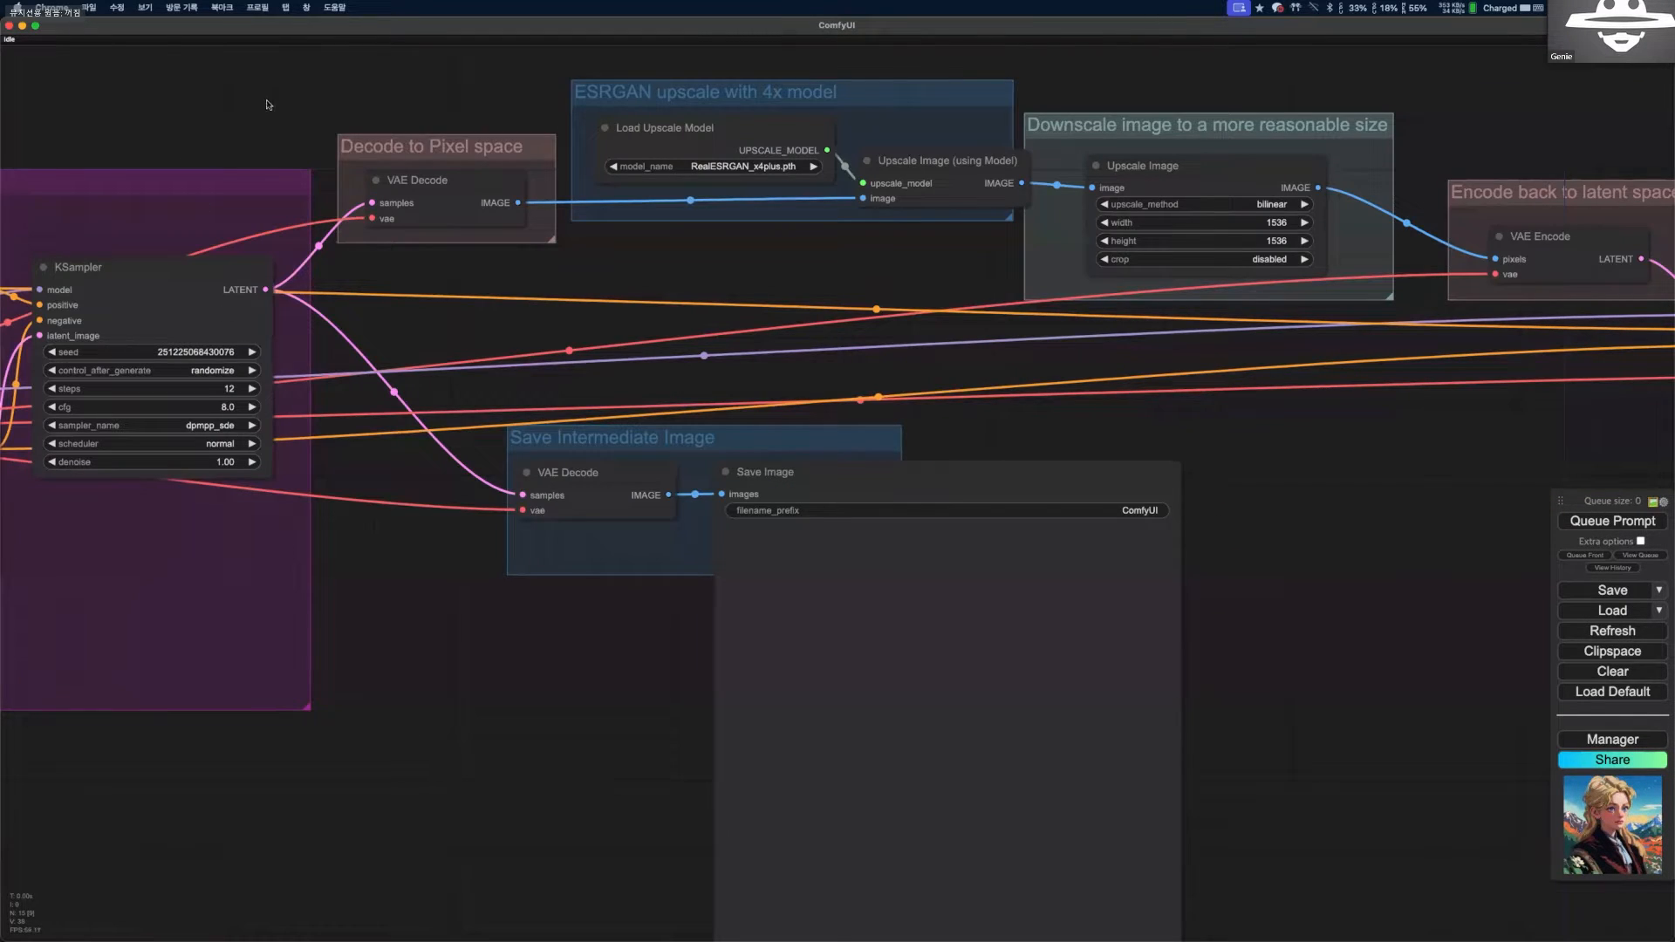
scroll(532, 264, "down", 1)
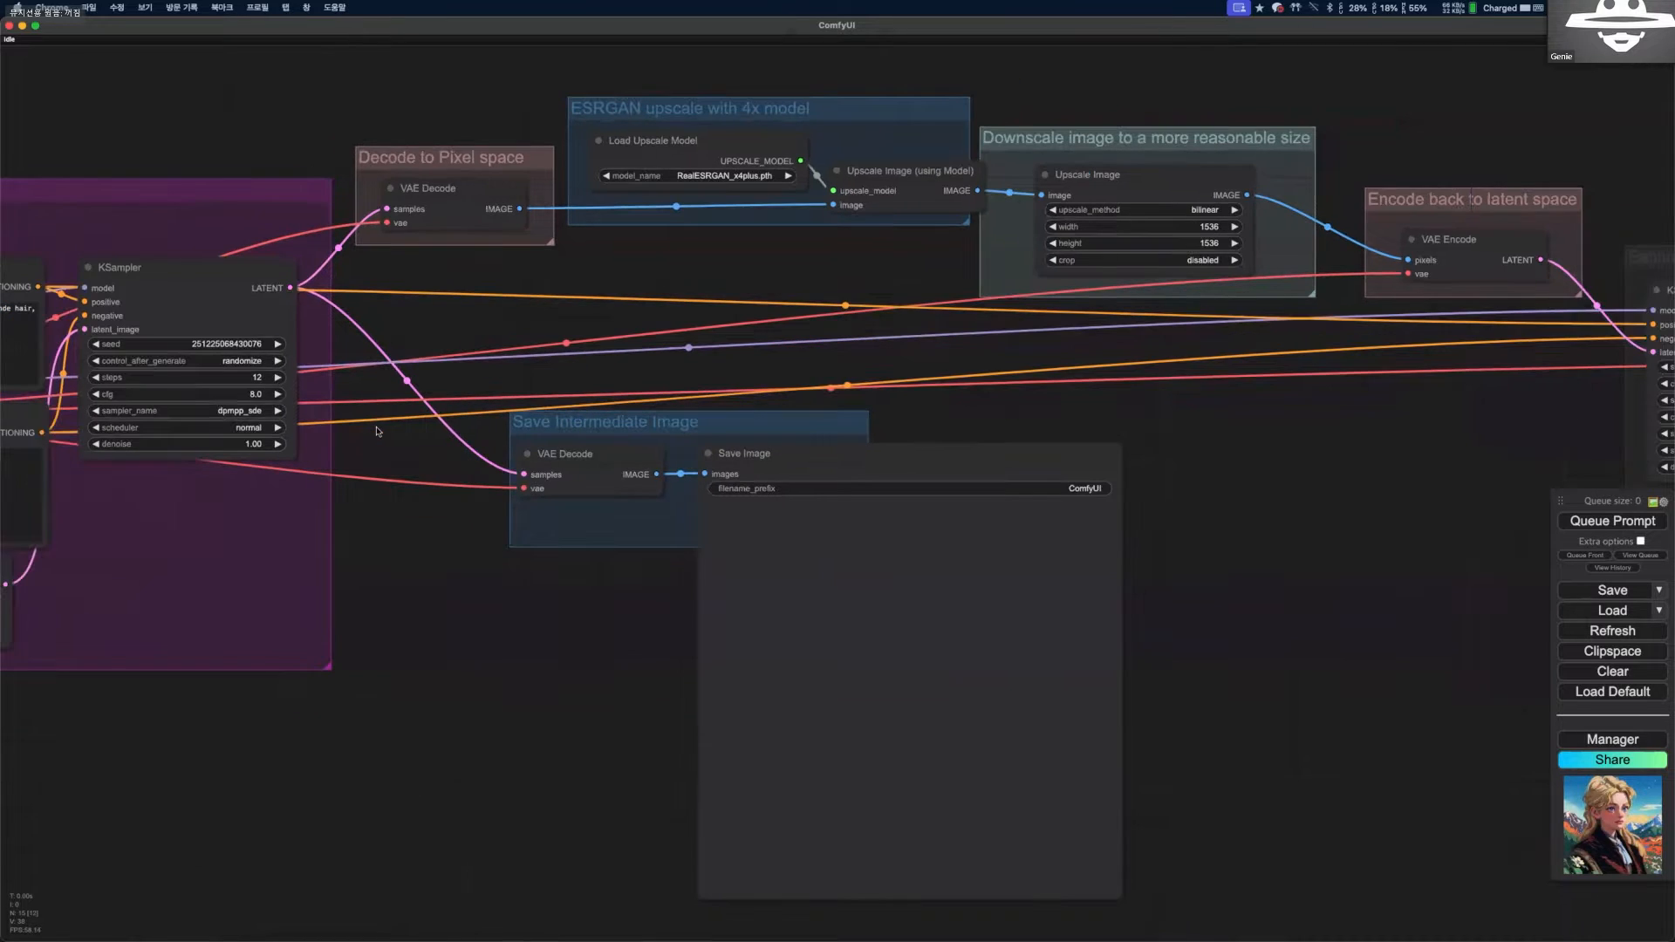
left_click_drag(467, 419, 474, 445)
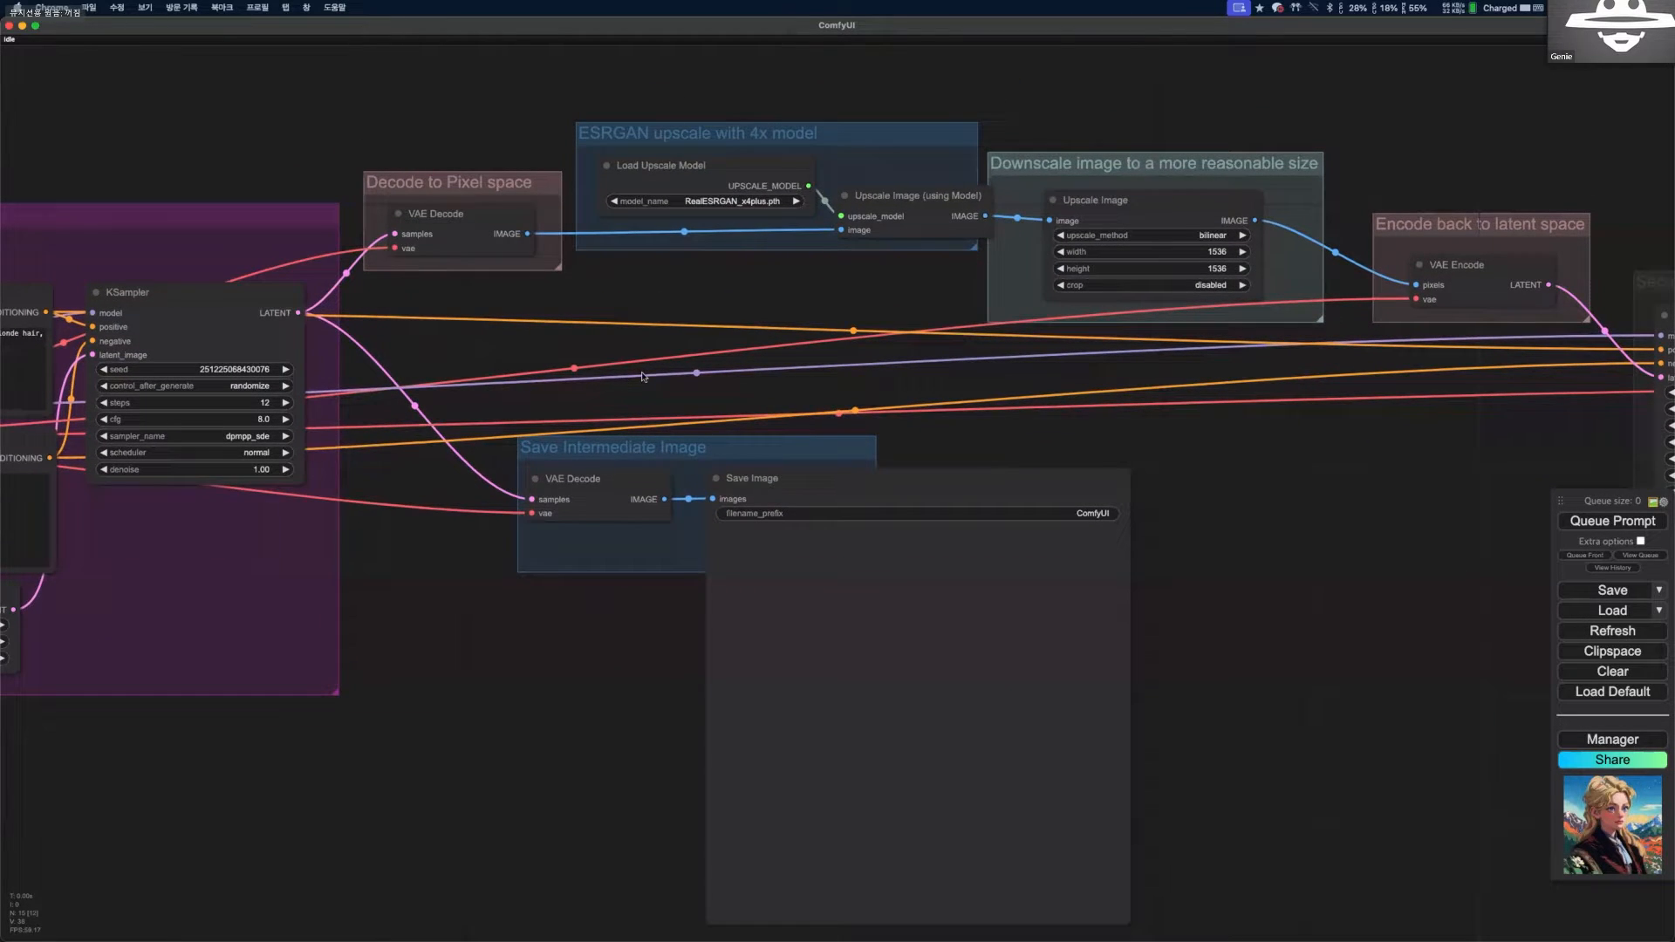
Choose RealESRGAN_x4plus.pth as the upscale model and shift the Upscale Image (using Model) node and downscale group slightly upward.
scroll(690, 363, "up", 3)
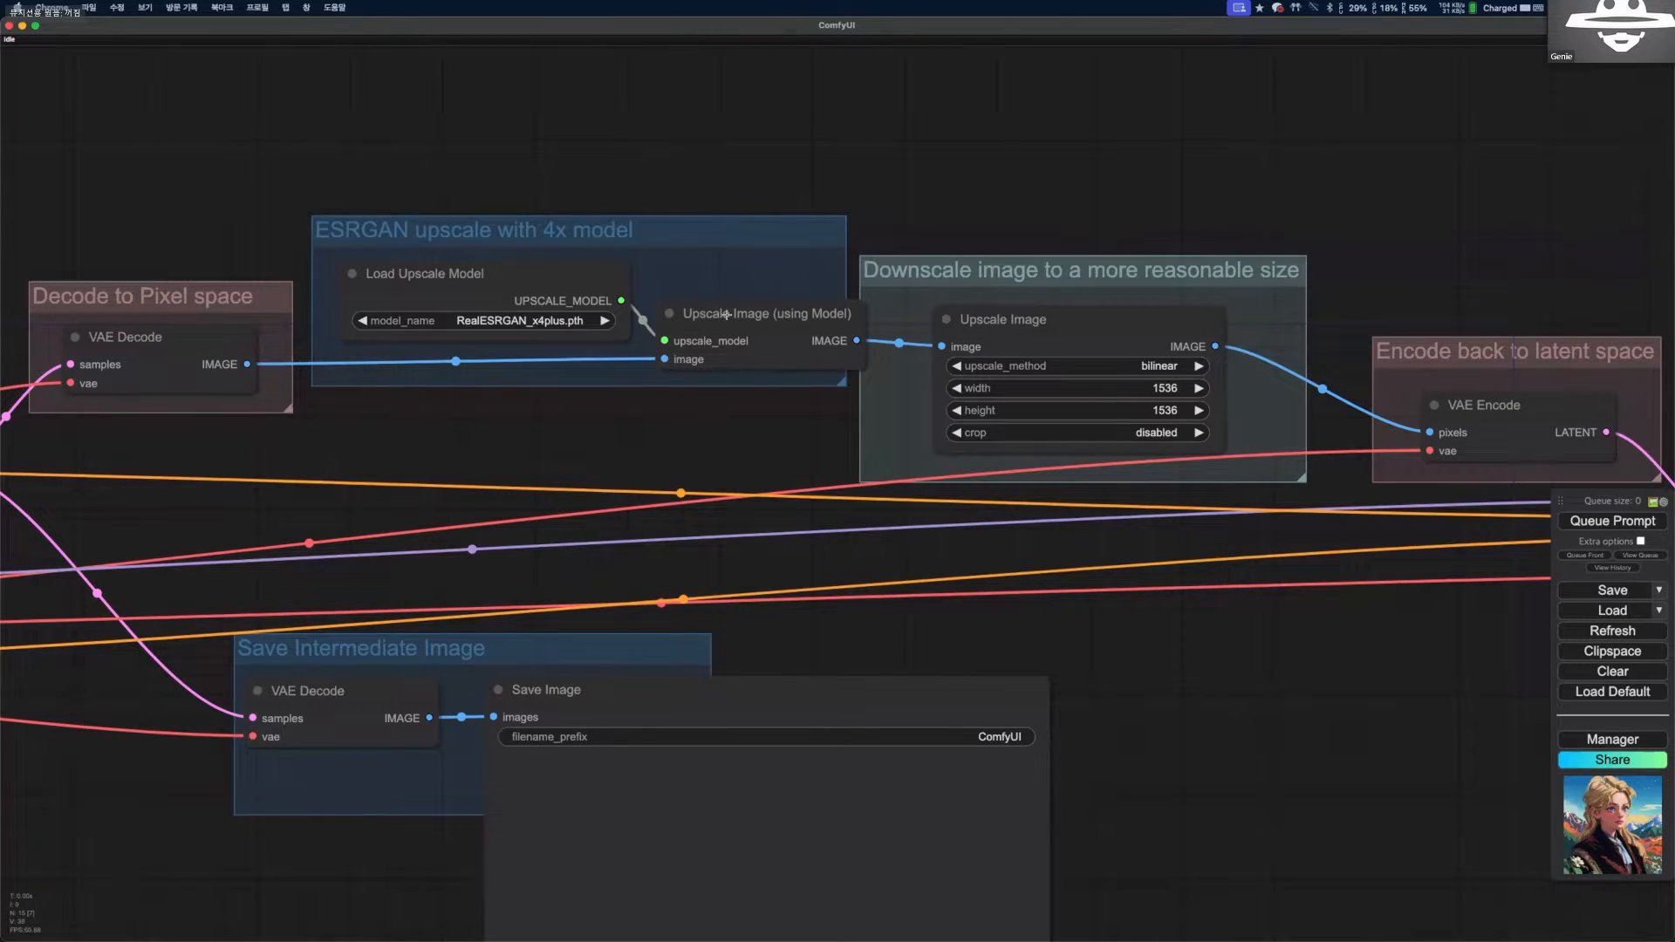
mouse_move(726, 314)
left_mouse_down()
mouse_move(717, 298)
mouse_move(742, 299)
left_mouse_up()
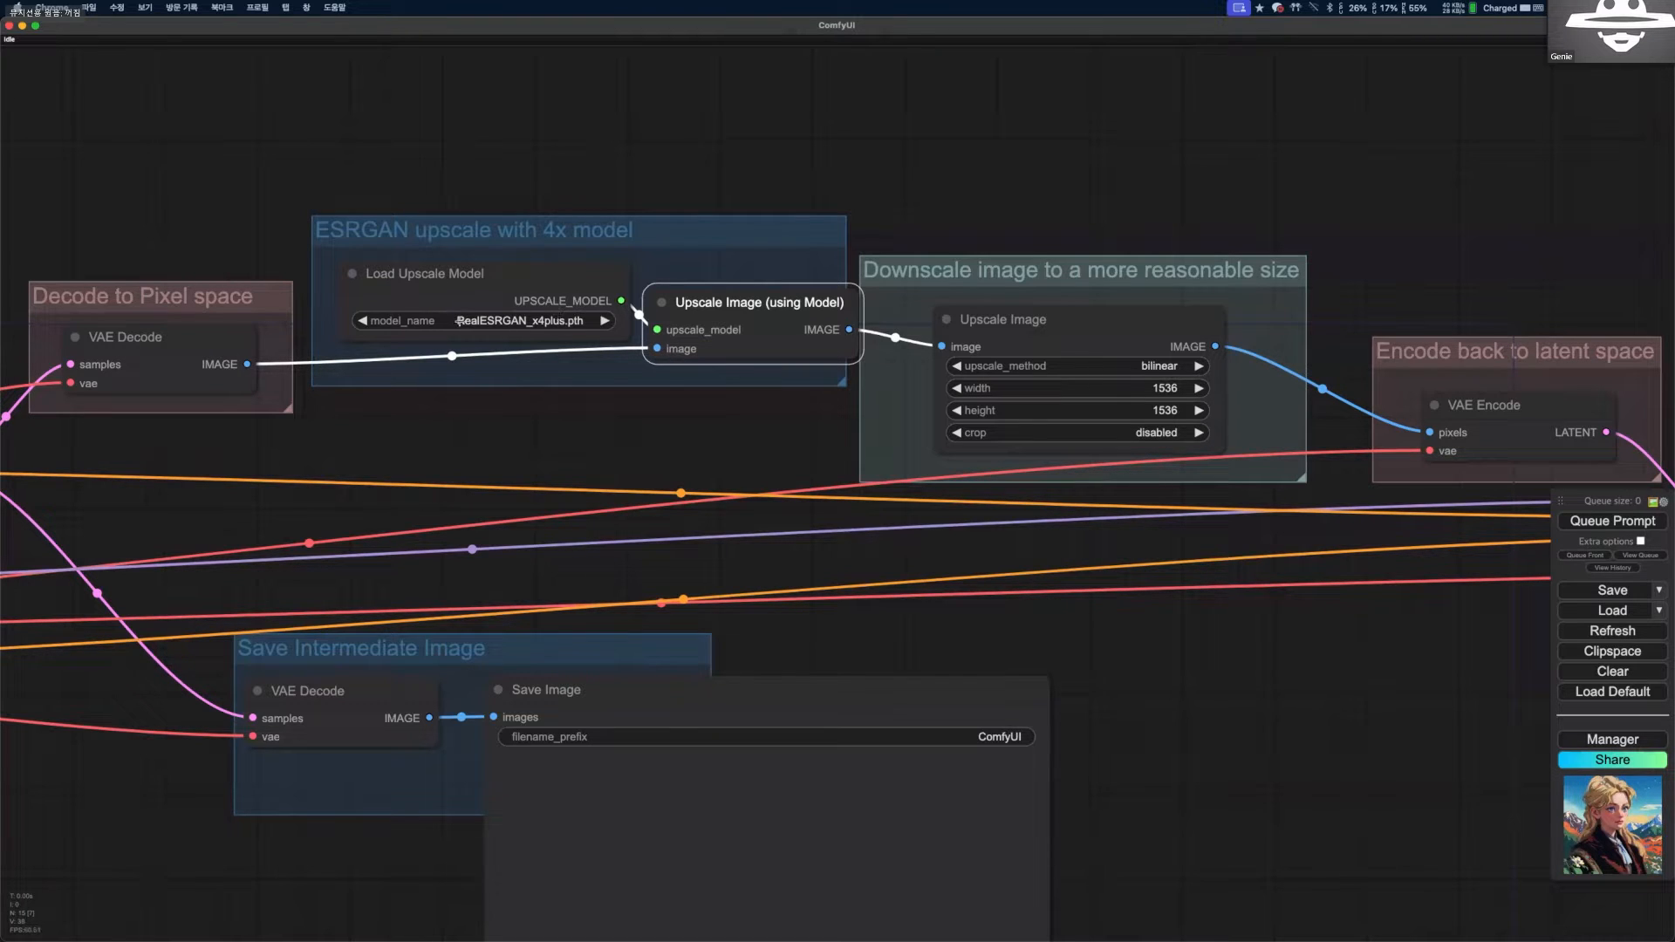
left_click(457, 321)
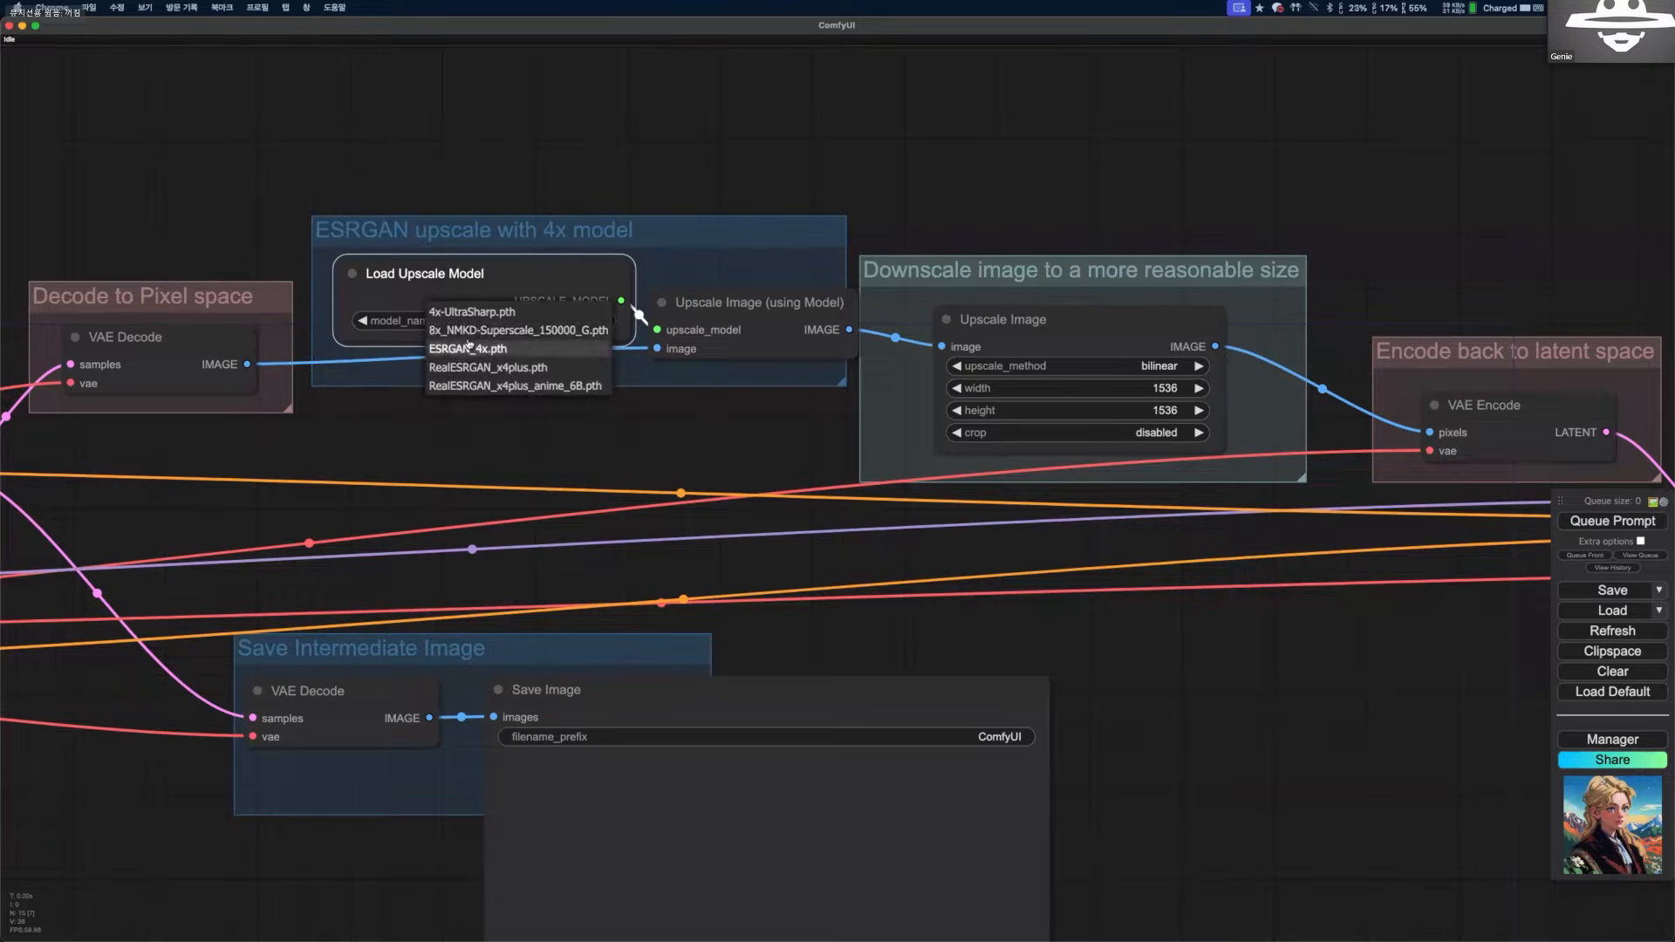
left_click(489, 367)
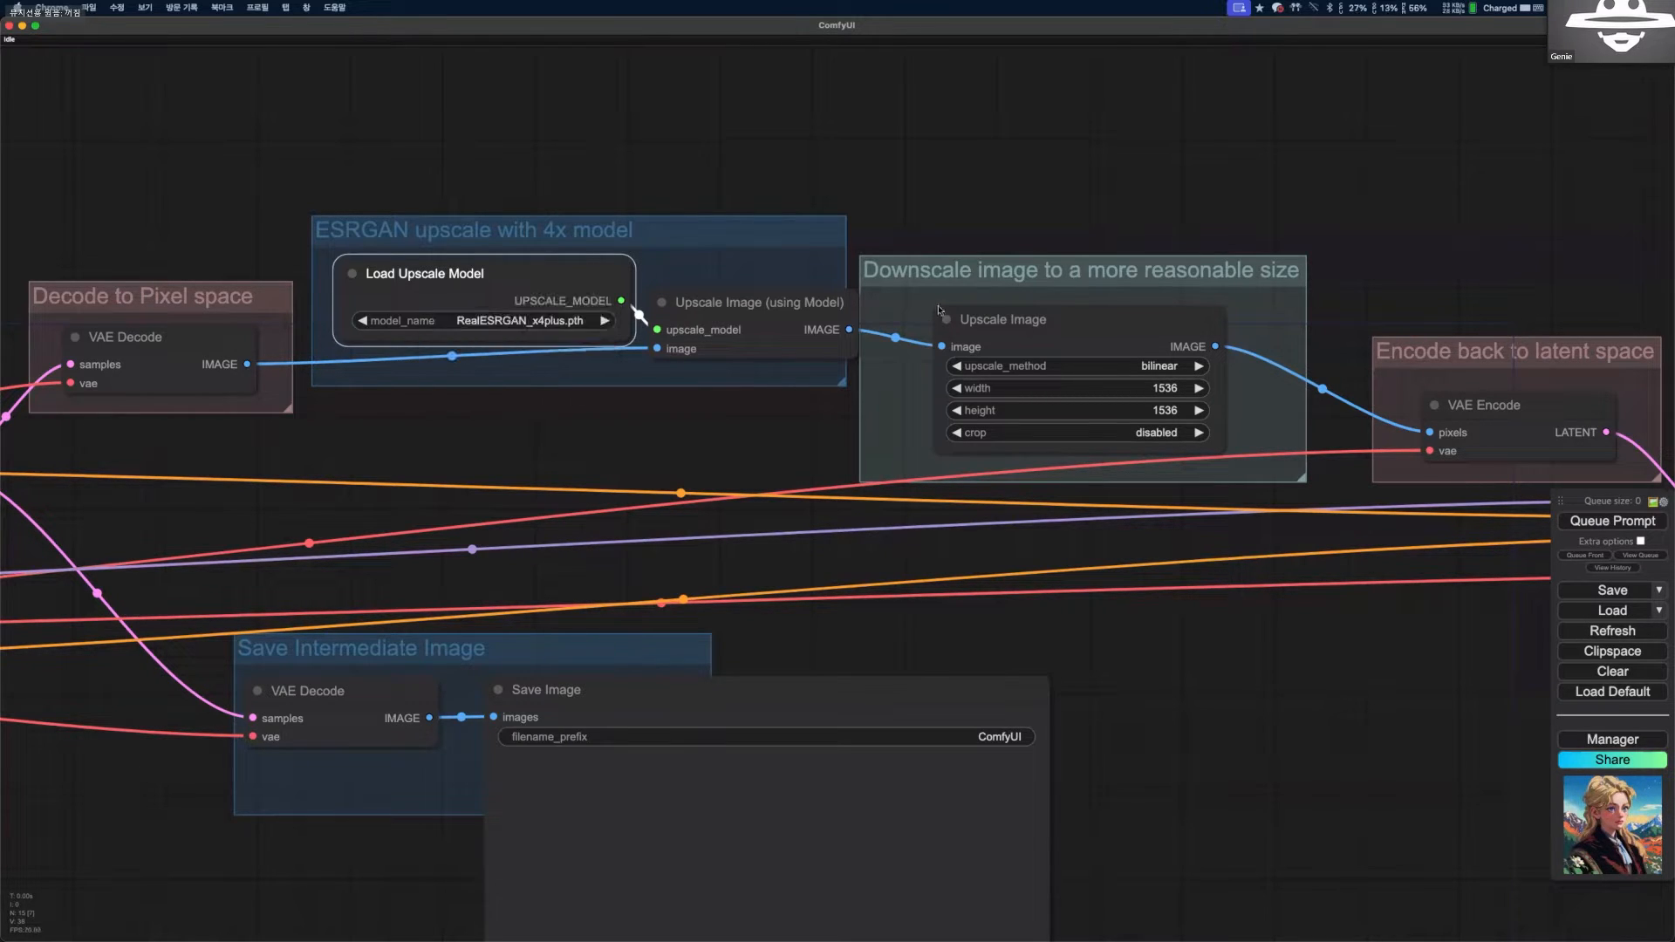
left_click_drag(1084, 329, 1106, 283)
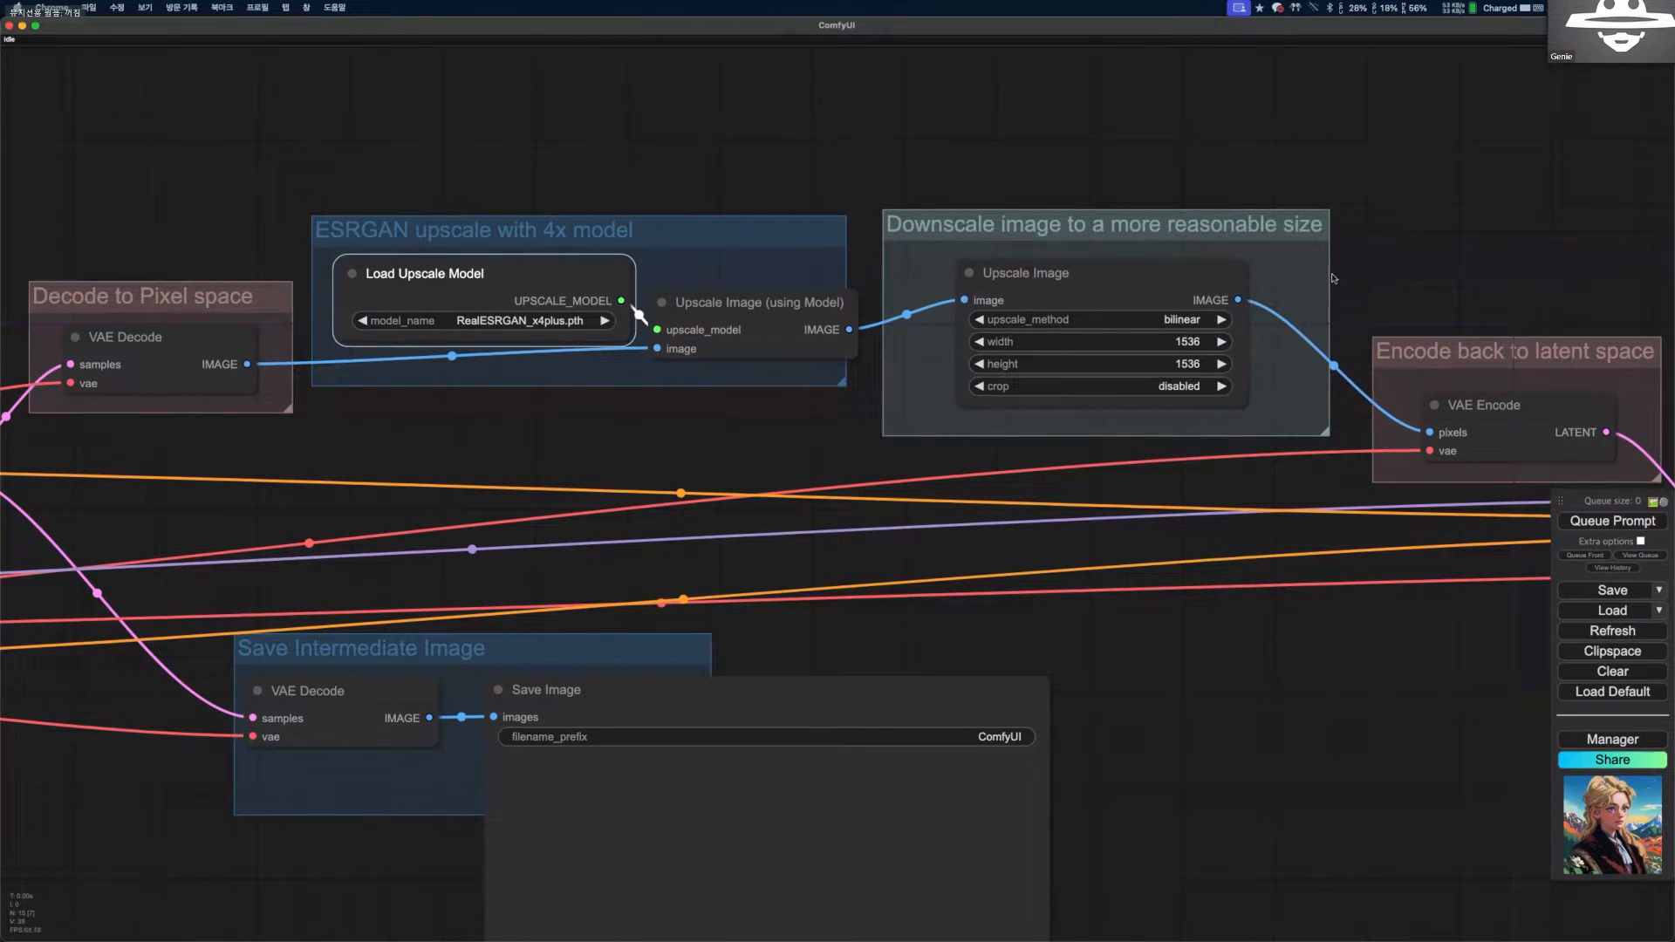
Examine the downscale group's resize settings and the VAE Encode node that returns the image to latent space.
left_click_drag(971, 328, 315, 200)
scroll(909, 345, "up", 1)
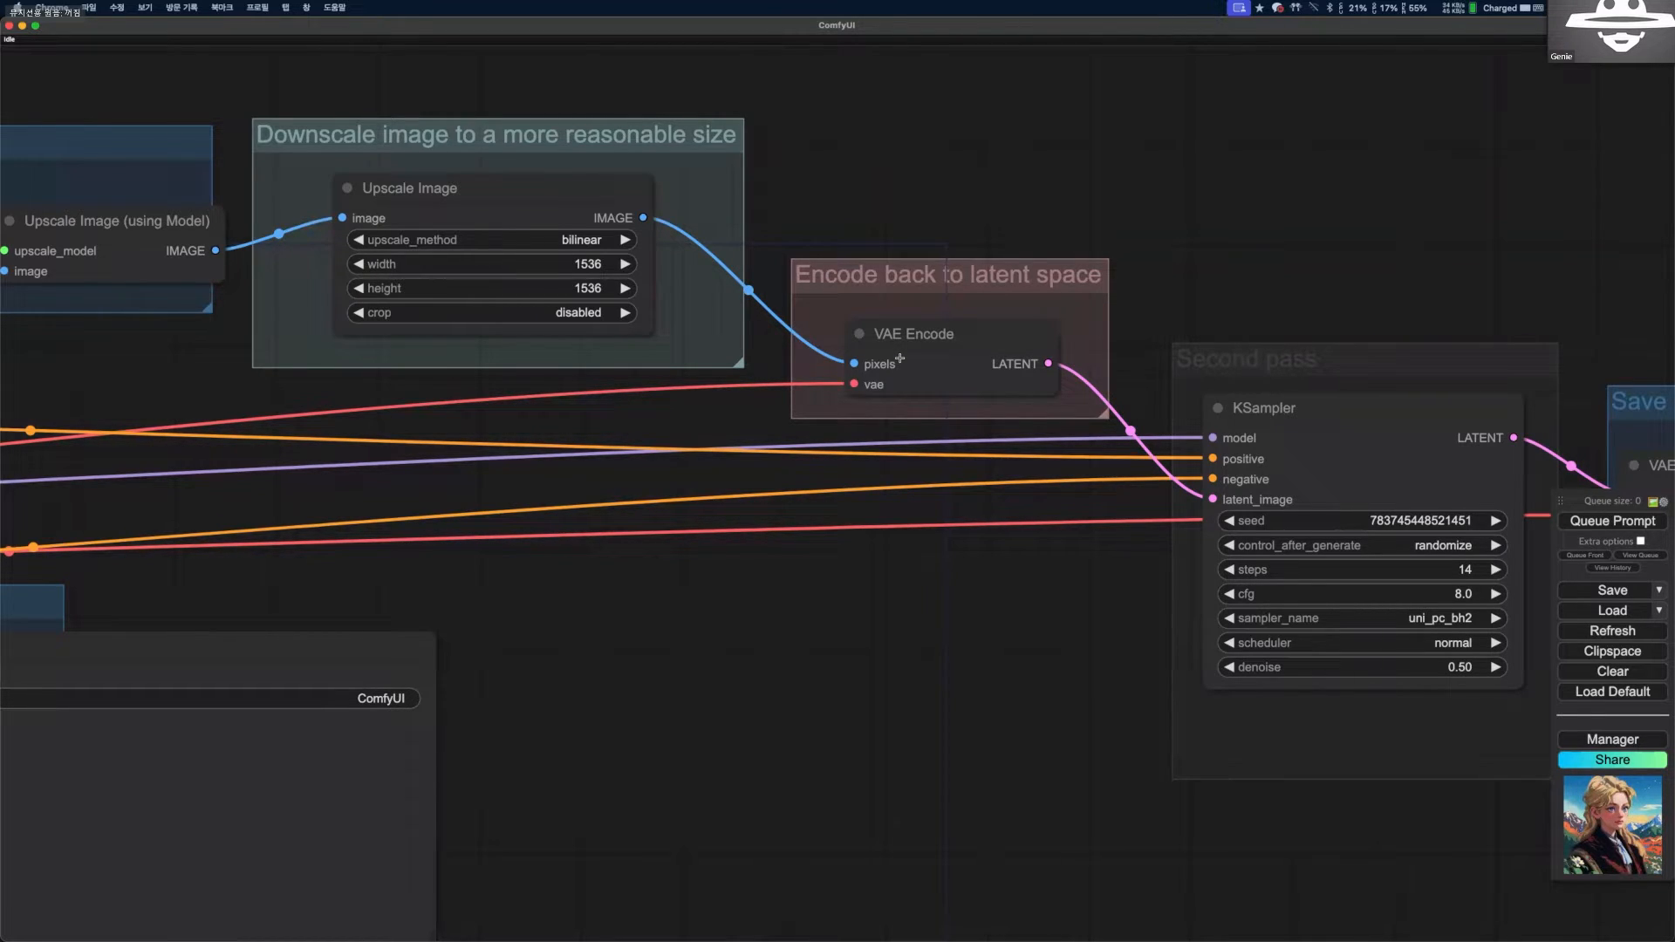
left_click_drag(692, 321, 688, 314)
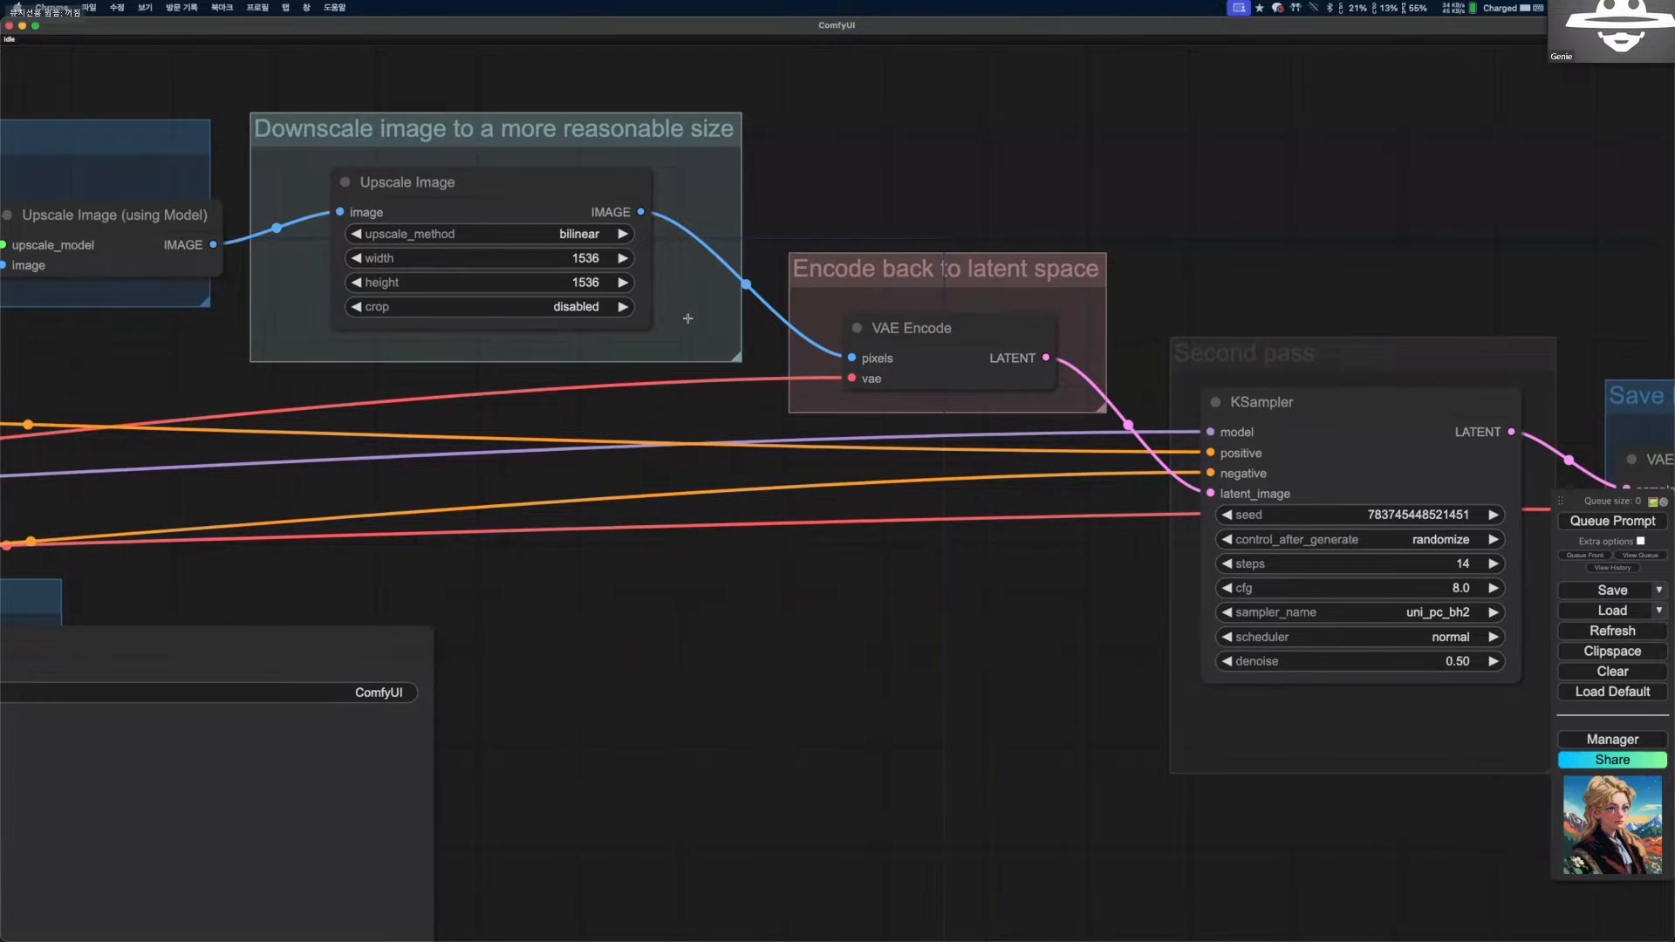
left_click_drag(867, 314, 860, 311)
left_click_drag(1051, 250, 879, 207)
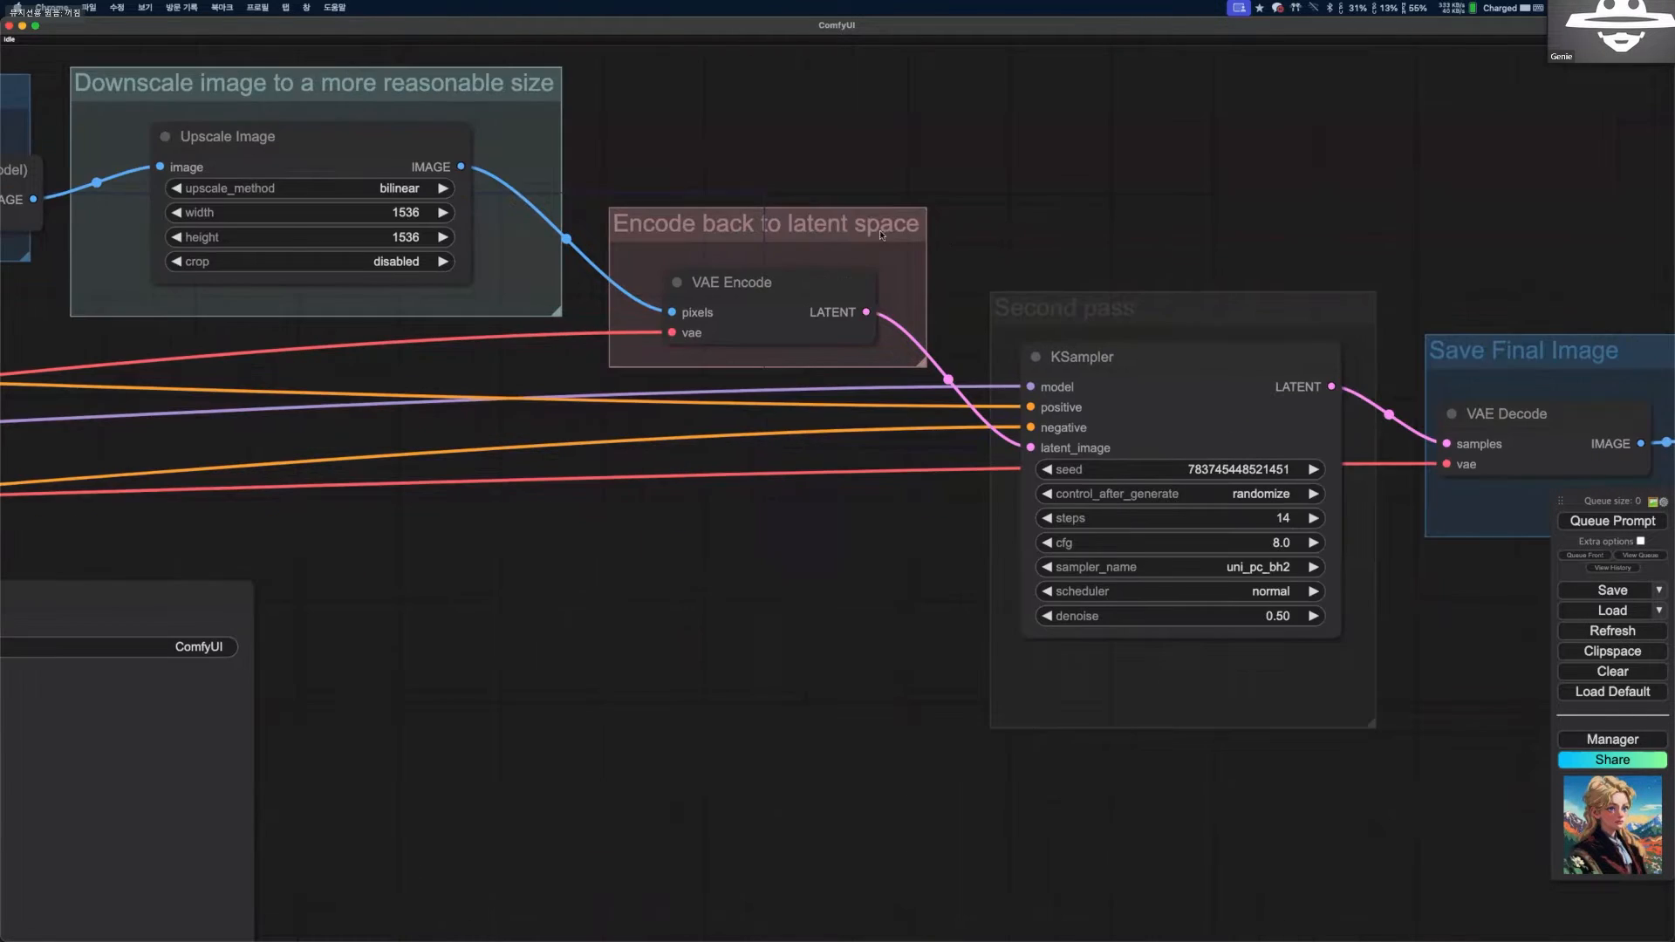
scroll(1005, 246, "down", 2)
mouse_move(553, 269)
left_mouse_down()
mouse_move(322, 262)
mouse_move(537, 260)
left_mouse_up()
scroll(321, 262, "down", 1)
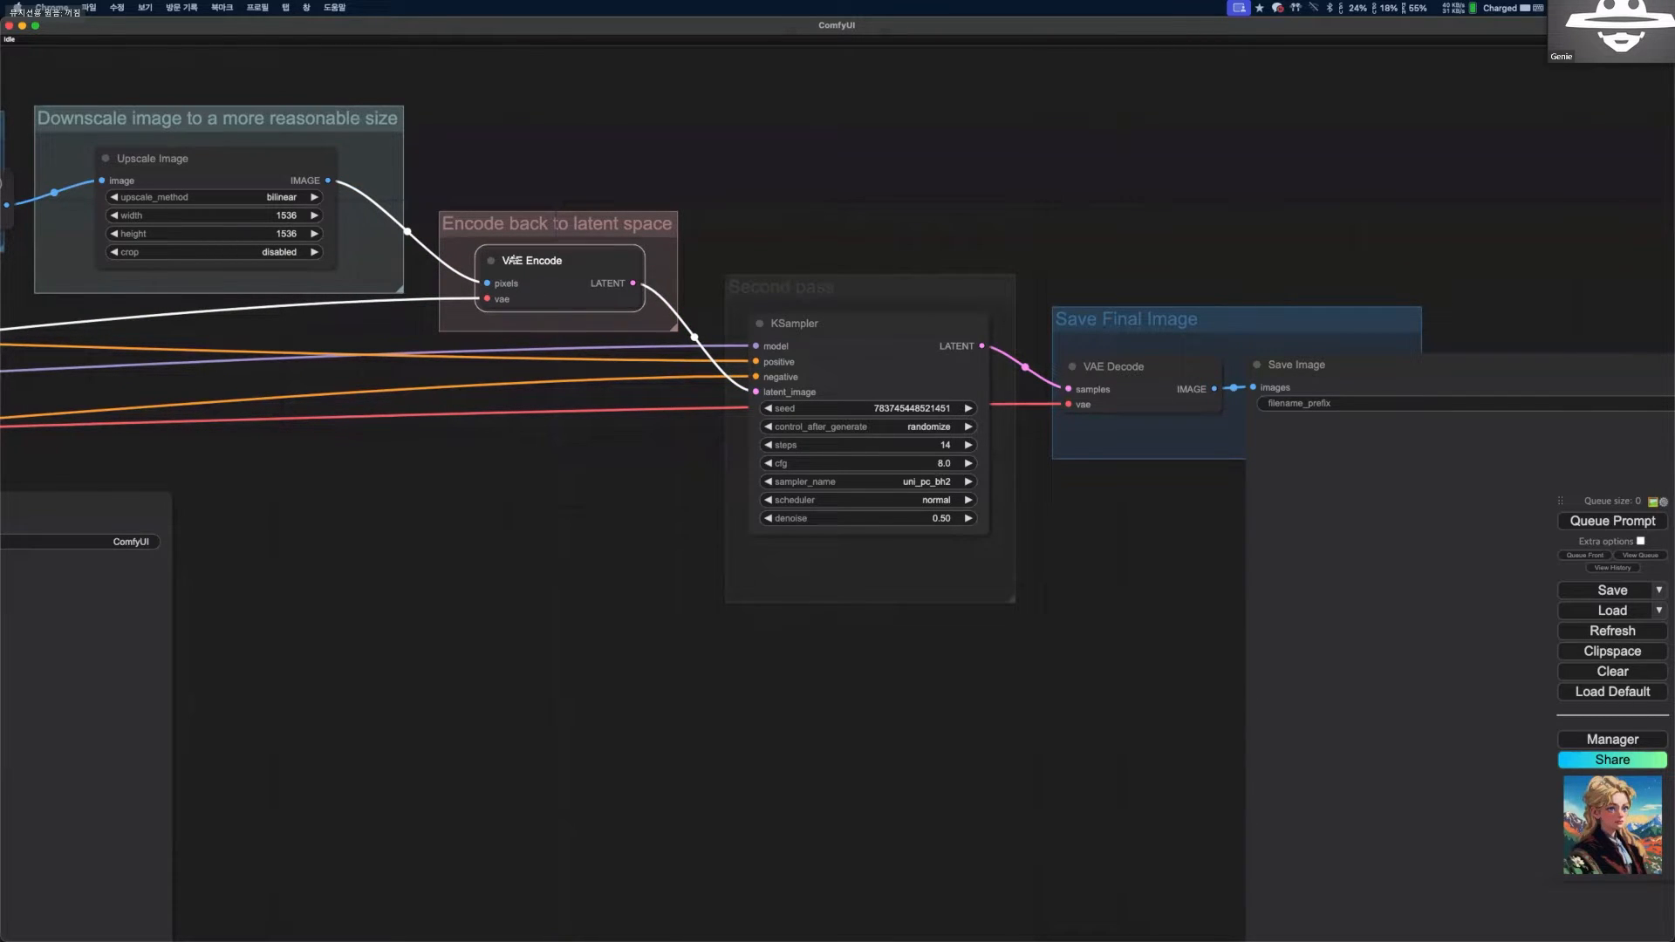
scroll(547, 260, "up", 1)
scroll(542, 267, "up", 4)
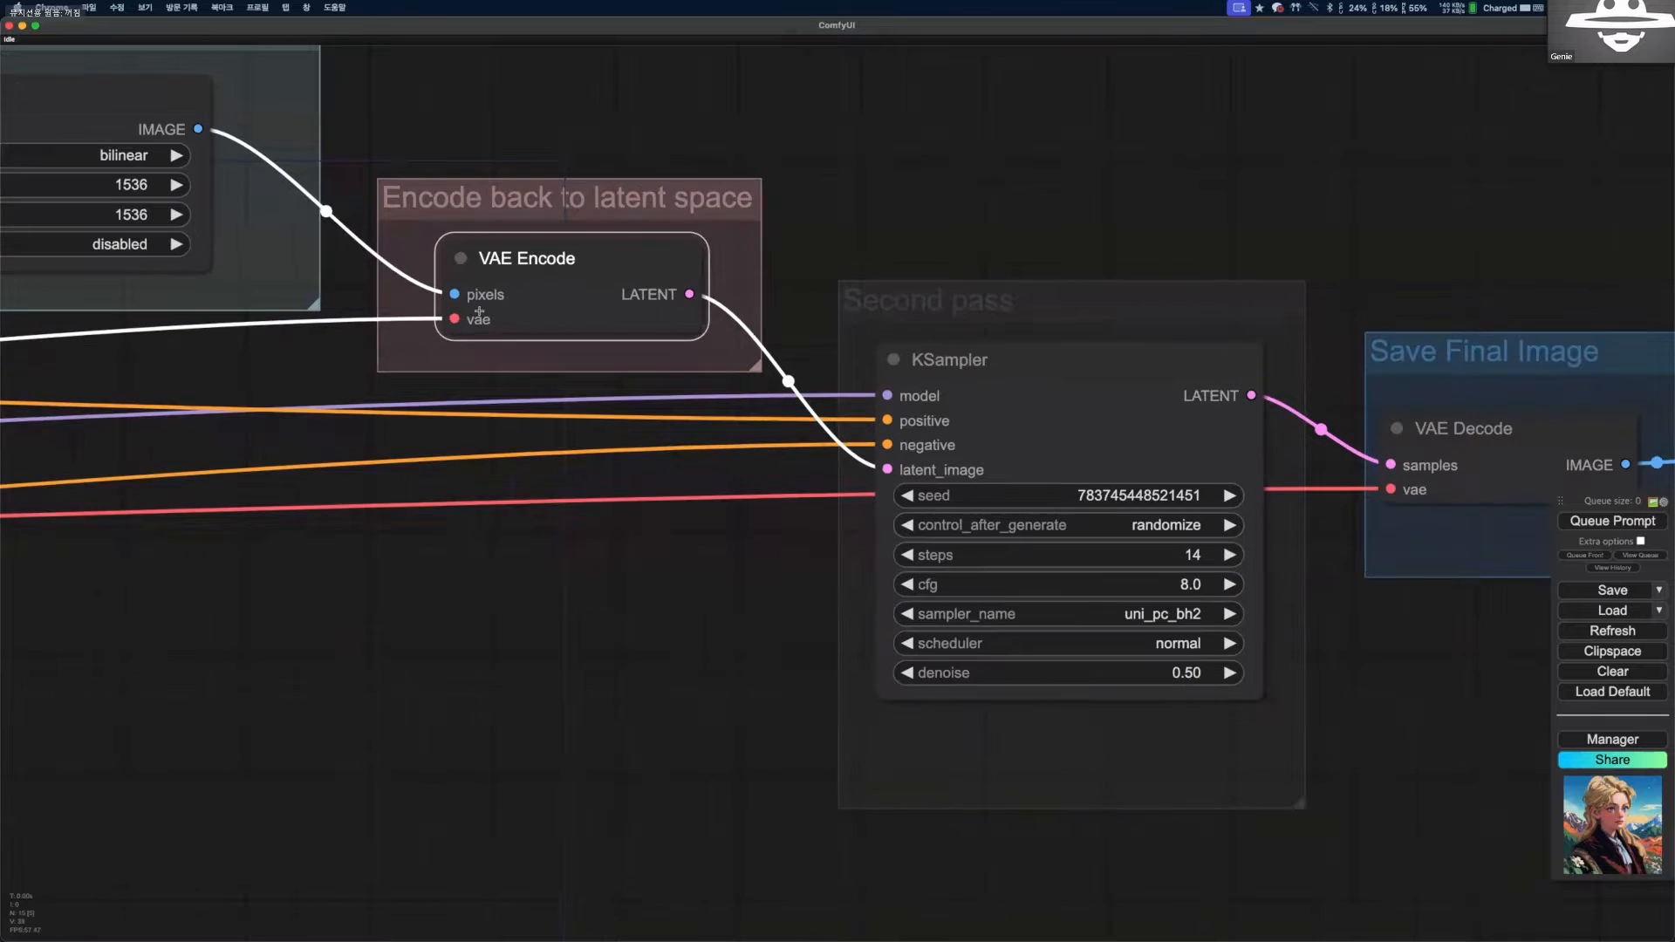
scroll(484, 320, "down", 1)
left_click_drag(484, 320, 80, 280)
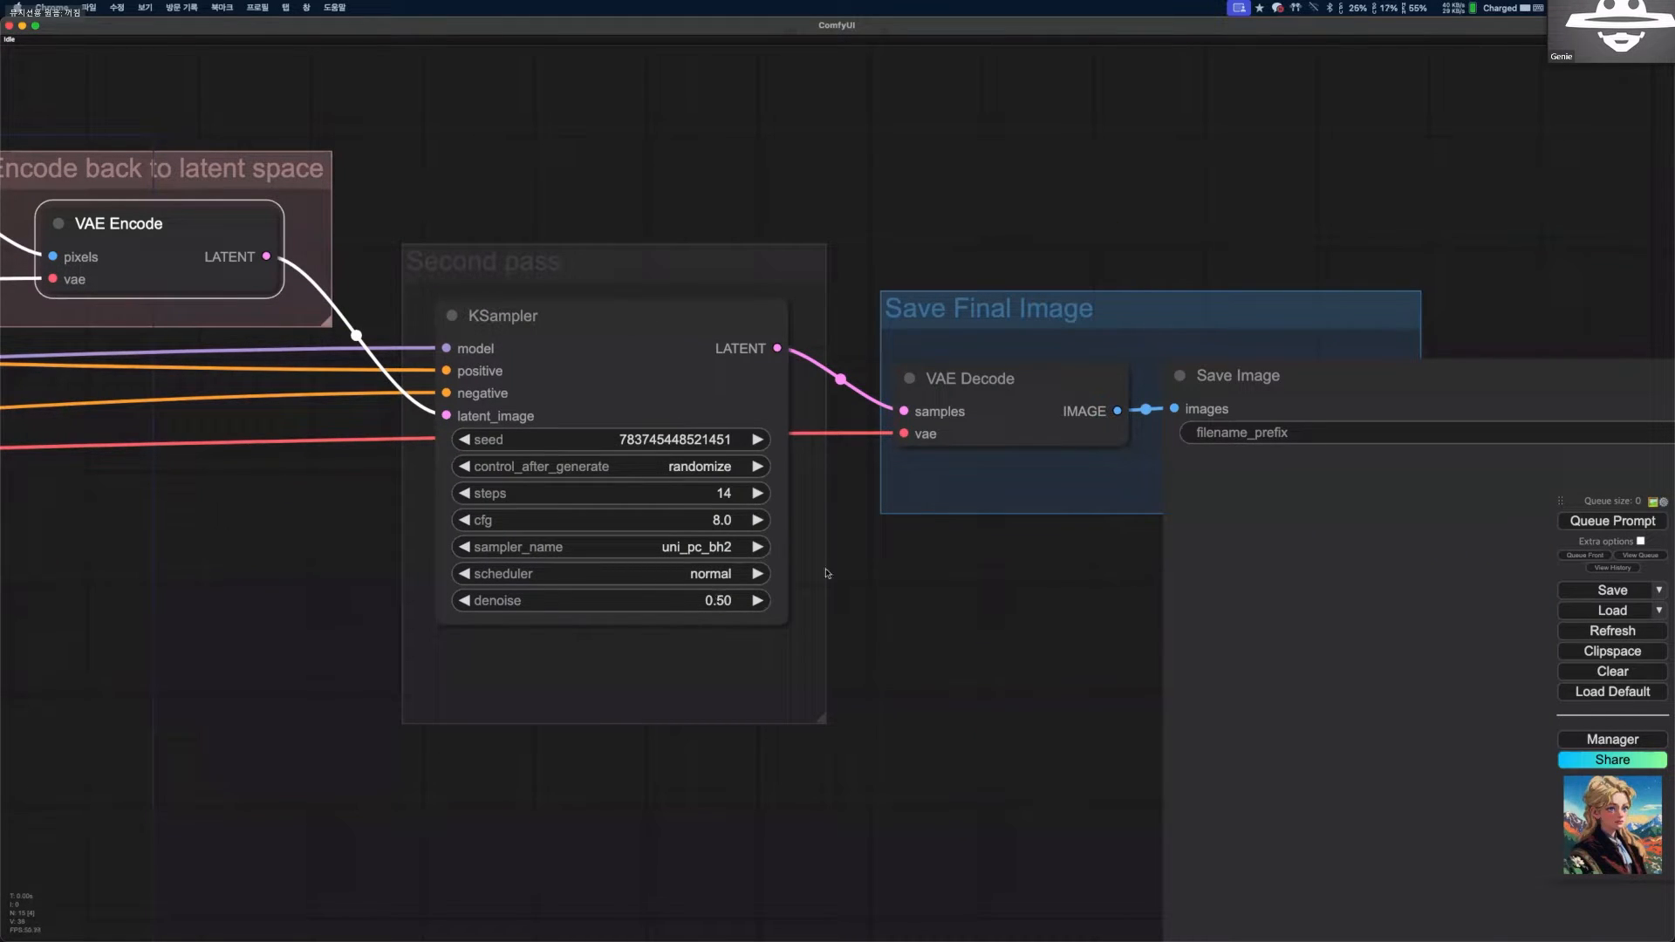
Examine the second-pass KSampler and final image nodes, and trace the whole upscaling chain from the first KSampler.
scroll(984, 590, "down", 3)
left_click_drag(758, 559, 415, 322)
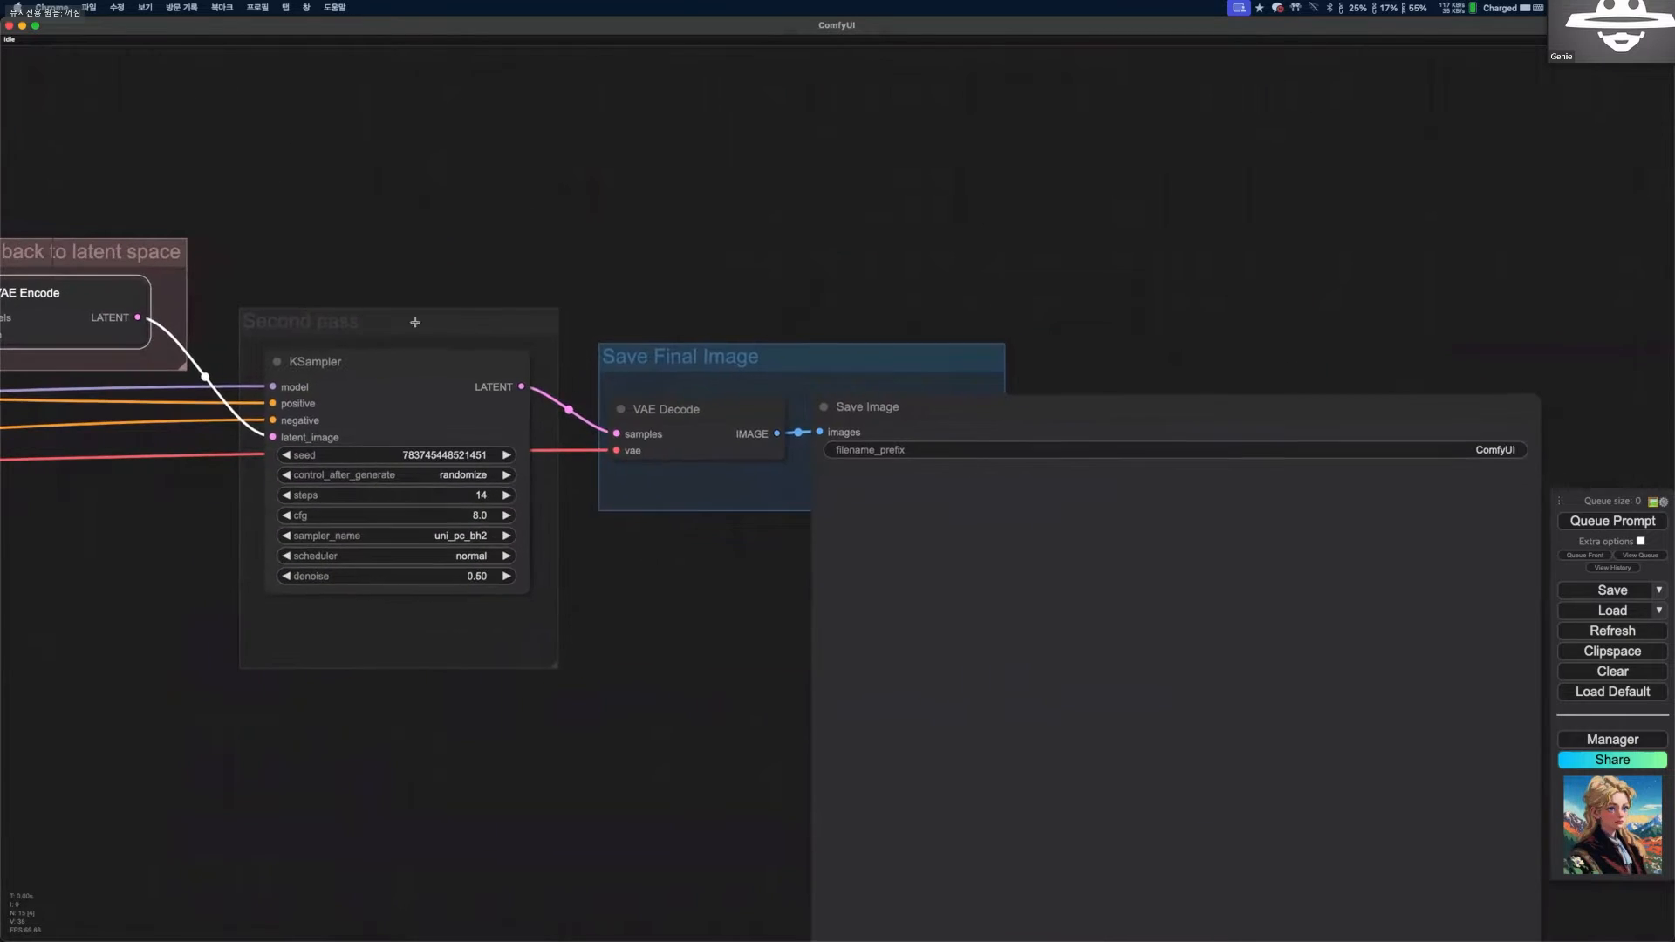
scroll(683, 550, "up", 4)
left_click(384, 348)
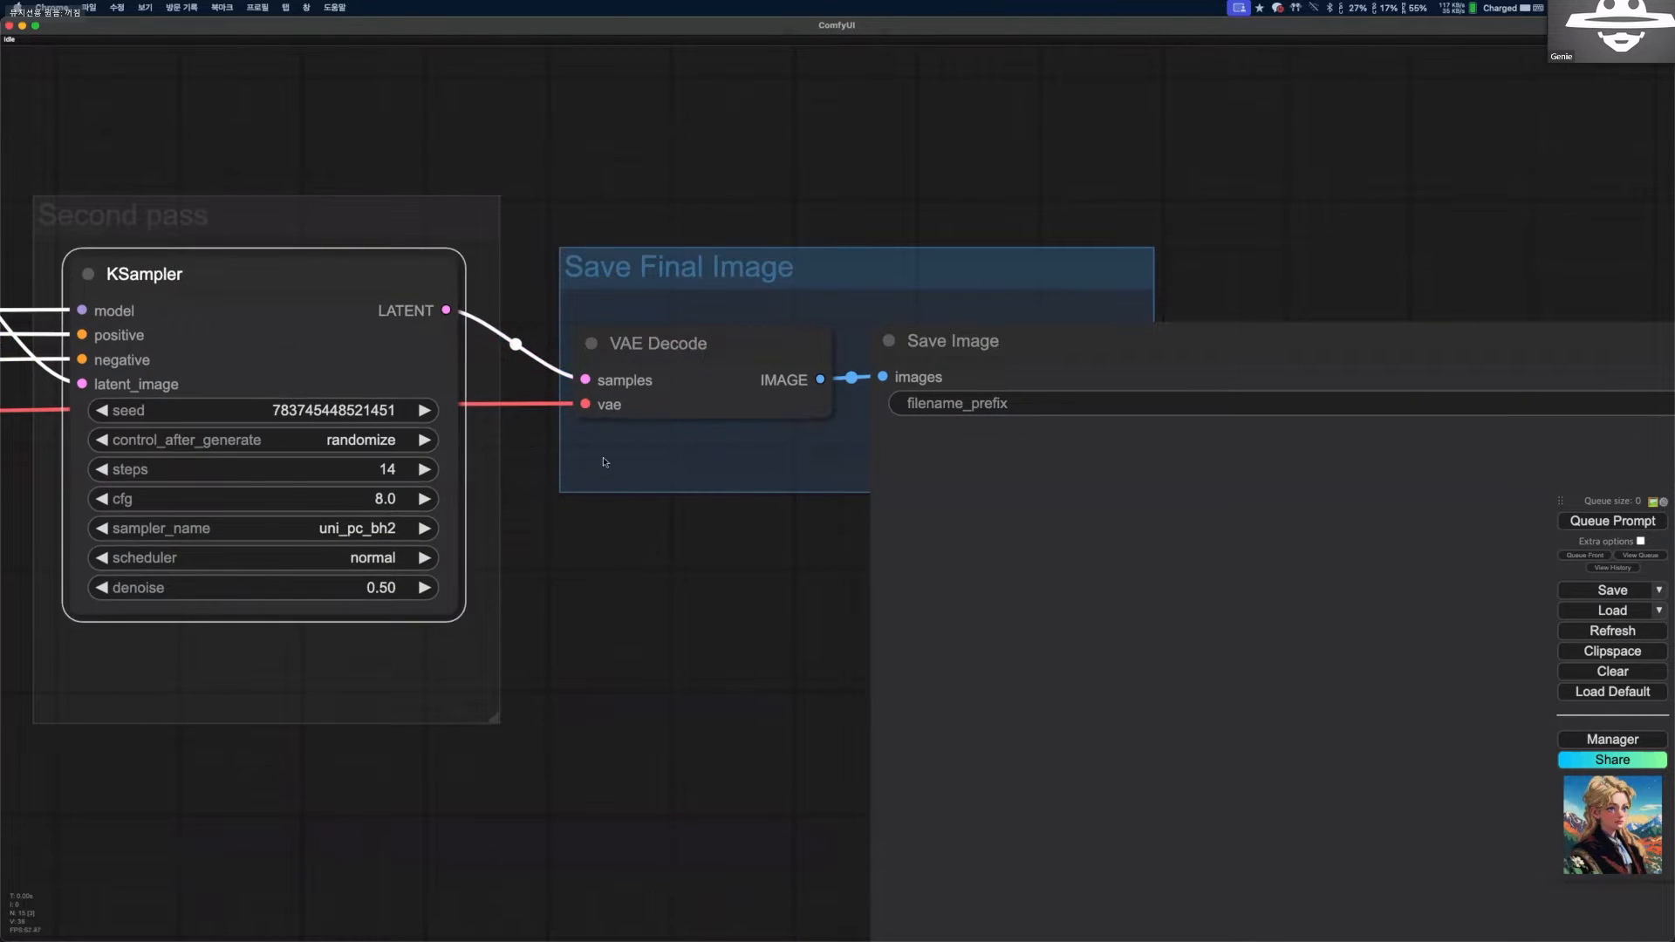
scroll(785, 549, "down", 4)
left_click_drag(736, 598, 516, 493)
scroll(639, 590, "down", 1)
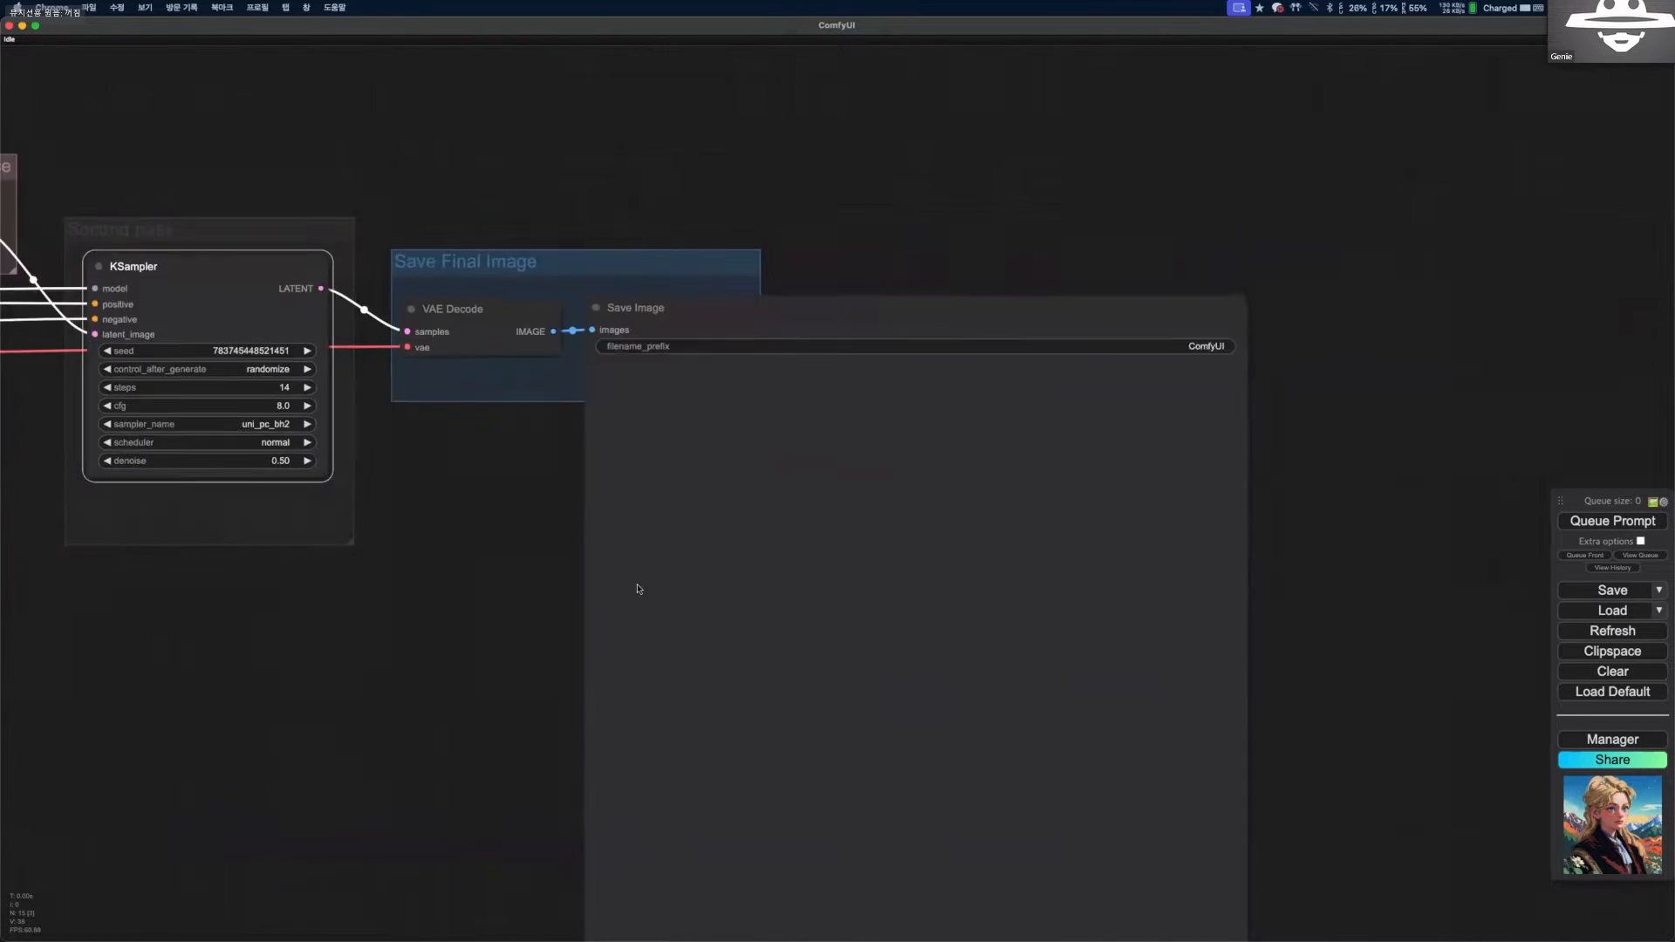
scroll(638, 590, "down", 6)
left_click_drag(506, 690, 953, 590)
scroll(497, 422, "up", 1)
left_click_drag(488, 422, 777, 469)
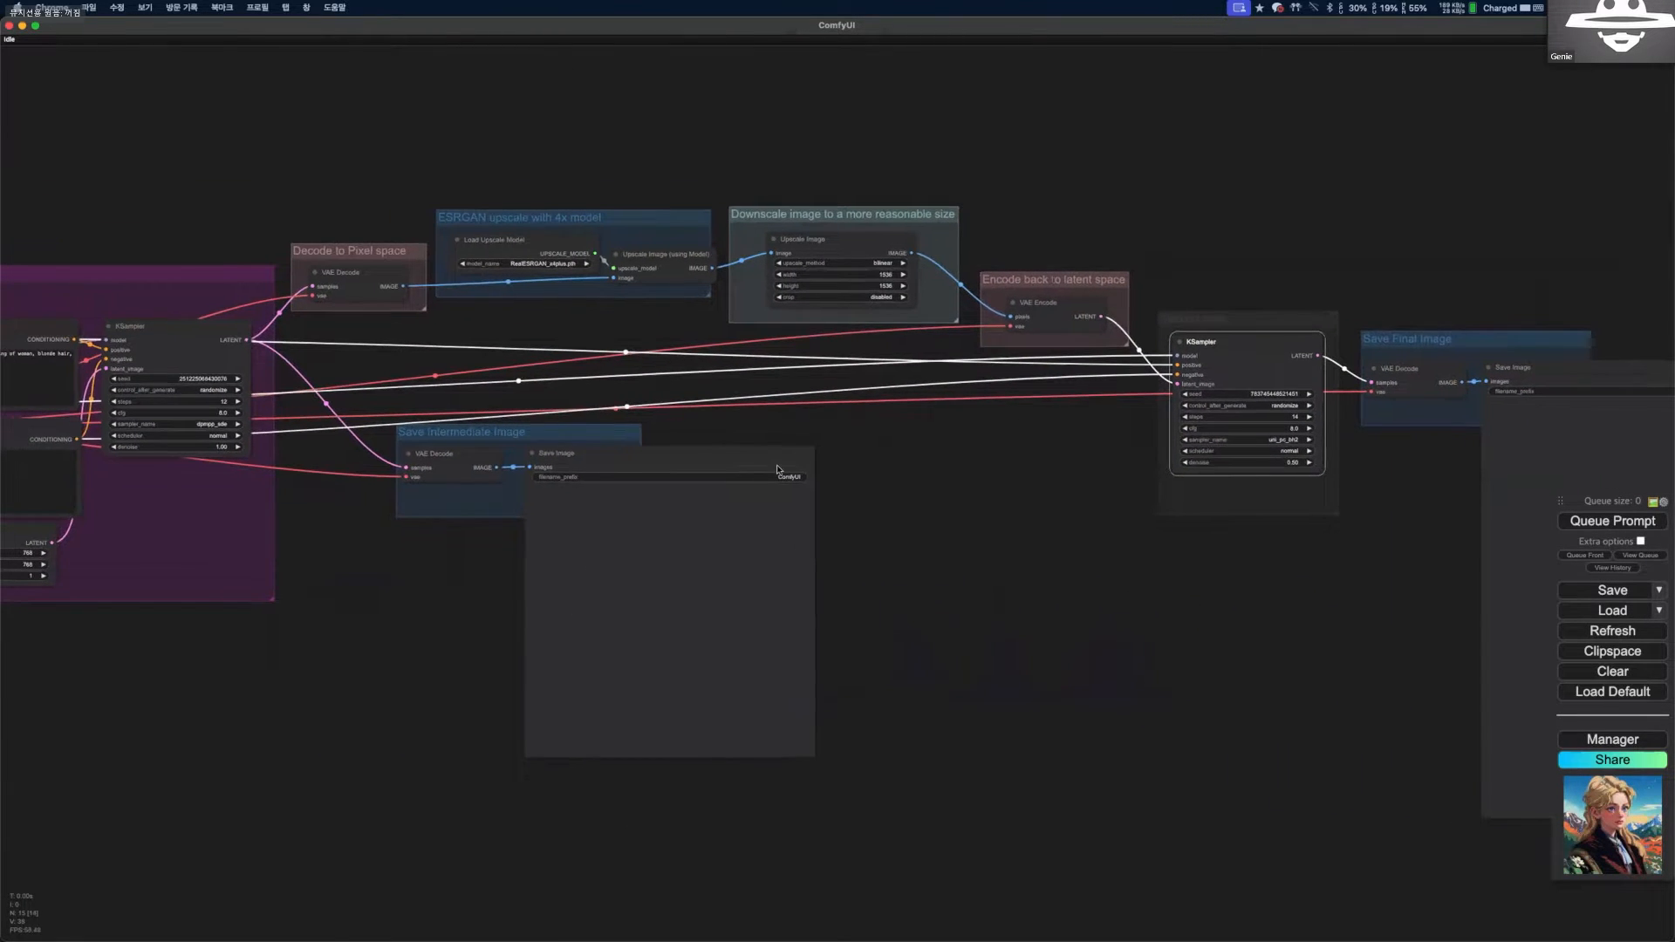
scroll(686, 479, "up", 6)
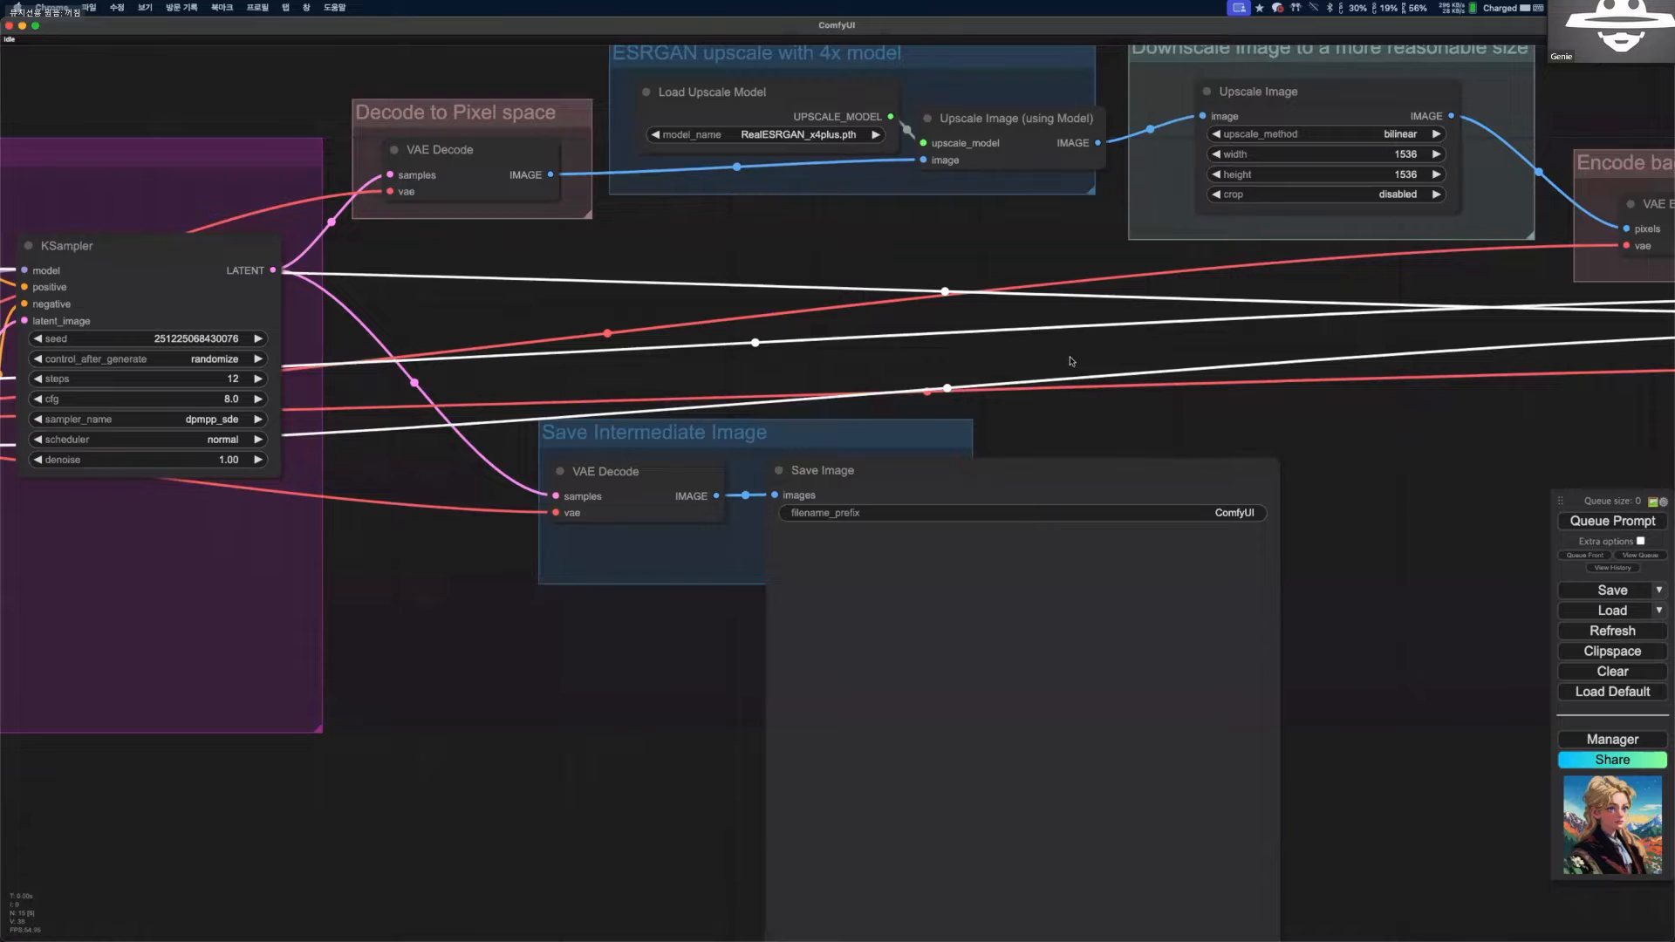
scroll(1028, 322, "down", 1)
scroll(1117, 329, "down", 2)
left_click_drag(1527, 289, 1014, 364)
scroll(1013, 364, "up", 1)
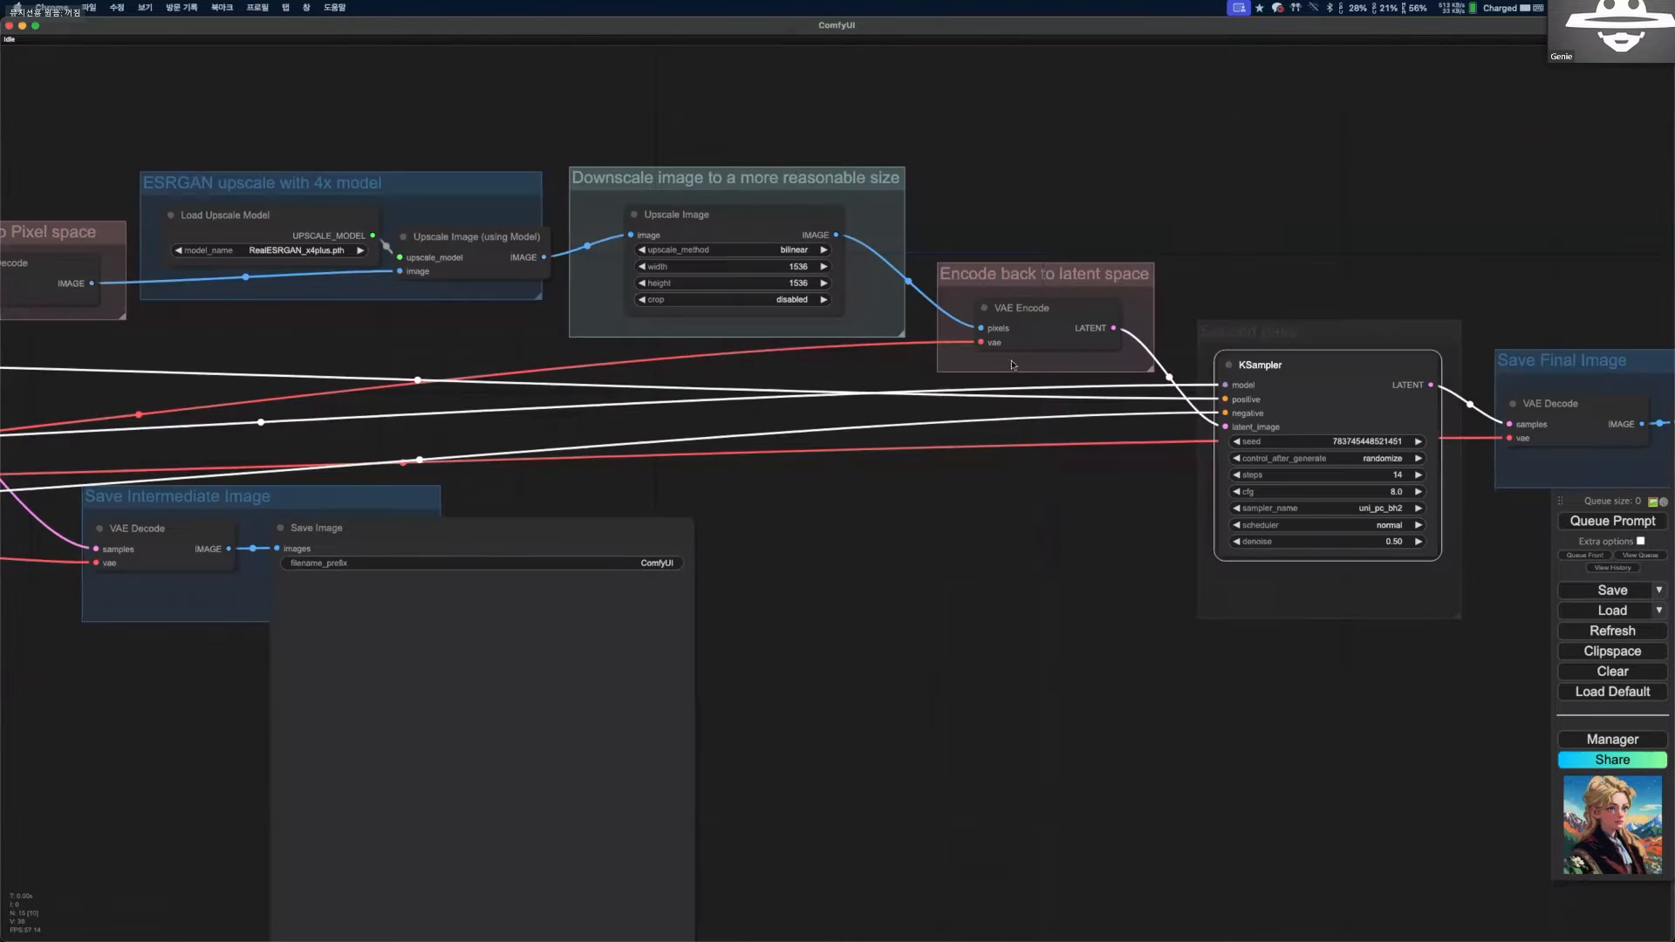
Set the Load Checkpoint node in the Txt2Img group to chilloutmix-Ni.safetensors.
left_click_drag(752, 700, 1483, 584)
scroll(543, 480, "down", 3)
scroll(471, 409, "up", 9)
left_click(471, 438)
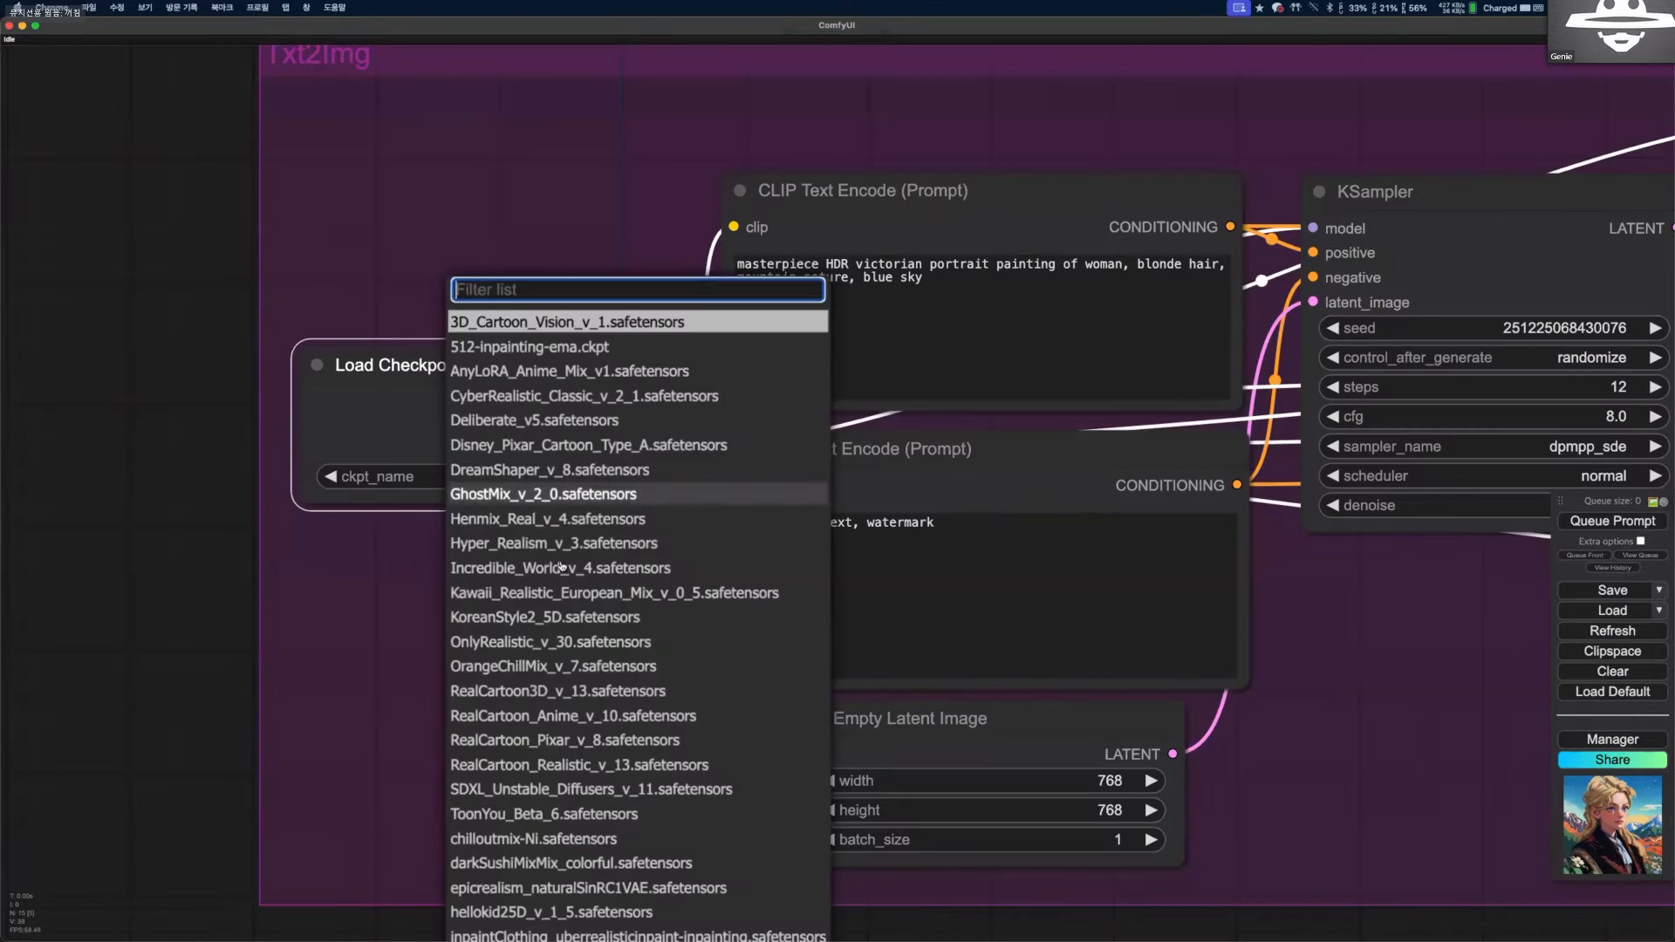
left_click(523, 838)
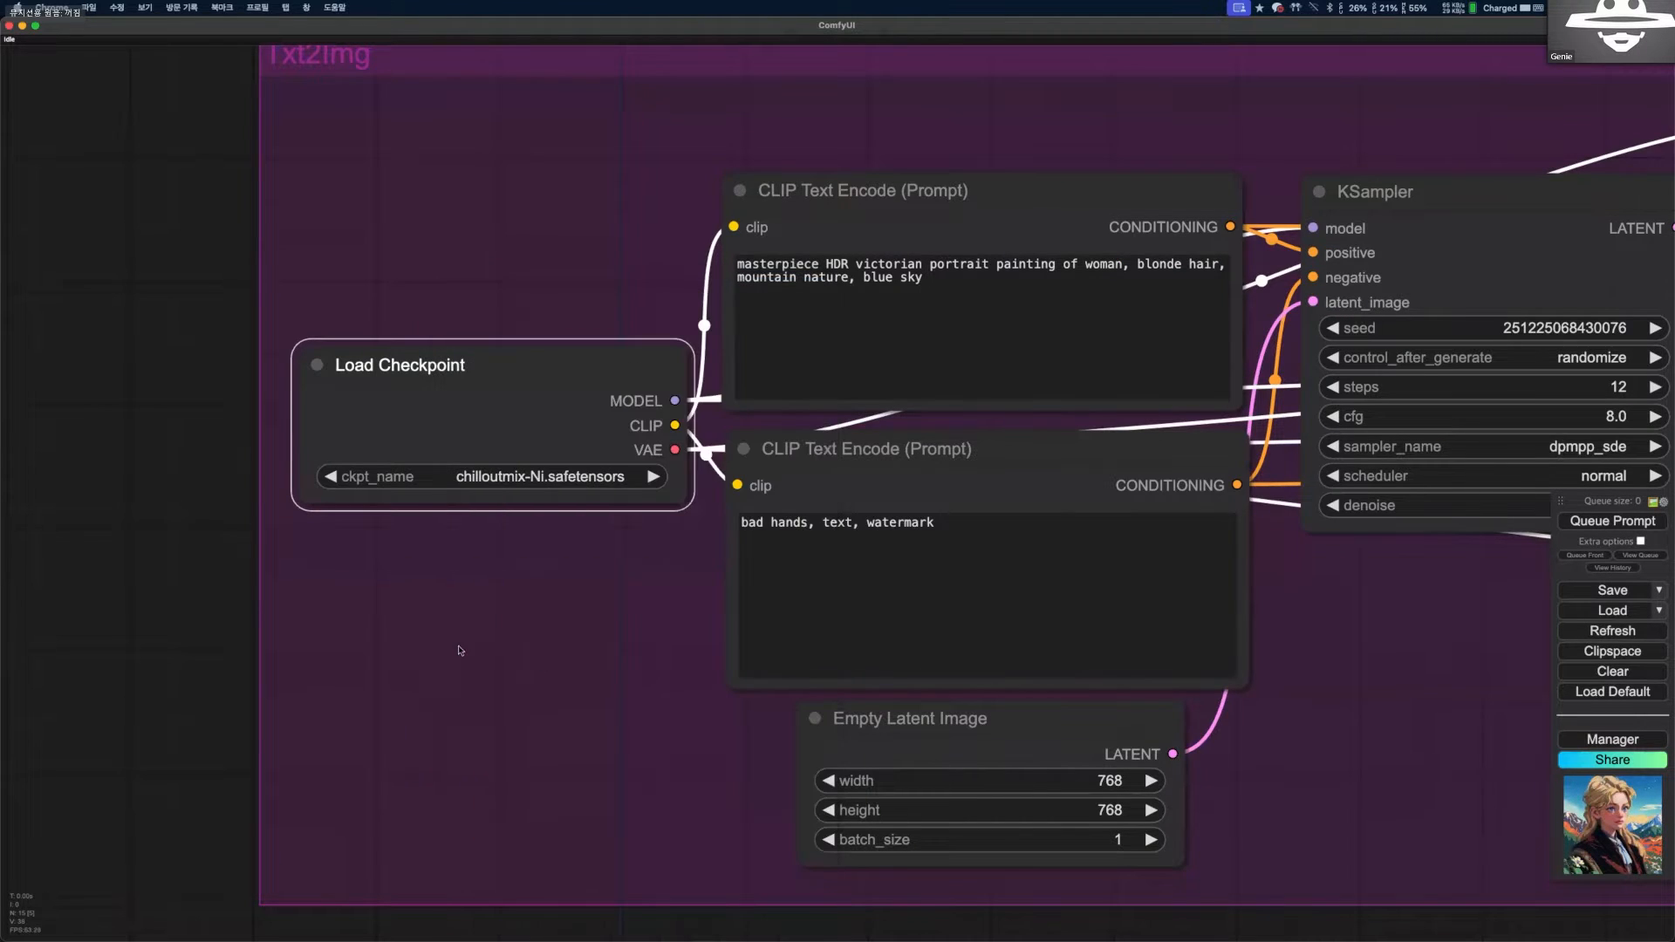
Deselect the Load Checkpoint node and queue the non-latent upscaling workflow for generation.
scroll(418, 516, "down", 2)
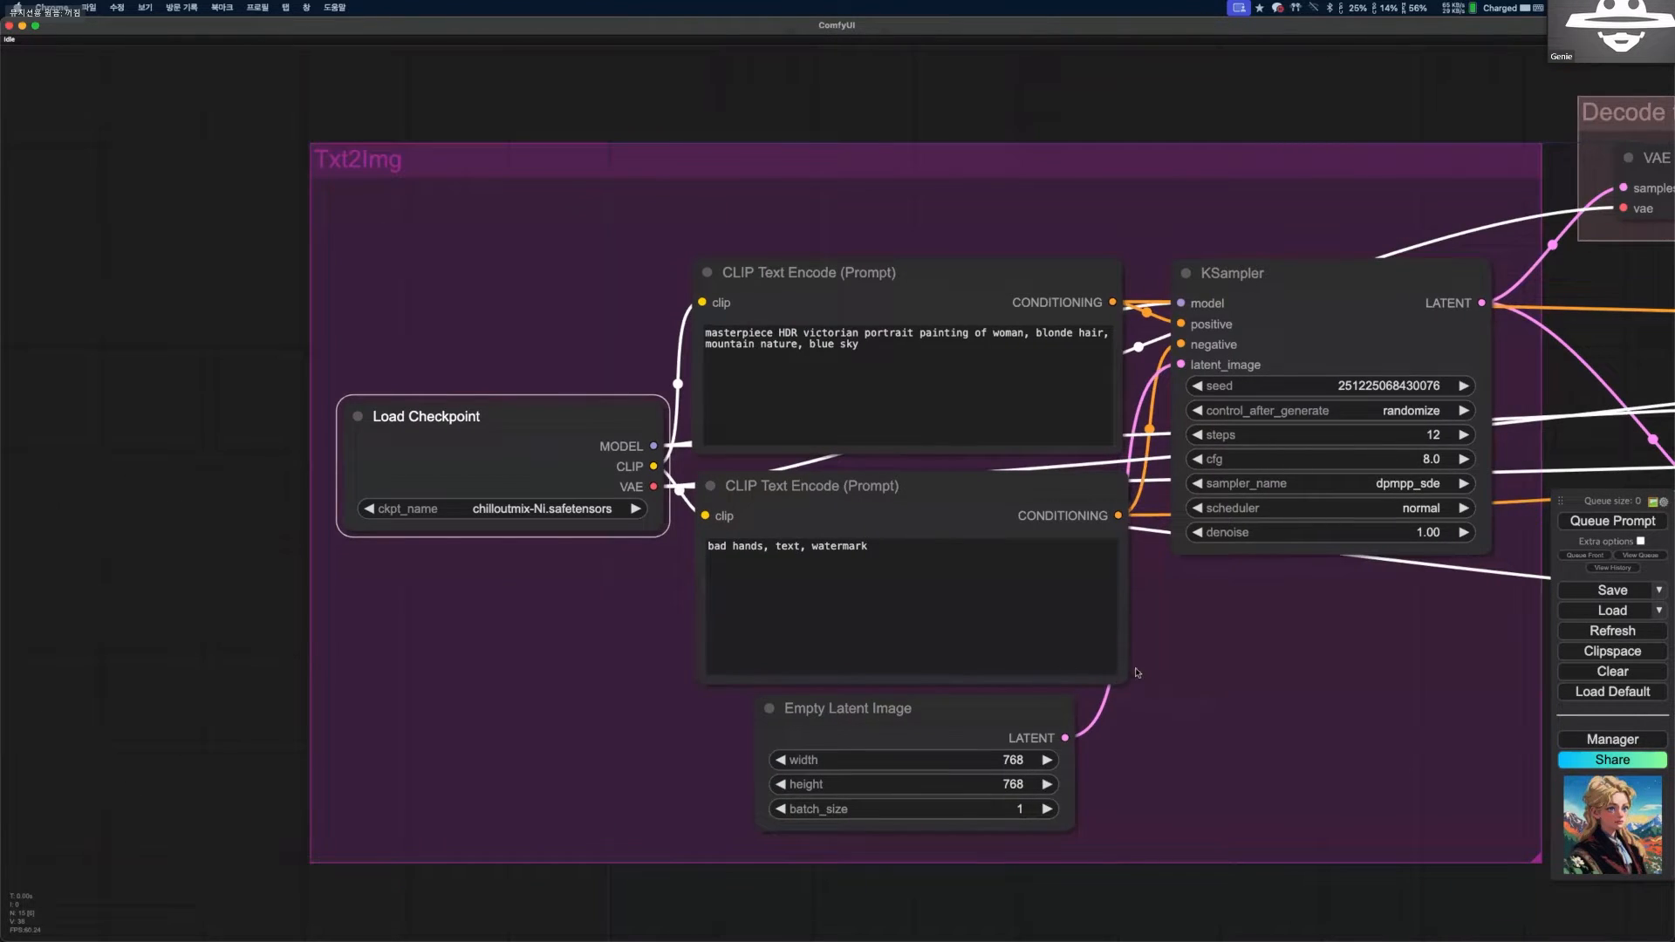
left_click_drag(1137, 673, 883, 657)
left_click_drag(451, 318, 339, 476)
left_click(1488, 544)
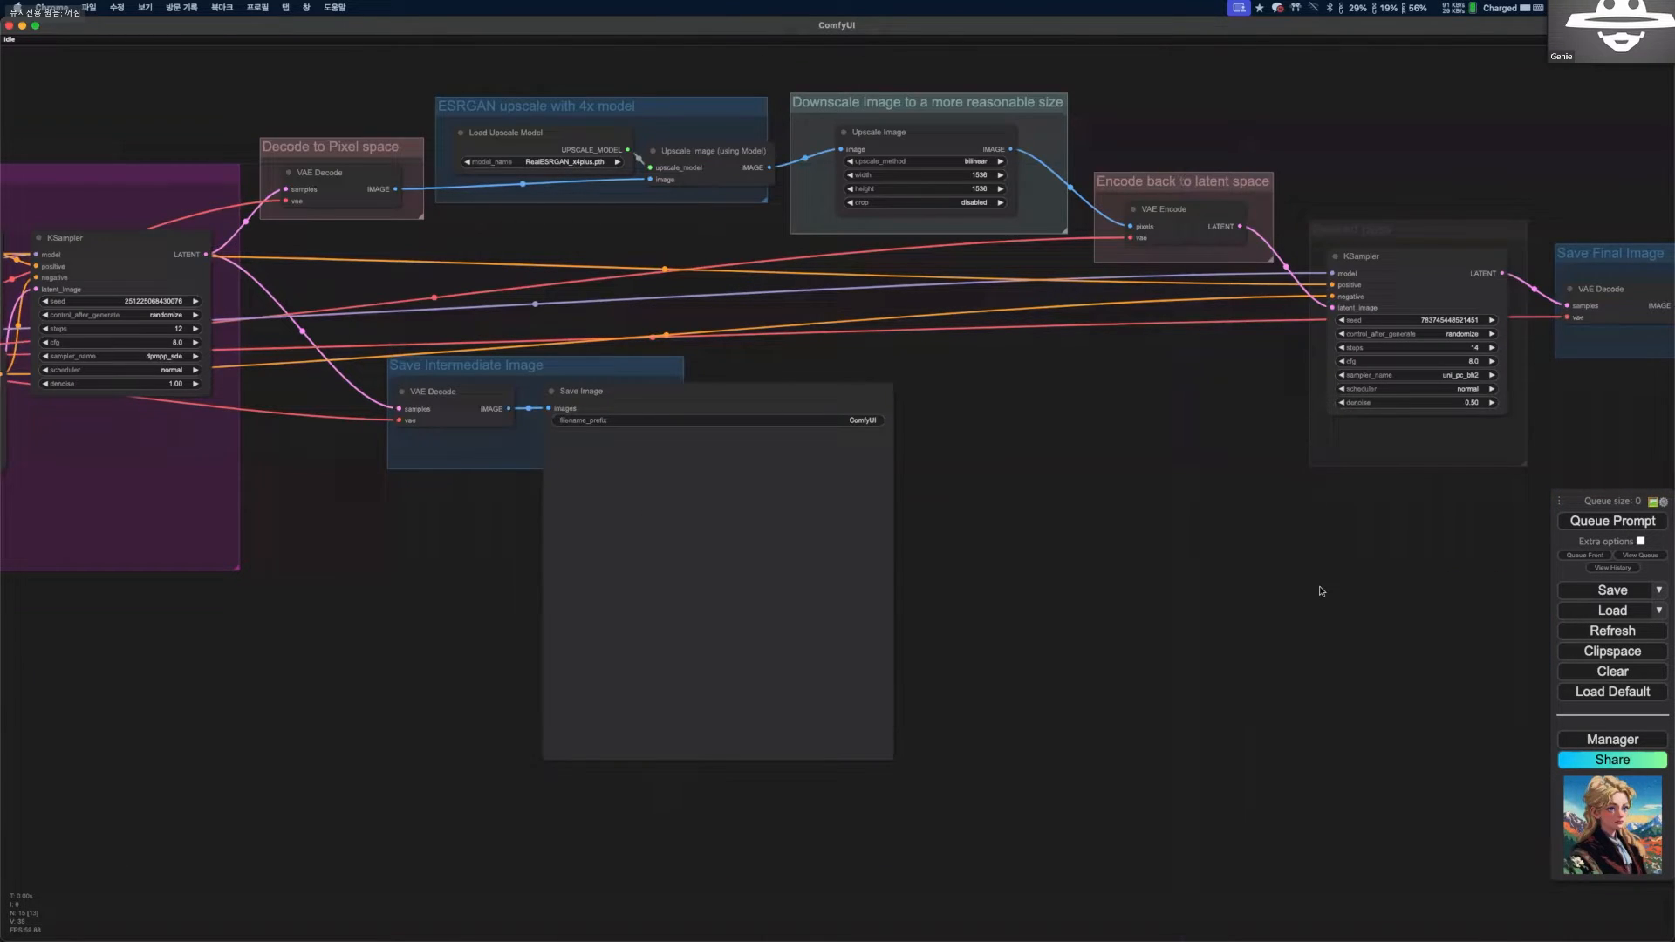
key("ctrl+Return")
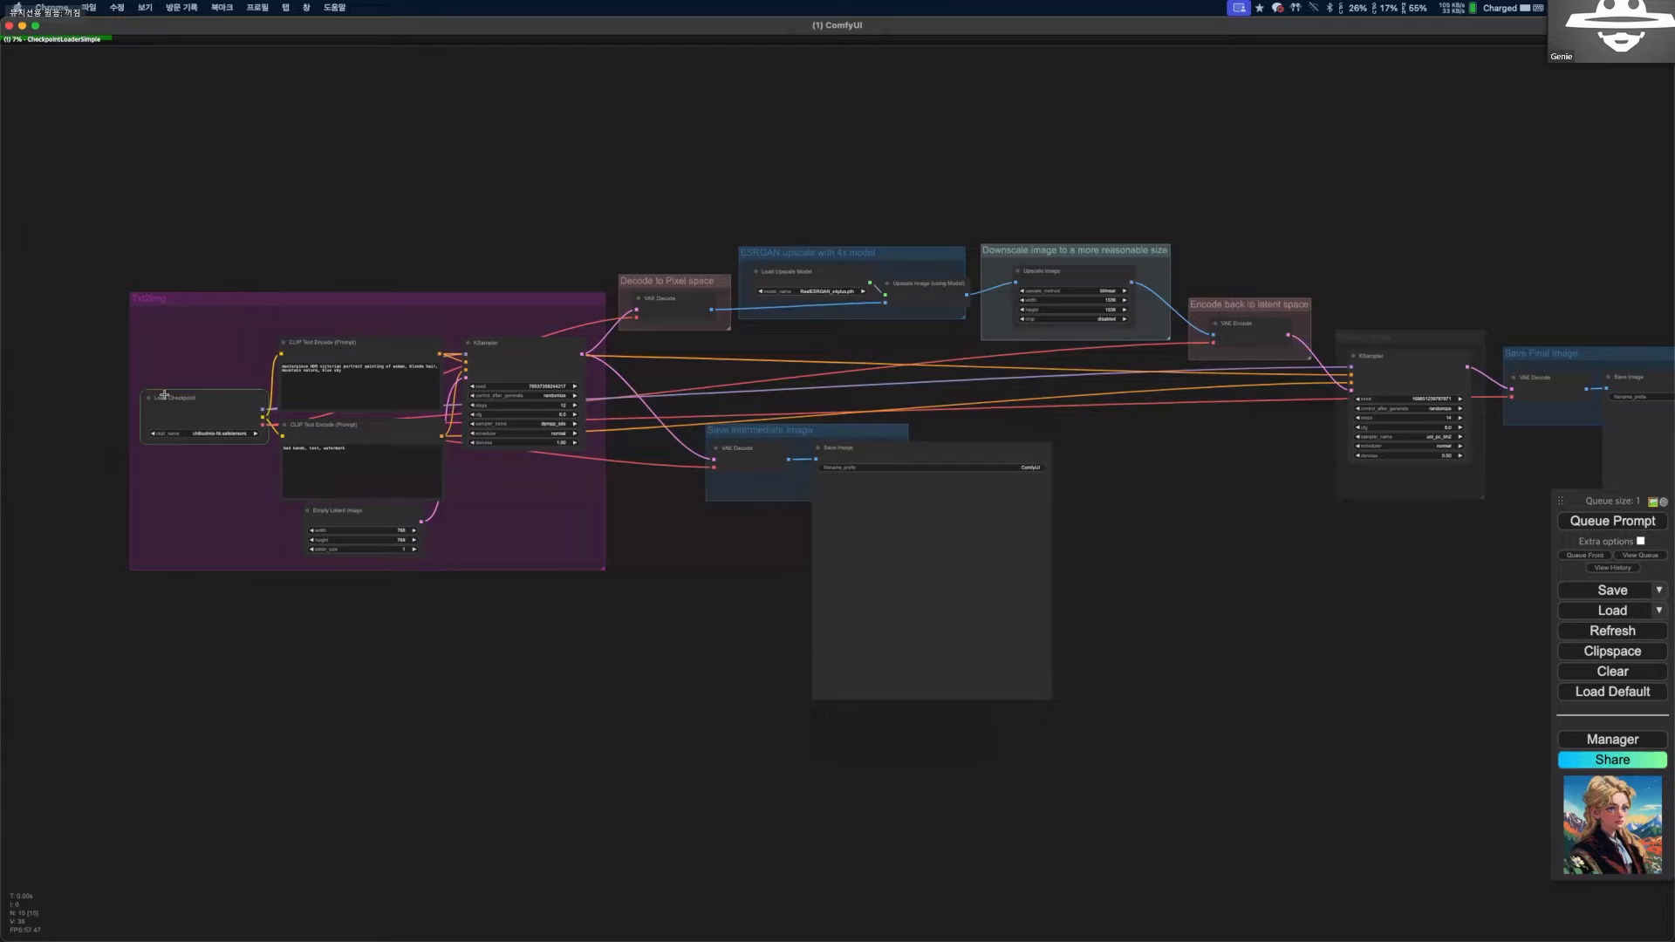
Follow the generation from the Load Checkpoint node through the first KSampler and upscaling groups to the second-pass KSampler.
scroll(164, 395, "up", 4)
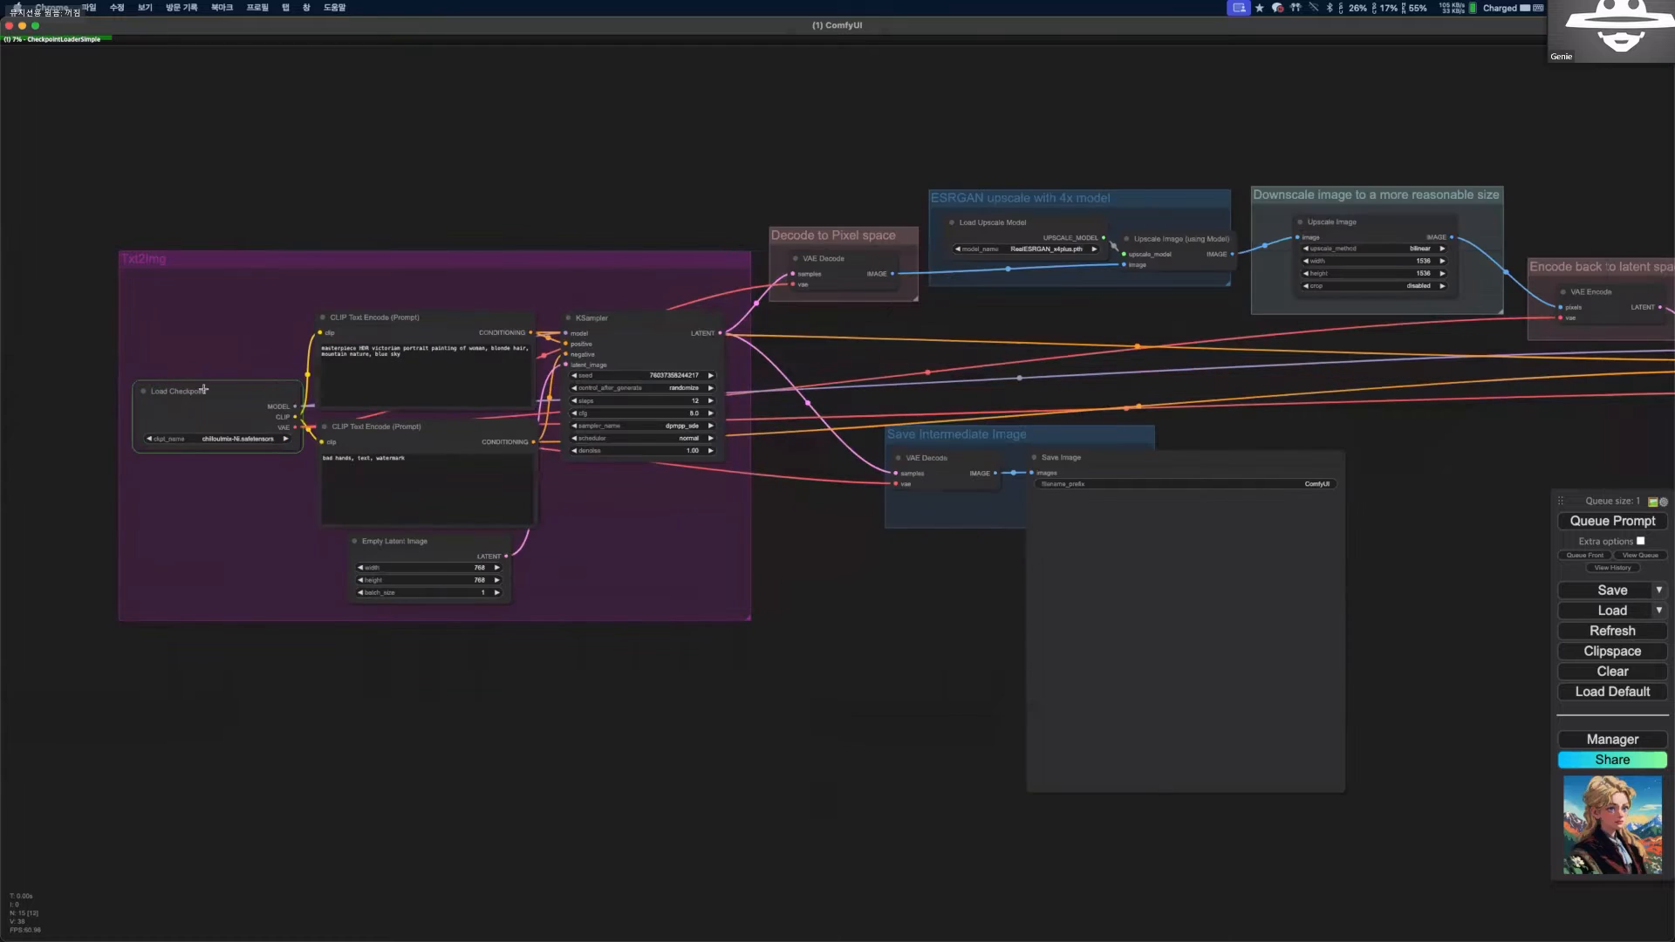
scroll(260, 413, "up", 3)
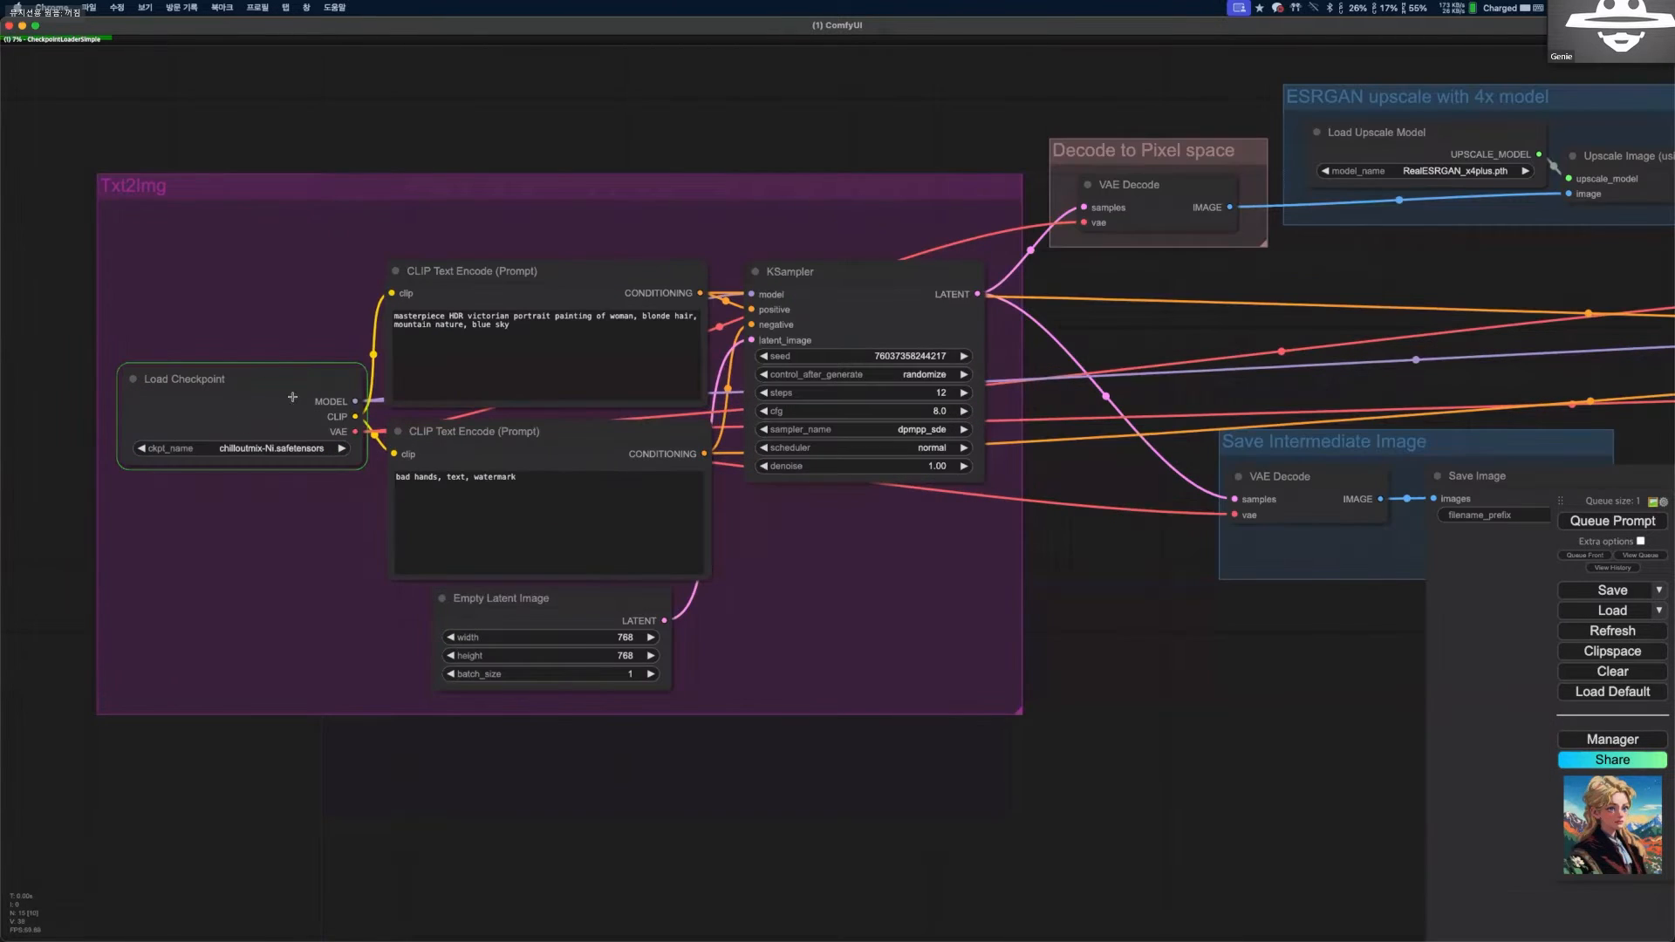
scroll(951, 611, "down", 2)
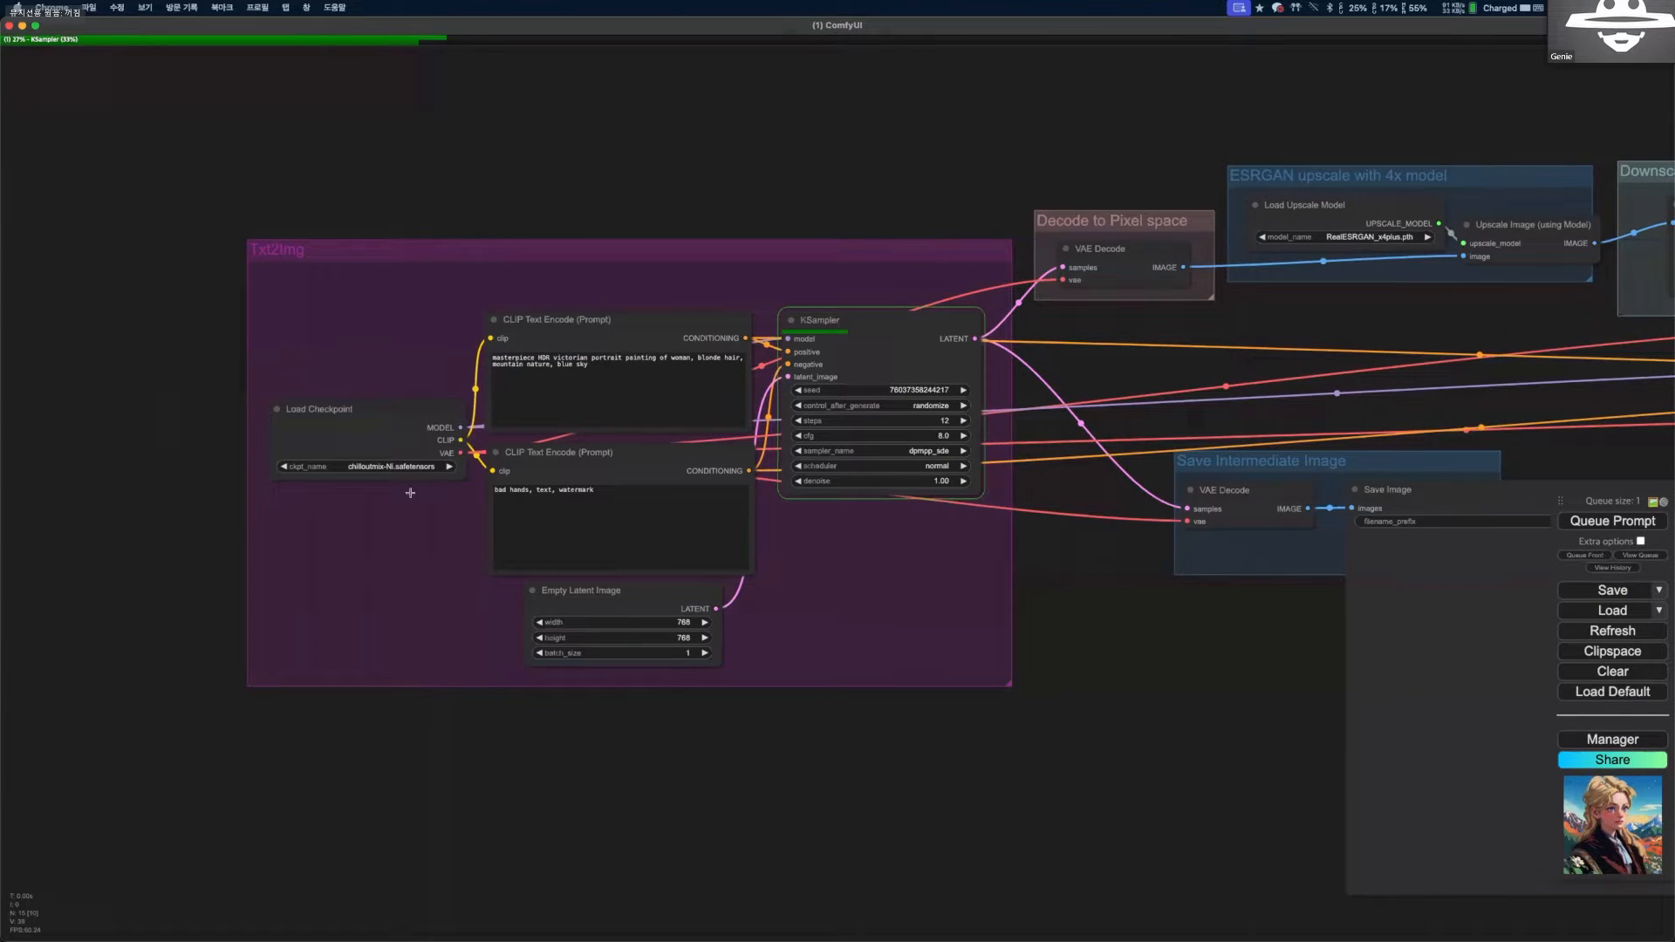
scroll(872, 475, "down", 2)
scroll(808, 538, "down", 1)
left_click_drag(962, 556, 764, 533)
left_click_drag(631, 614, 550, 606)
left_click_drag(636, 311, 576, 309)
mouse_move(741, 323)
left_mouse_down()
mouse_move(578, 318)
mouse_move(659, 315)
left_mouse_up()
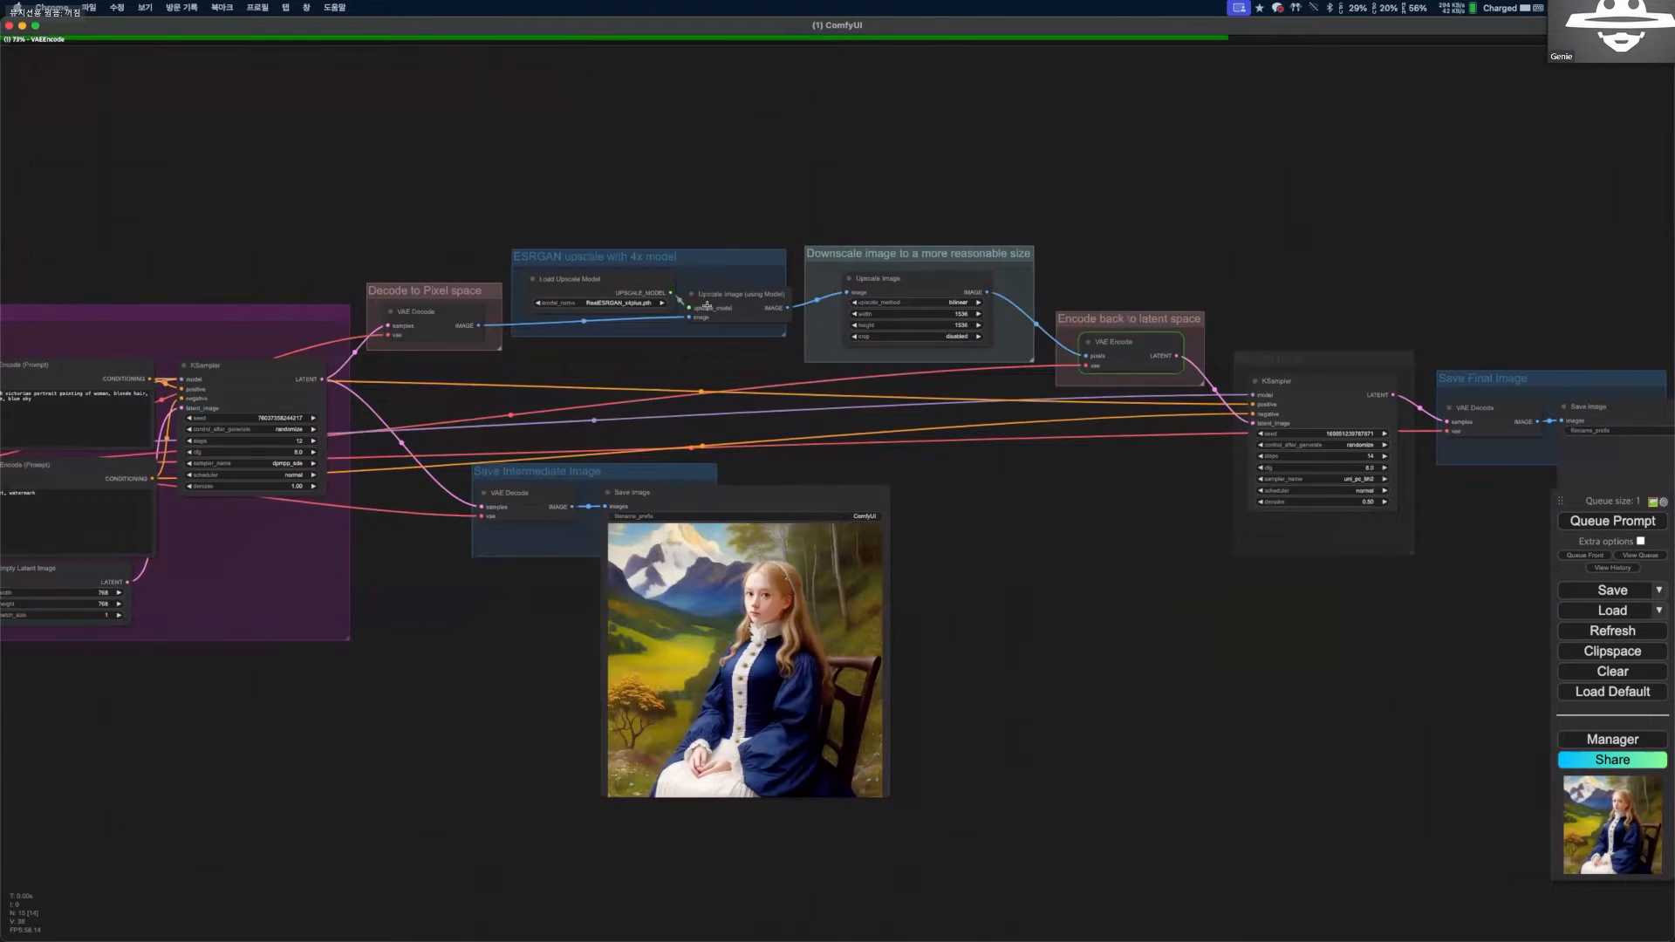
left_click_drag(847, 297, 750, 302)
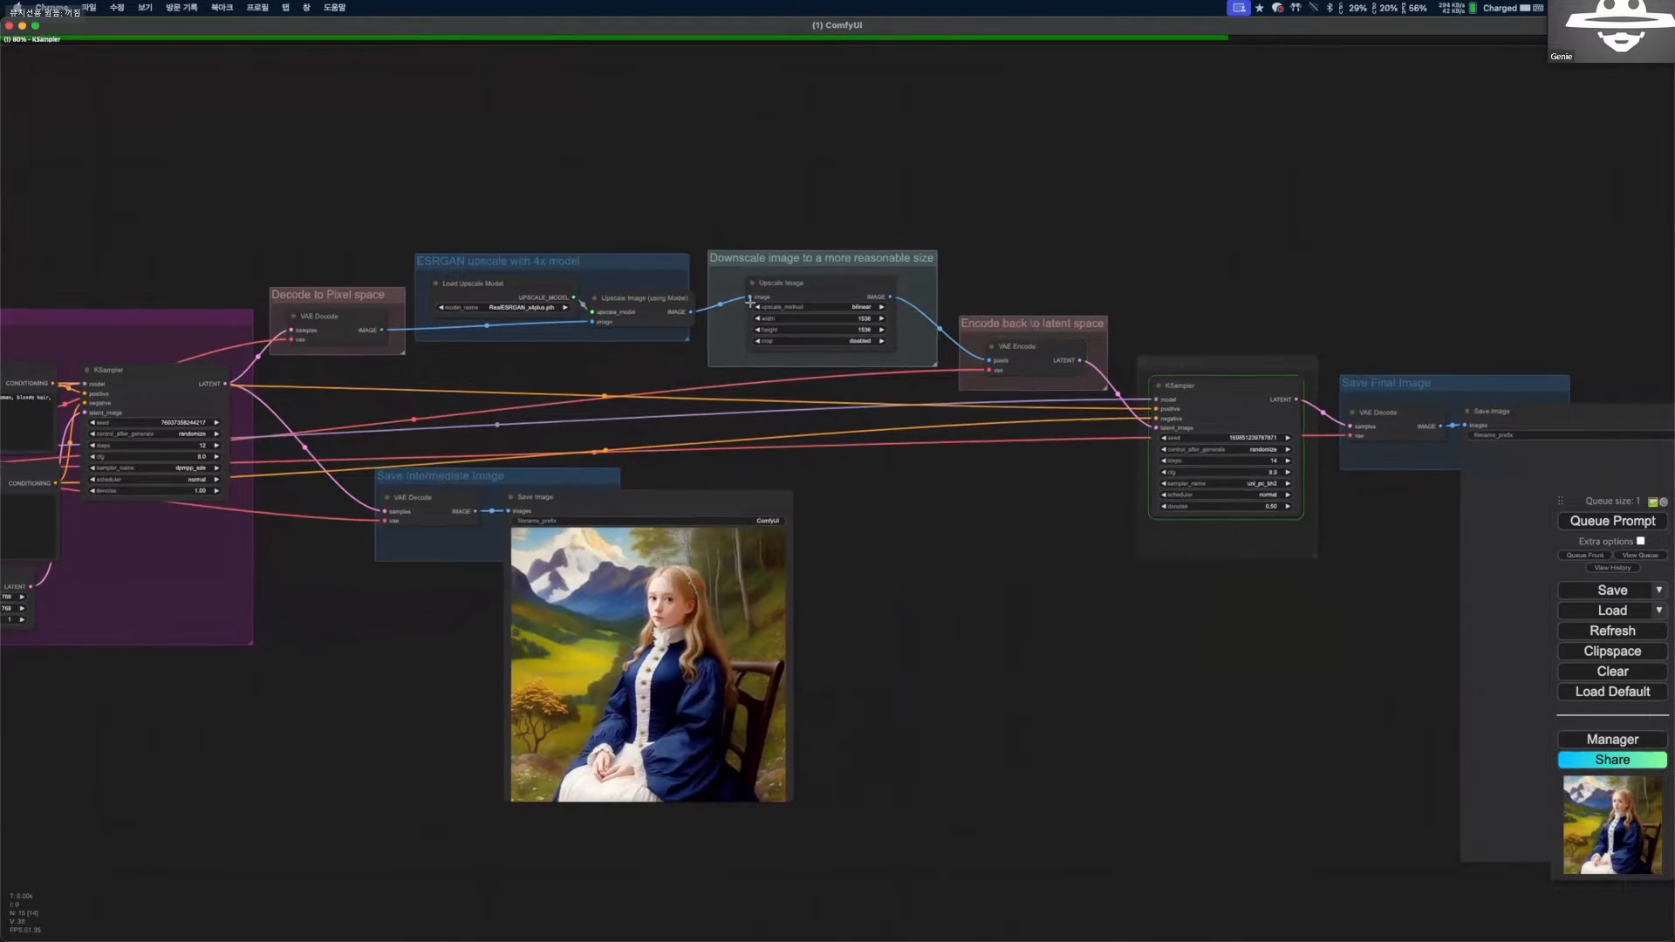
left_click_drag(1257, 485, 1165, 479)
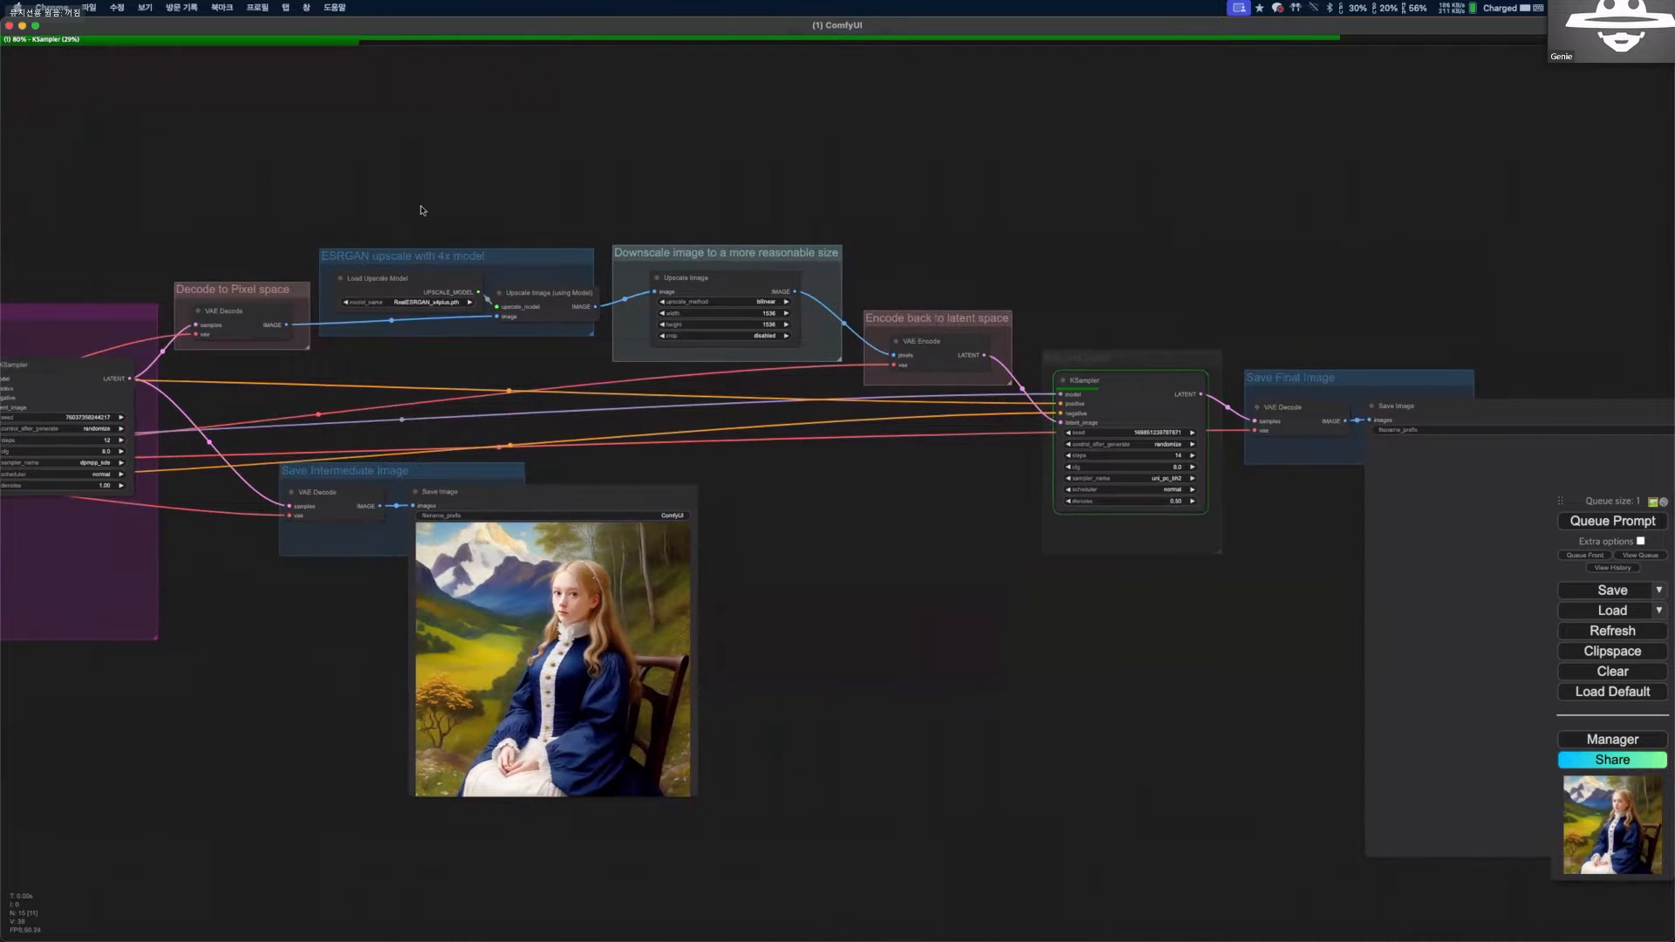
Move the intermediate Save Image node beside the final one and enlarge it for a similar preview size.
scroll(735, 390, "up", 6)
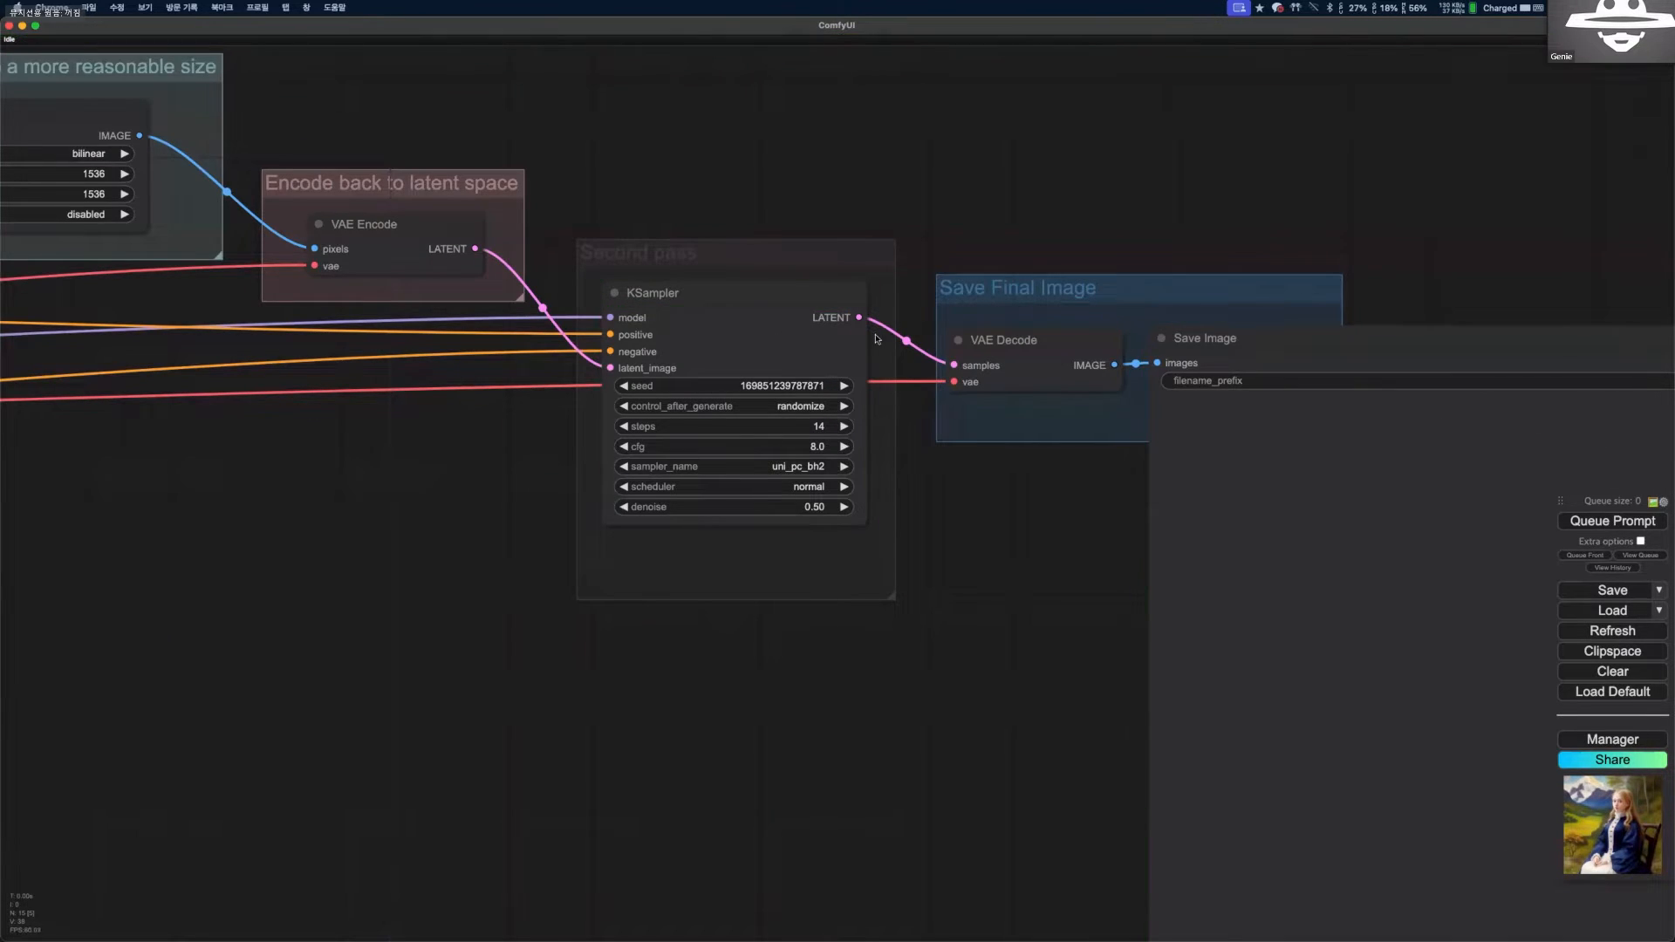
scroll(788, 325, "down", 3)
left_click_drag(1039, 602, 898, 458)
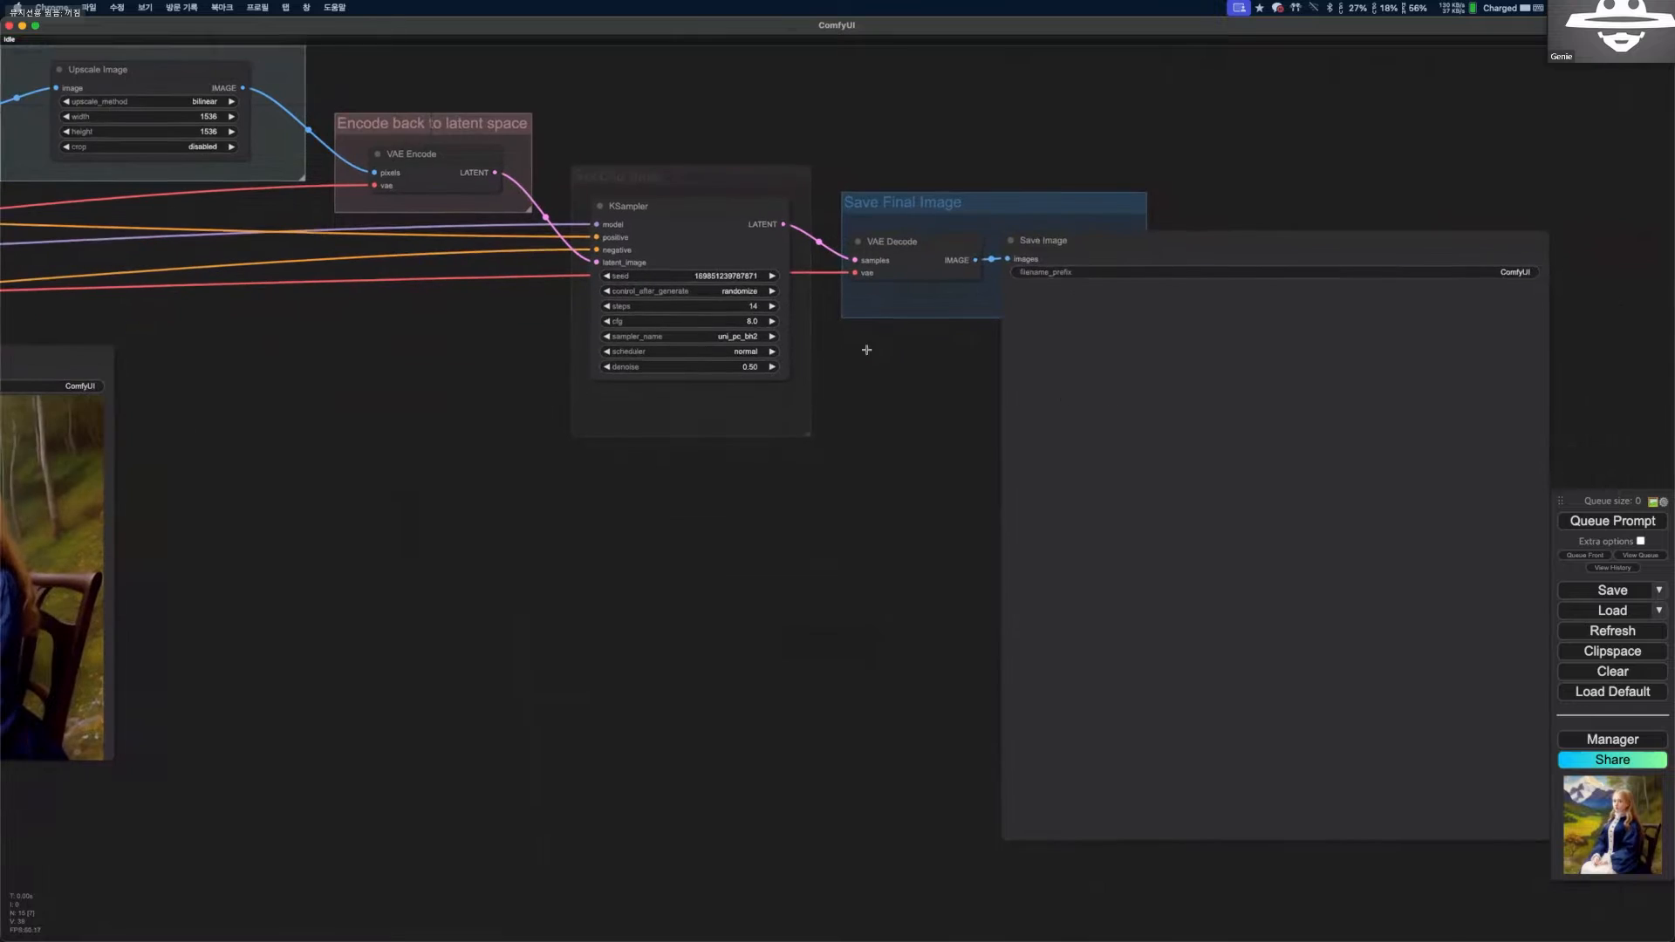
scroll(714, 329, "down", 2)
scroll(716, 331, "down", 1)
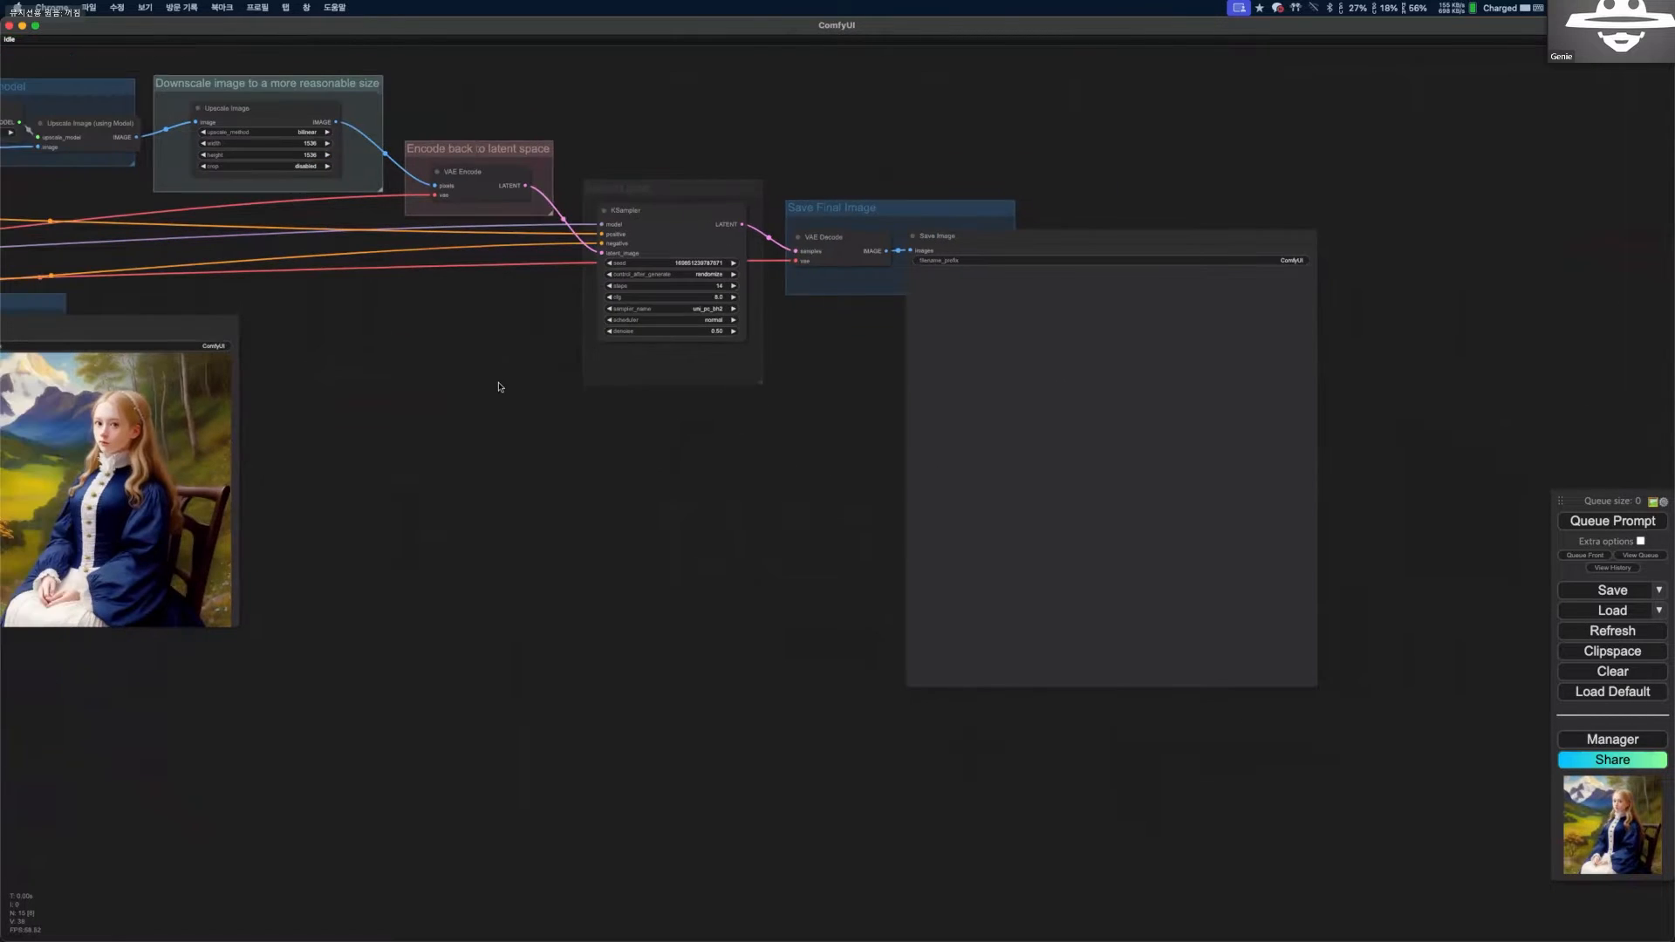
scroll(327, 349, "up", 4)
scroll(713, 329, "down", 6)
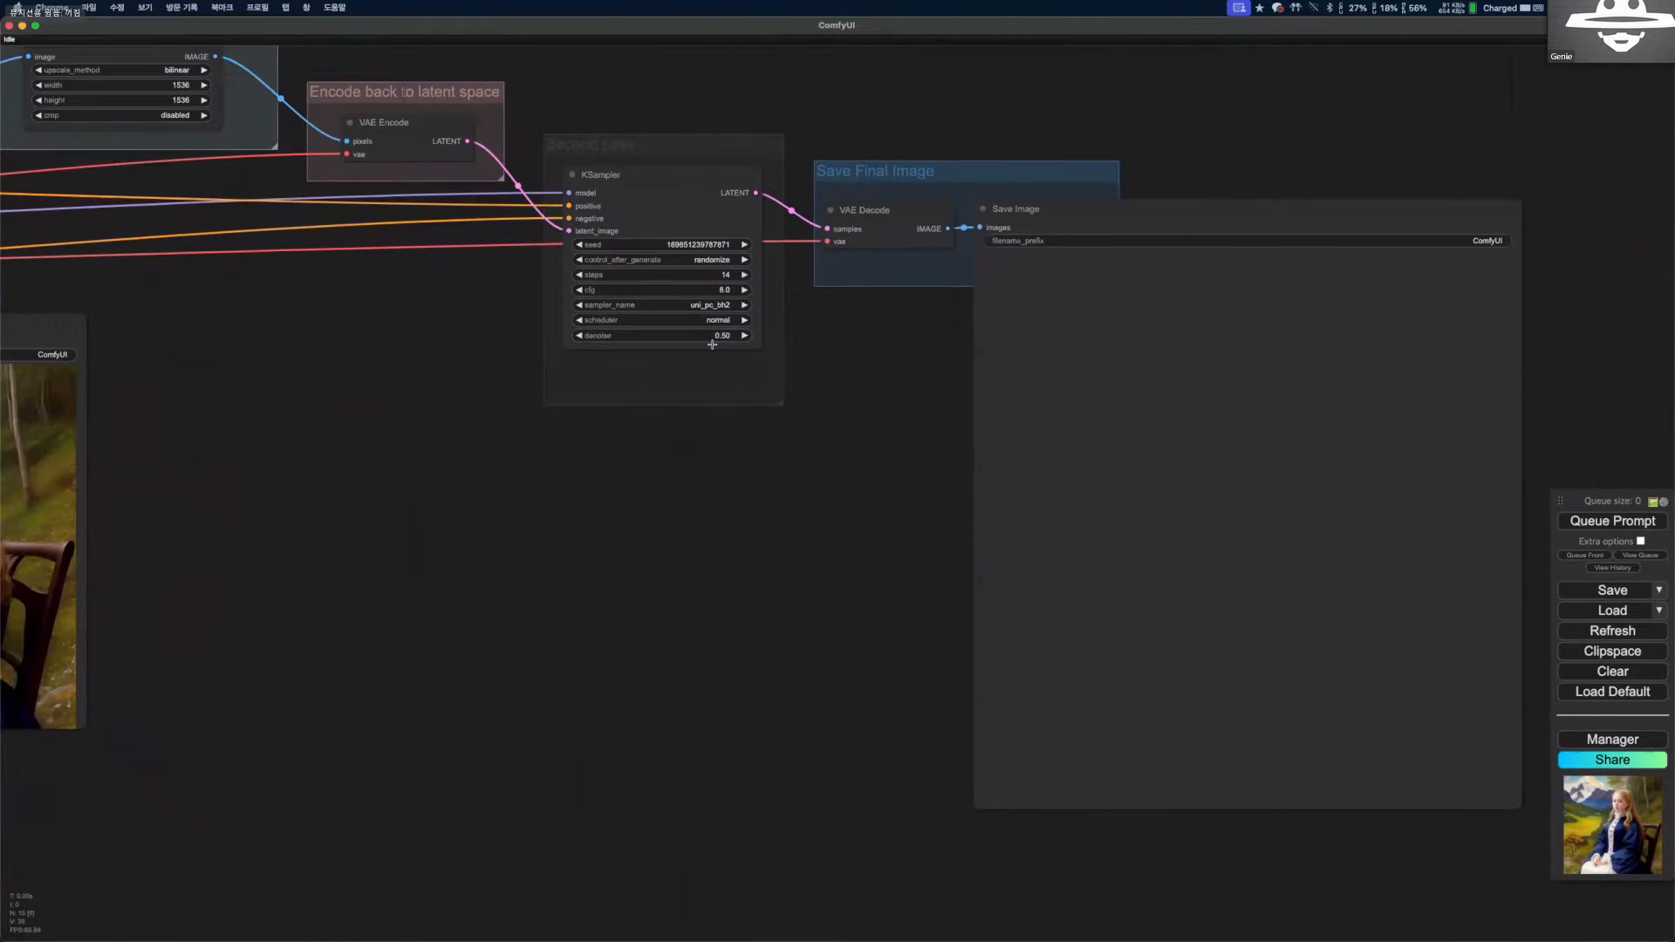
left_click_drag(219, 489, 627, 411)
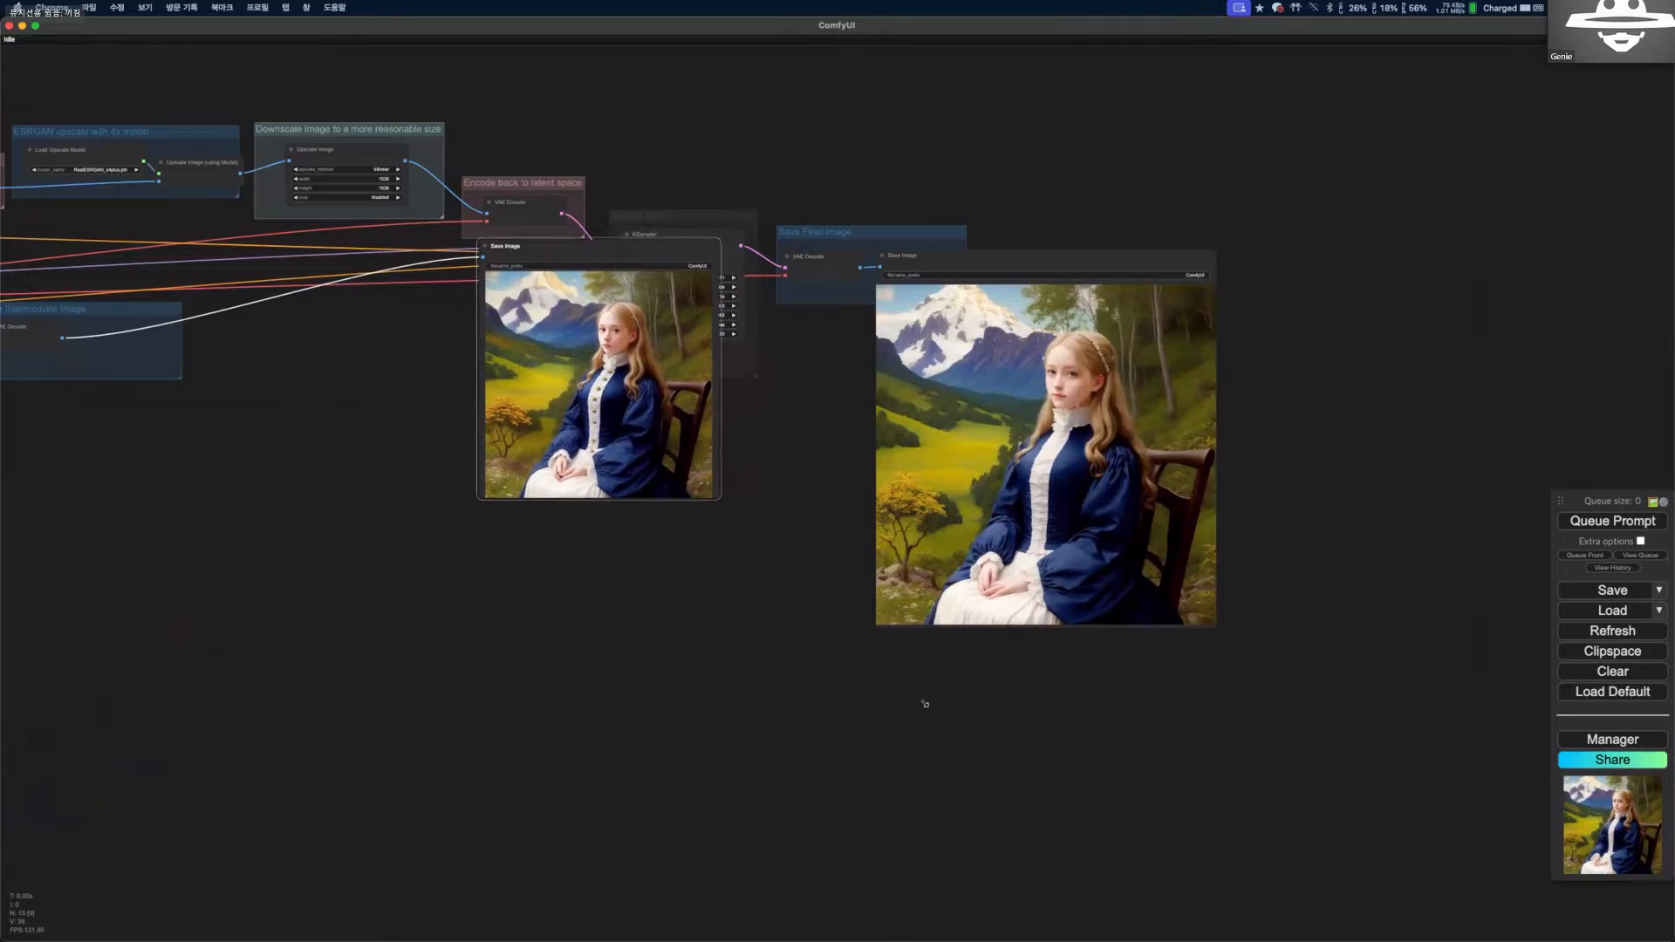
left_click_drag(611, 250, 533, 237)
left_click_drag(654, 490, 888, 651)
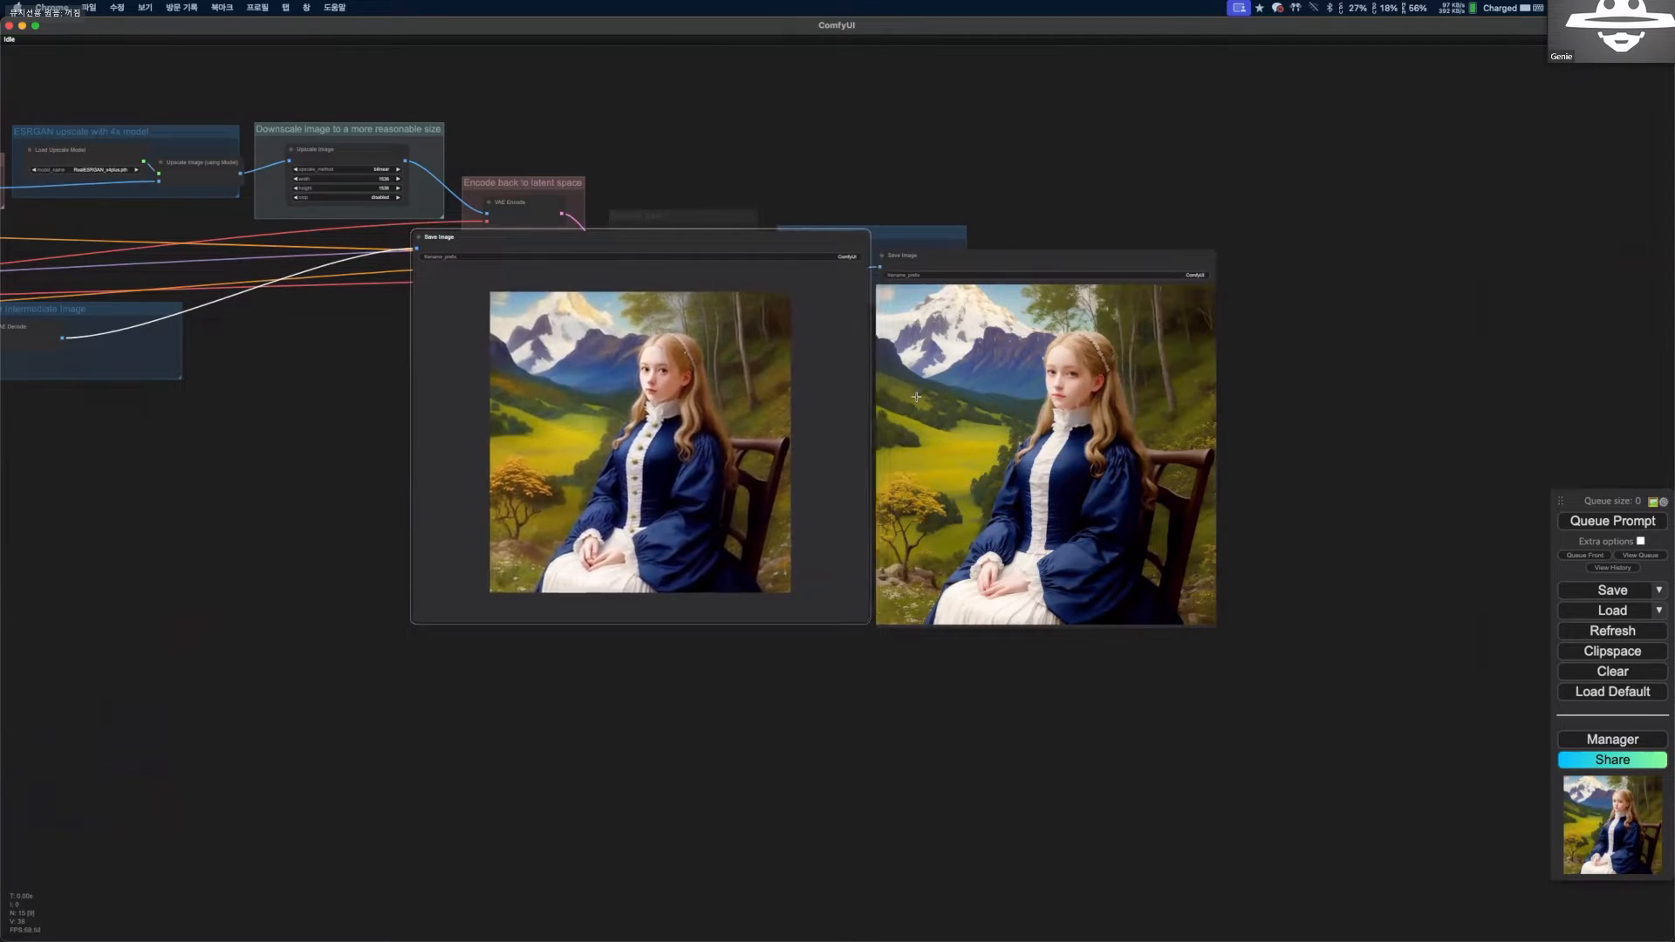
Compare the intermediate and final Save Image previews up close, checking the face, dress and background details.
scroll(311, 444, "up", 4)
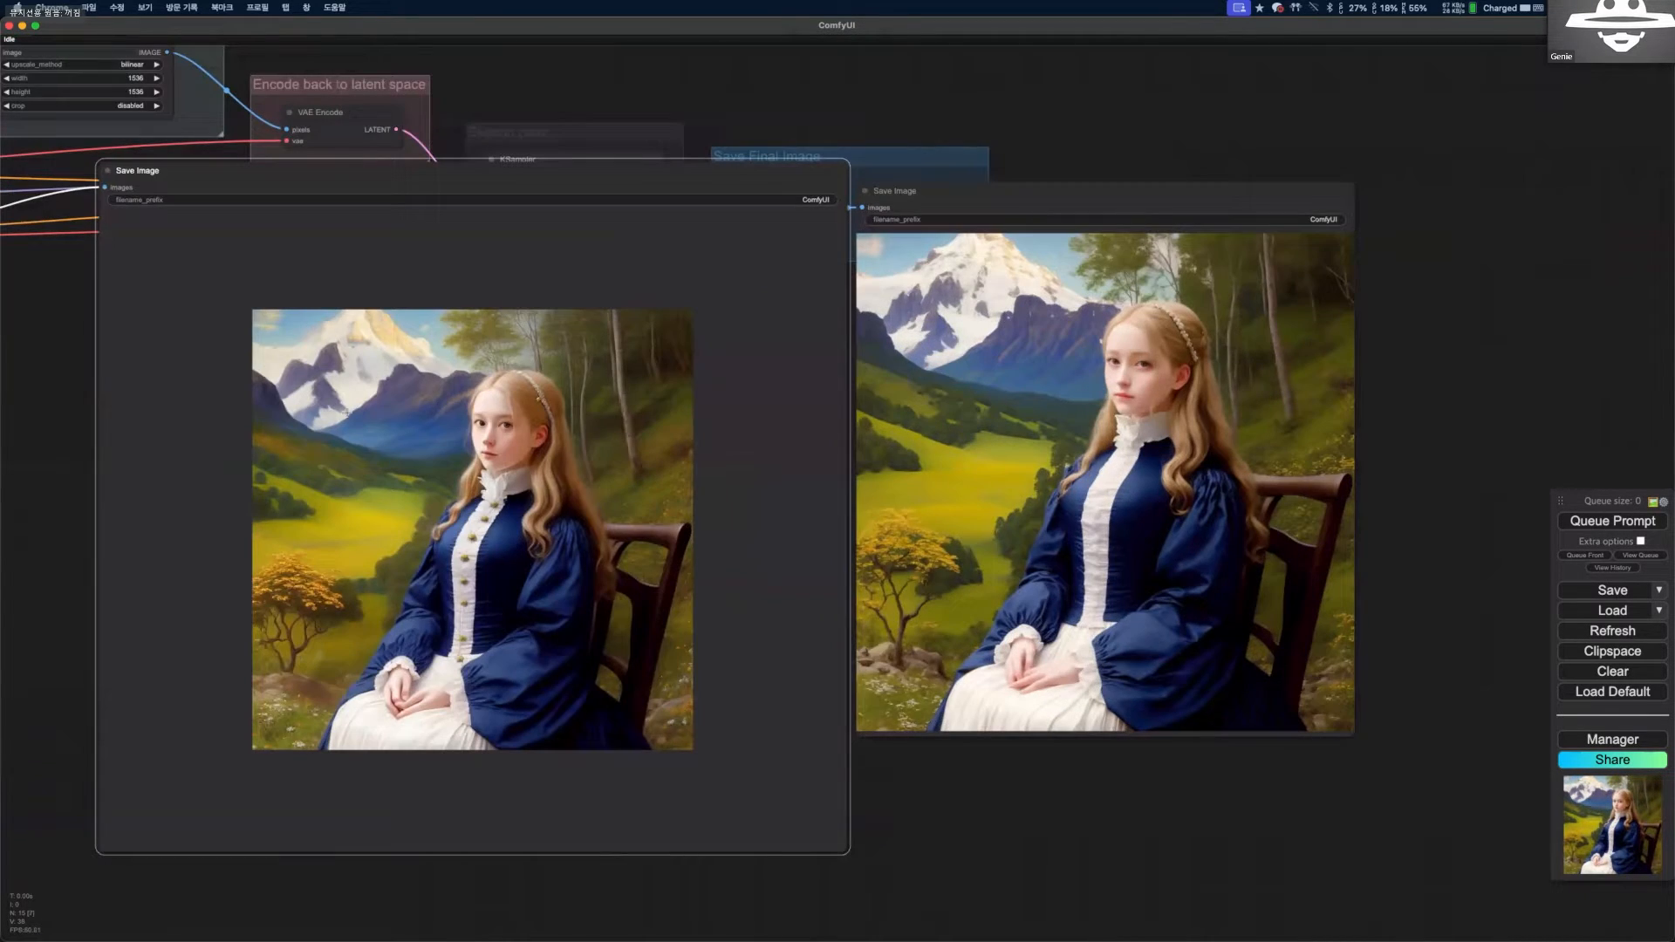
scroll(924, 397, "up", 3)
scroll(1080, 405, "down", 2)
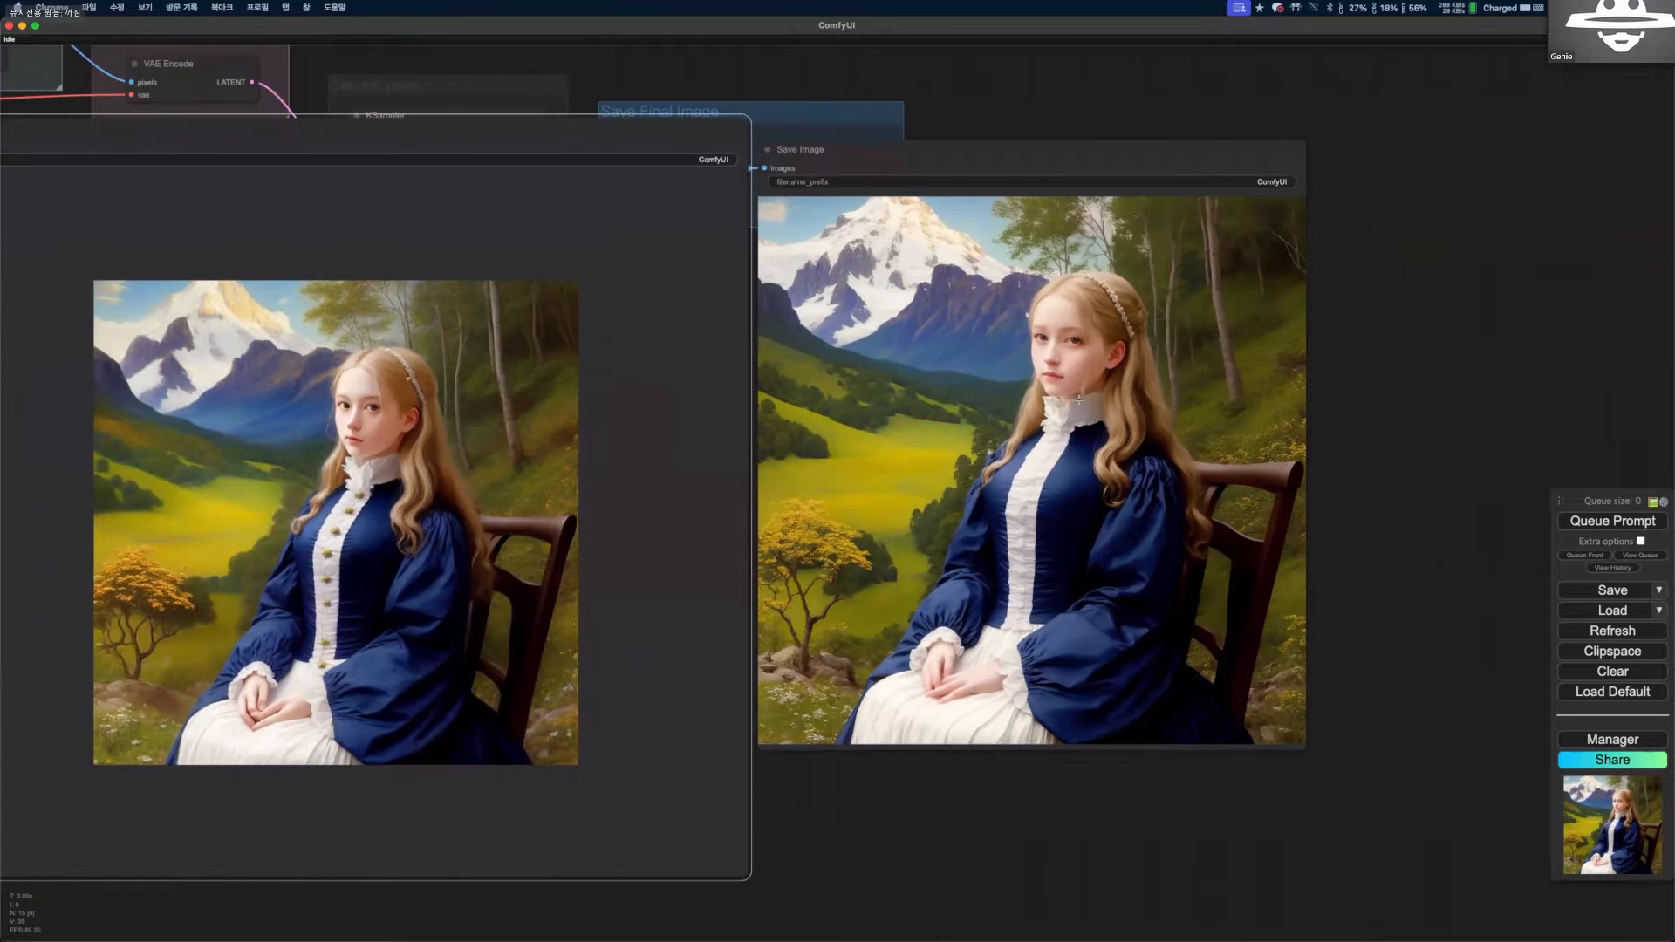
scroll(1220, 487, "up", 2)
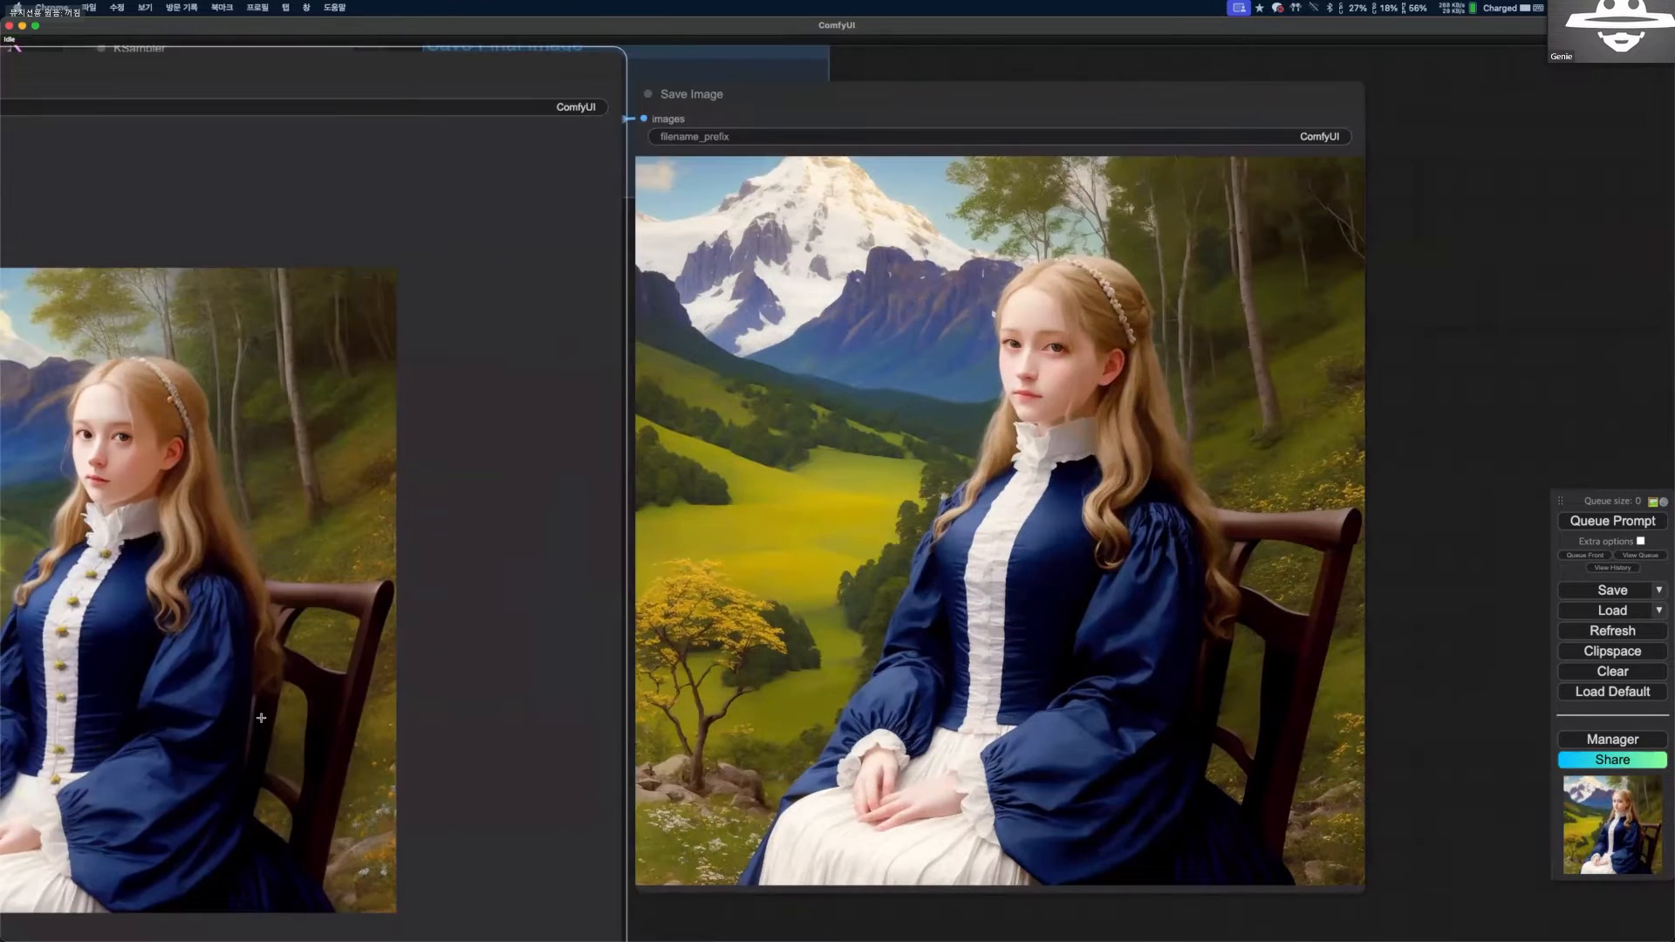
scroll(264, 721, "up", 2)
scroll(931, 691, "down", 5)
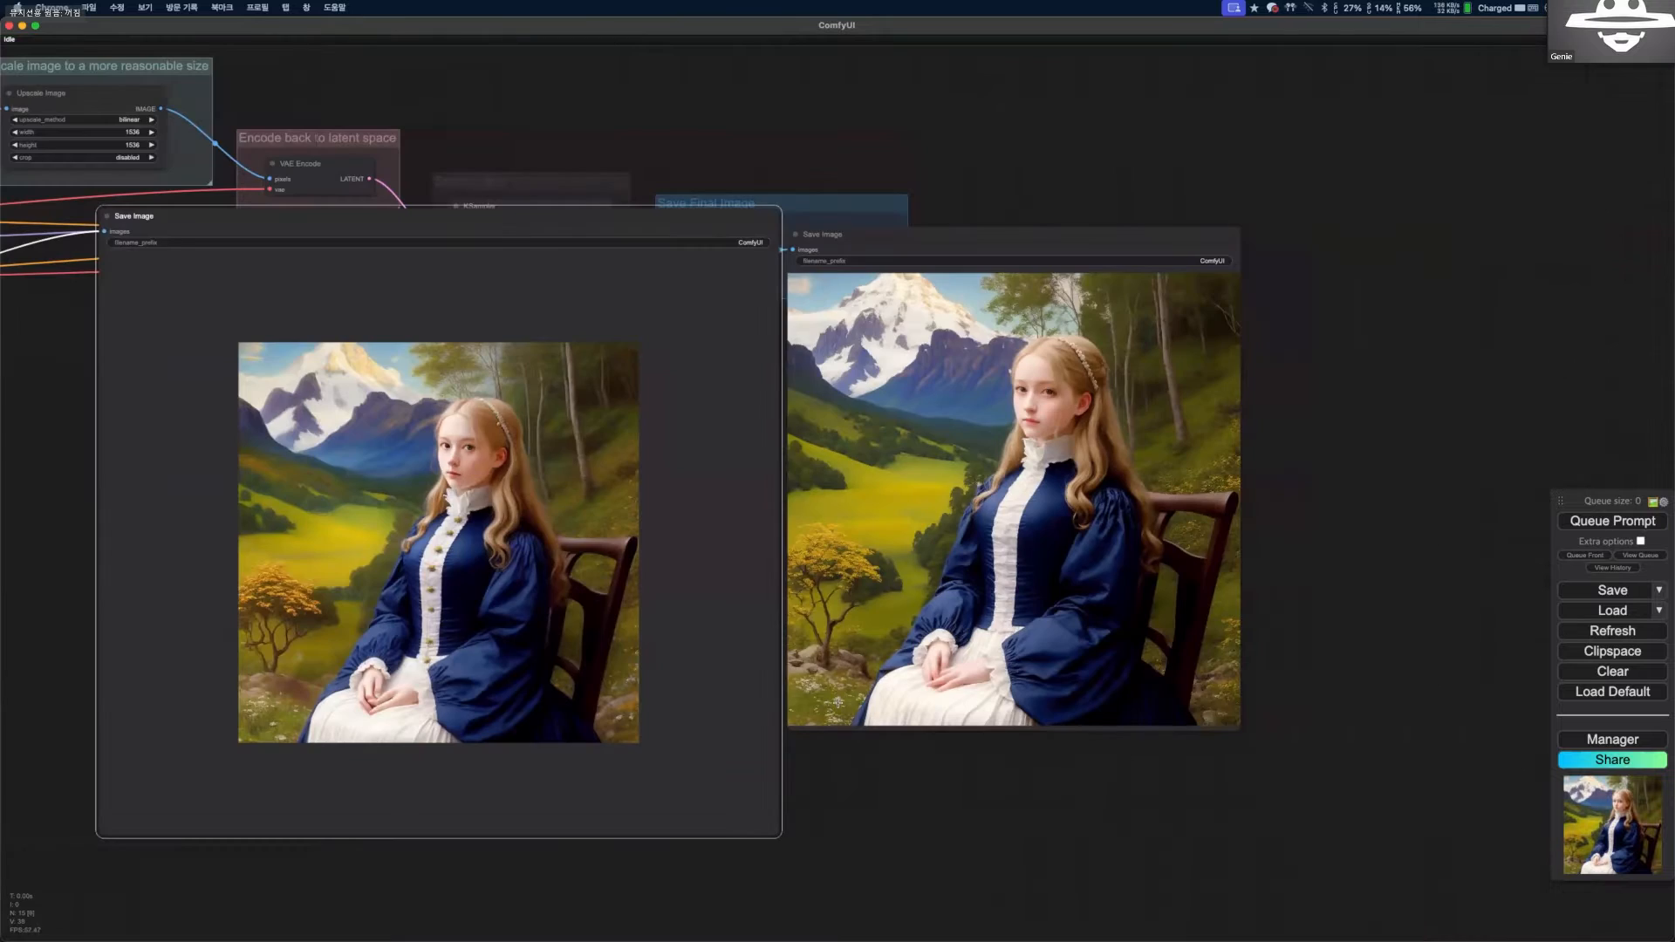
scroll(1037, 677, "up", 4)
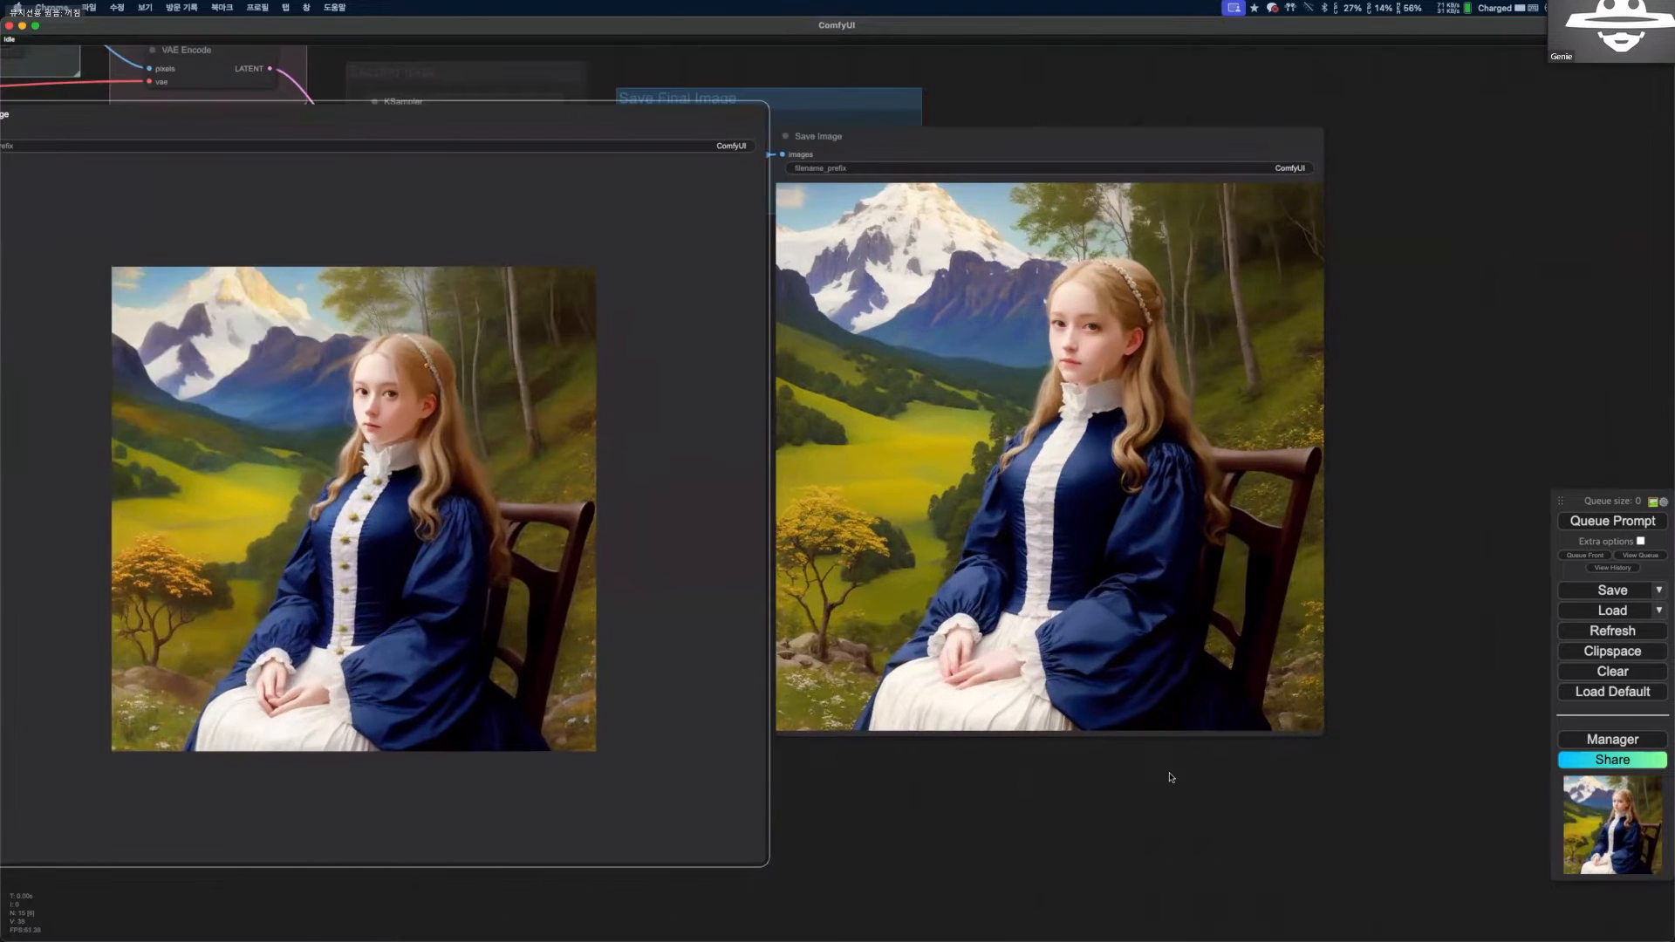
scroll(477, 482, "up", 1)
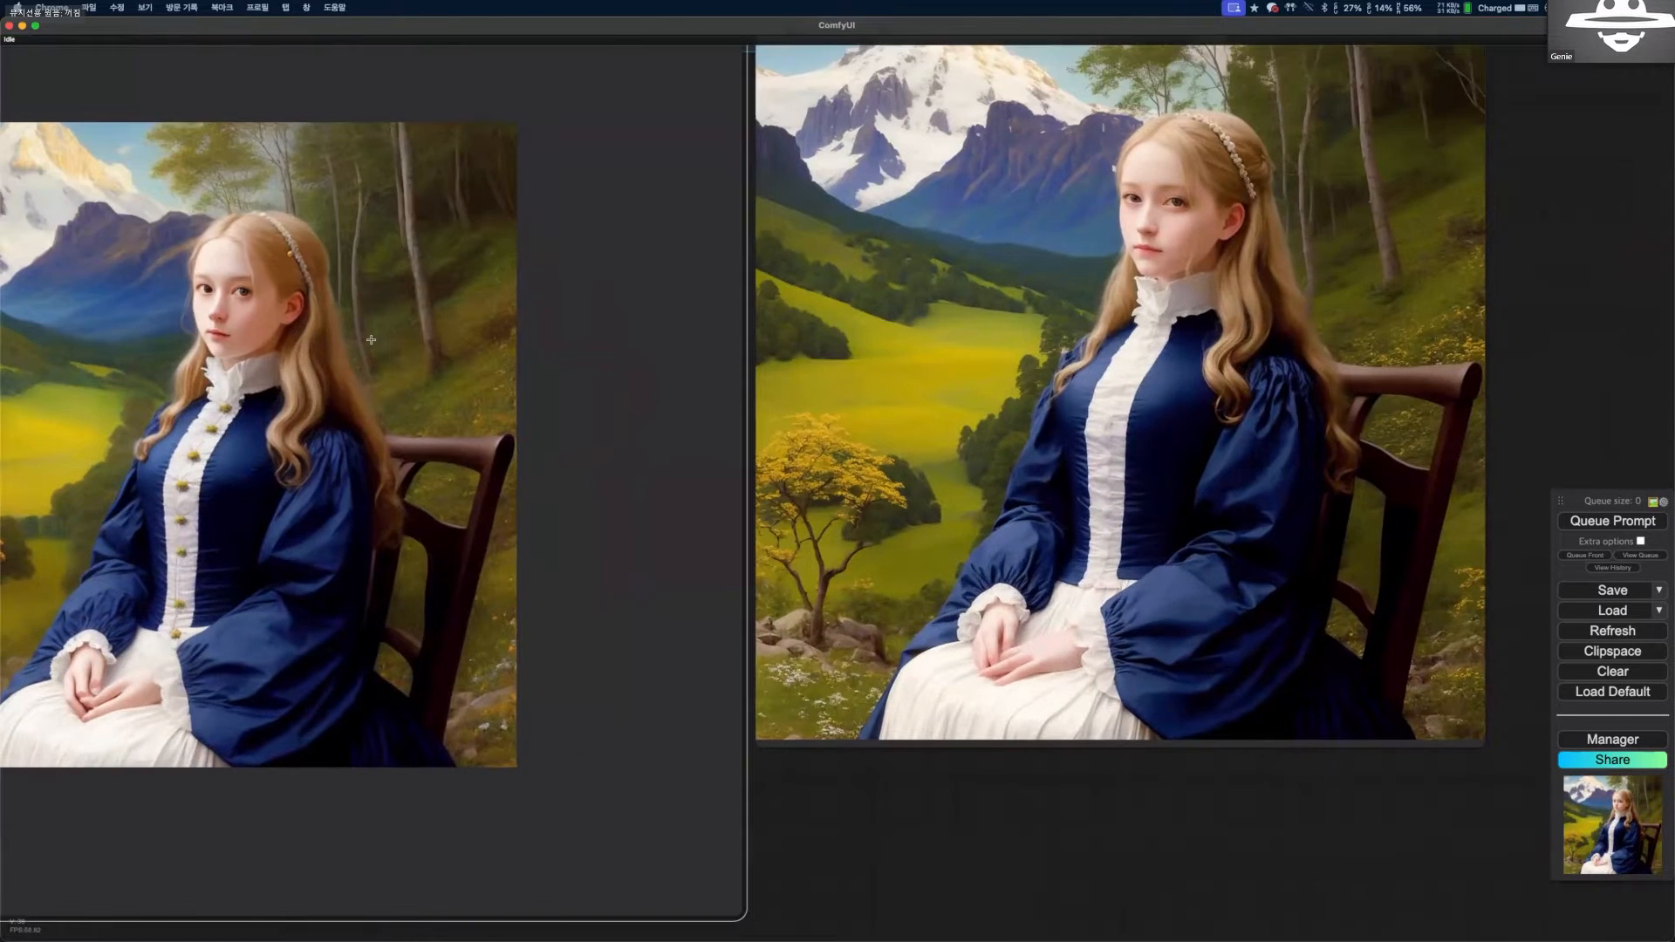
scroll(370, 339, "up", 1)
scroll(1110, 342, "down", 3)
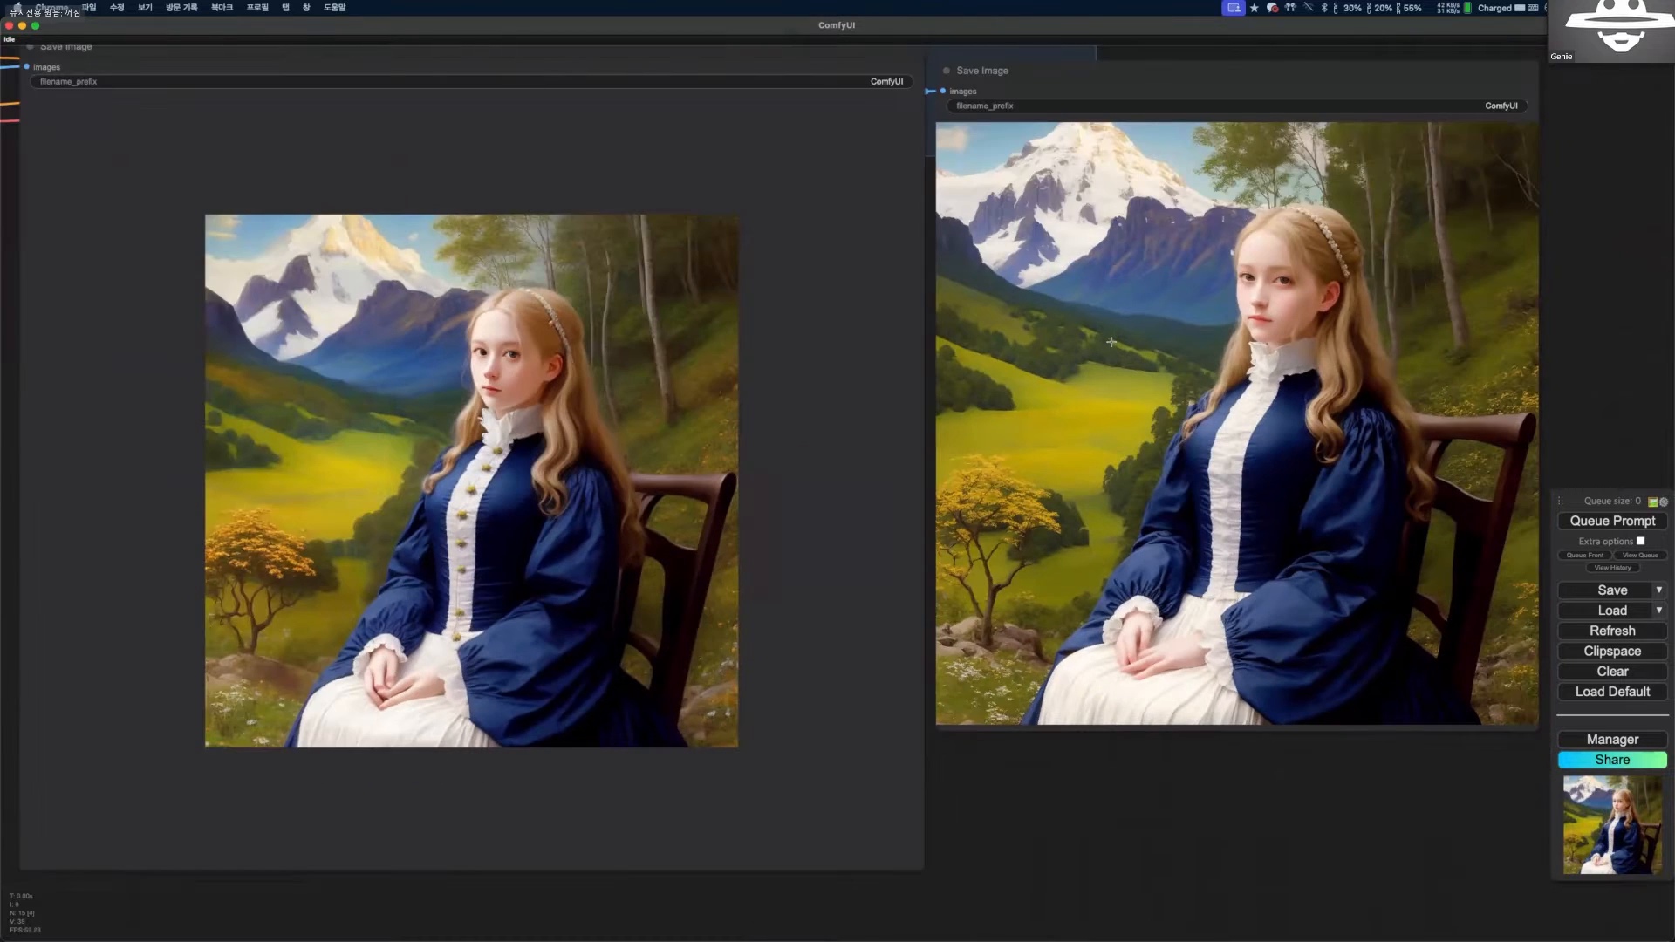
scroll(927, 516, "down", 5)
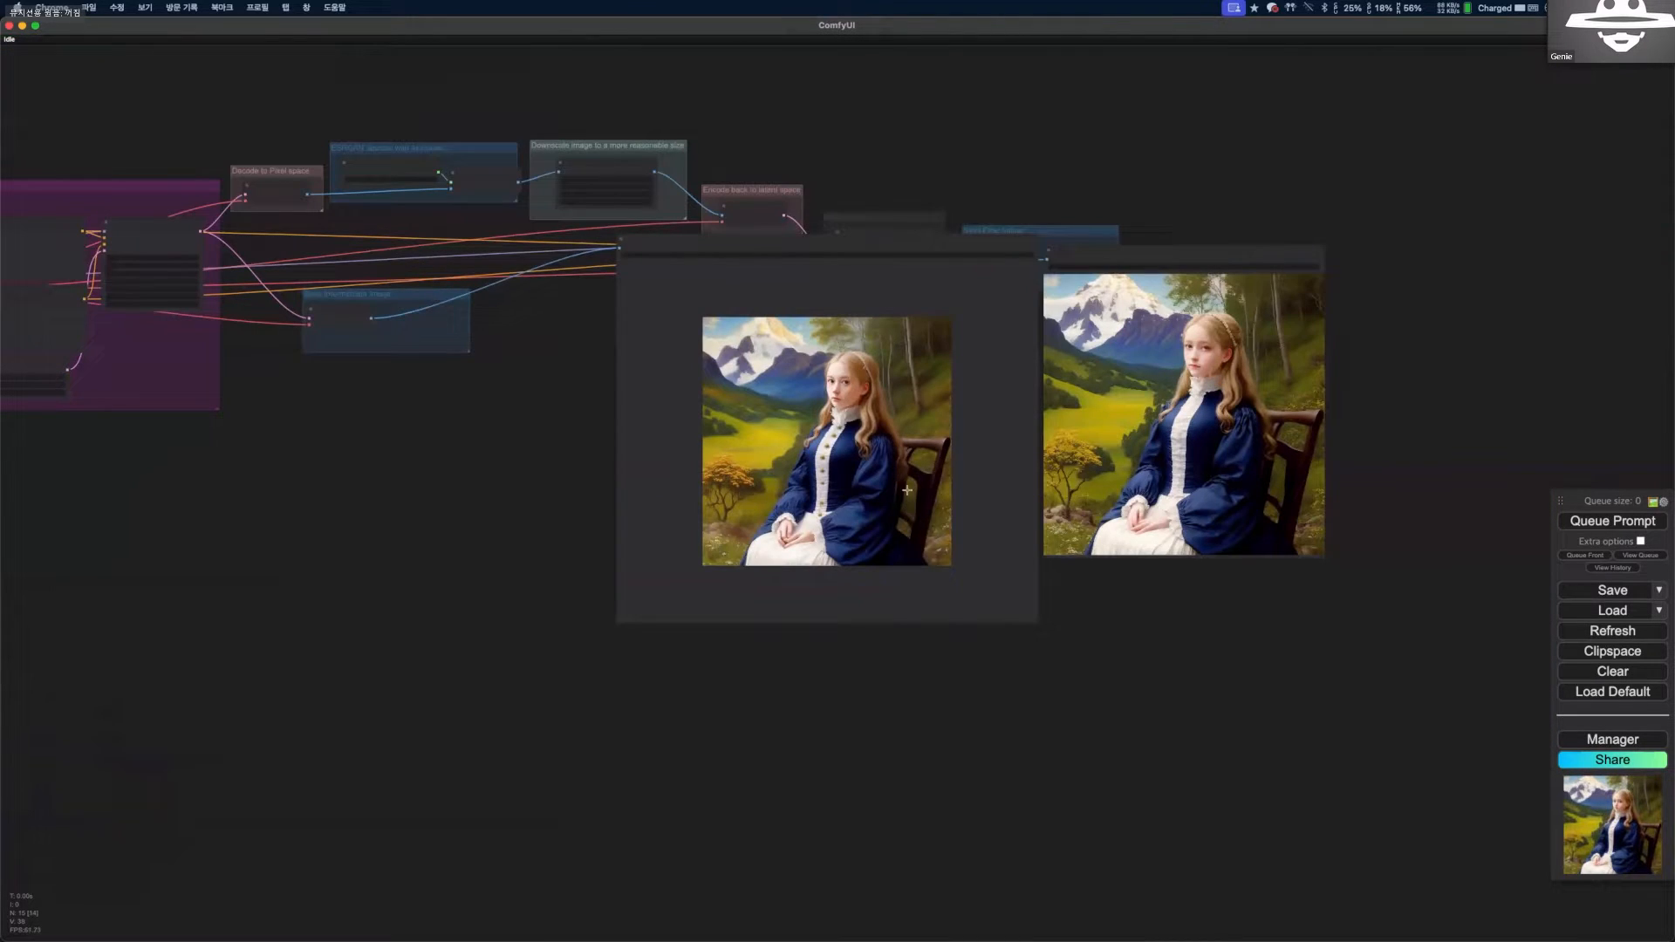
scroll(834, 465, "up", 2)
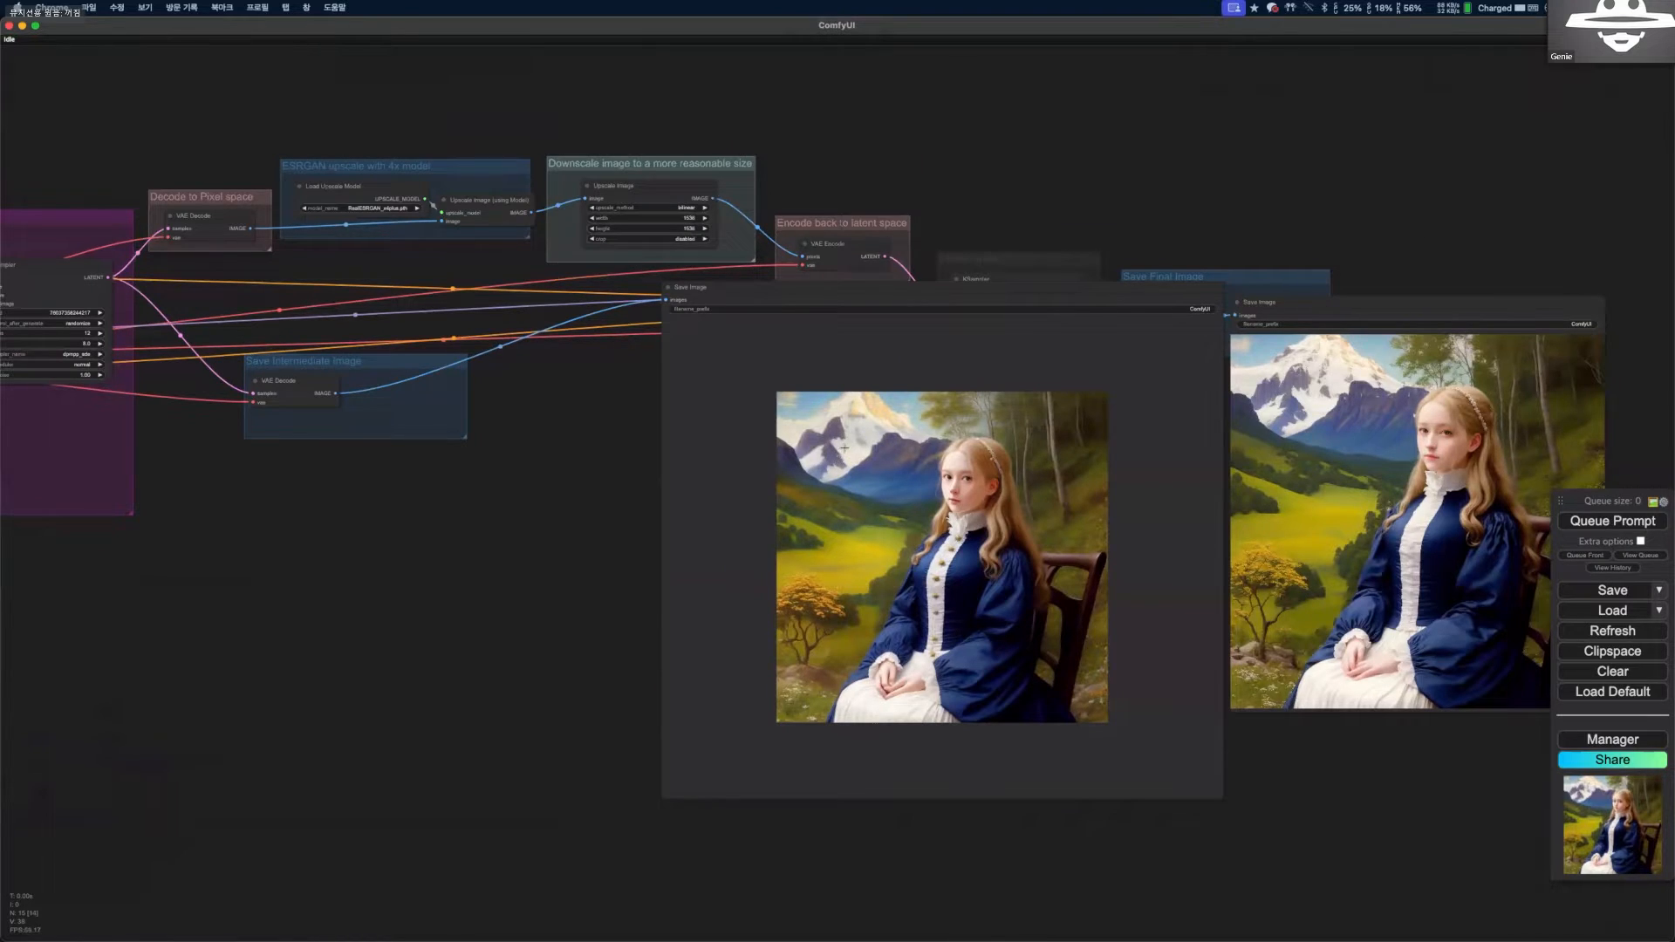
scroll(844, 447, "up", 2)
scroll(916, 405, "up", 1)
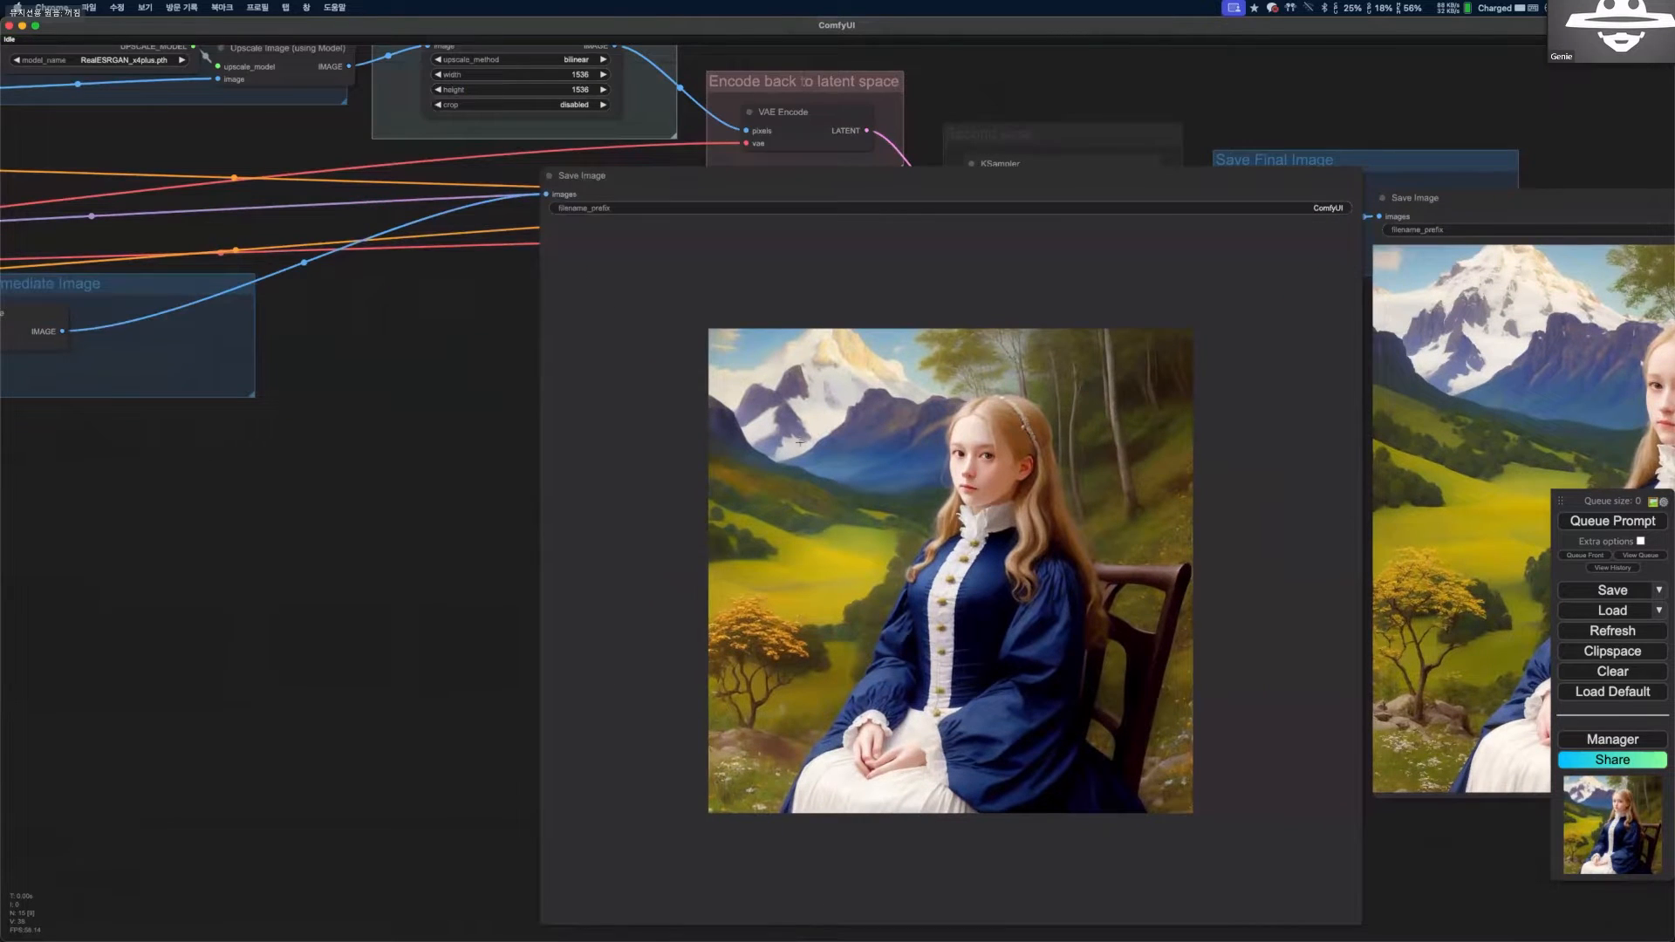
scroll(799, 443, "down", 2)
scroll(1196, 512, "down", 1)
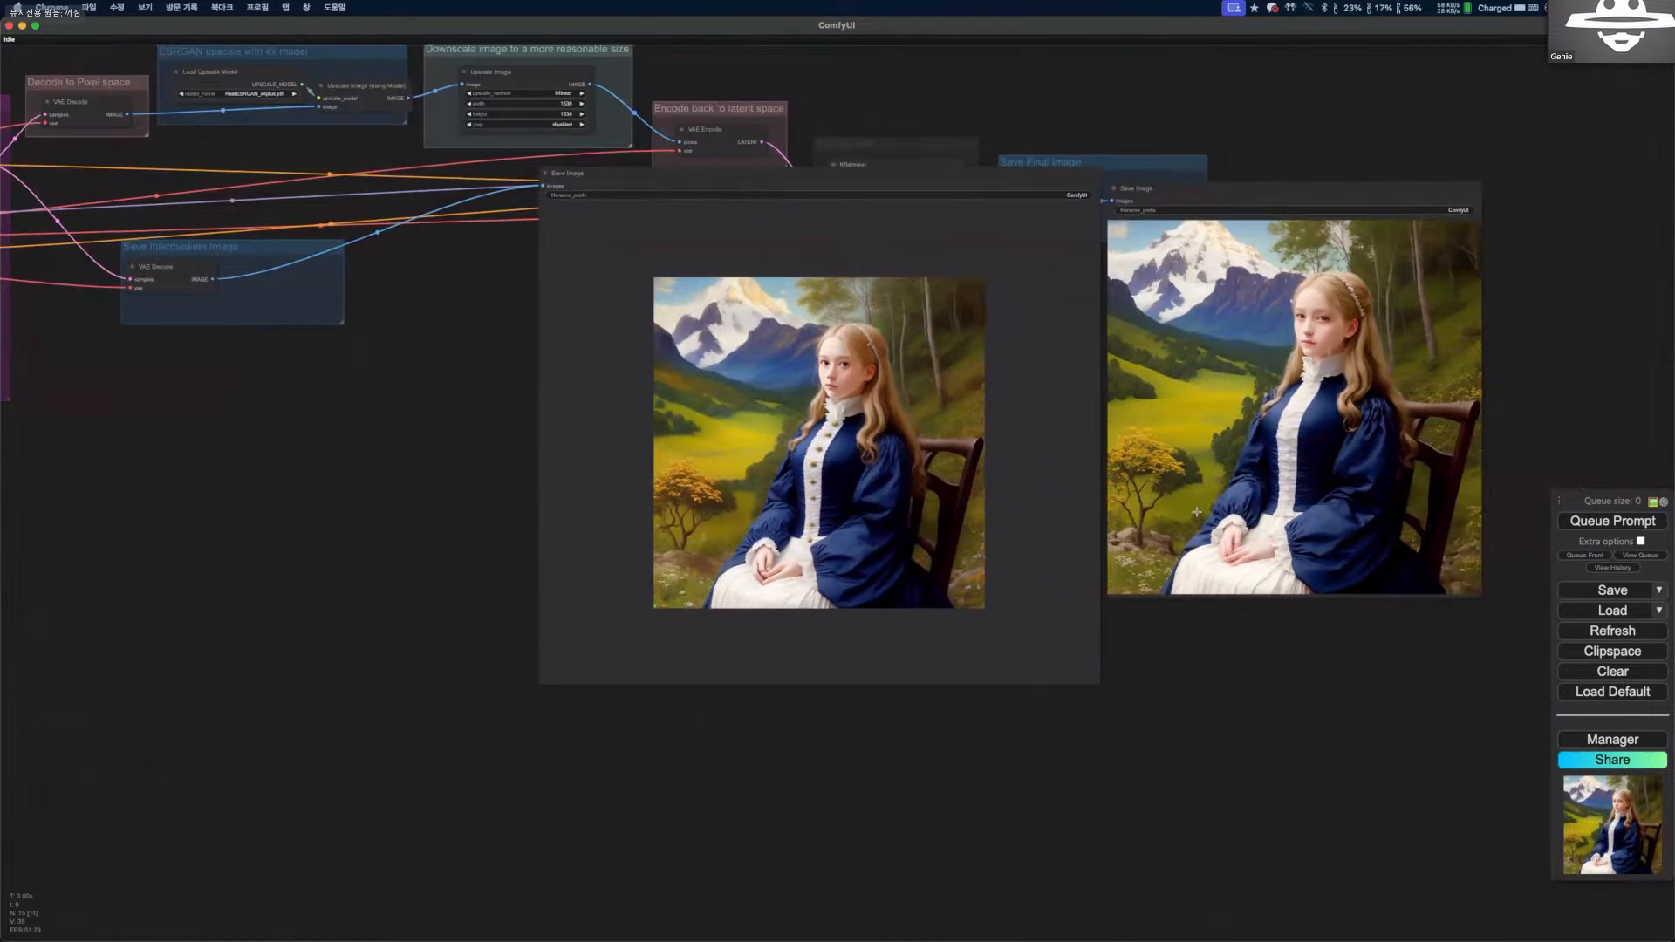
Review the Txt2Img group's prompts and KSampler settings and the links leading to the intermediate image and upscaling groups.
left_click_drag(510, 456, 455, 475)
left_click_drag(349, 300, 343, 381)
scroll(436, 323, "down", 3)
left_click_drag(166, 366, 347, 366)
scroll(362, 368, "up", 3)
left_click_drag(135, 392, 317, 419)
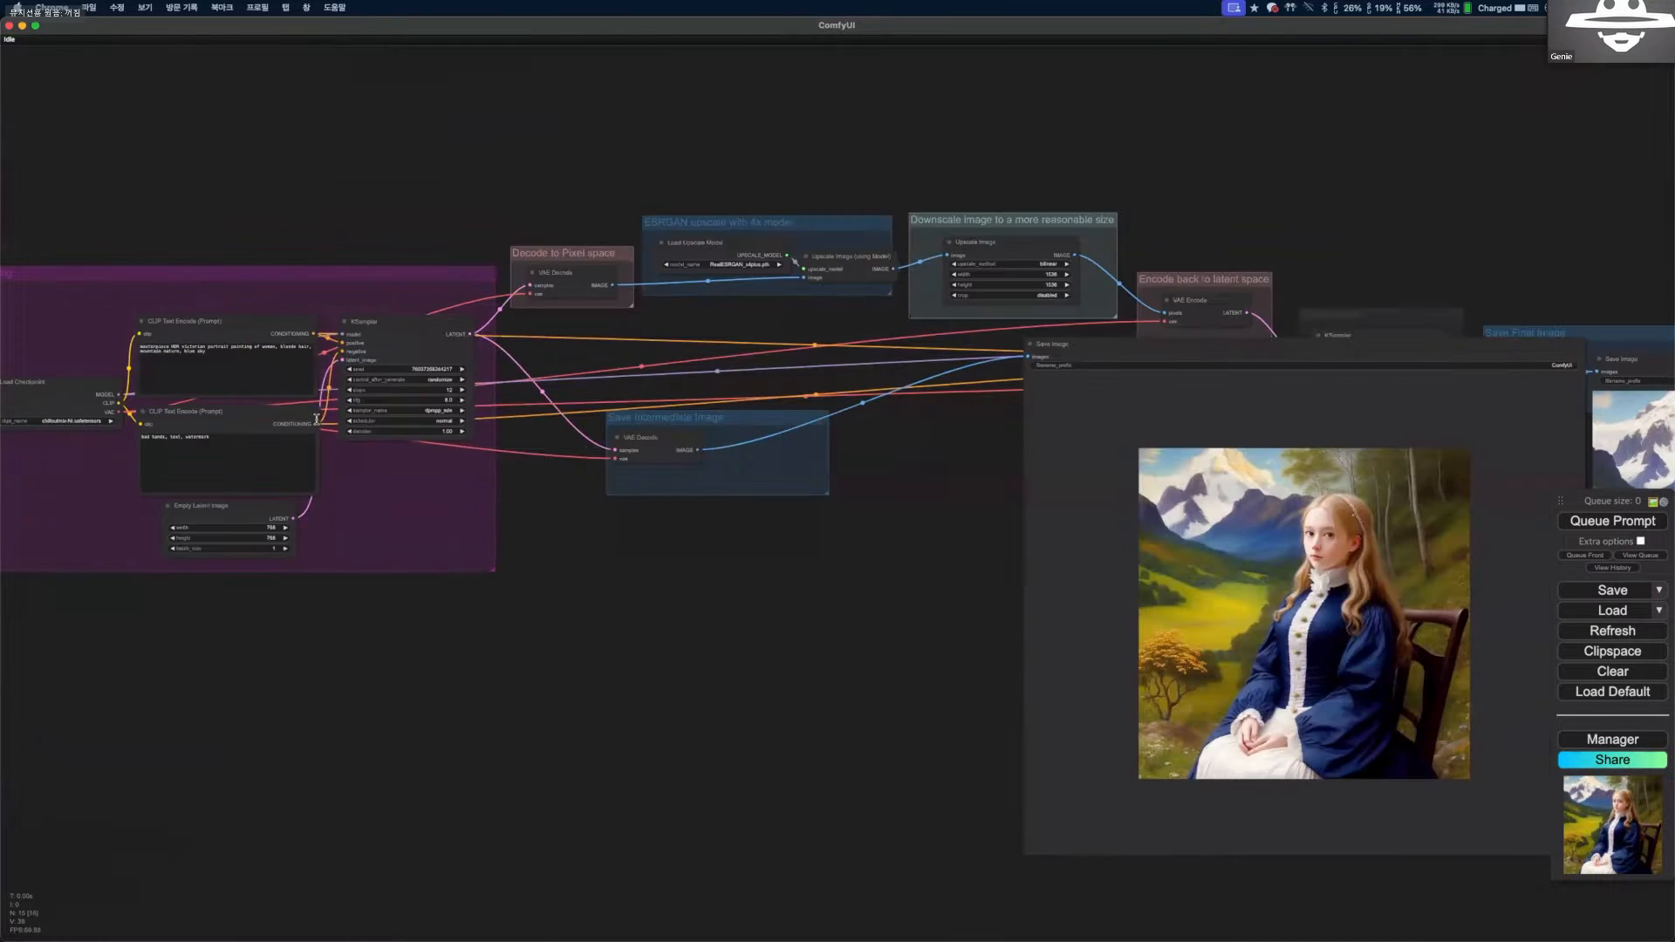
scroll(463, 416, "up", 1)
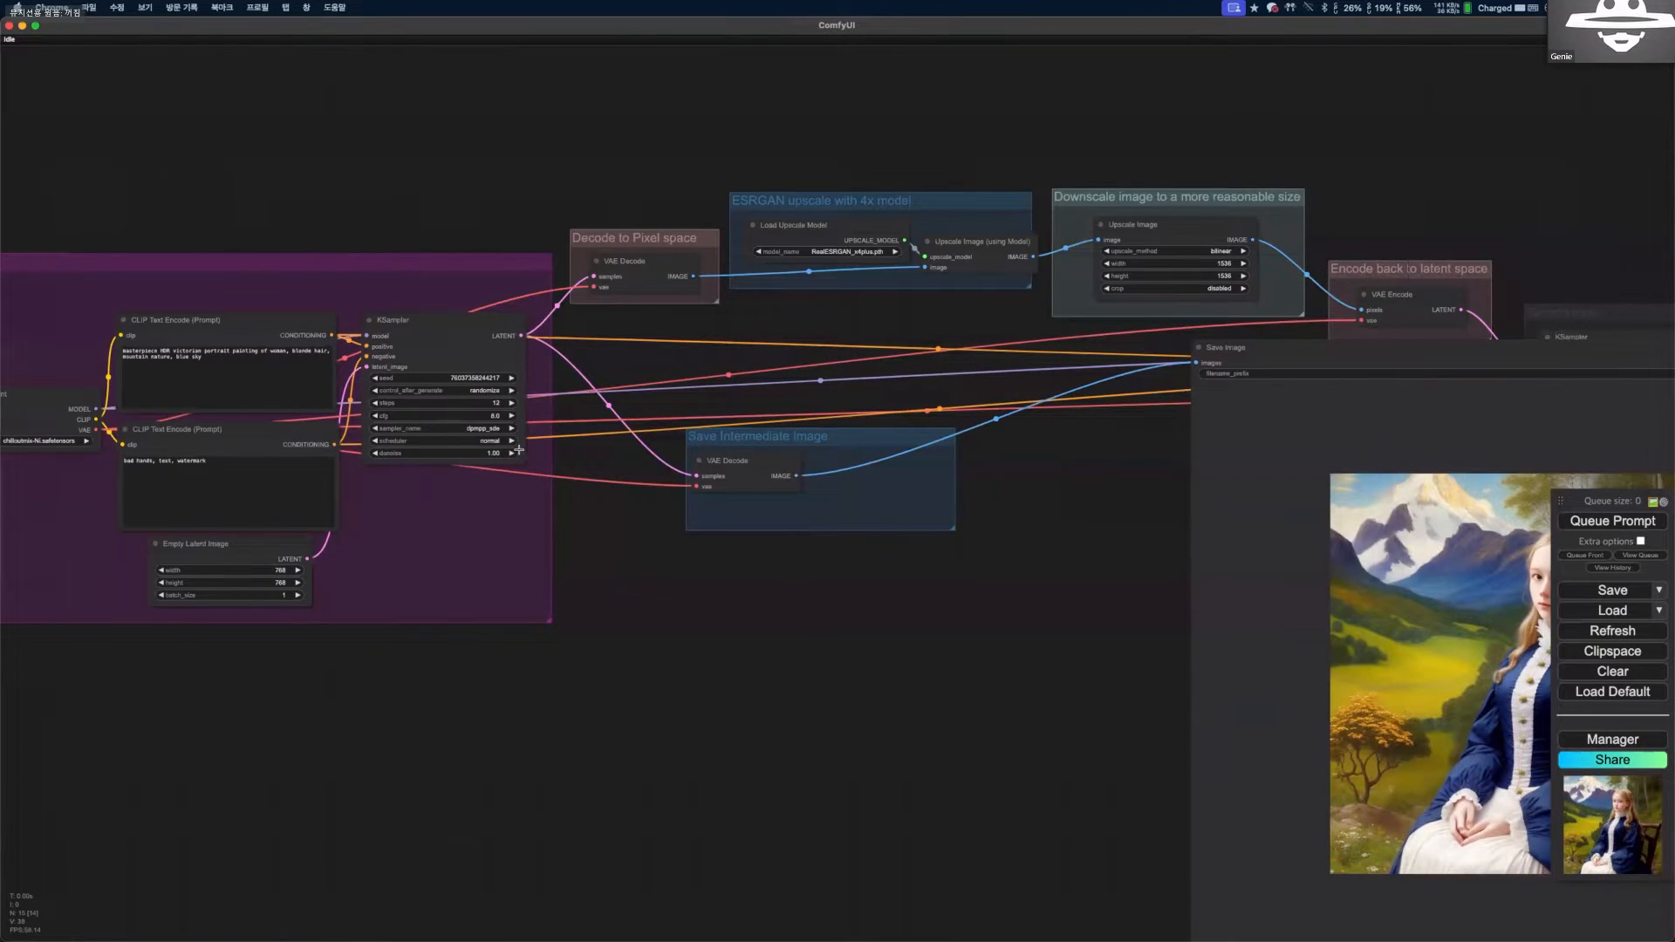
scroll(518, 449, "up", 5)
scroll(838, 539, "down", 5)
scroll(837, 550, "down", 2)
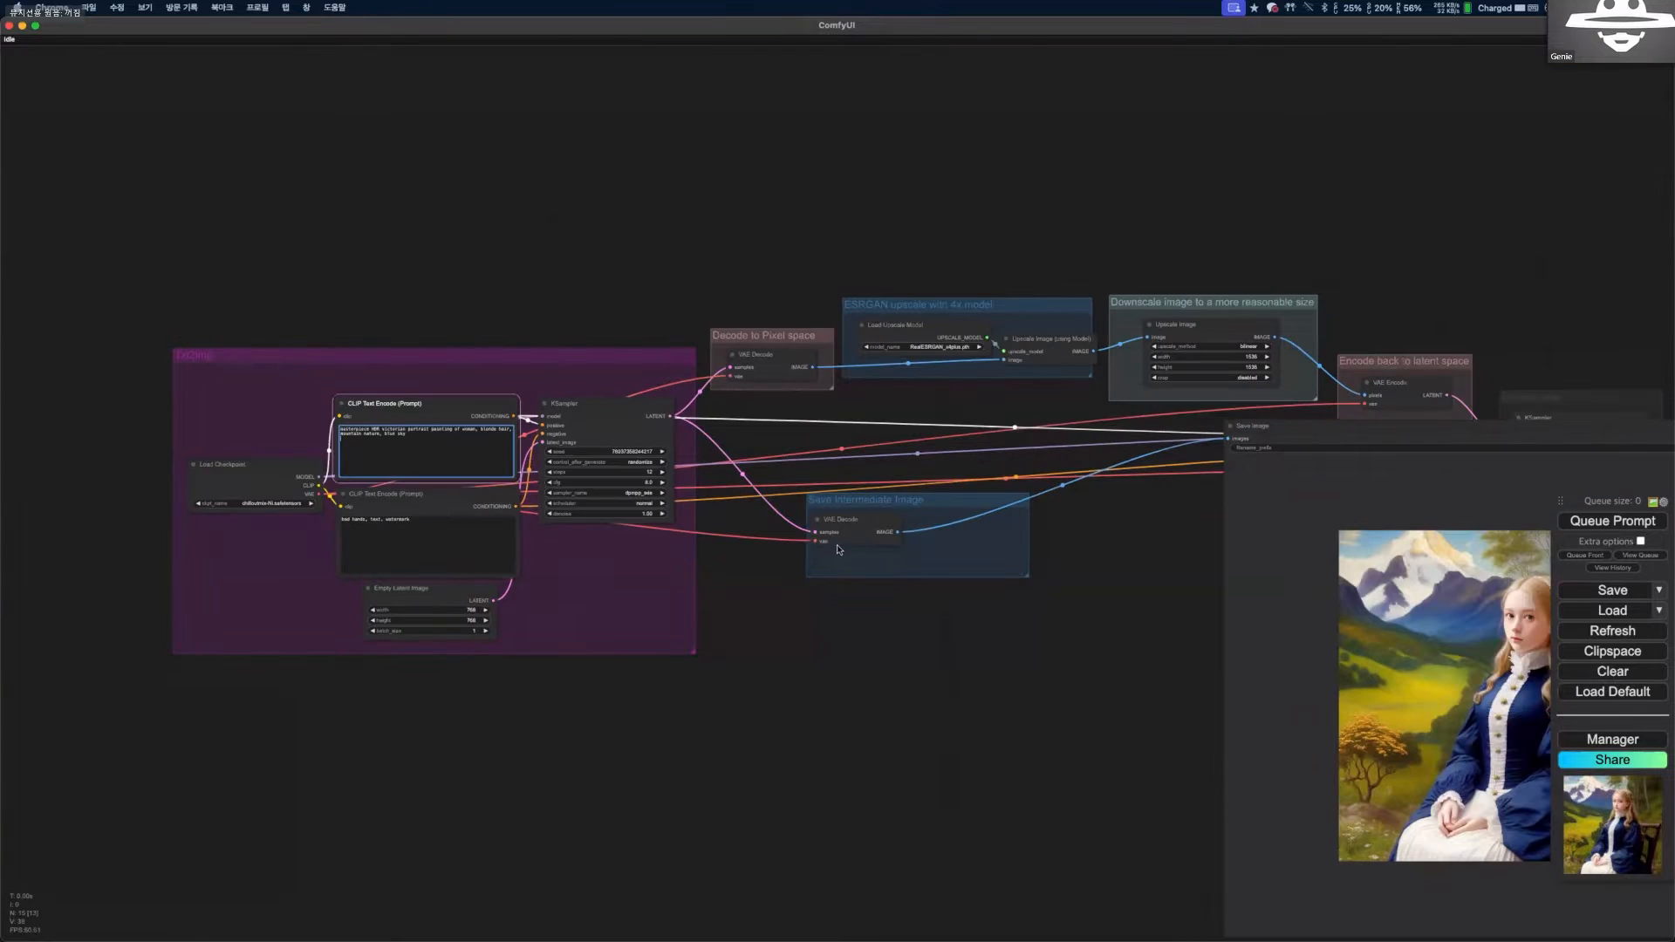
scroll(780, 566, "down", 1)
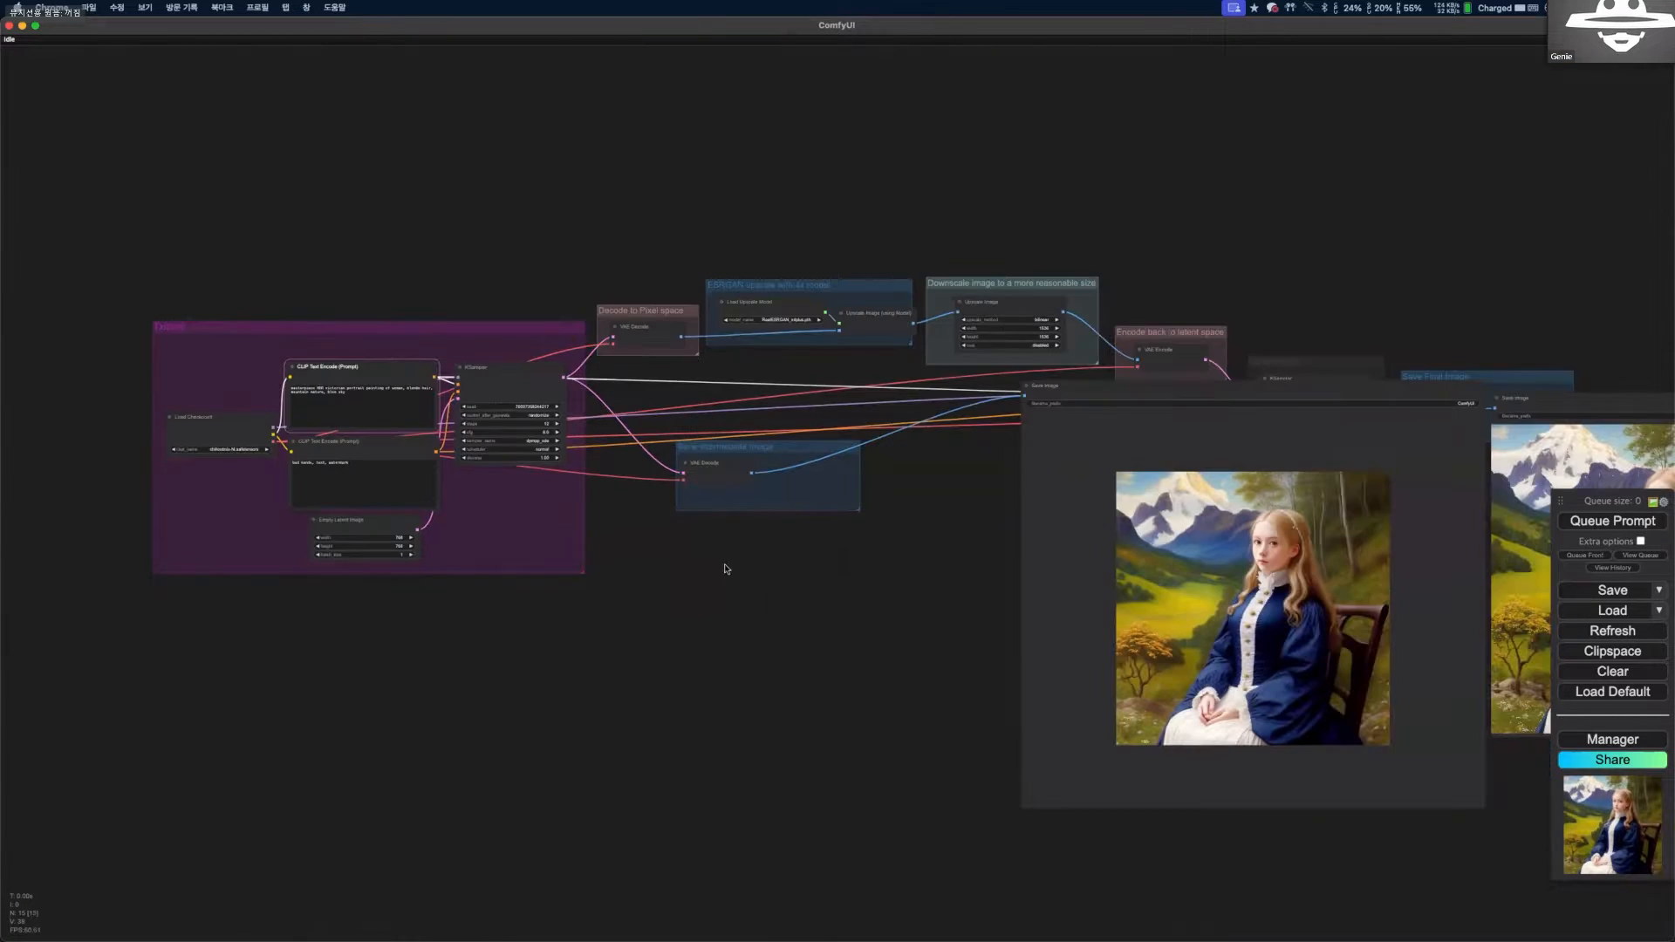
left_click_drag(694, 568, 622, 565)
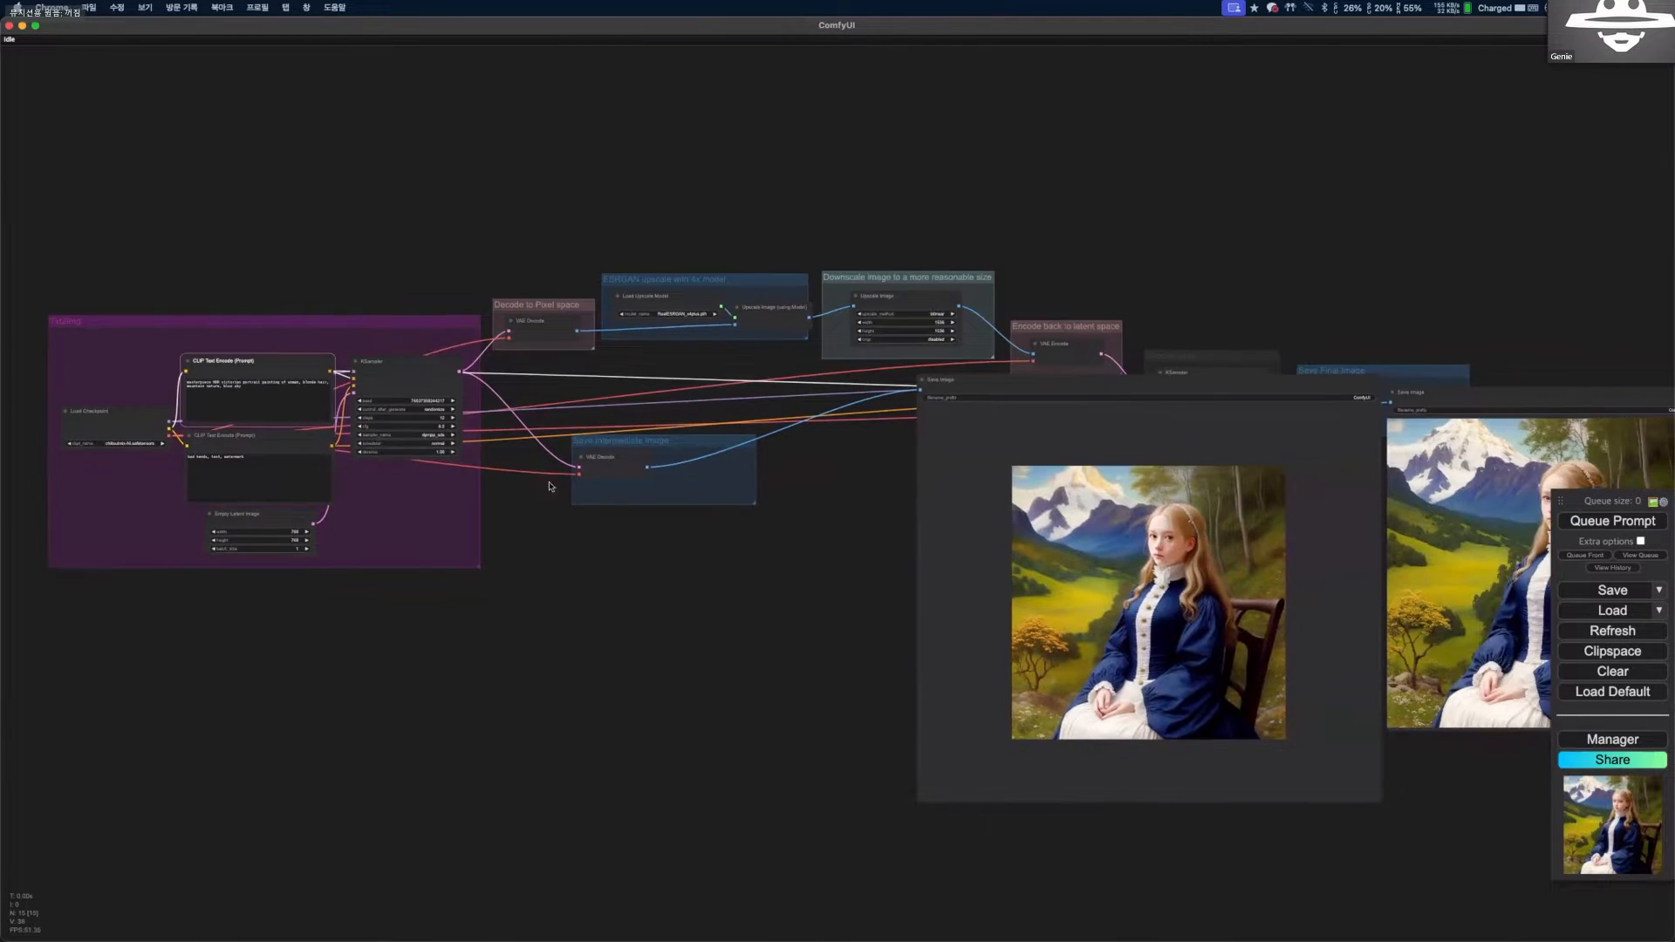
Follow the workflow from the ESRGAN upscale and downscale groups to the two Save Image nodes and compare their portraits again.
left_click_drag(812, 546, 692, 486)
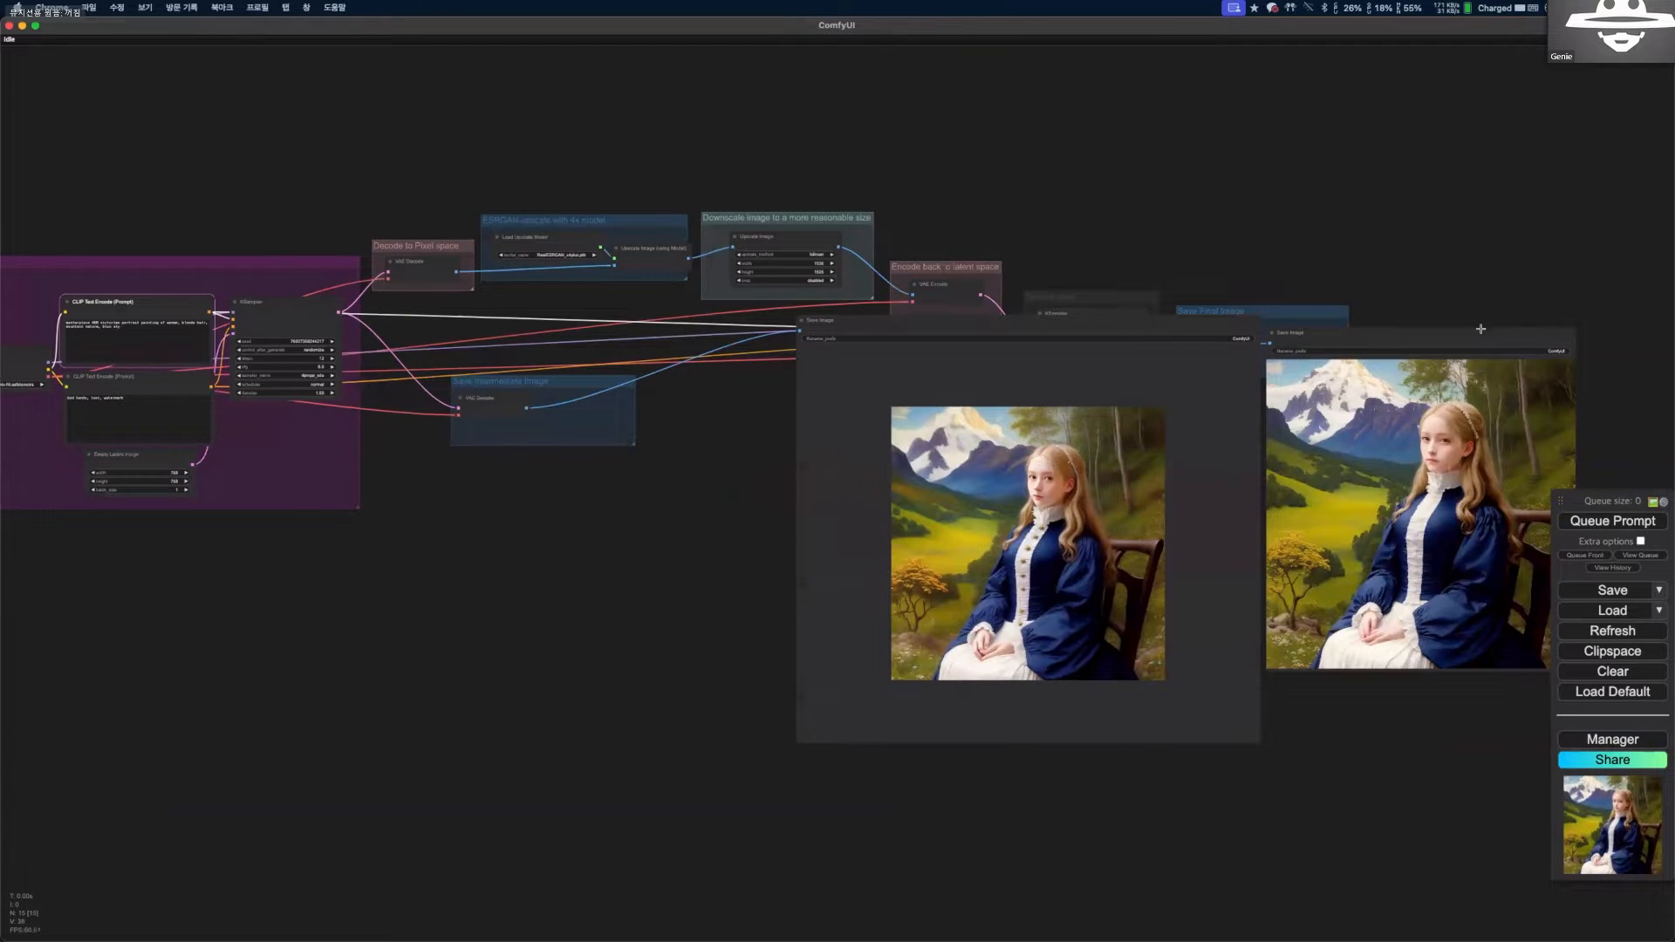
left_click_drag(1480, 329, 1415, 312)
scroll(1003, 400, "up", 2)
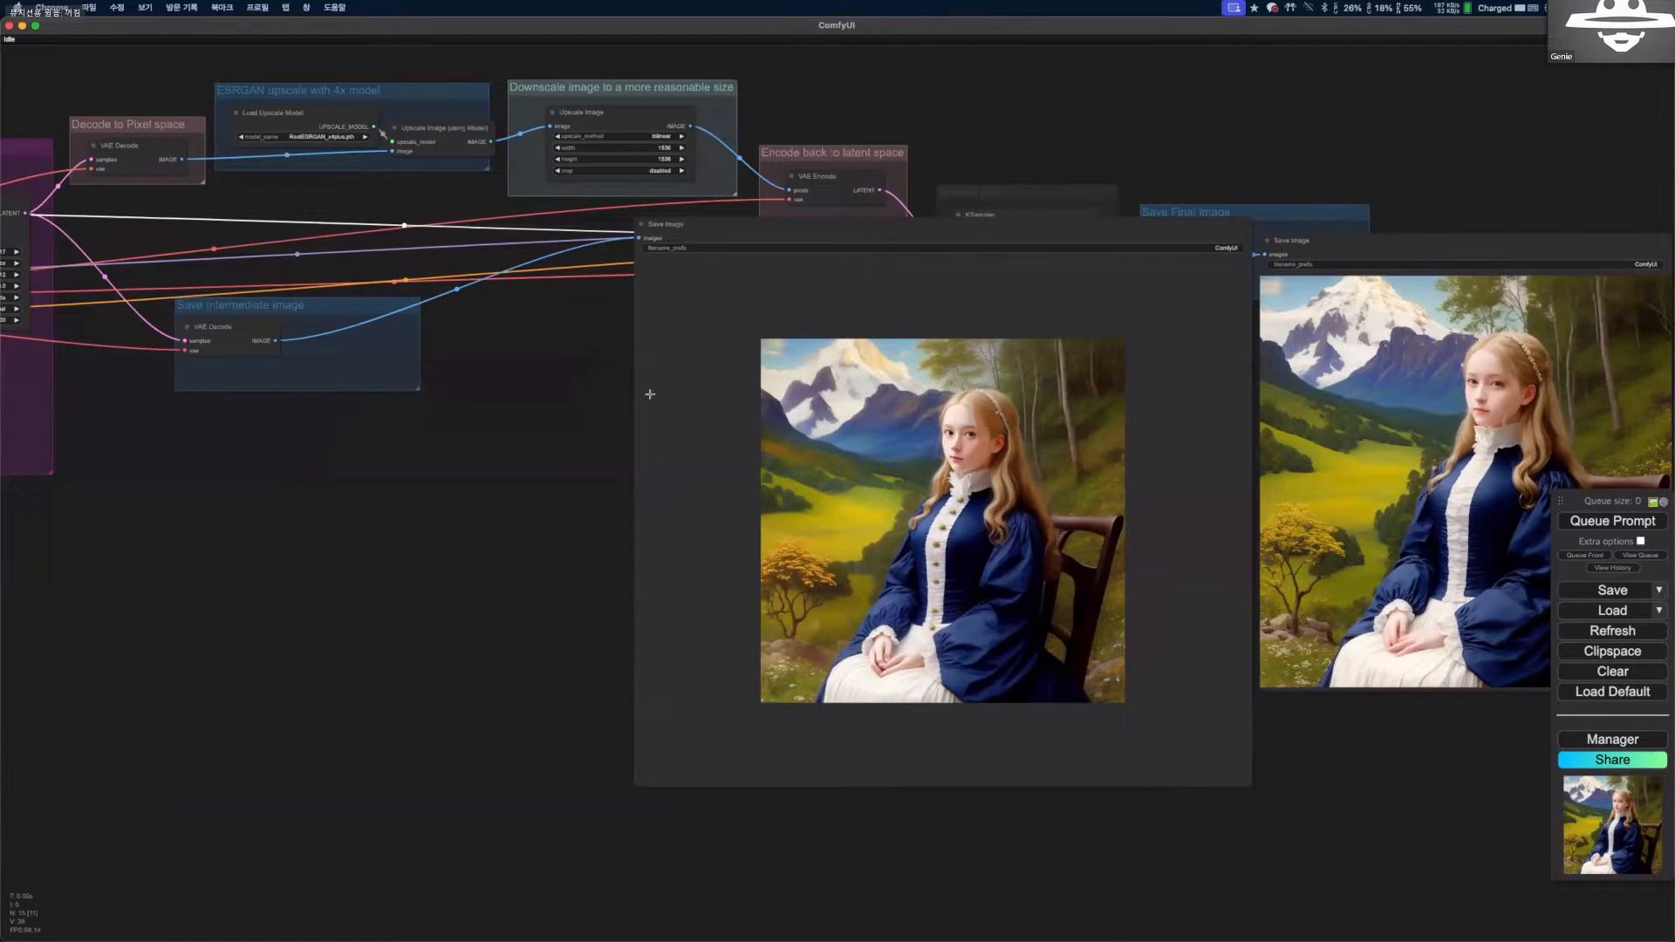
scroll(972, 516, "up", 1)
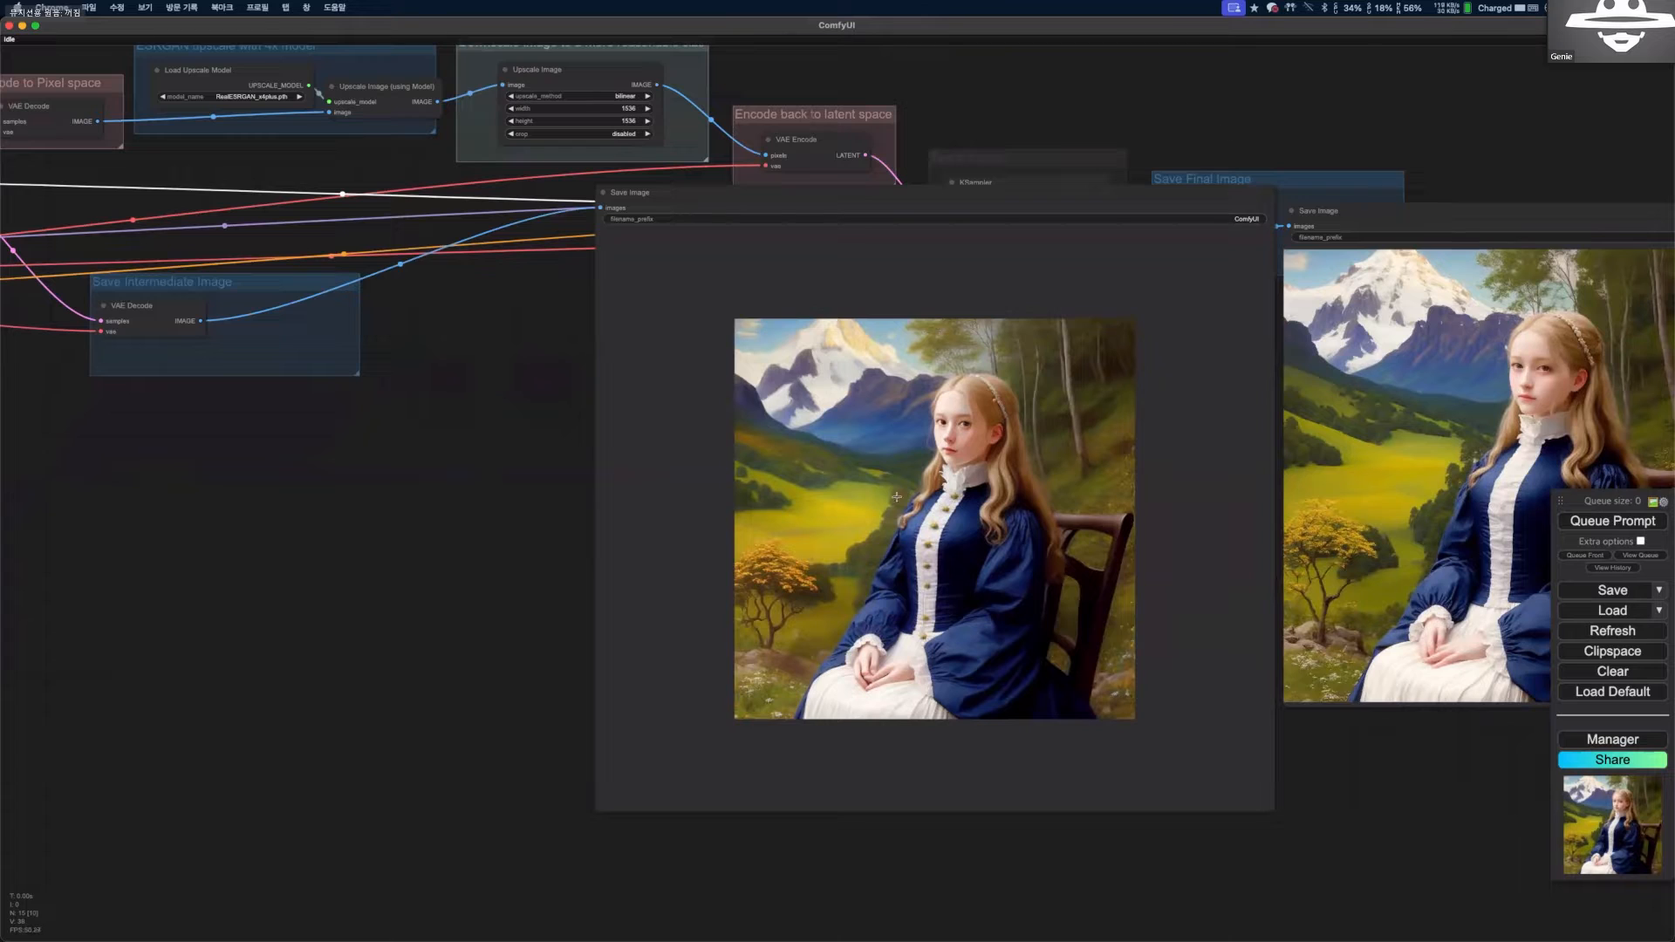
scroll(916, 555, "down", 3)
left_click_drag(658, 149, 476, 114)
left_click_drag(1096, 382, 910, 383)
scroll(910, 383, "up", 1)
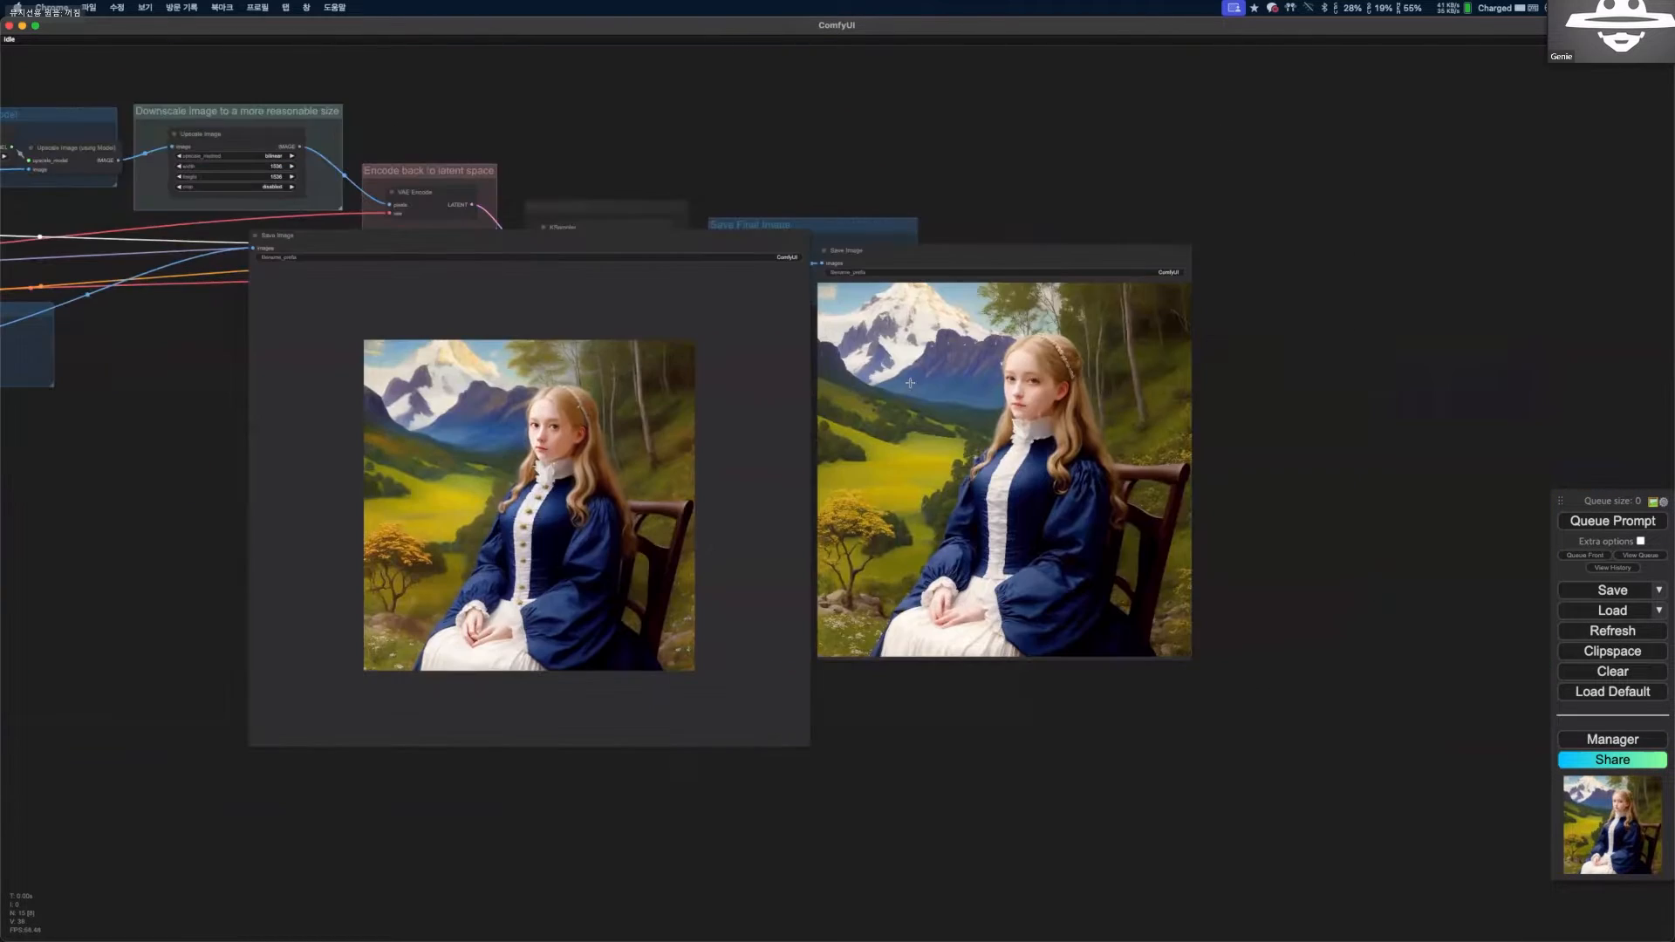
left_click_drag(1192, 551, 1147, 547)
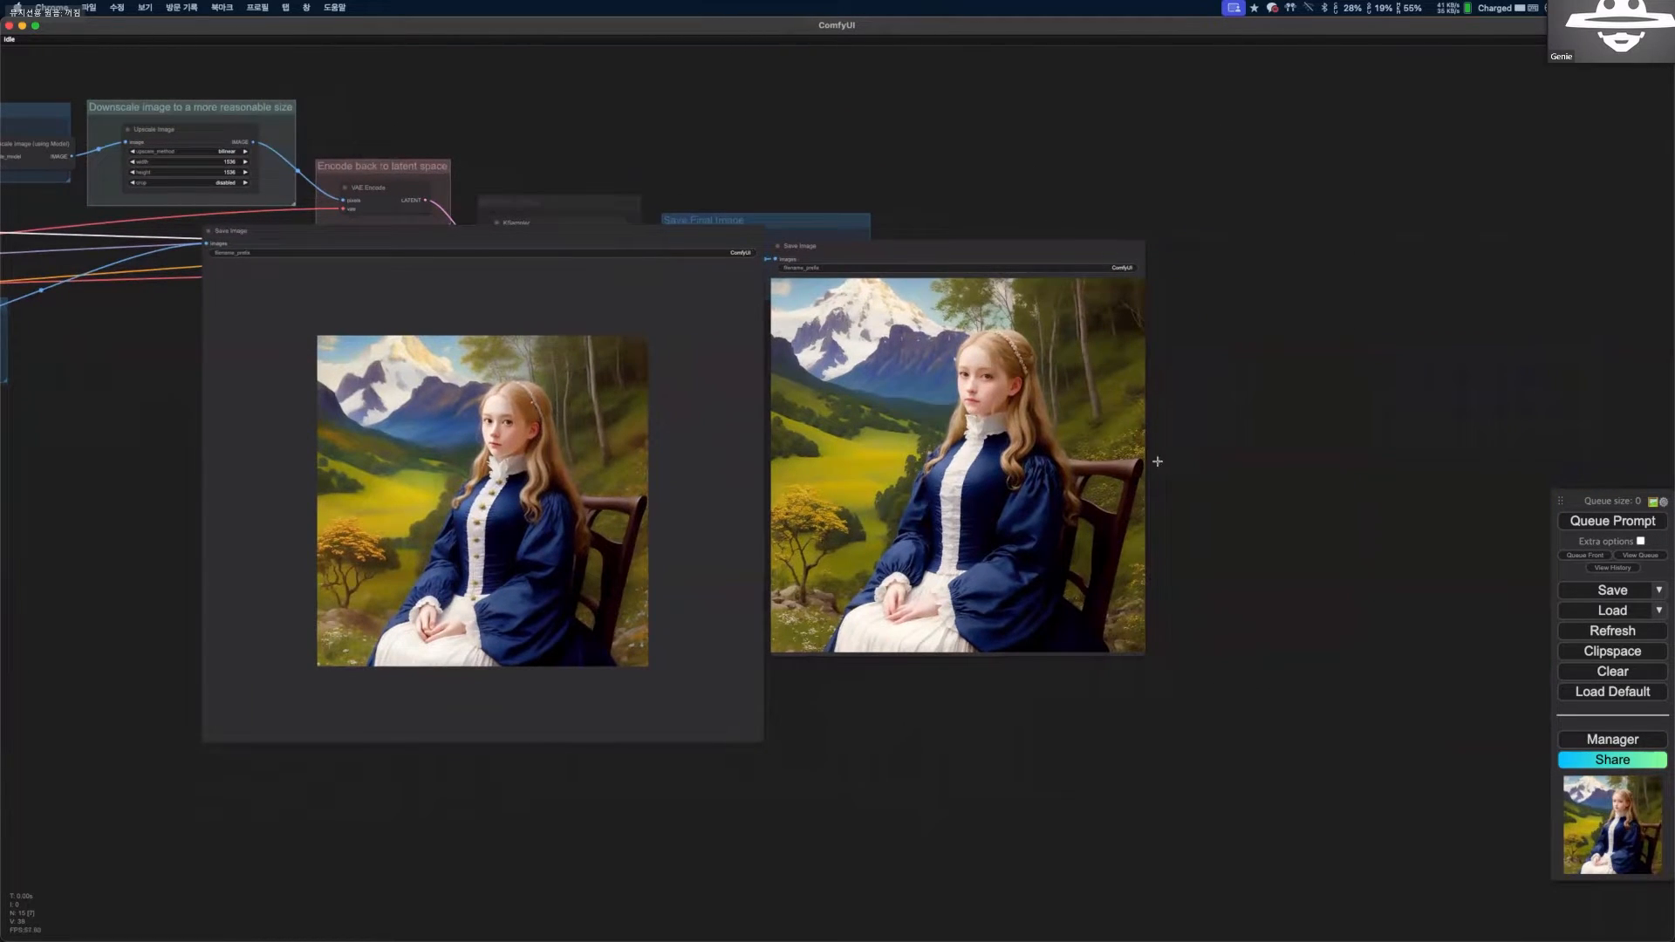
scroll(1158, 461, "up", 2)
scroll(1157, 454, "up", 2)
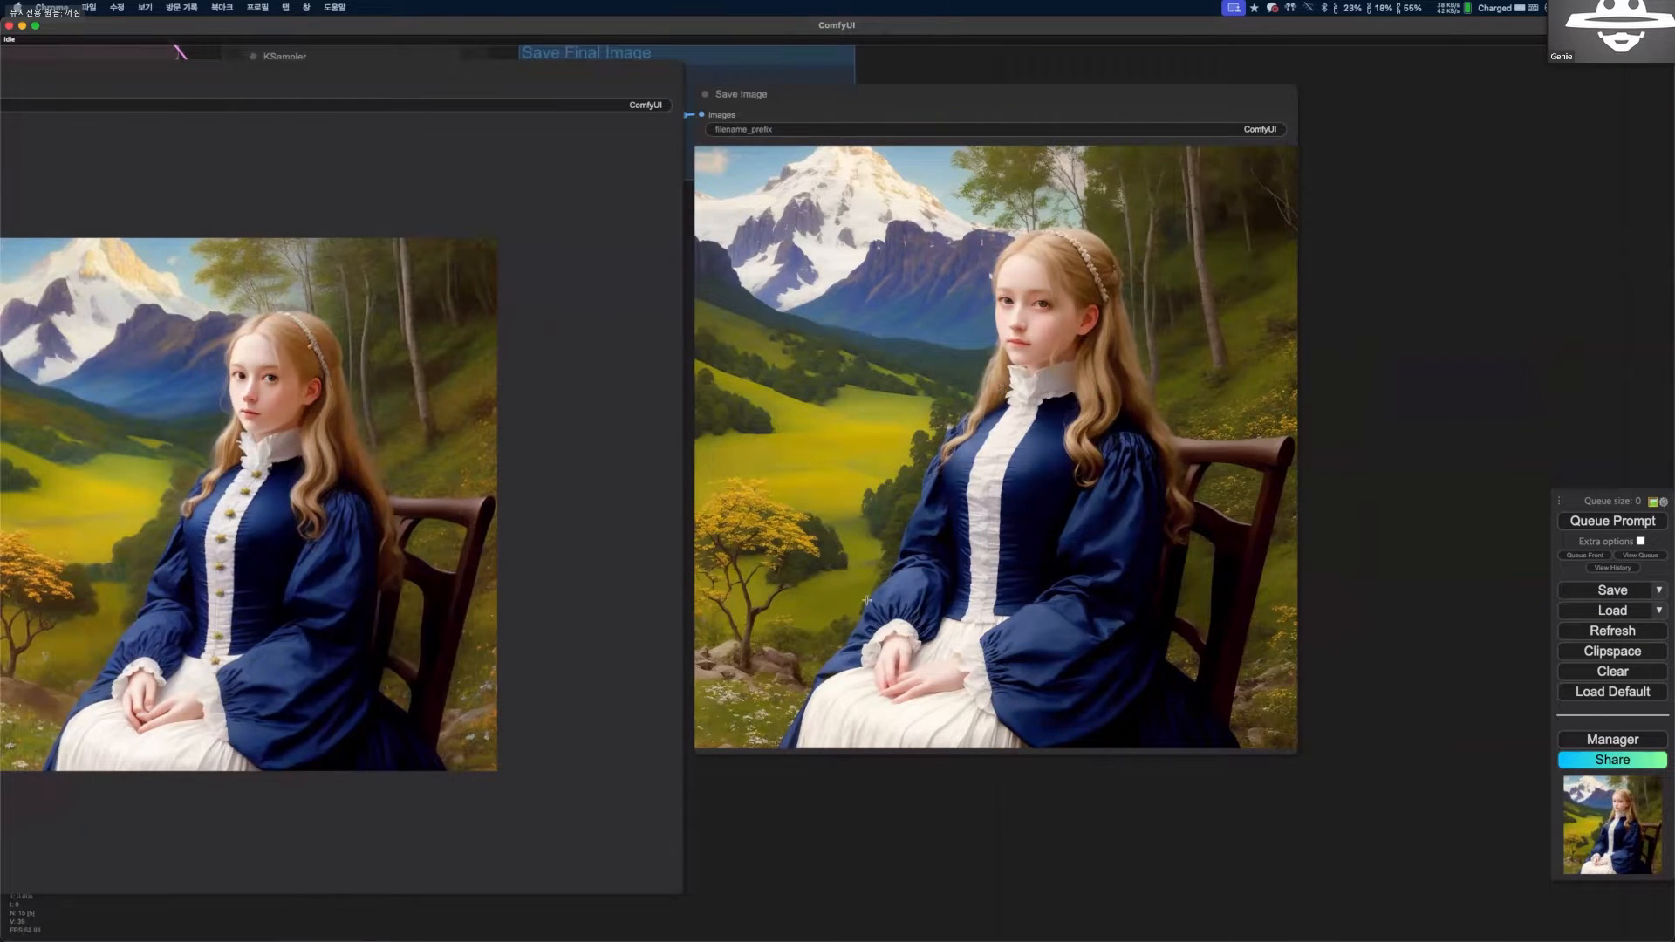
scroll(866, 600, "down", 2)
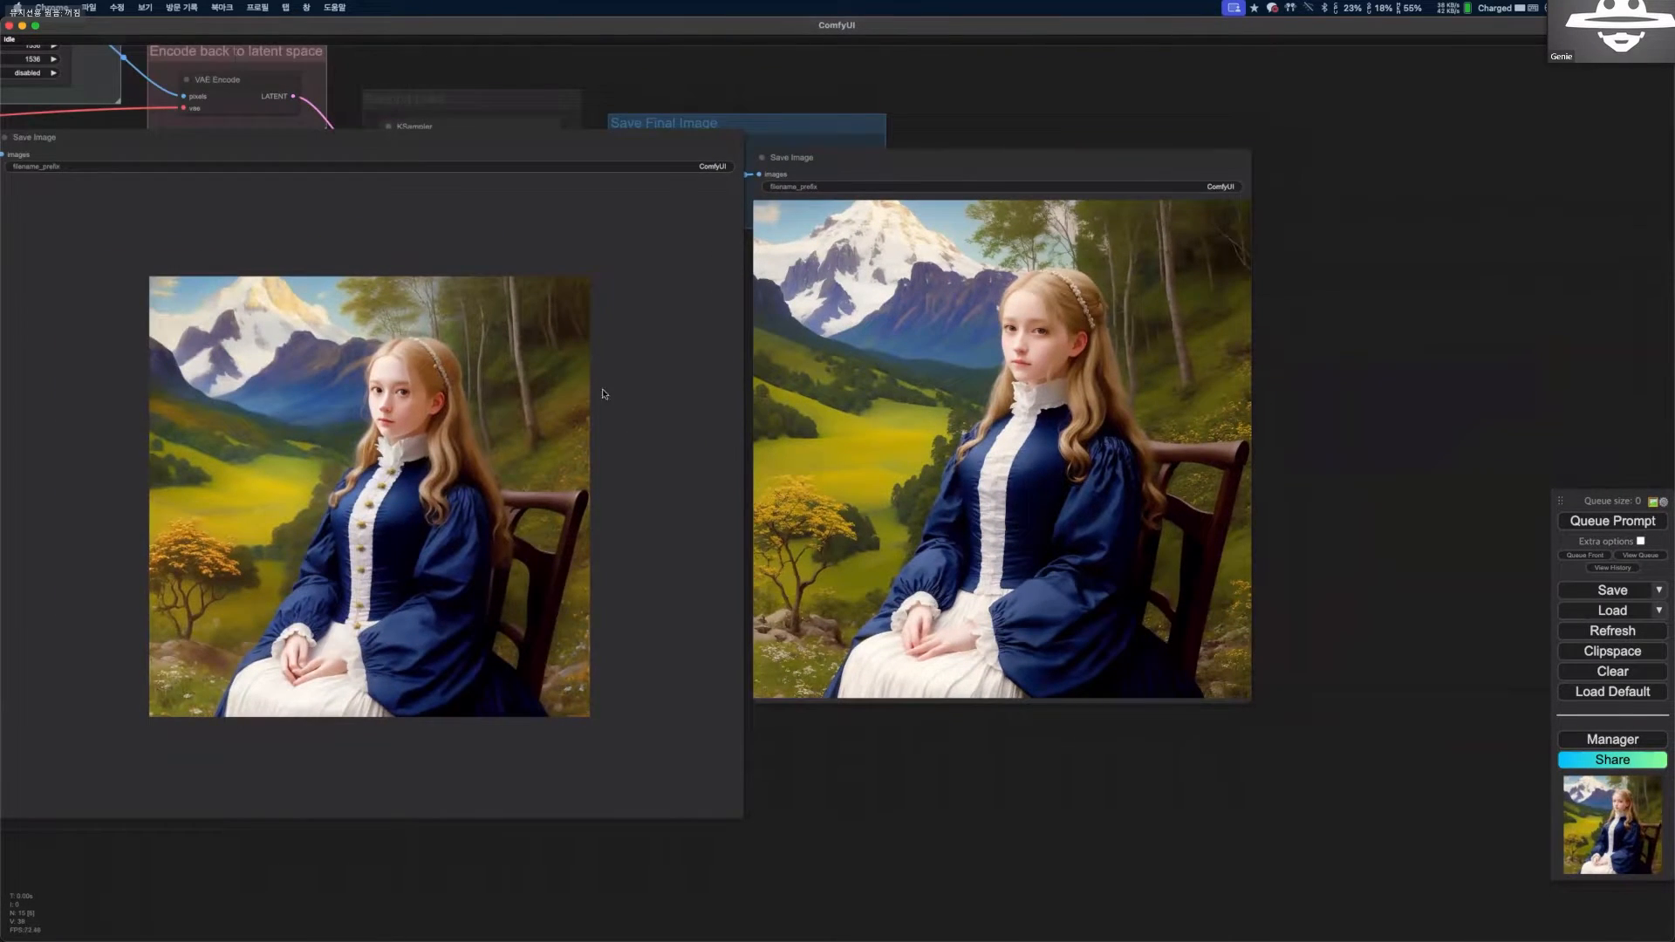
scroll(601, 394, "down", 2)
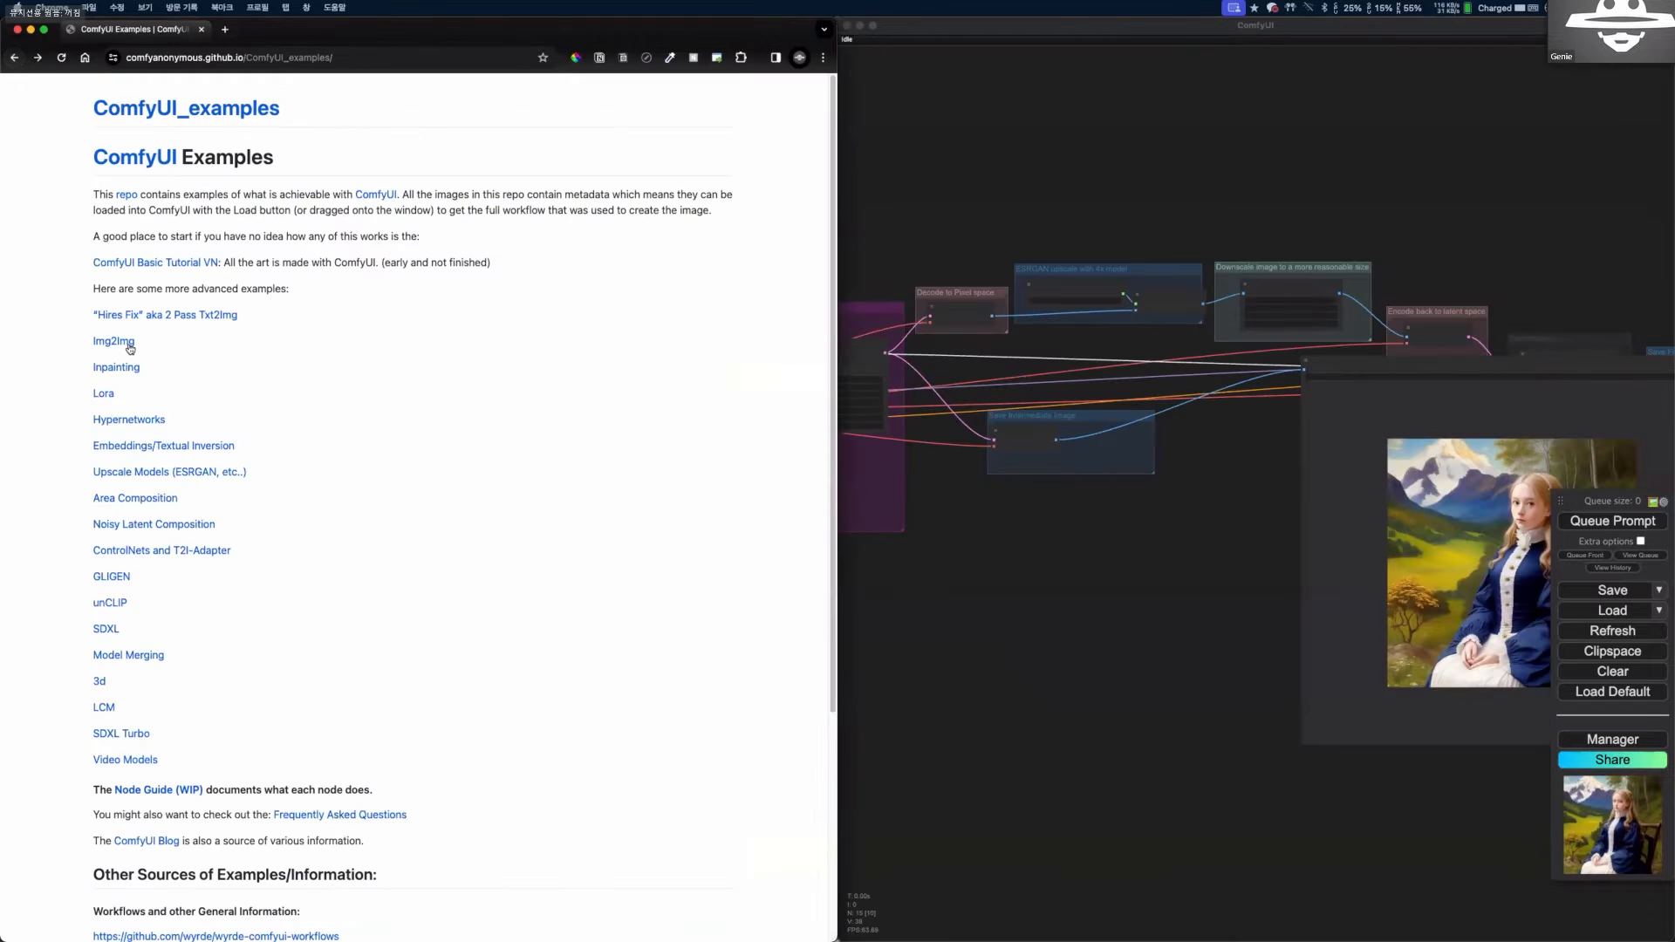
Open the Img2Img examples page in the browser and inspect the current workflow's Empty Latent Image node for comparison.
left_click(130, 349)
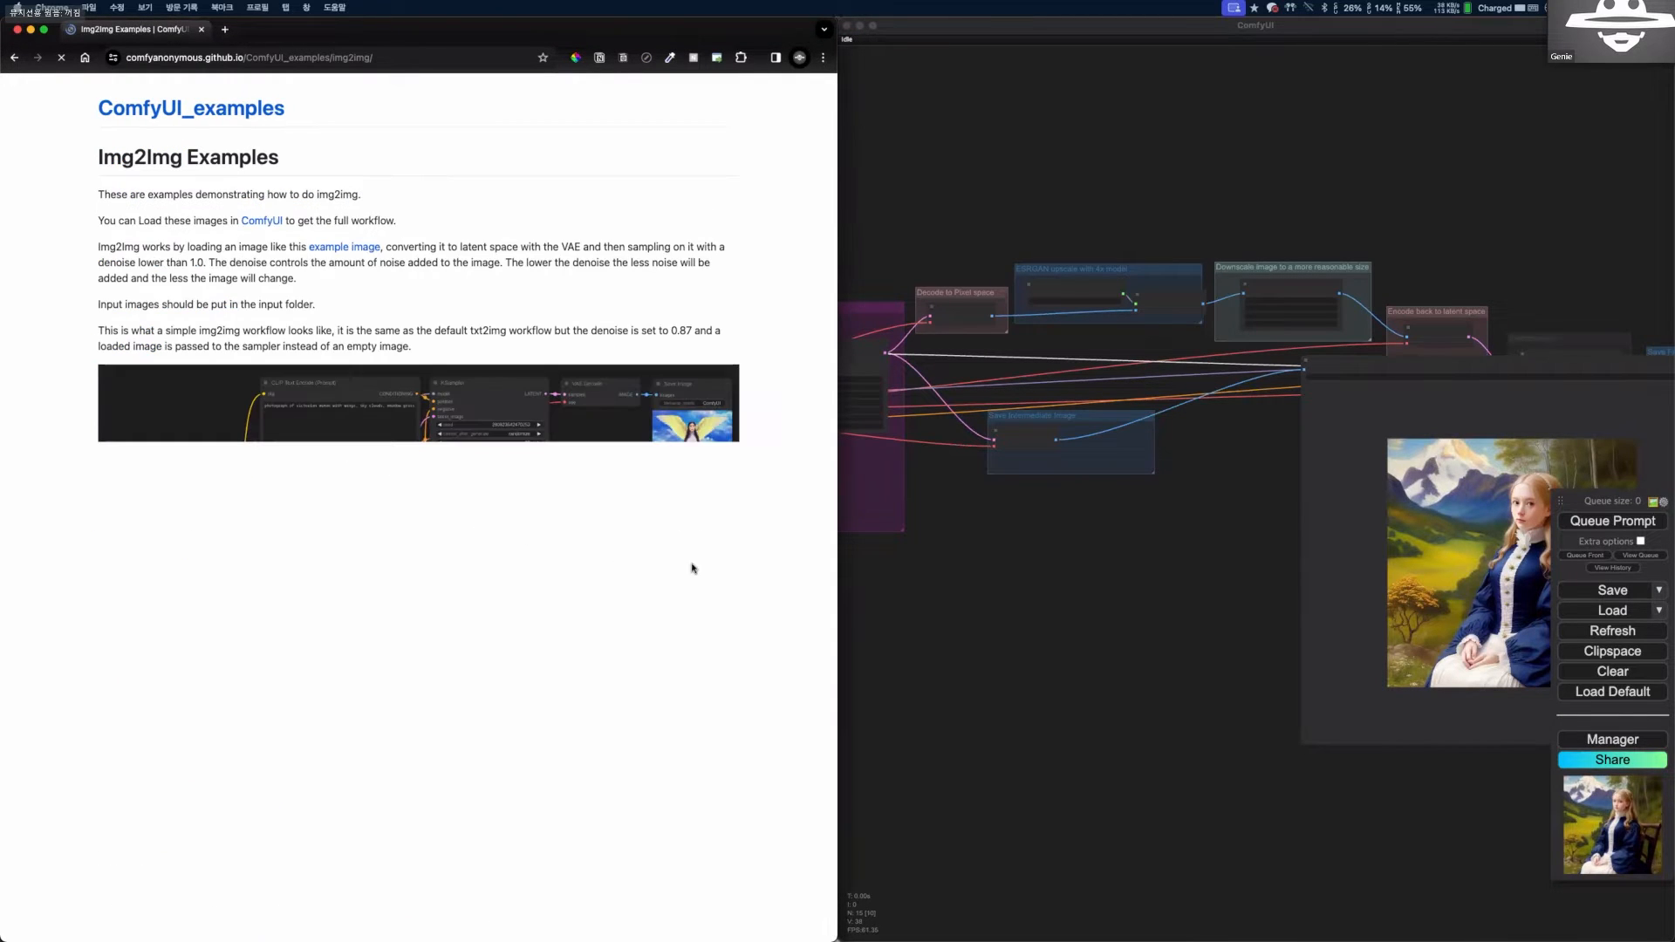
left_click(895, 647)
scroll(959, 595, "up", 1)
left_click_drag(963, 618, 1129, 579)
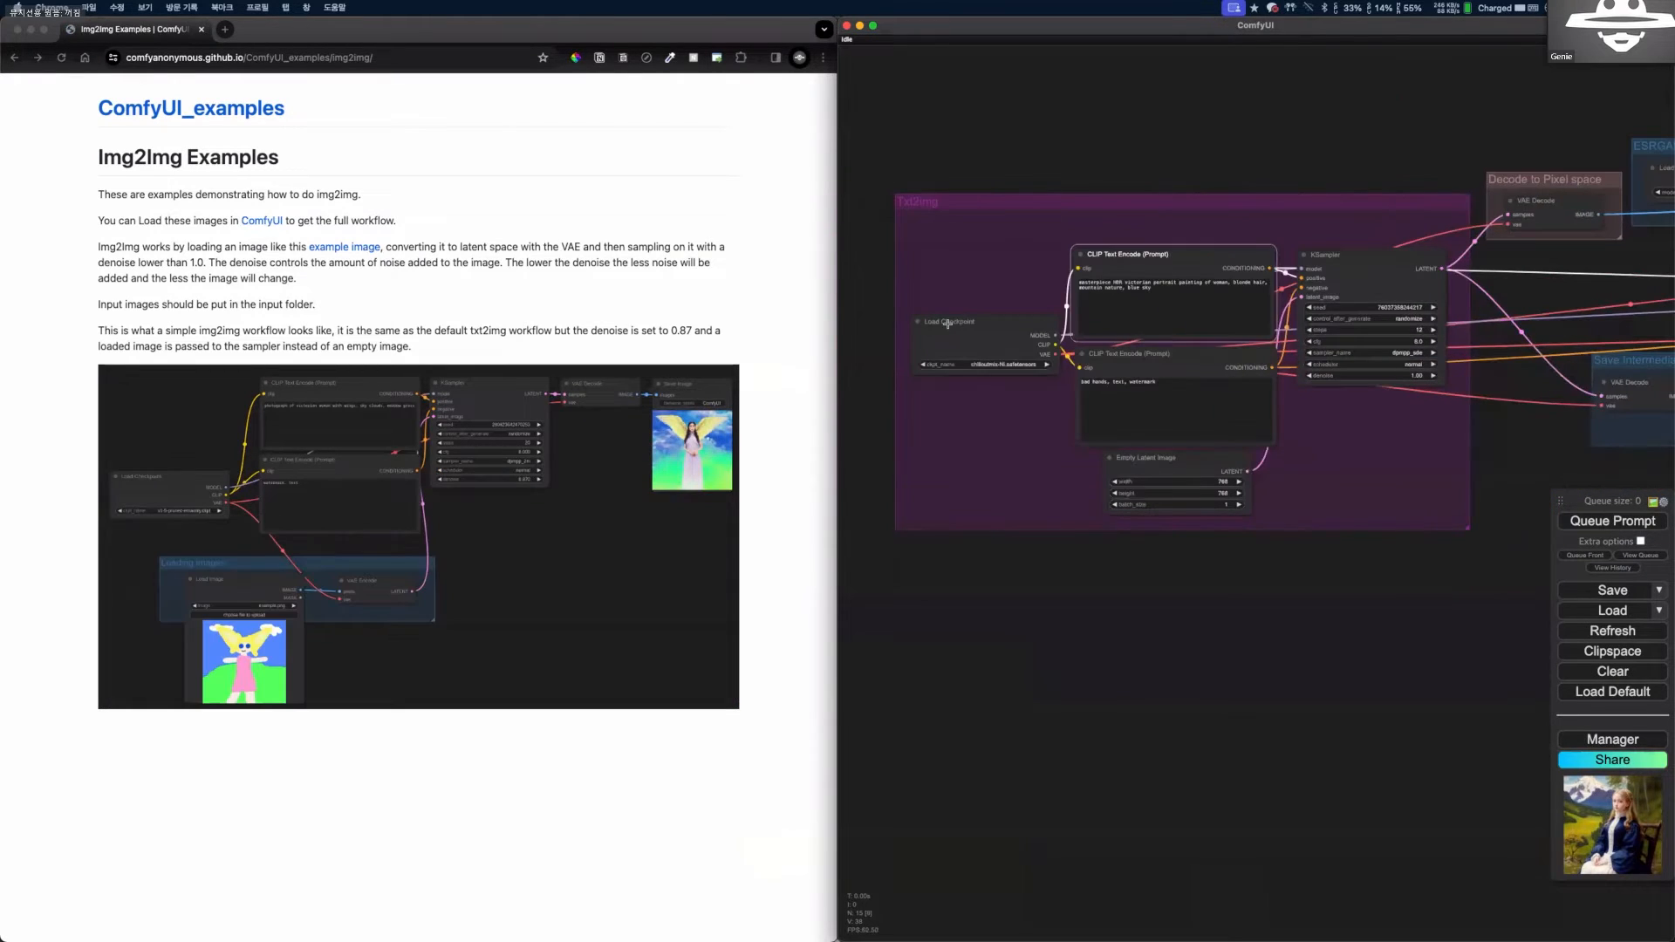
scroll(1197, 496, "up", 13)
scroll(1222, 574, "down", 6)
left_click_drag(1222, 574, 1045, 730)
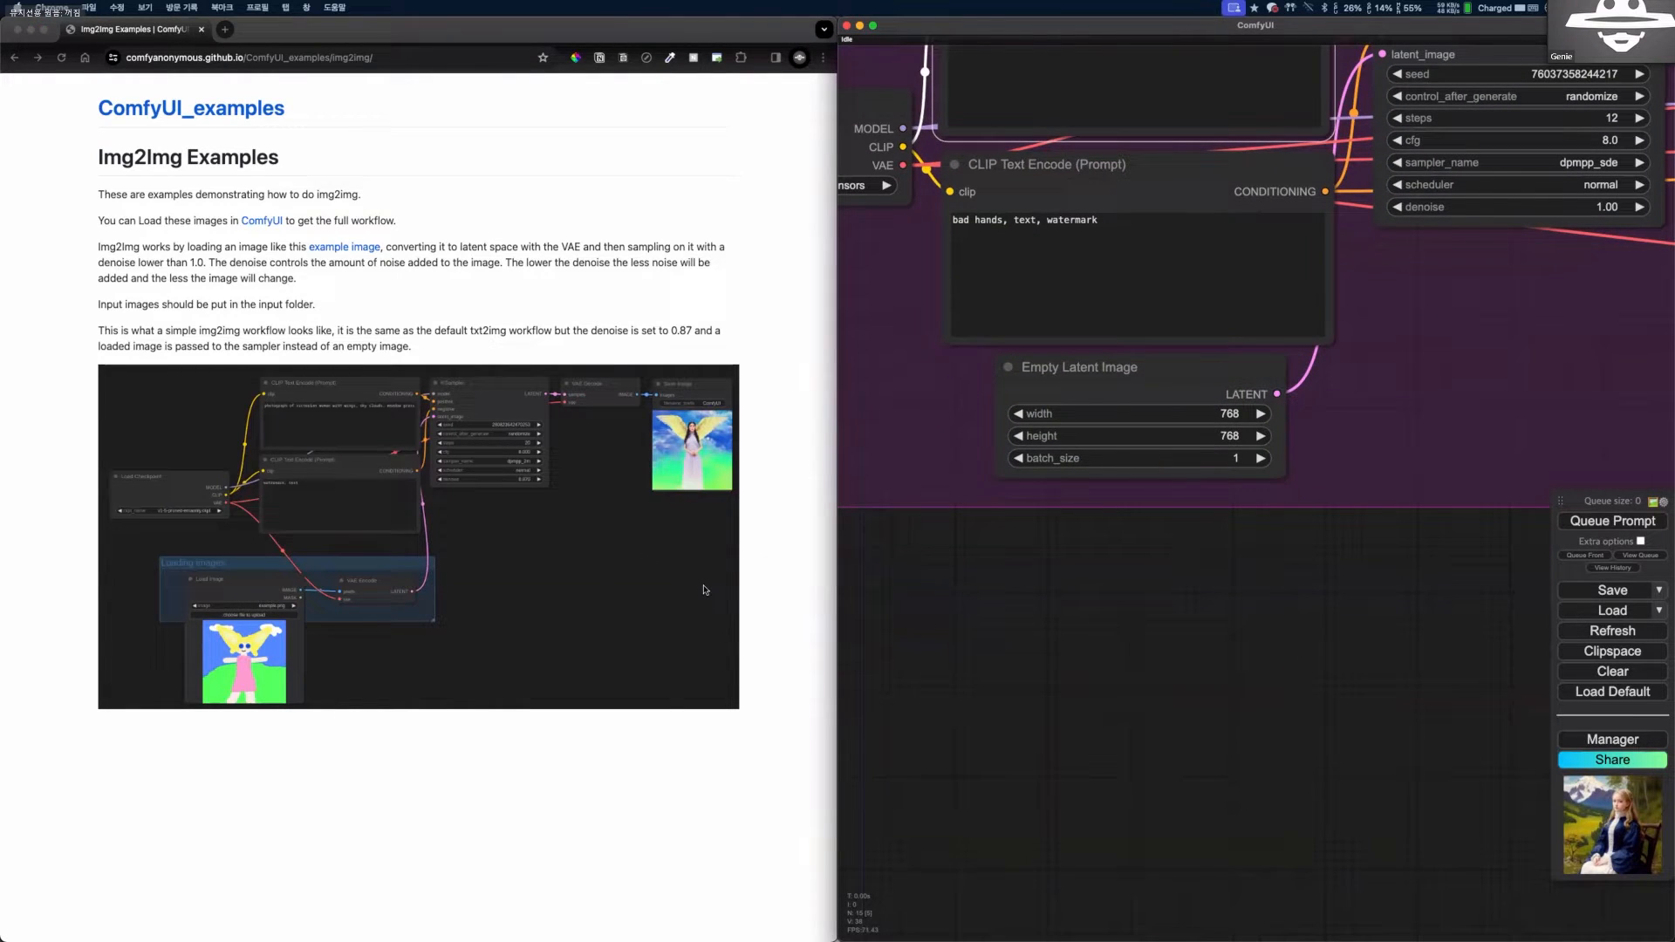
Load the Img2Img example workflow from the examples page into ComfyUI and frame its nodes in view.
left_click_drag(290, 110, 102, 117)
left_click(93, 143)
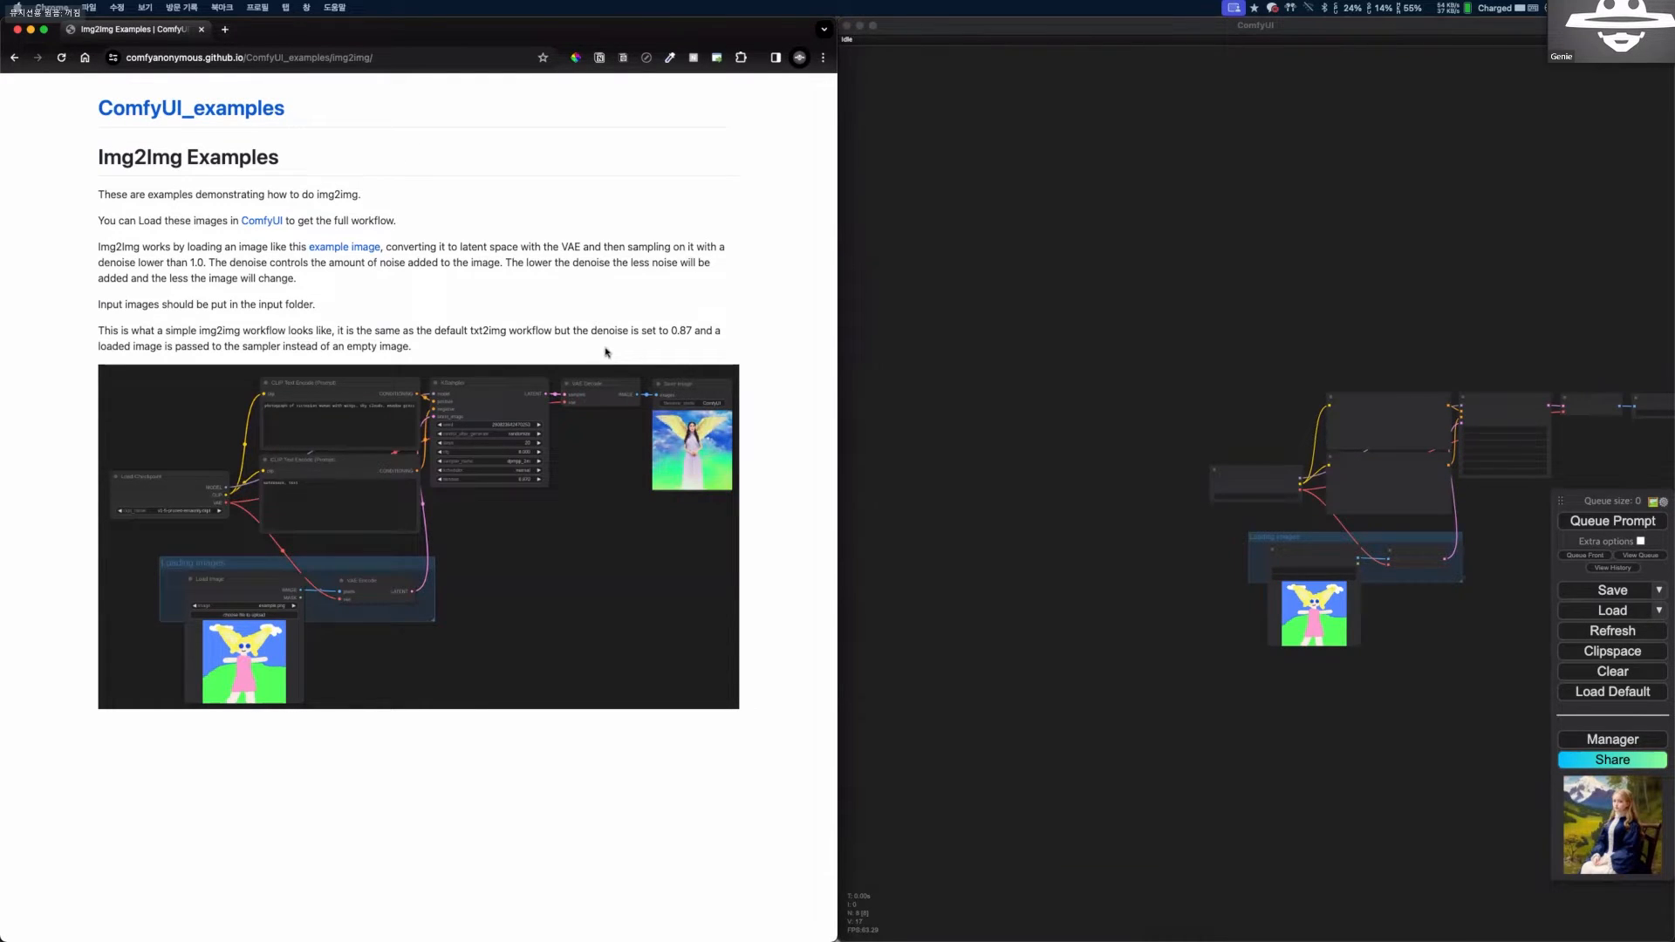
scroll(1165, 536, "up", 5)
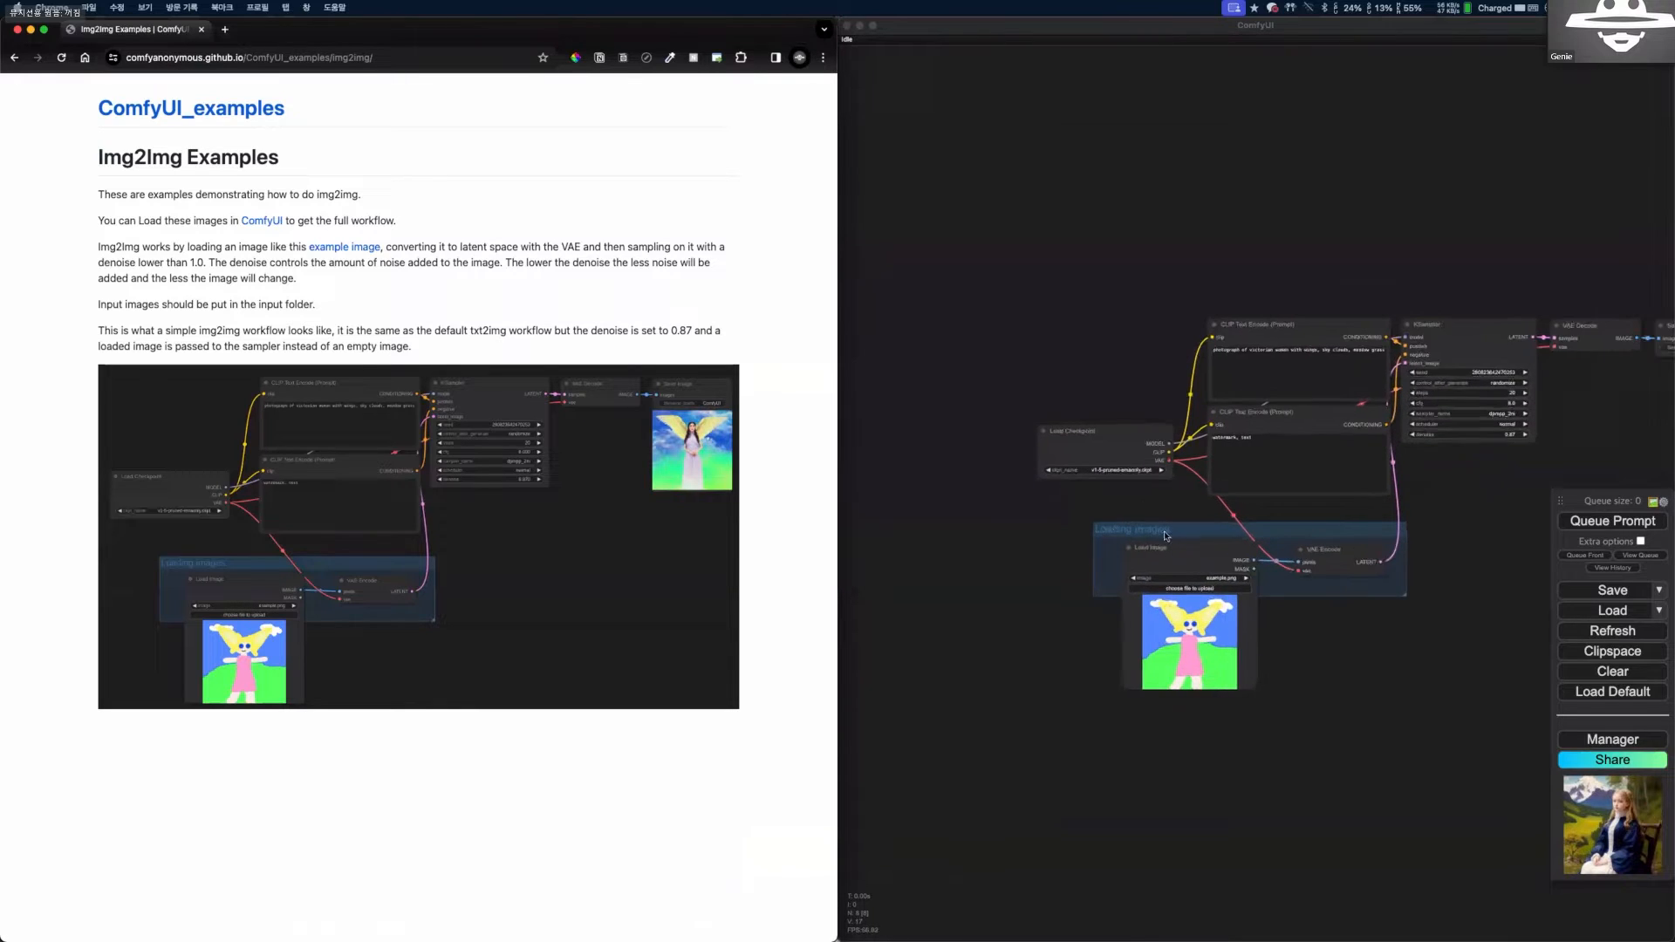
scroll(1138, 502, "up", 3)
scroll(1047, 490, "down", 3)
mouse_move(1090, 474)
left_mouse_down()
mouse_move(1064, 486)
mouse_move(1090, 487)
left_mouse_up()
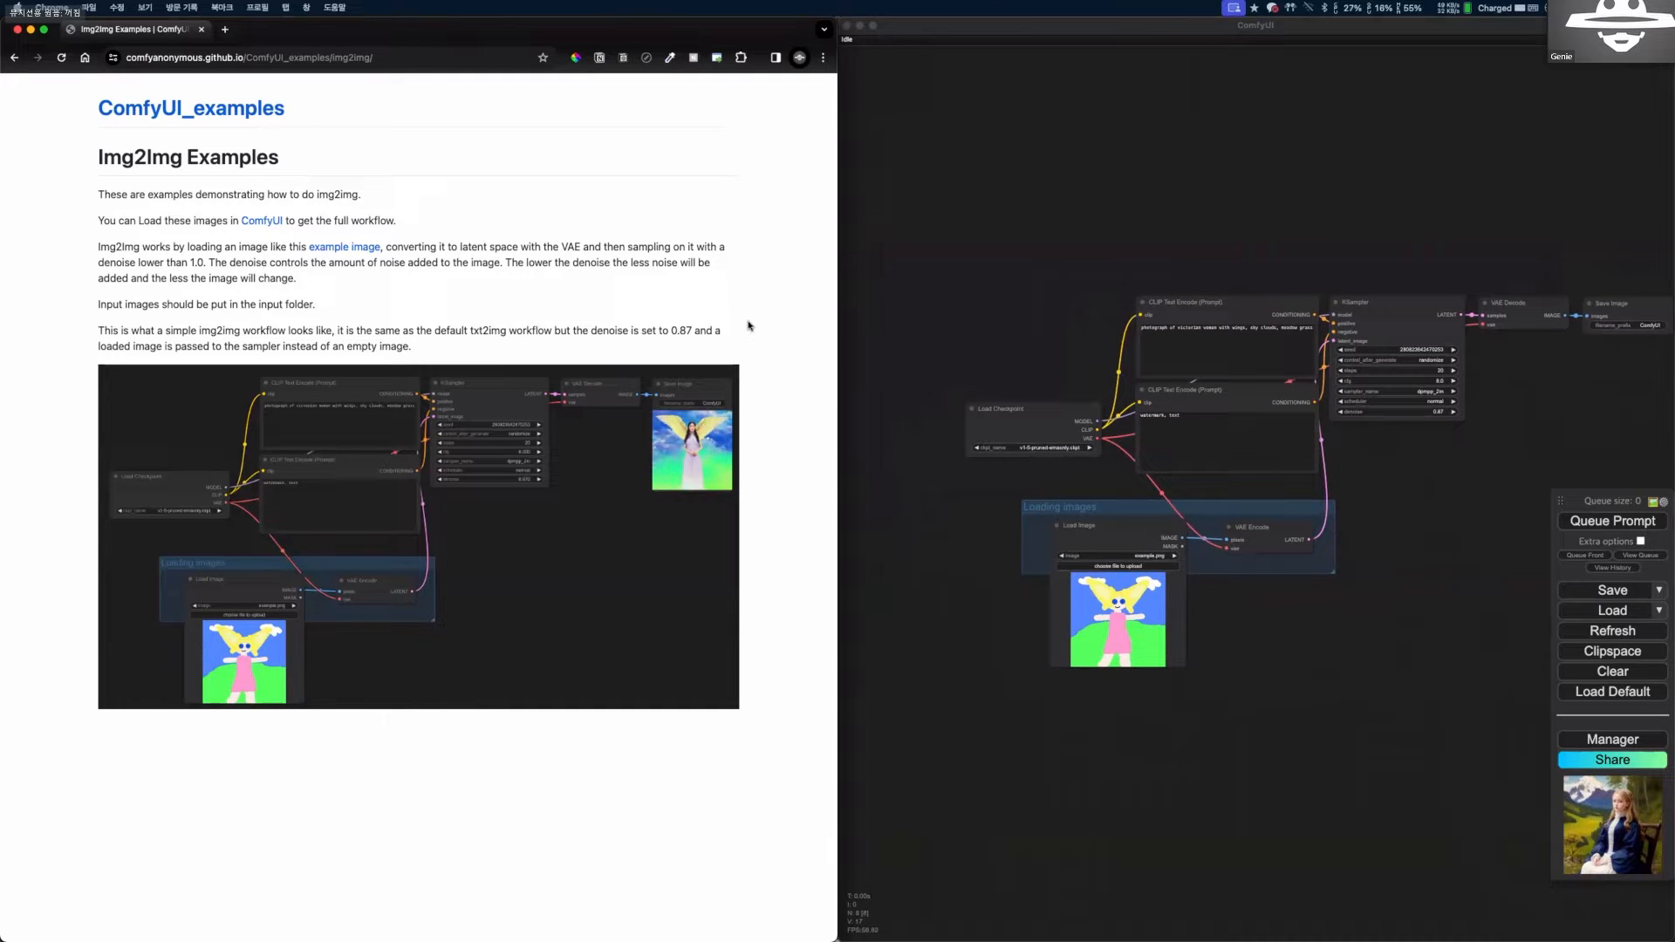
Examine the page's img2img explanation and the Load Image and VAE Encode nodes in the Loading images group.
left_click_drag(512, 216, 541, 248)
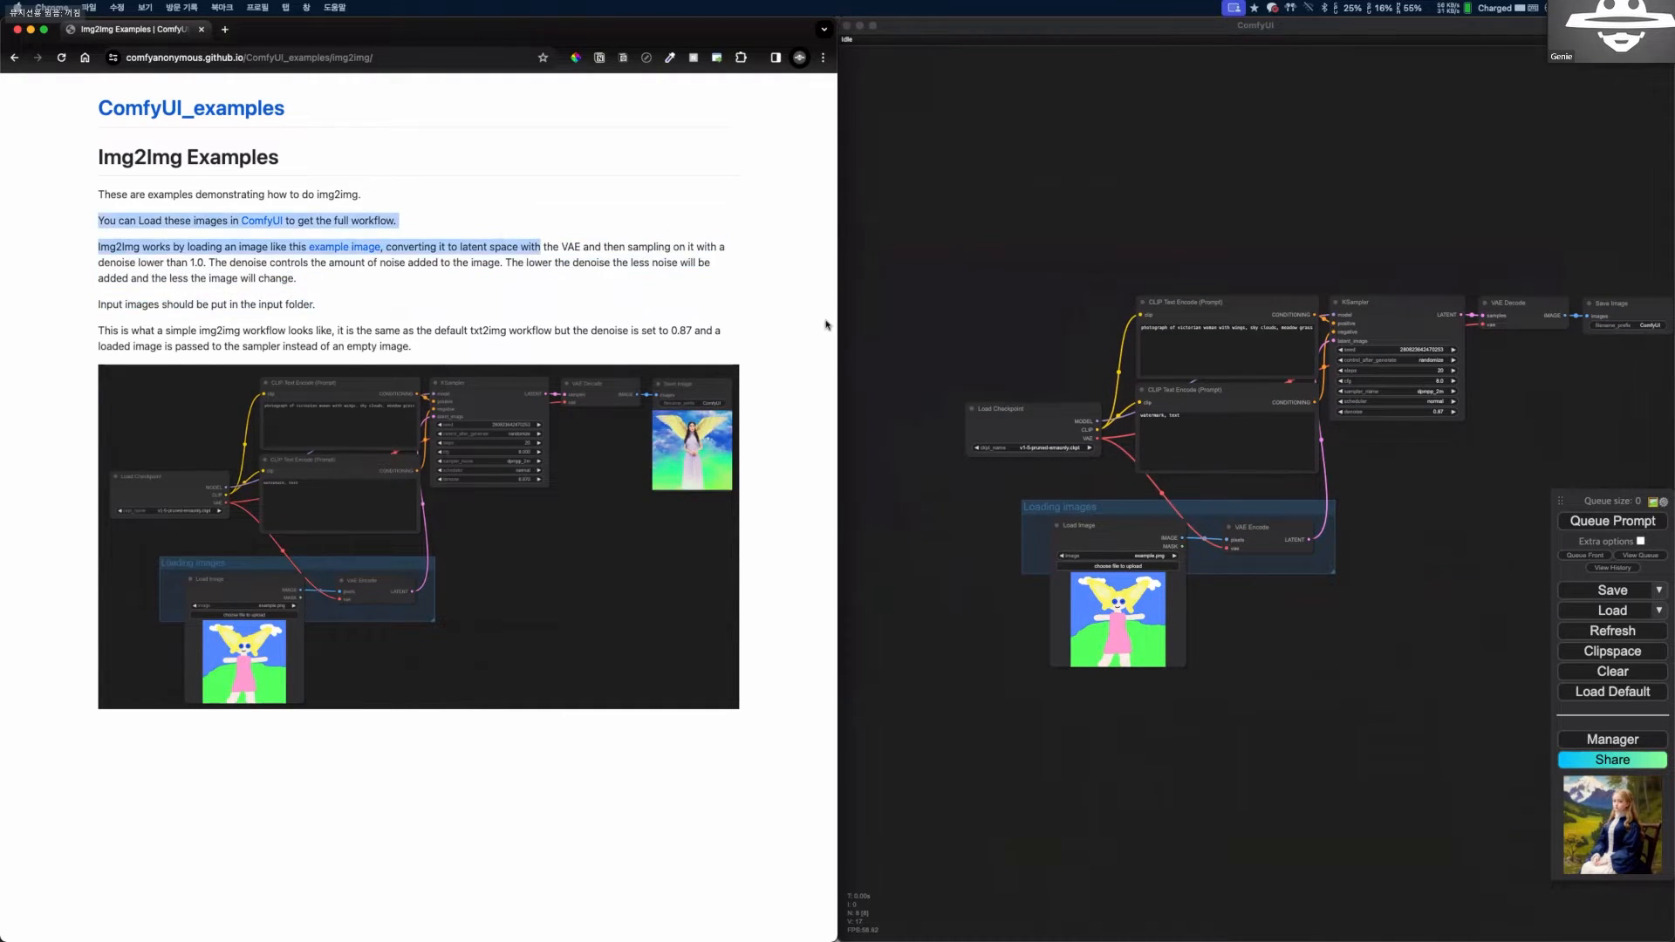
left_click(924, 489)
scroll(957, 611, "up", 6)
scroll(958, 581, "down", 1)
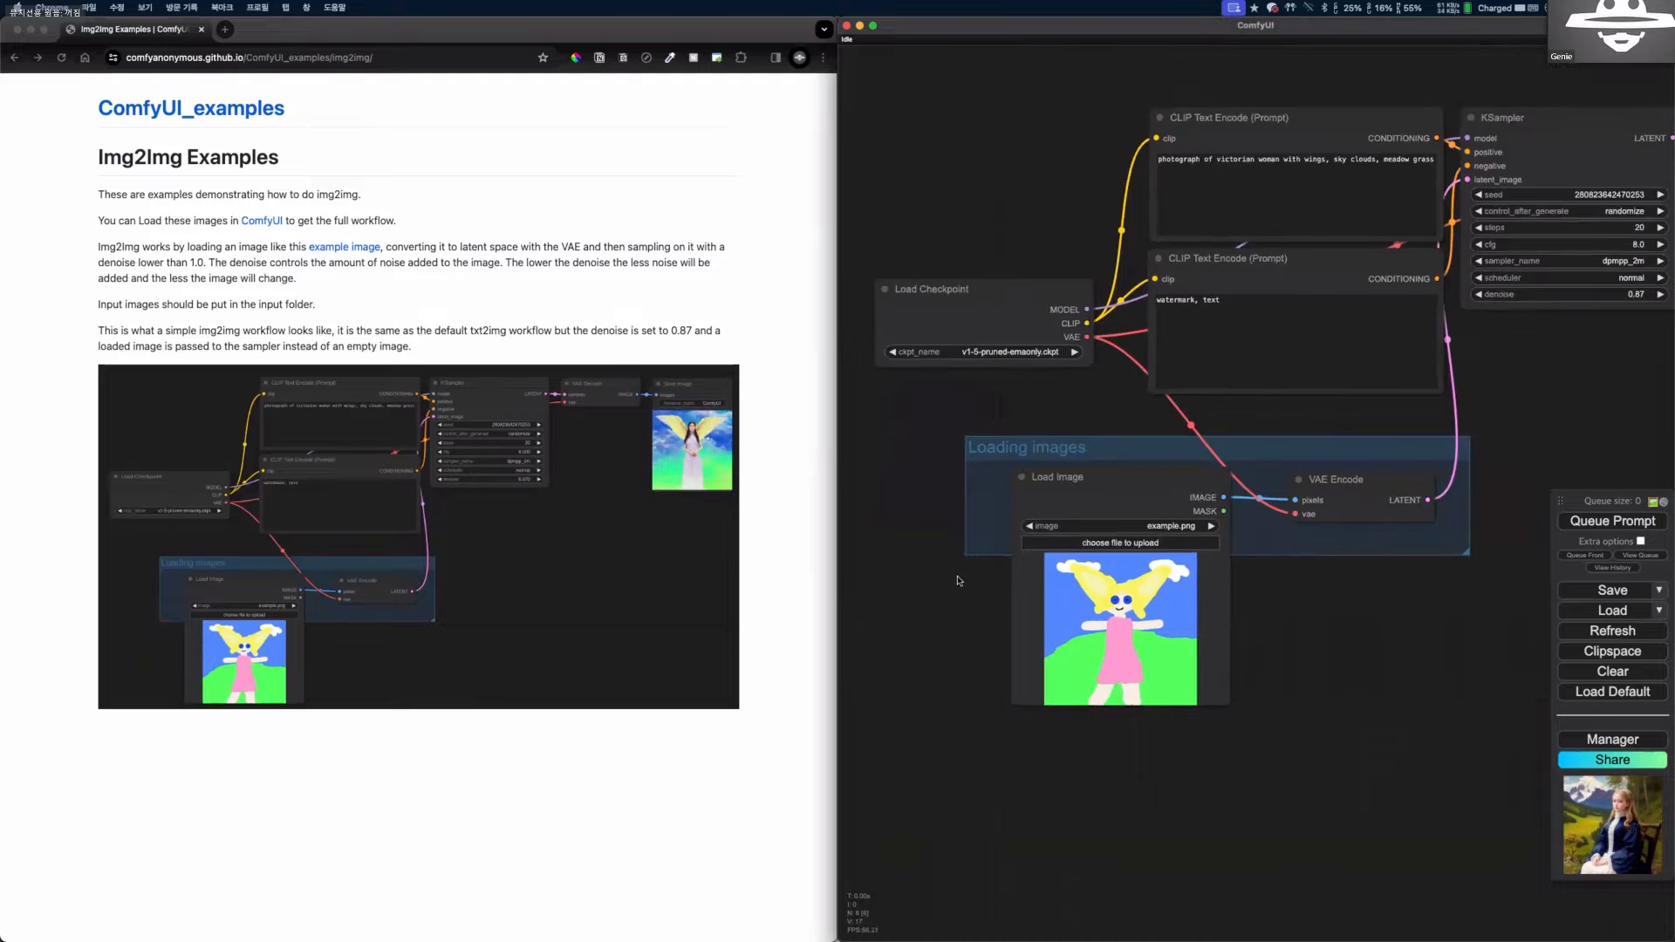
scroll(958, 580, "down", 2)
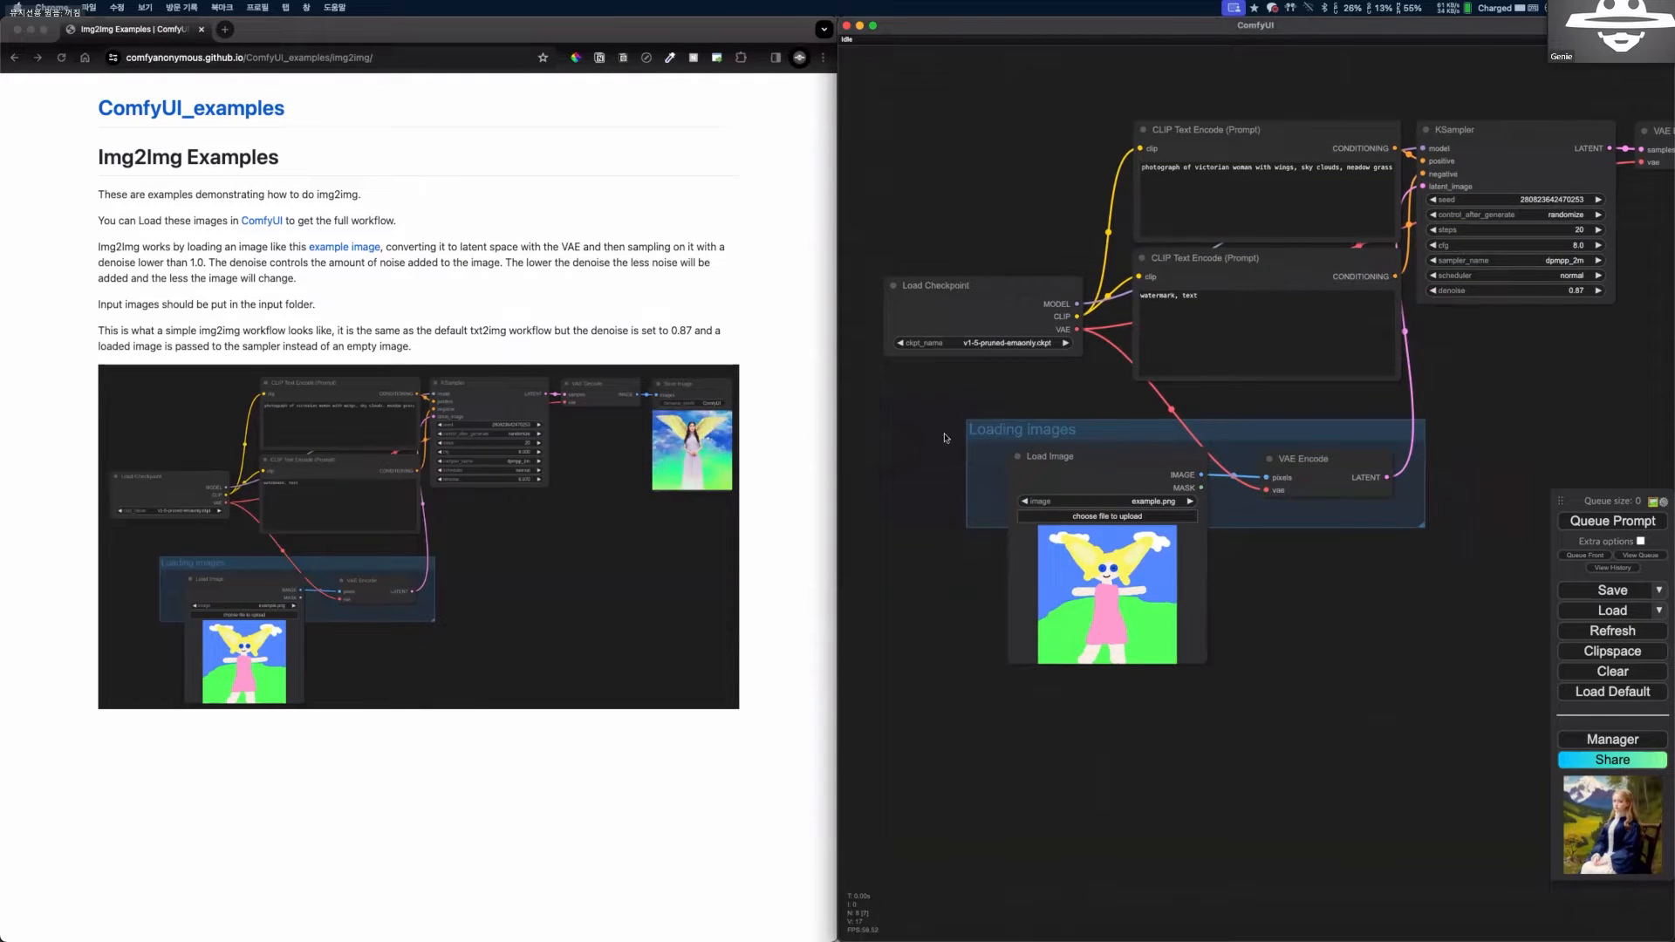
Set the Load Checkpoint node's checkpoint to majicMIX_realistic_v_7.safetensors.
left_click_drag(1026, 331, 1053, 292)
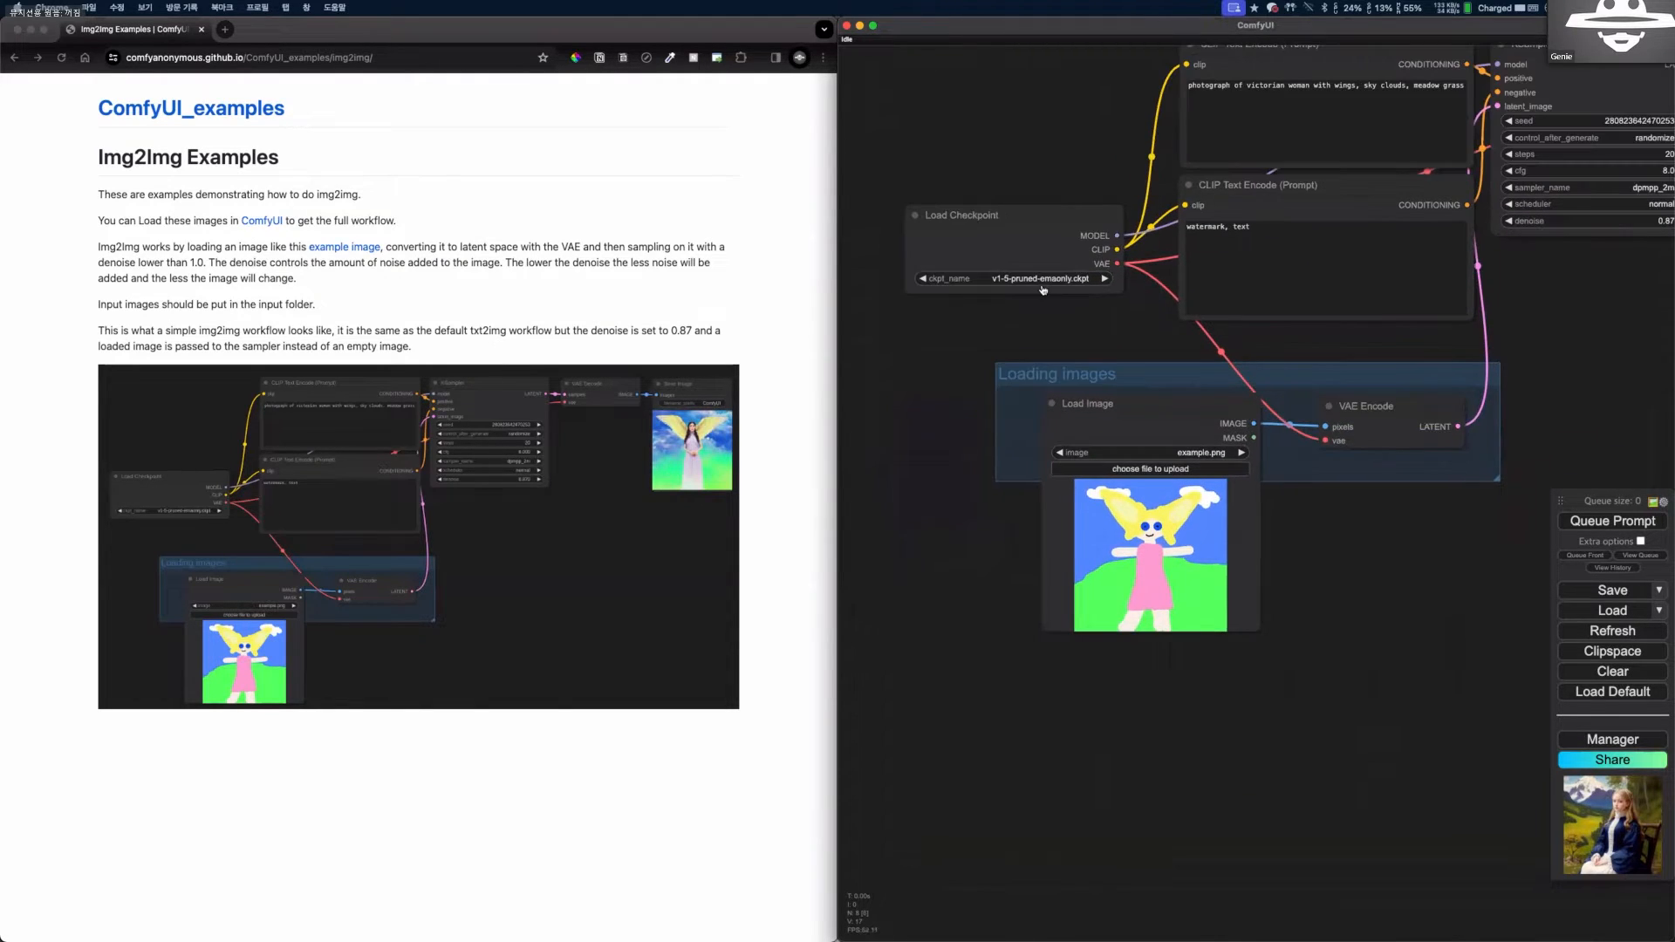
scroll(1030, 348, "up", 5)
scroll(1022, 249, "up", 6)
left_click(1019, 283)
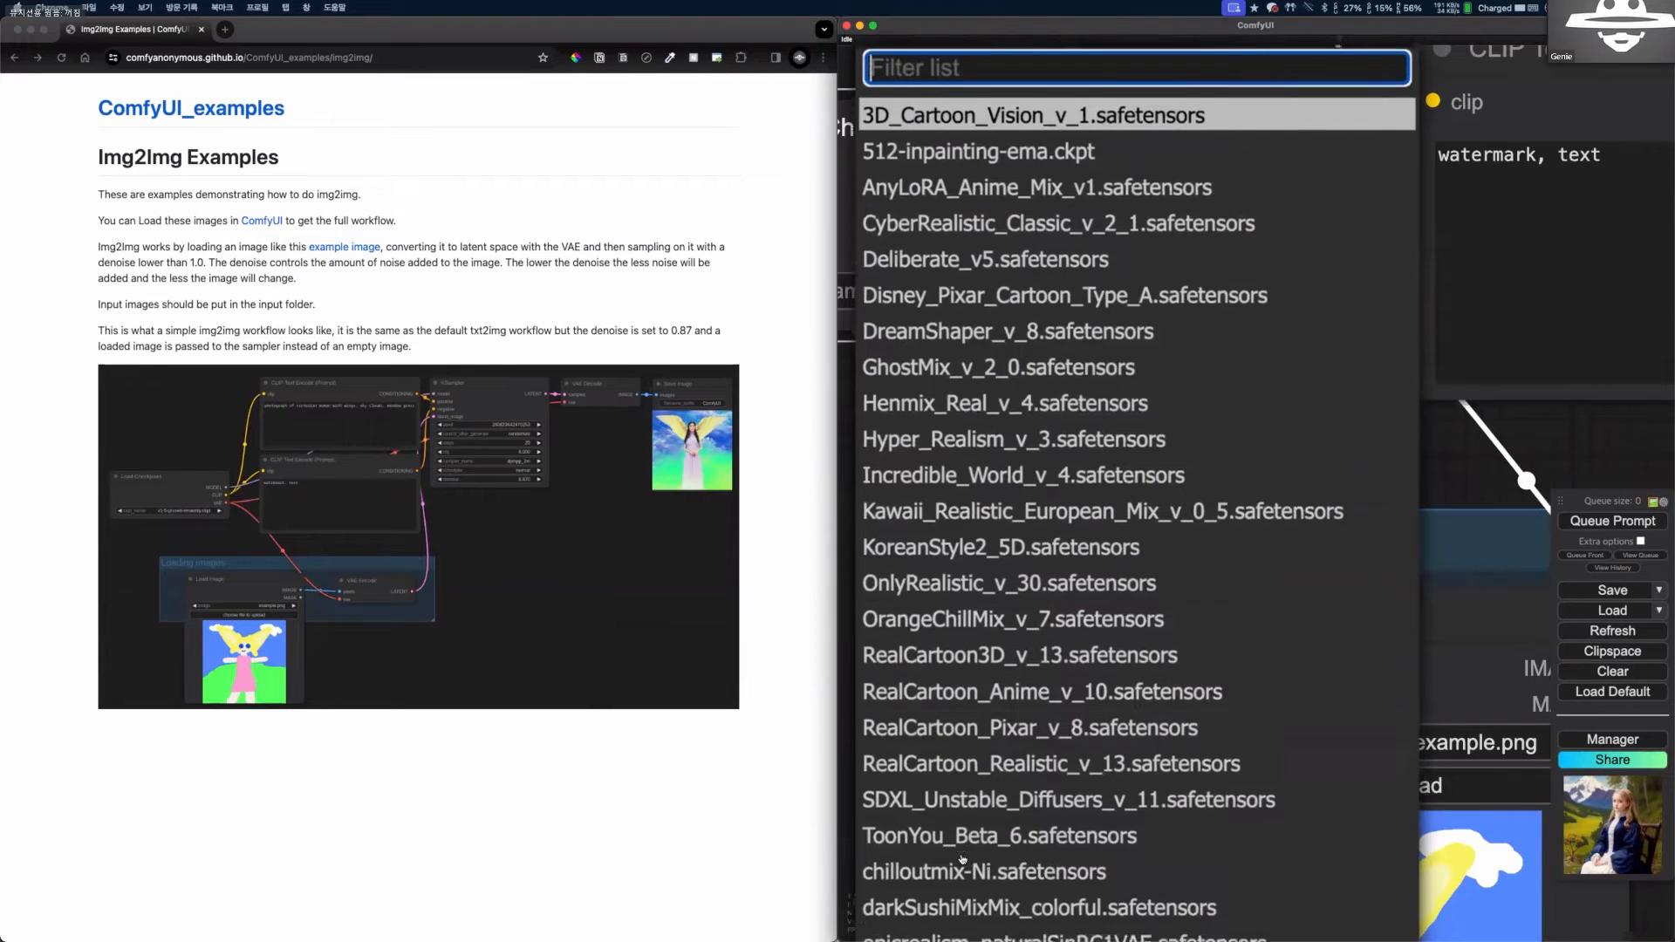
scroll(969, 842, "down", 3)
scroll(1041, 605, "down", 3)
left_click(977, 746)
Maximize the ComfyUI window so the whole img2img workflow fits in view.
scroll(960, 744, "down", 7)
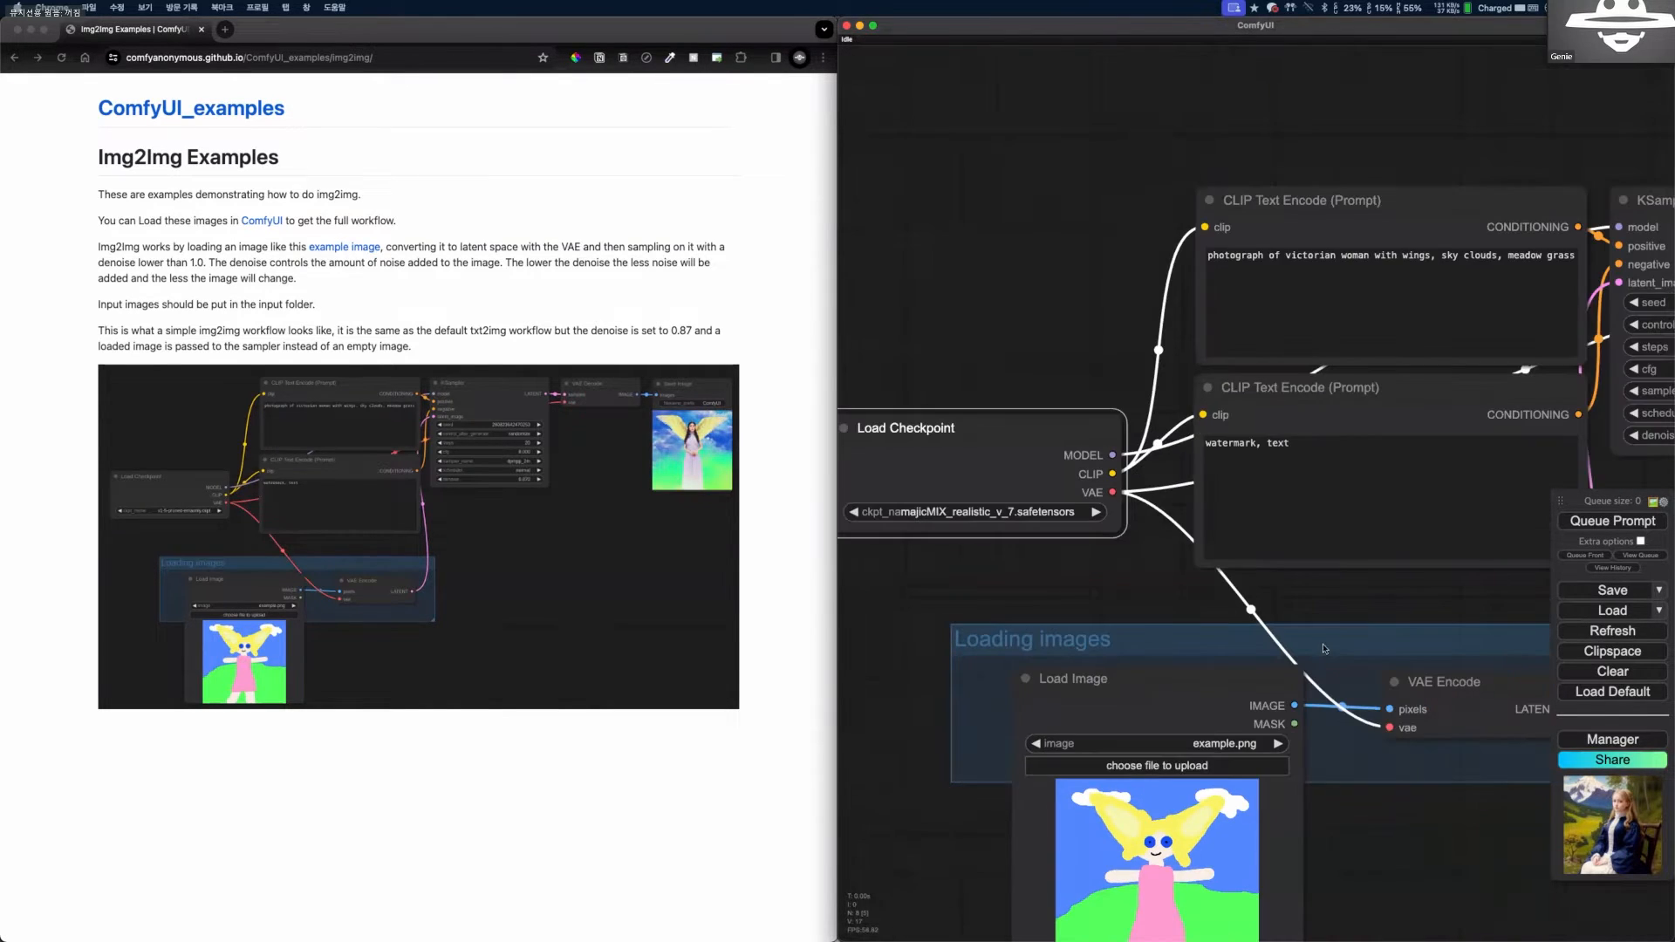
left_click_drag(1063, 610, 1052, 526)
scroll(855, 529, "down", 4)
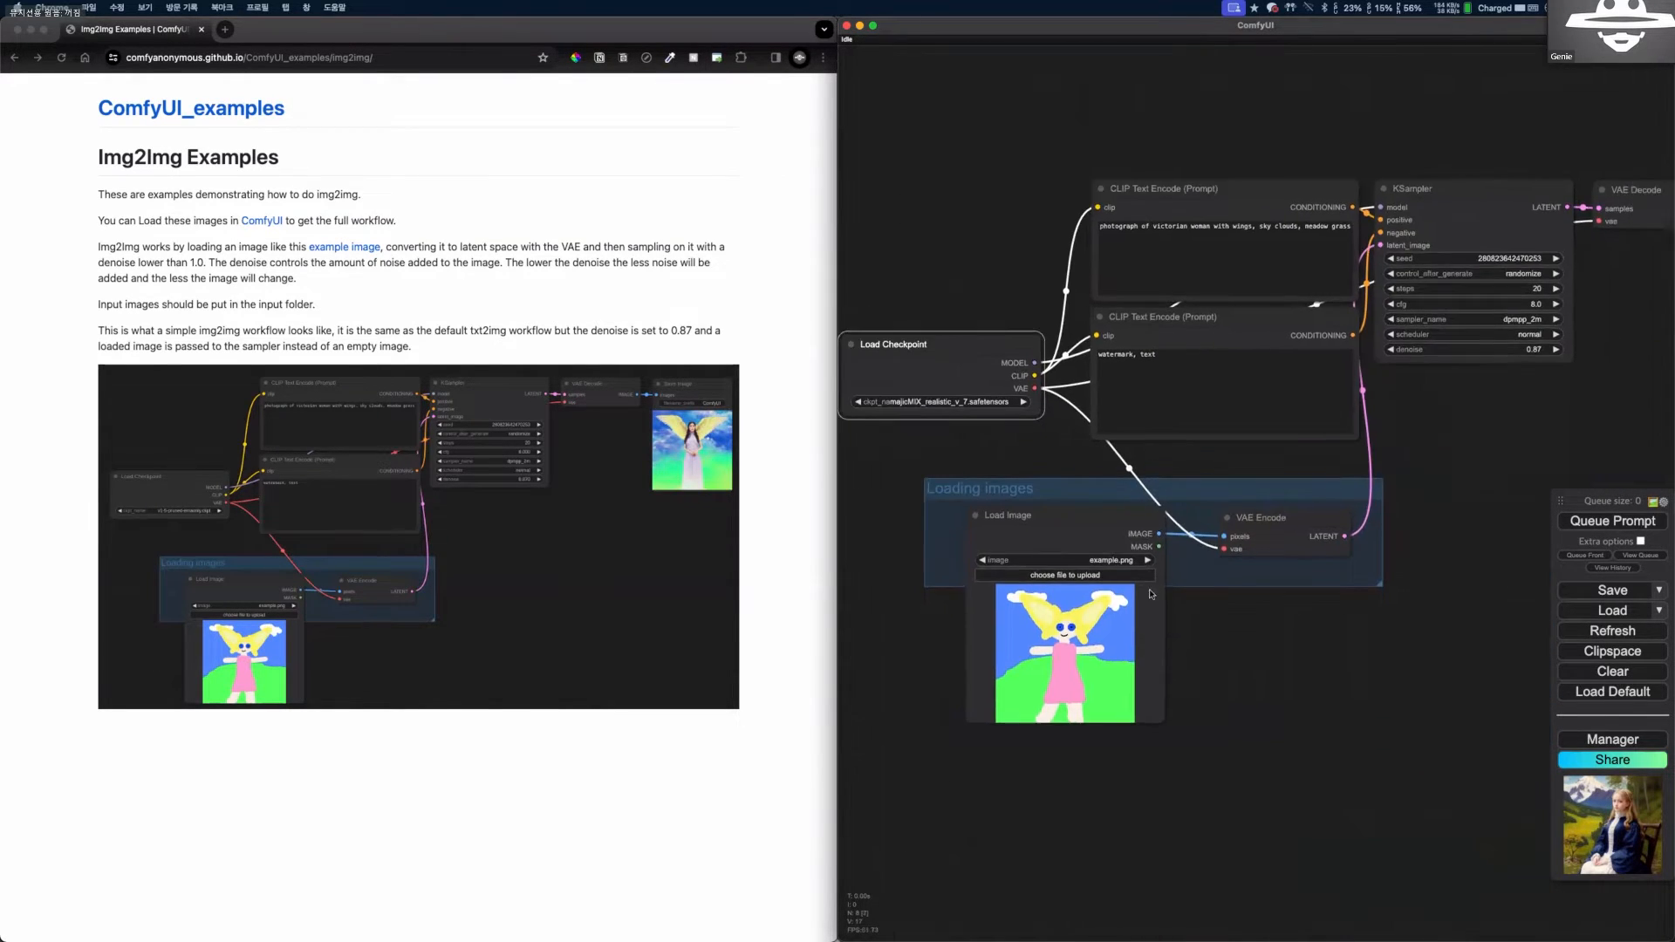
double_click(1128, 41)
scroll(1117, 661, "down", 4)
left_click_drag(837, 160, 236, 349)
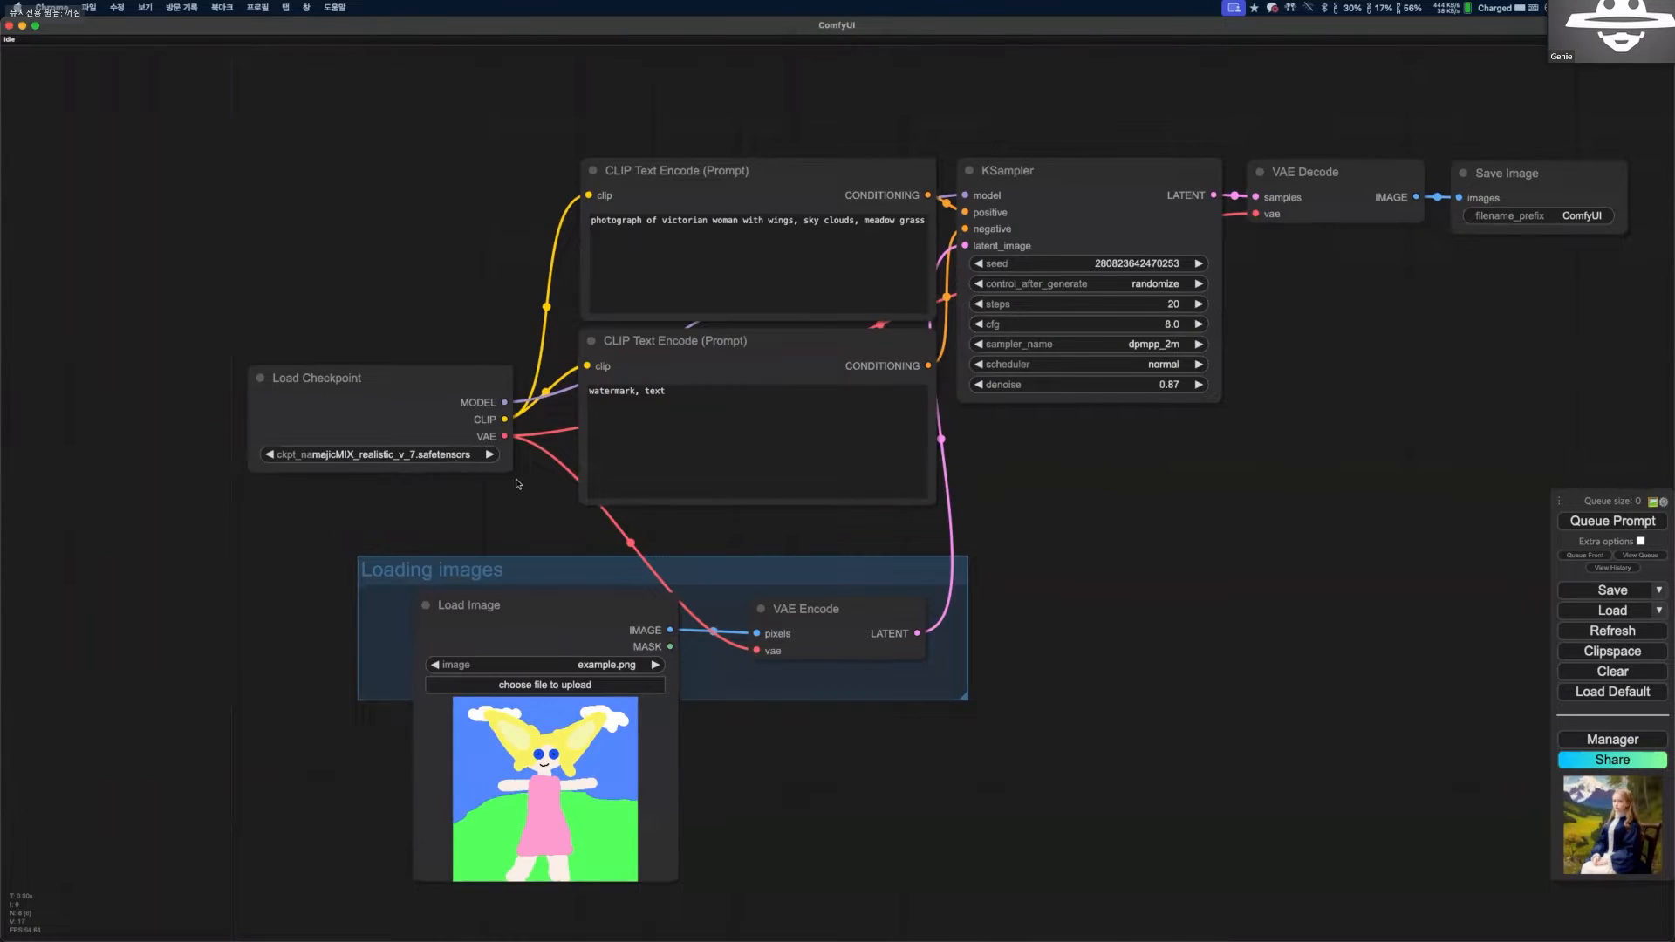
Reposition the Load Image and VAE Encode nodes around the Loading images group.
left_click_drag(517, 484, 457, 365)
left_click_drag(419, 486, 369, 536)
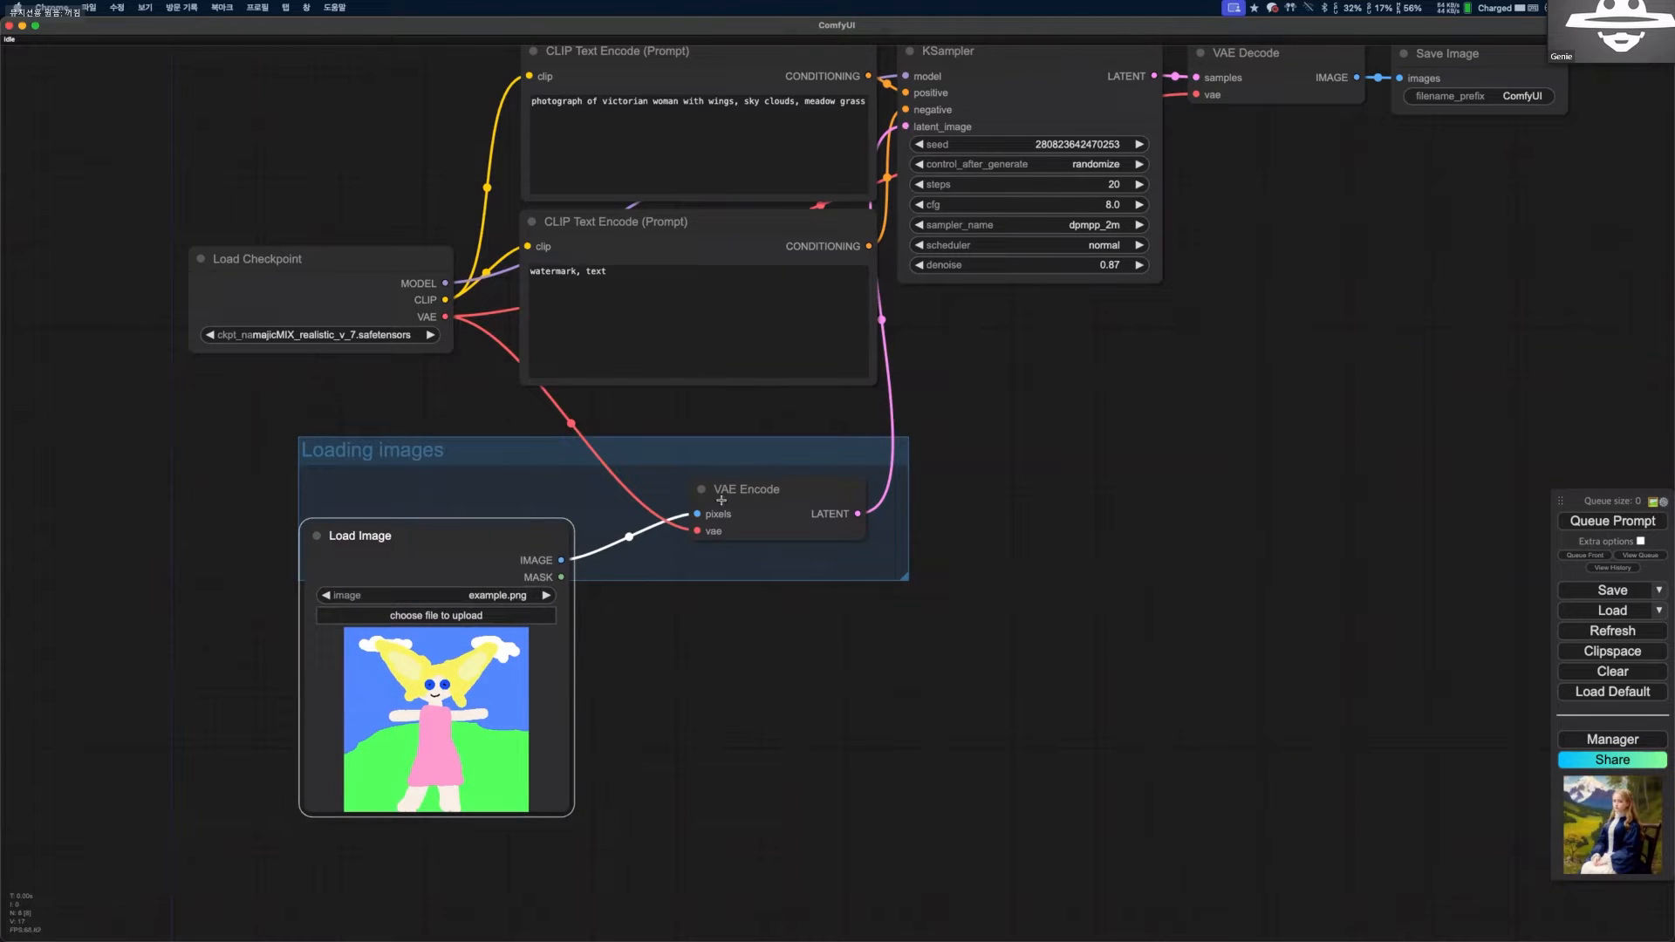
left_click_drag(737, 472, 685, 429)
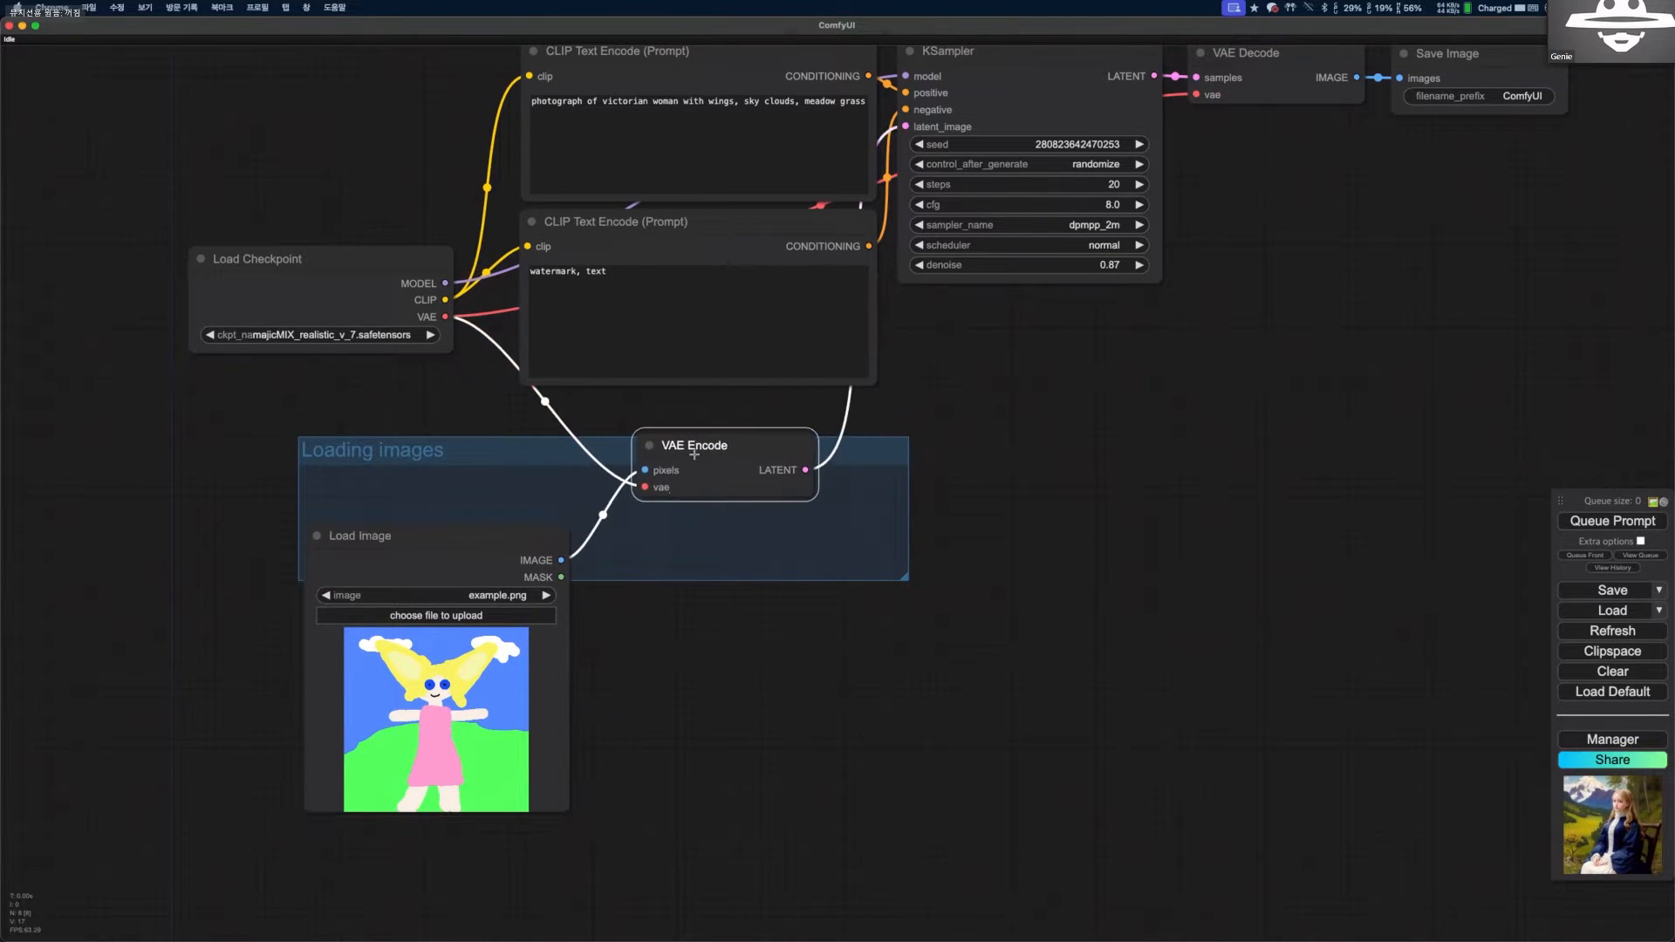
left_click_drag(527, 560, 461, 516)
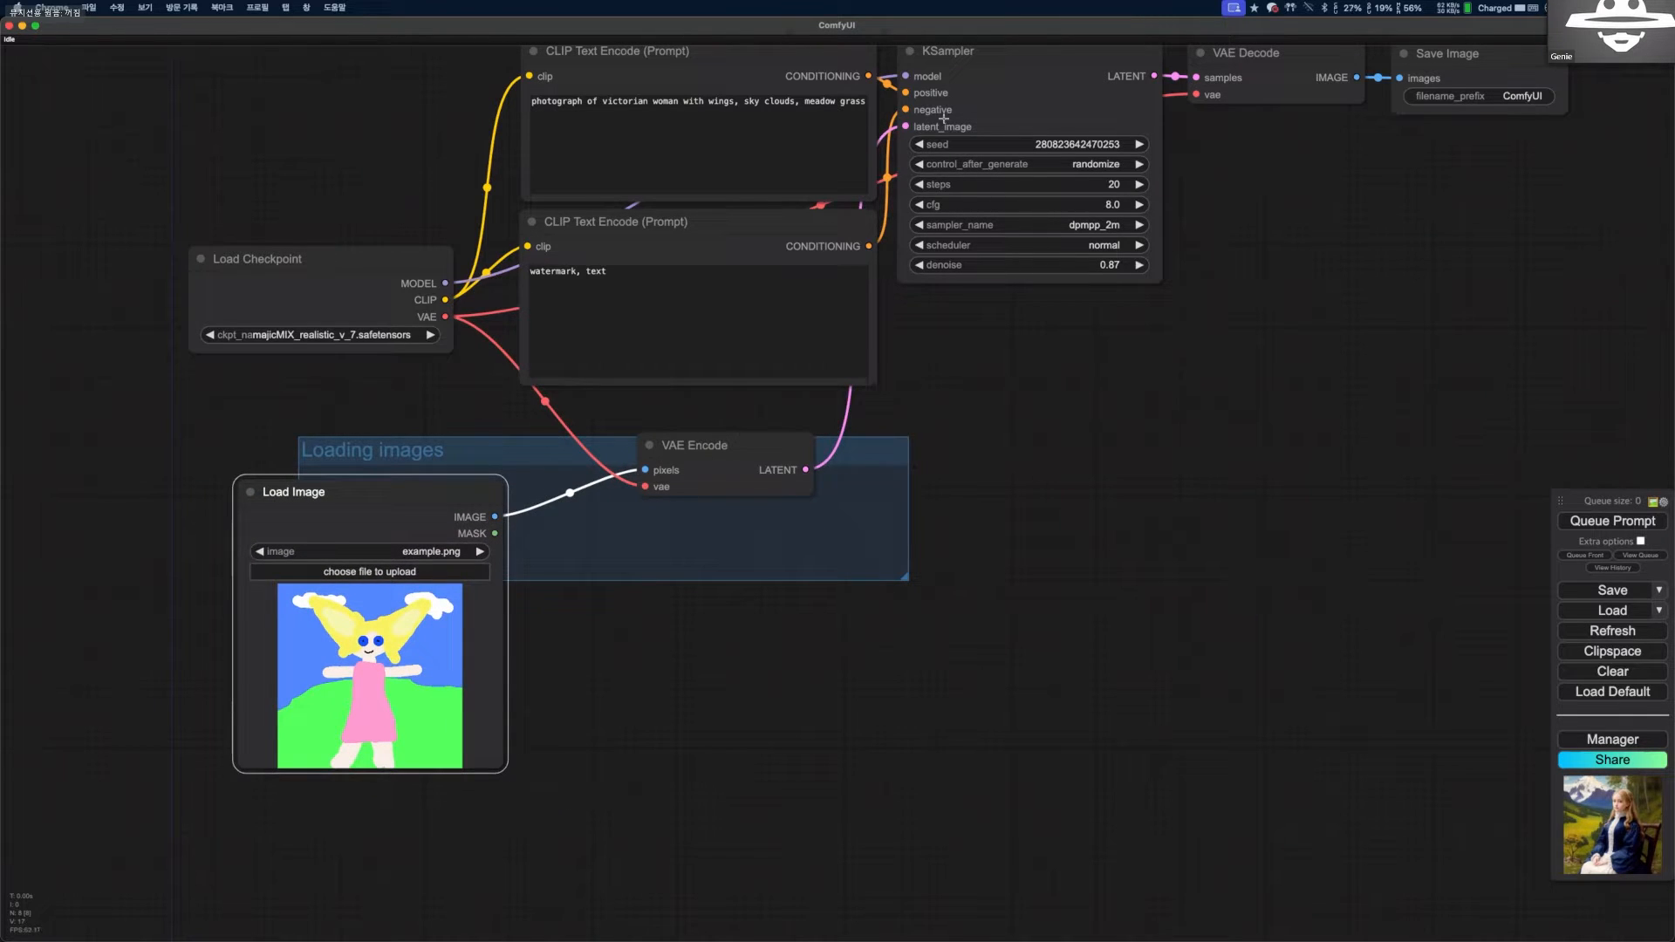
left_click_drag(744, 429, 683, 483)
left_click_drag(353, 641, 369, 639)
Preview several local images and load 2023-08-28_21-06-13_1185.png into the Load Image node.
left_click(388, 570)
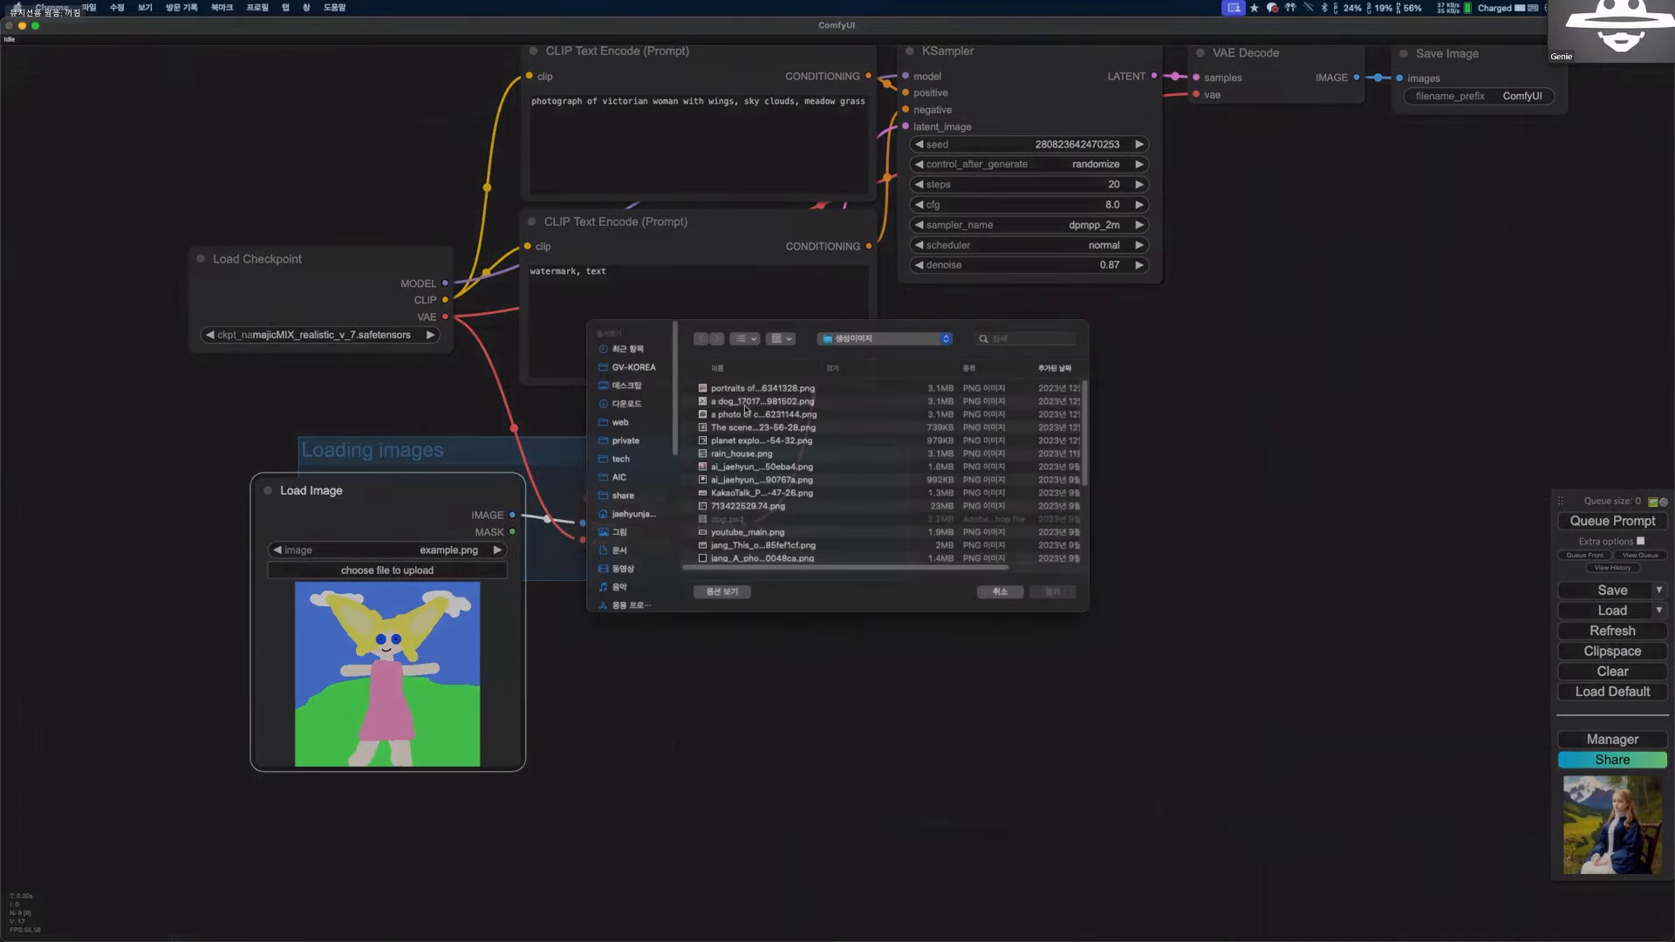
left_click(747, 454)
key("space")
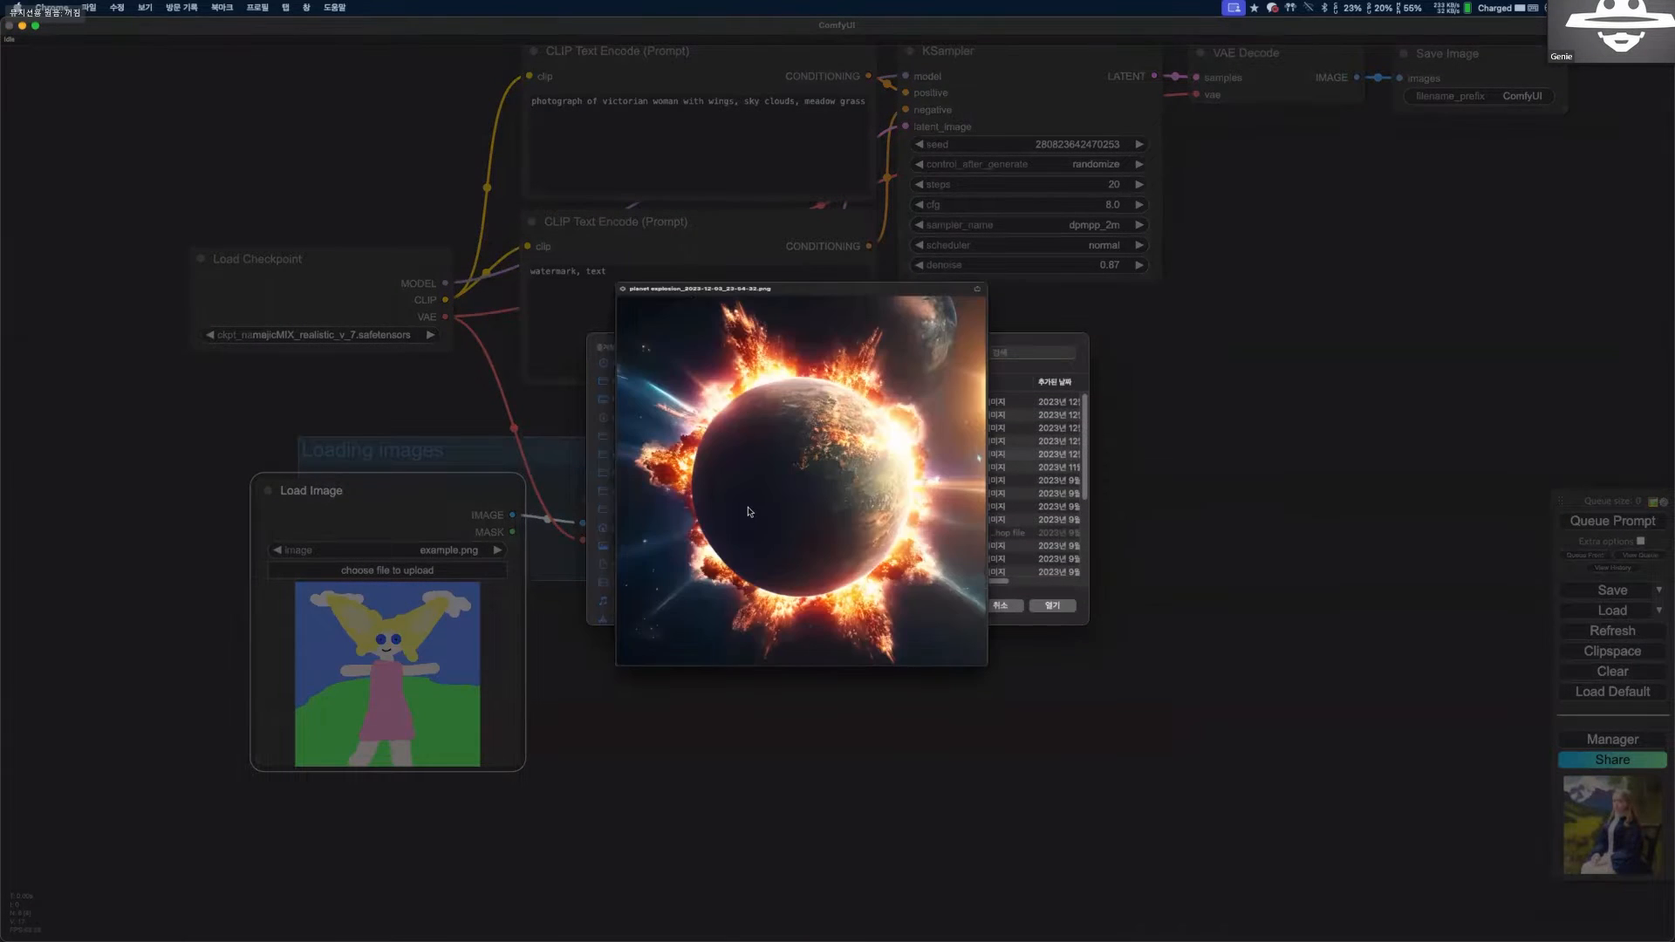
key("space")
key("Down")
key("Down")
key("Down")
key("Down")
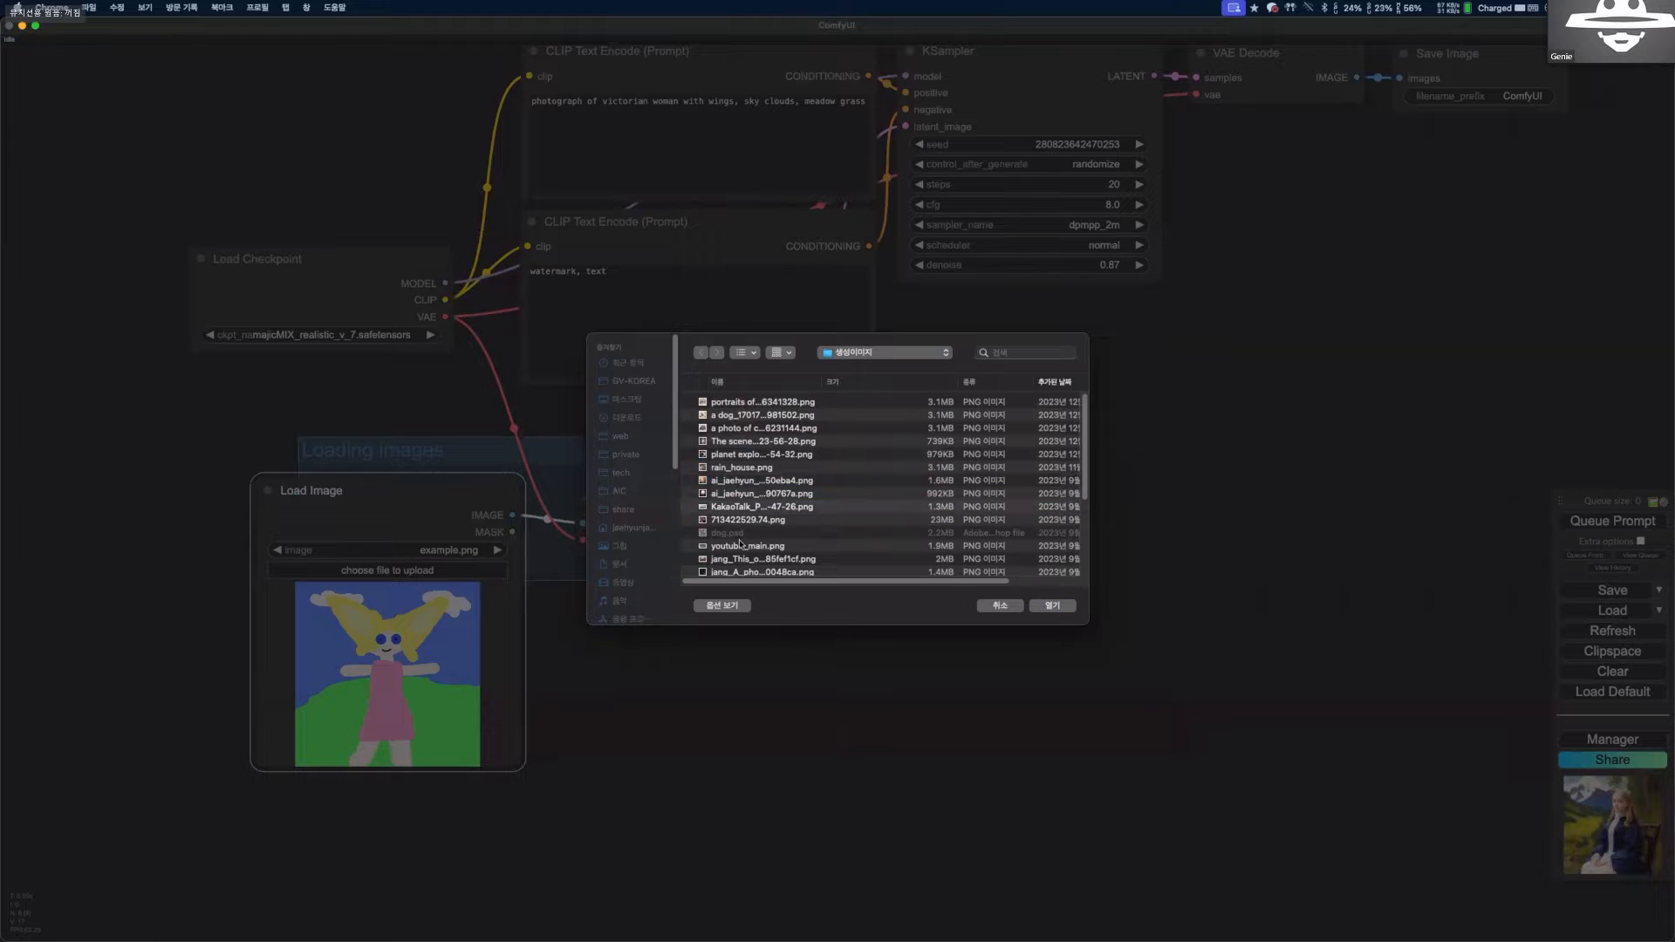
scroll(746, 558, "down", 5)
left_click(746, 538)
key("space")
key("Down")
key("Return")
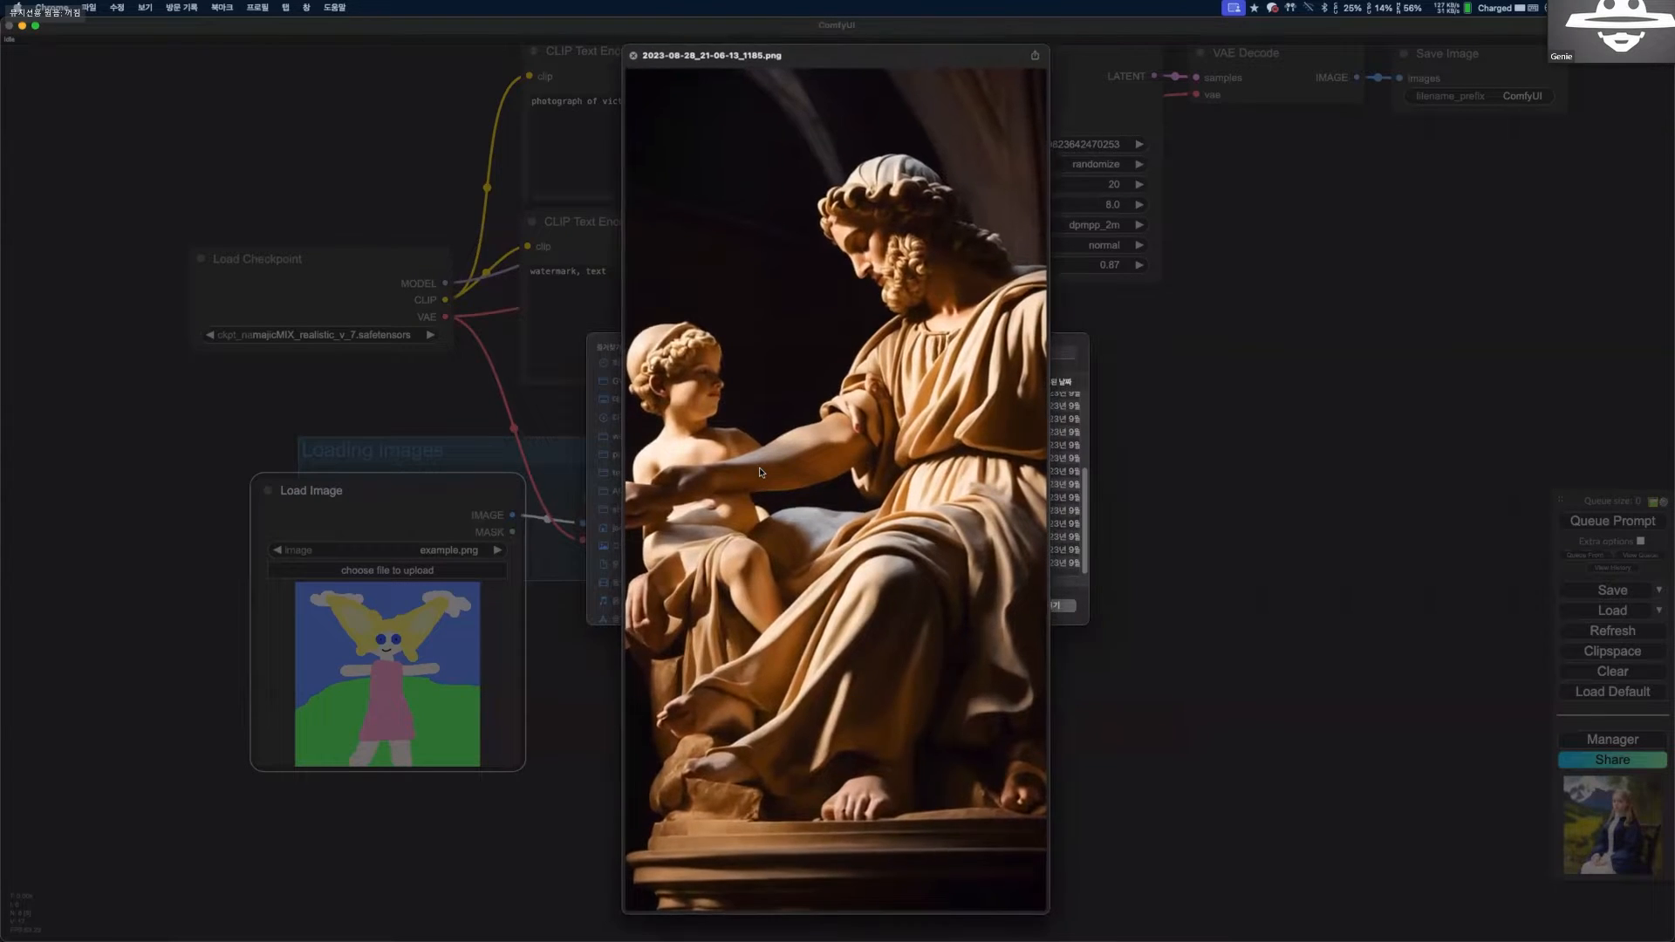
left_click(1007, 603)
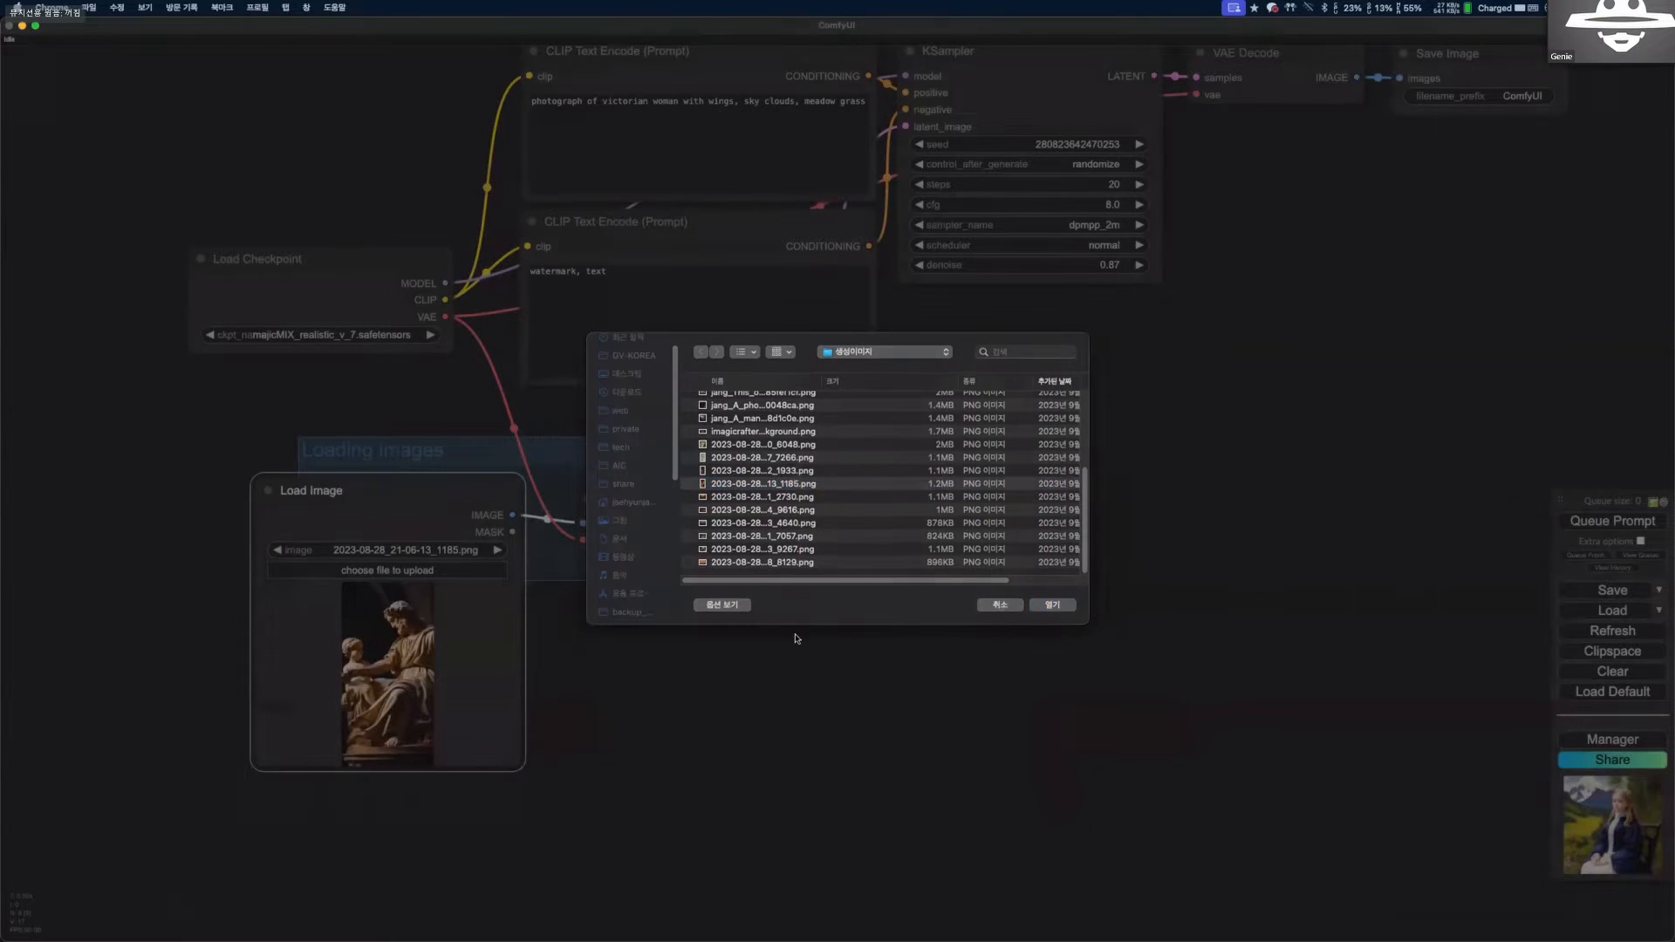
Run the img2img workflow on the loaded statue image with the existing prompt and sampler settings.
left_click(863, 109)
left_click_drag(864, 109, 556, 102)
left_click(703, 134)
scroll(949, 584, "down", 1)
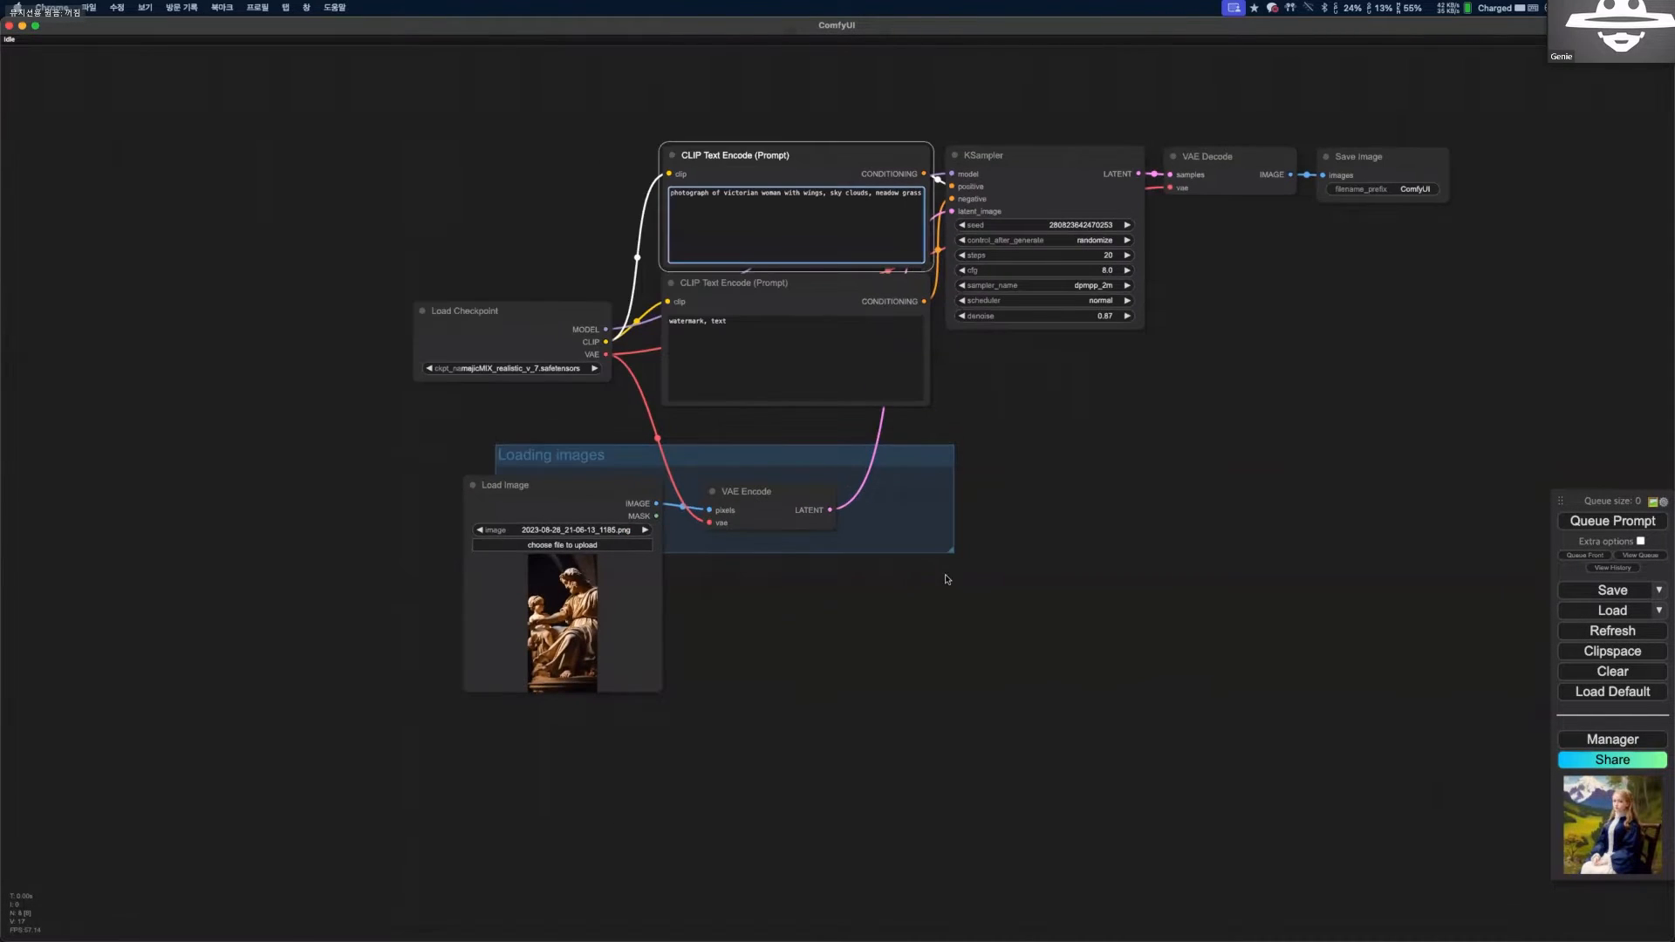
left_click_drag(948, 580, 943, 578)
left_click_drag(1523, 469, 1308, 575)
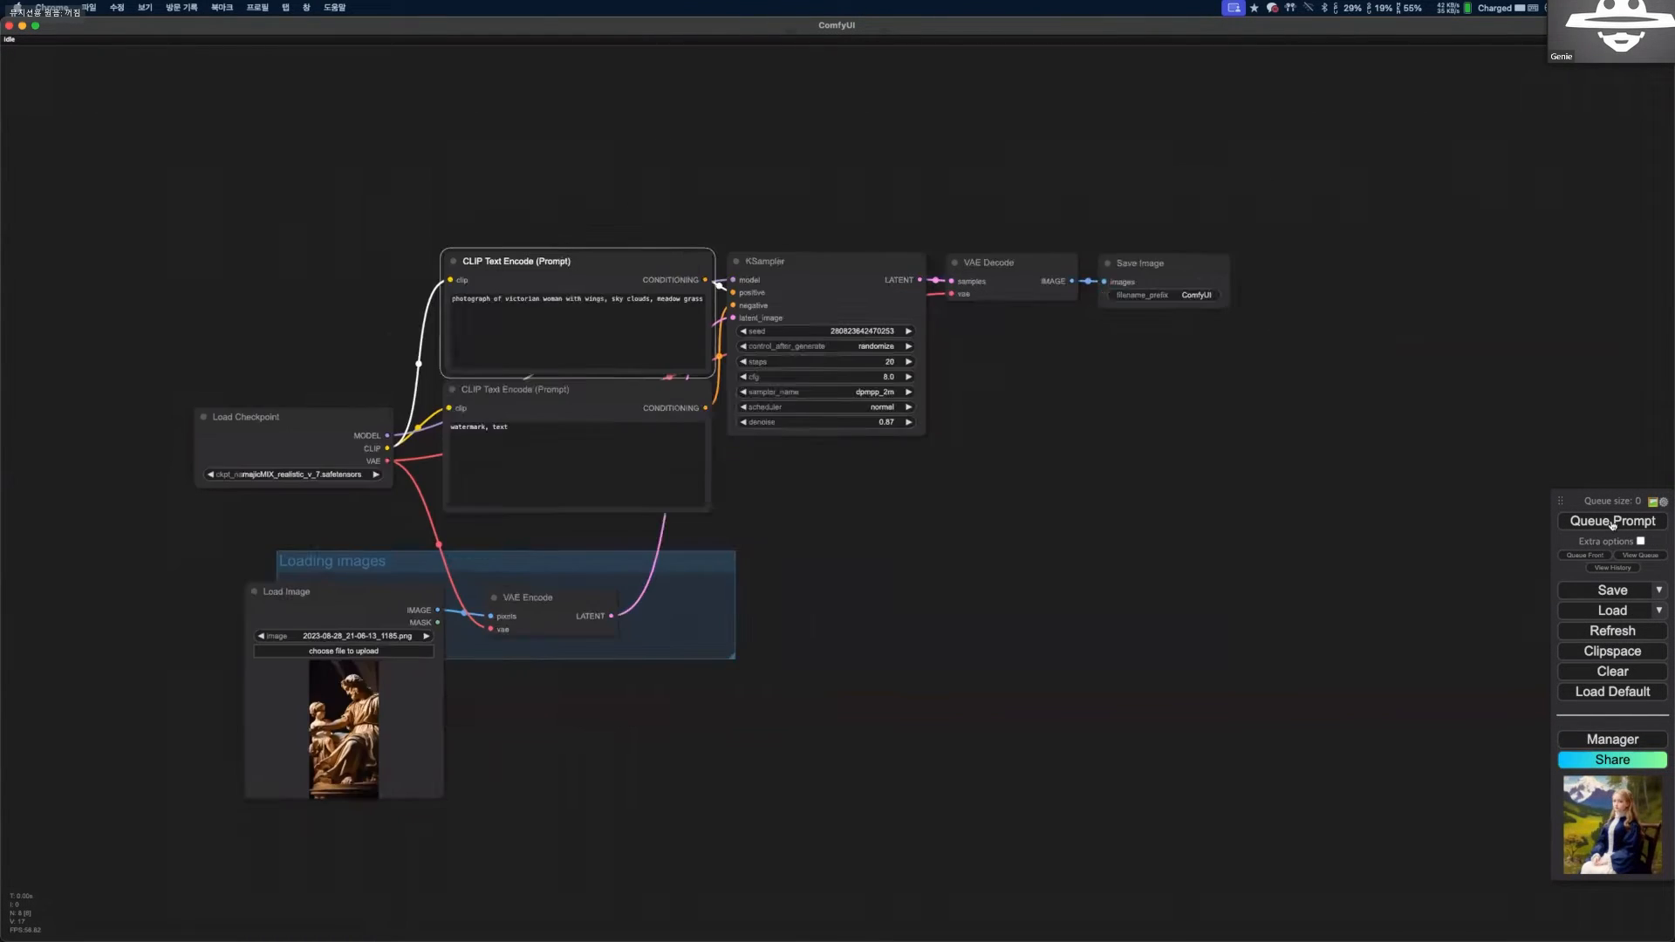
left_click(1609, 522)
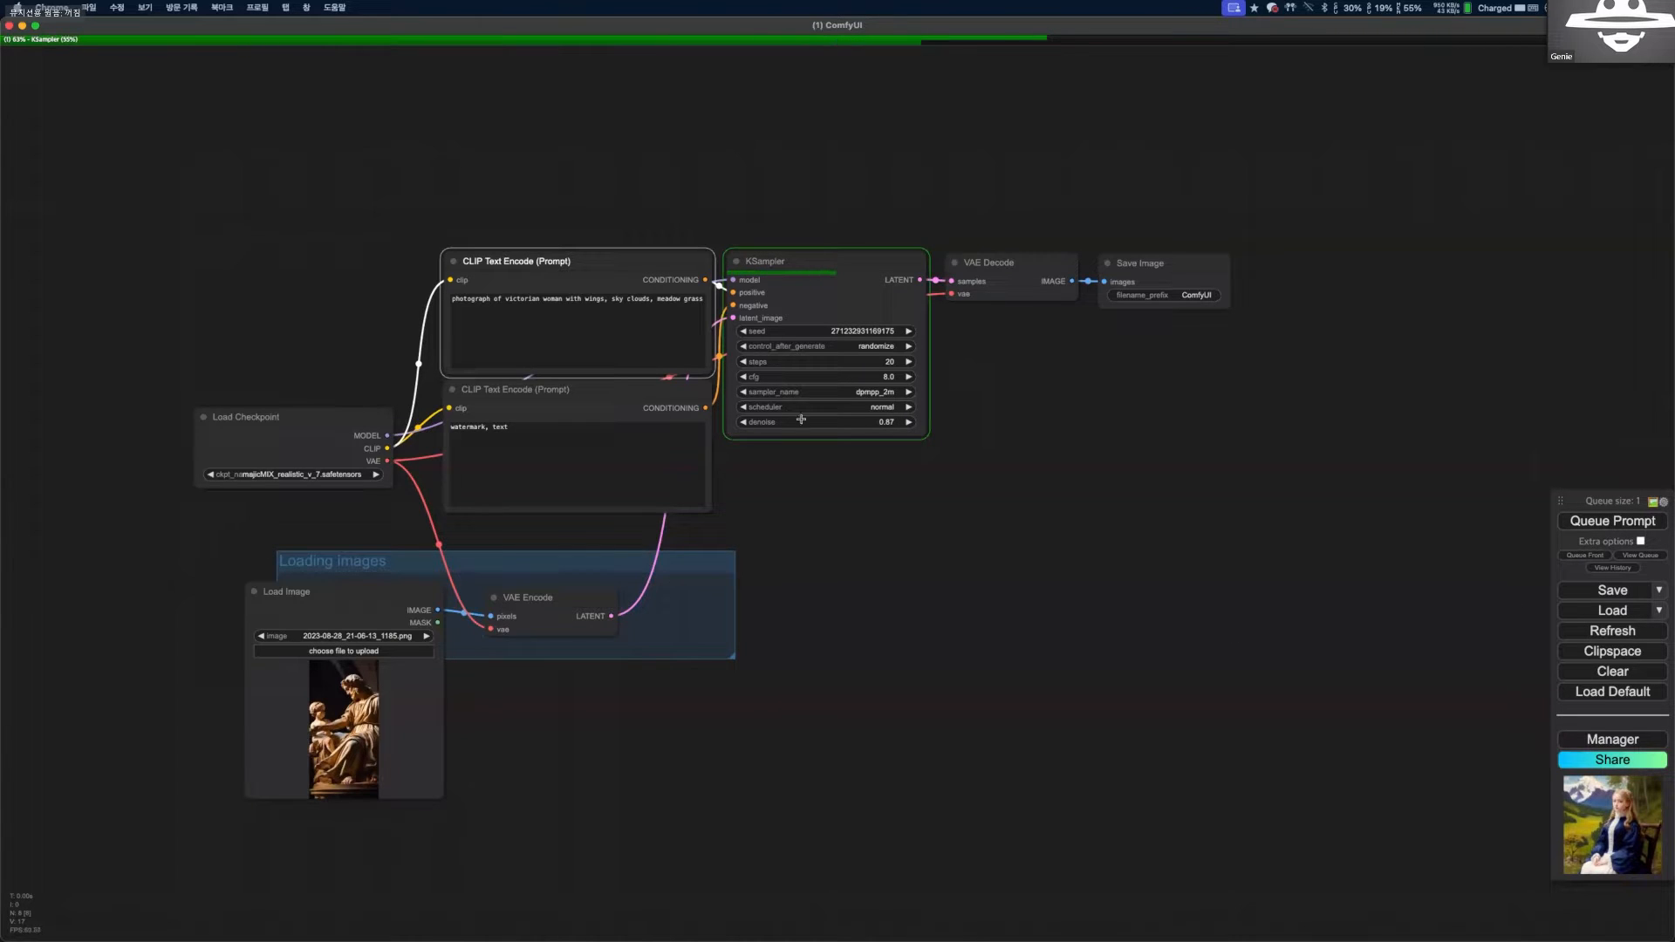
Examine the generated image in the Save Image node alongside the KSampler's denoise setting.
scroll(838, 410, "up", 4)
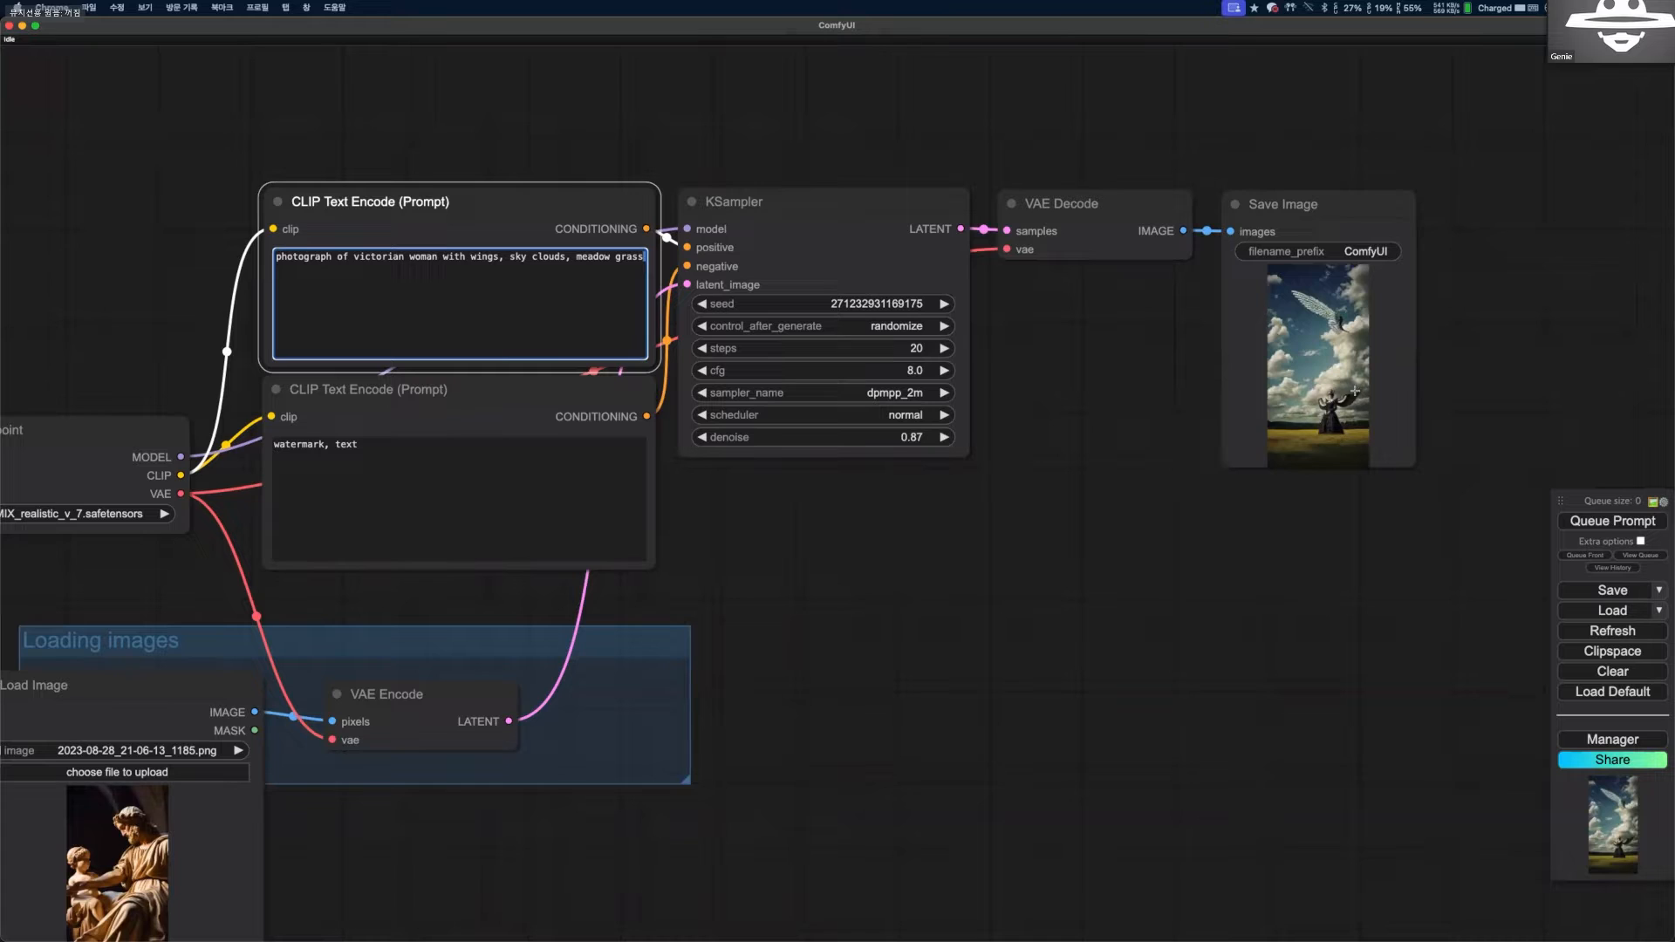
scroll(1339, 410, "up", 9)
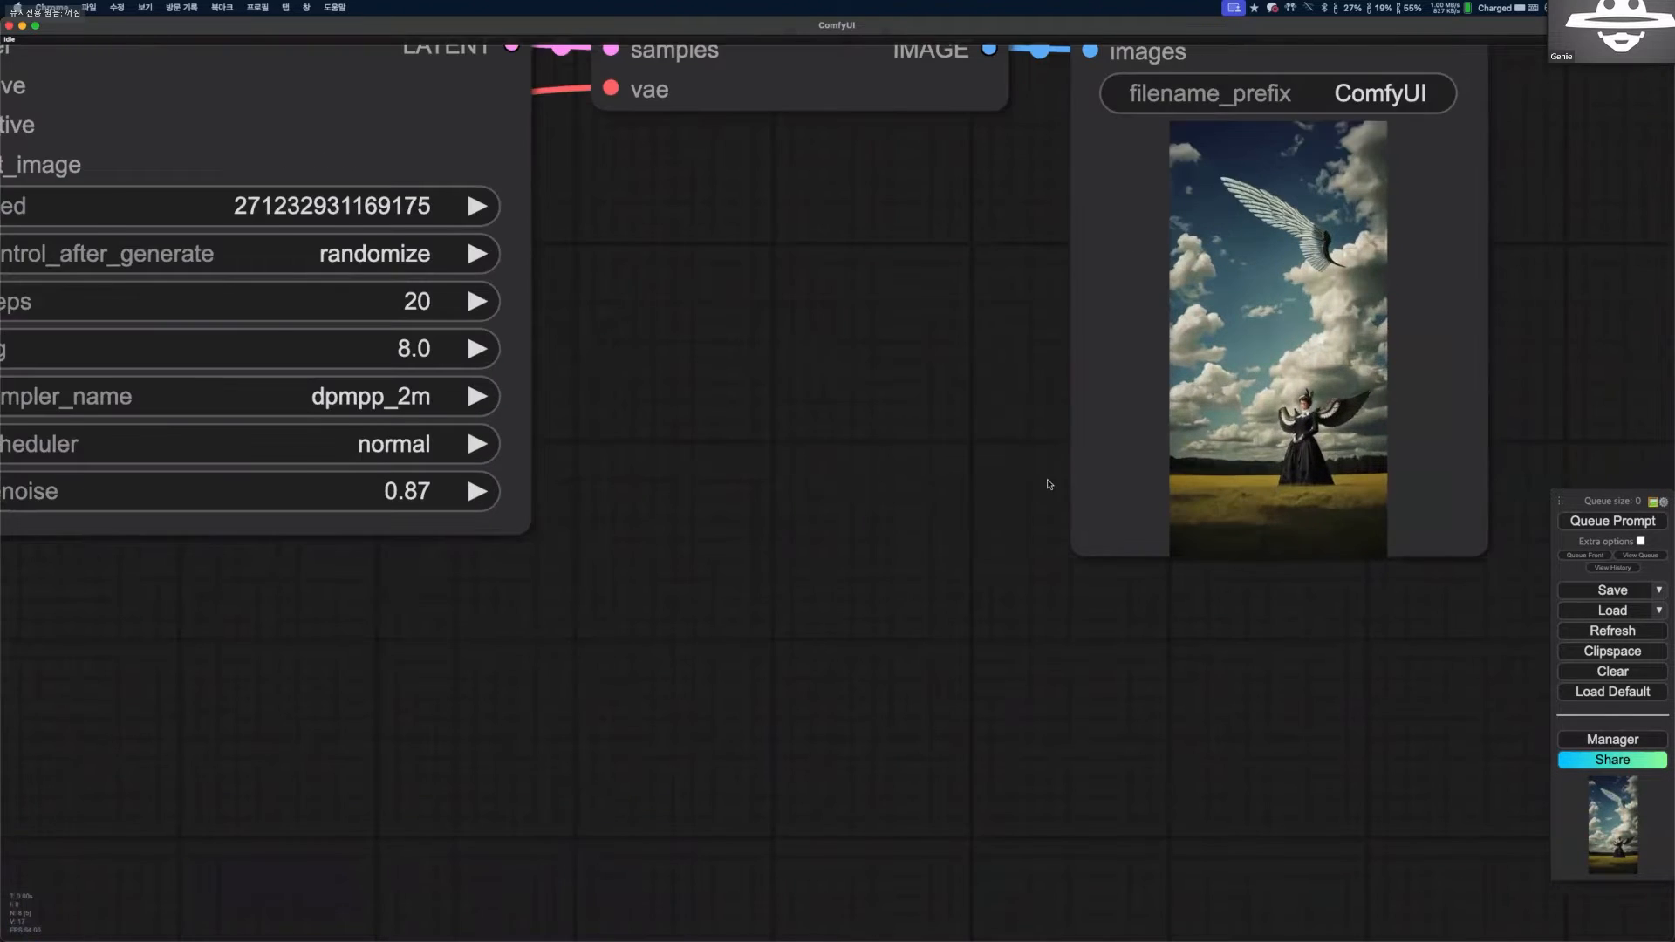
scroll(876, 429, "down", 10)
scroll(885, 431, "up", 3)
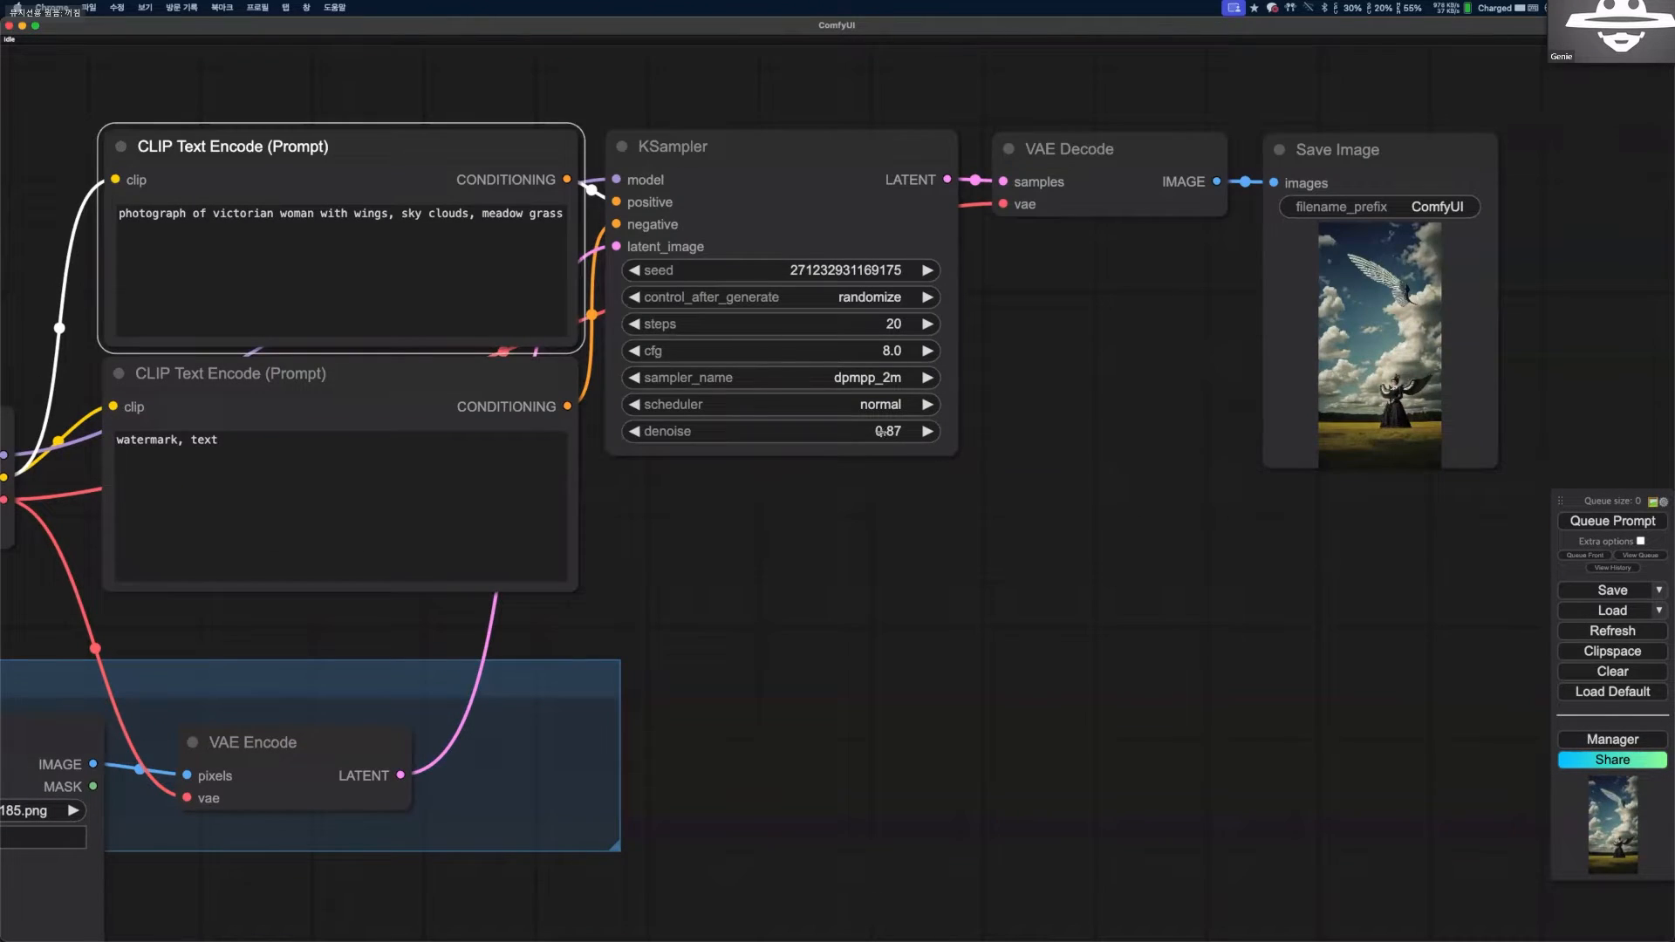
scroll(879, 465, "up", 5)
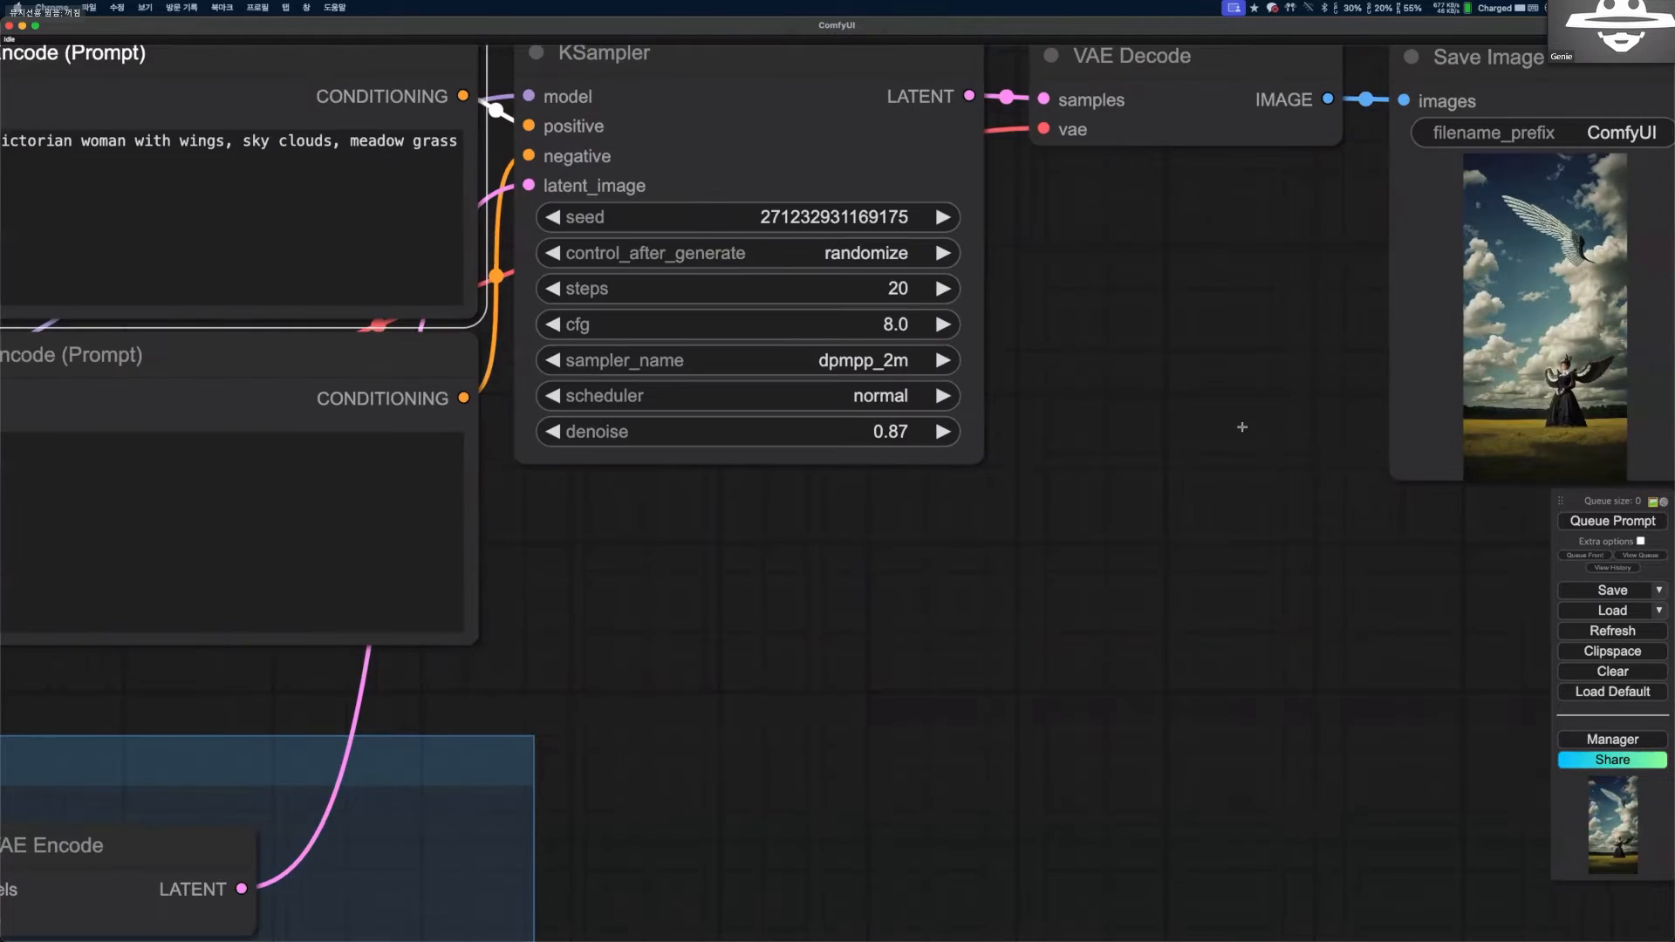
scroll(1234, 393, "down", 2)
scroll(1135, 456, "down", 7)
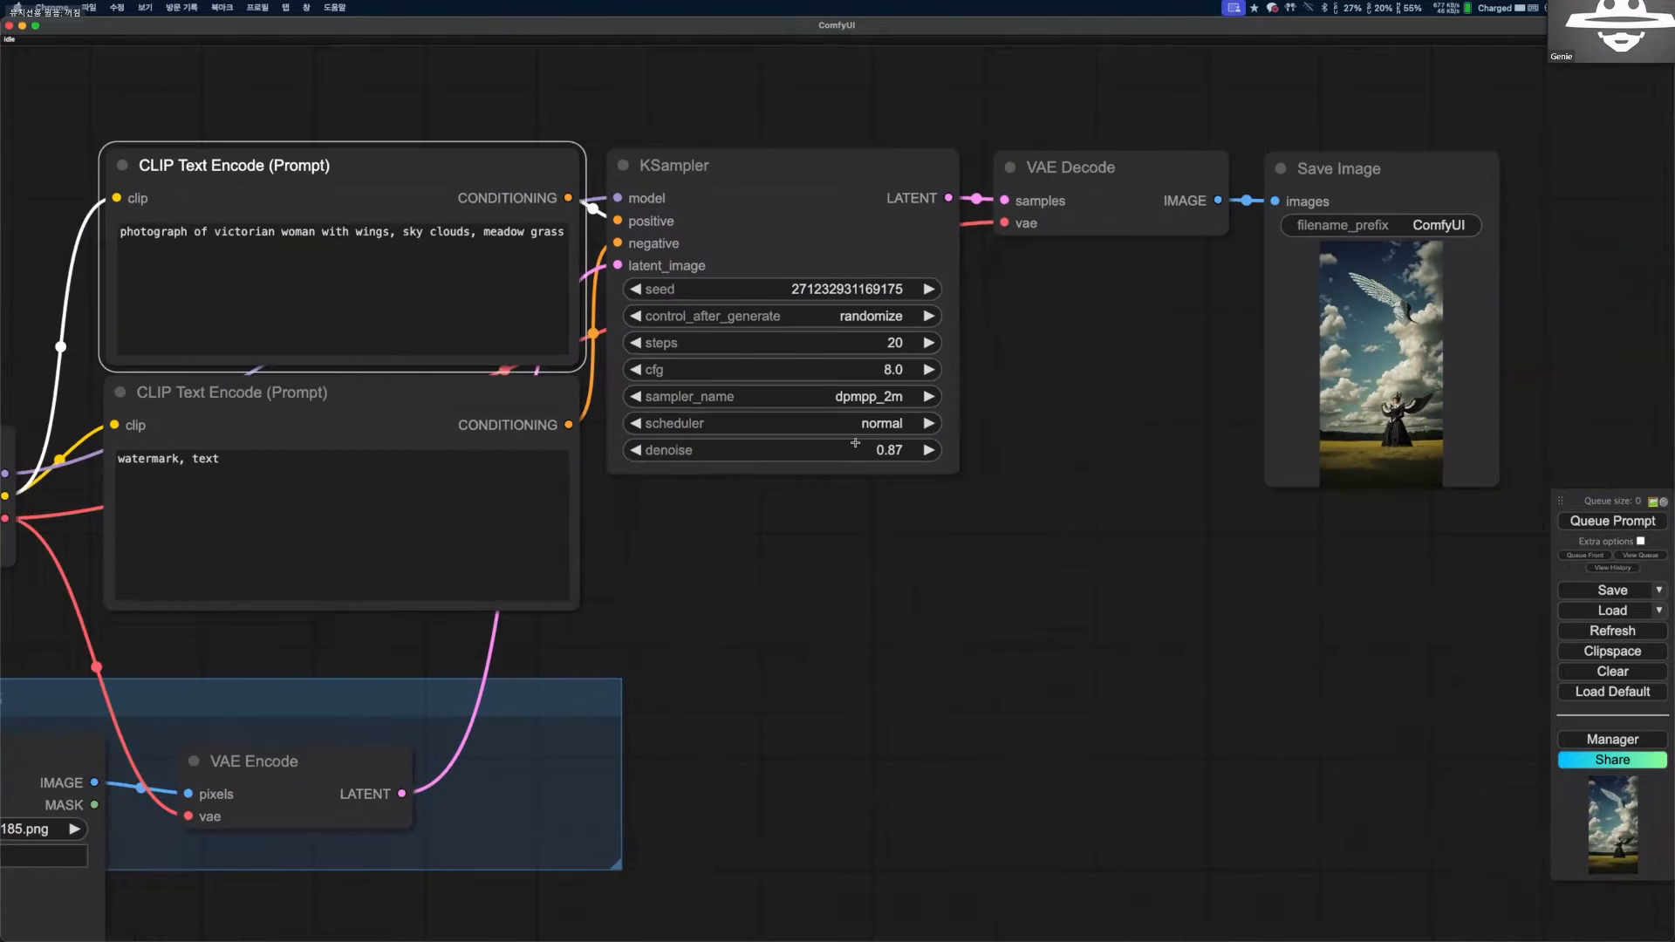
Set the KSampler denoise to 0.27, then generate again and inspect the saved image up close.
scroll(824, 495, "up", 3)
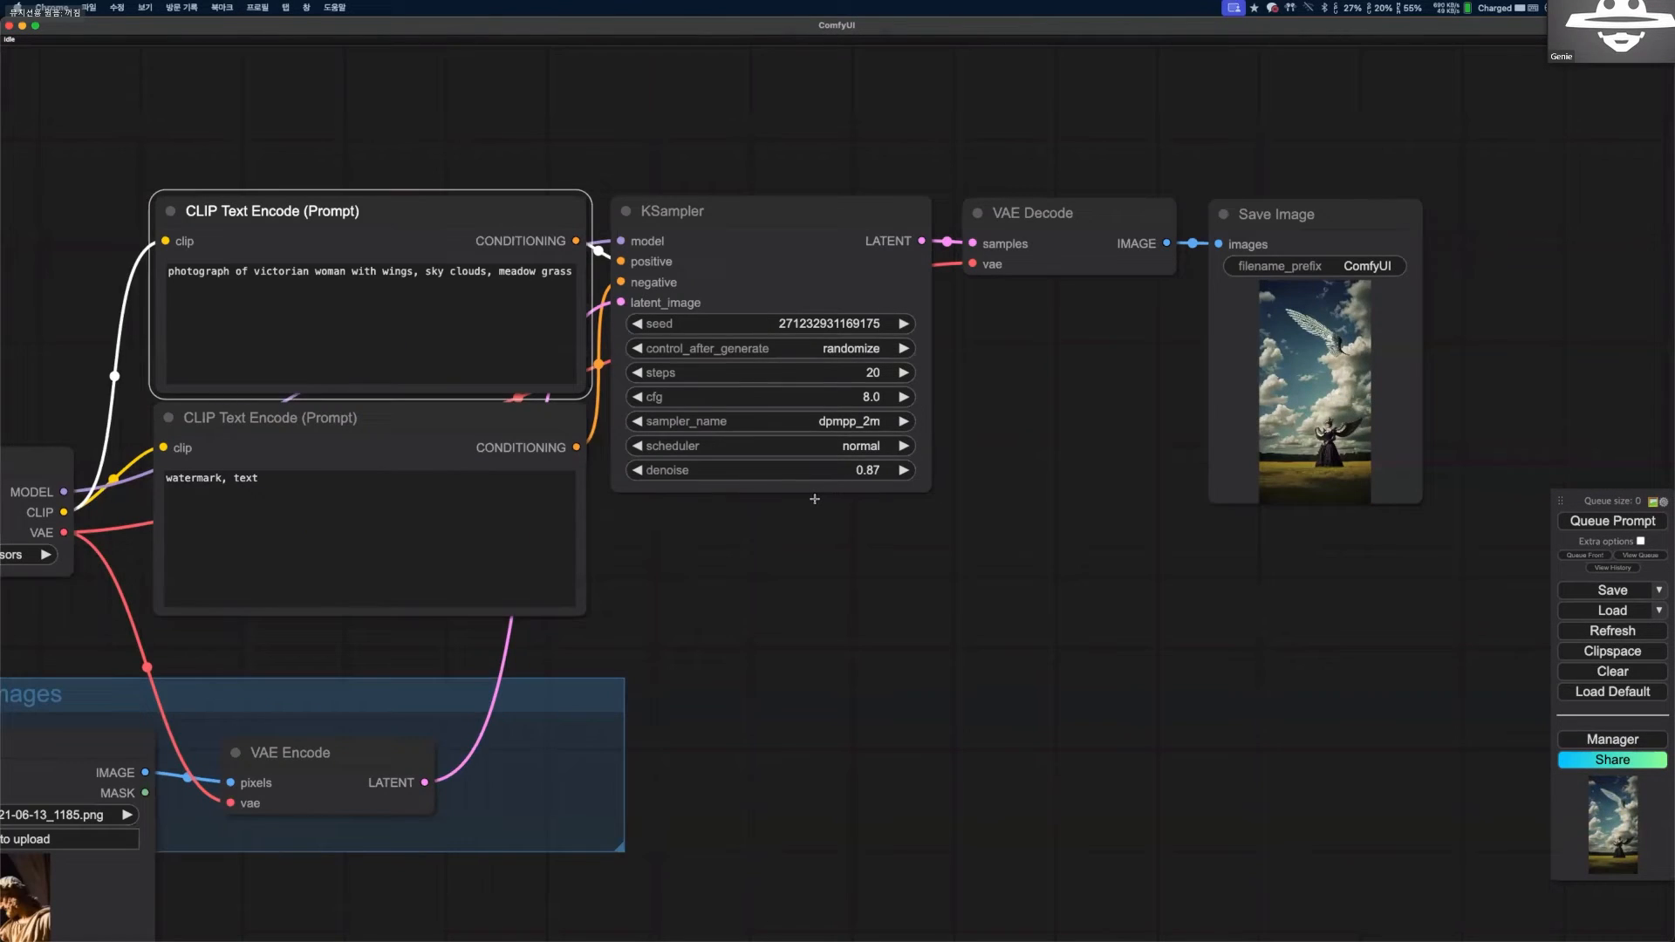
scroll(883, 443, "up", 7)
left_click_drag(864, 497, 813, 498)
scroll(839, 495, "down", 2)
scroll(857, 491, "down", 4)
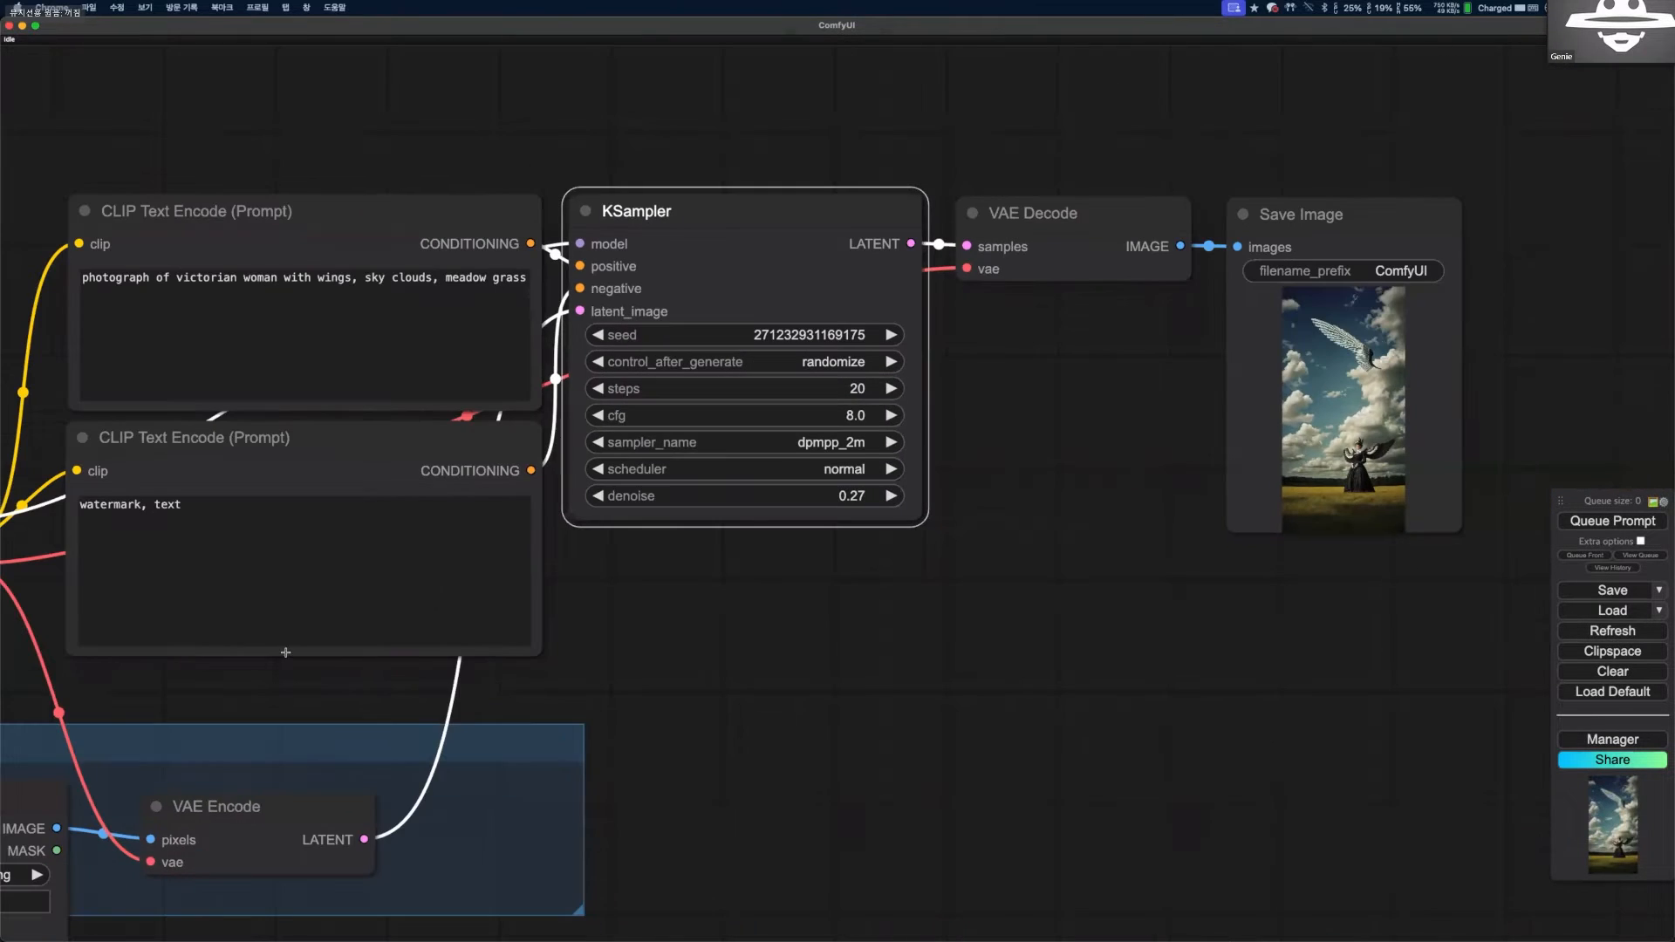
left_click_drag(1058, 244, 1074, 247)
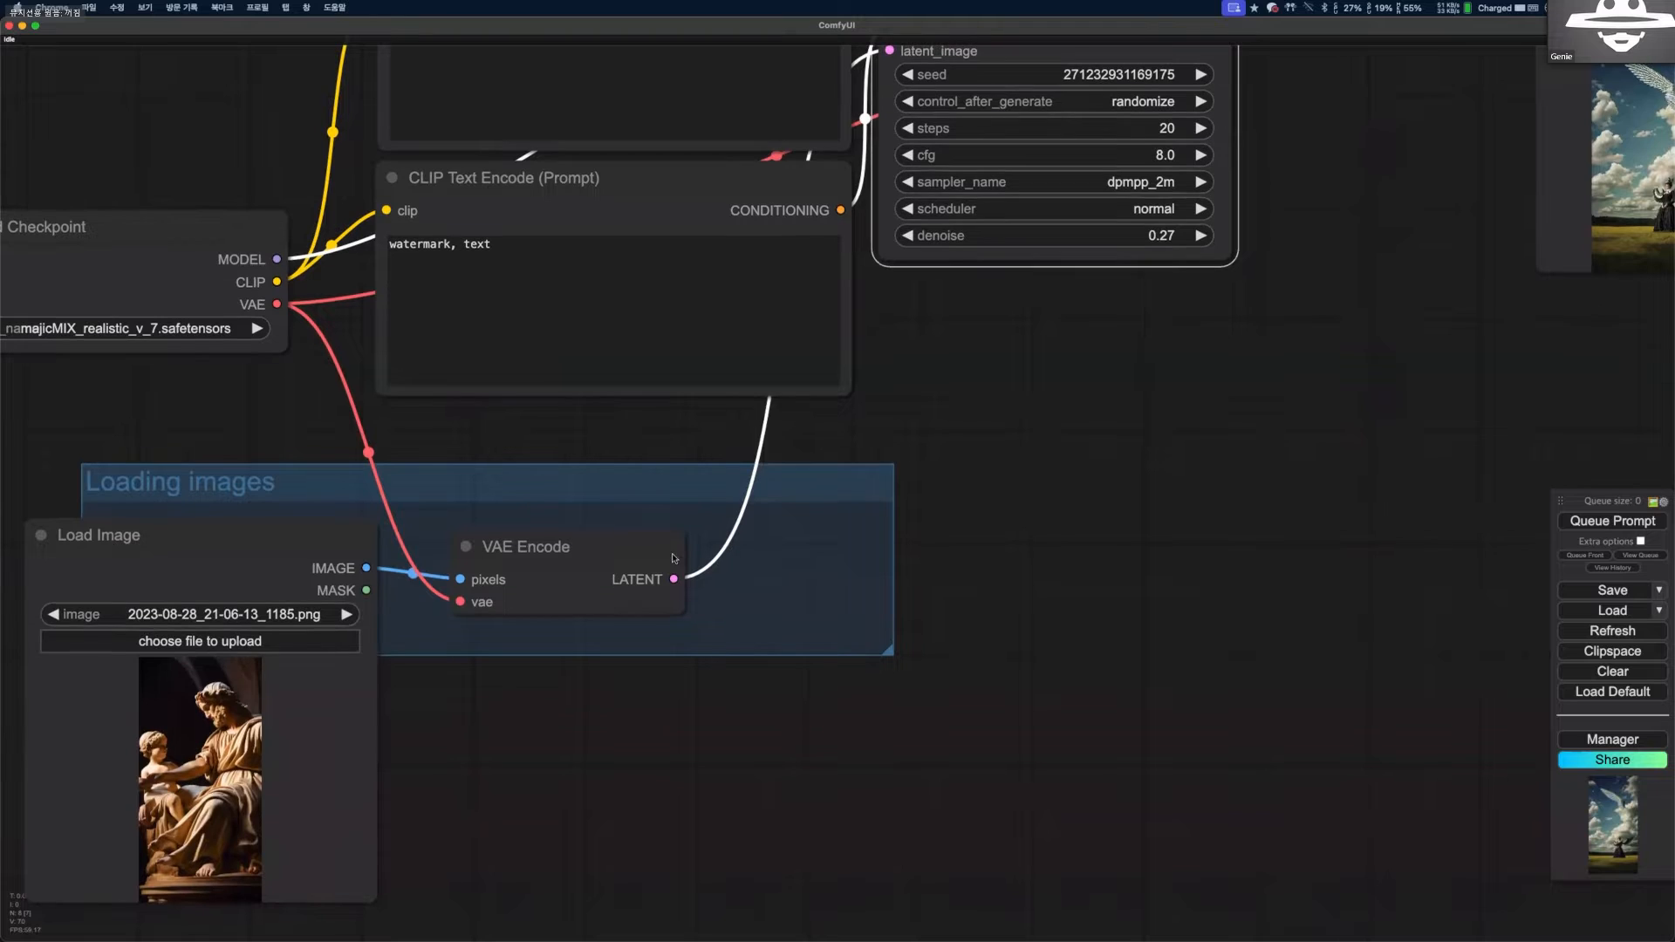
left_click_drag(707, 521, 680, 547)
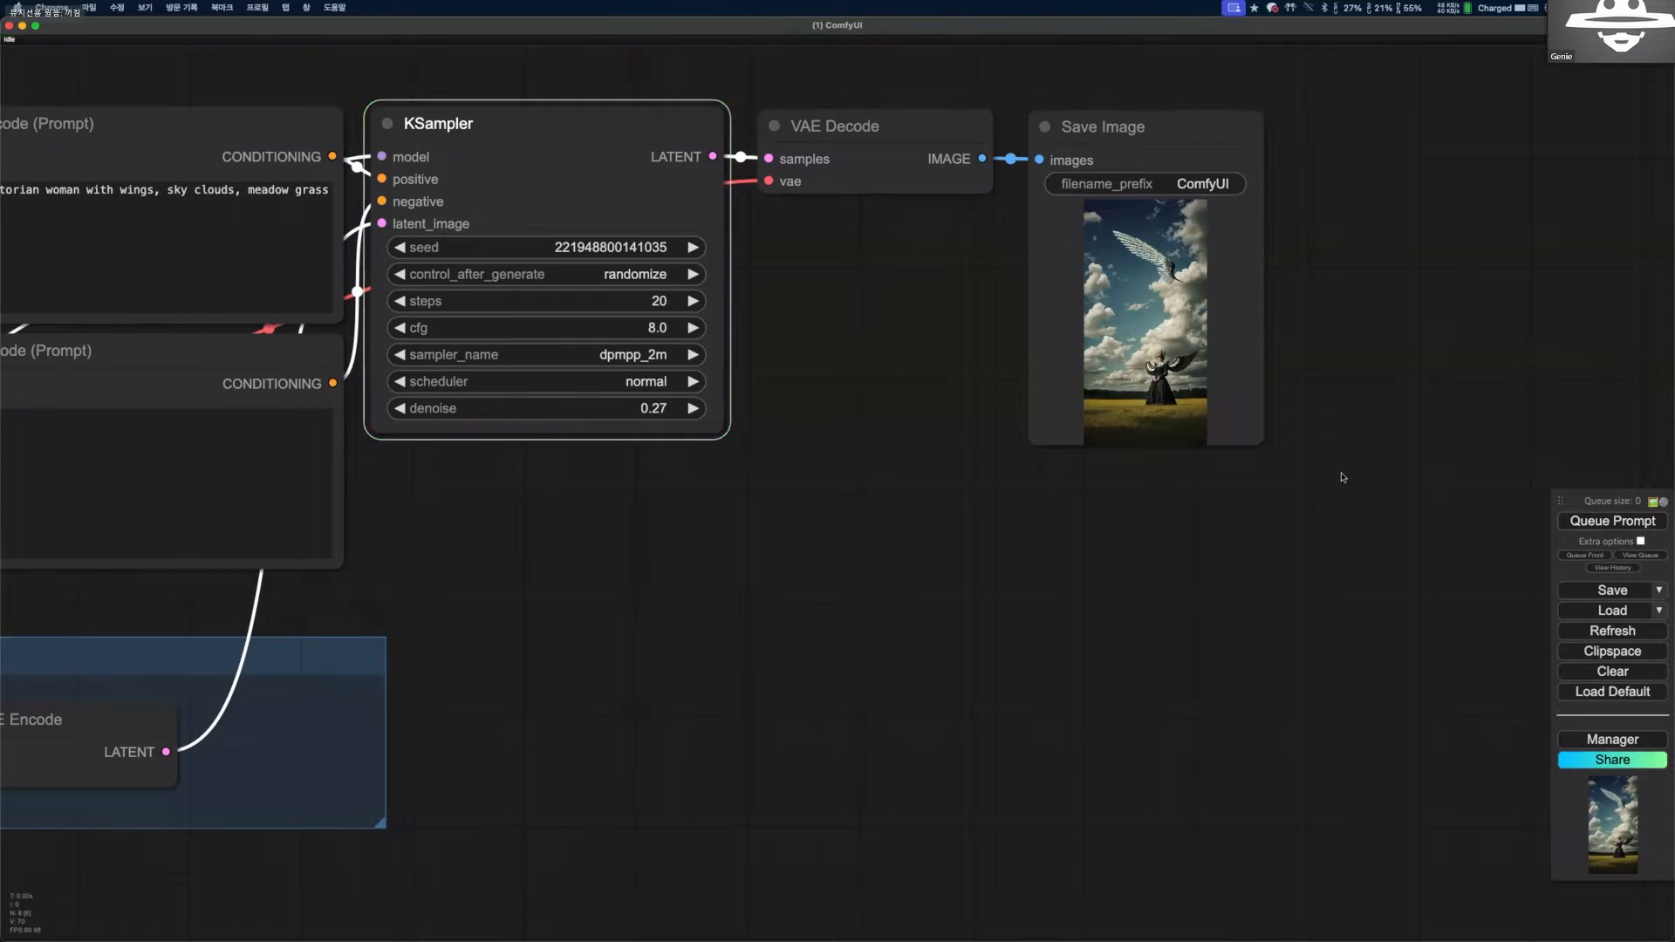
scroll(1136, 297, "up", 8)
scroll(1147, 288, "up", 5)
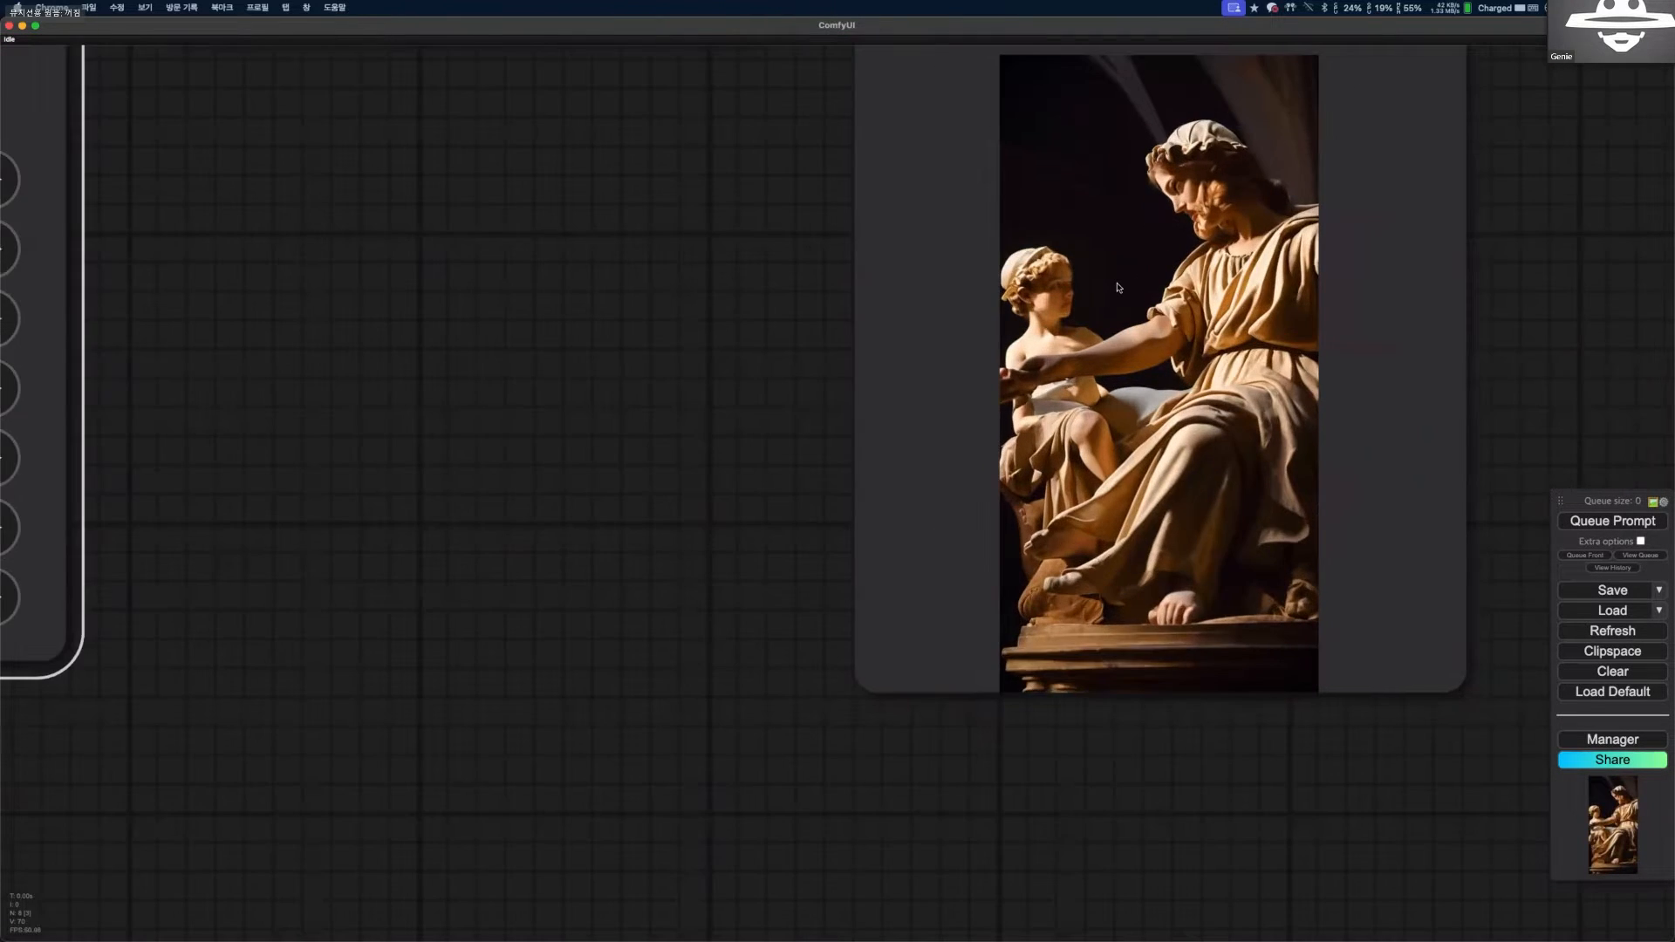
scroll(1147, 292, "down", 4)
scroll(663, 654, "down", 2)
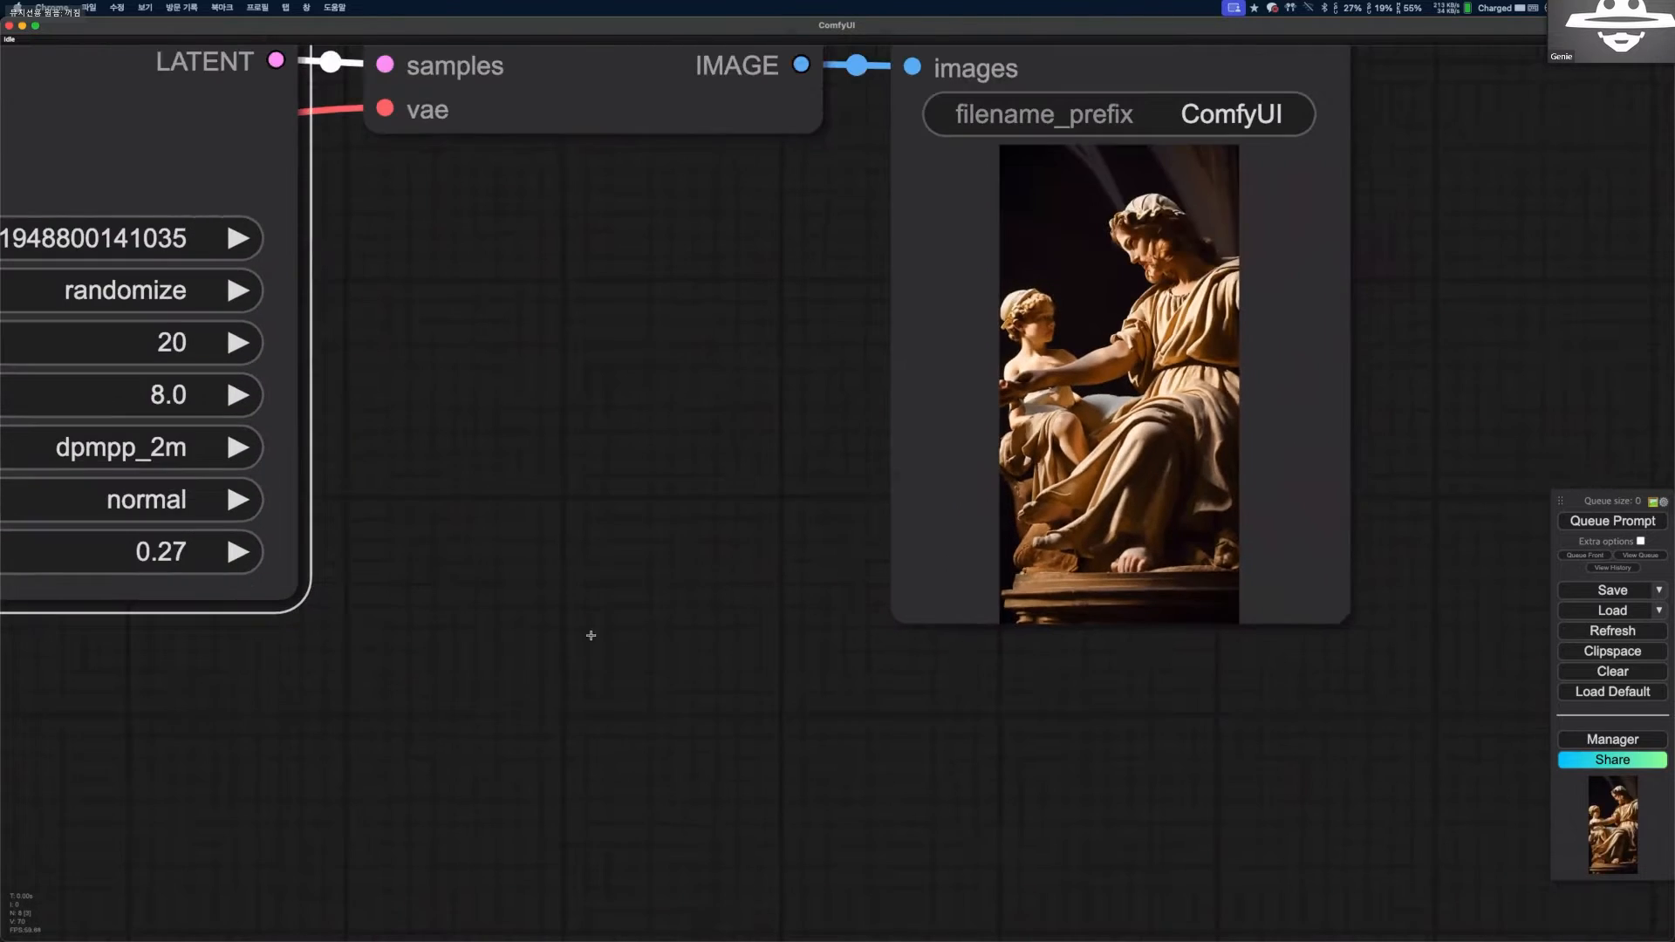
Set the KSampler denoise to 0.48, then generate again and examine the output in the Save Image node.
scroll(576, 619, "down", 3)
mouse_move(575, 619)
left_mouse_down()
mouse_move(881, 673)
mouse_move(588, 623)
left_mouse_up()
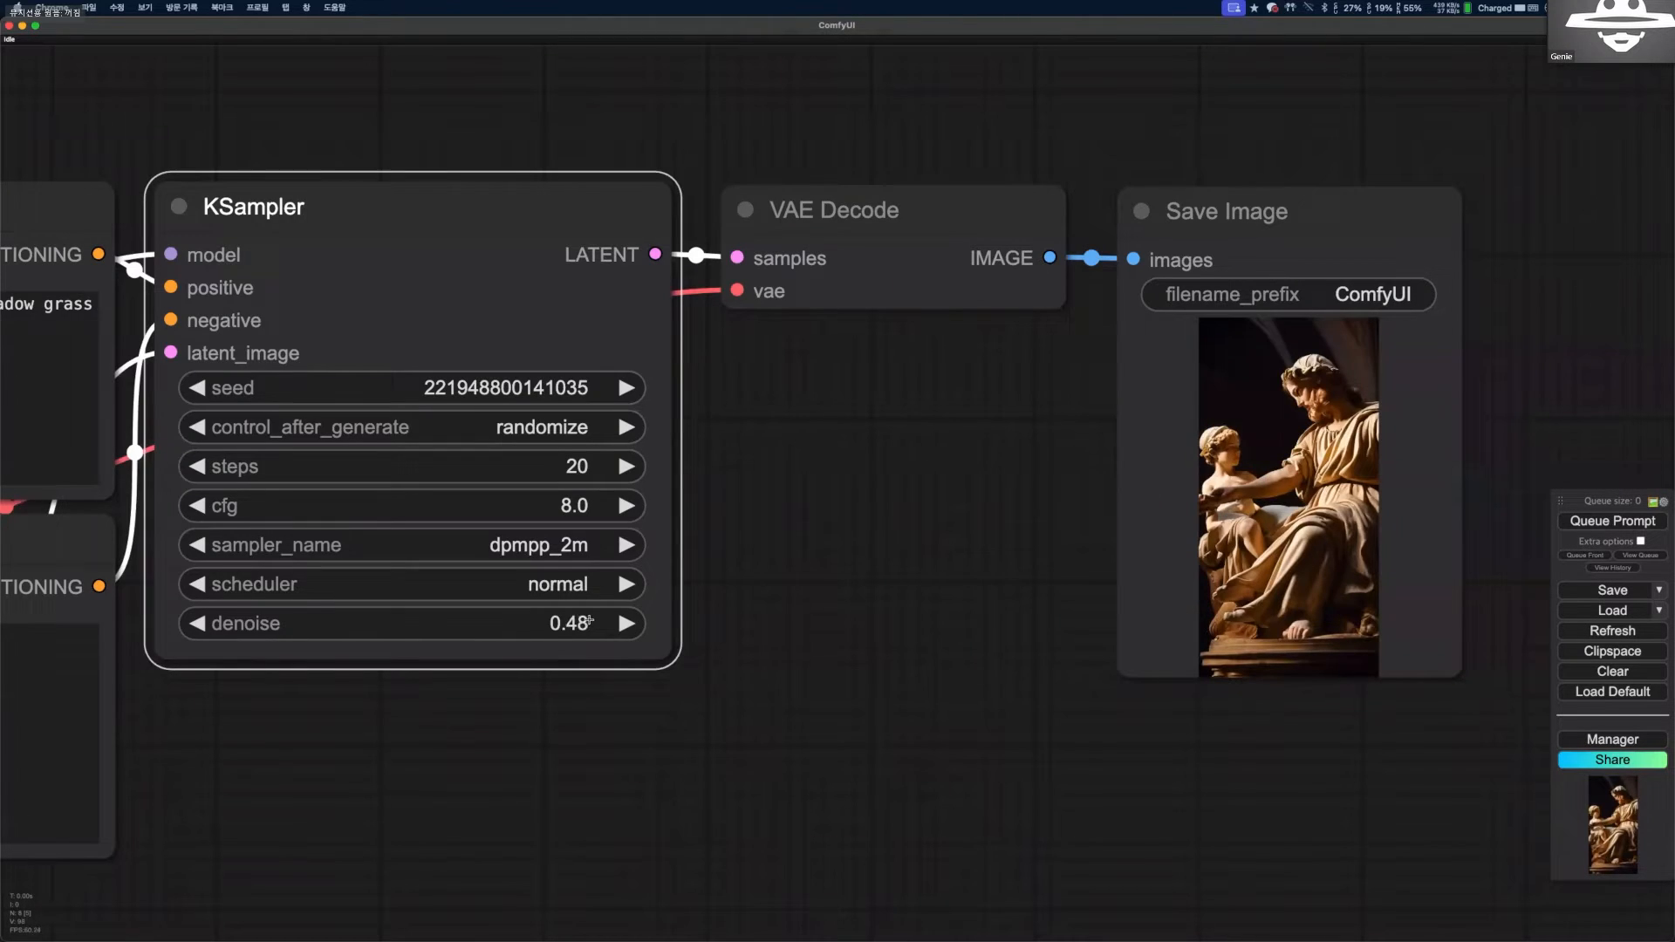
left_click(1628, 525)
left_click_drag(927, 597, 764, 581)
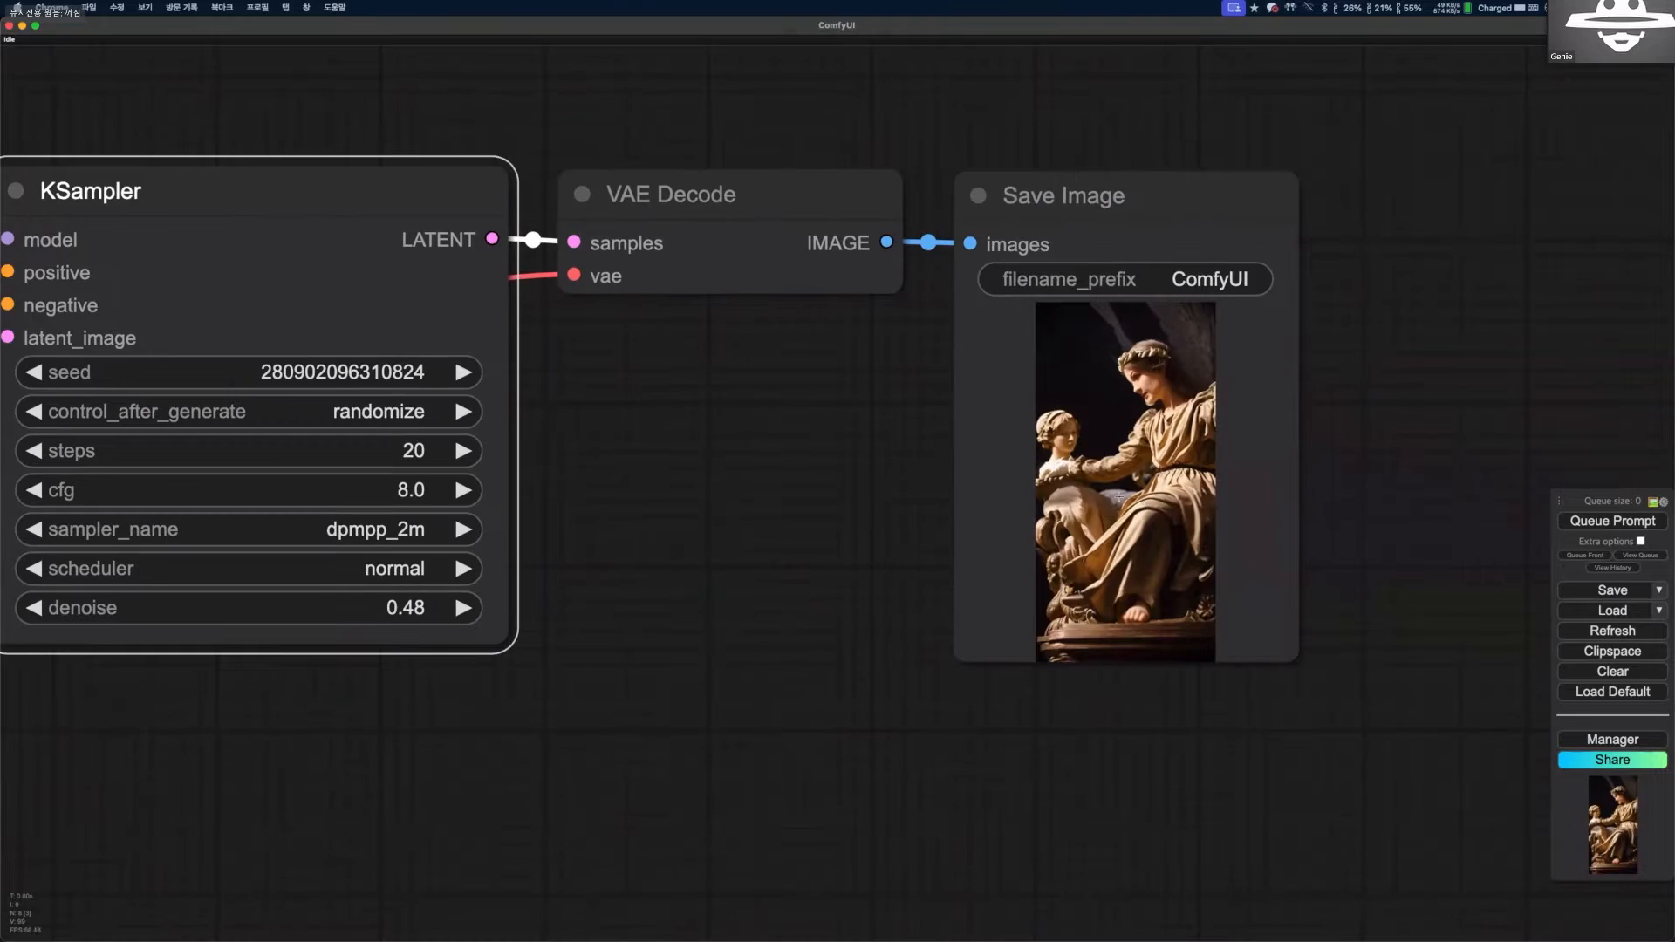
scroll(1156, 234, "up", 6)
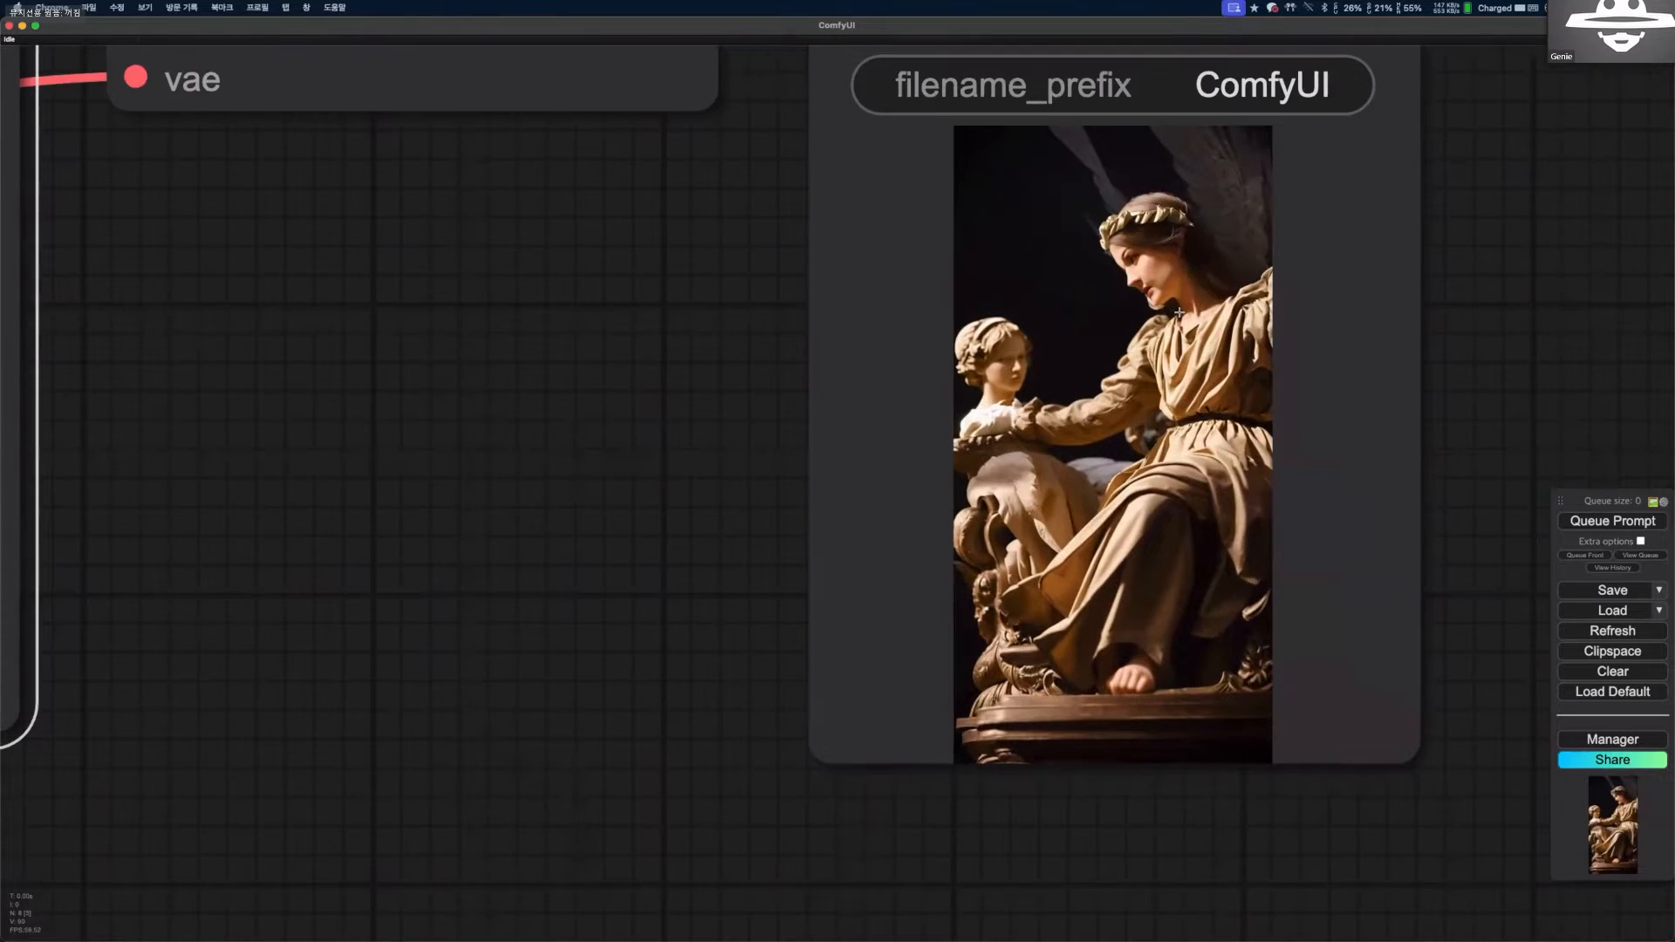
scroll(1158, 508, "up", 3)
scroll(948, 511, "down", 3)
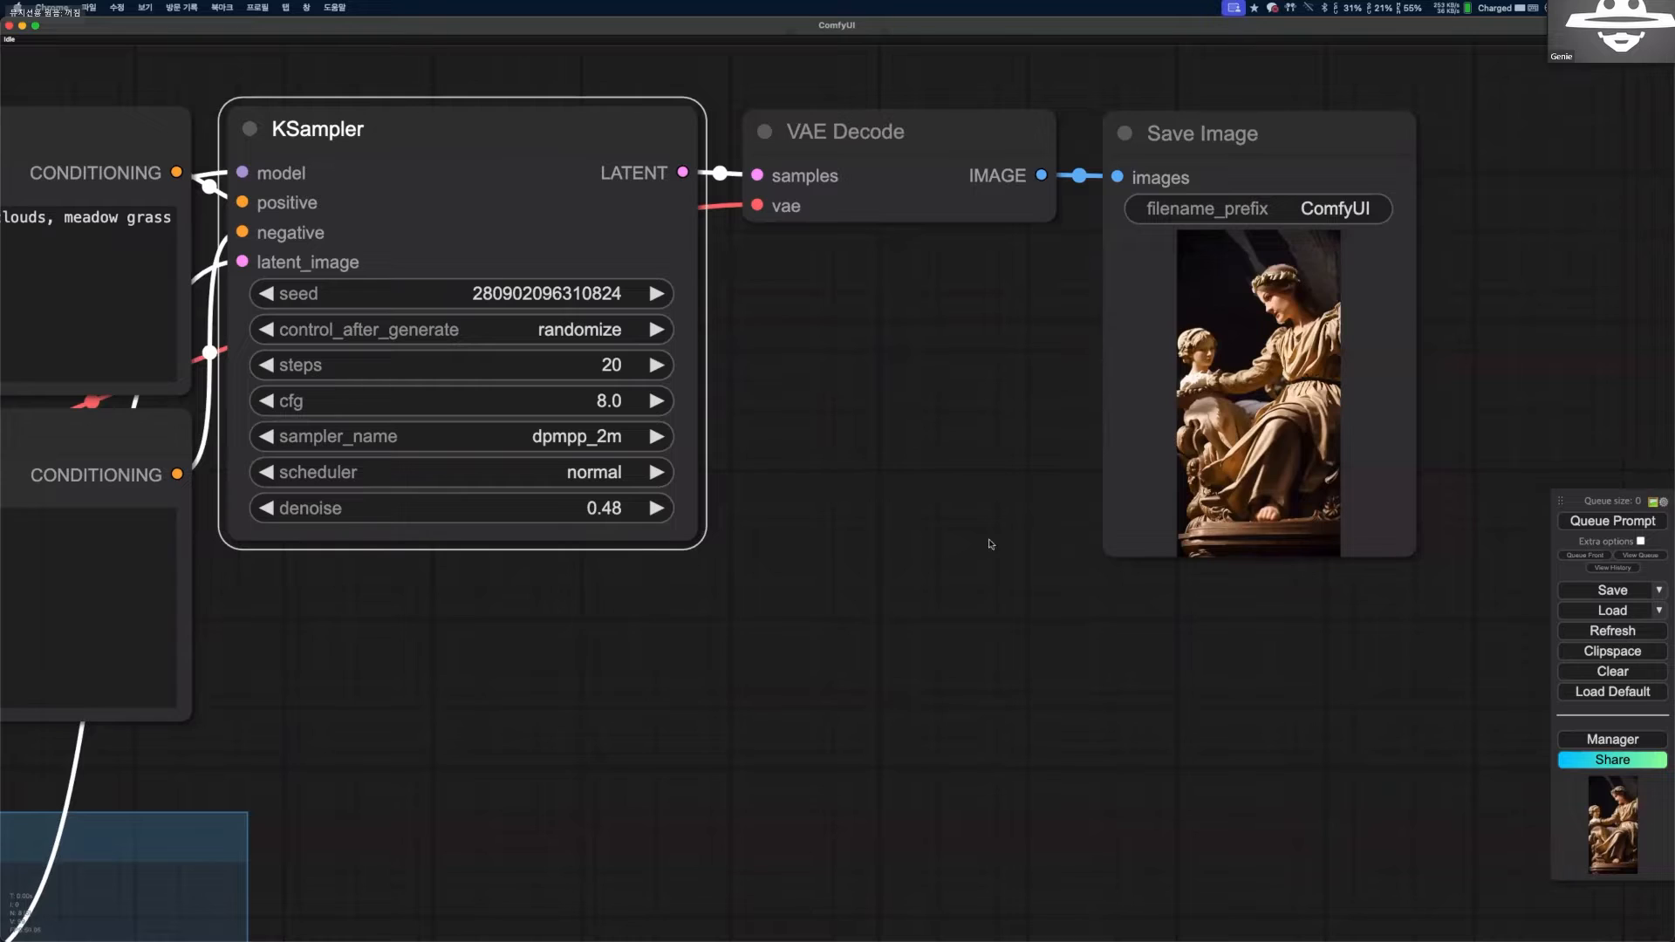
scroll(990, 544, "down", 4)
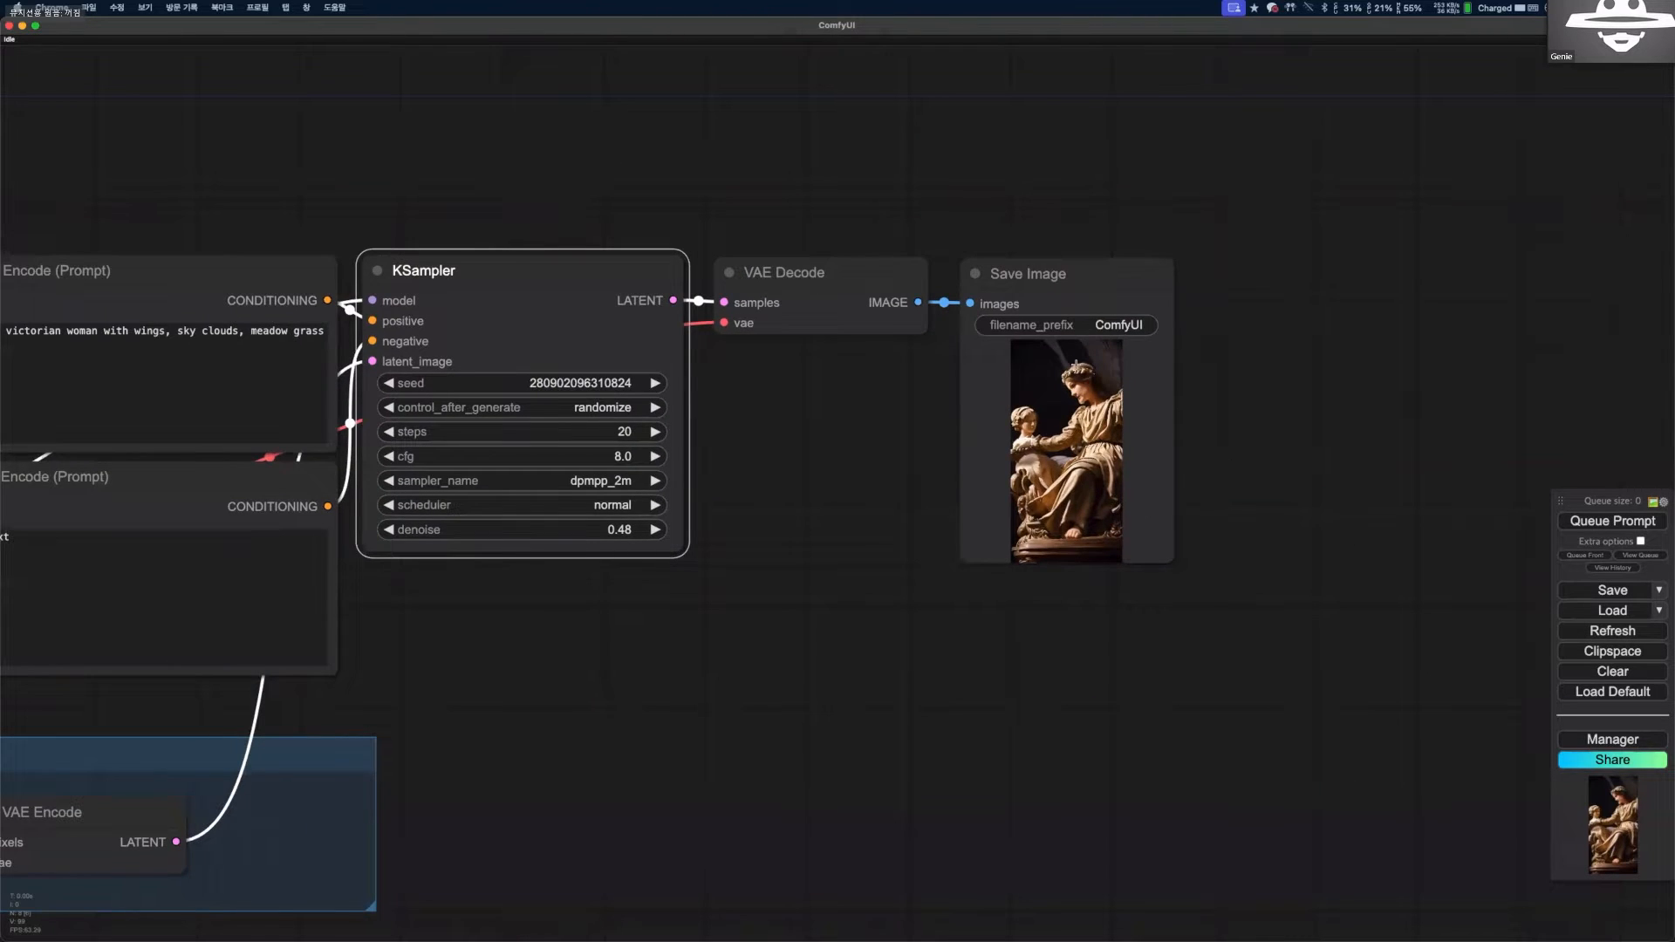
Switch to the ComfyUI examples site in the browser and open the Lora examples page.
left_click_drag(615, 622, 1154, 579)
scroll(1146, 551, "down", 3)
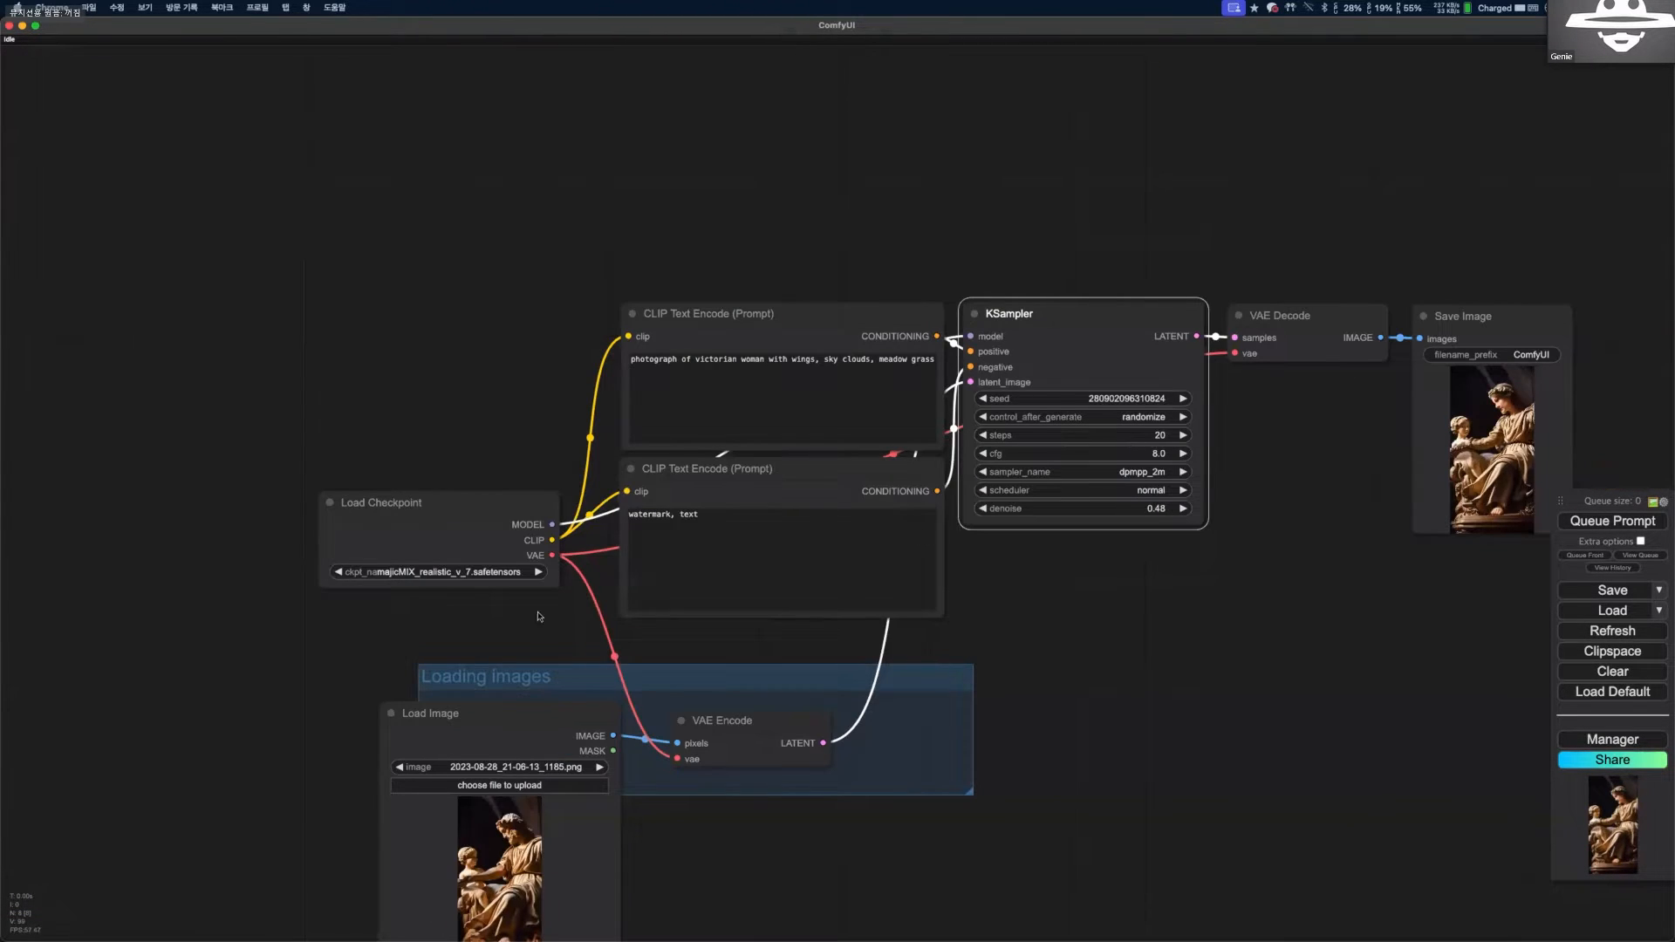
left_click_drag(712, 519, 712, 389)
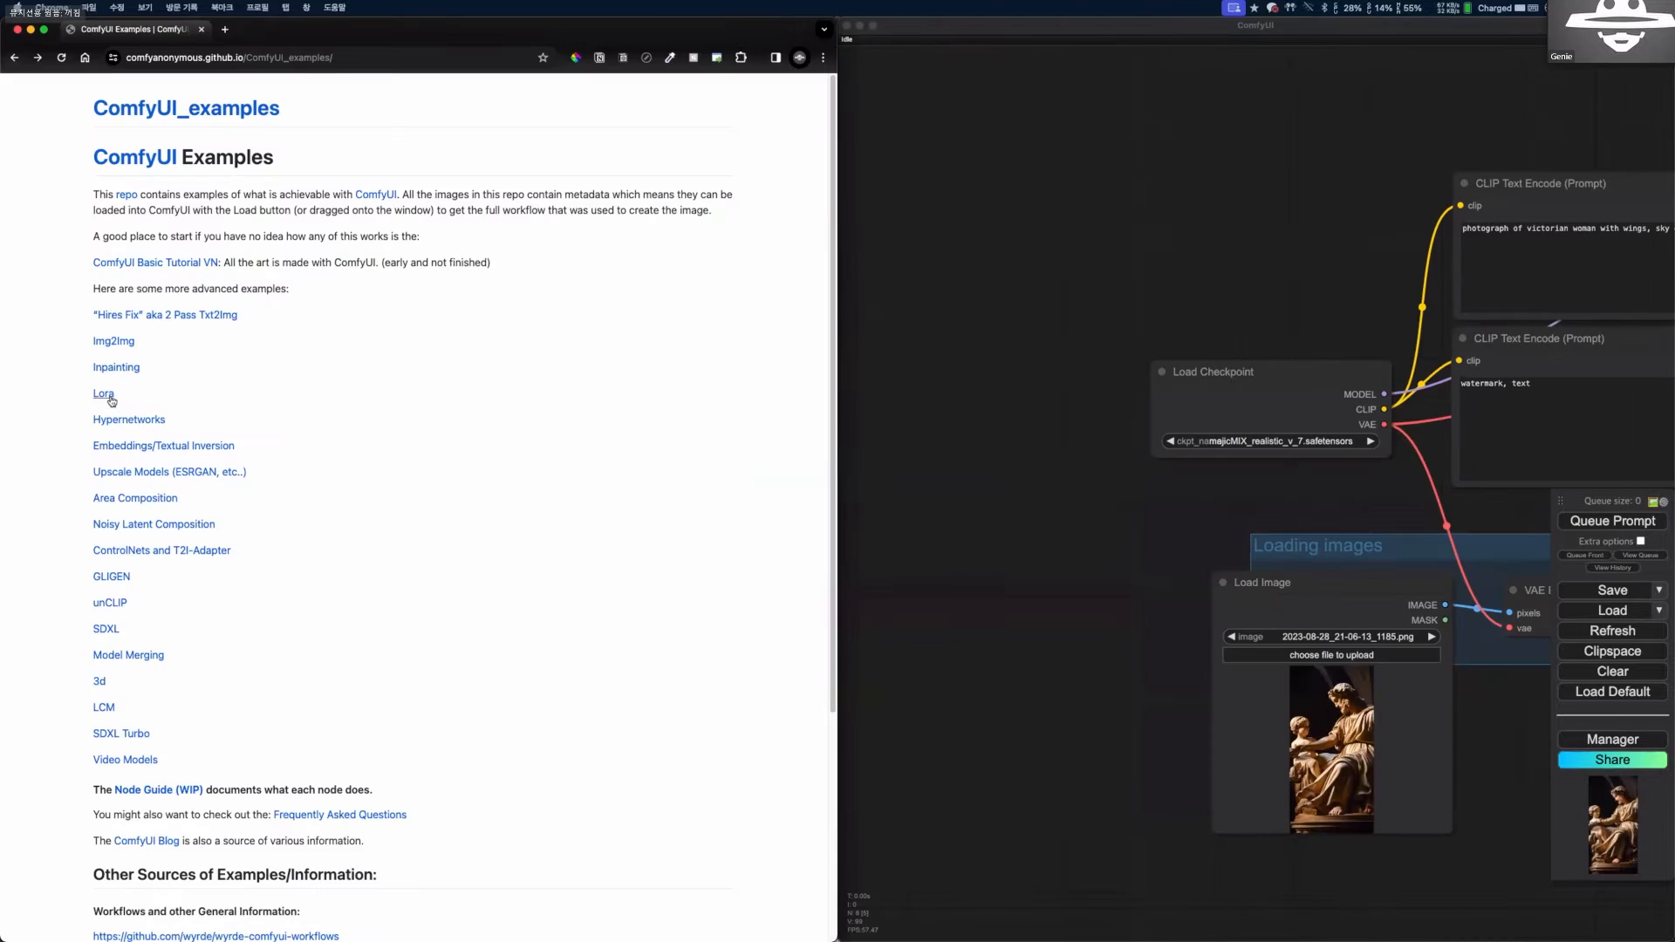
left_click(109, 400)
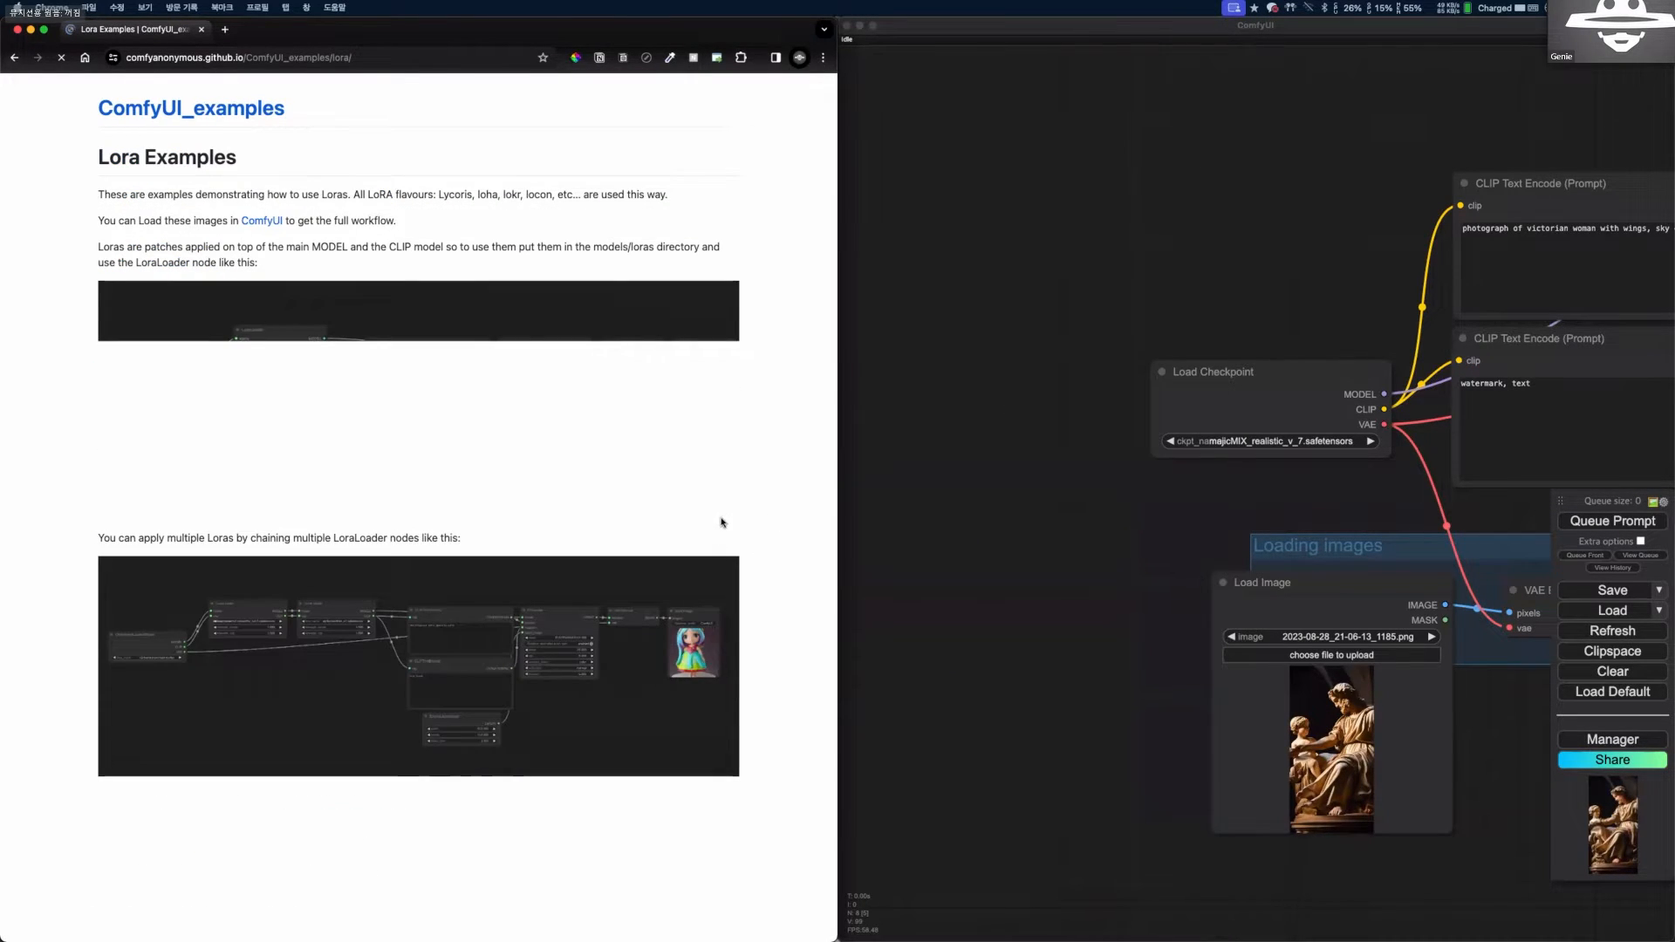
Load the single-LoRA example workflow from the Lora Examples page into ComfyUI and enlarge its window to fill the screen.
left_click(1171, 369)
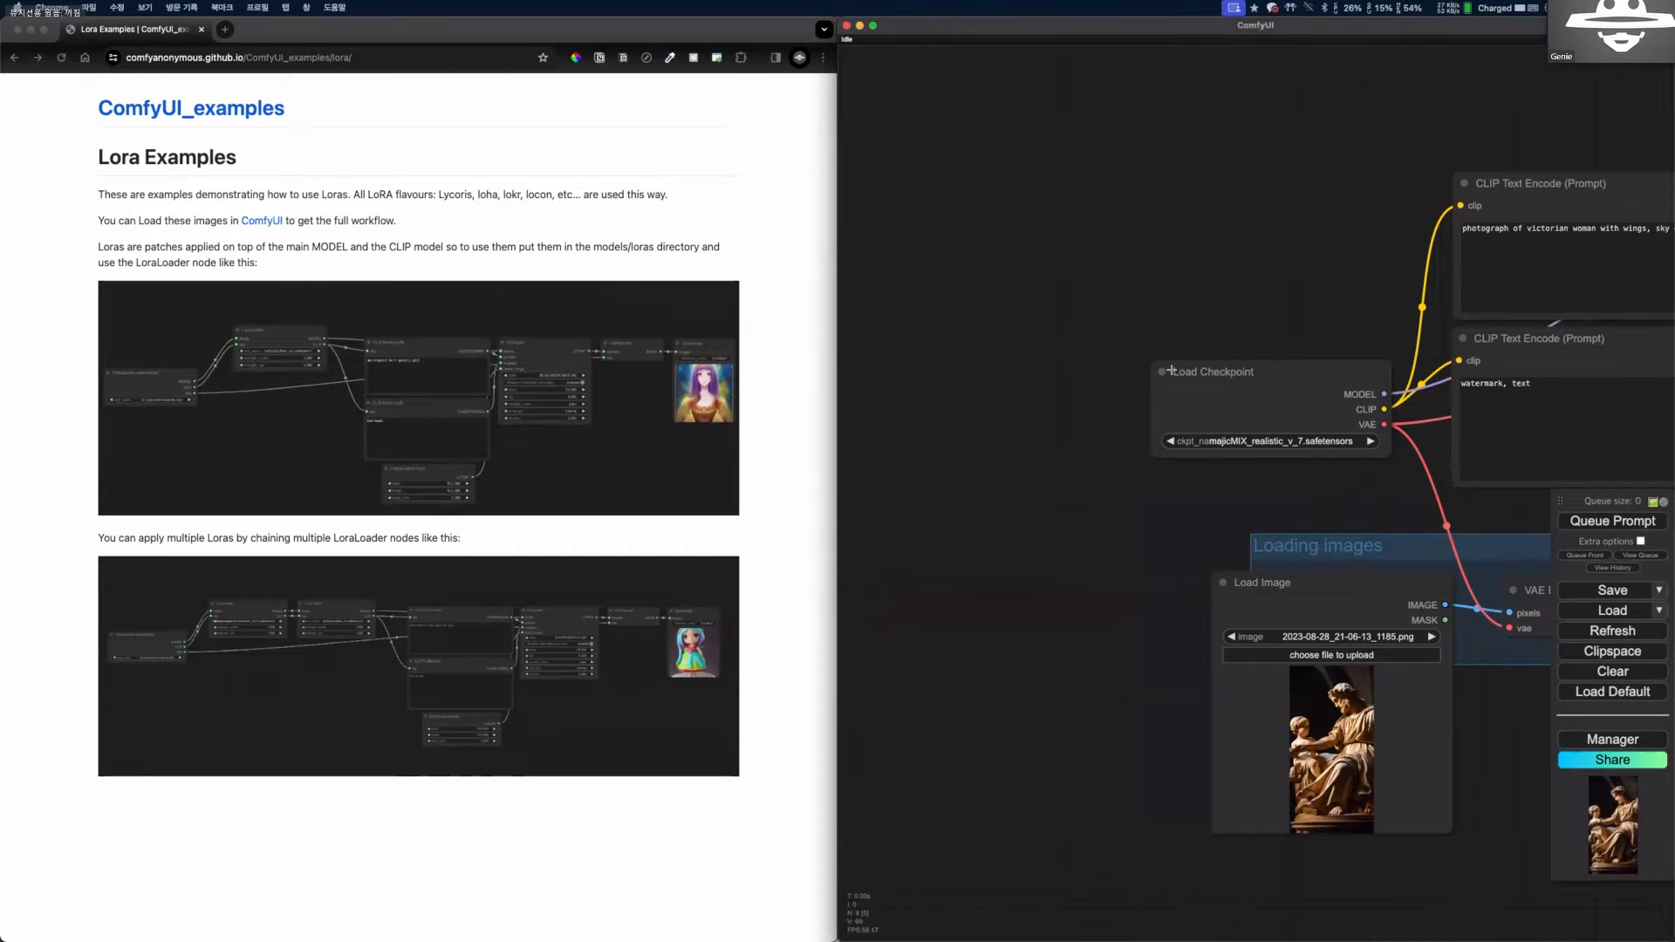
double_click(1046, 32)
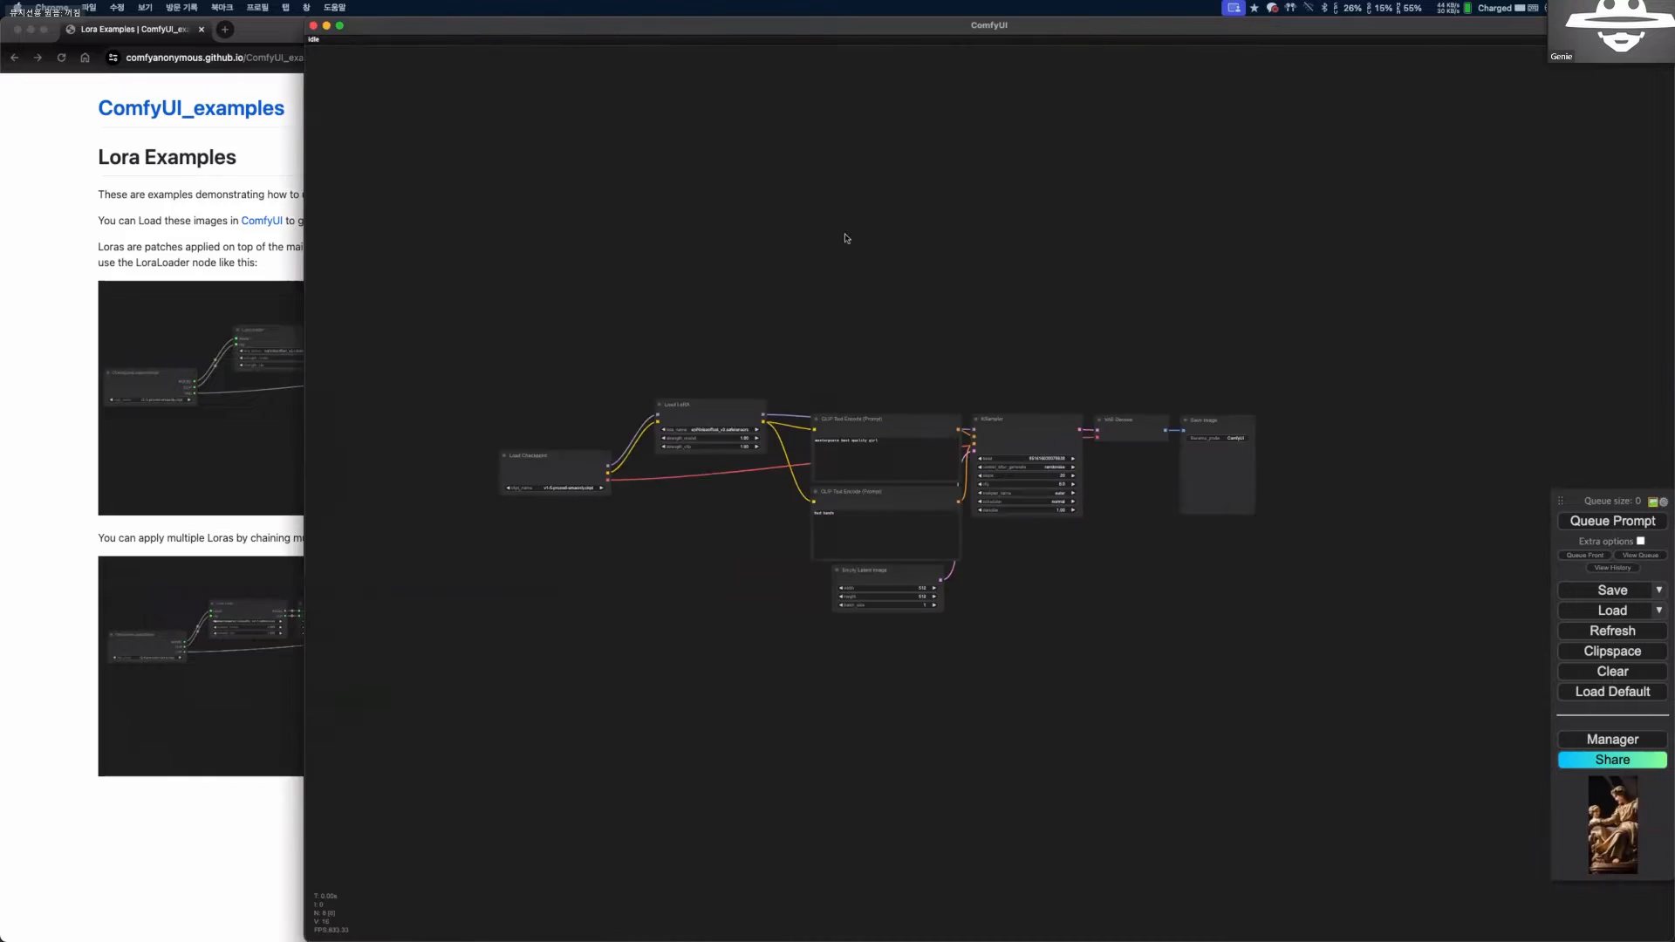
scroll(411, 553, "up", 3)
scroll(393, 449, "up", 4)
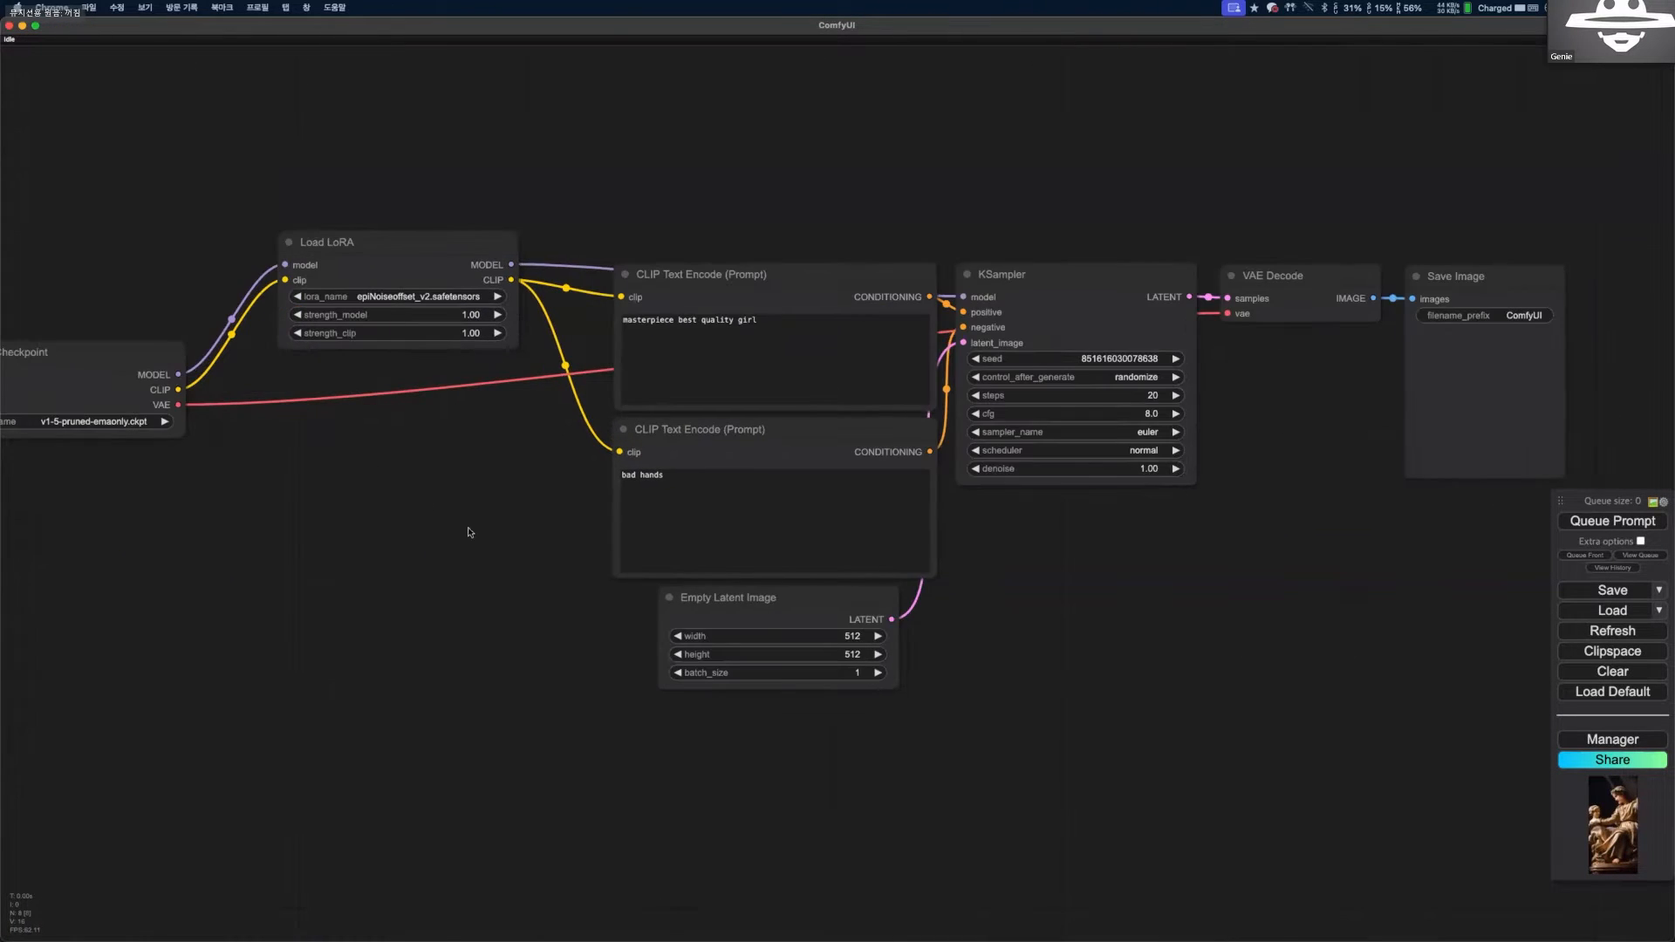
Set the Load Checkpoint node's ckpt_name to chilloutmix-Ni.safetensors.
left_click_drag(459, 426, 523, 430)
scroll(533, 429, "up", 8)
left_click(547, 442)
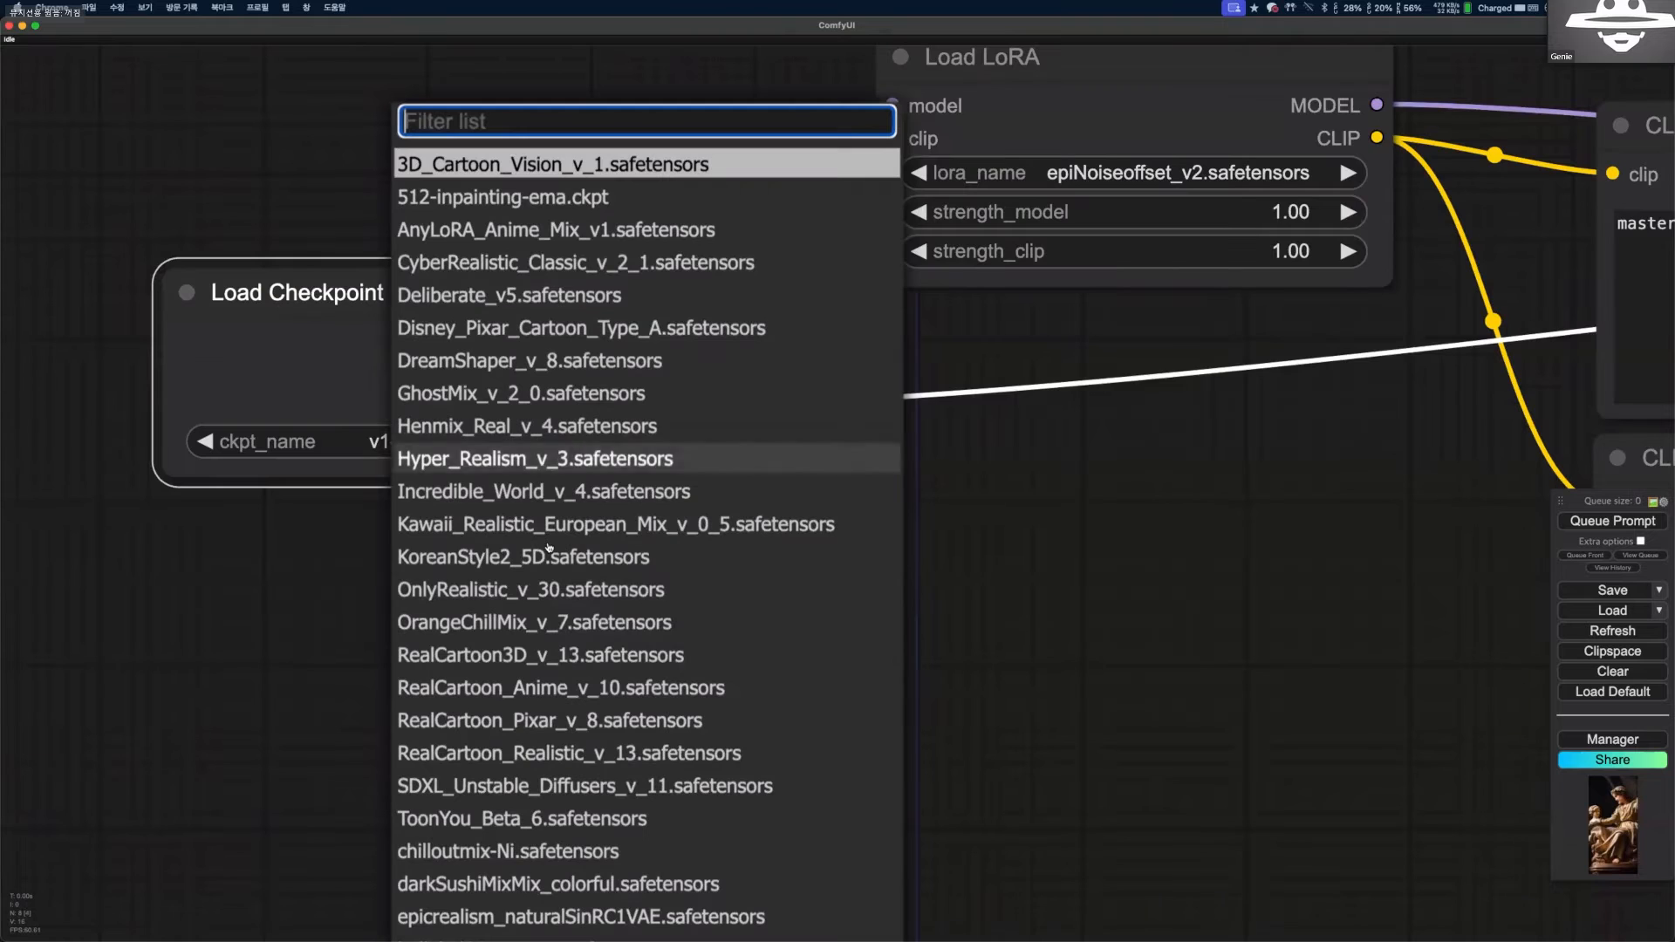
left_click(522, 851)
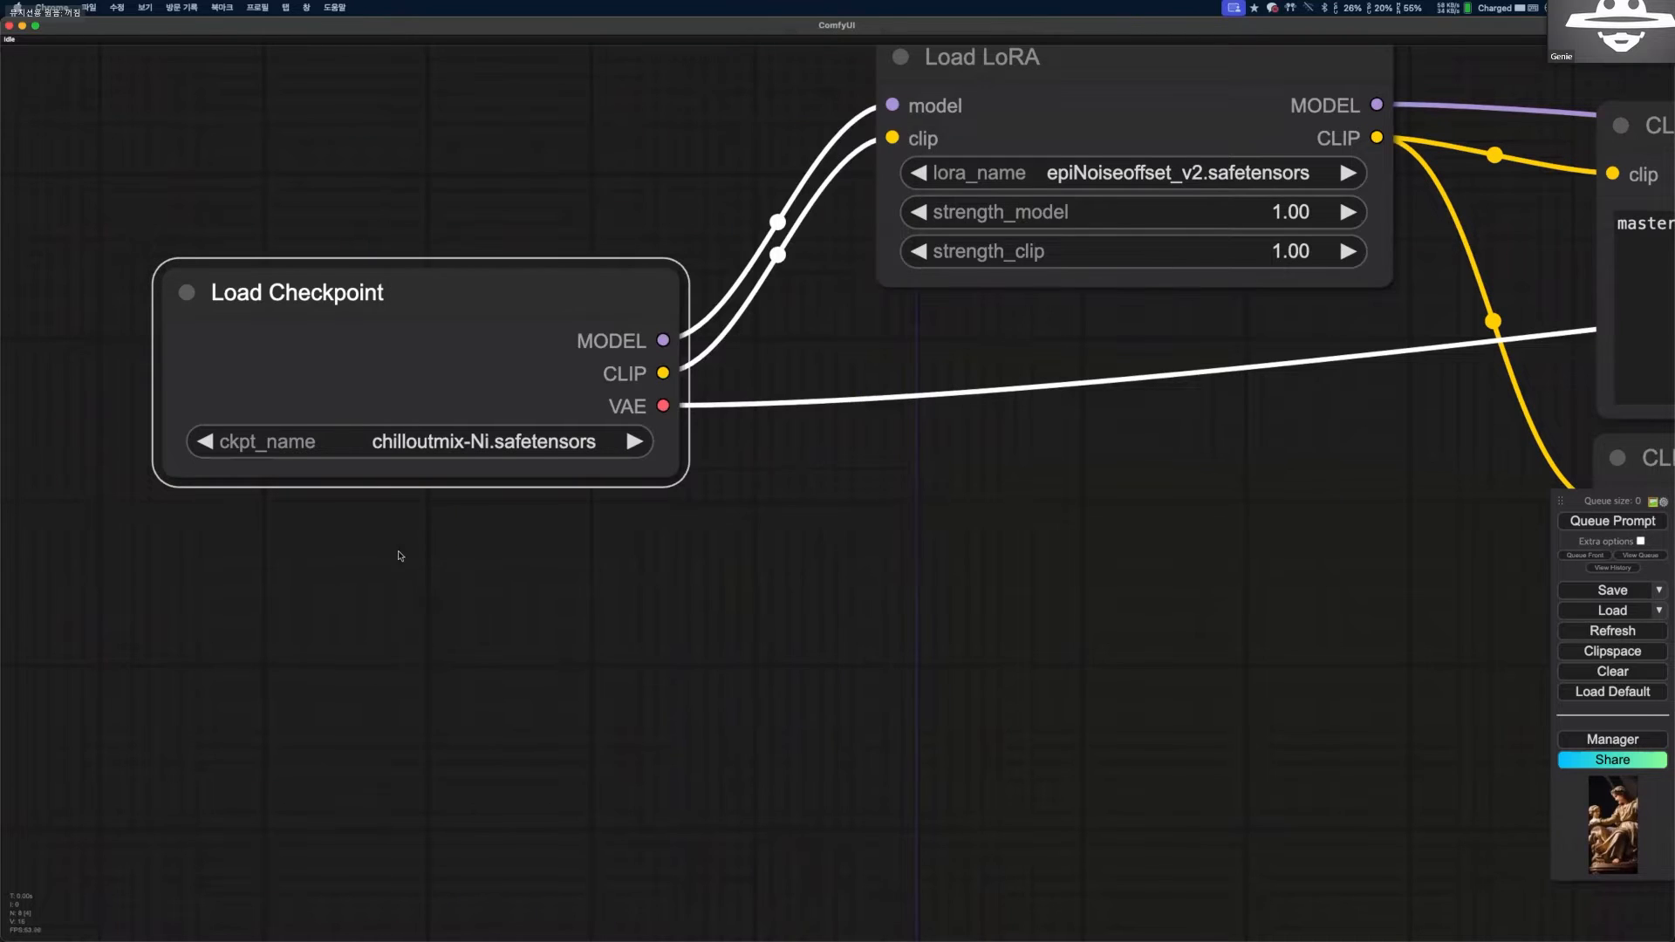
scroll(491, 437, "up", 4)
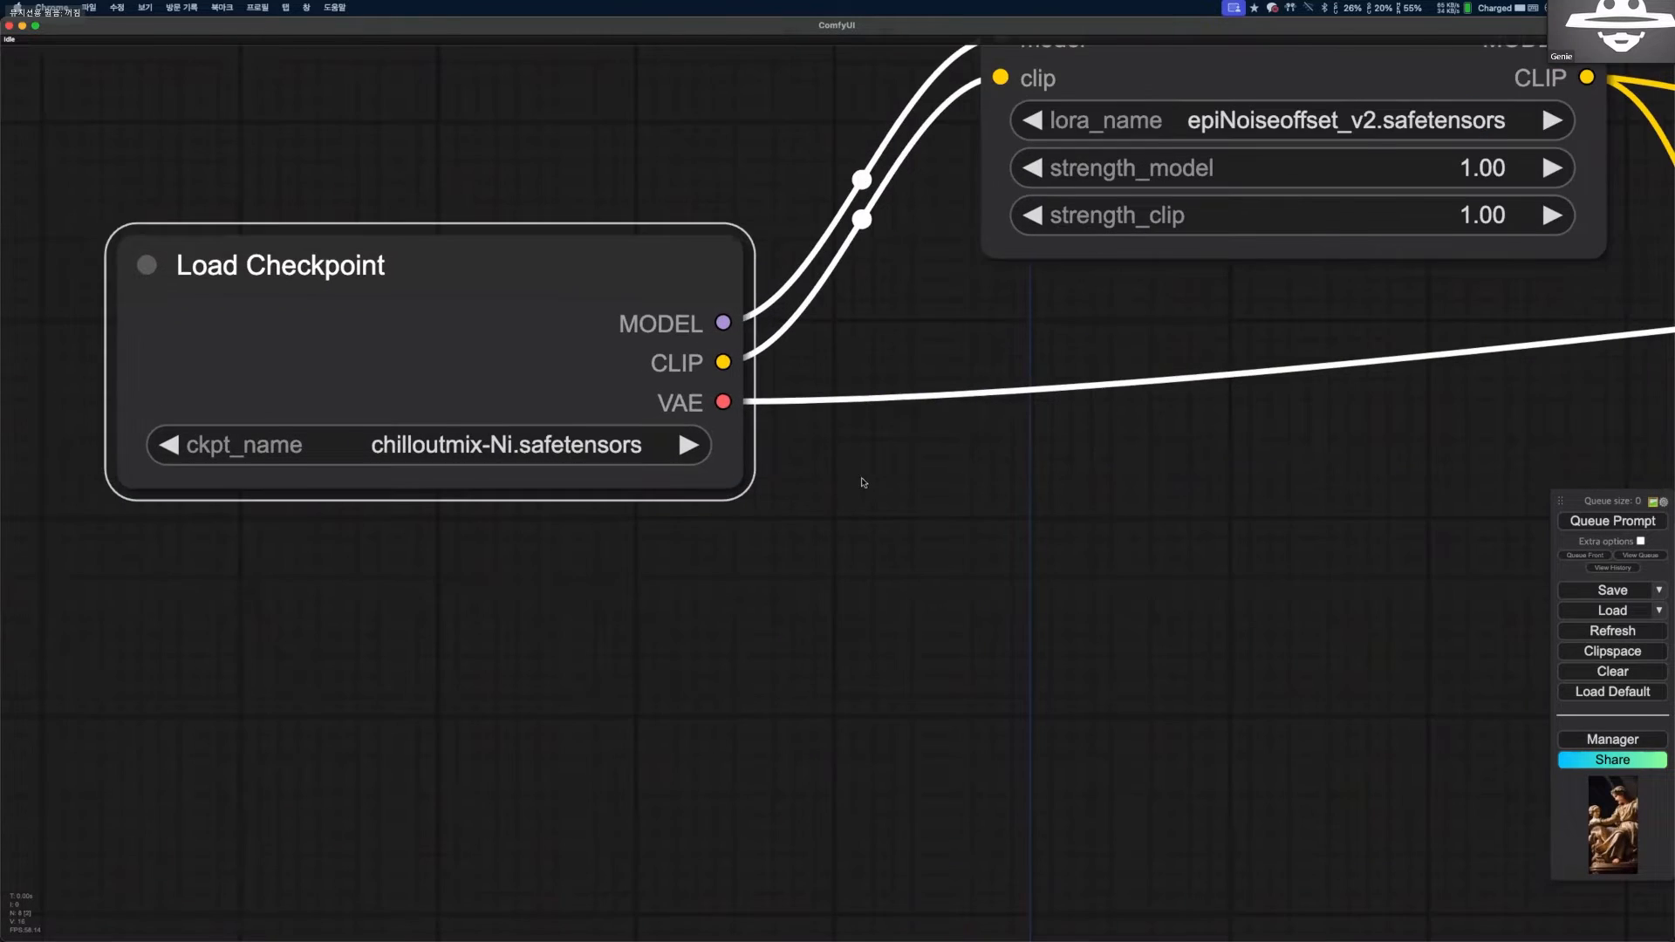
scroll(628, 535, "down", 2)
scroll(573, 503, "down", 7)
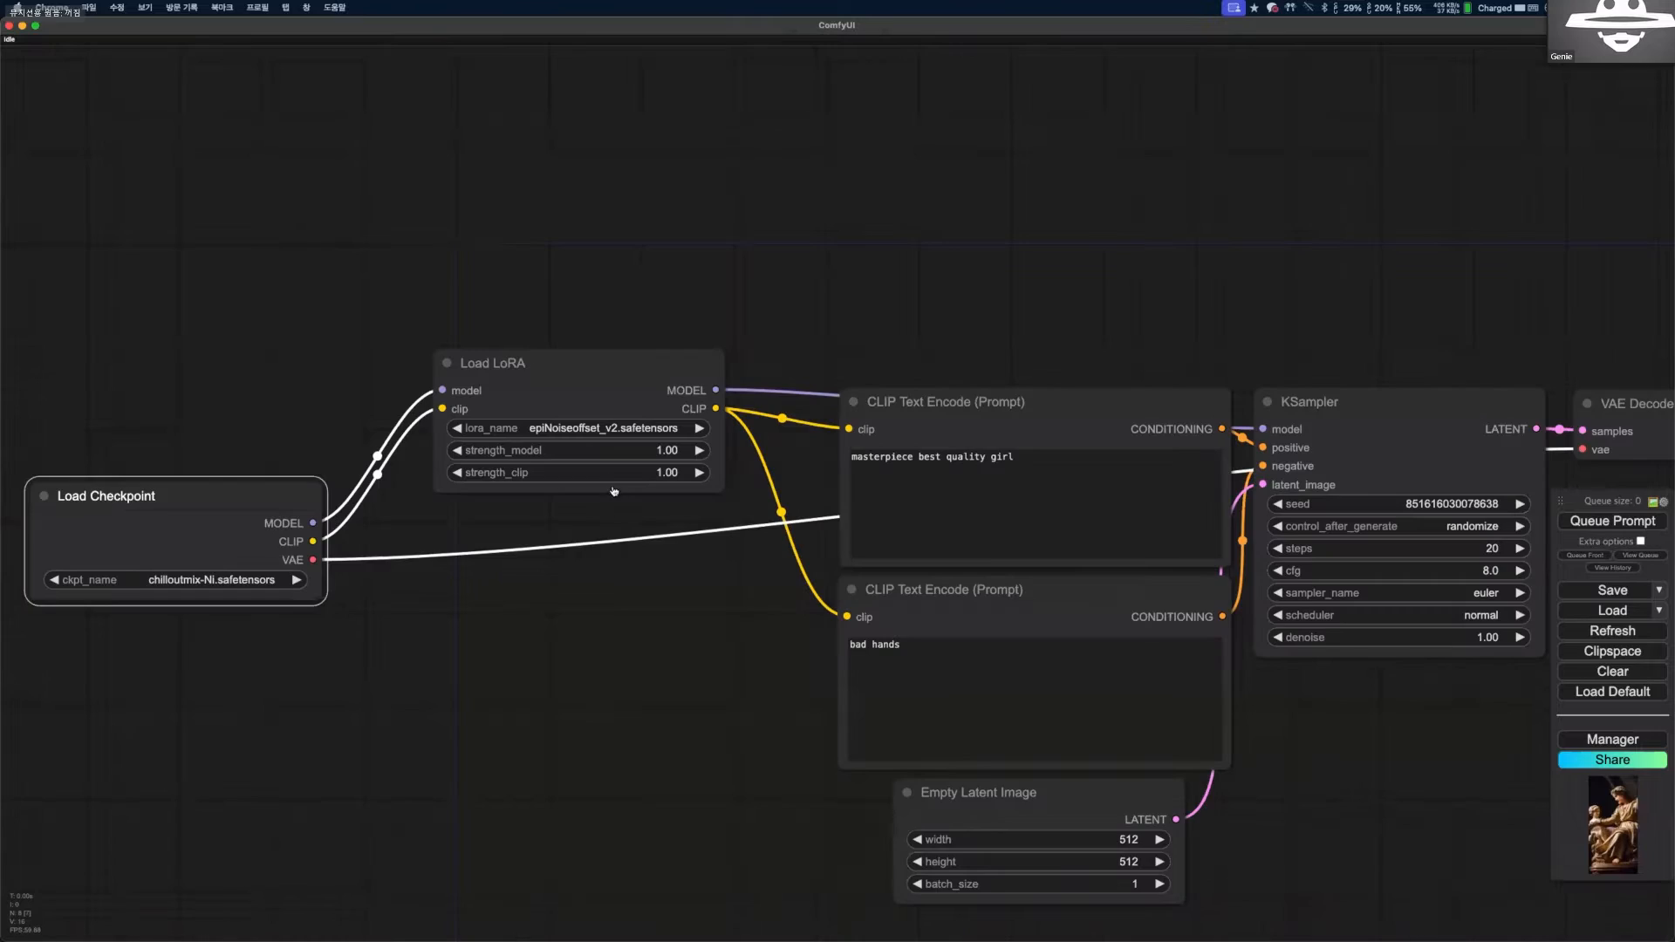
Set the Load LoRA node's lora_name to weight_slider_v2.safetensors and examine its strength settings.
left_click(560, 428)
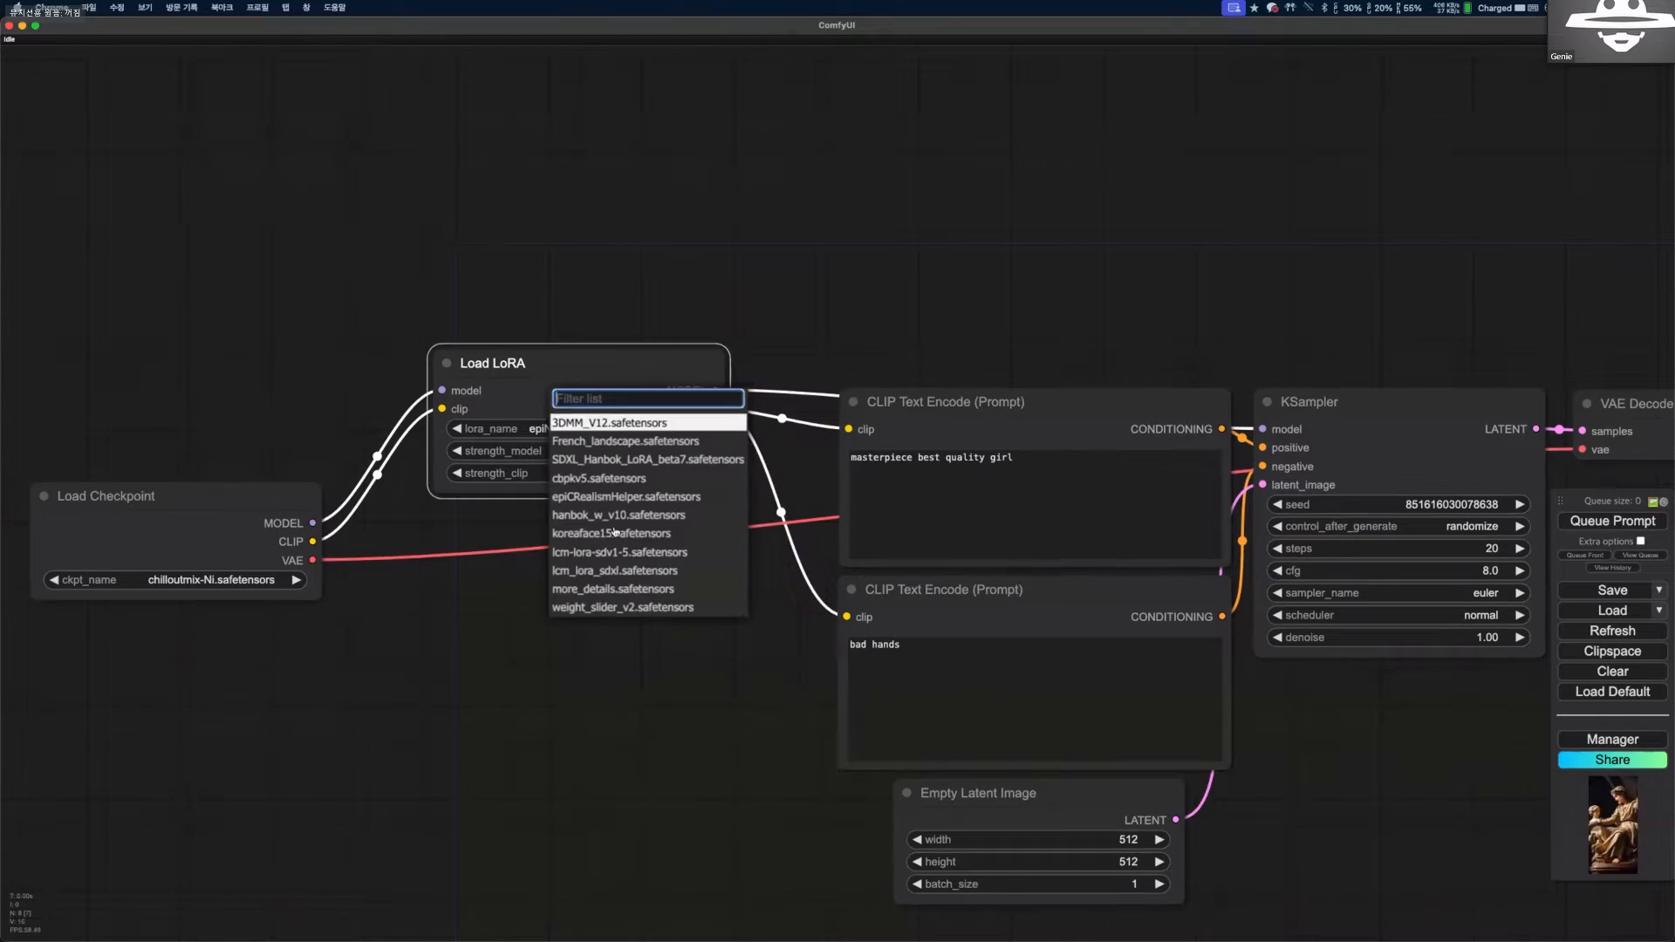
left_click(611, 608)
scroll(593, 541, "up", 4)
scroll(654, 532, "down", 3)
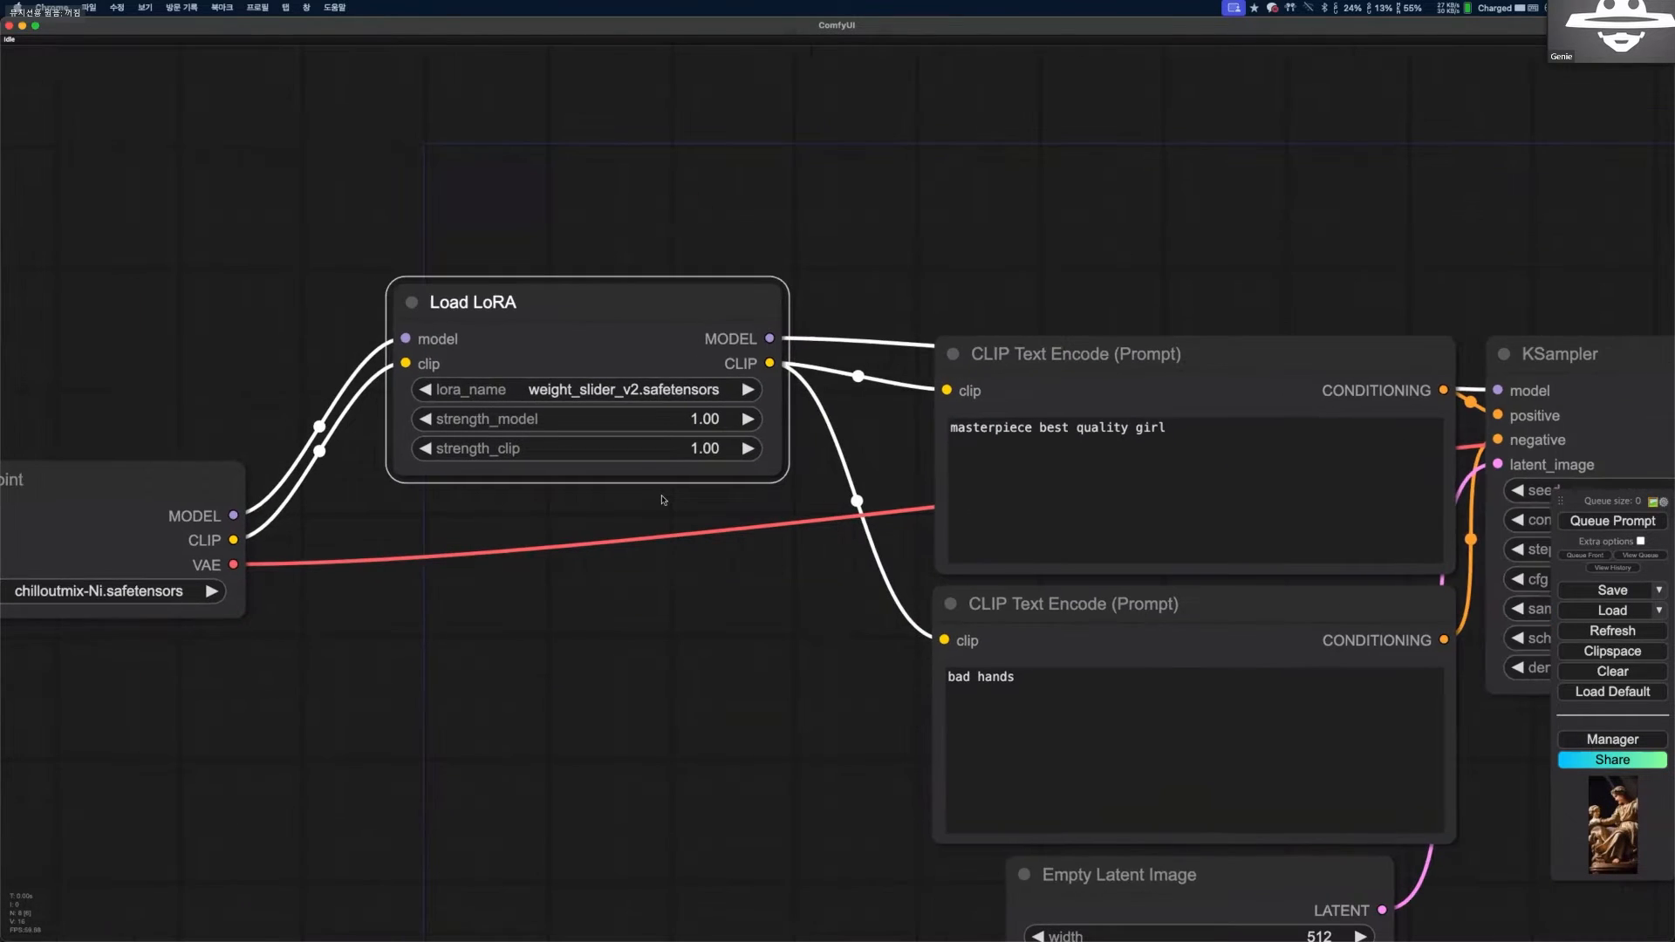
scroll(663, 514, "up", 2)
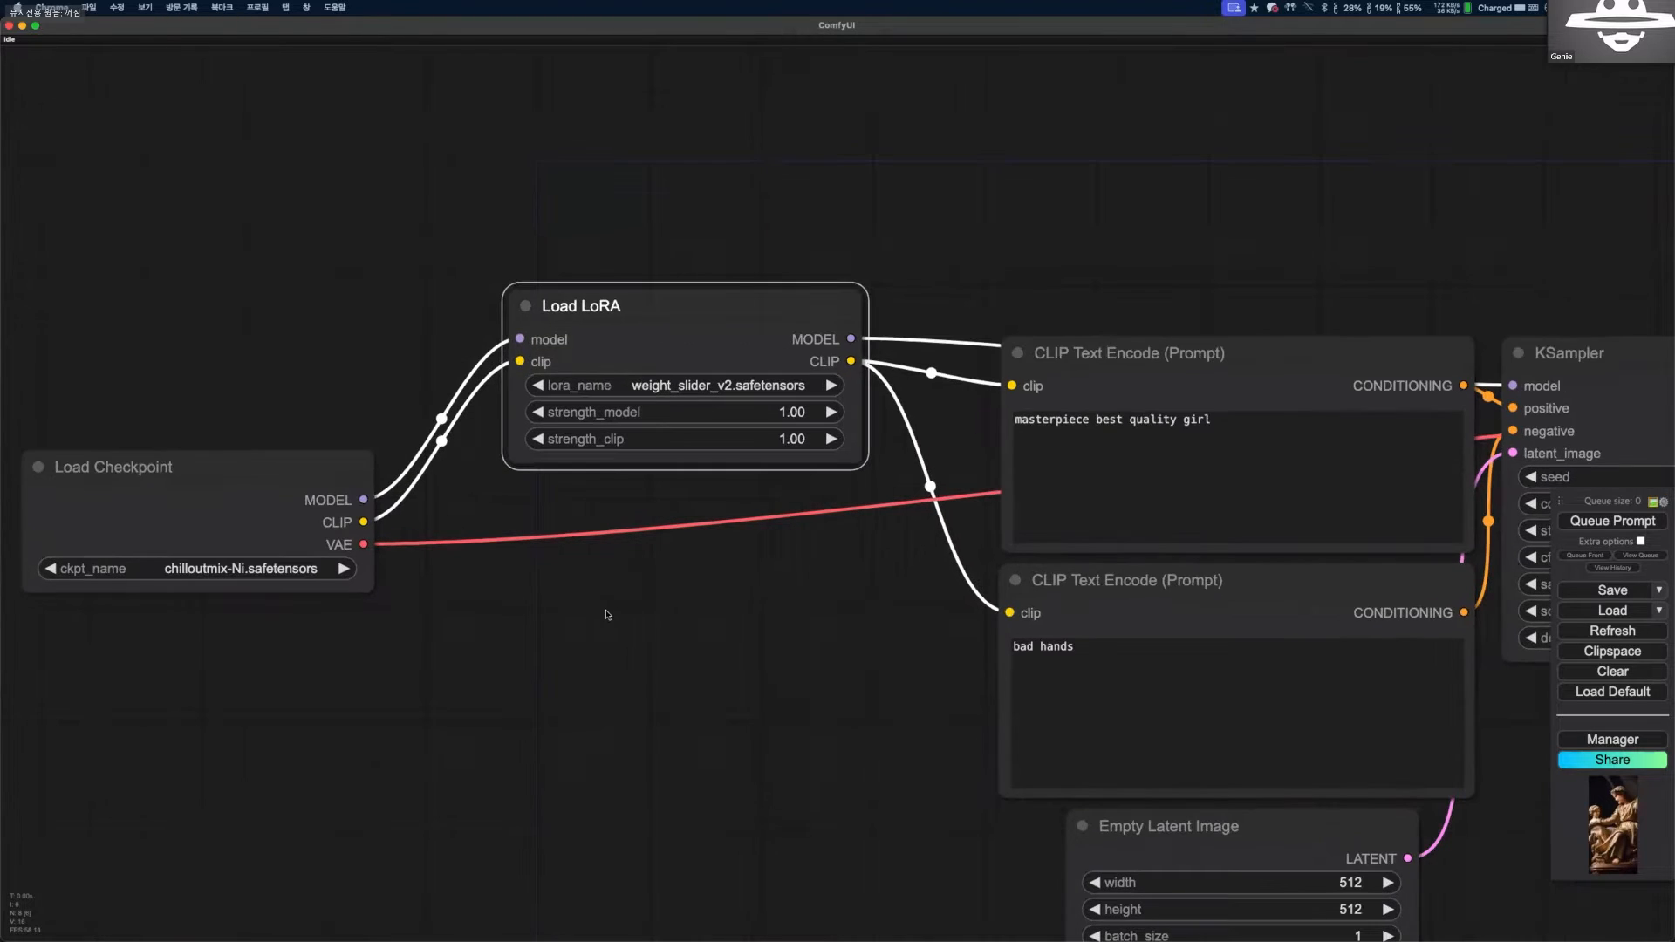
scroll(665, 602, "up", 3)
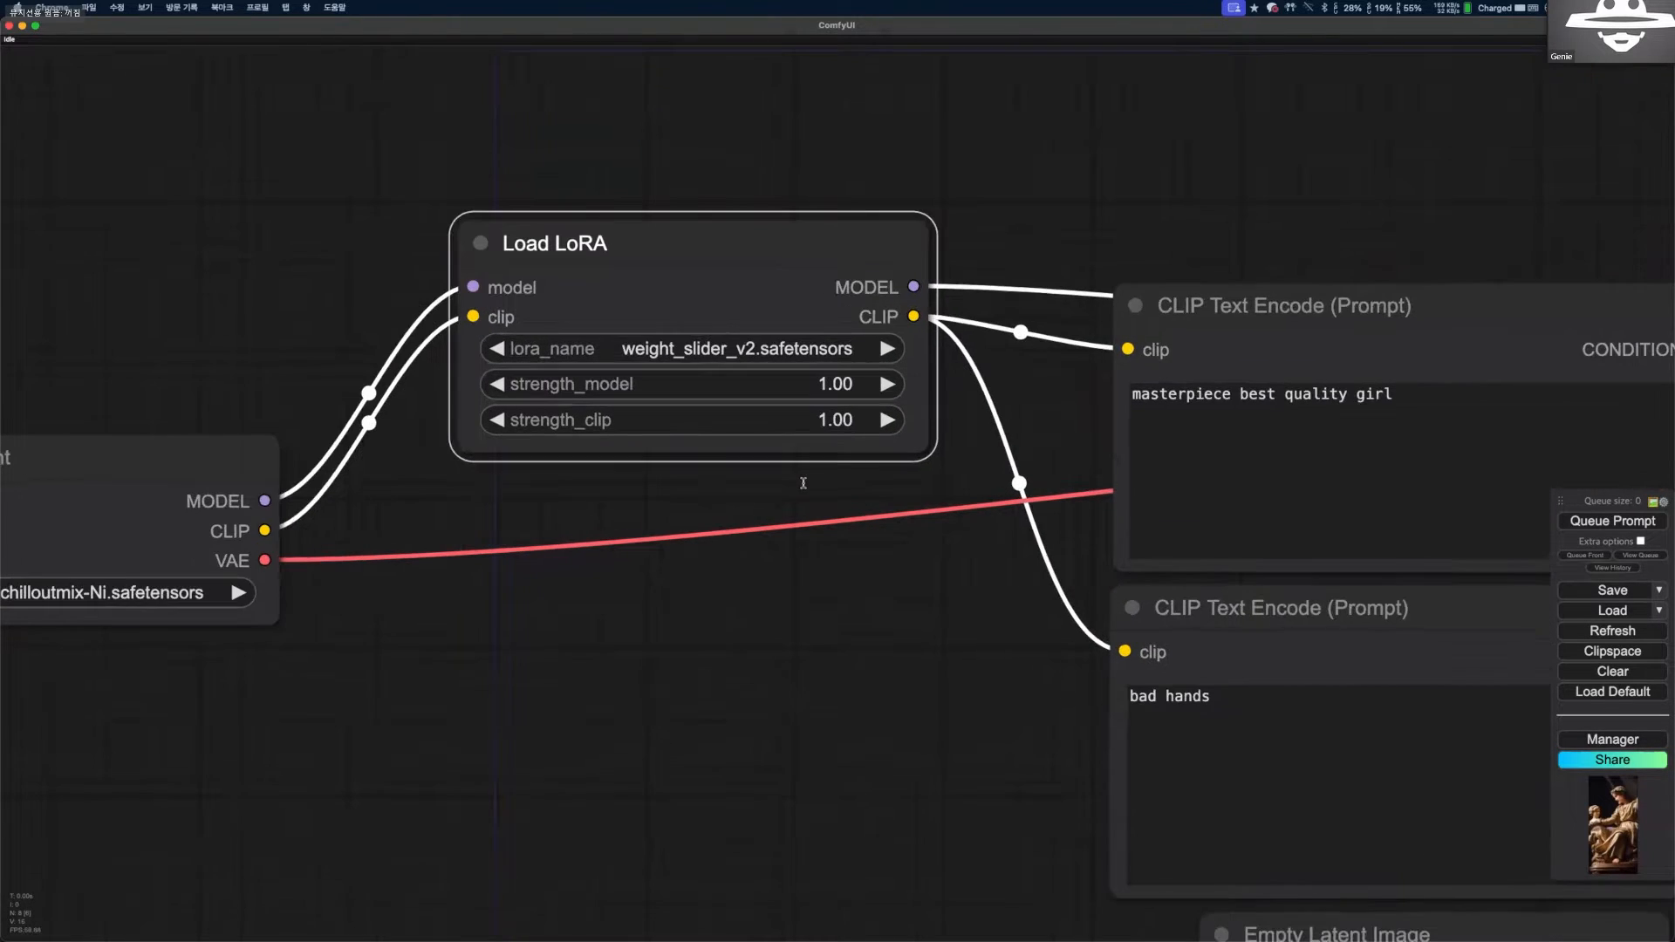
scroll(609, 476, "down", 4)
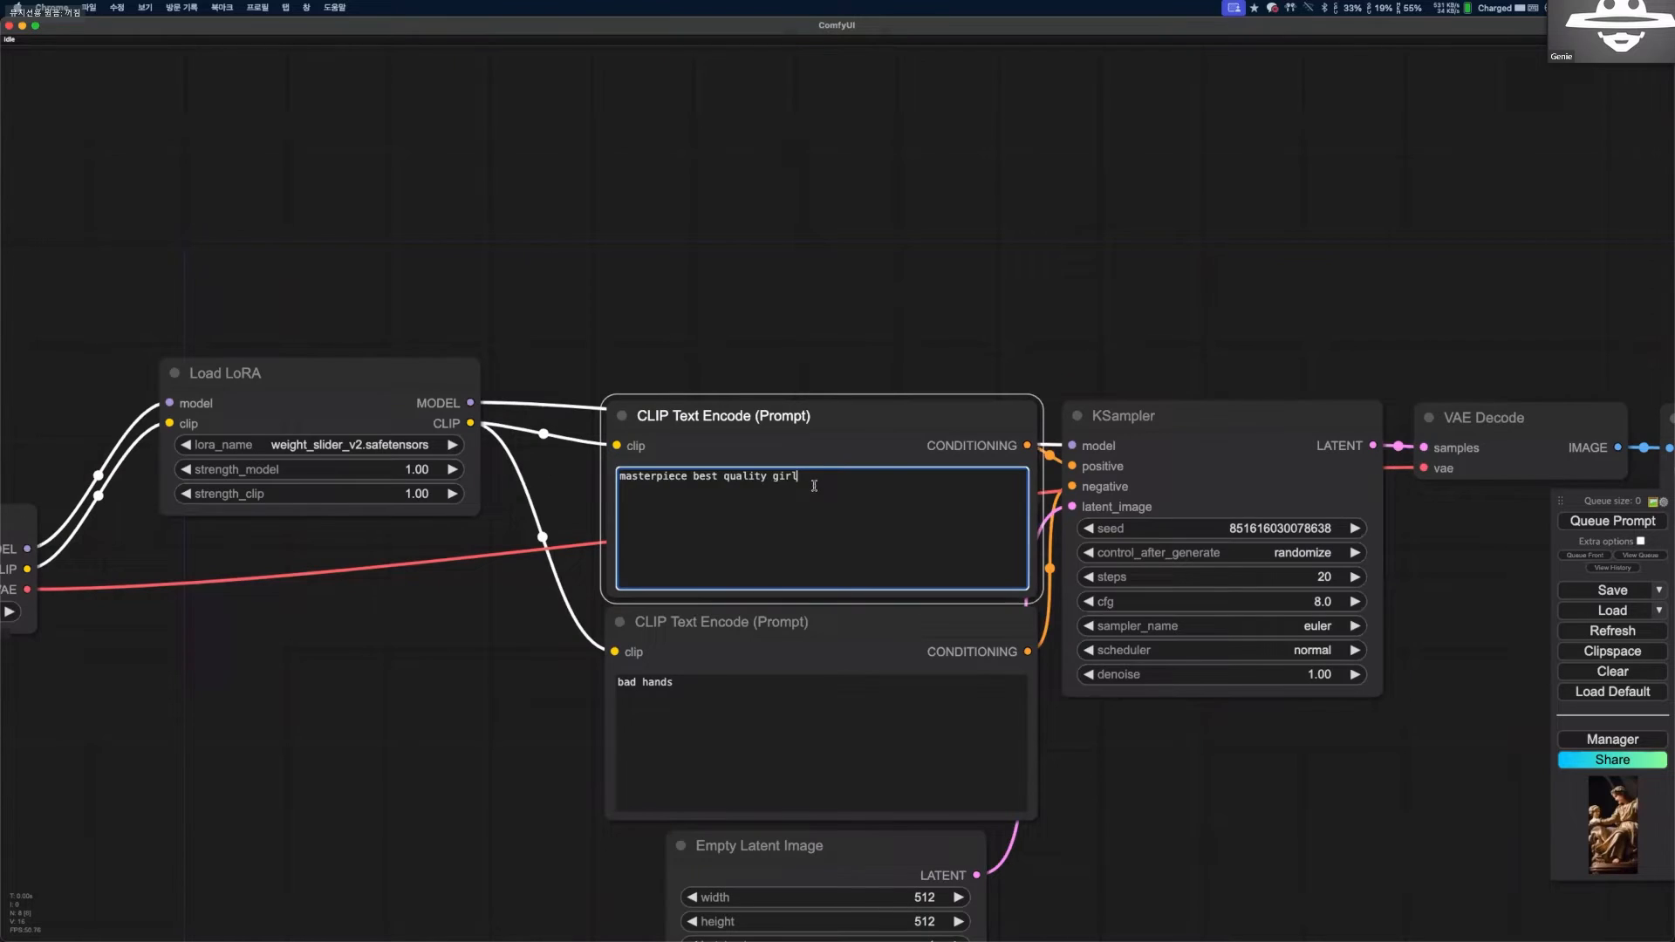
Extend the negative prompt in the second CLIP Text Encode node to "bad hands, nsfw".
left_click(733, 713)
type(", nsw")
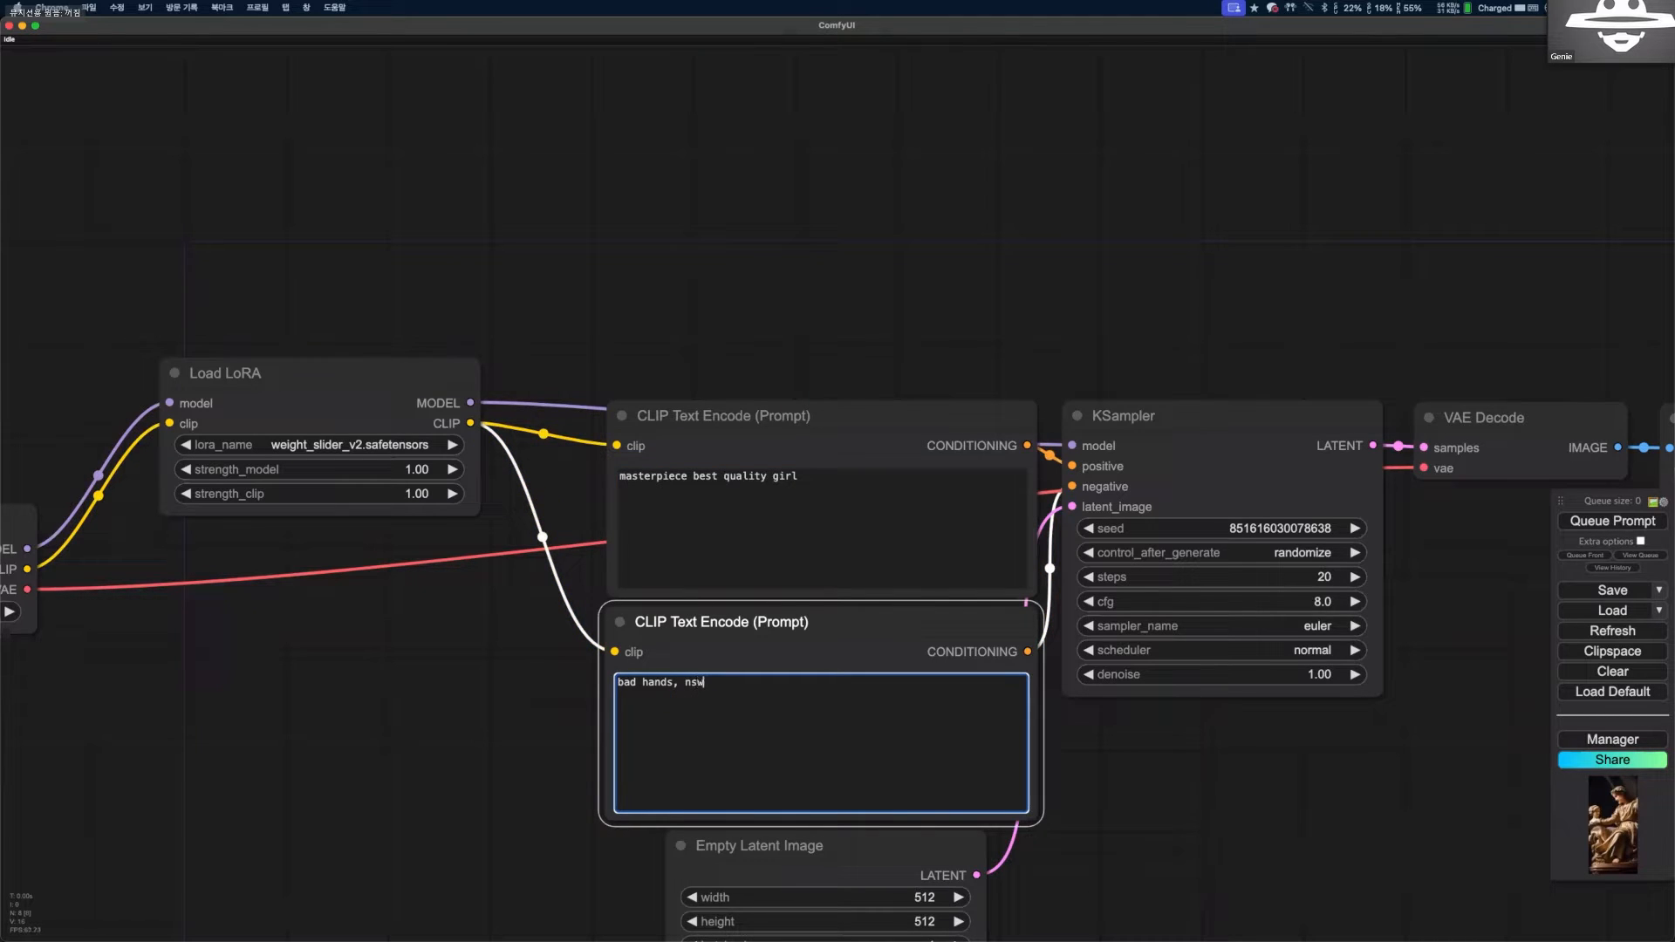
key("BackSpace")
key("BackSpace")
type("sw")
left_click_drag(1174, 719, 1102, 552)
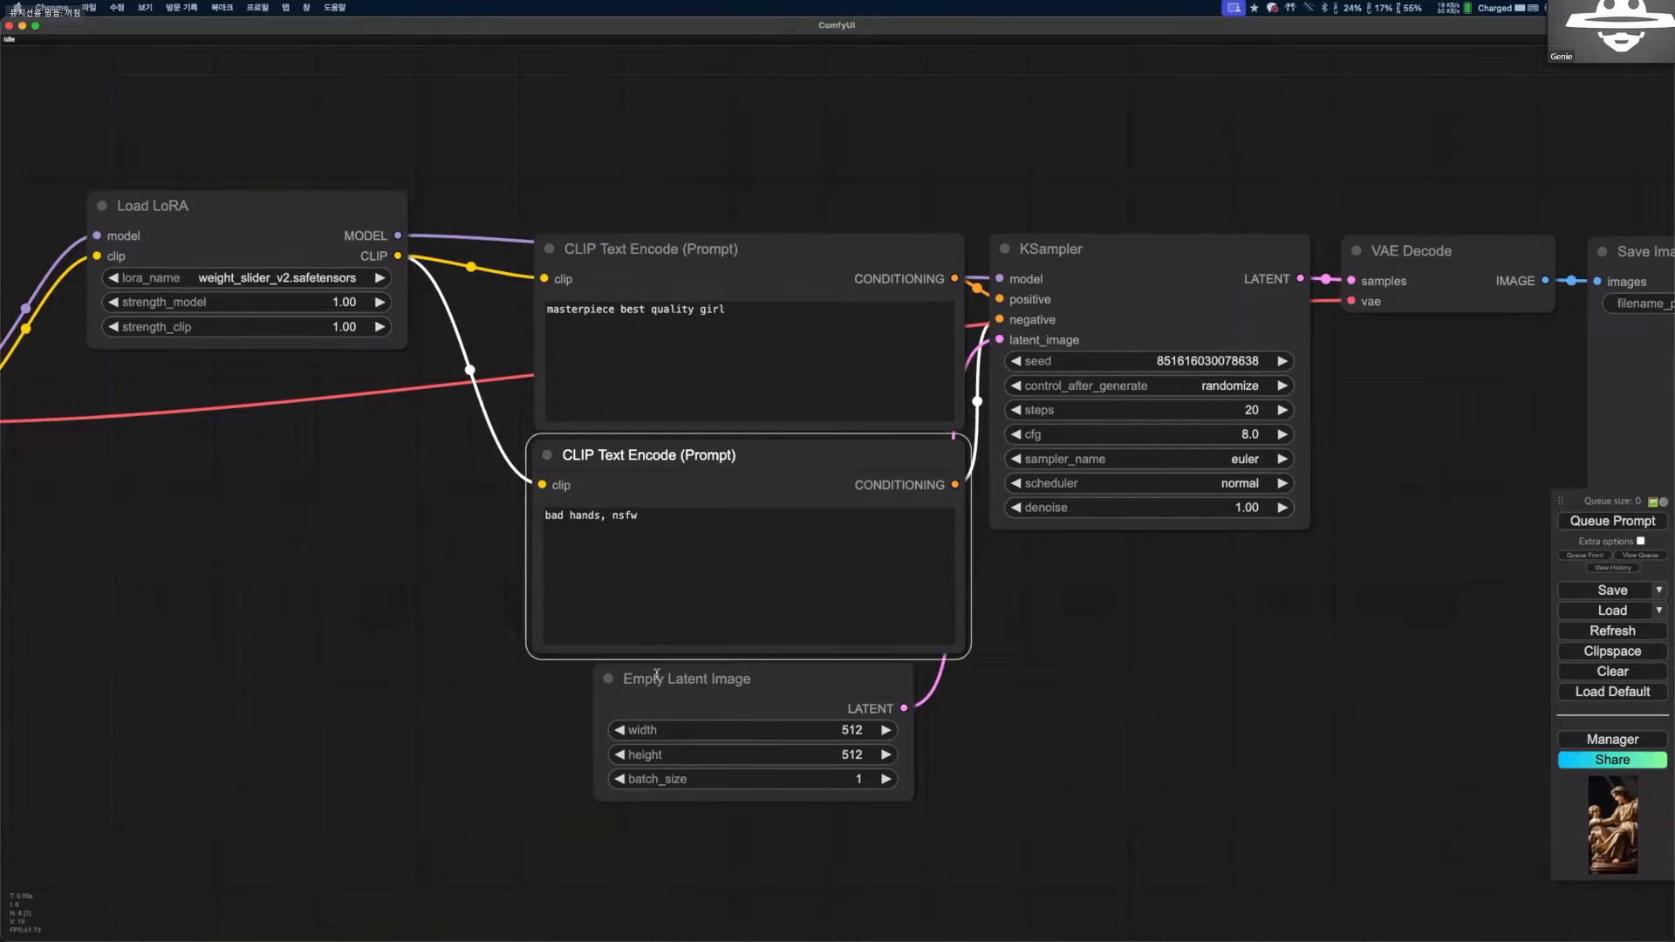
Set the Empty Latent Image node's height to 768.
scroll(657, 674, "up", 1)
left_click_drag(836, 781, 595, 706)
left_click(635, 681)
type("768")
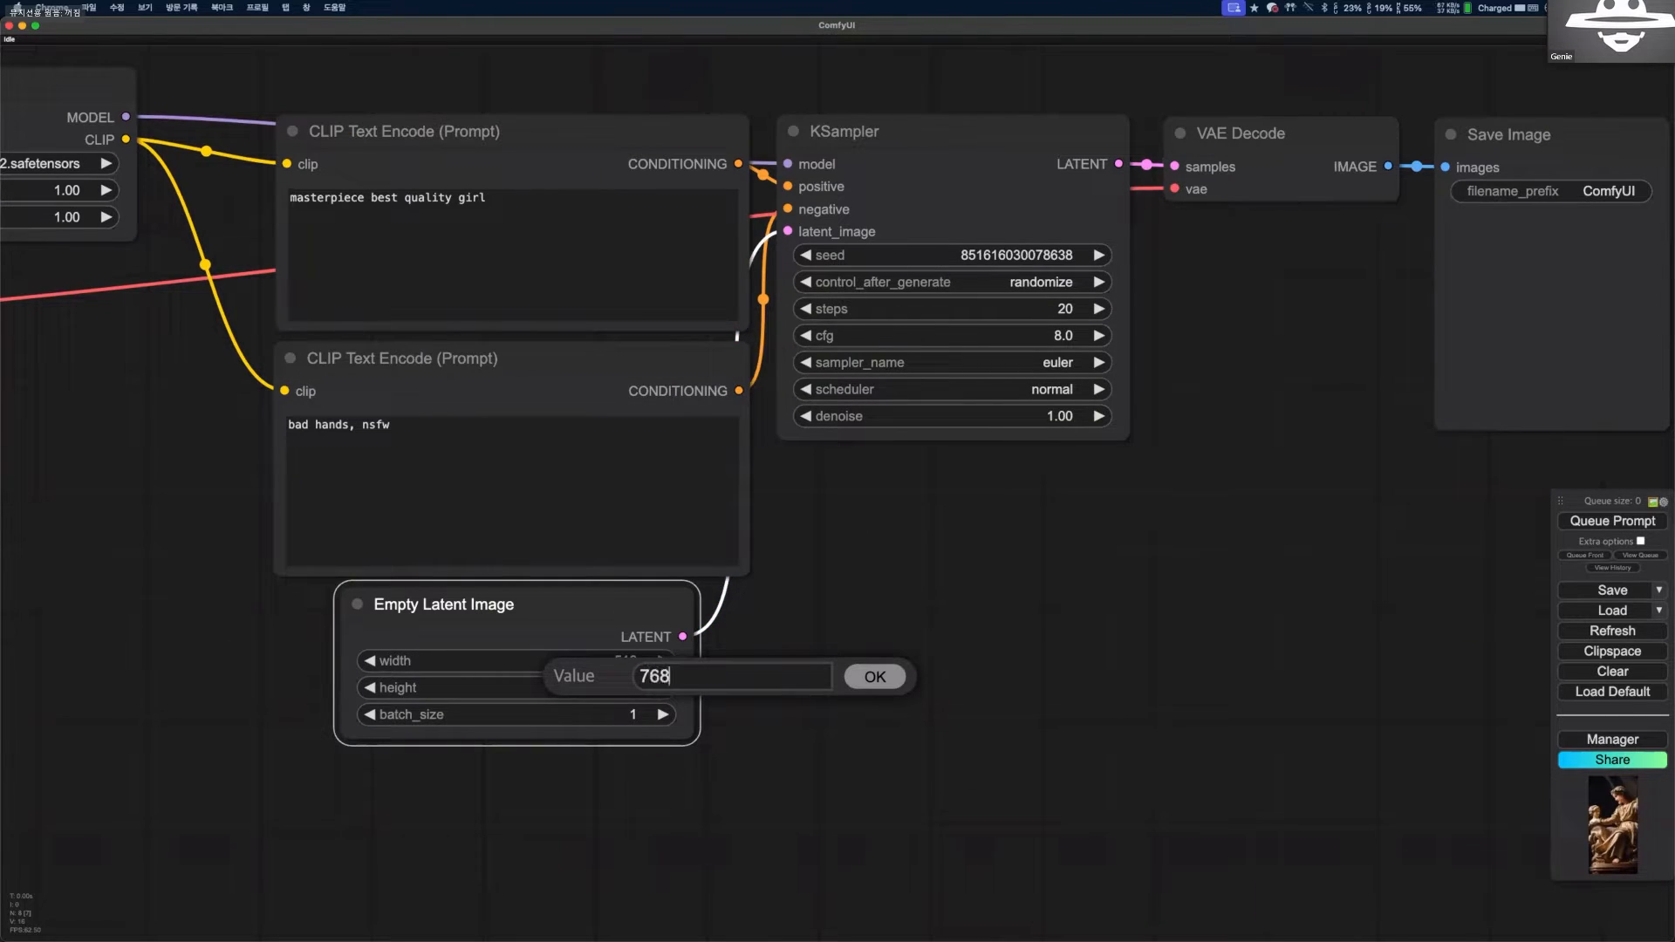
key("Return")
scroll(654, 560, "down", 2)
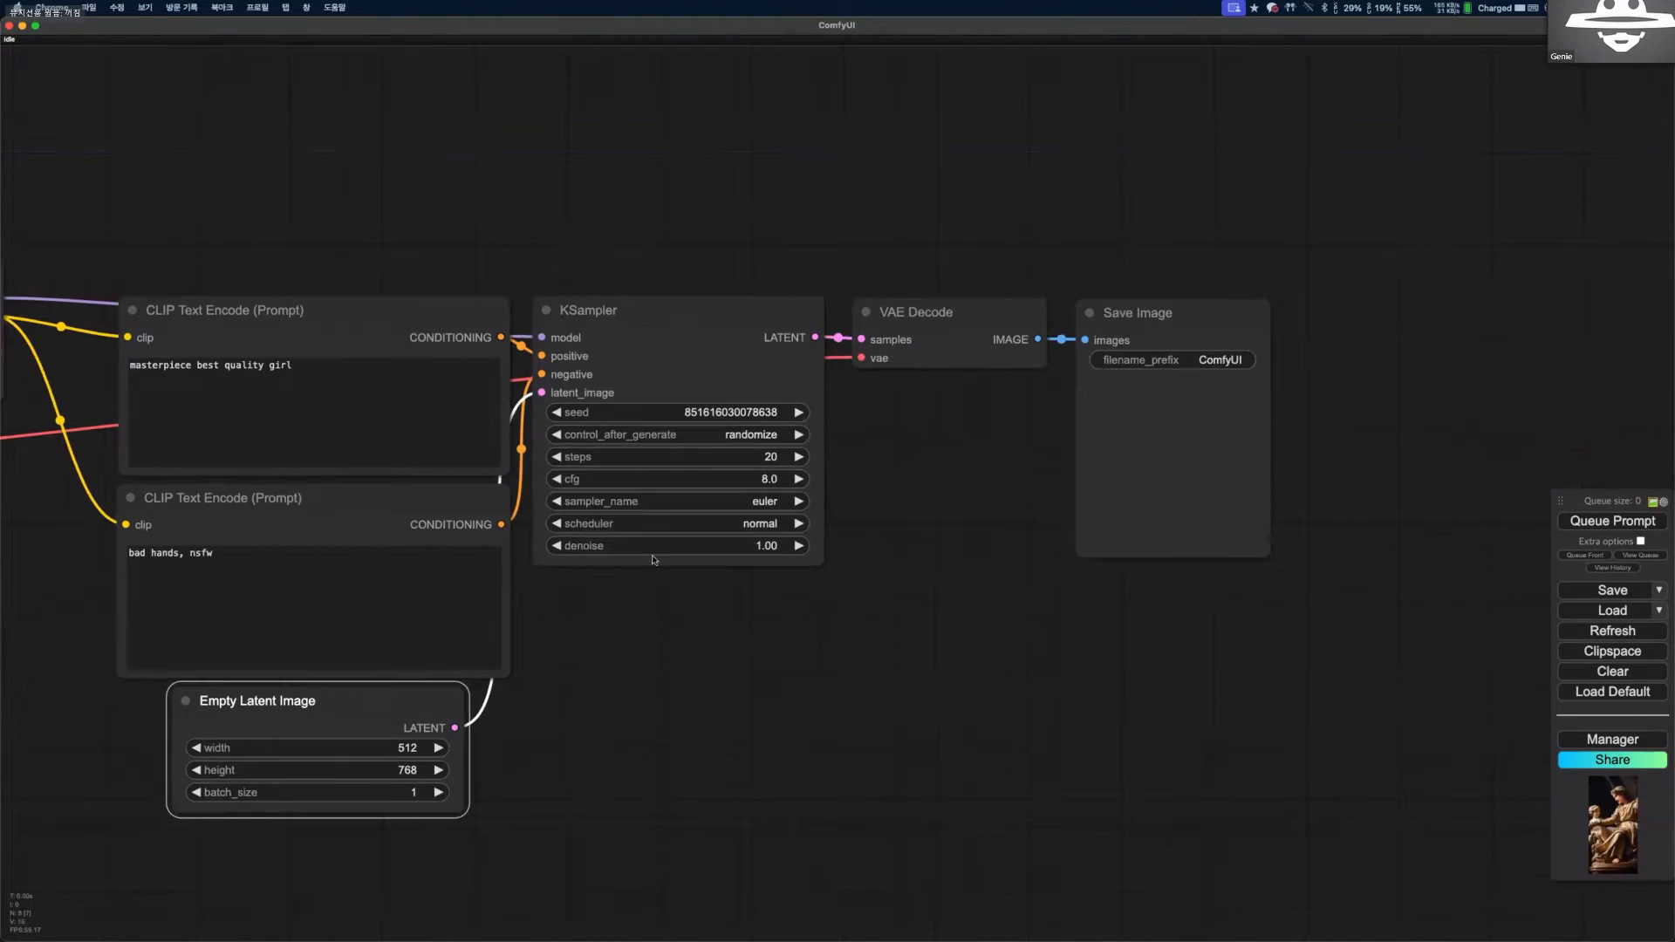
Add an SDXL Empty Latent Image (rgthree) node just below the Empty Latent Image node.
left_click_drag(253, 869, 491, 594)
double_click(491, 594)
type("empty")
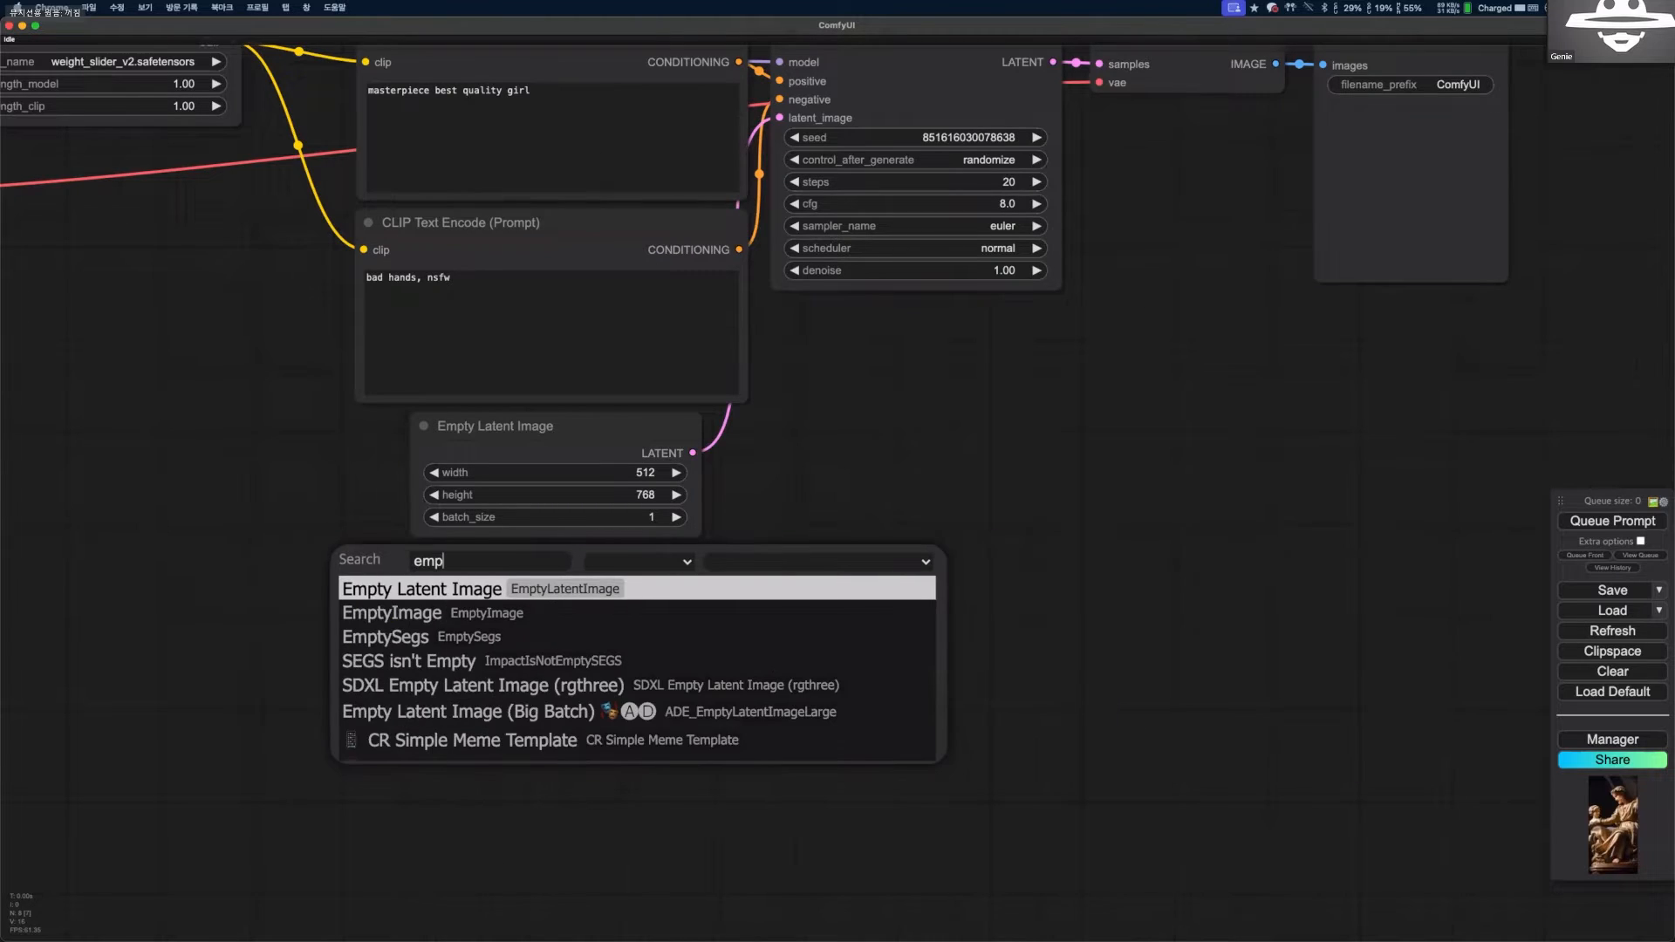
key("Down")
key("Down")
key("Down")
key("Down")
key("Return")
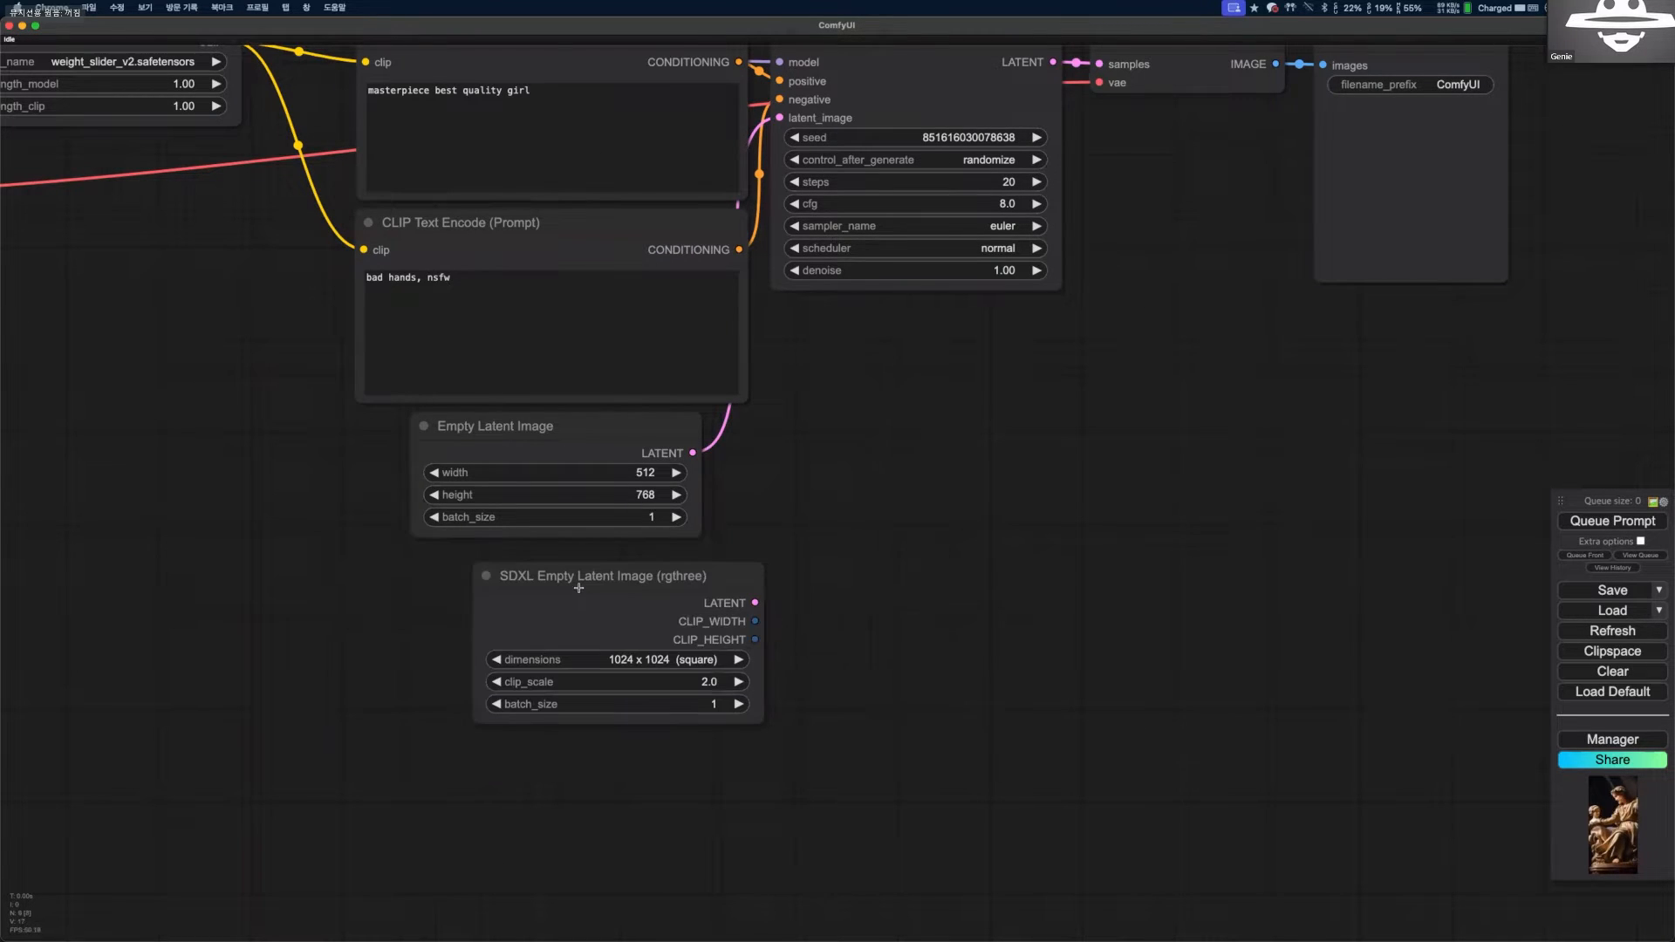
left_click_drag(558, 574, 521, 572)
Check the dimensions setting of the SDXL Empty Latent Image (rgthree) node, then delete the node.
left_click(602, 655)
left_click(661, 710)
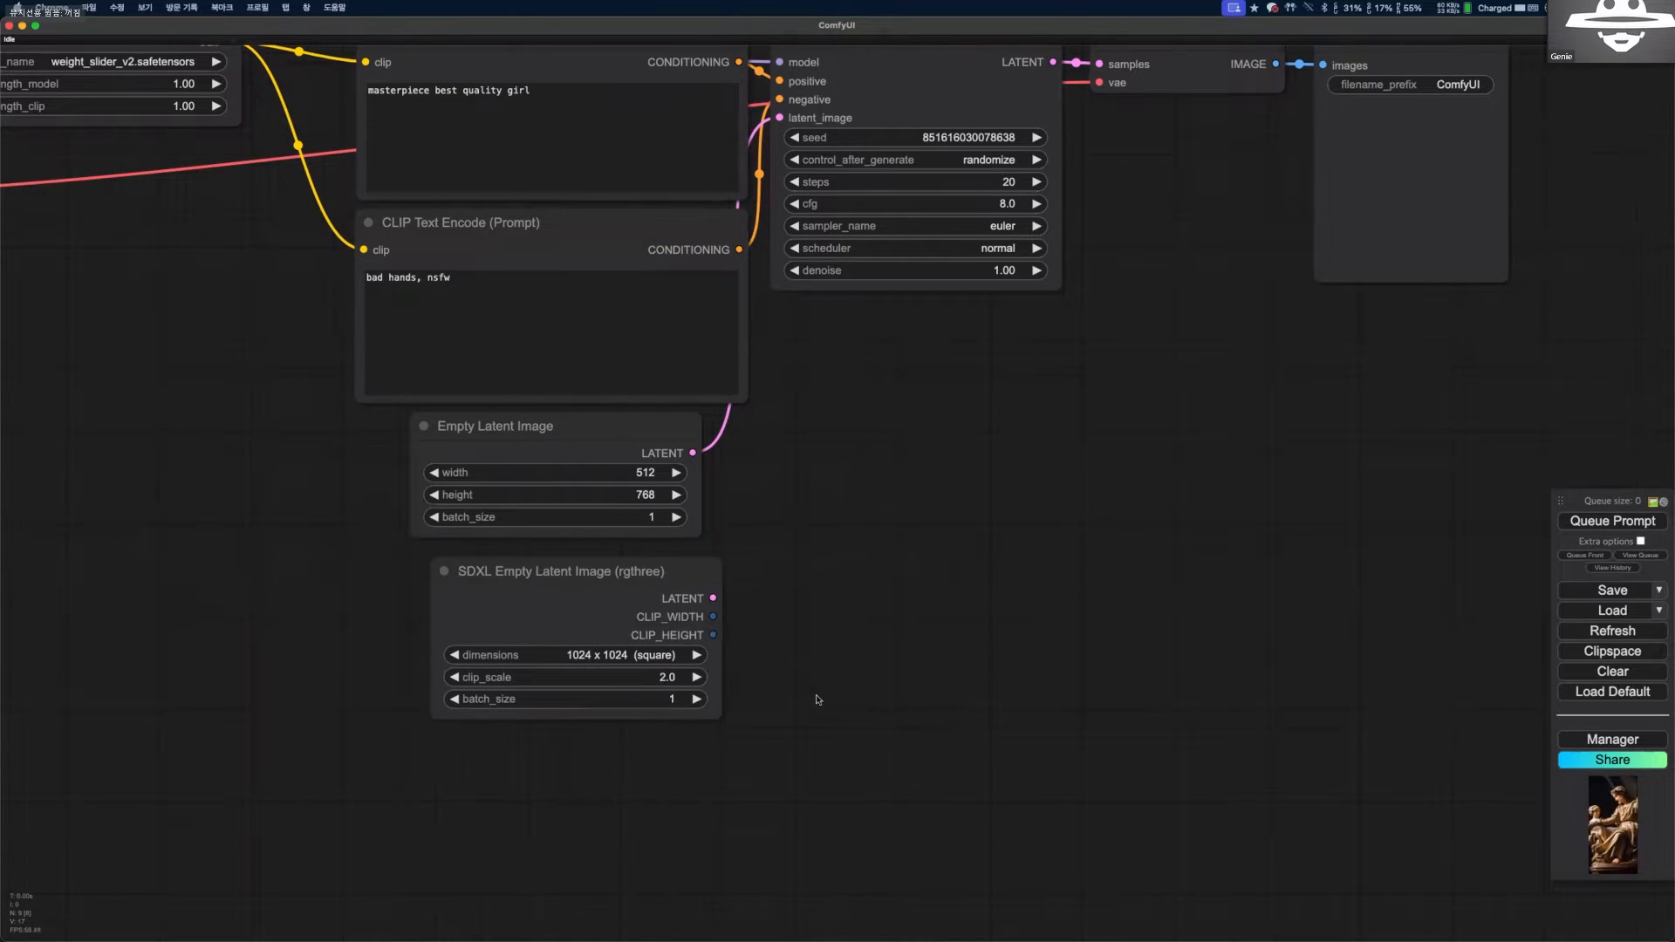
left_click(650, 593)
key("Delete")
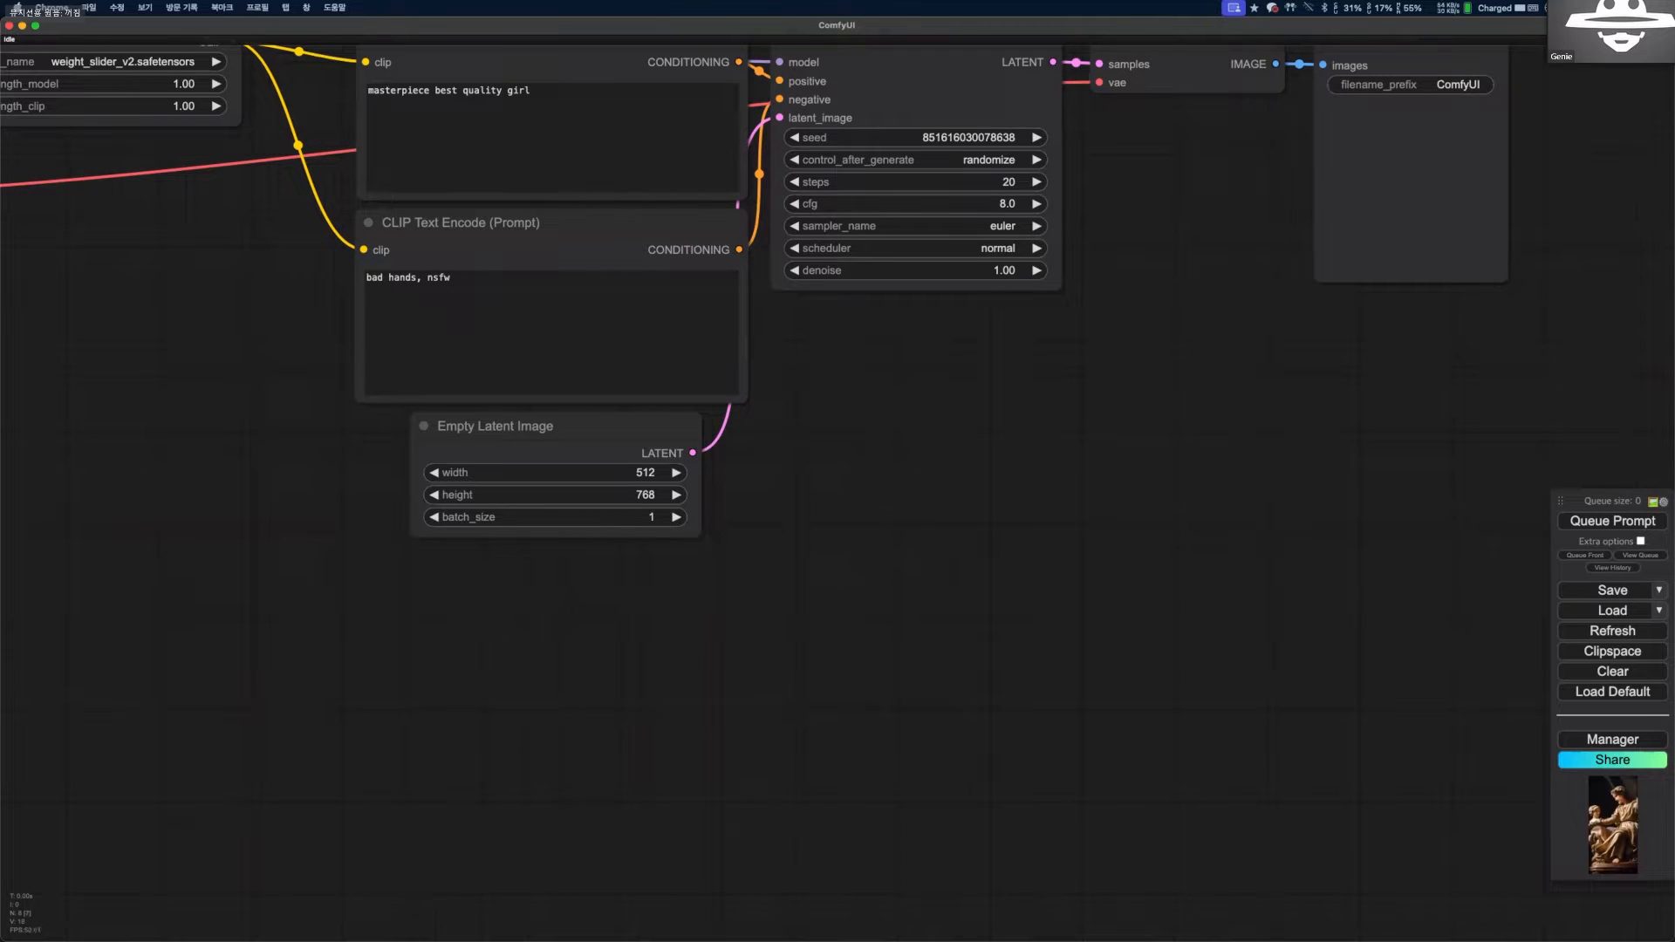
Generate an image with the LoRA workflow and inspect the output in the Save Image node up close.
scroll(885, 478, "down", 3)
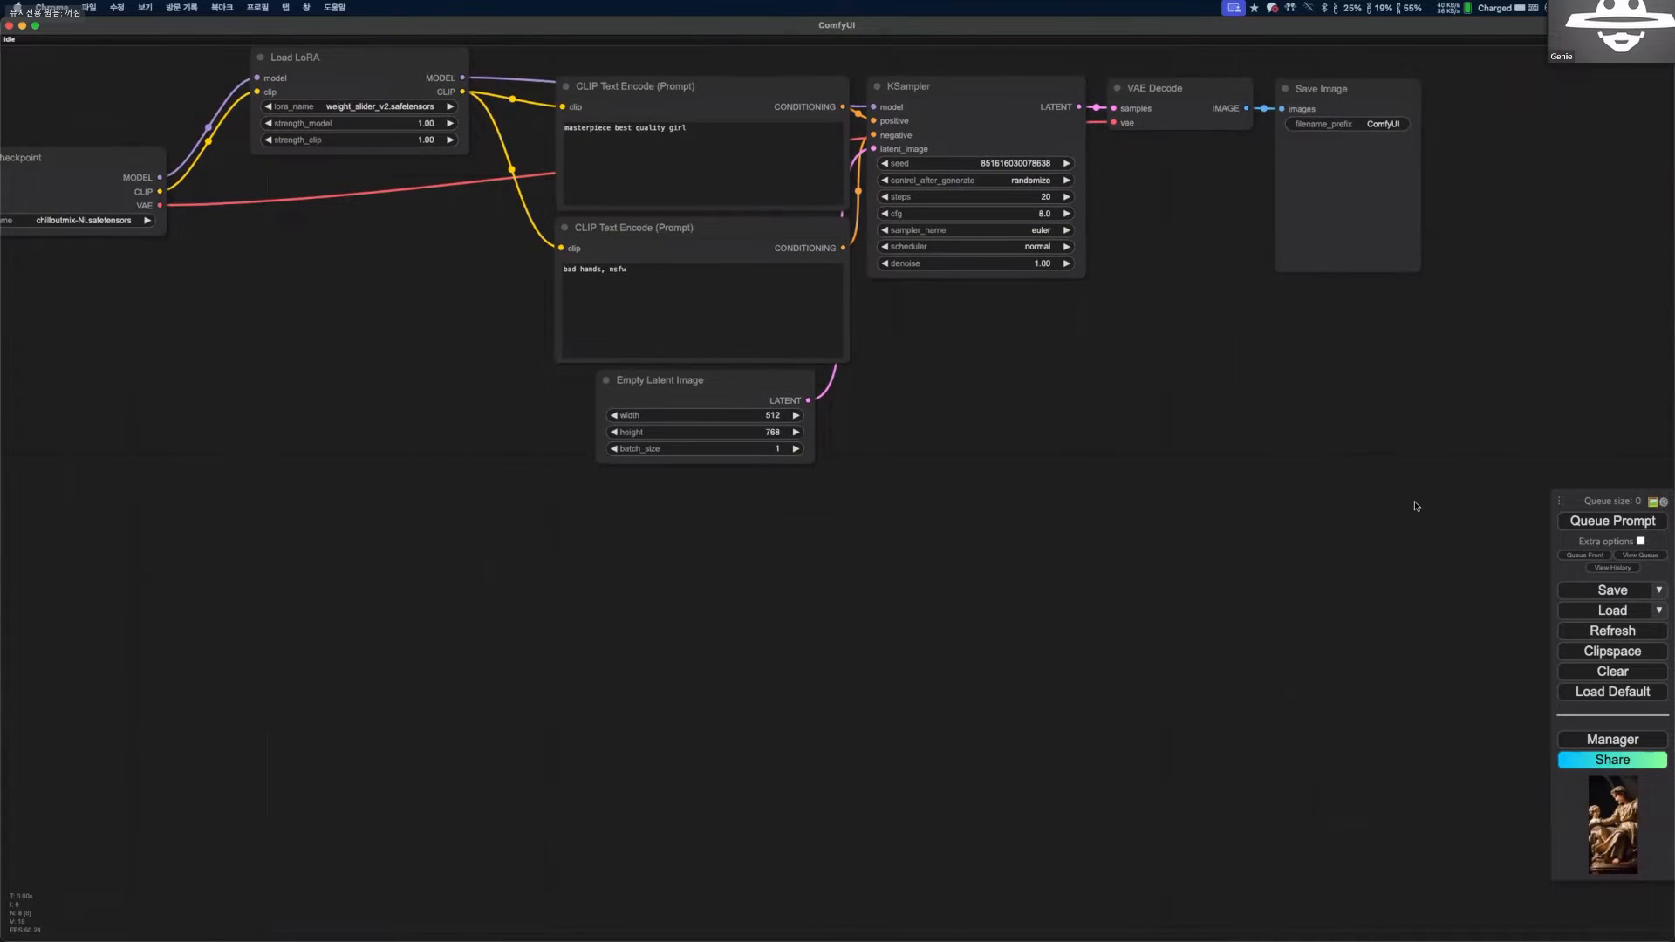
left_click_drag(1087, 291, 1137, 512)
scroll(1137, 512, "up", 3)
key("ctrl+Return")
scroll(1136, 512, "down", 2)
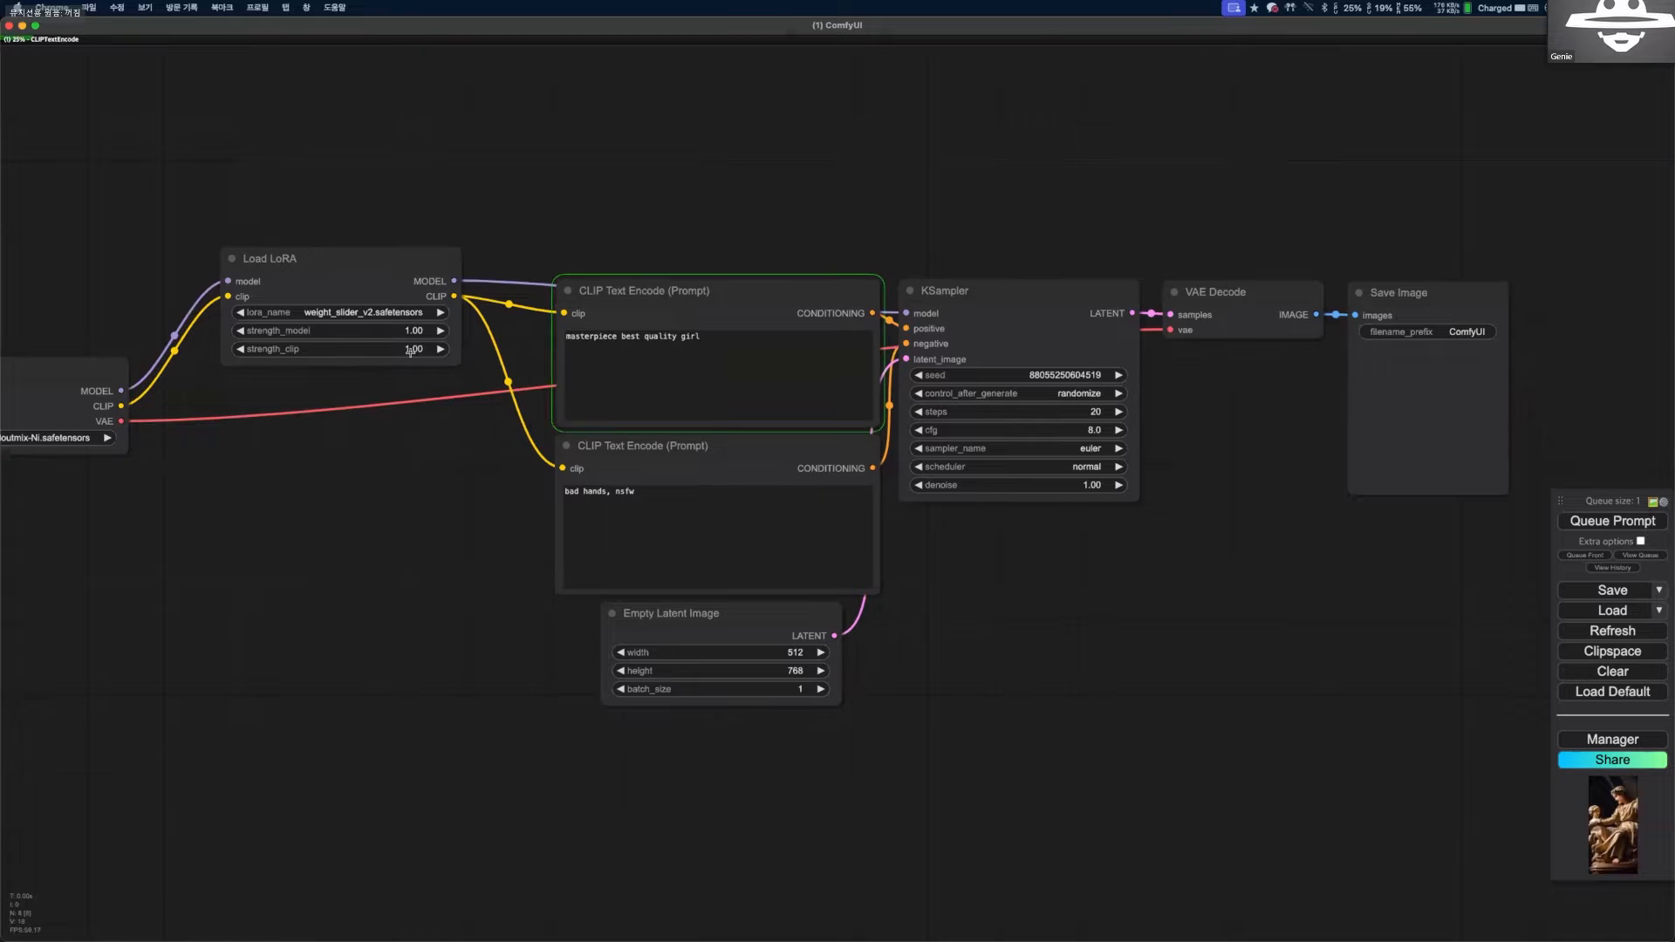
scroll(1465, 397, "up", 2)
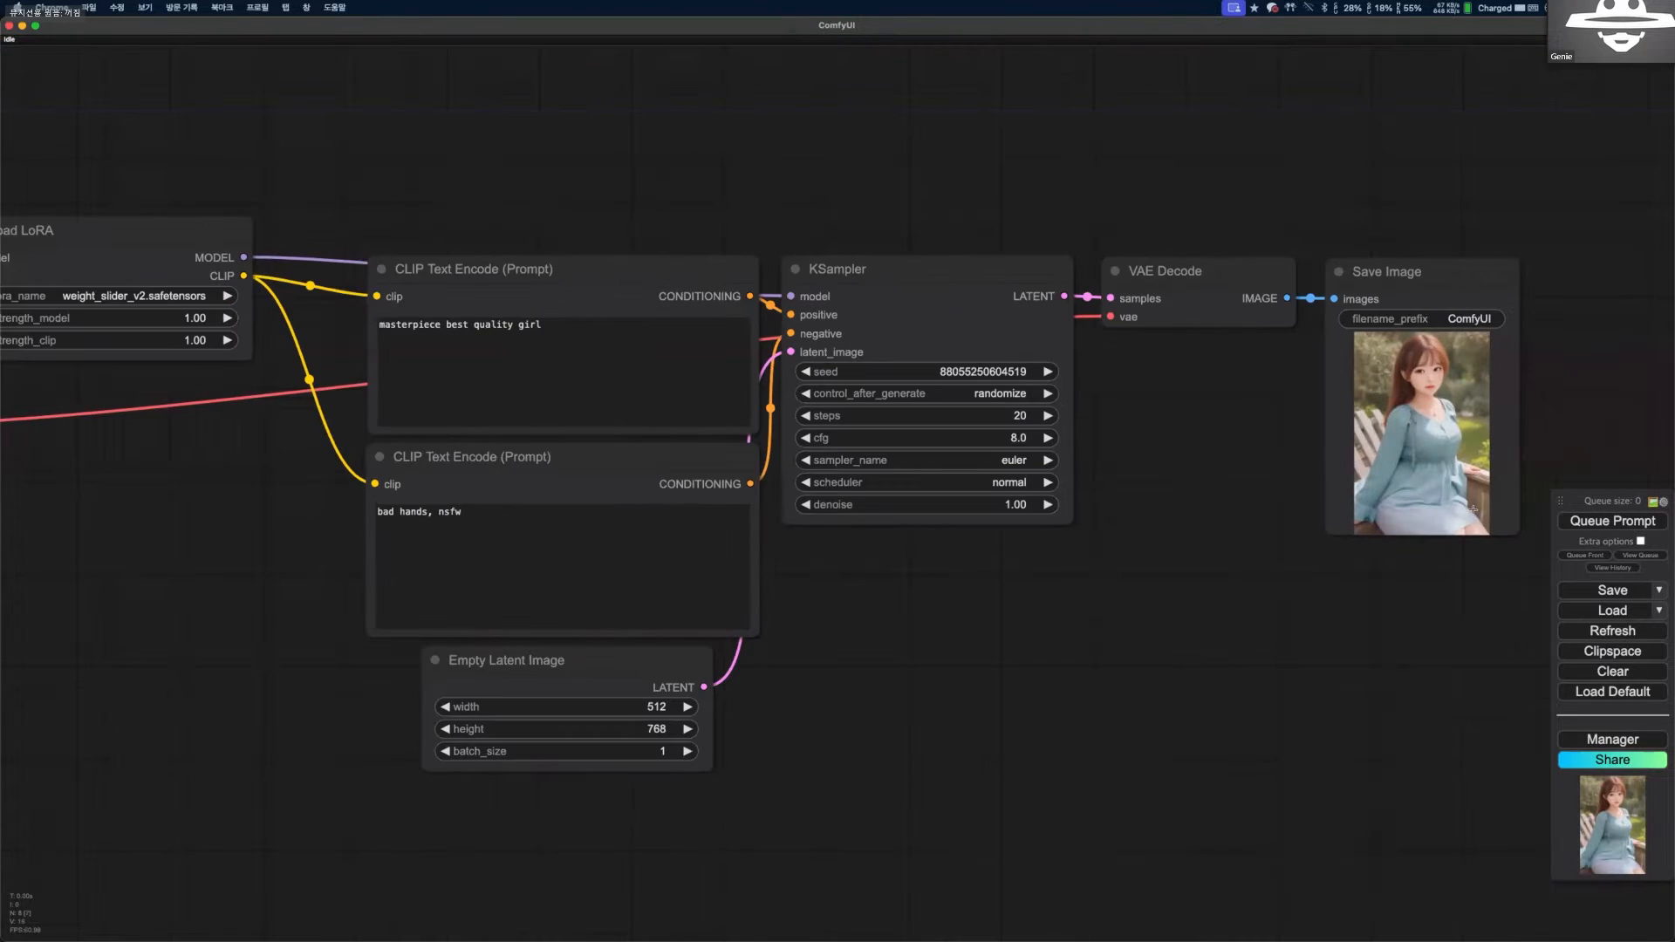
scroll(1472, 510, "up", 10)
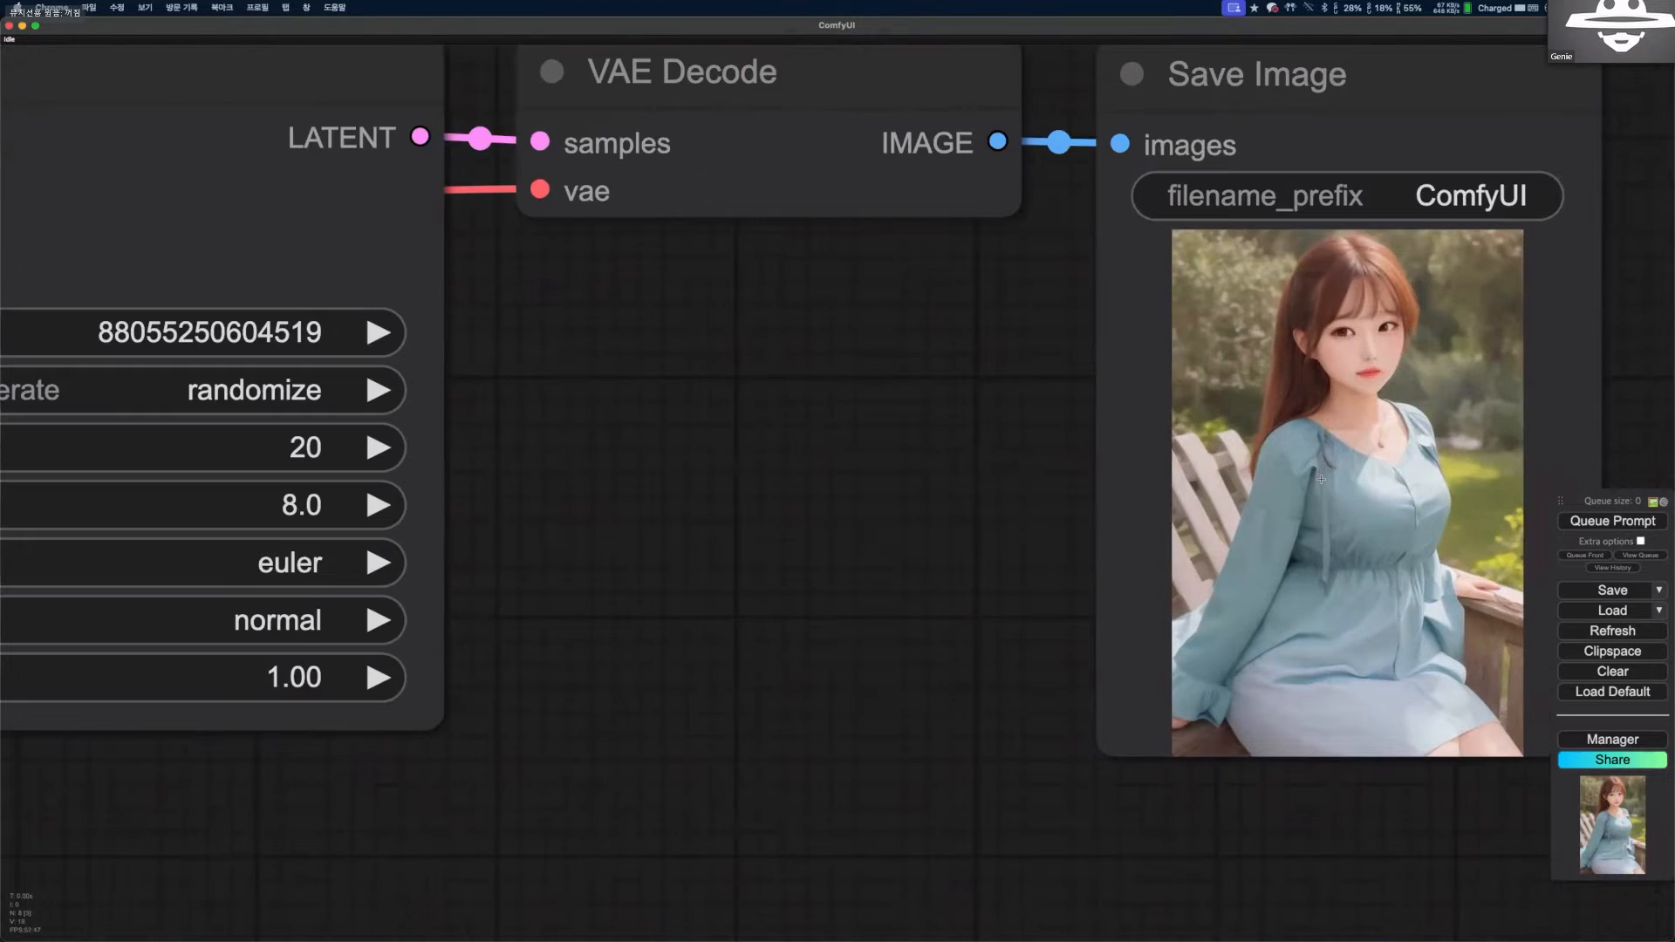
scroll(1471, 399, "up", 2)
scroll(1390, 488, "down", 9)
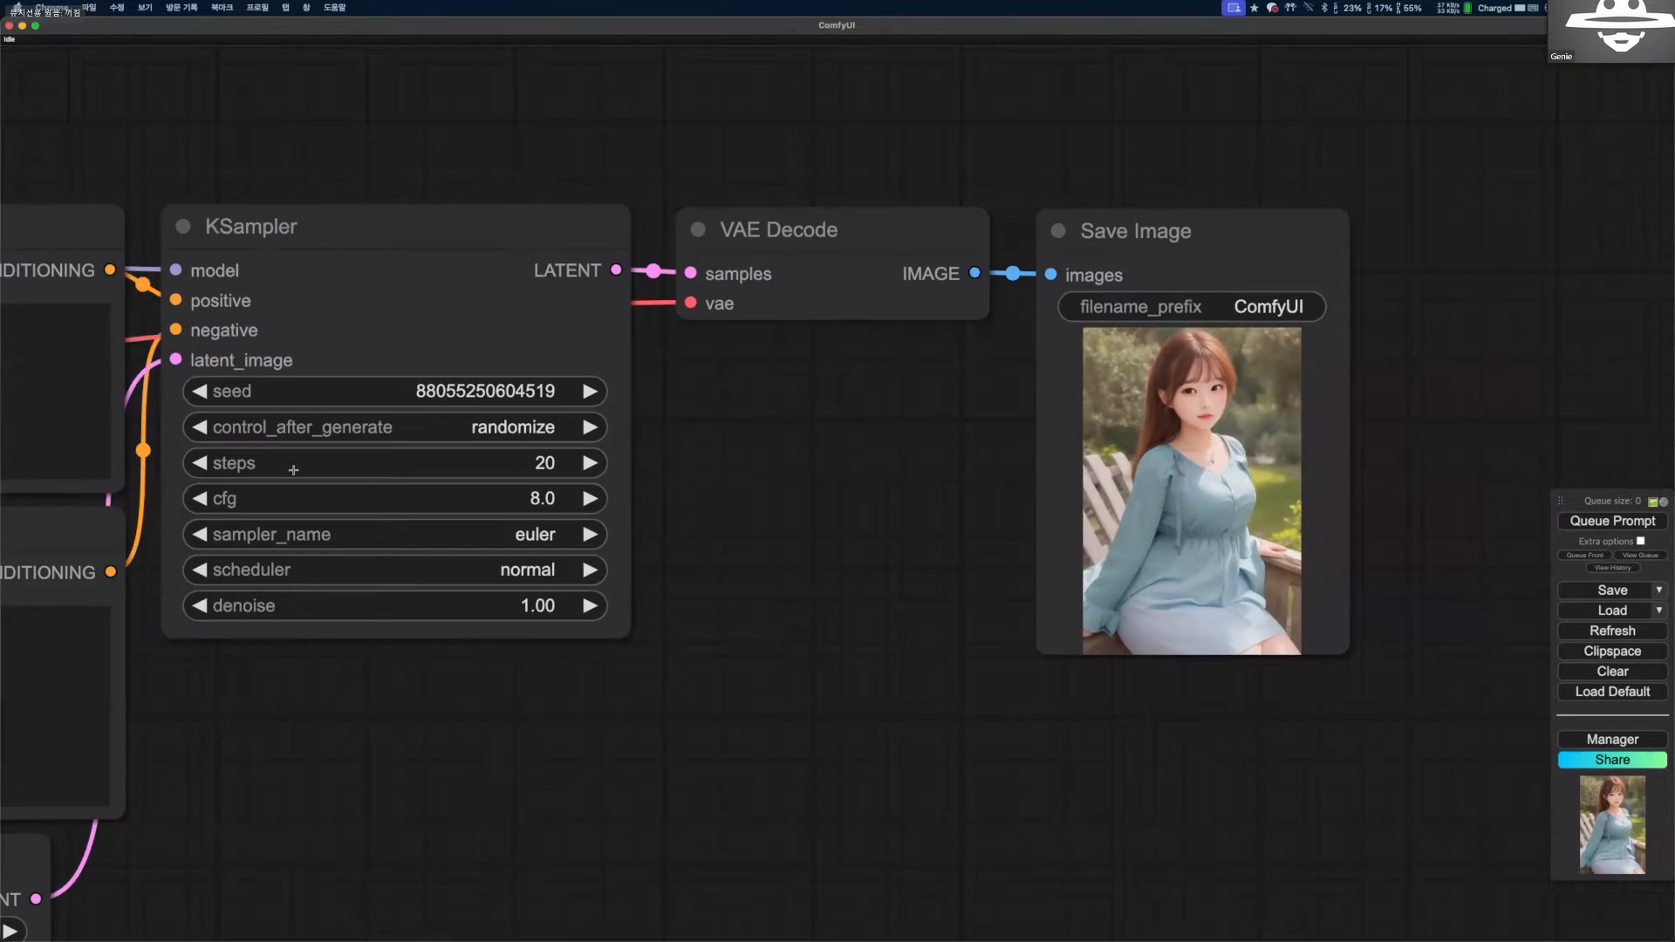
Set the Load LoRA node's strength_model to 2.00.
left_click_drag(434, 568, 524, 628)
scroll(523, 628, "up", 4)
left_click_drag(585, 502, 656, 550)
scroll(603, 515, "up", 1)
left_click(621, 510)
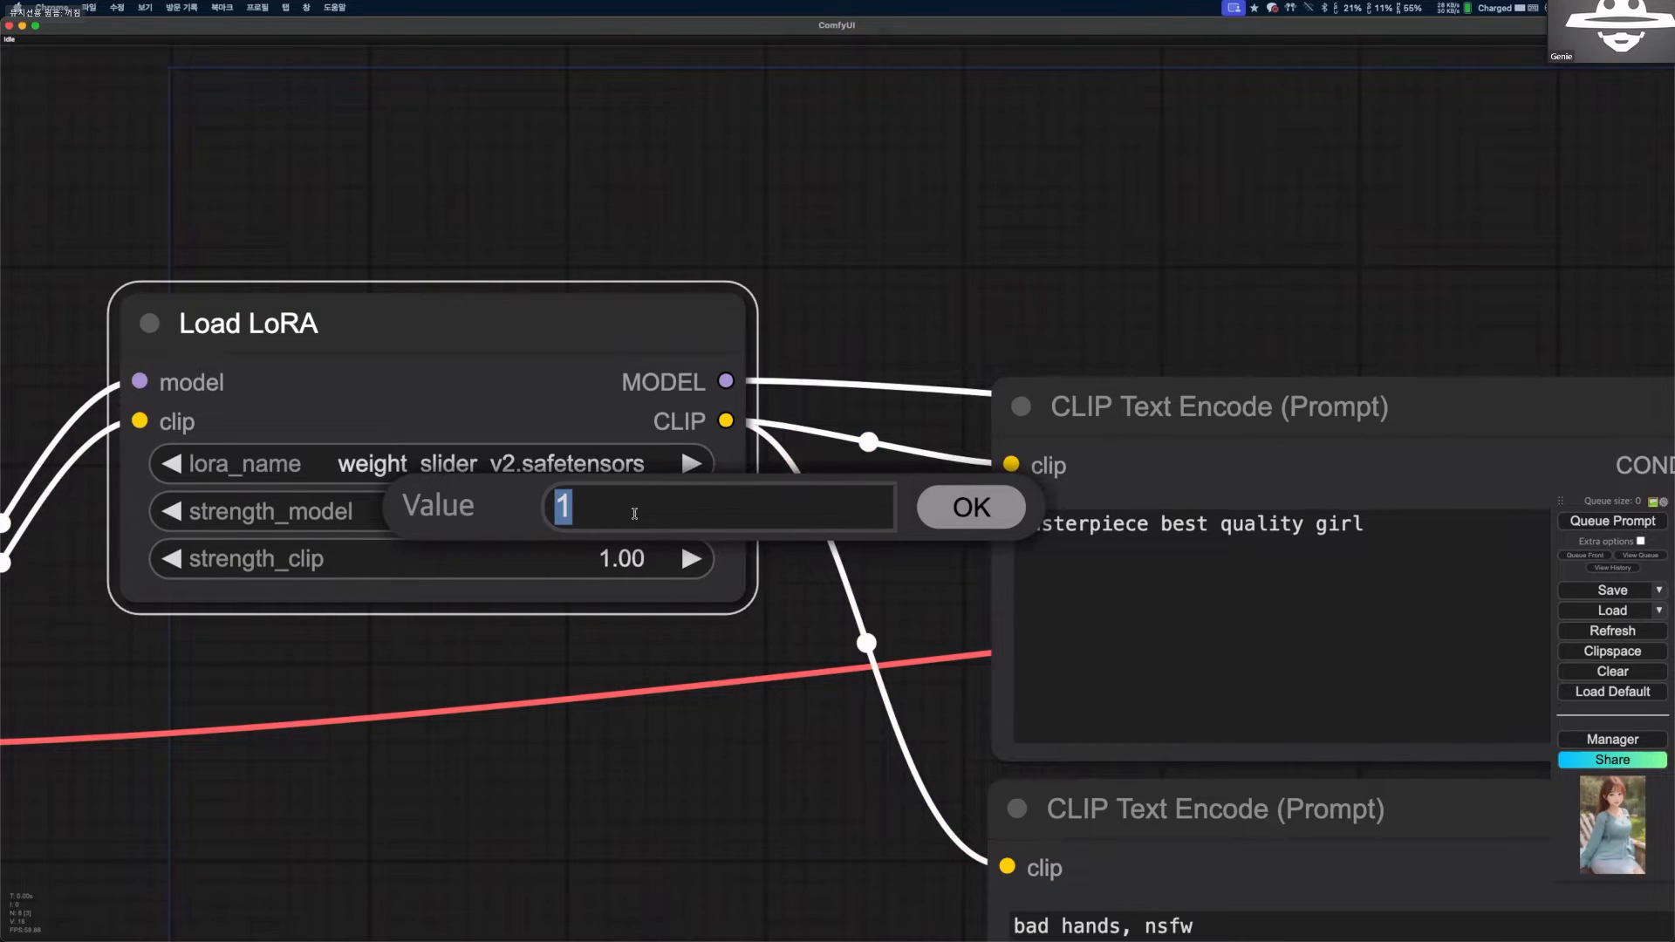
type("2")
key("Return")
scroll(638, 554, "down", 1)
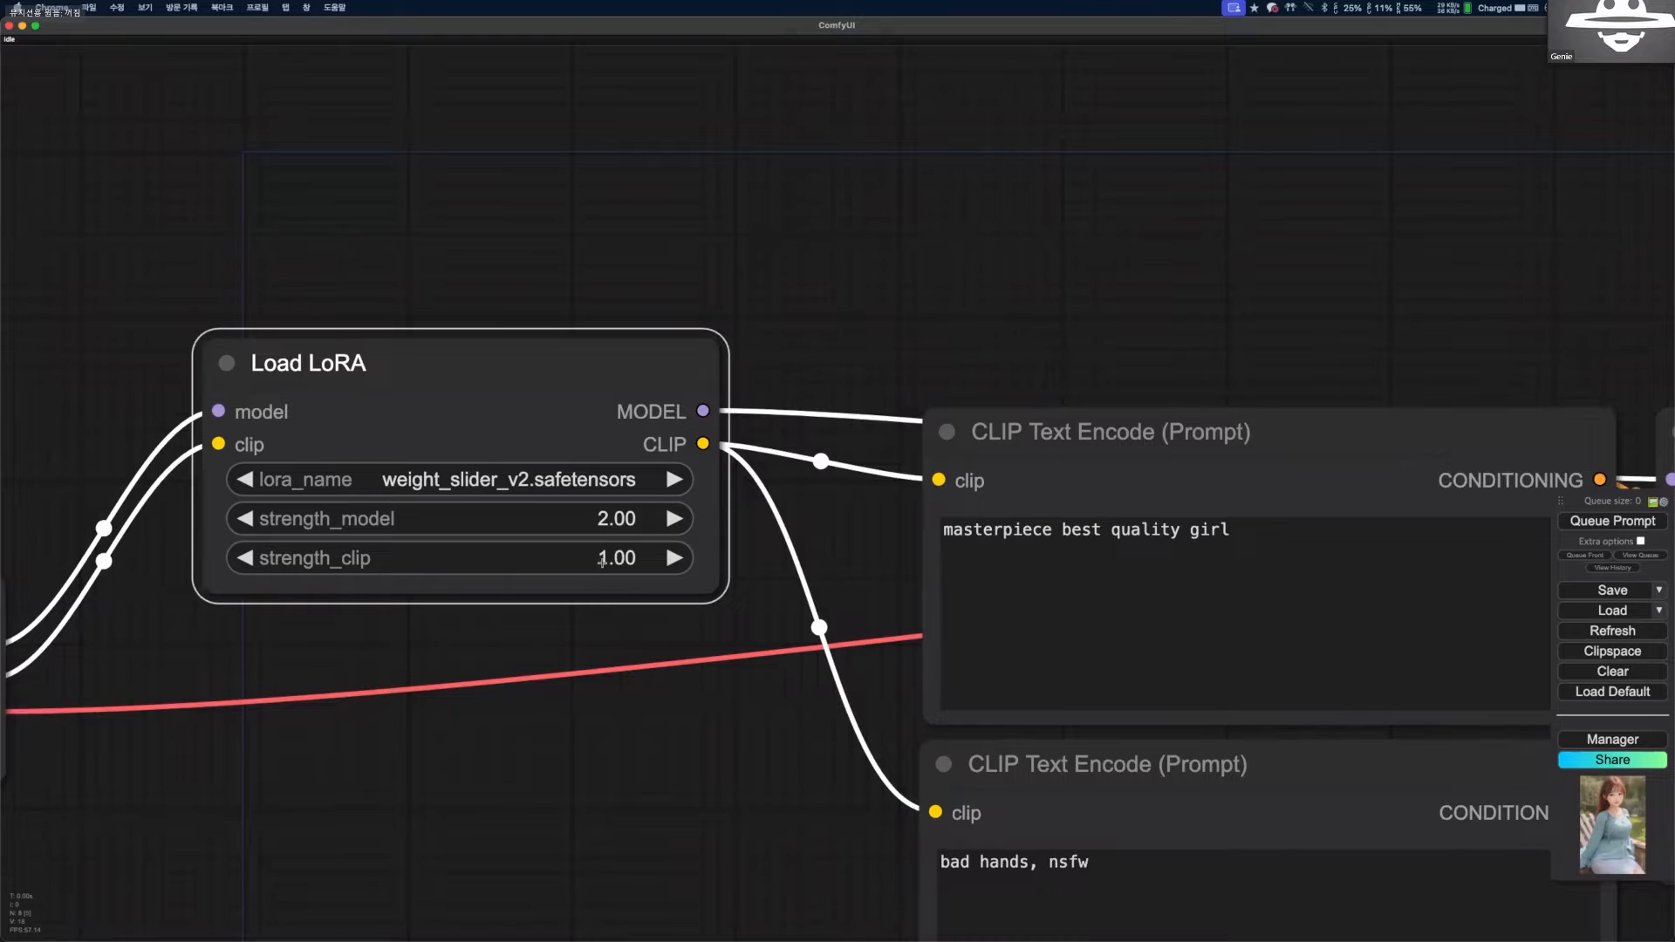
scroll(602, 561, "up", 4)
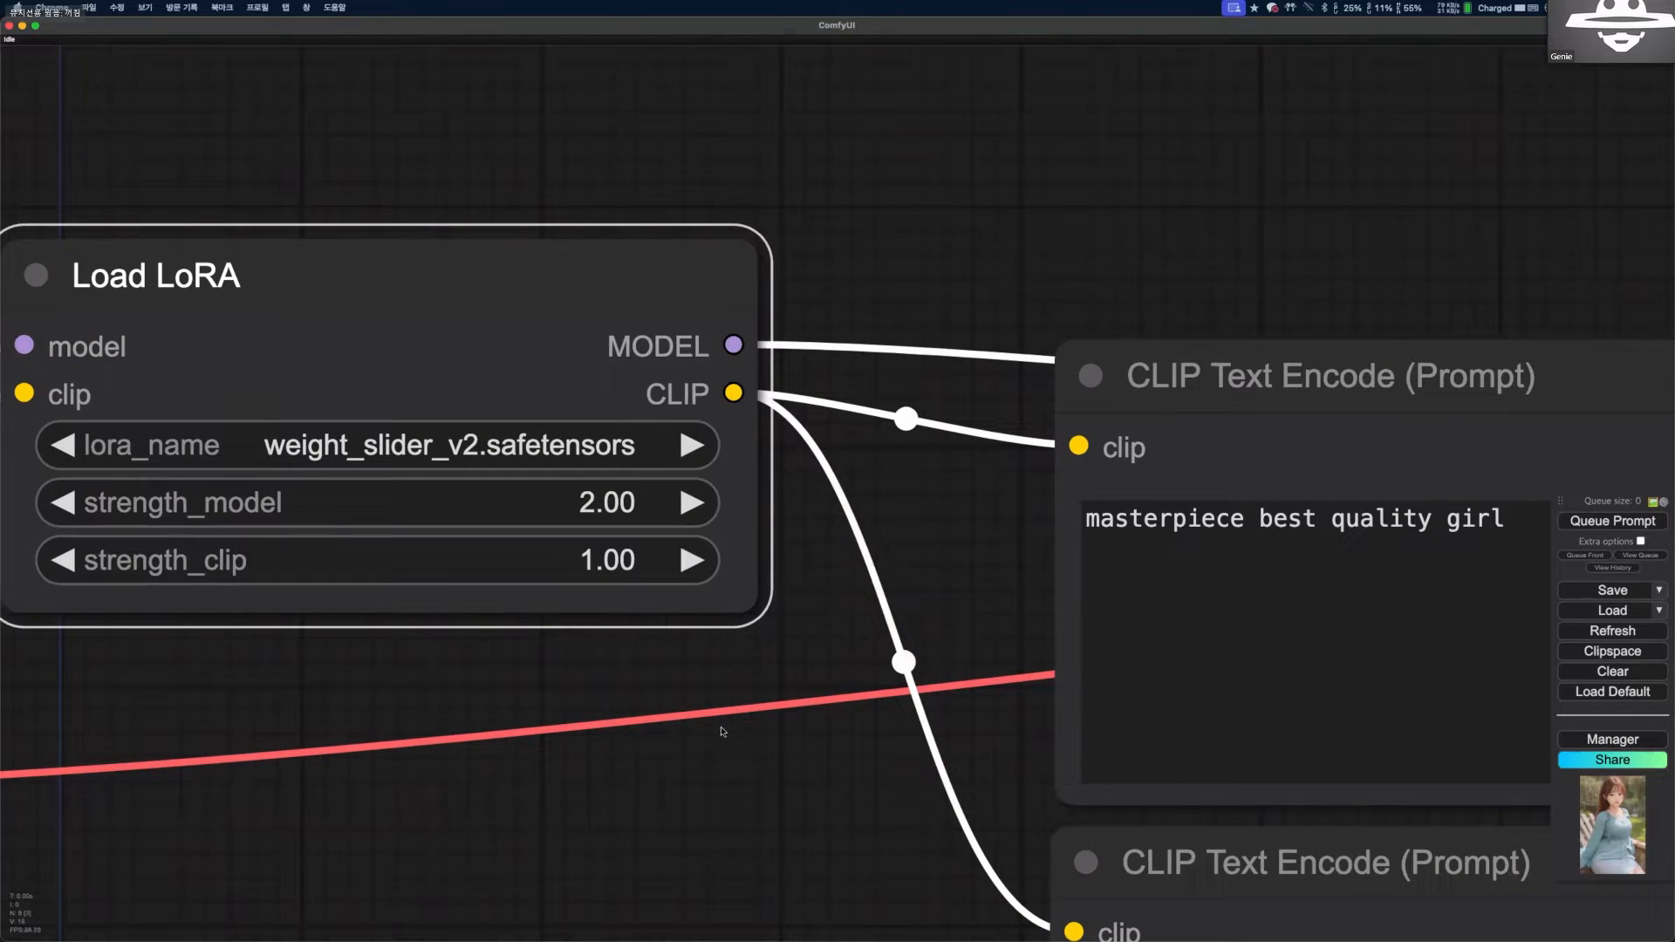
Generate again with the stronger LoRA and examine the new output in the Save Image node up close.
scroll(772, 770, "down", 2)
scroll(828, 725, "down", 2)
scroll(748, 749, "down", 4)
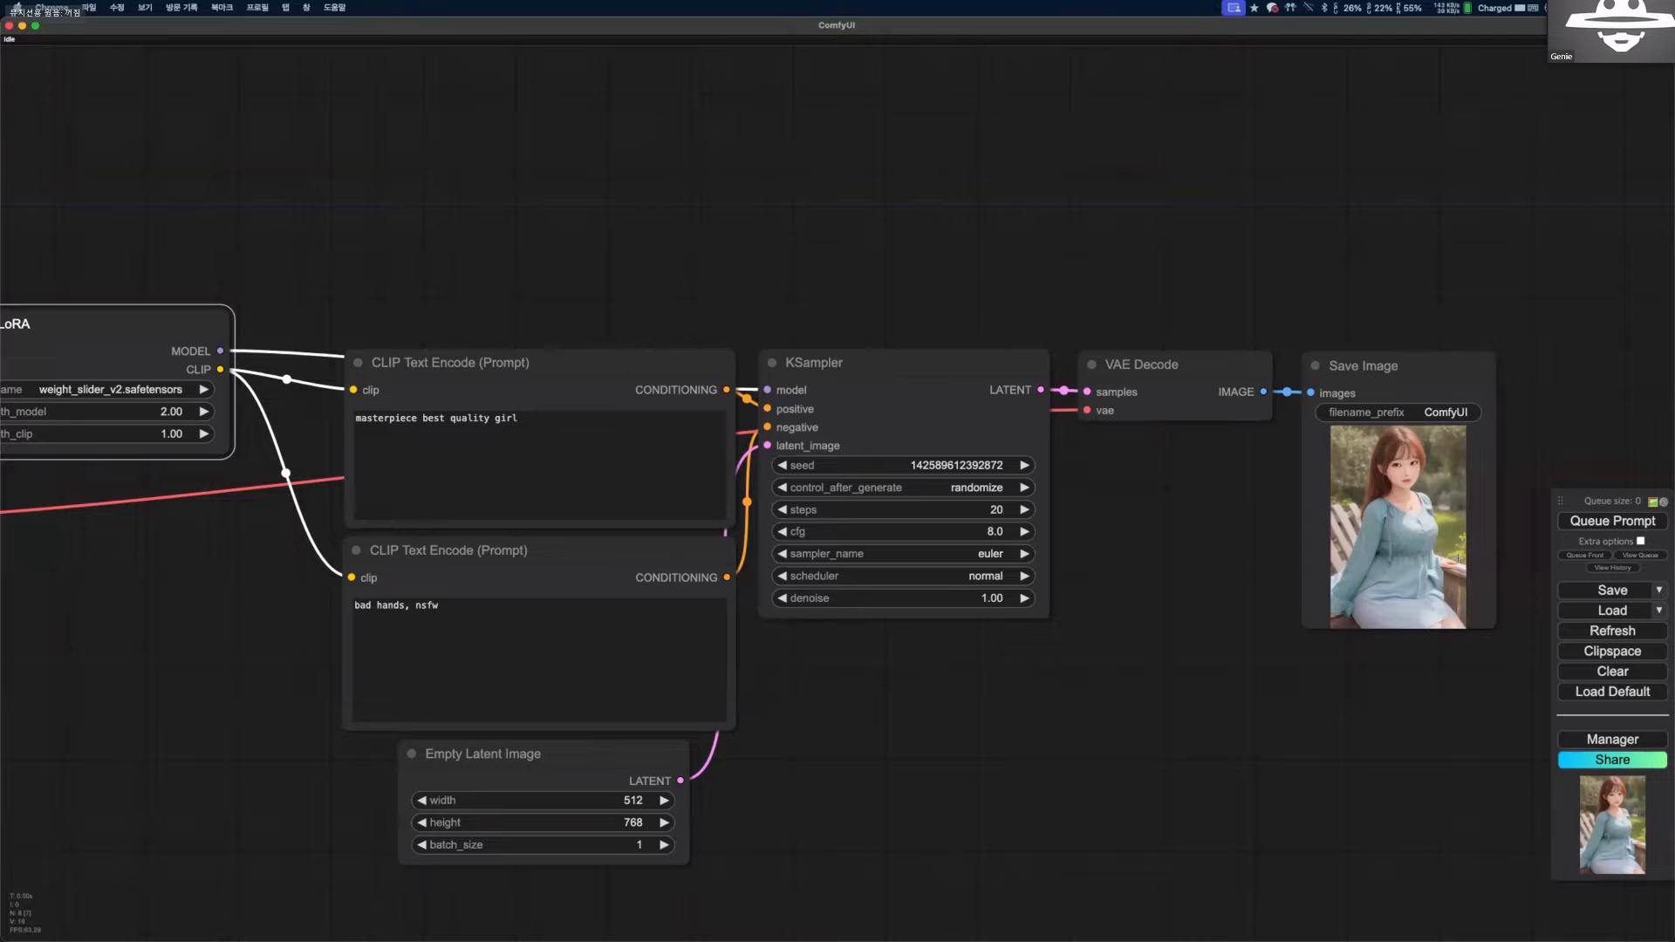
scroll(1439, 541, "up", 4)
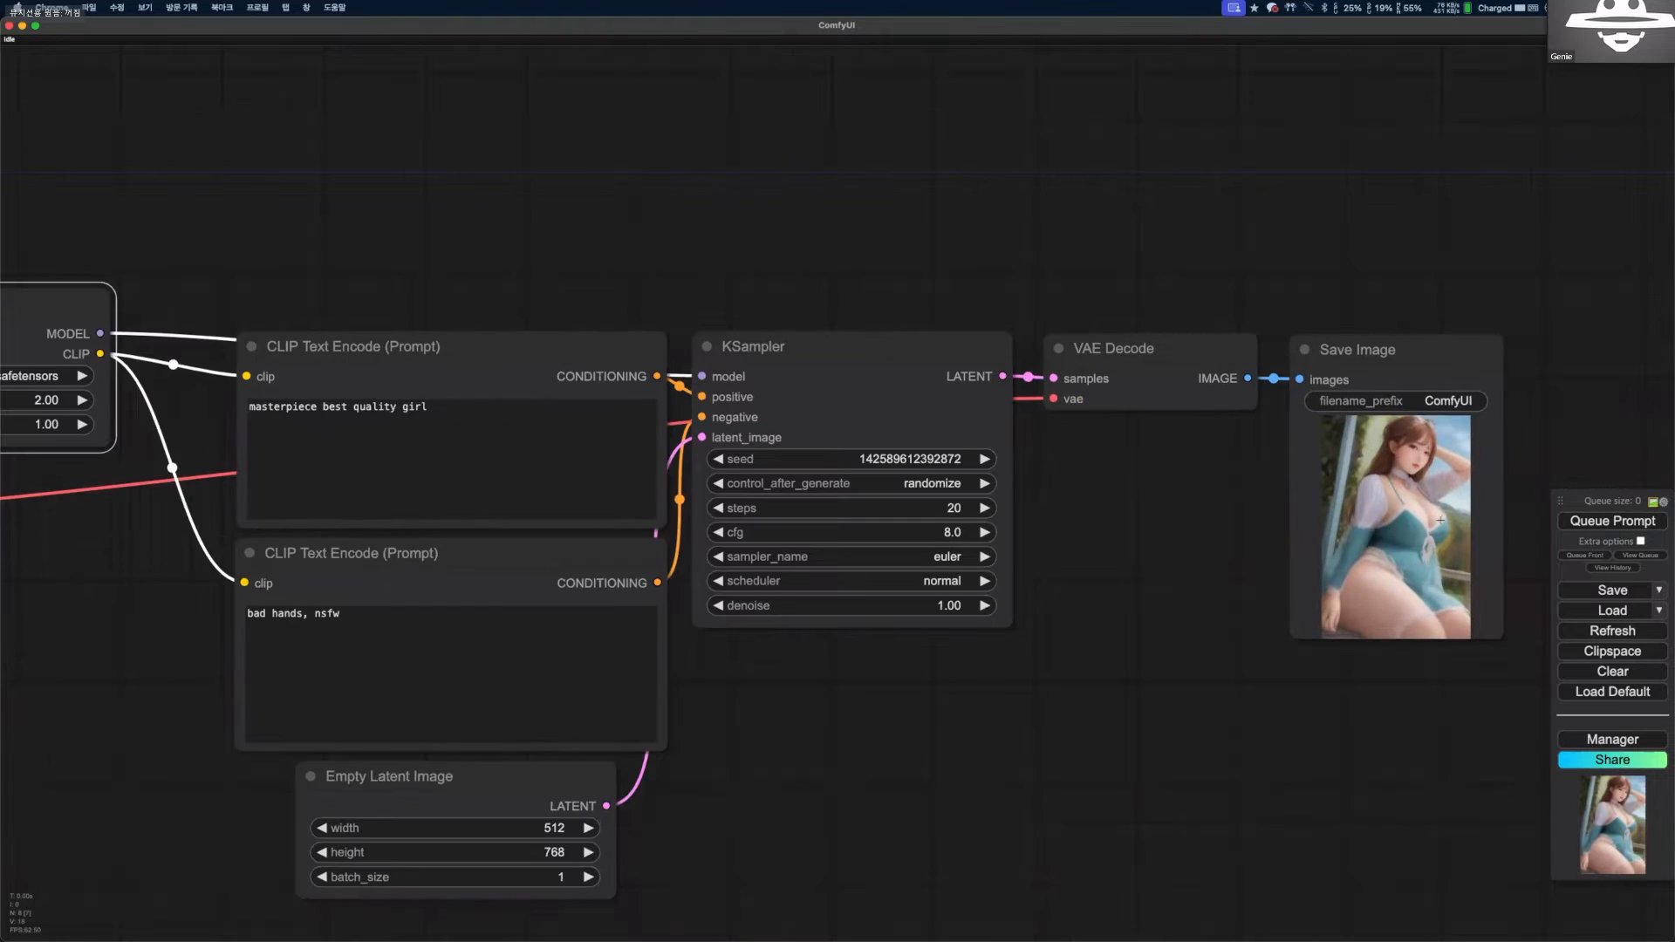
scroll(1250, 687, "up", 5)
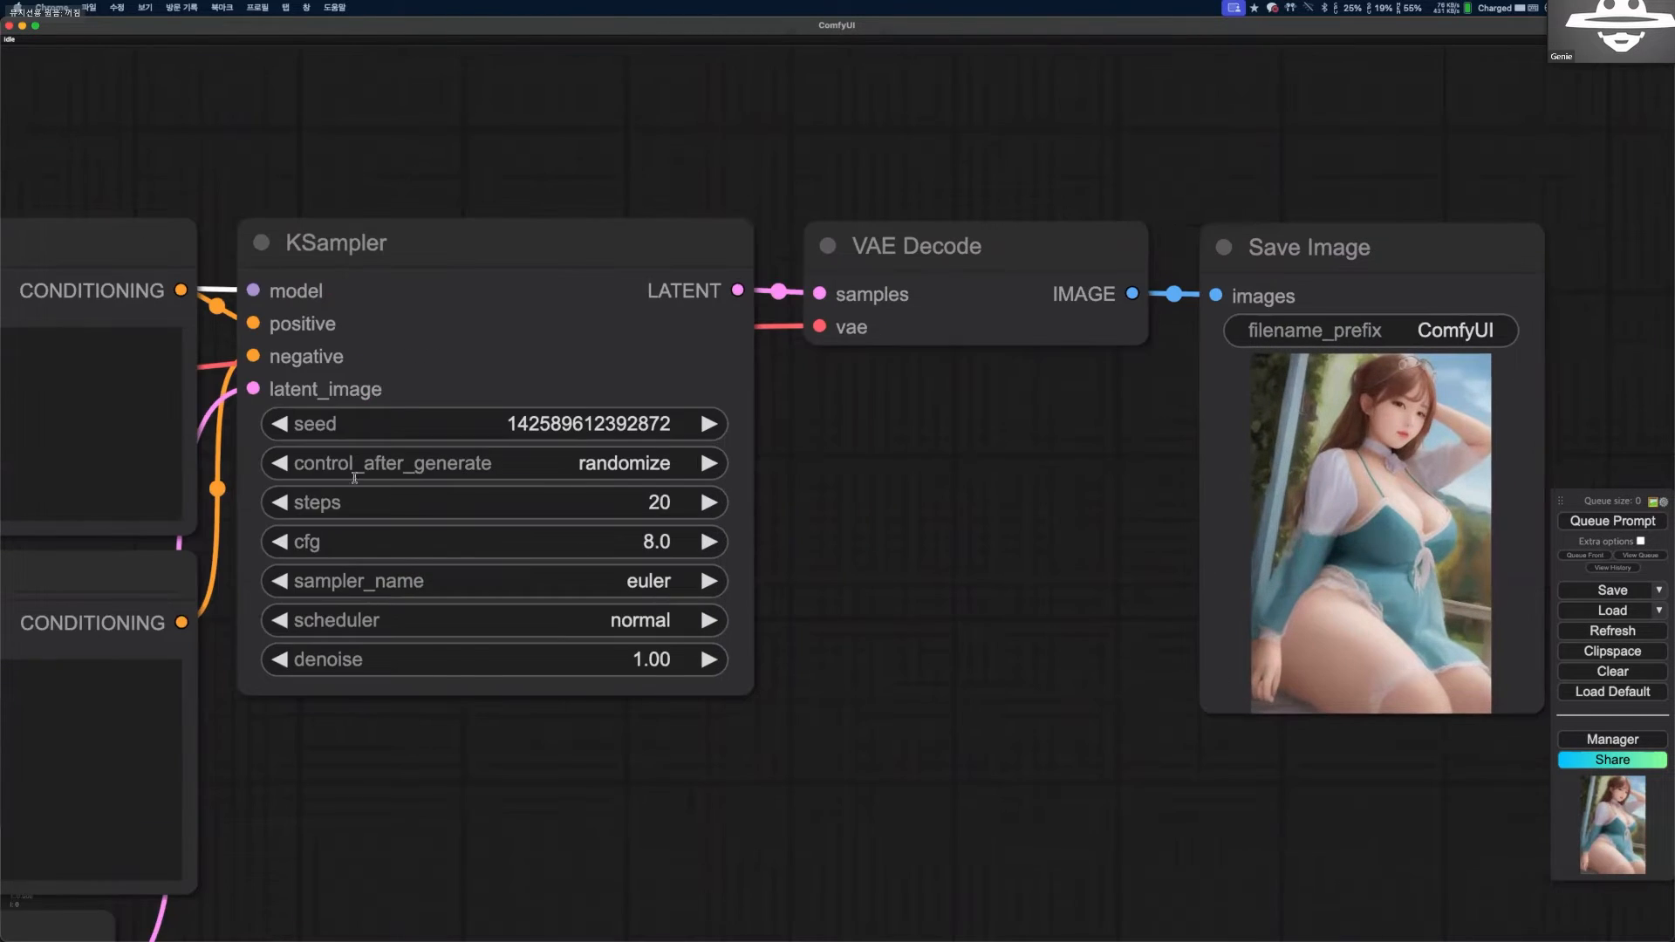
scroll(443, 528, "up", 1)
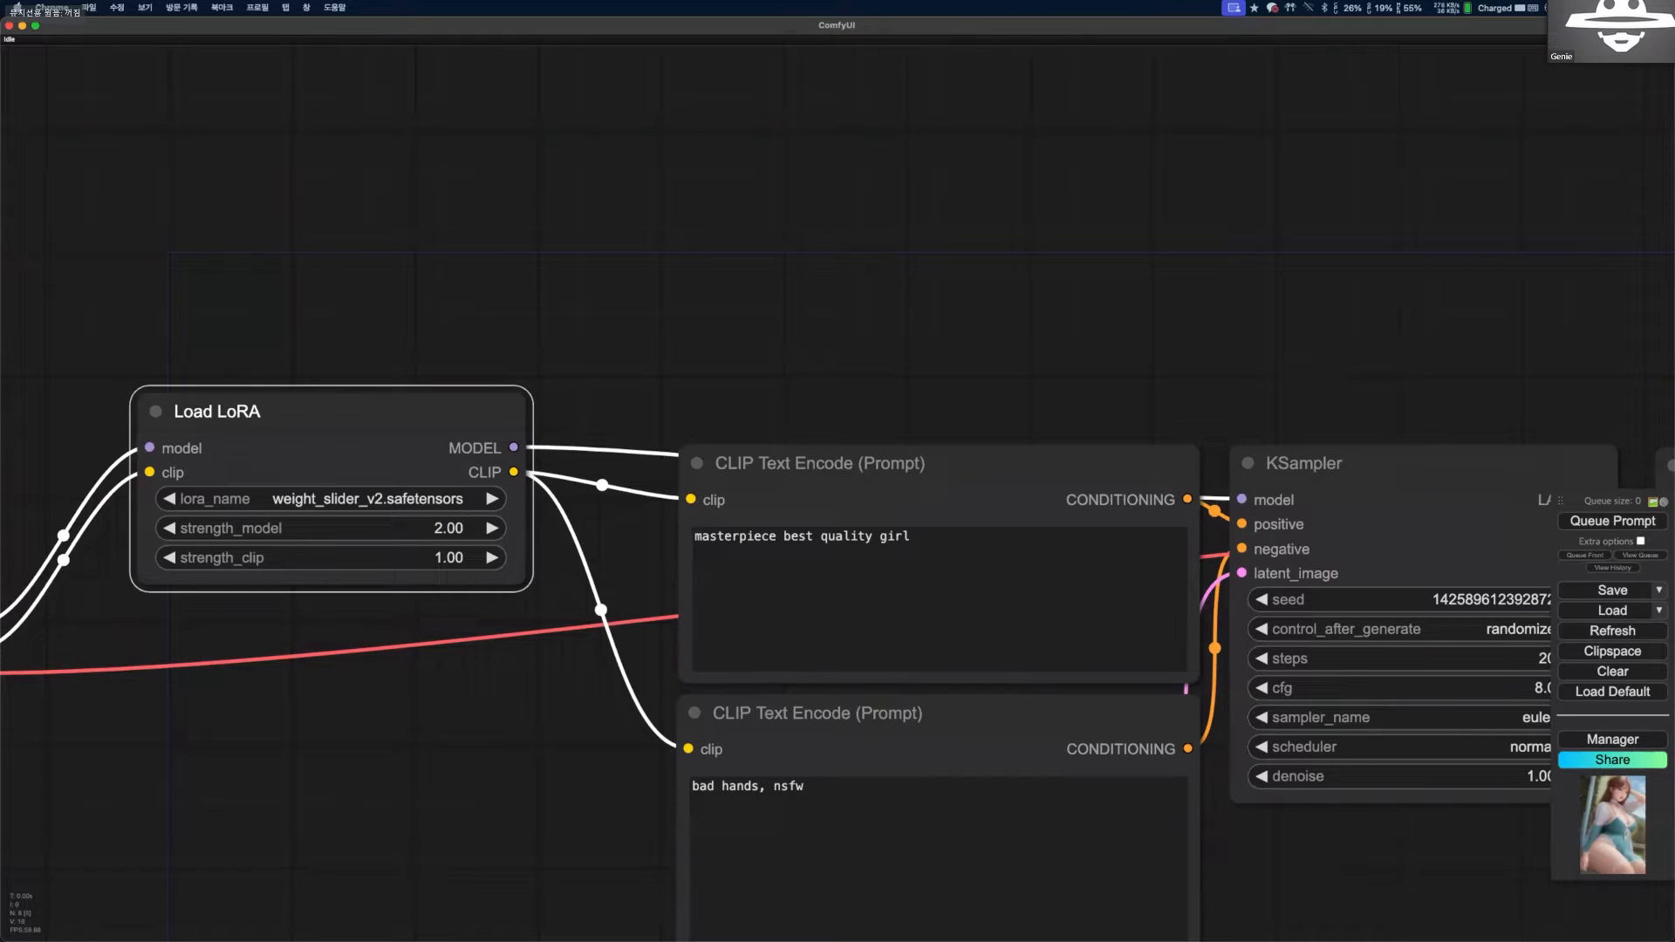
Set the Load LoRA strength_model to 0.00, then generate again and inspect the saved image.
left_click(443, 528)
type("0")
key("Return")
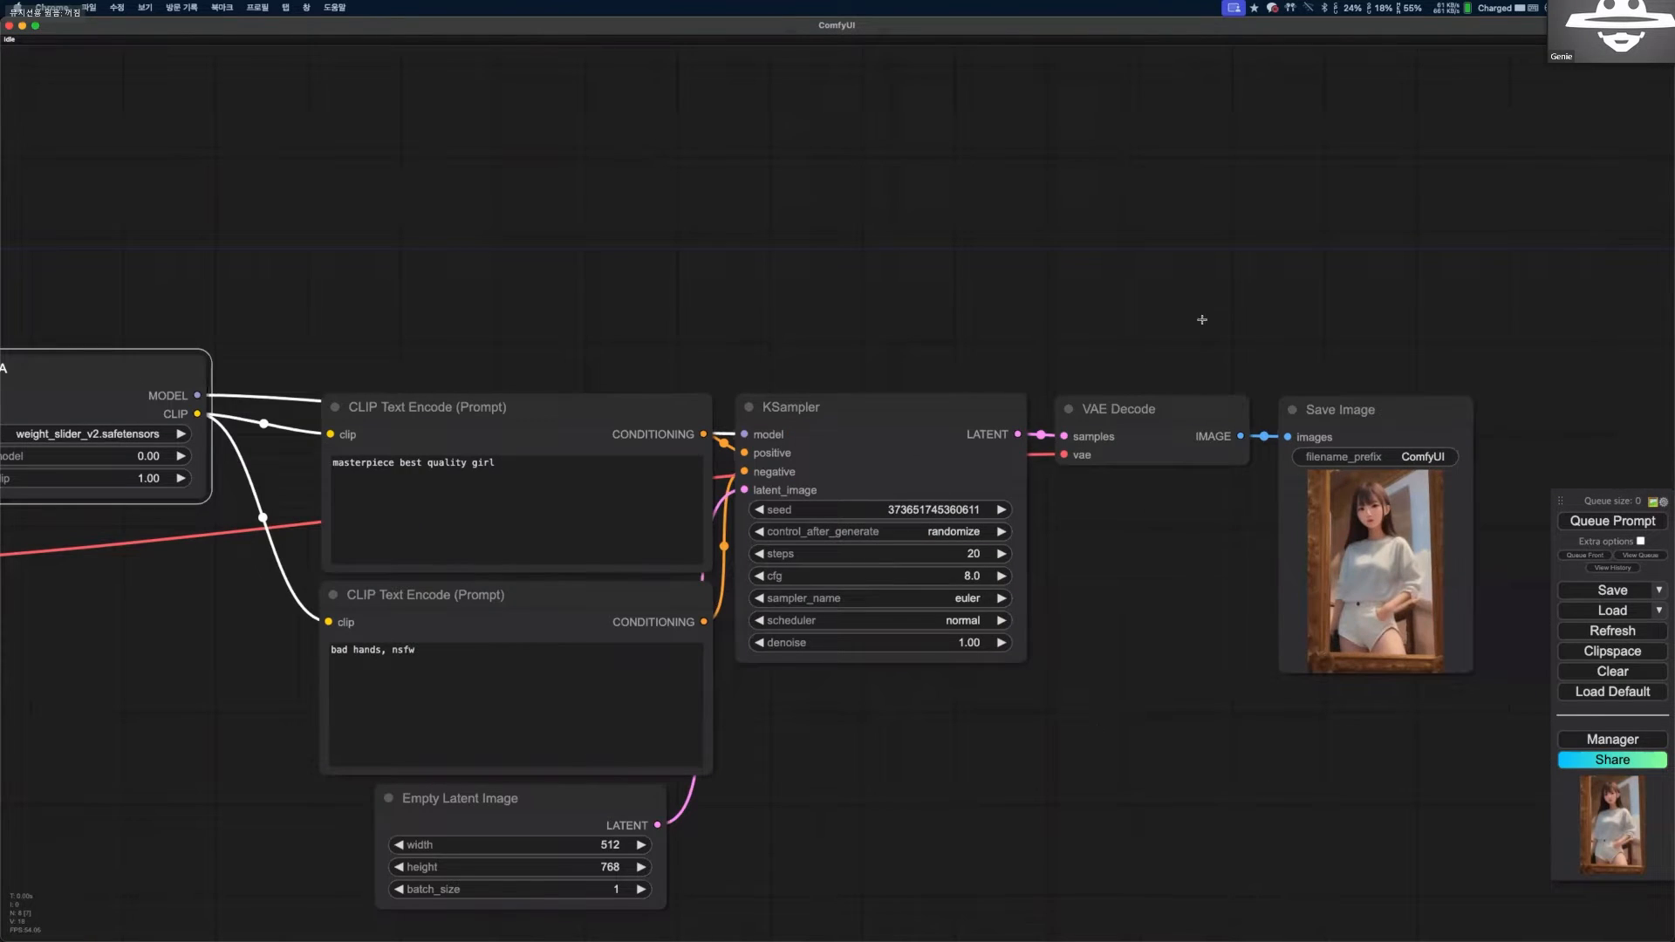
scroll(1396, 550, "up", 10)
scroll(401, 423, "down", 6)
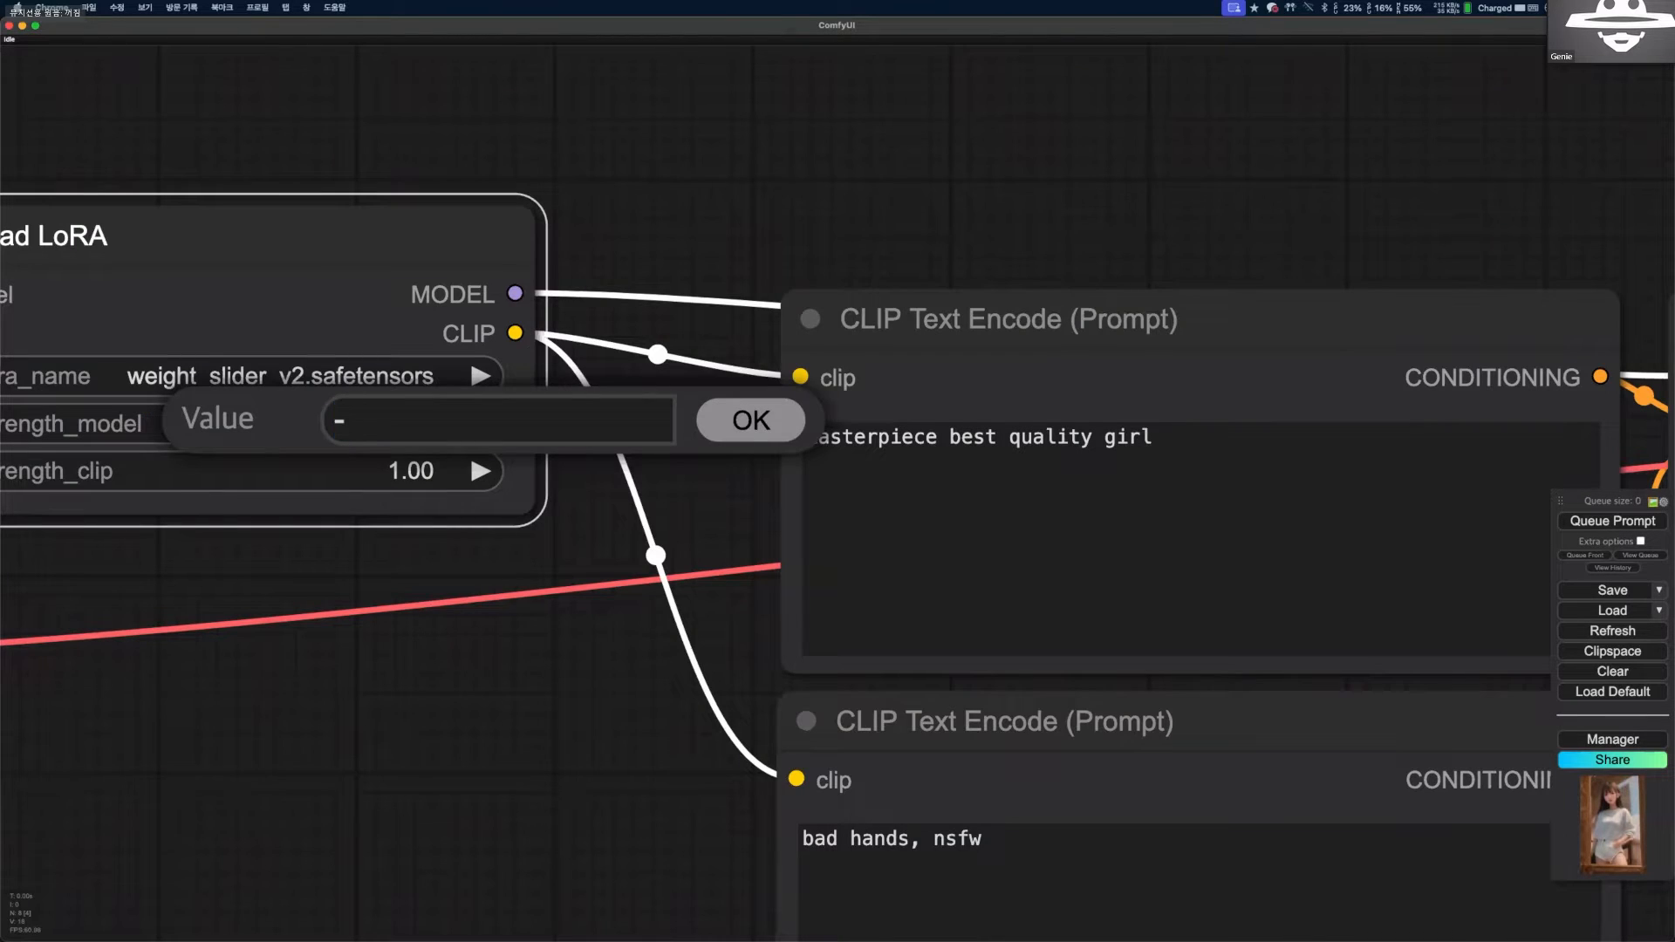
Set the Load LoRA strength_model to -1.00, then generate again and inspect the output in the Save Image node.
key("Return")
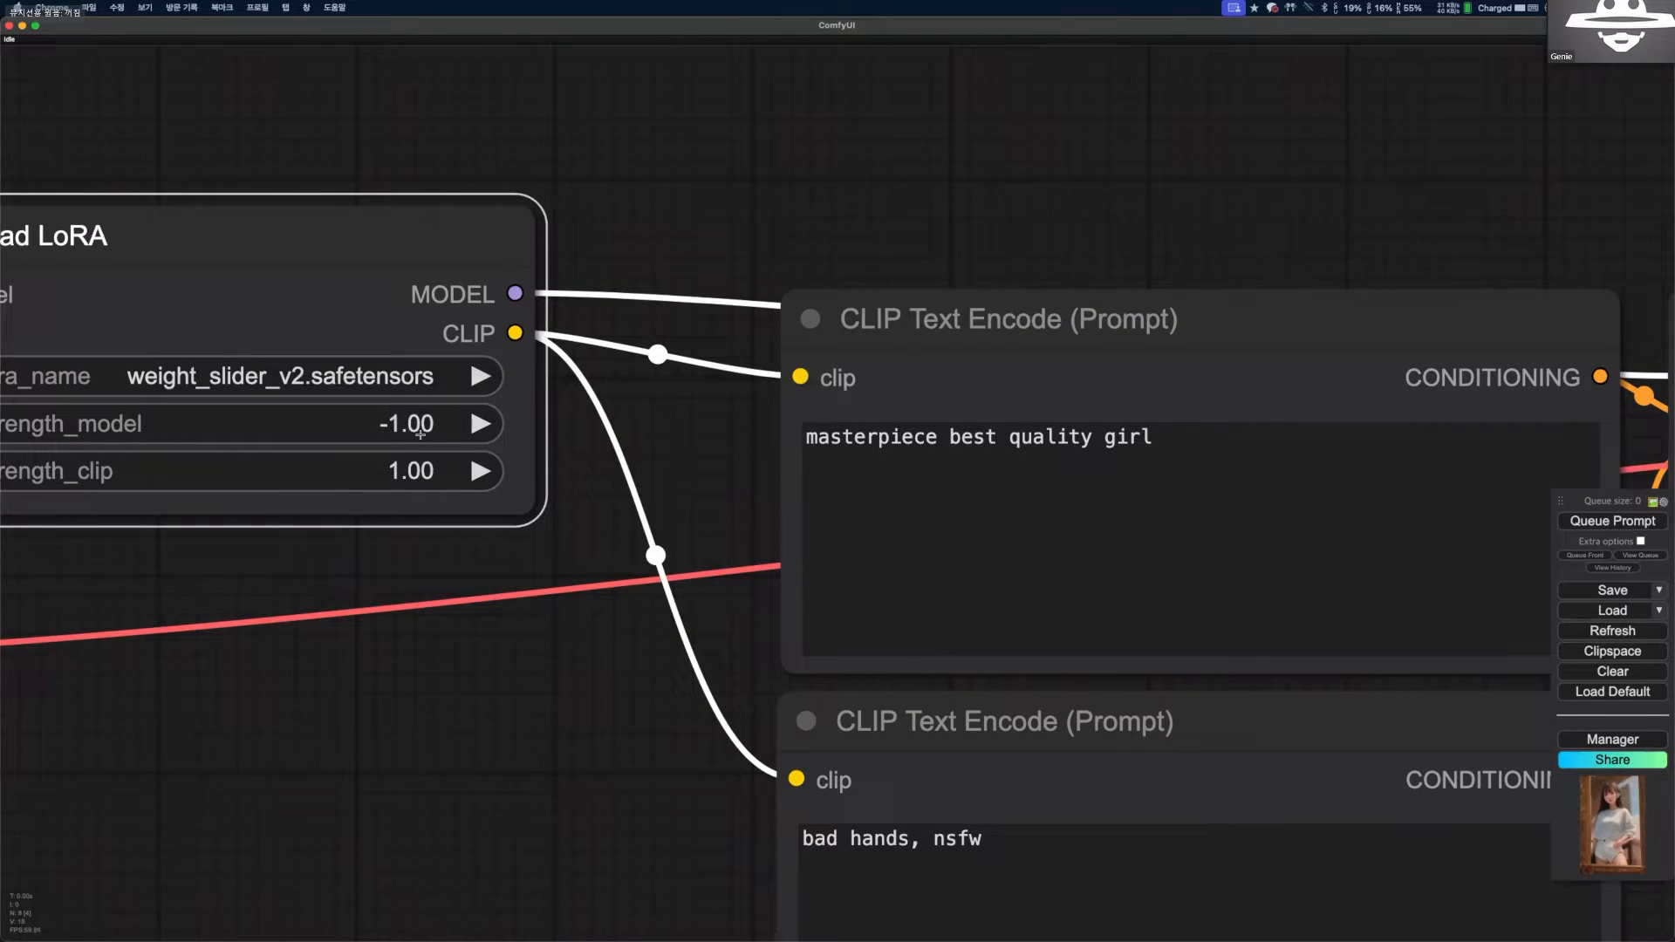
scroll(1098, 489, "down", 2)
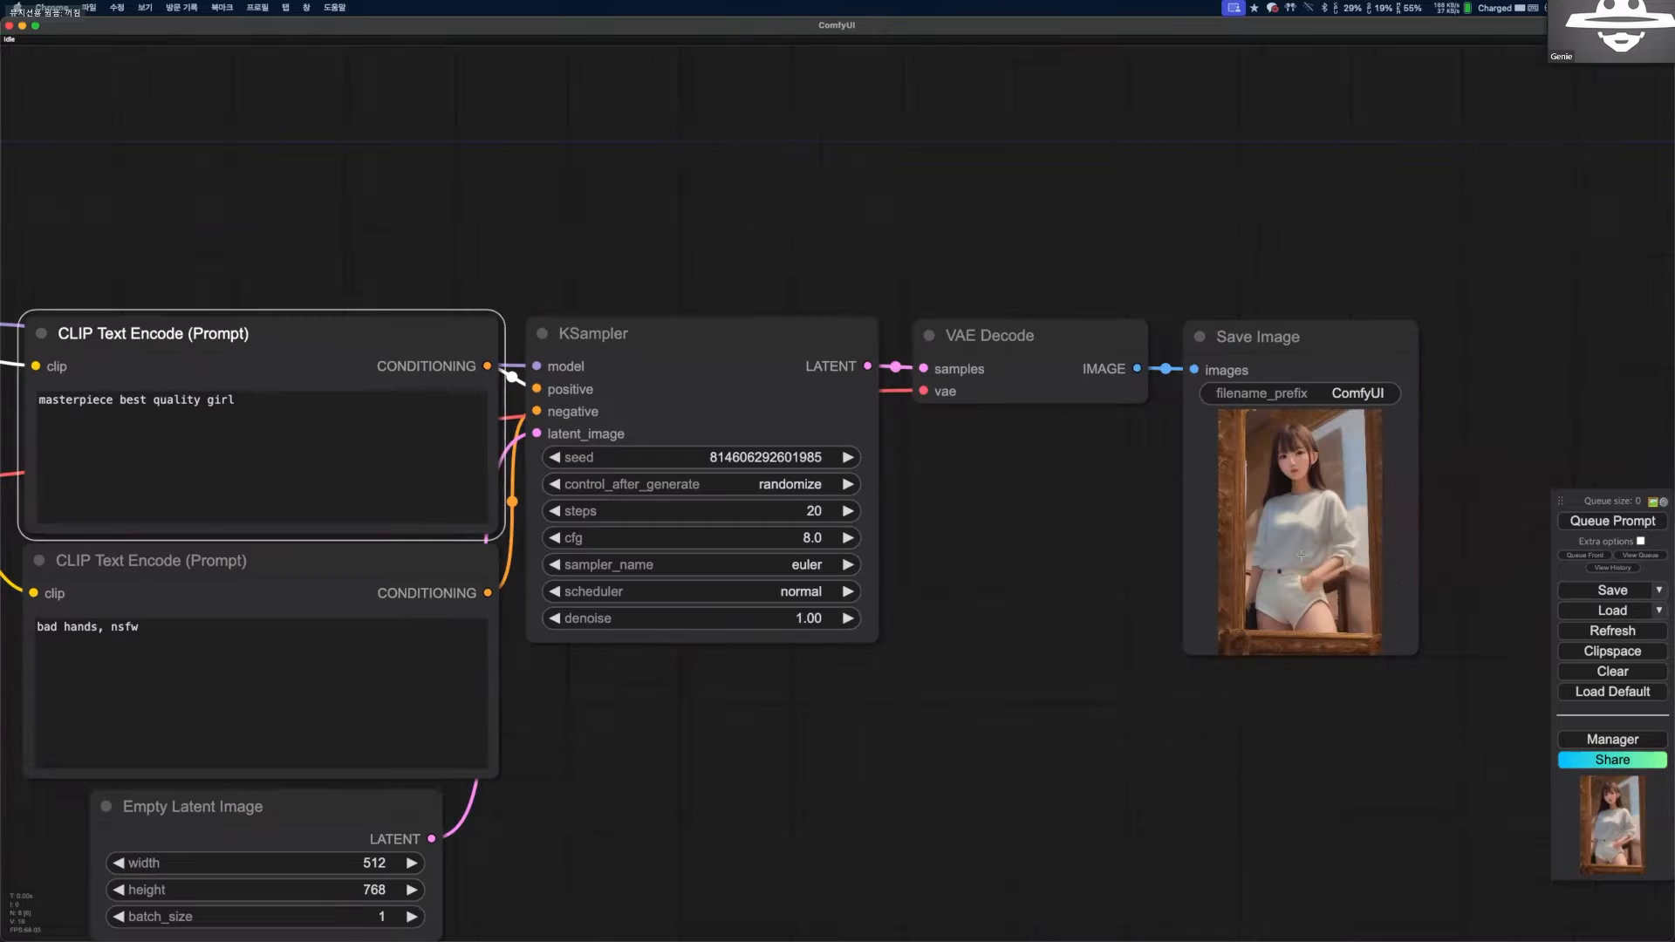
scroll(1316, 652, "up", 4)
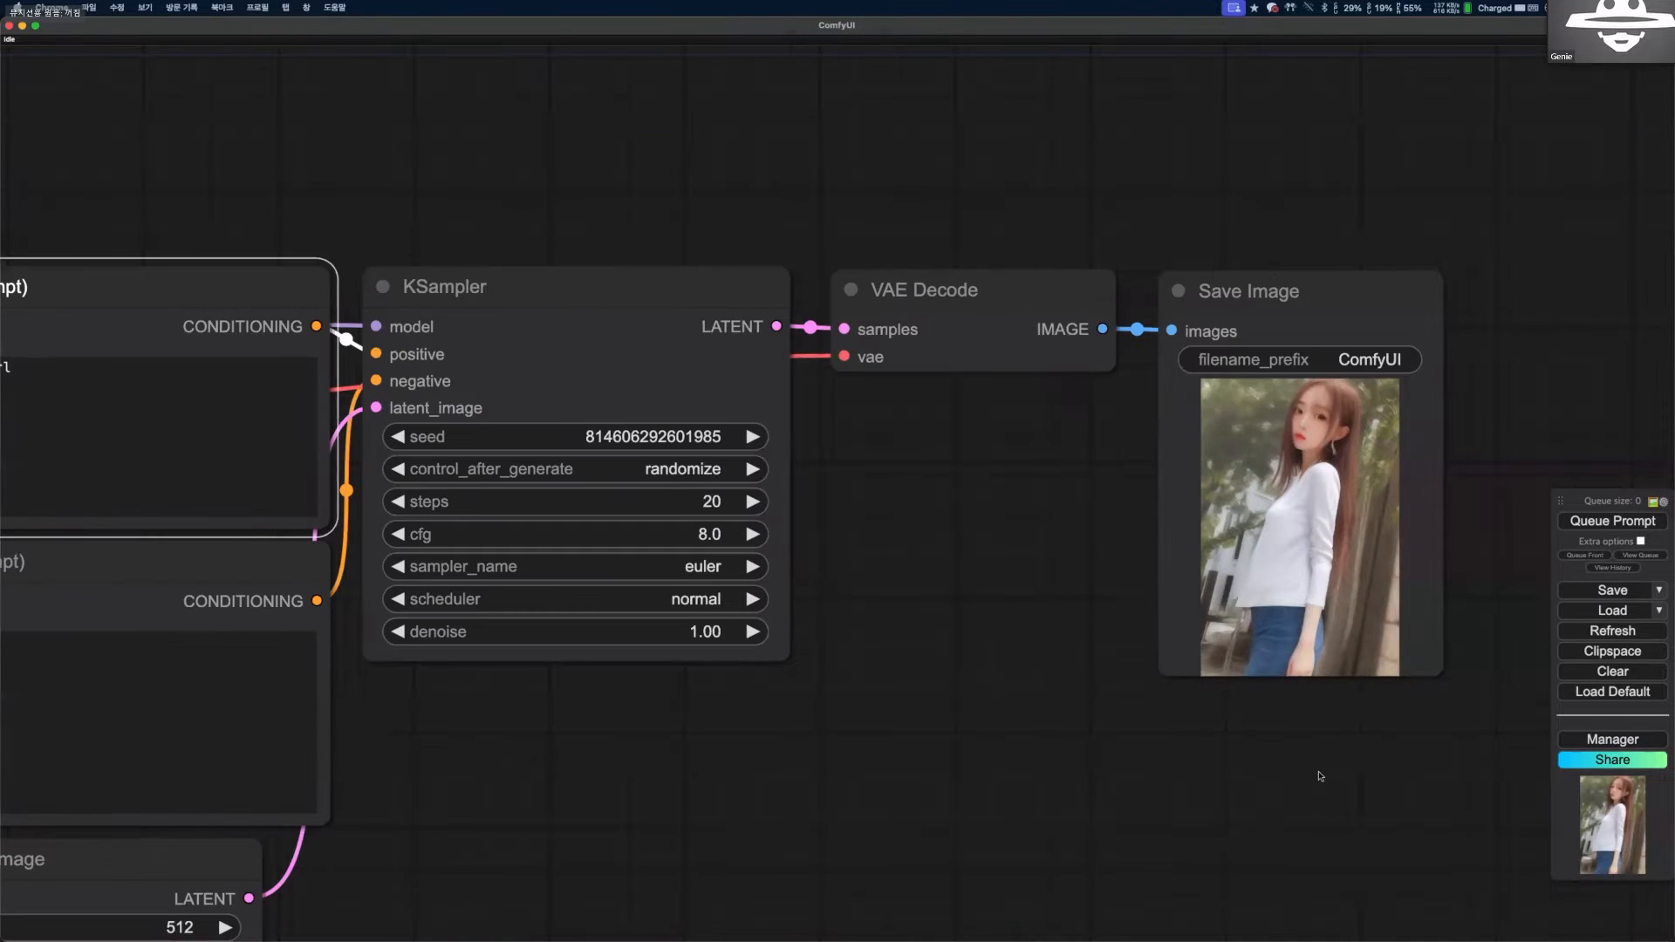
scroll(712, 696, "down", 2)
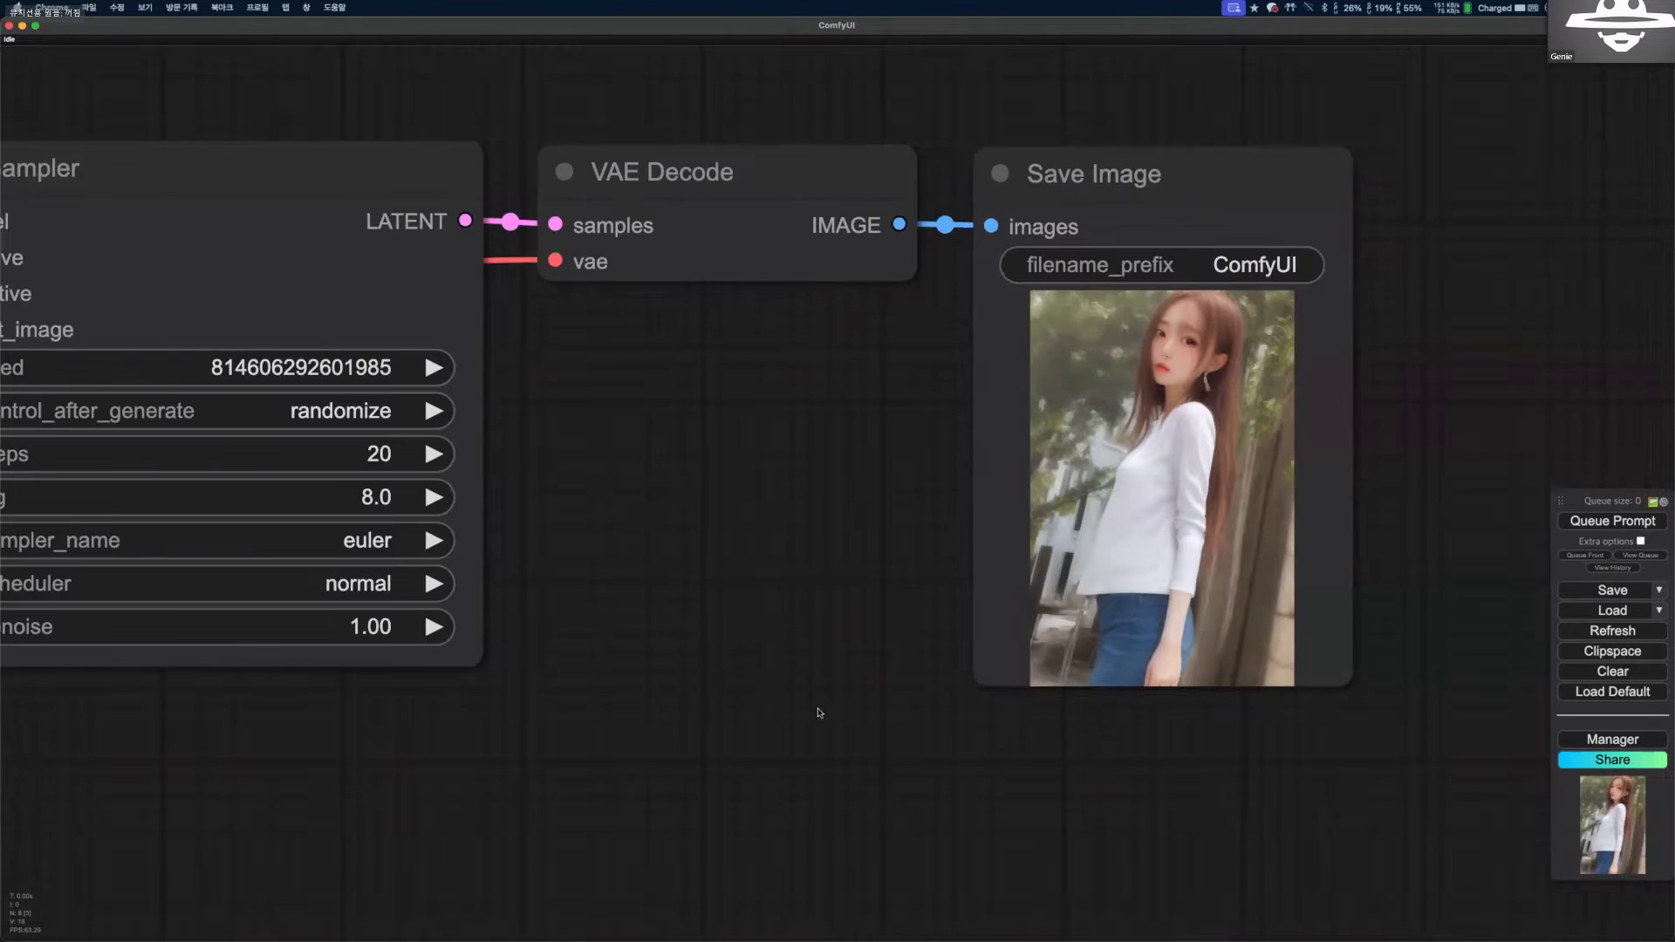
scroll(766, 652, "down", 3)
Set the Load LoRA strength_model to -2.00, then generate again and examine the saved image up close.
left_click_drag(766, 653, 1311, 631)
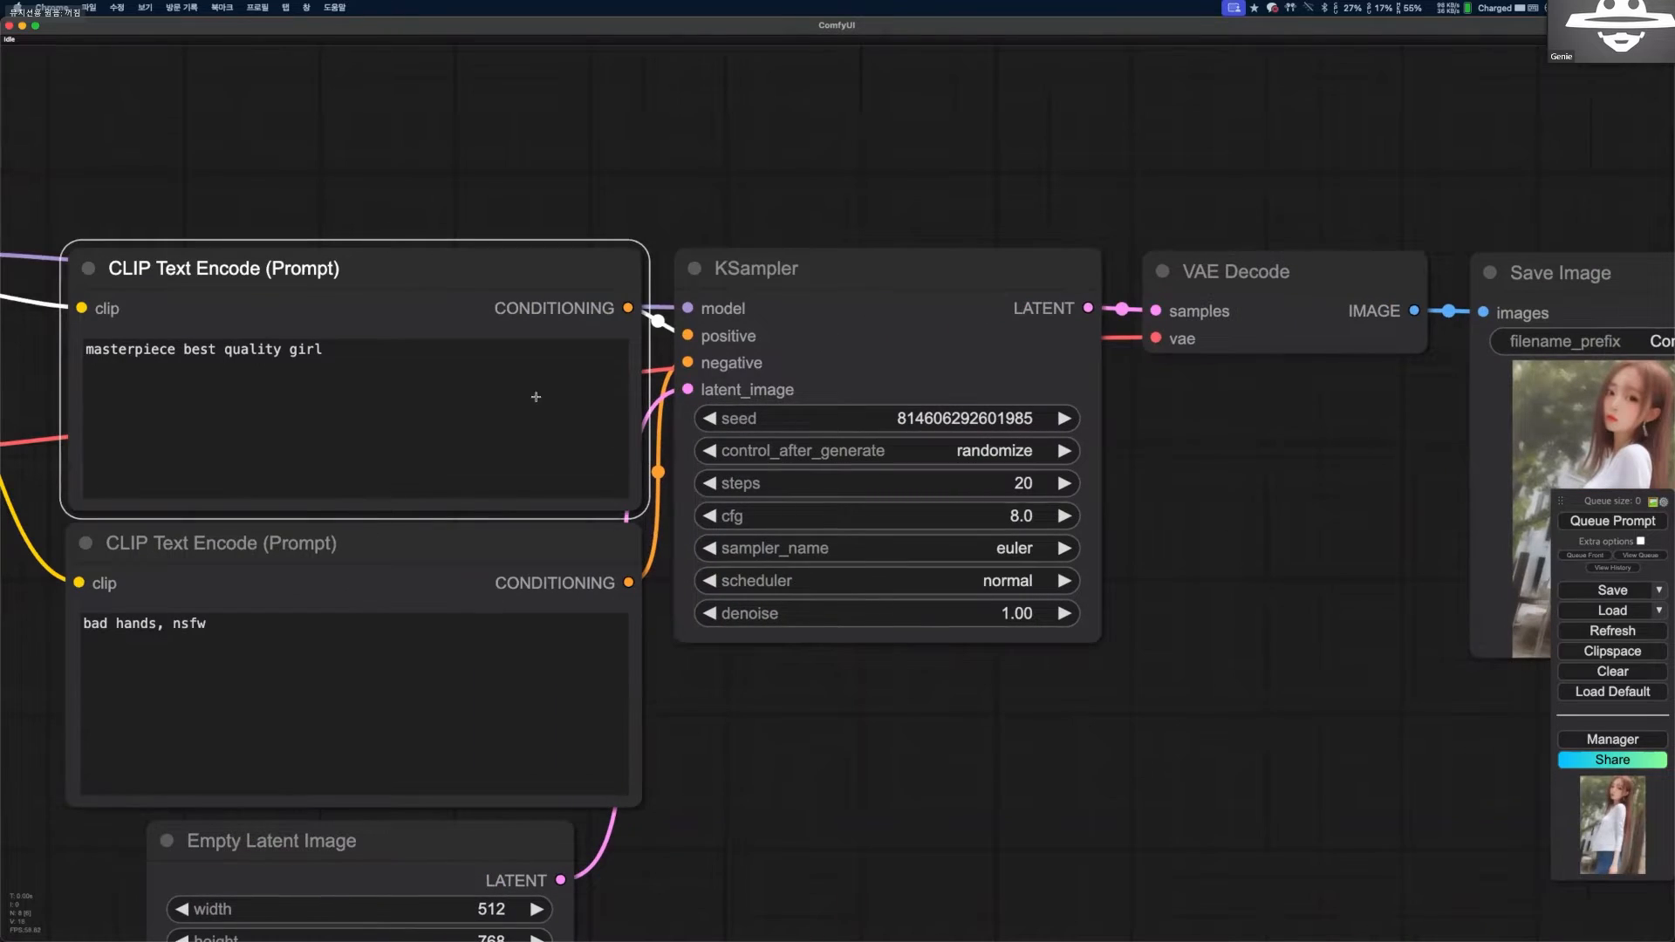
left_click_drag(471, 398, 1247, 459)
scroll(456, 411, "up", 1)
left_click(456, 410)
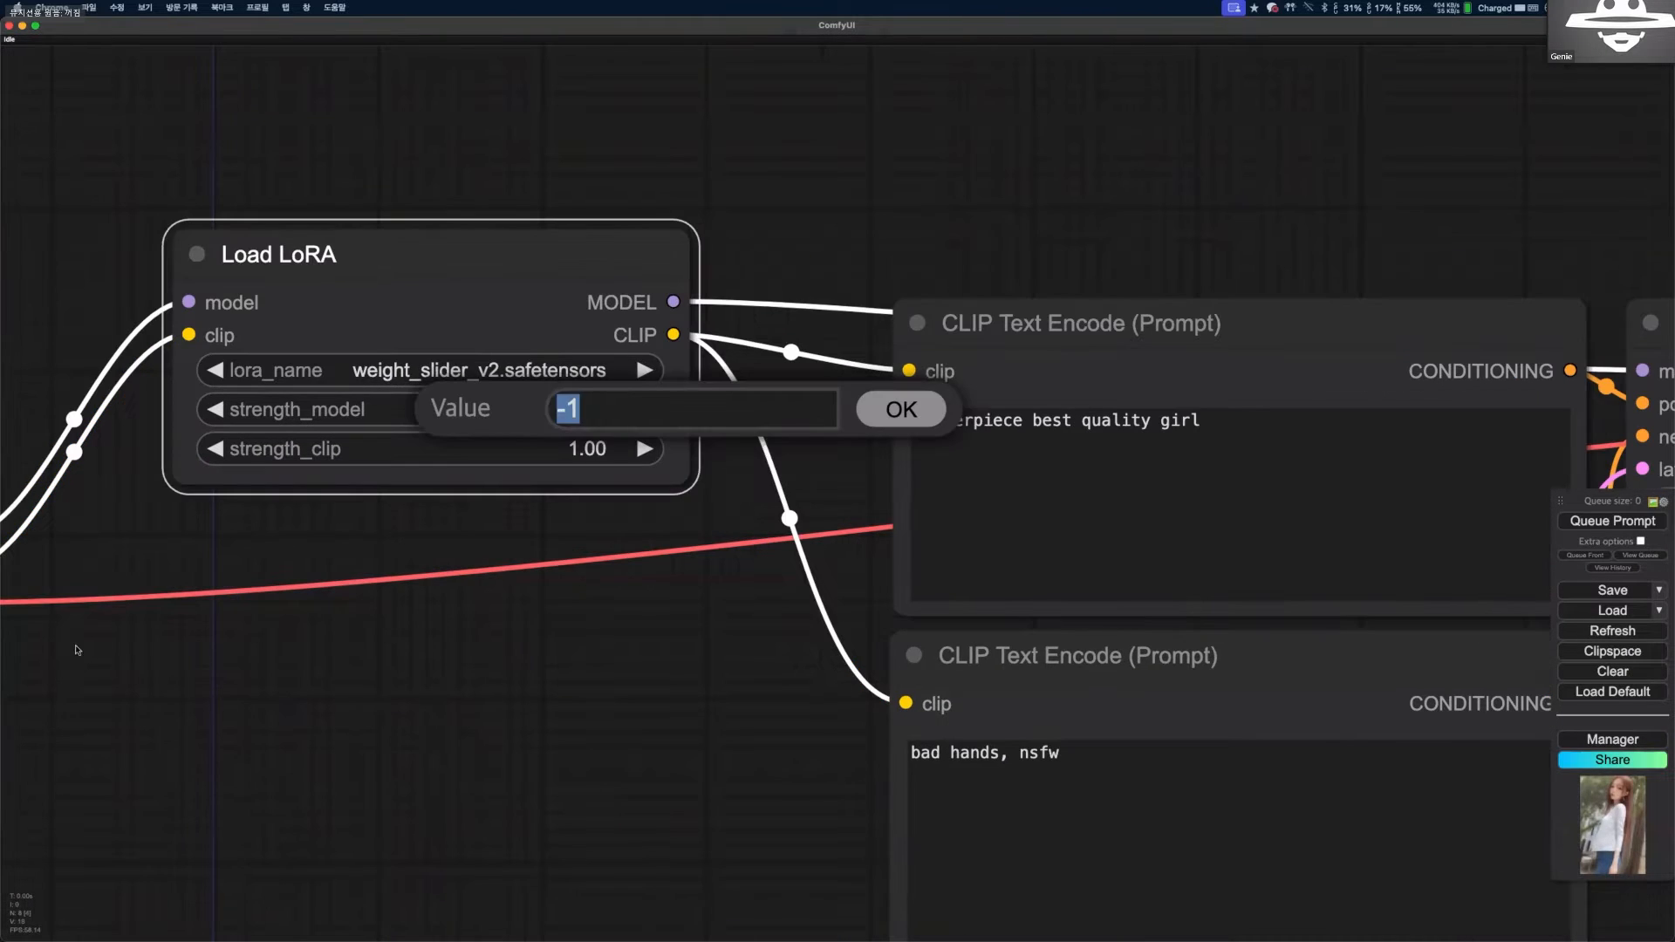
type("-2")
key("Return")
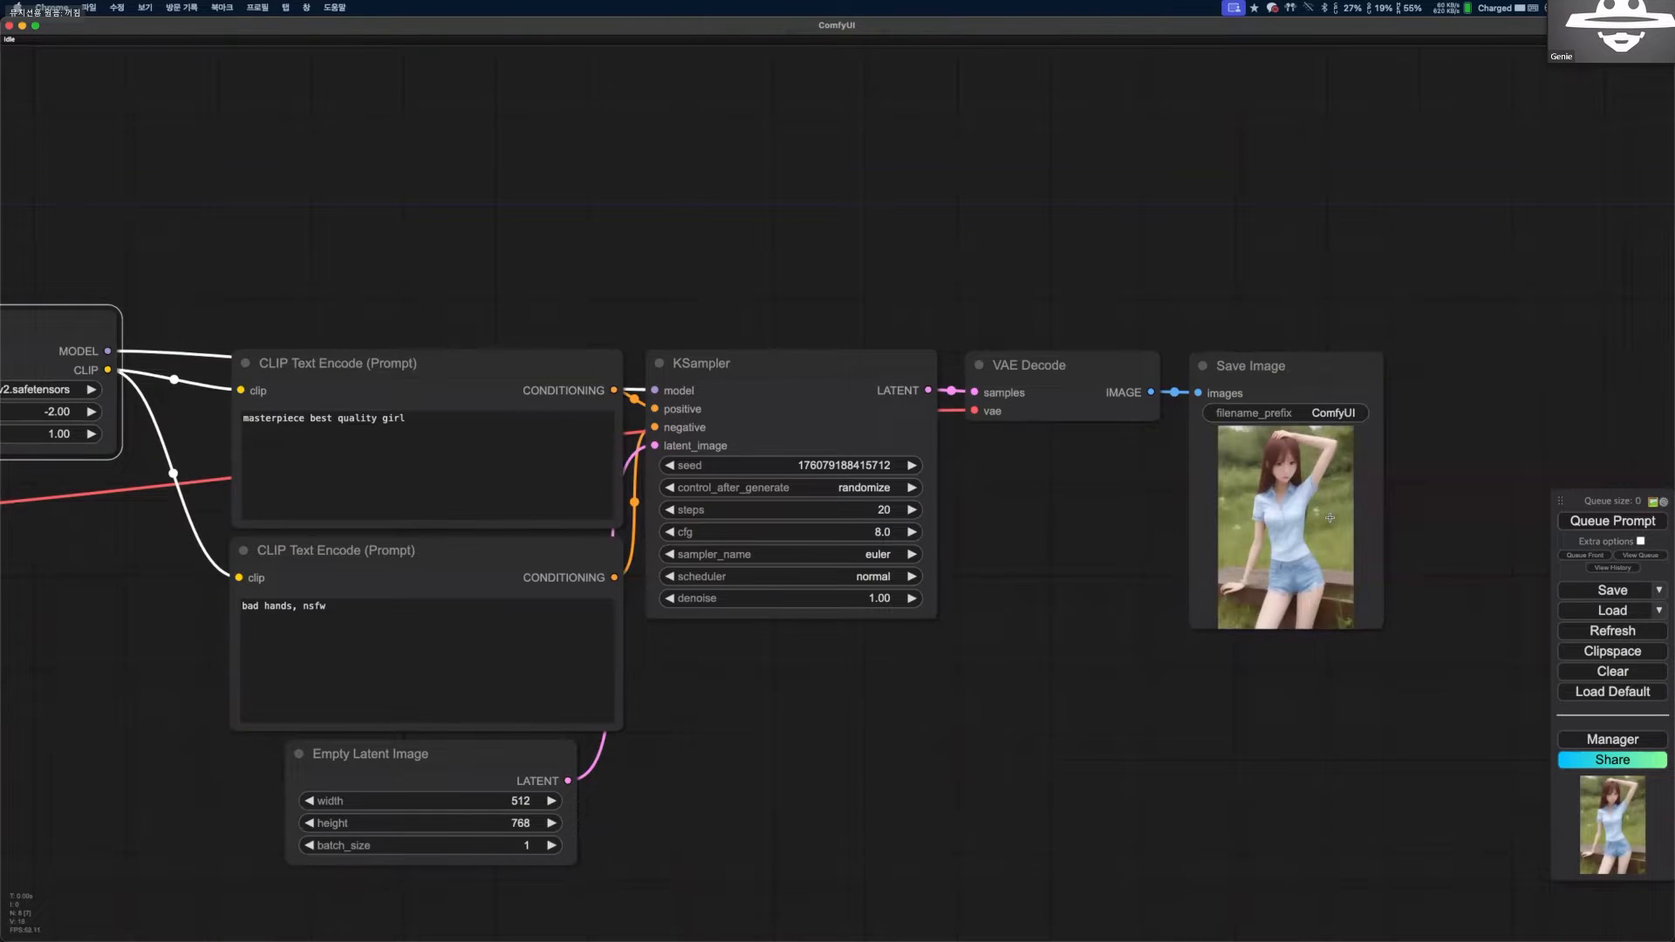
scroll(1329, 518, "up", 10)
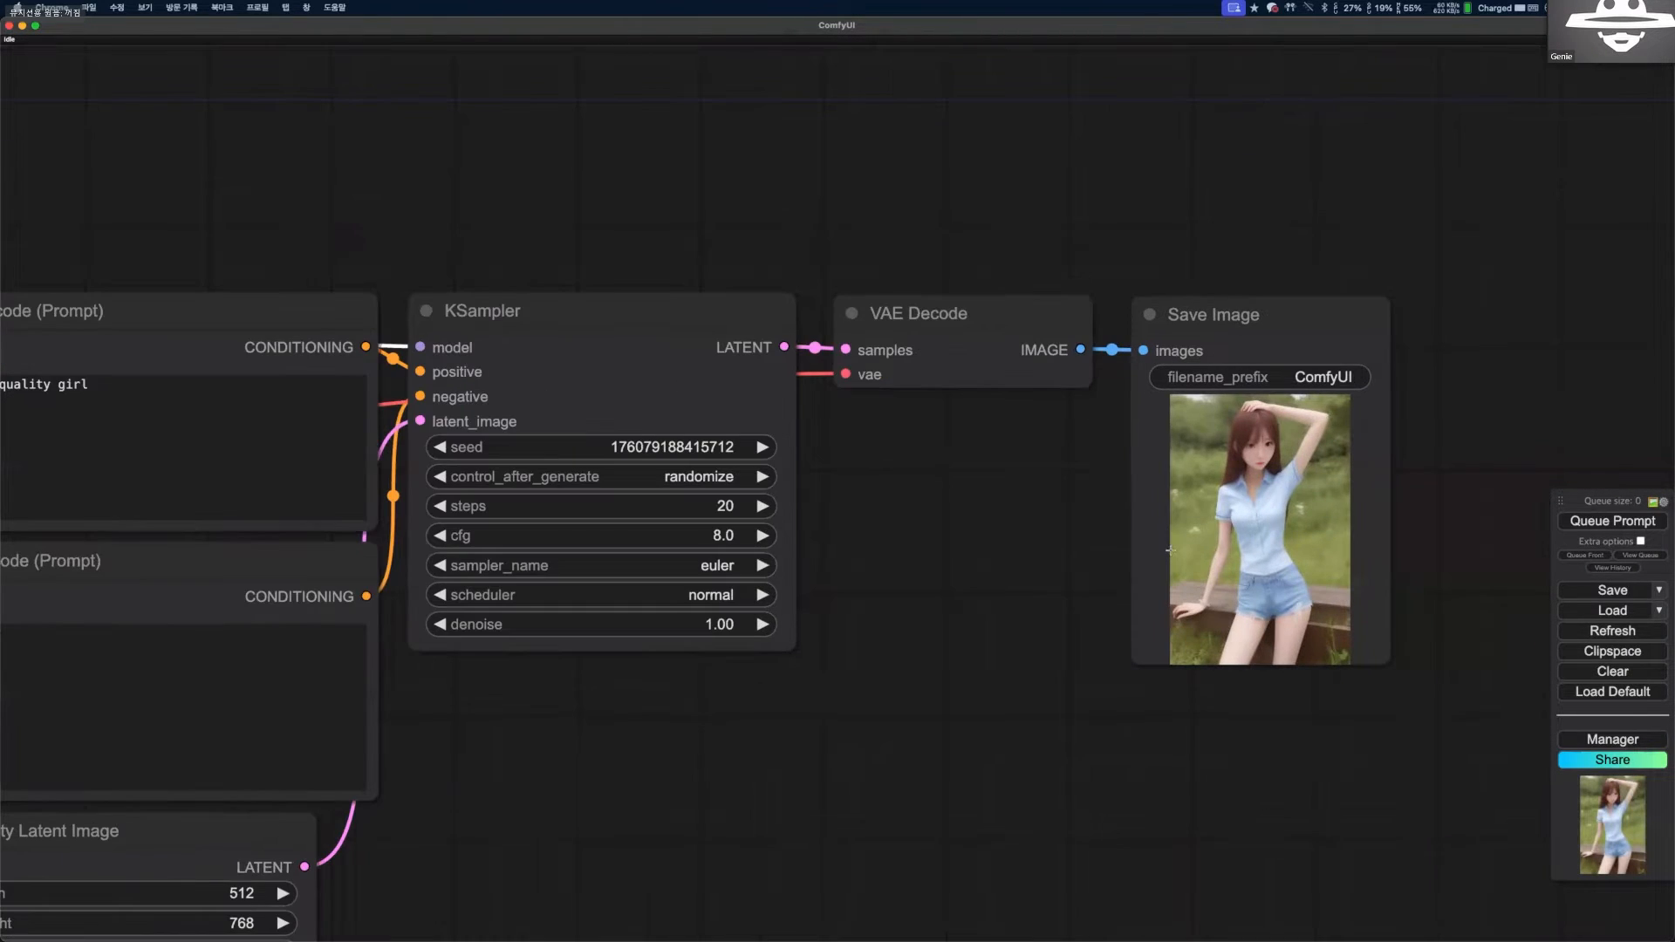
scroll(1161, 558, "down", 2)
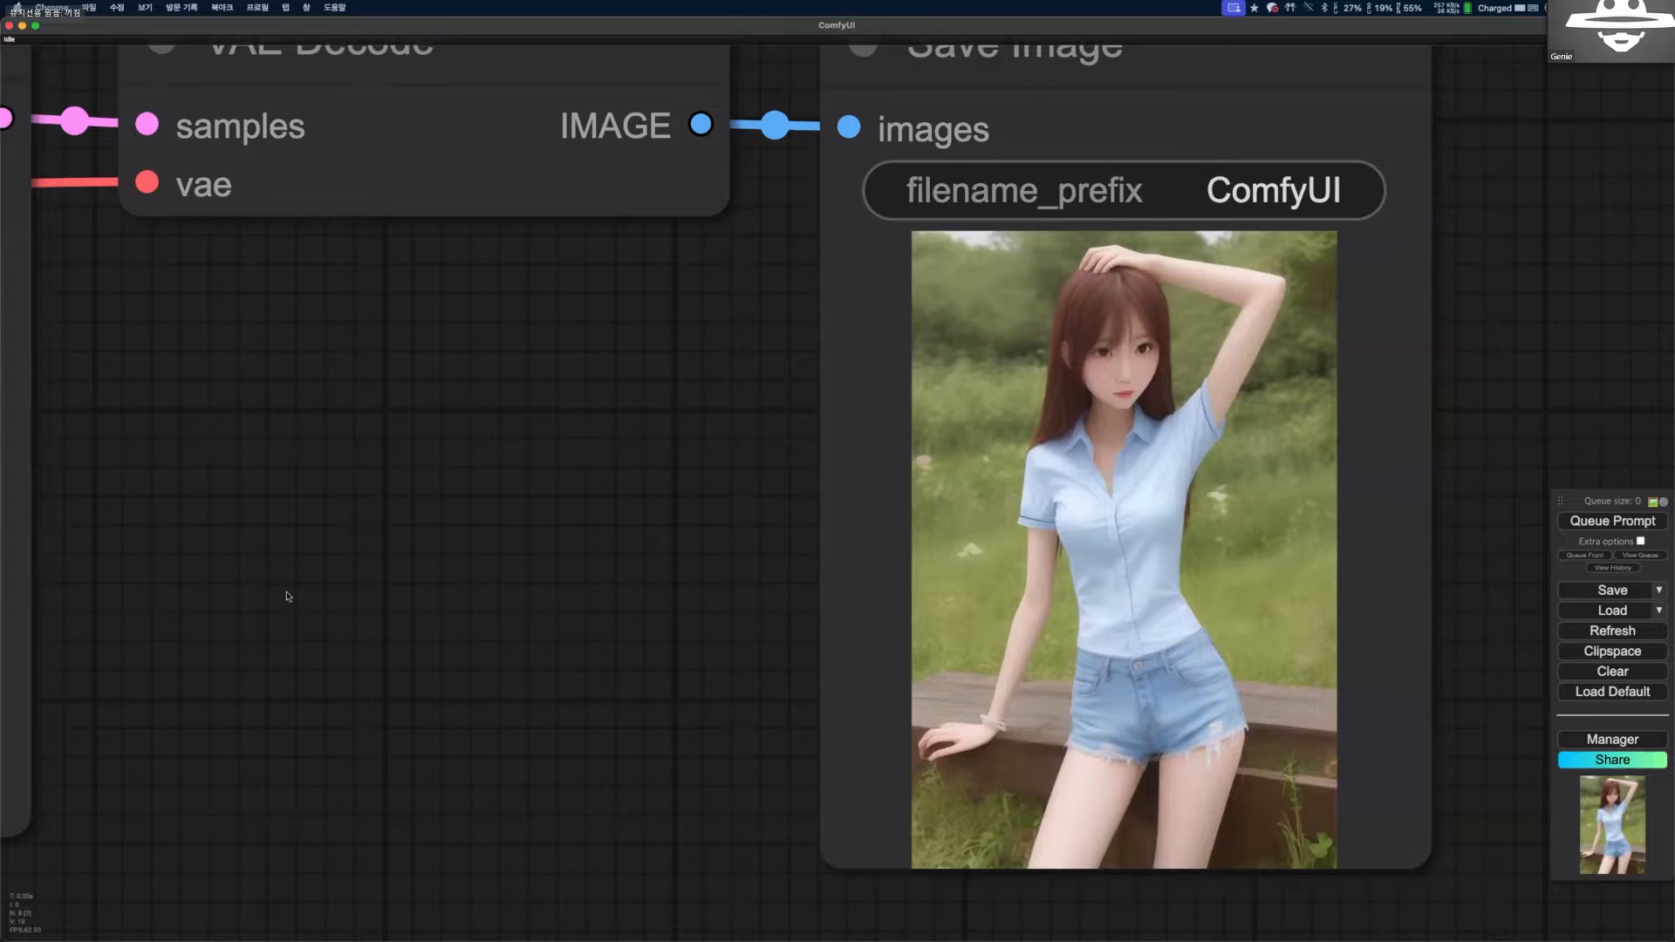
Move the Load LoRA node below Load Checkpoint, duplicate it, and place the copy between the two nodes.
scroll(1159, 546, "down", 4)
scroll(701, 276, "down", 2)
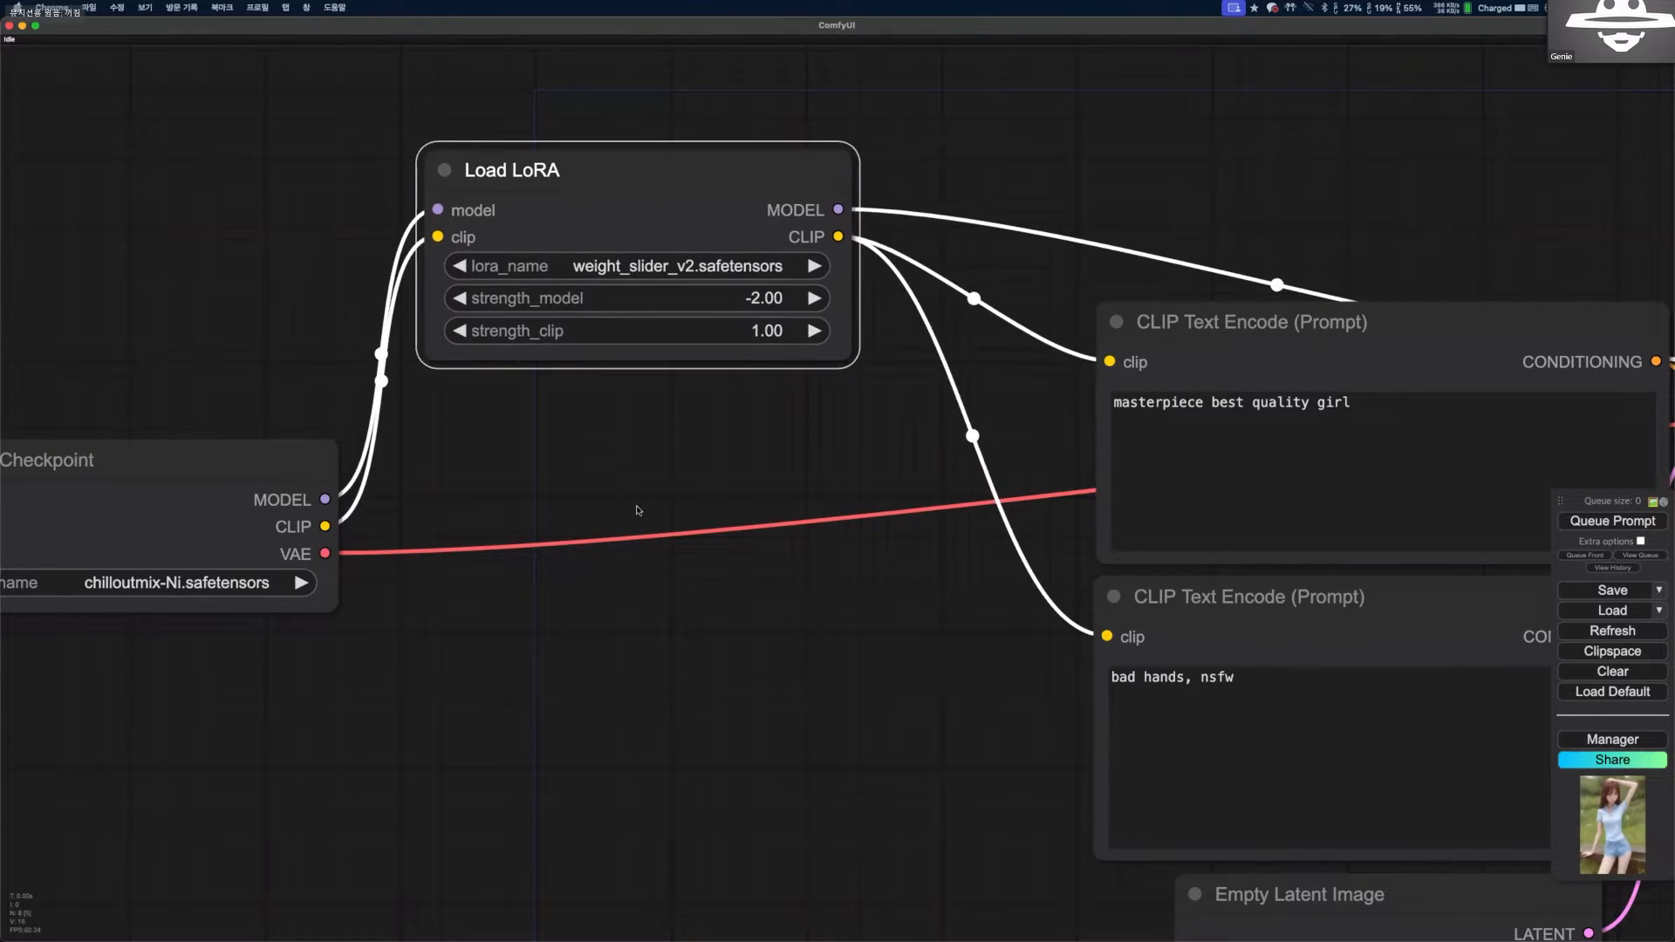
left_click_drag(610, 170, 635, 226)
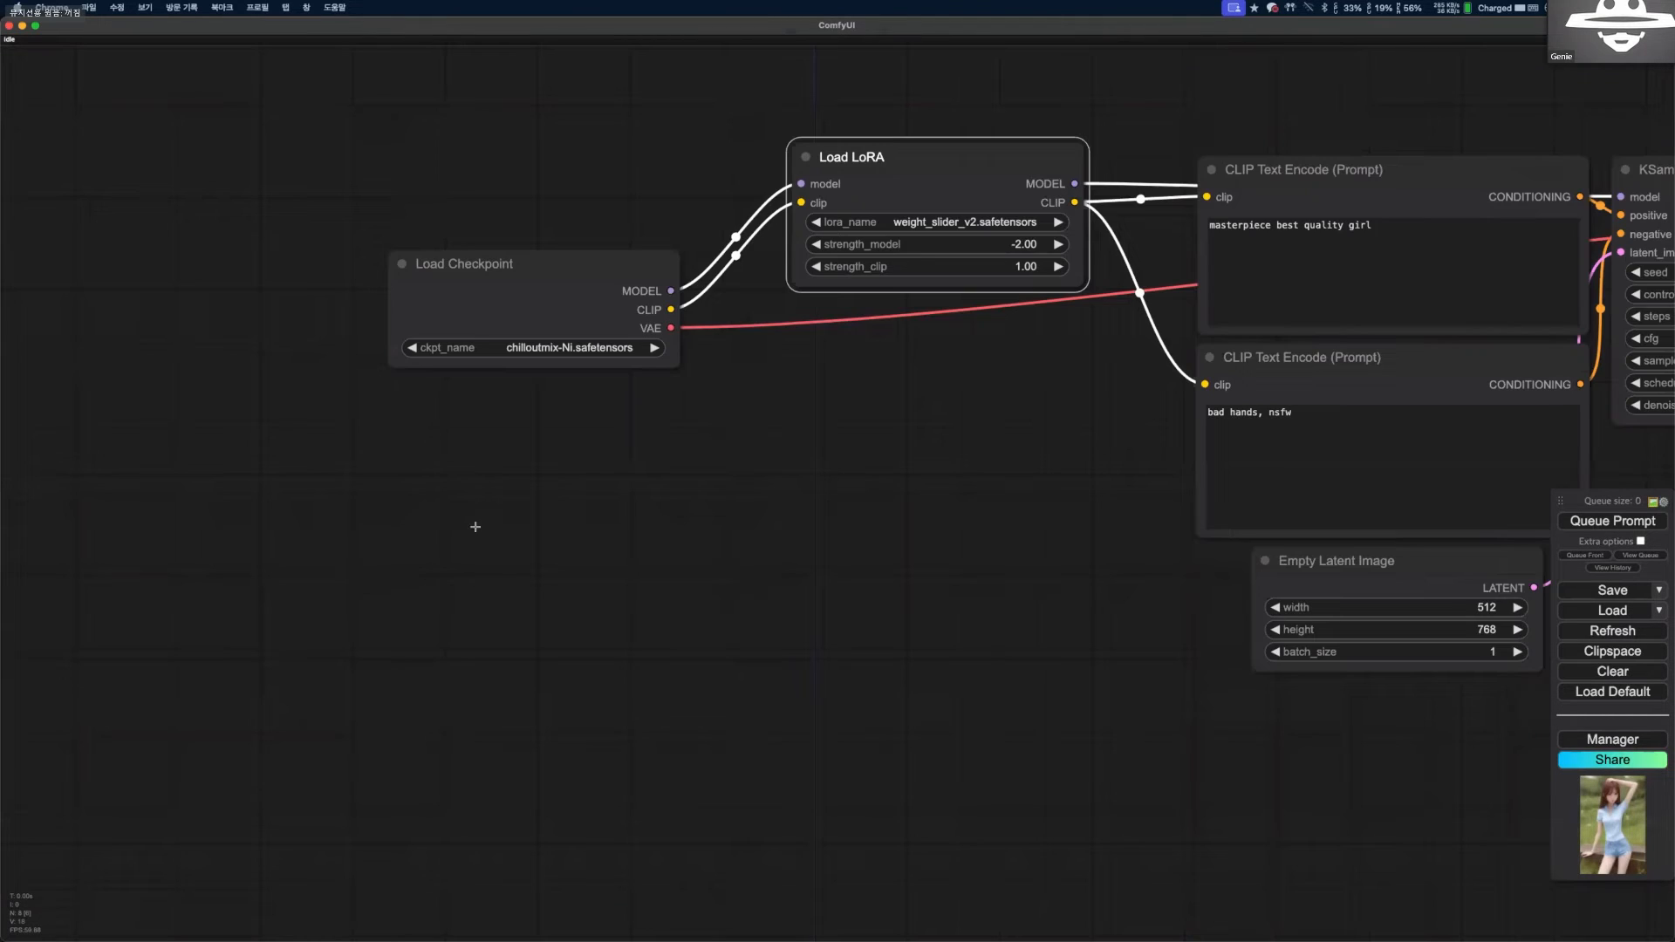
left_click_drag(837, 157, 493, 592)
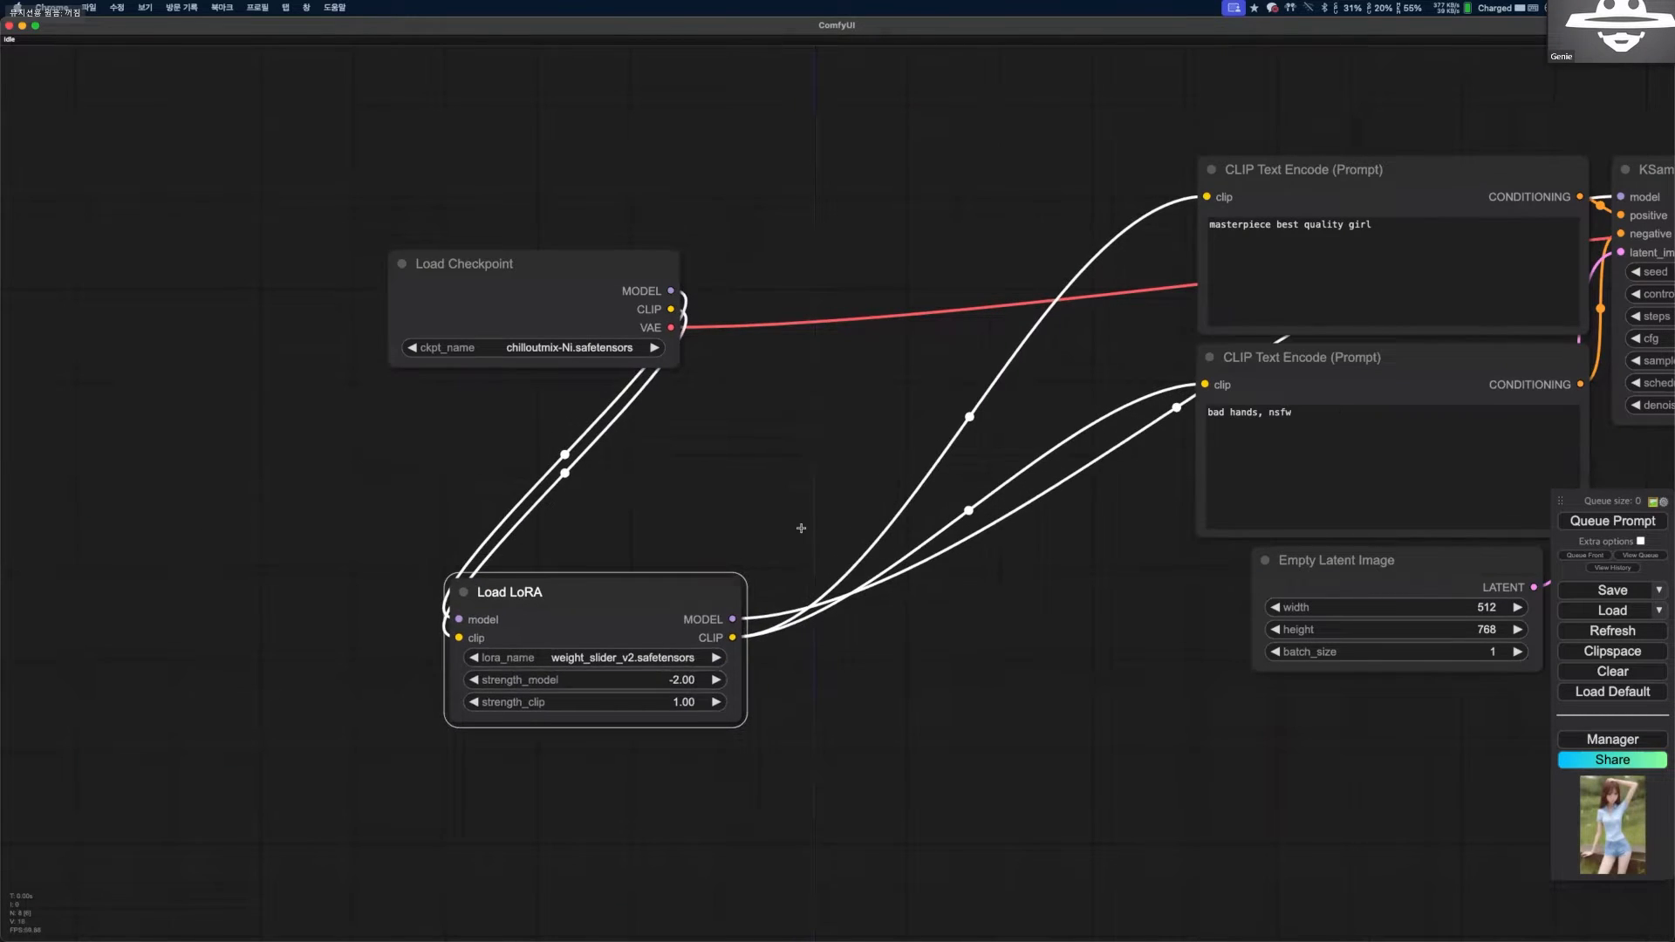
scroll(801, 528, "down", 3)
left_click_drag(653, 476, 654, 524)
key("super+c")
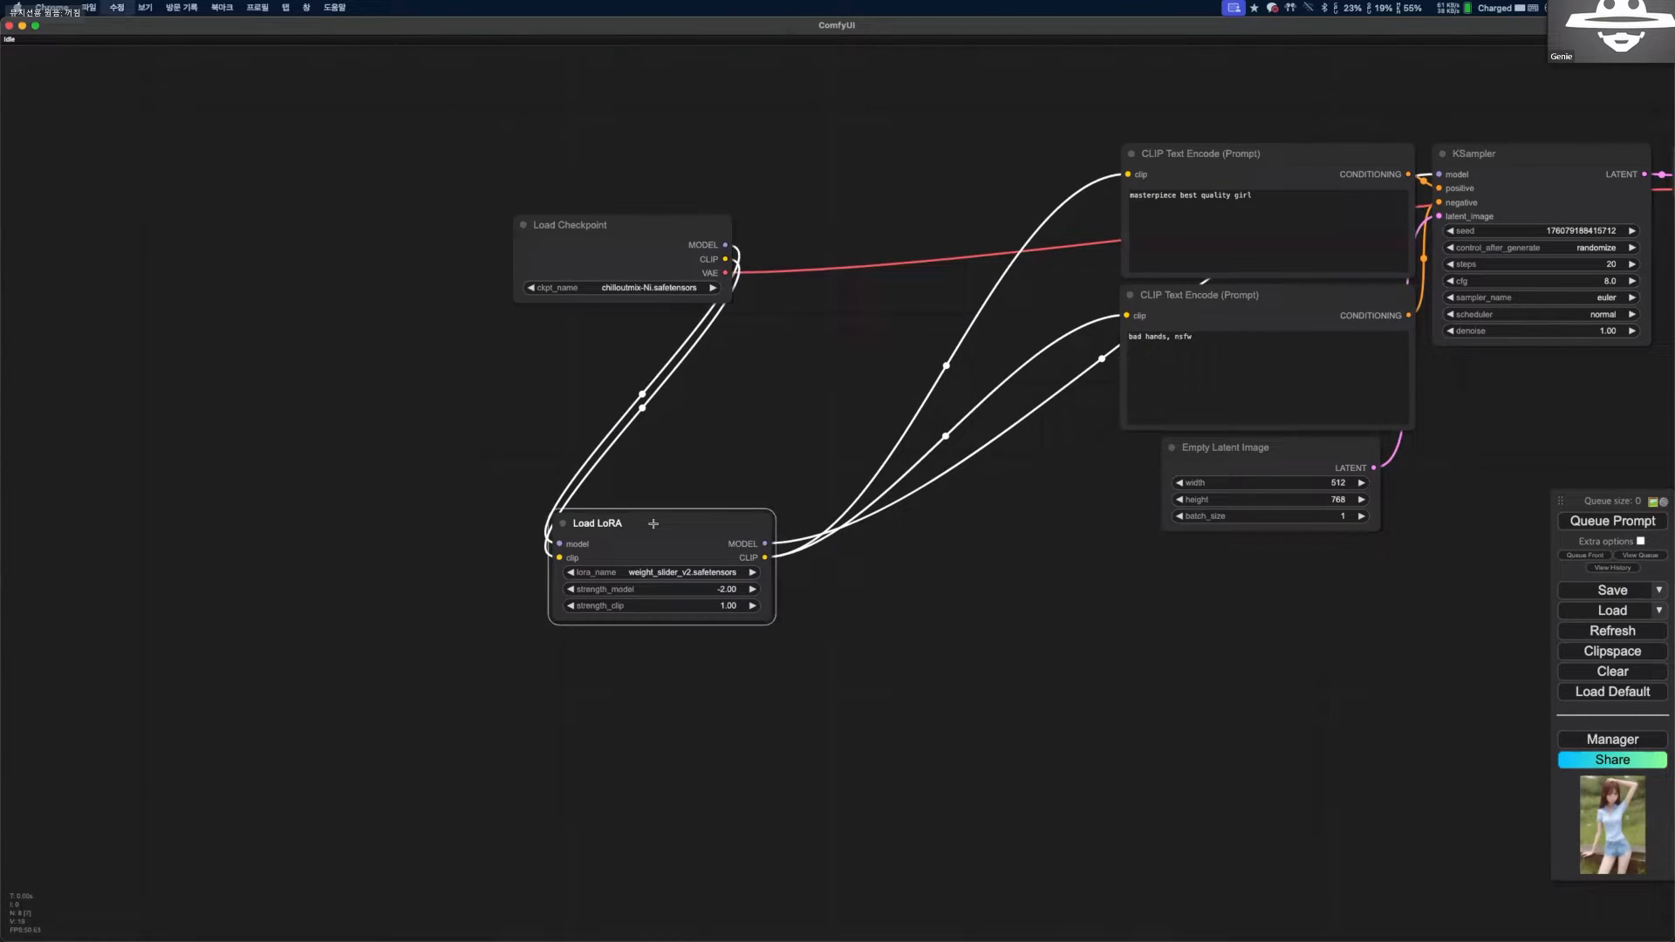
key("super+v")
left_click_drag(755, 533, 649, 370)
left_click(621, 451)
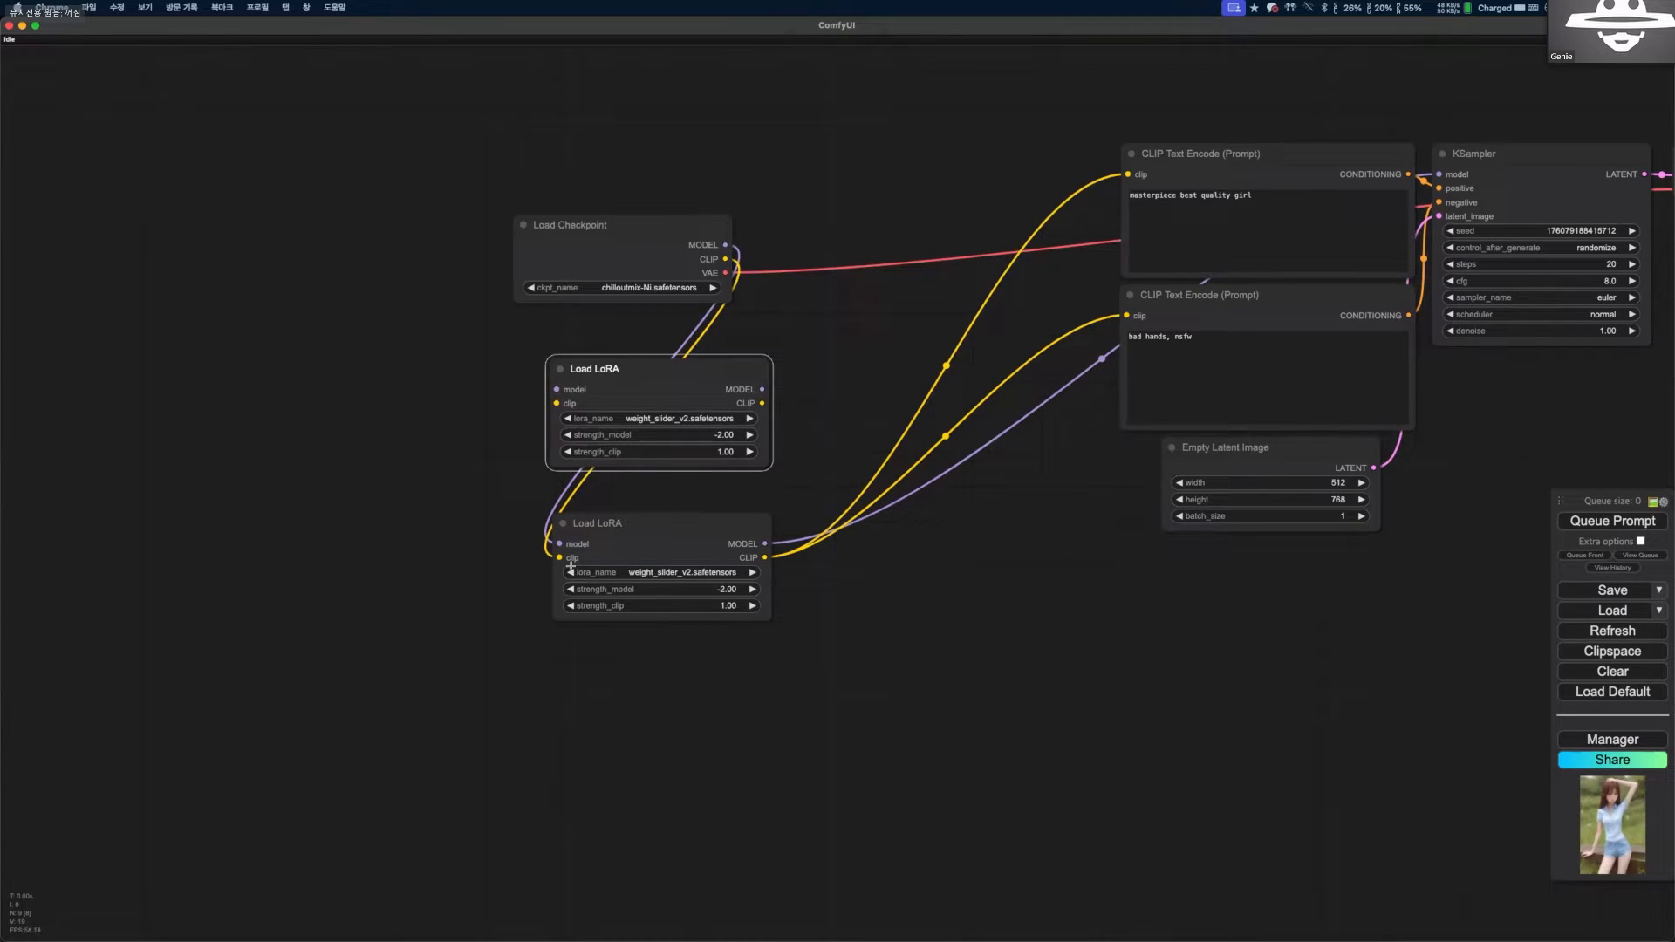
Connect Load Checkpoint's MODEL and CLIP outputs to the copied Load LoRA, and chain its outputs into the original Load LoRA.
left_click_drag(725, 247, 743, 390)
left_click_drag(724, 260, 751, 391)
left_click_drag(761, 390, 633, 528)
Arrange Load Checkpoint and the two Load LoRA nodes side by side in a row, in order of connection.
left_click_drag(618, 259, 241, 521)
left_click_drag(602, 370, 447, 489)
left_click_drag(628, 524, 735, 490)
left_click_drag(286, 494, 248, 493)
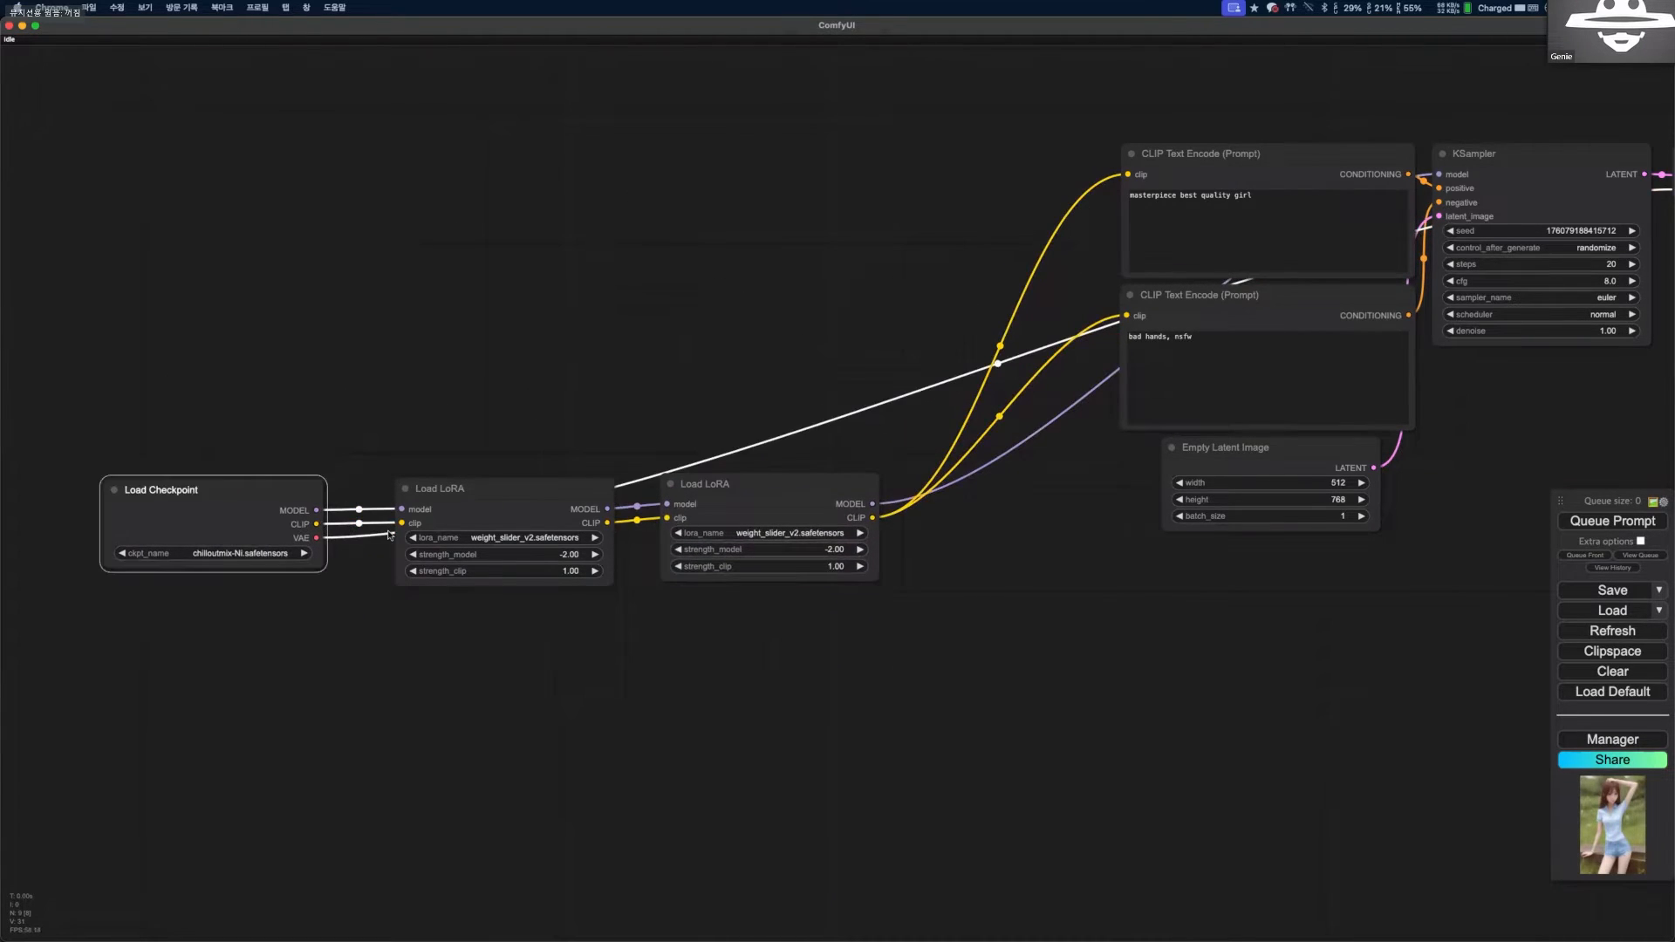
left_click_drag(460, 495, 471, 494)
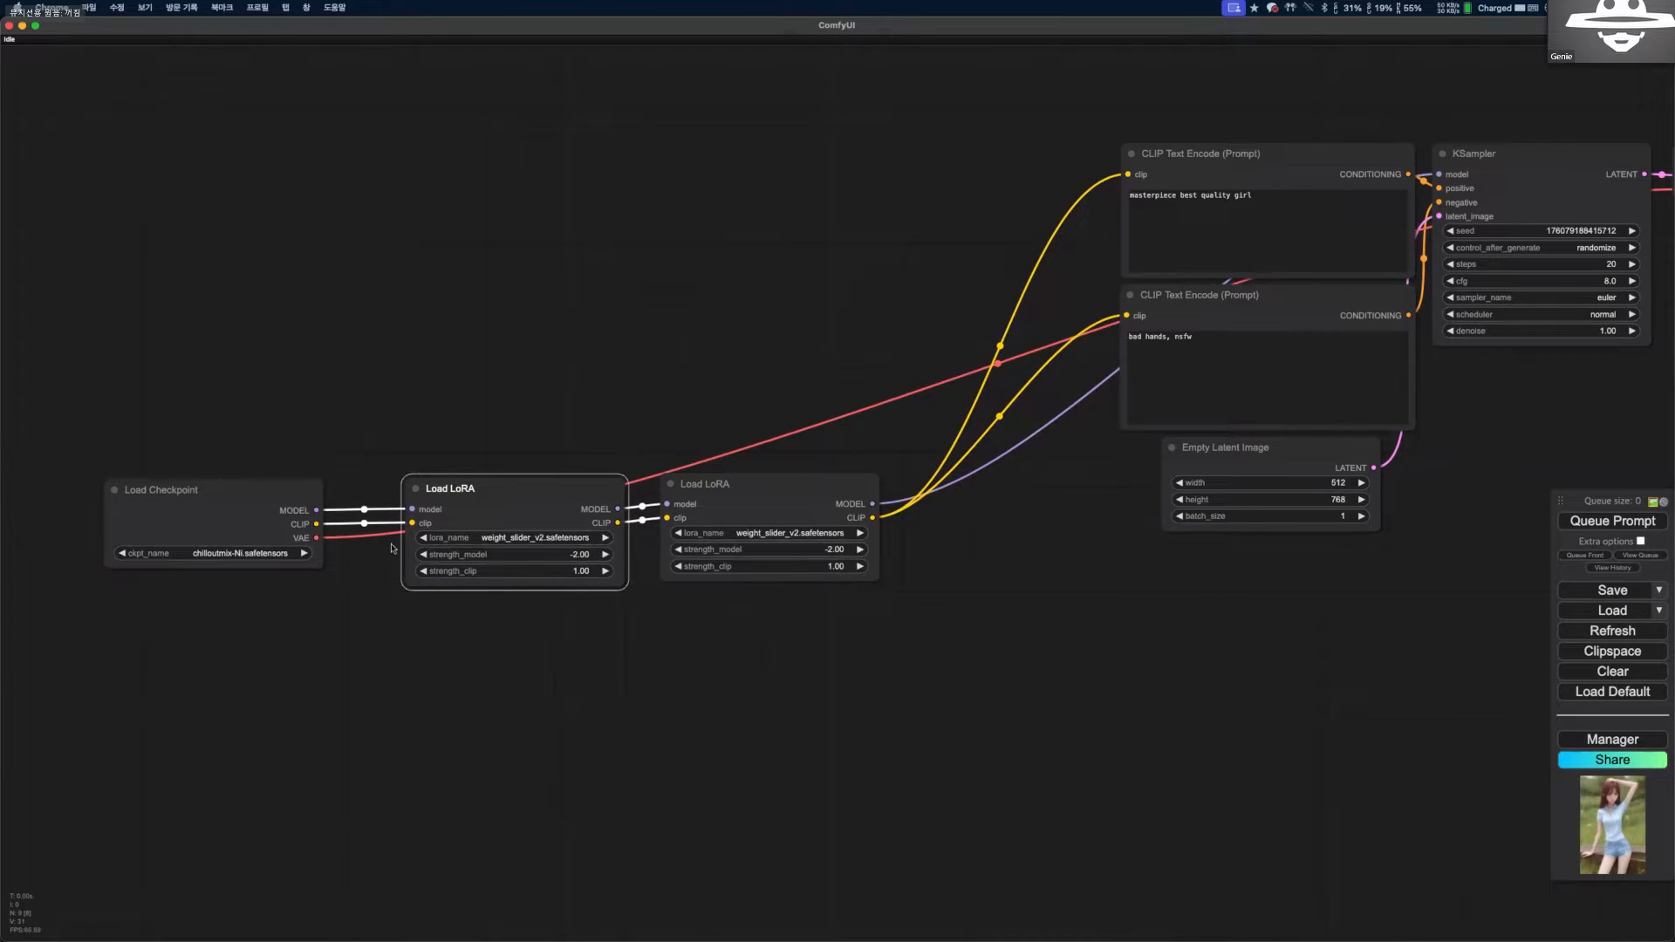
Set strength_model to 0.00 in the first Load LoRA node of the chain.
scroll(562, 533, "up", 6)
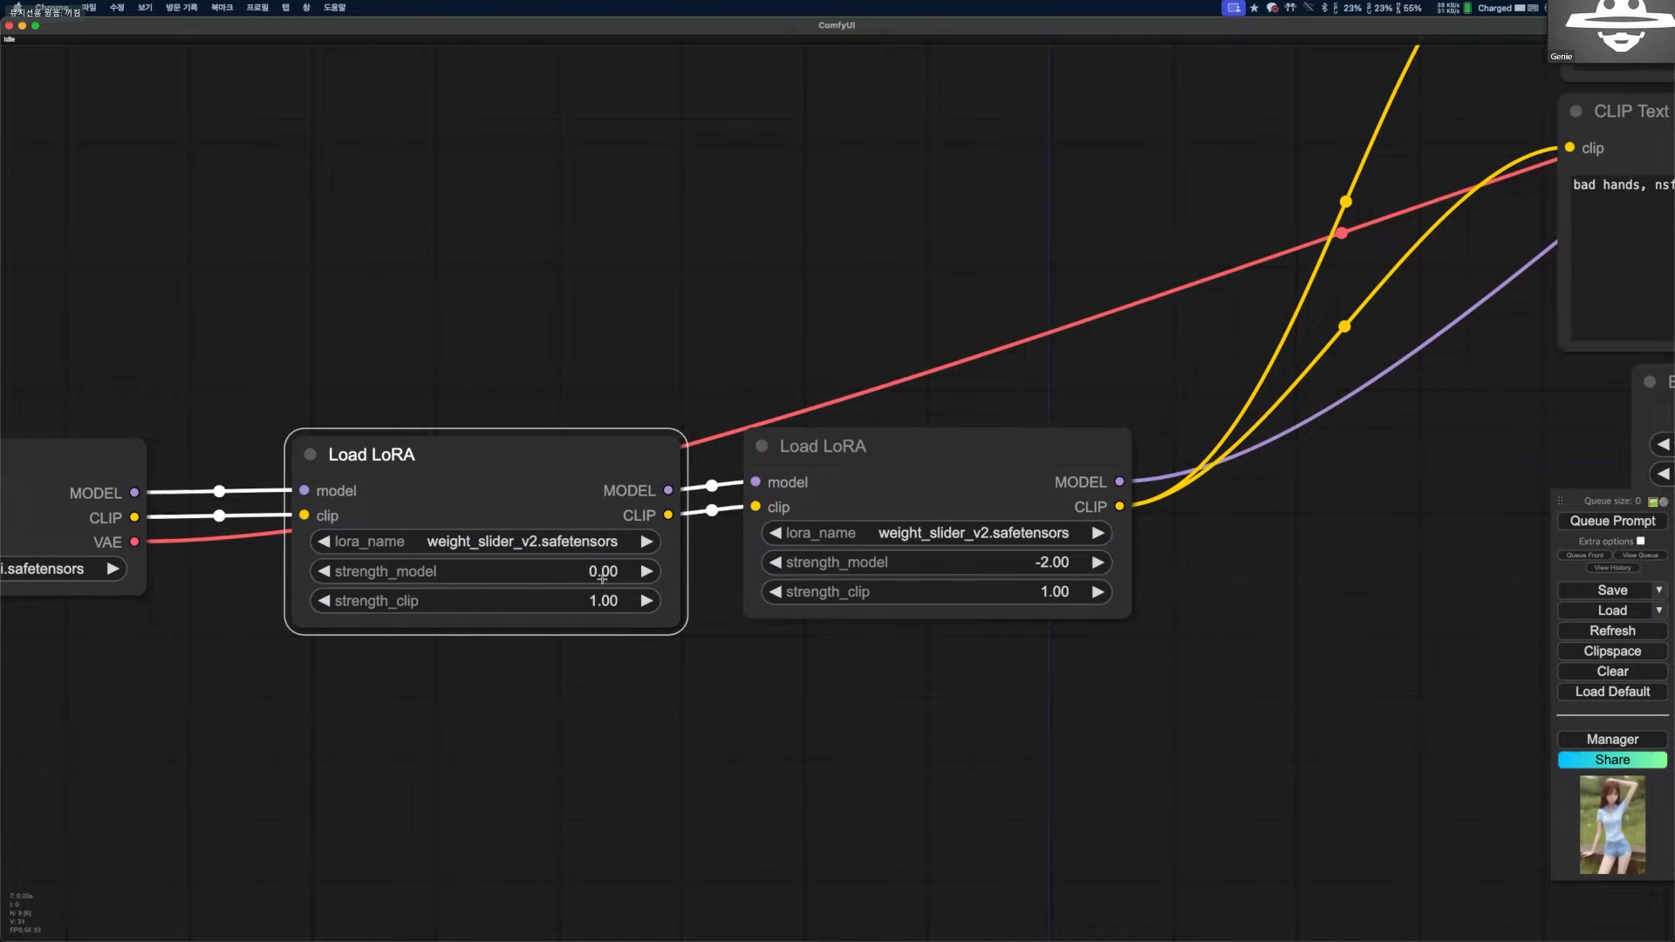
left_click(602, 575)
left_click_drag(547, 437, 523, 319)
left_click(850, 575)
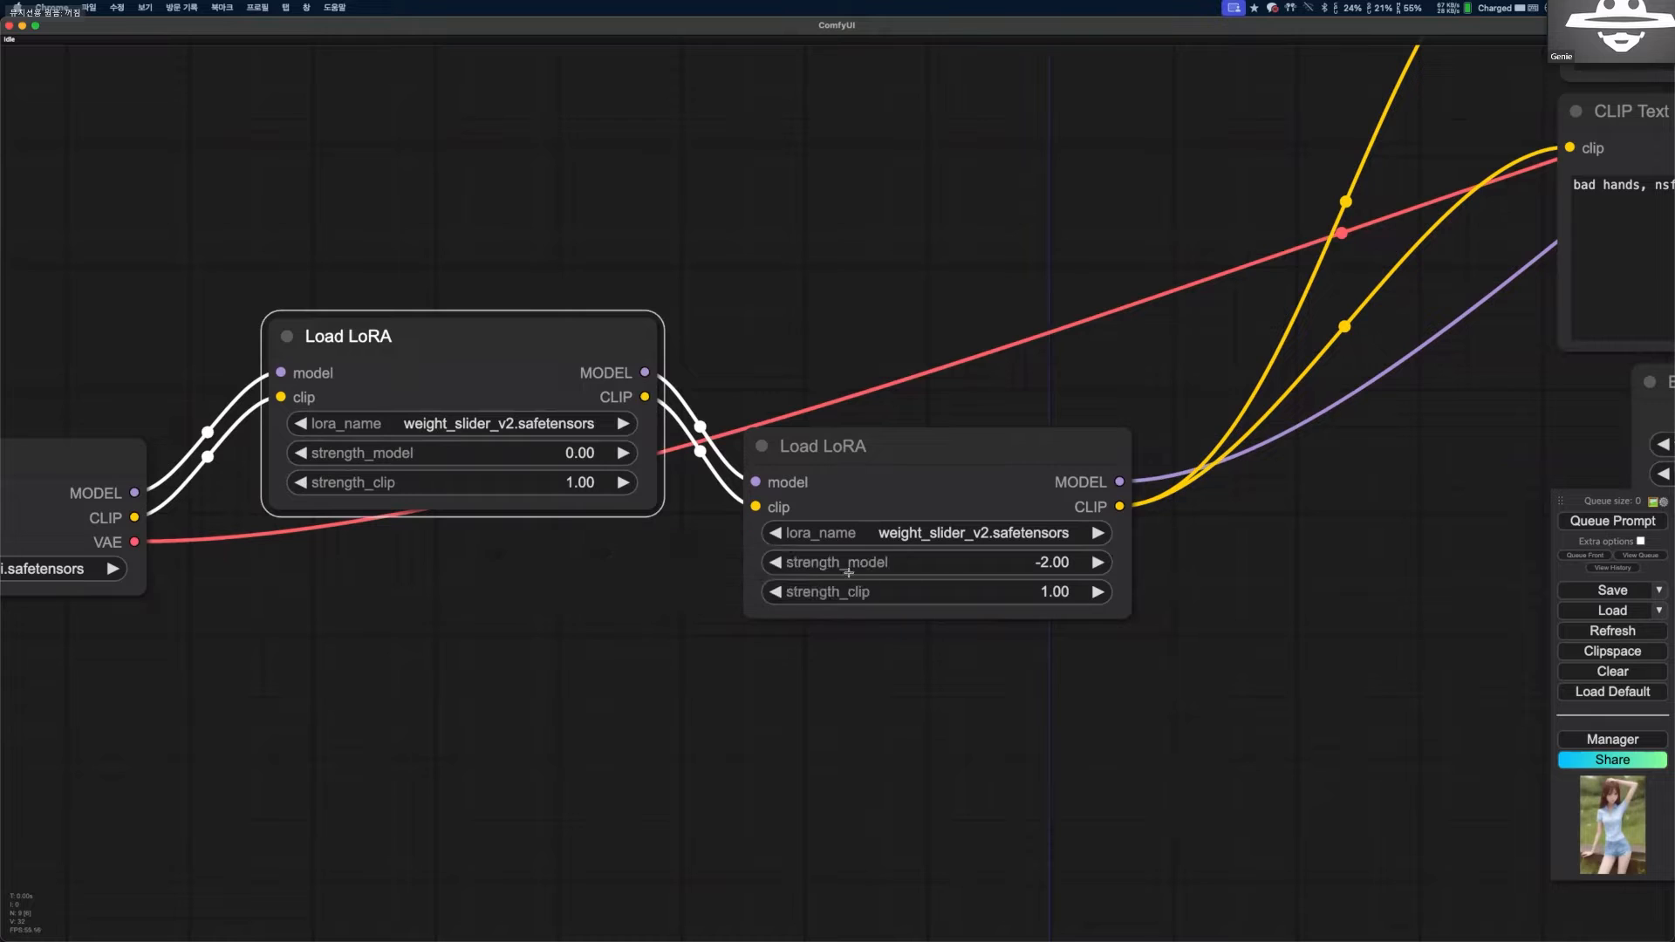
left_click_drag(547, 331, 538, 439)
right_click(529, 425)
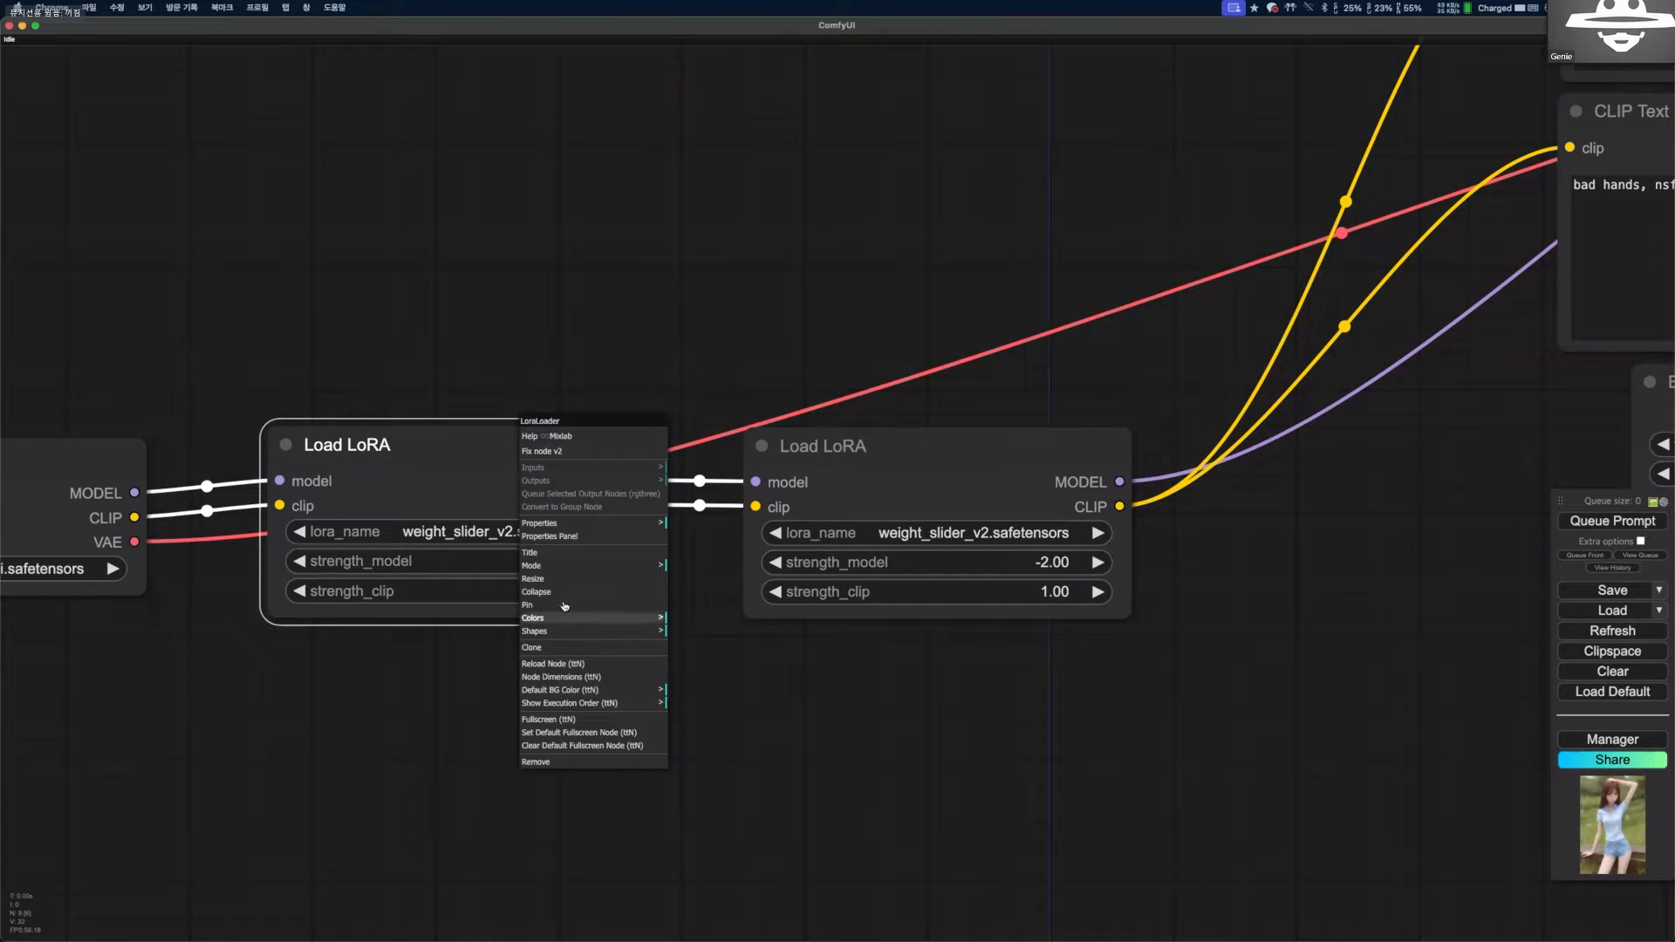
right_click(434, 433)
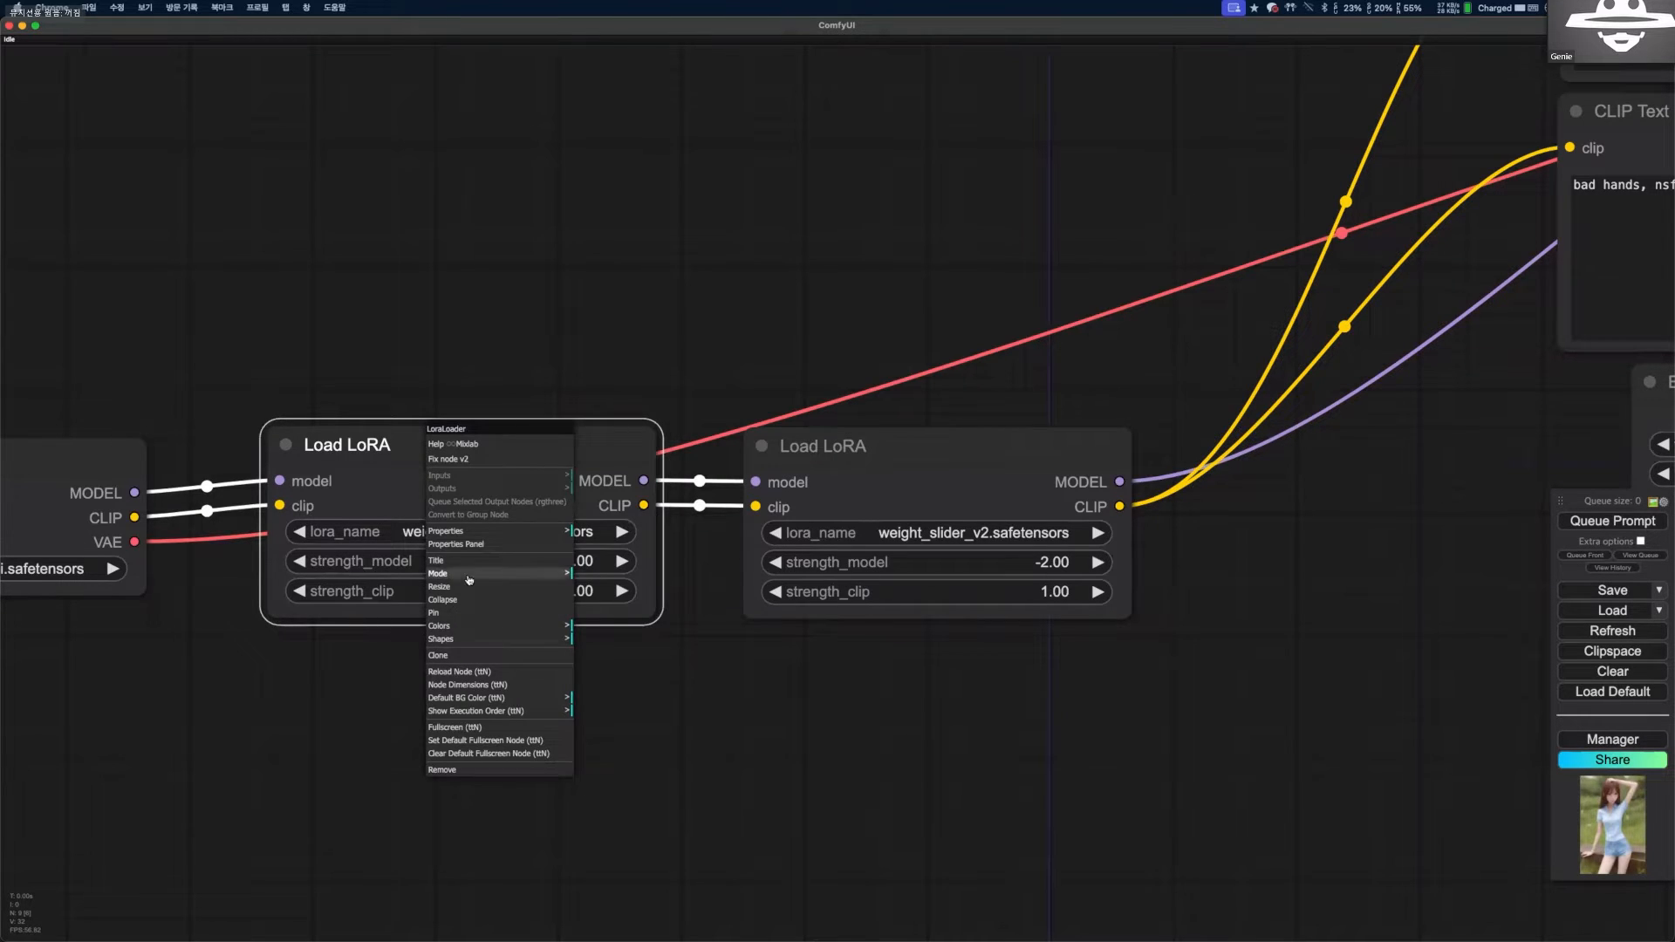
left_click(641, 630)
right_click(567, 604)
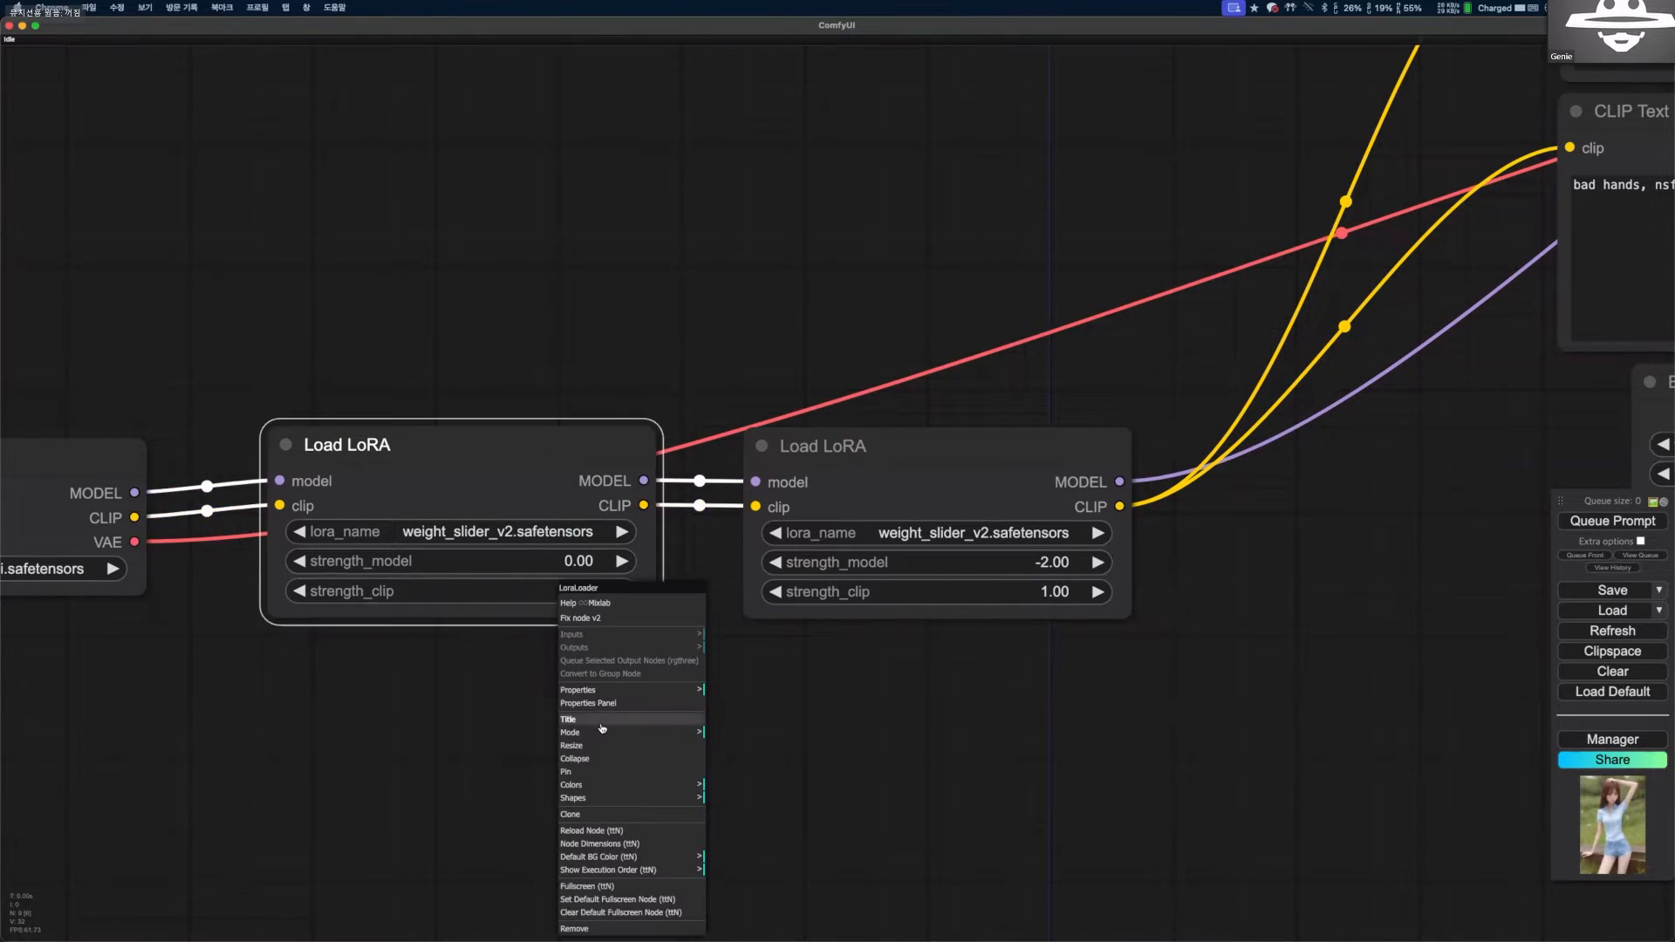
left_click_drag(468, 485, 387, 236)
right_click(371, 174)
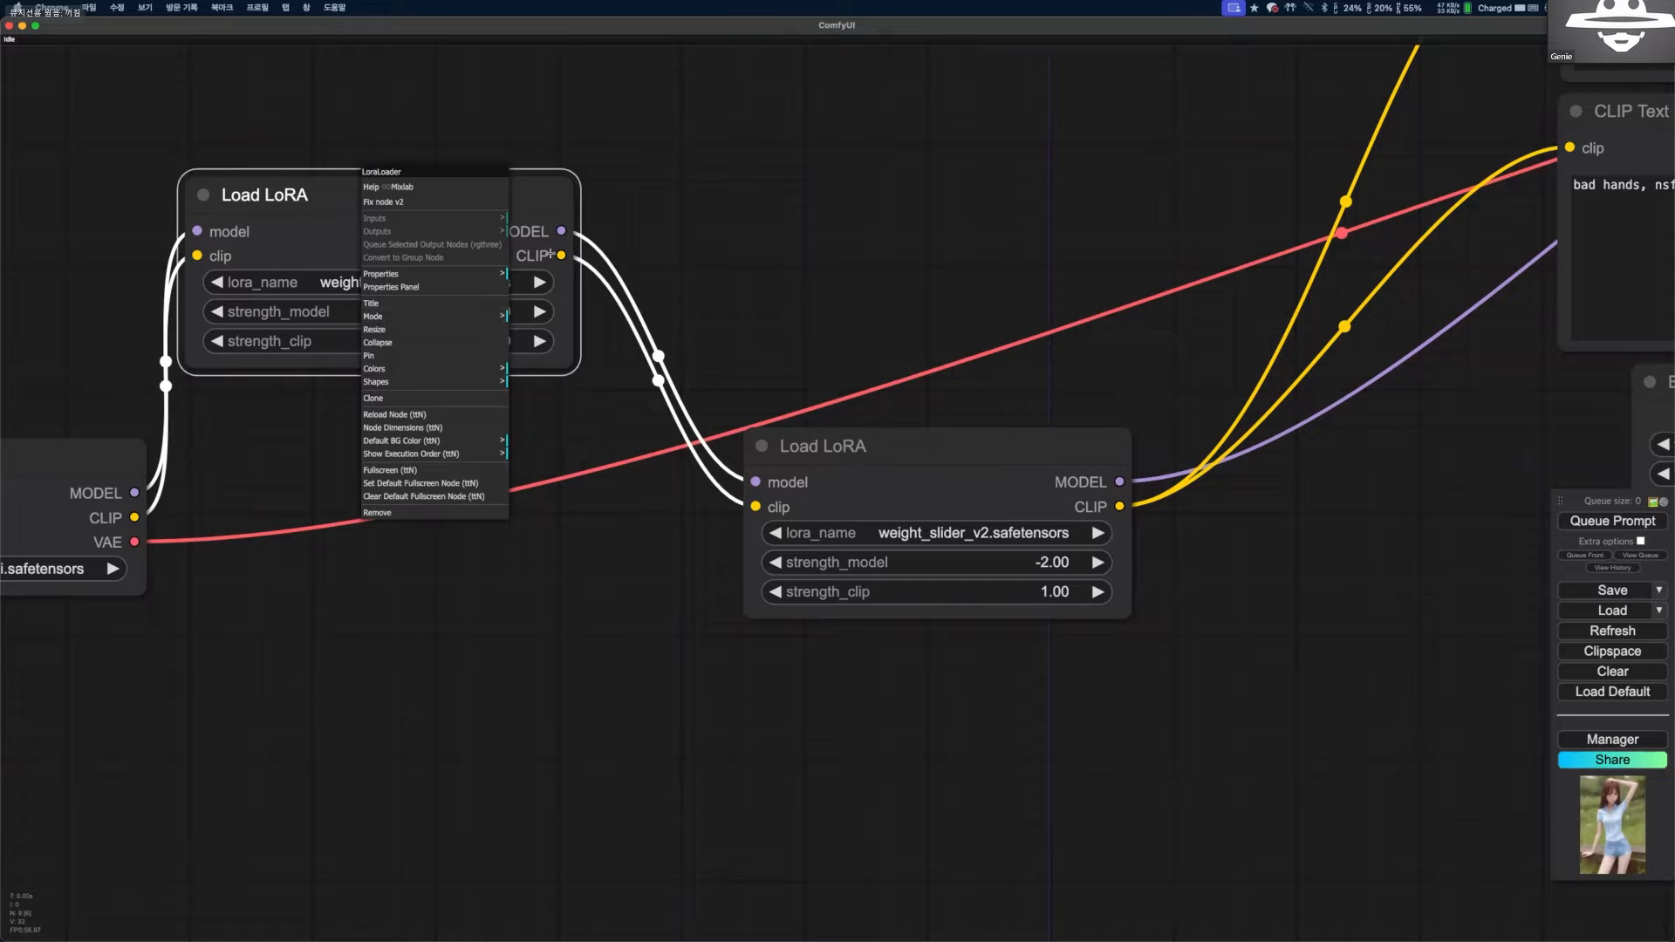
left_click_drag(420, 233, 462, 481)
Choose lcm-lora-sdv1-5.safetensors as the lora_name in the second Load LoRA node.
scroll(703, 281, "down", 1)
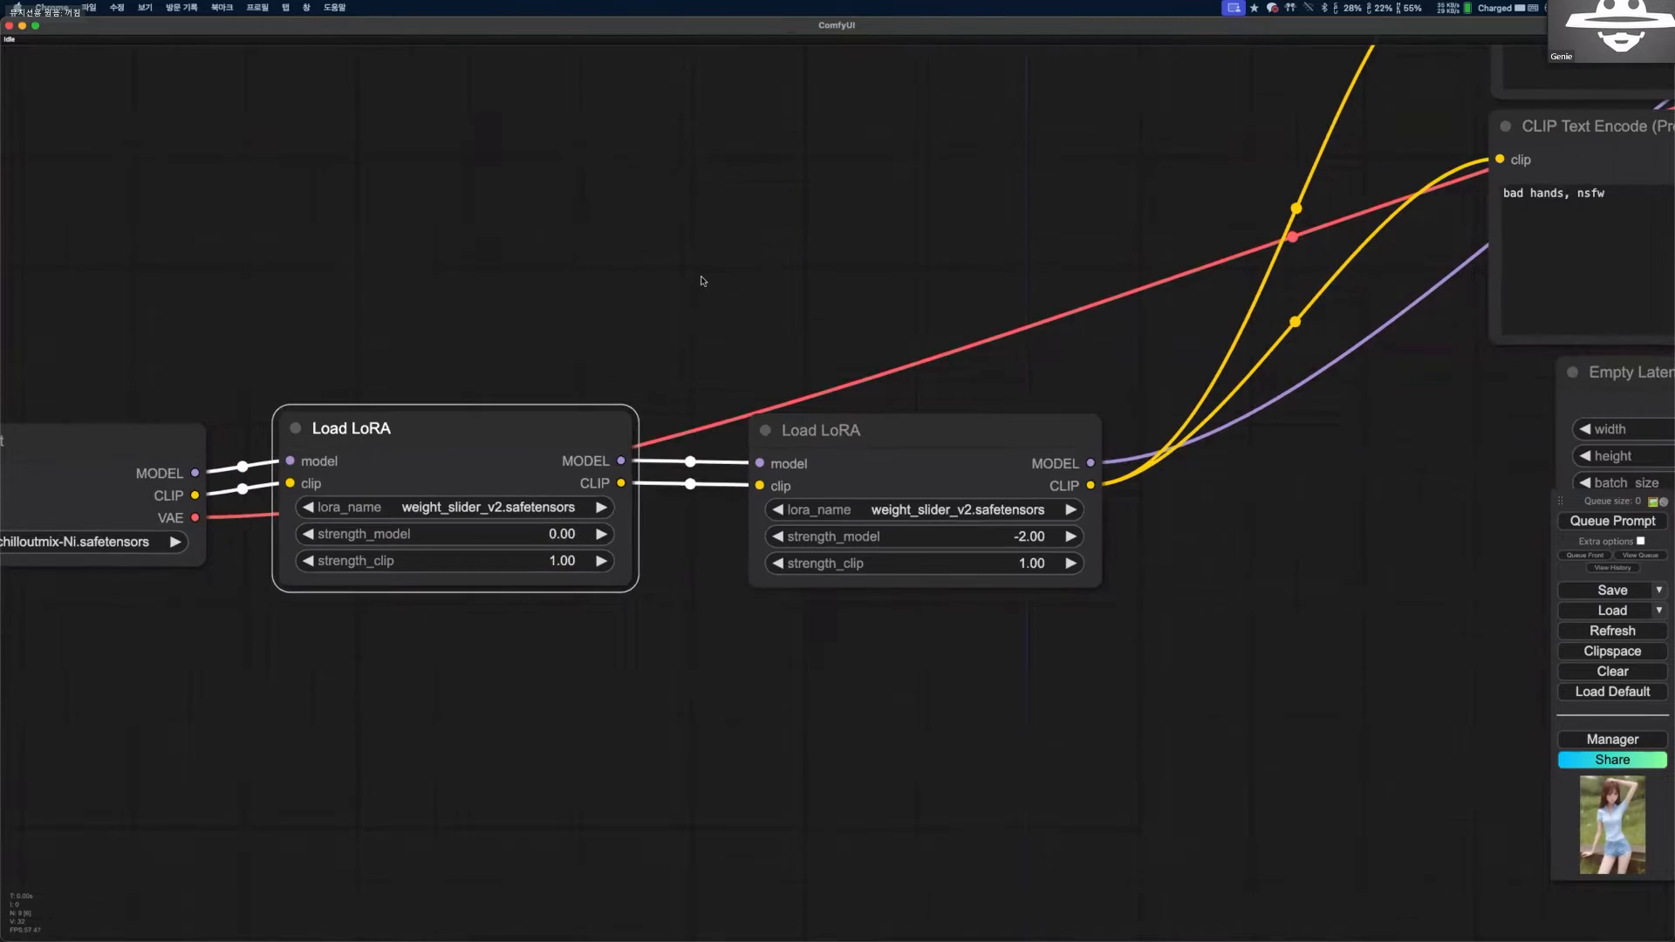
scroll(703, 253, "down", 2)
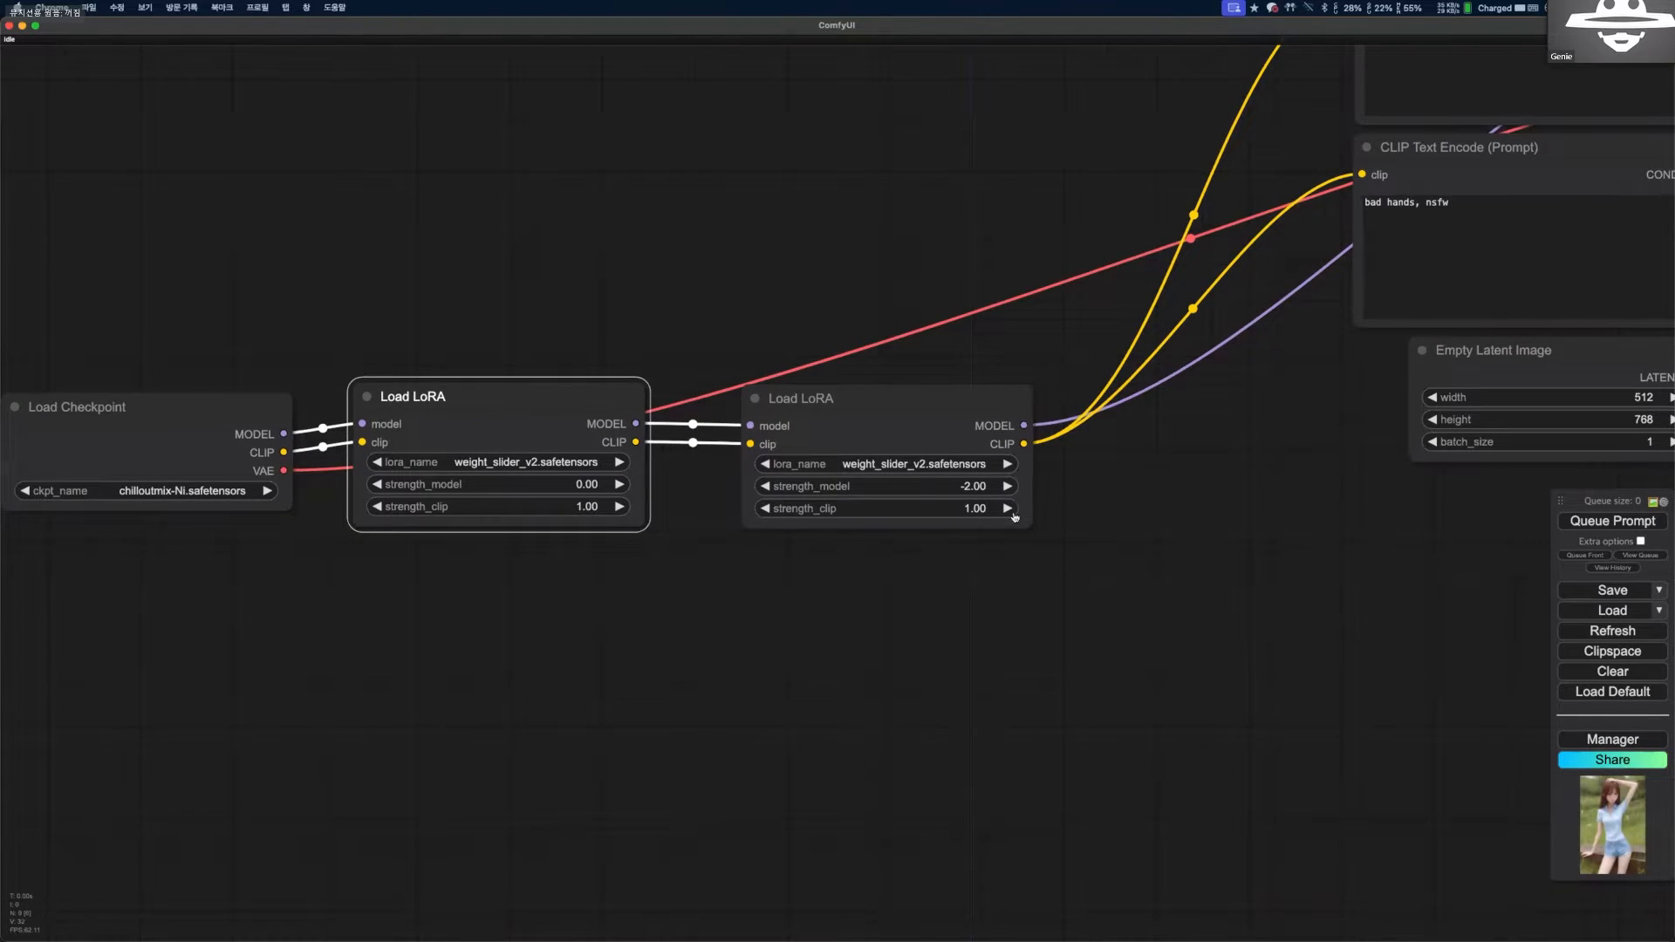
scroll(1013, 517, "up", 3)
left_click(1012, 502)
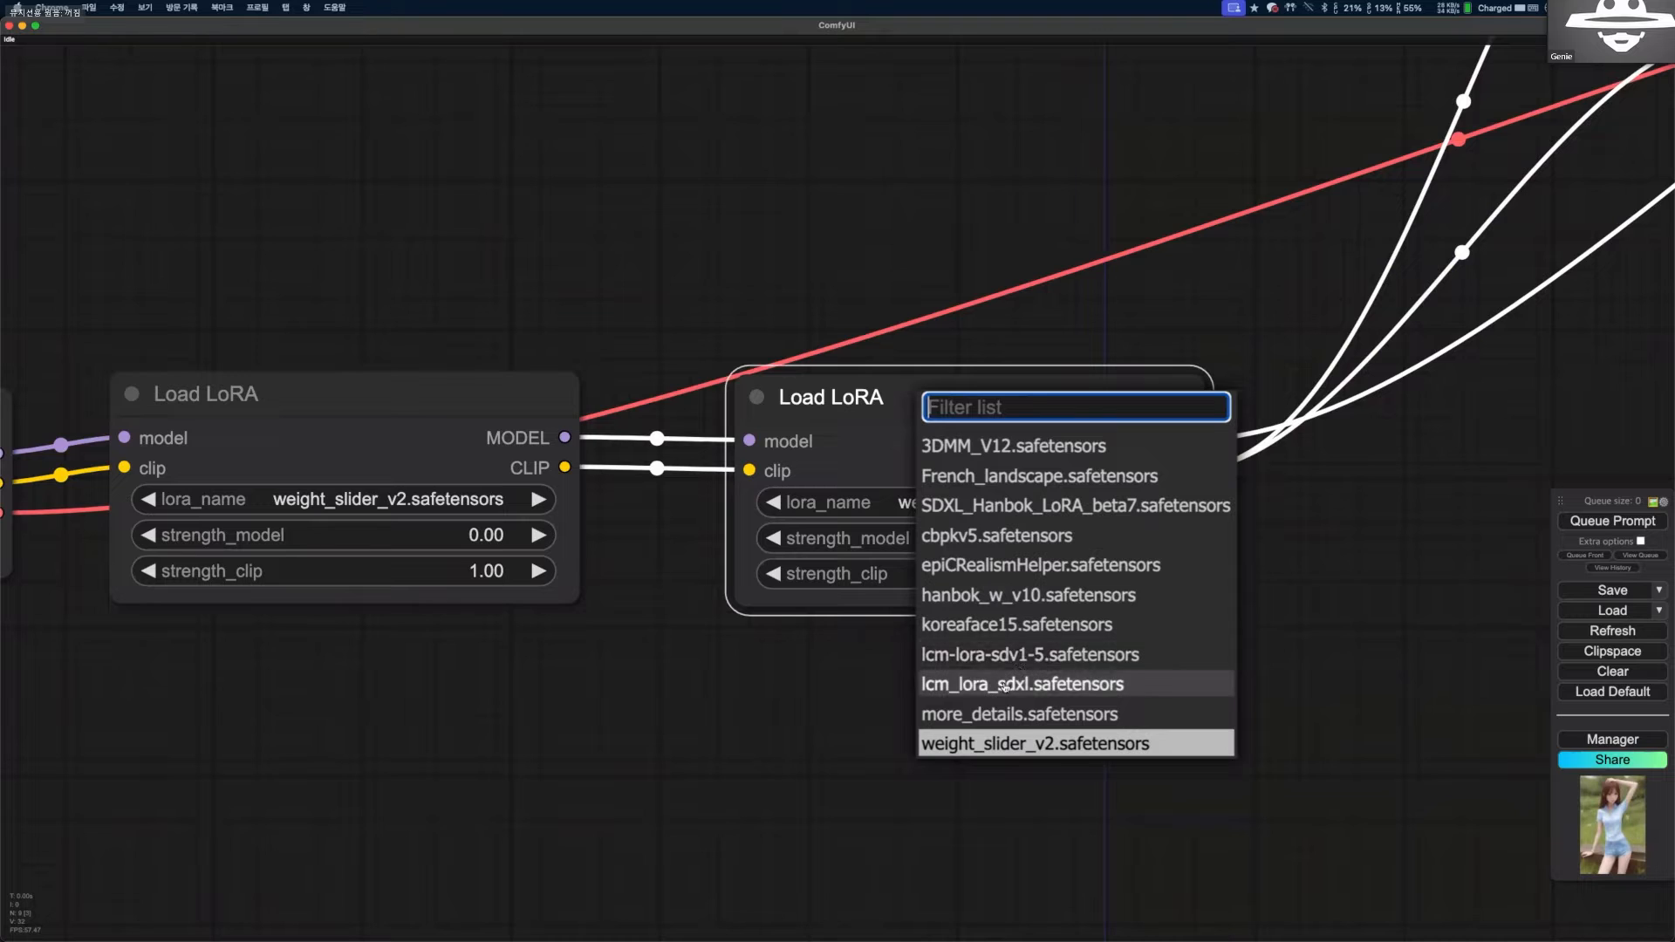
left_click(1061, 656)
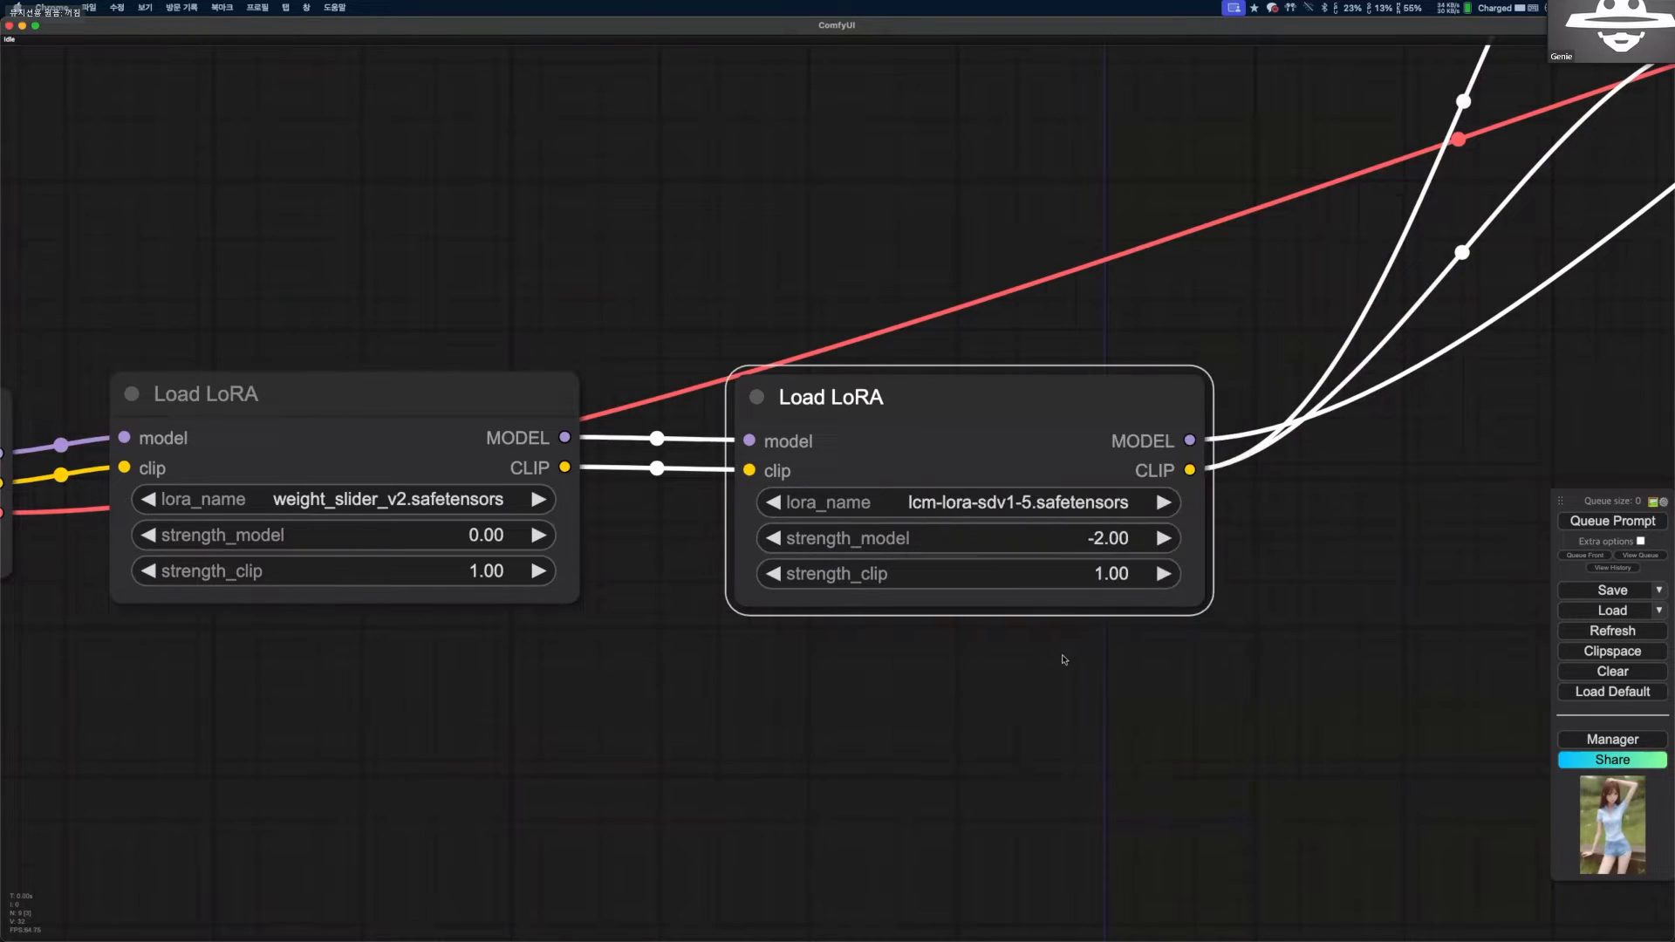
Raise the second Load LoRA node slightly and set its strength_model to 1.00.
left_click_drag(648, 487, 638, 484)
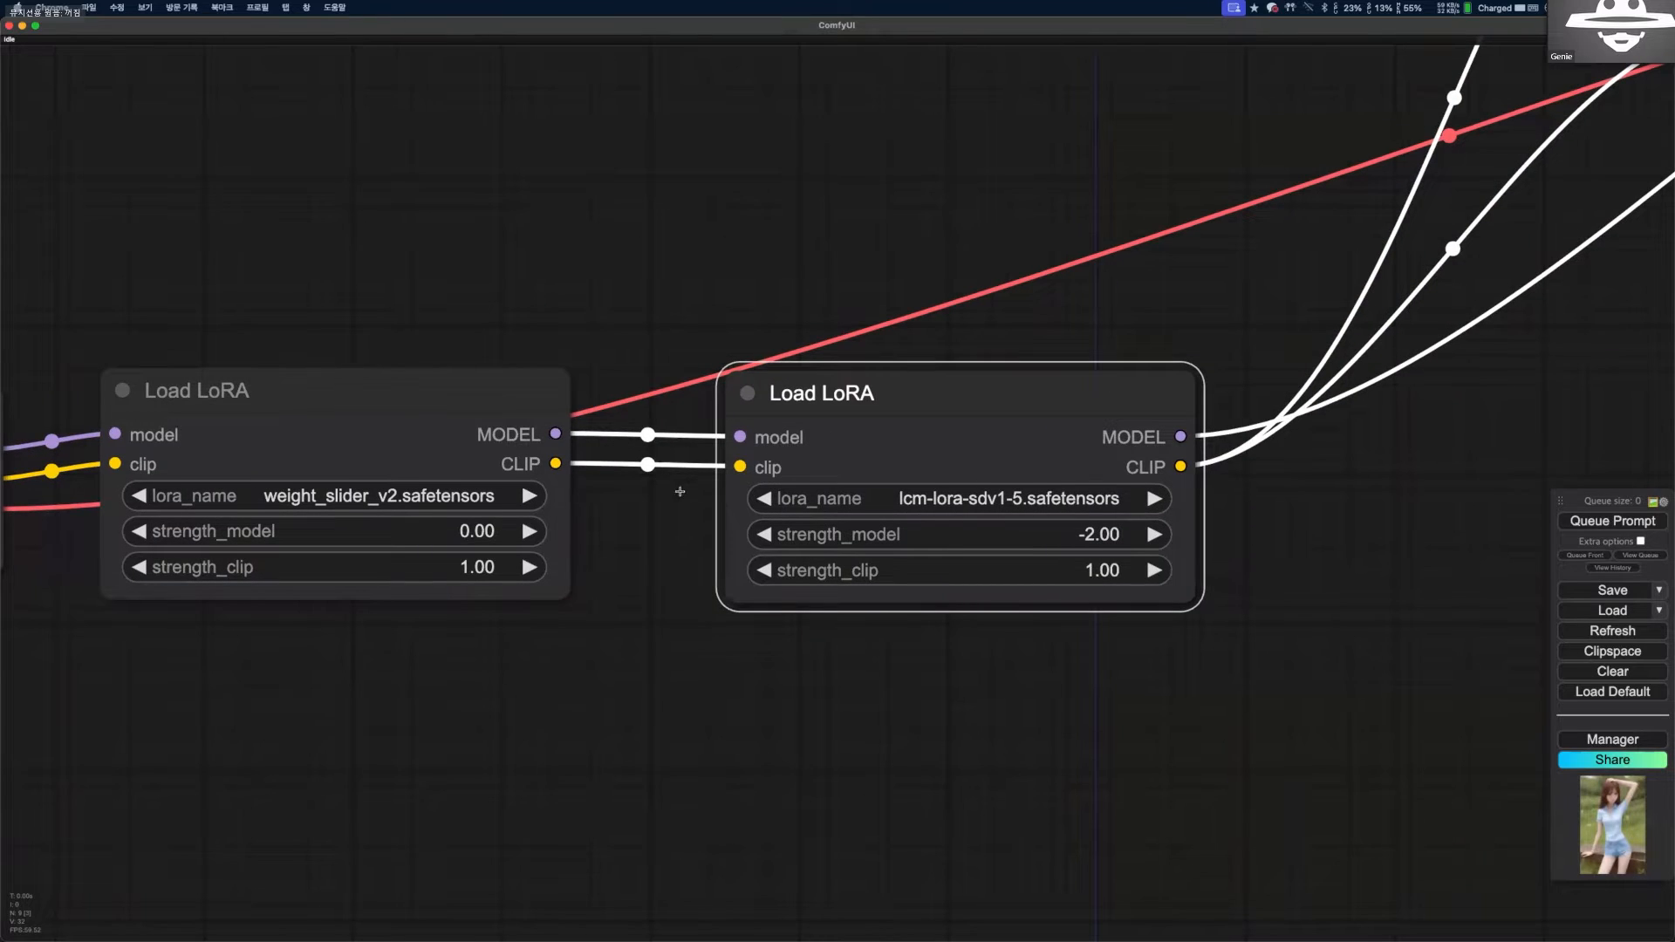
scroll(680, 491, "right", 10)
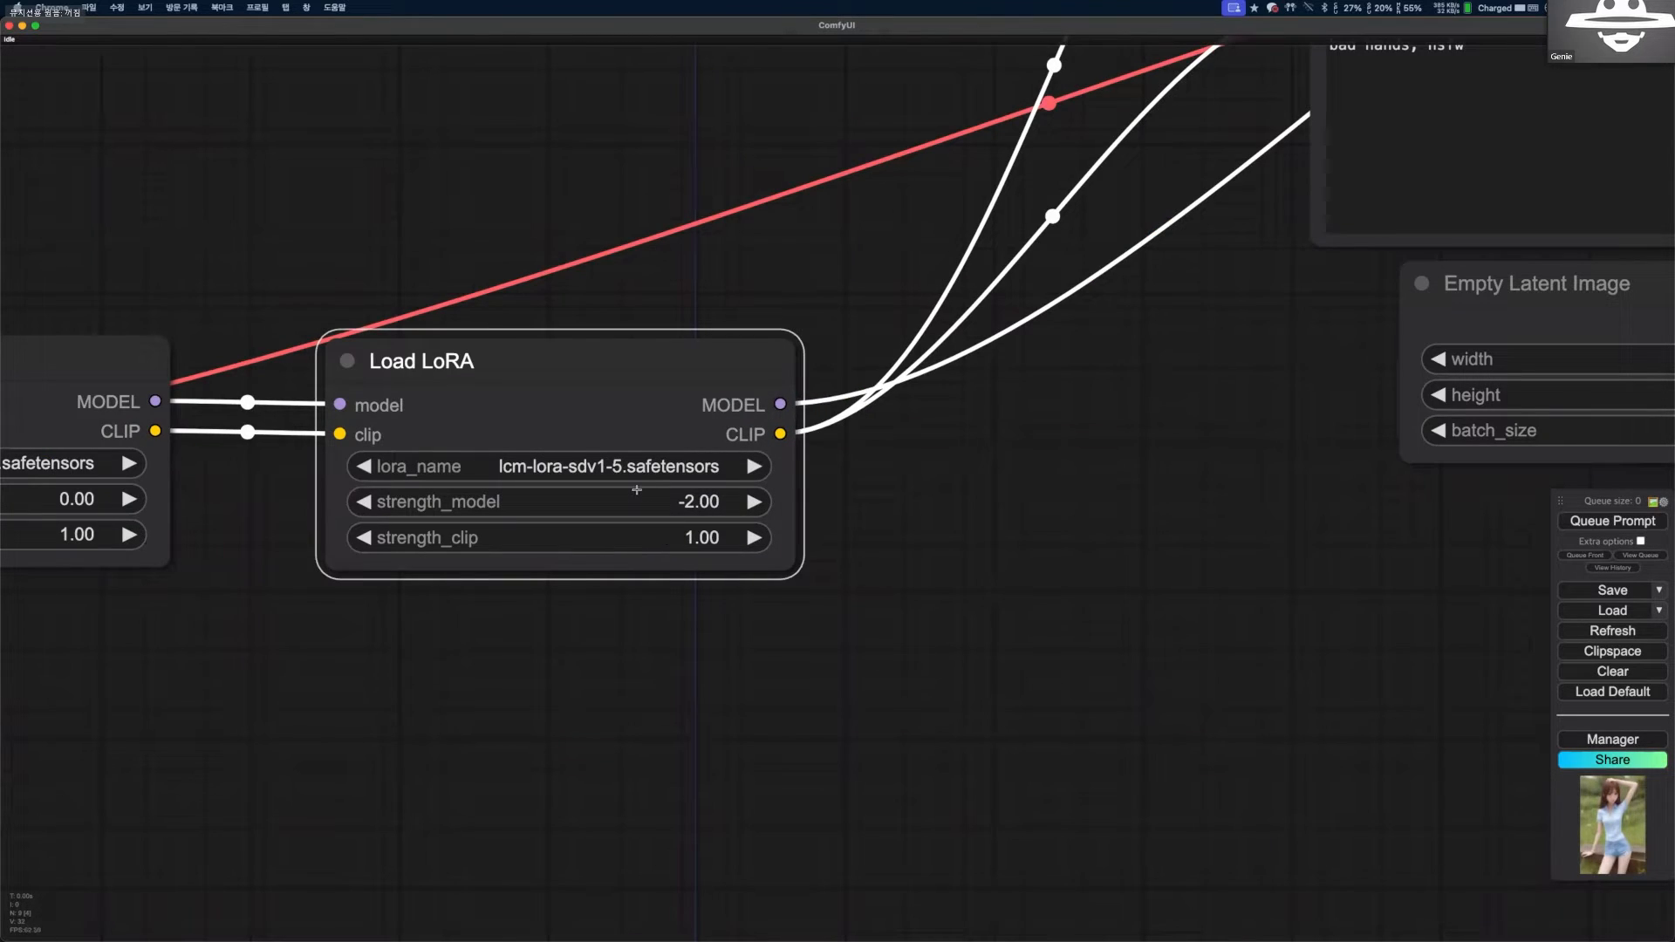
scroll(896, 524, "down", 4)
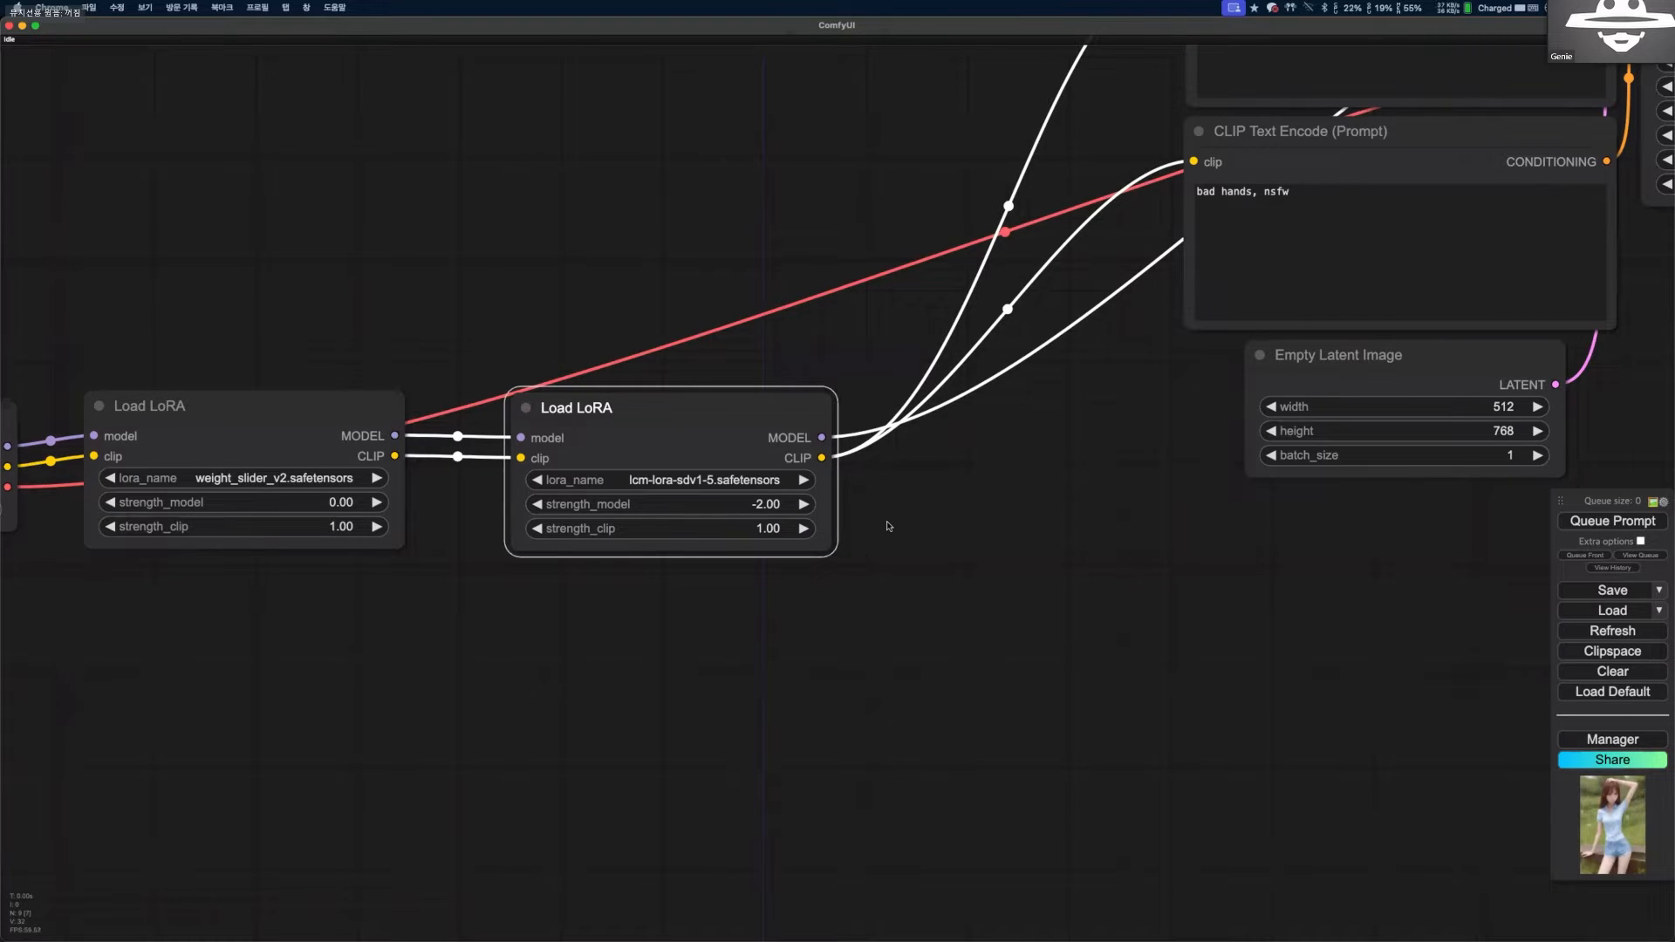
left_click_drag(722, 411, 722, 401)
left_click(717, 470)
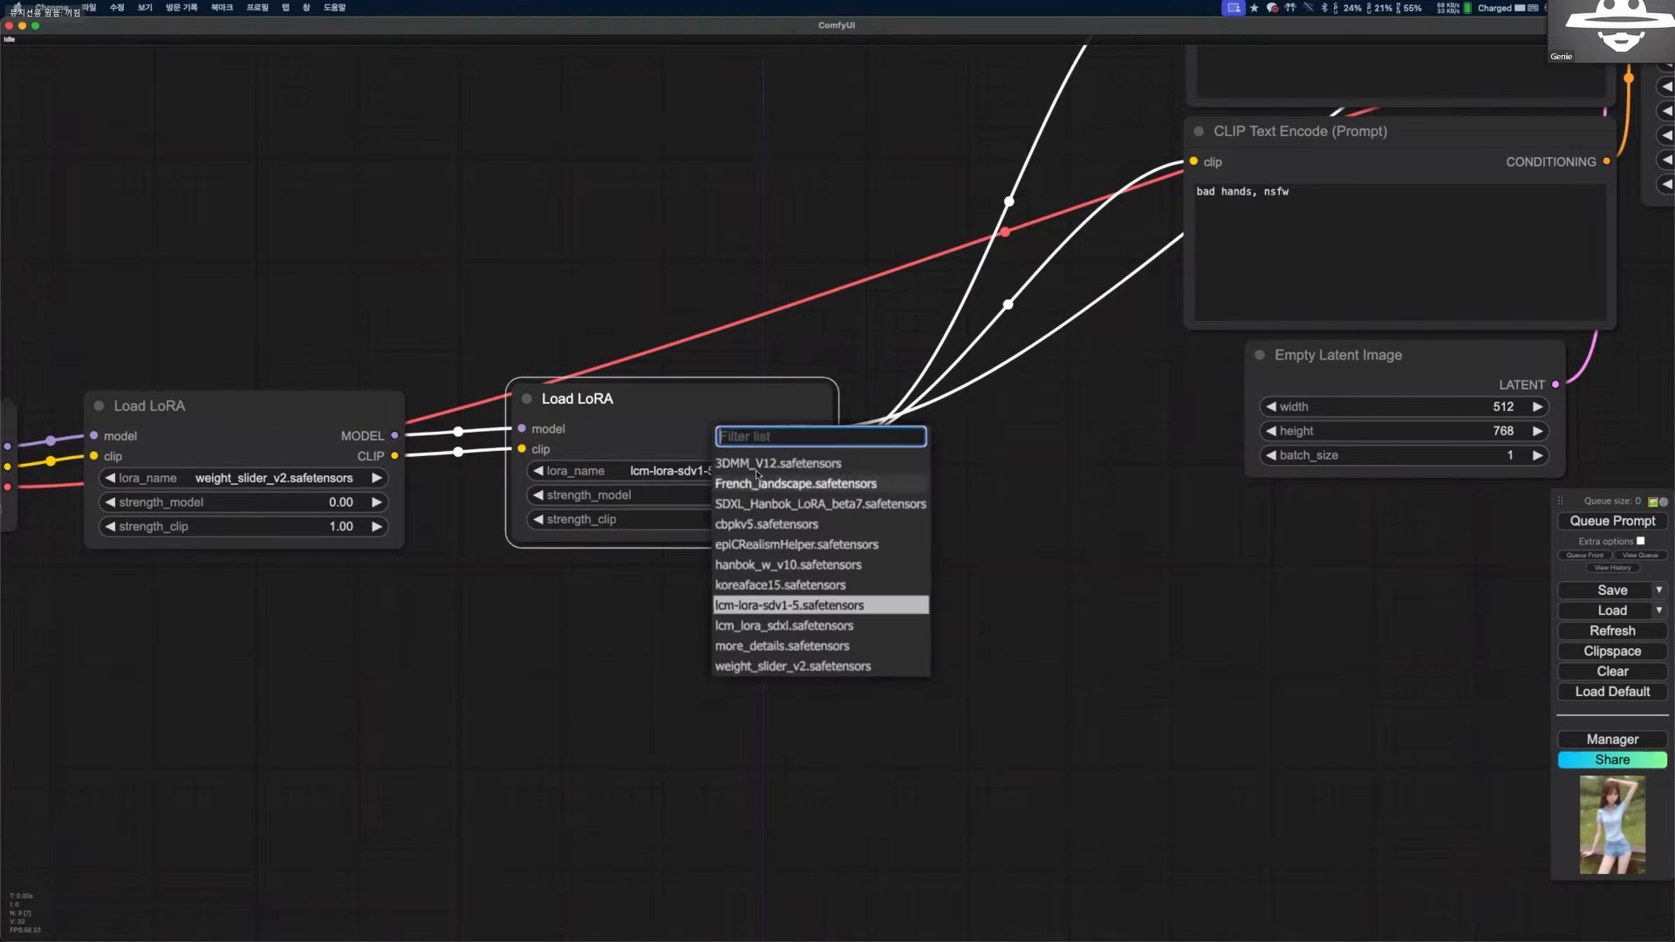
left_click(772, 494)
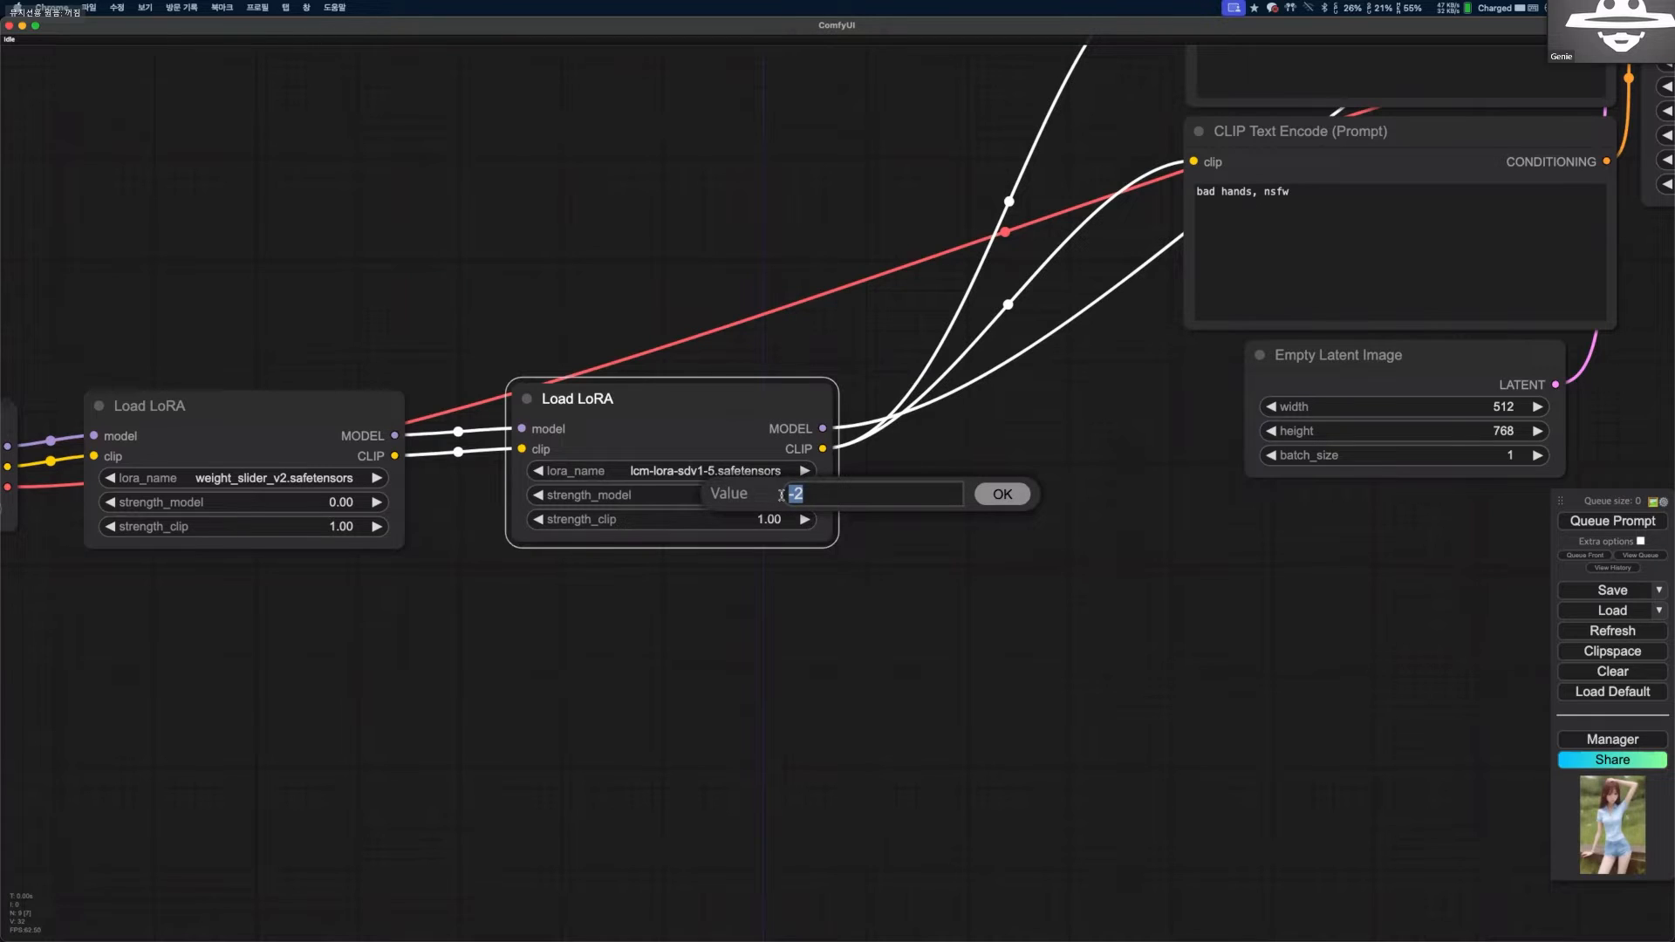
type("1")
key("Return")
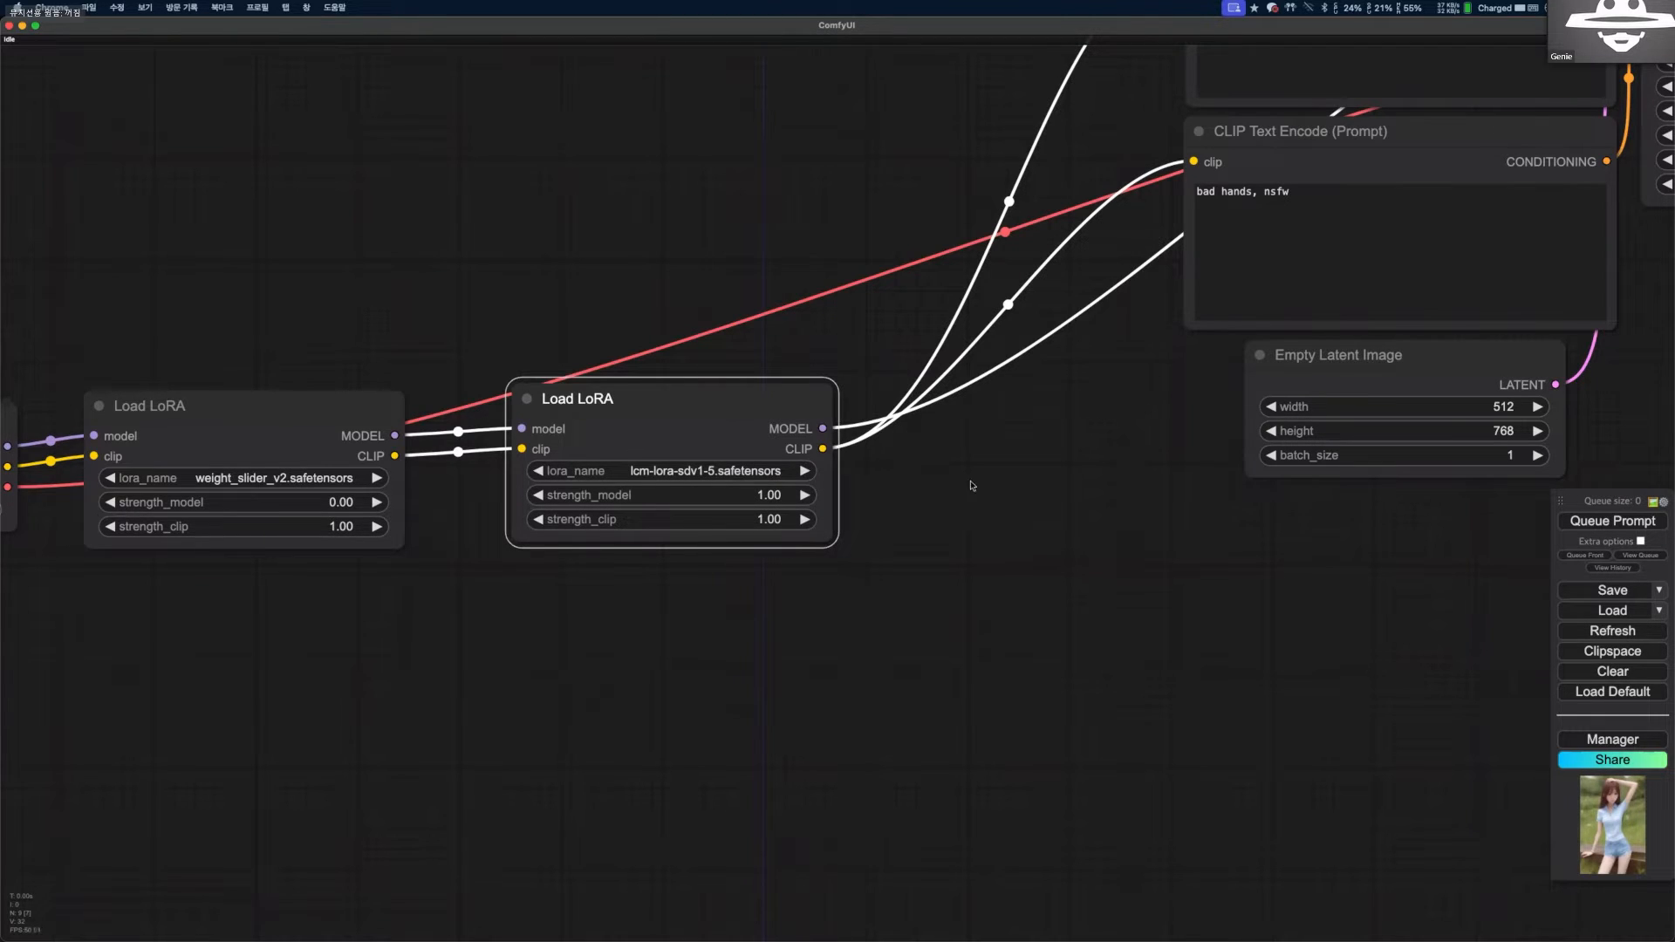
Generate an image with the two chained LoRAs, and review the output and the workflow nodes that produced it.
scroll(321, 727, "down", 2)
scroll(180, 617, "down", 1)
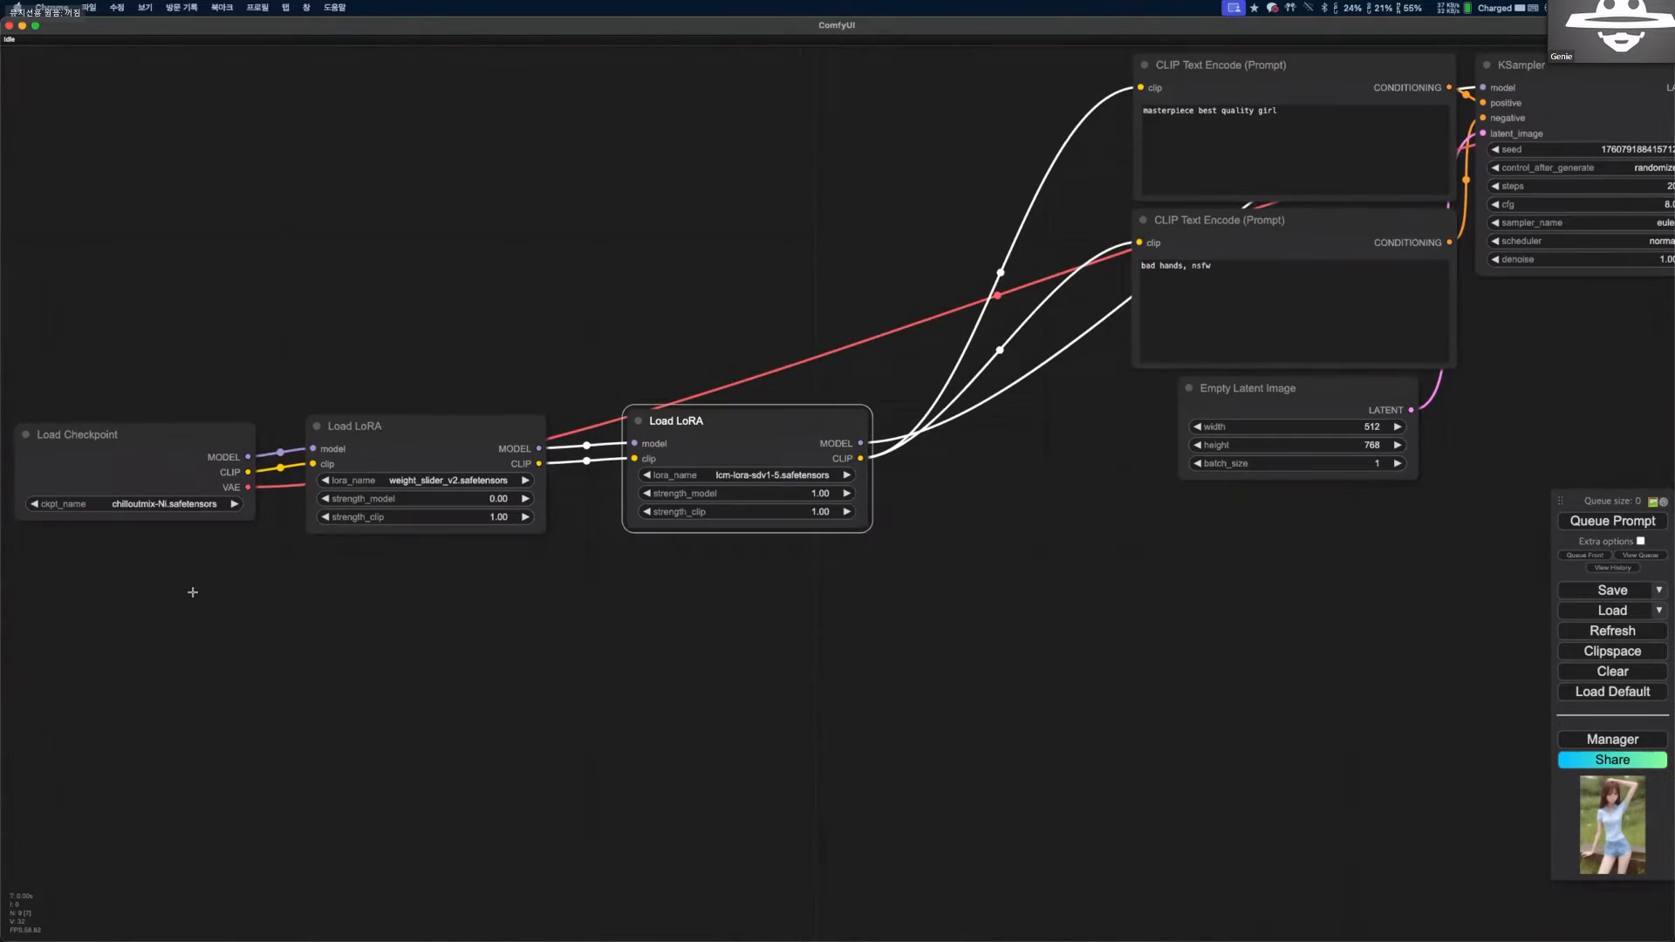
left_click_drag(1141, 509, 654, 718)
scroll(654, 718, "up", 1)
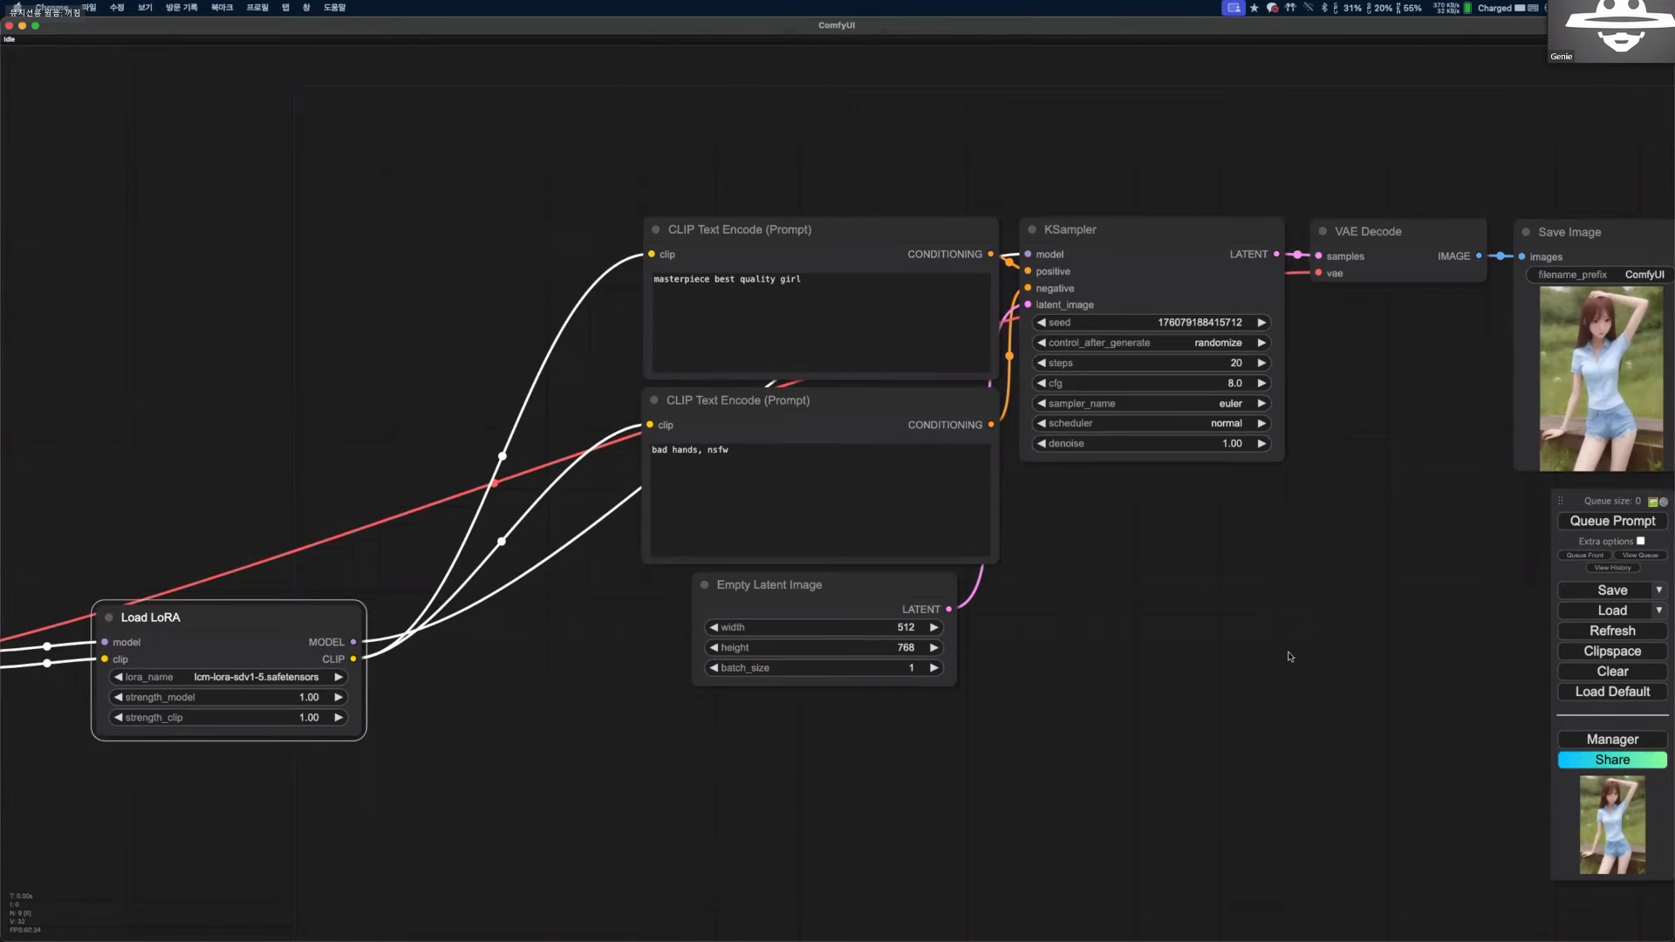
left_click(1594, 524)
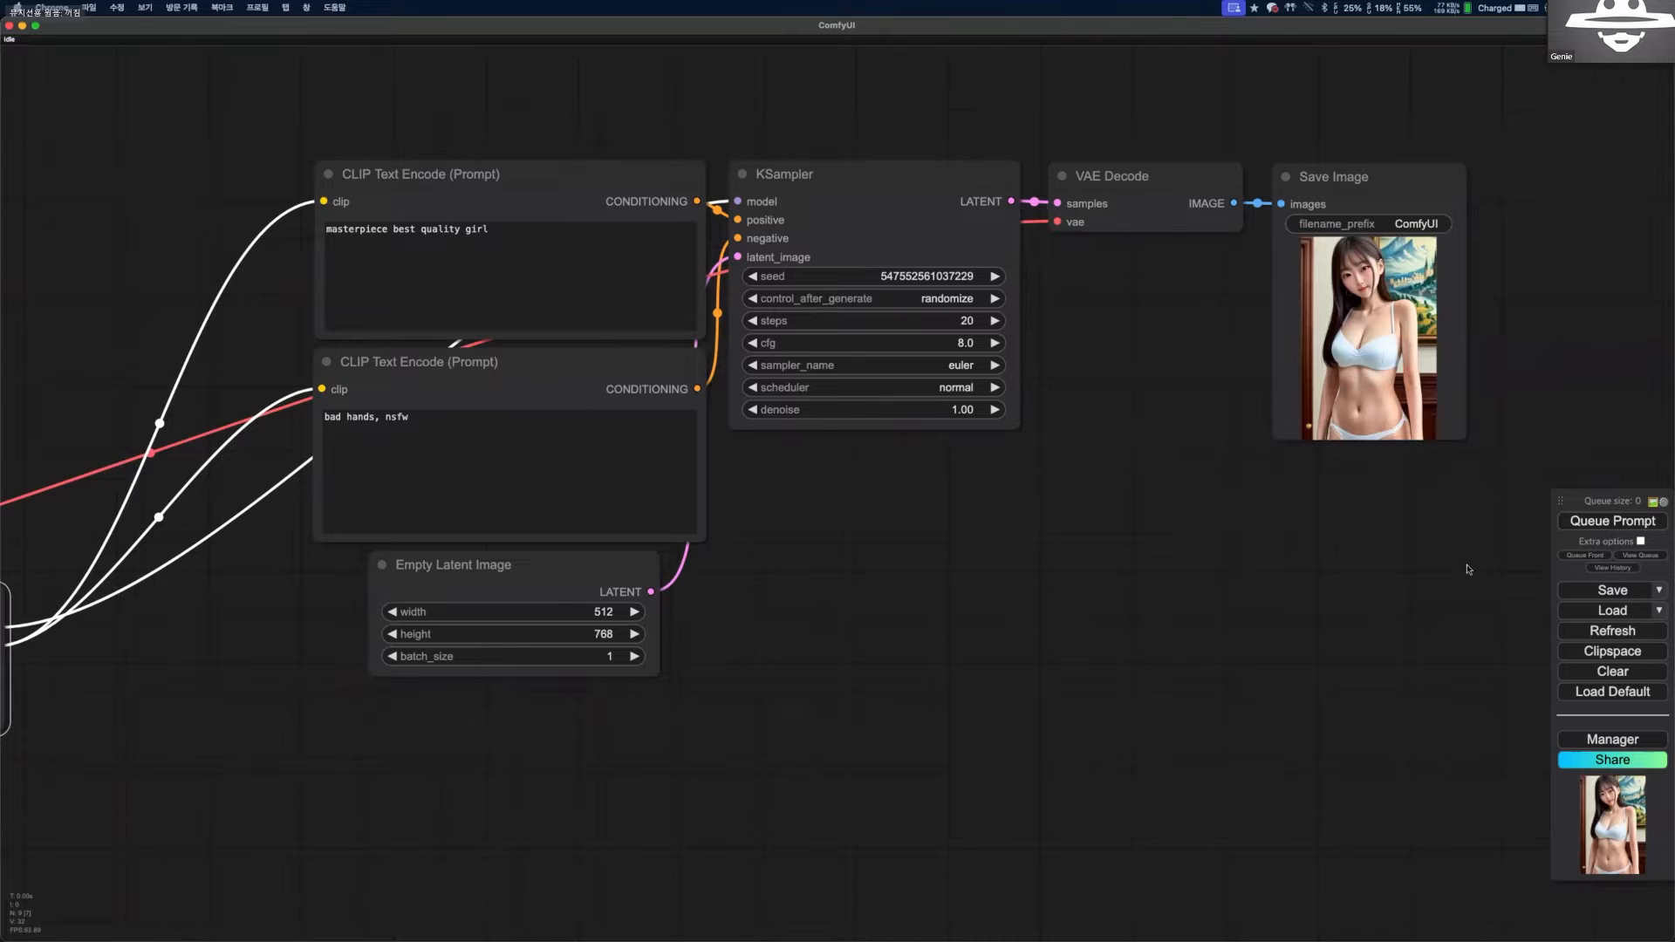
scroll(1332, 571, "down", 1)
left_click(689, 480)
left_click_drag(860, 525, 1147, 501)
scroll(1147, 502, "up", 1)
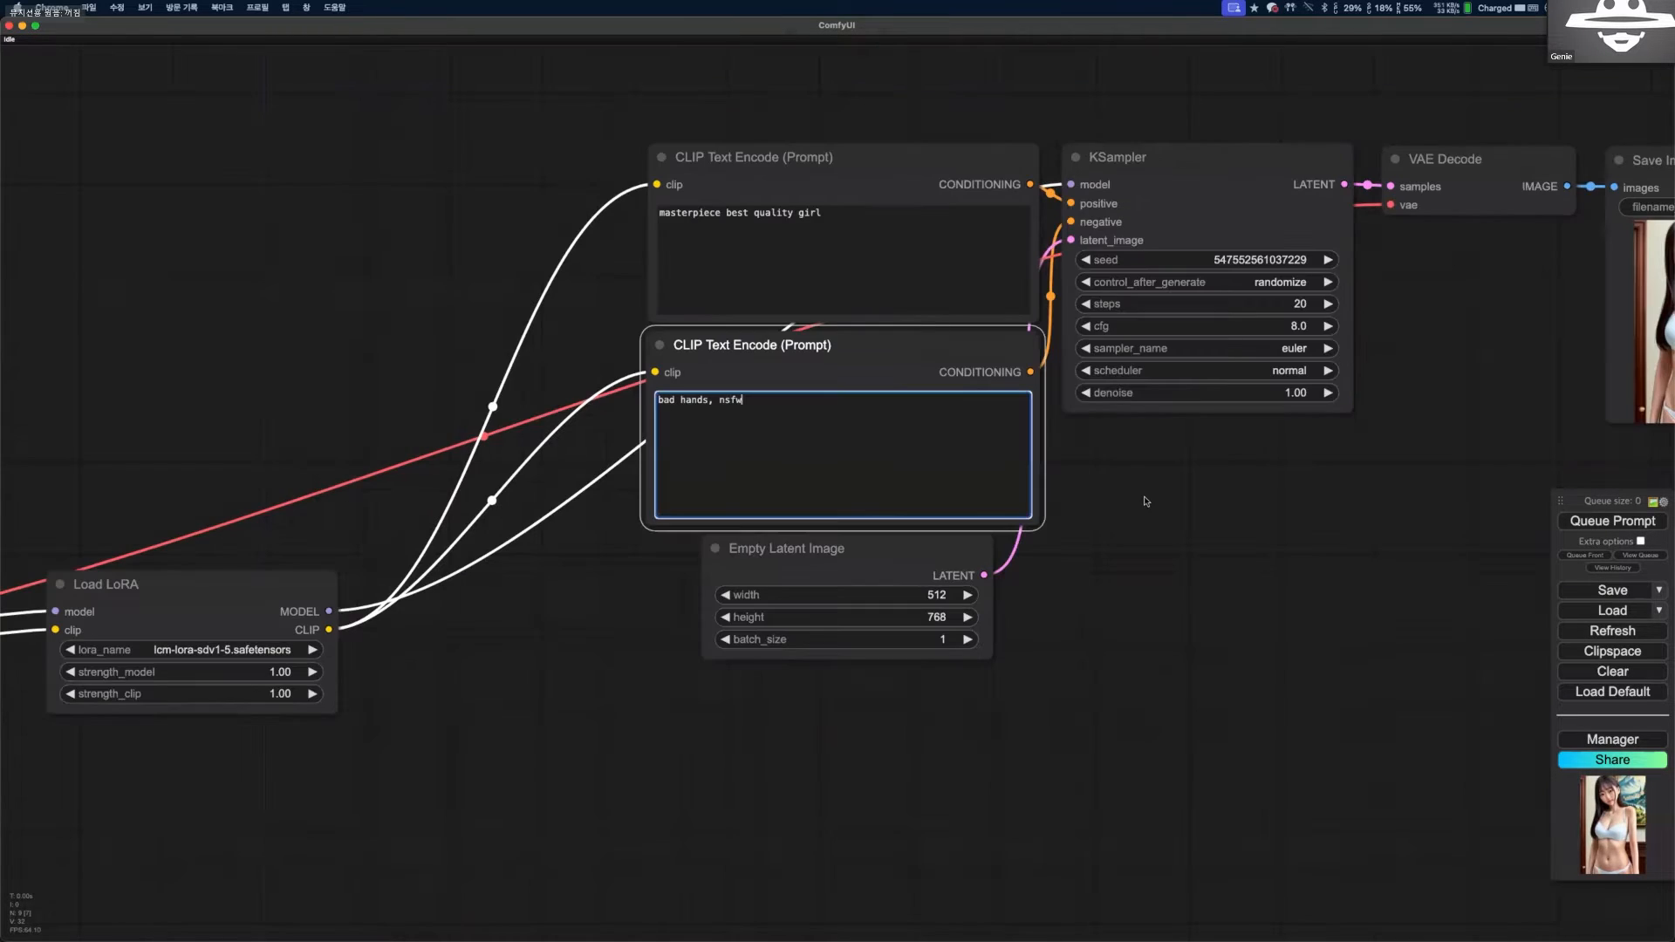
Set the KSampler to 6 steps and cfg 1.5, and choose lcm as its sampler_name.
left_click_drag(1208, 583, 1203, 697)
scroll(1203, 698, "up", 1)
left_click(1263, 410)
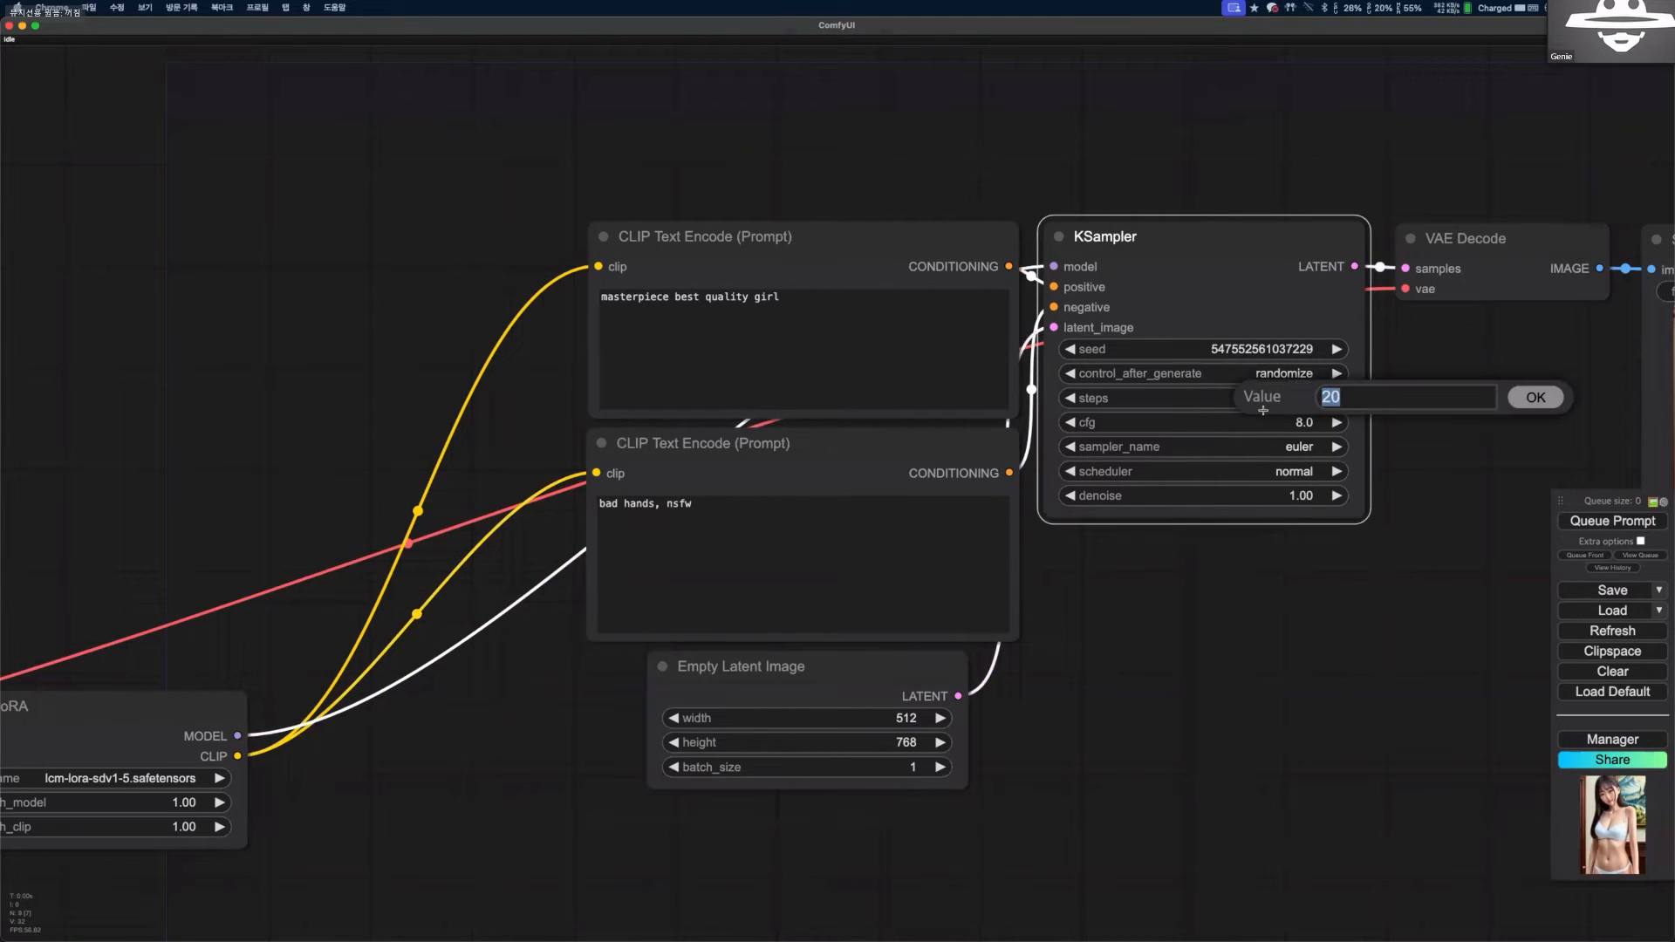
type("6")
key("Return")
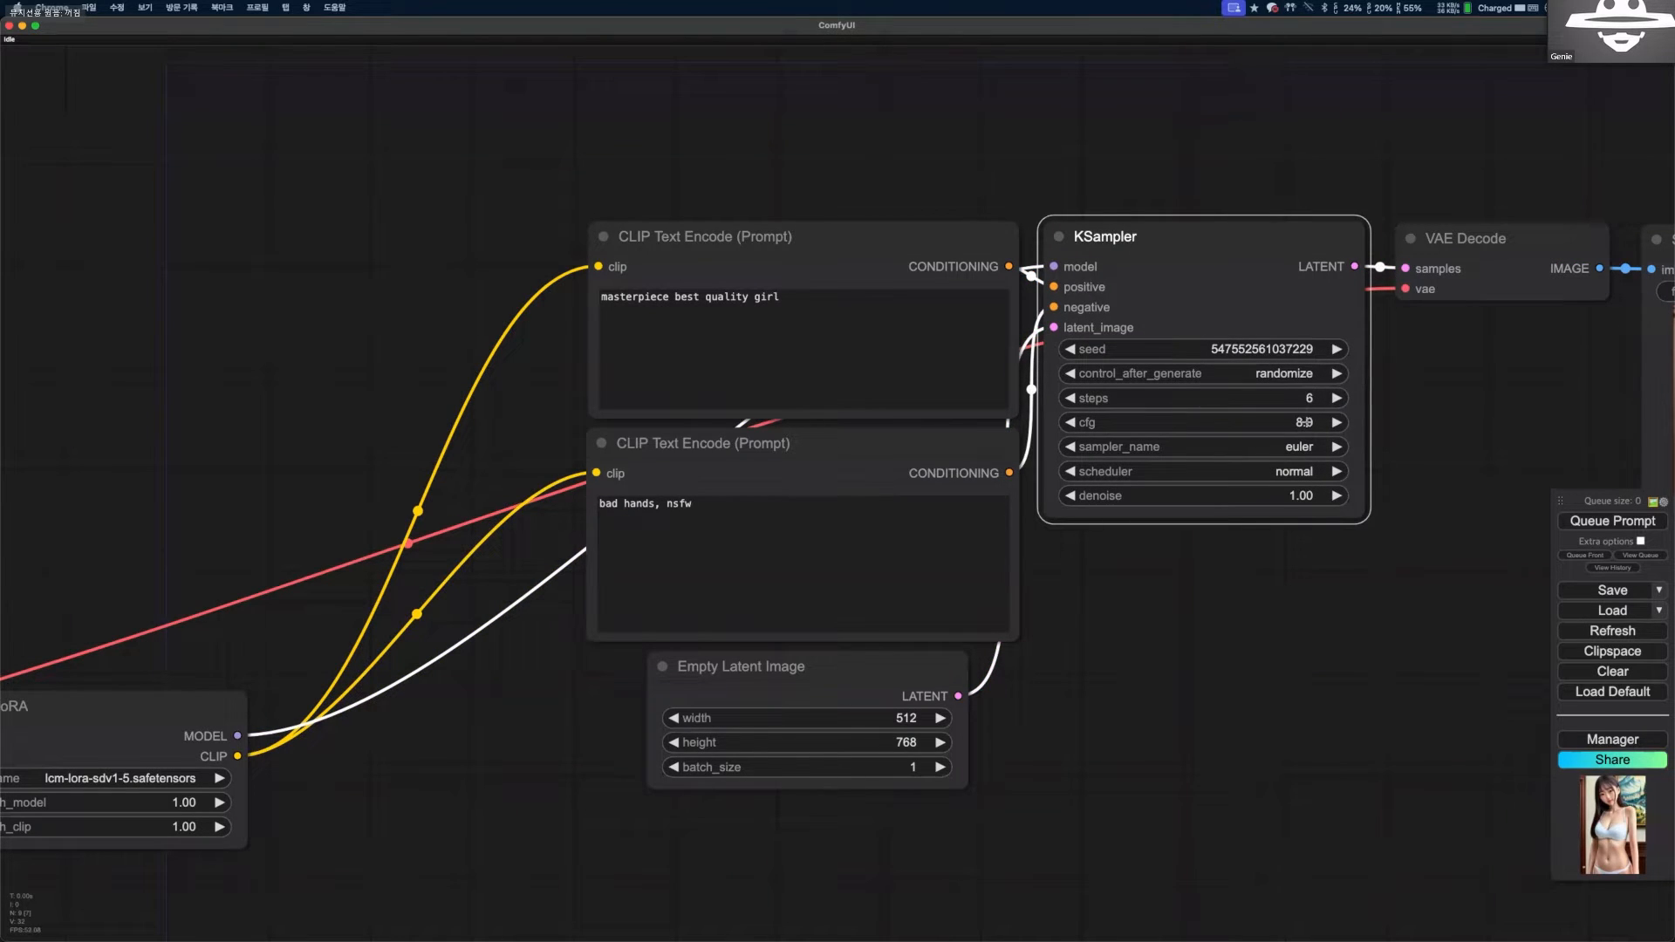
left_click(1304, 422)
left_click(1302, 447)
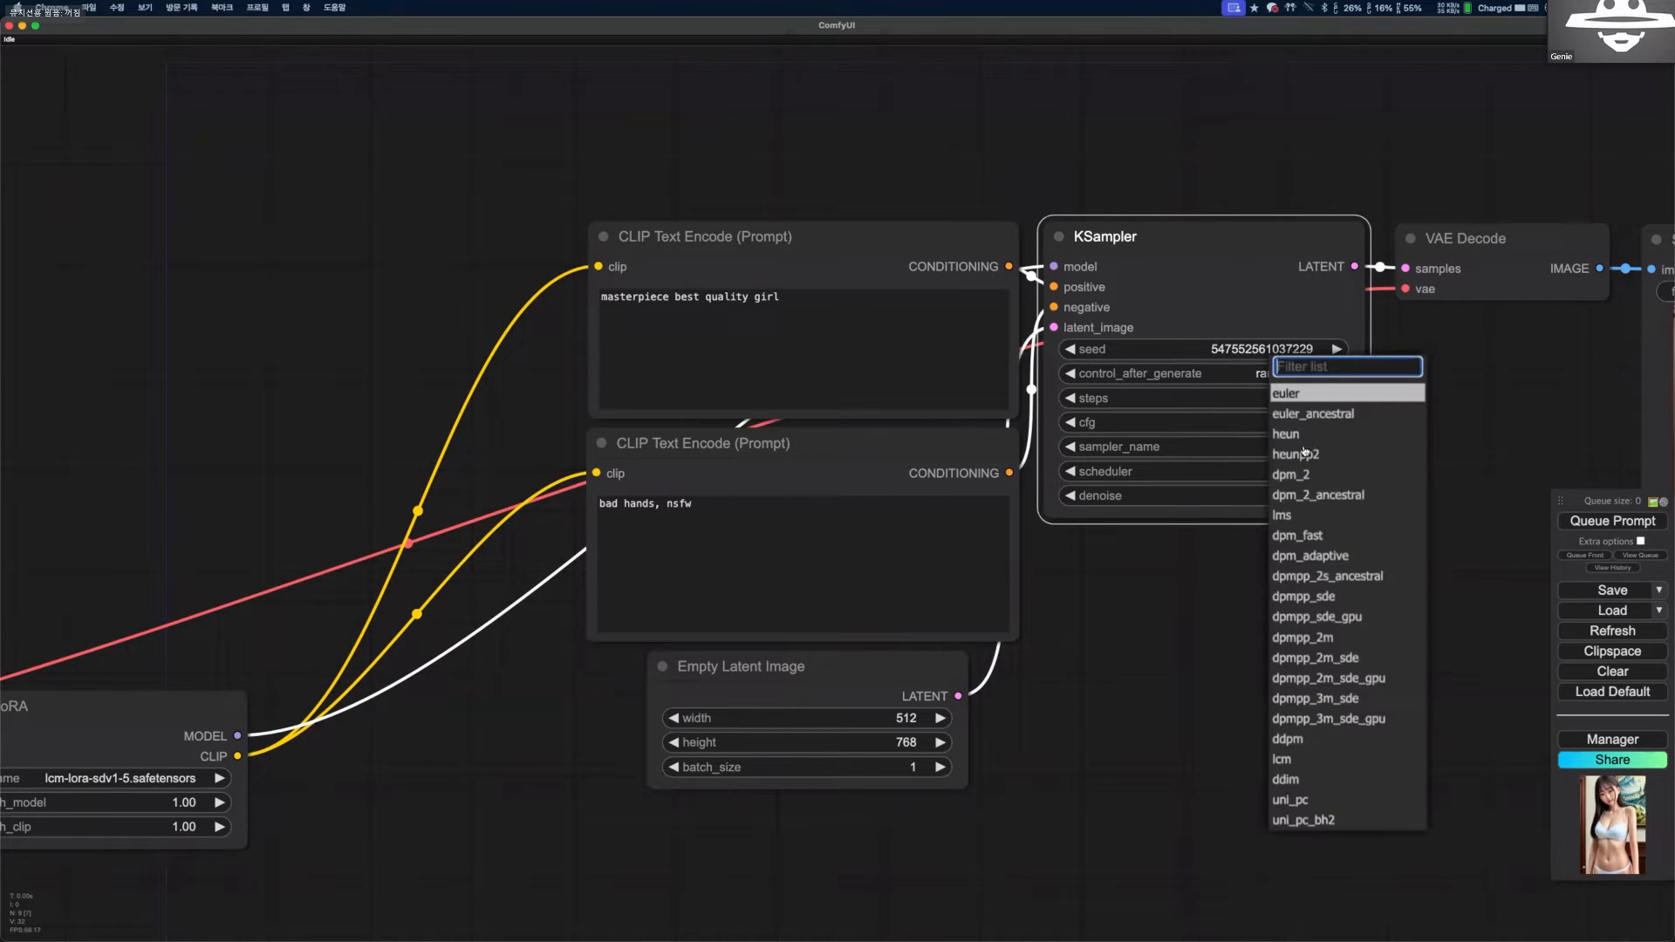
left_click(1330, 759)
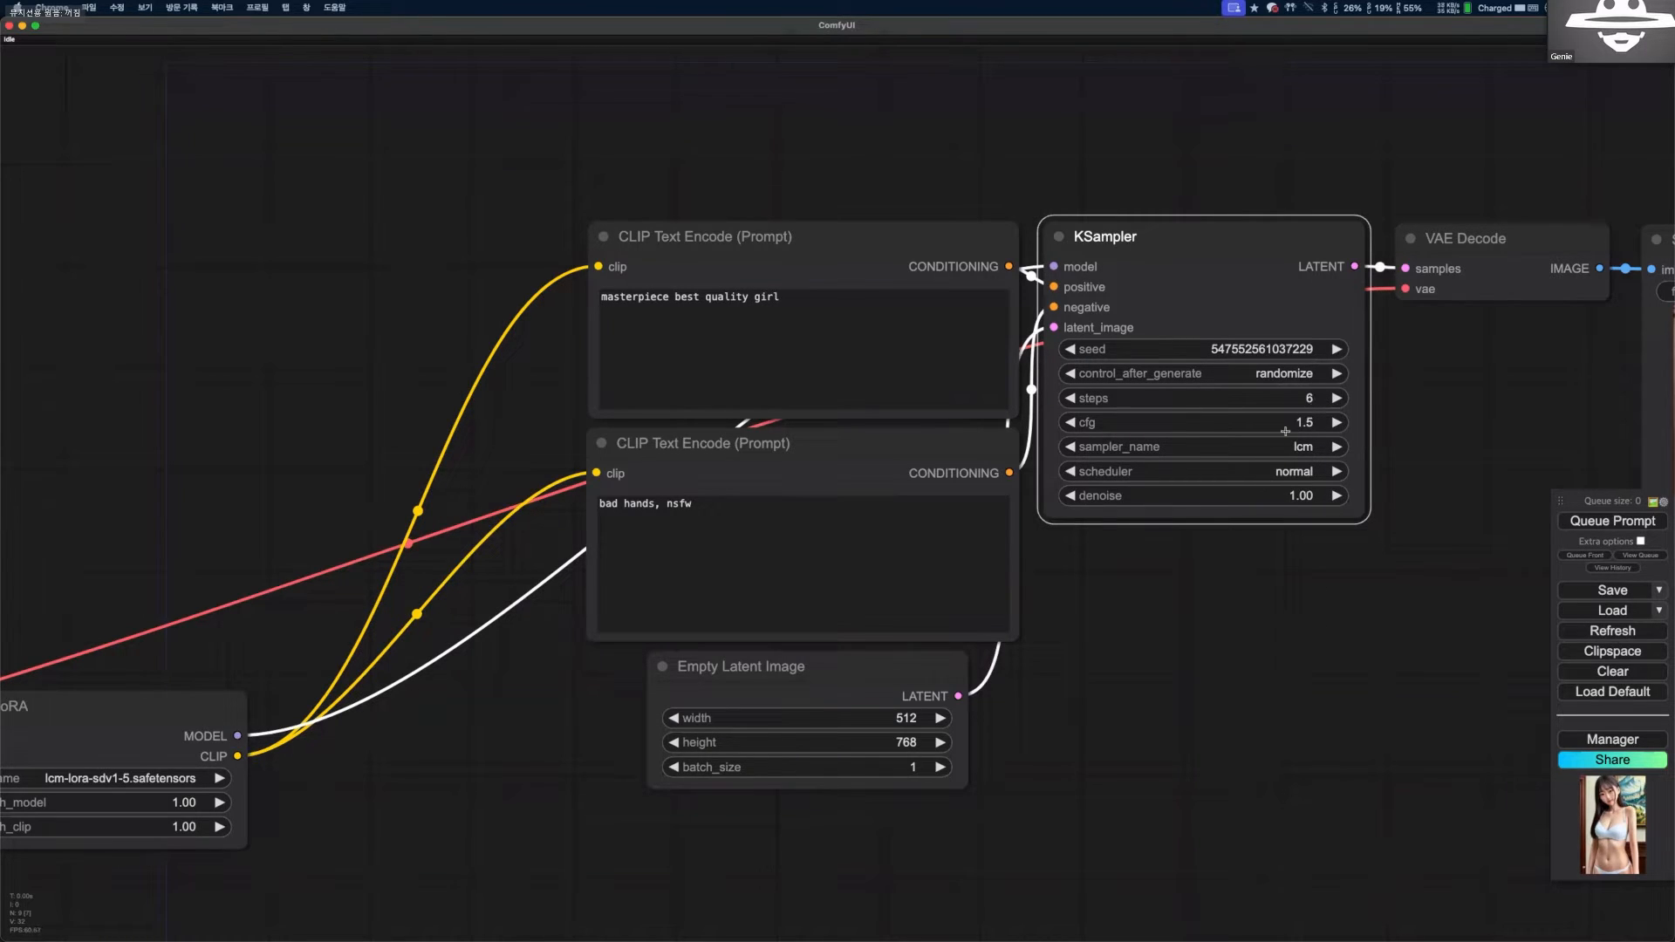
Generate several images in a row with the new KSampler settings, and compare them in the Save Image node.
left_click_drag(1133, 556, 820, 548)
left_click(1603, 520)
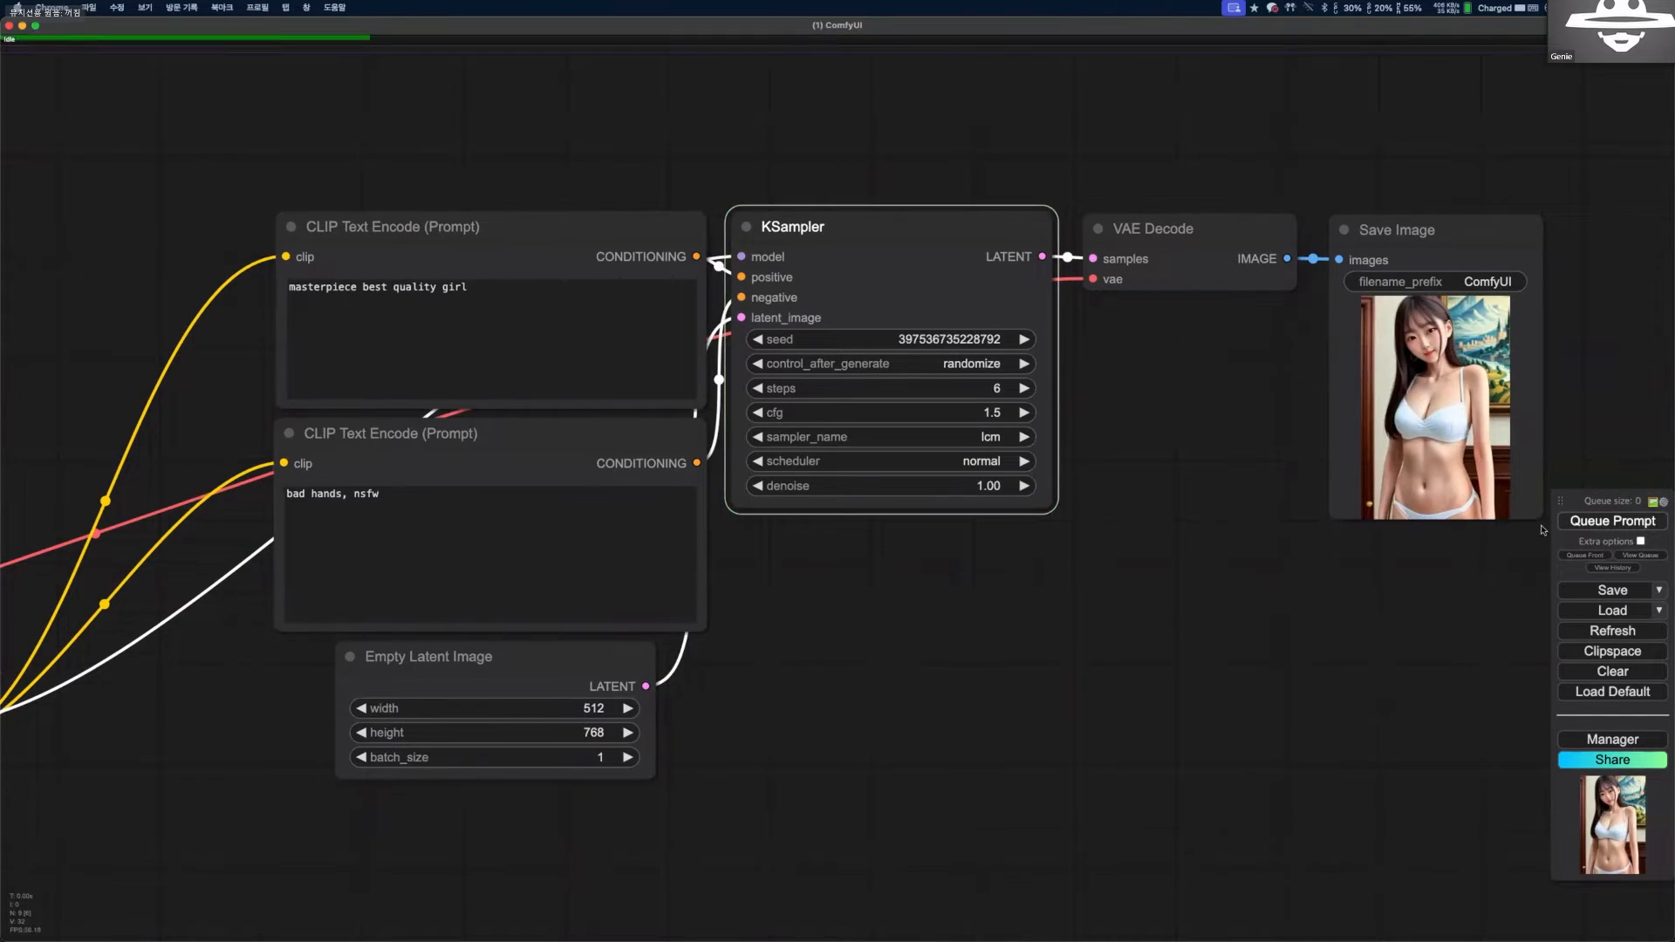
scroll(1598, 532, "up", 1)
left_click(1597, 526)
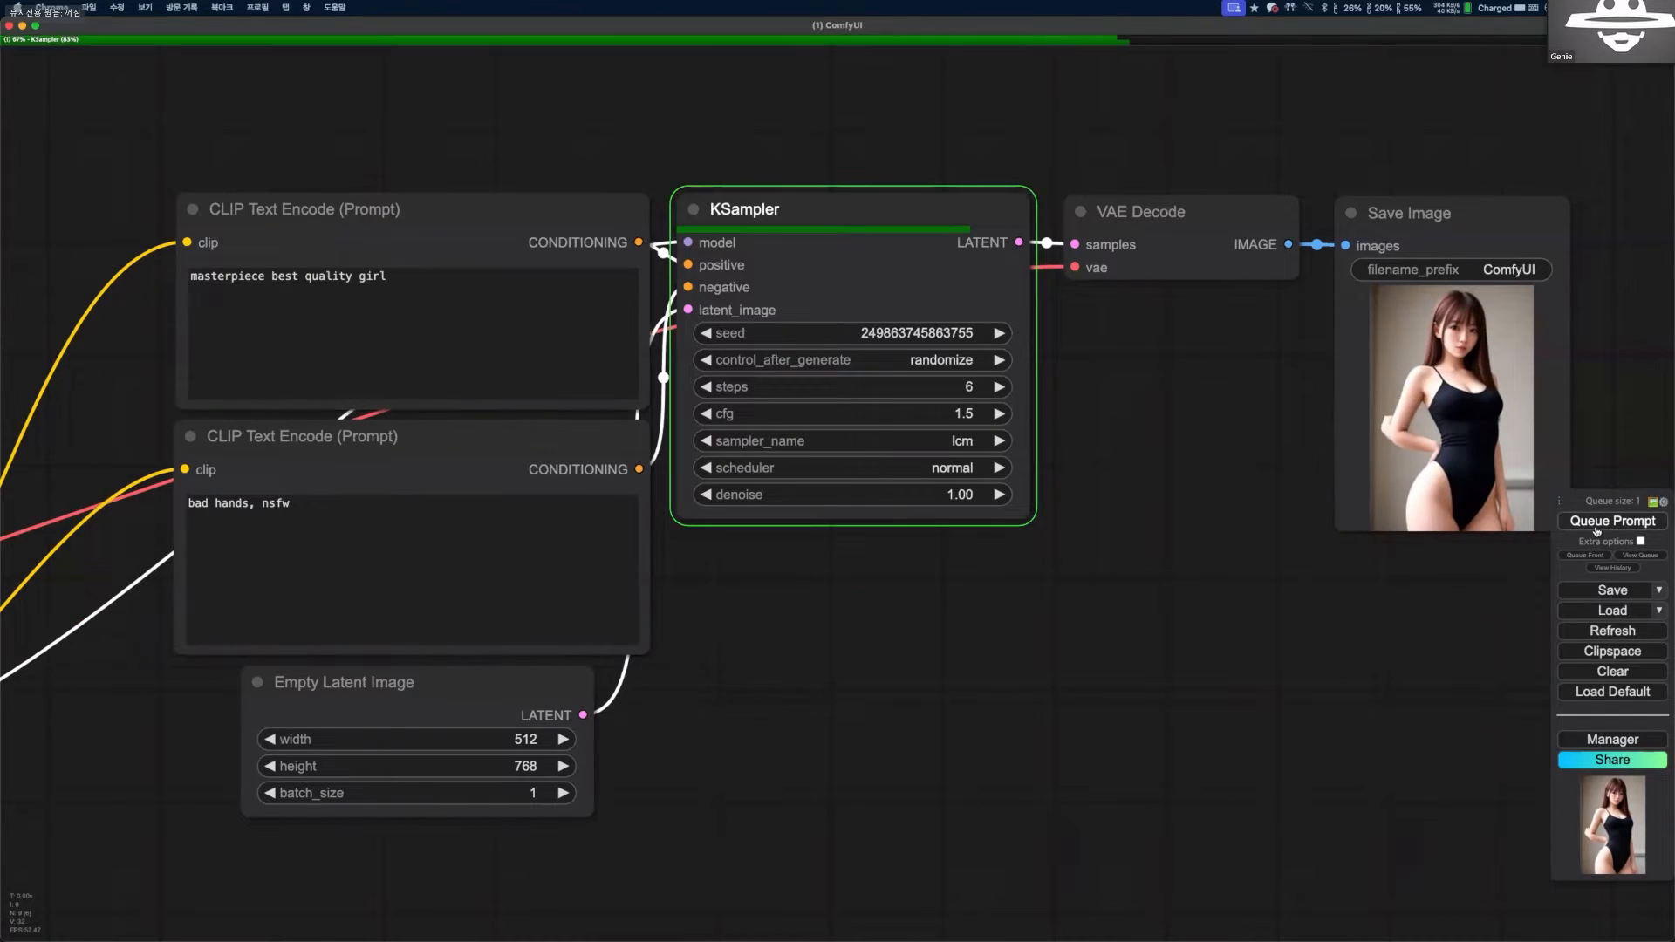
Append ", t-shirts" to the positive prompt "masterpiece best quality girl".
left_click_drag(661, 282, 998, 255)
left_click(768, 269)
type(", t-t")
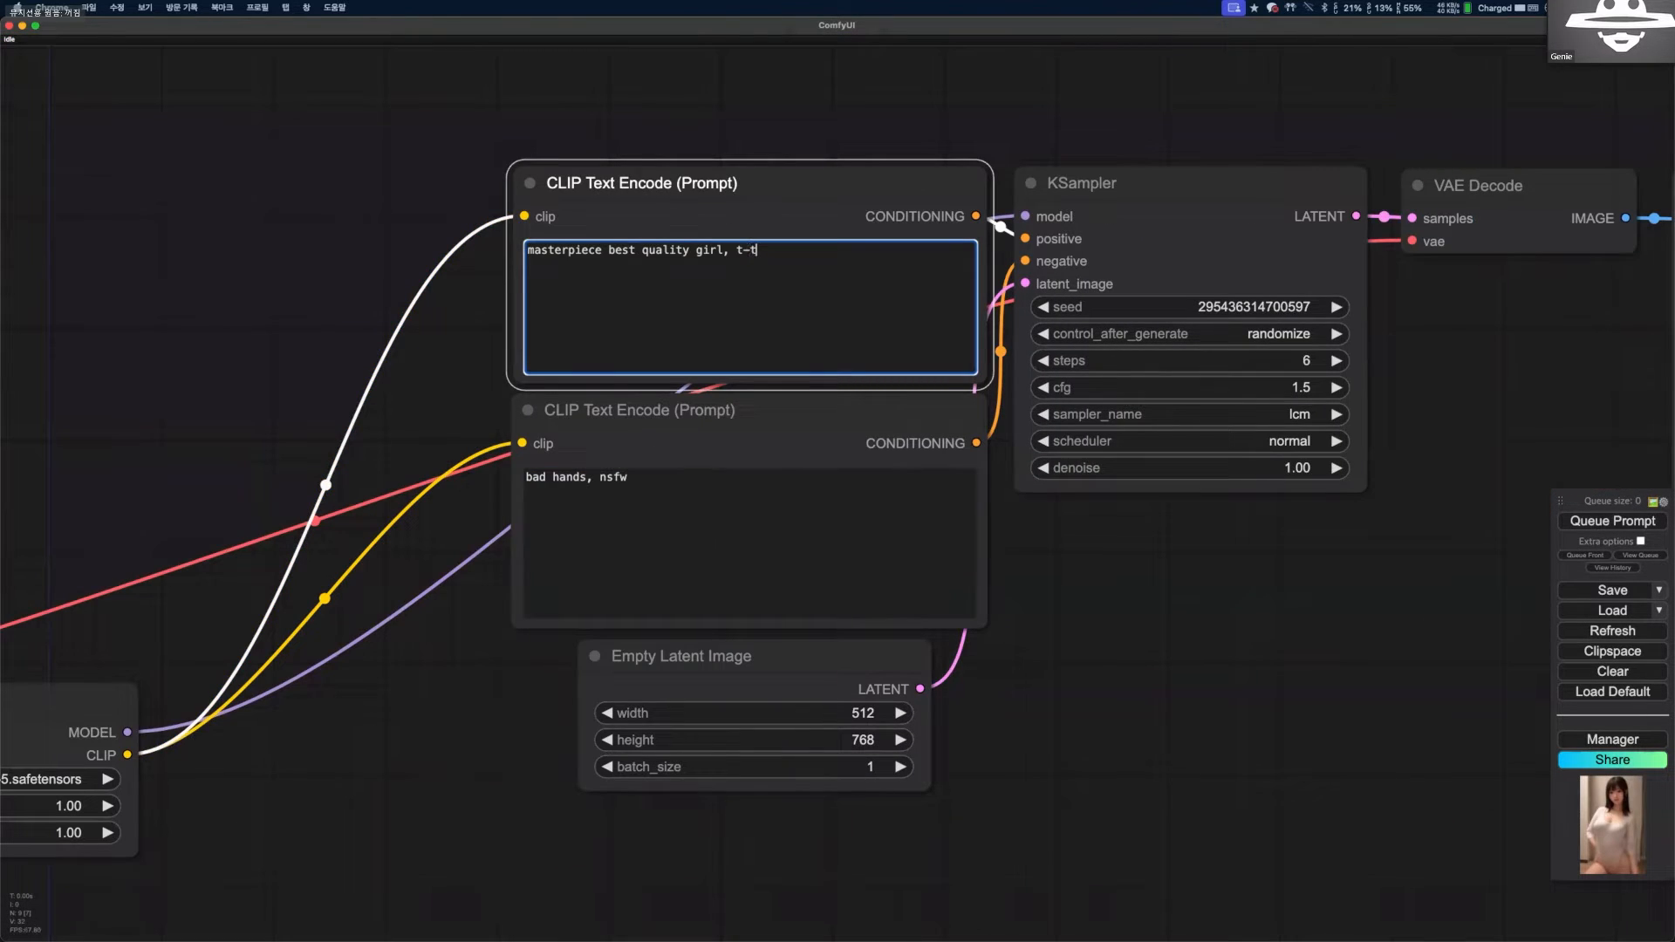
type("h")
key("BackSpace")
key("BackSpace")
type("shirts")
left_click(1169, 531)
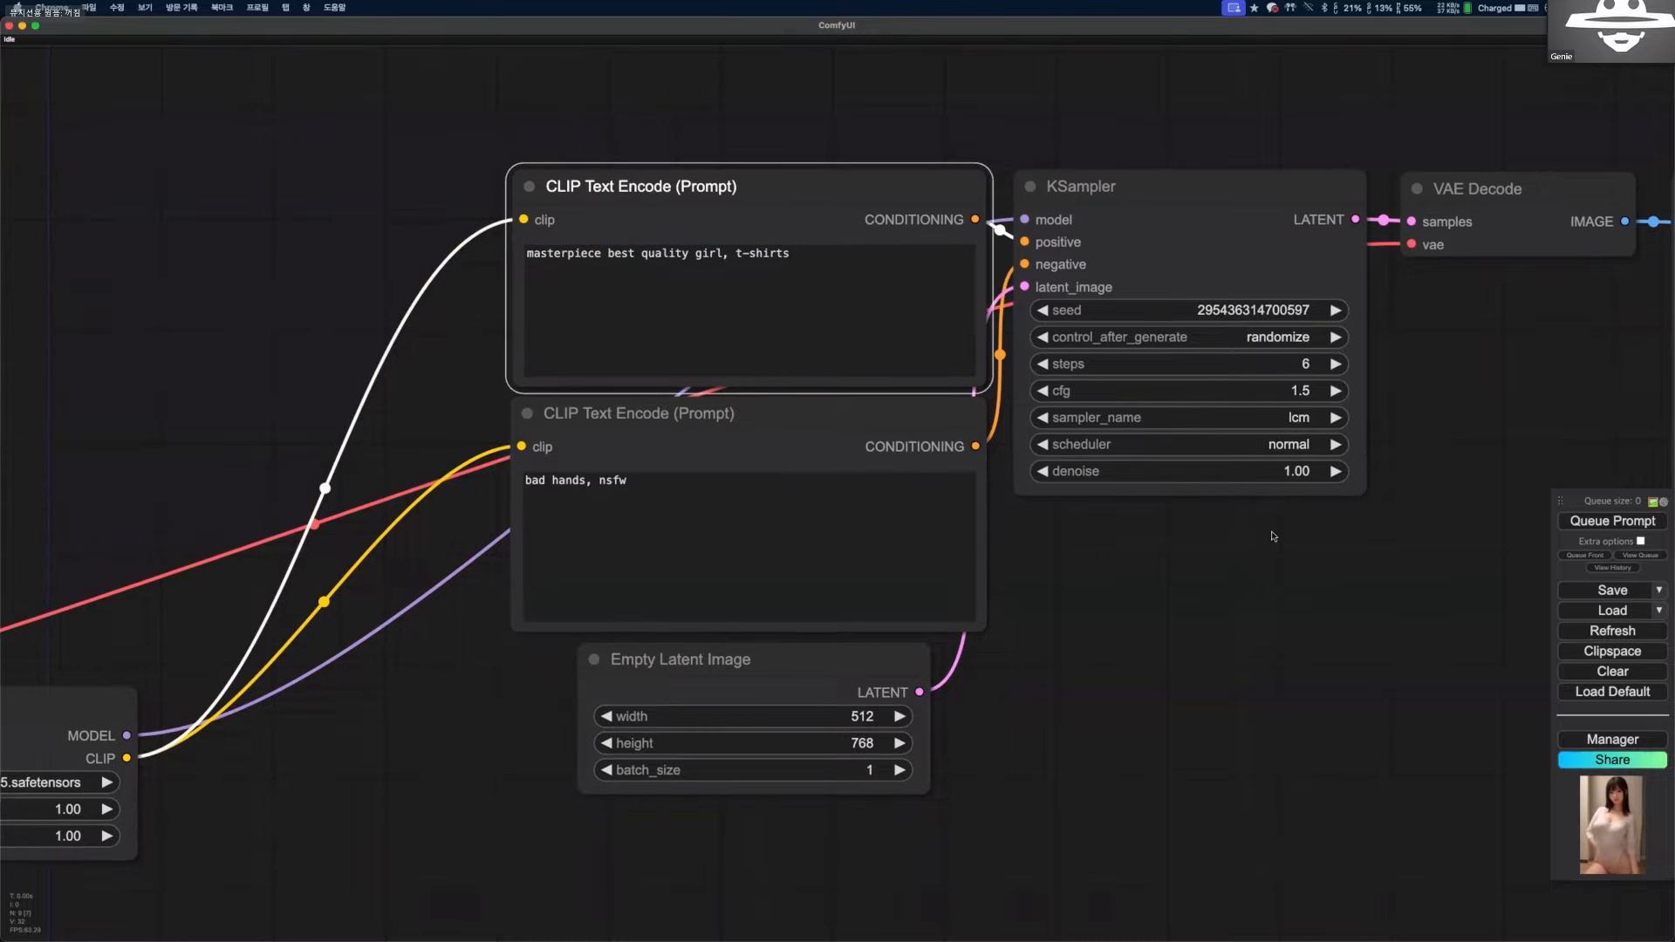
Append ", jean" to the positive prompt and generate an image with it.
left_click_drag(1385, 557, 1348, 583)
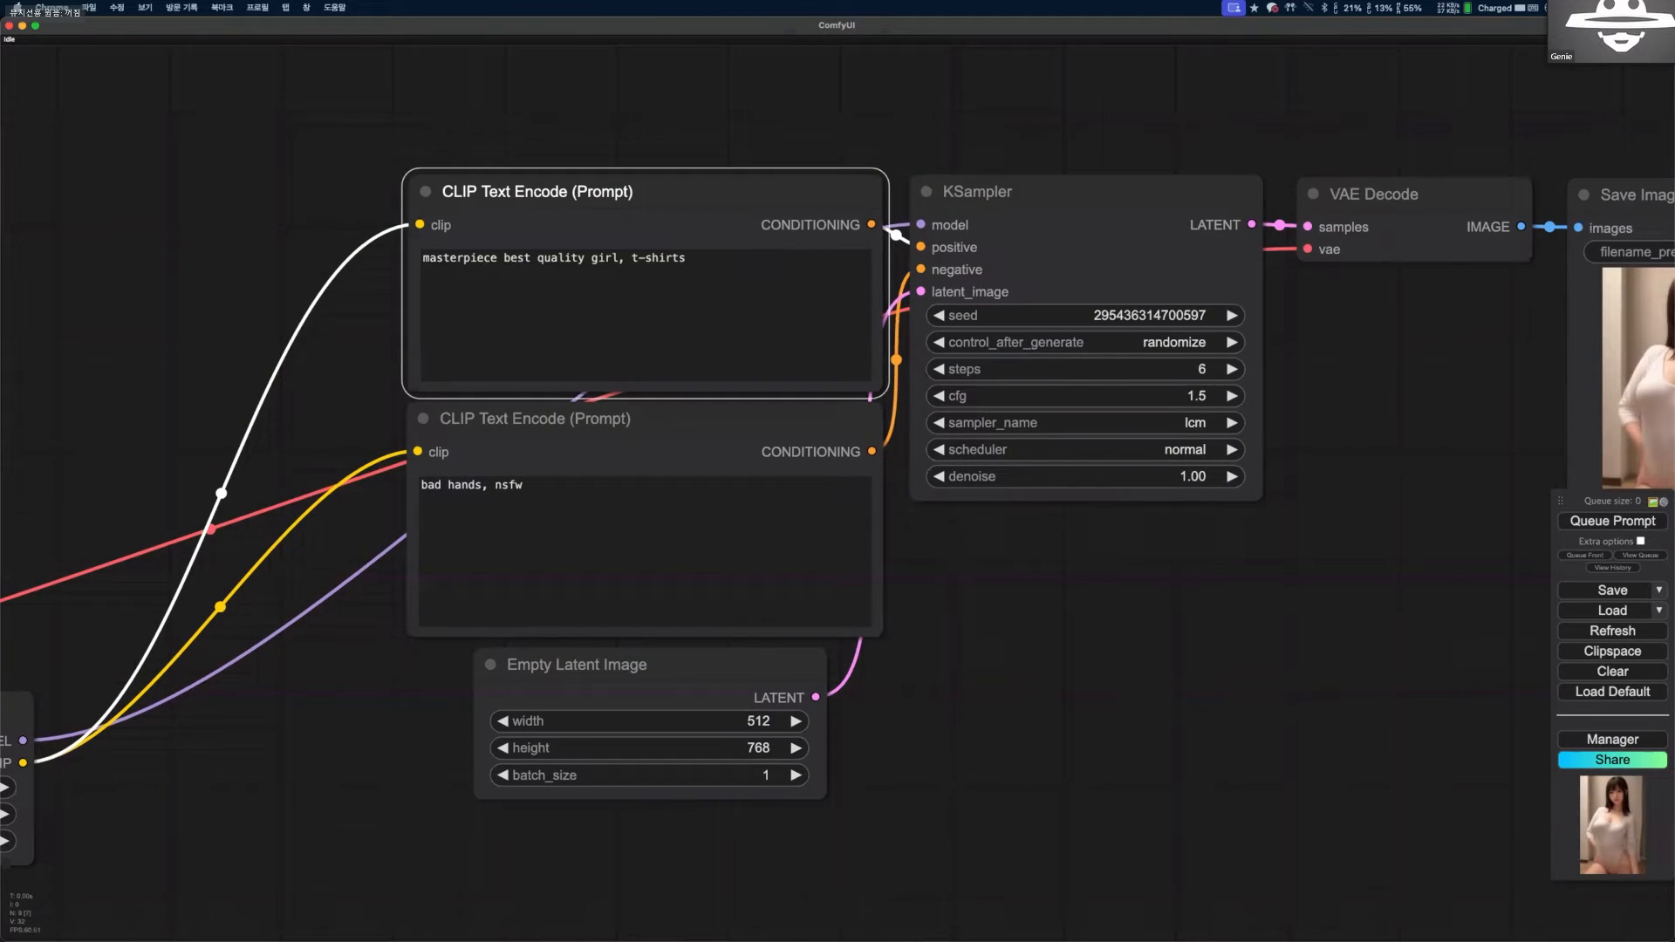
left_click(852, 326)
type(", jean")
key("ctrl+Return")
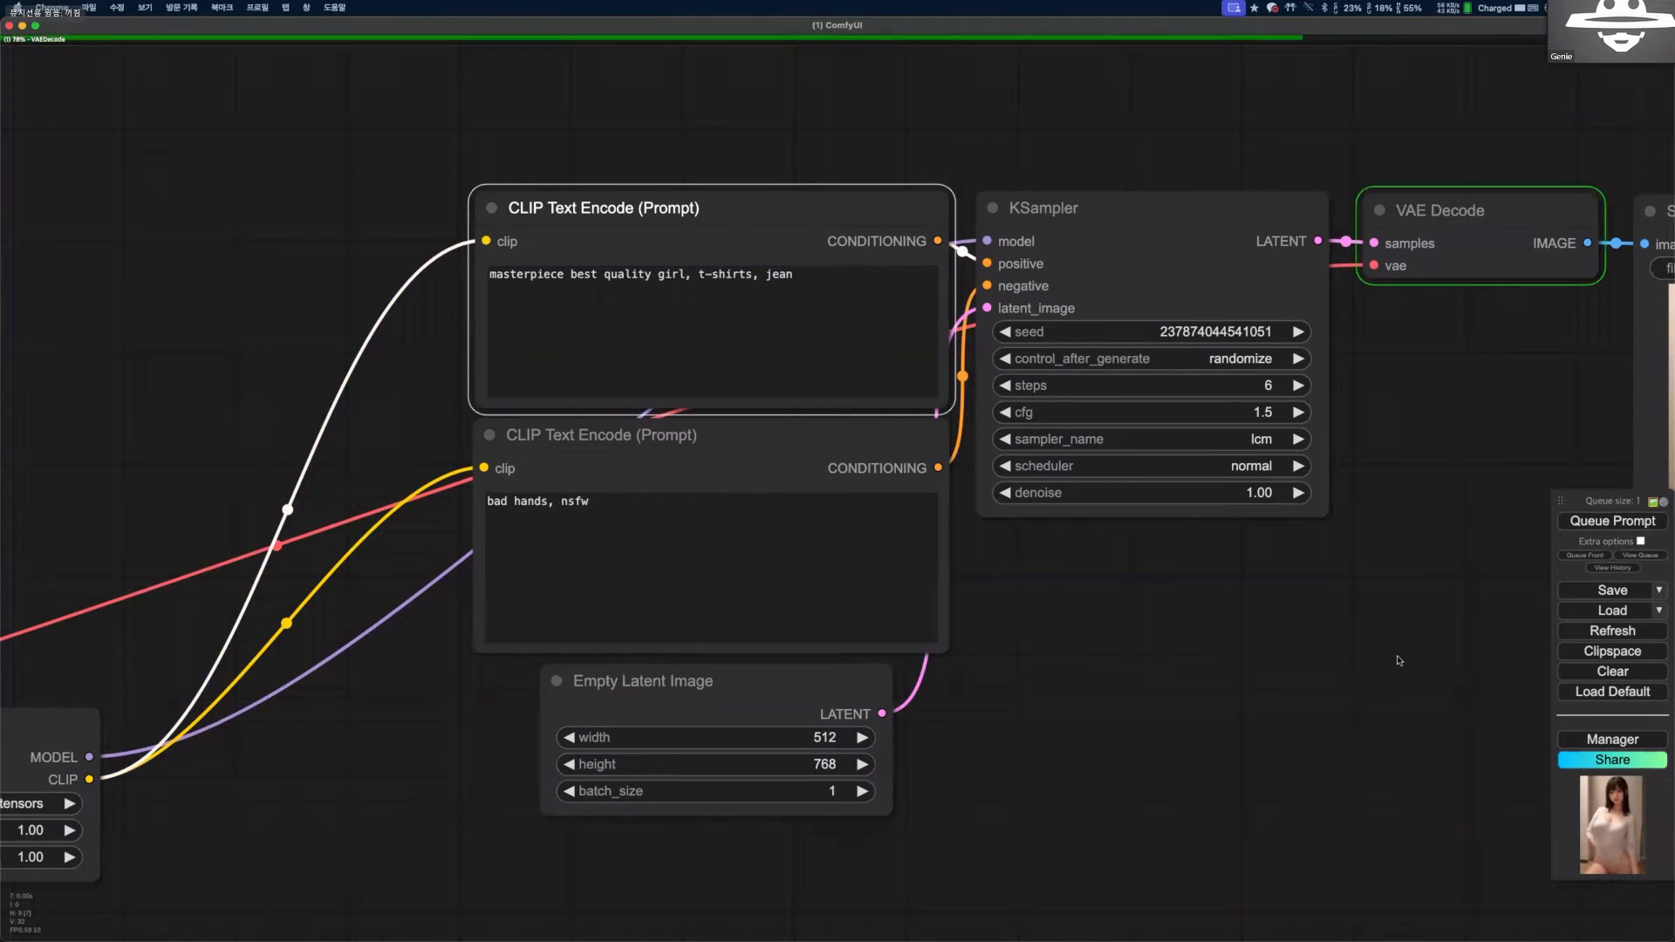
left_click_drag(1387, 657, 1365, 660)
left_click_drag(1482, 475, 1474, 474)
left_click_drag(293, 708, 311, 706)
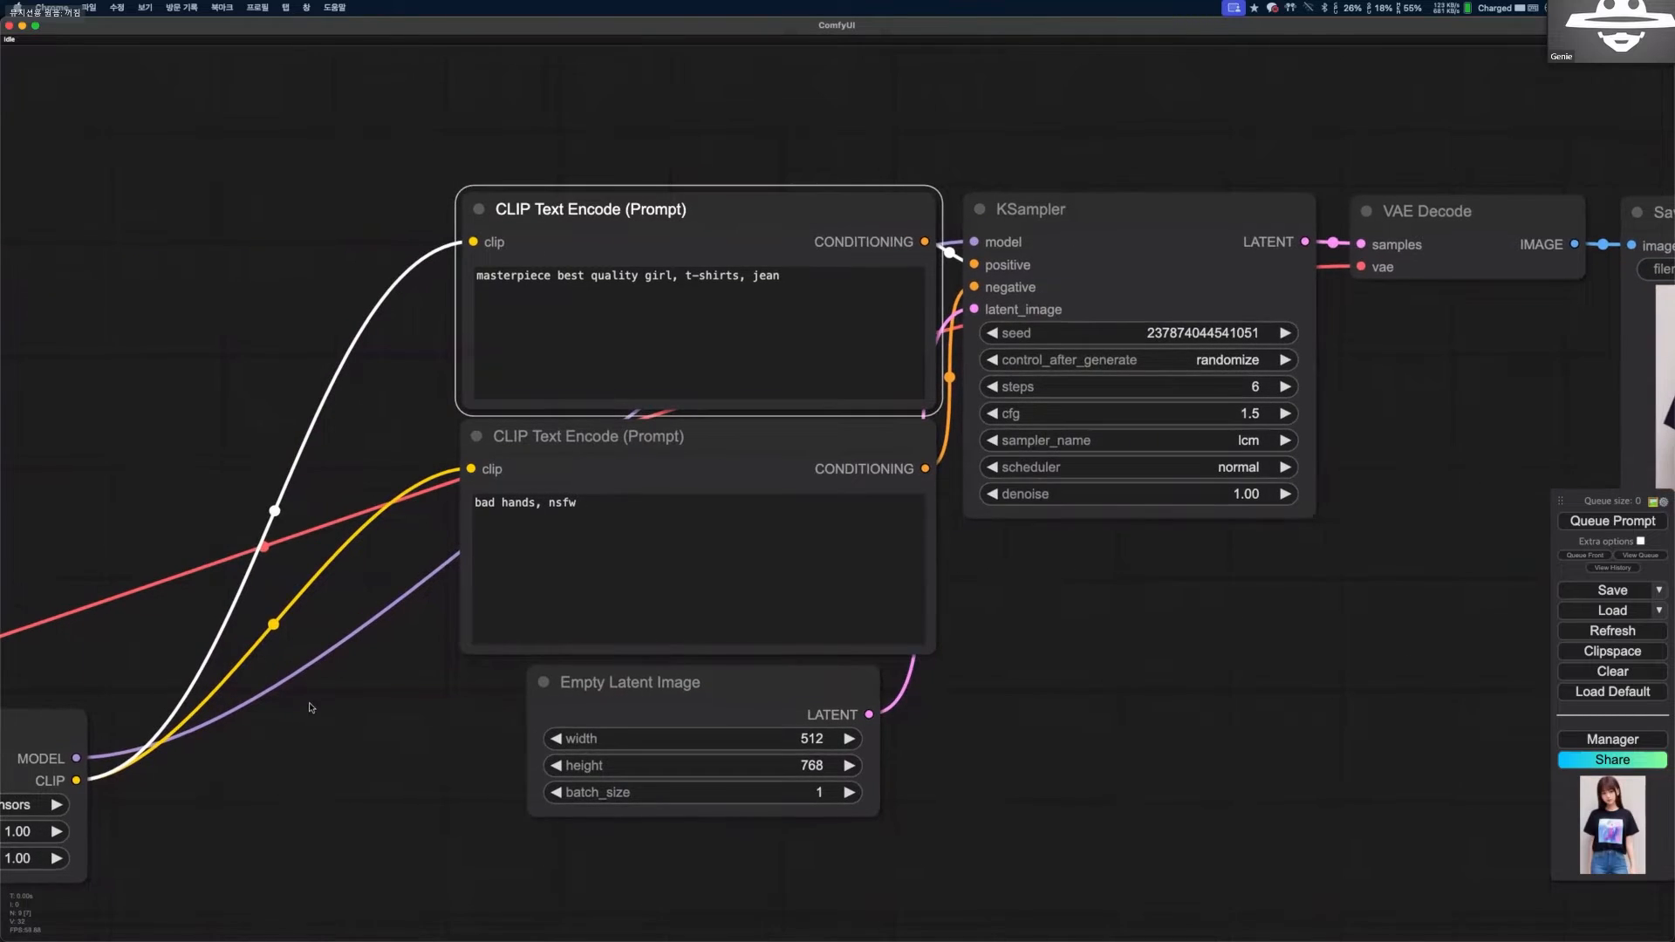
Look over the two chained Load LoRA nodes, and generate more images from the t-shirts and jean prompt.
left_click_drag(205, 610, 232, 604)
scroll(170, 585, "down", 2)
scroll(252, 530, "down", 2)
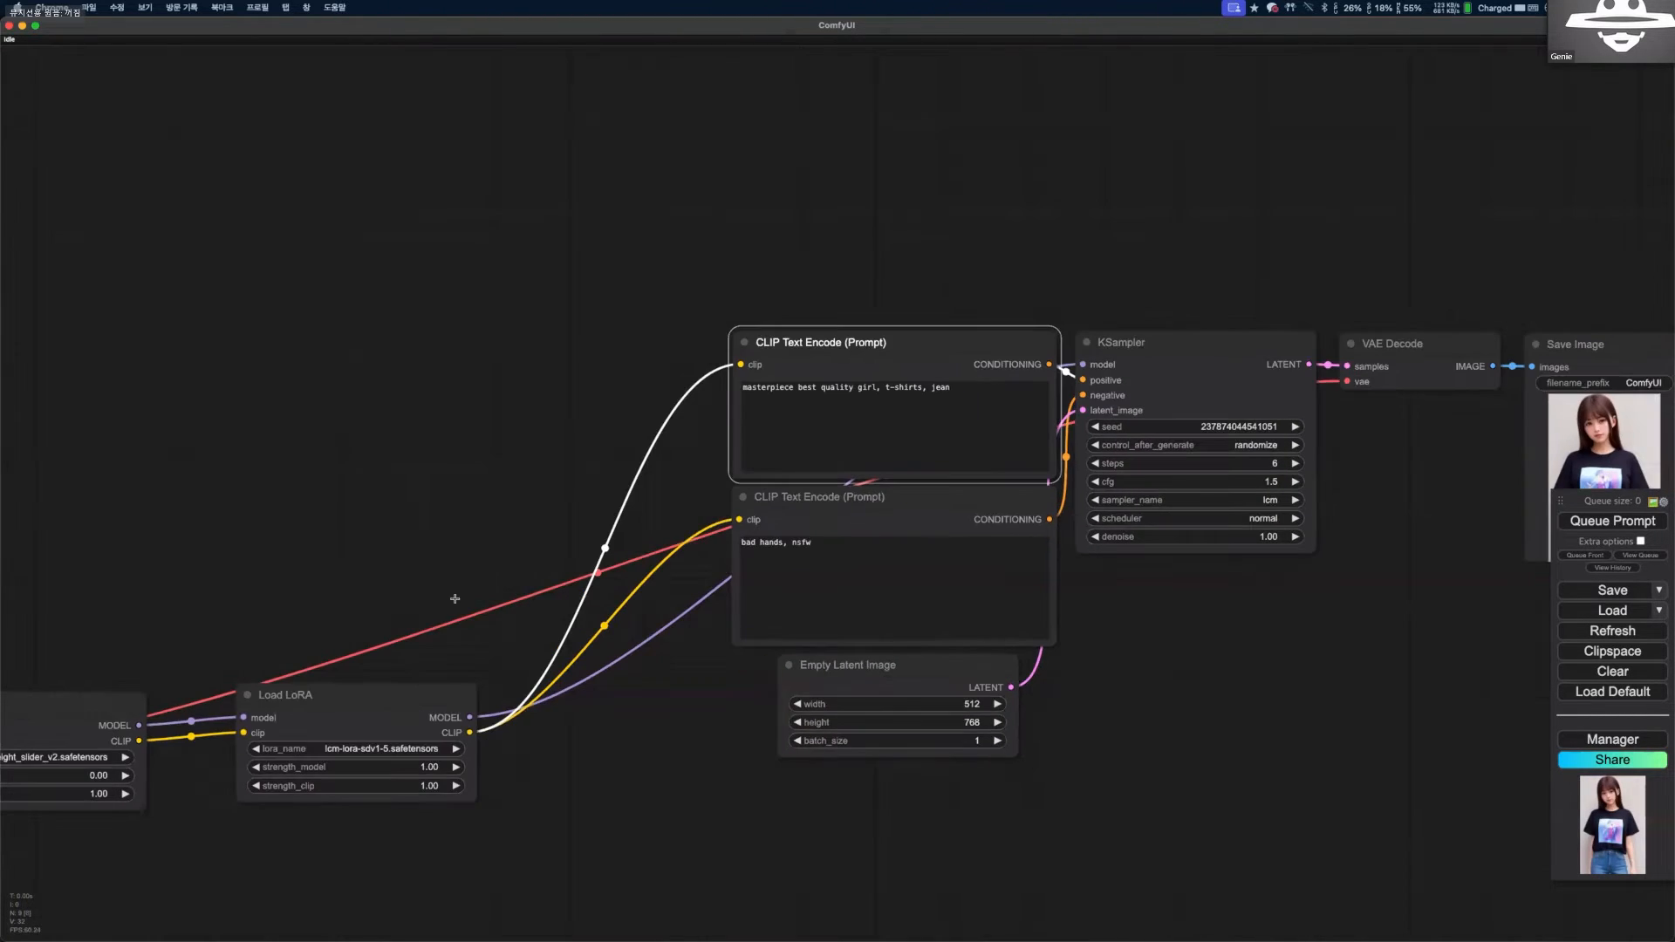
left_click_drag(474, 440, 502, 417)
left_click_drag(1115, 708, 1270, 616)
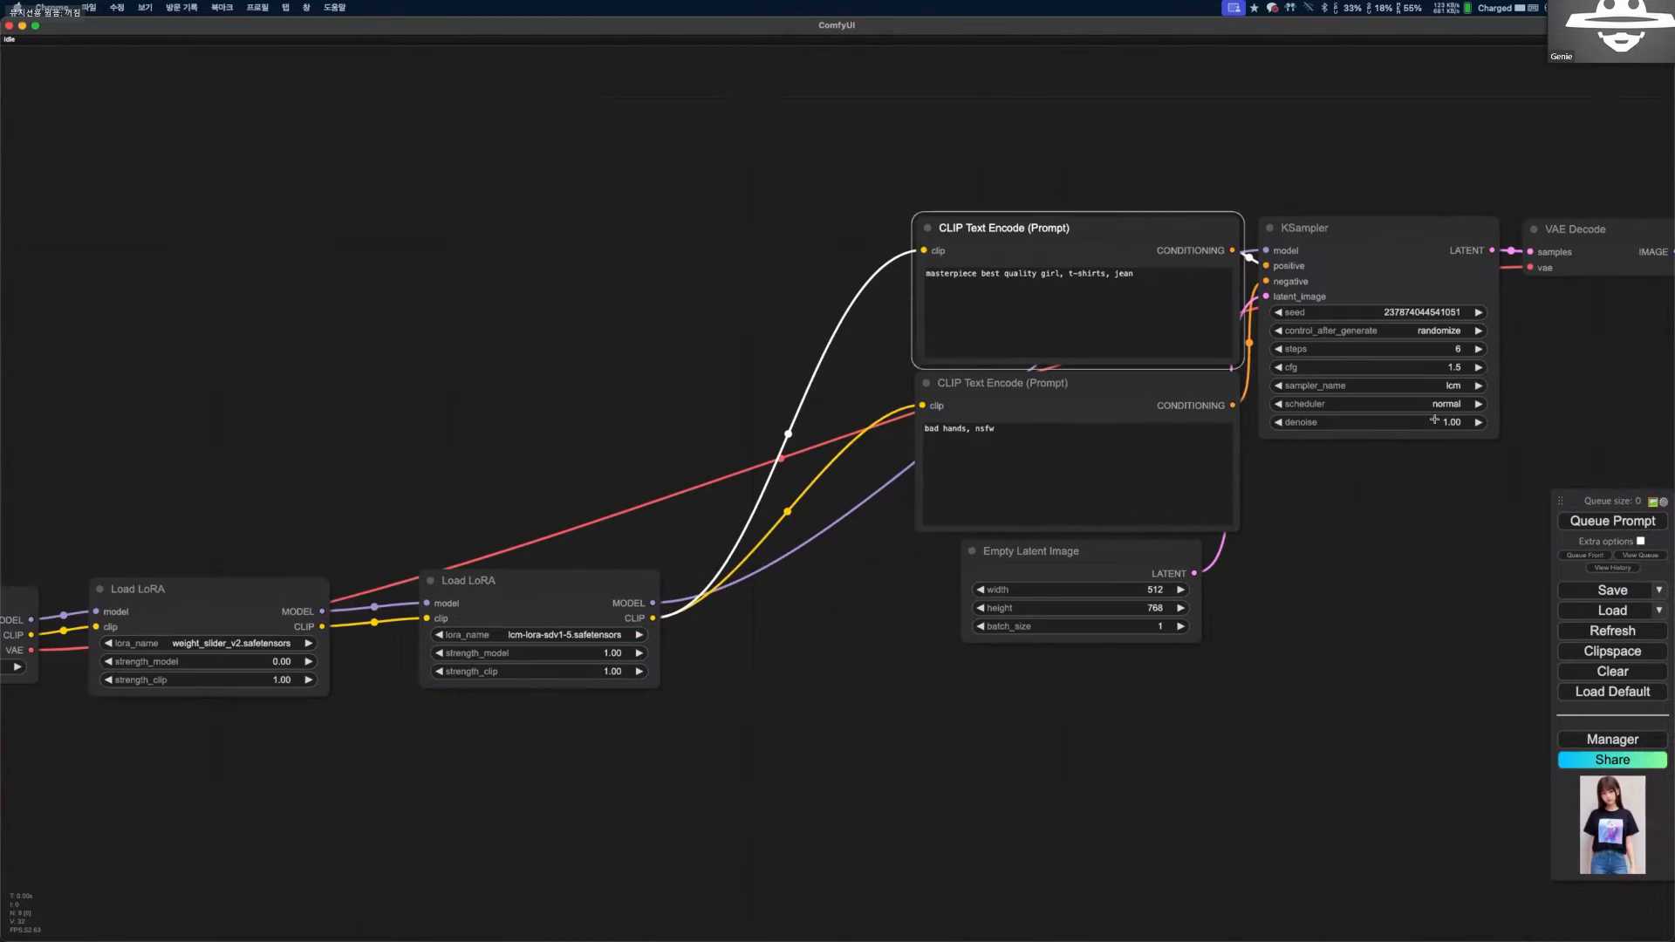
left_click_drag(1174, 643, 1230, 601)
left_click(1637, 522)
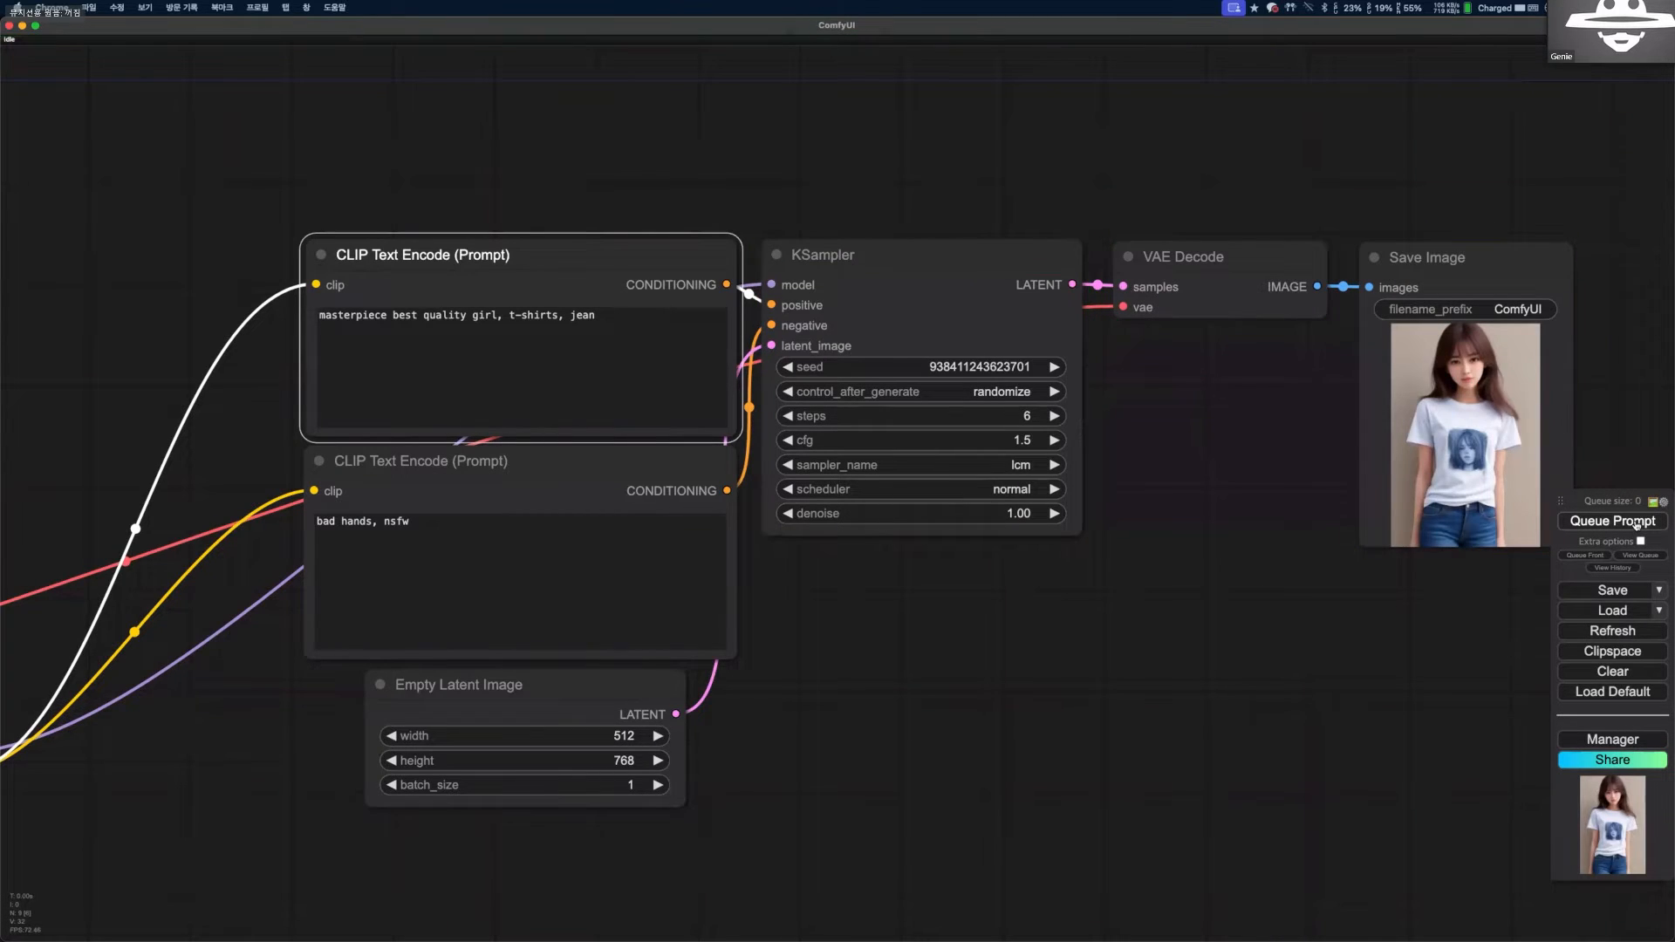
scroll(1067, 425, "down", 2)
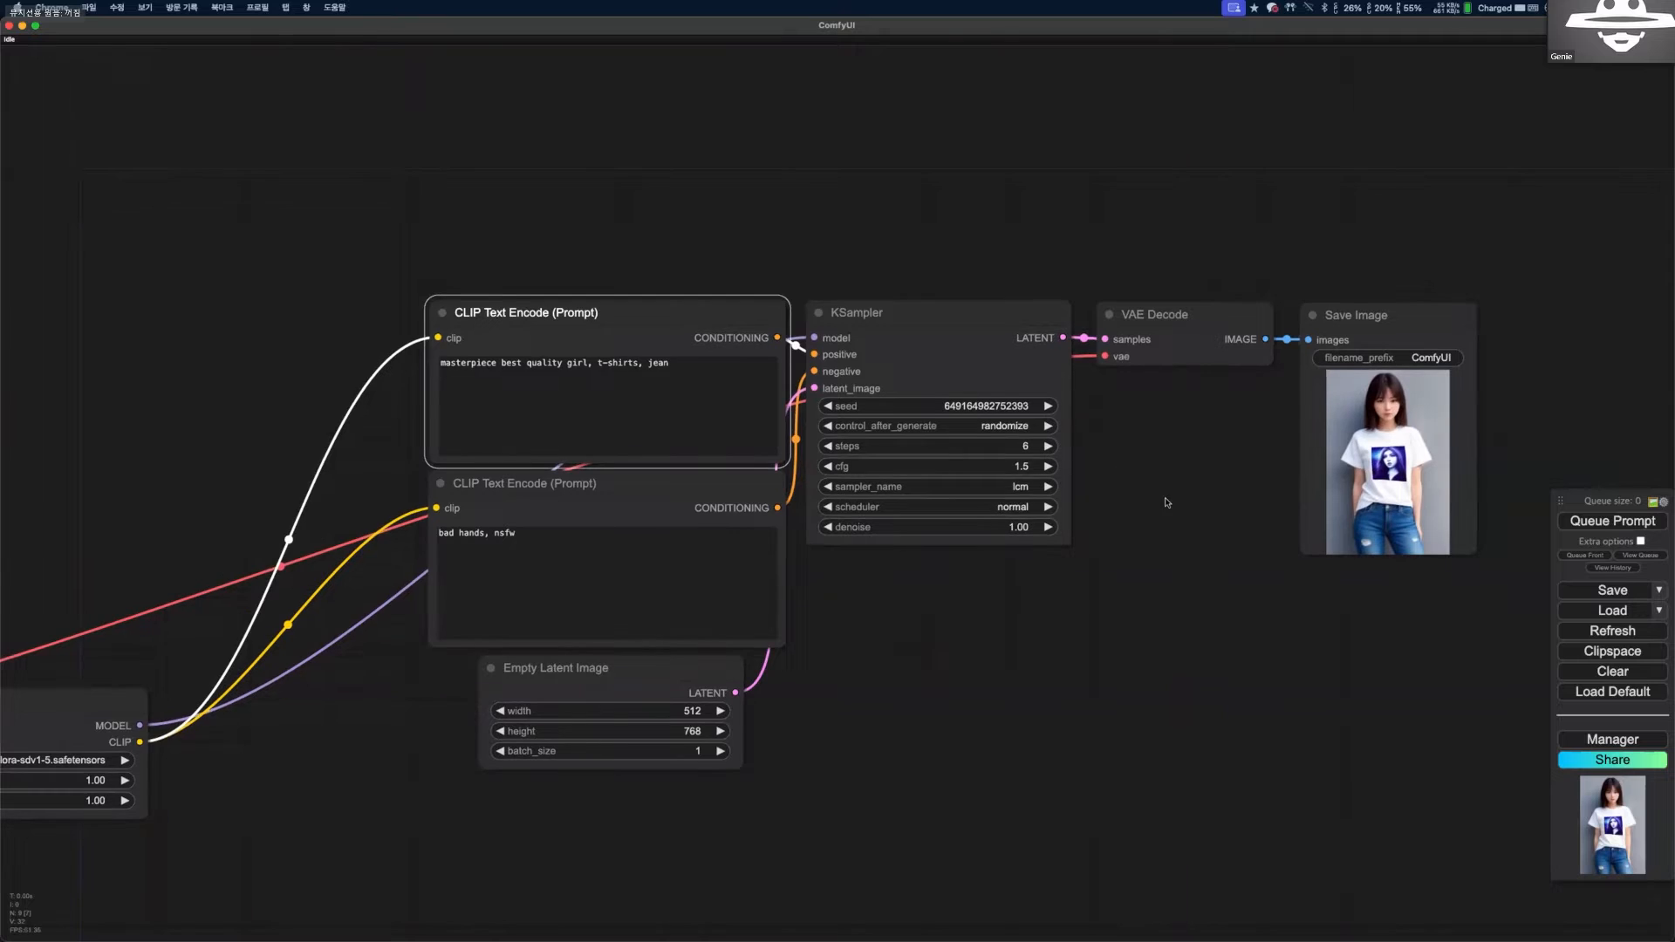
Reduce the KSampler steps to 4 and generate an image.
scroll(1163, 486, "up", 2)
left_click(724, 458)
left_click(724, 458)
left_click(1612, 521)
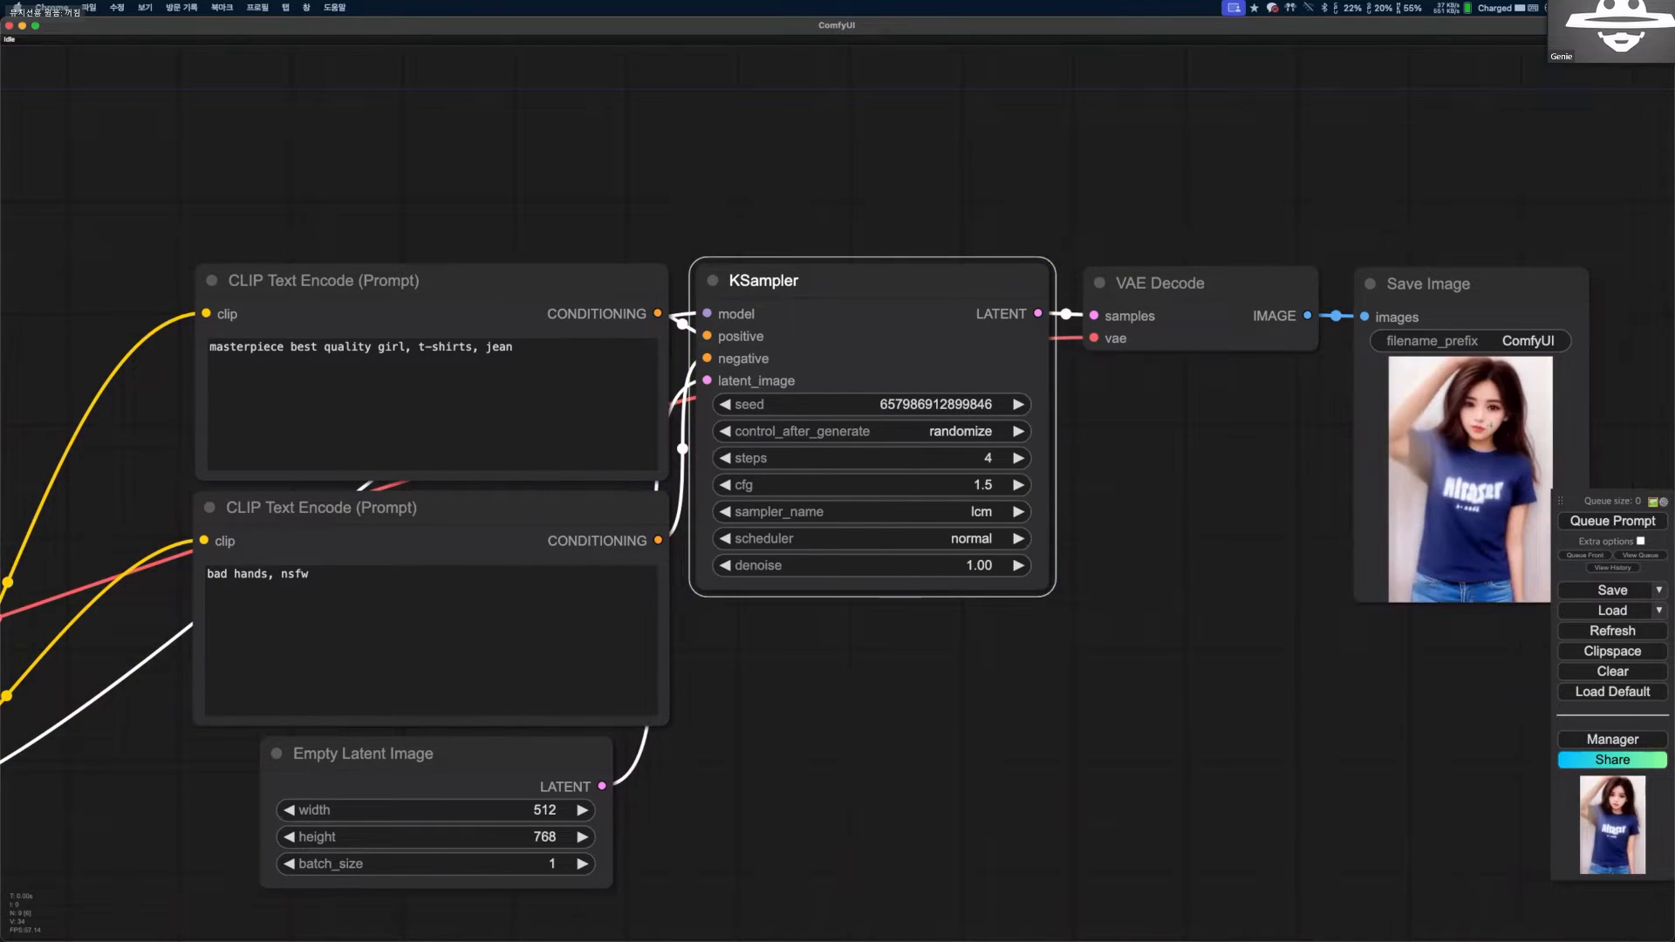
Raise the KSampler steps to 8 and generate images to compare with the 4-step result.
scroll(1491, 424, "up", 6)
left_click(644, 487)
left_click(644, 487)
left_click(644, 487)
left_click(644, 487)
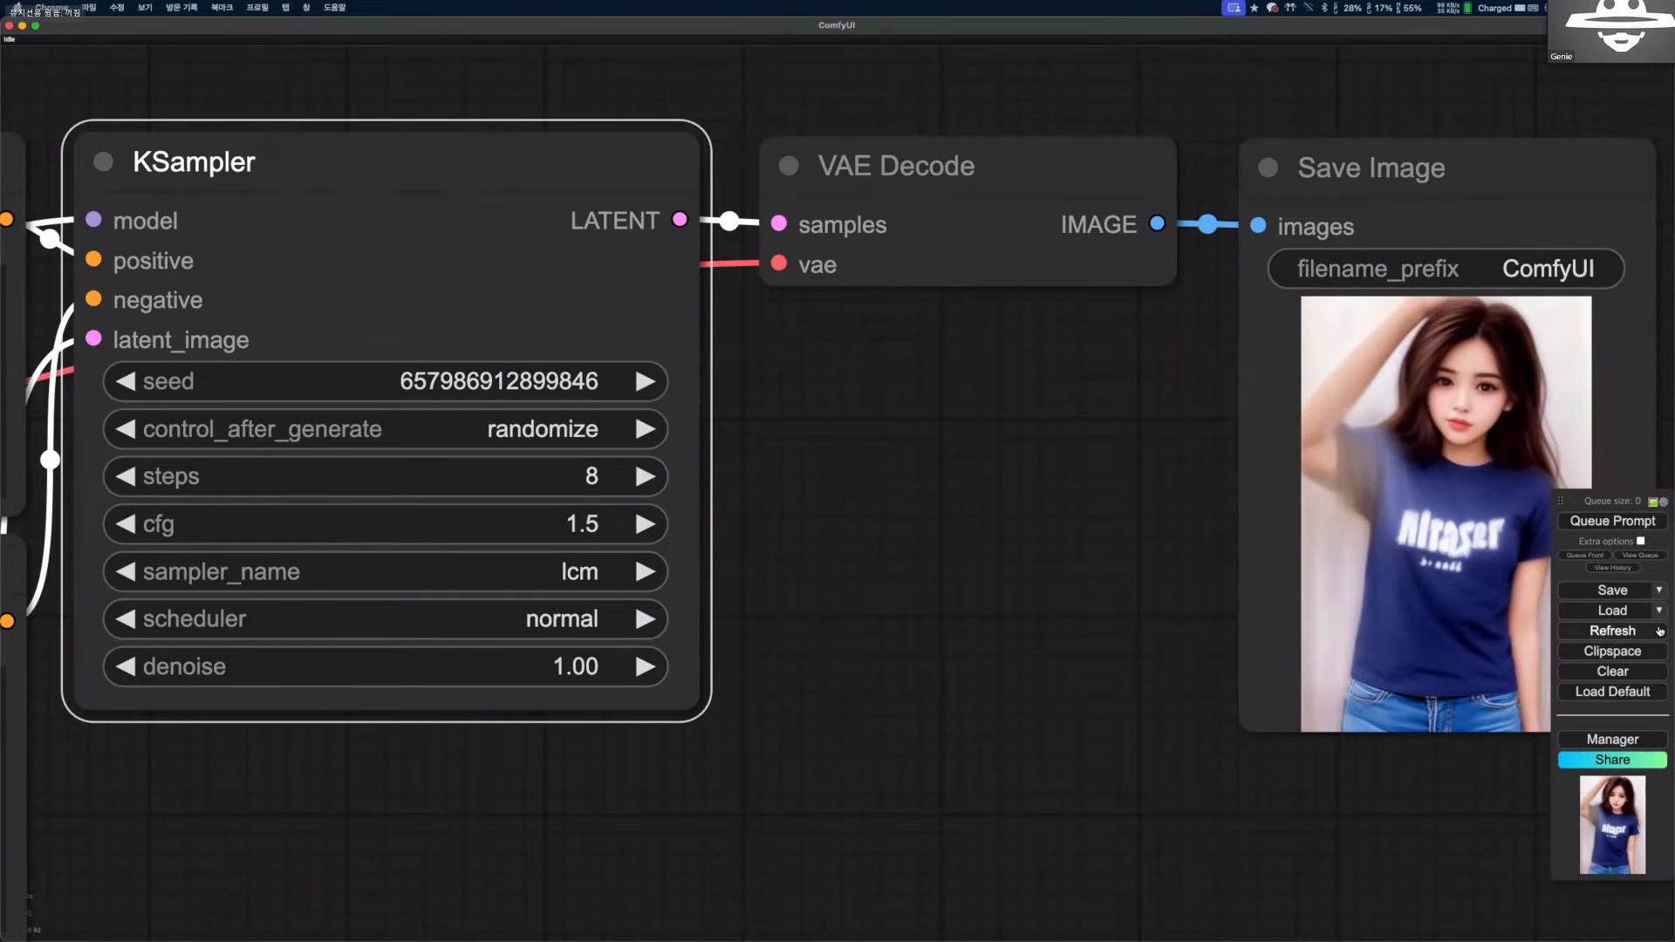
left_click(1638, 522)
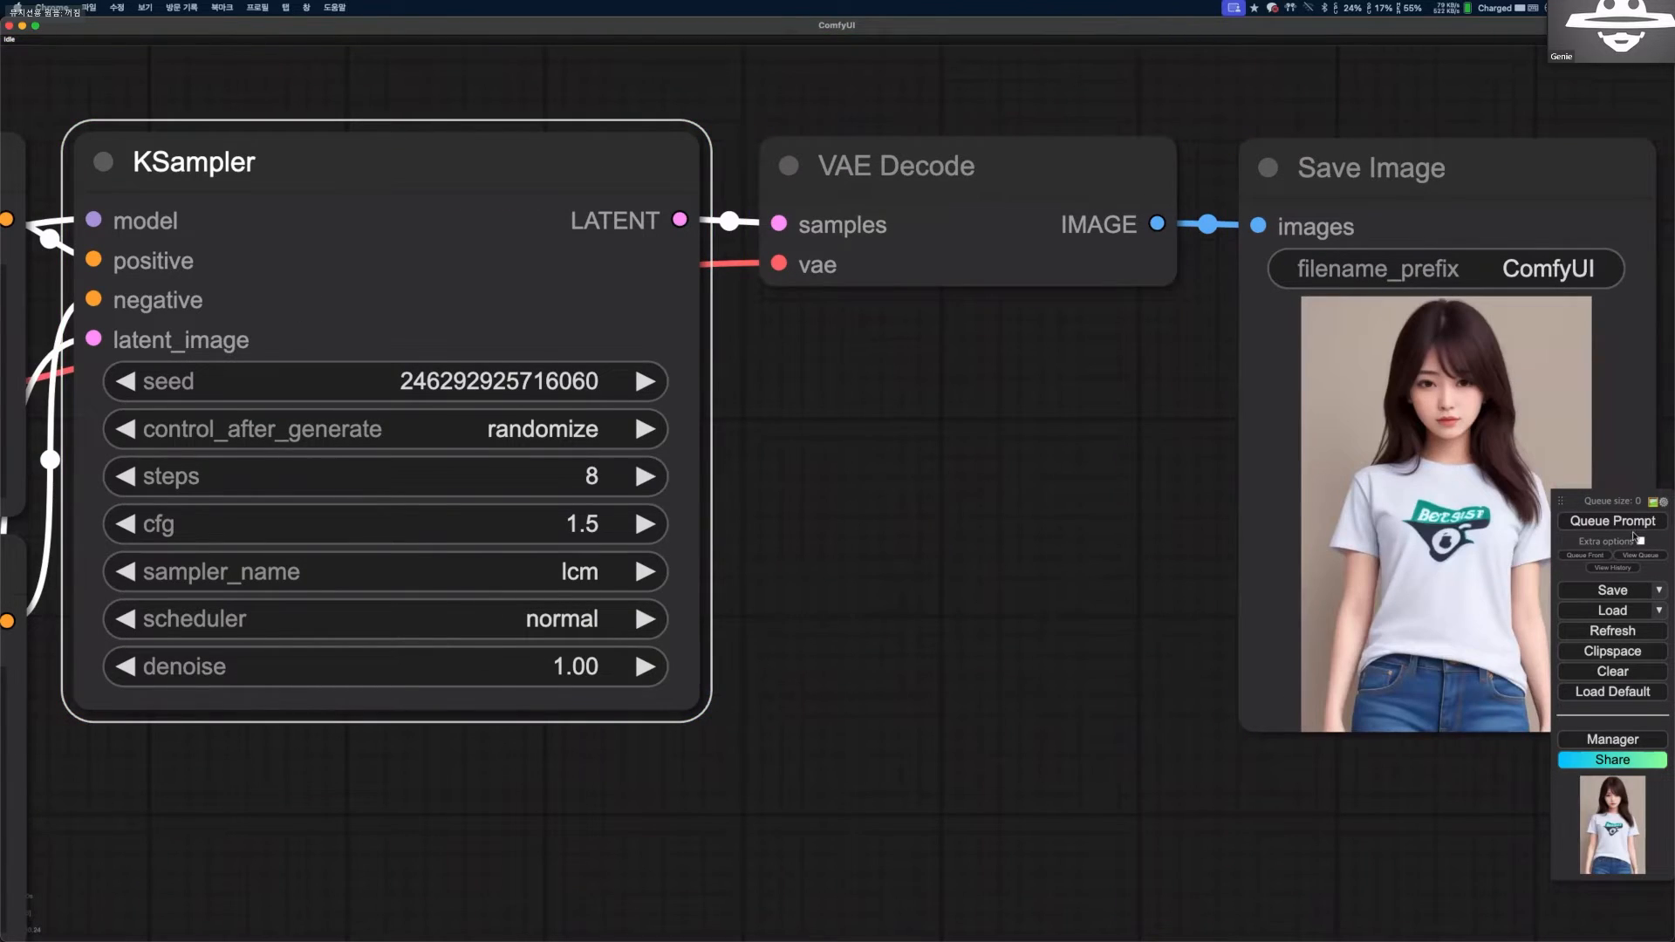
left_click(1622, 522)
Examine the generated image, the chained Load LoRA nodes and the KSampler's steps, cfg and sampler settings.
scroll(1038, 593, "down", 1)
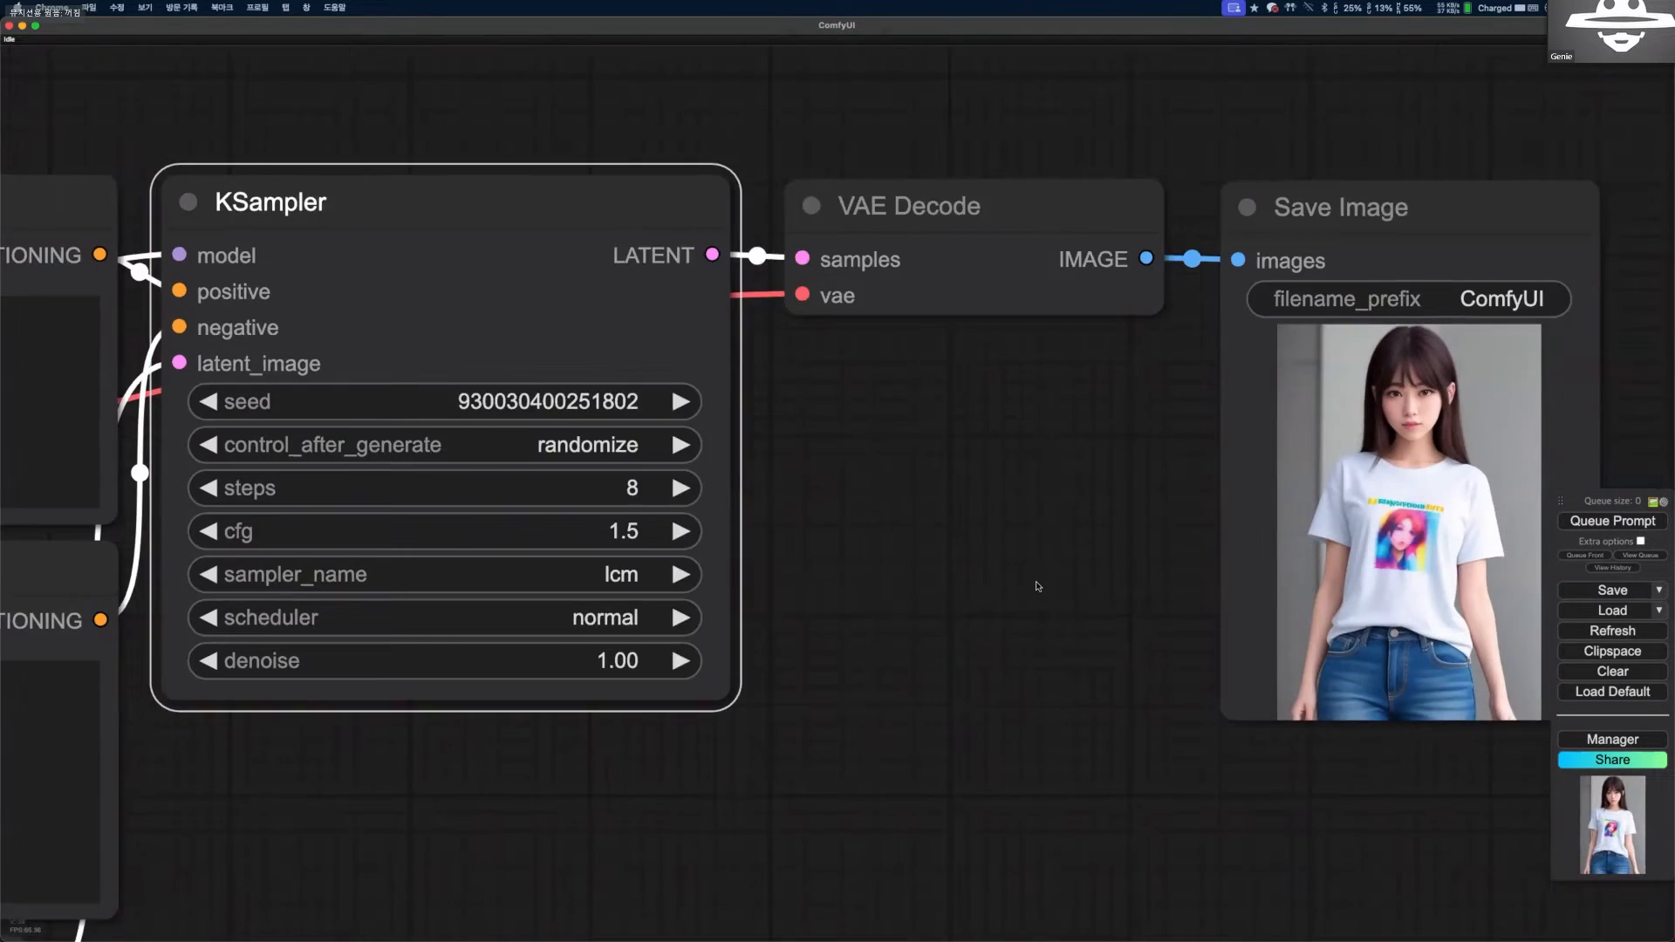
scroll(1038, 586, "down", 9)
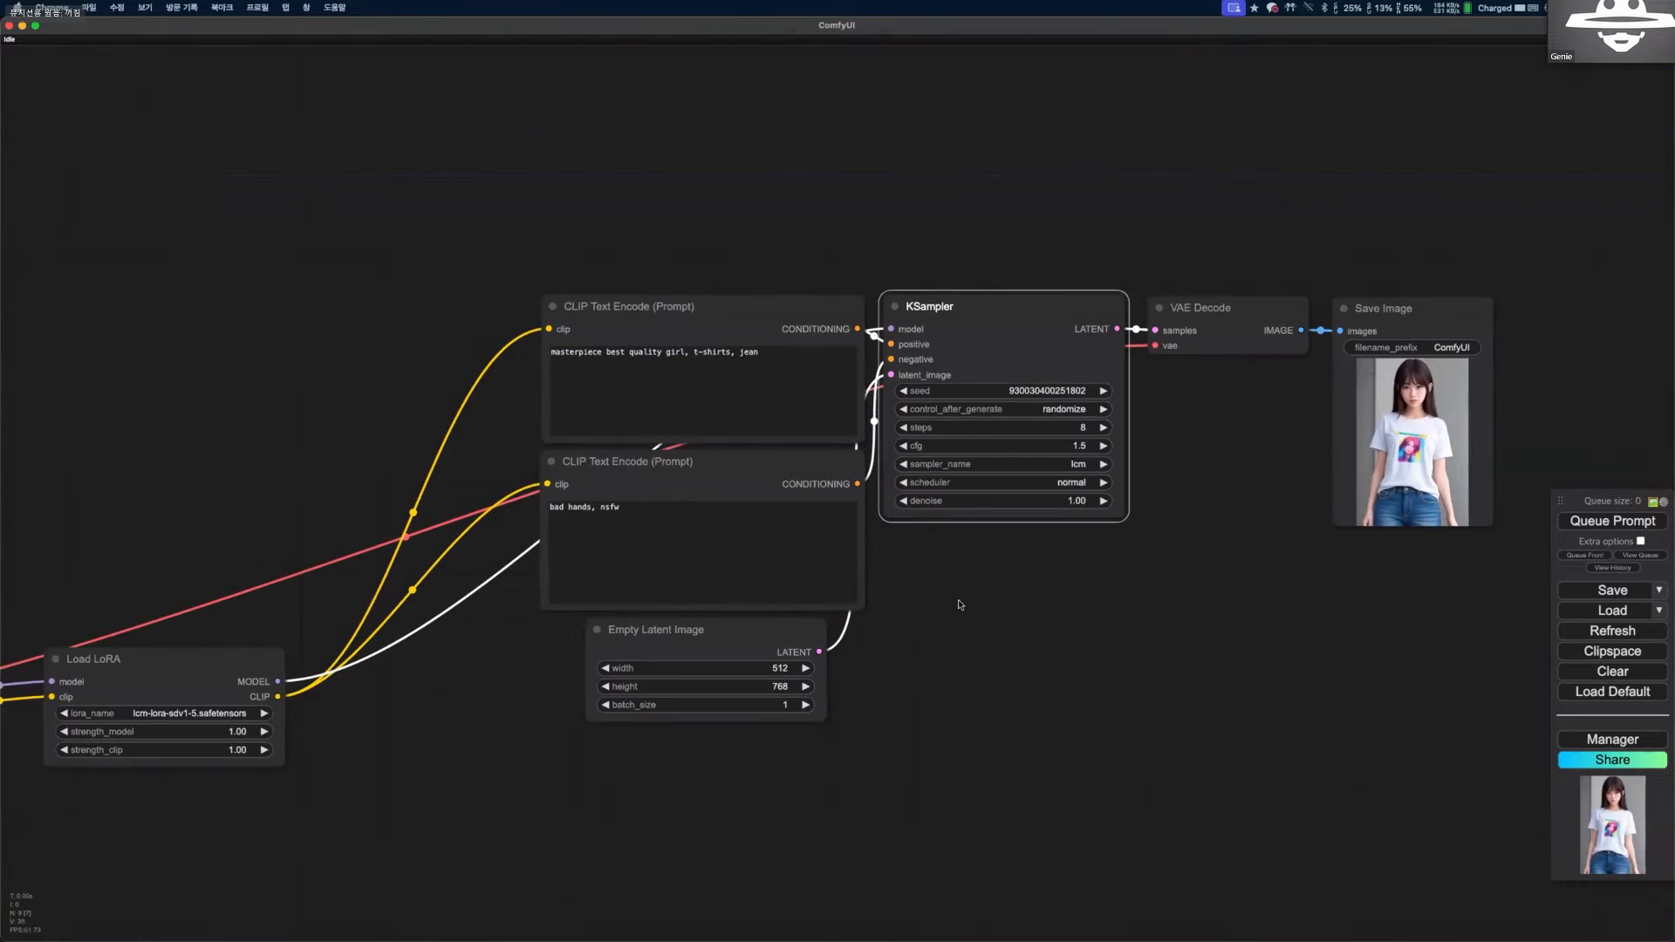
left_click_drag(1134, 624, 1147, 602)
left_click_drag(990, 725, 1126, 589)
scroll(987, 527, "down", 1)
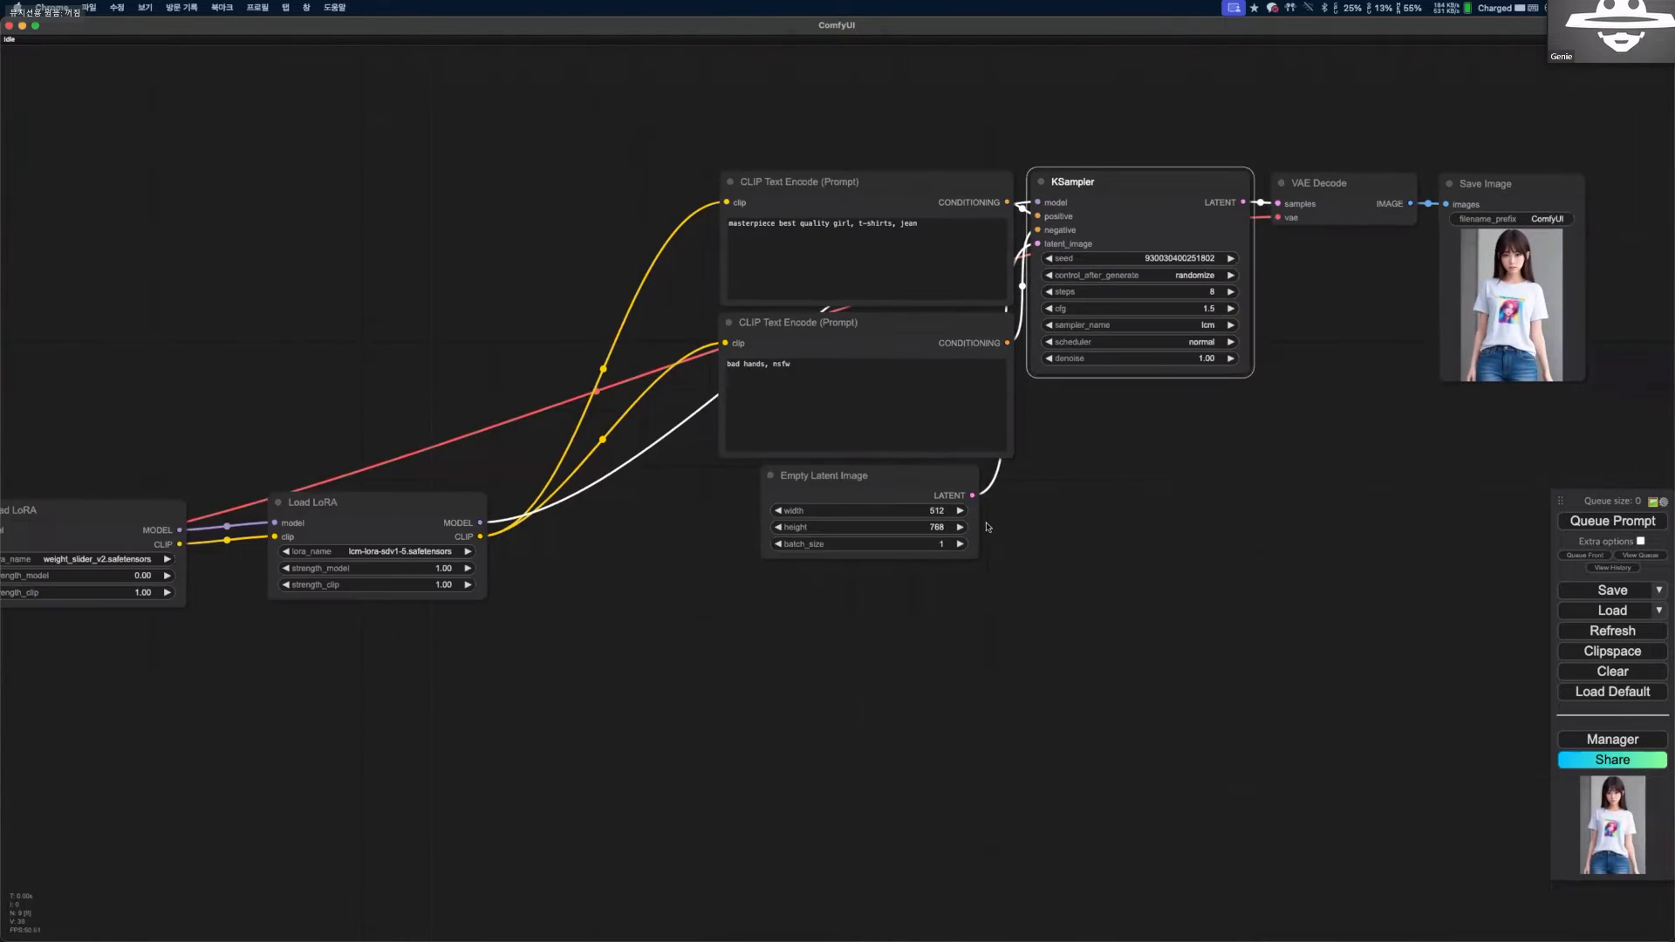
scroll(960, 502, "up", 5)
scroll(959, 502, "down", 4)
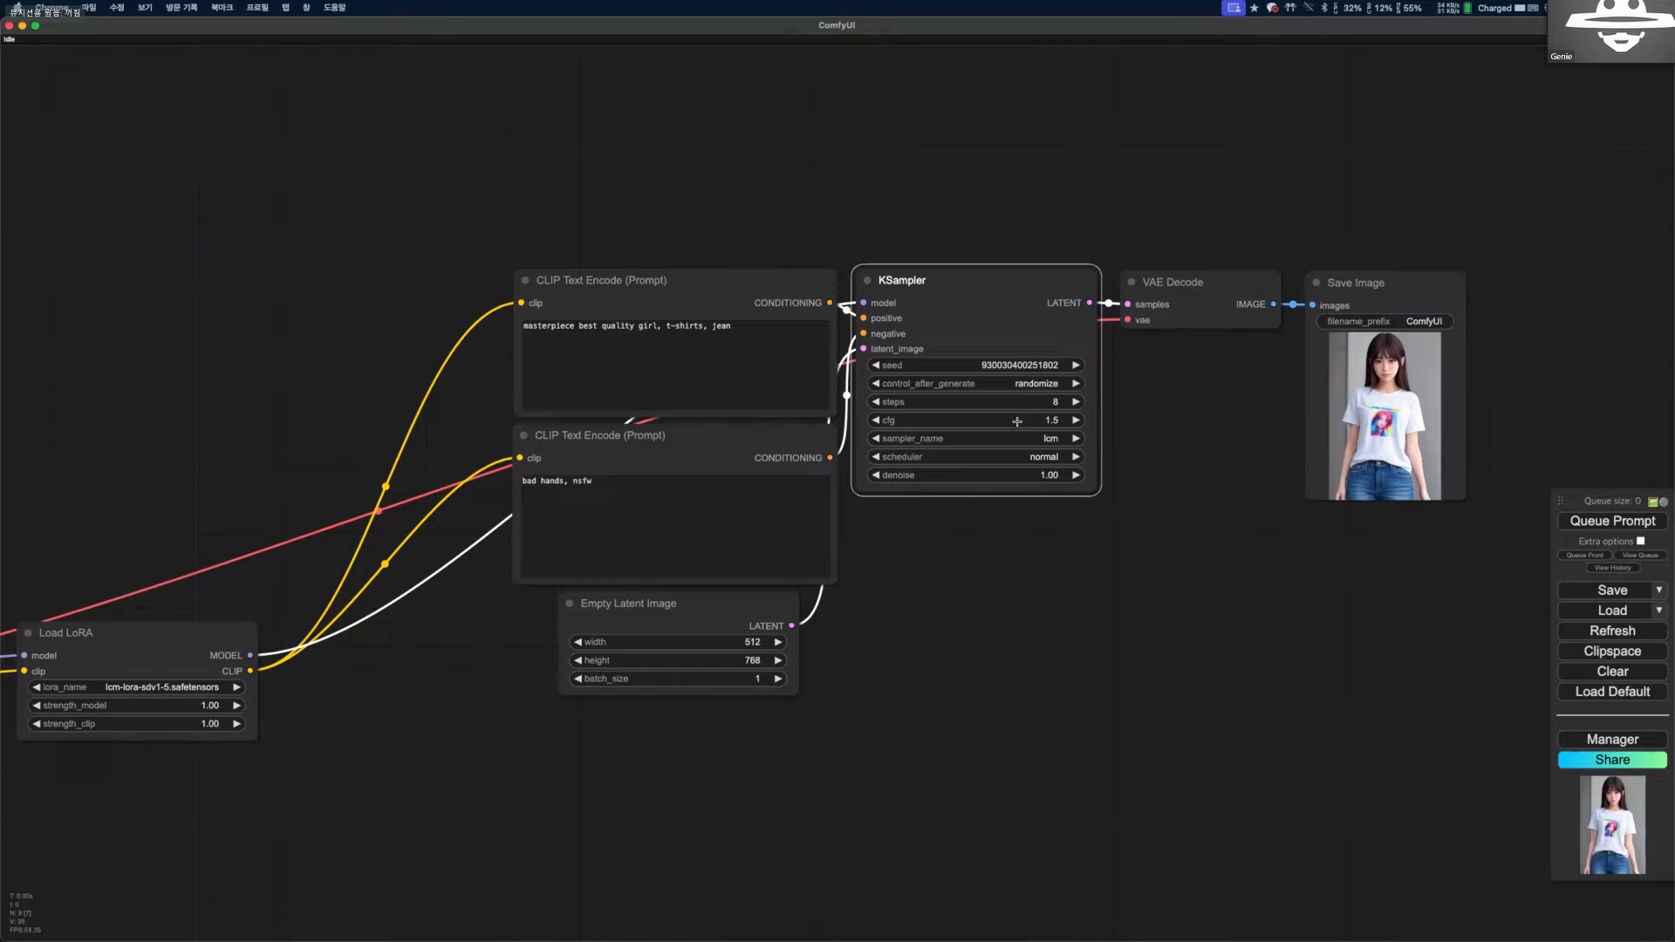
scroll(1013, 423, "up", 4)
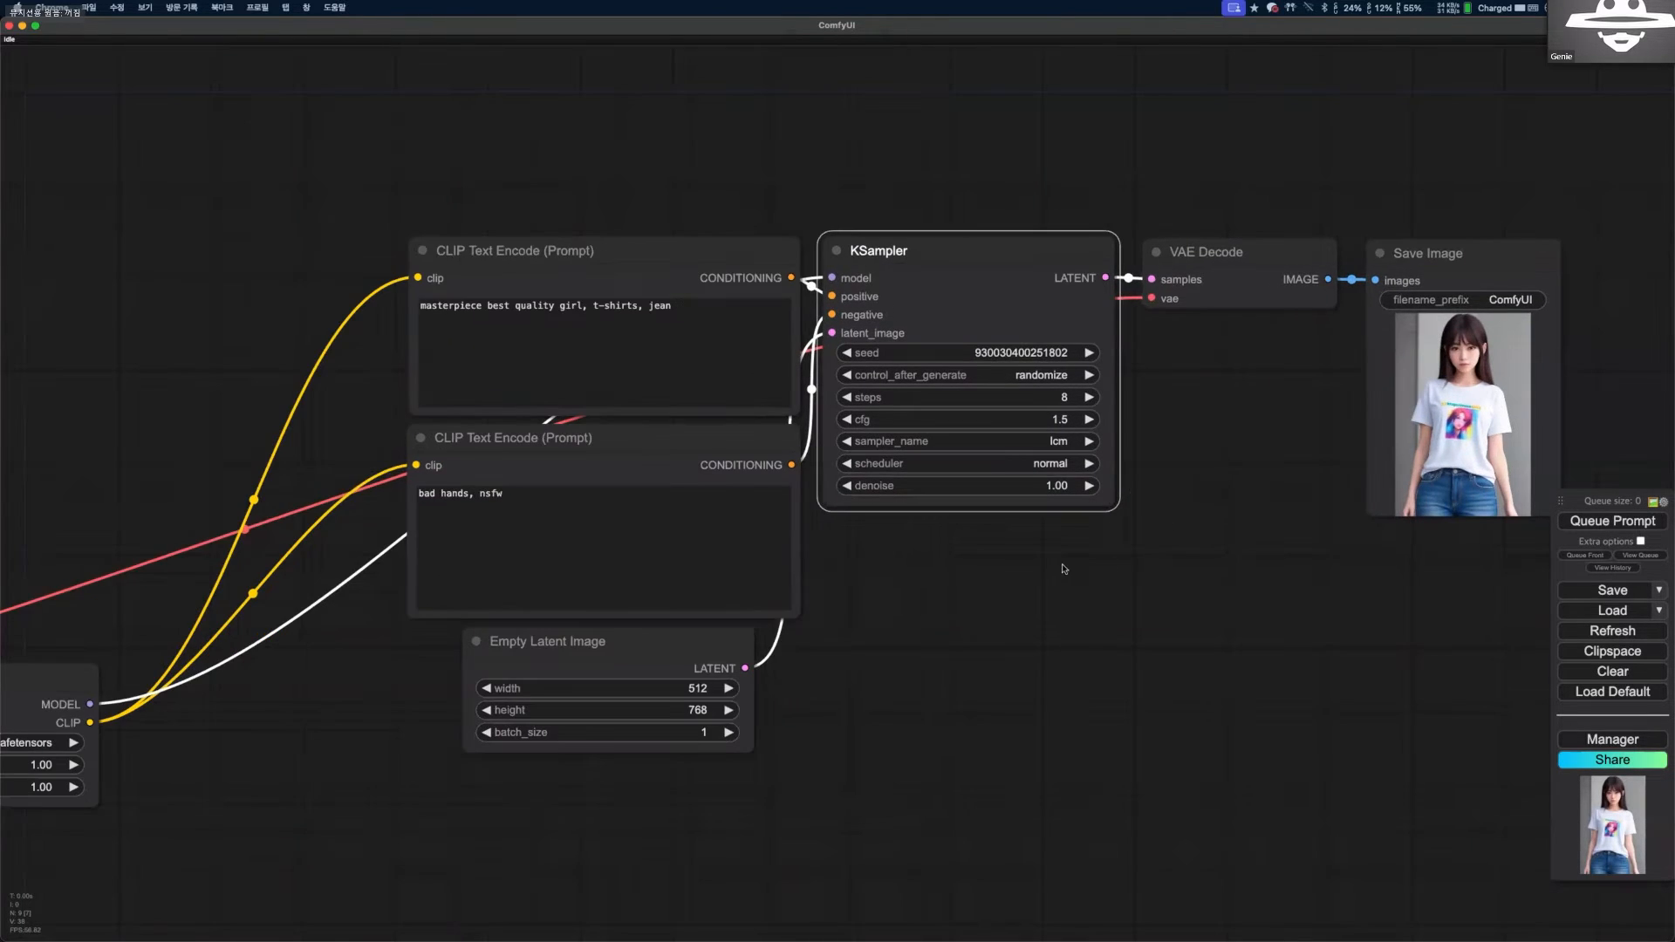
left_click_drag(958, 533, 978, 558)
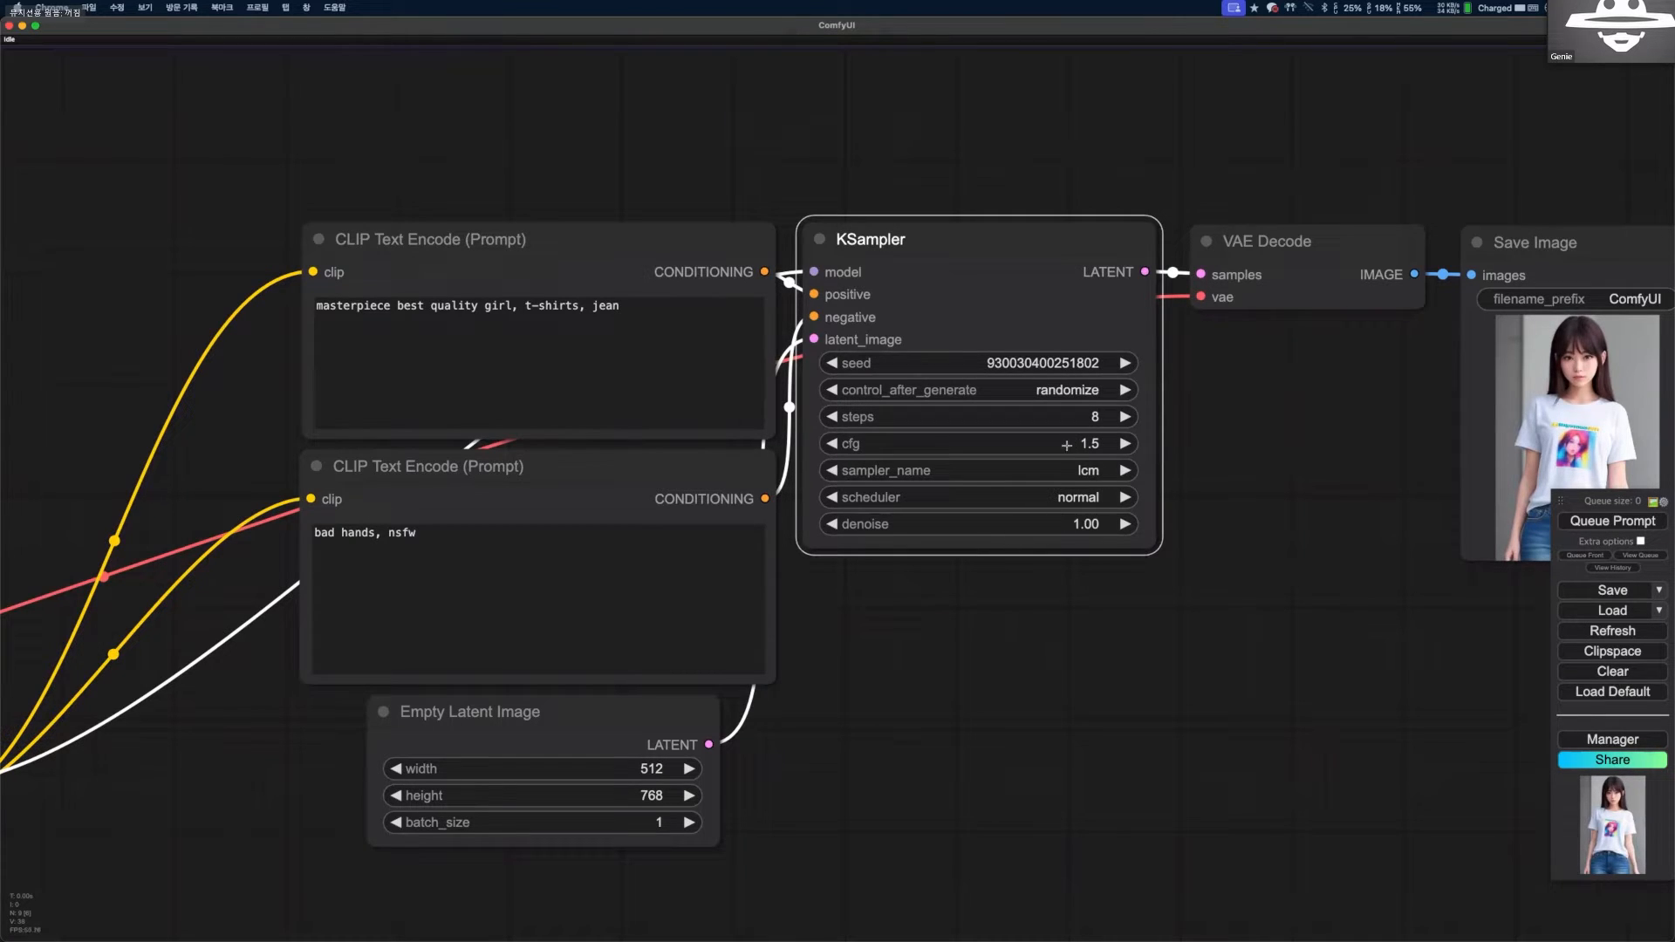
scroll(1275, 473, "down", 3)
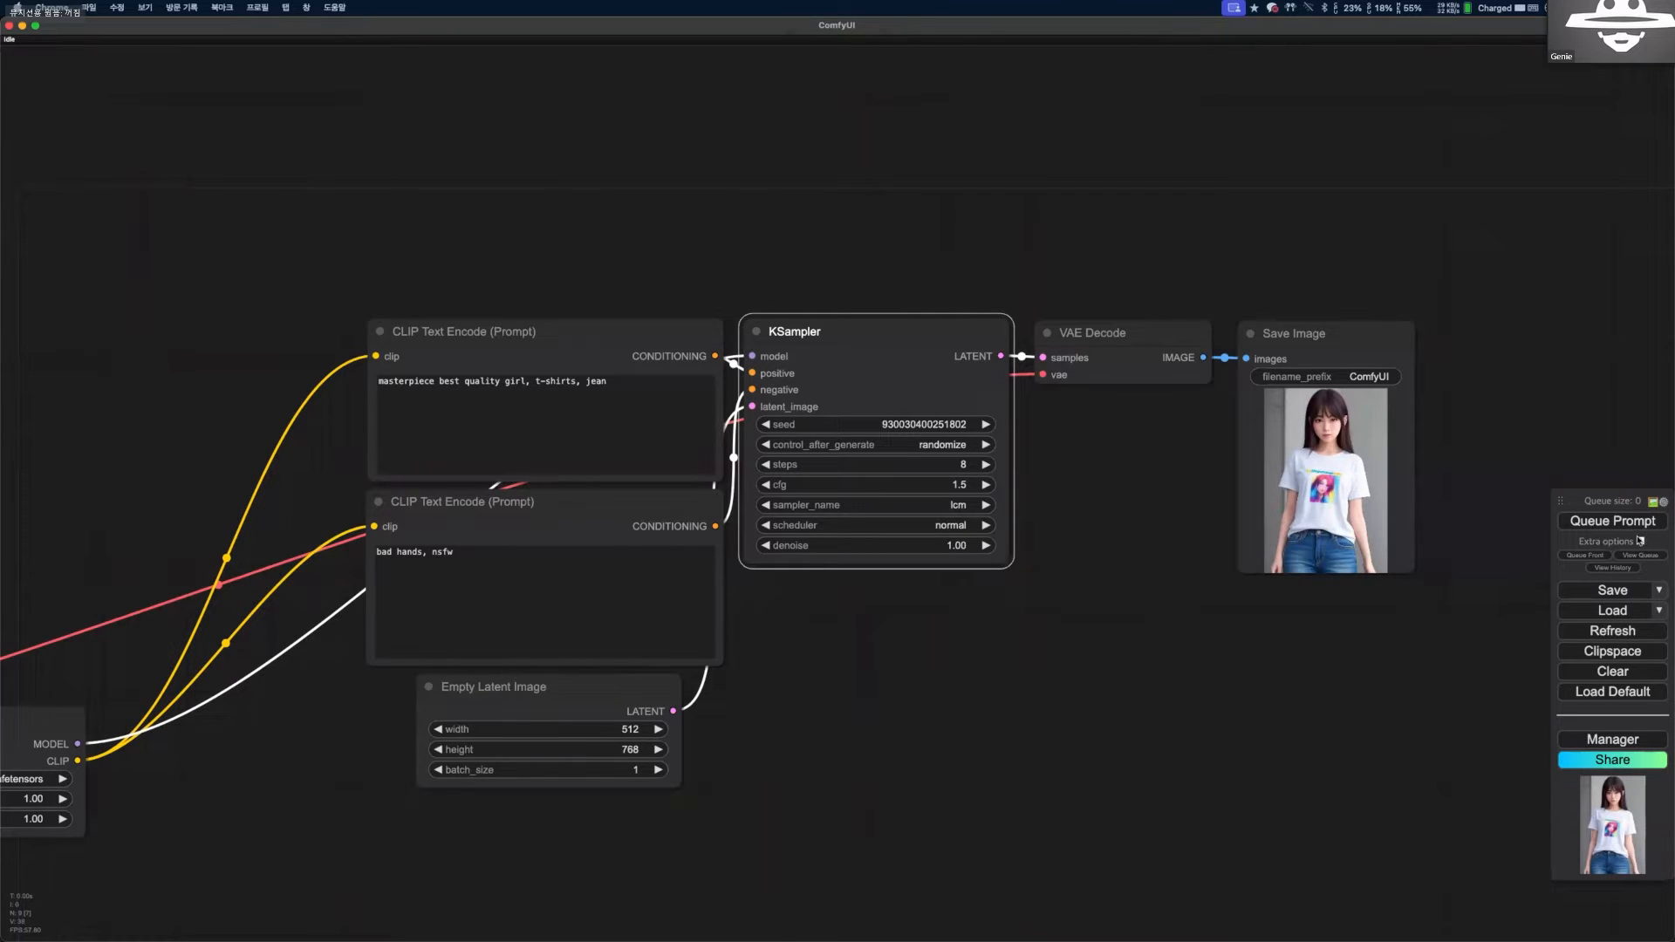
Move the Save Image node up and add a Preview Image node below it, connected to VAE Decode's IMAGE output.
left_click_drag(1344, 335, 1303, 286)
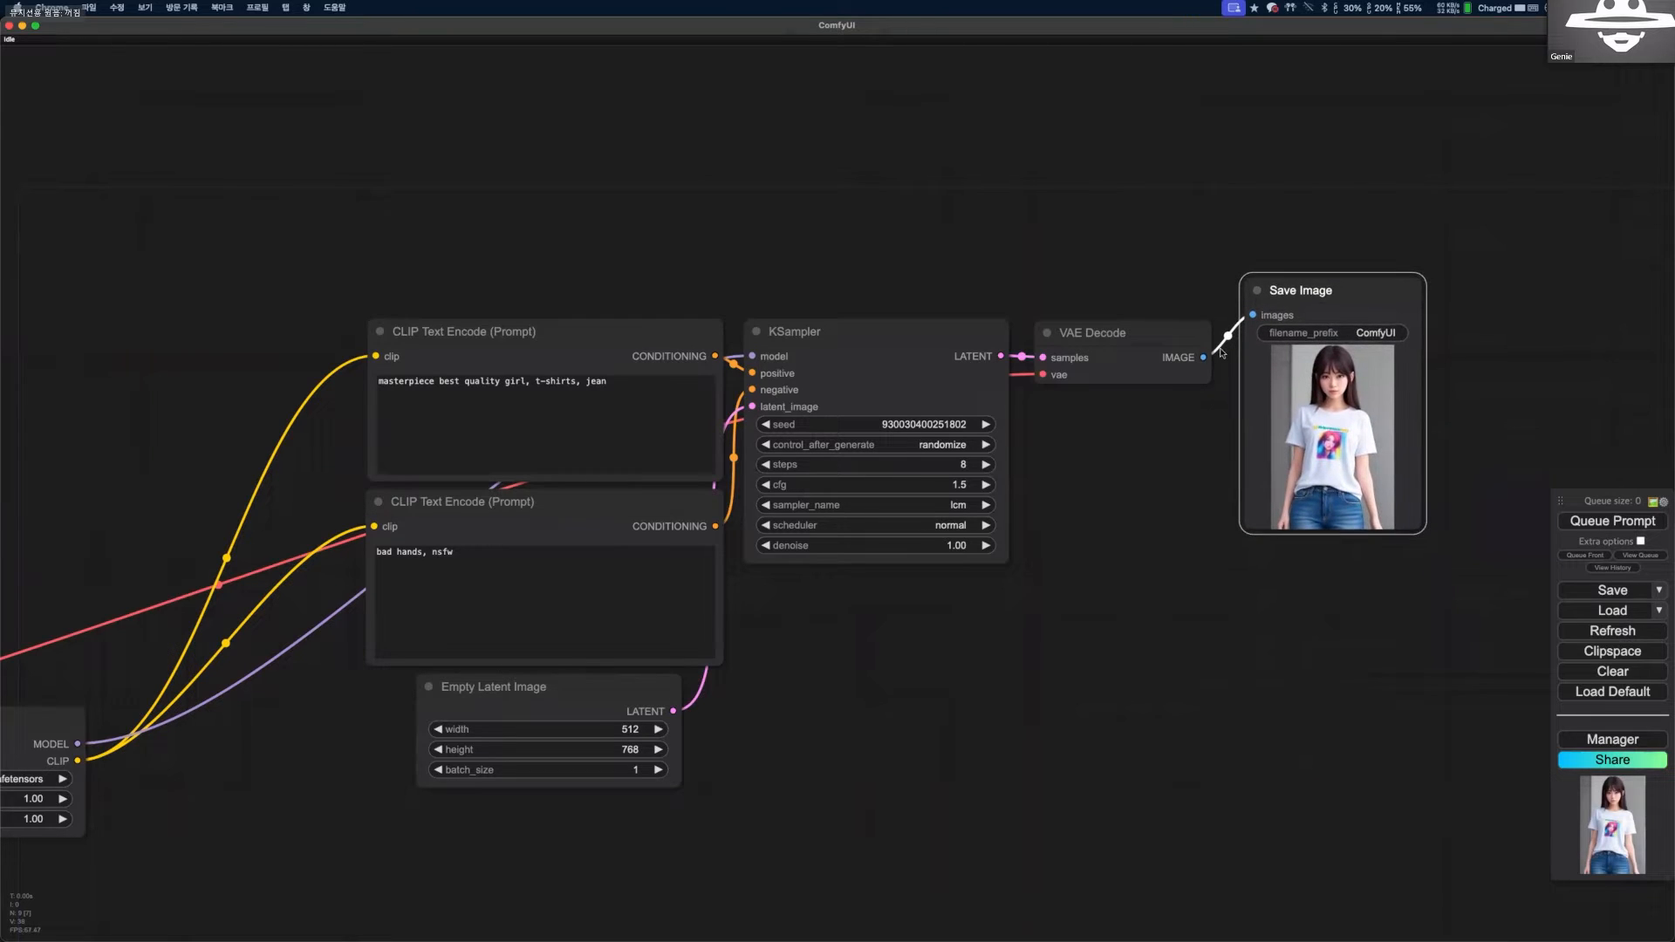
left_click_drag(1202, 357, 1133, 592)
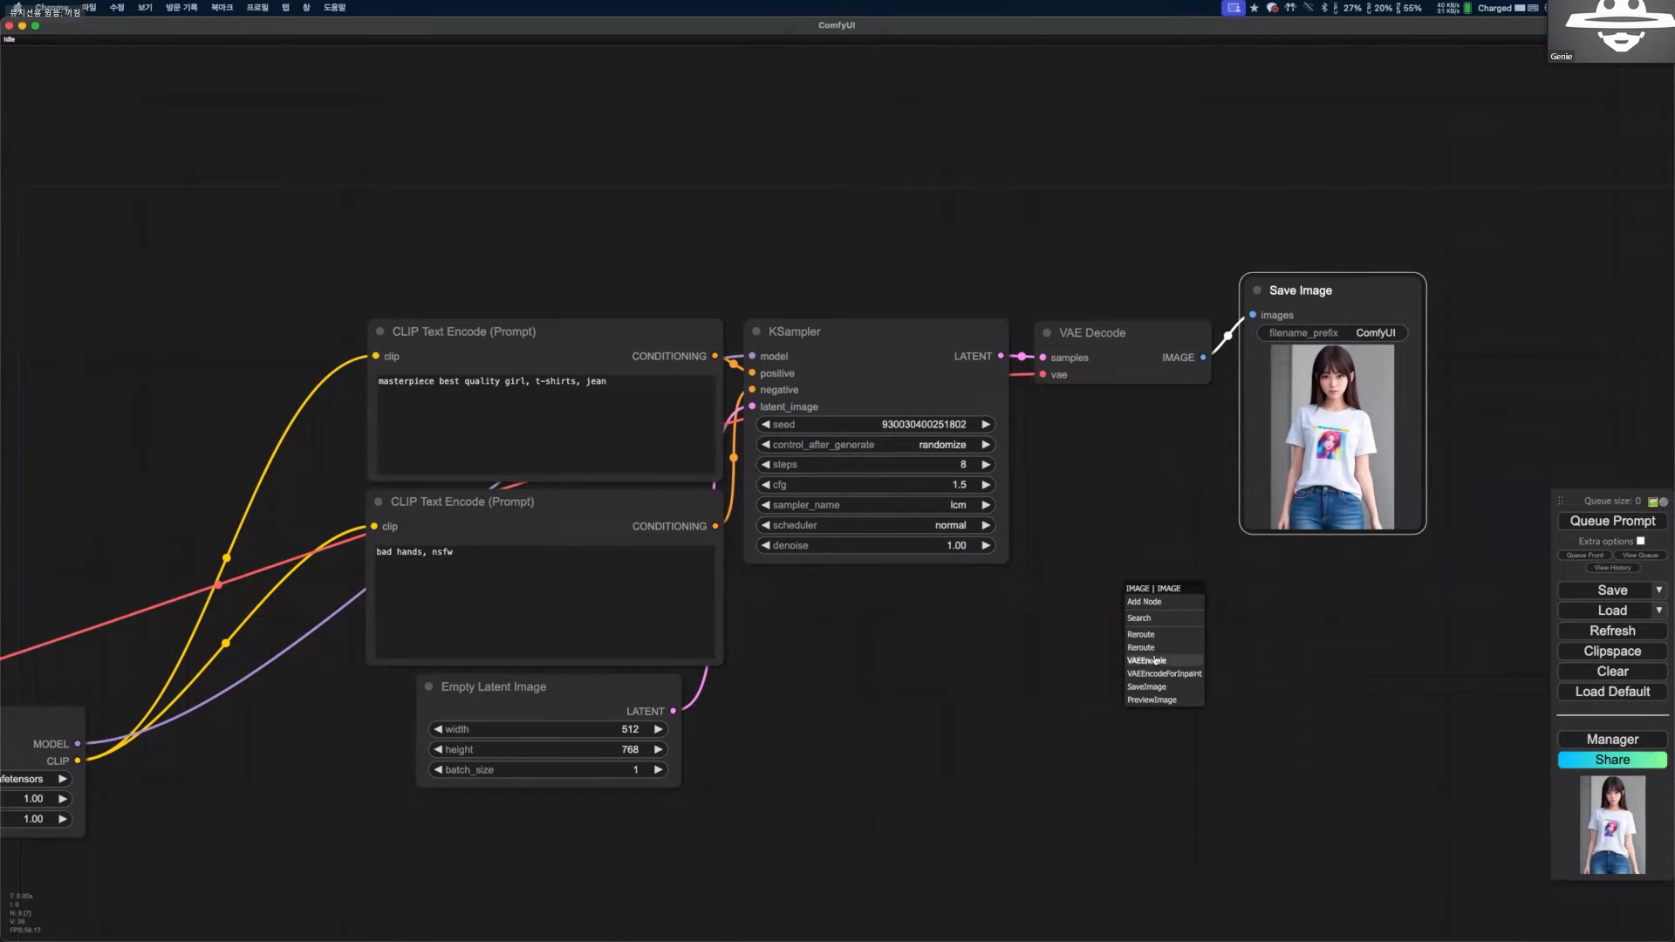
left_click(1154, 701)
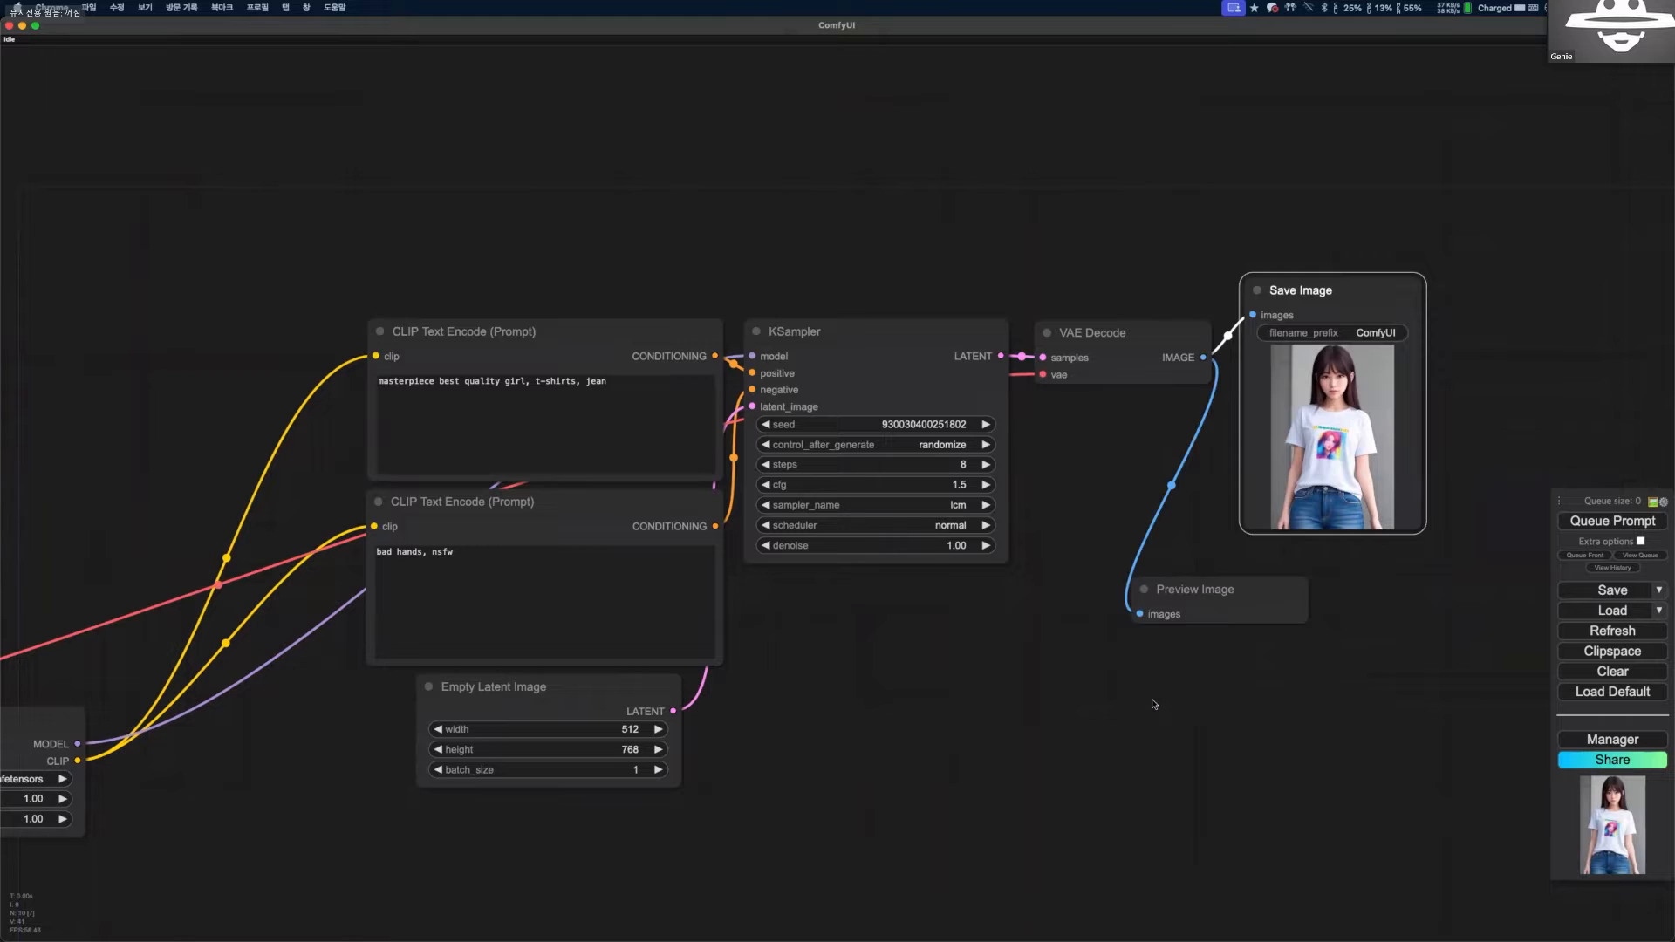
left_click_drag(1188, 586, 1248, 562)
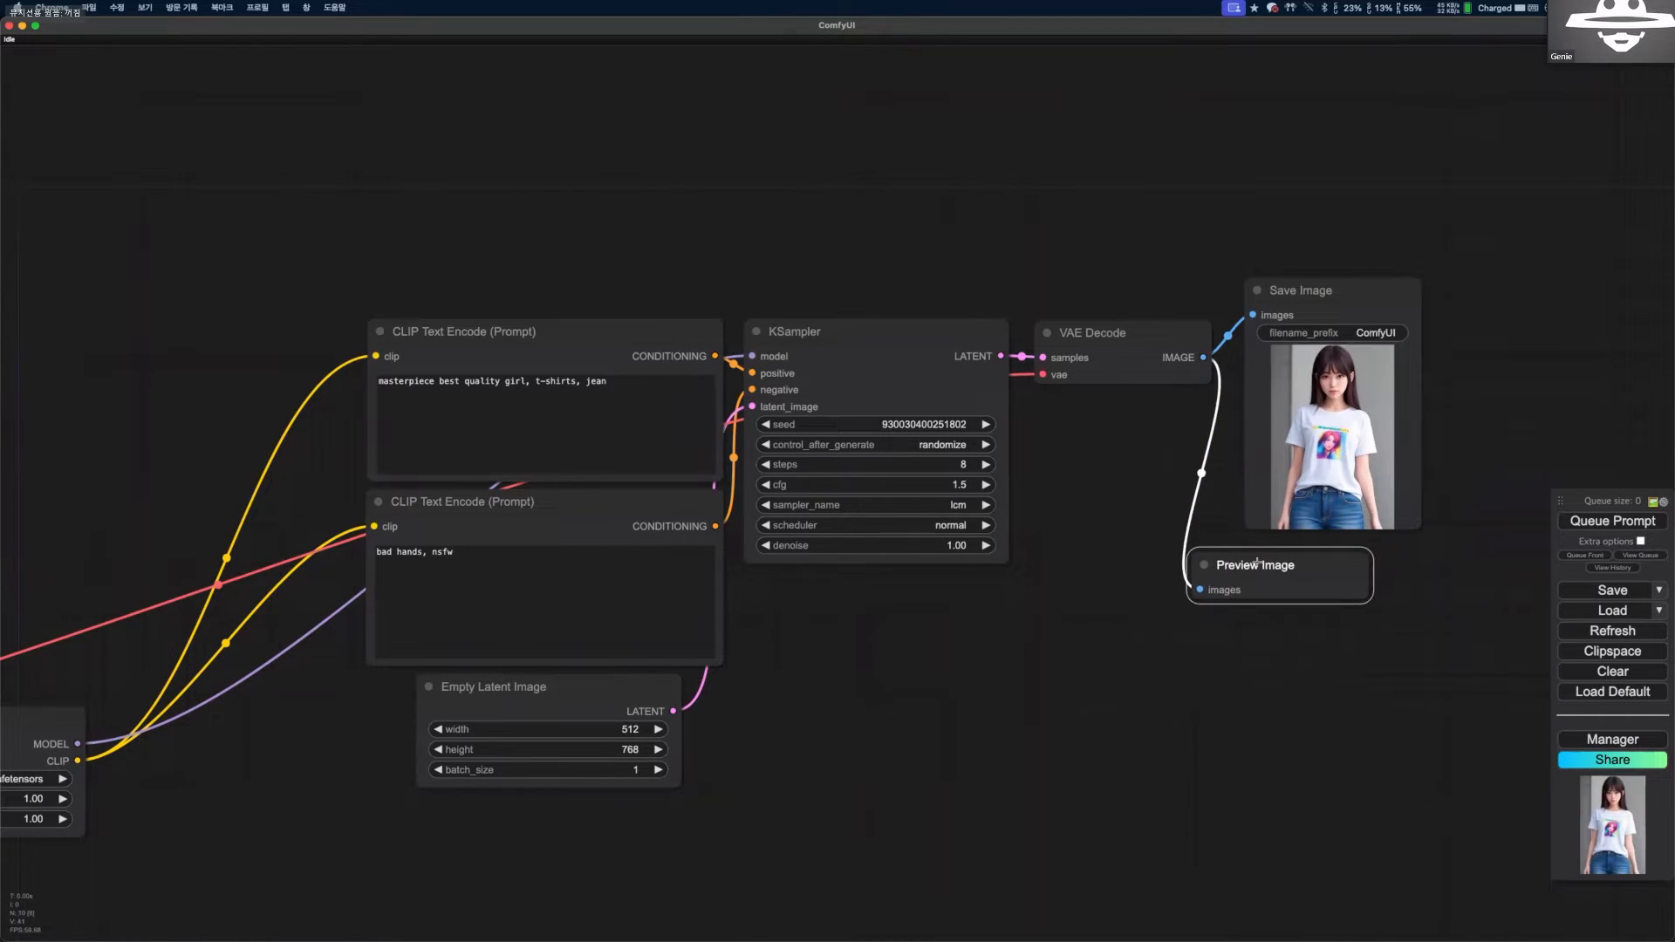
Delete the Save Image node and place the Preview Image node beside VAE Decode.
left_click(1289, 283)
left_click_drag(1288, 284, 1348, 229)
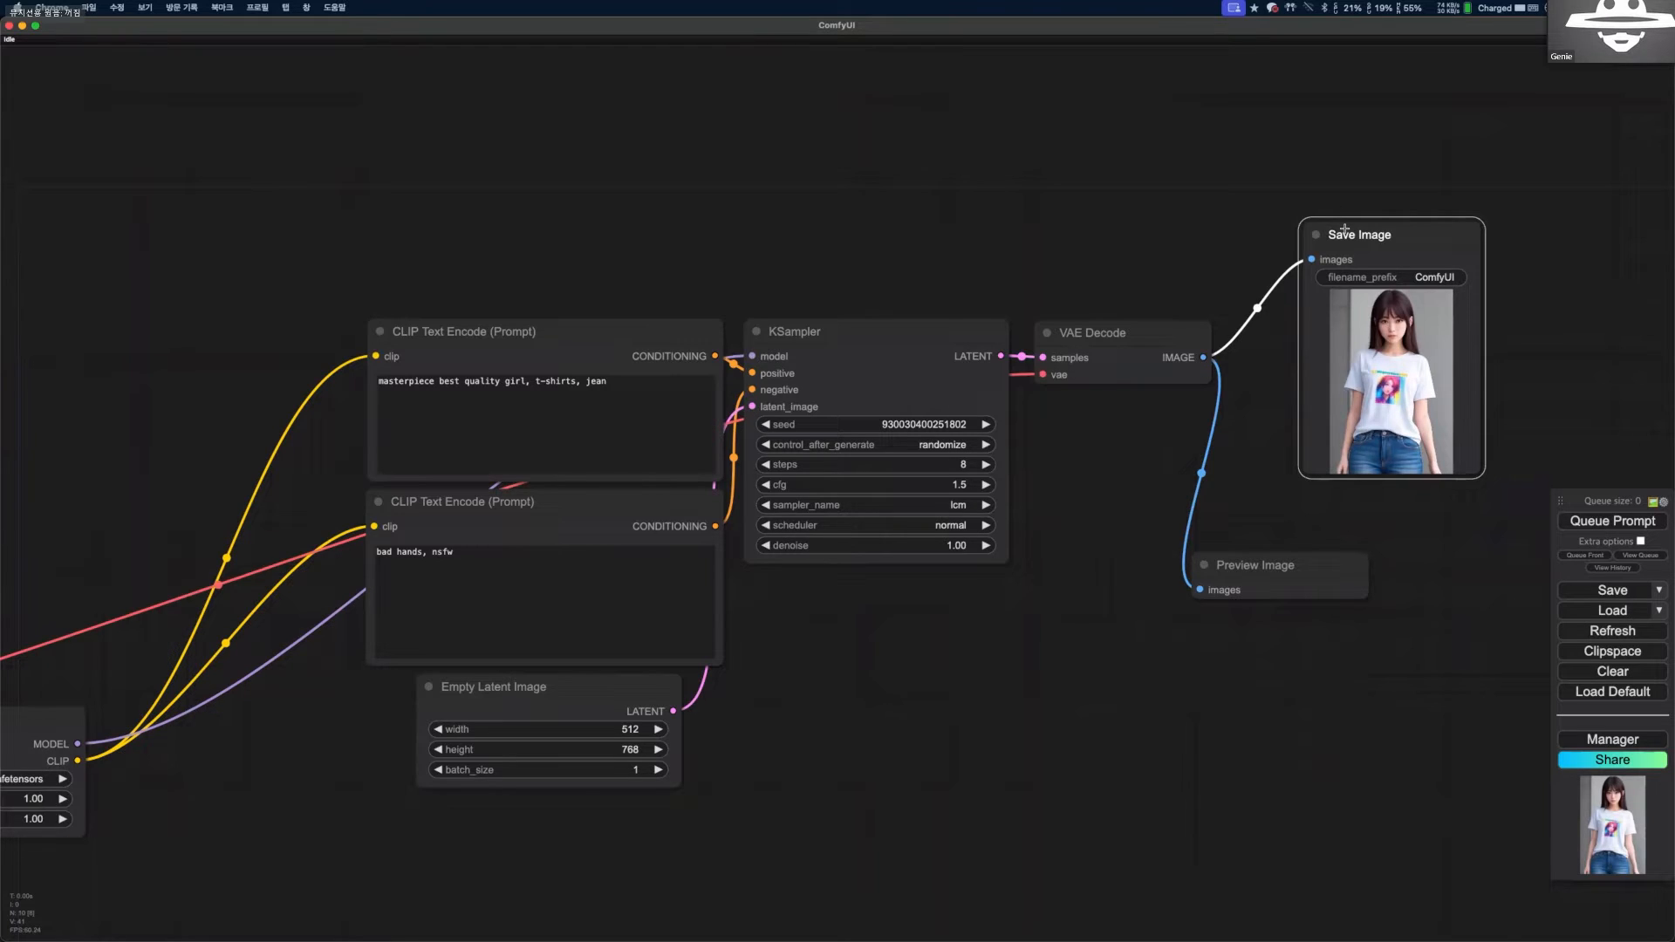
key("Delete")
left_click_drag(1256, 566, 1317, 366)
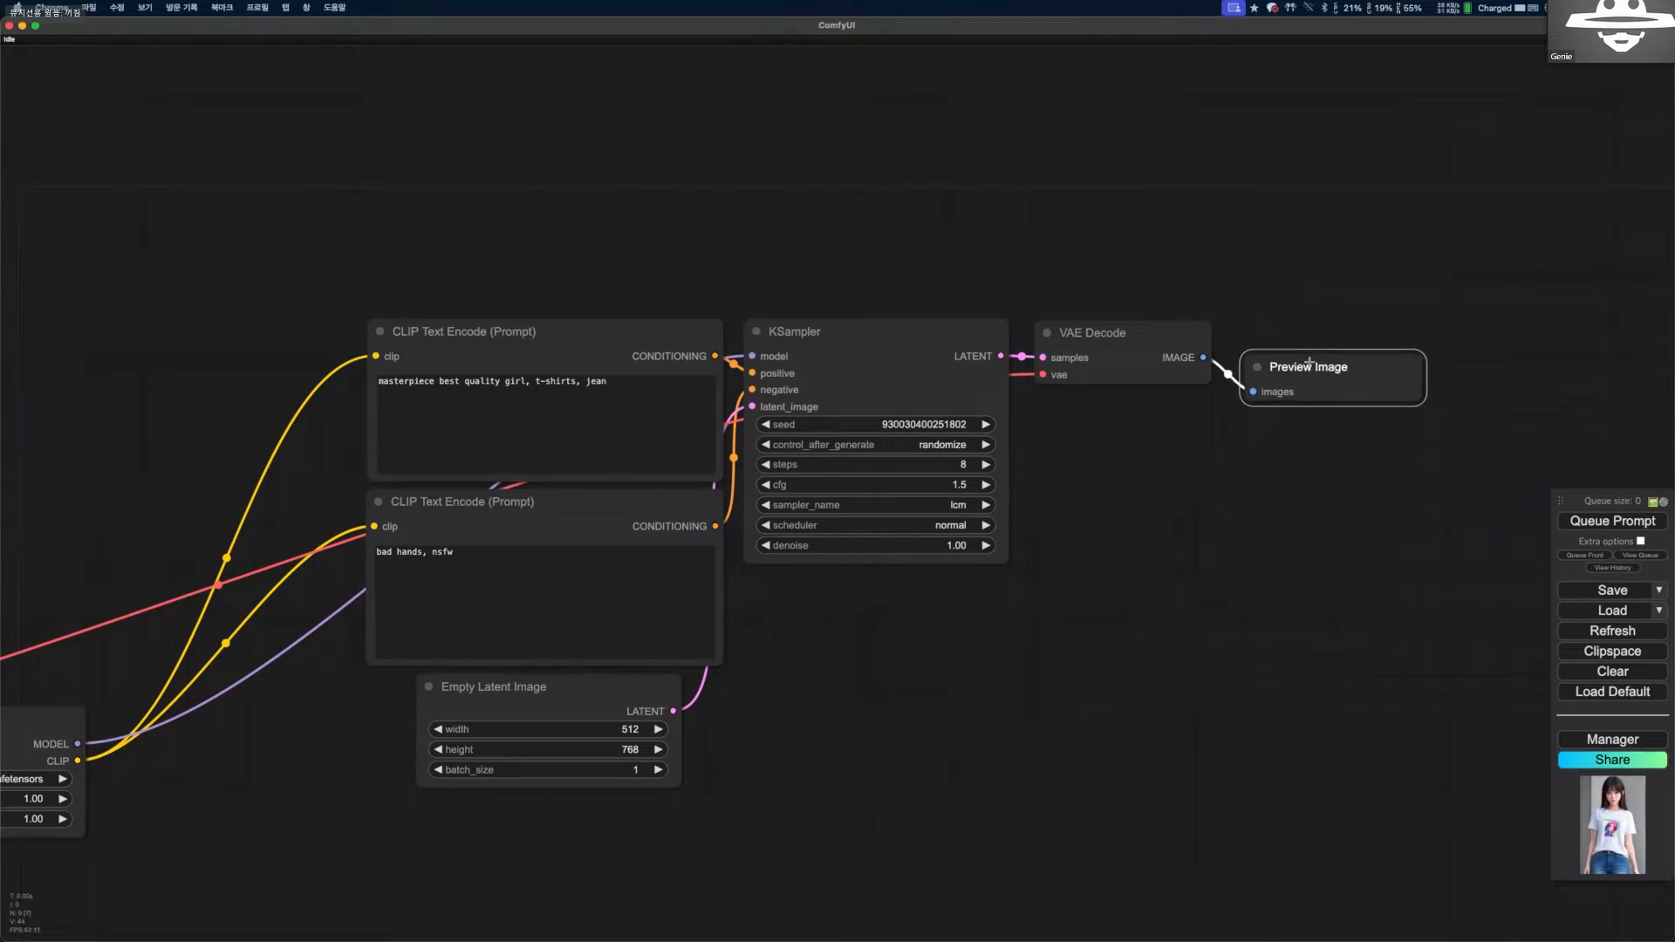
Generate images into the Preview Image node, and enable Auto Queue in the extra queue options.
left_click(1575, 520)
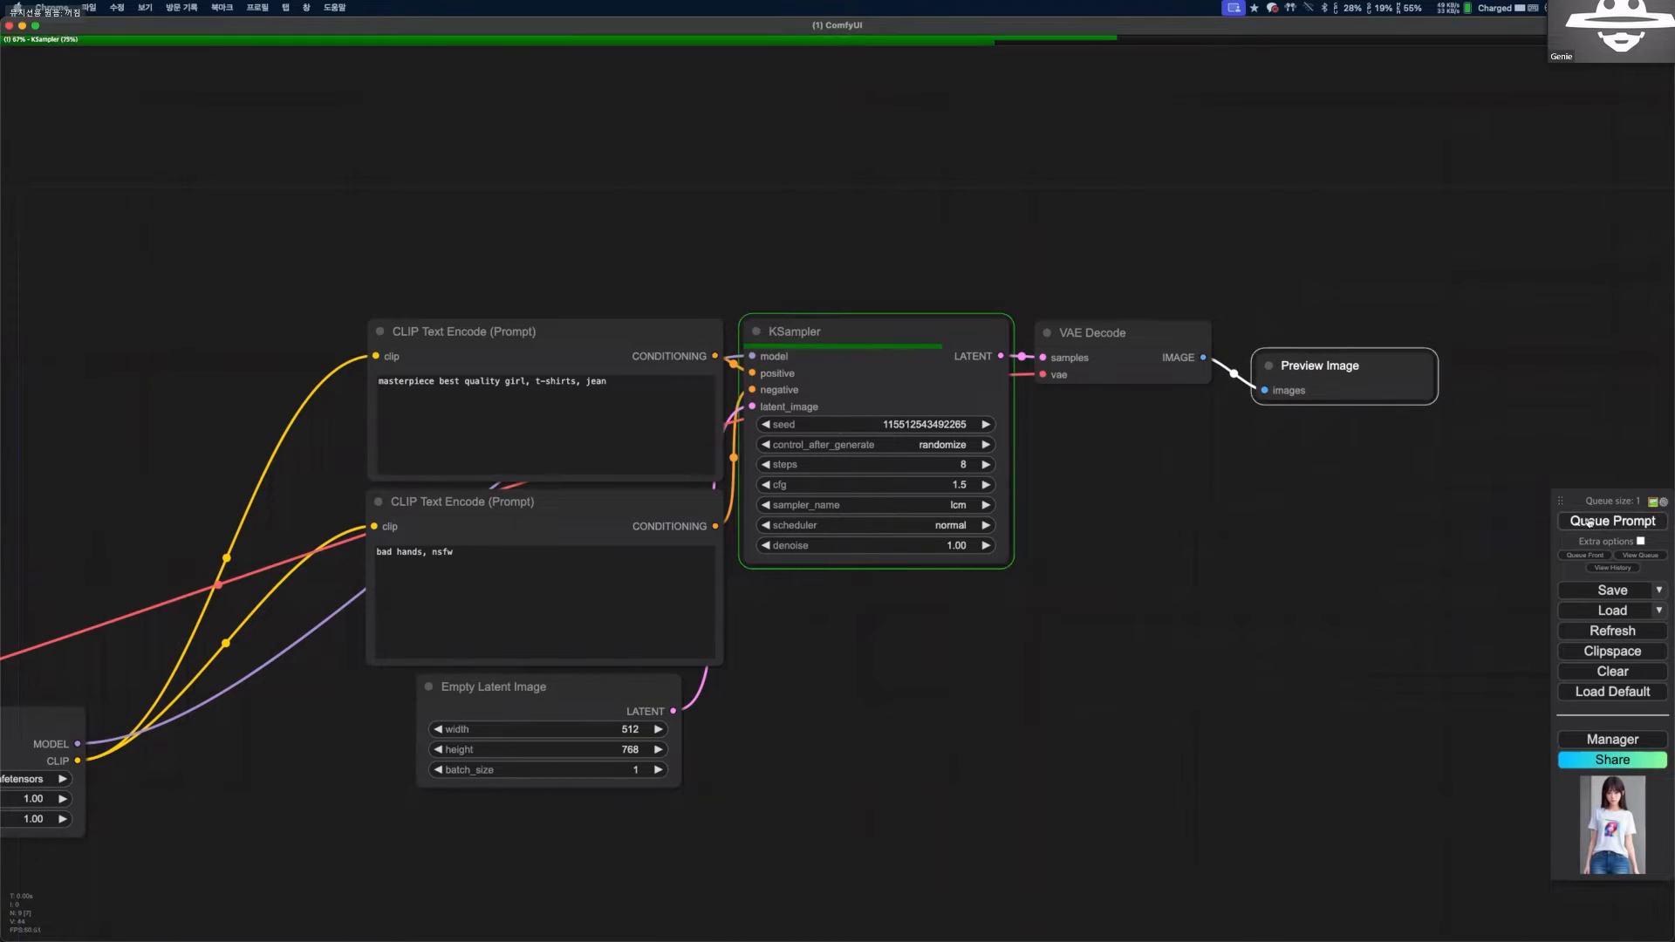
left_click(1573, 520)
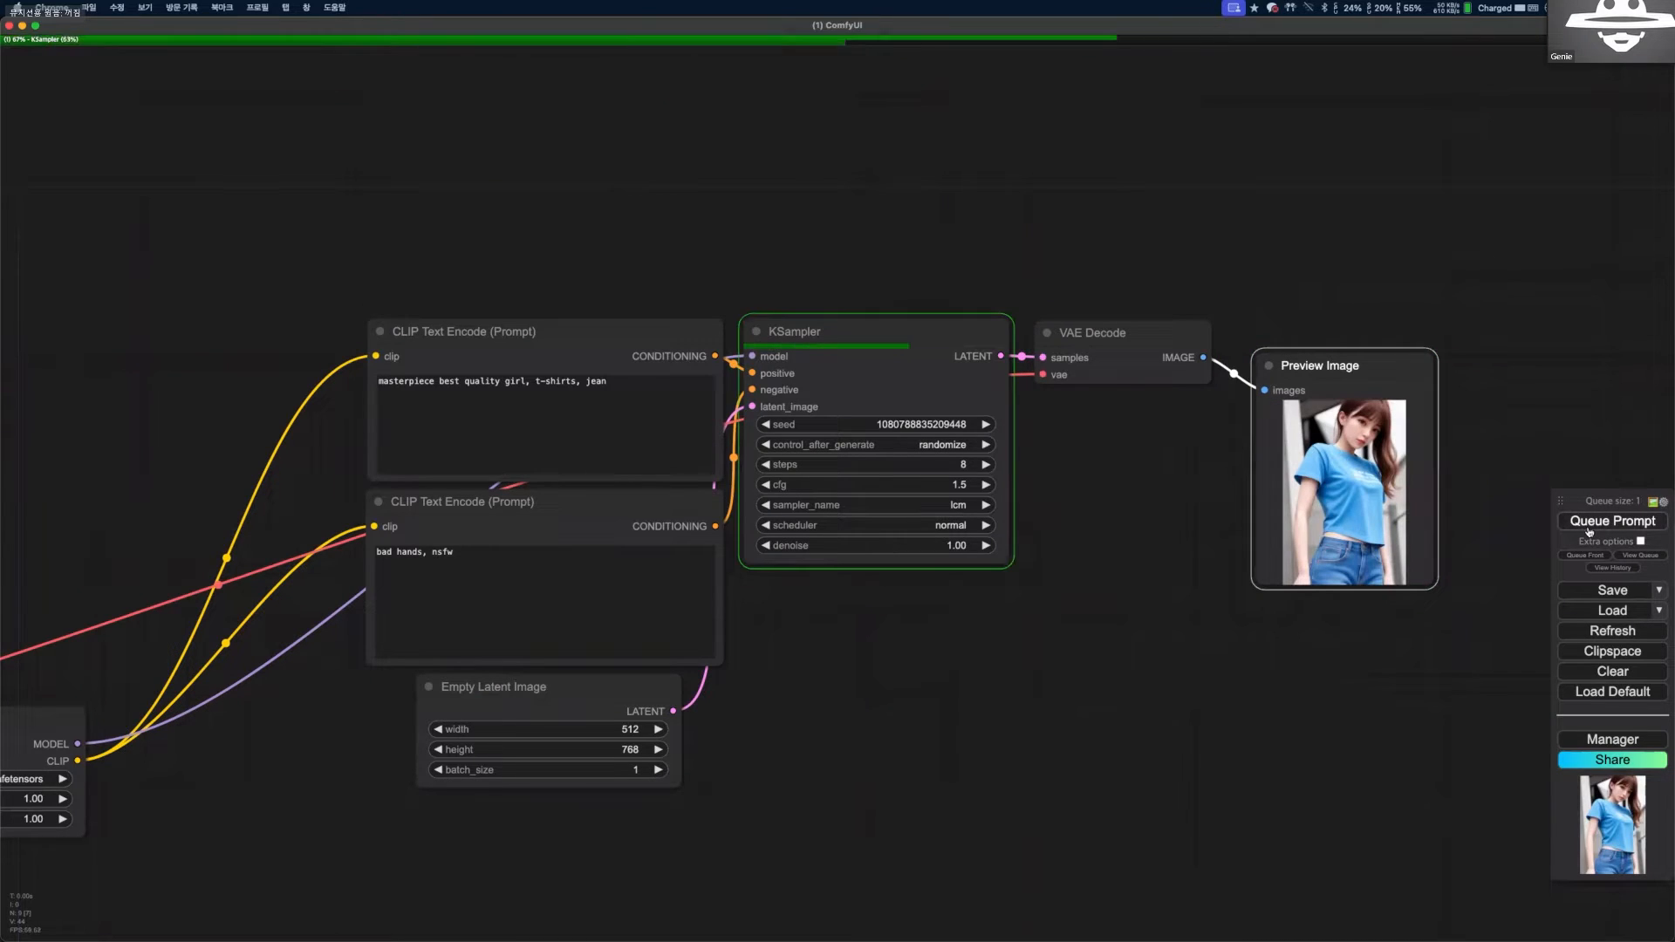
left_click(1640, 541)
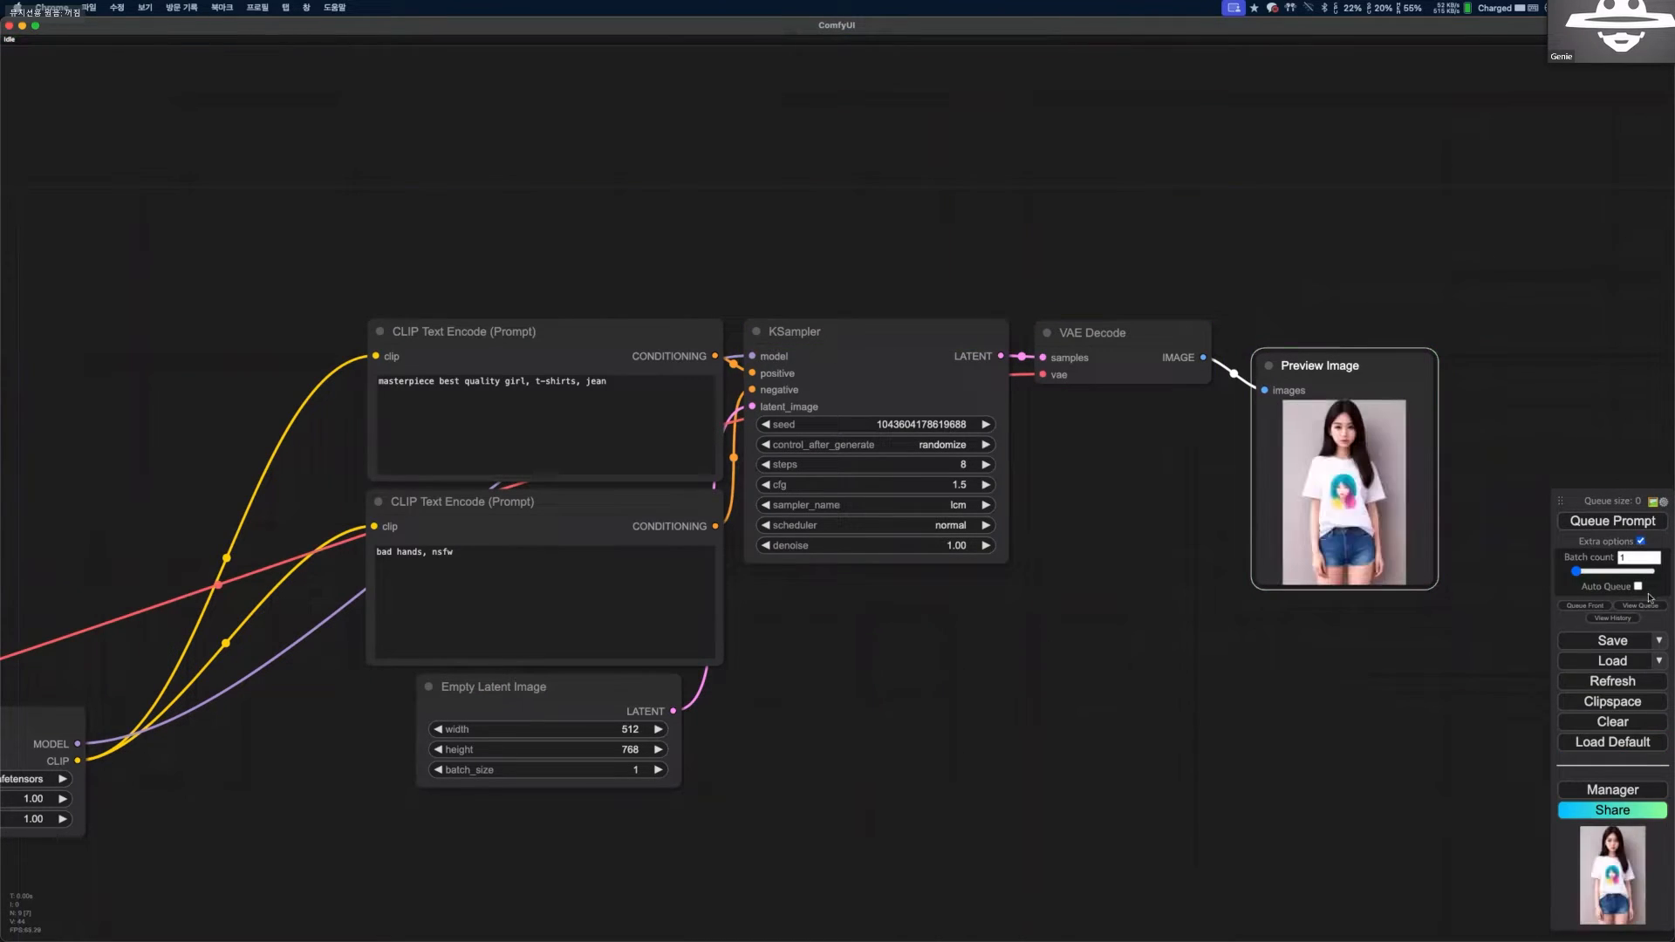
left_click(1638, 587)
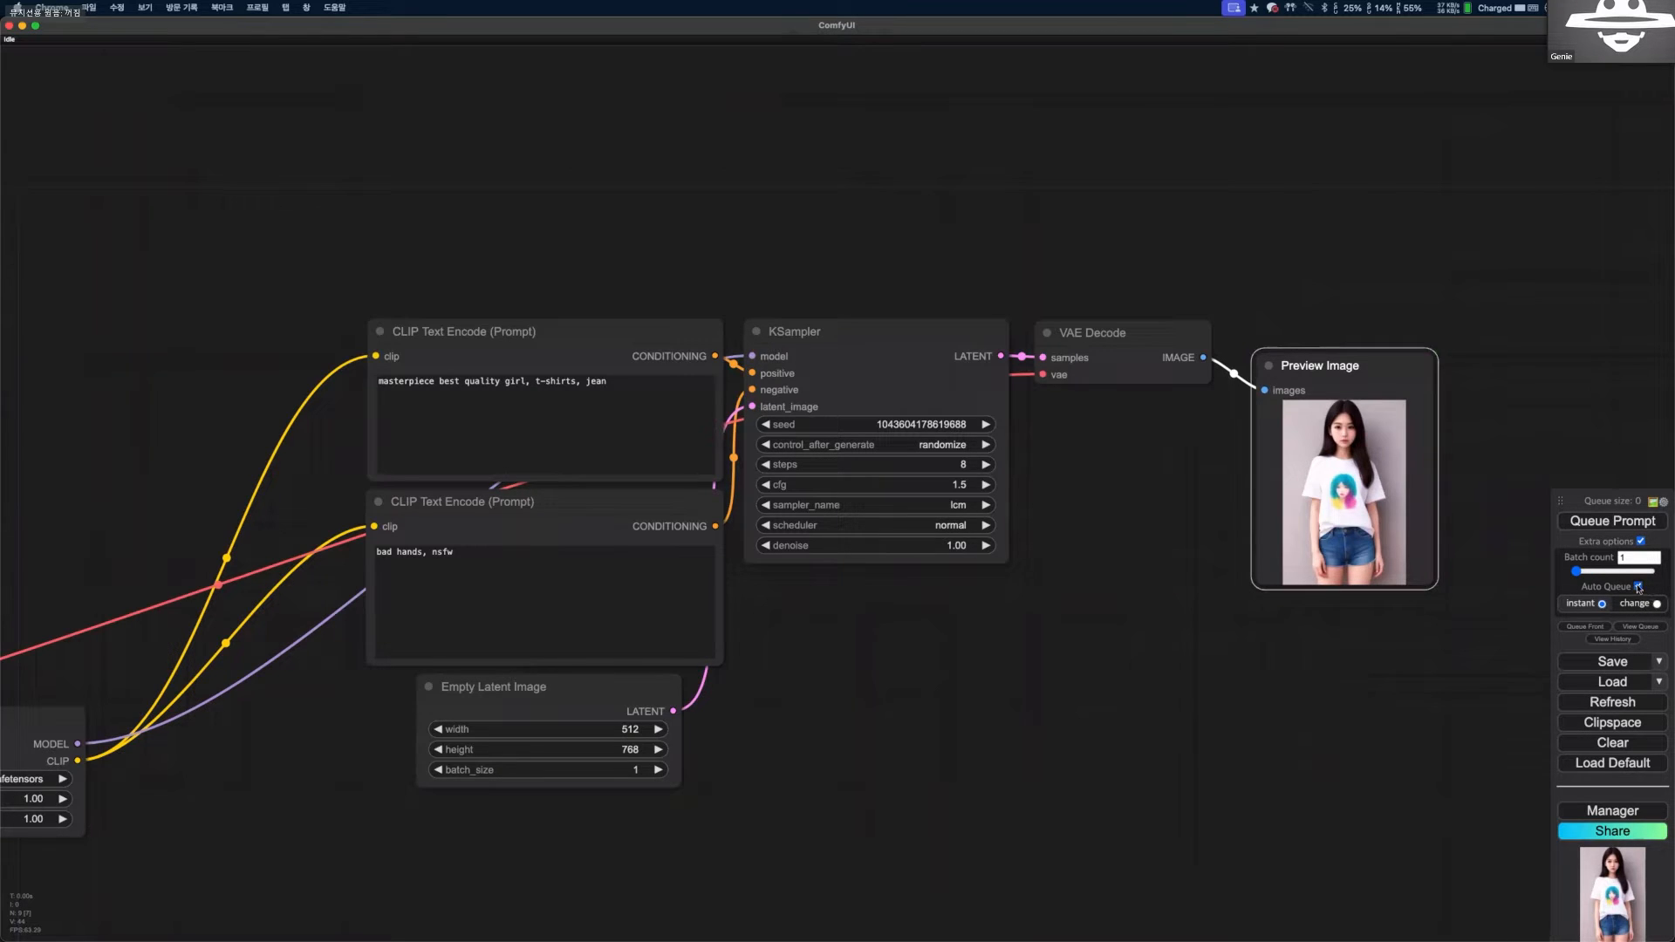
Generate images continuously into the Preview Image node while aligning it with VAE Decode, and turn Auto Queue off.
left_click(1640, 542)
left_click(1639, 542)
left_click(1607, 521)
left_click_drag(1317, 360, 1336, 323)
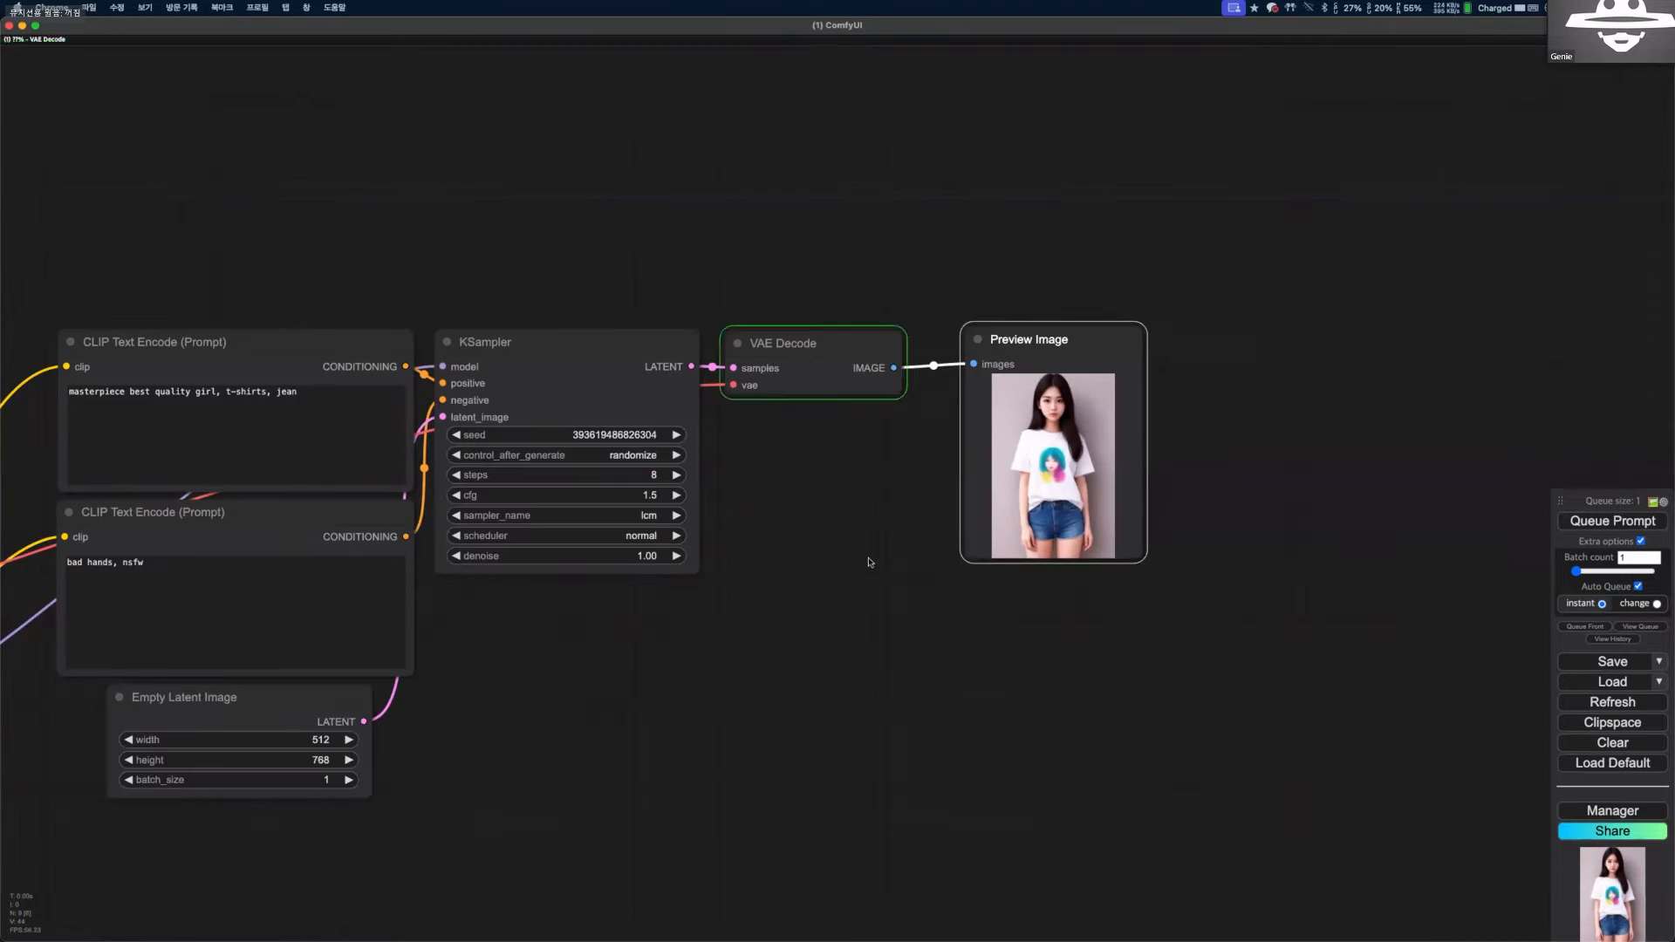
left_click_drag(1188, 558, 878, 568)
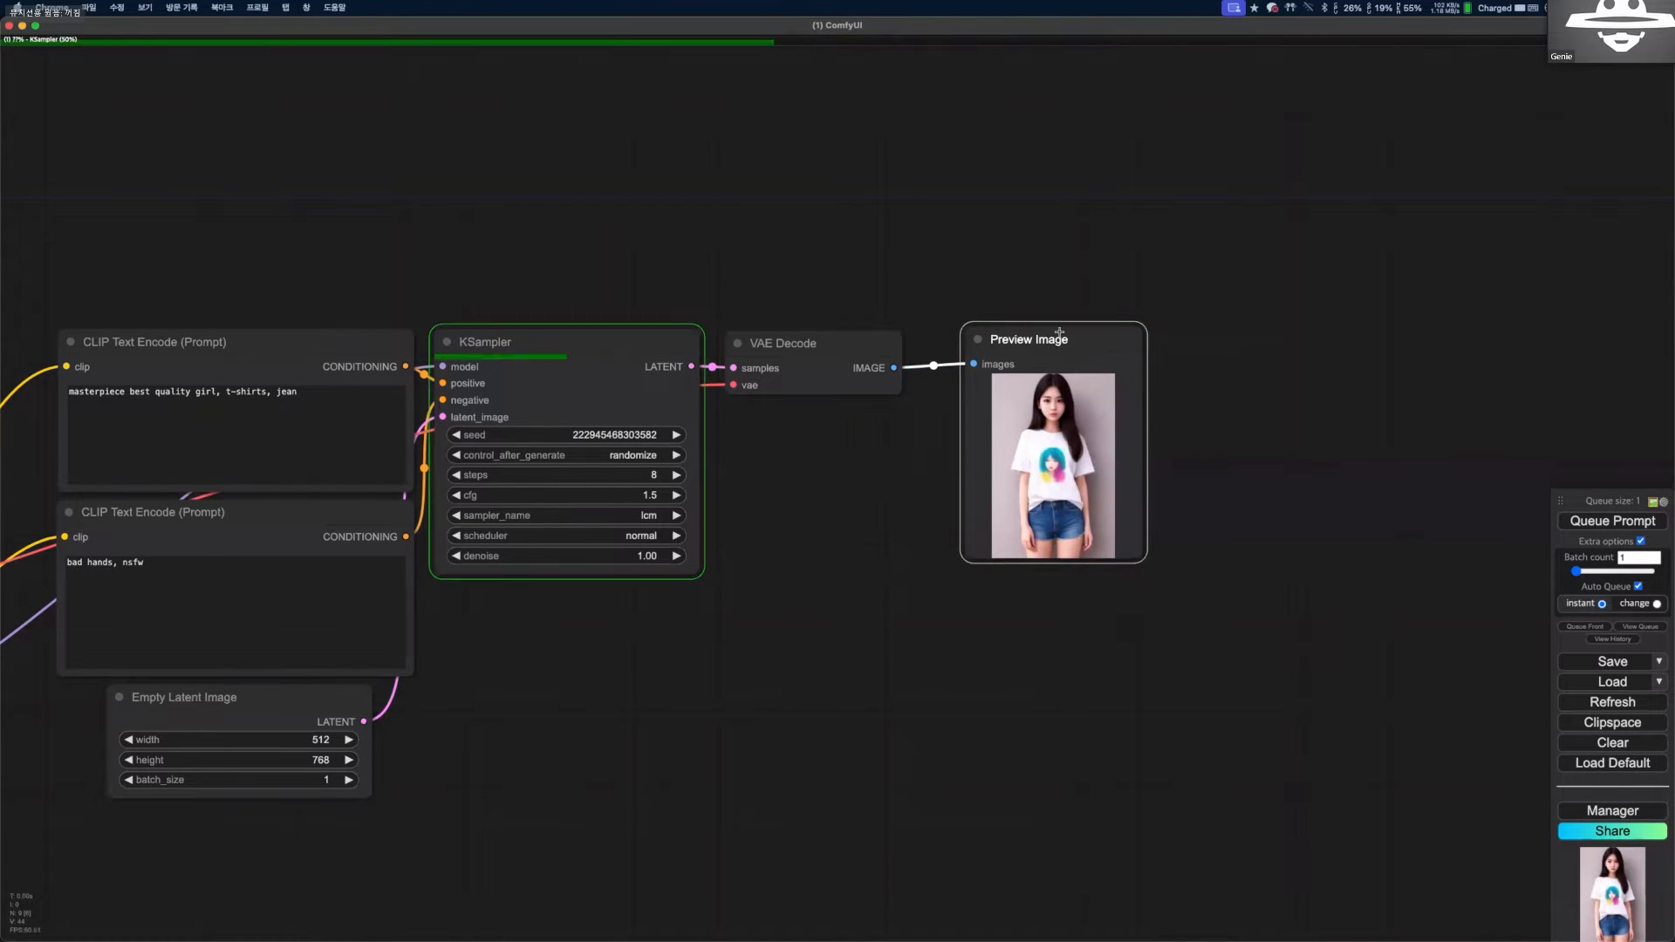
left_click_drag(1061, 335, 1086, 337)
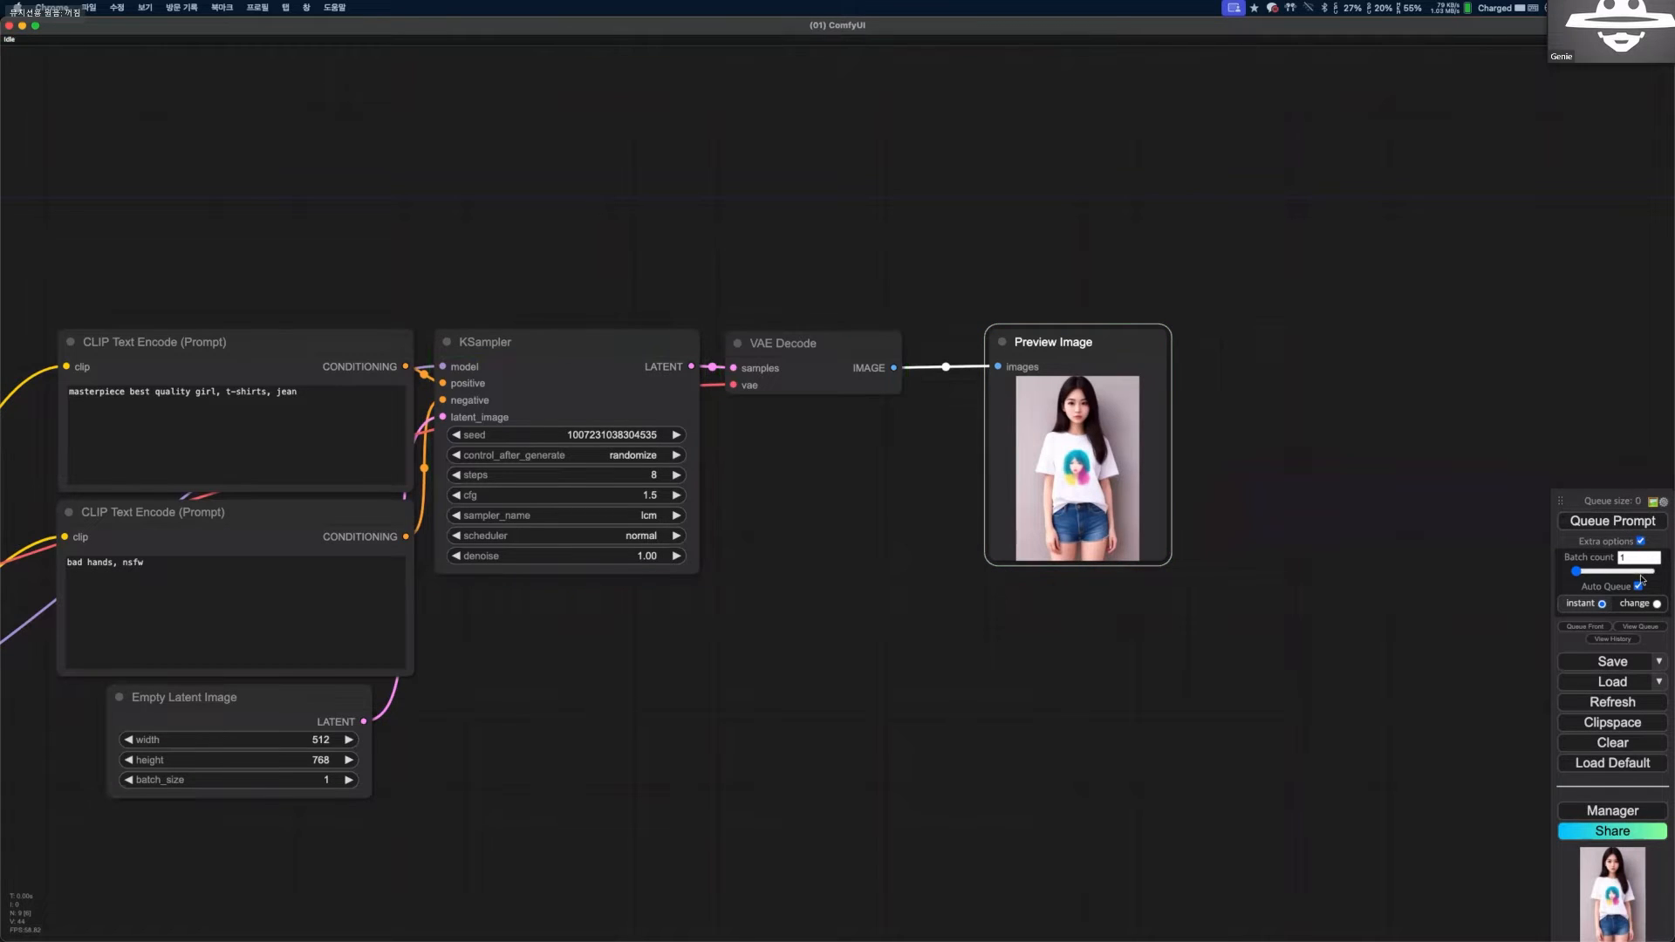
left_click(1638, 586)
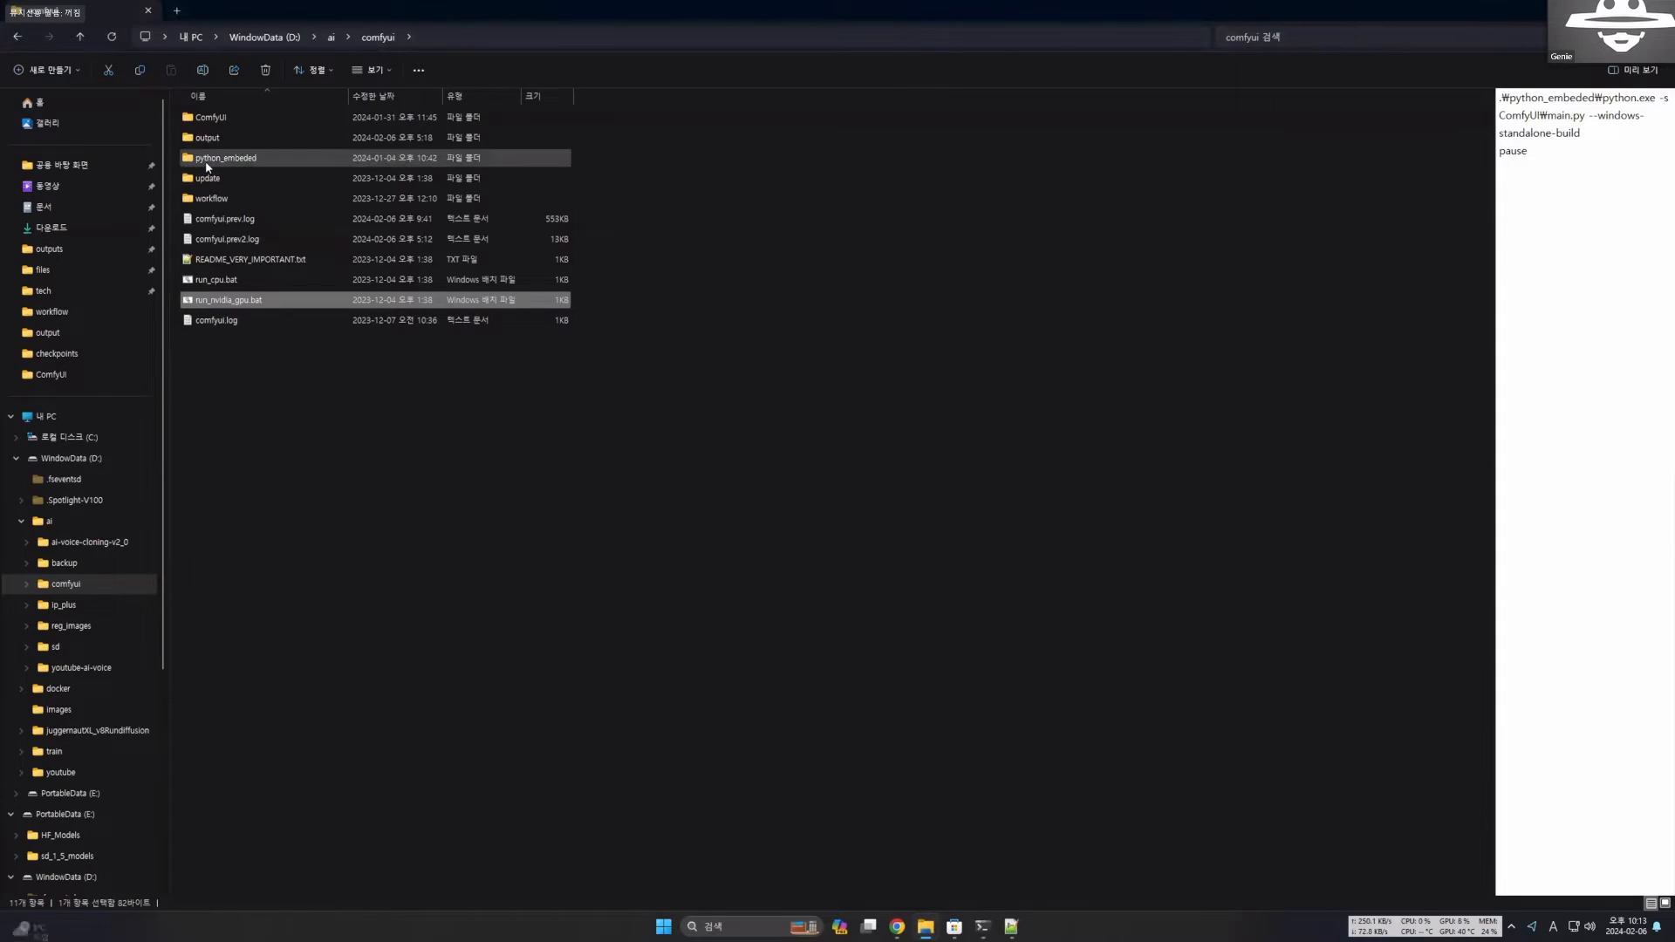
Switch to File Explorer, open the output folder inside ComfyUI and look through the saved images.
double_click(209, 117)
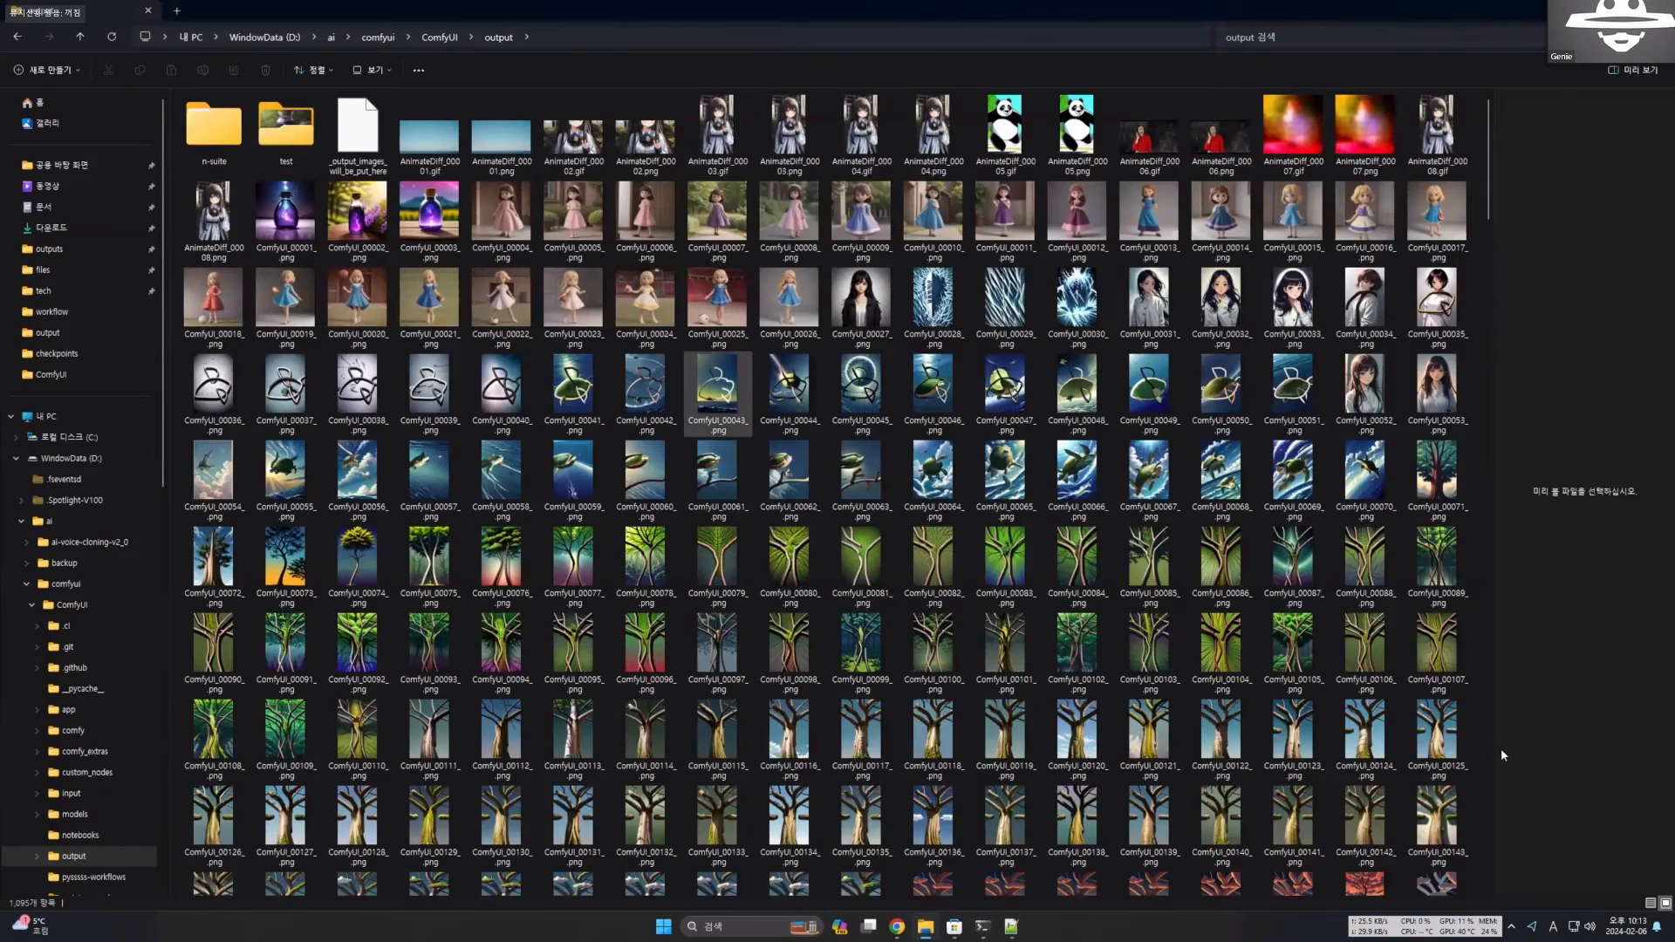
scroll(1493, 816, "down", 10)
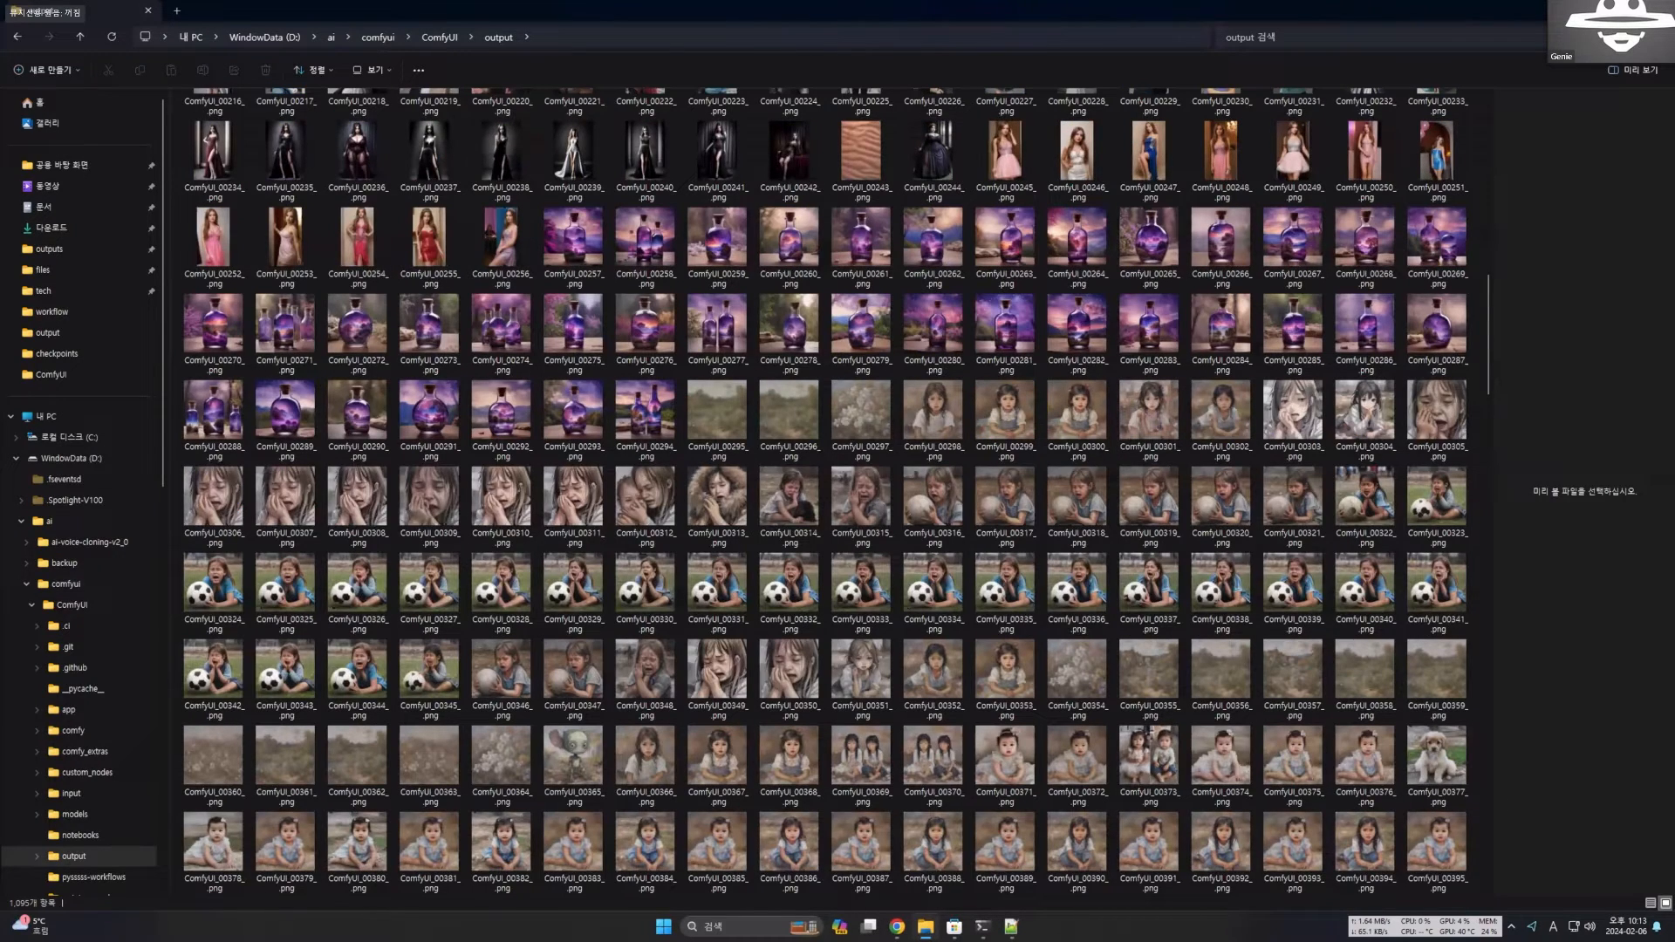
scroll(984, 358, "down", 20)
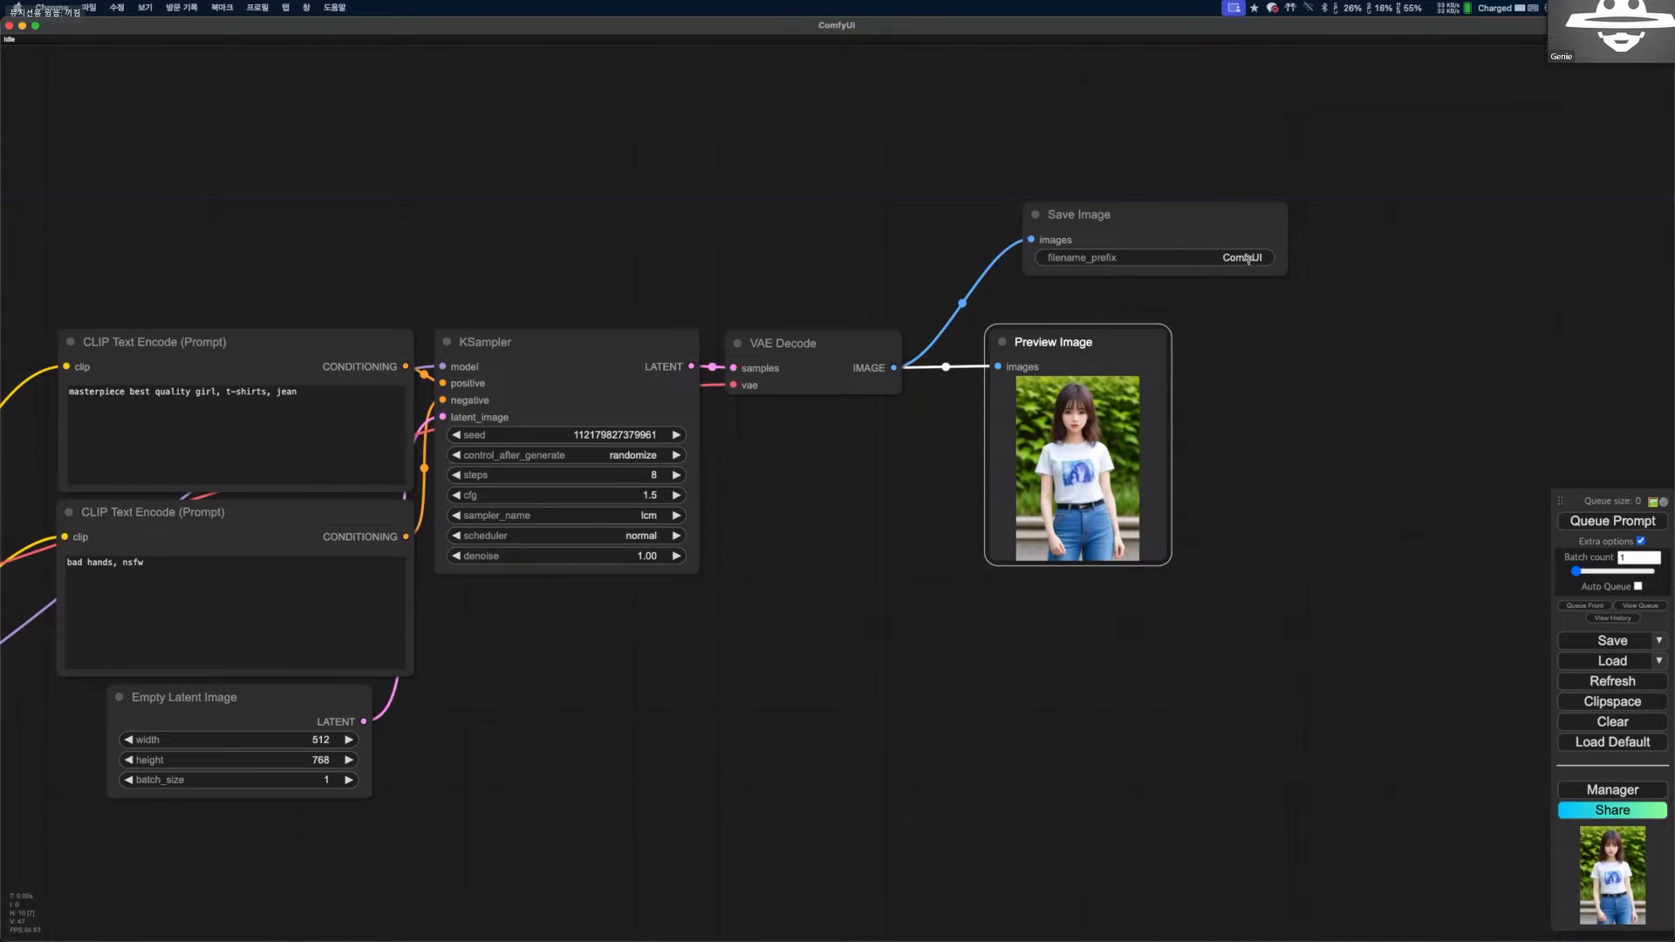
Place the Save Image node beside Preview Image and start continuous generation with Auto Queue enabled.
left_click_drag(1130, 213, 1300, 330)
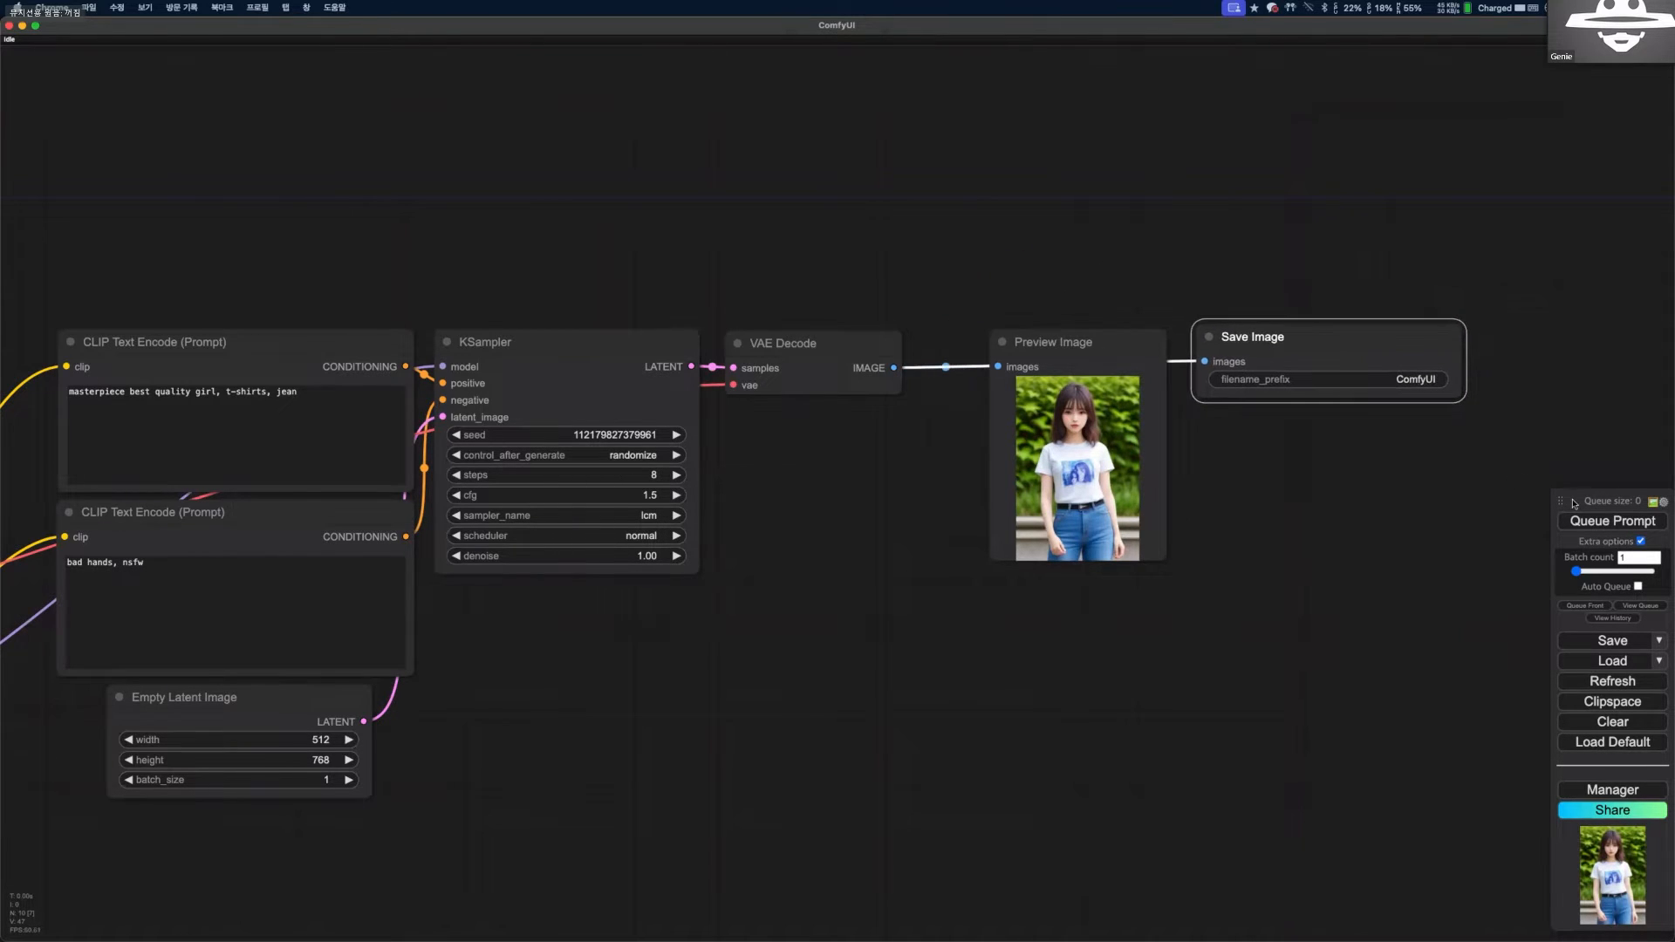
left_click(1639, 587)
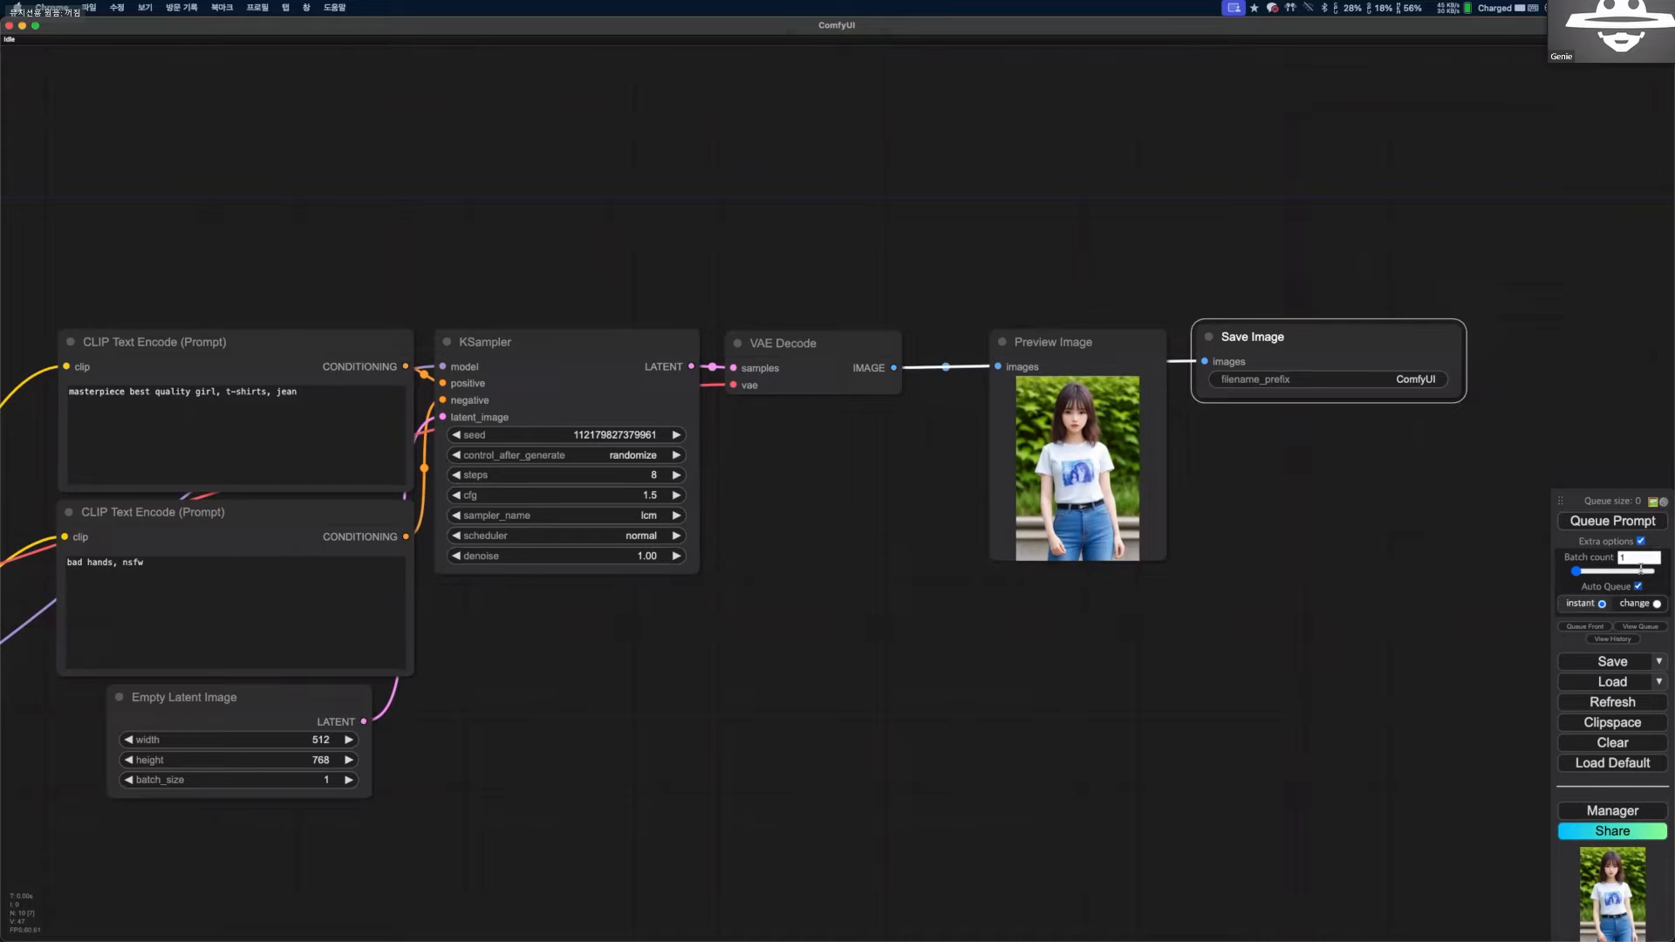
left_click(1630, 526)
Check the output folder in File Explorer for newly saved images, and return to ComfyUI.
key("ctrl+Right")
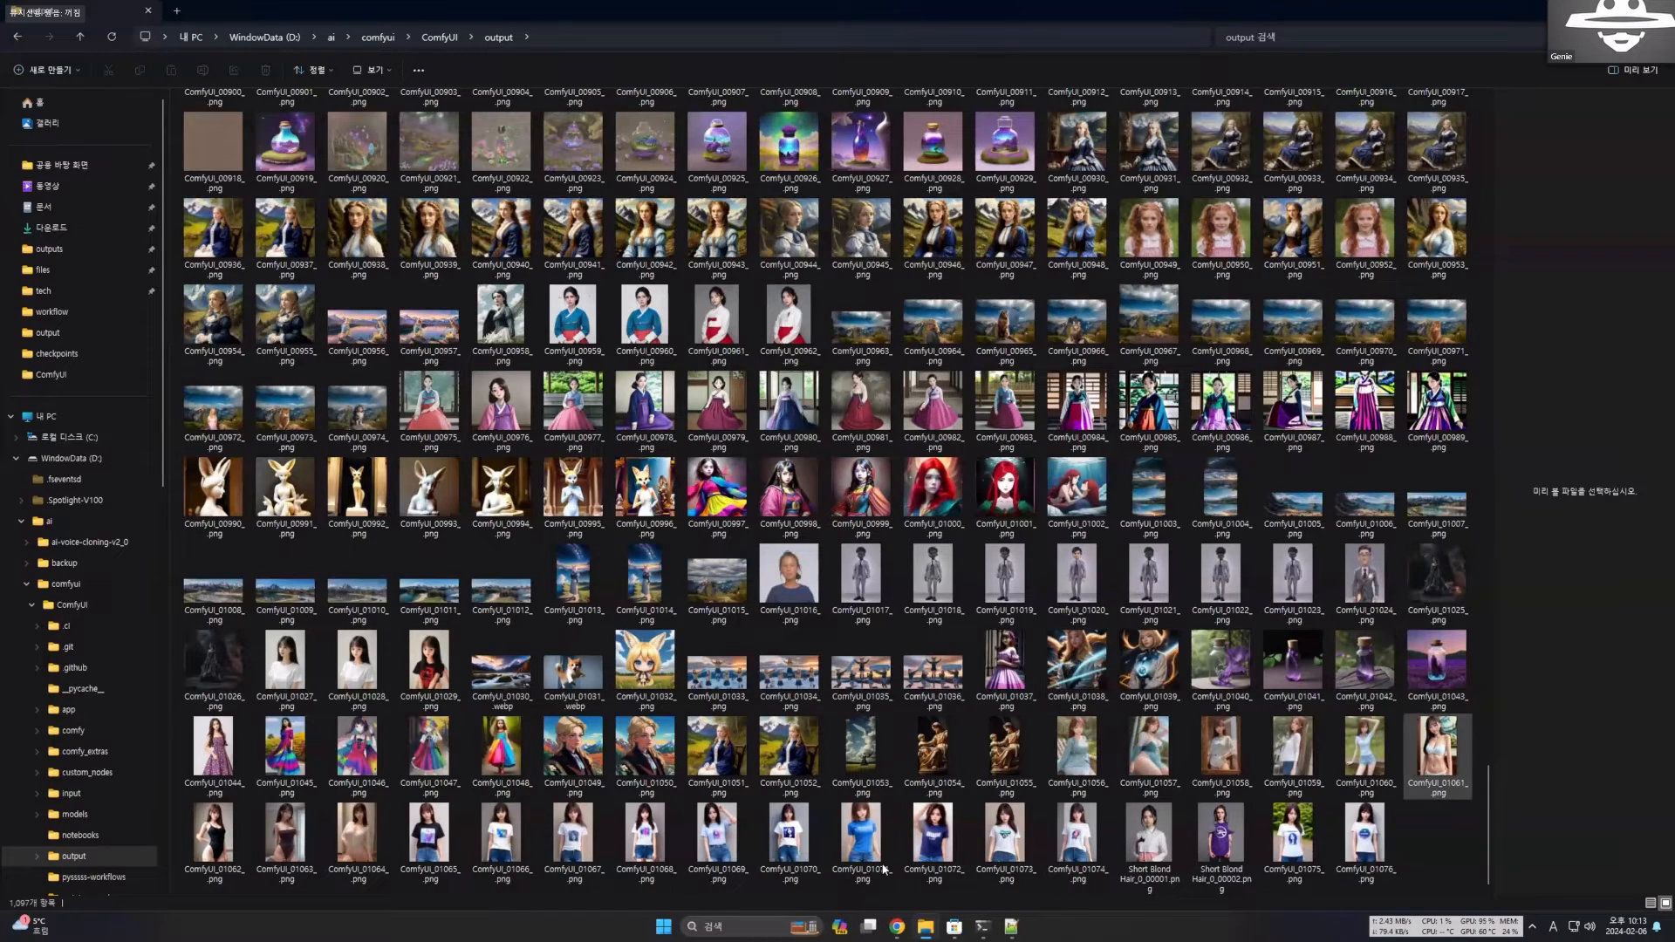
scroll(1056, 860, "down", 2)
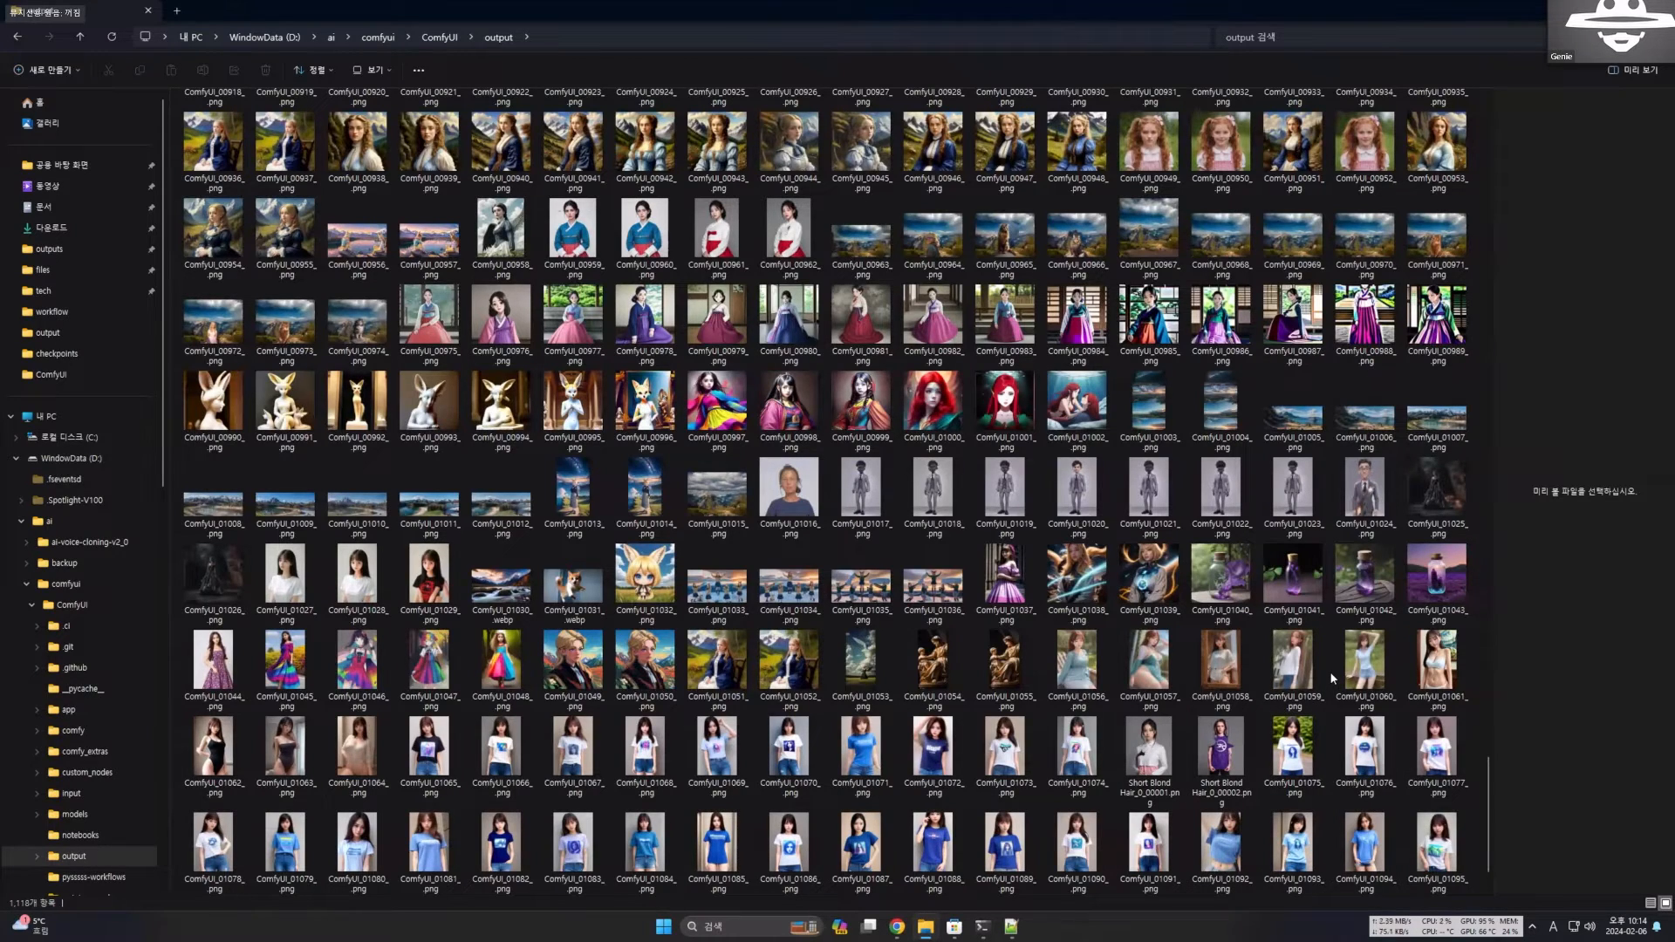
key("ctrl+Left")
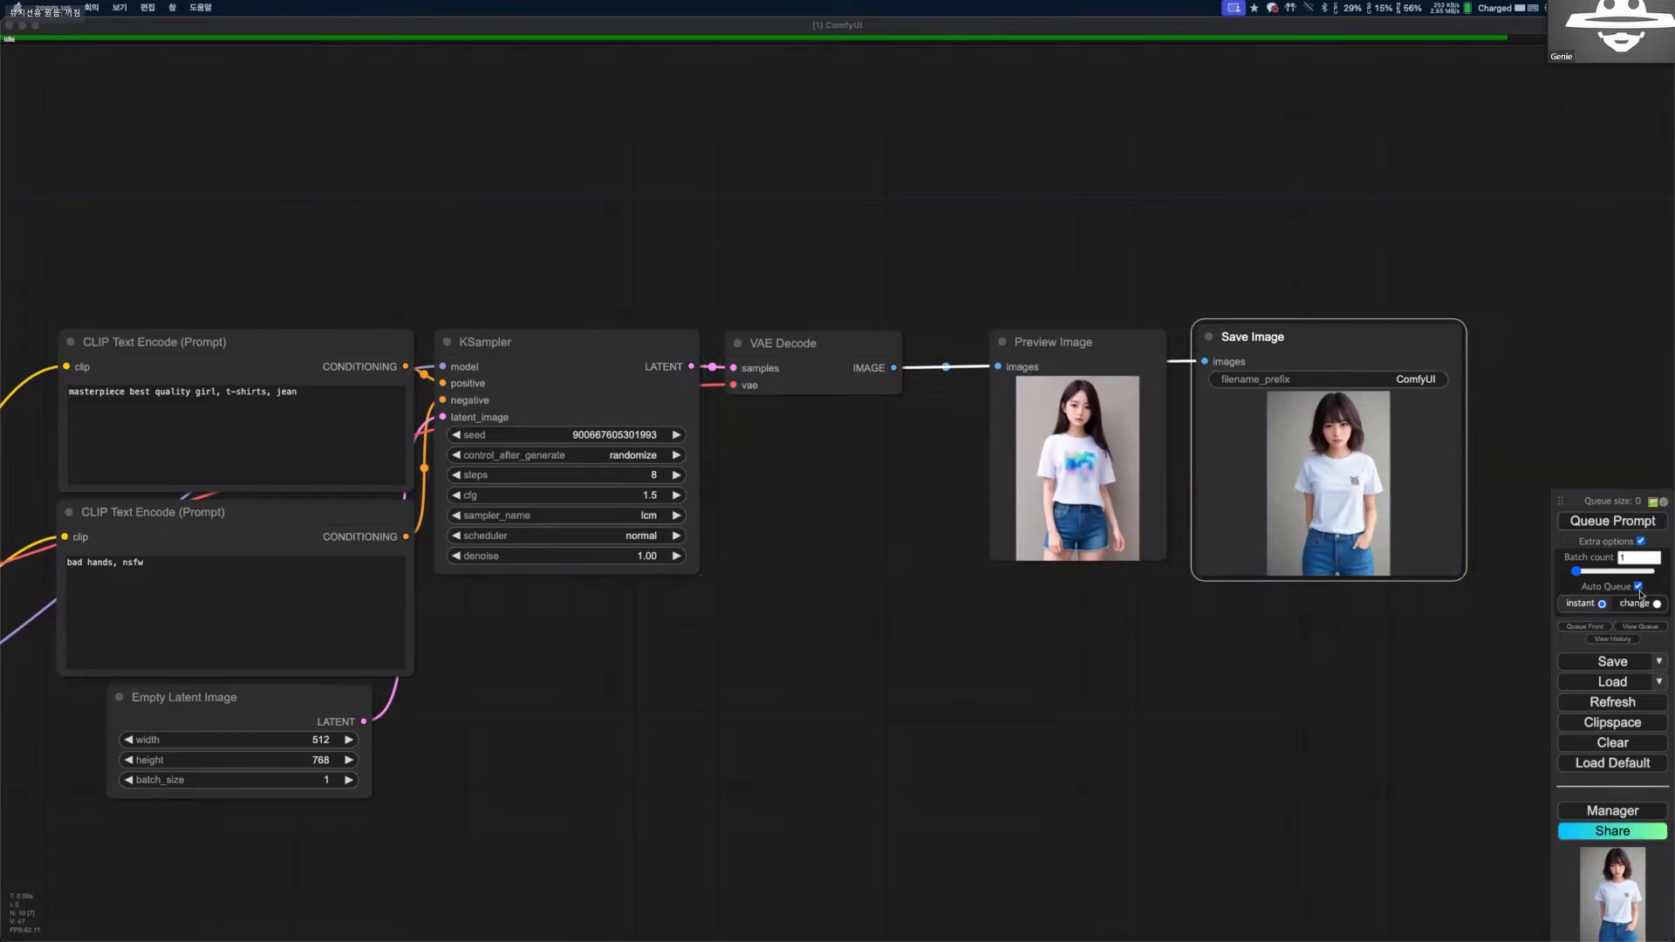
Turn off Auto Queue to stop the continuous image generation.
right_click(1640, 592)
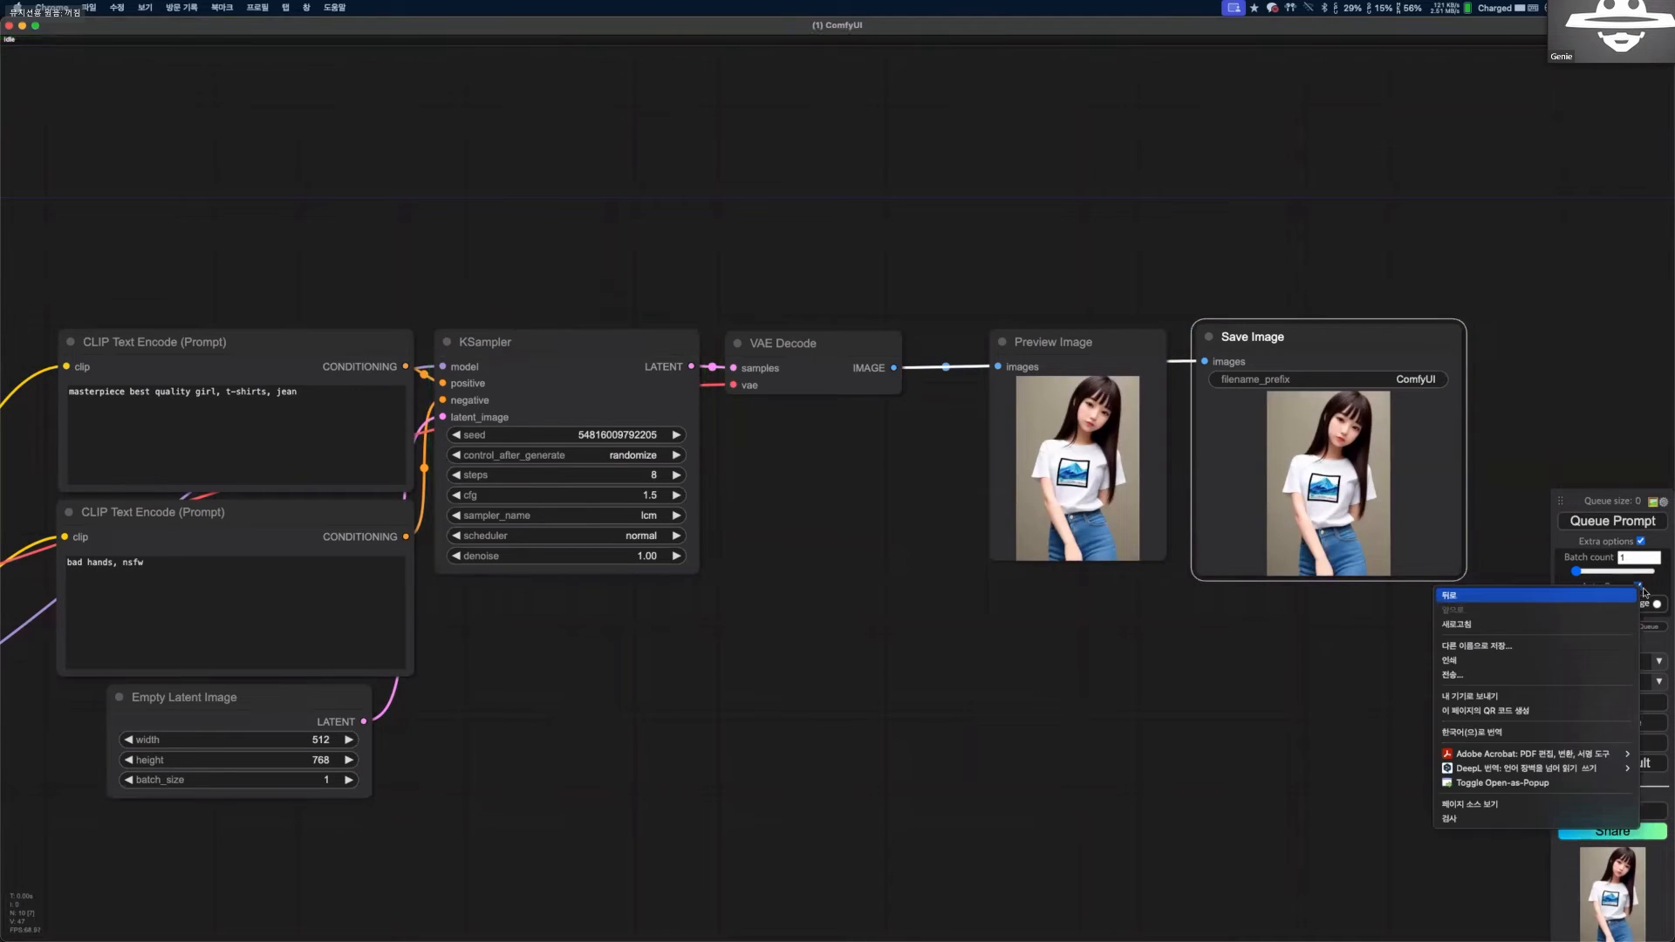
left_click(1641, 591)
left_click(1638, 587)
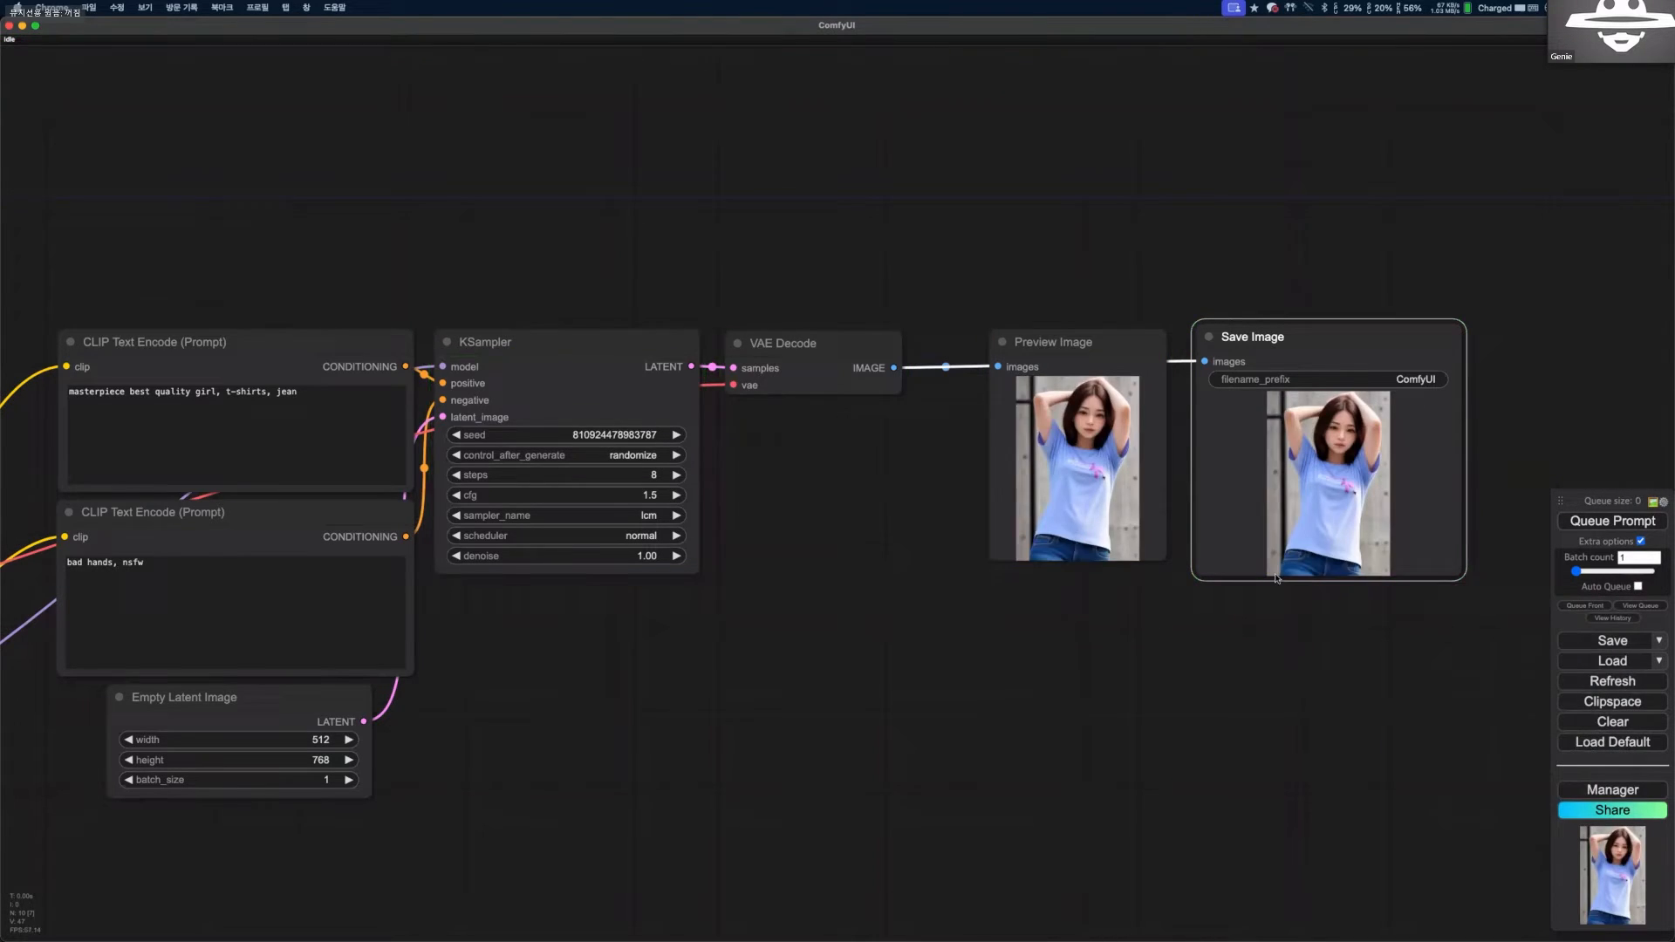
Bring the Load LoRA node into view and tile the ComfyUI window beside the Lora Examples page.
scroll(1153, 672, "down", 2)
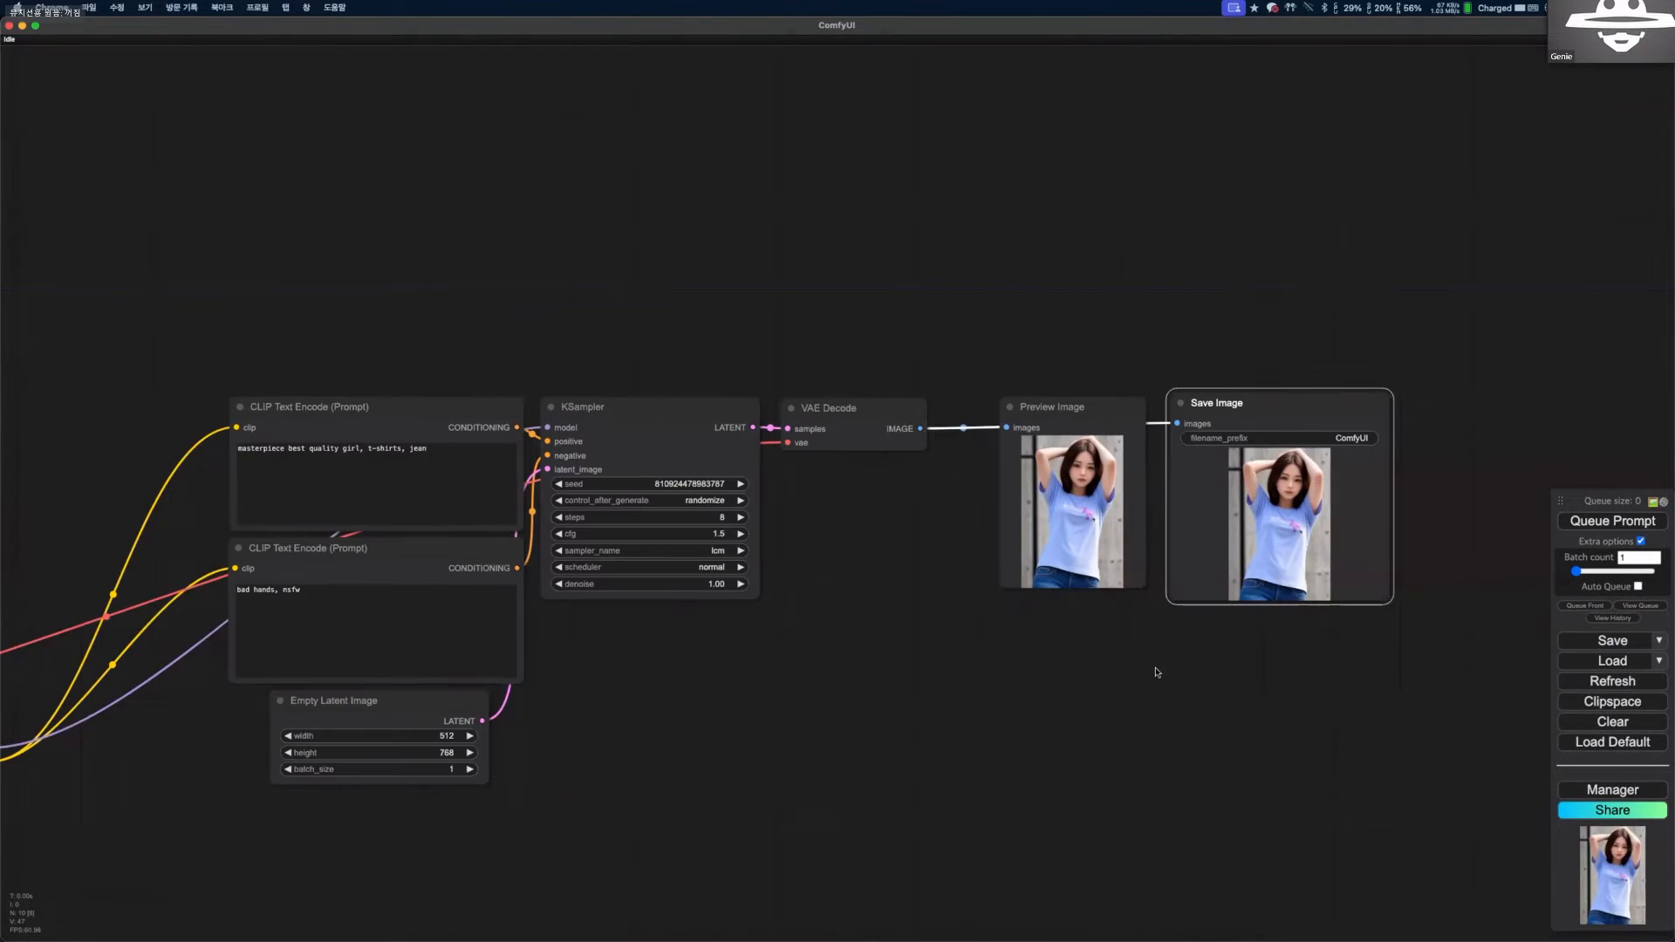
left_click_drag(153, 601, 438, 390)
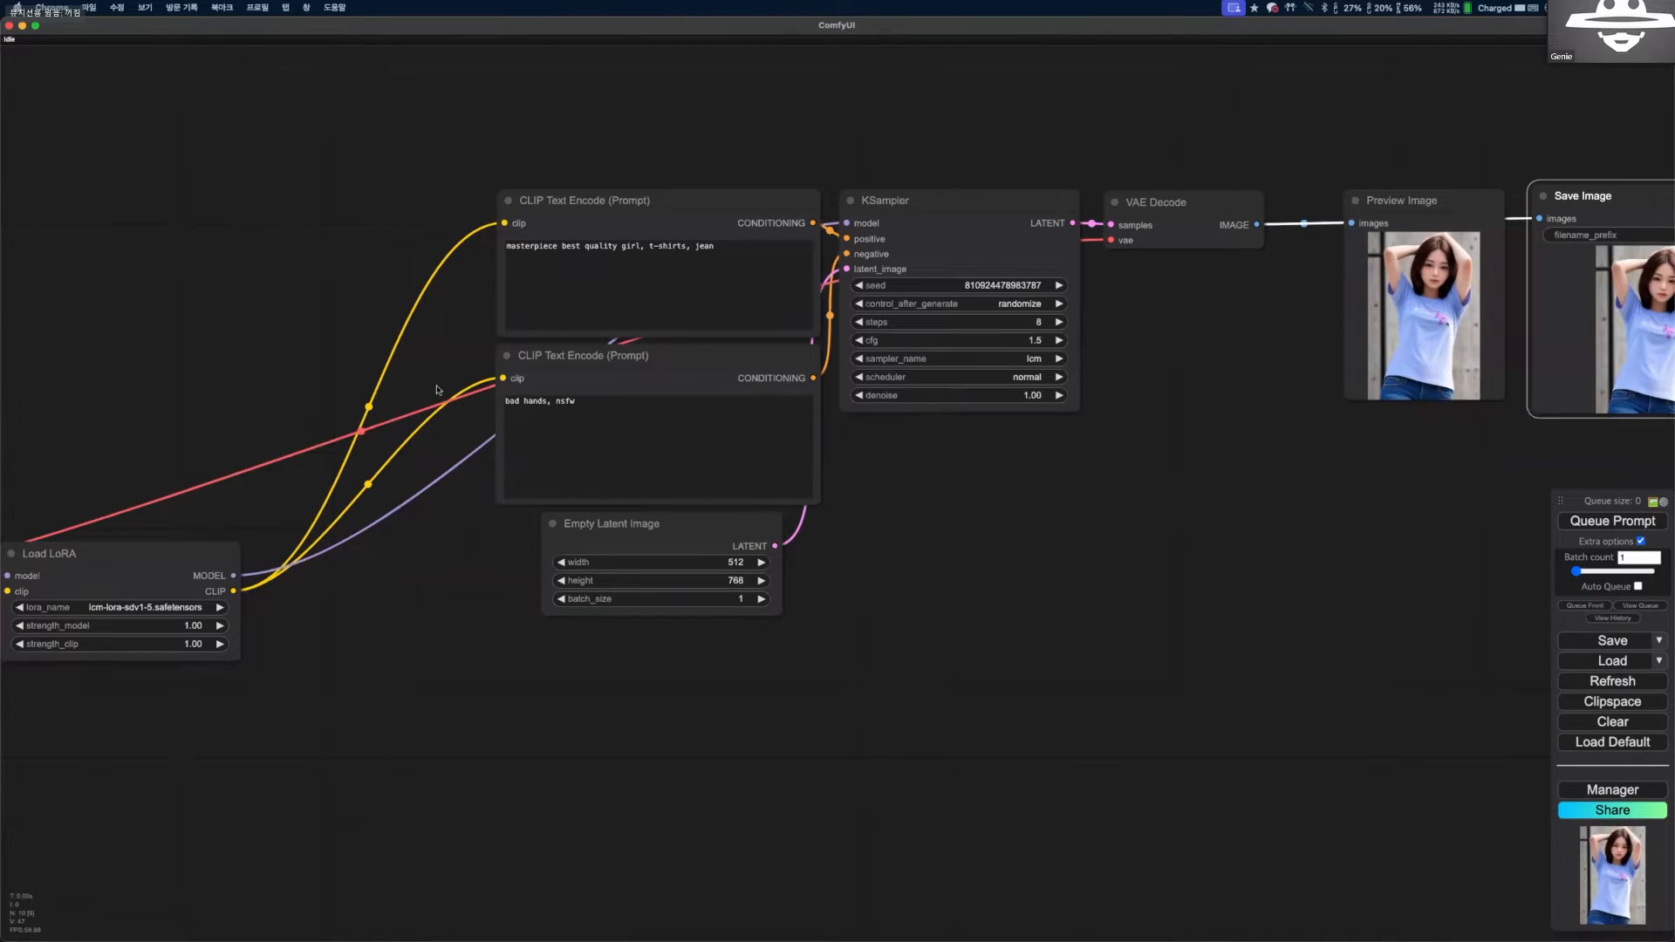
key("ctrl+alt+Right")
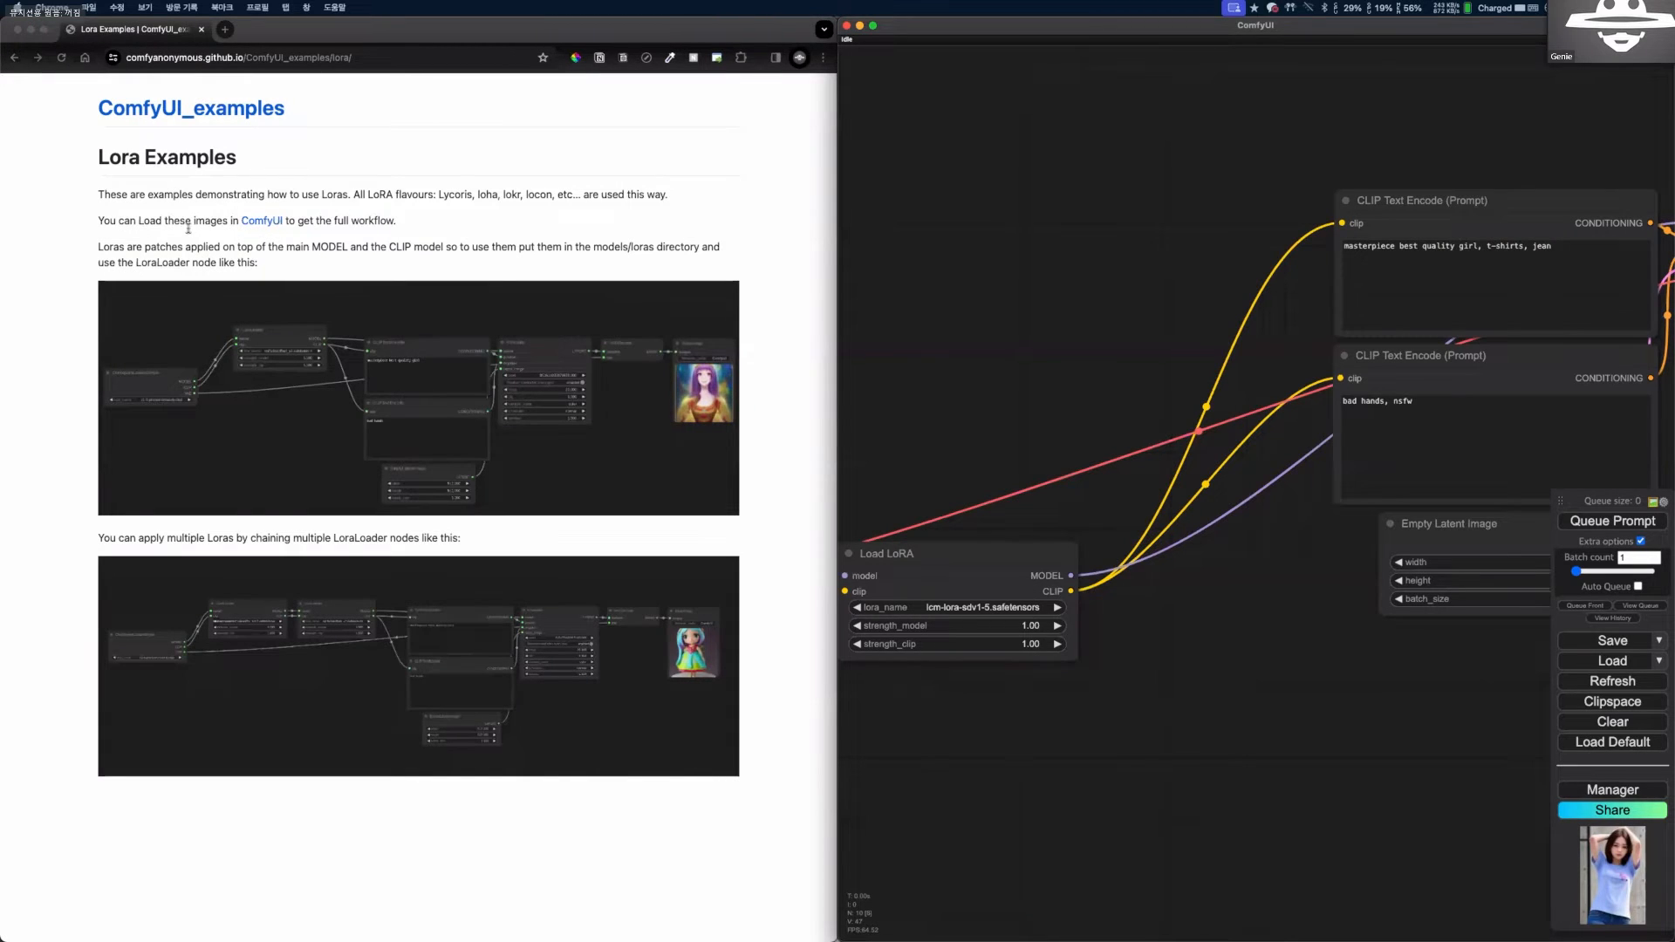
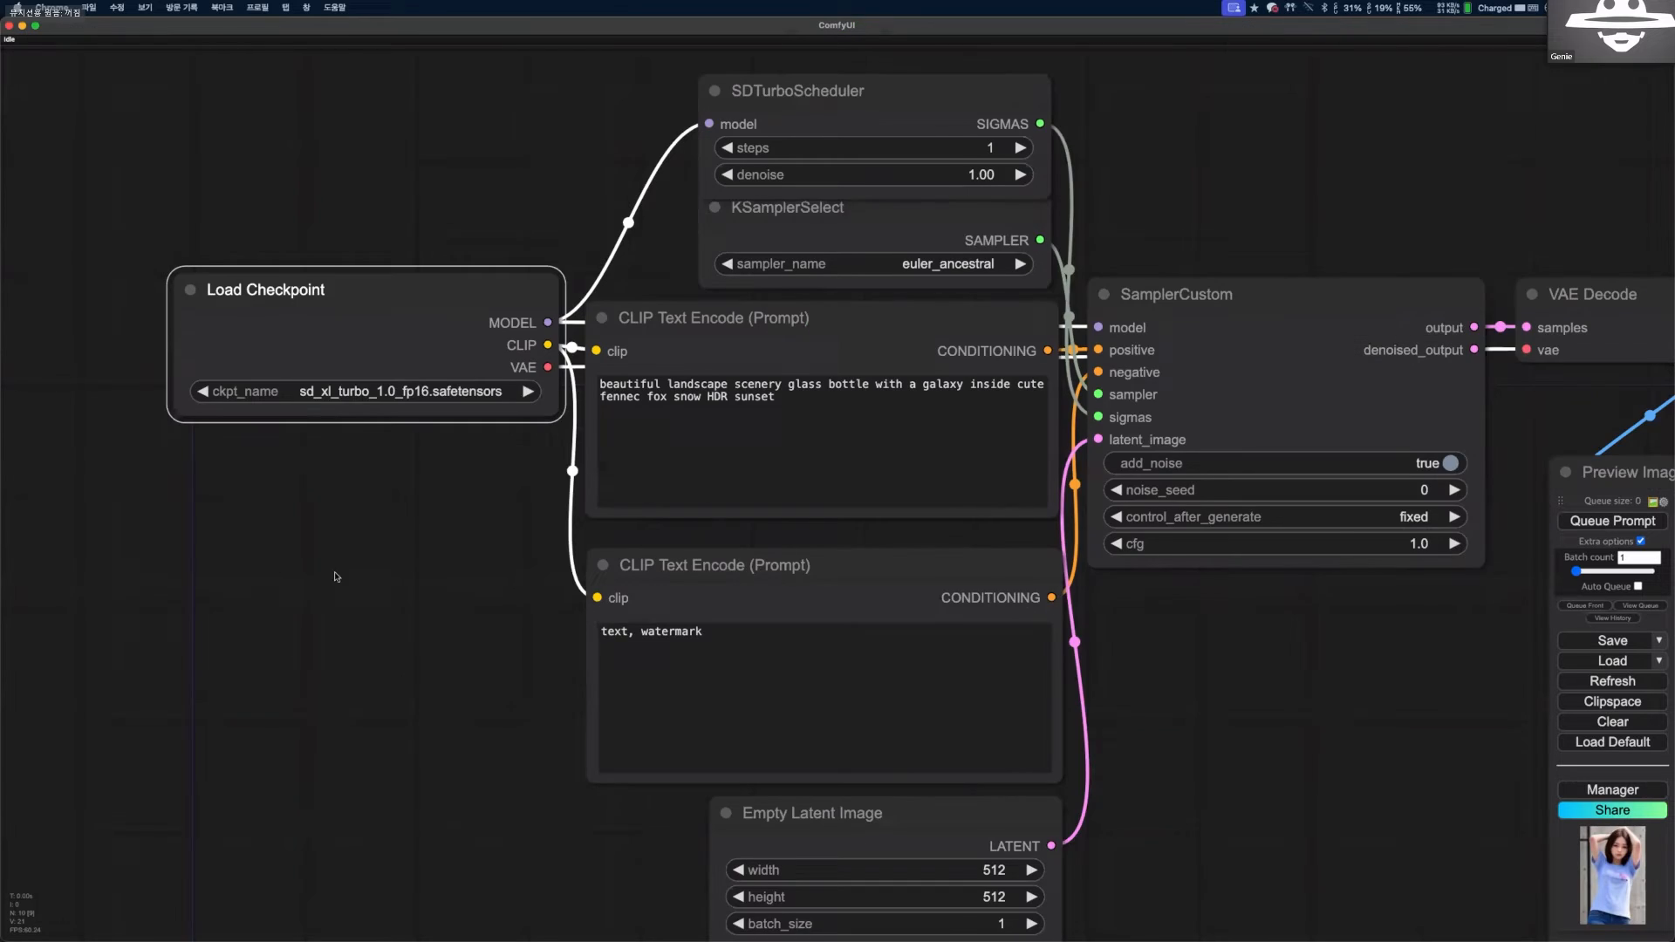
Place the Preview Image node directly beneath VAE Decode and move the muted Save Image group slightly lower.
scroll(616, 522, "up", 3)
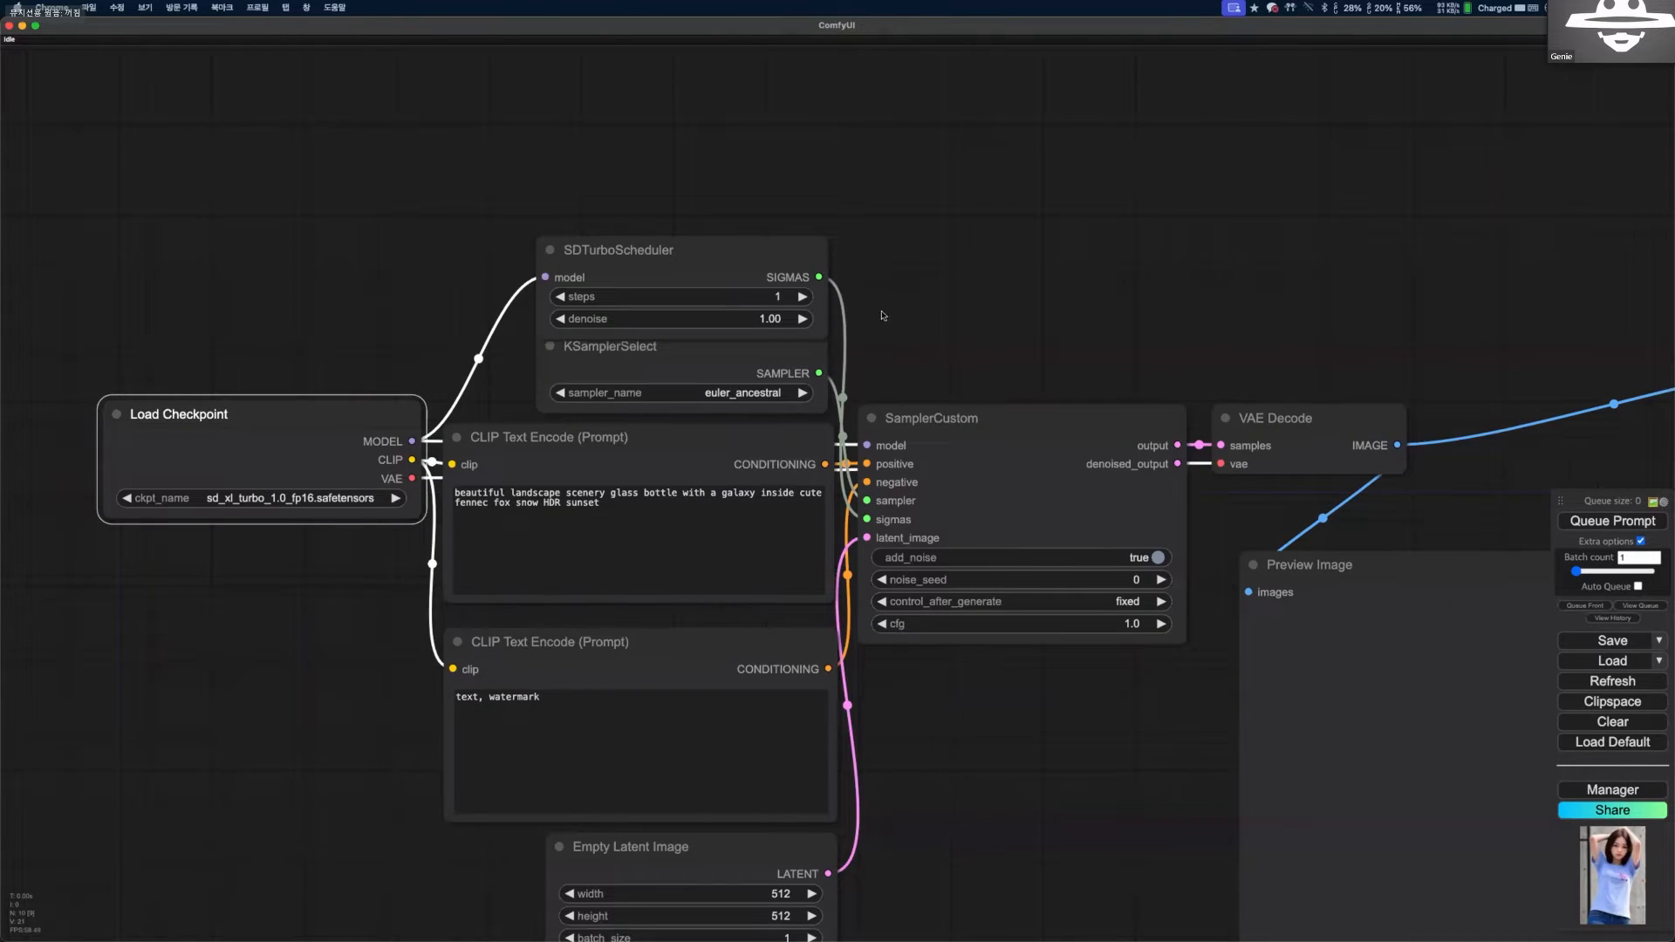
scroll(961, 157, "down", 3)
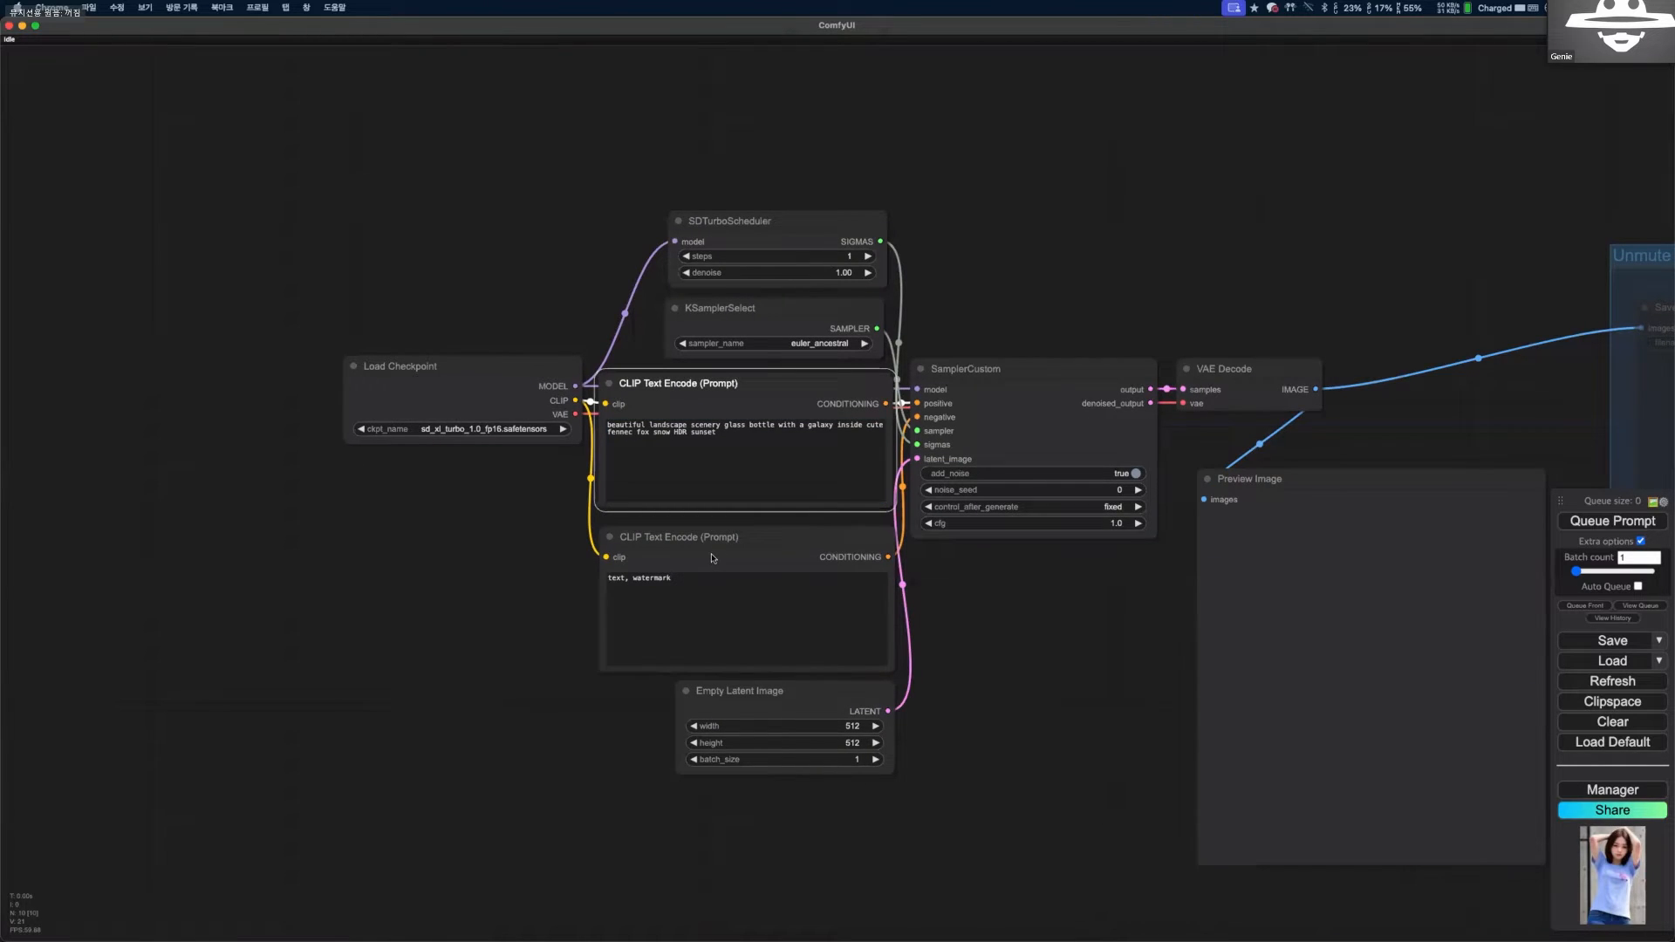
left_click_drag(939, 552, 613, 493)
scroll(613, 493, "down", 3)
left_click_drag(873, 444, 856, 412)
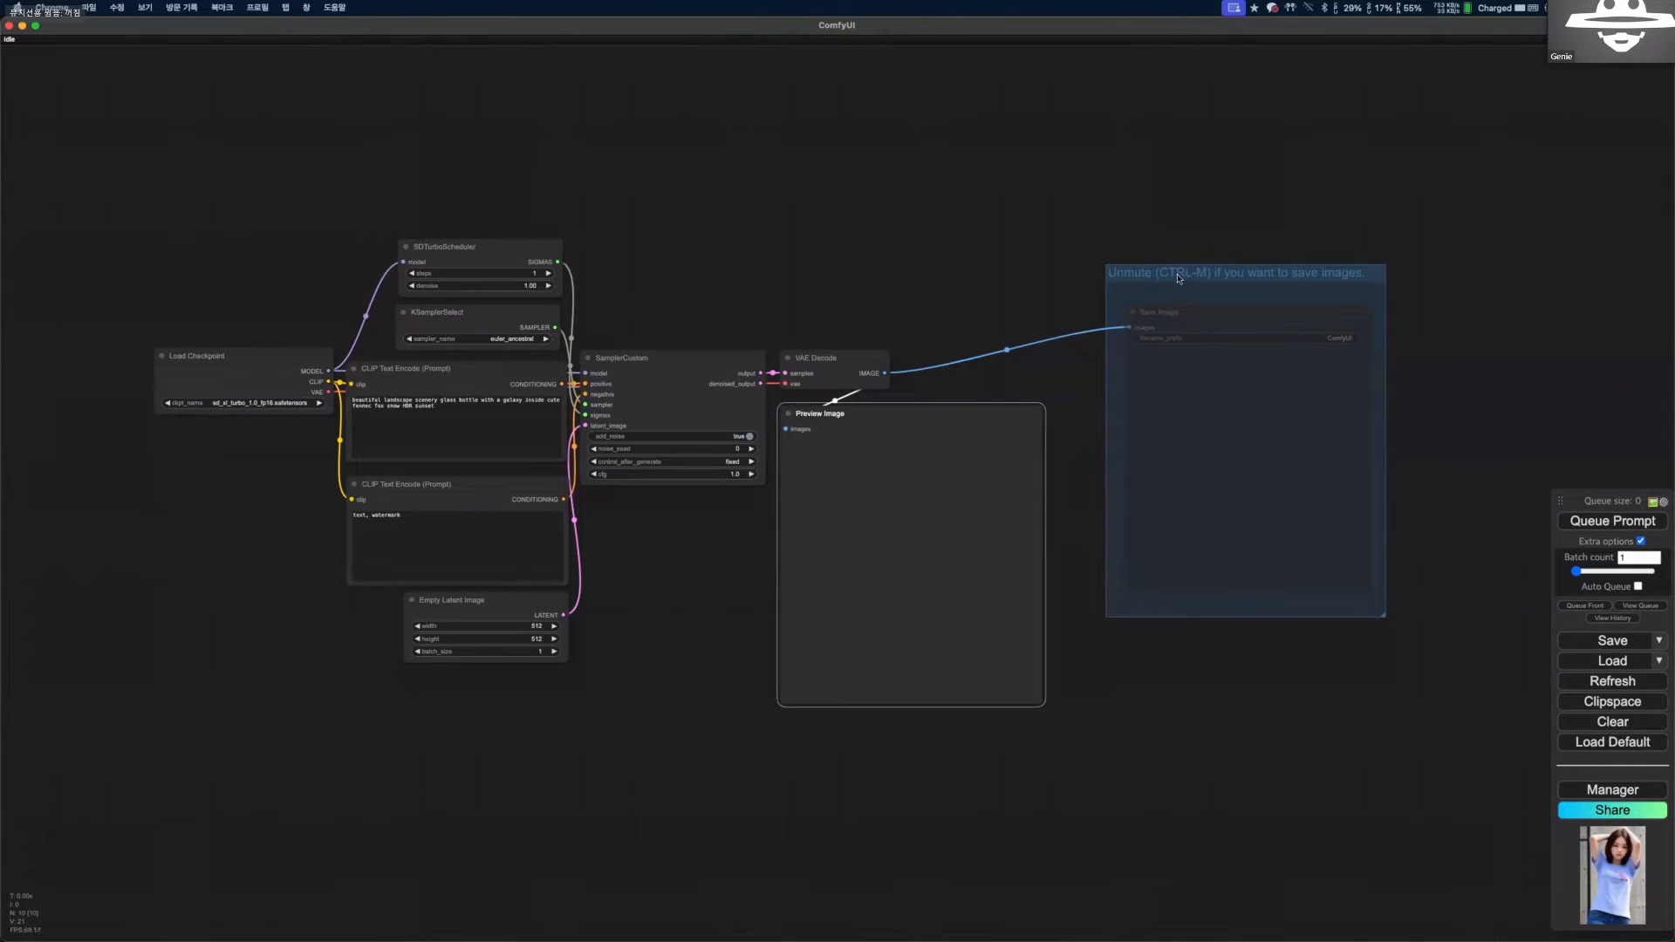
left_click_drag(1182, 271, 1191, 297)
Generate an image with the sd_xl_turbo_1.0_fp16 workflow and look over its nodes while it runs.
left_click(1574, 523)
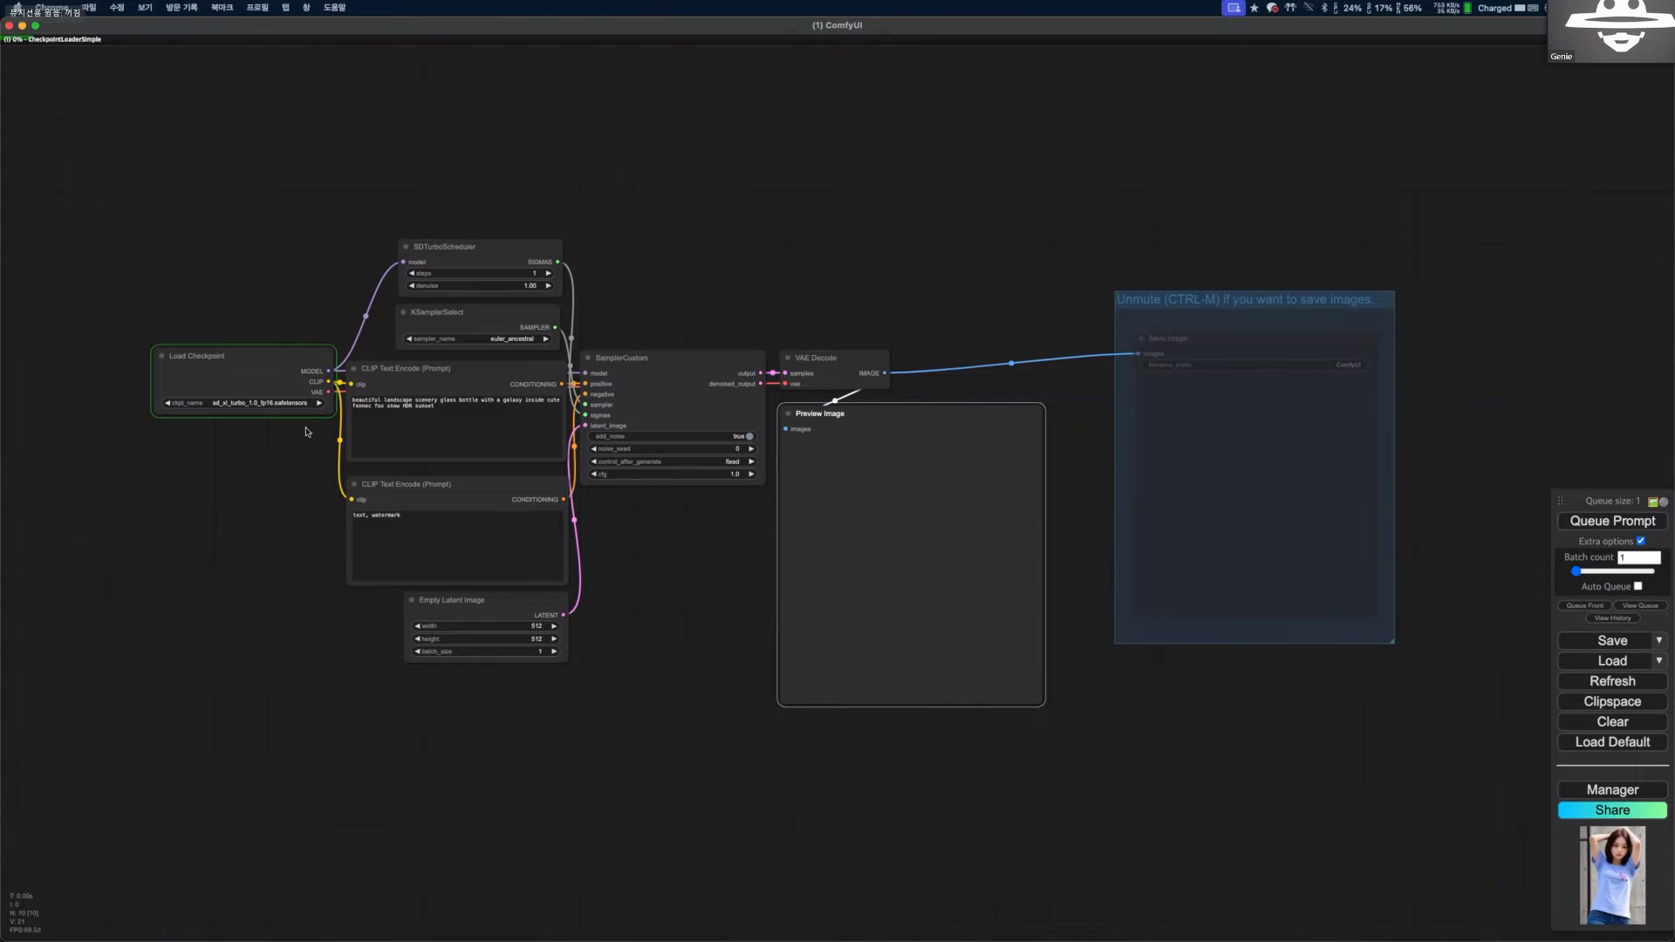
scroll(243, 407, "up", 1)
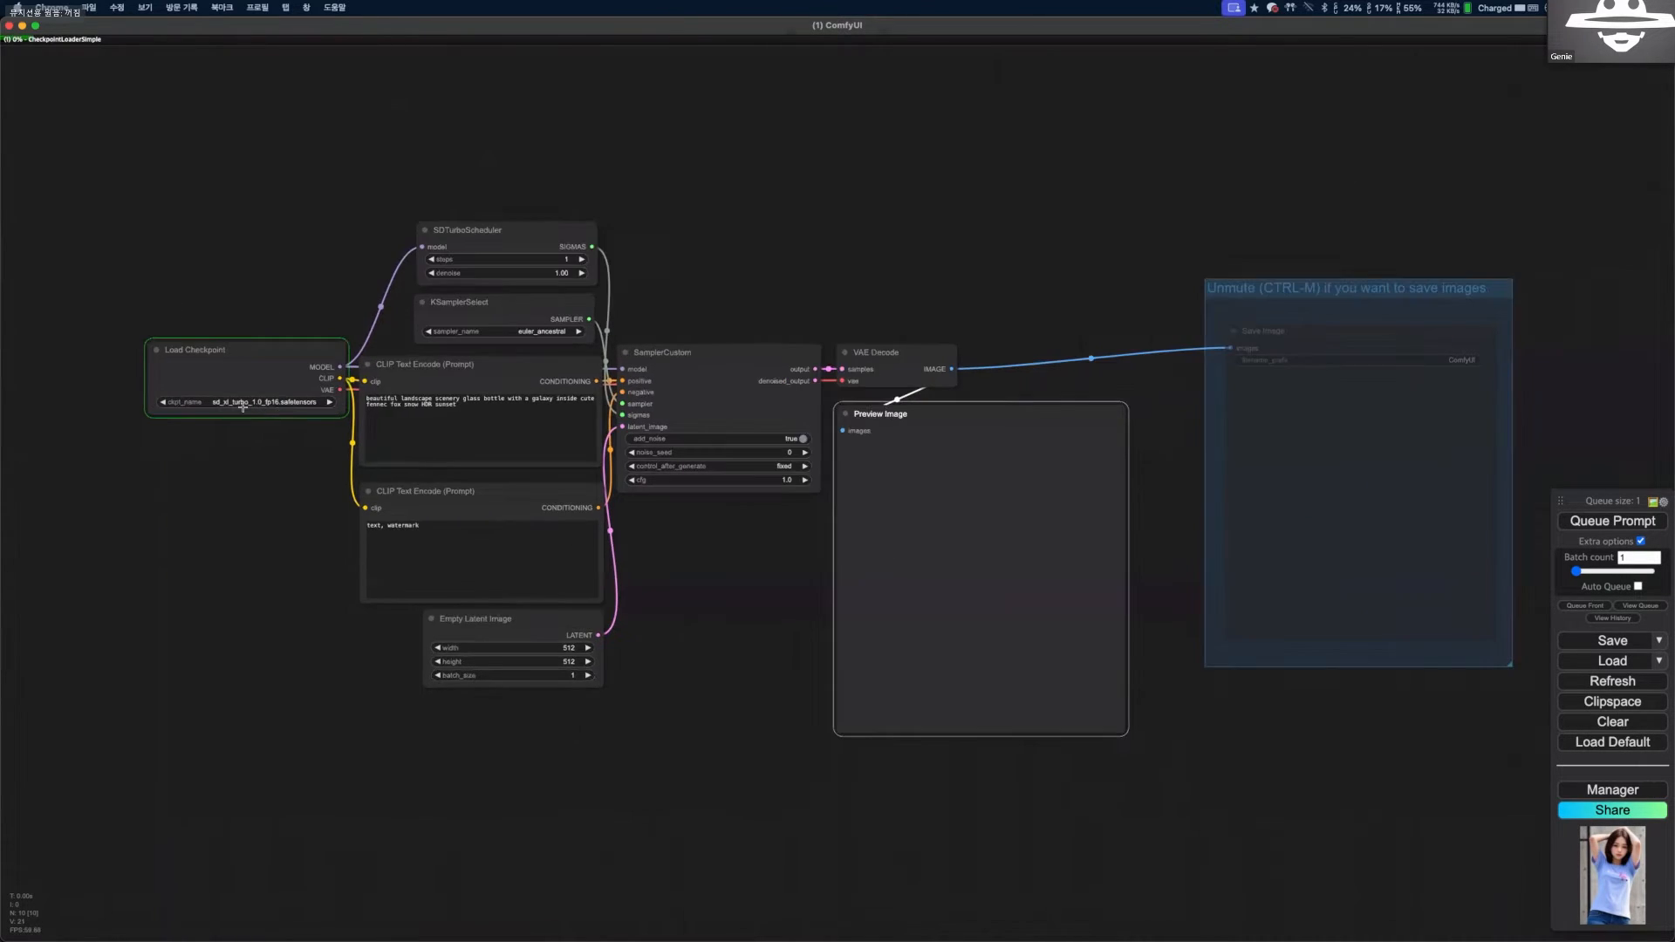
scroll(322, 406, "up", 6)
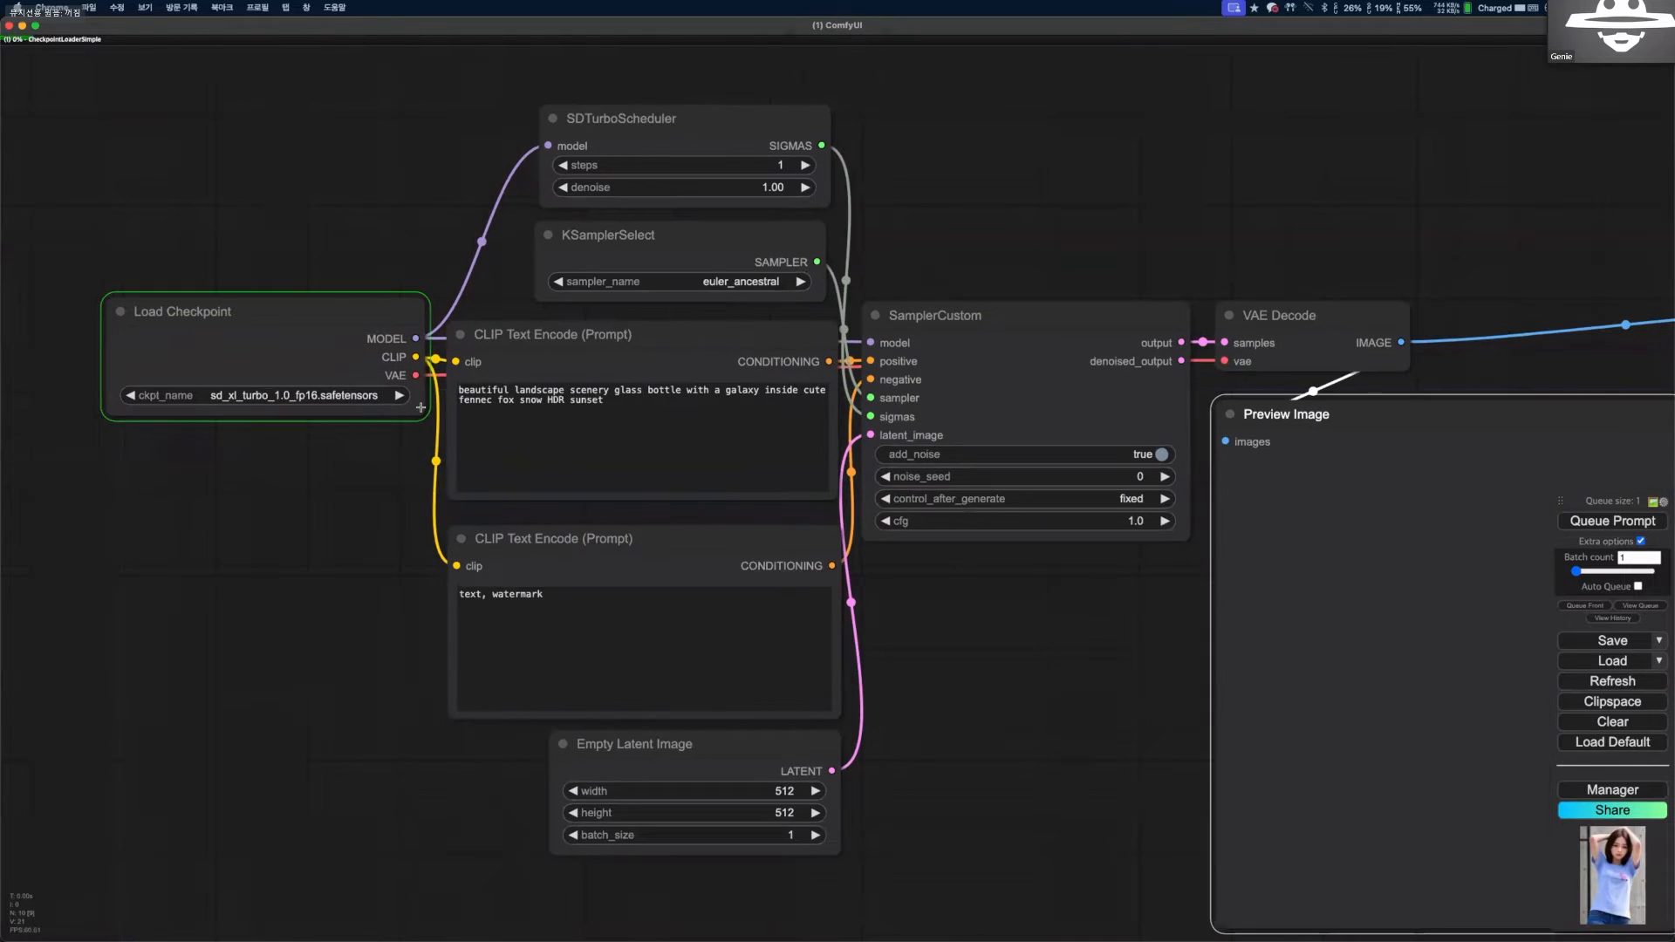
scroll(421, 407, "down", 2)
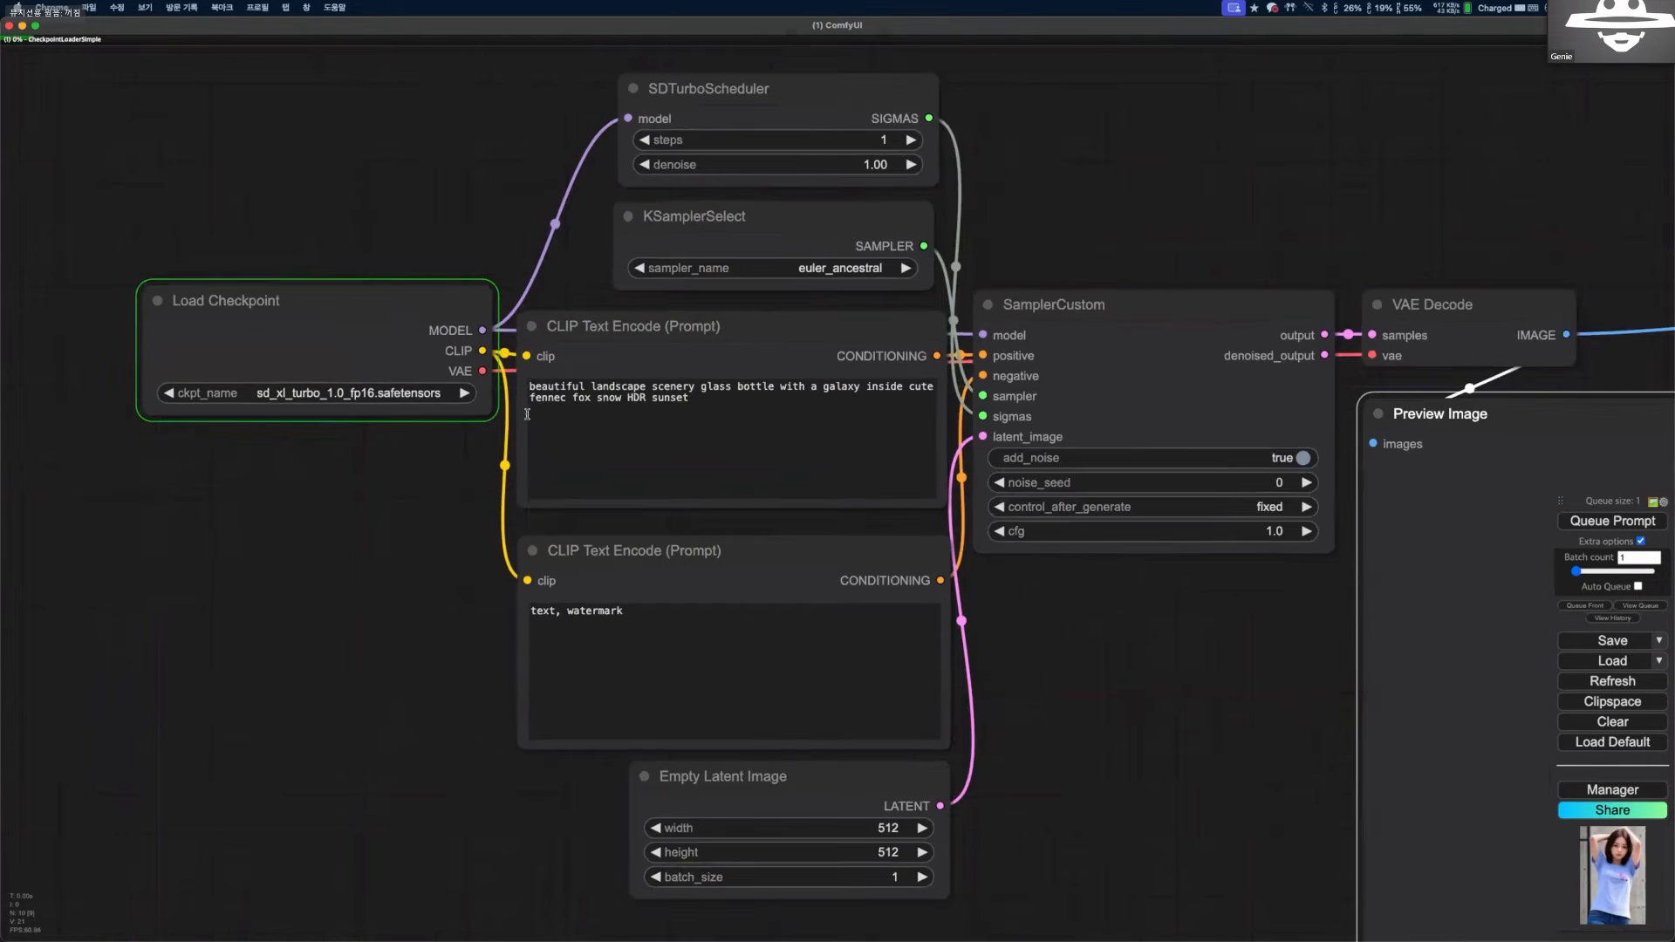
scroll(521, 423, "down", 2)
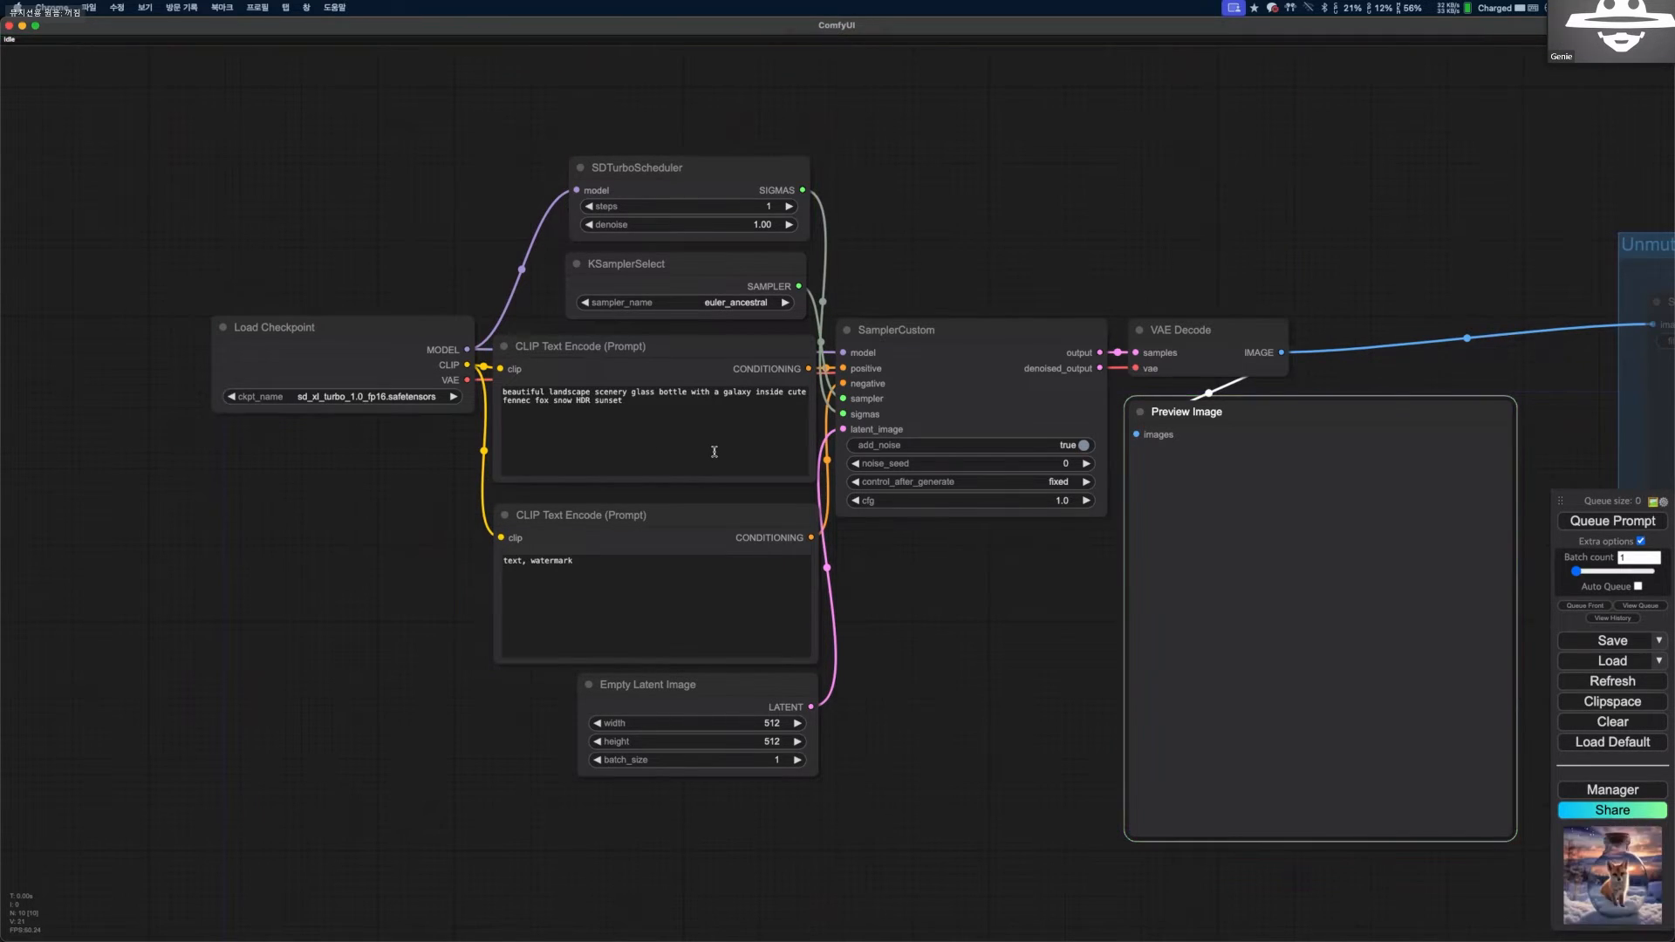
scroll(972, 545, "up", 1)
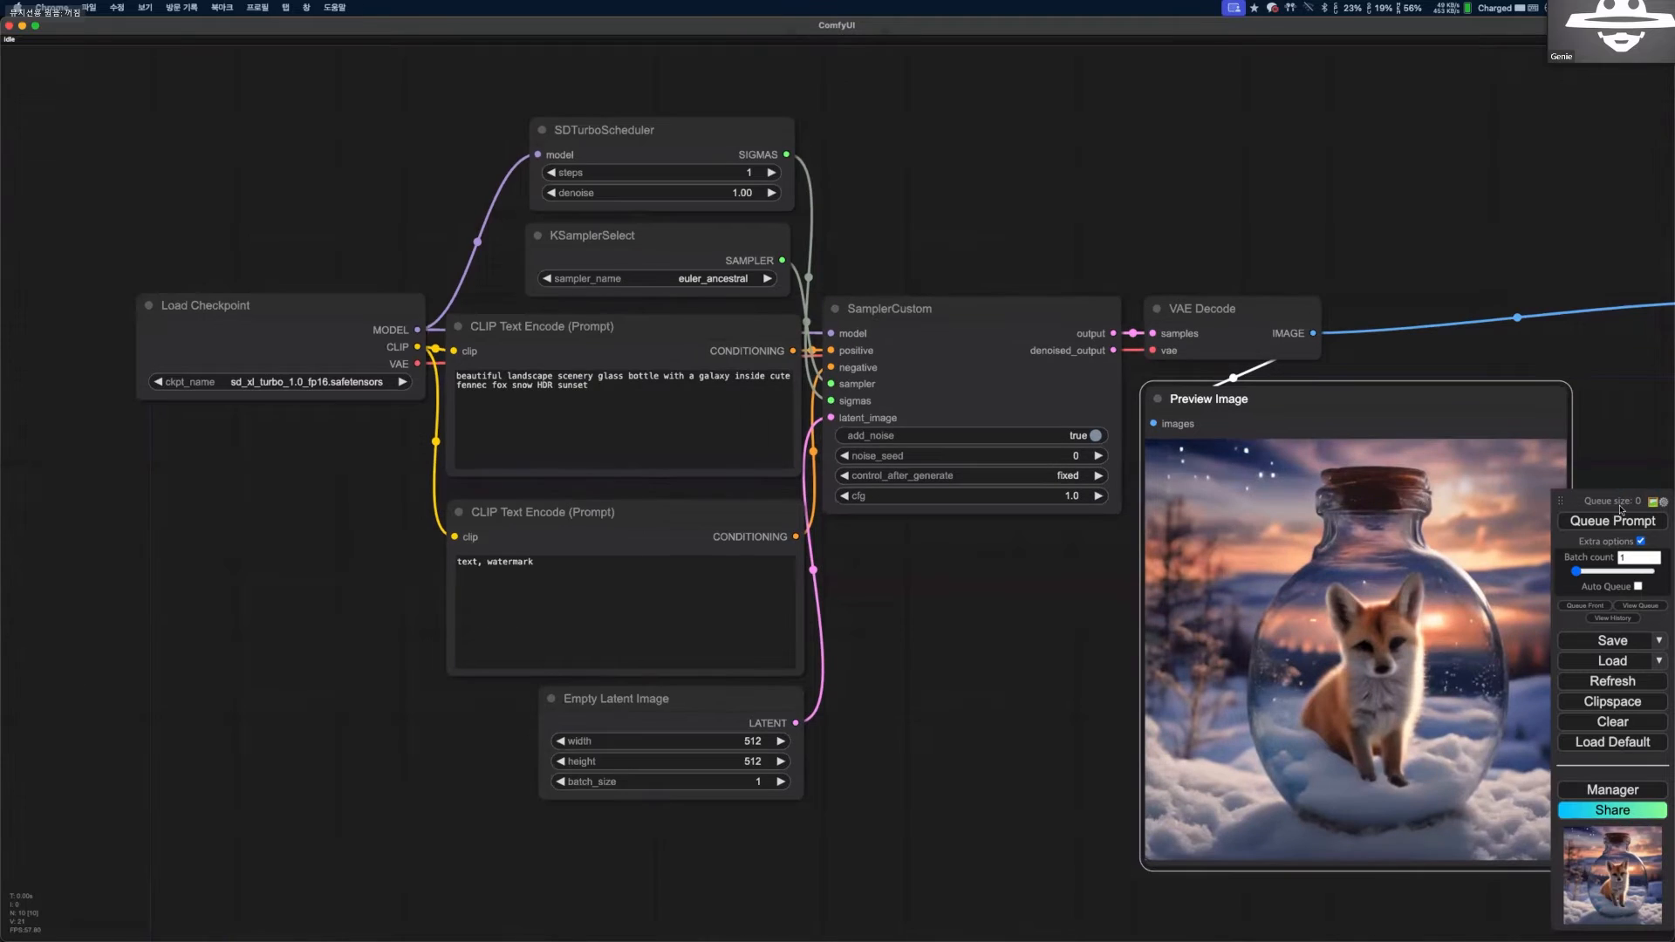
Set the SamplerCustom node's control_after_generate option to randomize.
left_click_drag(1644, 458, 1607, 464)
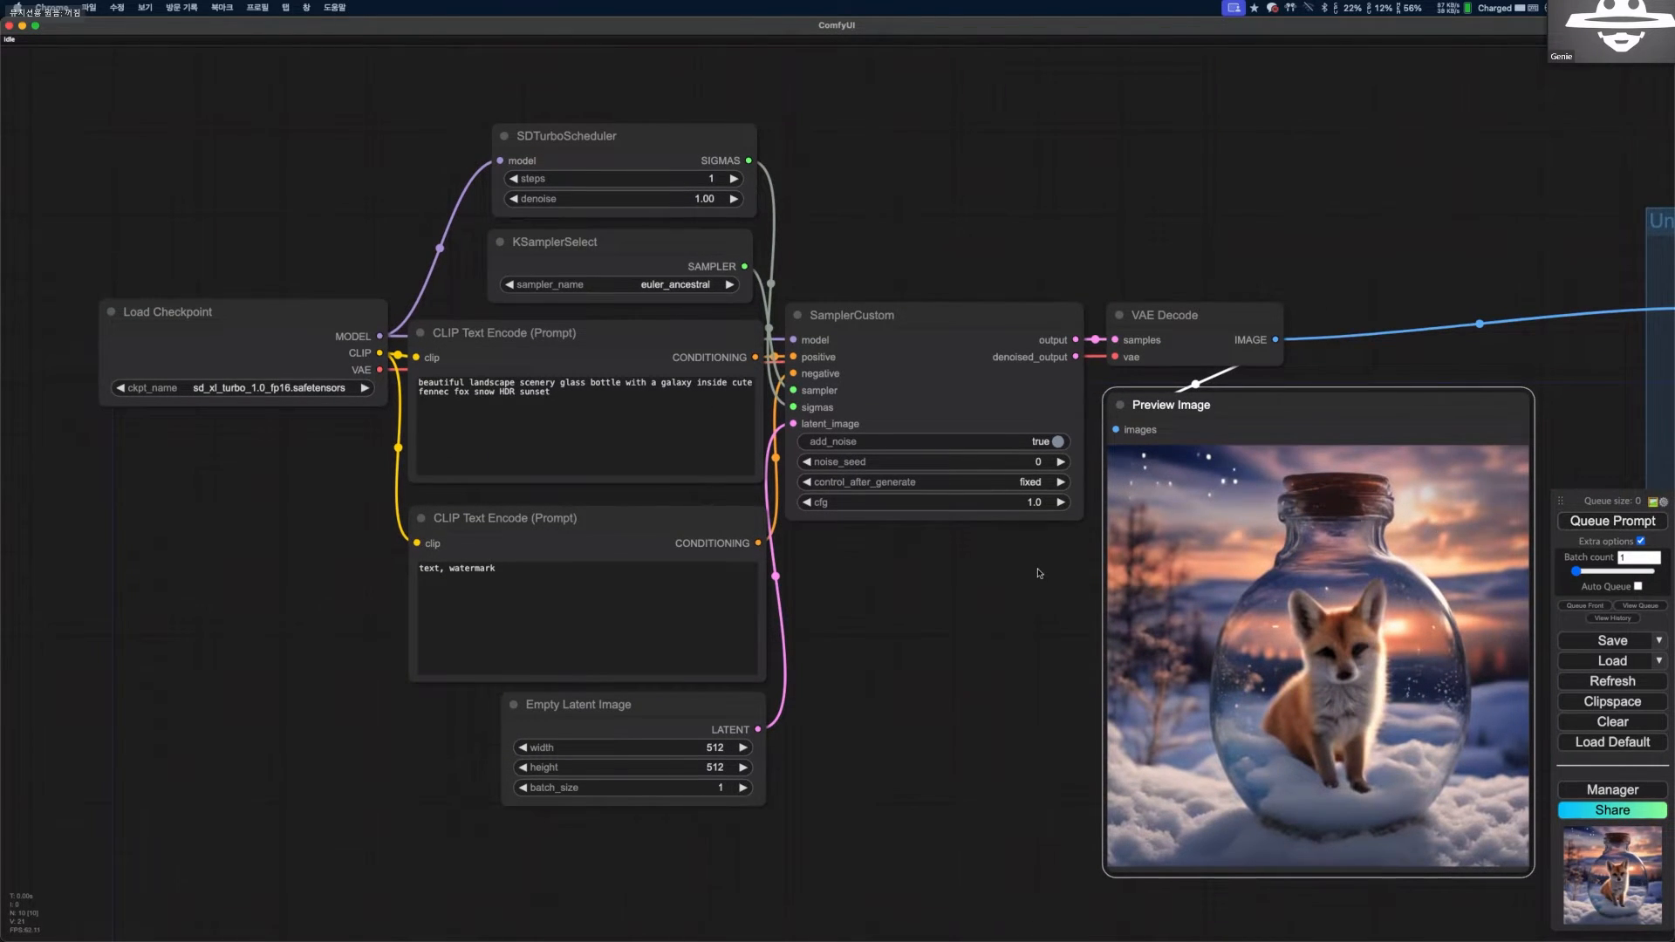
left_click_drag(1038, 572, 997, 573)
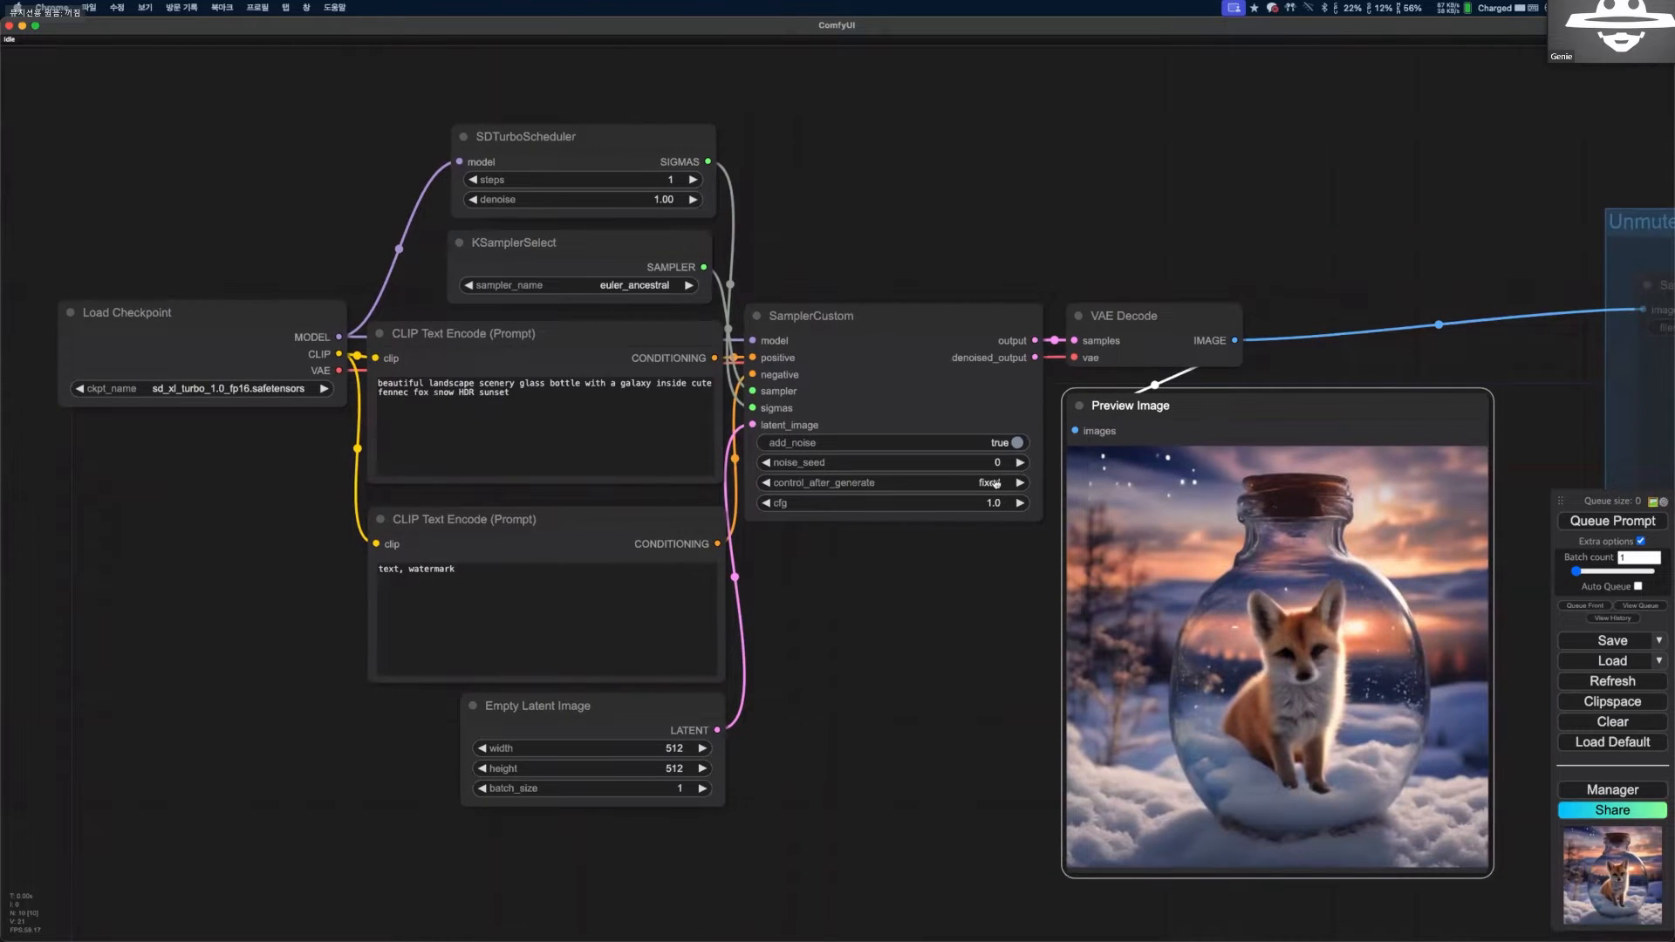
left_click(994, 483)
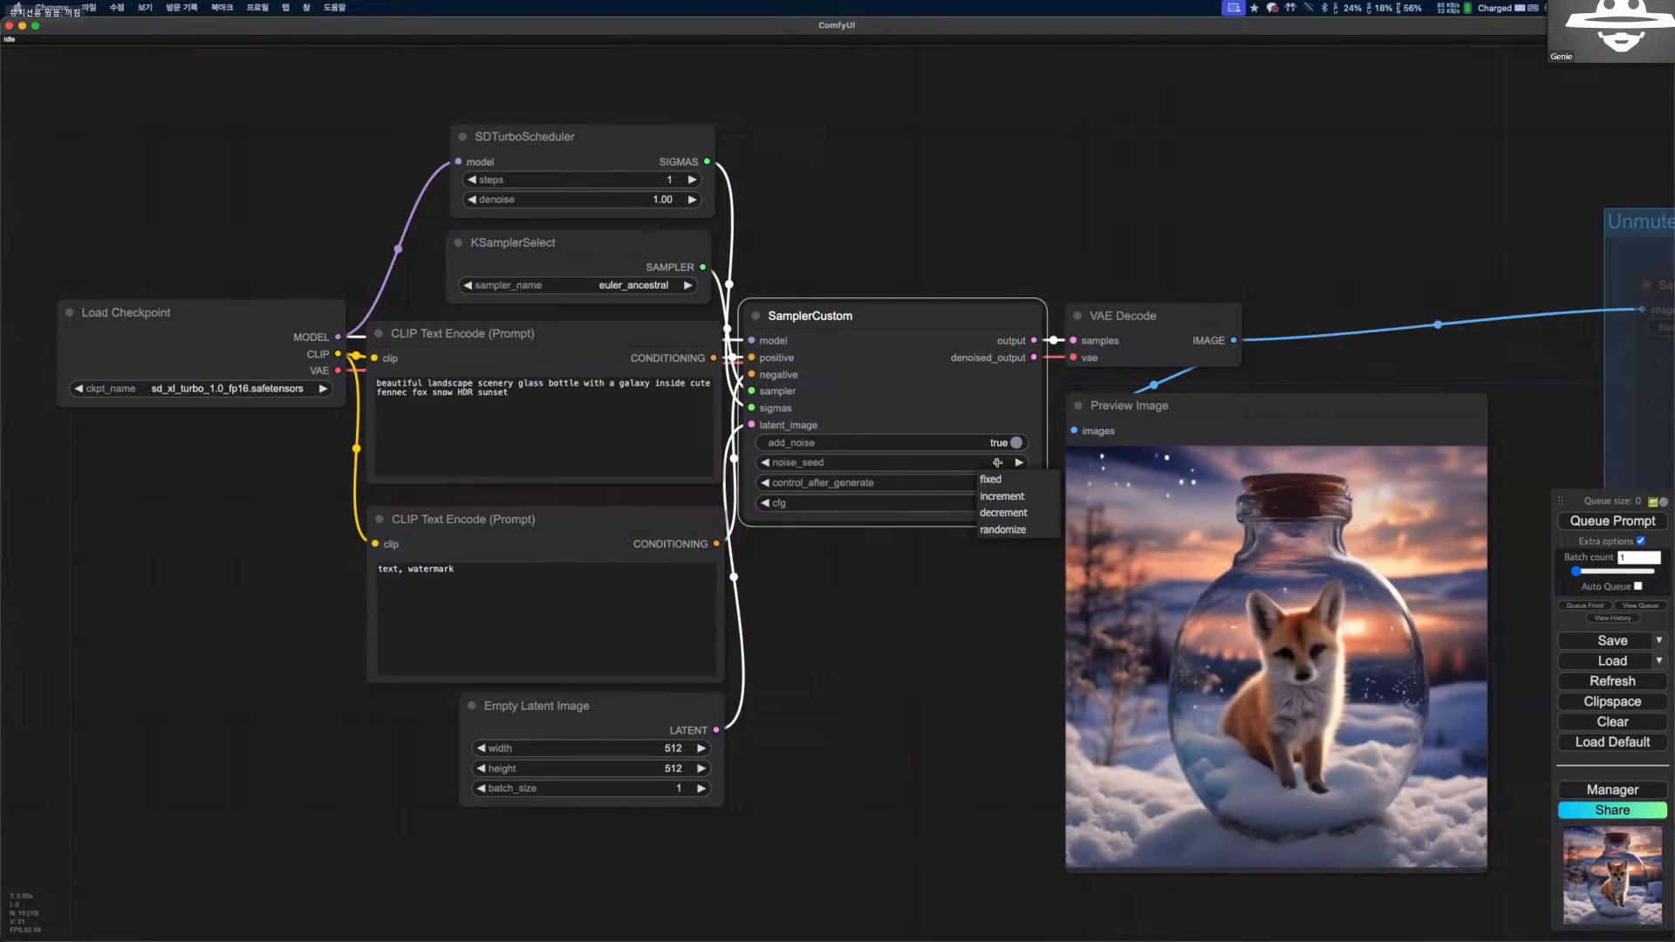
left_click(1008, 530)
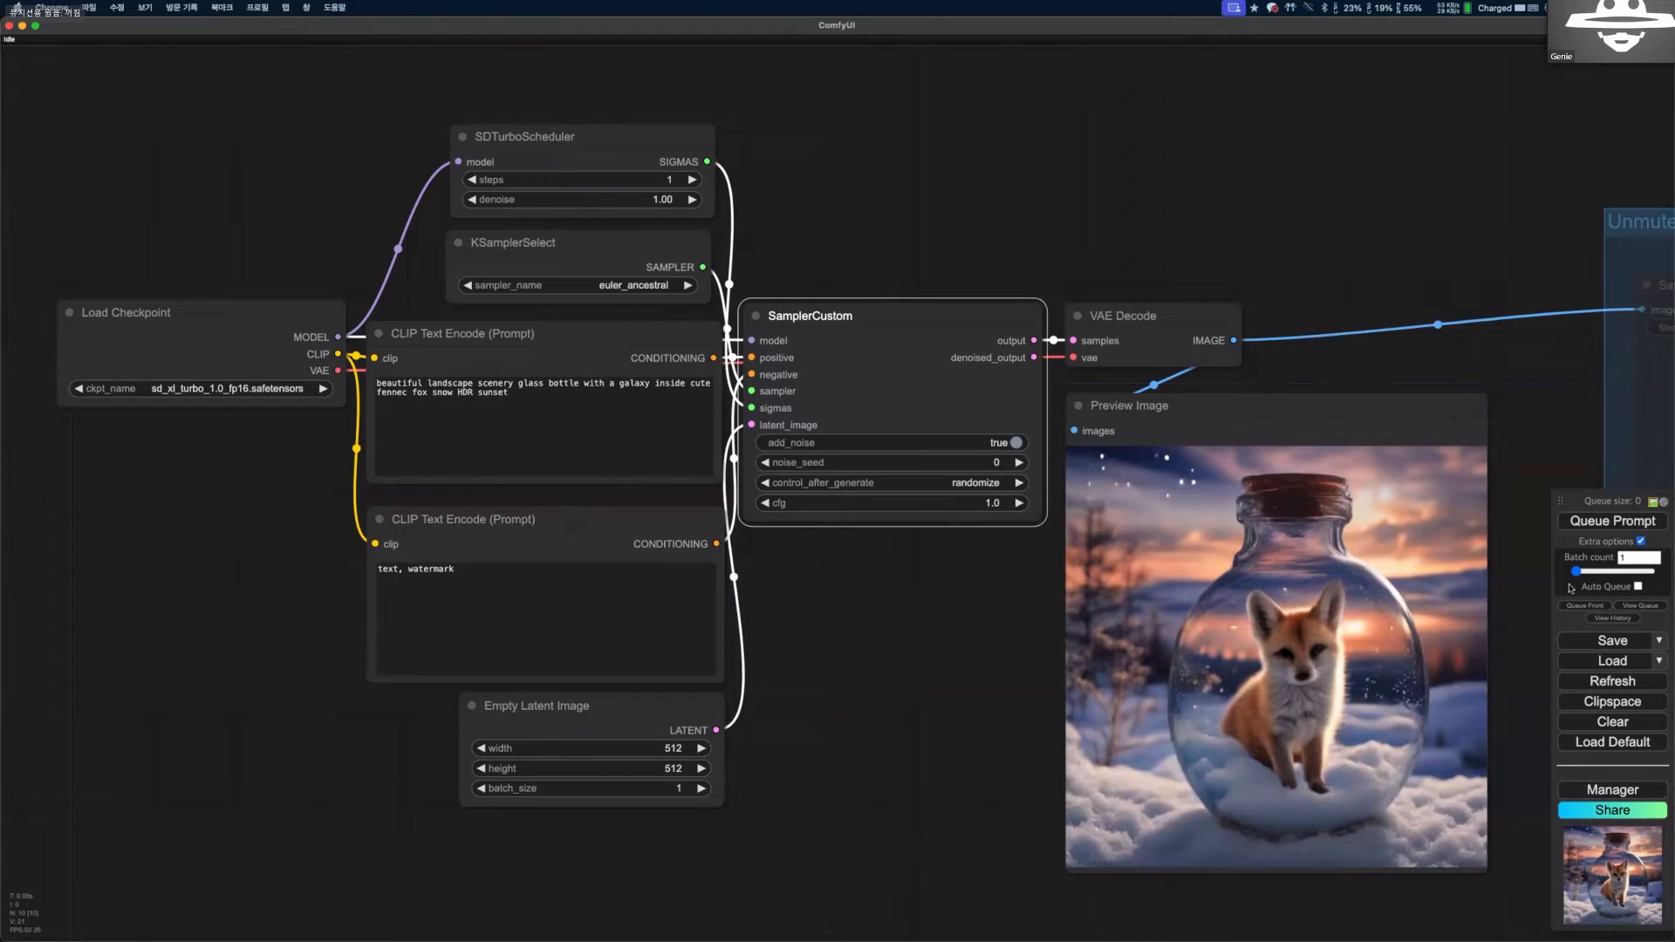
Queue the SDXL Turbo workflow several times in a row to generate images with different seeds.
left_click(1576, 524)
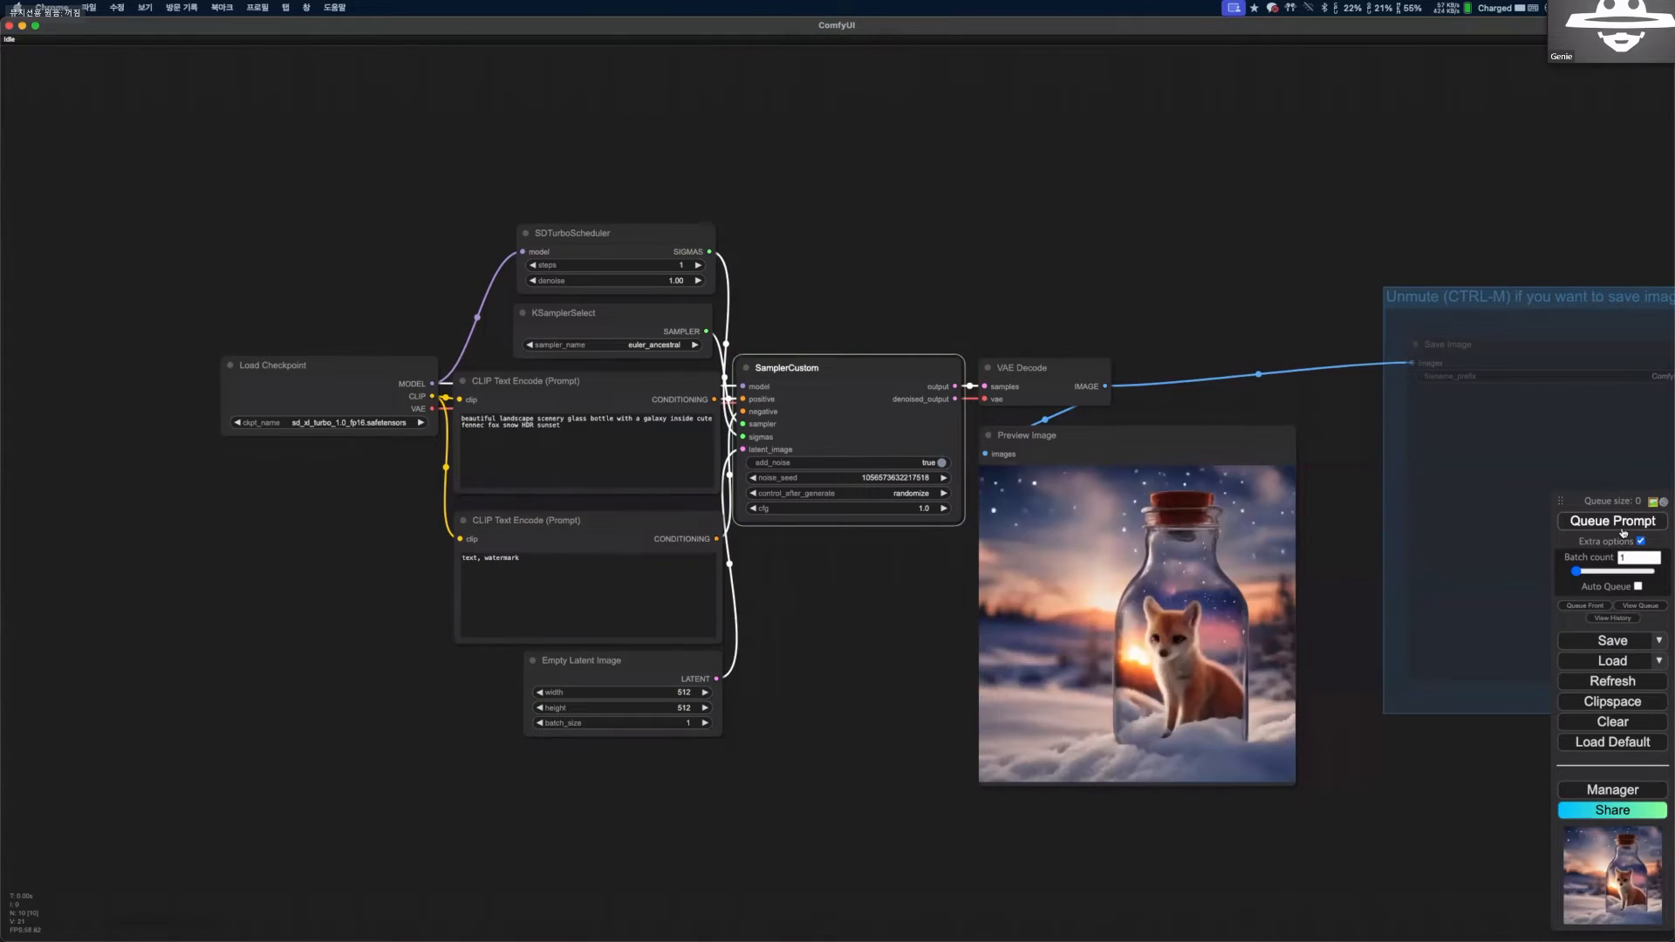
left_click(1623, 530)
left_click(1623, 531)
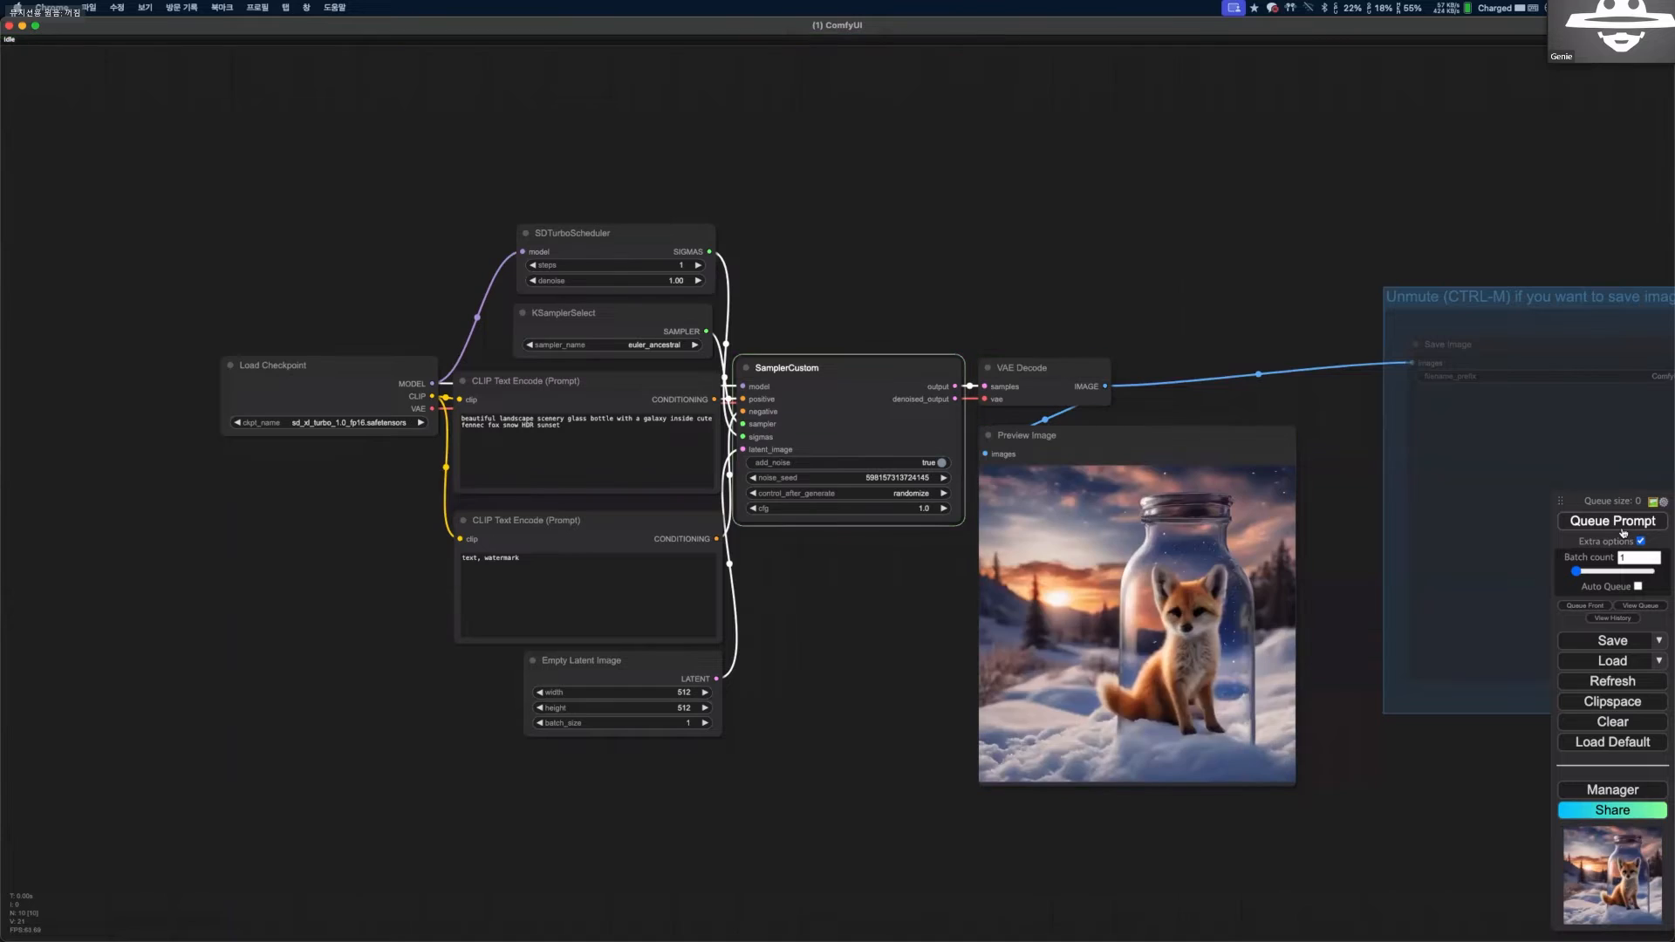
left_click(1624, 530)
left_click(1623, 530)
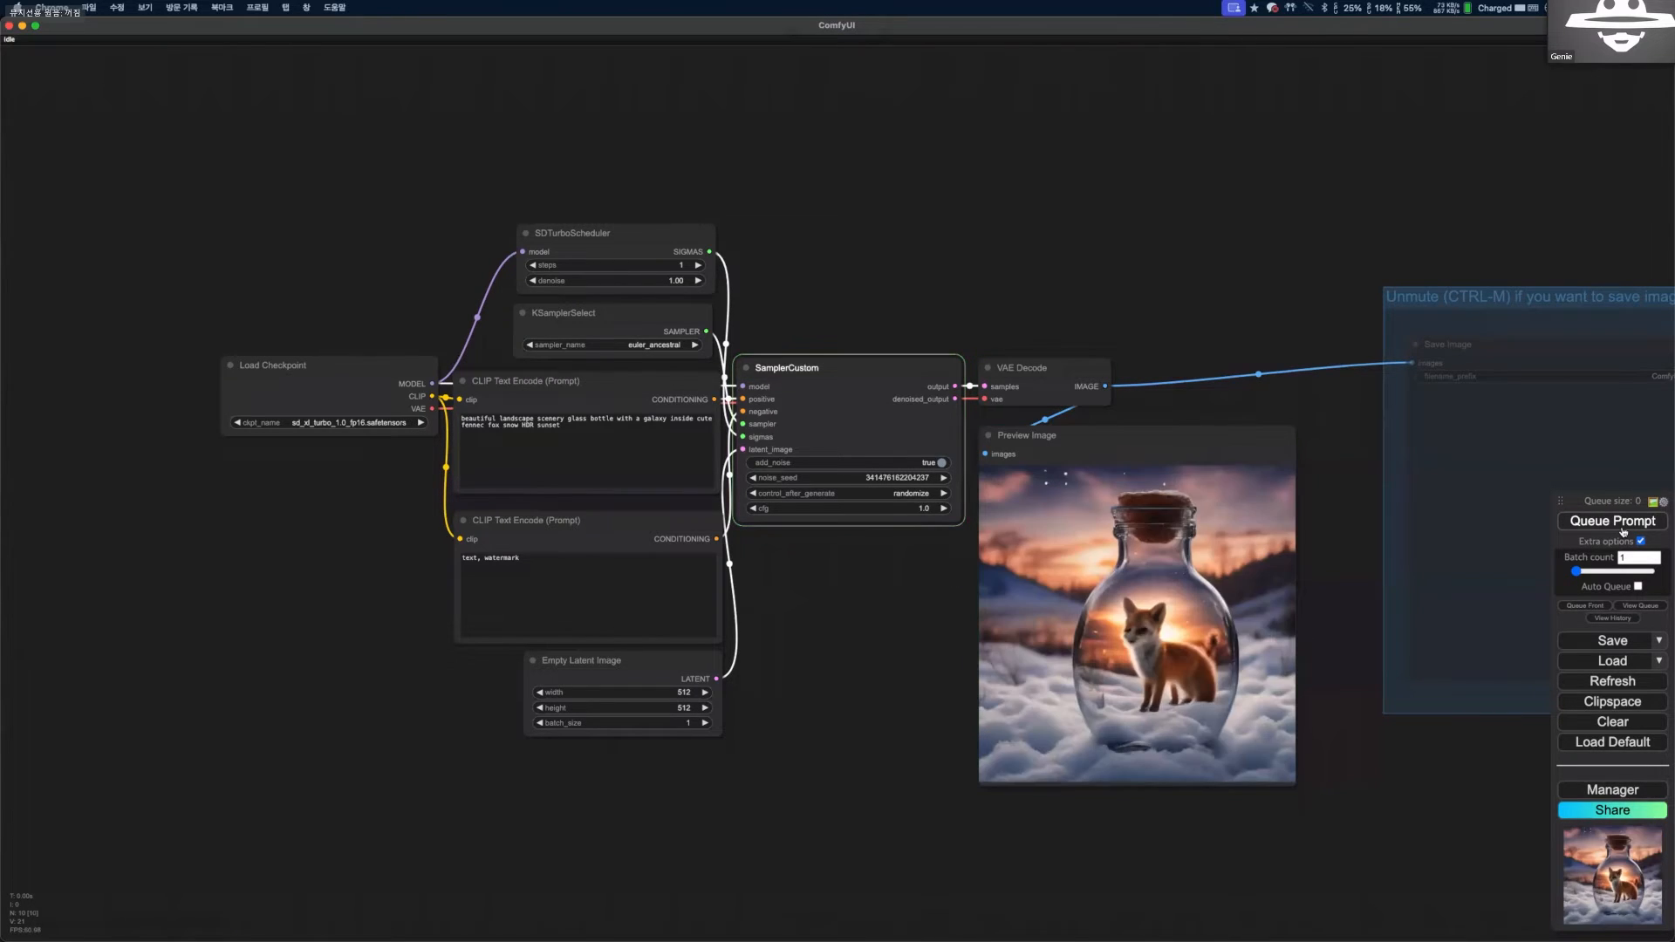
left_click(1624, 530)
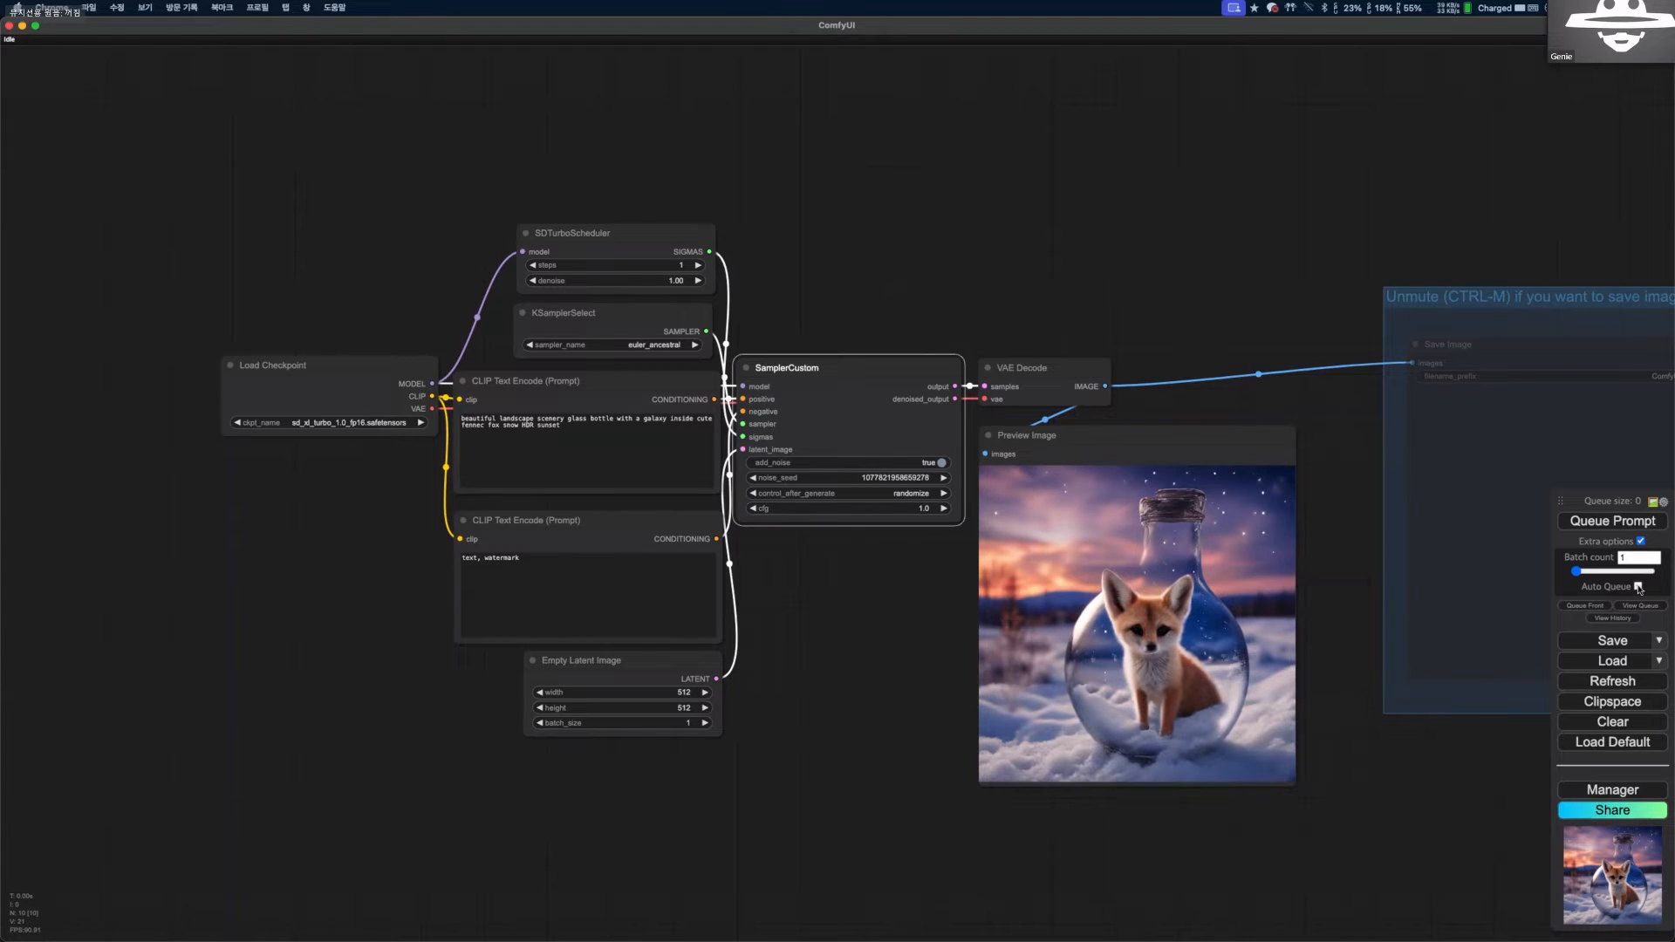
Examine the generated fox-in-a-bottle image up close and compare it with the surrounding SDXL Turbo workflow.
left_click_drag(1215, 617, 1194, 600)
scroll(1291, 672, "up", 7)
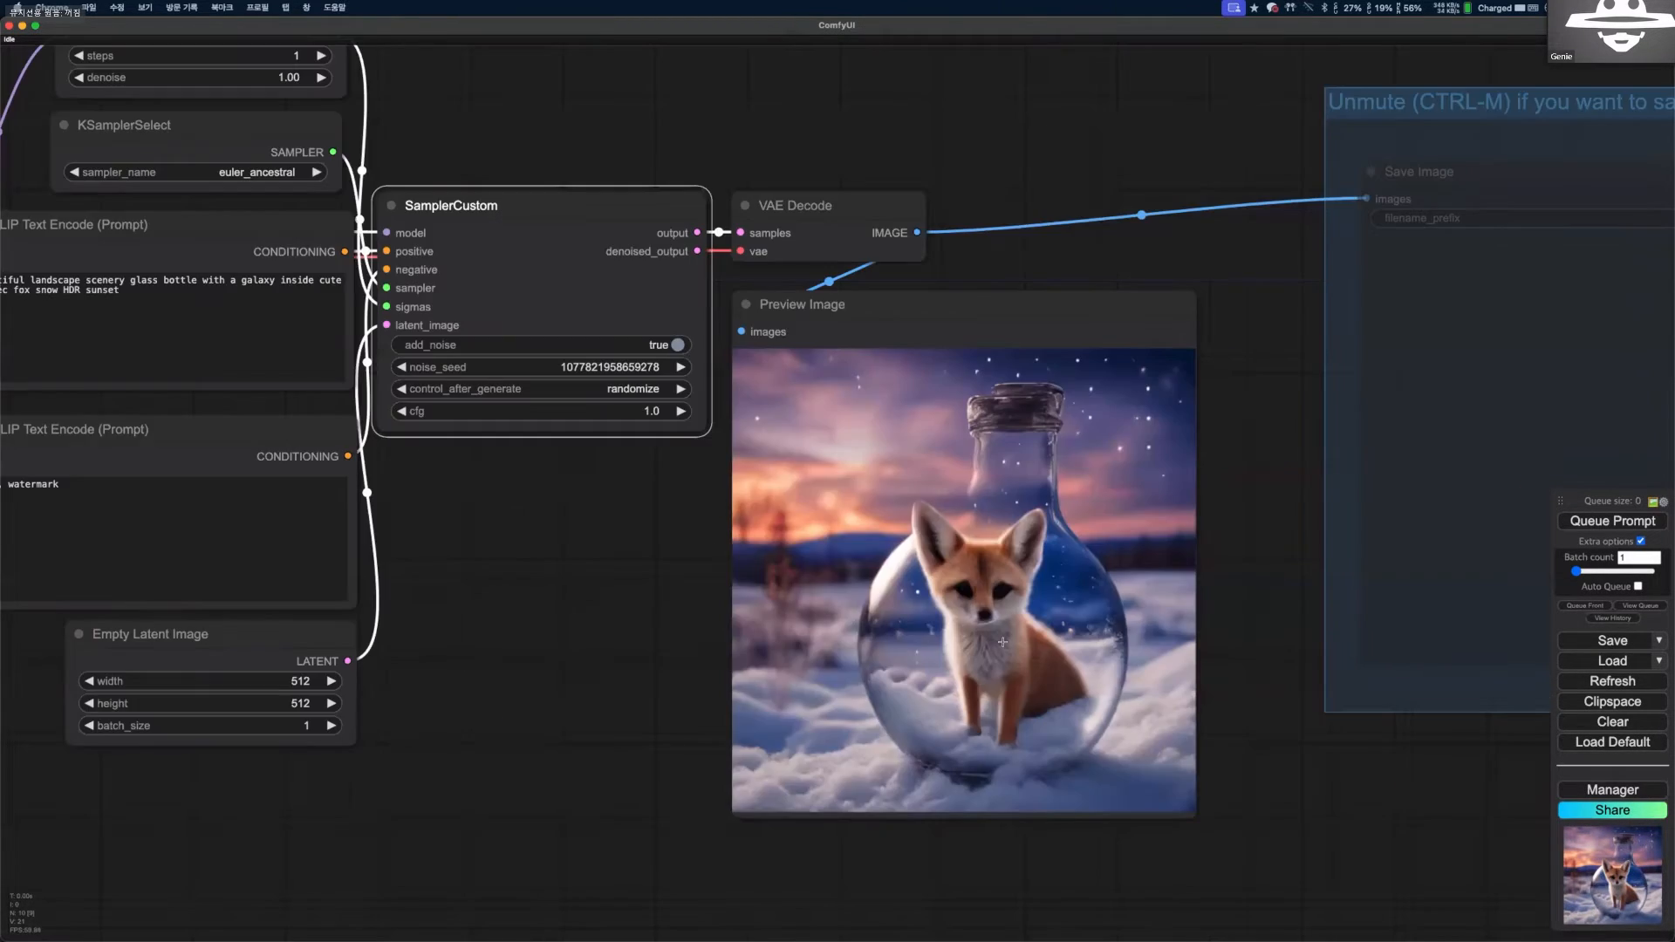
scroll(1090, 494, "up", 6)
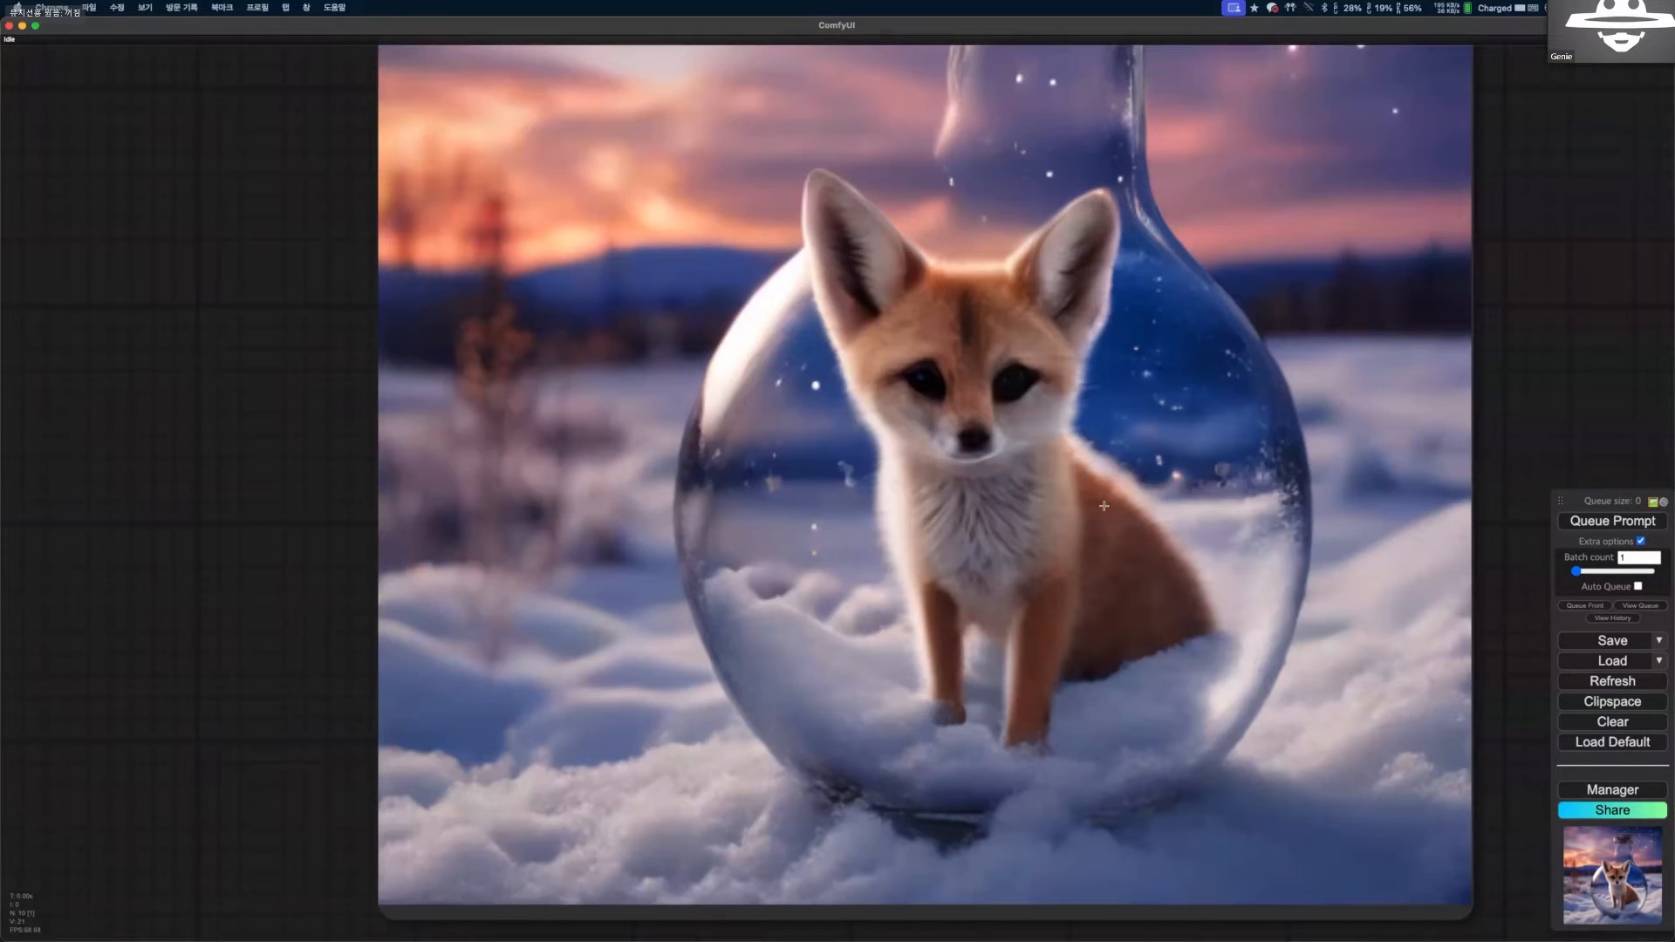
scroll(1122, 606, "down", 1)
scroll(1070, 491, "down", 5)
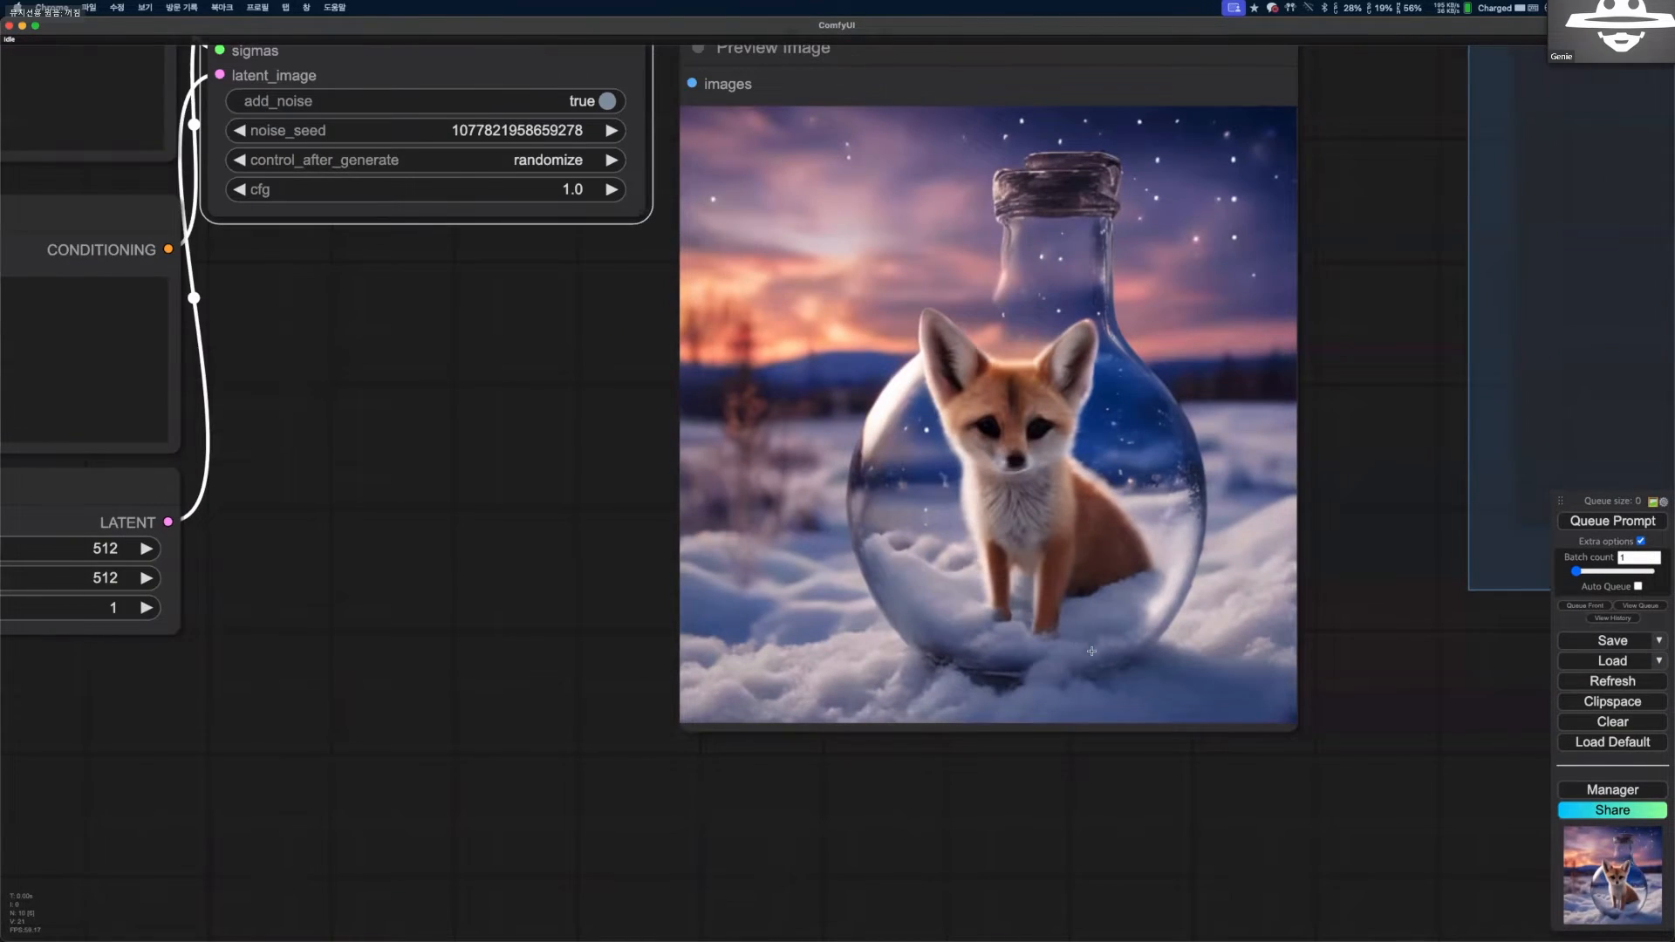
scroll(1091, 651, "down", 5)
scroll(1152, 627, "up", 1)
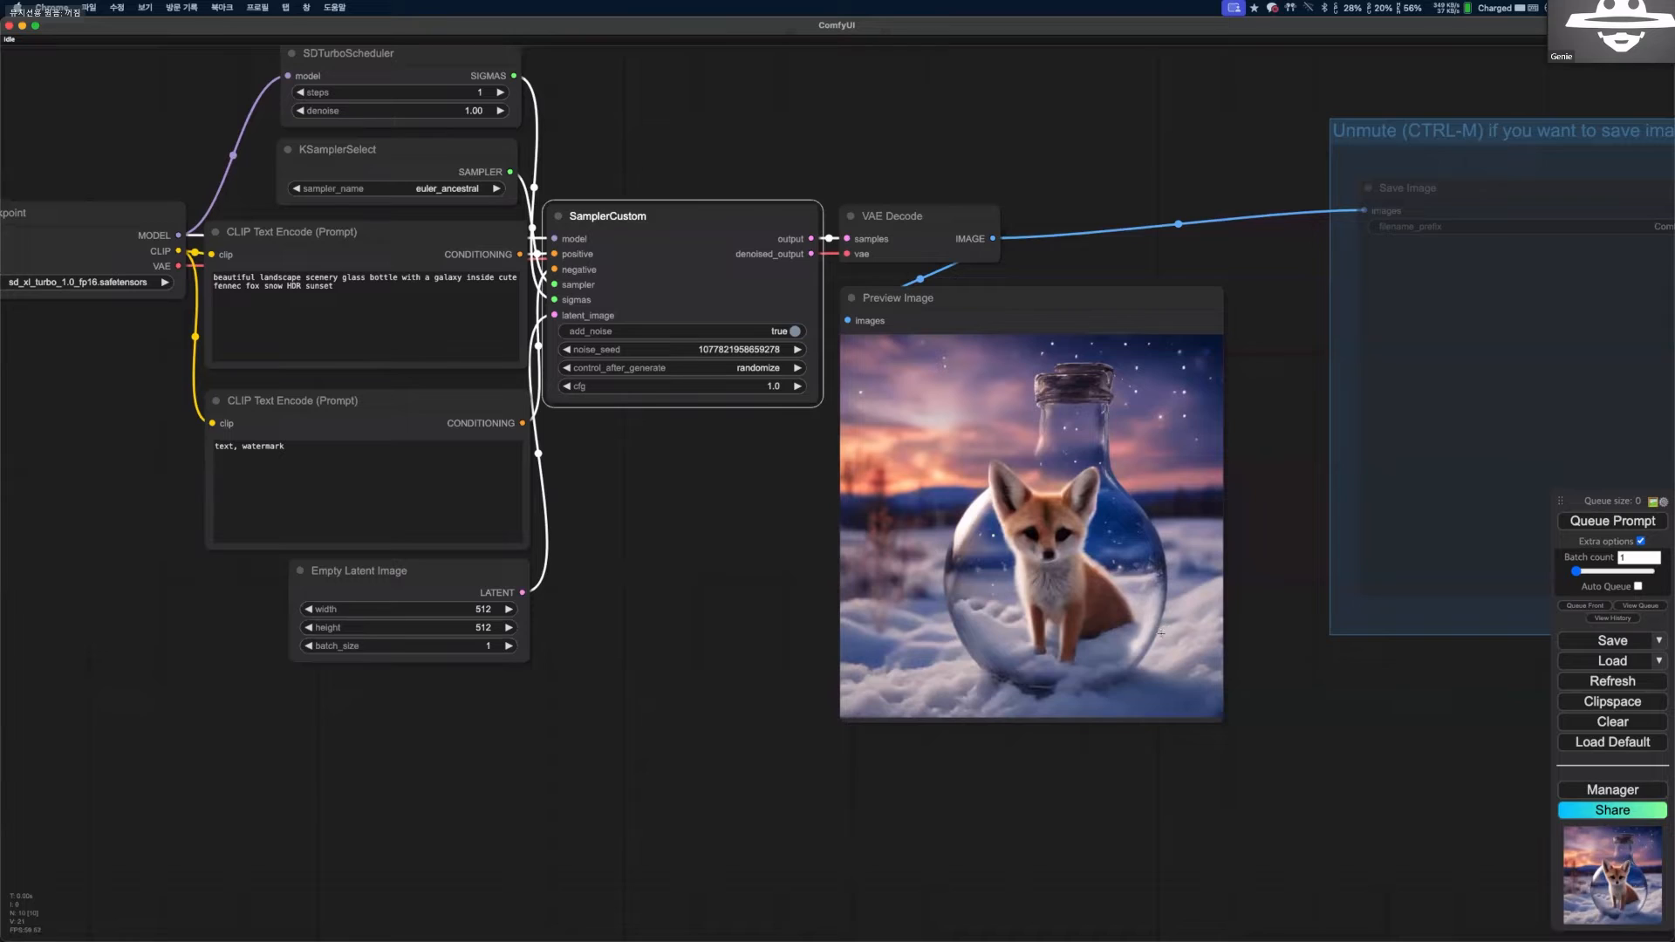
scroll(1160, 633, "down", 5)
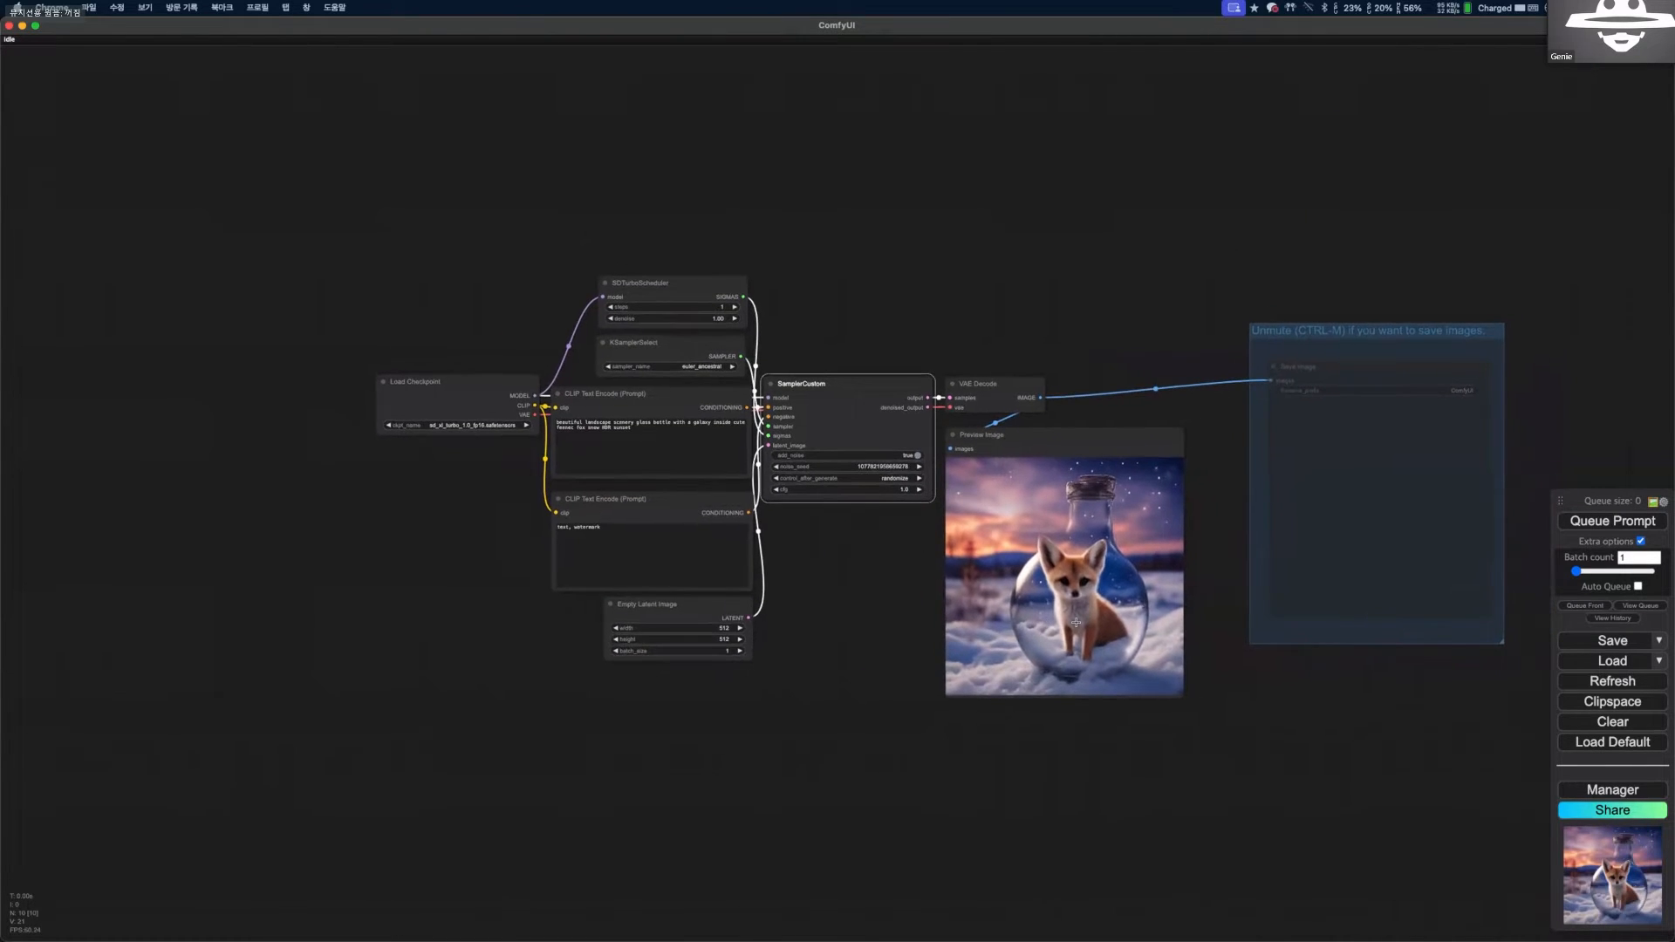
scroll(1076, 622, "up", 4)
Start continuous generation with Auto Queue enabled and clear the positive prompt while it runs.
left_click(1638, 586)
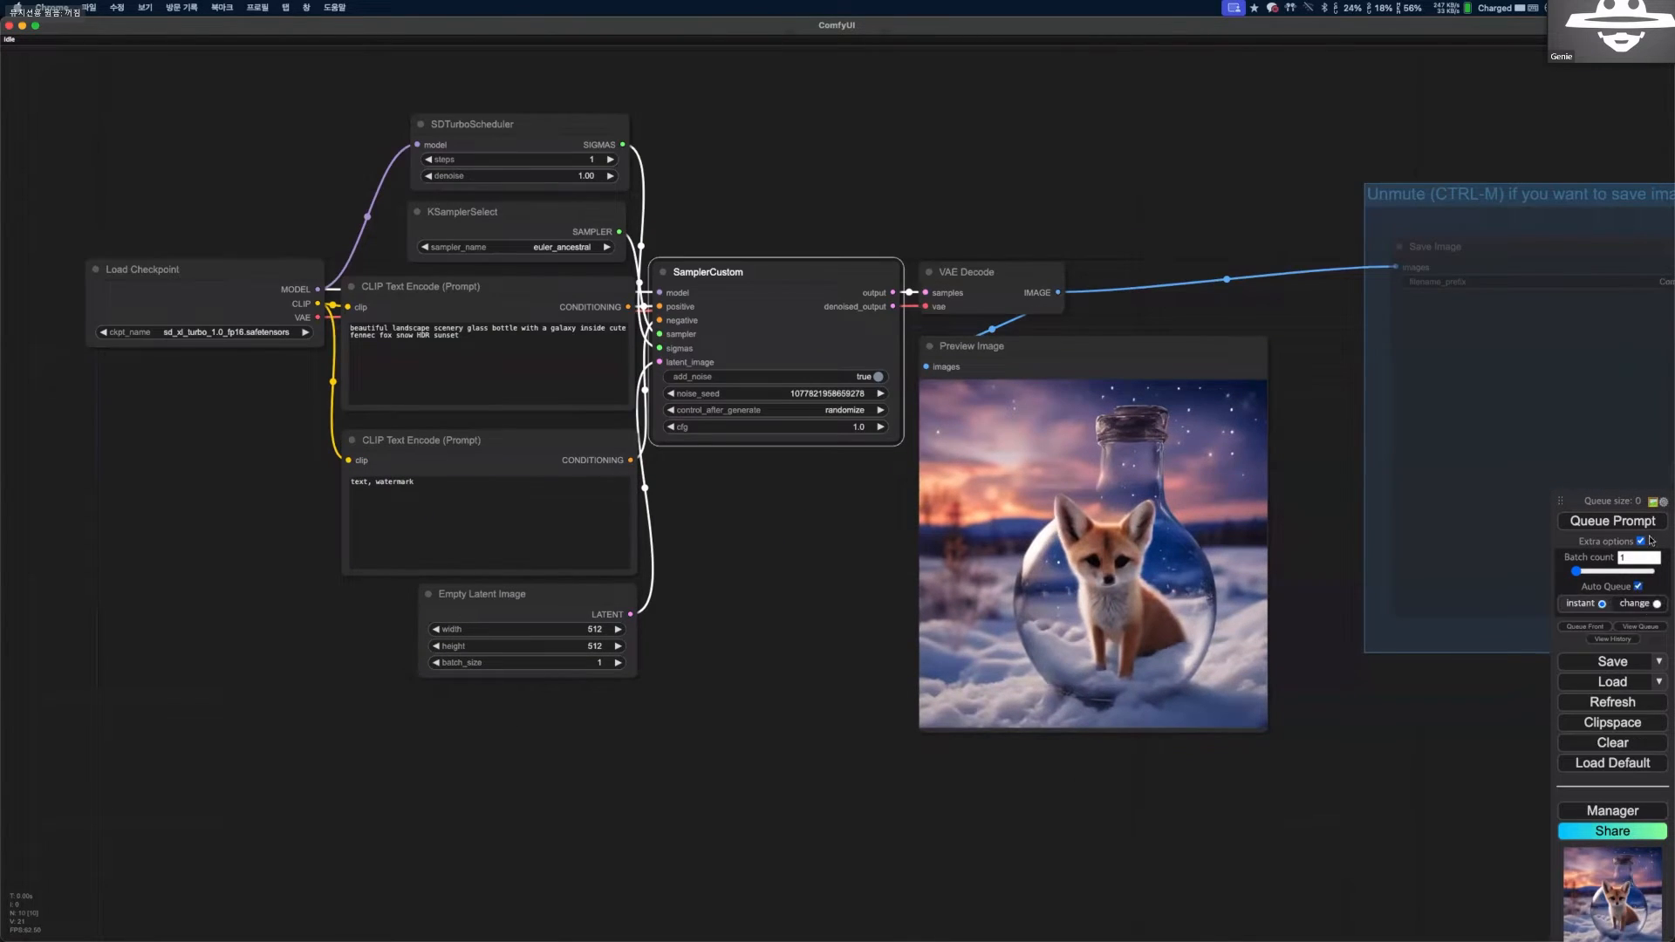
left_click(1612, 521)
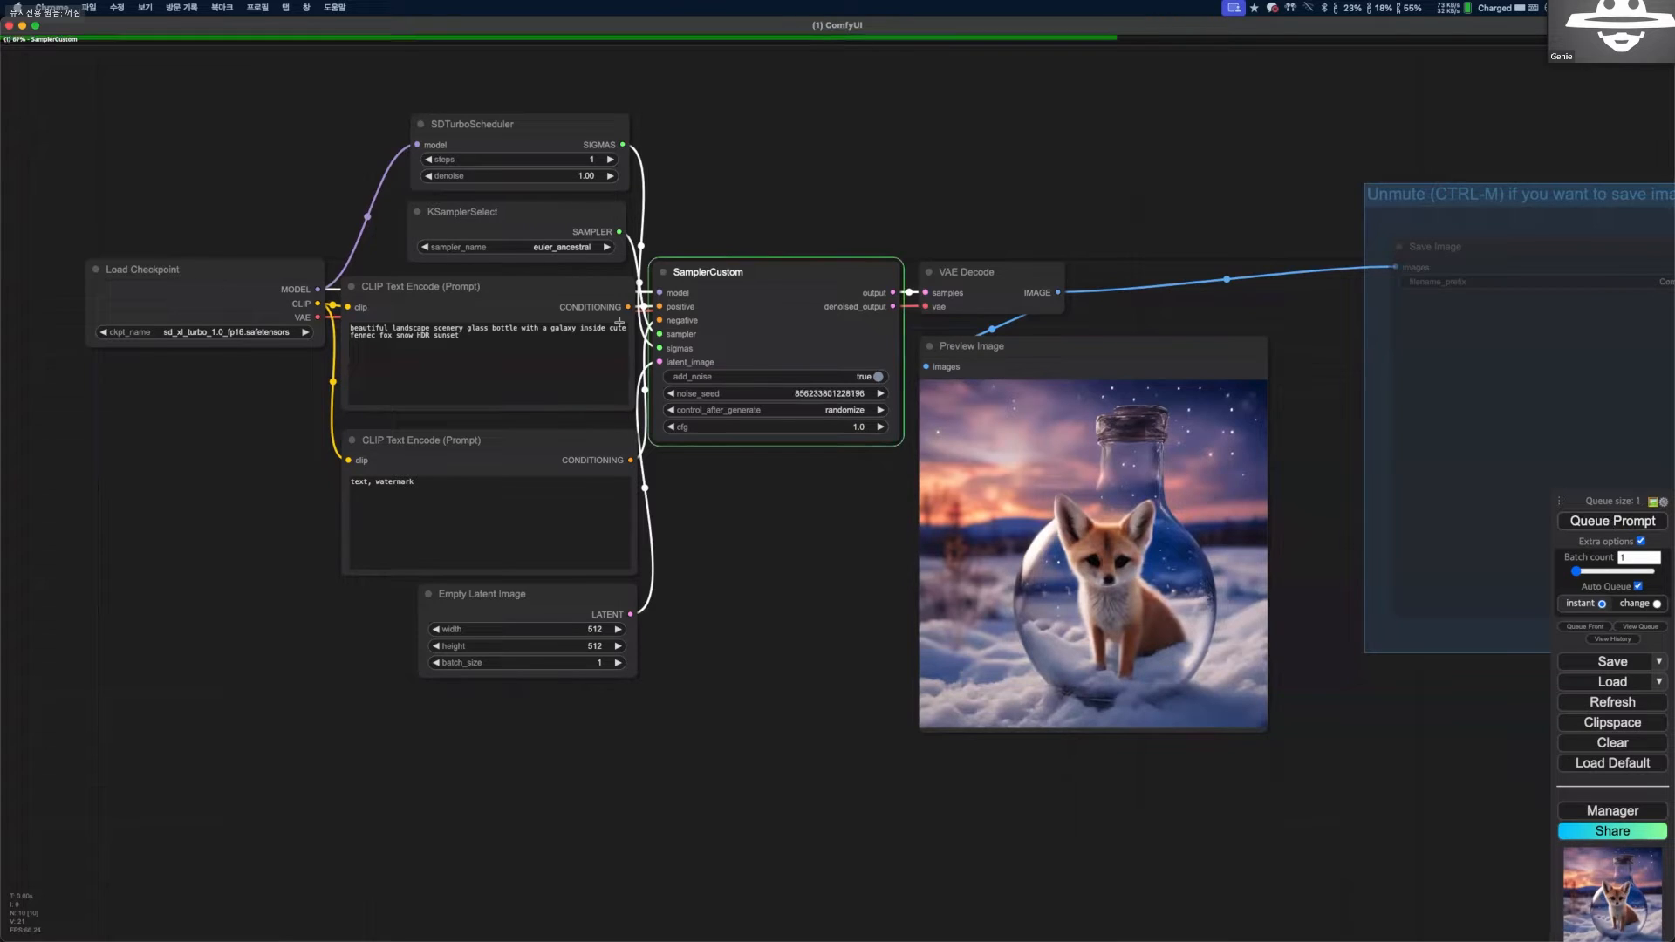
left_click(619, 323)
key("ctrl+a")
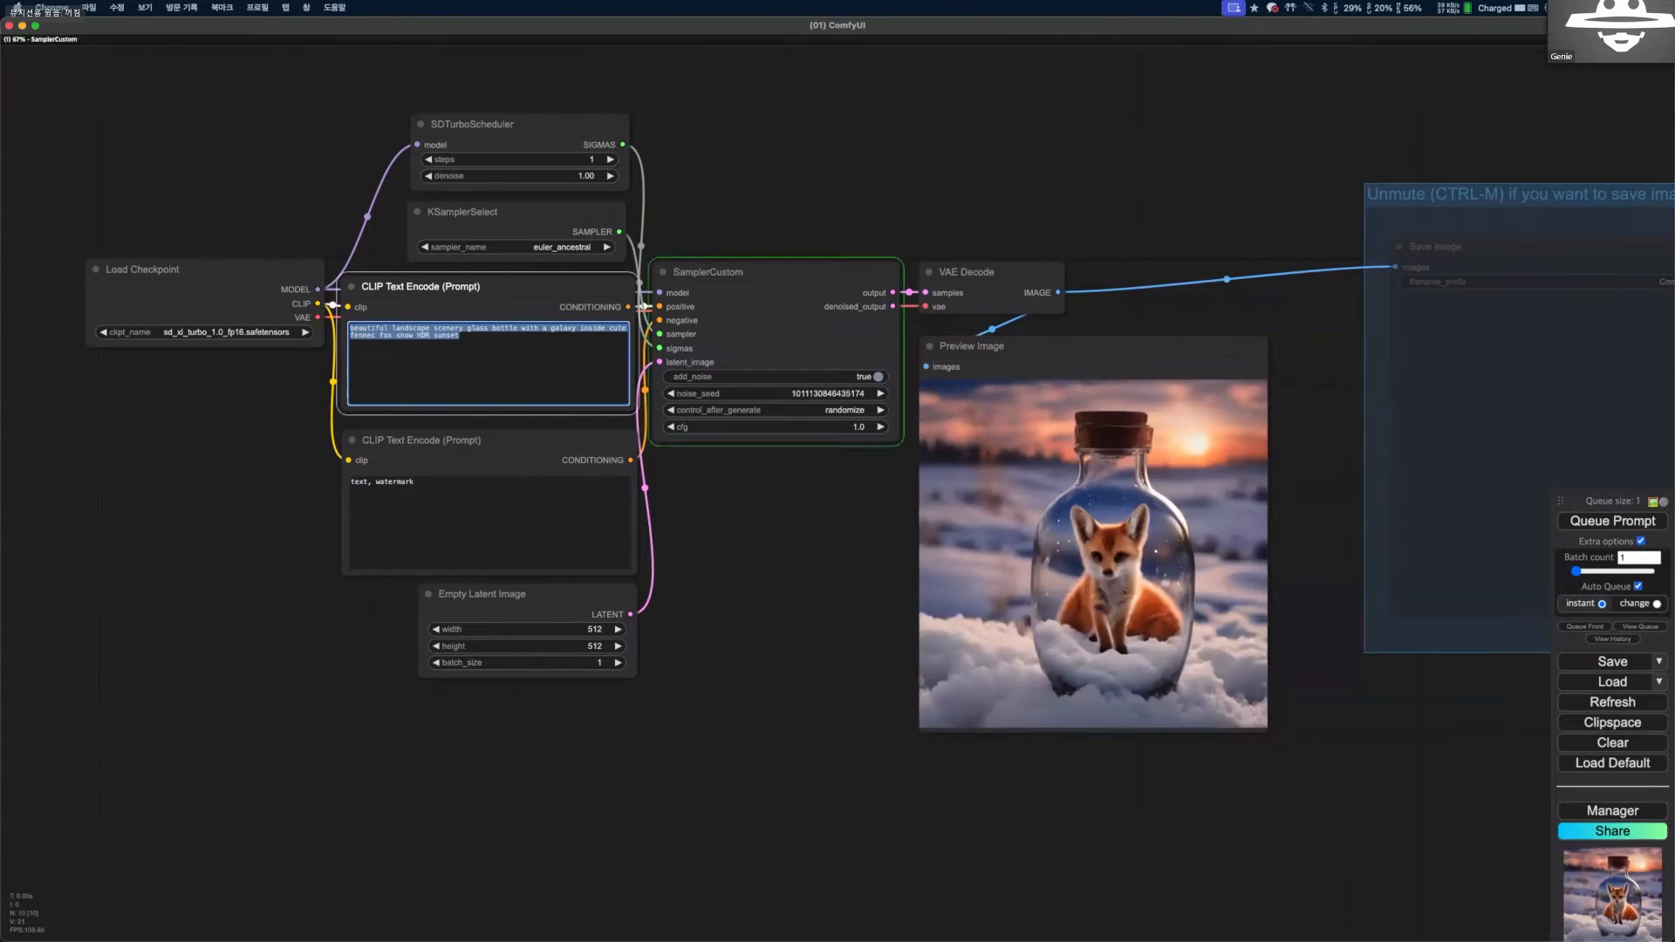
key("BackSpace")
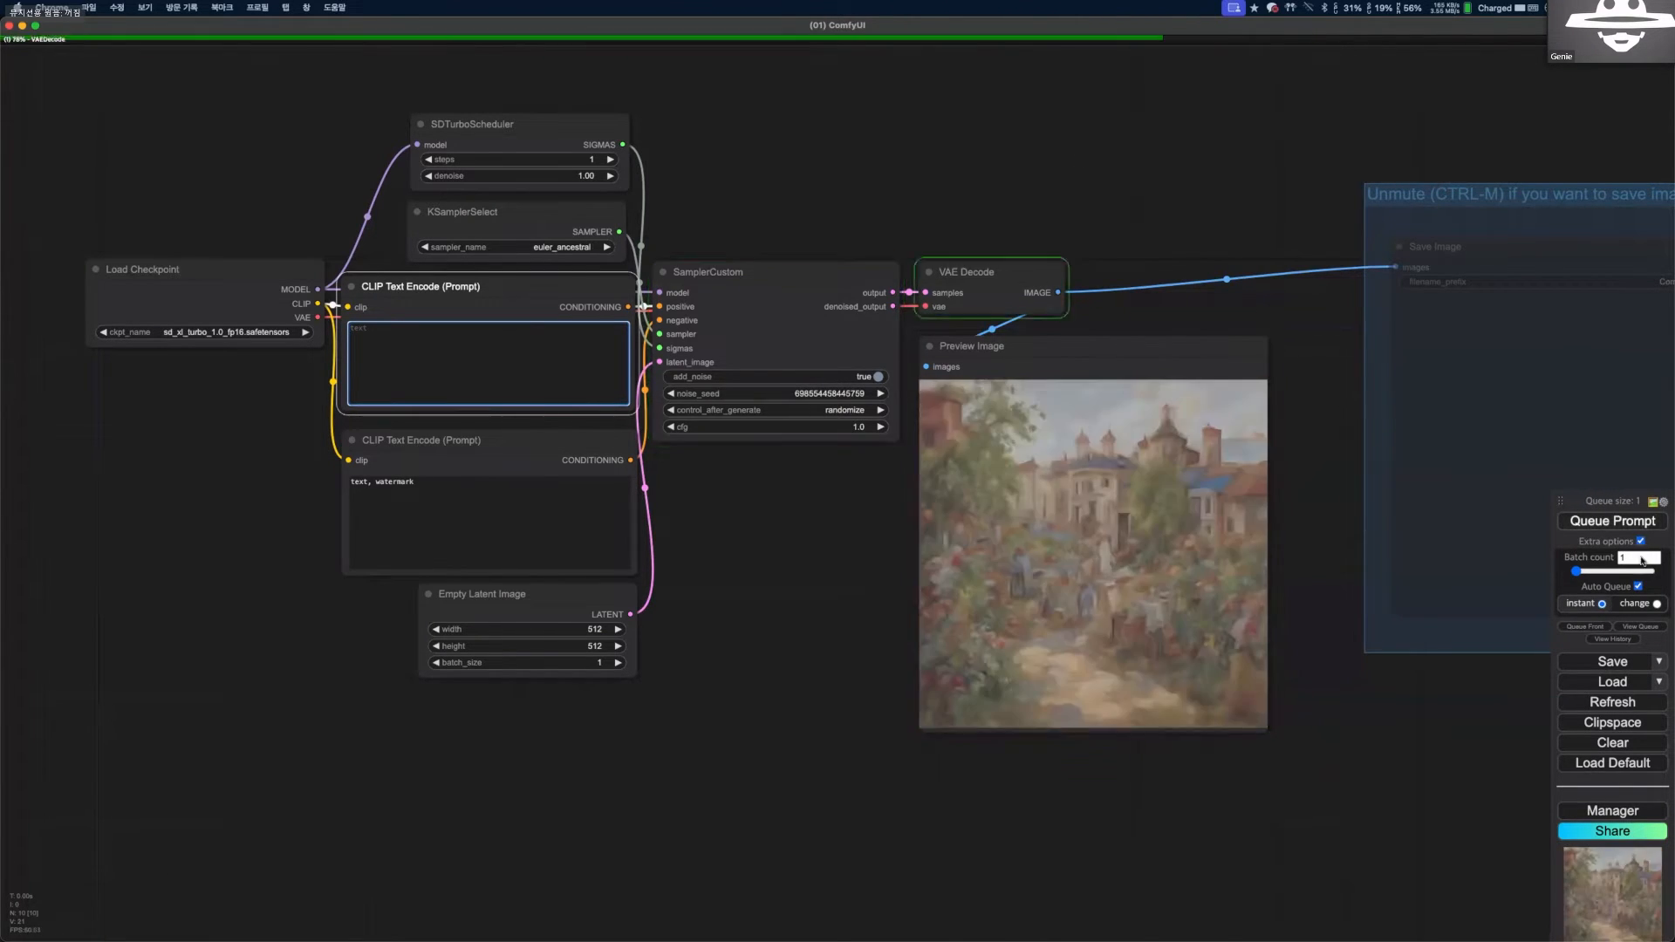
Turn off Auto Queue and examine the latest picture in the Preview Image node up close.
left_click(1637, 586)
scroll(1309, 480, "down", 4)
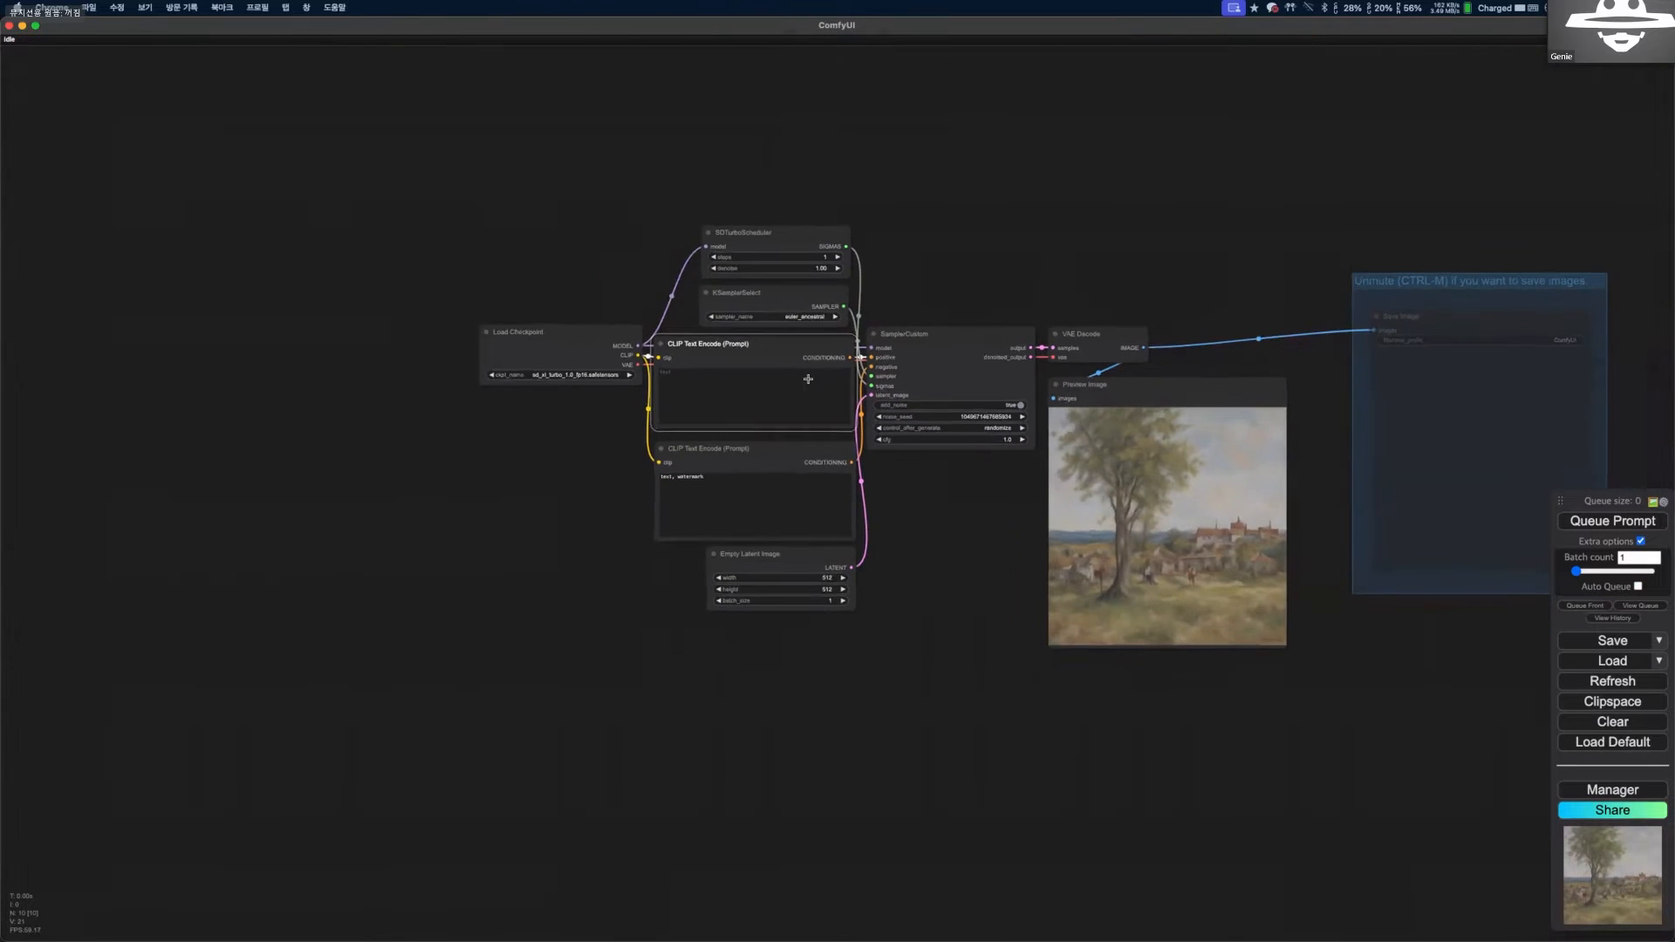
left_click_drag(926, 373, 700, 409)
scroll(907, 443, "up", 9)
left_click(1059, 447)
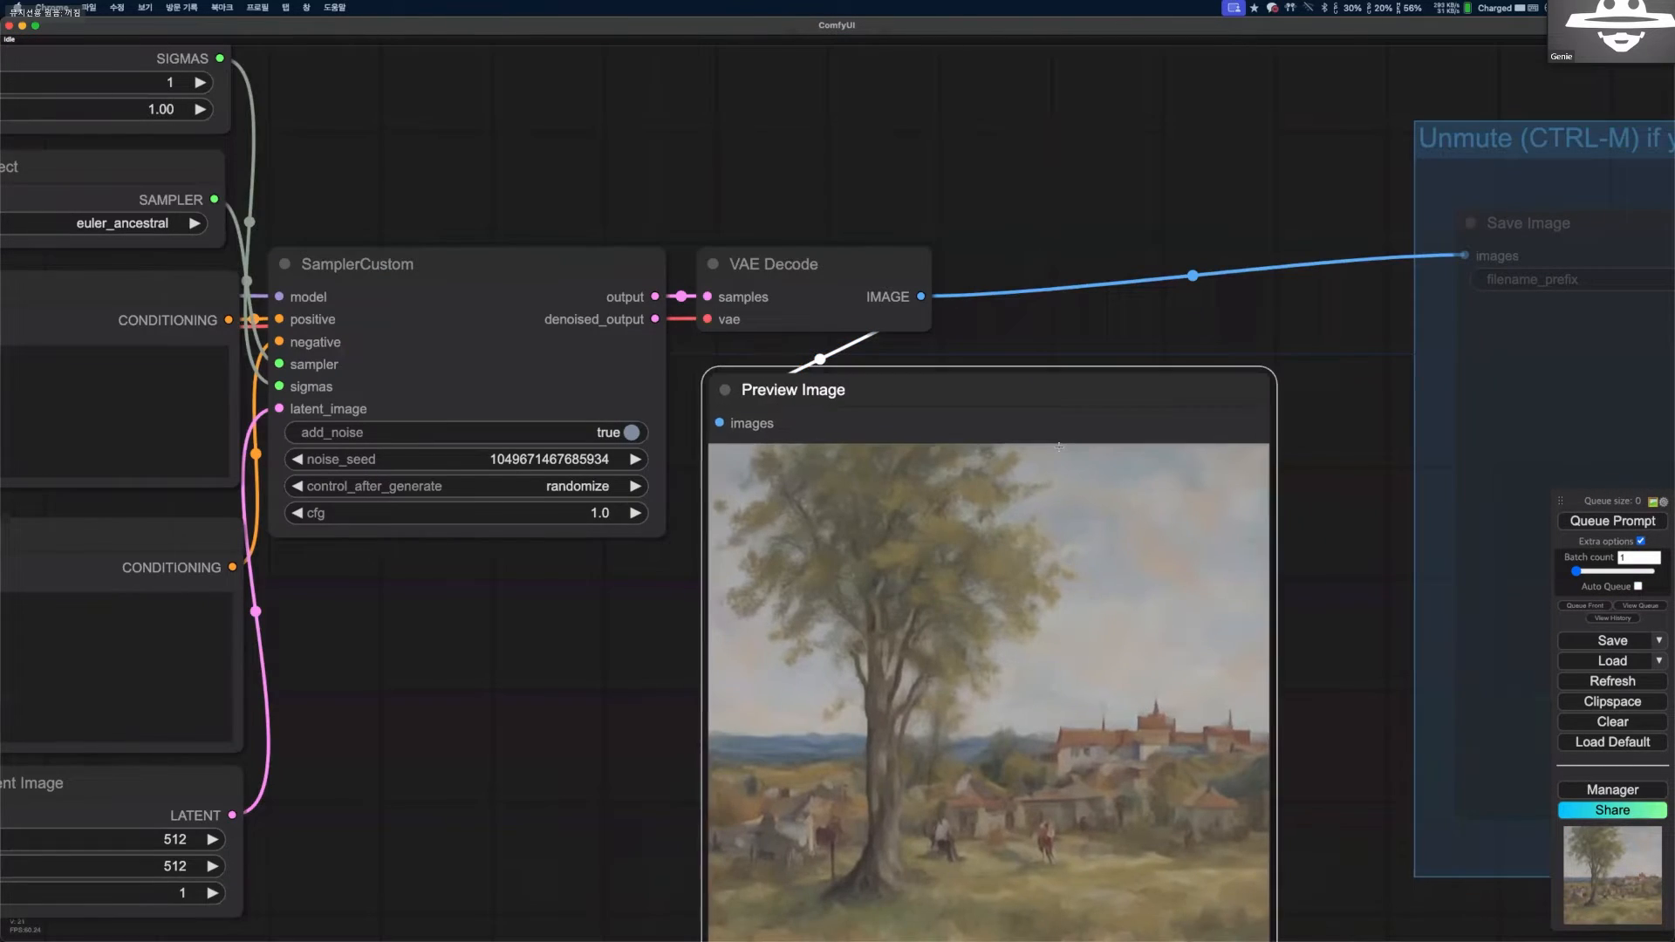
Resume continuous generation with Auto Queue and move the empty positive prompt node beside Preview Image.
left_click(1638, 587)
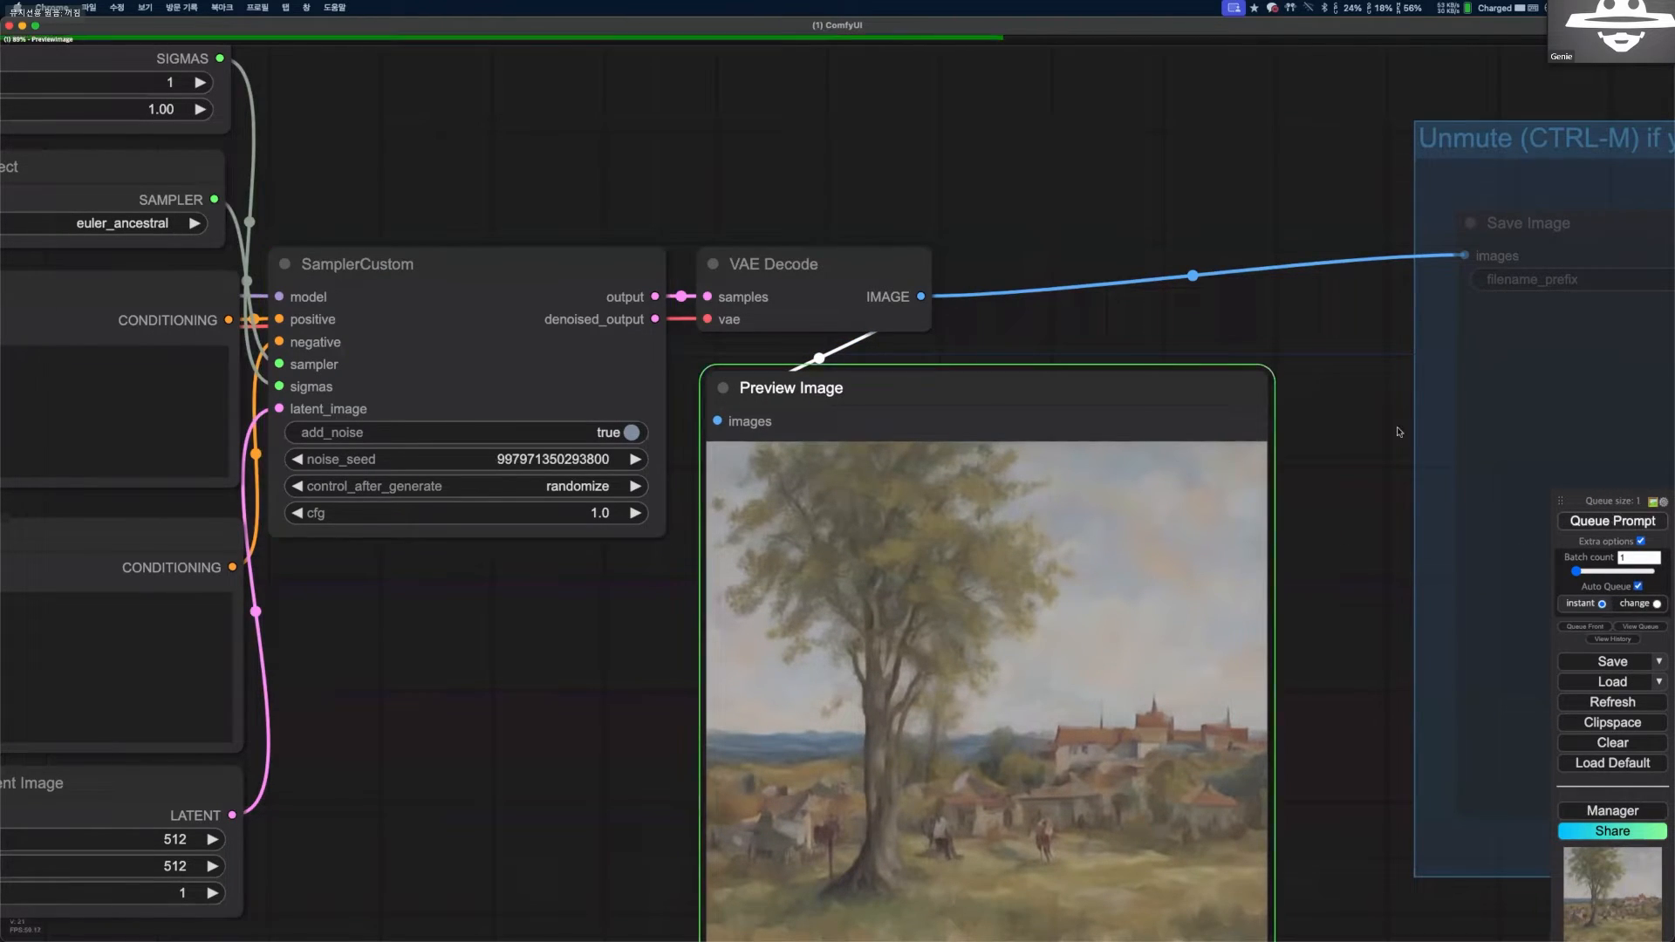
scroll(1134, 314, "down", 4)
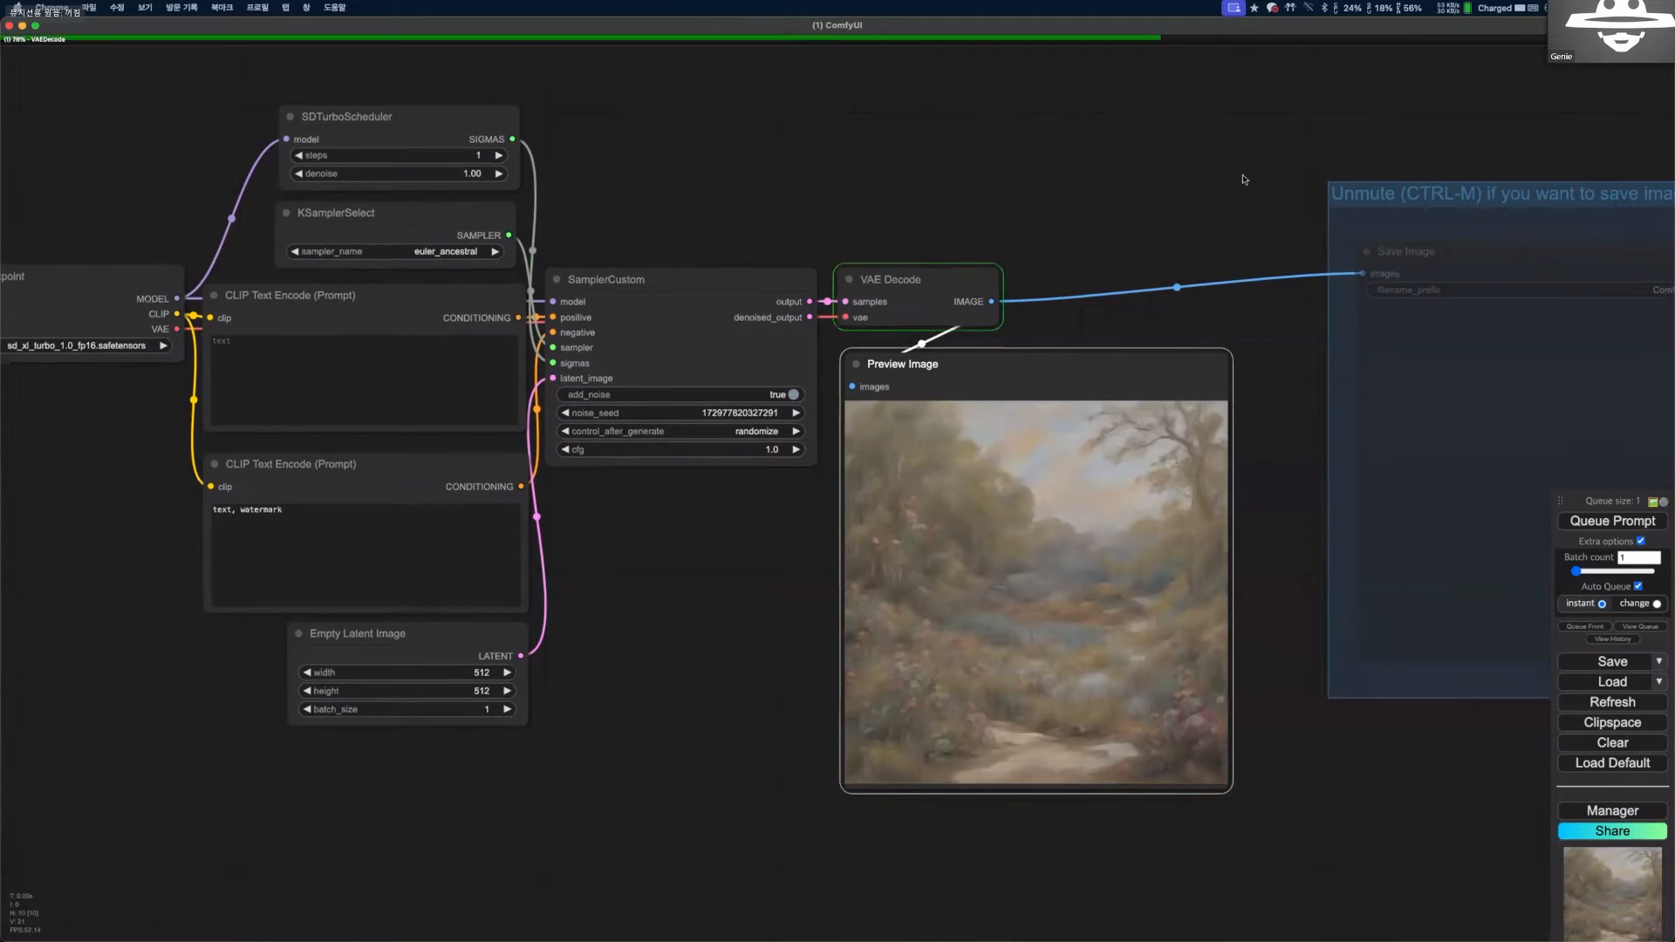
left_click_drag(1244, 180, 1272, 131)
scroll(743, 521, "up", 3)
left_click_drag(427, 205, 866, 767)
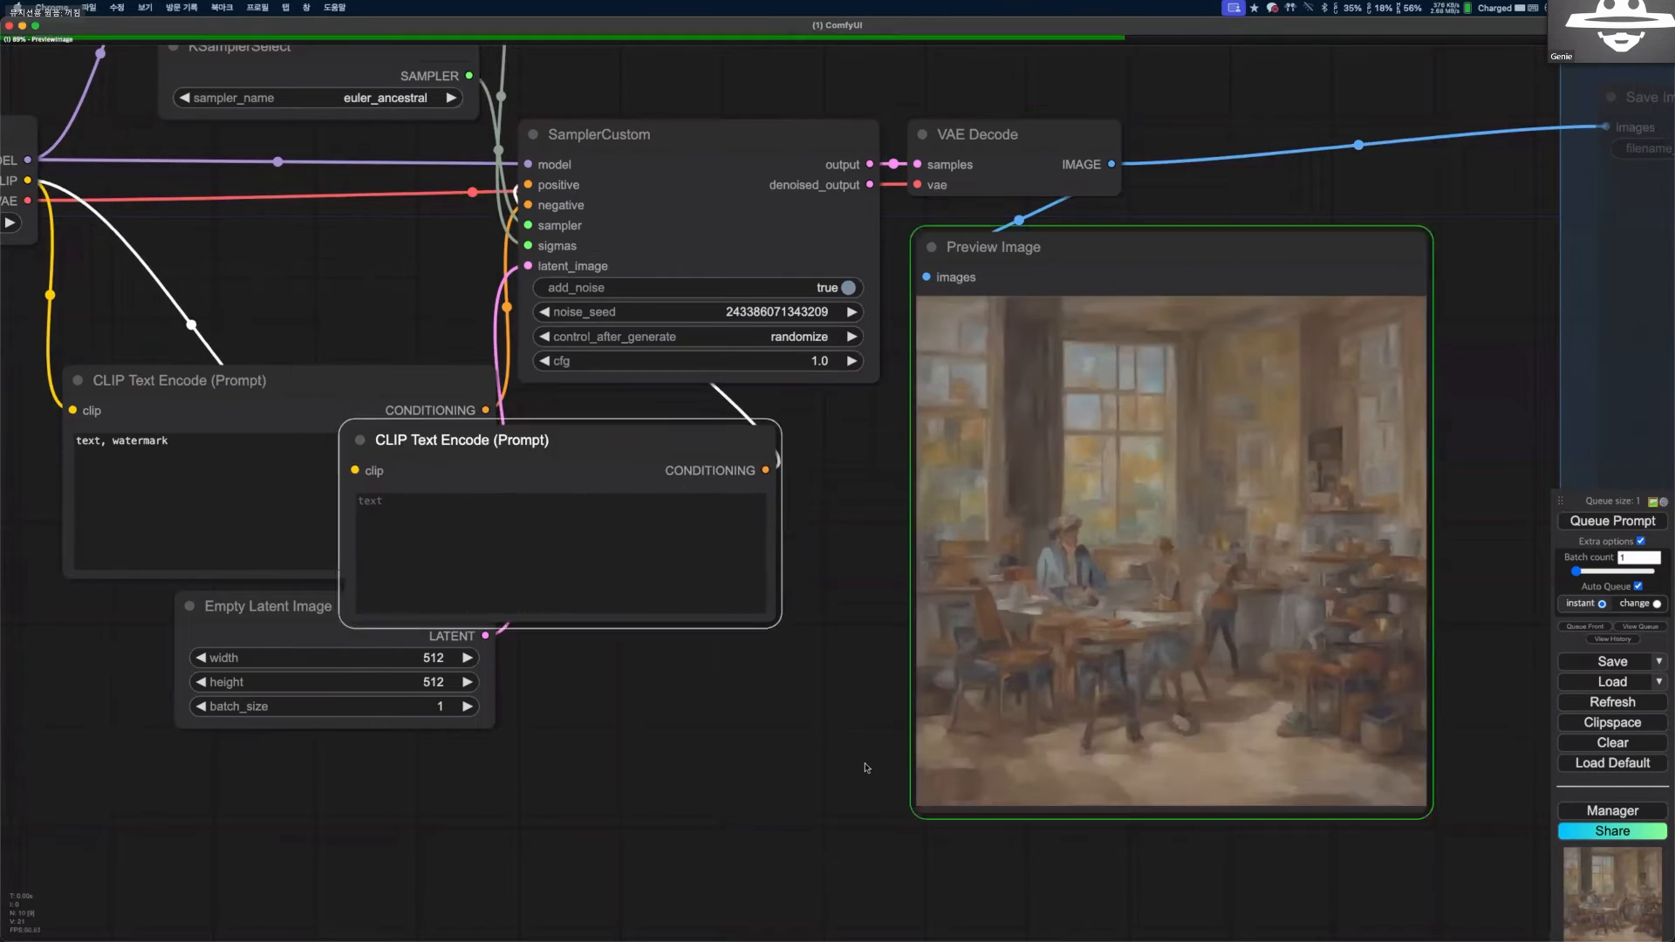
left_click_drag(773, 715, 468, 777)
scroll(567, 778, "up", 3)
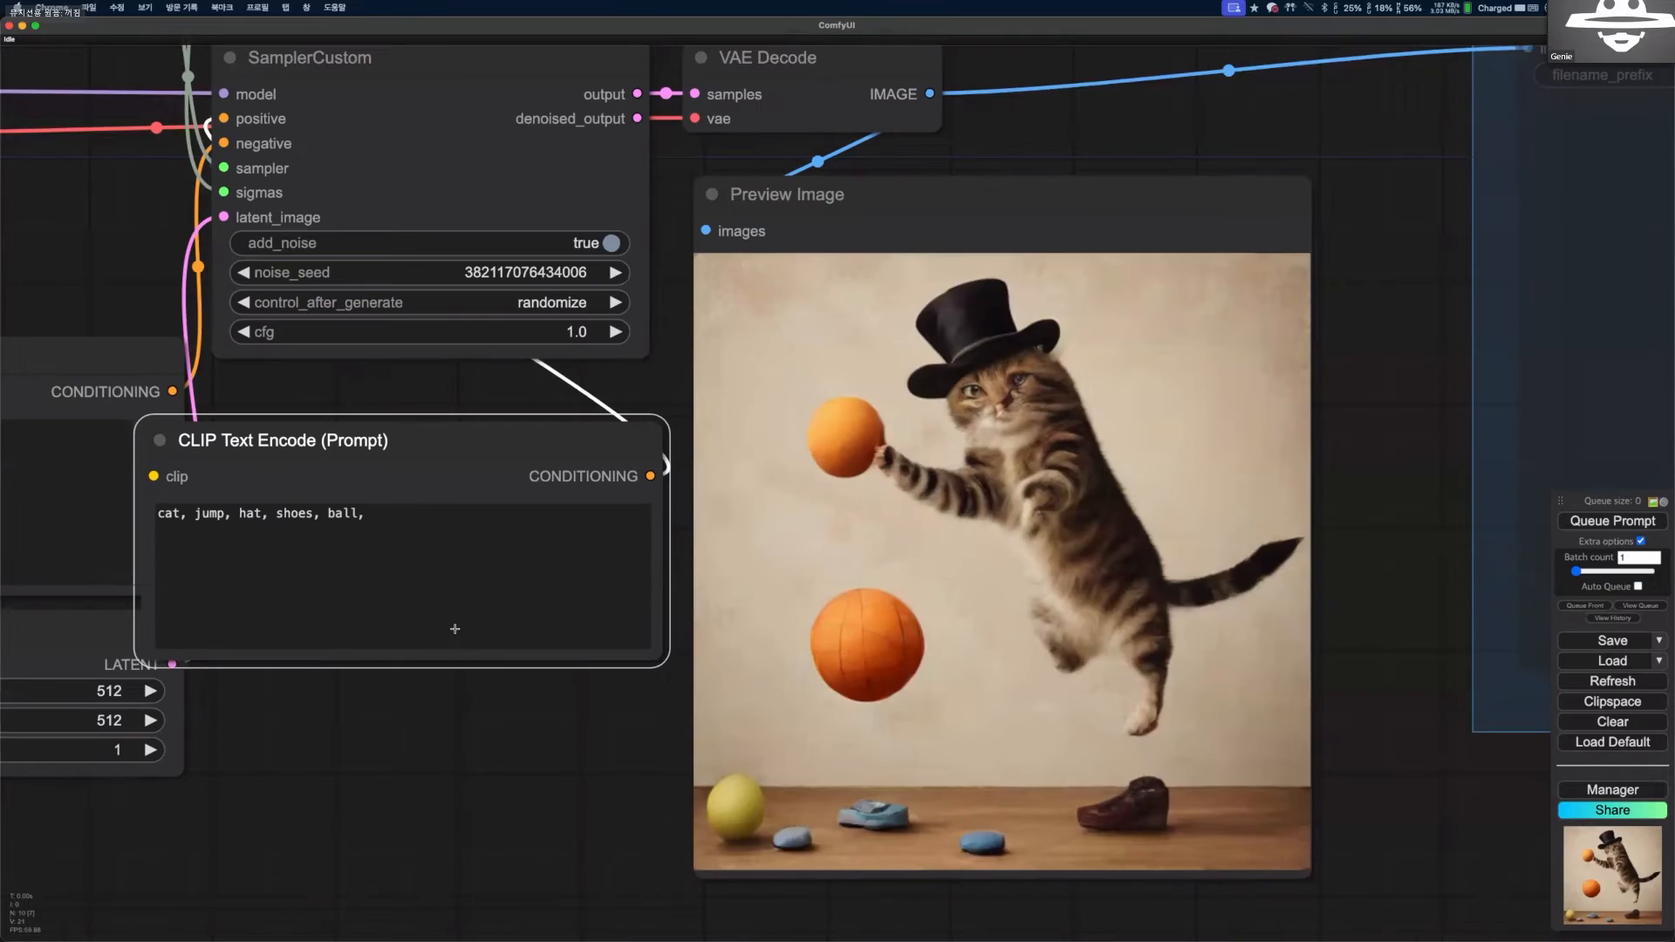
Run the prompt "cat, jump, hat, shoes, ball," again and keep generating continuously with Auto Queue in instant mode.
scroll(806, 561, "down", 5)
scroll(806, 561, "left", 3)
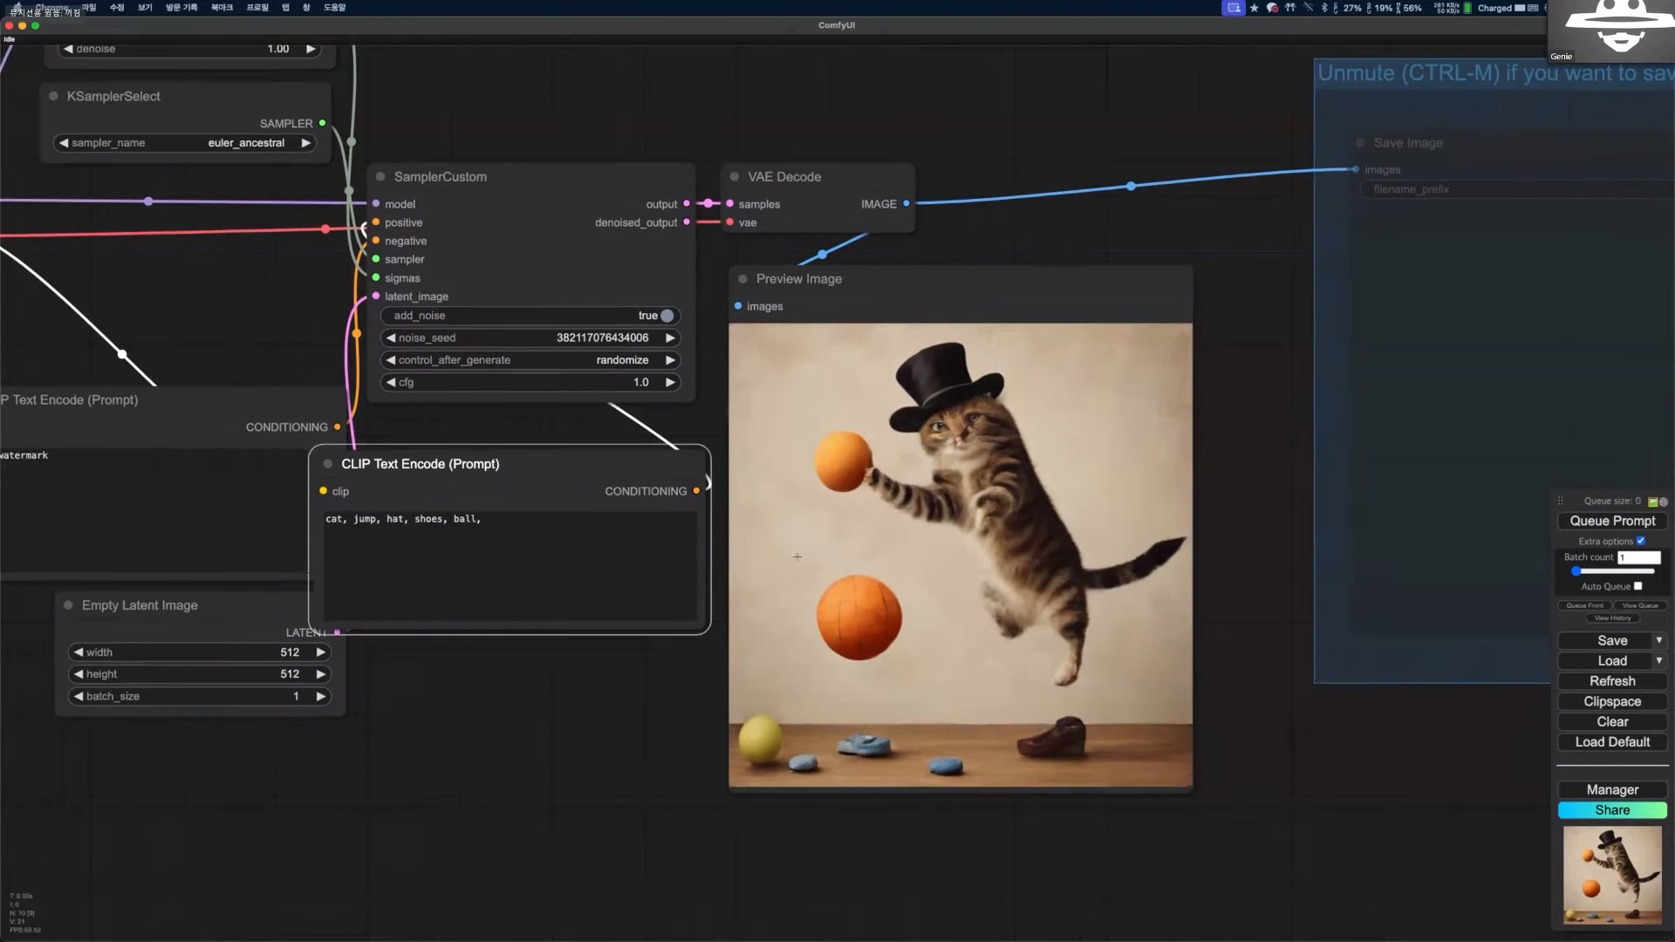
scroll(619, 668, "left", 3)
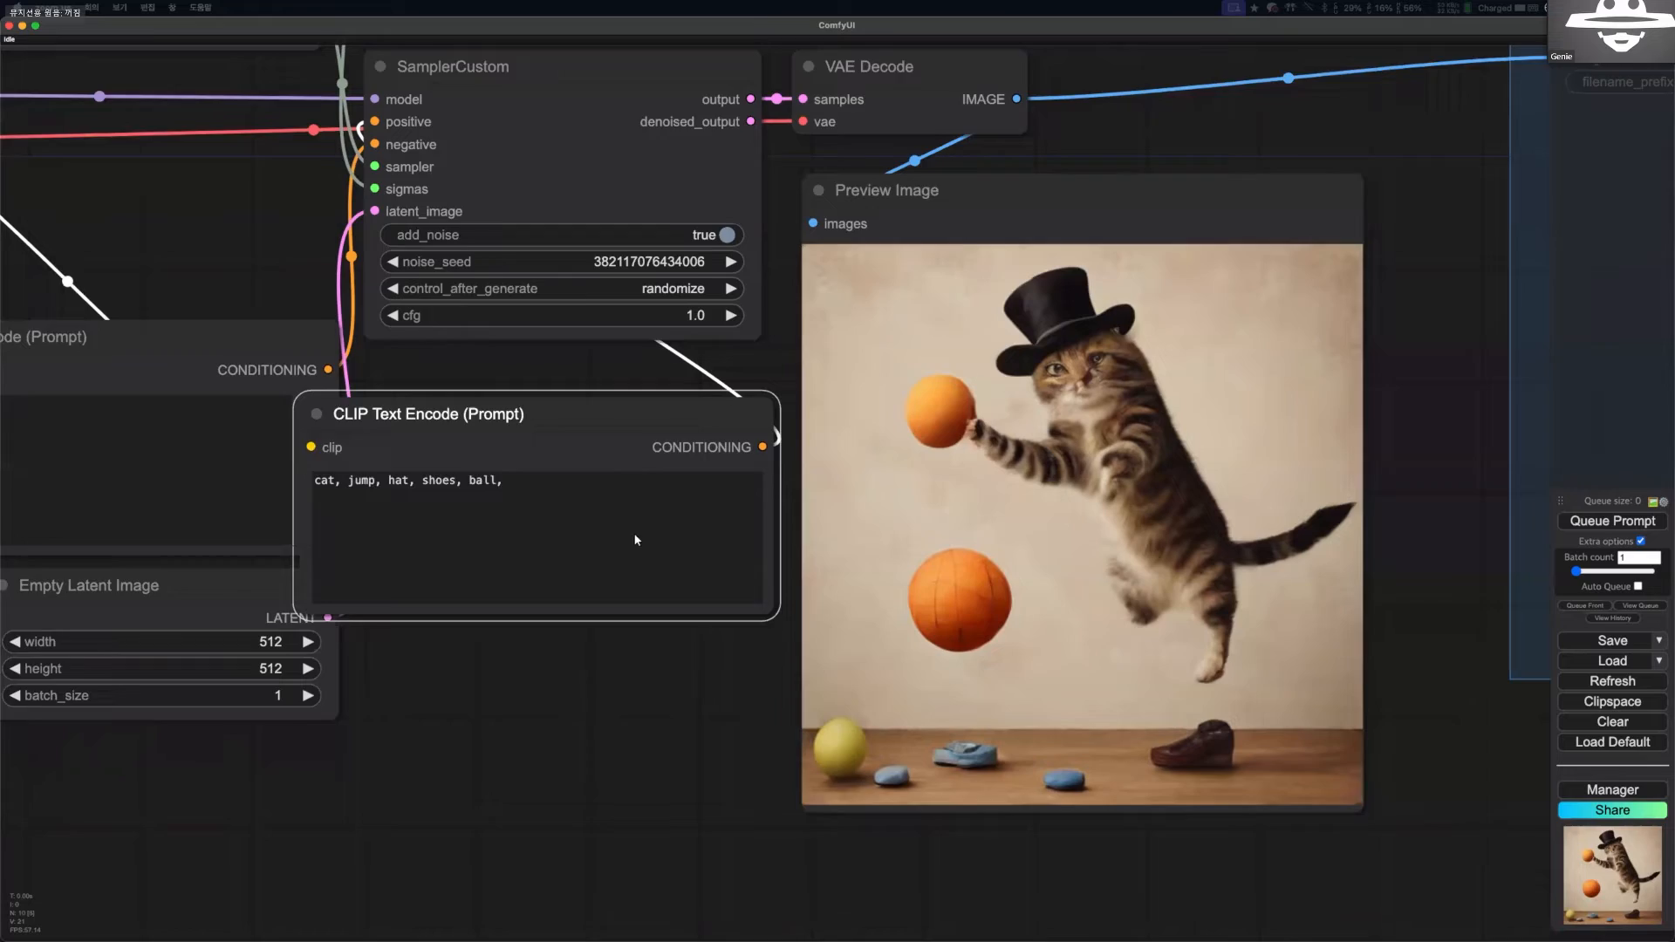
scroll(572, 650, "up", 2)
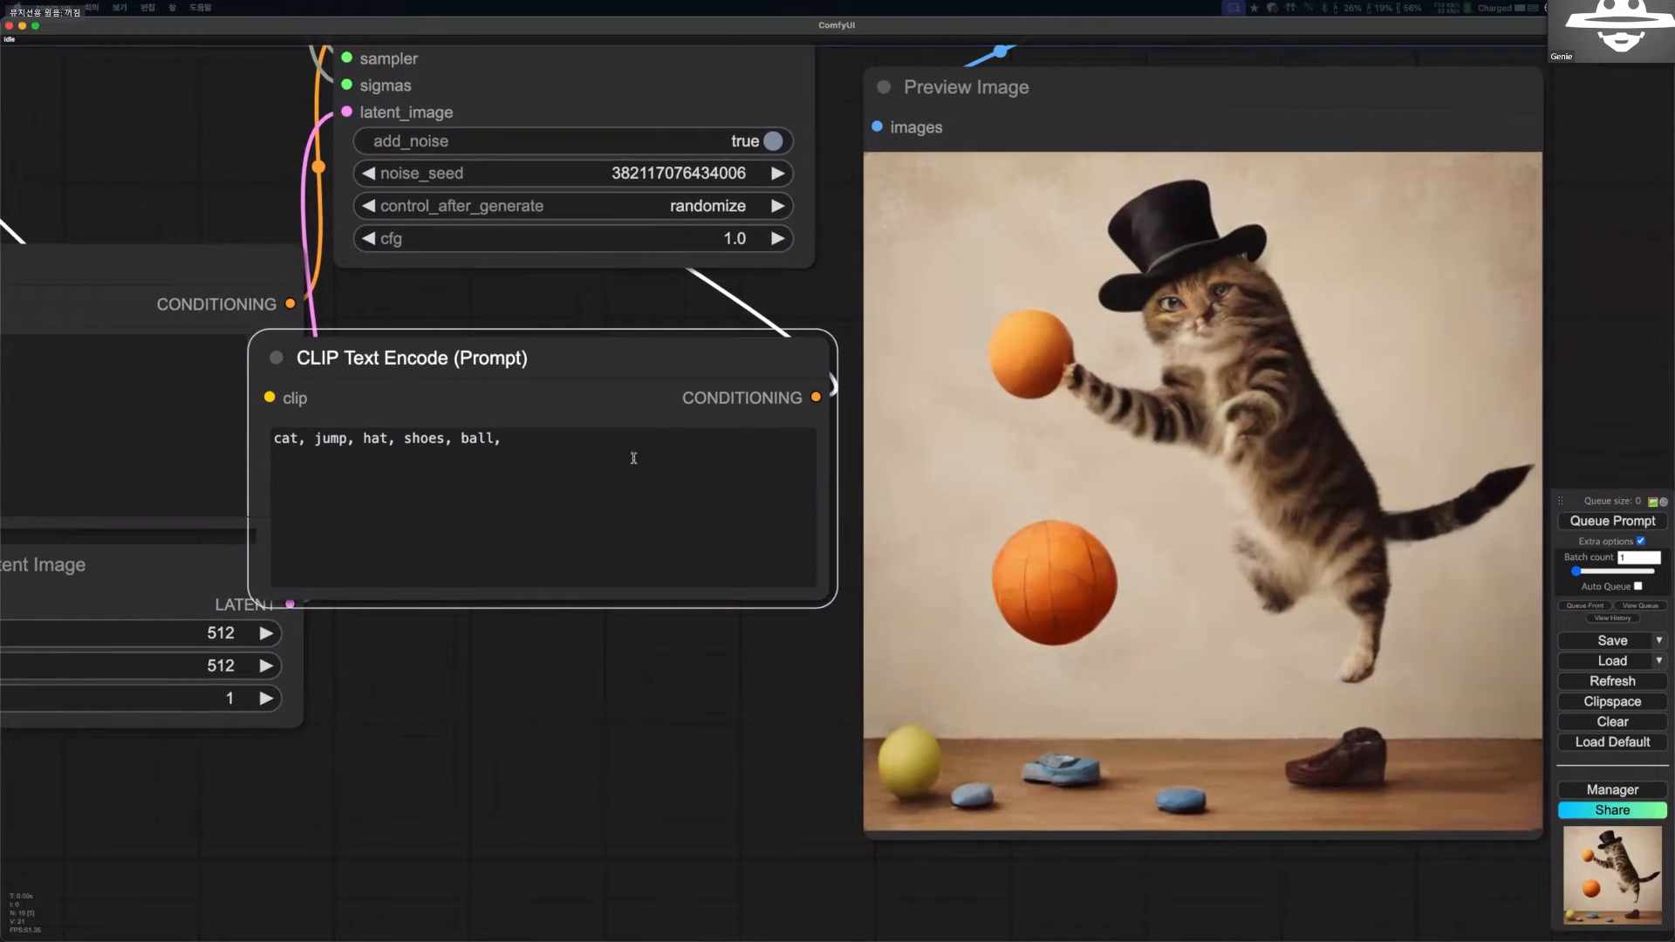
left_click(1612, 521)
left_click(615, 472)
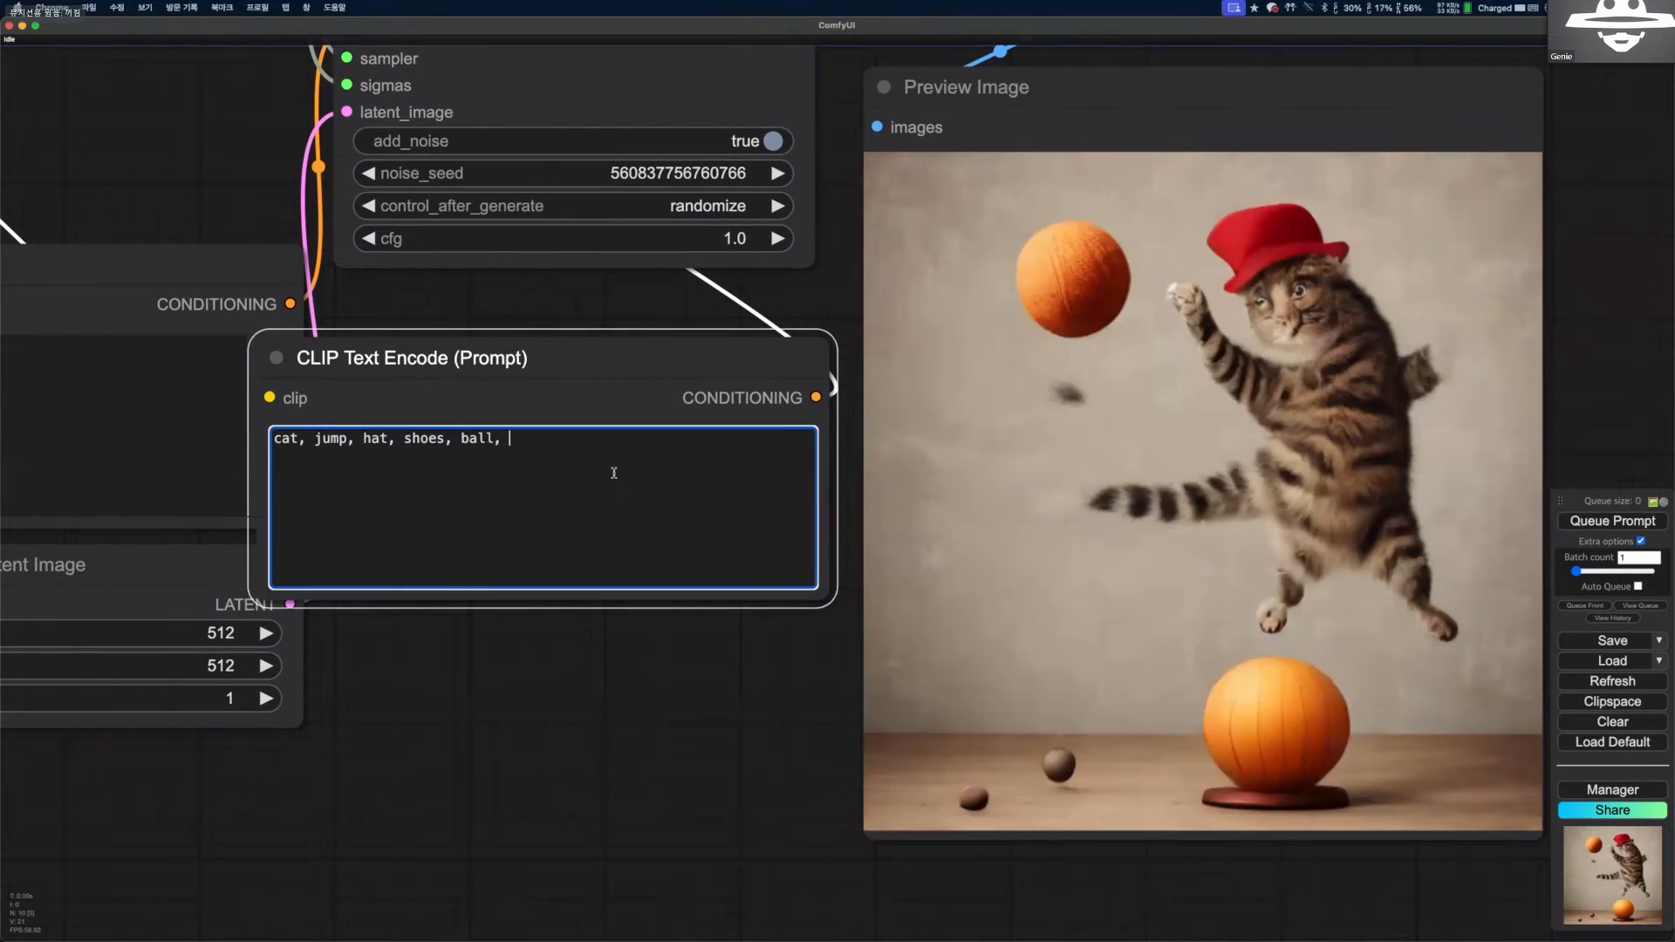
scroll(614, 473, "down", 4)
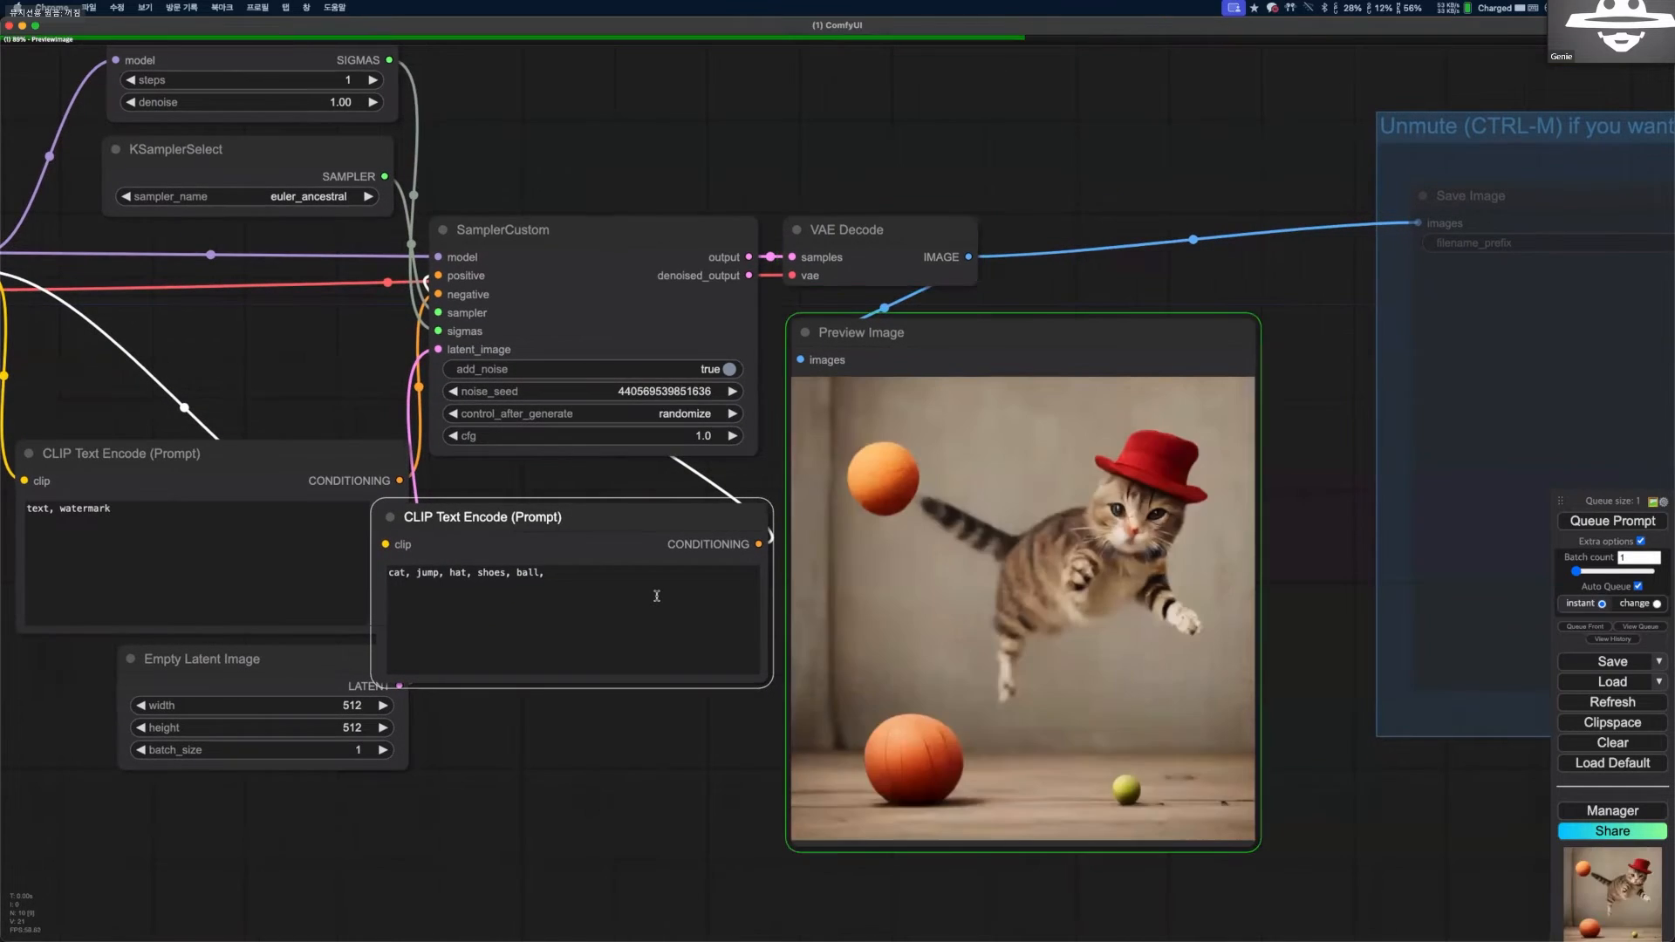
Replace the positive prompt with "panda, hat, gloves," while continuous generation is running.
left_click(654, 597)
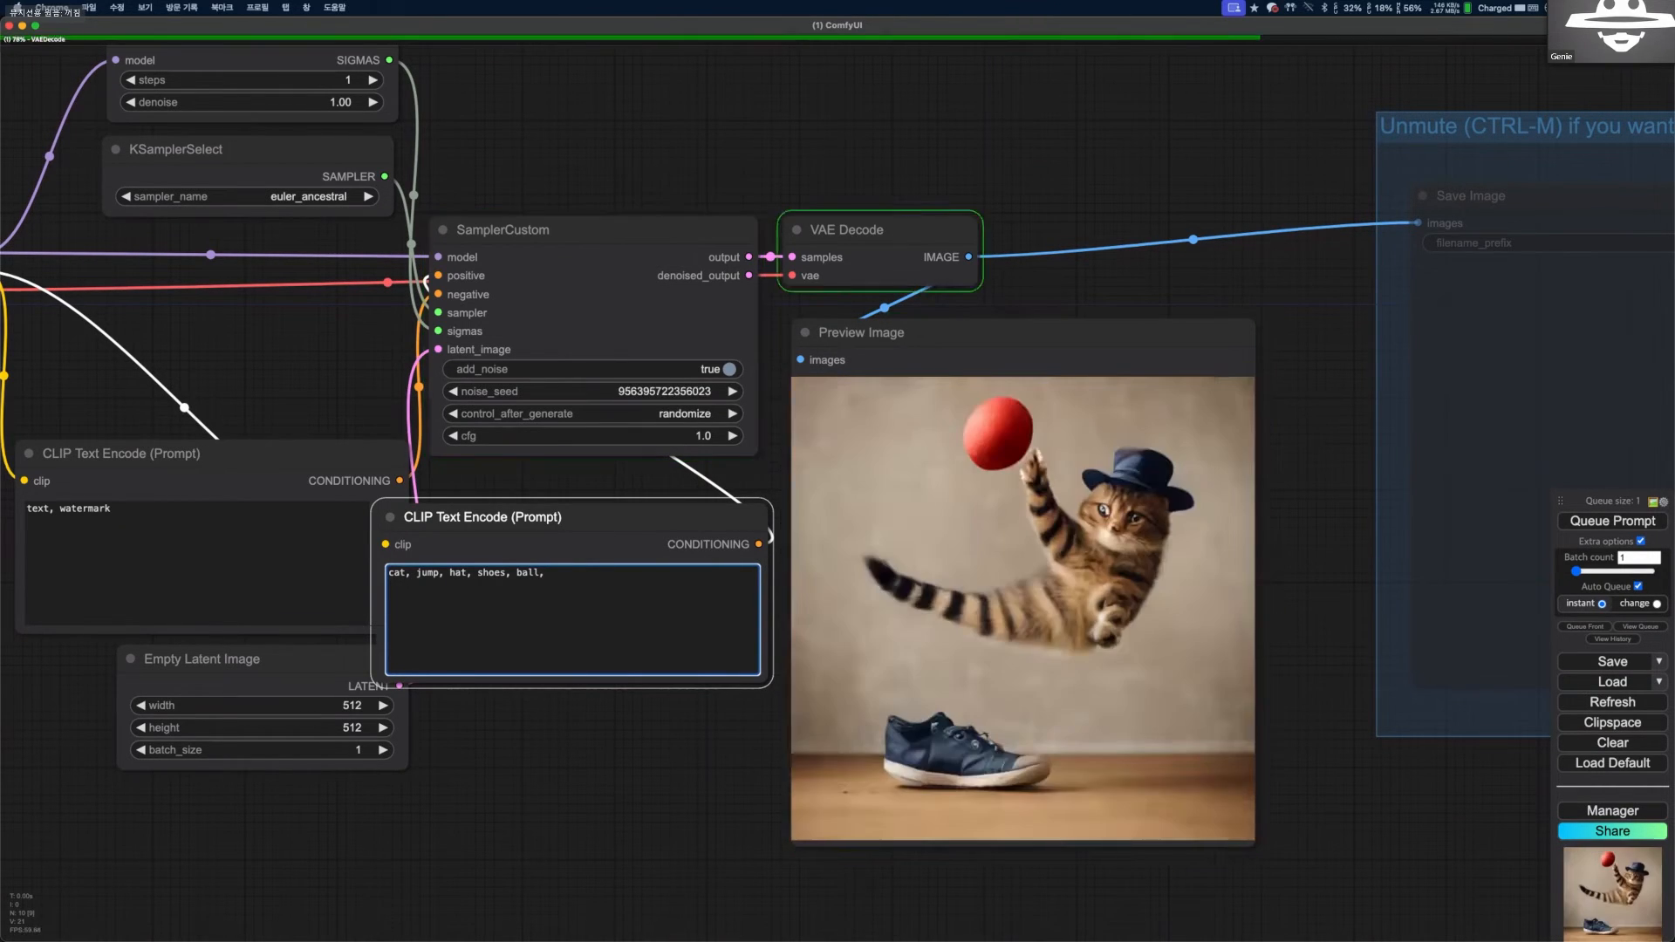
key("ctrl+a")
type("panda")
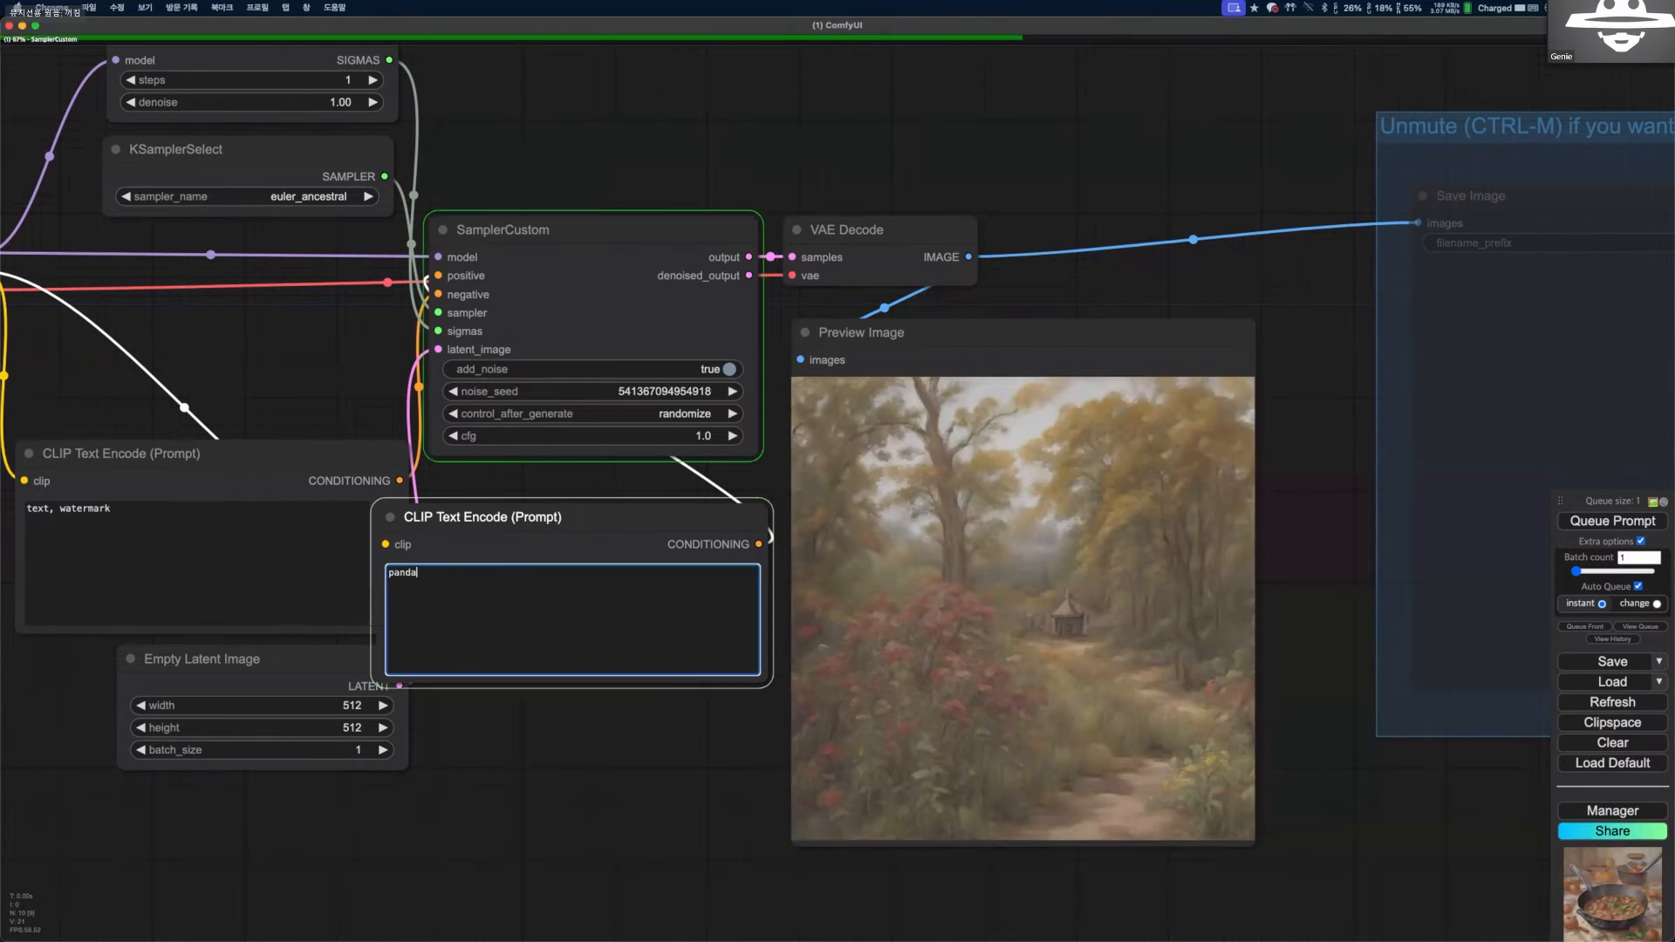
type(", ")
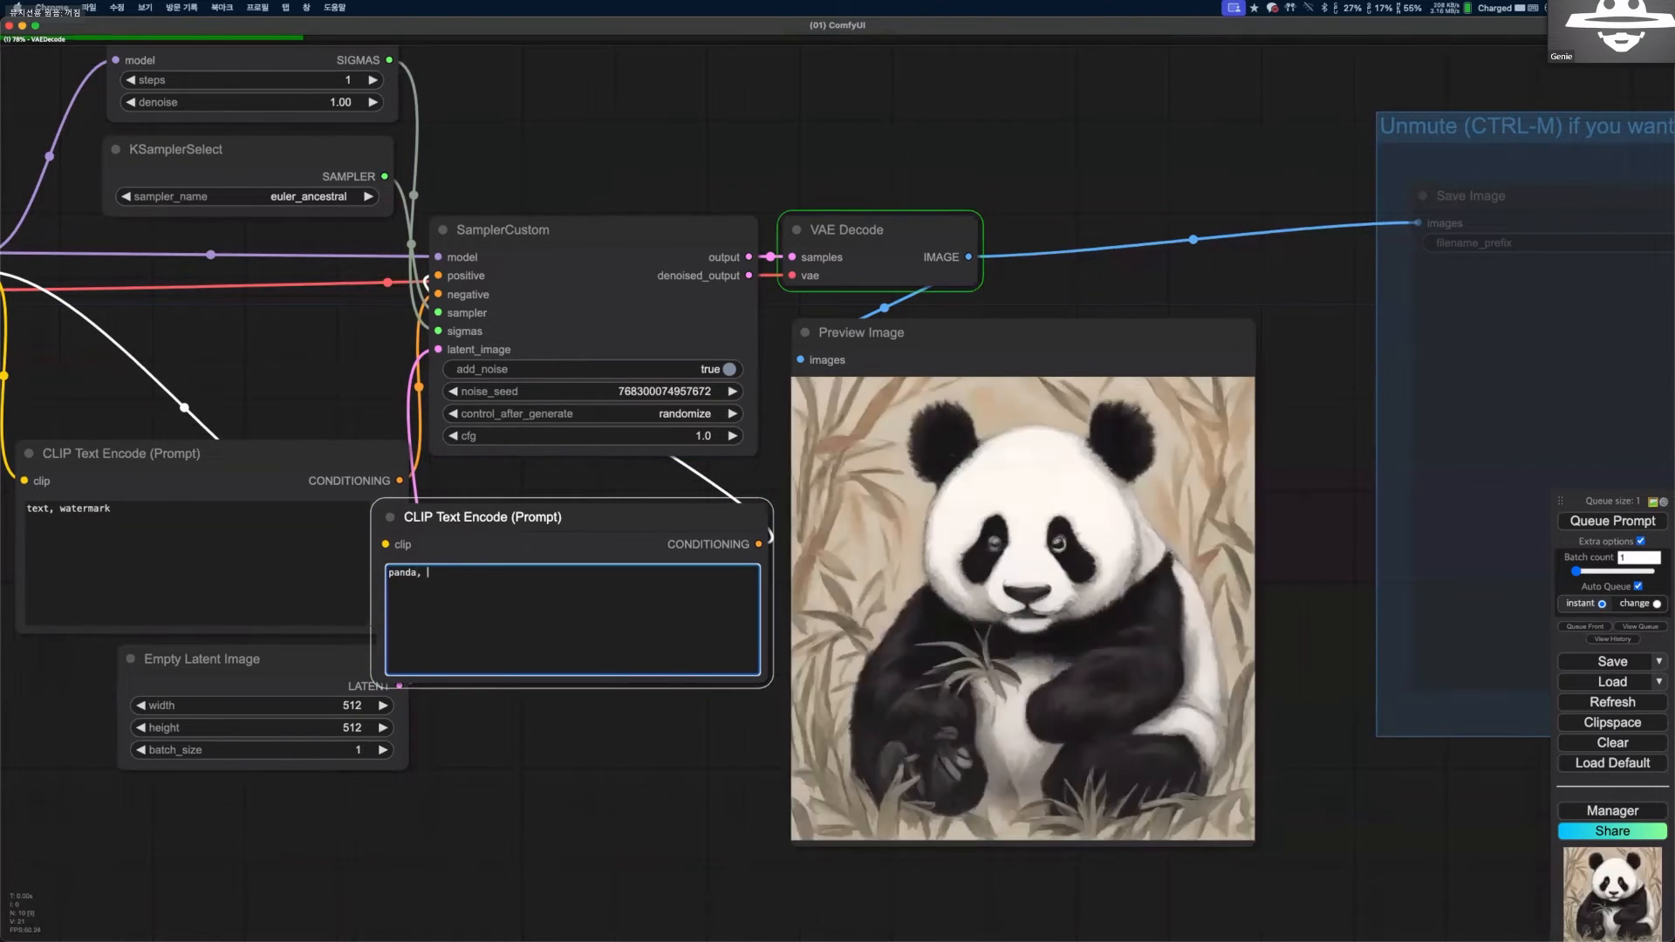
type("hat, gloves,")
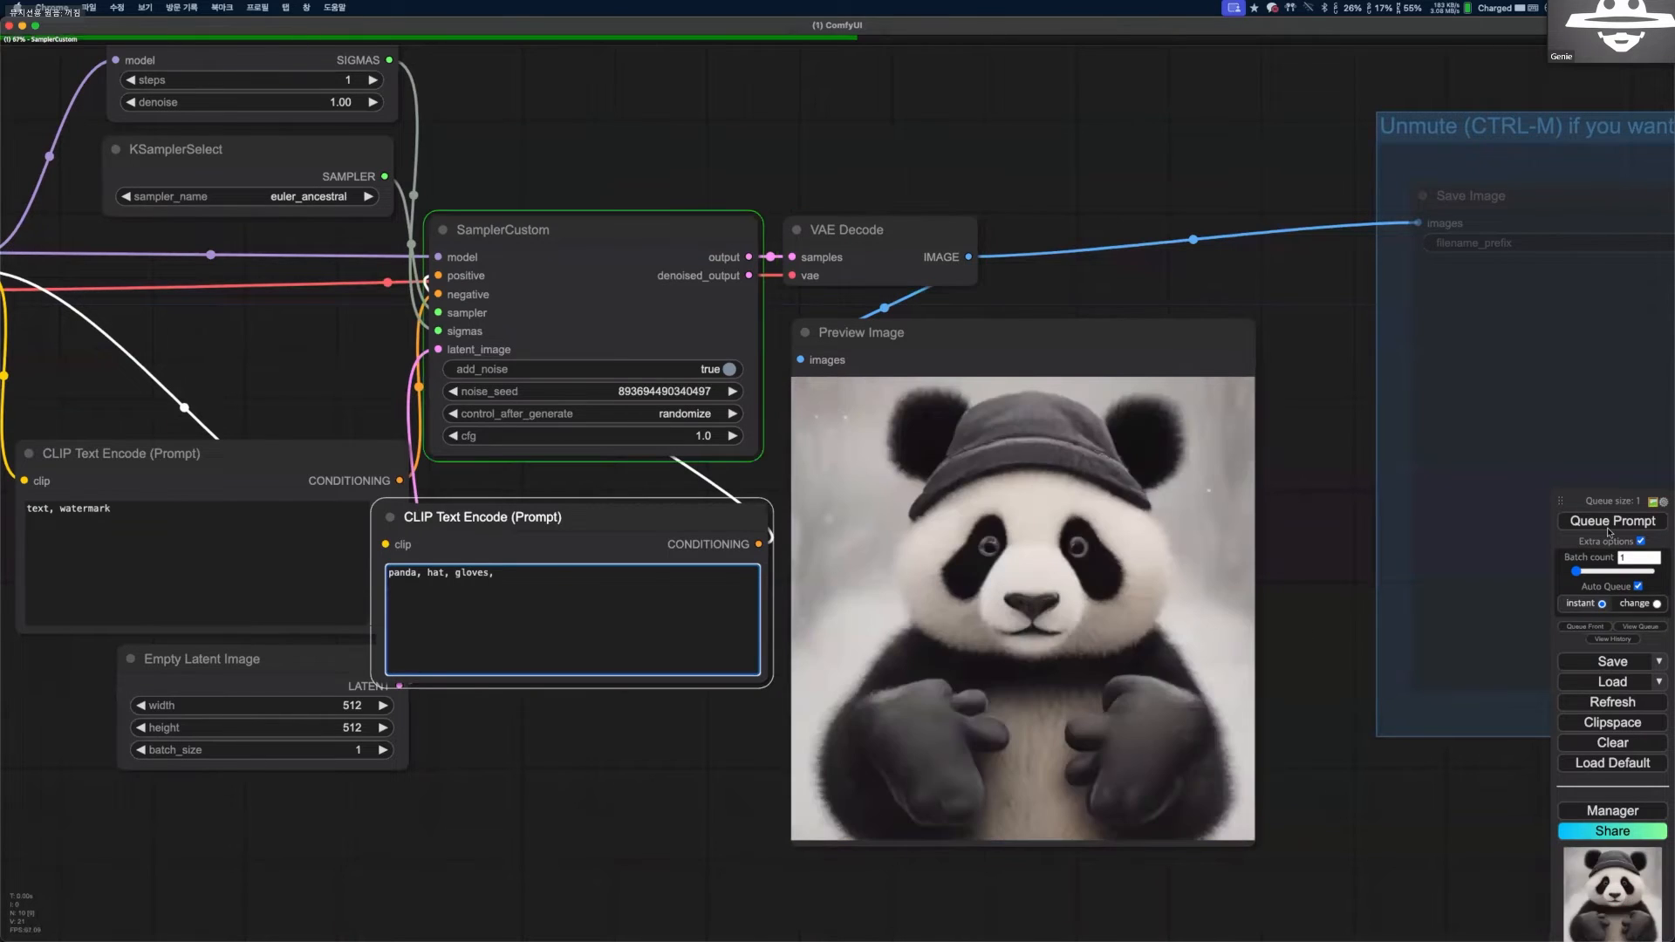
Turn off Auto Queue and review the SDXL Turbo workflow with its latest picture, placing it beside the SDXL Turbo Examples page.
left_click(1637, 586)
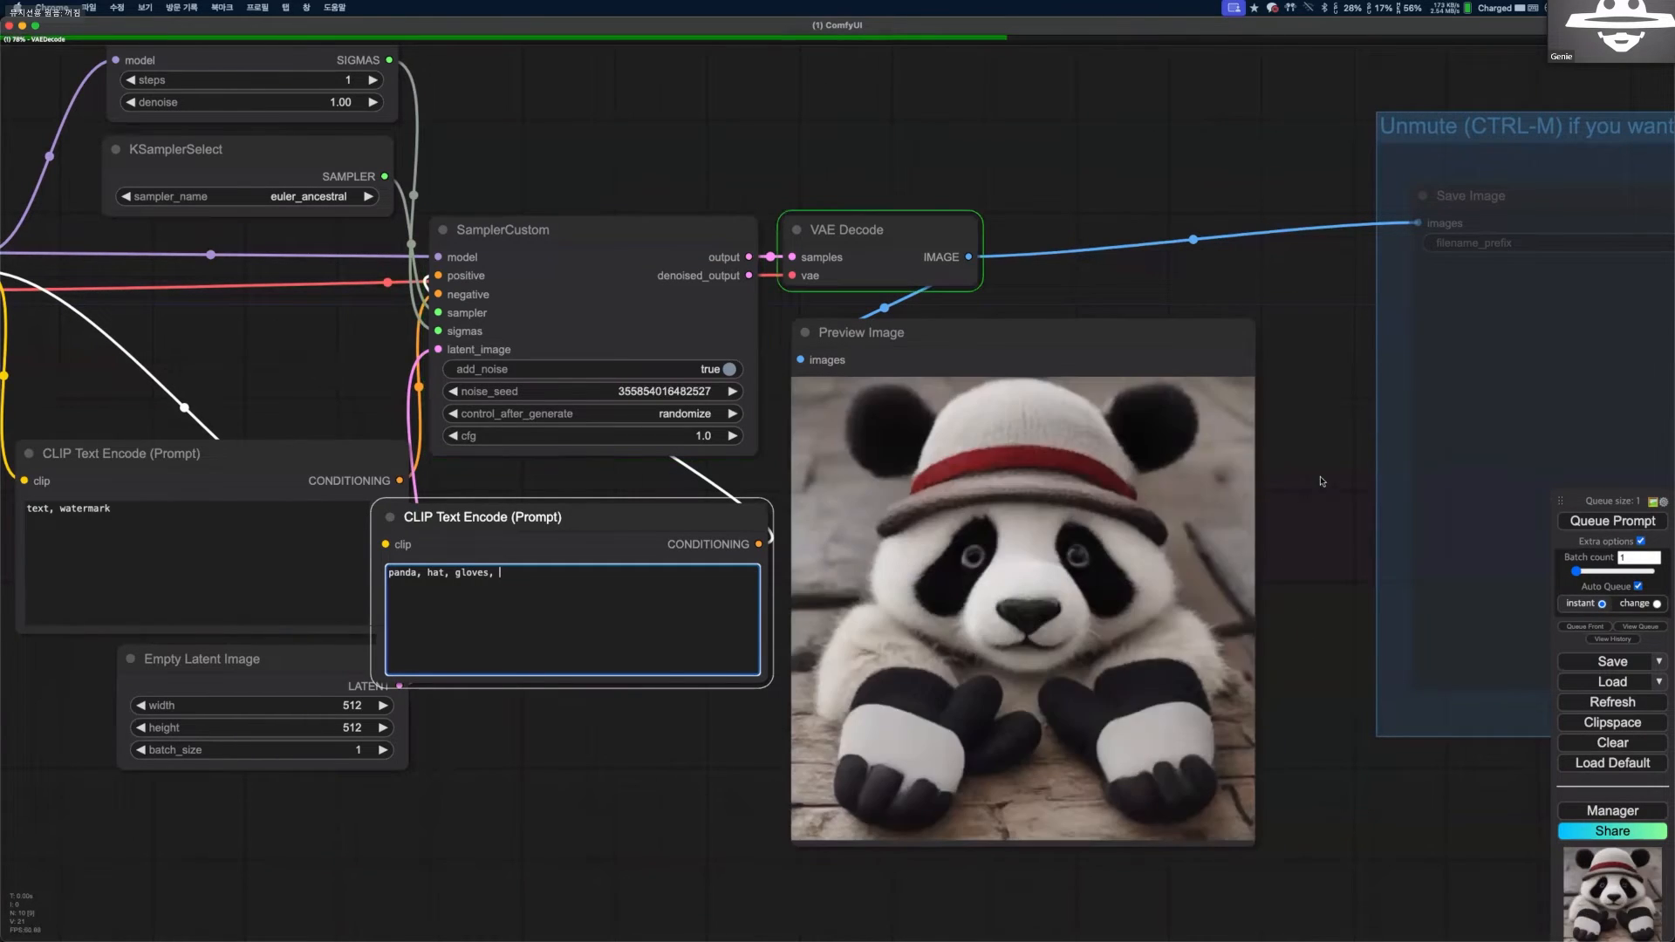
scroll(1326, 492, "down", 1)
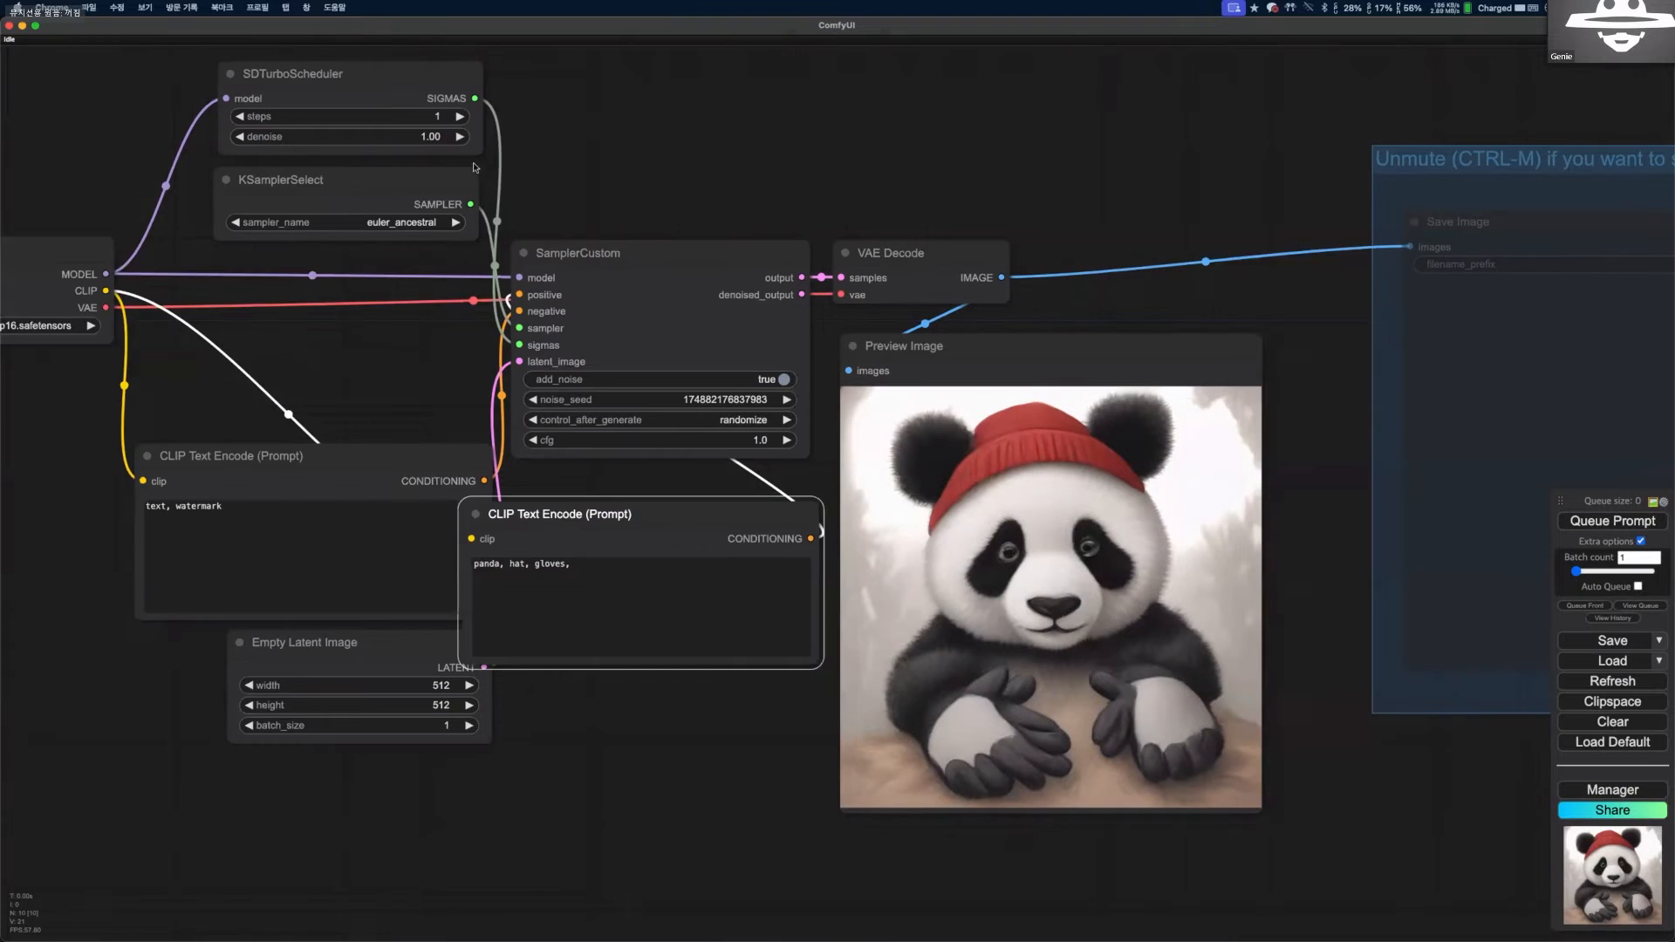
left_click_drag(446, 98, 444, 56)
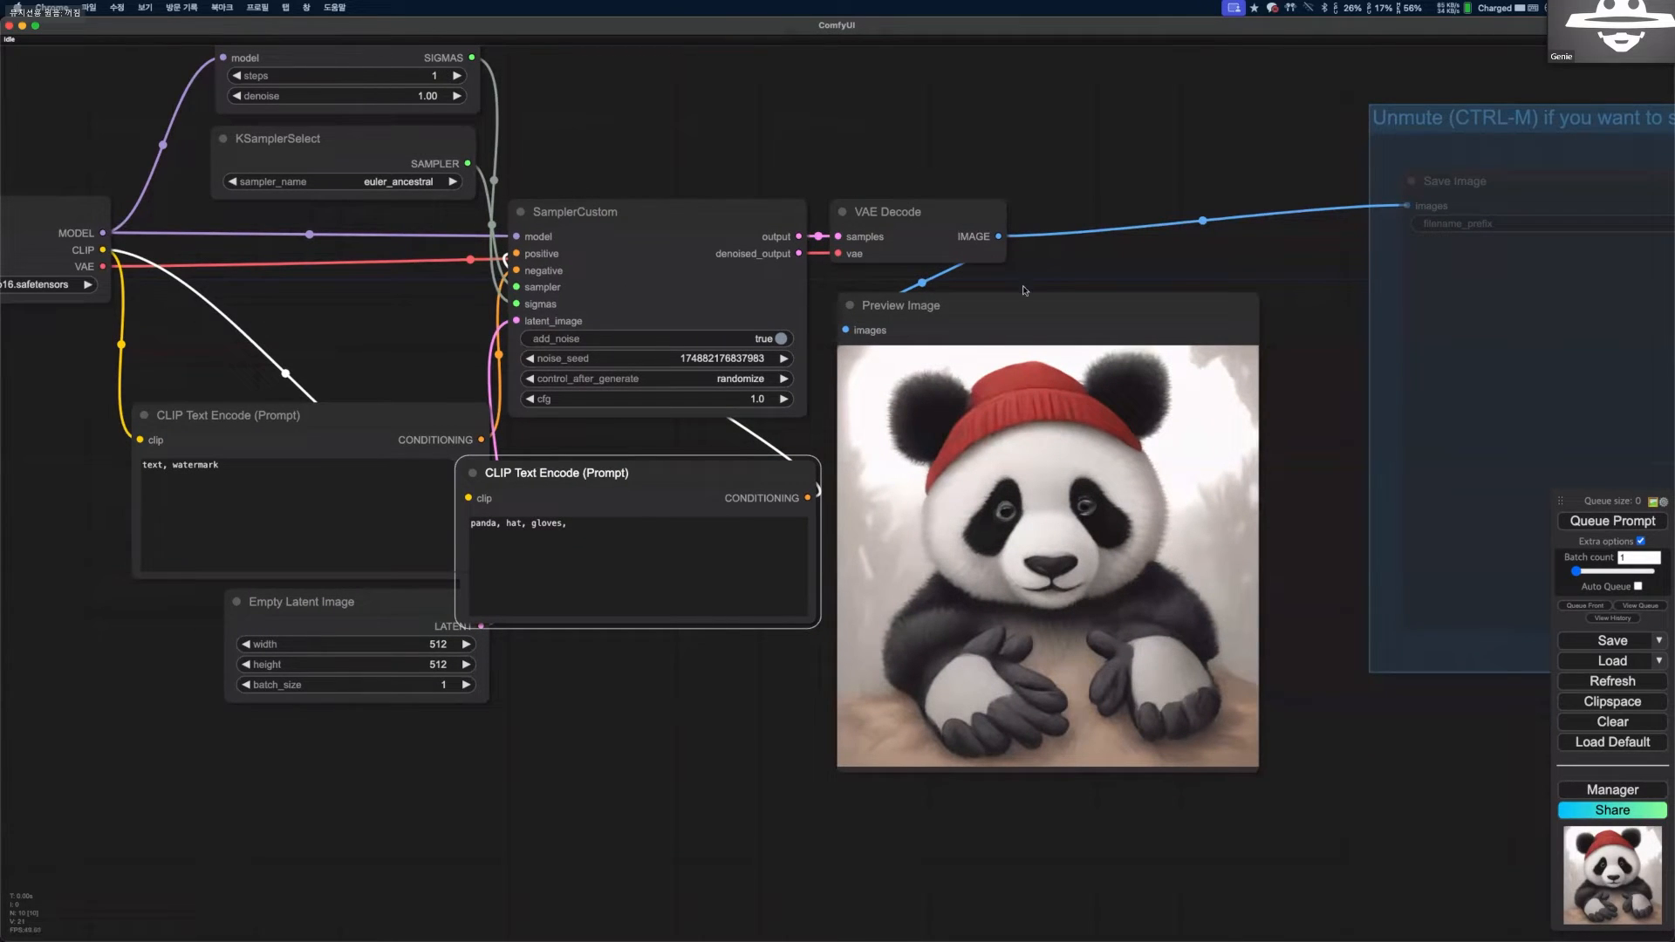
scroll(1026, 292, "down", 1)
scroll(856, 328, "down", 1)
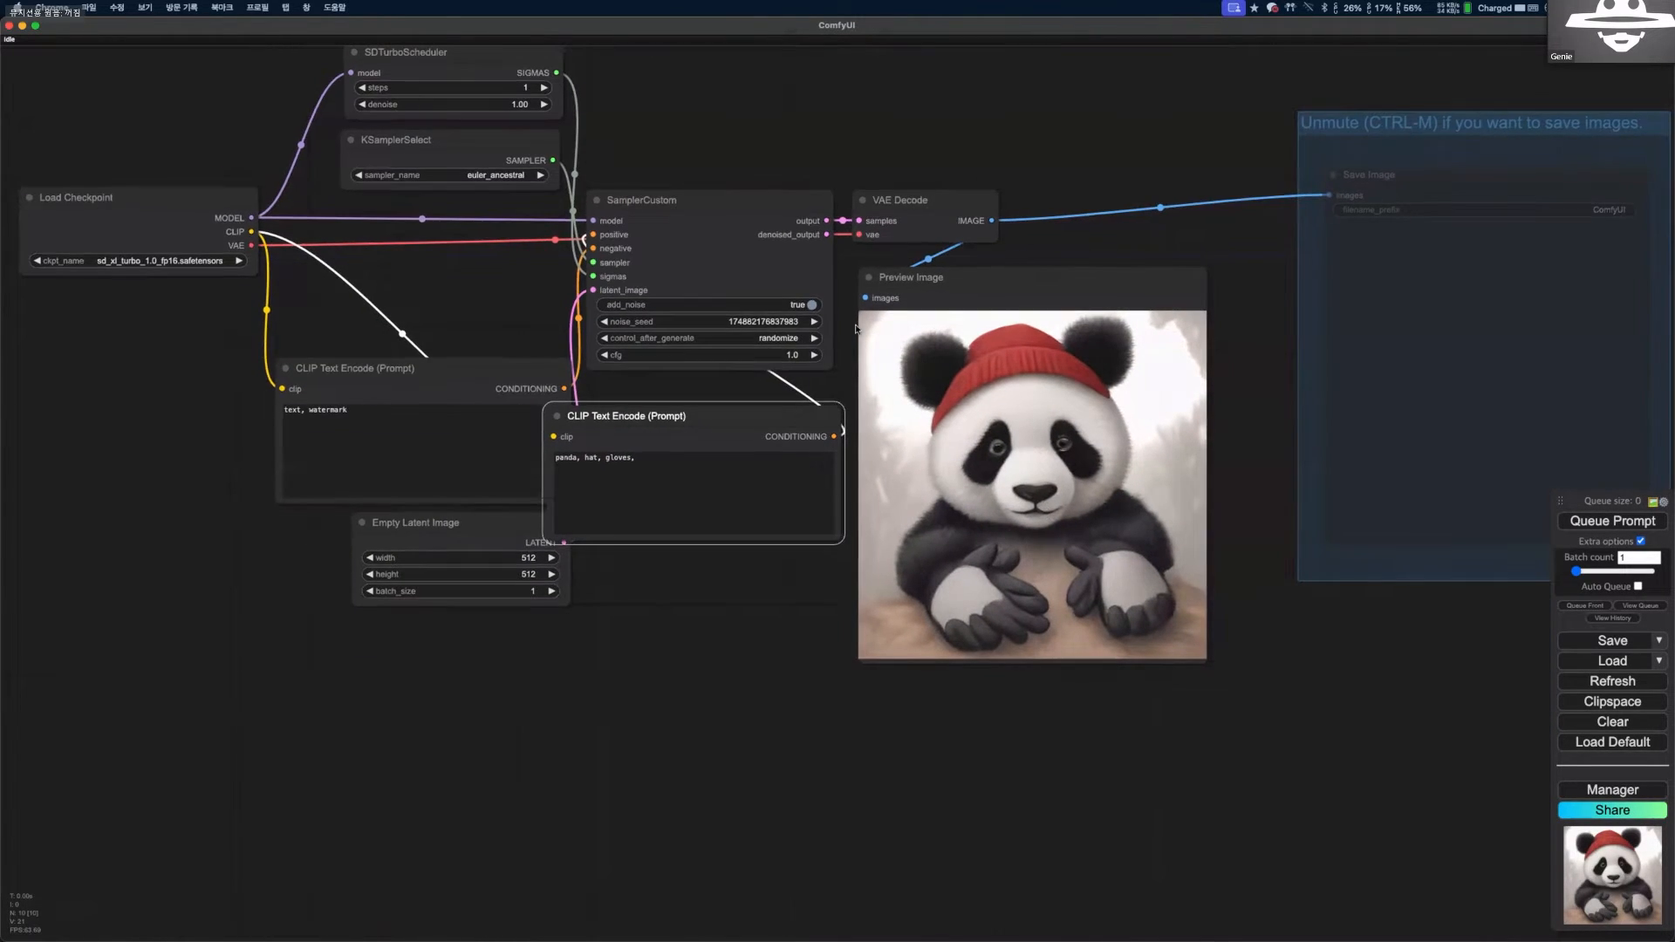
scroll(717, 240, "up", 1)
scroll(451, 163, "up", 1)
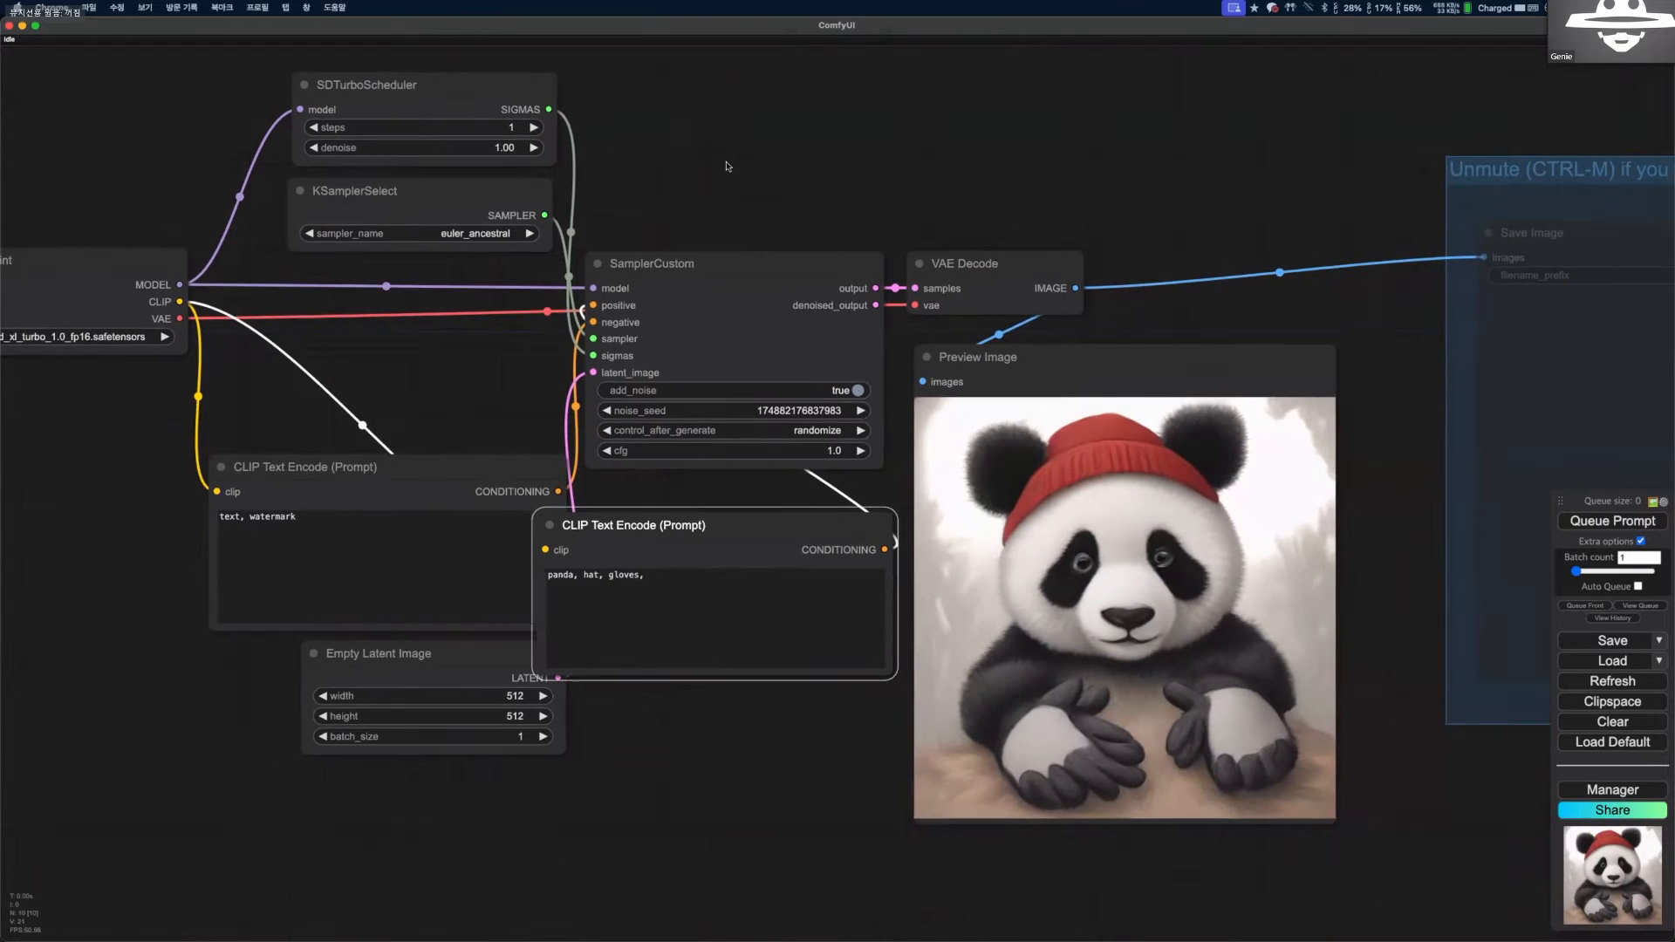
key("ctrl+alt+Right")
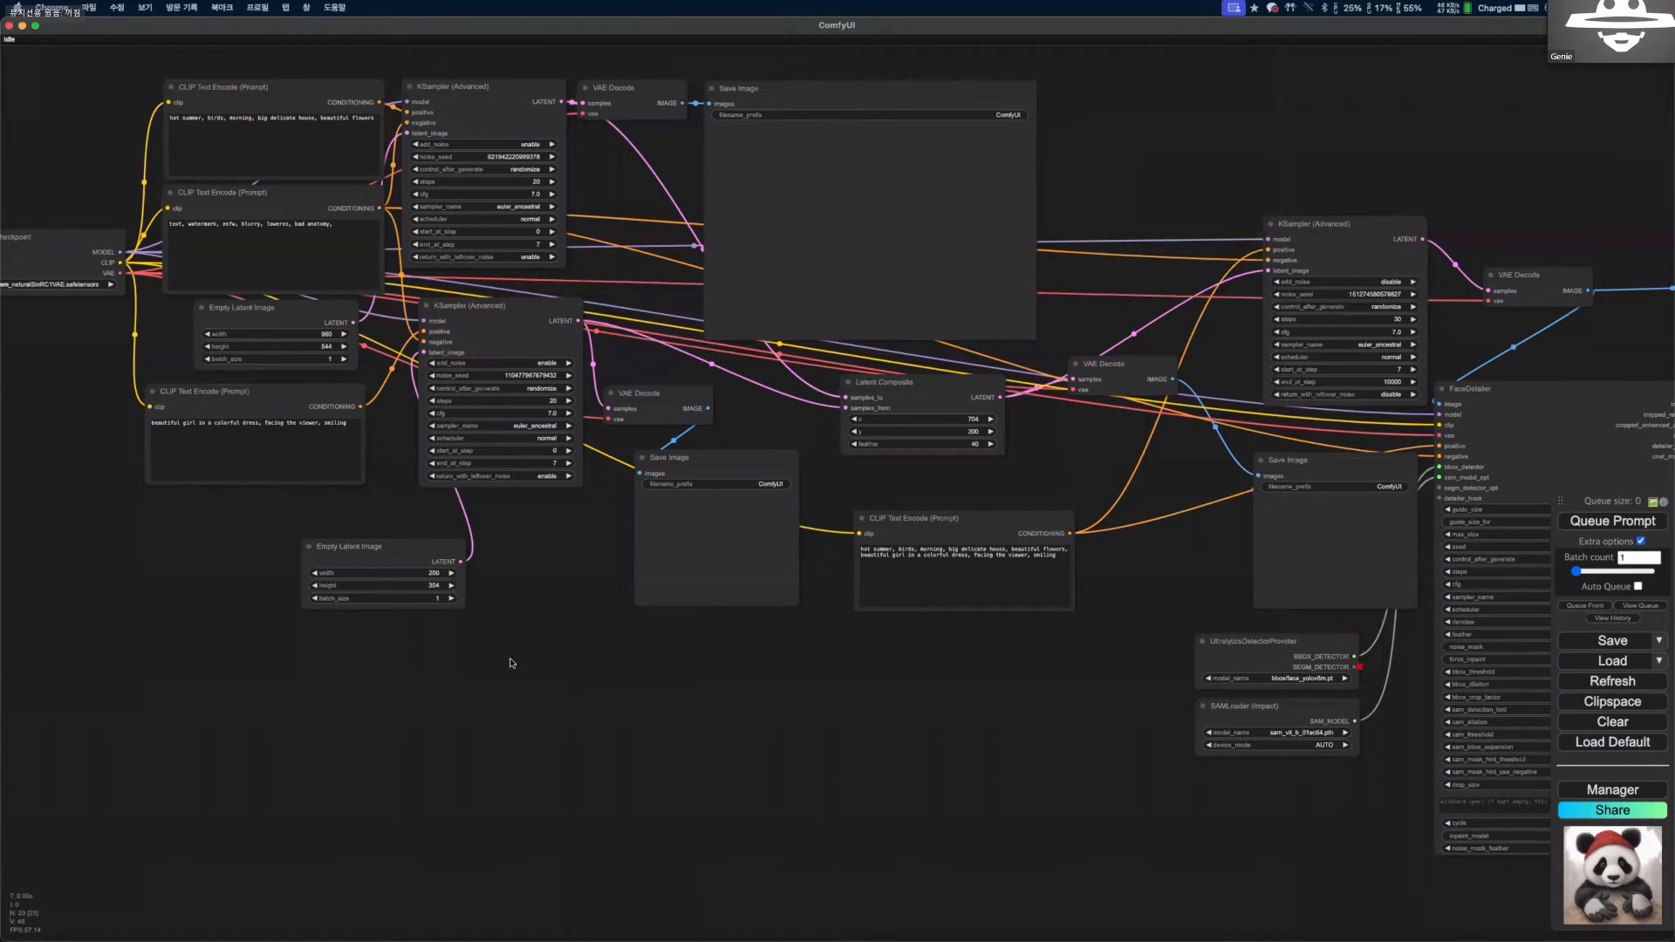
Examine the composition workflow's overall layout, including its prompts, advanced KSamplers, Latent Composite and Load Checkpoint nodes.
scroll(512, 663, "down", 2)
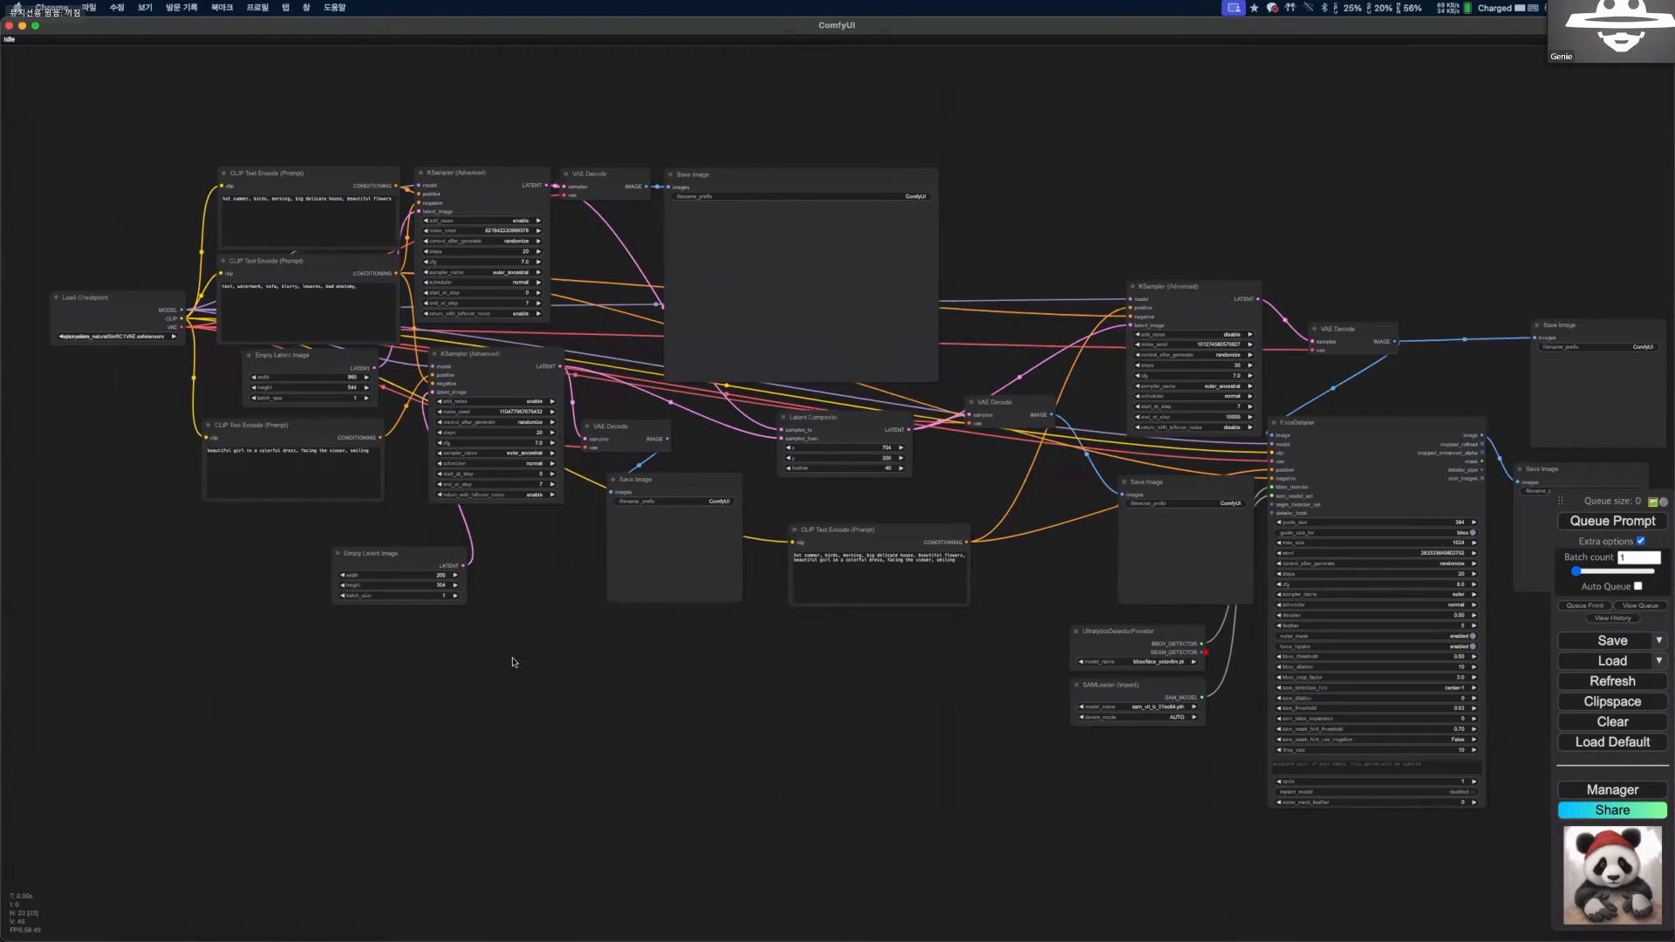
scroll(578, 669, "up", 1)
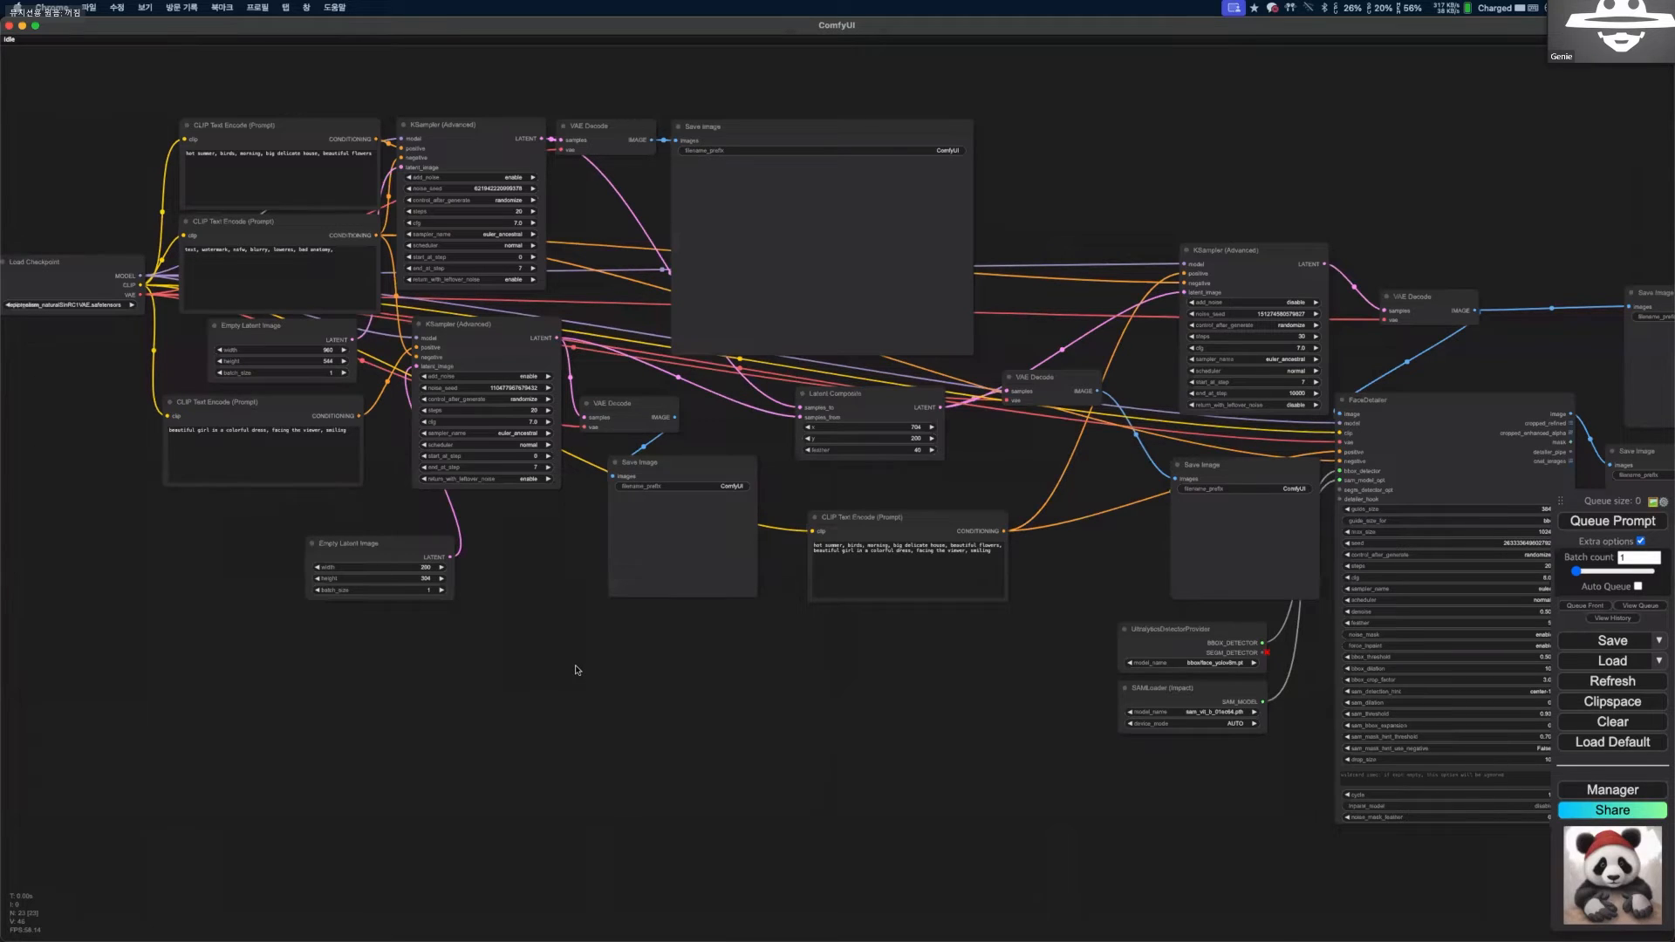
scroll(548, 677, "down", 1)
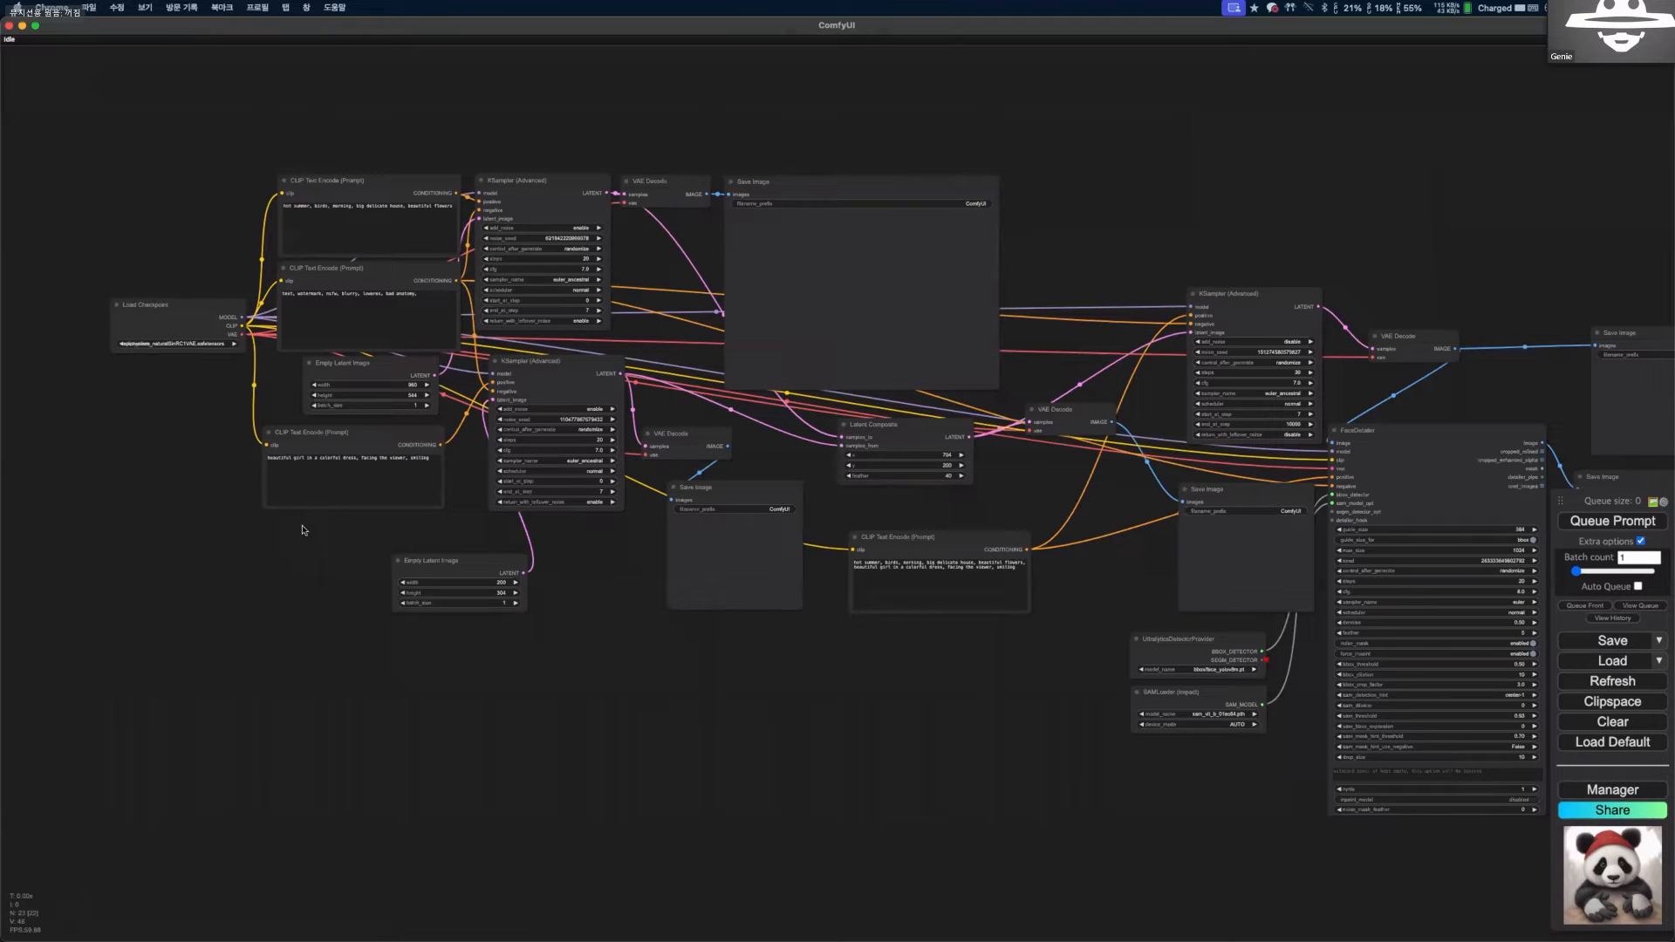
scroll(270, 356, "up", 2)
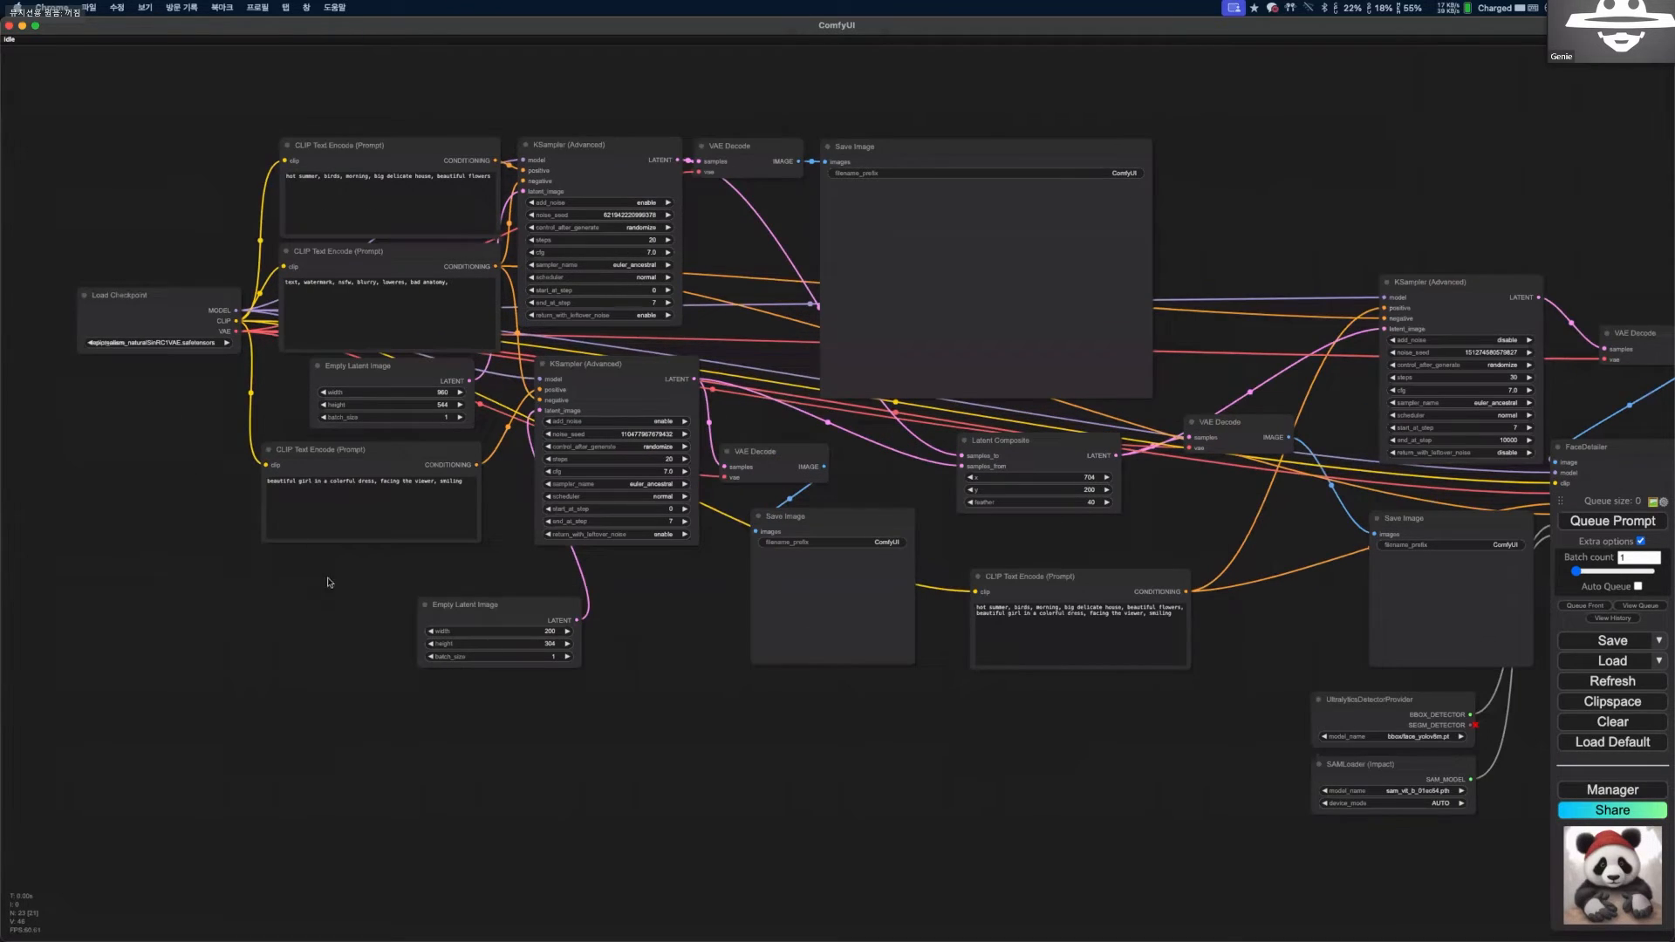
scroll(240, 650, "up", 8)
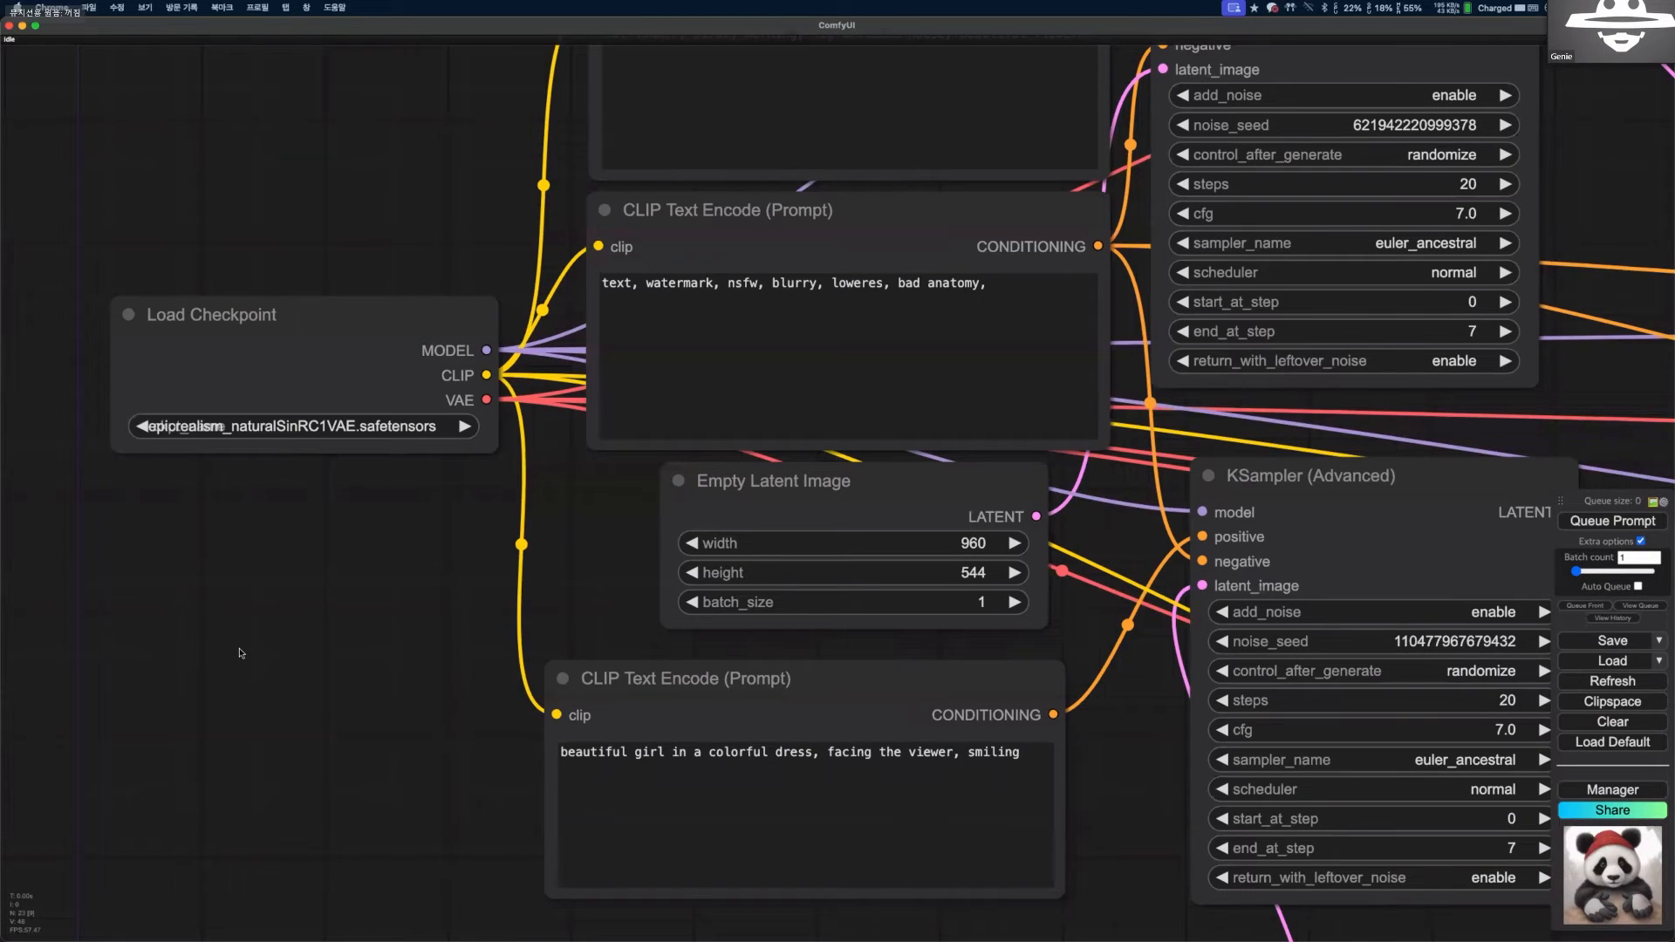
left_click_drag(280, 485, 243, 644)
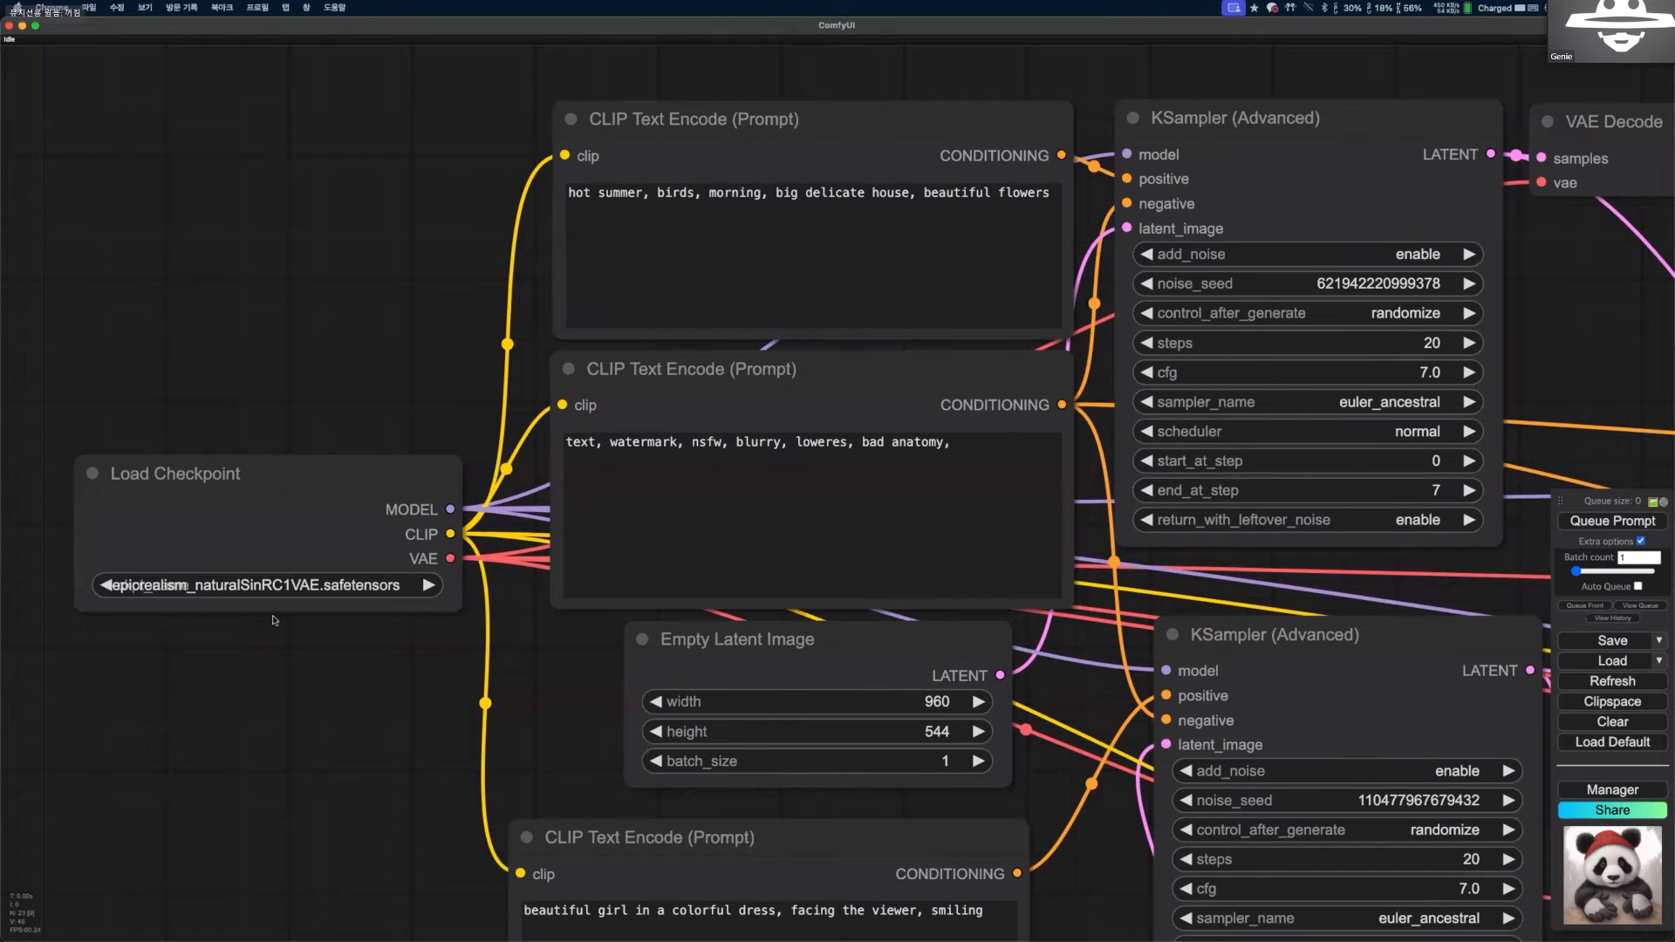
scroll(259, 636, "down", 2)
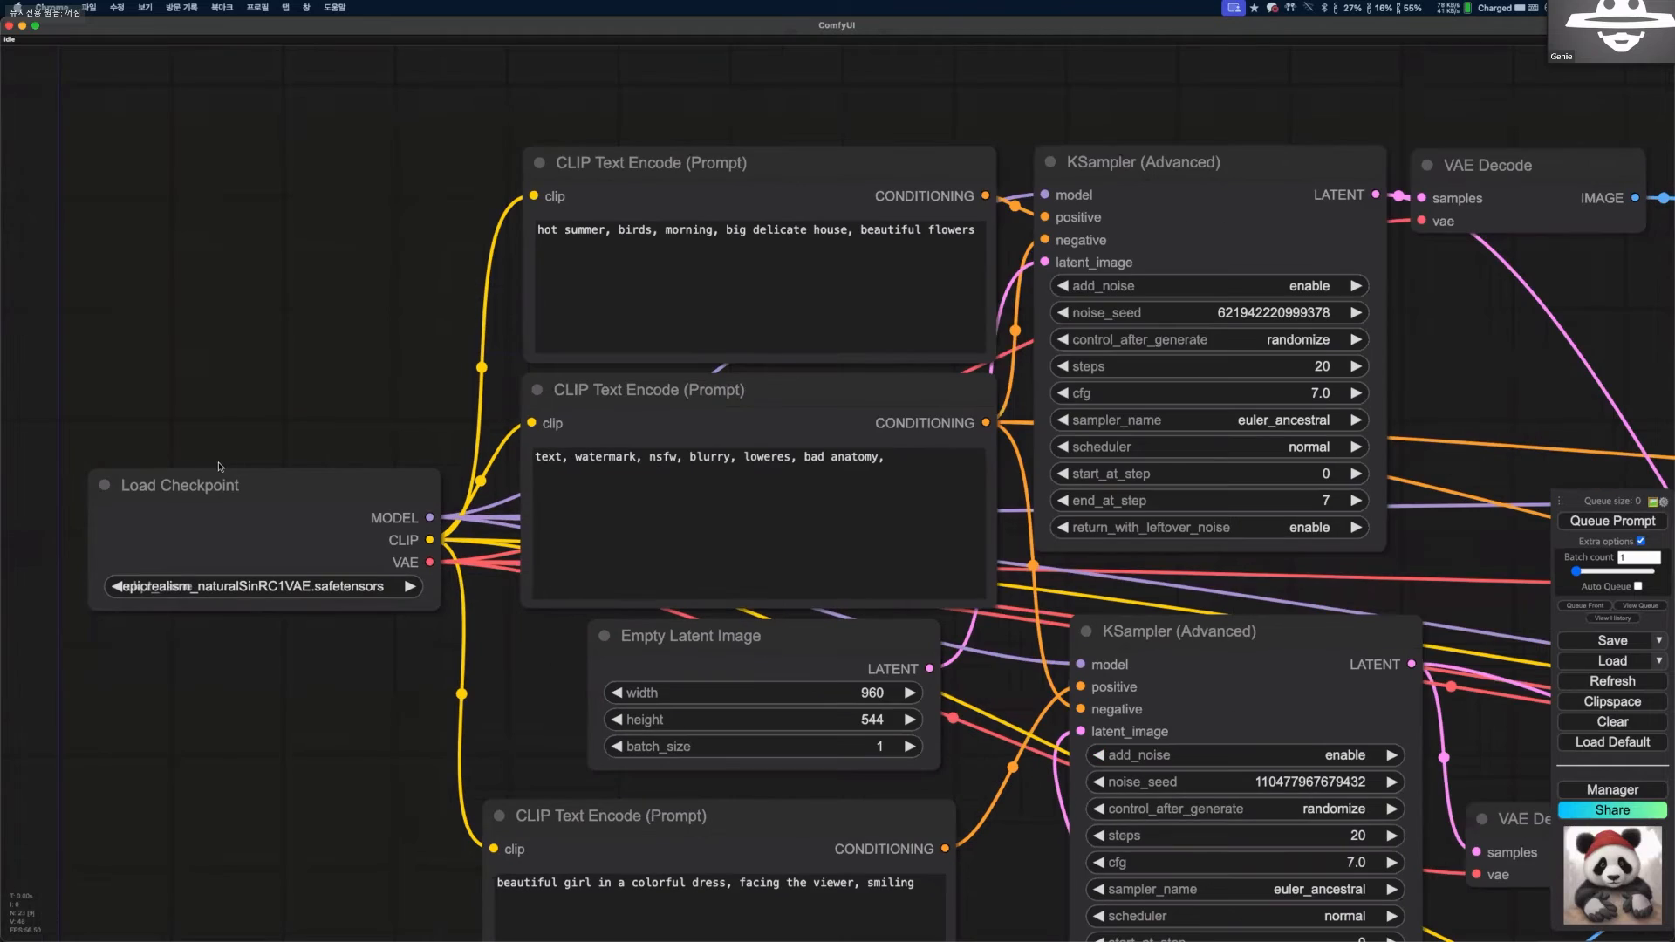
scroll(232, 467, "down", 2)
left_click_drag(255, 685, 231, 483)
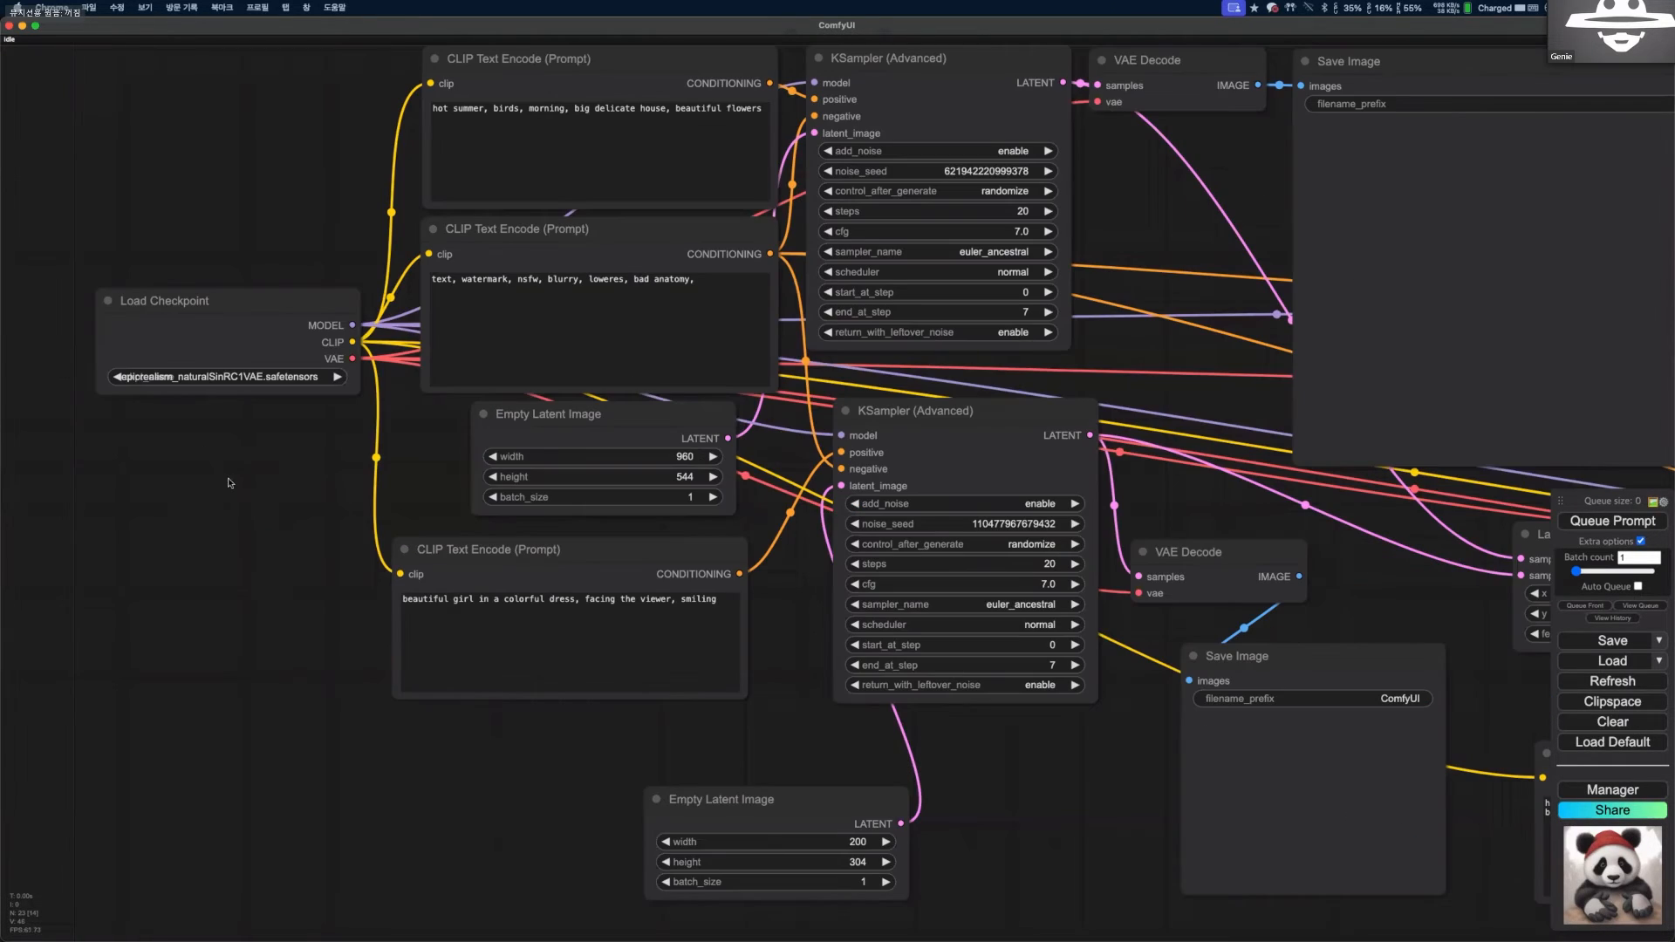
scroll(288, 569, "up", 1)
left_click_drag(160, 392, 263, 521)
scroll(263, 520, "up", 8)
scroll(178, 391, "down", 4)
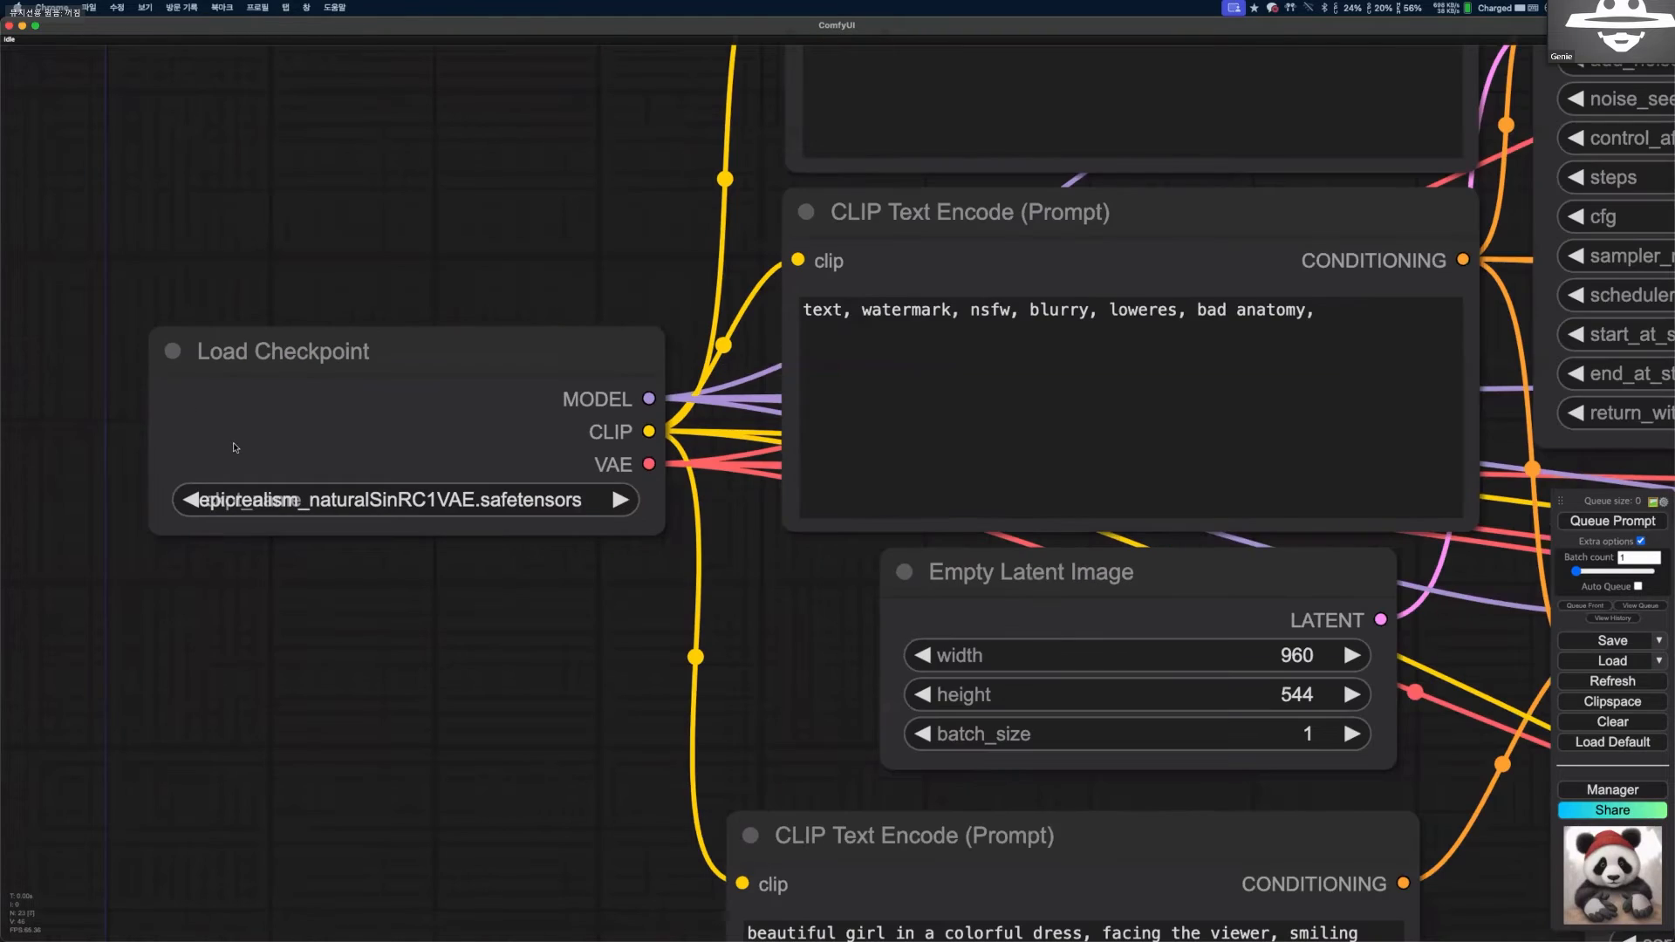
scroll(269, 438, "down", 1)
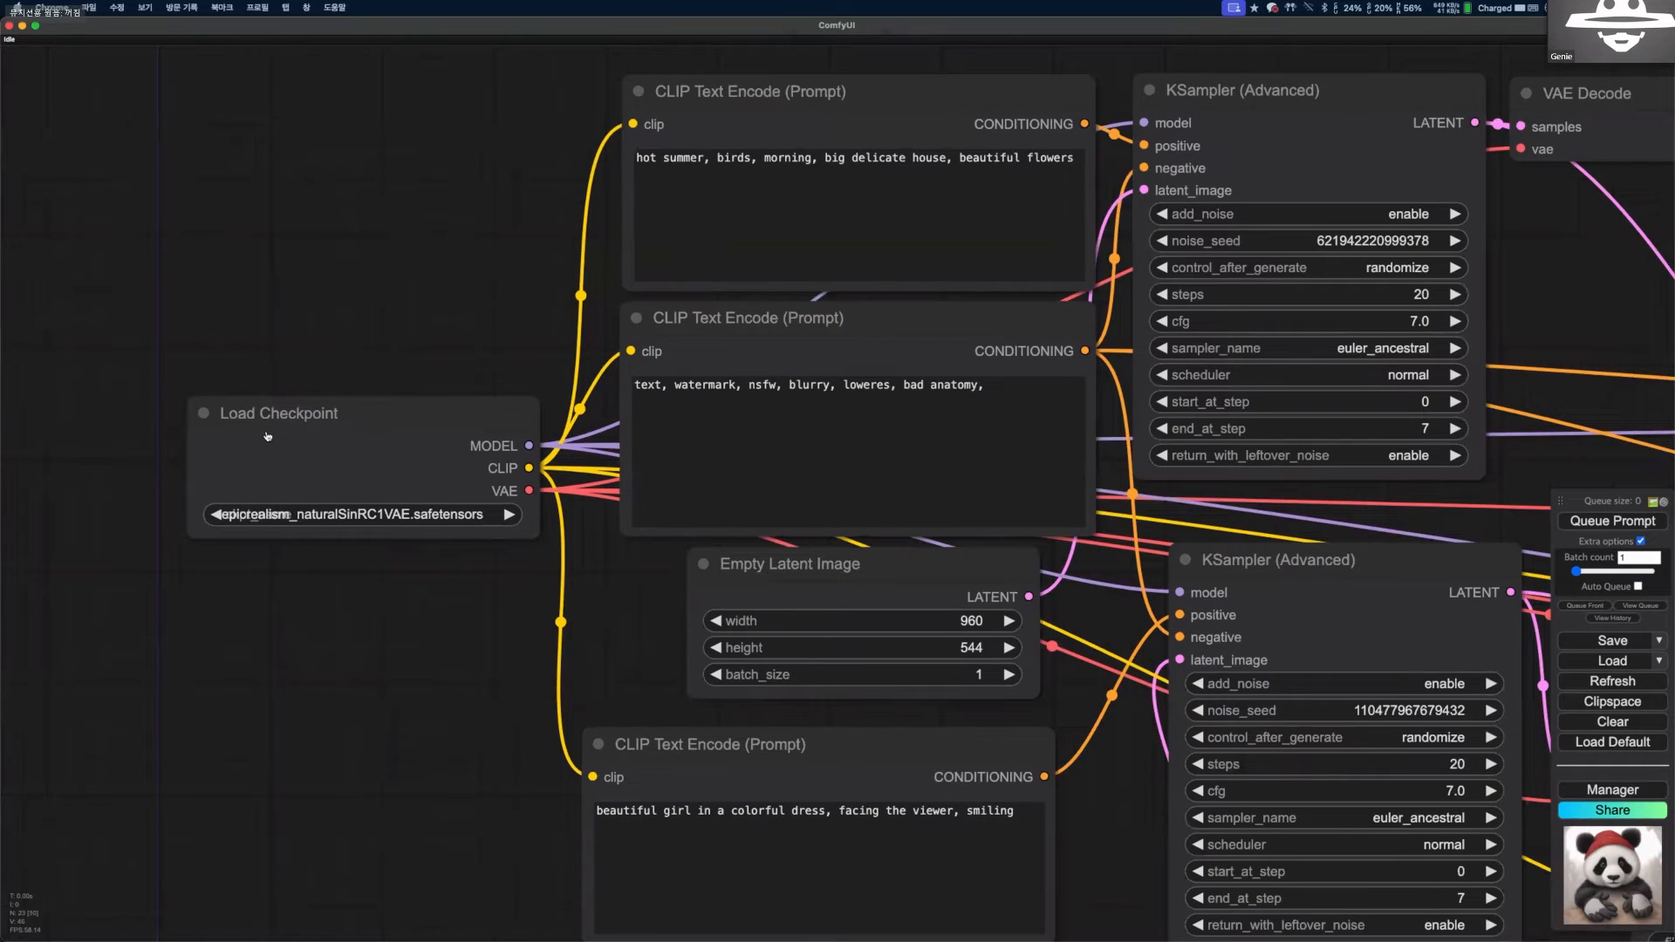
Set the Load Checkpoint node's model to landscapeRealistic_v20WarmColor.safetensors.
scroll(267, 435, "up", 1)
left_click(267, 435)
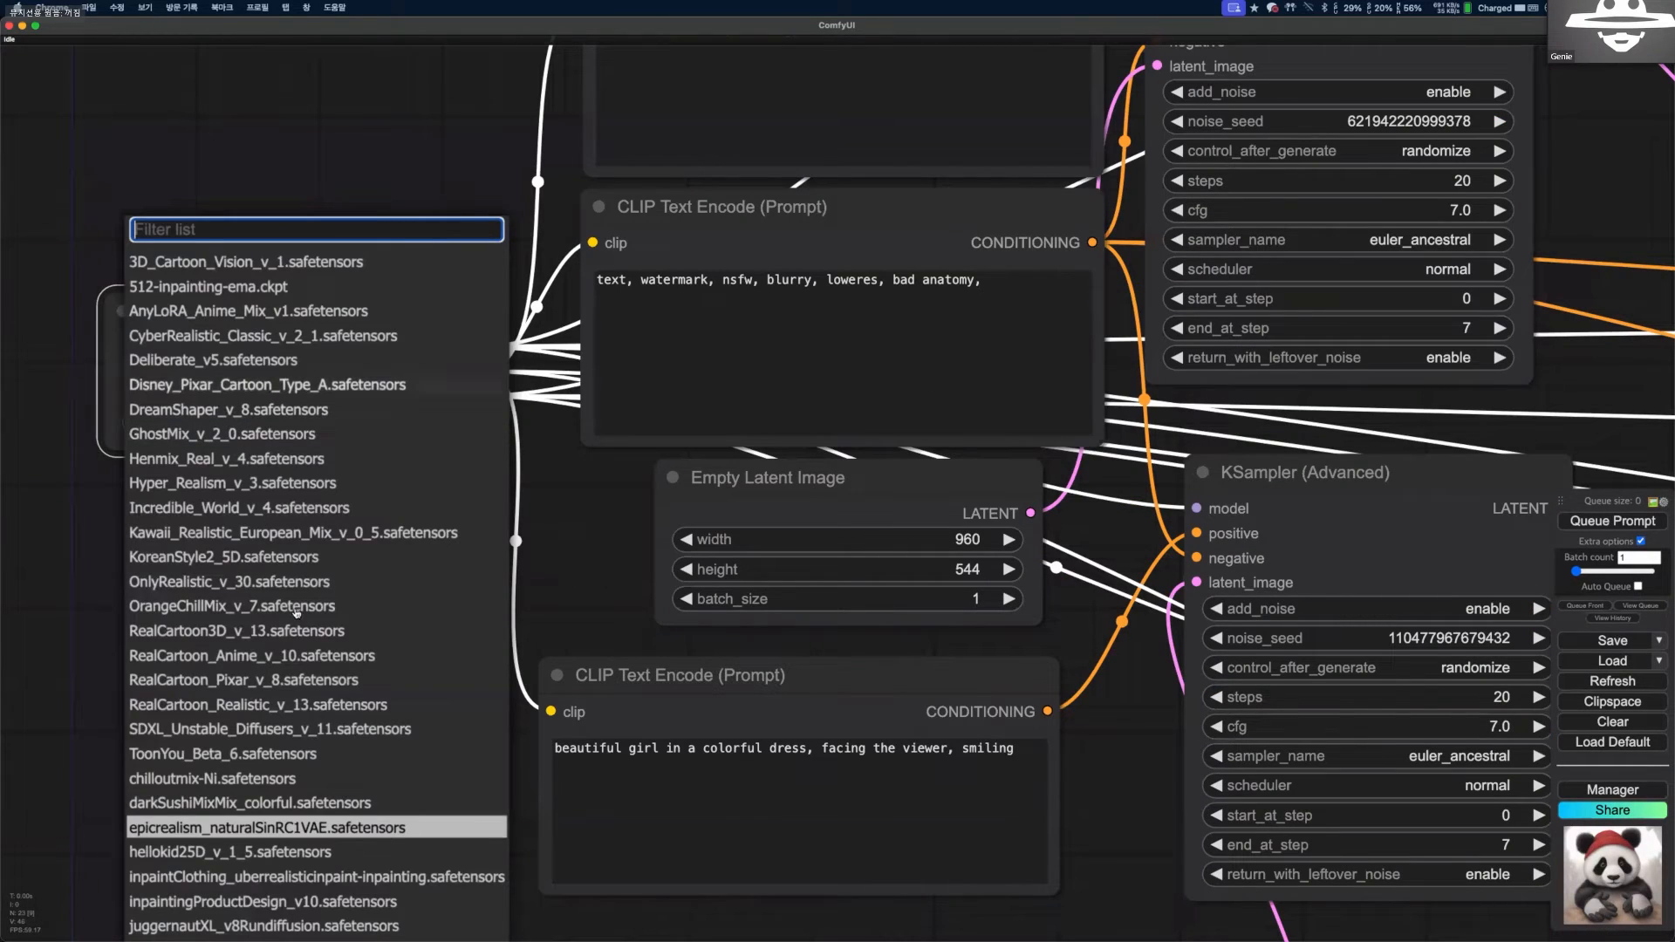
scroll(274, 565, "down", 3)
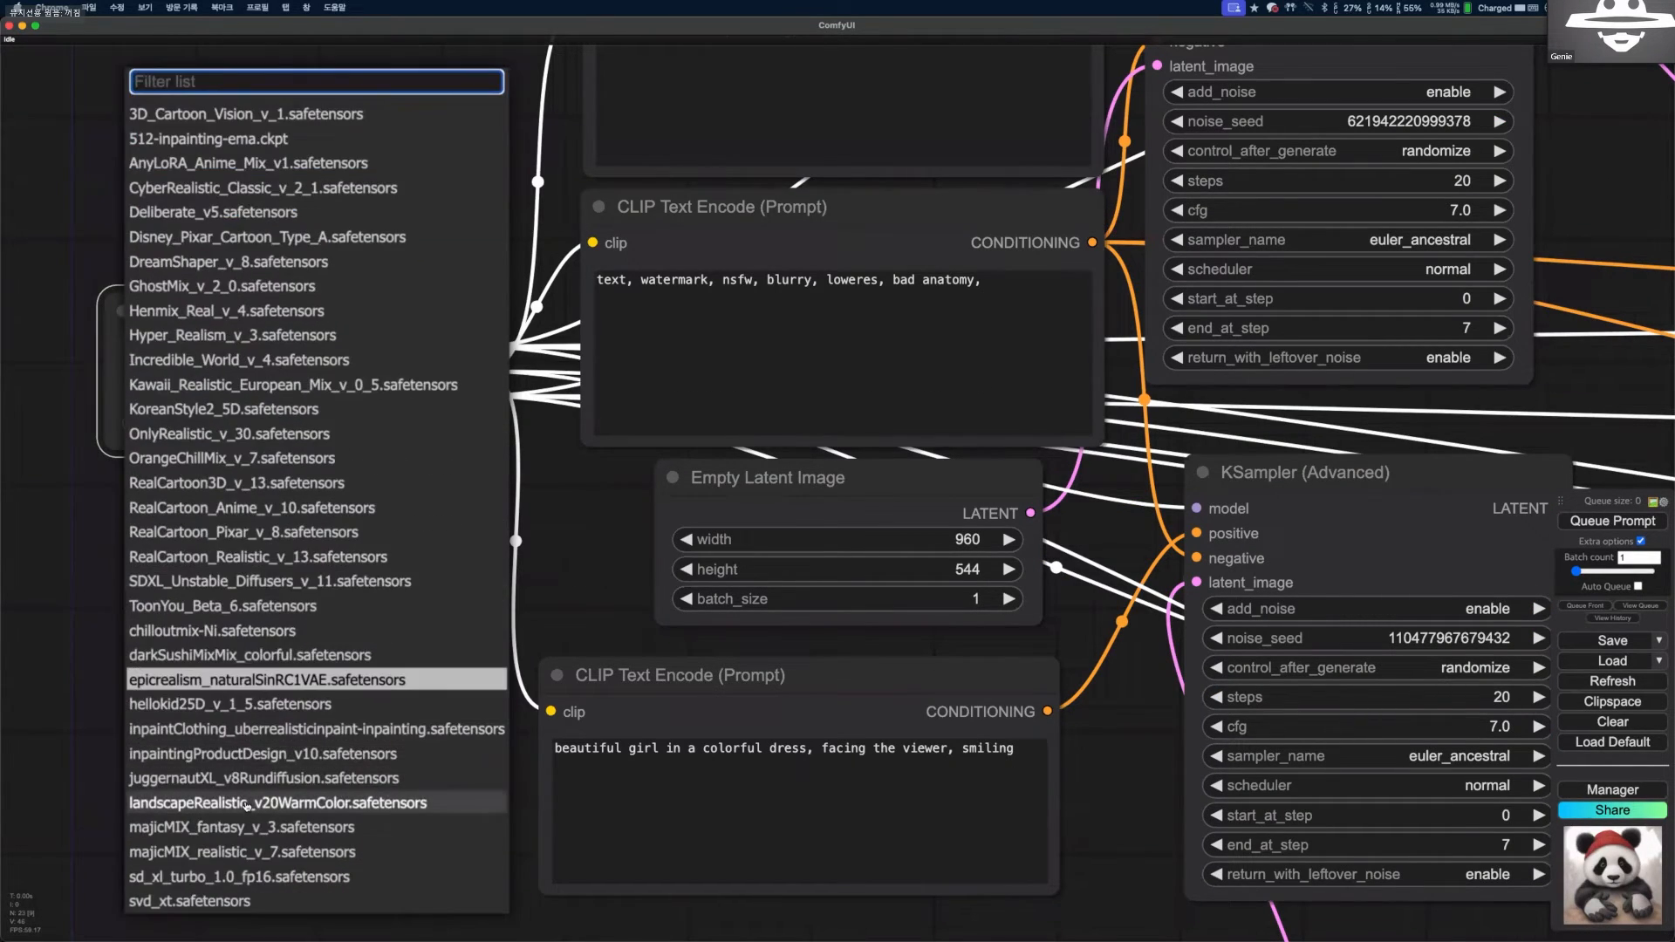
left_click(247, 802)
left_click(343, 547)
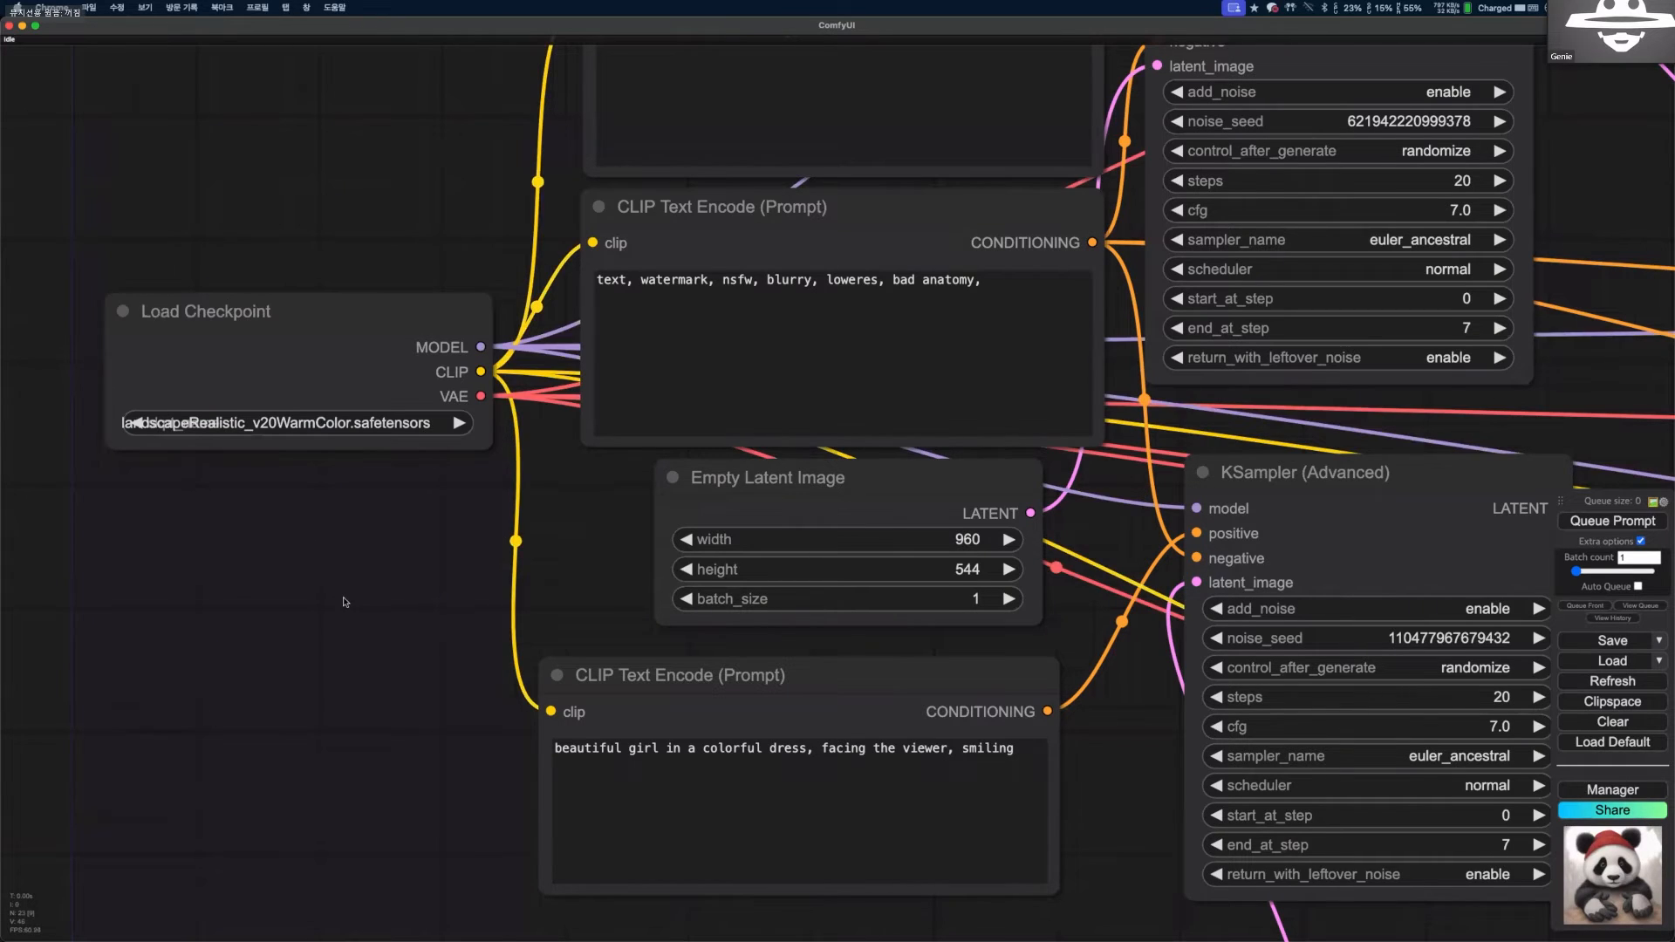
Examine how the checkpoint feeds the background and character prompts, samplers, Latent Composite and FaceDetailer across the composition workflow.
scroll(353, 558, "down", 2)
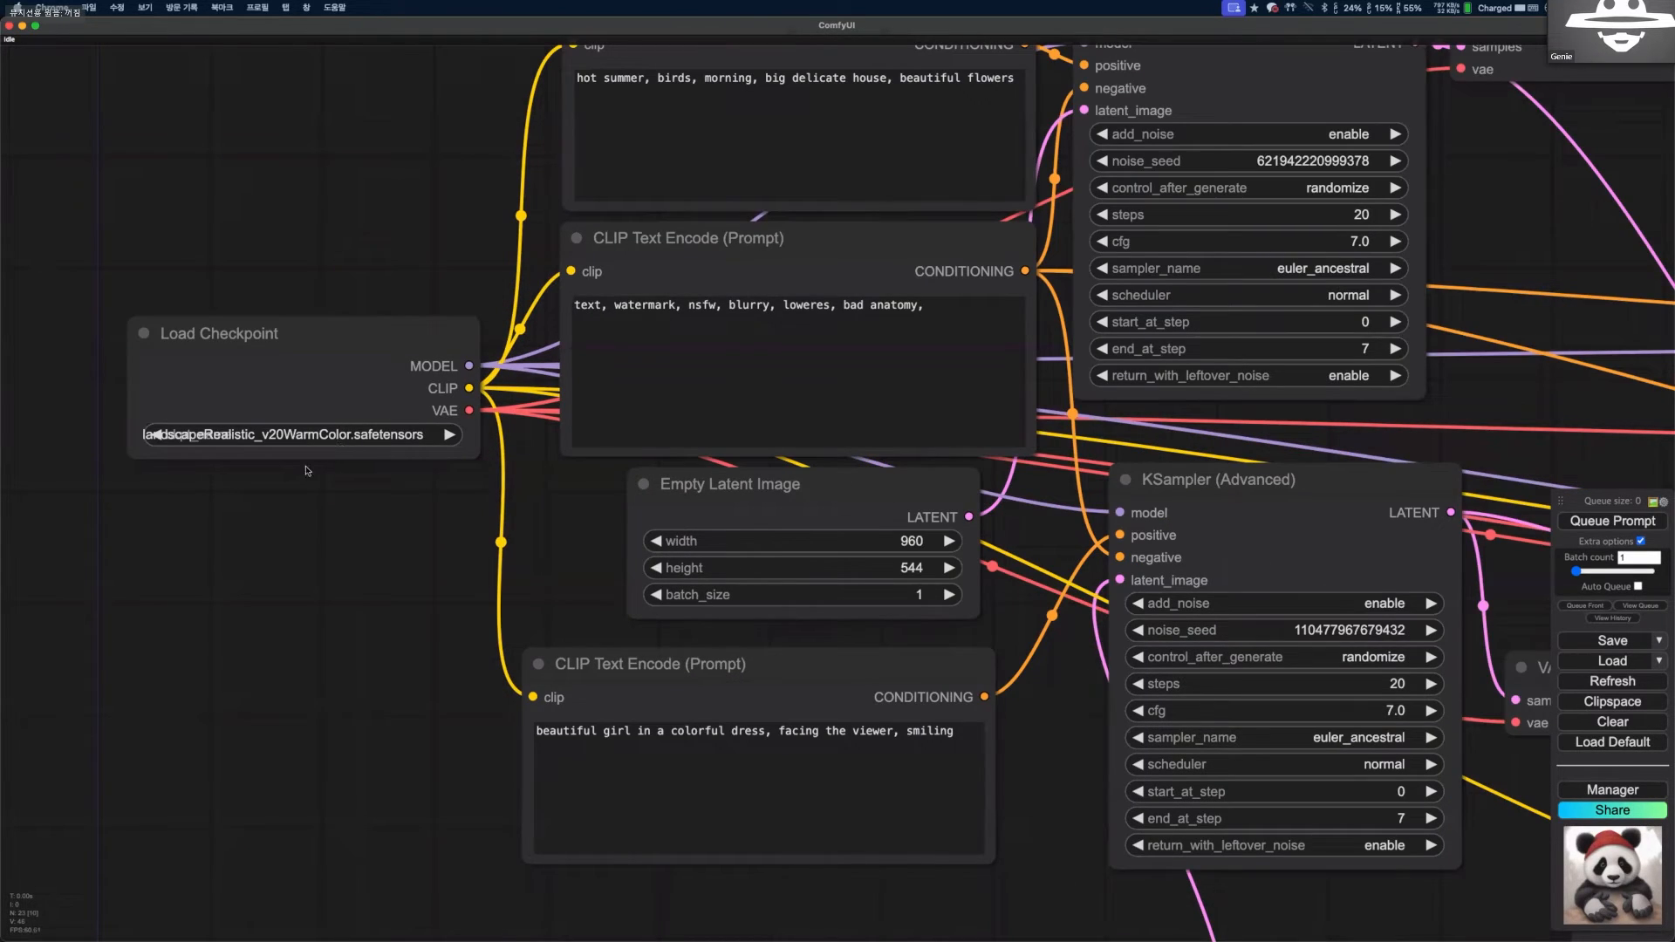
scroll(340, 447, "down", 3)
scroll(306, 460, "down", 2)
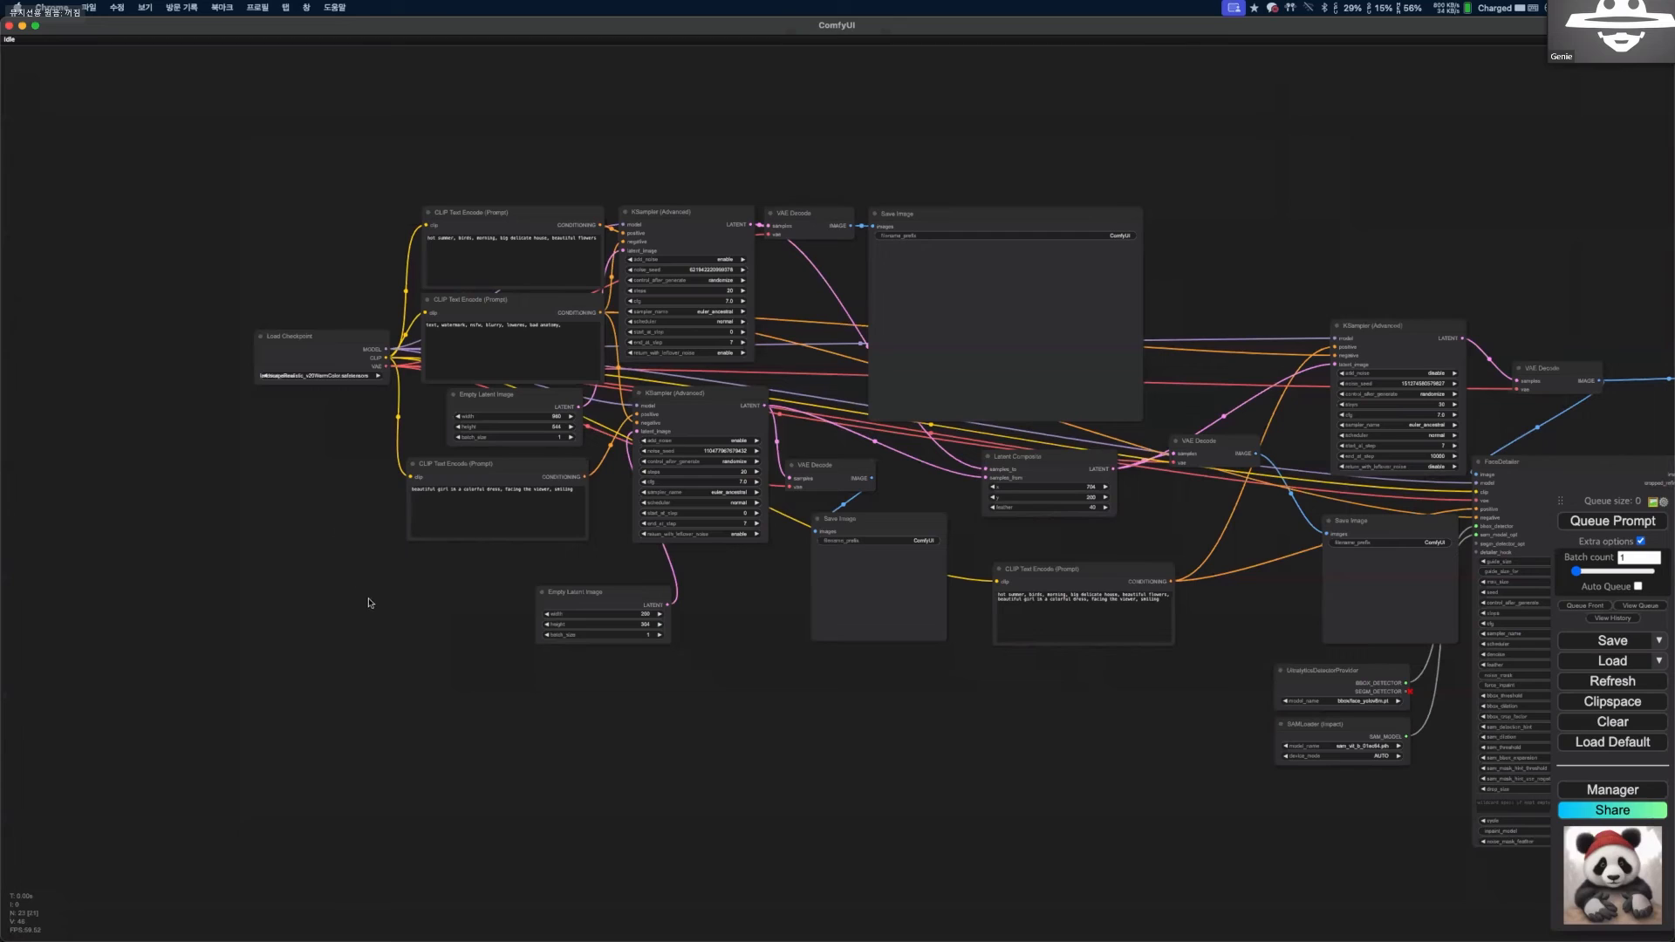
scroll(336, 544, "up", 1)
scroll(315, 485, "up", 5)
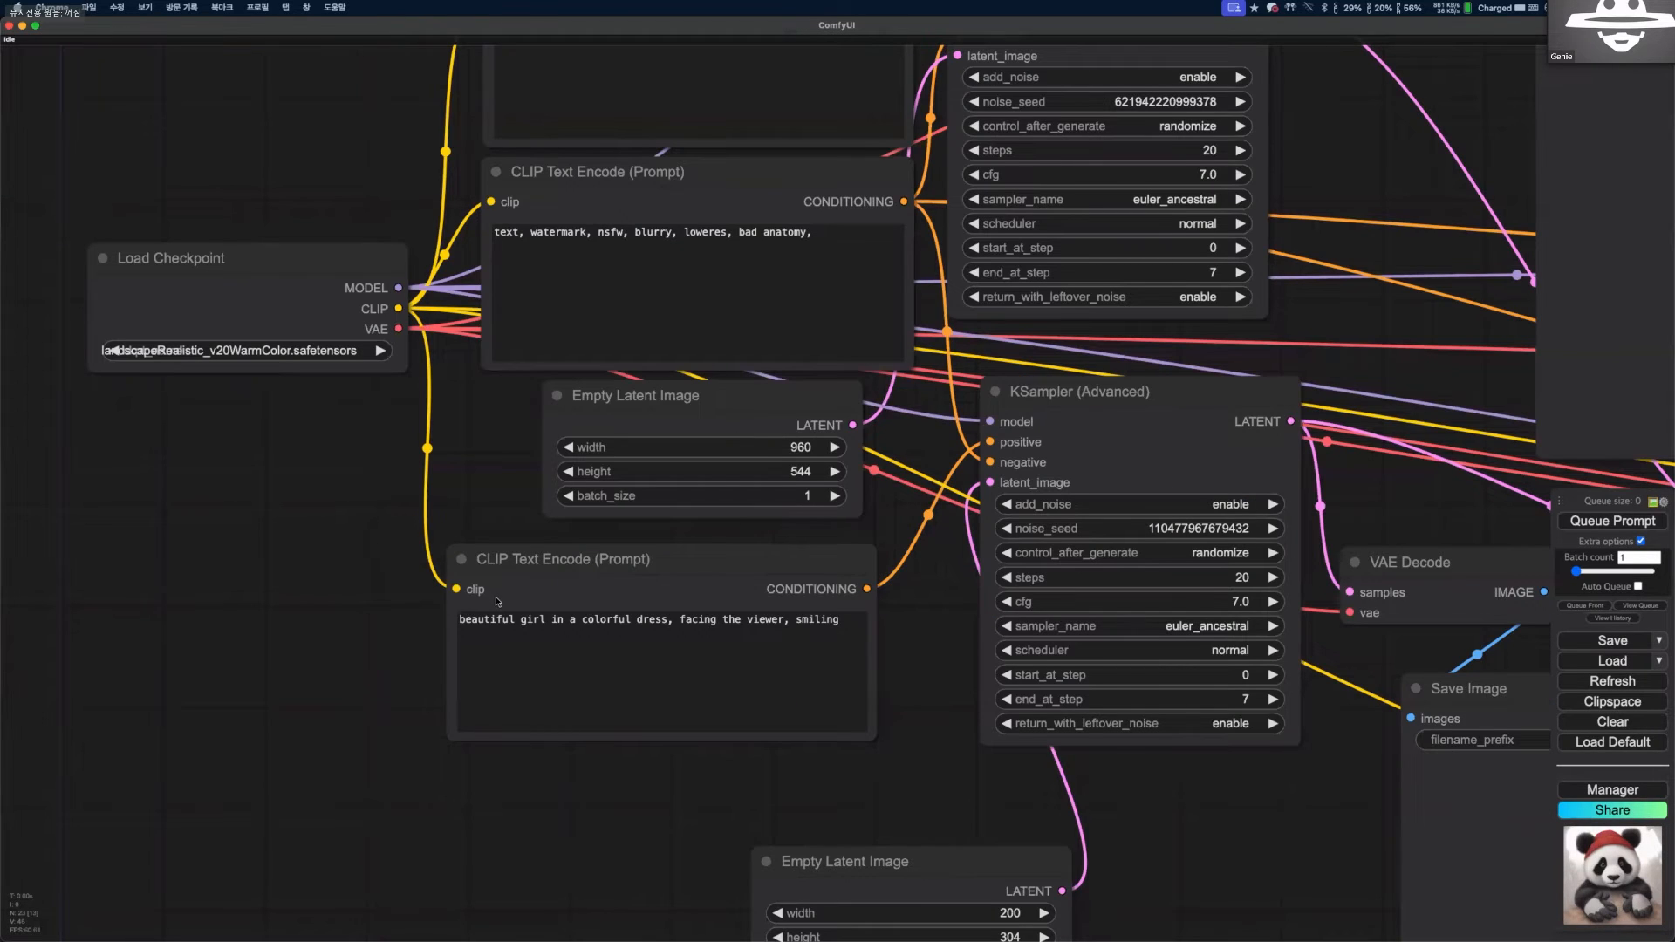
left_click_drag(363, 762, 354, 729)
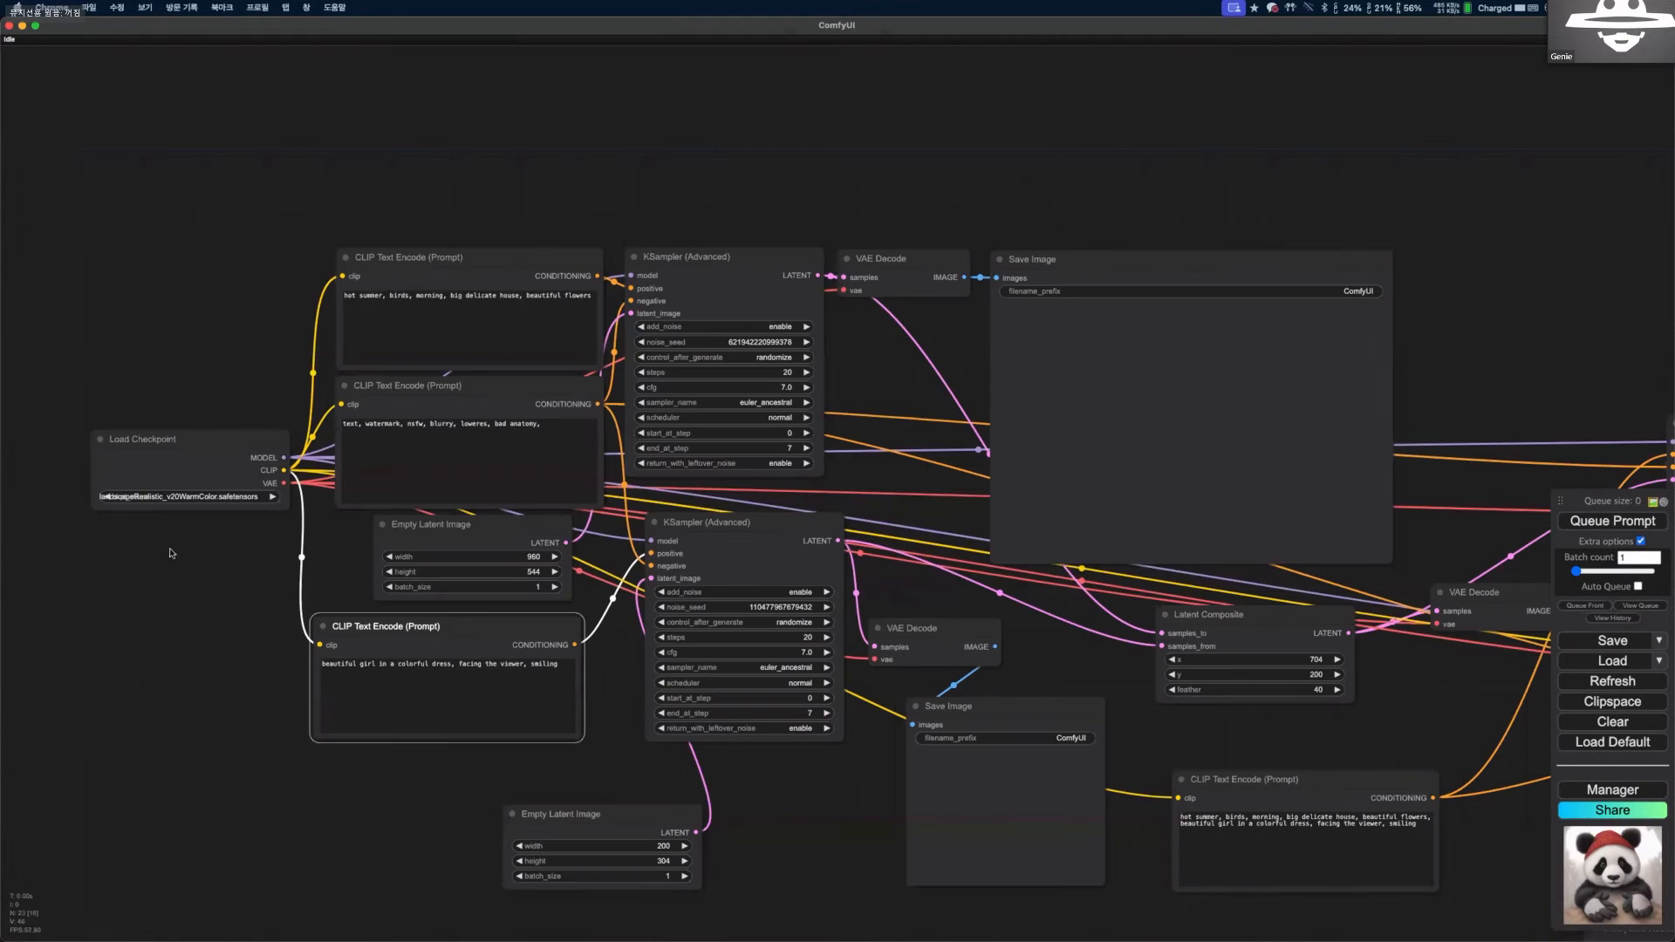
left_click_drag(172, 553, 163, 484)
scroll(163, 487, "down", 4)
left_click_drag(200, 614, 185, 531)
scroll(186, 531, "down", 1)
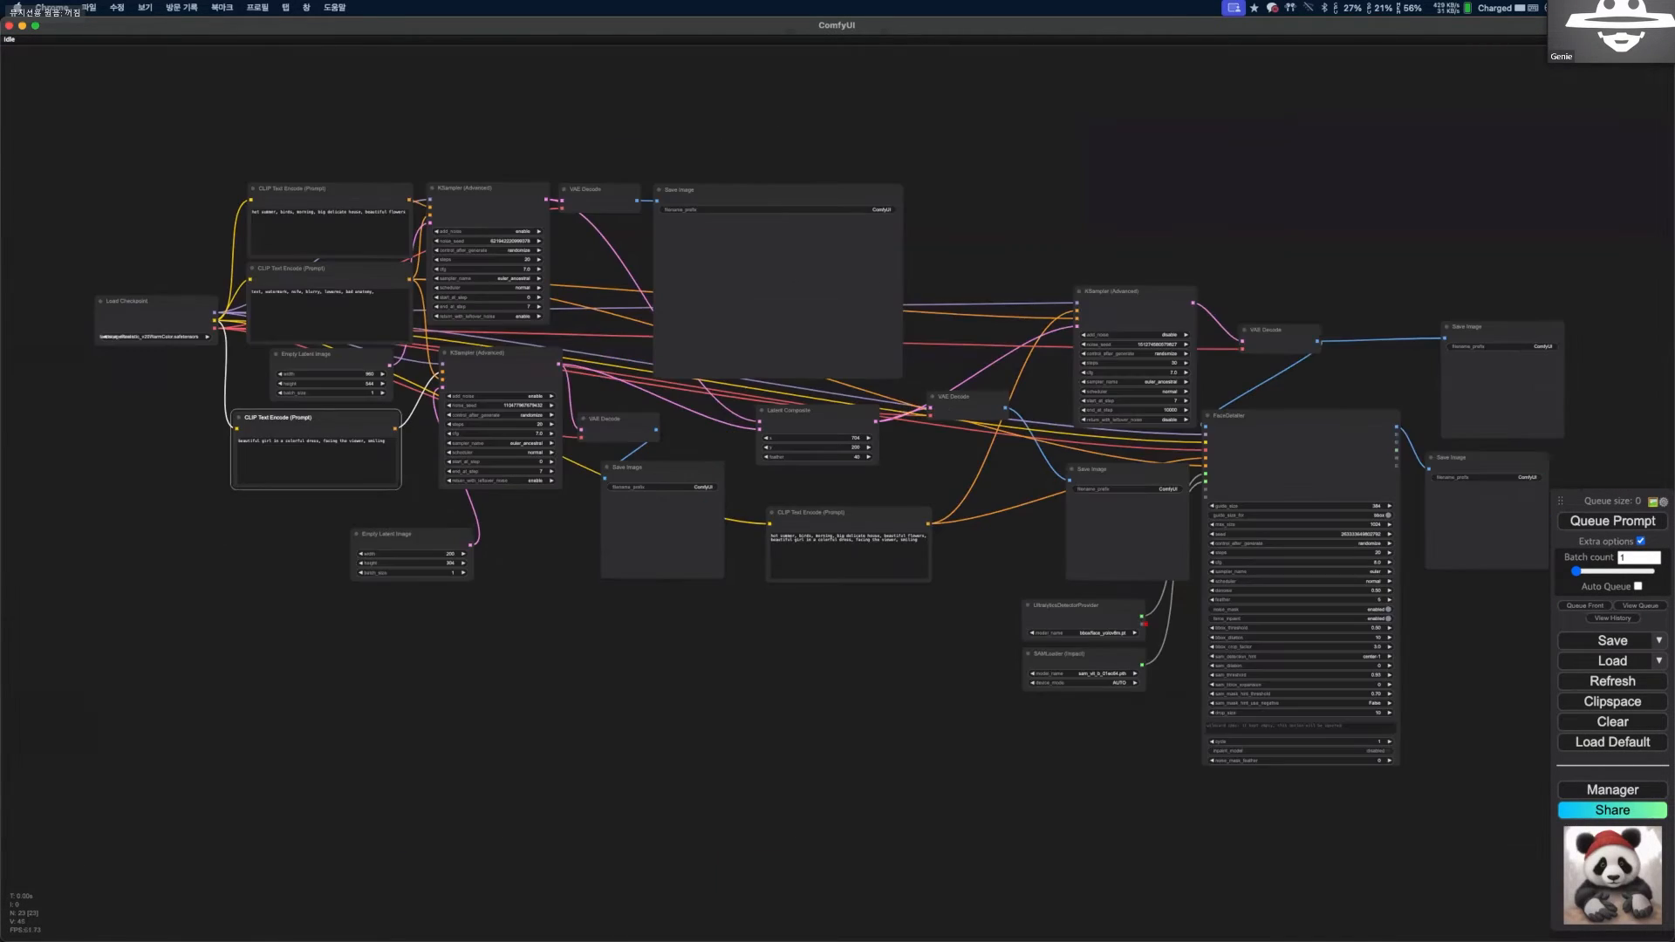
scroll(183, 515, "up", 1)
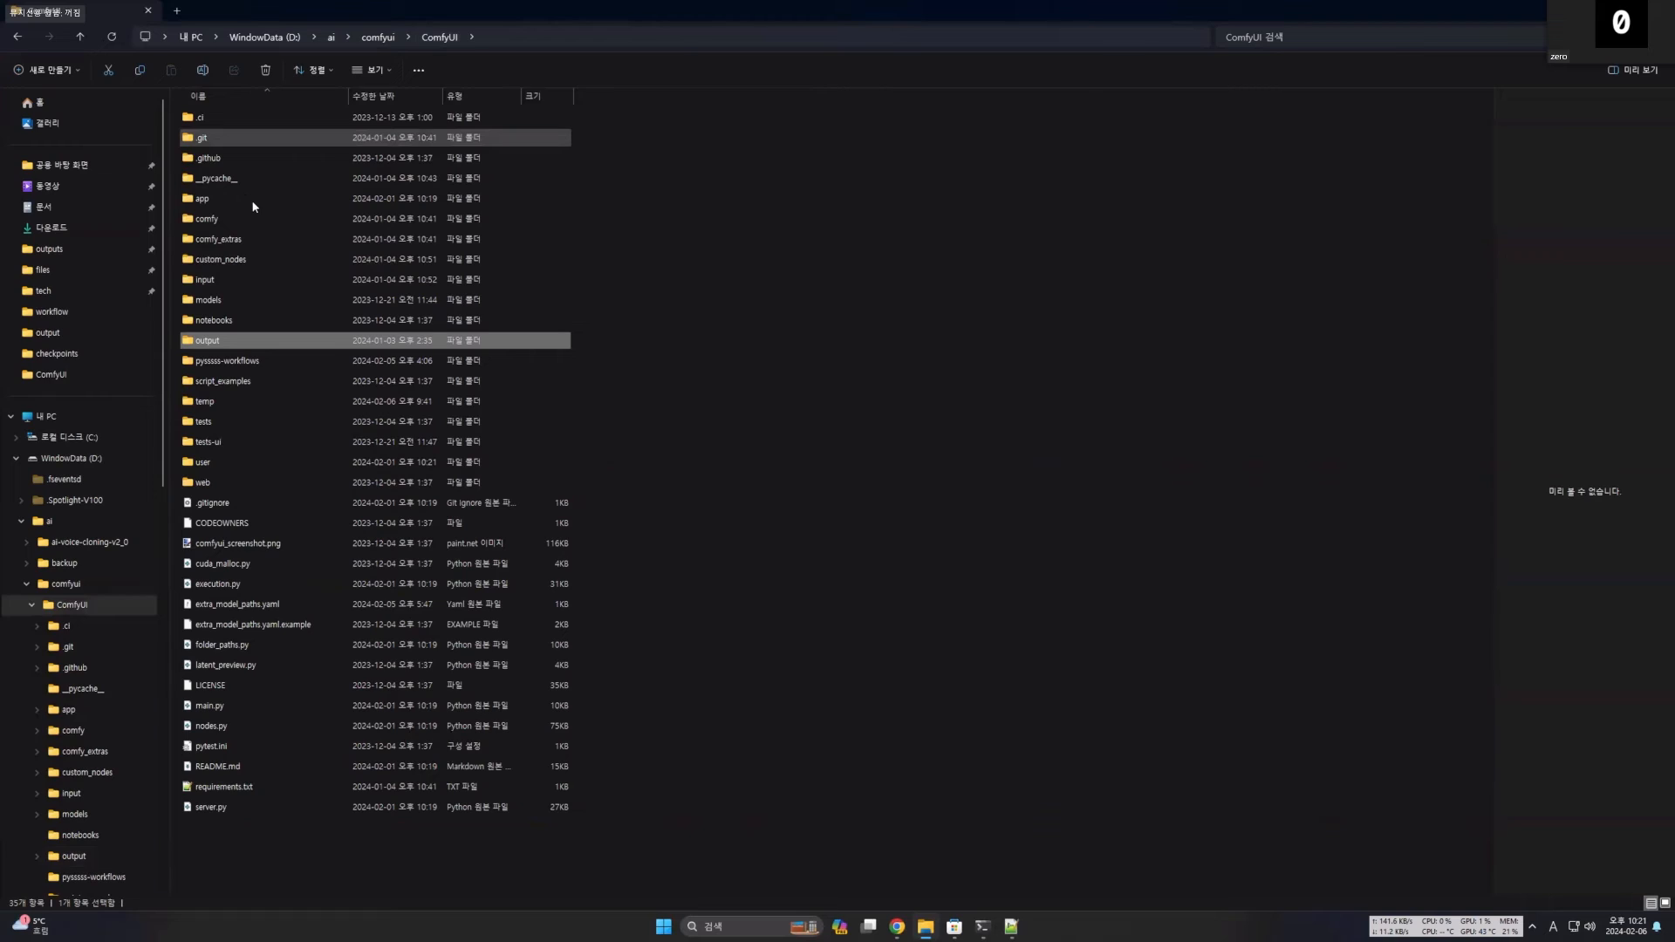
Switch to File Explorer and open the workflow folder inside D:\ai\comfyui.
double_click(262, 199)
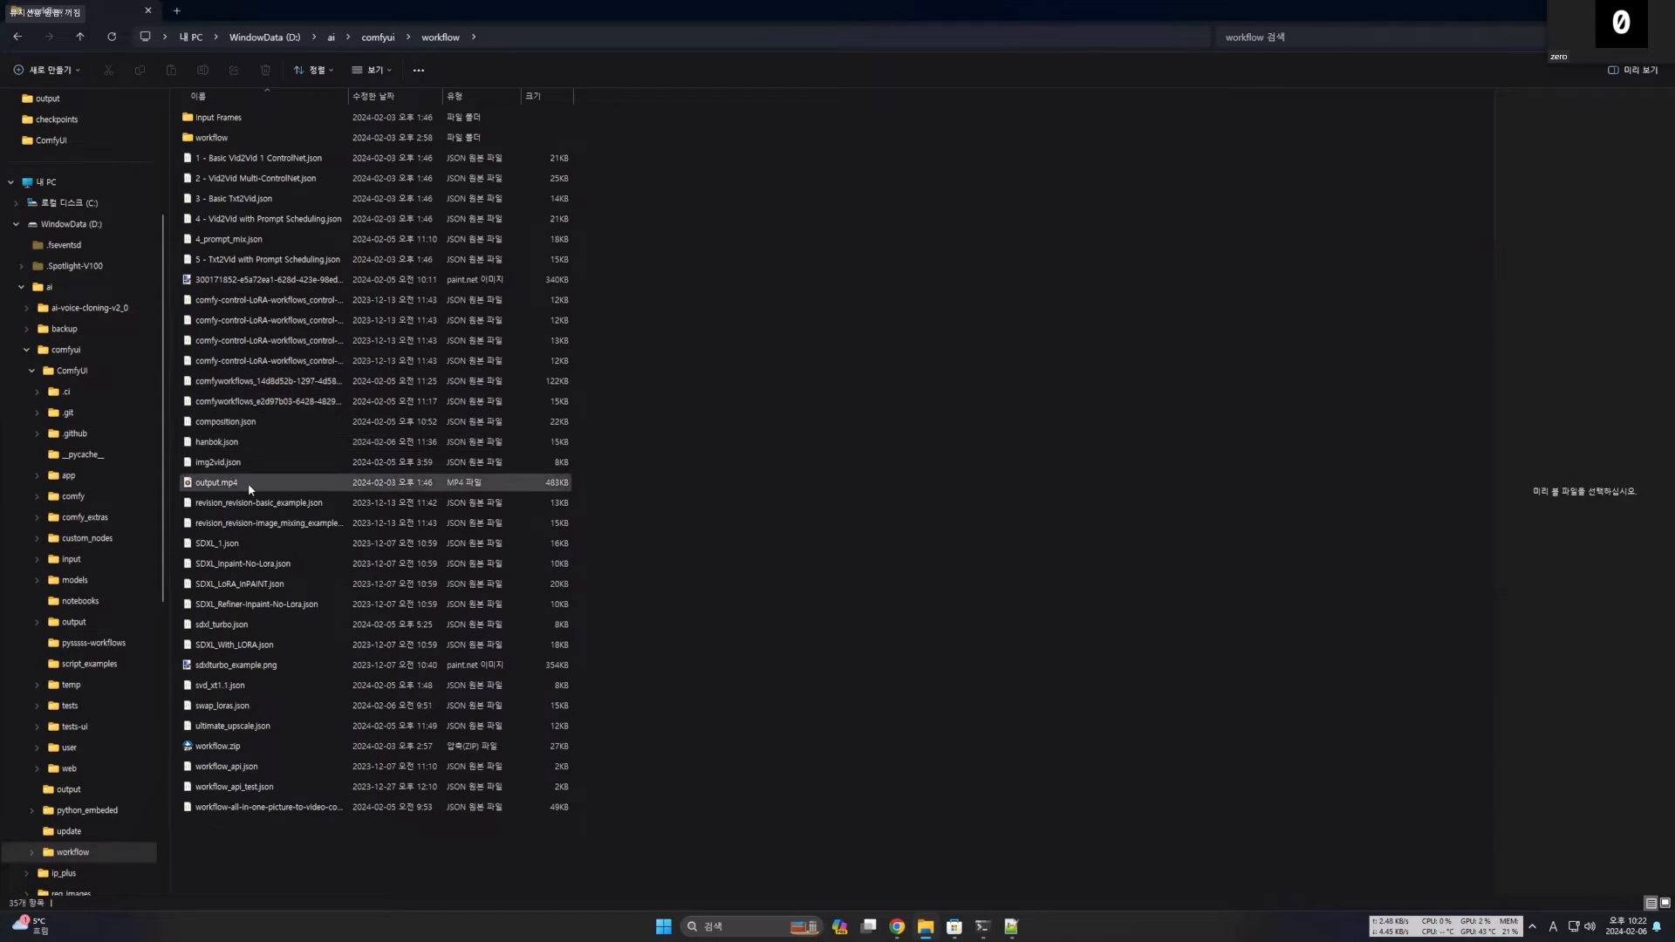
Widen the file list's name column to show the full names of the saved workflow files.
left_click(262, 523)
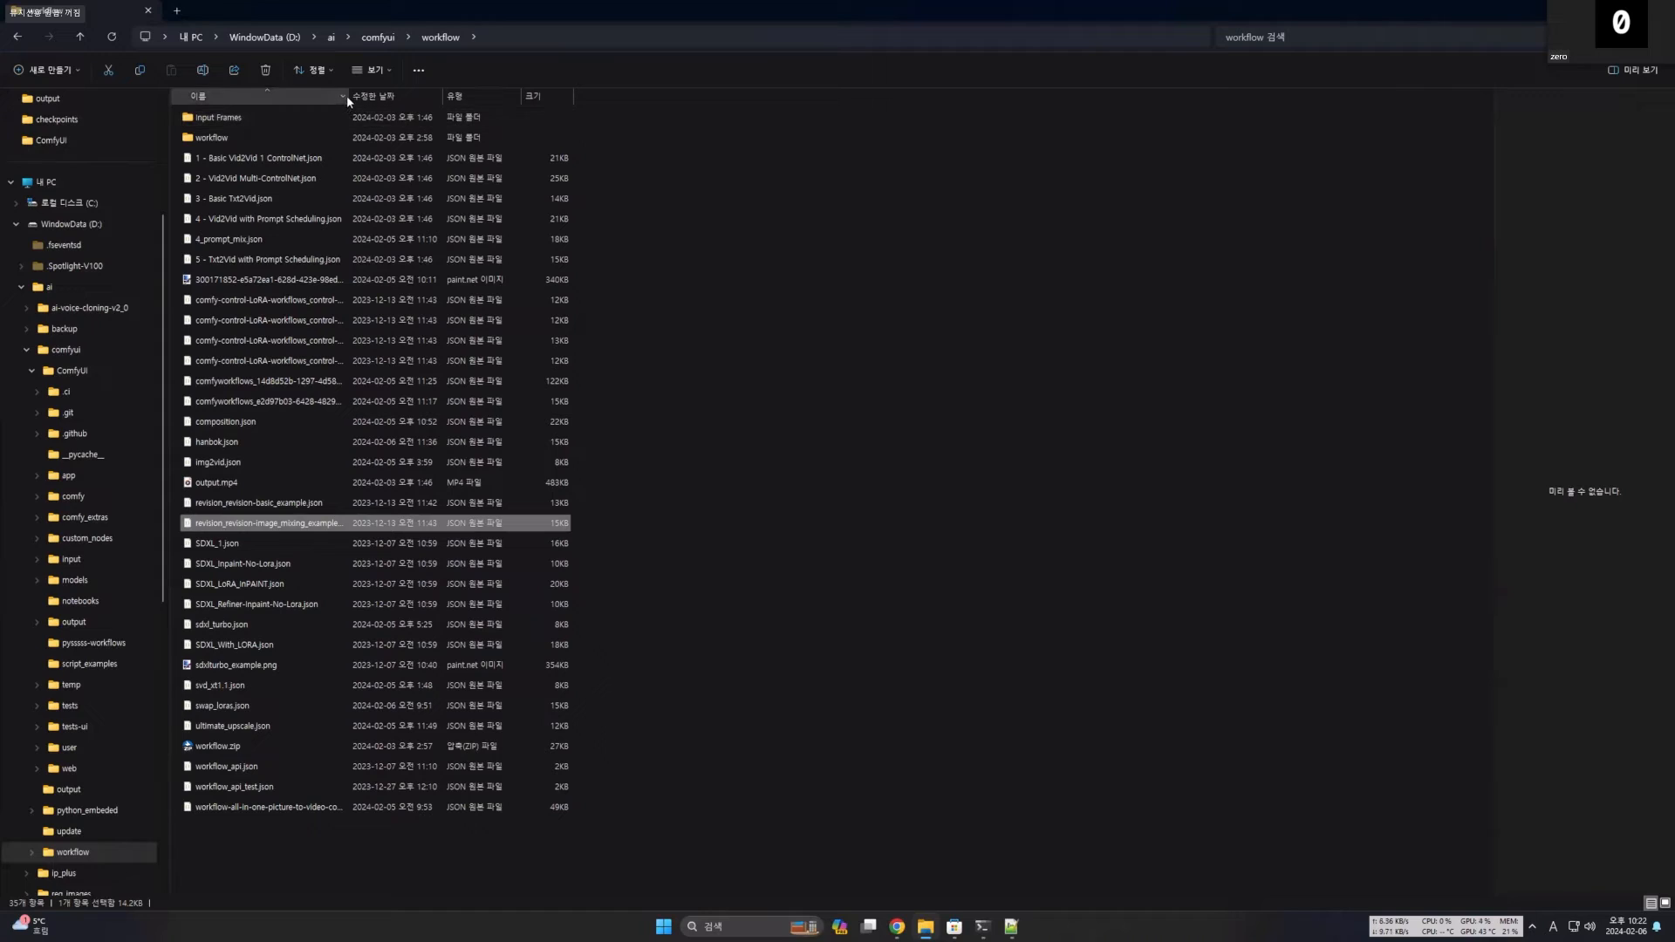
left_click_drag(354, 99, 500, 98)
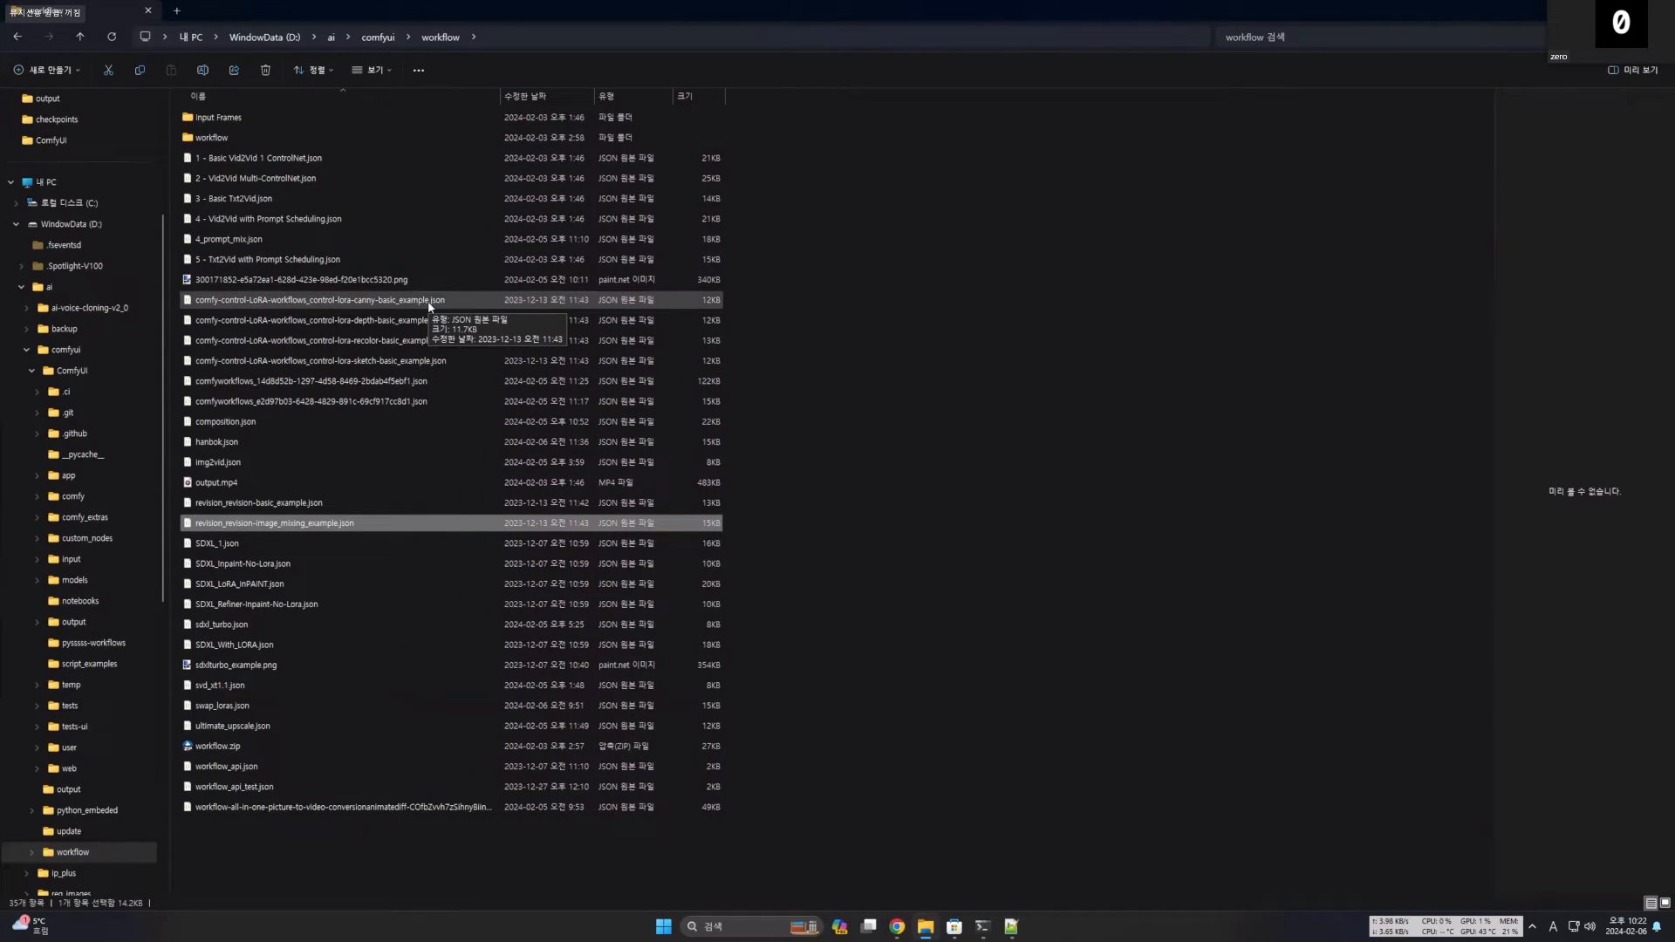
left_click(358, 489)
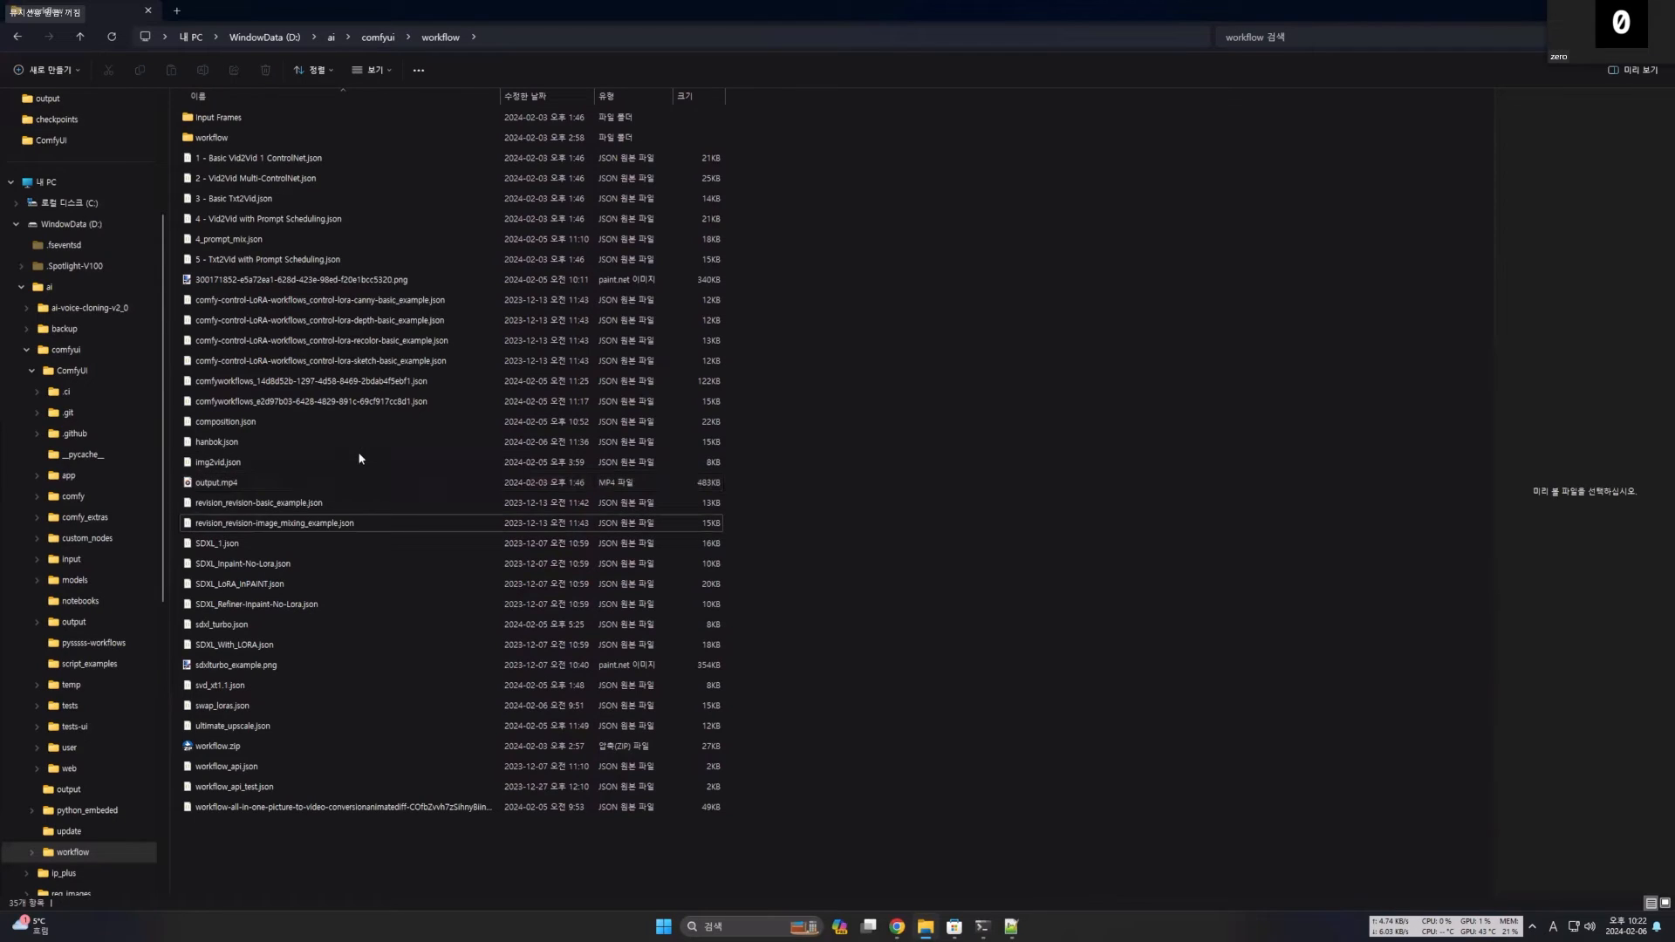
Look through the saved workflow files and copy composition.json.
left_click(246, 467)
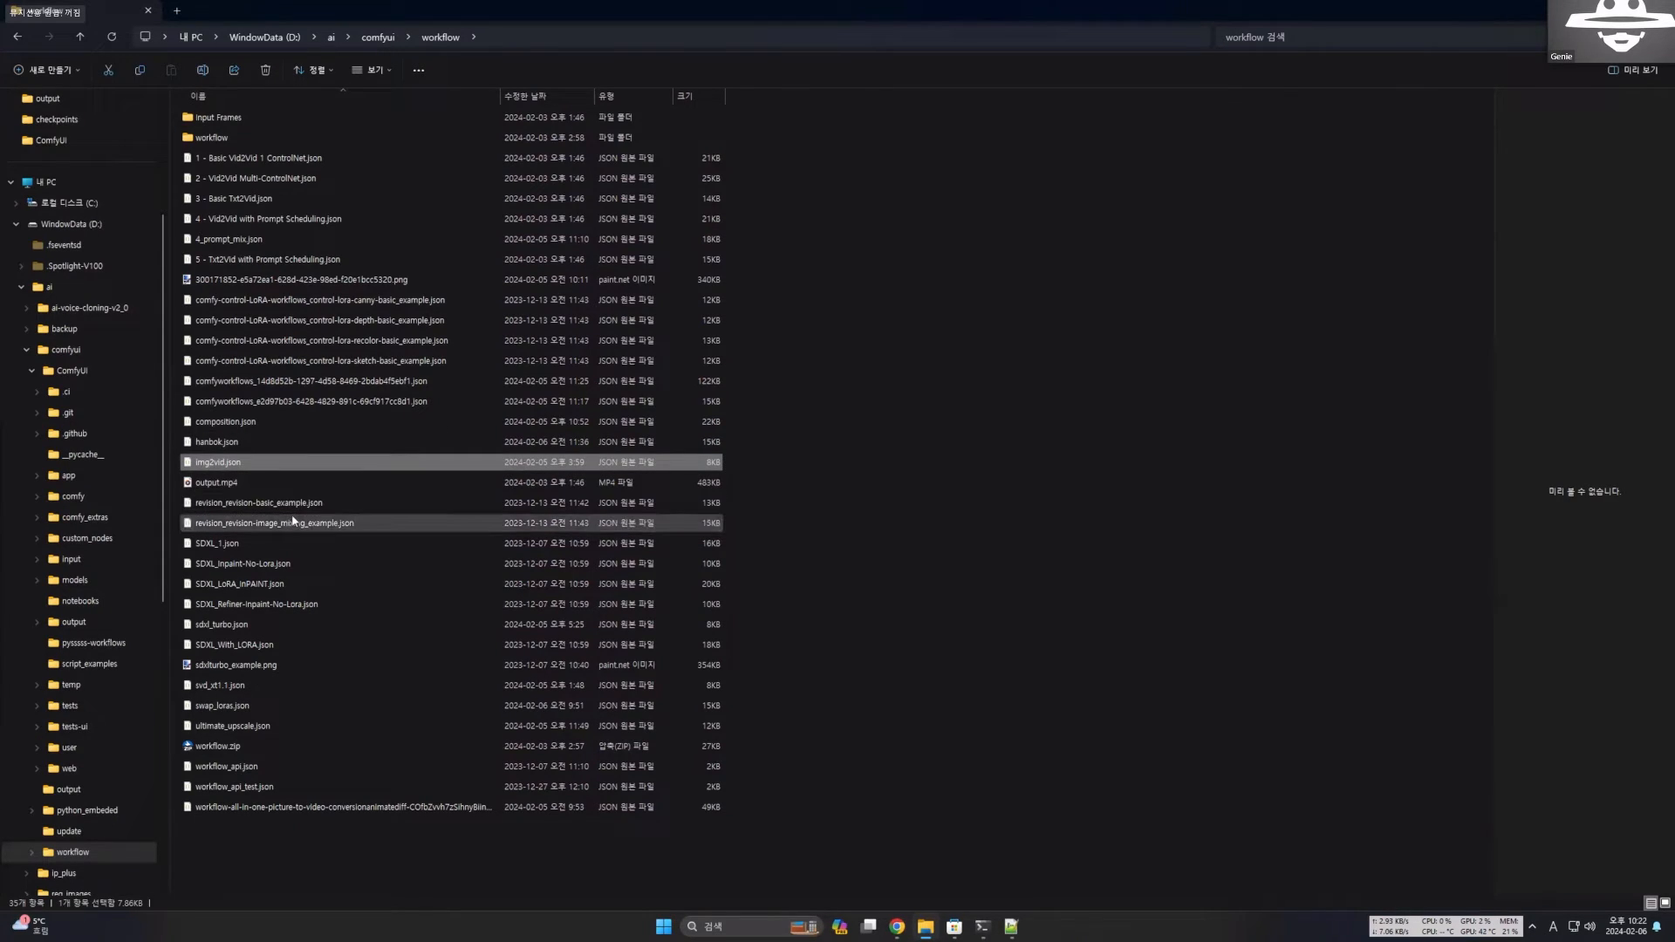
left_click(252, 667)
left_click(278, 813)
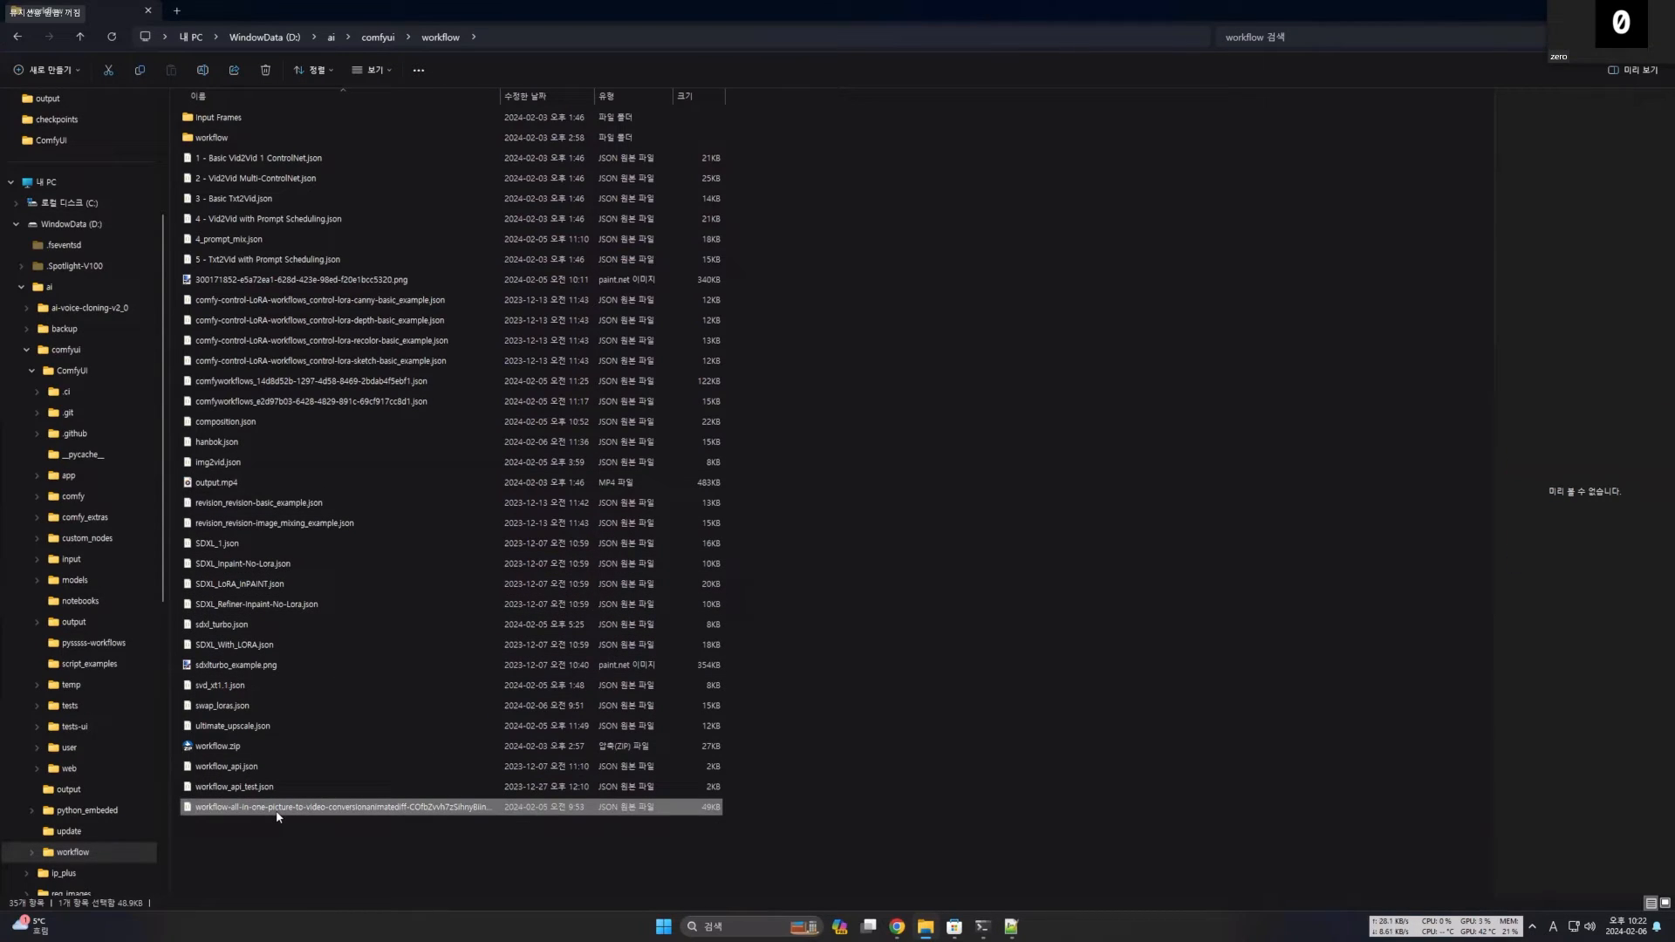
left_click(253, 681)
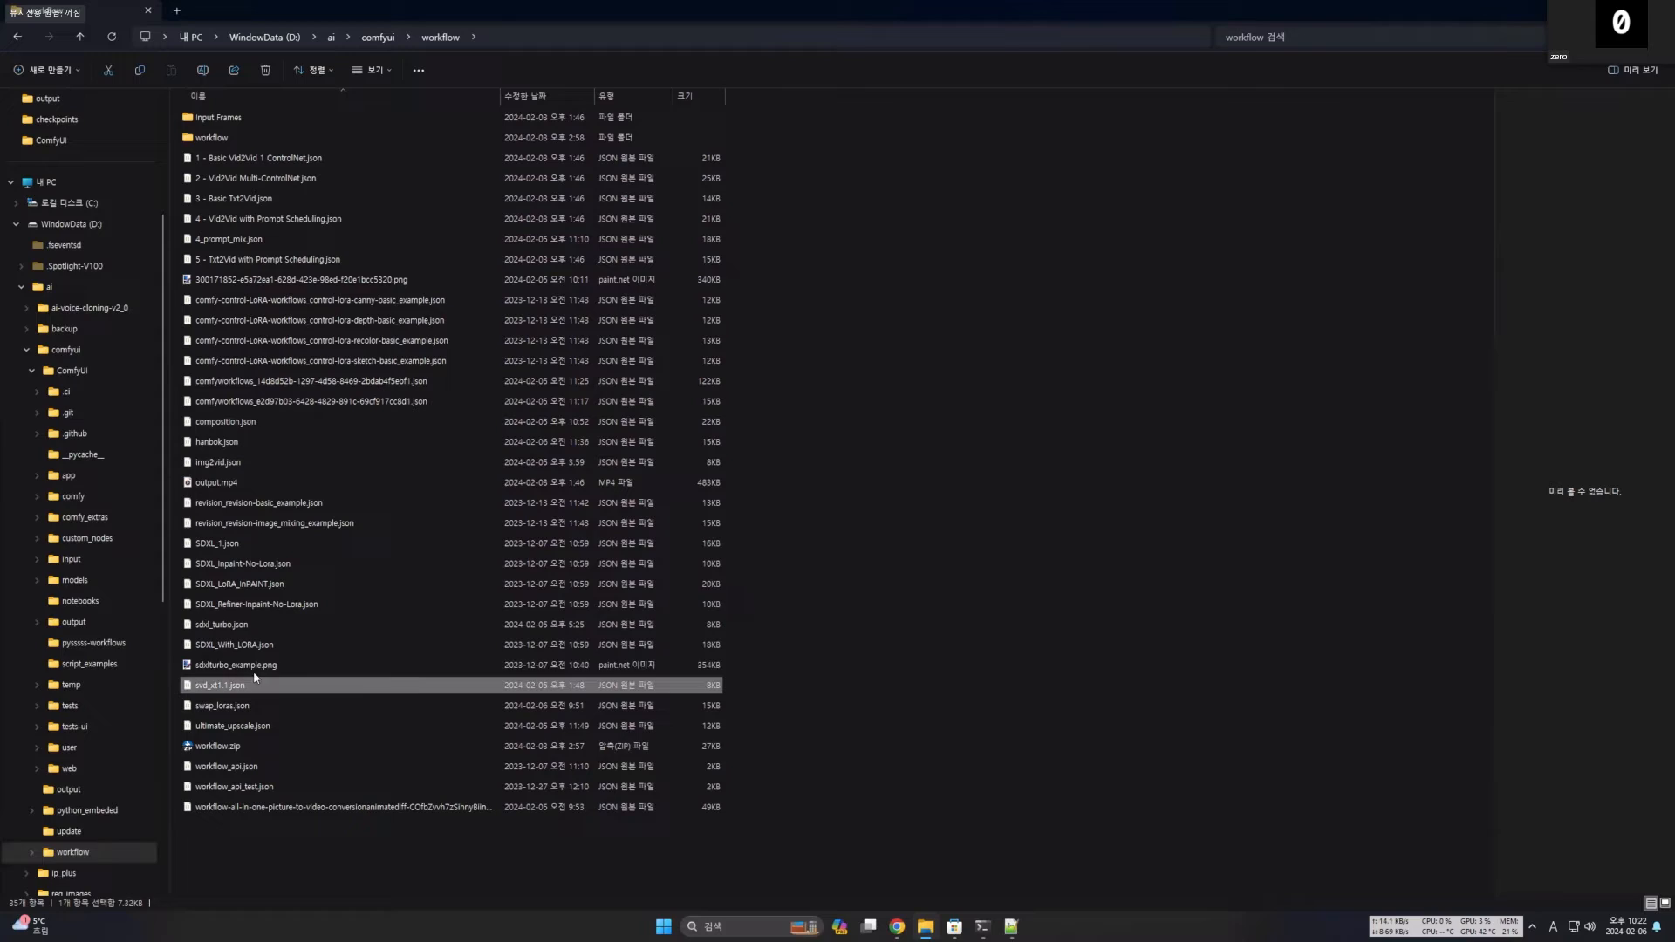
left_click(247, 553)
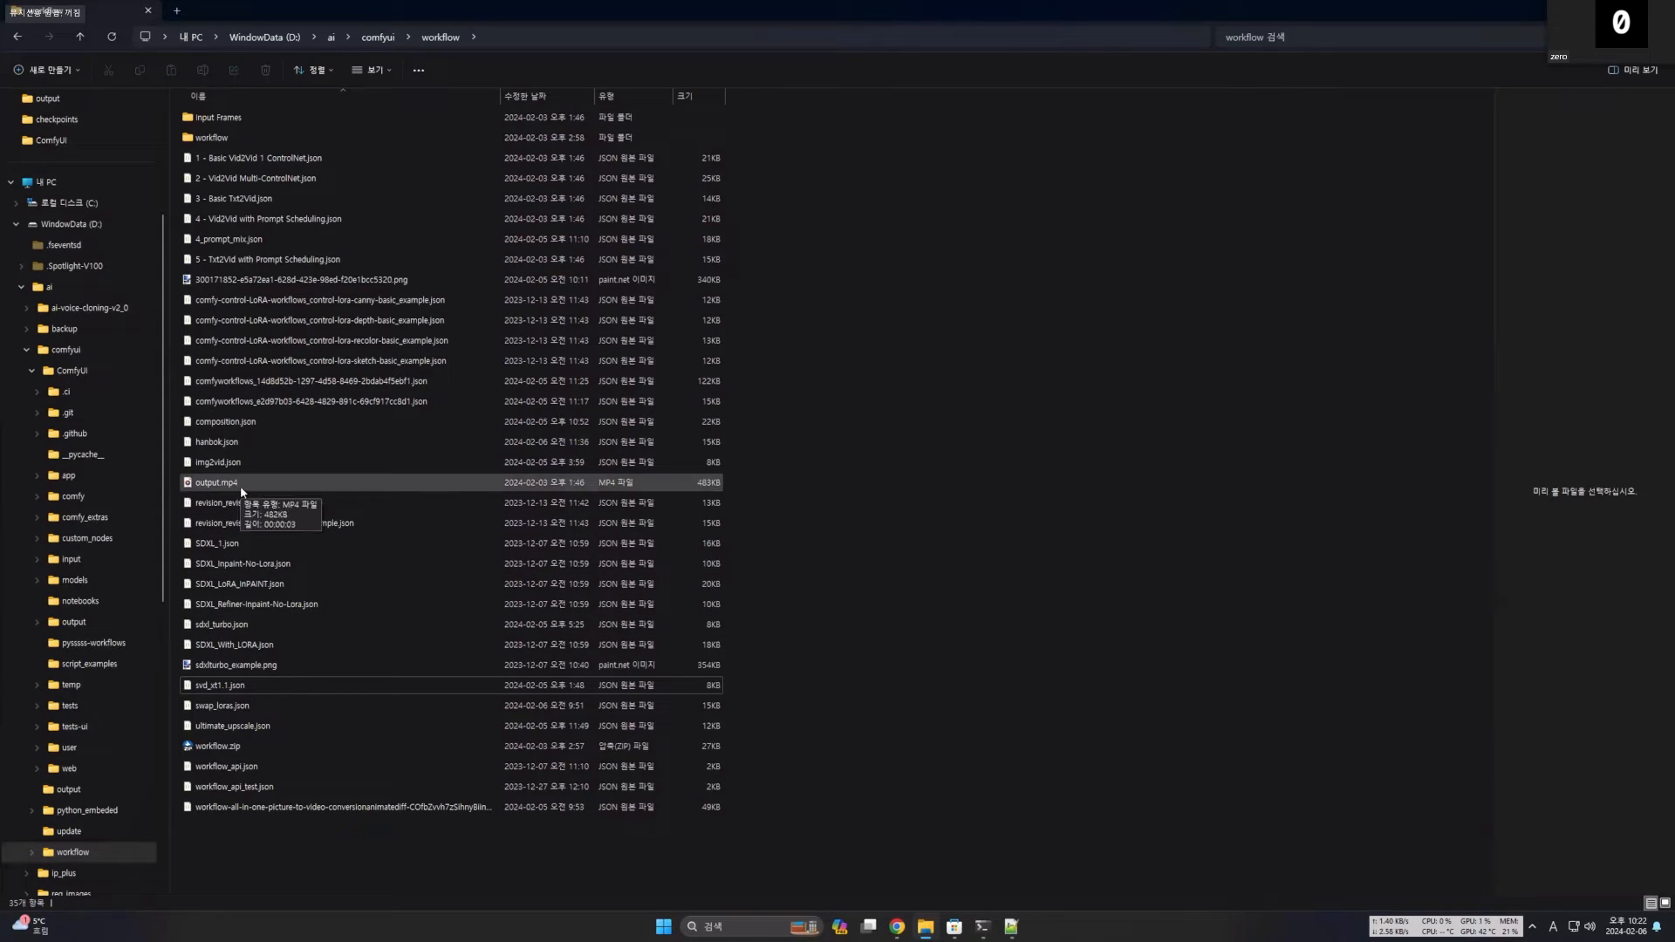
left_click(247, 423)
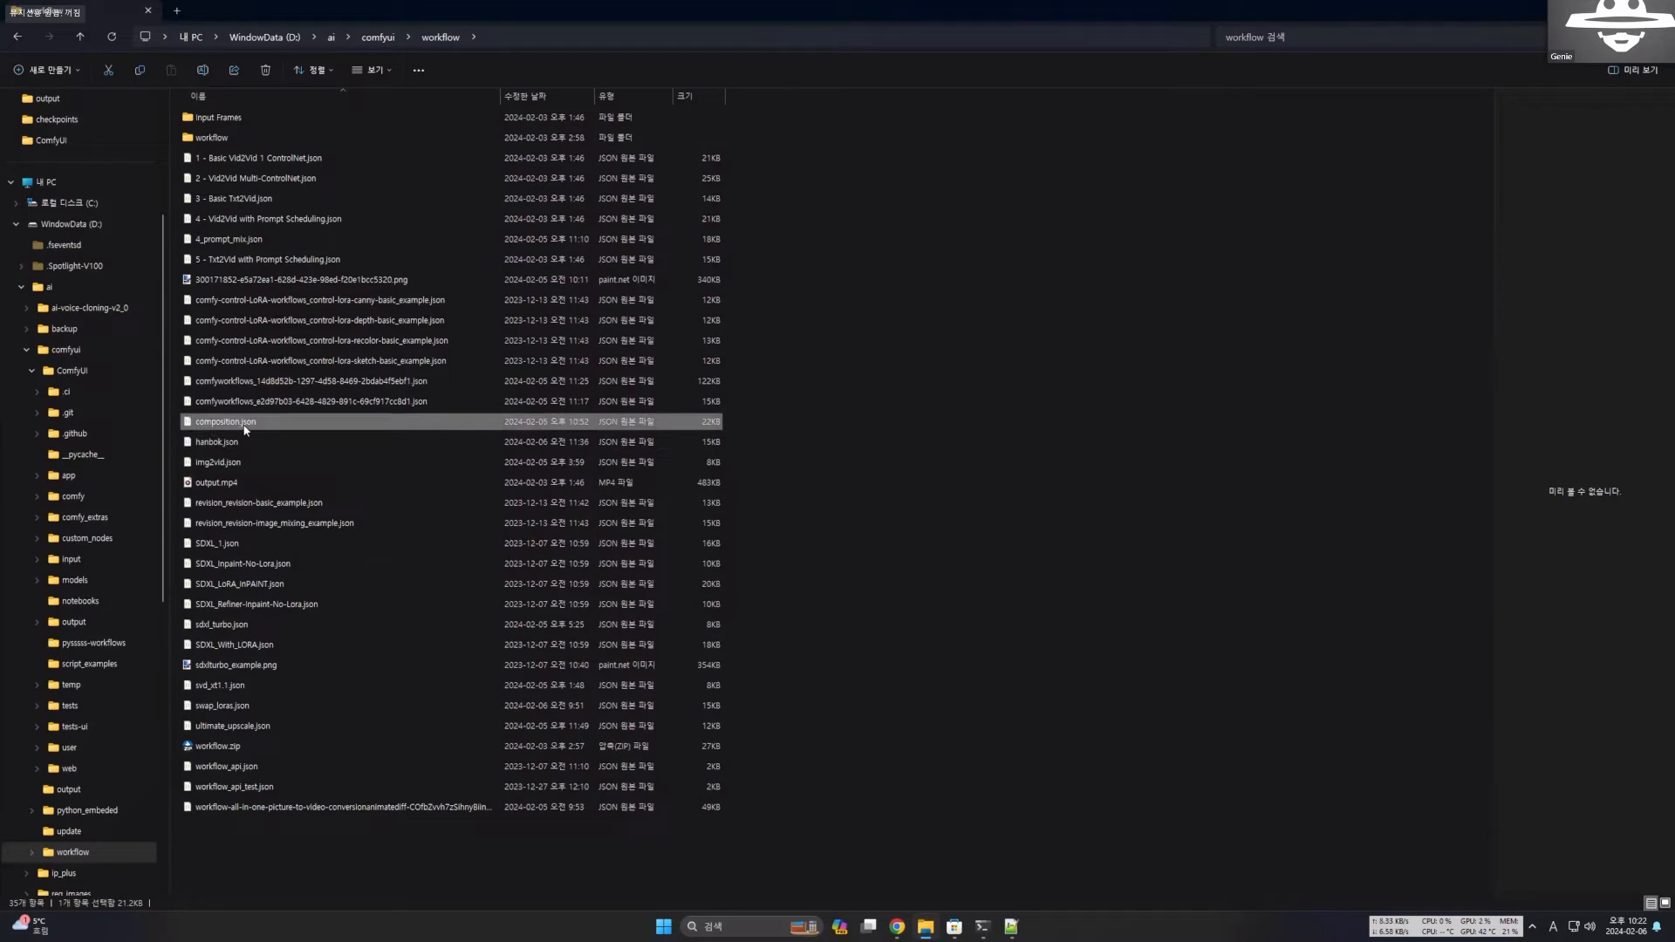
key("ctrl+c")
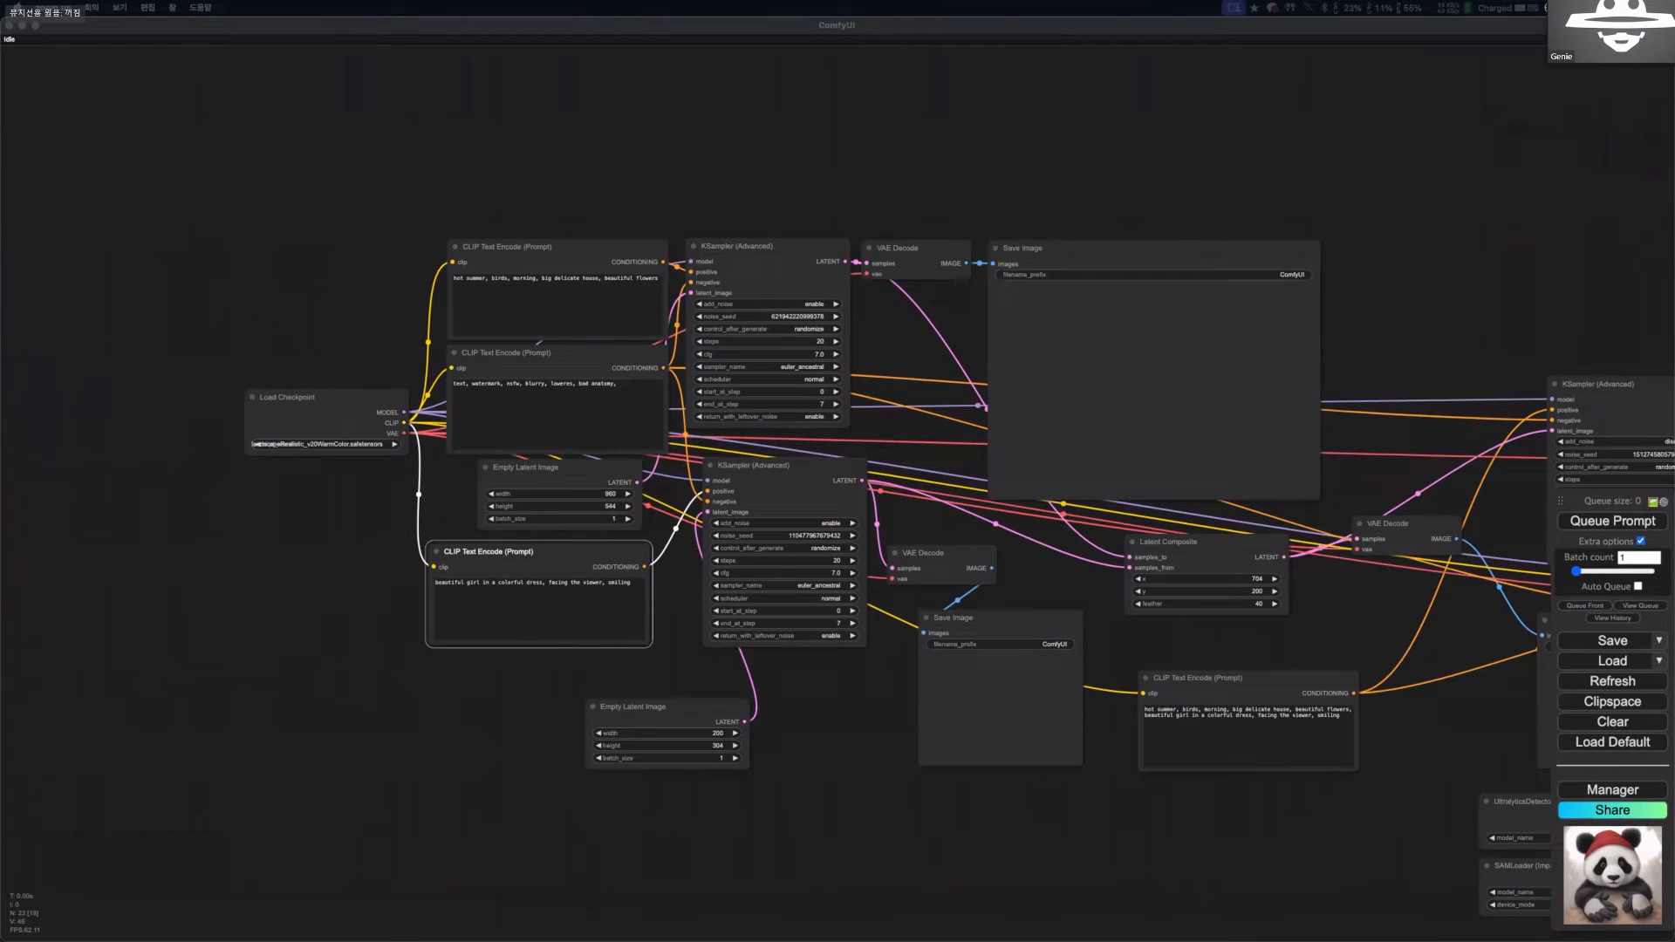
In ComfyUI, collapse the negative prompt and background Empty Latent Image nodes and place Load Checkpoint between the background and character prompts.
scroll(607, 413, "down", 6)
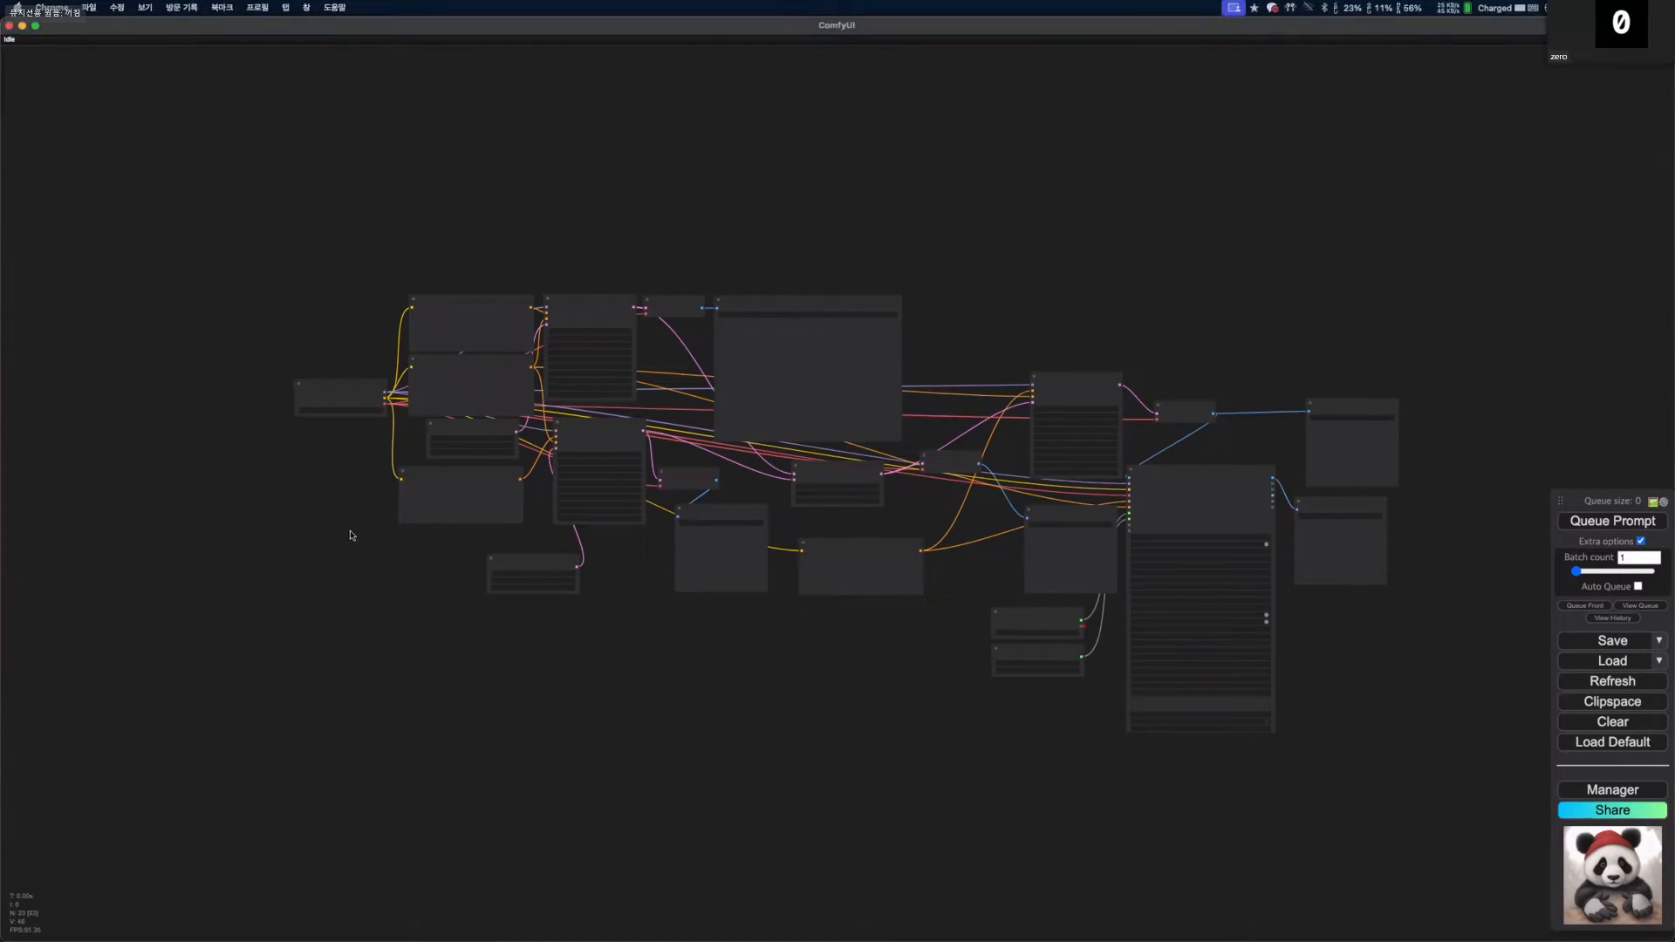
scroll(362, 489, "up", 6)
left_click_drag(329, 504, 258, 530)
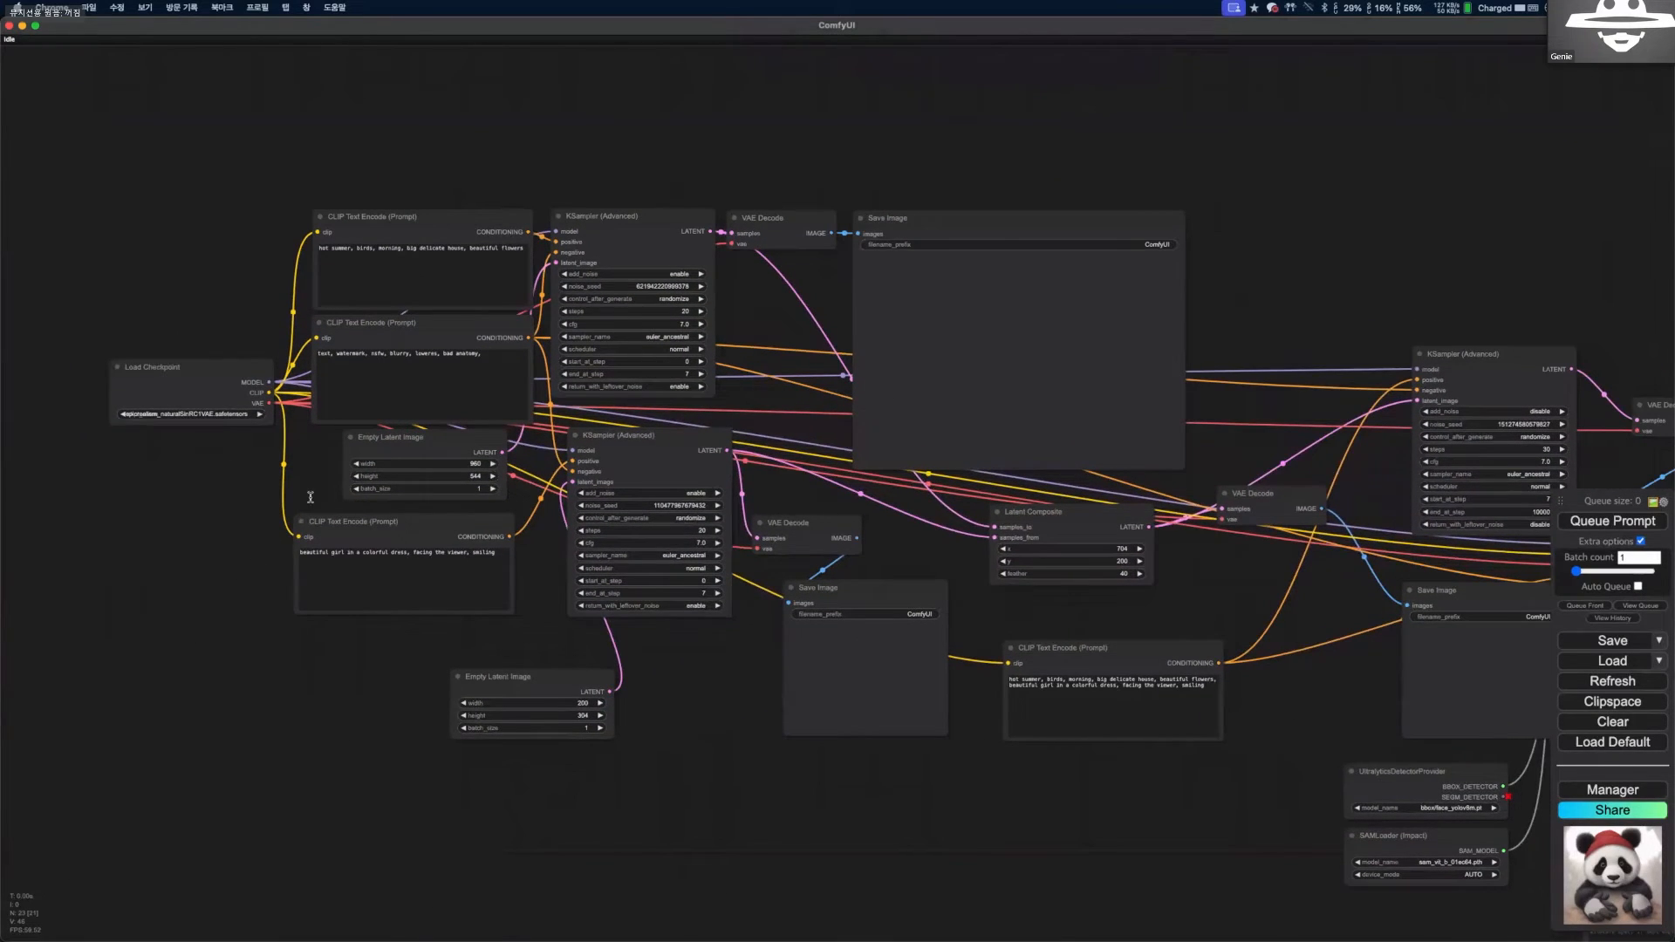
scroll(452, 268, "up", 1)
left_click_drag(463, 270, 471, 370)
scroll(471, 370, "down", 1)
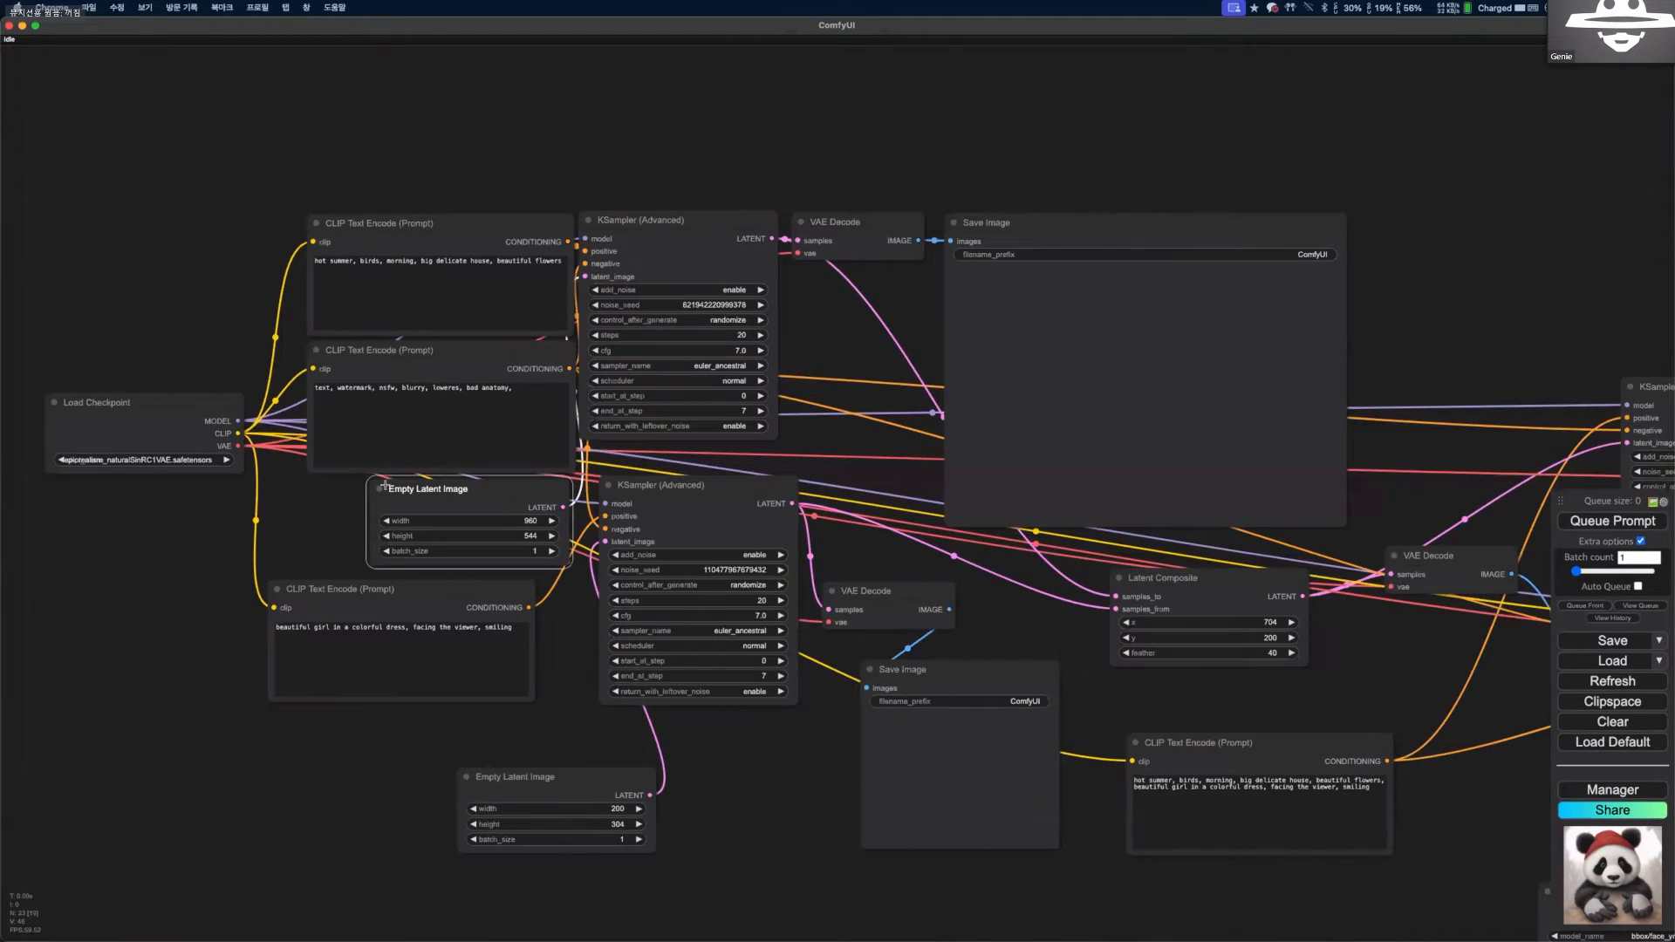
scroll(382, 486, "up", 2)
scroll(377, 476, "up", 5)
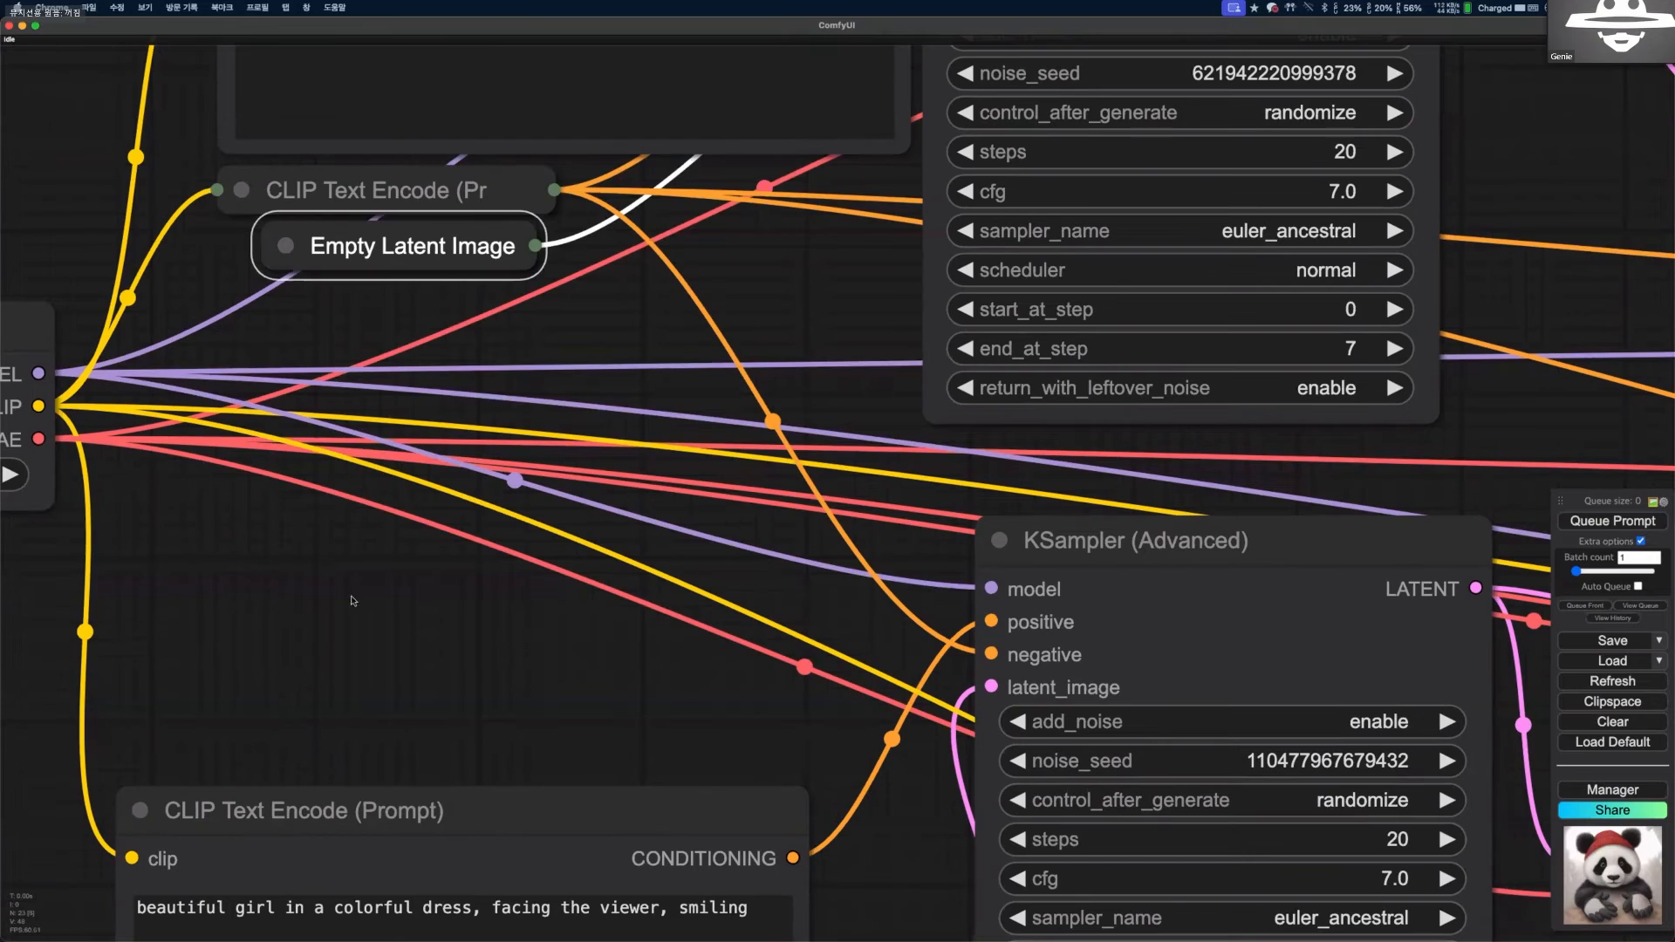
left_click_drag(604, 555, 618, 599)
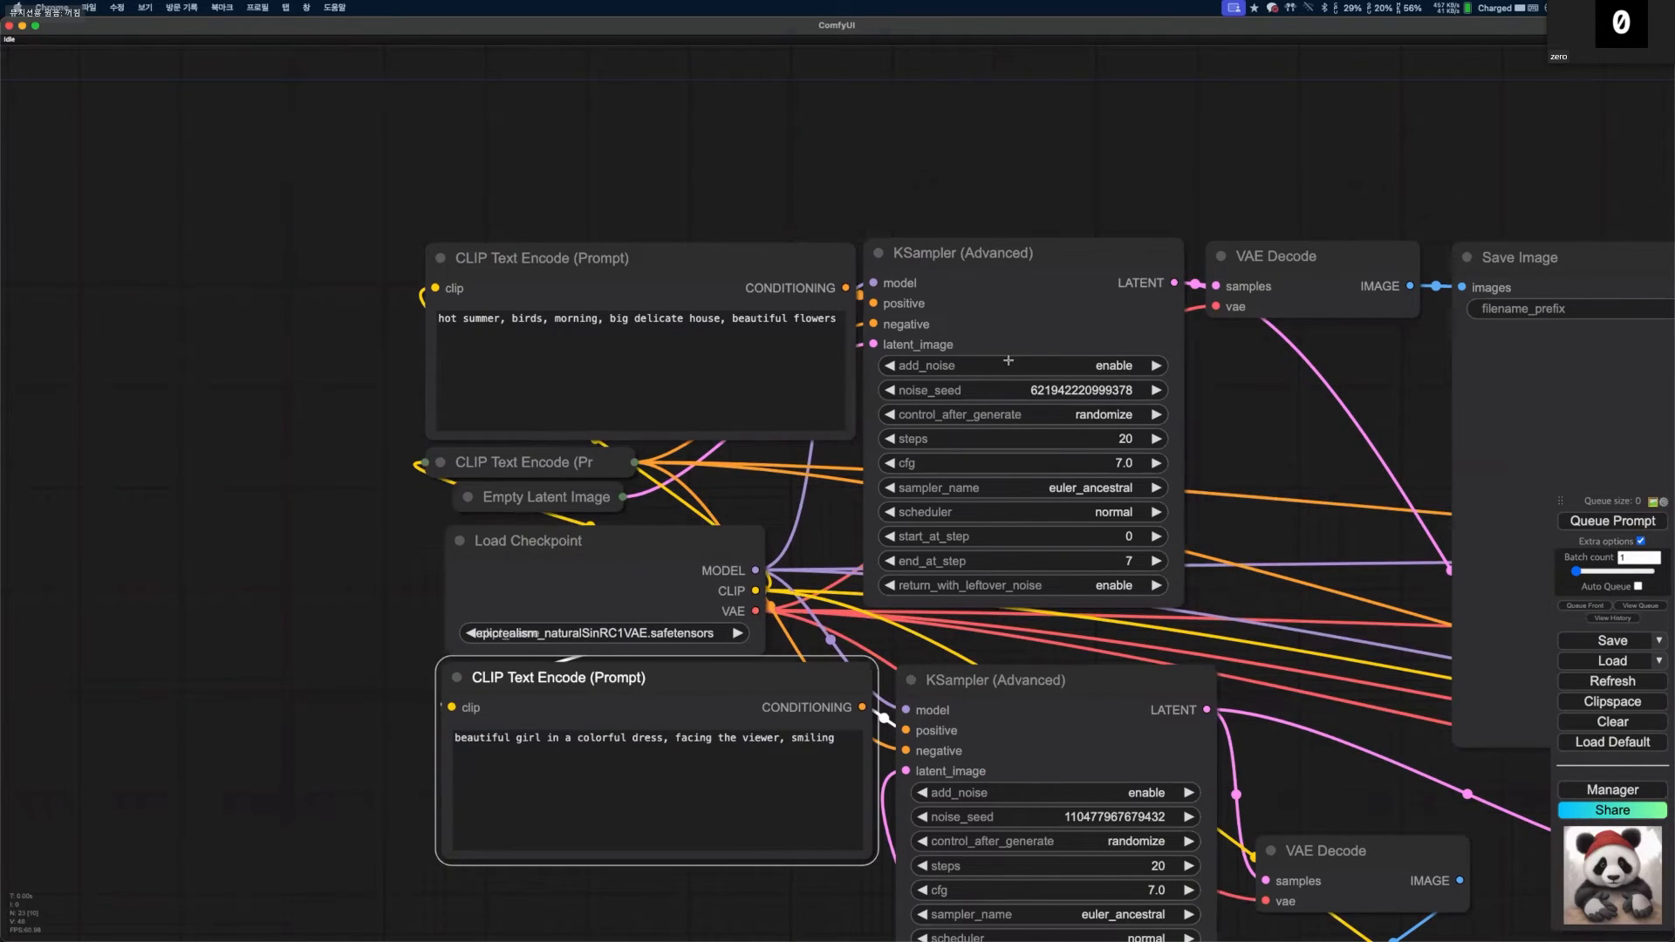
Move the large background Save Image node closer to the advanced KSamplers, just below the first VAE Decode.
scroll(1008, 360, "down", 3)
scroll(912, 374, "down", 1)
left_click_drag(1046, 506, 904, 324)
left_click_drag(1036, 320, 888, 375)
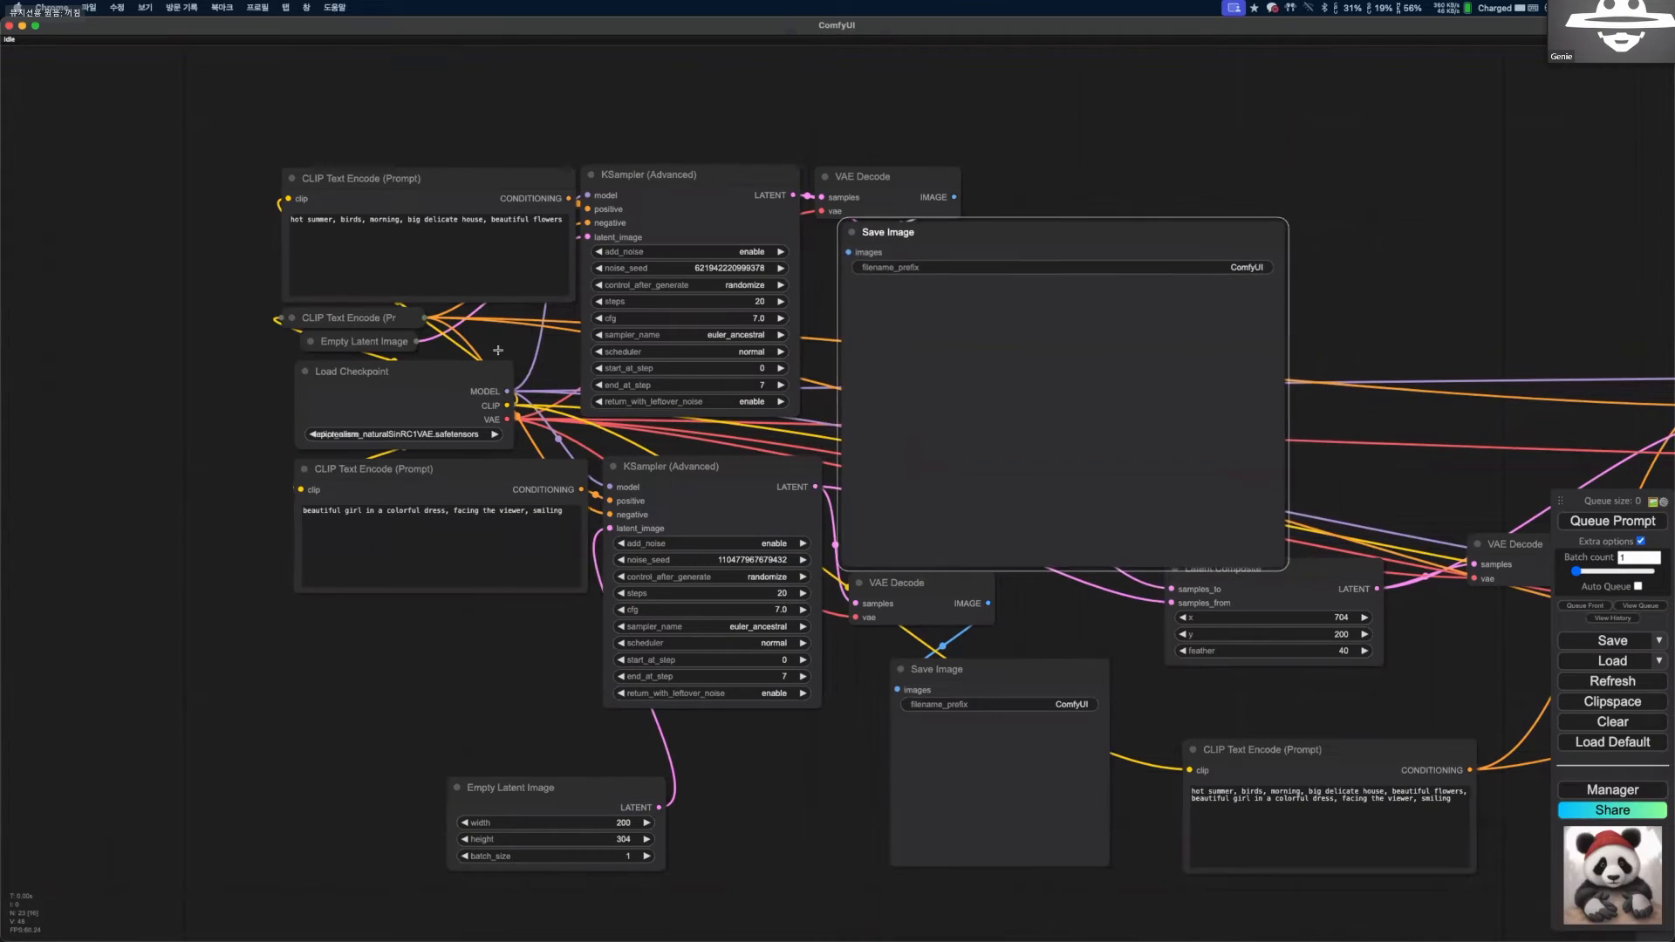
Queue the composition workflow with the epicrealism_naturalSinRC1VAE.safetensors checkpoint.
left_click_drag(198, 336, 199, 363)
left_click(1612, 520)
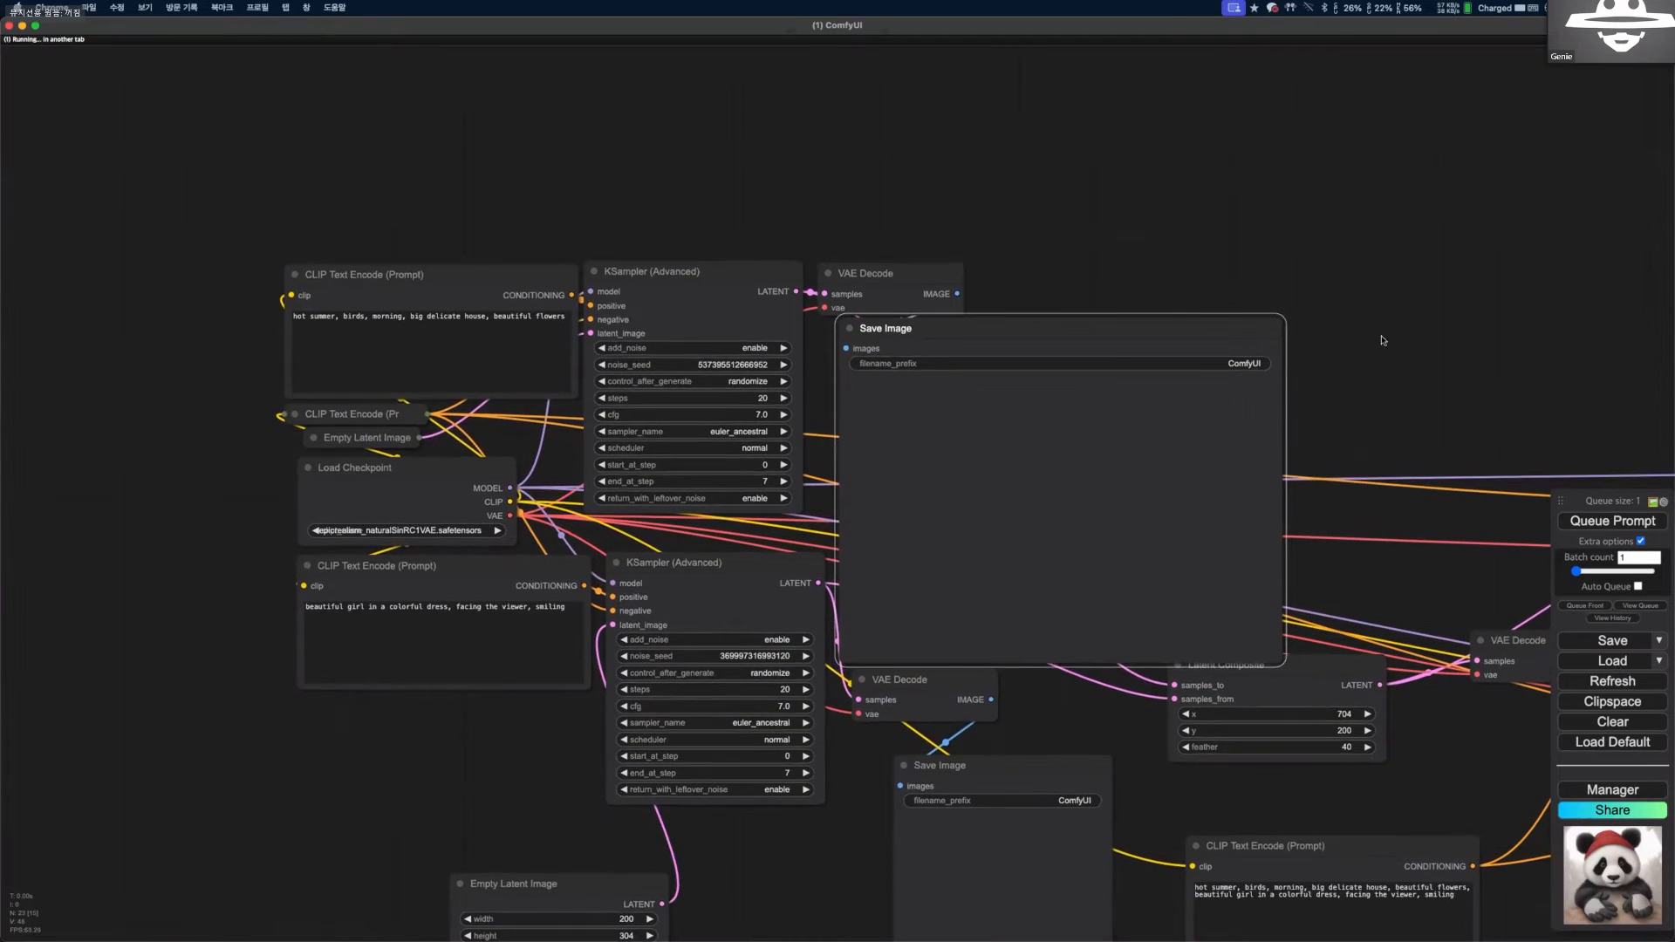
scroll(1385, 341, "down", 3)
left_click_drag(615, 350, 393, 314)
left_click_drag(223, 328, 201, 329)
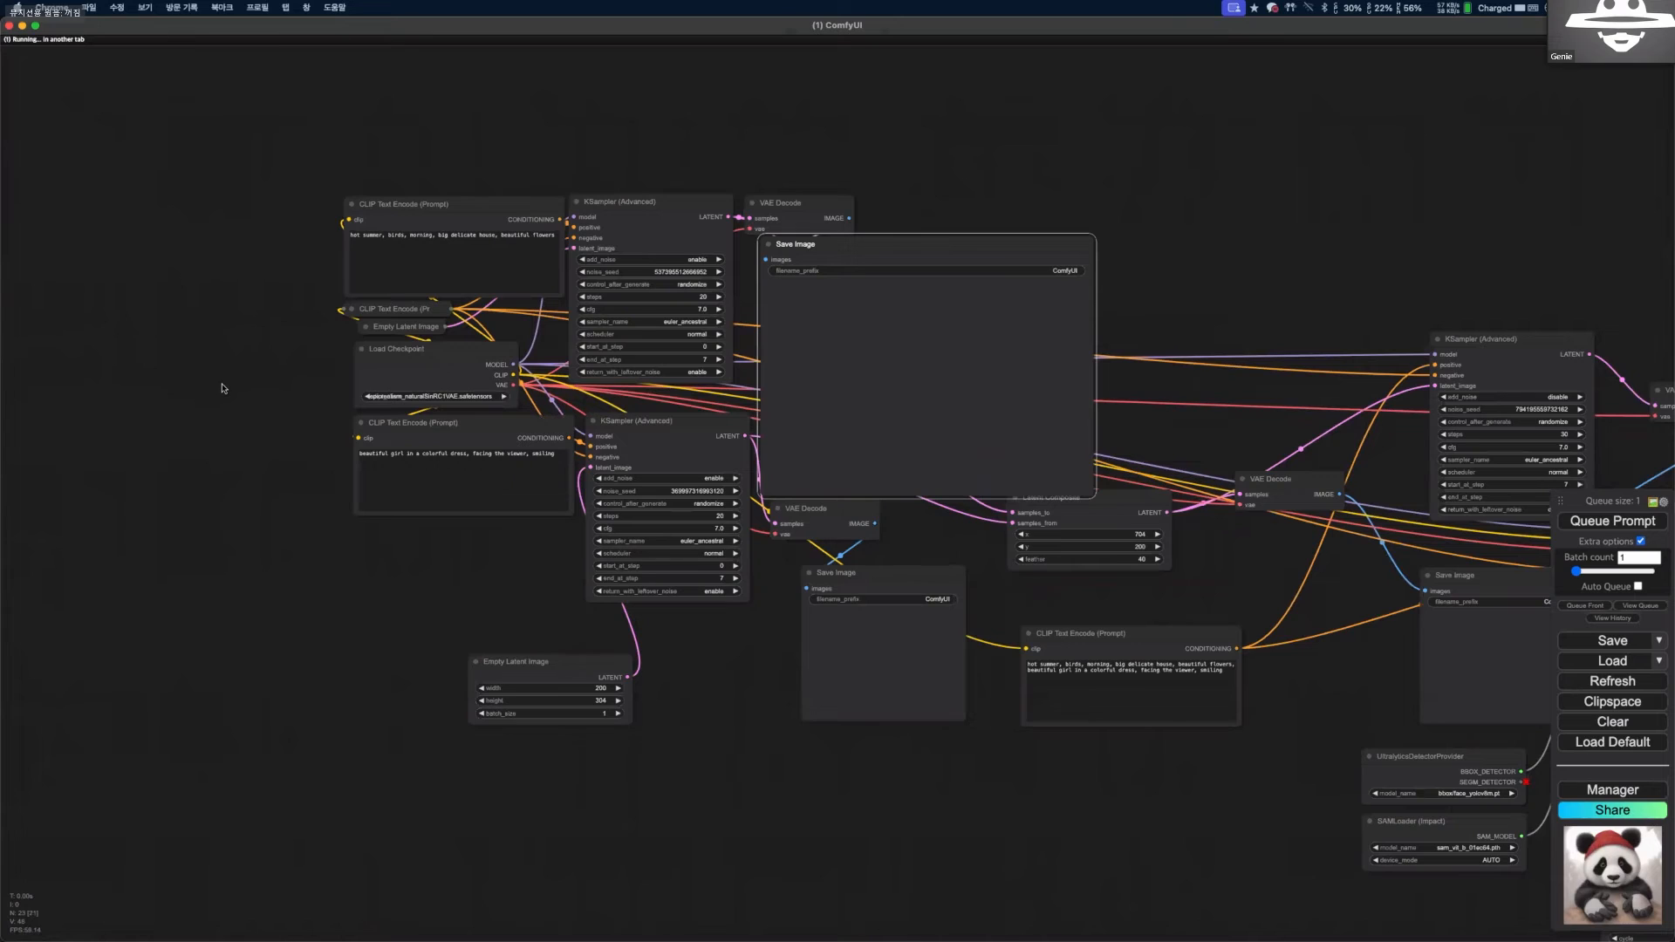
Move the Load Checkpoint node out to the left of the prompt nodes and look over the generated images.
left_click_drag(236, 384, 262, 329)
scroll(207, 373, "down", 1)
left_click_drag(482, 383, 212, 375)
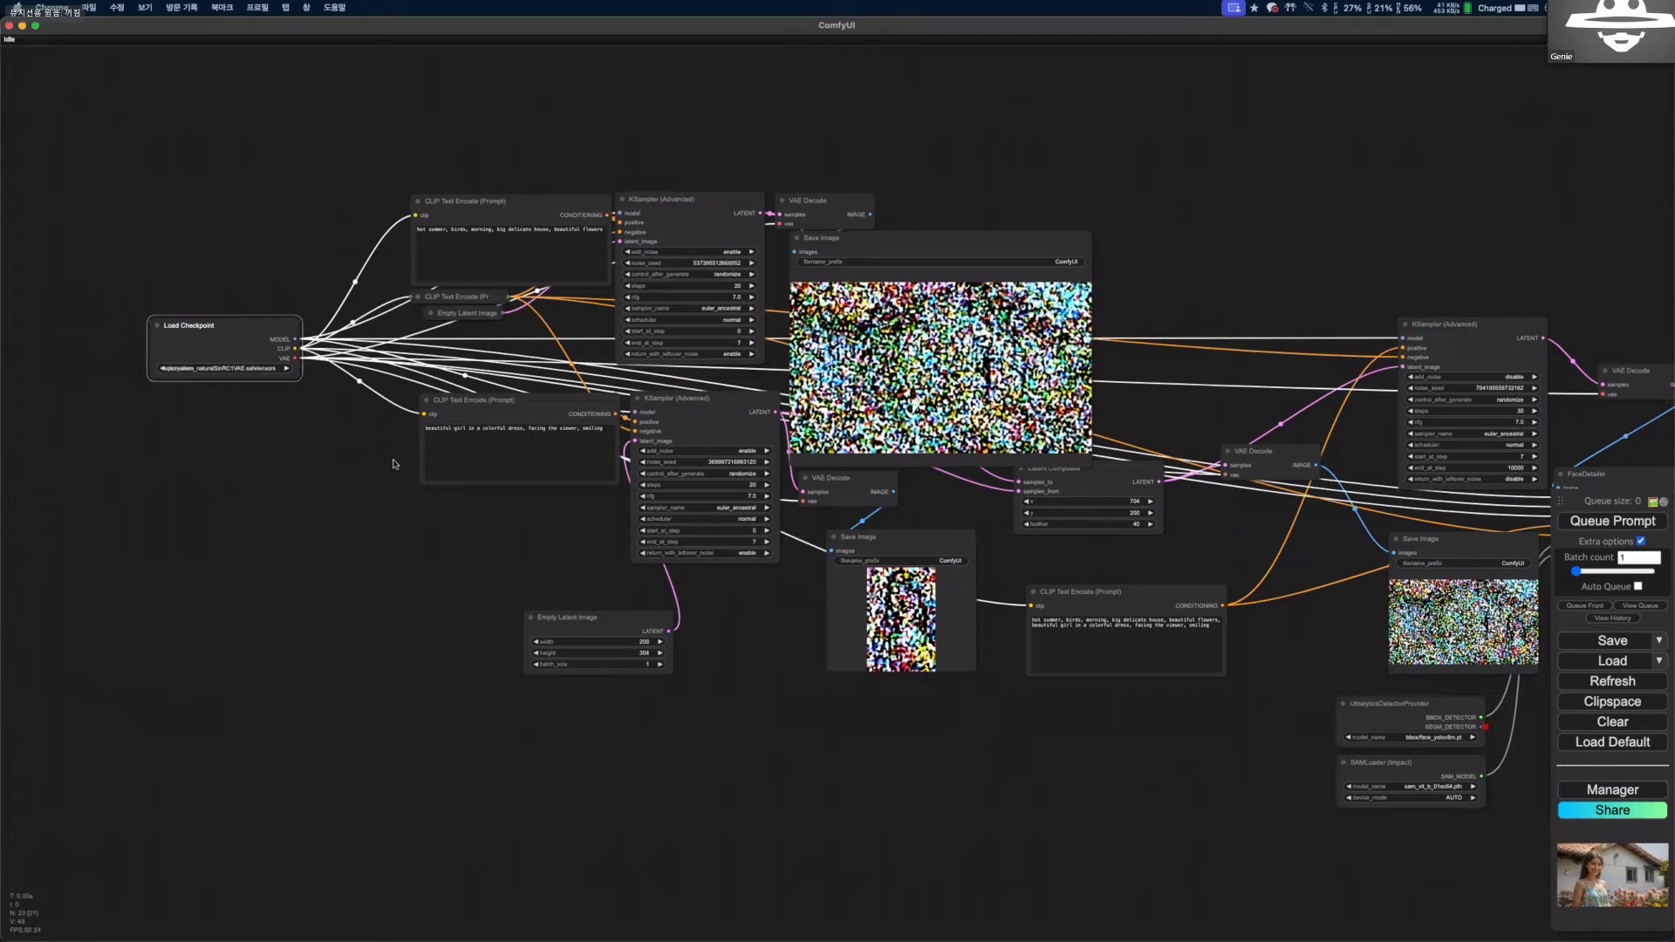
scroll(559, 478, "down", 3)
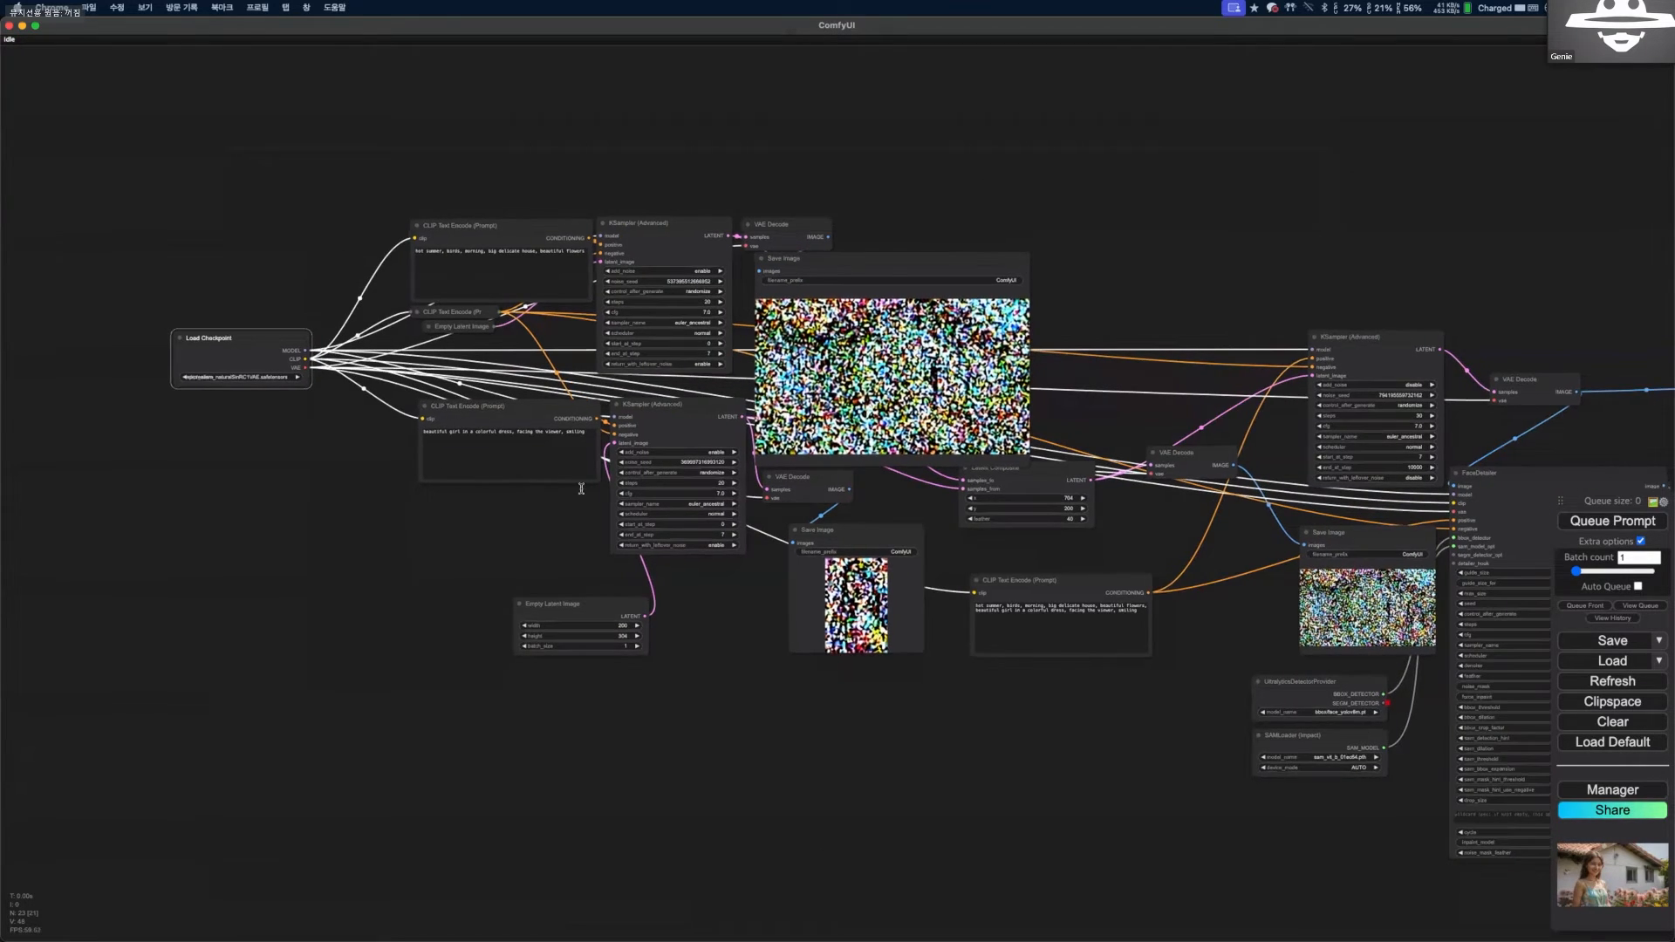
left_click_drag(510, 465, 577, 472)
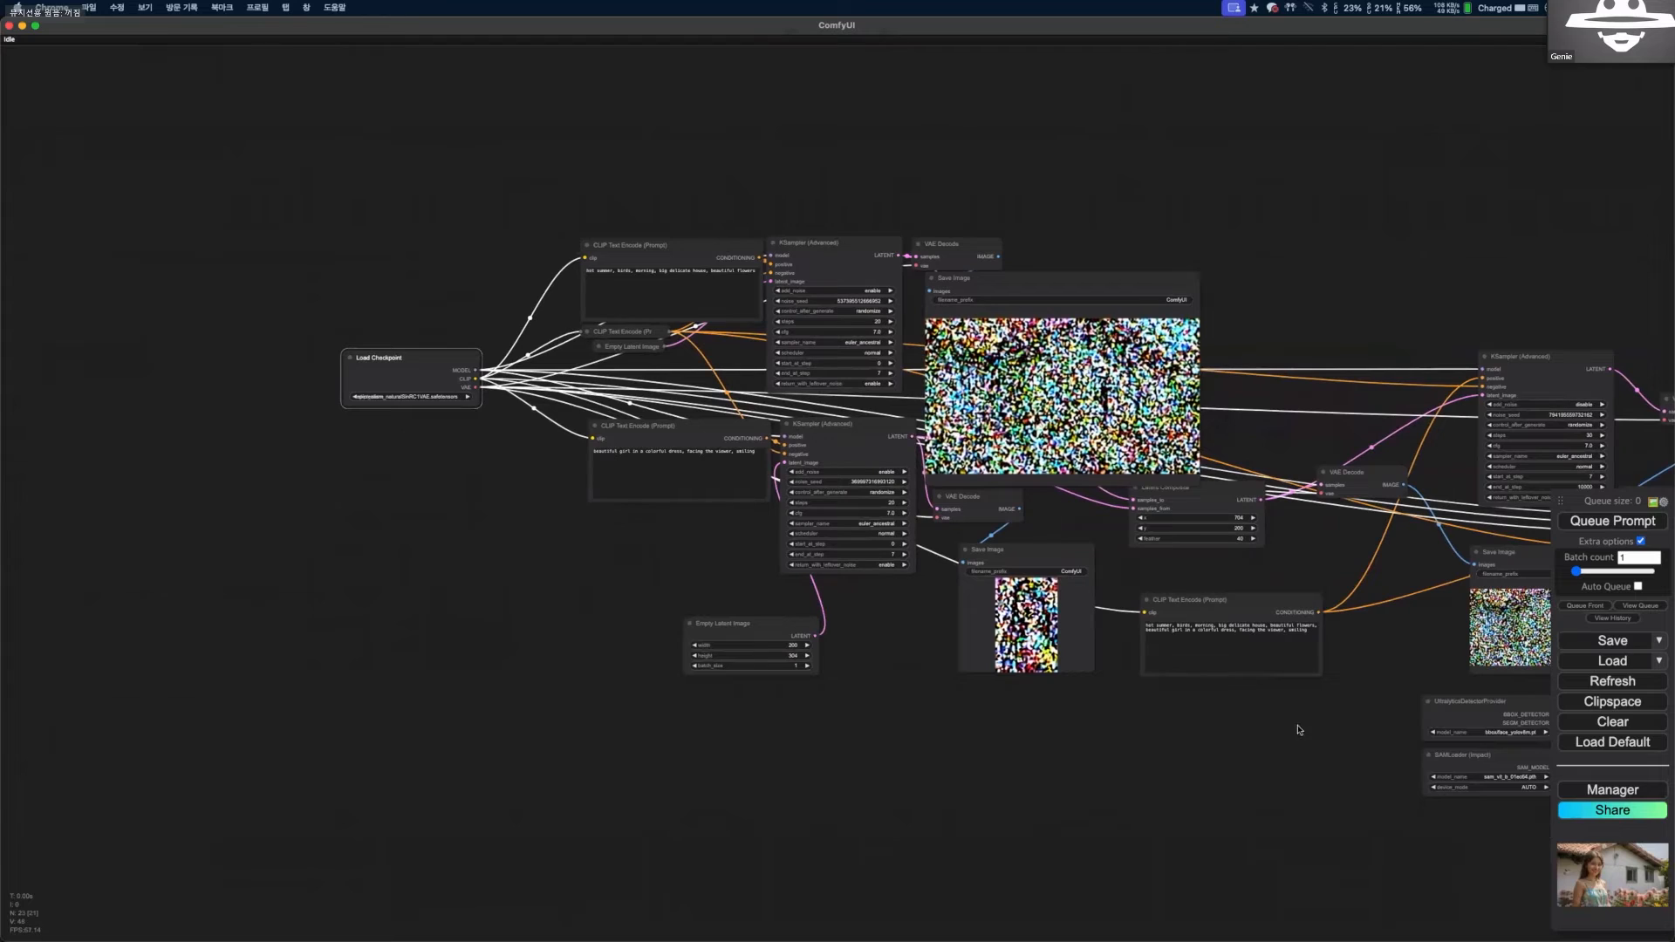
scroll(1271, 710, "down", 1)
left_click_drag(291, 248, 268, 247)
left_click(268, 247)
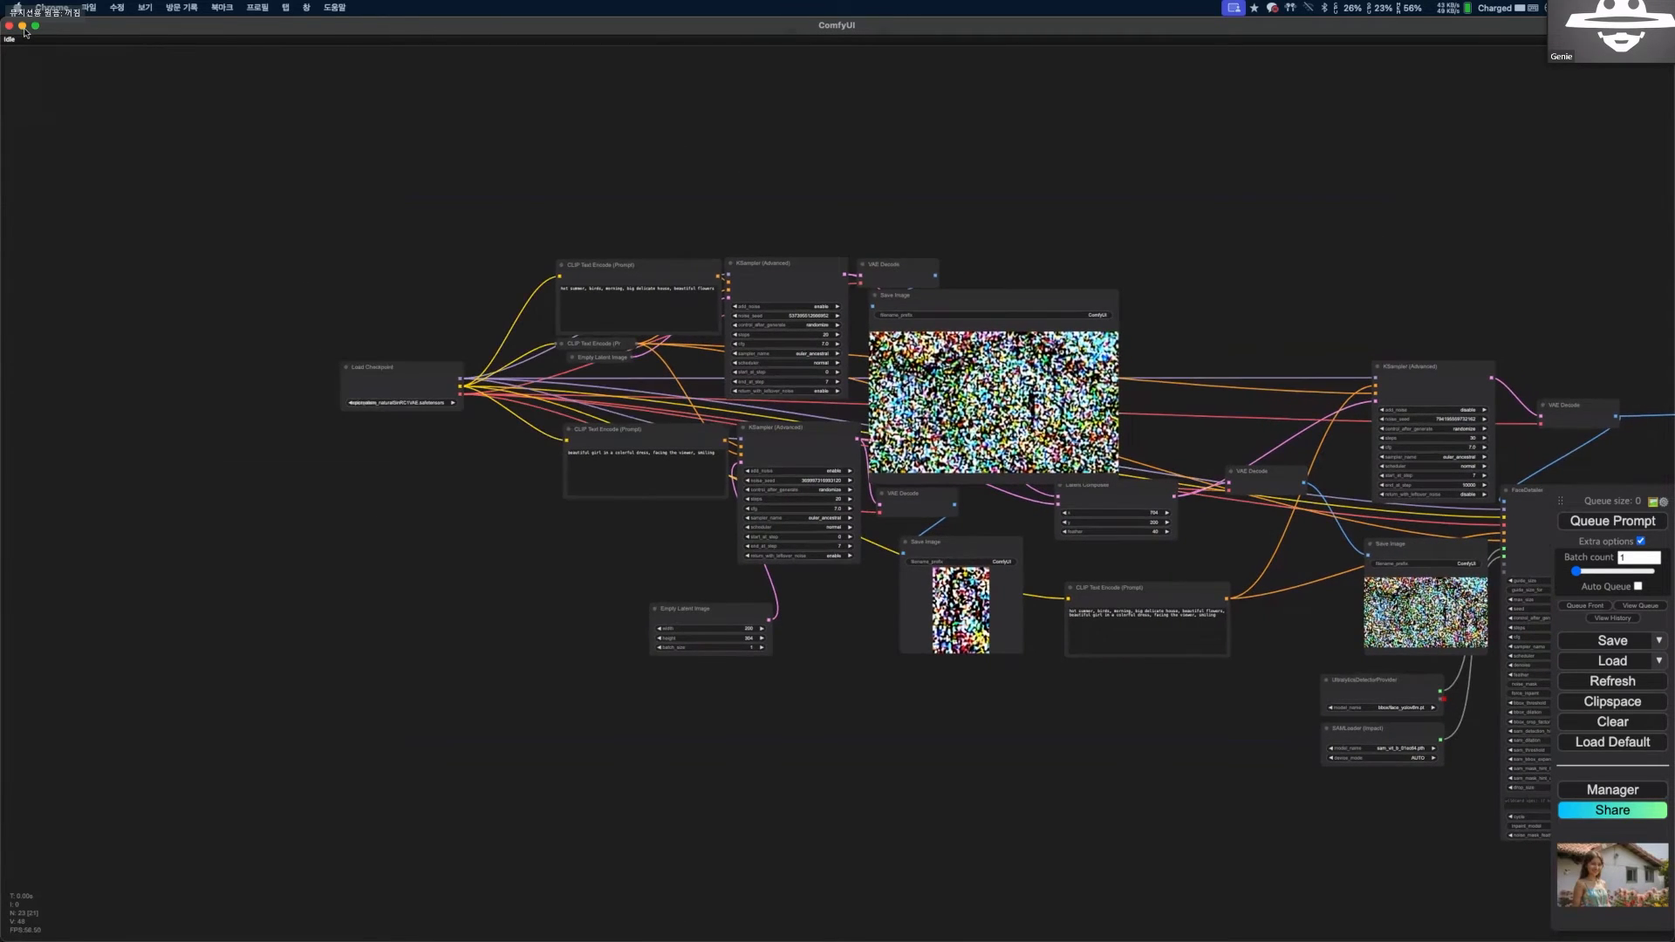
left_click_drag(46, 31, 239, 349)
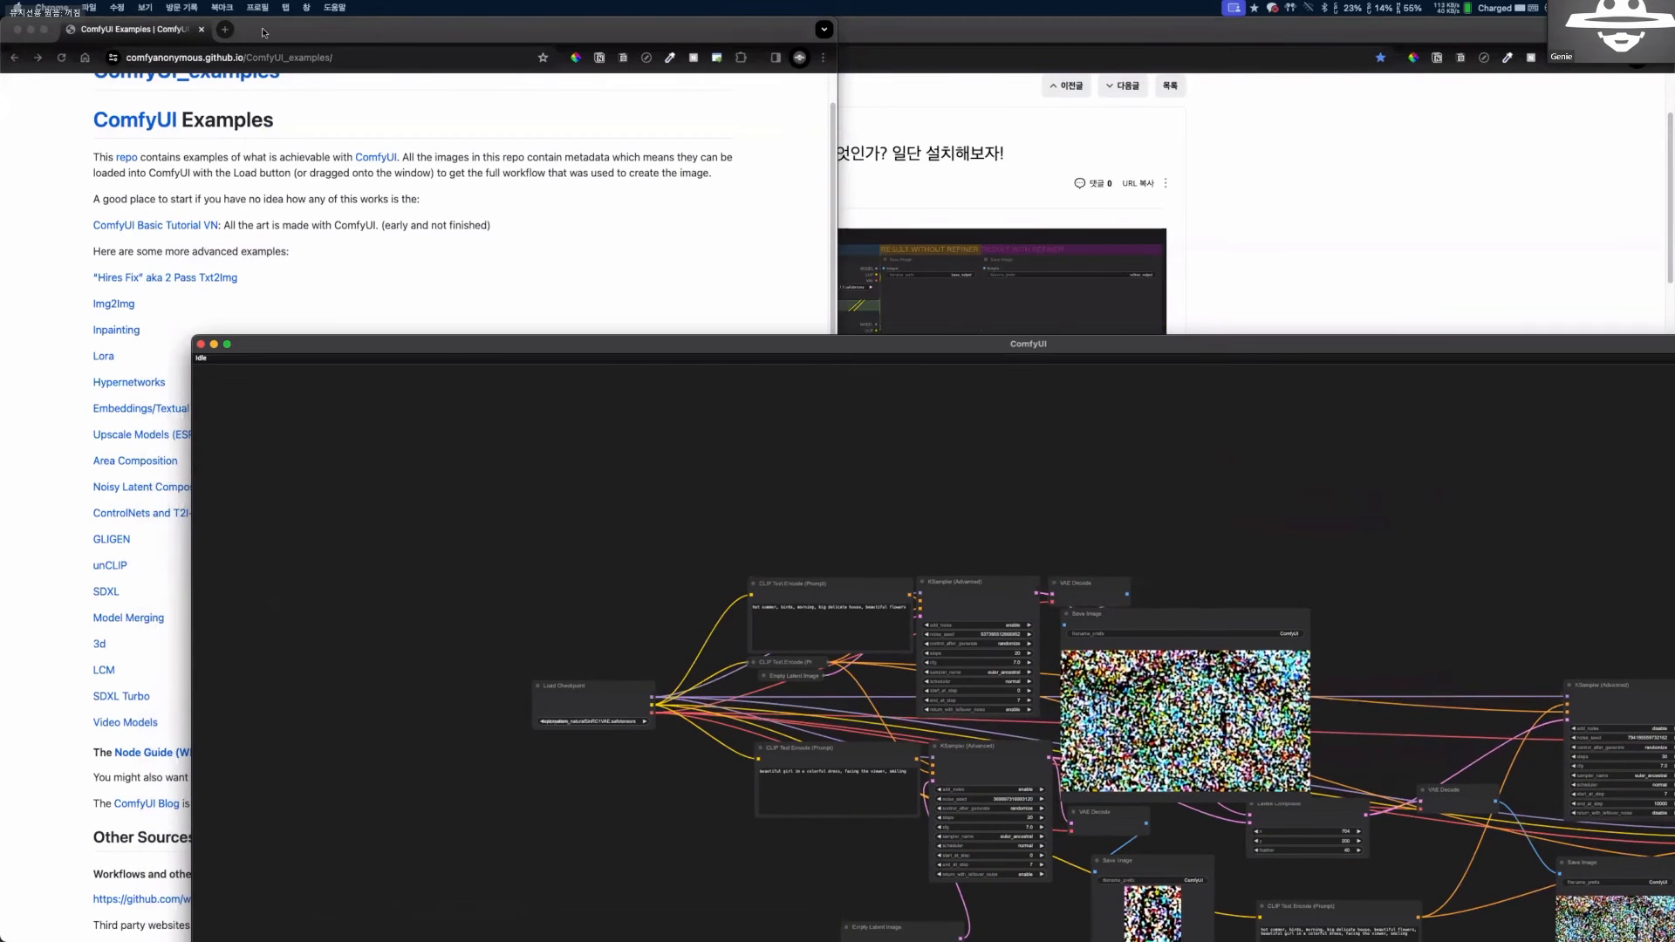
left_click(264, 32)
left_click(225, 30)
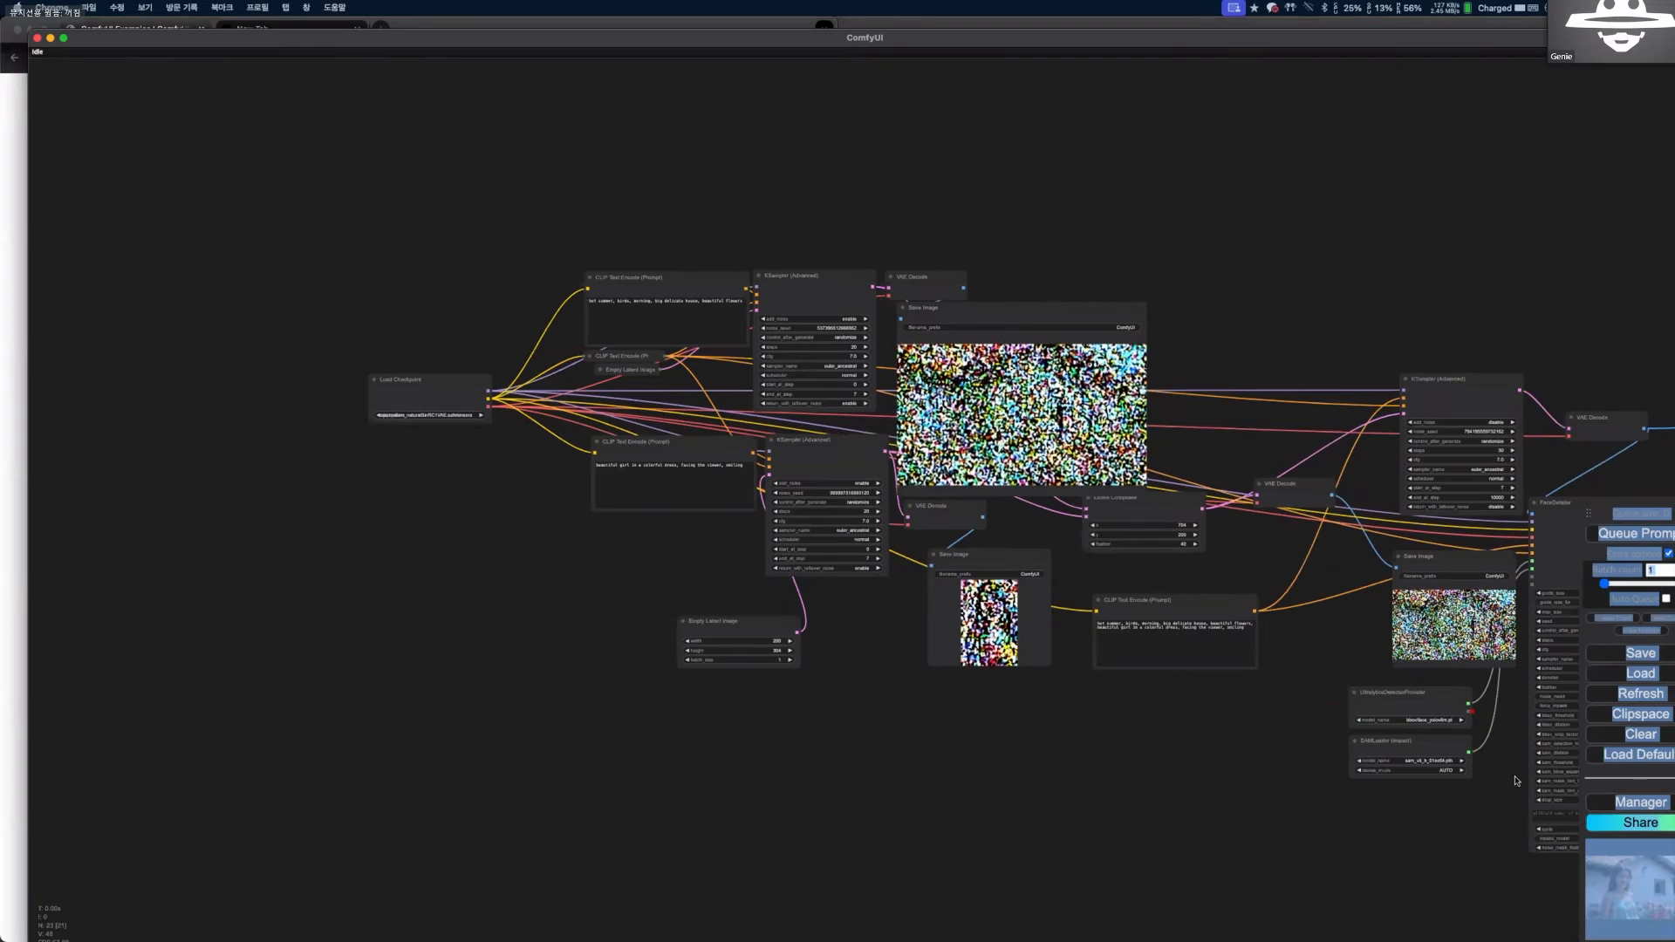
Open the ComfyUI Manager menu over the composition workflow.
scroll(1410, 830, "down", 4)
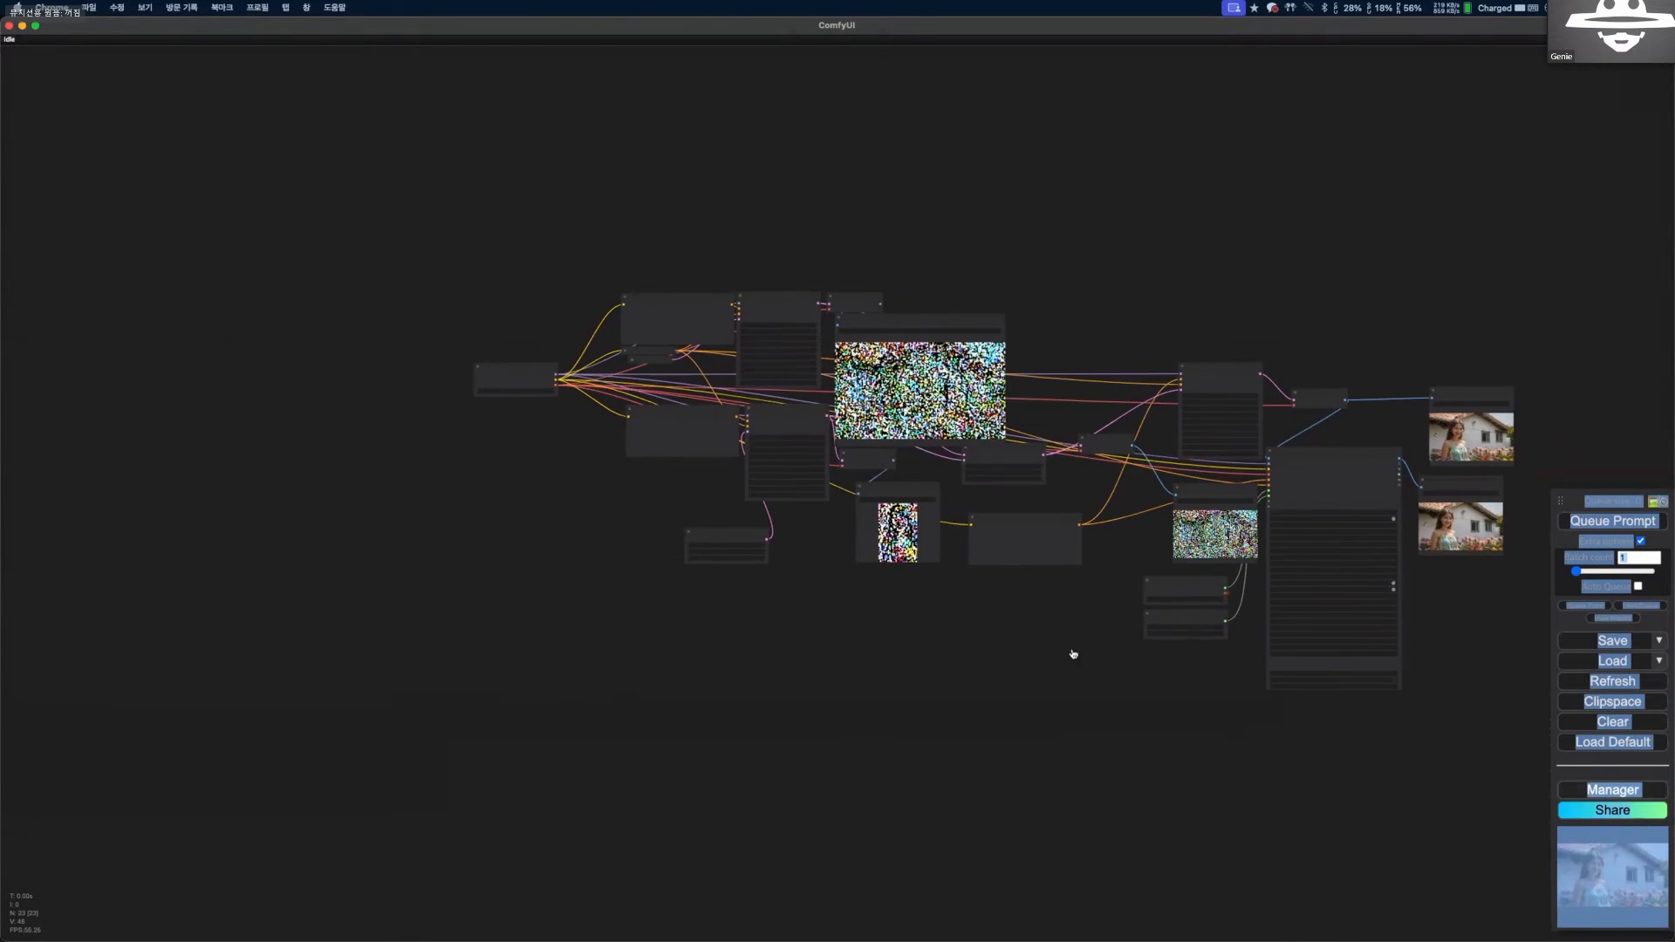
left_click(1613, 789)
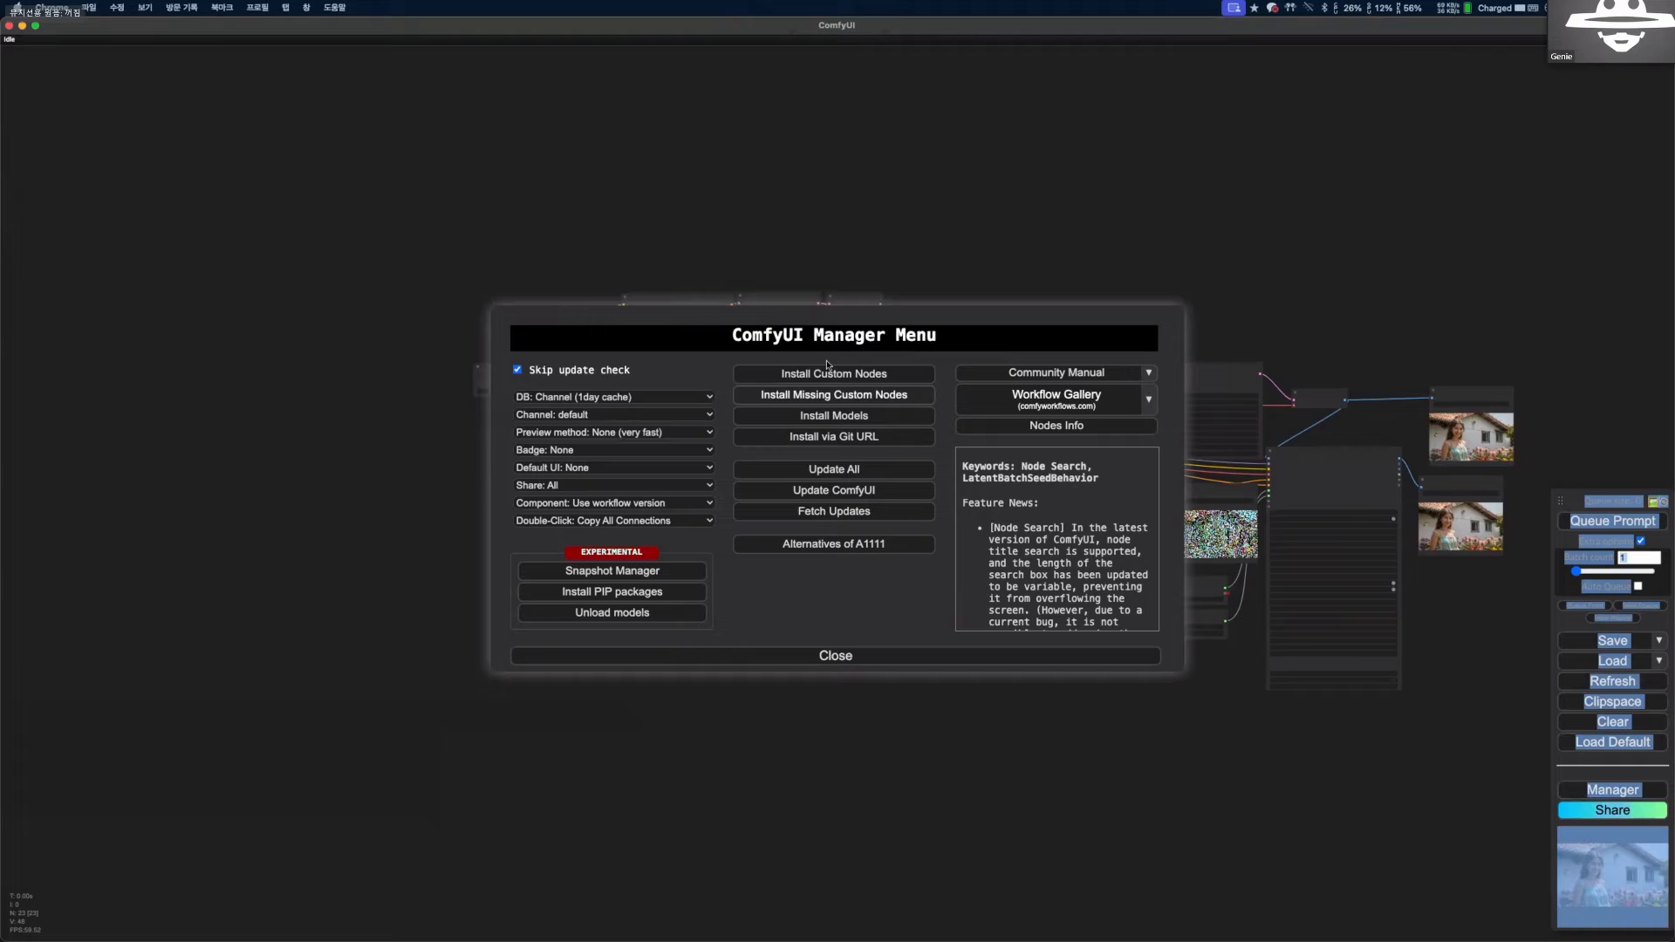
left_click(810, 317)
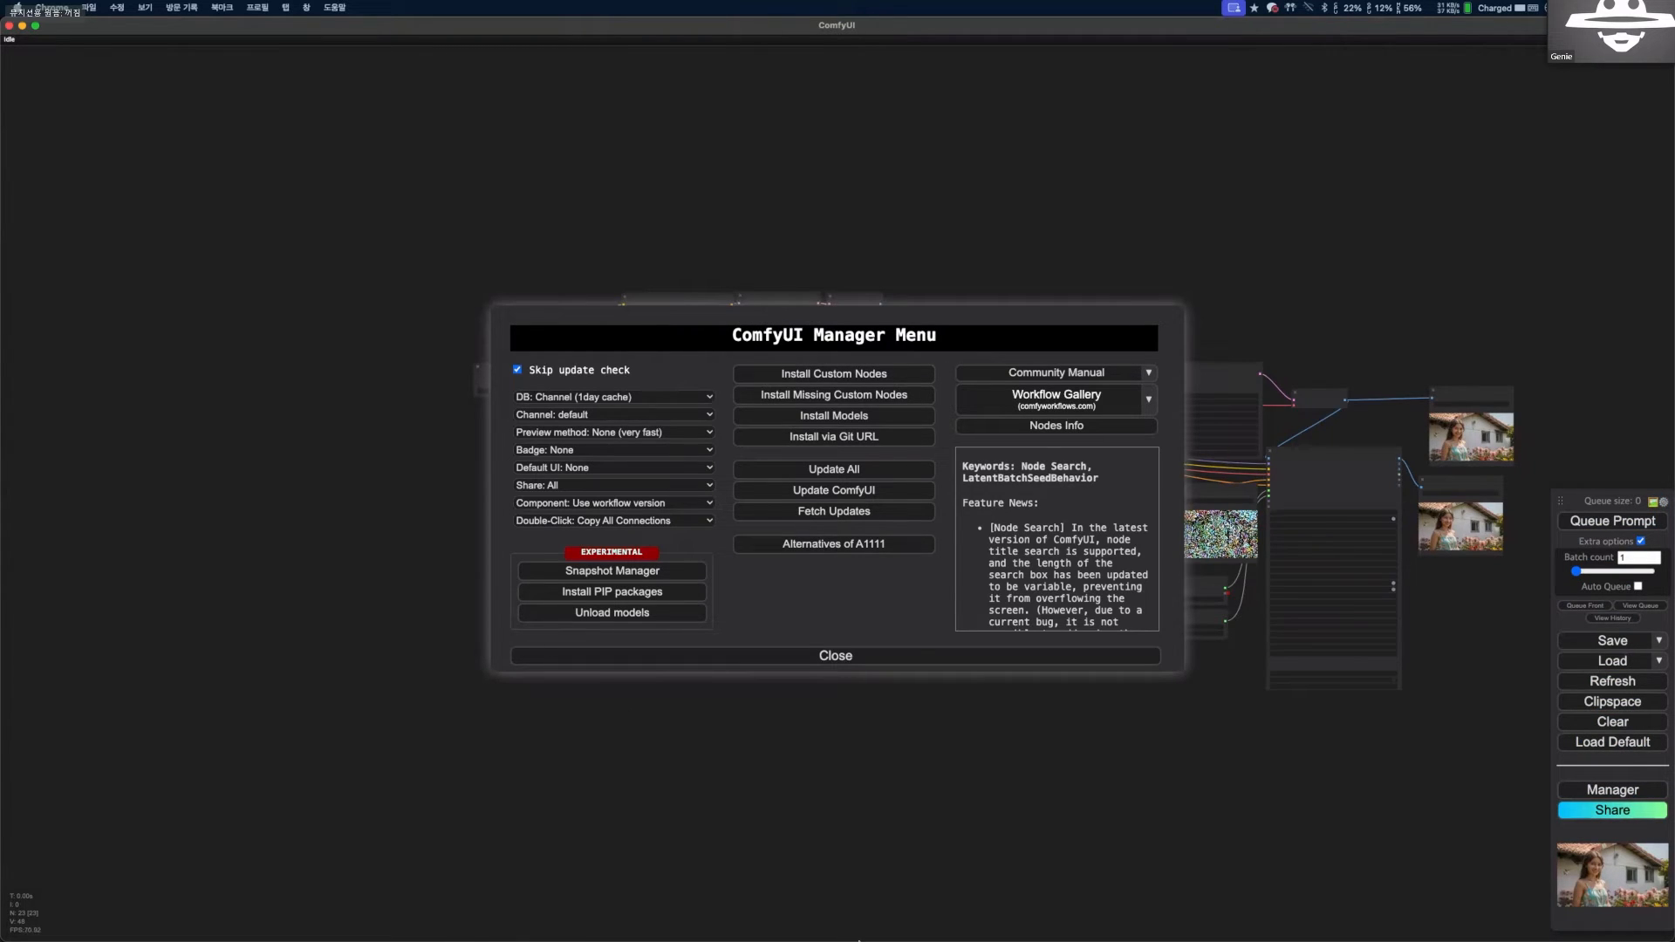
Open cafe.naver.com/genai in a new Chrome window and bring up the "[ComfyUI #4] CustomNode 설치방법 (ComfyUI-Manager)" post.
mouse_move(858, 941)
right_click(724, 912)
left_click(759, 766)
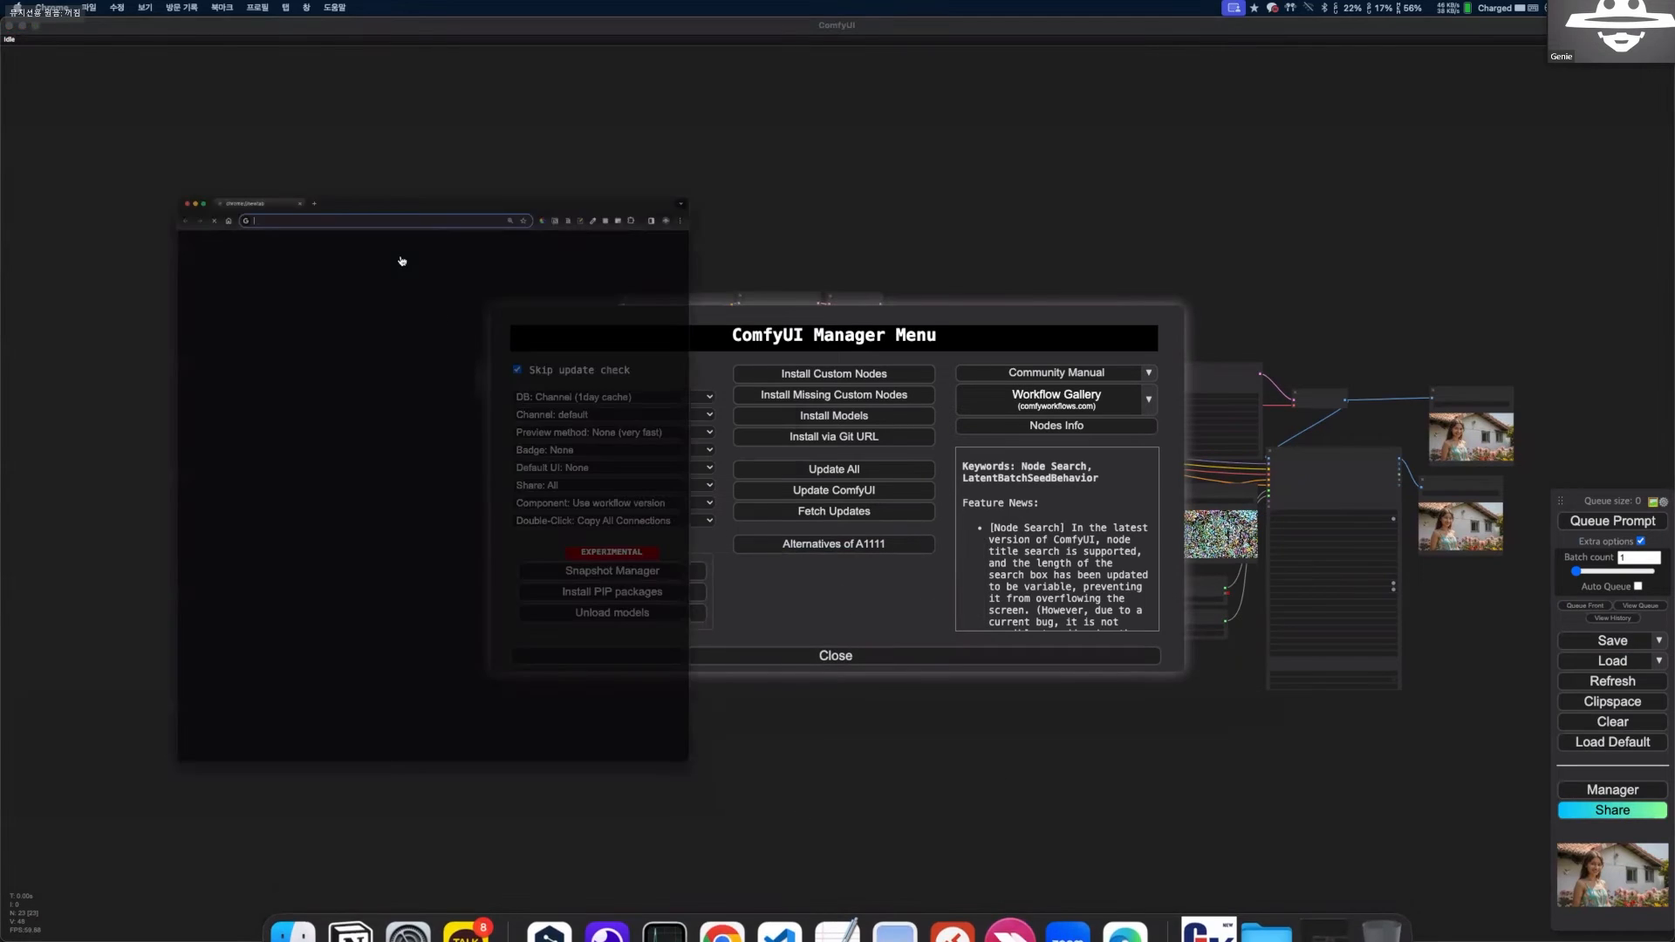
double_click(261, 30)
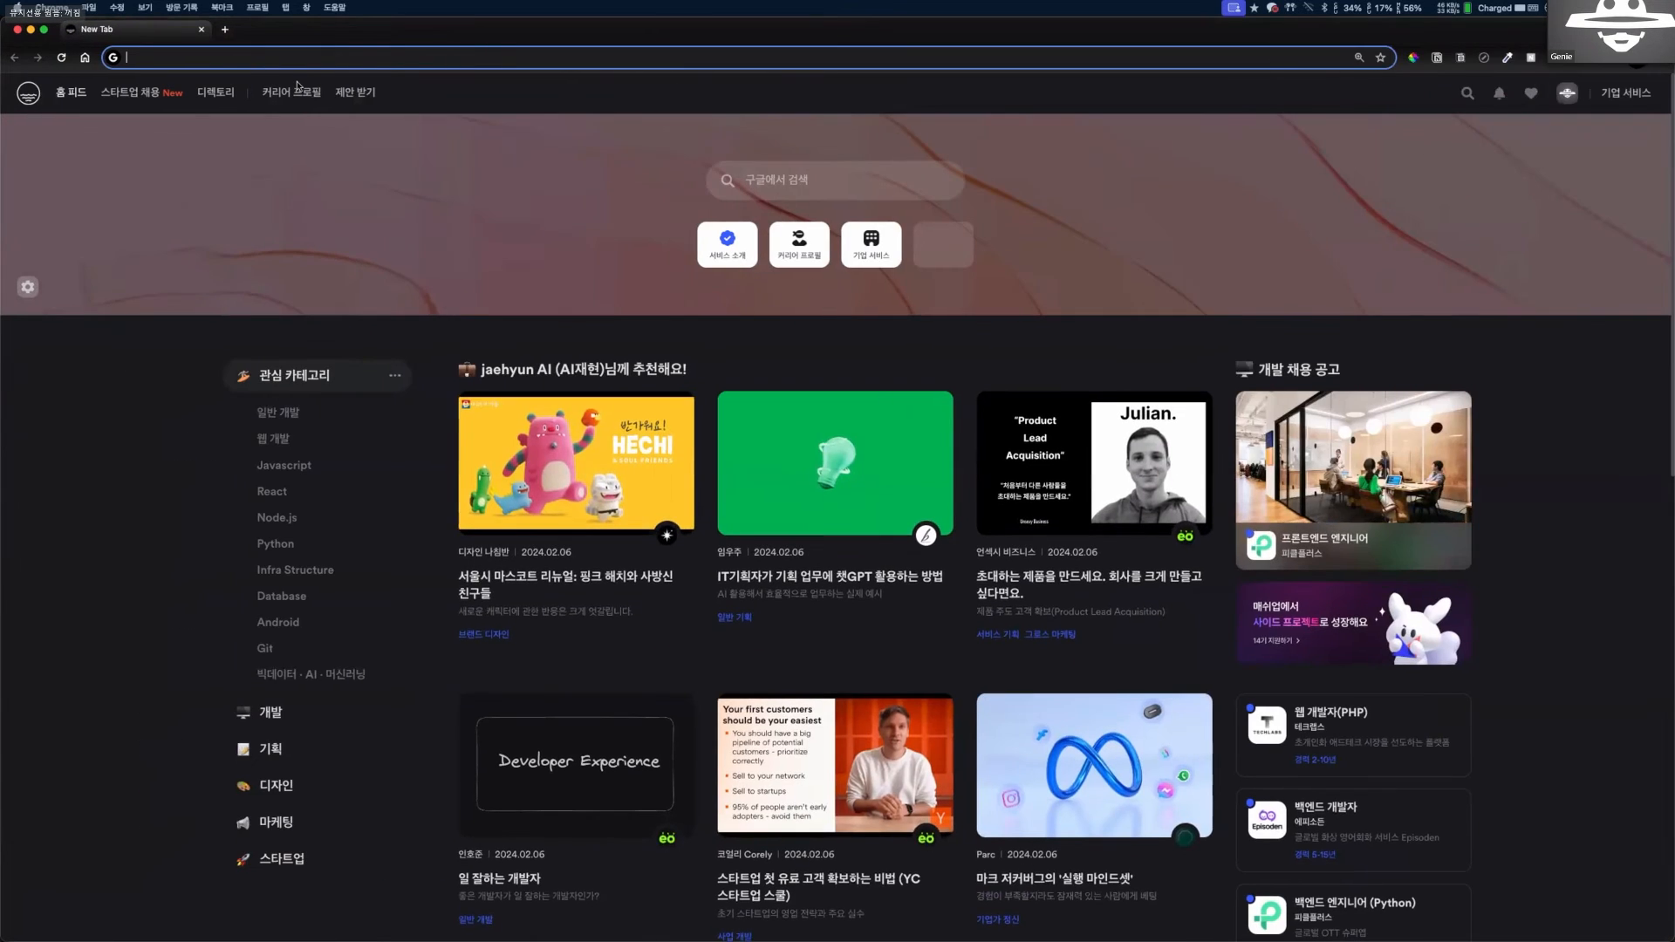
left_click(301, 83)
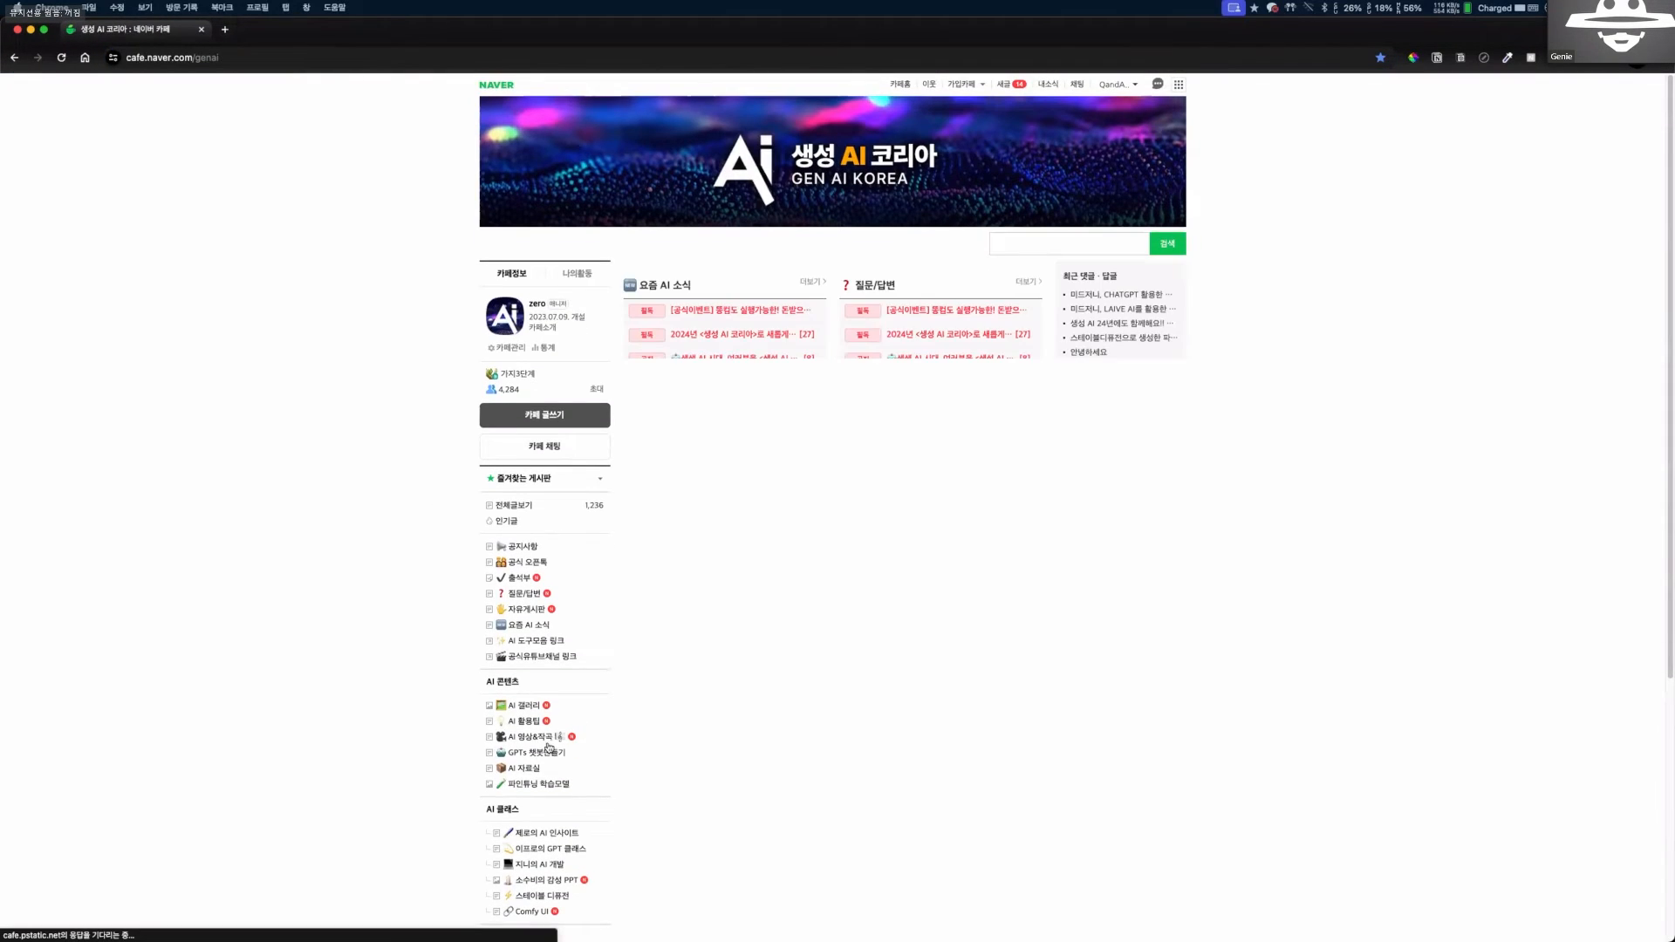
left_click(703, 224)
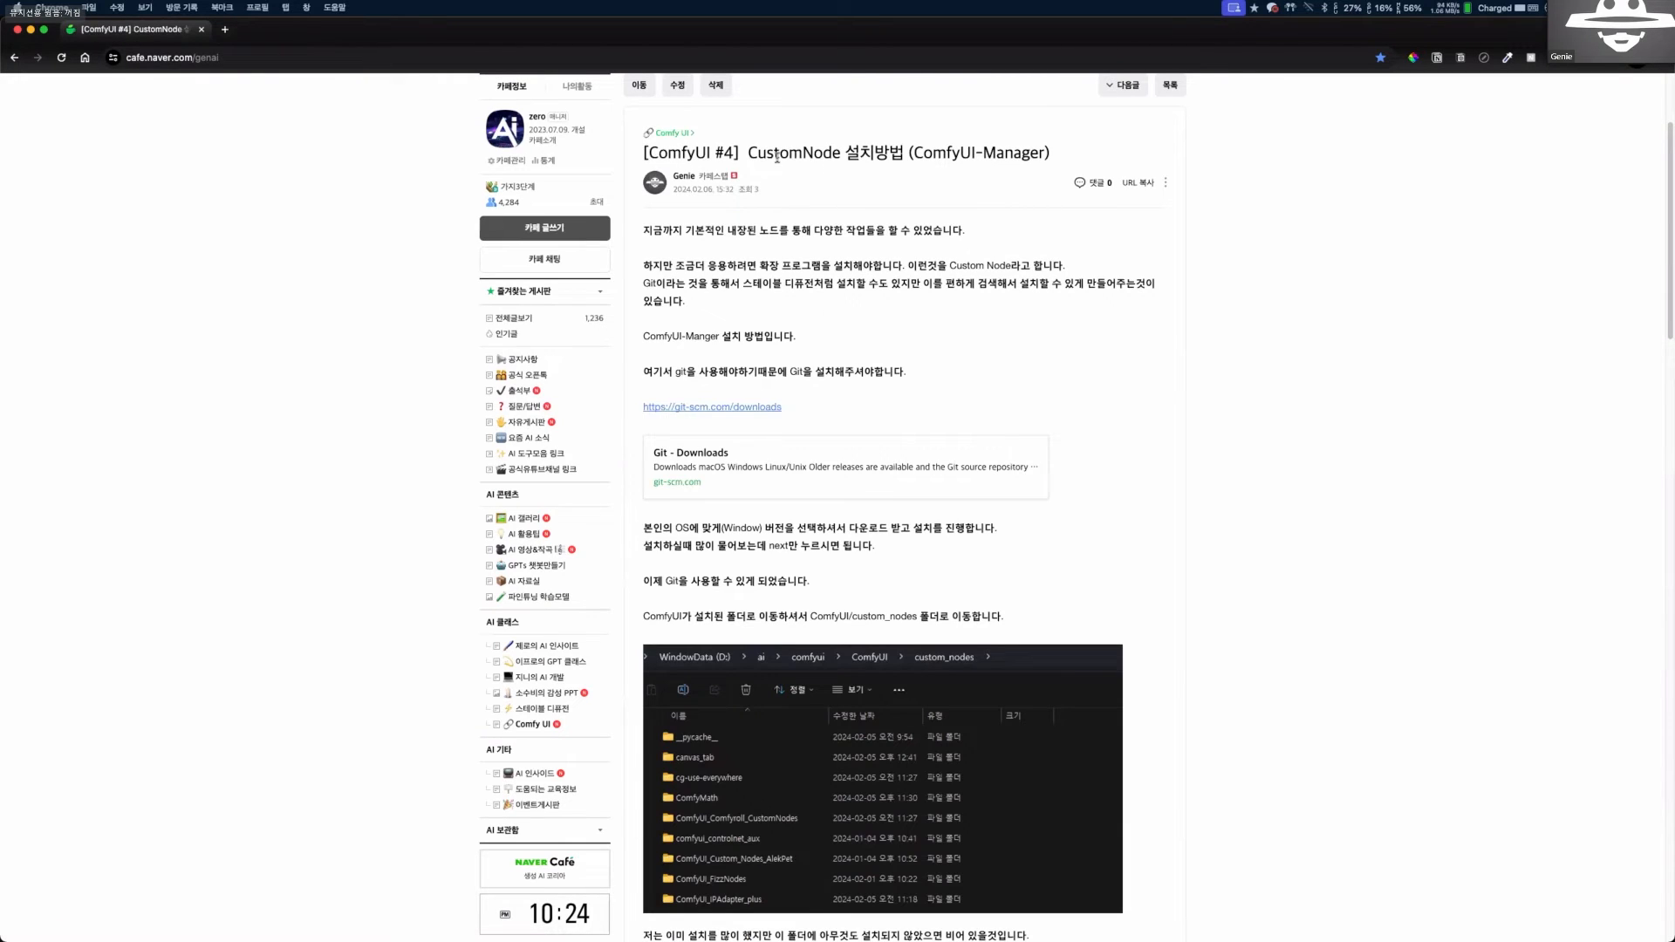
Read the post's ComfyUI-Manager installation instructions and enlarge its screenshot of the Manager menu.
left_click_drag(778, 156, 1052, 156)
left_click(1104, 270)
scroll(973, 619, "down", 10)
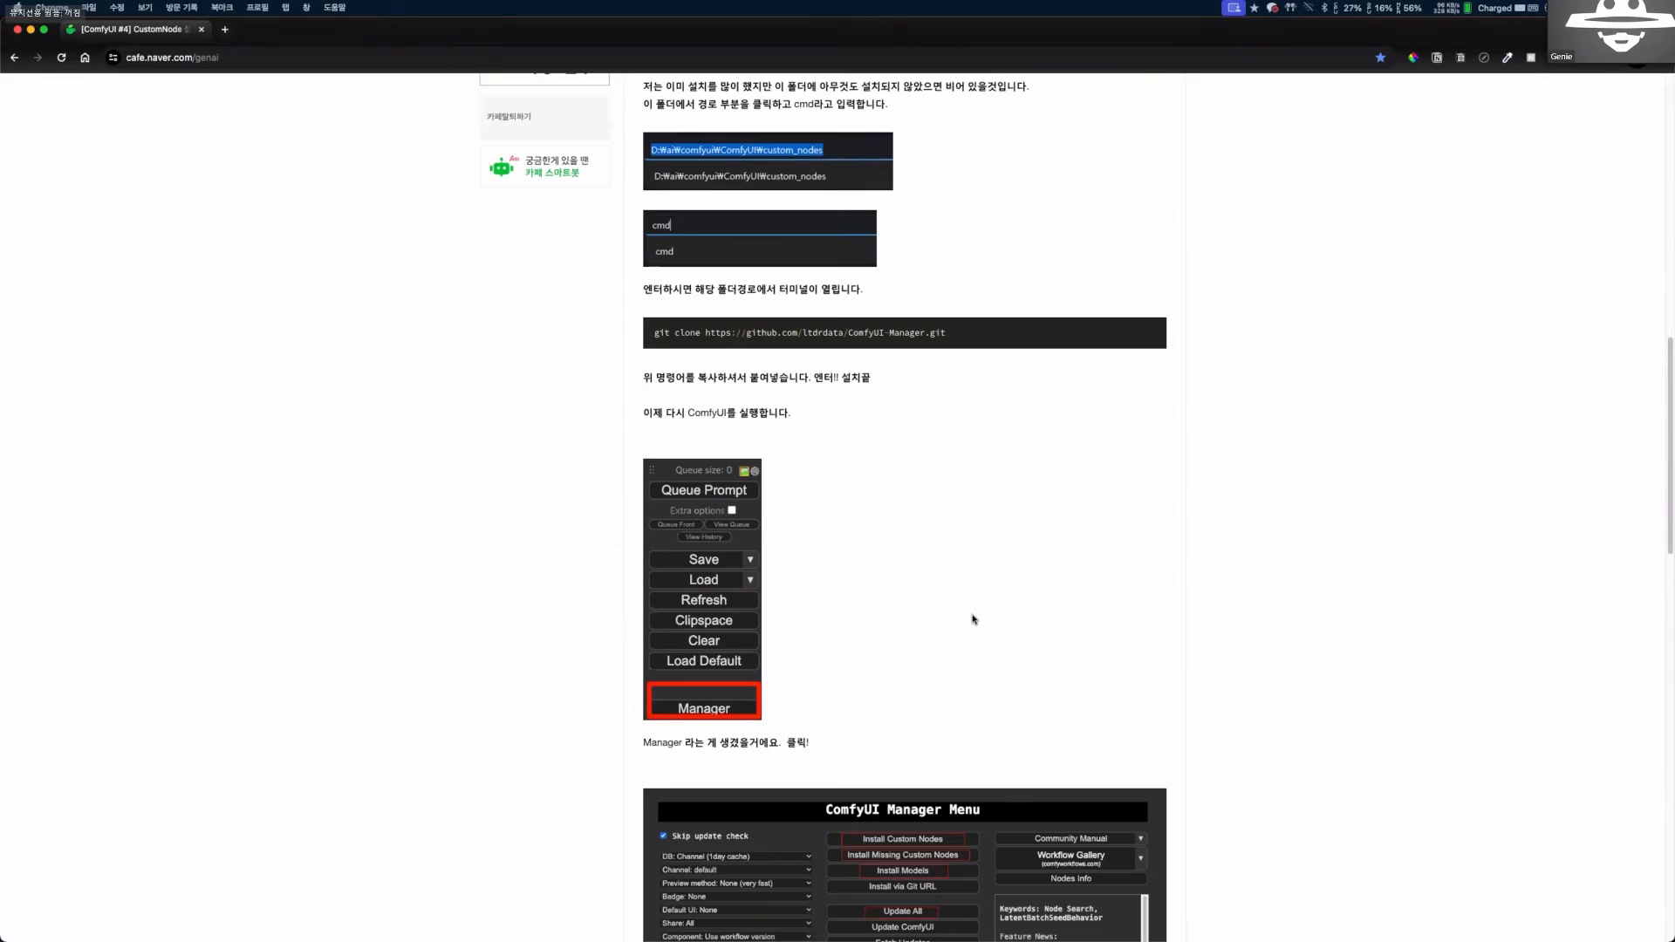
scroll(973, 619, "down", 5)
left_click(856, 465)
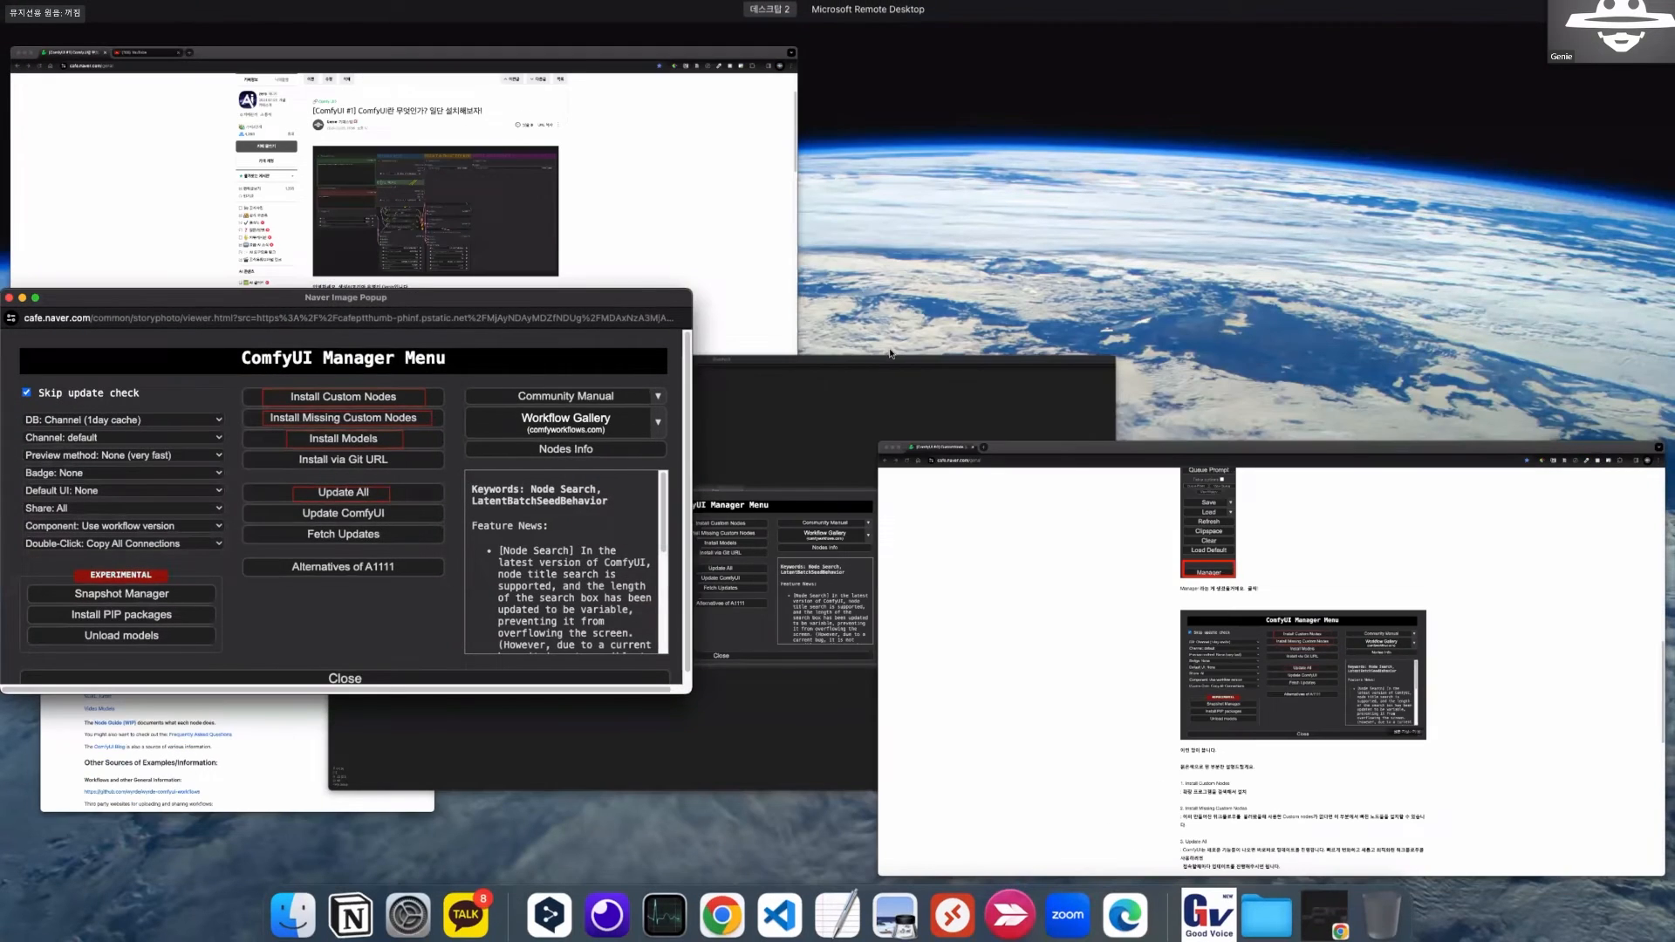
Switch back to ComfyUI and open the Manager's list of installable custom nodes.
left_click(890, 355)
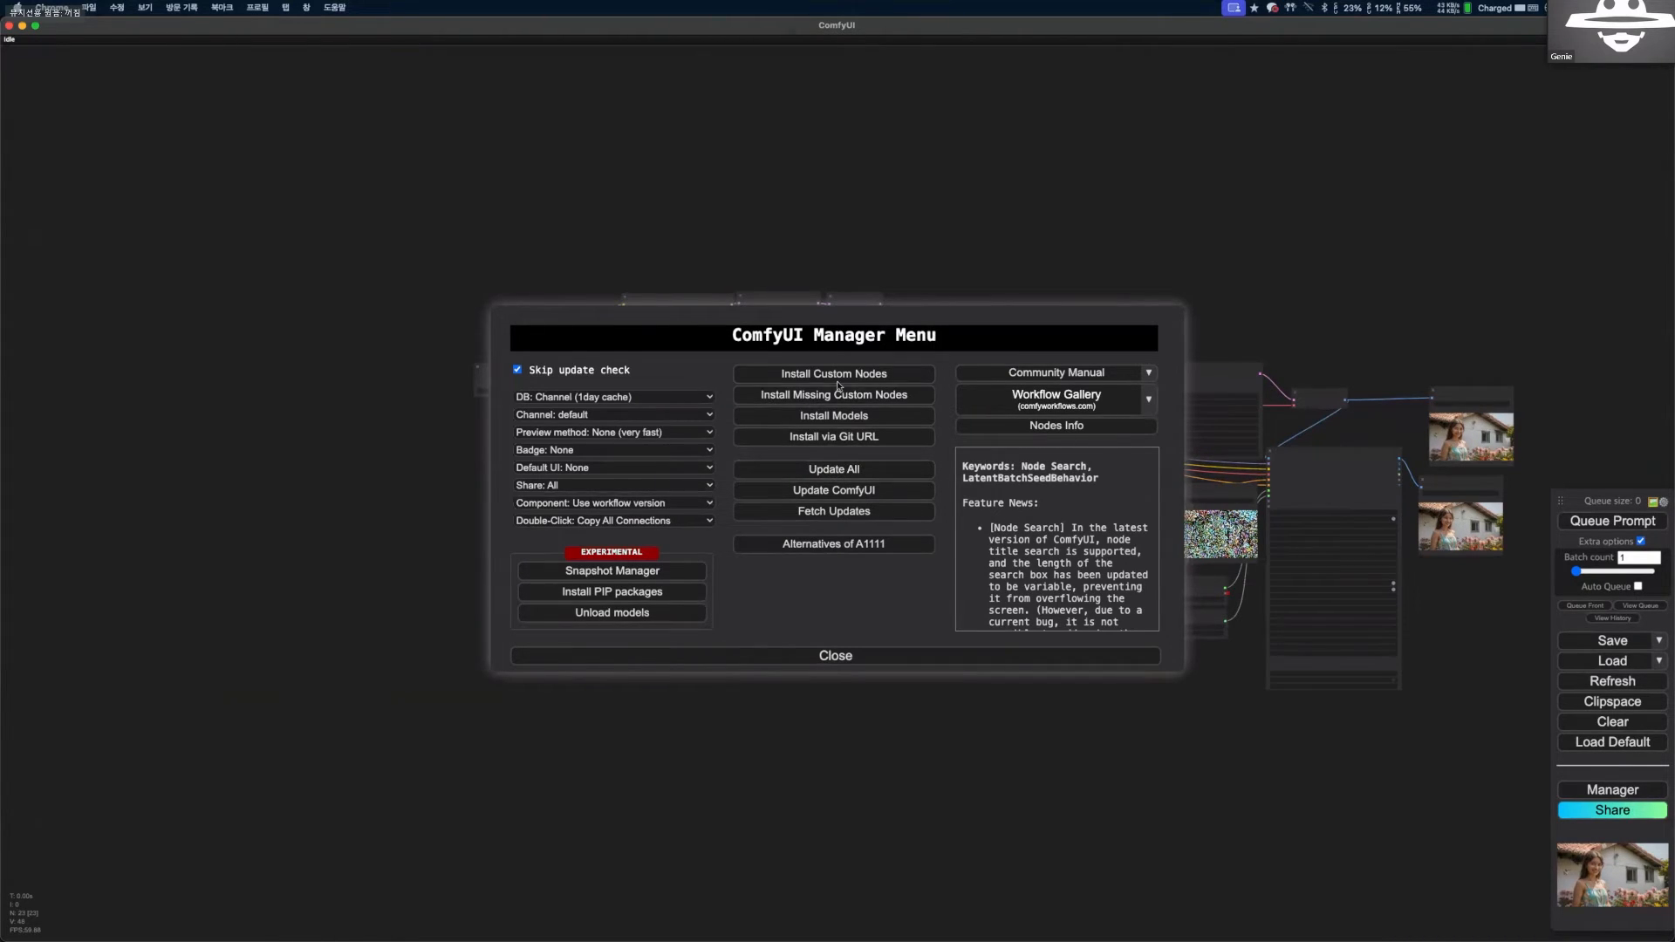
left_click(811, 375)
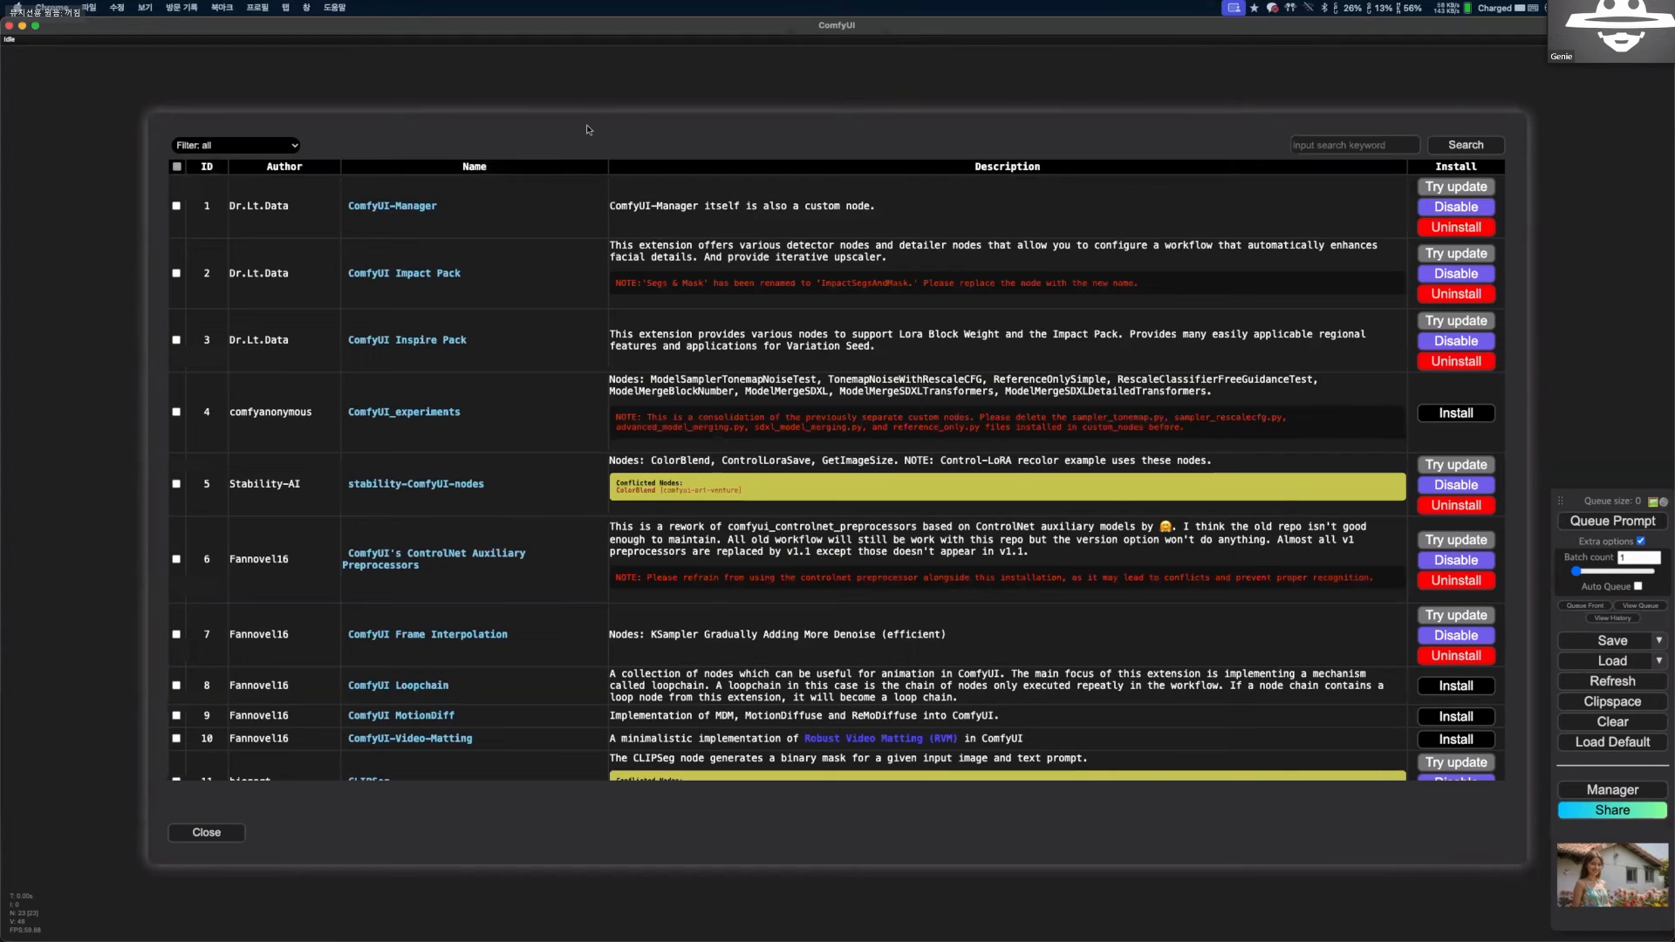
left_click_drag(587, 130, 580, 153)
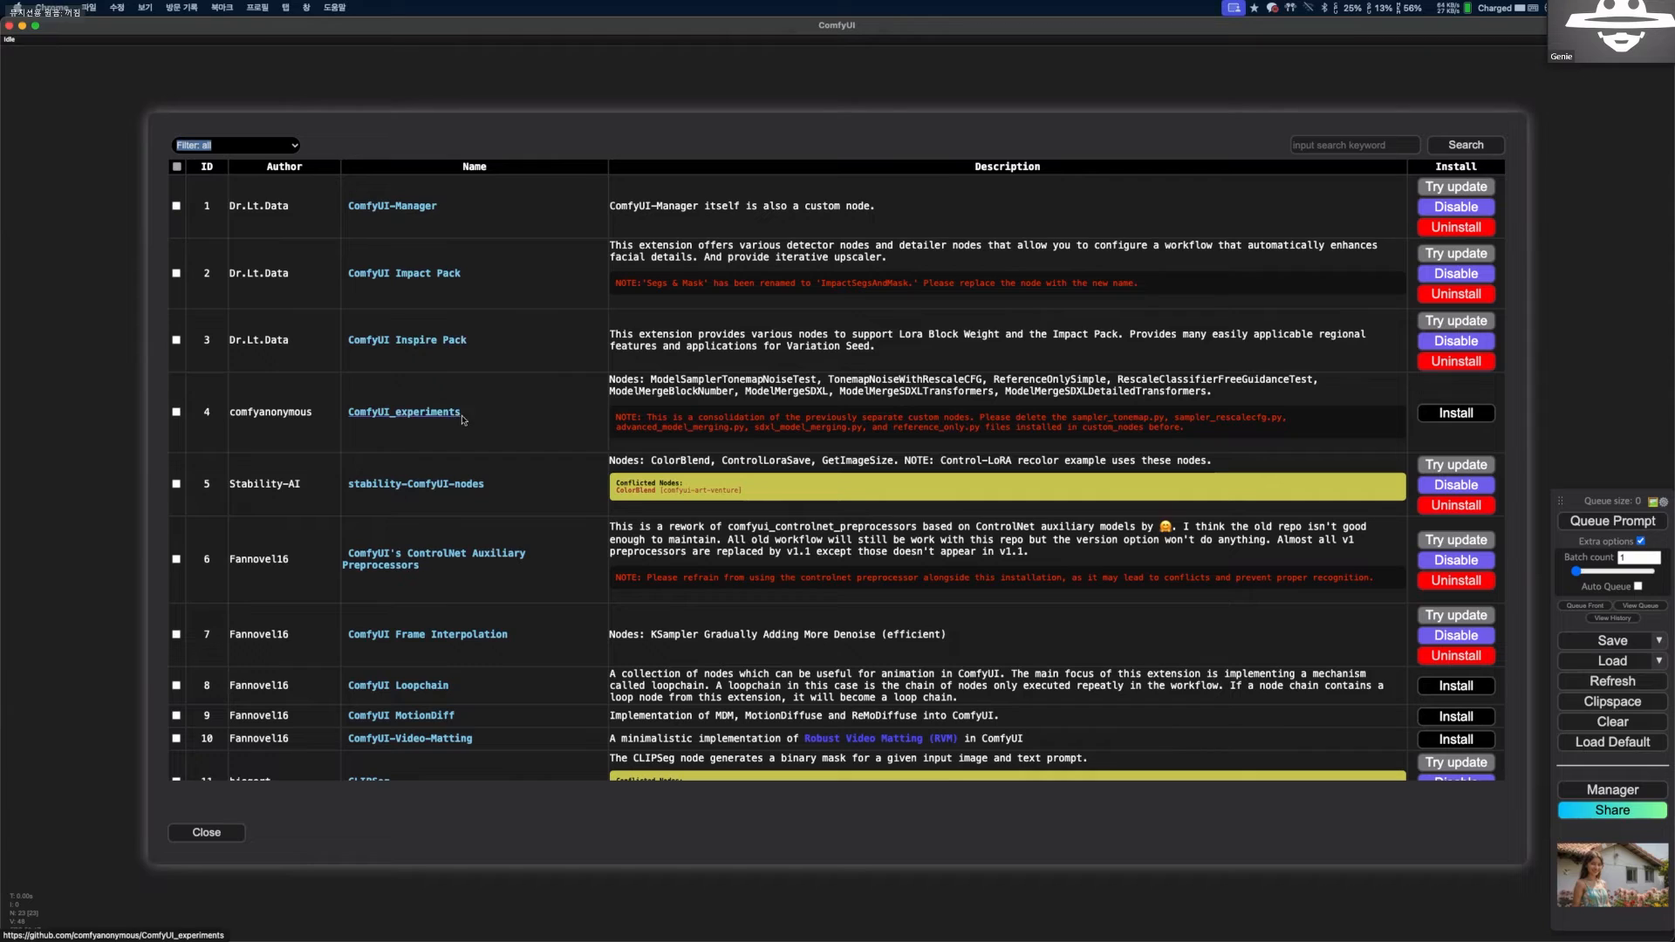
Close the custom node list, check the Manager's list of missing custom nodes for this workflow, and return to the canvas.
left_click(206, 833)
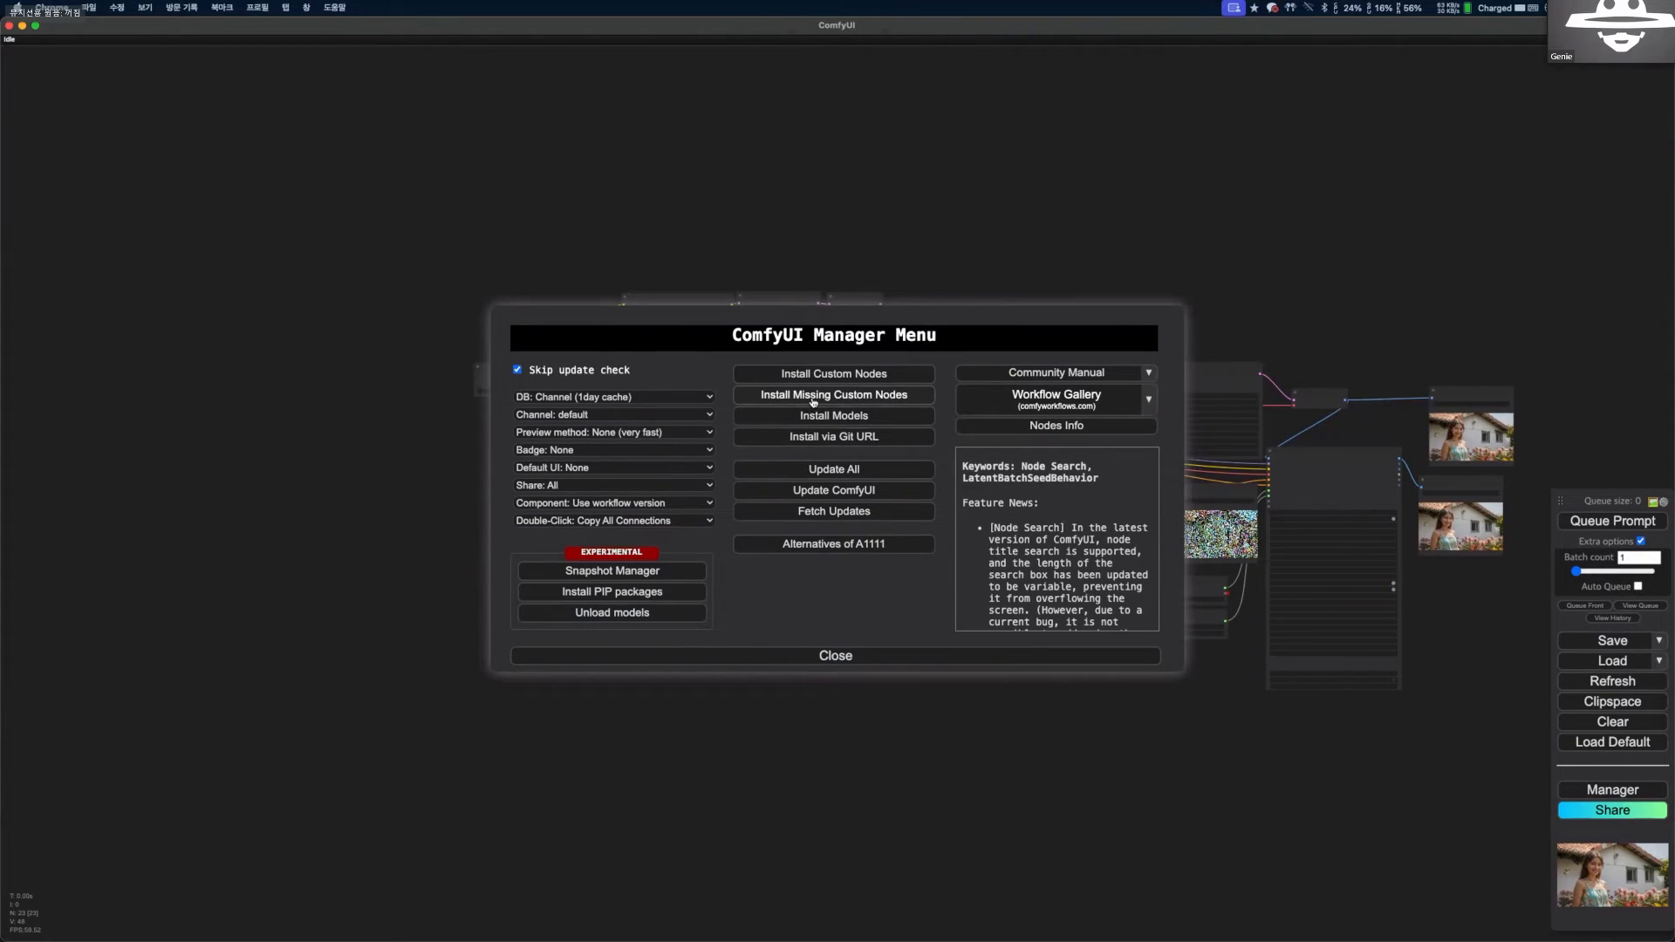
key("Escape")
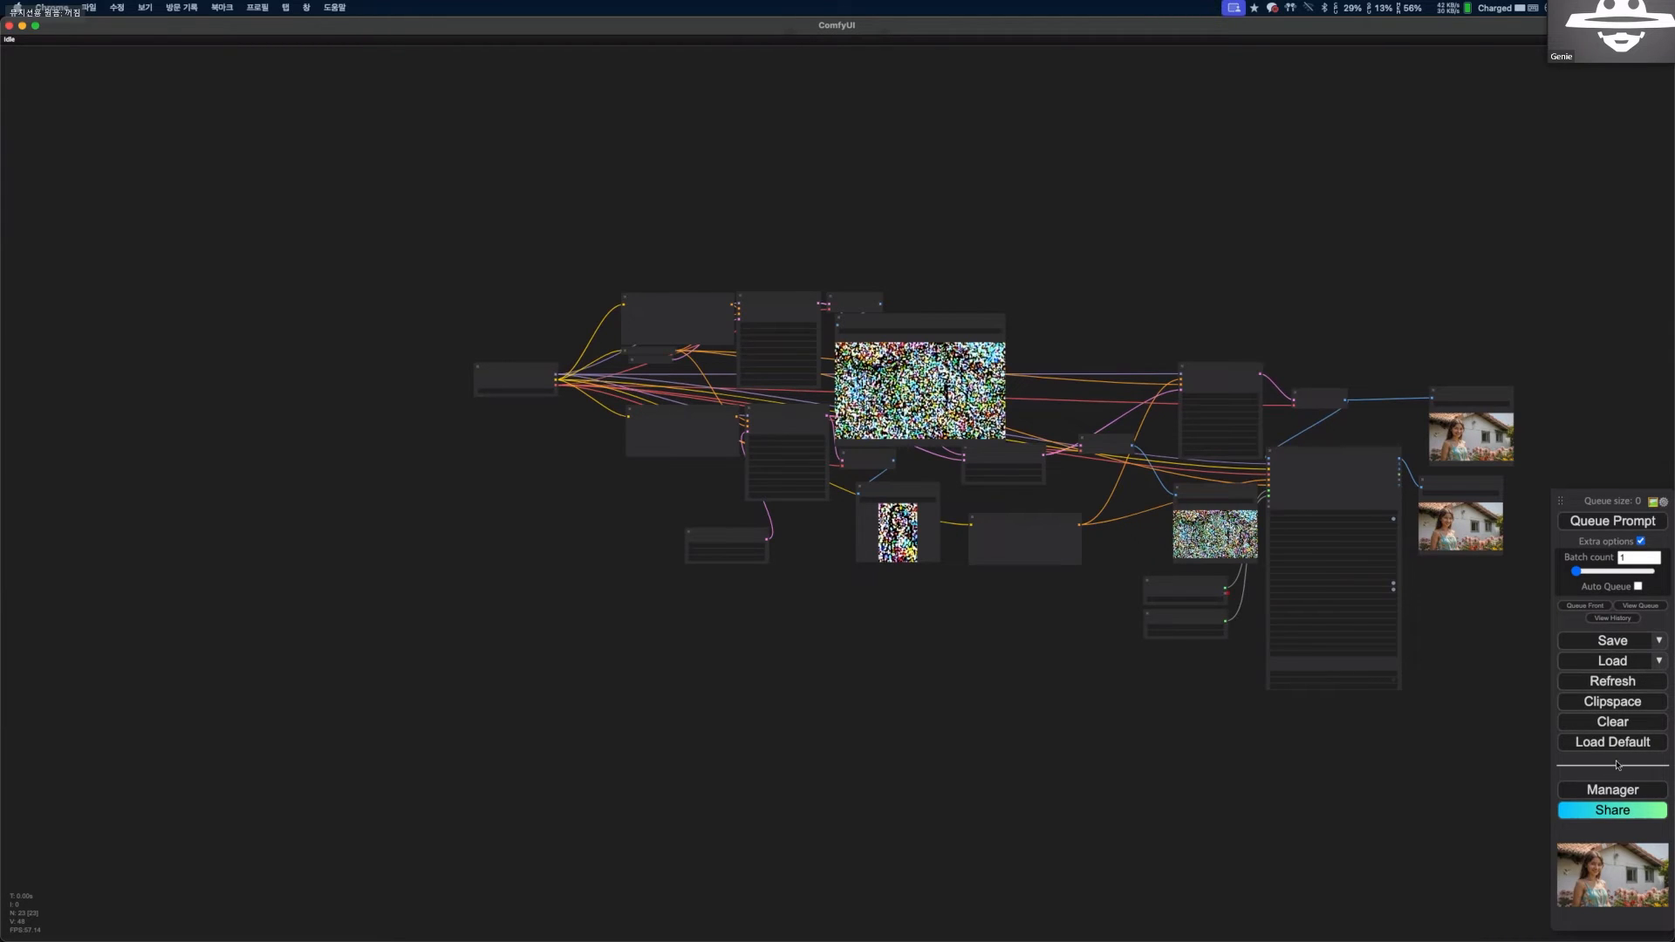
left_click(1612, 790)
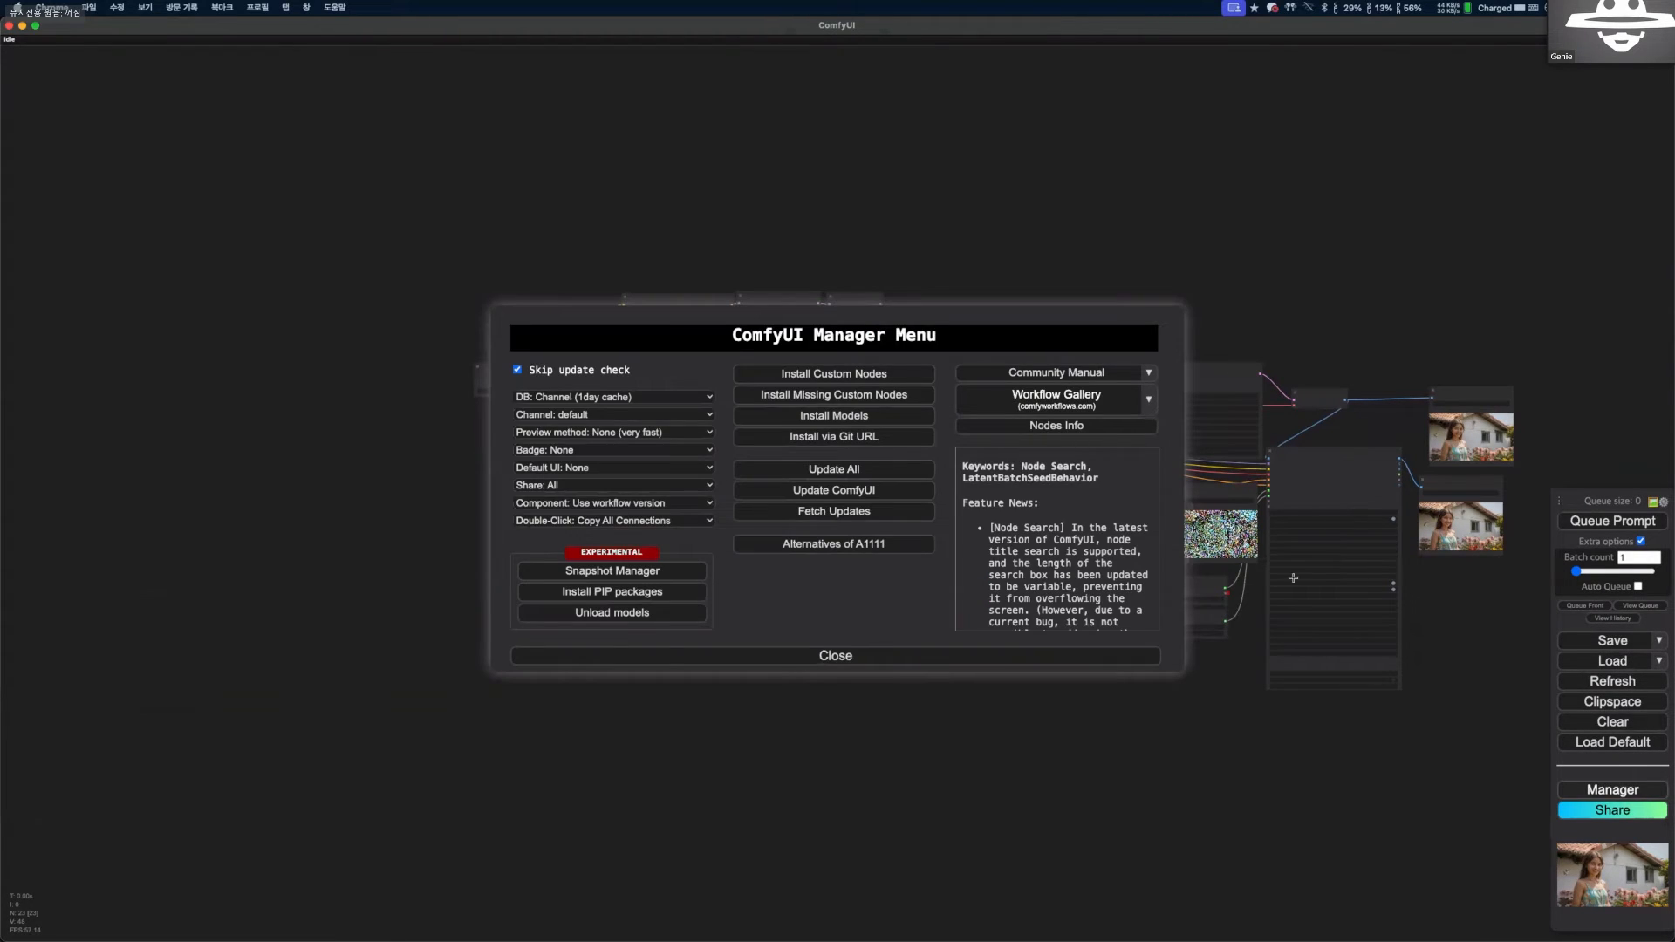
left_click(851, 398)
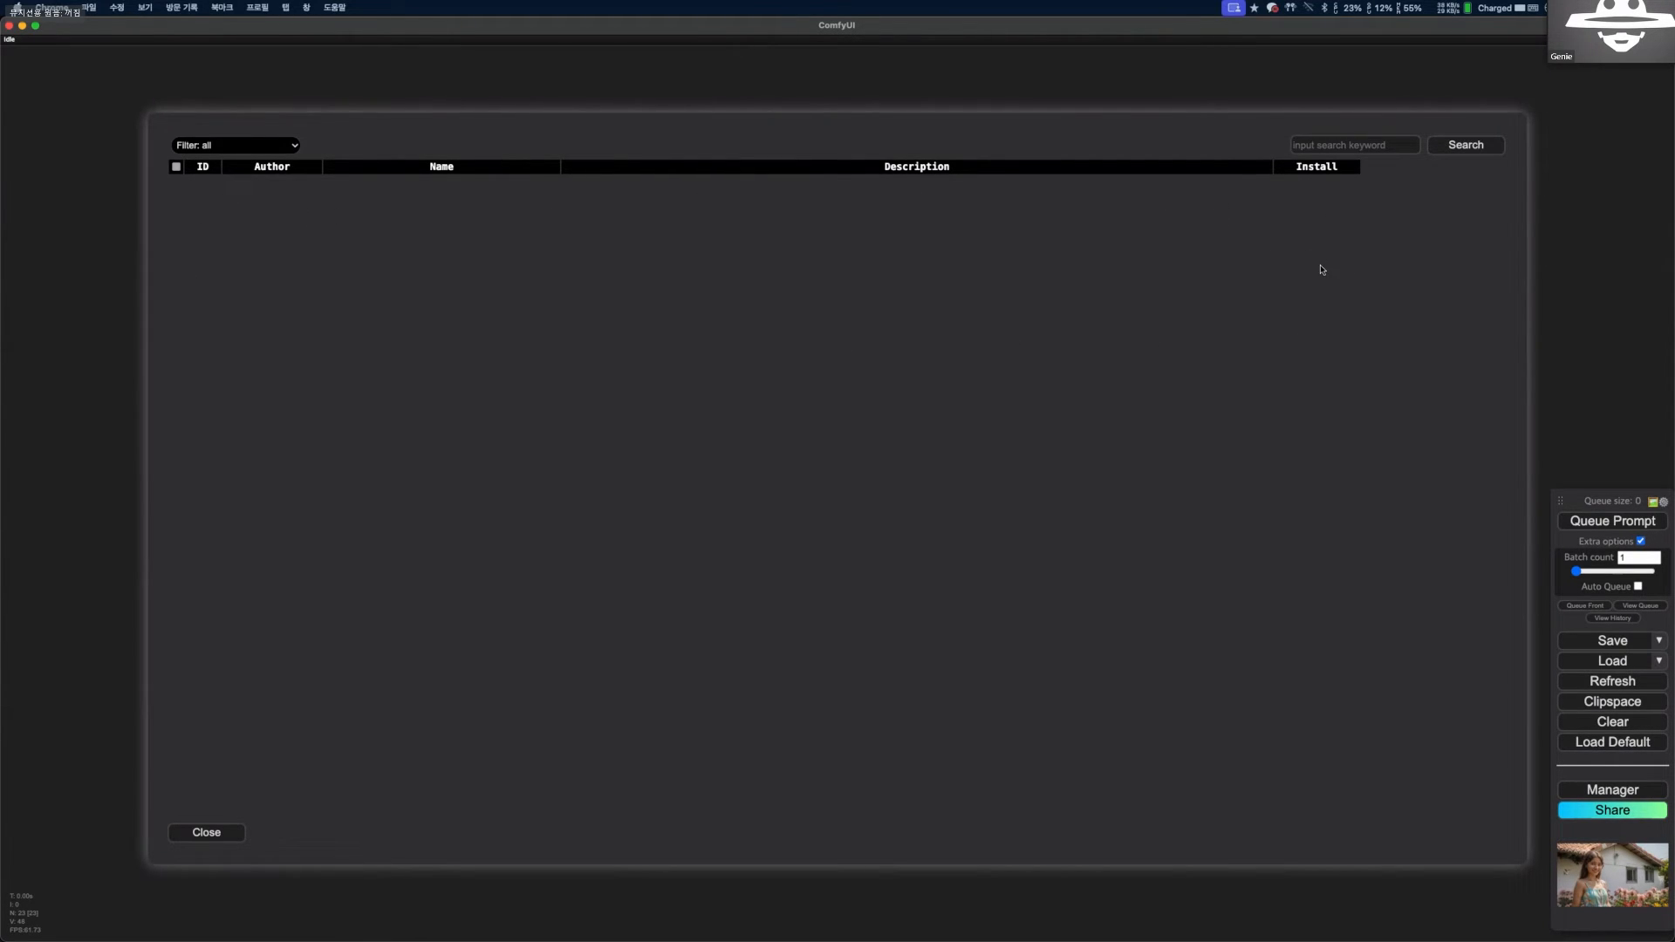
left_click(206, 833)
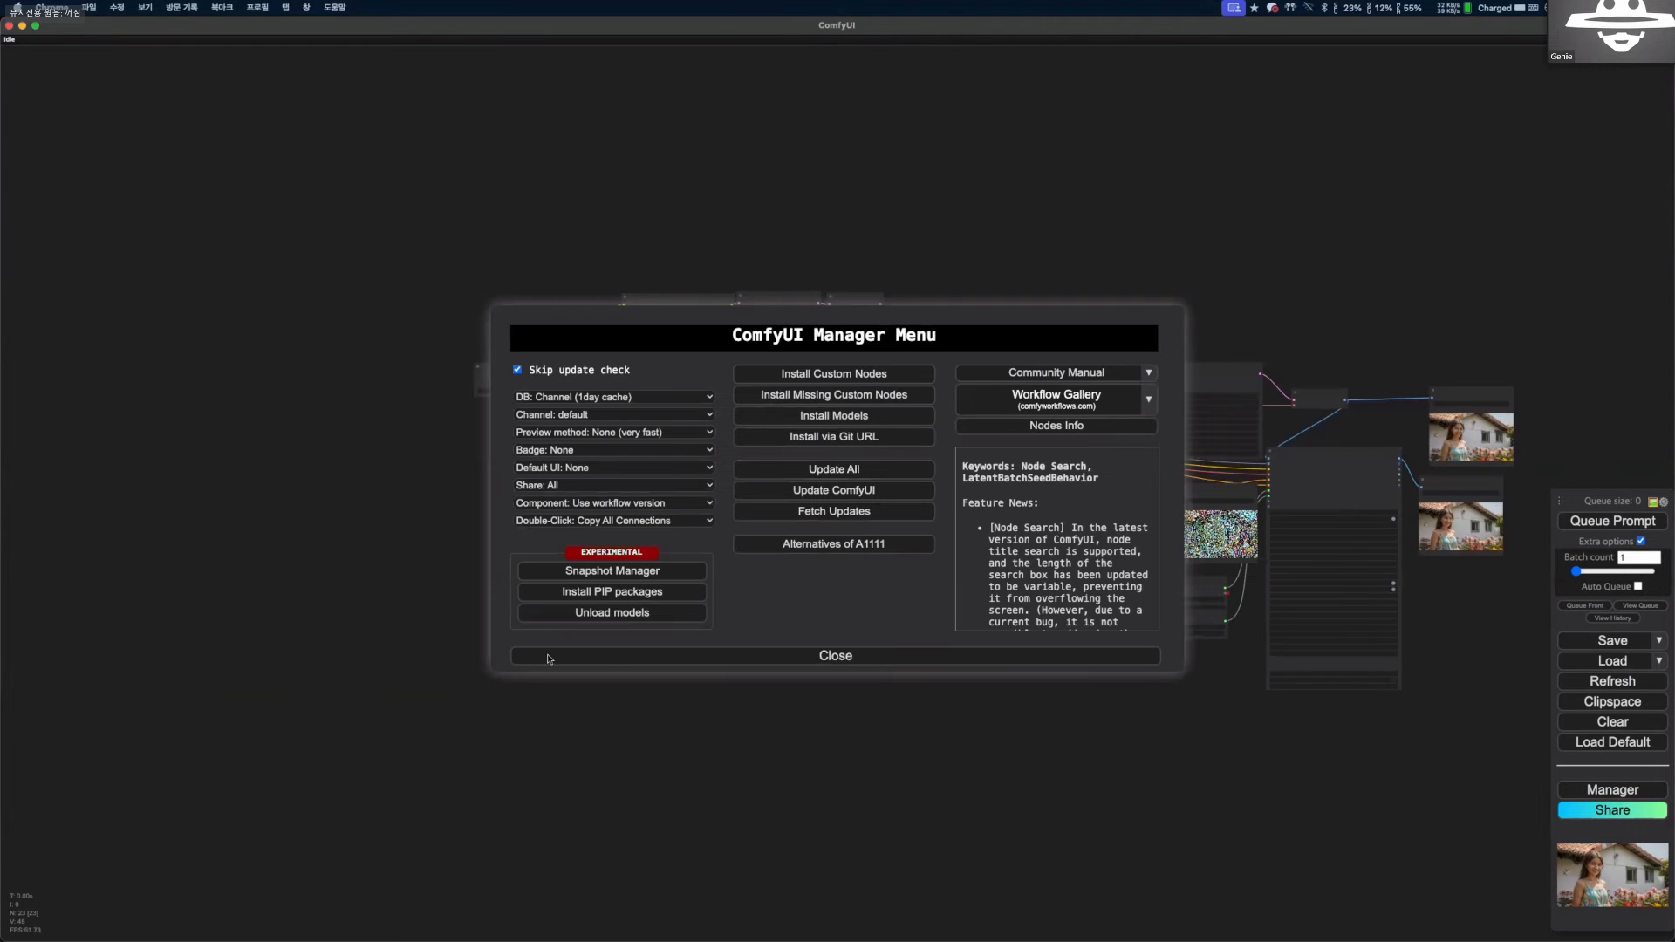
left_click(799, 657)
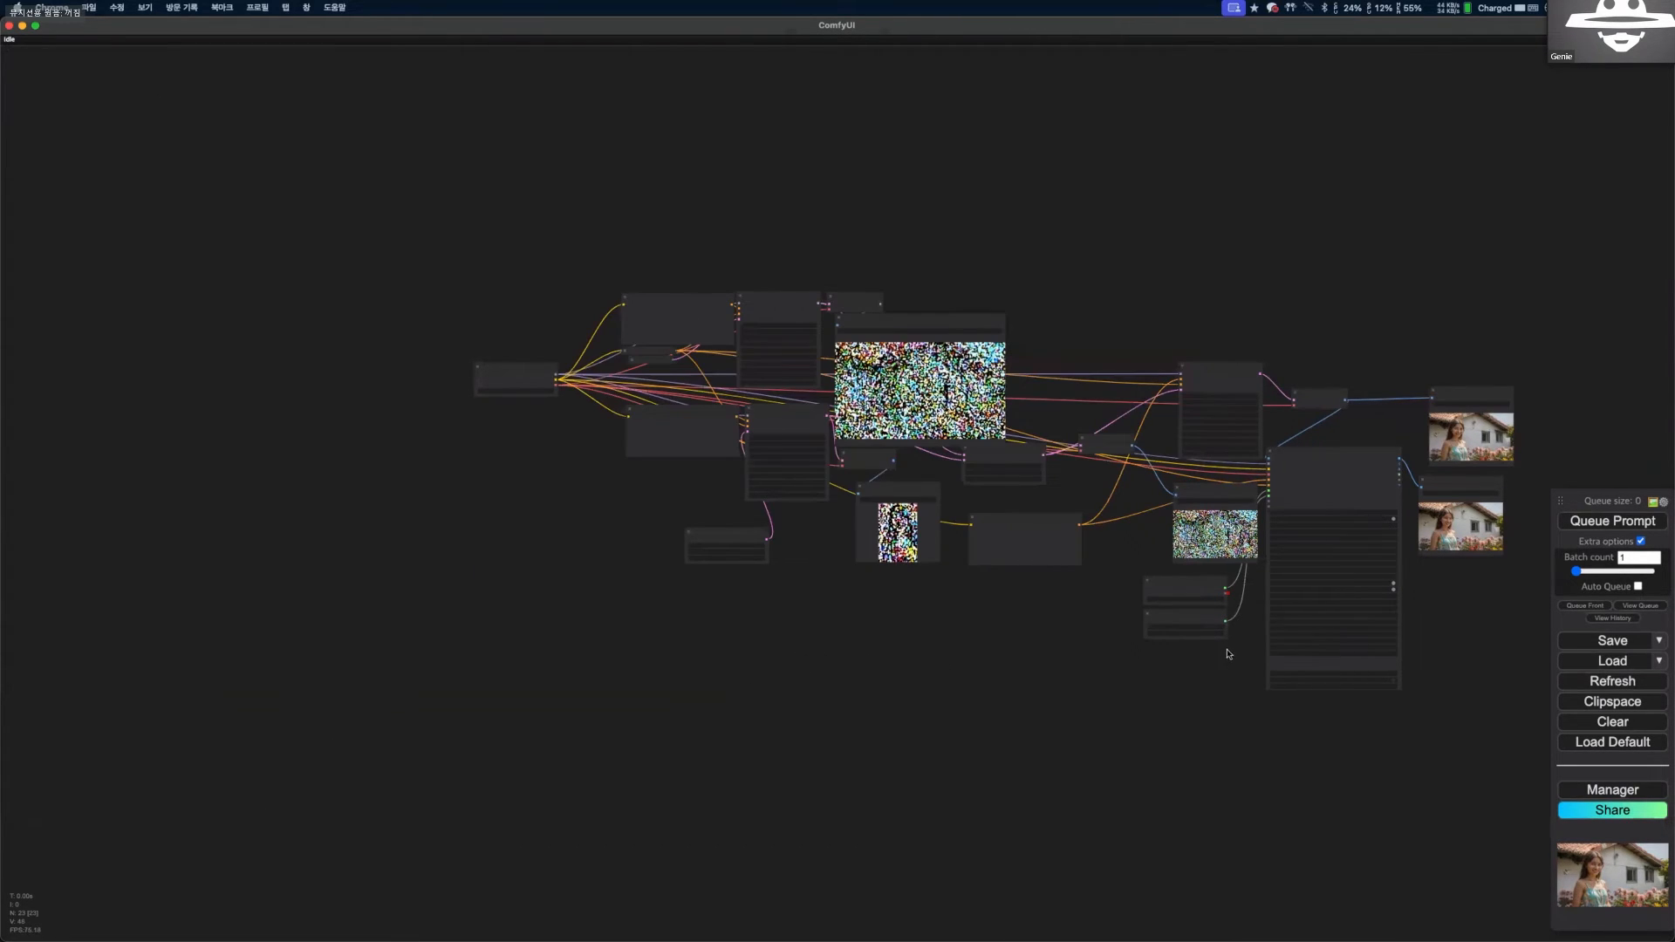
Open the comfyworkflows.com site from the Manager's workflow gallery options.
left_click_drag(800, 856, 755, 941)
mouse_move(756, 940)
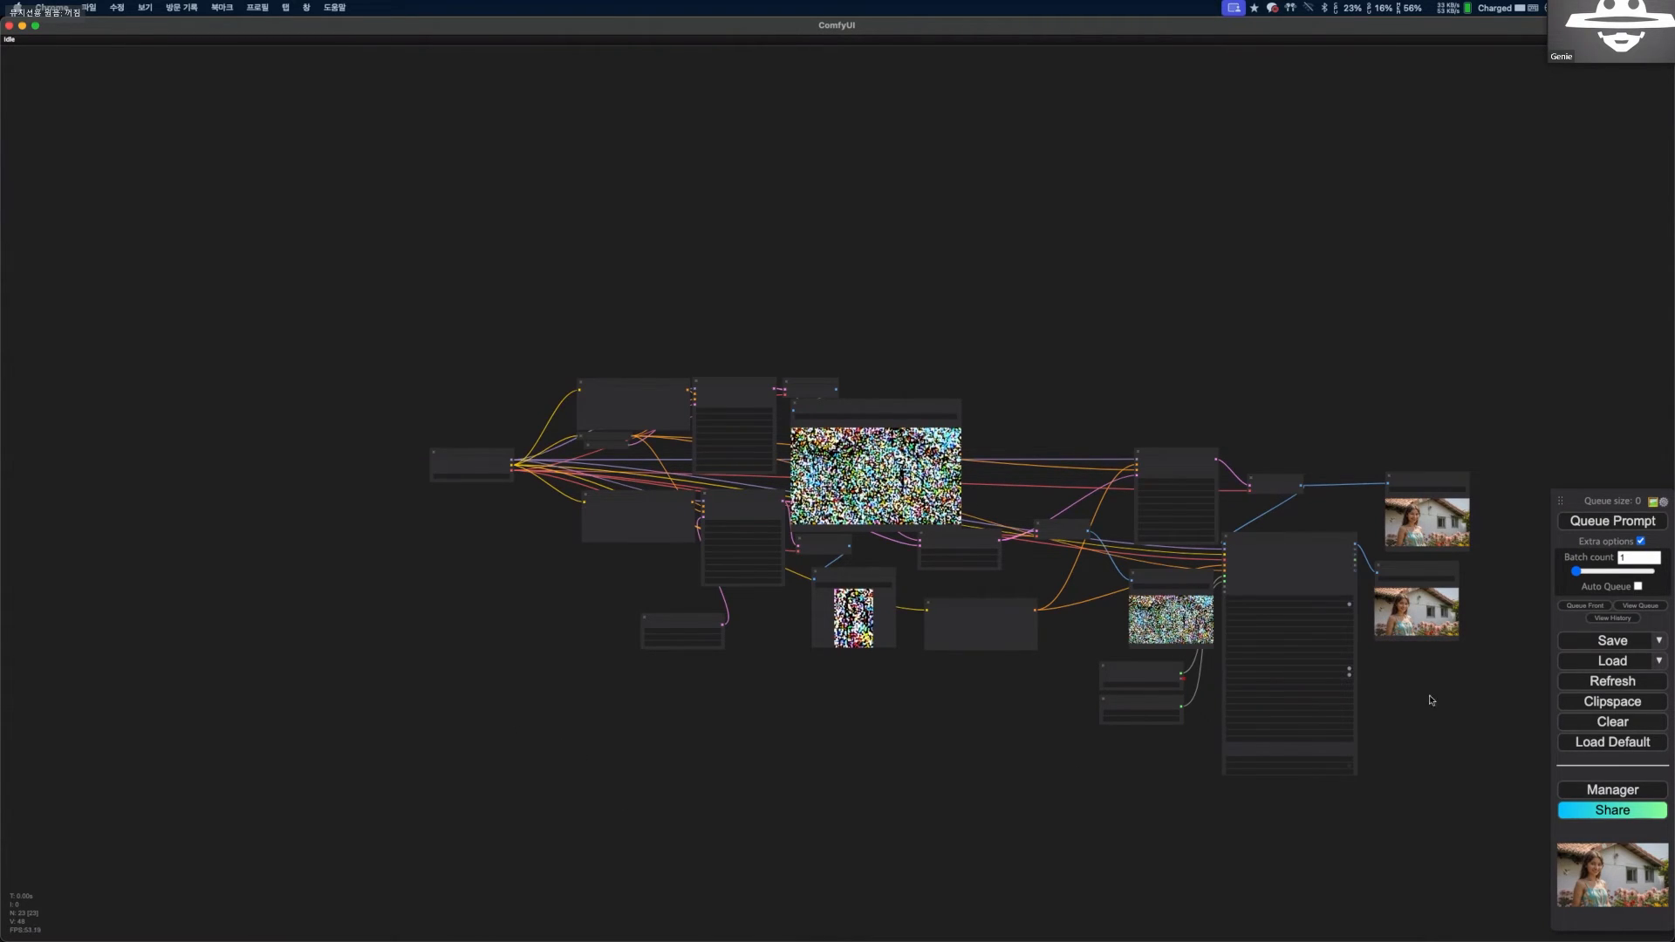
left_click(1612, 789)
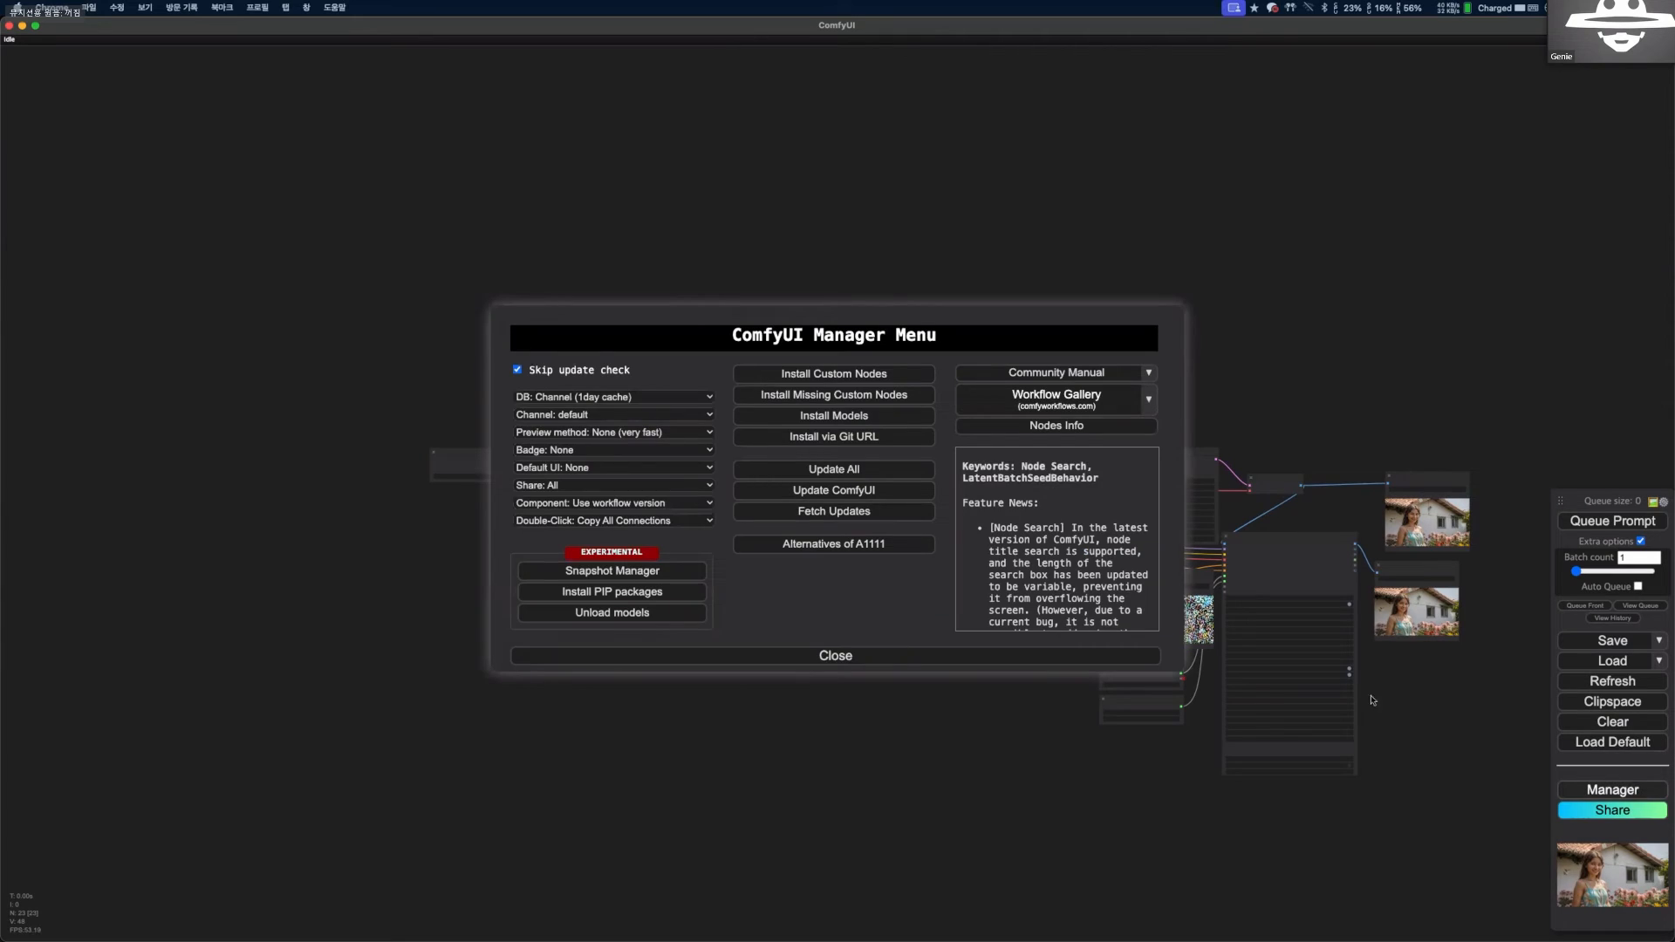
left_click(1150, 407)
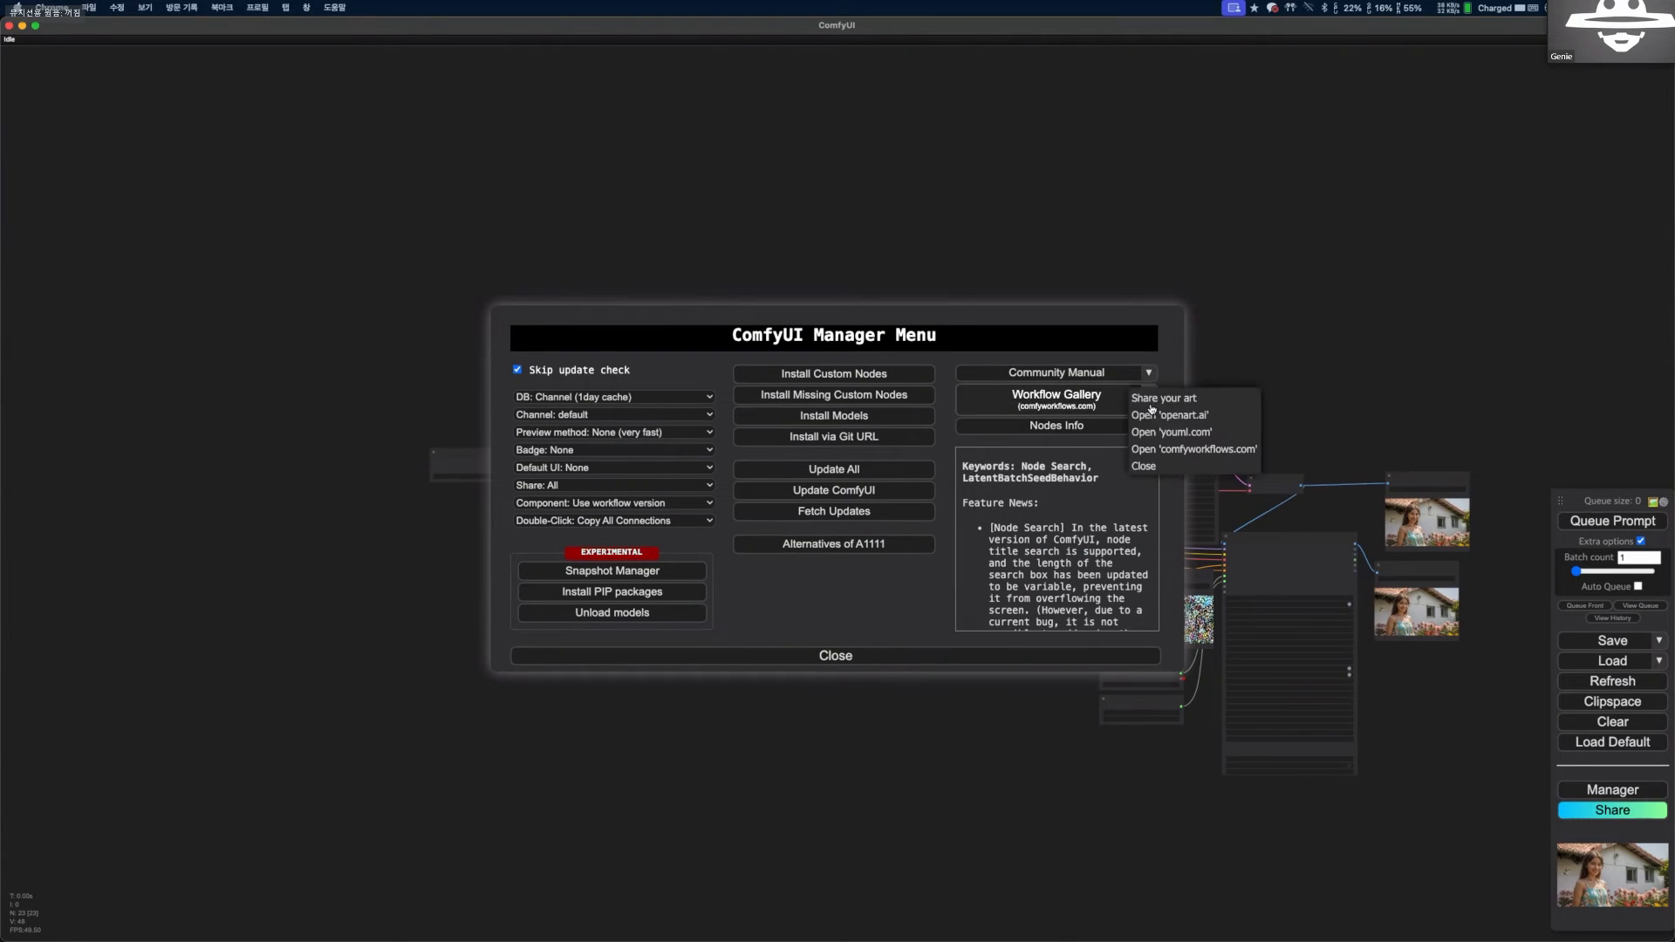
left_click(1178, 451)
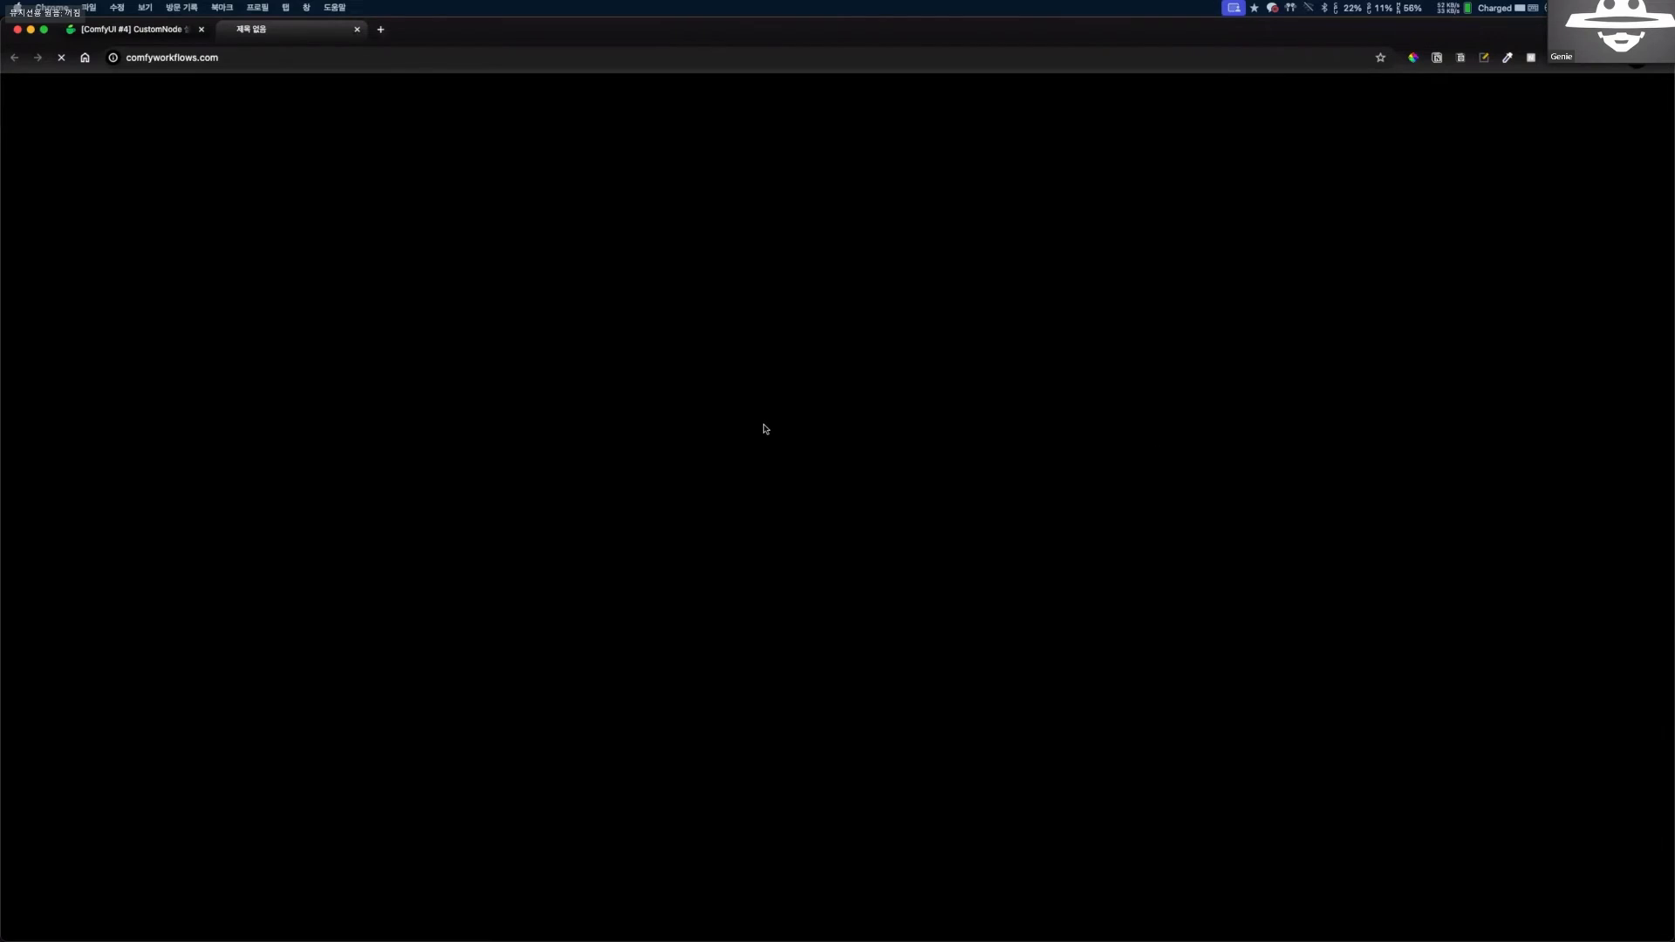
Browse the Comfy Workflows home page through its latest workflows, trending creators, latest images and latest videos.
scroll(748, 505, "down", 6)
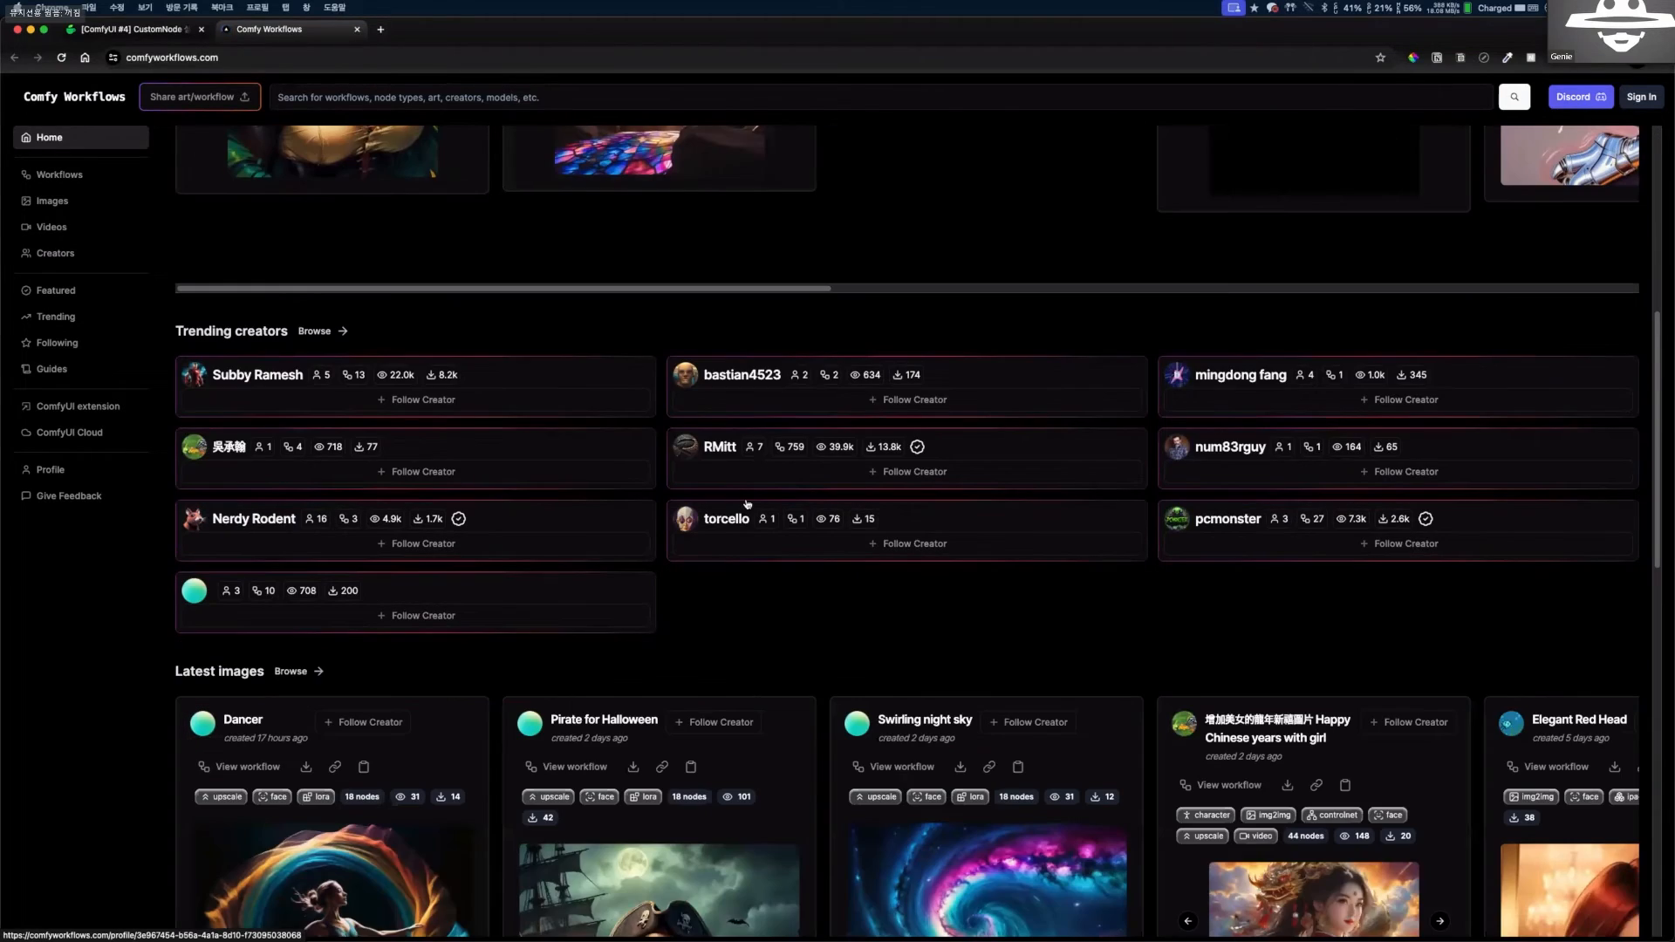
scroll(748, 505, "up", 3)
scroll(748, 505, "up", 3)
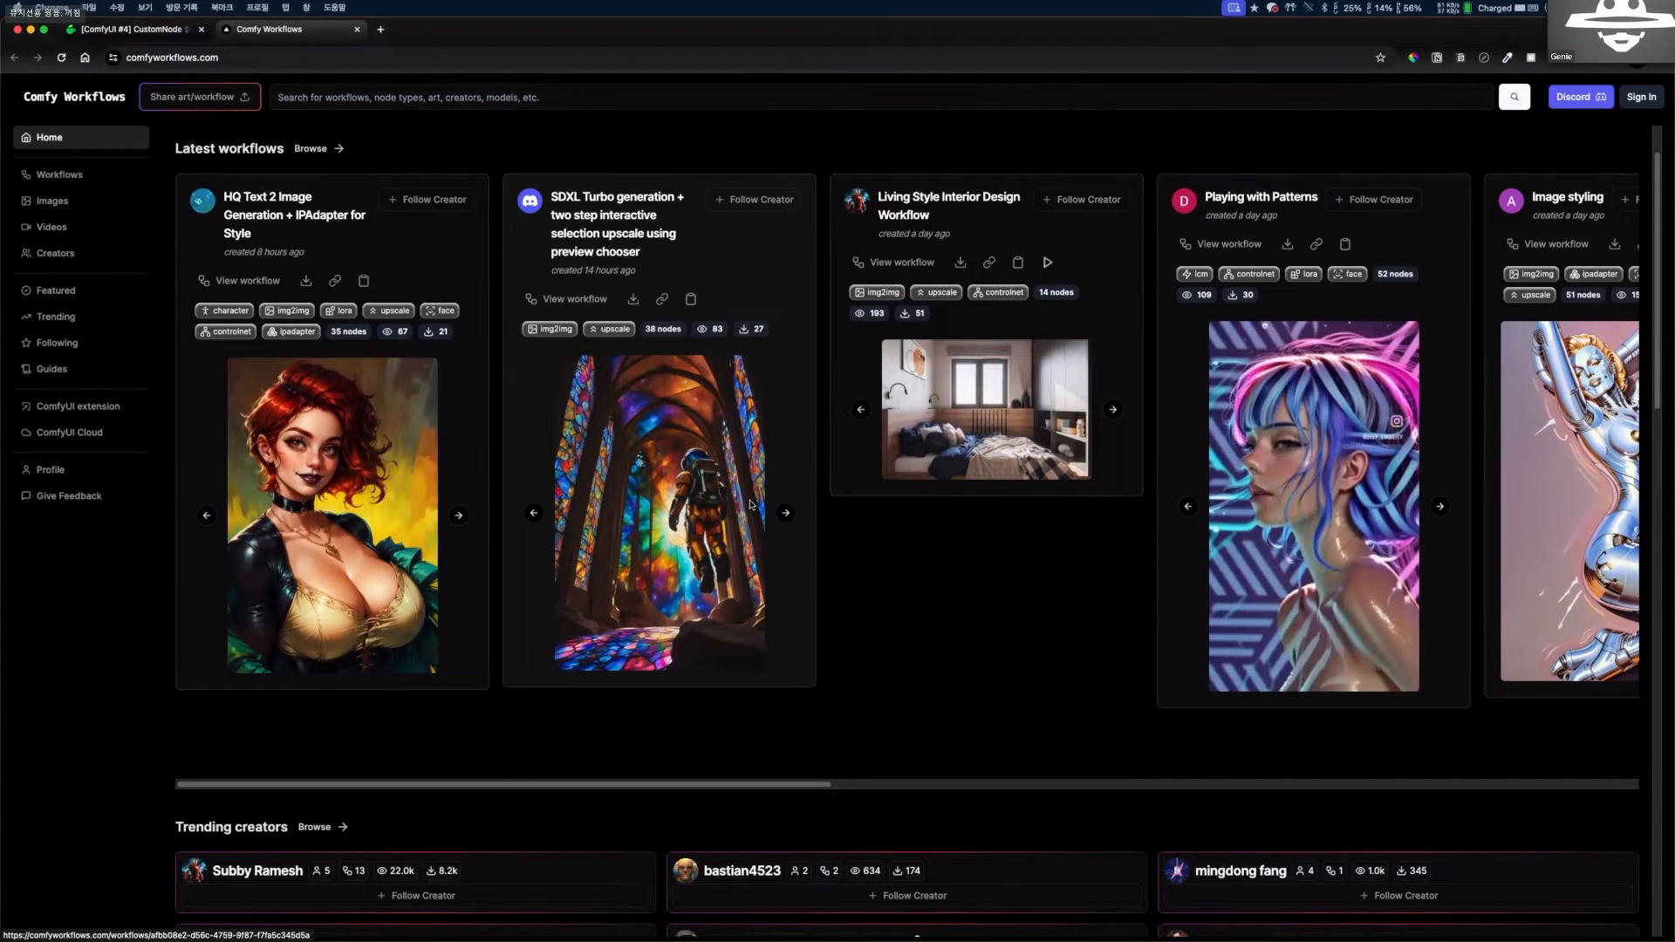
scroll(750, 505, "down", 8)
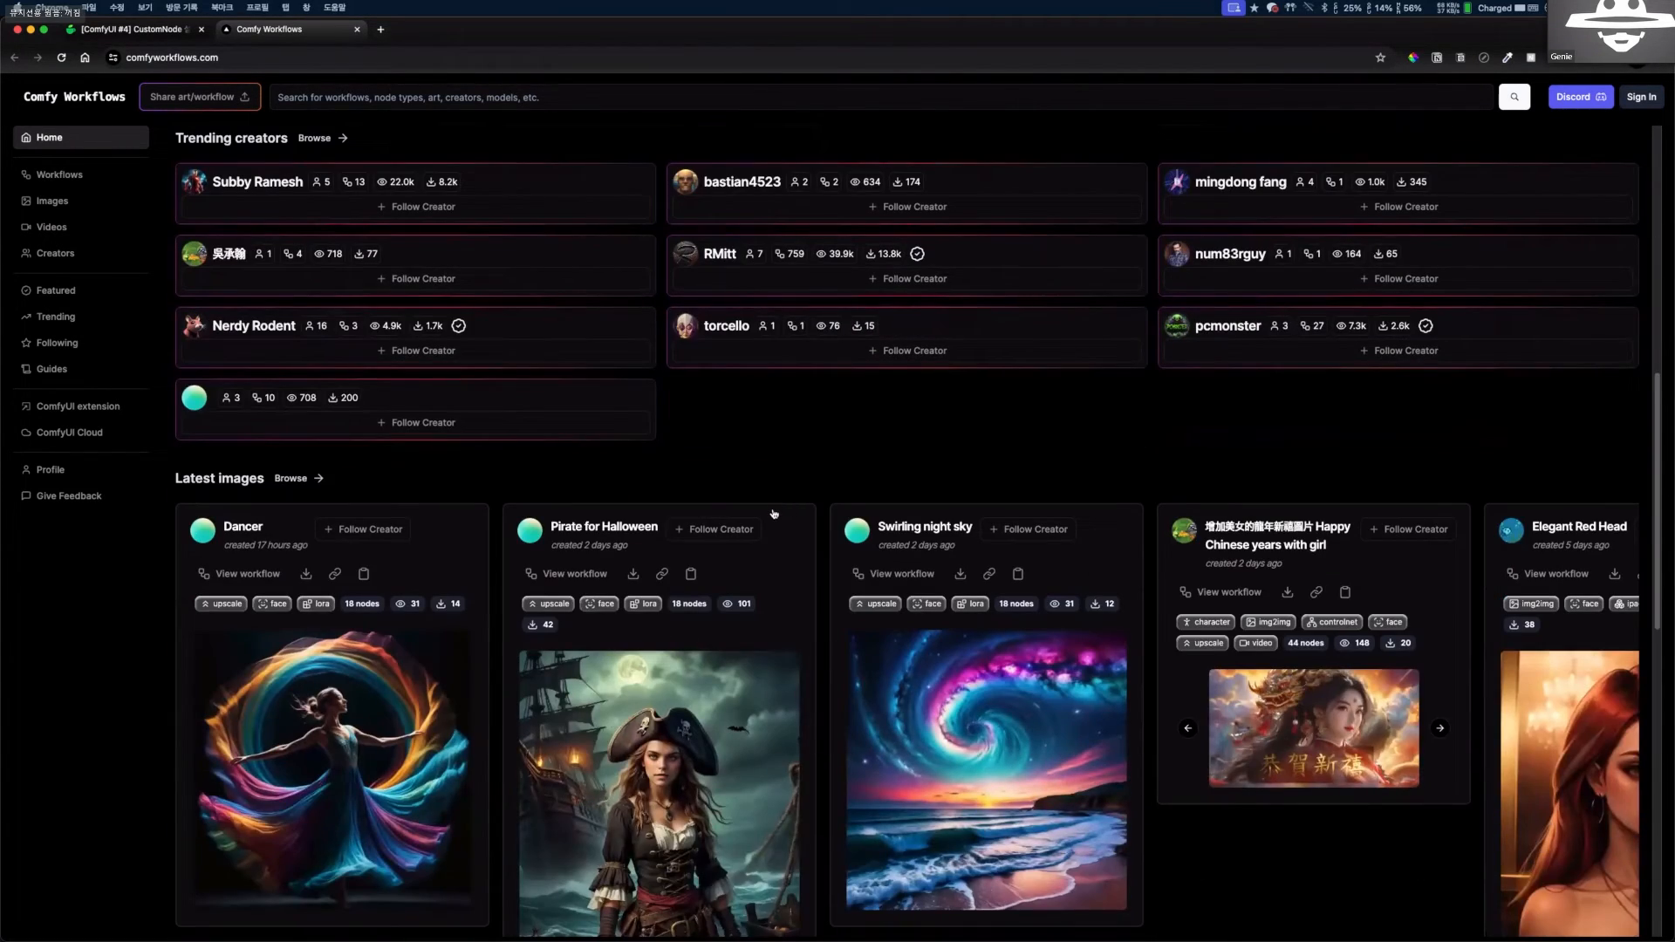
scroll(773, 514, "down", 2)
scroll(778, 516, "down", 4)
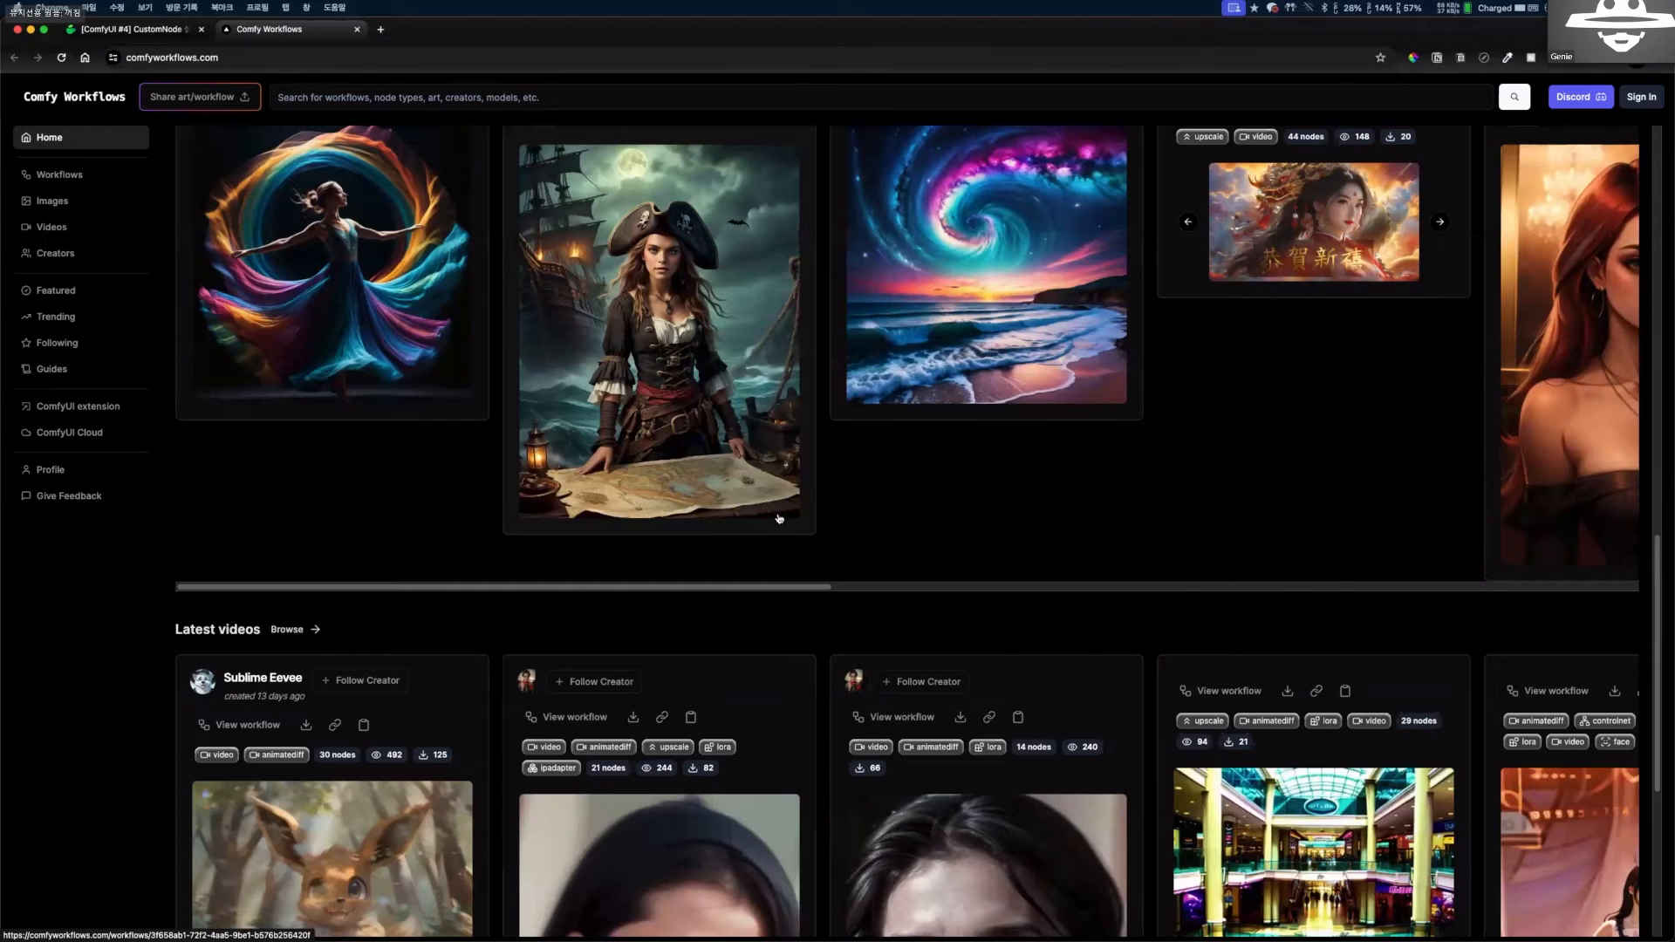
scroll(779, 518, "down", 5)
scroll(688, 566, "up", 3)
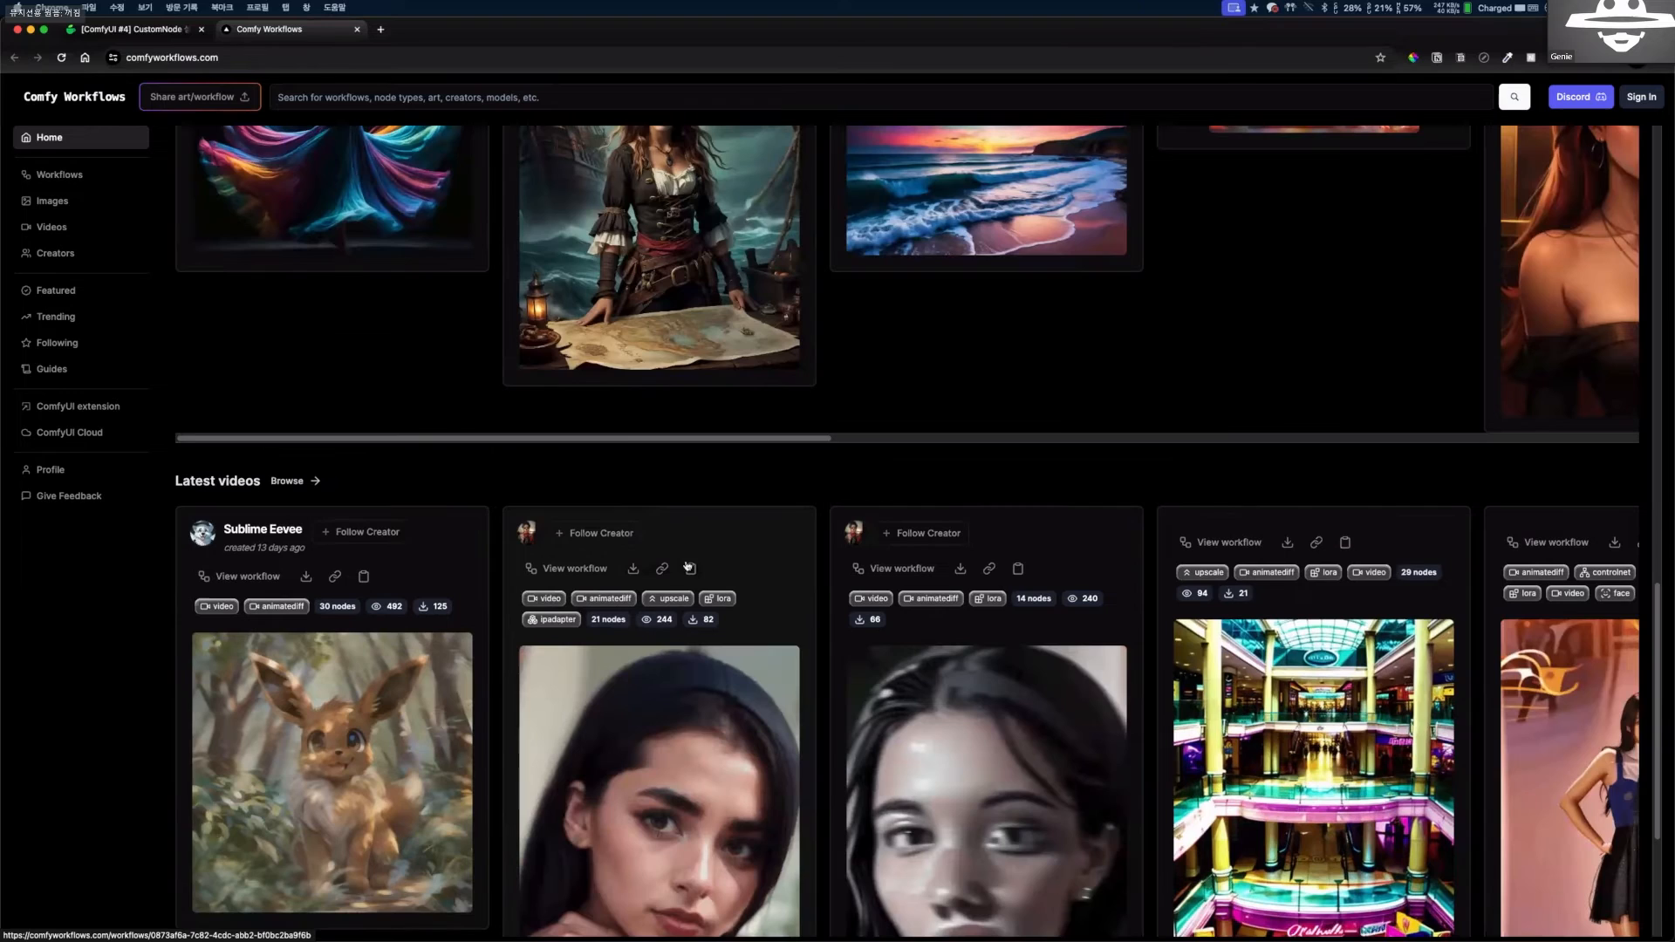
scroll(609, 422, "down", 3)
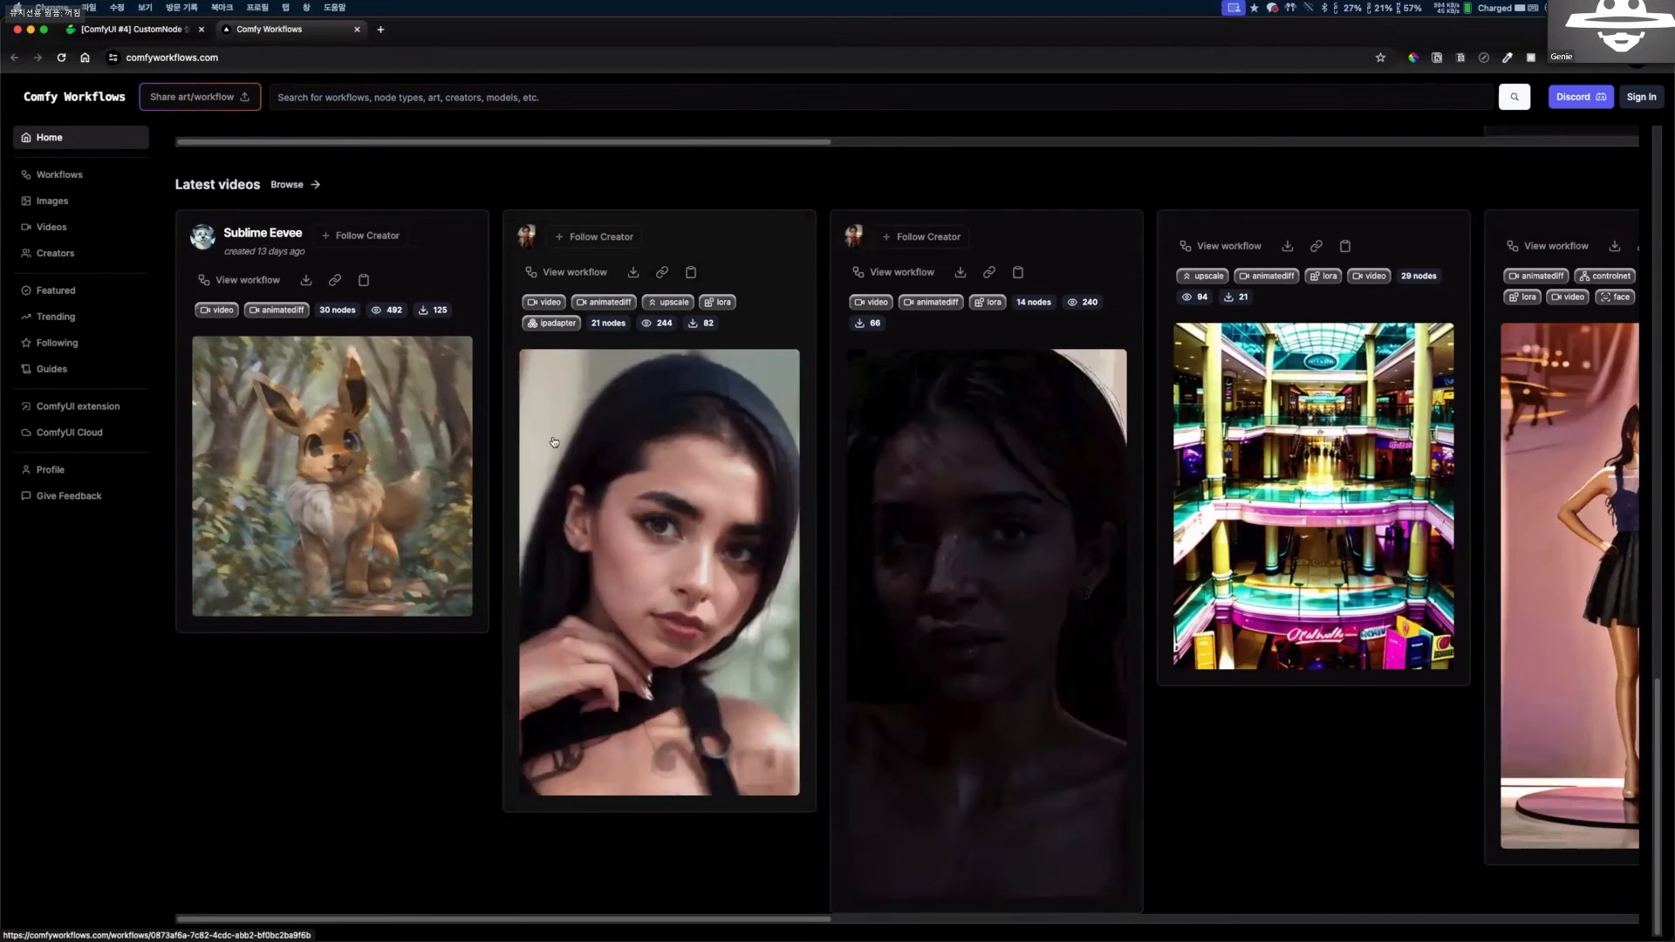
scroll(614, 438, "up", 1)
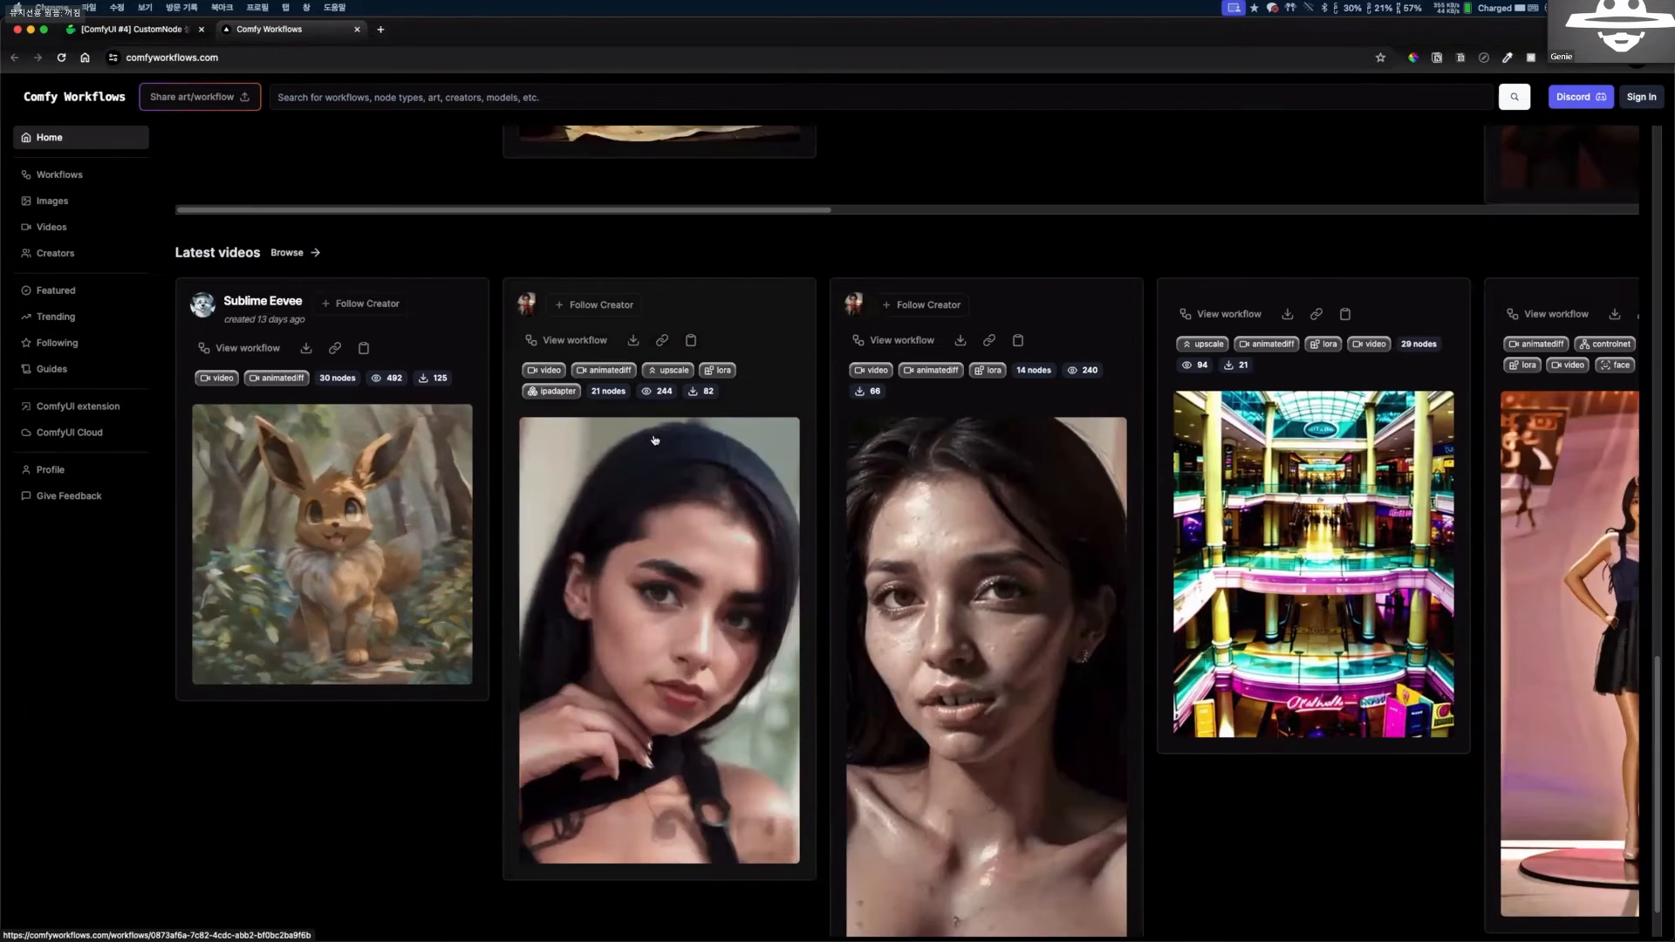
scroll(654, 440, "up", 1)
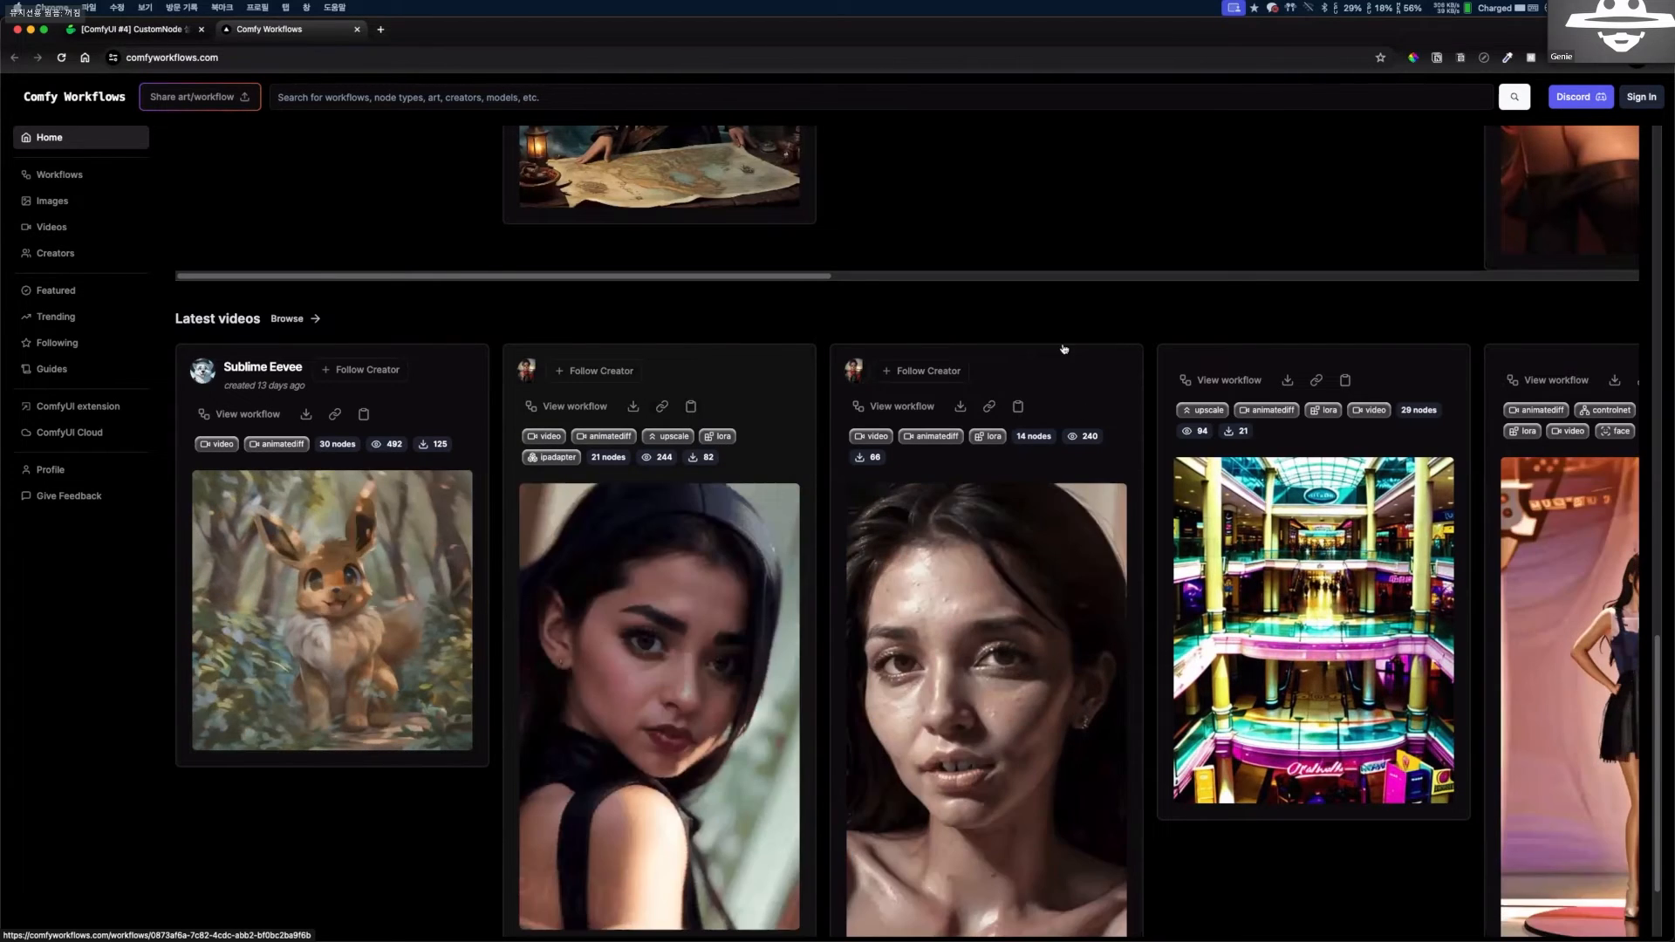
scroll(904, 384, "up", 1)
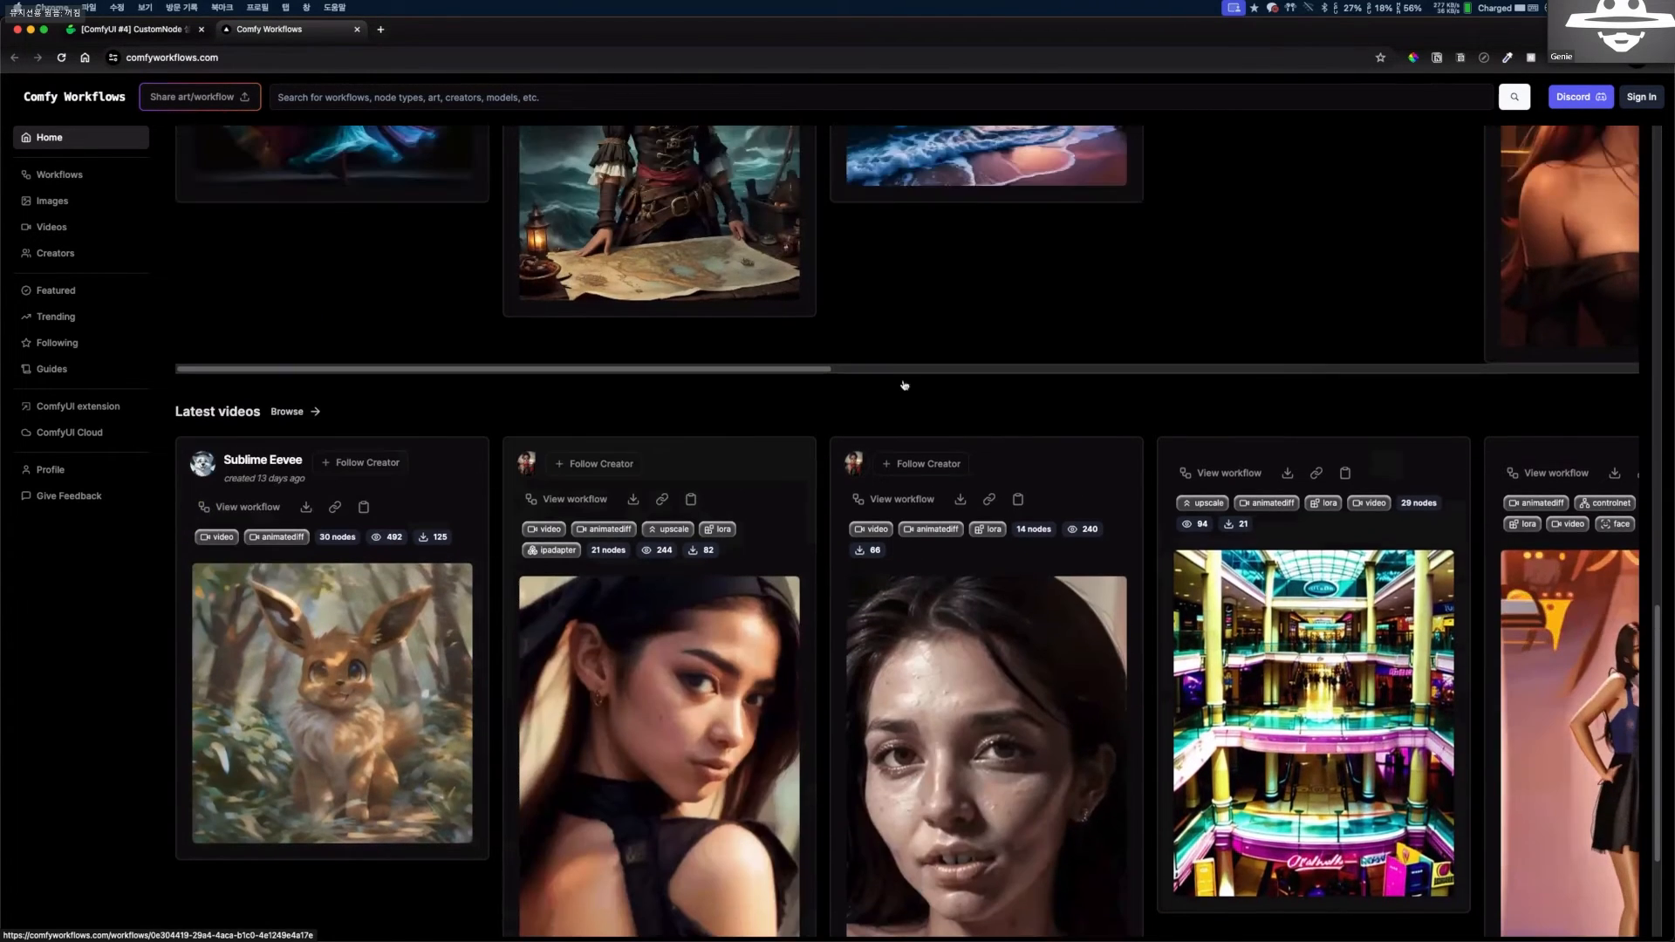
scroll(904, 385, "up", 8)
scroll(914, 352, "down", 3)
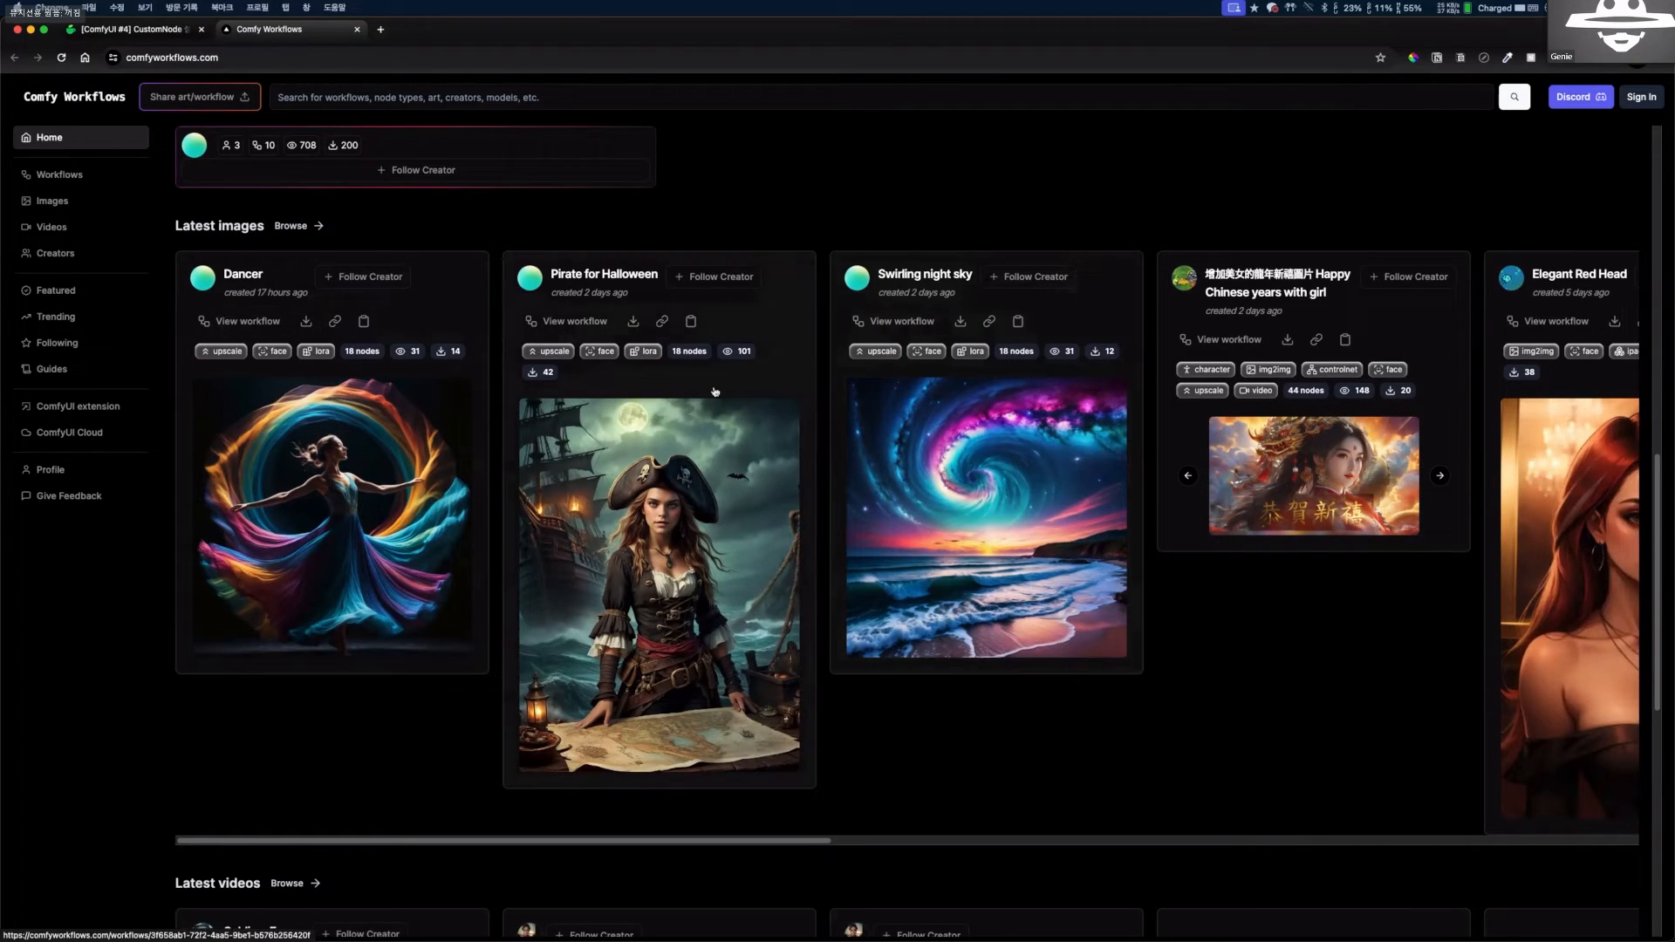
scroll(715, 392, "down", 1)
scroll(525, 368, "down", 2)
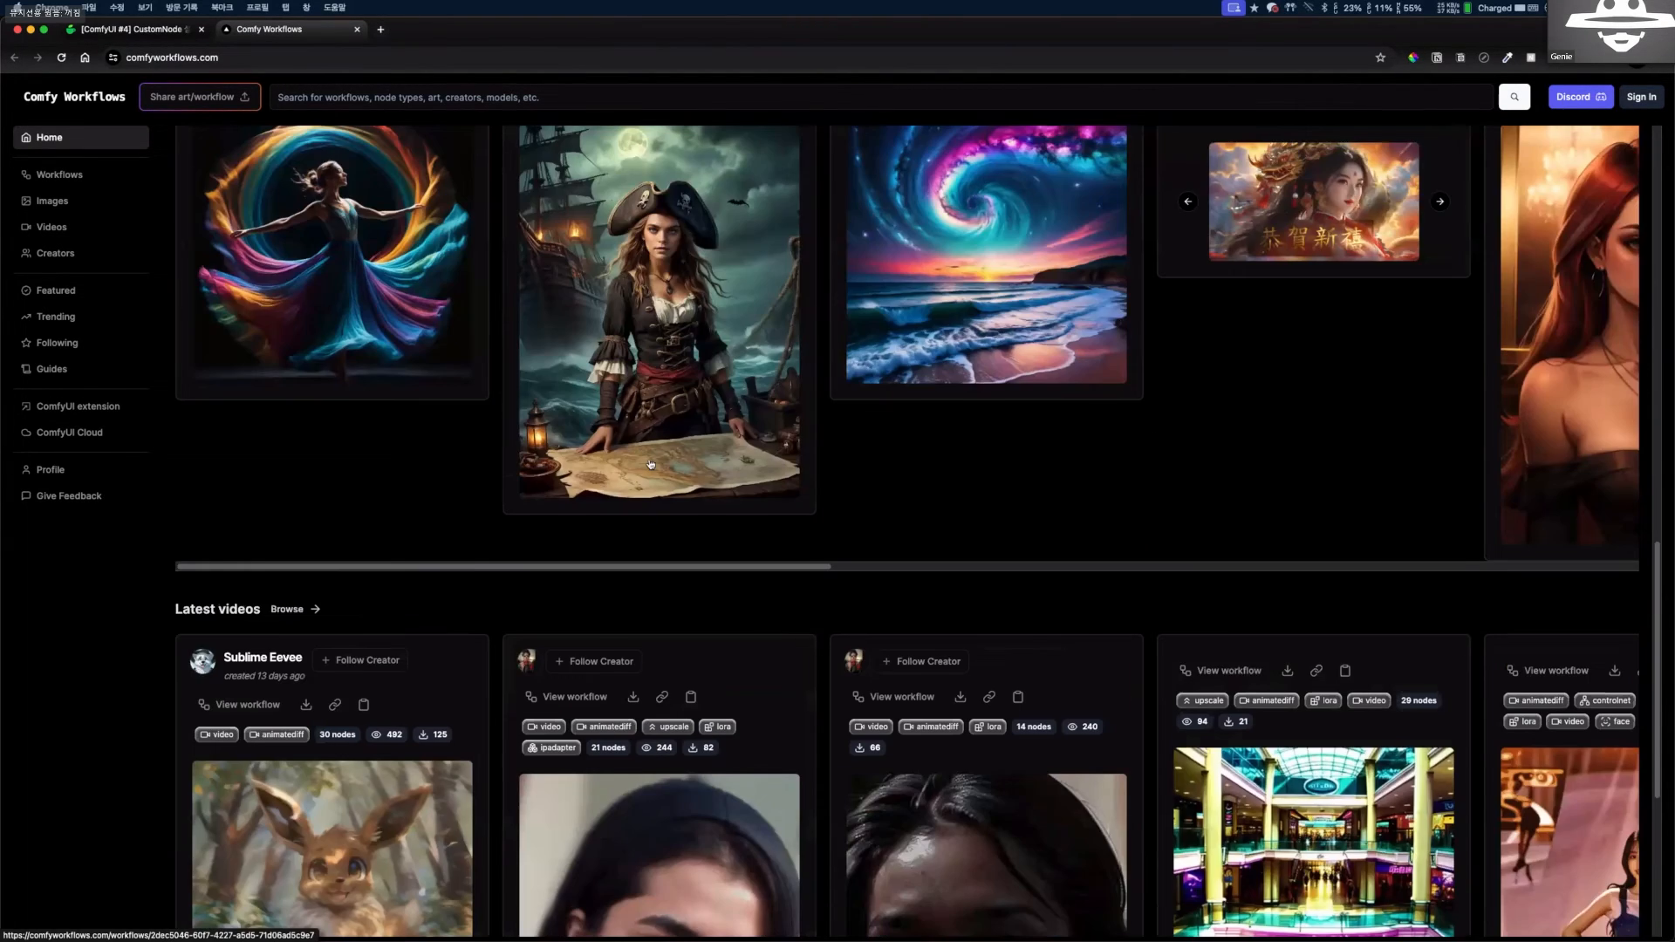
scroll(650, 464, "down", 2)
scroll(176, 185, "down", 2)
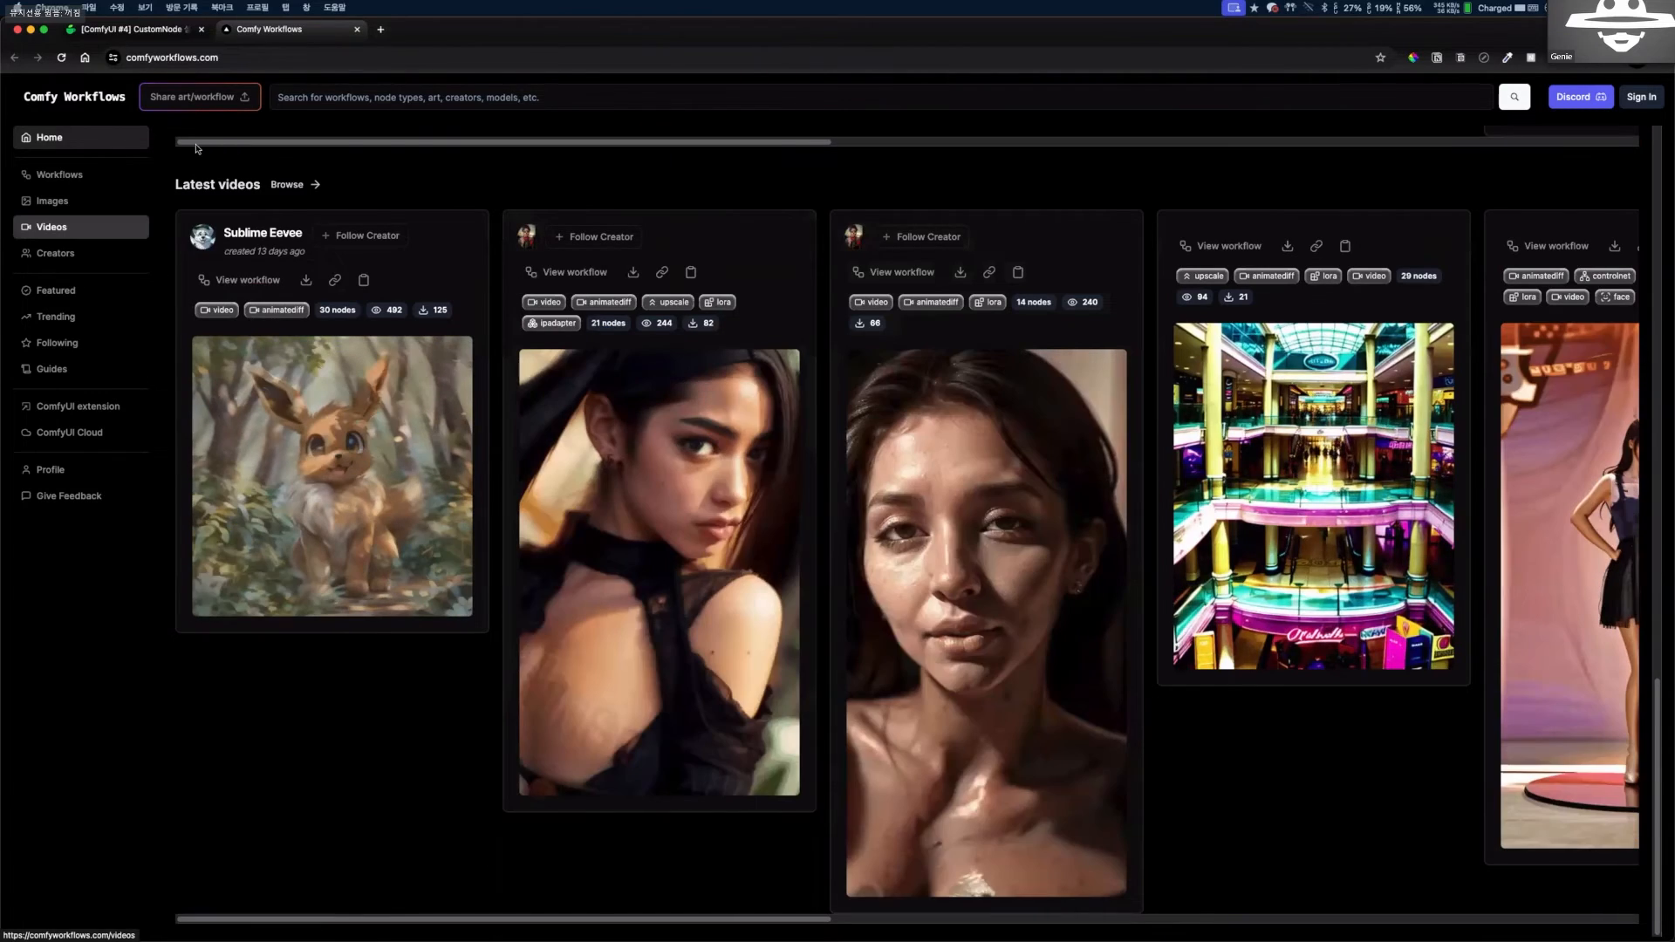
Open the "Playing with Patterns" workflow from the site's workflow listing and examine its node graph and output preview.
left_click(59, 174)
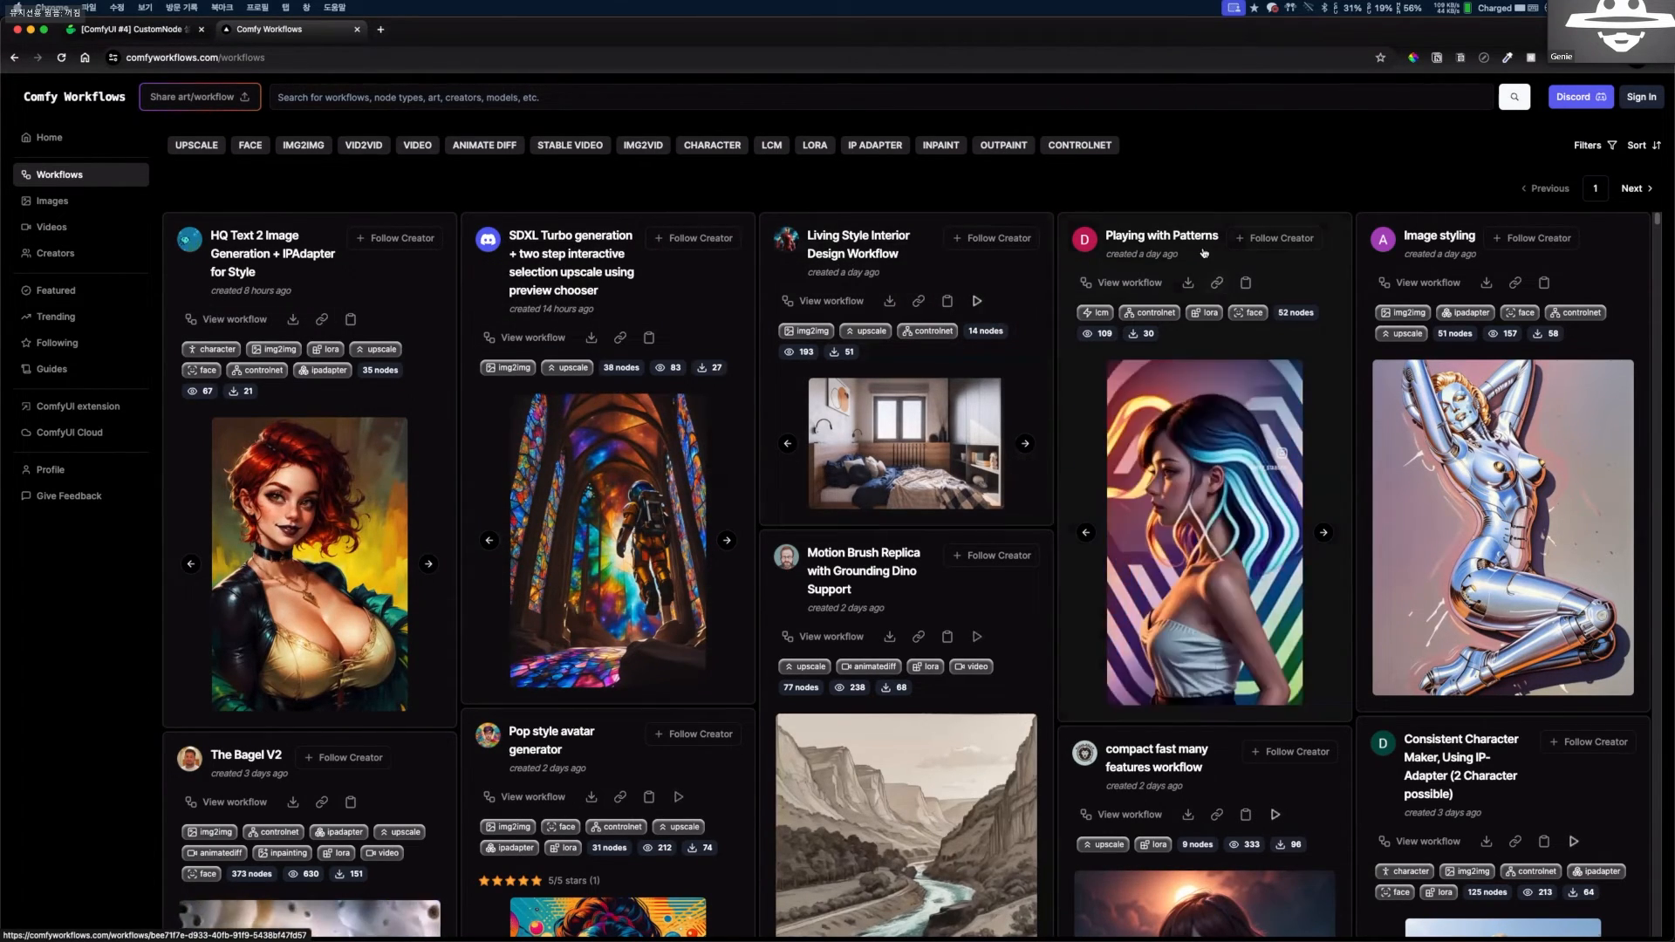
left_click(1156, 338)
scroll(1017, 497, "down", 1)
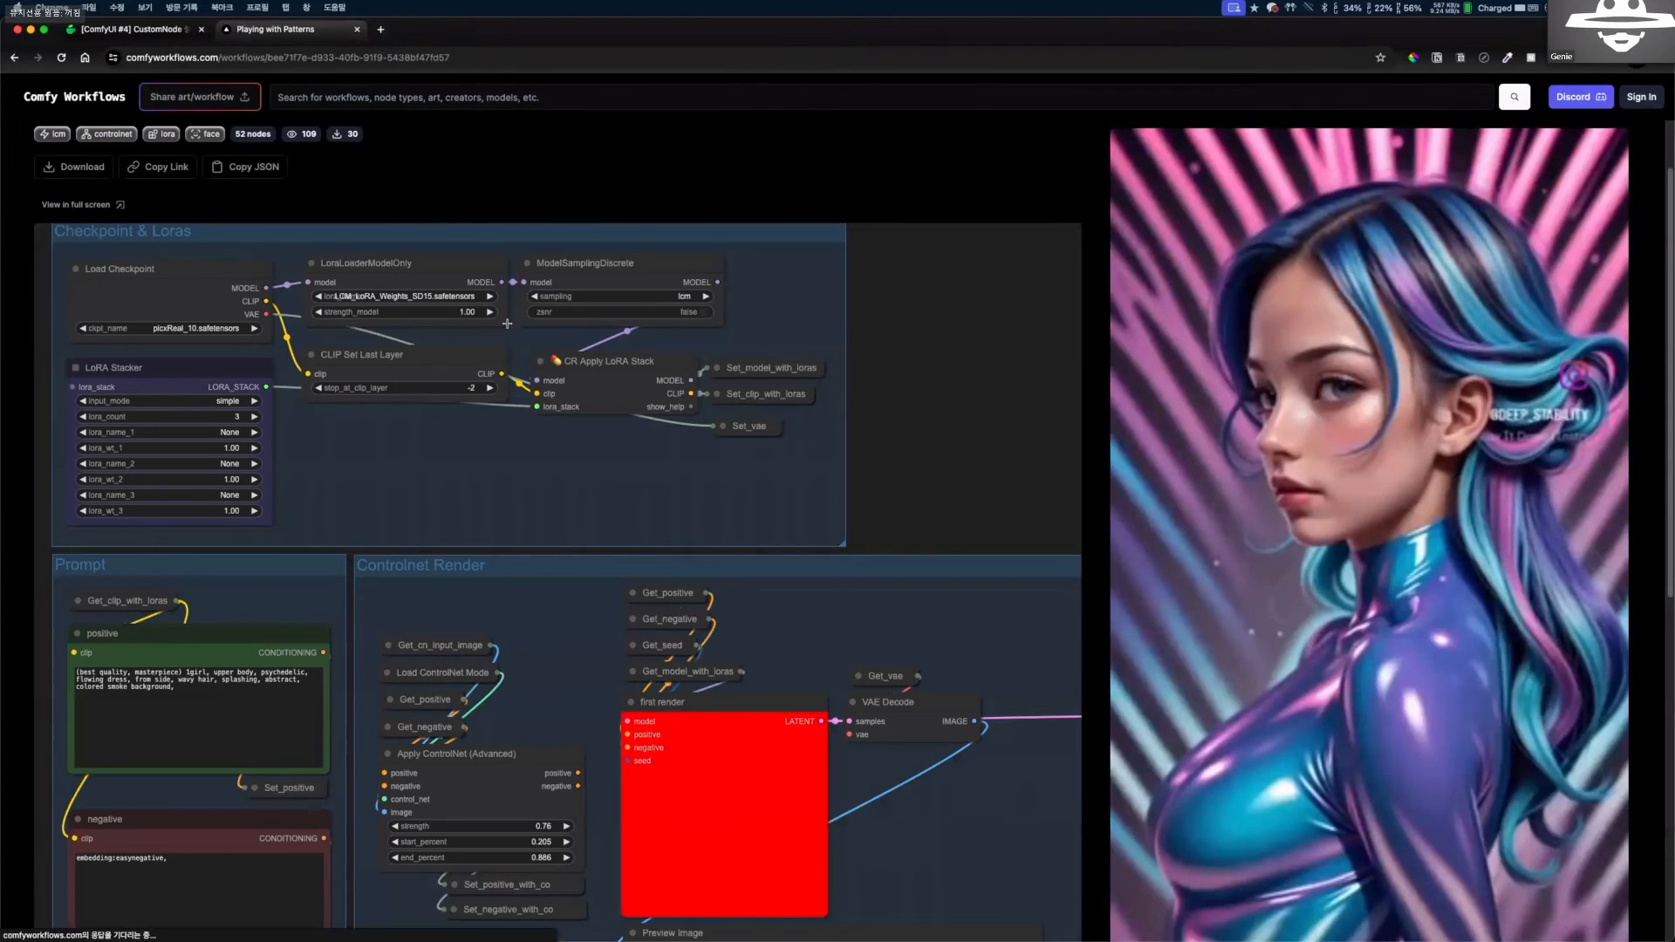
scroll(573, 343, "down", 4)
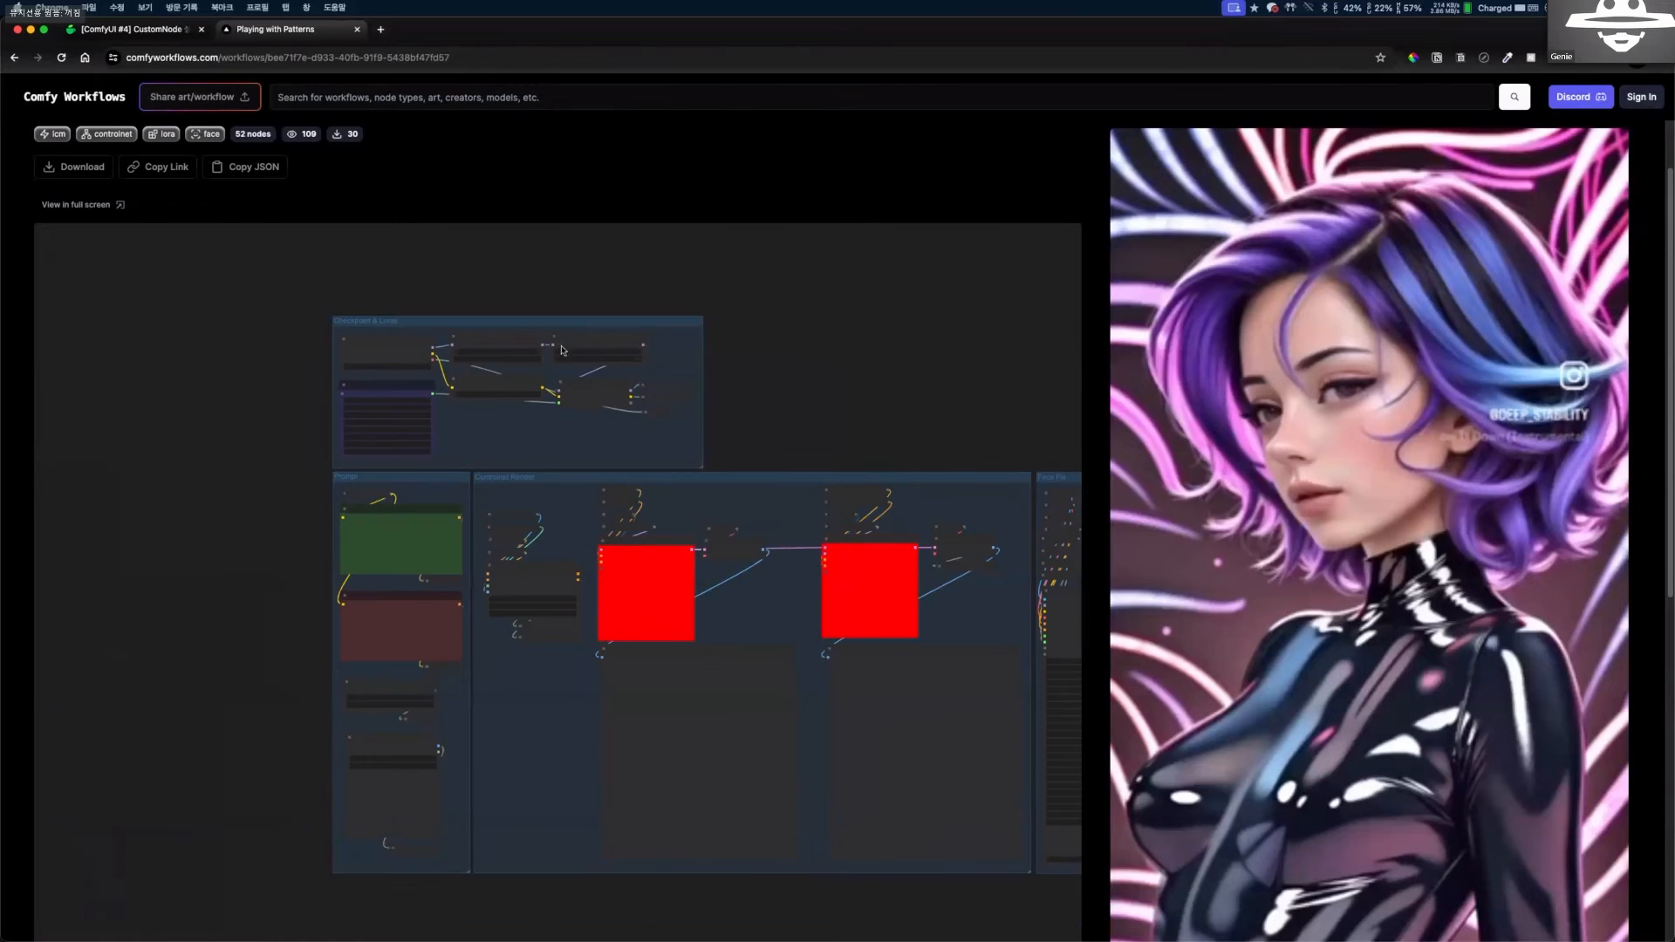
scroll(156, 136, "down", 1)
scroll(267, 124, "up", 2)
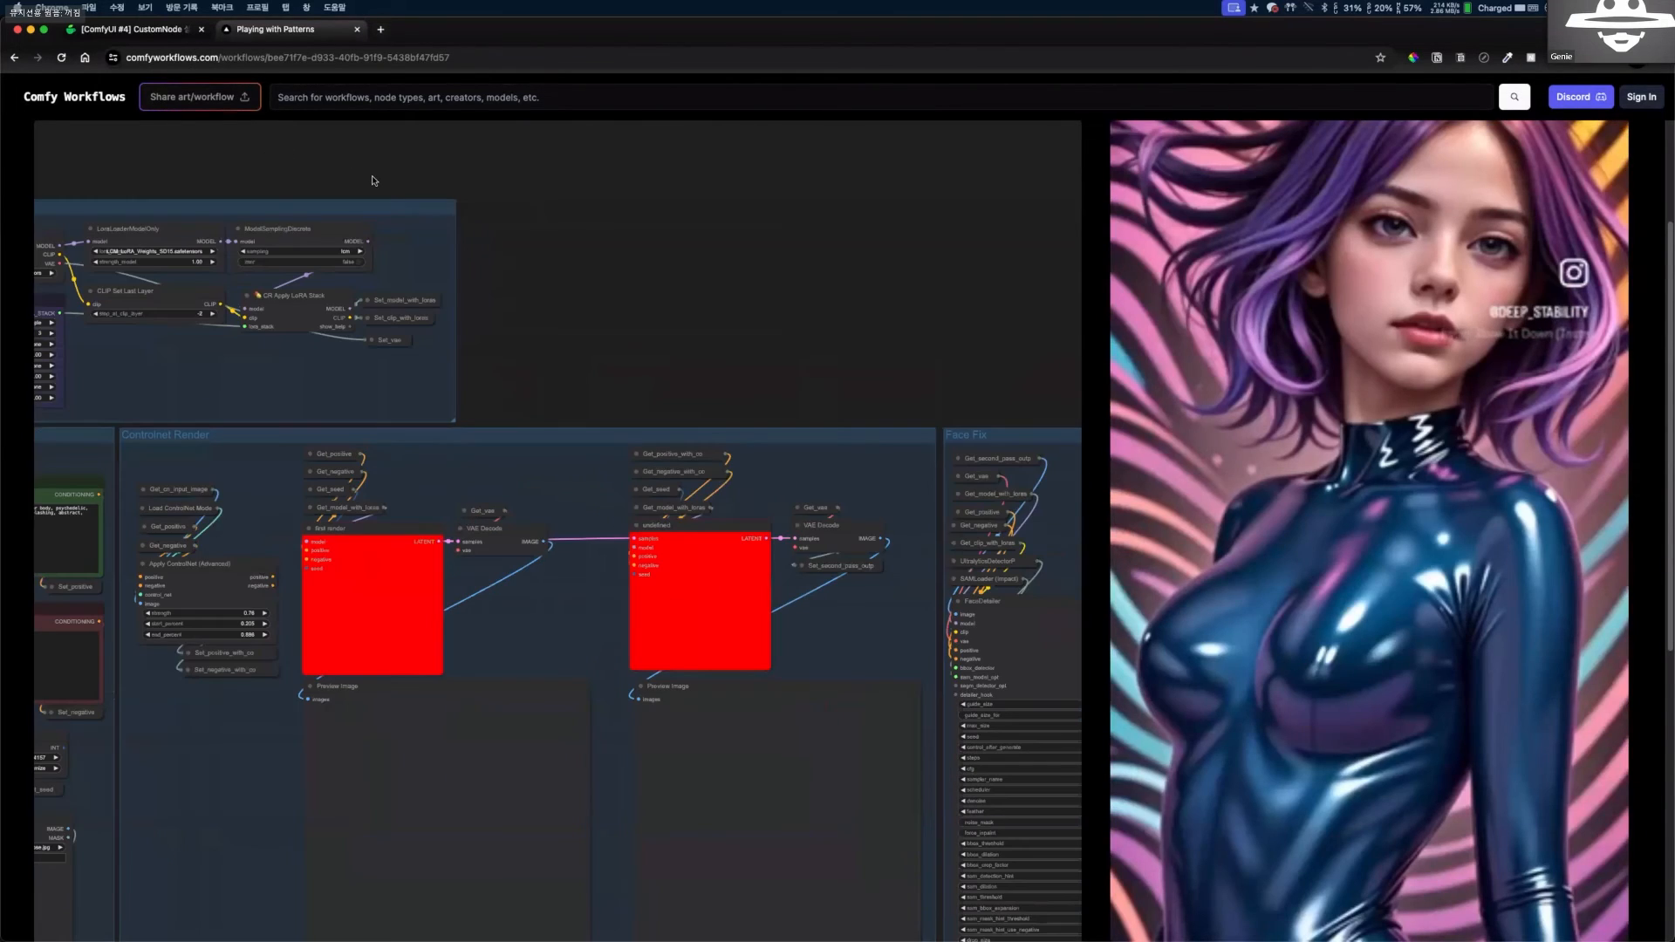
scroll(546, 322, "down", 3)
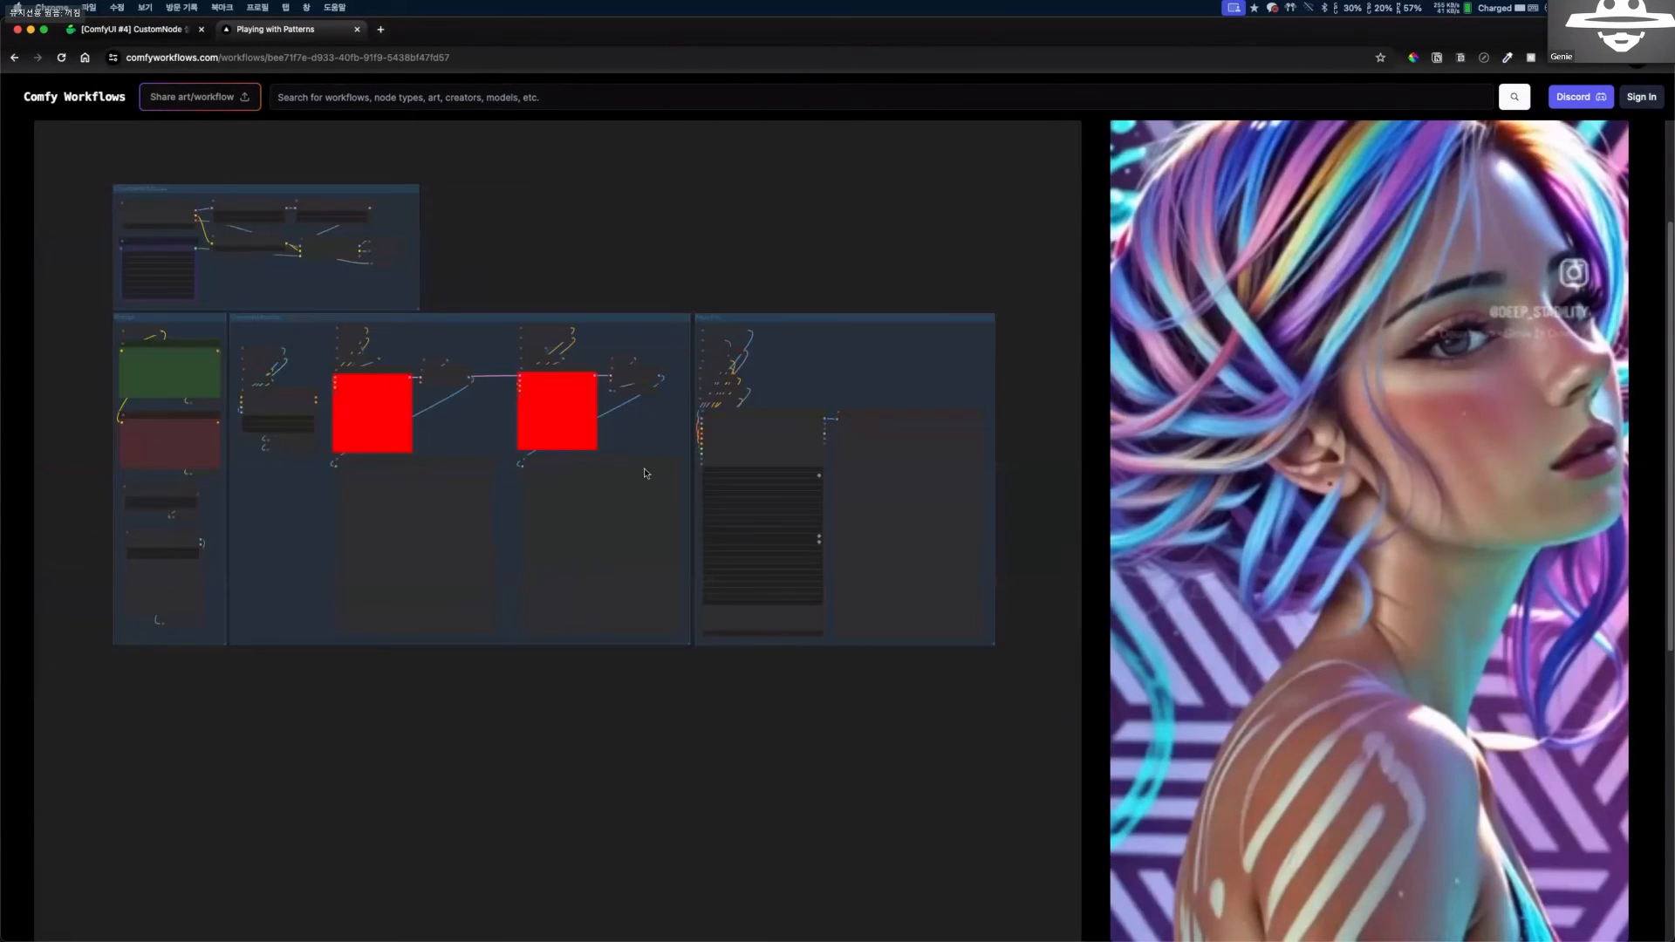
scroll(644, 473, "down", 2)
scroll(1084, 676, "up", 3)
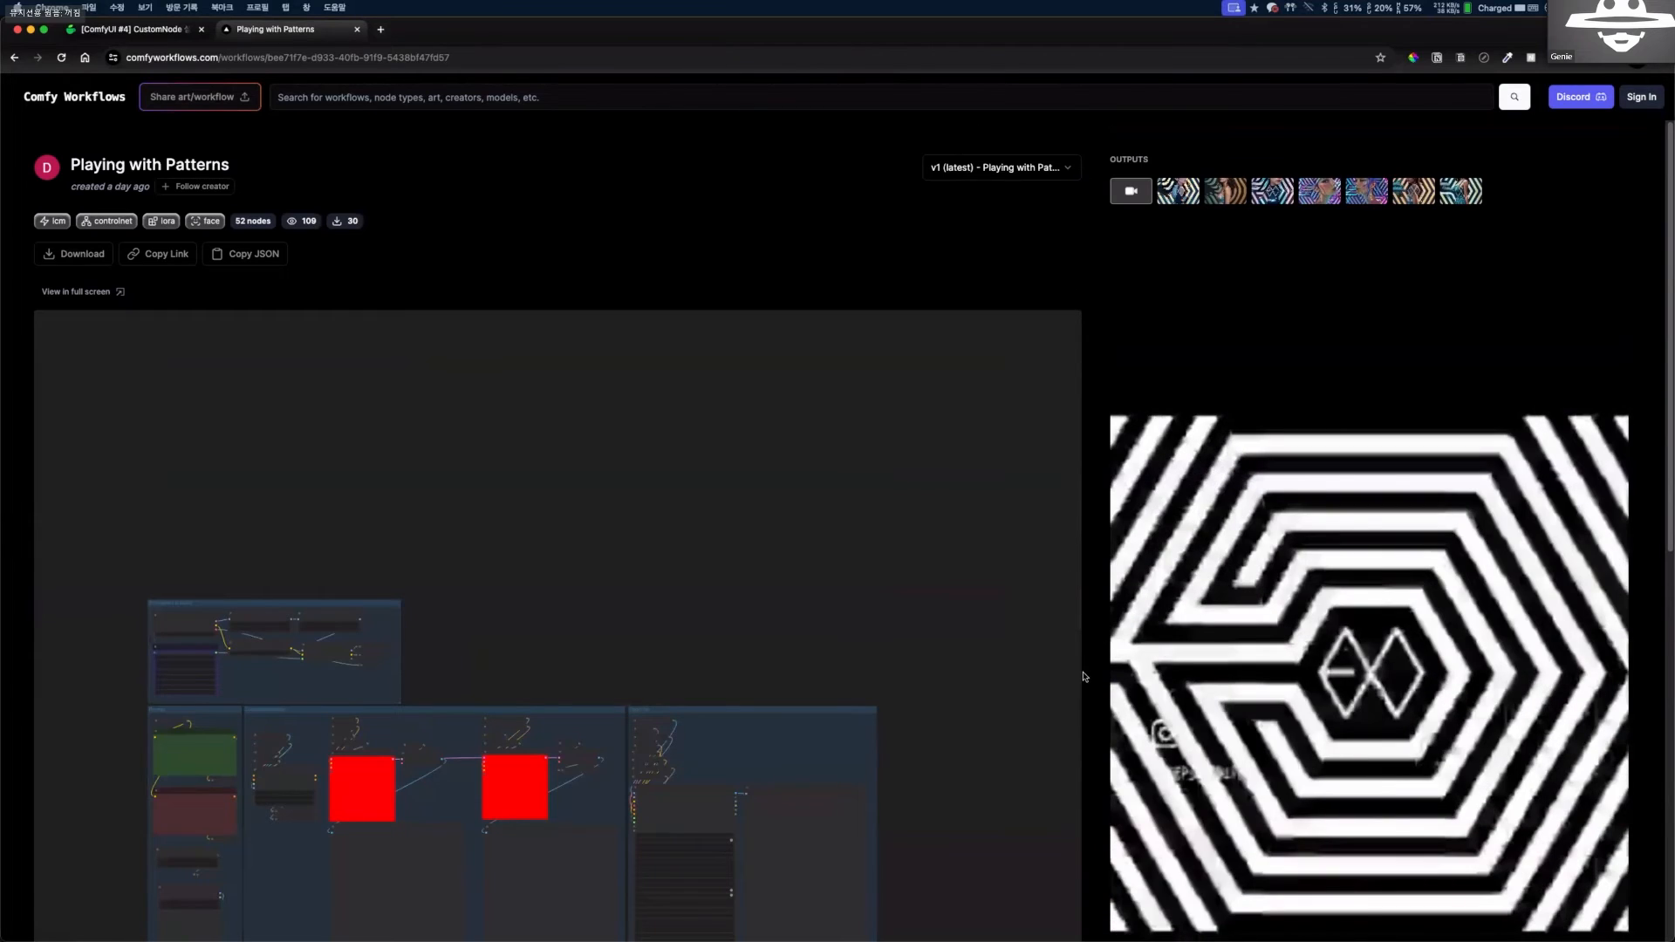
scroll(1090, 694, "down", 3)
scroll(1232, 536, "up", 3)
scroll(1230, 542, "down", 2)
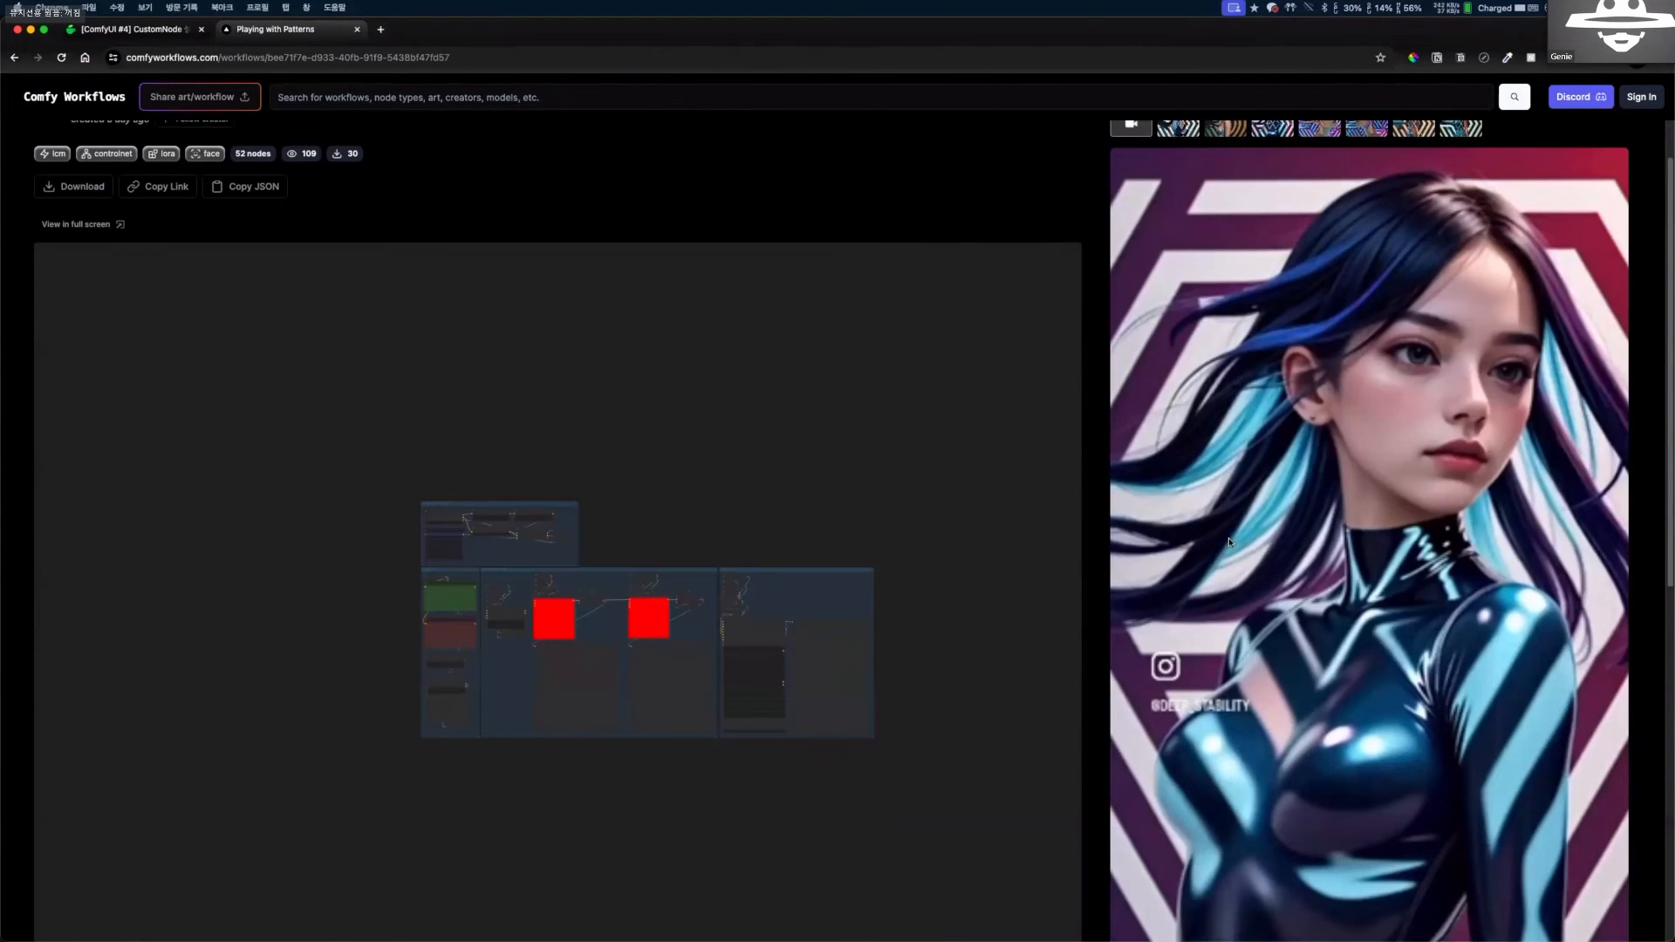
Enlarge the workflow page and review its lists of built-in nodes and custom nodes.
scroll(1230, 543, "down", 5)
key("super+equal")
key("super+equal")
key("super+equal")
key("super+equal")
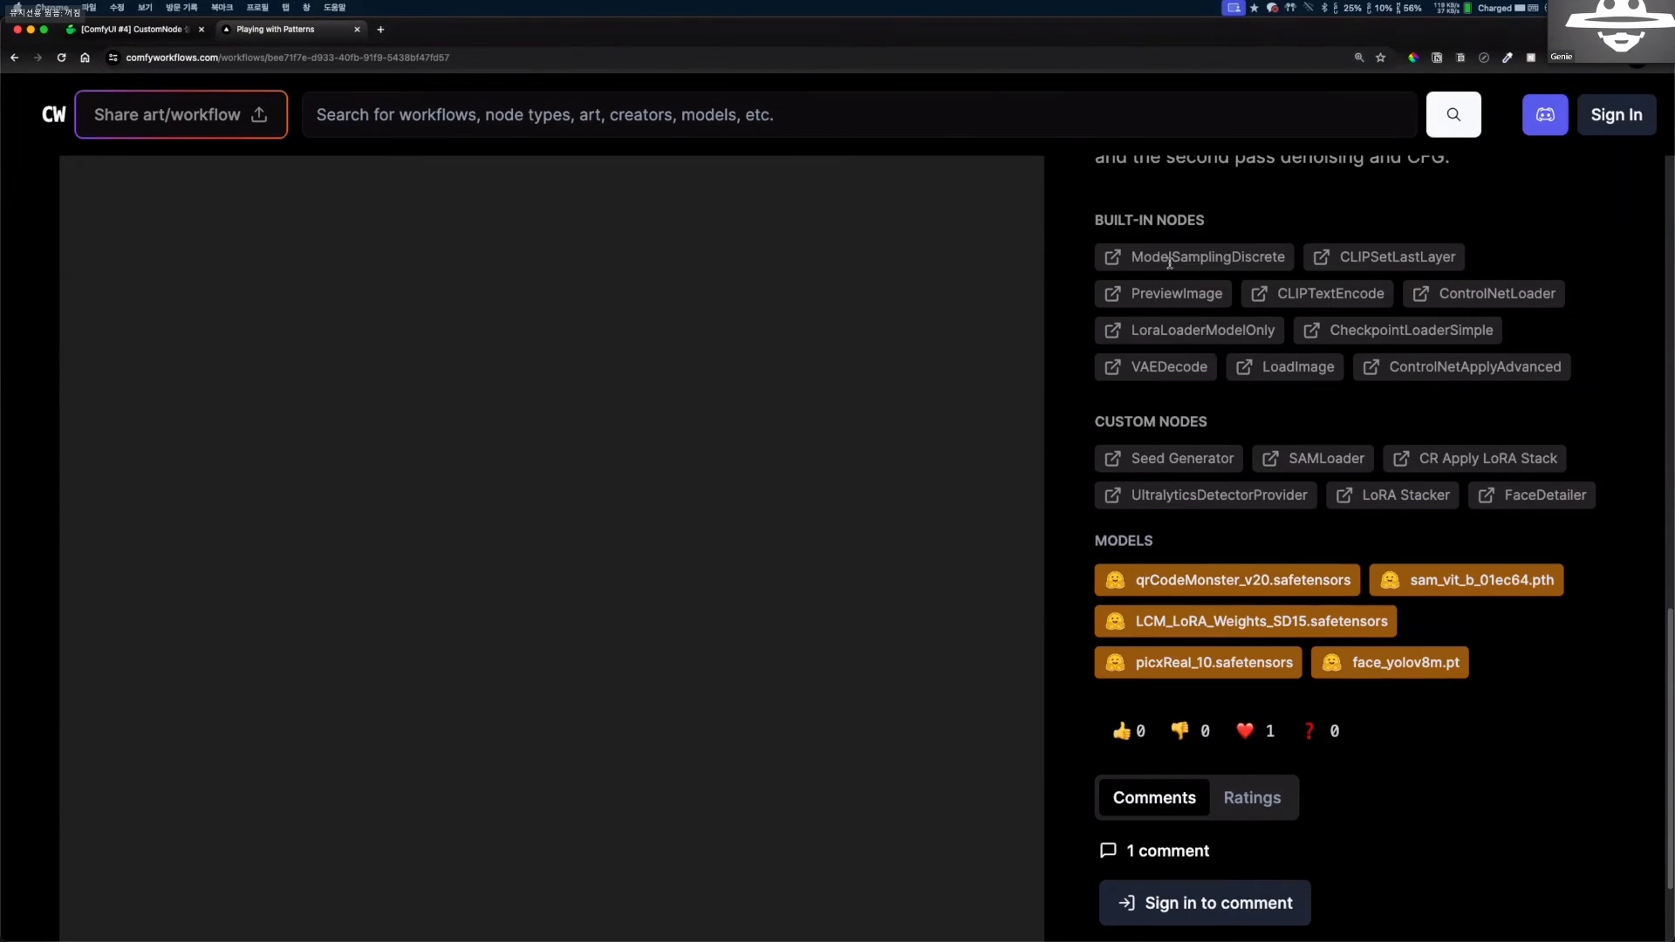
scroll(1169, 262, "up", 1)
left_click_drag(1094, 260, 1207, 263)
left_click(1230, 260)
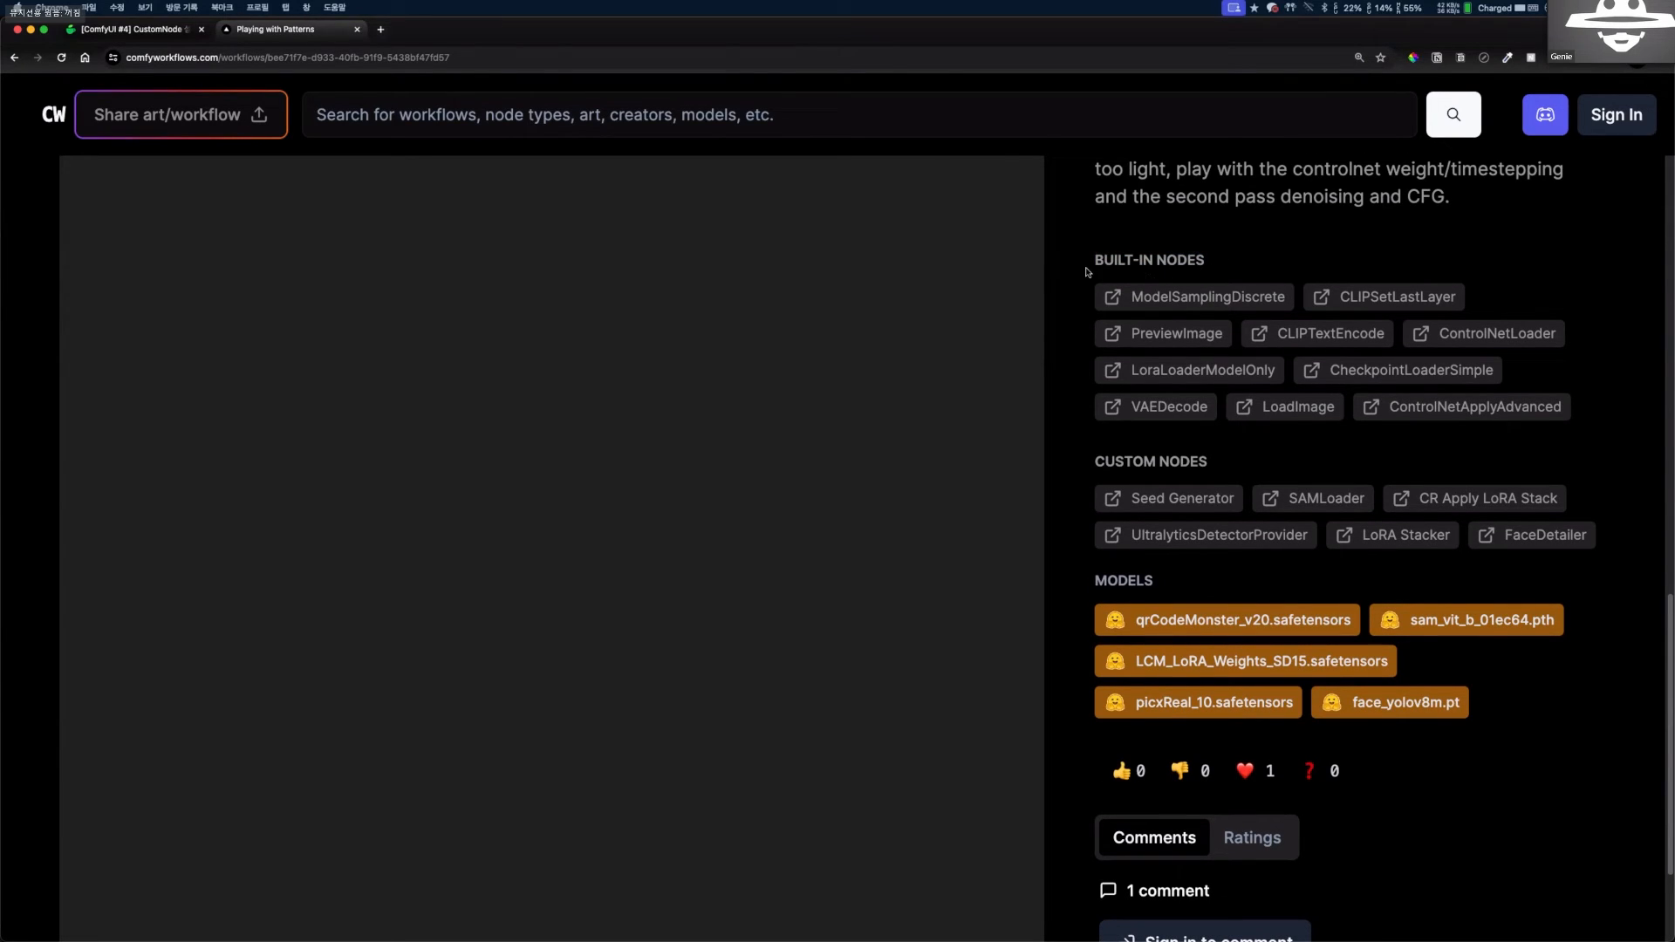
left_click_drag(1087, 272, 1207, 235)
left_click(1574, 436)
left_click(1207, 236)
left_click_drag(1087, 463, 1233, 463)
left_click(1243, 465)
Open the Seed Generator custom node's GitHub repository, look over it, and return to the workflow page.
left_click(1188, 500)
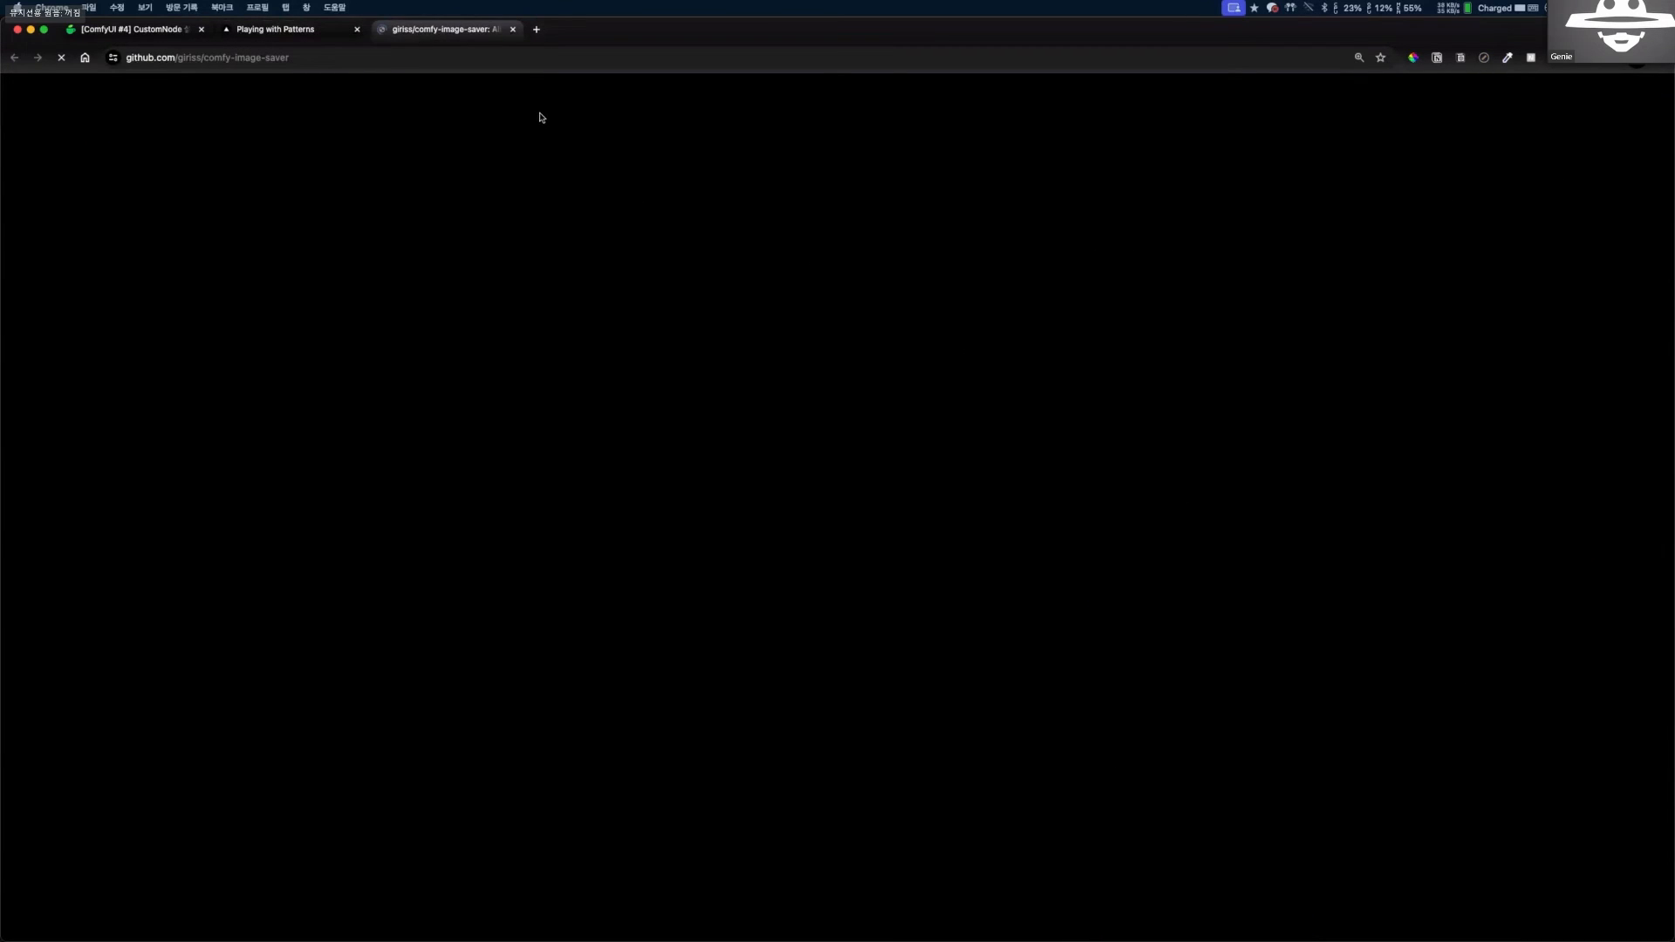
scroll(470, 516, "down", 5)
scroll(470, 516, "up", 5)
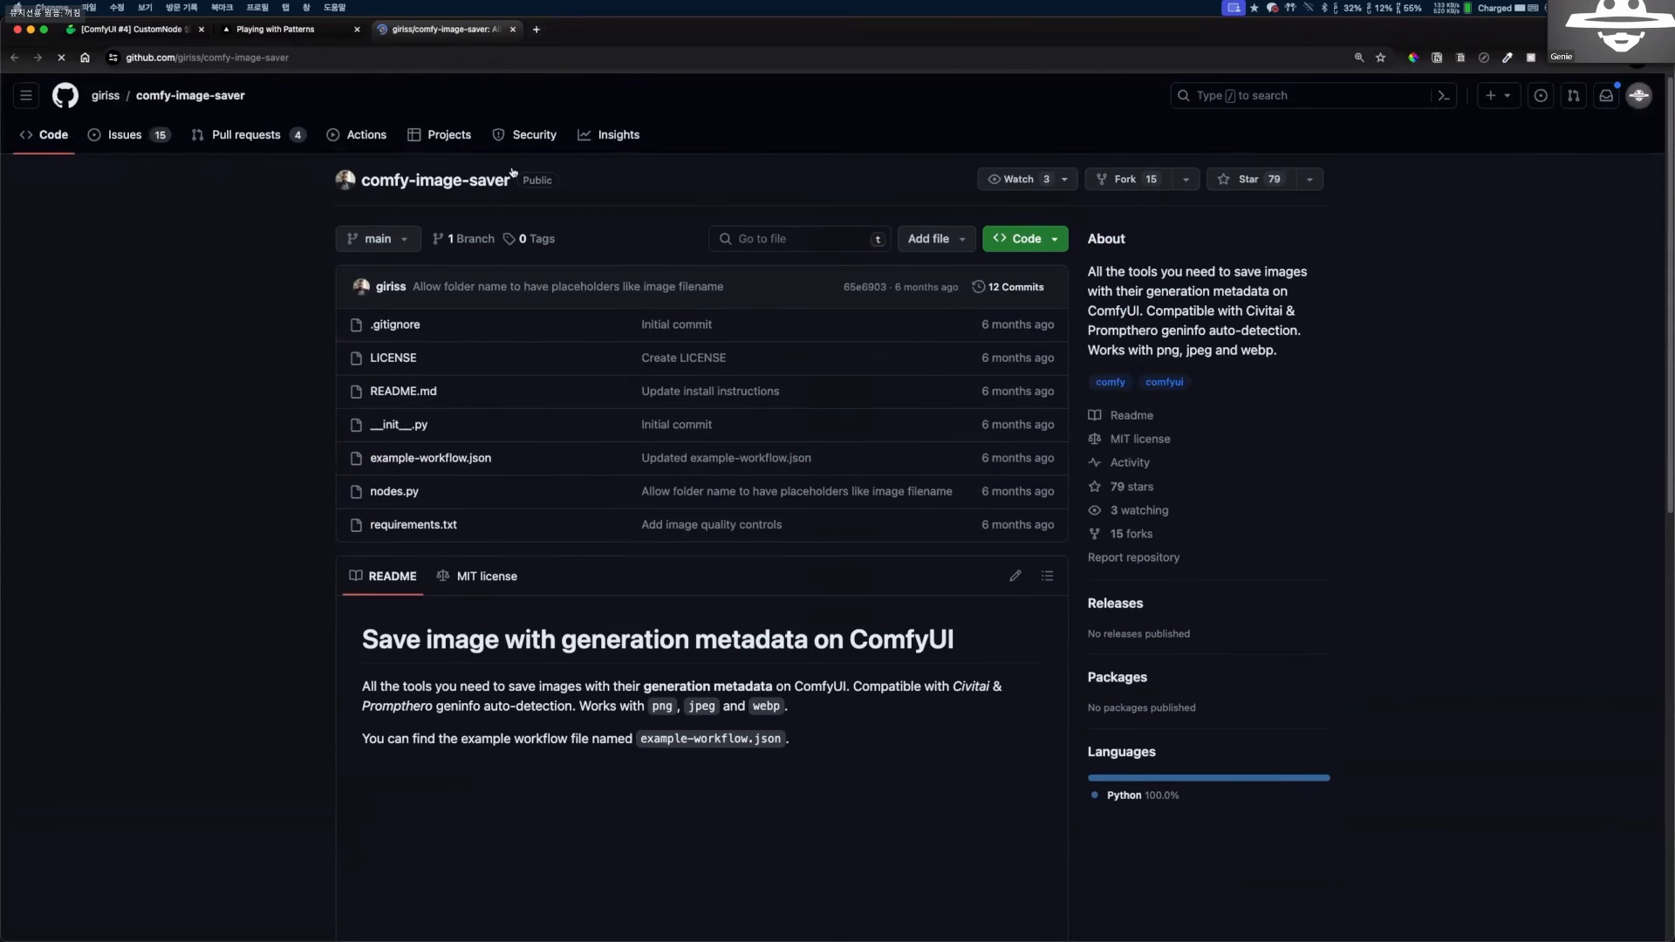
left_click(512, 29)
Open the Hugging Face page of the face_yolov8m.pt model required by the workflow.
scroll(1233, 588, "down", 1)
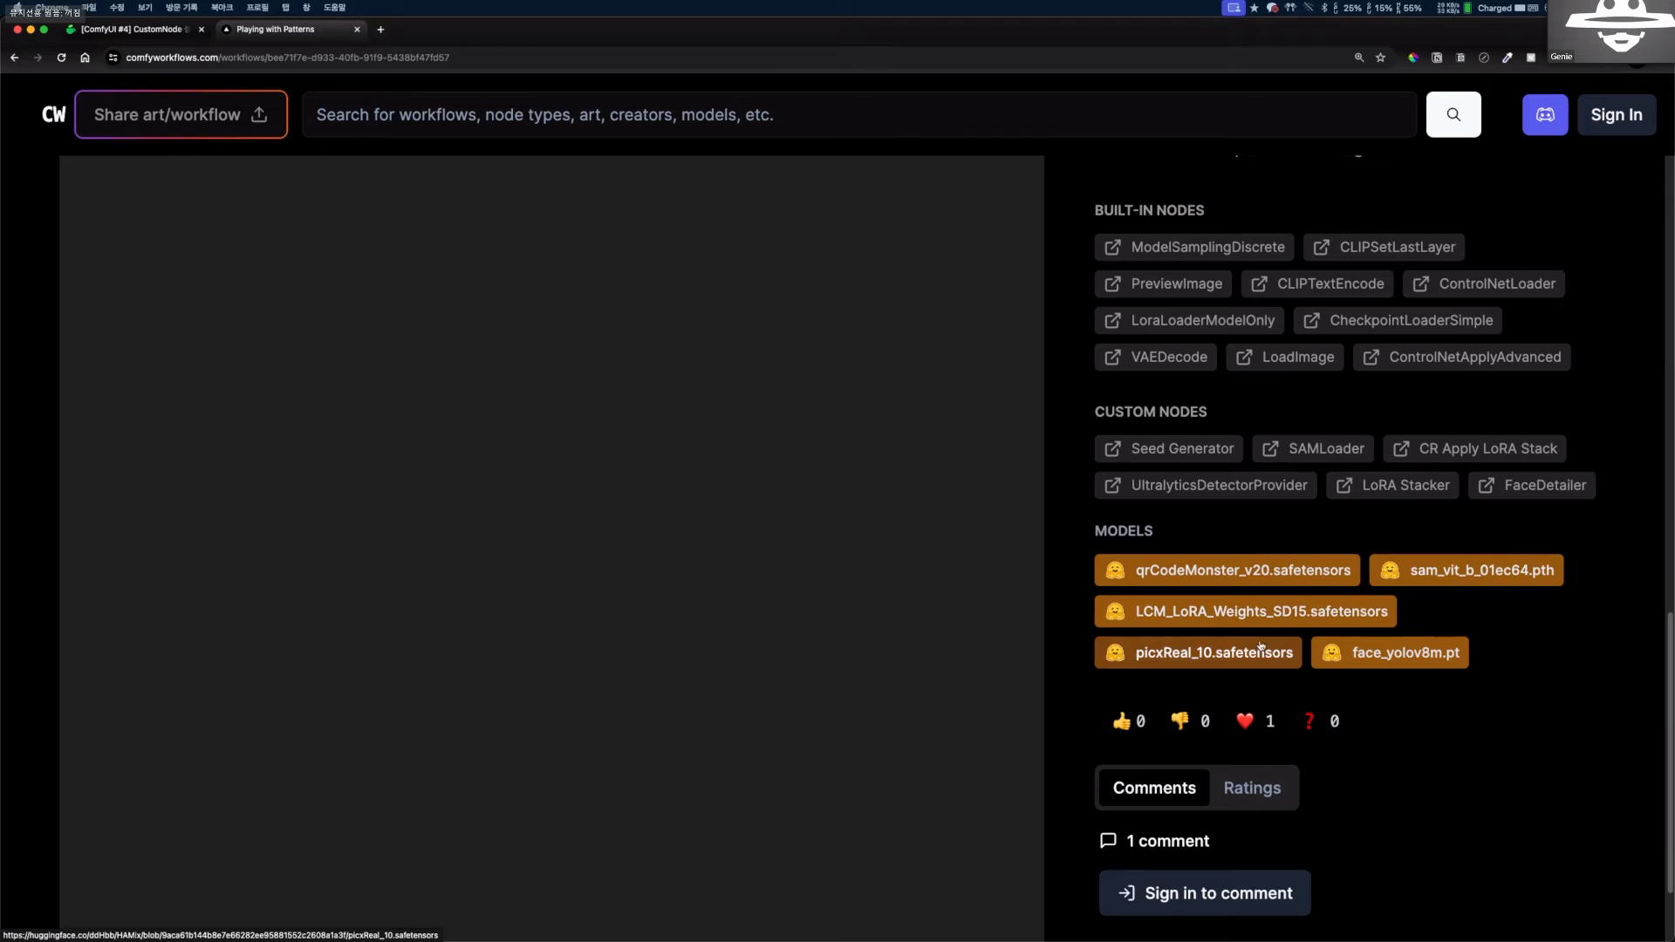
left_click(1411, 660)
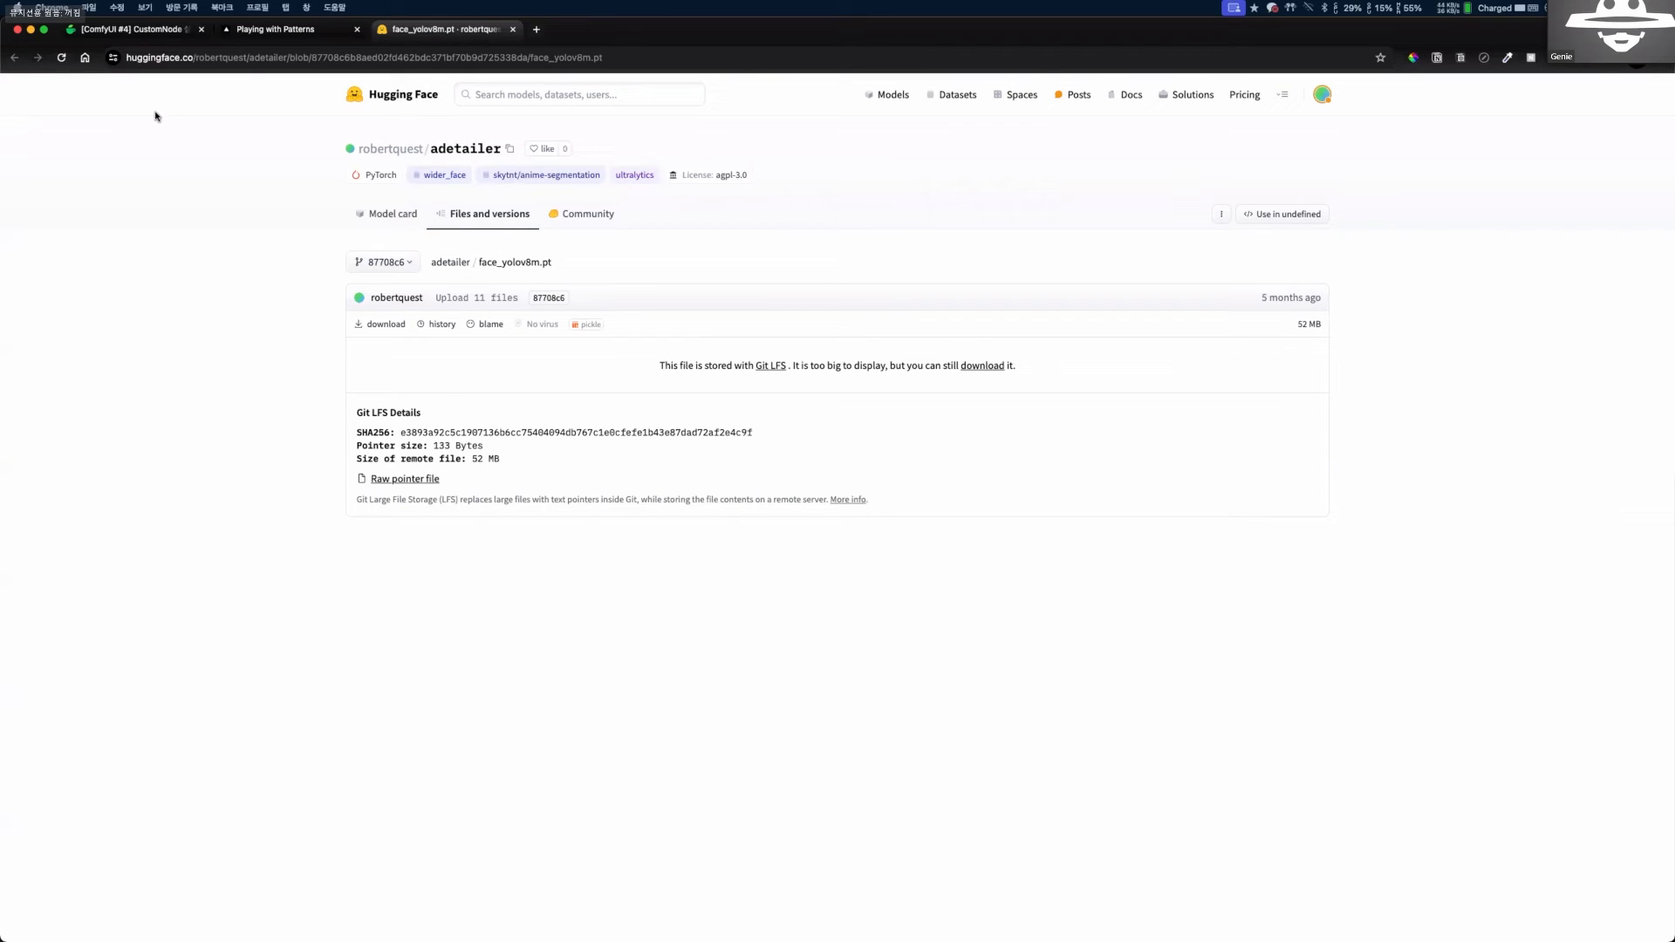
Return to the "Playing with Patterns" workflow page and download the workflow file into the comfyui folder.
left_click(306, 29)
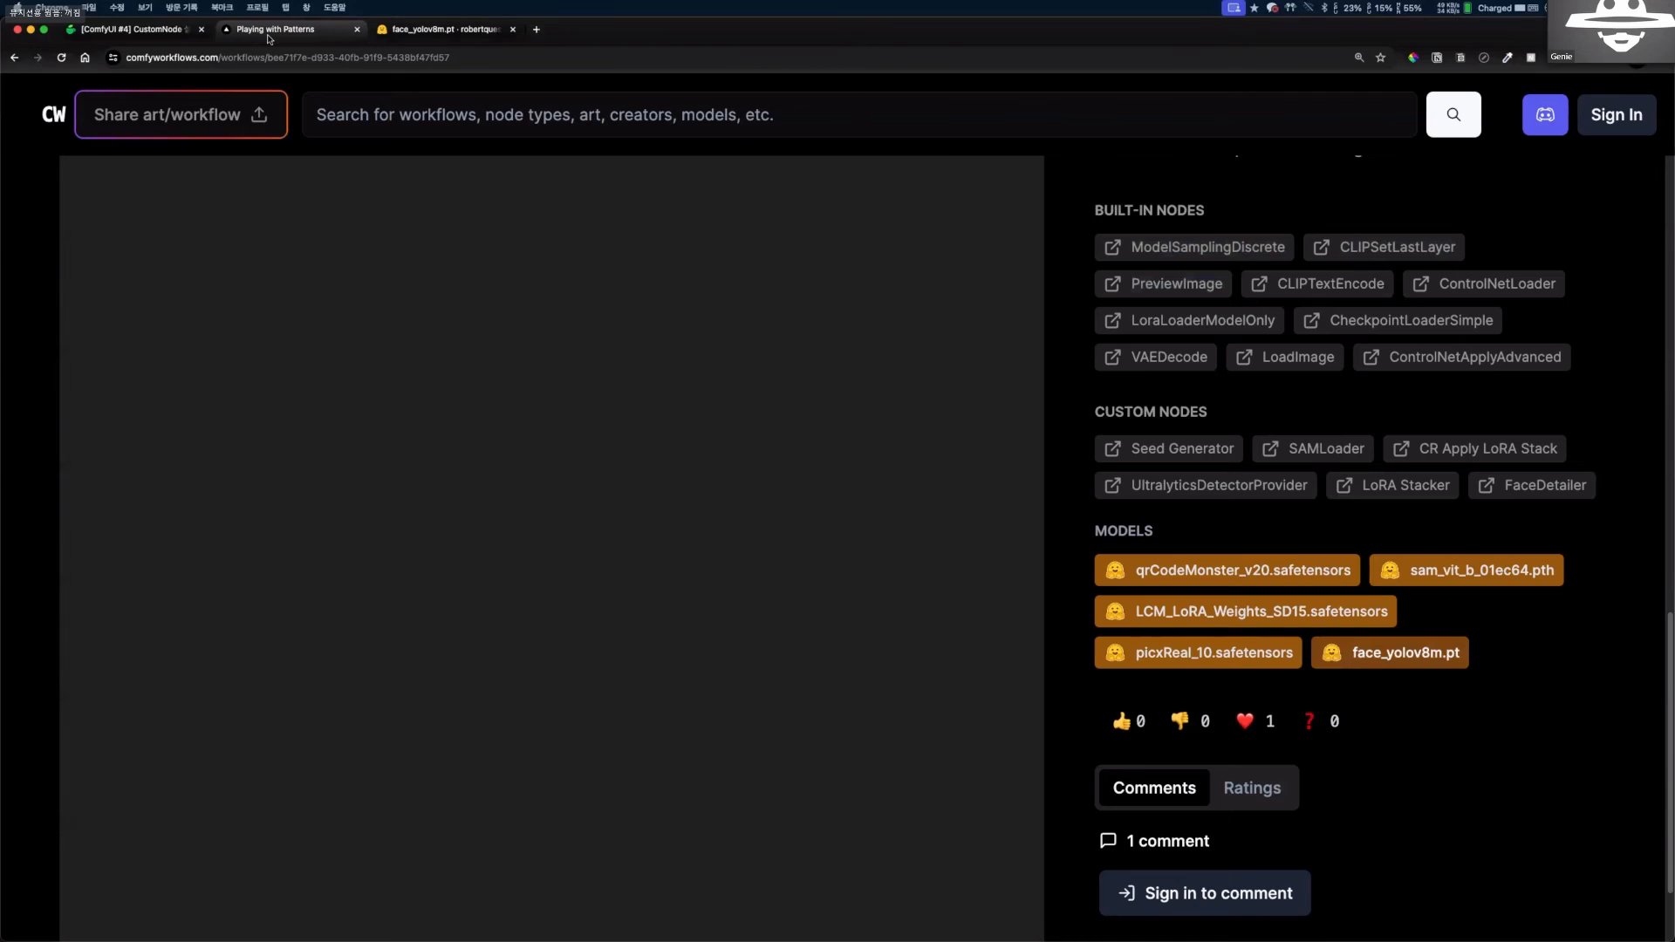
scroll(722, 500, "down", 2)
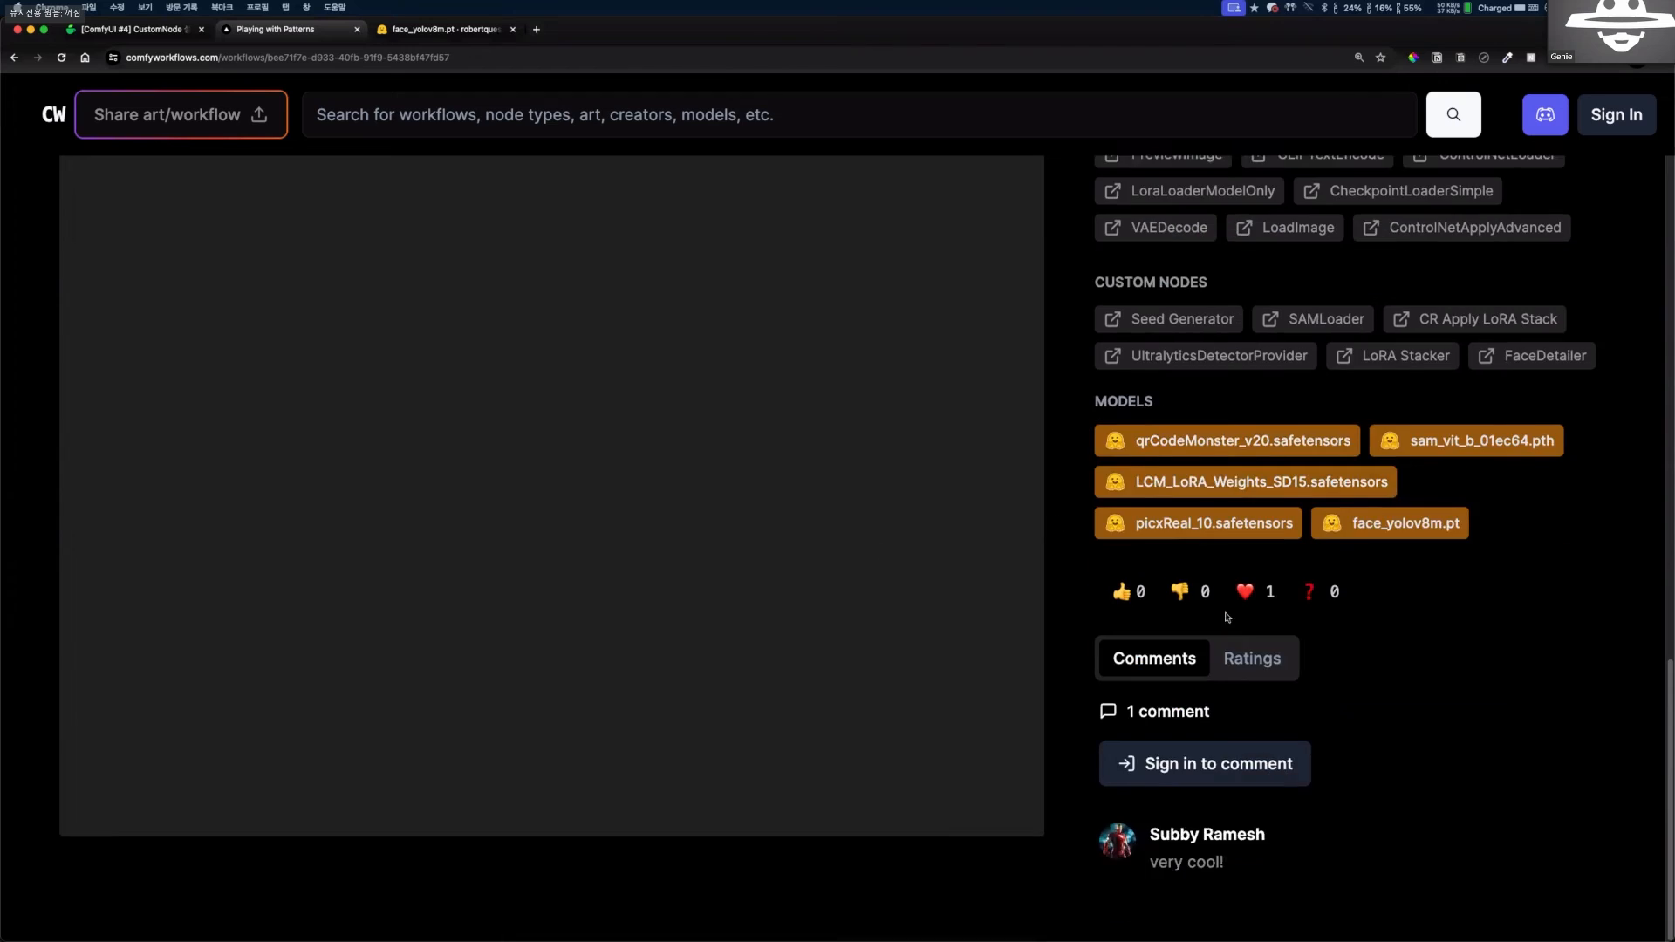
scroll(802, 362, "up", 15)
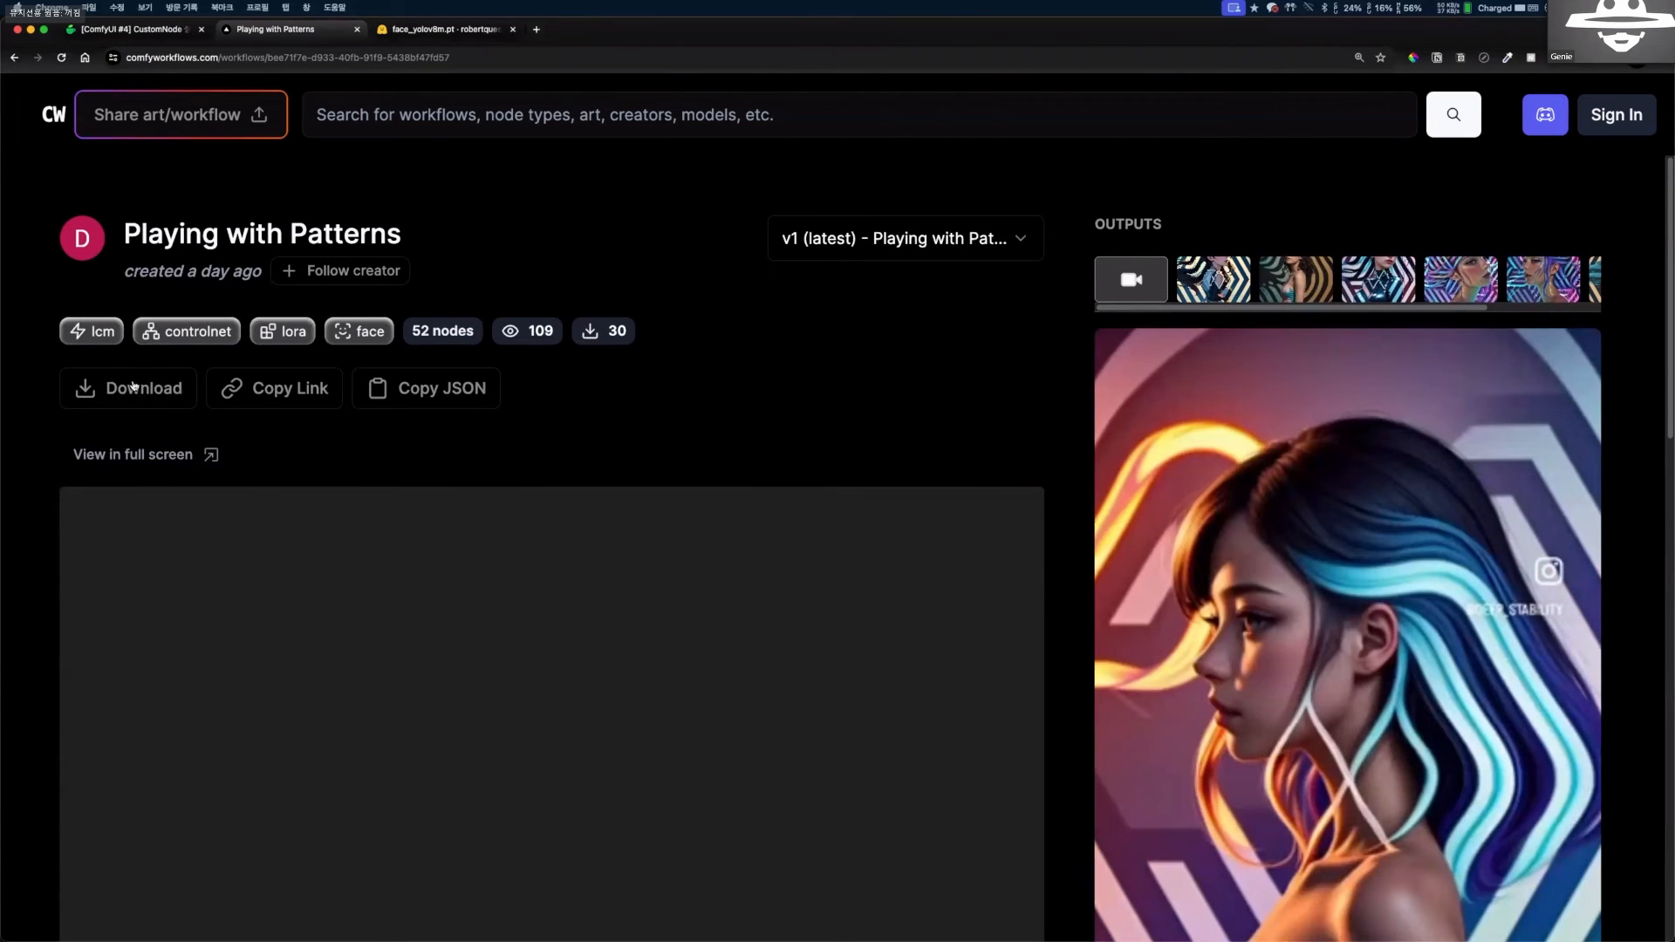
left_click(134, 385)
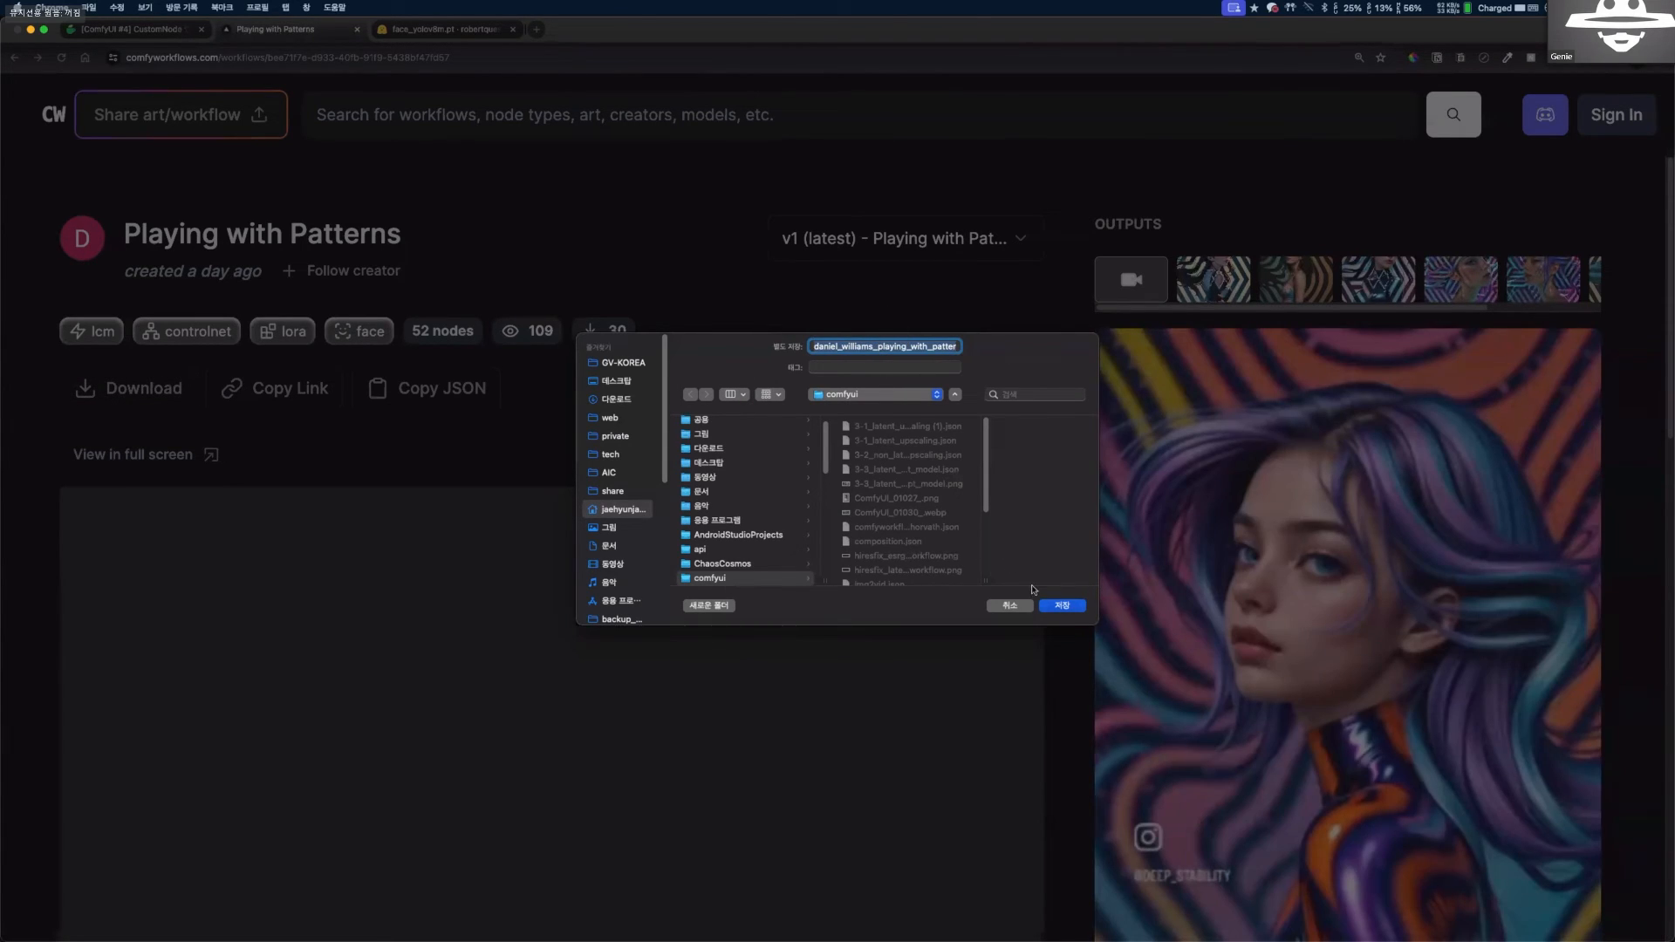
key("Return")
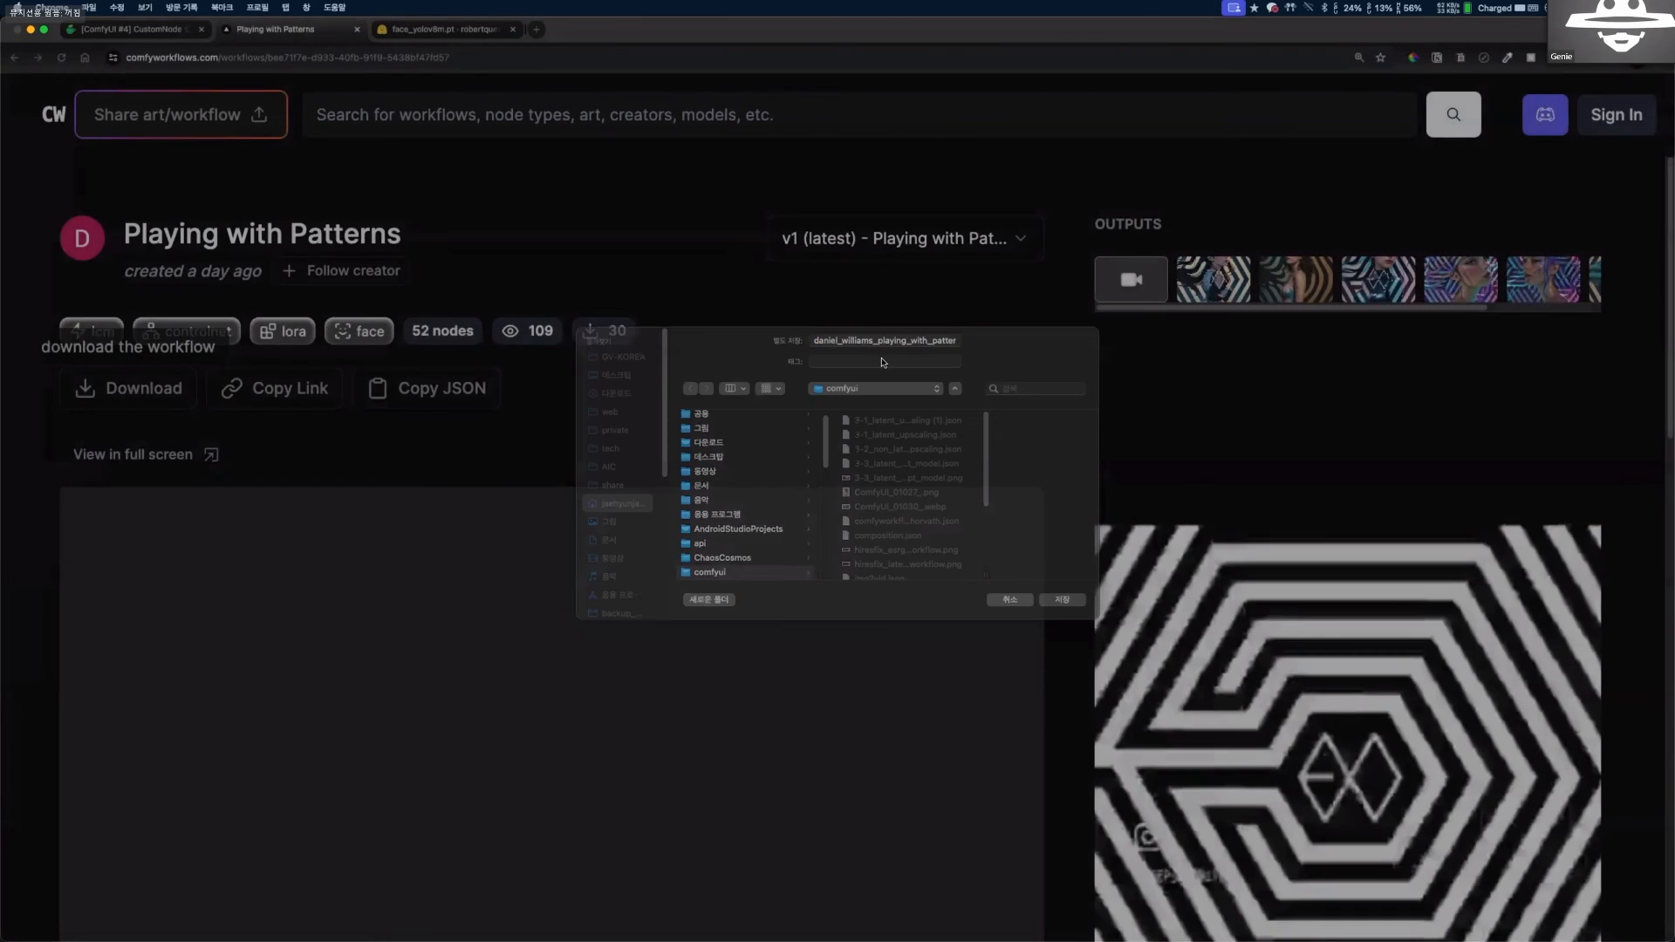
Review the workflow's description, required nodes and models, and switch back to the face_yolov8m.pt page on Hugging Face.
scroll(788, 448, "down", 10)
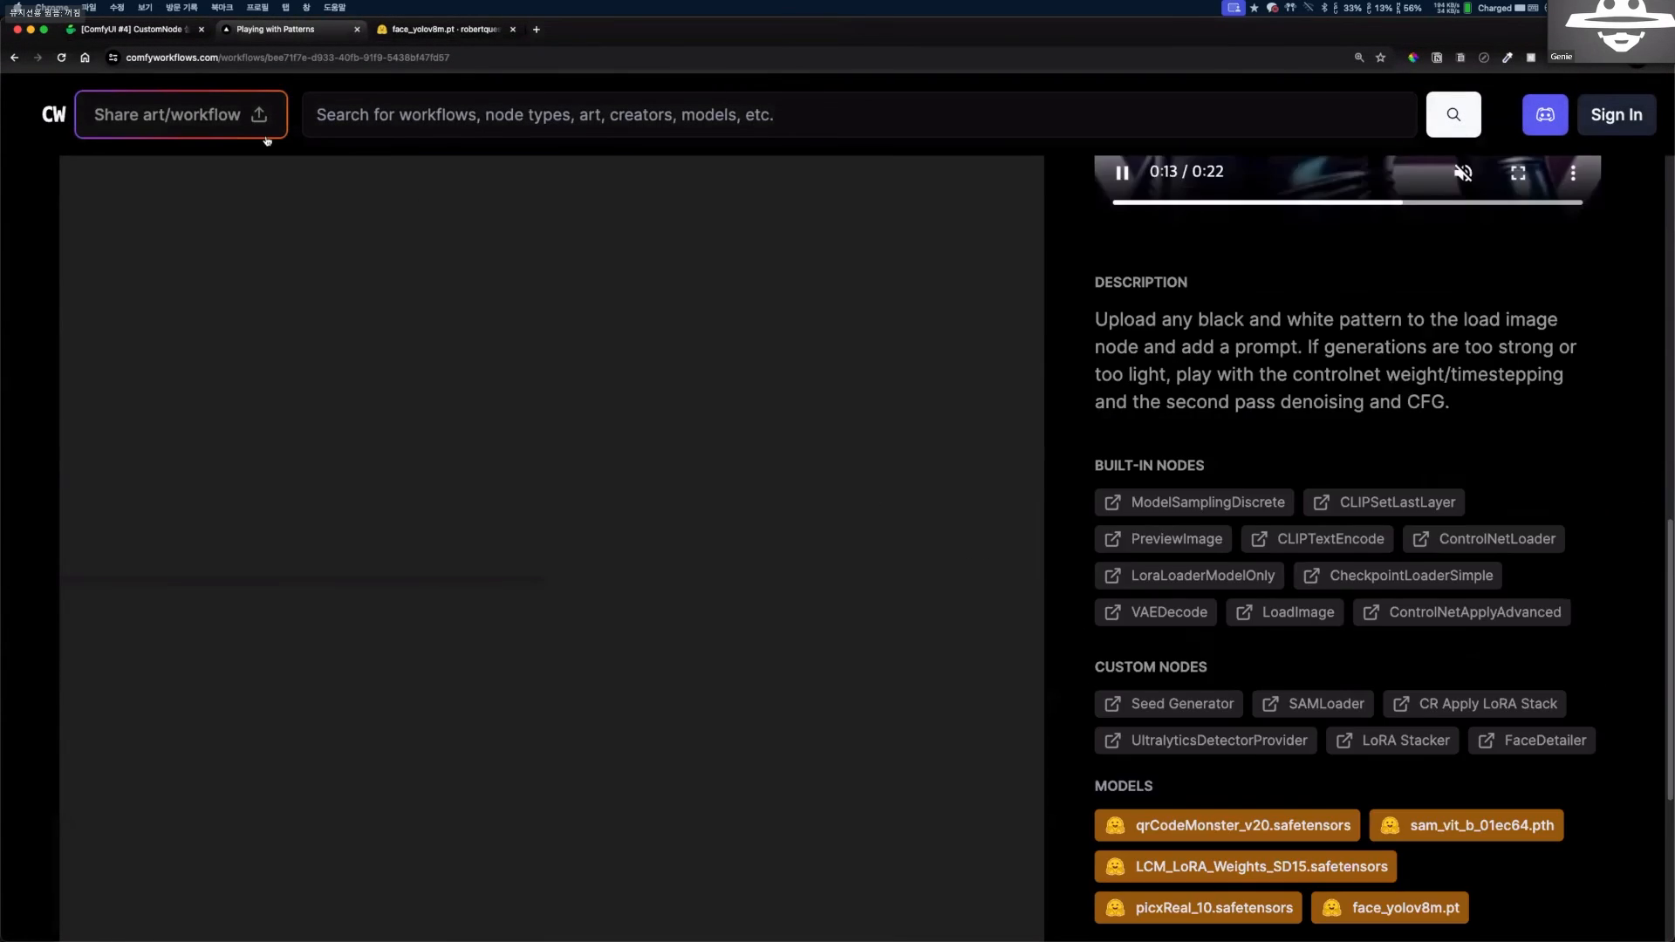
left_click(123, 31)
left_click(439, 38)
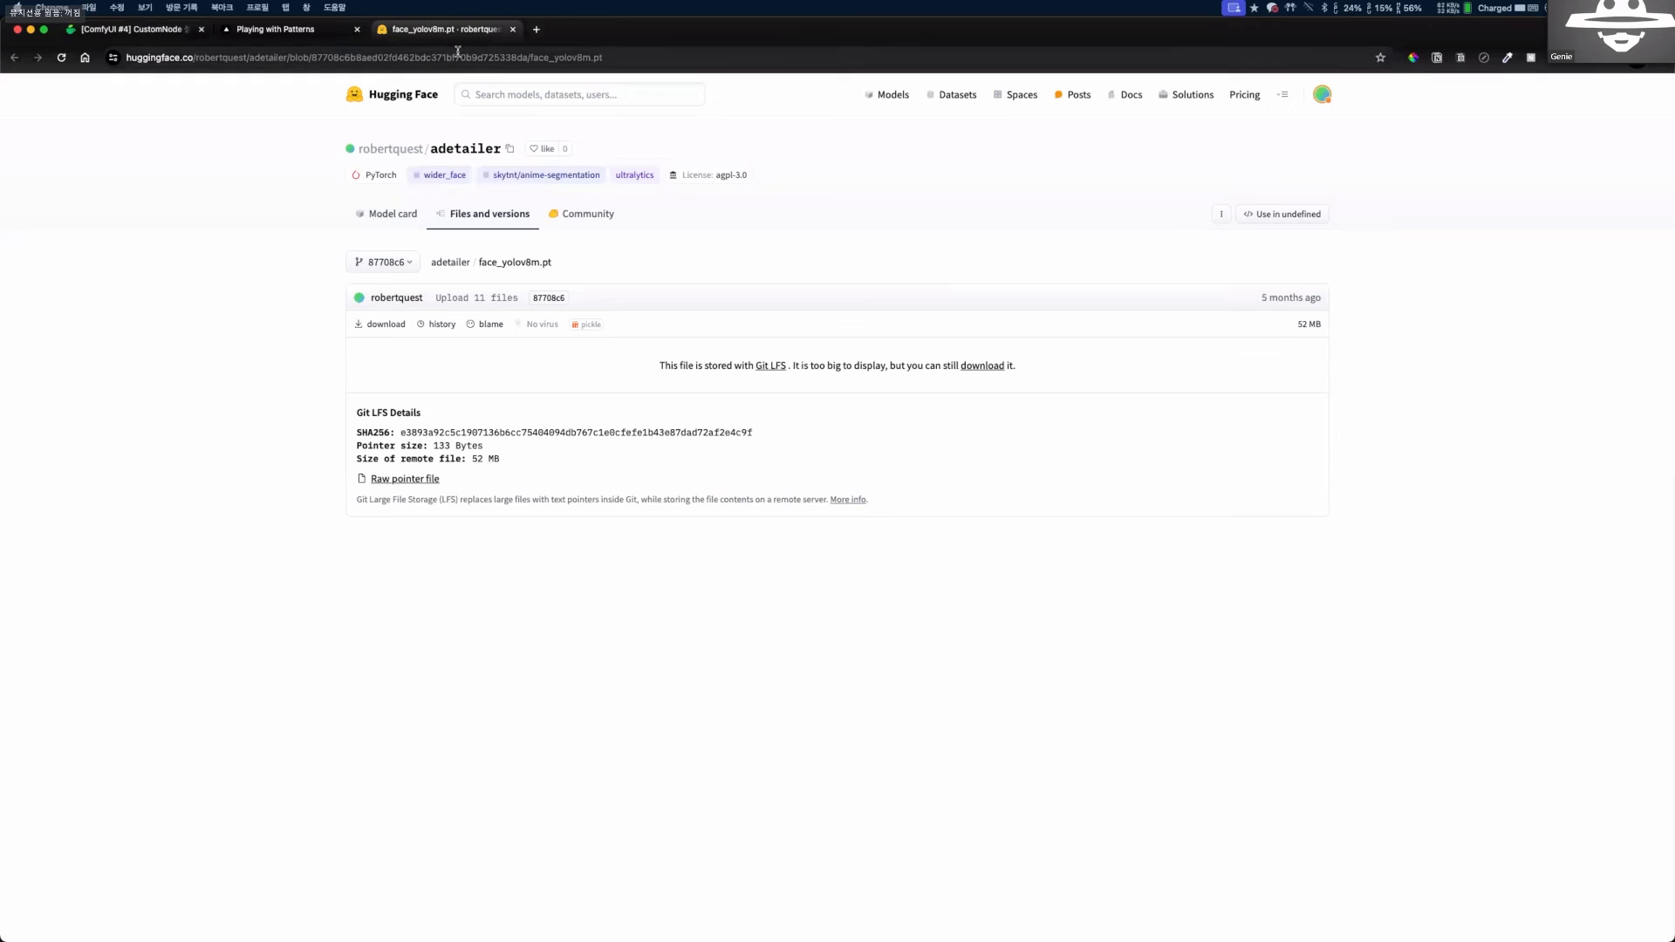